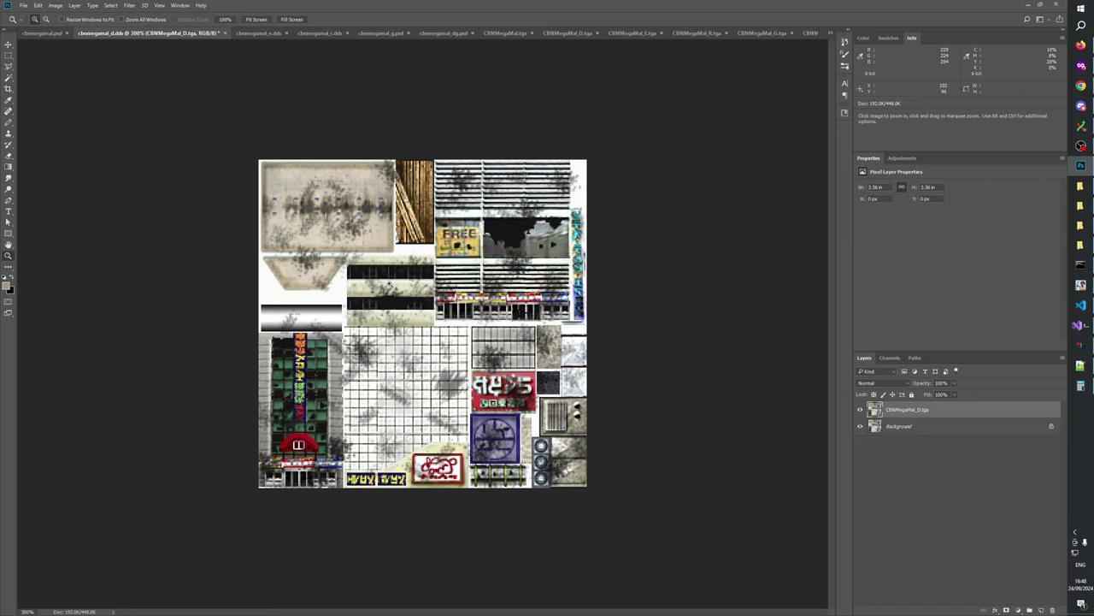
# - Duplicate the six groups from sharpen roof down to fix saturation in cbnmegamal.psd into the cbnmegamal_d.dds document
pyautogui.click(34, 33)
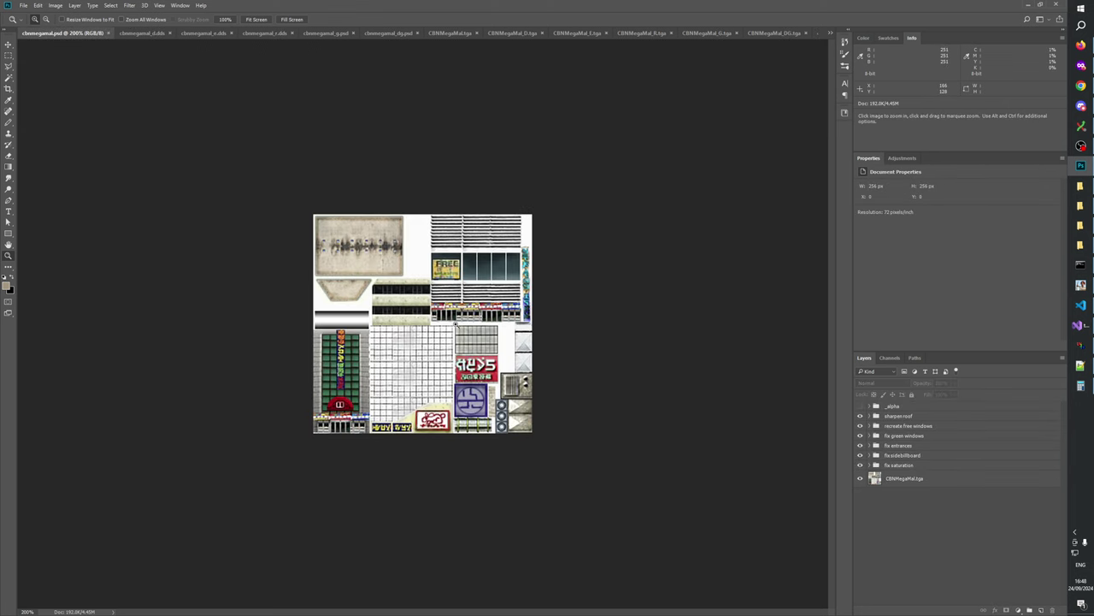
pyautogui.hotkey('ctrl', '+')
pyautogui.hotkey('ctrl', '+')
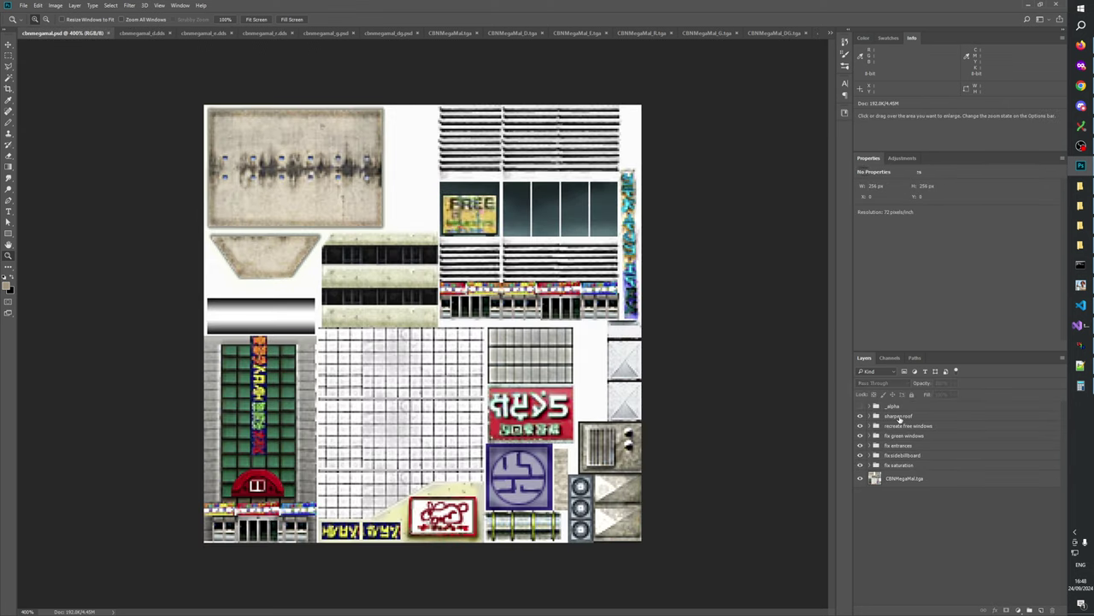
pyautogui.click(898, 417)
pyautogui.click(893, 466)
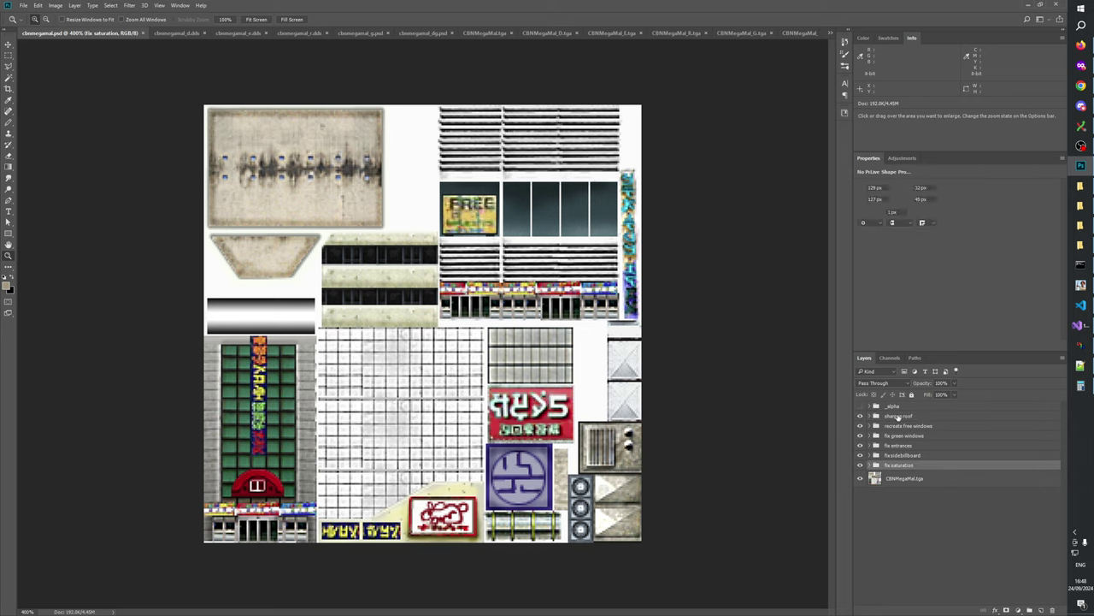
pyautogui.keyDown('shift'); pyautogui.click(898, 416); pyautogui.keyUp('shift')
pyautogui.rightClick(898, 419)
pyautogui.click(930, 156)
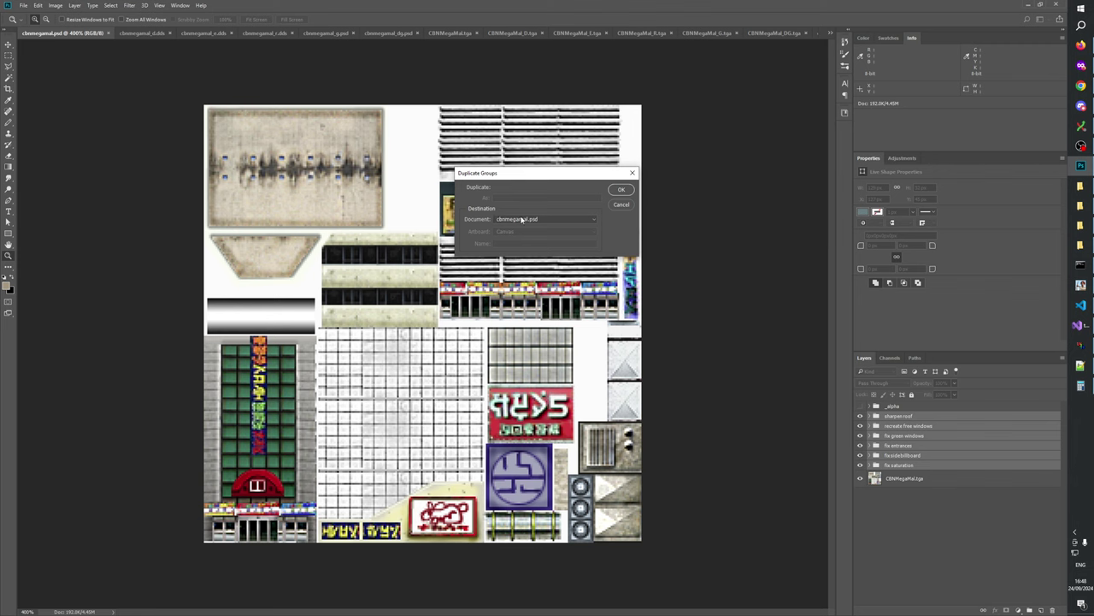
pyautogui.click(531, 219)
pyautogui.click(526, 233)
pyautogui.click(617, 190)
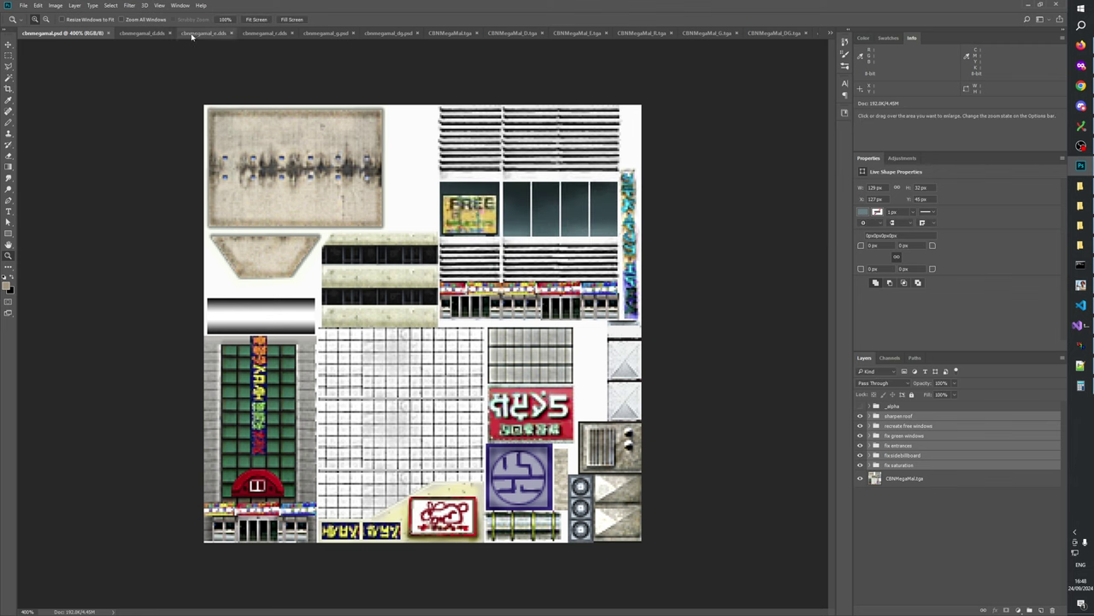
pyautogui.click(144, 33)
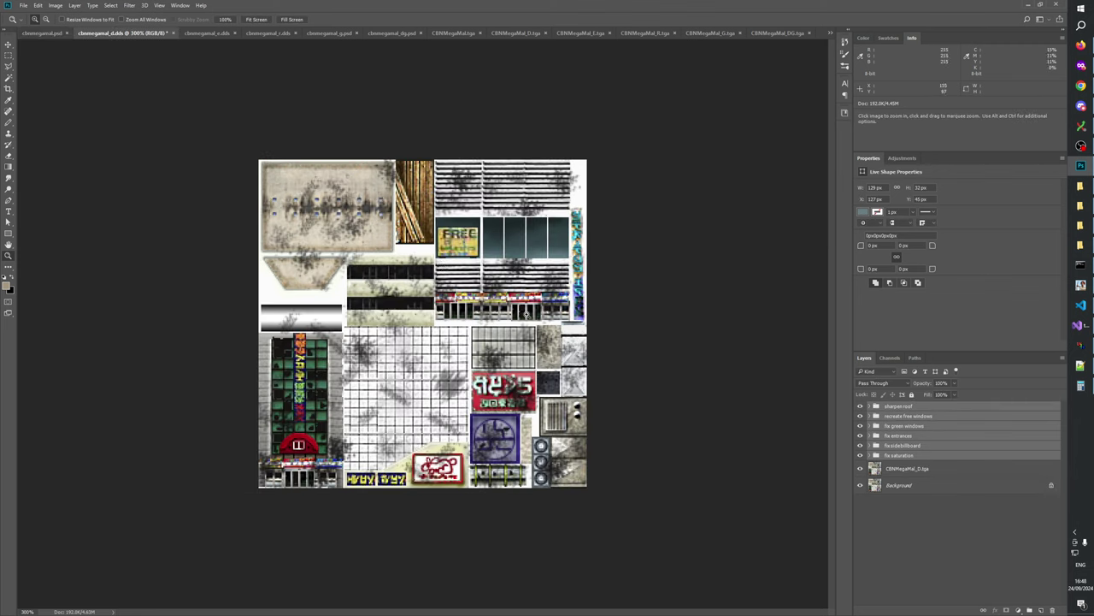
# - Hide all six duplicated groups in cbnmegamal_d.dds, from fix saturation up to sharpen roof
pyautogui.click(950, 547)
pyautogui.hotkey('ctrl', '+')
pyautogui.moveTo(860, 455); pyautogui.dragTo(860, 405)
# - Compare the damaged texture with and without the fix saturation group, and leave the group shown
pyautogui.click(890, 455)
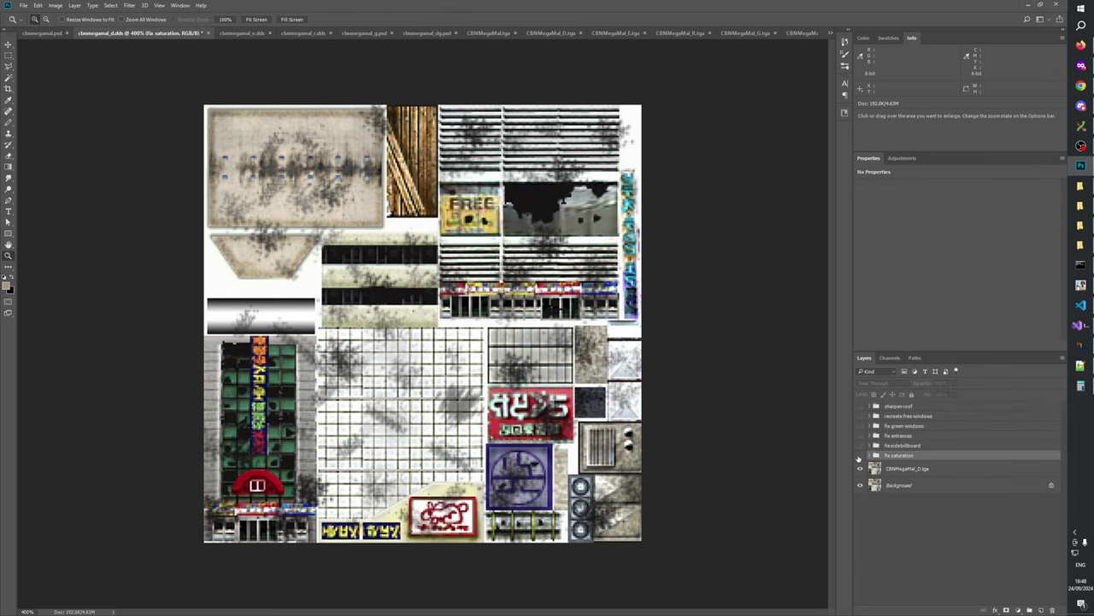
pyautogui.click(860, 457)
pyautogui.click(859, 456)
pyautogui.click(860, 456)
pyautogui.click(859, 457)
pyautogui.click(859, 457)
pyautogui.click(859, 456)
pyautogui.click(859, 457)
pyautogui.click(859, 457)
pyautogui.click(859, 457)
pyautogui.click(859, 457)
pyautogui.click(859, 456)
pyautogui.click(859, 456)
pyautogui.click(859, 457)
pyautogui.click(859, 457)
pyautogui.click(859, 456)
pyautogui.click(859, 457)
pyautogui.click(860, 456)
pyautogui.click(859, 457)
pyautogui.click(859, 456)
pyautogui.click(859, 456)
pyautogui.click(860, 457)
pyautogui.click(859, 456)
pyautogui.click(859, 456)
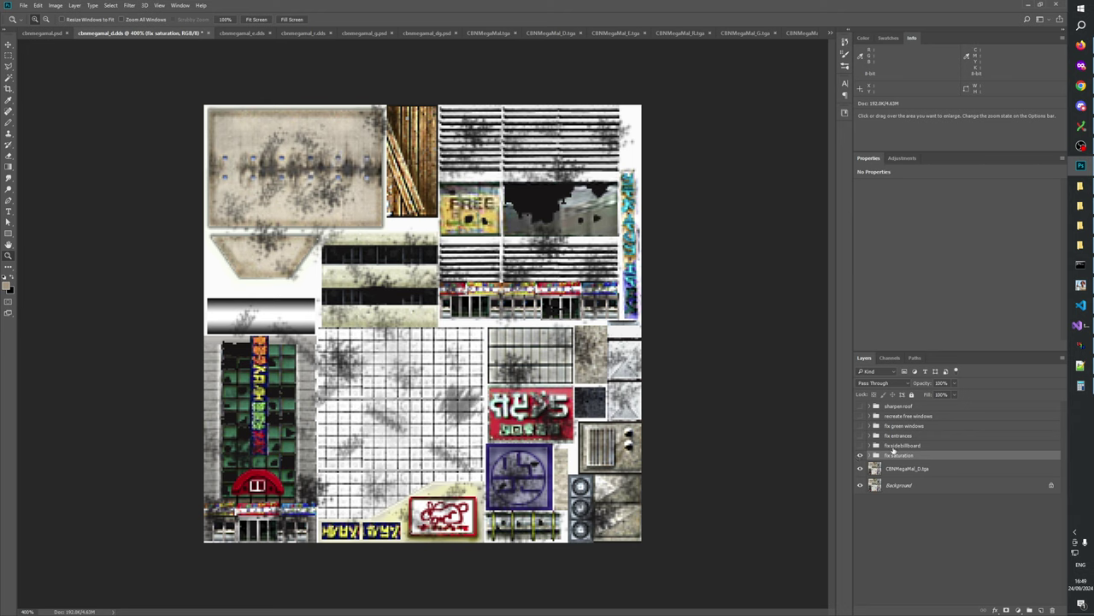
# - Compare the texture with and without the fix side billboard group, and leave the group shown
pyautogui.click(891, 446)
pyautogui.click(860, 445)
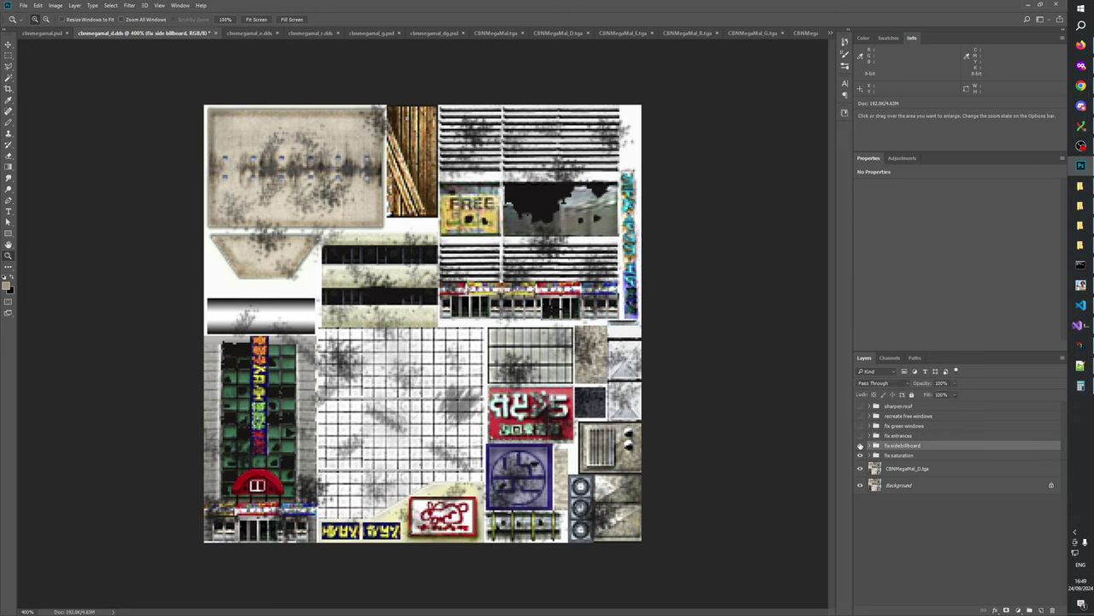
pyautogui.click(860, 446)
pyautogui.click(860, 445)
pyautogui.click(861, 445)
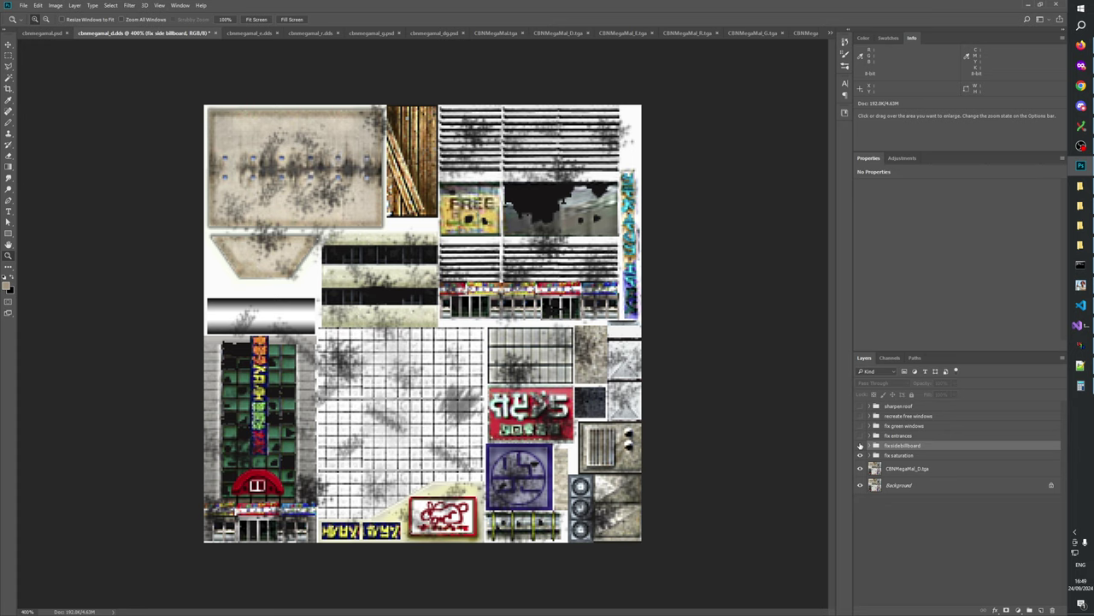
pyautogui.click(860, 446)
pyautogui.click(860, 446)
pyautogui.click(860, 445)
# - Examine how the fix entrances group affects the damaged texture by switching its visibility, and leave it hidden
pyautogui.click(896, 437)
pyautogui.click(860, 435)
pyautogui.click(860, 435)
pyautogui.click(860, 436)
pyautogui.click(860, 436)
pyautogui.click(860, 436)
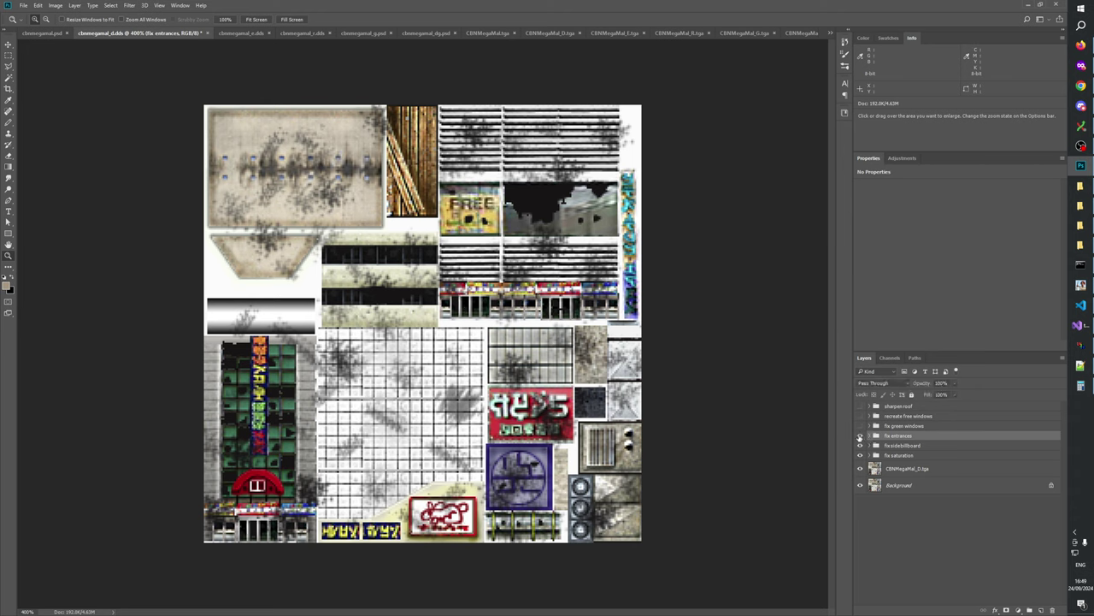
pyautogui.click(860, 437)
pyautogui.click(860, 437)
pyautogui.click(860, 437)
pyautogui.click(860, 437)
pyautogui.click(860, 436)
pyautogui.click(860, 436)
pyautogui.click(860, 436)
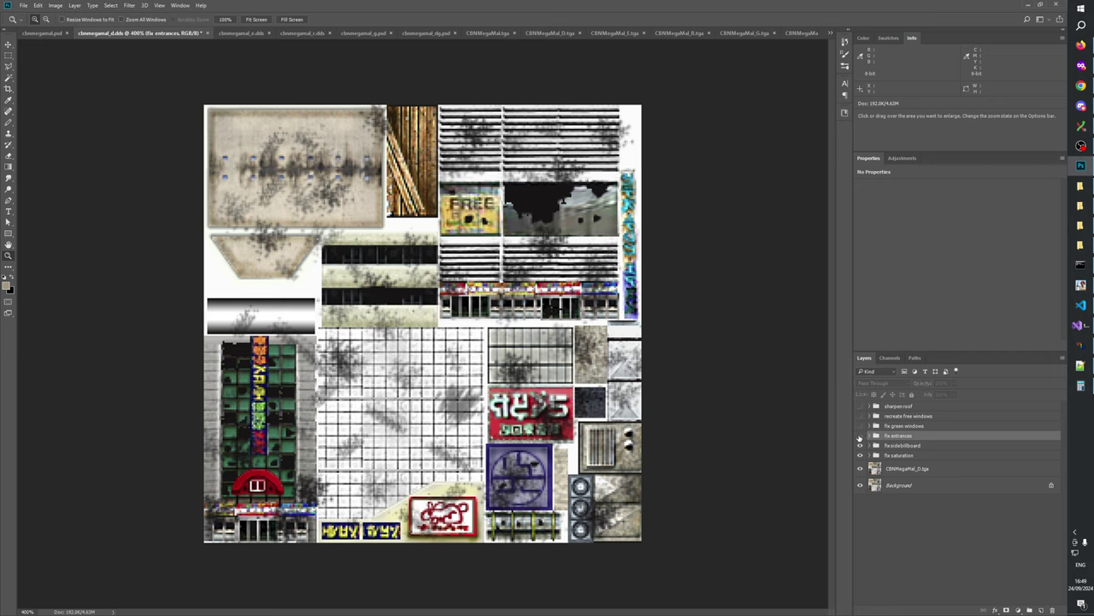
pyautogui.click(860, 436)
pyautogui.click(861, 436)
pyautogui.click(861, 436)
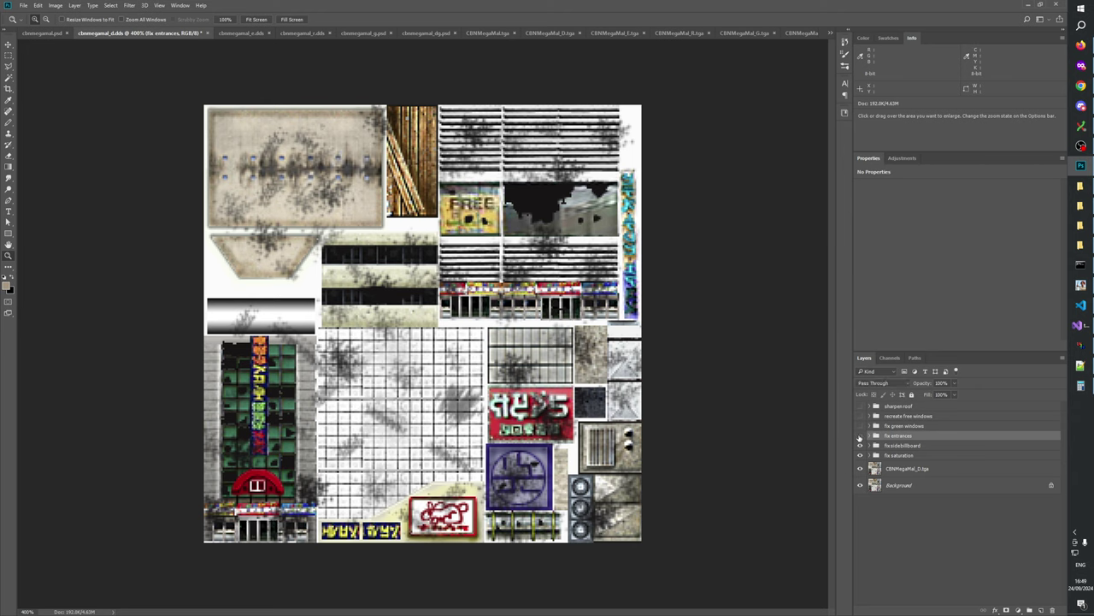
pyautogui.click(860, 436)
pyautogui.click(861, 436)
pyautogui.click(860, 436)
pyautogui.click(861, 436)
pyautogui.click(860, 436)
pyautogui.click(860, 436)
pyautogui.click(860, 436)
# - Examine how the fix green windows group affects the damaged building windows by switching its visibility, and leave it hidden
pyautogui.click(886, 425)
pyautogui.click(860, 425)
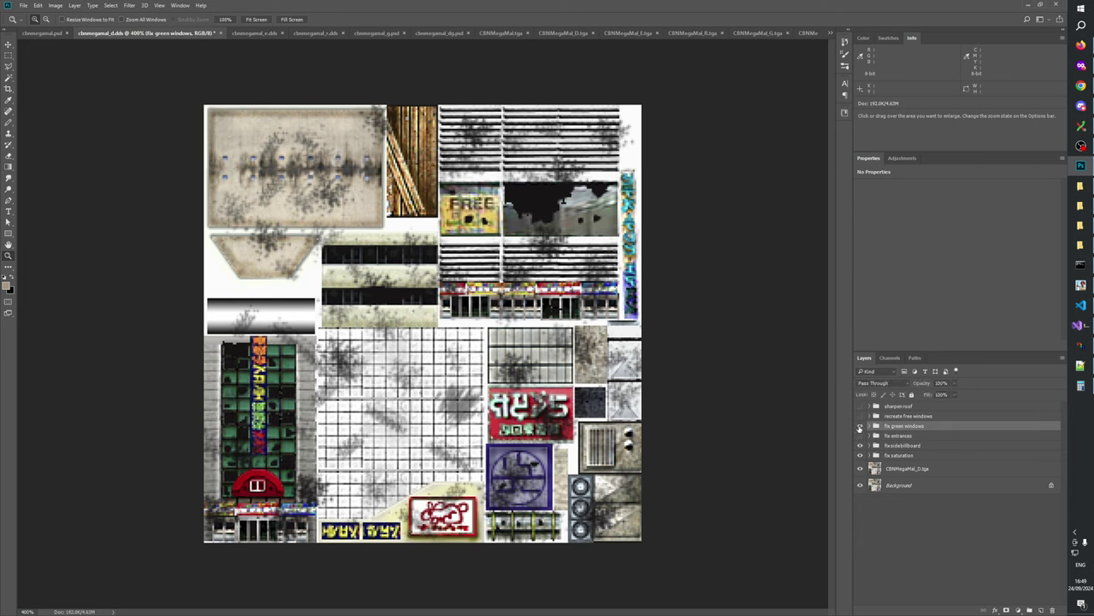
pyautogui.click(860, 426)
pyautogui.click(861, 427)
pyautogui.click(861, 427)
pyautogui.click(860, 428)
pyautogui.click(860, 427)
pyautogui.click(860, 426)
pyautogui.click(860, 425)
pyautogui.click(860, 426)
pyautogui.click(860, 426)
pyautogui.click(861, 426)
pyautogui.click(860, 426)
pyautogui.click(860, 426)
pyautogui.click(860, 426)
pyautogui.click(860, 426)
pyautogui.click(861, 425)
pyautogui.click(860, 426)
# - Compare the texture with and without the recreate free windows group, leave that group hidden and show the sharpen roof group
pyautogui.click(889, 417)
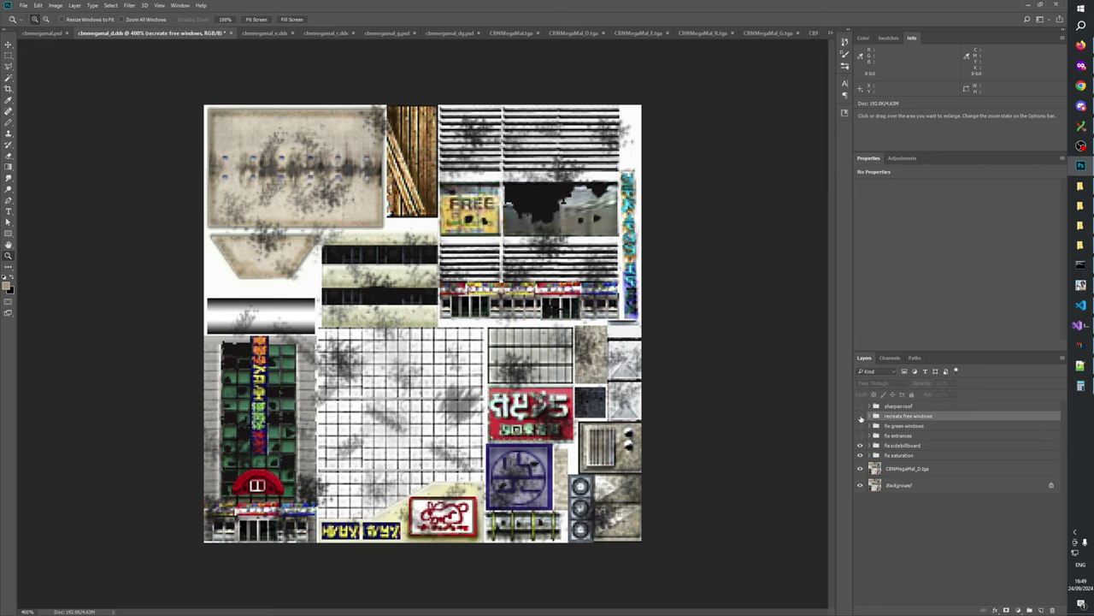
pyautogui.click(861, 416)
pyautogui.click(861, 416)
pyautogui.click(860, 417)
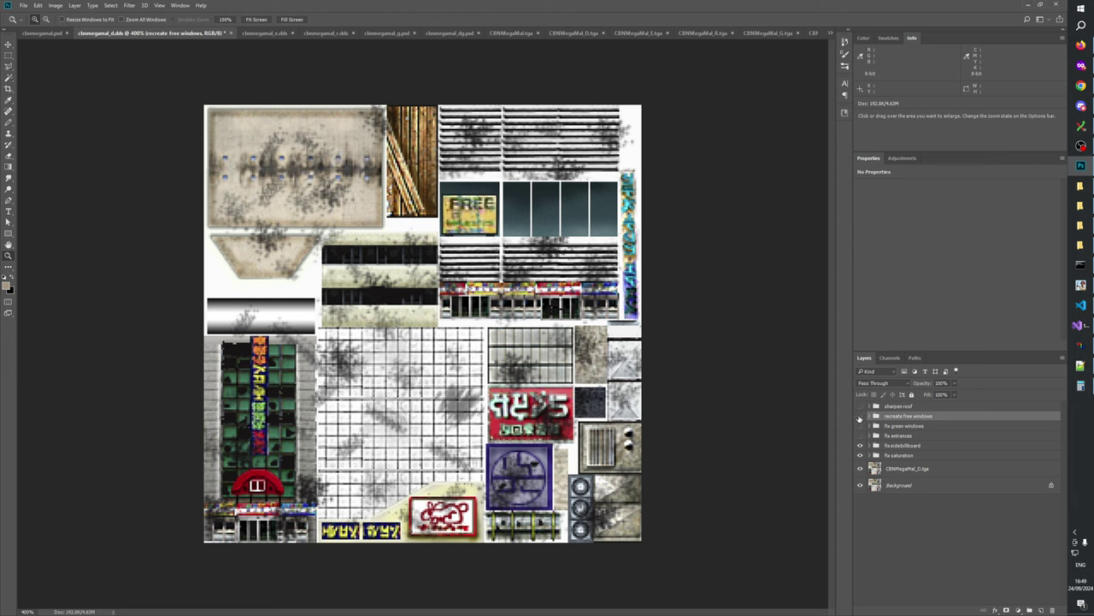
pyautogui.click(860, 417)
pyautogui.click(860, 417)
pyautogui.click(860, 417)
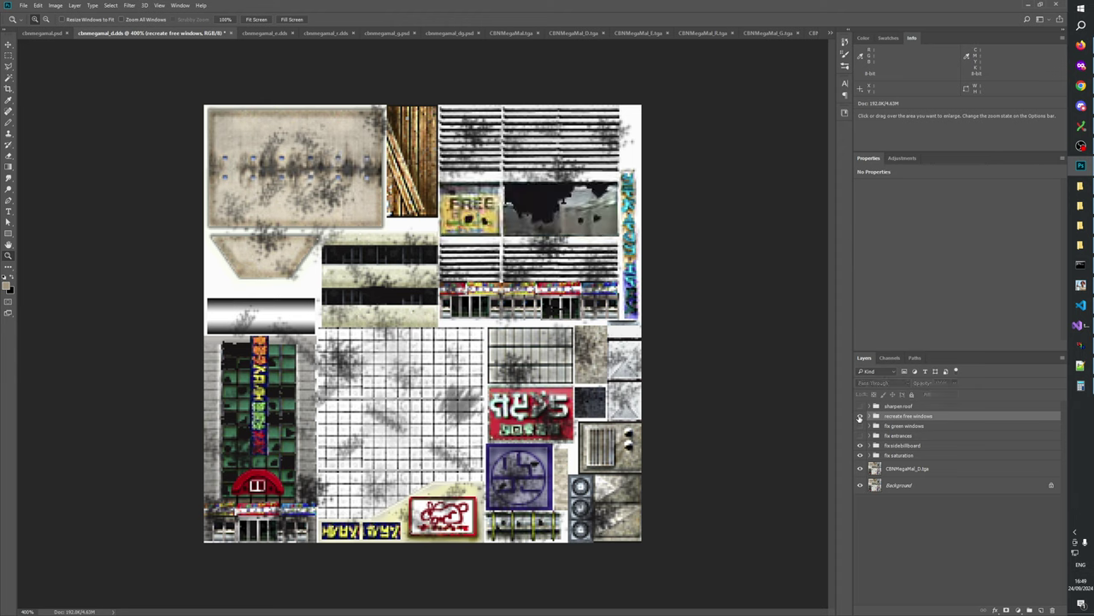
pyautogui.click(860, 416)
pyautogui.click(860, 416)
pyautogui.click(860, 417)
pyautogui.click(860, 416)
pyautogui.click(861, 416)
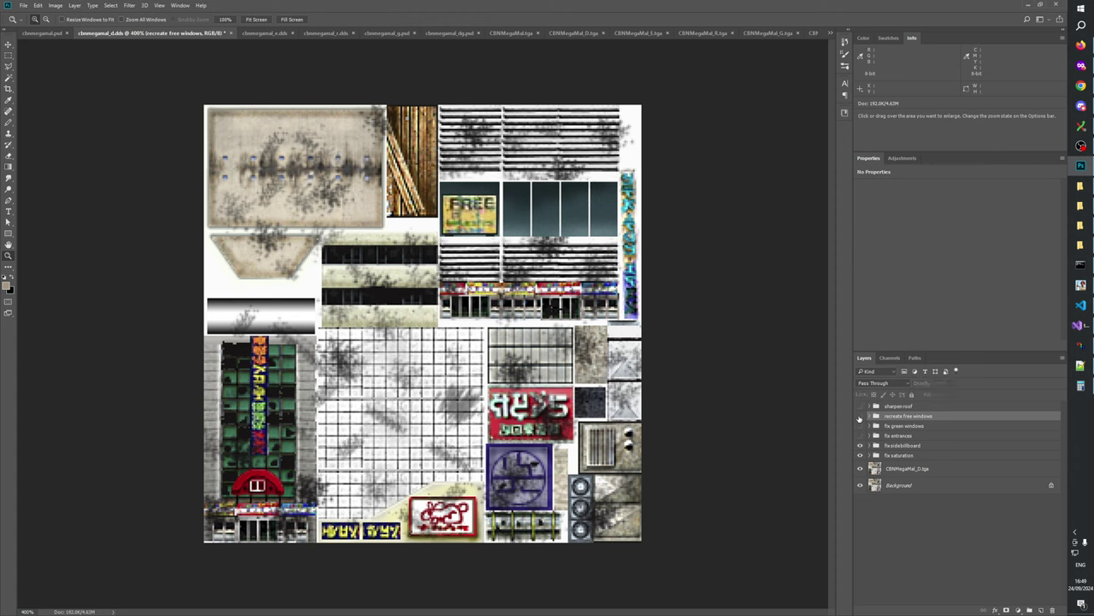
pyautogui.click(860, 416)
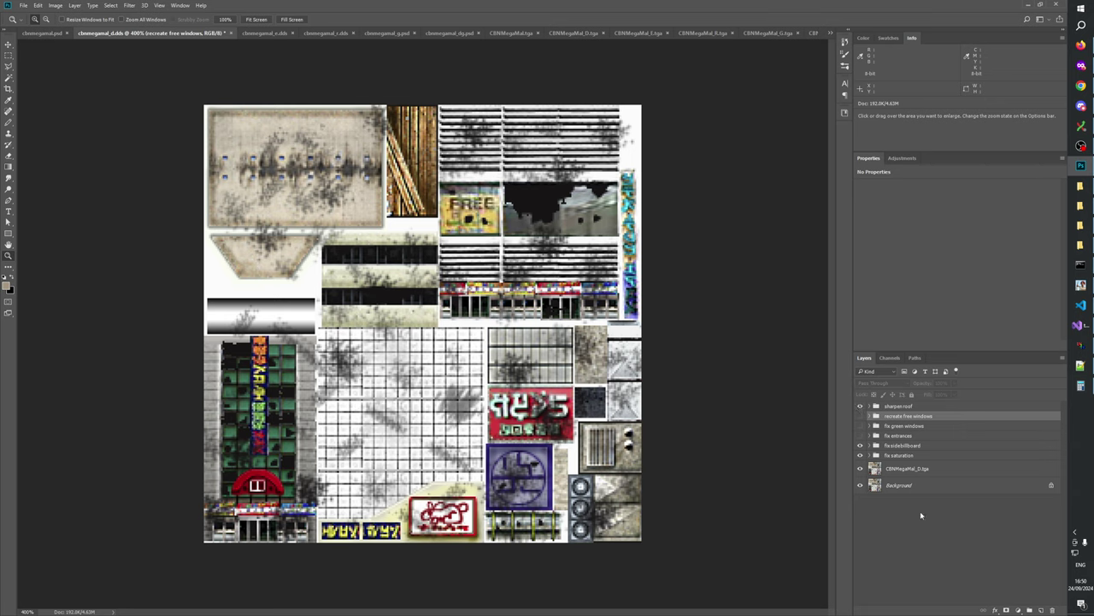
# - Move the sharpen roof group in cbnmegamal_d.dds directly below the fix entrances group
pyautogui.click(927, 532)
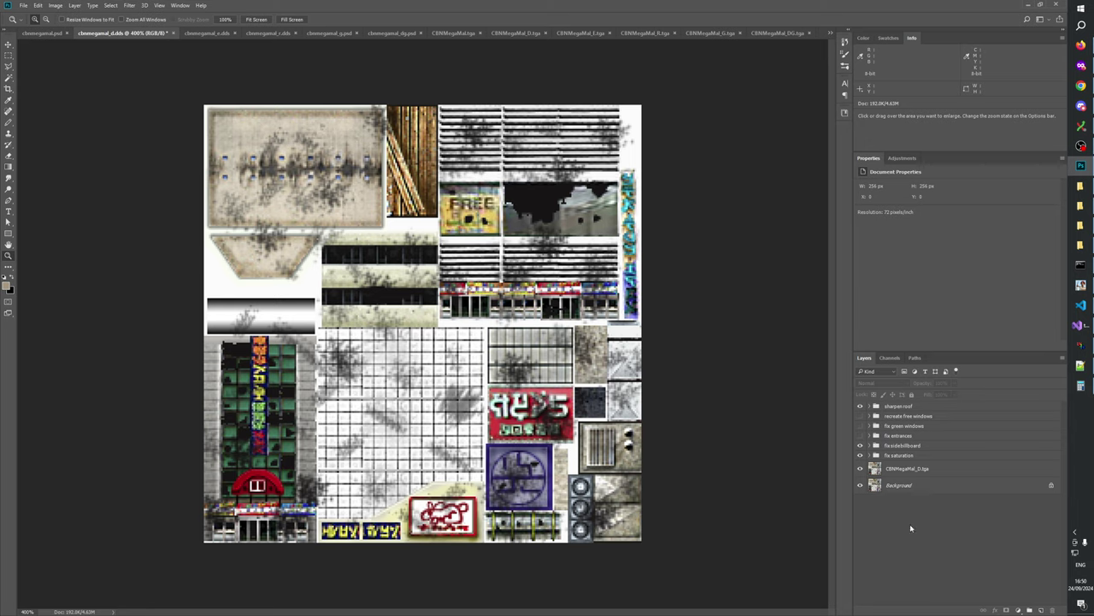
pyautogui.click(900, 436)
pyautogui.click(900, 417)
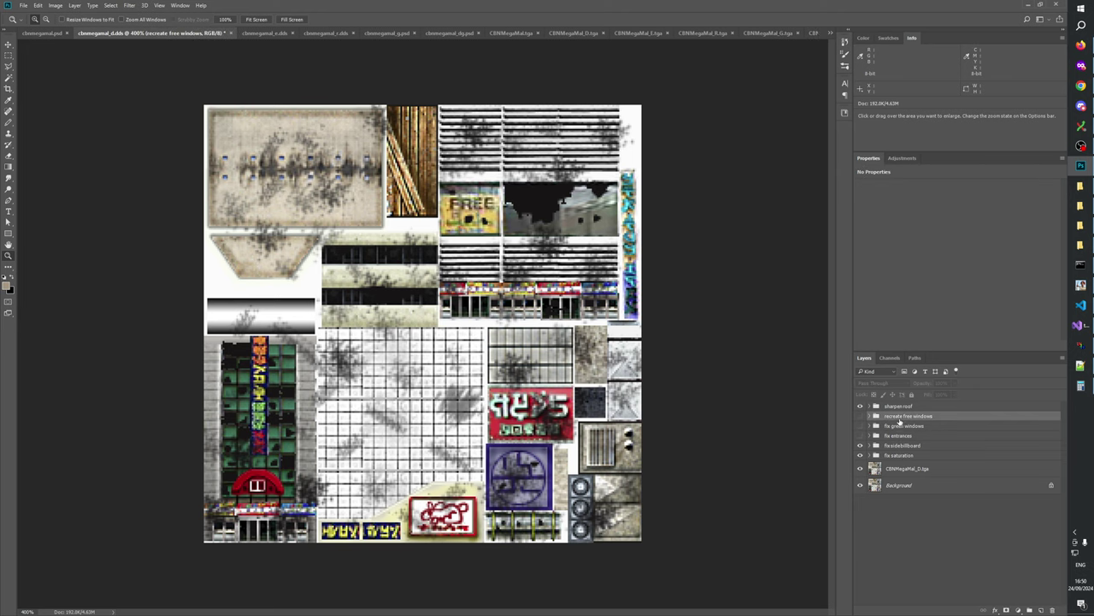
pyautogui.click(897, 407)
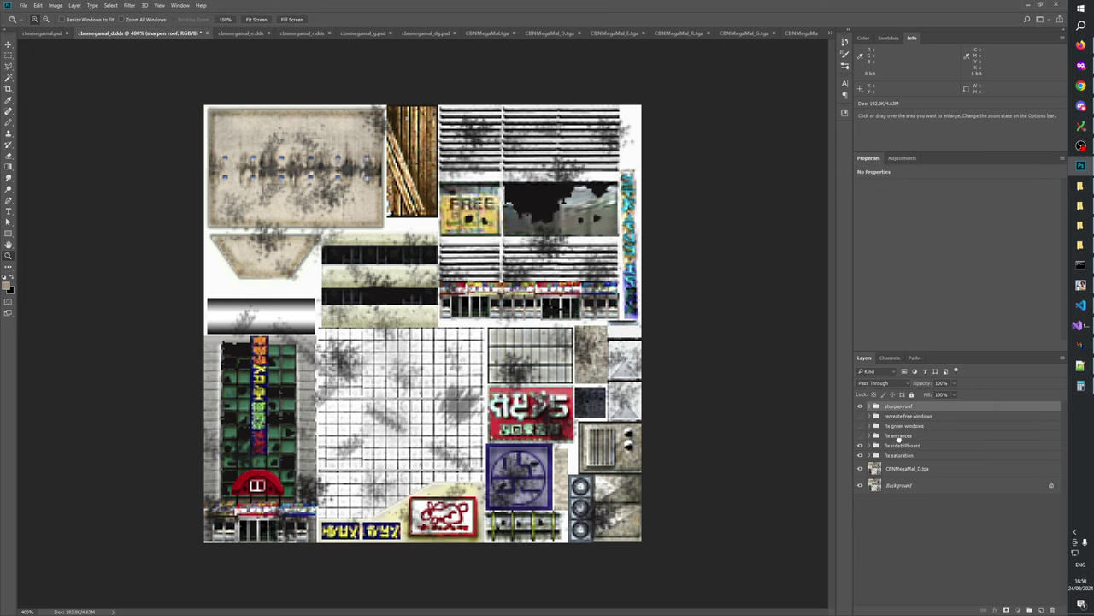
pyautogui.moveTo(898, 438); pyautogui.dragTo(898, 437)
# - In cbnmegamal.psd, undo the misplaced group move and place the sharpen roof group directly below fix entrances
pyautogui.click(45, 32)
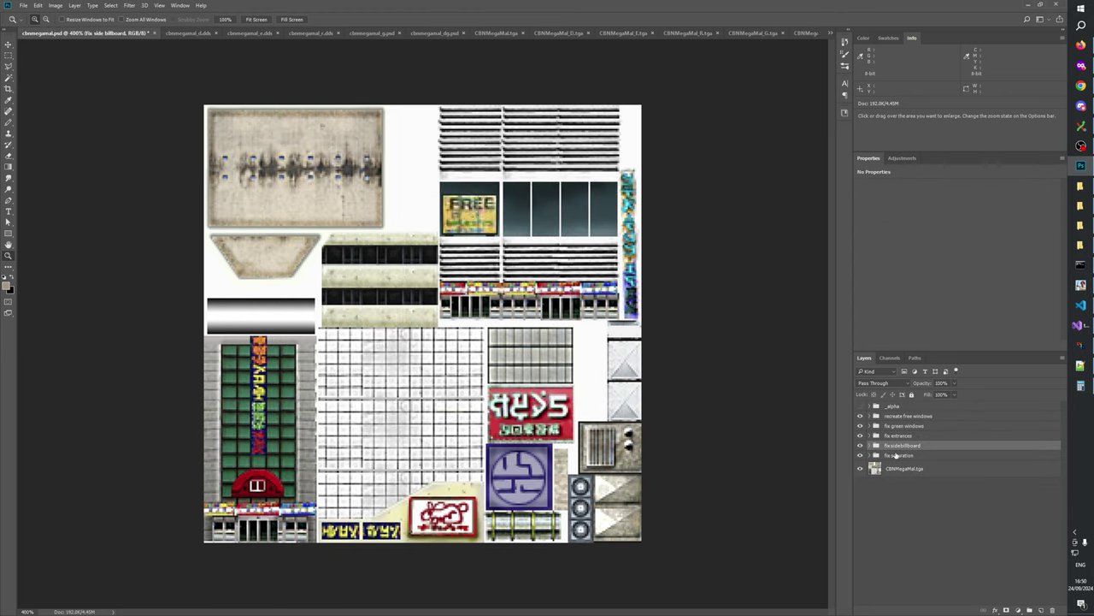
pyautogui.hotkey('ctrl', 'z')
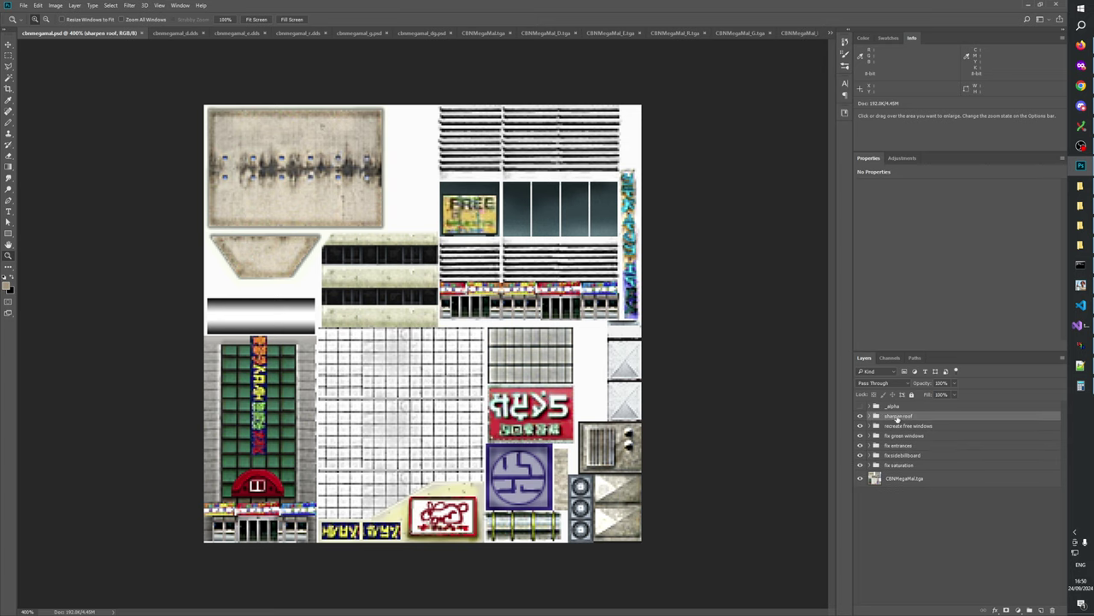
pyautogui.moveTo(898, 417); pyautogui.dragTo(898, 451)
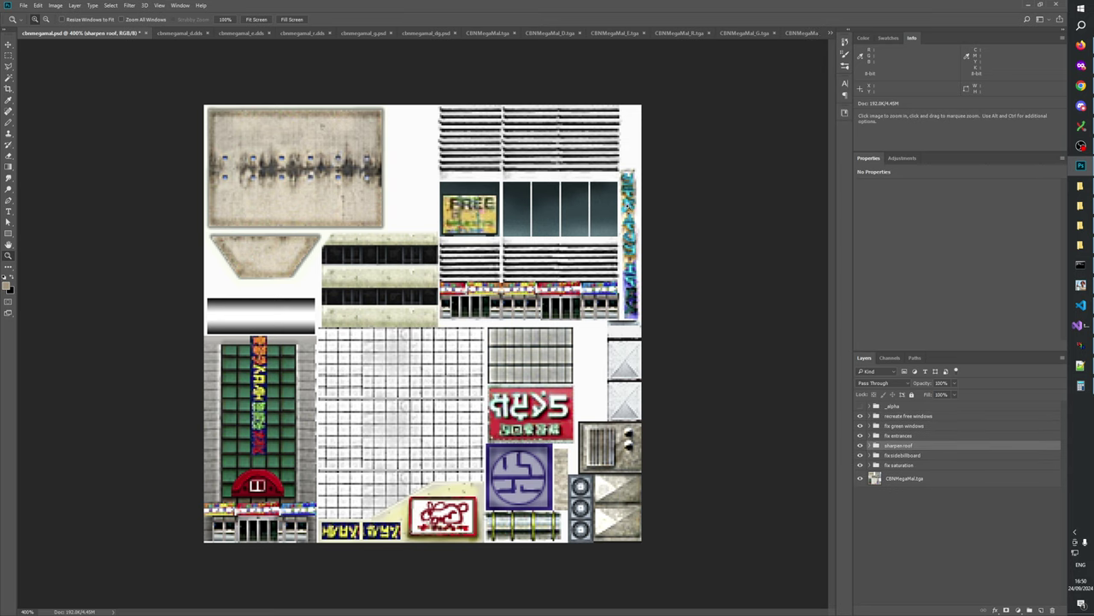
# - In cbnmegamal_d.dds, compare the storefront entrances with and without the fix entrances group, and leave that group shown
pyautogui.click(177, 34)
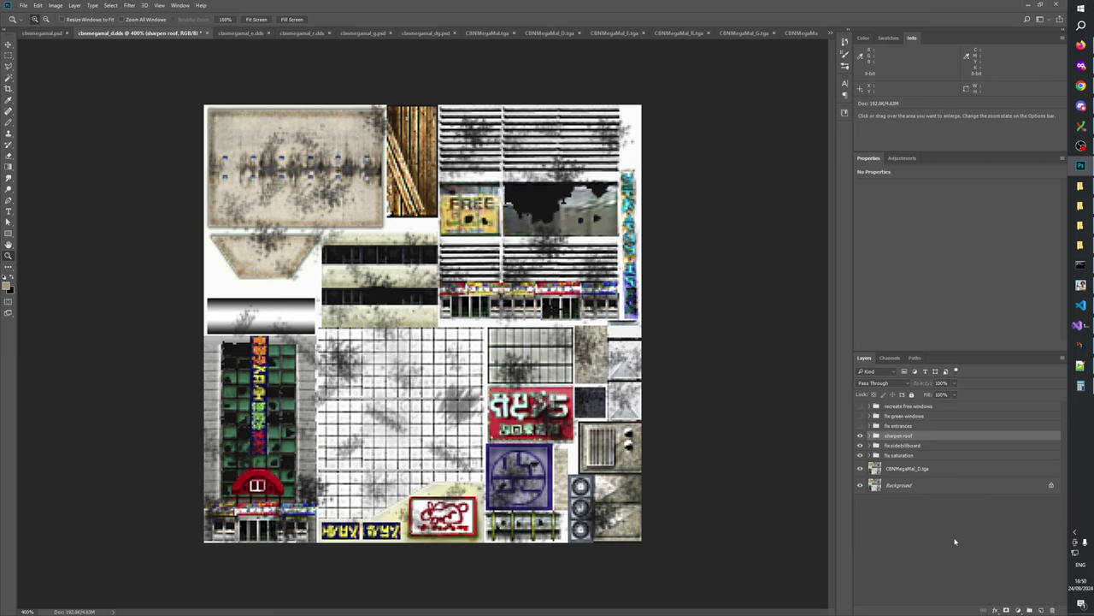
pyautogui.click(904, 436)
pyautogui.click(898, 425)
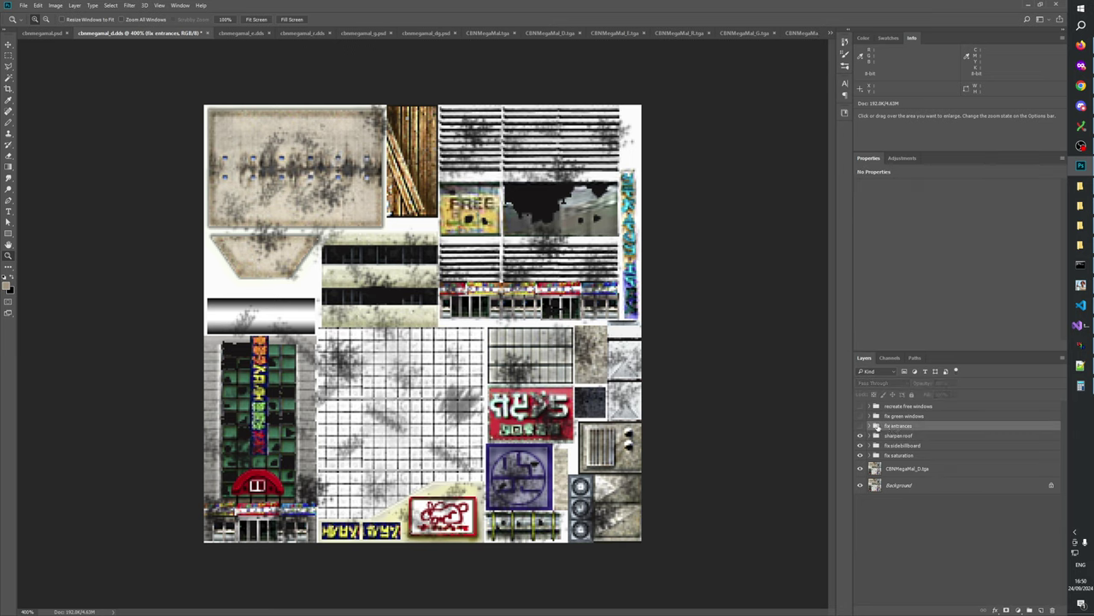
pyautogui.click(861, 426)
pyautogui.click(316, 400)
pyautogui.click(316, 397)
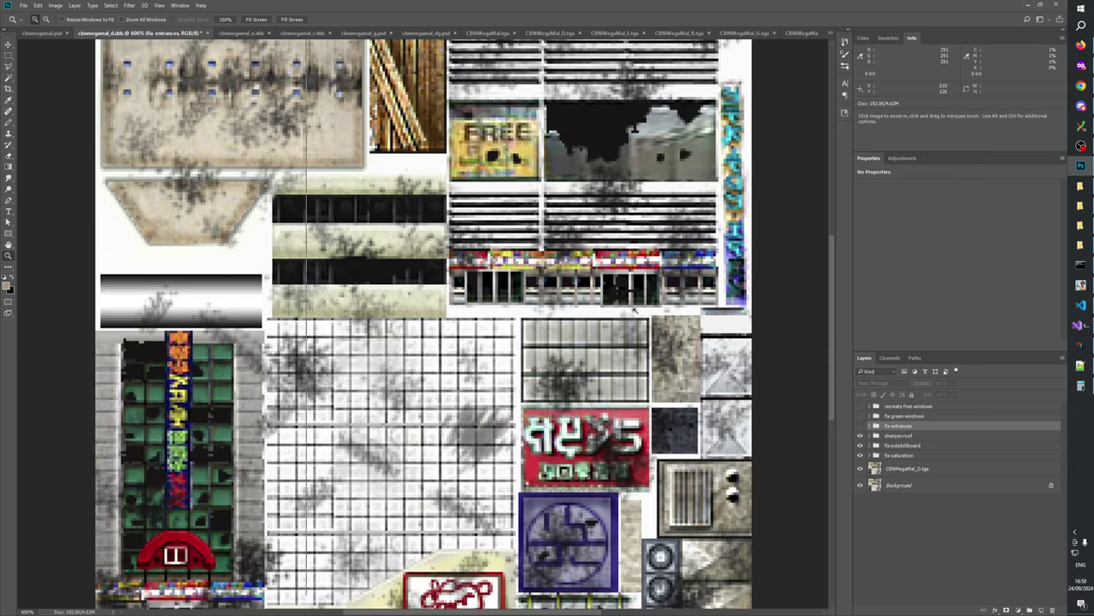
pyautogui.click(625, 306)
pyautogui.click(634, 309)
pyautogui.click(634, 309)
pyautogui.click(860, 426)
pyautogui.click(859, 426)
pyautogui.click(859, 426)
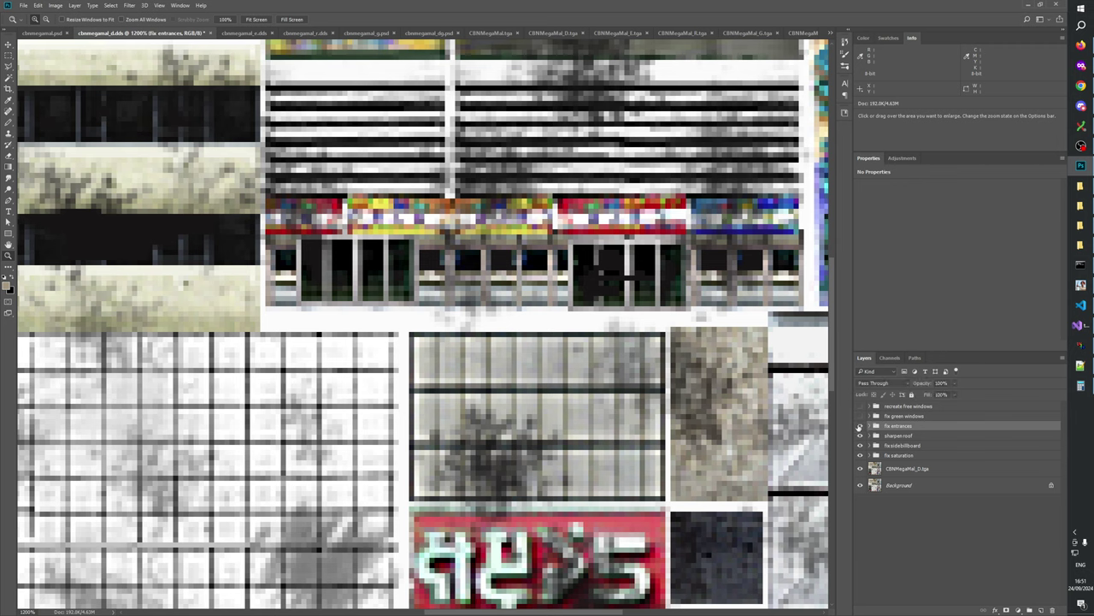
pyautogui.click(860, 426)
pyautogui.click(860, 426)
pyautogui.click(860, 426)
pyautogui.click(860, 425)
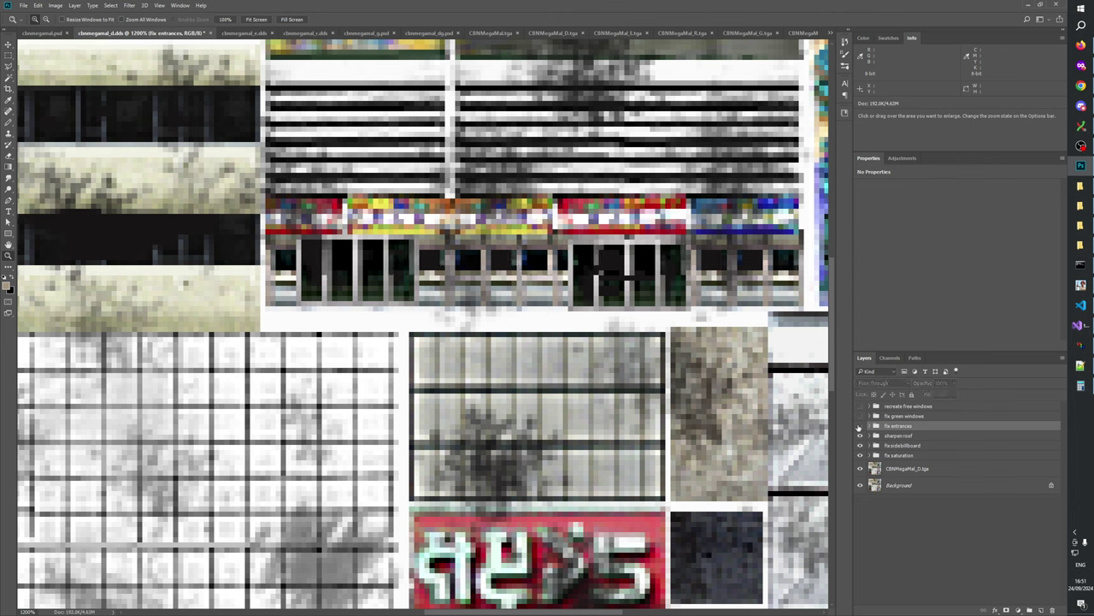
pyautogui.click(860, 426)
pyautogui.click(860, 425)
pyautogui.click(860, 426)
pyautogui.click(861, 426)
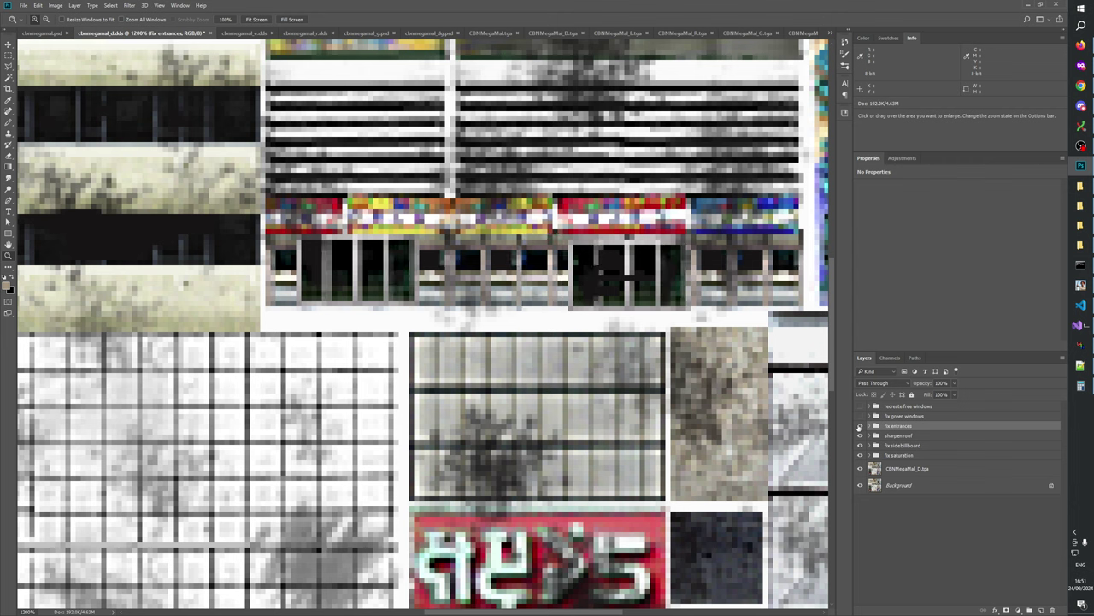
pyautogui.click(860, 426)
pyautogui.click(860, 425)
pyautogui.click(860, 426)
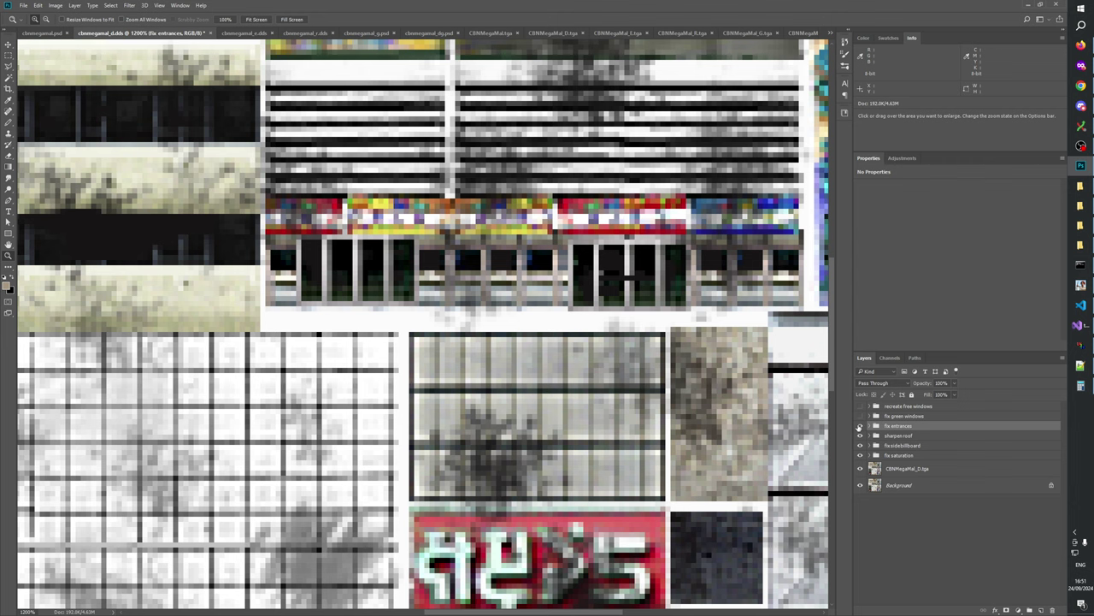
pyautogui.click(860, 426)
pyautogui.click(860, 426)
pyautogui.click(860, 426)
pyautogui.click(860, 426)
pyautogui.click(860, 426)
pyautogui.click(860, 426)
pyautogui.click(860, 426)
pyautogui.click(860, 425)
pyautogui.click(860, 425)
pyautogui.click(860, 426)
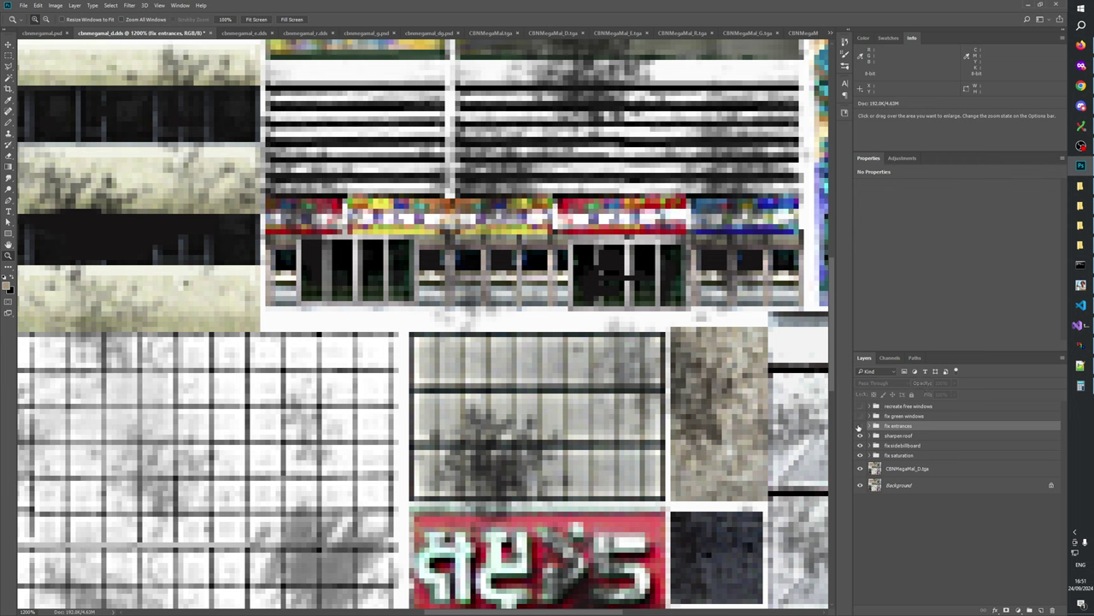
pyautogui.click(860, 426)
pyautogui.click(860, 426)
pyautogui.click(860, 425)
pyautogui.click(860, 426)
pyautogui.click(860, 425)
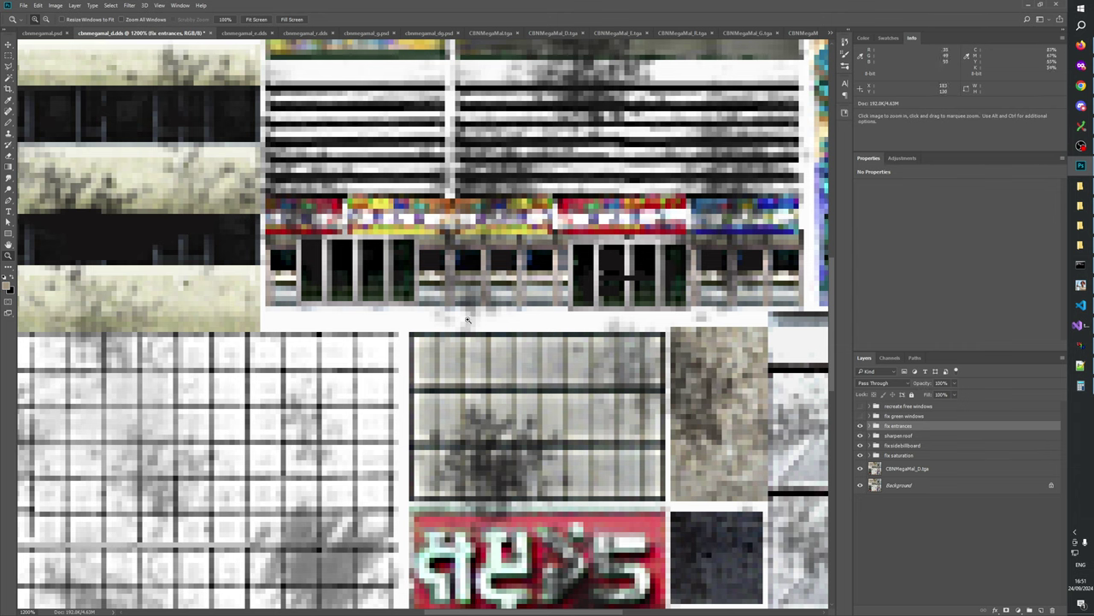
# - Examine up close how the fix entrances group changes the window and door frame pixels between the two storefront doors
pyautogui.click(452, 294)
pyautogui.click(666, 259)
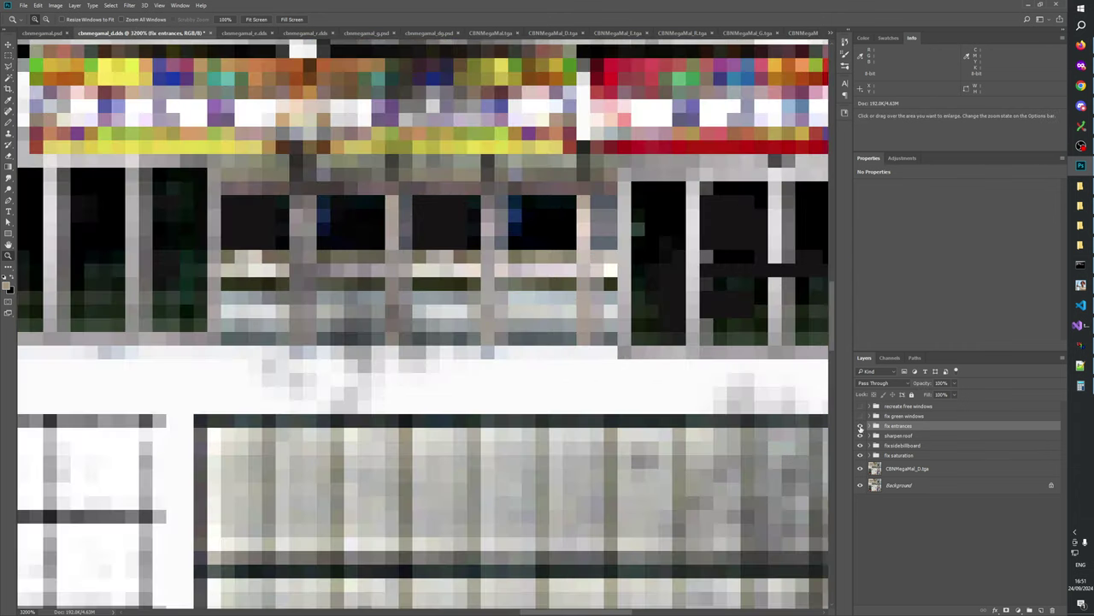
pyautogui.click(860, 426)
pyautogui.click(860, 425)
pyautogui.click(860, 426)
pyautogui.click(860, 426)
pyautogui.click(860, 426)
pyautogui.click(860, 425)
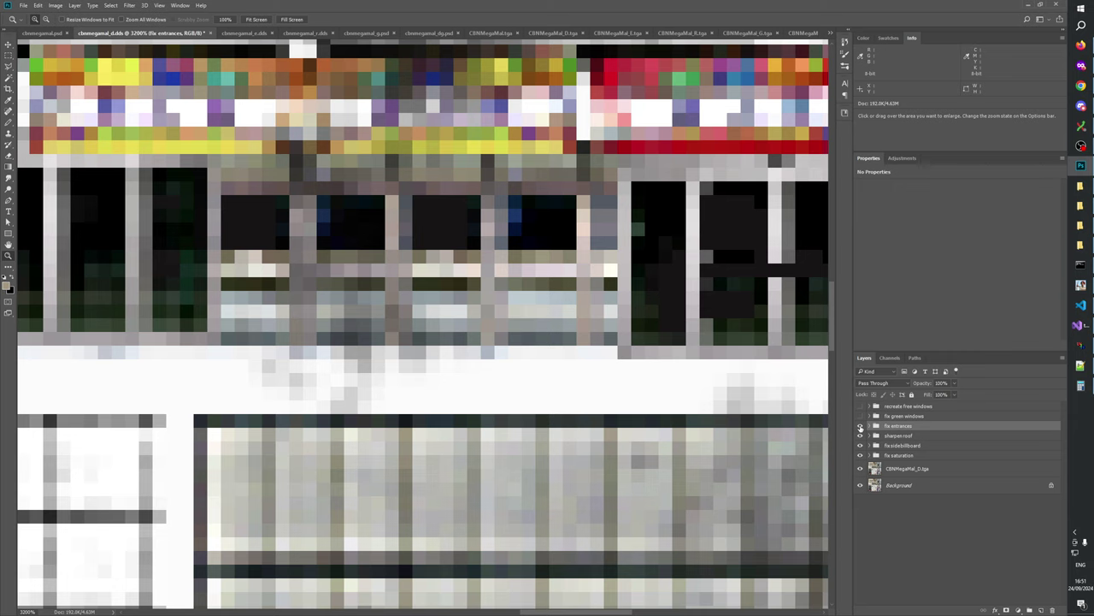
# - Create a new group directly above fix entrances and name it "fix entrances _d"
pyautogui.rightClick(657, 340)
pyautogui.click(675, 357)
pyautogui.click(476, 341)
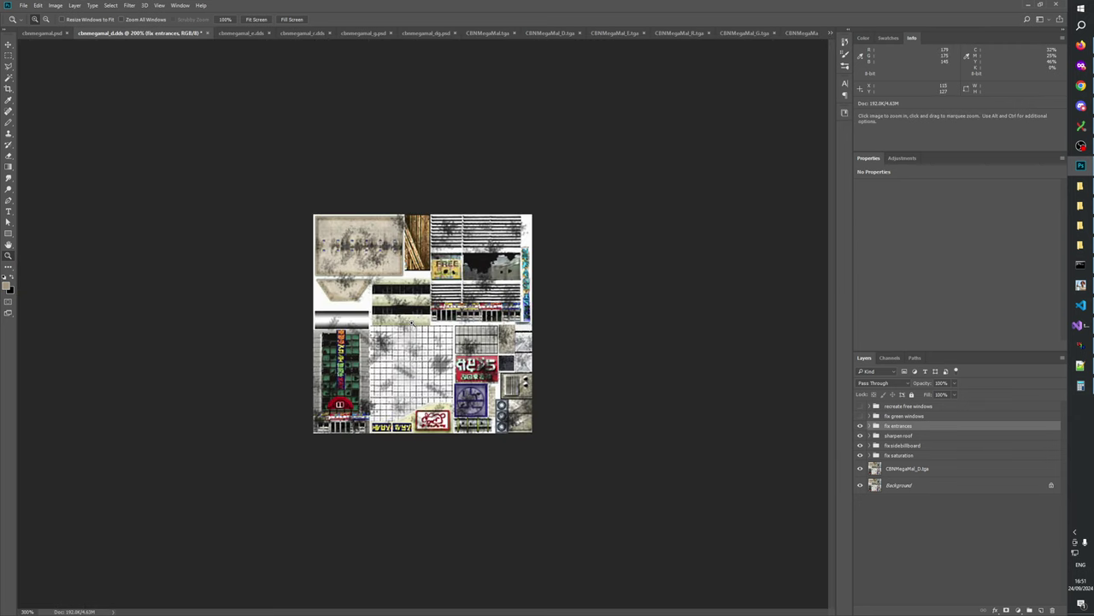
pyautogui.click(476, 341)
pyautogui.click(511, 299)
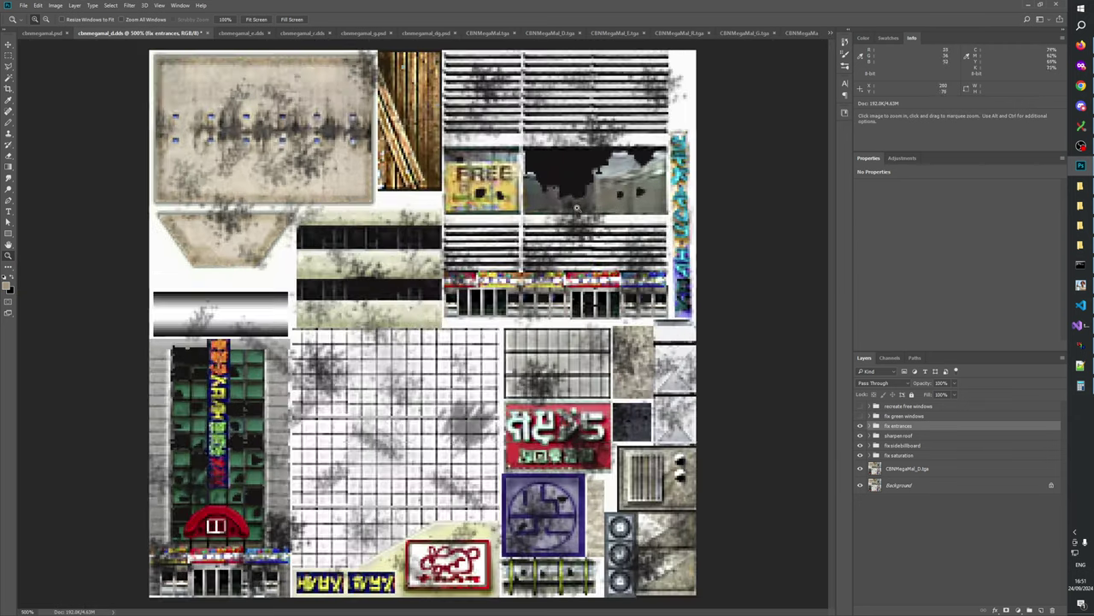
pyautogui.click(513, 301)
pyautogui.click(604, 324)
pyautogui.click(605, 325)
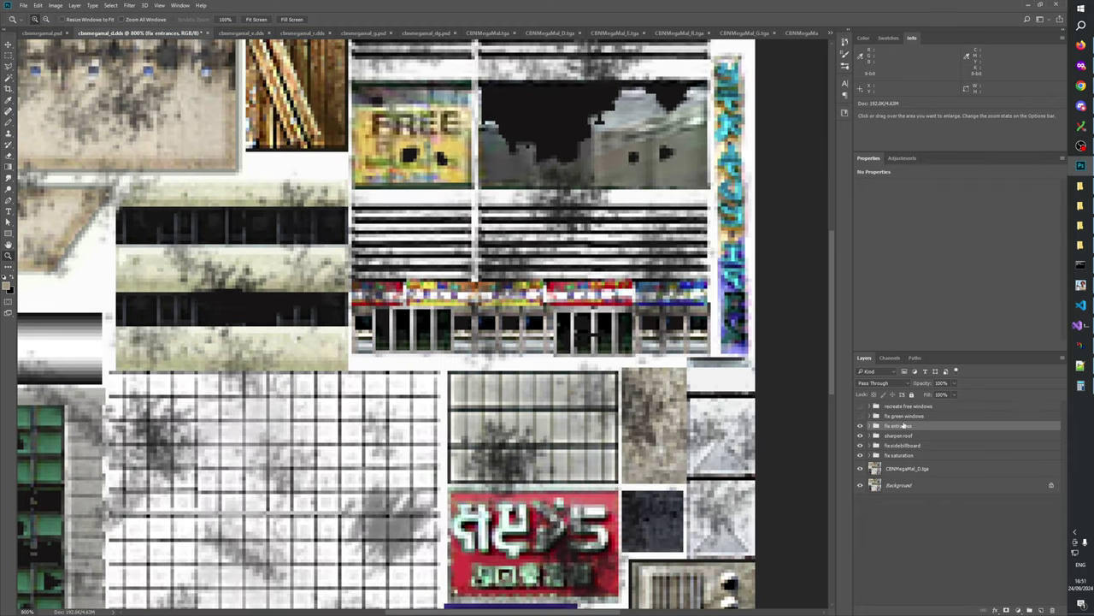
pyautogui.click(1029, 610)
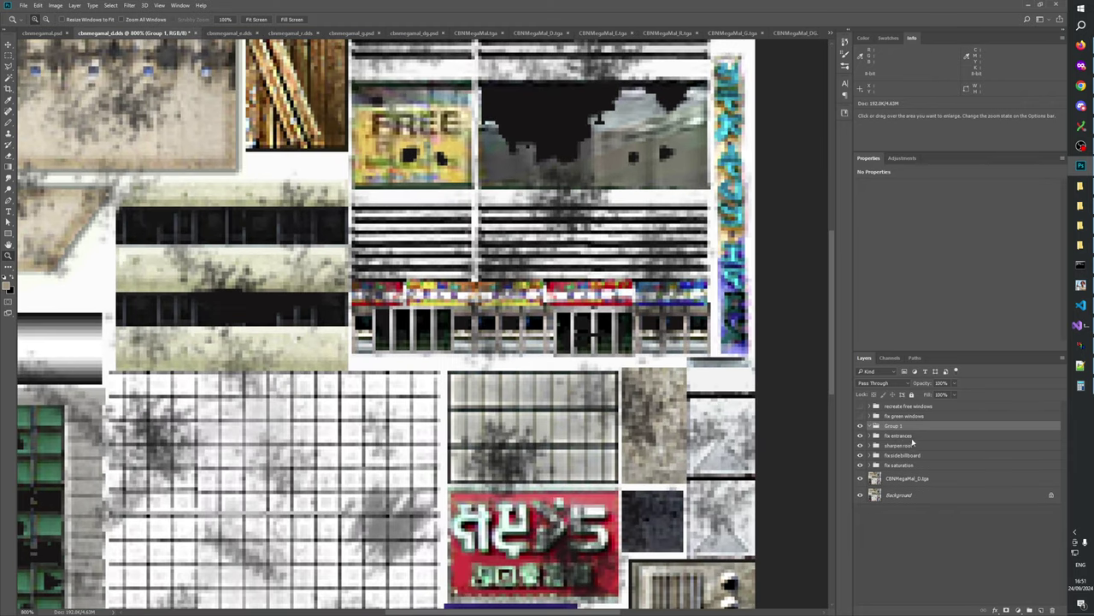
pyautogui.doubleClick(899, 436)
pyautogui.write('fix entrances')
pyautogui.write('_d')
pyautogui.press('Return')
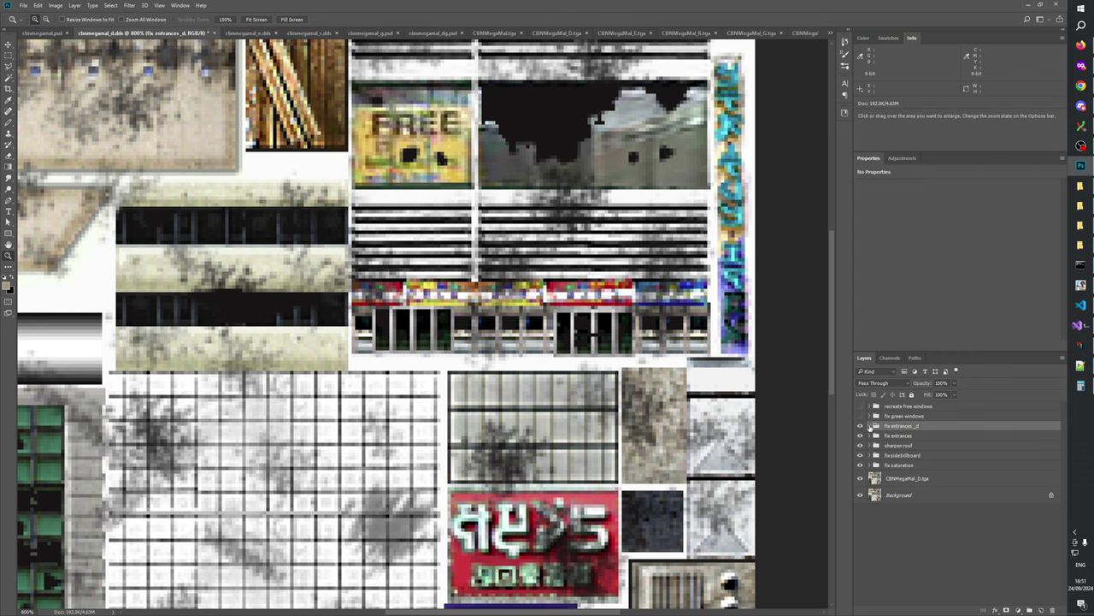
# - Compare the storefront doors with and without fix entrances, hide that group and select a 1 by 12 px strip of the broken door's frame
pyautogui.click(539, 351)
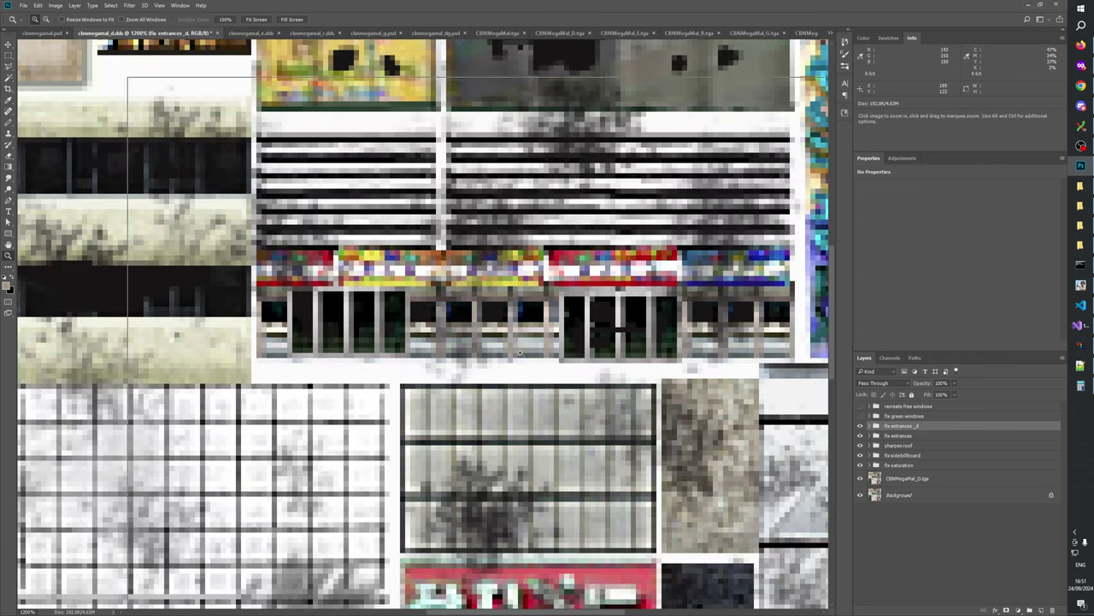
pyautogui.click(521, 342)
pyautogui.click(860, 425)
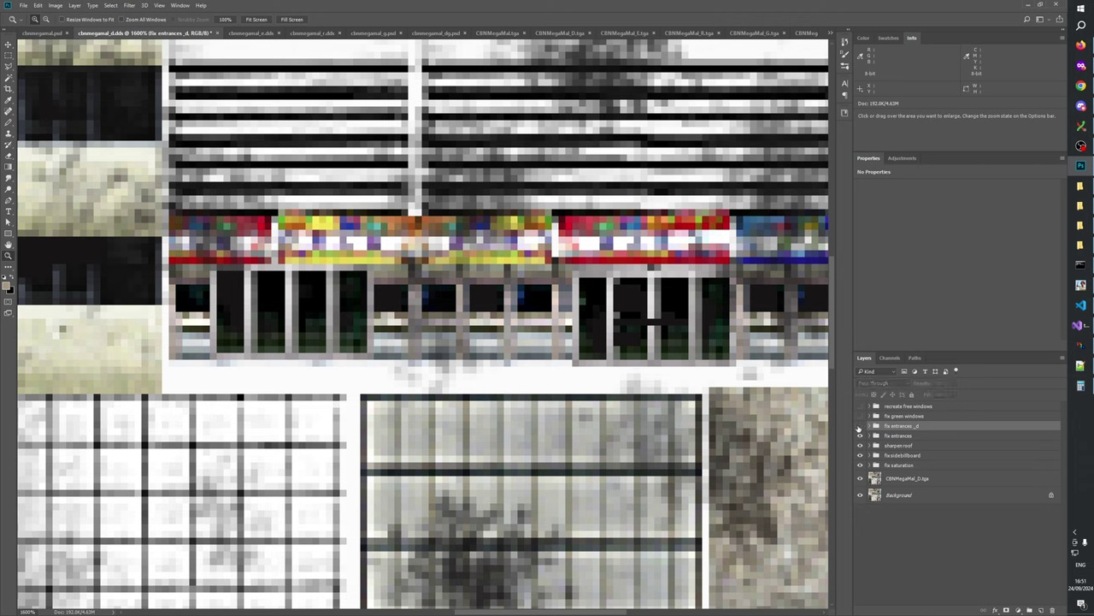
pyautogui.click(860, 425)
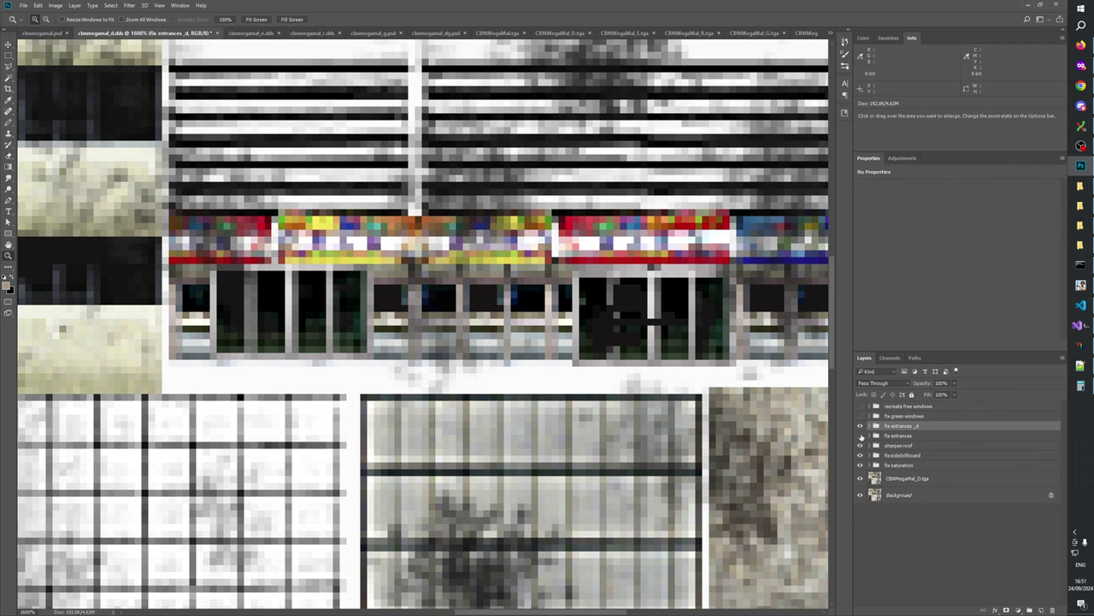
pyautogui.click(860, 435)
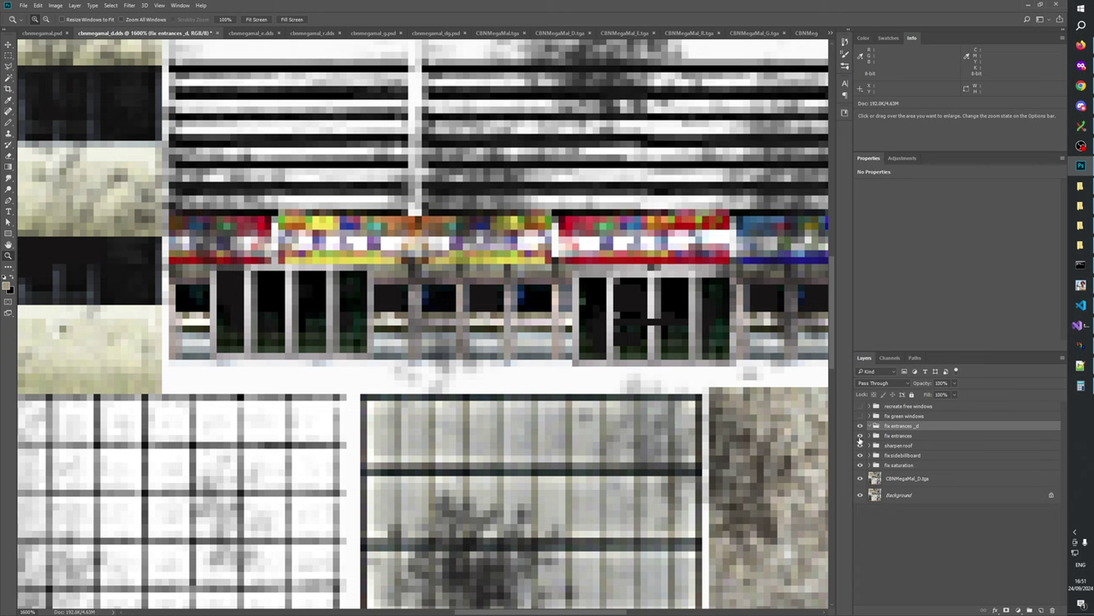
pyautogui.click(860, 435)
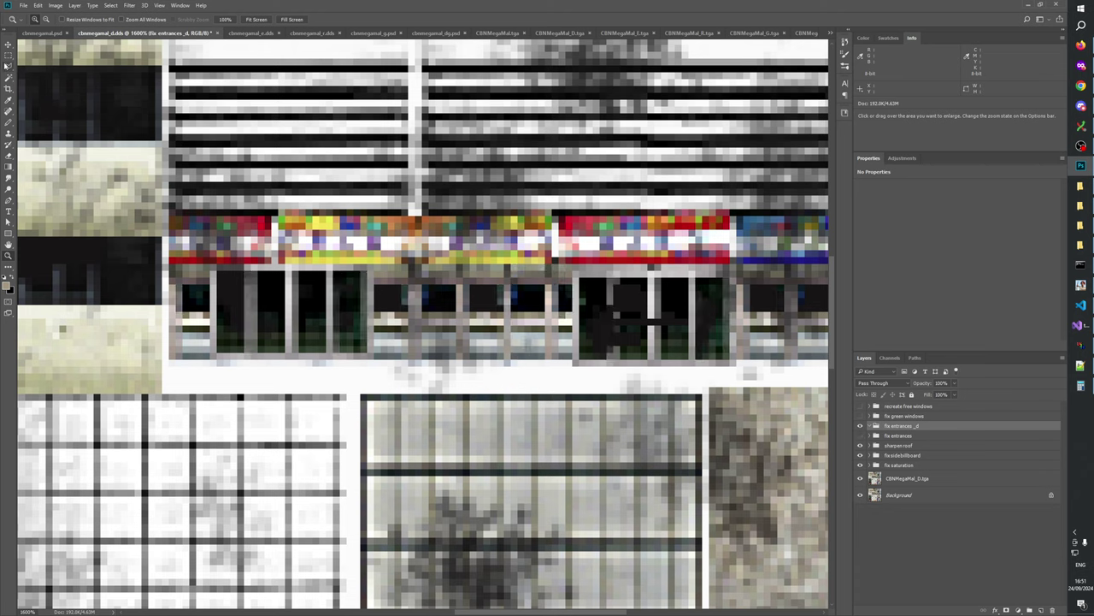
pyautogui.click(8, 56)
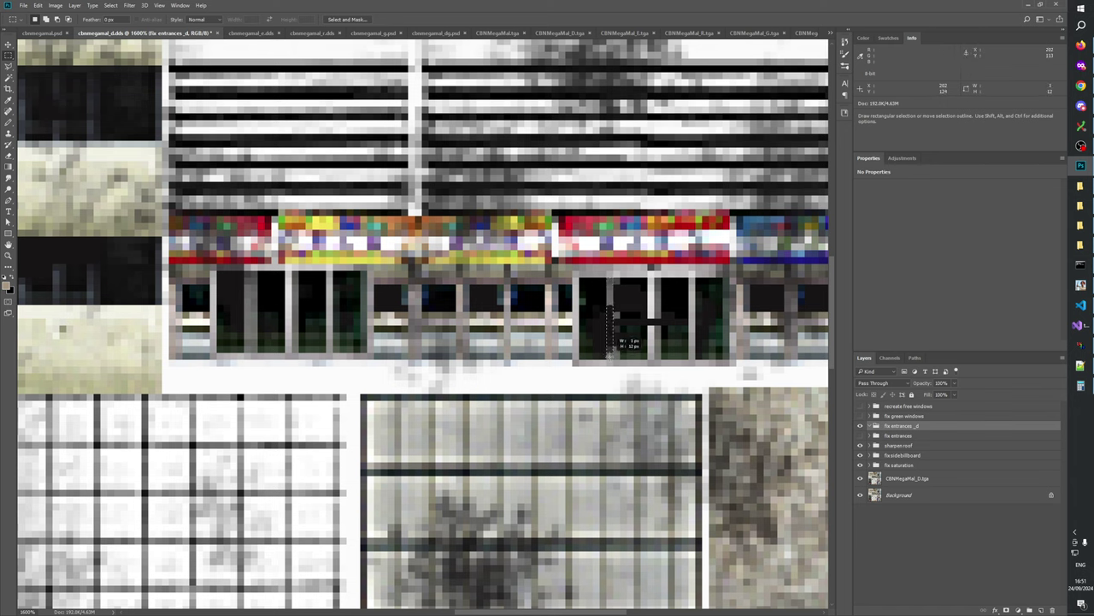
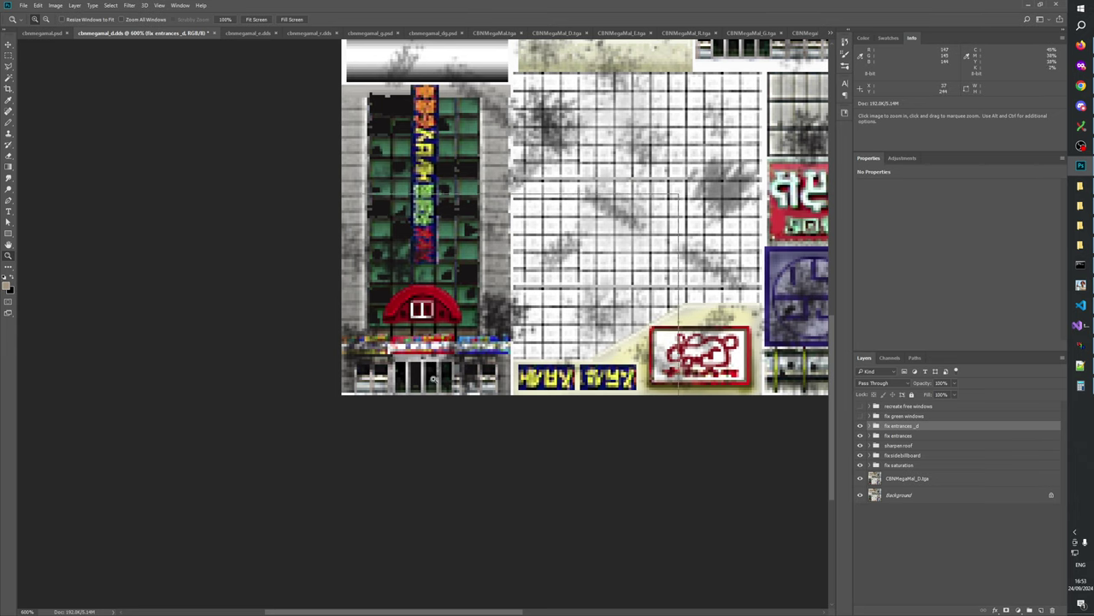
# - Compare the ground-floor entrance of the green-windowed building with and without the fix entrances group, leaving the group shown
pyautogui.click(436, 369)
pyautogui.click(424, 408)
pyautogui.click(416, 400)
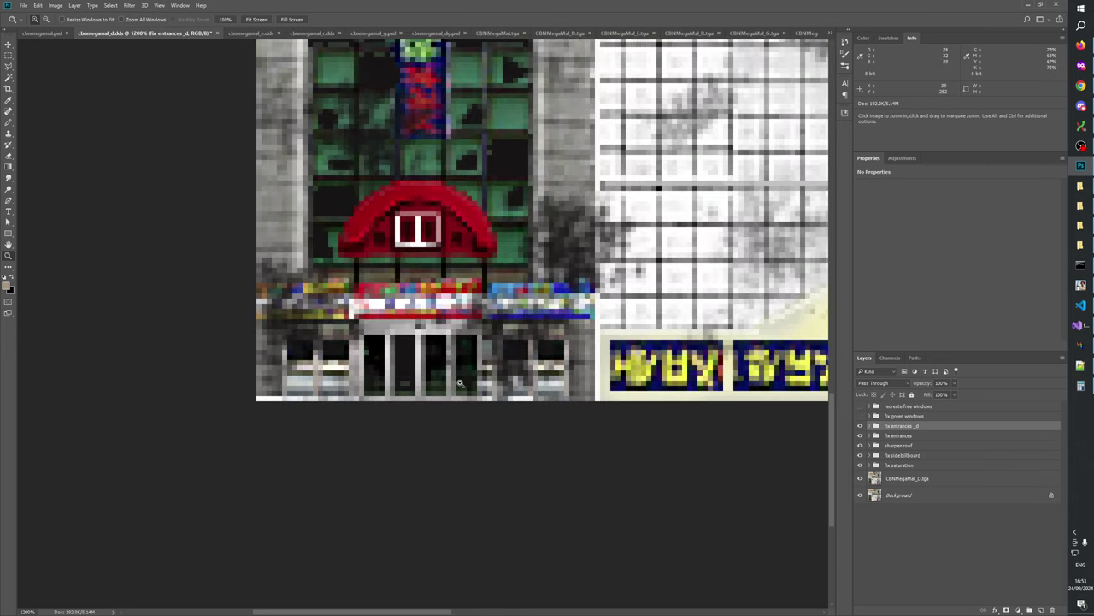
pyautogui.moveTo(461, 384); pyautogui.dragTo(517, 392)
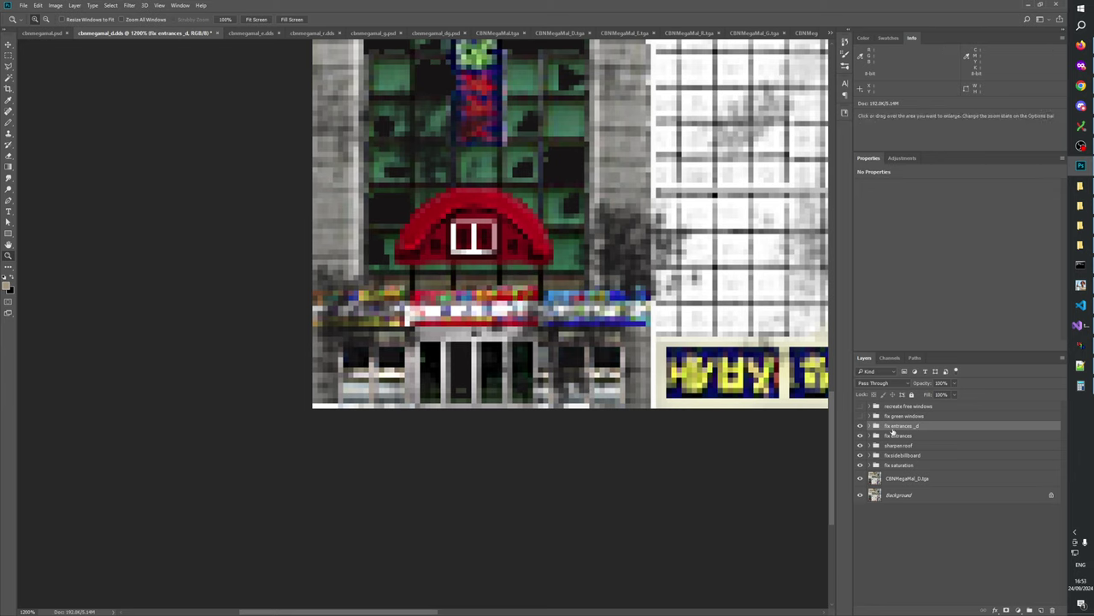
pyautogui.click(861, 436)
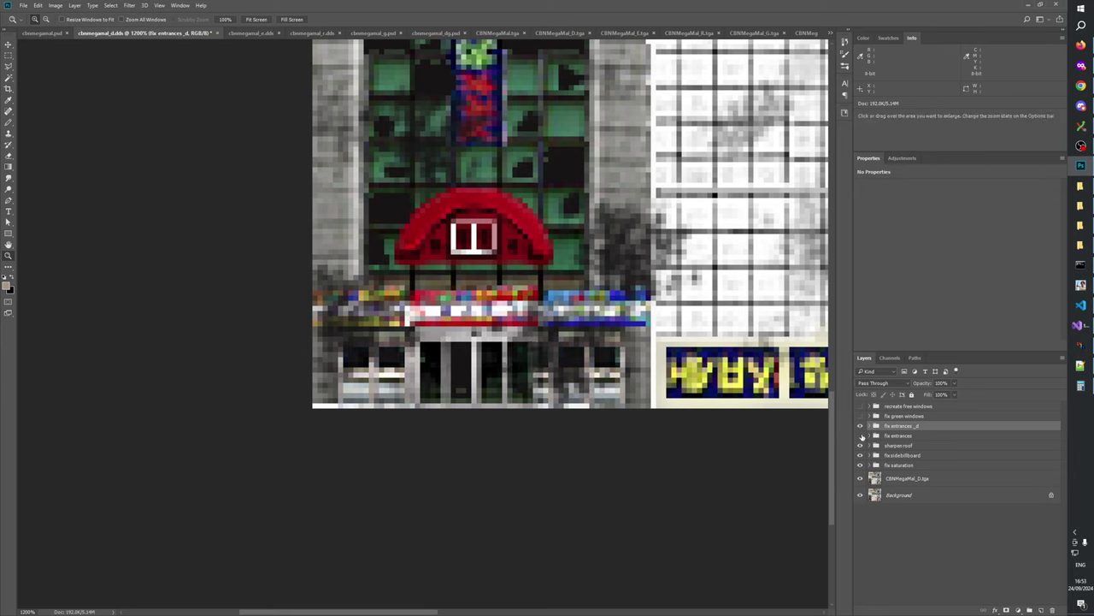
pyautogui.click(861, 435)
pyautogui.click(861, 435)
pyautogui.click(861, 435)
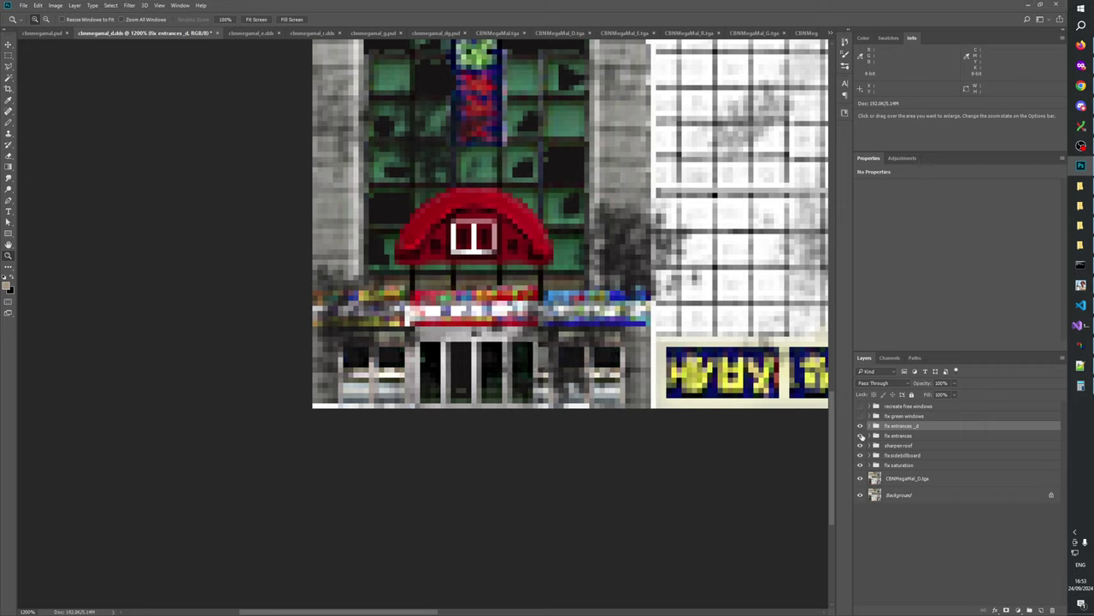
pyautogui.click(861, 435)
pyautogui.click(861, 435)
pyautogui.click(861, 435)
pyautogui.click(861, 435)
pyautogui.click(861, 435)
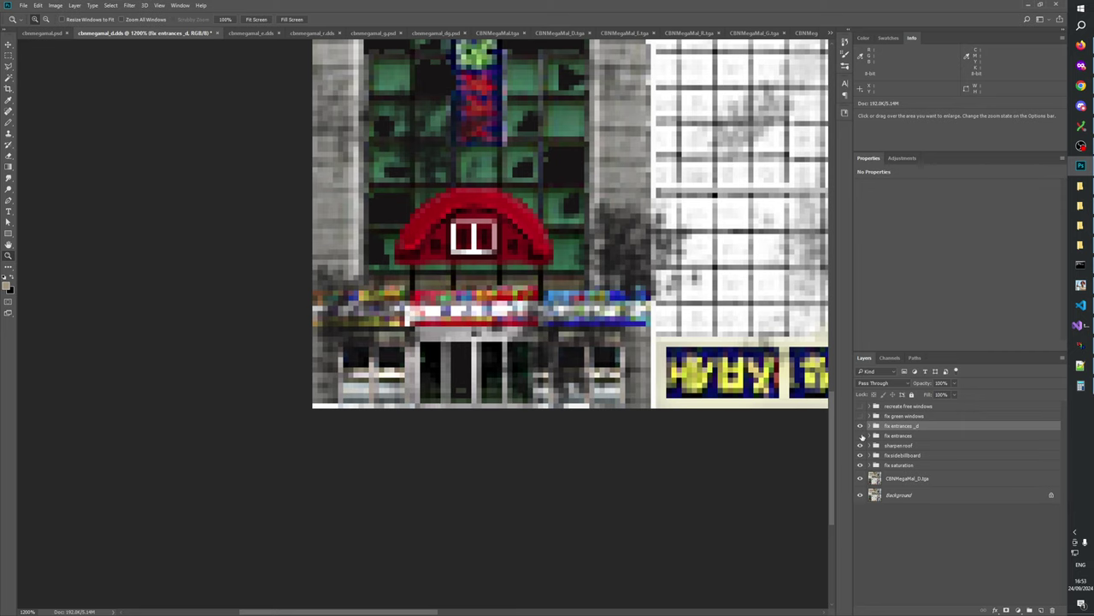
pyautogui.click(861, 436)
# - In fix entrances _d, copy 1 by 4 px strips of the windows on both sides of the building's doors onto new layers above fix edges _d
pyautogui.click(416, 367)
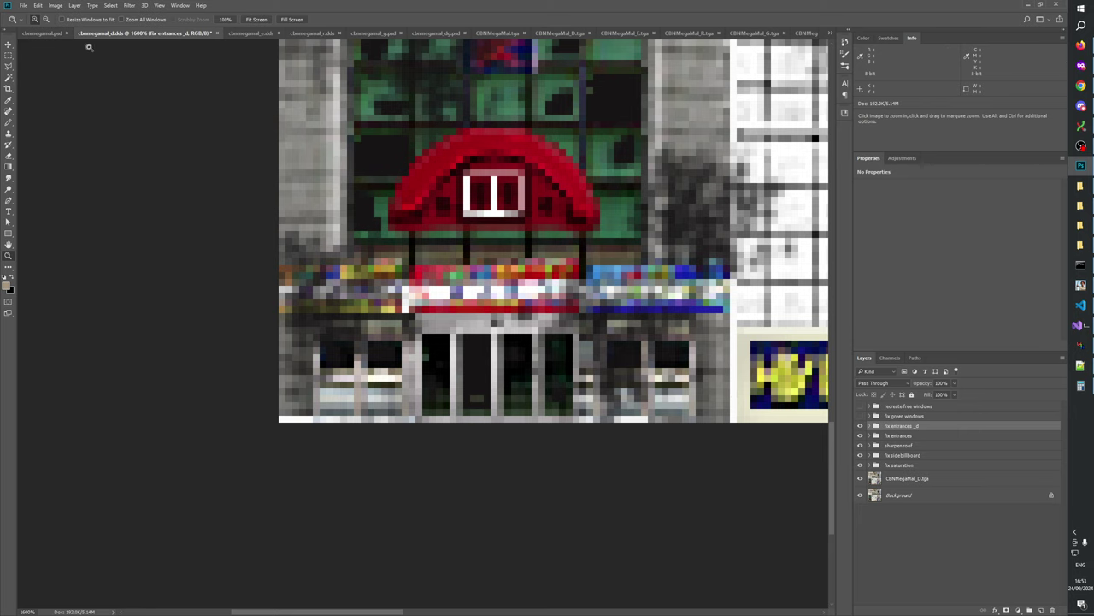
pyautogui.click(9, 54)
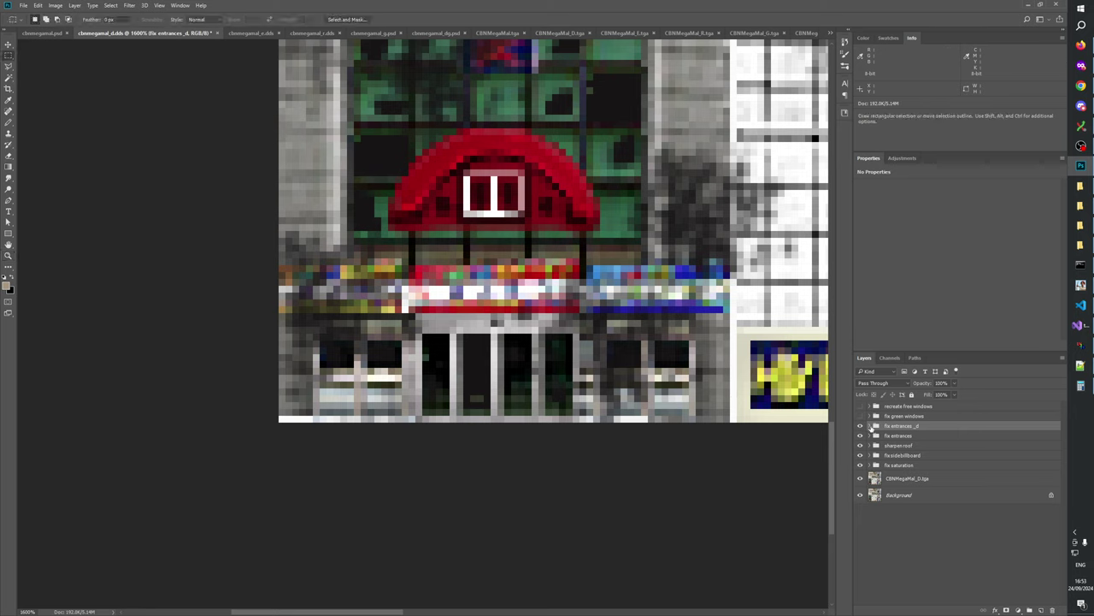
pyautogui.click(873, 425)
pyautogui.click(905, 438)
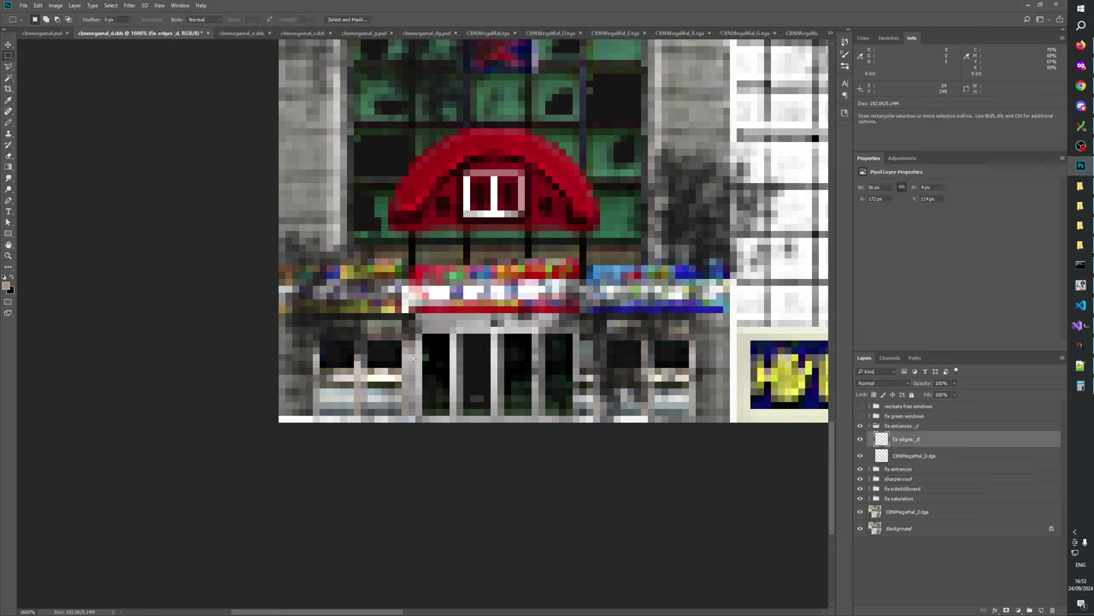
pyautogui.moveTo(397, 342)
pyautogui.mouseDown()
pyautogui.moveTo(419, 359)
pyautogui.moveTo(389, 365)
pyautogui.mouseUp()
pyautogui.click(906, 512)
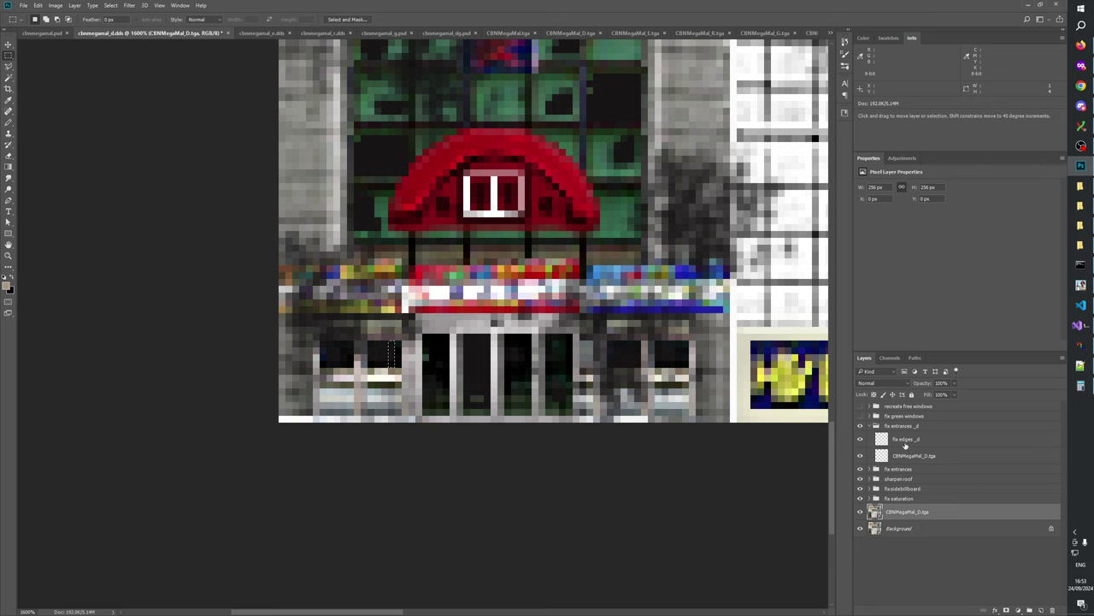
pyautogui.click(939, 439)
pyautogui.hotkey('ctrl', 'j')
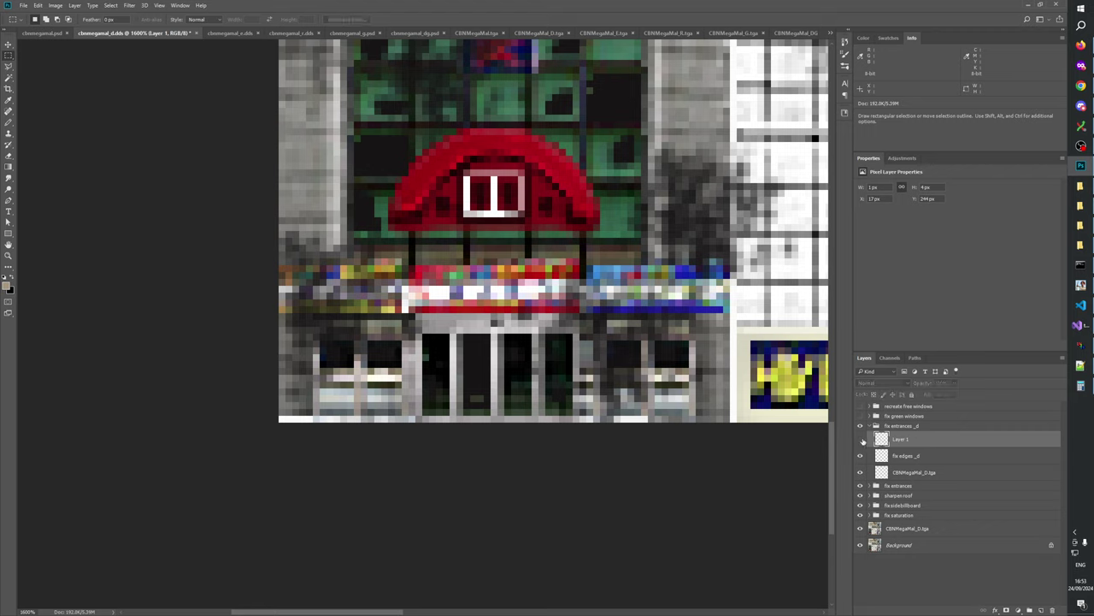
pyautogui.moveTo(675, 341); pyautogui.dragTo(681, 368)
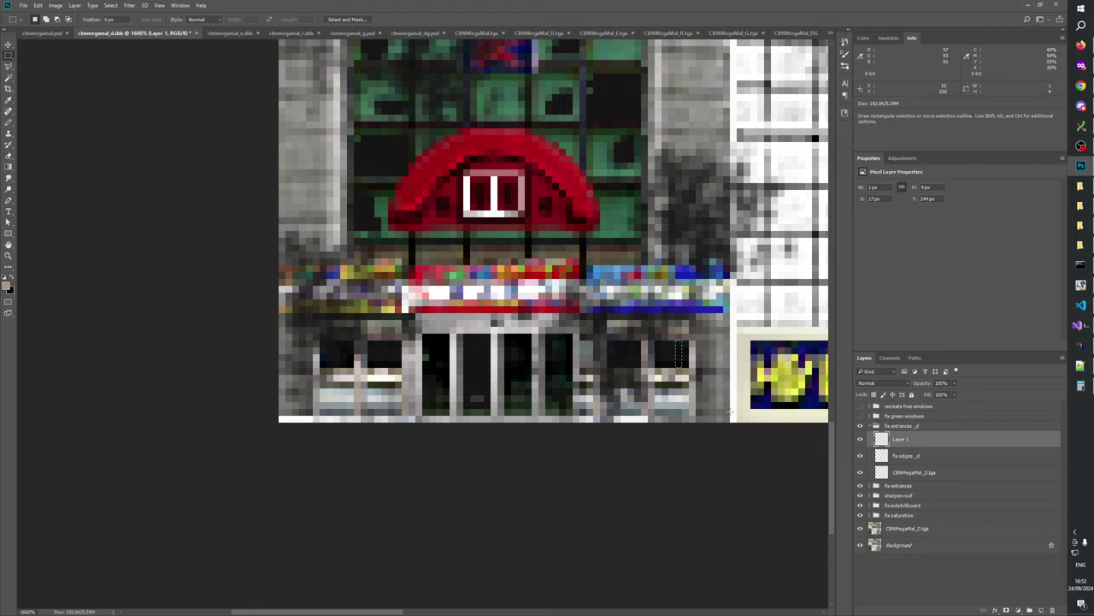
pyautogui.hotkey('ctrl', 'j')
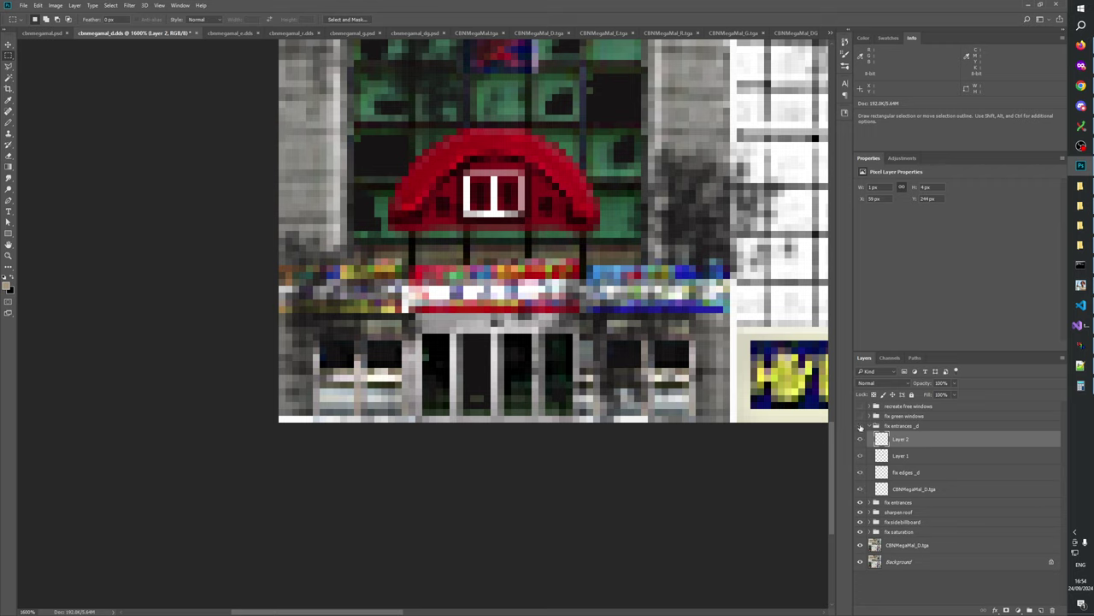
# - Compare the ground-floor entrance of the green-windowed building with the fix entrances group repeatedly hidden and shown, leaving the group shown
pyautogui.click(861, 504)
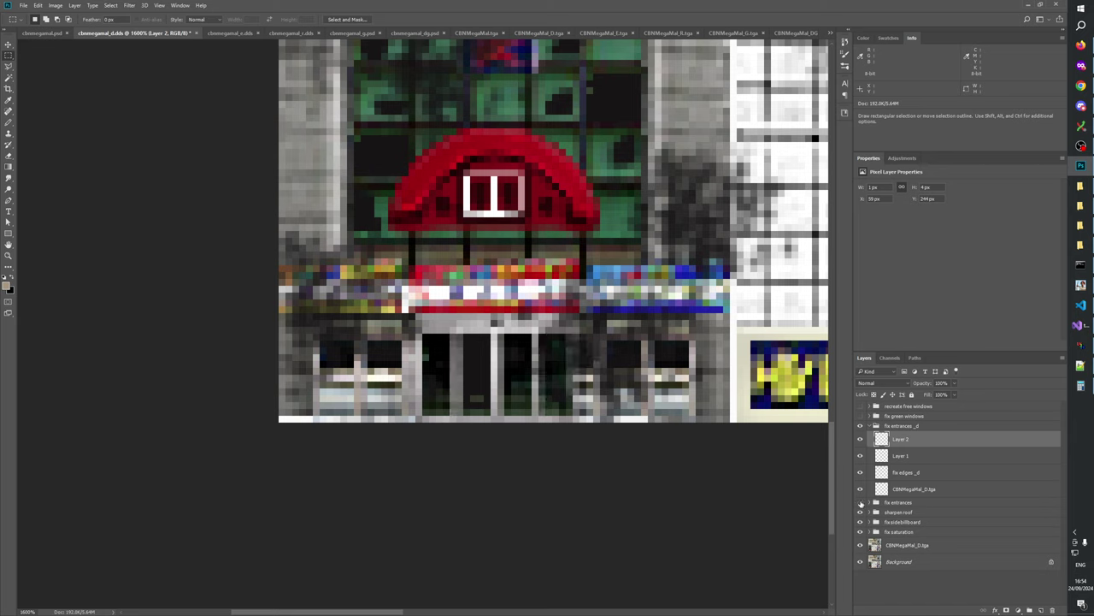
pyautogui.click(861, 504)
pyautogui.click(861, 504)
pyautogui.click(861, 503)
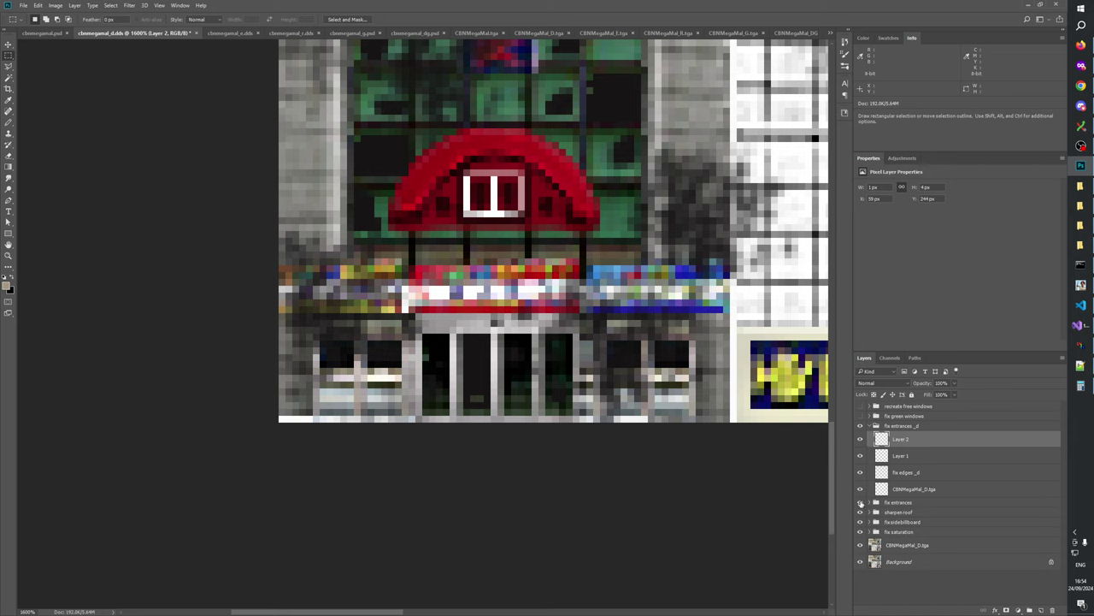
pyautogui.click(861, 503)
pyautogui.click(861, 503)
pyautogui.click(861, 504)
pyautogui.click(861, 503)
pyautogui.click(861, 504)
pyautogui.click(861, 504)
pyautogui.click(861, 504)
pyautogui.click(861, 504)
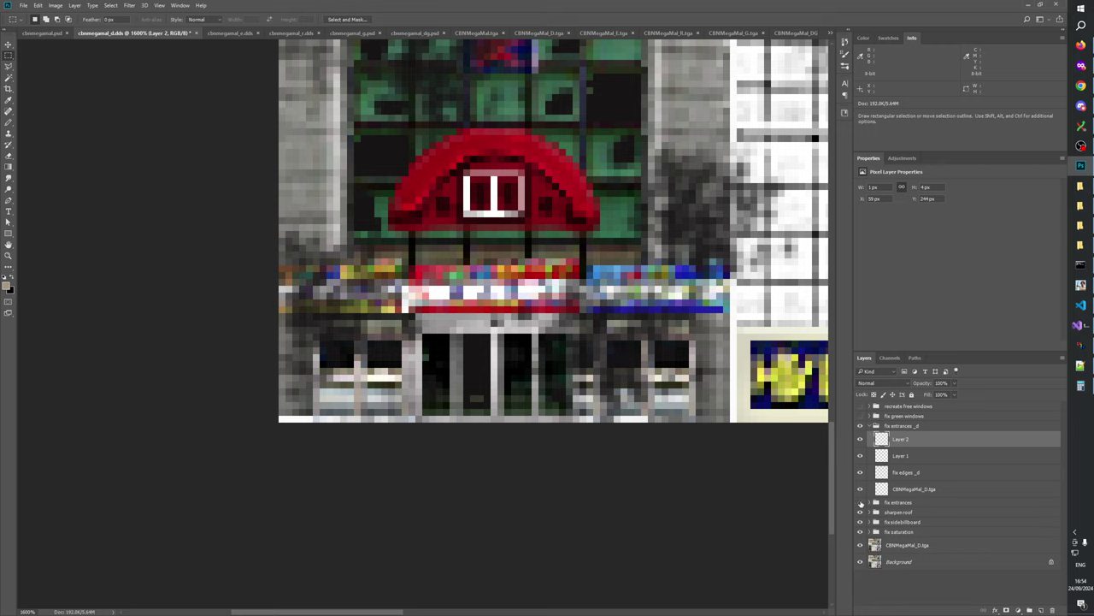
pyautogui.click(861, 503)
pyautogui.click(861, 504)
pyautogui.click(861, 504)
pyautogui.click(861, 503)
pyautogui.click(861, 503)
pyautogui.click(861, 504)
pyautogui.click(861, 503)
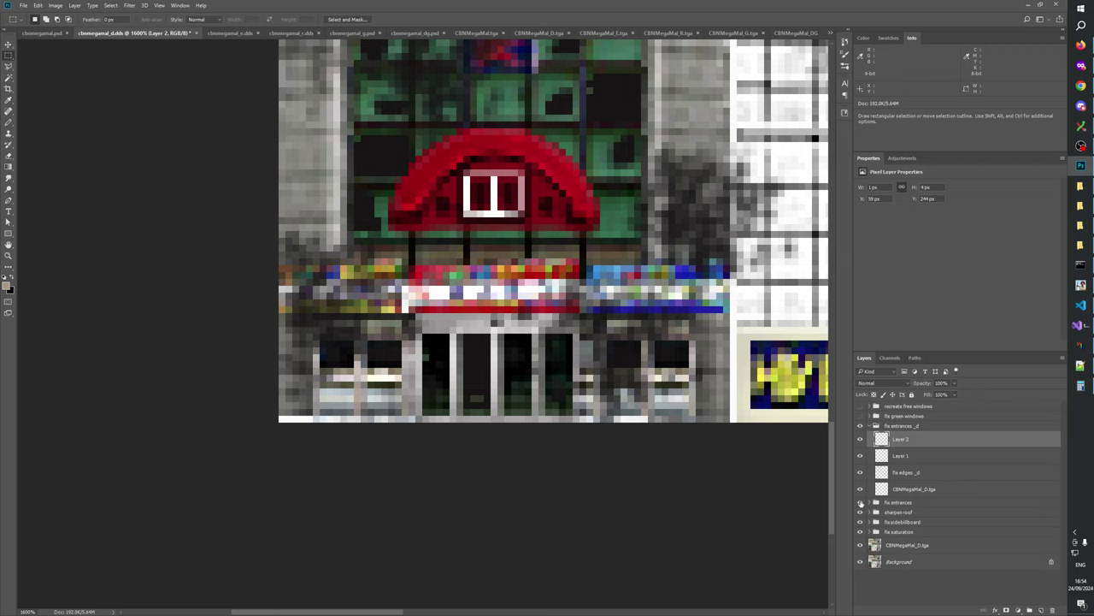
pyautogui.click(861, 503)
pyautogui.click(861, 504)
pyautogui.click(861, 504)
pyautogui.click(861, 503)
pyautogui.click(861, 504)
pyautogui.click(861, 504)
# - Merge the two copied strip layers into fix edges _d and add a new layer named "fix dirt" above it
pyautogui.hotkey('ctrl', 'e')
pyautogui.hotkey('ctrl', 'e')
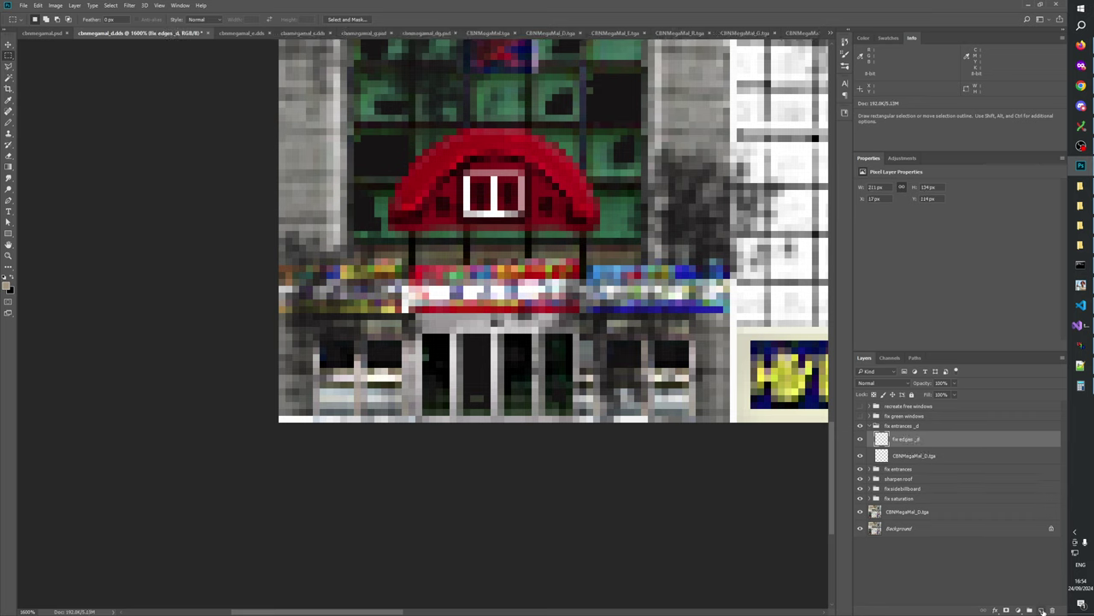
pyautogui.click(1042, 610)
pyautogui.doubleClick(902, 440)
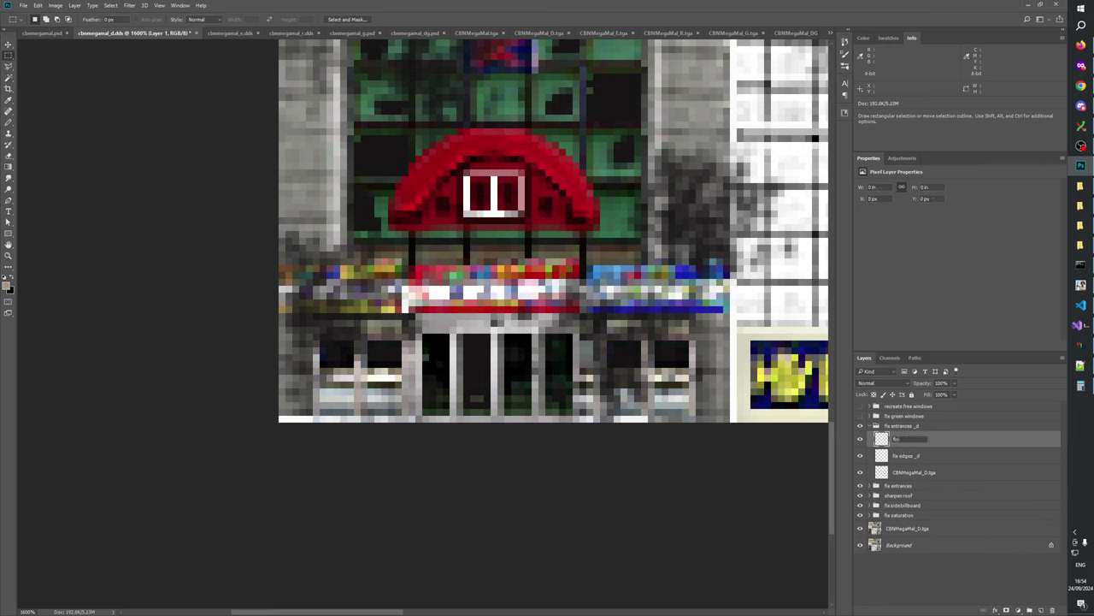
pyautogui.write('fix dirt')
pyautogui.press('Return')
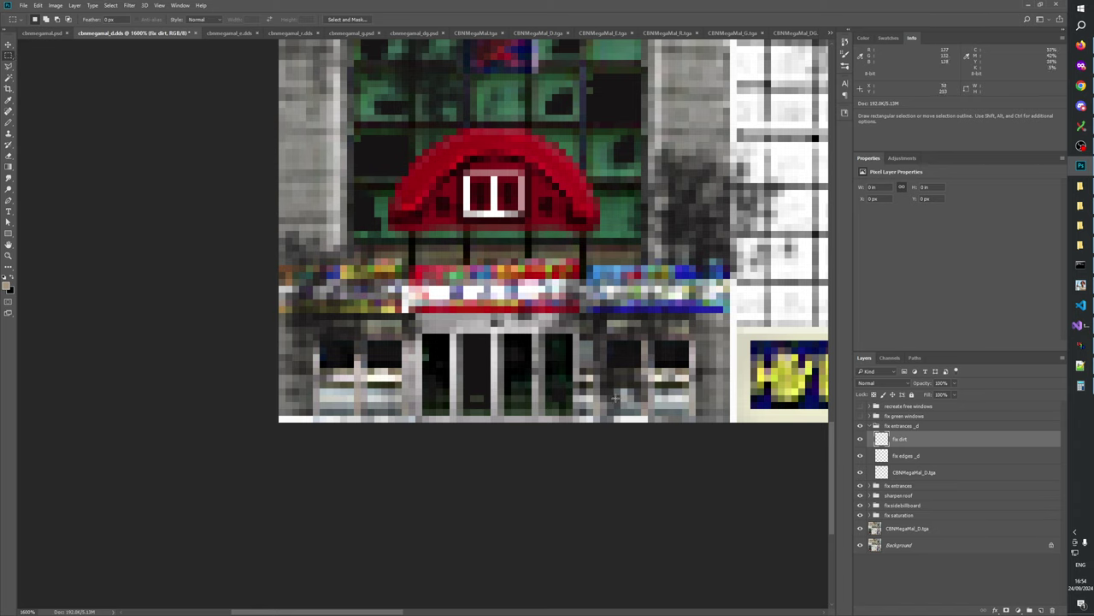
# - On fix dirt, select the small light patch just right of the doors and darken it with a black splatter brush at 20% flow
pyautogui.moveTo(575, 374)
pyautogui.mouseDown()
pyautogui.moveTo(582, 335)
pyautogui.moveTo(591, 345)
pyautogui.mouseUp()
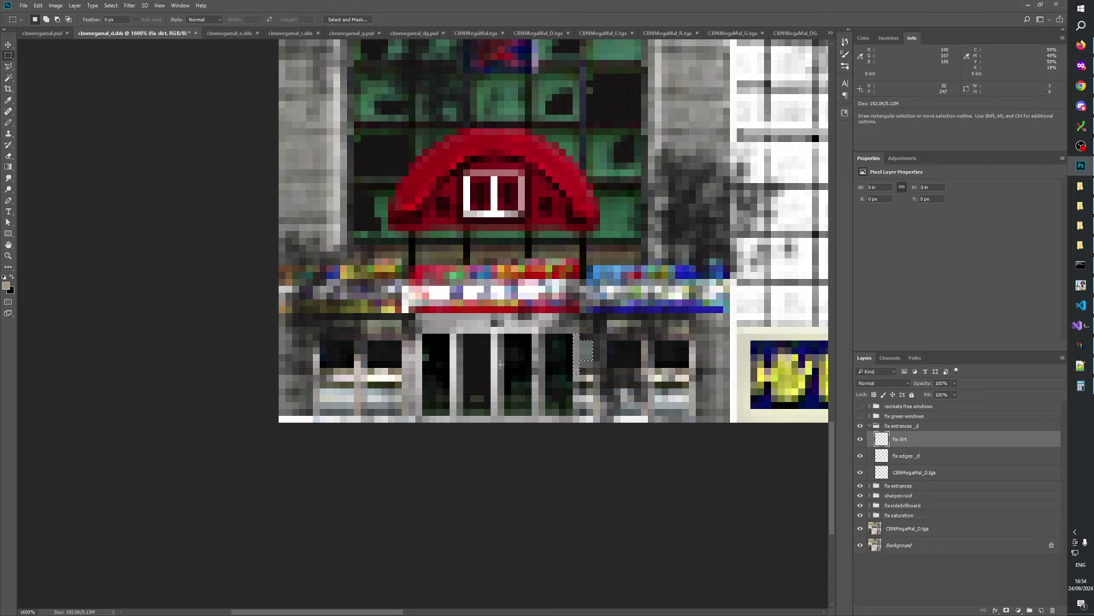
pyautogui.click(9, 123)
pyautogui.click(38, 124)
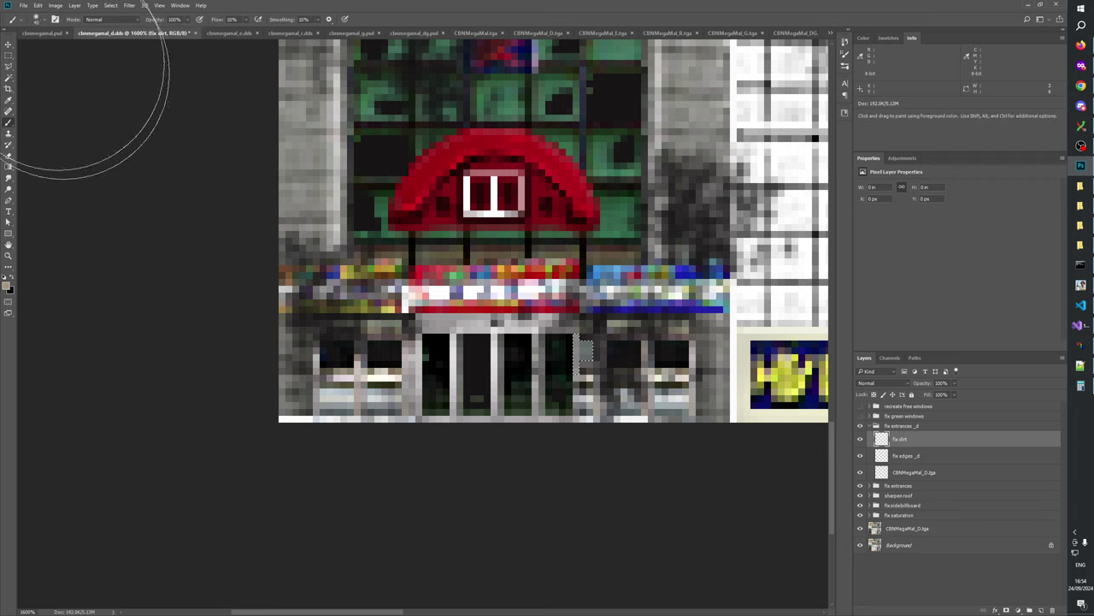
pyautogui.click(43, 21)
pyautogui.doubleClick(69, 235)
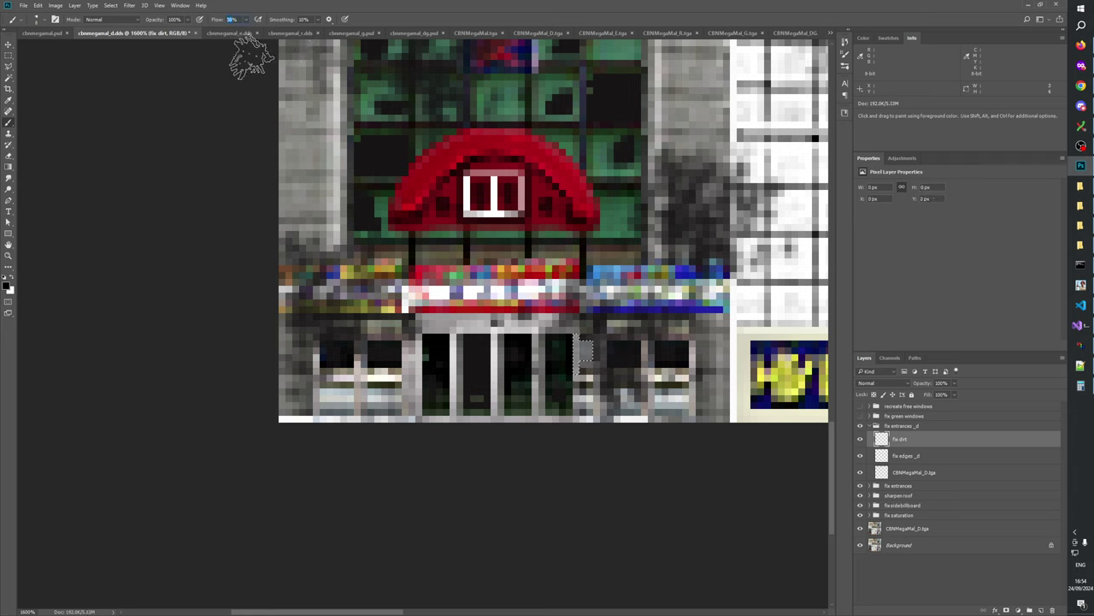
pyautogui.hotkey('shift', '2')
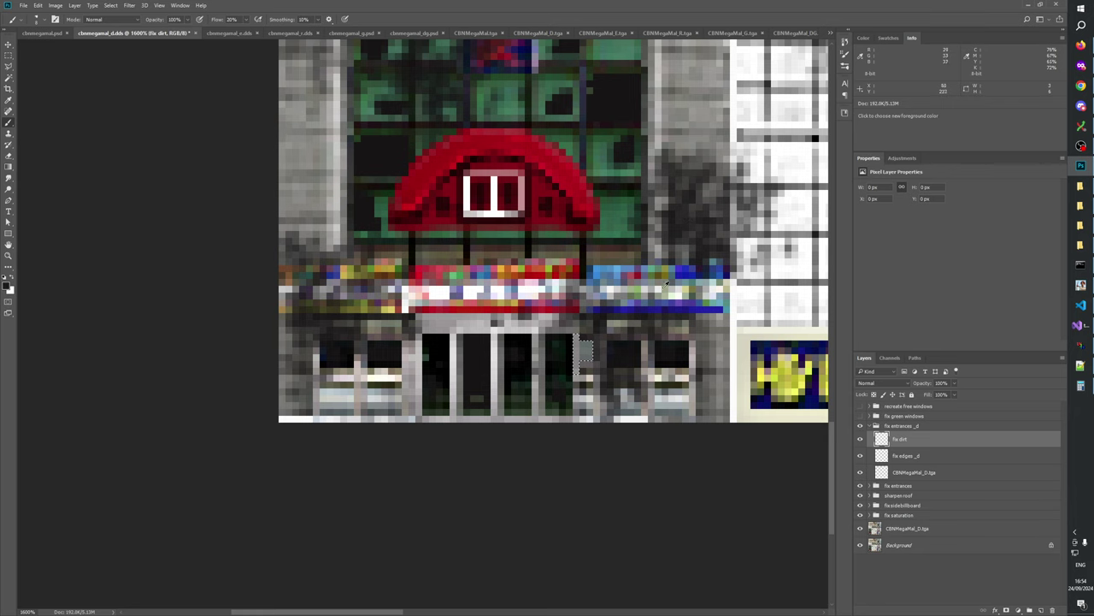
pyautogui.click(599, 335)
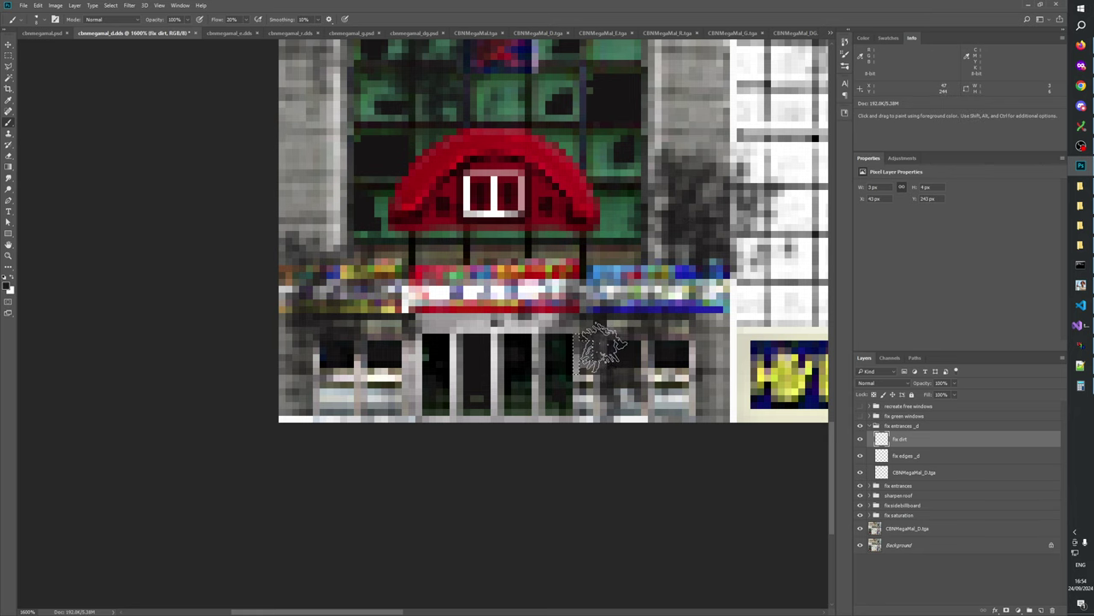
pyautogui.moveTo(603, 346)
pyautogui.mouseDown()
pyautogui.moveTo(605, 390)
pyautogui.moveTo(598, 354)
pyautogui.moveTo(598, 389)
pyautogui.moveTo(586, 359)
pyautogui.mouseUp()
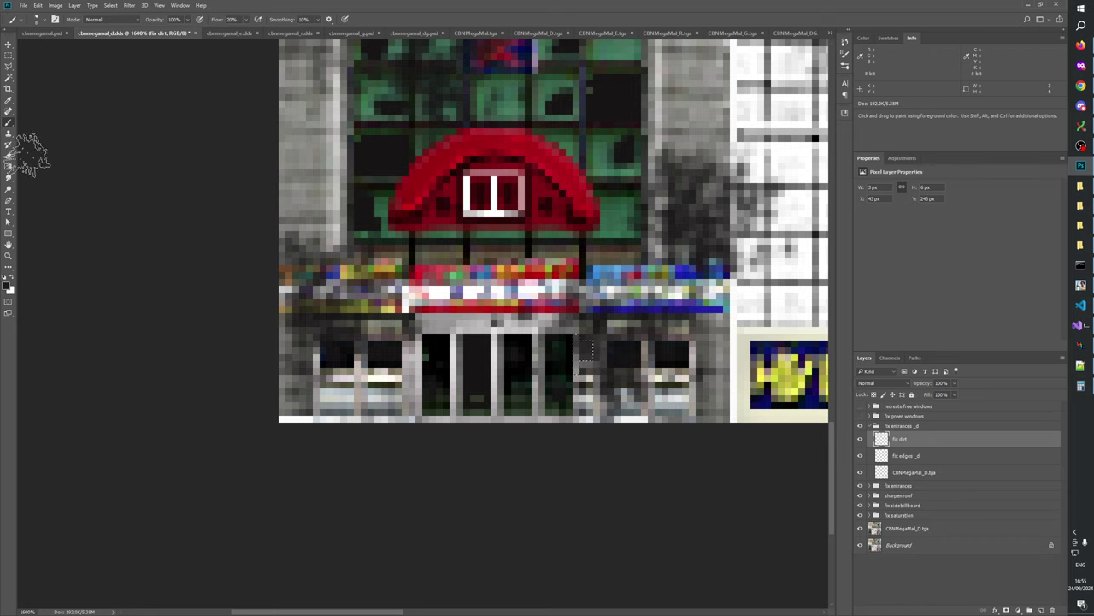
pyautogui.click(9, 55)
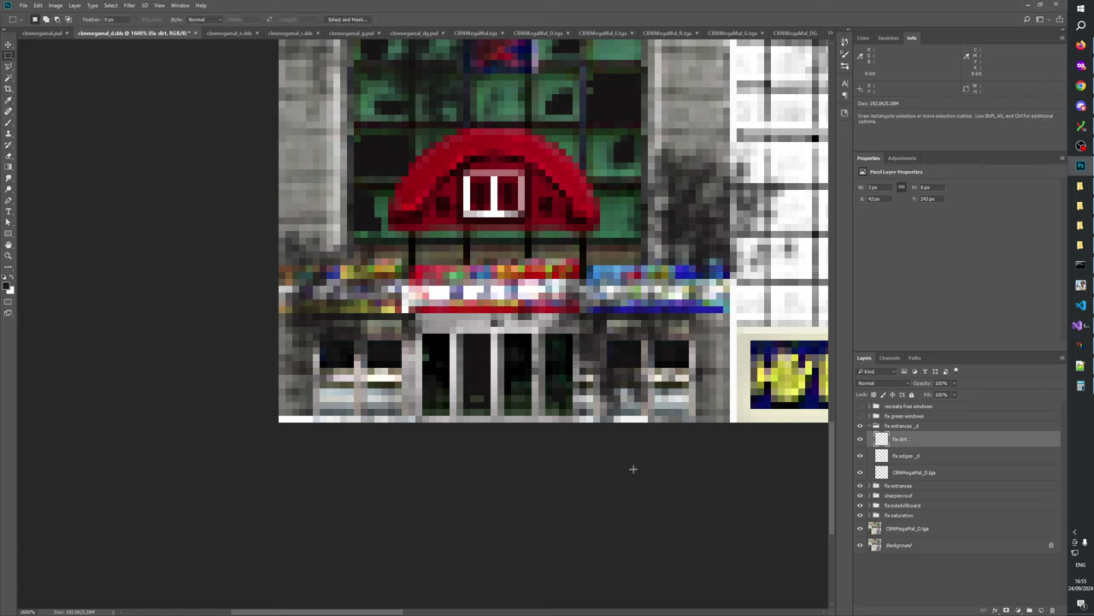
# - Compare the patch beside the doors with and without the fix dirt layer, and against the hidden fix entrances group, leaving both shown
pyautogui.click(860, 441)
pyautogui.click(860, 441)
pyautogui.click(860, 439)
pyautogui.click(860, 440)
pyautogui.click(860, 440)
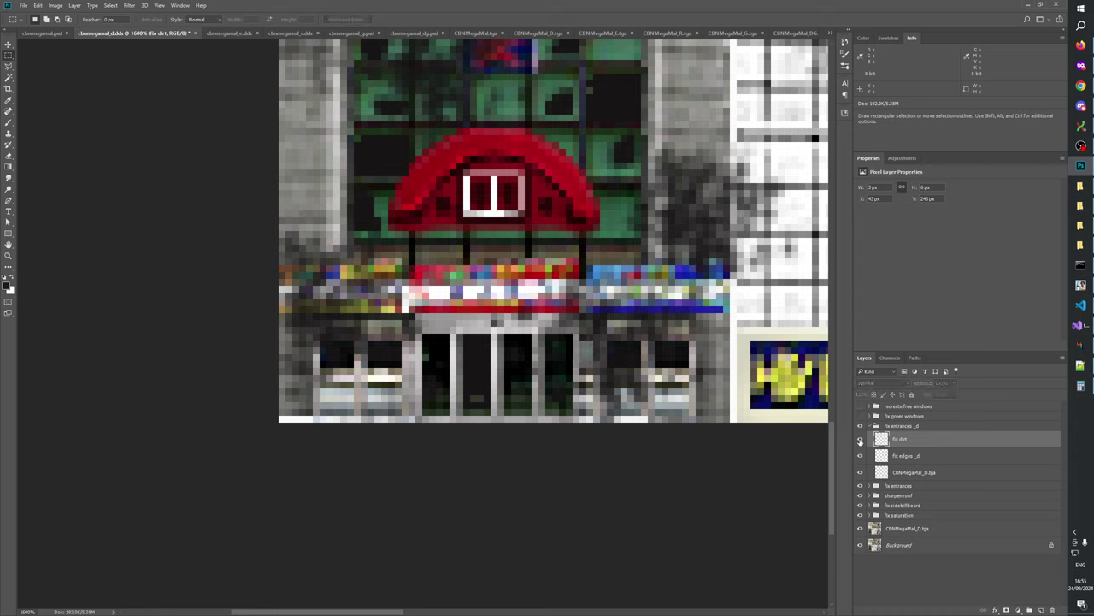
pyautogui.click(860, 440)
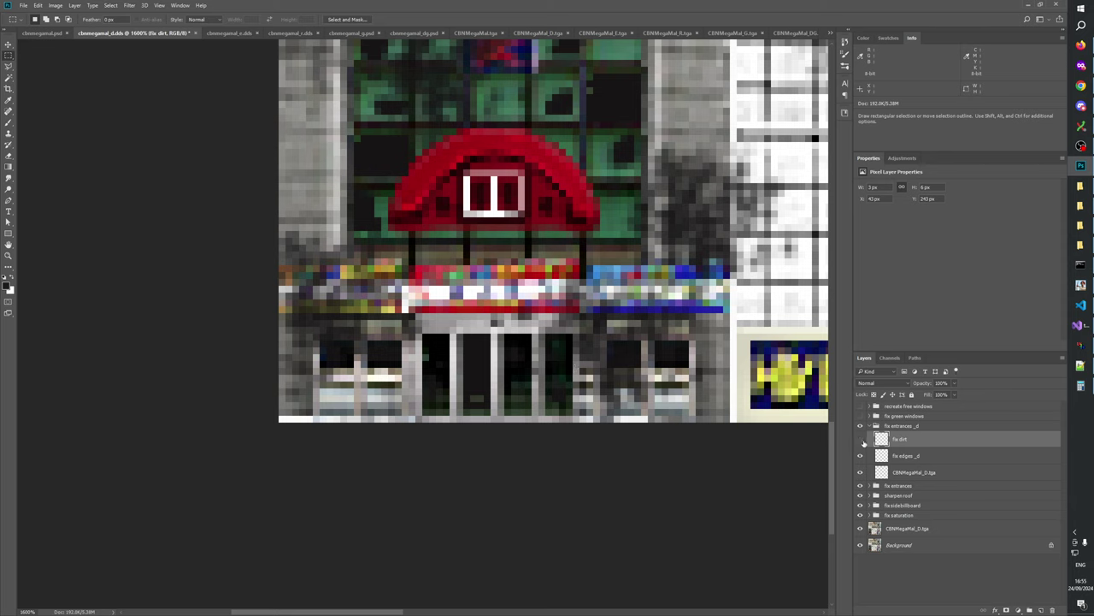
pyautogui.click(862, 440)
pyautogui.click(862, 440)
pyautogui.click(862, 440)
pyautogui.click(862, 440)
pyautogui.click(860, 486)
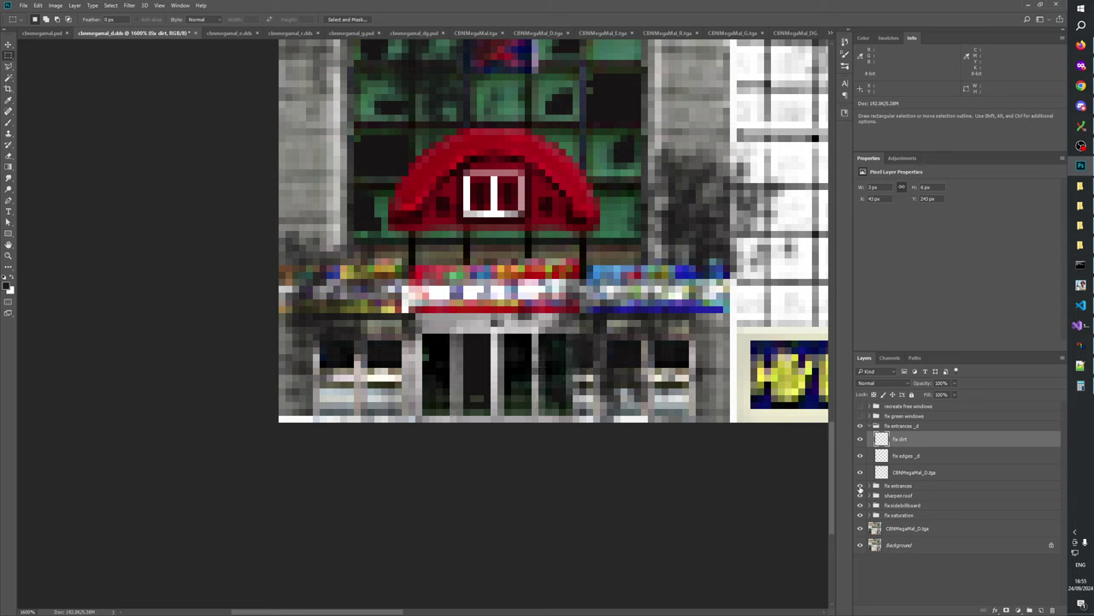
pyautogui.click(860, 486)
# - Brush black dirt over a 2 by 1 px selection in the lower part of the darkened patch, leaving nothing selected
pyautogui.moveTo(582, 361); pyautogui.dragTo(594, 366)
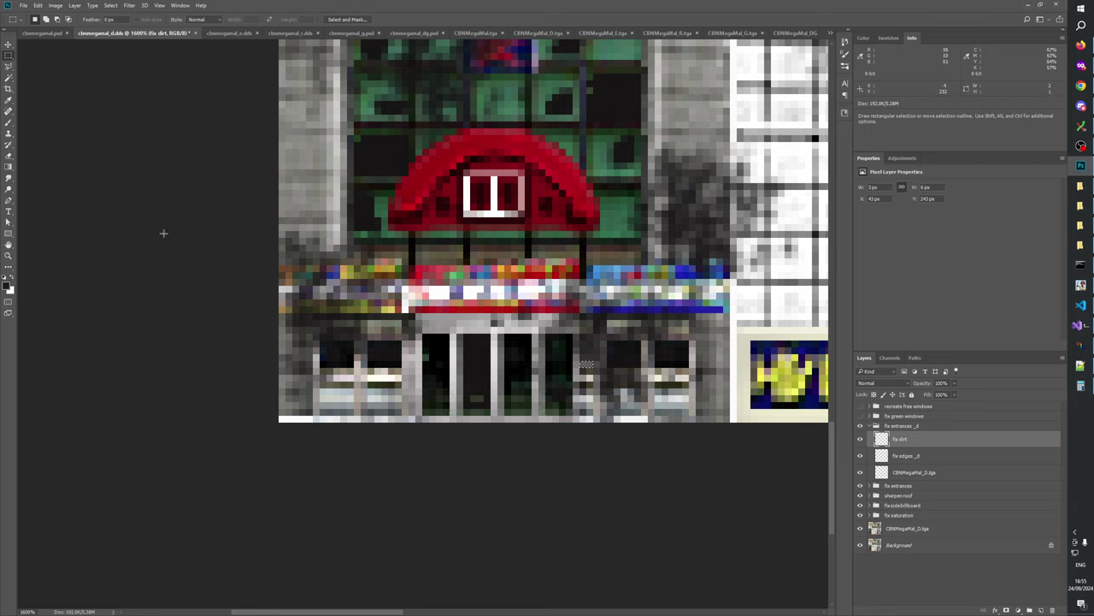
pyautogui.click(8, 122)
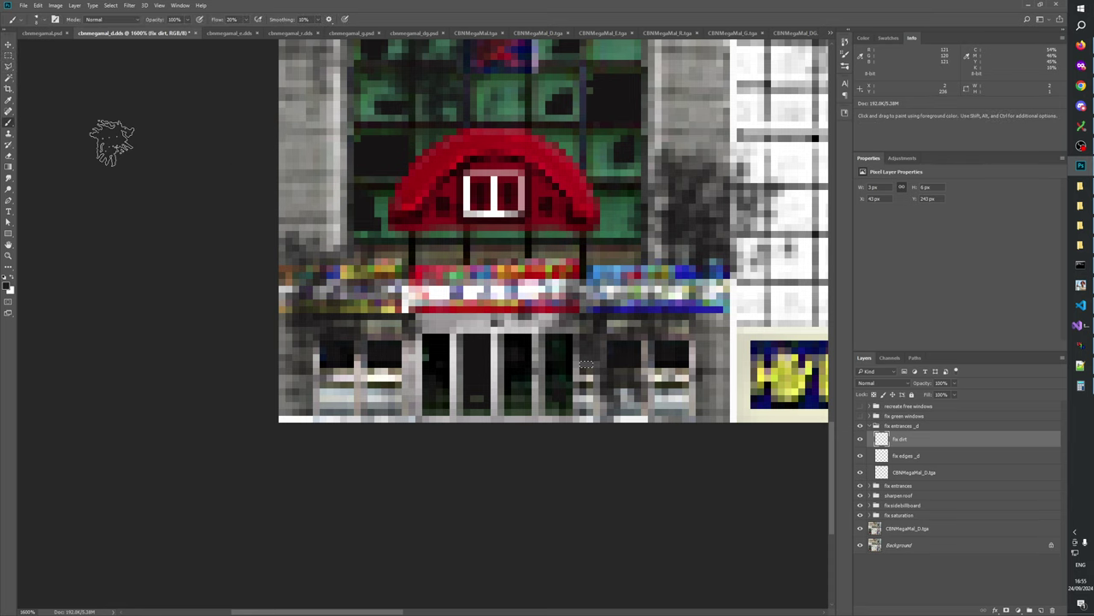
pyautogui.click(9, 55)
pyautogui.click(773, 458)
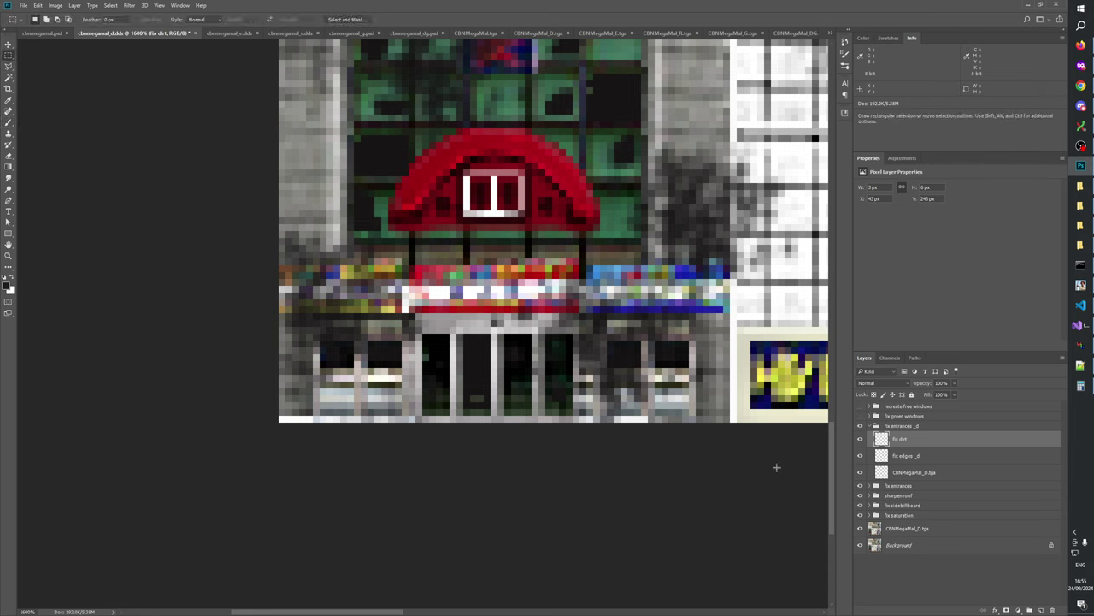
# - Compare the entrance with and without the whole fix entrances _d group and its fix dirt layer, leaving both shown
pyautogui.click(861, 426)
pyautogui.click(861, 426)
pyautogui.click(861, 426)
pyautogui.click(861, 426)
pyautogui.click(861, 426)
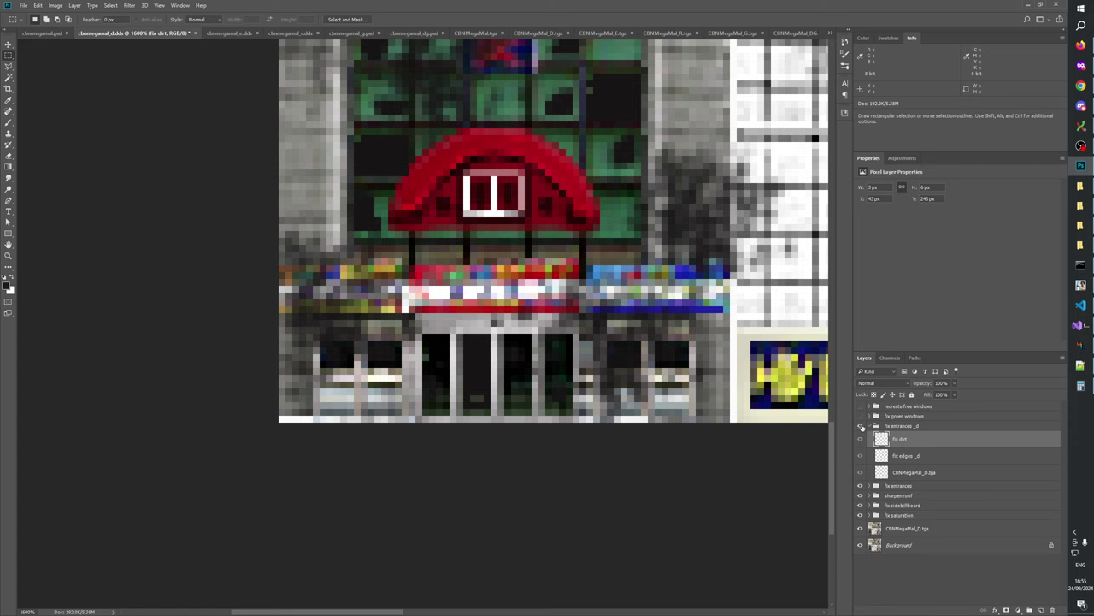
pyautogui.click(861, 425)
pyautogui.click(861, 426)
pyautogui.click(861, 426)
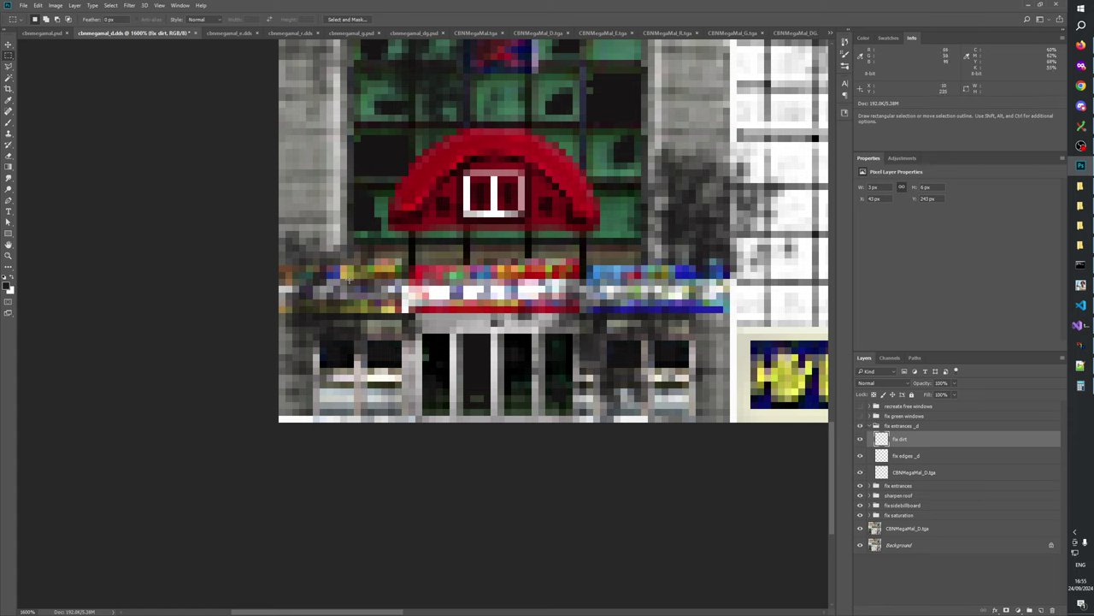
pyautogui.click(860, 439)
pyautogui.click(860, 439)
pyautogui.click(8, 154)
pyautogui.press('[')
pyautogui.press('[')
pyautogui.press('[')
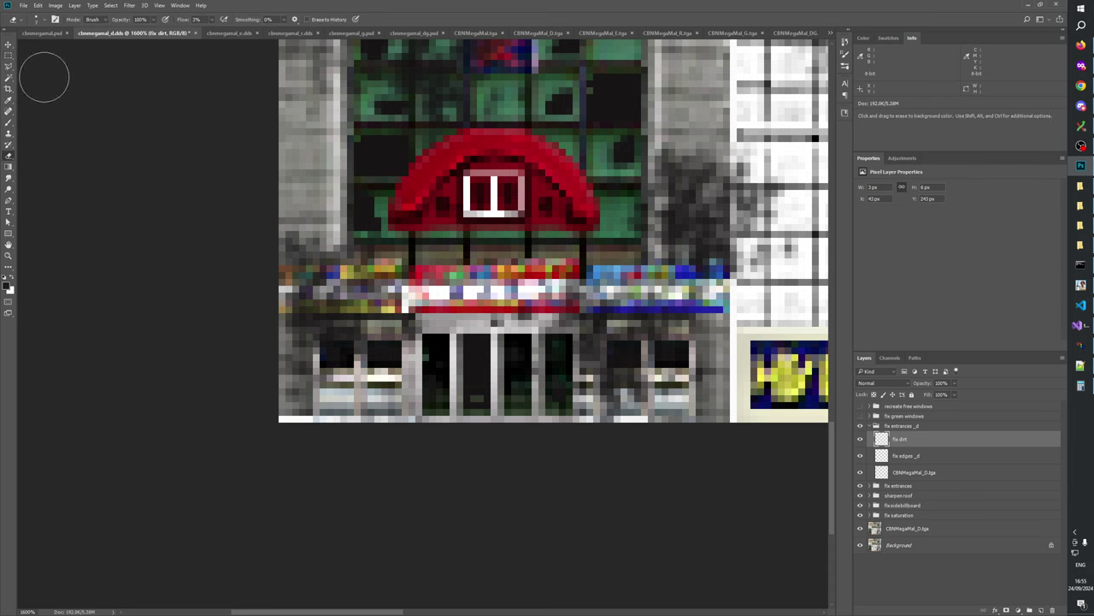
pyautogui.click(8, 55)
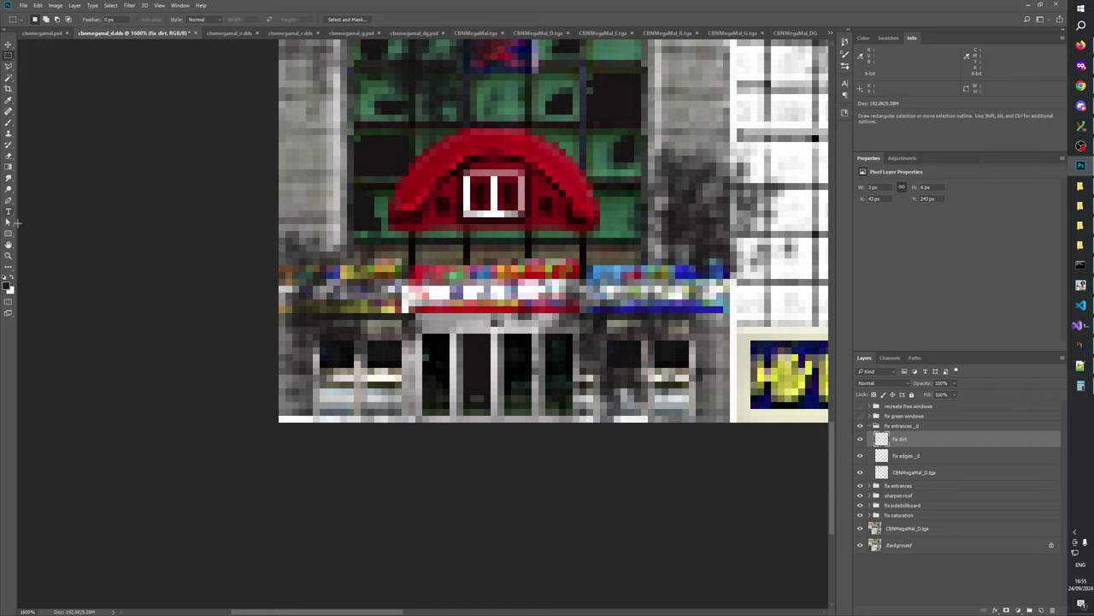
# - Inspect the texture at 100%, and examine the entrance up close at 3200% with and without the fix dirt layer
pyautogui.click(9, 255)
pyautogui.rightClick(599, 353)
pyautogui.click(632, 369)
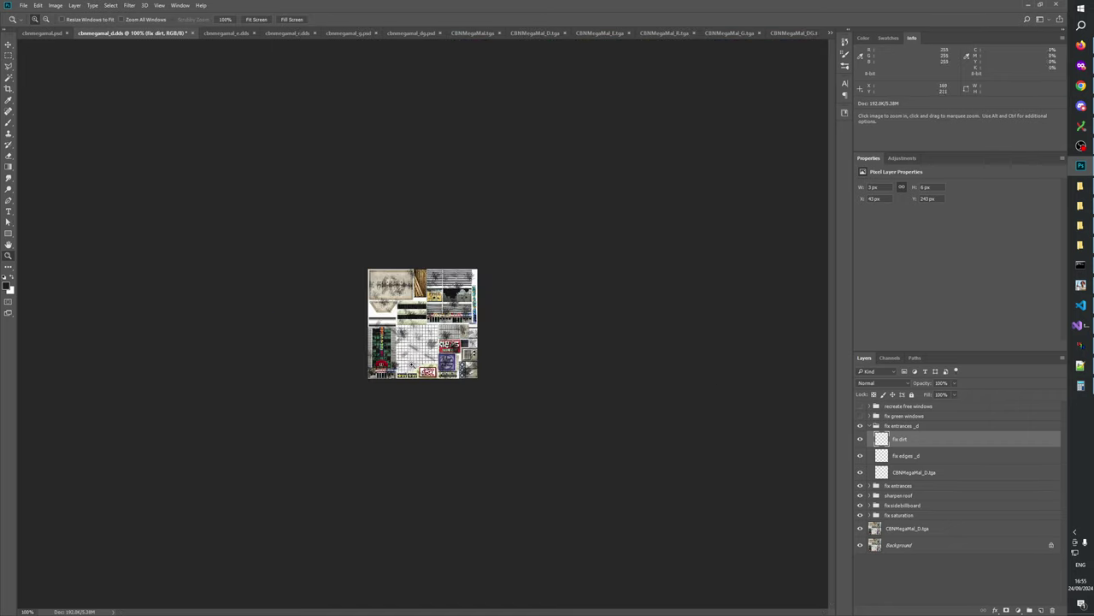
pyautogui.click(412, 363)
pyautogui.click(315, 440)
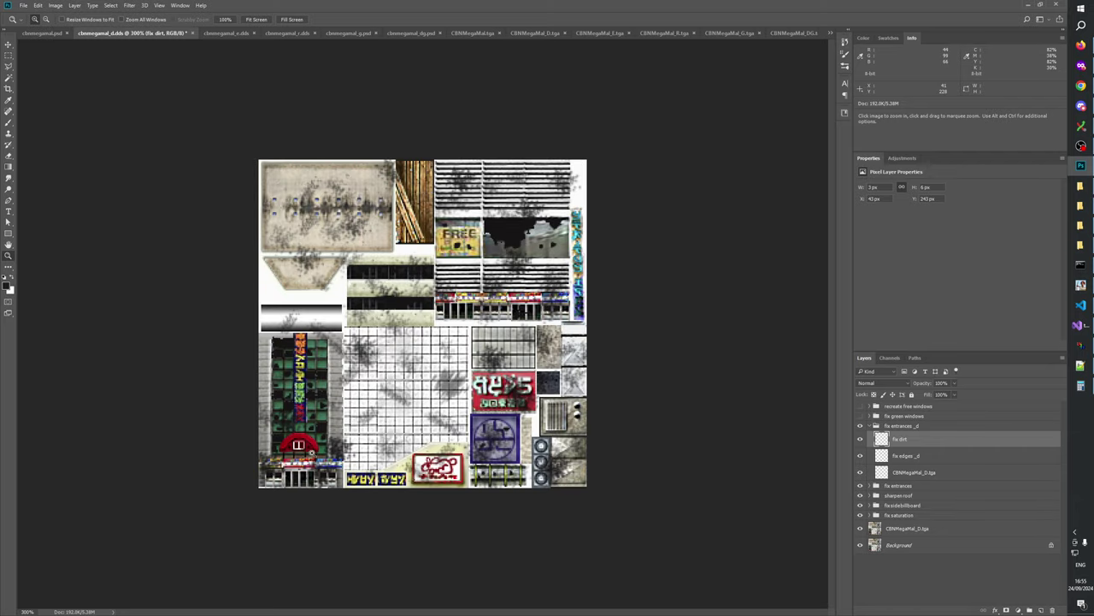
pyautogui.click(293, 506)
pyautogui.click(245, 547)
pyautogui.click(246, 548)
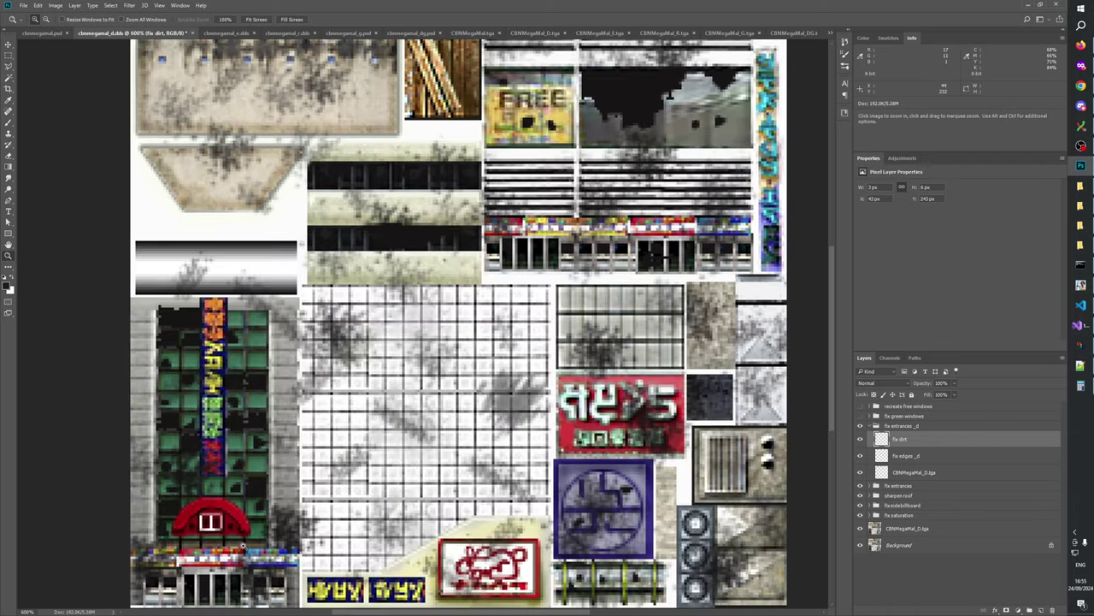
pyautogui.moveTo(245, 547); pyautogui.dragTo(454, 328)
pyautogui.click(445, 387)
pyautogui.click(483, 377)
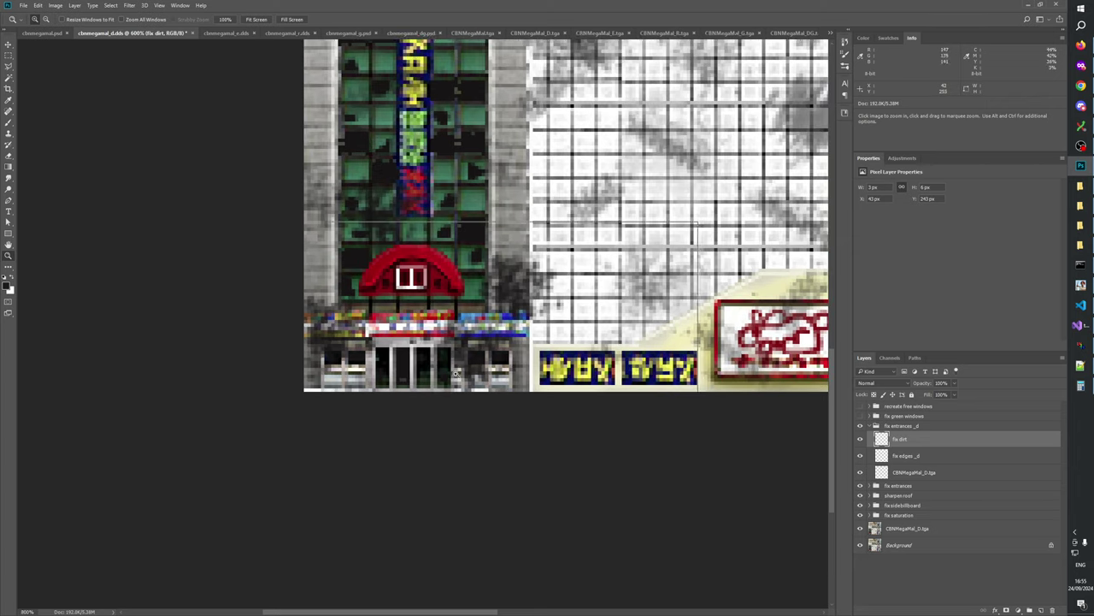
pyautogui.click(487, 359)
pyautogui.click(492, 342)
pyautogui.click(497, 328)
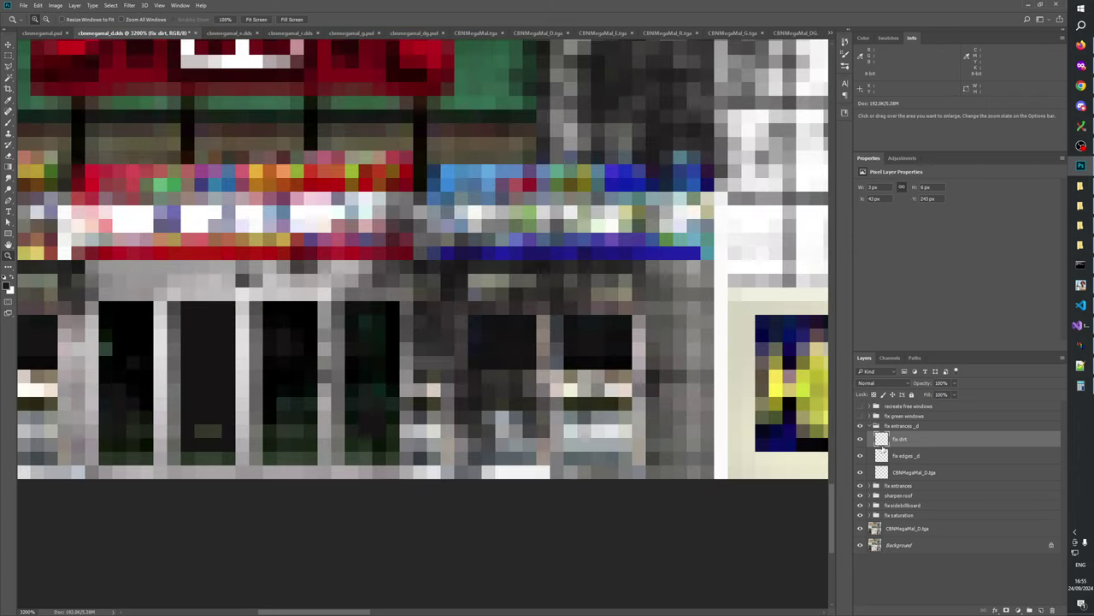
pyautogui.click(860, 440)
pyautogui.click(860, 439)
pyautogui.click(861, 439)
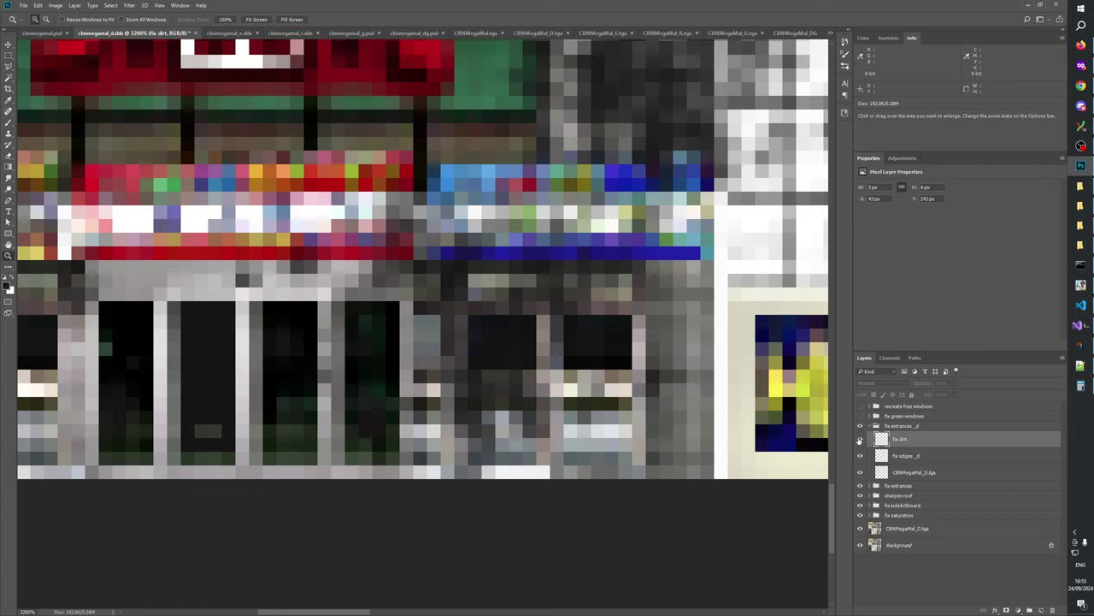
pyautogui.click(860, 440)
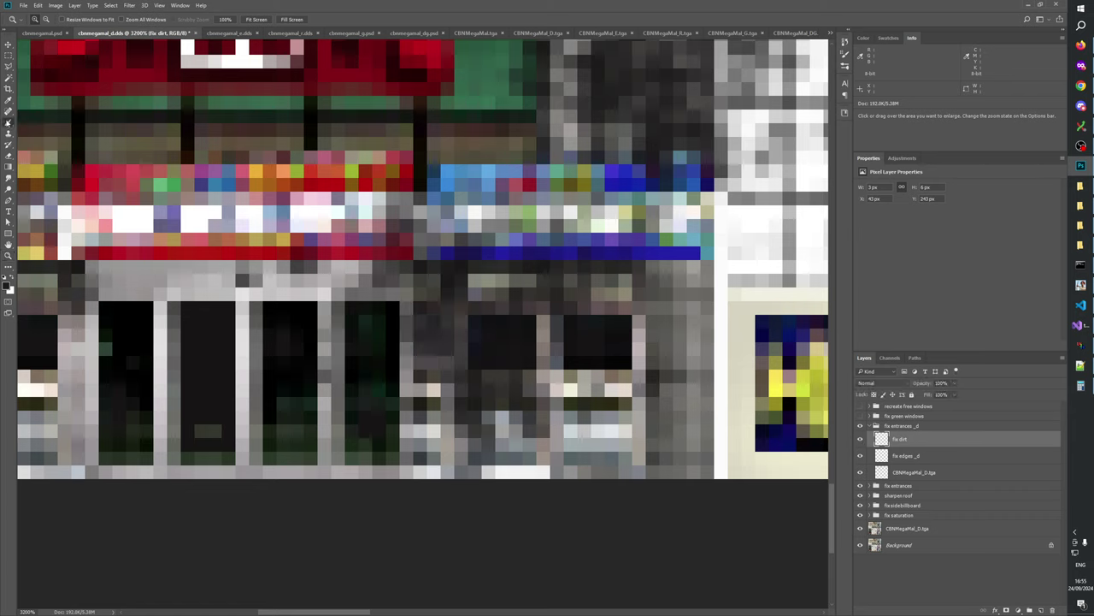
# - On fix dirt, darken individual pixels around the patch right of the doors using a black Pencil at 20% opacity
pyautogui.rightClick(8, 122)
pyautogui.click(50, 134)
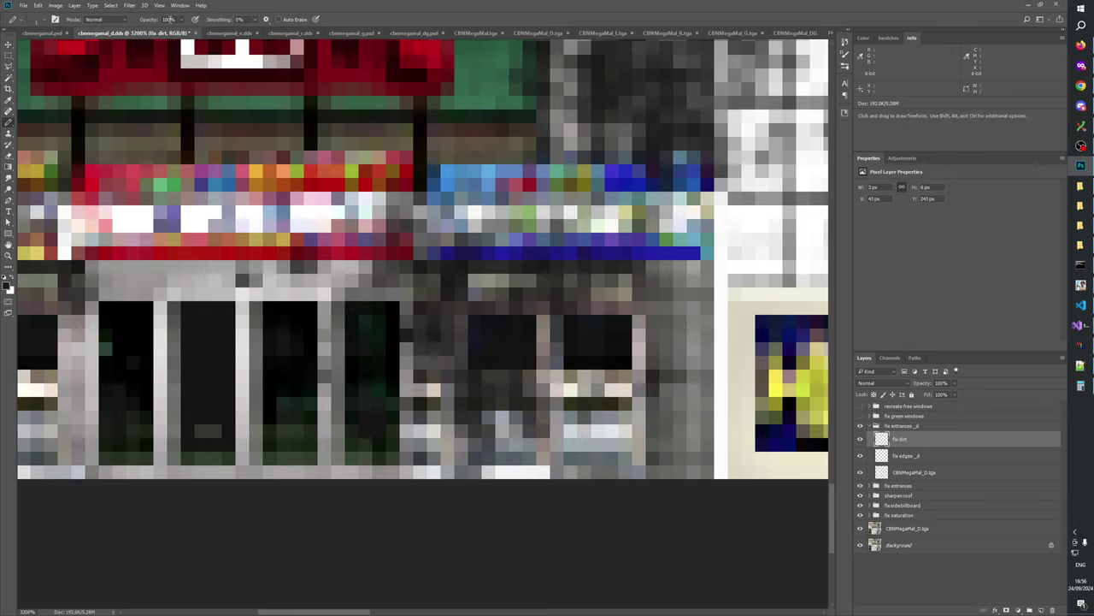
pyautogui.write('20')
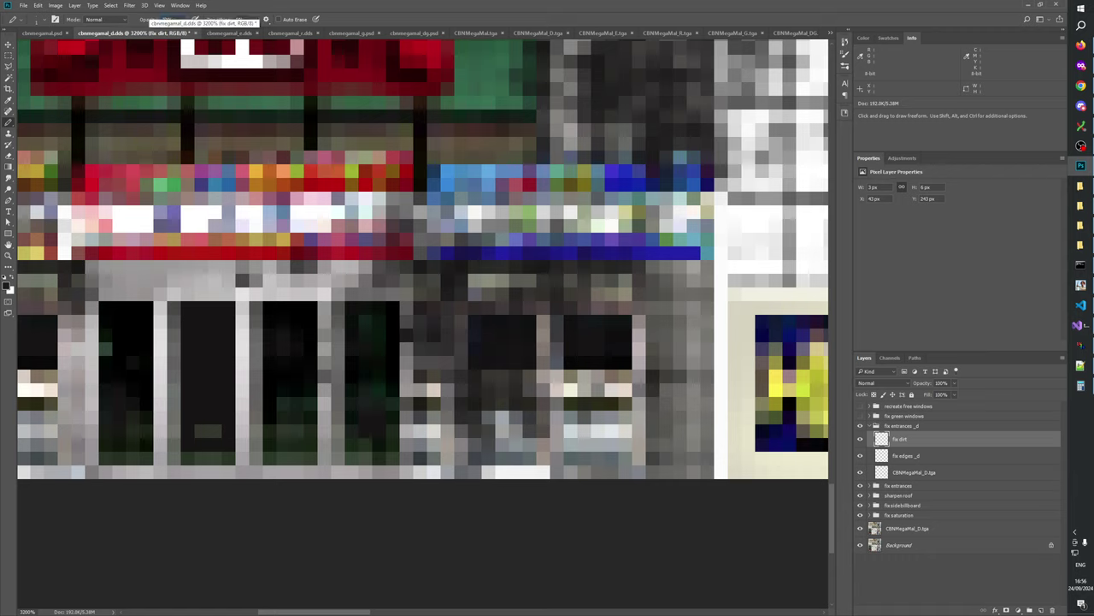
pyautogui.press('Return')
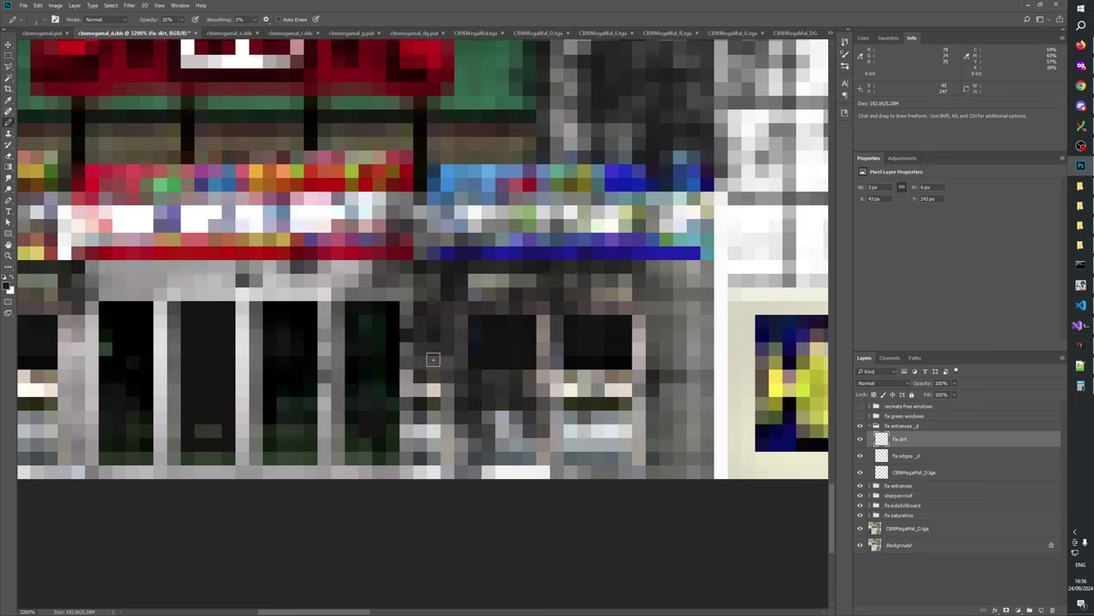
pyautogui.click(450, 348)
pyautogui.click(462, 323)
pyautogui.click(8, 254)
pyautogui.rightClick(417, 327)
pyautogui.click(441, 345)
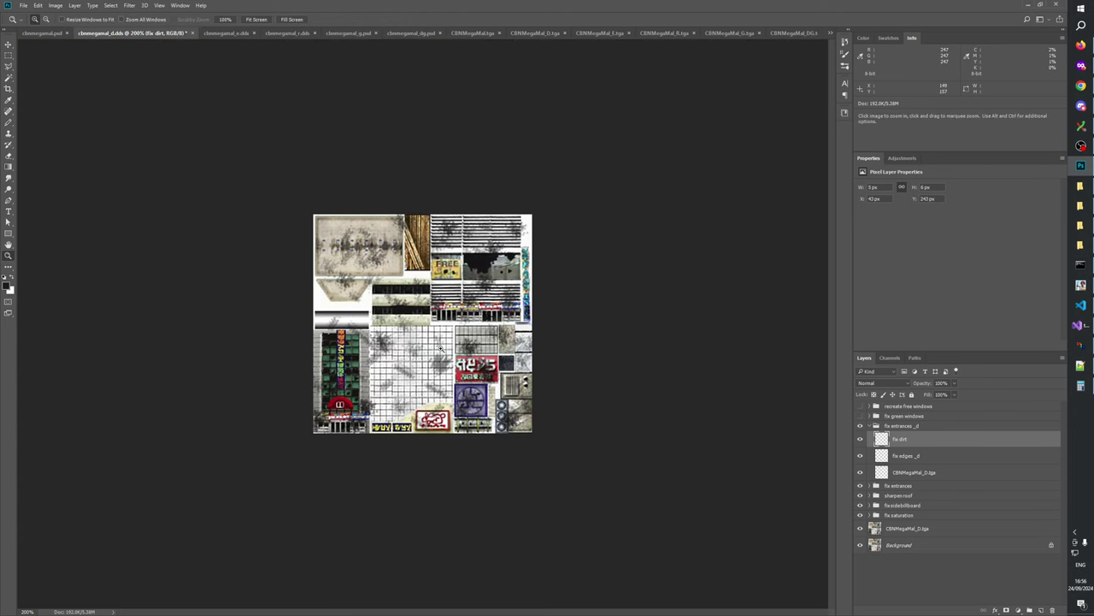
# - Inspect the darkened patch beside the entrance doors at 3200%, in the whole texture at 300%, and at 1200%
pyautogui.click(354, 439)
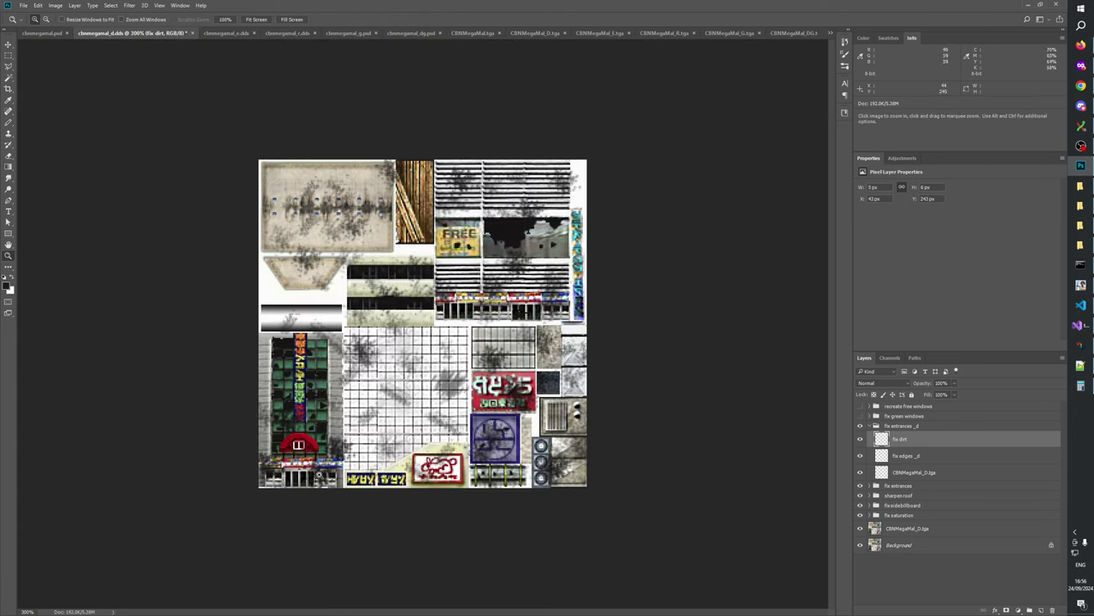
pyautogui.moveTo(271, 480); pyautogui.dragTo(301, 496)
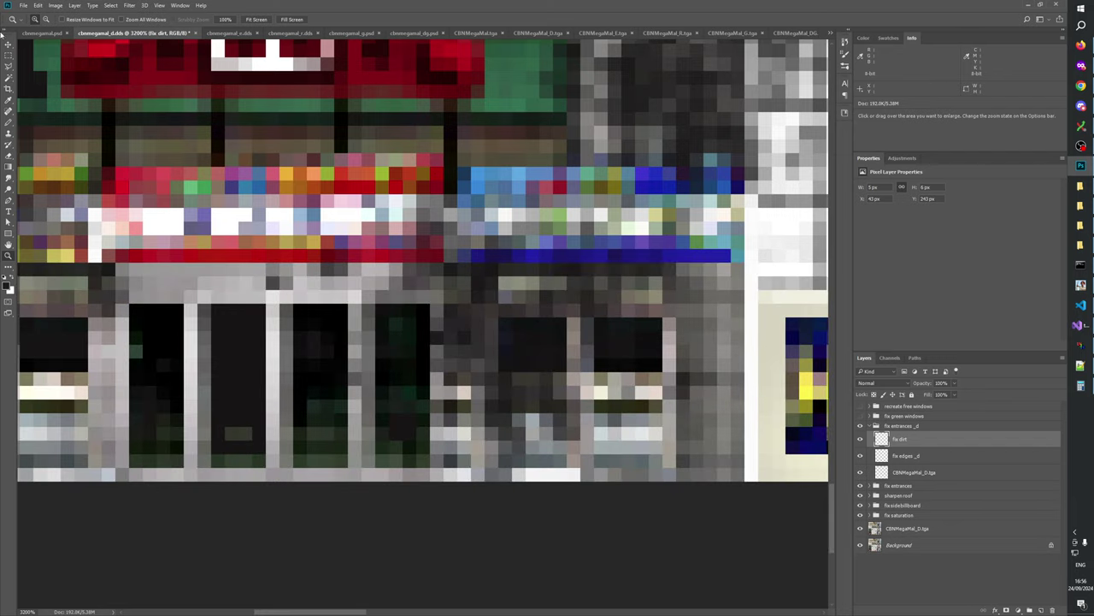
pyautogui.click(8, 55)
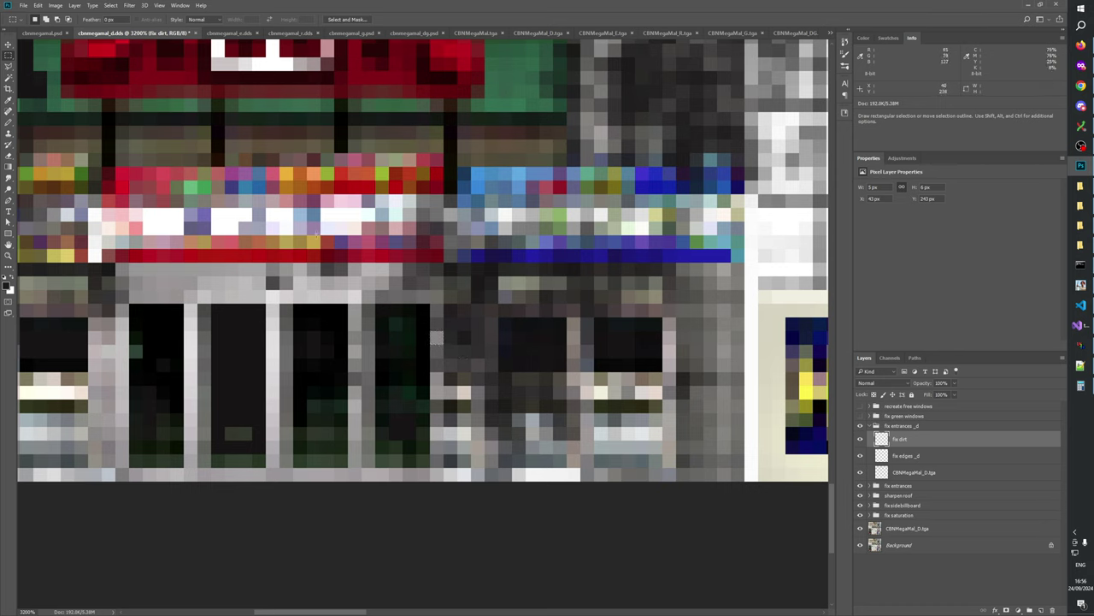
pyautogui.click(8, 122)
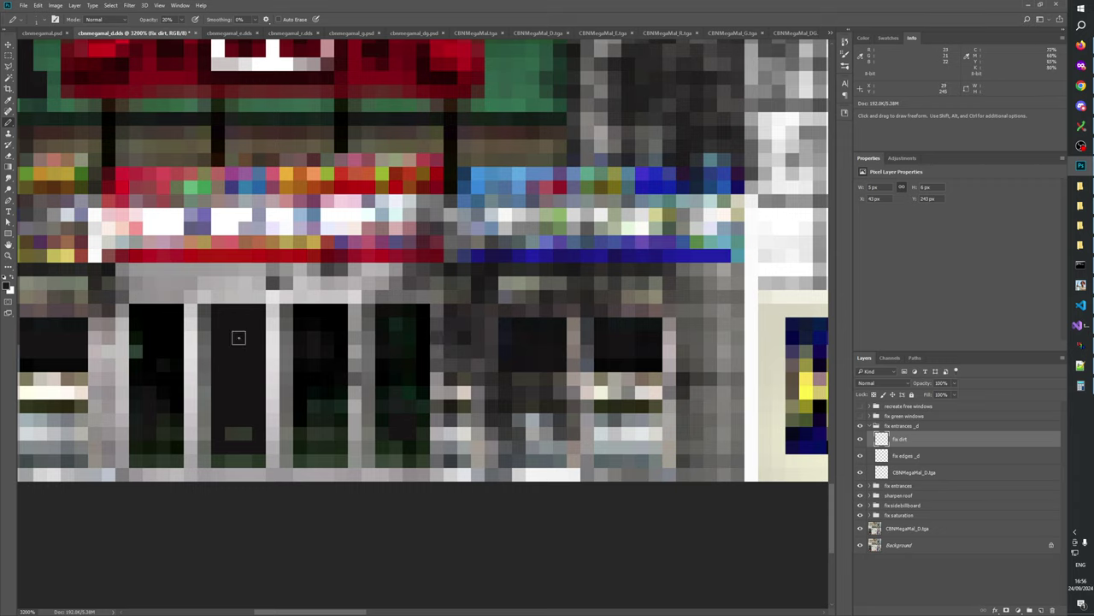
pyautogui.click(8, 256)
pyautogui.rightClick(399, 333)
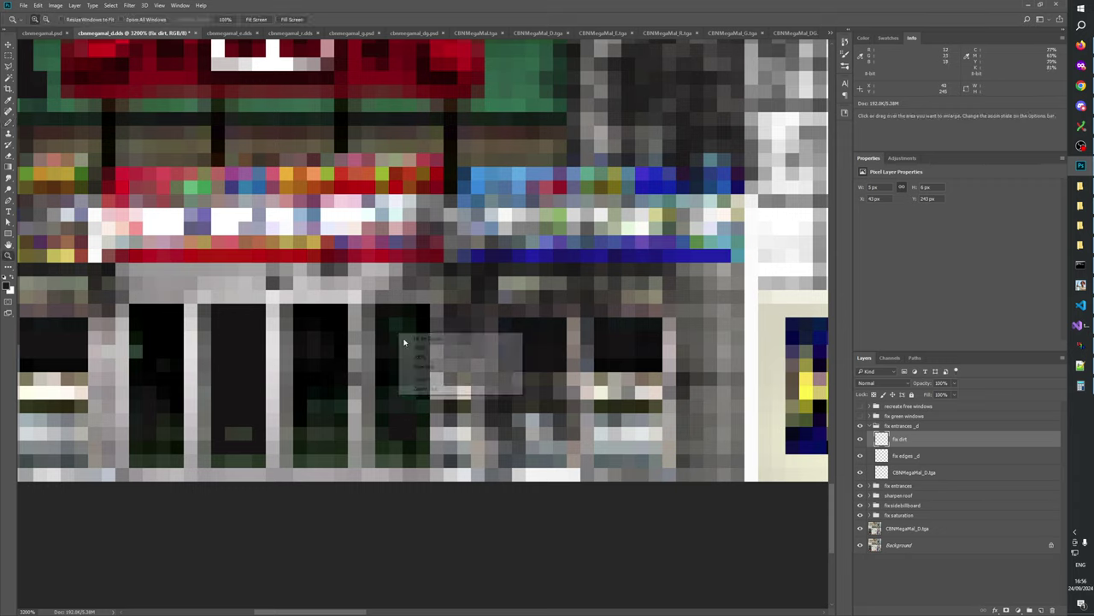
pyautogui.click(423, 348)
pyautogui.click(376, 384)
pyautogui.click(375, 383)
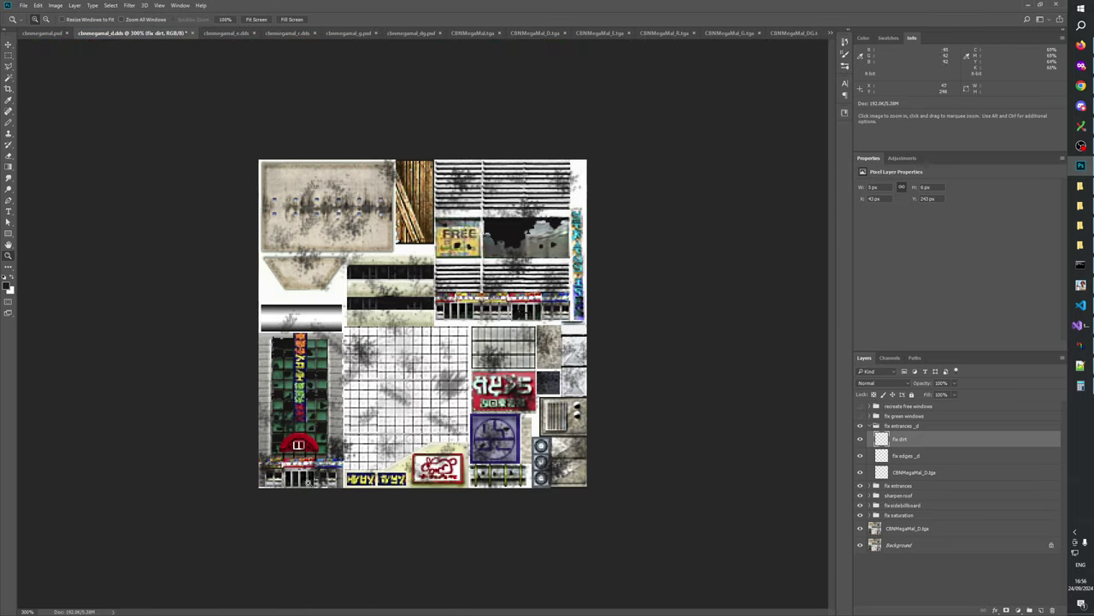
pyautogui.click(349, 506)
pyautogui.click(271, 551)
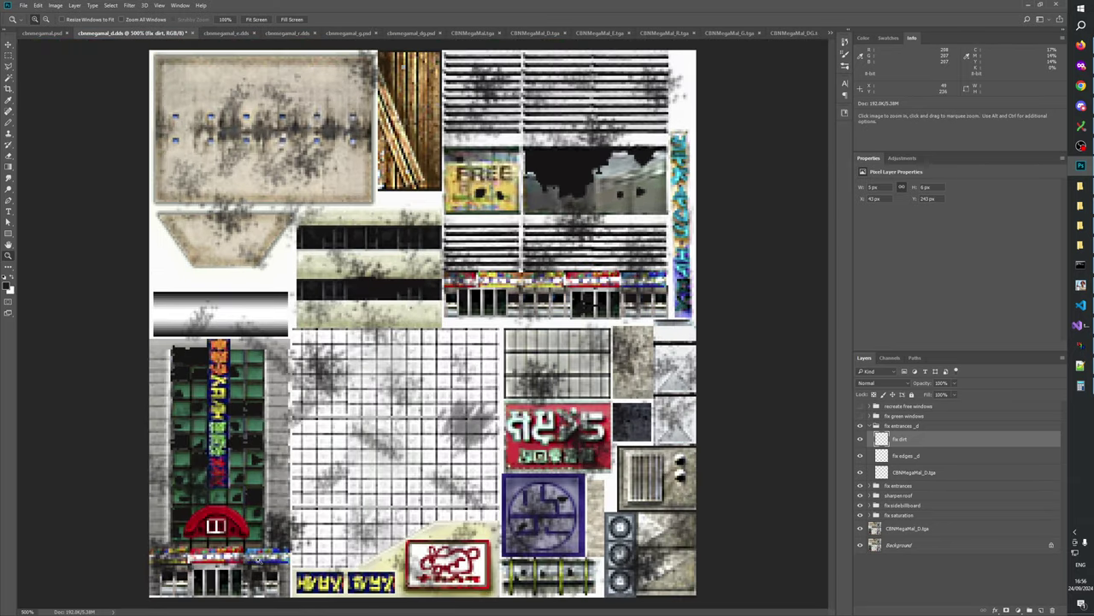
pyautogui.click(271, 547)
pyautogui.moveTo(271, 547); pyautogui.dragTo(496, 383)
pyautogui.click(483, 405)
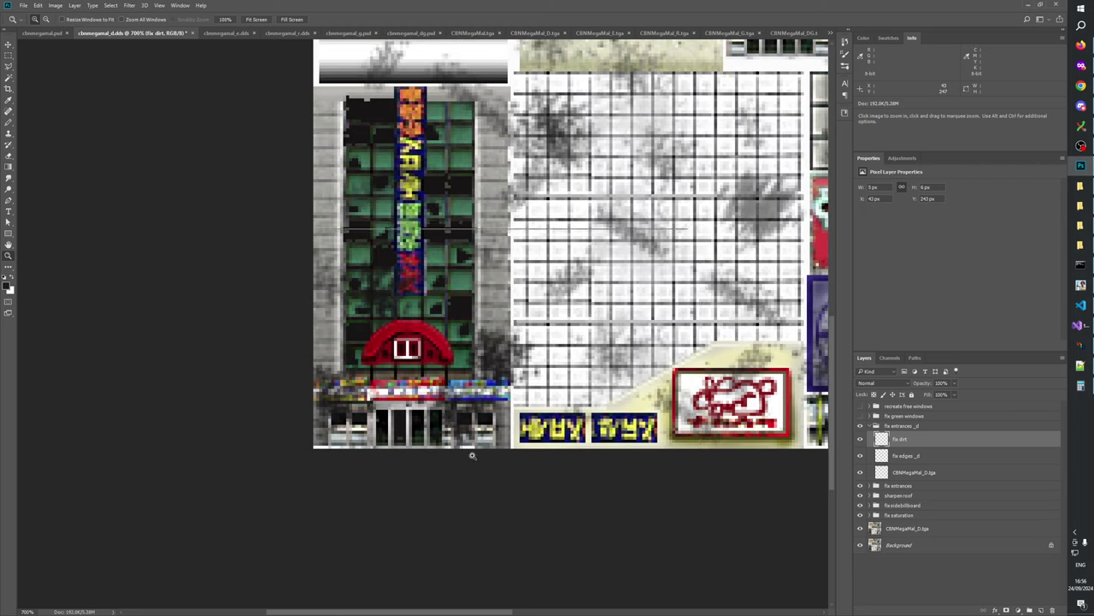
pyautogui.click(479, 407)
pyautogui.click(475, 408)
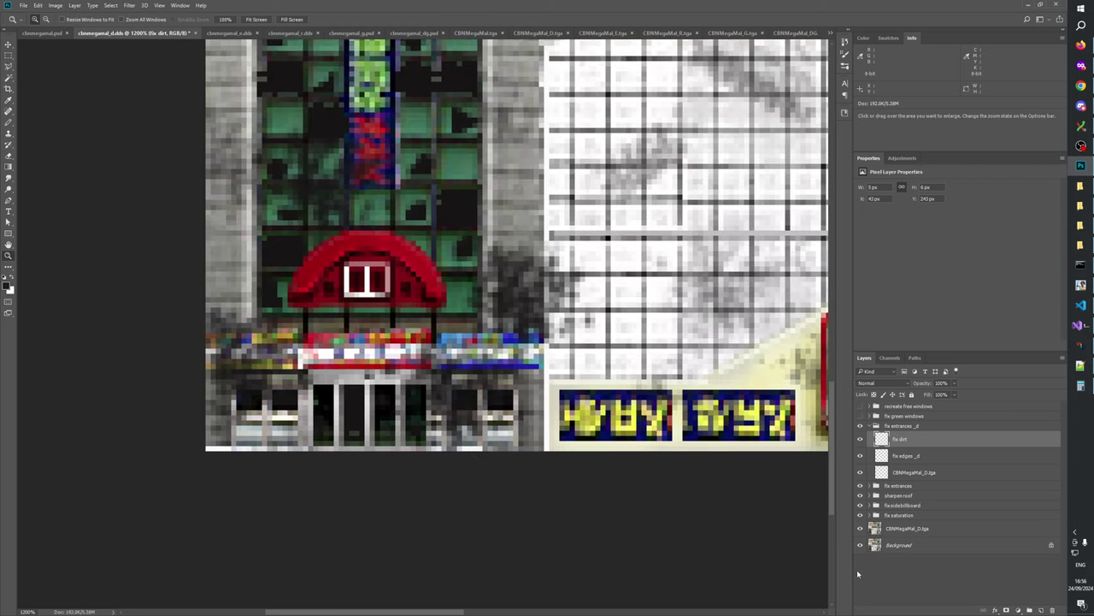
# - With no layer selected, compare the entrance with and without the fix entrances _d and fix entrances groups, collapsing the fix entrances _d group
pyautogui.click(903, 572)
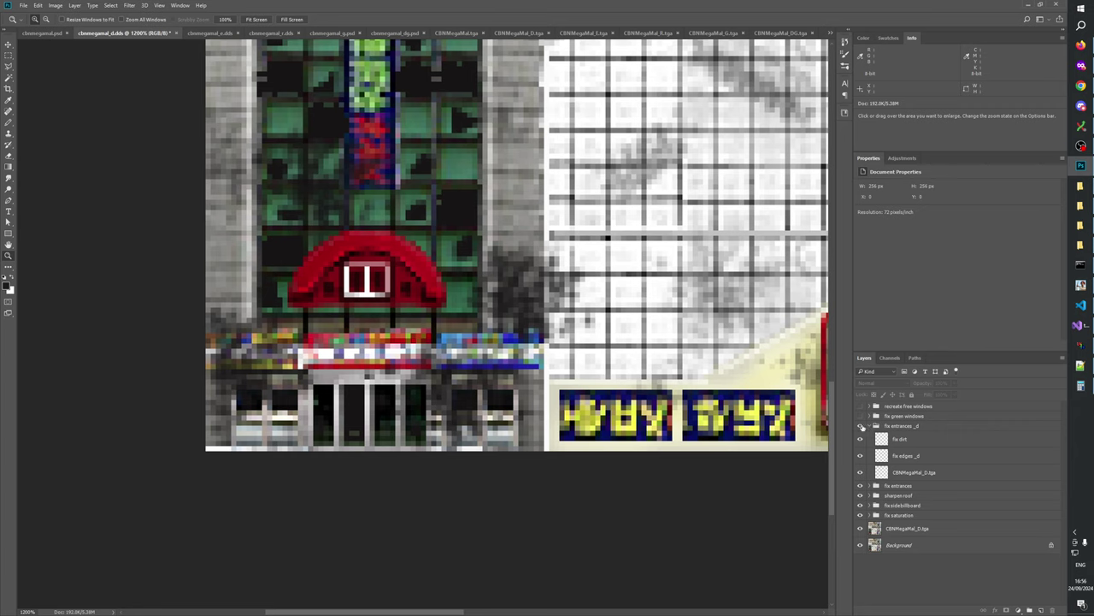
pyautogui.click(861, 426)
pyautogui.click(860, 487)
pyautogui.click(860, 487)
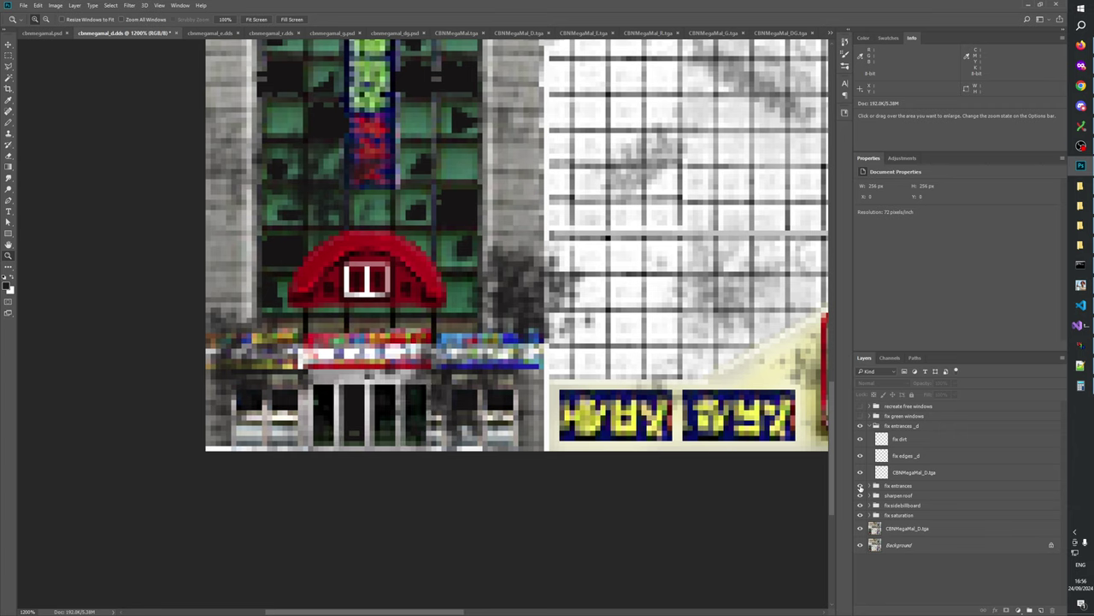
pyautogui.click(860, 426)
pyautogui.click(869, 426)
pyautogui.click(861, 436)
pyautogui.click(861, 436)
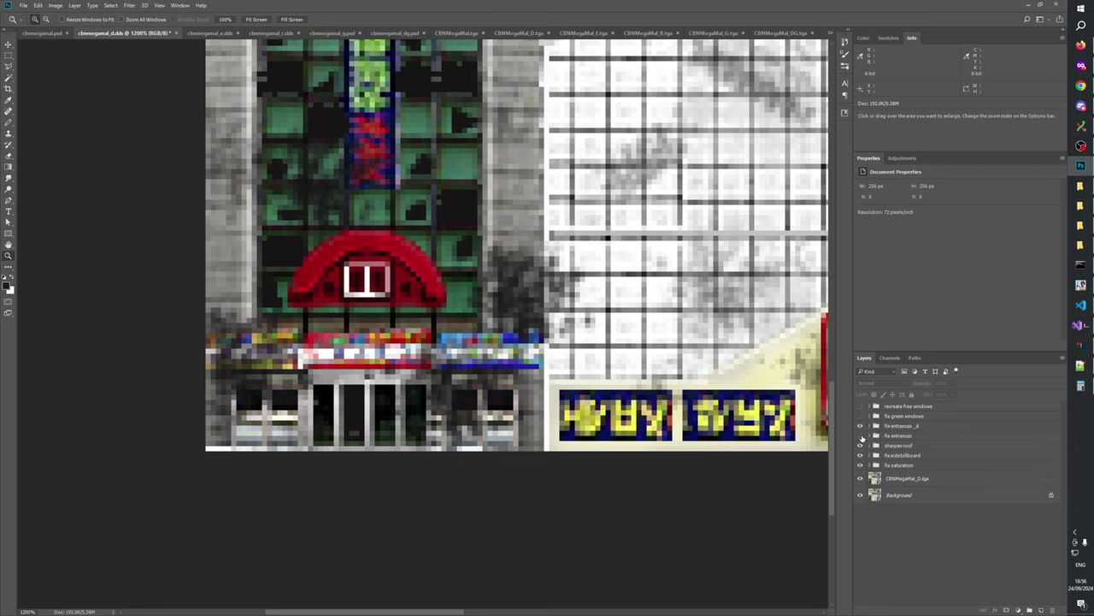
pyautogui.click(861, 436)
pyautogui.click(861, 436)
pyautogui.click(861, 436)
# - Inspect the entrance at 3200% and 100%, and compare the texture at 400% with and without the fix entrances _d group
pyautogui.click(419, 408)
pyautogui.click(407, 418)
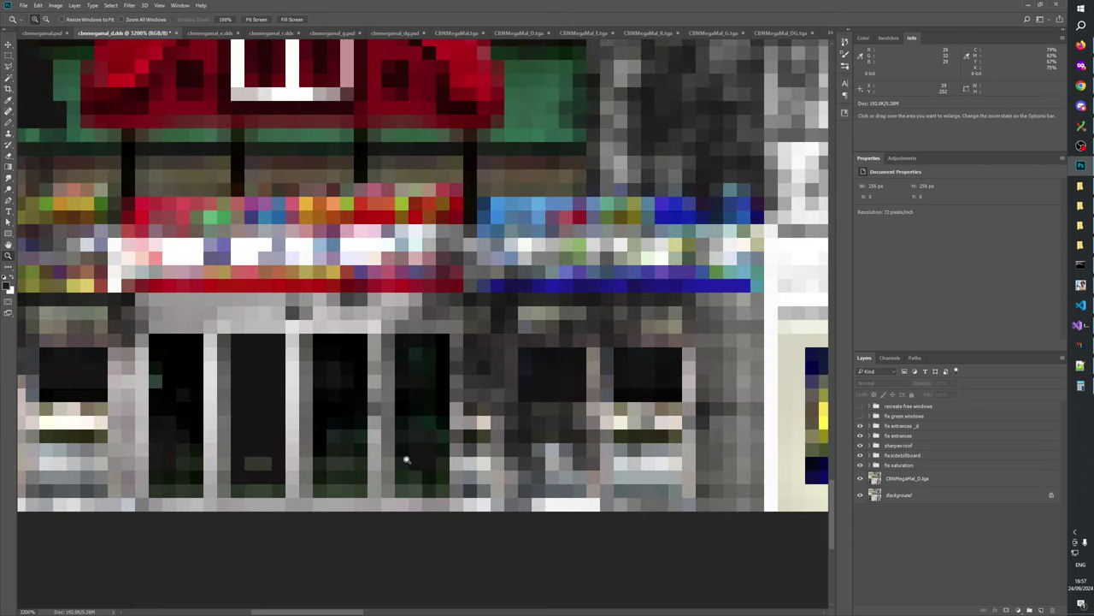
pyautogui.rightClick(422, 414)
pyautogui.click(453, 432)
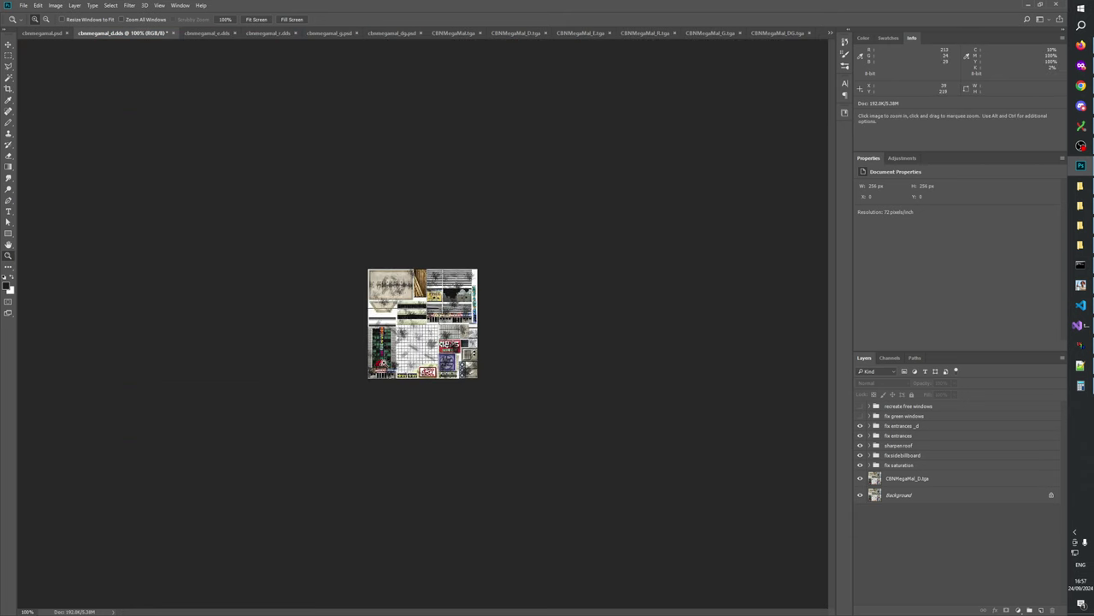
pyautogui.hotkey('ctrl', '+')
pyautogui.hotkey('ctrl', '+')
pyautogui.hotkey('ctrl', '+')
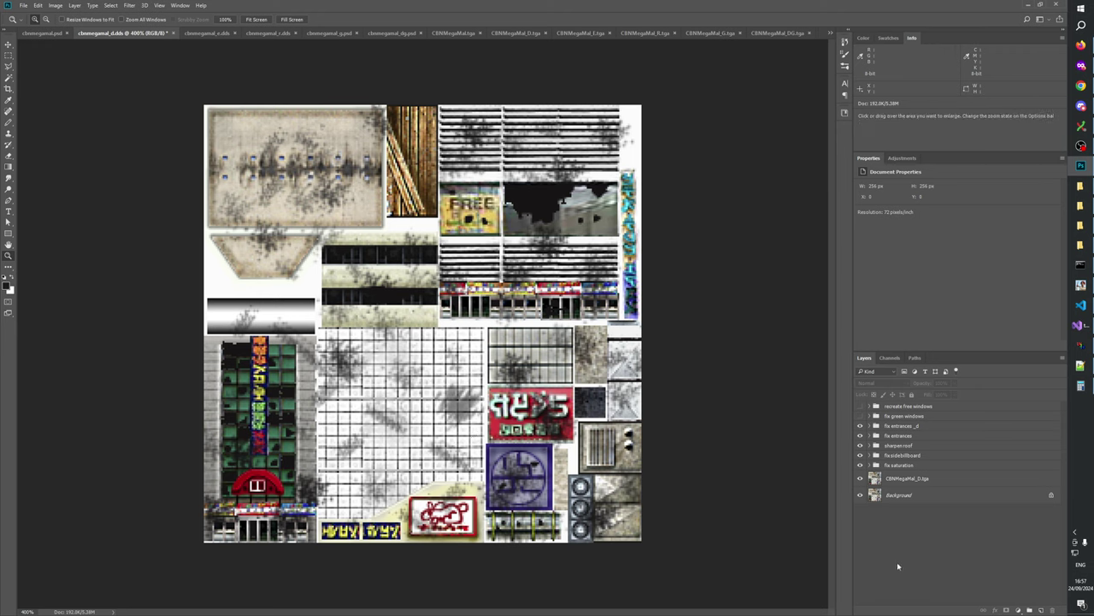
pyautogui.click(861, 426)
pyautogui.click(861, 426)
pyautogui.click(861, 427)
pyautogui.click(861, 426)
# - Compare the tower's green windows at 800% with and without the fix green windows group, leaving the group shown
pyautogui.click(896, 416)
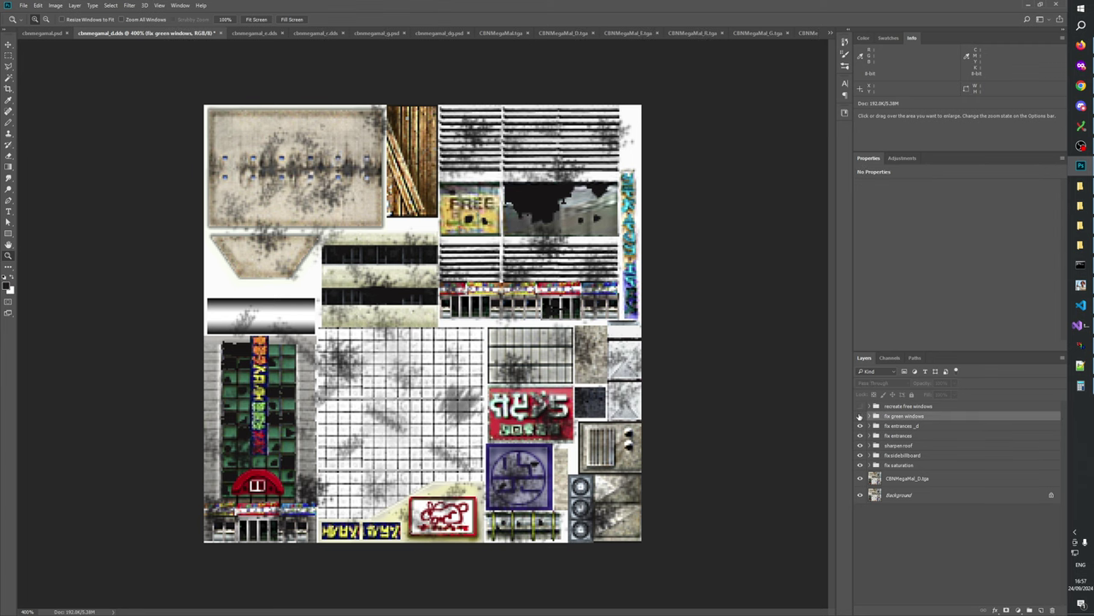
pyautogui.click(178, 445)
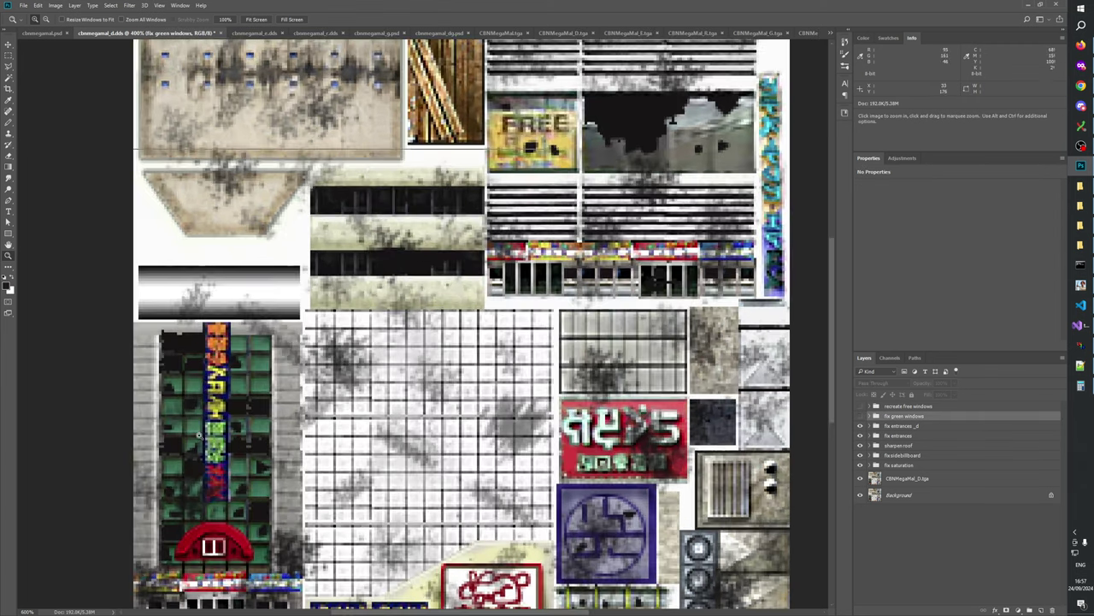
pyautogui.click(187, 436)
pyautogui.moveTo(256, 422); pyautogui.dragTo(476, 358)
pyautogui.click(451, 413)
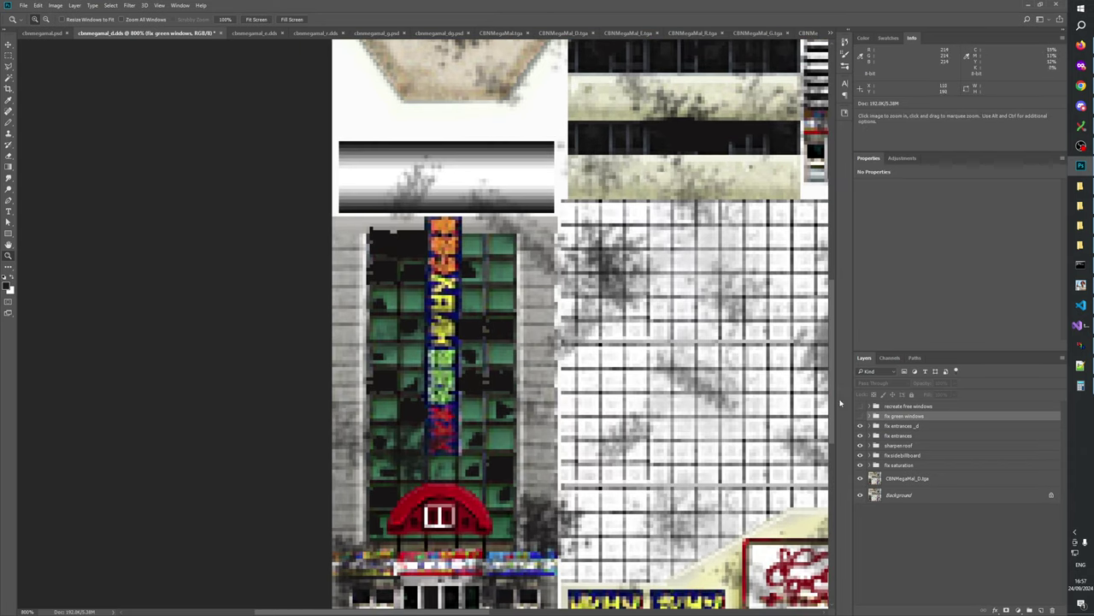
pyautogui.click(860, 416)
pyautogui.click(860, 416)
pyautogui.click(860, 417)
pyautogui.click(861, 417)
pyautogui.click(860, 417)
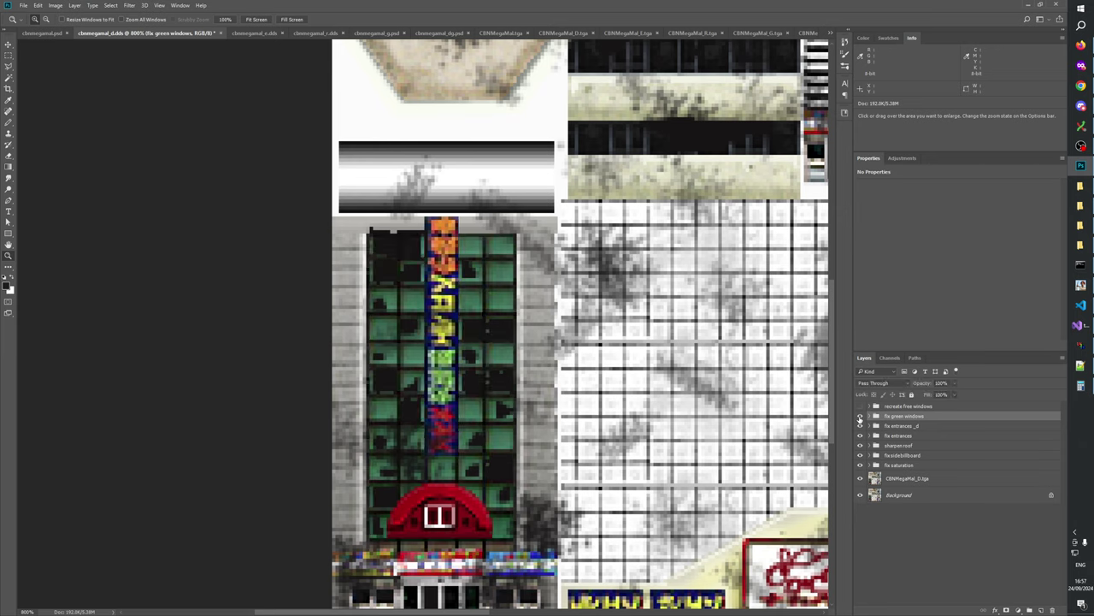
pyautogui.click(860, 417)
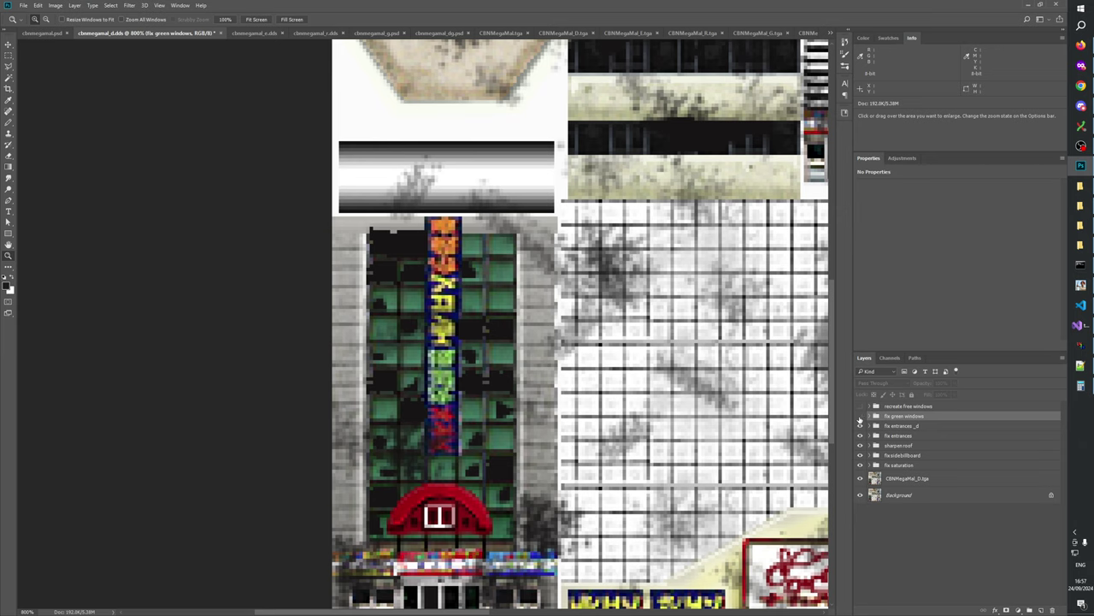
pyautogui.click(861, 416)
pyautogui.click(860, 417)
pyautogui.click(860, 416)
pyautogui.click(860, 416)
pyautogui.click(860, 417)
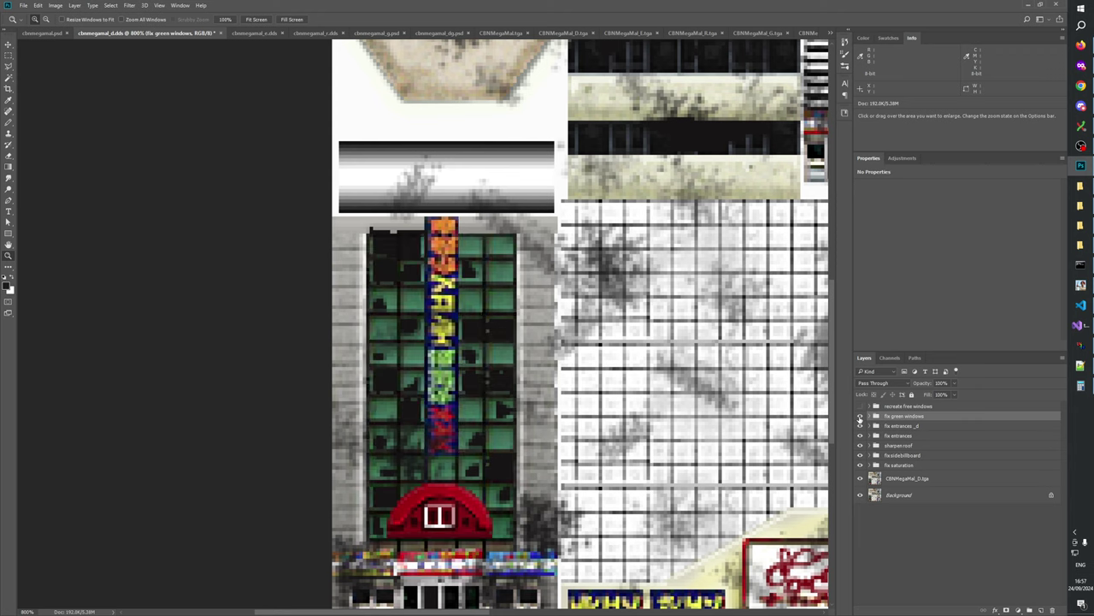
# - Expand the fix green windows group and compare the tower with and without the fix edge under red thing layer
pyautogui.click(869, 417)
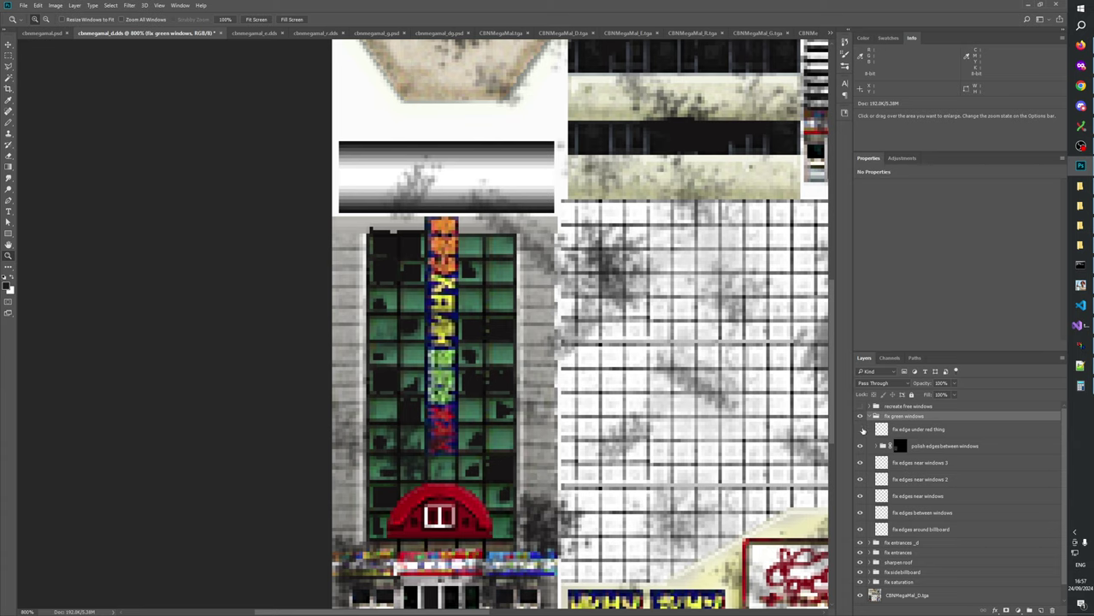
pyautogui.click(861, 429)
pyautogui.click(861, 429)
pyautogui.click(861, 429)
pyautogui.click(861, 430)
# - Compare the window edges with and without the polish edges between windows group, leaving it shown
pyautogui.click(861, 446)
pyautogui.click(861, 445)
pyautogui.click(861, 446)
pyautogui.click(861, 446)
pyautogui.click(861, 446)
pyautogui.click(861, 446)
pyautogui.click(861, 447)
pyautogui.click(861, 446)
pyautogui.click(861, 446)
pyautogui.click(861, 447)
pyautogui.click(861, 447)
pyautogui.click(861, 446)
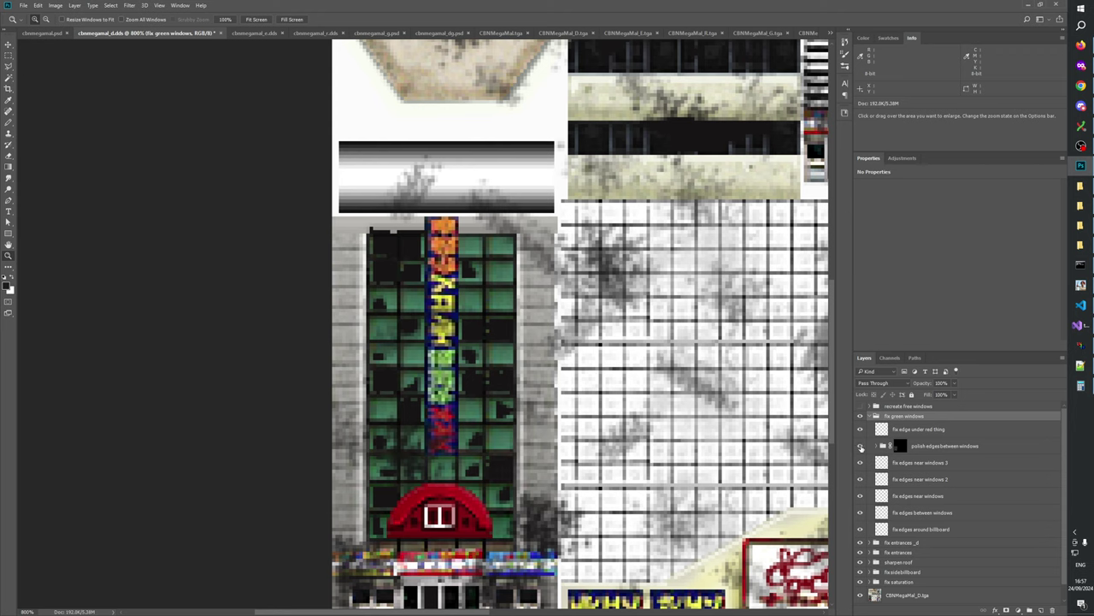
pyautogui.click(861, 446)
pyautogui.click(860, 447)
pyautogui.click(861, 446)
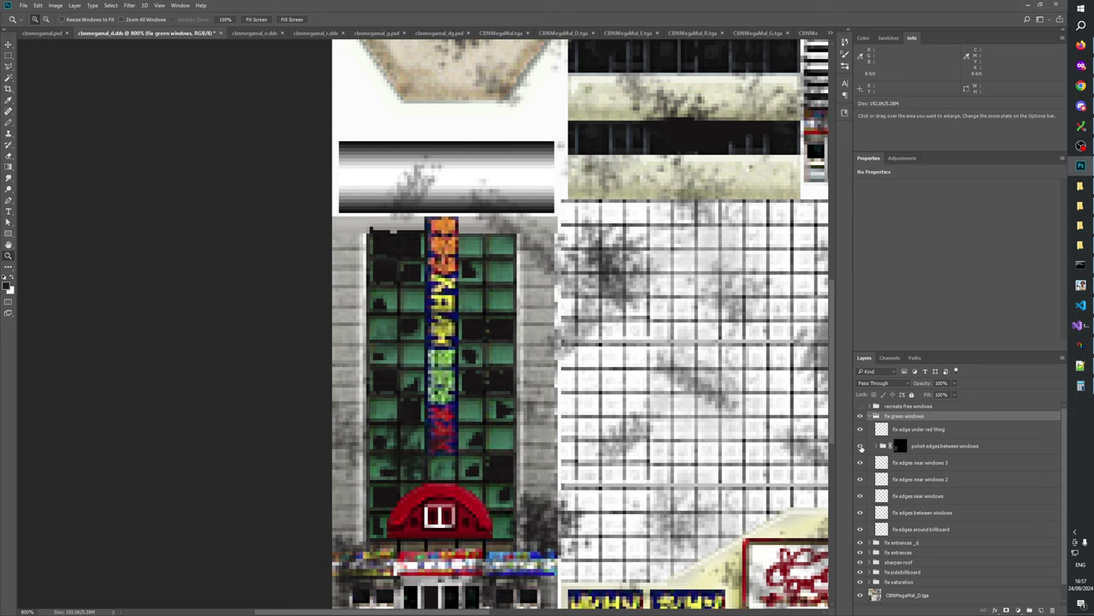
pyautogui.click(861, 447)
pyautogui.click(861, 446)
pyautogui.click(861, 447)
pyautogui.click(861, 446)
pyautogui.click(861, 446)
pyautogui.click(861, 446)
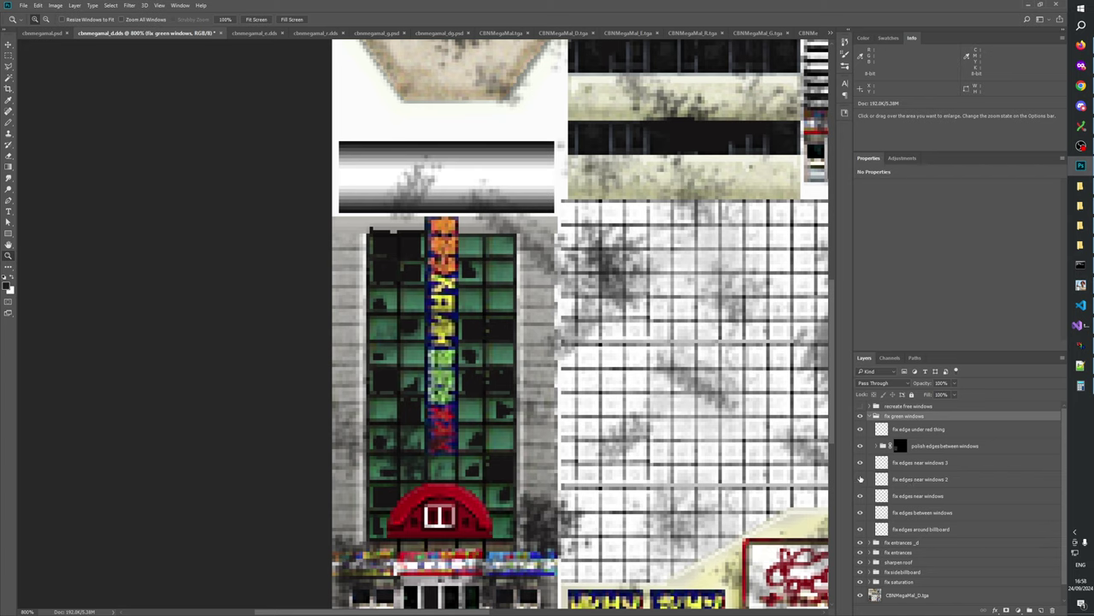
# - Compare the windows with and without the fix edges near windows and fix edges between windows layers, and select the latter
pyautogui.click(859, 495)
pyautogui.click(859, 496)
pyautogui.click(861, 512)
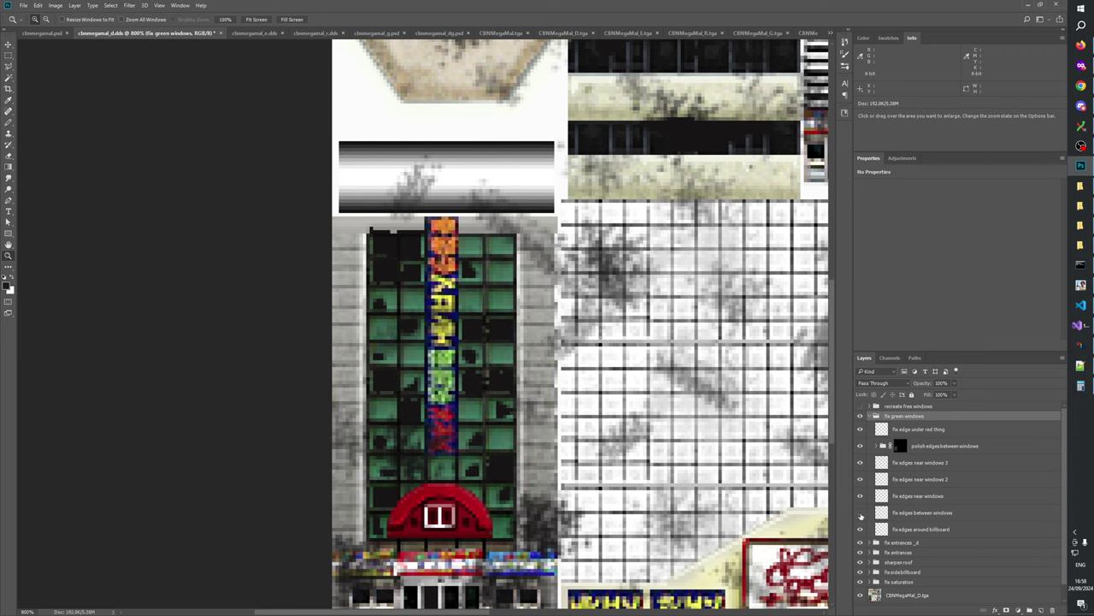
pyautogui.click(861, 512)
pyautogui.click(861, 512)
pyautogui.click(861, 512)
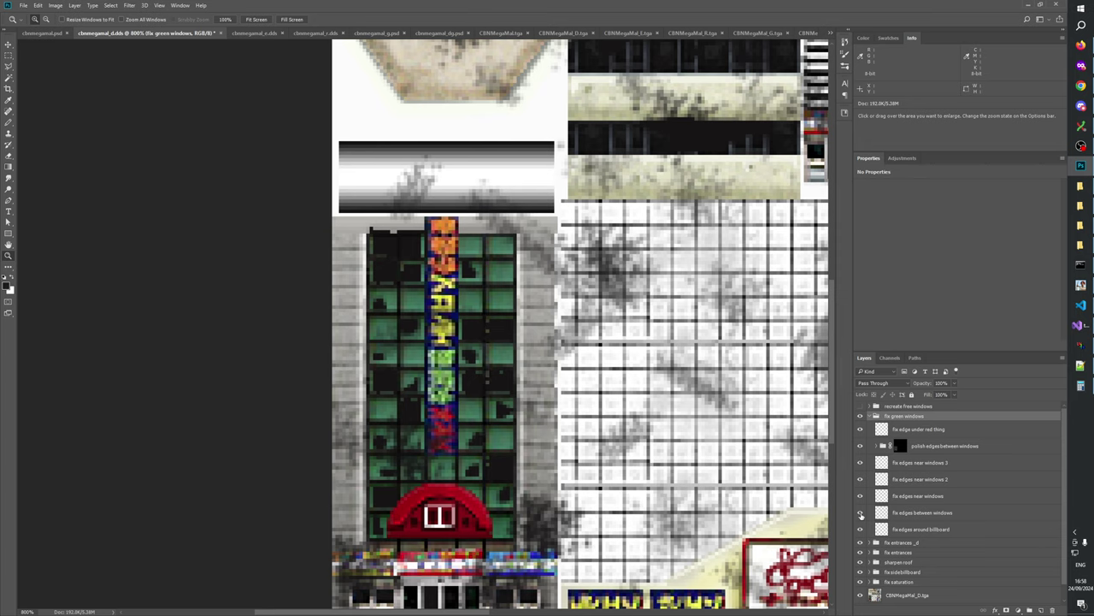
pyautogui.click(861, 512)
pyautogui.click(861, 512)
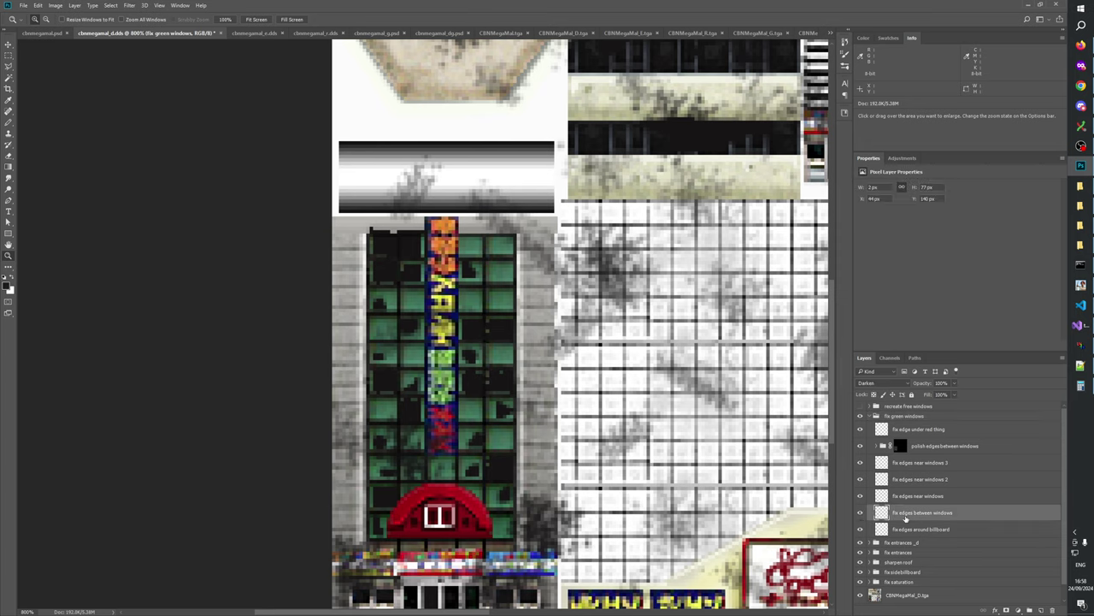
pyautogui.click(905, 517)
# - Compare the tower with and without the fix edges around billboard layer, selecting that layer and leaving it shown
pyautogui.click(861, 529)
pyautogui.click(861, 529)
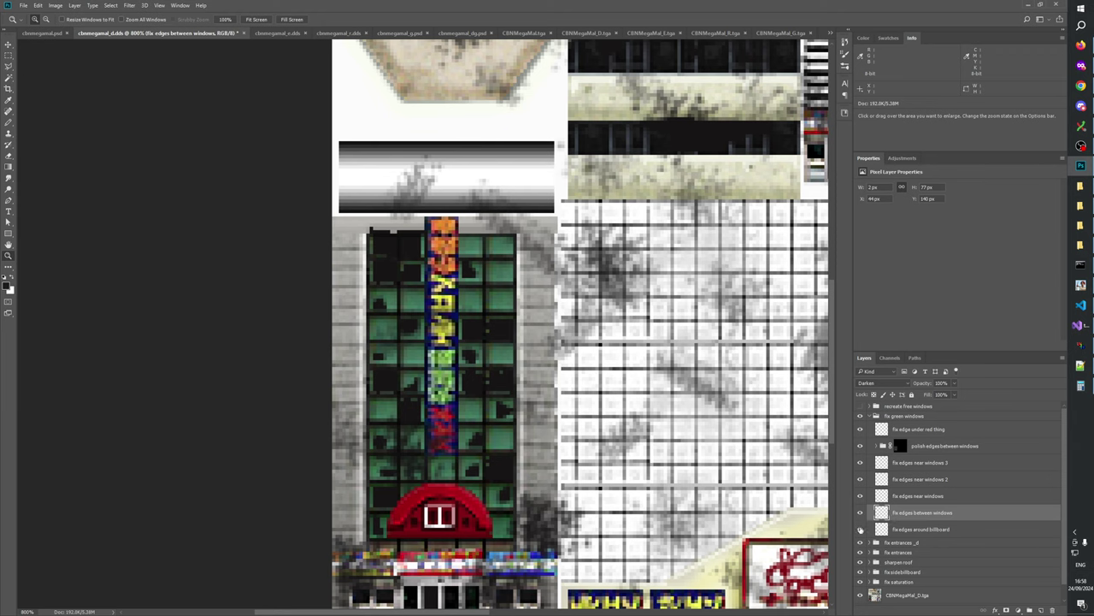
pyautogui.click(861, 529)
pyautogui.click(861, 529)
pyautogui.click(861, 529)
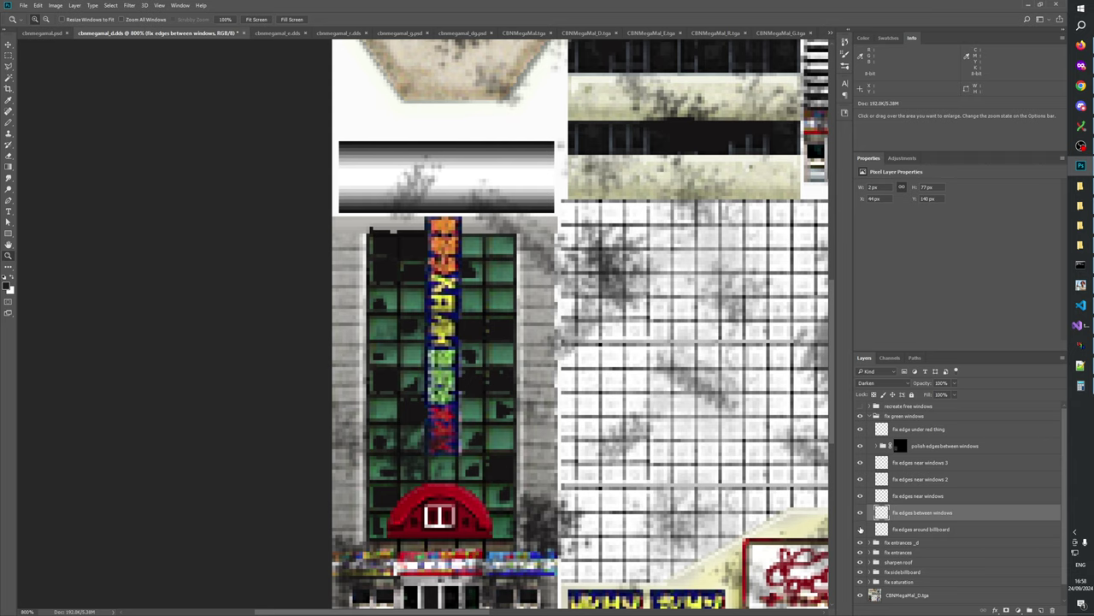
pyautogui.click(861, 529)
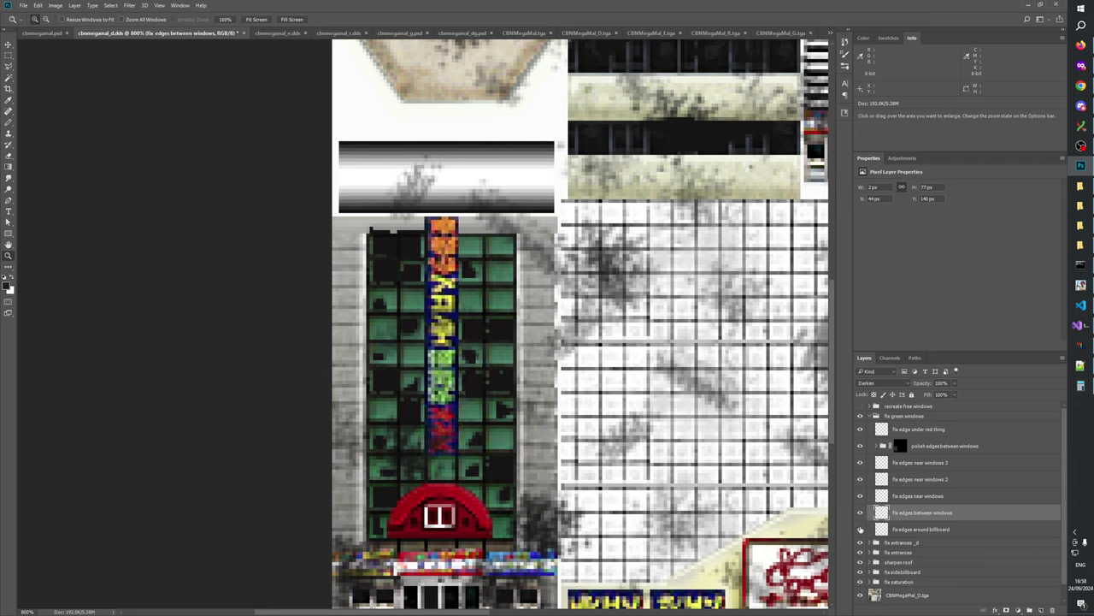
pyautogui.click(861, 529)
pyautogui.click(861, 529)
pyautogui.click(900, 527)
pyautogui.click(861, 529)
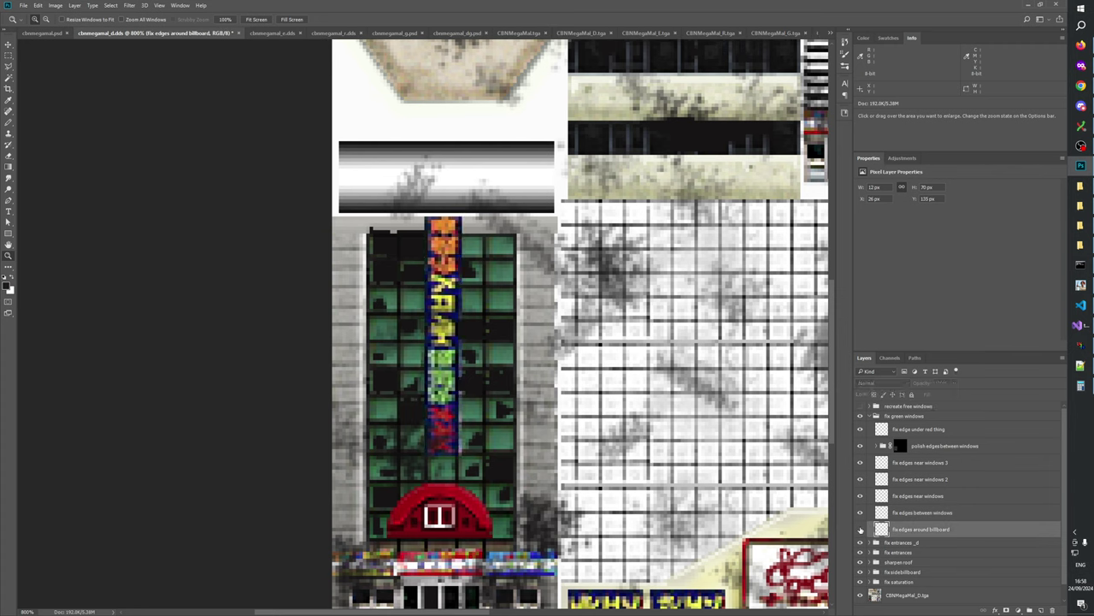
pyautogui.click(861, 529)
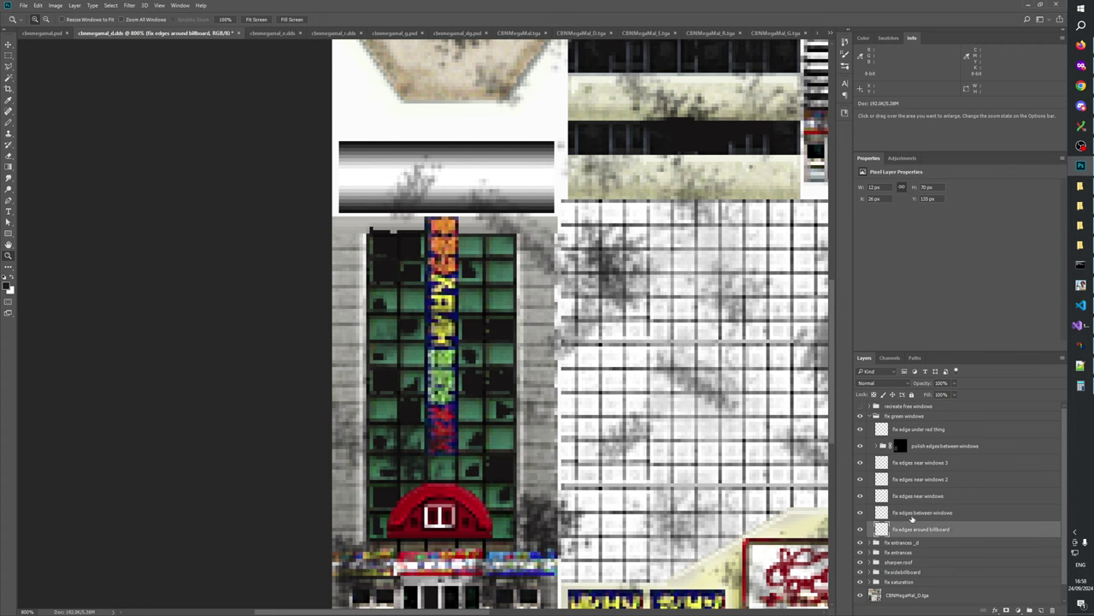
# - Recheck the fix edges between windows layer by hiding and showing it, and select the mask of the polish edges between windows group
pyautogui.click(913, 513)
pyautogui.click(861, 512)
pyautogui.click(861, 512)
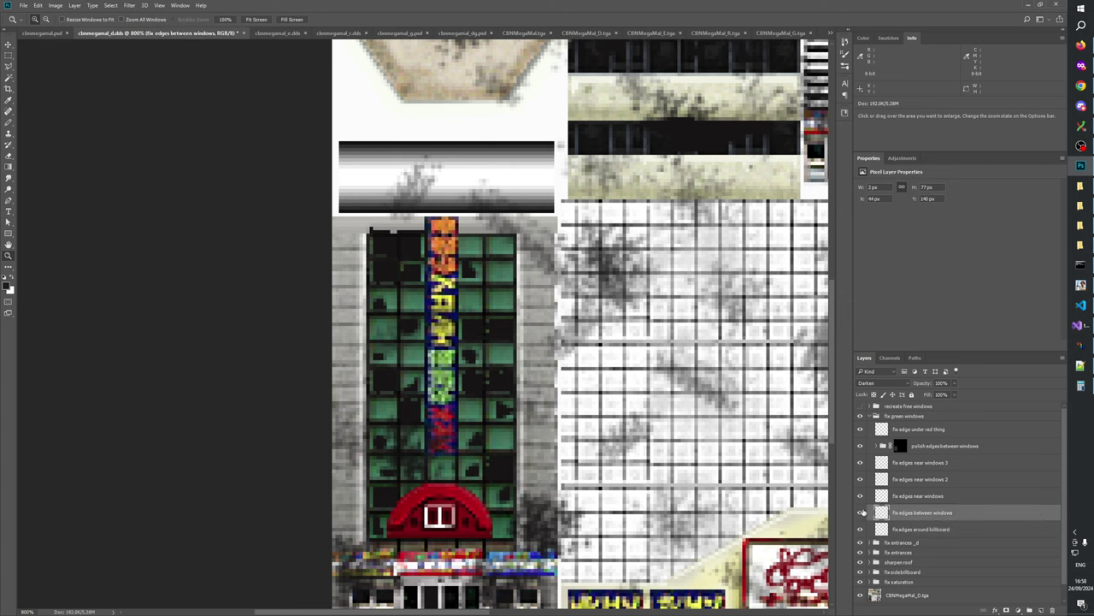
pyautogui.click(899, 430)
pyautogui.click(899, 446)
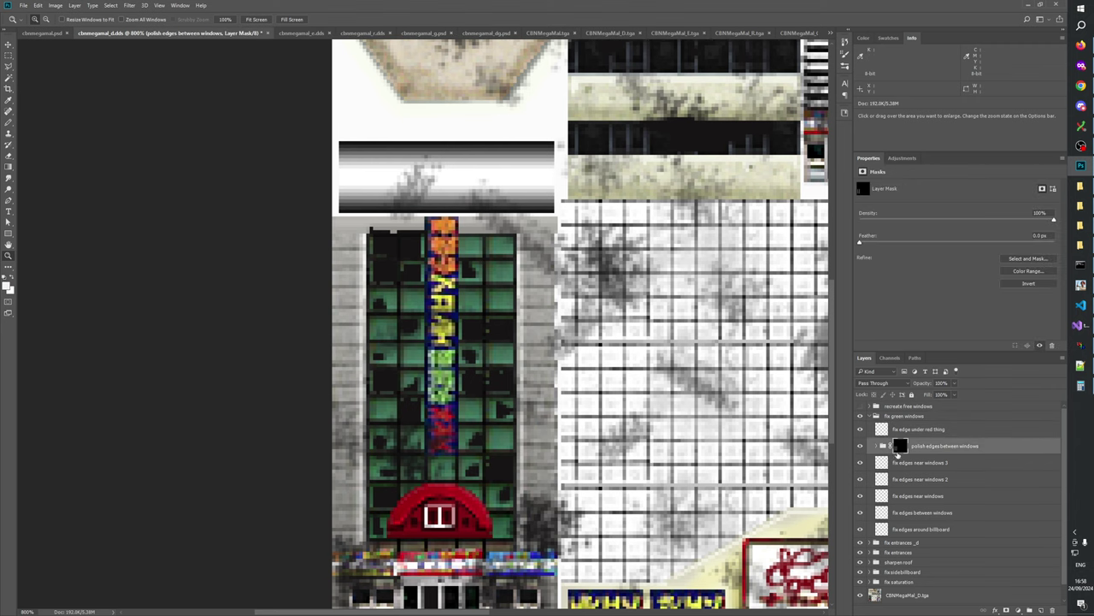
# - Compare the windows with and without the polish edges between windows group and the fix edges near windows 3 layer
pyautogui.click(861, 447)
pyautogui.click(861, 447)
pyautogui.click(861, 462)
pyautogui.click(861, 463)
pyautogui.click(860, 463)
pyautogui.click(860, 462)
pyautogui.click(860, 462)
pyautogui.click(860, 462)
# - Select the fix edges near windows layer and repeatedly compare the tower with and without it, leaving it shown
pyautogui.click(891, 496)
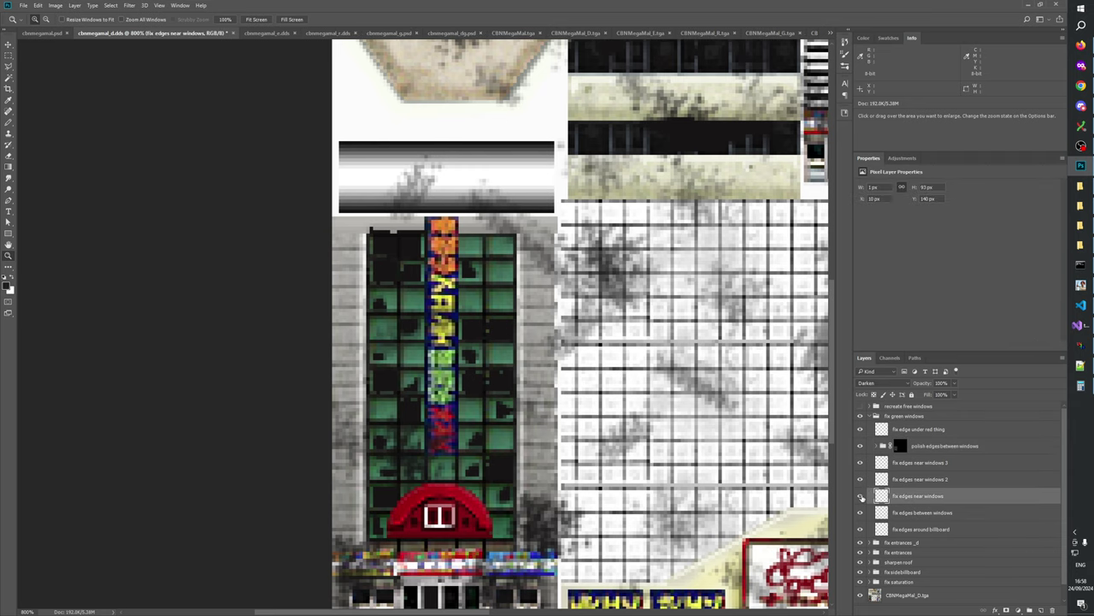
pyautogui.click(861, 497)
pyautogui.click(861, 497)
pyautogui.click(861, 497)
pyautogui.click(861, 497)
pyautogui.click(861, 497)
pyautogui.click(861, 497)
pyautogui.click(861, 496)
pyautogui.click(861, 497)
pyautogui.click(861, 496)
pyautogui.click(861, 497)
pyautogui.click(861, 497)
pyautogui.click(861, 497)
pyautogui.click(861, 497)
pyautogui.click(861, 497)
# - Compare the windows with and without the fix edges near windows 2 layer, leaving it shown
pyautogui.click(866, 480)
pyautogui.click(861, 479)
pyautogui.click(861, 480)
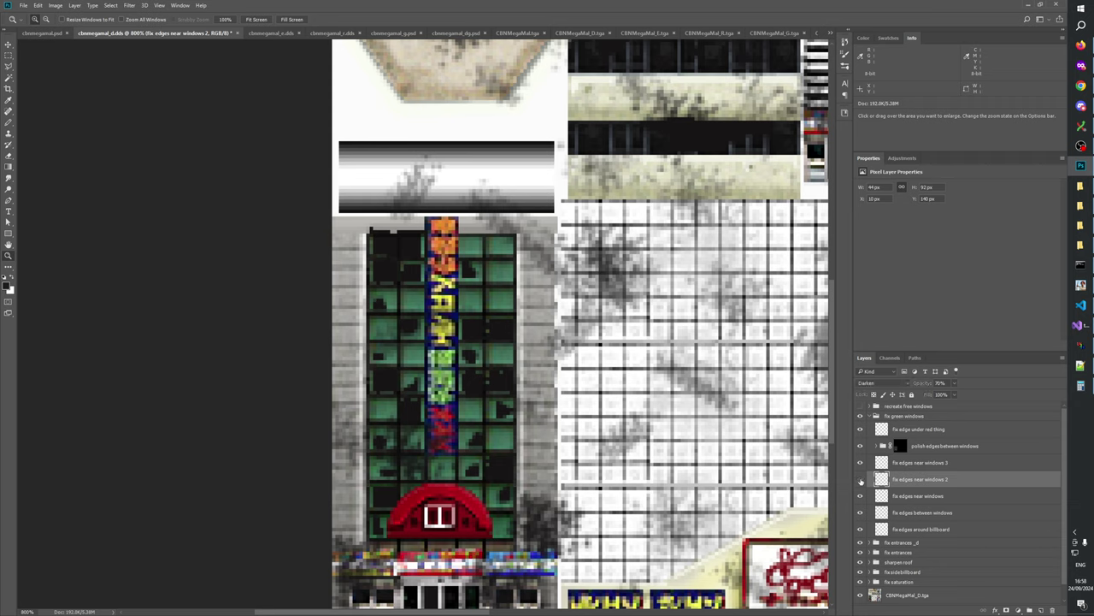
pyautogui.click(861, 479)
pyautogui.click(861, 479)
# - Select the fix edges around billboard layer and compare the billboard edges with and without it
pyautogui.click(926, 434)
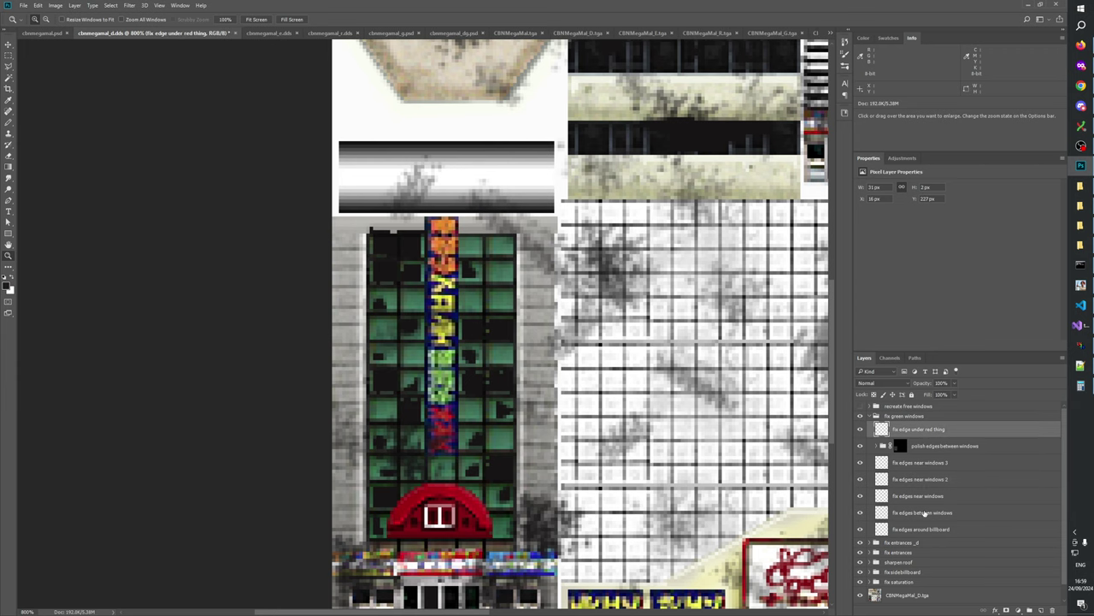
pyautogui.click(925, 512)
pyautogui.click(915, 498)
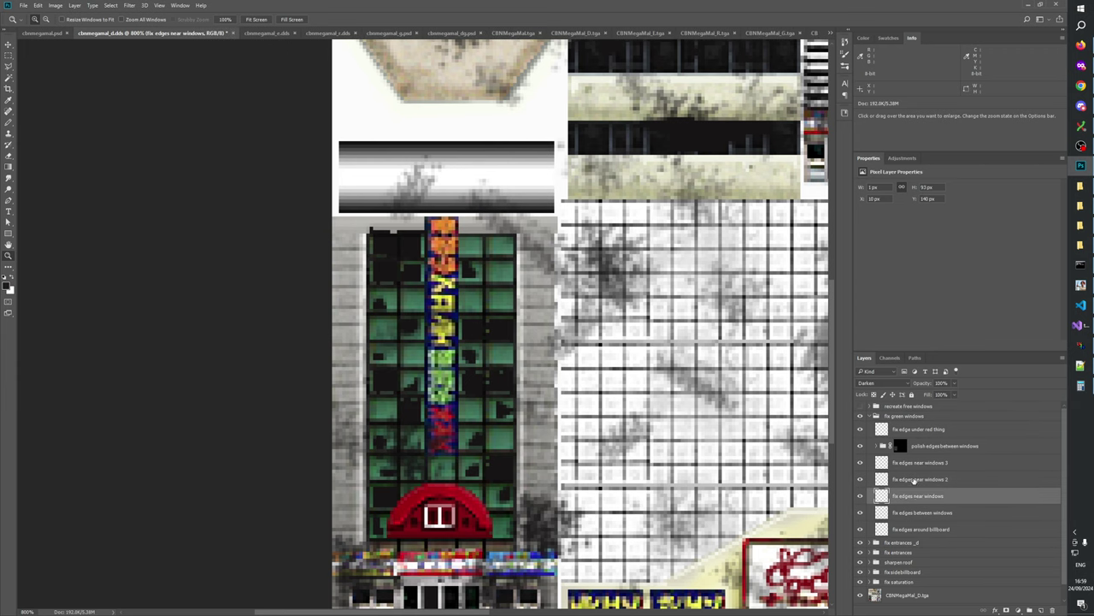
pyautogui.click(889, 430)
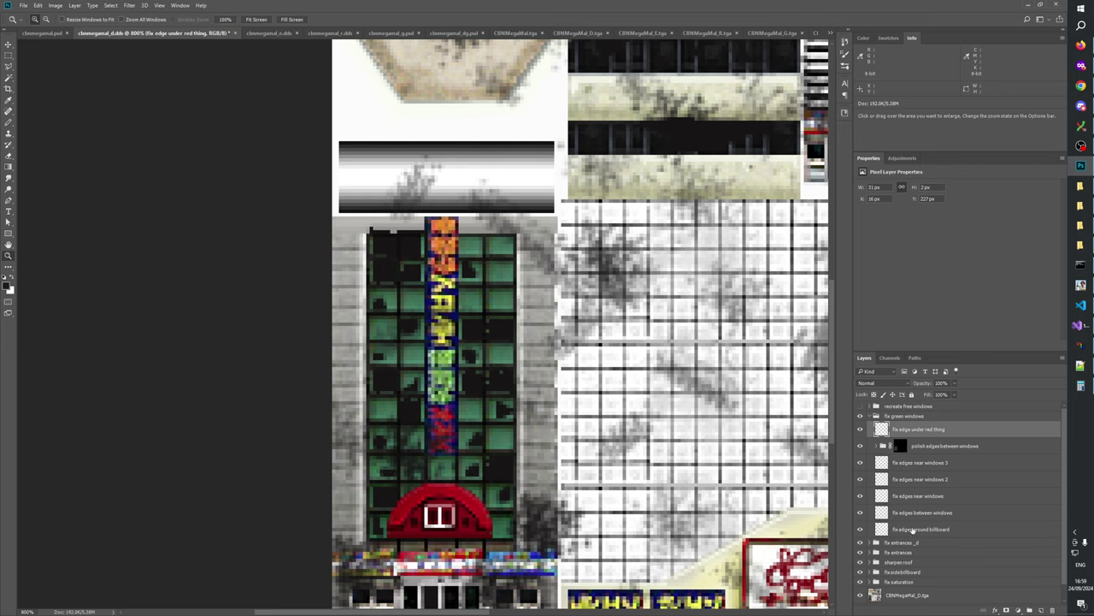
pyautogui.click(913, 530)
pyautogui.click(860, 530)
pyautogui.click(860, 530)
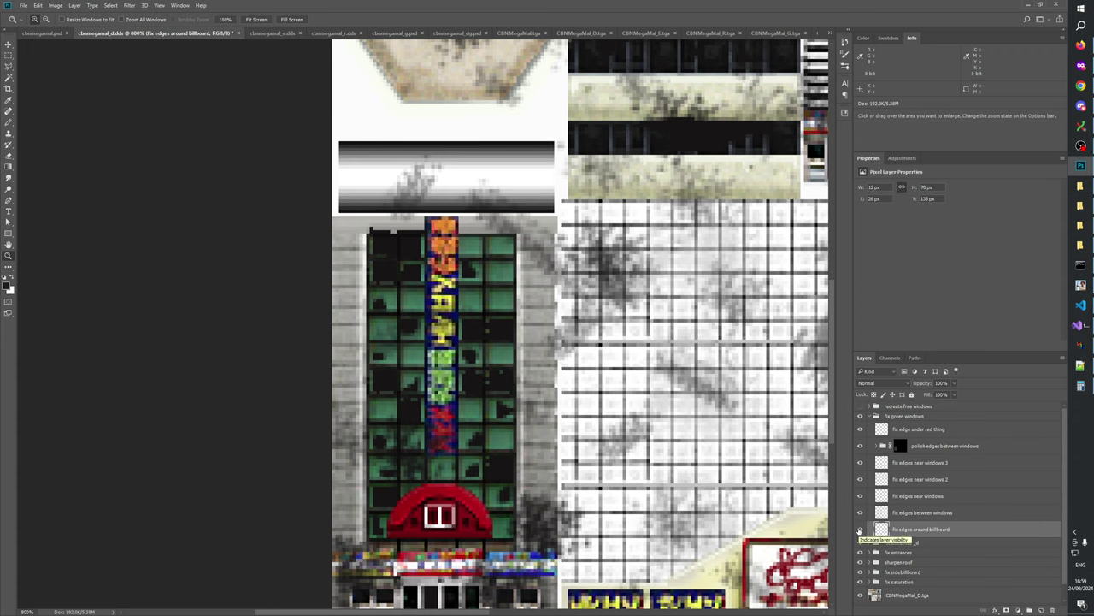
# - Select the fix edges near windows 3 layer and compare the window edges with and without it, leaving it shown
pyautogui.click(909, 513)
pyautogui.click(907, 496)
pyautogui.click(905, 480)
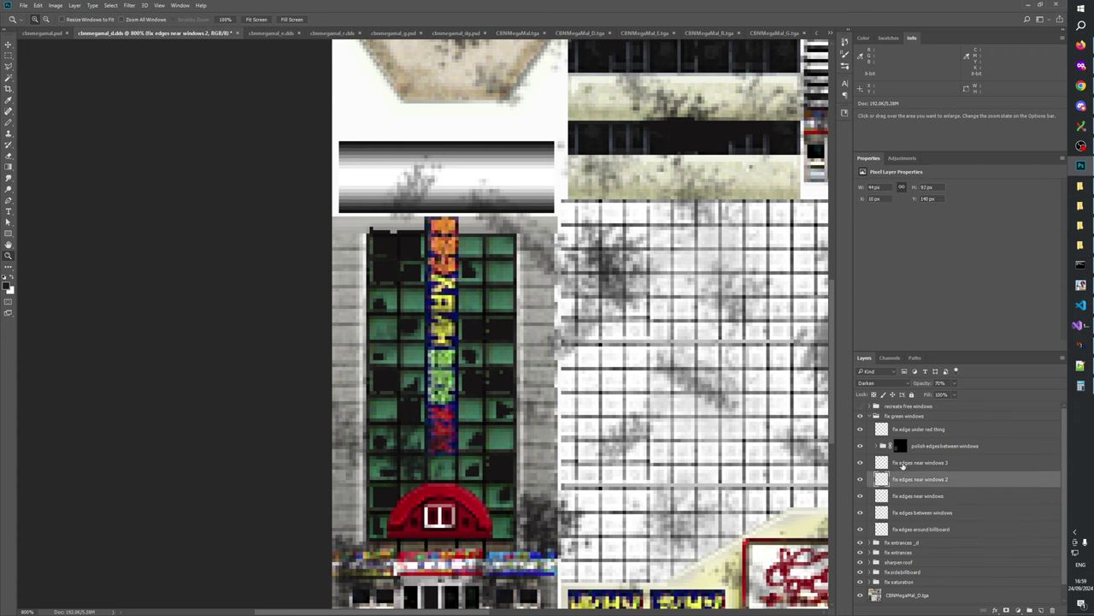
pyautogui.click(903, 463)
pyautogui.click(861, 463)
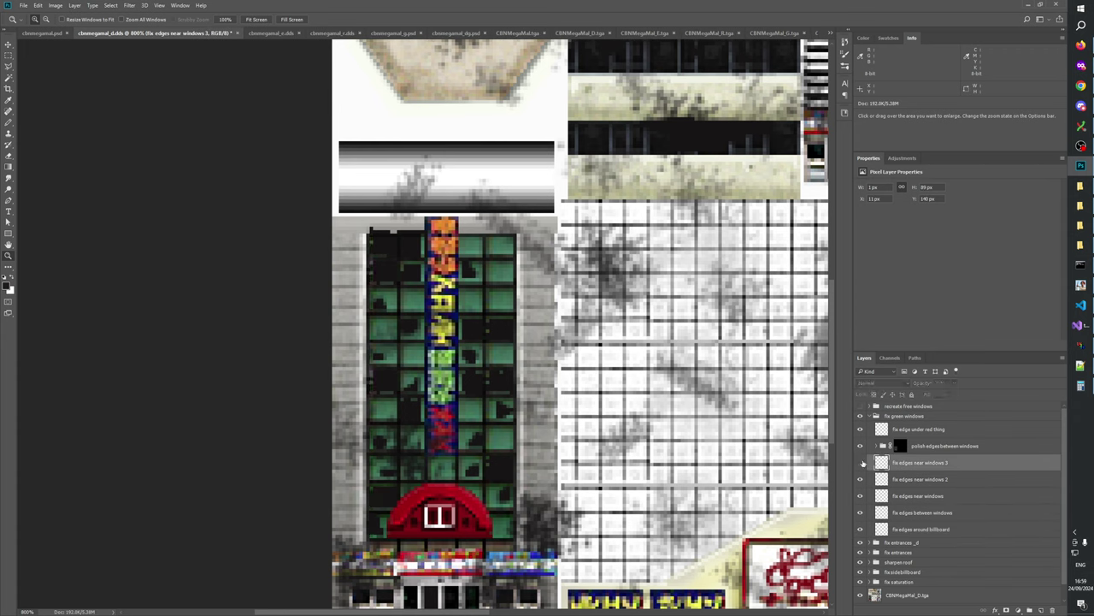
pyautogui.click(861, 463)
pyautogui.click(861, 463)
pyautogui.click(861, 463)
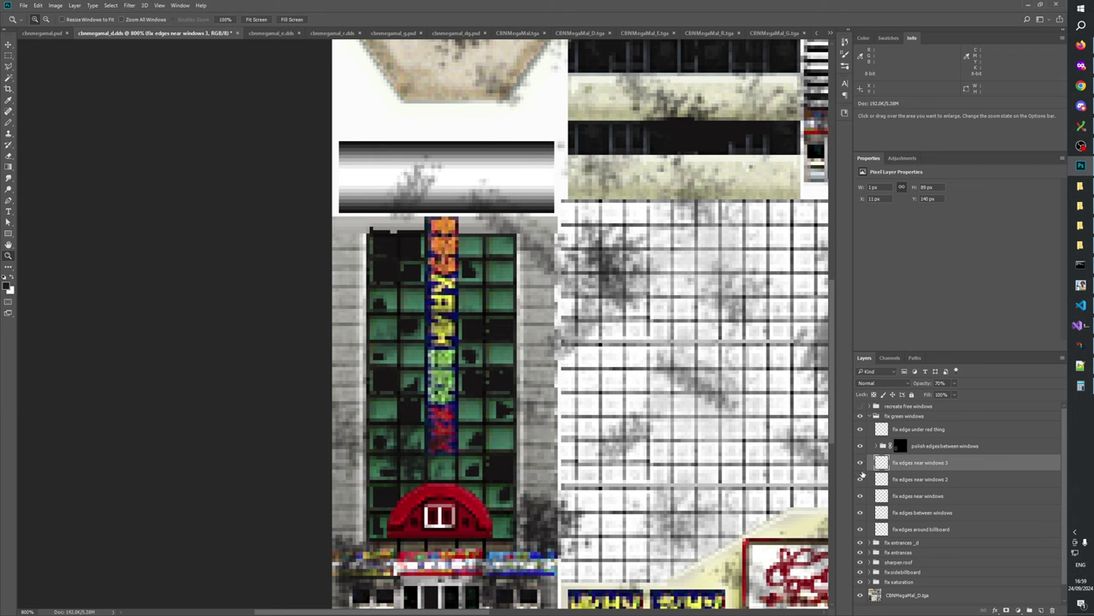
# - Compare the tower with and without the fix edges near windows and fix edges near windows 2 layers
pyautogui.click(911, 498)
pyautogui.click(895, 464)
pyautogui.click(908, 496)
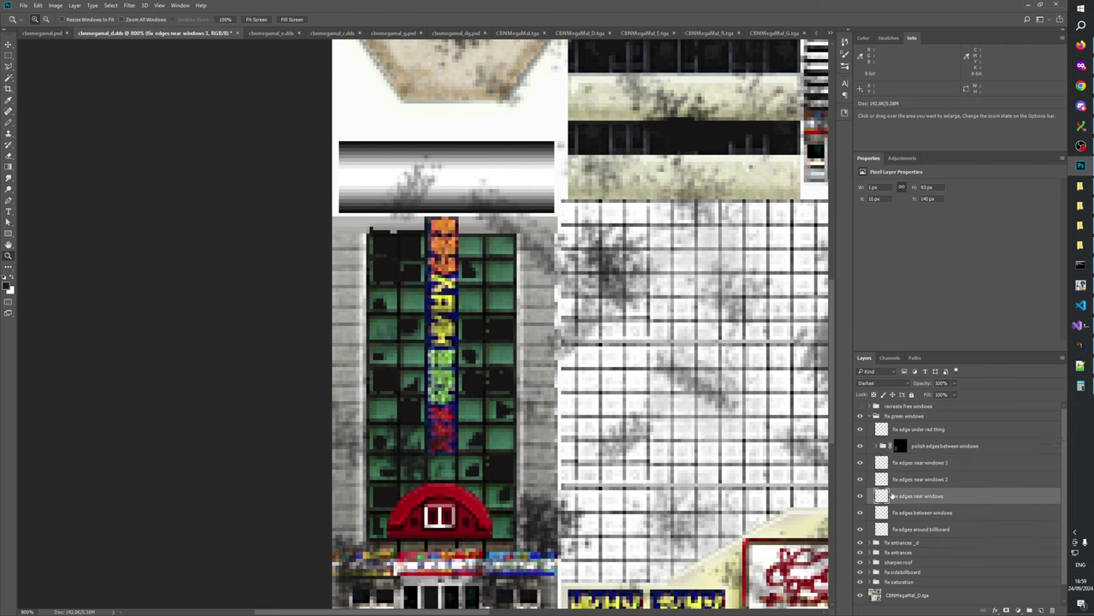
pyautogui.click(860, 495)
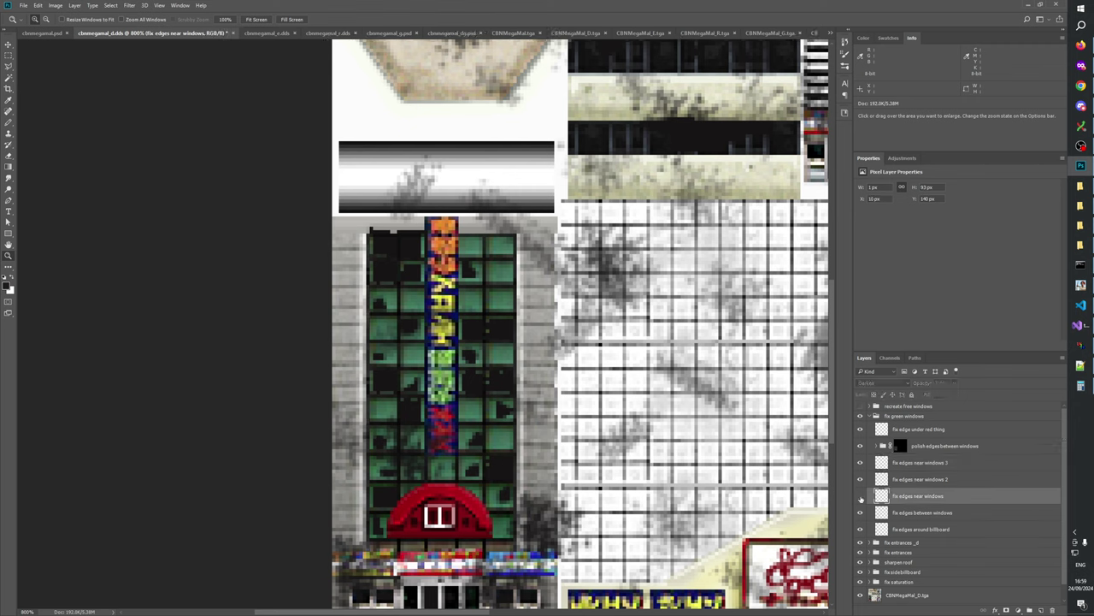
pyautogui.click(861, 495)
pyautogui.click(860, 479)
pyautogui.click(860, 480)
# - Rename the fix edges near windows layer as "fix edges near windows 1"
pyautogui.doubleClick(936, 496)
pyautogui.press('End')
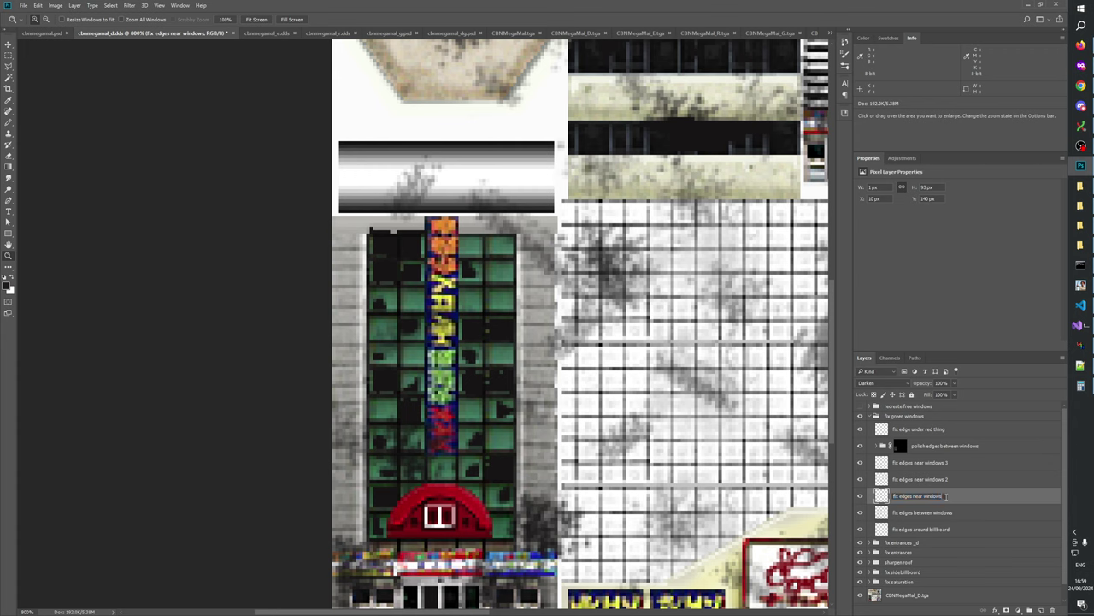
pyautogui.write('1')
pyautogui.click(934, 511)
pyautogui.click(935, 498)
# - Renumber the fix edges near windows layers, 3 to 1, 1 to 2 and 2 to 3, and stack them in descending order
pyautogui.click(925, 465)
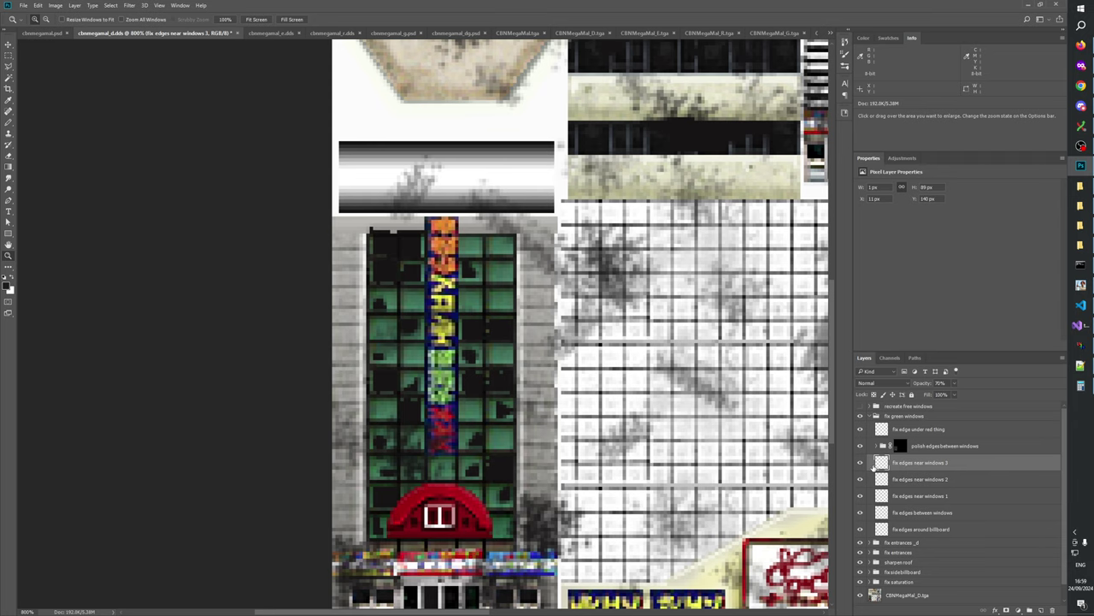
pyautogui.doubleClick(930, 466)
pyautogui.click(944, 462)
pyautogui.write('1')
pyautogui.doubleClick(949, 495)
pyautogui.moveTo(943, 496); pyautogui.dragTo(938, 458)
pyautogui.write('2')
pyautogui.doubleClick(944, 481)
pyautogui.click(944, 479)
pyautogui.write('3')
pyautogui.moveTo(933, 497); pyautogui.dragTo(931, 454)
pyautogui.click(909, 501)
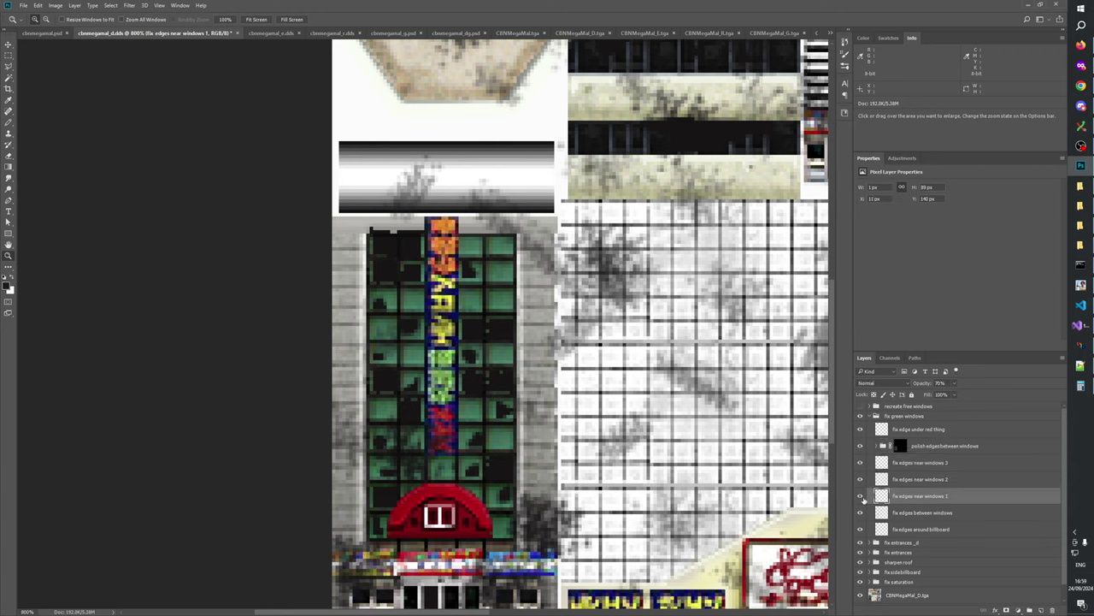
# - Check the renumbered fix edges near windows layers 1, 2 and 3 by hiding and showing them
pyautogui.click(861, 497)
pyautogui.click(860, 478)
pyautogui.click(860, 479)
pyautogui.click(860, 463)
pyautogui.click(860, 462)
# - Select the fix edges between windows layer and compare the windows with and without it, leaving it shown
pyautogui.click(921, 512)
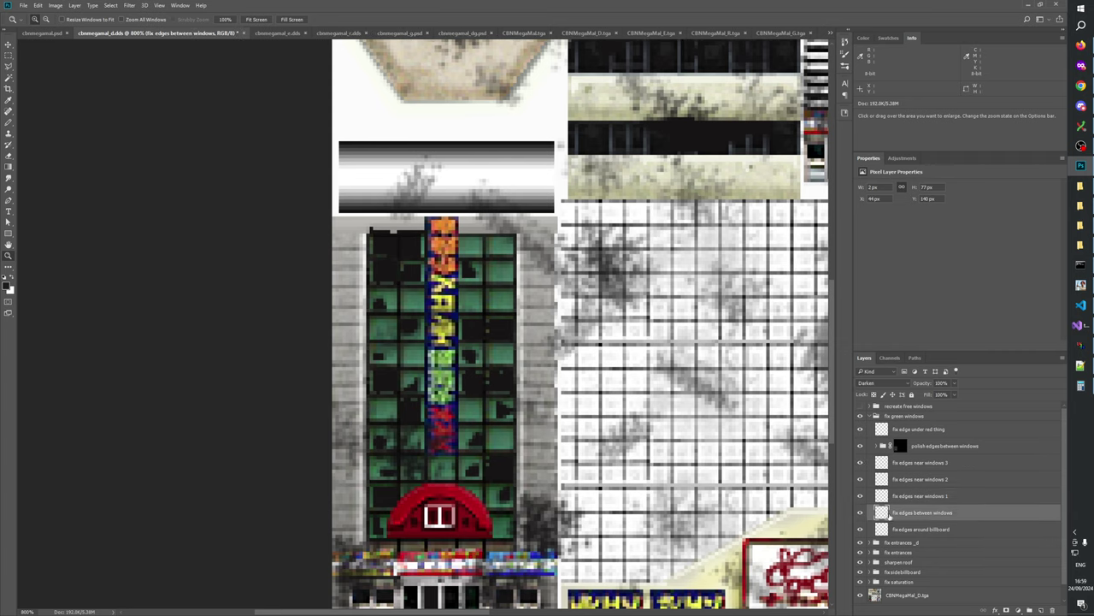
pyautogui.click(860, 512)
pyautogui.click(860, 513)
pyautogui.click(861, 512)
pyautogui.click(860, 512)
pyautogui.click(860, 512)
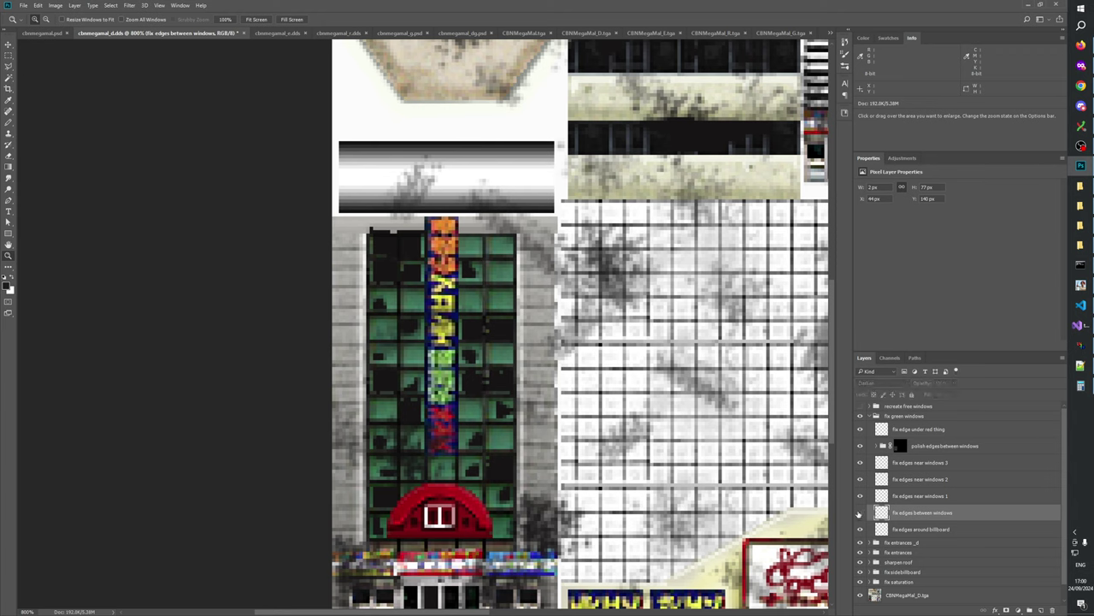
pyautogui.click(860, 512)
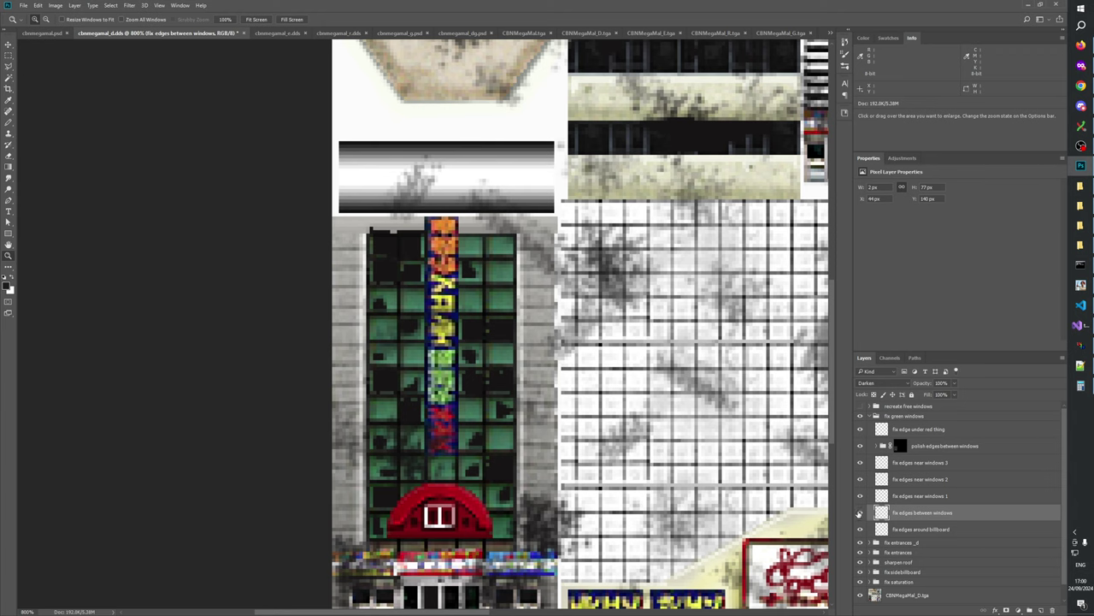
pyautogui.click(928, 496)
pyautogui.click(932, 517)
pyautogui.click(932, 529)
pyautogui.click(925, 516)
pyautogui.click(923, 497)
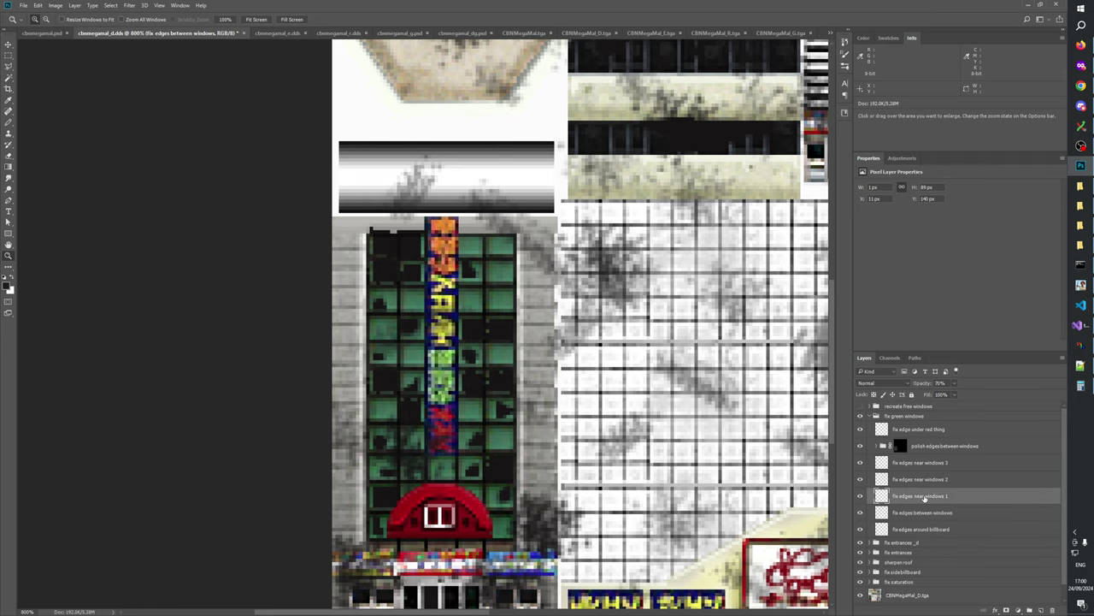
pyautogui.click(921, 527)
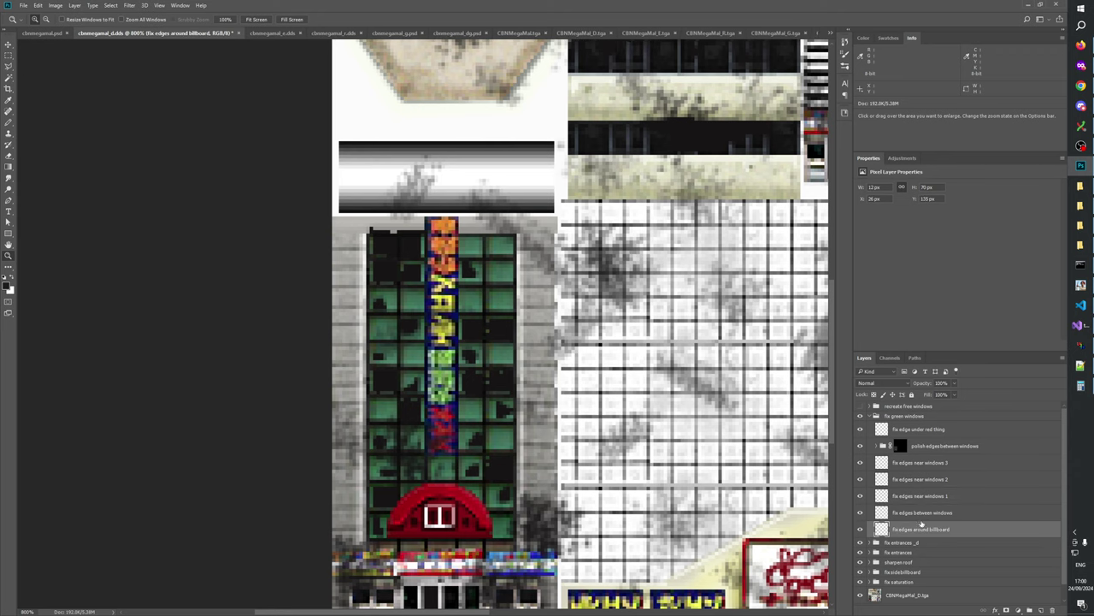
pyautogui.click(925, 497)
pyautogui.click(925, 526)
# - Select the fix edges near windows 1 layer and compare the window edges with and without it, leaving it shown
pyautogui.click(923, 496)
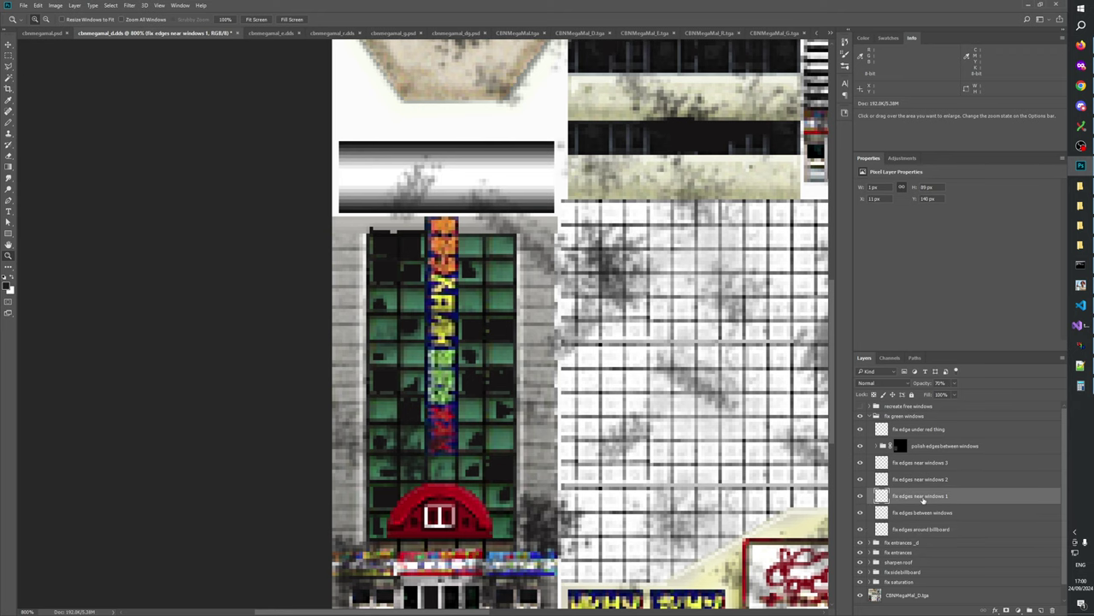
pyautogui.click(861, 497)
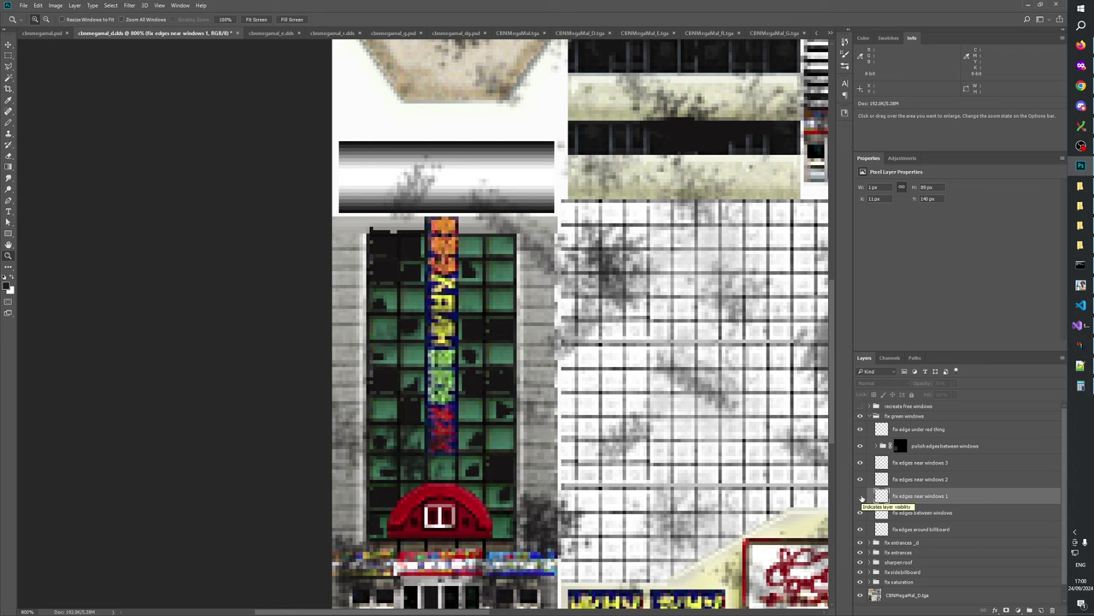
pyautogui.click(861, 496)
pyautogui.click(860, 496)
pyautogui.click(861, 496)
pyautogui.click(861, 497)
pyautogui.click(861, 497)
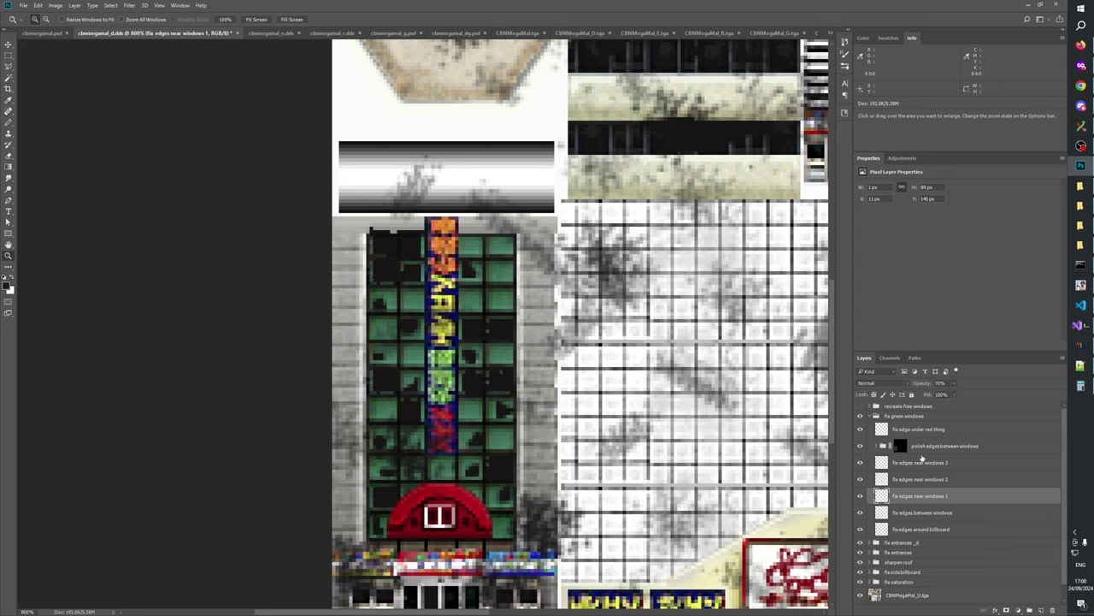
# - Duplicate the fix green windows group into the cbnmegamal.psd document
pyautogui.rightClick(903, 416)
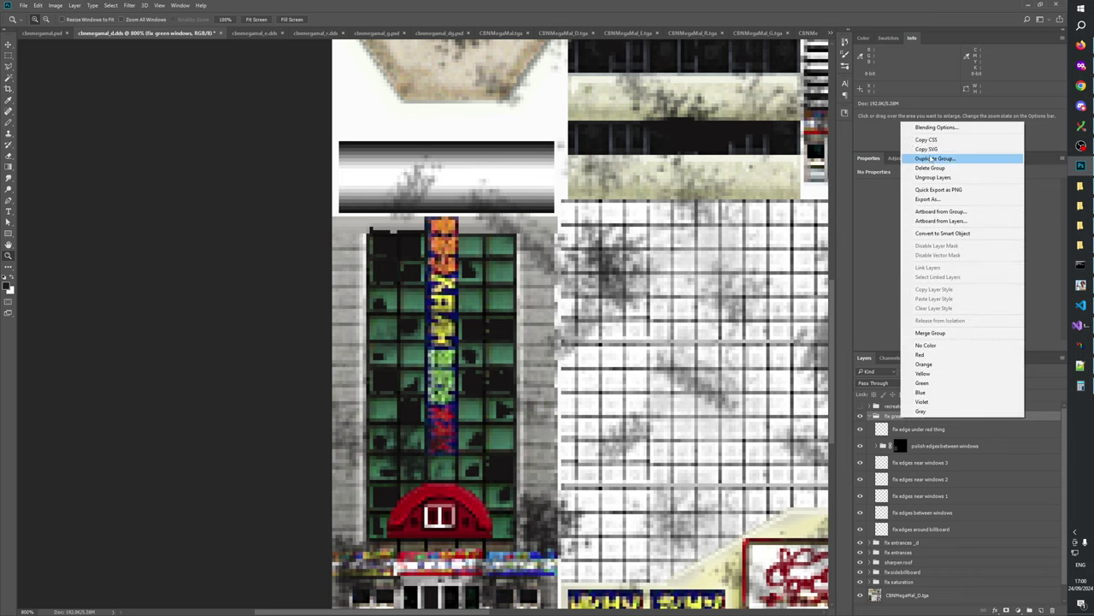
pyautogui.click(932, 159)
pyautogui.click(530, 220)
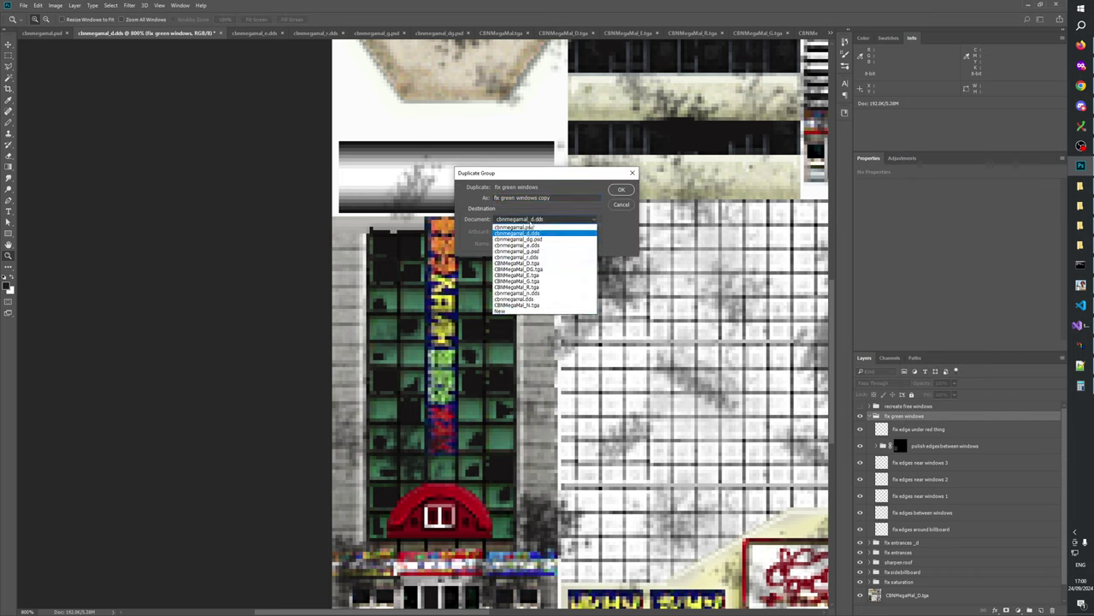
pyautogui.click(530, 228)
pyautogui.click(621, 190)
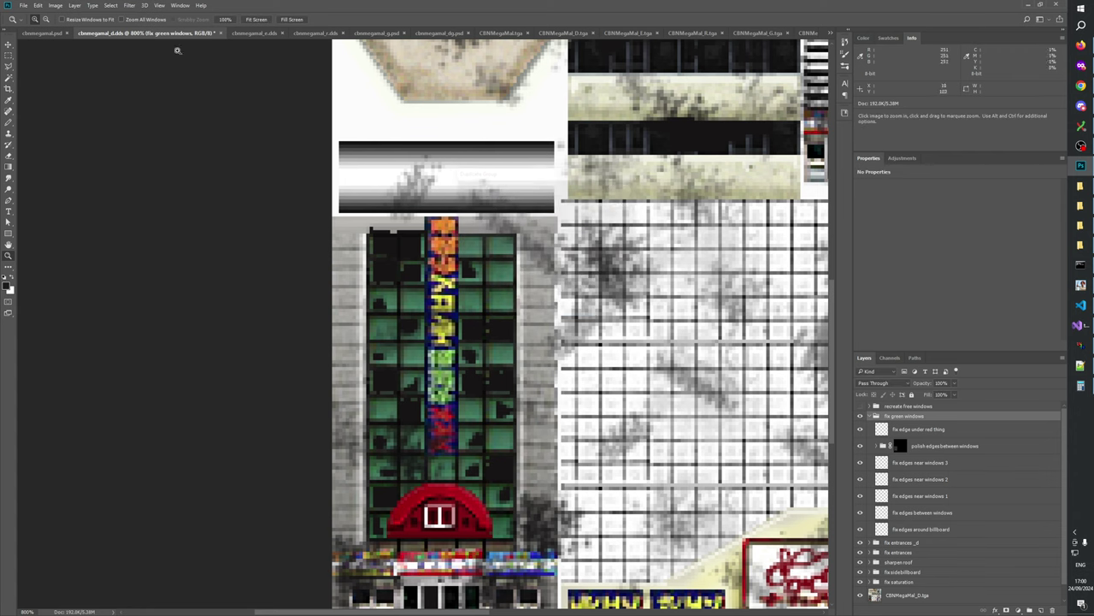
# - In cbnmegamal.psd, move the duplicated fix green windows group above fix entrances and leave it collapsed
pyautogui.click(43, 33)
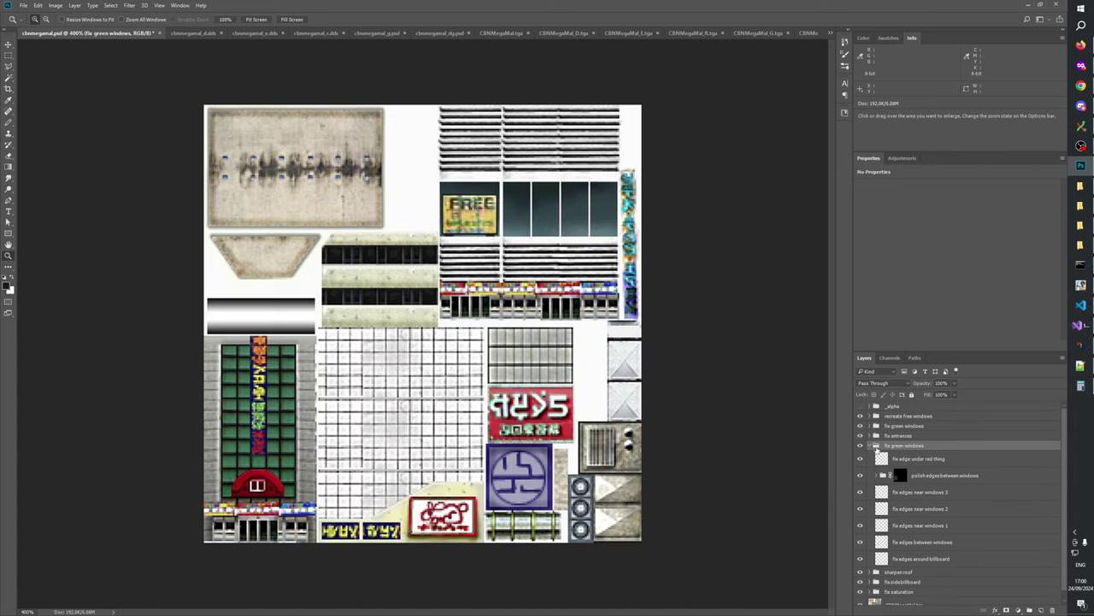
pyautogui.click(870, 446)
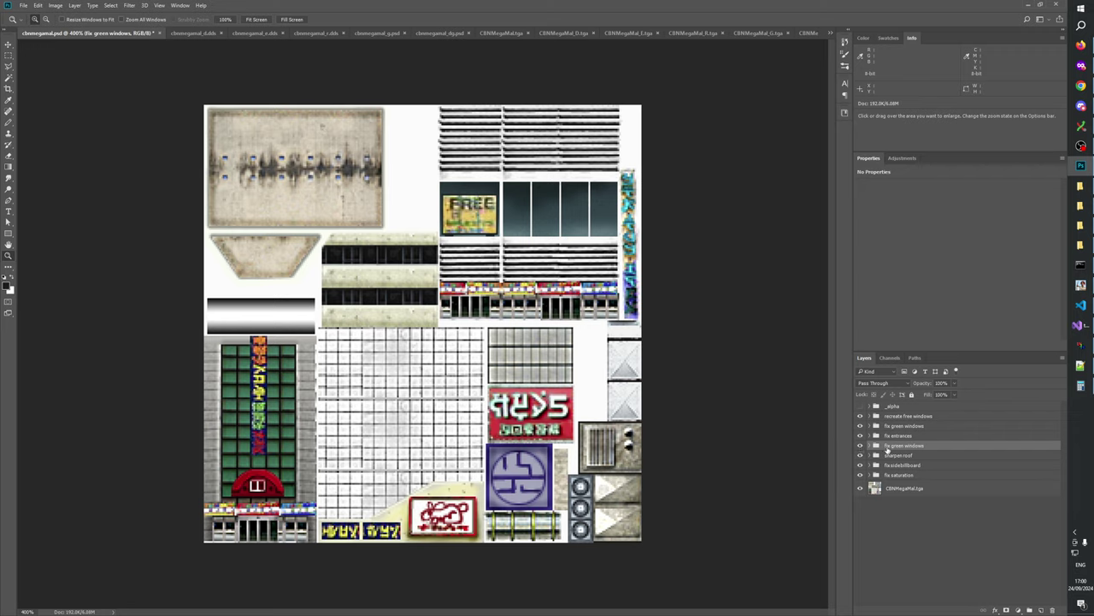
pyautogui.moveTo(887, 450); pyautogui.dragTo(880, 432)
pyautogui.click(872, 436)
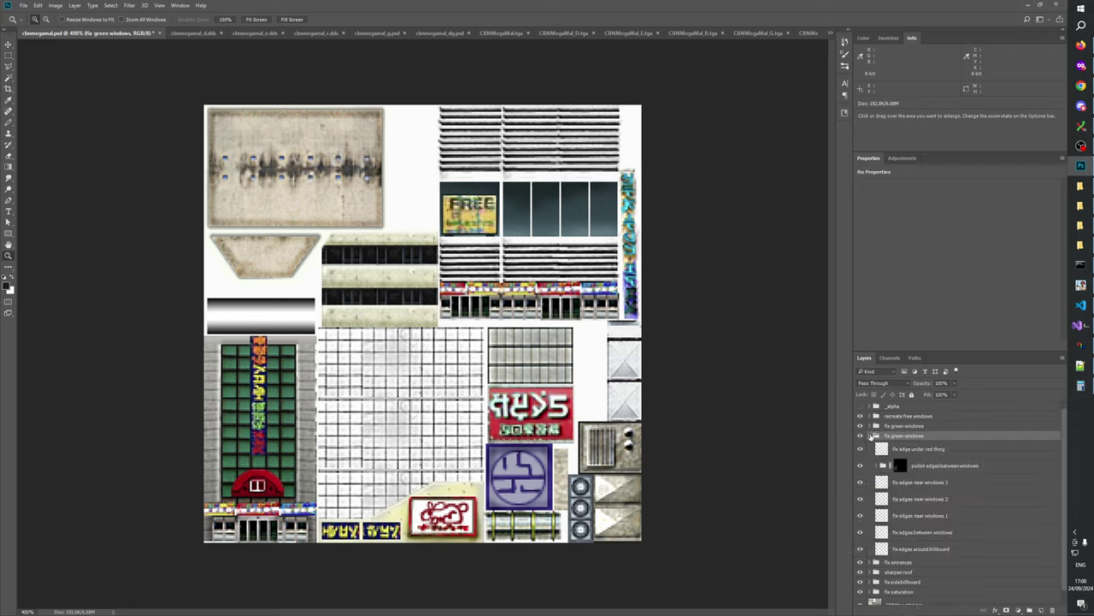
pyautogui.click(871, 436)
# - Hide the old fix green windows group, expand it to check its layers, and delete it with its contents
pyautogui.click(862, 426)
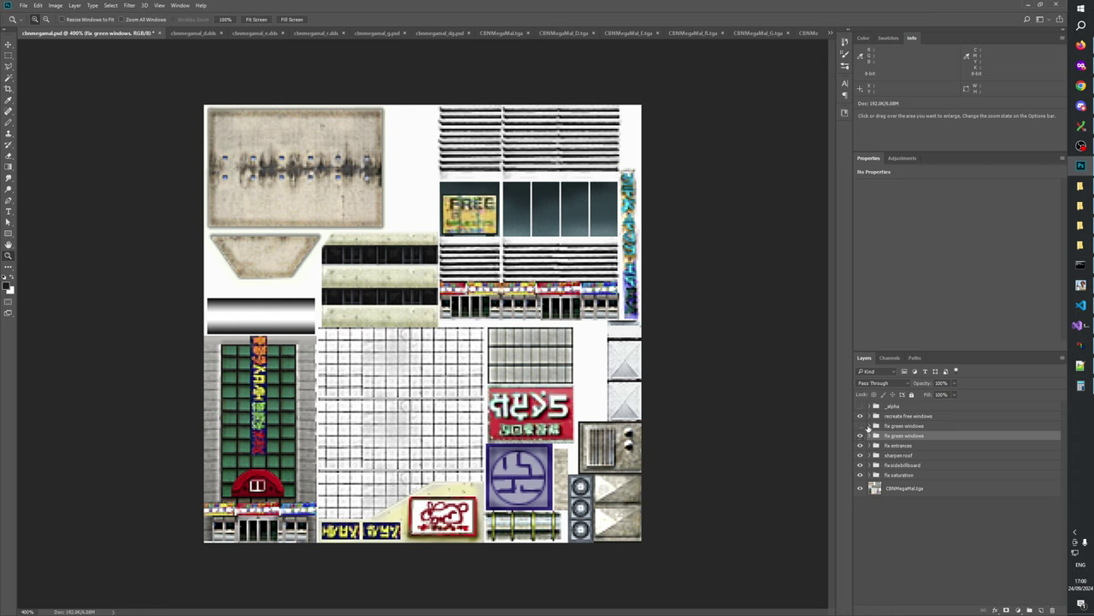
pyautogui.click(870, 425)
pyautogui.click(890, 426)
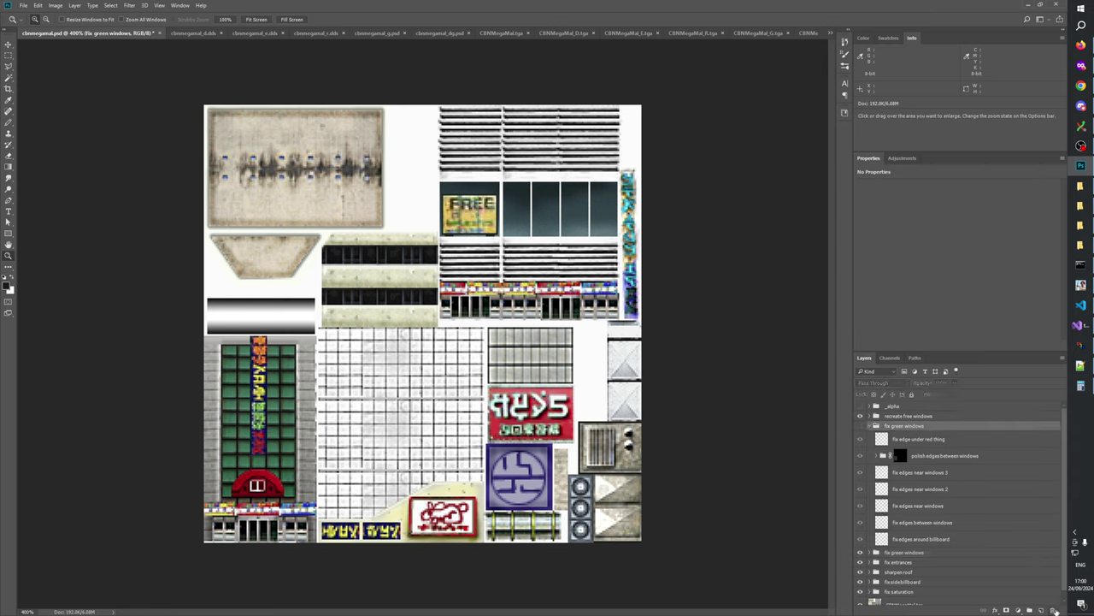
pyautogui.press('Delete')
pyautogui.press('Return')
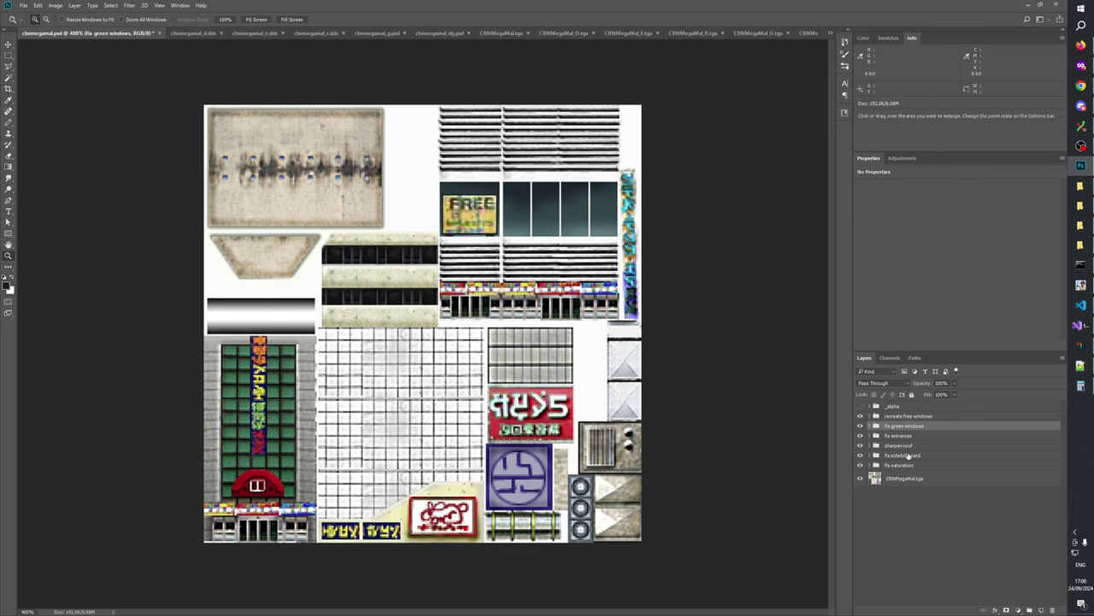
# - In cbnmegamal_d.dds, create a new group above fix green windows and name it "fix green windows _d"
pyautogui.click(193, 34)
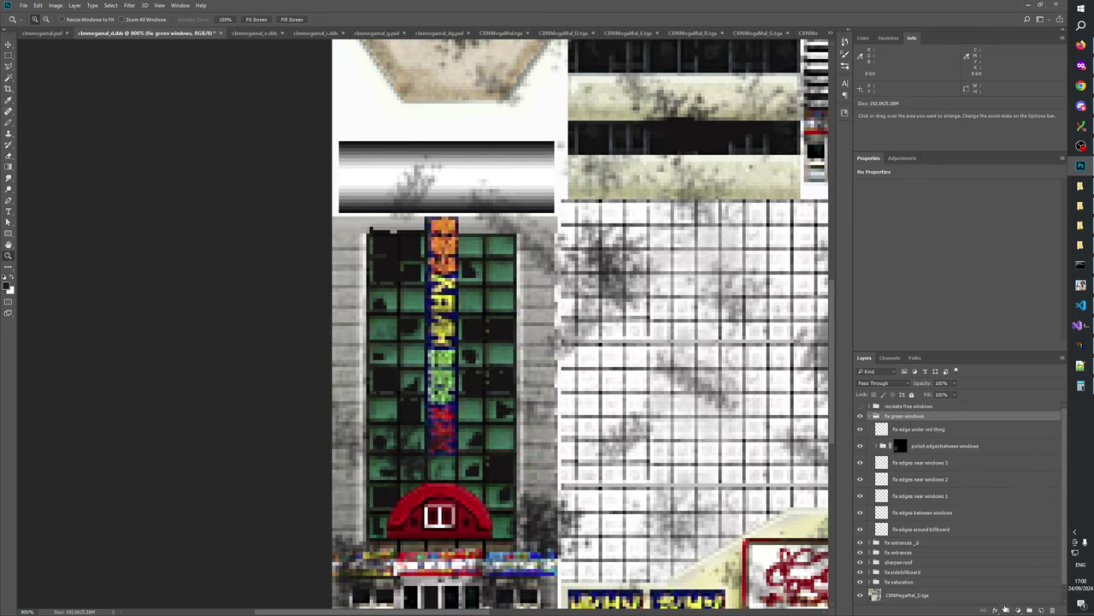
pyautogui.click(1031, 610)
pyautogui.doubleClick(901, 425)
pyautogui.hotkey('ctrl', 'c')
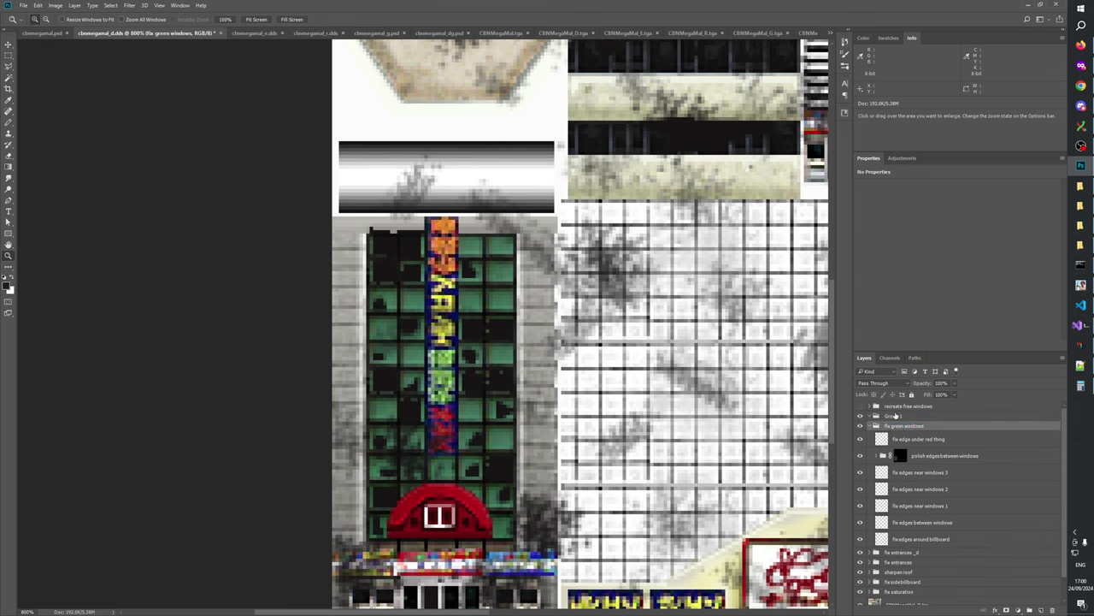
pyautogui.doubleClick(895, 415)
pyautogui.hotkey('ctrl', 'v')
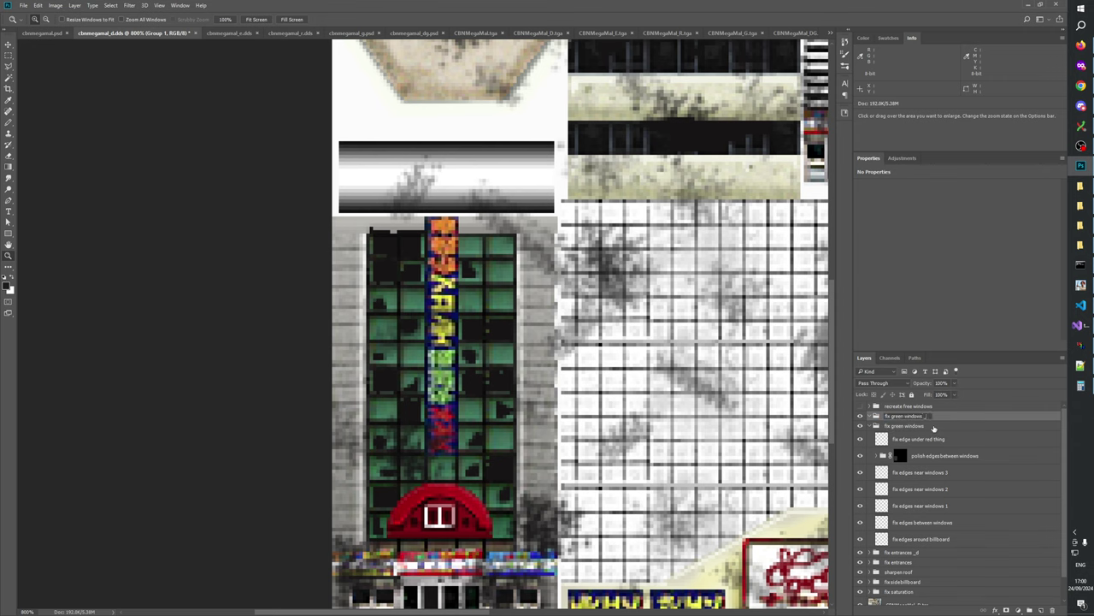
pyautogui.press('Return')
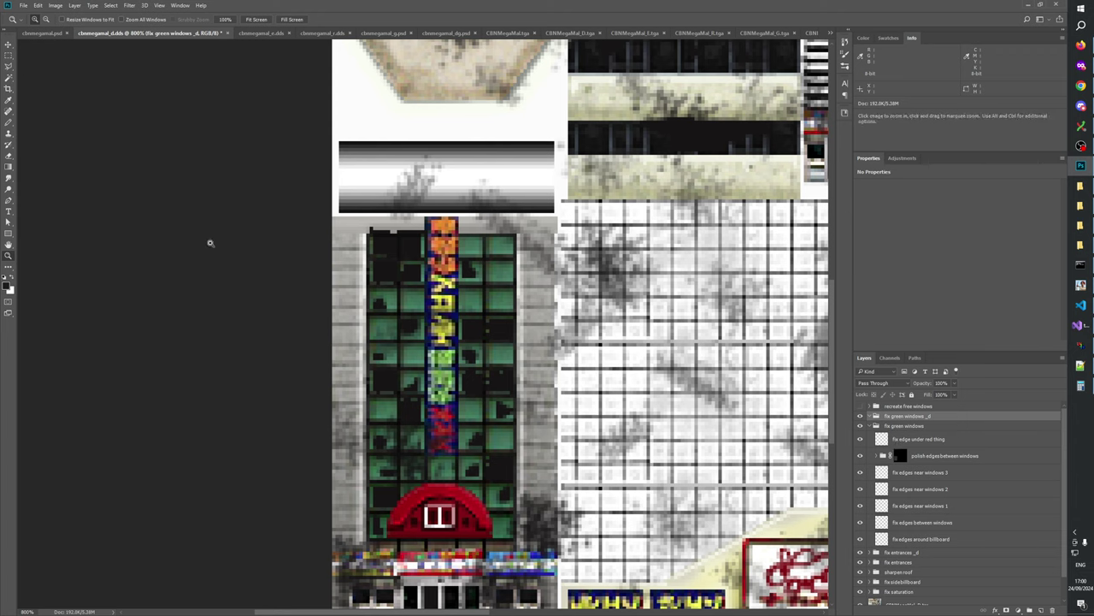
pyautogui.click(9, 55)
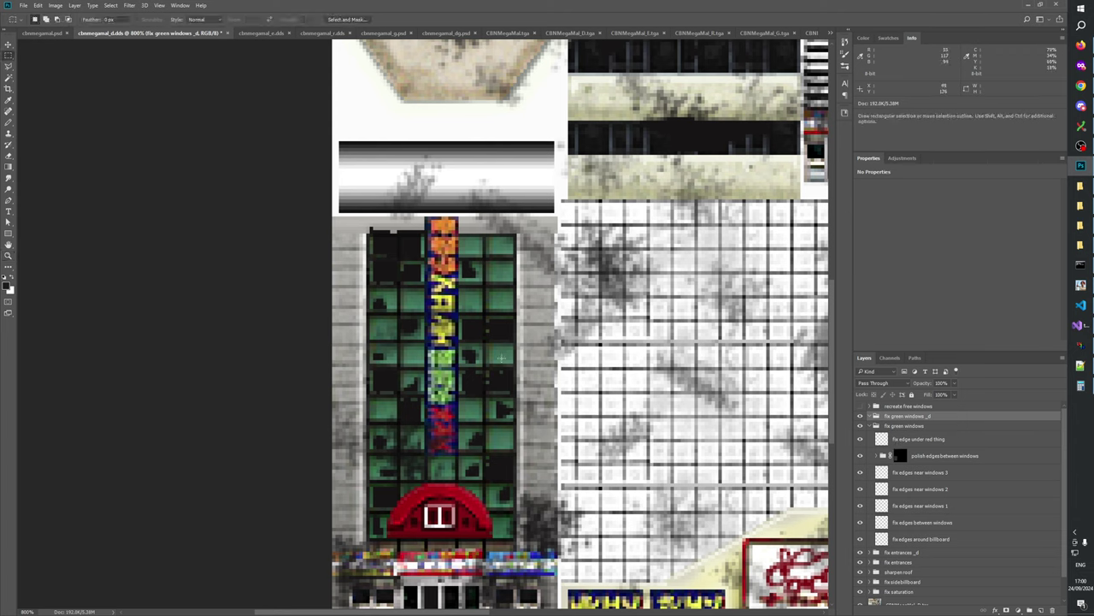
pyautogui.press('ctrl')
pyautogui.keyDown('ctrl'); pyautogui.click(881, 538); pyautogui.keyUp('ctrl')
pyautogui.hotkey('ctrl', 'h')
pyautogui.click(9, 254)
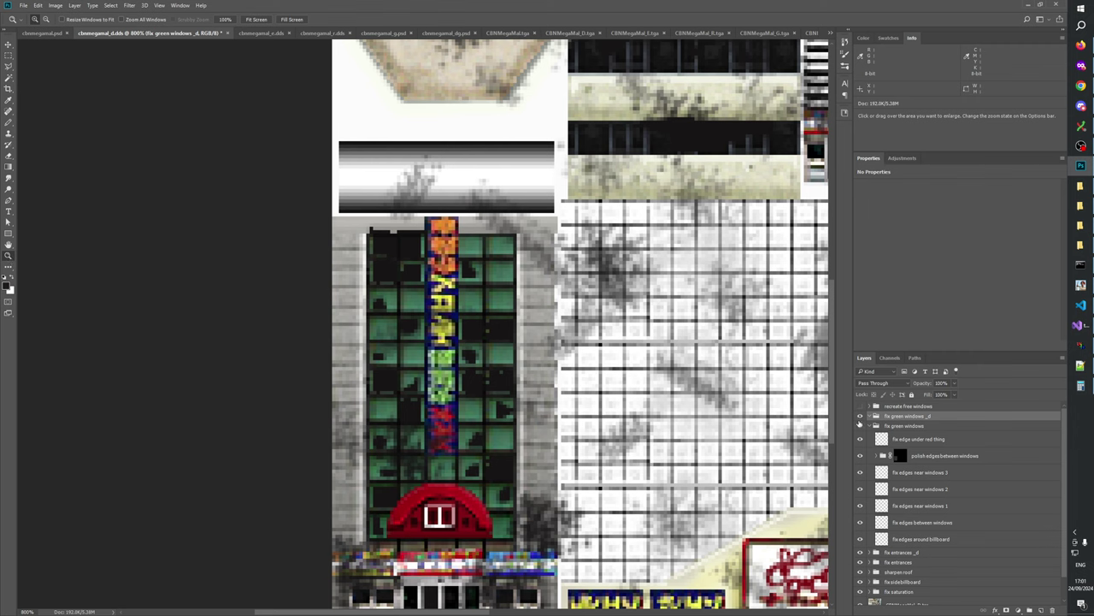
# - Compare the damaged texture with the fix green windows group hidden and shown
pyautogui.click(860, 425)
pyautogui.click(860, 425)
pyautogui.click(861, 426)
pyautogui.click(860, 426)
pyautogui.click(860, 426)
pyautogui.click(860, 426)
pyautogui.click(860, 425)
pyautogui.click(860, 426)
# - Go through the edge-fix layers and examine the effect of fix edges near windows 1 by toggling its visibility
pyautogui.click(912, 441)
pyautogui.click(911, 472)
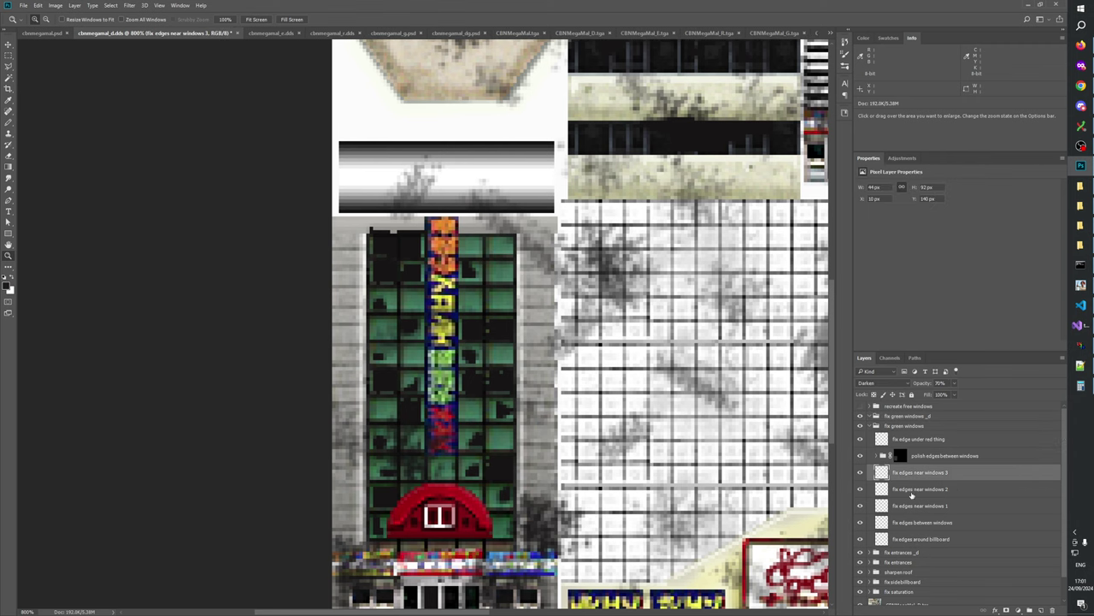
pyautogui.click(911, 505)
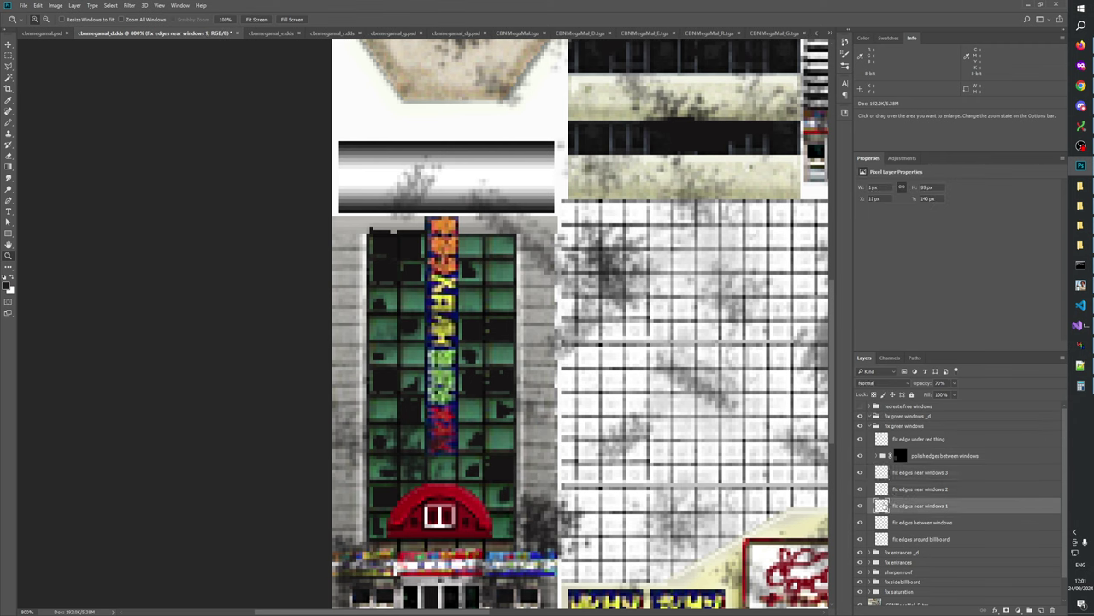
pyautogui.click(860, 505)
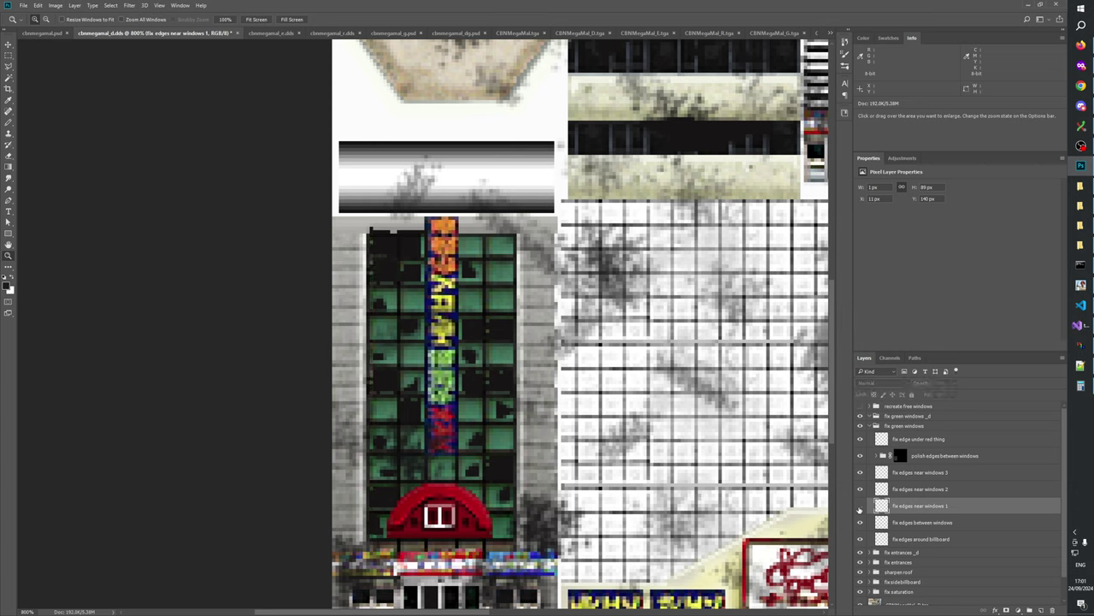
pyautogui.click(860, 505)
pyautogui.click(860, 506)
pyautogui.click(859, 509)
pyautogui.click(859, 509)
pyautogui.click(859, 508)
pyautogui.click(860, 509)
pyautogui.click(860, 509)
pyautogui.click(859, 508)
pyautogui.click(860, 509)
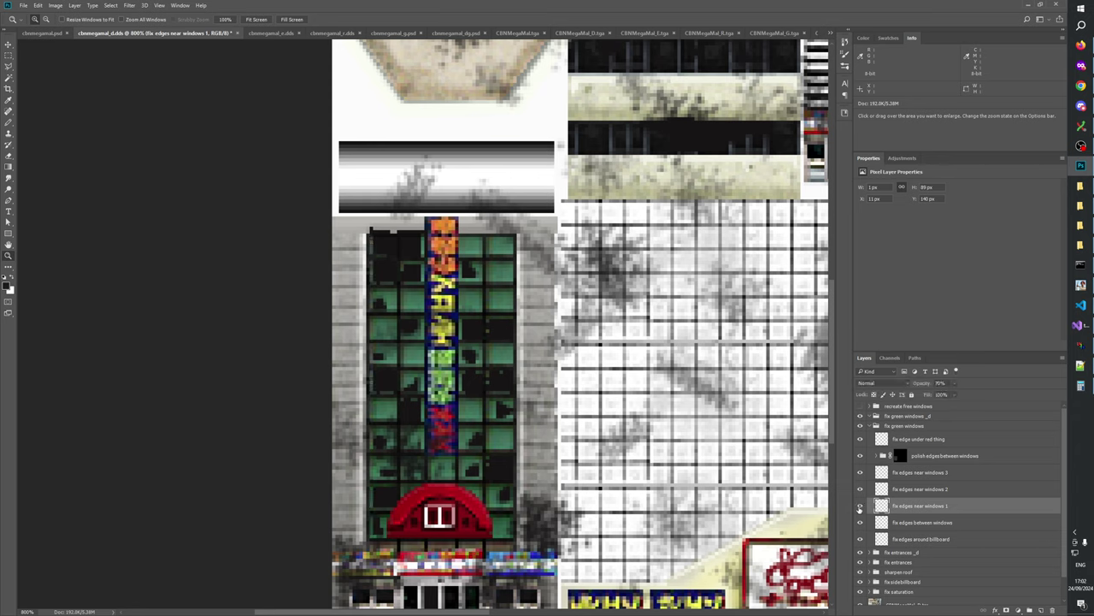
pyautogui.click(859, 509)
pyautogui.click(860, 509)
pyautogui.click(860, 509)
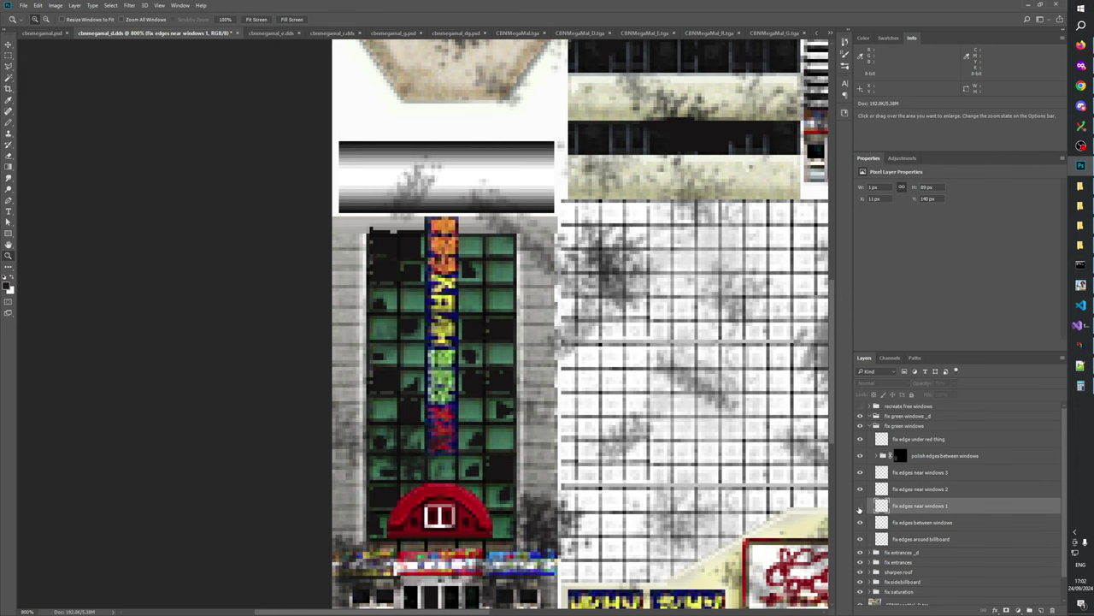
# - In cbnmegamal.psd, examine the green windows up close with the fix green windows group hidden and shown
pyautogui.click(39, 33)
pyautogui.click(271, 416)
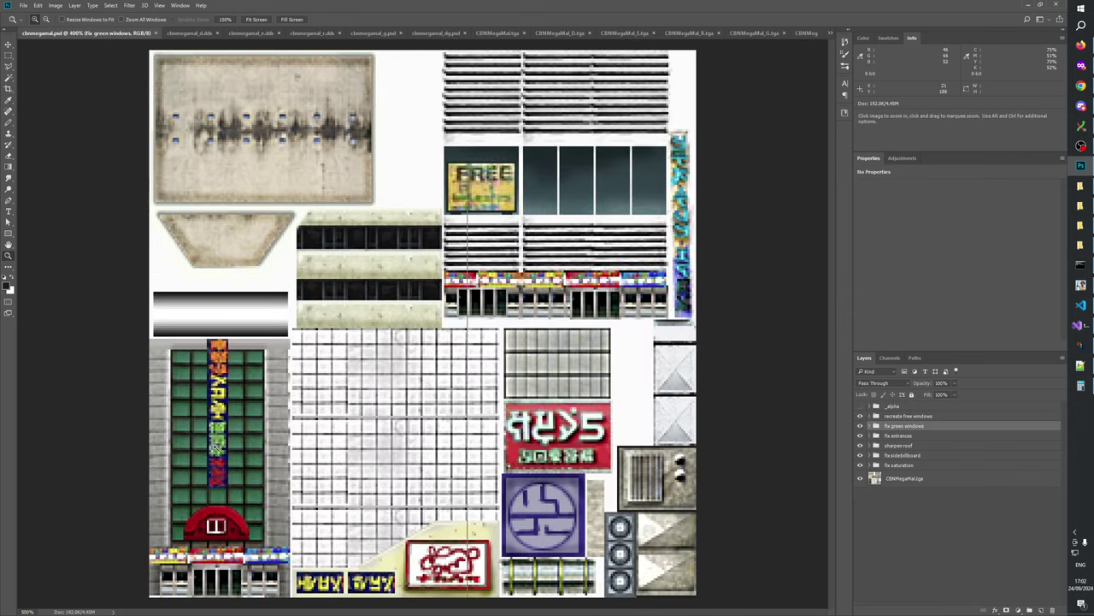
pyautogui.click(269, 414)
pyautogui.moveTo(268, 386); pyautogui.dragTo(608, 307)
pyautogui.click(520, 354)
pyautogui.moveTo(262, 152); pyautogui.dragTo(640, 523)
pyautogui.click(860, 426)
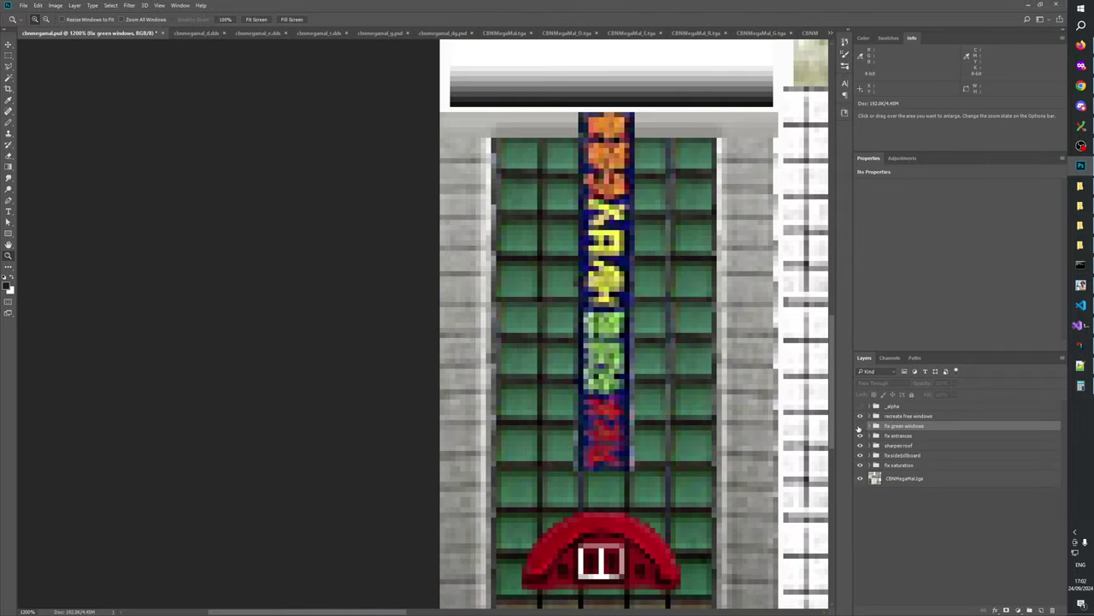
pyautogui.click(860, 426)
pyautogui.click(860, 426)
pyautogui.click(860, 426)
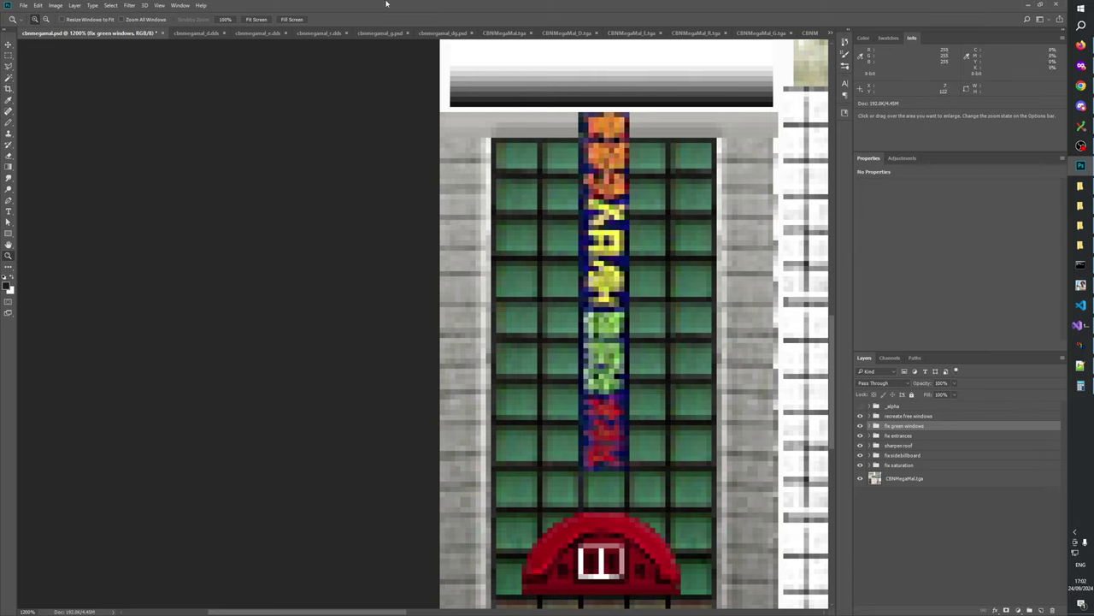
# - Back in cbnmegamal_d.dds, compare the damaged green windows up close with and without fix edges near windows 1, leaving the layer visible
pyautogui.click(191, 33)
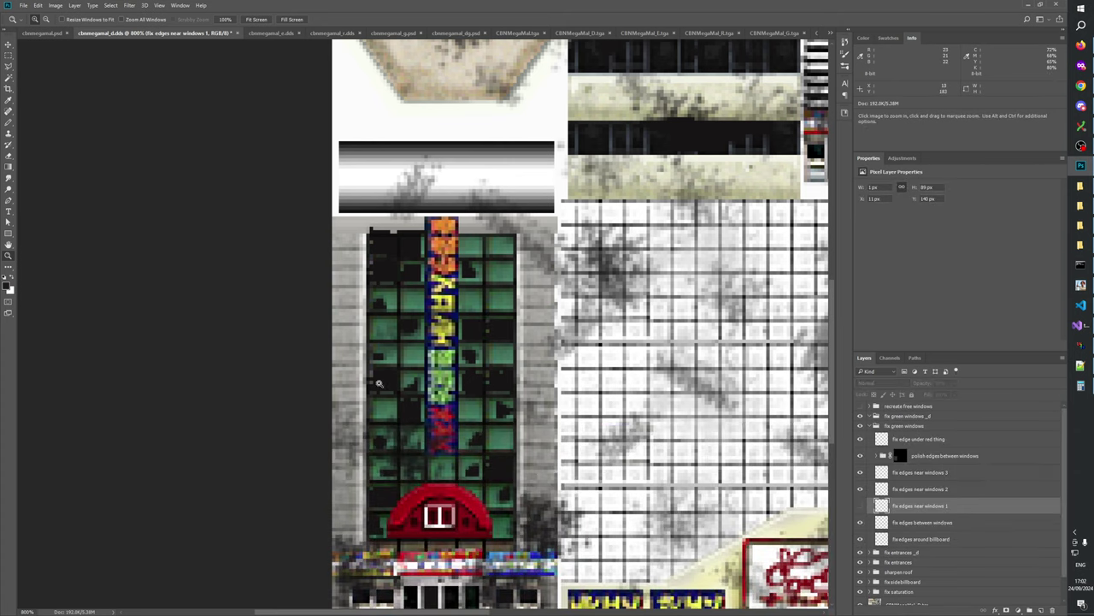
pyautogui.click(380, 384)
pyautogui.moveTo(422, 378); pyautogui.dragTo(464, 332)
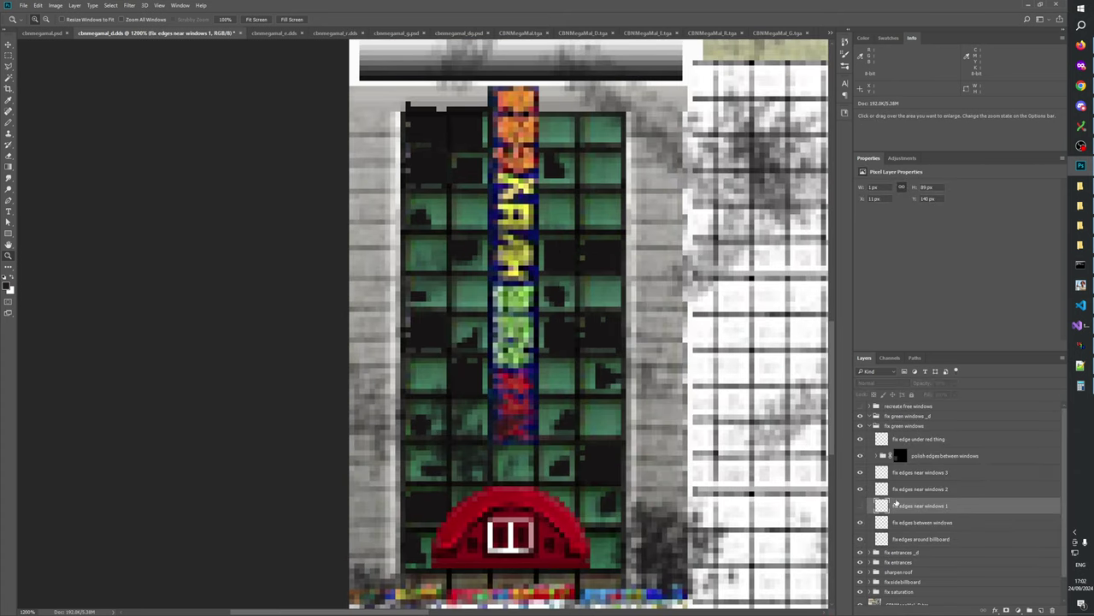
pyautogui.click(861, 505)
pyautogui.click(860, 505)
pyautogui.click(860, 507)
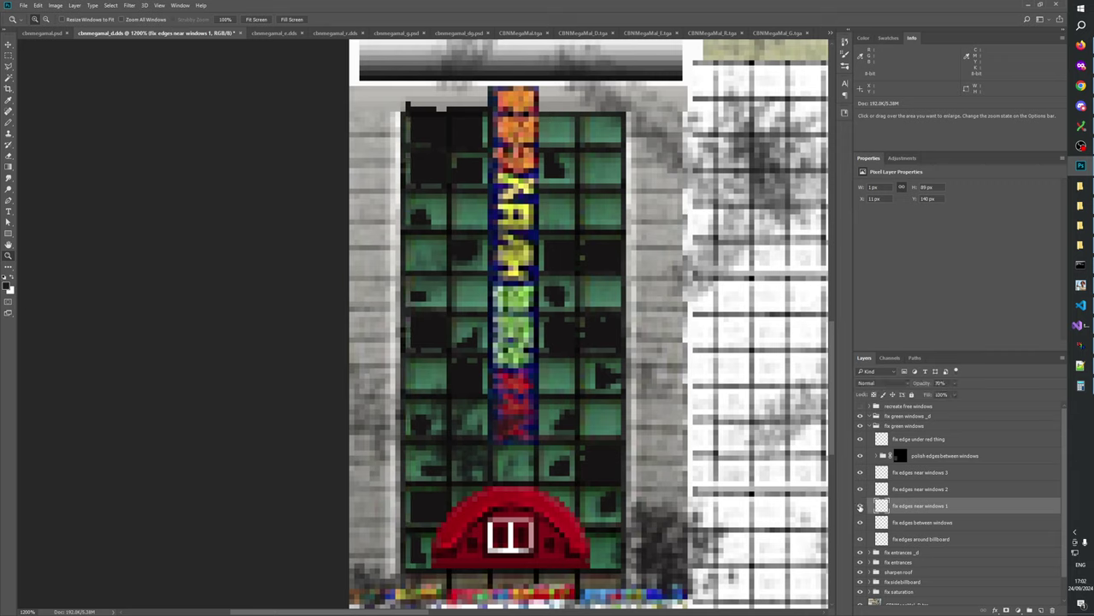
pyautogui.click(860, 507)
pyautogui.click(861, 507)
pyautogui.click(860, 507)
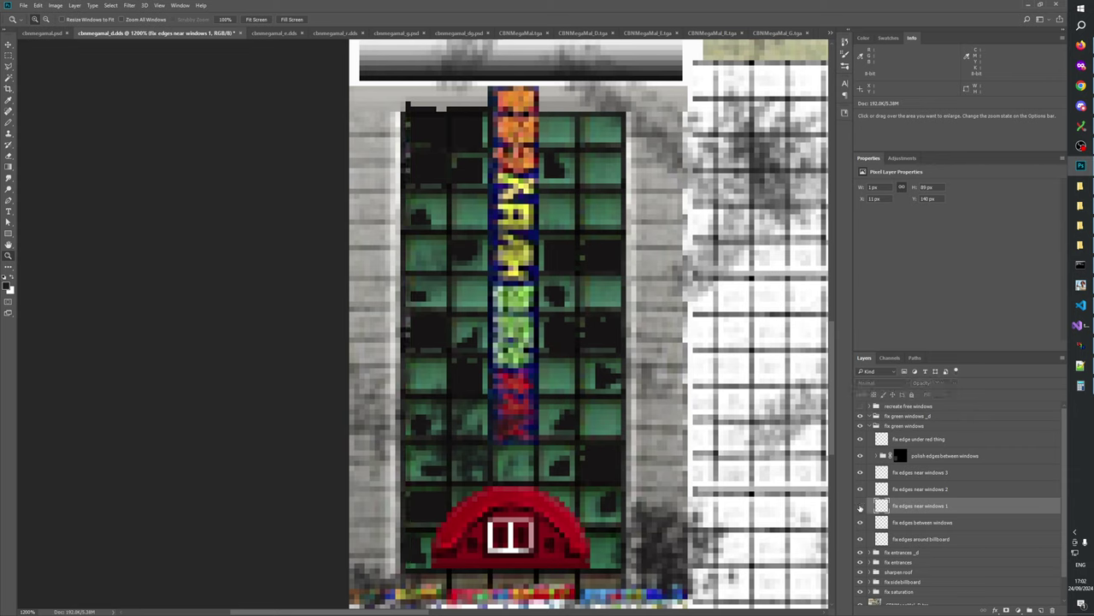
pyautogui.click(860, 508)
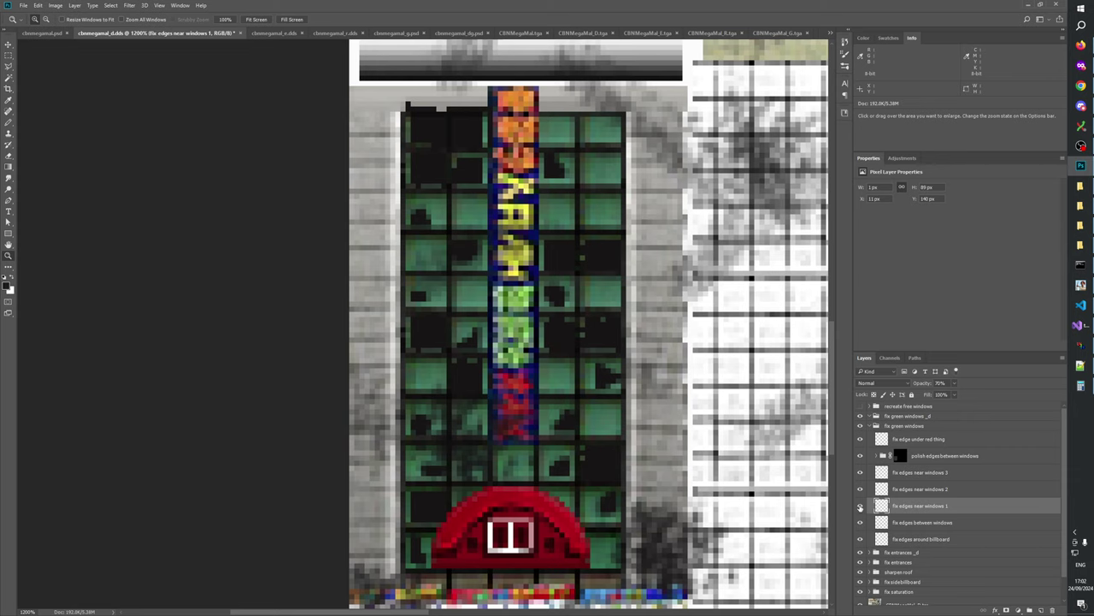
pyautogui.click(860, 507)
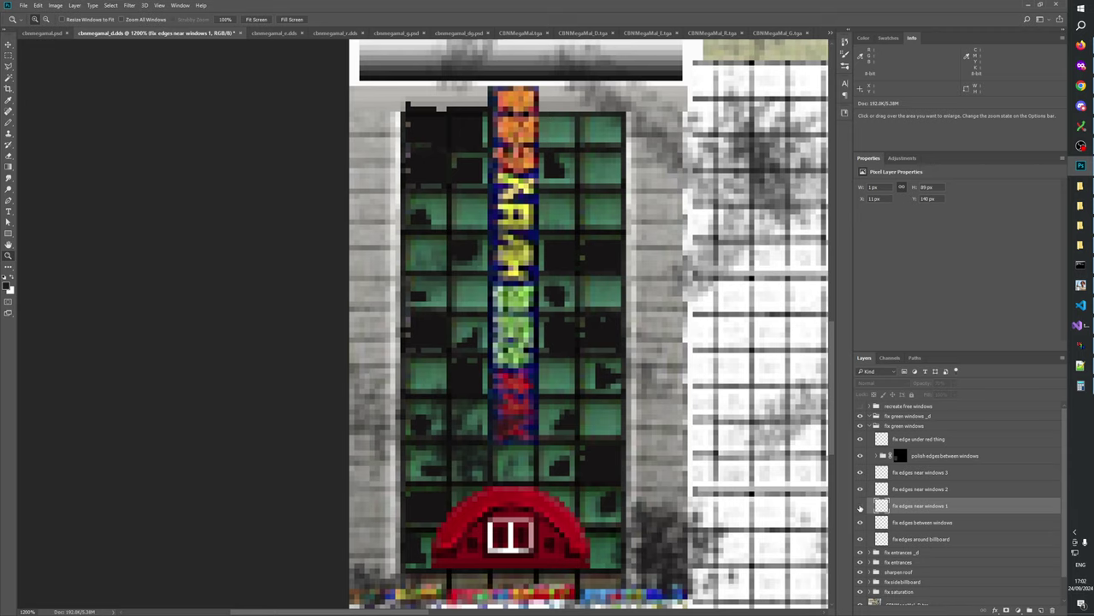
pyautogui.click(860, 507)
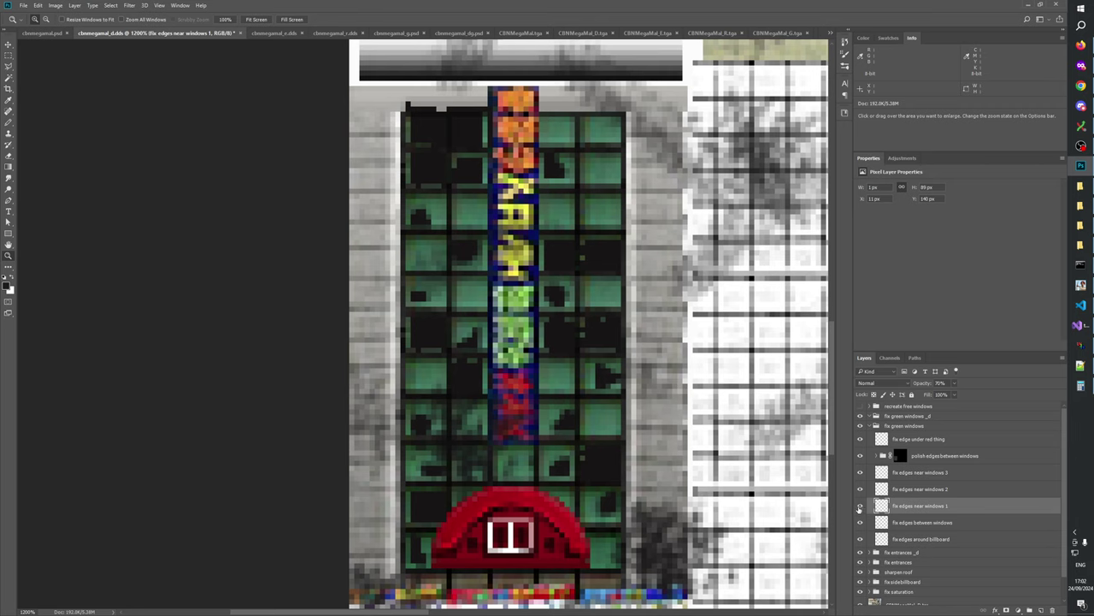
# - Copy the CBNMegaMal_D.tga pixels within the outline of fix edges near windows 1 onto a new layer in fix green windows _d, and deselect
pyautogui.scroll(-1, 916, 528)
pyautogui.click(908, 580)
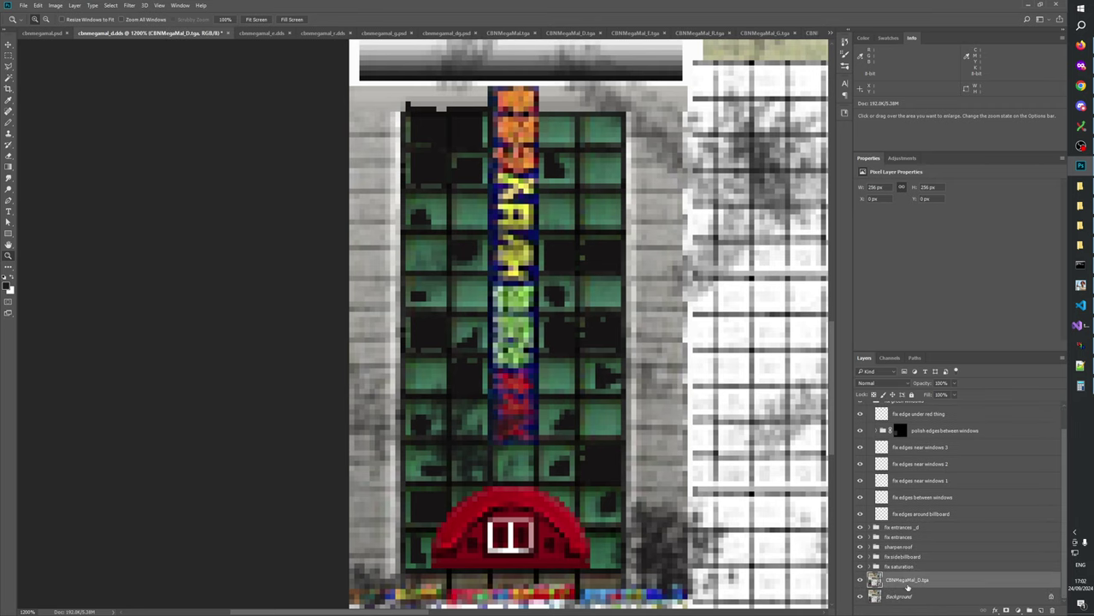
pyautogui.keyDown('ctrl'); pyautogui.click(882, 480); pyautogui.keyUp('ctrl')
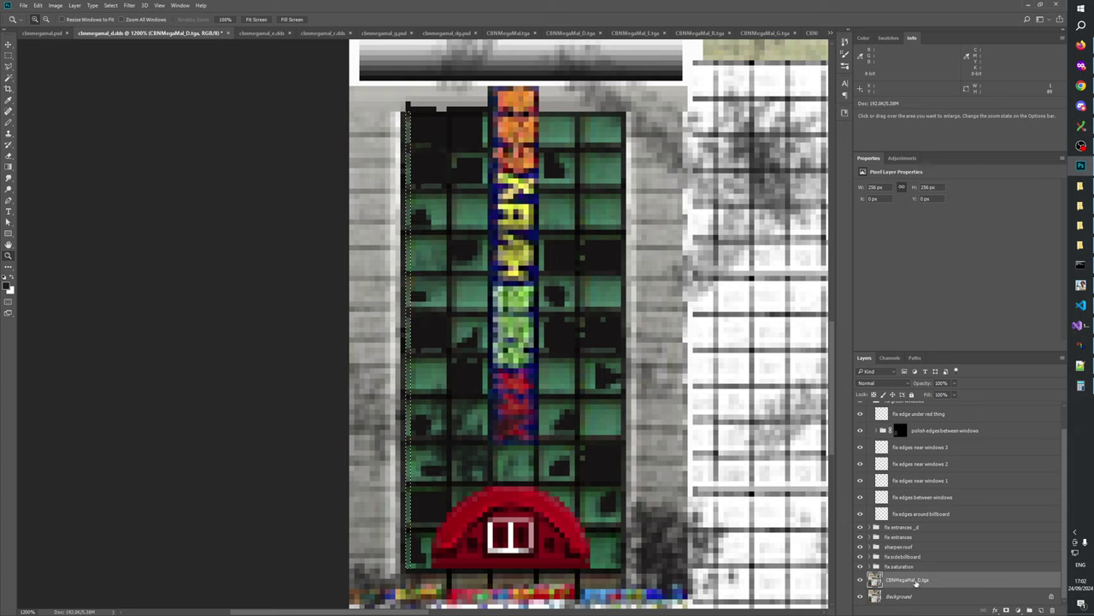
pyautogui.scroll(1, 937, 552)
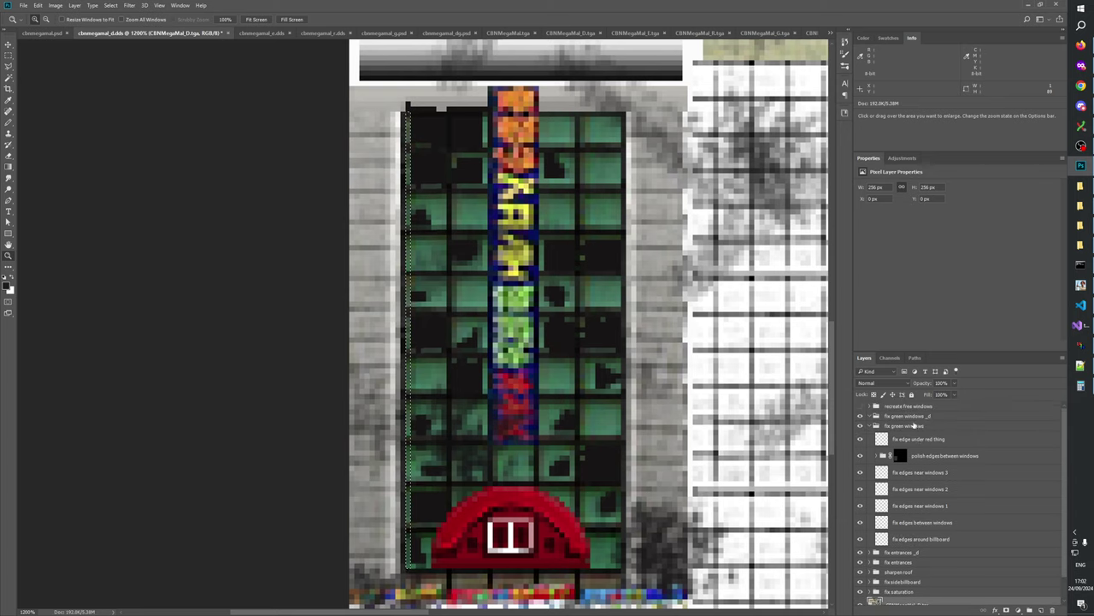
pyautogui.click(911, 417)
pyautogui.click(1042, 610)
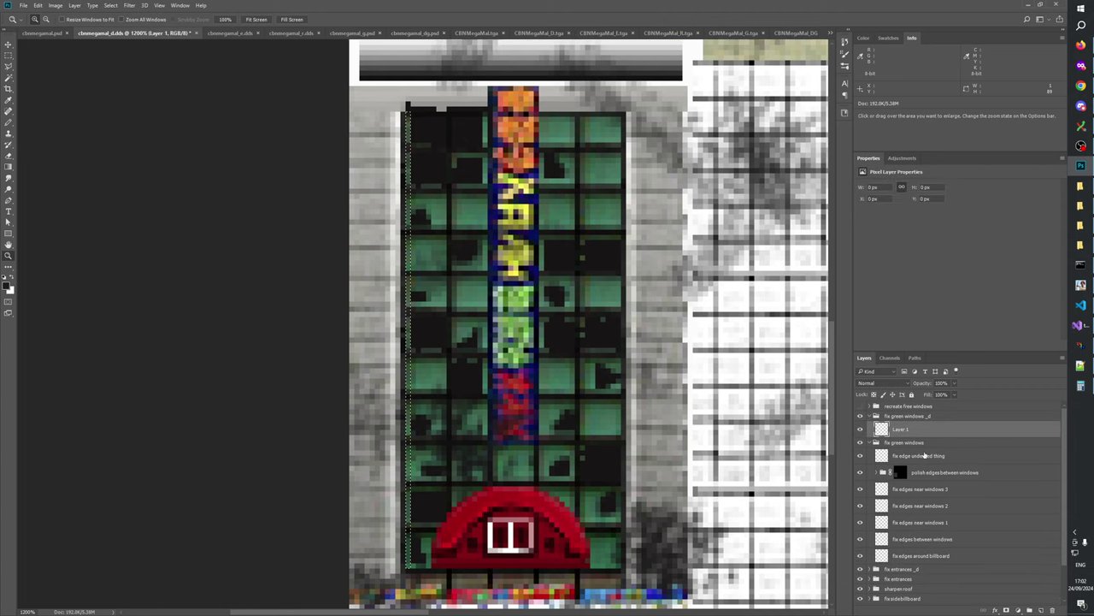
pyautogui.hotkey('alt', 'BackSpace')
pyautogui.hotkey('ctrl', 'd')
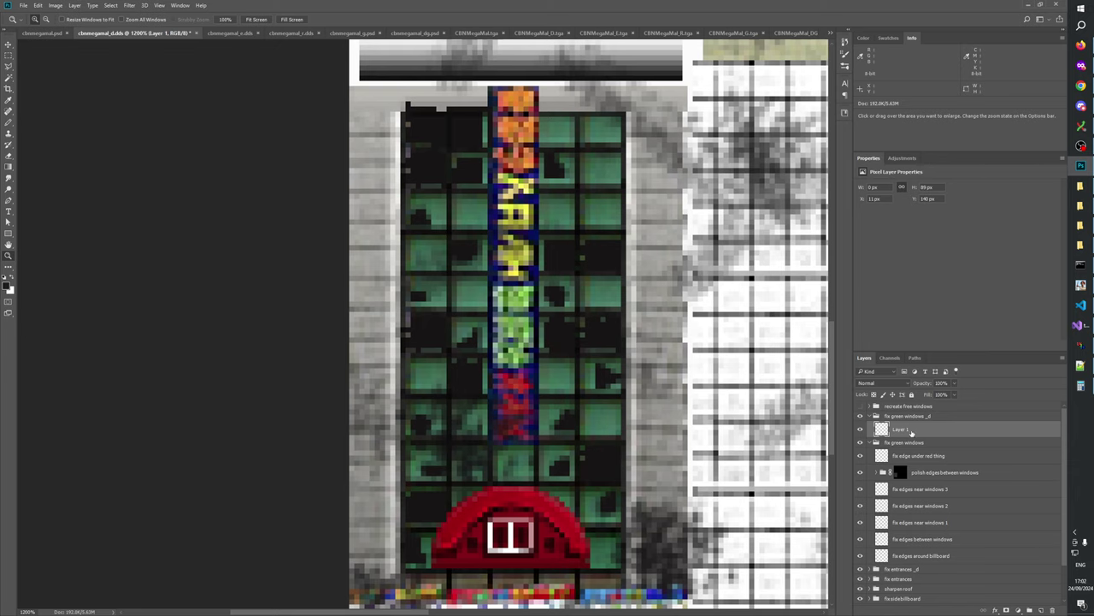
# - Rename the new layer in fix green windows _d as CBNMegaMal_D.tga and set its blend mode to Darken
pyautogui.scroll(-2, 909, 432)
pyautogui.doubleClick(921, 584)
pyautogui.hotkey('ctrl', 'c')
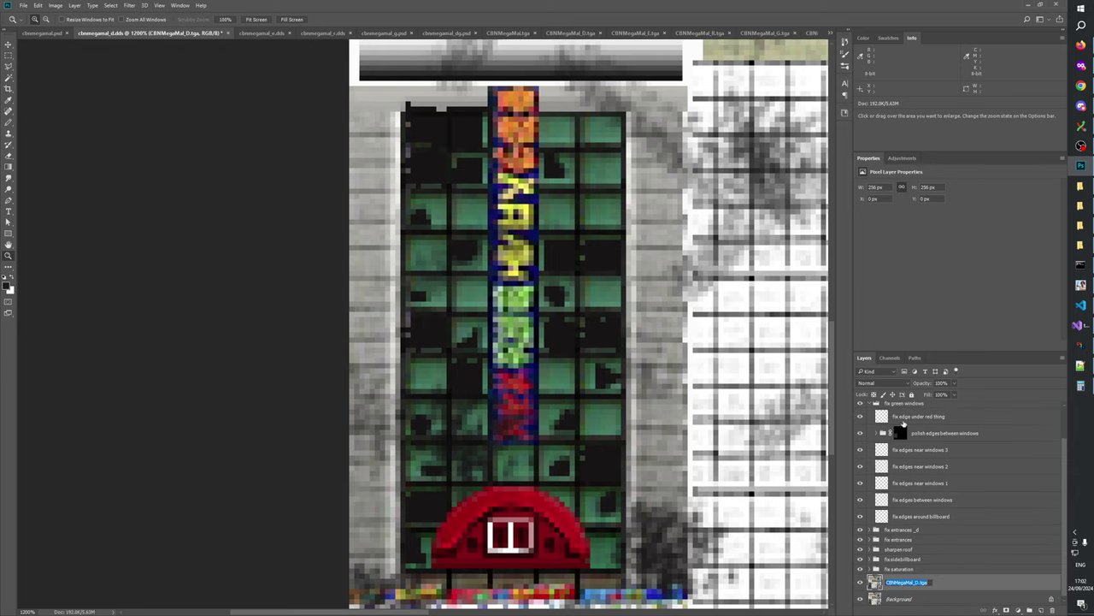
pyautogui.click(903, 419)
pyautogui.doubleClick(896, 411)
pyautogui.hotkey('ctrl', 'v')
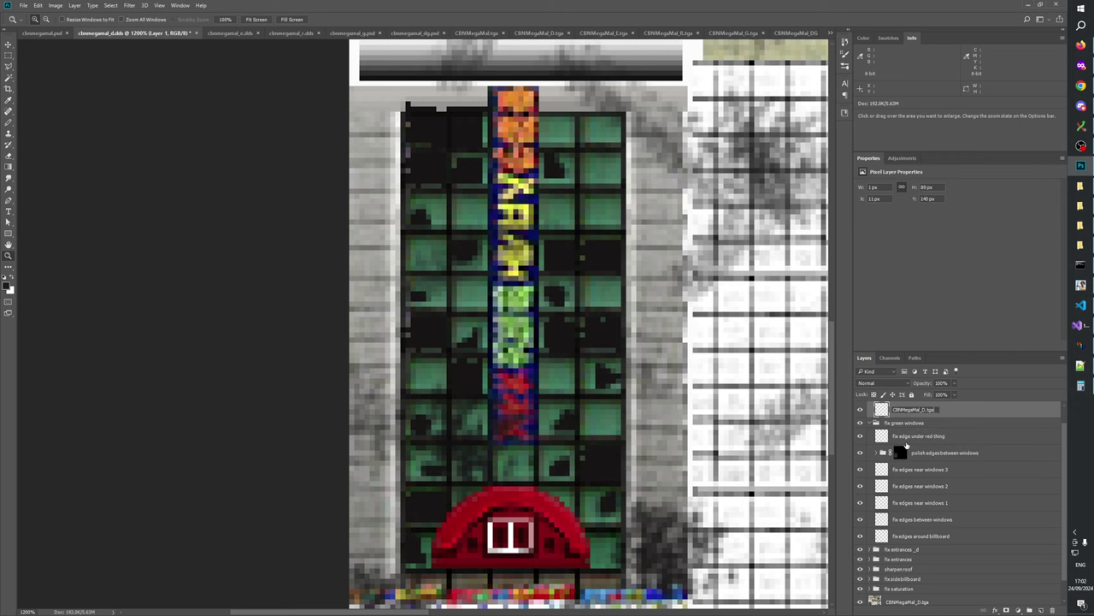
pyautogui.click(906, 440)
pyautogui.click(908, 411)
pyautogui.click(880, 382)
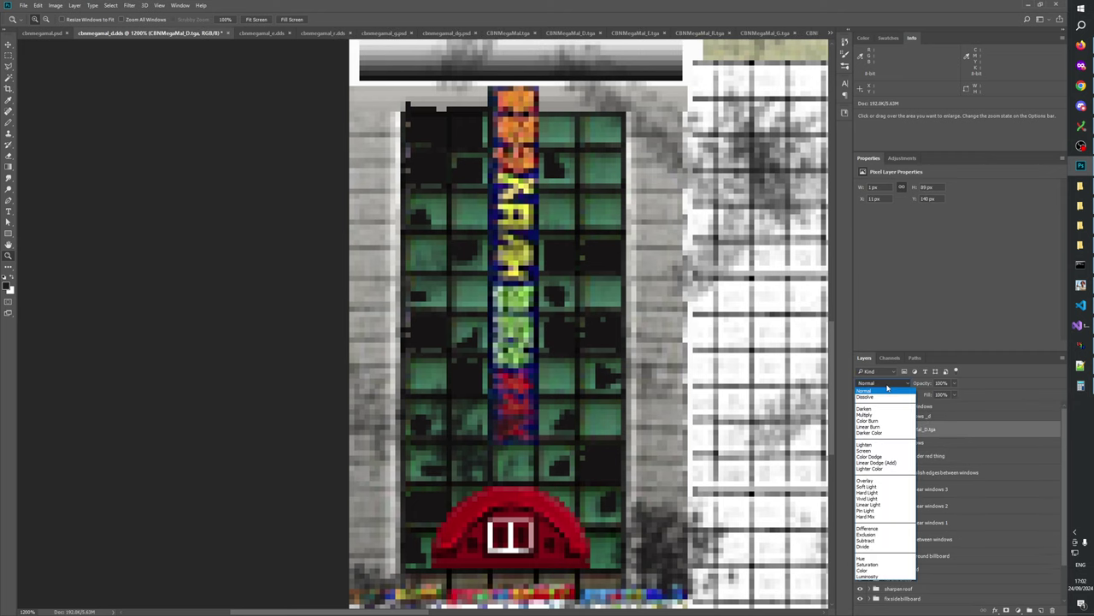
pyautogui.click(868, 410)
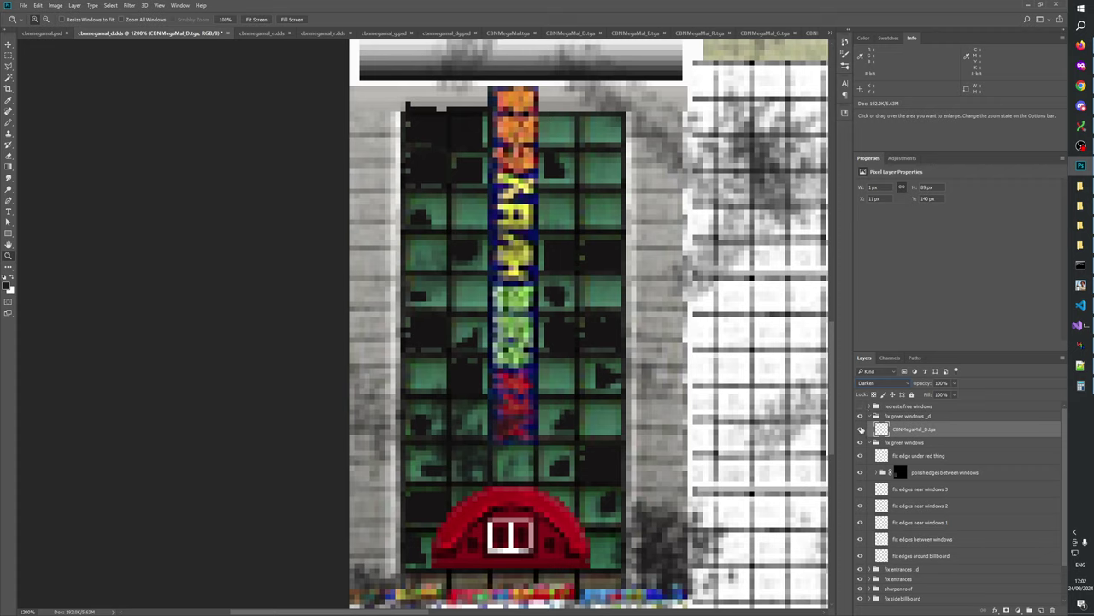
# - Compare the damaged windows' edge with the Darken layer in fix green windows _d hidden and shown, leaving it visible
pyautogui.click(861, 430)
pyautogui.click(860, 430)
pyautogui.click(860, 430)
pyautogui.click(860, 431)
pyautogui.click(860, 430)
pyautogui.click(860, 430)
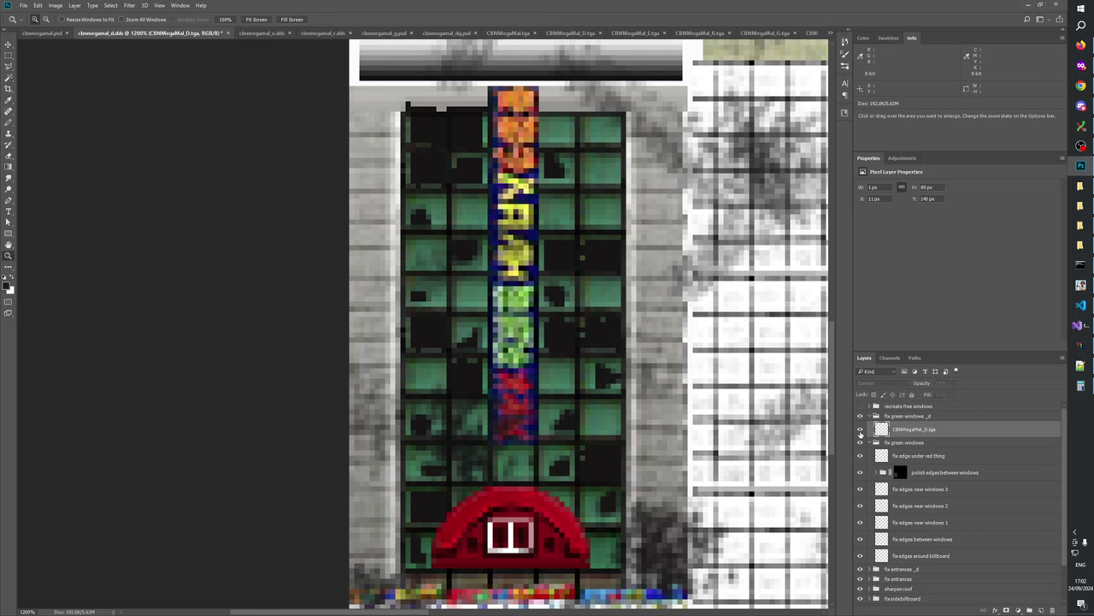
pyautogui.click(861, 430)
pyautogui.click(860, 430)
pyautogui.click(860, 430)
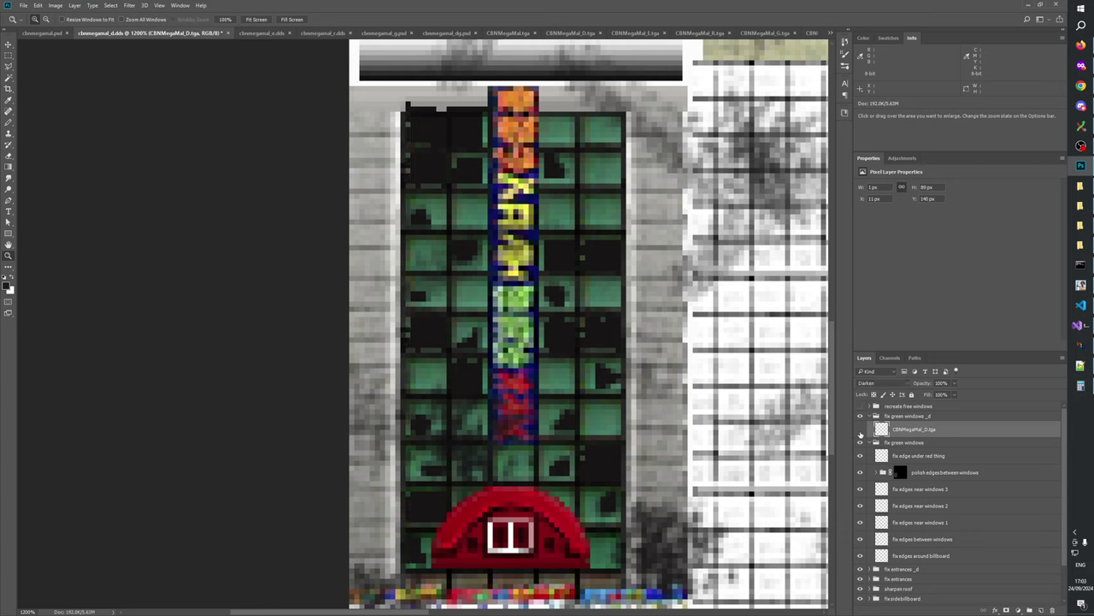
pyautogui.click(860, 430)
pyautogui.click(860, 430)
pyautogui.click(860, 430)
pyautogui.click(860, 430)
pyautogui.click(860, 430)
pyautogui.click(860, 430)
# - Check what fix edges near windows 2 and fix edges around billboard contribute by briefly hiding each layer
pyautogui.scroll(-1, 907, 455)
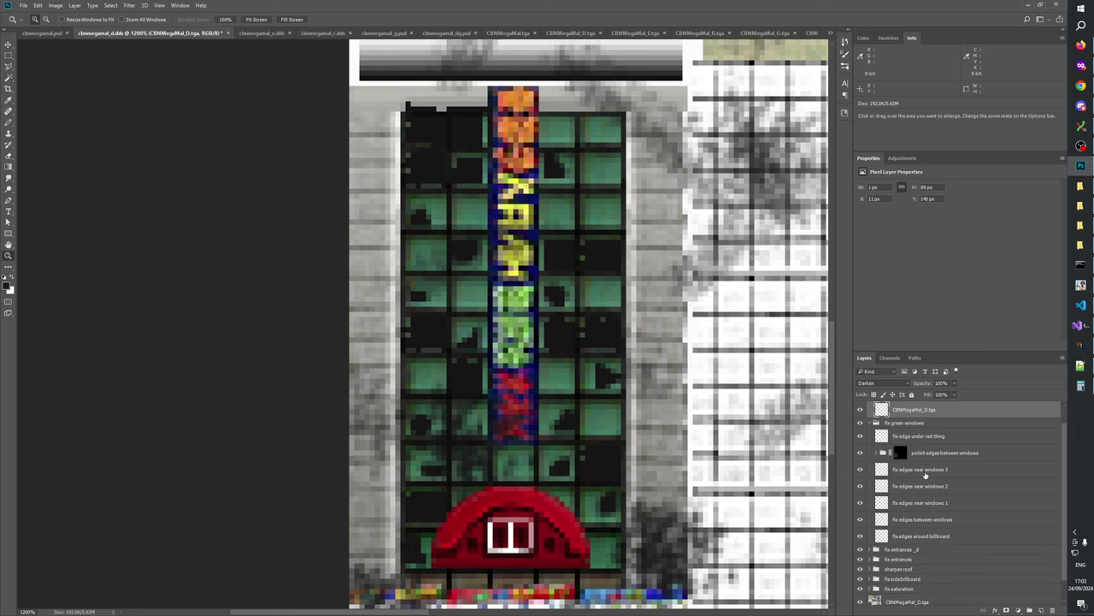
pyautogui.click(876, 488)
pyautogui.click(861, 486)
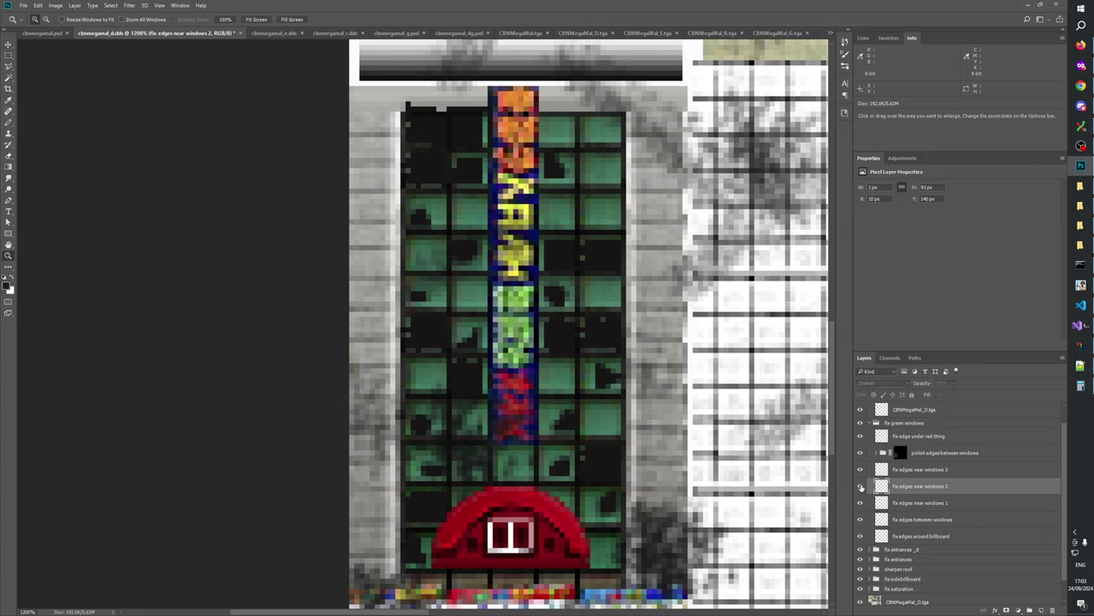
pyautogui.click(861, 486)
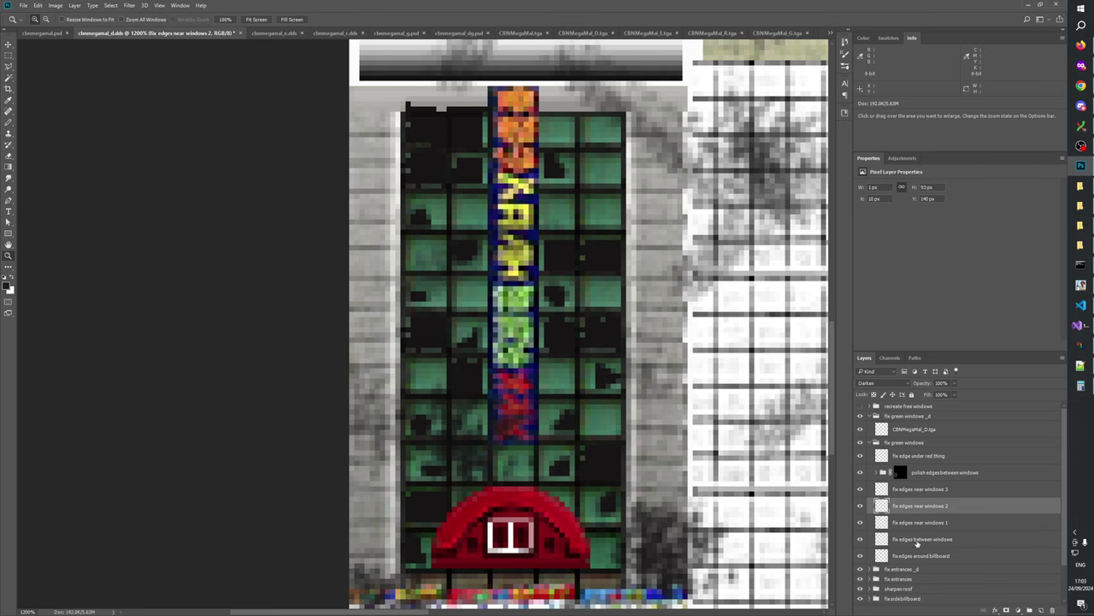
pyautogui.click(906, 535)
pyautogui.click(900, 557)
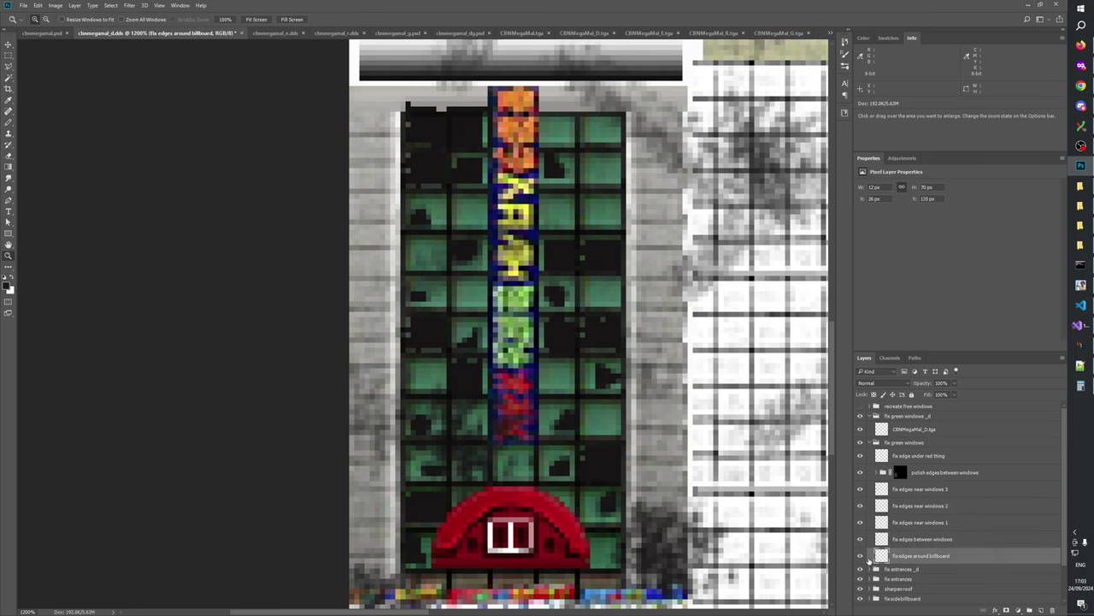
pyautogui.click(861, 557)
pyautogui.click(861, 558)
# - Compare the damaged windows with the fix green windows group hidden and shown, leaving the group visible
pyautogui.click(861, 442)
pyautogui.click(861, 442)
pyautogui.click(861, 443)
pyautogui.click(861, 443)
pyautogui.click(861, 443)
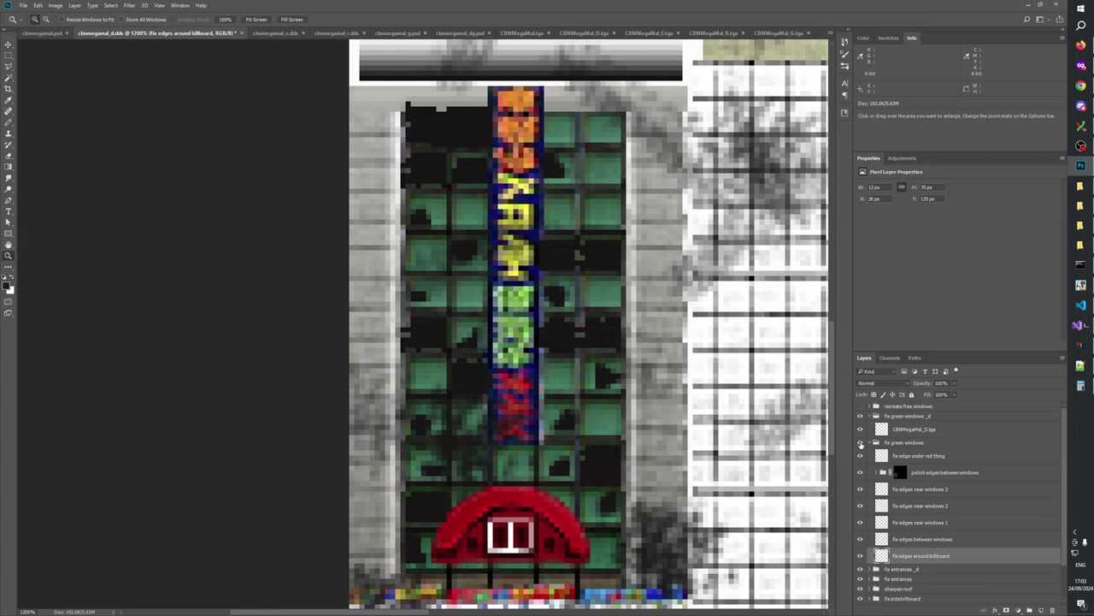
pyautogui.click(861, 443)
pyautogui.click(861, 443)
pyautogui.click(861, 443)
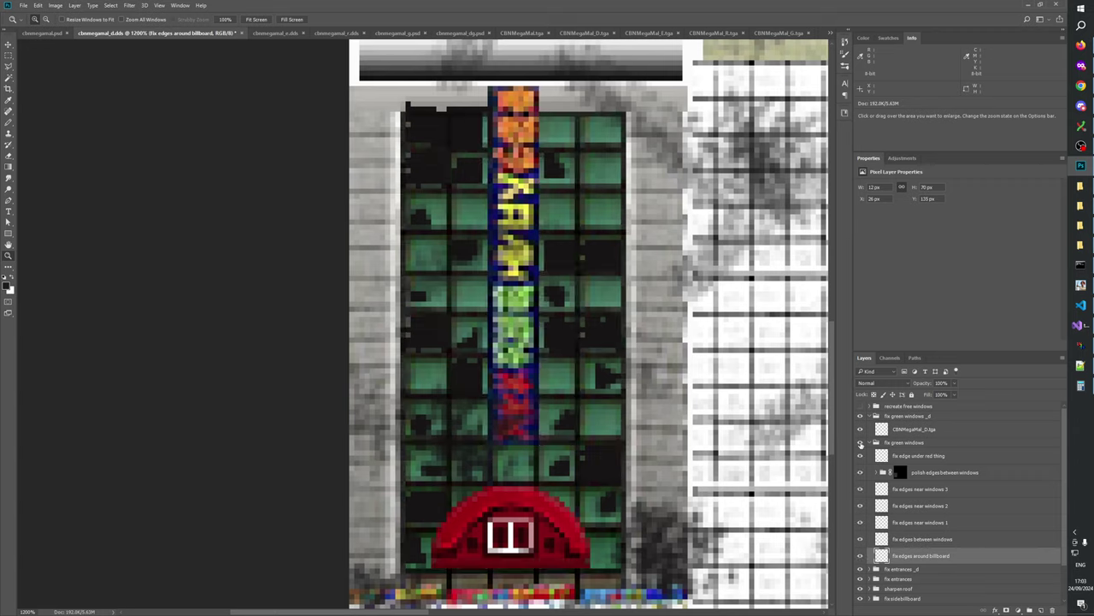
pyautogui.click(861, 443)
pyautogui.click(861, 443)
pyautogui.click(861, 443)
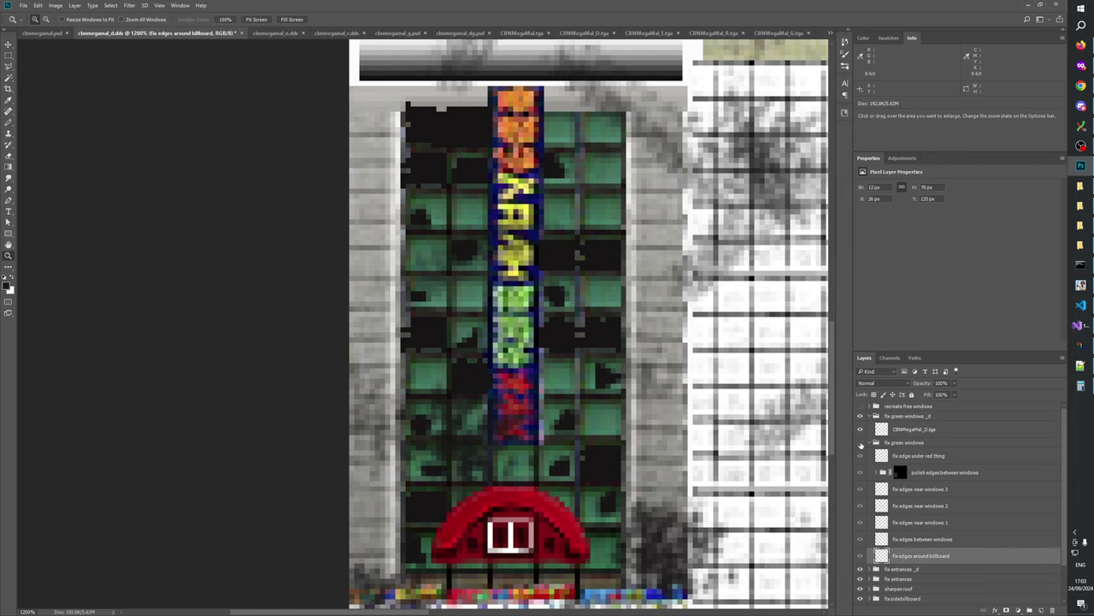
pyautogui.click(861, 442)
pyautogui.click(861, 443)
pyautogui.click(861, 443)
pyautogui.click(861, 443)
pyautogui.click(861, 443)
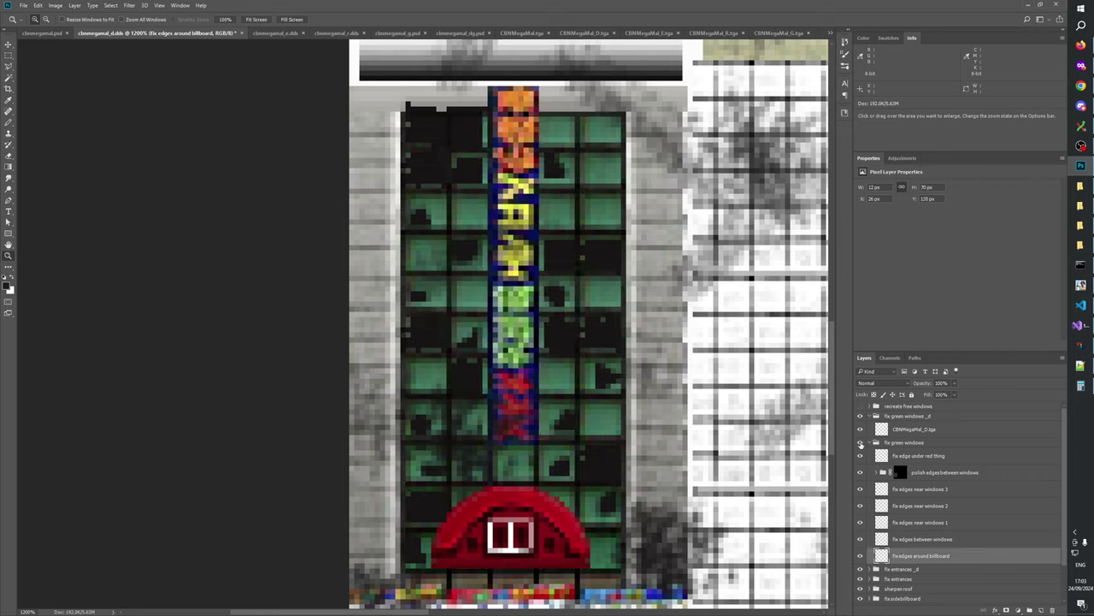
pyautogui.click(861, 443)
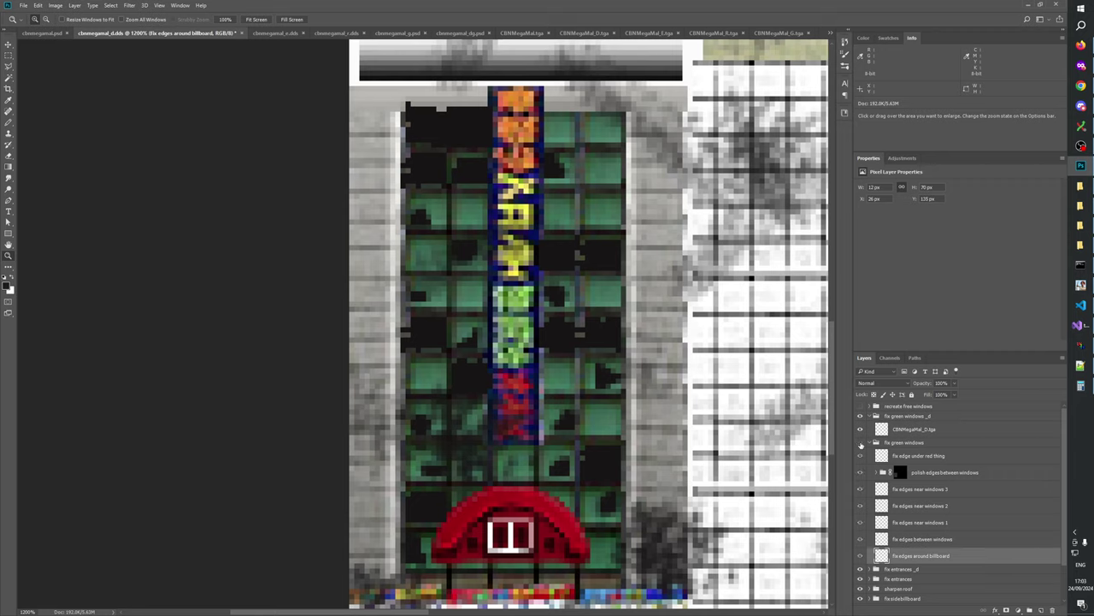
pyautogui.click(861, 443)
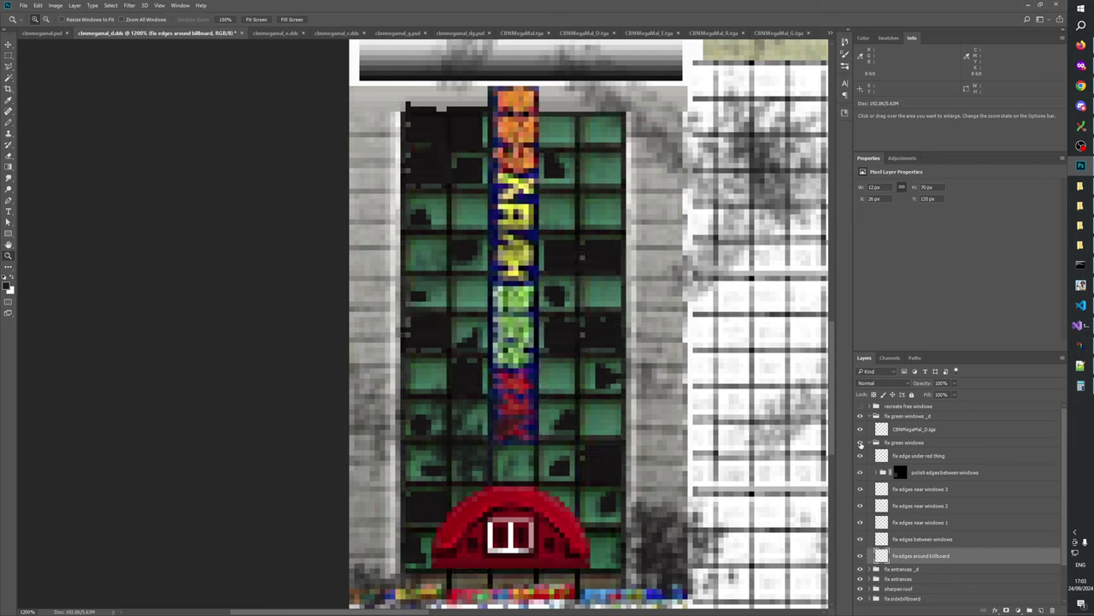
pyautogui.click(861, 443)
pyautogui.click(861, 443)
pyautogui.click(861, 443)
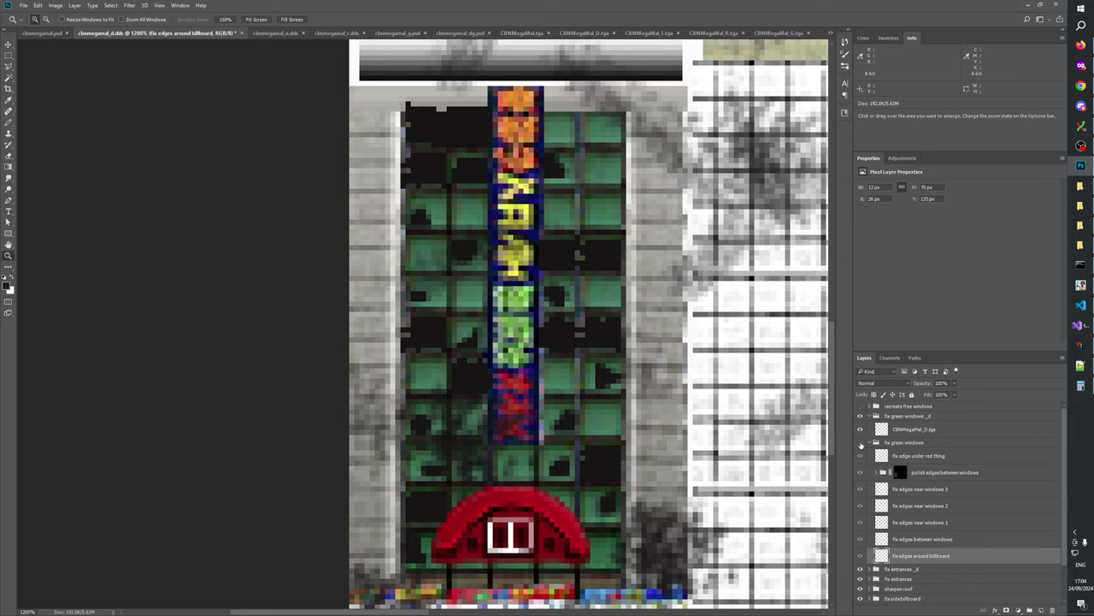
pyautogui.click(861, 443)
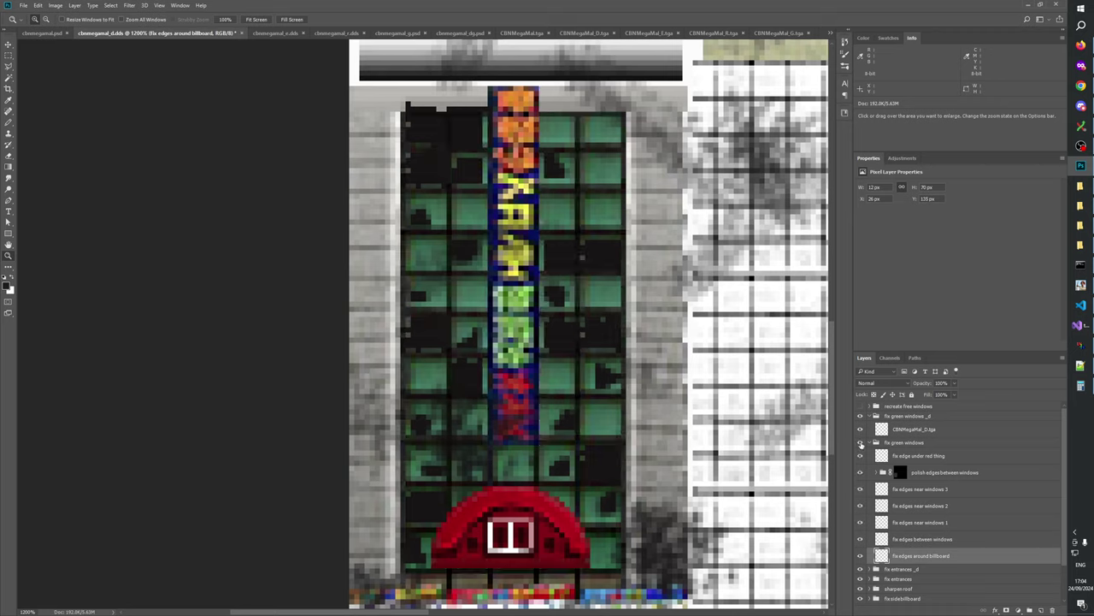
# - Copy the CBNMegaMal_D.tga pixels within the outline of fix edges around billboard onto a new layer in fix green windows _d, and deselect
pyautogui.scroll(-2, 892, 539)
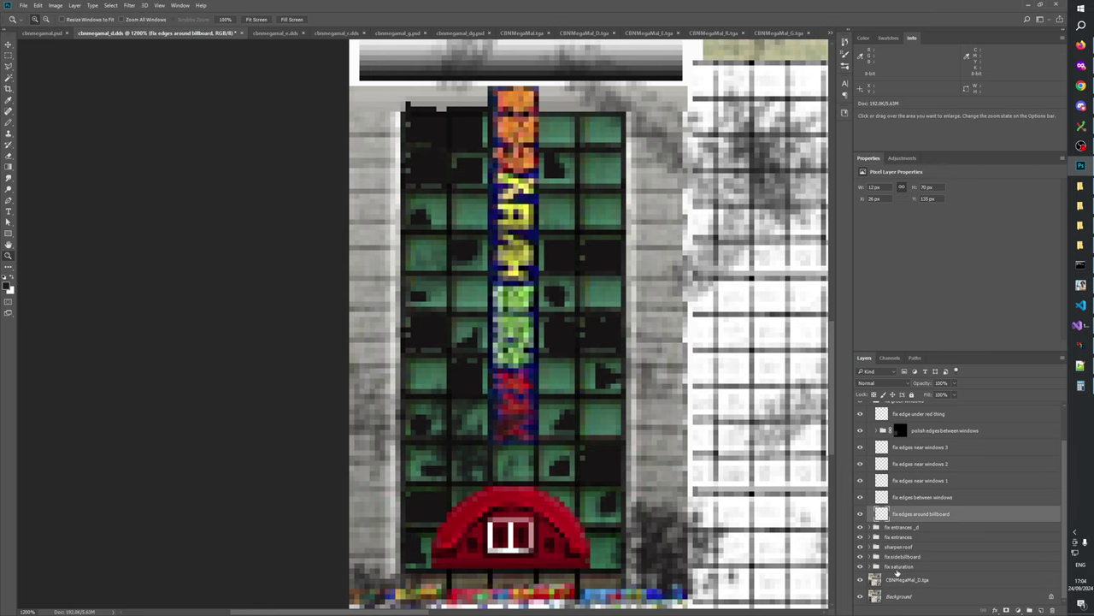
pyautogui.keyDown('ctrl'); pyautogui.click(881, 514); pyautogui.keyUp('ctrl')
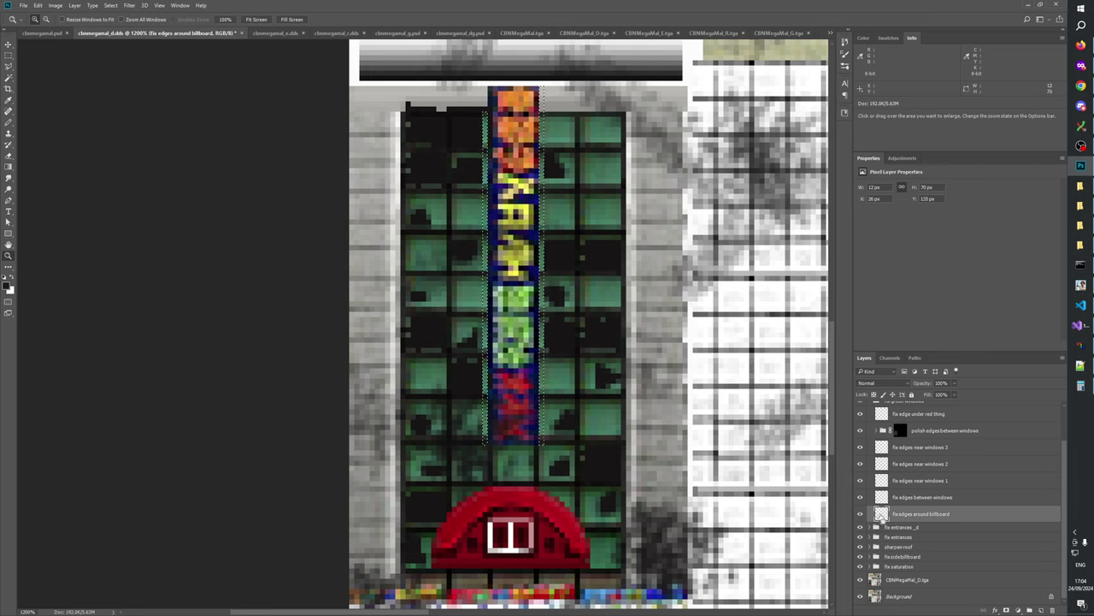
pyautogui.click(874, 581)
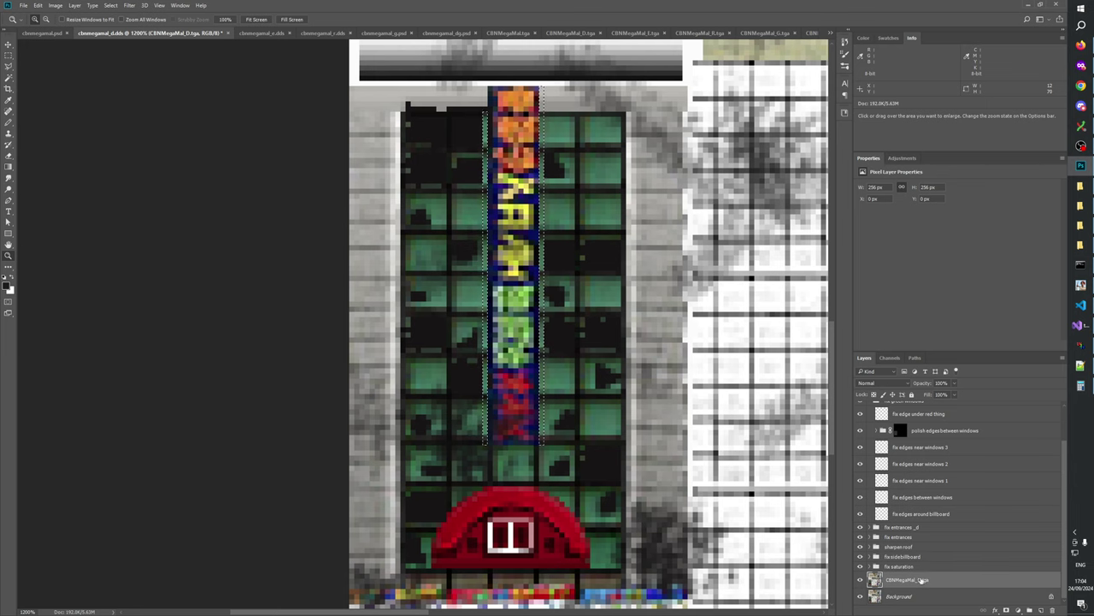
pyautogui.scroll(2, 935, 521)
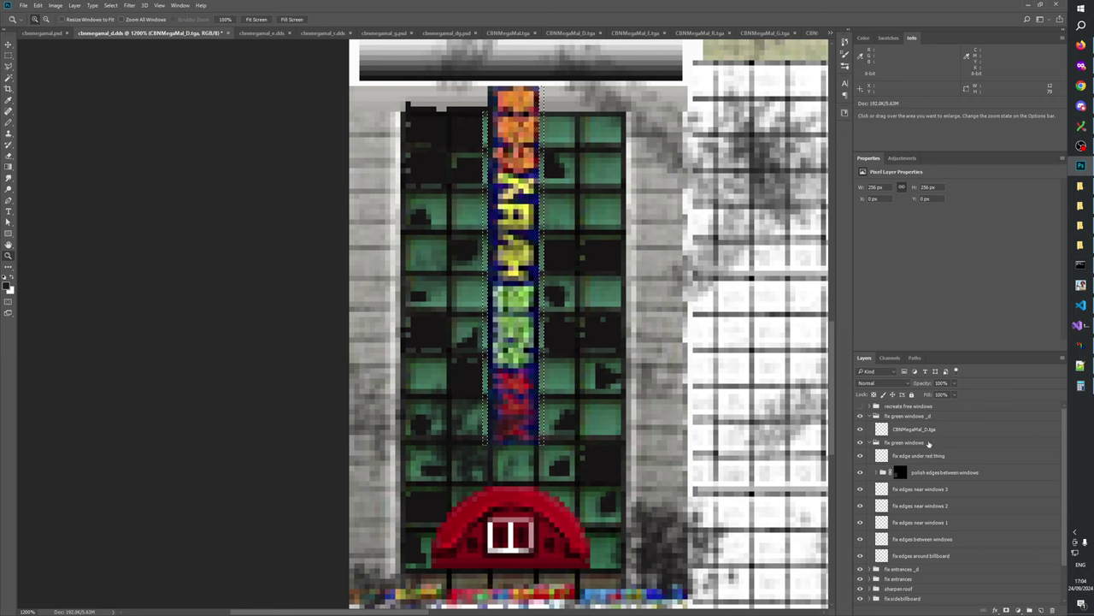
pyautogui.hotkey('ctrl', 'j')
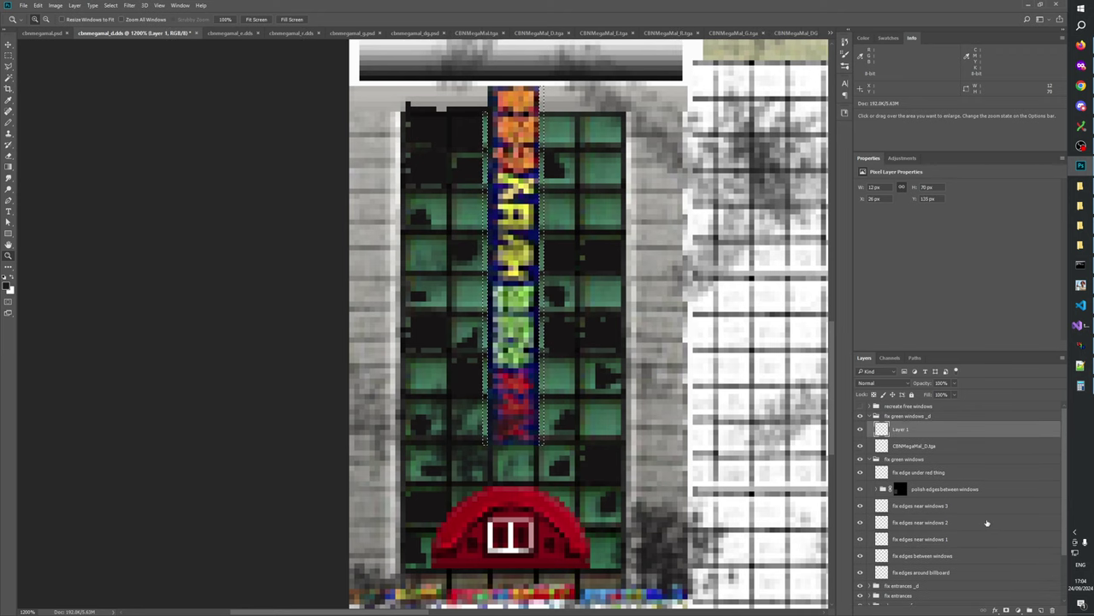
pyautogui.hotkey('ctrl', 'd')
# - Rename the new billboard-edge layer as CBNMegaMal_D.tga and set its blend mode to Darken
pyautogui.doubleClick(903, 446)
pyautogui.hotkey('ctrl', 'c')
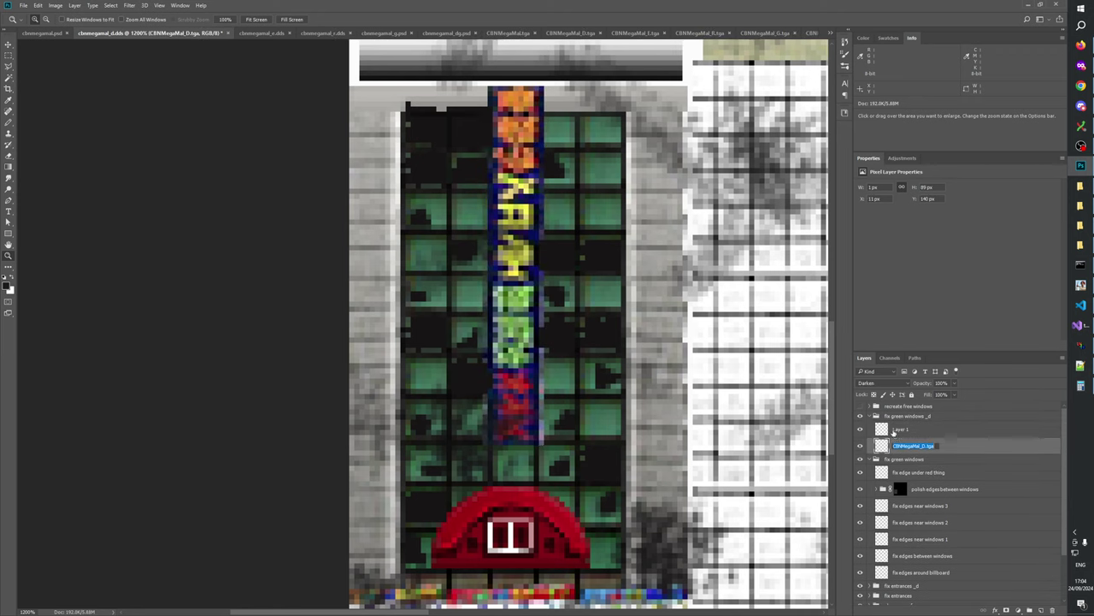
pyautogui.doubleClick(897, 429)
pyautogui.hotkey('ctrl', 'v')
pyautogui.press('Return')
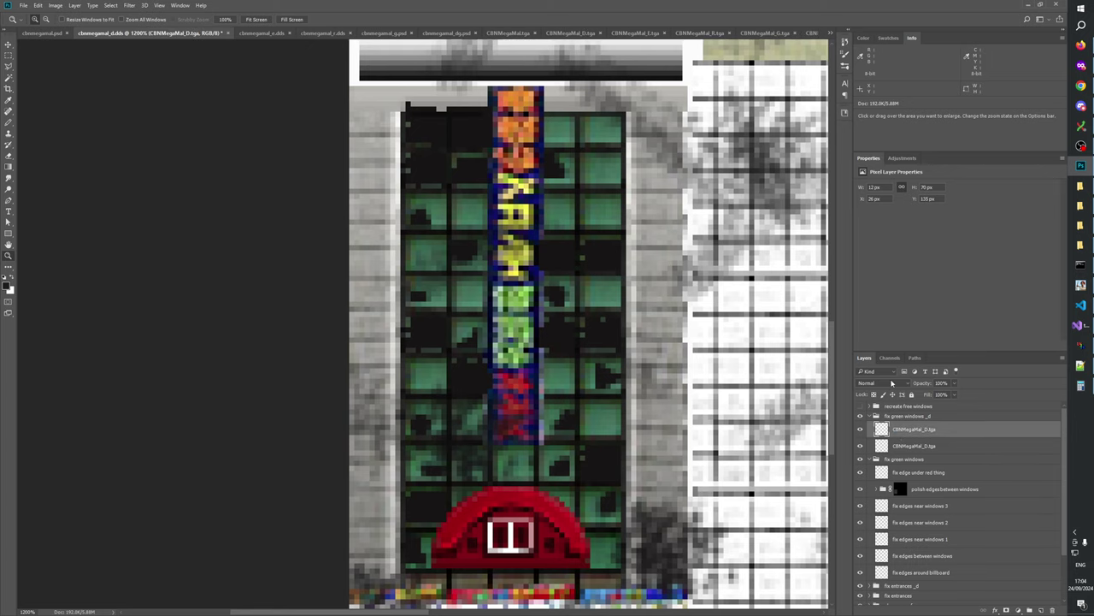
pyautogui.click(880, 382)
pyautogui.click(866, 408)
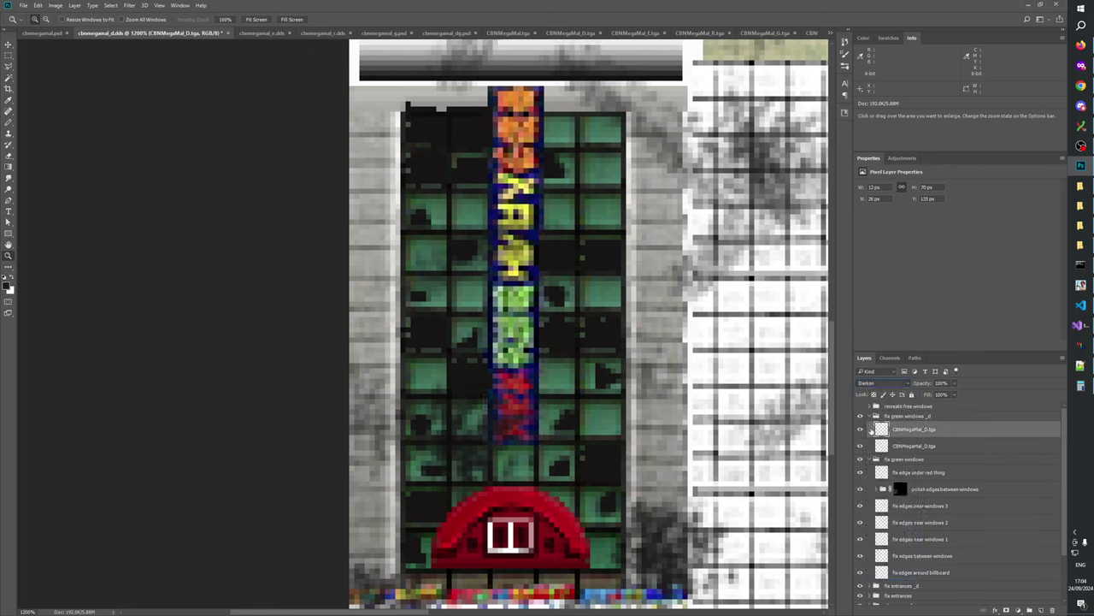
# - Examine the billboard's edges with the new Darken layer repeatedly hidden and shown, leaving it visible
pyautogui.click(861, 430)
pyautogui.click(861, 429)
pyautogui.click(862, 430)
pyautogui.click(862, 430)
pyautogui.click(862, 430)
pyautogui.click(862, 430)
pyautogui.click(862, 430)
pyautogui.click(862, 430)
pyautogui.click(861, 430)
pyautogui.click(862, 430)
pyautogui.click(862, 430)
pyautogui.click(862, 430)
pyautogui.click(862, 430)
pyautogui.click(862, 430)
pyautogui.click(862, 430)
pyautogui.click(862, 430)
pyautogui.click(862, 430)
pyautogui.click(862, 430)
pyautogui.click(862, 430)
pyautogui.click(861, 430)
pyautogui.click(862, 430)
pyautogui.click(862, 430)
pyautogui.click(861, 430)
pyautogui.click(862, 430)
pyautogui.click(862, 430)
pyautogui.click(862, 430)
pyautogui.click(862, 430)
pyautogui.click(862, 430)
pyautogui.click(861, 430)
pyautogui.click(861, 430)
pyautogui.click(861, 430)
pyautogui.click(861, 430)
pyautogui.click(861, 430)
pyautogui.click(861, 431)
# - Add a Hue/Saturation adjustment clipped to the billboard-edge layer and delete its layer mask
pyautogui.click(1018, 609)
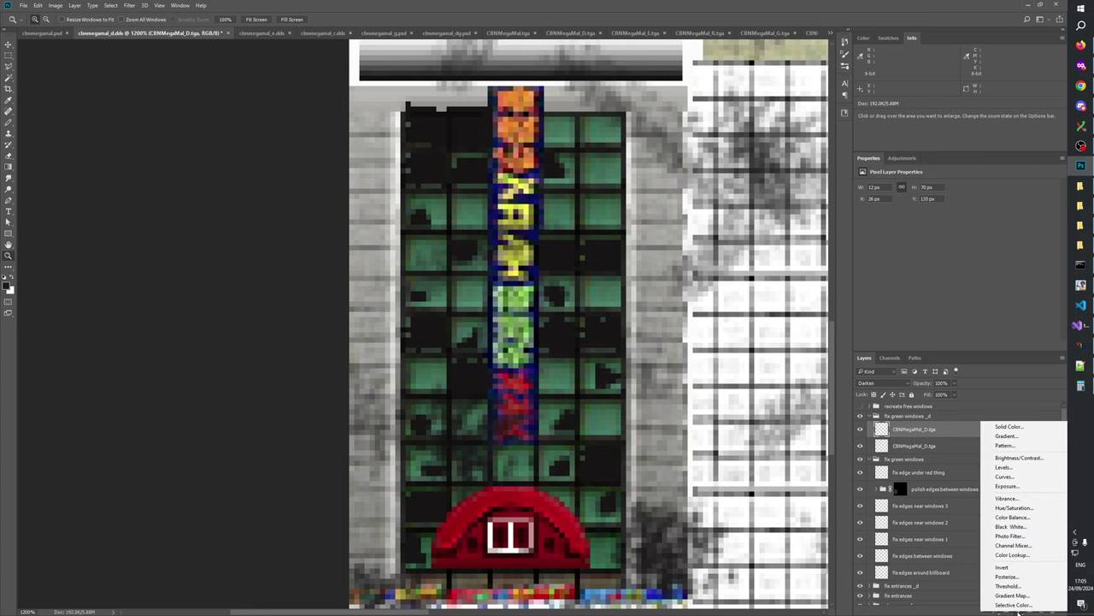
pyautogui.click(1004, 509)
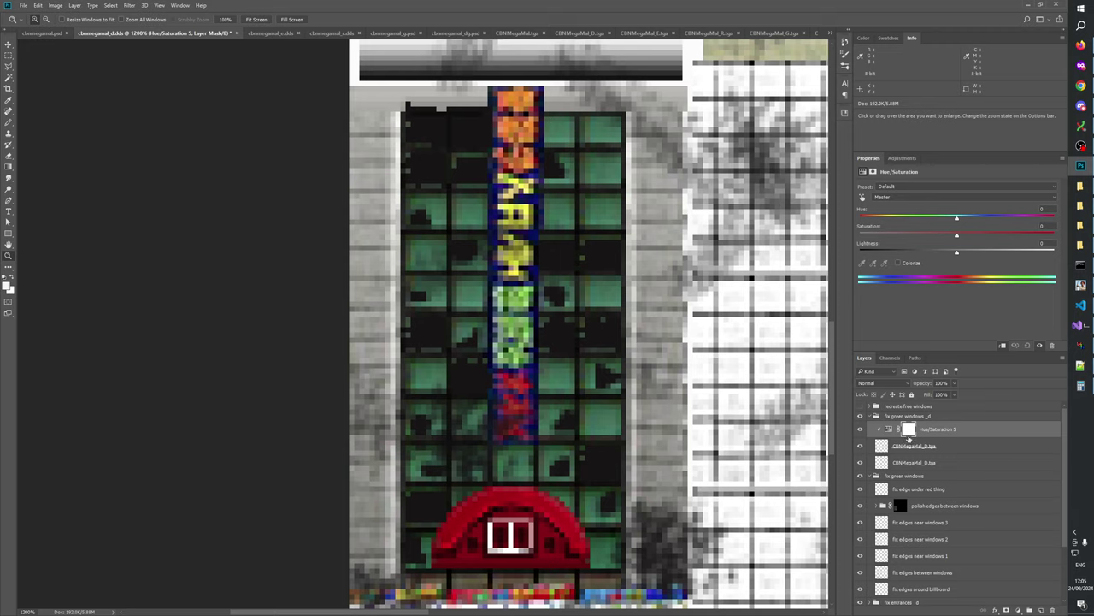
pyautogui.click(908, 432)
pyautogui.click(1054, 609)
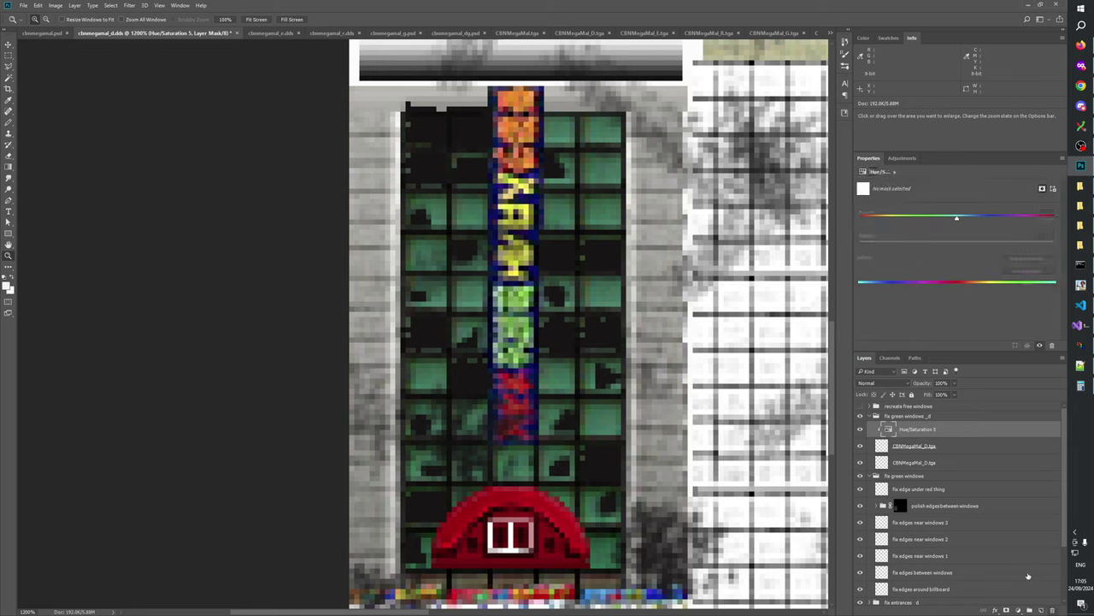
# - Put the billboard-edge layer in a new group named container and clip the Hue/Saturation adjustment to that group
pyautogui.click(926, 446)
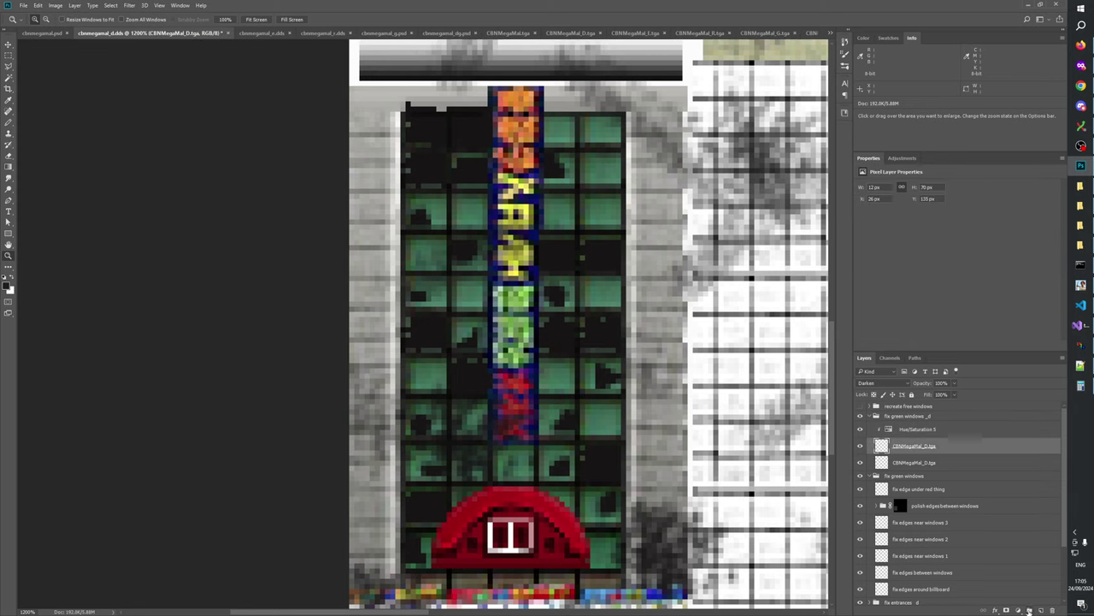
pyautogui.click(1029, 611)
pyautogui.moveTo(912, 428); pyautogui.dragTo(908, 444)
pyautogui.doubleClick(901, 444)
pyautogui.write('containe')
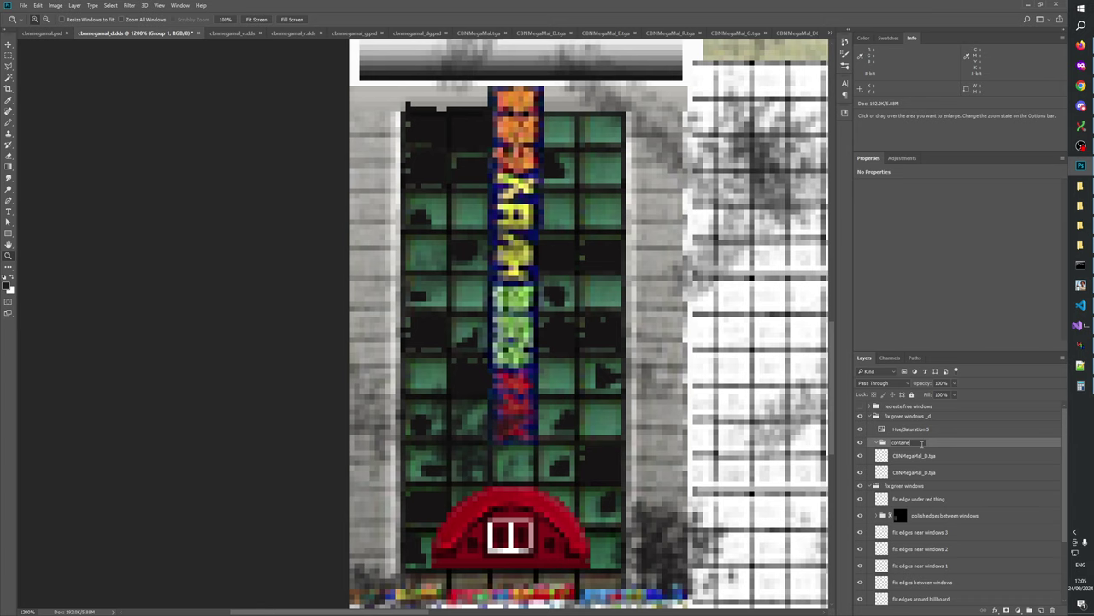
pyautogui.press('Return')
pyautogui.click(914, 430)
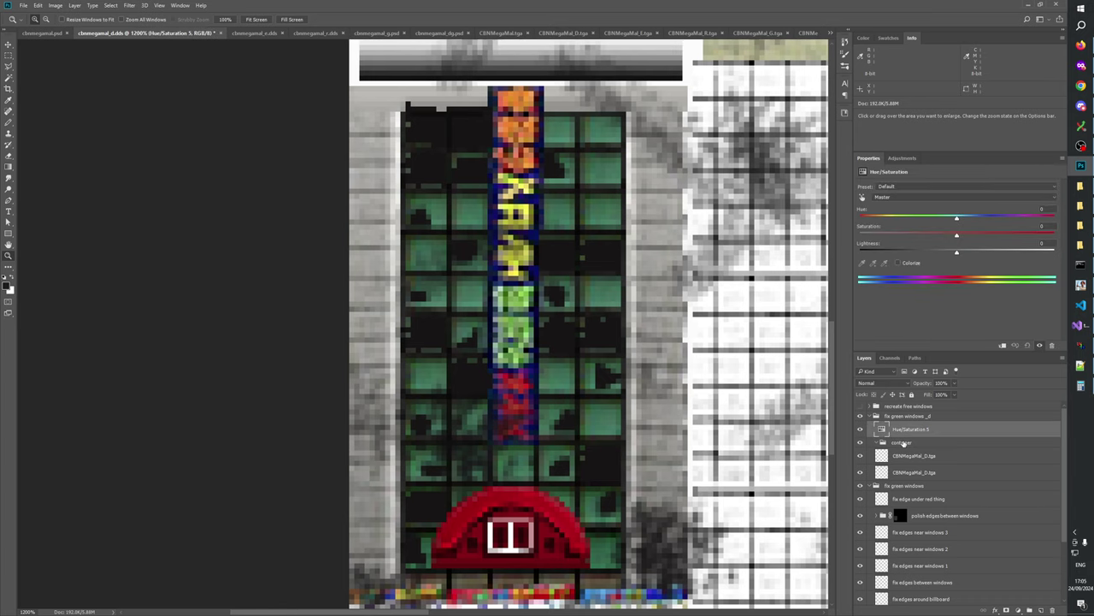
pyautogui.moveTo(908, 440); pyautogui.dragTo(908, 442)
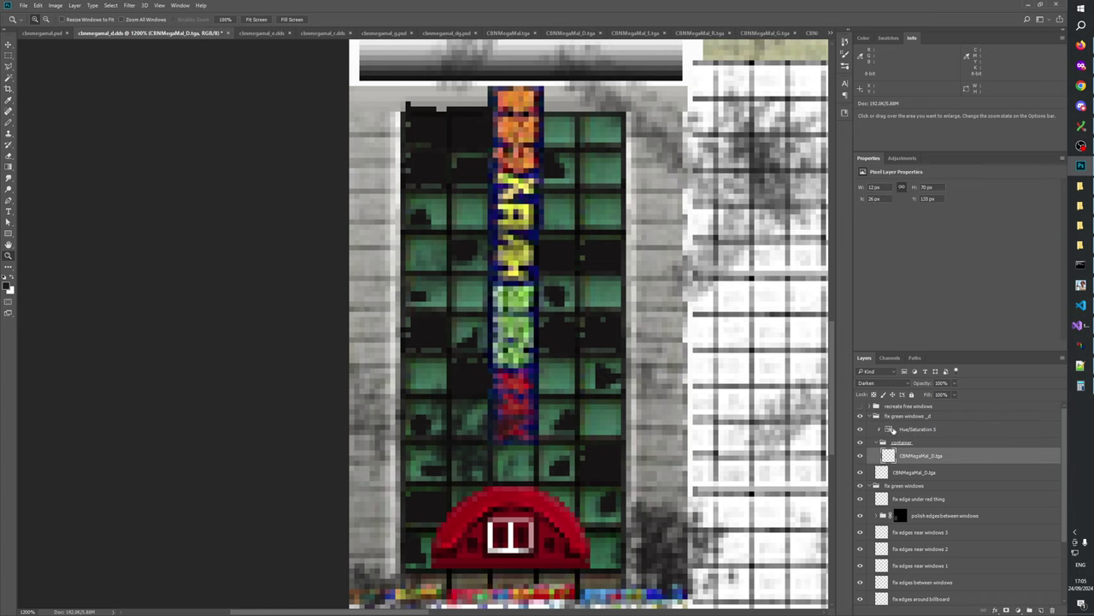
# - Enable Colorize on the clipped Hue/Saturation adjustment and set its hue to 162 and saturation to 22
pyautogui.click(893, 429)
pyautogui.moveTo(957, 236); pyautogui.dragTo(855, 242)
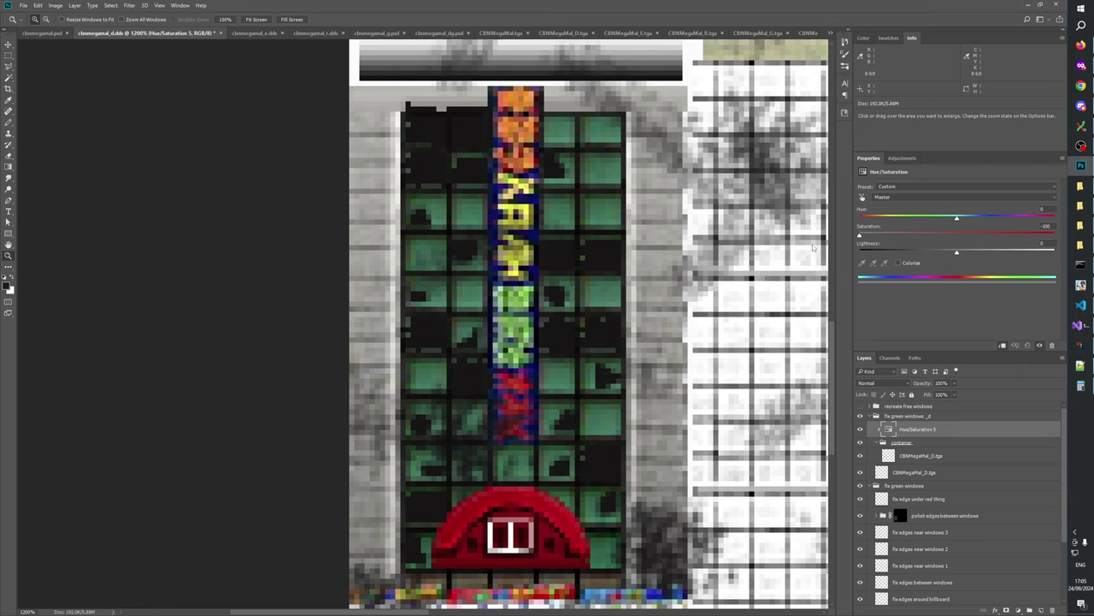
pyautogui.moveTo(860, 236); pyautogui.dragTo(958, 246)
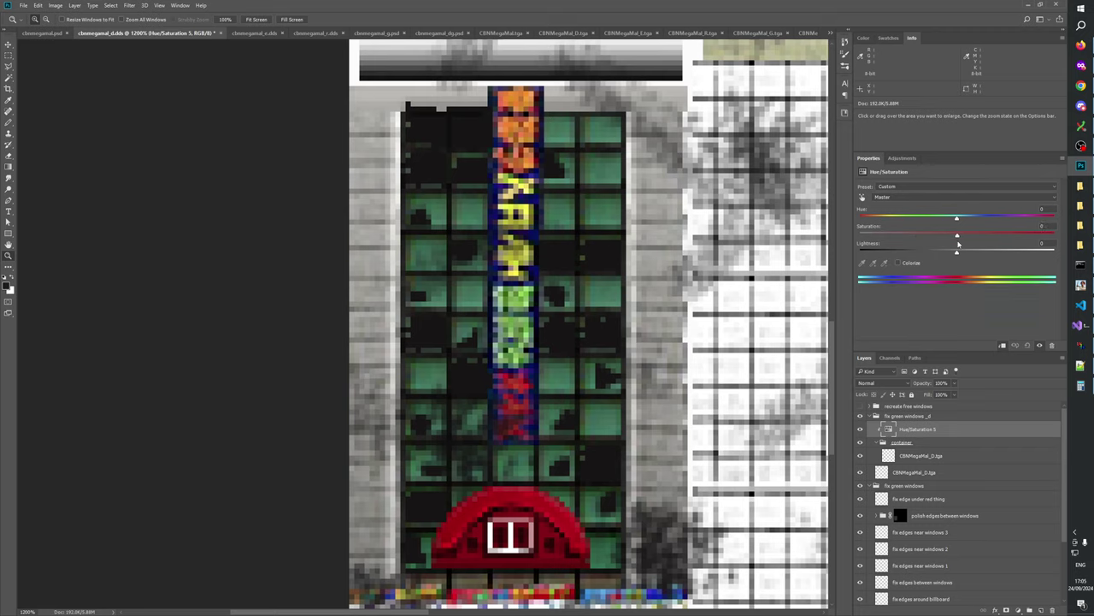
pyautogui.click(904, 262)
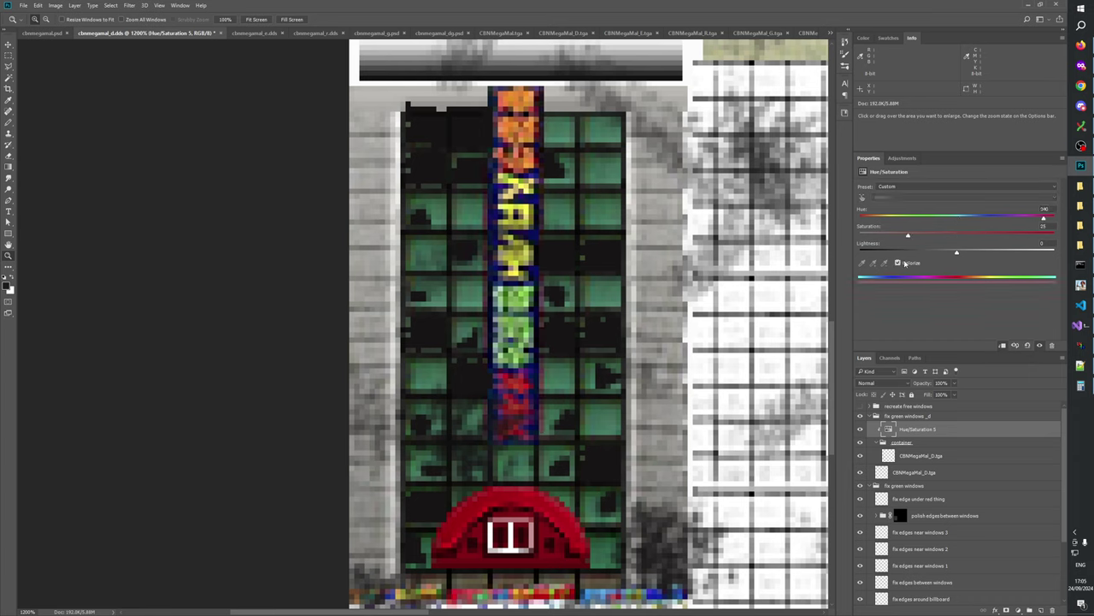
pyautogui.moveTo(1044, 220); pyautogui.dragTo(940, 232)
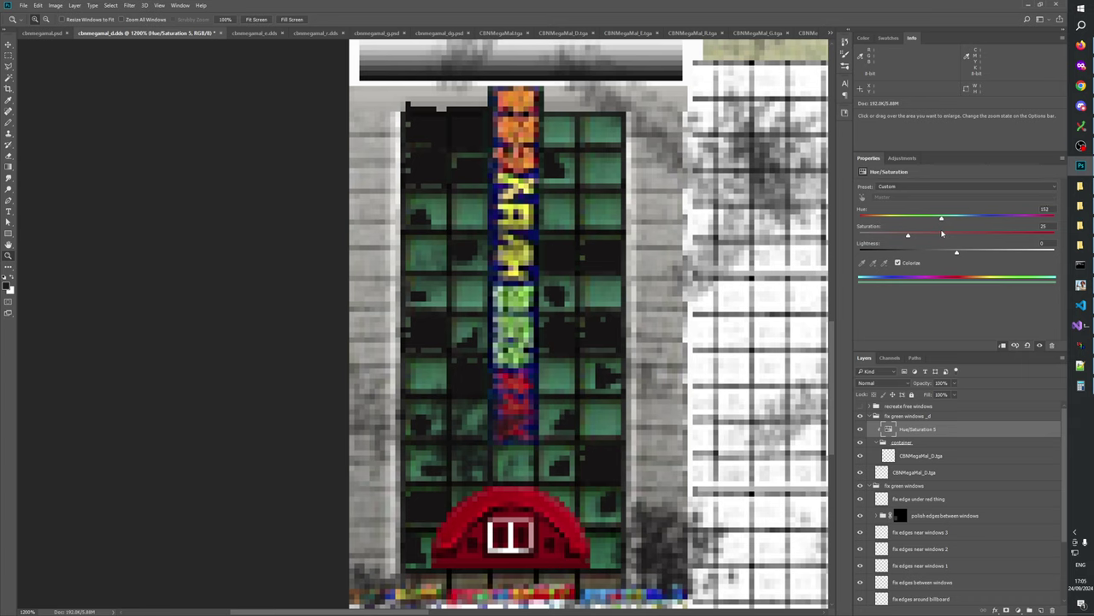
pyautogui.click(861, 429)
pyautogui.click(860, 429)
pyautogui.click(860, 430)
pyautogui.click(860, 430)
pyautogui.moveTo(908, 236); pyautogui.dragTo(947, 224)
# - Compare the billboard's edge colours with the Hue/Saturation adjustment hidden and shown
pyautogui.click(861, 431)
pyautogui.click(861, 431)
pyautogui.click(861, 432)
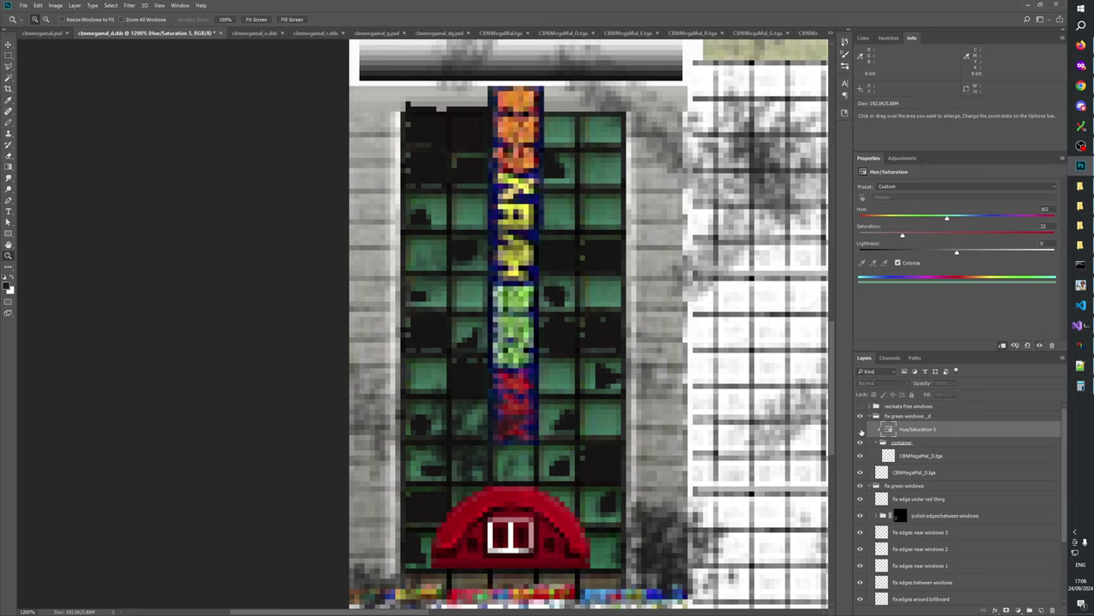
pyautogui.click(861, 430)
pyautogui.click(861, 429)
pyautogui.click(861, 429)
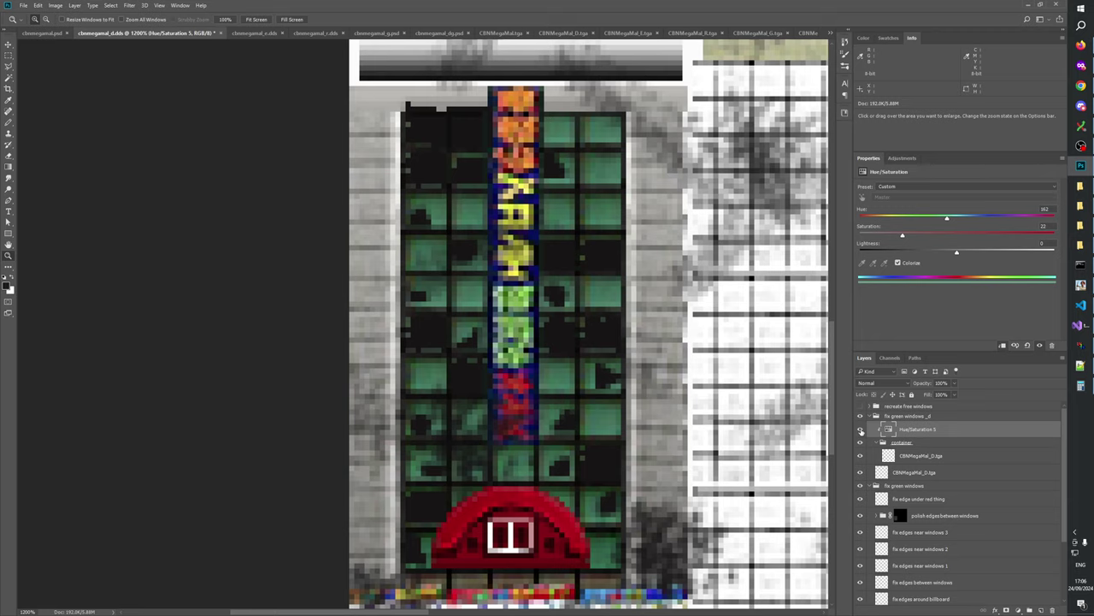
pyautogui.click(861, 429)
pyautogui.click(861, 429)
pyautogui.click(861, 429)
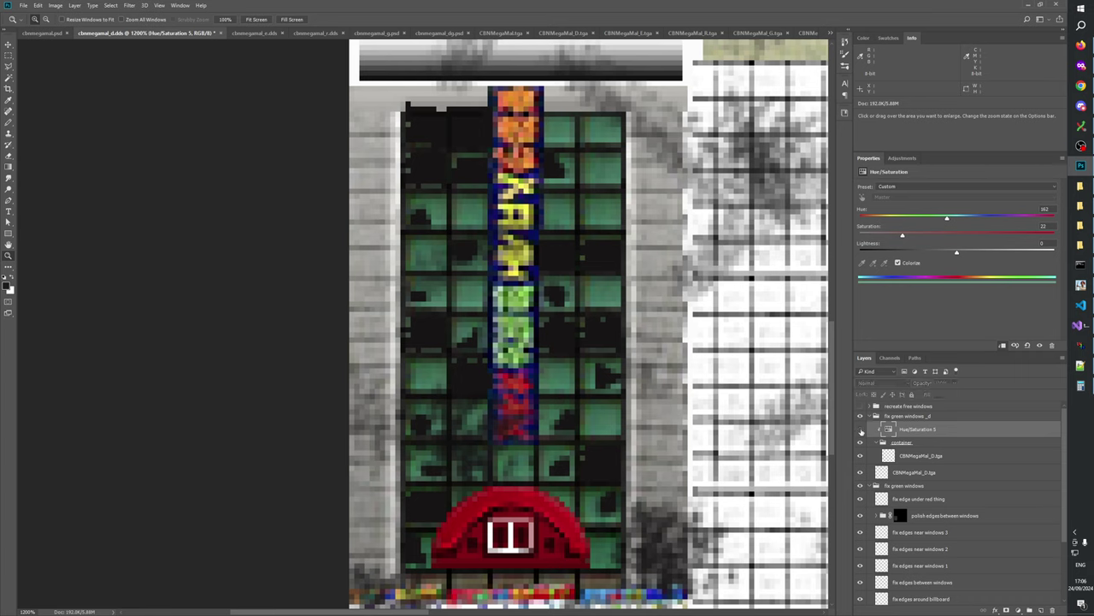
pyautogui.click(861, 429)
pyautogui.click(861, 429)
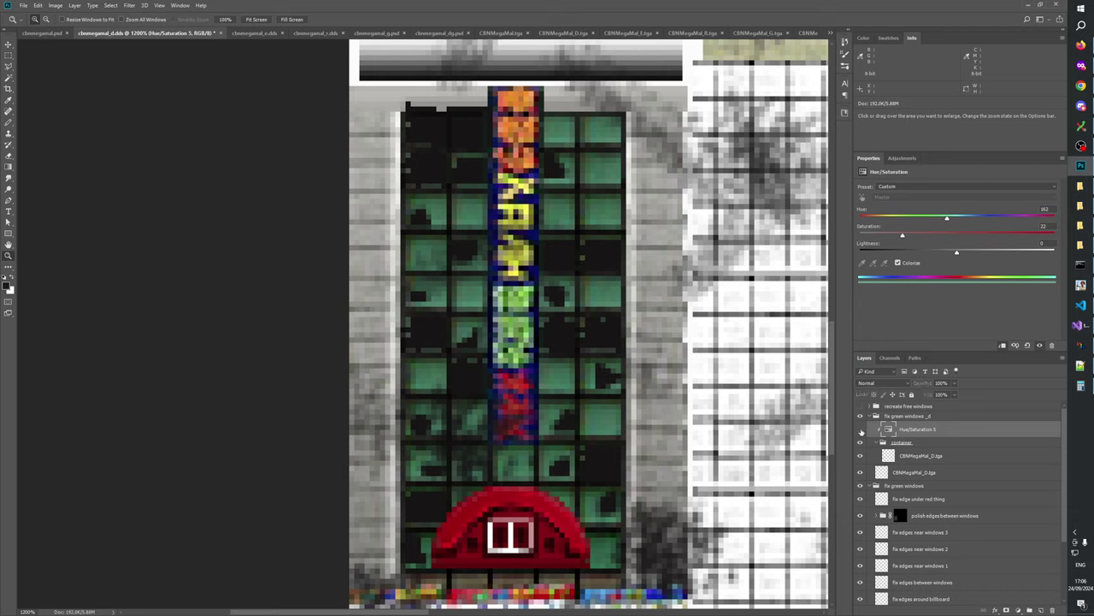
pyautogui.click(861, 429)
# - View the undamaged windows in cbnmegamal.psd, return to cbnmegamal_d.dds and recheck the billboard edges with the Hue/Saturation adjustment off and on
pyautogui.click(41, 35)
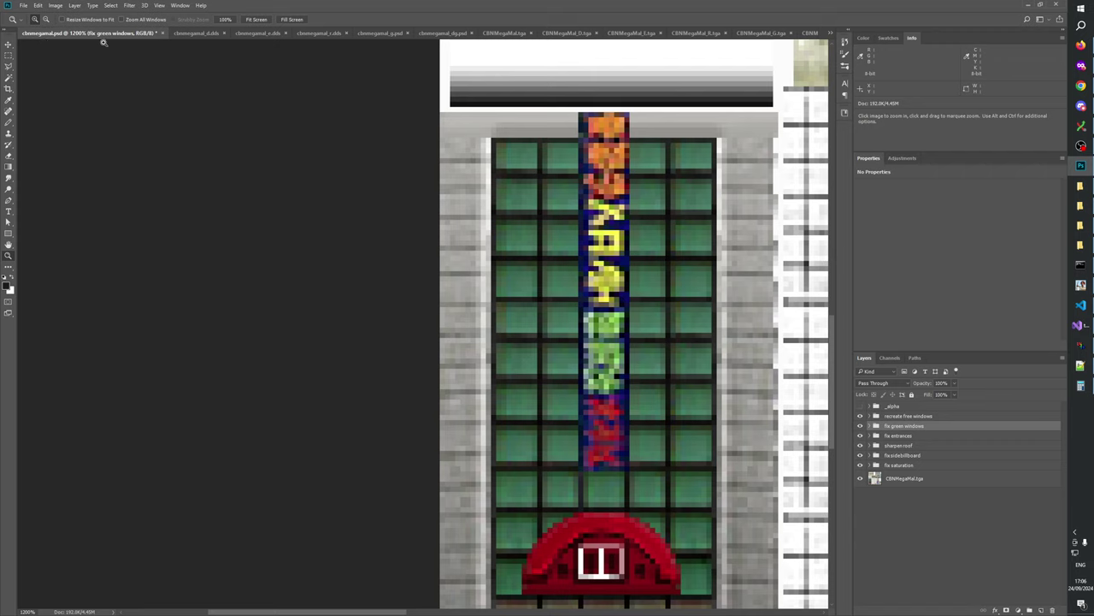
pyautogui.click(200, 34)
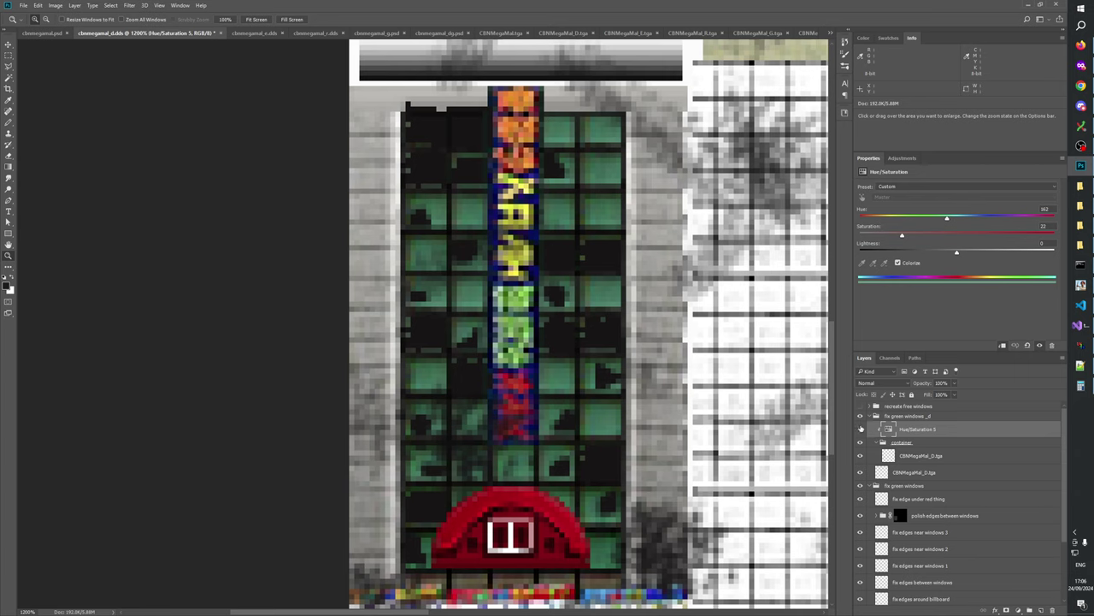
pyautogui.click(861, 428)
pyautogui.click(861, 428)
pyautogui.click(861, 429)
pyautogui.click(861, 428)
pyautogui.click(861, 429)
pyautogui.click(861, 429)
pyautogui.click(861, 429)
pyautogui.click(861, 429)
# - Compare the damaged windows with the whole fix green windows _d group hidden and shown, leaving it visible
pyautogui.click(860, 417)
pyautogui.click(860, 417)
pyautogui.click(860, 417)
pyautogui.click(860, 416)
pyautogui.click(860, 417)
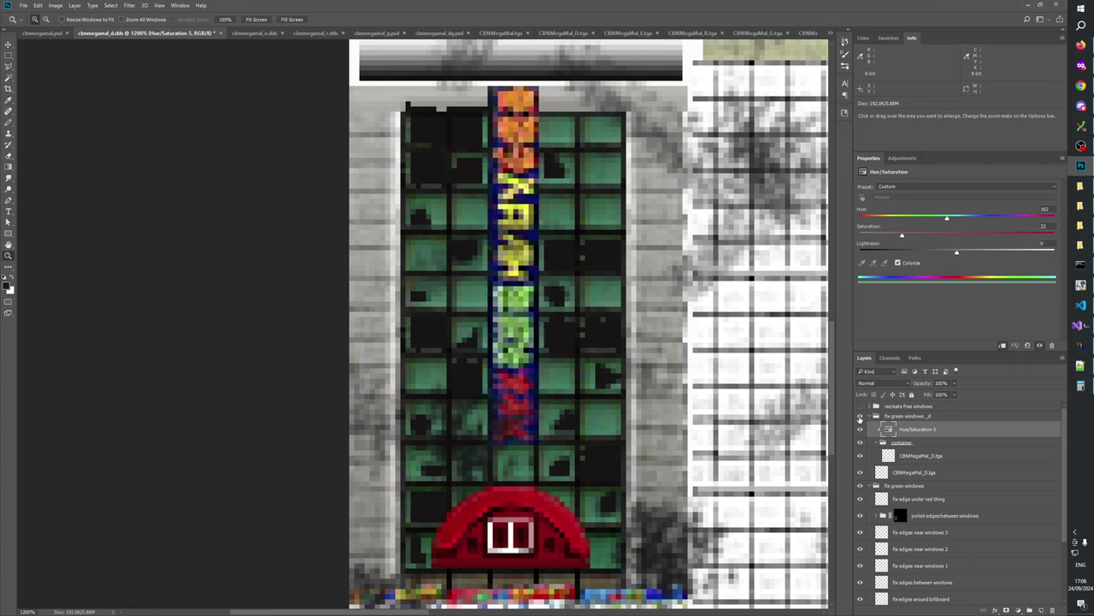
pyautogui.click(860, 417)
pyautogui.click(860, 417)
pyautogui.click(860, 417)
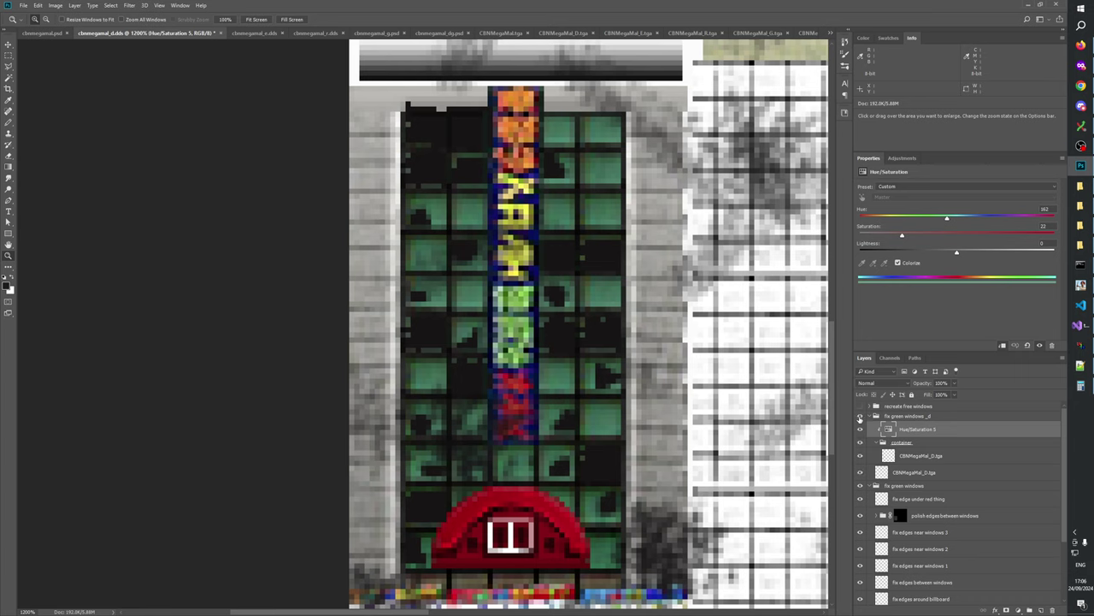
# - Compare the green window edges beside the billboard with the Hue/Saturation adjustment repeatedly shown and hidden, leaving it hidden
pyautogui.click(860, 429)
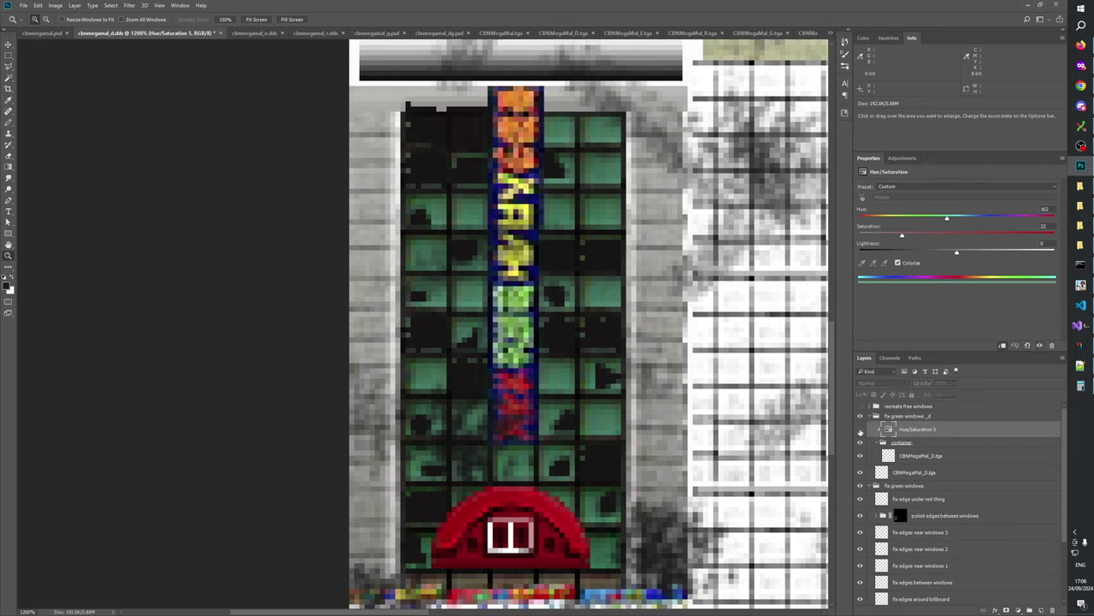
pyautogui.click(861, 430)
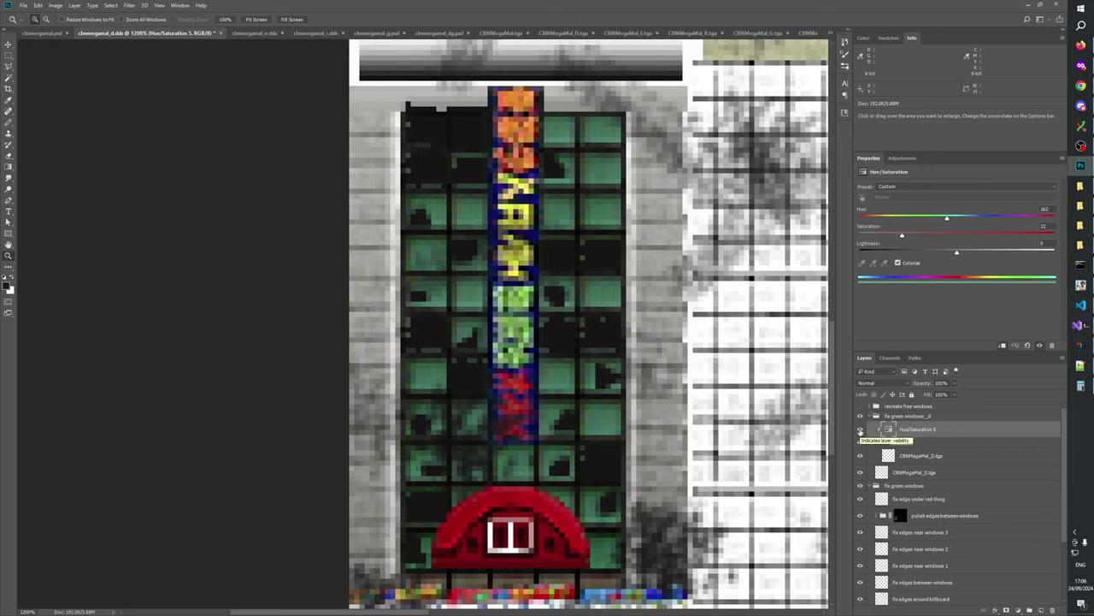
pyautogui.click(860, 430)
pyautogui.click(860, 430)
pyautogui.click(860, 430)
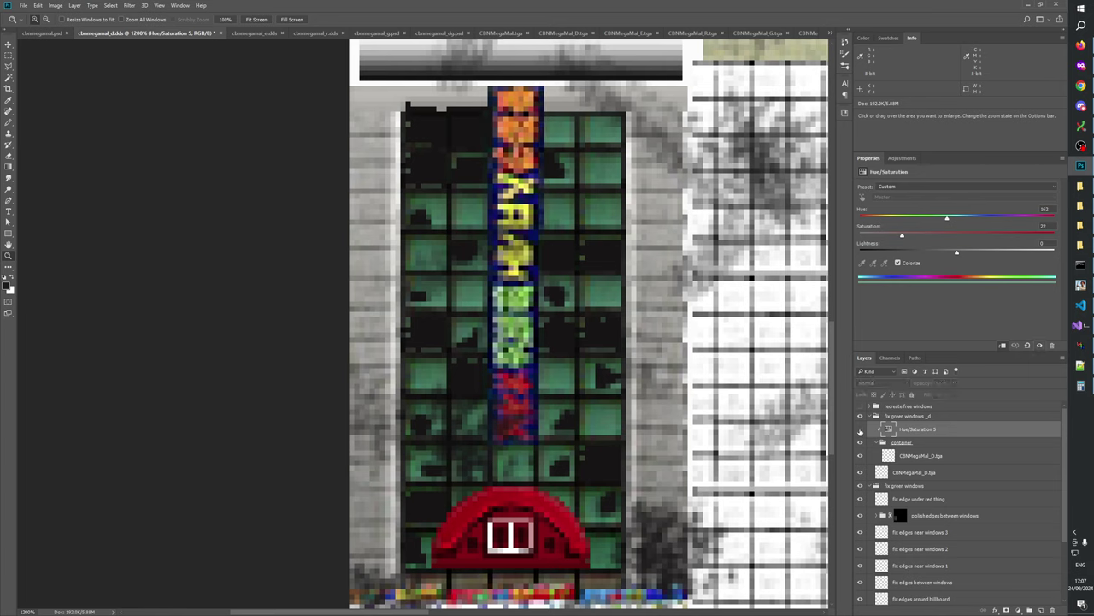
pyautogui.click(860, 430)
pyautogui.click(860, 430)
pyautogui.click(860, 430)
pyautogui.click(860, 430)
pyautogui.click(860, 430)
pyautogui.click(860, 430)
pyautogui.click(860, 430)
pyautogui.click(860, 430)
pyautogui.click(860, 430)
pyautogui.click(860, 430)
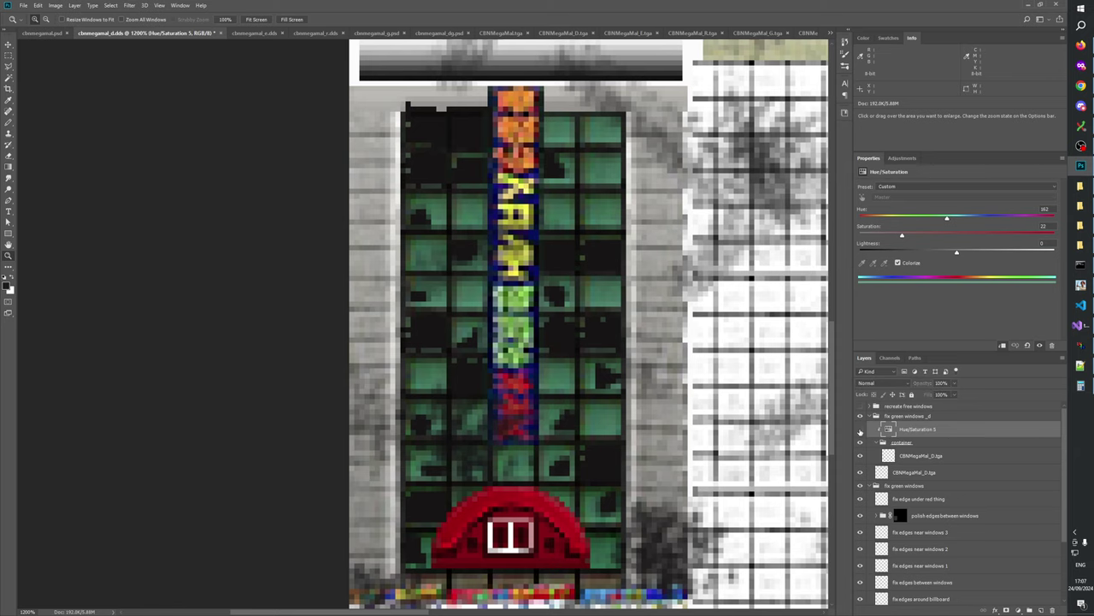
# - Inspect the red lower end of the billboard up close, check the whole texture at reduced scale, and return to the green windows
pyautogui.click(502, 406)
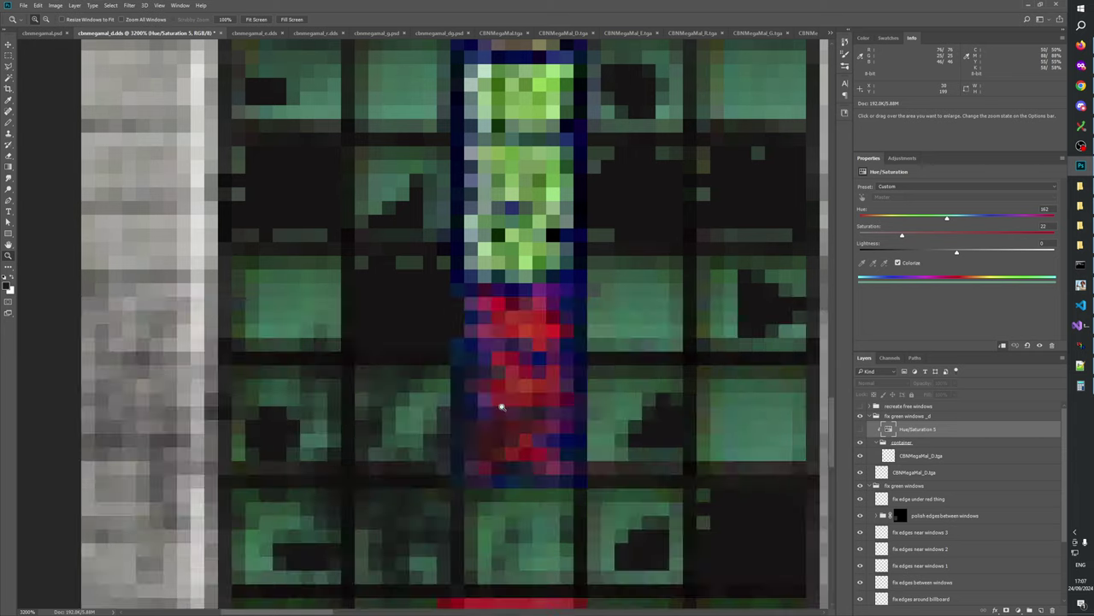
pyautogui.rightClick(508, 396)
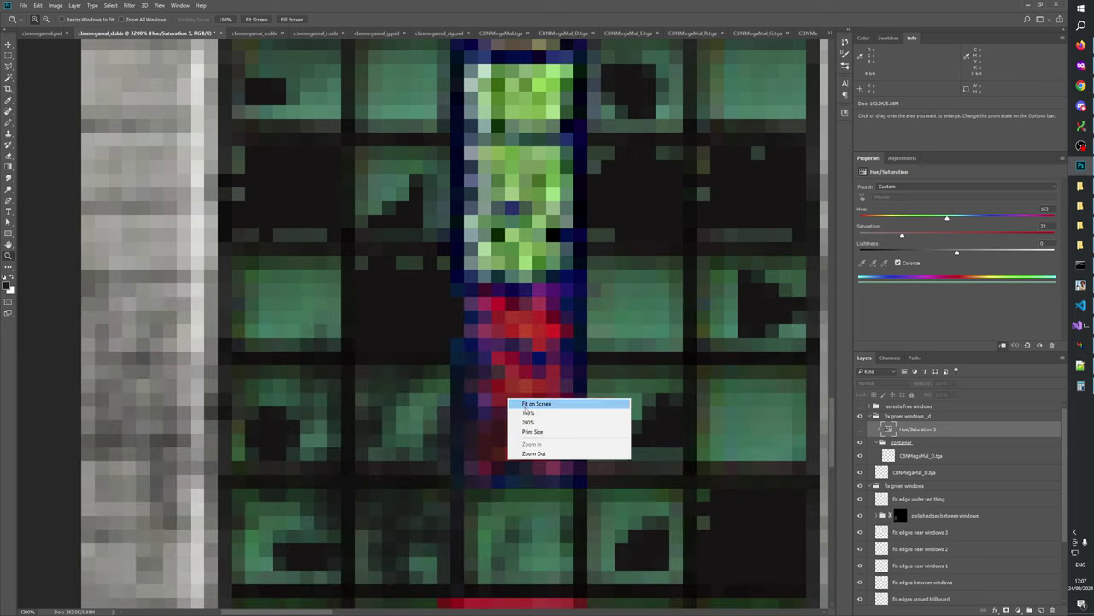
pyautogui.click(523, 419)
pyautogui.click(403, 353)
pyautogui.click(404, 353)
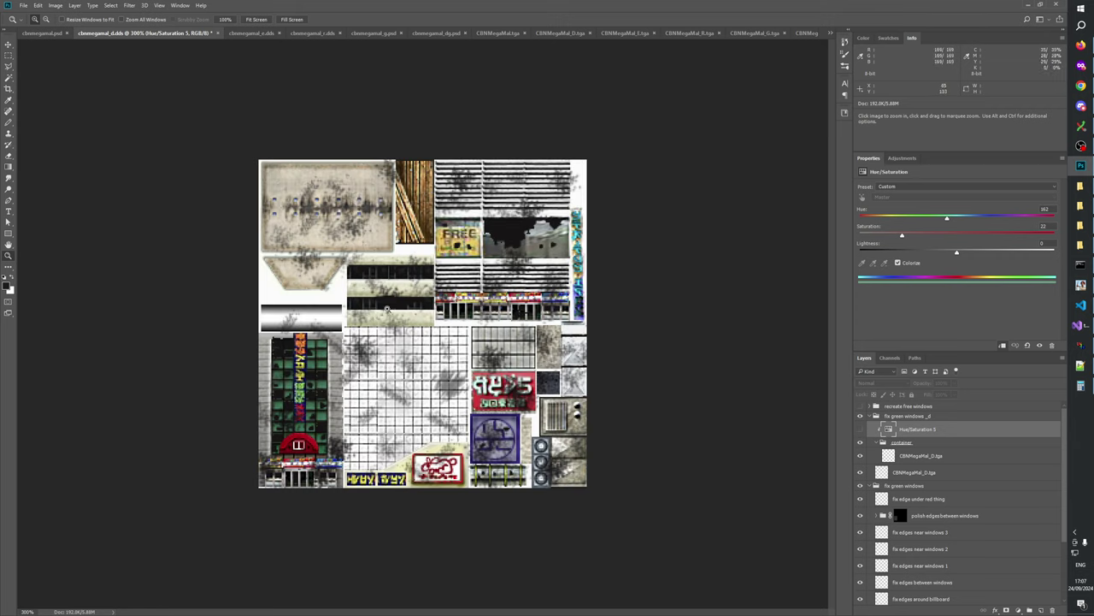
pyautogui.moveTo(397, 309); pyautogui.dragTo(251, 464)
pyautogui.click(371, 430)
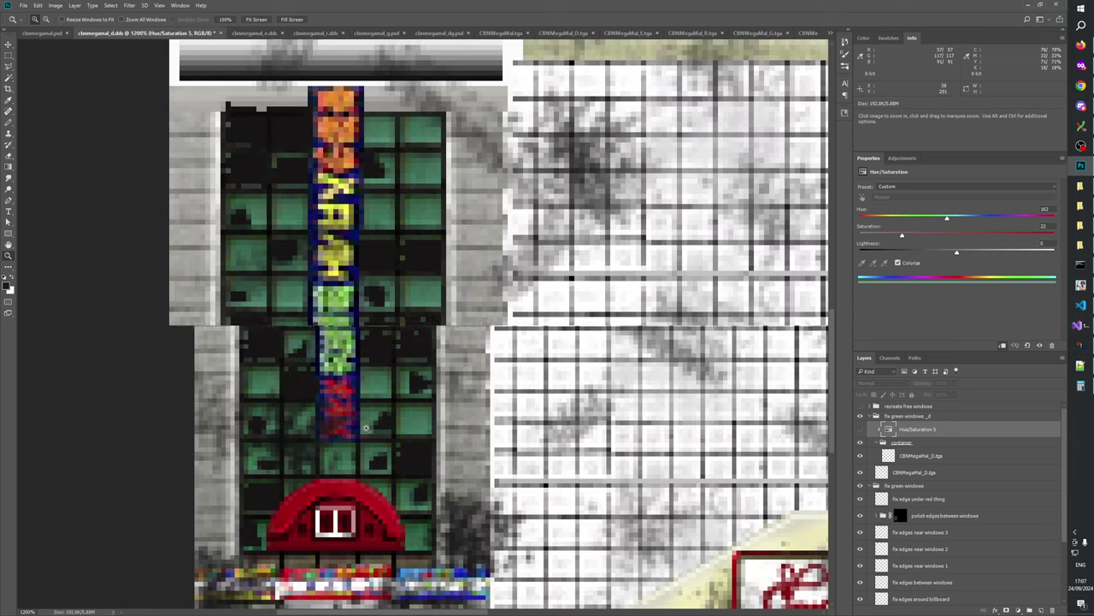
pyautogui.moveTo(416, 430); pyautogui.dragTo(556, 452)
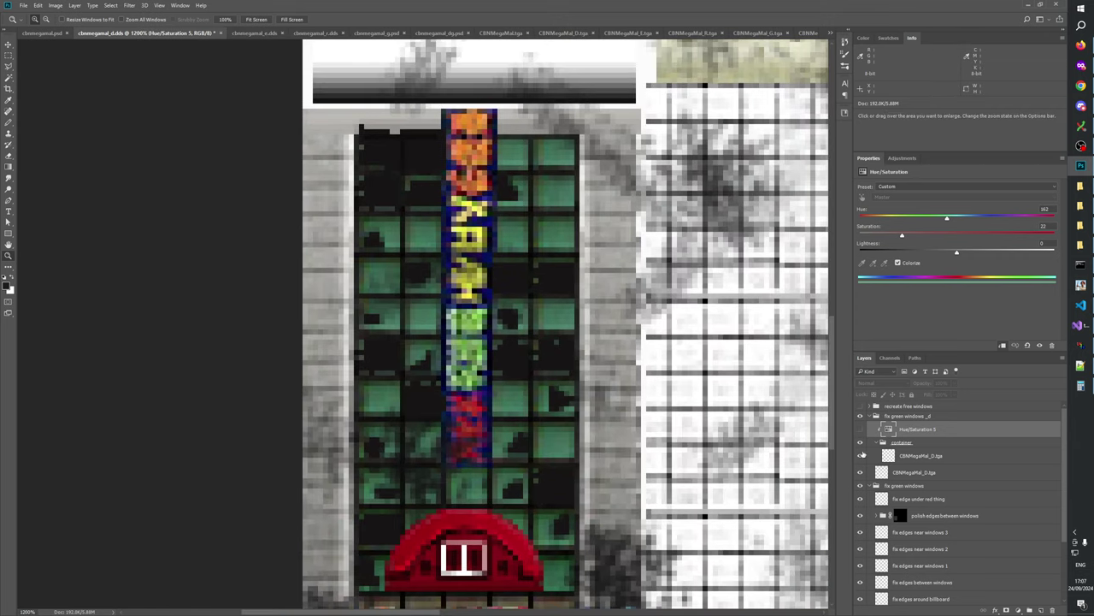
# - Compare the billboard's edges with the container's CBNMegaMal_D.tga layer hidden and shown while the Hue/Saturation adjustment is off
pyautogui.click(861, 456)
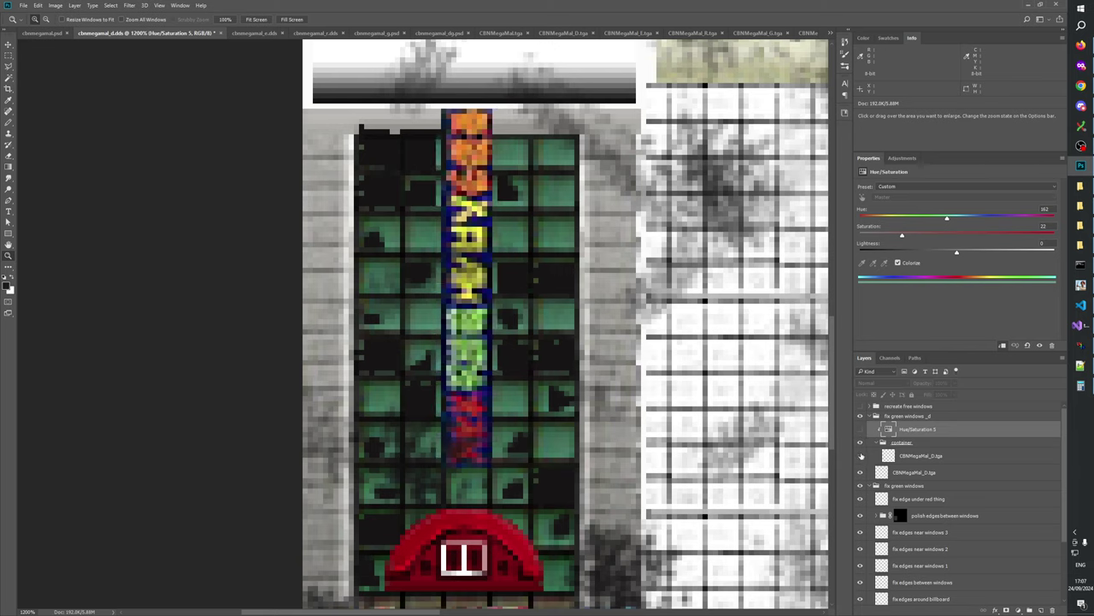
pyautogui.click(861, 456)
pyautogui.click(861, 456)
pyautogui.click(861, 455)
pyautogui.click(861, 456)
pyautogui.click(861, 456)
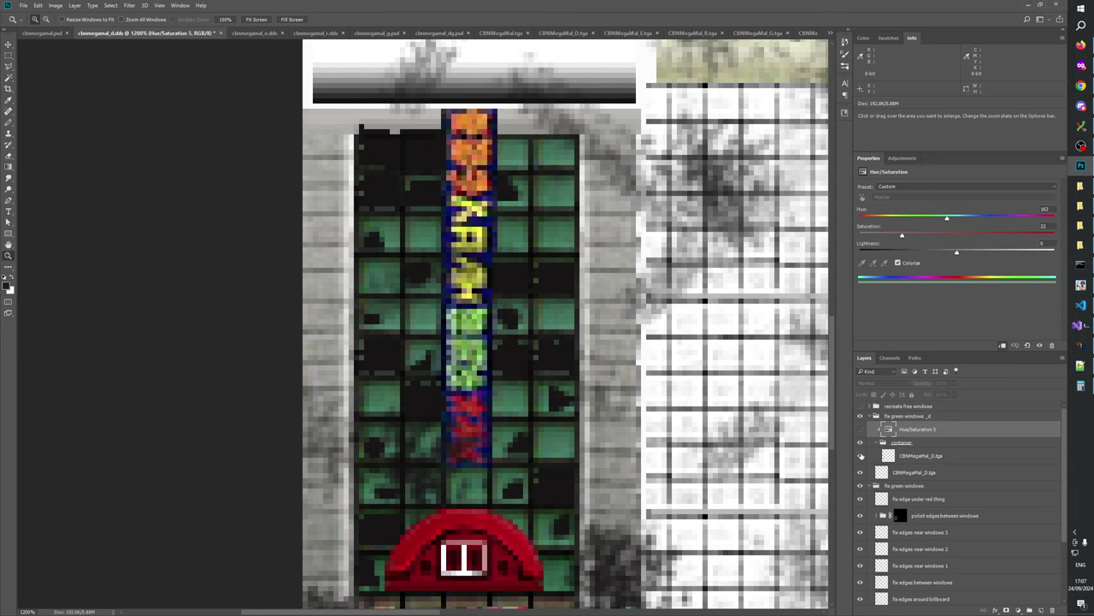
pyautogui.click(861, 456)
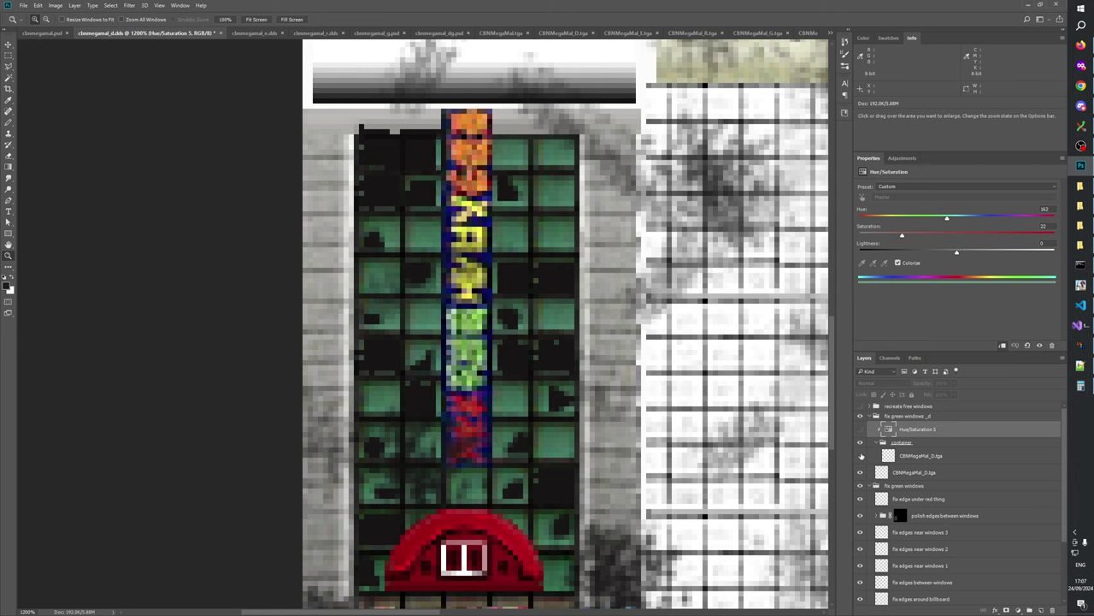
pyautogui.click(861, 455)
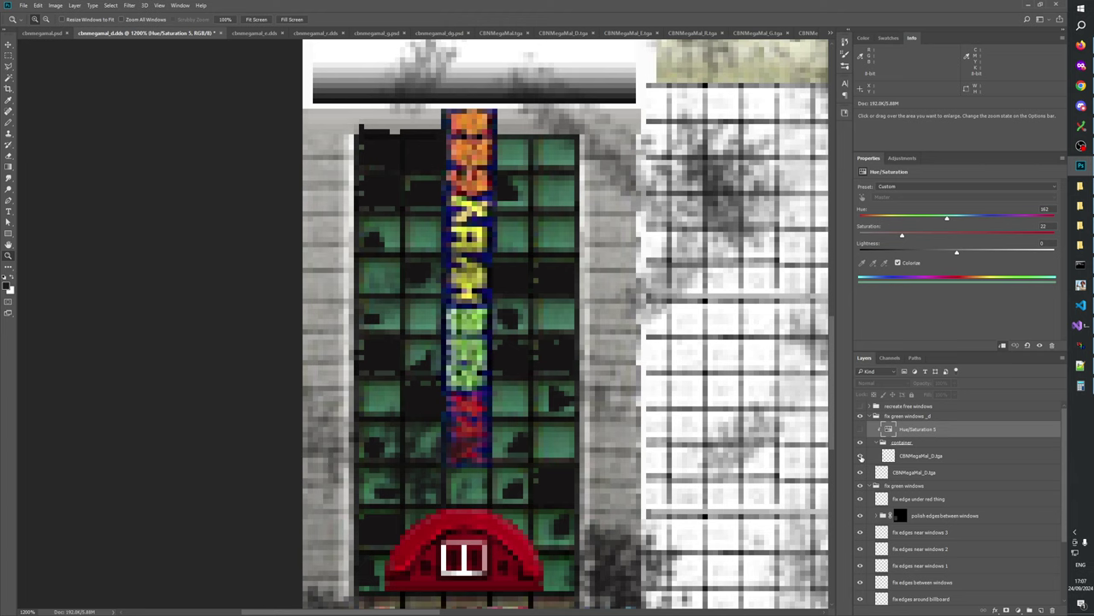
pyautogui.click(861, 458)
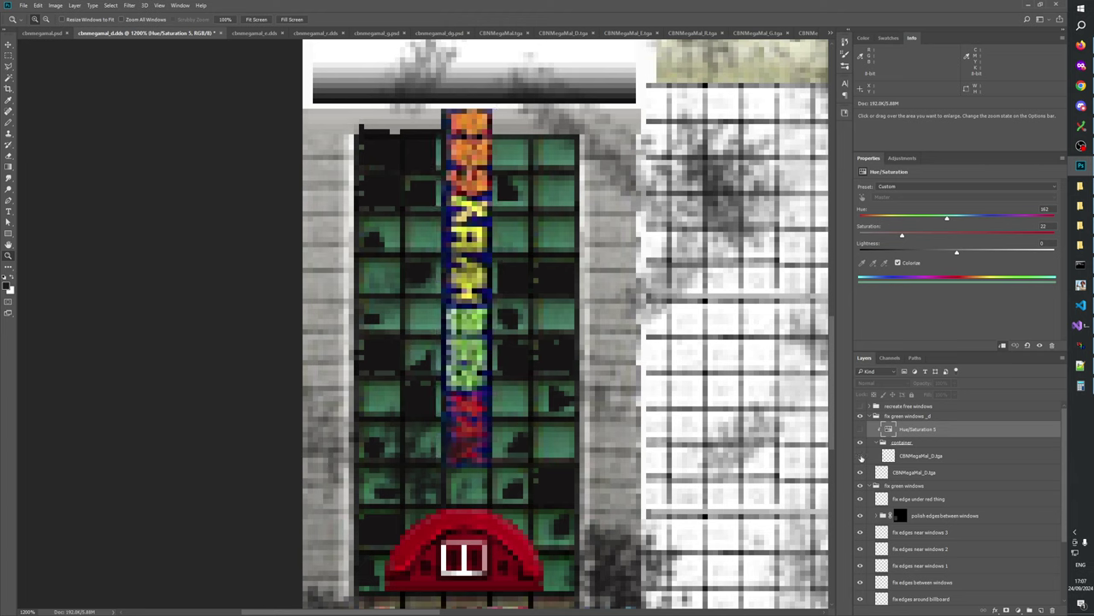
pyautogui.click(861, 458)
pyautogui.click(861, 458)
pyautogui.click(861, 457)
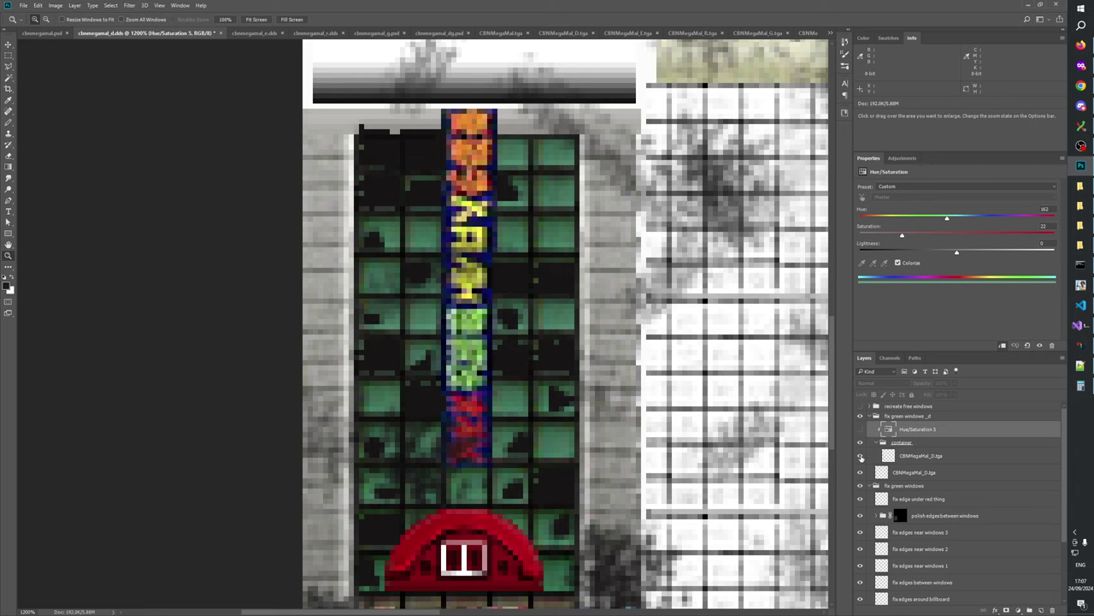
# - Make the Hue/Saturation adjustment visible again and recheck the edges by toggling the CBNMegaMal_D.tga layer inside container
pyautogui.click(860, 428)
pyautogui.click(860, 429)
pyautogui.click(860, 429)
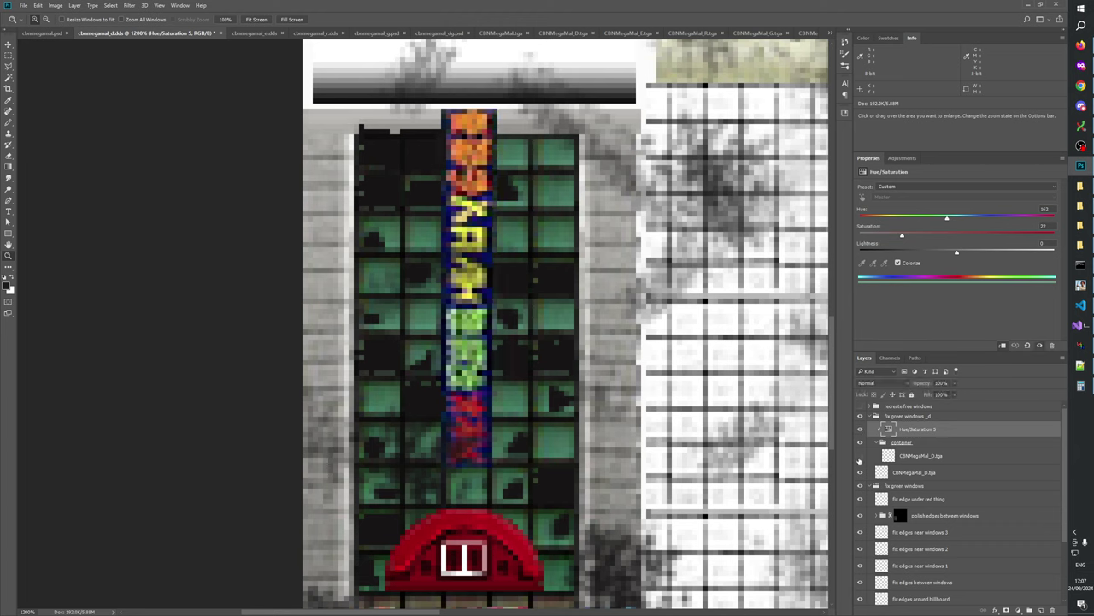
pyautogui.click(860, 457)
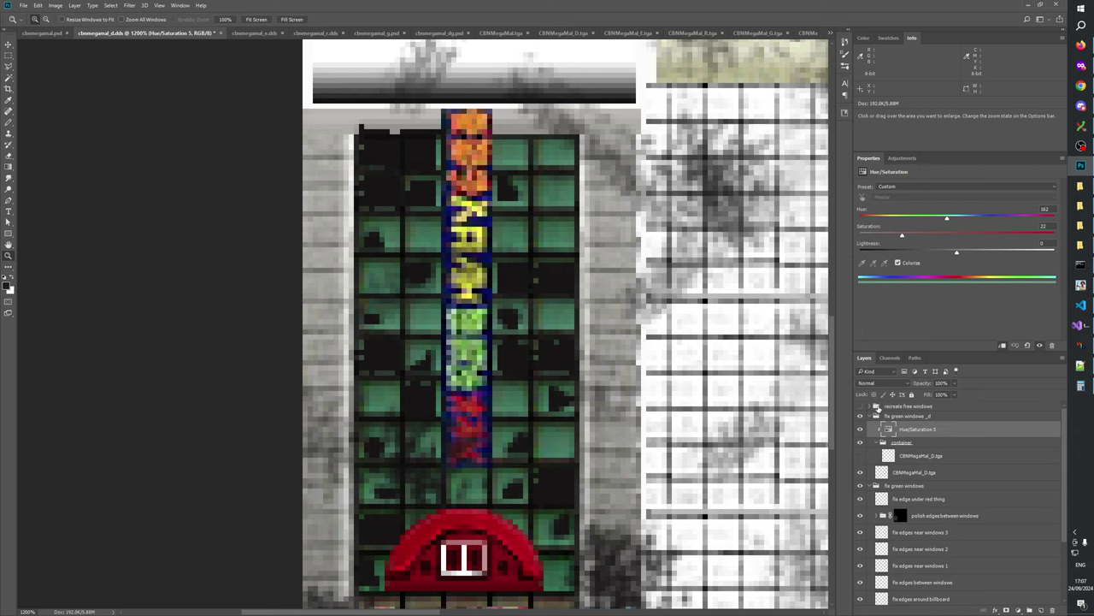
# - Overlay the Alpha 1 channel on the texture to inspect the window mask, hide it again and return to the layers
pyautogui.click(886, 359)
pyautogui.click(859, 437)
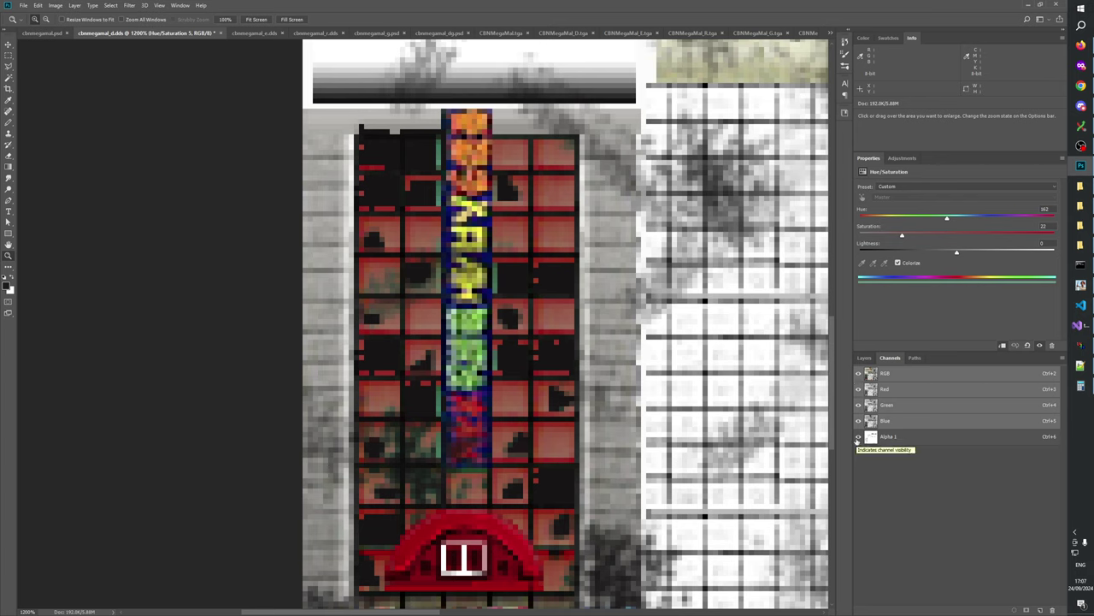
pyautogui.click(859, 437)
pyautogui.click(865, 358)
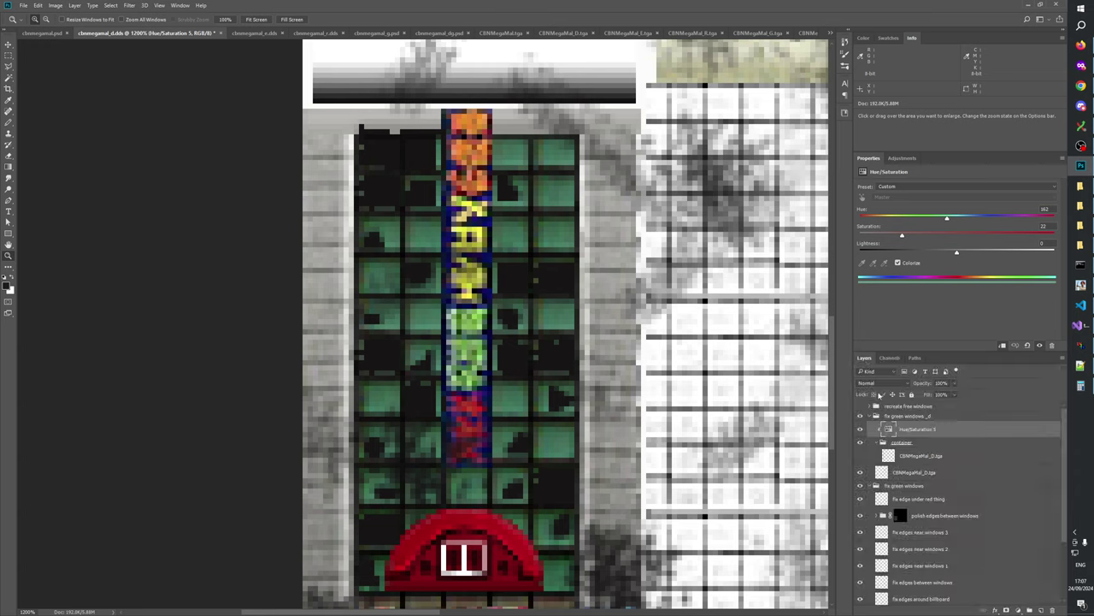
# - Compare the windows with the container's CBNMegaMal_D.tga layer and the whole container group hidden and shown, leaving both visible
pyautogui.click(860, 455)
pyautogui.click(860, 455)
pyautogui.click(859, 455)
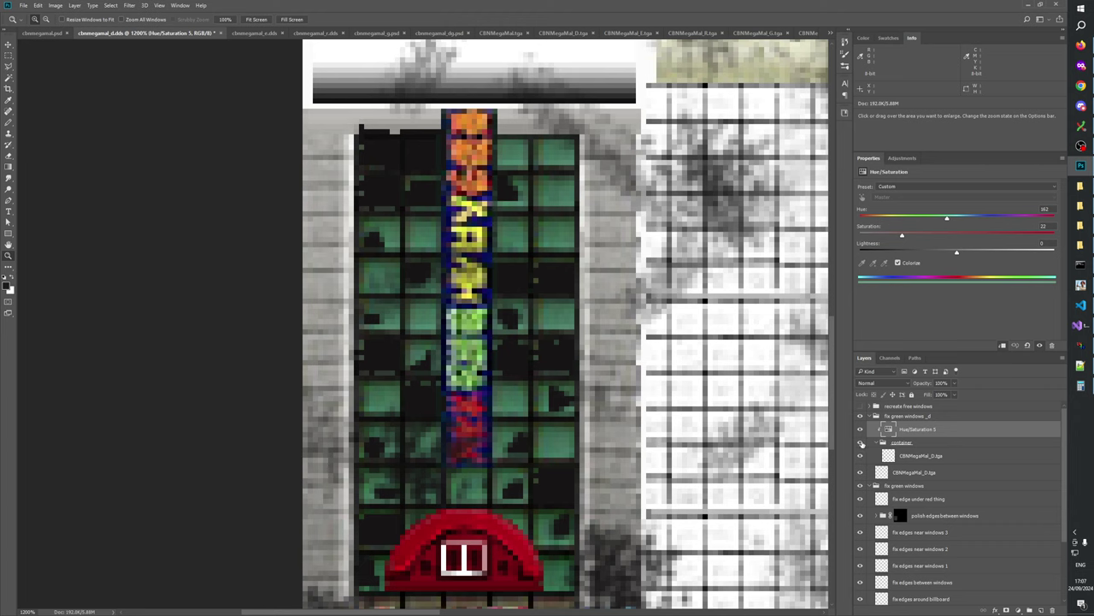
pyautogui.click(862, 443)
pyautogui.click(861, 443)
# - Compare the damaged windows with the entire fix green windows _d group repeatedly hidden and shown, leaving the group visible
pyautogui.click(861, 415)
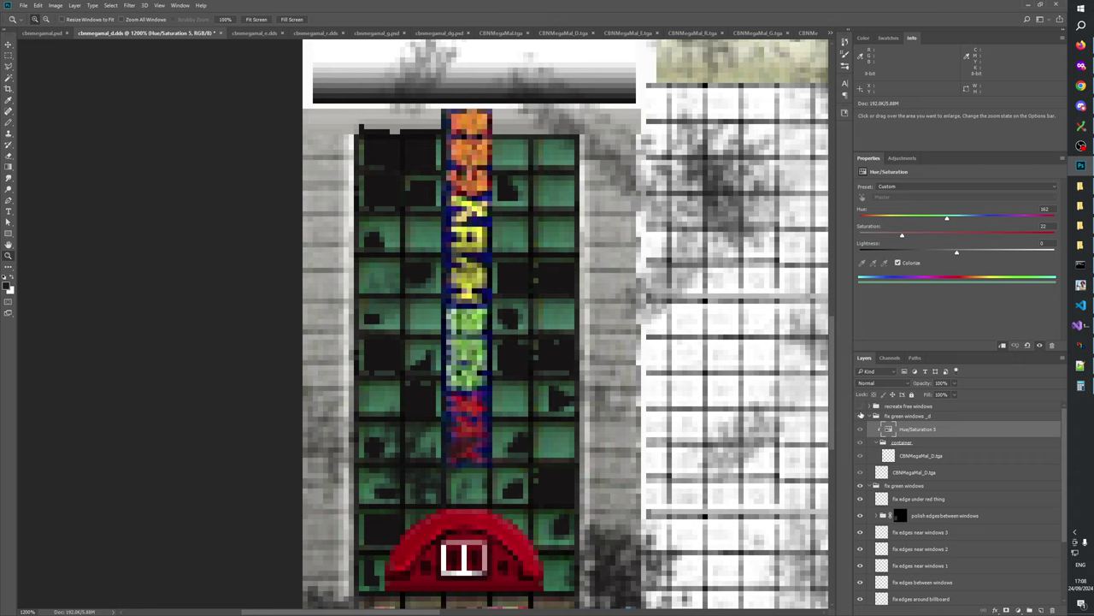
pyautogui.click(861, 415)
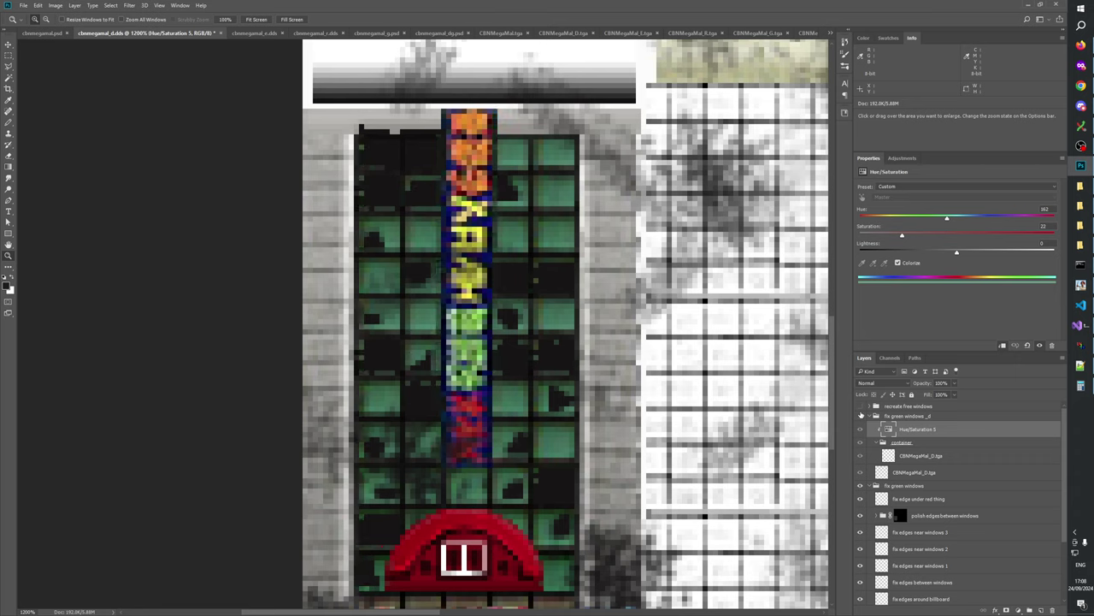
pyautogui.click(861, 416)
pyautogui.click(861, 415)
pyautogui.click(861, 416)
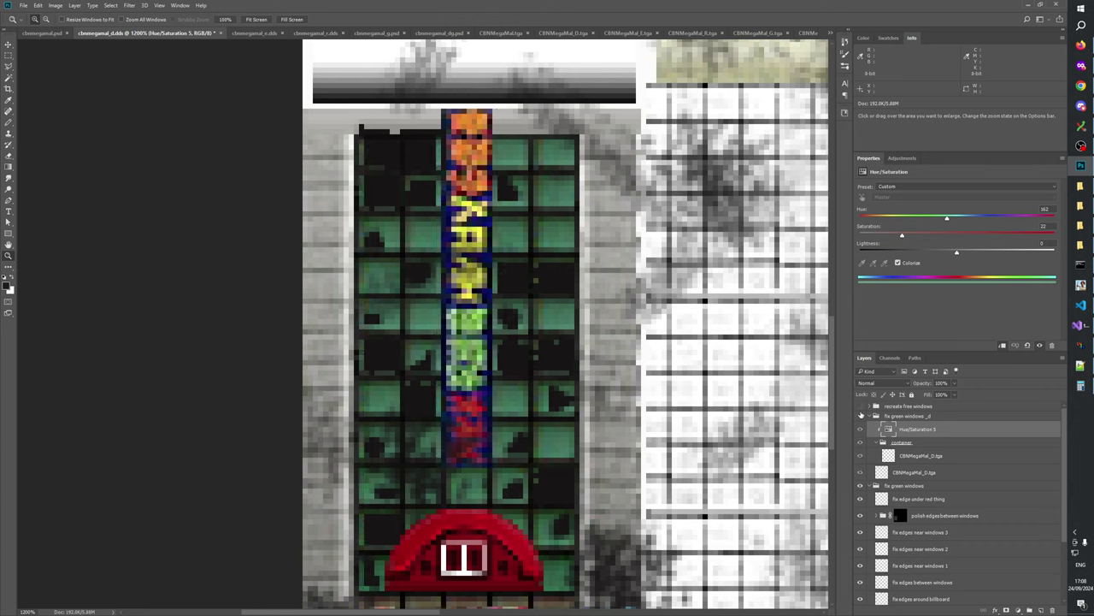
pyautogui.click(861, 416)
pyautogui.click(861, 416)
pyautogui.click(861, 416)
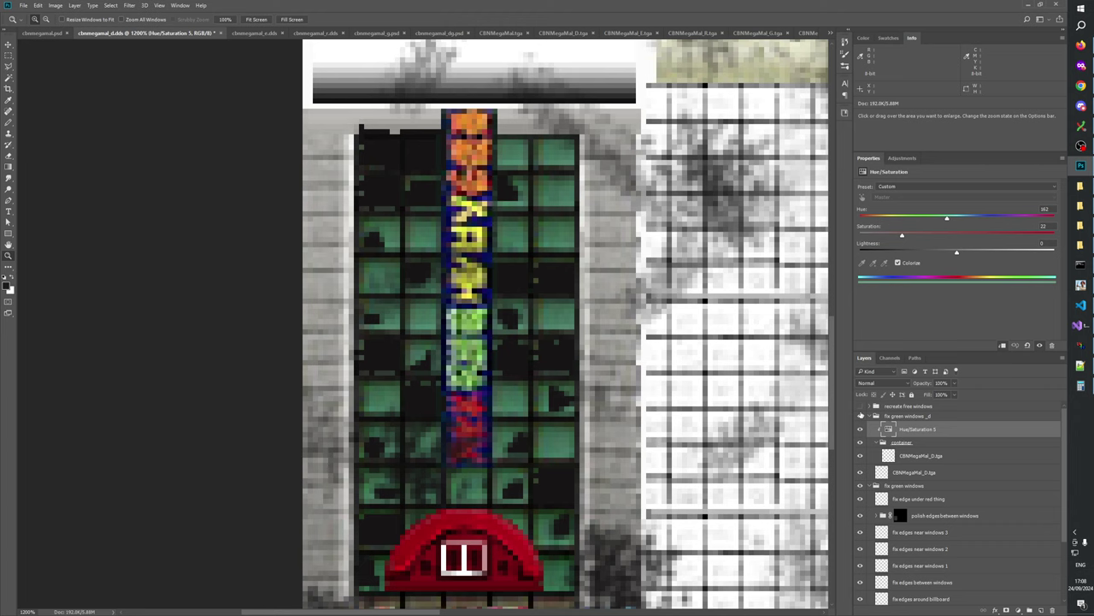
pyautogui.click(861, 416)
pyautogui.click(861, 416)
pyautogui.click(861, 415)
pyautogui.click(861, 416)
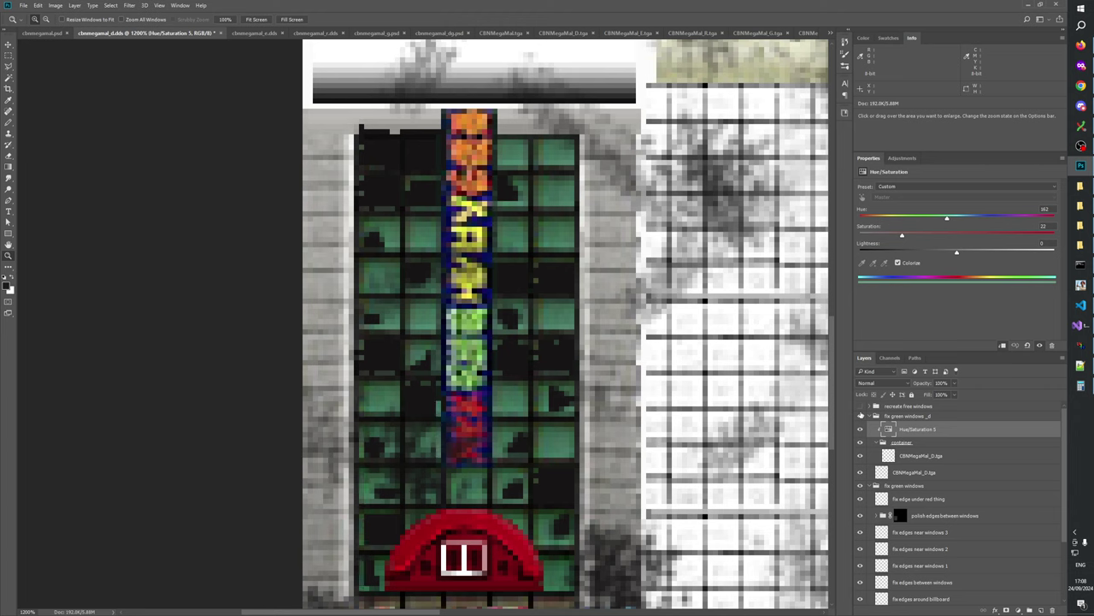
pyautogui.click(861, 416)
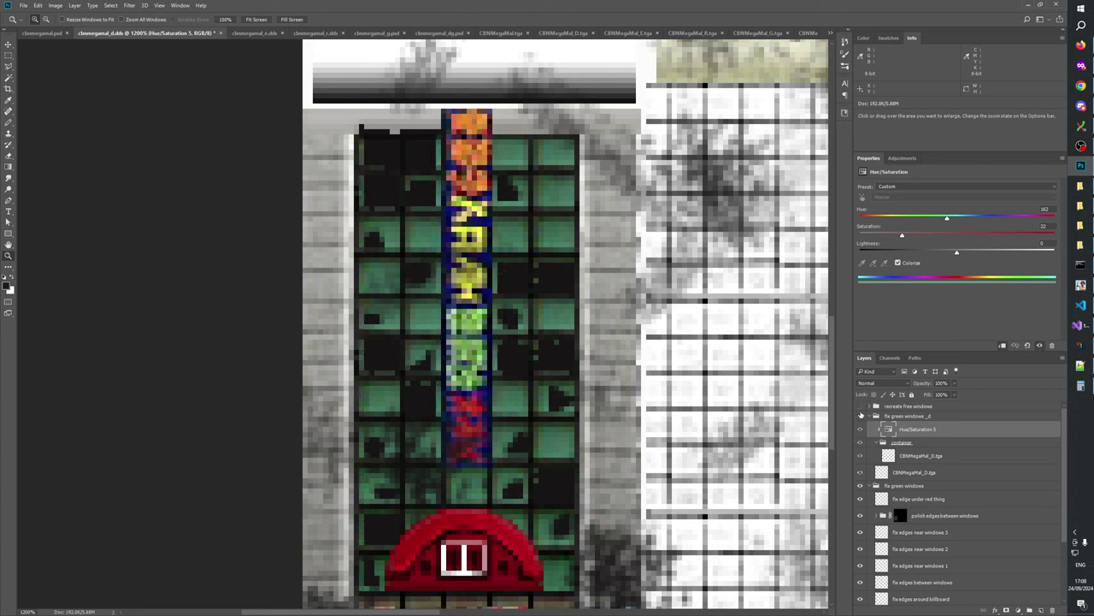
pyautogui.click(861, 416)
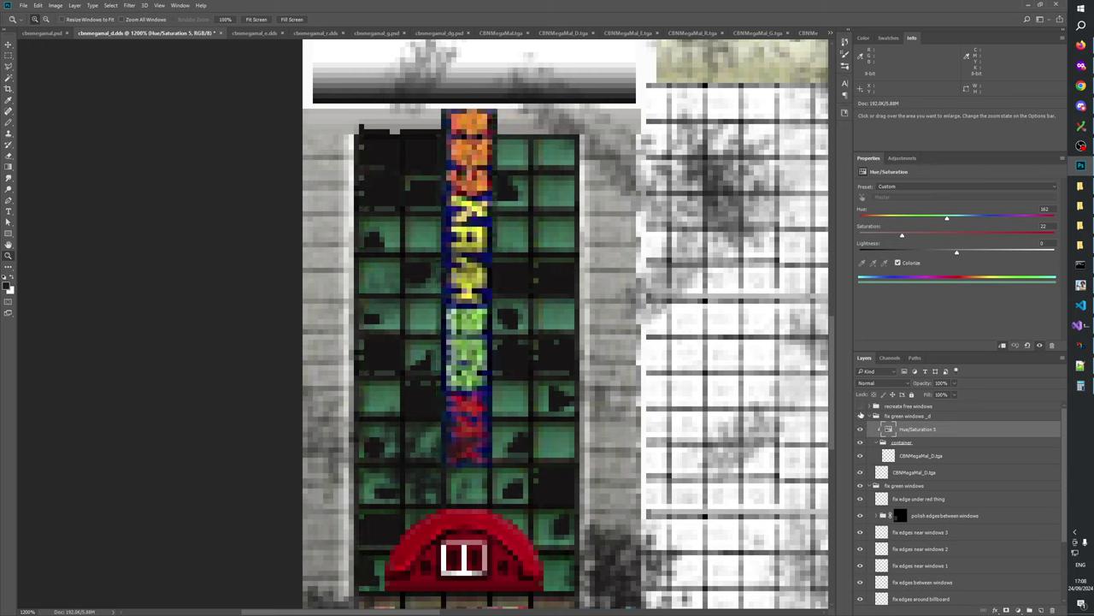
pyautogui.click(861, 416)
pyautogui.click(861, 416)
pyautogui.click(861, 416)
pyautogui.click(861, 416)
# - On the container's CBNMegaMal_D.tga layer, marquee-select three 1 px wide strips left of the billboard beside the fourth, sixth and eighth window rows
pyautogui.click(889, 455)
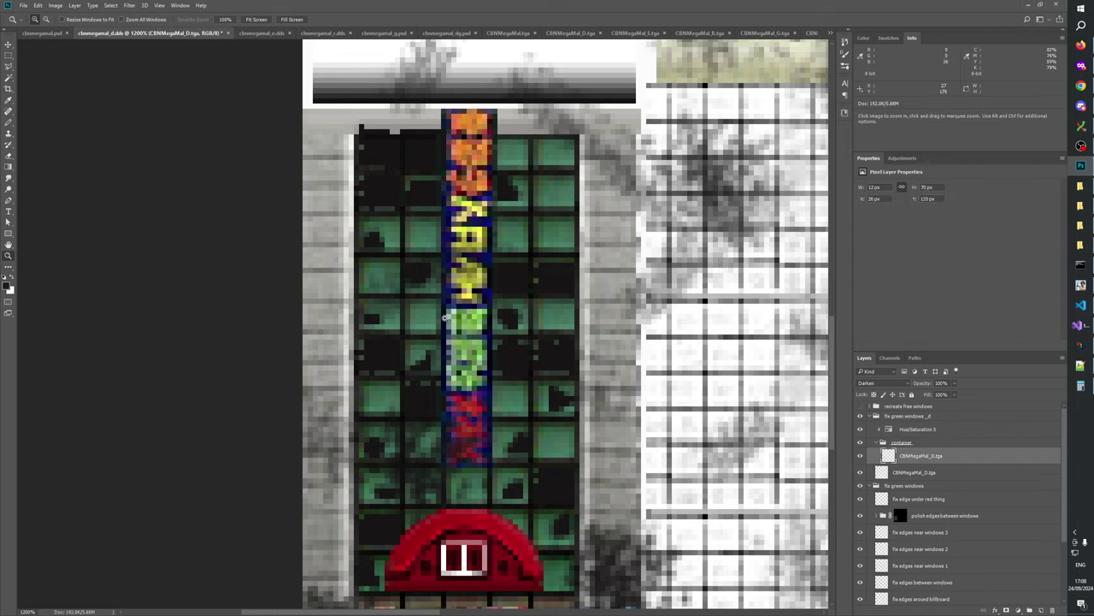
pyautogui.click(8, 55)
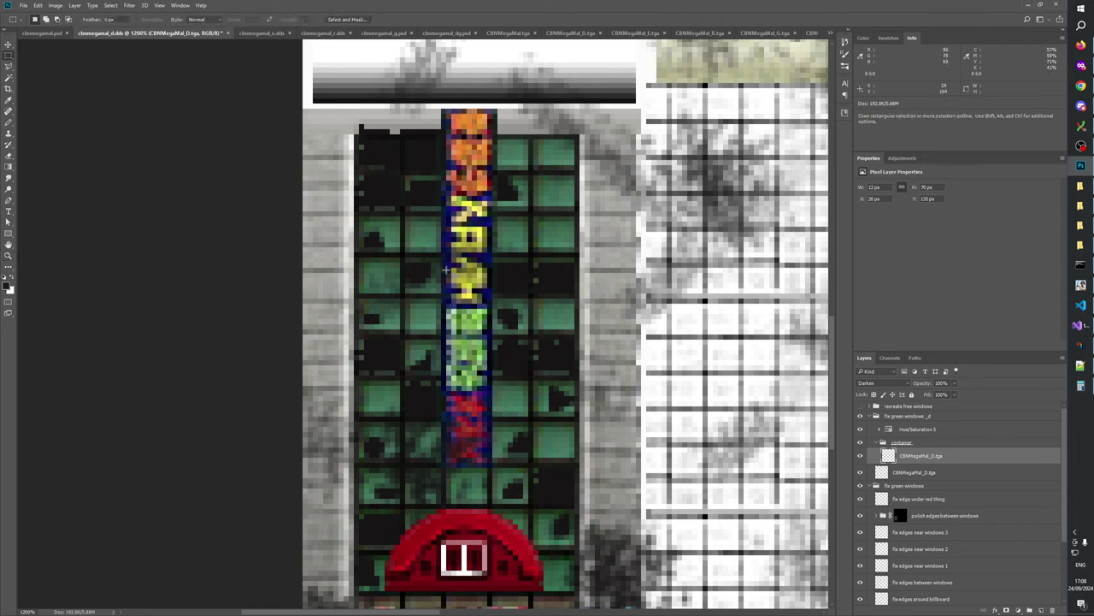
pyautogui.moveTo(438, 286); pyautogui.dragTo(437, 256)
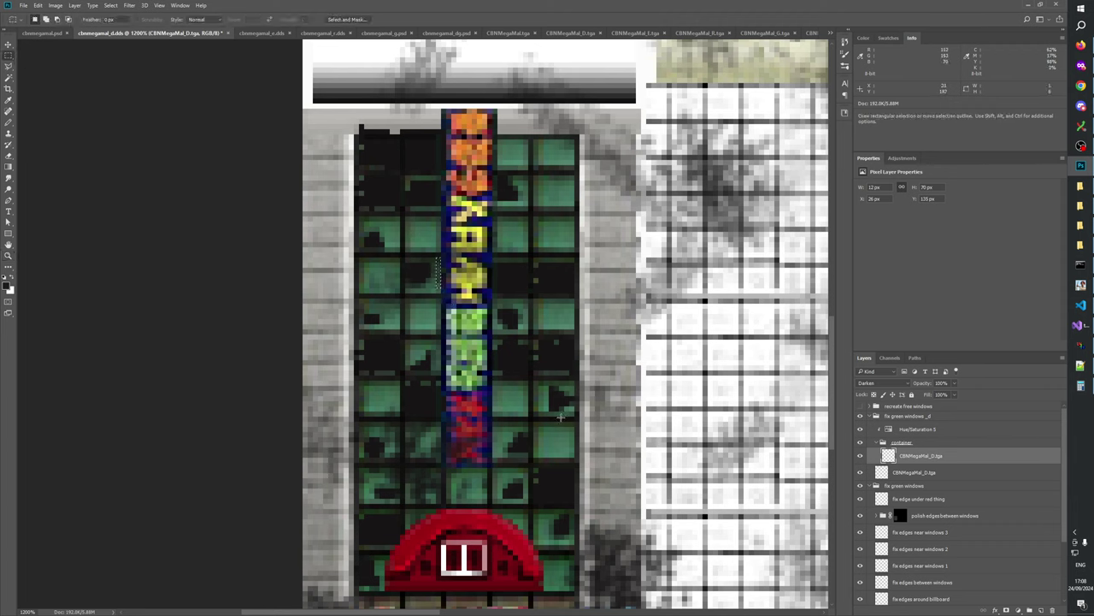
pyautogui.click(861, 456)
pyautogui.click(860, 456)
pyautogui.moveTo(438, 370); pyautogui.dragTo(438, 340)
pyautogui.click(861, 472)
pyautogui.click(860, 456)
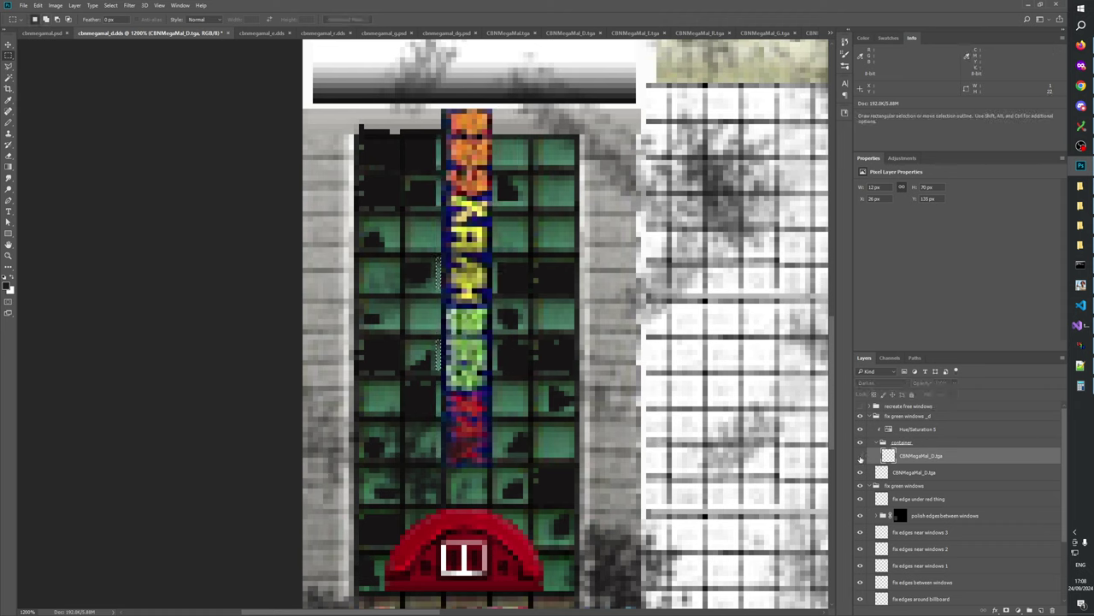
pyautogui.click(860, 456)
pyautogui.moveTo(439, 462); pyautogui.dragTo(440, 425)
# - Check the three selected edge strips against the texture with the container's CBNMegaMal_D.tga layer hidden and shown, leaving it visible
pyautogui.click(860, 456)
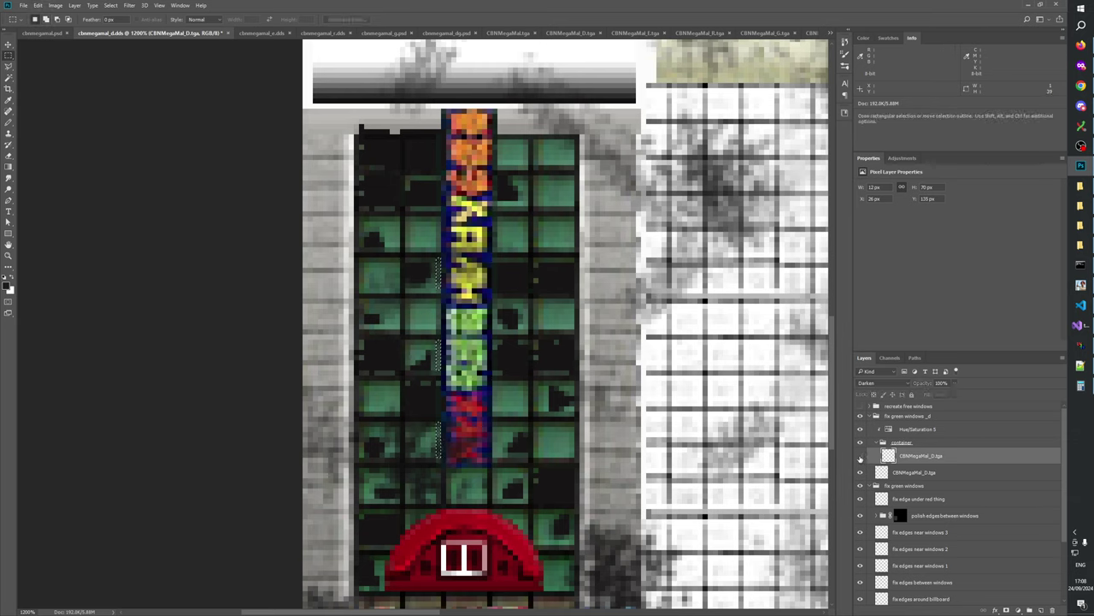
pyautogui.click(860, 457)
pyautogui.click(860, 457)
pyautogui.click(861, 457)
pyautogui.click(860, 458)
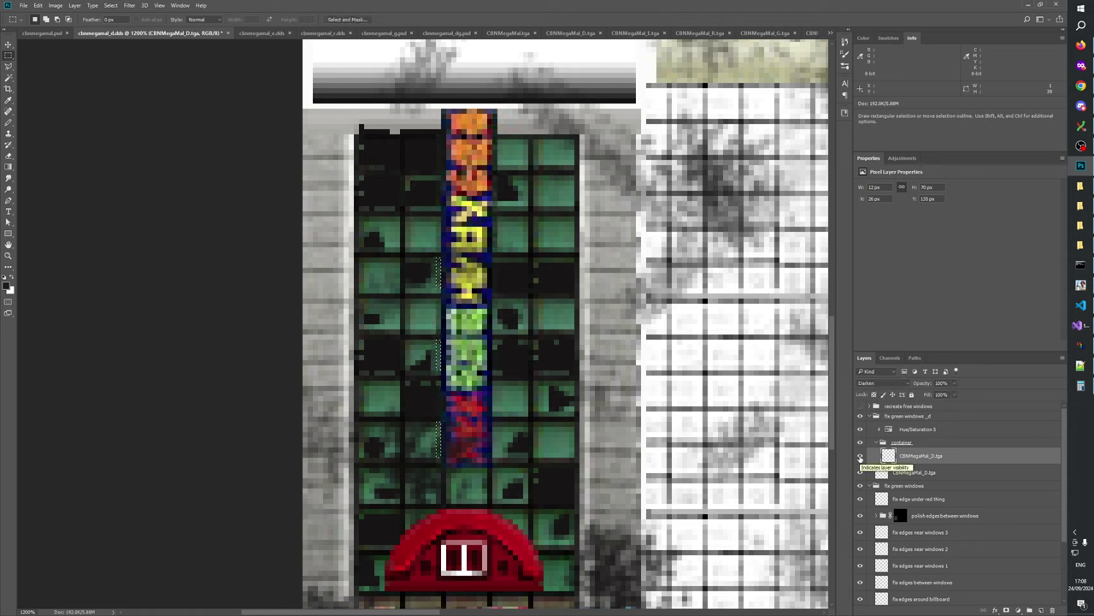
pyautogui.click(861, 458)
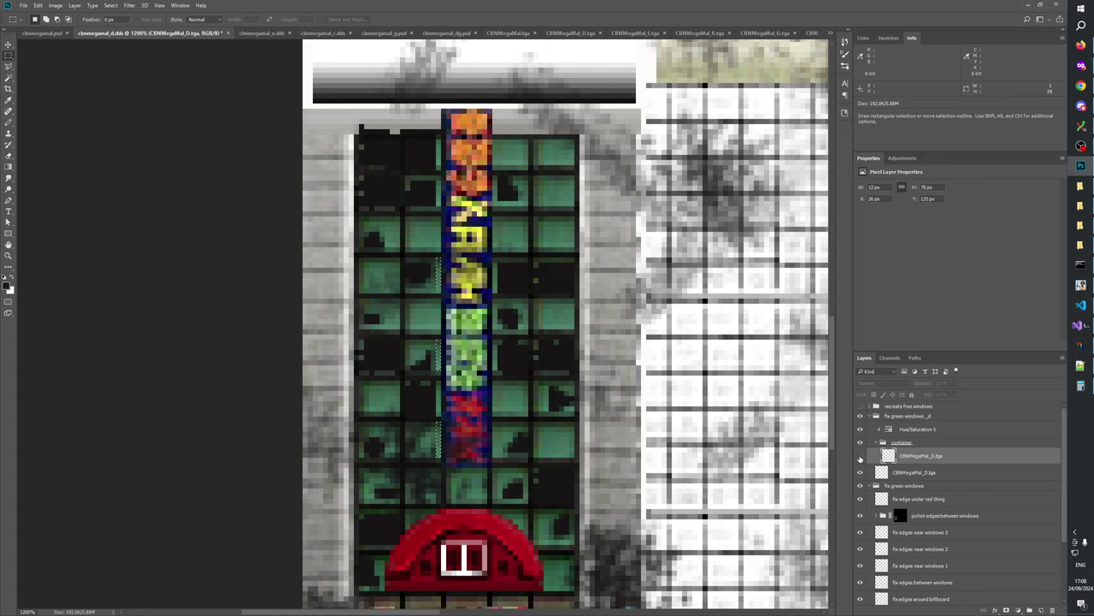
pyautogui.click(860, 458)
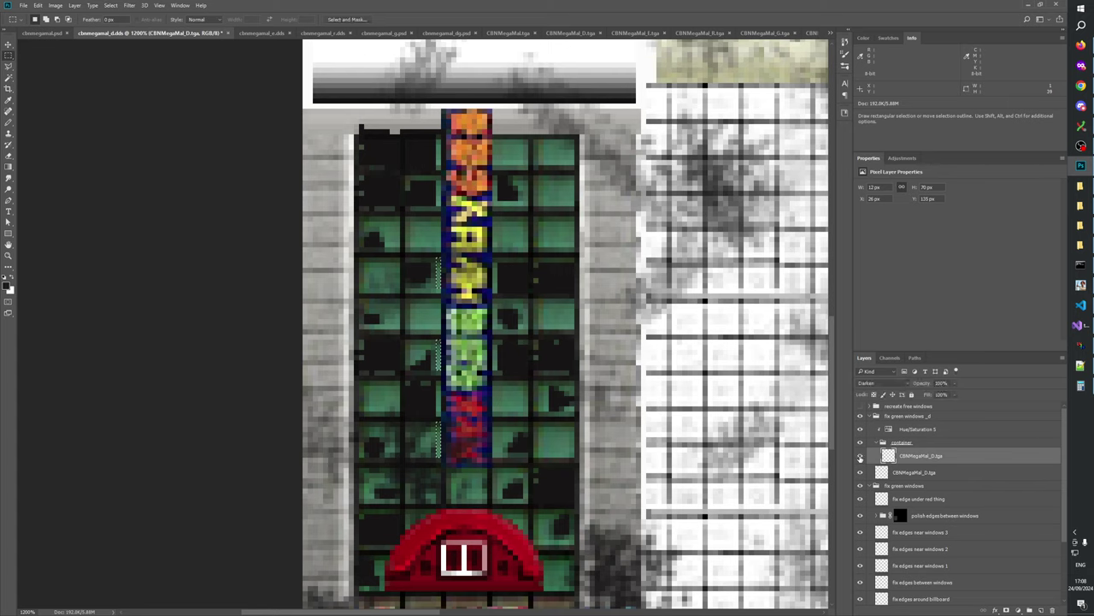
# - Add a 1 px wide strip right of the billboard beside the fifth window row to the edge selection
pyautogui.click(860, 457)
pyautogui.click(860, 457)
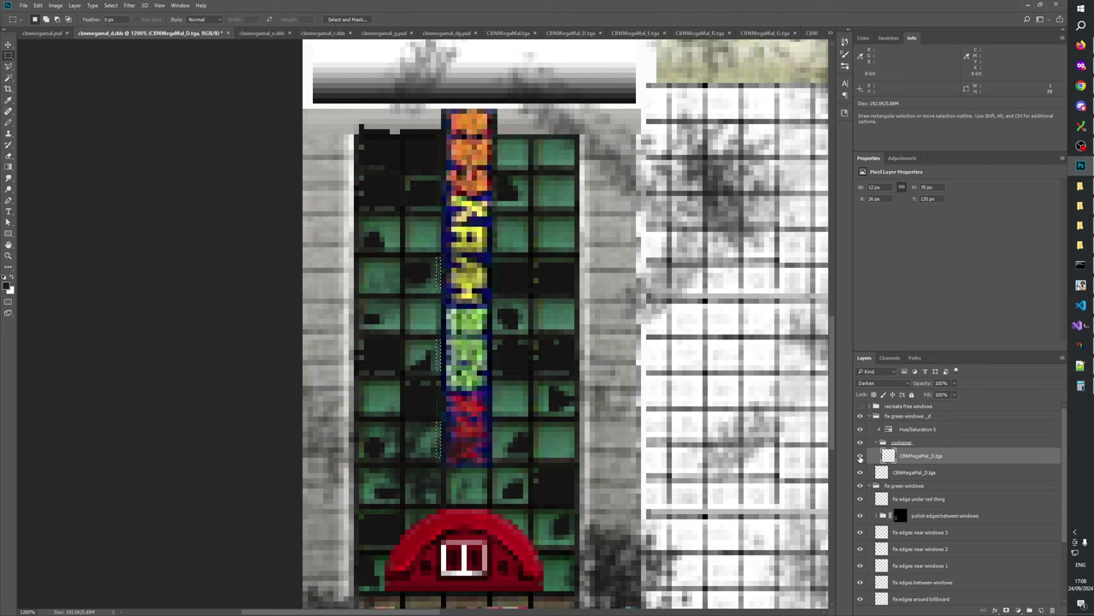
pyautogui.click(860, 457)
pyautogui.click(860, 457)
pyautogui.click(860, 458)
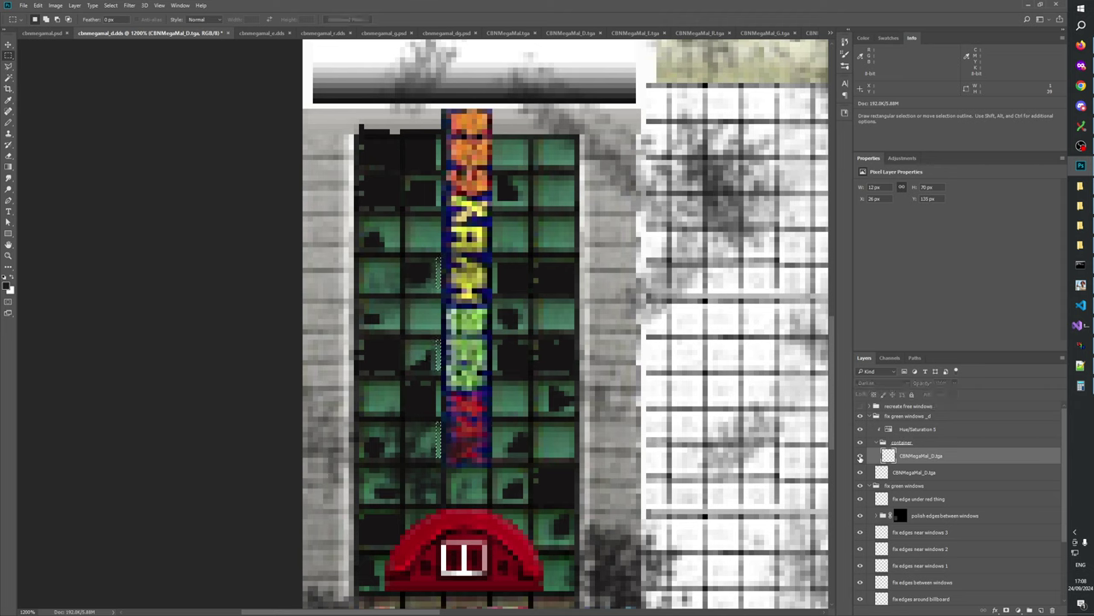
pyautogui.click(860, 457)
pyautogui.keyDown('shift'); pyautogui.moveTo(493, 329); pyautogui.dragTo(497, 298); pyautogui.keyUp('shift')
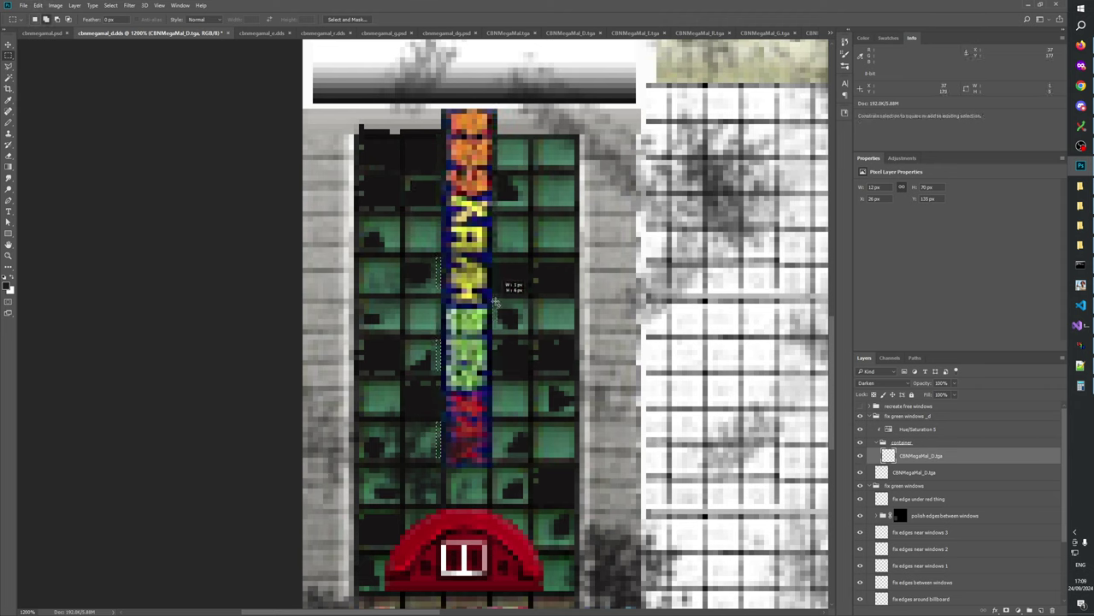
# - Compare the billboard edges with the container's CBNMegaMal_D.tga layer repeatedly hidden and shown, leaving it visible
pyautogui.click(861, 456)
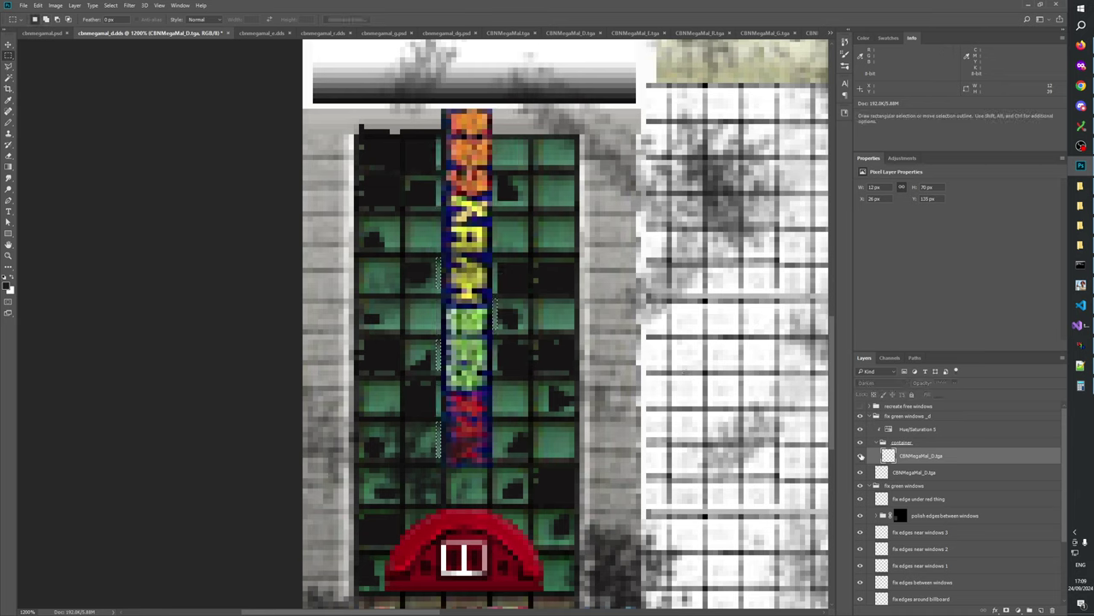
pyautogui.click(860, 457)
pyautogui.click(860, 457)
pyautogui.click(860, 457)
pyautogui.click(860, 457)
pyautogui.click(860, 456)
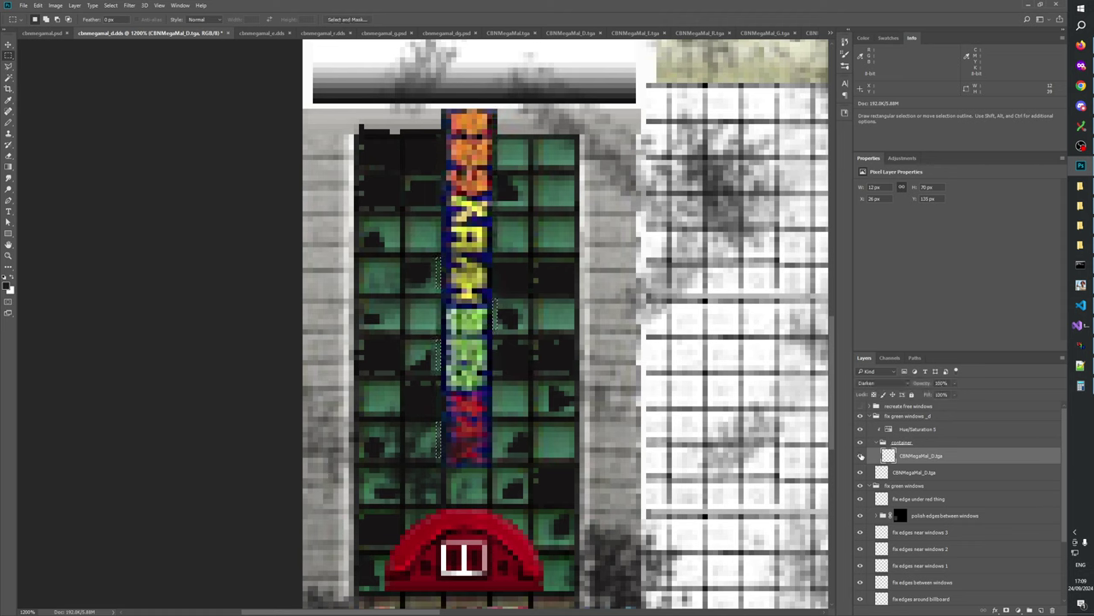
pyautogui.click(861, 457)
pyautogui.click(861, 457)
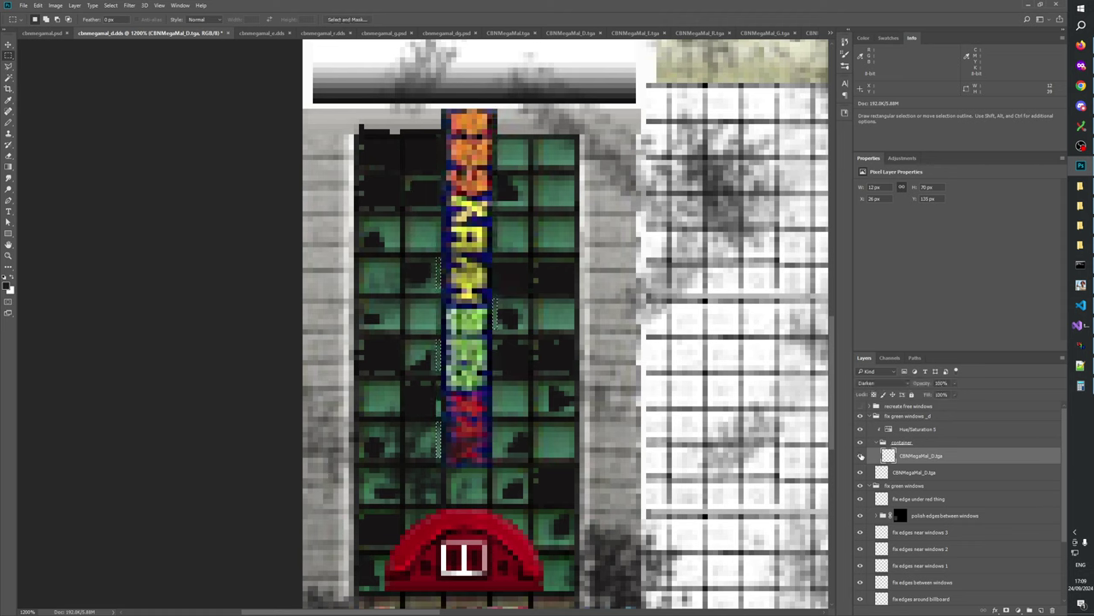
pyautogui.click(861, 456)
pyautogui.click(861, 457)
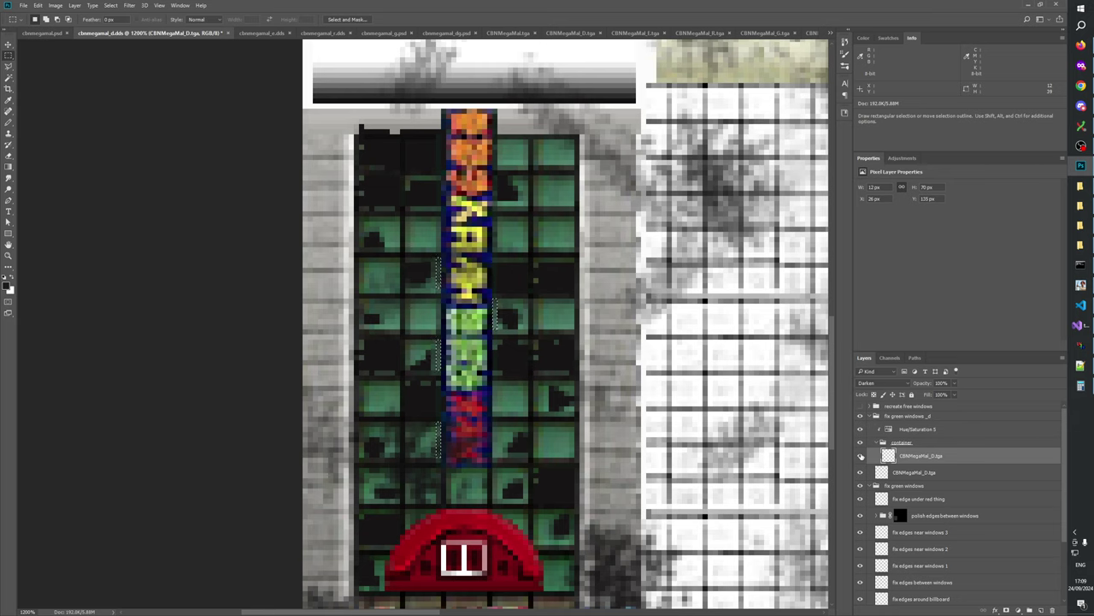
pyautogui.click(861, 457)
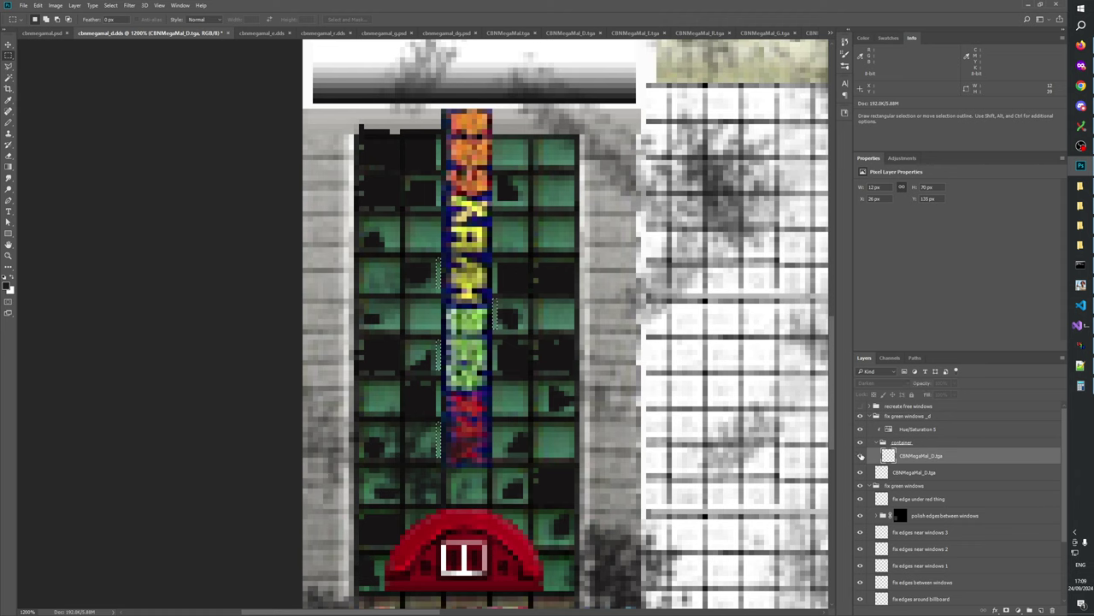
pyautogui.click(861, 457)
pyautogui.click(861, 456)
pyautogui.click(861, 457)
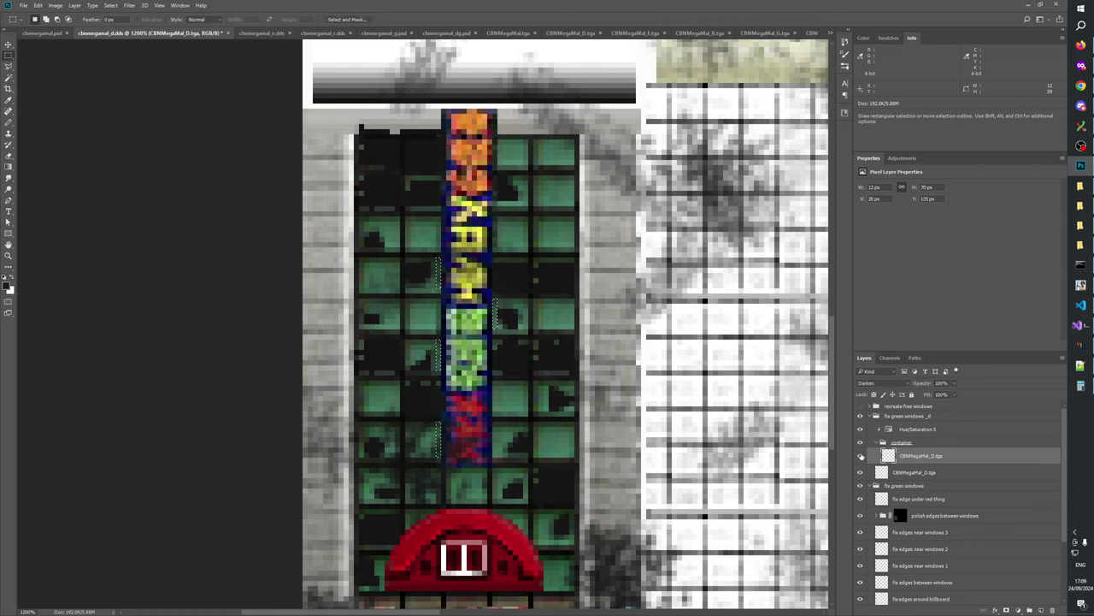
pyautogui.click(861, 457)
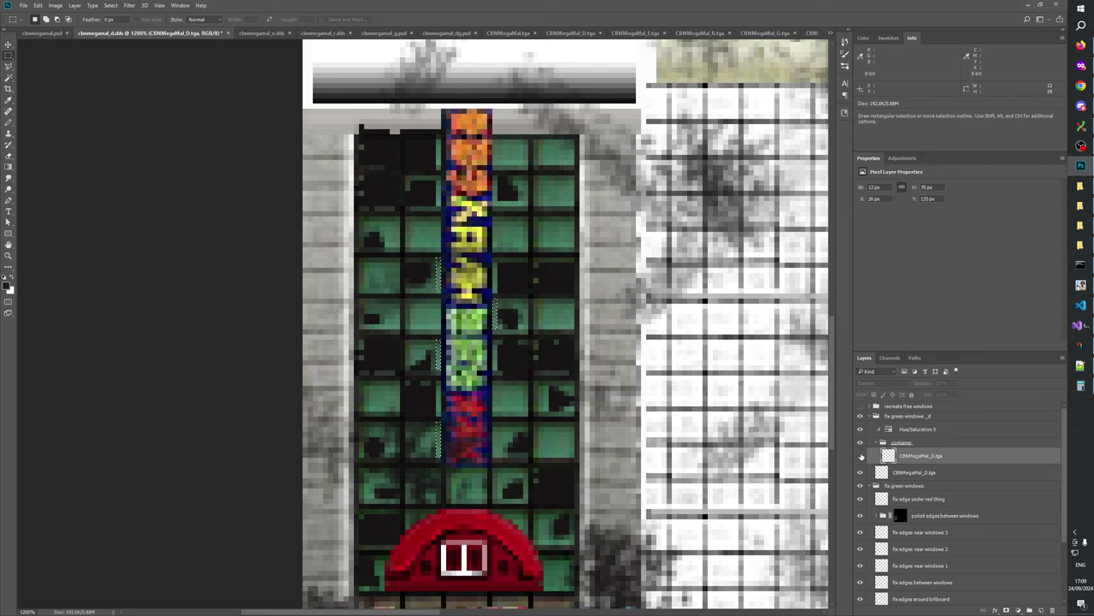
pyautogui.click(861, 456)
pyautogui.click(861, 457)
pyautogui.click(861, 457)
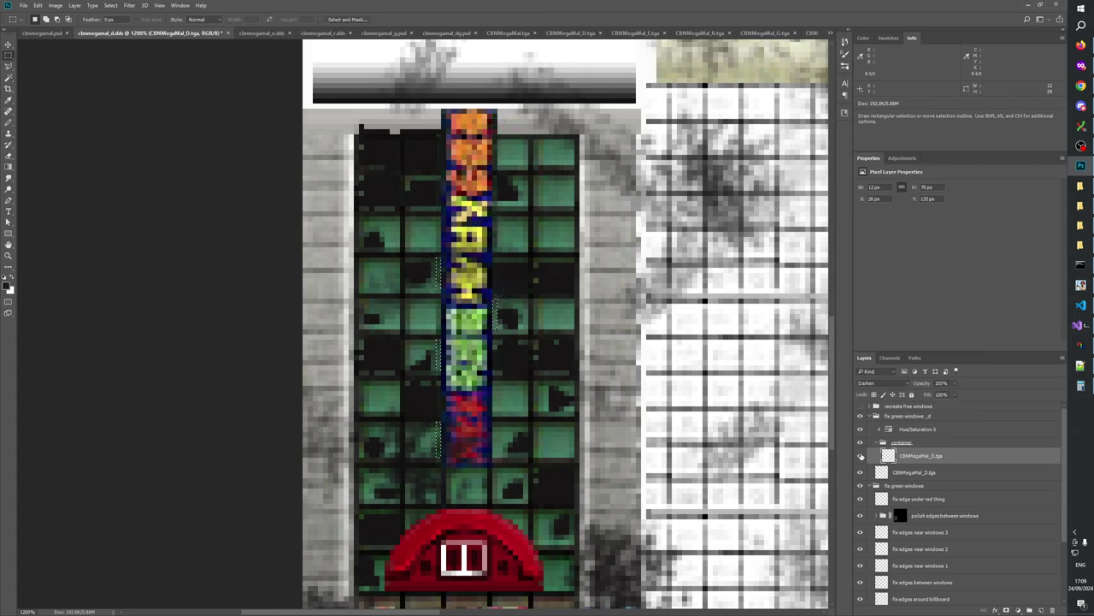
pyautogui.click(861, 457)
pyautogui.click(861, 456)
# - Add a narrow strip right of the billboard beside the eighth window row to the selection and check it with the container's layer hidden and shown
pyautogui.keyDown('shift'); pyautogui.moveTo(494, 455); pyautogui.dragTo(493, 434); pyautogui.keyUp('shift')
pyautogui.click(861, 457)
pyautogui.click(861, 457)
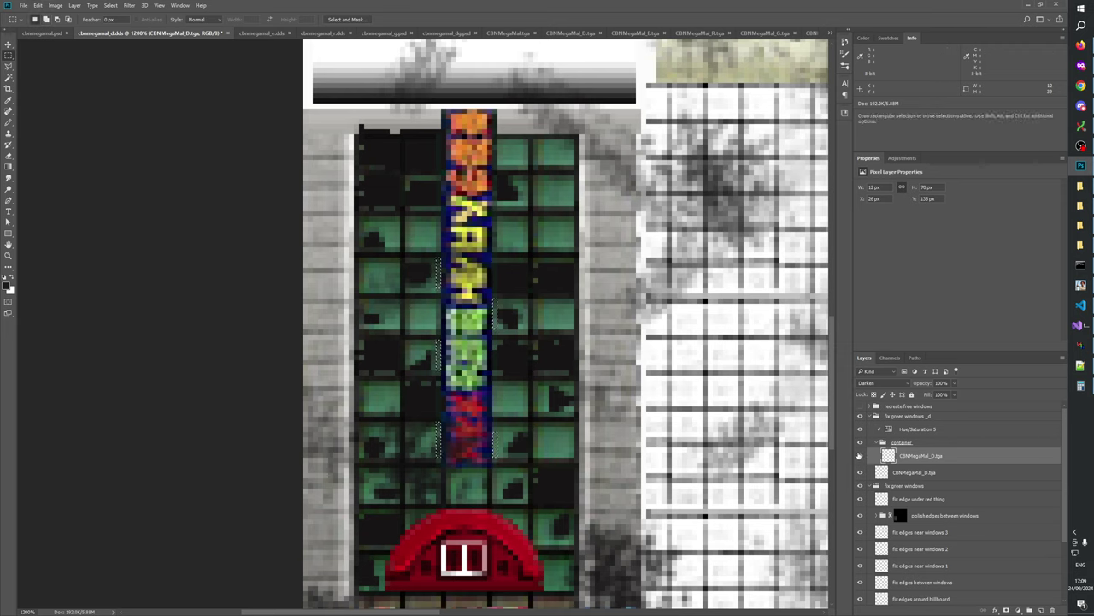
pyautogui.click(859, 457)
pyautogui.click(860, 457)
pyautogui.click(859, 456)
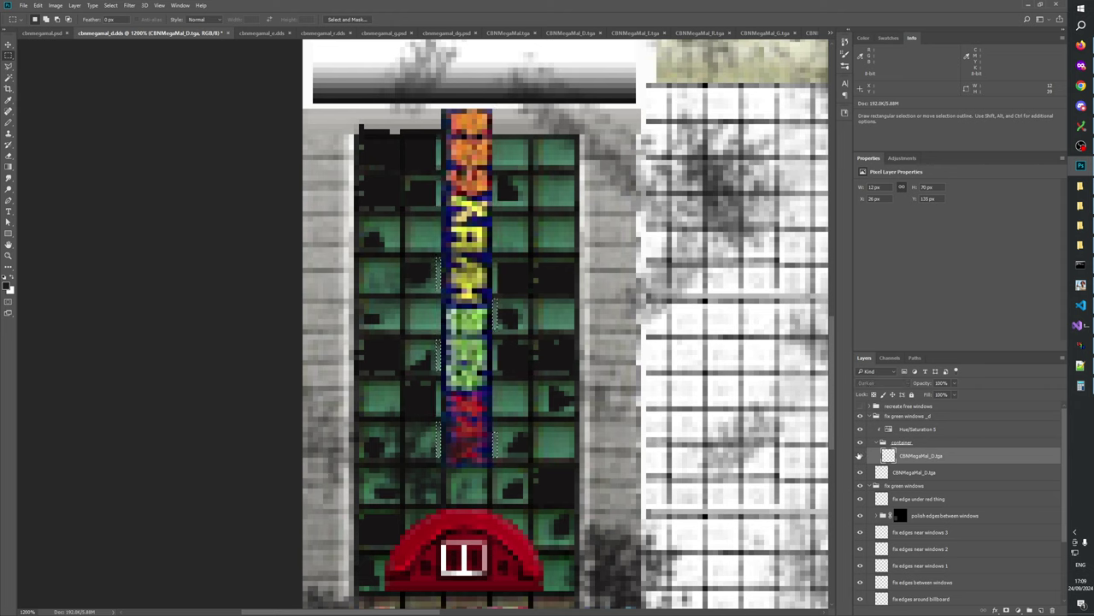
pyautogui.click(859, 457)
pyautogui.click(860, 456)
pyautogui.click(860, 456)
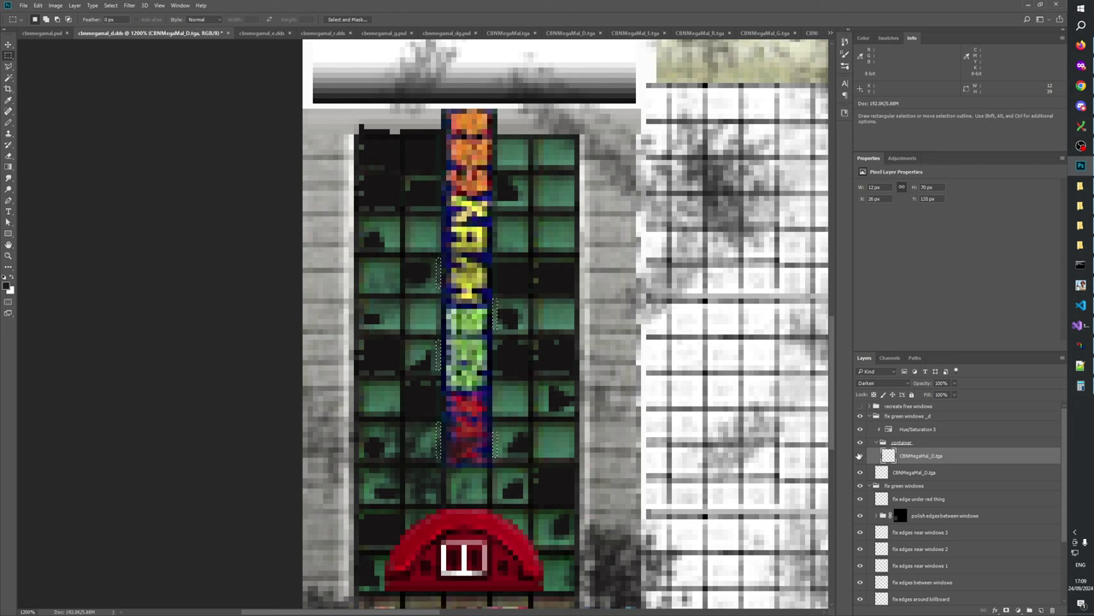
pyautogui.click(859, 456)
pyautogui.click(859, 457)
# - Add a layer mask to the container's CBNMegaMal_D.tga layer from the selected edge strips
pyautogui.click(907, 442)
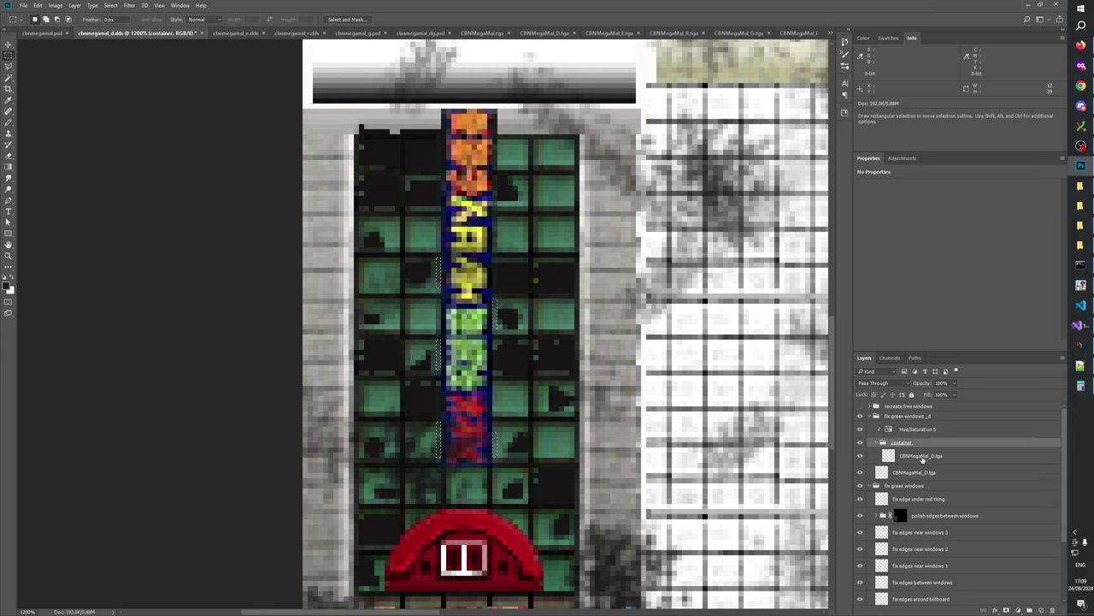
pyautogui.click(908, 456)
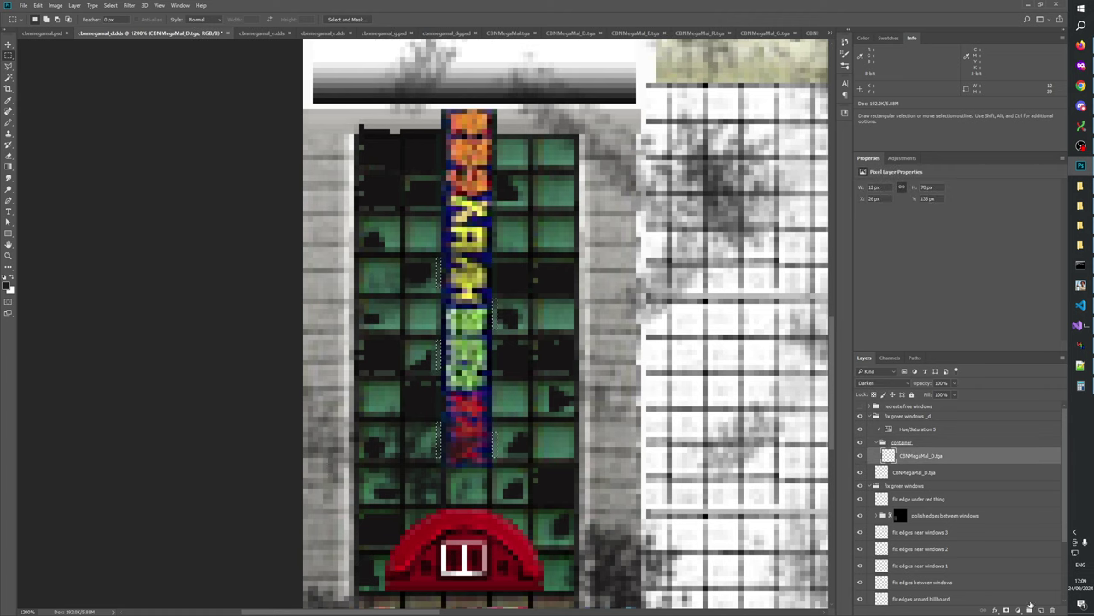
pyautogui.click(1018, 610)
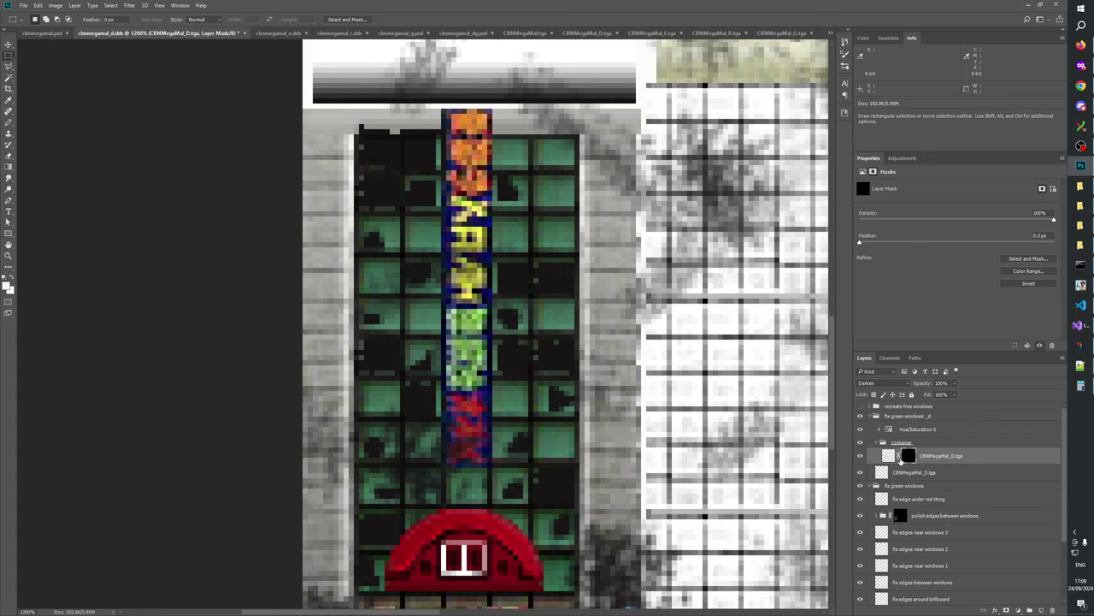
# - Examine the billboard edges with the masked CBNMegaMal_D.tga layer repeatedly hidden and shown, leaving it visible
pyautogui.click(860, 457)
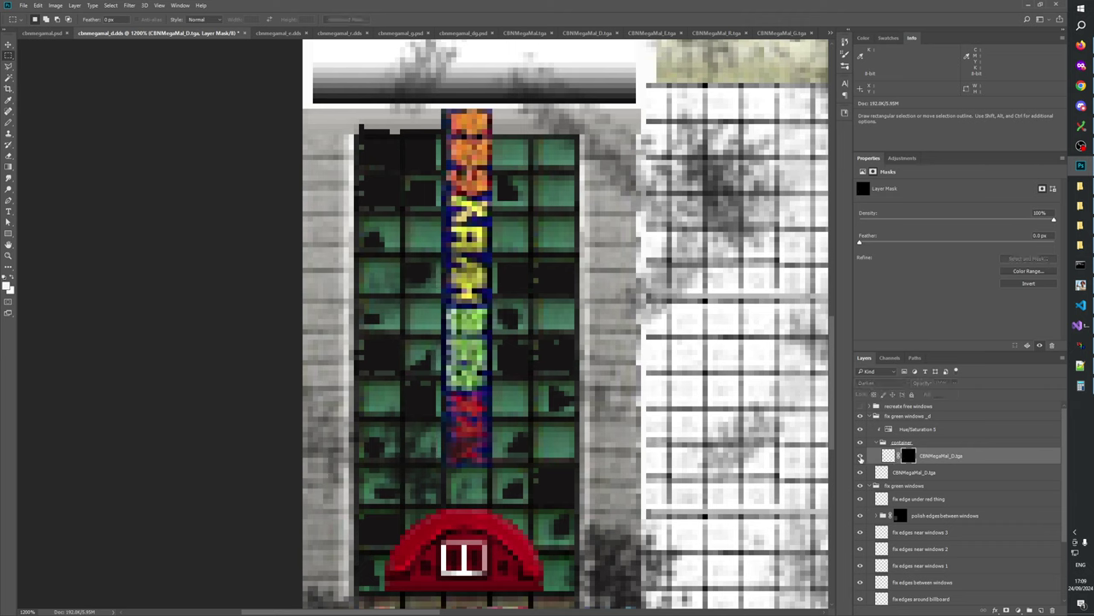
pyautogui.click(860, 456)
pyautogui.click(860, 456)
pyautogui.click(861, 457)
pyautogui.click(861, 457)
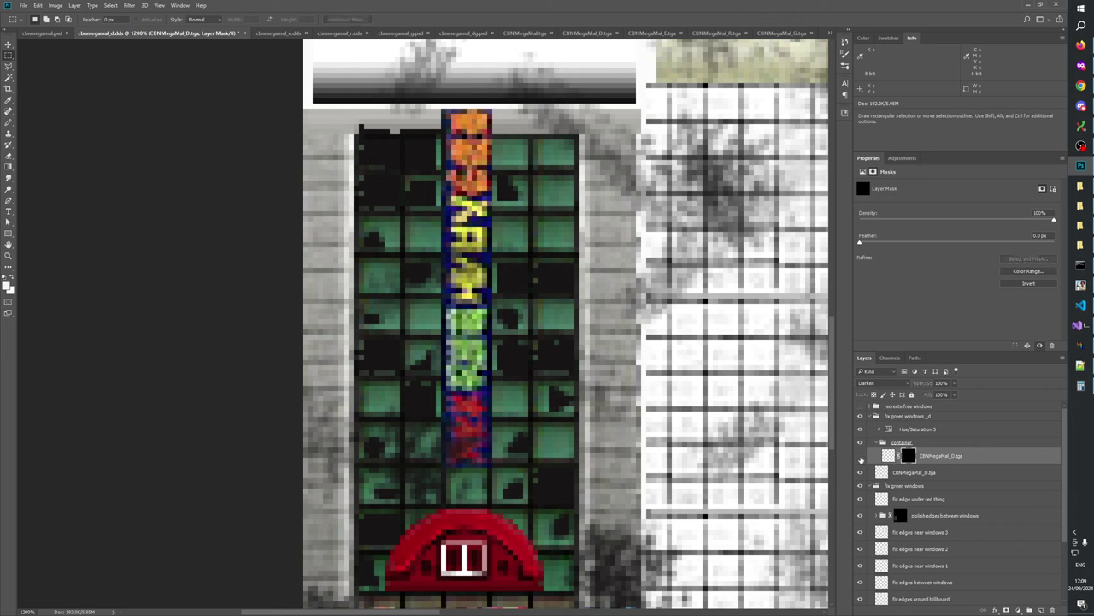
pyautogui.click(861, 457)
pyautogui.click(861, 456)
pyautogui.click(861, 457)
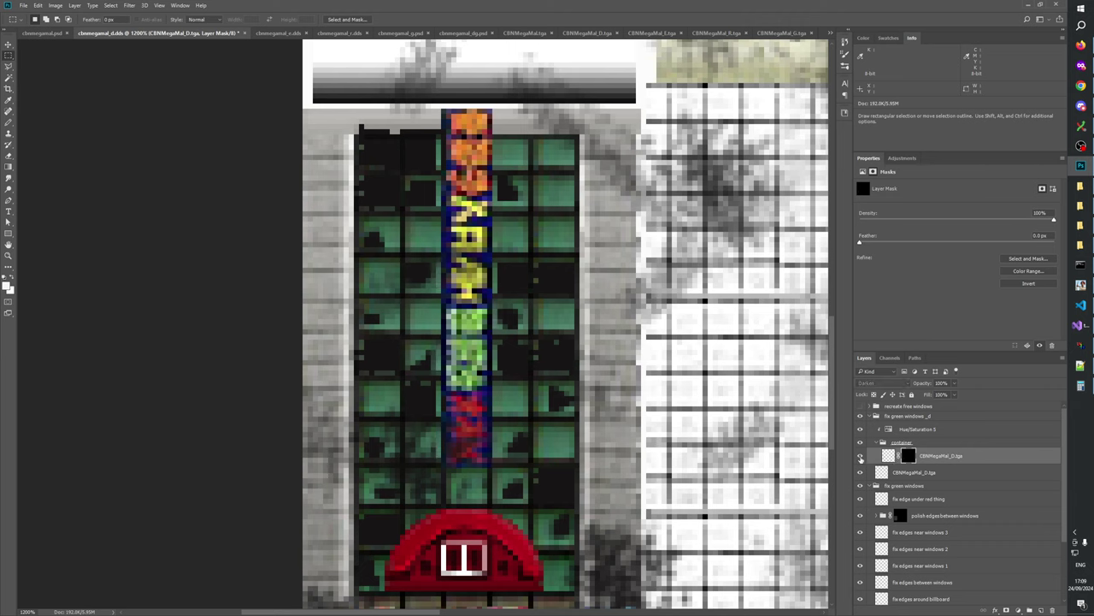
pyautogui.click(861, 457)
pyautogui.click(861, 457)
pyautogui.click(861, 456)
pyautogui.click(861, 457)
pyautogui.click(861, 456)
pyautogui.click(861, 457)
pyautogui.click(861, 456)
# - Compare the edge colours with the Hue/Saturation 5 adjustment repeatedly hidden and shown, leaving it visible
pyautogui.click(923, 430)
pyautogui.click(860, 430)
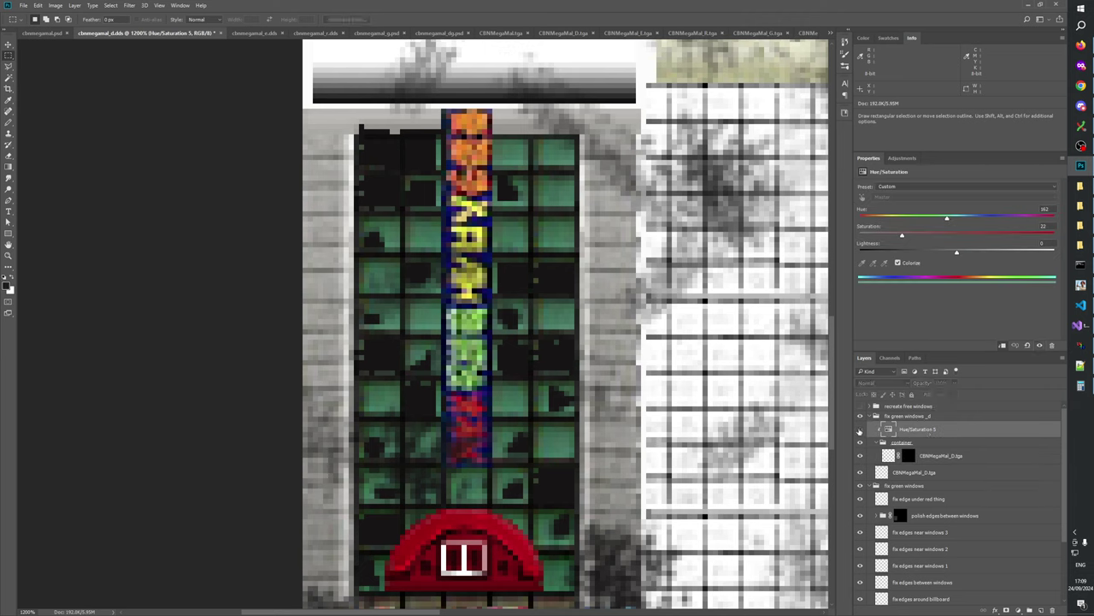
pyautogui.click(860, 429)
pyautogui.click(860, 430)
pyautogui.click(860, 430)
pyautogui.click(860, 430)
pyautogui.click(860, 430)
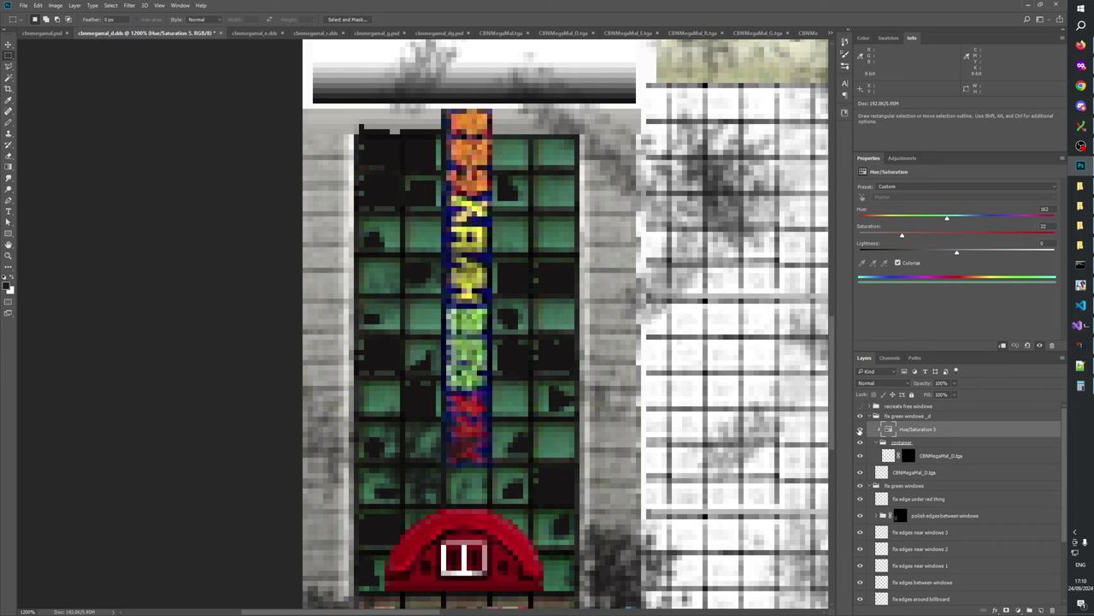
pyautogui.click(861, 430)
pyautogui.click(860, 430)
pyautogui.click(861, 430)
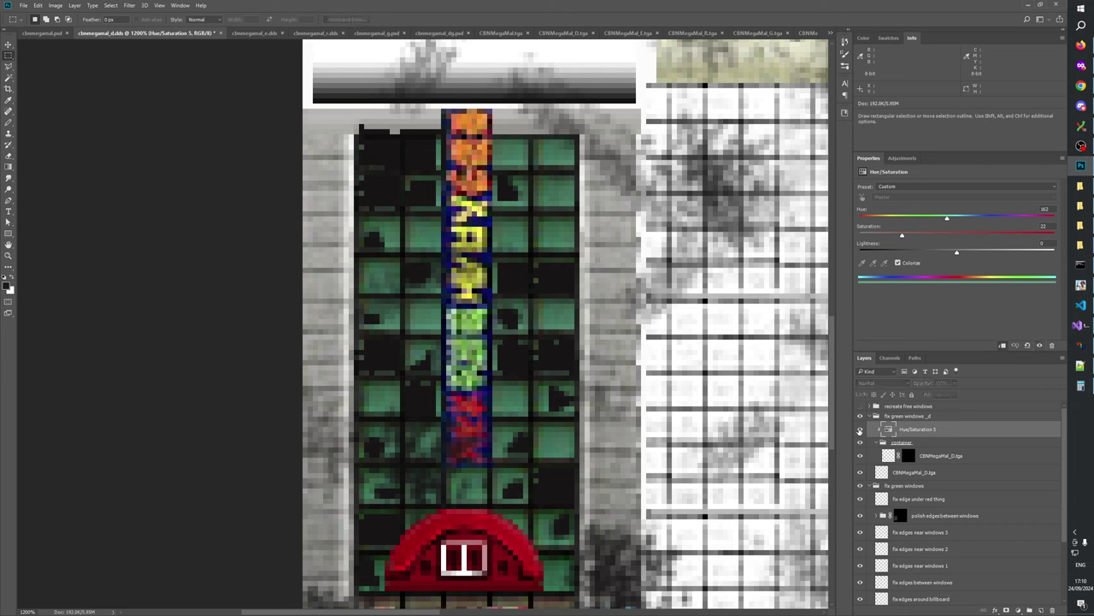
pyautogui.click(860, 430)
pyautogui.click(861, 430)
pyautogui.click(860, 430)
pyautogui.click(860, 430)
pyautogui.click(860, 430)
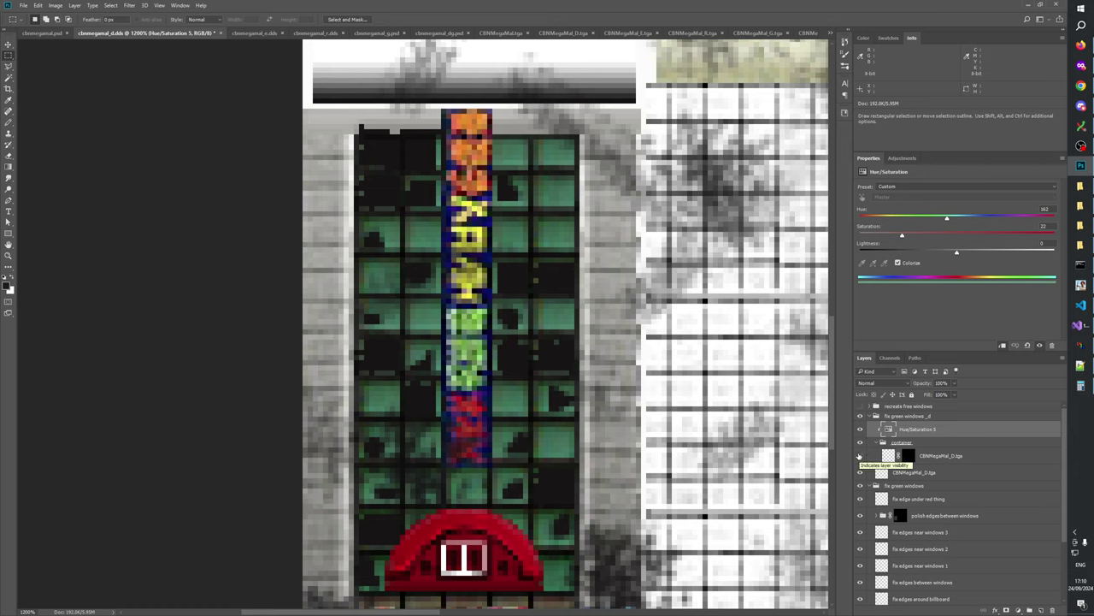
# - Hide the container's masked layer and add a layer named fix edges around billboard above the lower CBNMegaMal_D.tga layer
pyautogui.click(860, 455)
pyautogui.click(916, 476)
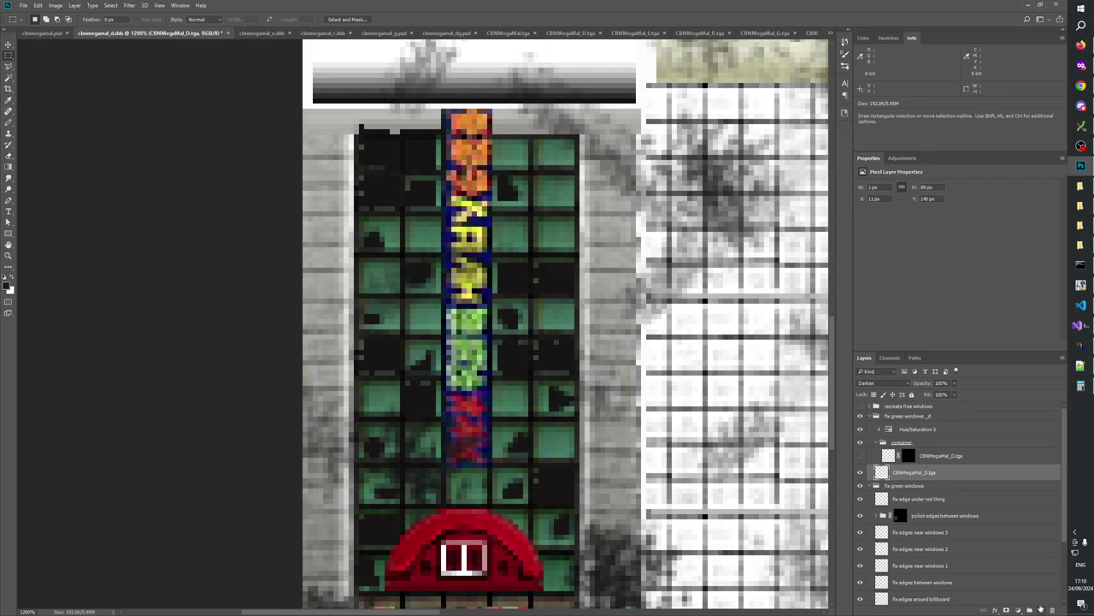
pyautogui.click(1040, 608)
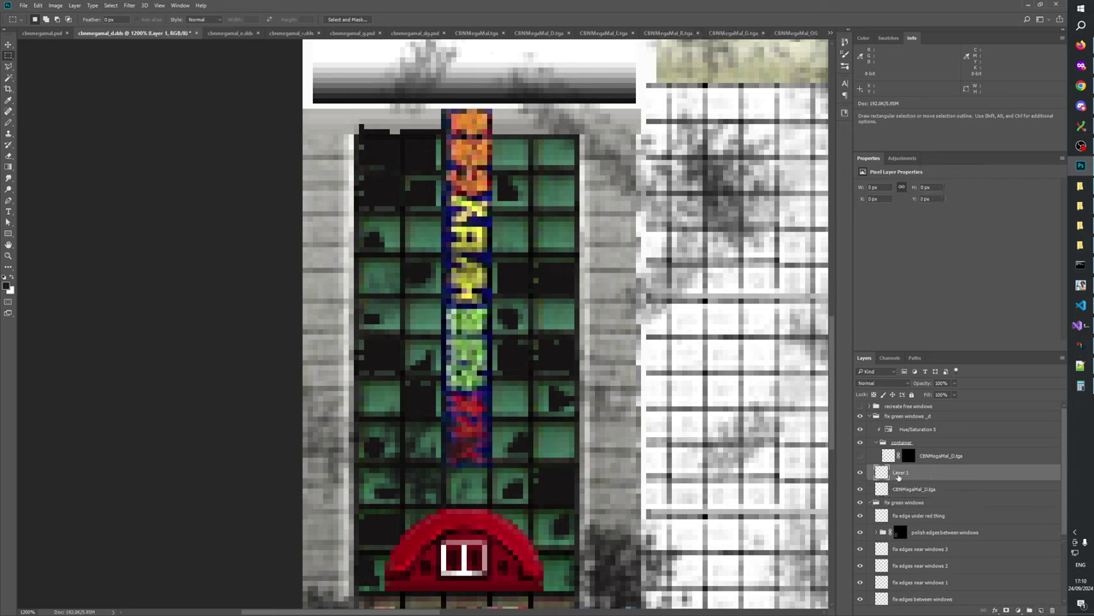
pyautogui.scroll(-2, 898, 477)
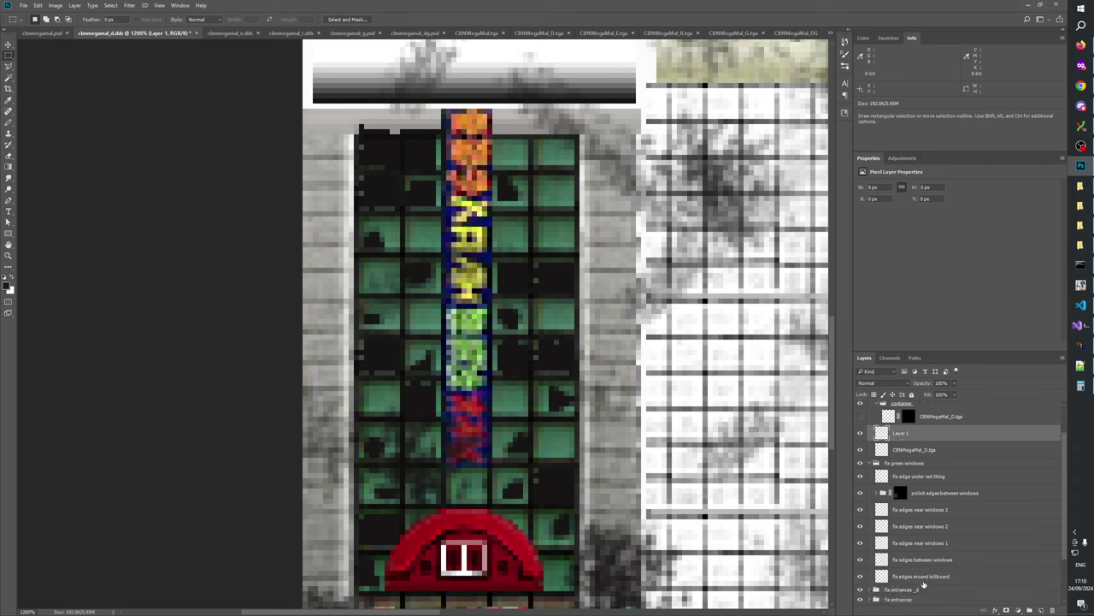
pyautogui.doubleClick(917, 576)
pyautogui.hotkey('ctrl', 'c')
pyautogui.doubleClick(901, 434)
pyautogui.hotkey('ctrl', 'v')
pyautogui.click(906, 452)
pyautogui.click(907, 438)
pyautogui.scroll(2, 874, 516)
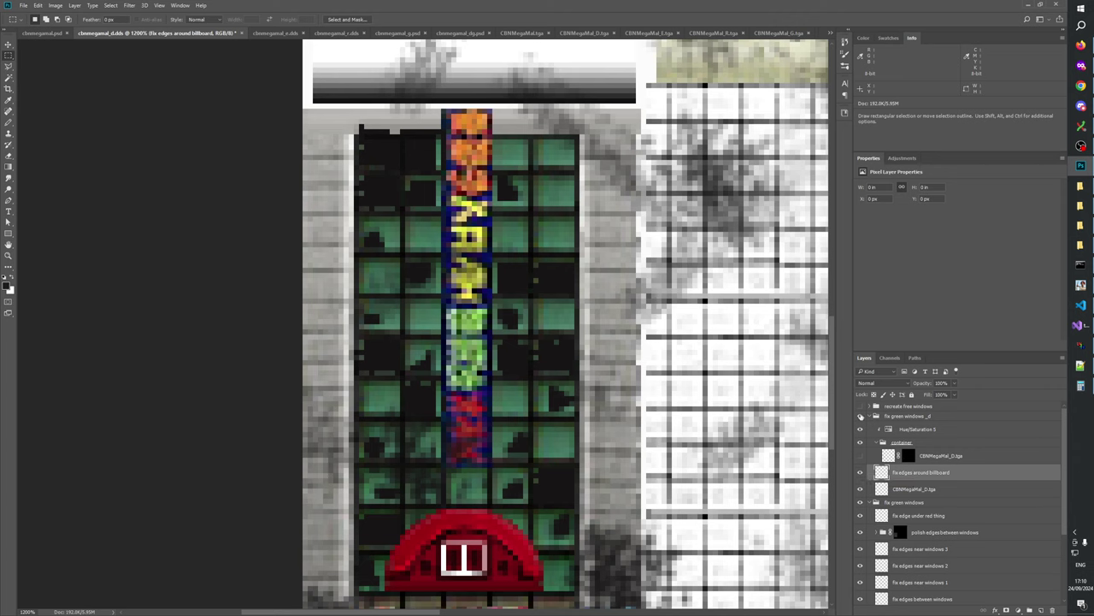
# - Compare the windows with the fix green windows _d and fix green windows groups each hidden and shown, leaving both visible
pyautogui.click(860, 415)
pyautogui.click(860, 416)
pyautogui.click(861, 504)
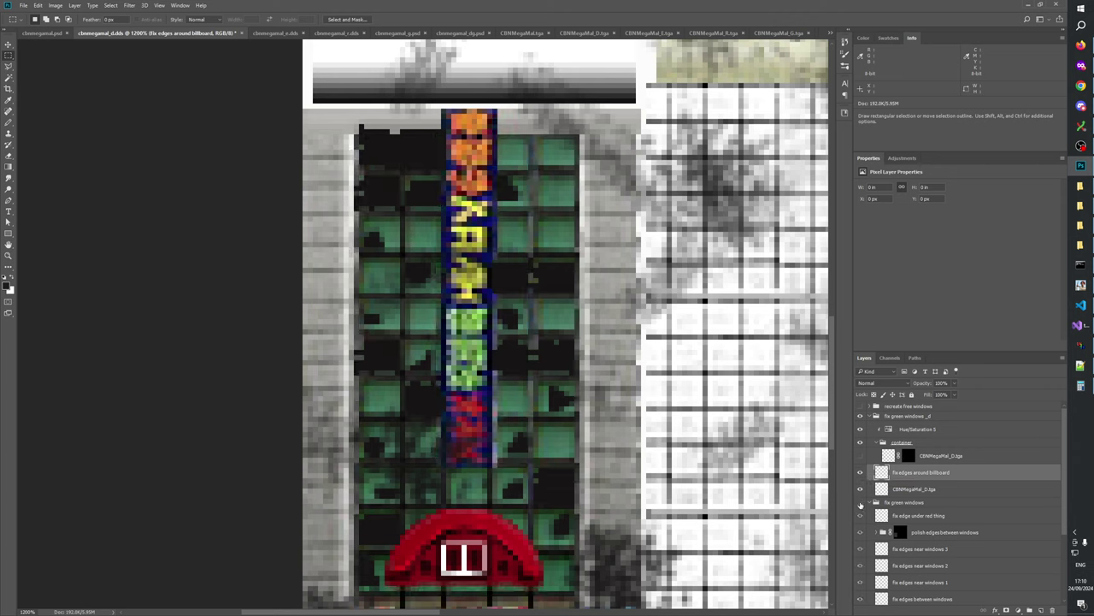
pyautogui.click(861, 504)
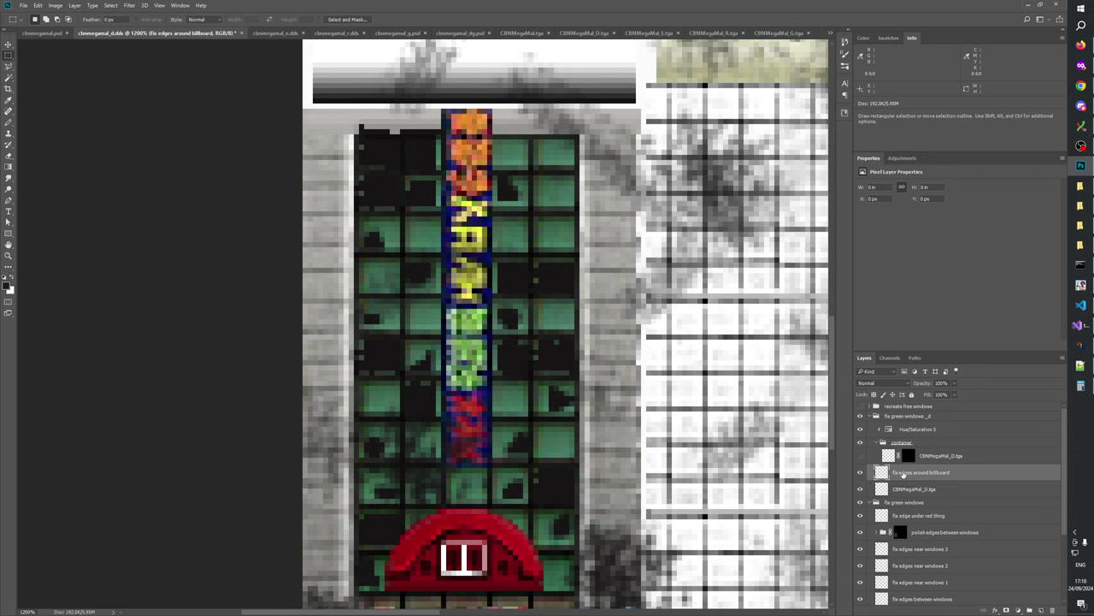
# - Pencil #1e1b1c pixels at 100% opacity along the billboard's right edge beside the green letters, checking against the fix green windows group hidden
pyautogui.click(8, 123)
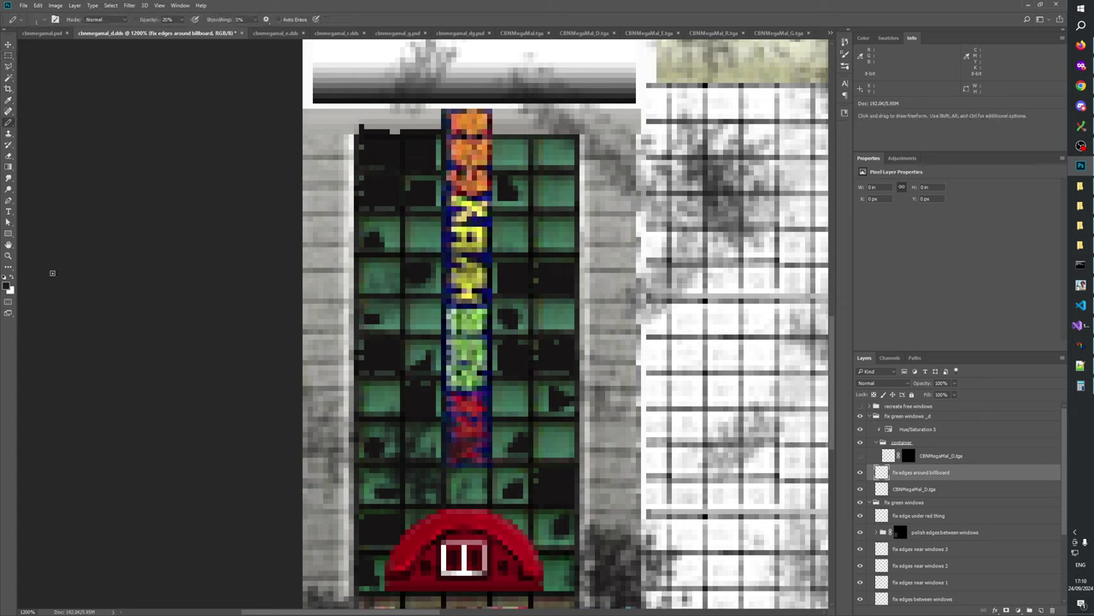
pyautogui.click(10, 286)
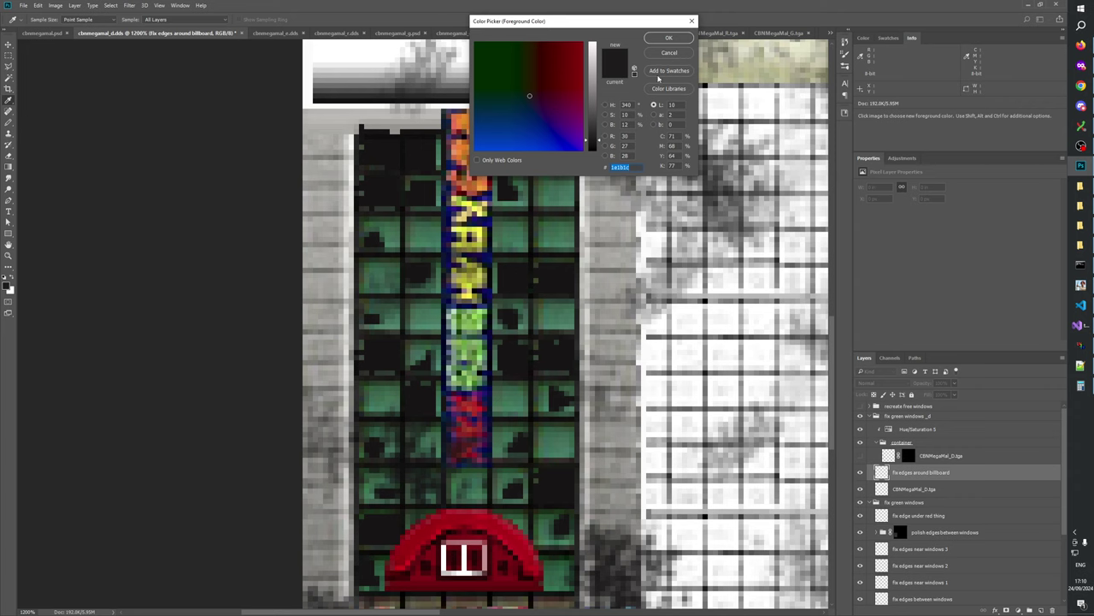
pyautogui.click(668, 38)
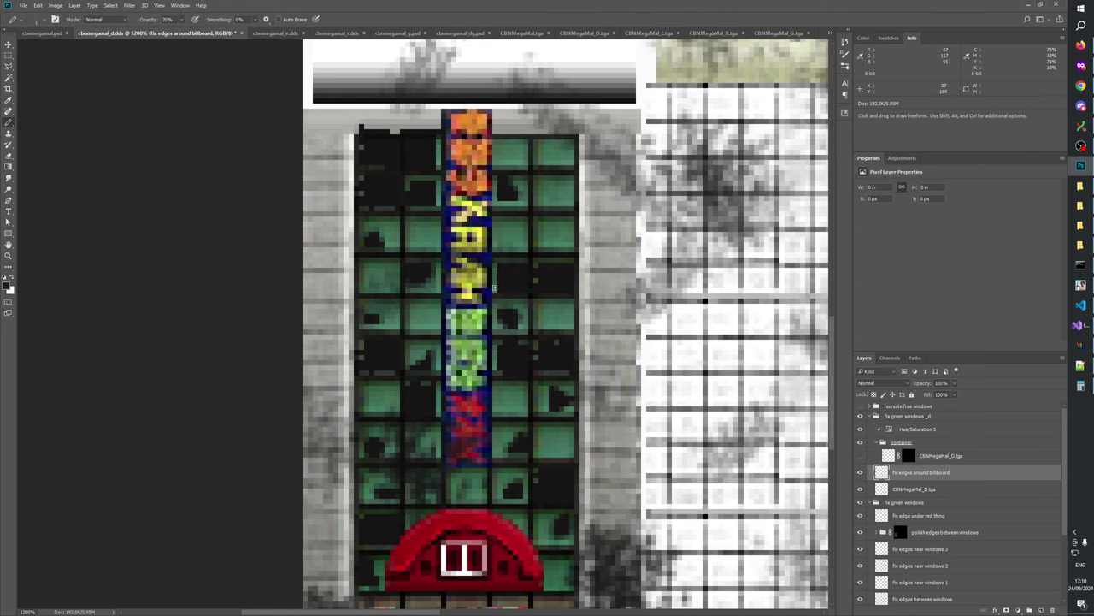
pyautogui.press('0')
pyautogui.click(861, 503)
pyautogui.click(860, 504)
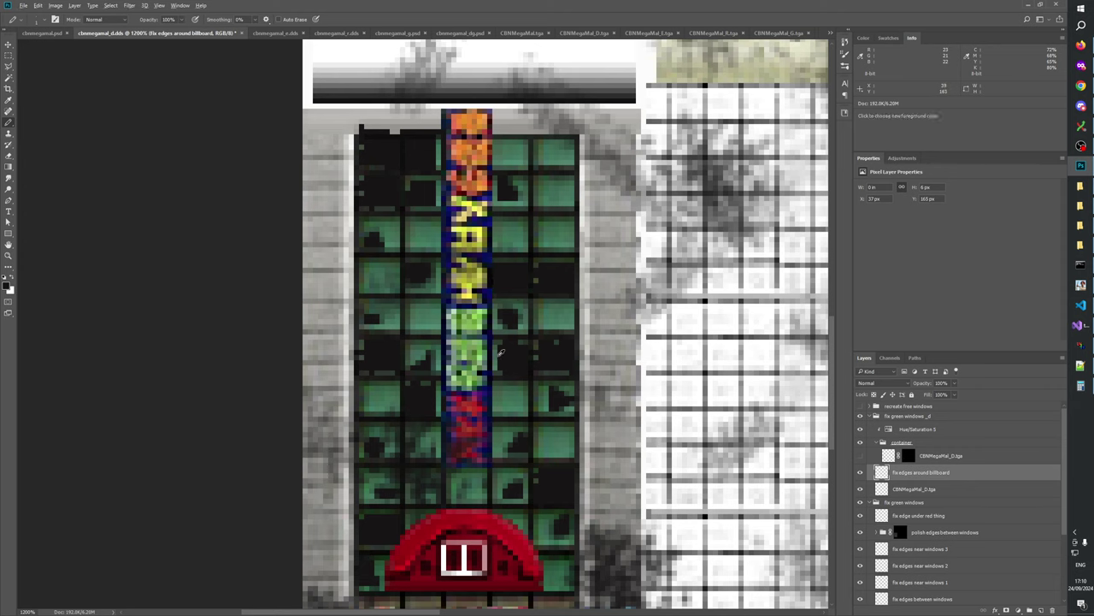
pyautogui.click(861, 504)
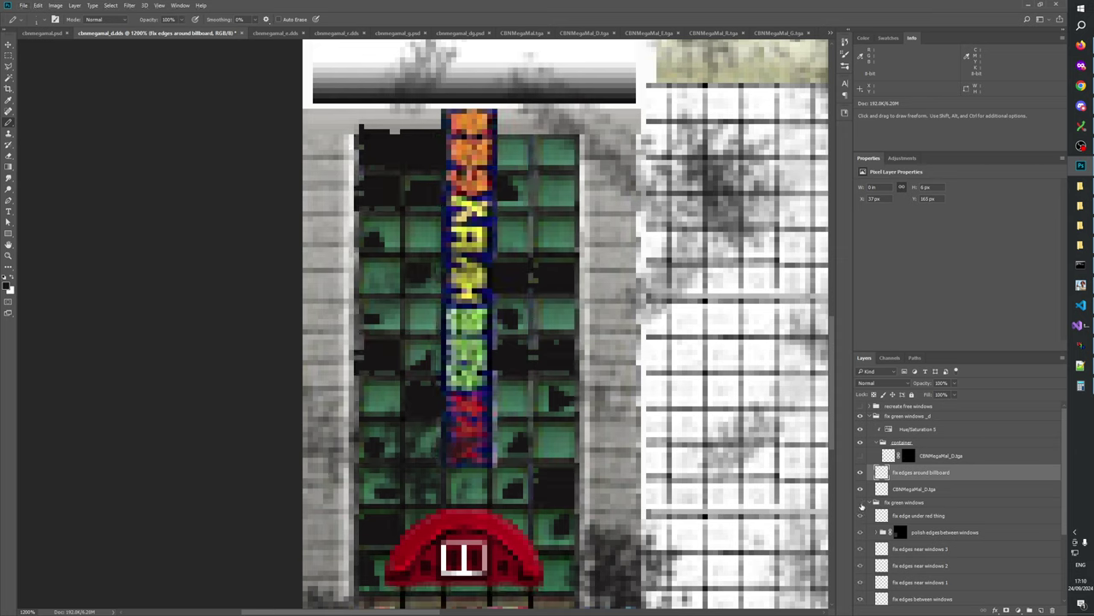
pyautogui.click(496, 356)
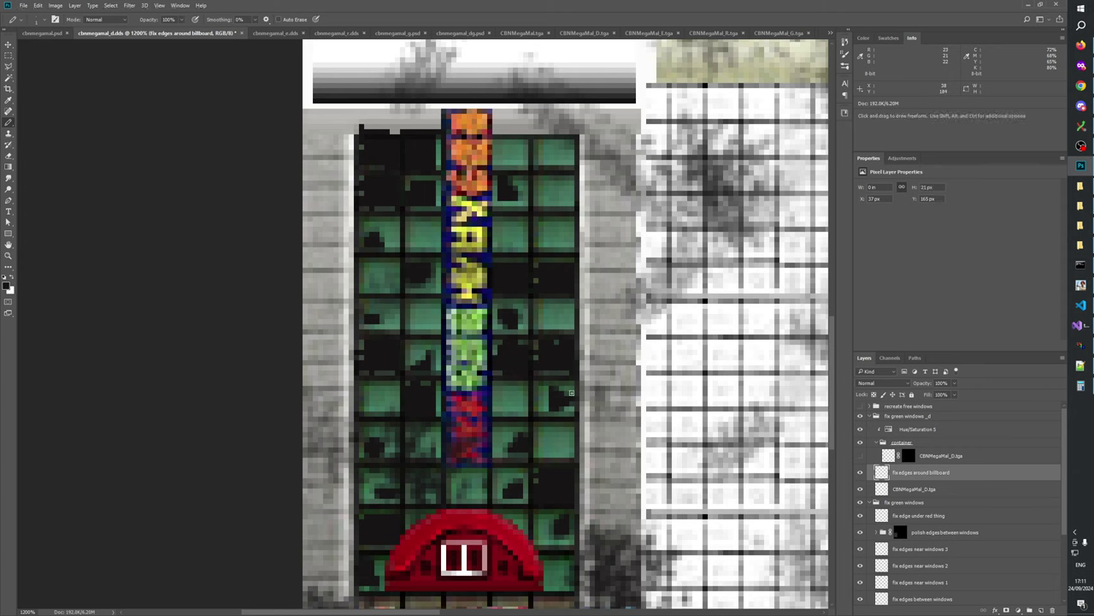
# - Compare the edges with fix green windows hidden and shown, and pencil dark pixels along the billboard's left edge beside the upper red letters
pyautogui.click(861, 504)
pyautogui.click(861, 505)
pyautogui.click(861, 503)
pyautogui.click(860, 503)
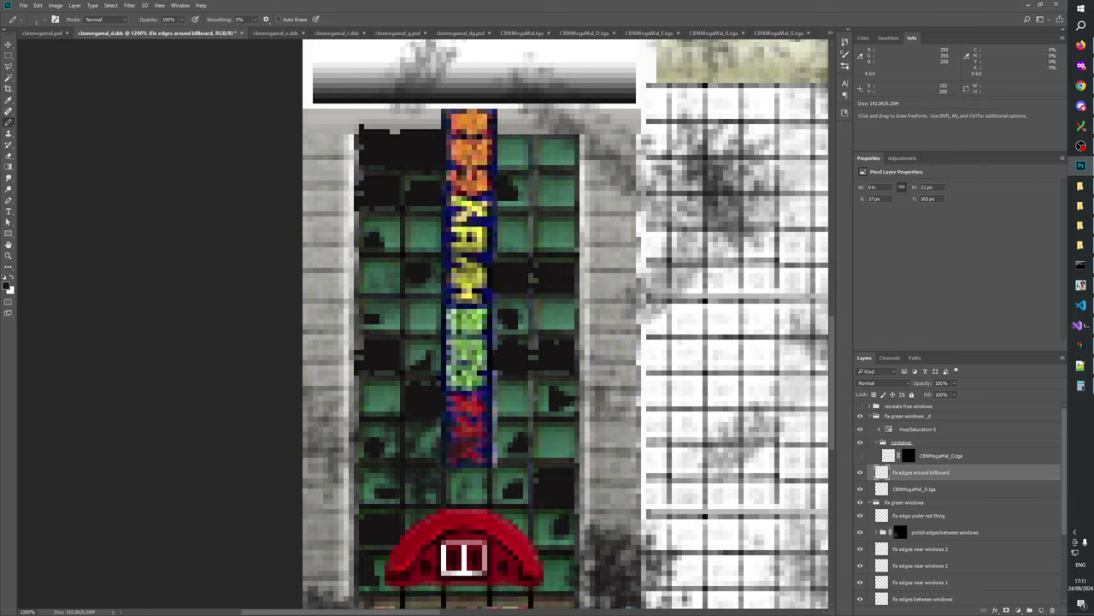
pyautogui.moveTo(437, 386); pyautogui.dragTo(437, 413)
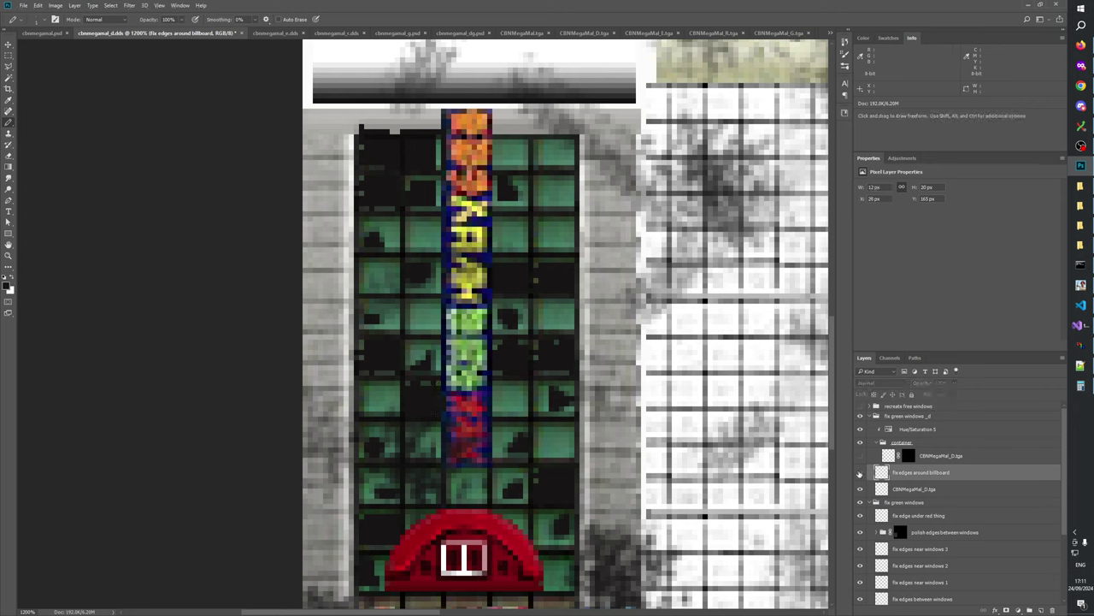
# - Pencil dark pixels on the billboard's left edge beside the lower orange letters, checking with the fix green windows group hidden and shown
pyautogui.click(861, 504)
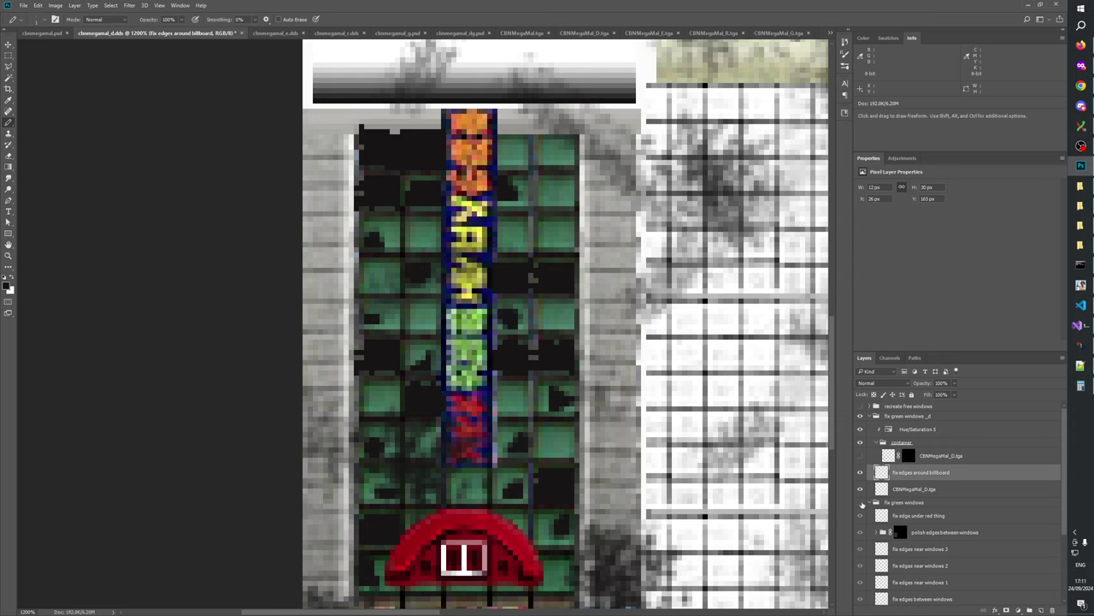
pyautogui.click(861, 503)
pyautogui.click(861, 504)
pyautogui.click(861, 504)
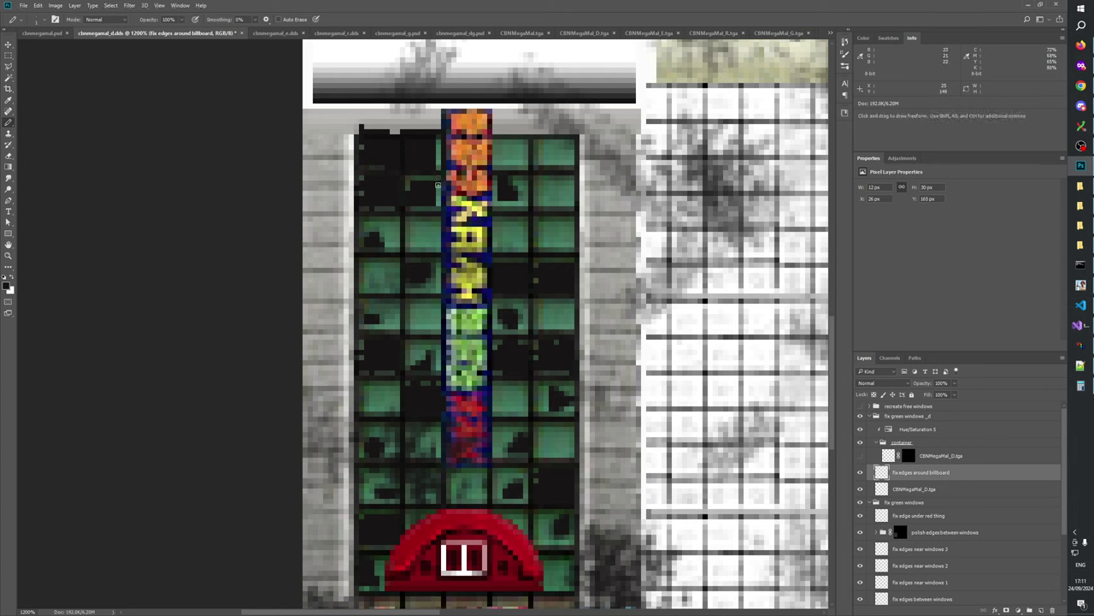
pyautogui.moveTo(437, 187); pyautogui.dragTo(438, 202)
pyautogui.click(861, 504)
pyautogui.click(861, 504)
pyautogui.click(861, 504)
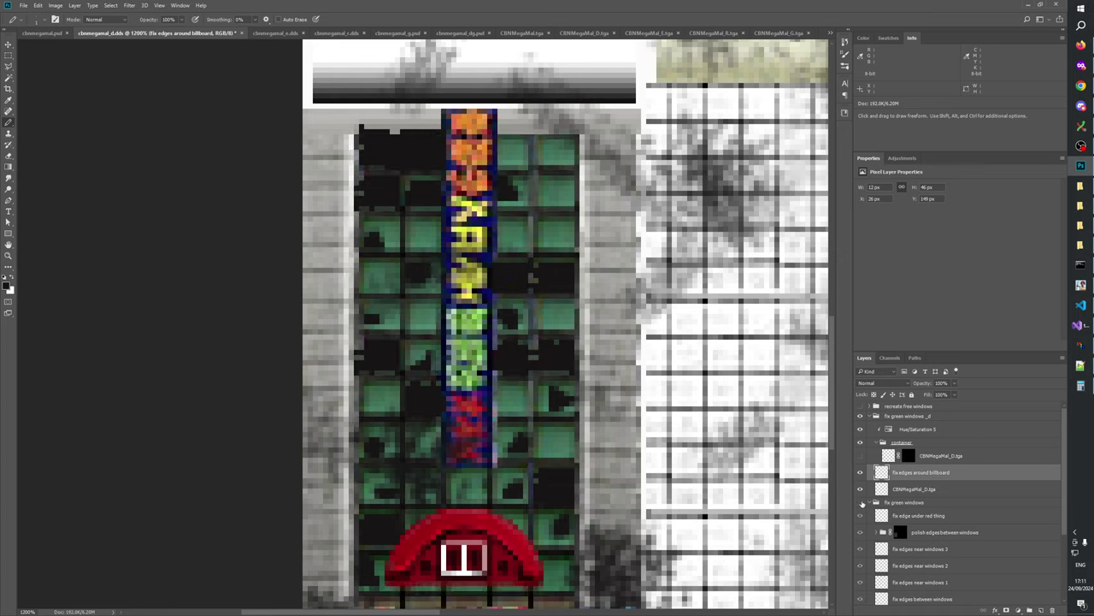
pyautogui.click(861, 503)
pyautogui.click(861, 504)
pyautogui.click(861, 504)
# - Examine the Alpha 1 channel alone and over the image, with the fix green windows group shown and hidden, leaving the group hidden
pyautogui.click(890, 358)
pyautogui.click(859, 437)
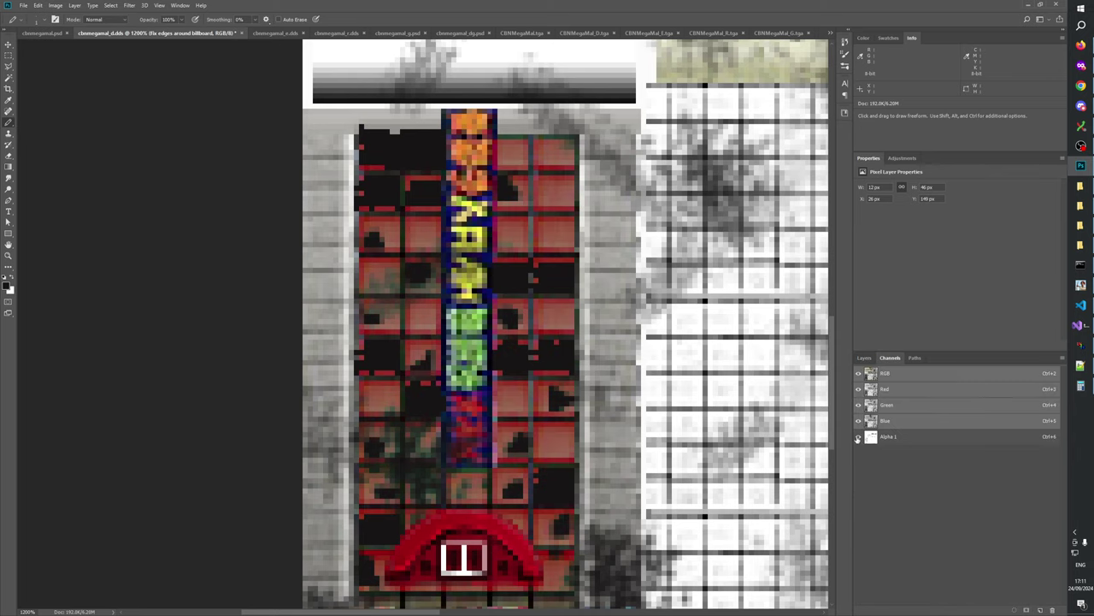
pyautogui.click(859, 374)
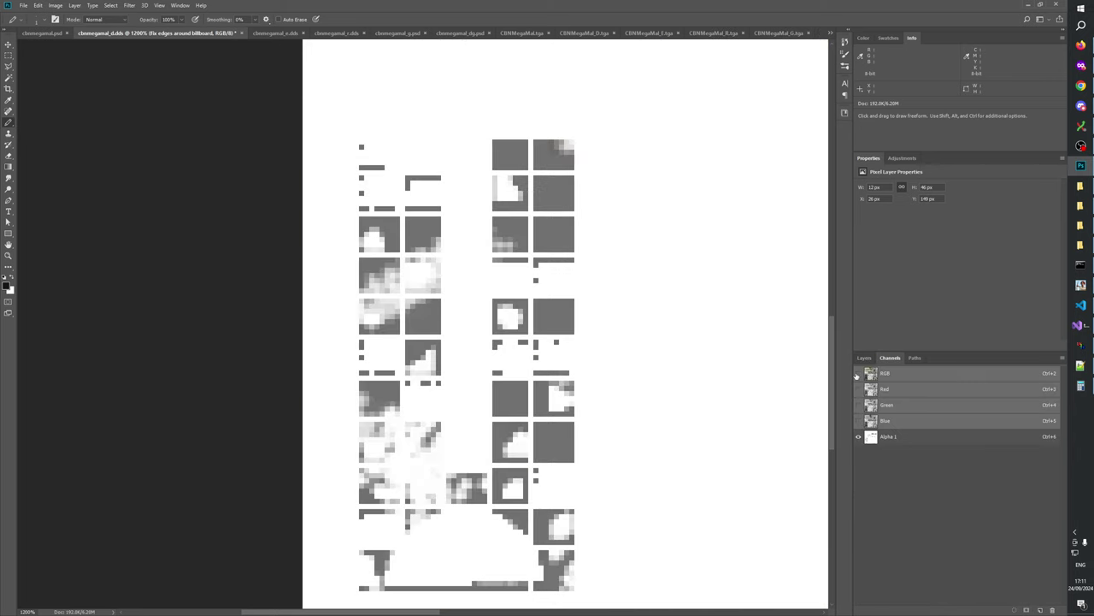
pyautogui.click(859, 374)
pyautogui.click(864, 357)
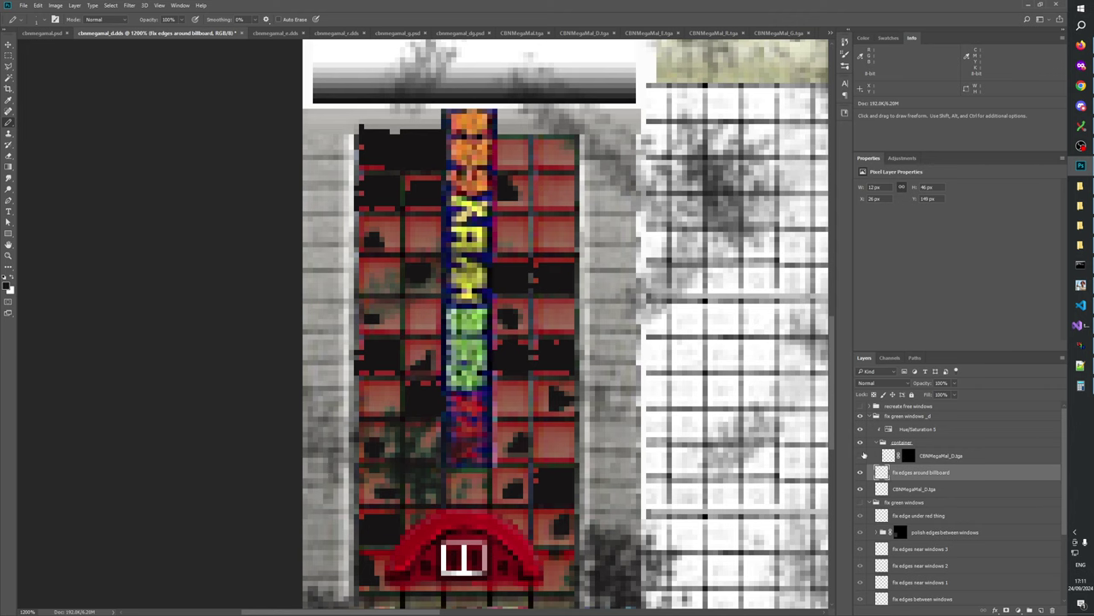
pyautogui.click(860, 502)
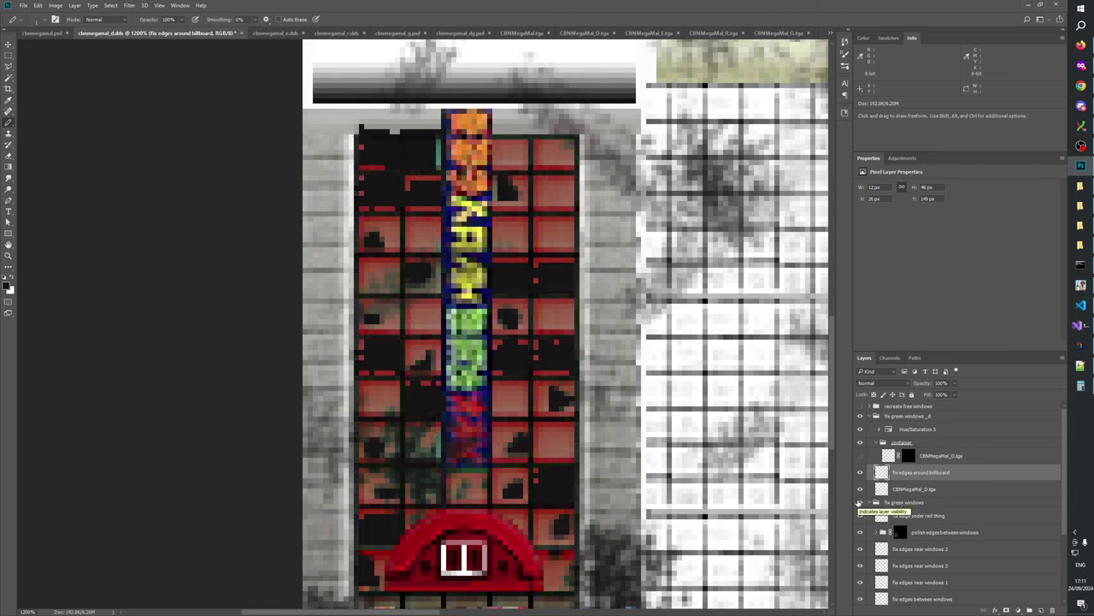
pyautogui.click(860, 502)
pyautogui.click(890, 357)
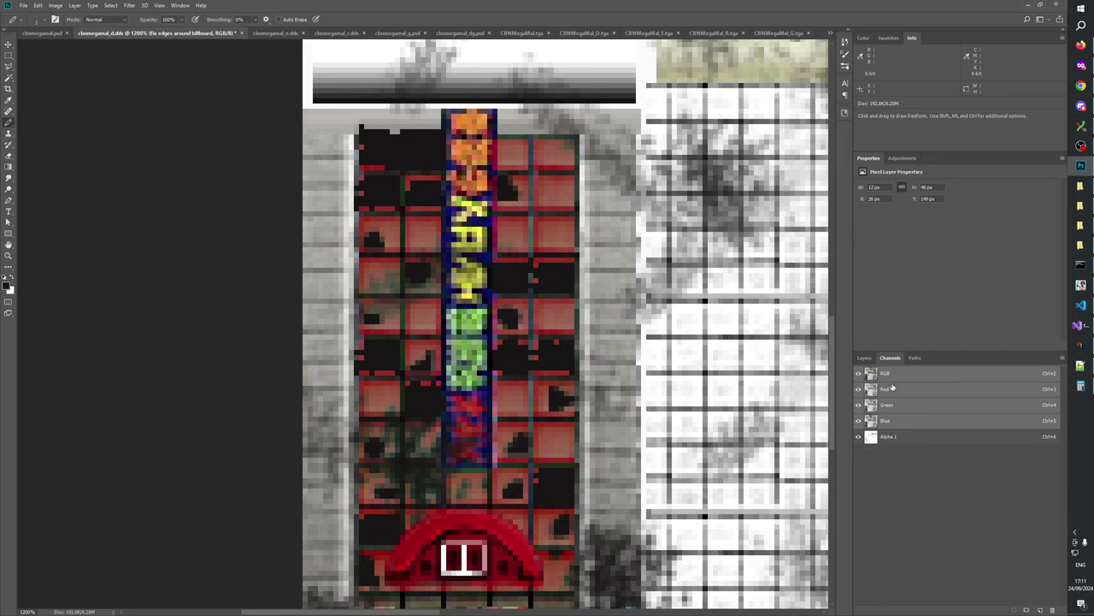
pyautogui.click(860, 437)
pyautogui.click(865, 357)
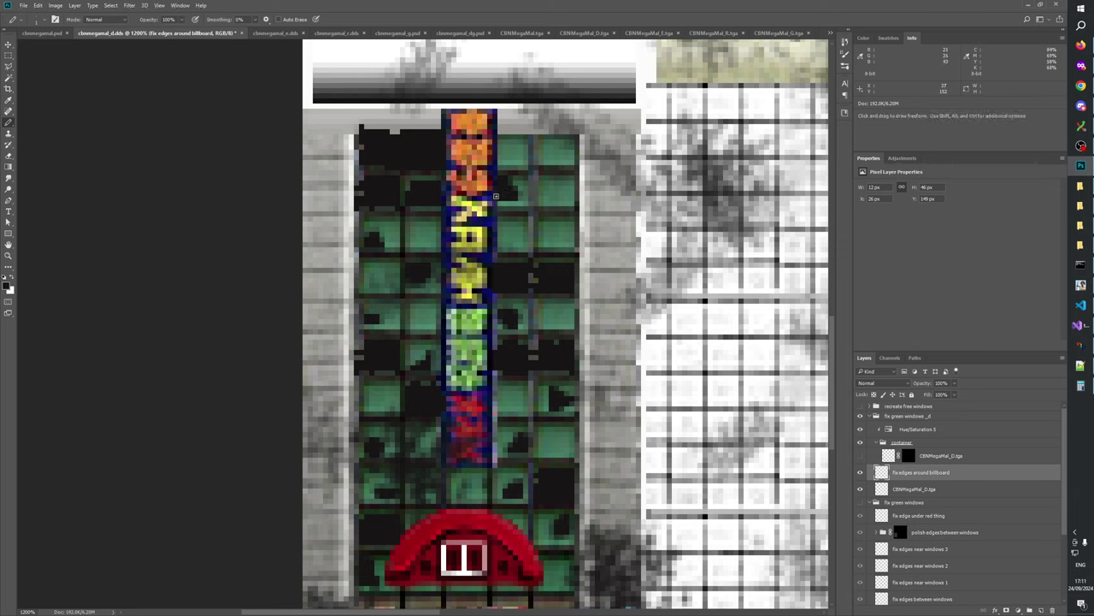
# - Pencil a short dark line on the billboard's right edge beside the lower orange letters and check it with fix green windows shown and hidden
pyautogui.moveTo(496, 198); pyautogui.dragTo(496, 178)
pyautogui.click(861, 503)
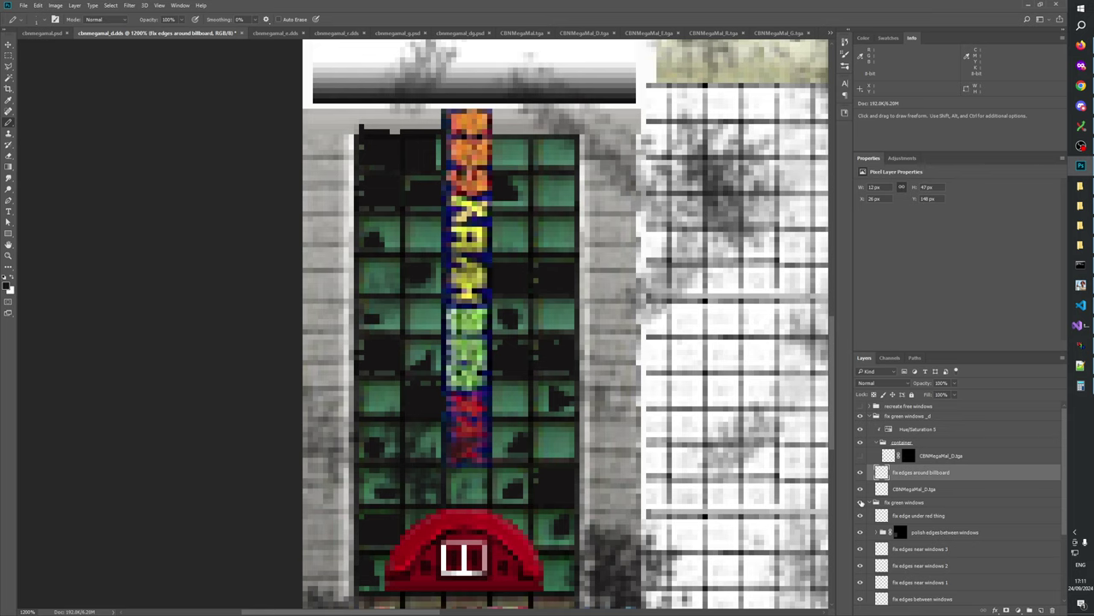
pyautogui.click(861, 503)
pyautogui.click(861, 503)
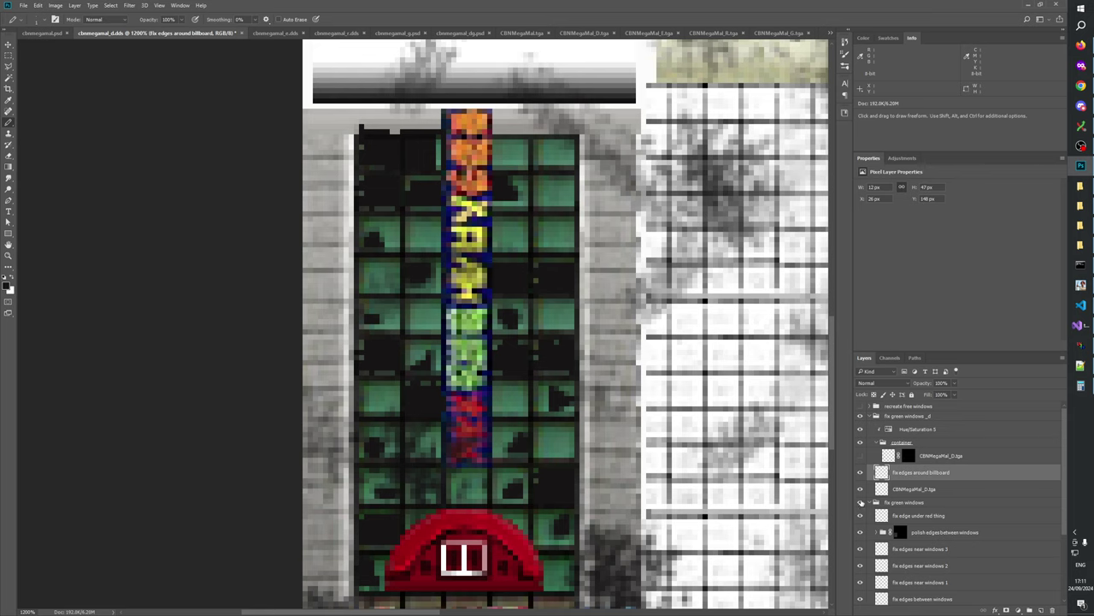
# - Add a layer mask to the fix edges around billboard layer and invert the mask to white
pyautogui.click(9, 56)
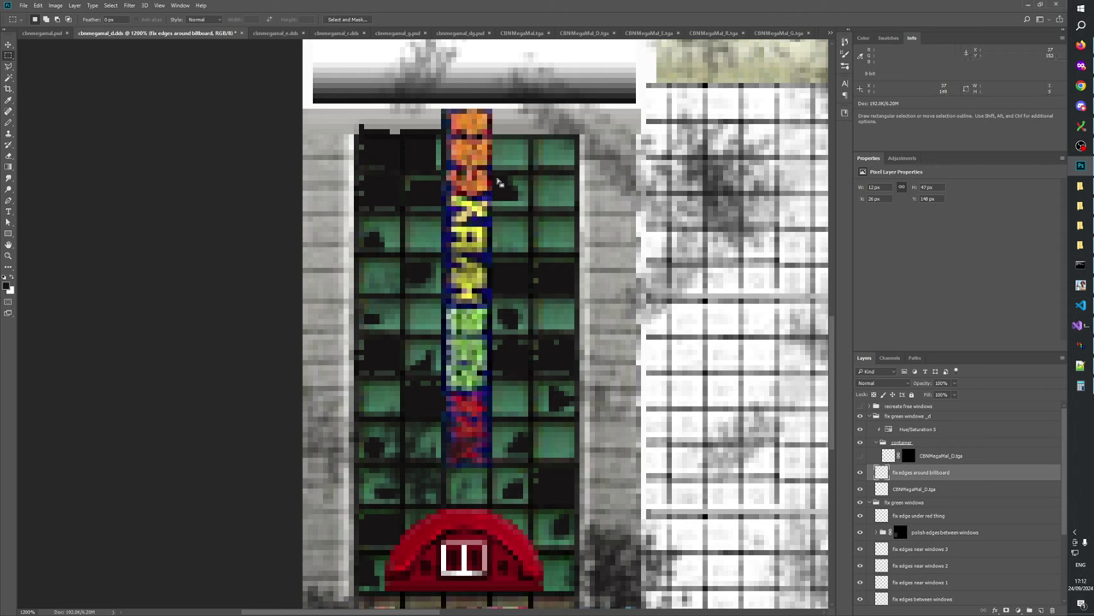
pyautogui.click(1005, 610)
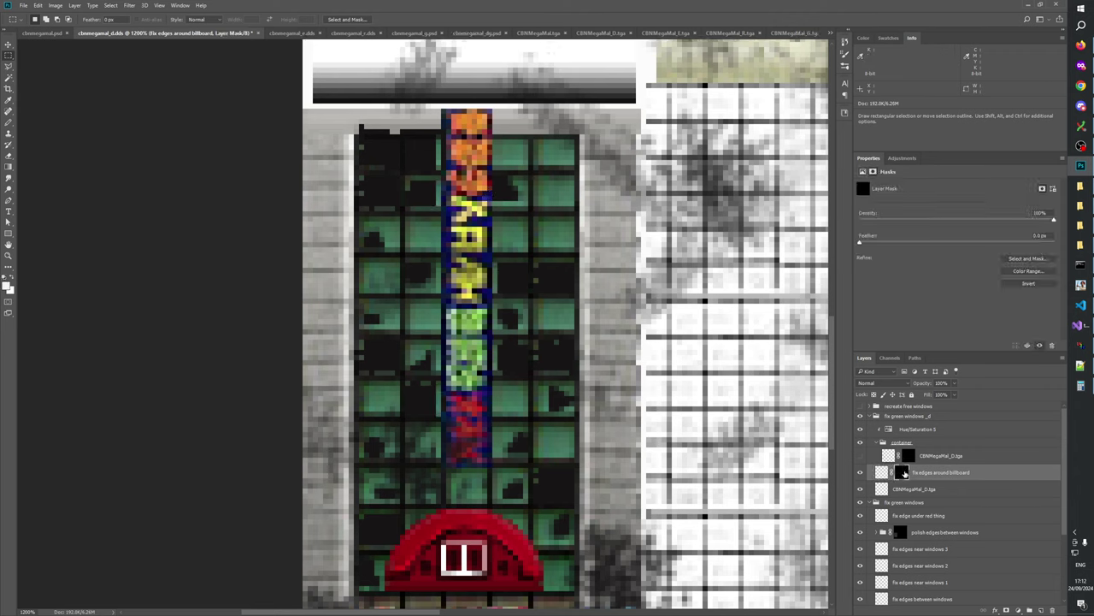
pyautogui.hotkey('ctrl', 'i')
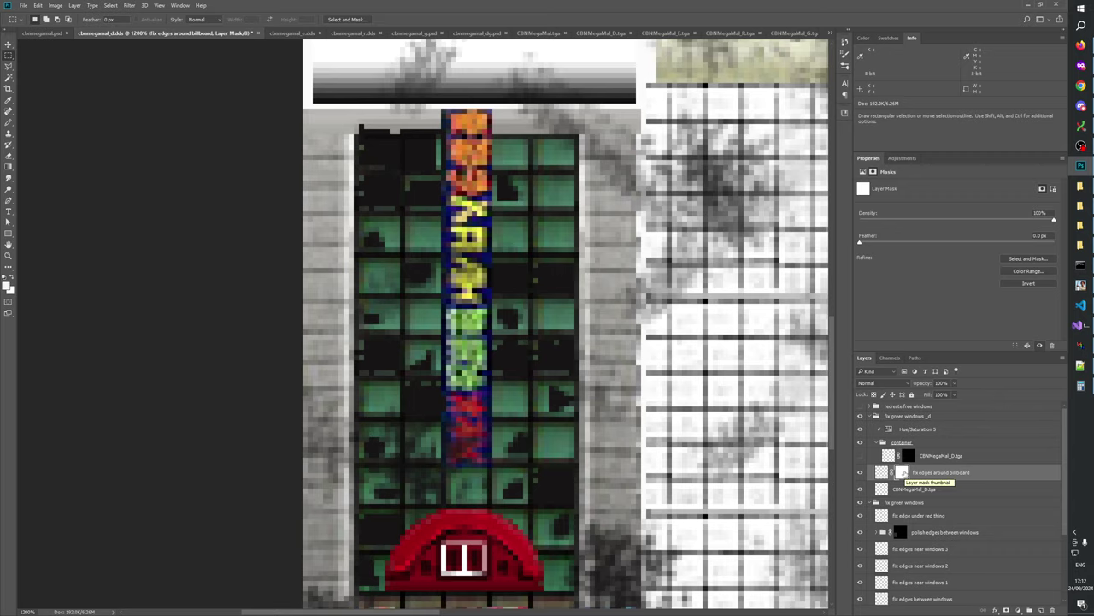
# - Fill a 1 by 5 px strip of the mask with light grey at the billboard's right edge, deselect it and check the layer
pyautogui.keyDown('alt'); pyautogui.click(900, 472); pyautogui.keyUp('alt')
pyautogui.moveTo(493, 176); pyautogui.dragTo(495, 196)
pyautogui.click(7, 284)
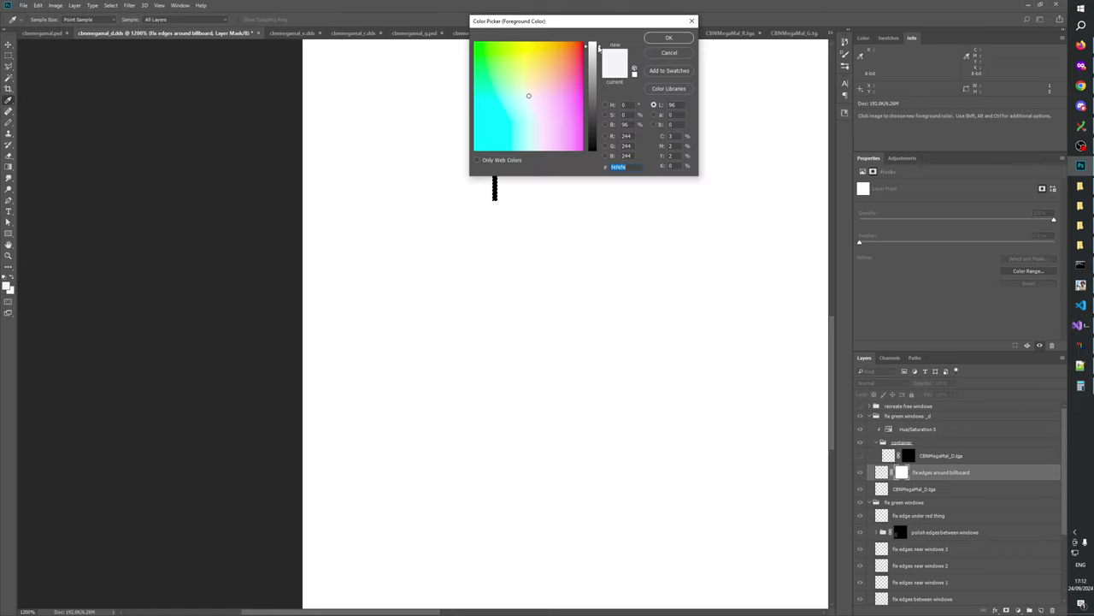
pyautogui.moveTo(599, 50); pyautogui.dragTo(601, 58)
pyautogui.click(668, 37)
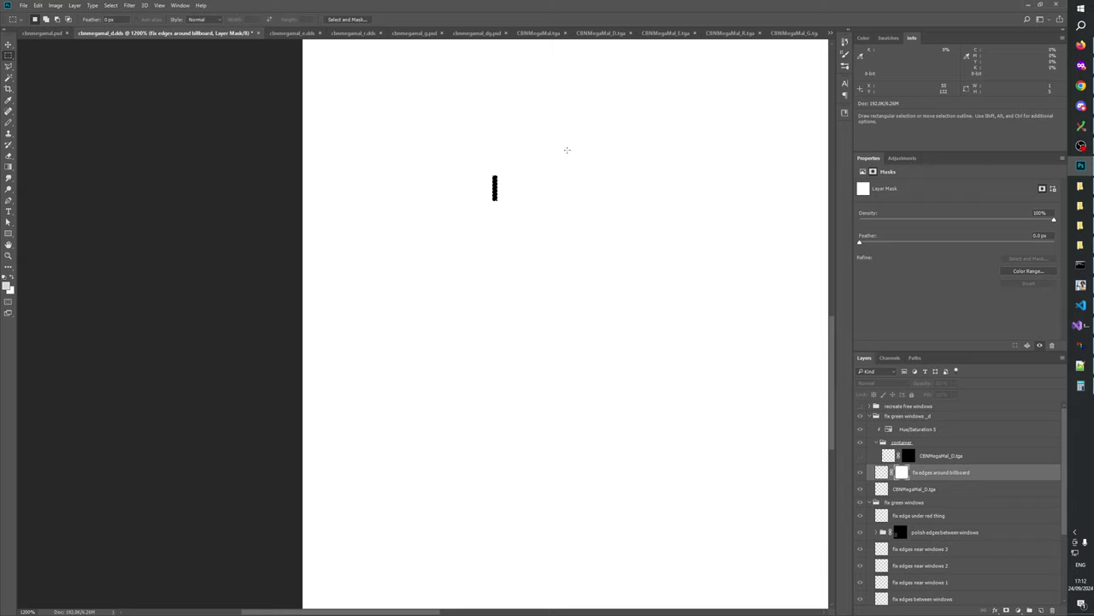
pyautogui.hotkey('alt', 'BackSpace')
pyautogui.hotkey('ctrl', 'd')
pyautogui.click(860, 476)
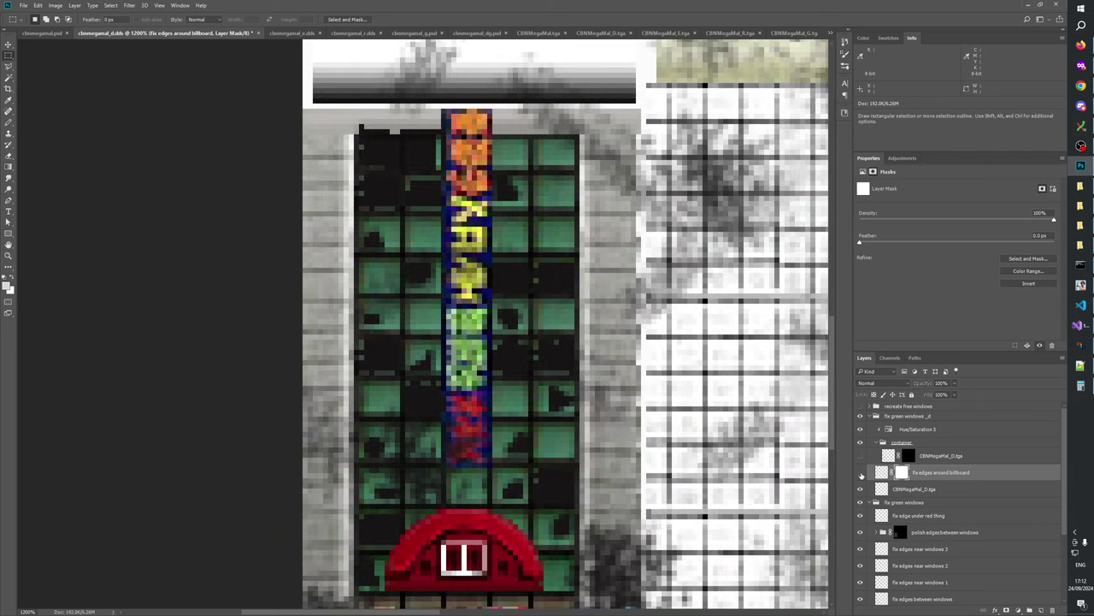
# - Examine the Alpha 1 channel over the image and alone, hide it, and return to the RGB composite
pyautogui.click(890, 358)
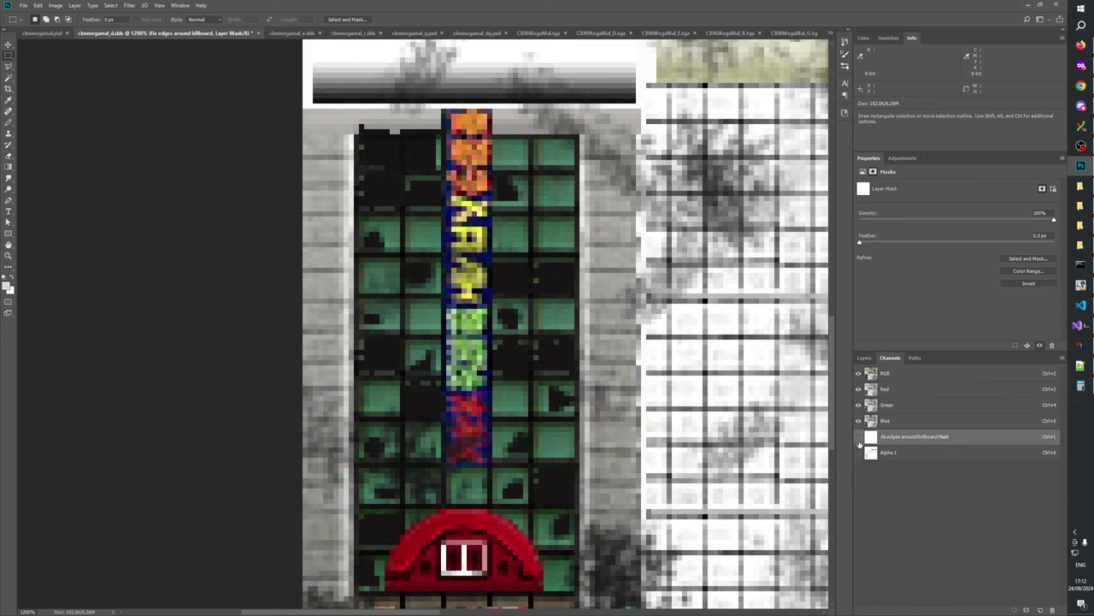
pyautogui.click(859, 452)
pyautogui.click(859, 374)
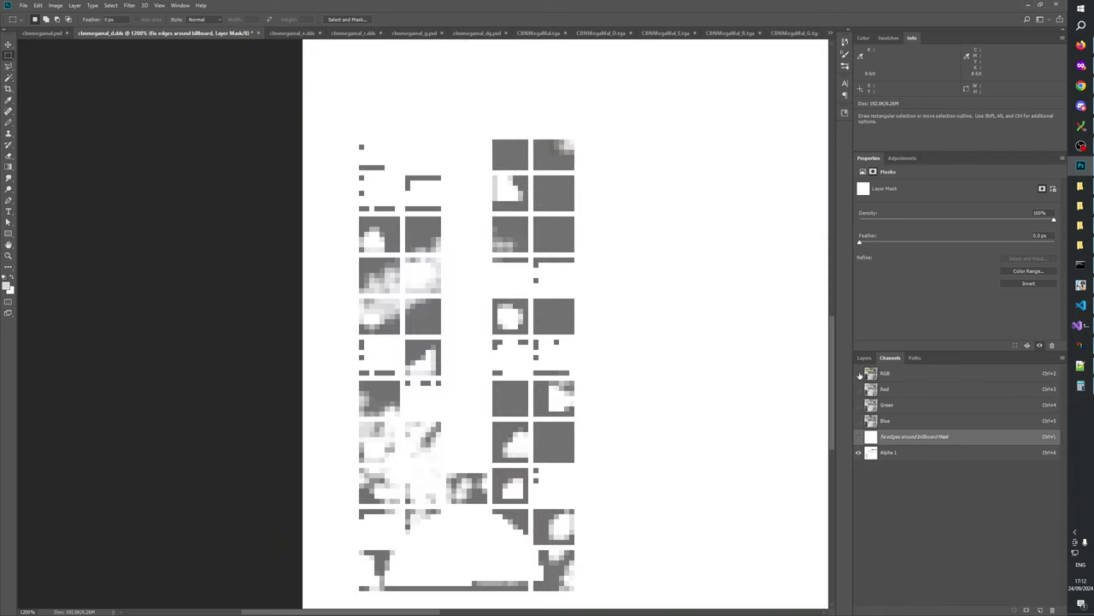
pyautogui.click(860, 373)
pyautogui.click(859, 453)
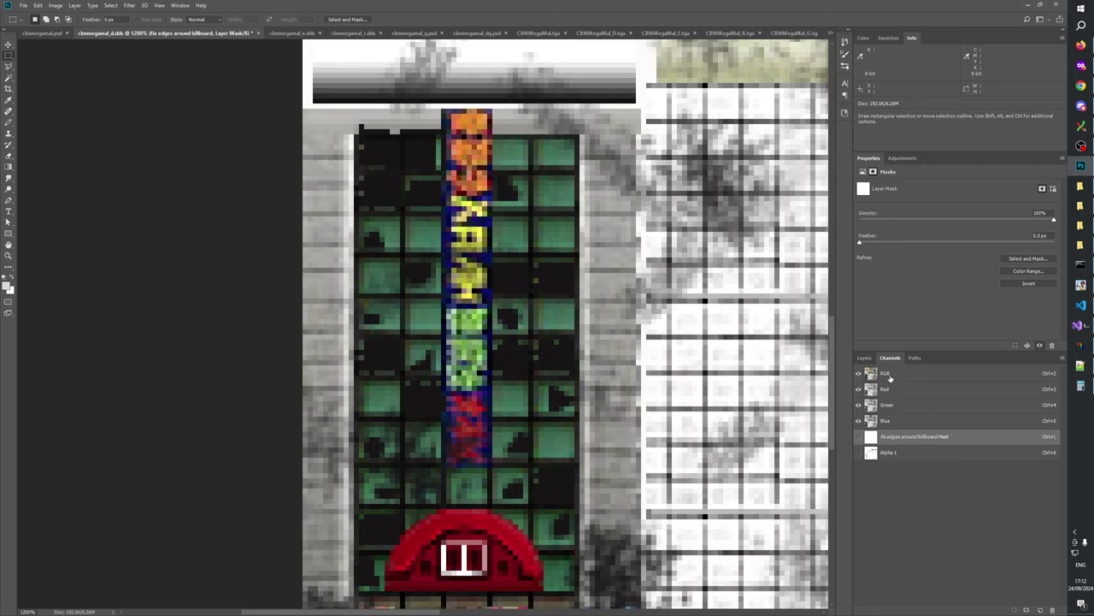
pyautogui.click(880, 373)
pyautogui.click(864, 358)
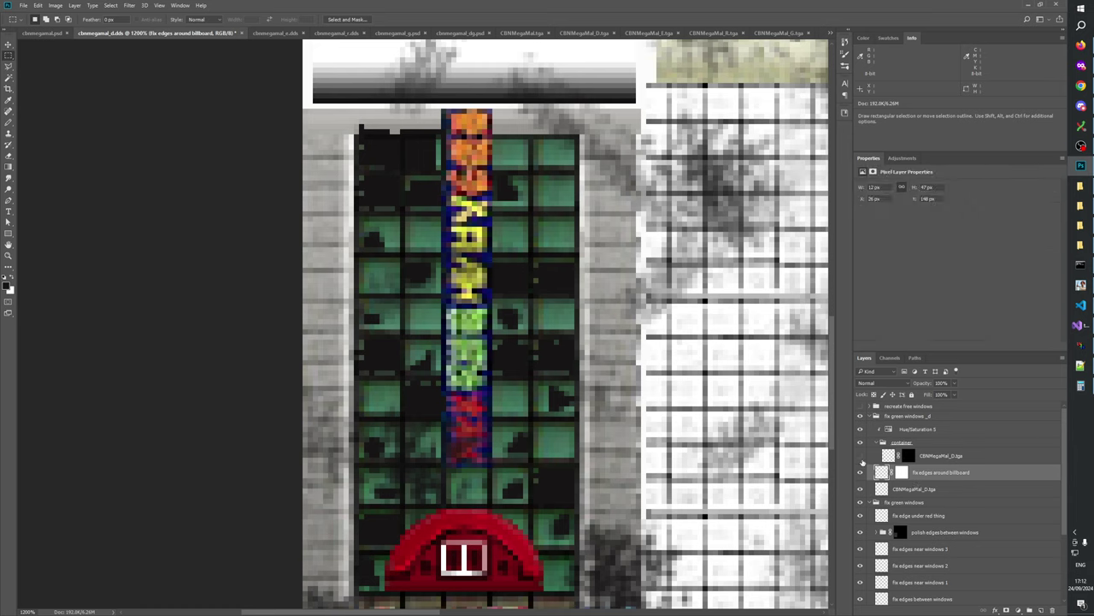
# - Compare the windows and billboard edges with the fix green windows group repeatedly hidden and shown, leaving fix edges around billboard selected
pyautogui.click(928, 455)
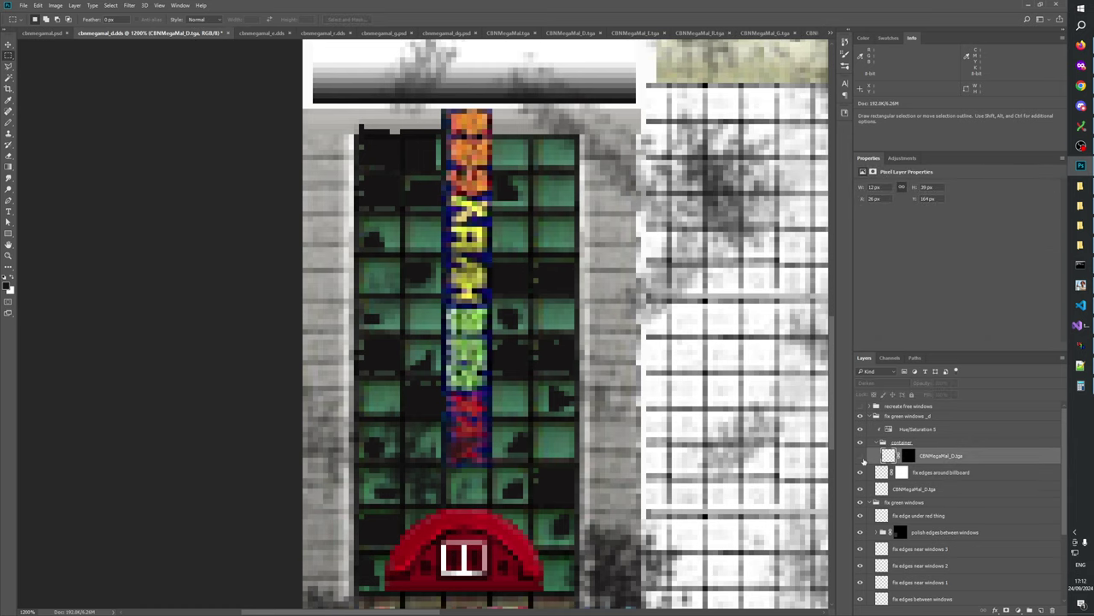
pyautogui.click(861, 503)
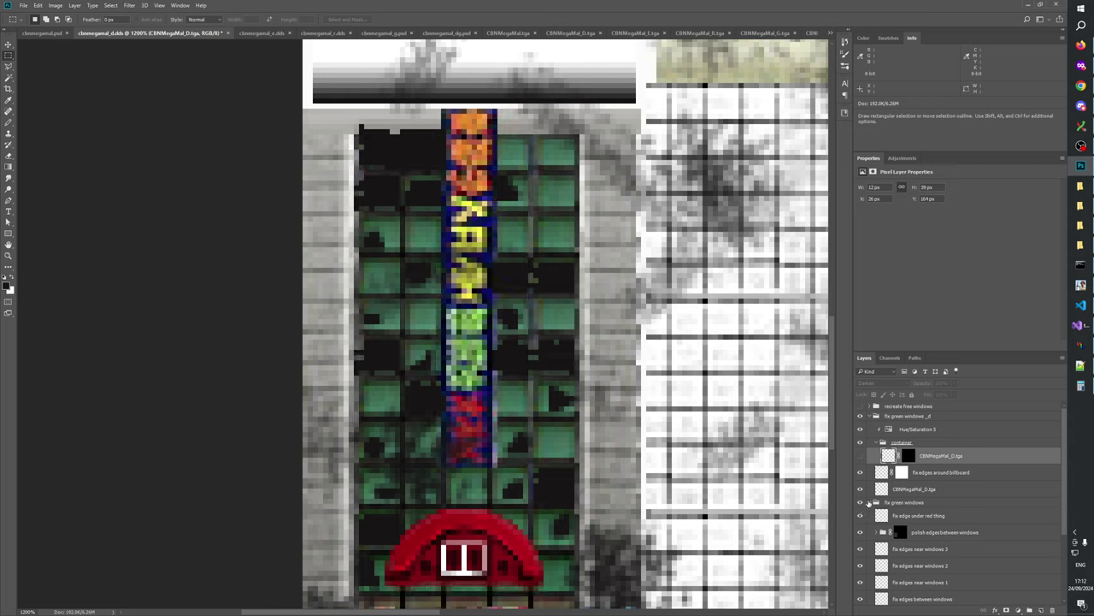
pyautogui.click(861, 503)
pyautogui.click(936, 475)
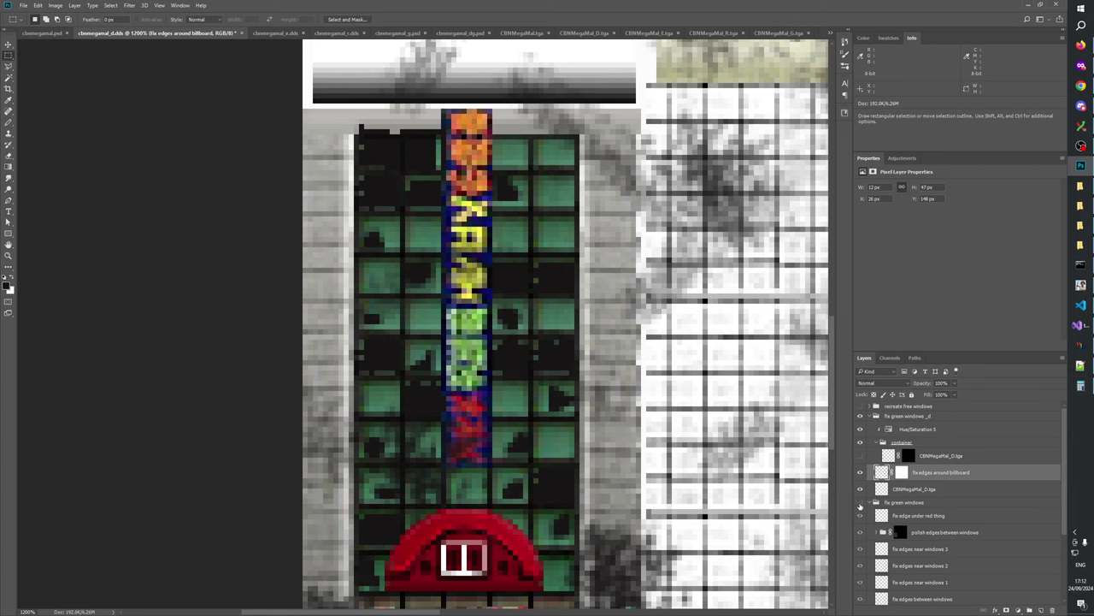
pyautogui.click(861, 503)
pyautogui.click(861, 503)
pyautogui.click(861, 503)
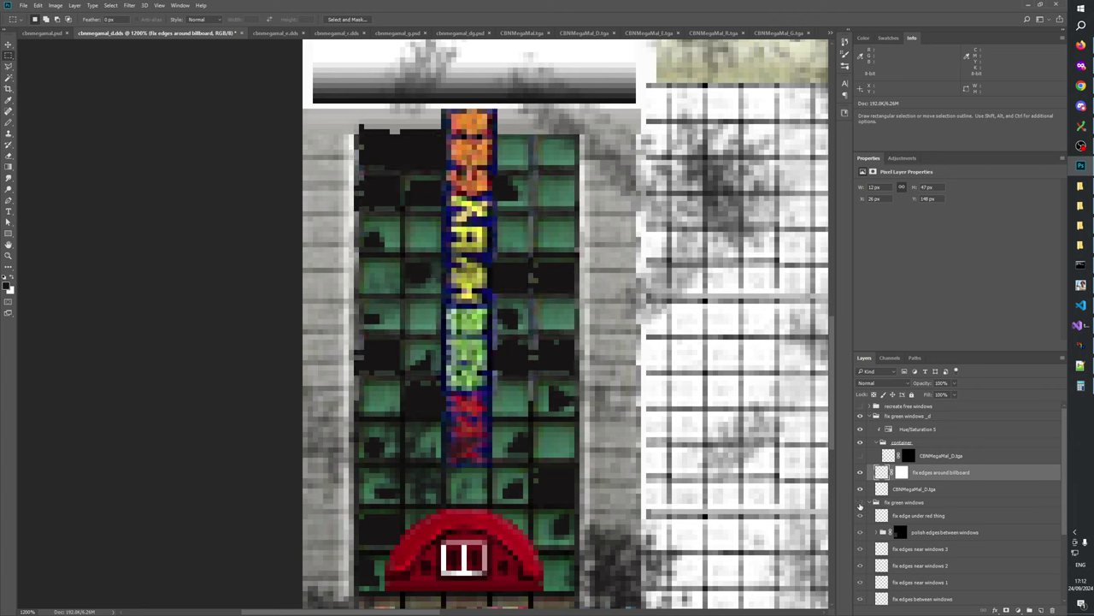
pyautogui.click(861, 503)
pyautogui.click(861, 503)
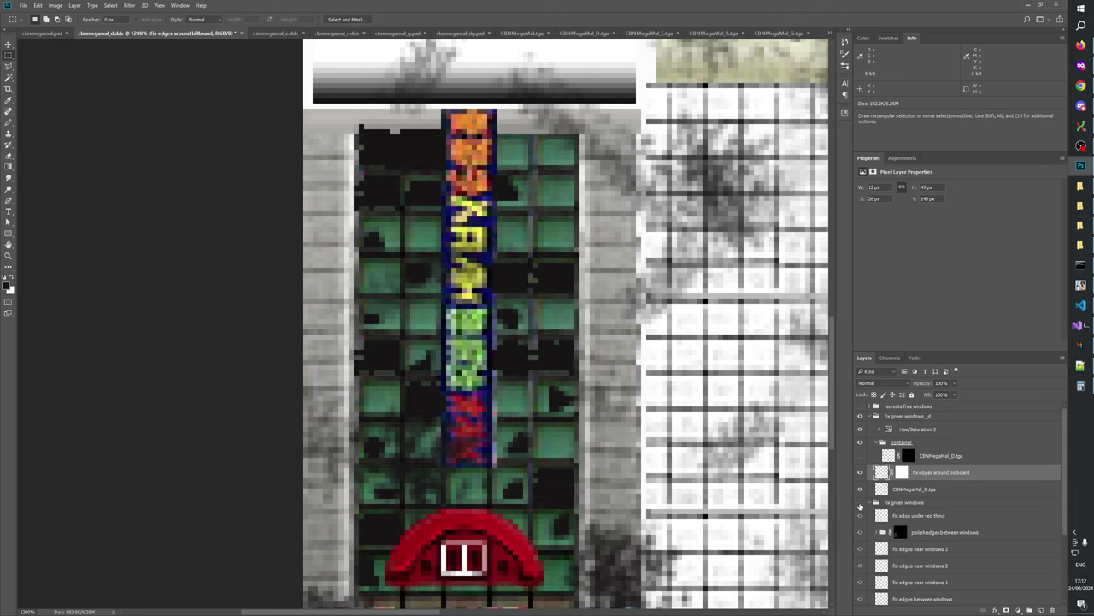
pyautogui.click(861, 505)
pyautogui.click(861, 505)
pyautogui.click(861, 504)
pyautogui.click(861, 505)
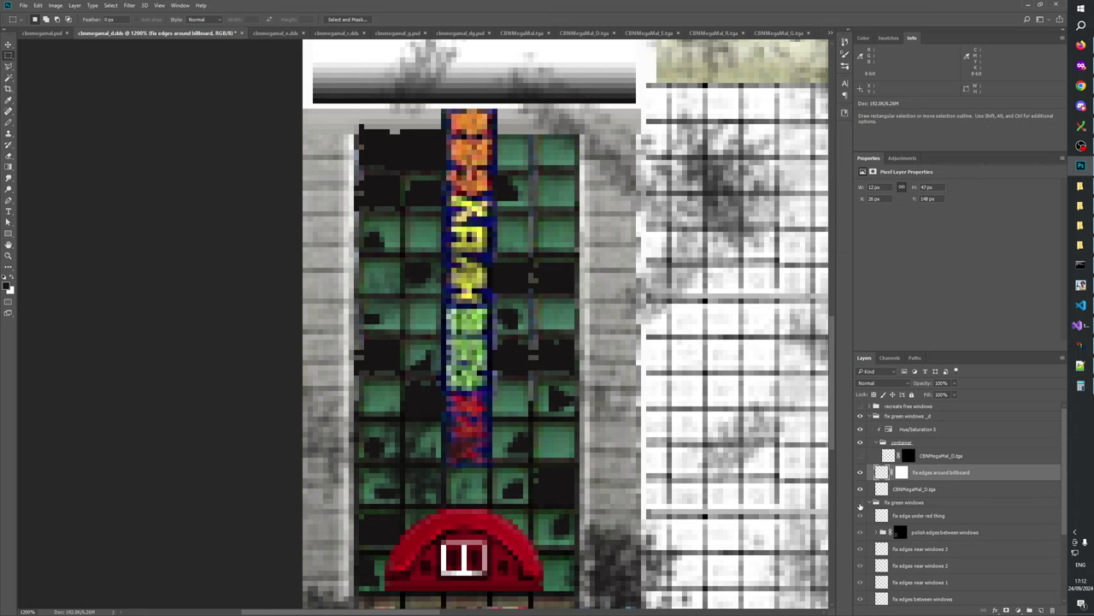
# - Recheck the window grid and the top of the billboard with the fix green windows group hidden and shown
pyautogui.click(861, 505)
pyautogui.click(861, 504)
pyautogui.click(861, 505)
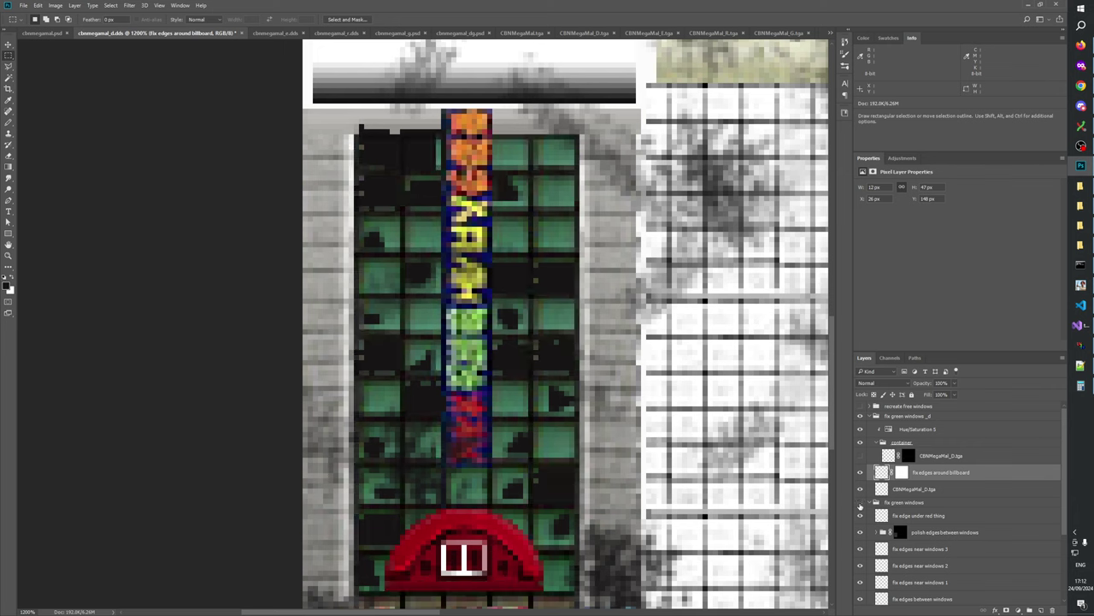
pyautogui.click(861, 505)
pyautogui.click(861, 505)
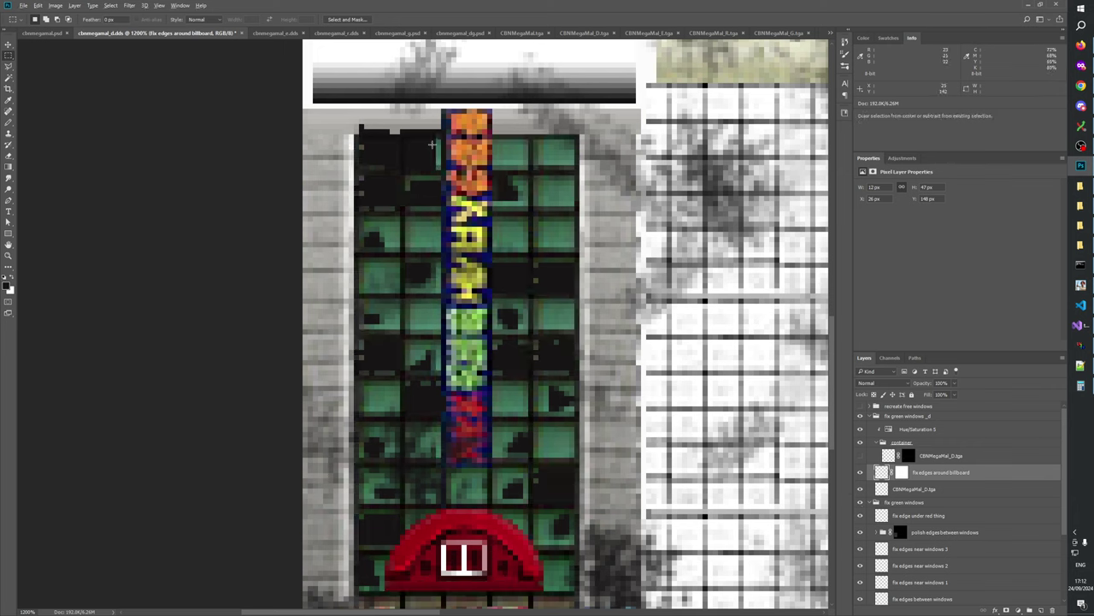
# - Check the fix green windows group in cbnmegamal.psd, return to cbnmegamal_d.dds and pencil a strip about 6 px tall along the billboard's upper left edge
pyautogui.click(9, 122)
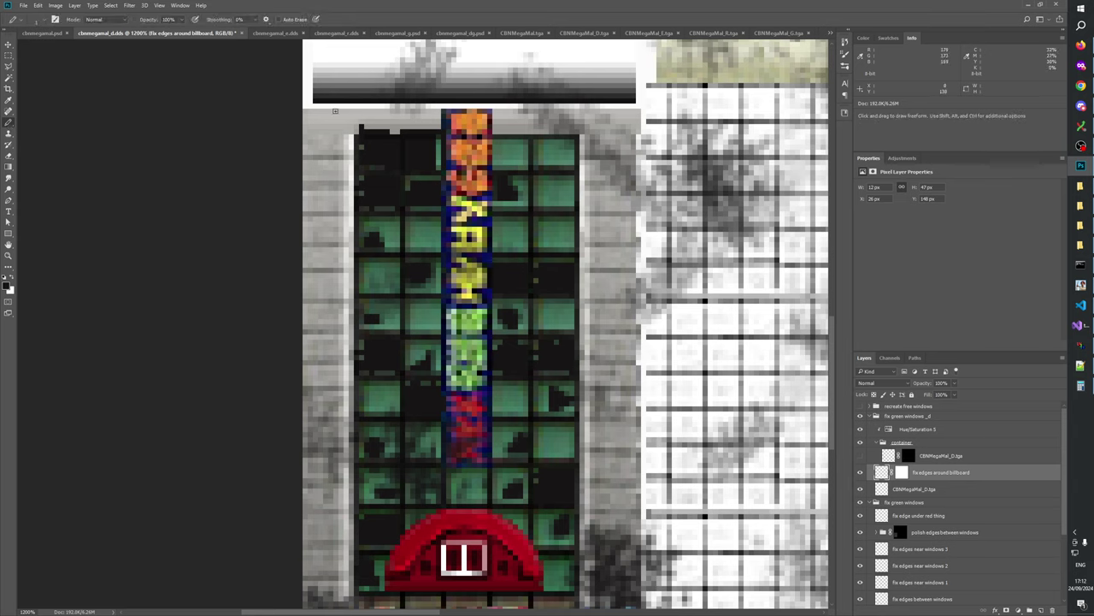
pyautogui.click(41, 34)
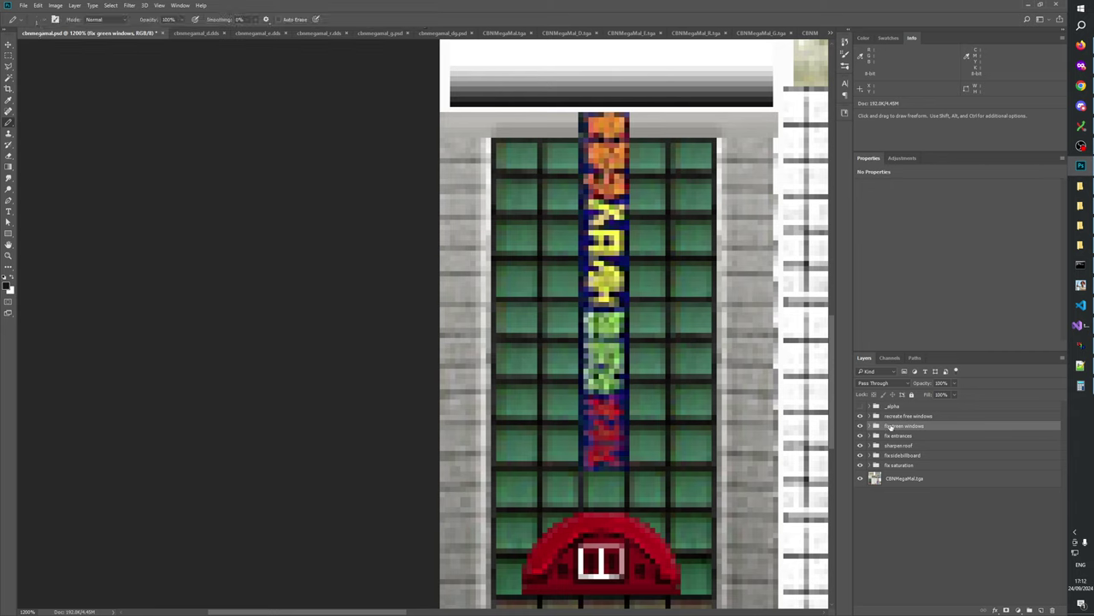
pyautogui.click(861, 426)
pyautogui.click(861, 426)
pyautogui.click(861, 426)
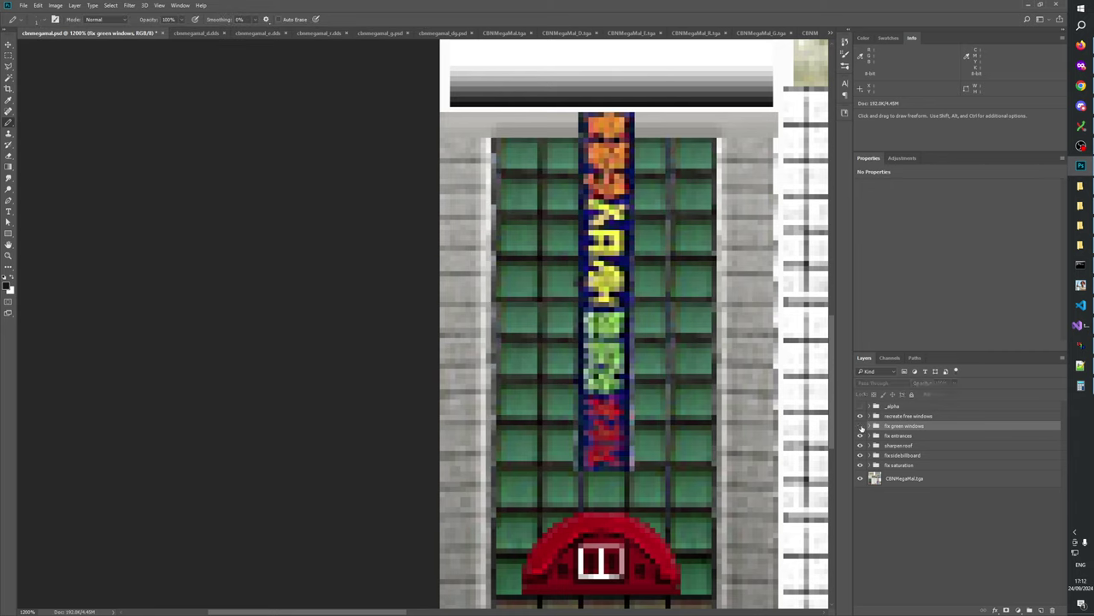
pyautogui.click(861, 426)
pyautogui.click(198, 33)
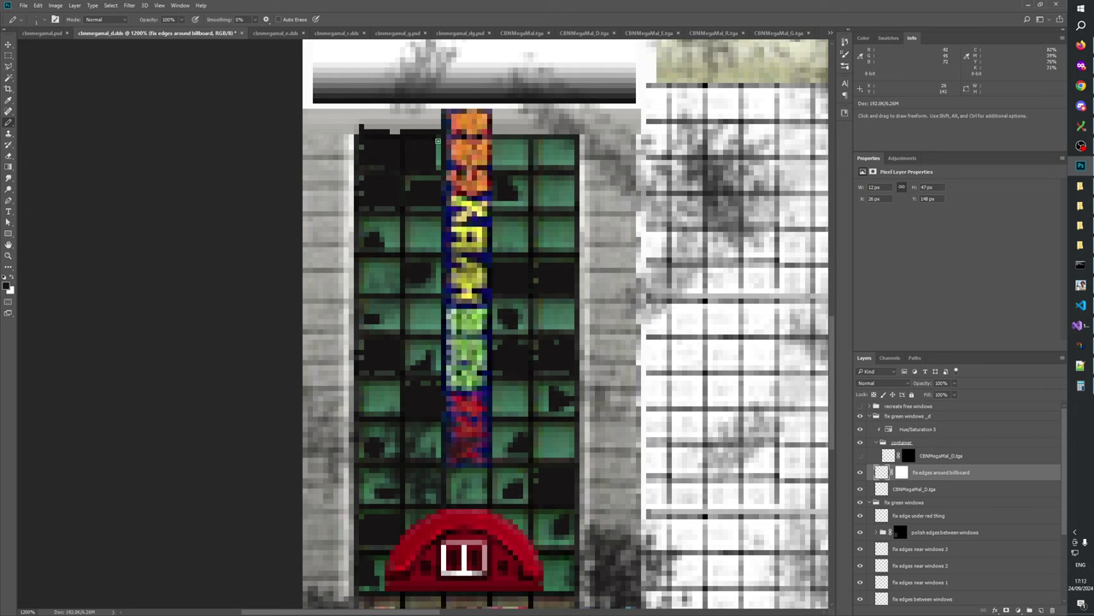
pyautogui.moveTo(438, 139); pyautogui.dragTo(437, 167)
# - Compare the pencilled billboard edge and surrounding window frames with the fix green windows group repeatedly hidden and shown
pyautogui.click(861, 504)
pyautogui.click(861, 504)
pyautogui.click(861, 503)
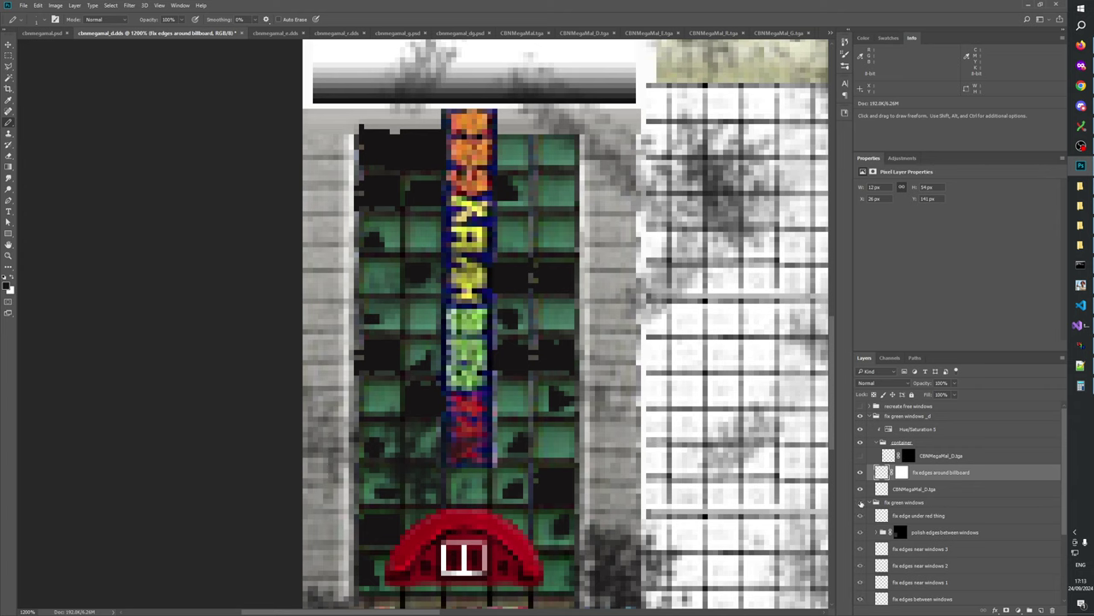
pyautogui.click(861, 503)
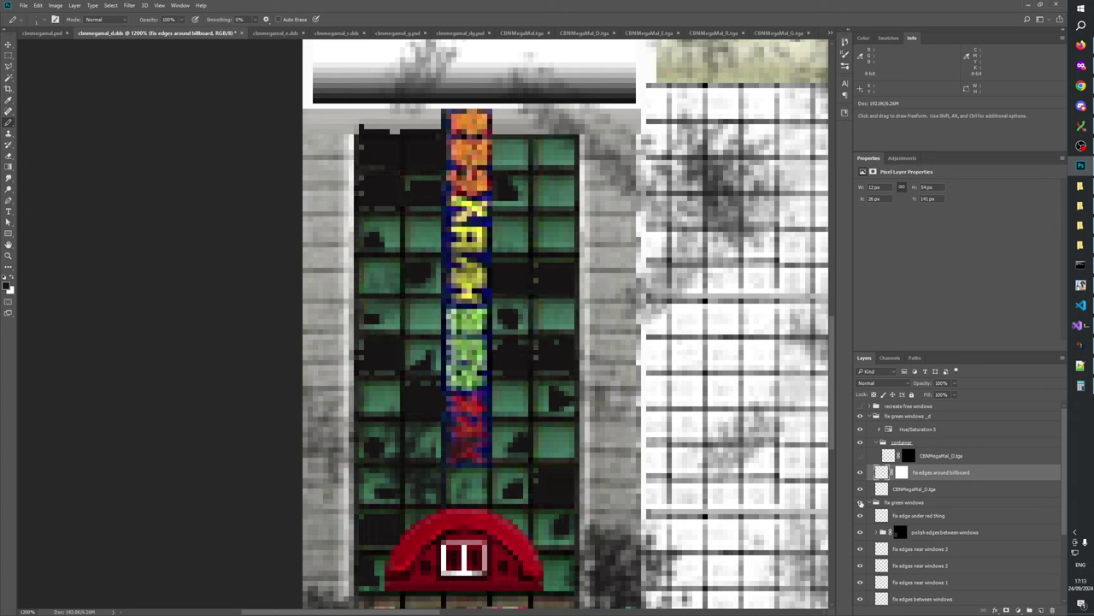
pyautogui.click(860, 503)
pyautogui.click(861, 503)
pyautogui.click(861, 504)
pyautogui.click(861, 504)
pyautogui.click(861, 504)
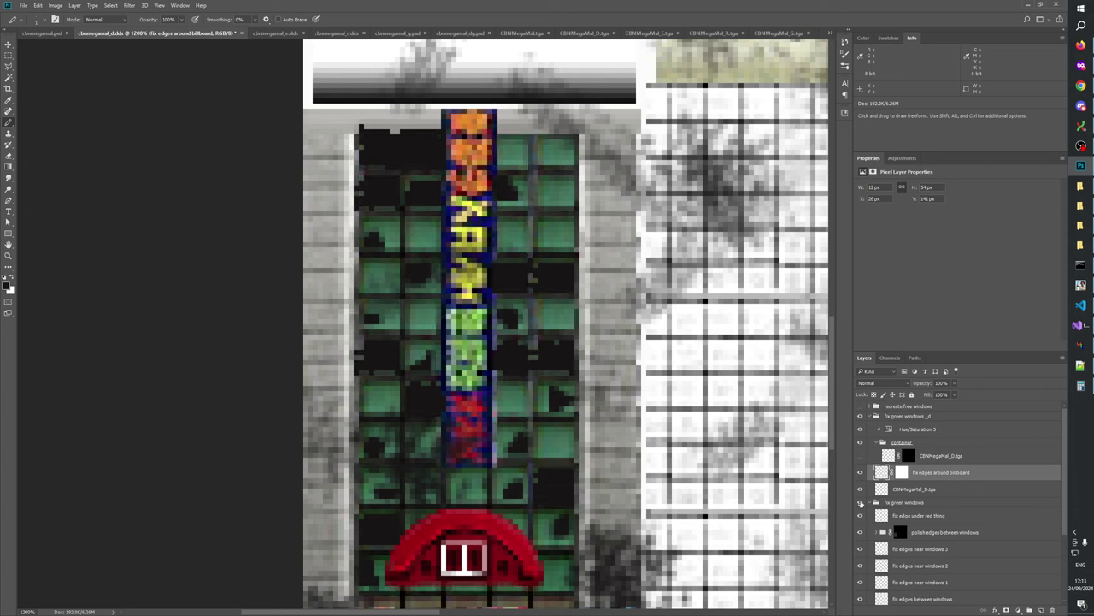
pyautogui.click(861, 504)
pyautogui.click(861, 504)
pyautogui.click(861, 504)
pyautogui.click(861, 503)
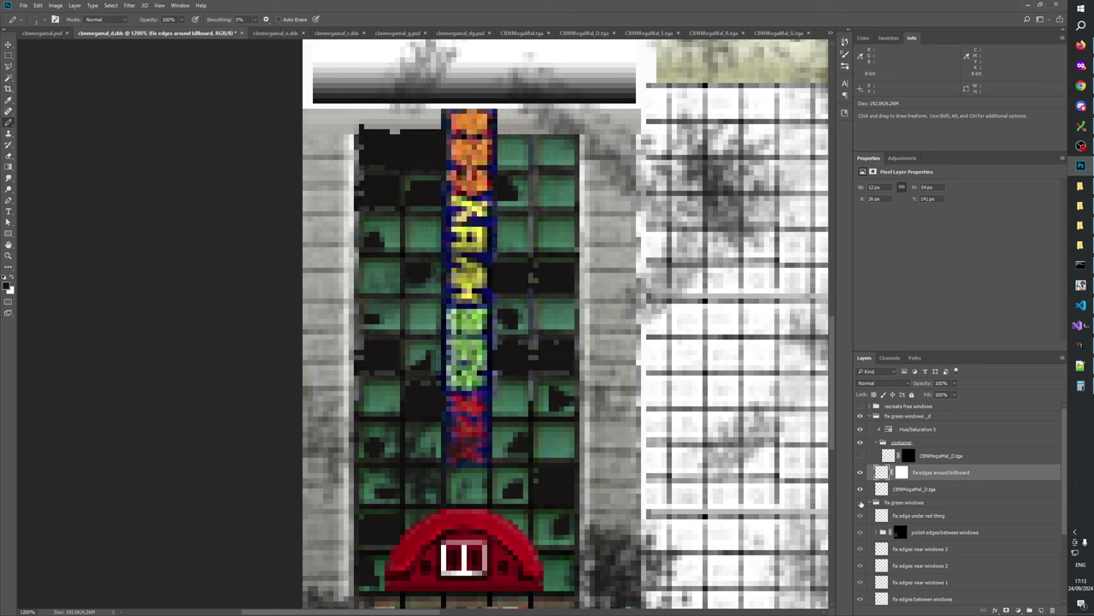
pyautogui.click(861, 503)
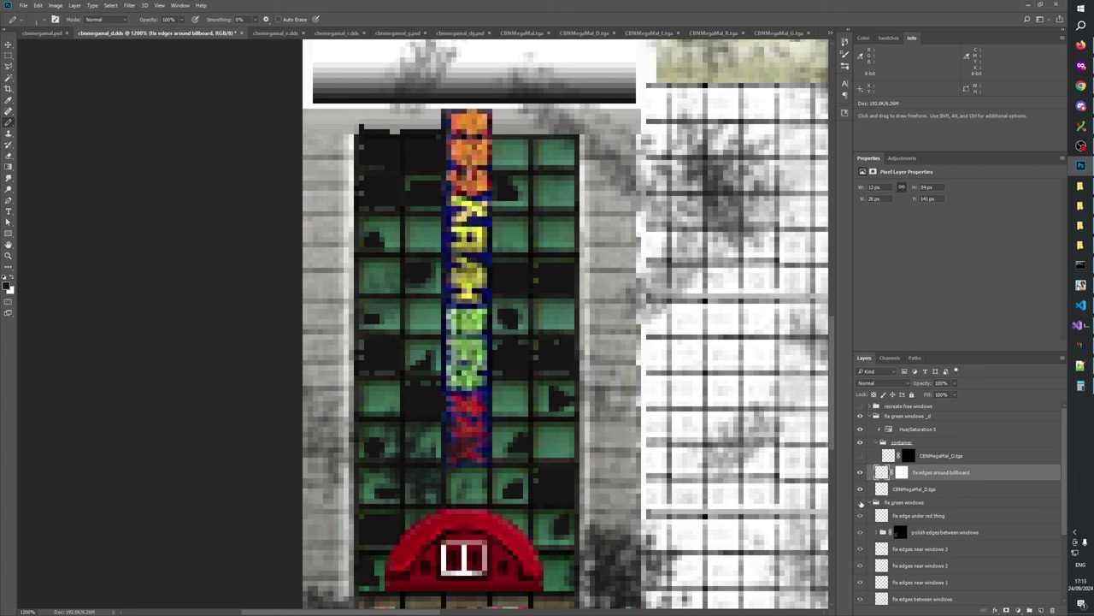
pyautogui.click(861, 503)
pyautogui.click(861, 504)
pyautogui.click(861, 503)
pyautogui.click(861, 503)
pyautogui.click(861, 503)
pyautogui.click(861, 502)
pyautogui.click(861, 503)
pyautogui.click(861, 503)
pyautogui.click(861, 502)
pyautogui.click(861, 503)
pyautogui.click(861, 503)
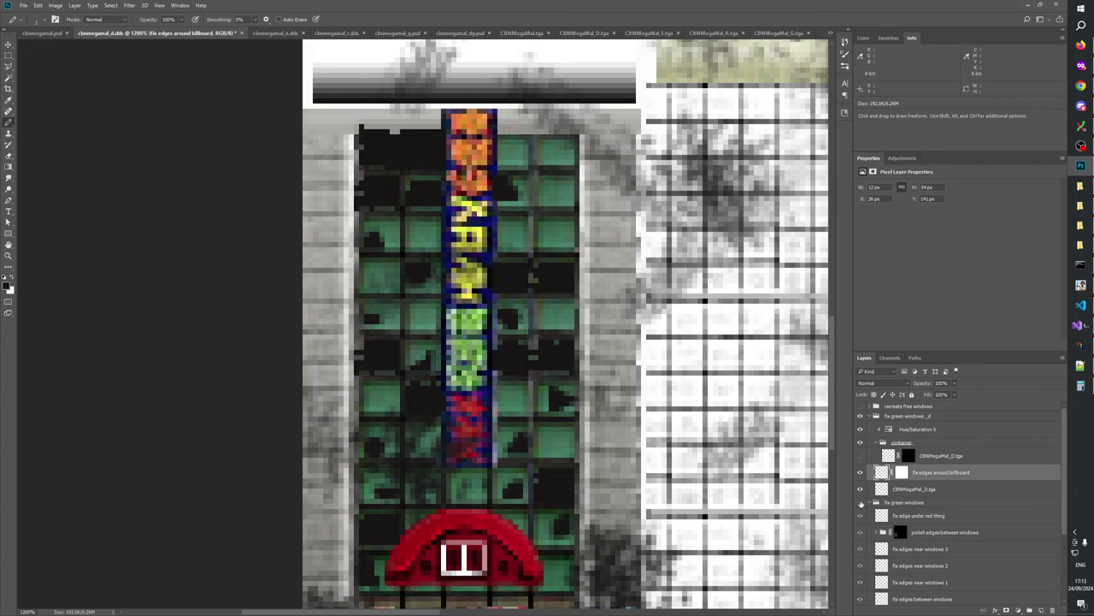
pyautogui.click(861, 503)
pyautogui.click(861, 503)
pyautogui.click(861, 503)
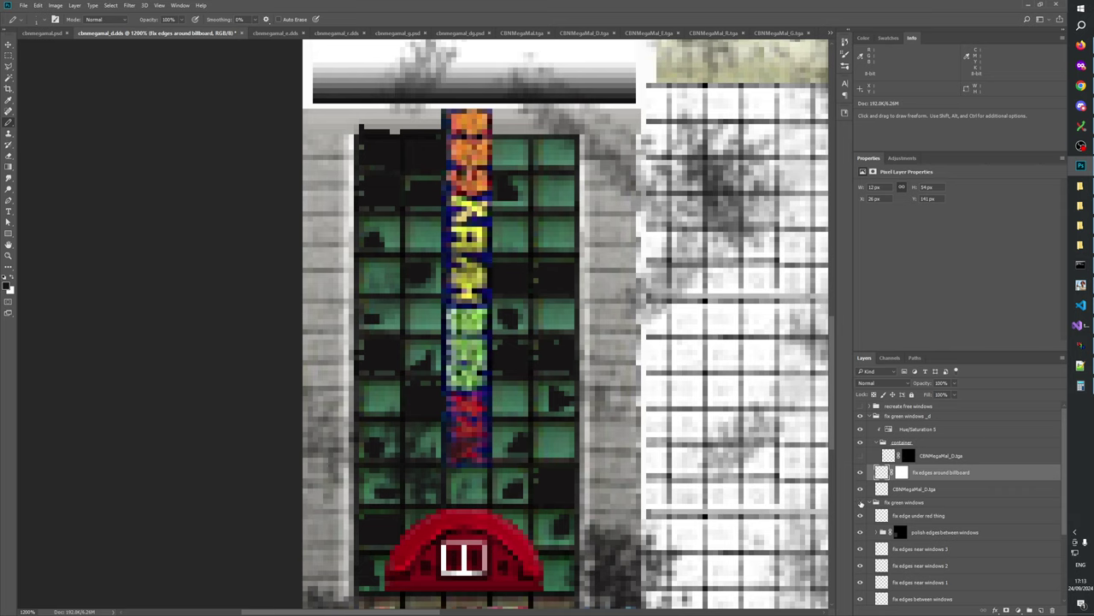
pyautogui.click(861, 503)
pyautogui.click(861, 503)
pyautogui.click(861, 502)
pyautogui.click(861, 503)
pyautogui.click(861, 503)
pyautogui.click(861, 503)
# - Examine the Alpha 1 channel over the image and on its own, hide it, and return to the layers
pyautogui.click(888, 358)
pyautogui.click(859, 453)
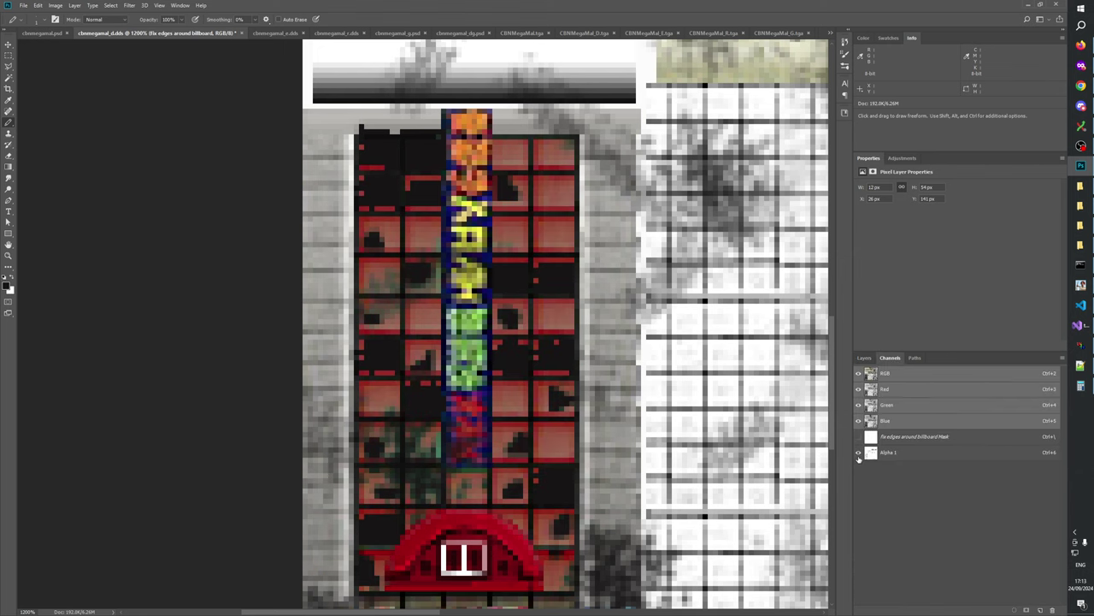
pyautogui.click(859, 373)
pyautogui.click(859, 373)
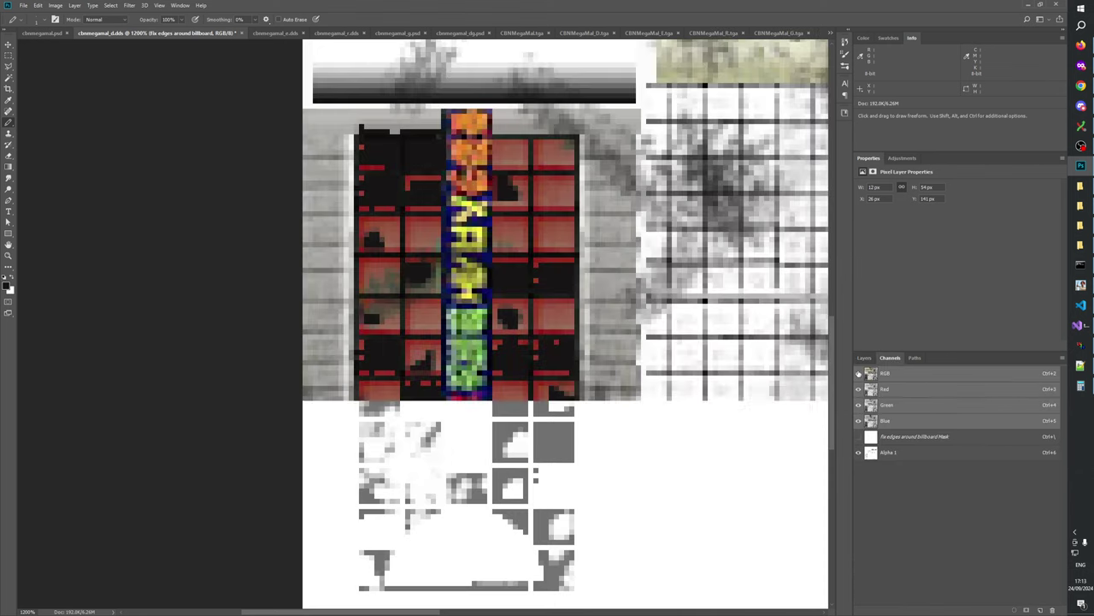
pyautogui.click(859, 453)
pyautogui.click(864, 358)
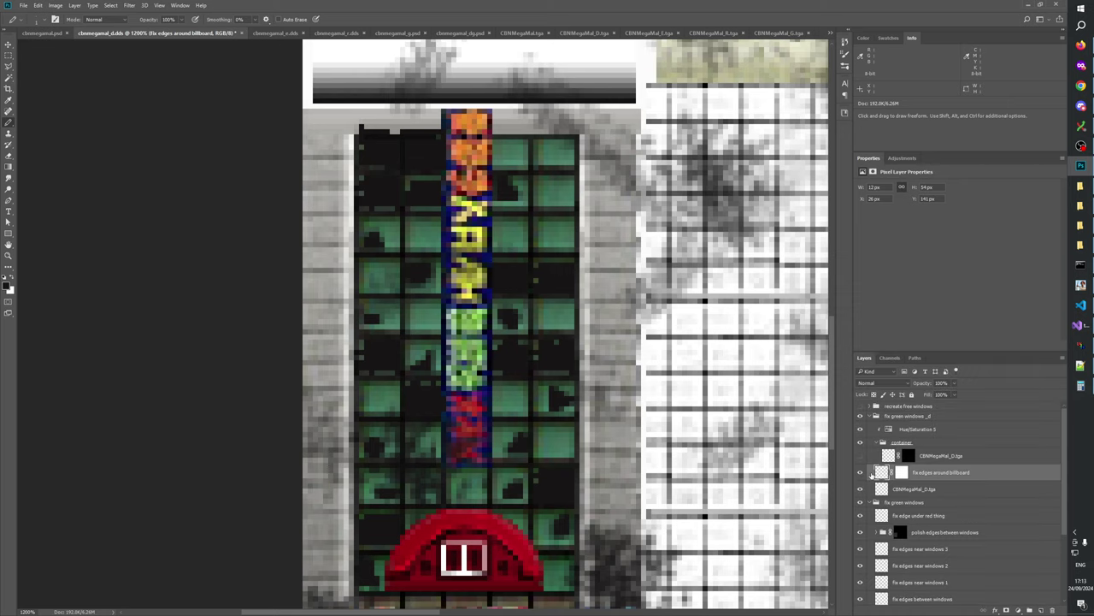
# - Compare the image with the fix edges around billboard layer hidden and shown, and likewise with the fix green windows group
pyautogui.click(861, 472)
pyautogui.click(861, 472)
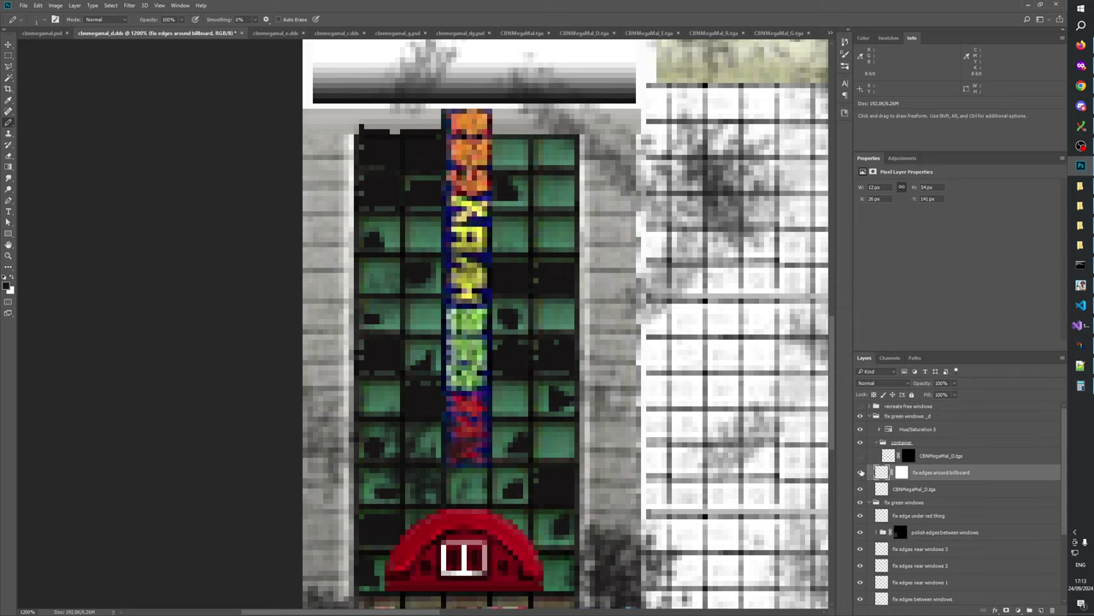
pyautogui.click(861, 472)
pyautogui.click(861, 472)
pyautogui.click(861, 472)
pyautogui.click(861, 472)
pyautogui.click(861, 472)
pyautogui.click(861, 472)
pyautogui.click(861, 503)
pyautogui.click(861, 503)
pyautogui.click(861, 503)
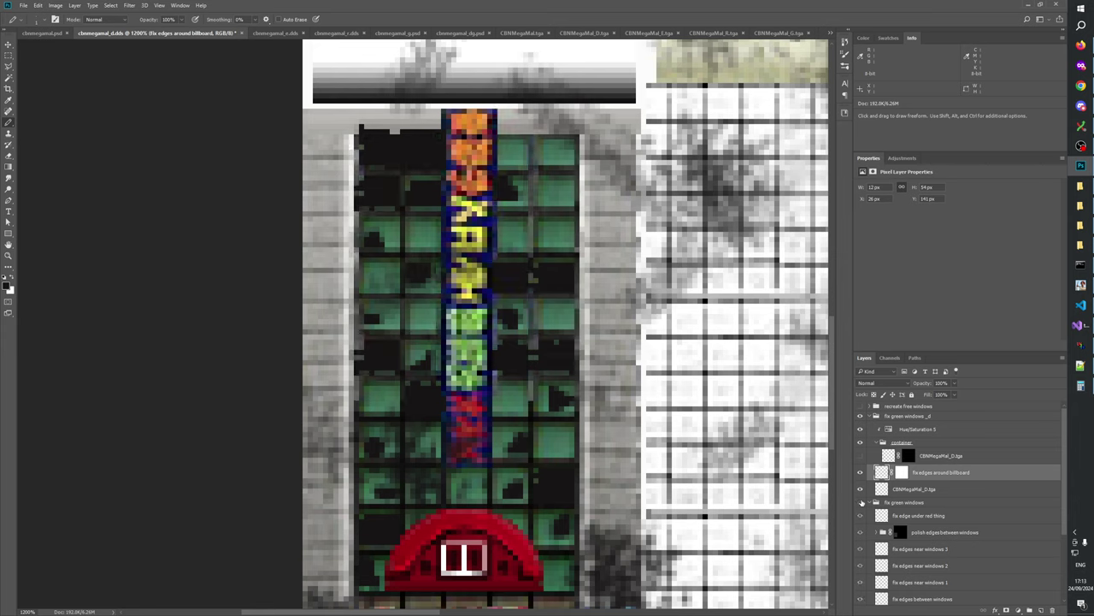
pyautogui.click(861, 503)
pyautogui.click(861, 503)
pyautogui.click(861, 503)
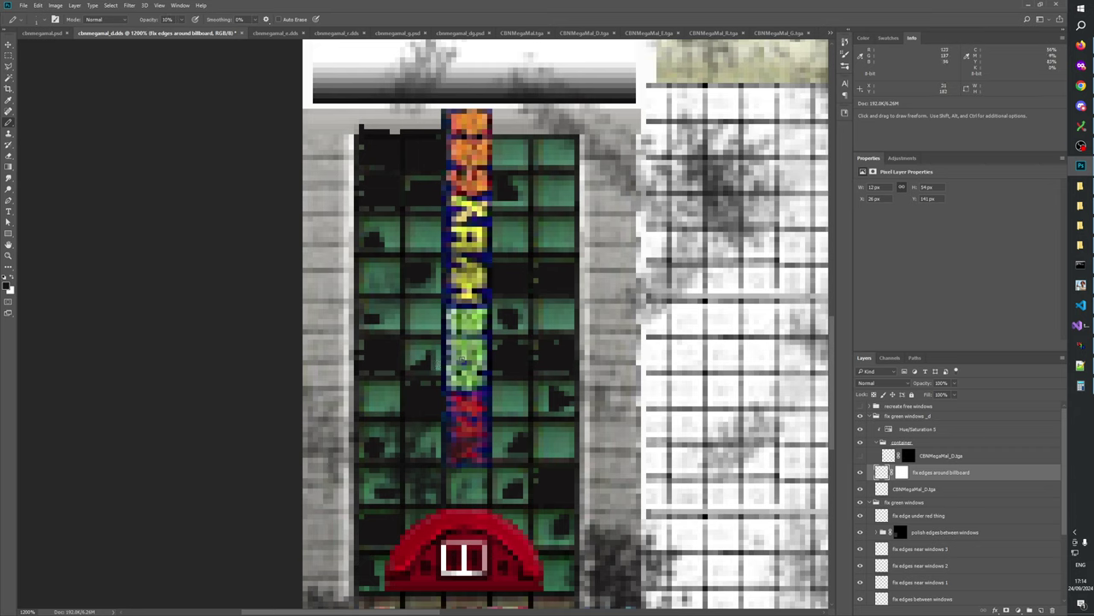
# - View the Alpha 1 channel alone again to examine the window shapes, and restore the RGB view and layers
pyautogui.click(890, 358)
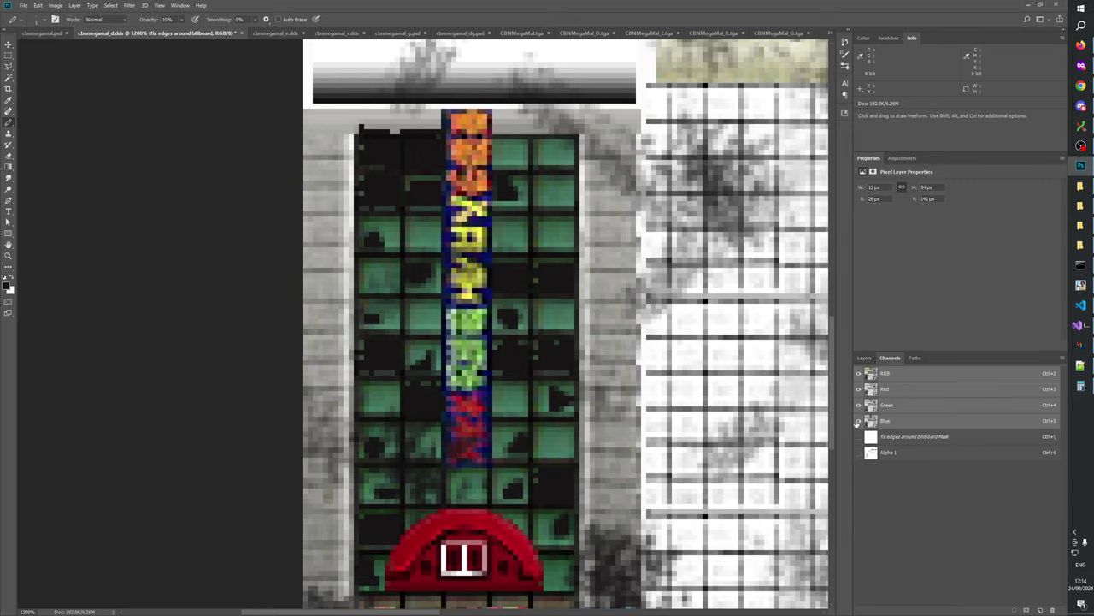
pyautogui.click(859, 452)
pyautogui.click(859, 373)
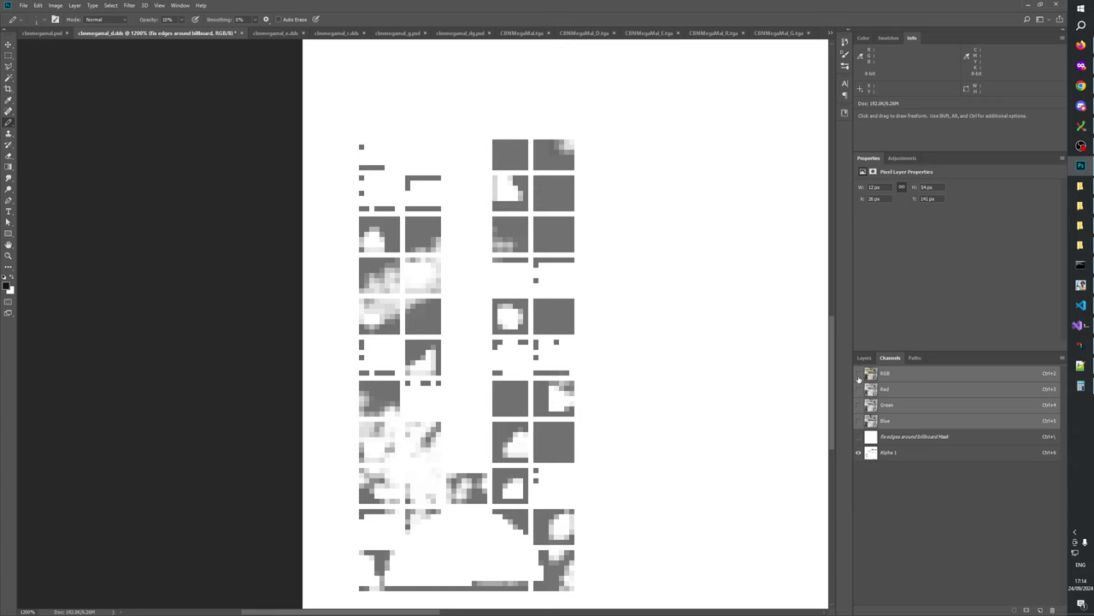
pyautogui.click(860, 374)
pyautogui.click(859, 453)
pyautogui.click(864, 357)
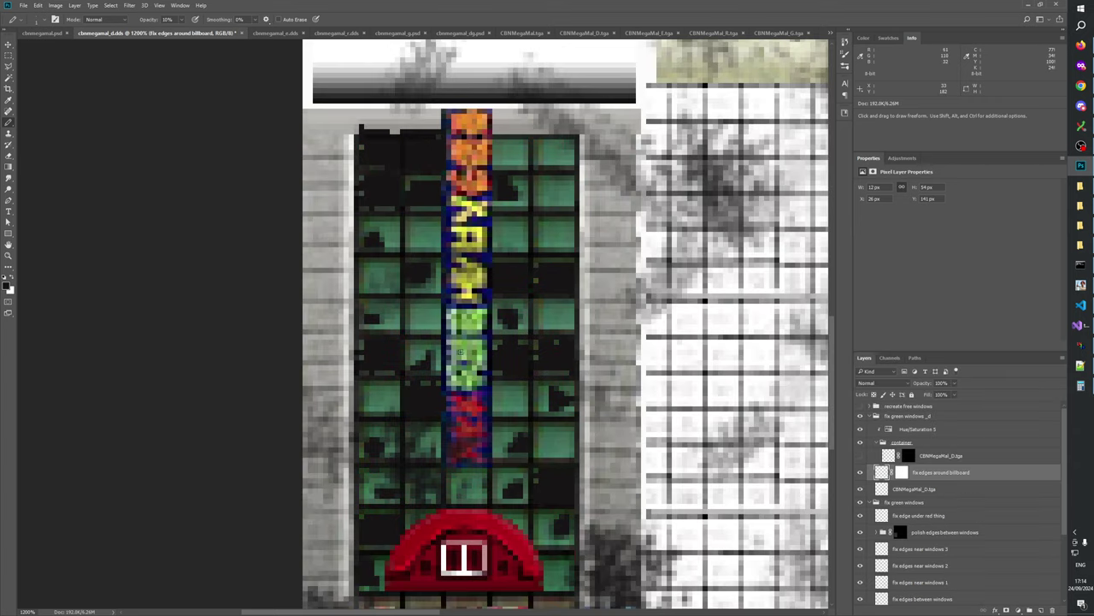
# - Touch up the window pixels beside the billboard's yellow and green lettering on fix edges around billboard, using the Pencil at 10% opacity
pyautogui.click(8, 255)
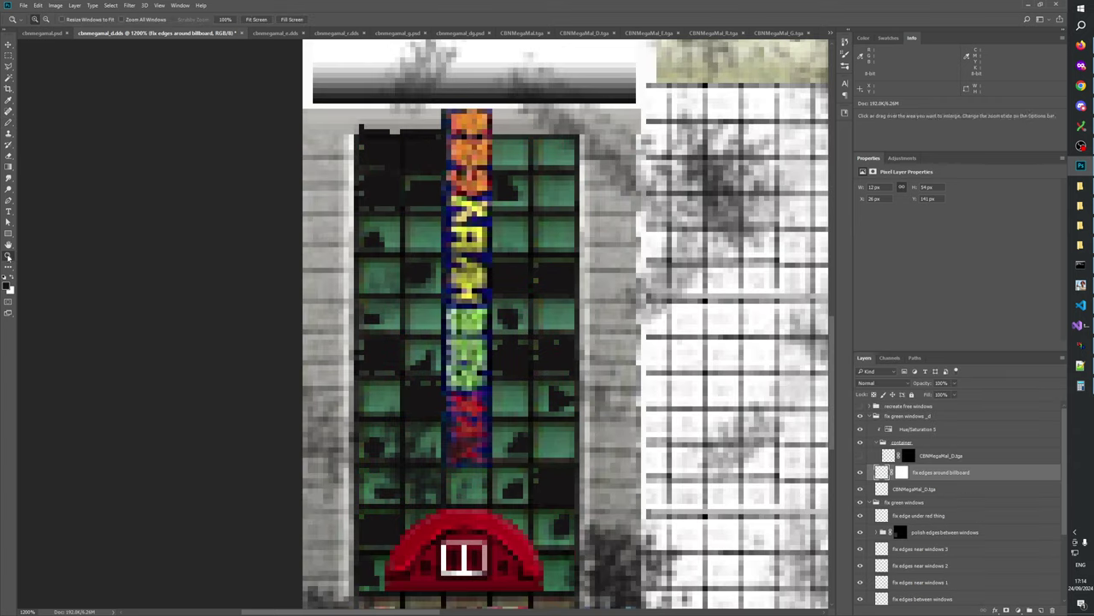
pyautogui.click(381, 369)
pyautogui.click(380, 369)
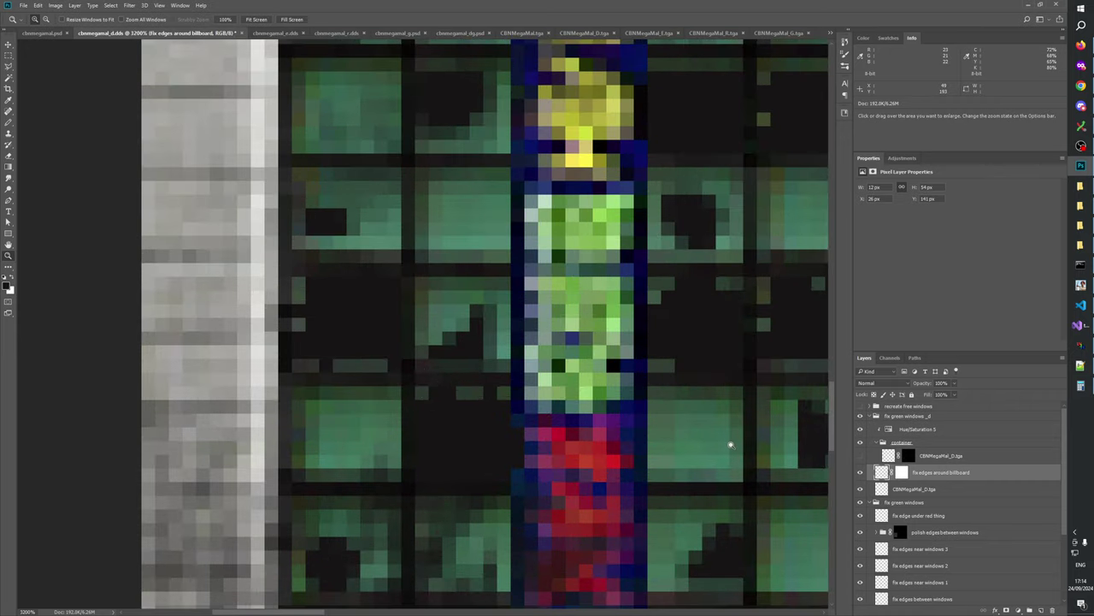
pyautogui.press('space')
pyautogui.moveTo(621, 443)
pyautogui.mouseDown()
pyautogui.moveTo(564, 477)
pyautogui.moveTo(533, 476)
pyautogui.mouseUp()
pyautogui.click(9, 123)
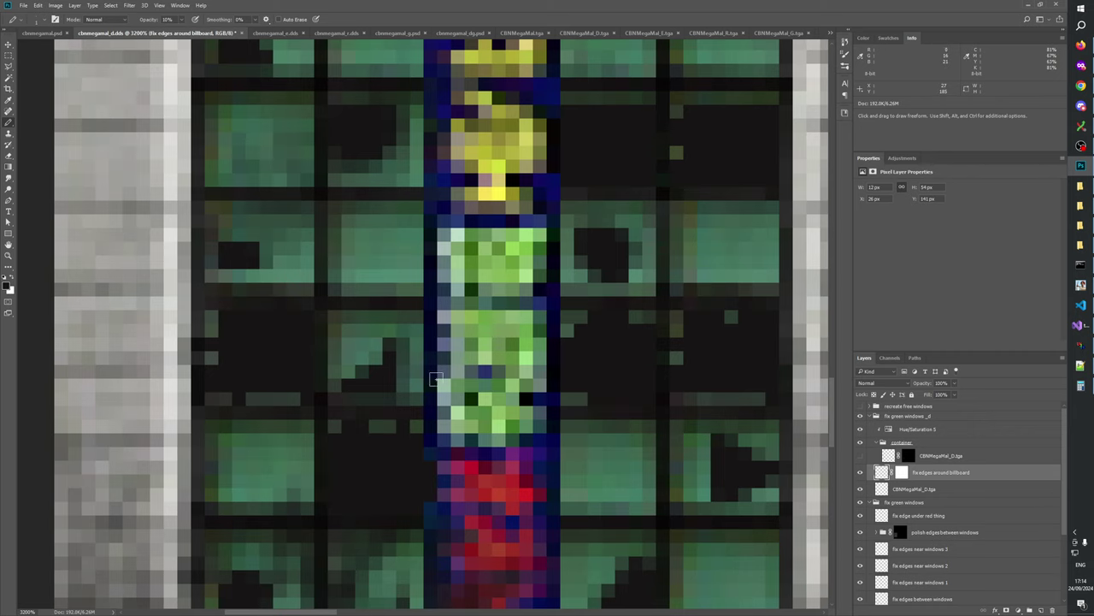
pyautogui.moveTo(642, 396); pyautogui.dragTo(574, 496)
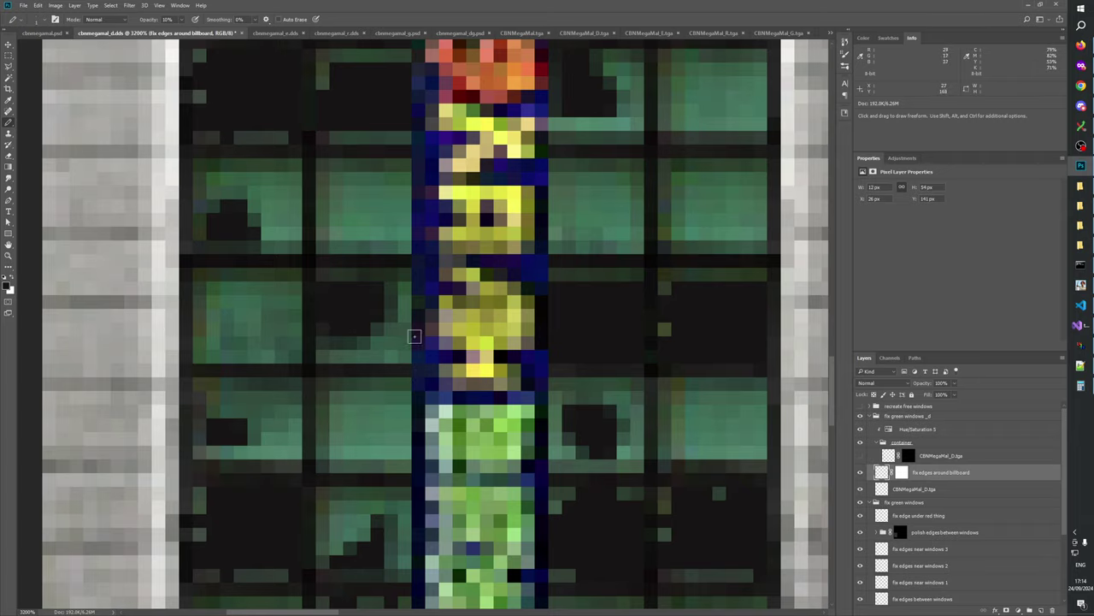
pyautogui.moveTo(484, 269); pyautogui.dragTo(459, 350)
pyautogui.scroll(-5, 460, 351)
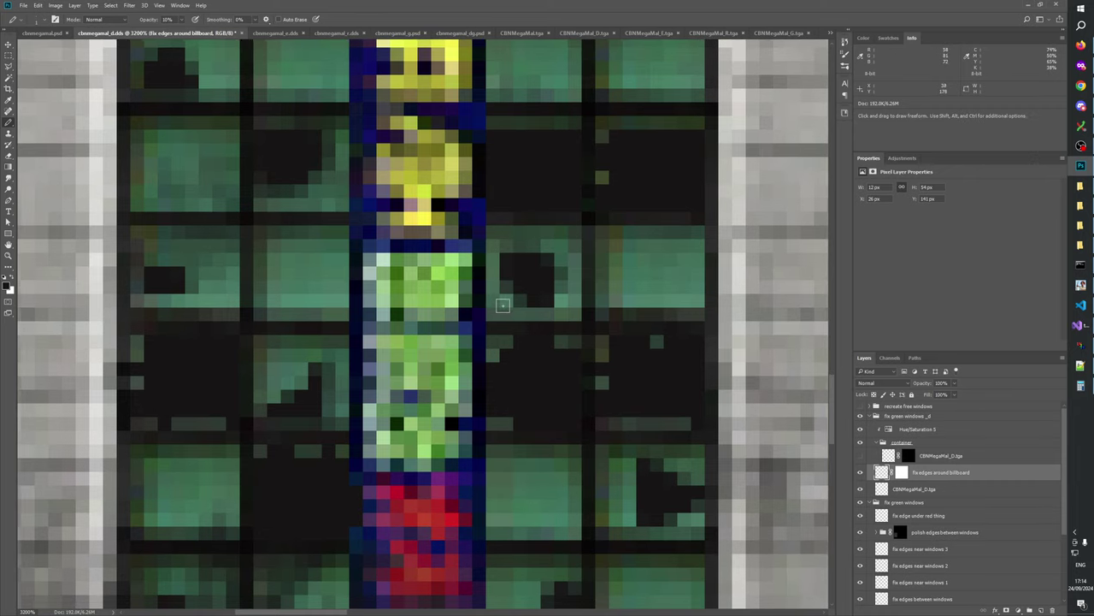
pyautogui.scroll(-4, 542, 379)
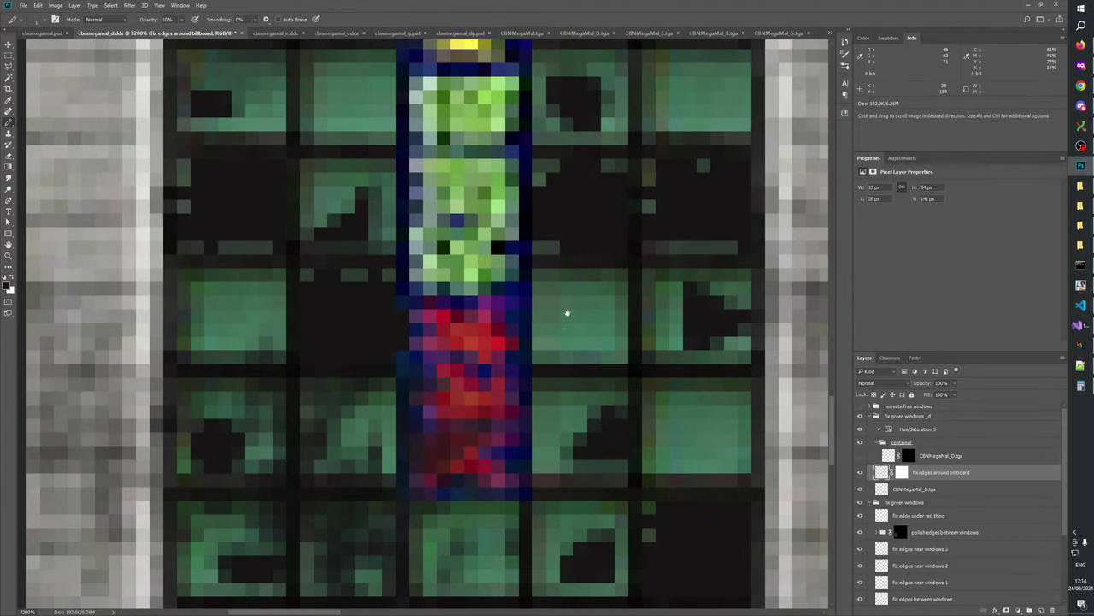
# - Pencil at 10% opacity down the pixel column bordering the right side of the billboard's red lettering
pyautogui.moveTo(565, 332); pyautogui.dragTo(566, 298)
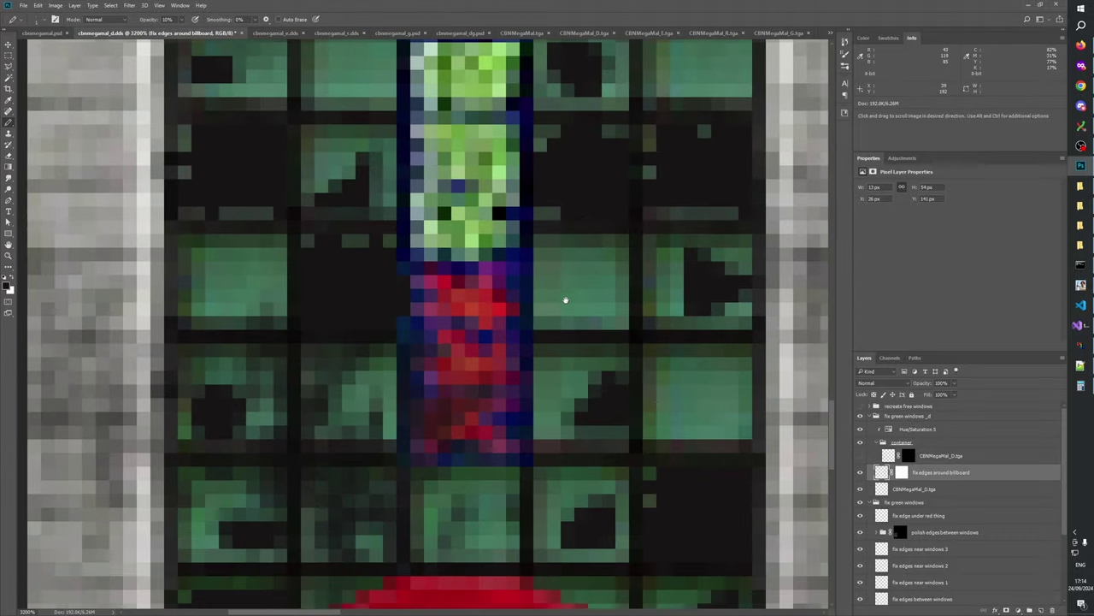
pyautogui.moveTo(540, 383); pyautogui.dragTo(539, 436)
pyautogui.moveTo(426, 436); pyautogui.dragTo(516, 404)
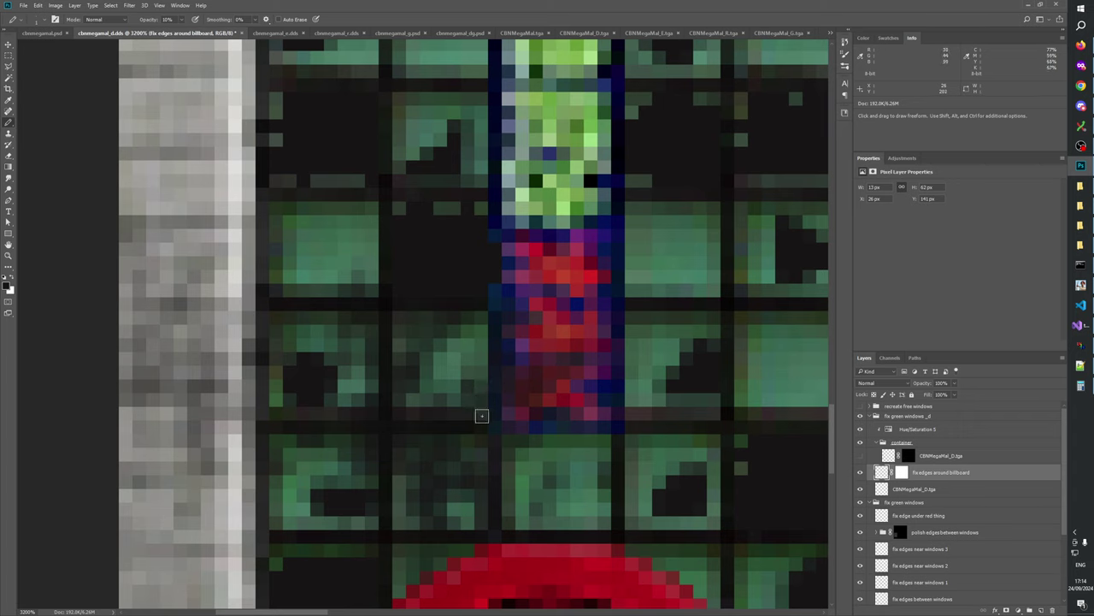
pyautogui.moveTo(562, 438); pyautogui.dragTo(500, 435)
pyautogui.moveTo(542, 316); pyautogui.dragTo(542, 329)
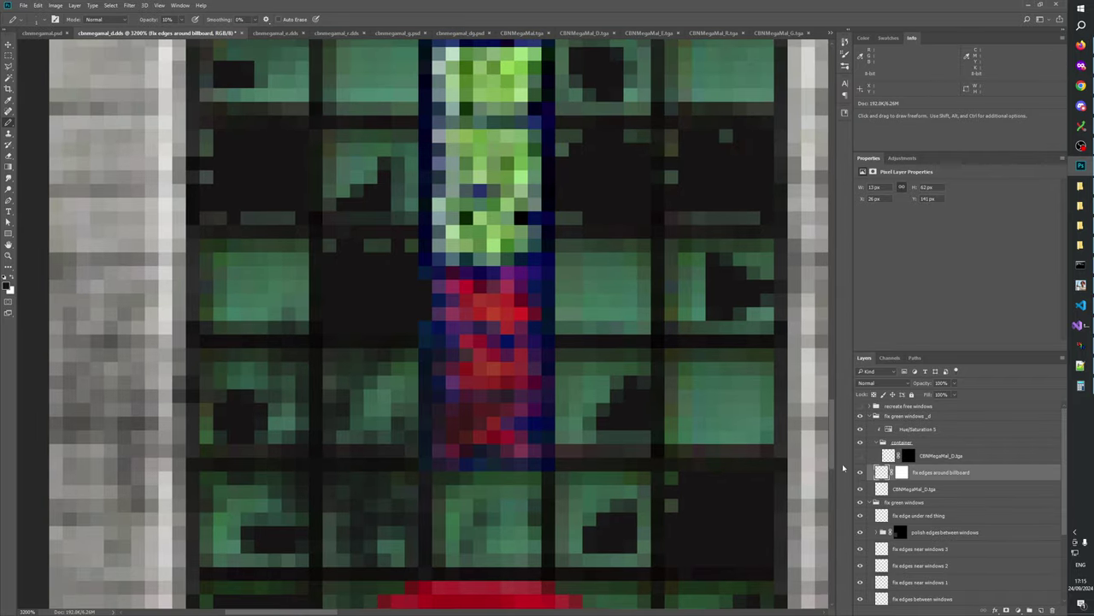
# - Compare the retouched lower billboard edges with fix green windows hidden and shown, and inspect the edges up to the billboard's top
pyautogui.click(860, 502)
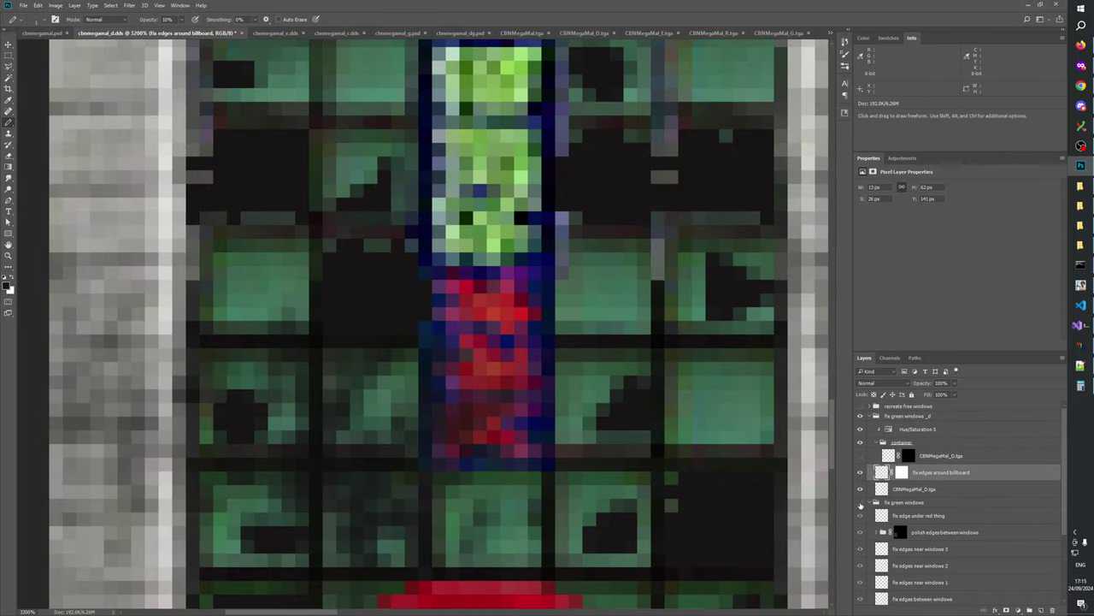
pyautogui.click(860, 502)
pyautogui.click(860, 503)
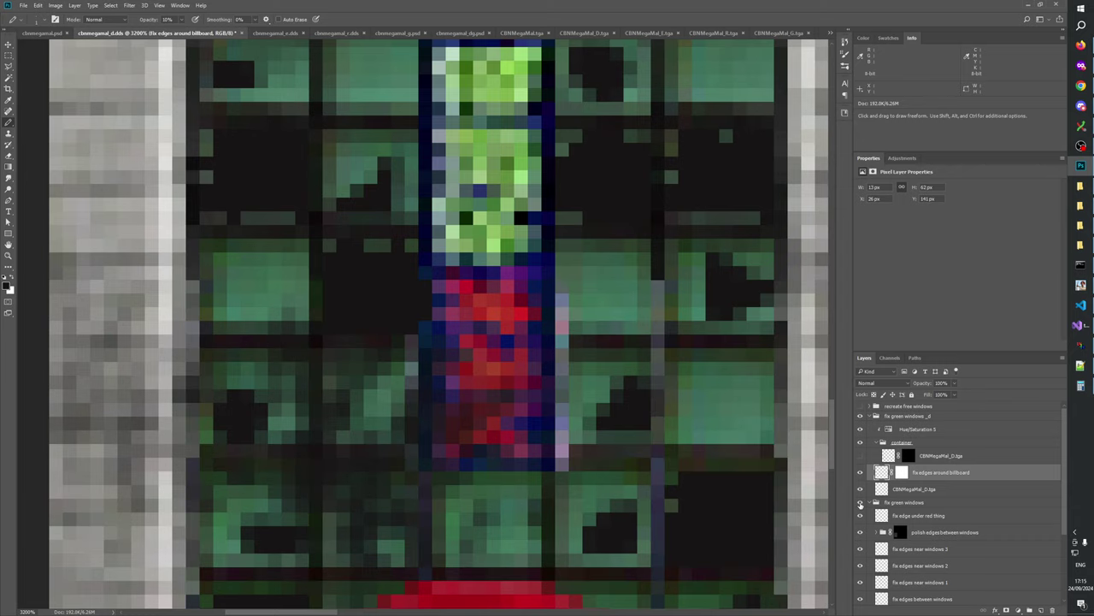
pyautogui.click(860, 502)
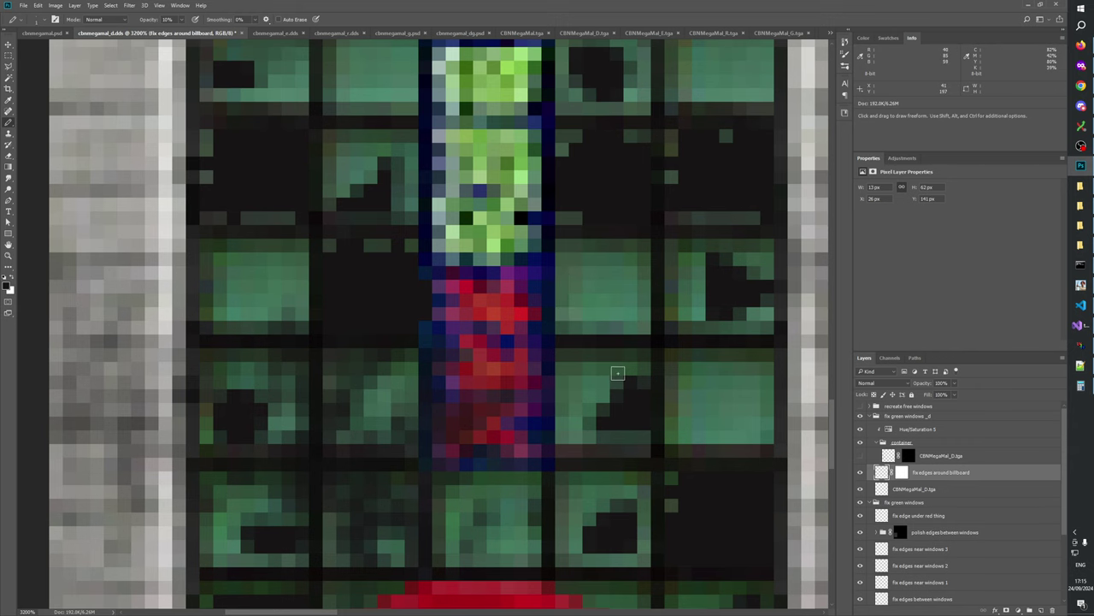
pyautogui.moveTo(635, 308)
pyautogui.mouseDown()
pyautogui.moveTo(636, 453)
pyautogui.moveTo(620, 418)
pyautogui.mouseUp()
pyautogui.scroll(5, 619, 418)
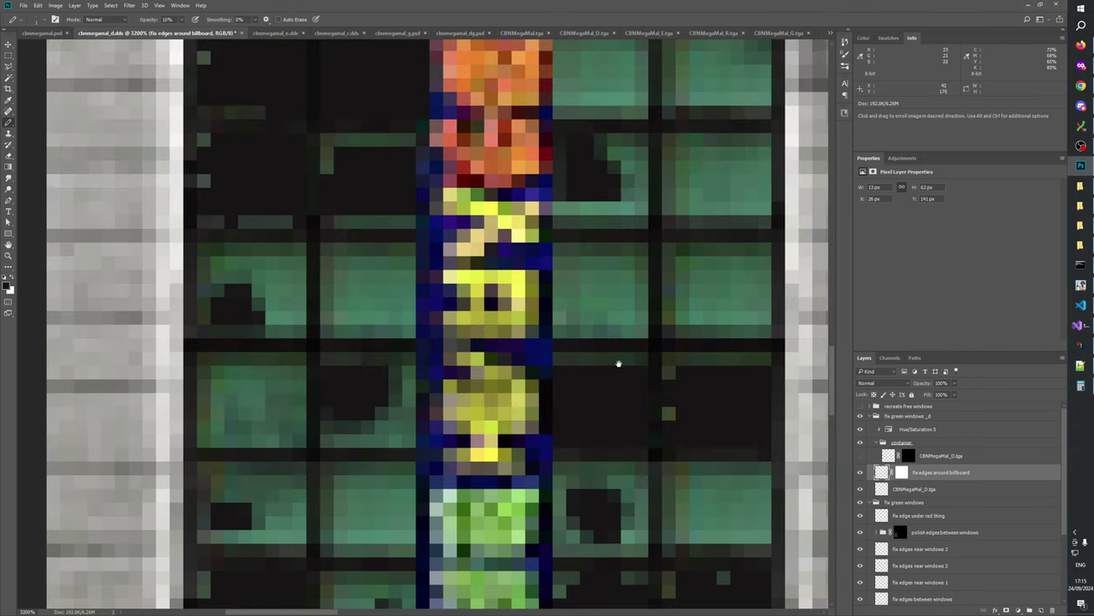
pyautogui.scroll(1, 613, 421)
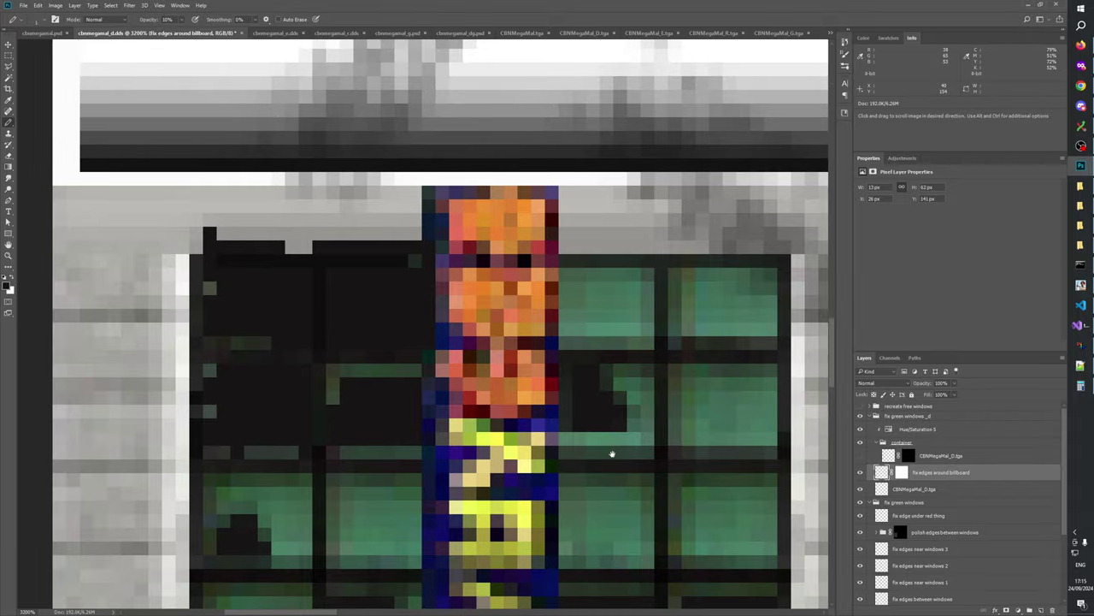
# - Examine the repaired billboard and green windows on the tower facade, first across the whole texture at 200% and finally at 800%
pyautogui.moveTo(610, 461); pyautogui.dragTo(626, 376)
pyautogui.click(8, 256)
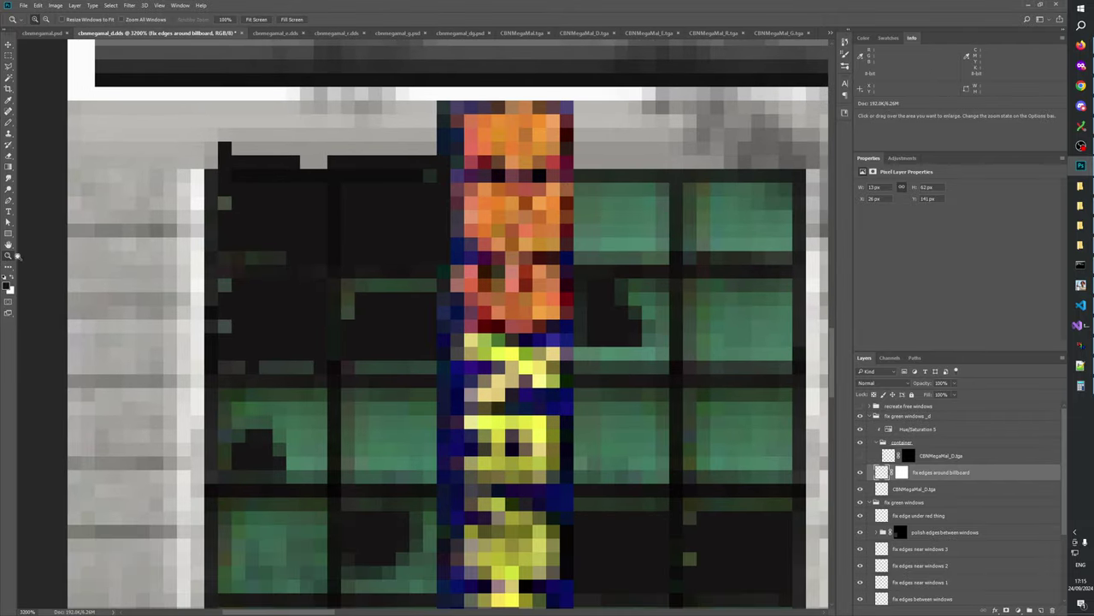
pyautogui.rightClick(404, 303)
pyautogui.click(419, 318)
pyautogui.click(377, 359)
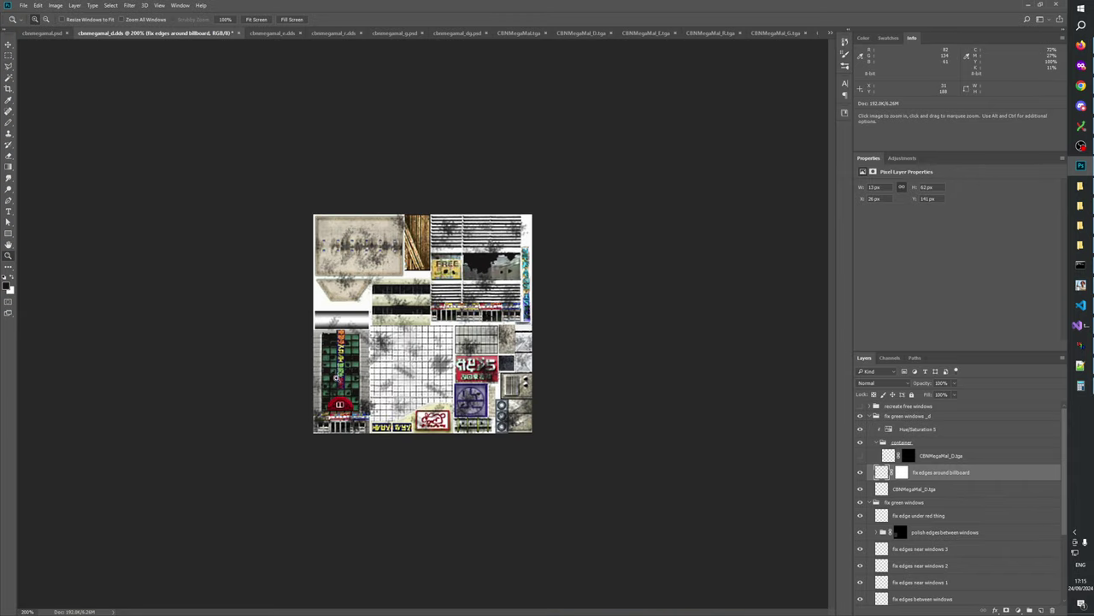
pyautogui.click(338, 378)
pyautogui.click(299, 398)
pyautogui.click(256, 420)
pyautogui.click(217, 433)
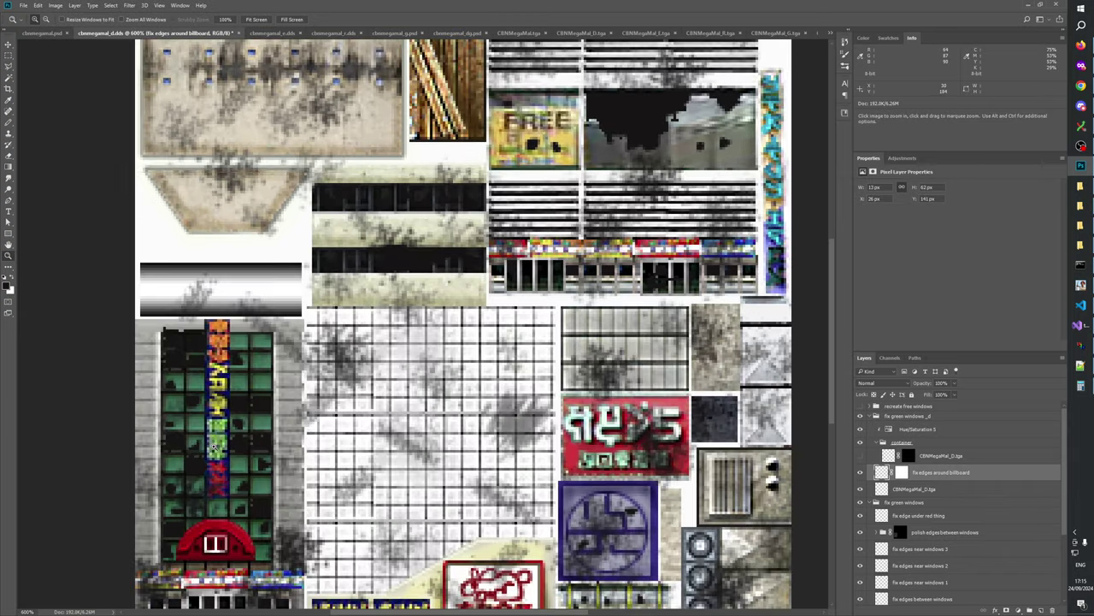
pyautogui.click(210, 433)
pyautogui.moveTo(314, 420); pyautogui.dragTo(472, 371)
pyautogui.click(441, 381)
pyautogui.moveTo(410, 418); pyautogui.dragTo(475, 371)
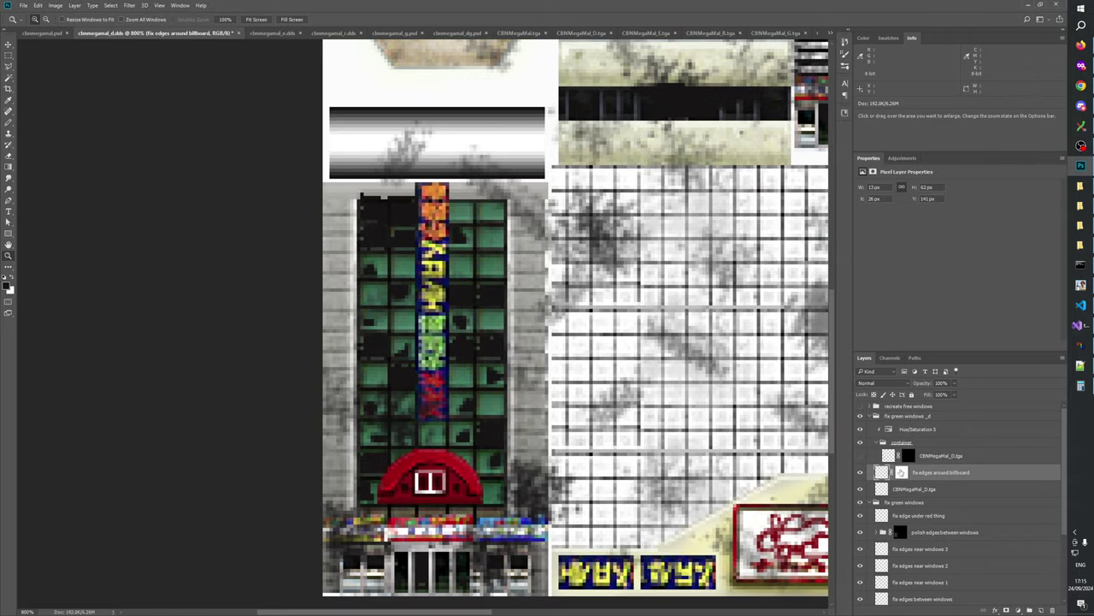
# - Apply the layer mask of "fix edges around billboard" and delete the Hue/Saturation 5 adjustment together with the container group
pyautogui.rightClick(900, 471)
pyautogui.click(909, 489)
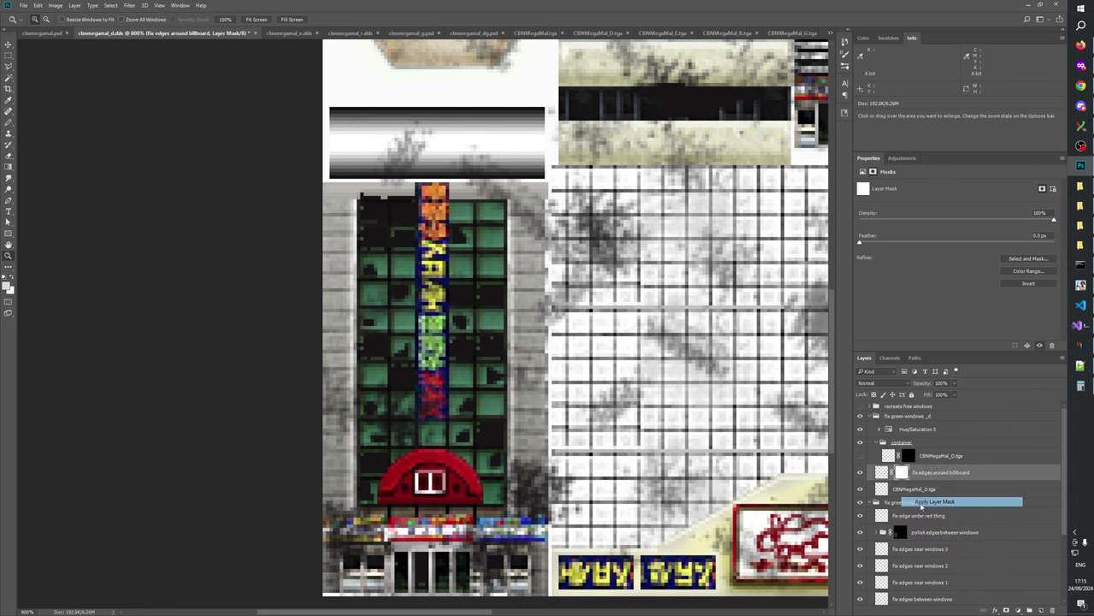
pyautogui.click(944, 456)
pyautogui.keyDown('shift'); pyautogui.click(936, 430); pyautogui.keyUp('shift')
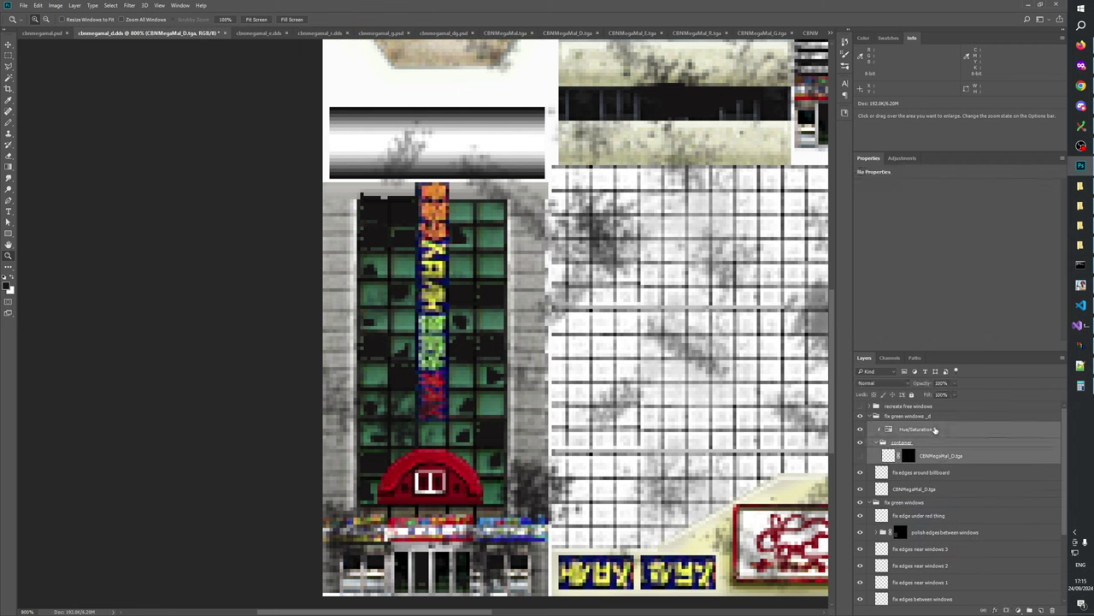
pyautogui.click(1051, 610)
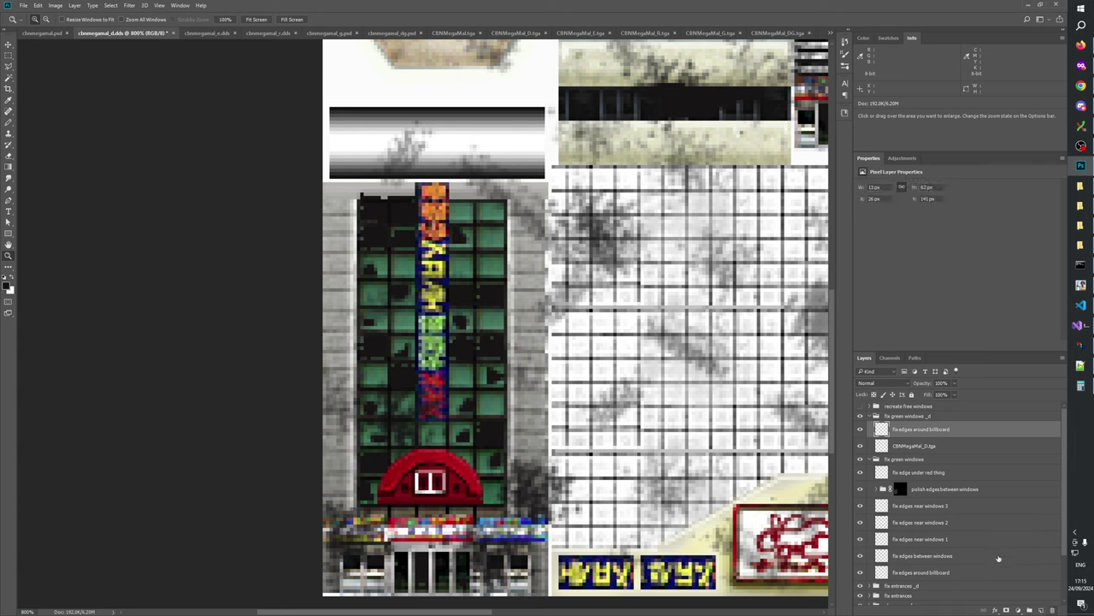
# - Compare the tower facade with and without the "fix green windows _d" group by toggling its visibility
pyautogui.click(908, 416)
pyautogui.click(861, 417)
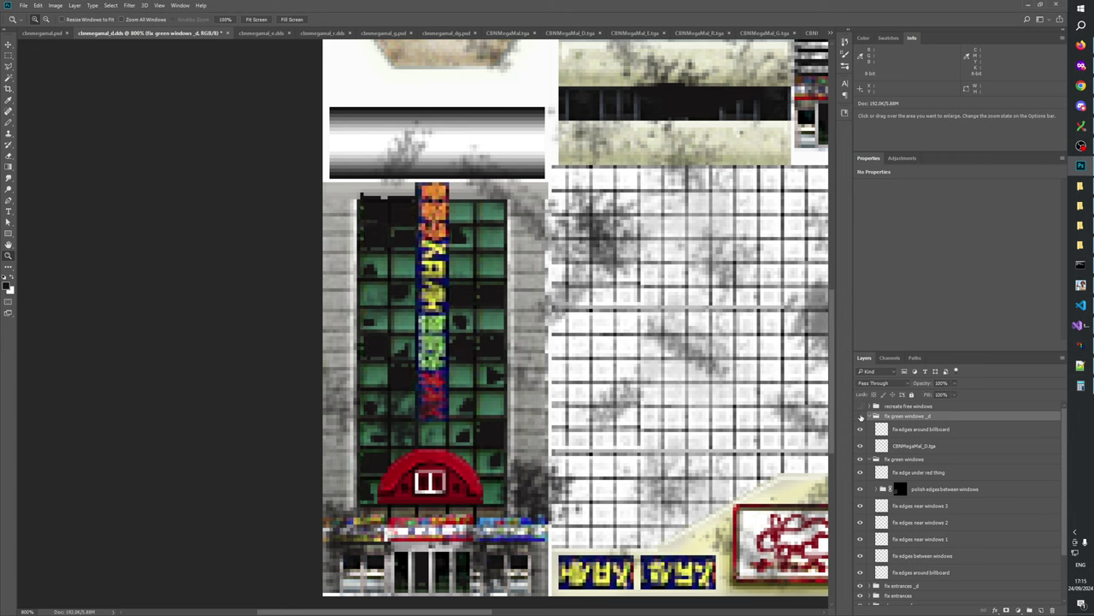
pyautogui.click(861, 416)
pyautogui.click(861, 417)
pyautogui.click(861, 416)
pyautogui.click(861, 416)
# - Compare the Alpha 1 channel overlay against the facade's windows by repeatedly showing and hiding it, leaving it hidden and returning to the layer list
pyautogui.click(890, 358)
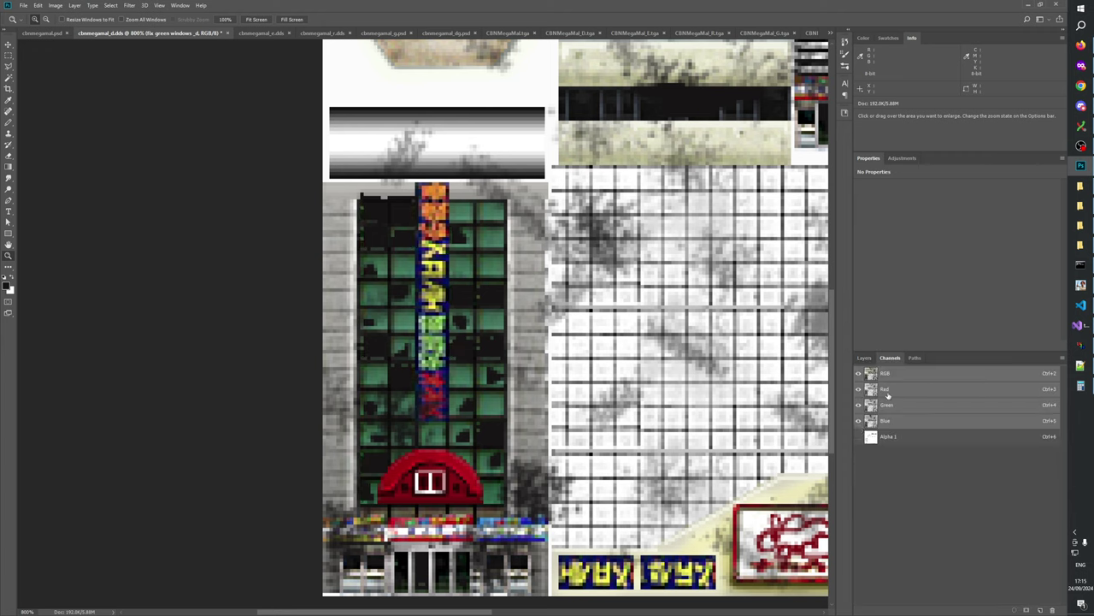
pyautogui.click(858, 437)
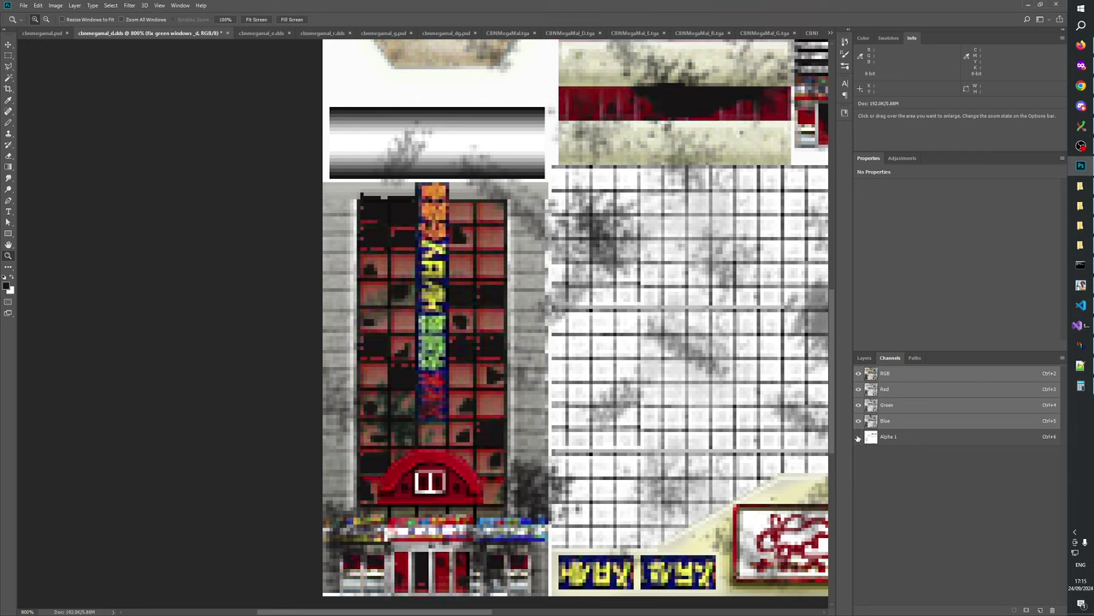
pyautogui.click(858, 437)
pyautogui.click(859, 437)
pyautogui.click(859, 437)
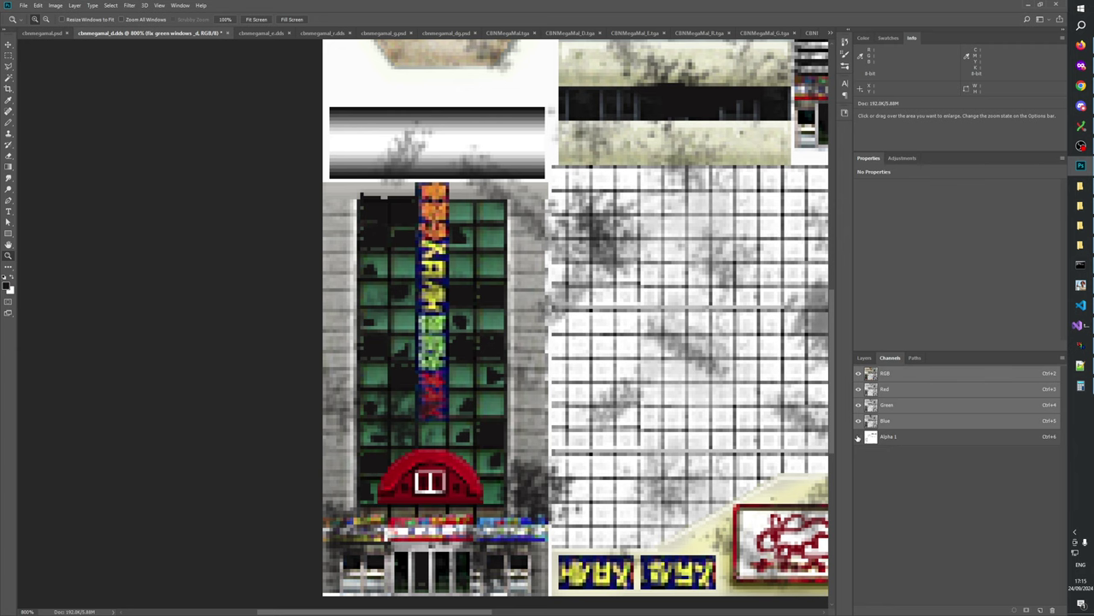
pyautogui.click(858, 437)
pyautogui.click(858, 437)
pyautogui.click(858, 437)
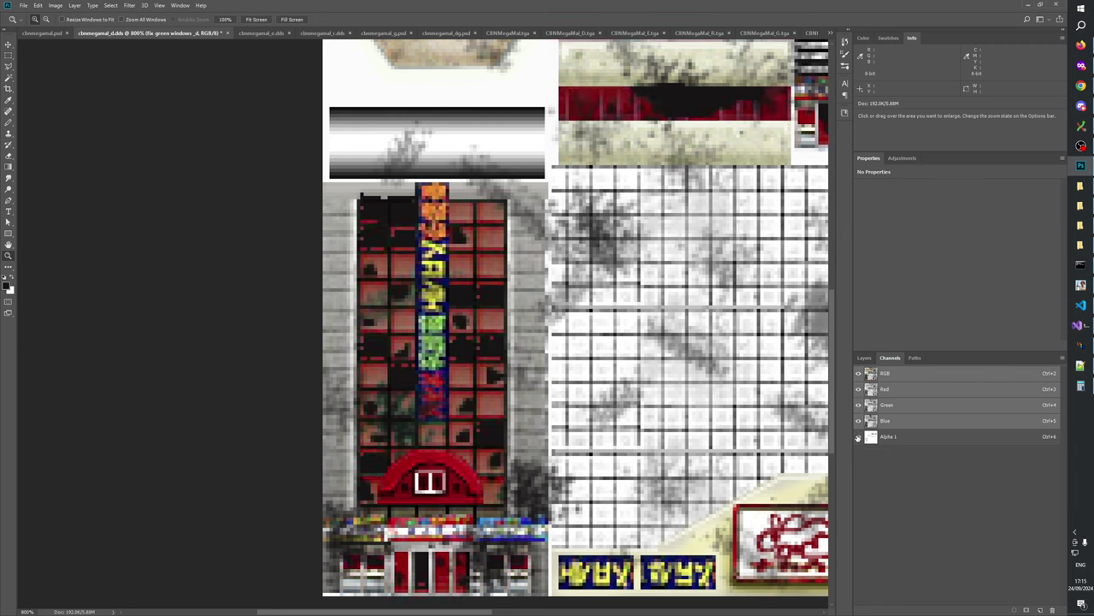
pyautogui.click(858, 437)
pyautogui.click(859, 437)
pyautogui.click(859, 437)
pyautogui.click(858, 437)
pyautogui.click(858, 437)
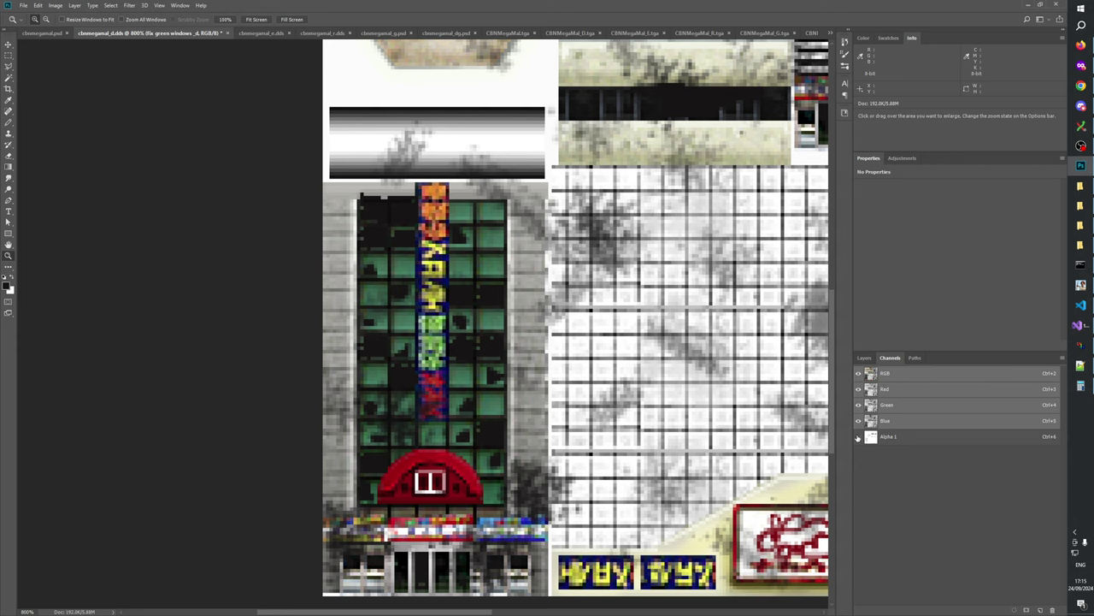
pyautogui.click(858, 437)
pyautogui.click(858, 437)
pyautogui.click(858, 437)
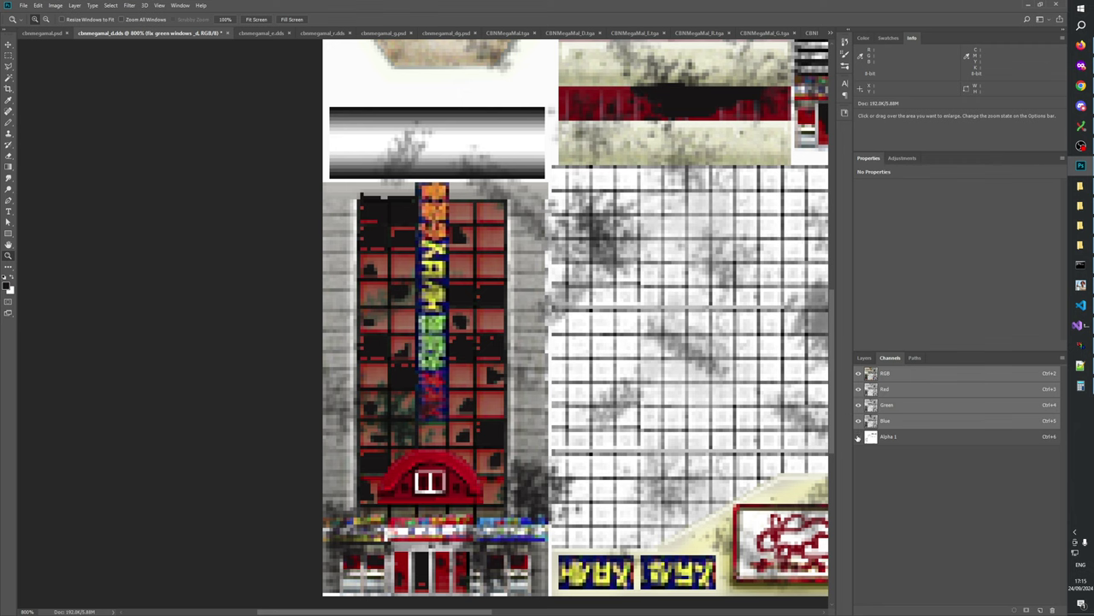
pyautogui.click(859, 436)
pyautogui.click(858, 436)
pyautogui.click(858, 437)
pyautogui.click(858, 437)
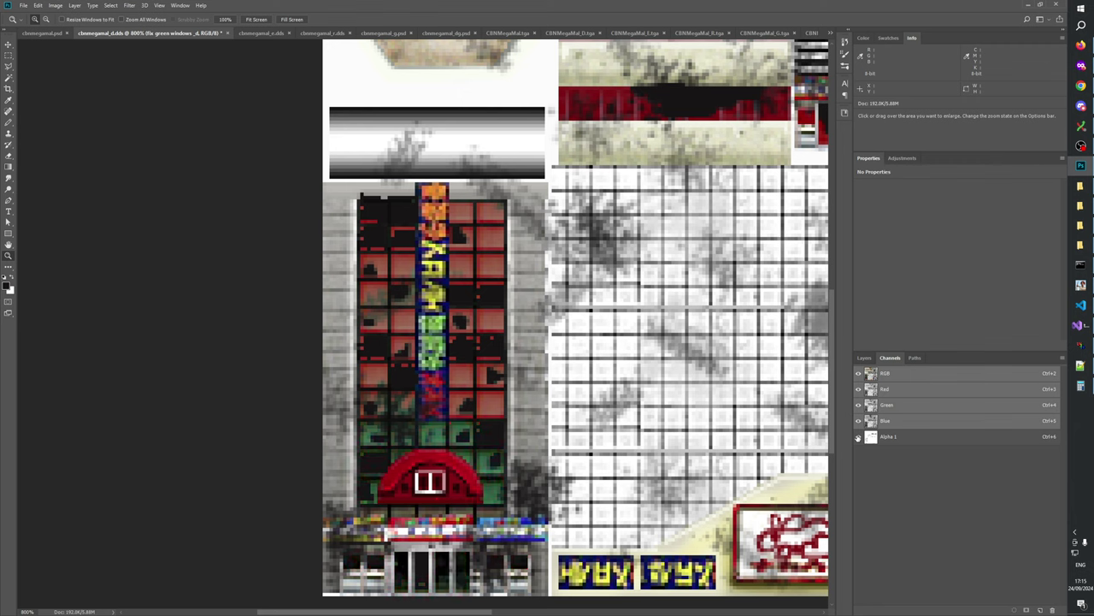
pyautogui.click(858, 437)
pyautogui.click(859, 437)
pyautogui.click(858, 437)
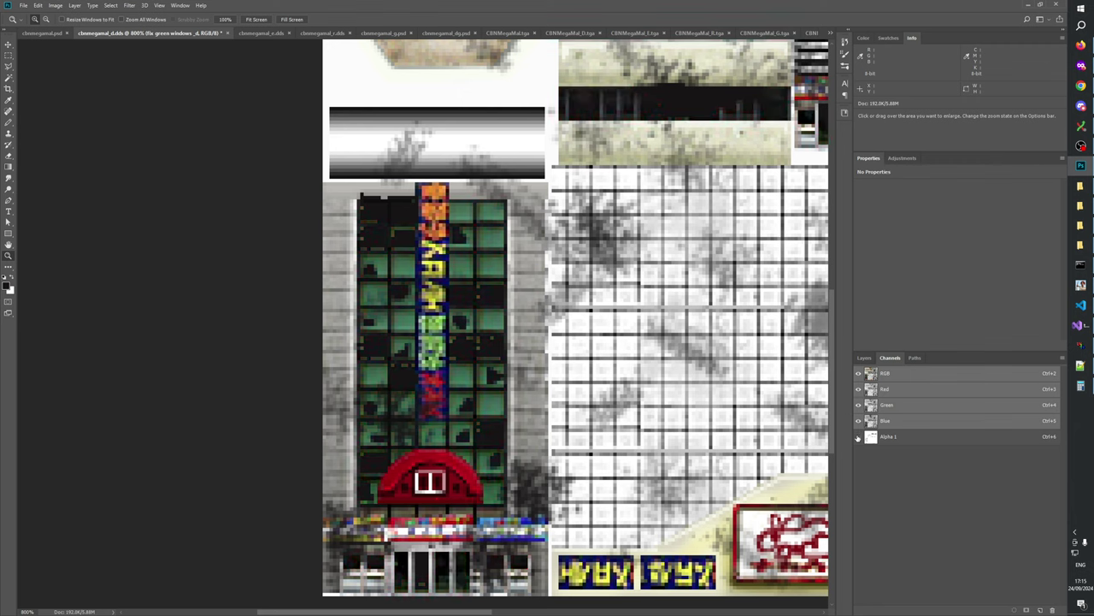
pyautogui.click(859, 437)
pyautogui.click(858, 437)
pyautogui.click(859, 437)
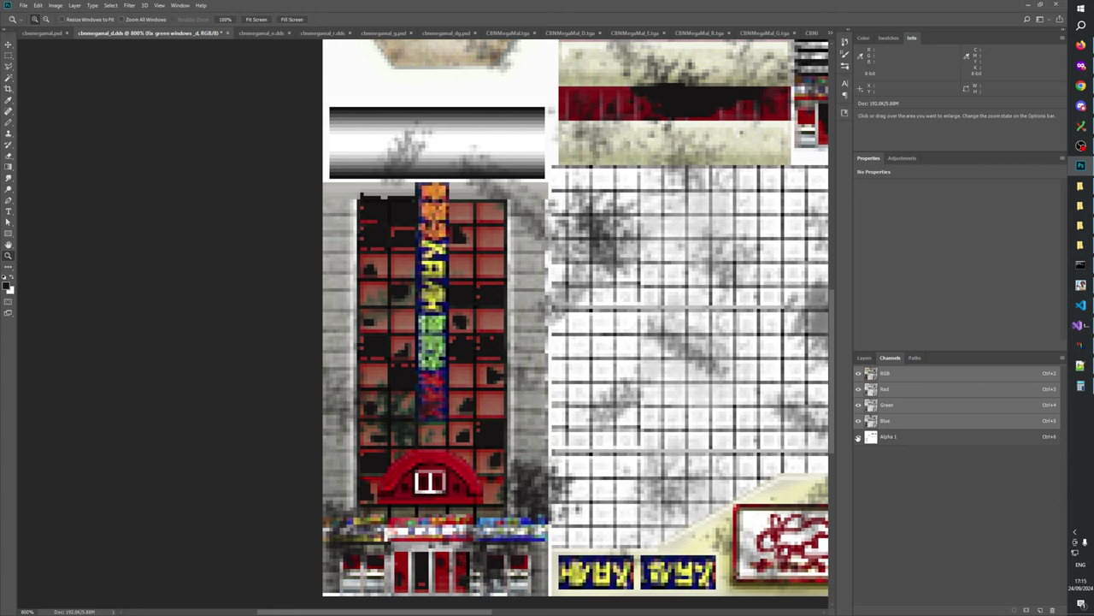
pyautogui.click(858, 437)
pyautogui.click(859, 437)
pyautogui.click(859, 437)
pyautogui.click(858, 437)
pyautogui.click(859, 437)
pyautogui.click(858, 437)
pyautogui.click(859, 437)
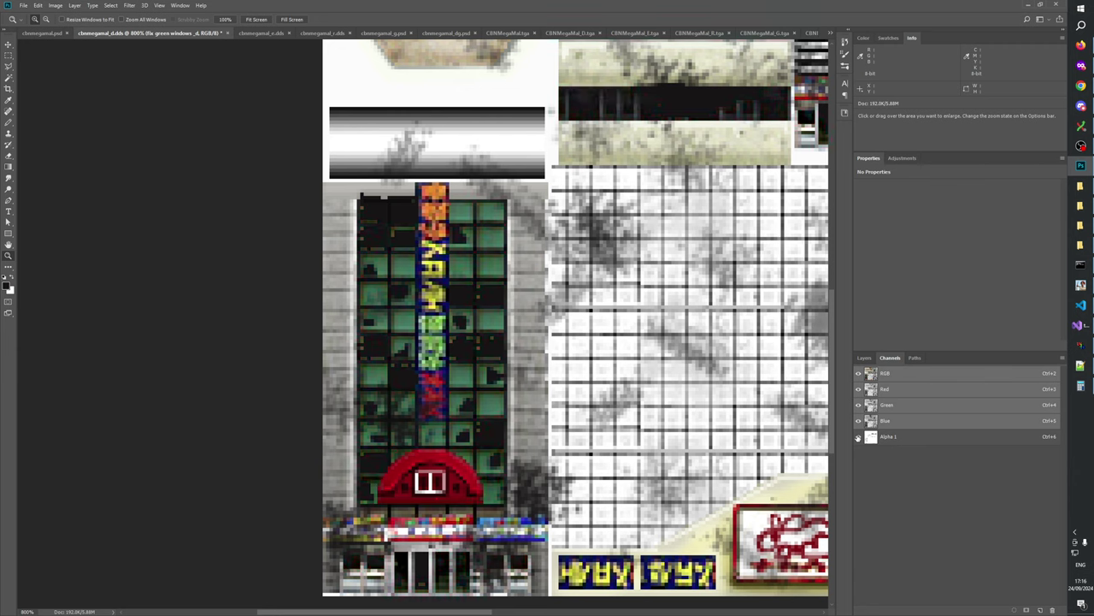
pyautogui.click(858, 437)
pyautogui.click(858, 437)
pyautogui.click(859, 437)
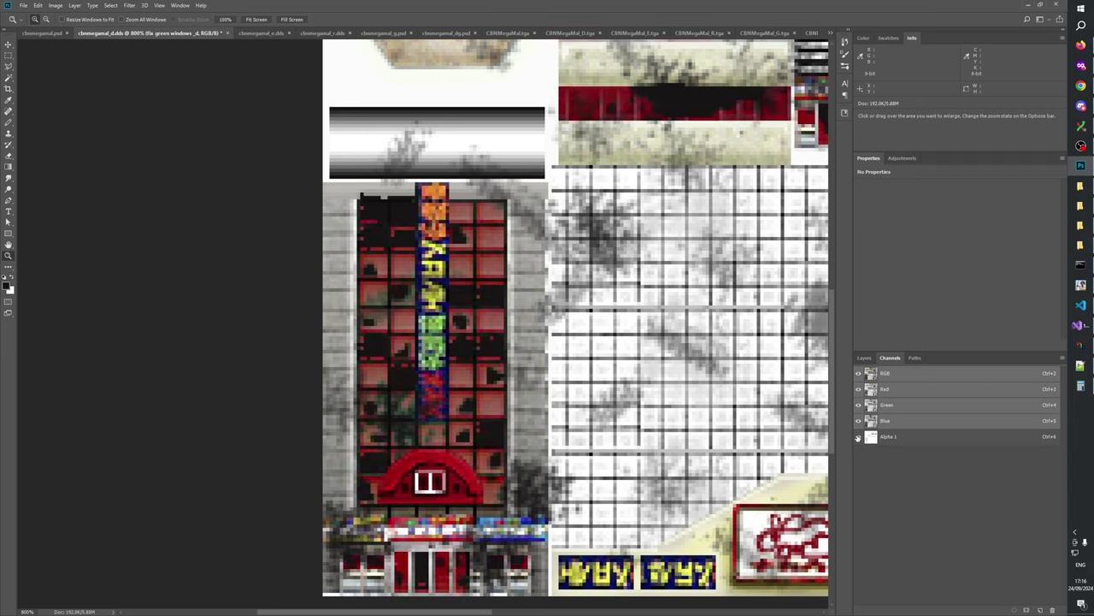
pyautogui.click(858, 437)
pyautogui.click(858, 437)
pyautogui.click(859, 437)
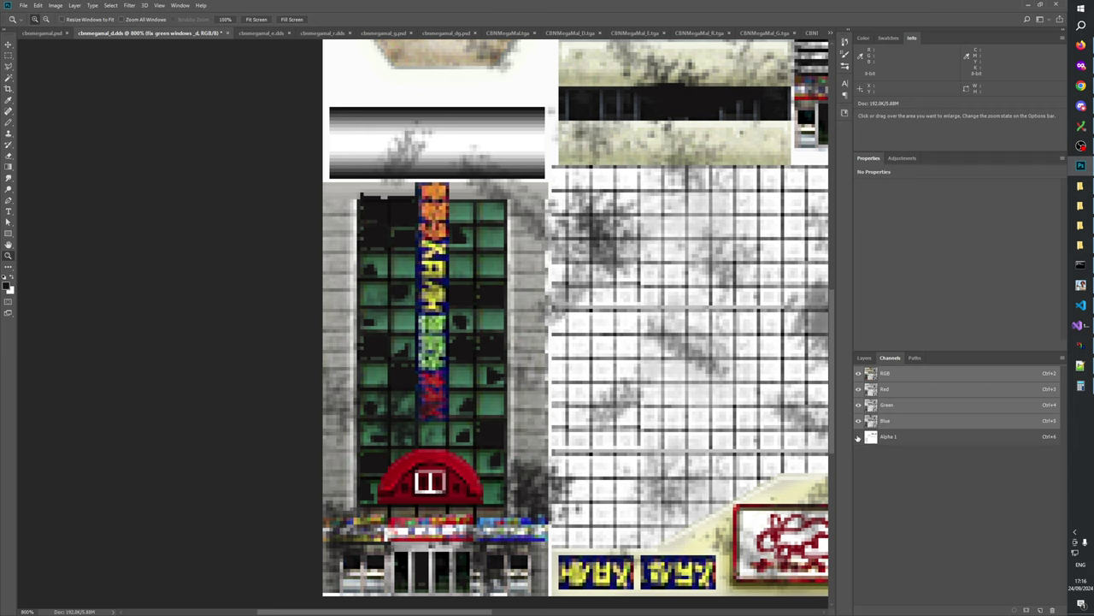
pyautogui.click(859, 437)
pyautogui.click(859, 437)
pyautogui.click(859, 437)
pyautogui.click(858, 437)
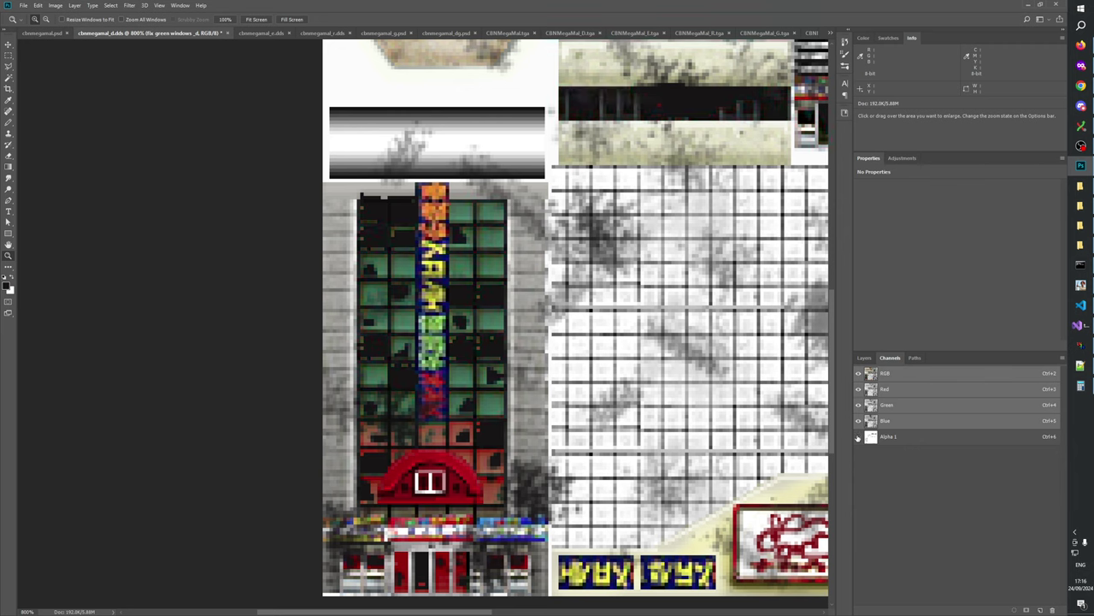
pyautogui.click(859, 437)
pyautogui.click(859, 437)
pyautogui.click(858, 437)
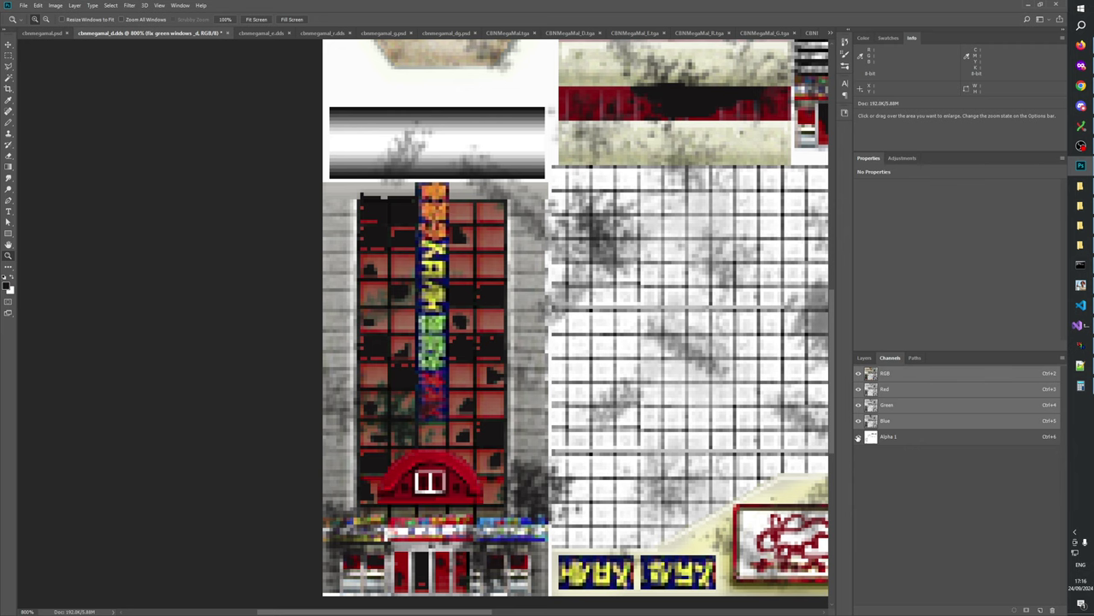
pyautogui.click(859, 437)
pyautogui.click(858, 436)
pyautogui.click(858, 437)
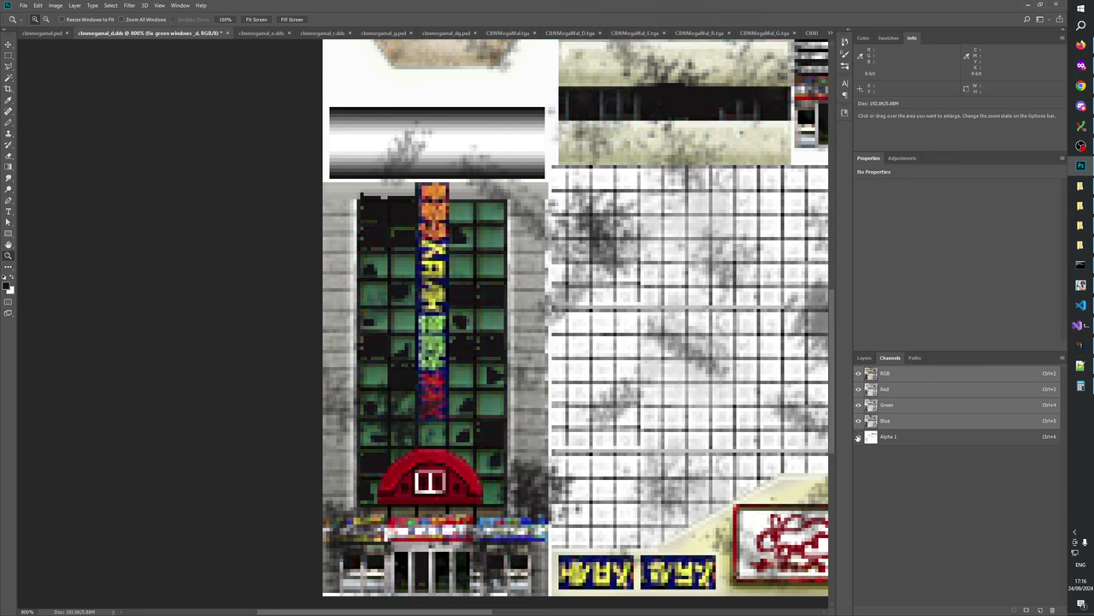
pyautogui.click(859, 437)
pyautogui.click(859, 437)
pyautogui.click(858, 437)
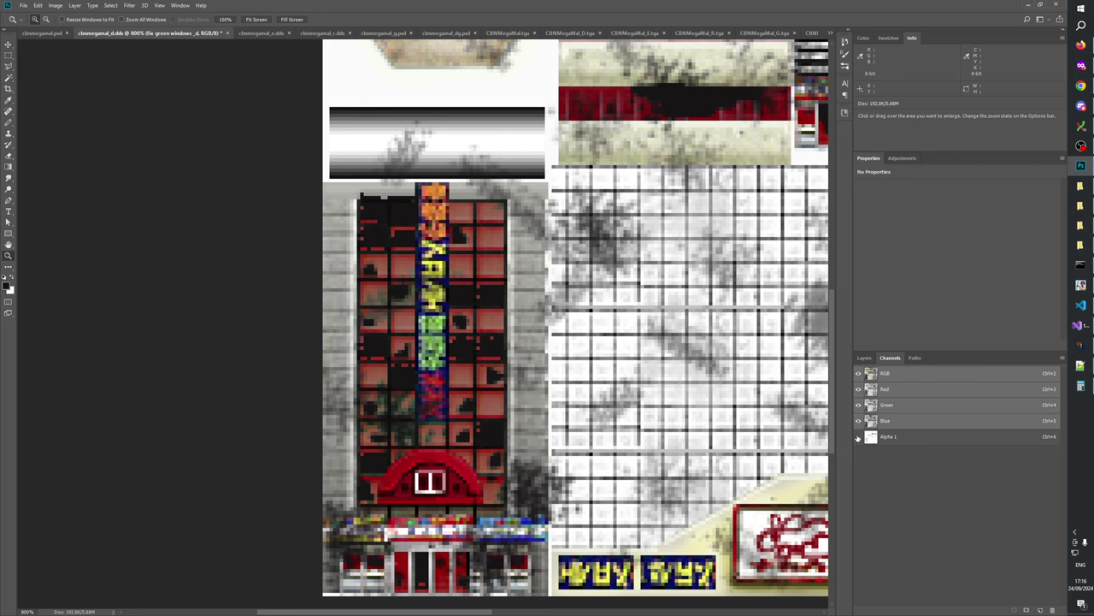
pyautogui.click(858, 437)
pyautogui.click(859, 437)
pyautogui.click(858, 437)
pyautogui.click(859, 437)
pyautogui.click(858, 437)
pyautogui.click(859, 437)
pyautogui.click(859, 437)
pyautogui.click(859, 437)
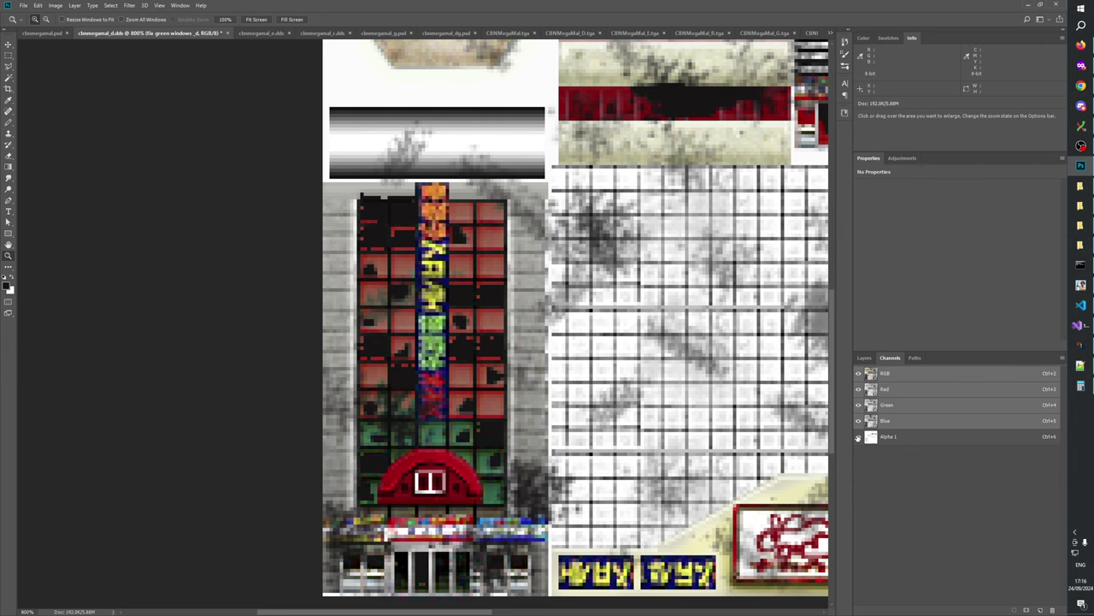
pyautogui.click(858, 437)
pyautogui.click(858, 437)
pyautogui.click(859, 437)
pyautogui.click(859, 437)
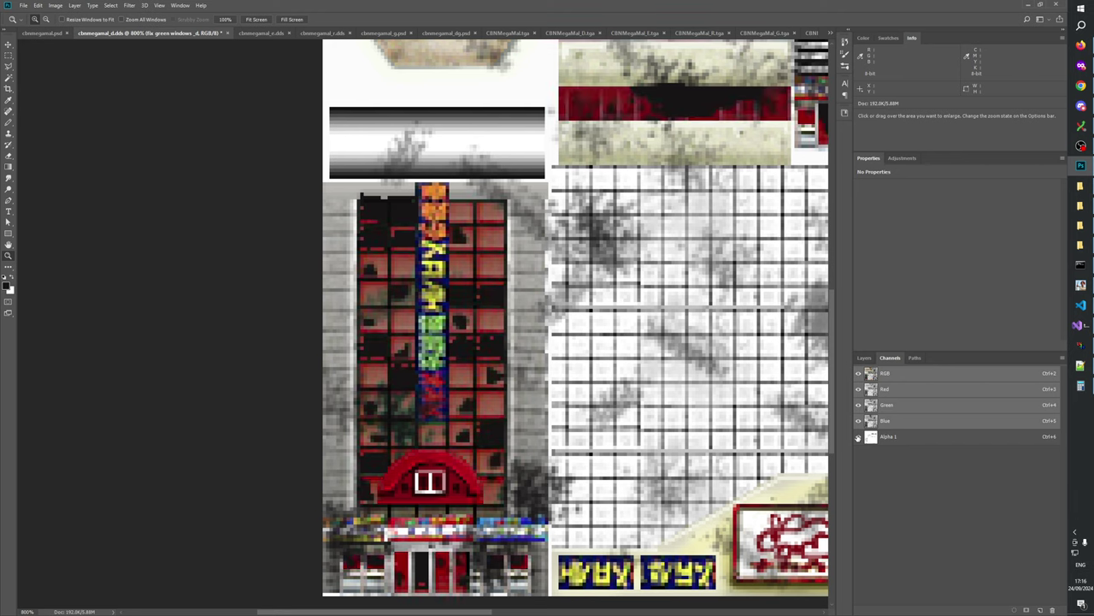
pyautogui.click(858, 436)
pyautogui.click(859, 437)
pyautogui.click(858, 436)
pyautogui.click(858, 437)
pyautogui.click(859, 437)
pyautogui.click(858, 436)
pyautogui.click(859, 437)
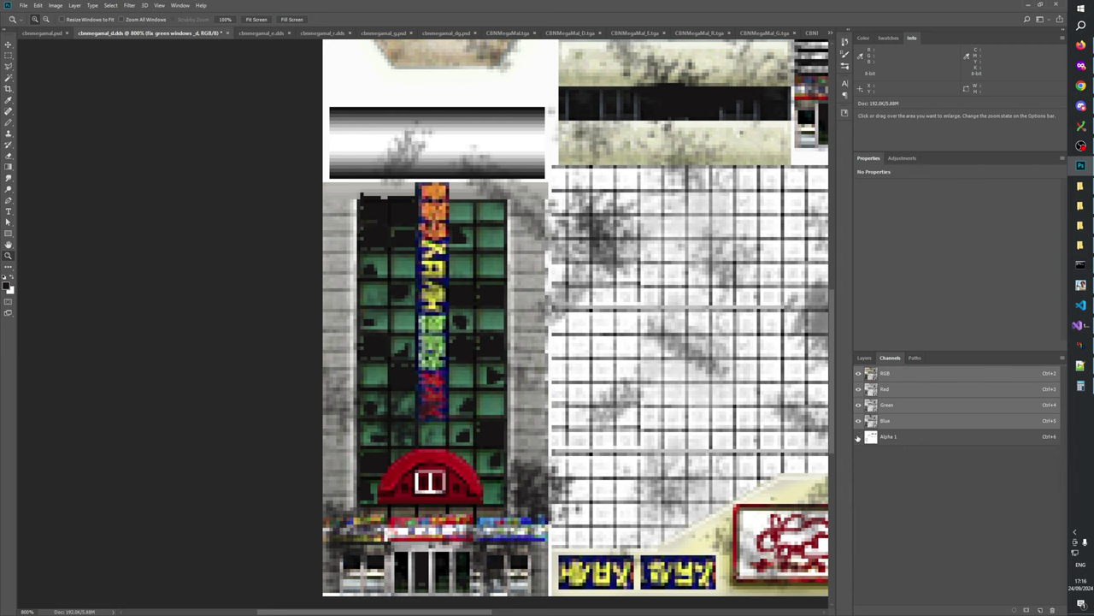
pyautogui.click(864, 358)
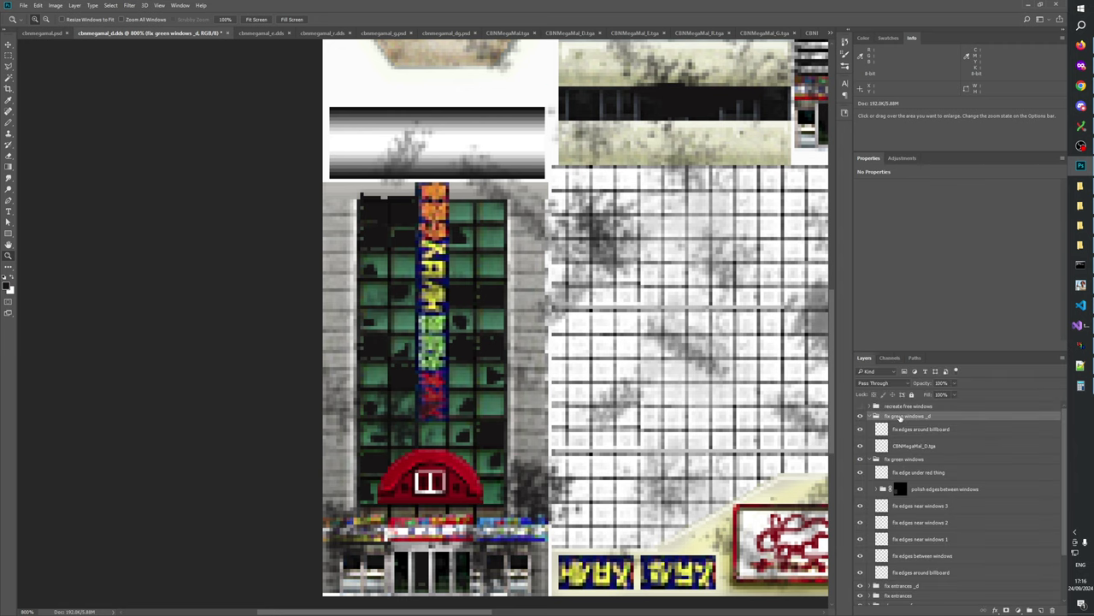
# - Collapse the "fix green windows _d" and "fix green windows" groups, with the whole texture shown at 400%
pyautogui.rightClick(460, 363)
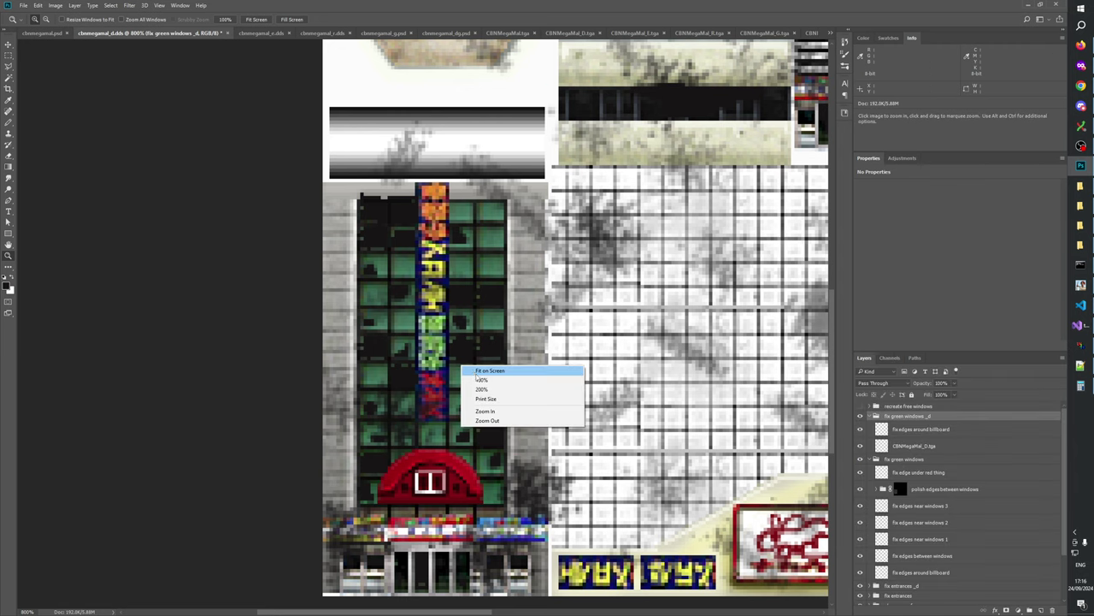
pyautogui.click(495, 380)
pyautogui.hotkey('ctrl', '+')
pyautogui.hotkey('ctrl', '+')
pyautogui.hotkey('ctrl', '+')
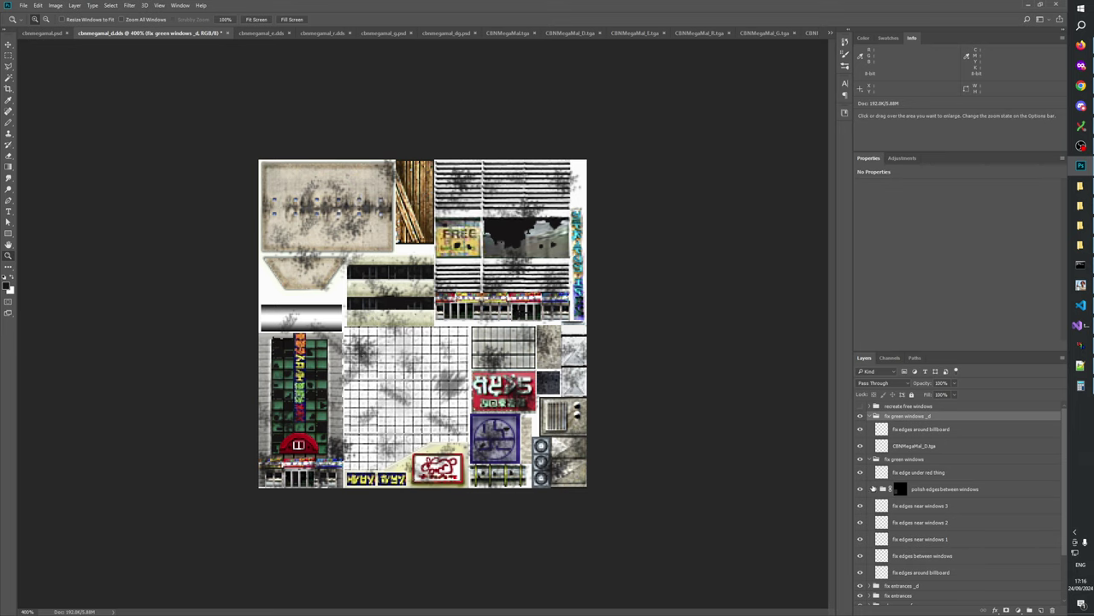
pyautogui.click(870, 416)
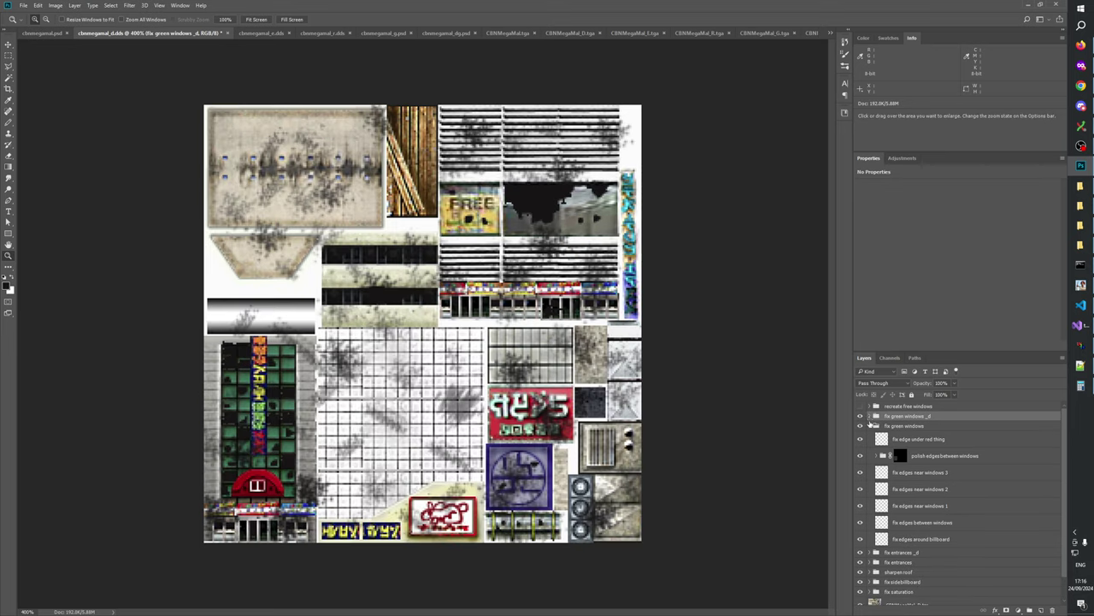
pyautogui.click(870, 426)
pyautogui.click(866, 426)
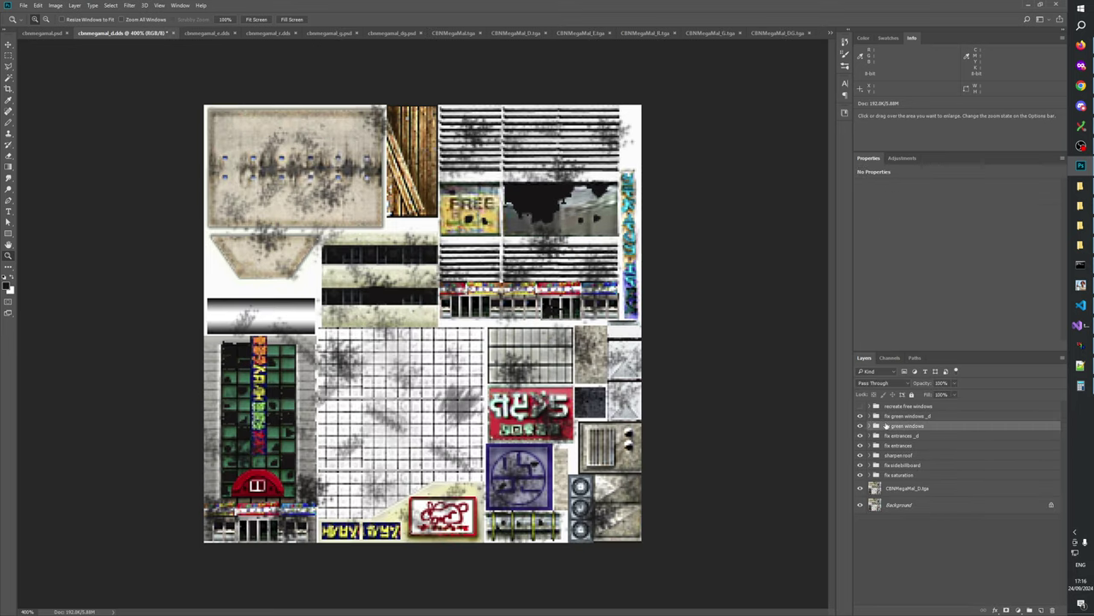
# - Compare the whole texture with and without the "fix green windows" and "fix green windows _d" groups, leaving both visible
pyautogui.click(860, 426)
pyautogui.click(860, 426)
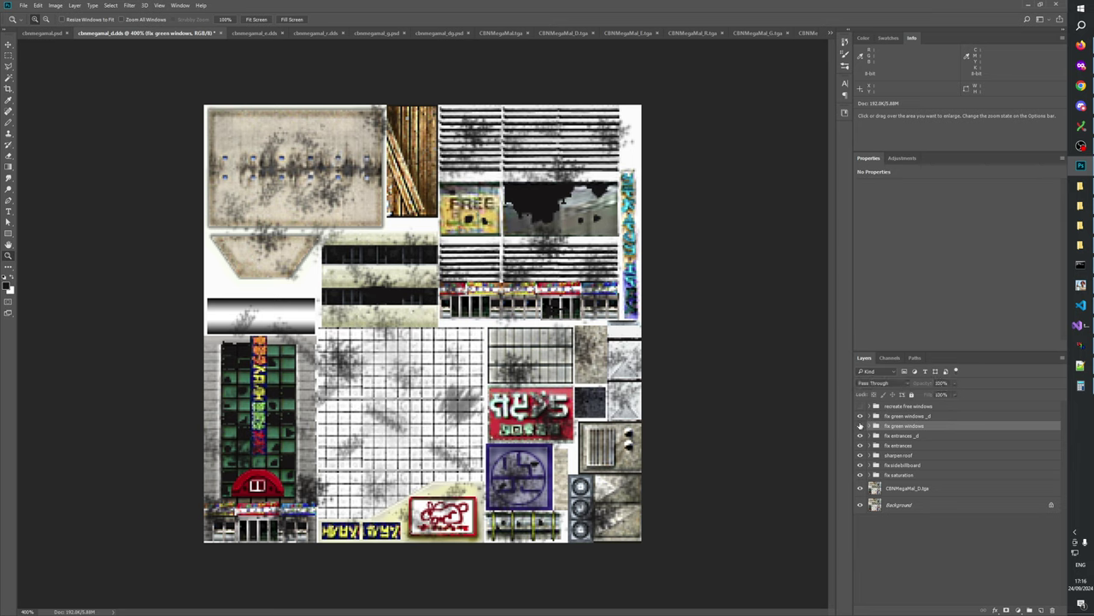
pyautogui.click(860, 426)
pyautogui.click(860, 426)
pyautogui.click(861, 416)
pyautogui.click(860, 417)
pyautogui.click(860, 416)
pyautogui.click(860, 416)
pyautogui.click(860, 416)
pyautogui.click(861, 417)
# - Select the "recreate free windows" group and try to save the texture under its existing name, cbnmegamal_d.dds
pyautogui.click(903, 415)
pyautogui.click(903, 407)
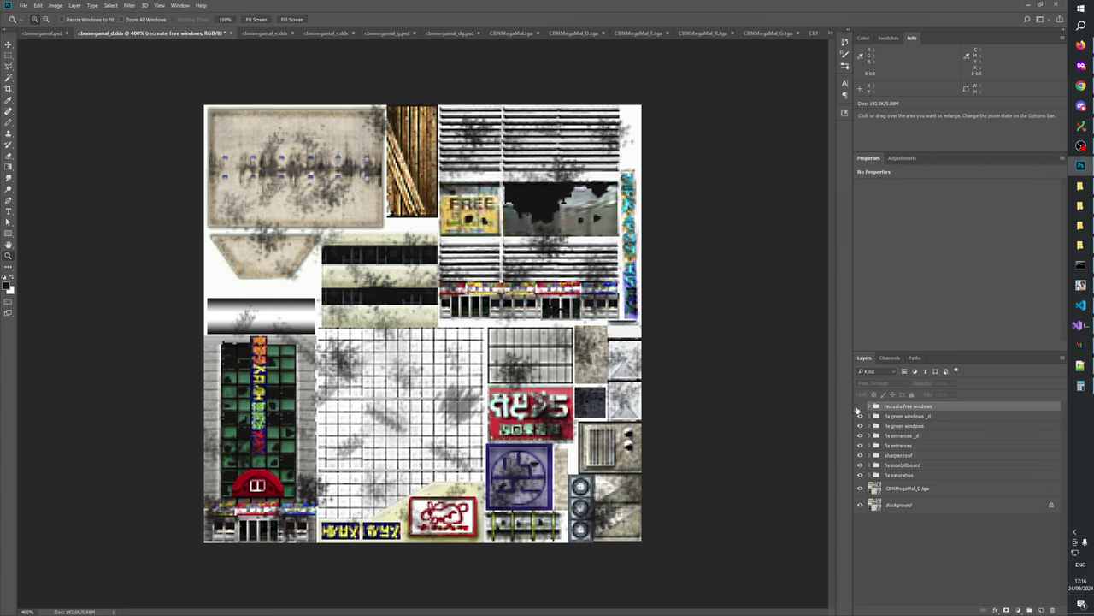
pyautogui.hotkey('ctrl', 's')
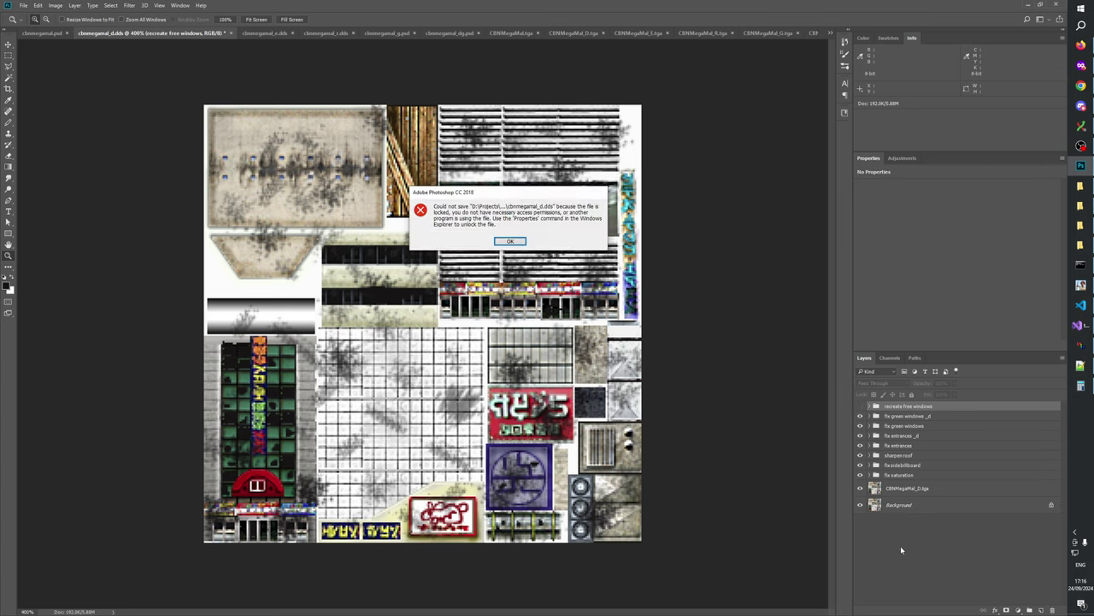
pyautogui.click(509, 241)
# - Save the layered texture as cbnmegamal_d.psd in Photoshop format in the GenerateMip folder, keeping layers and alpha channels
pyautogui.click(24, 5)
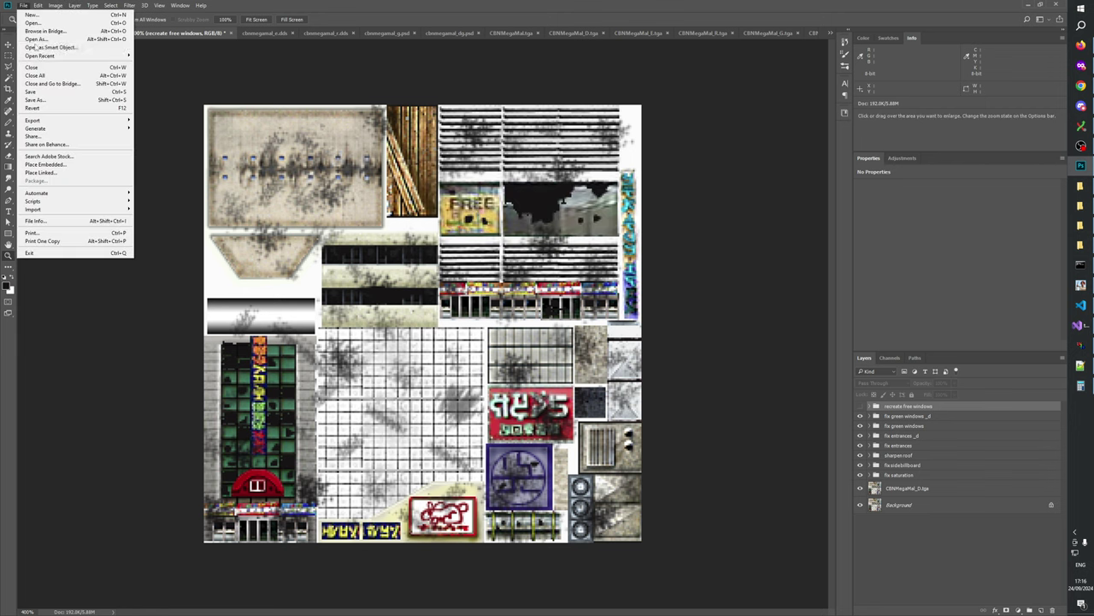
pyautogui.click(41, 101)
pyautogui.click(119, 274)
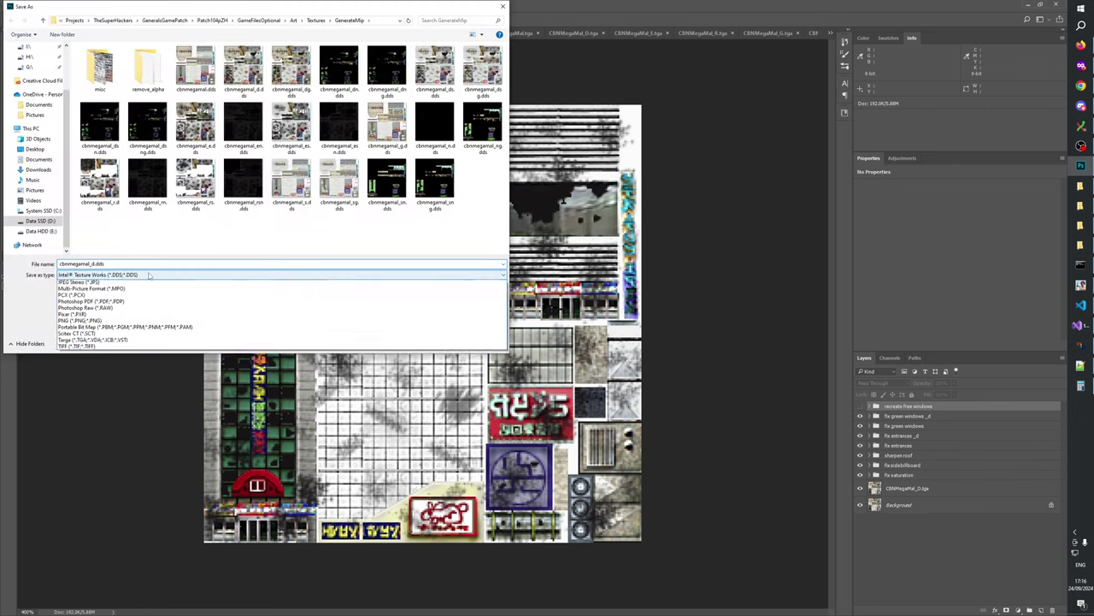
pyautogui.click(123, 282)
pyautogui.click(122, 275)
pyautogui.click(111, 281)
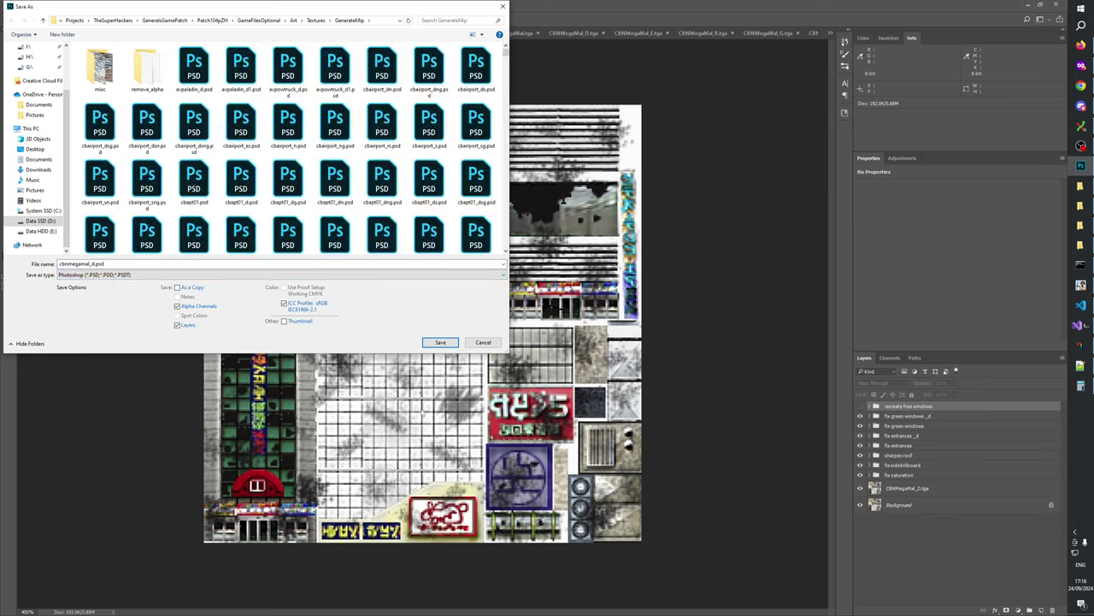
pyautogui.click(440, 342)
pyautogui.click(661, 190)
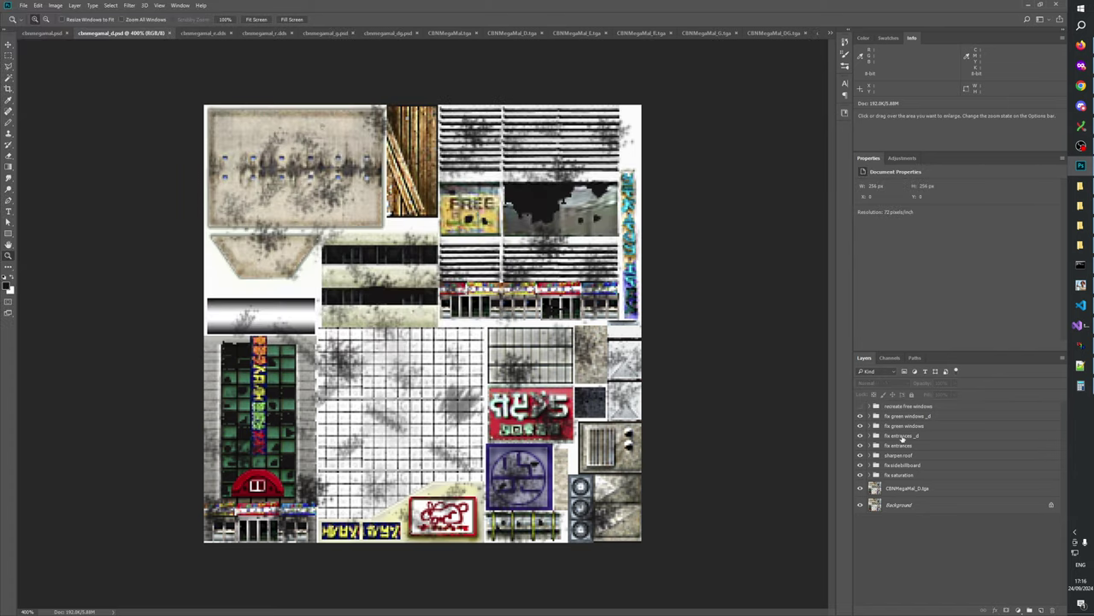
# - Compare the whole texture with and without the "recreate free windows" group, leaving the group hidden
pyautogui.click(893, 407)
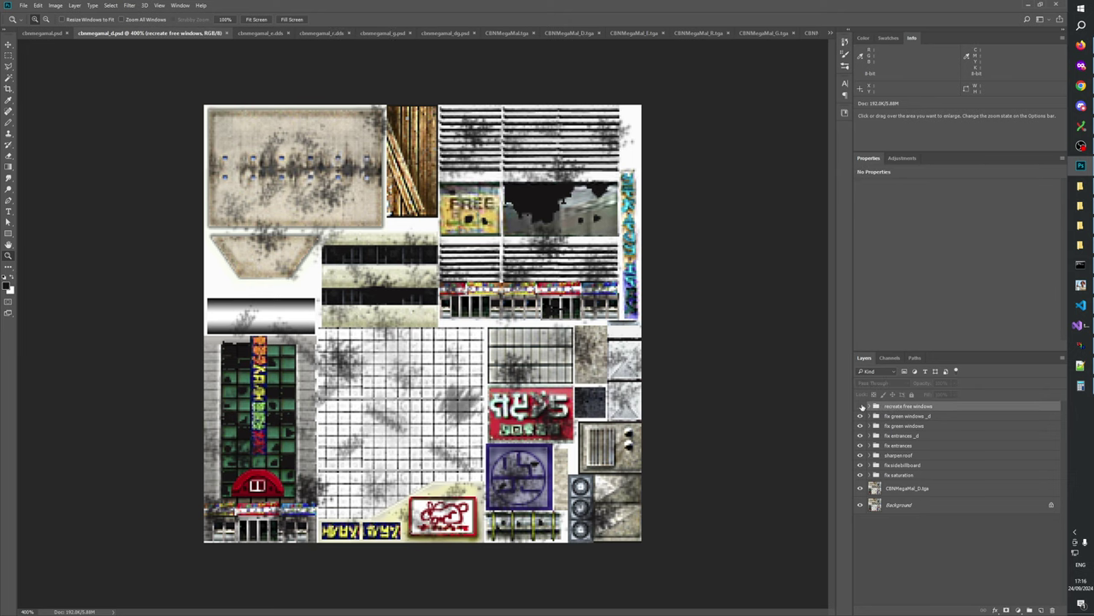
pyautogui.click(860, 406)
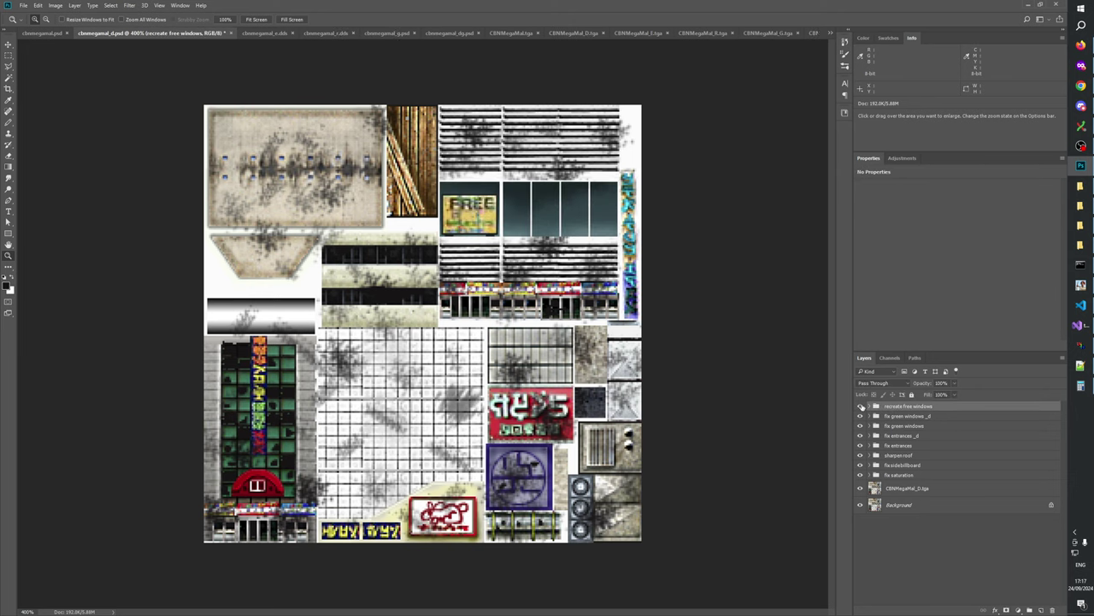
pyautogui.click(861, 407)
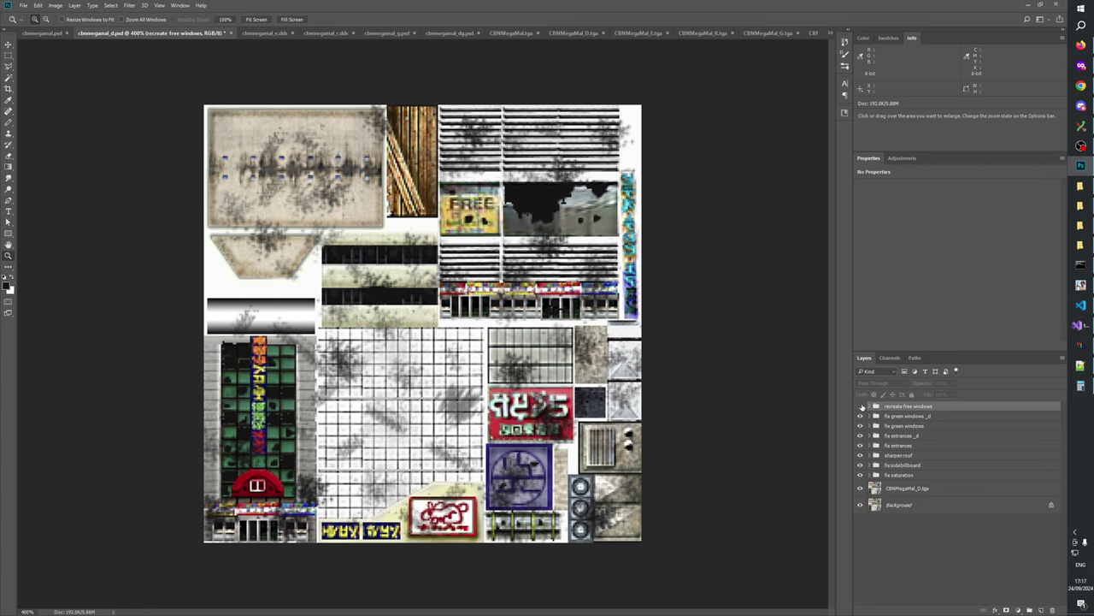
pyautogui.click(861, 407)
pyautogui.click(861, 407)
# - Examine the FREE sign and broken window area at 1200%, repeatedly showing and hiding "recreate free windows" and leaving it hidden
pyautogui.hotkey('ctrl', '+')
pyautogui.click(479, 192)
pyautogui.click(479, 192)
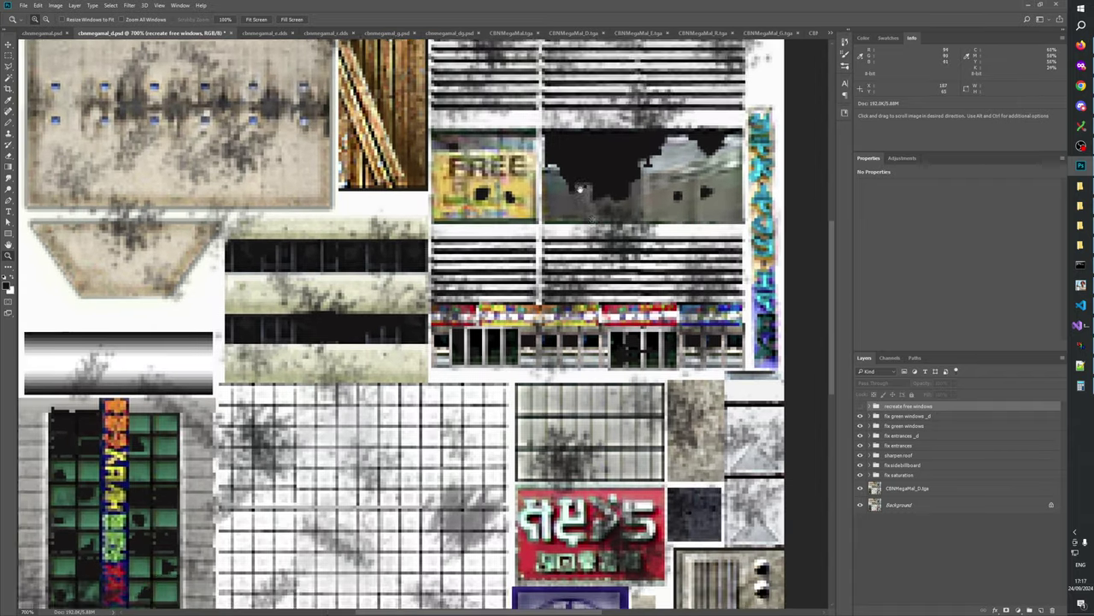
pyautogui.moveTo(584, 178); pyautogui.dragTo(525, 341)
pyautogui.click(525, 342)
pyautogui.click(525, 342)
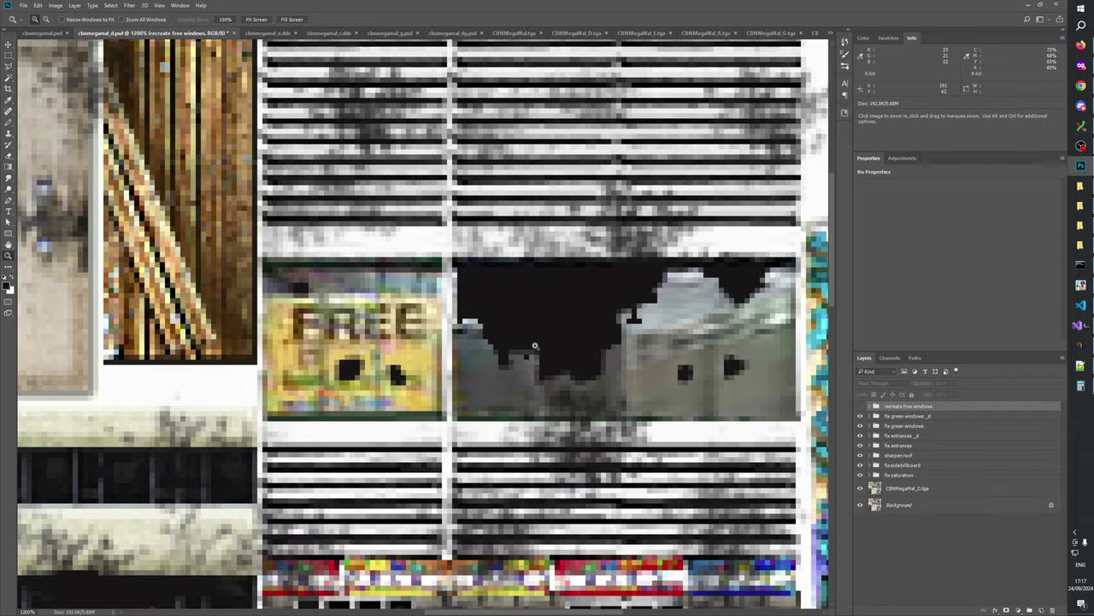
pyautogui.click(861, 406)
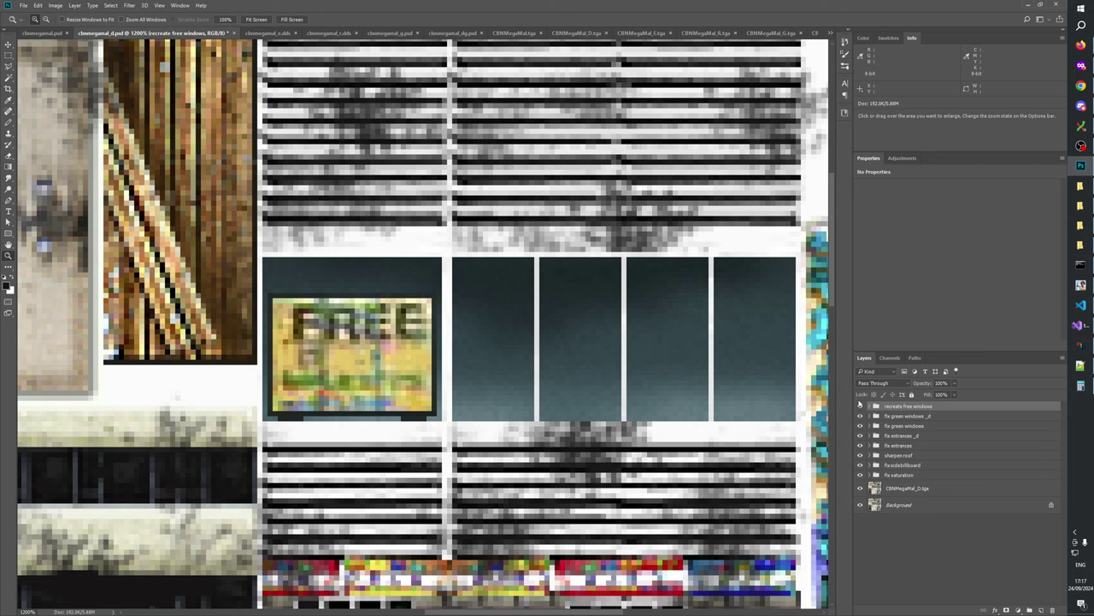
pyautogui.click(861, 406)
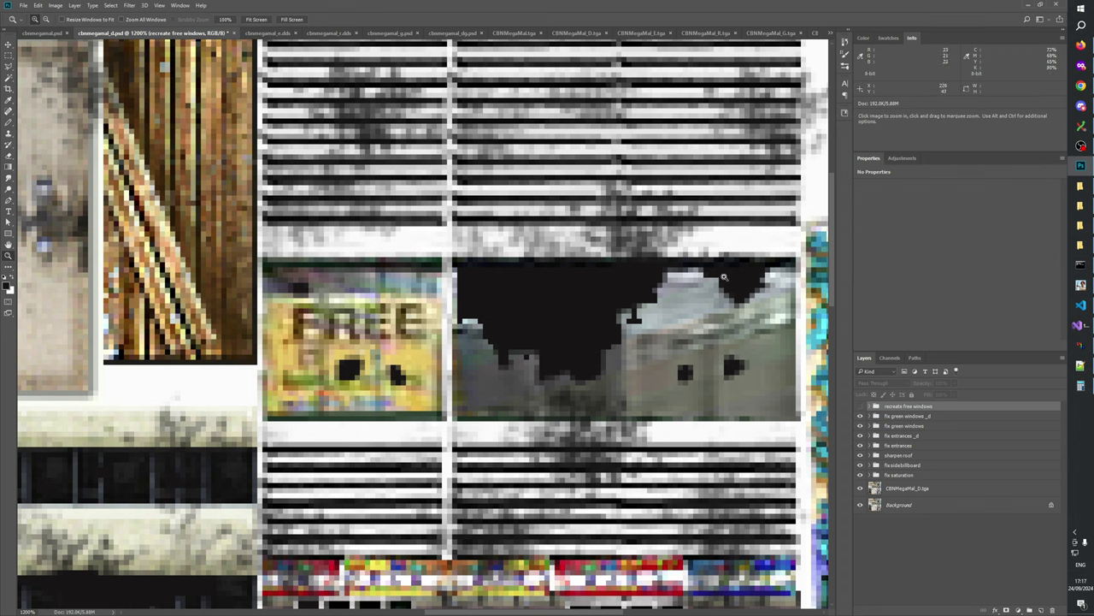
pyautogui.click(861, 407)
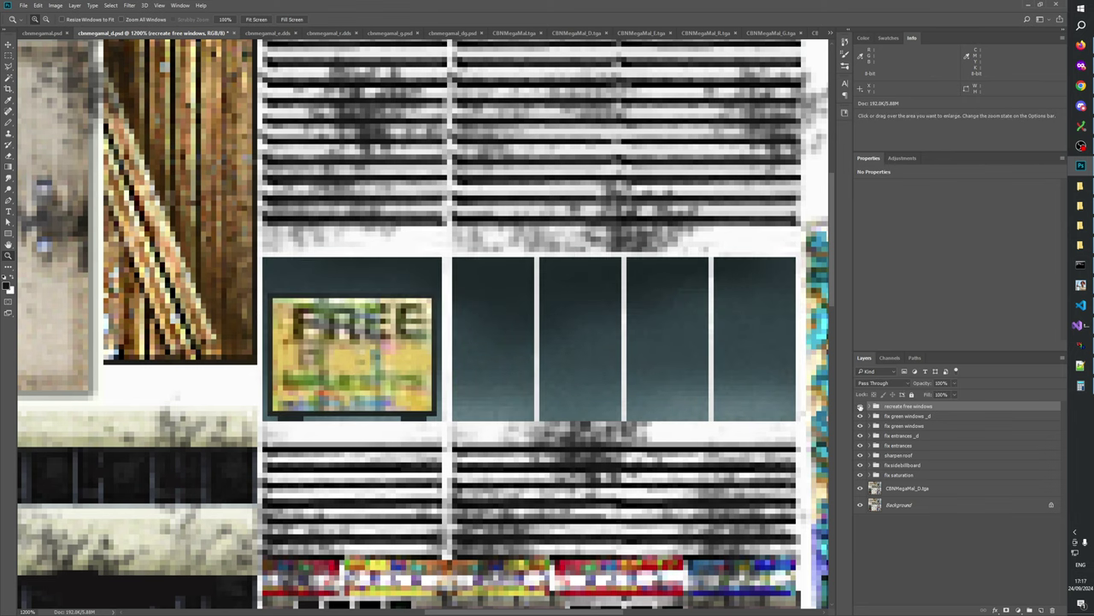
pyautogui.click(861, 406)
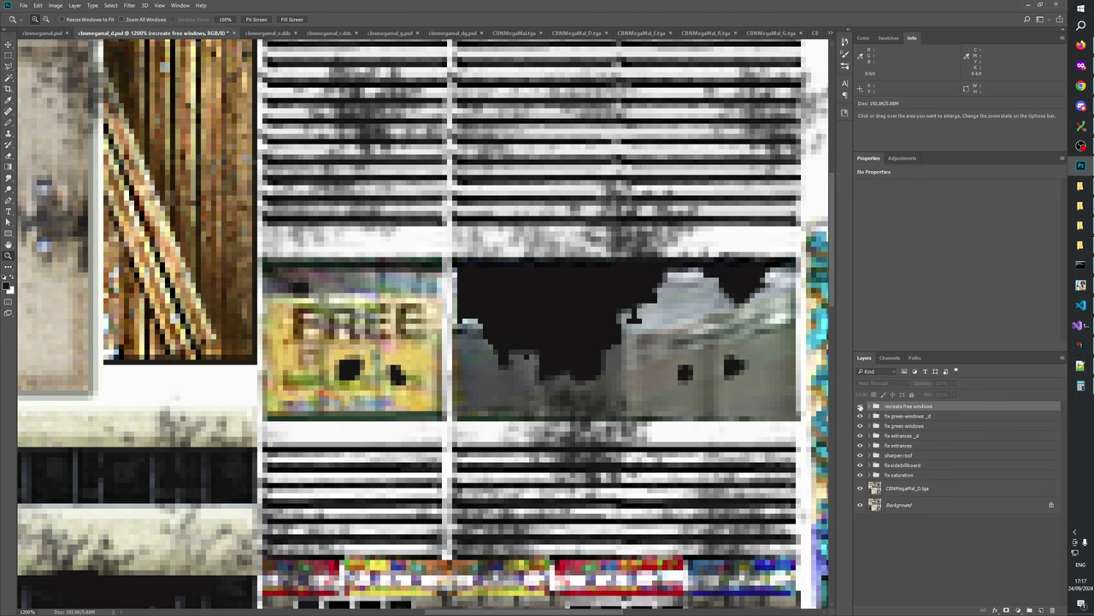
pyautogui.click(861, 406)
pyautogui.click(861, 406)
pyautogui.click(861, 406)
pyautogui.click(861, 406)
pyautogui.click(861, 406)
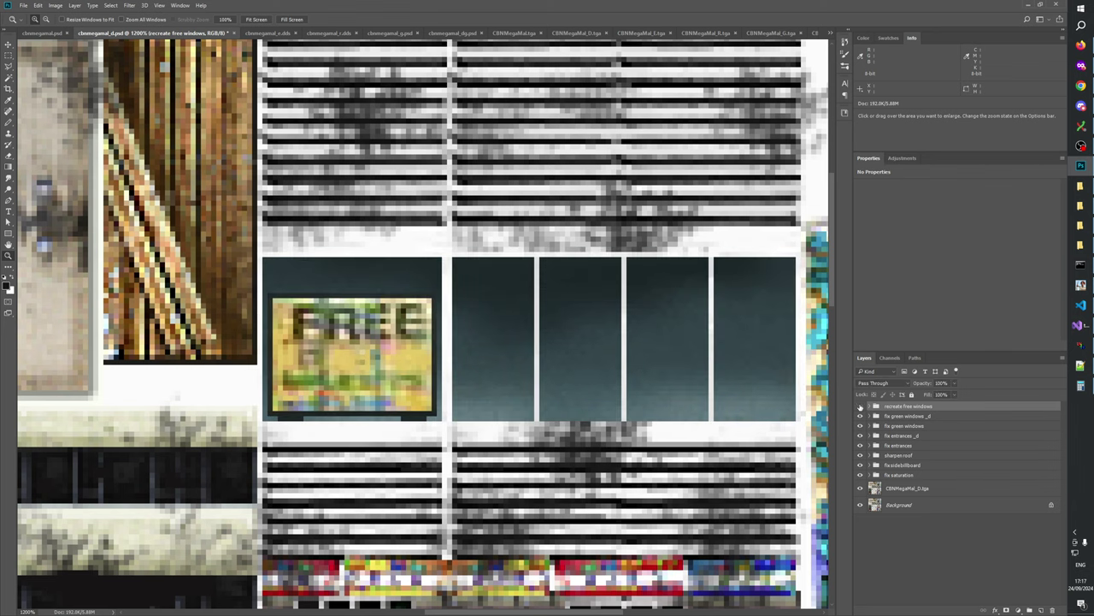
pyautogui.click(861, 406)
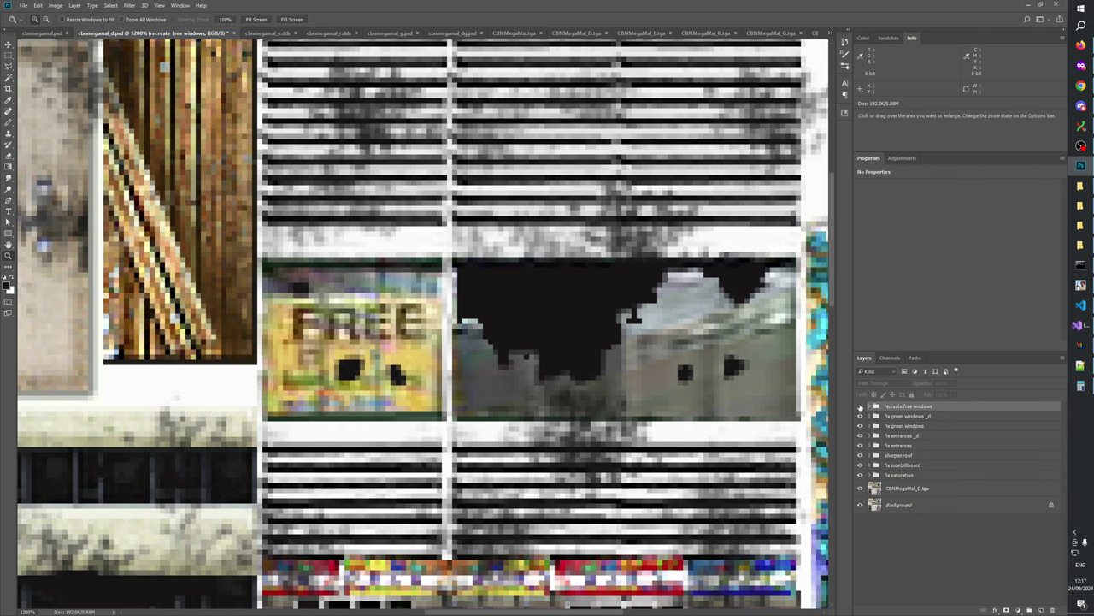
pyautogui.click(861, 407)
pyautogui.click(860, 406)
pyautogui.click(860, 406)
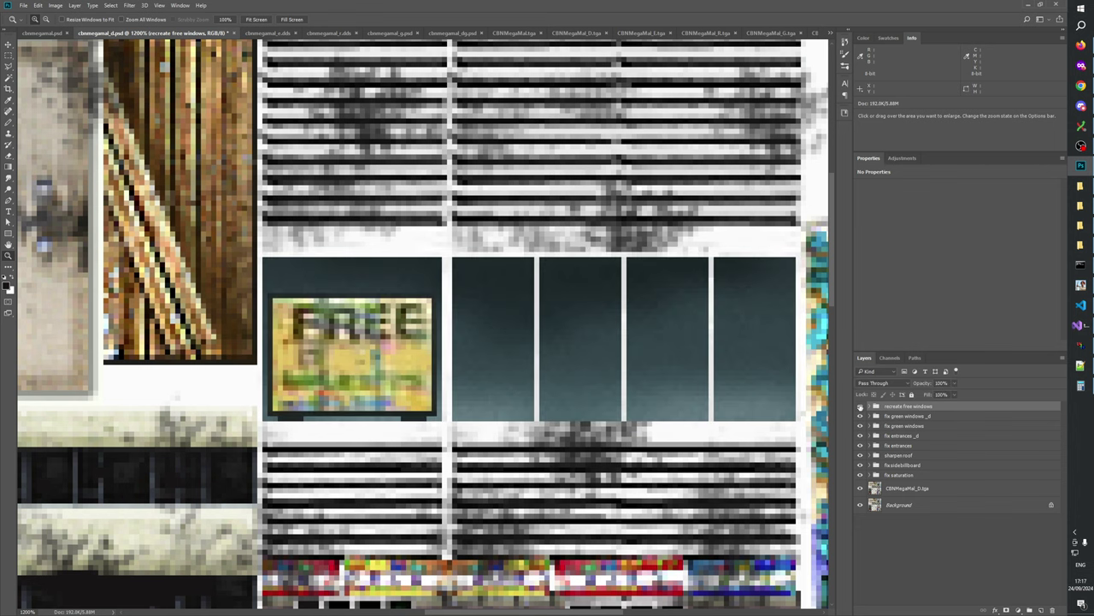
pyautogui.click(860, 406)
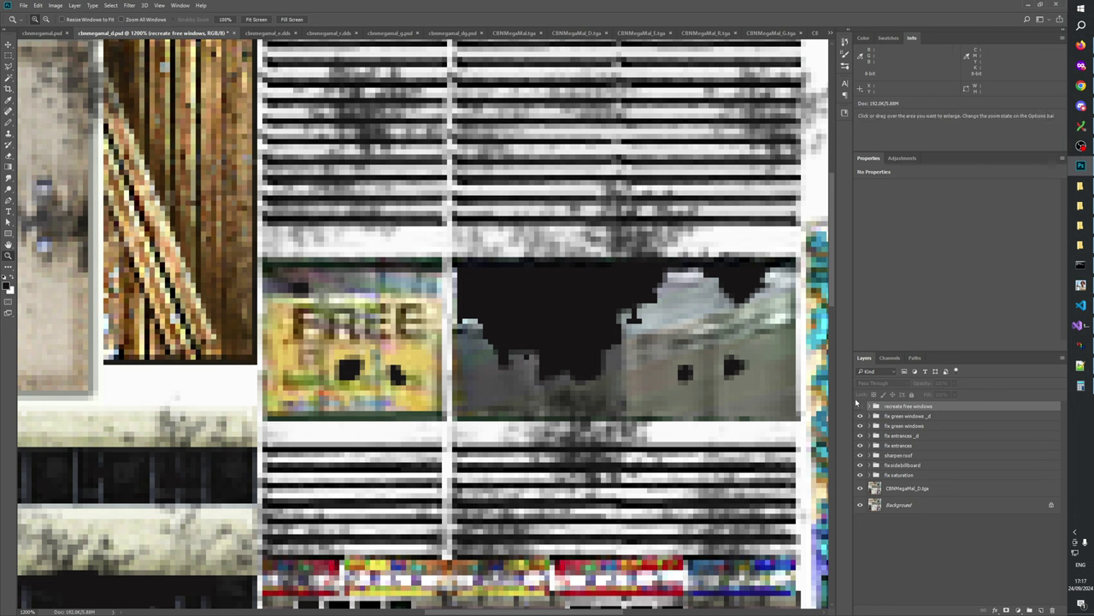
# - Check the texture at 100% to 400%, then compare its upper half at 600% with and without "recreate free windows", leaving it hidden
pyautogui.rightClick(571, 347)
pyautogui.click(583, 361)
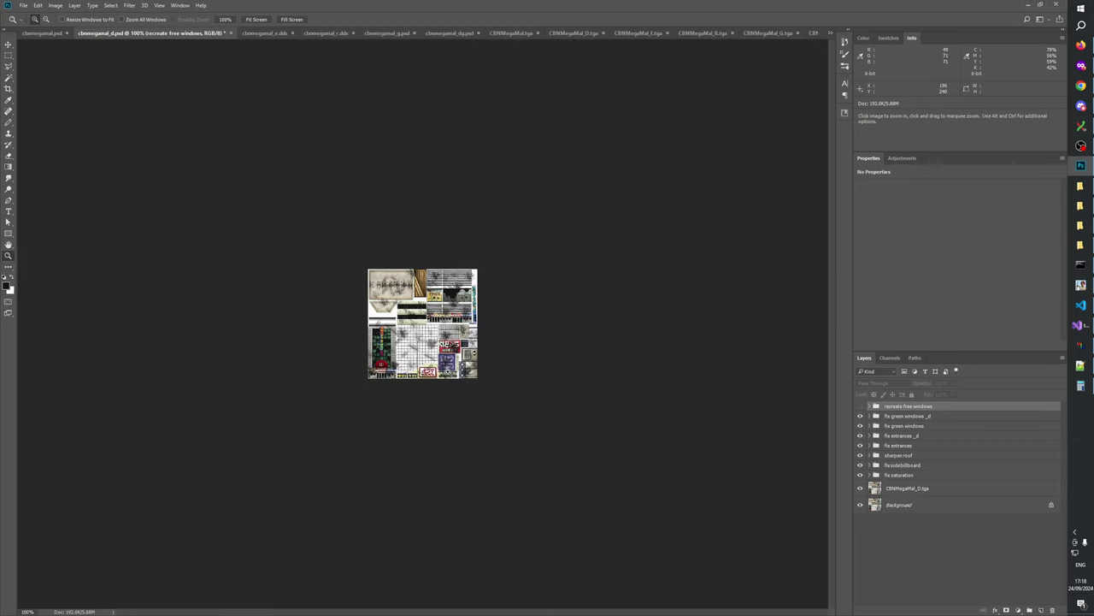
pyautogui.click(436, 367)
pyautogui.click(448, 371)
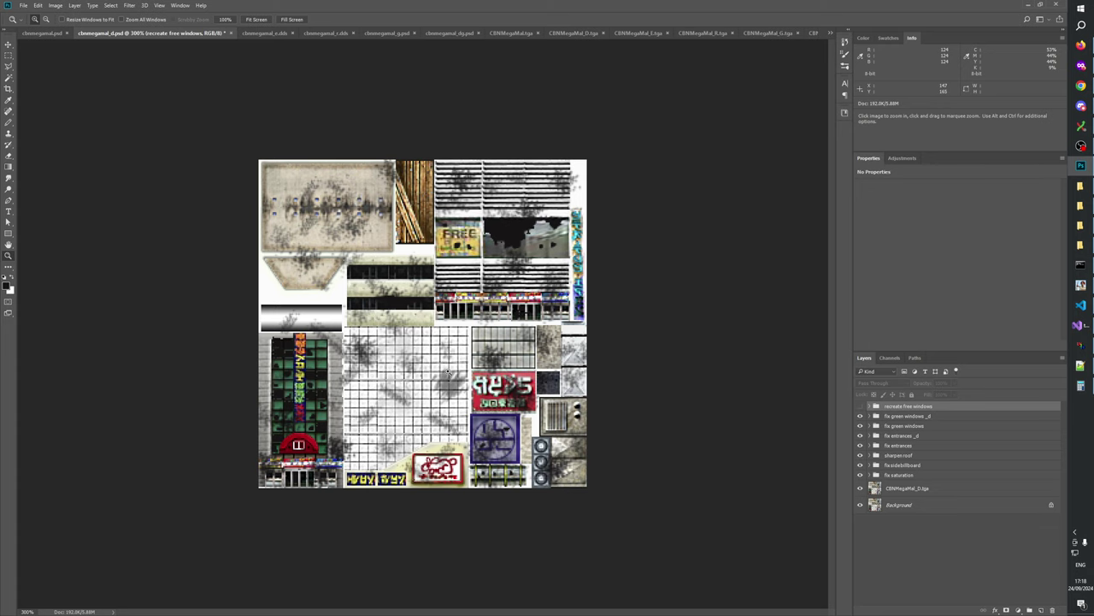
pyautogui.click(448, 371)
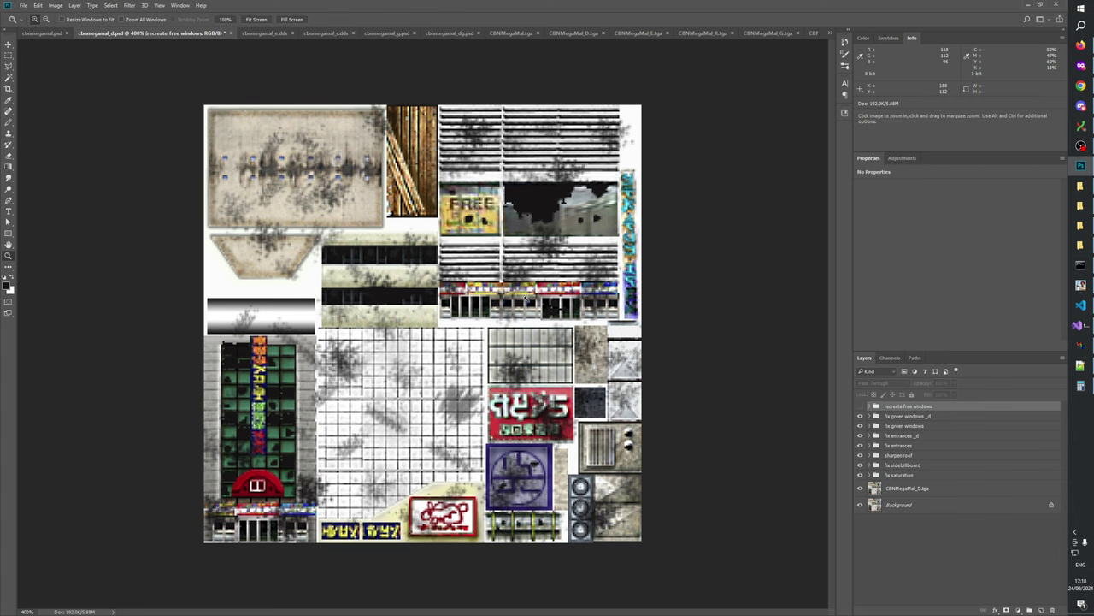
pyautogui.click(533, 264)
pyautogui.click(533, 264)
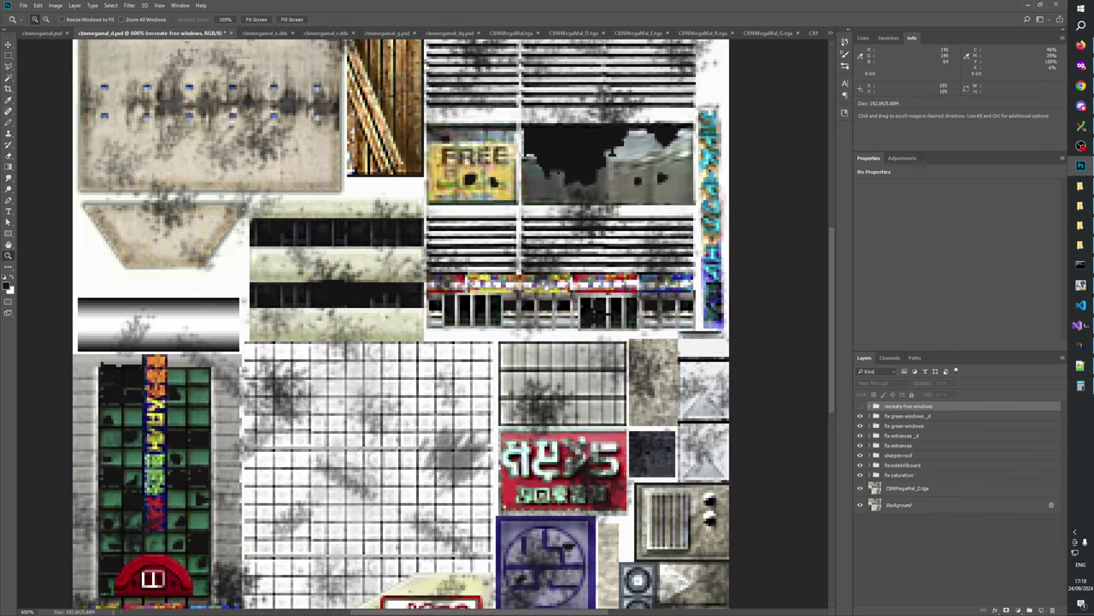
pyautogui.moveTo(546, 286); pyautogui.dragTo(600, 509)
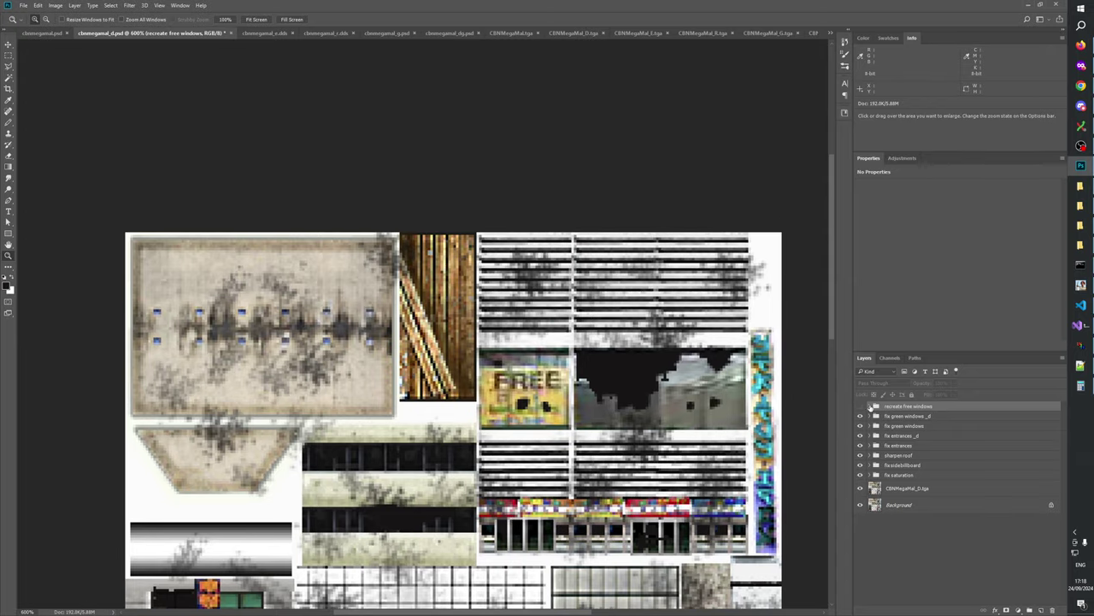
pyautogui.click(861, 407)
pyautogui.click(860, 408)
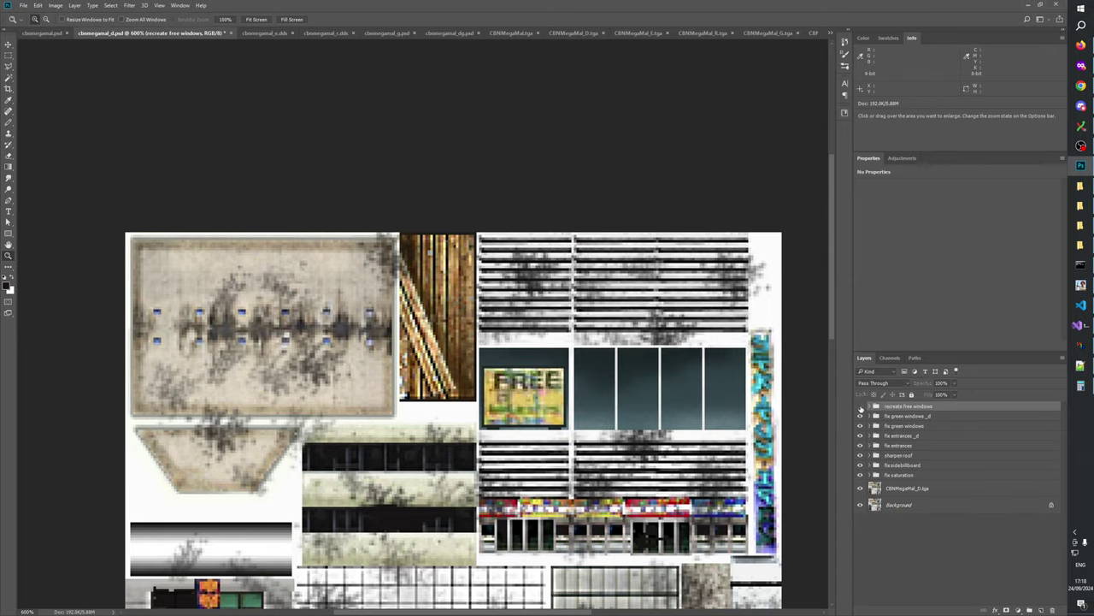
pyautogui.click(860, 407)
pyautogui.click(860, 408)
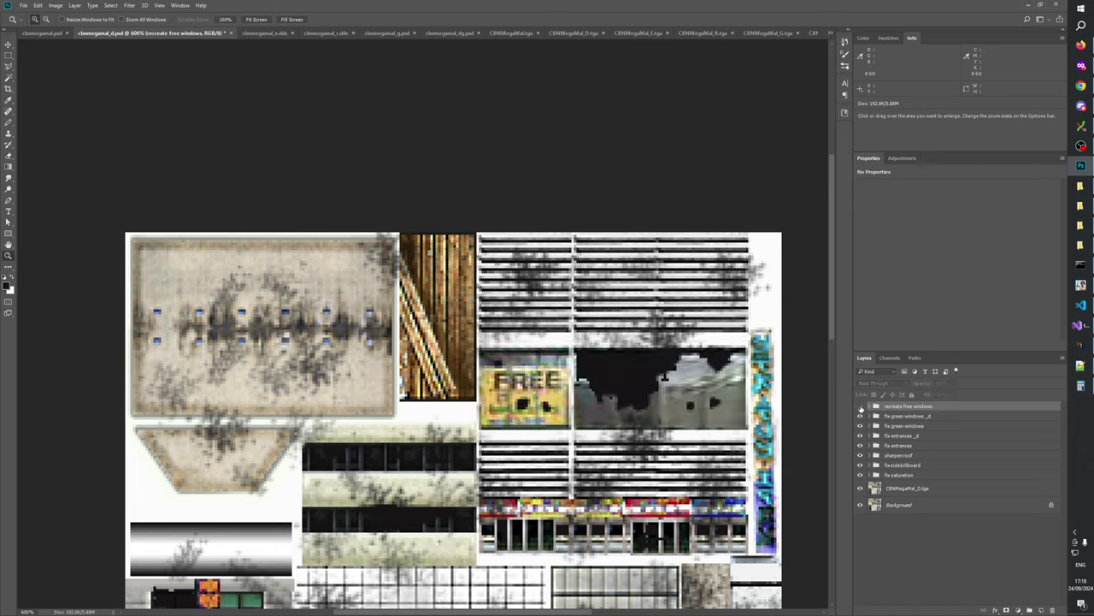
pyautogui.click(860, 408)
pyautogui.click(860, 408)
pyautogui.click(860, 408)
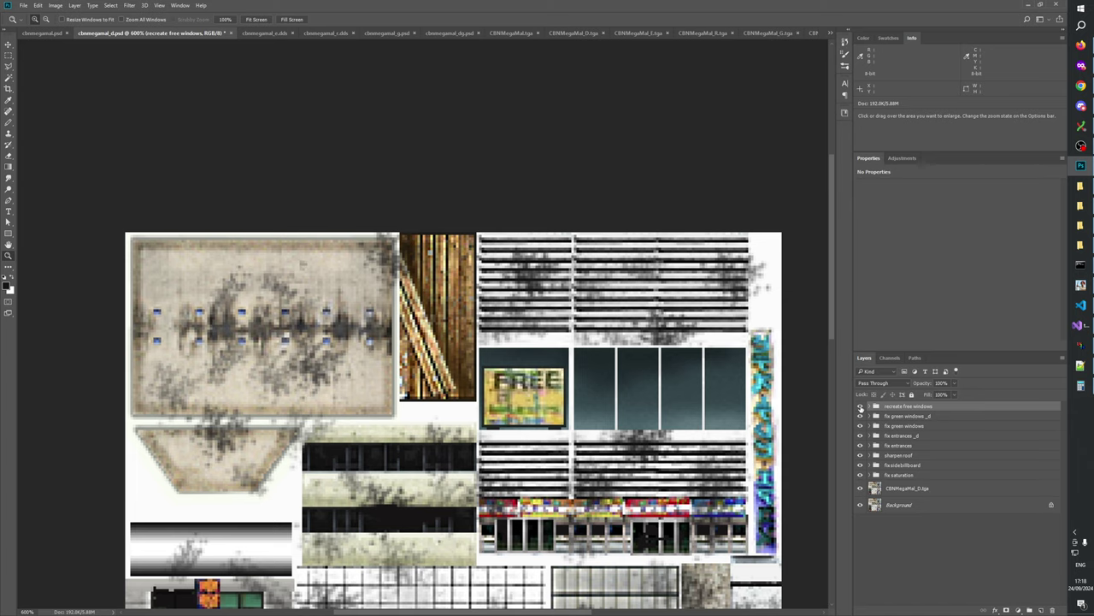
pyautogui.click(861, 408)
pyautogui.click(861, 408)
pyautogui.click(860, 408)
pyautogui.click(860, 408)
pyautogui.click(860, 407)
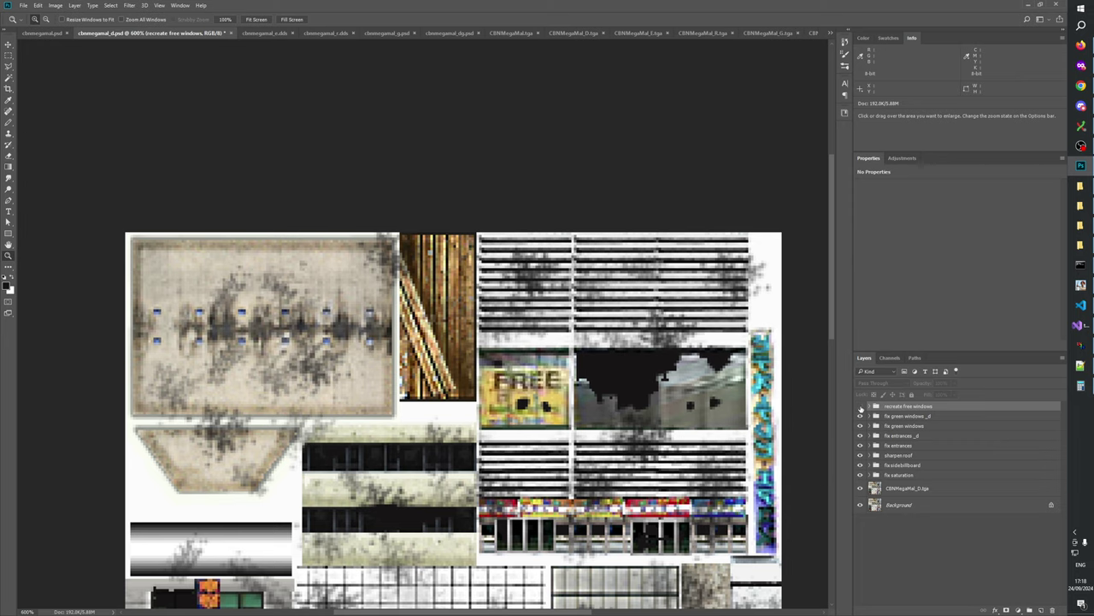
# - Switch to cbnmegamal.psd and copy the entire contents of its CBNMegaMal.tga layer
pyautogui.click(43, 33)
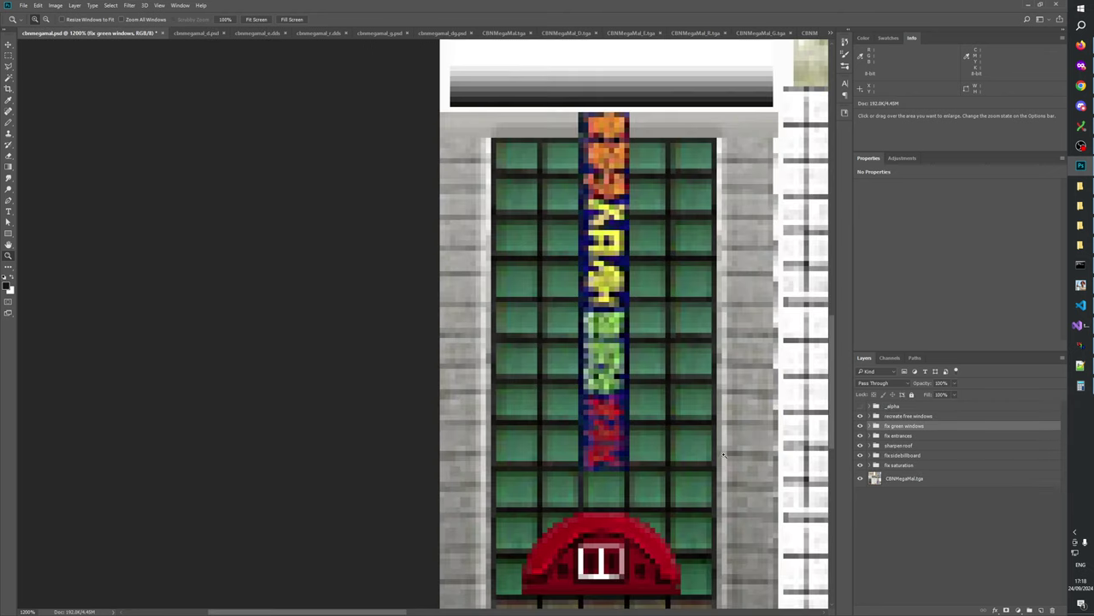
pyautogui.rightClick(607, 318)
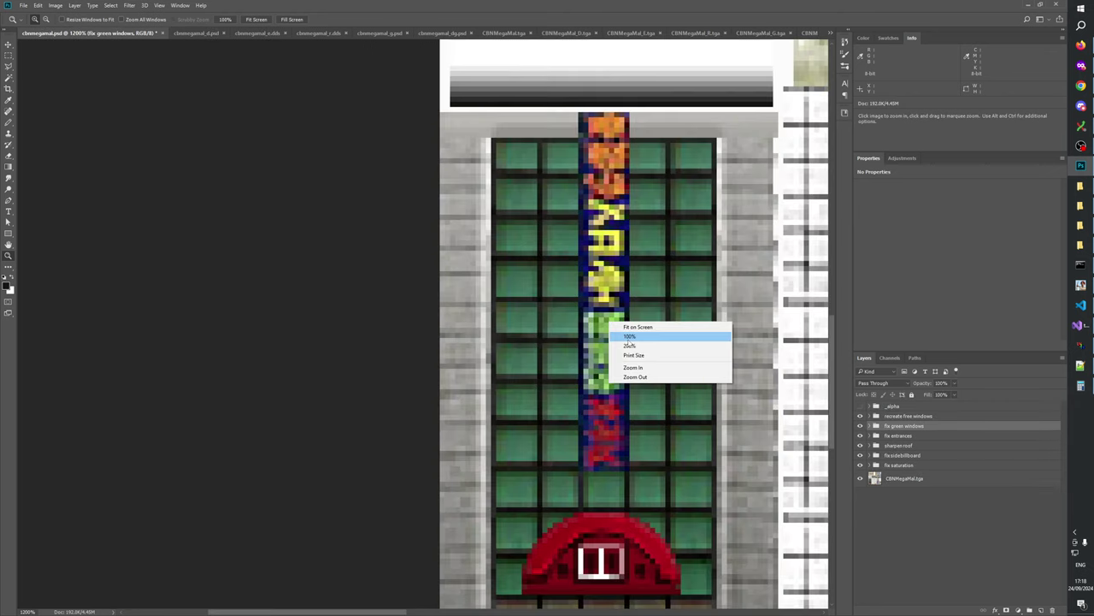
pyautogui.click(631, 334)
pyautogui.click(426, 335)
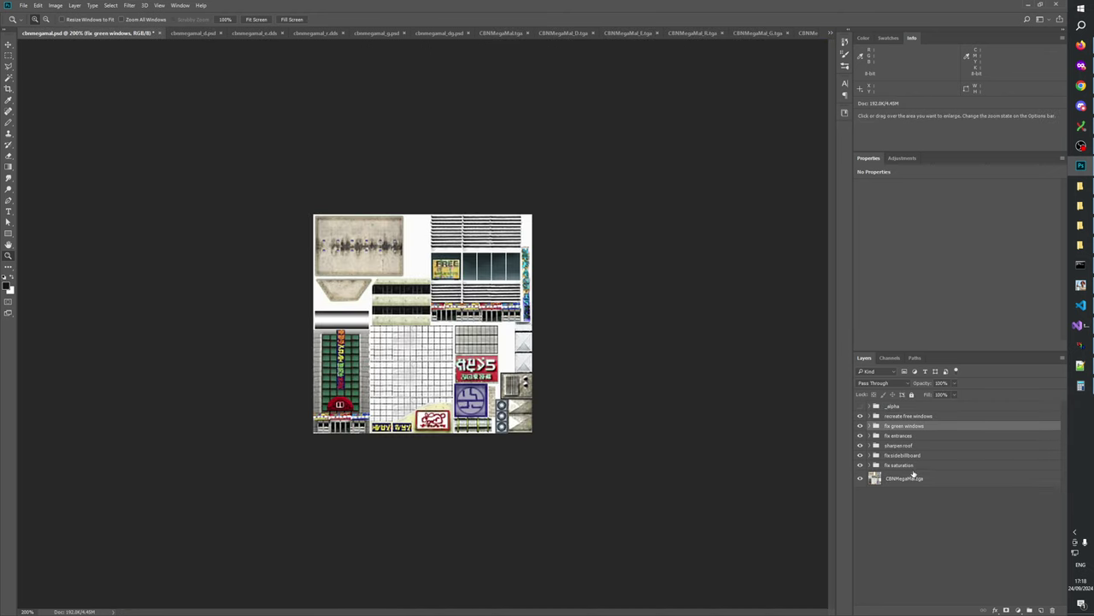
pyautogui.click(913, 475)
pyautogui.hotkey('ctrl', 'a')
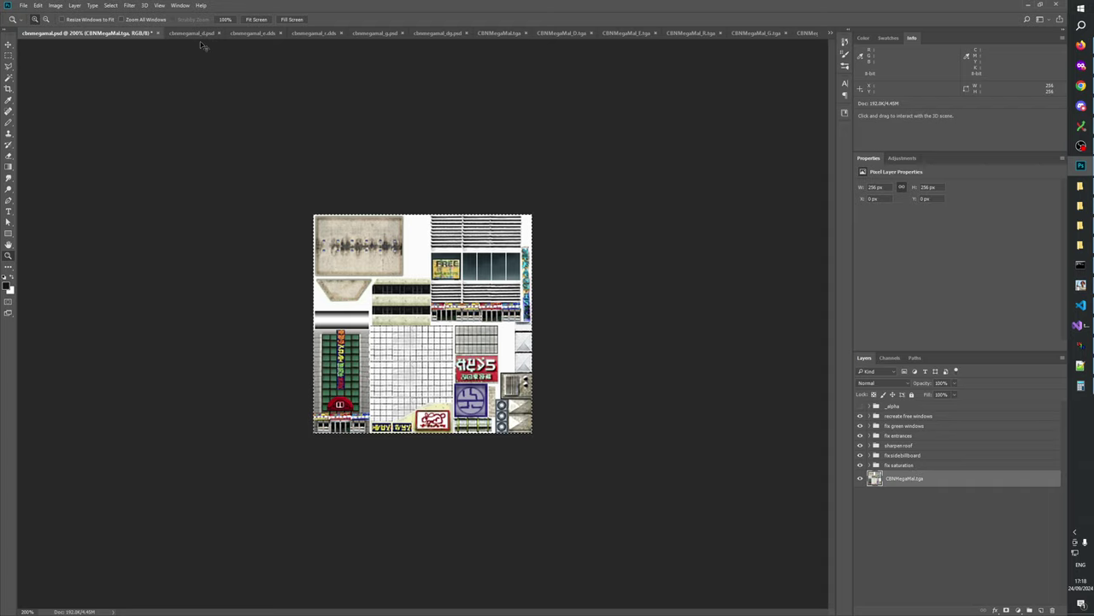
# - Paste the copied undamaged texture into cbnmegamal_d.psd above the "recreate free windows" group, and select the CBNMegaMal_D.tga layer
pyautogui.click(190, 34)
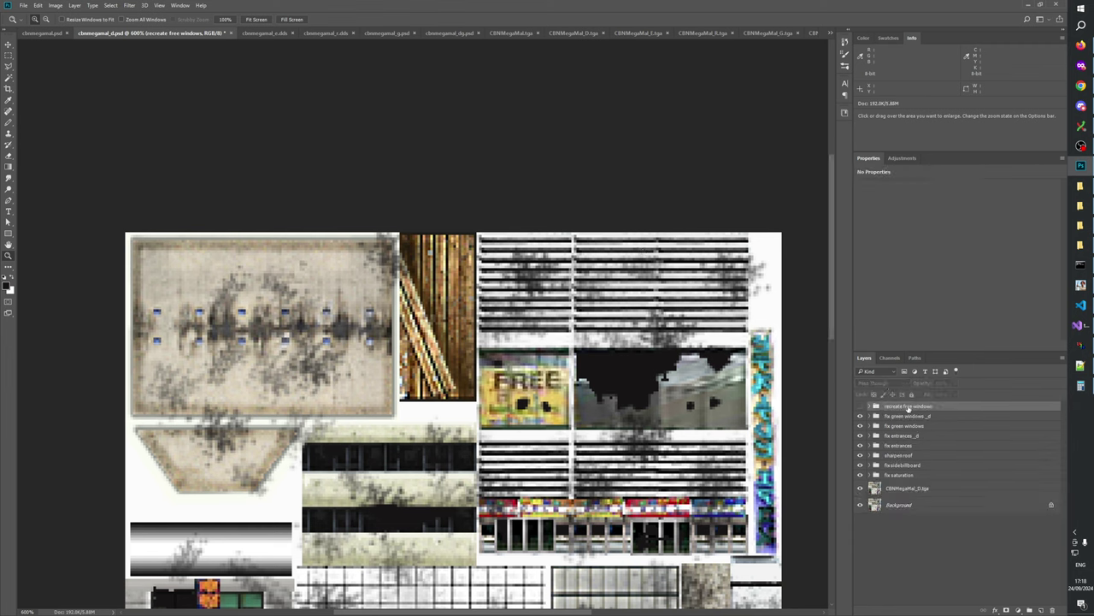
pyautogui.hotkey('ctrl', 'v')
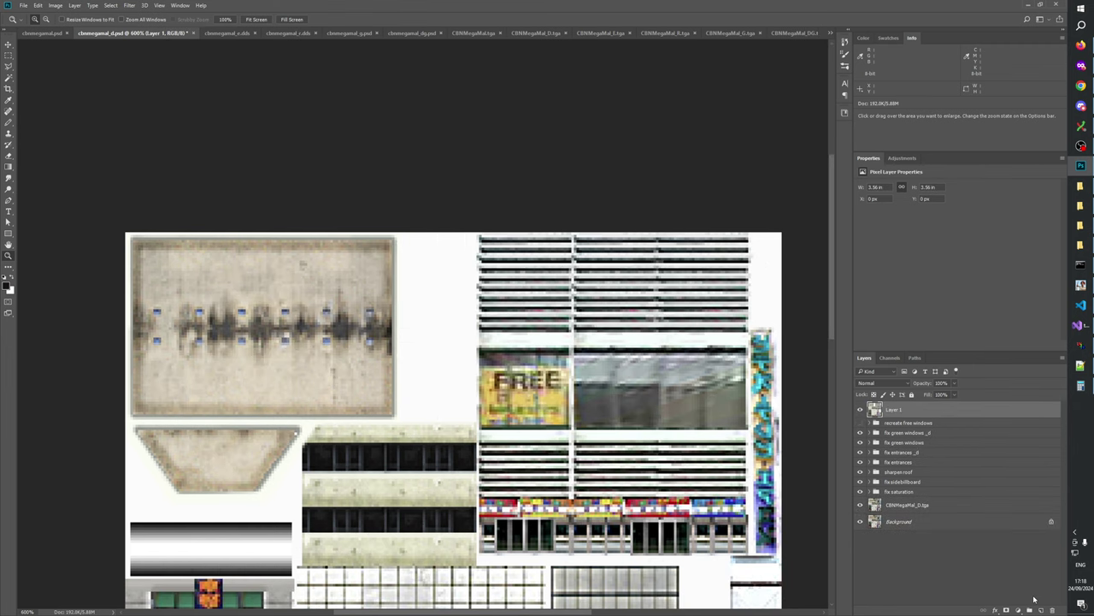
pyautogui.click(907, 506)
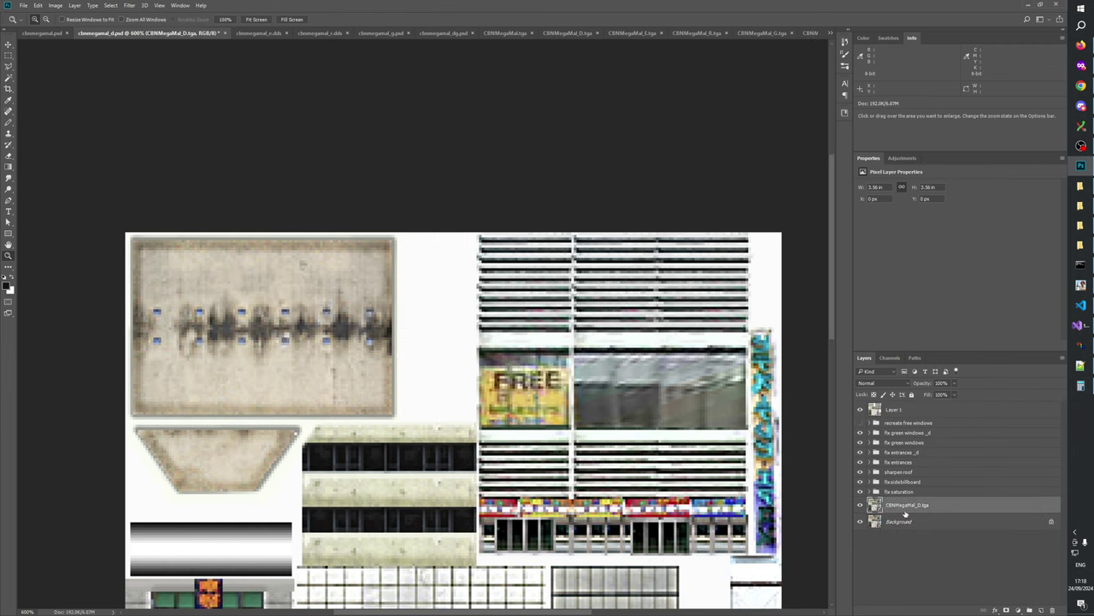
# - Duplicate the entire CBNMegaMal_D.tga texture above the undamaged texture layer and set the copy's blend mode to Difference
pyautogui.hotkey('ctrl', 'a')
pyautogui.hotkey('ctrl', 'v')
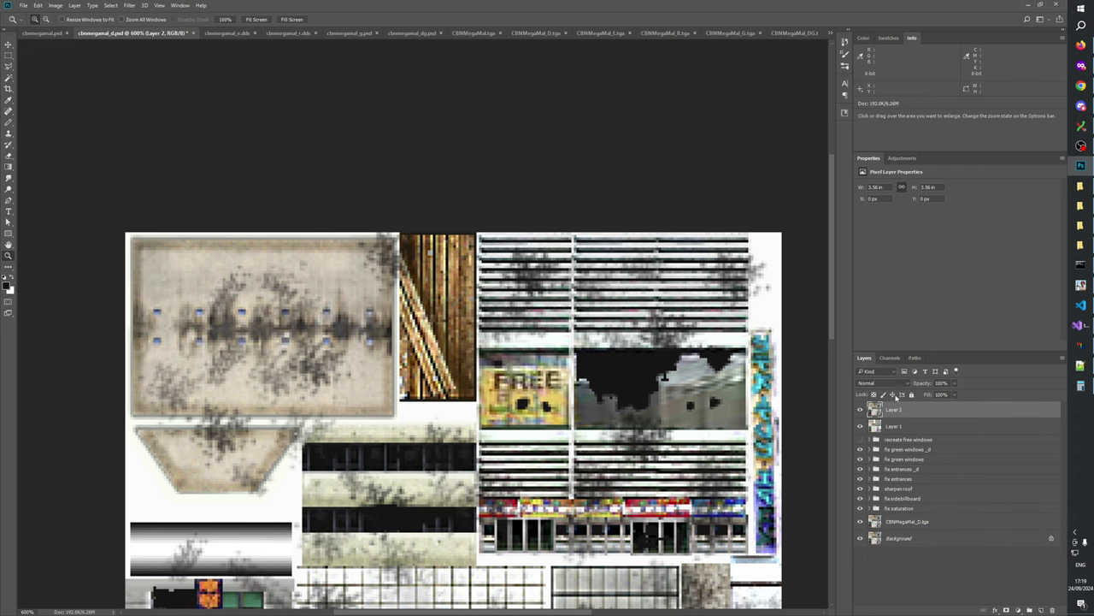
pyautogui.click(881, 383)
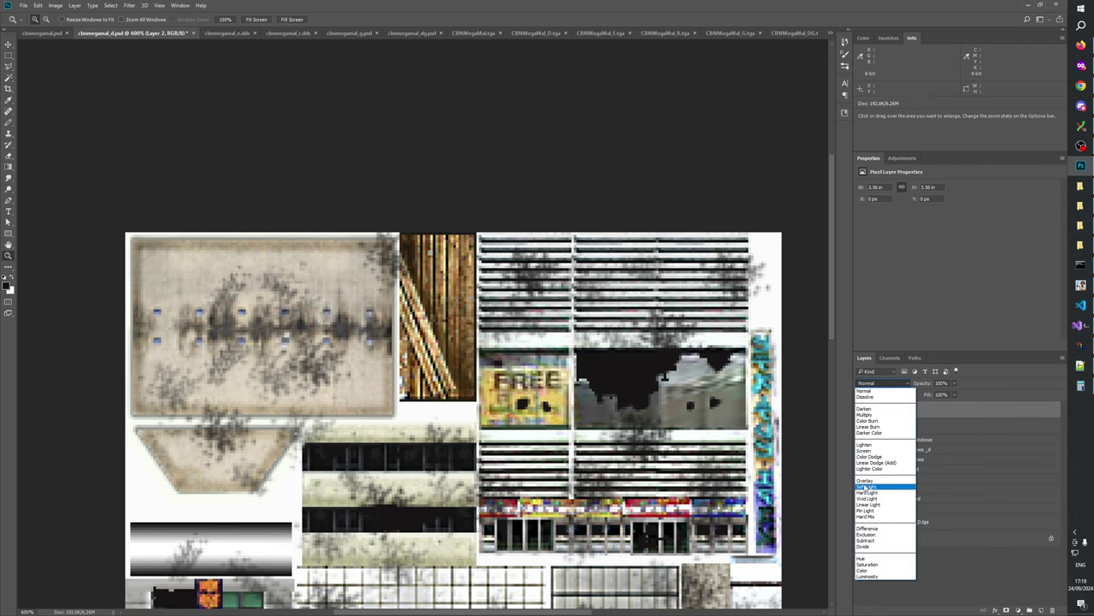
pyautogui.click(866, 528)
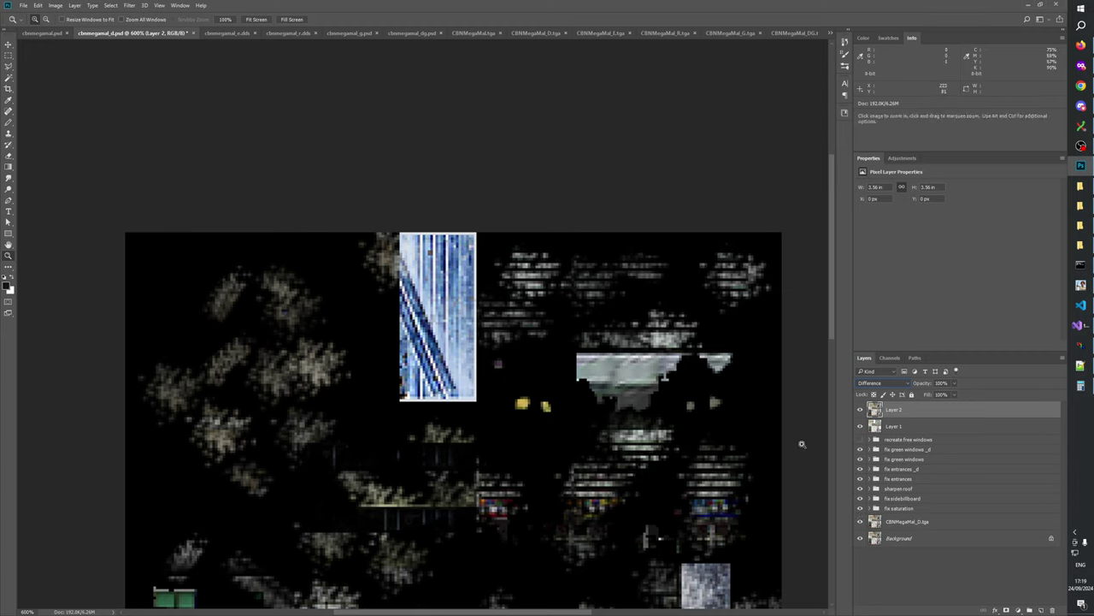
# - Add a new layer group and rename the two pasted texture layers CBNMegaMal_D.tga and CBNMegaMal.tga
pyautogui.click(1029, 610)
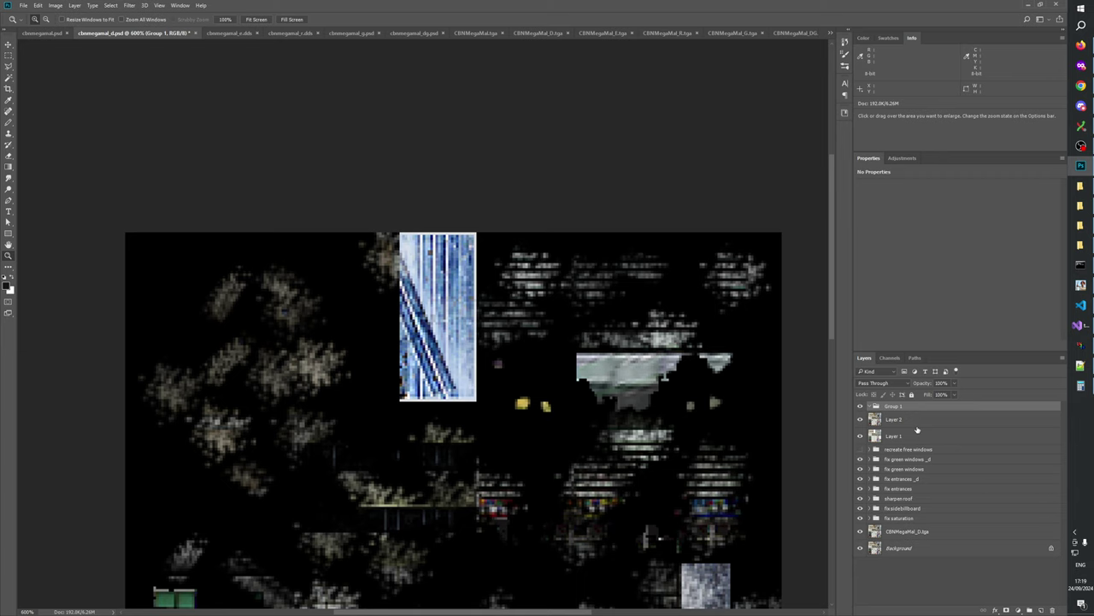
pyautogui.moveTo(913, 530); pyautogui.dragTo(894, 439)
pyautogui.doubleClick(895, 437)
pyautogui.write('CBNMegaMal_D.tga')
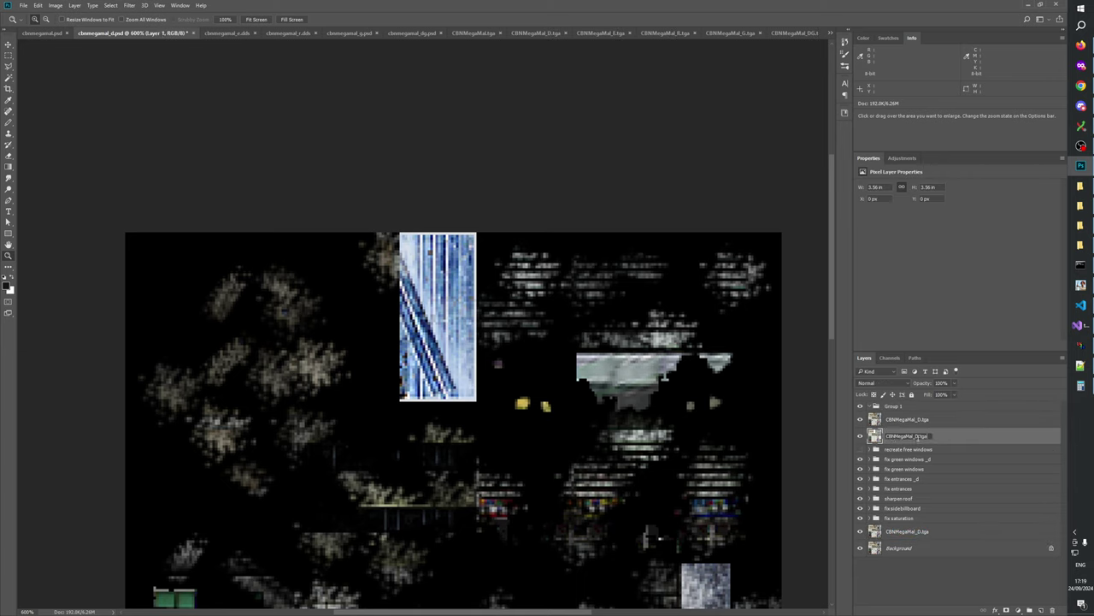
pyautogui.click(920, 436)
pyautogui.press('BackSpace')
pyautogui.press('BackSpace')
pyautogui.press('Return')
# - Move both renamed texture layers into the new group
pyautogui.click(903, 420)
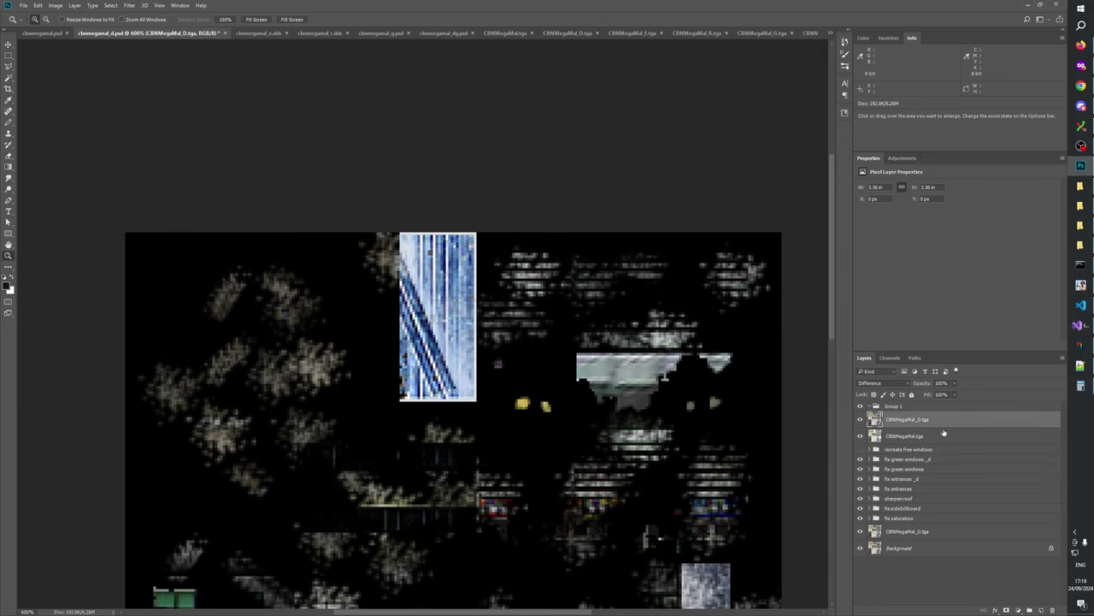
pyautogui.keyDown('shift'); pyautogui.click(909, 434); pyautogui.keyUp('shift')
pyautogui.moveTo(903, 420); pyautogui.dragTo(903, 417)
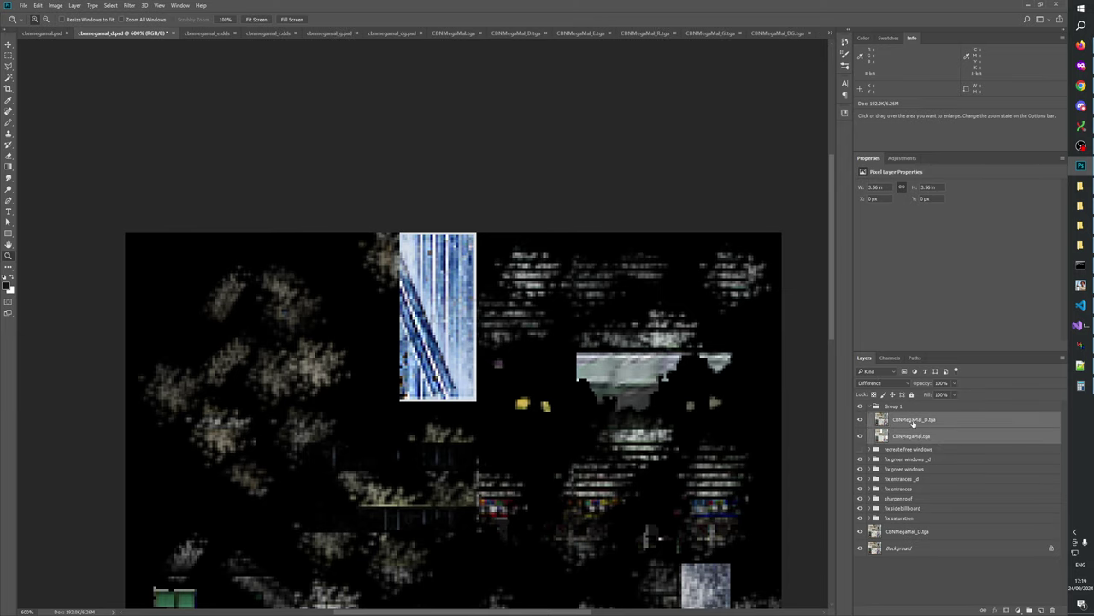
# - Rename the group holding the two texture layers as "cbnmegamal_d cbnmegamal difference"
pyautogui.doubleClick(913, 419)
pyautogui.hotkey('ctrl', 'c')
pyautogui.doubleClick(897, 408)
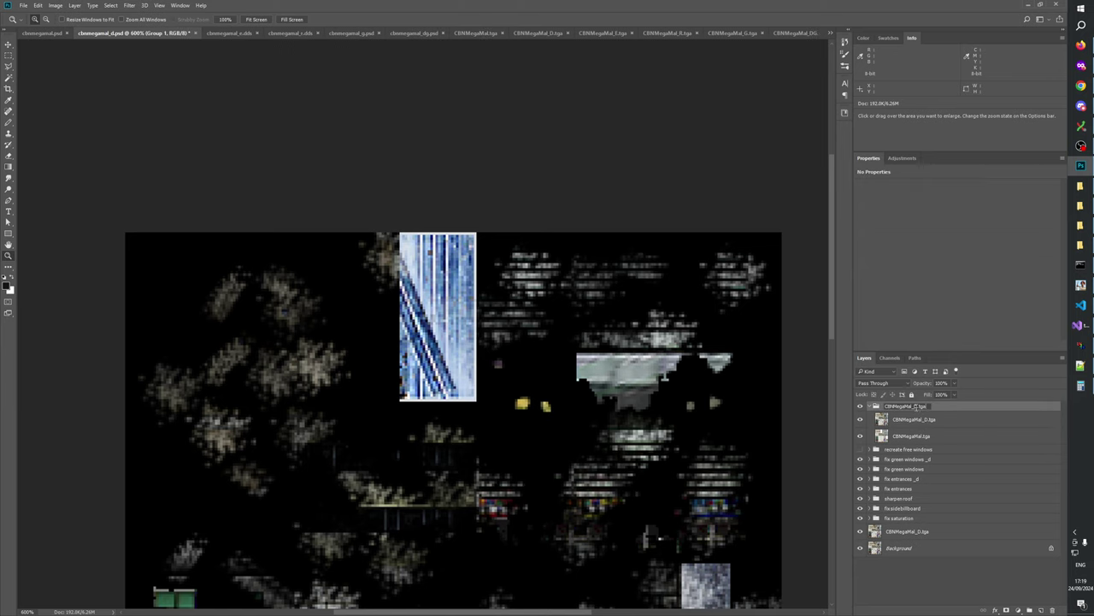
pyautogui.hotkey('ctrl', 'v')
pyautogui.write('t')
pyautogui.write('bnmegamal')
pyautogui.write('_d')
pyautogui.doubleClick(902, 405)
pyautogui.hotkey('ctrl', 'c')
pyautogui.click(917, 406)
pyautogui.hotkey('ctrl', 'v')
pyautogui.write('difference')
pyautogui.press('Return')
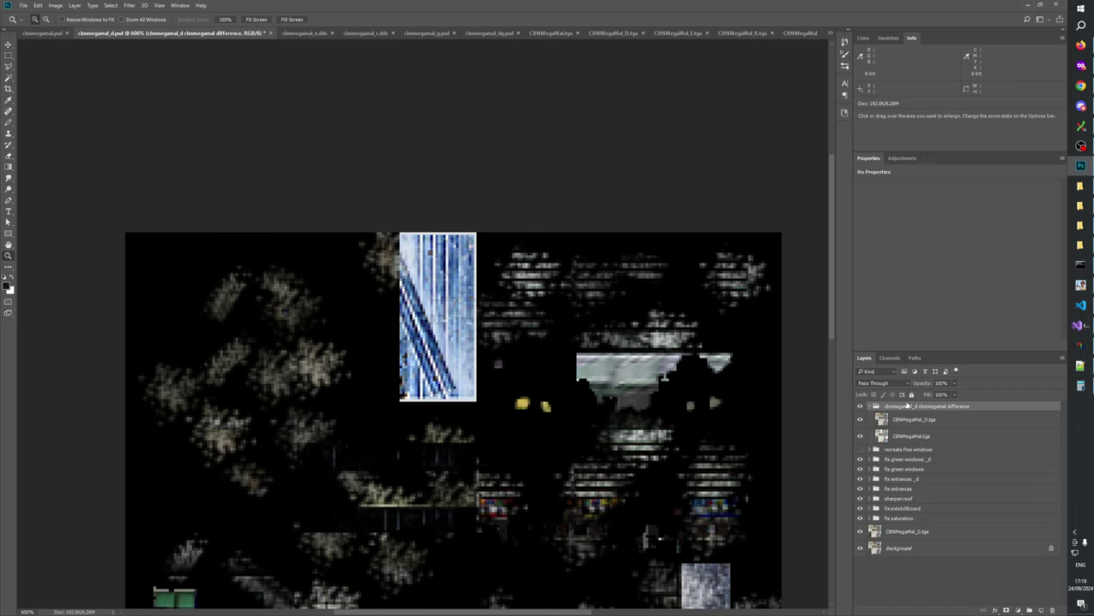
# - Compare the damaged texture with the difference view by repeatedly hiding and showing the "cbnmegamal_d cbnmegamal difference" group, leaving it shown
pyautogui.click(860, 406)
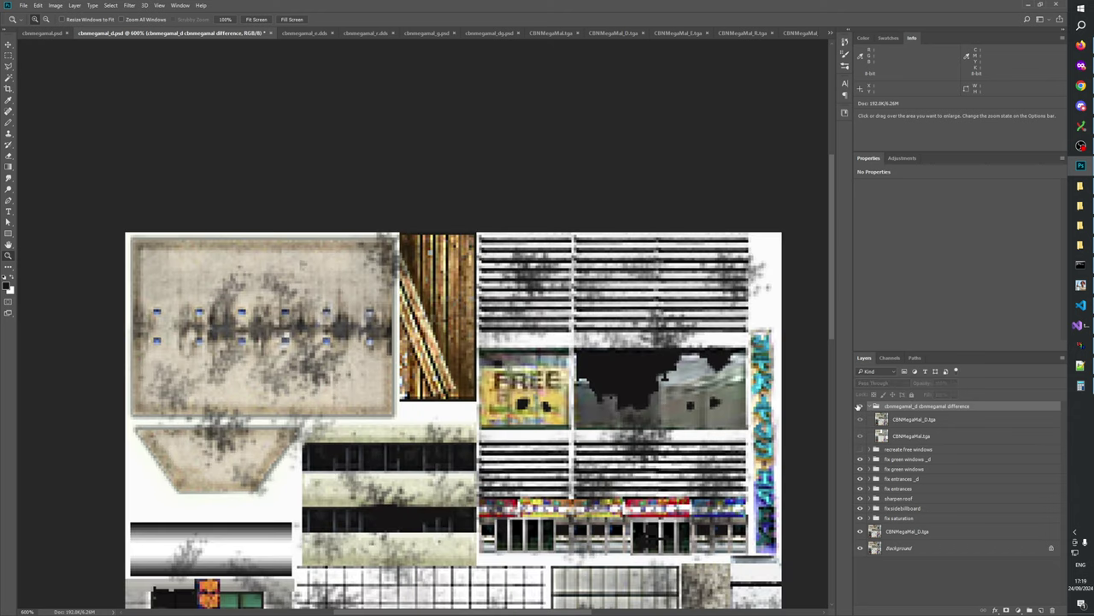
pyautogui.click(859, 406)
pyautogui.click(860, 406)
pyautogui.click(860, 406)
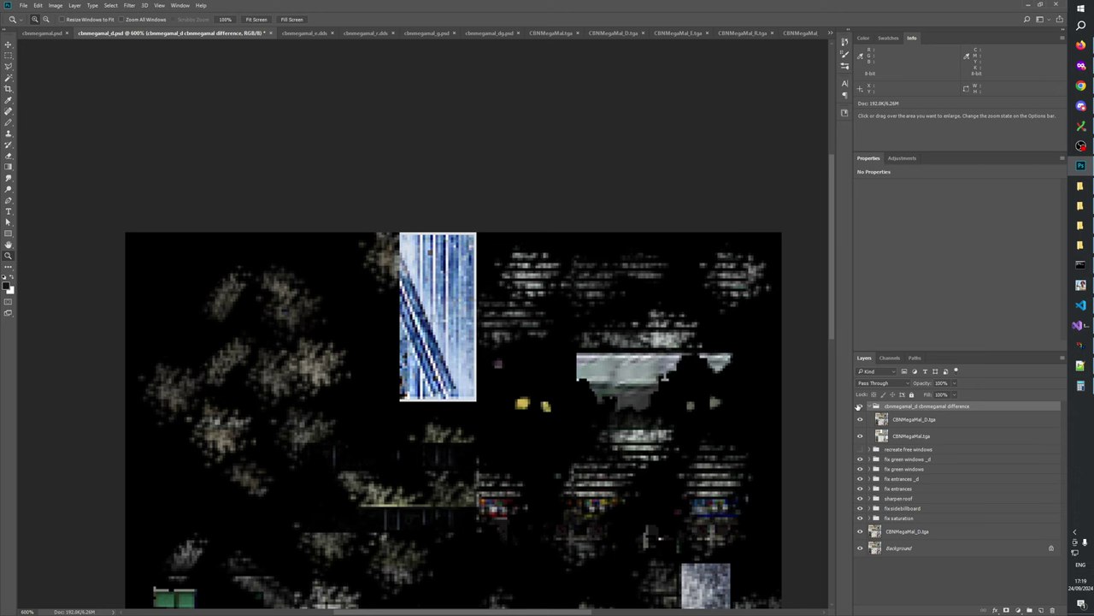
pyautogui.click(859, 406)
pyautogui.click(859, 406)
pyautogui.click(859, 406)
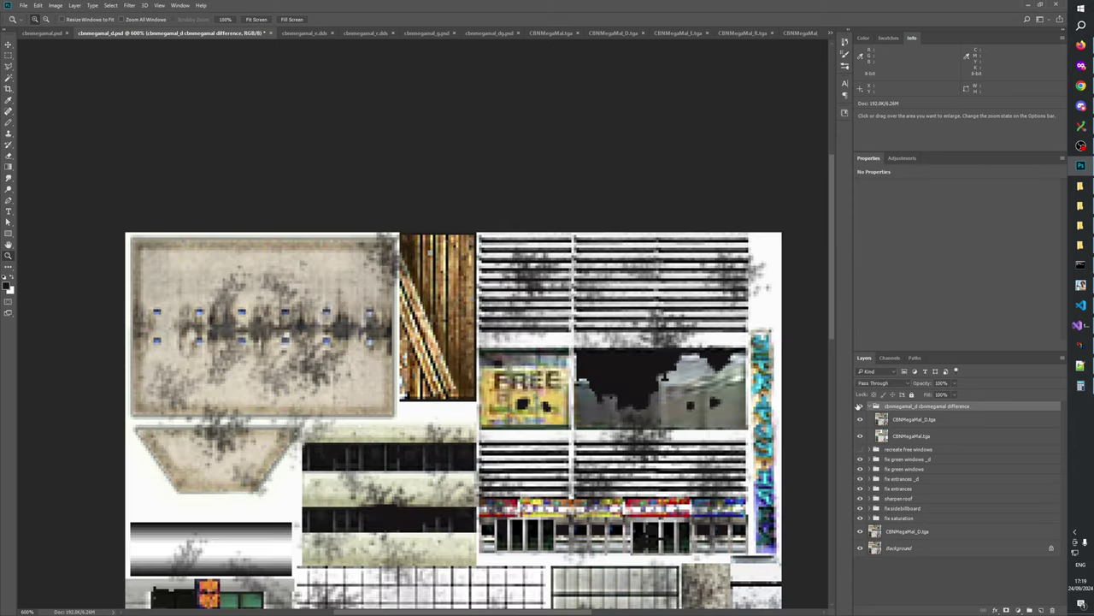
pyautogui.click(859, 407)
# - View the Alpha 1 channel on its own and examine its damaged window areas across the texture
pyautogui.click(890, 358)
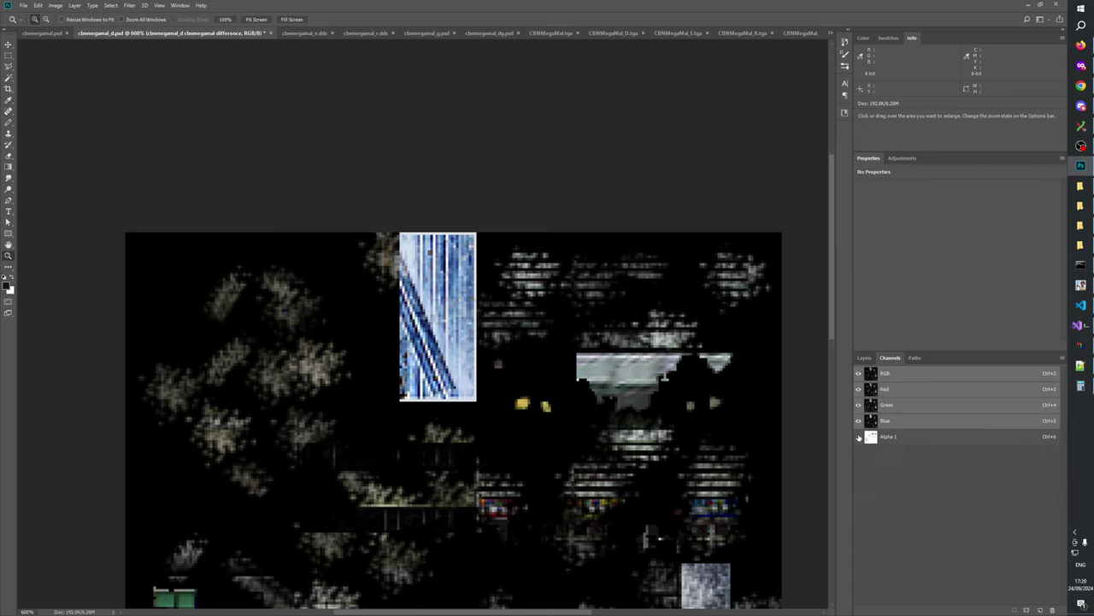
pyautogui.click(859, 373)
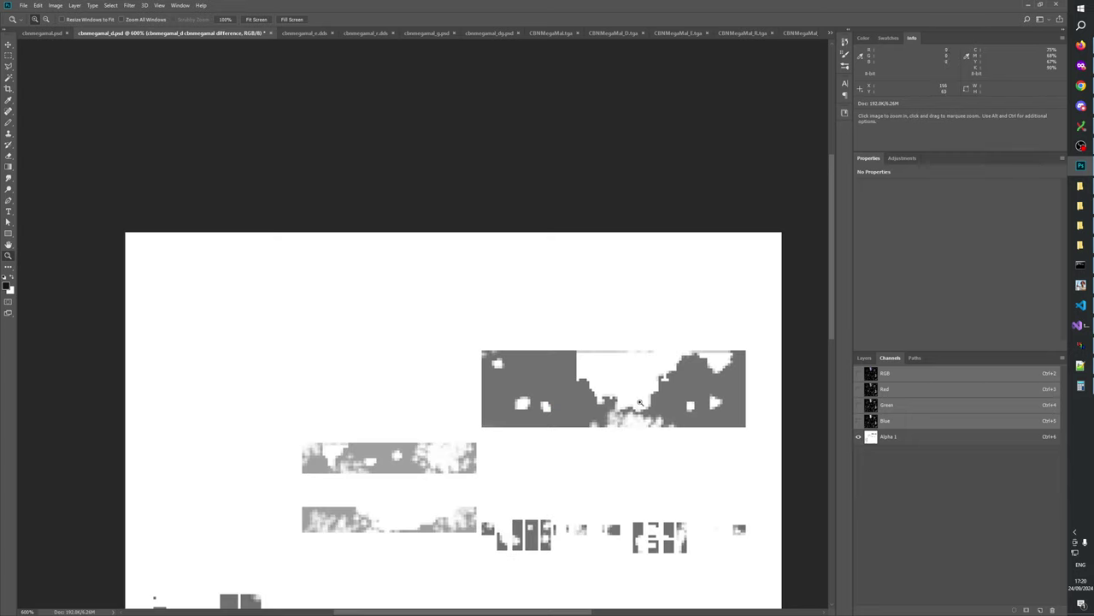
pyautogui.moveTo(590, 467); pyautogui.dragTo(649, 271)
pyautogui.moveTo(596, 354); pyautogui.dragTo(661, 343)
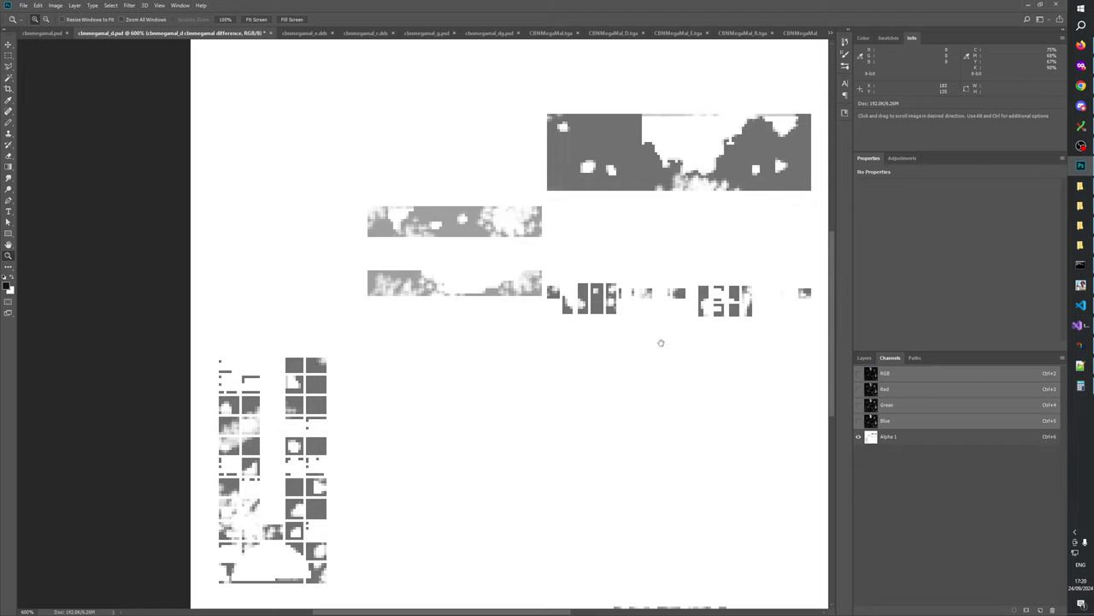
pyautogui.rightClick(661, 343)
pyautogui.click(693, 222)
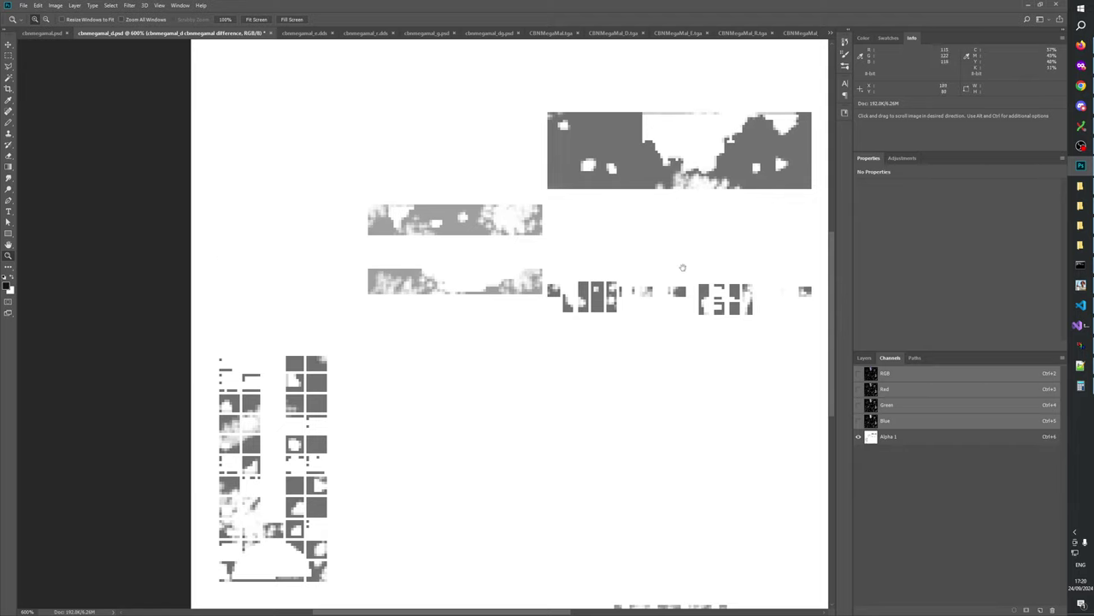
pyautogui.moveTo(683, 268); pyautogui.dragTo(700, 164)
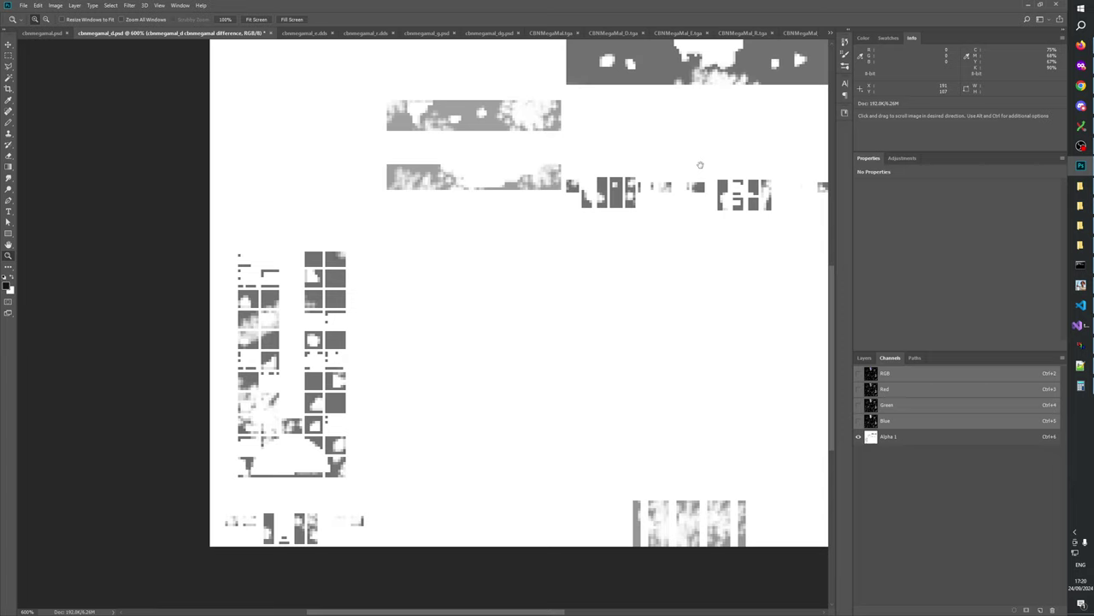
pyautogui.moveTo(700, 94); pyautogui.dragTo(500, 351)
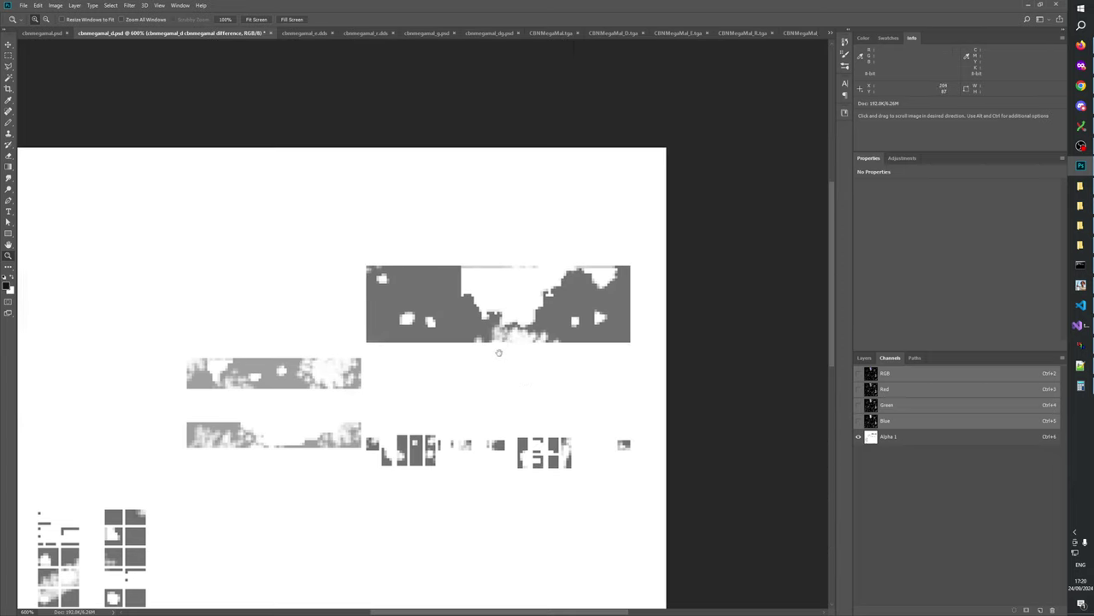
# - Marquee-select the FREE sign and broken window strip, about 103 by 30 px, and copy it from the Alpha 1 channel
pyautogui.click(7, 56)
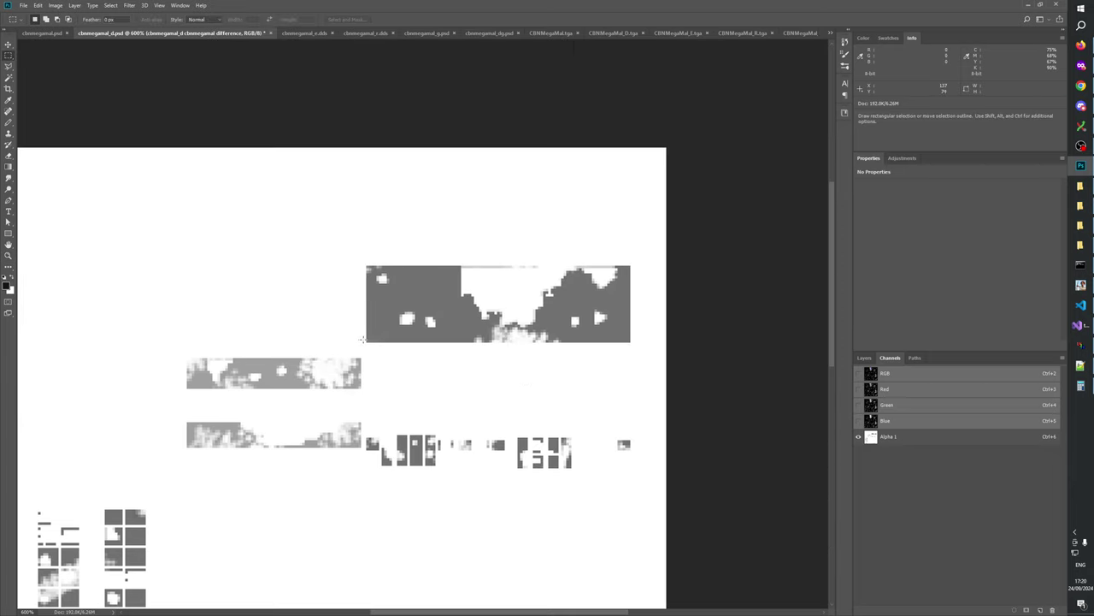
pyautogui.moveTo(364, 339); pyautogui.dragTo(631, 265)
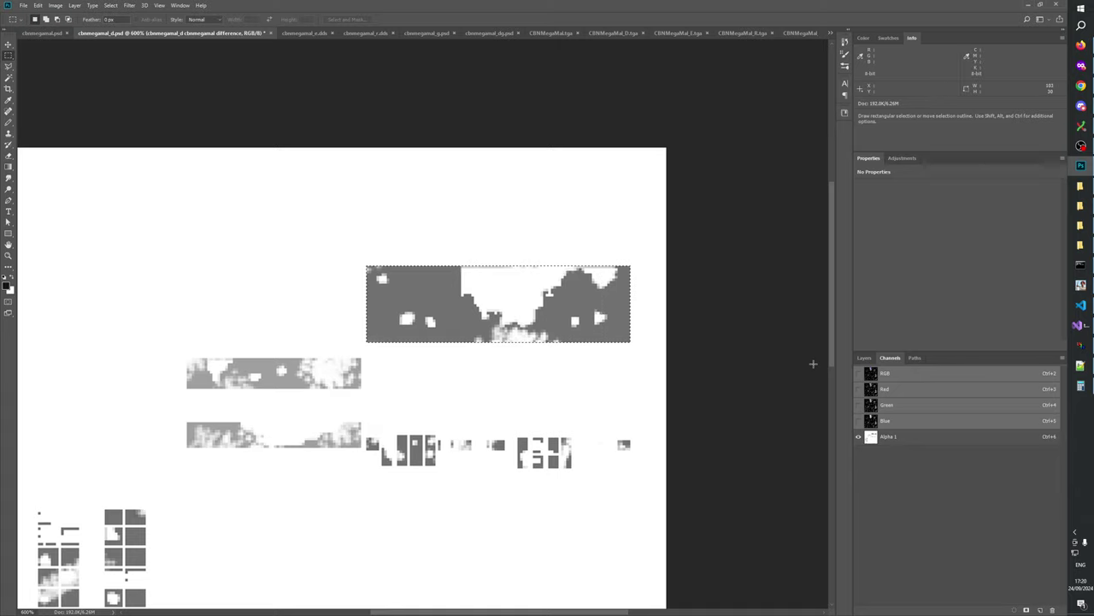
pyautogui.click(889, 436)
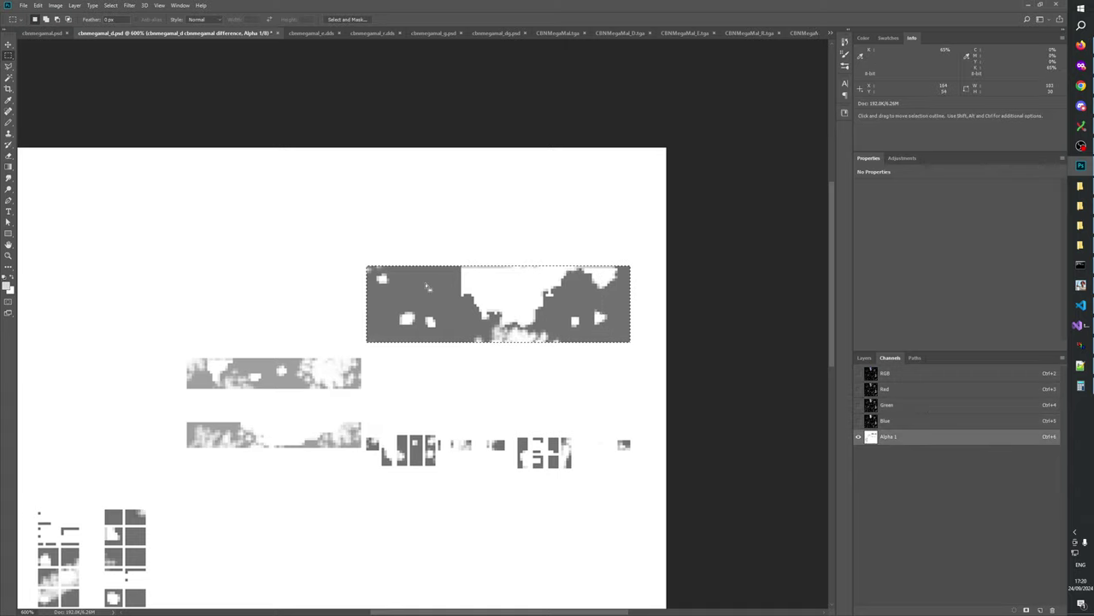
# - Return to the color view, select the "recreate free windows" group, and hide the "cbnmegamal_d cbnmegamal difference" group
pyautogui.click(865, 358)
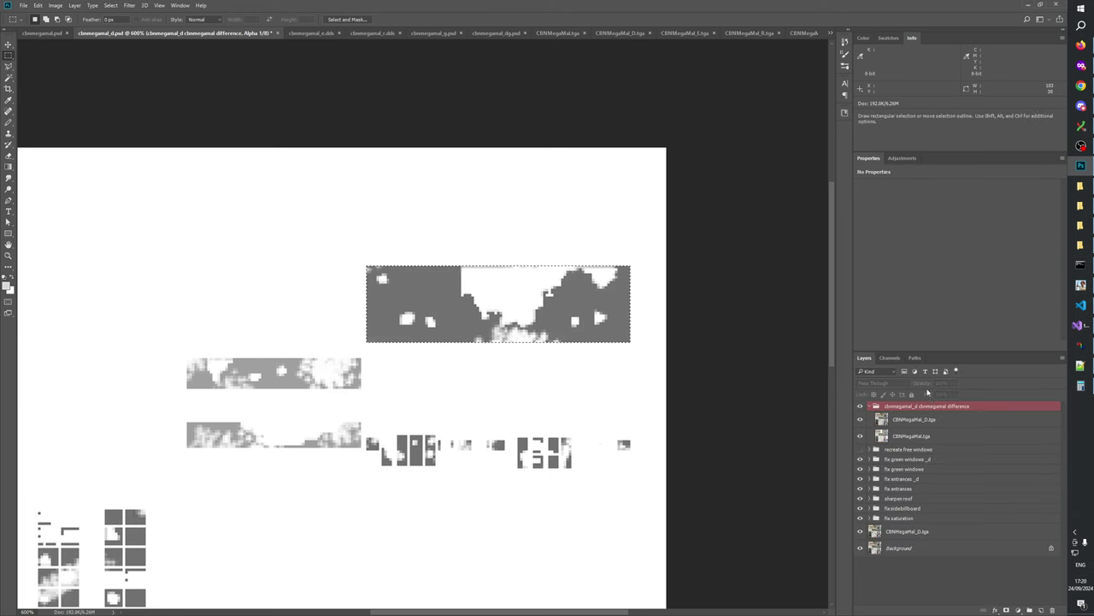
pyautogui.click(918, 407)
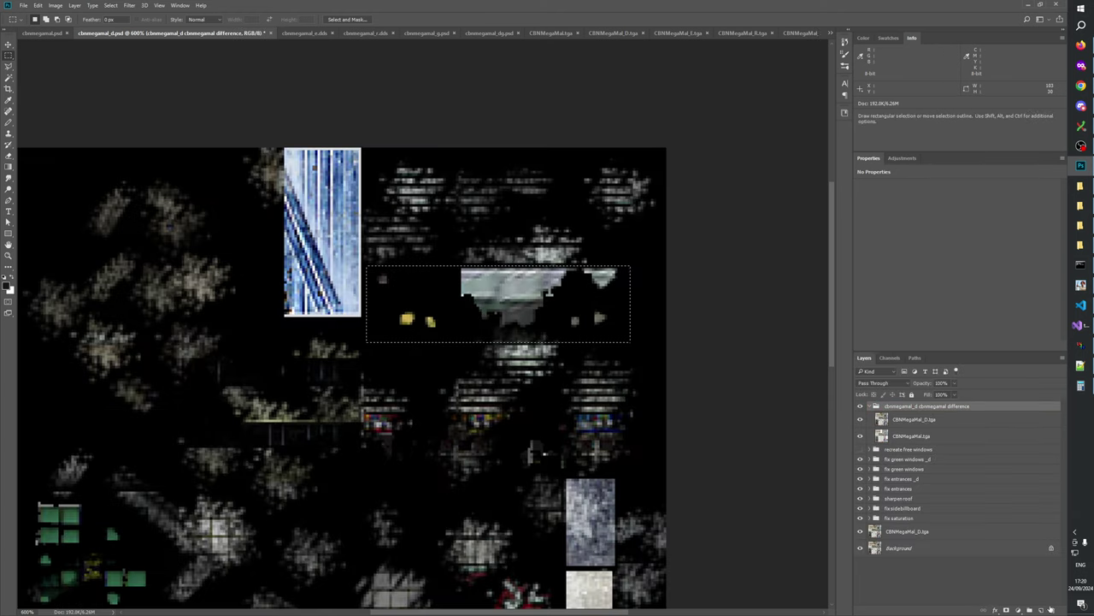
pyautogui.click(906, 451)
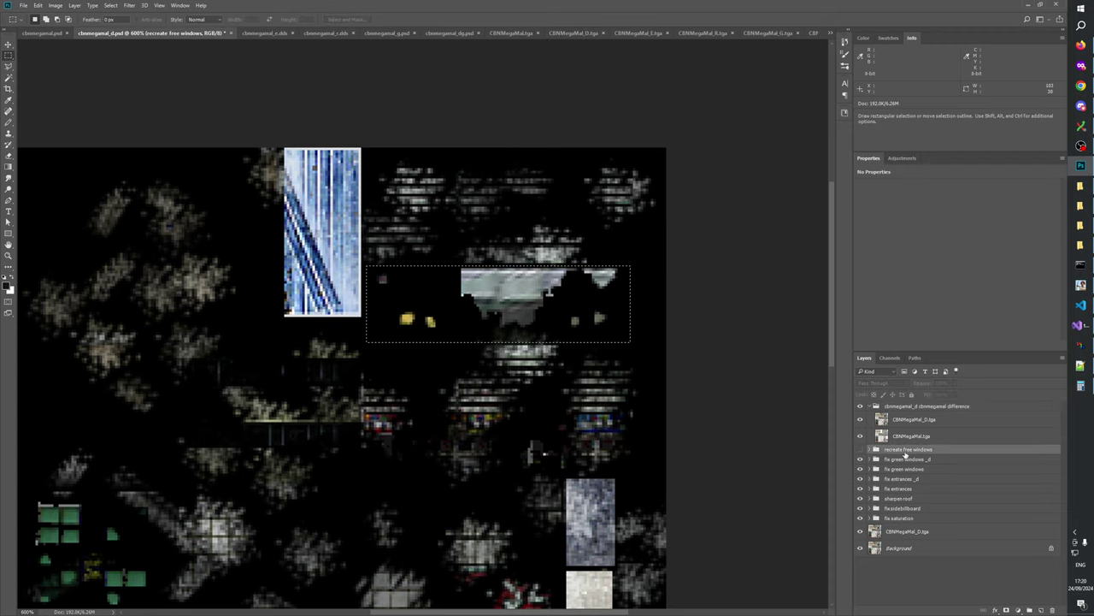
pyautogui.click(906, 460)
pyautogui.click(911, 453)
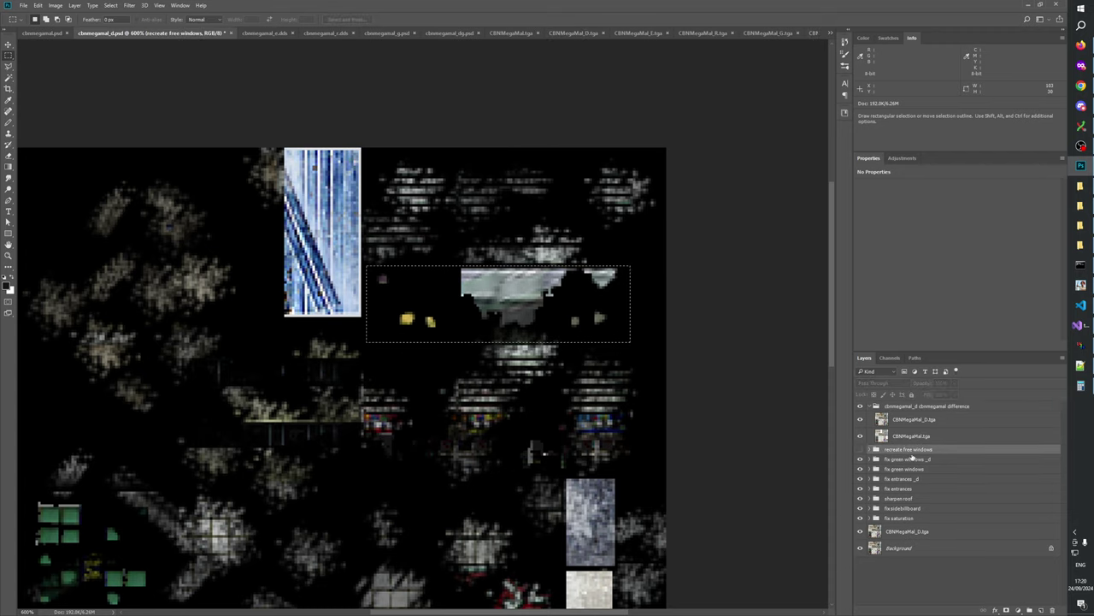
pyautogui.click(860, 406)
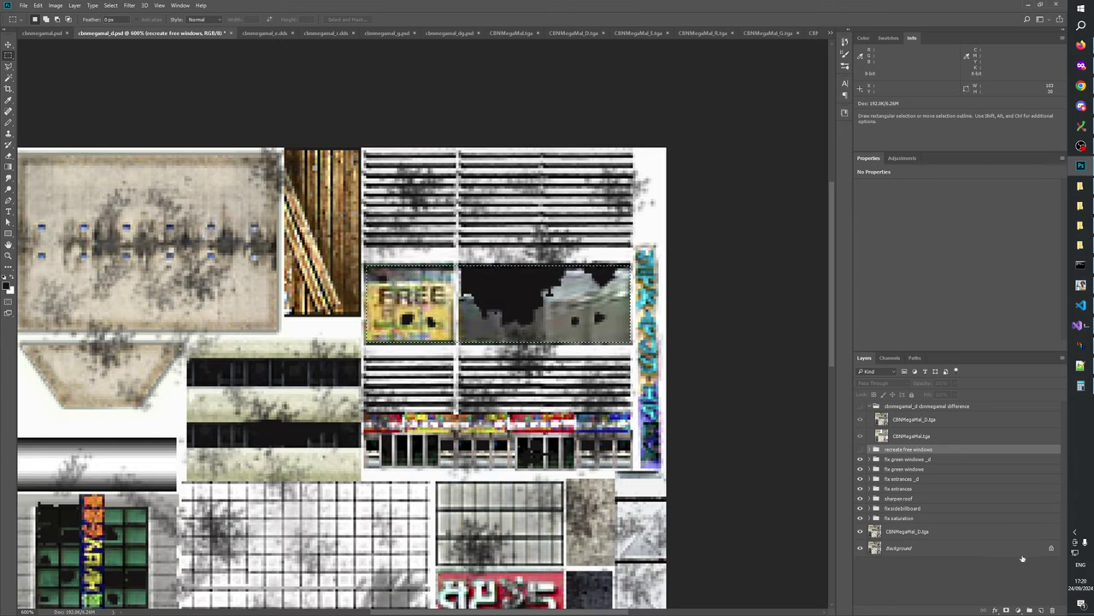
# - Create a group named "recreate free windows _d" above the "recreate free windows" group
pyautogui.click(1030, 610)
pyautogui.doubleClick(900, 450)
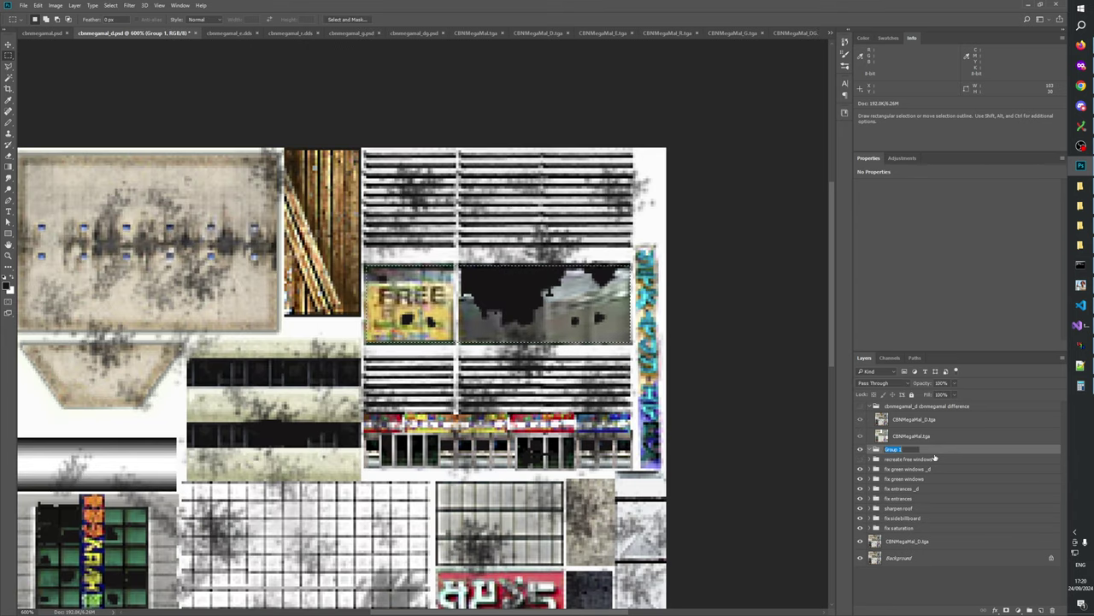
pyautogui.write('recreate f')
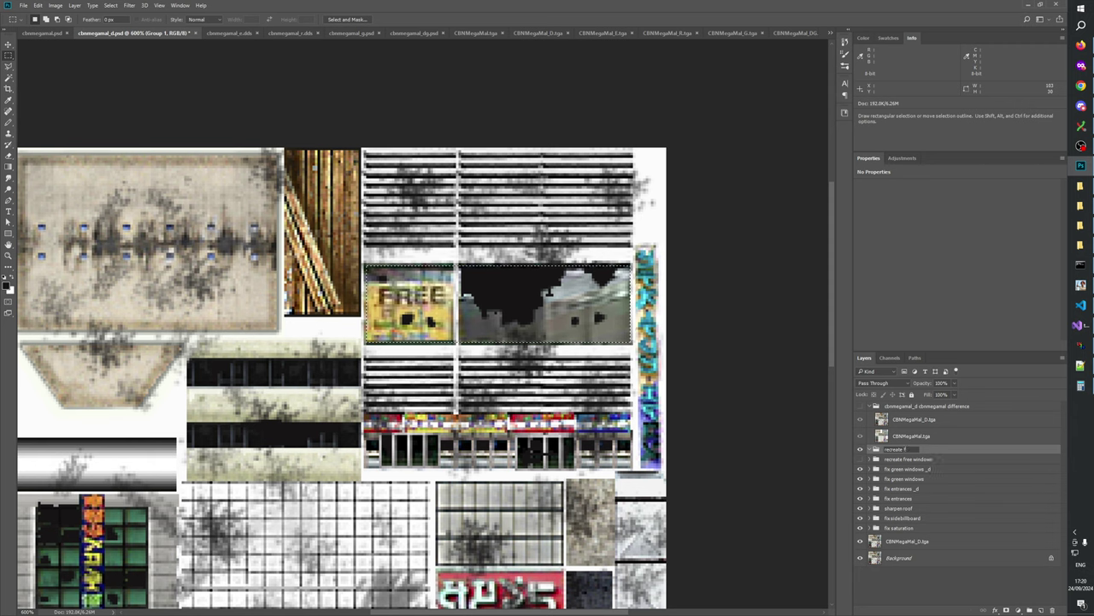
pyautogui.write('ree windows _d')
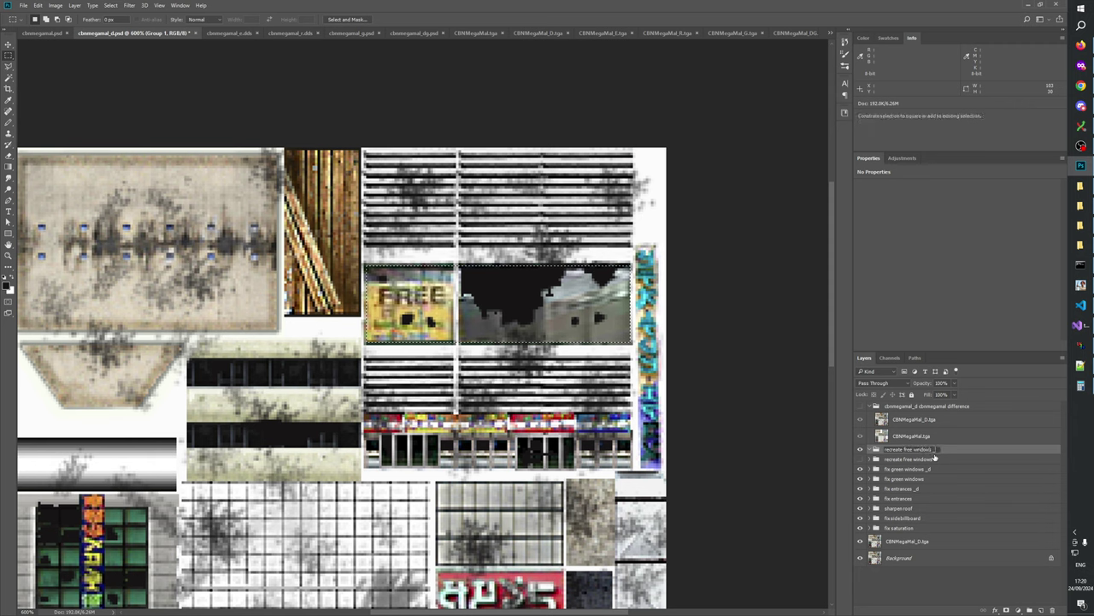
pyautogui.press('Return')
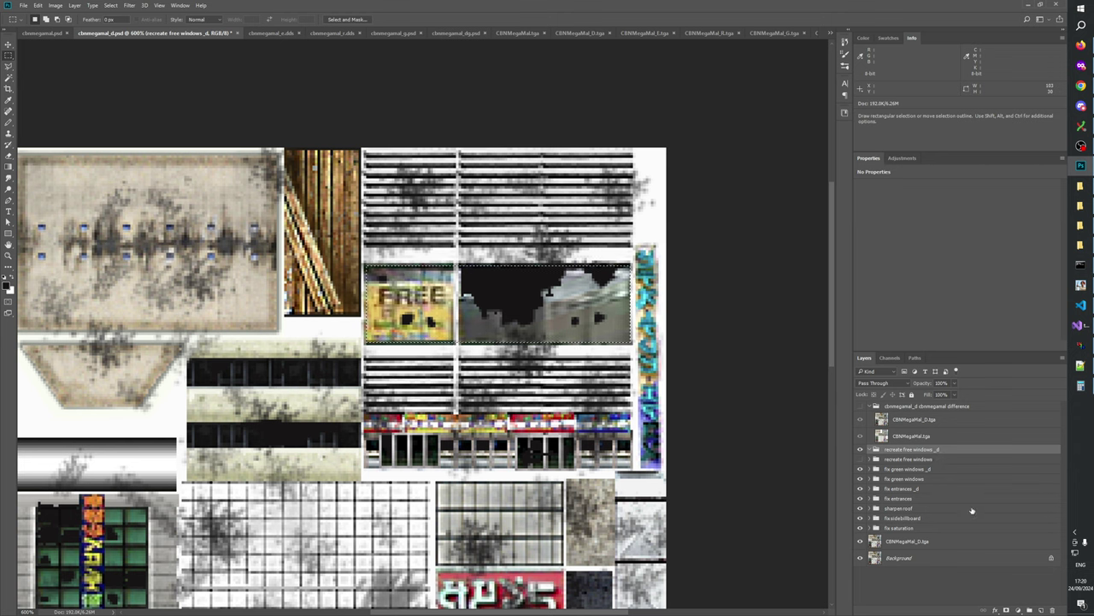
# - Add a layer in "recreate free windows _d" with a mask of the window selection, paste the copied alpha into the mask, and deselect
pyautogui.click(1042, 610)
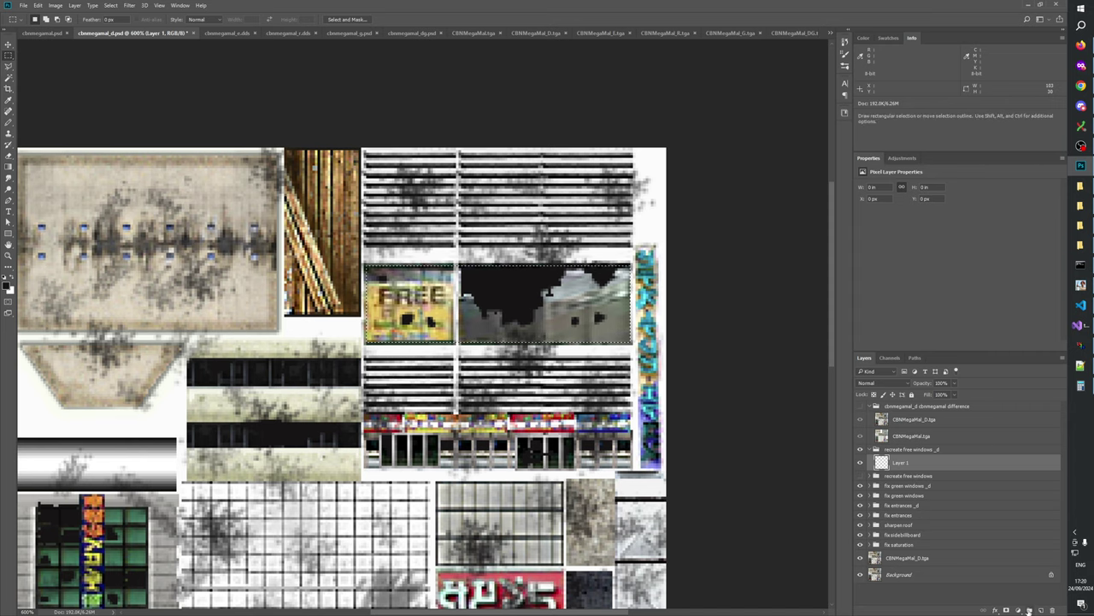
pyautogui.click(1006, 610)
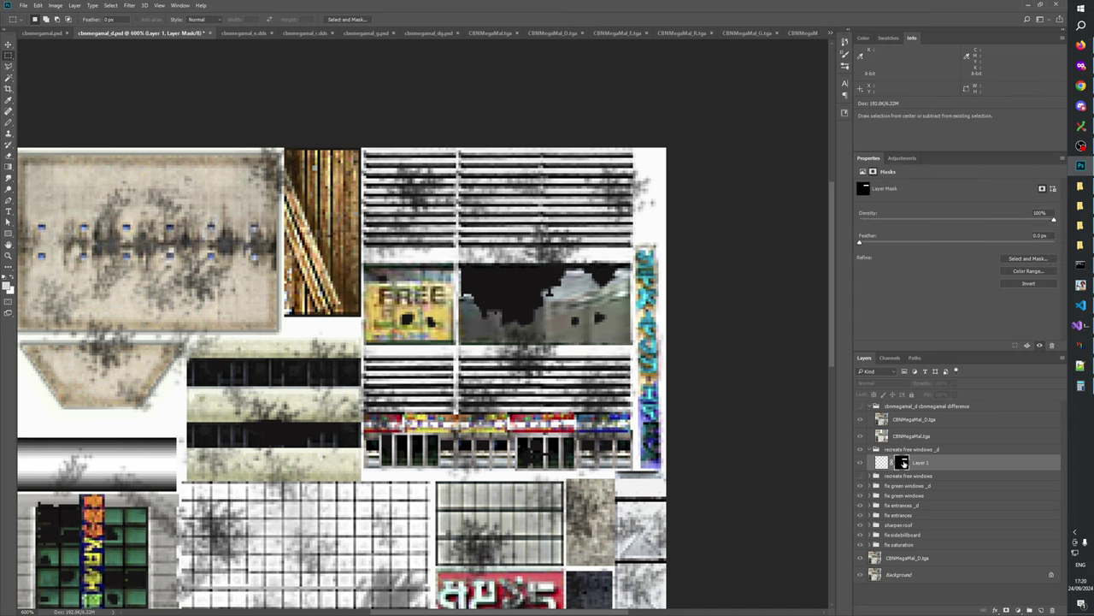
pyautogui.keyDown('alt'); pyautogui.click(903, 463); pyautogui.keyUp('alt')
pyautogui.hotkey('ctrl', 'v')
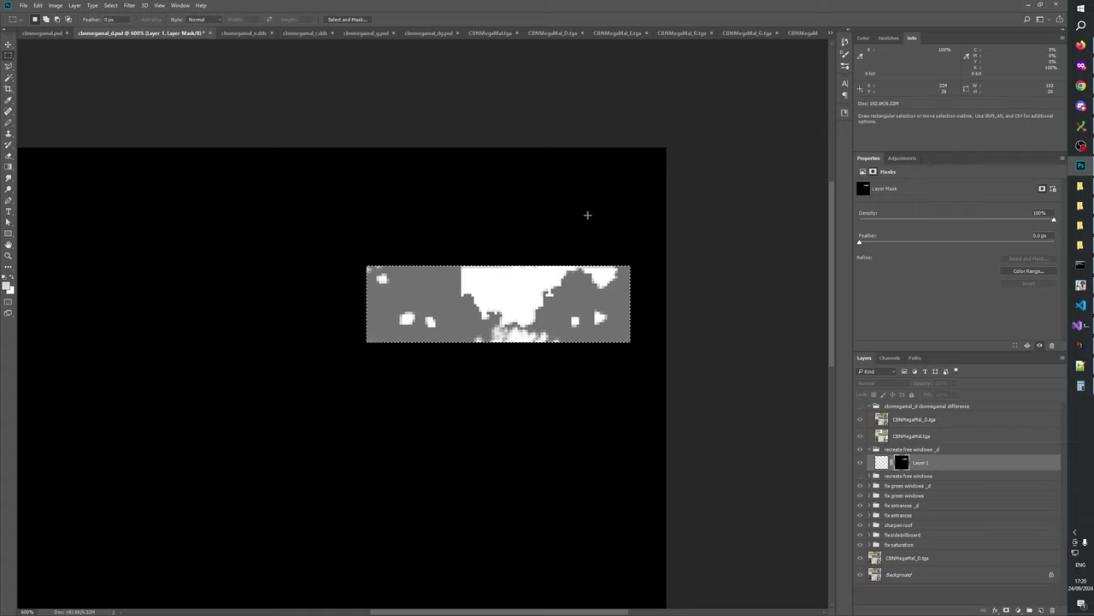
pyautogui.hotkey('ctrl', 'd')
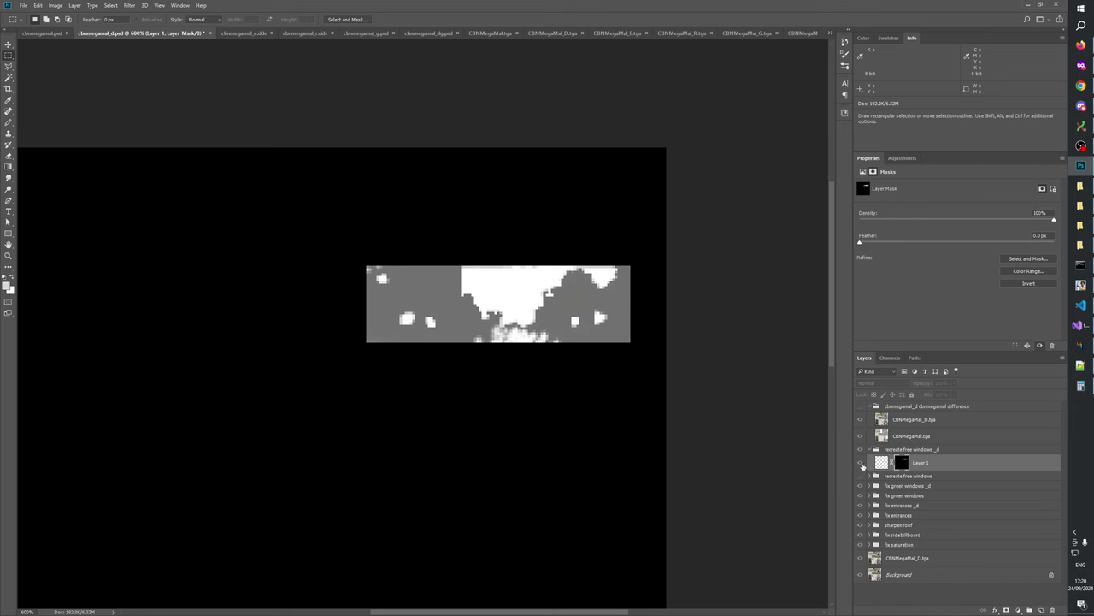
pyautogui.click(861, 462)
pyautogui.click(880, 463)
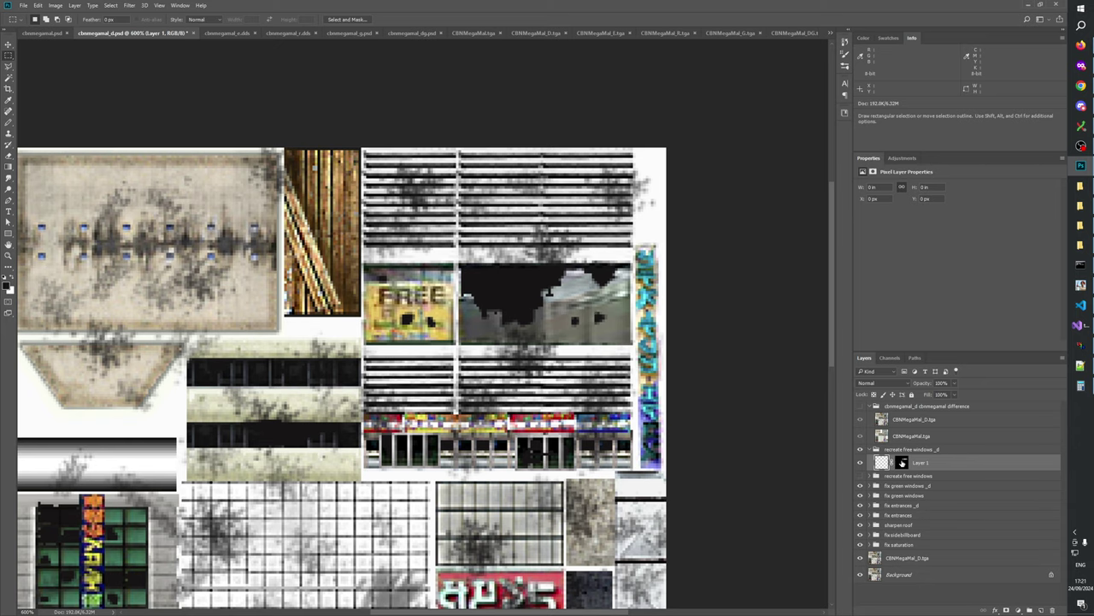
# - Show the "recreate free windows" group, hide "recreate free windows _d", and marquee-select the FREE sign and window strip, about 104 by 32 px
pyautogui.keyDown('alt'); pyautogui.click(902, 462); pyautogui.keyUp('alt')
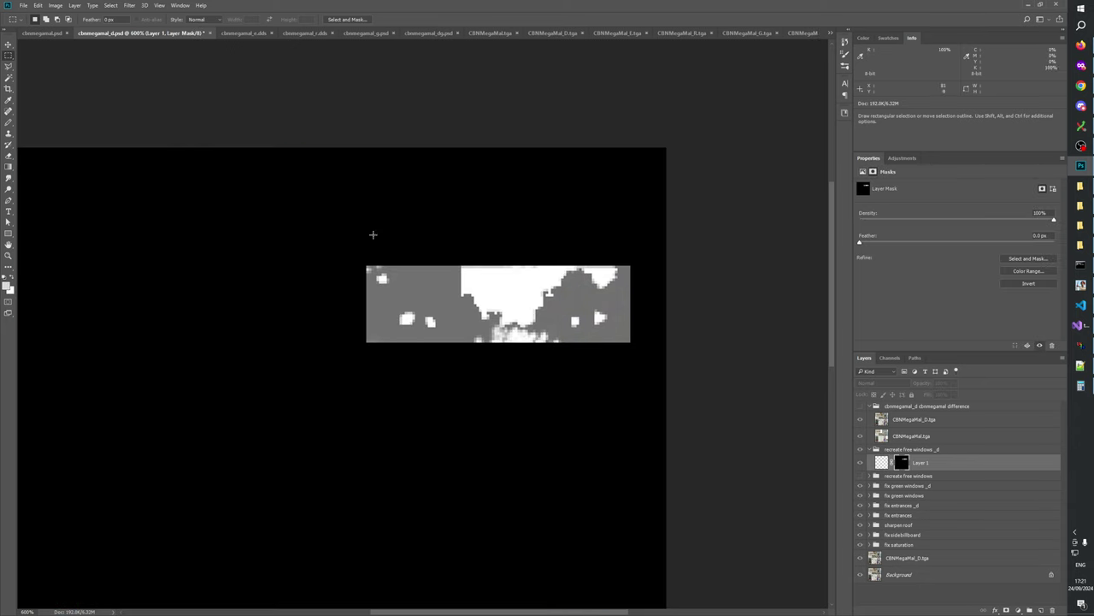
pyautogui.click(861, 462)
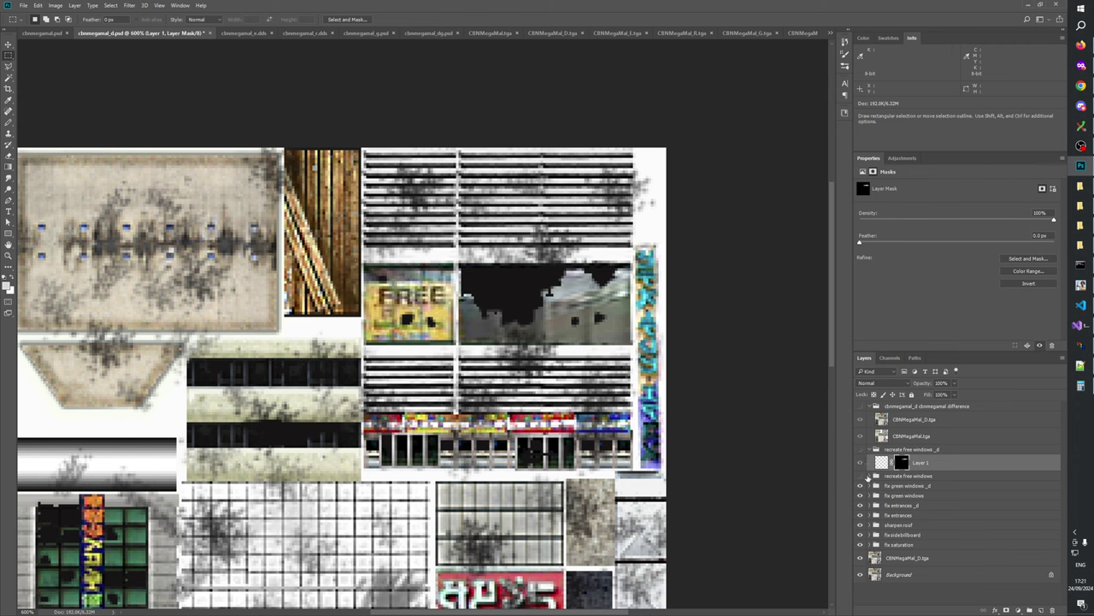
pyautogui.click(861, 448)
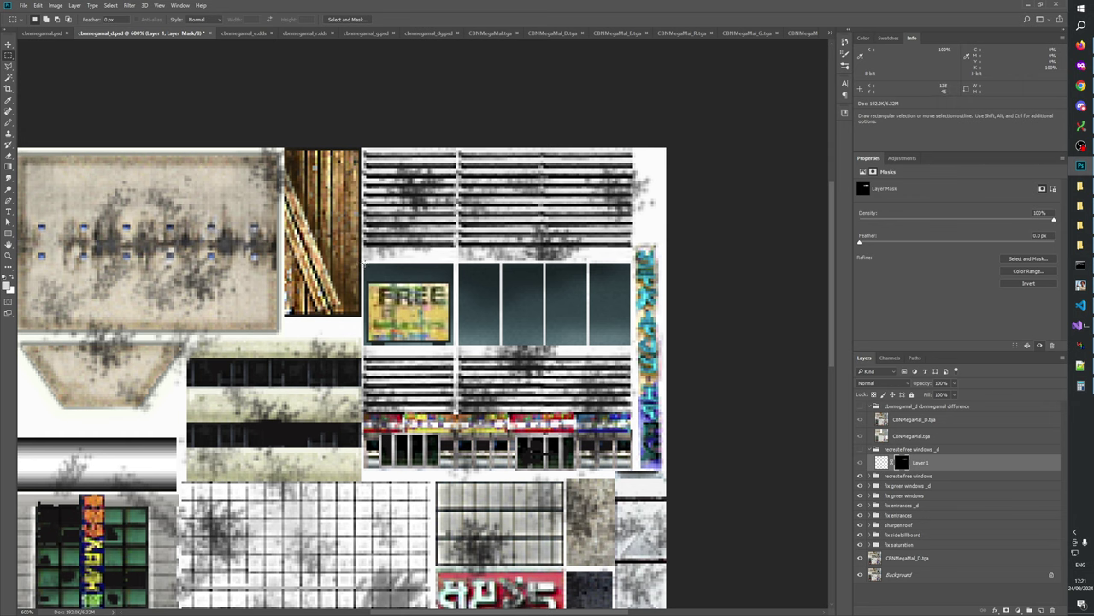
pyautogui.moveTo(365, 264); pyautogui.dragTo(631, 345)
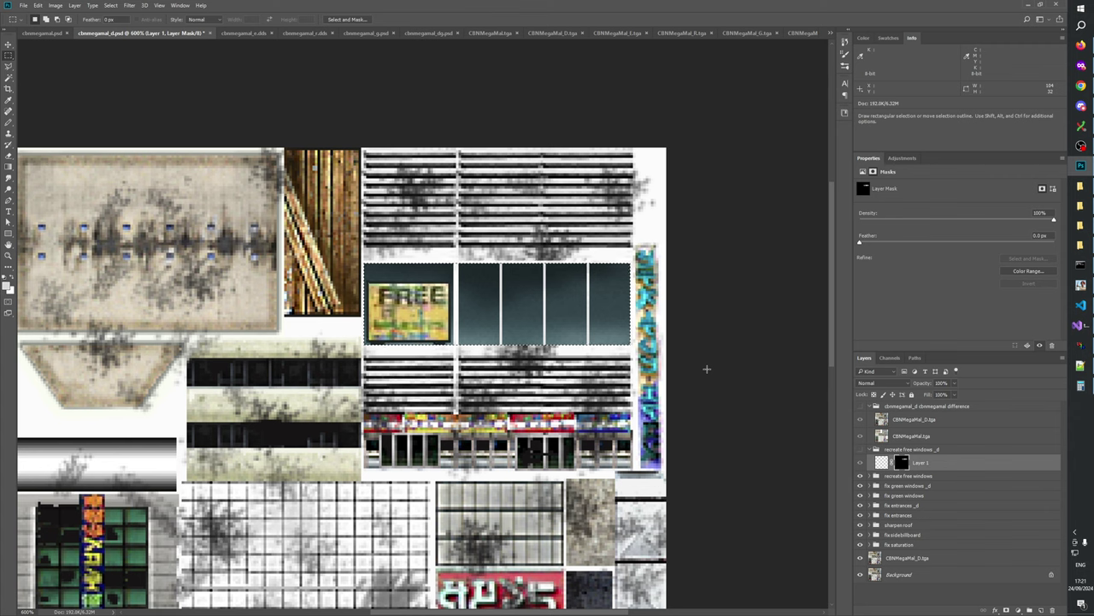
# - Rename the masked Layer 1 as "dark grey", fill the window selection on it with the broken glass's dark color, and deselect
pyautogui.click(881, 461)
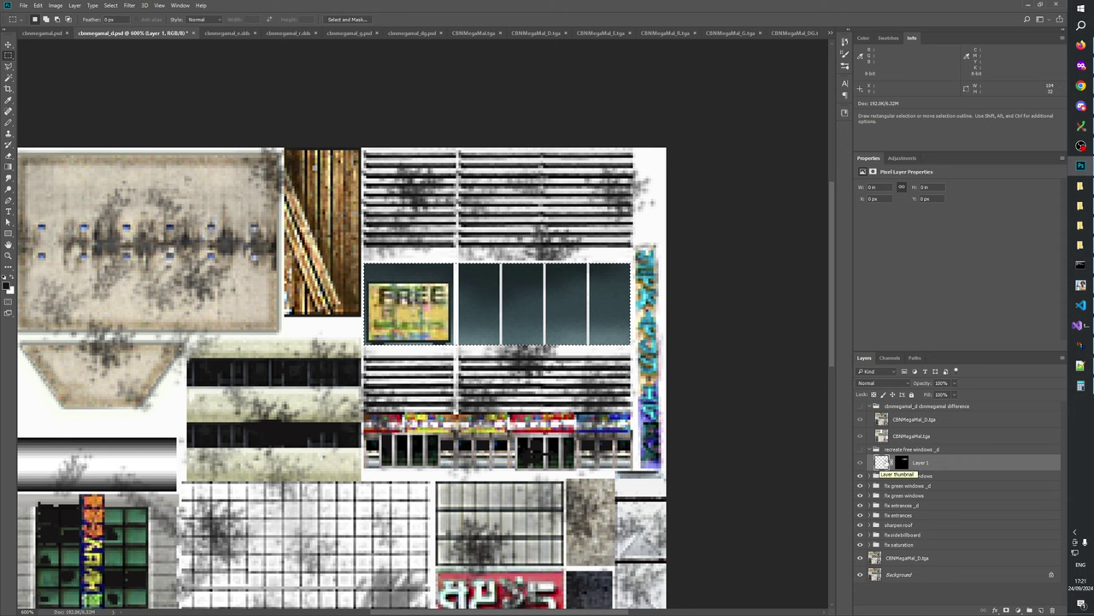
pyautogui.click(860, 475)
pyautogui.click(7, 100)
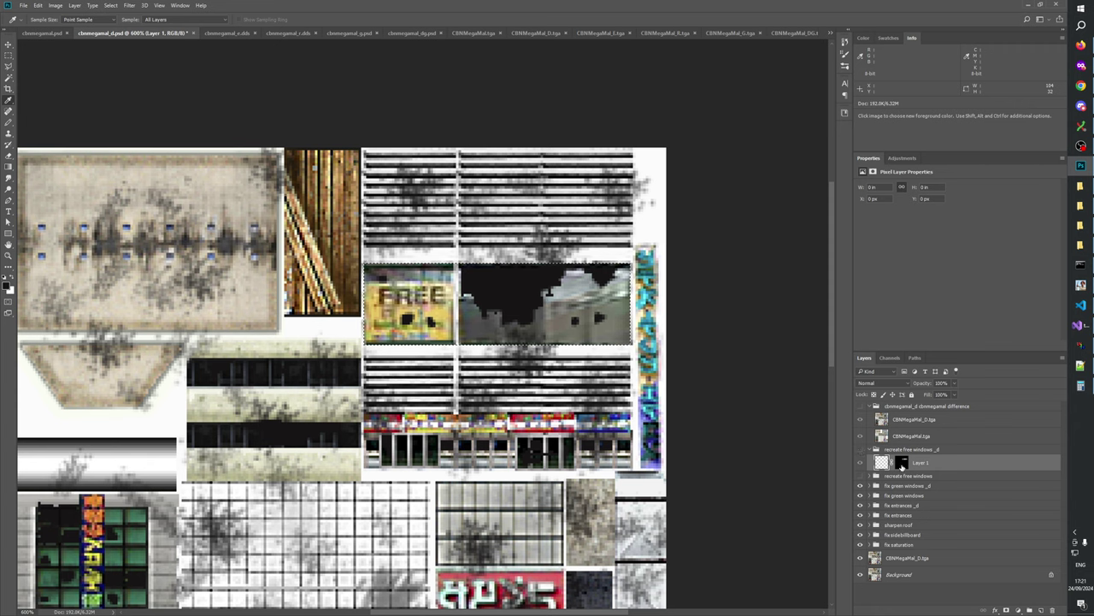
pyautogui.doubleClick(924, 464)
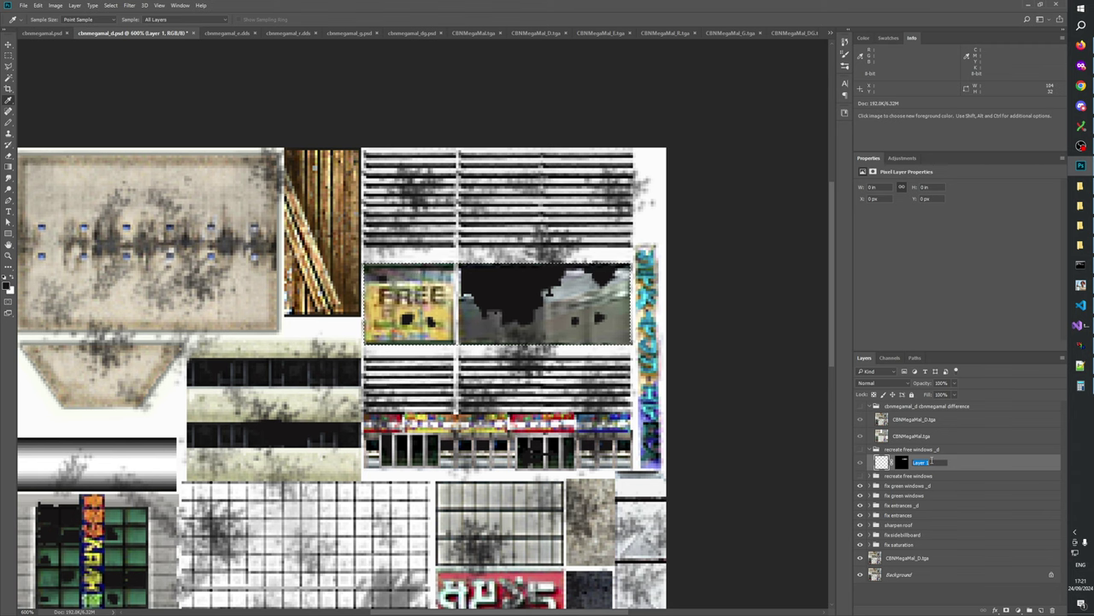
pyautogui.write('da')
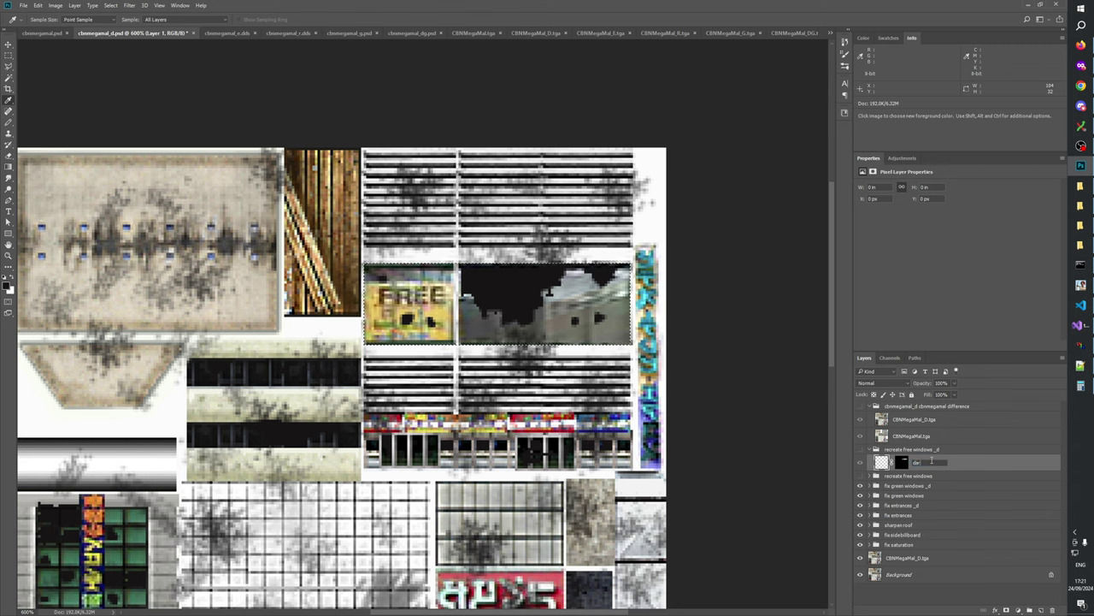
pyautogui.write('rk grey')
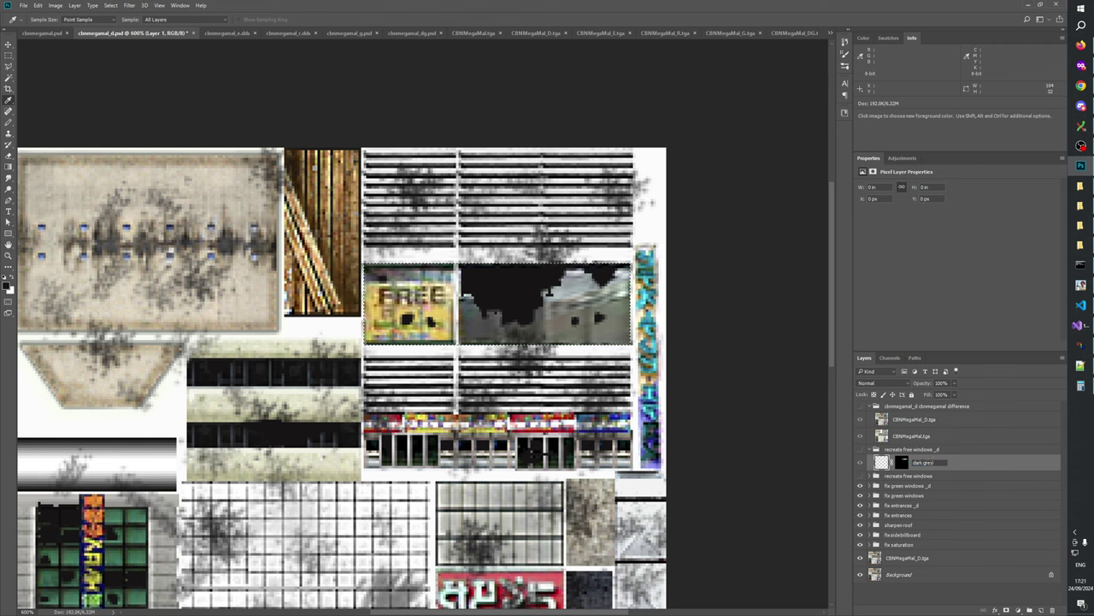
pyautogui.press('Return')
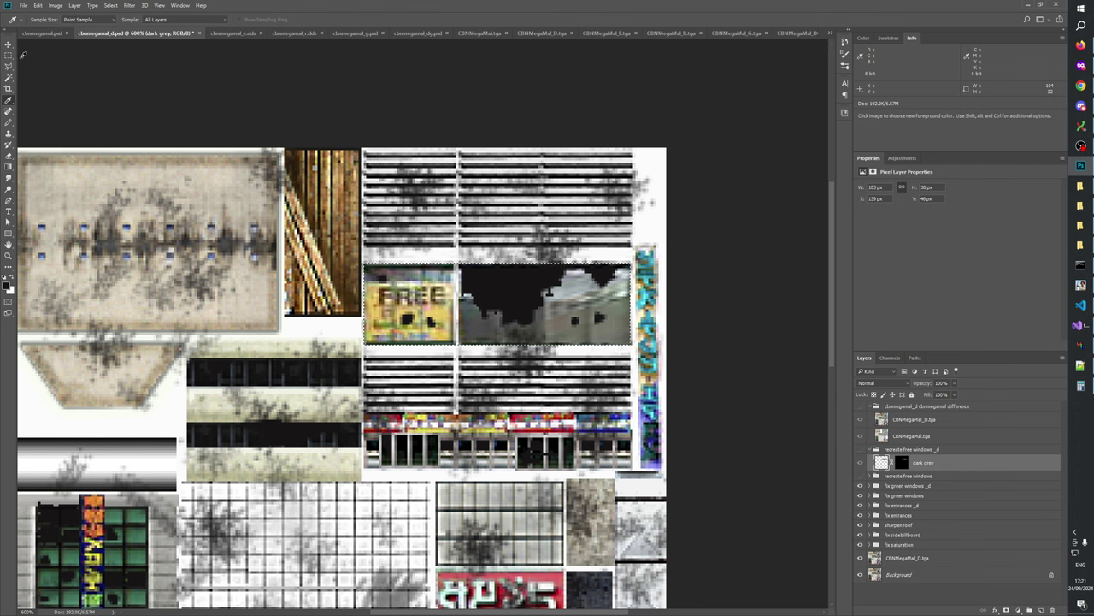
pyautogui.press('m')
pyautogui.hotkey('ctrl', 'd')
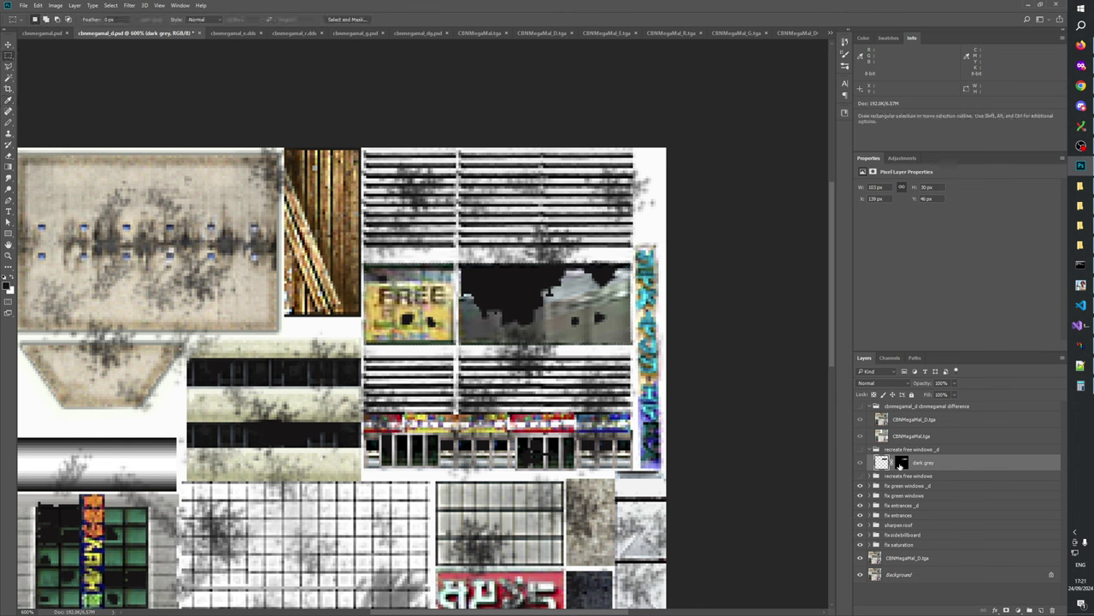
# - Create a group named "damage mask _d" inside the "recreate free windows _d" group
pyautogui.click(1029, 611)
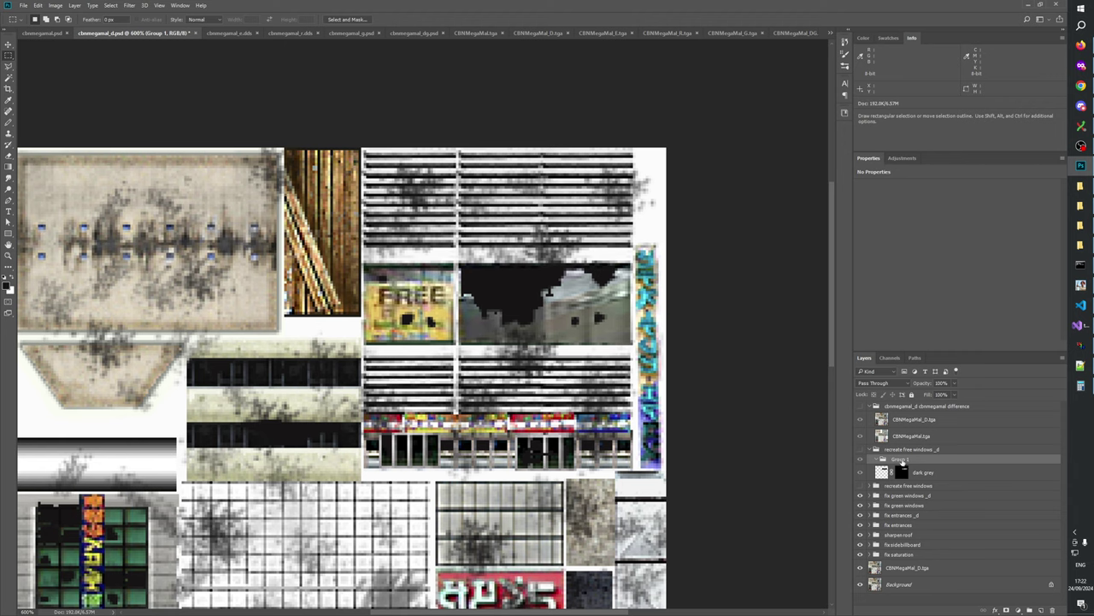
pyautogui.doubleClick(901, 460)
pyautogui.write('_d')
pyautogui.press('Return')
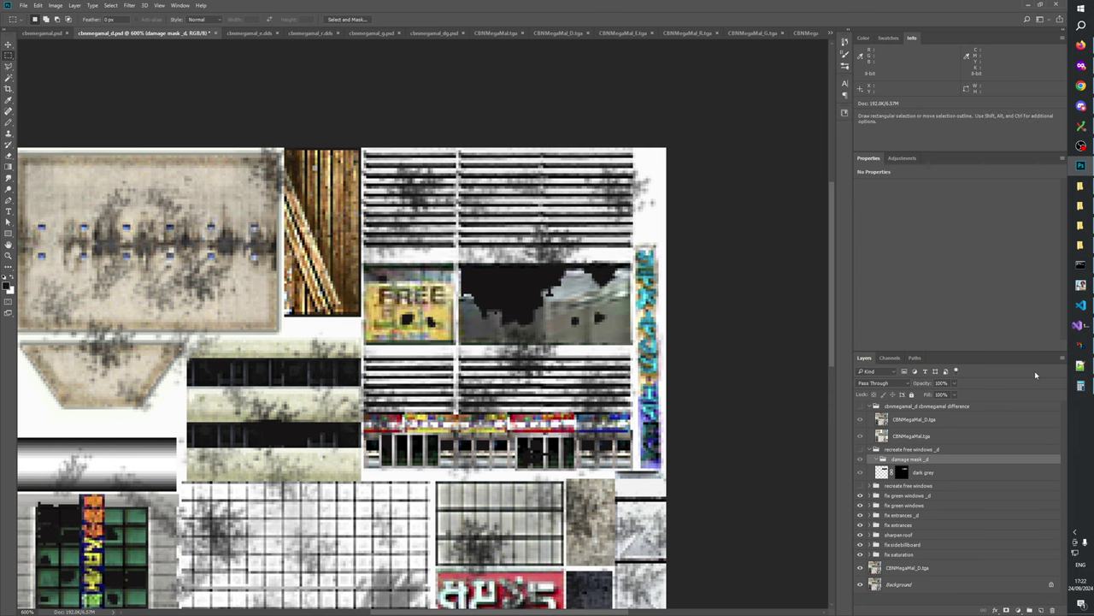
# - Move the layer mask from "dark grey" to the "damage mask _d" group, with the "dark grey" layer inside that group
pyautogui.click(901, 471)
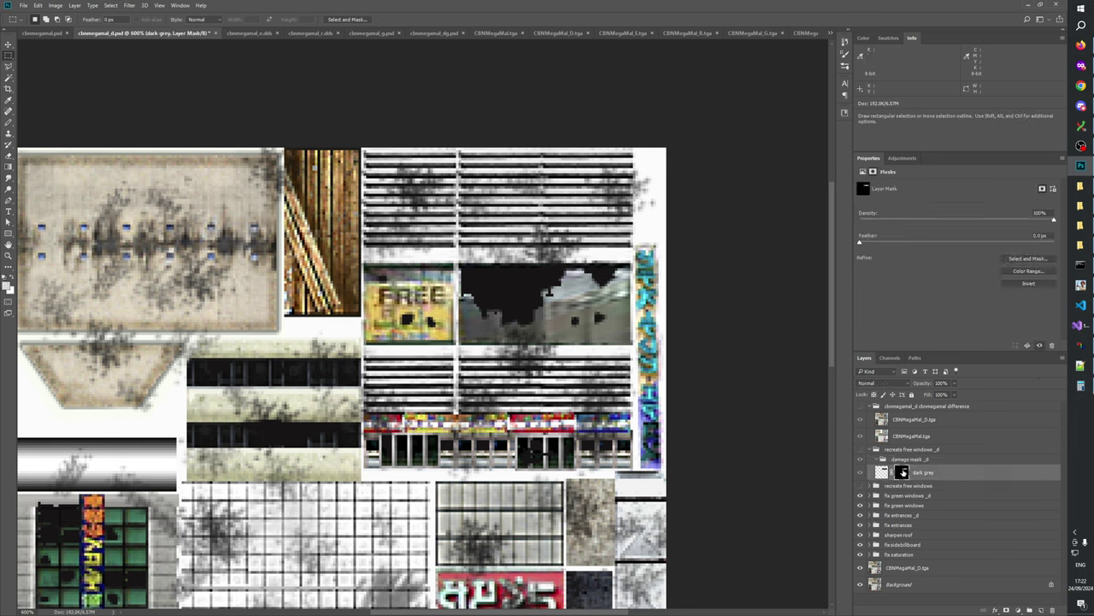
pyautogui.doubleClick(900, 460)
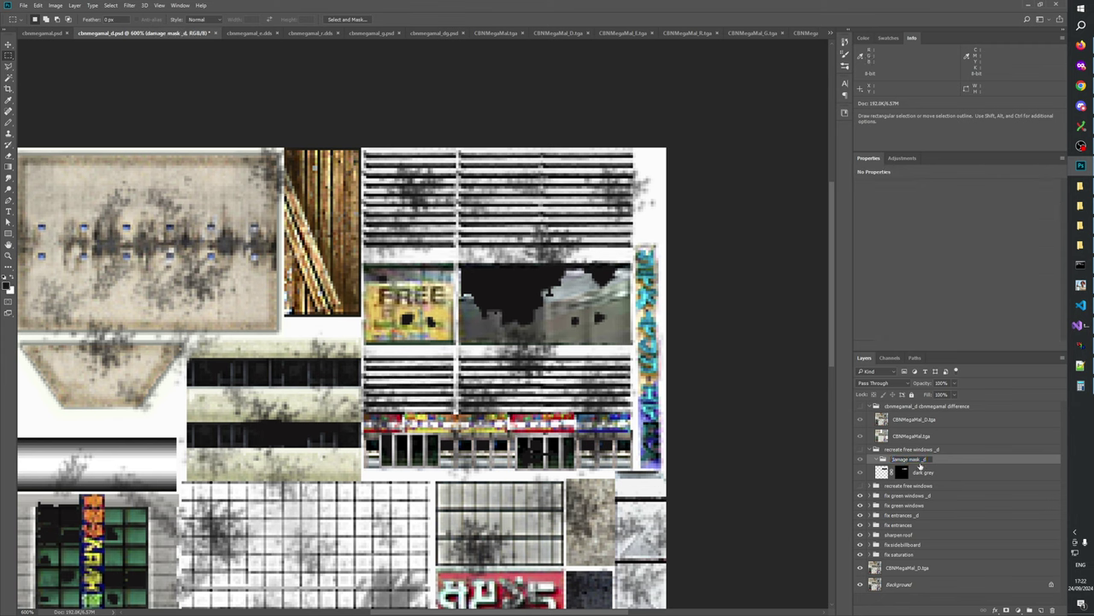
pyautogui.click(902, 472)
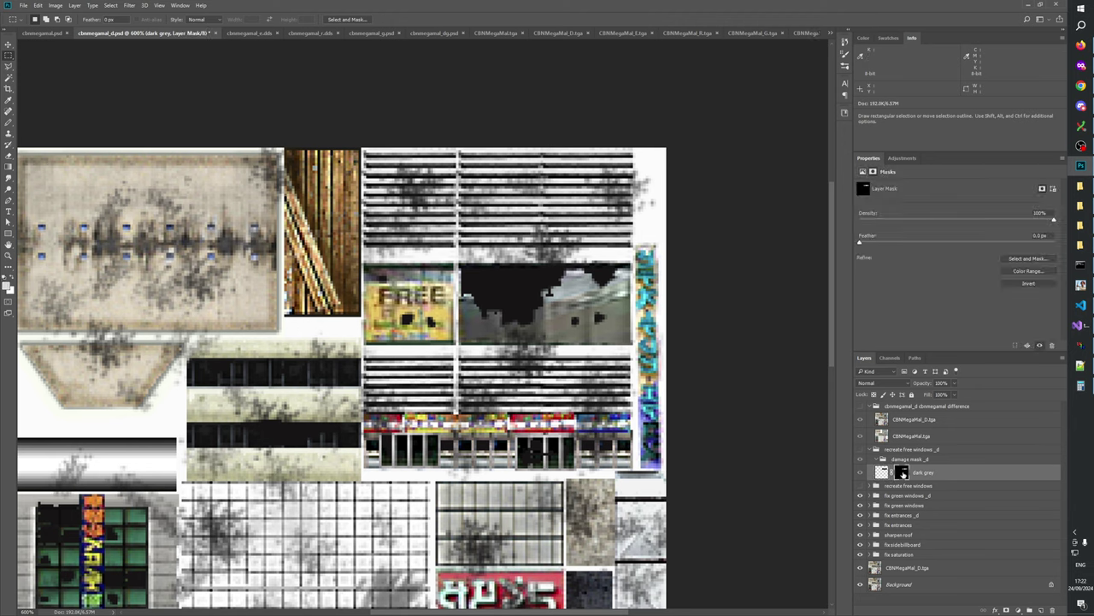
pyautogui.moveTo(902, 472); pyautogui.dragTo(918, 463)
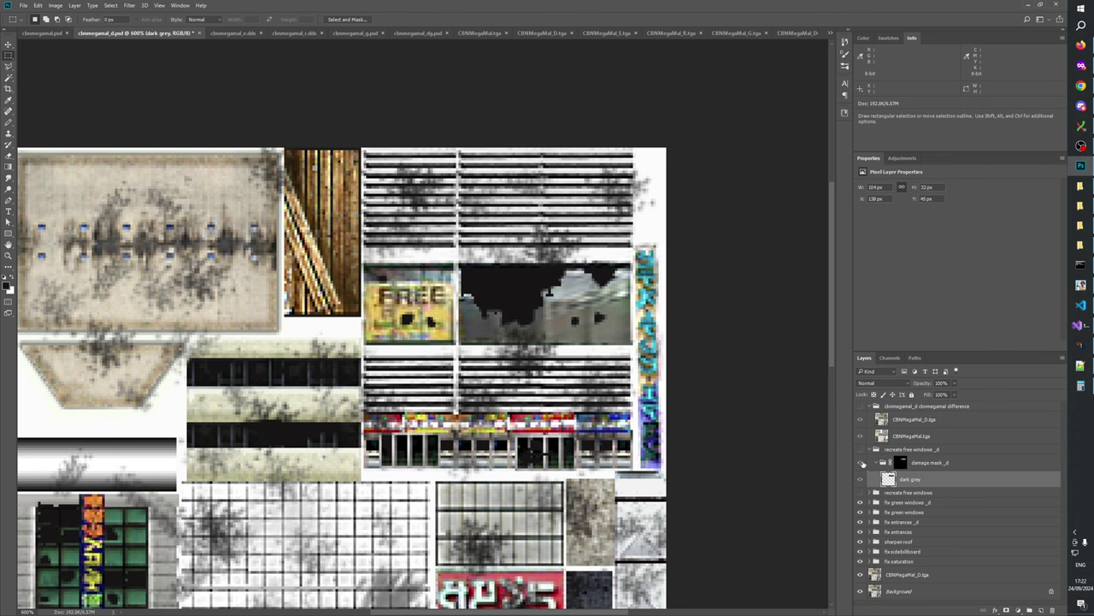
# - Show "recreate free windows _d" and "recreate free windows", and compare the damage mask with the composited windows
pyautogui.click(862, 462)
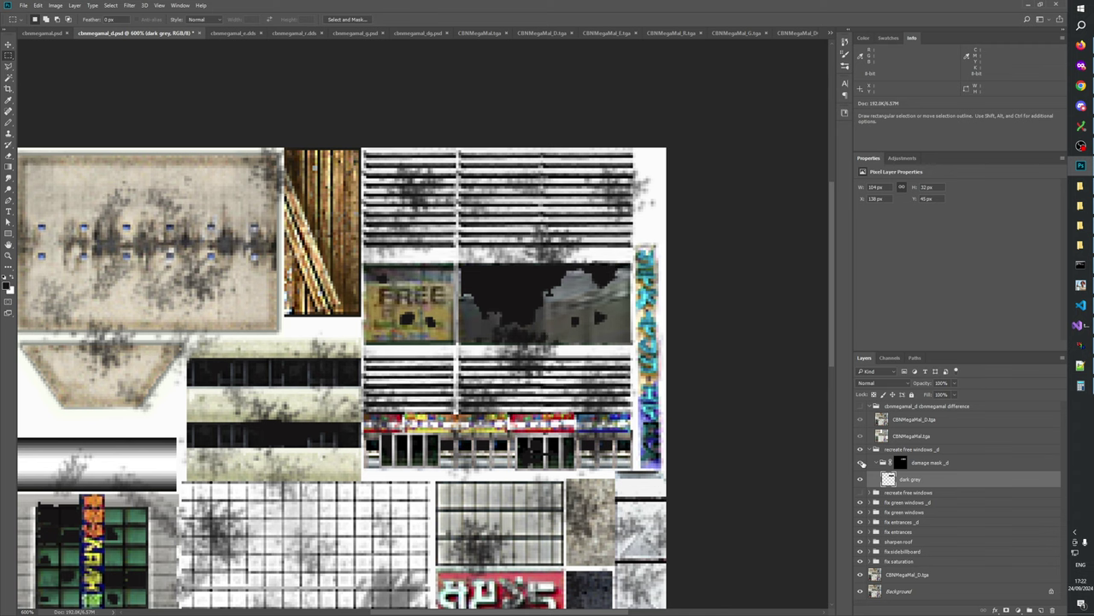
pyautogui.click(860, 492)
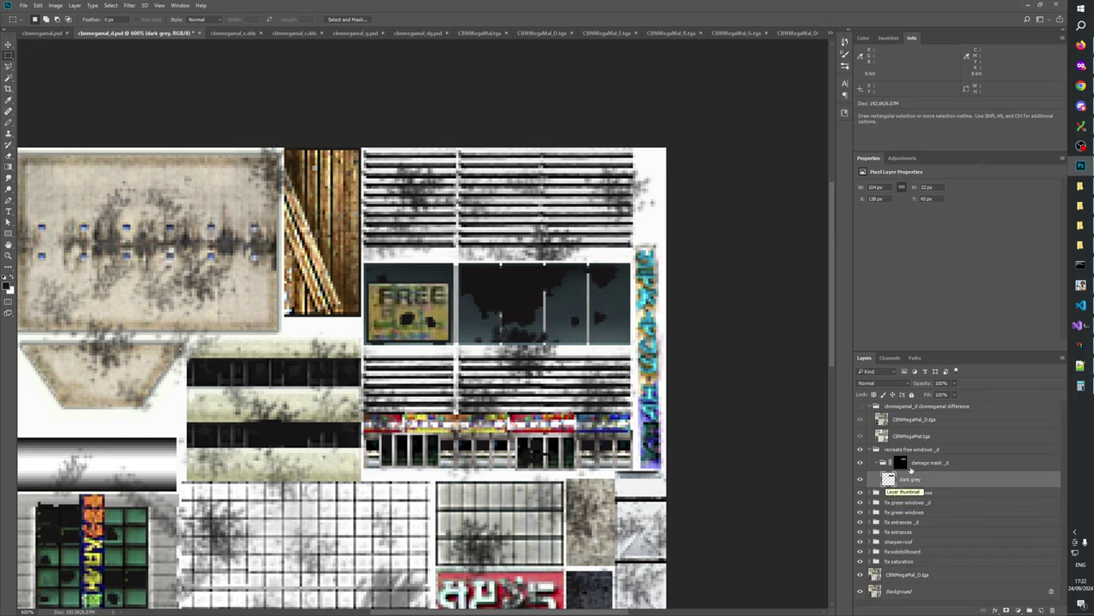
pyautogui.keyDown('alt'); pyautogui.click(901, 463); pyautogui.keyUp('alt')
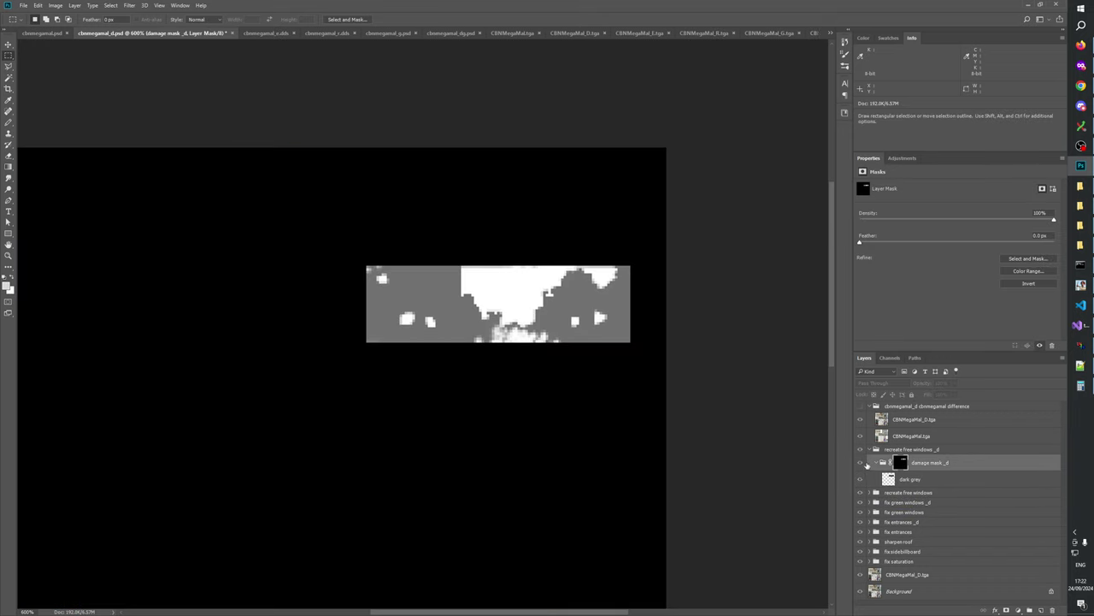
pyautogui.click(861, 463)
pyautogui.click(861, 463)
pyautogui.click(861, 463)
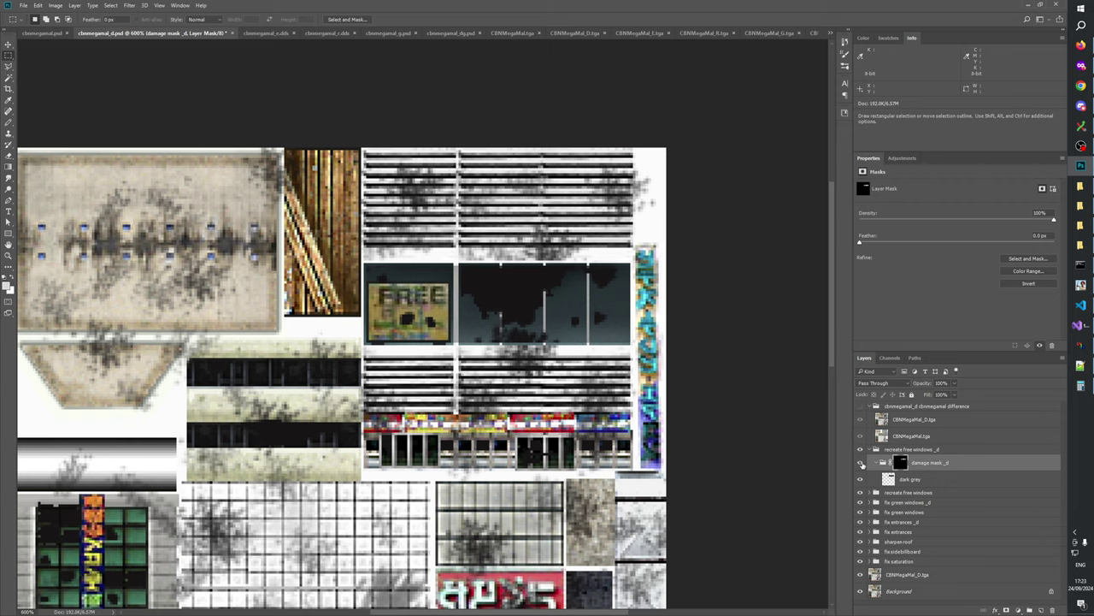
# - Apply Levels to the "damage mask _d" mask, raising the black input level to about 87 to turn its grey background black
pyautogui.keyDown('alt'); pyautogui.click(902, 463); pyautogui.keyUp('alt')
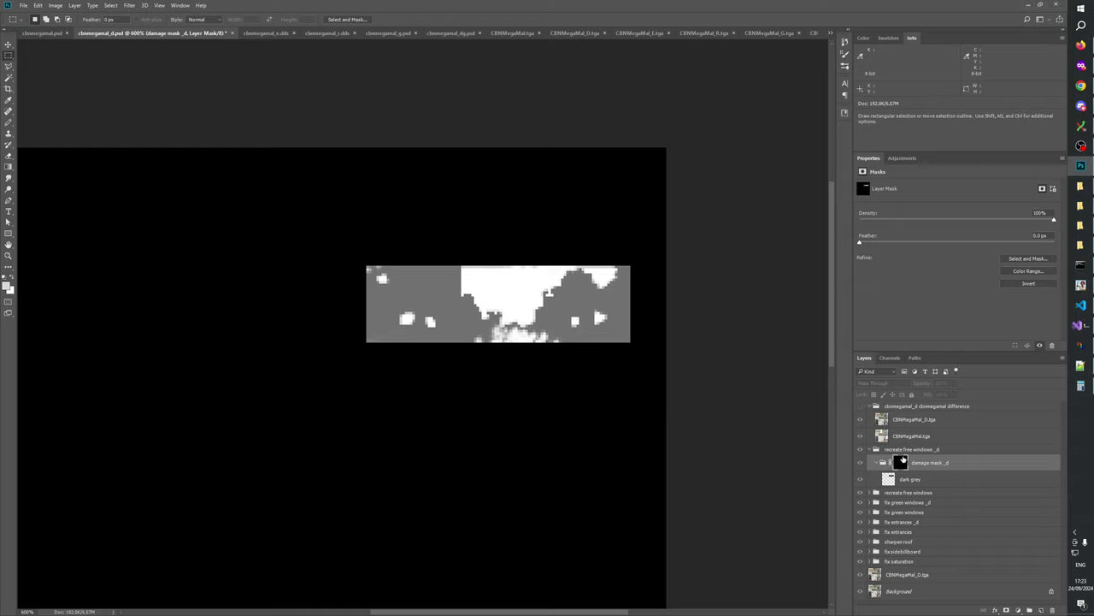
pyautogui.hotkey('ctrl', 'l')
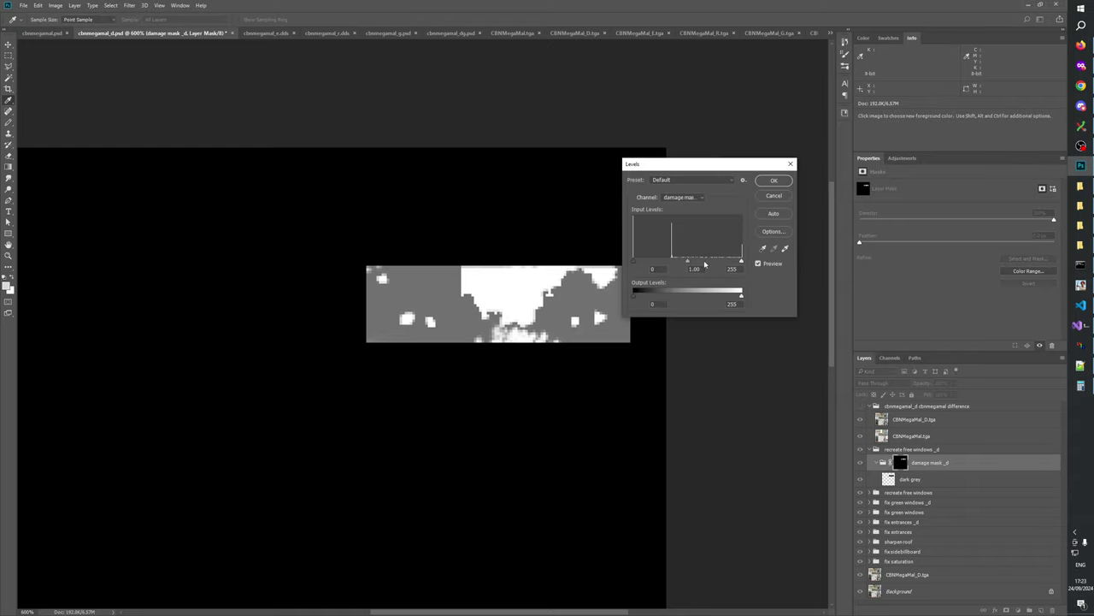
pyautogui.moveTo(634, 261); pyautogui.dragTo(671, 262)
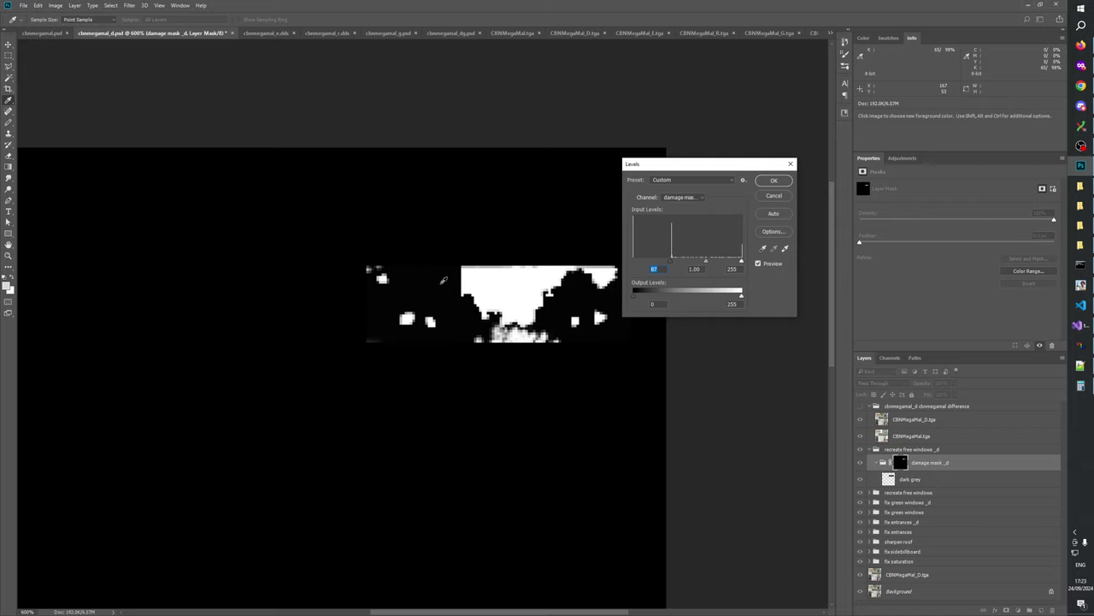
pyautogui.click(672, 262)
pyautogui.click(672, 262)
pyautogui.click(764, 182)
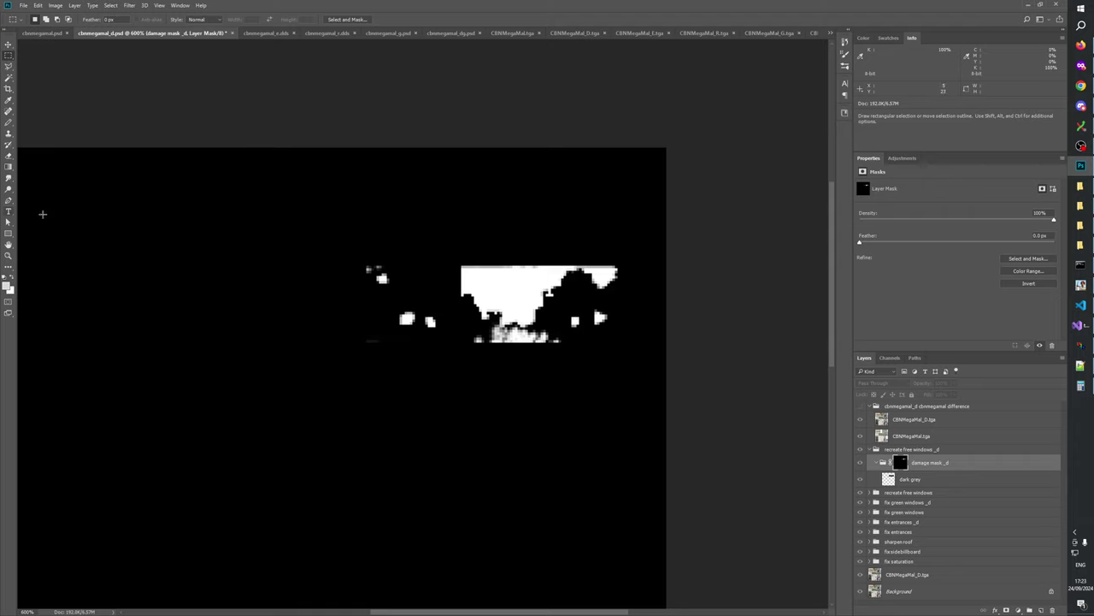
# - Fill a one-pixel strip along the damage mask's upper and left window edges, about 61 by 14 px overall, with white and deselect
pyautogui.click(8, 255)
pyautogui.click(473, 306)
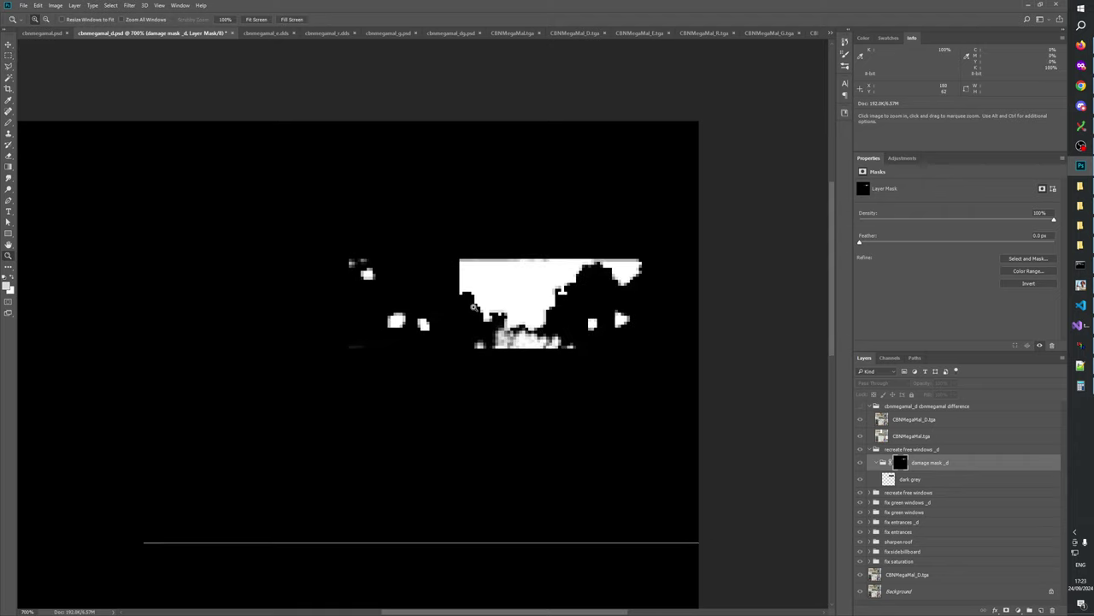
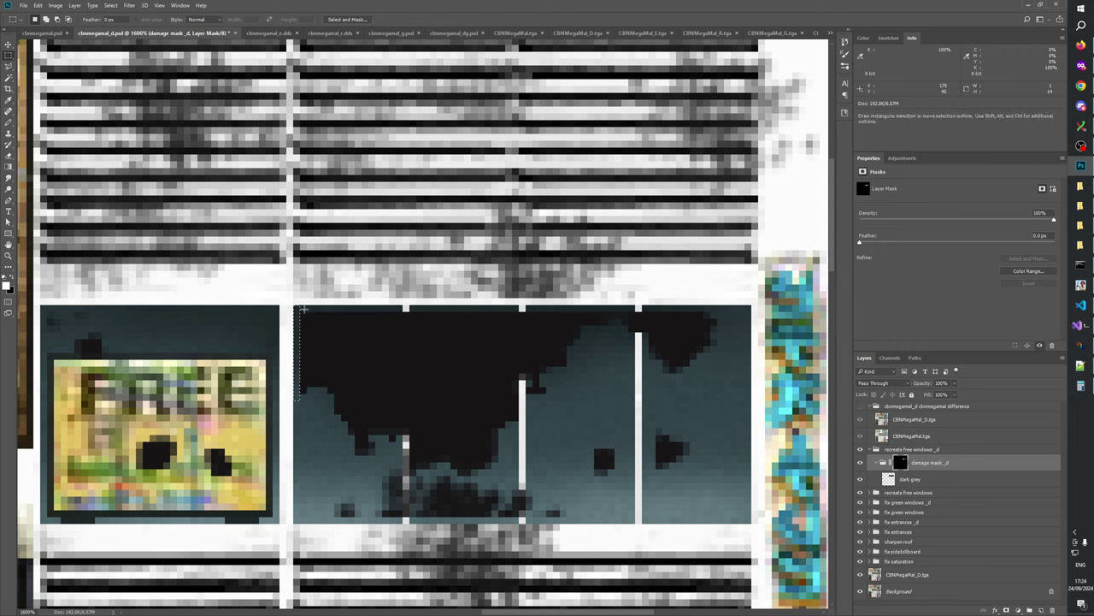
pyautogui.moveTo(297, 310); pyautogui.dragTo(711, 306)
pyautogui.keyDown('alt'); pyautogui.click(901, 462); pyautogui.keyUp('alt')
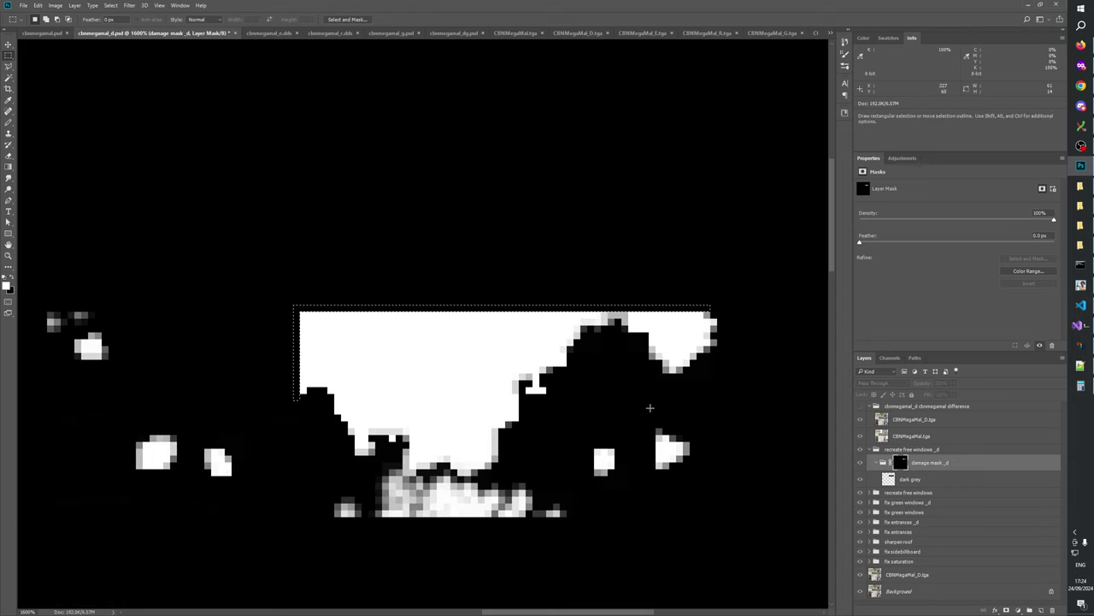
pyautogui.hotkey('alt', 'BackSpace')
pyautogui.hotkey('ctrl', 'd')
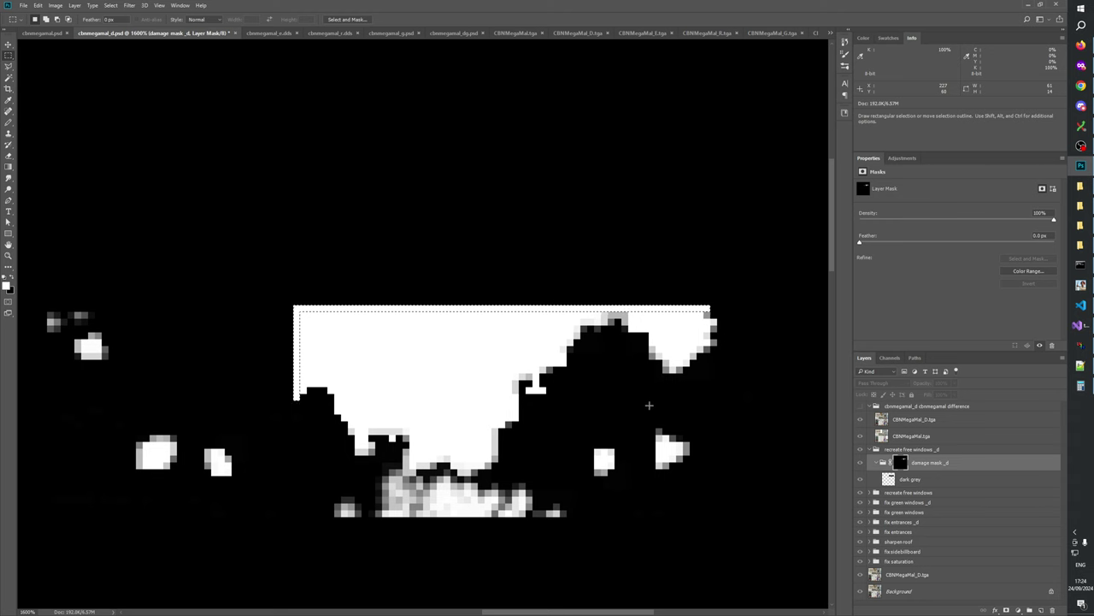
pyautogui.click(860, 463)
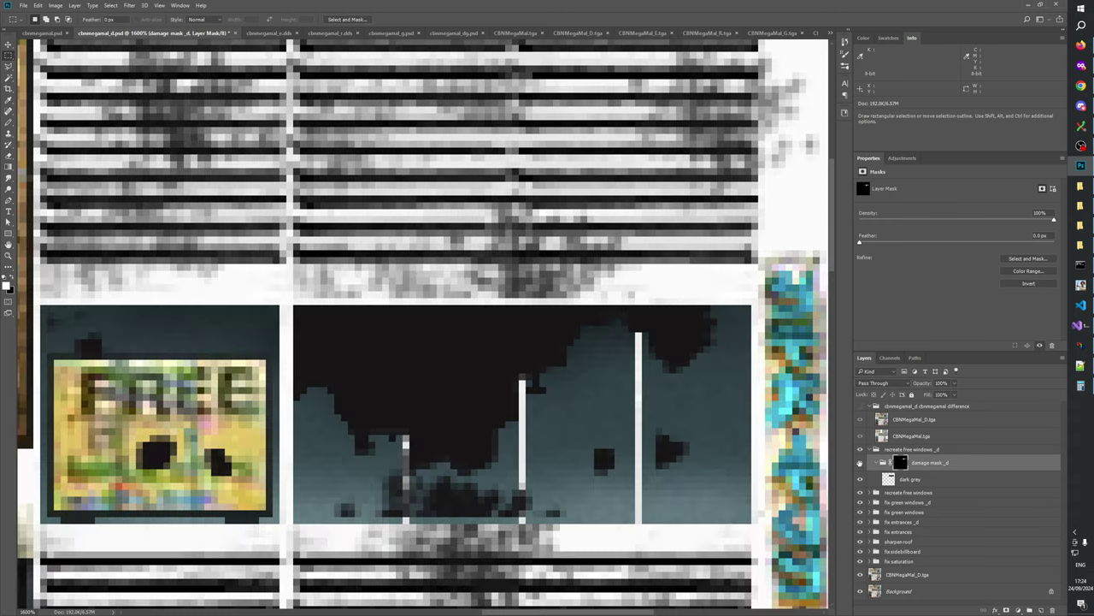
# - Duplicate the 35 by 1 px bottom strip of the smudges in the "damage mask _d" mask one pixel downward
pyautogui.moveTo(476, 427); pyautogui.dragTo(537, 367)
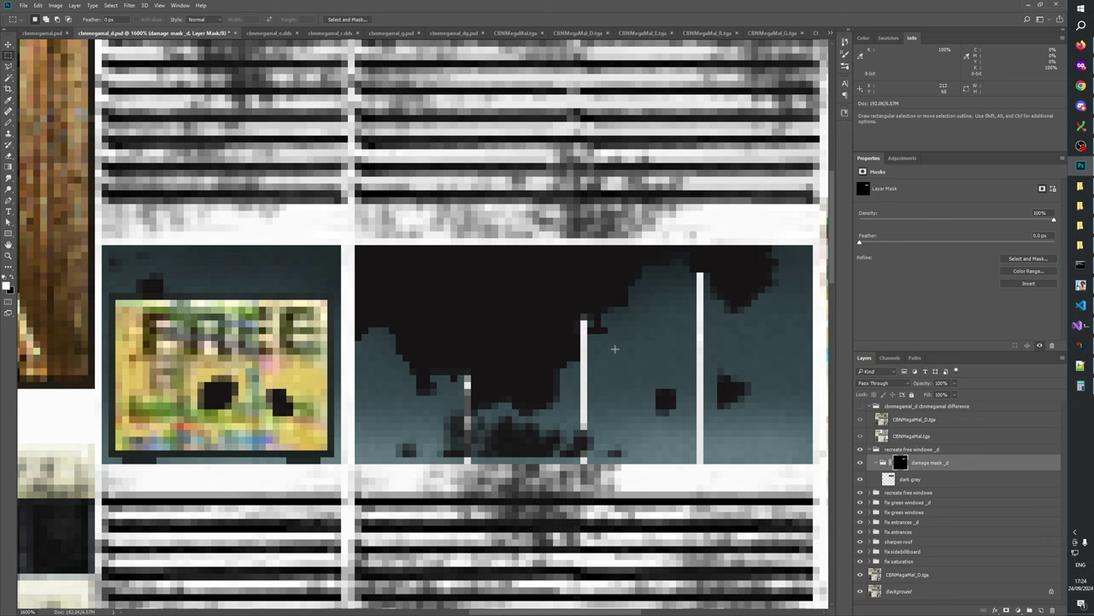
pyautogui.keyDown('alt'); pyautogui.click(900, 463); pyautogui.keyUp('alt')
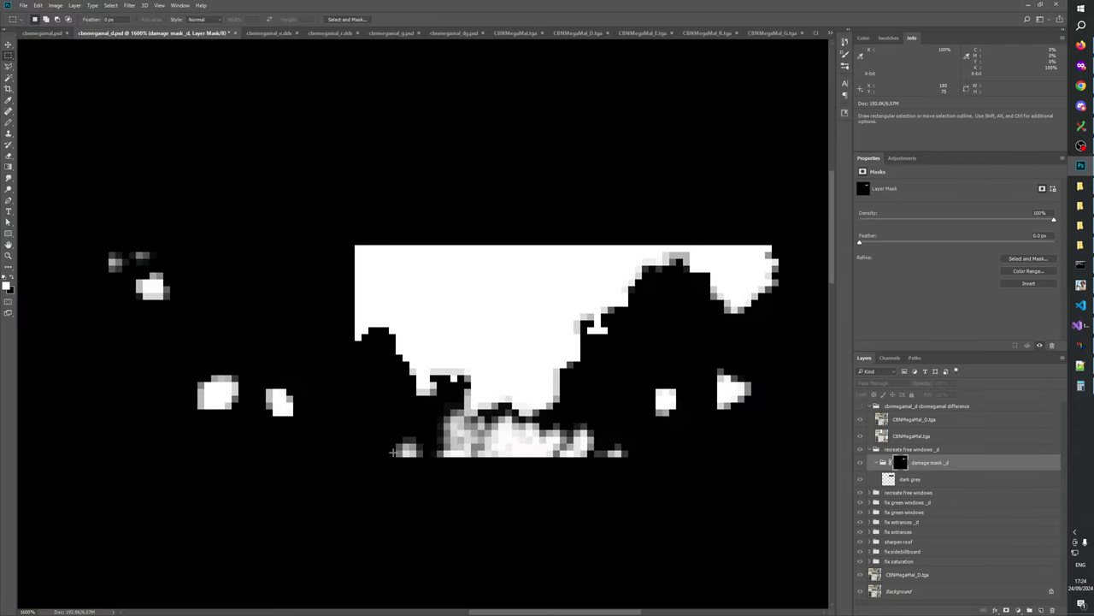
pyautogui.moveTo(389, 458); pyautogui.dragTo(629, 448)
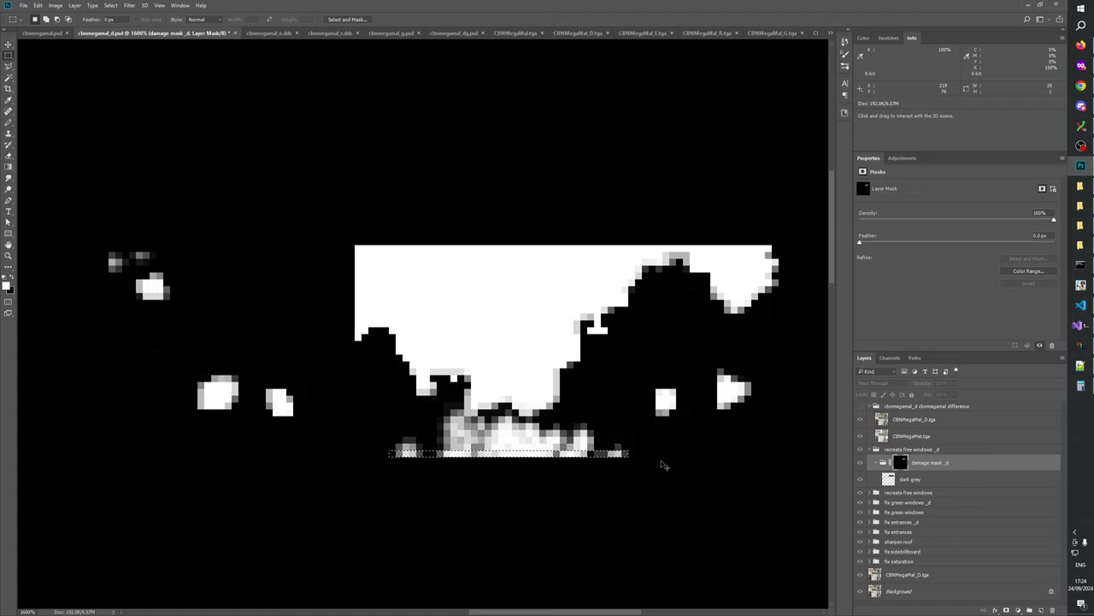
pyautogui.hotkey('ctrl', 'alt', 'Down')
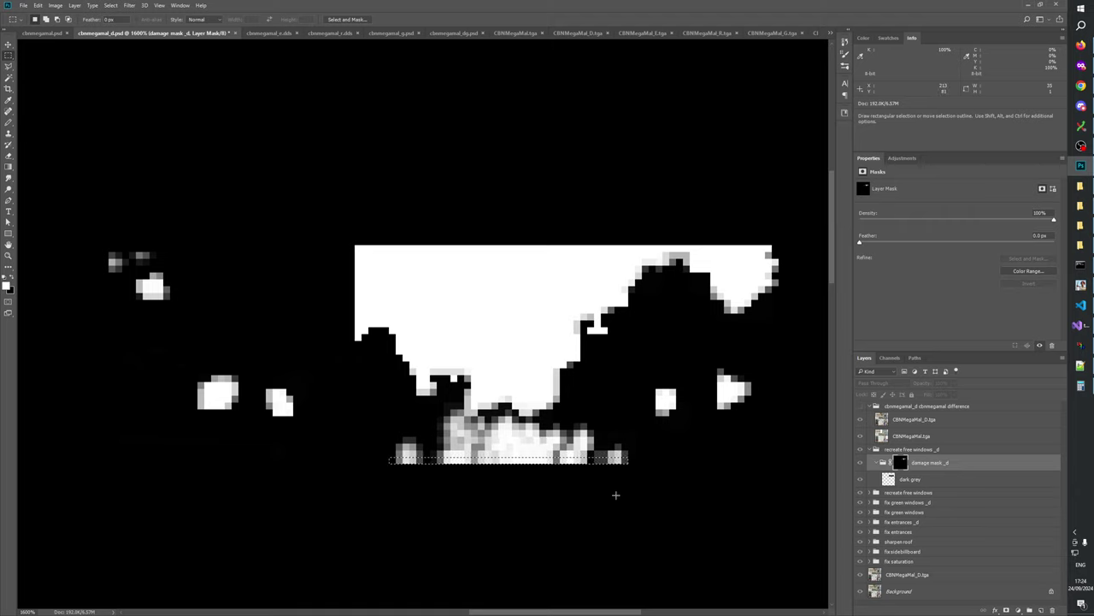
# - Add 20% uniform noise to the duplicated strip in the damage mask and deselect it
pyautogui.click(130, 5)
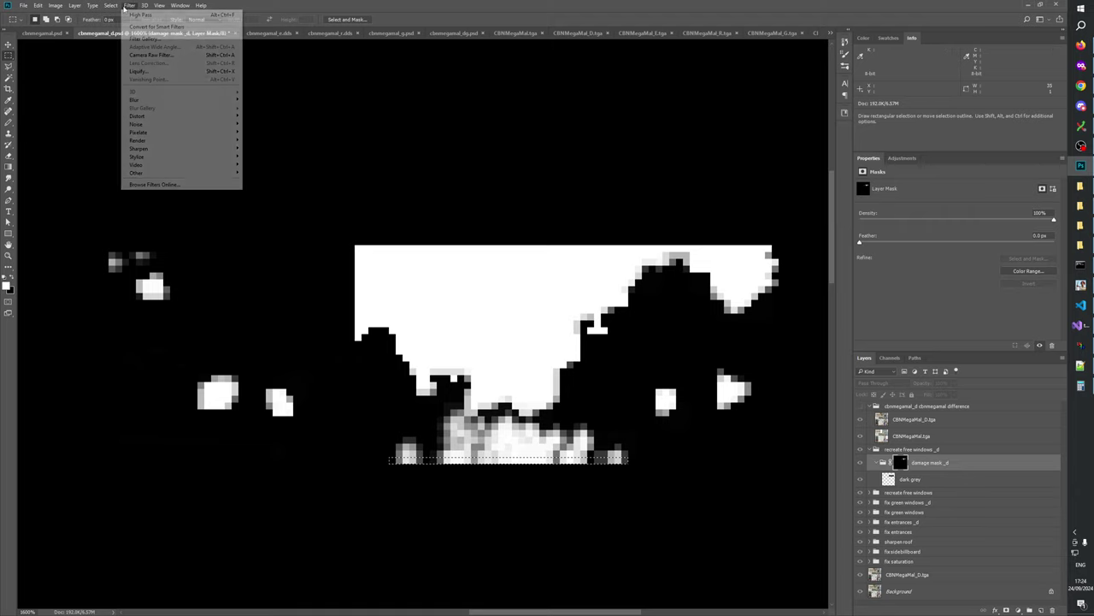
pyautogui.moveTo(197, 124)
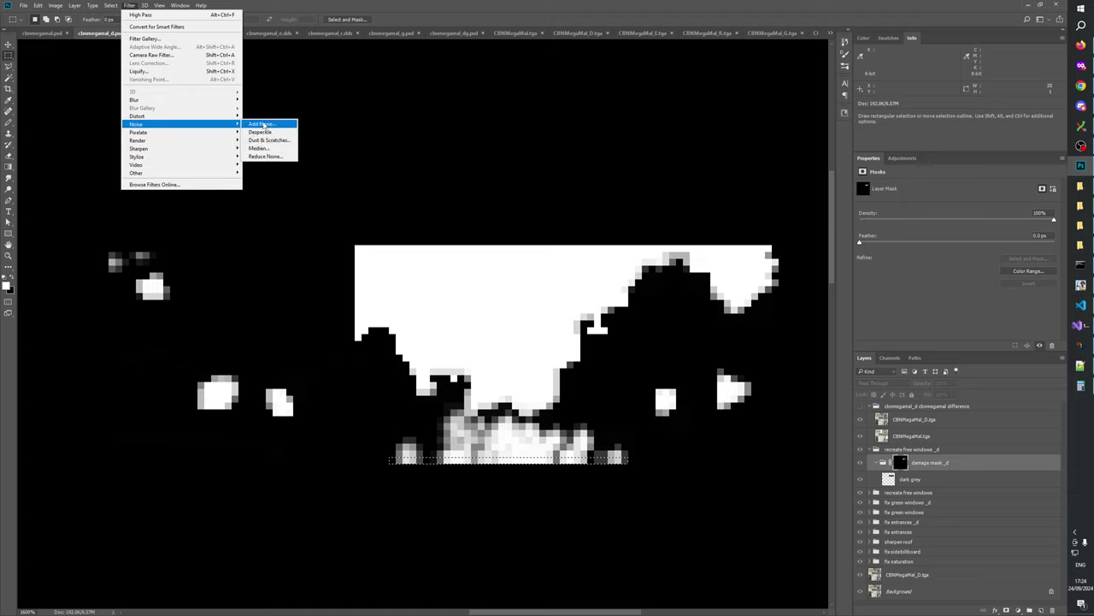
pyautogui.click(263, 125)
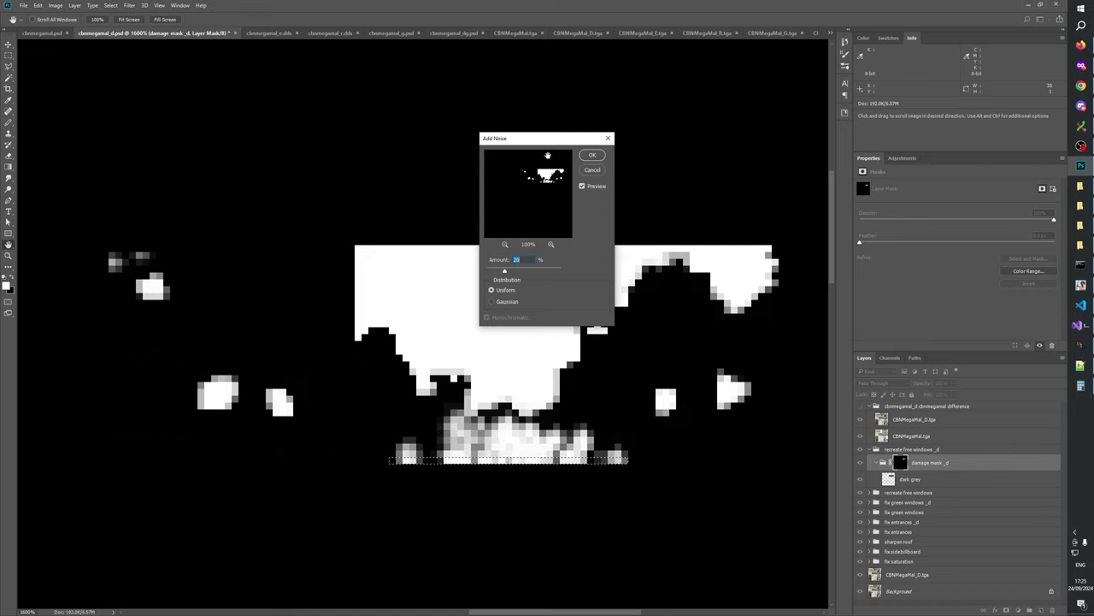
pyautogui.moveTo(505, 271); pyautogui.dragTo(505, 273)
pyautogui.click(524, 271)
pyautogui.click(549, 271)
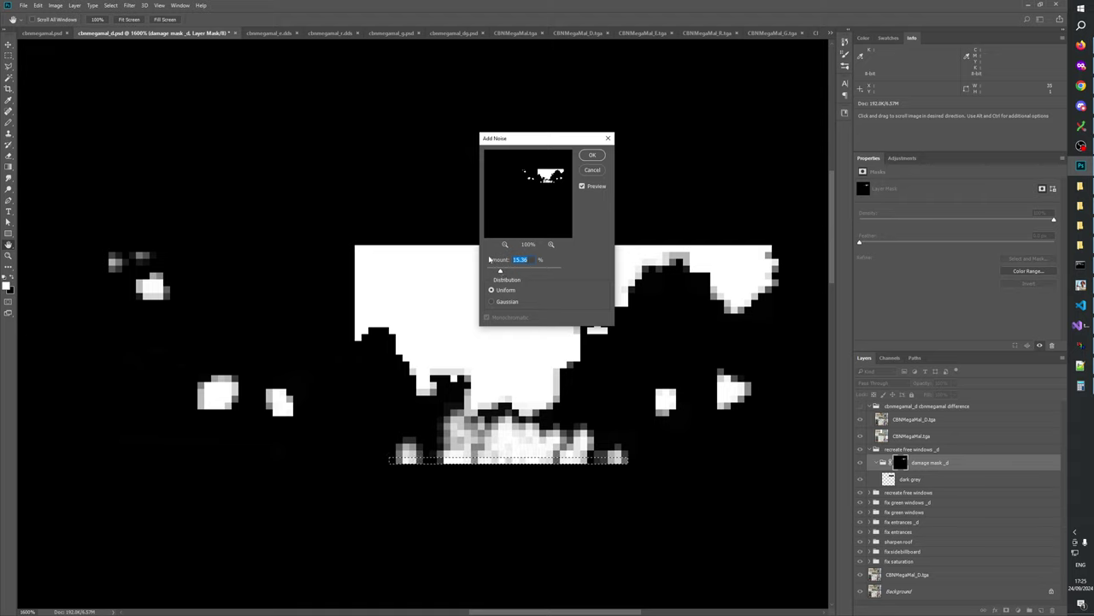
pyautogui.write('20')
pyautogui.click(599, 158)
pyautogui.hotkey('ctrl', 'd')
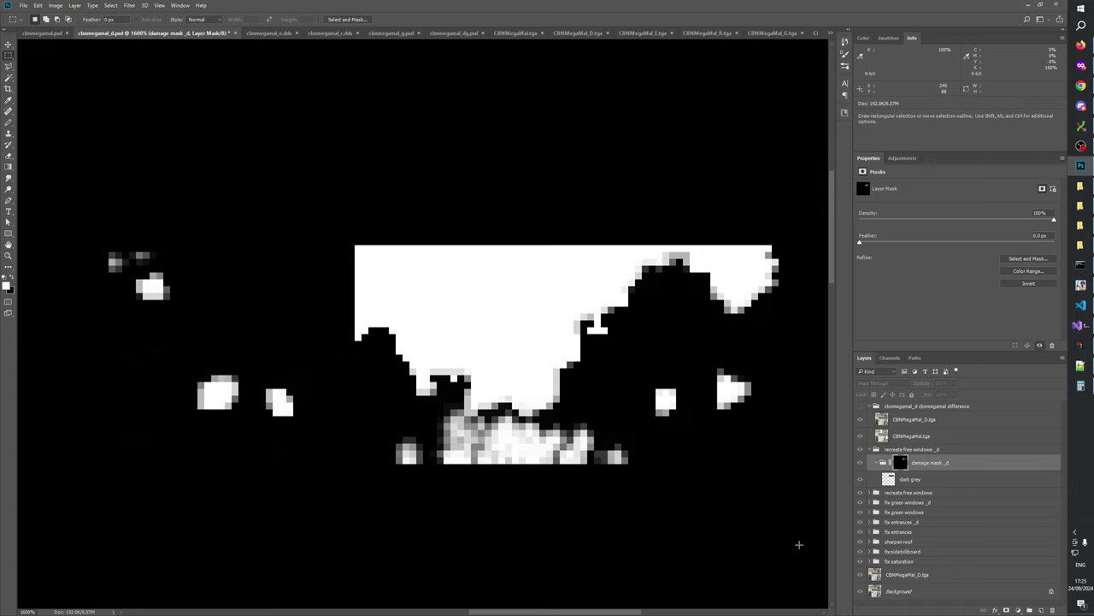
# - Compare the damaged windows with the original artwork by hiding and restoring "recreate free windows" and "recreate free windows _d", and inspect the damage mask
pyautogui.click(860, 463)
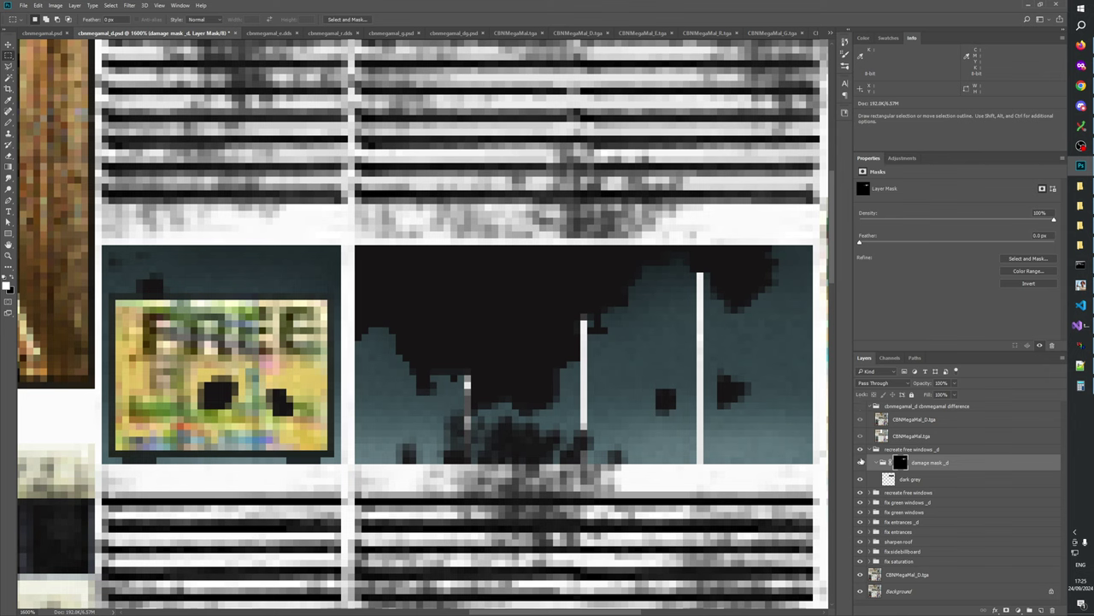
pyautogui.click(860, 493)
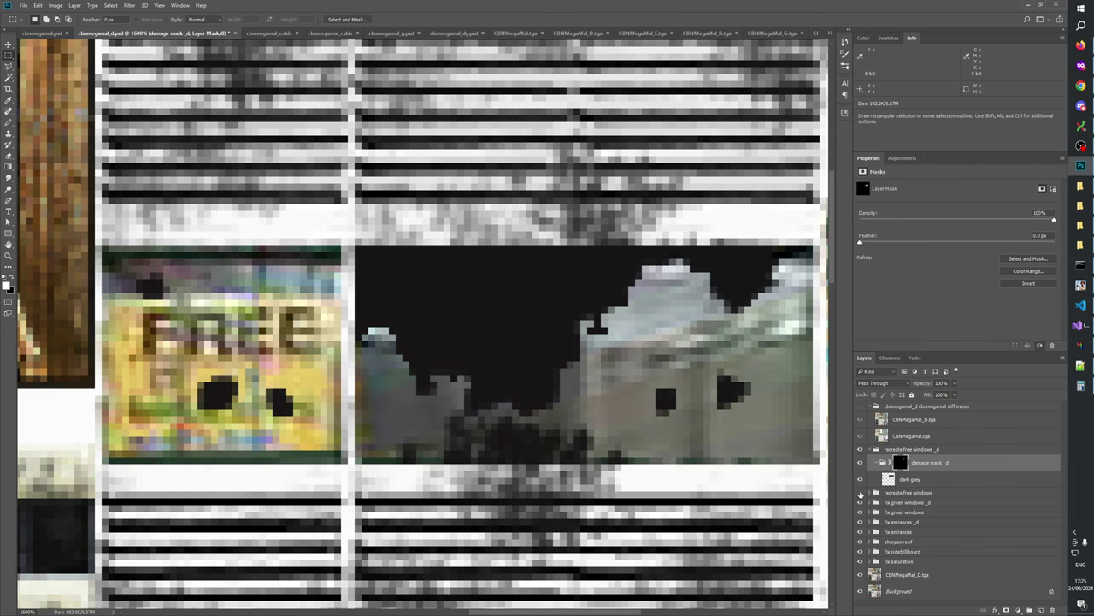
pyautogui.click(861, 449)
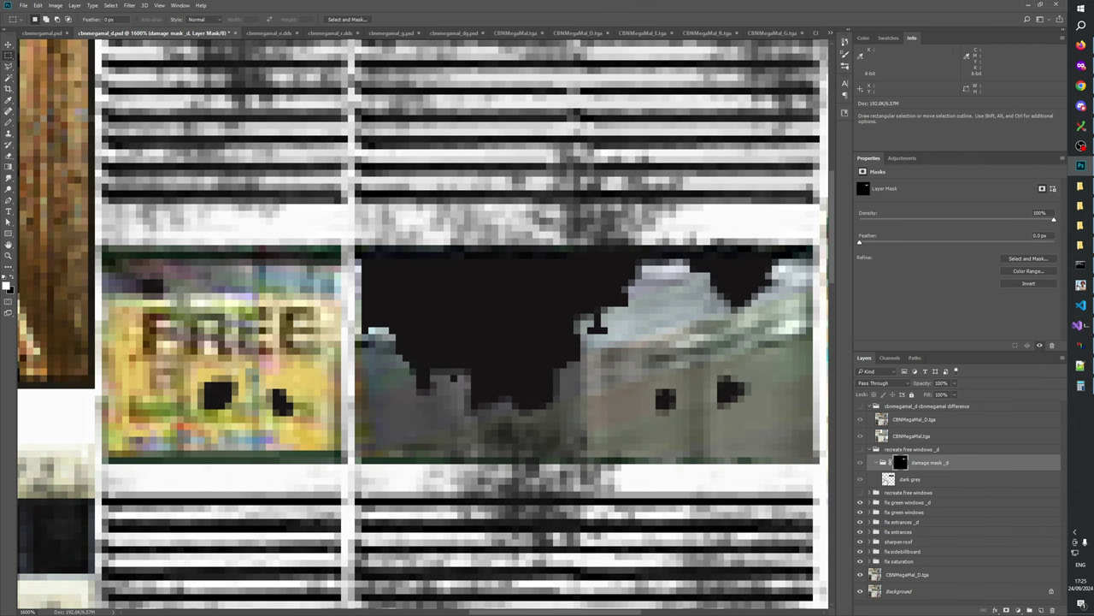
pyautogui.click(900, 461)
pyautogui.click(860, 494)
pyautogui.click(860, 449)
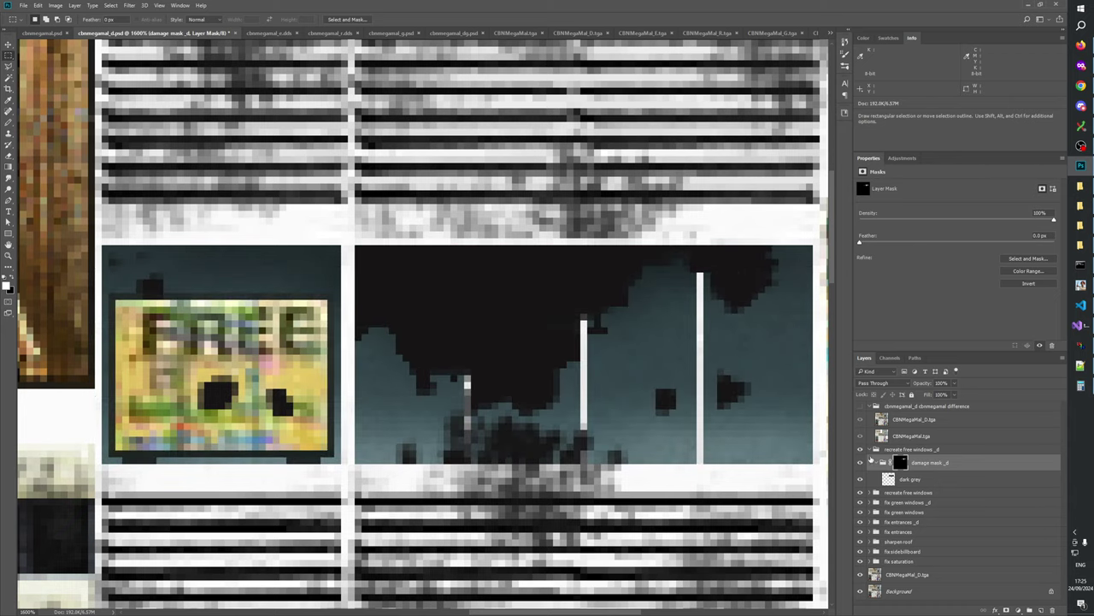
pyautogui.keyDown('alt'); pyautogui.click(900, 462); pyautogui.keyUp('alt')
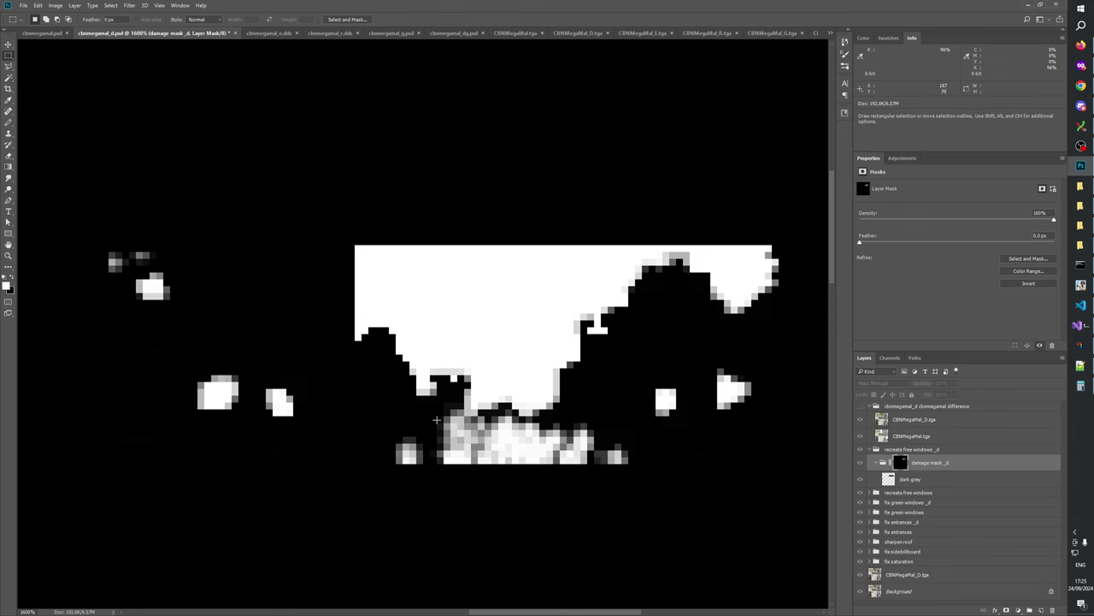
pyautogui.click(862, 462)
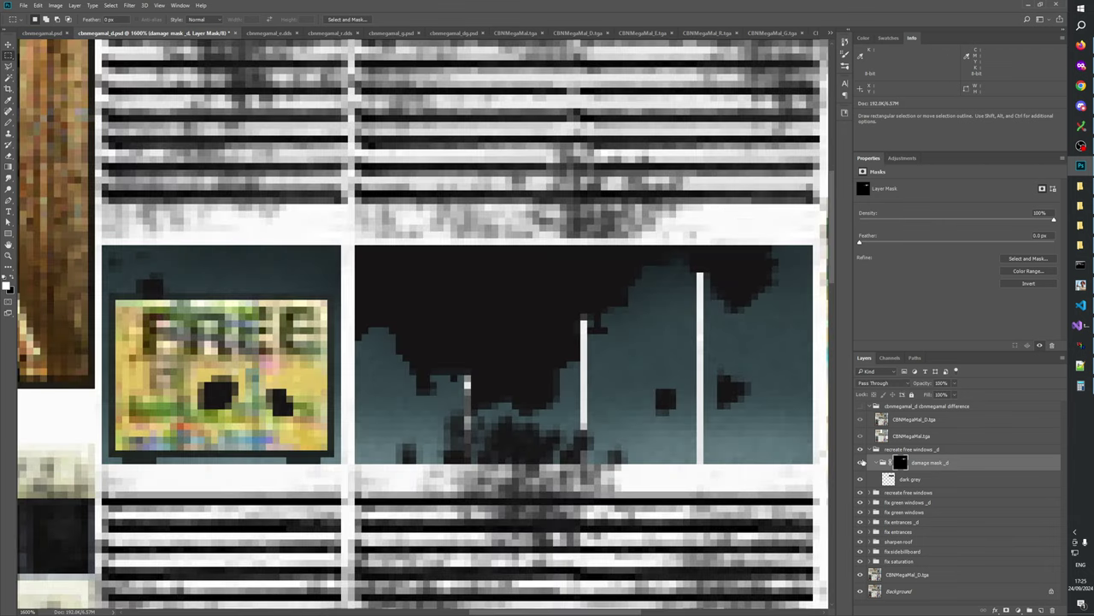
# - Display the "damage mask _d" mask and select the stepped area around the bottom smudges, about 36 by 9 px overall
pyautogui.keyDown('alt'); pyautogui.click(900, 461); pyautogui.keyUp('alt')
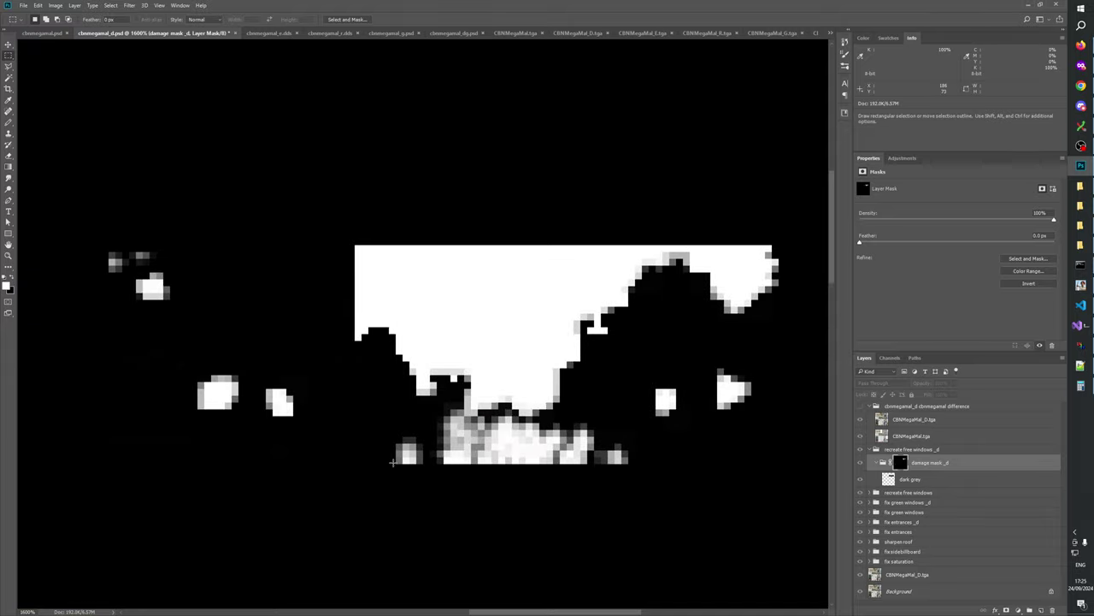
pyautogui.moveTo(391, 464); pyautogui.dragTo(634, 437)
pyautogui.moveTo(423, 444); pyautogui.dragTo(510, 411)
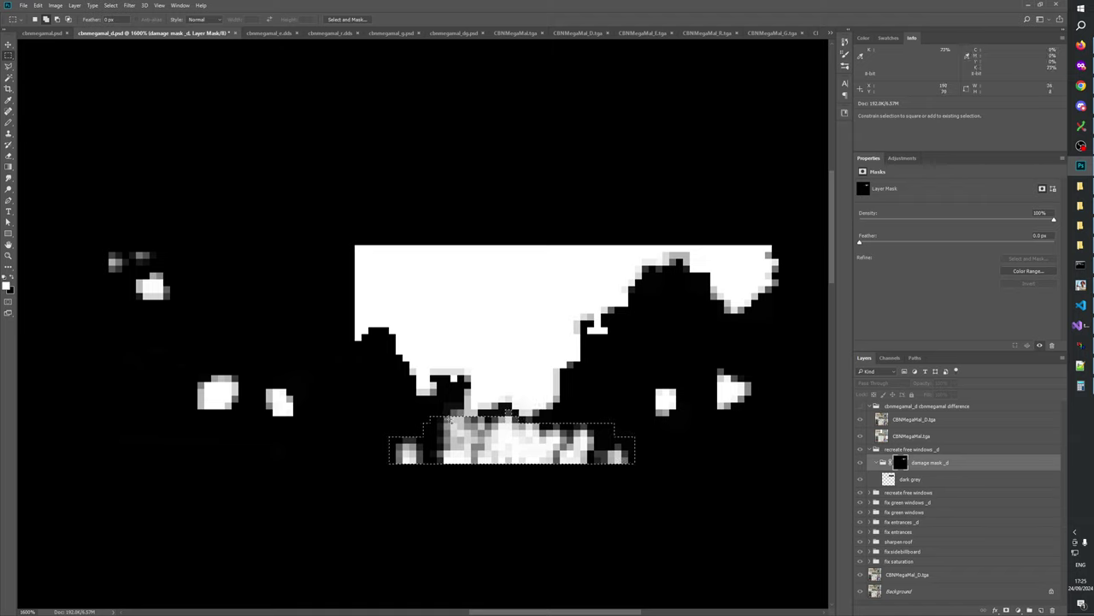
pyautogui.moveTo(437, 423); pyautogui.dragTo(469, 411)
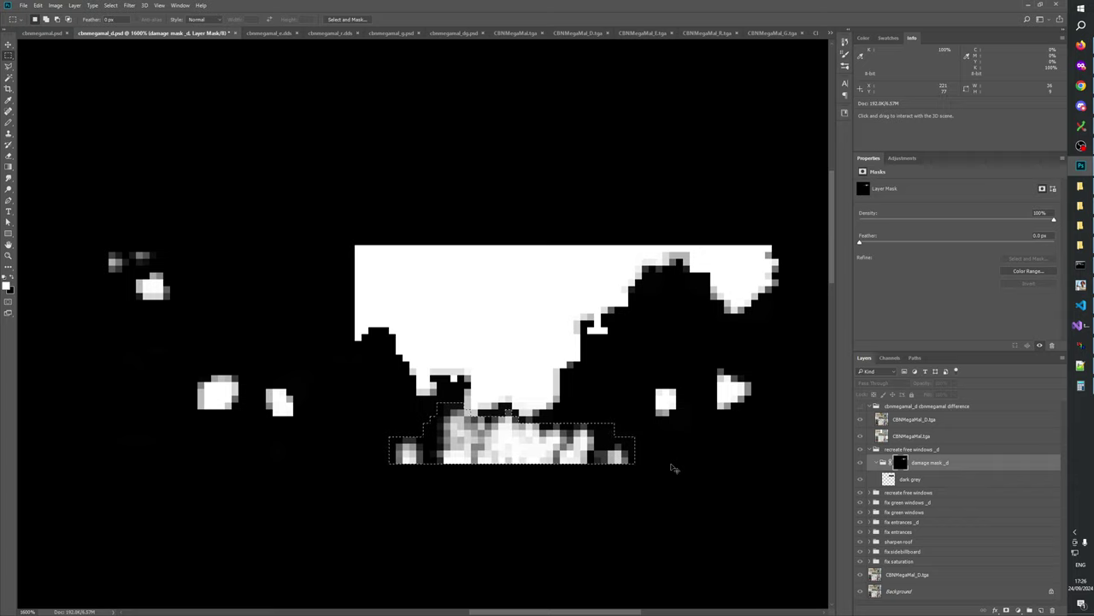
# - Try darkening the selected smudges in the damage mask with Levels, using midtones 0.36 and output white 170
pyautogui.hotkey('ctrl', 'l')
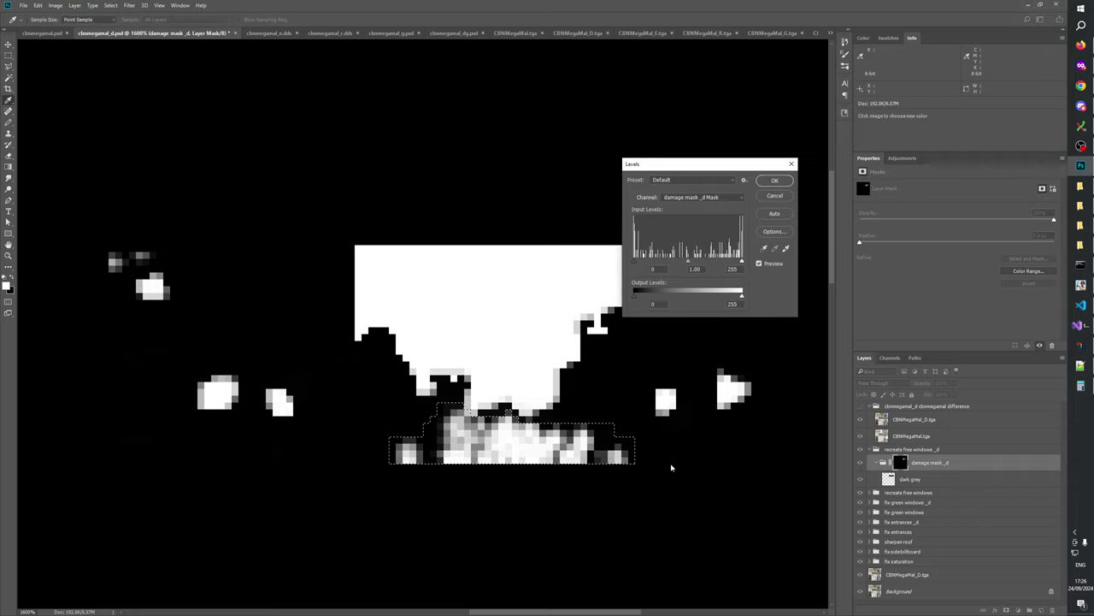
pyautogui.moveTo(741, 261); pyautogui.dragTo(734, 262)
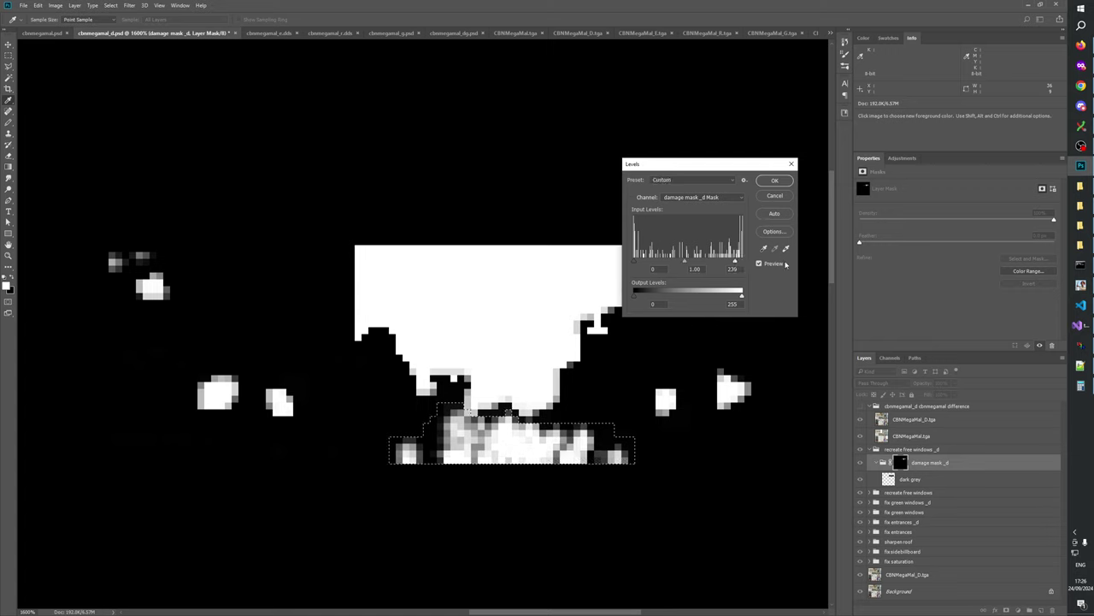
pyautogui.moveTo(633, 262); pyautogui.dragTo(597, 269)
pyautogui.moveTo(685, 261); pyautogui.dragTo(602, 266)
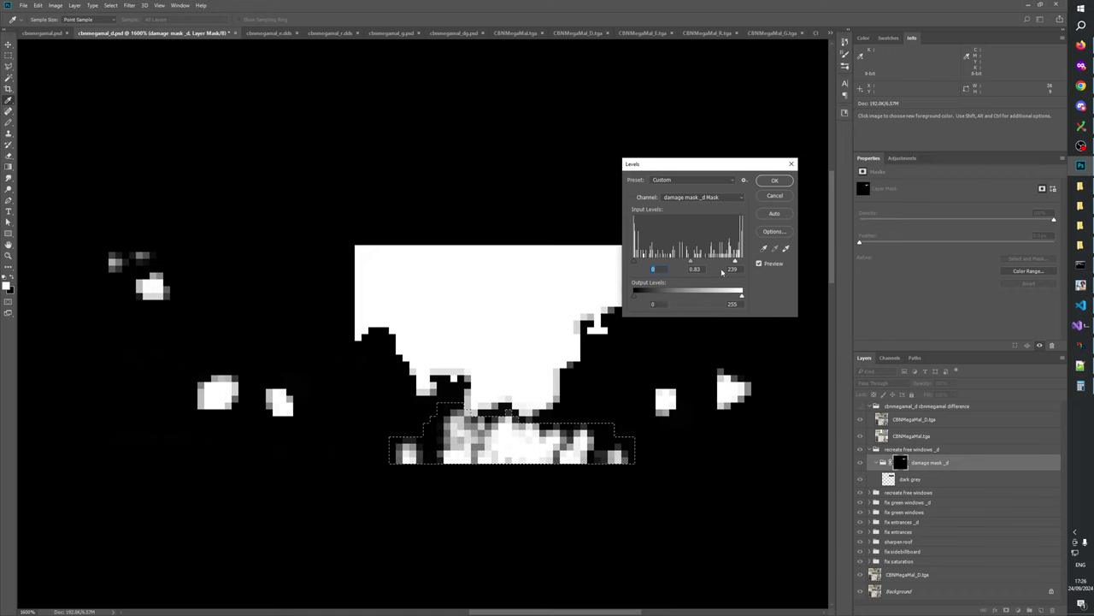
pyautogui.press('Tab')
pyautogui.write('1')
pyautogui.moveTo(740, 295); pyautogui.dragTo(657, 264)
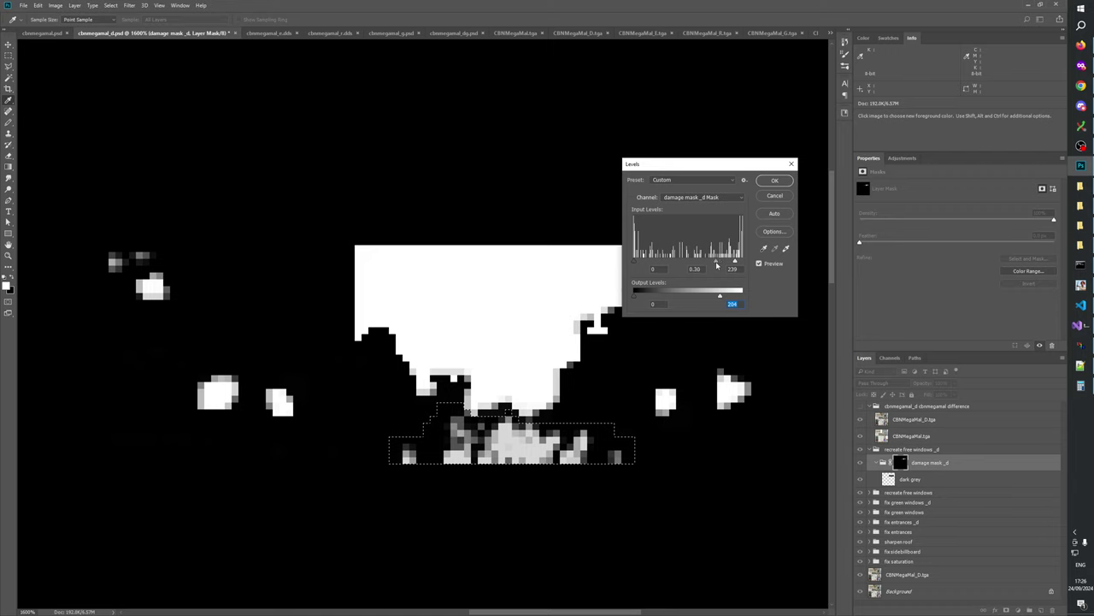
pyautogui.moveTo(704, 269); pyautogui.dragTo(708, 268)
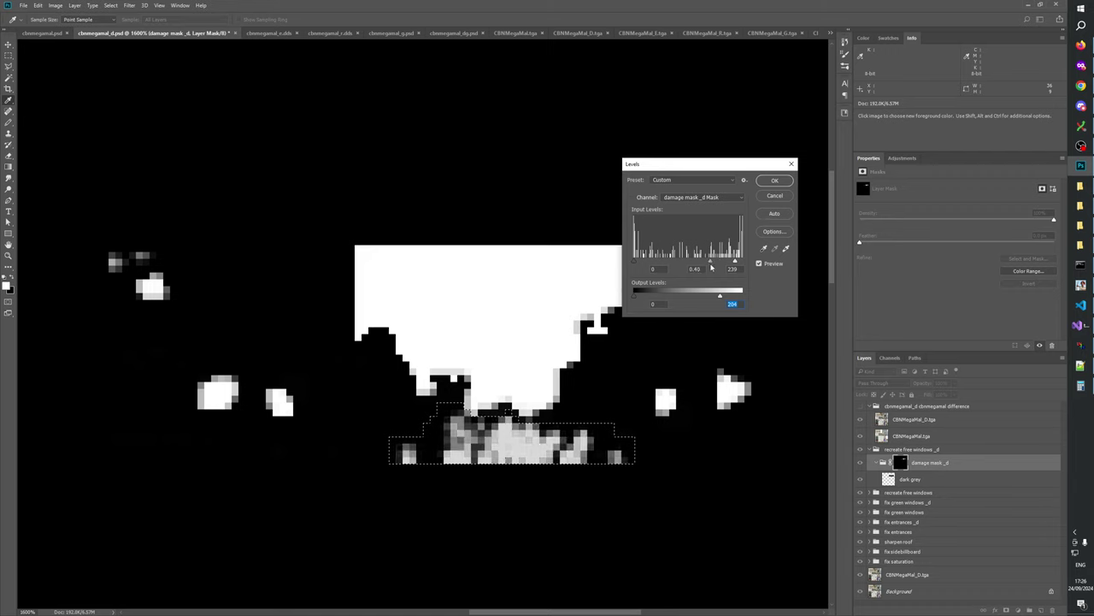
pyautogui.click(711, 267)
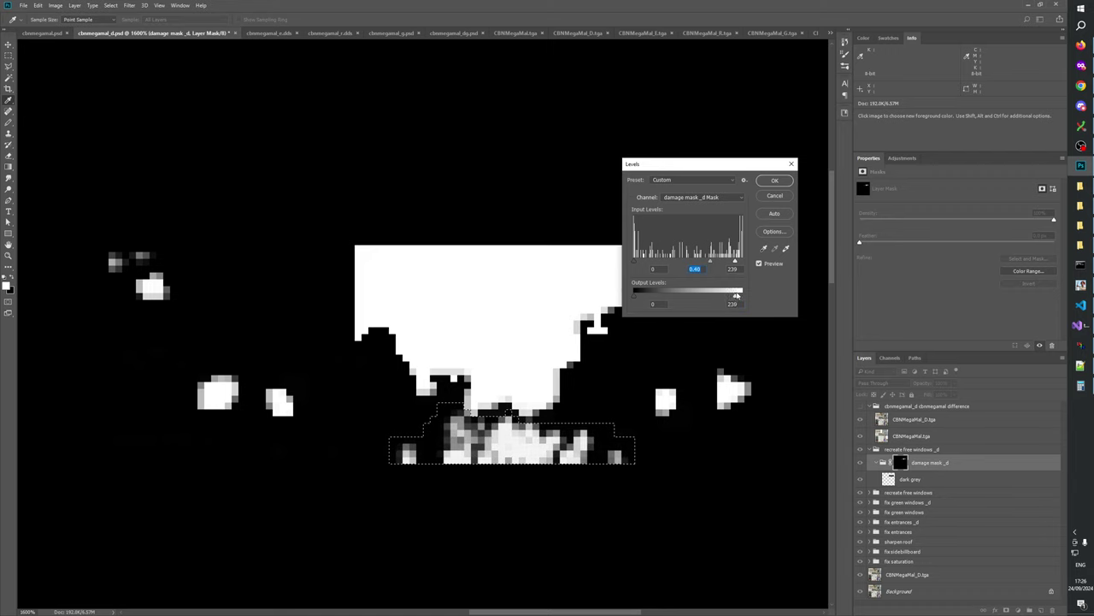
pyautogui.click(707, 296)
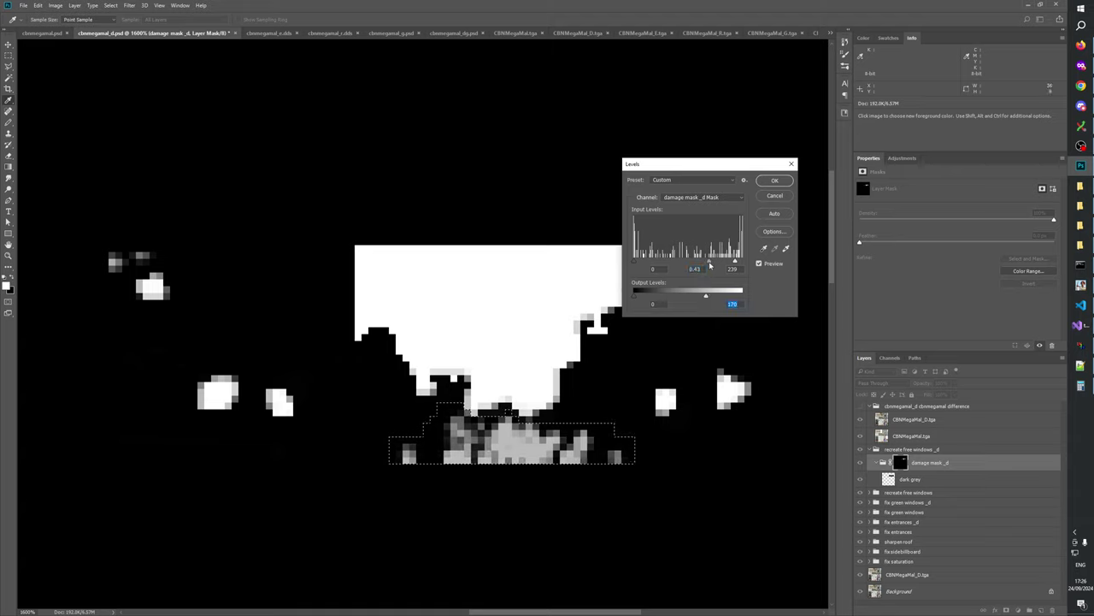
pyautogui.click(709, 265)
pyautogui.moveTo(735, 261); pyautogui.dragTo(765, 263)
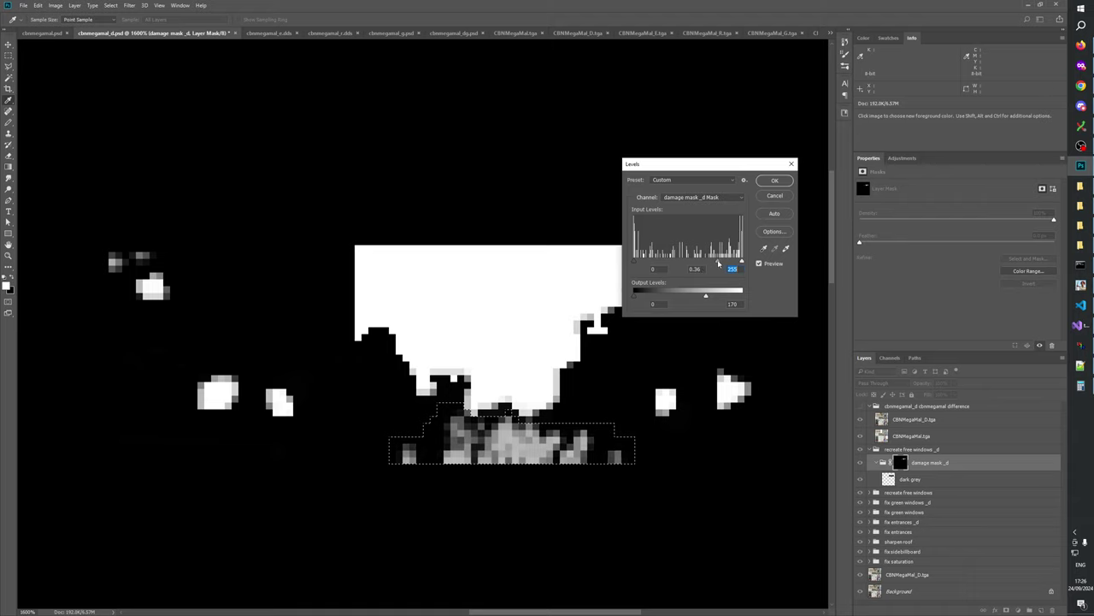
pyautogui.hotkey('shift', 'Tab')
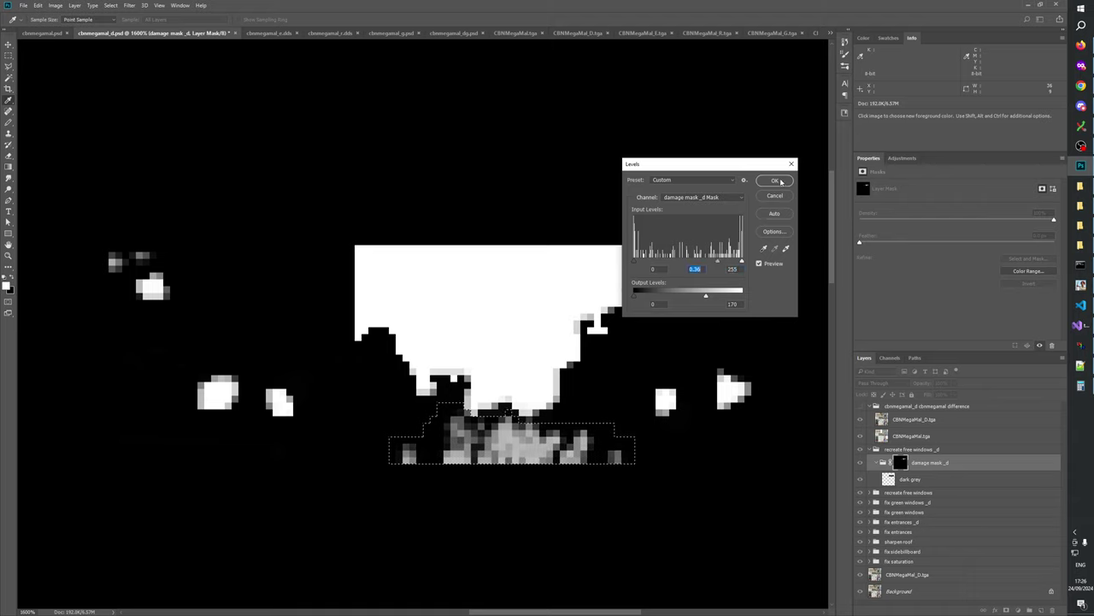
pyautogui.click(760, 264)
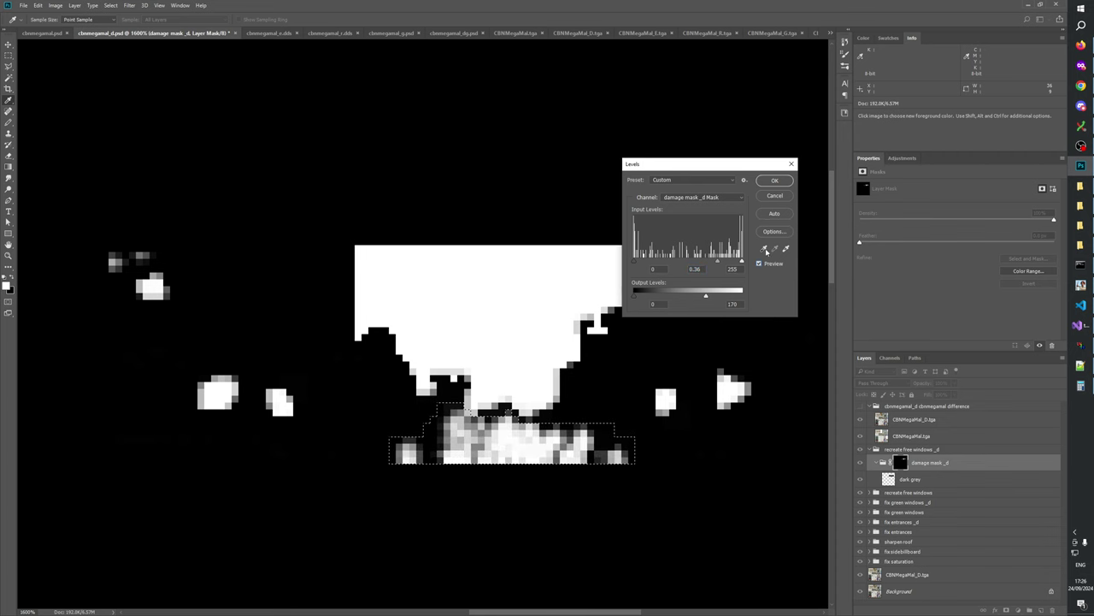
pyautogui.click(775, 181)
# - Display the composited windows and revert the Levels change on the smudges, keeping the selection
pyautogui.click(861, 463)
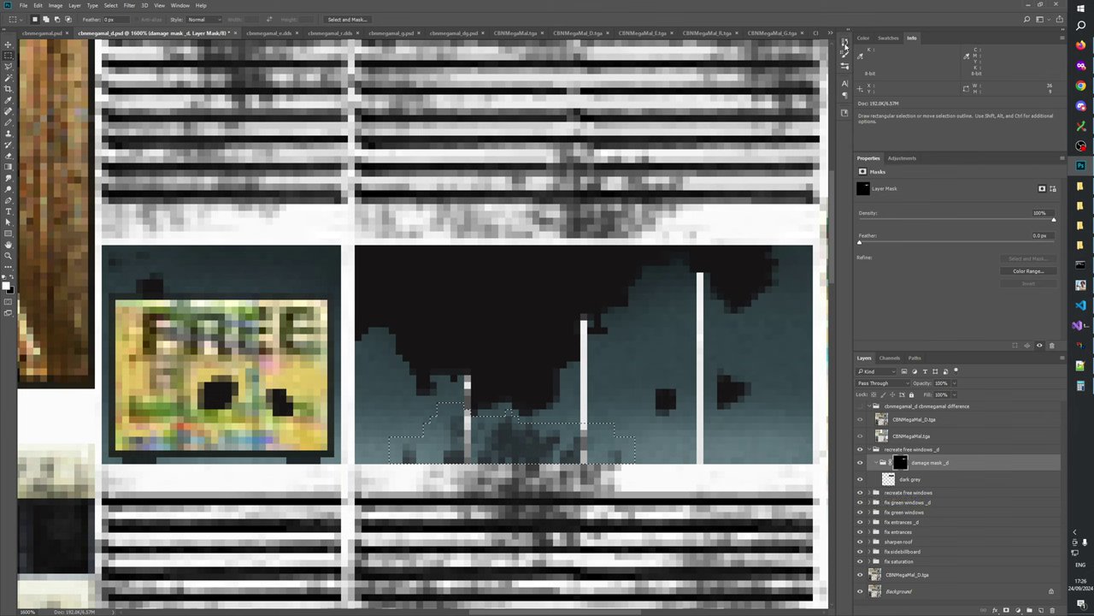
pyautogui.click(844, 42)
pyautogui.scroll(-1, 803, 175)
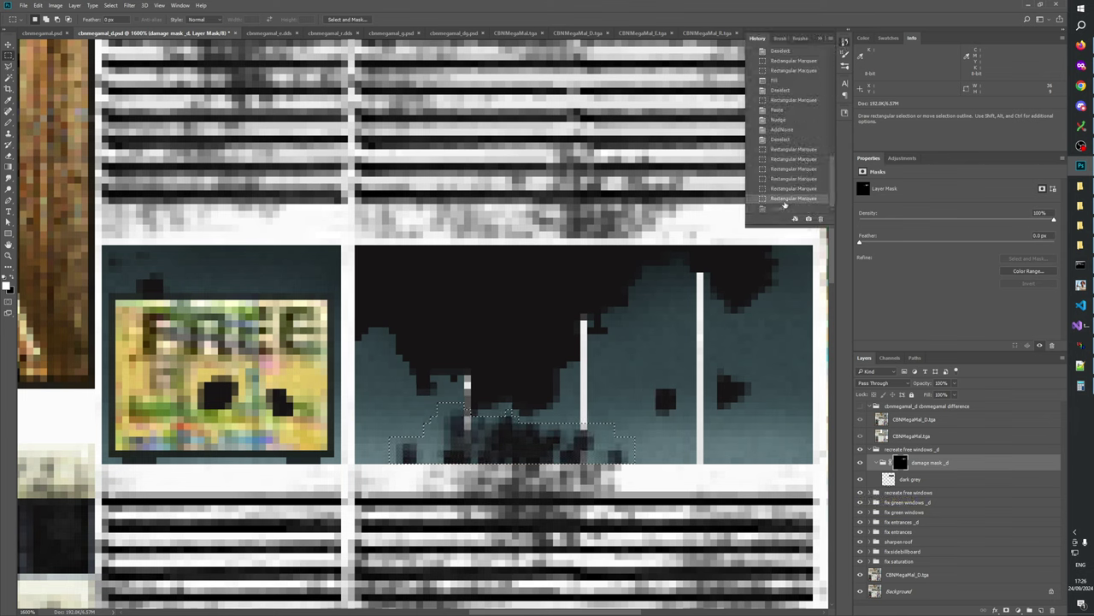
# - Apply Levels to the selected smudges in the "damage mask _d" mask with midtones 0.39 and output white 182
pyautogui.hotkey('ctrl', 'l')
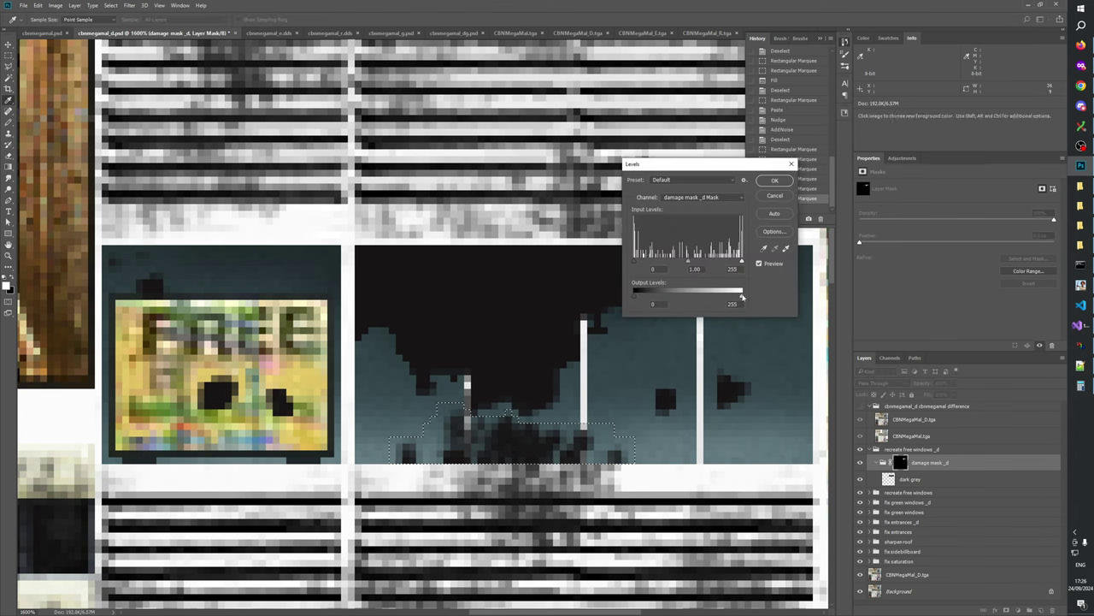
pyautogui.moveTo(743, 296); pyautogui.dragTo(715, 297)
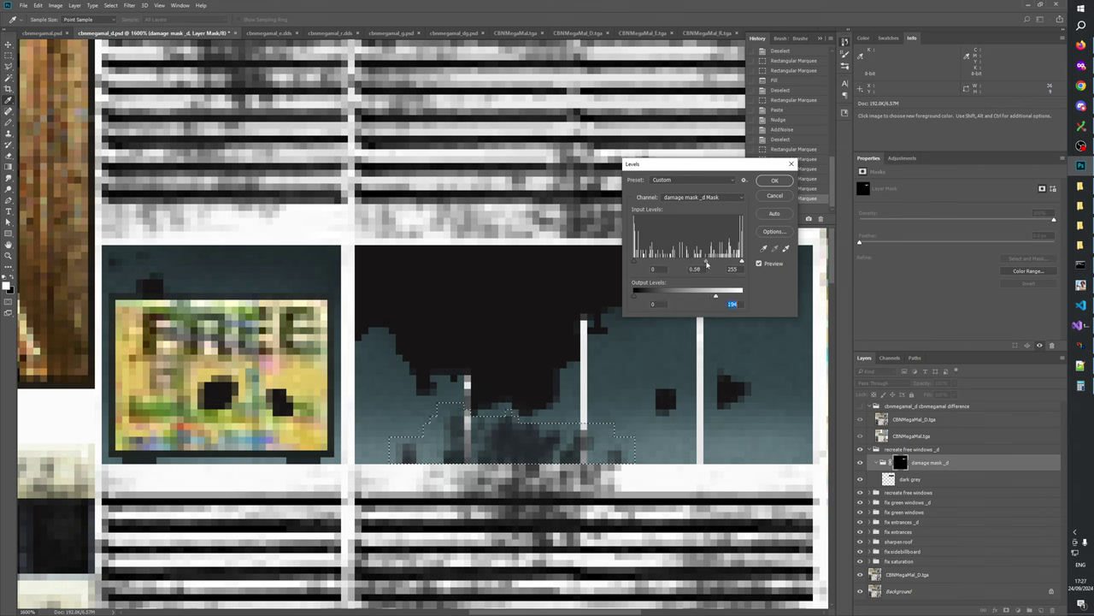
pyautogui.moveTo(720, 265); pyautogui.dragTo(711, 297)
pyautogui.click(717, 265)
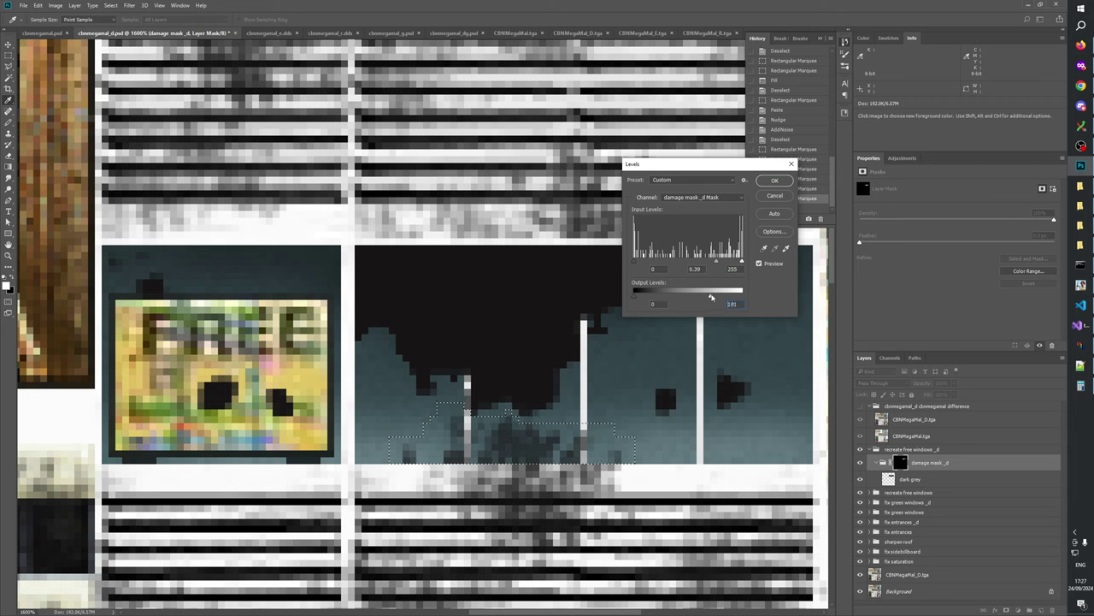
pyautogui.moveTo(711, 297); pyautogui.dragTo(711, 296)
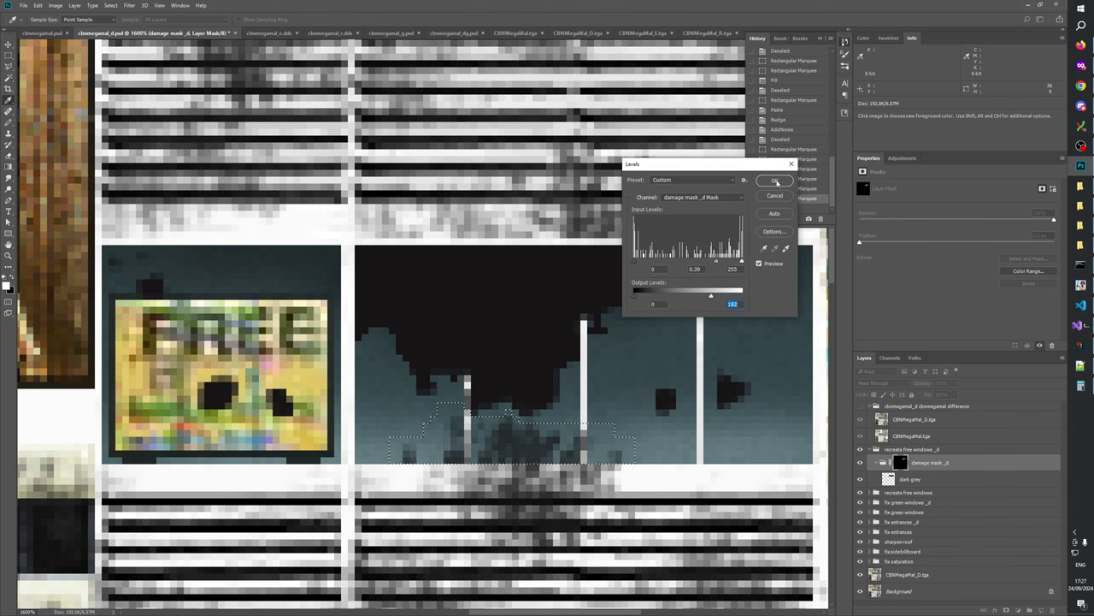
pyautogui.click(774, 180)
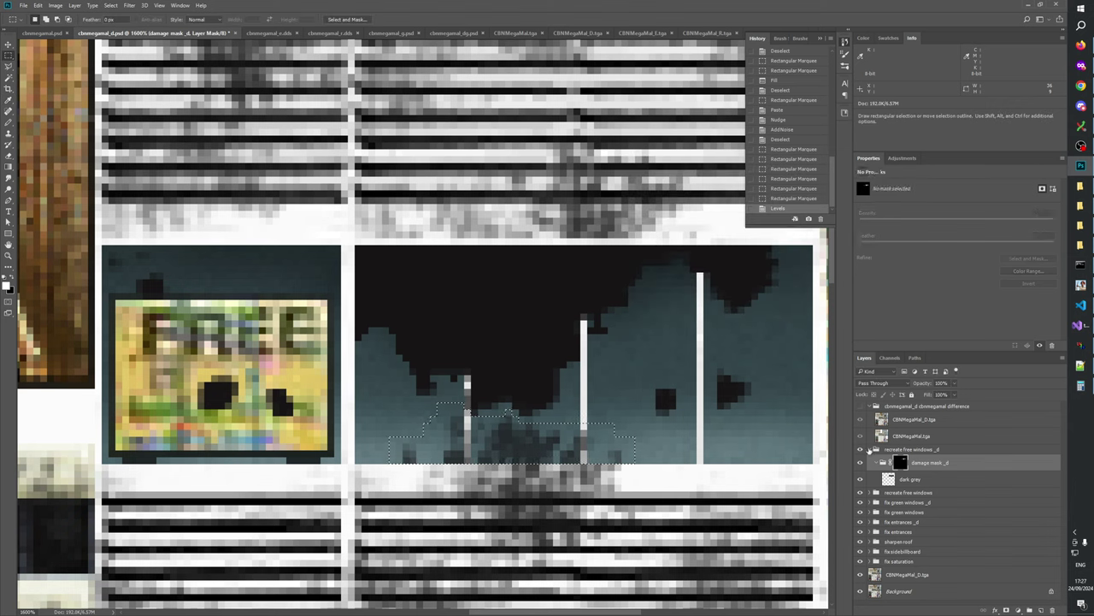
# - Compare the windows with the "recreate free windows _d" and "recreate free windows" groups hidden and shown, and clear the smudge selection
pyautogui.click(871, 449)
pyautogui.click(860, 449)
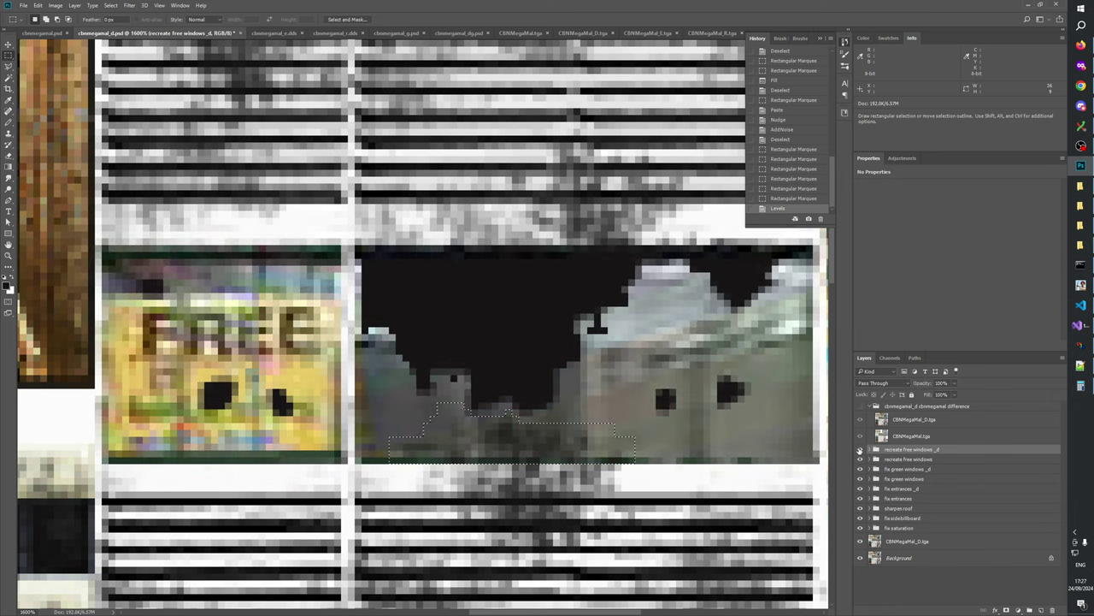
pyautogui.click(860, 449)
pyautogui.click(860, 450)
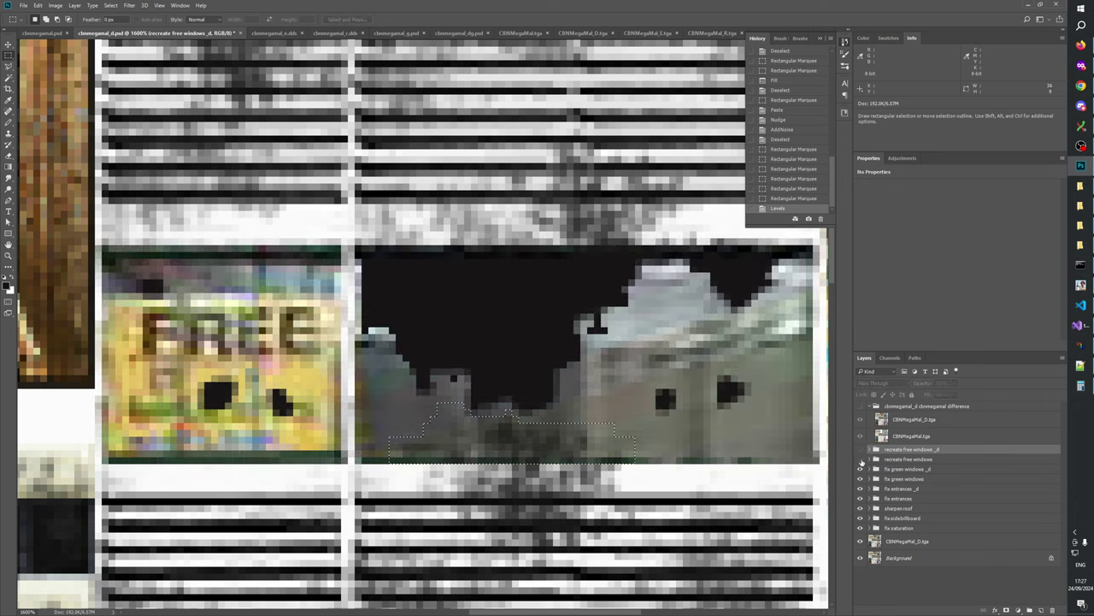
pyautogui.click(860, 451)
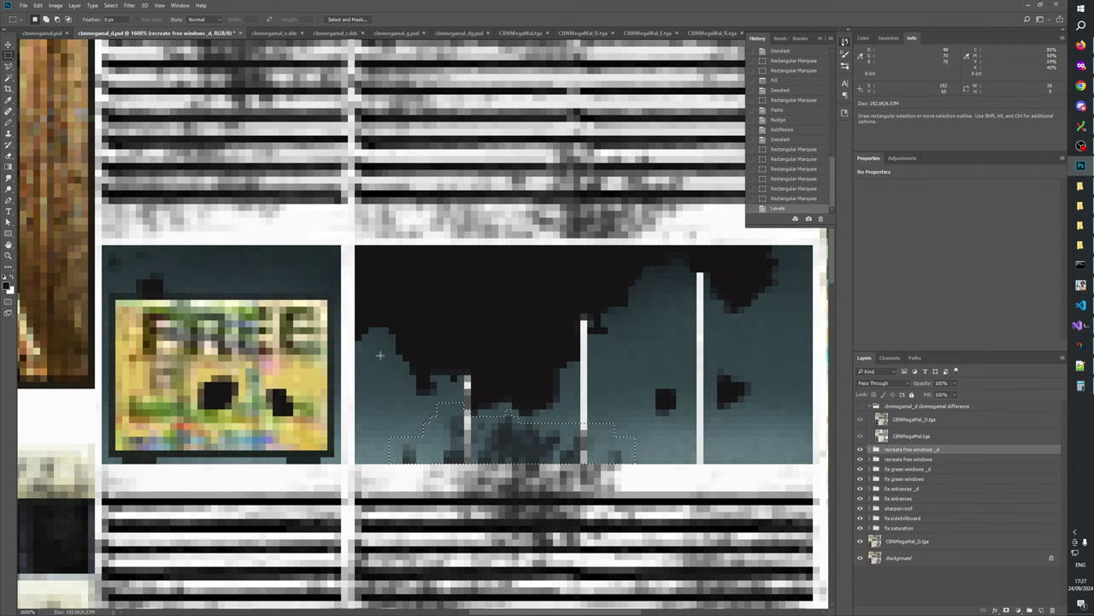
pyautogui.hotkey('ctrl', 'd')
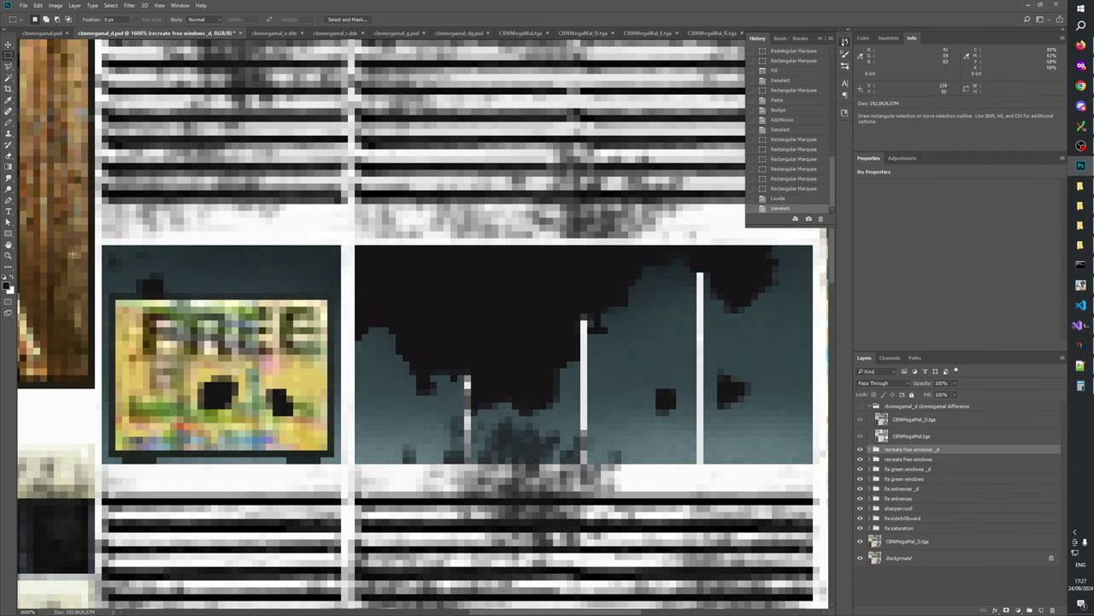
# - Examine the damaged windows and their bottom smudges in the whole texture at actual size and at increasing magnifications
pyautogui.press('z')
pyautogui.rightClick(464, 417)
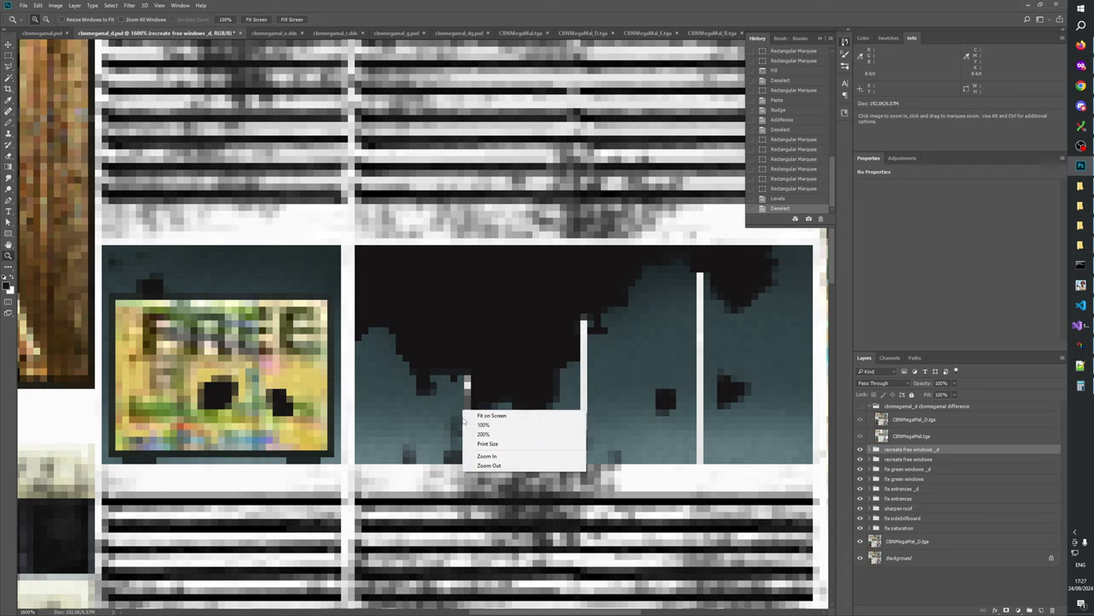
pyautogui.click(472, 425)
pyautogui.click(458, 347)
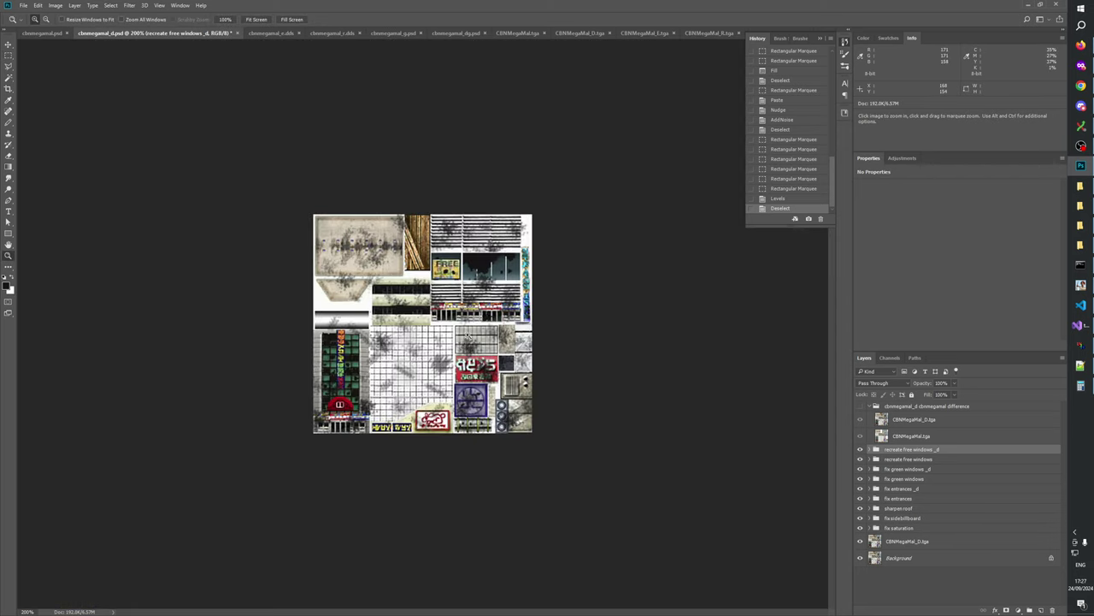
pyautogui.click(484, 293)
pyautogui.click(530, 263)
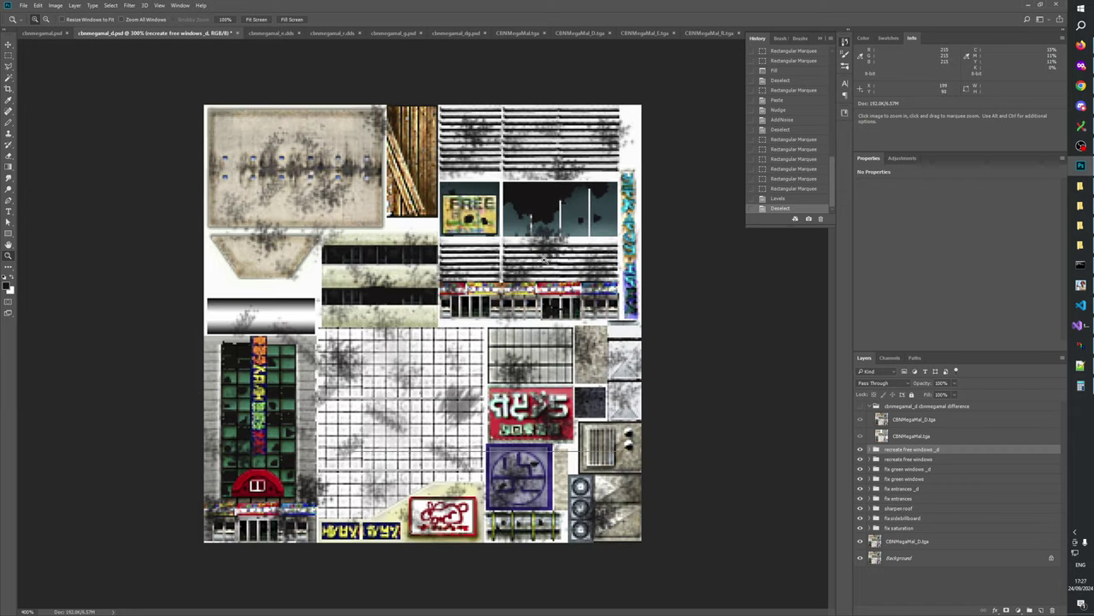
pyautogui.click(556, 248)
pyautogui.click(599, 223)
pyautogui.click(628, 202)
pyautogui.click(627, 202)
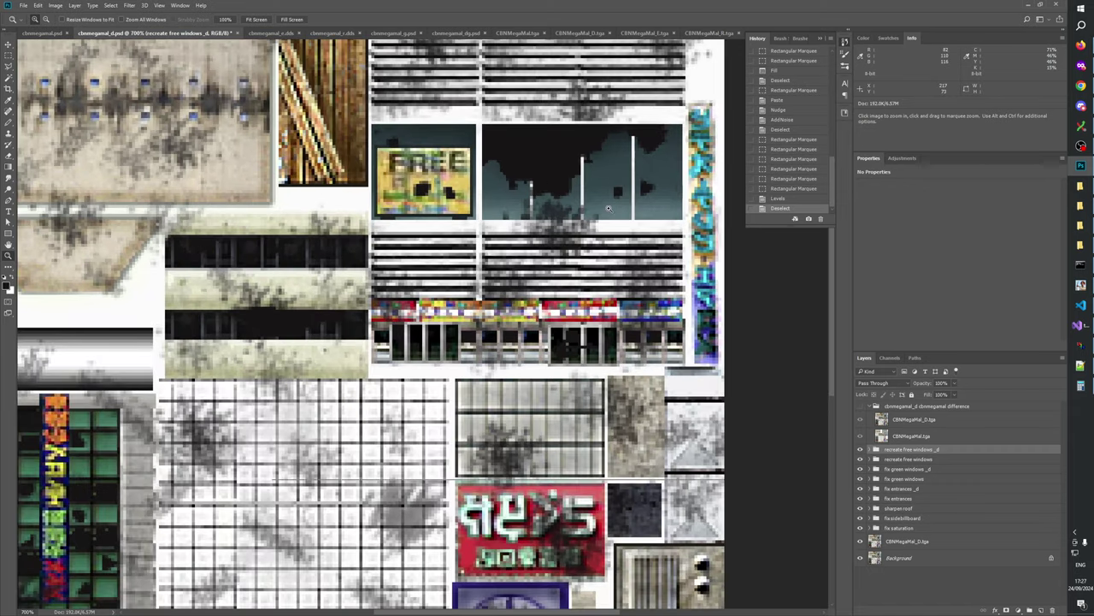
pyautogui.click(582, 211)
pyautogui.click(534, 222)
pyautogui.click(518, 230)
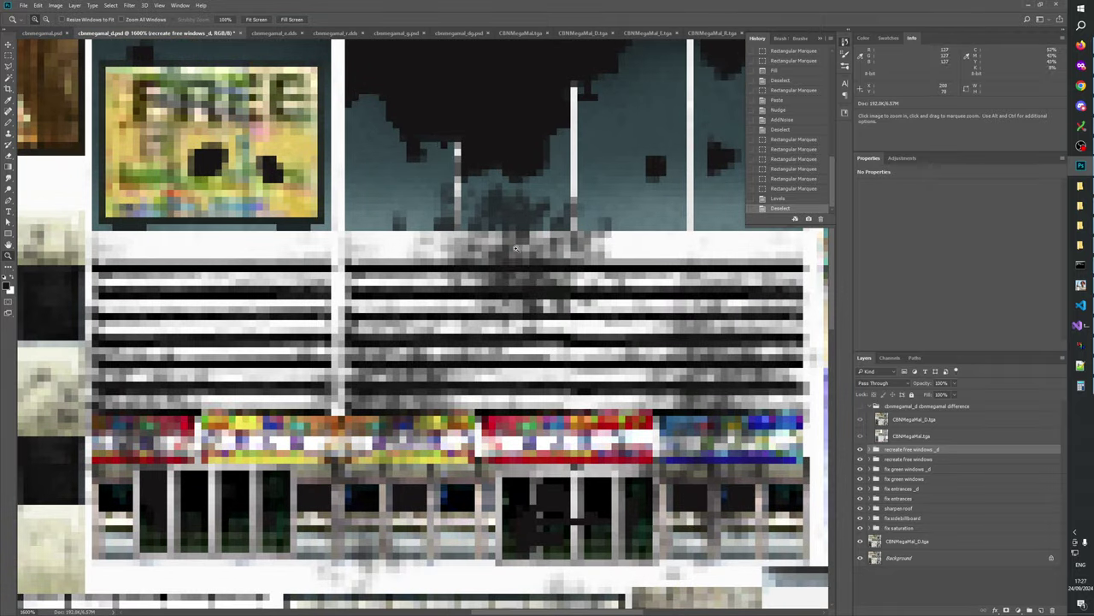
pyautogui.moveTo(515, 244); pyautogui.dragTo(574, 430)
pyautogui.click(631, 368)
pyautogui.rightClick(578, 405)
pyautogui.click(585, 419)
pyautogui.moveTo(427, 288); pyautogui.dragTo(631, 444)
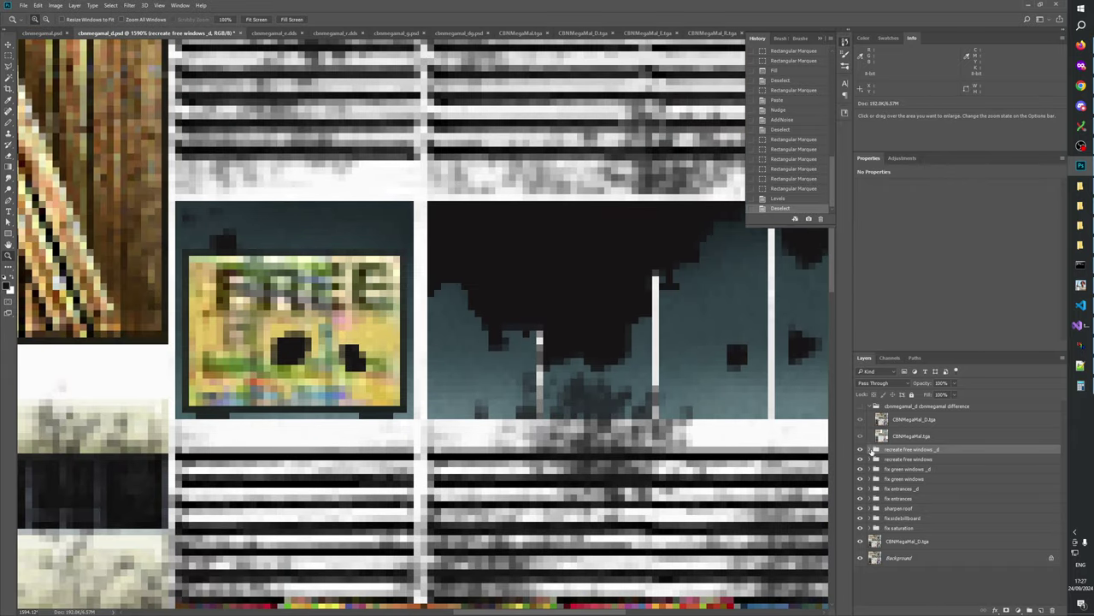
# - Check the "damage mask _d" mask on its own and nest that group in a new group inside "recreate free windows _d"
pyautogui.click(870, 448)
pyautogui.click(906, 464)
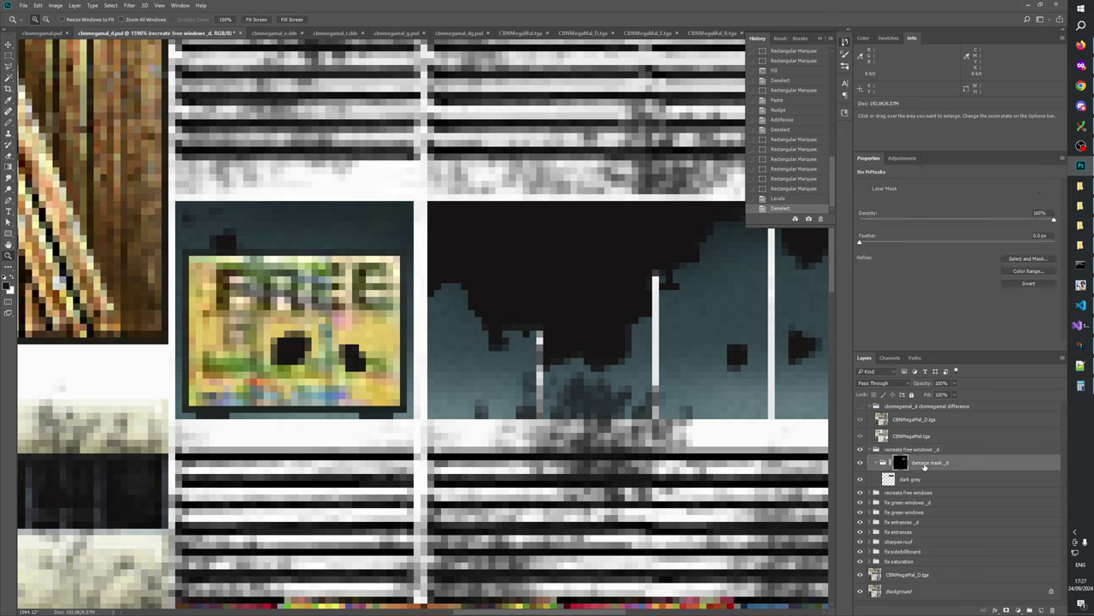
pyautogui.keyDown('alt'); pyautogui.click(901, 463); pyautogui.keyUp('alt')
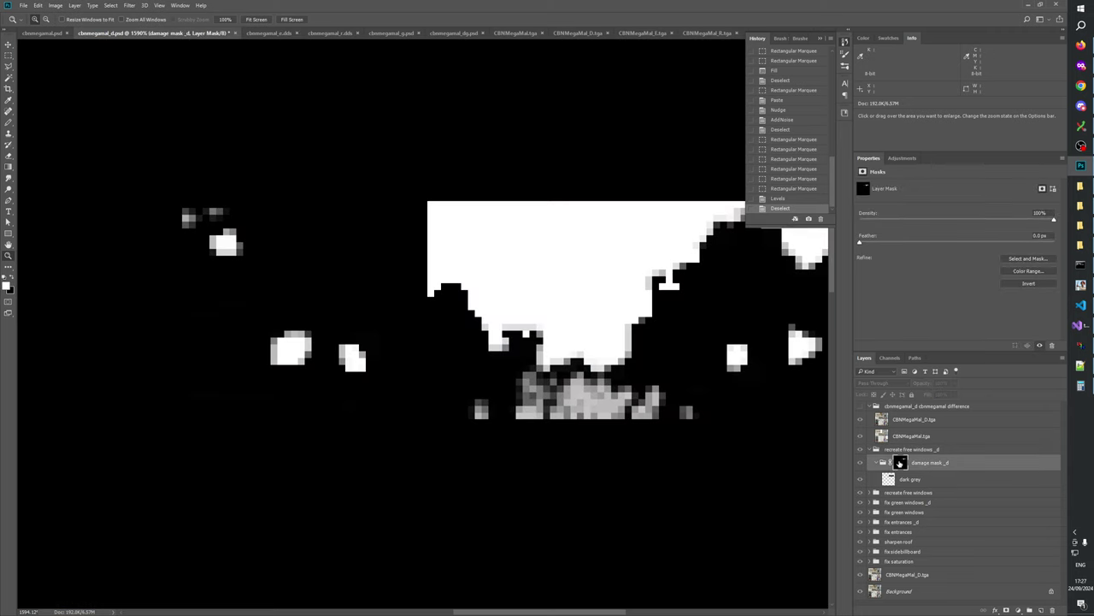
pyautogui.click(870, 461)
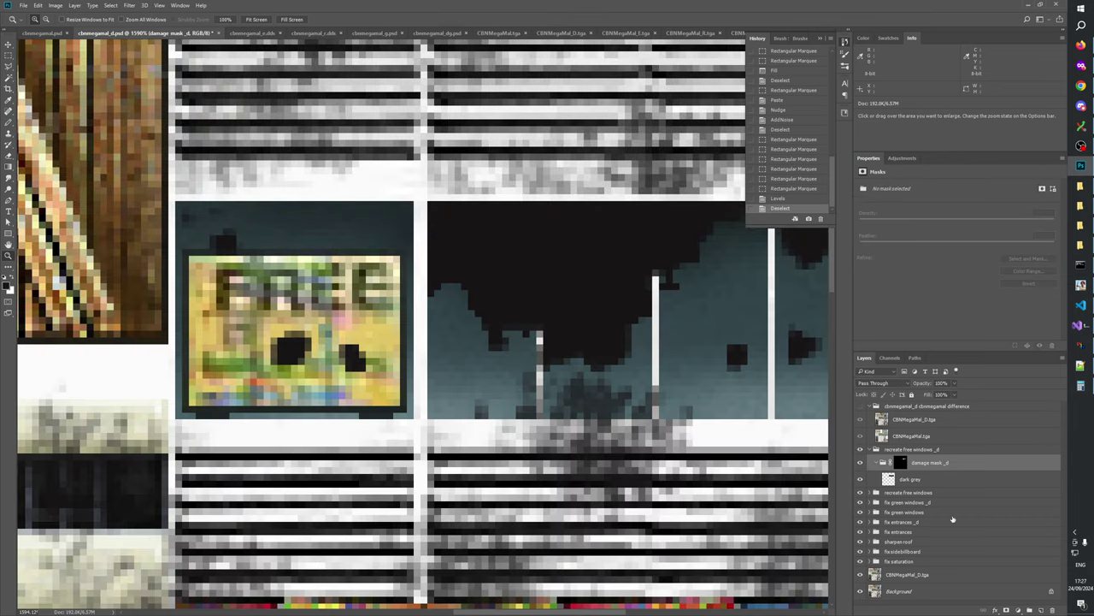
pyautogui.click(1029, 608)
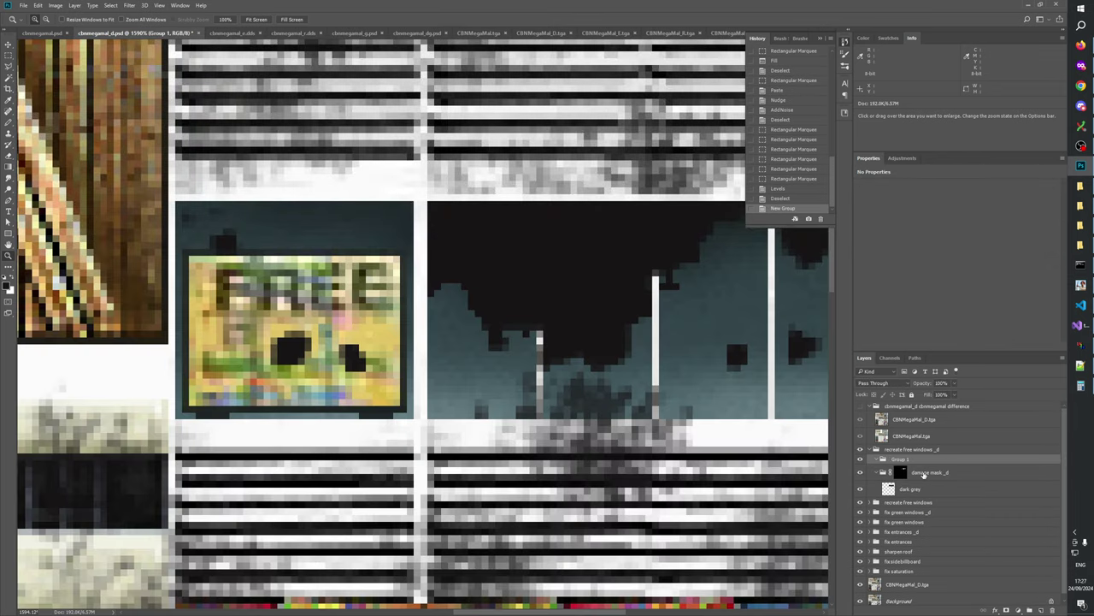
pyautogui.moveTo(923, 476); pyautogui.dragTo(918, 460)
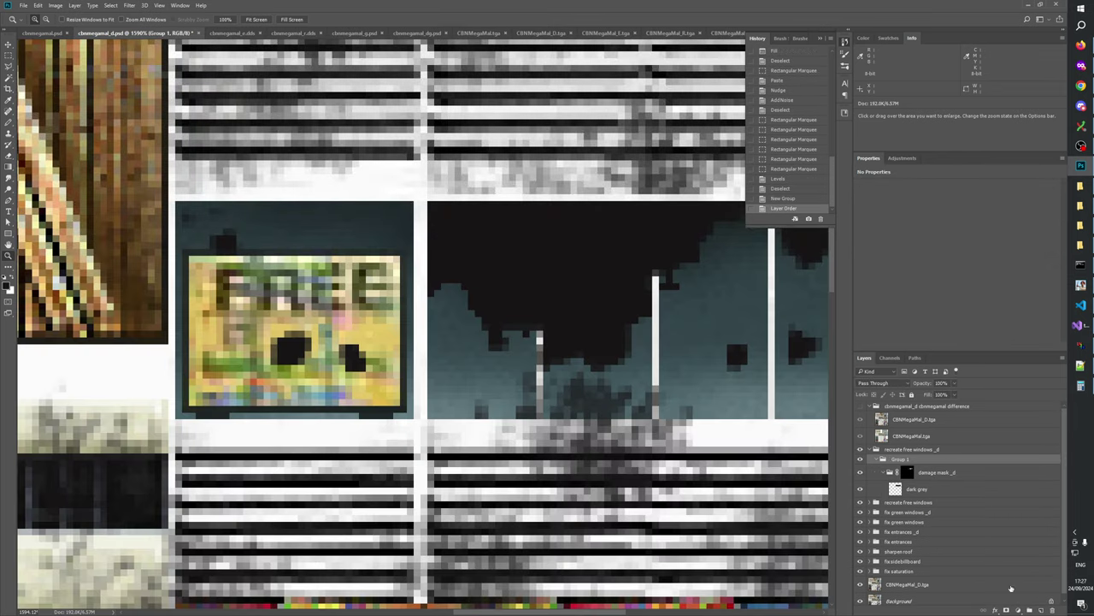
# - Rename the inner group "damage mask from alpha _d" and its new parent group "custom mask _d"
pyautogui.doubleClick(937, 473)
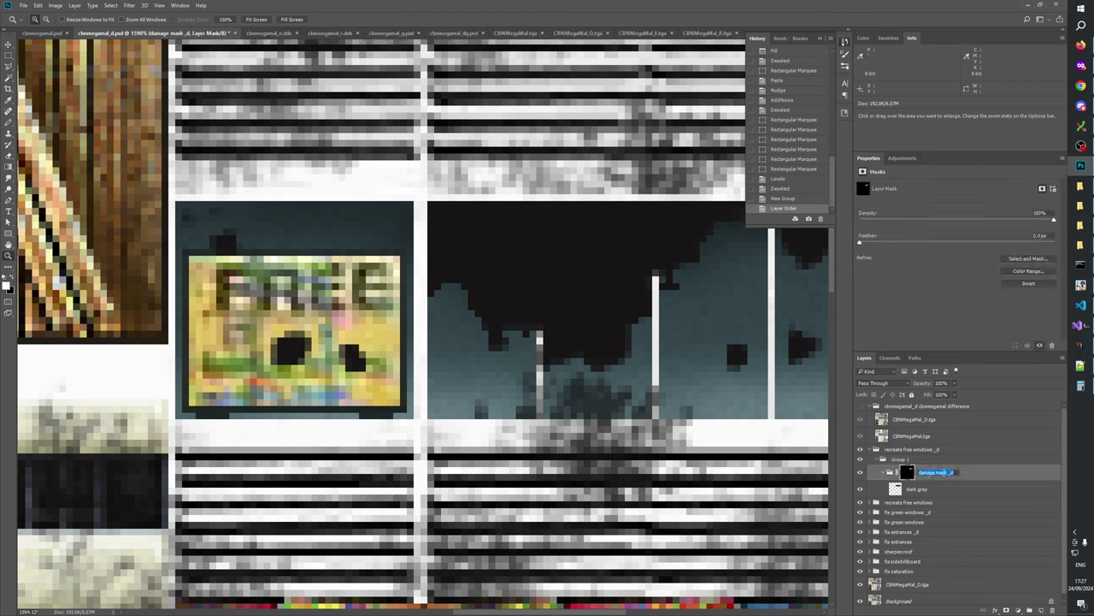
pyautogui.click(944, 472)
pyautogui.write('from alpha')
pyautogui.press('Return')
pyautogui.doubleClick(904, 460)
pyautogui.write('dam')
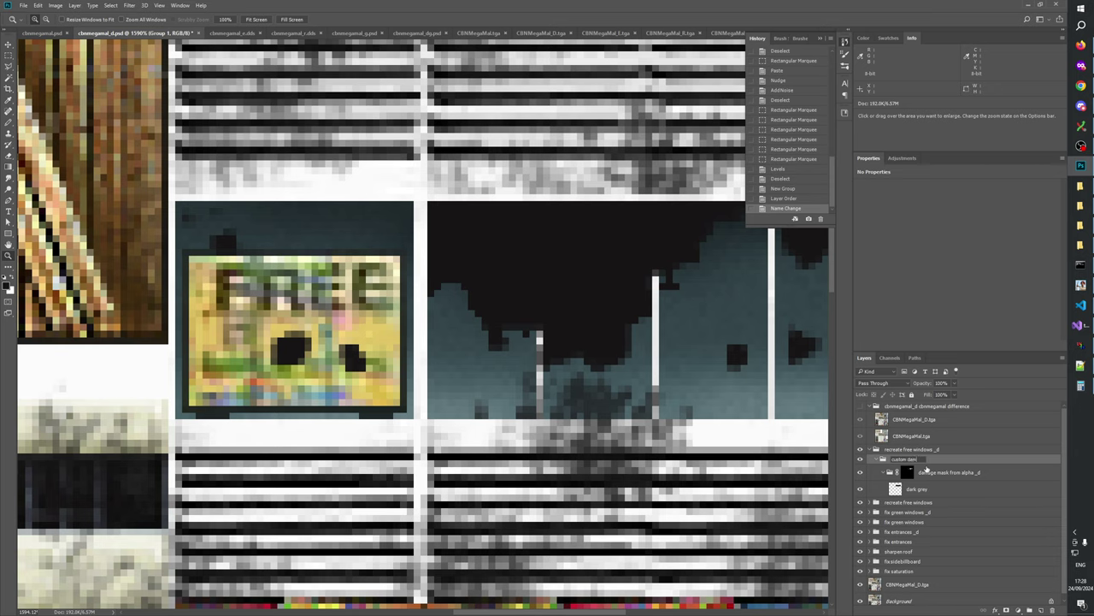
pyautogui.write('ustom mask _d')
pyautogui.press('Return')
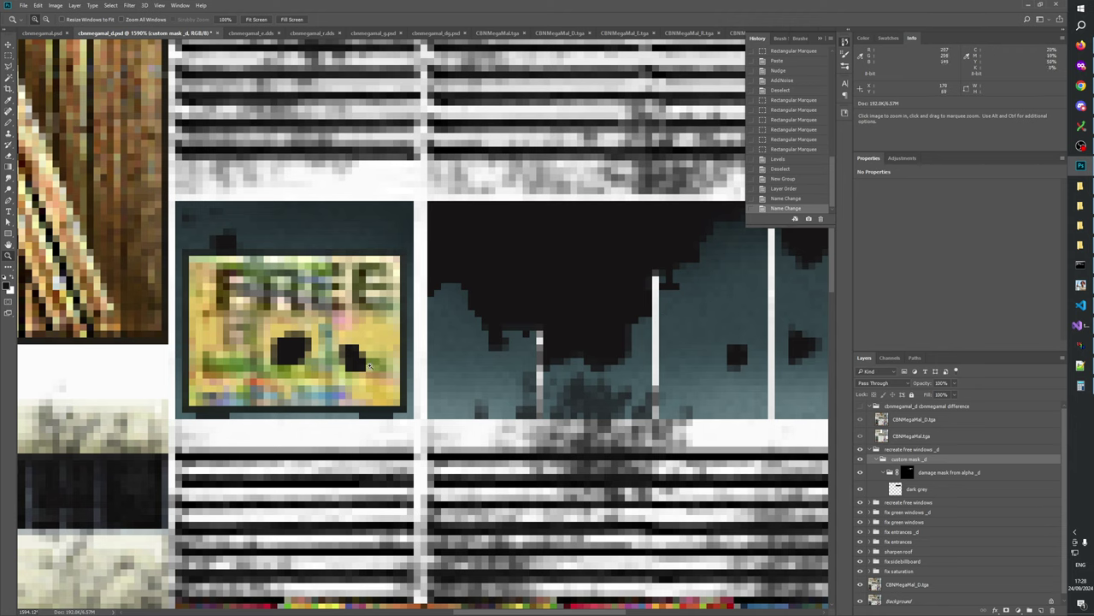
# - Choose the Pencil tool and add a white layer mask to the "custom mask _d" group
pyautogui.click(9, 54)
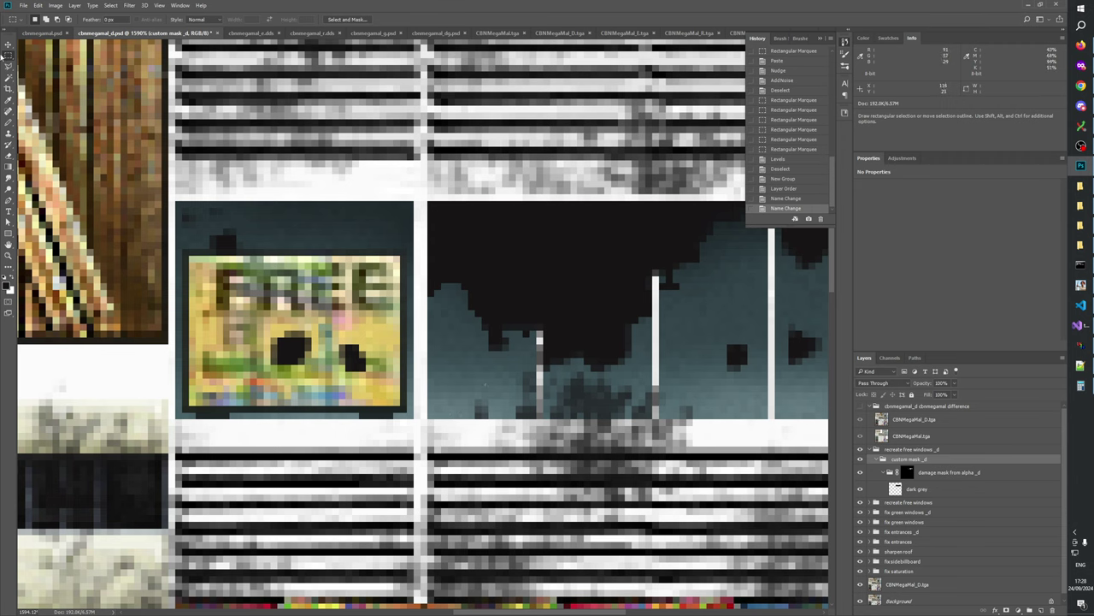
pyautogui.moveTo(9, 122); pyautogui.dragTo(43, 132)
pyautogui.press('x')
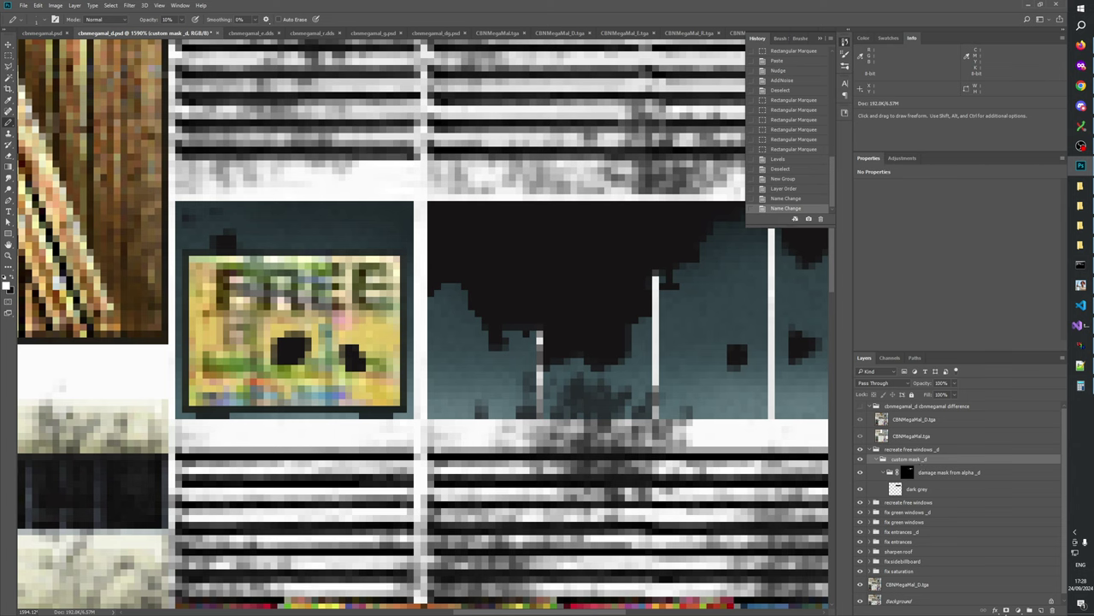
pyautogui.click(1006, 610)
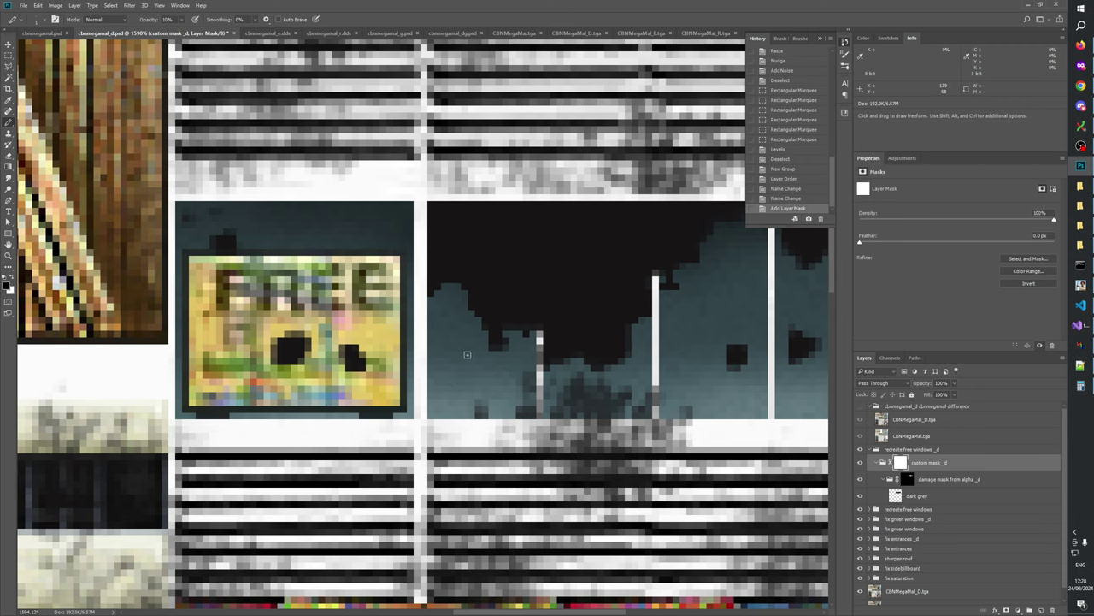
# - Fade the isolated bottom smudge and the left edge of the main smudges with low-opacity black pencil dabs in the "custom mask _d" mask
pyautogui.click(479, 414)
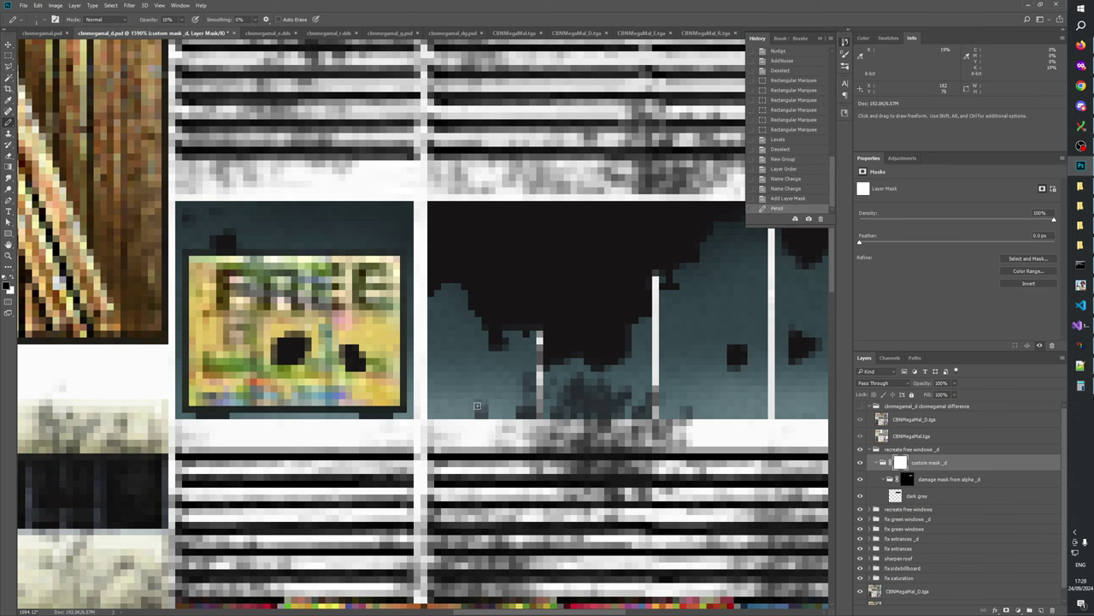
pyautogui.click(479, 413)
pyautogui.click(478, 412)
pyautogui.click(480, 412)
pyautogui.click(479, 407)
pyautogui.click(482, 408)
pyautogui.click(485, 410)
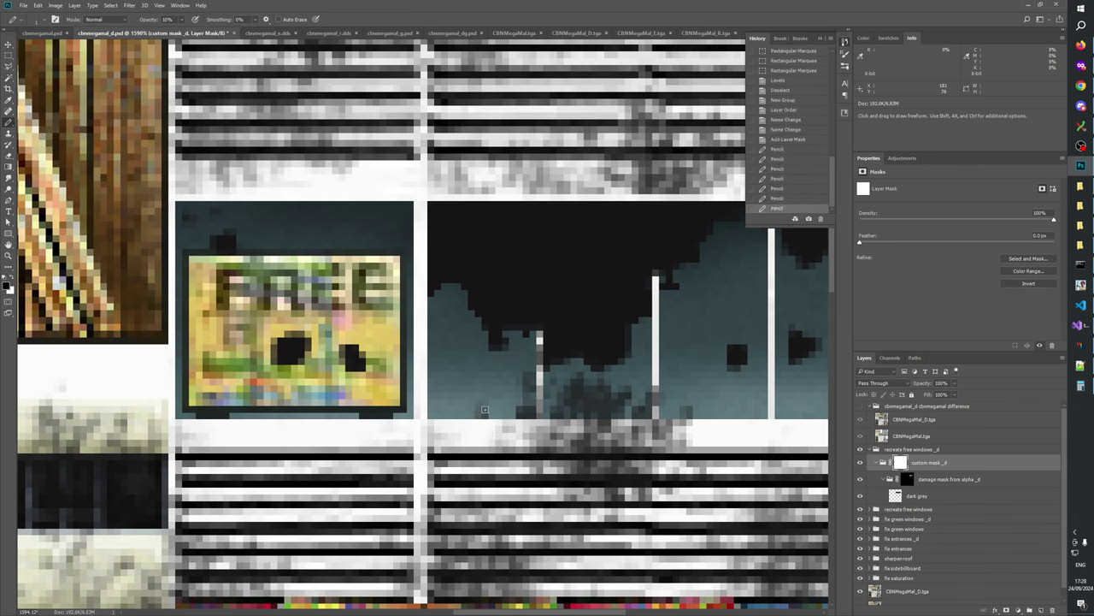
pyautogui.click(485, 413)
pyautogui.click(482, 413)
pyautogui.click(479, 412)
pyautogui.click(476, 412)
pyautogui.click(517, 415)
pyautogui.click(521, 415)
pyautogui.click(524, 414)
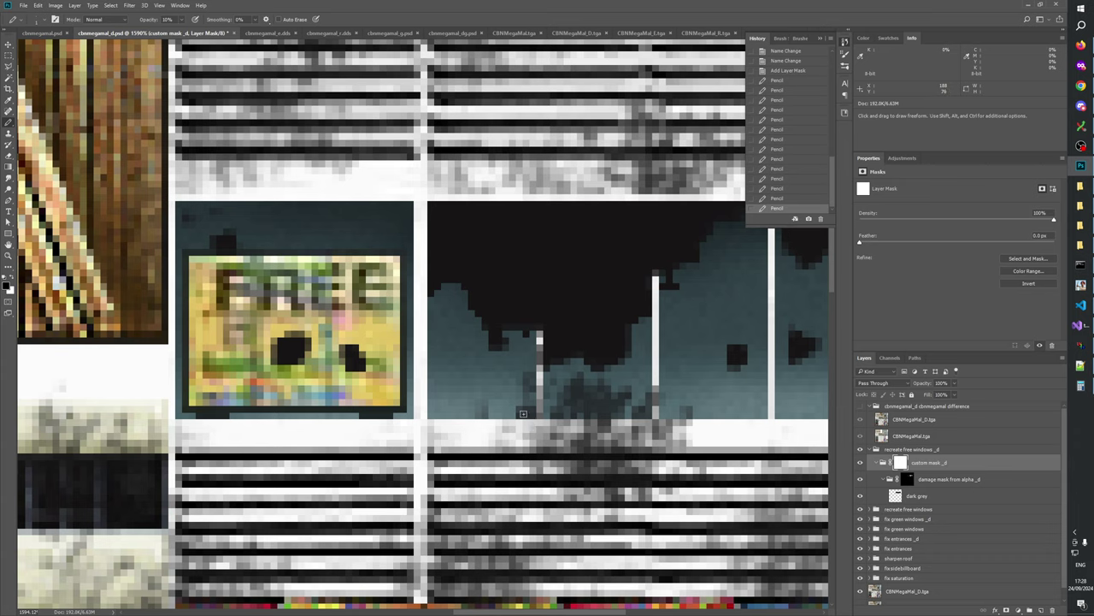
pyautogui.click(521, 414)
pyautogui.click(523, 416)
pyautogui.click(520, 415)
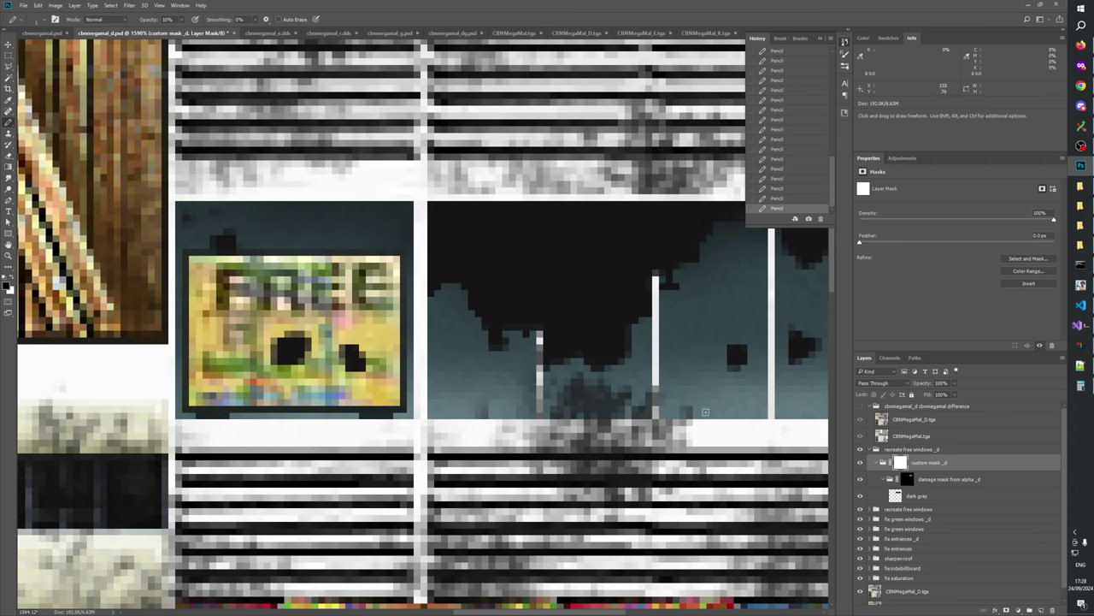
# - Compare the windows with the "recreate free windows _d" damage repeatedly hidden and shown
pyautogui.moveTo(585, 466); pyautogui.dragTo(414, 440)
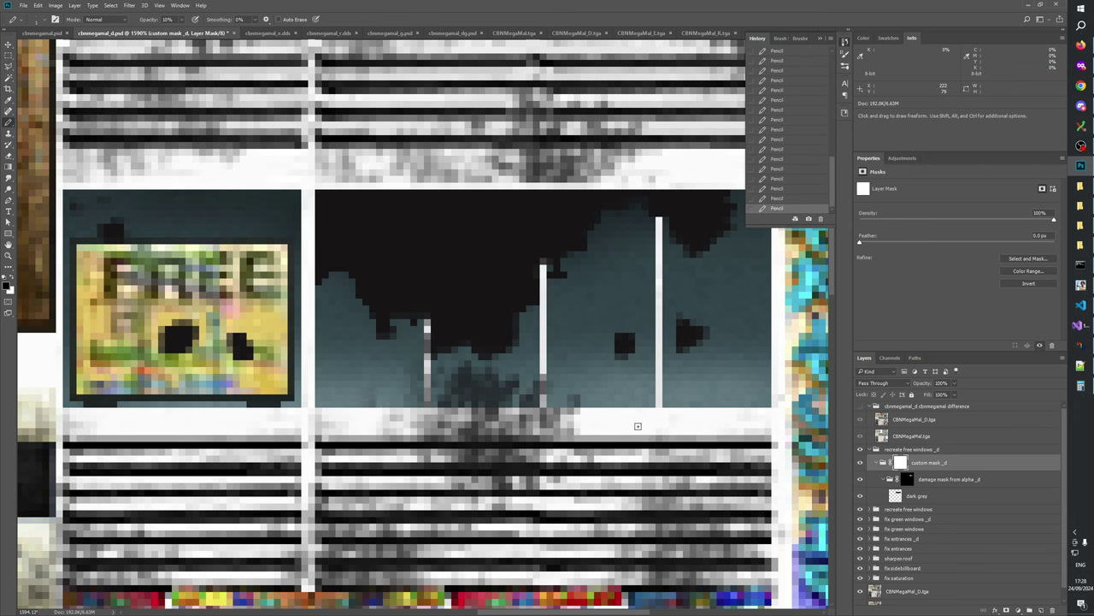
pyautogui.click(860, 450)
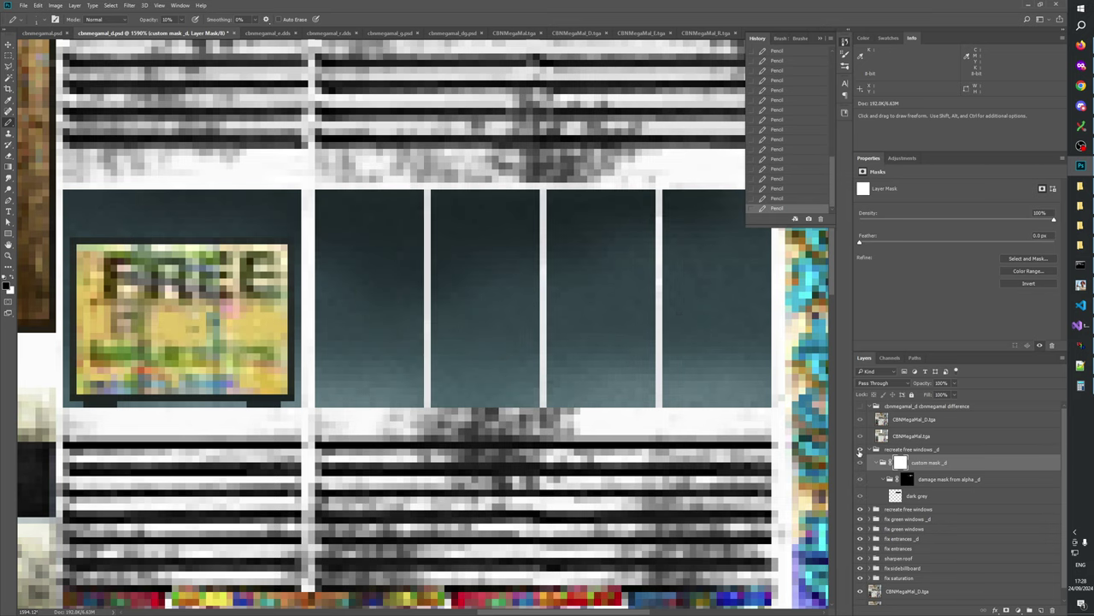
pyautogui.click(860, 451)
pyautogui.click(860, 450)
pyautogui.click(860, 451)
pyautogui.click(861, 451)
pyautogui.click(860, 451)
pyautogui.click(860, 451)
pyautogui.click(860, 451)
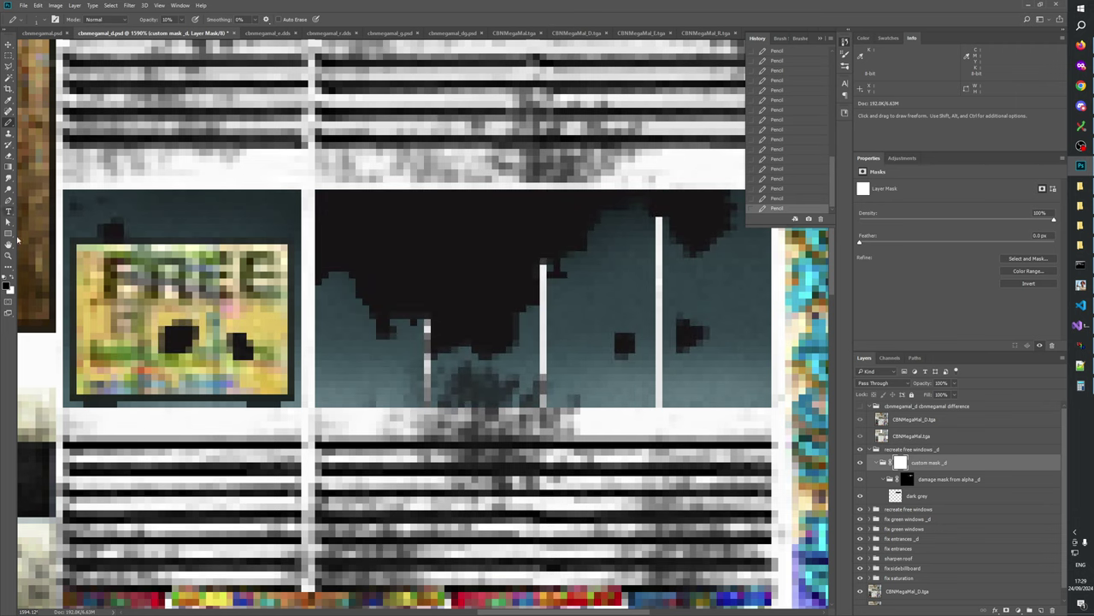
# - Examine the softened window damage against the whole texture at 100% and zoomed up to 800%
pyautogui.click(9, 256)
pyautogui.rightClick(412, 285)
pyautogui.click(454, 300)
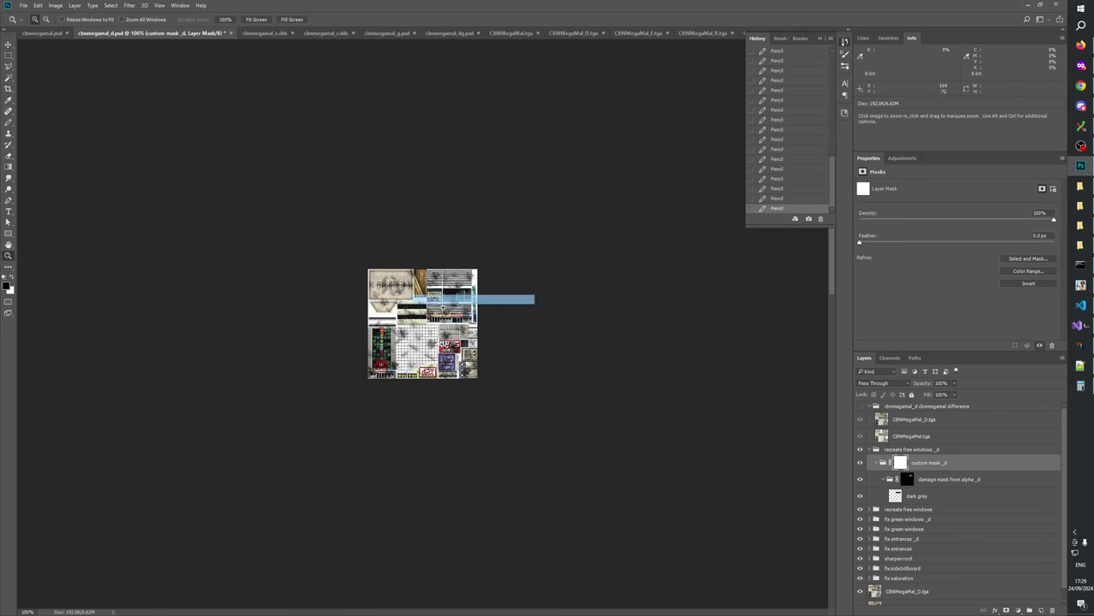
pyautogui.hotkey('ctrl', '+')
pyautogui.hotkey('ctrl', '+')
pyautogui.hotkey('ctrl', '+')
pyautogui.hotkey('ctrl', '+')
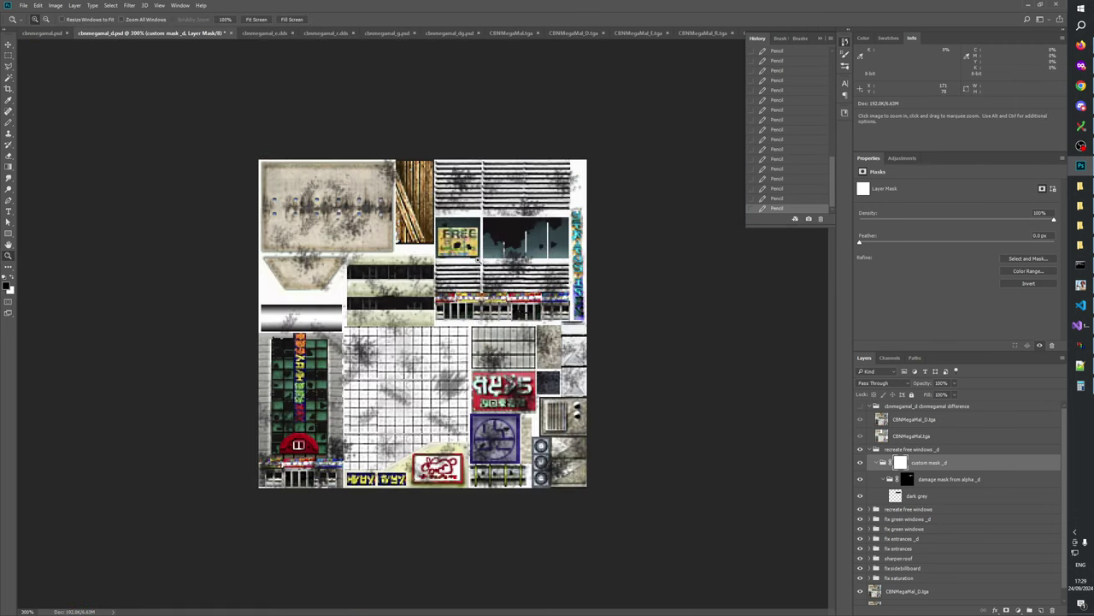
pyautogui.click(568, 197)
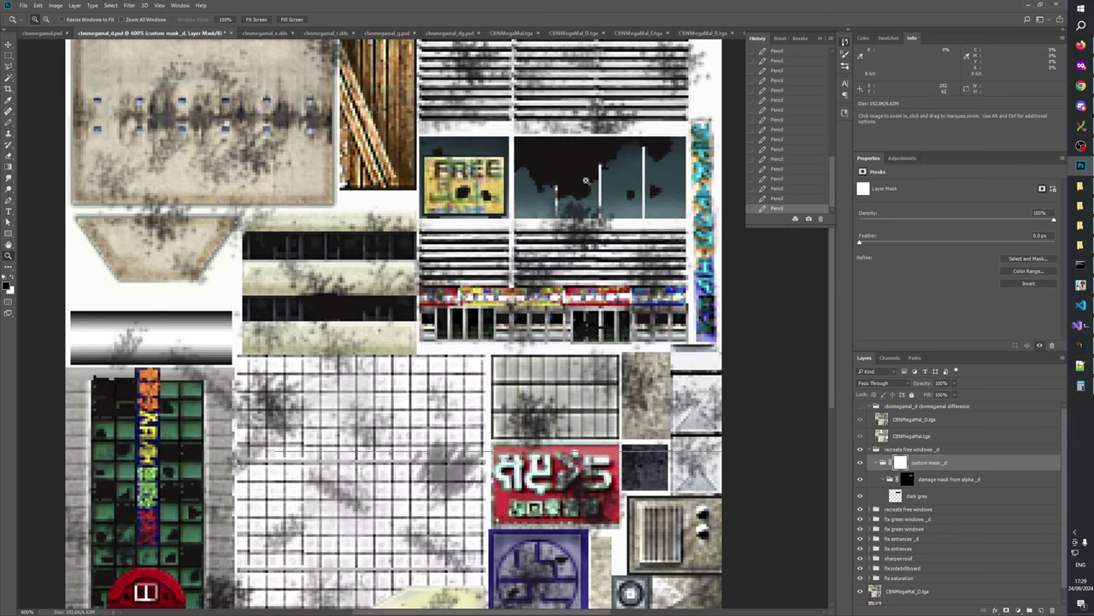
pyautogui.click(569, 197)
pyautogui.scroll(5, 613, 401)
pyautogui.click(613, 401)
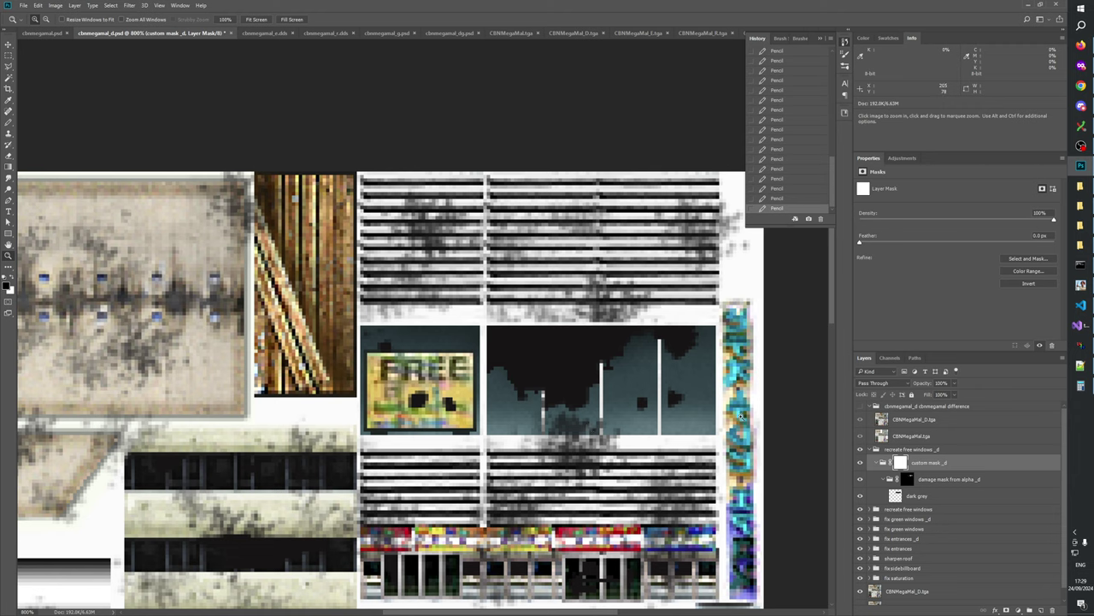
# - Collapse the "recreate free windows _d" group and compare its damage hidden and shown, then examine the whole texture up to 400%
pyautogui.click(871, 451)
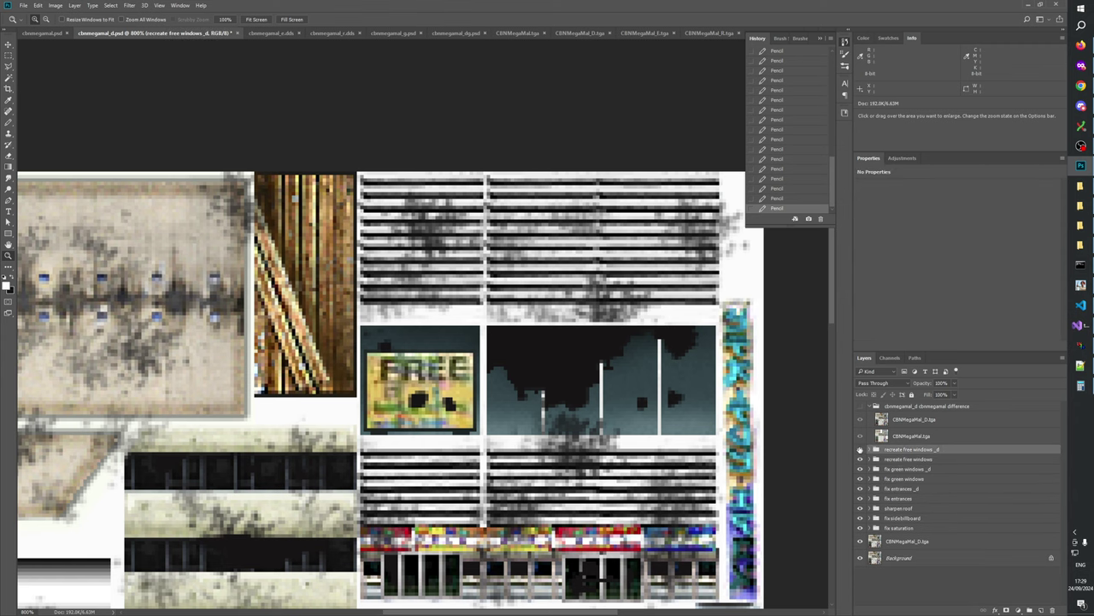
pyautogui.click(860, 448)
pyautogui.click(860, 449)
pyautogui.rightClick(585, 384)
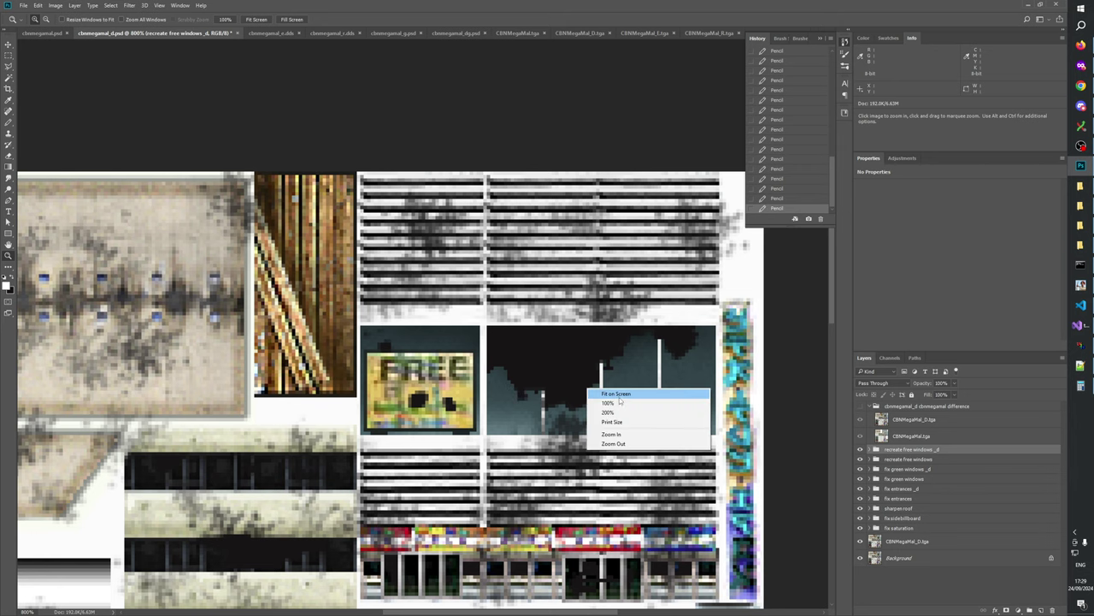
pyautogui.click(619, 395)
pyautogui.rightClick(593, 335)
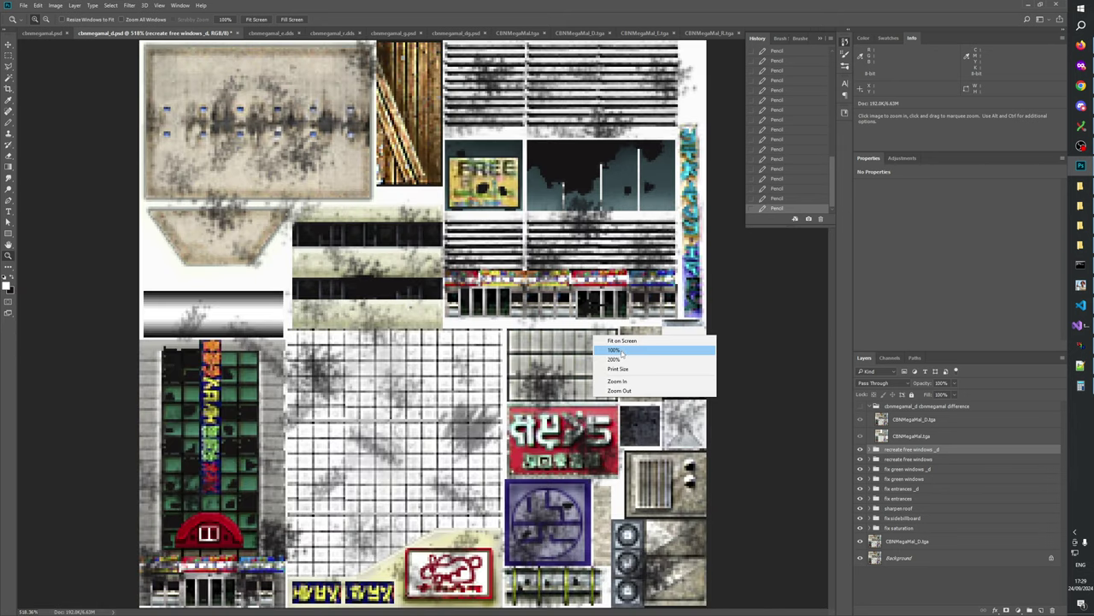
pyautogui.click(606, 375)
pyautogui.click(449, 340)
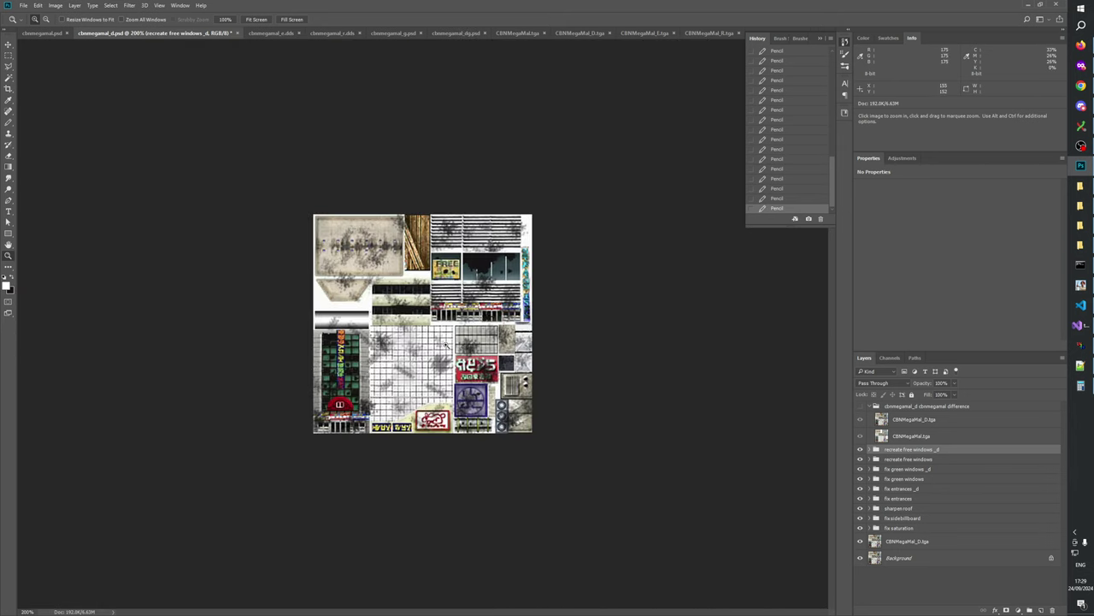
pyautogui.click(445, 343)
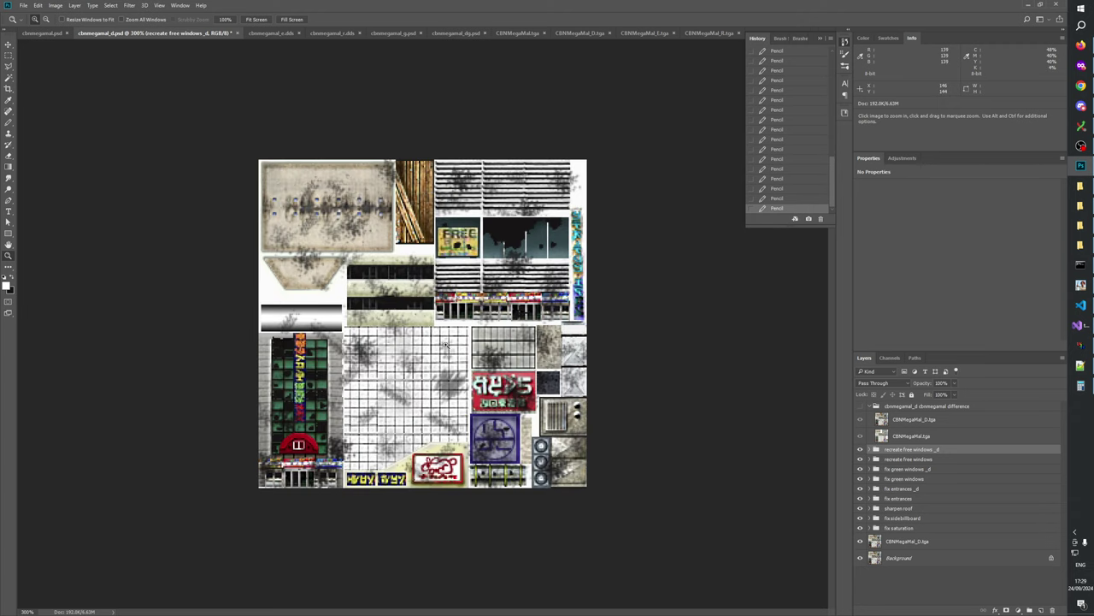
pyautogui.click(447, 345)
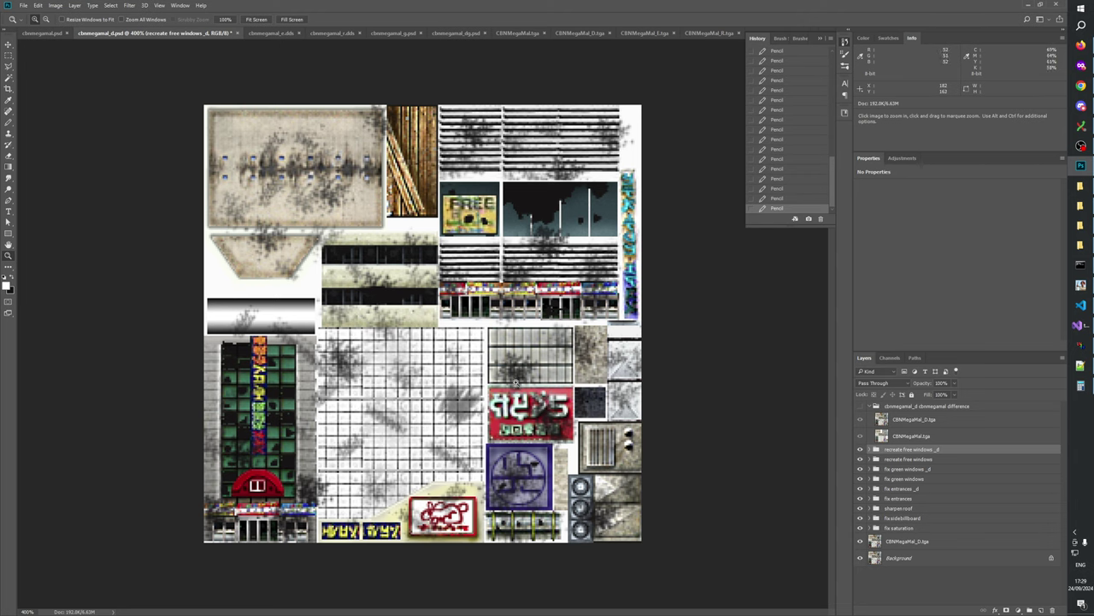
# - Examine the Alpha 1 channel overlaid on the texture and on its own by toggling the RGB composite
pyautogui.click(890, 357)
pyautogui.click(858, 437)
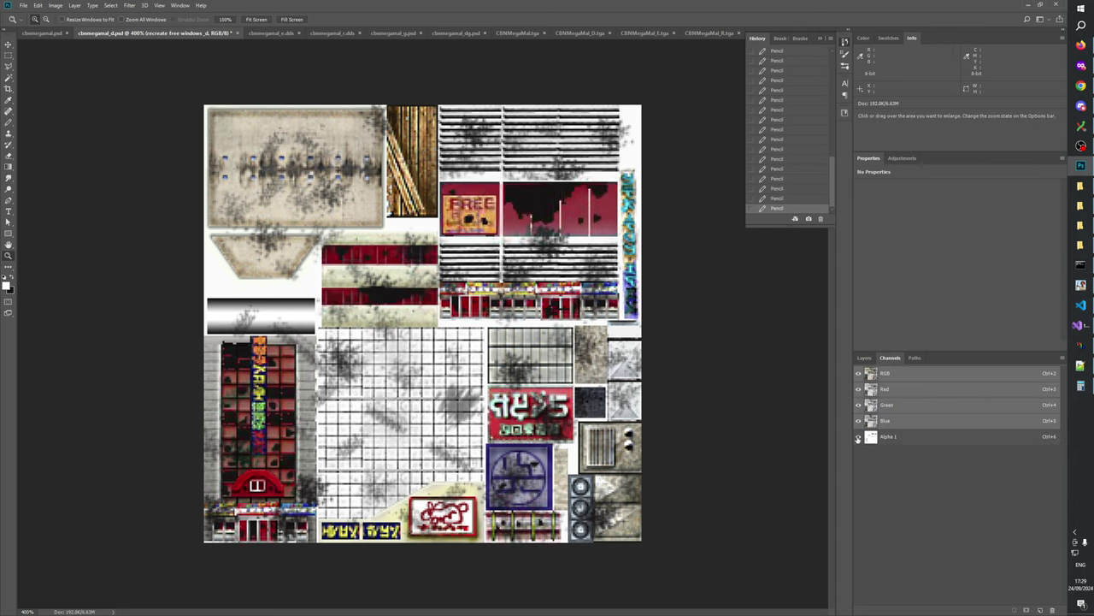
pyautogui.click(858, 374)
pyautogui.click(858, 374)
pyautogui.click(858, 374)
pyautogui.click(857, 373)
pyautogui.click(860, 437)
pyautogui.click(865, 357)
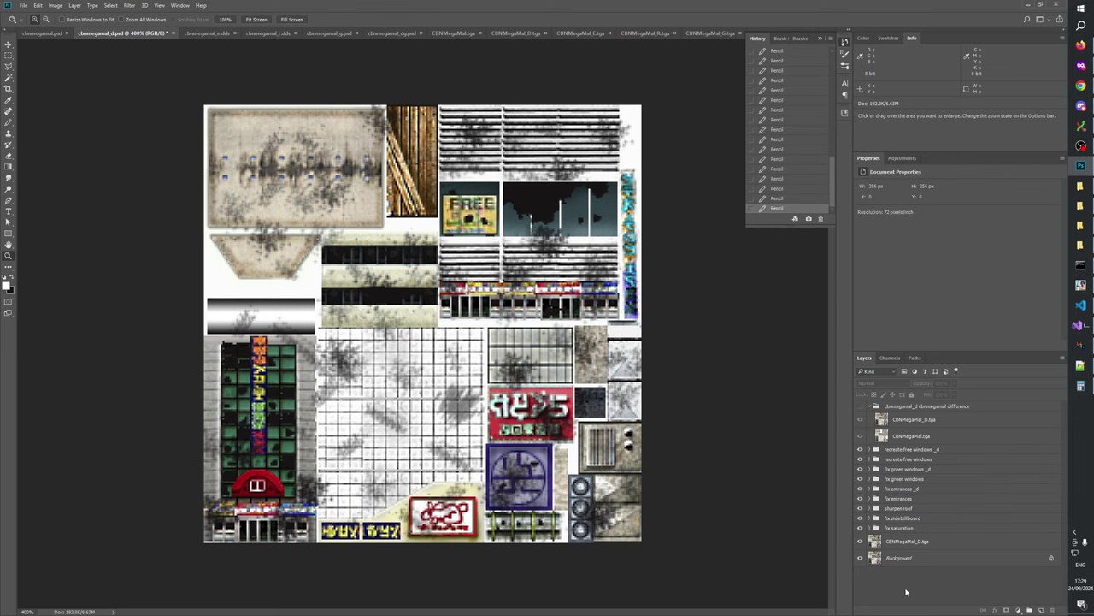
# - Delete the "cbnmegamal_d cbnmegamal difference" group together with its contents
pyautogui.rightClick(537, 401)
pyautogui.click(565, 419)
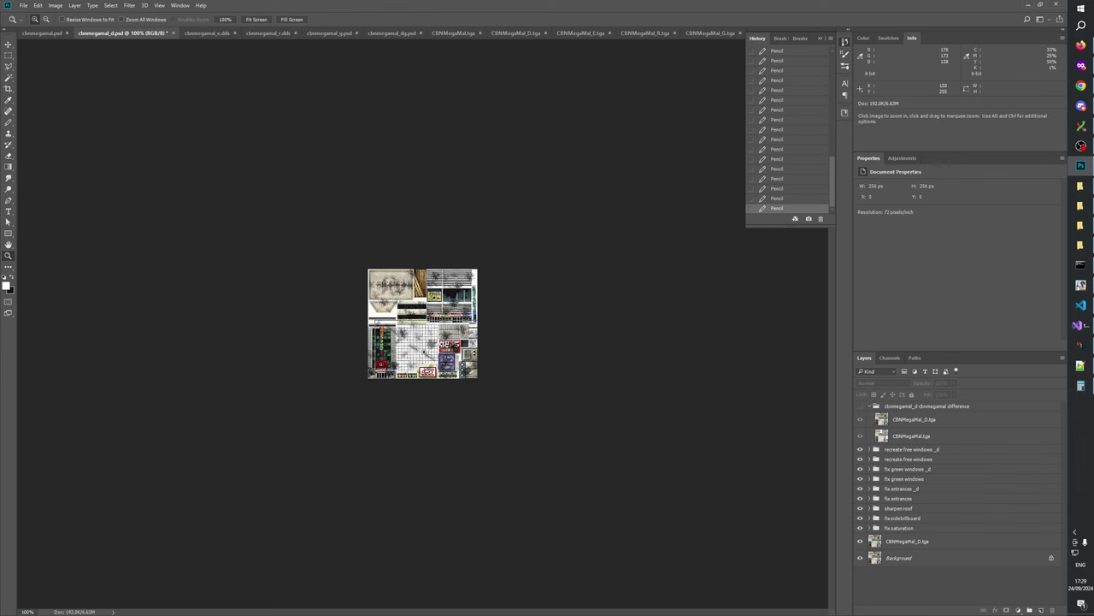
pyautogui.click(424, 353)
pyautogui.click(424, 353)
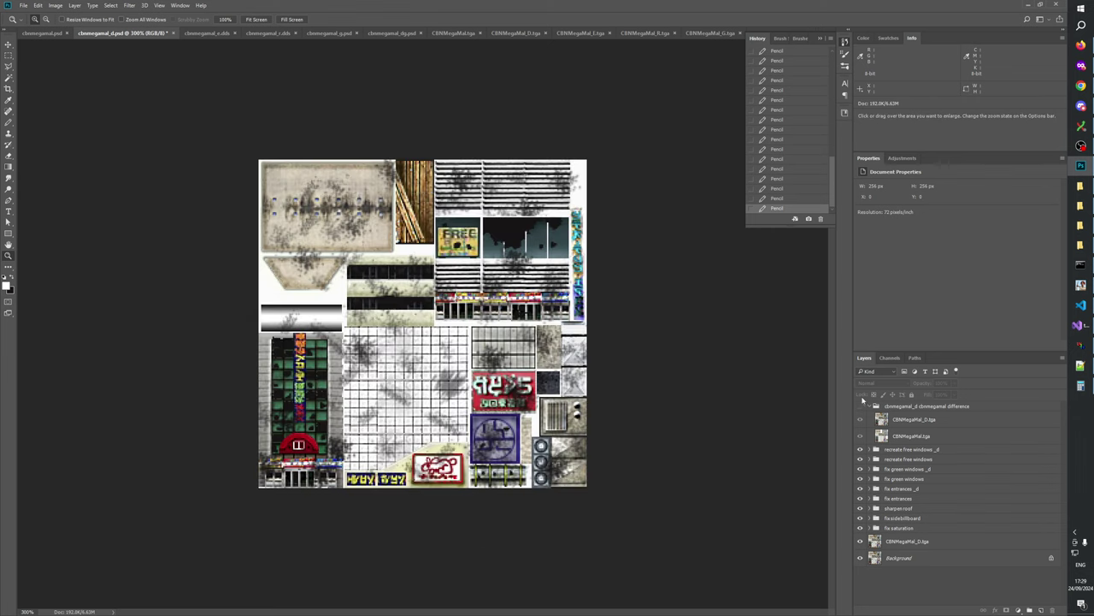
pyautogui.click(912, 409)
pyautogui.press('Delete')
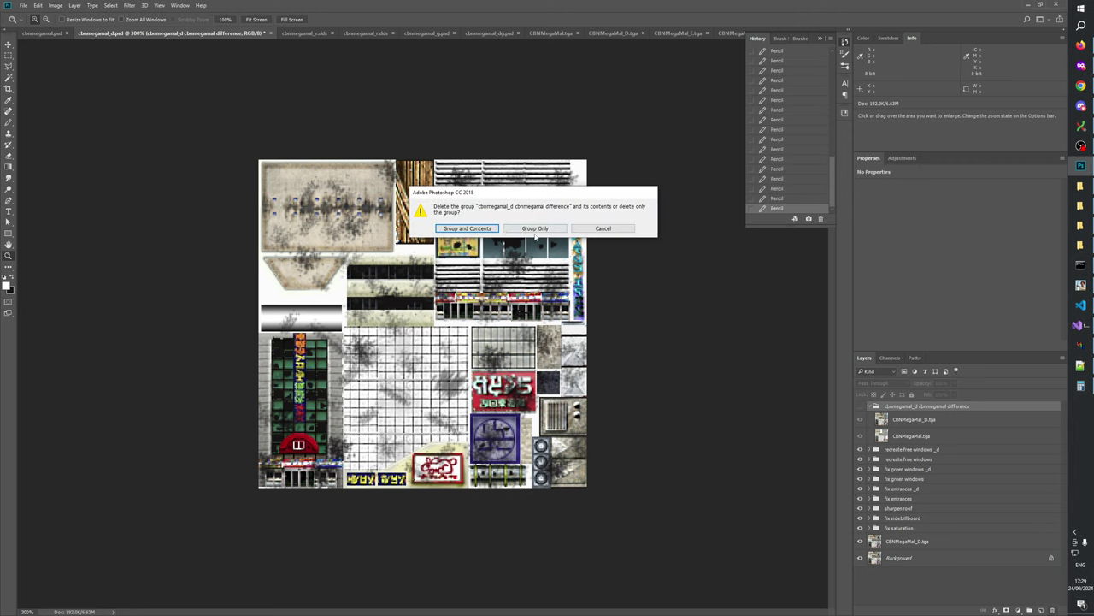
pyautogui.click(469, 231)
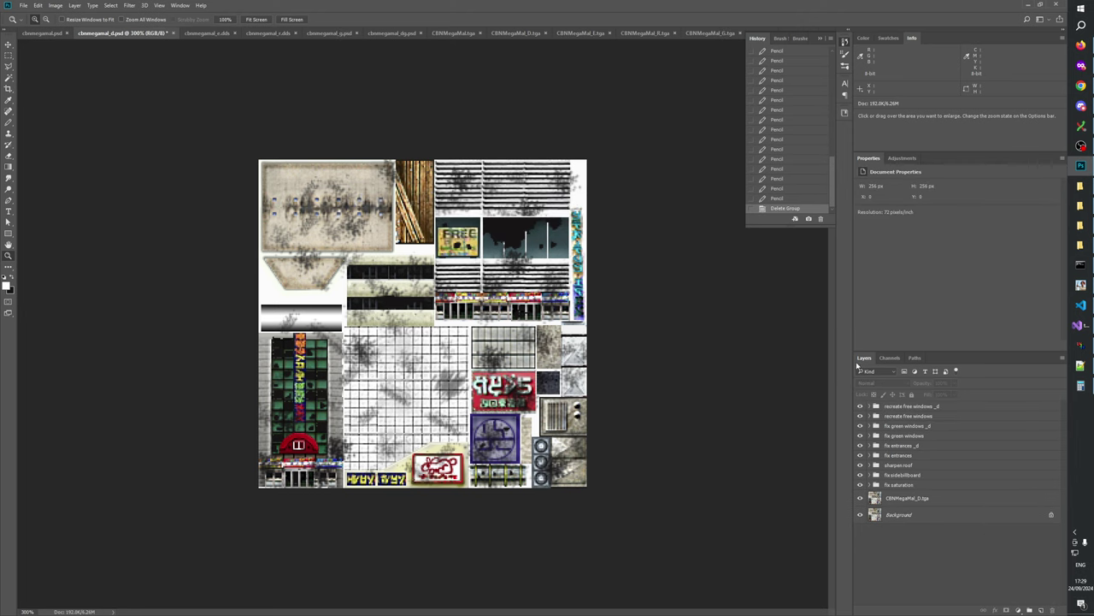
# - Compare the FREE-sign windows at 1200% with the expanded "recreate free windows _d" group repeatedly hidden and shown
pyautogui.click(821, 40)
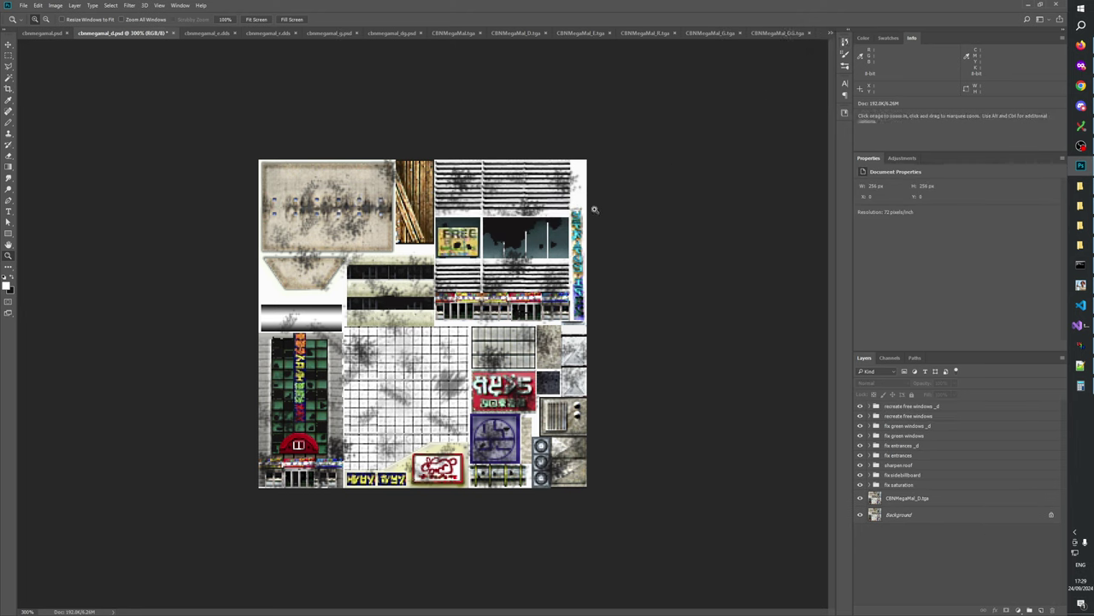
pyautogui.click(521, 224)
pyautogui.click(520, 227)
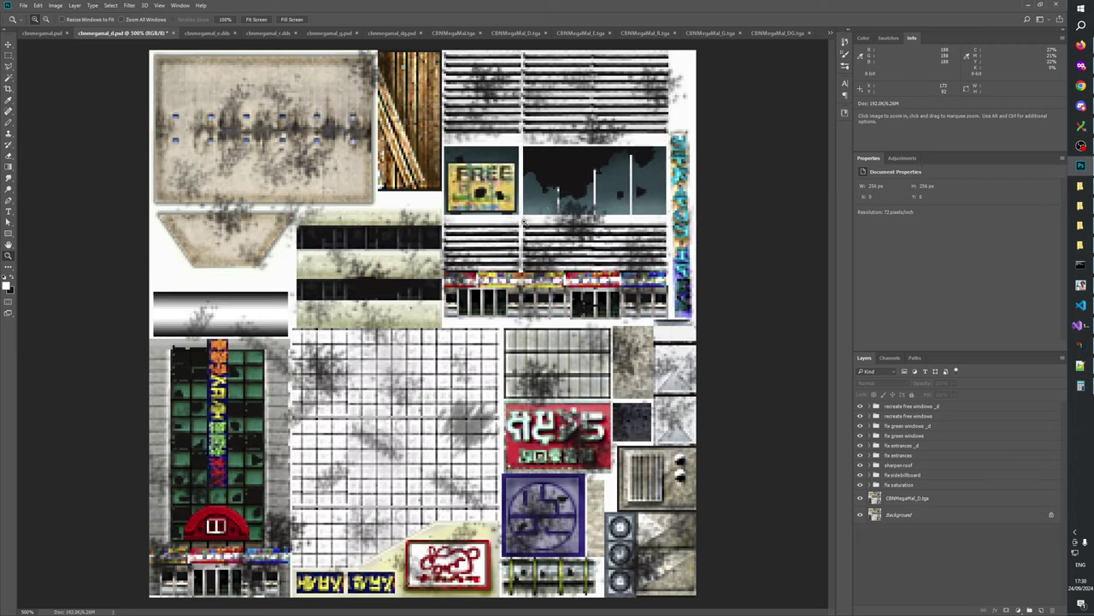
pyautogui.click(570, 175)
pyautogui.click(570, 176)
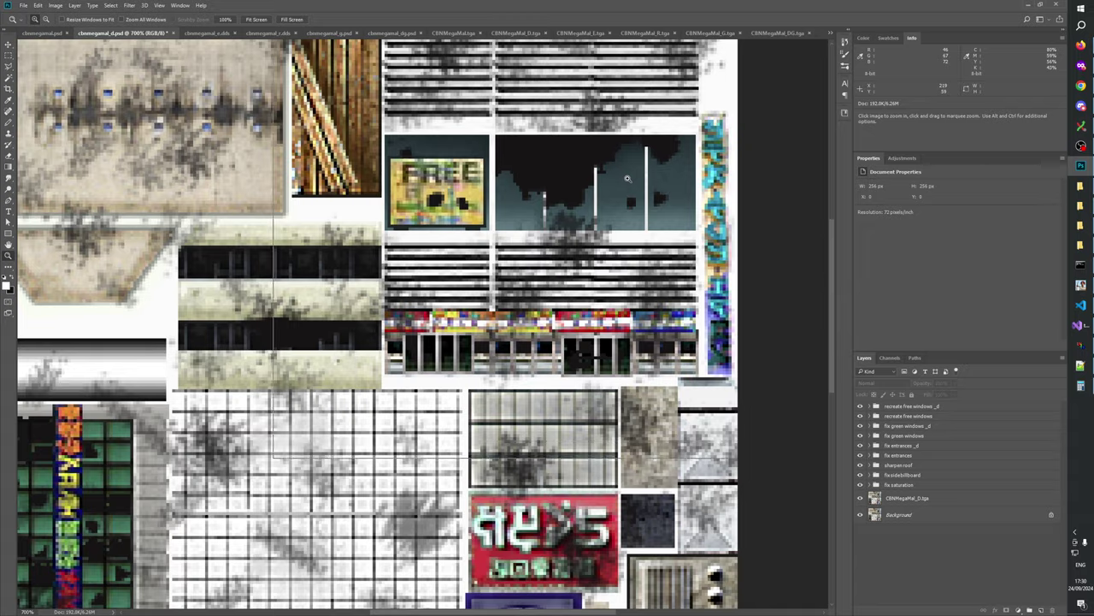
pyautogui.click(628, 178)
pyautogui.moveTo(639, 183); pyautogui.dragTo(628, 372)
pyautogui.click(628, 372)
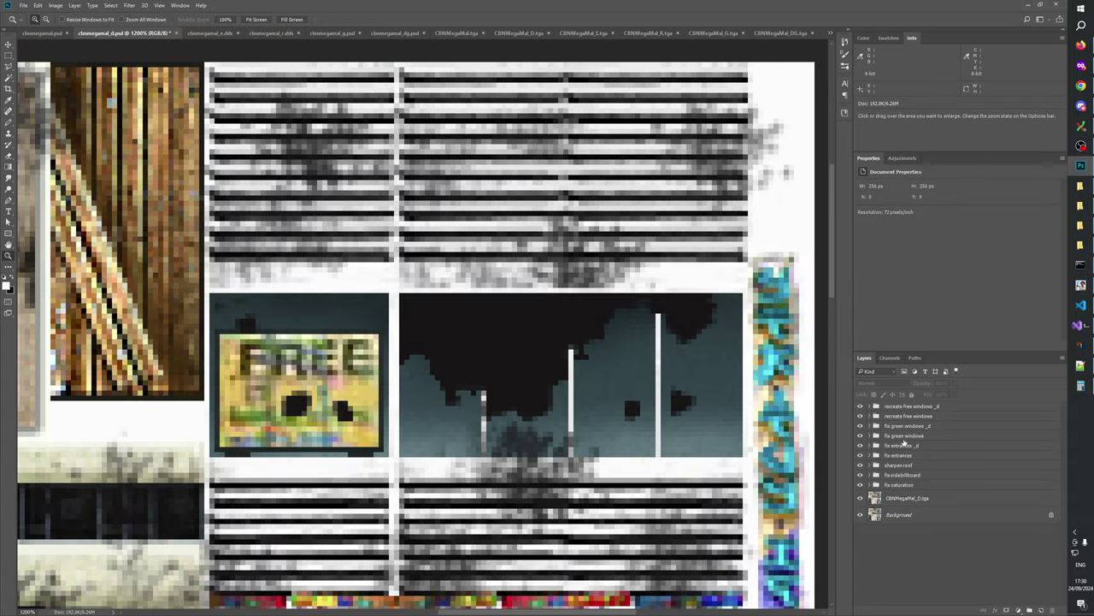
pyautogui.click(896, 428)
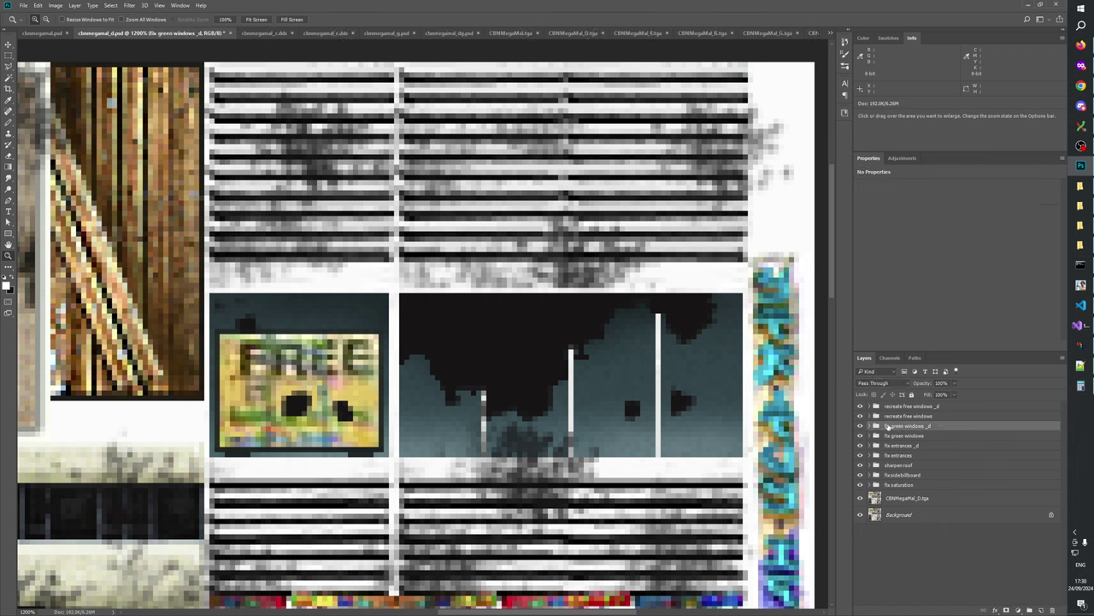
pyautogui.click(891, 408)
pyautogui.click(869, 407)
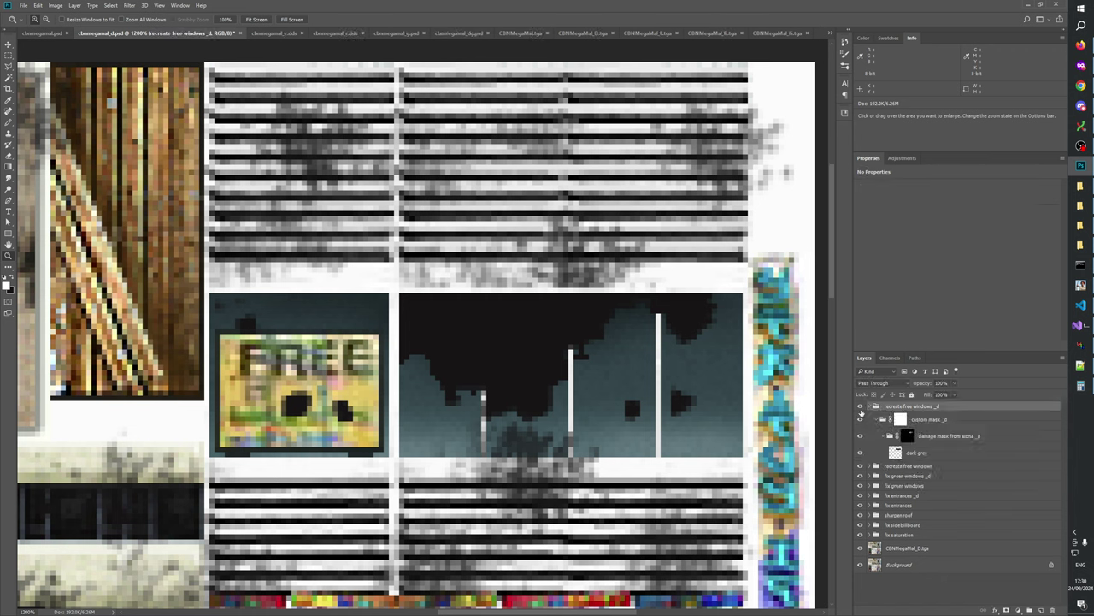
pyautogui.click(861, 408)
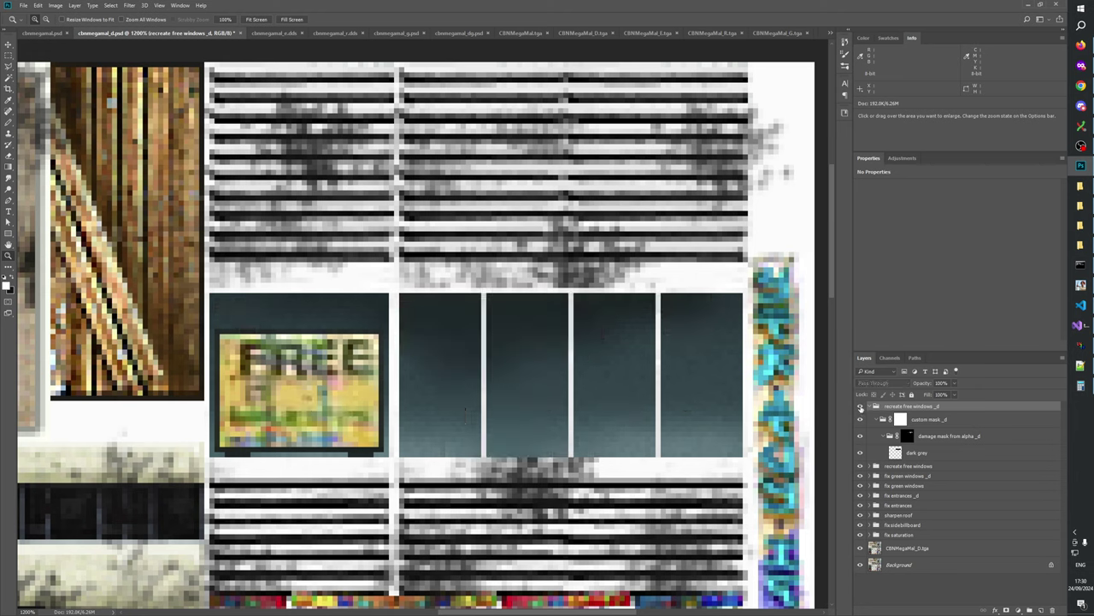
pyautogui.click(861, 408)
pyautogui.click(861, 408)
pyautogui.click(861, 408)
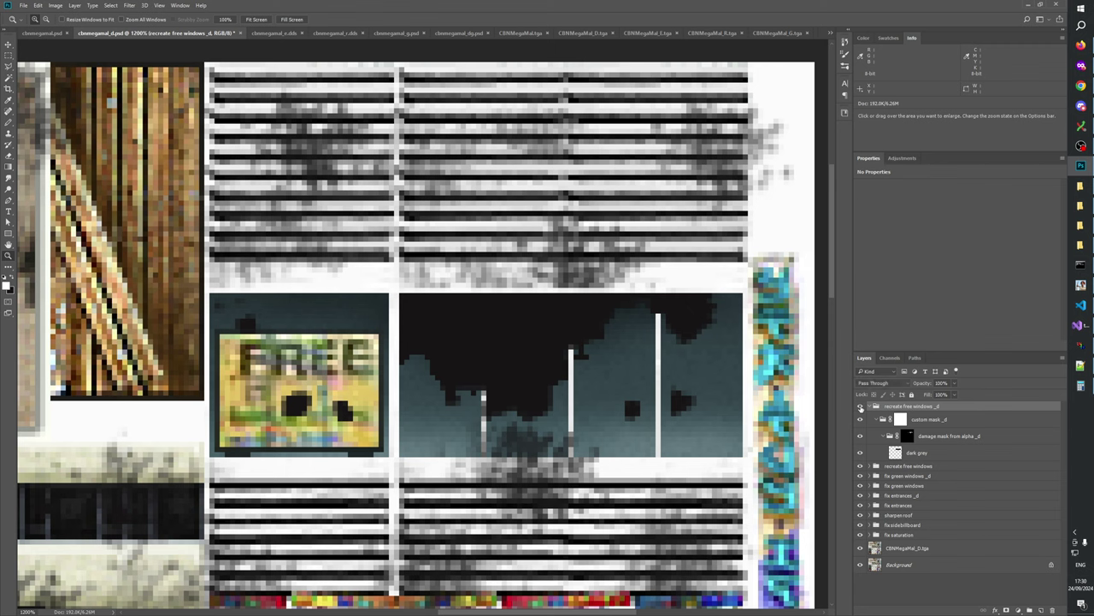
pyautogui.click(861, 408)
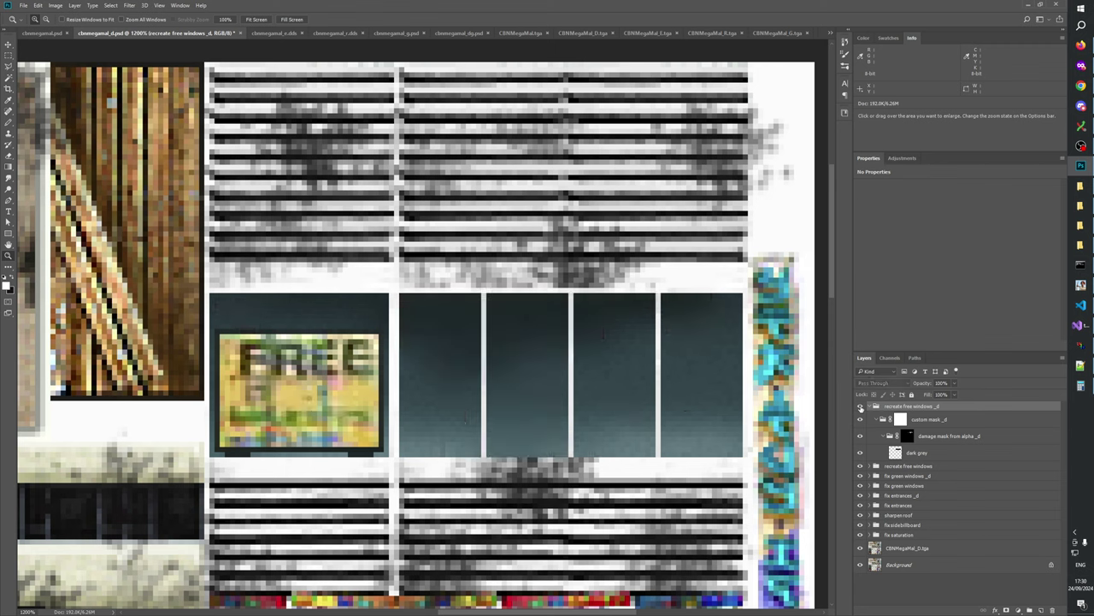
pyautogui.click(861, 408)
pyautogui.click(861, 408)
pyautogui.click(861, 408)
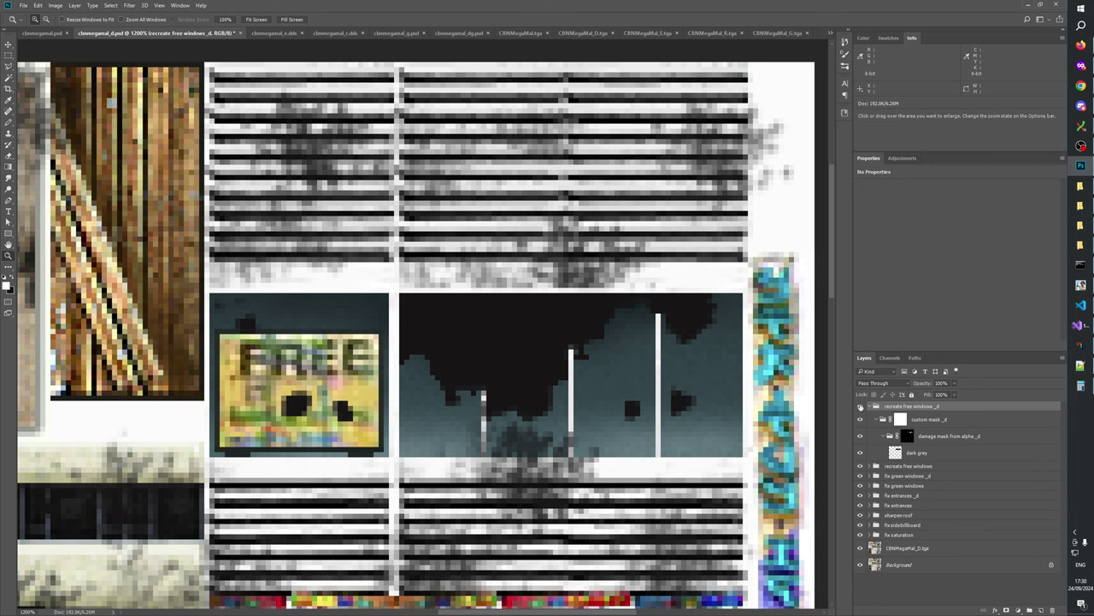
# - Copy a 104 × 1 px rectangular strip directly above the FREE-sign windows from the base CBNMegaMal_D.tga layer
pyautogui.press('m')
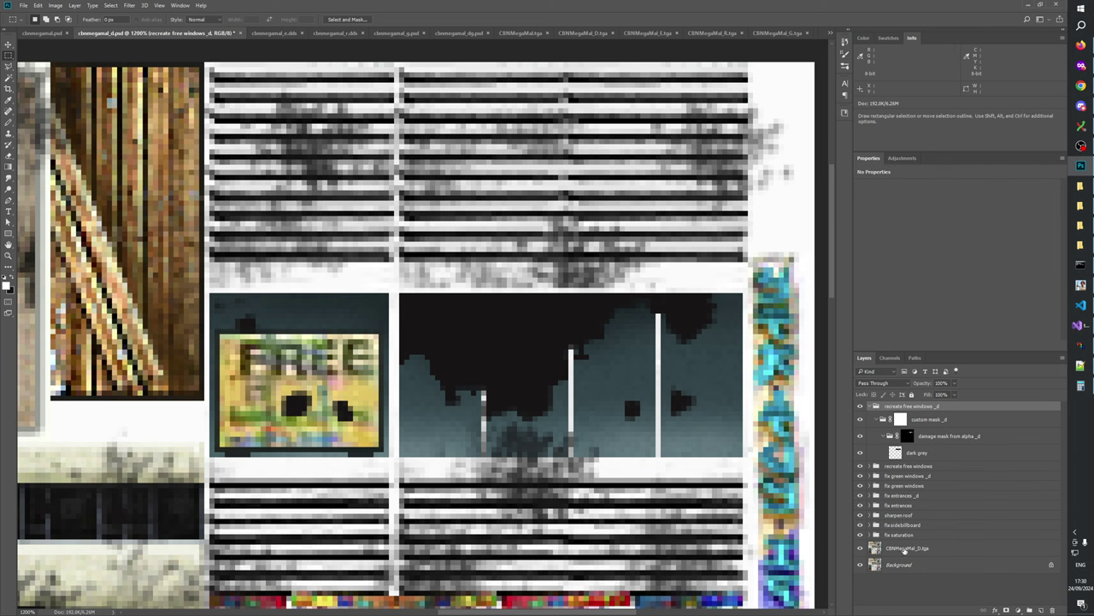
pyautogui.click(905, 548)
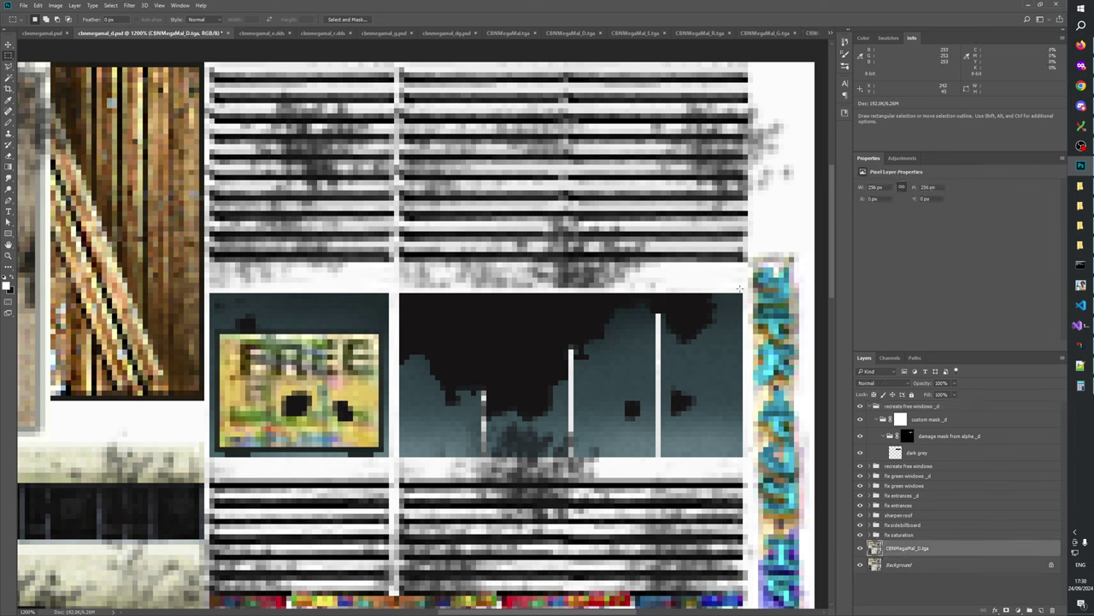
pyautogui.moveTo(741, 289); pyautogui.dragTo(212, 291)
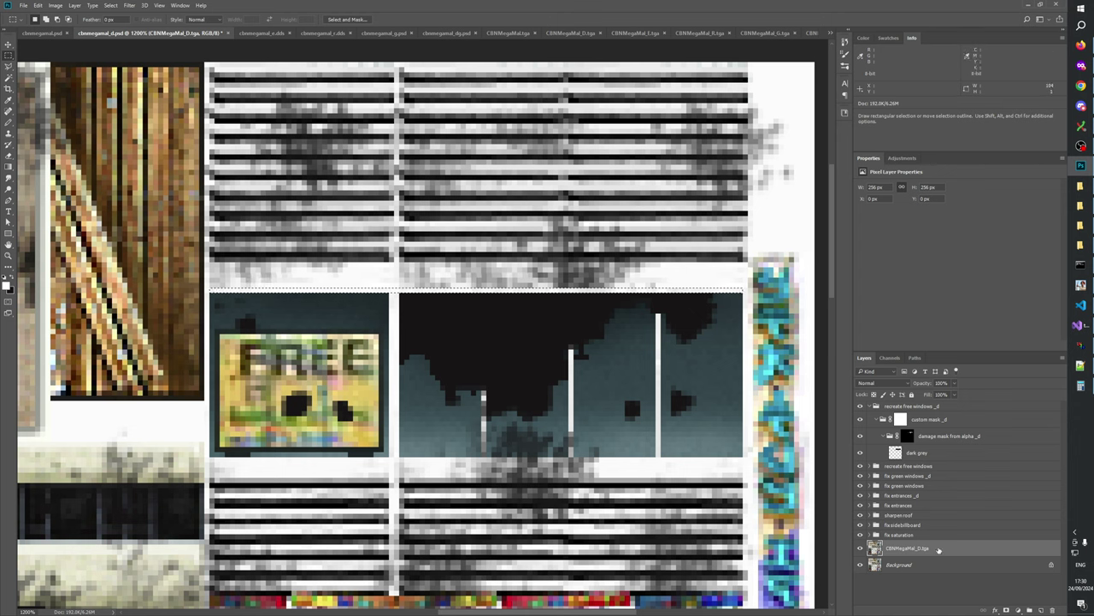
# - Add a new layer above the "custom mask _d" group inside "recreate free windows _d" and paste the copied strip in place
pyautogui.click(901, 419)
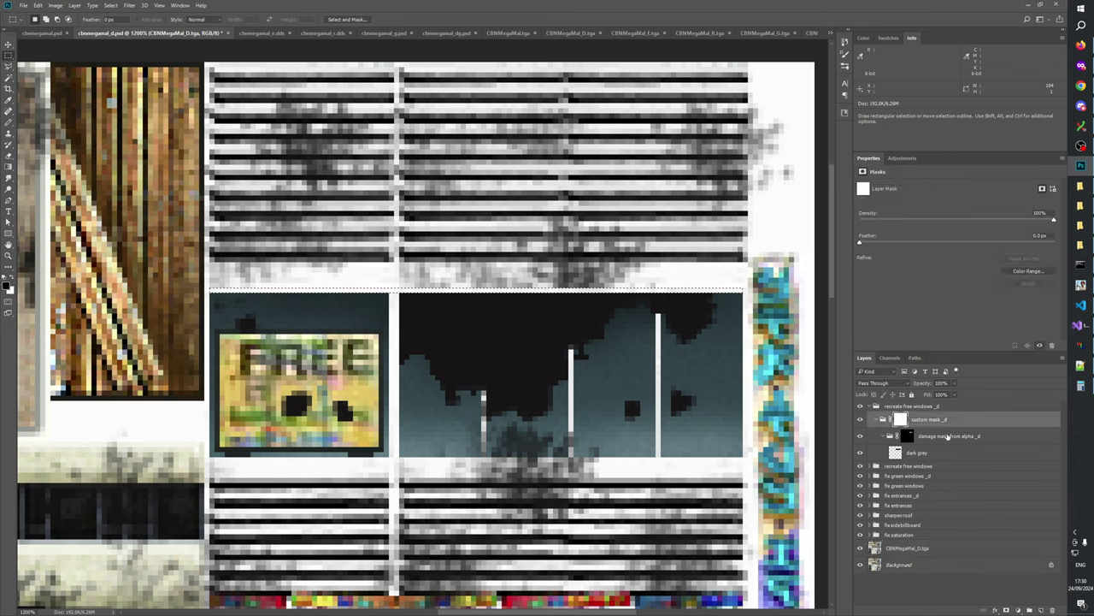
pyautogui.click(1039, 611)
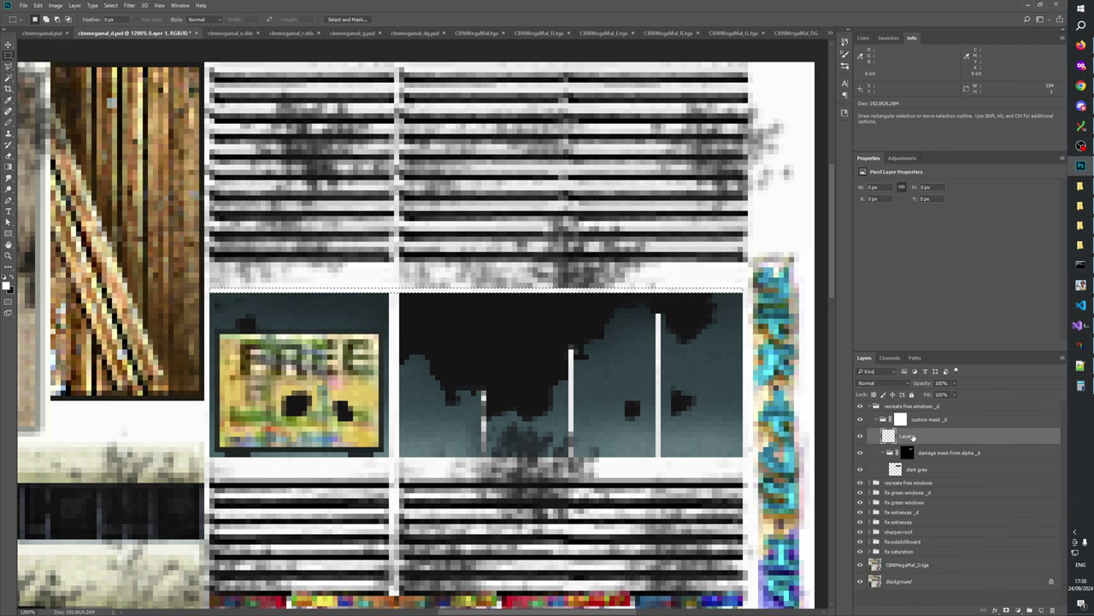
pyautogui.moveTo(906, 436); pyautogui.dragTo(915, 413)
pyautogui.press('v')
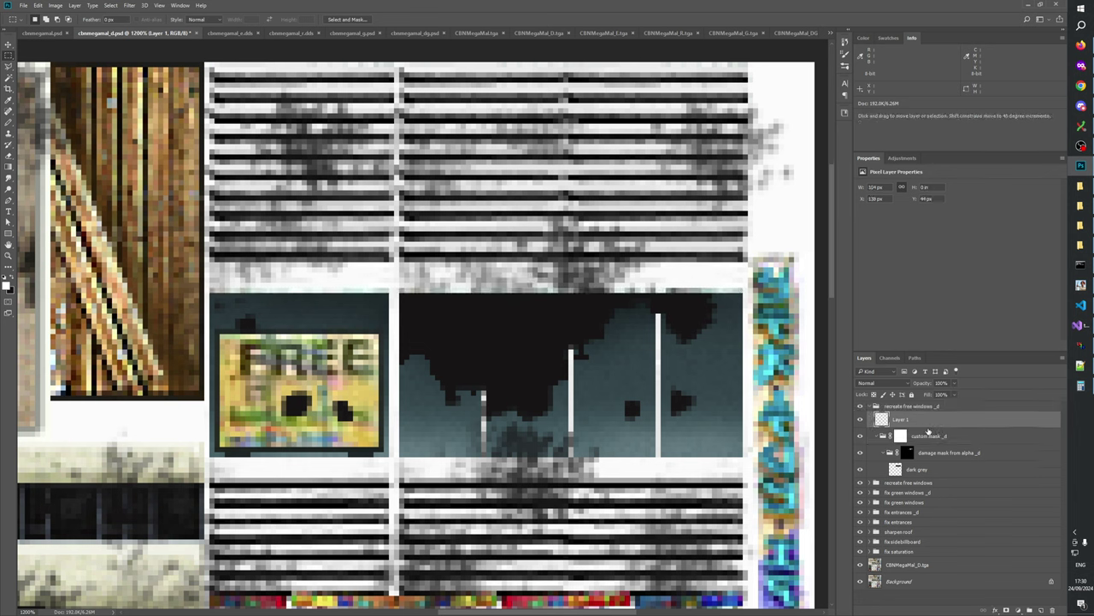
# - Rename the pasted strip layer to CBNMegaMal_D.tga, copying the name from the base layer
pyautogui.doubleClick(908, 565)
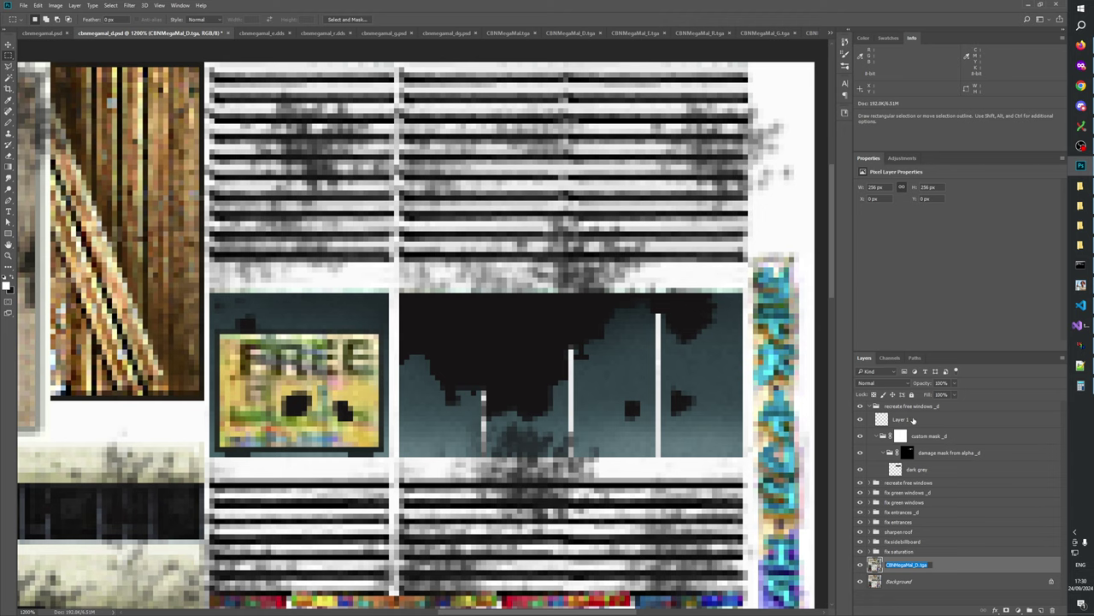
pyautogui.hotkey('ctrl', 'c')
pyautogui.doubleClick(903, 419)
pyautogui.hotkey('ctrl', 'v')
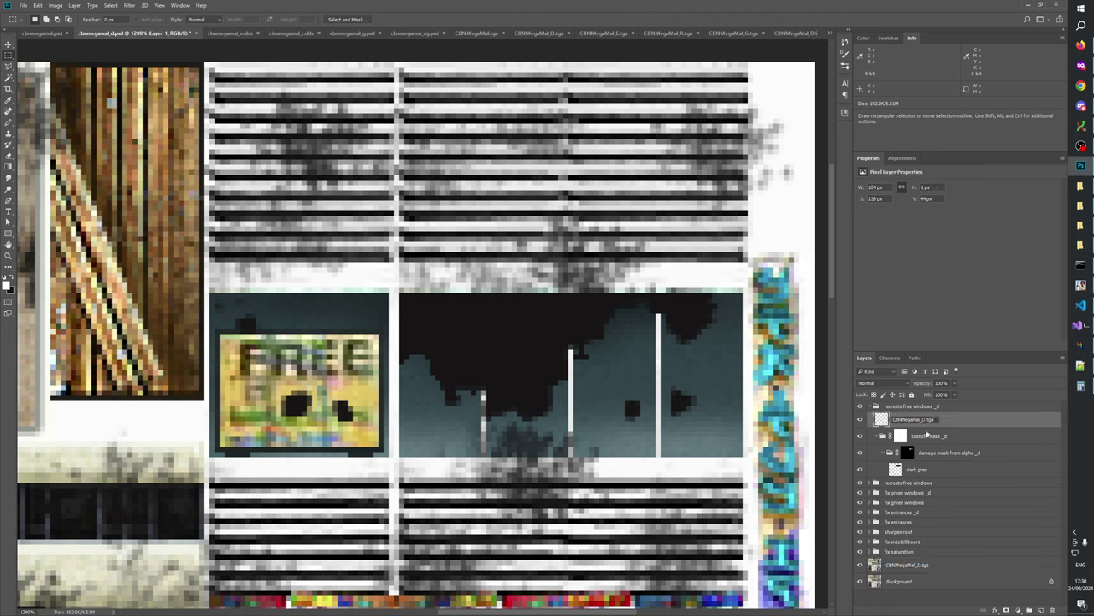
pyautogui.press('Return')
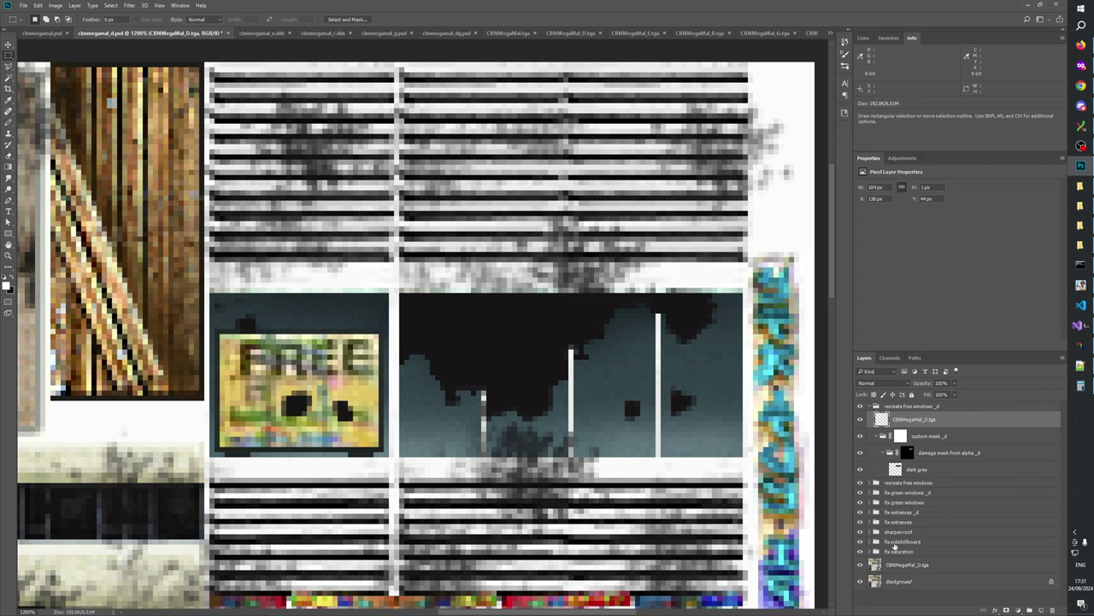
# - Hide the pasted CBNMegaMal_D.tga strip and inspect the "fix saturation" group's contents and its walls mask
pyautogui.click(861, 552)
pyautogui.click(860, 420)
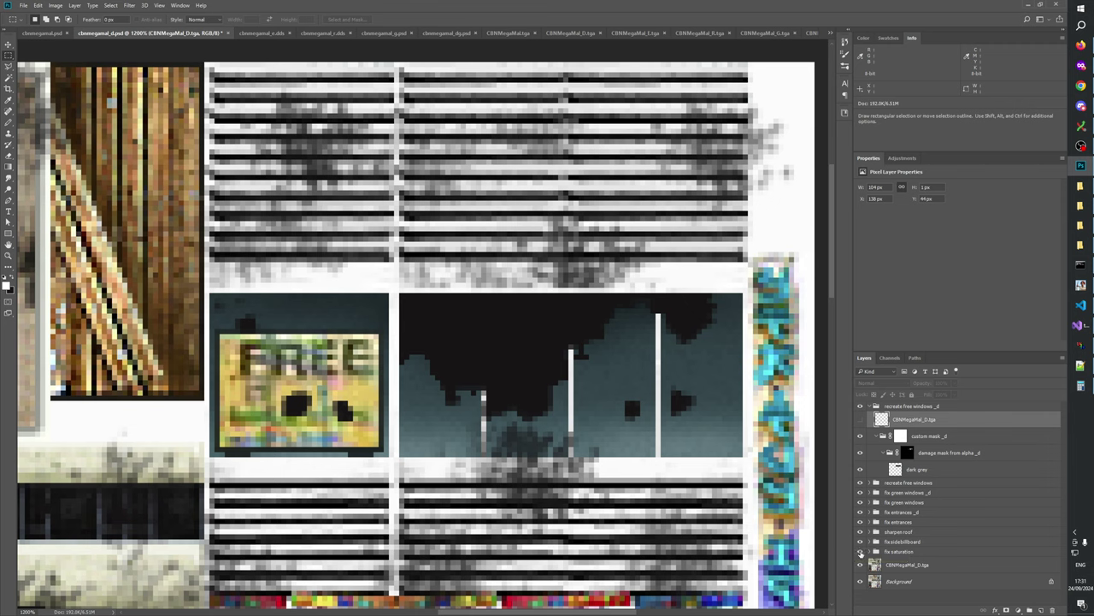
pyautogui.click(870, 551)
pyautogui.scroll(-1, 910, 573)
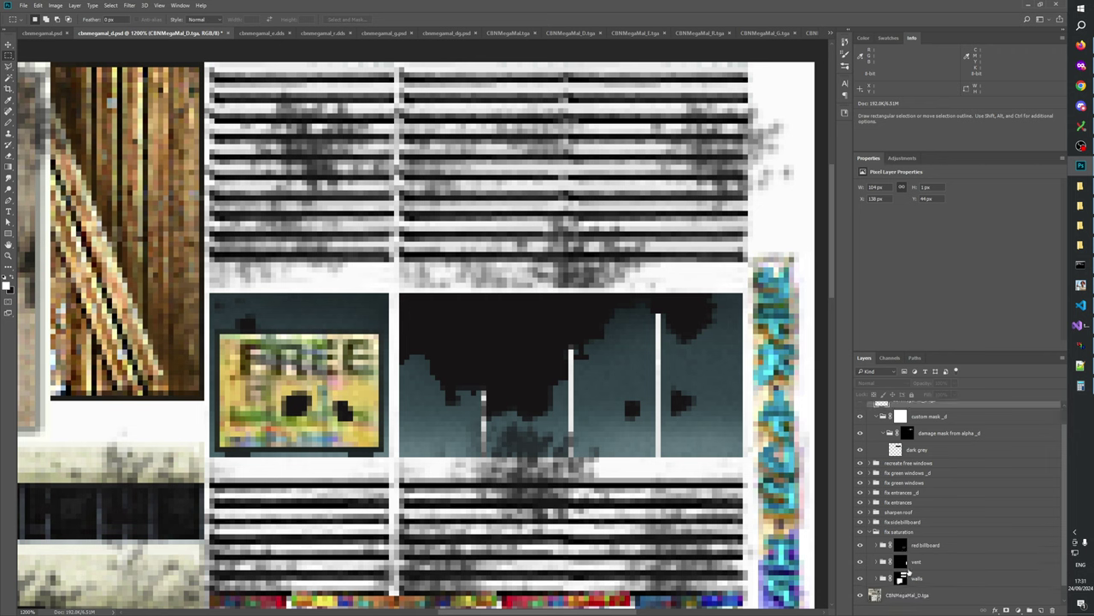
pyautogui.keyDown('ctrl'); pyautogui.click(902, 578); pyautogui.keyUp('ctrl')
pyautogui.click(870, 532)
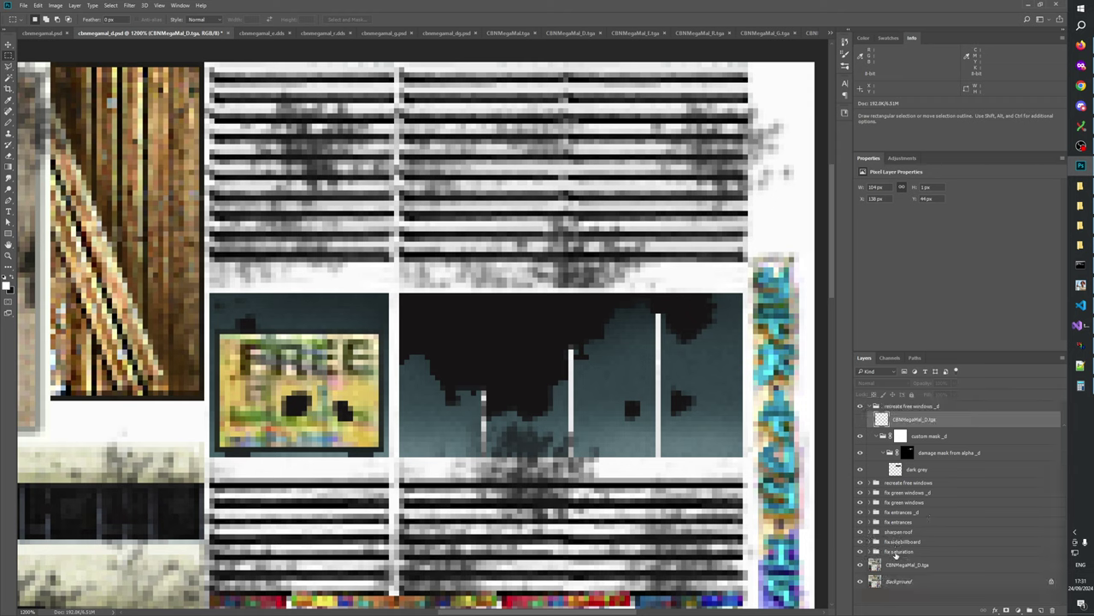
# - Show the pasted CBNMegaMal_D.tga strip and move the "fix saturation" group above "recreate free windows _d"
pyautogui.click(893, 554)
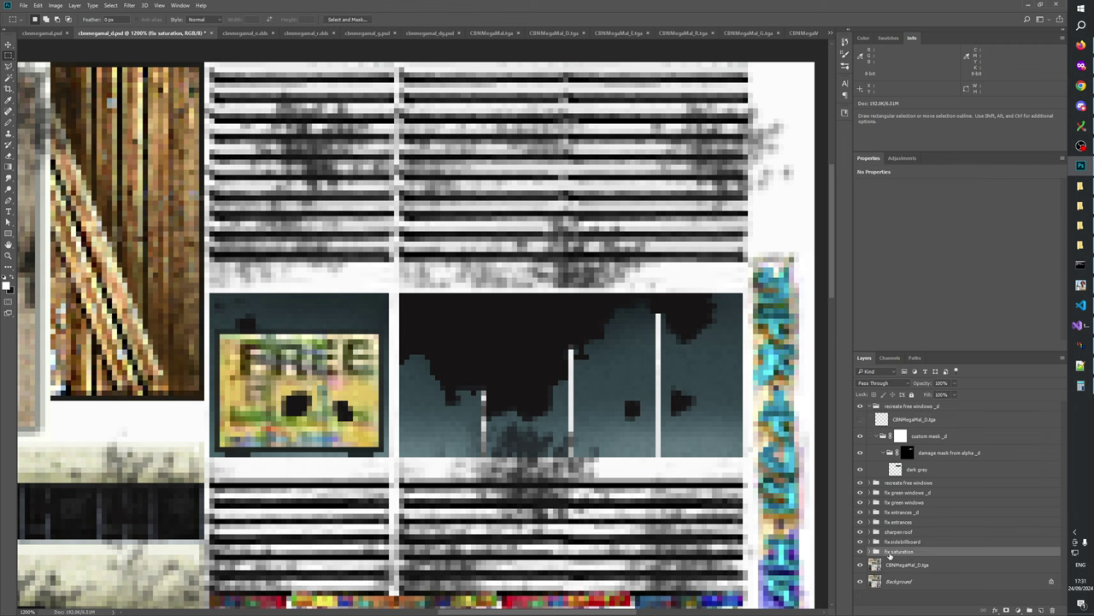
pyautogui.scroll(1, 886, 549)
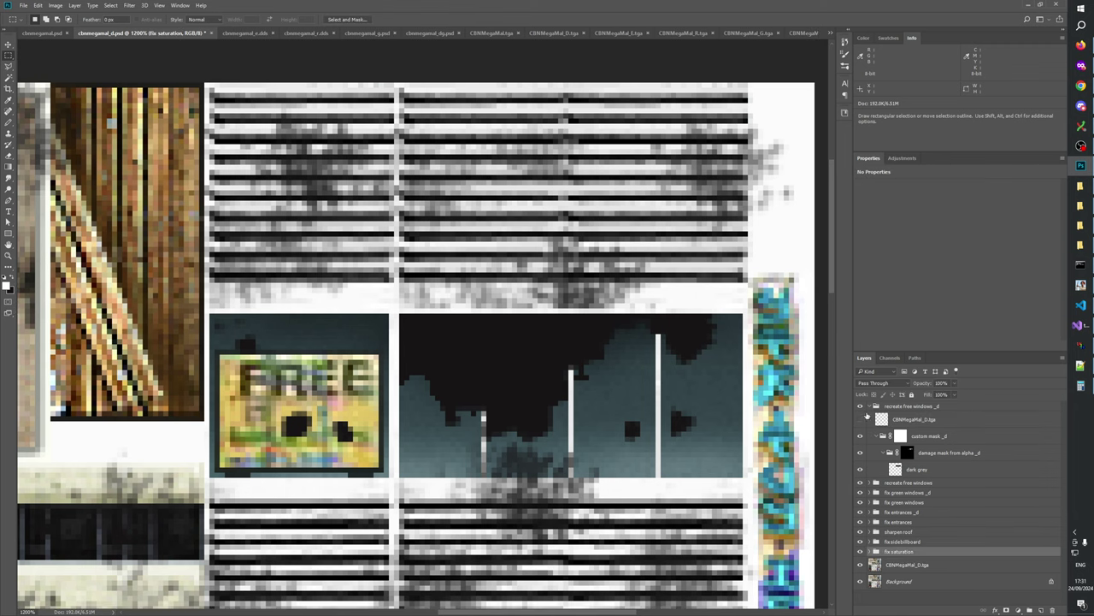
pyautogui.click(871, 406)
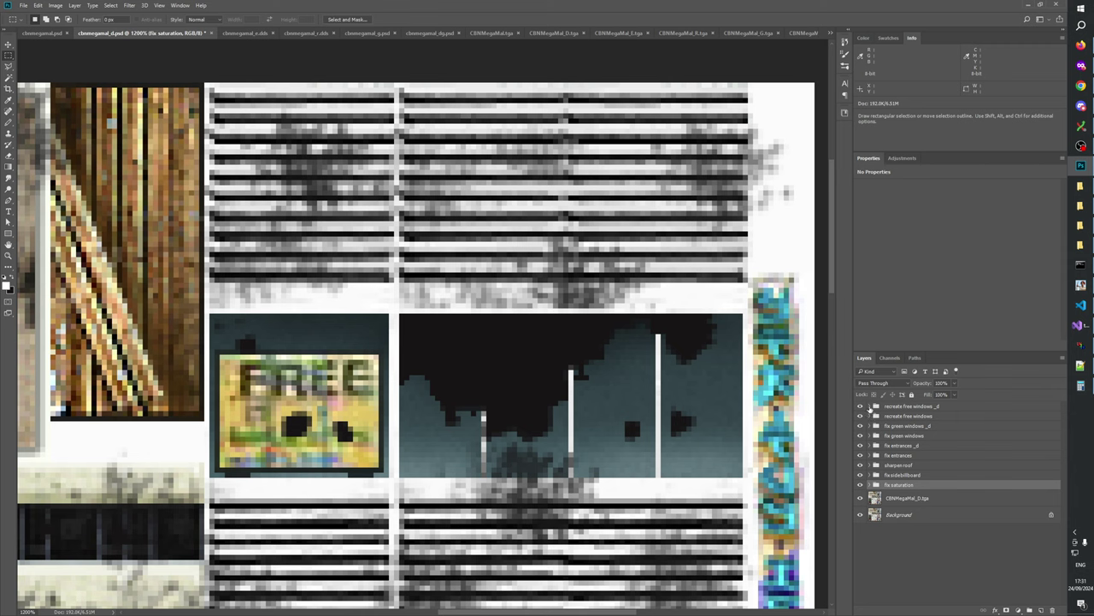
pyautogui.click(870, 407)
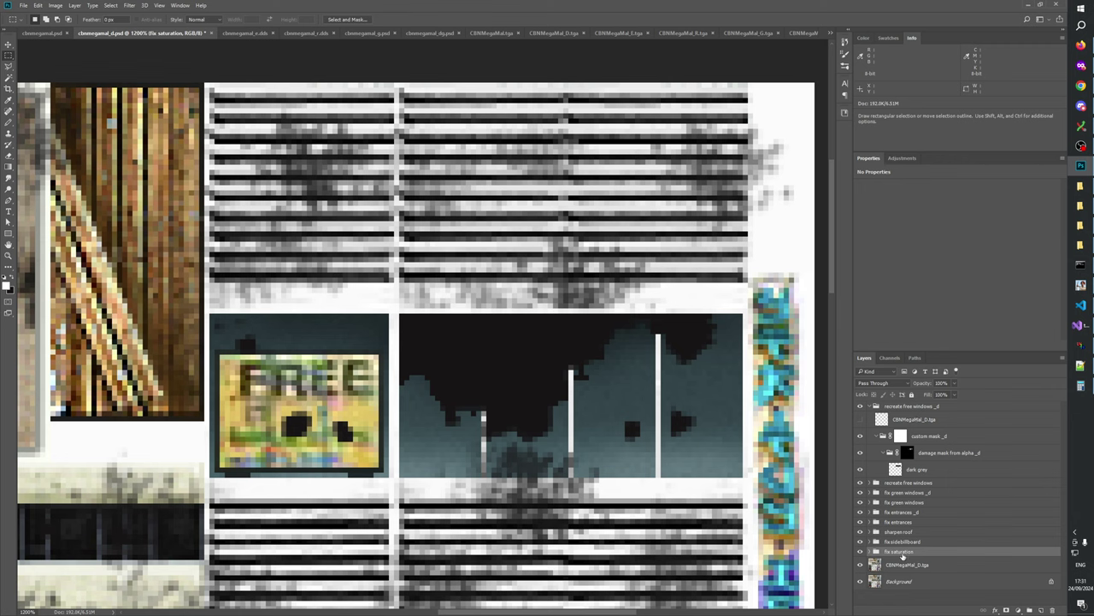
pyautogui.click(861, 420)
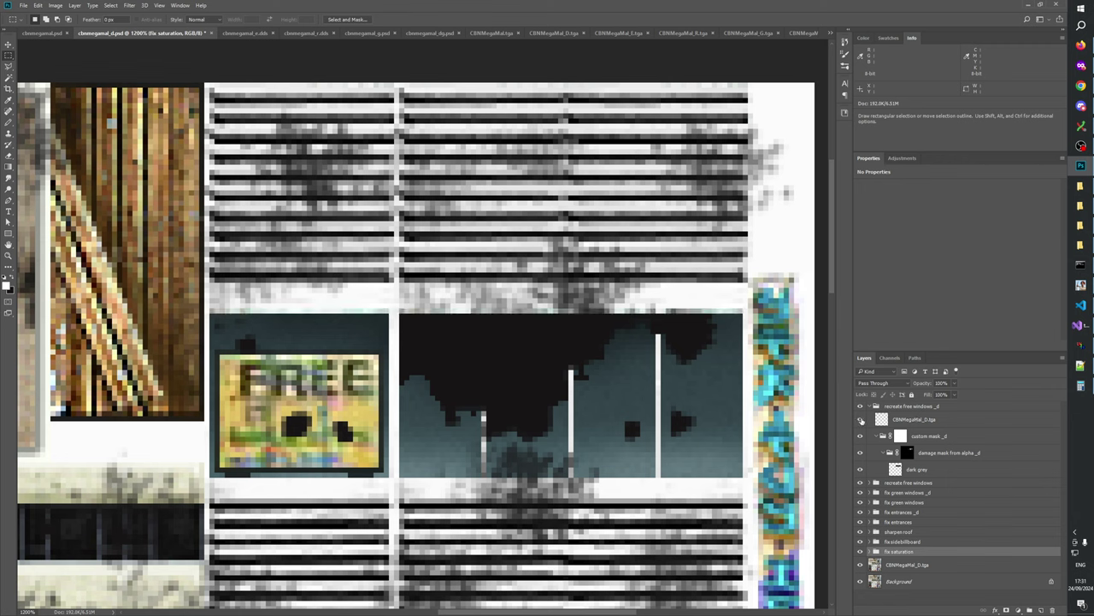
pyautogui.moveTo(898, 554); pyautogui.dragTo(911, 406)
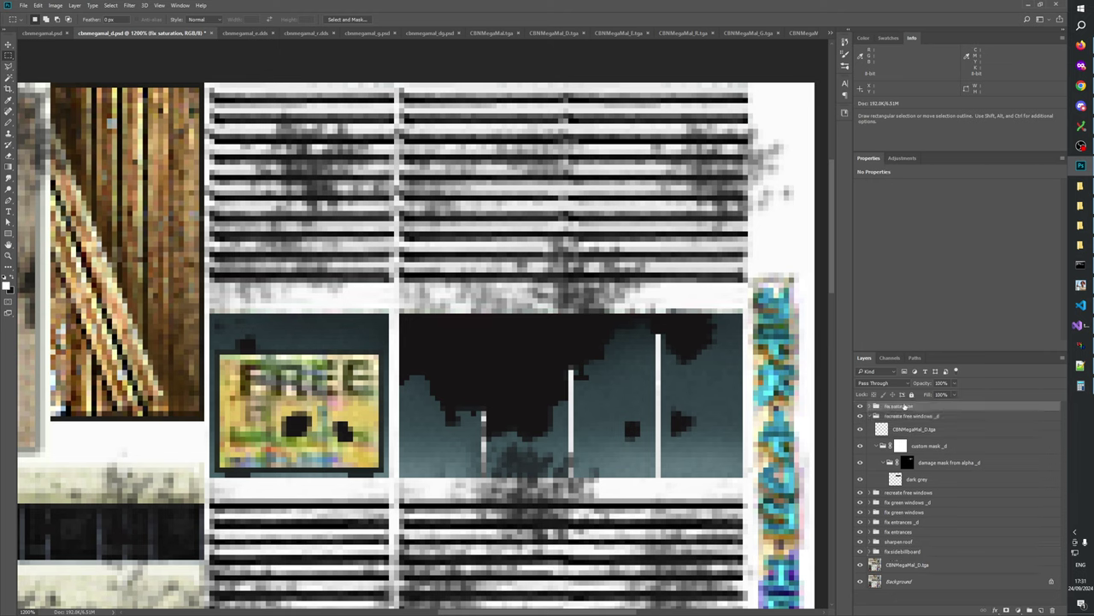
# - Compare the whole damaged texture at 400% with the "fix saturation" group repeatedly hidden and shown
pyautogui.press('z')
pyautogui.rightClick(443, 313)
pyautogui.click(468, 328)
pyautogui.hotkey('ctrl', '+')
pyautogui.hotkey('ctrl', '+')
pyautogui.hotkey('ctrl', '+')
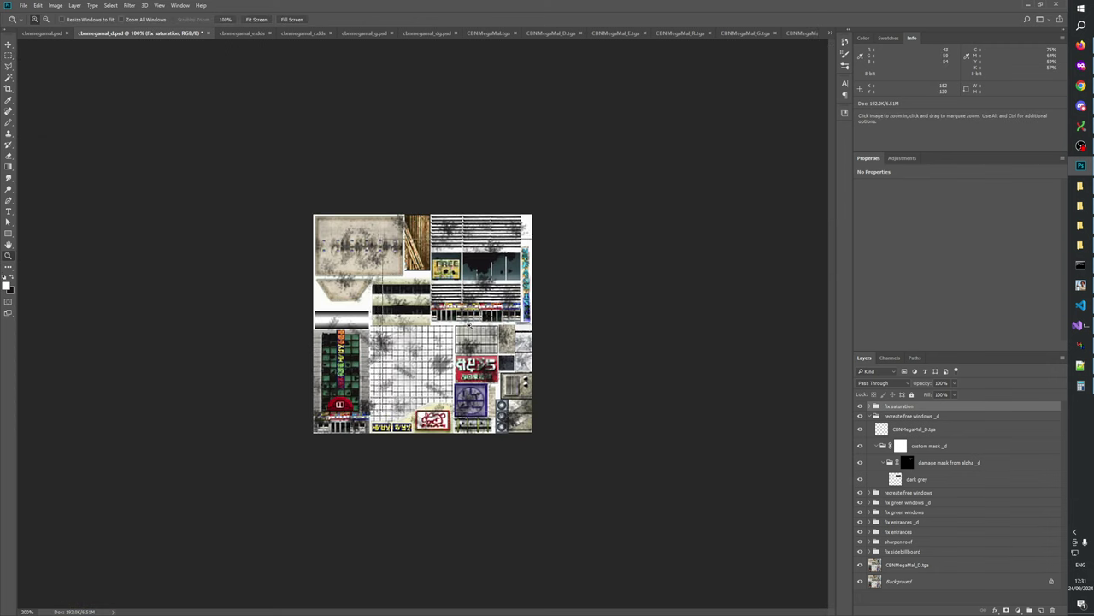
pyautogui.click(860, 406)
pyautogui.click(860, 406)
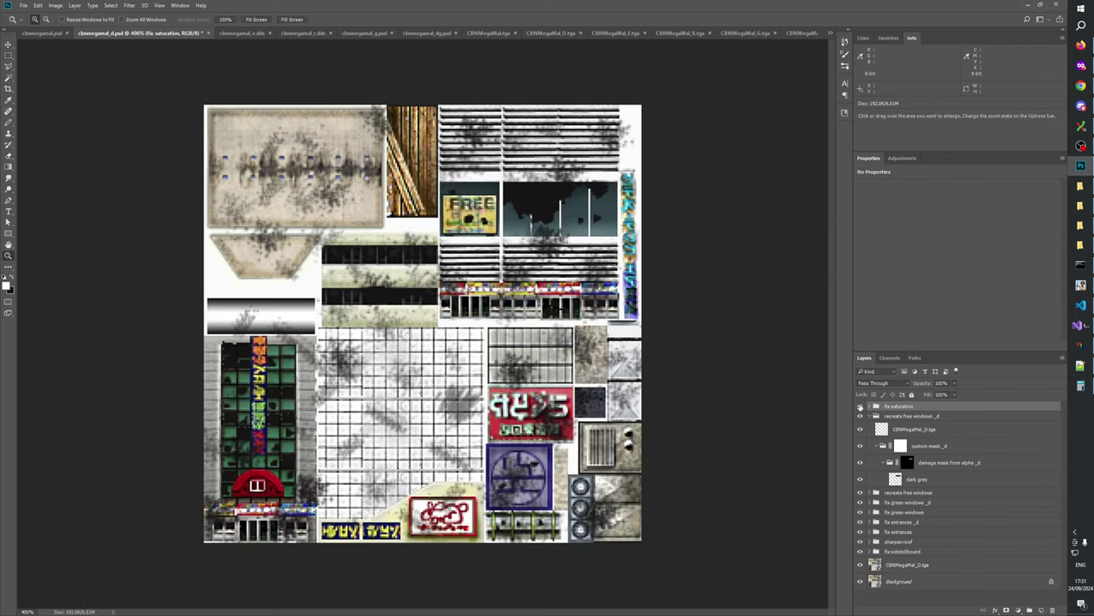
pyautogui.click(860, 406)
pyautogui.click(860, 406)
pyautogui.click(861, 406)
pyautogui.click(861, 406)
pyautogui.click(860, 406)
pyautogui.click(861, 407)
pyautogui.click(861, 406)
pyautogui.click(861, 406)
# - In cbnmegamal.psd, move the "fix saturation" group above "recreate free windows" and compare the texture with it hidden and shown
pyautogui.click(43, 33)
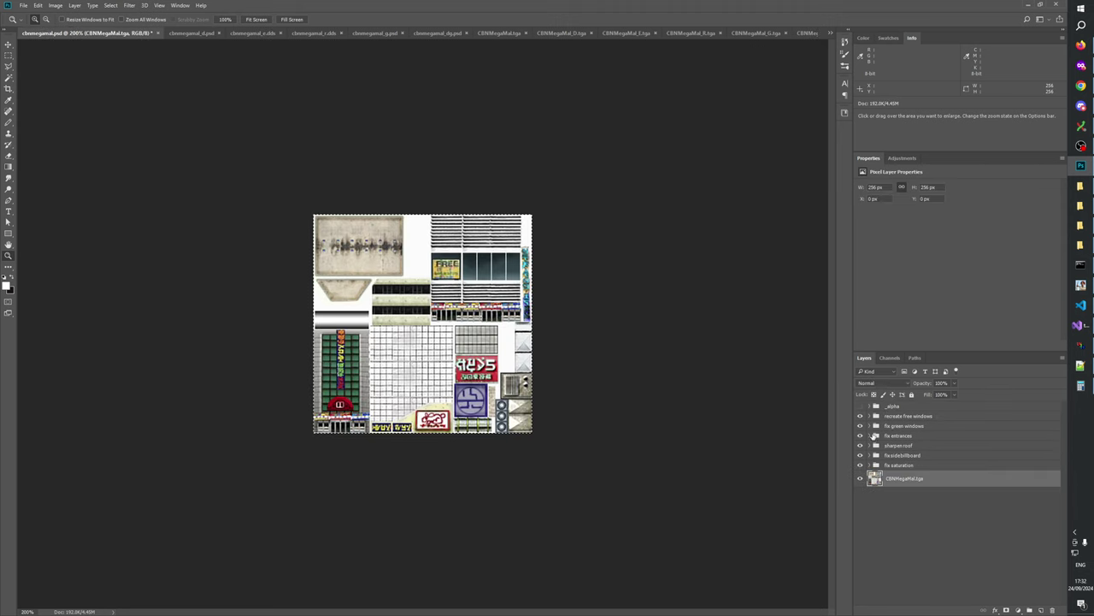
pyautogui.moveTo(903, 464); pyautogui.dragTo(909, 414)
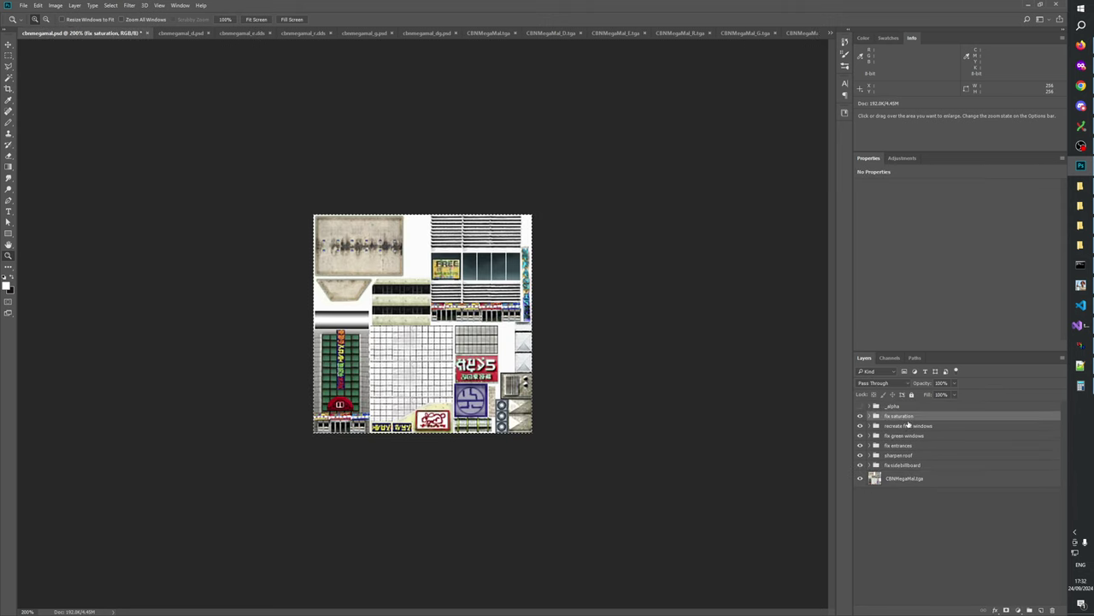
pyautogui.click(888, 518)
pyautogui.click(861, 415)
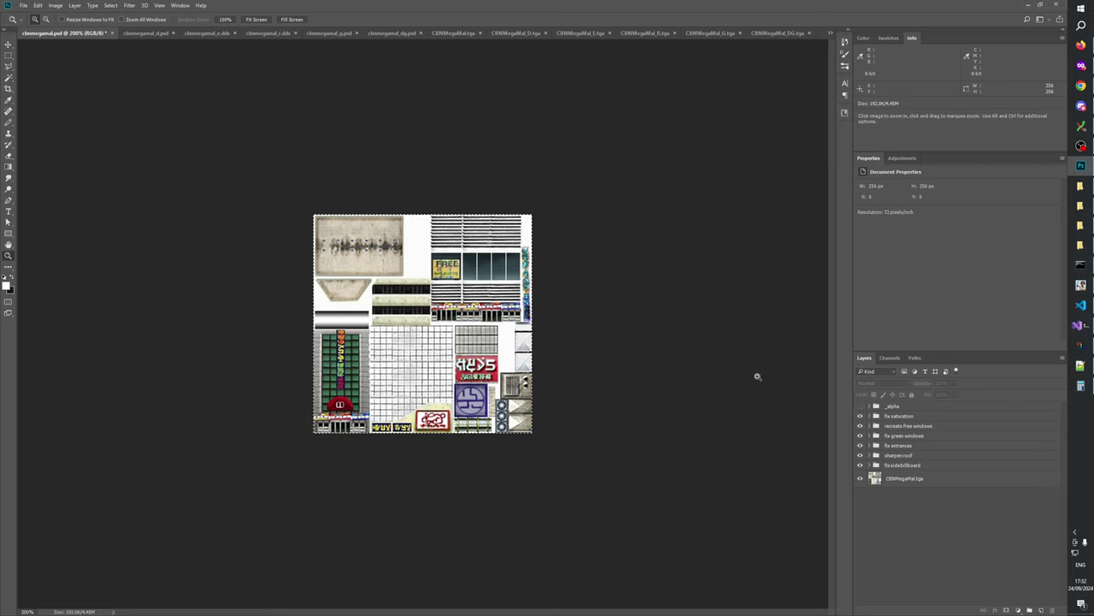
pyautogui.click(860, 416)
pyautogui.click(860, 416)
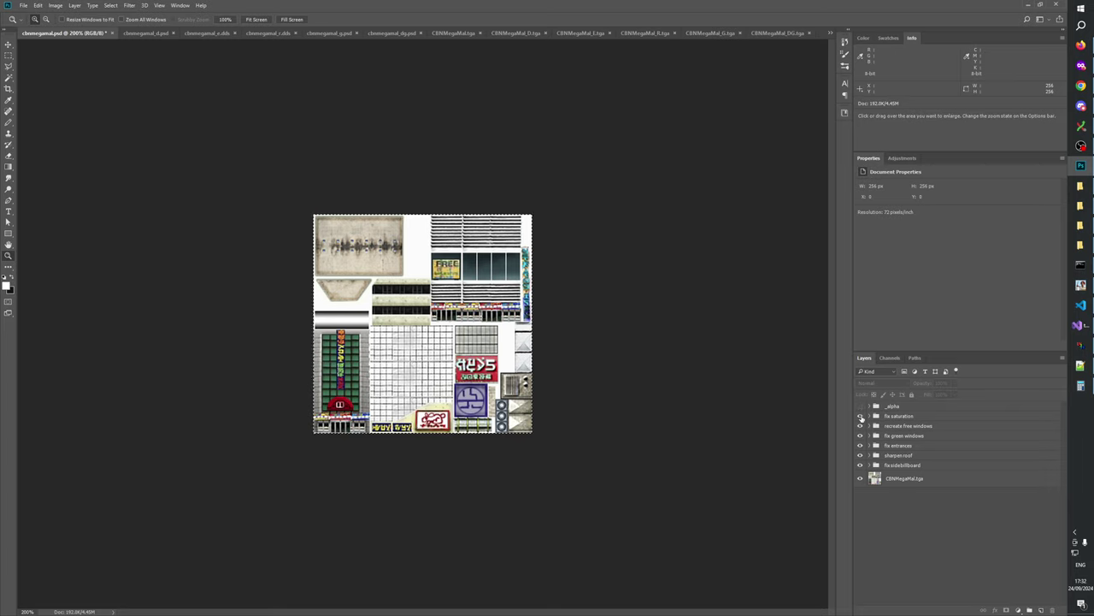
pyautogui.click(860, 415)
pyautogui.click(860, 416)
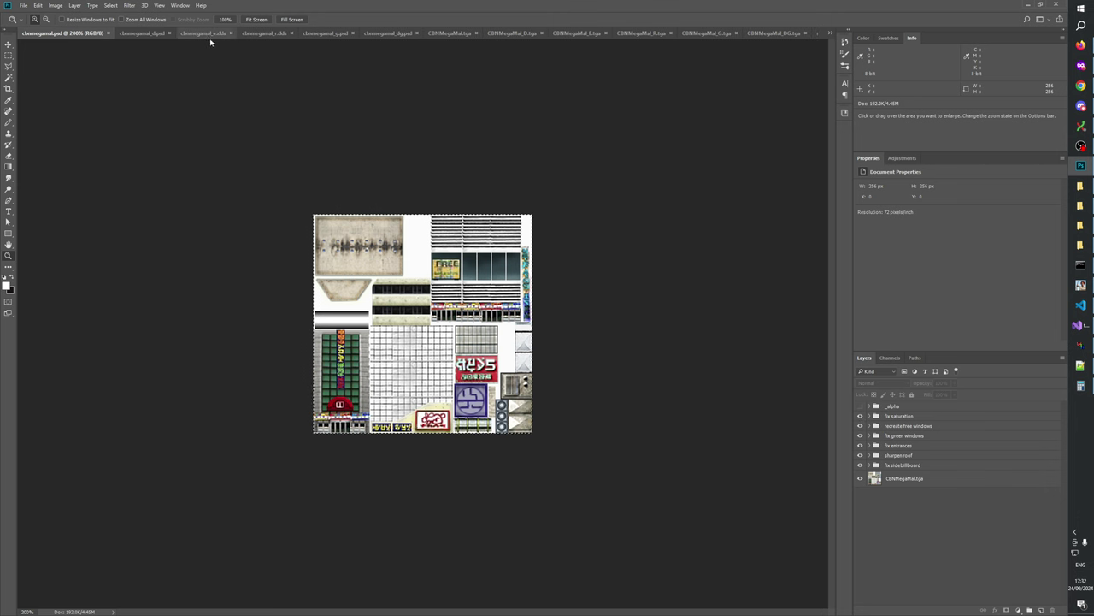
# - Compare the texture in cbnmegamal_d.psd at 600% with the "fix saturation" group hidden and shown
pyautogui.click(152, 34)
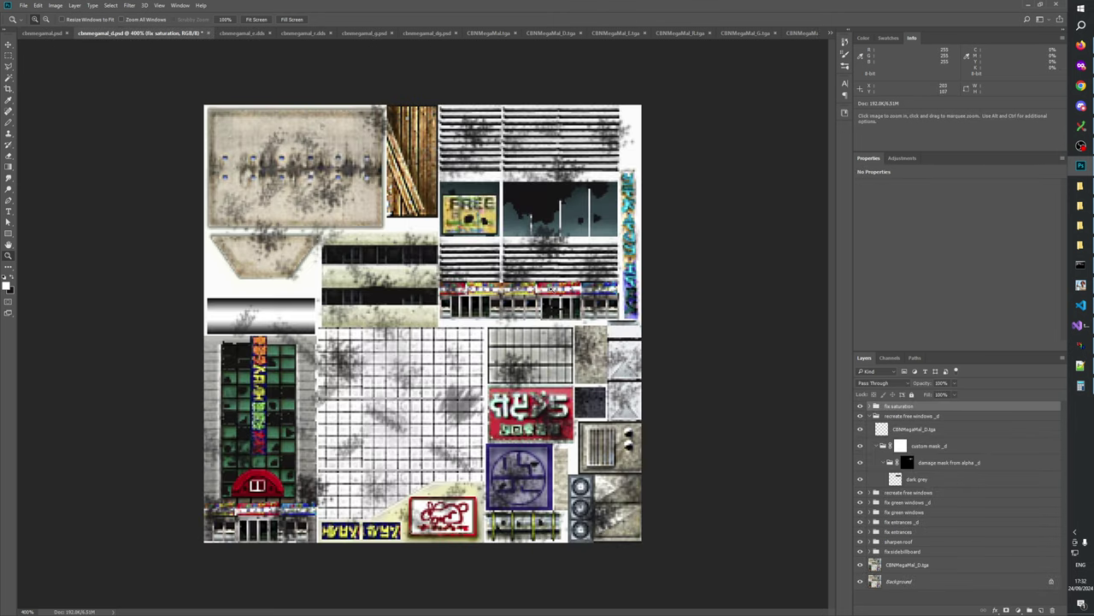
pyautogui.click(553, 290)
pyautogui.click(552, 290)
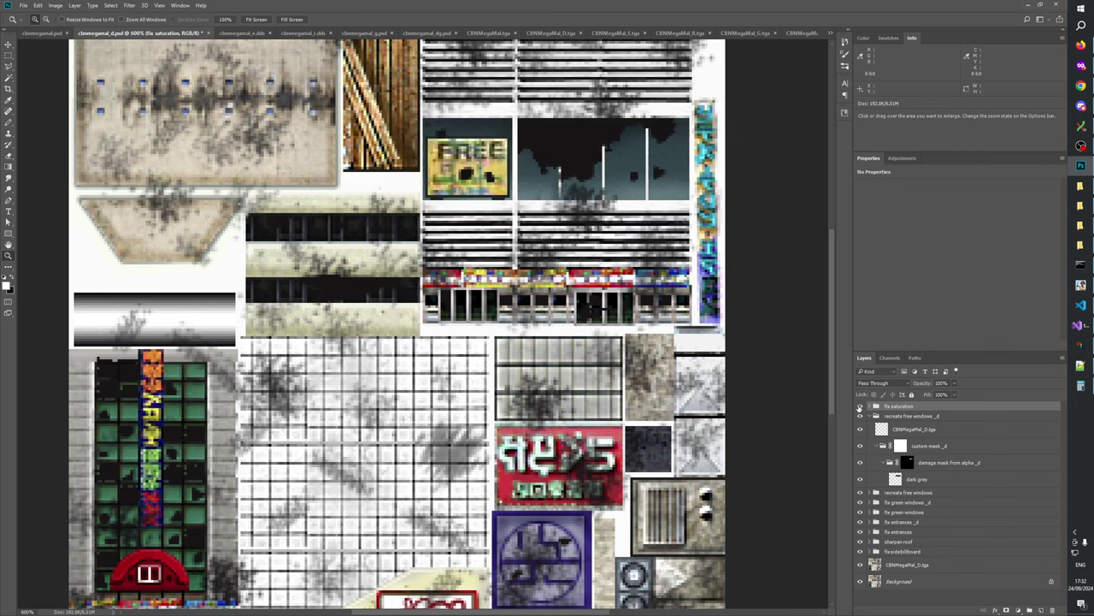
pyautogui.click(860, 406)
pyautogui.click(860, 406)
pyautogui.click(860, 406)
pyautogui.click(860, 406)
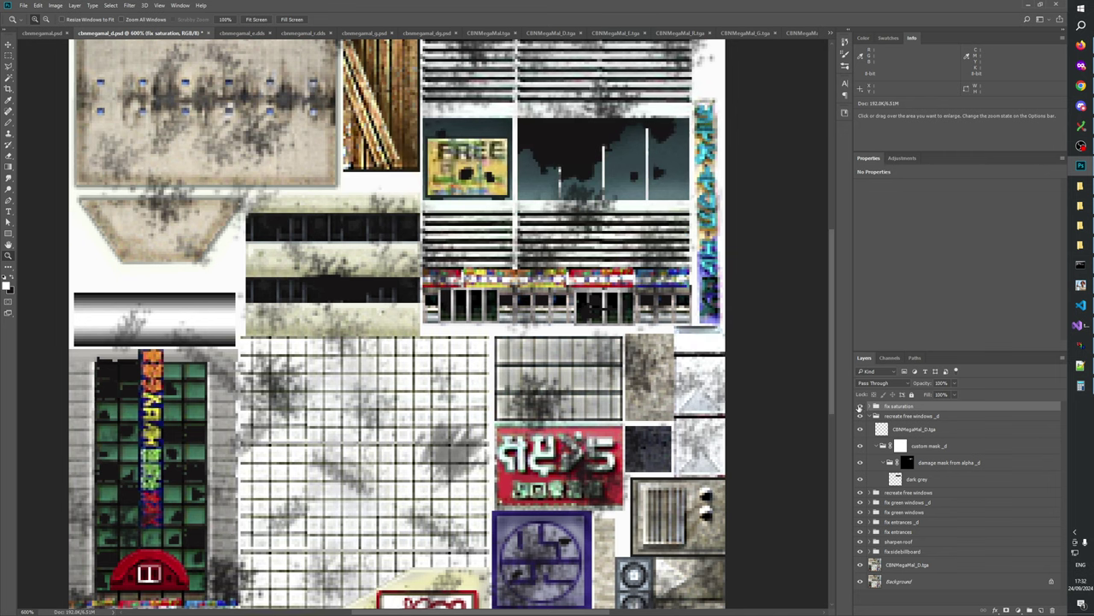
pyautogui.click(861, 406)
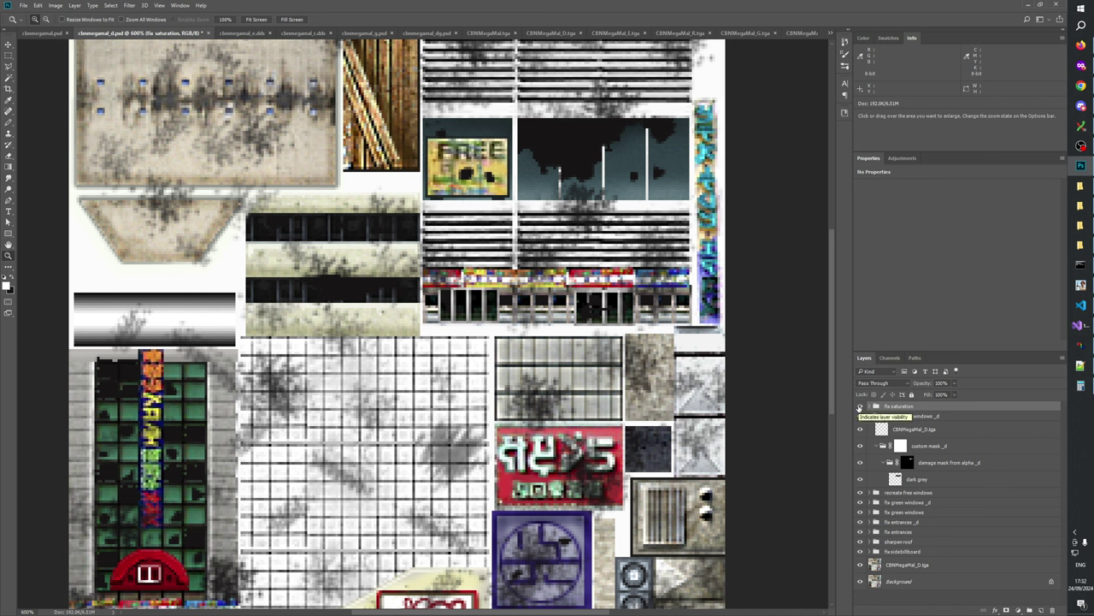
# - Move the "fix saturation" group back to just above the base texture layer in both cbnmegamal_d.psd and cbnmegamal.psd
pyautogui.moveTo(902, 405); pyautogui.dragTo(898, 562)
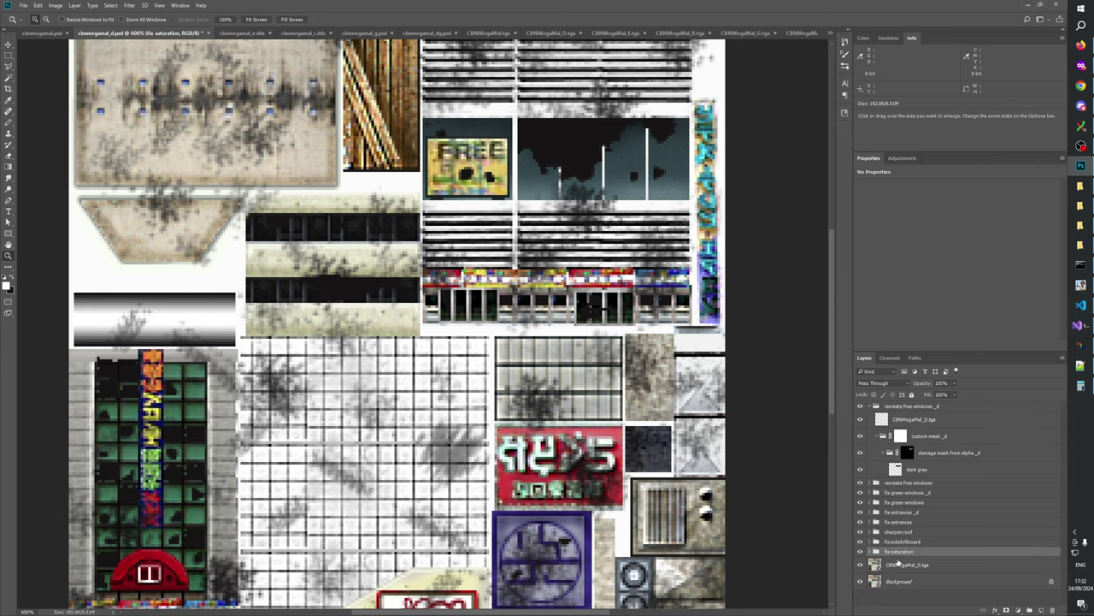
pyautogui.click(34, 34)
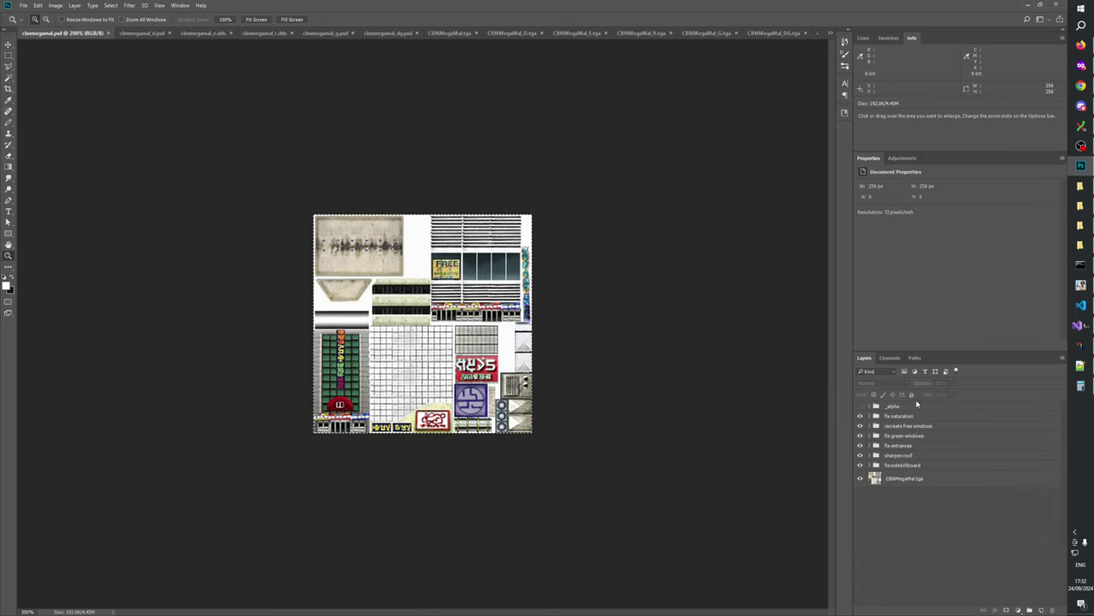
pyautogui.moveTo(904, 416); pyautogui.dragTo(905, 476)
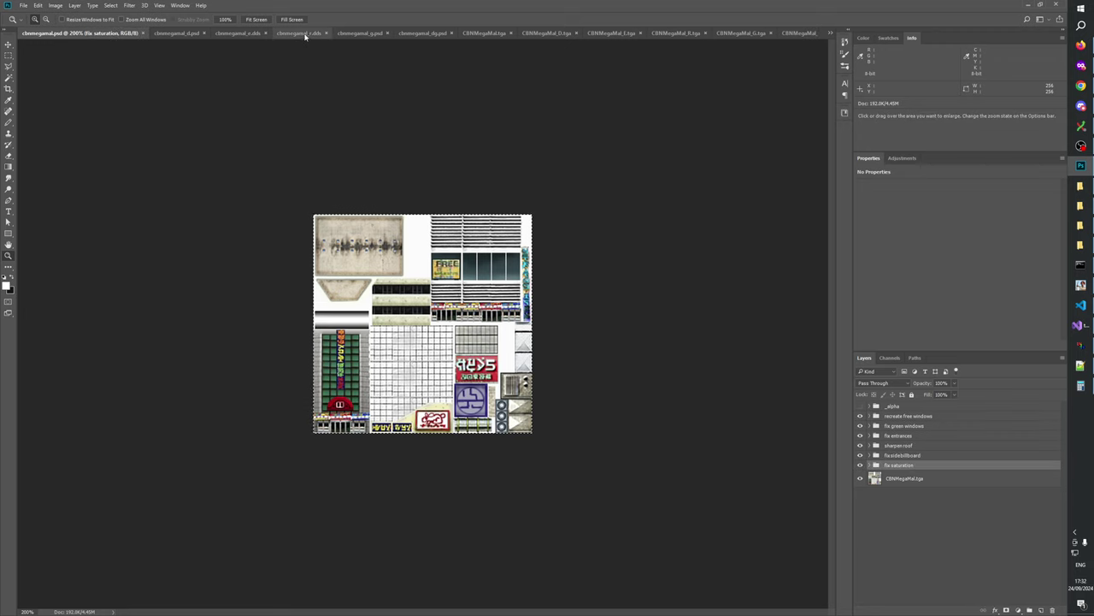
pyautogui.hotkey('ctrl', 'Tab')
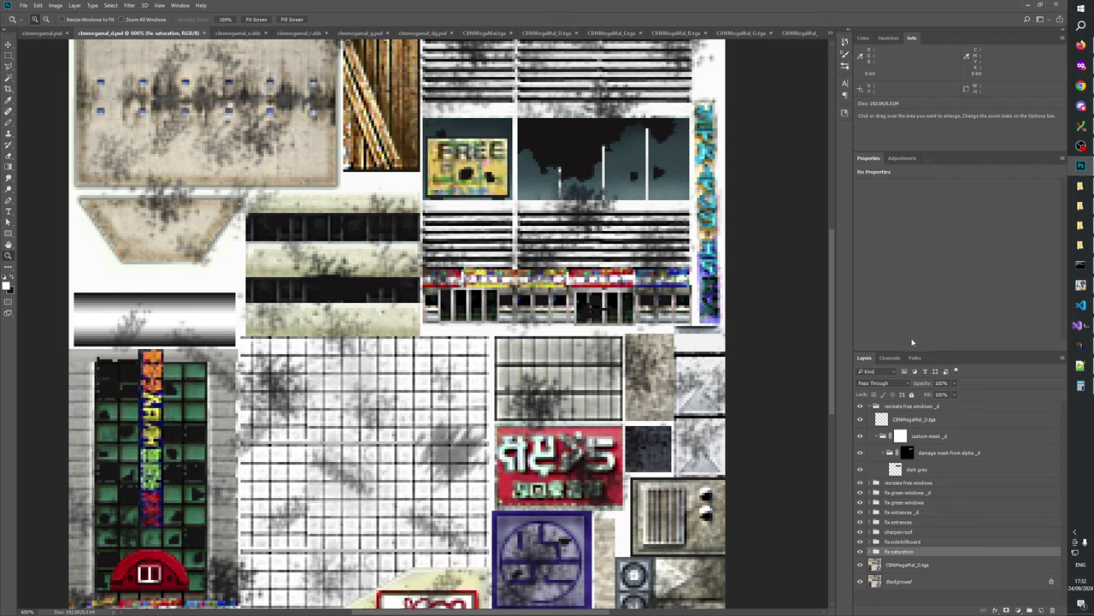
pyautogui.moveTo(513, 239); pyautogui.dragTo(529, 379)
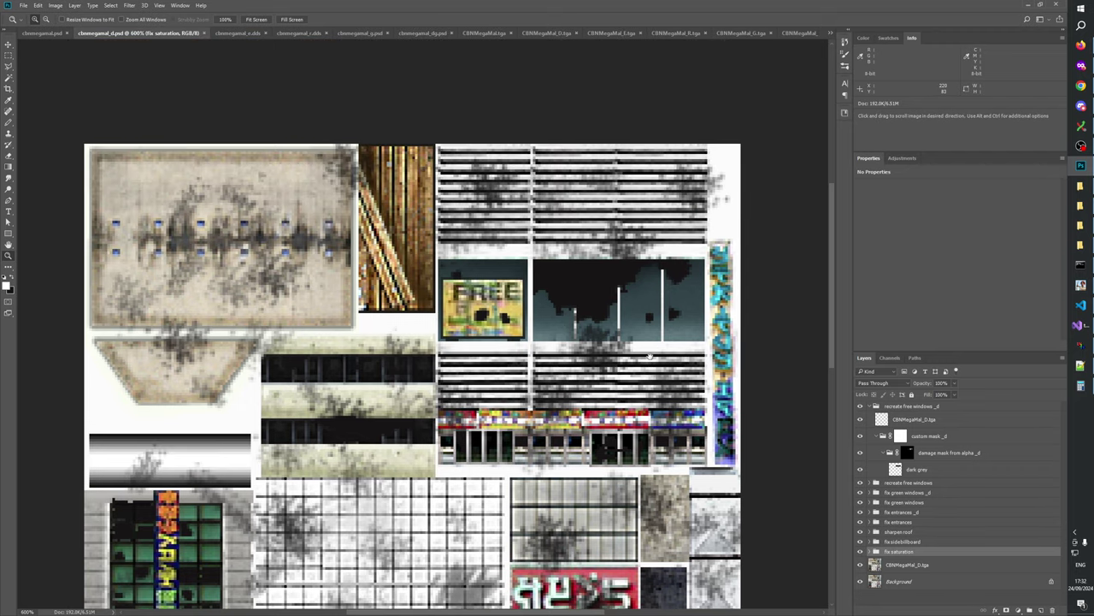
# - Move "fix saturation" above "recreate free windows" in cbnmegamal.psd and above "recreate free windows _d" in cbnmegamal_d.psd
pyautogui.click(48, 32)
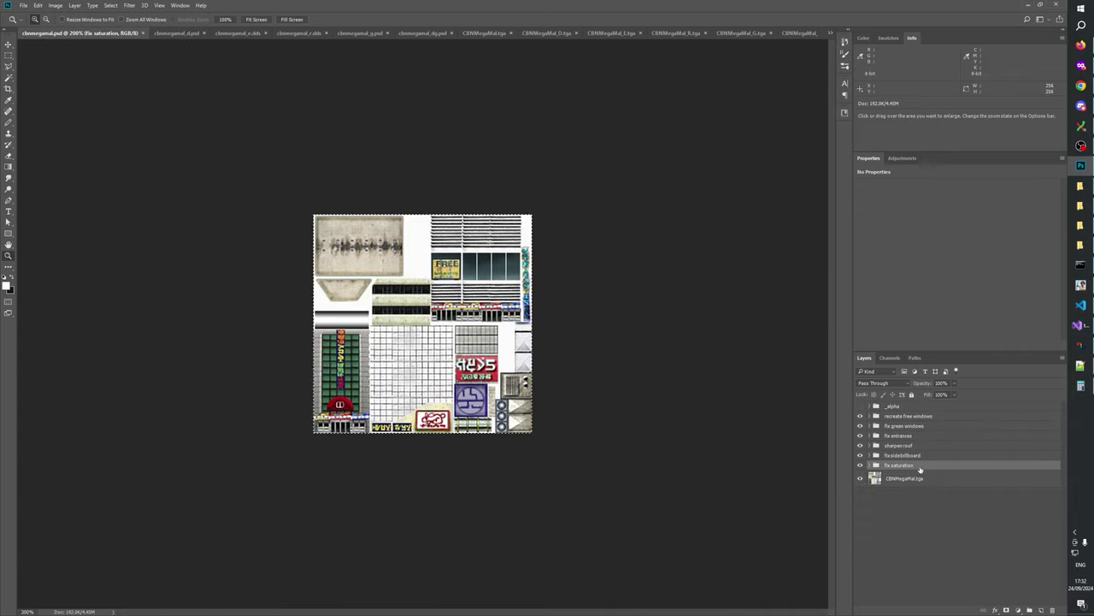
pyautogui.moveTo(901, 466); pyautogui.dragTo(902, 414)
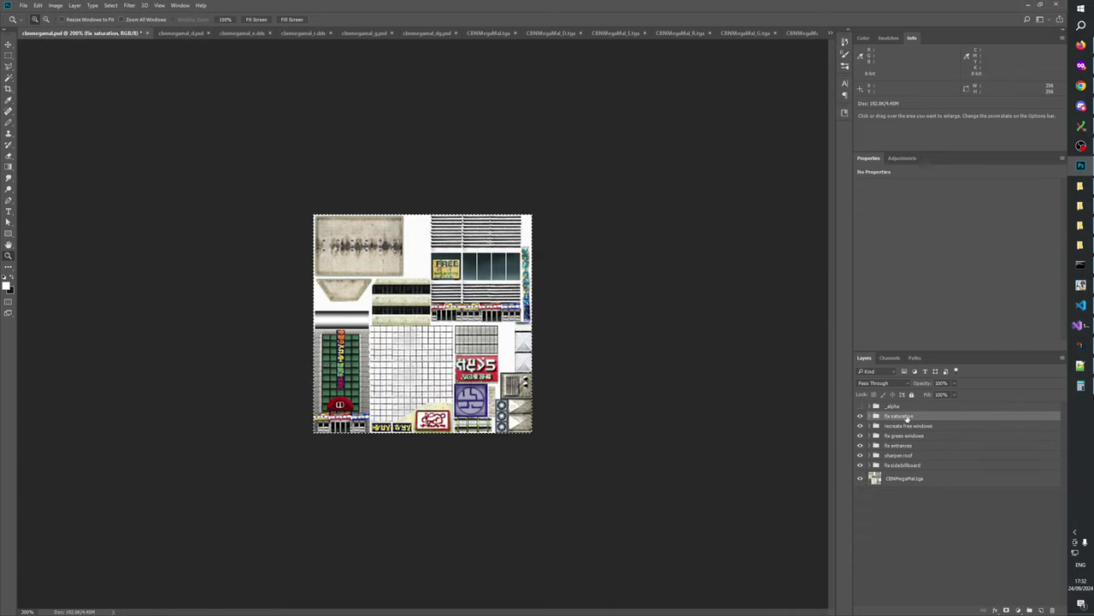
pyautogui.click(198, 34)
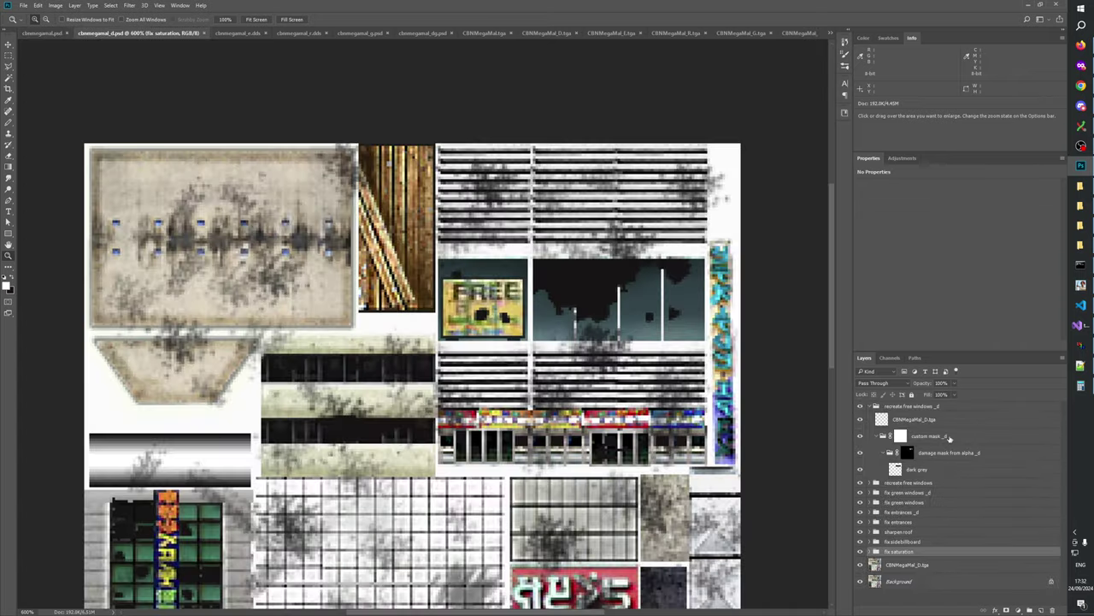
pyautogui.moveTo(911, 556); pyautogui.dragTo(893, 402)
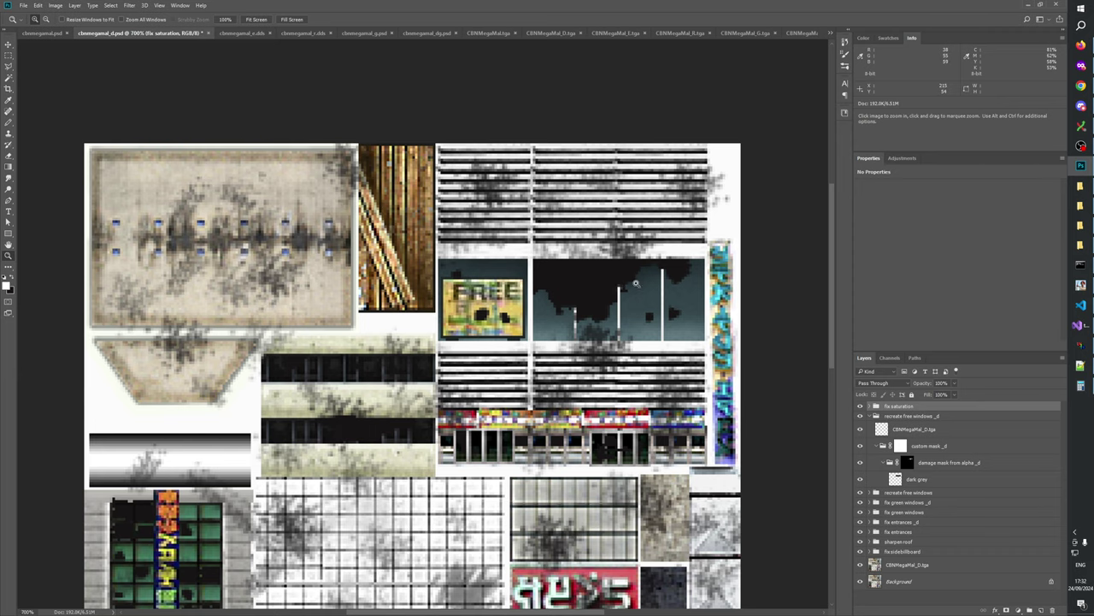
# - Compare the area directly above the FREE-sign windows at 1600% with the pasted CBNMegaMal_D.tga strip hidden and shown
pyautogui.click(647, 239)
pyautogui.click(647, 234)
pyautogui.click(647, 234)
pyautogui.click(647, 234)
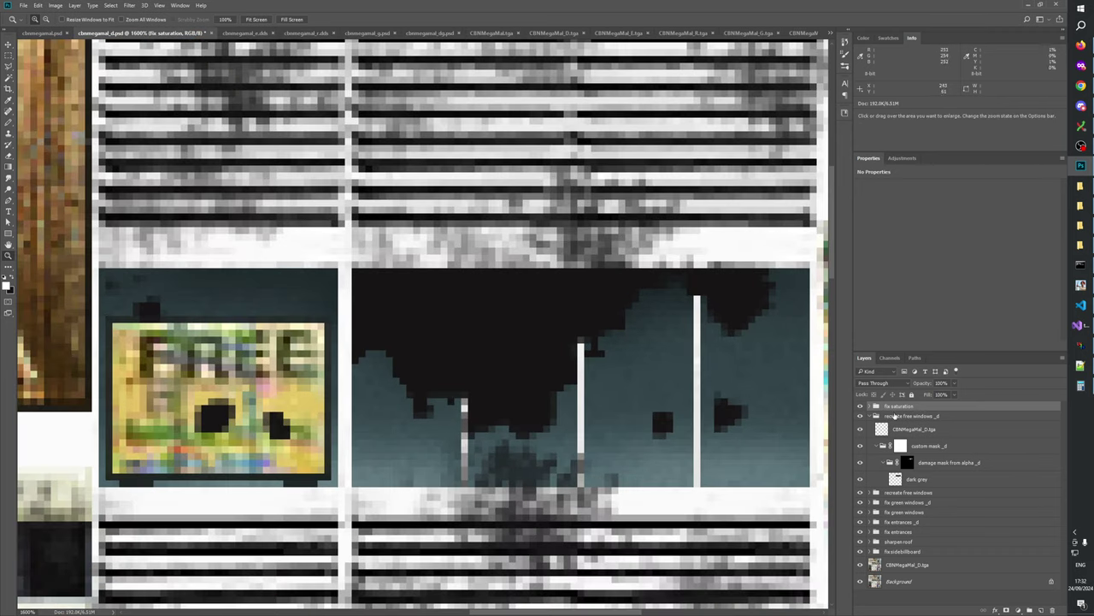
pyautogui.click(880, 429)
pyautogui.click(860, 429)
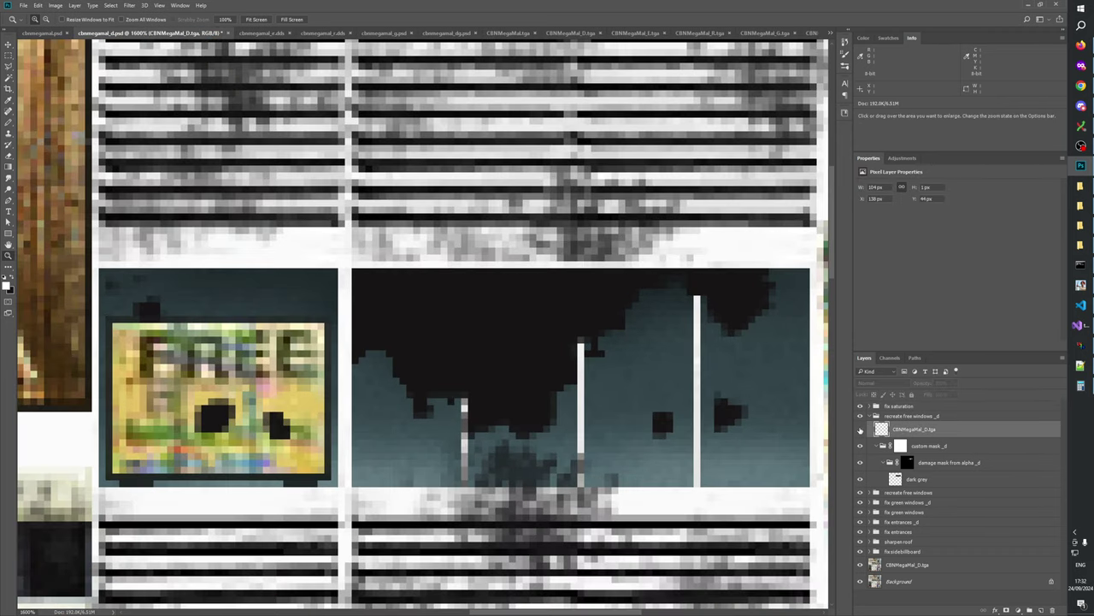
pyautogui.click(860, 429)
pyautogui.click(860, 428)
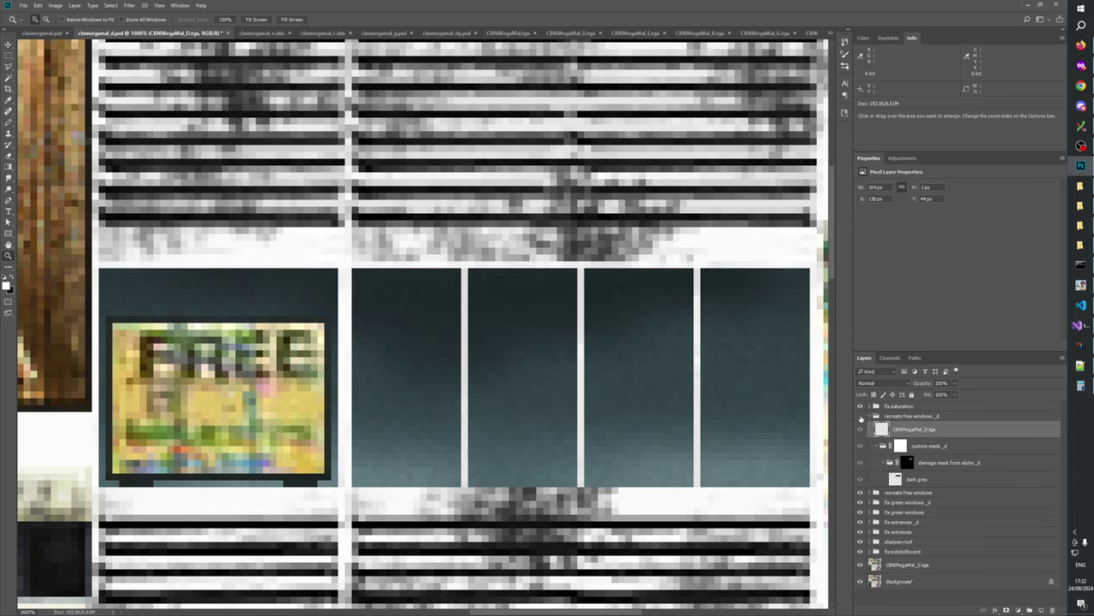
# - Compare the FREE-sign windows with the "fix saturation", "recreate free windows _d" and "recreate free windows" groups hidden and shown
pyautogui.click(860, 415)
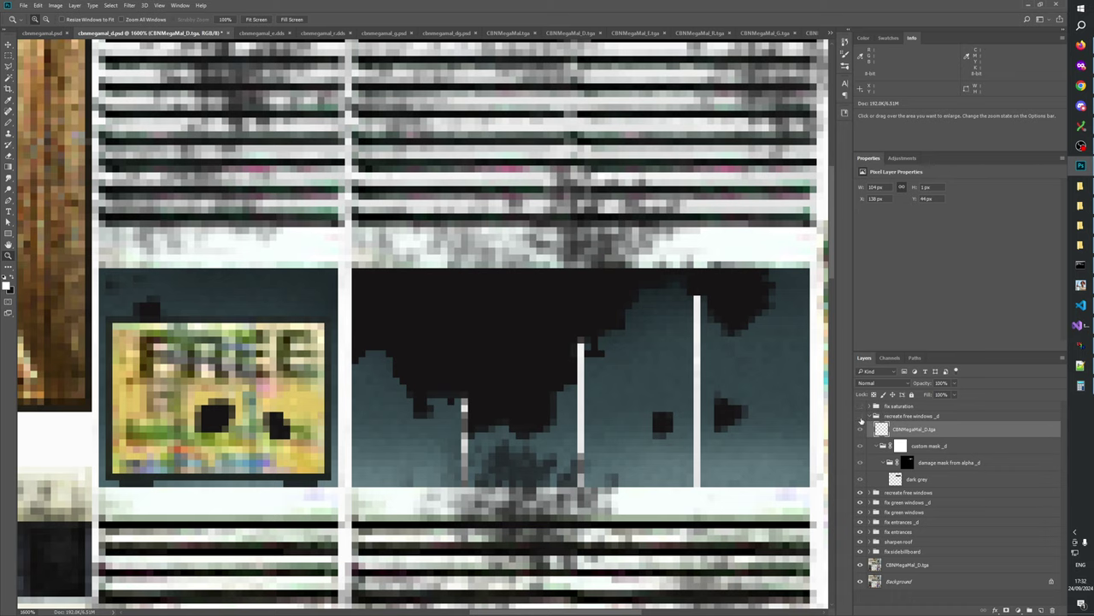
pyautogui.click(861, 416)
pyautogui.click(869, 416)
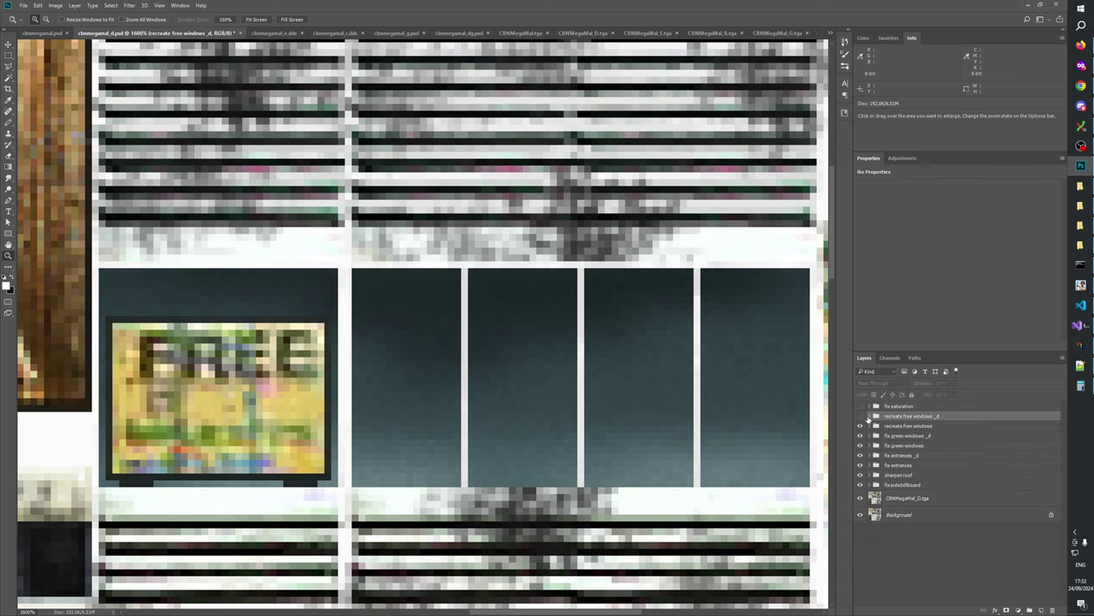
pyautogui.click(861, 426)
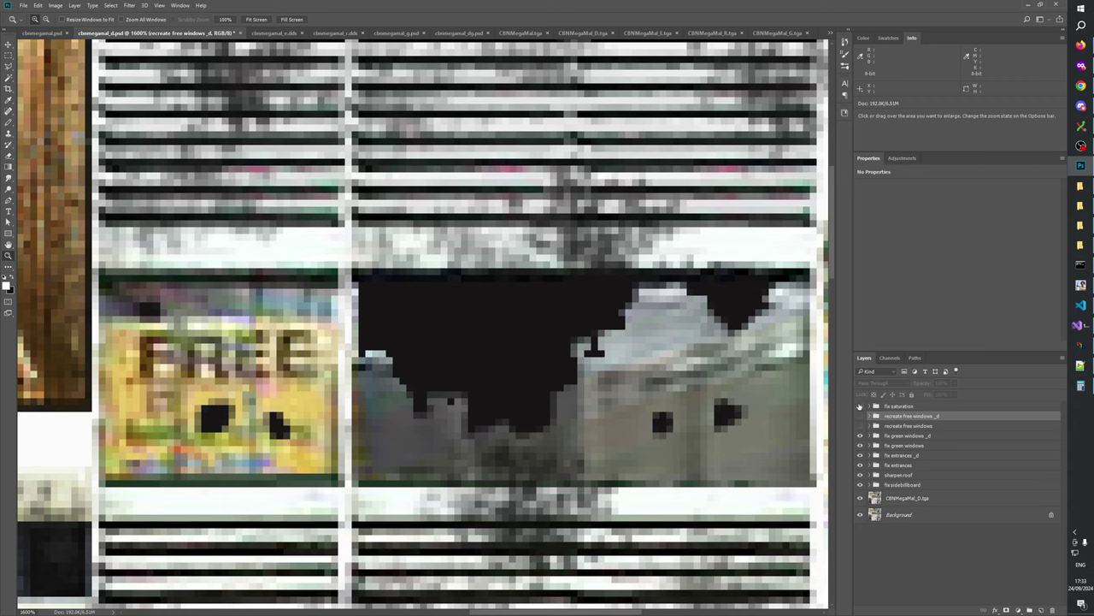
pyautogui.moveTo(859, 405); pyautogui.dragTo(860, 425)
# - Add a layer mask to the CBNMegaMal_D.tga strip in "recreate free windows _d" and load the strip's pixels as a selection
pyautogui.click(869, 416)
pyautogui.click(922, 433)
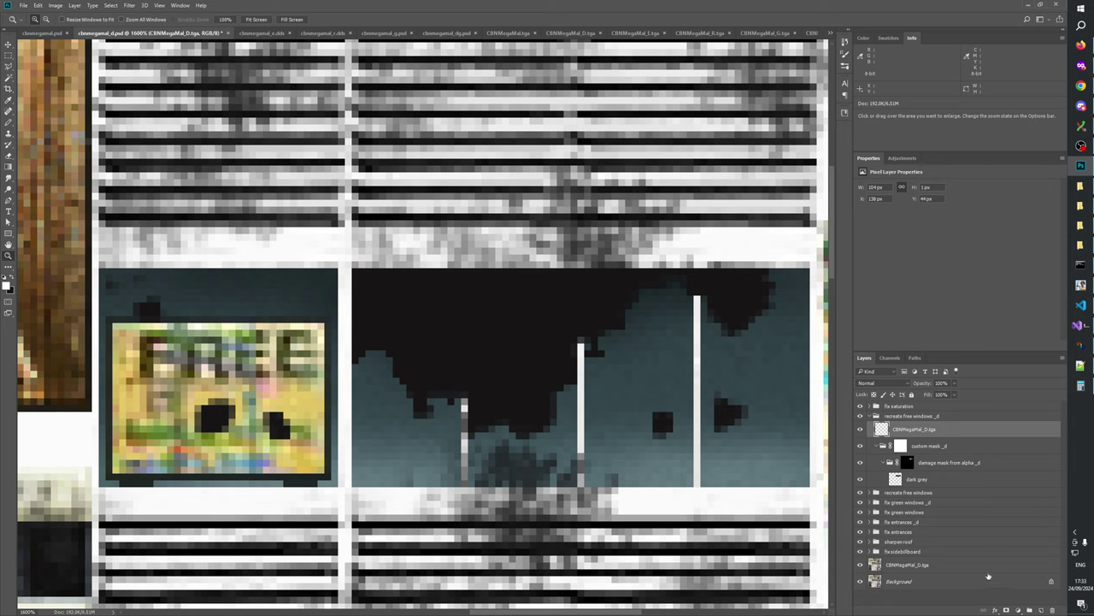
pyautogui.click(1006, 609)
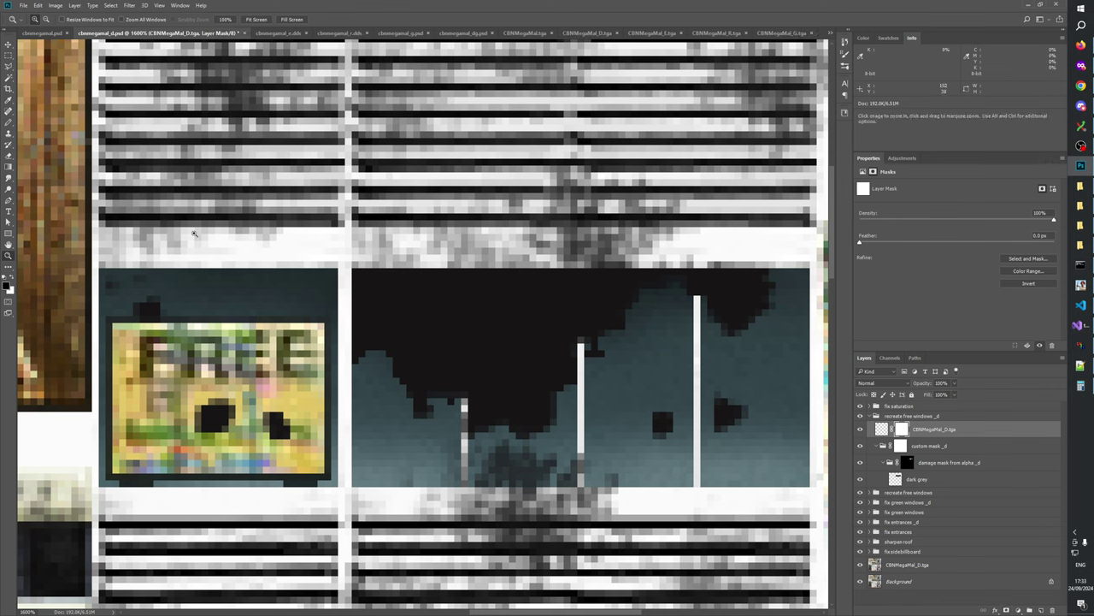
pyautogui.click(8, 124)
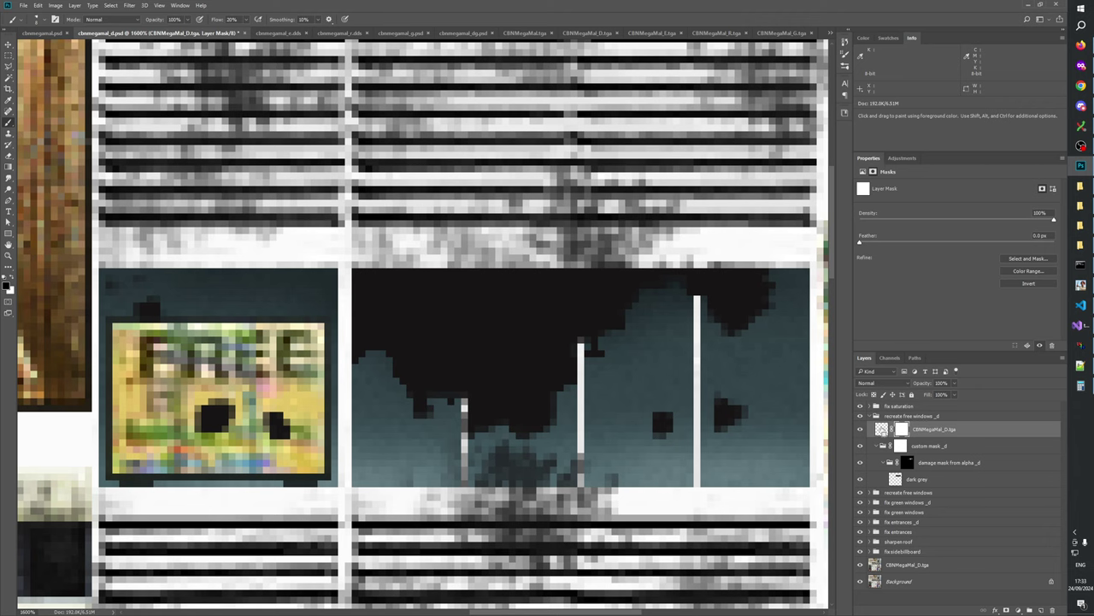
pyautogui.keyDown('ctrl'); pyautogui.click(883, 432); pyautogui.keyUp('ctrl')
pyautogui.click(902, 431)
pyautogui.press('space')
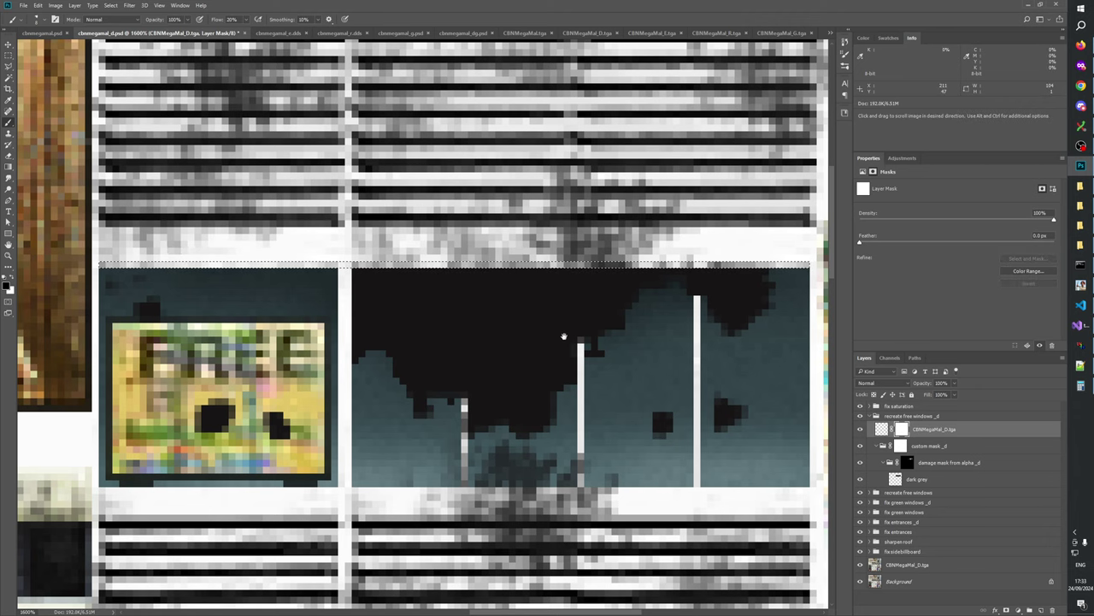
# - Choose a splatter-shaped brush for the strip's layer mask and clear the selection around the strip
pyautogui.rightClick(589, 298)
pyautogui.click(320, 7)
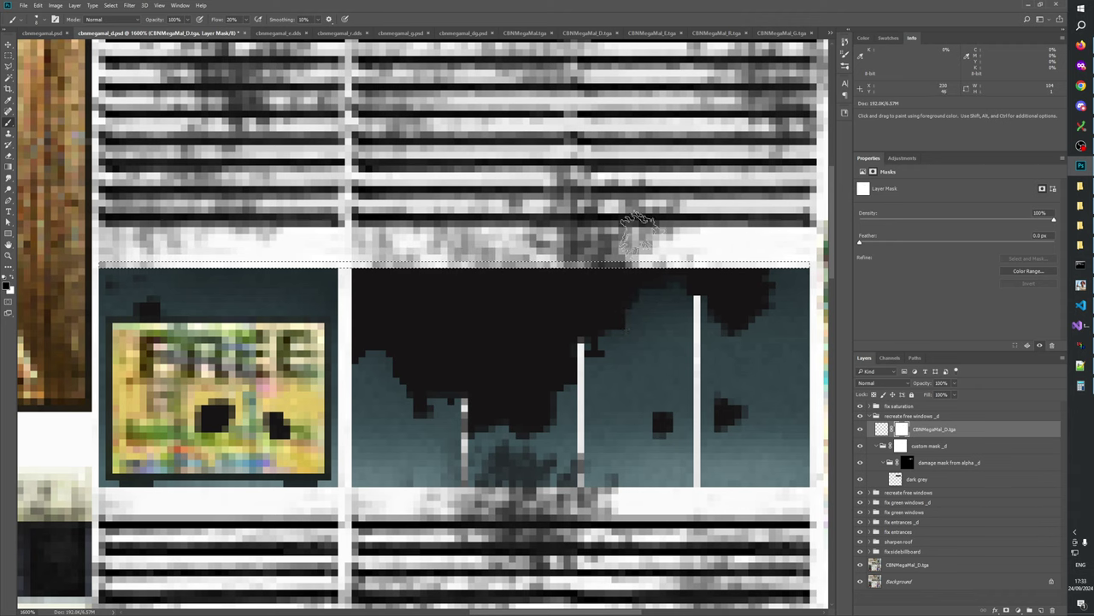
pyautogui.click(8, 55)
pyautogui.click(472, 363)
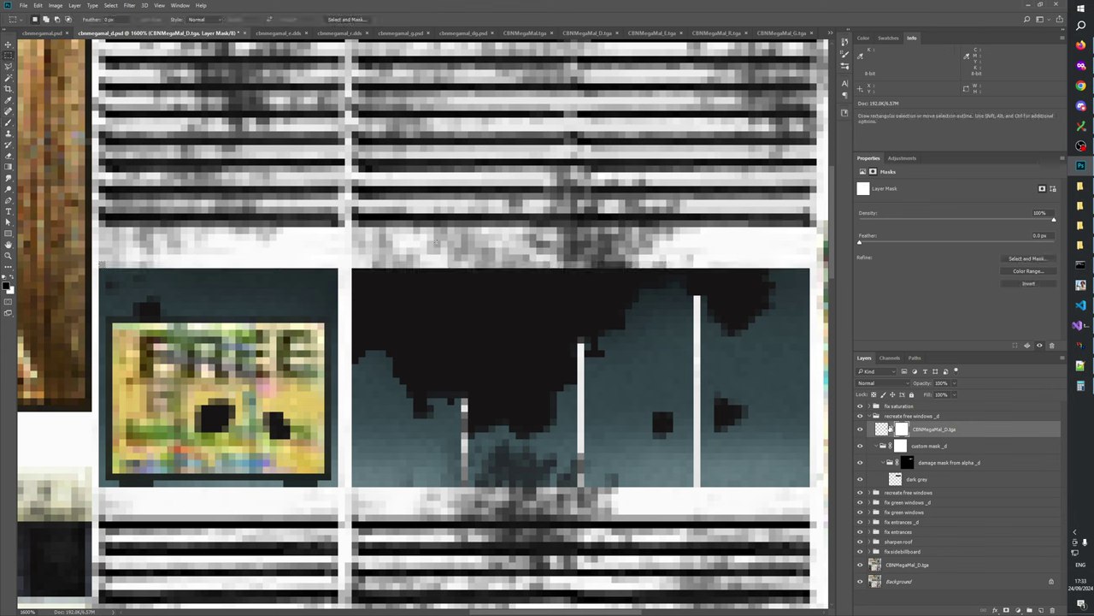
pyautogui.hotkey('ctrl', 'z')
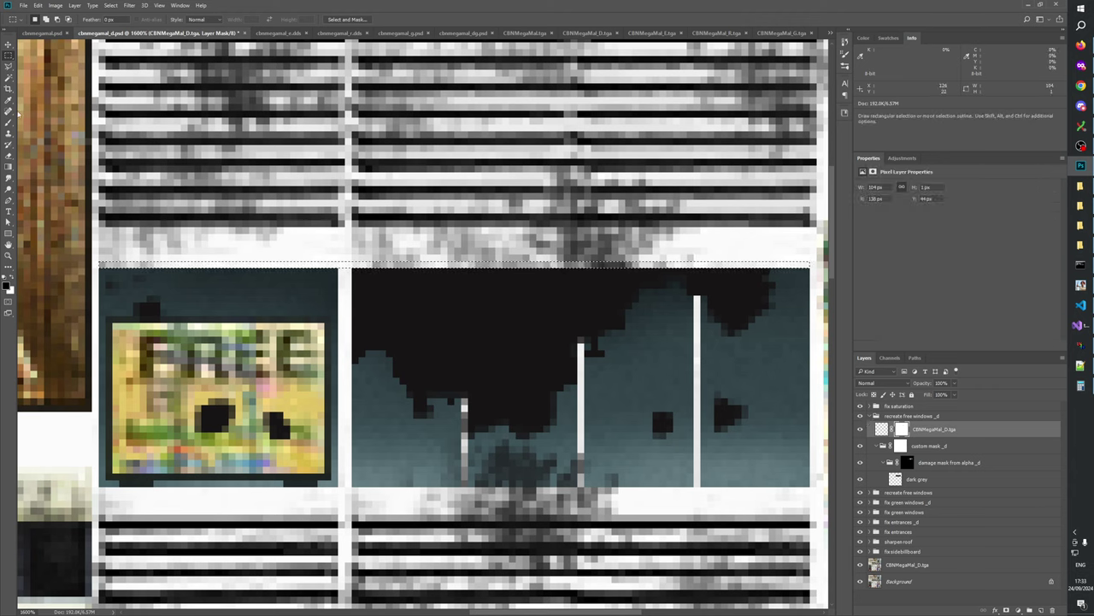
pyautogui.press('b')
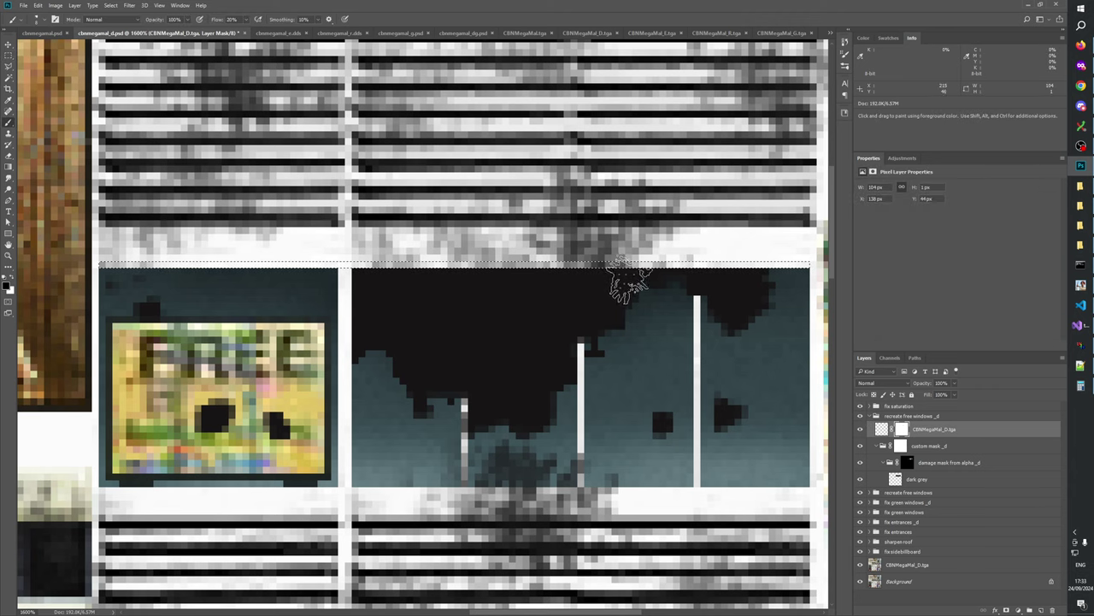
pyautogui.click(8, 54)
pyautogui.click(685, 438)
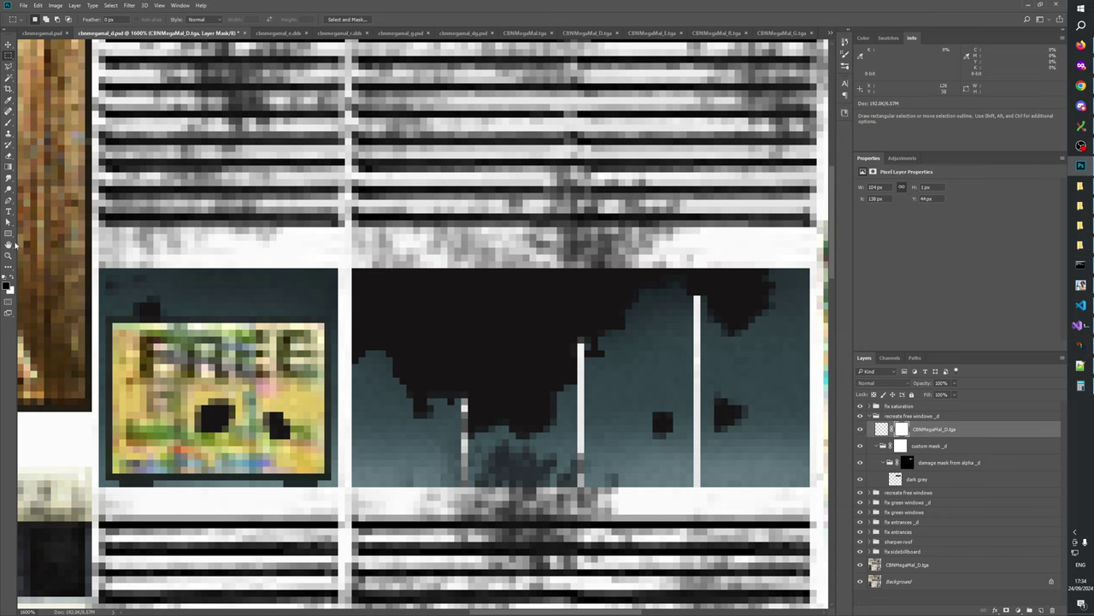
# - Examine the damaged FREE-sign windows from 100% up to 1600% zoom, with the "recreate free windows _d" group collapsed
pyautogui.click(9, 255)
pyautogui.rightClick(481, 326)
pyautogui.click(504, 344)
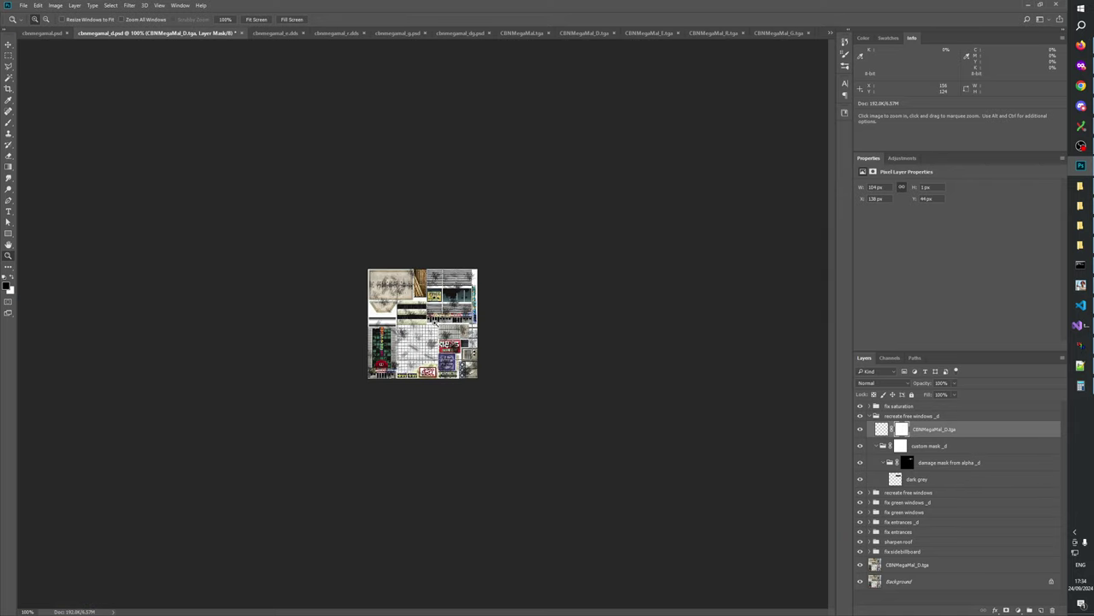
pyautogui.click(532, 265)
pyautogui.click(530, 252)
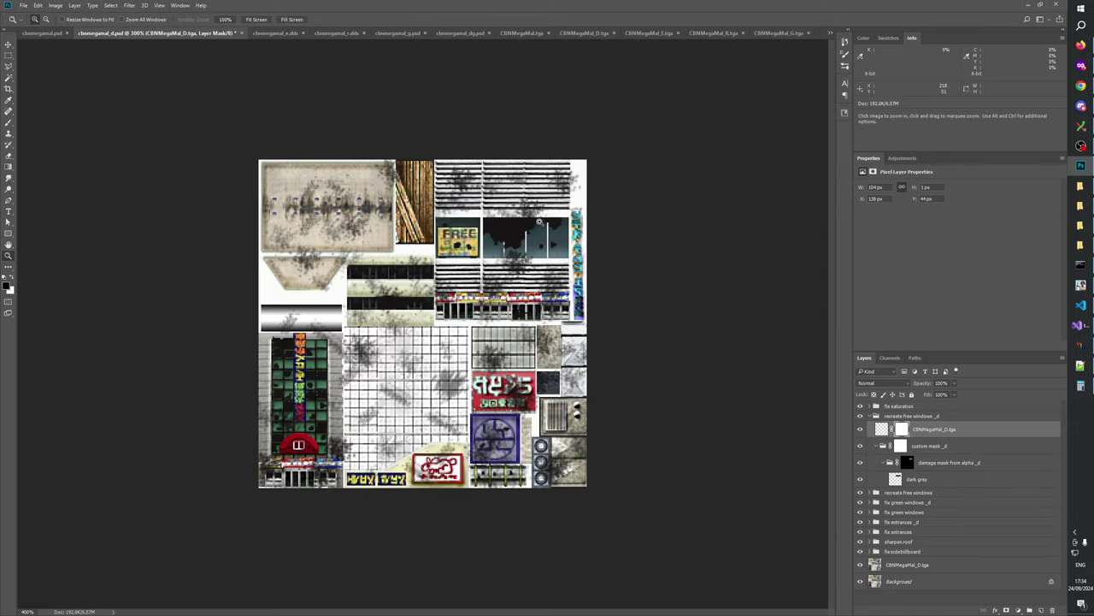
pyautogui.click(537, 223)
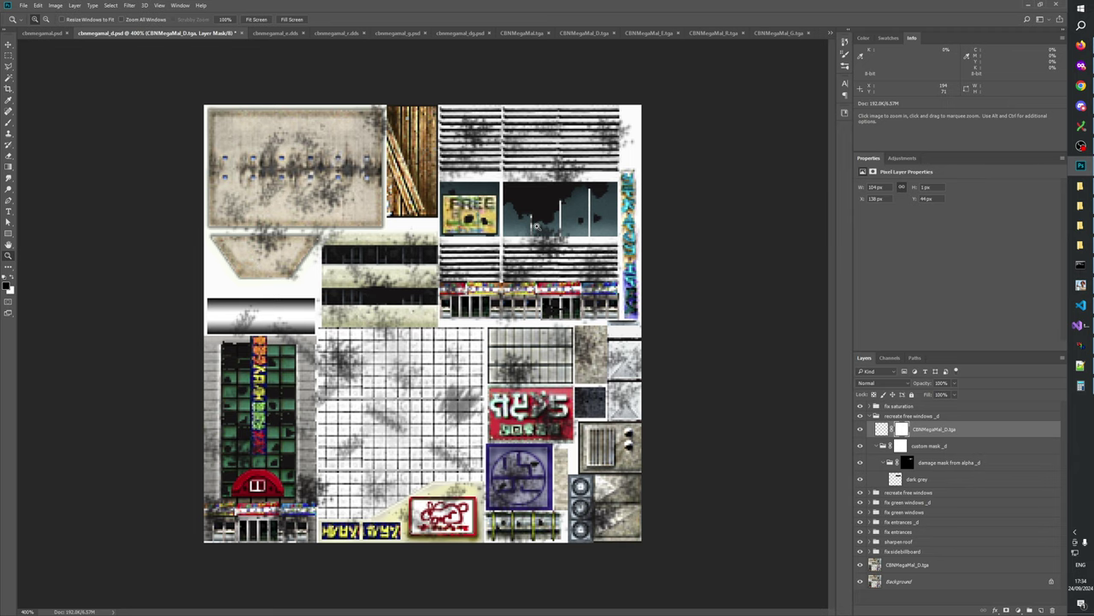
pyautogui.click(537, 225)
pyautogui.click(536, 226)
pyautogui.click(874, 416)
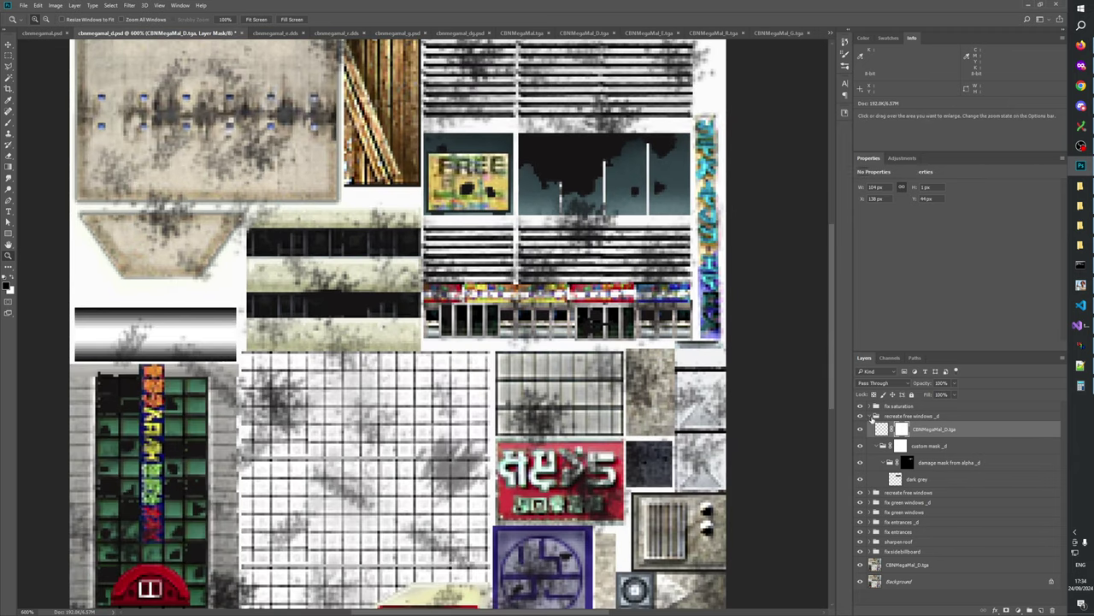
pyautogui.click(873, 417)
pyautogui.click(910, 552)
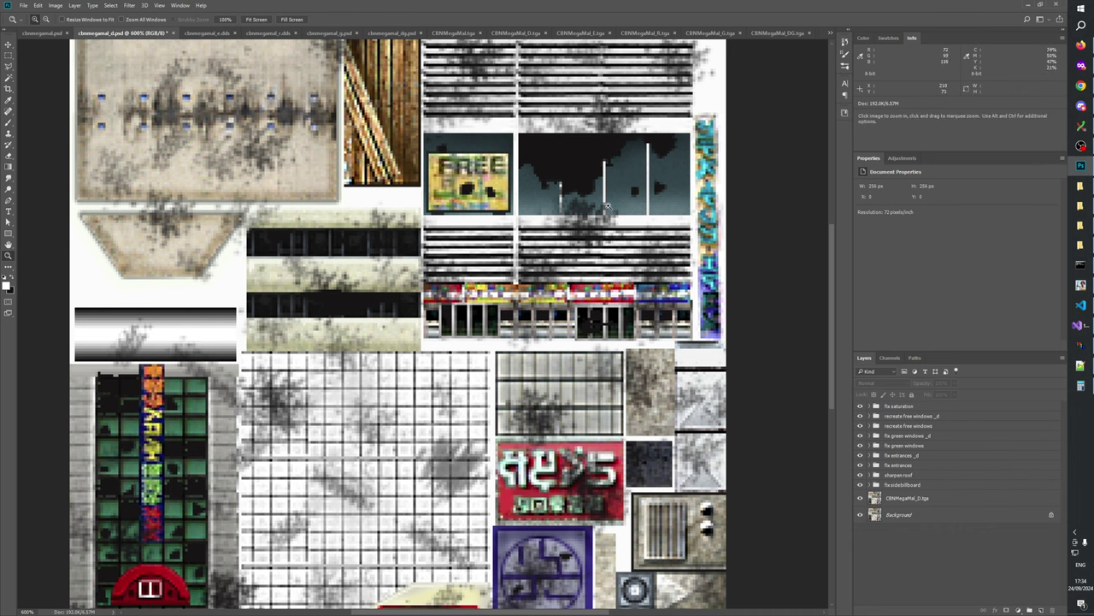
pyautogui.click(632, 185)
pyautogui.click(637, 180)
pyautogui.click(638, 181)
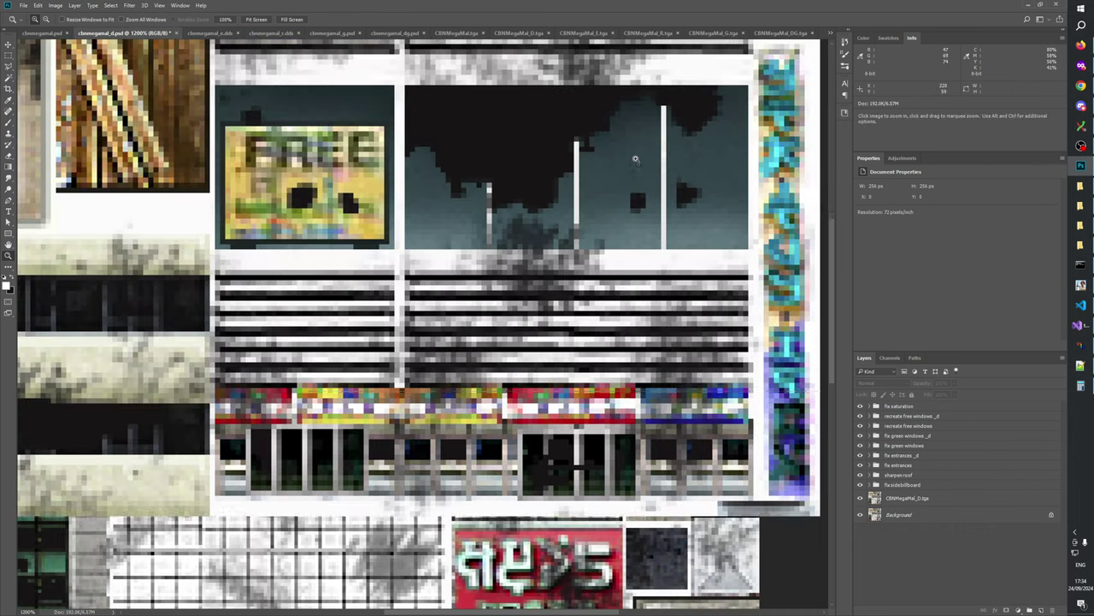
pyautogui.click(634, 158)
pyautogui.moveTo(604, 217); pyautogui.dragTo(592, 422)
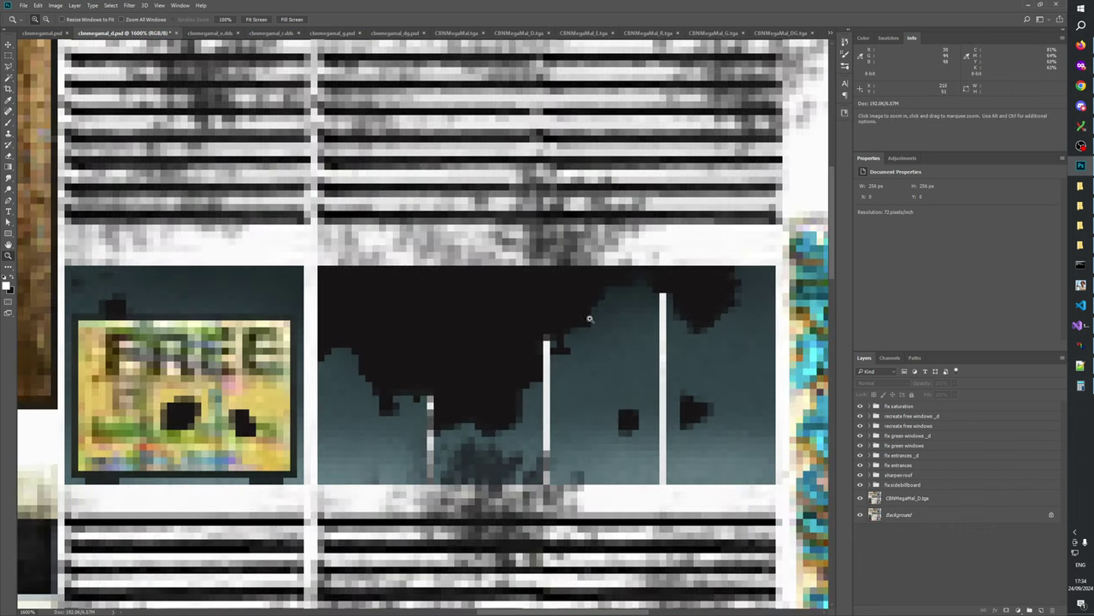
pyautogui.press('space')
# - Inspect the layer mask of the "damage mask from alpha _d" group on its own
pyautogui.click(896, 418)
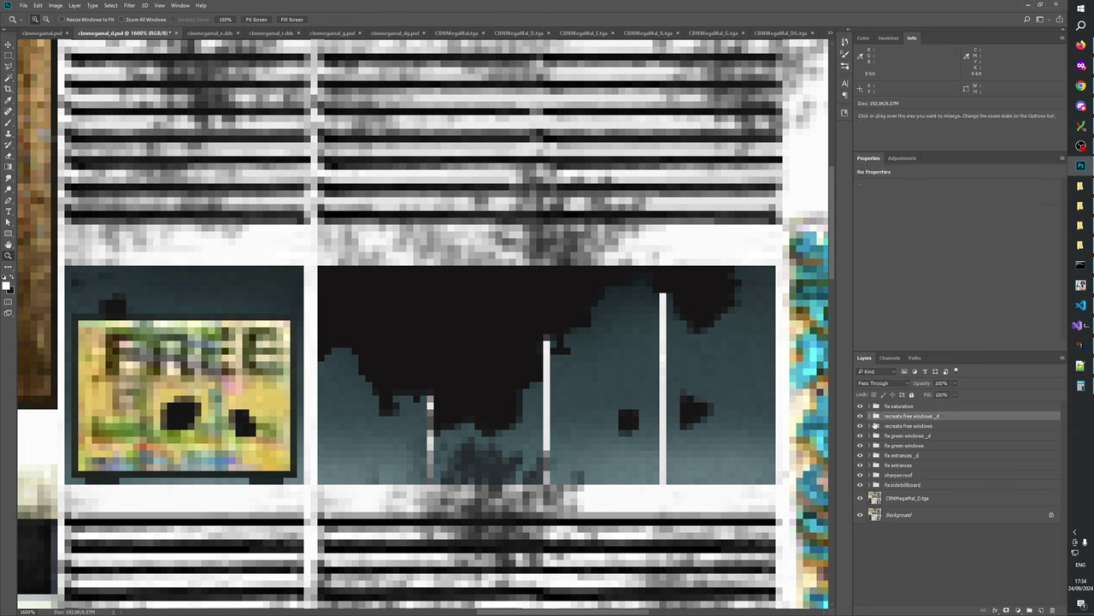
pyautogui.click(871, 415)
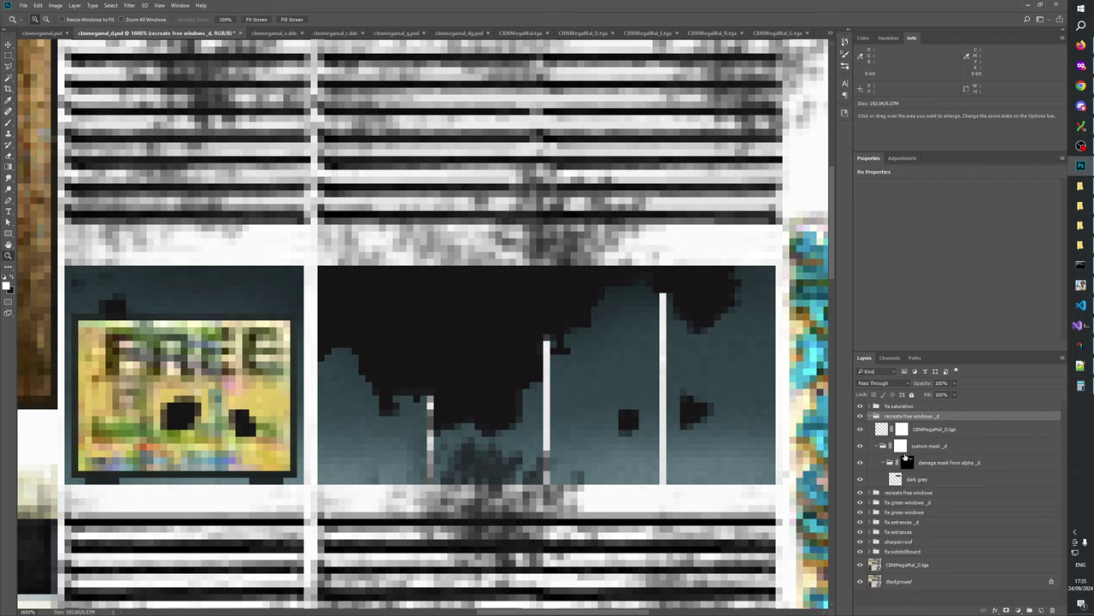
pyautogui.click(907, 463)
pyautogui.keyDown('alt'); pyautogui.click(907, 463); pyautogui.keyUp('alt')
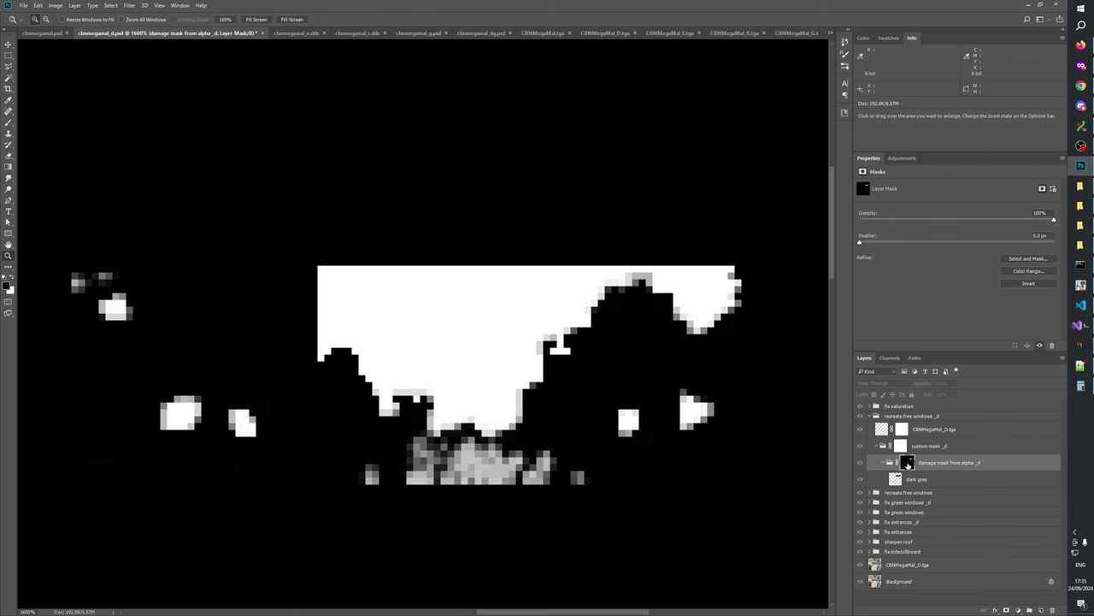
pyautogui.click(860, 463)
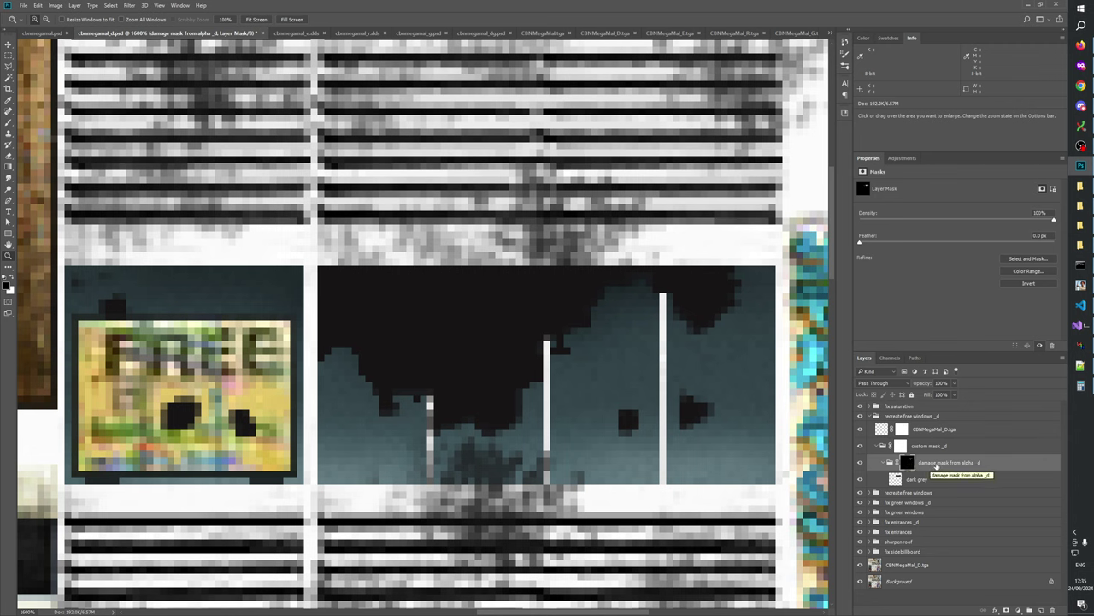
# - Rename the "custom mask _d" group as "custom damage mask _d"
pyautogui.click(933, 463)
pyautogui.click(930, 448)
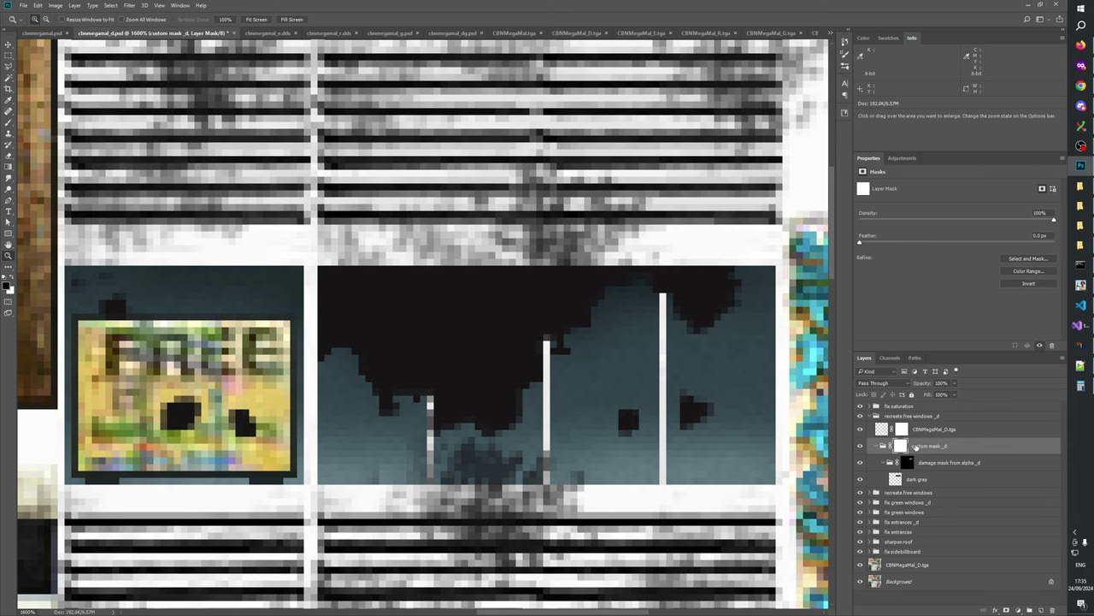
pyautogui.doubleClick(915, 446)
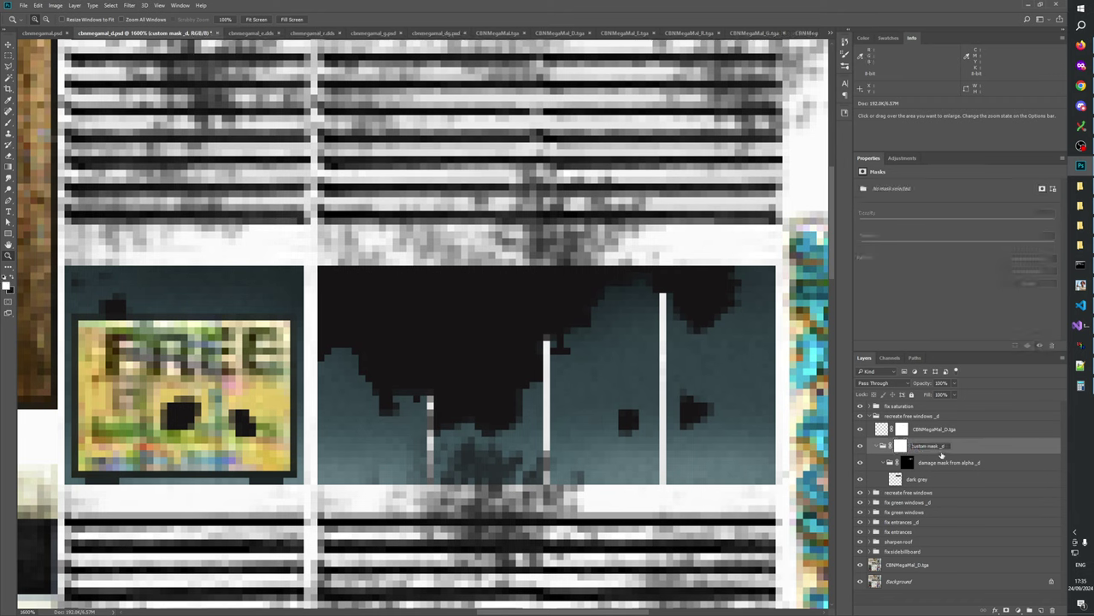
pyautogui.press('Home')
pyautogui.write('damage')
pyautogui.press('Delete')
pyautogui.press('Delete')
pyautogui.press('Delete')
pyautogui.press('Delete')
pyautogui.write('f')
pyautogui.press('Delete')
pyautogui.press('Delete')
pyautogui.press('Delete')
pyautogui.write('custom')
pyautogui.press('Return')
# - Rename the "damage mask from alpha _d" group as "alpha damage mask _d"
pyautogui.click(941, 462)
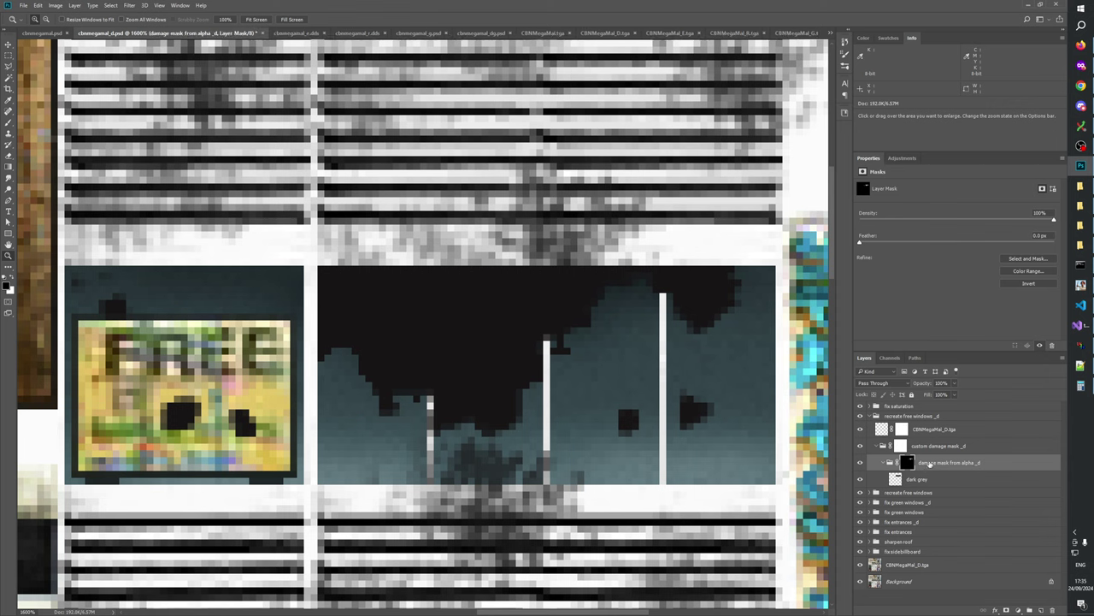
pyautogui.doubleClick(932, 462)
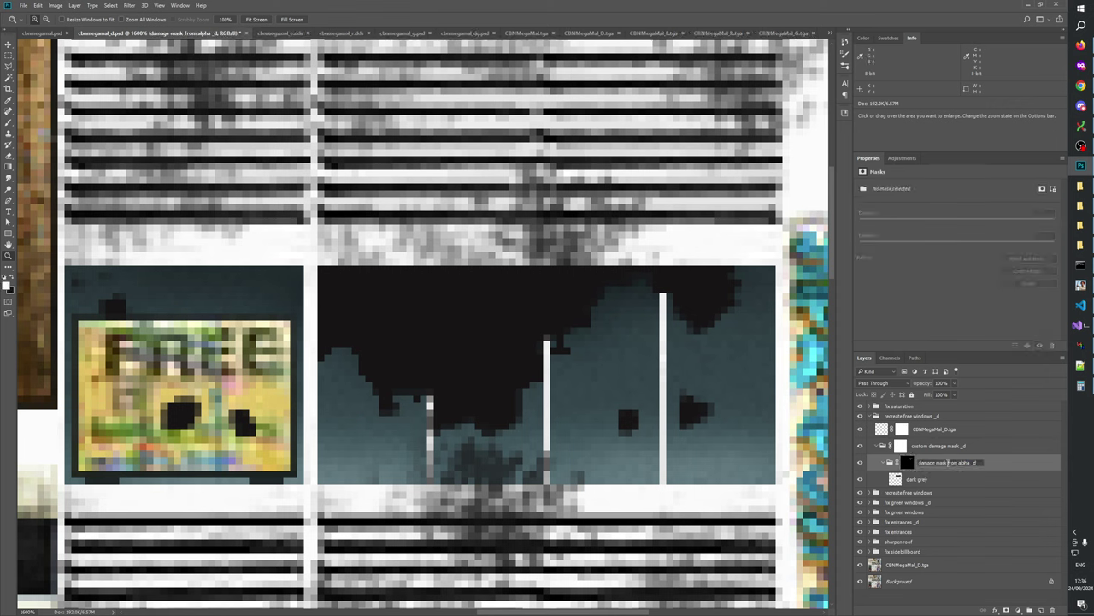
pyautogui.press('Home')
pyautogui.write('alpha')
pyautogui.moveTo(959, 463); pyautogui.dragTo(983, 464)
pyautogui.press('BackSpace')
pyautogui.press('Return')
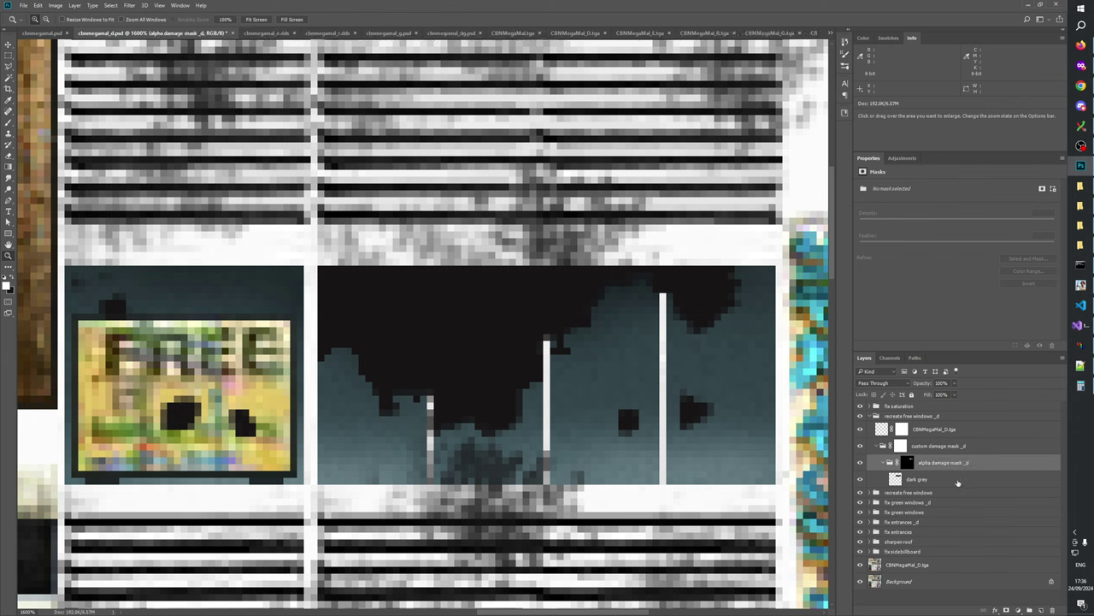
pyautogui.click(937, 446)
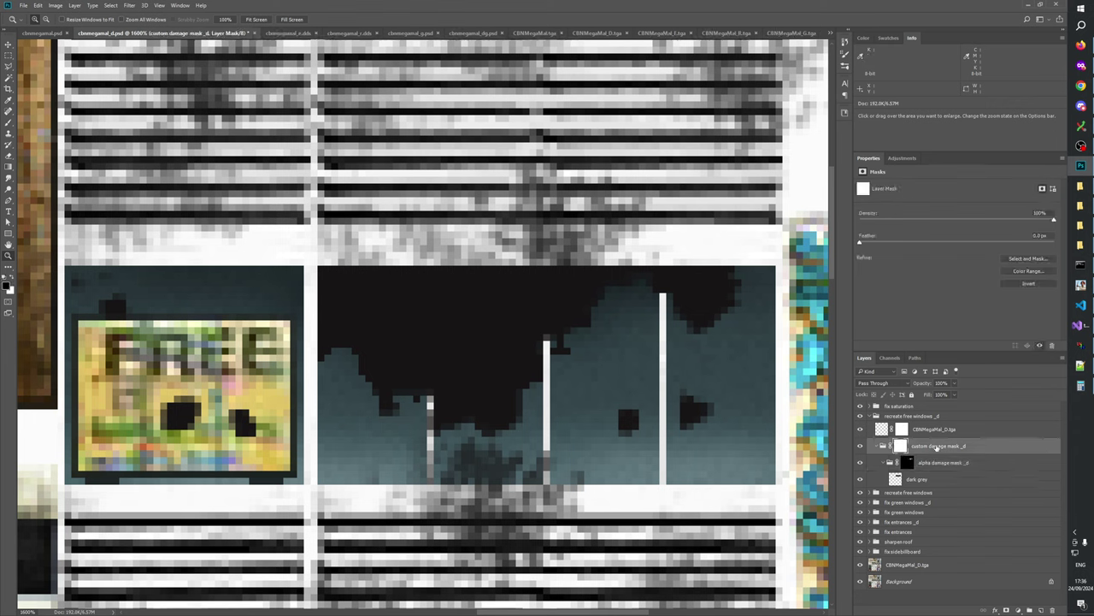
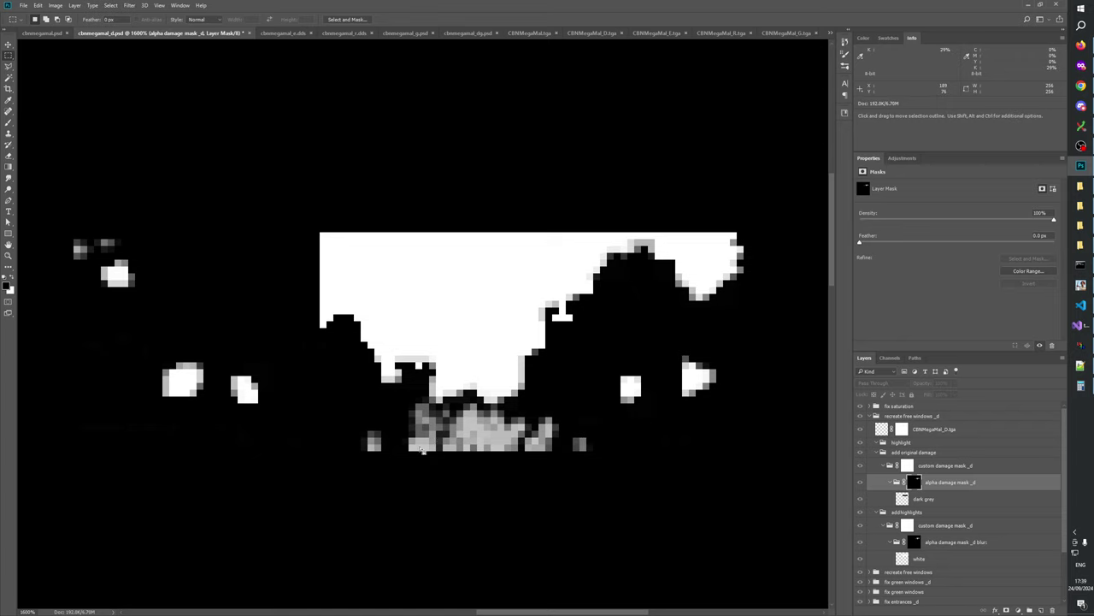
# - Select the grey patch below the large break in the "alpha damage mask _d" mask, about 36 × 8 px, and activate the "alpha damage mask _d blur" mask
pyautogui.moveTo(634, 382); pyautogui.dragTo(683, 333)
pyautogui.click(548, 382)
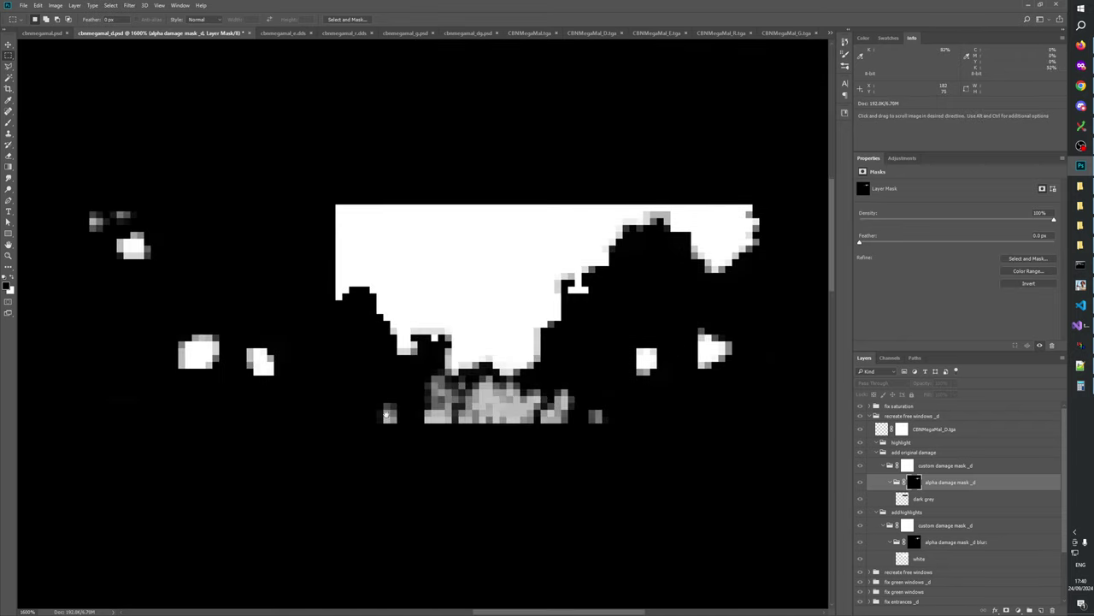
pyautogui.moveTo(375, 420); pyautogui.dragTo(471, 378)
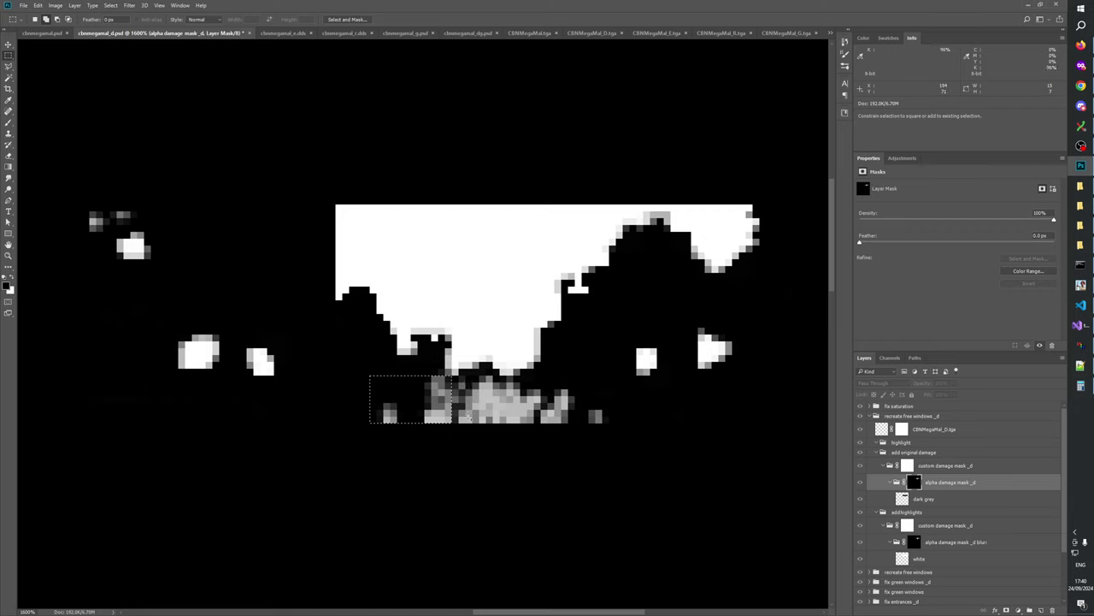
pyautogui.moveTo(467, 424); pyautogui.dragTo(505, 383)
pyautogui.moveTo(504, 423); pyautogui.dragTo(560, 383)
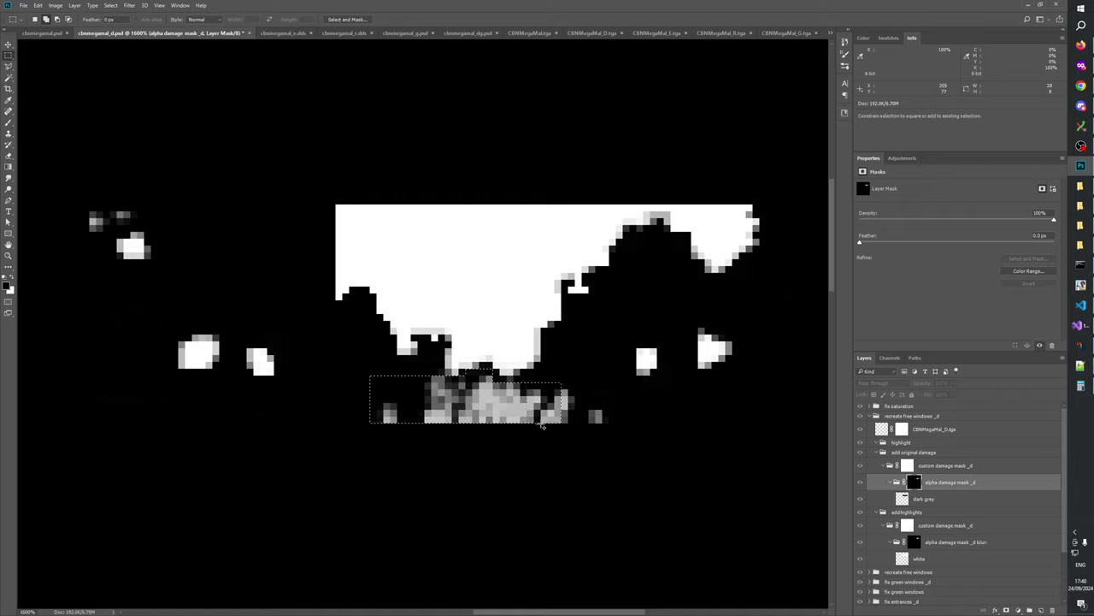
pyautogui.moveTo(541, 423); pyautogui.dragTo(614, 422)
pyautogui.moveTo(550, 382); pyautogui.dragTo(585, 413)
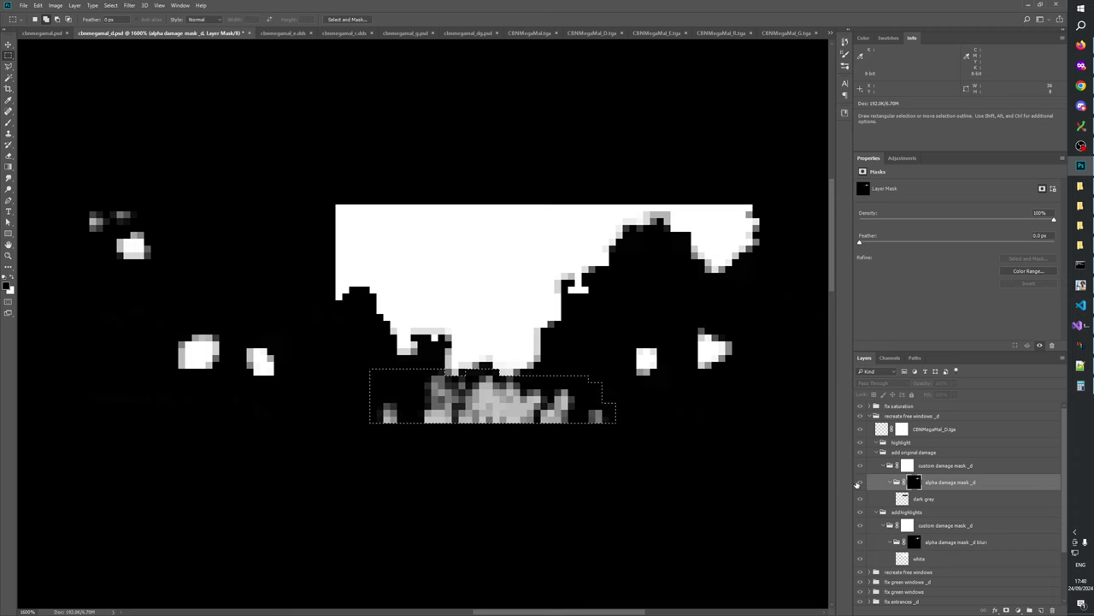
pyautogui.keyDown('alt'); pyautogui.click(858, 484); pyautogui.keyUp('alt')
pyautogui.click(915, 541)
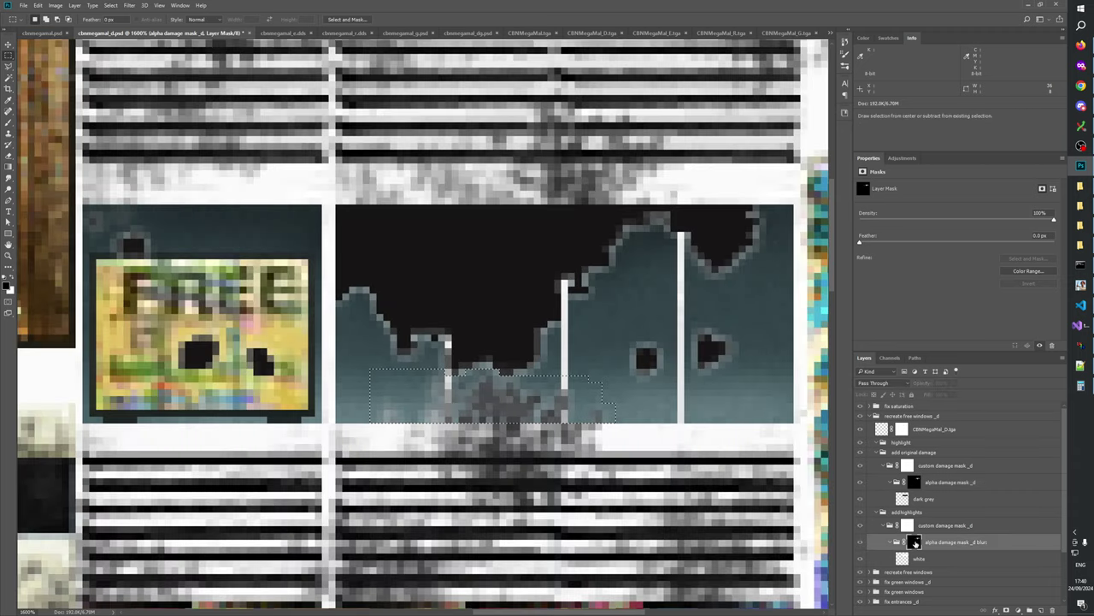
# - Fill the selected area below the large break with black in the "custom damage mask _d" mask of the "add highlights" group
pyautogui.keyDown('alt'); pyautogui.click(913, 542); pyautogui.keyUp('alt')
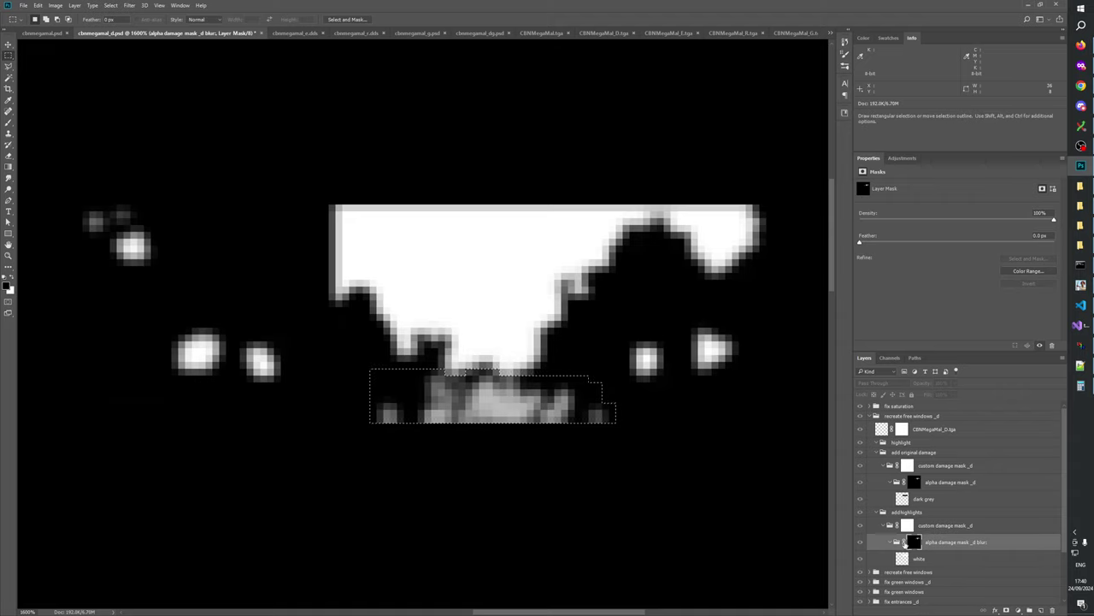
pyautogui.click(908, 526)
pyautogui.keyDown('alt'); pyautogui.click(907, 526); pyautogui.keyUp('alt')
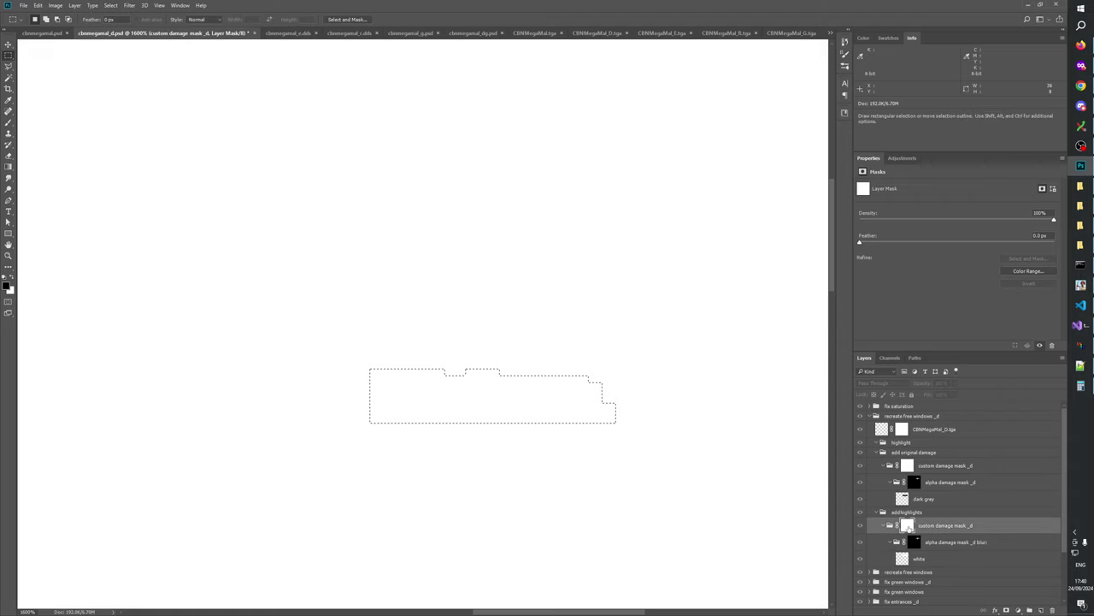
pyautogui.hotkey('alt', 'BackSpace')
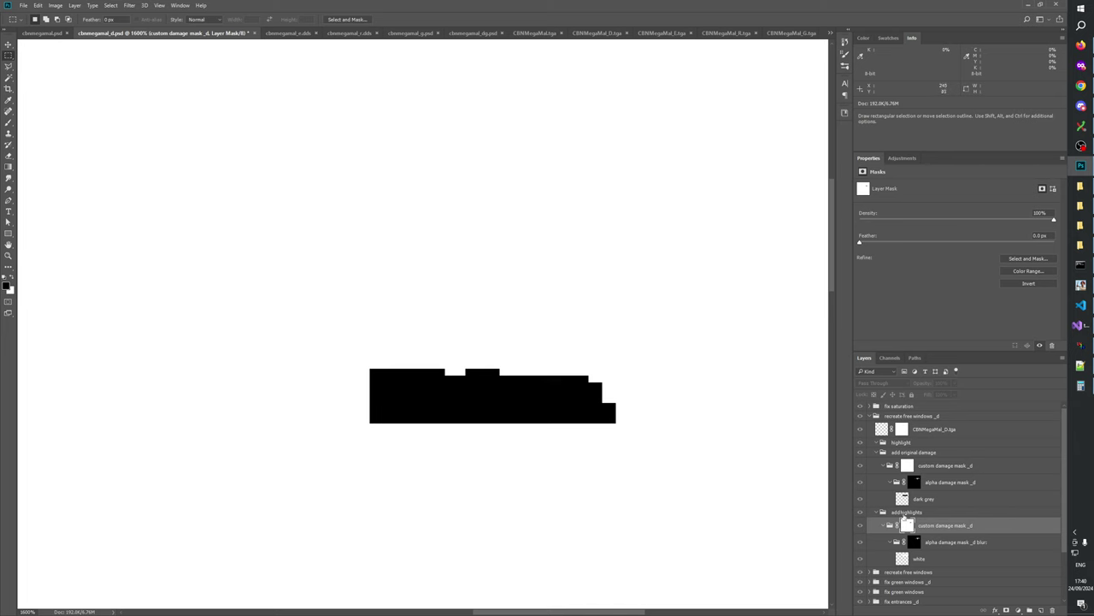
pyautogui.click(861, 525)
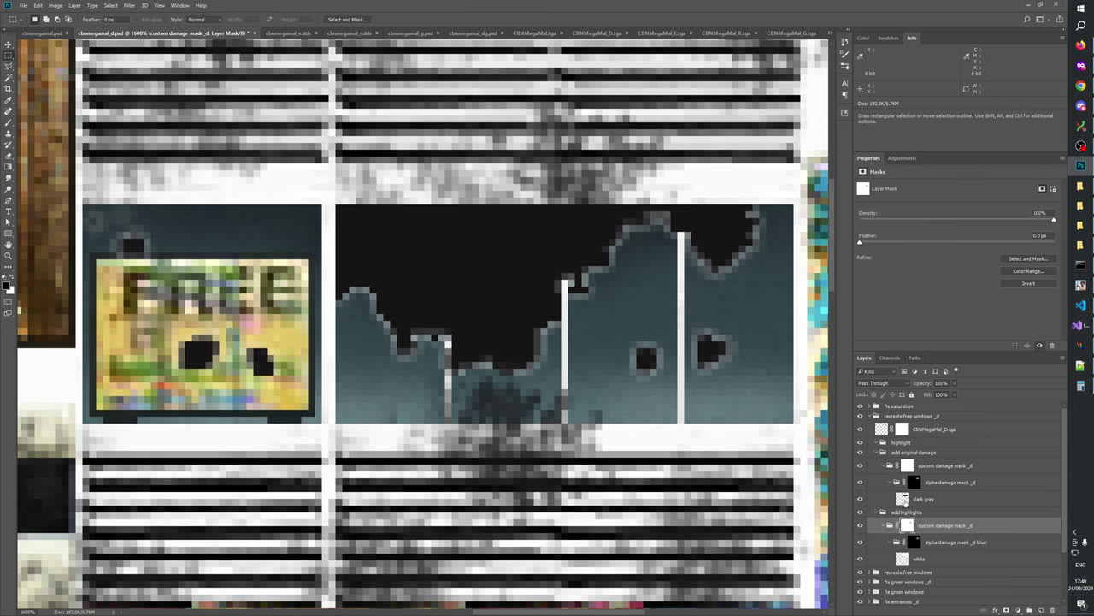
# - Set the blend mode of the "white" layer in the "add highlights" group to Overlay
pyautogui.click(905, 559)
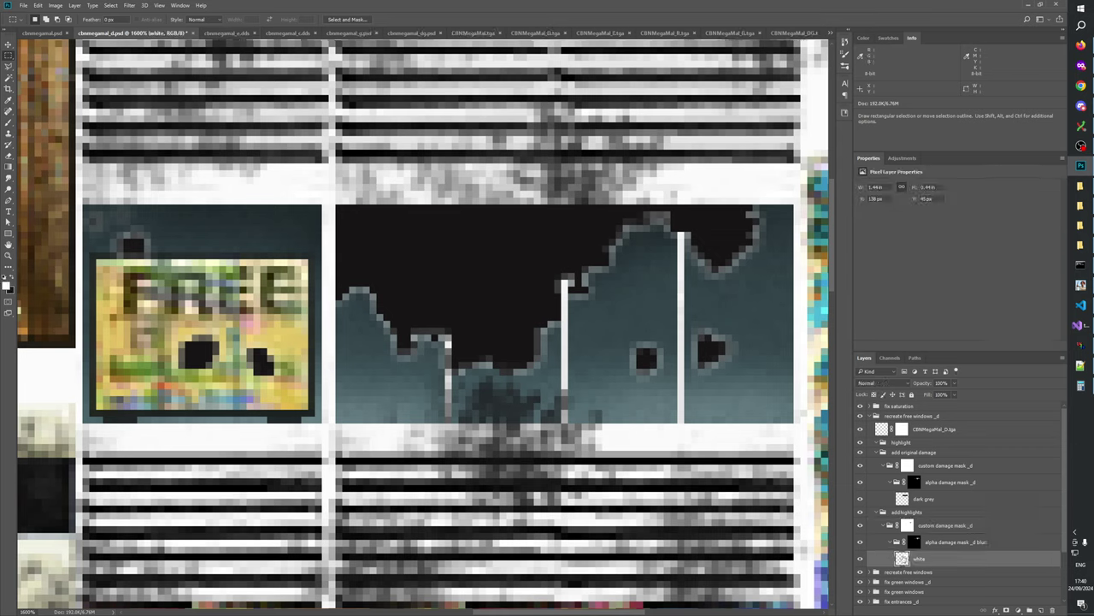
pyautogui.click(870, 382)
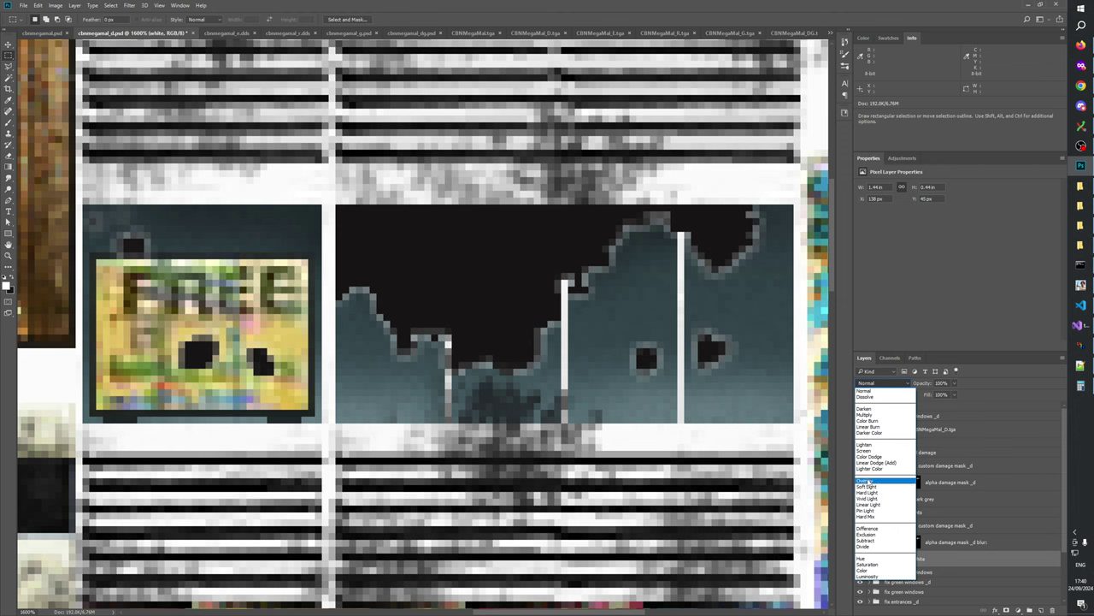
pyautogui.click(868, 481)
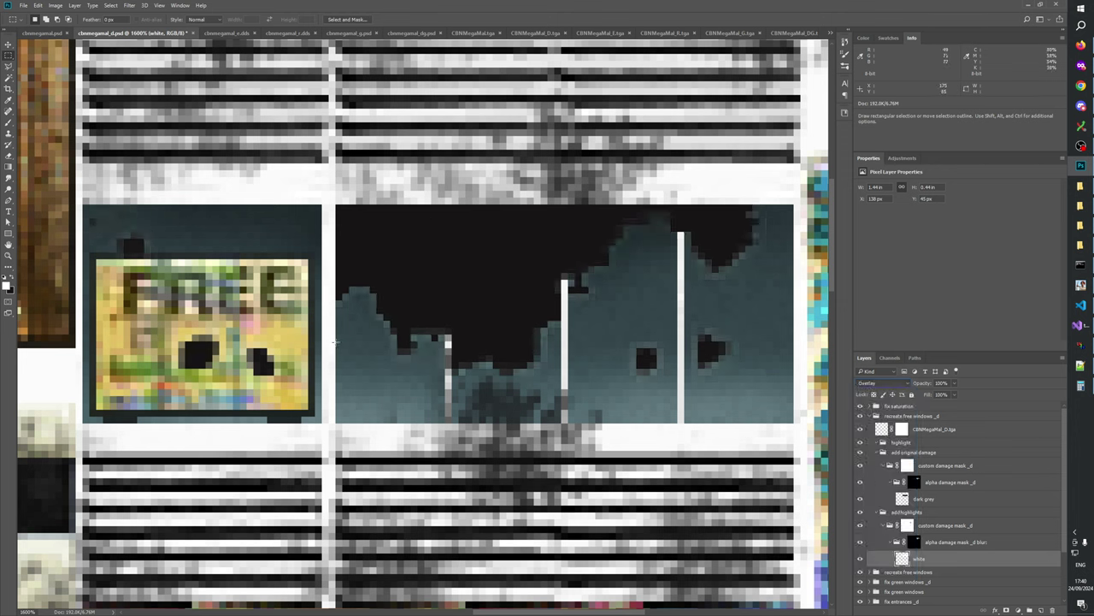
# - Rename the "alpha damage mask _d blur" group as "alpha damage mask _d blur:0.5"
pyautogui.click(913, 542)
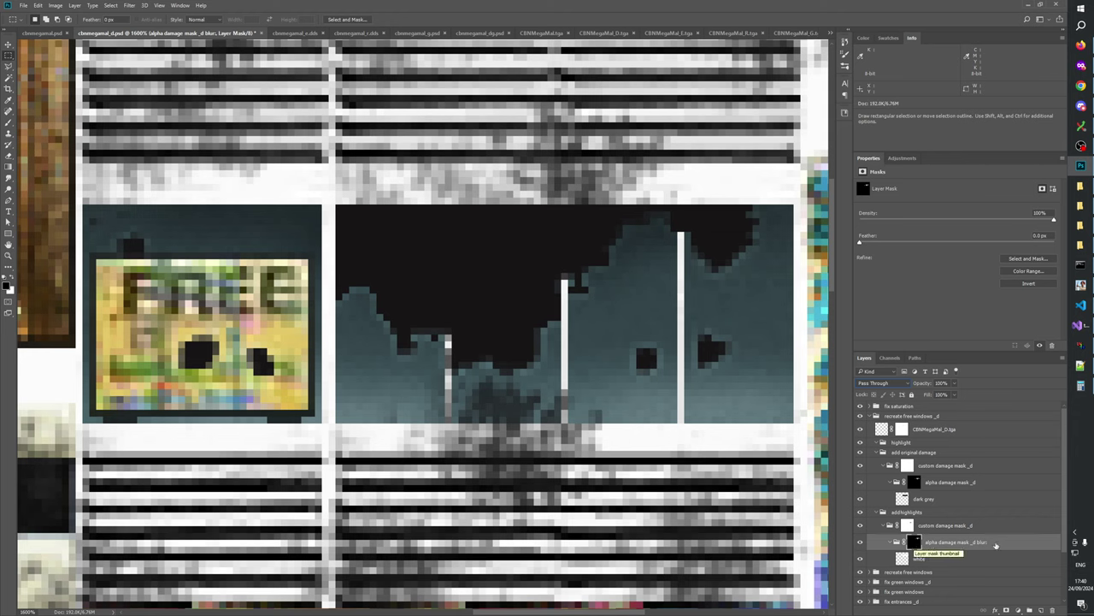
pyautogui.doubleClick(991, 542)
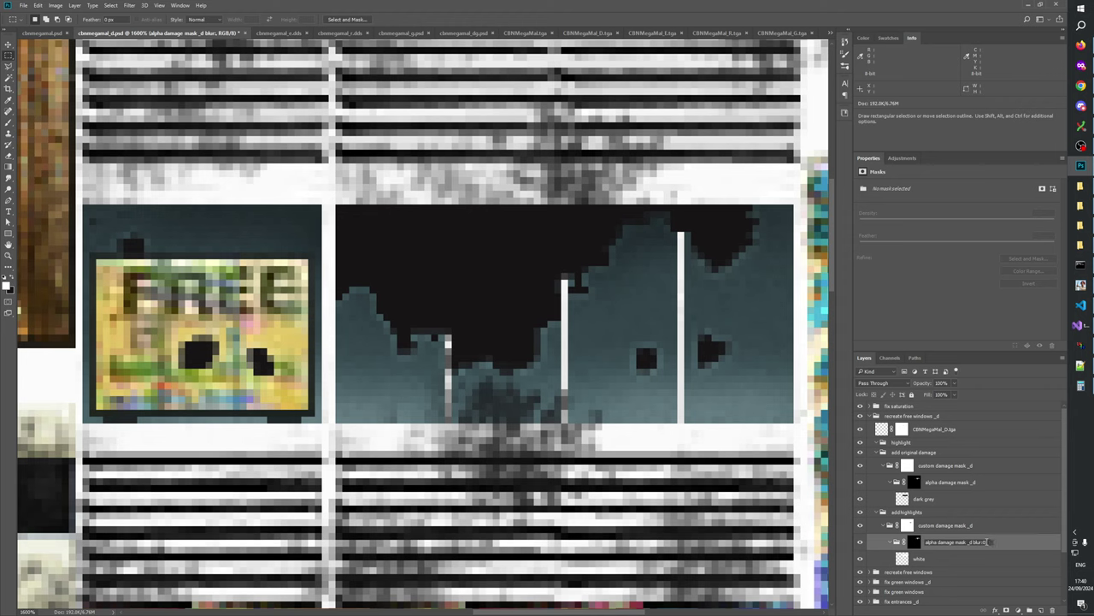
pyautogui.write(':0.5')
pyautogui.press('Return')
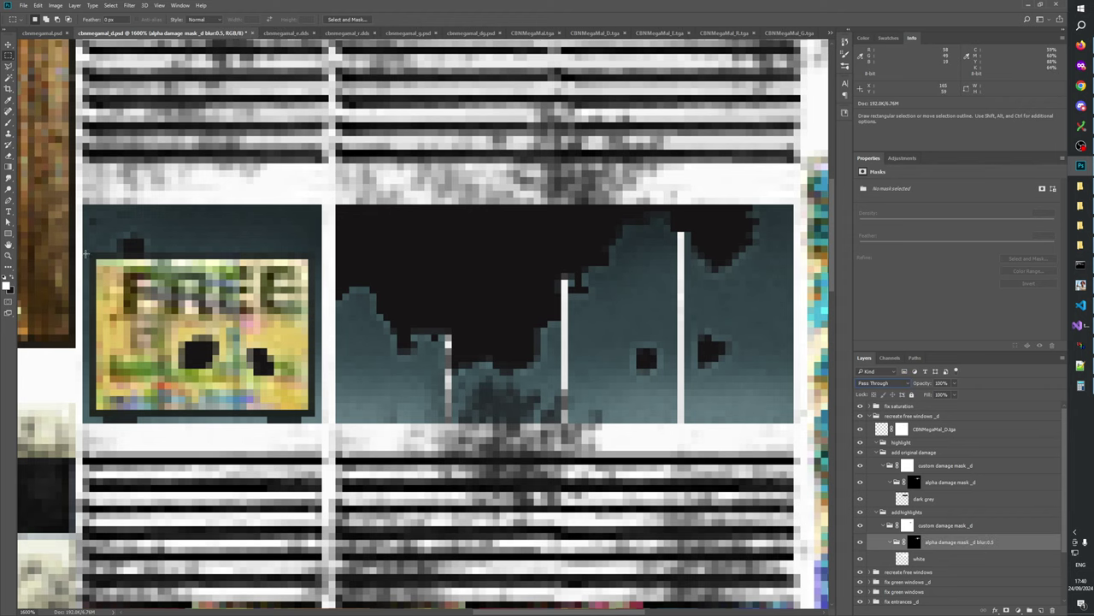
# - Examine the overlay highlights around the broken glass at several magnifications and compare the original alpha damage mask with the blurred one
pyautogui.click(9, 255)
pyautogui.rightClick(498, 334)
pyautogui.click(531, 347)
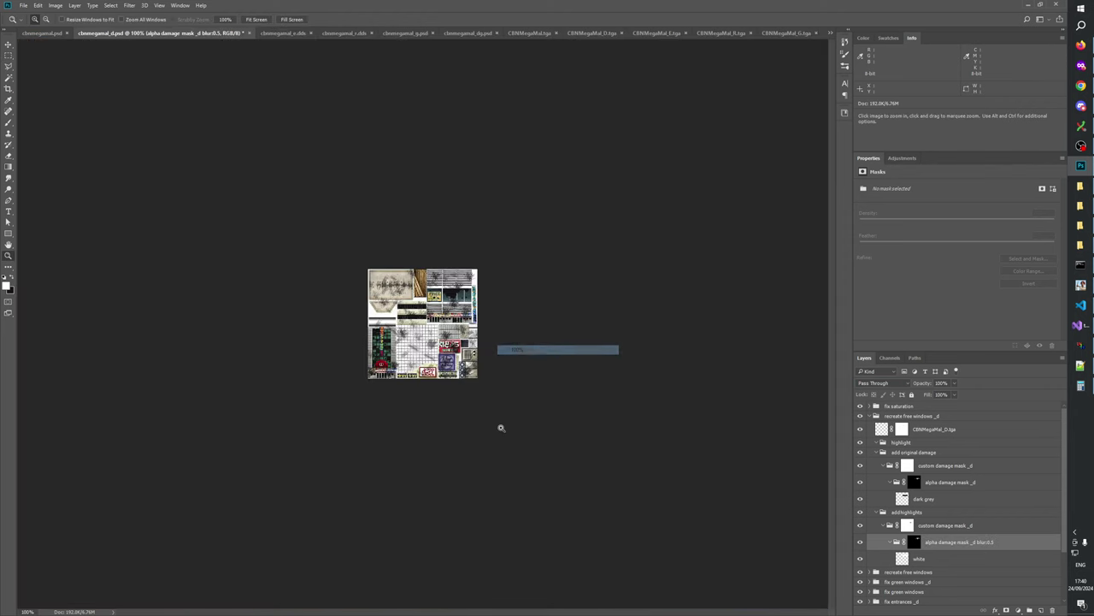
pyautogui.click(458, 329)
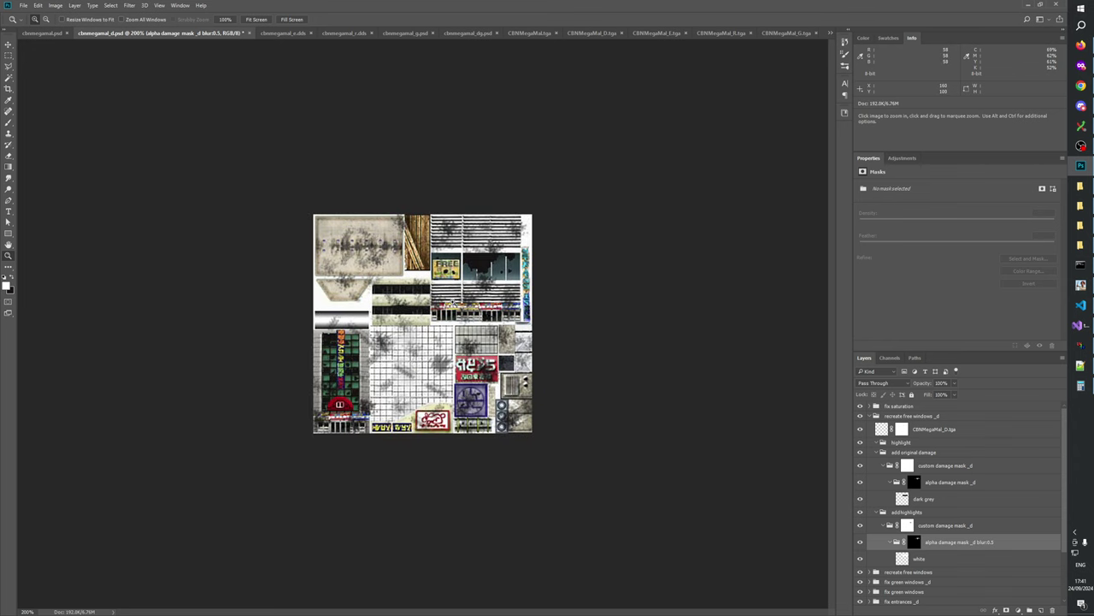
pyautogui.moveTo(453, 301); pyautogui.dragTo(532, 219)
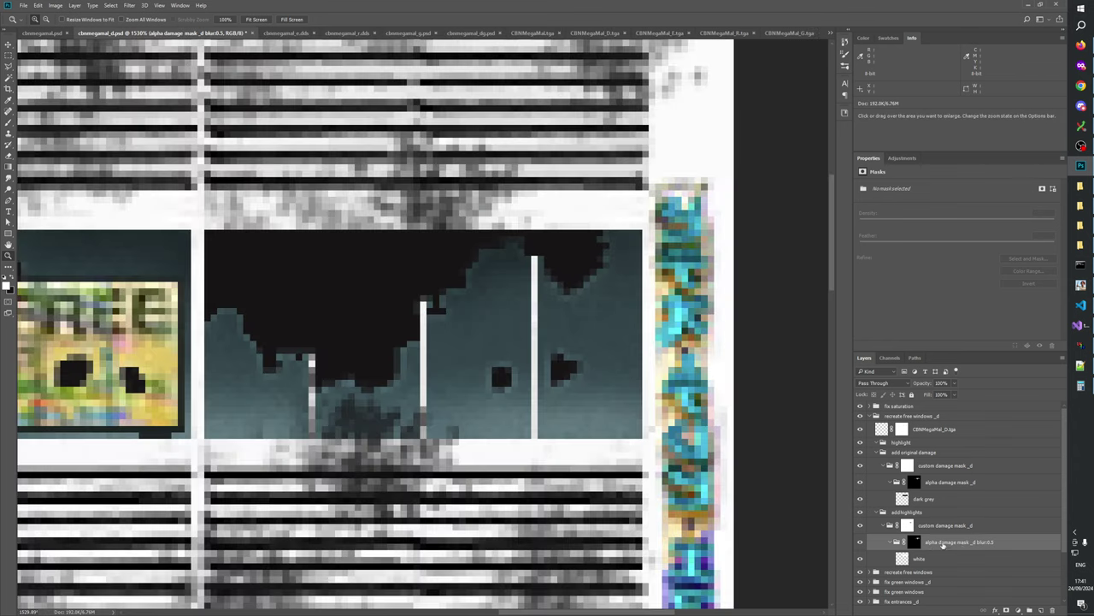
pyautogui.click(915, 541)
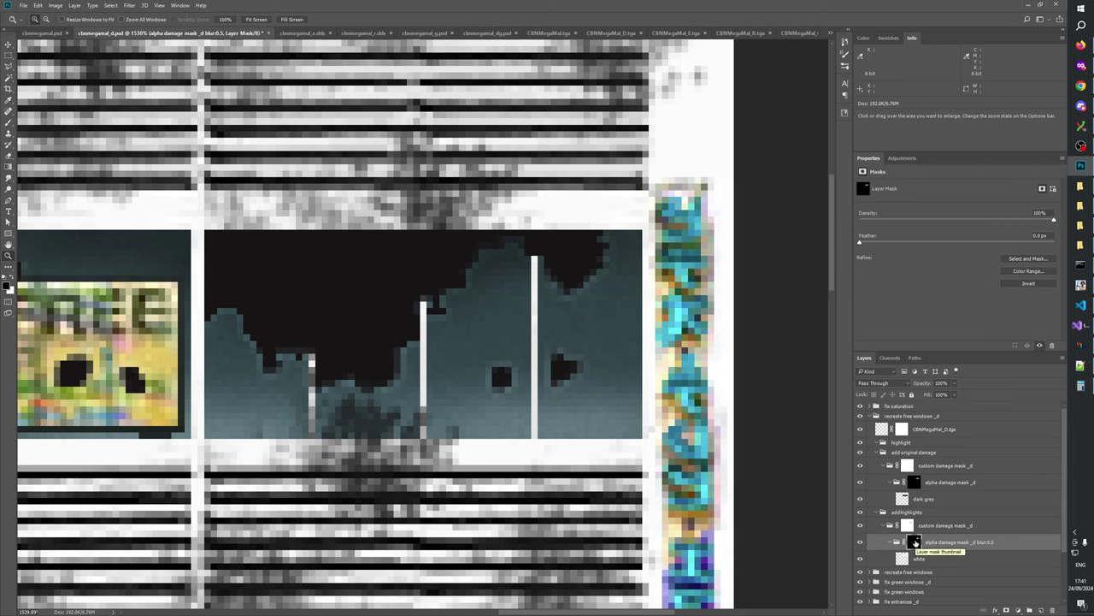
pyautogui.hotkey('ctrl', '1')
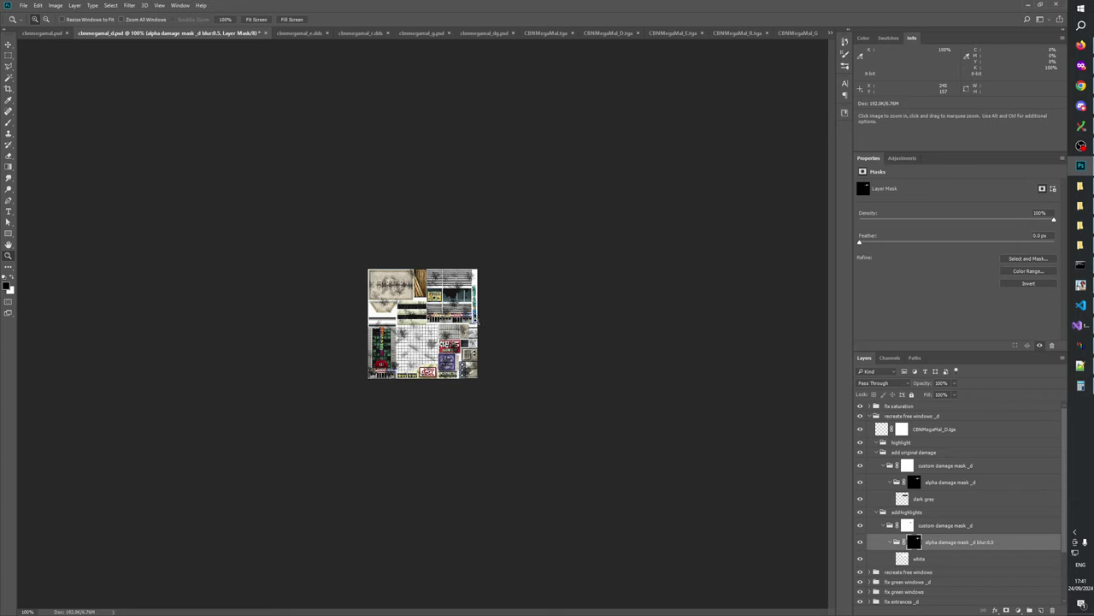
pyautogui.click(476, 299)
pyautogui.click(476, 298)
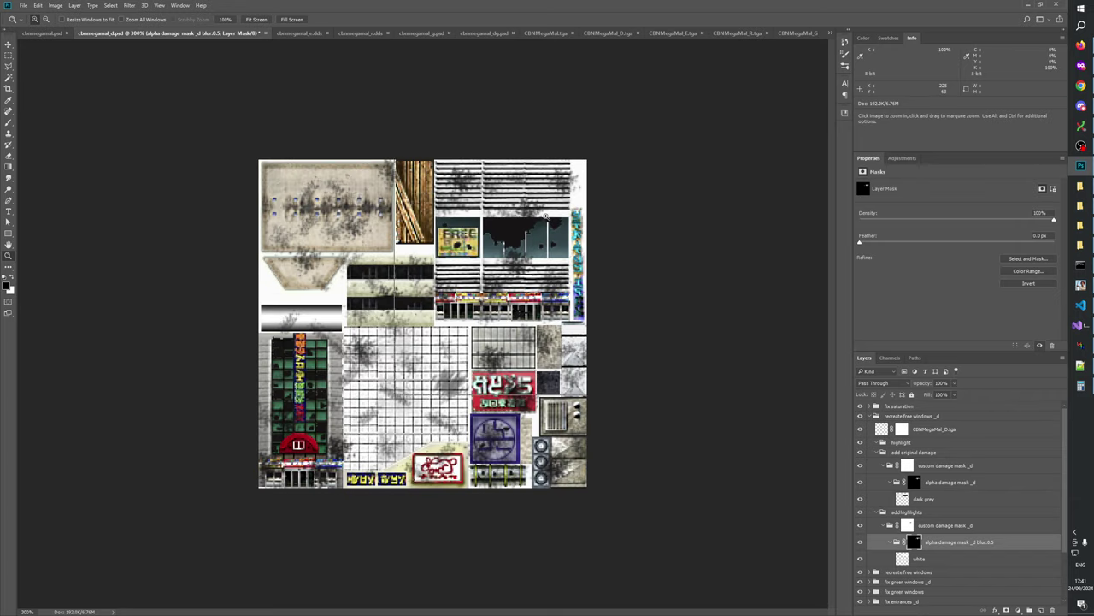
pyautogui.click(547, 257)
pyautogui.click(599, 209)
pyautogui.click(650, 160)
pyautogui.click(656, 202)
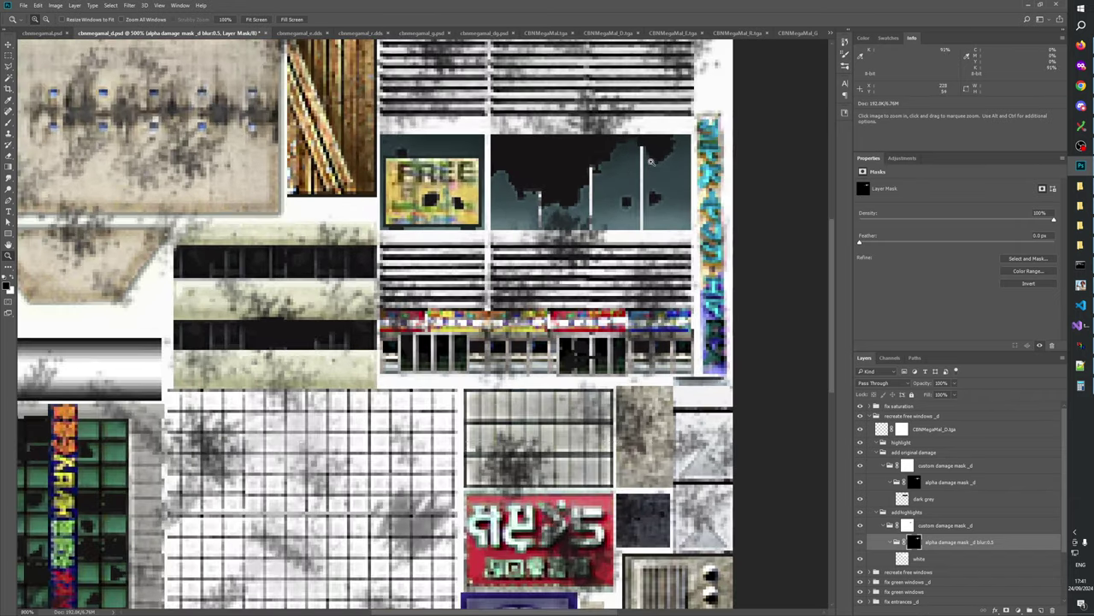
pyautogui.click(656, 202)
pyautogui.click(656, 202)
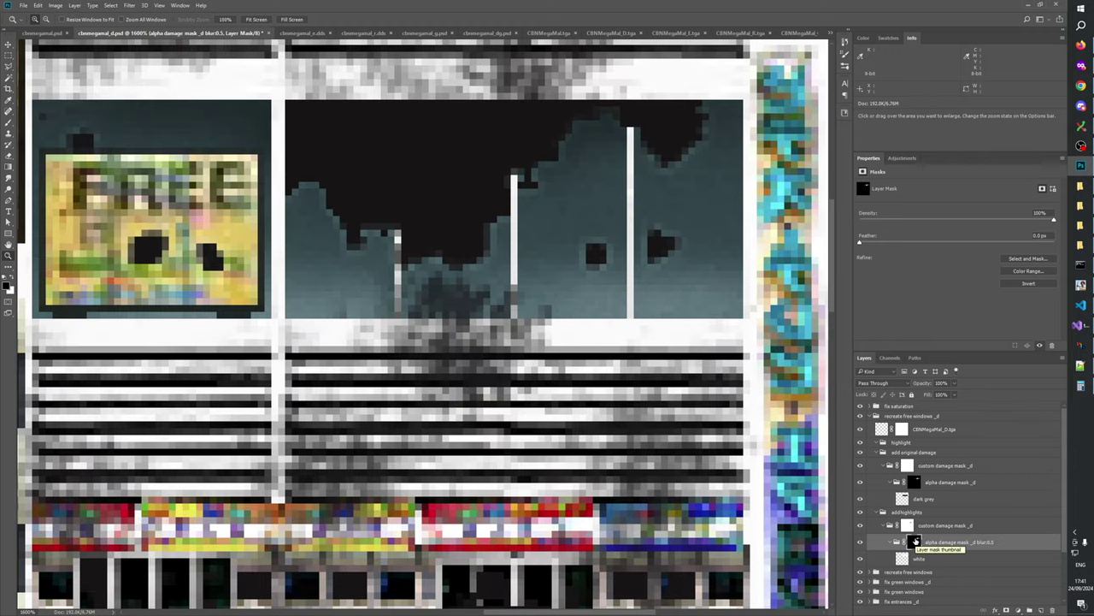
pyautogui.keyDown('alt'); pyautogui.click(916, 483); pyautogui.keyUp('alt')
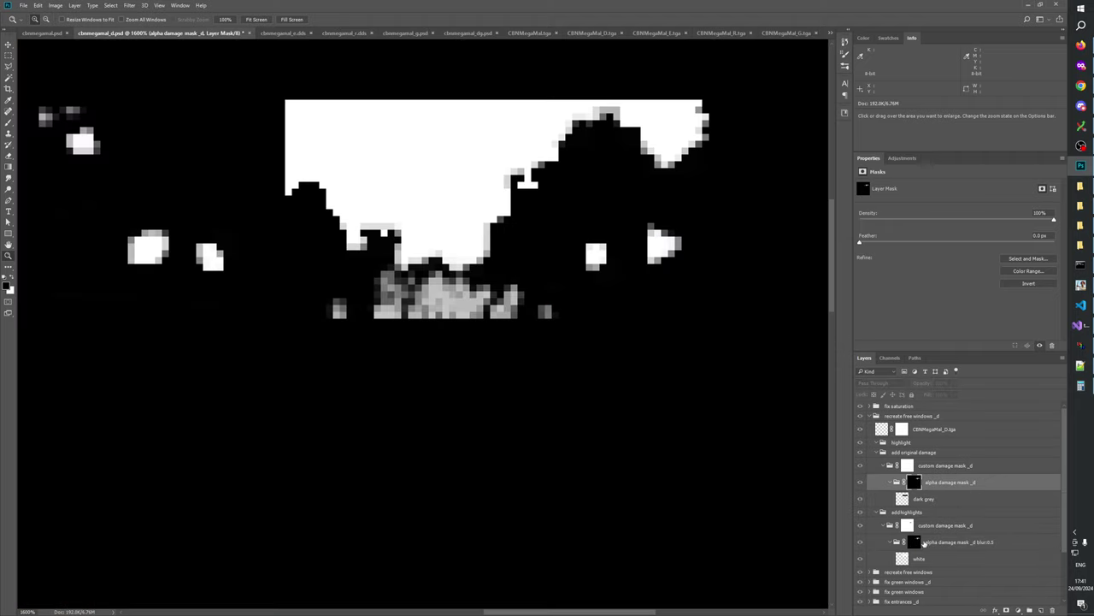
pyautogui.keyDown('alt'); pyautogui.click(915, 542); pyautogui.keyUp('alt')
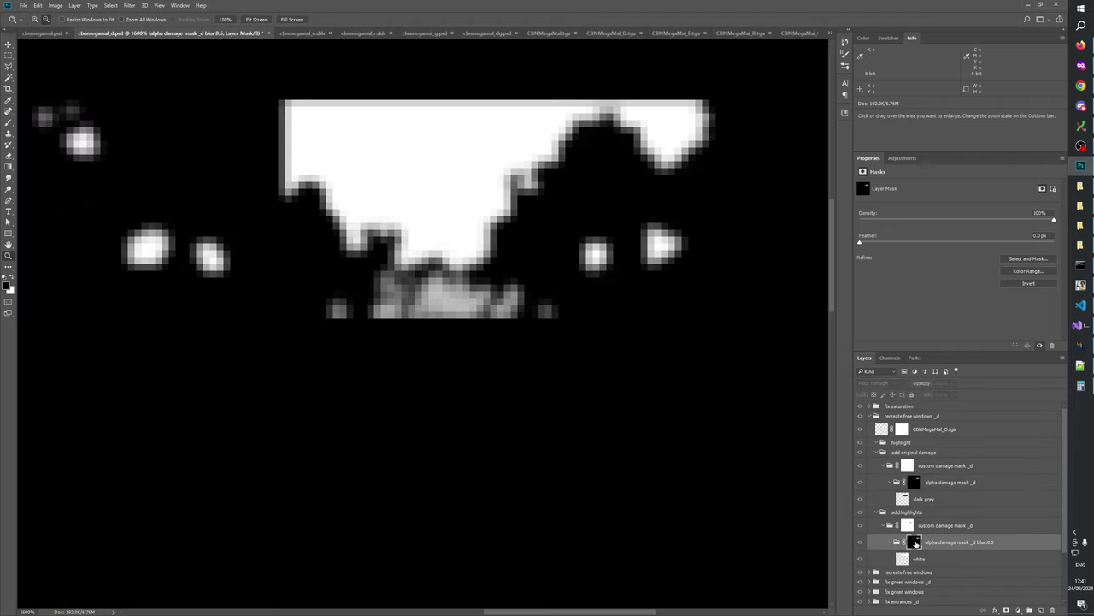
pyautogui.keyDown('alt'); pyautogui.click(914, 542); pyautogui.keyUp('alt')
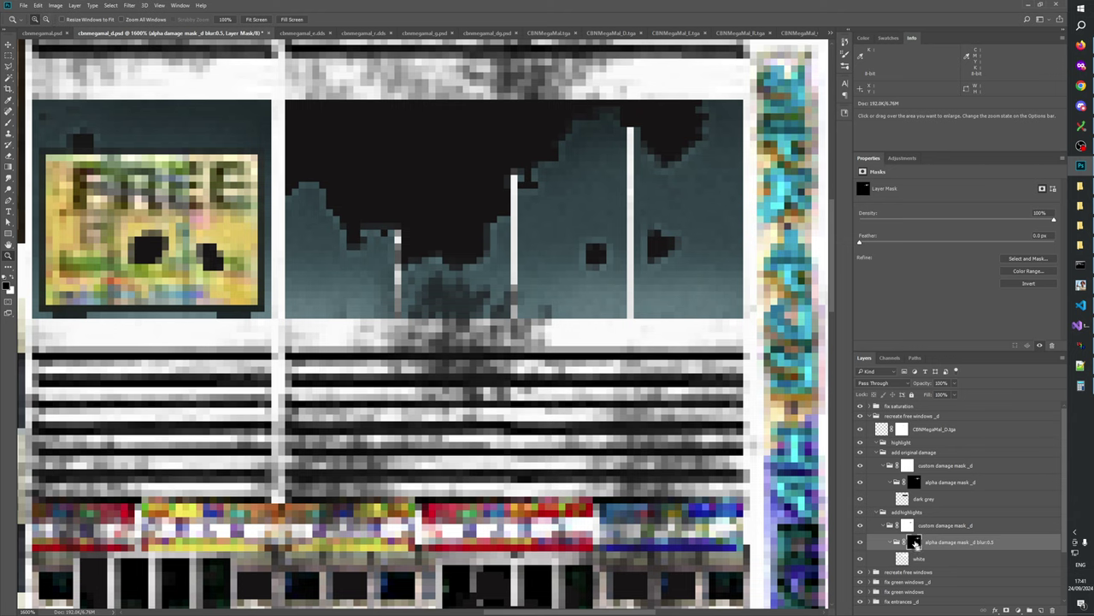
# - Apply Levels to the "alpha damage mask _d blur:0.5" mask with the white input level at 100
pyautogui.hotkey('ctrl', 'l')
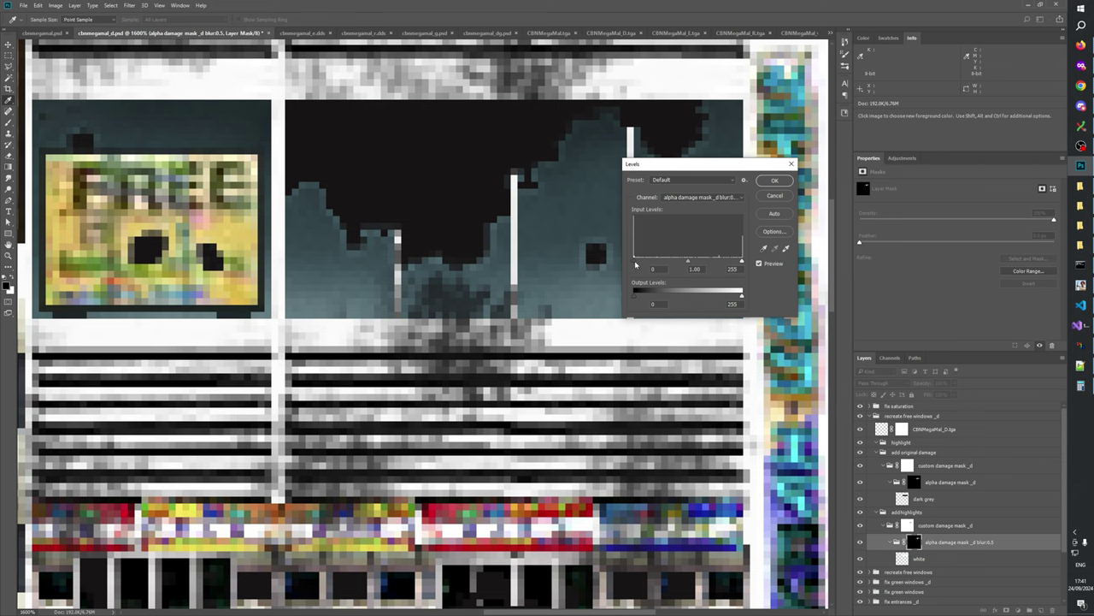
pyautogui.moveTo(634, 261)
pyautogui.mouseDown()
pyautogui.moveTo(672, 261)
pyautogui.moveTo(634, 262)
pyautogui.mouseUp()
pyautogui.moveTo(743, 262); pyautogui.dragTo(676, 262)
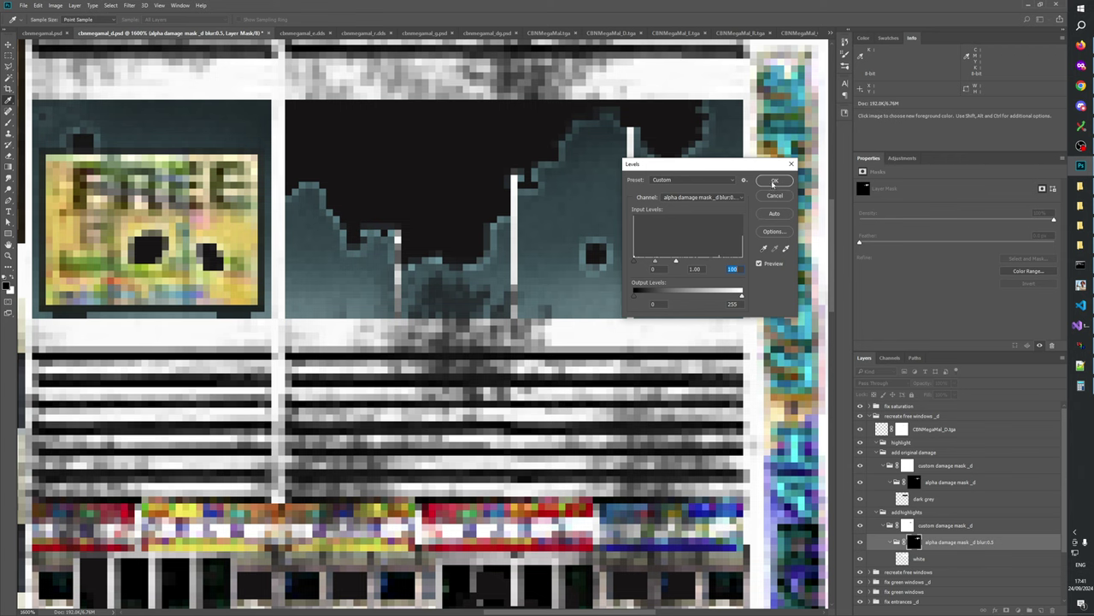
pyautogui.click(774, 182)
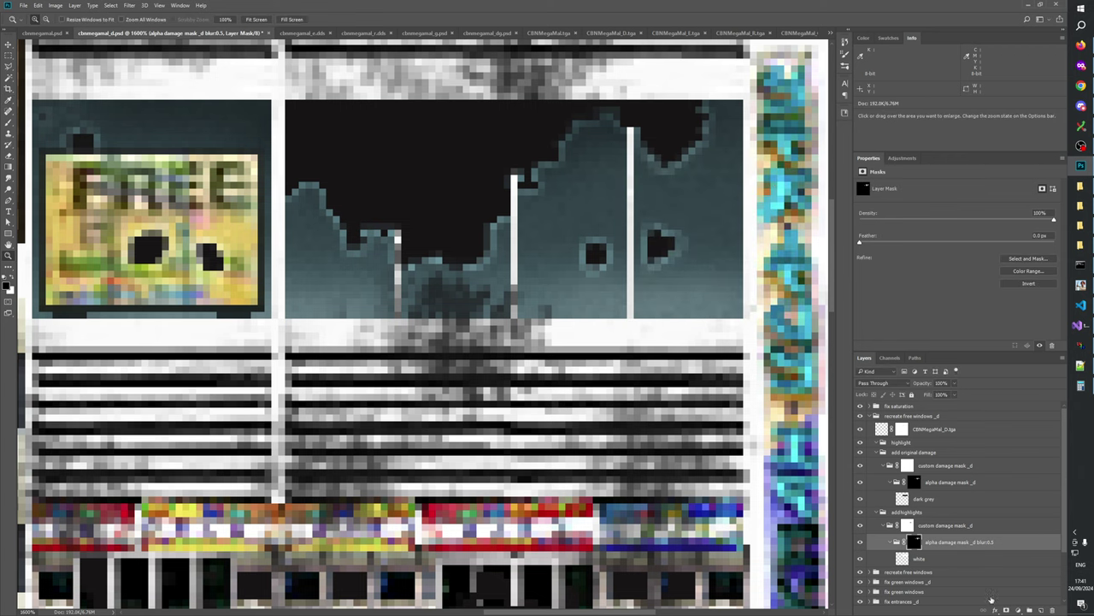
# - Extend the blurred mask group's name to "alpha damage mask _d blur:0.5 levels:0 1.0"
pyautogui.doubleClick(990, 544)
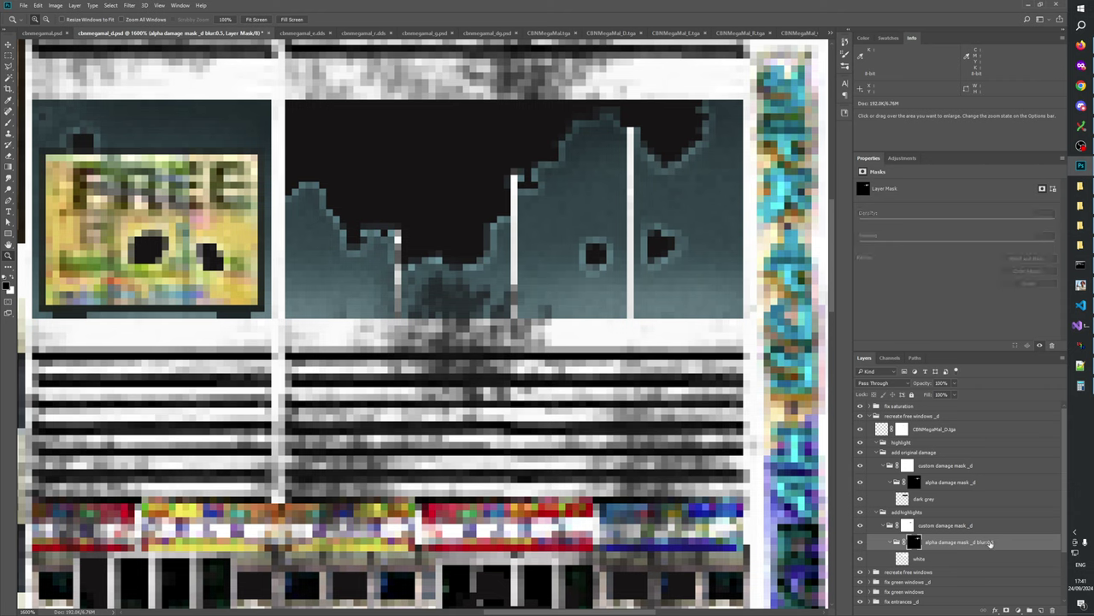
pyautogui.write('levels')
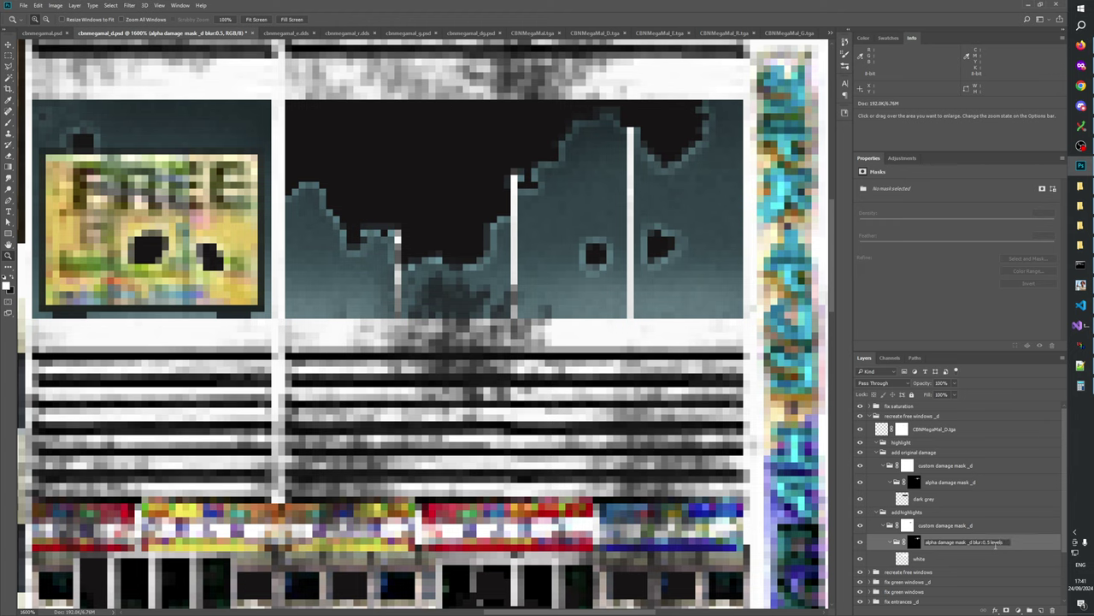
pyautogui.write('55')
pyautogui.press('BackSpace')
pyautogui.press('BackSpace')
pyautogui.click(913, 542)
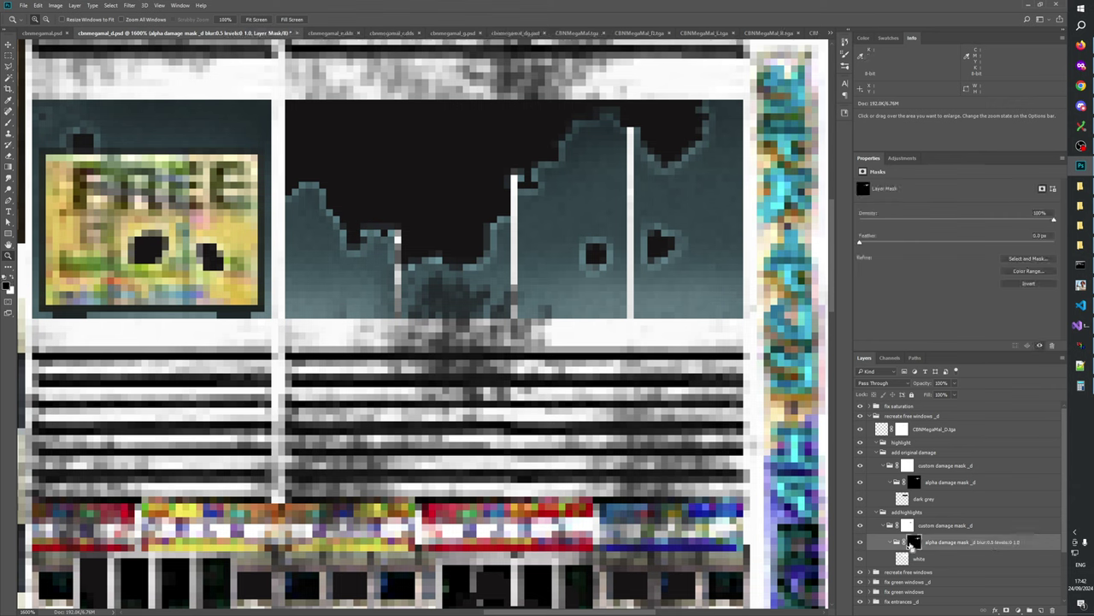
pyautogui.hotkey('ctrl', 'l')
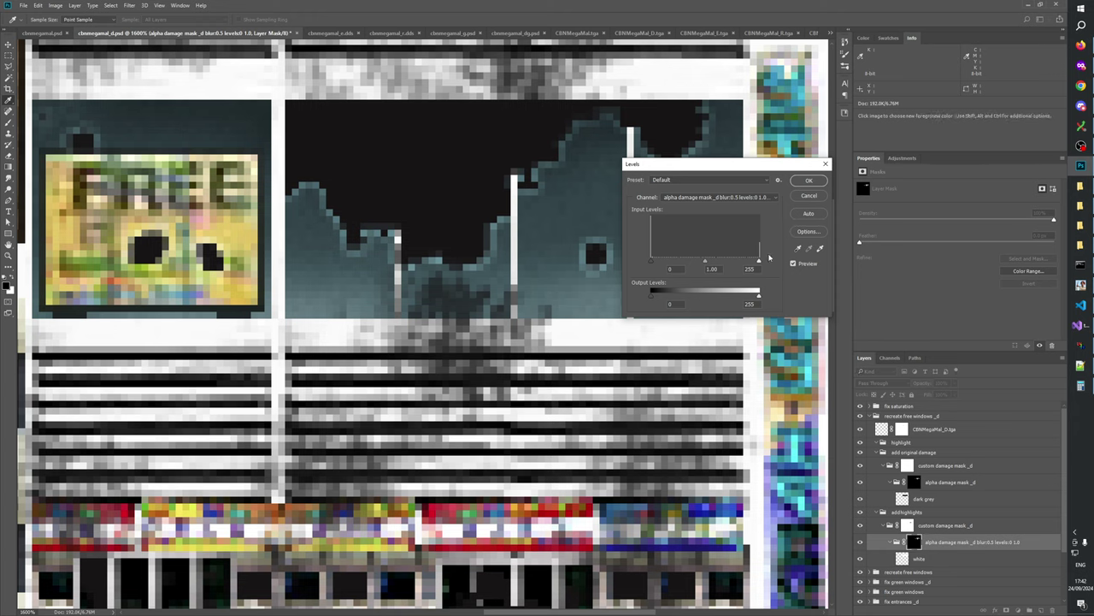
pyautogui.moveTo(760, 259); pyautogui.dragTo(692, 262)
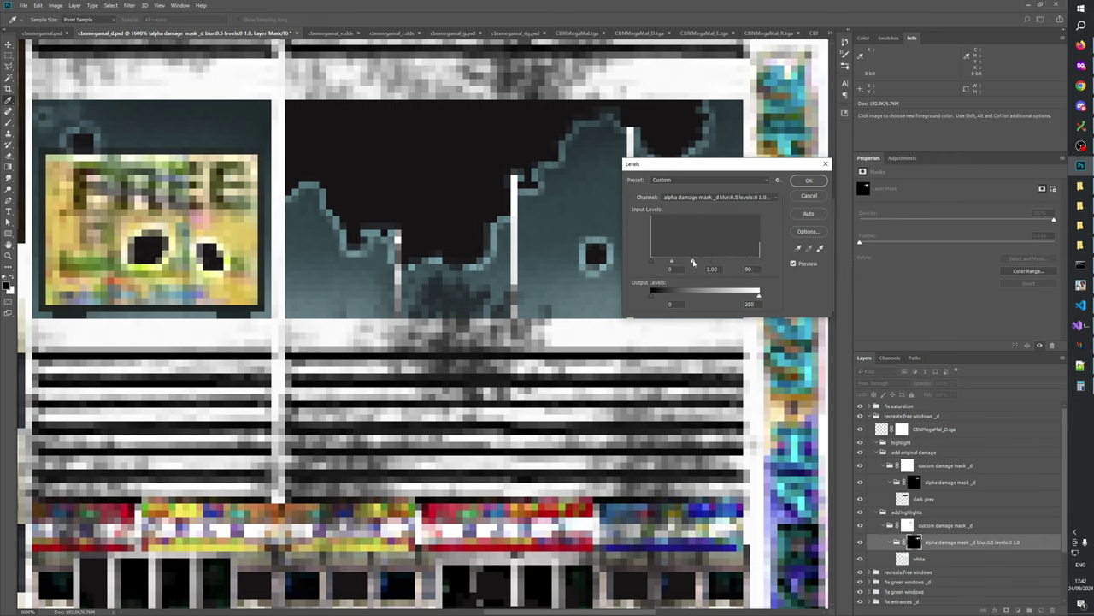
pyautogui.click(815, 198)
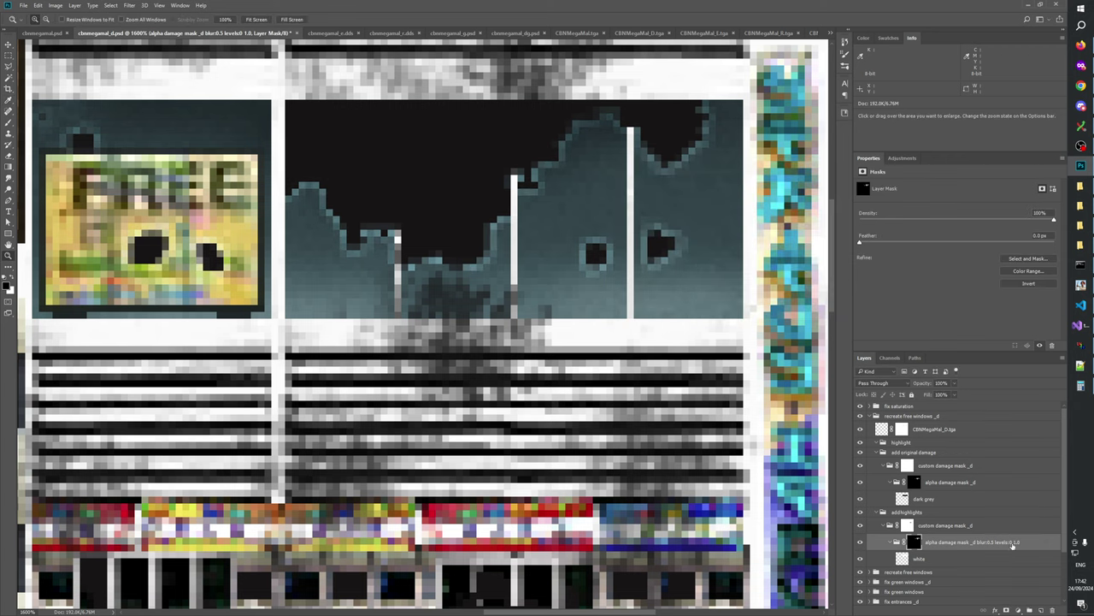
# - Append the white input level to the group's name, making it "alpha damage mask _d blur:0.5 levels:0 1.0 100"
pyautogui.doubleClick(1013, 541)
pyautogui.write('100')
pyautogui.press('Return')
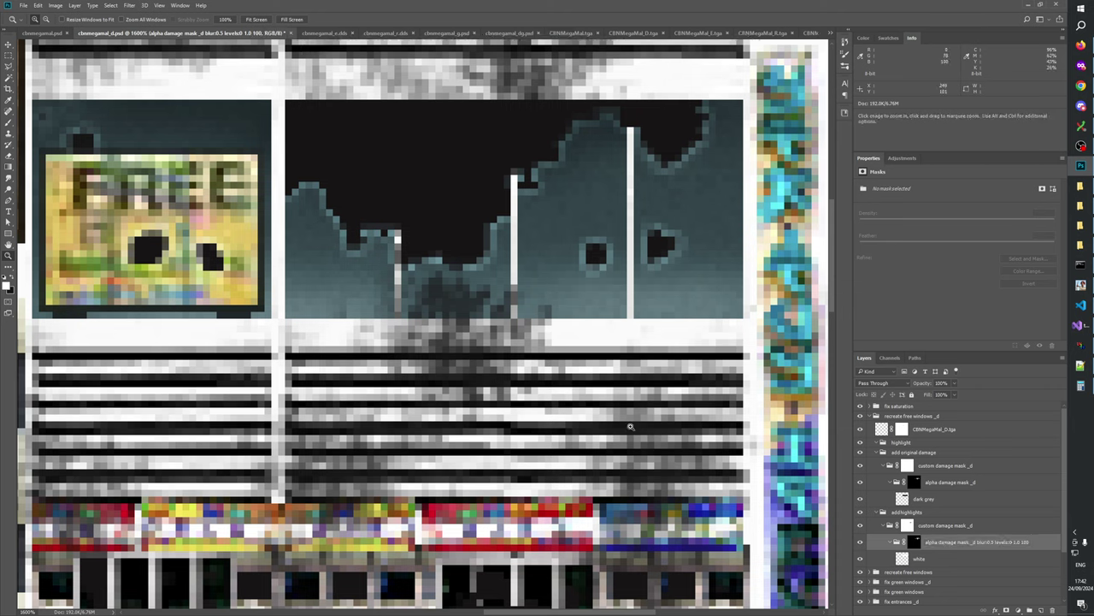
# - Check how the strengthened glass-edge highlights look within the whole texture, at actual size and enlarged
pyautogui.rightClick(496, 264)
pyautogui.click(517, 281)
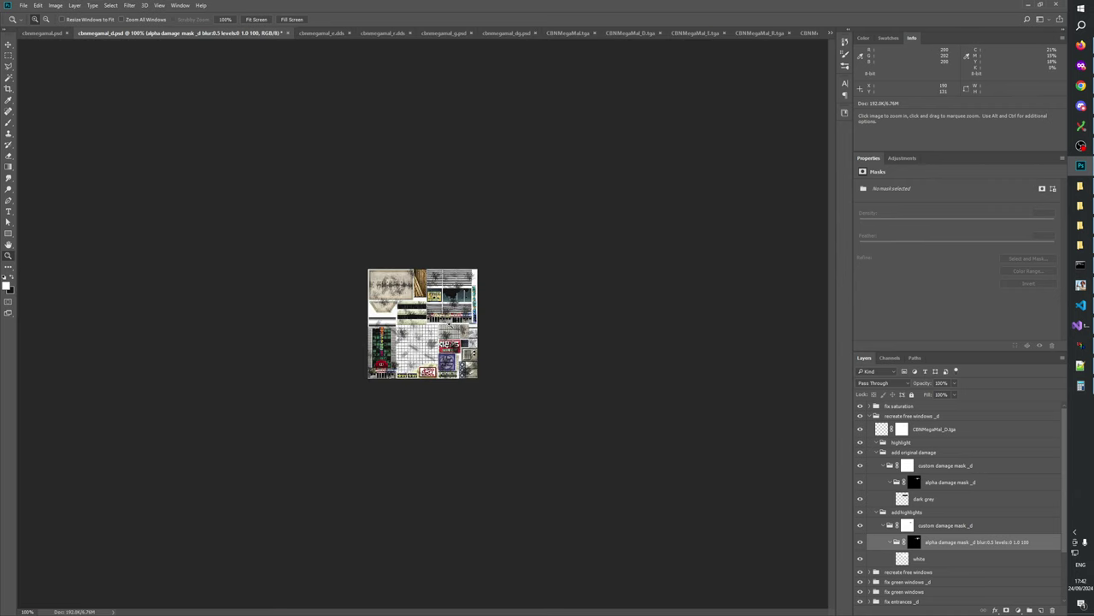
pyautogui.moveTo(448, 322); pyautogui.dragTo(518, 245)
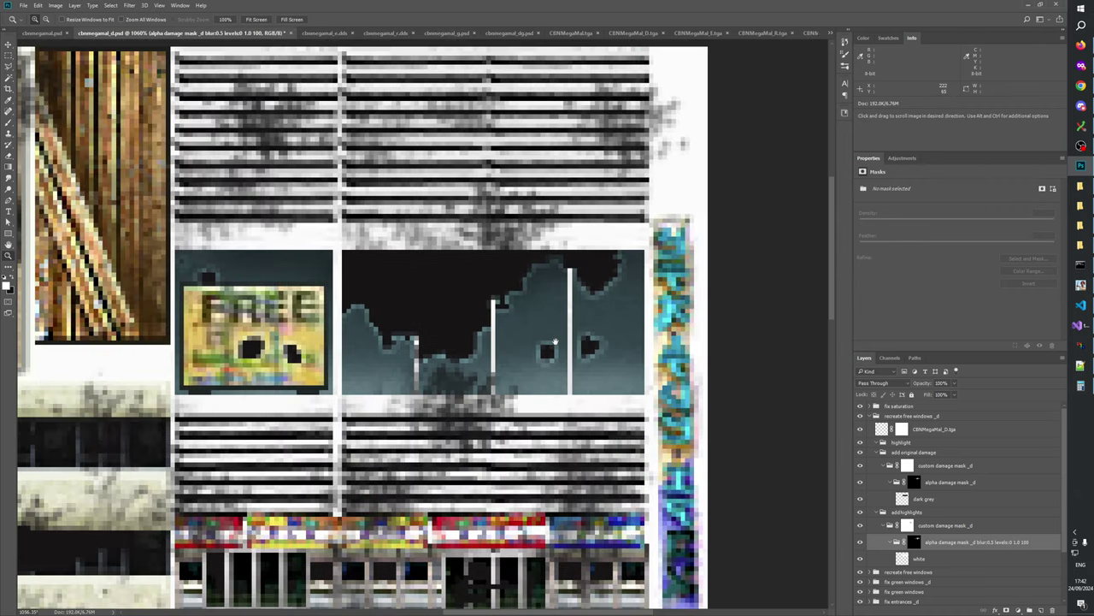
pyautogui.rightClick(505, 338)
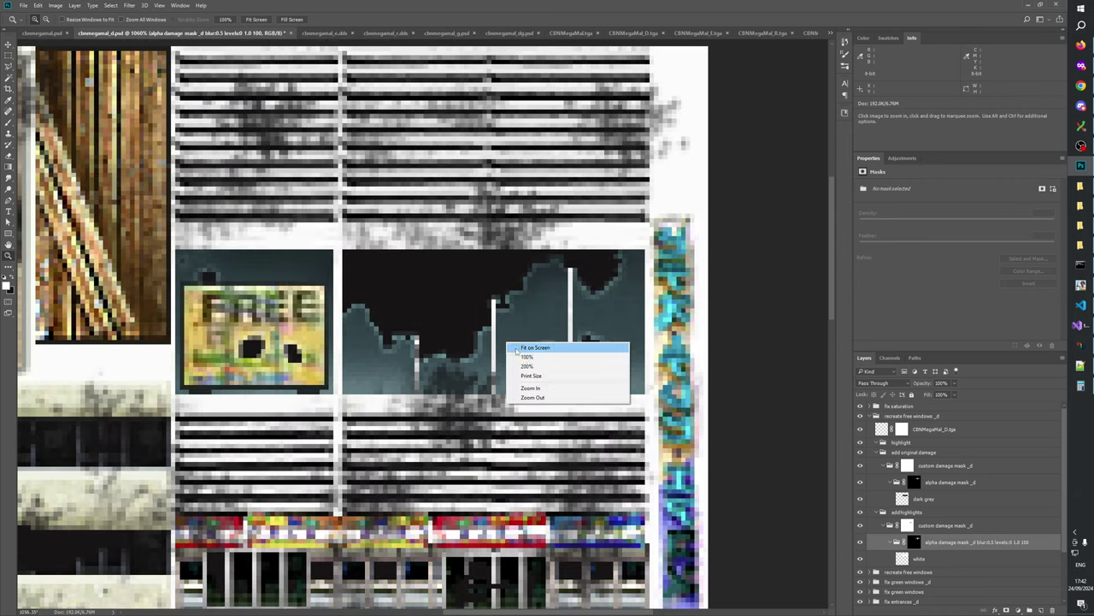
pyautogui.click(511, 357)
pyautogui.click(445, 329)
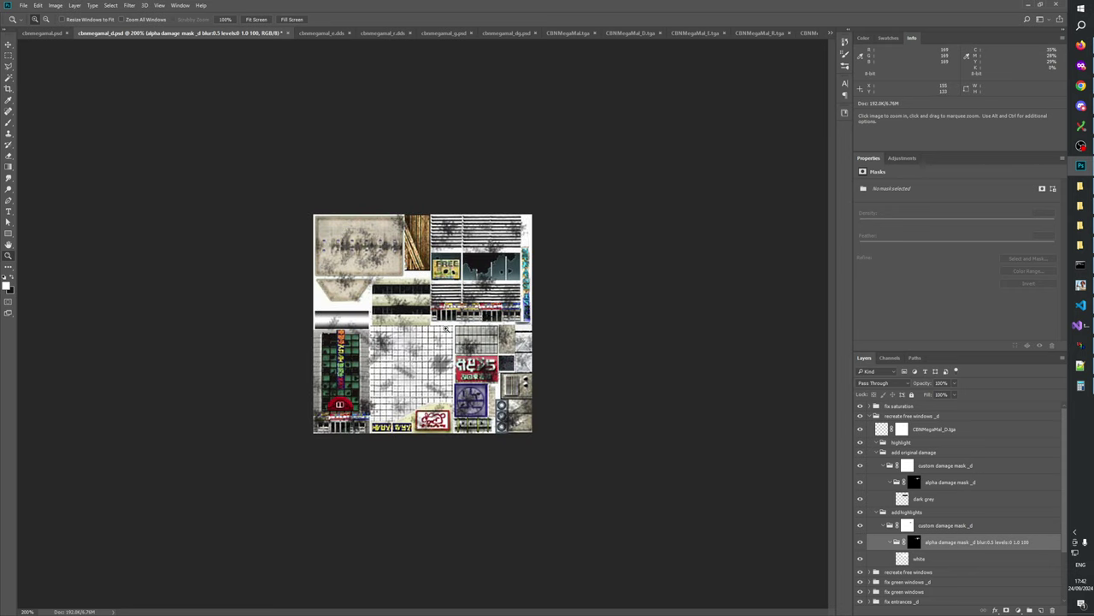
# - Examine the highlights around the broken glass beside the FREE sign at increasing magnification
pyautogui.click(488, 276)
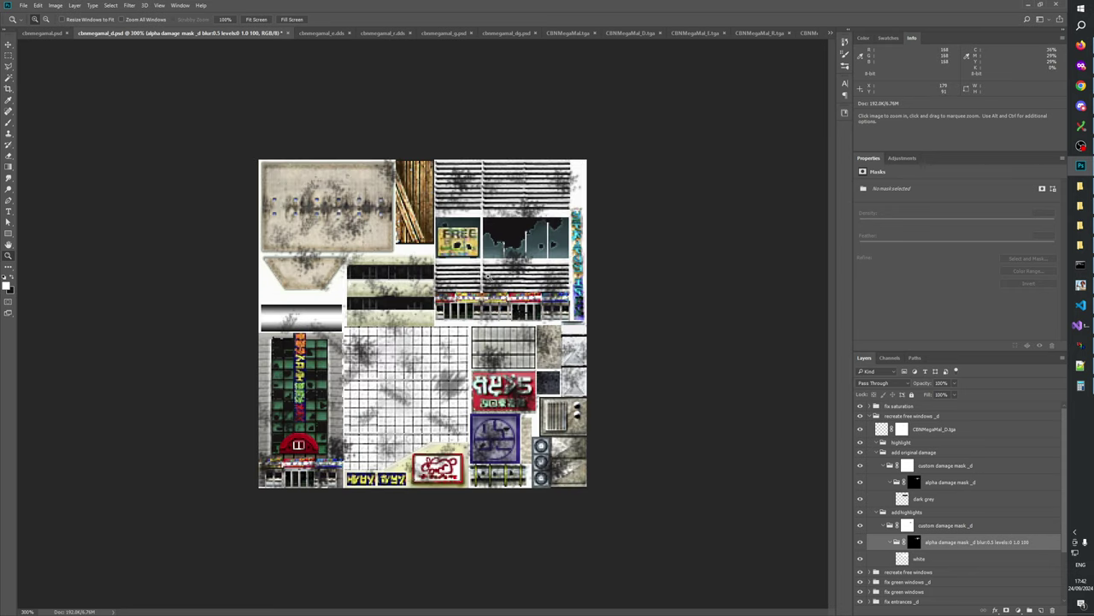
pyautogui.click(501, 266)
pyautogui.click(530, 244)
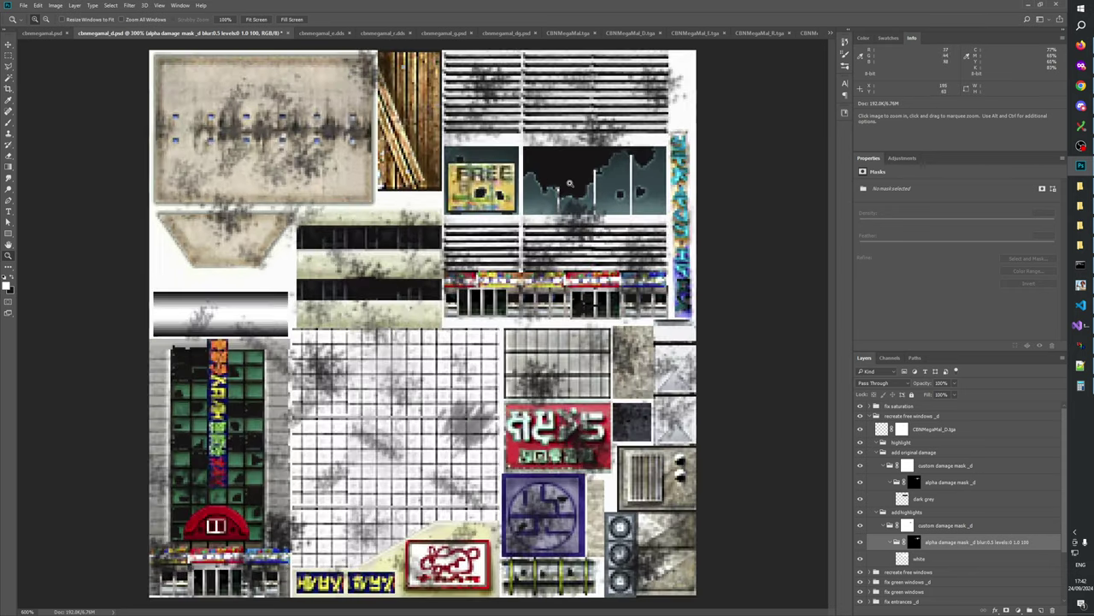
pyautogui.click(565, 218)
pyautogui.click(623, 209)
pyautogui.moveTo(626, 208); pyautogui.dragTo(624, 342)
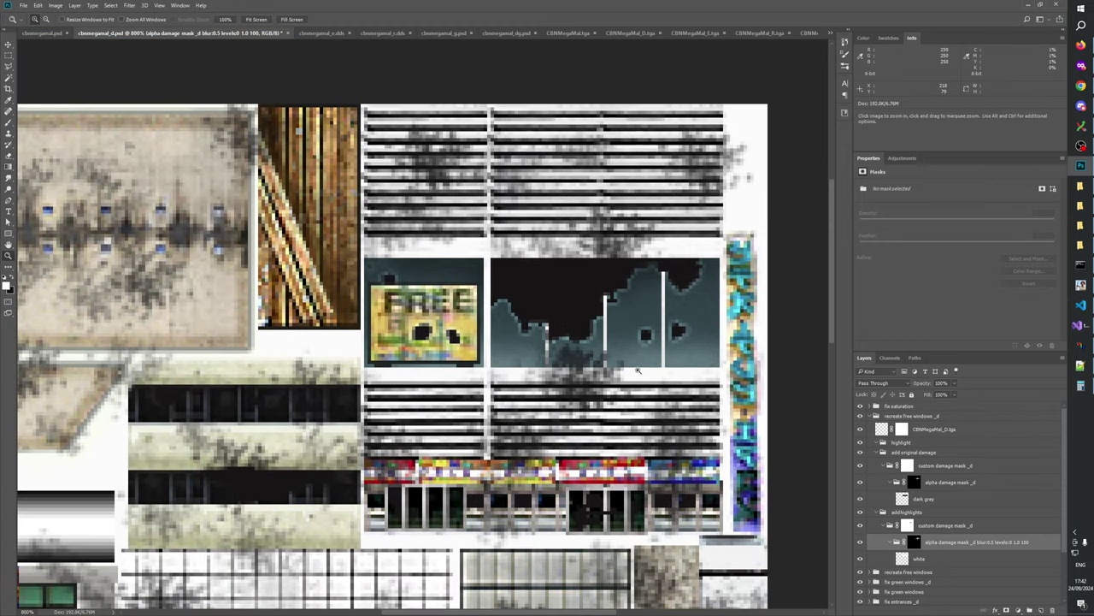
pyautogui.click(624, 342)
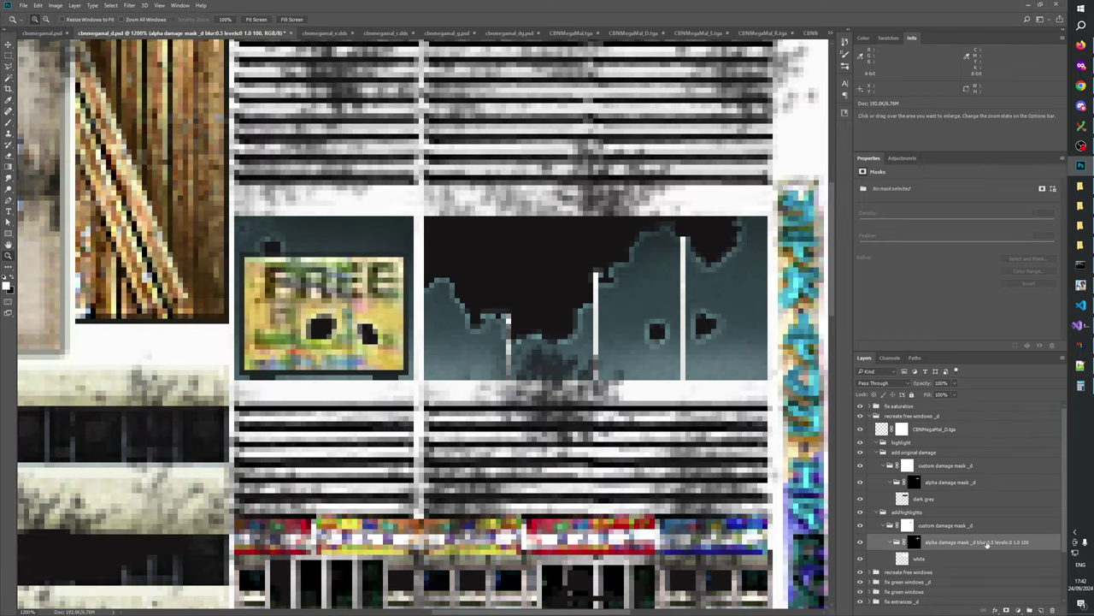
# - Copy the blurred mask group's full name and revert the document to the state before the Levels adjustment
pyautogui.doubleClick(989, 544)
pyautogui.hotkey('ctrl', 'c')
pyautogui.click(937, 527)
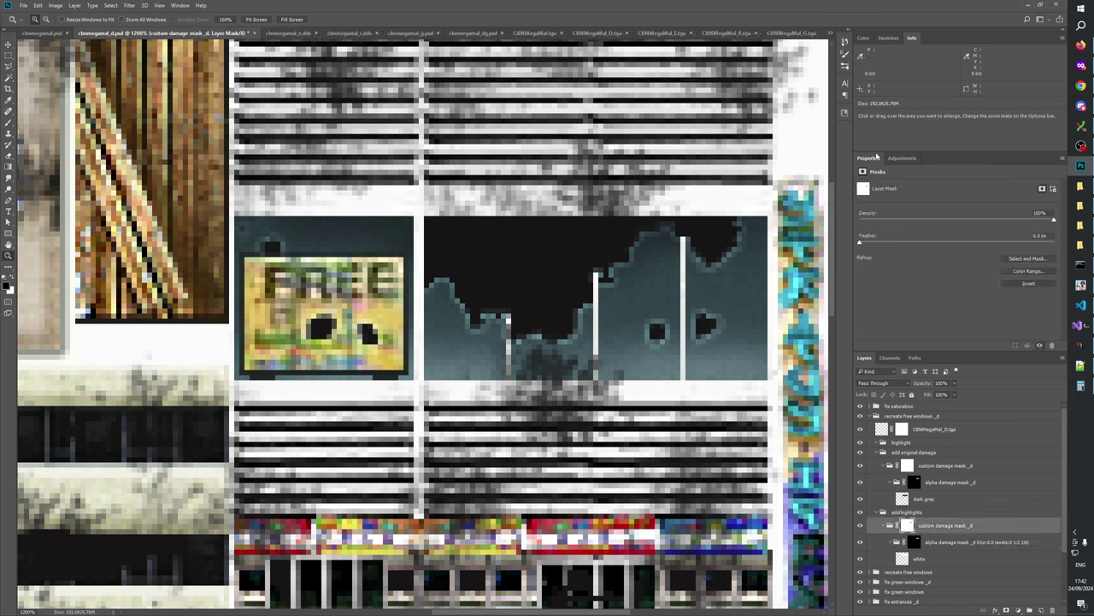
pyautogui.click(845, 42)
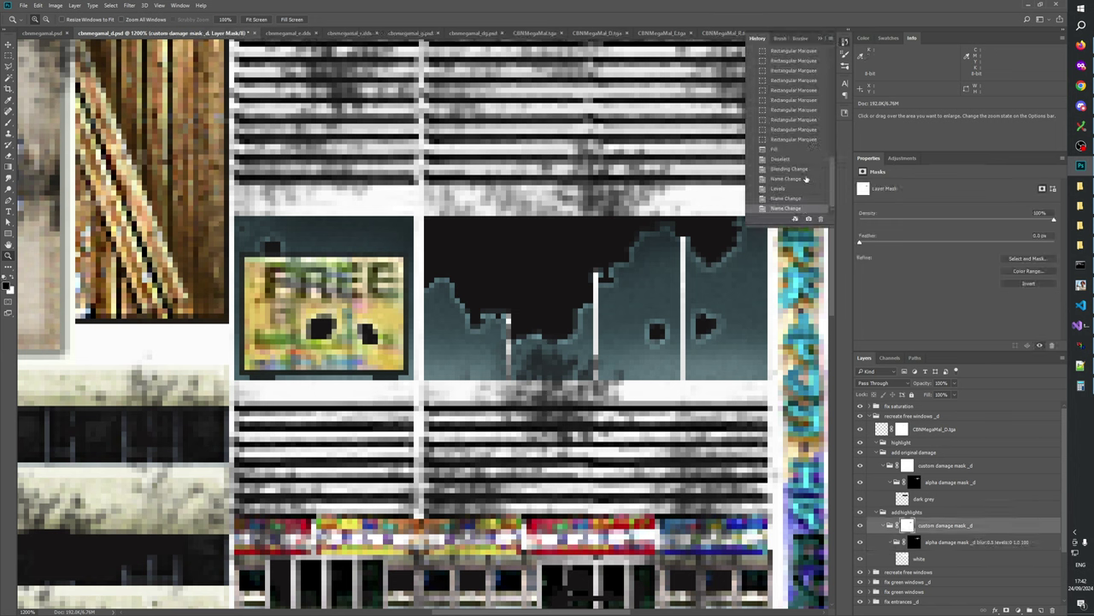
pyautogui.click(791, 179)
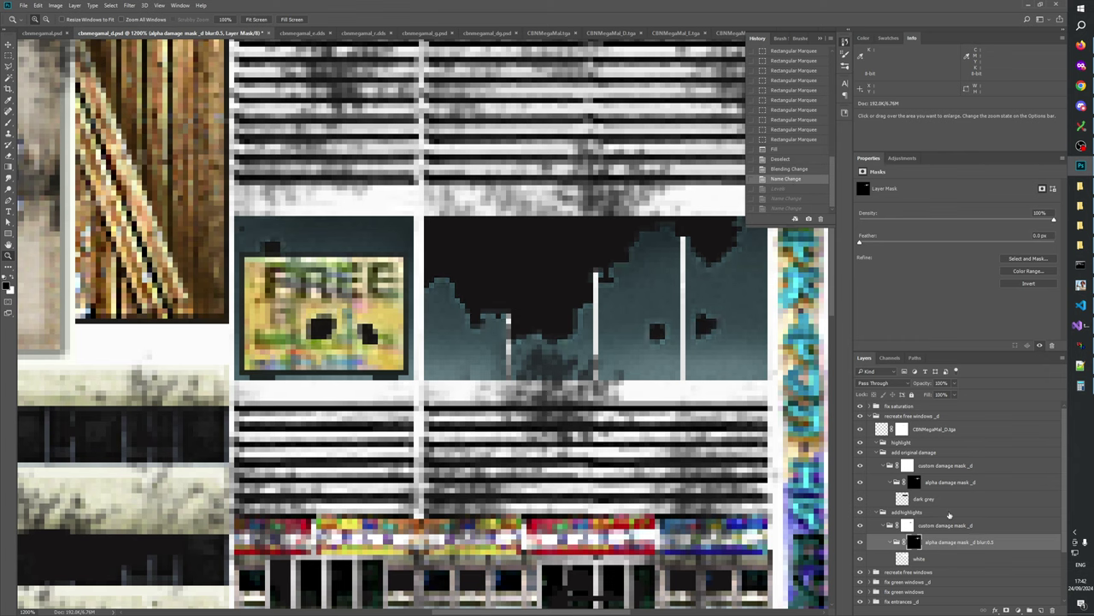
# - Apply Levels to the "alpha damage mask _d blur:0.5" mask with the white input level at 160
pyautogui.hotkey('ctrl', 'l')
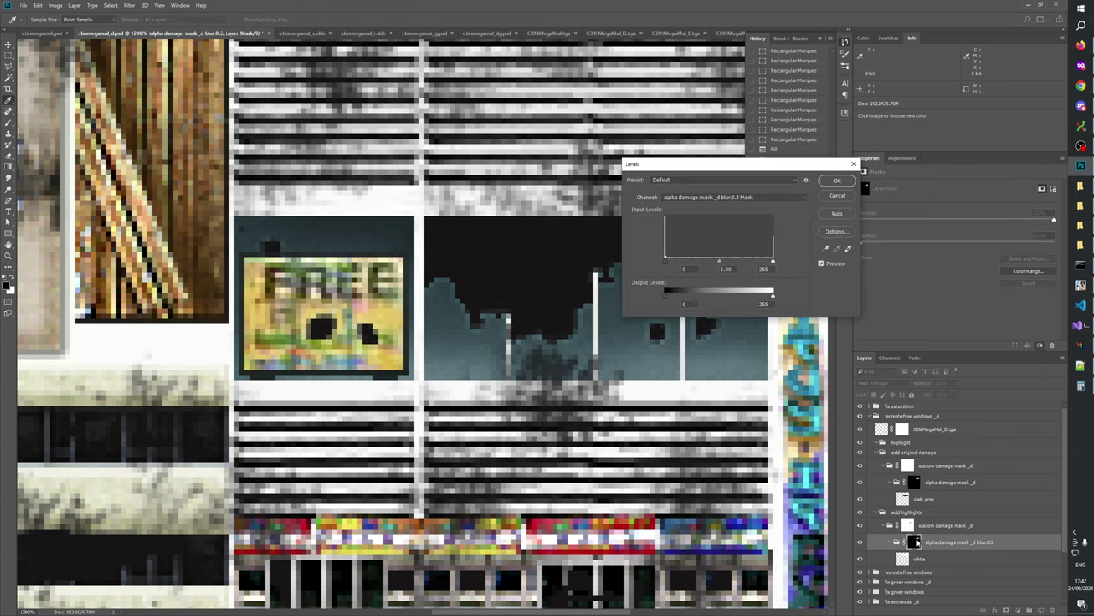
pyautogui.moveTo(773, 260); pyautogui.dragTo(733, 261)
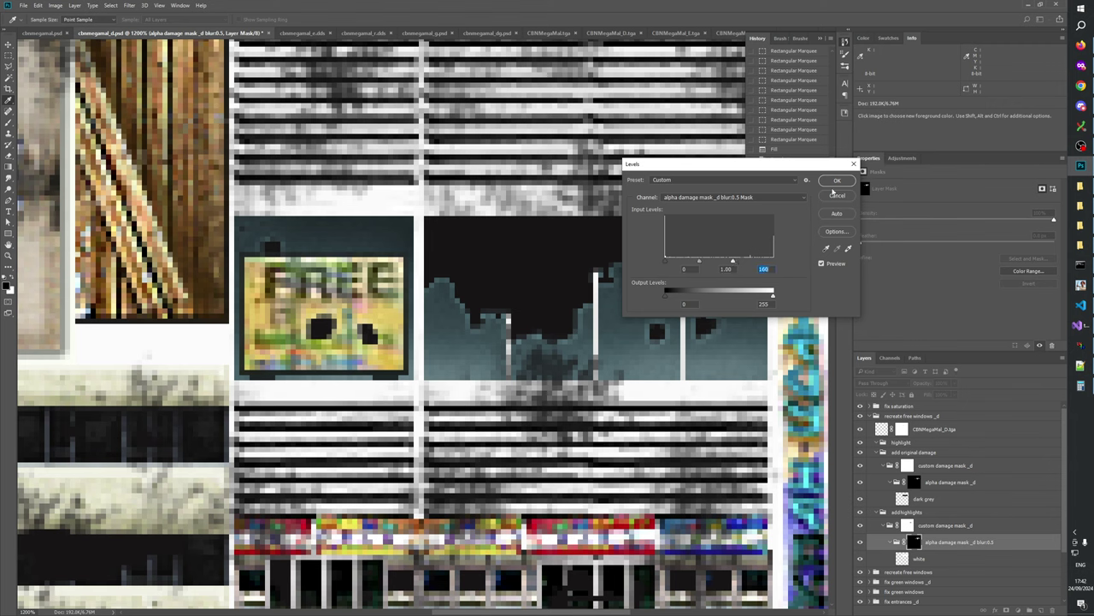
pyautogui.click(837, 180)
# - Check the softer glass-edge highlights at actual size and enlarged around the FREE-sign windows
pyautogui.press('z')
pyautogui.rightClick(632, 284)
pyautogui.click(675, 297)
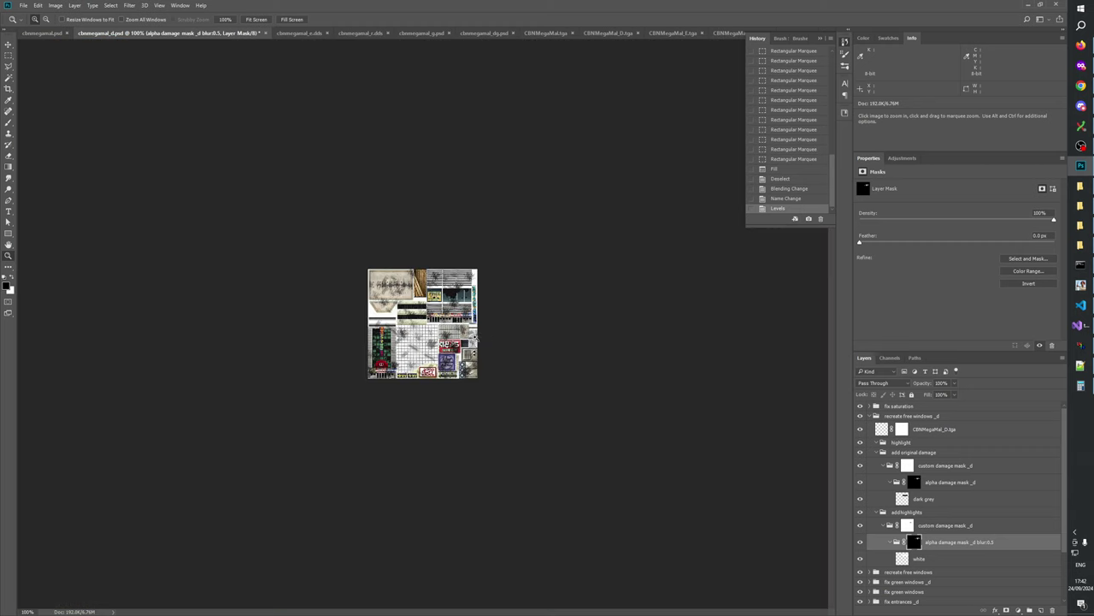
pyautogui.click(469, 328)
pyautogui.click(469, 328)
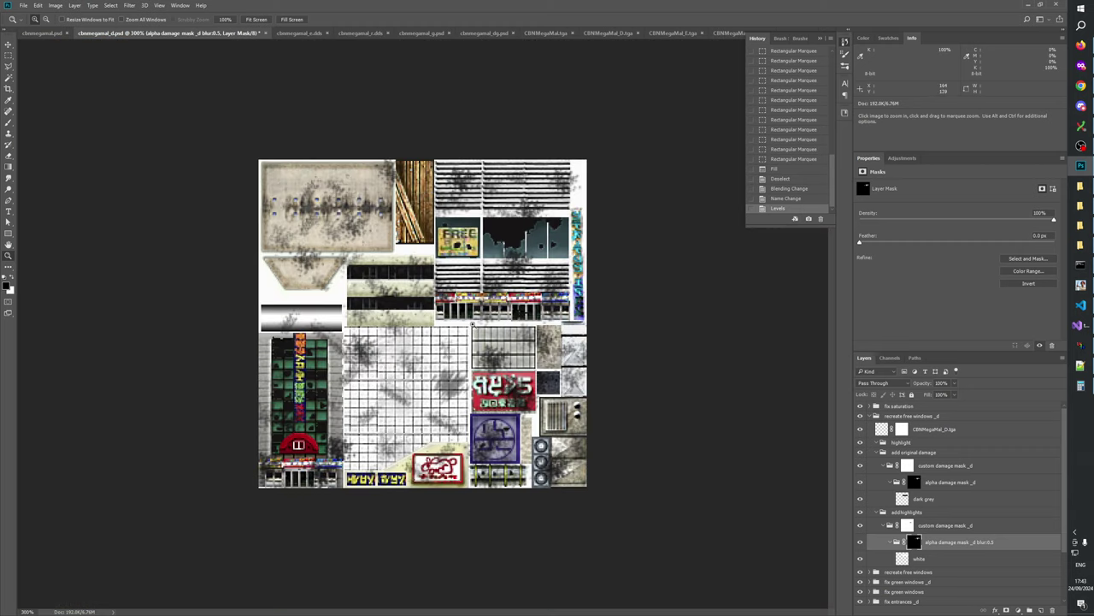
pyautogui.click(536, 224)
pyautogui.click(602, 171)
pyautogui.click(602, 170)
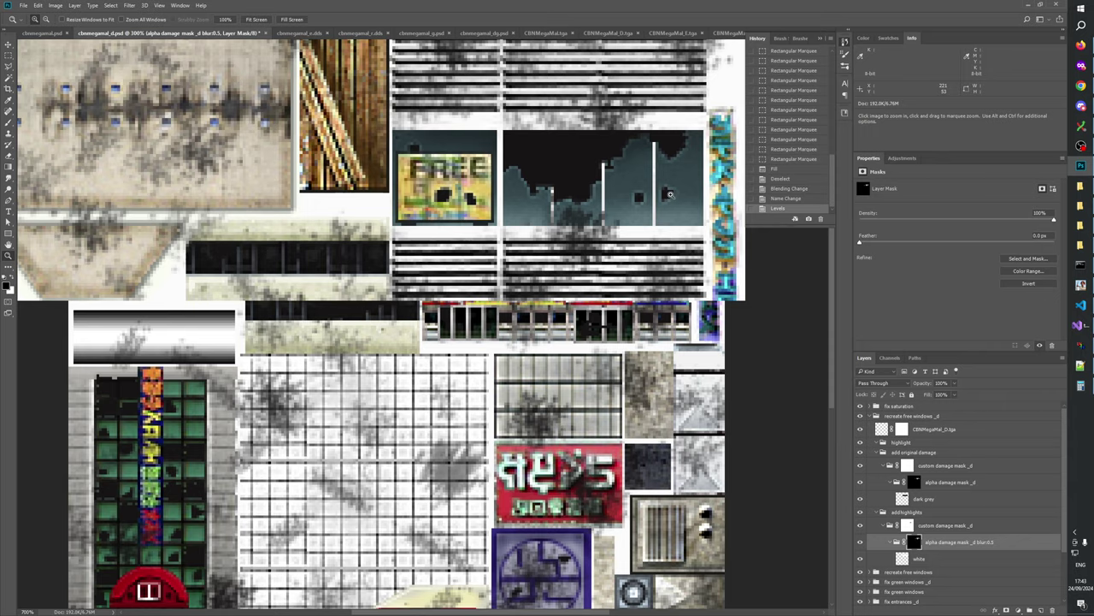
pyautogui.click(602, 170)
# - Rename the blurred mask group to "alpha damage mask _d blur:0.5 levels:0 1.0 160"
pyautogui.doubleClick(973, 544)
pyautogui.click(992, 542)
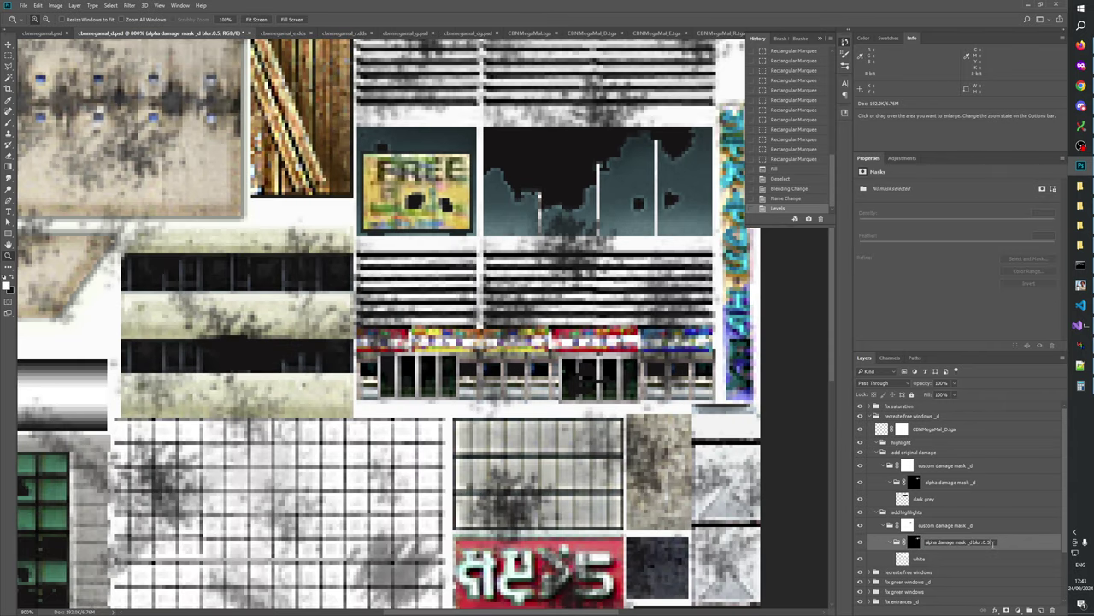
pyautogui.hotkey('ctrl', 'a')
pyautogui.hotkey('ctrl', 'v')
pyautogui.press('Return')
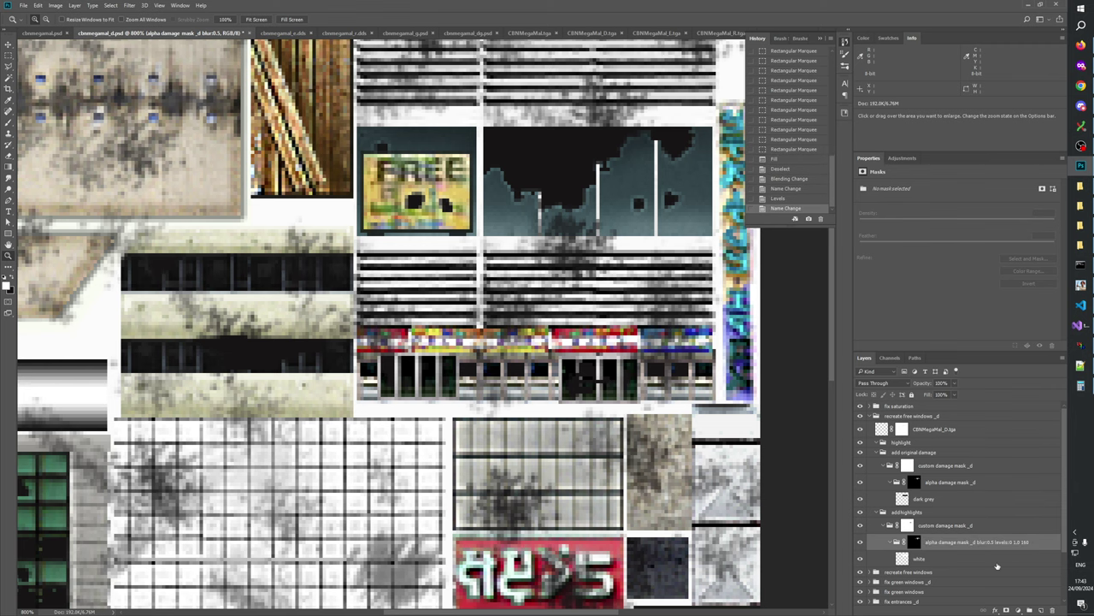
# - Compare the readjusted window highlights with the rest of the texture at 100% and several larger zoom levels
pyautogui.rightClick(524, 270)
pyautogui.click(547, 287)
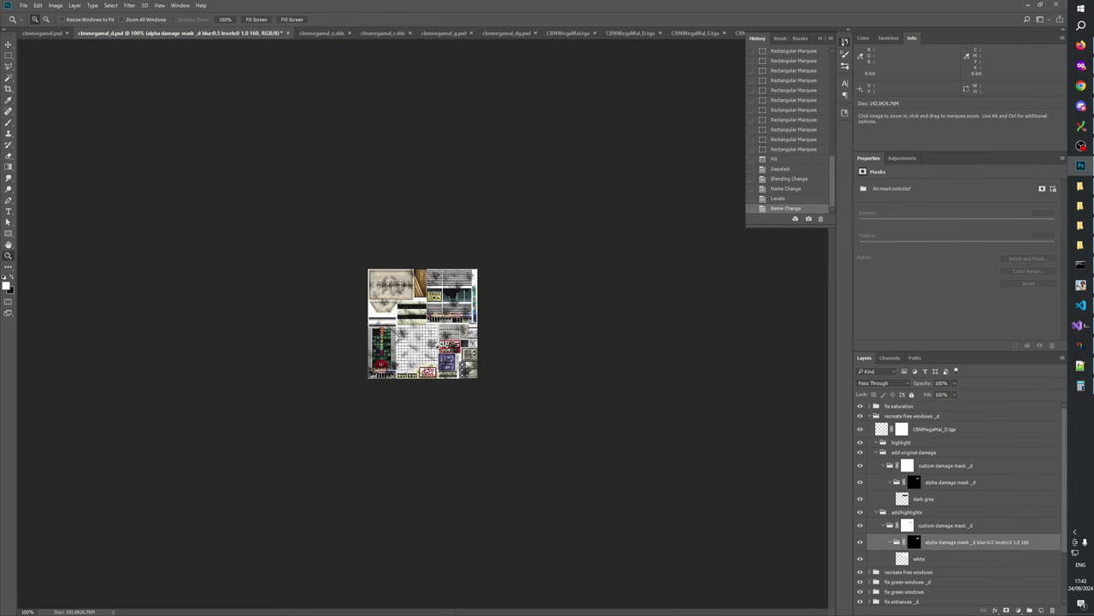
pyautogui.click(428, 338)
pyautogui.click(428, 338)
pyautogui.click(428, 338)
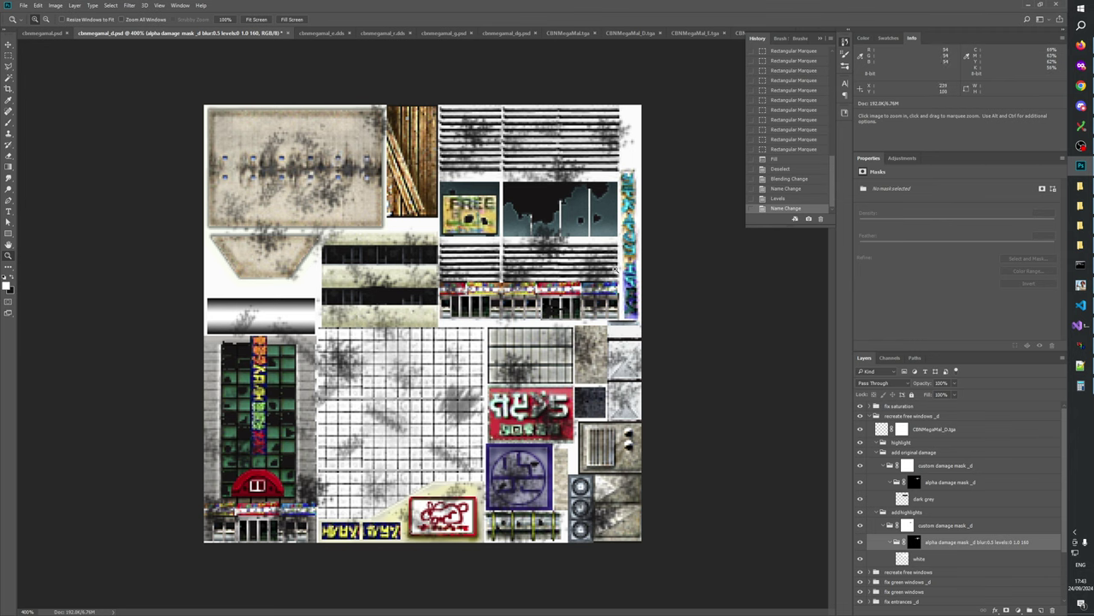
pyautogui.click(602, 264)
pyautogui.click(601, 263)
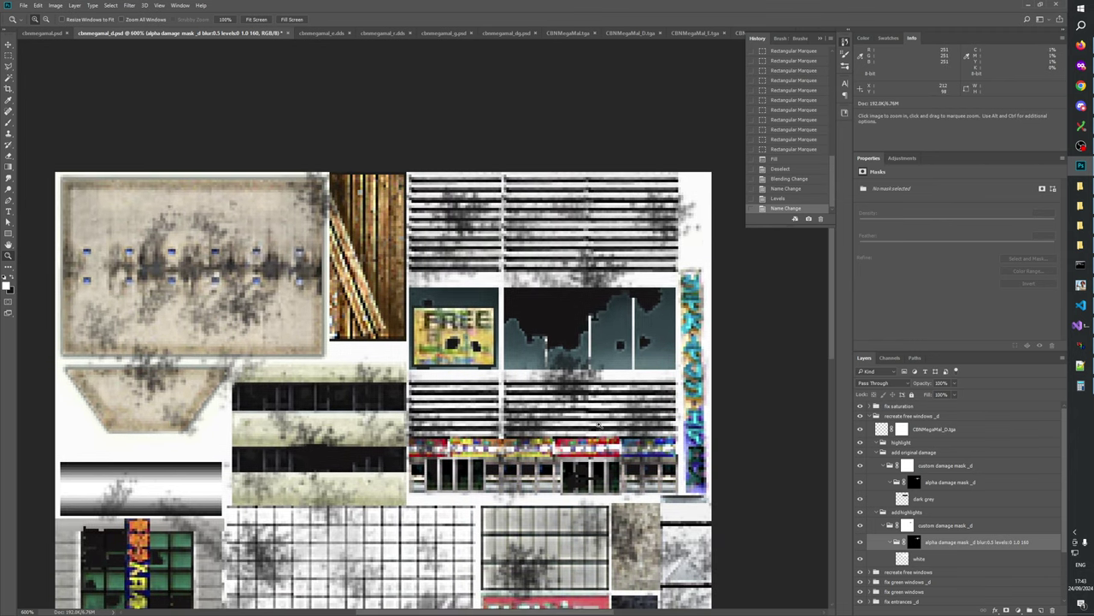
pyautogui.rightClick(612, 379)
pyautogui.click(629, 393)
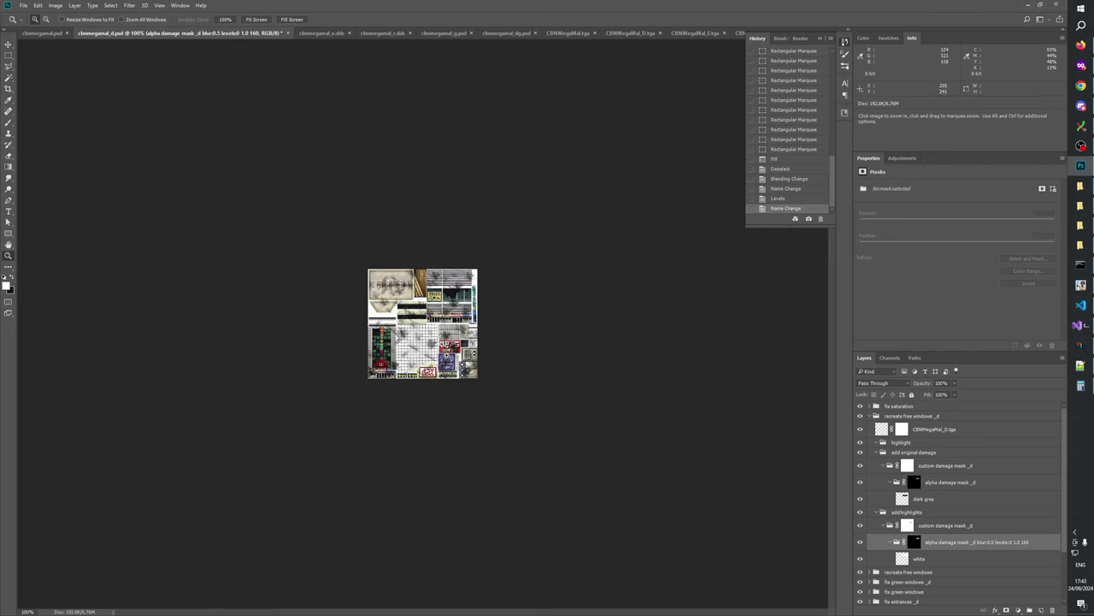
pyautogui.hotkey('ctrl', '+')
pyautogui.hotkey('ctrl', '+')
# - Collapse the "add highlights" and "add original damage" groups in the layer stack
pyautogui.click(908, 523)
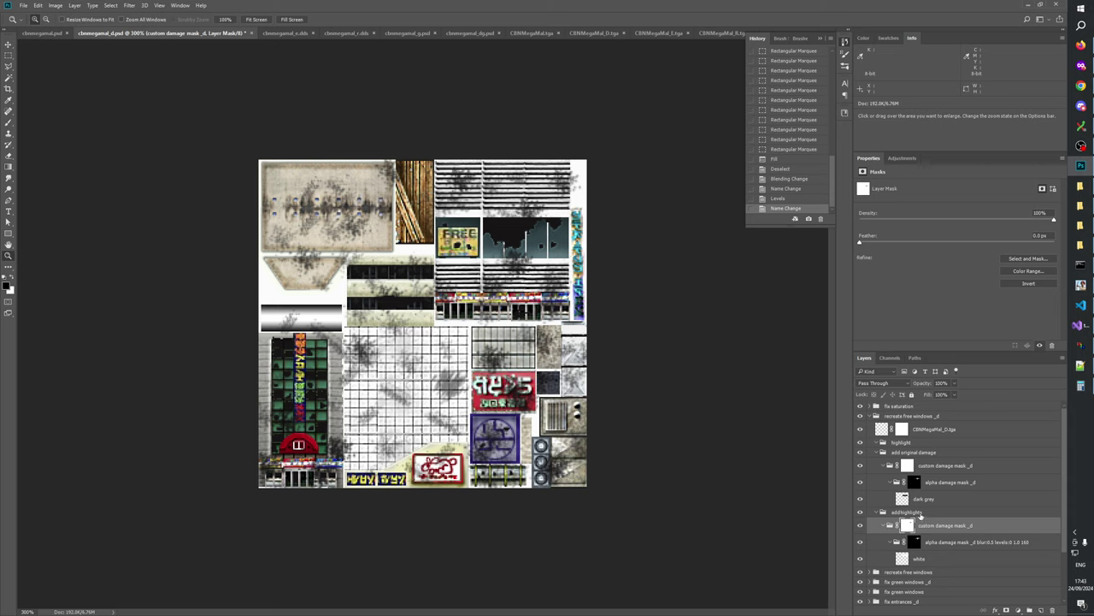
pyautogui.click(904, 514)
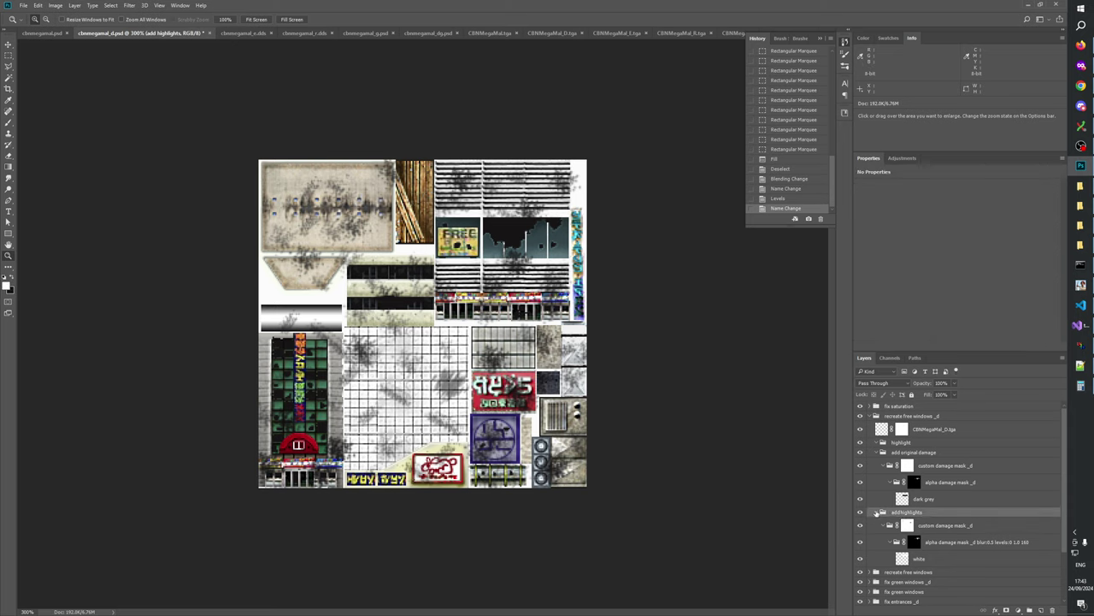
pyautogui.click(877, 512)
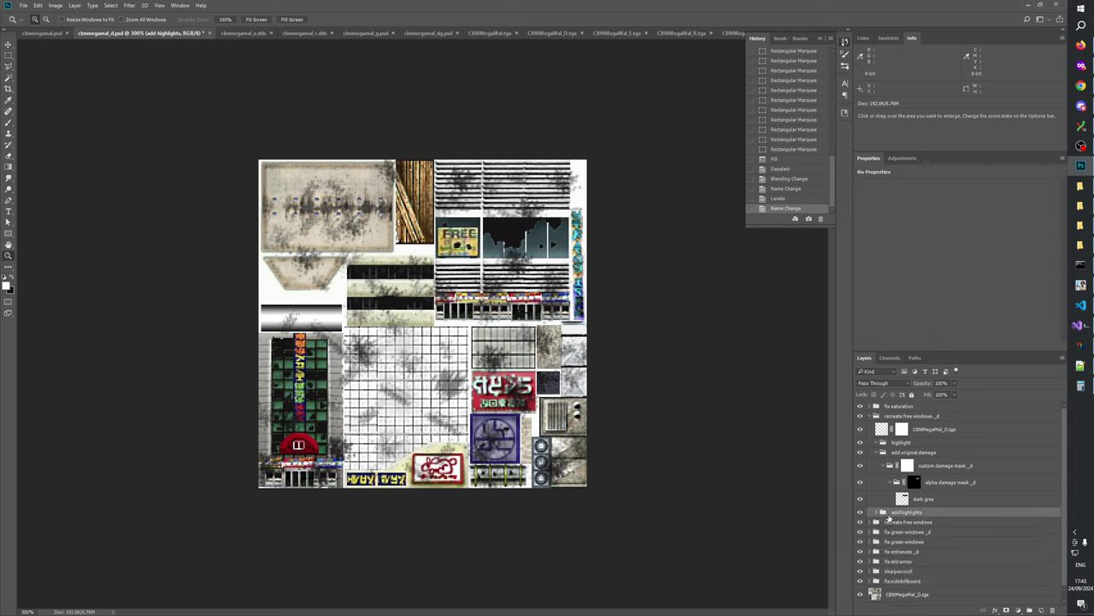
pyautogui.click(878, 452)
# - Delete the empty "highlight" group inside "recreate free windows _d"
pyautogui.click(893, 440)
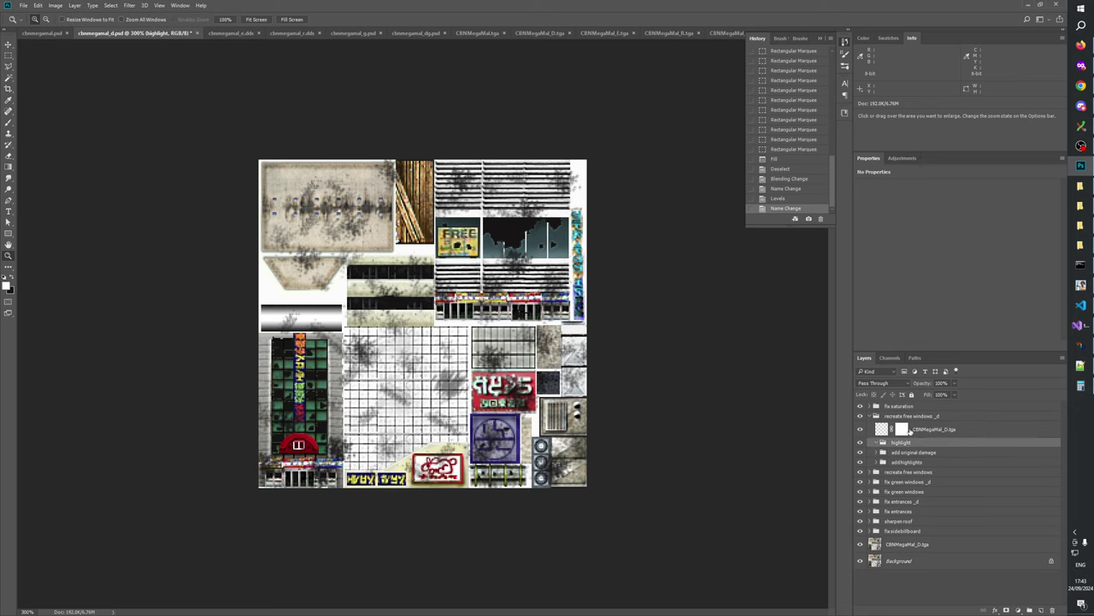
pyautogui.click(922, 432)
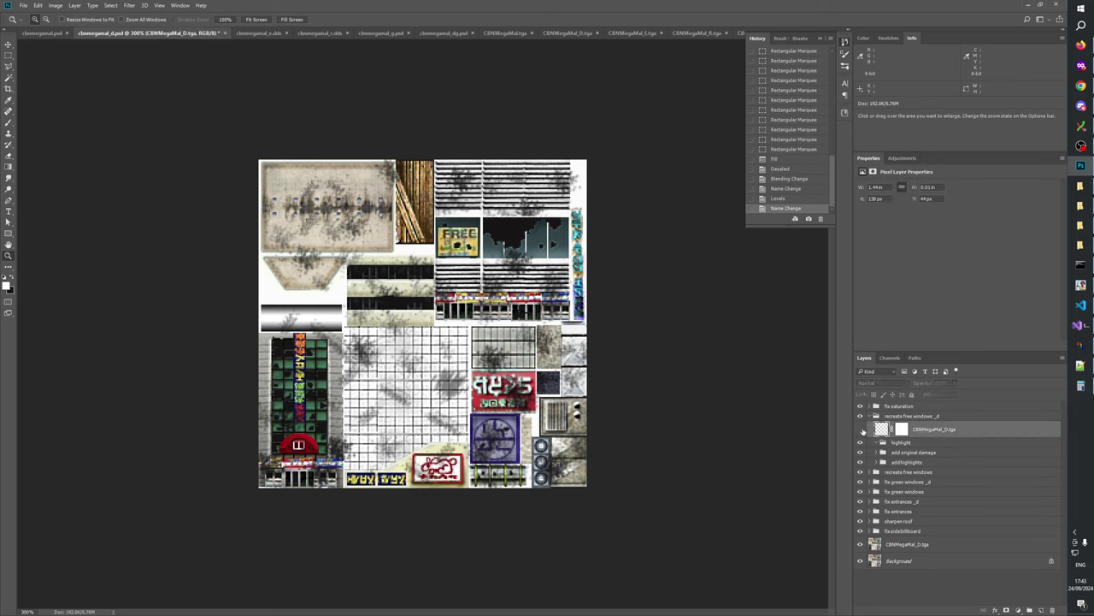
pyautogui.click(915, 442)
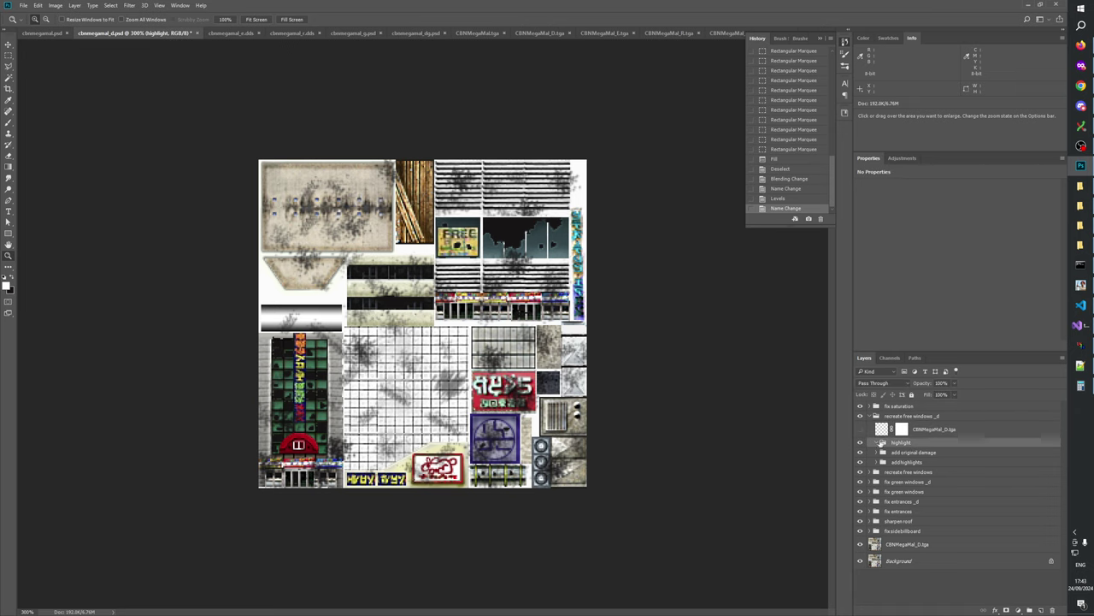
pyautogui.click(1052, 610)
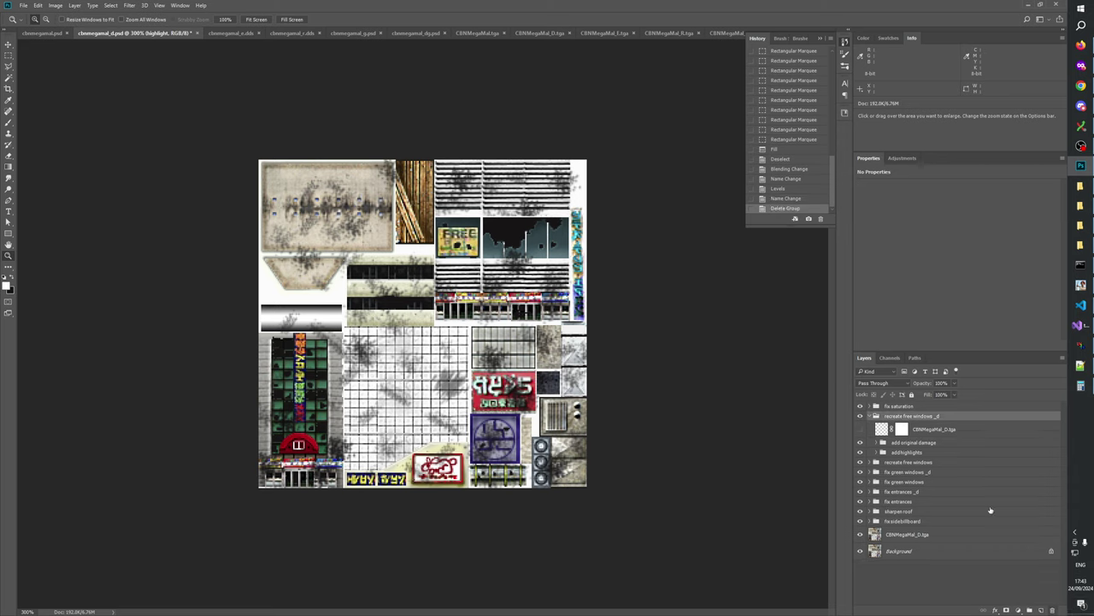
# - Create a group named "fix top edge" in "recreate free windows _d" and move the masked CBNMegaMal_D.tga layer into it
pyautogui.click(1030, 609)
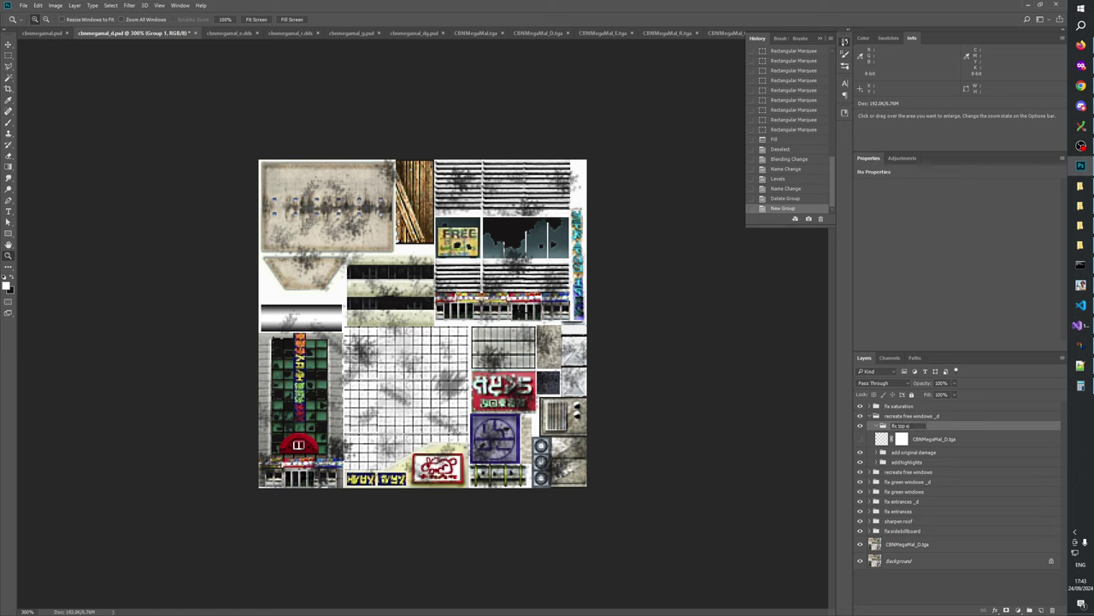
pyautogui.press('Return')
pyautogui.click(938, 440)
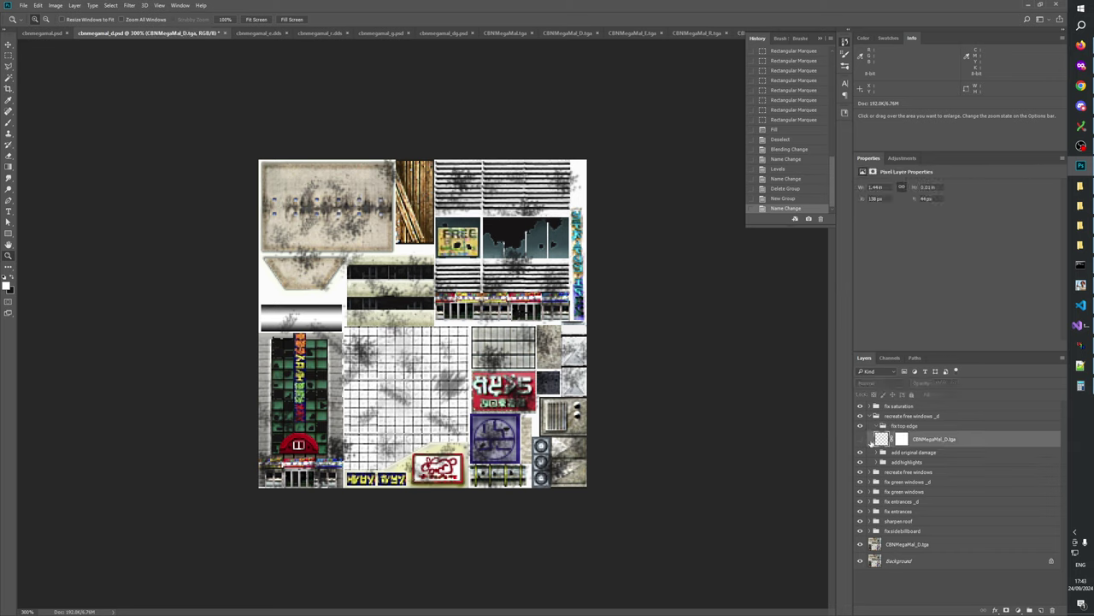
pyautogui.moveTo(920, 444); pyautogui.dragTo(920, 432)
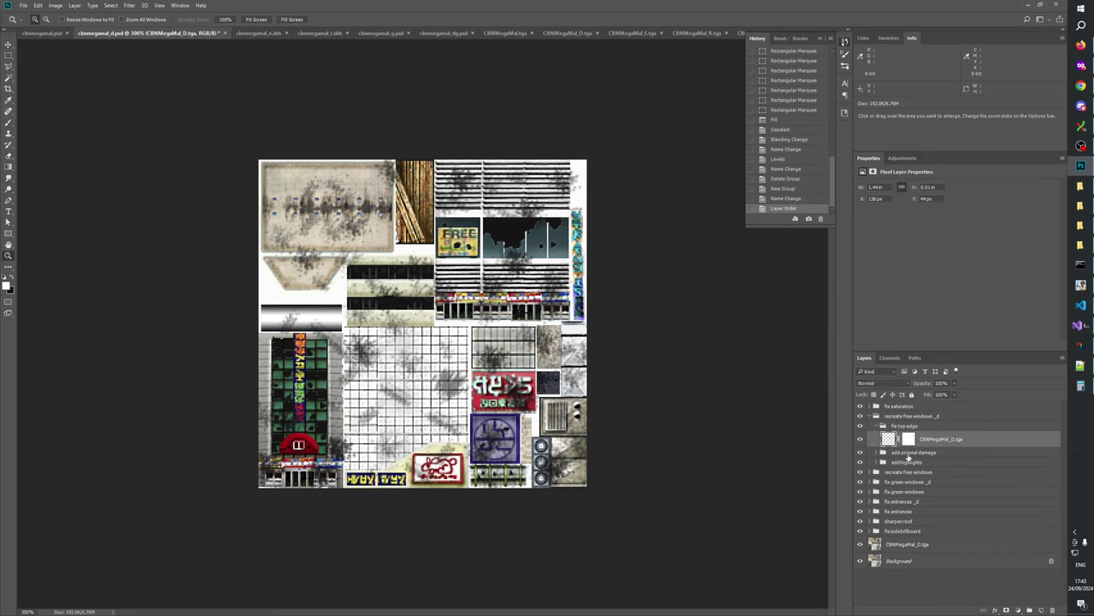
# - Compare the texture with individual window-fix groups hidden and shown, and collapse the "fix top edge" and "recreate free windows _d" groups
pyautogui.click(908, 459)
pyautogui.click(878, 426)
pyautogui.click(894, 426)
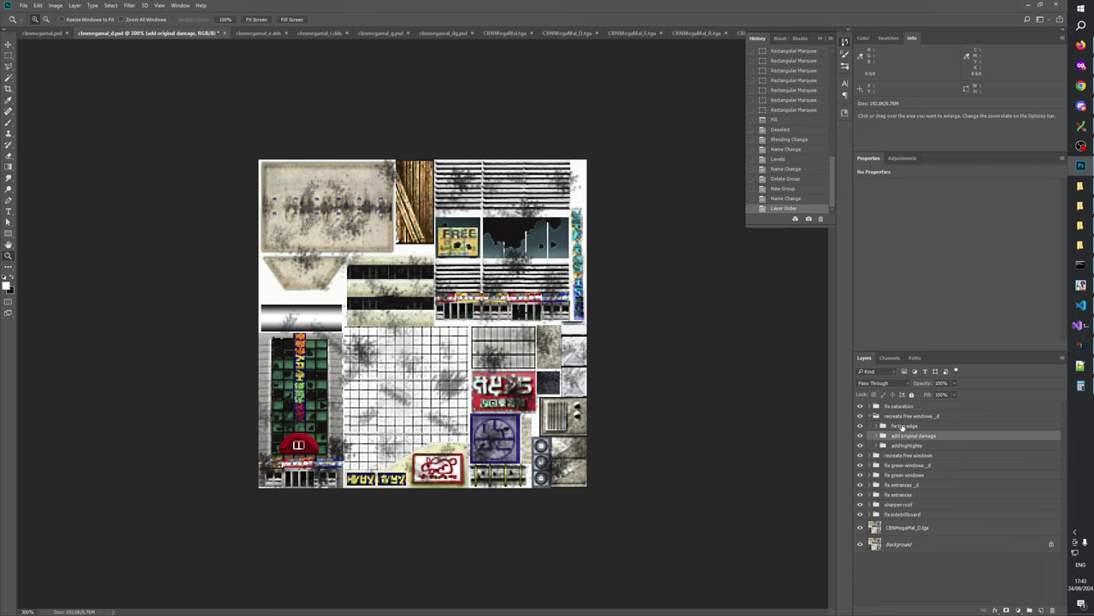
pyautogui.click(860, 426)
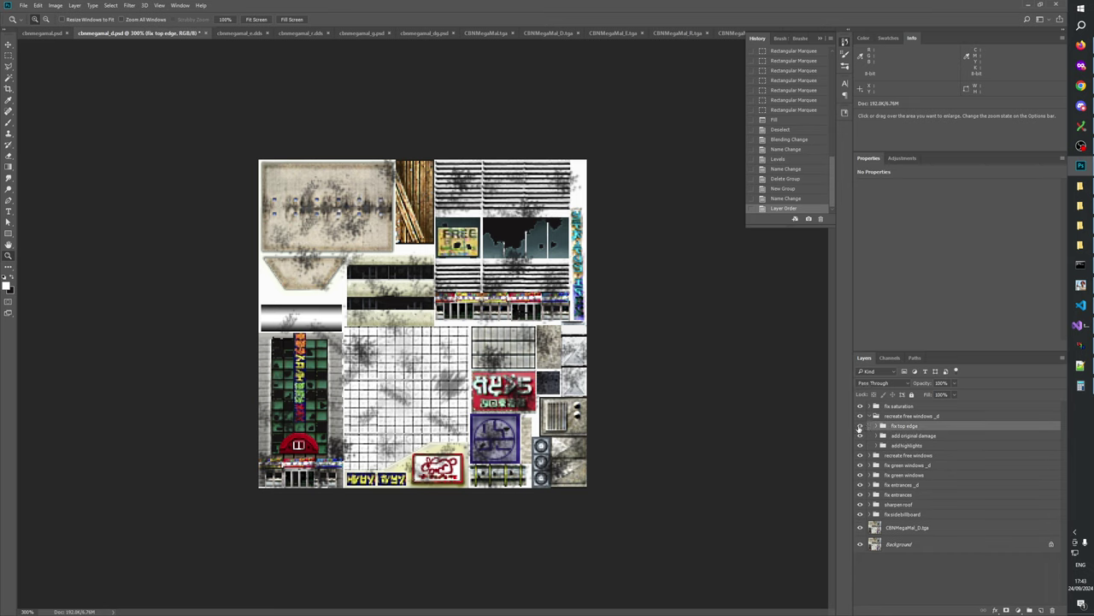
pyautogui.click(860, 436)
pyautogui.click(860, 436)
pyautogui.click(892, 416)
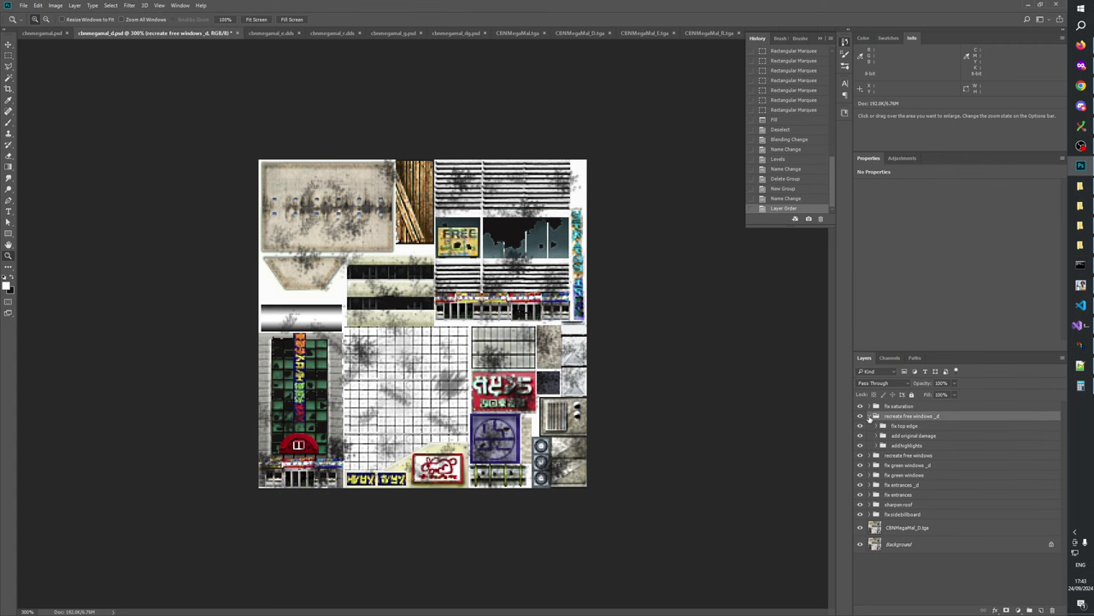
pyautogui.click(870, 416)
# - Review the whole texture at actual size and enlarged, with all layers deselected
pyautogui.click(503, 276)
pyautogui.rightClick(503, 276)
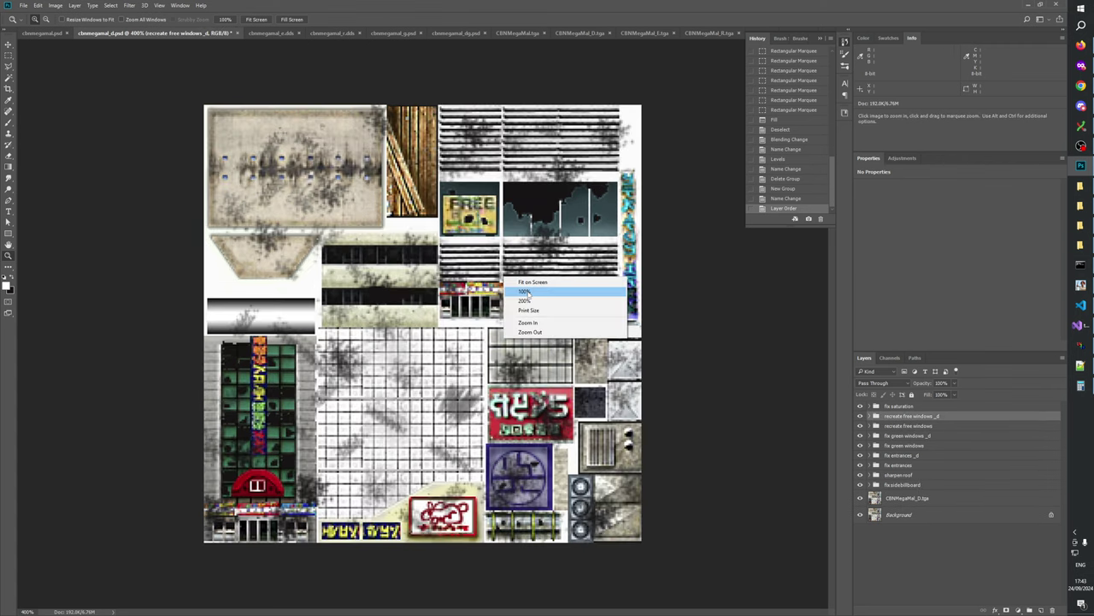
pyautogui.click(518, 291)
pyautogui.click(436, 293)
pyautogui.click(434, 291)
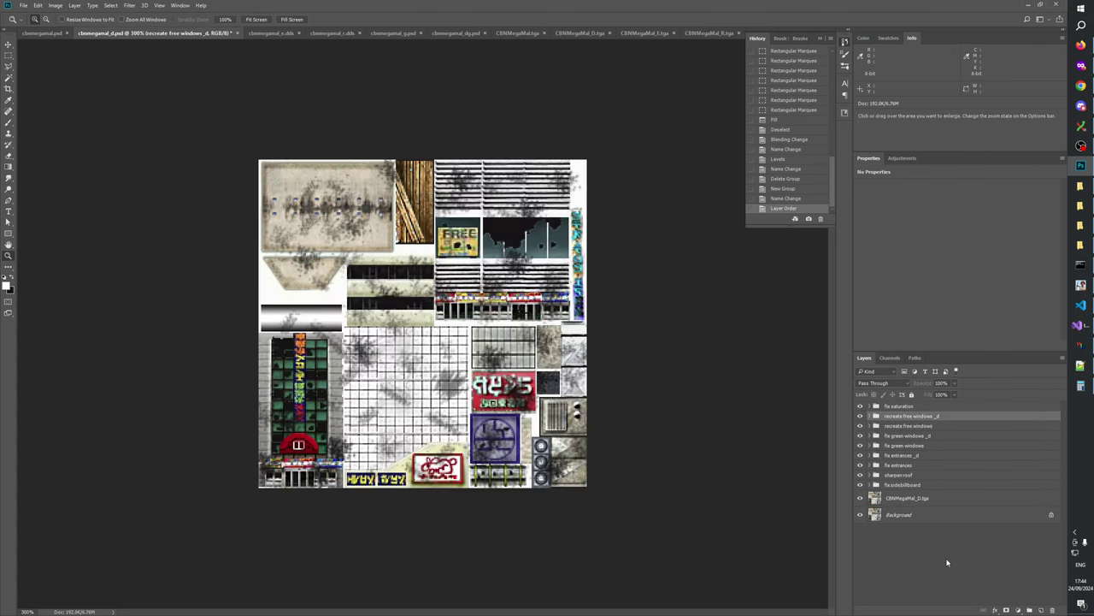
pyautogui.click(941, 574)
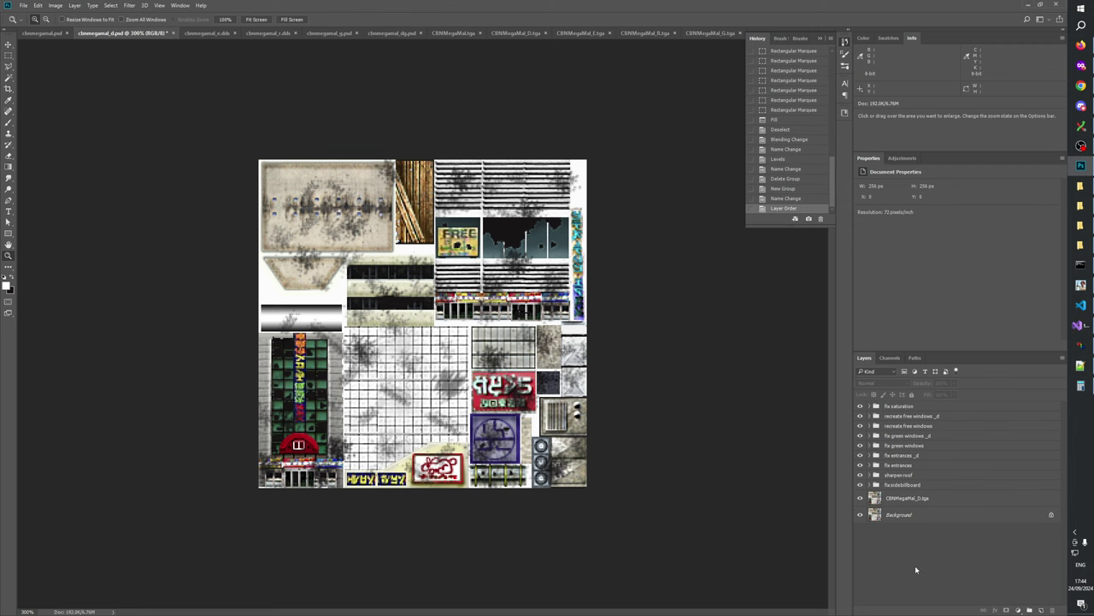
pyautogui.click(554, 355)
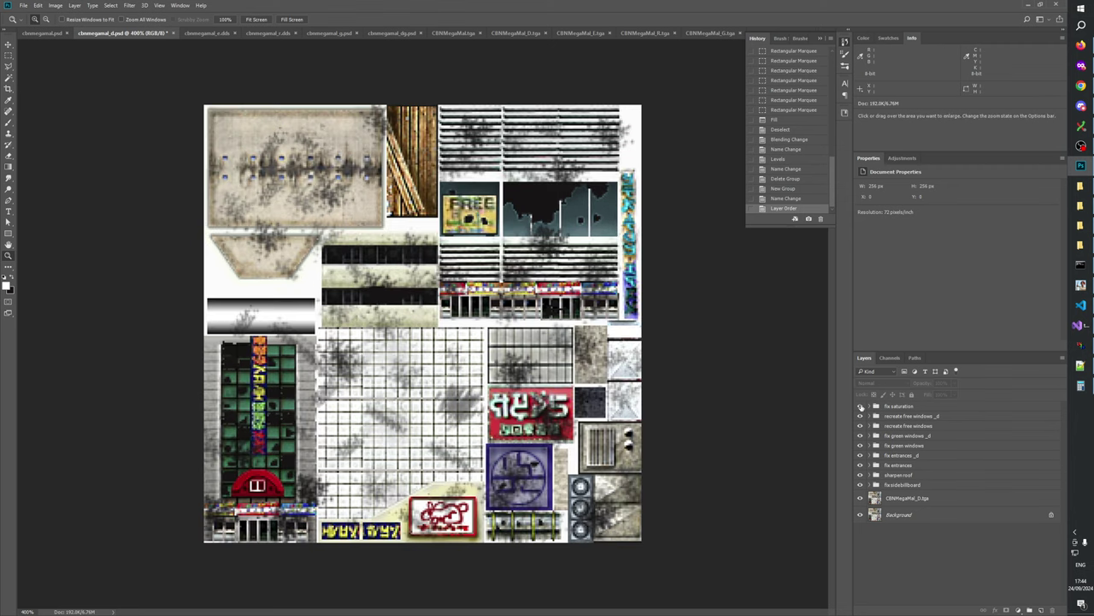
# - Compare the damaged texture with and without the fix saturation group
pyautogui.click(861, 407)
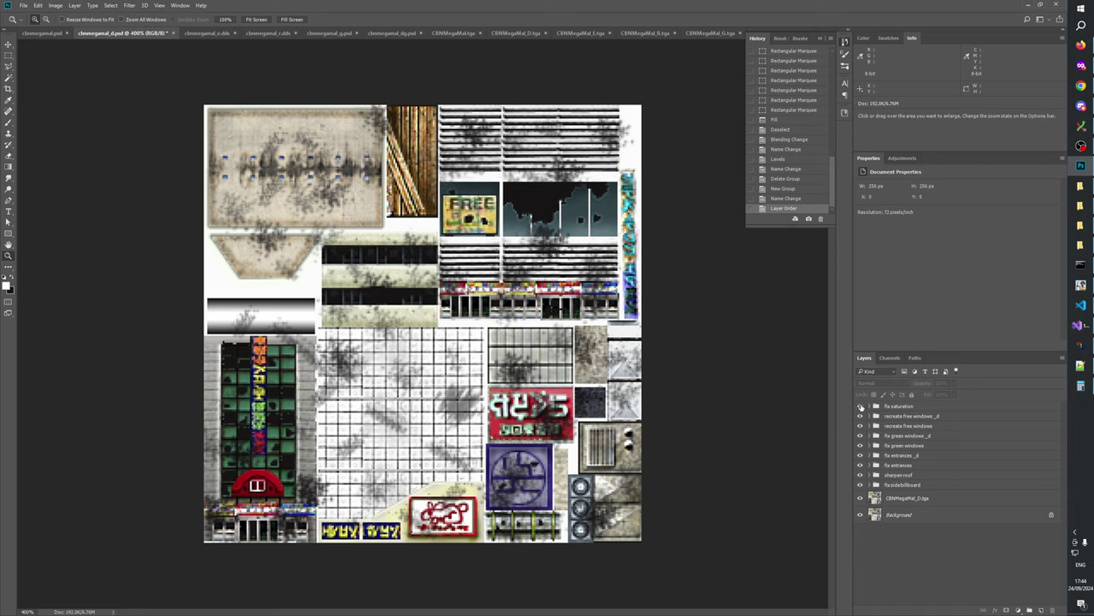
pyautogui.click(861, 407)
pyautogui.click(861, 407)
pyautogui.rightClick(414, 405)
pyautogui.click(434, 421)
pyautogui.hotkey('ctrl', '+')
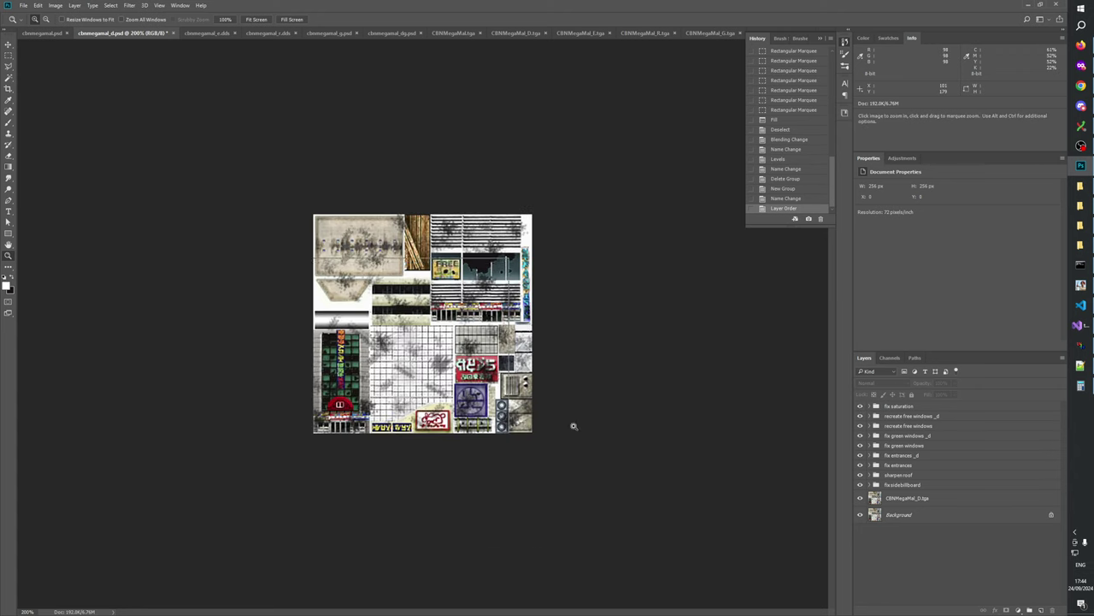
pyautogui.hotkey('ctrl', '+')
# - Duplicate the CBNMegaMal_D.tga layer and place the copy above the fix saturation group
pyautogui.click(899, 516)
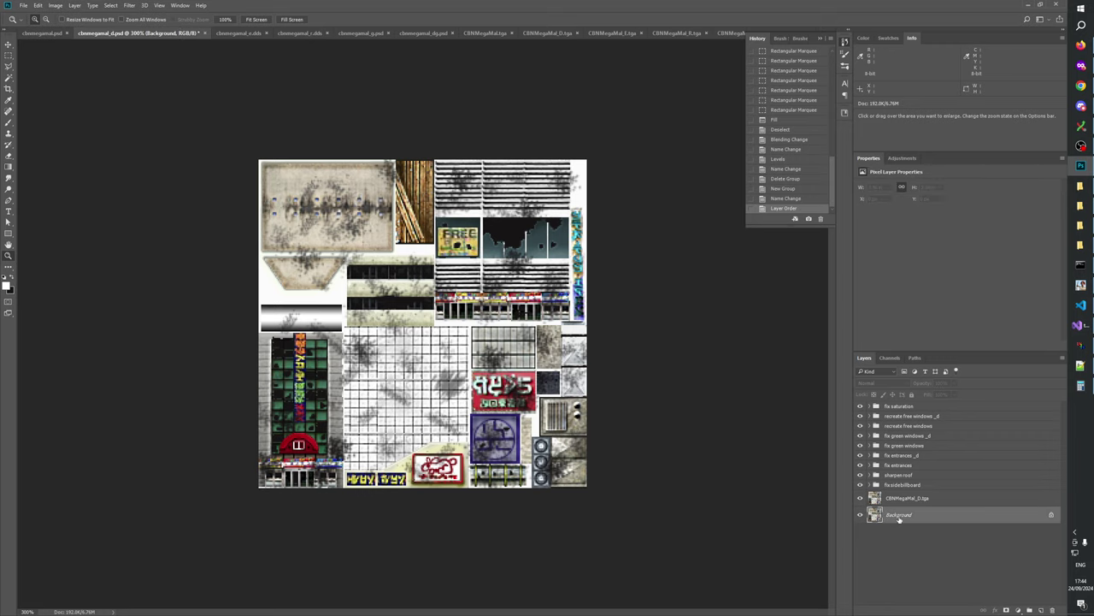
pyautogui.click(906, 499)
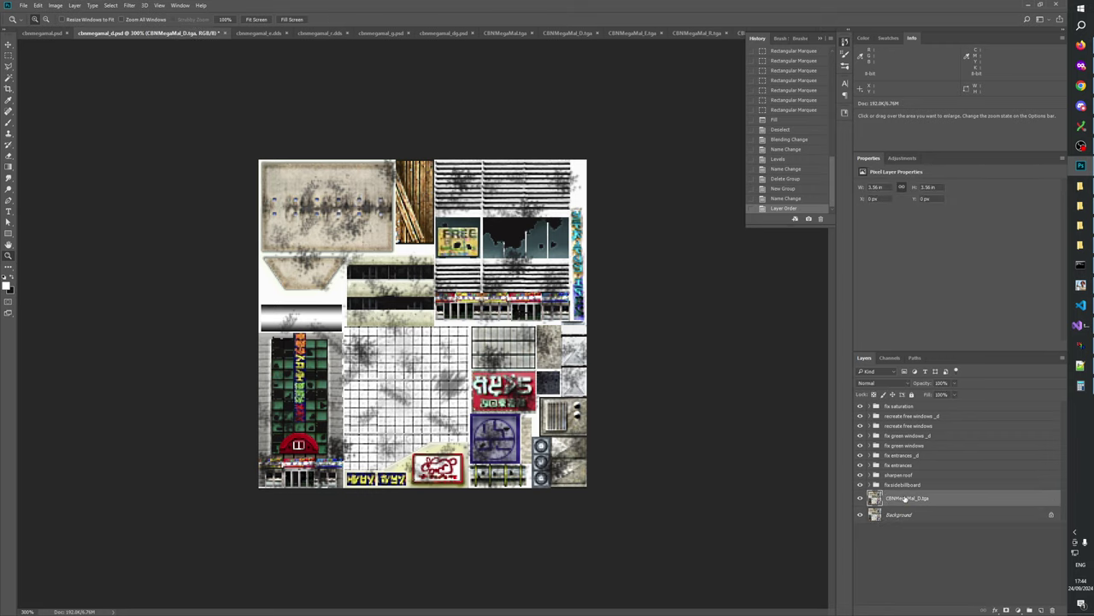
pyautogui.moveTo(906, 499); pyautogui.dragTo(895, 403)
# - Compare the original texture with the edited version by repeatedly hiding and showing the CBNMegaMal_D.tga copy
pyautogui.click(859, 410)
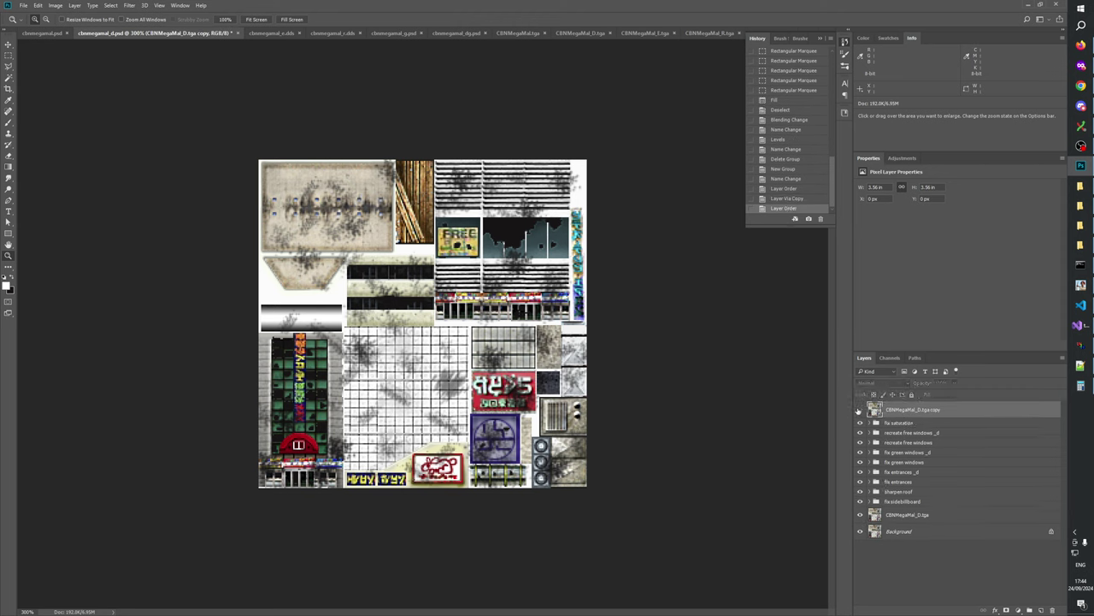
pyautogui.click(859, 410)
pyautogui.click(859, 410)
pyautogui.click(860, 410)
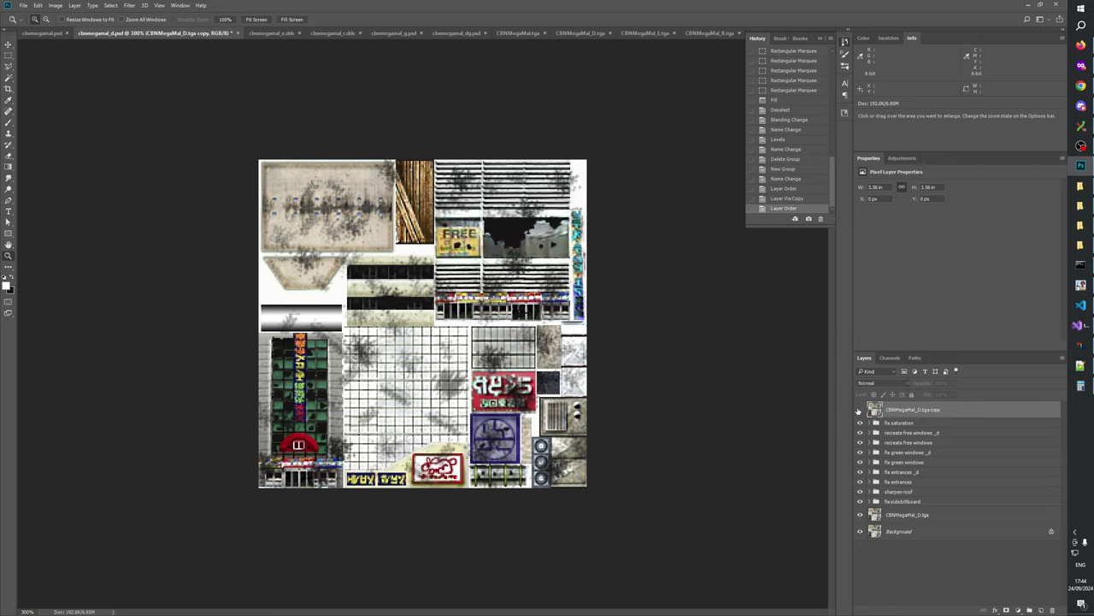
pyautogui.click(860, 410)
pyautogui.click(861, 410)
pyautogui.click(860, 410)
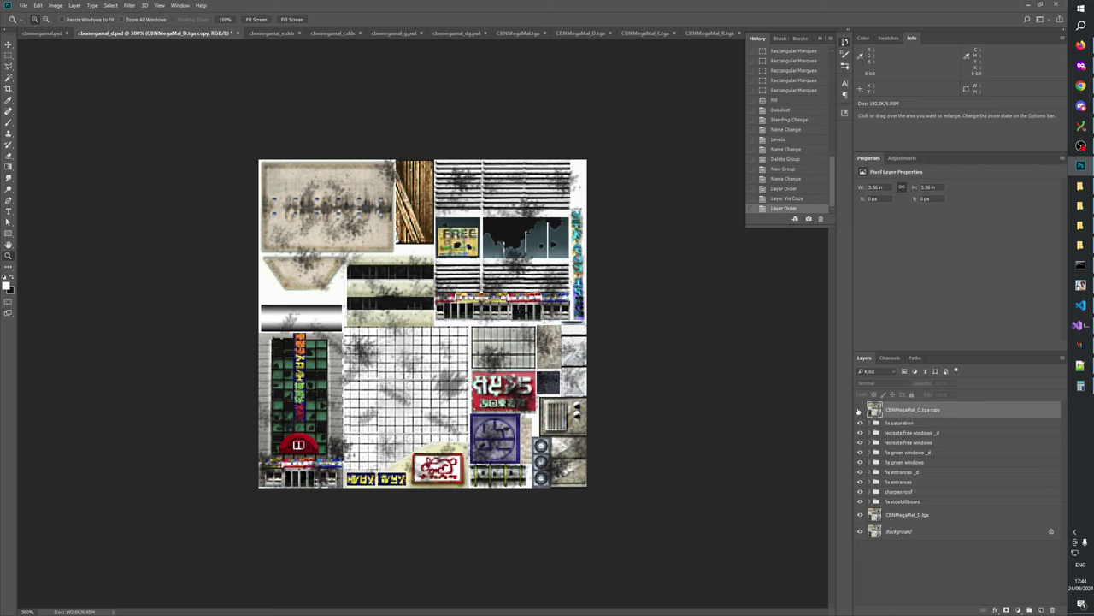
pyautogui.click(860, 409)
pyautogui.click(861, 409)
pyautogui.click(860, 409)
pyautogui.click(860, 410)
pyautogui.click(860, 410)
pyautogui.click(860, 410)
pyautogui.click(860, 410)
pyautogui.click(860, 409)
pyautogui.click(860, 409)
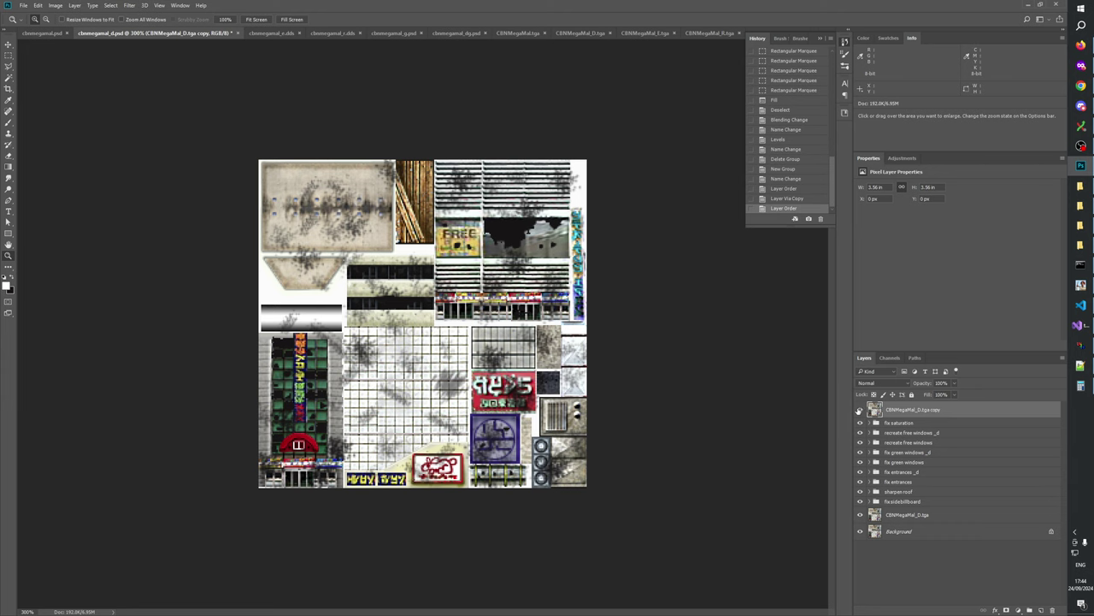
pyautogui.click(860, 410)
pyautogui.click(860, 409)
pyautogui.click(860, 409)
pyautogui.click(860, 410)
pyautogui.click(860, 409)
pyautogui.click(859, 411)
pyautogui.click(859, 410)
pyautogui.click(859, 411)
pyautogui.click(859, 410)
pyautogui.click(859, 411)
pyautogui.click(859, 410)
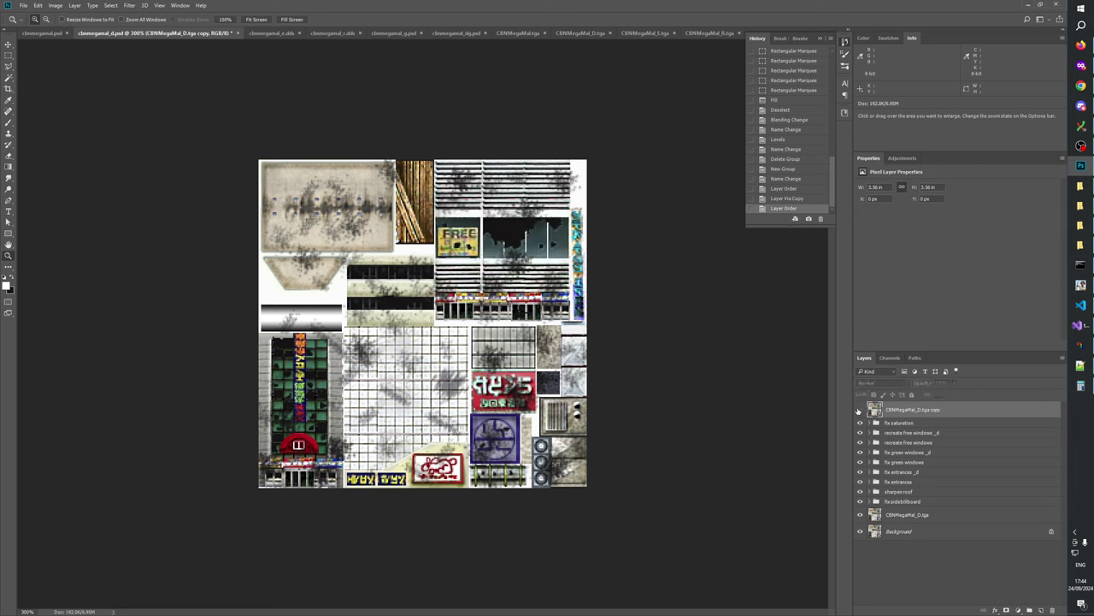
pyautogui.click(860, 410)
pyautogui.click(859, 411)
pyautogui.click(859, 411)
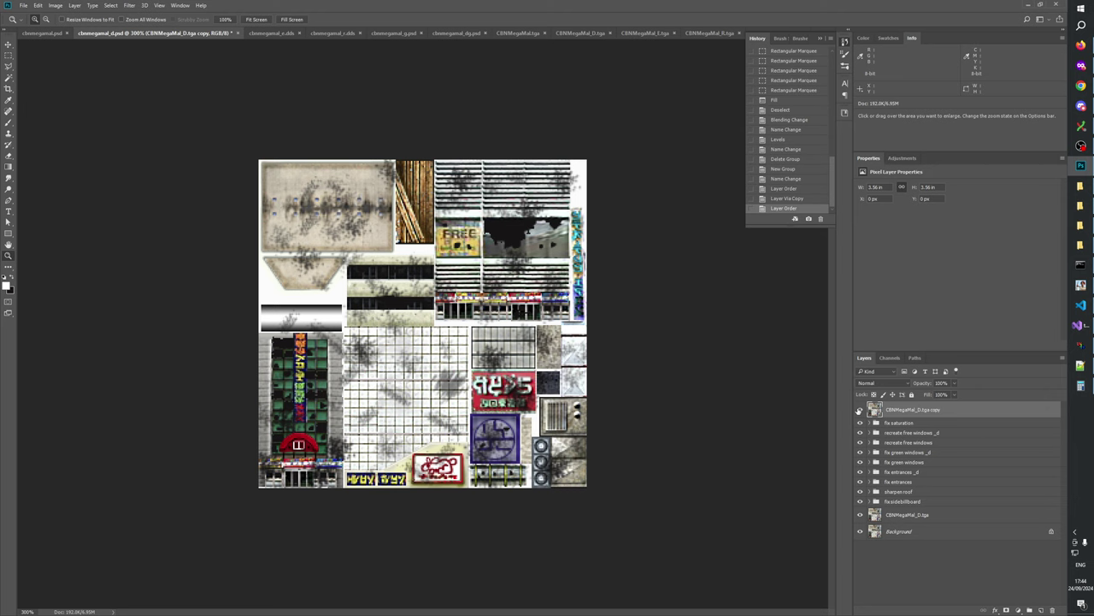
pyautogui.click(859, 411)
pyautogui.click(860, 410)
pyautogui.click(859, 411)
pyautogui.click(859, 411)
pyautogui.click(859, 411)
# - Delete the CBNMegaMal_D.tga copy and the locked Background layer, and save the document
pyautogui.click(1052, 610)
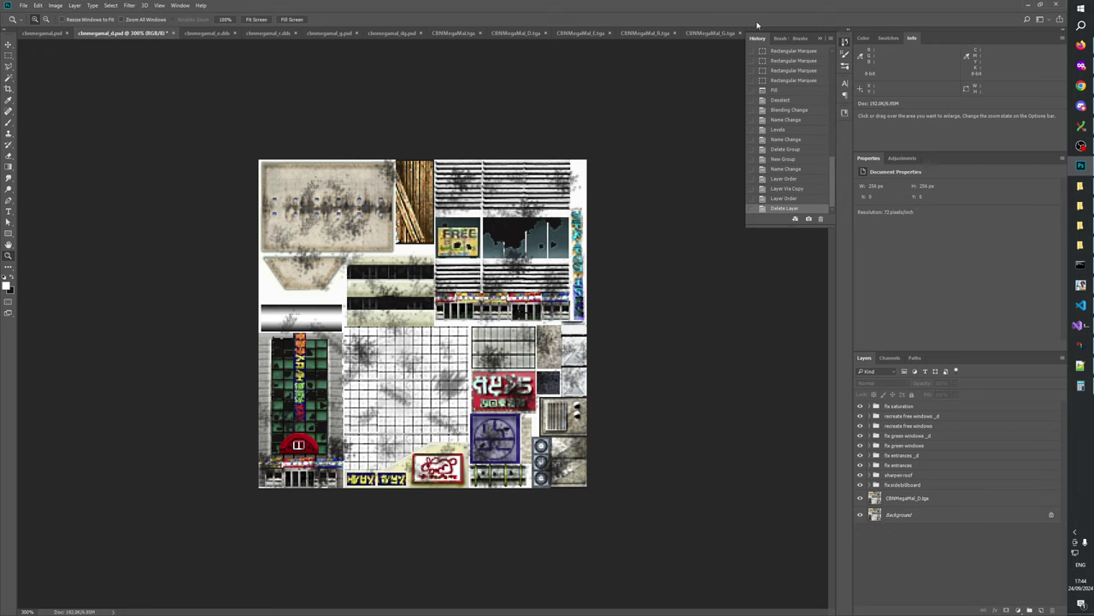
pyautogui.click(820, 40)
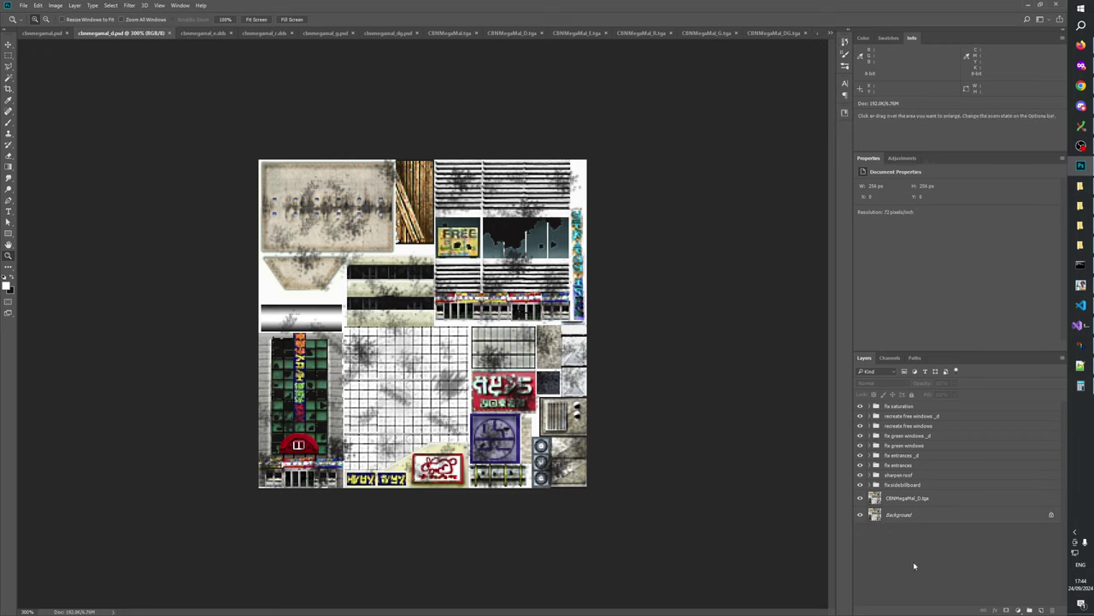
pyautogui.click(899, 515)
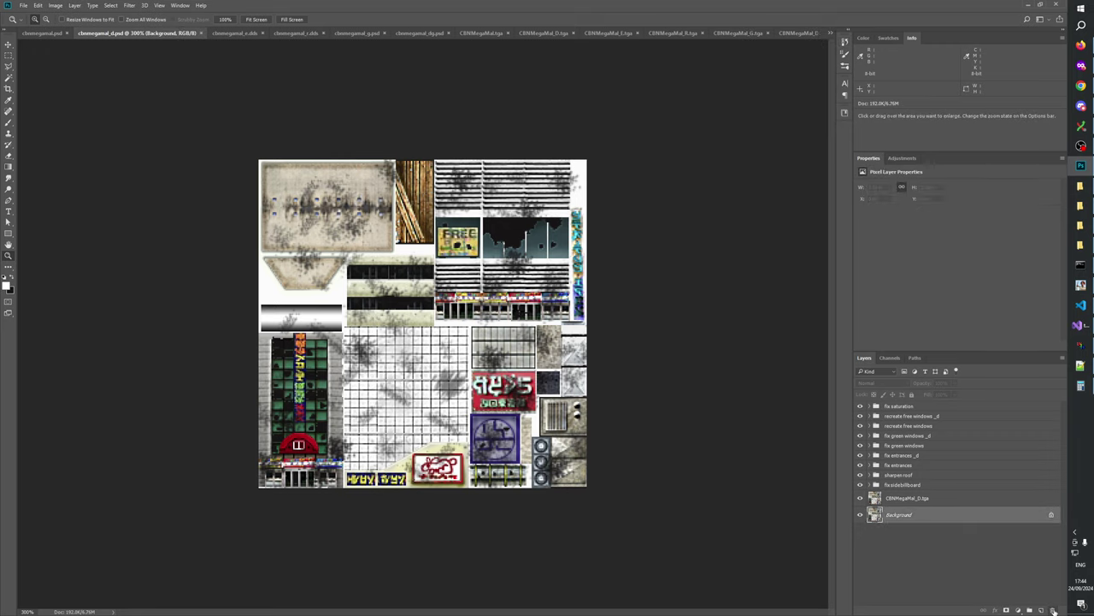
pyautogui.click(1053, 611)
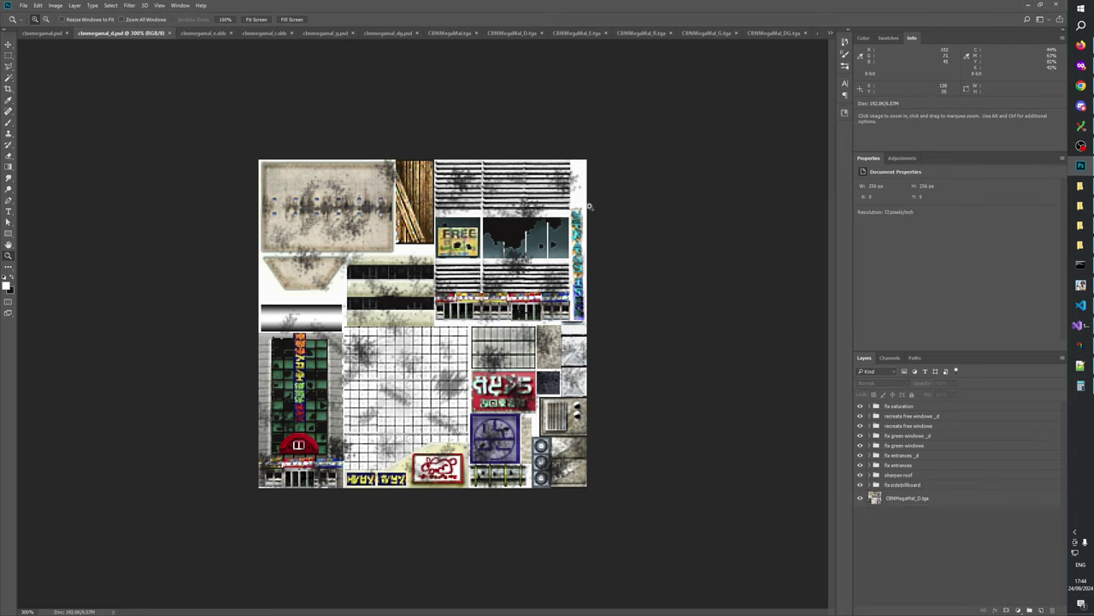
# - Switch to Generals Mod Builder and run the single Build action
pyautogui.click(1081, 285)
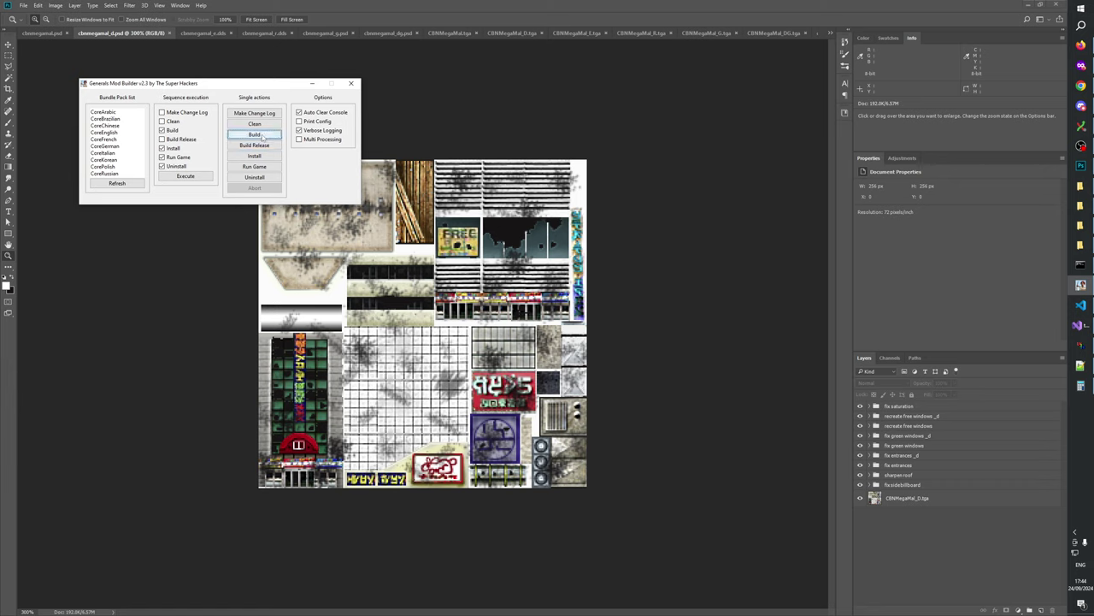
pyautogui.click(262, 136)
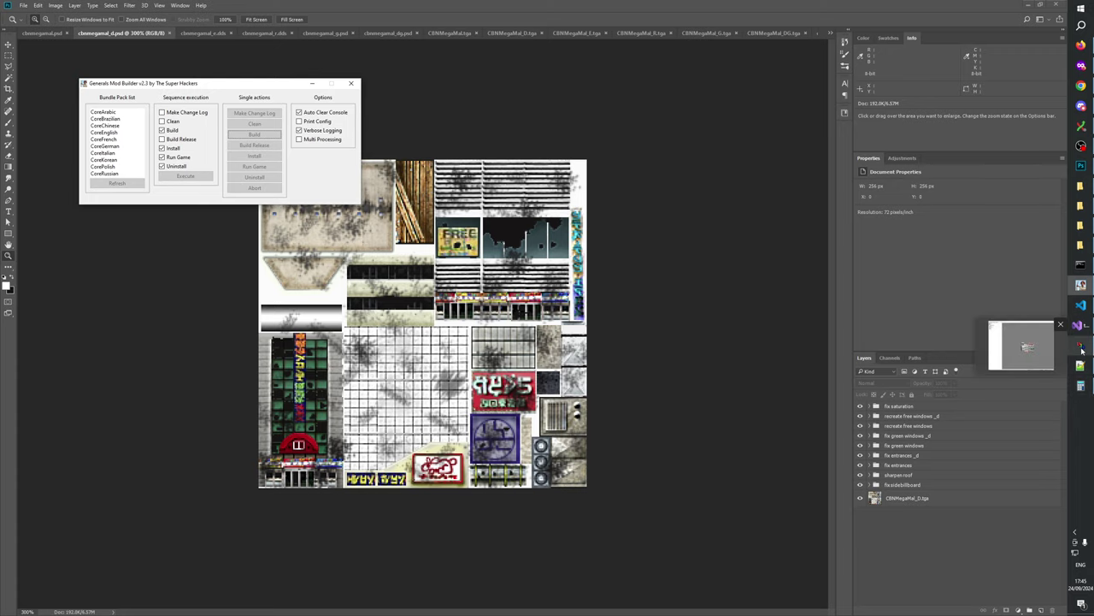
# - Switch to W3D Viewer, start a new document and open the CBNMegaMal_D.W3D model
pyautogui.click(1080, 348)
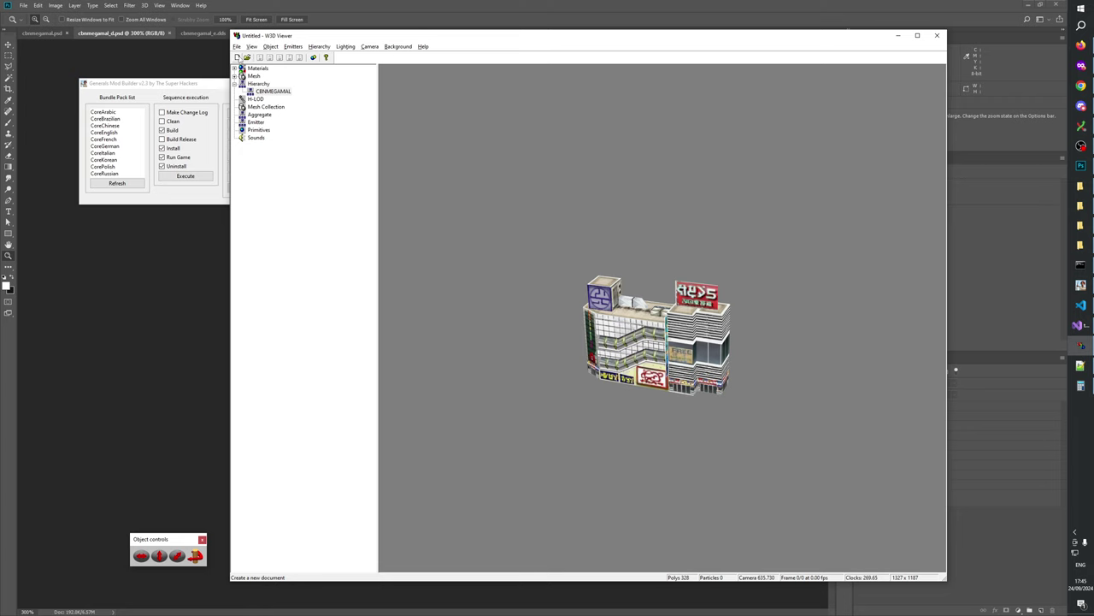
pyautogui.click(237, 57)
pyautogui.click(247, 56)
pyautogui.click(558, 356)
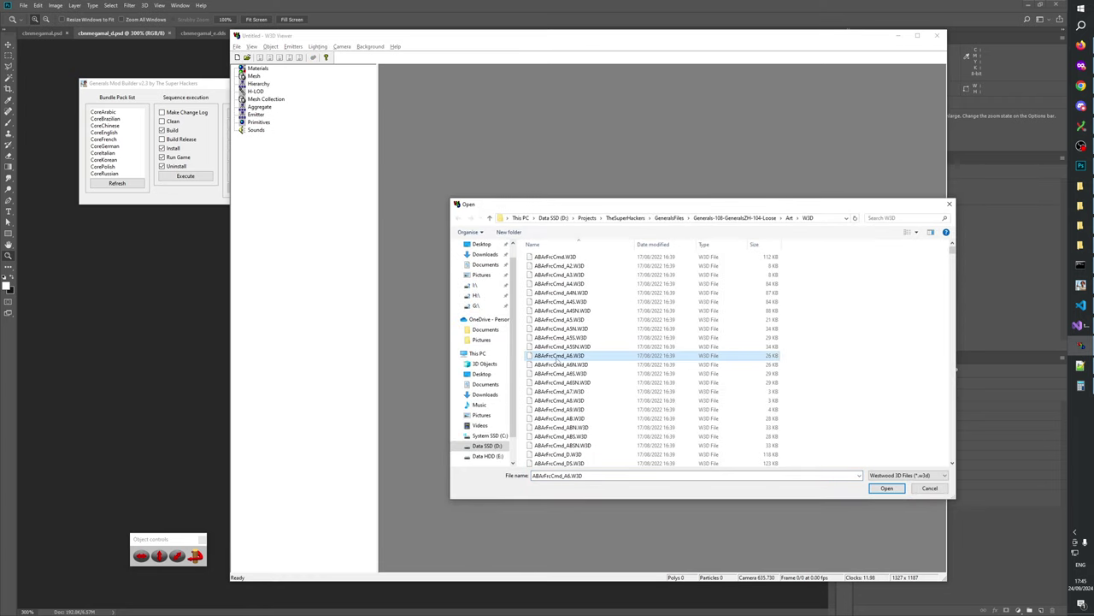
pyautogui.write('cbnm')
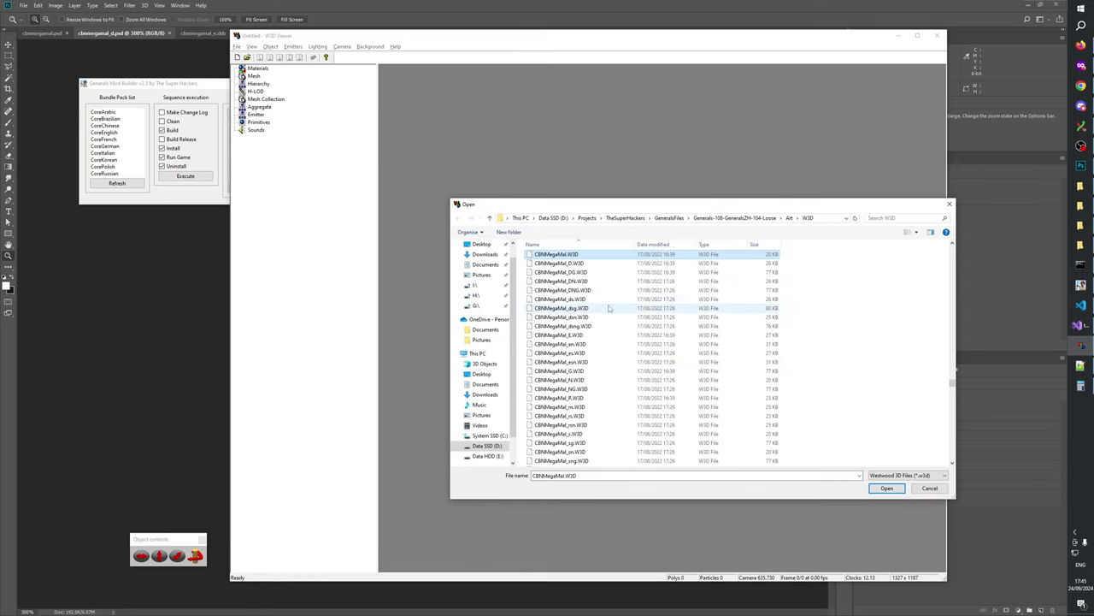
pyautogui.click(560, 263)
pyautogui.click(887, 487)
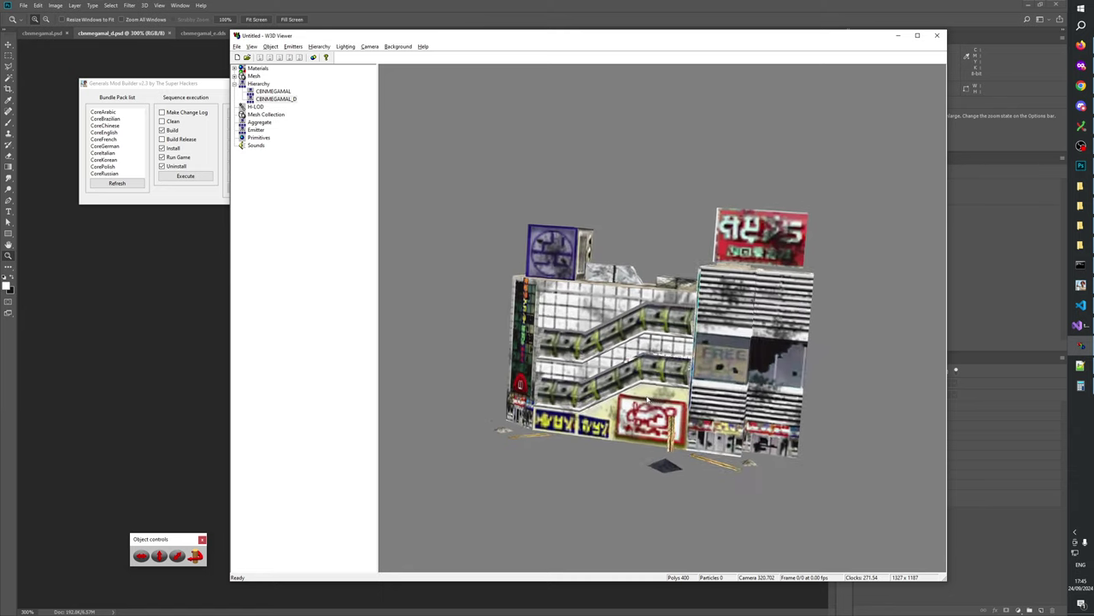
# - Examine the damaged mall model's textures from all sides, both close up and at a distance
pyautogui.moveTo(762, 346); pyautogui.dragTo(684, 388)
pyautogui.scroll(-6, 684, 387)
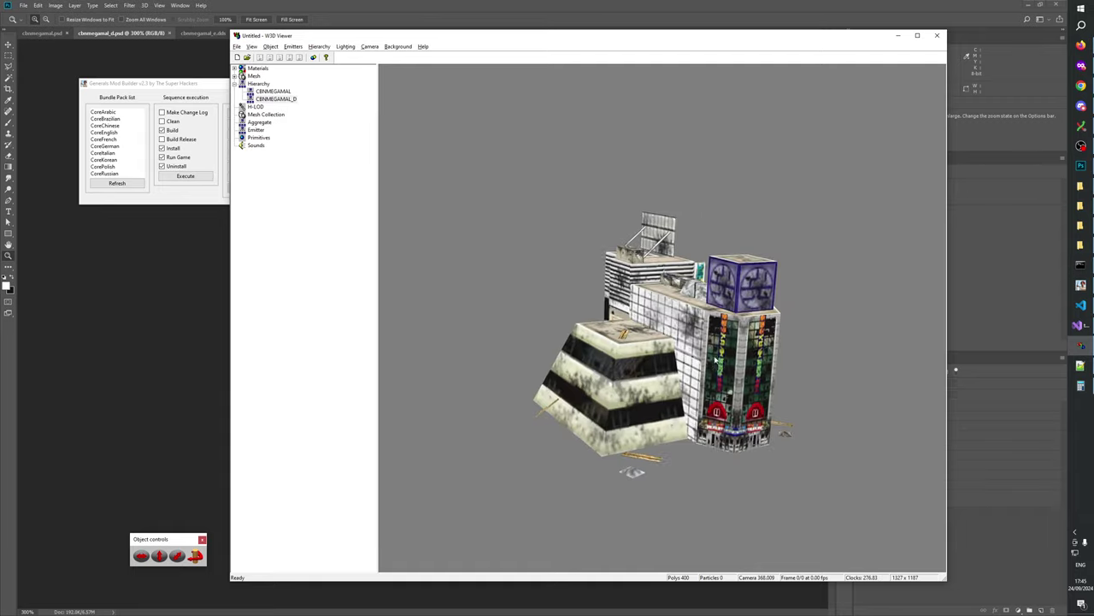
pyautogui.moveTo(702, 355); pyautogui.dragTo(658, 351)
pyautogui.scroll(3, 662, 334)
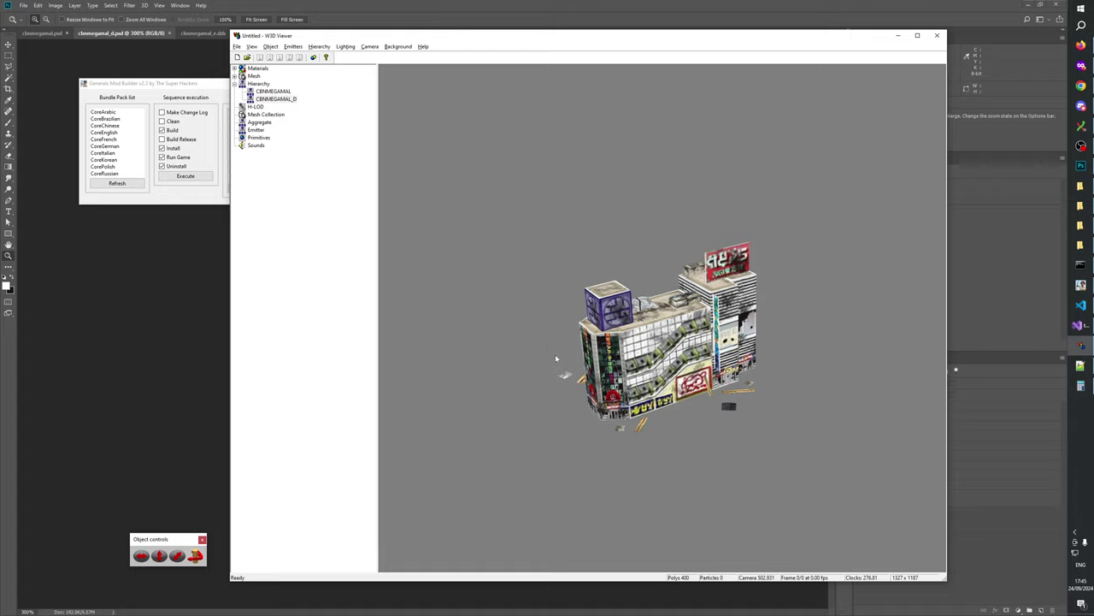
pyautogui.scroll(3, 522, 345)
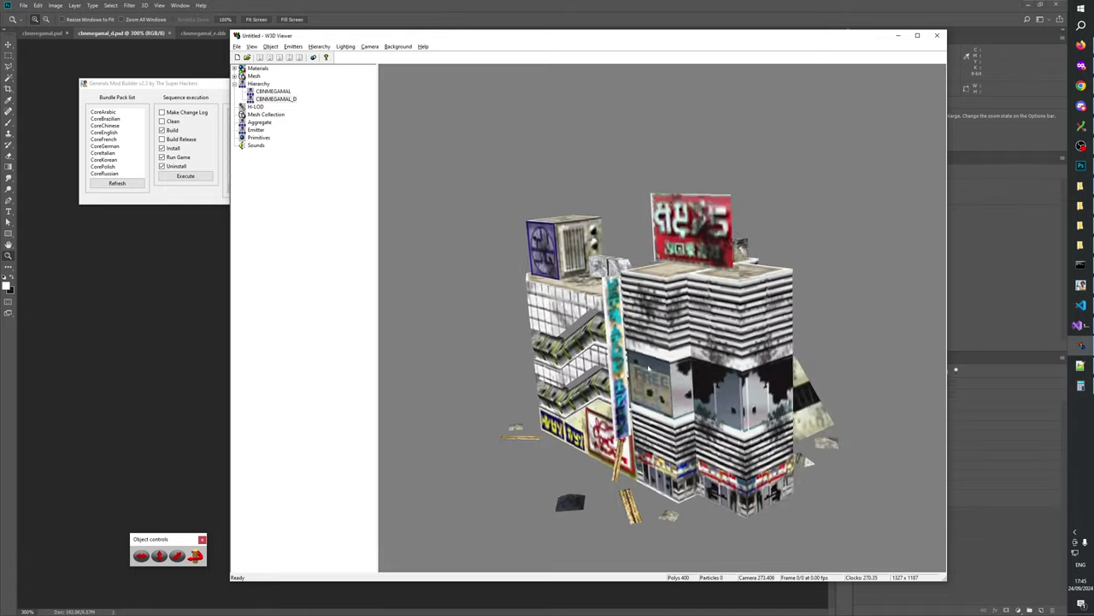
pyautogui.scroll(-3, 801, 452)
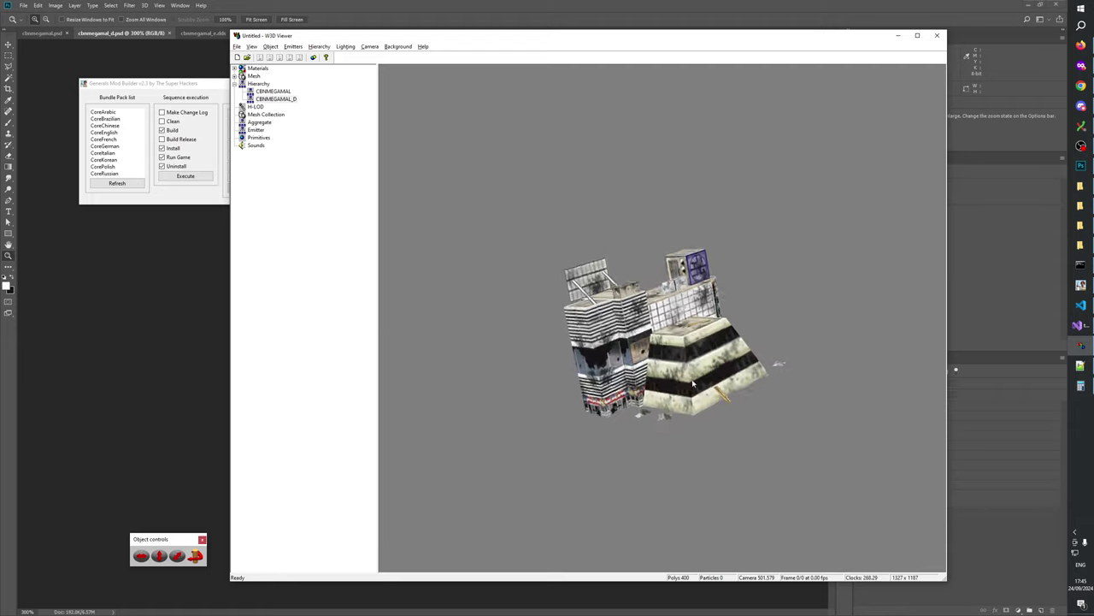
pyautogui.scroll(-3, 626, 363)
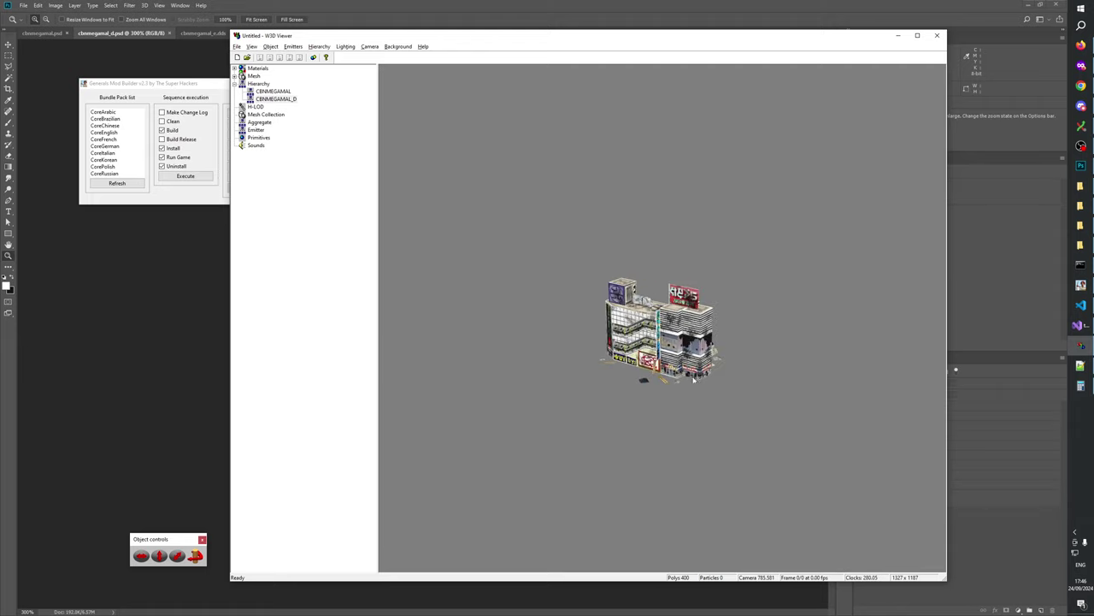
pyautogui.scroll(-3, 658, 329)
pyautogui.scroll(2, 667, 438)
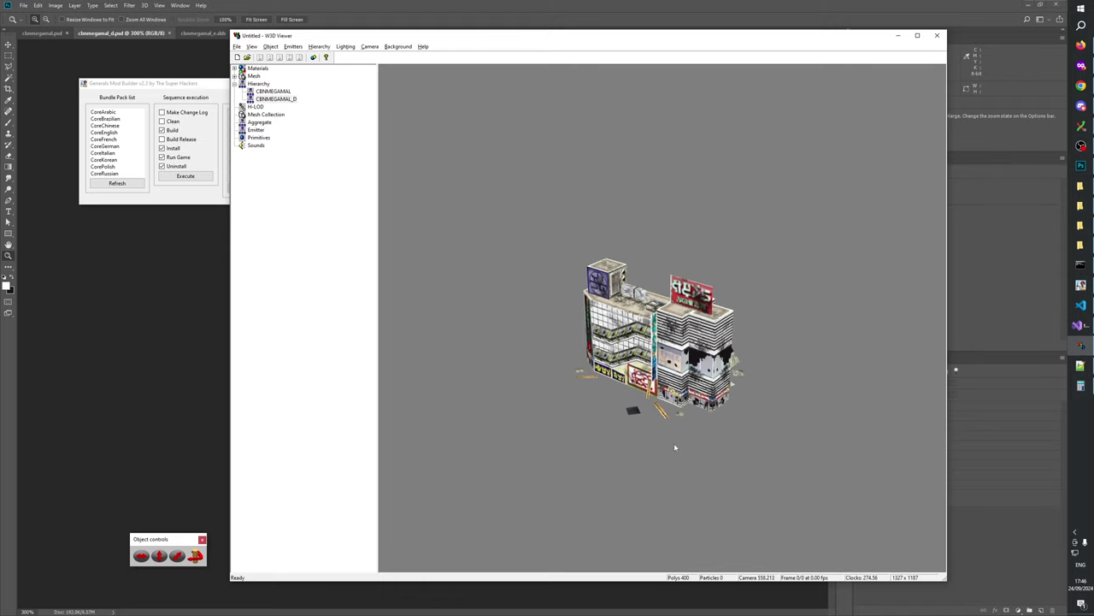
pyautogui.scroll(3, 712, 399)
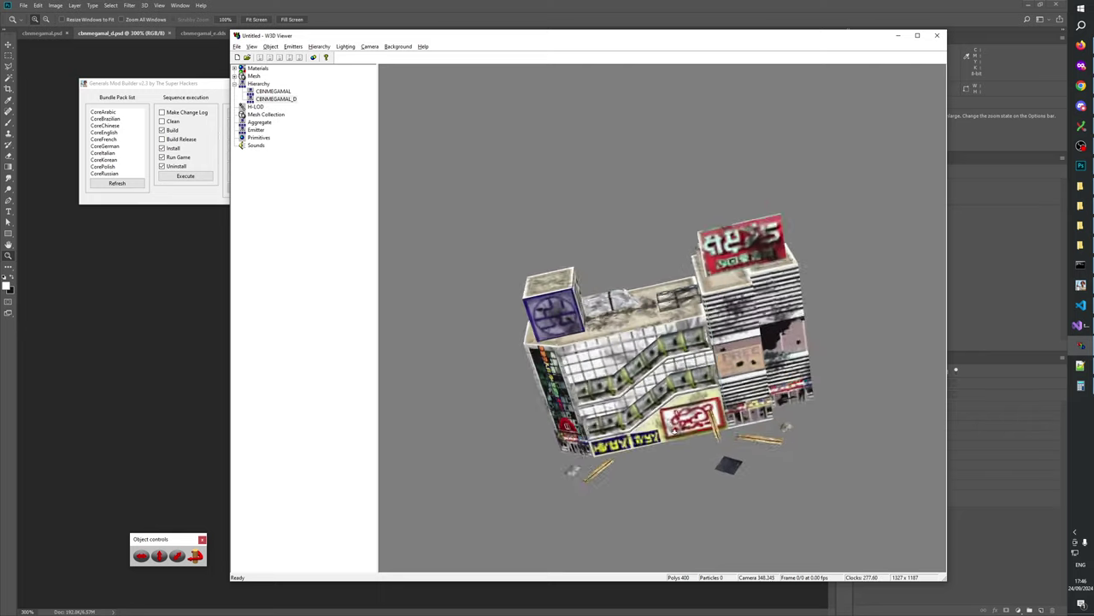
# - Switch to Photoshop, compare cbnmegamal.psd with cbnmegamal_d.psd, and examine the railing texture in the damaged version
pyautogui.hotkey('alt', 'Tab')
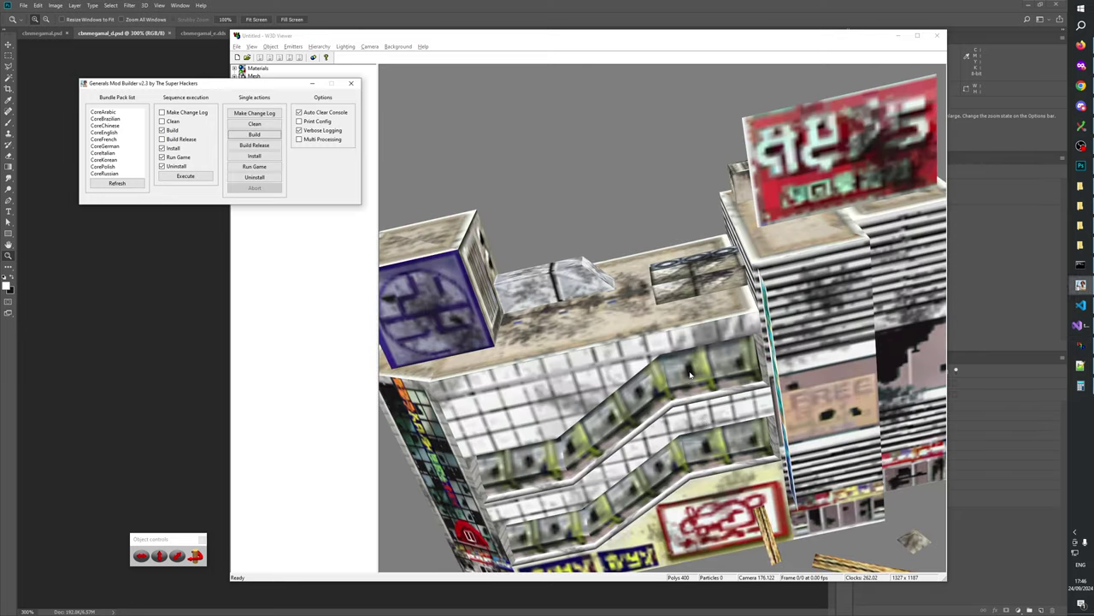
pyautogui.click(568, 3)
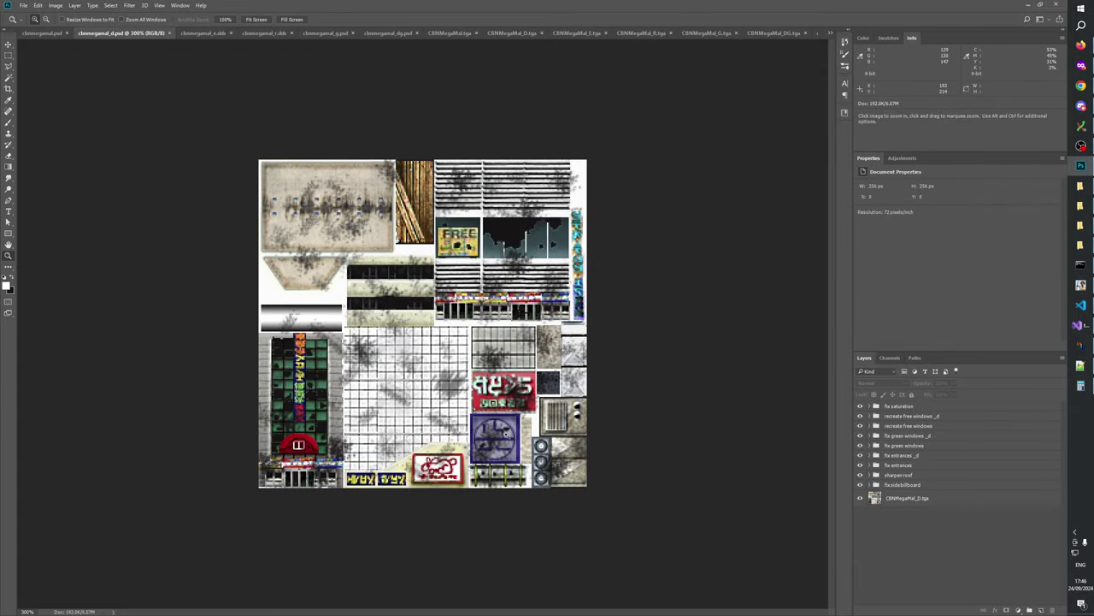
pyautogui.click(42, 32)
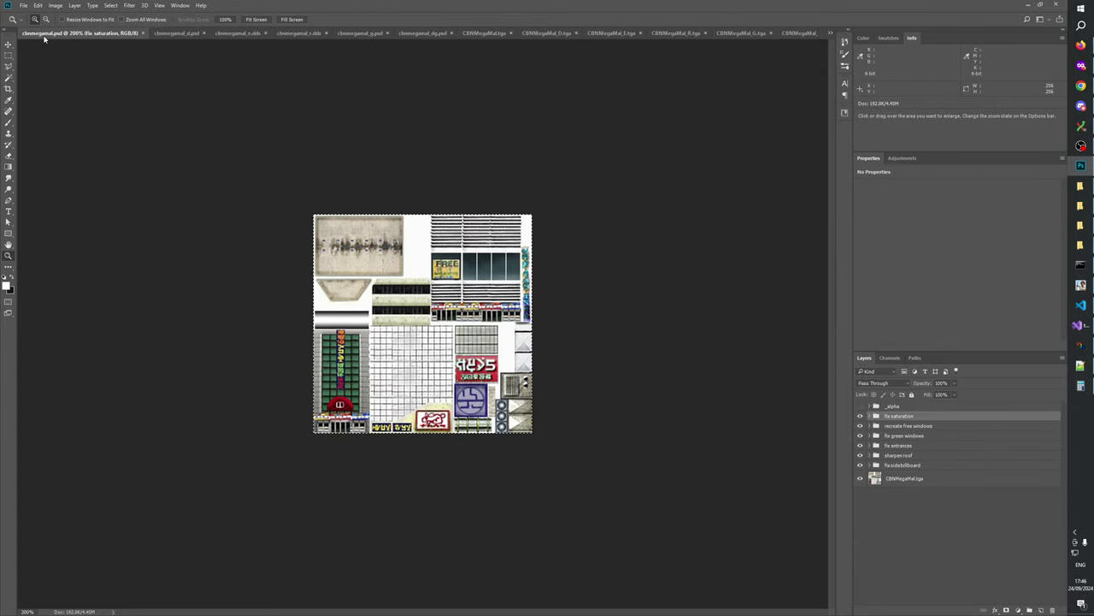
pyautogui.click(171, 33)
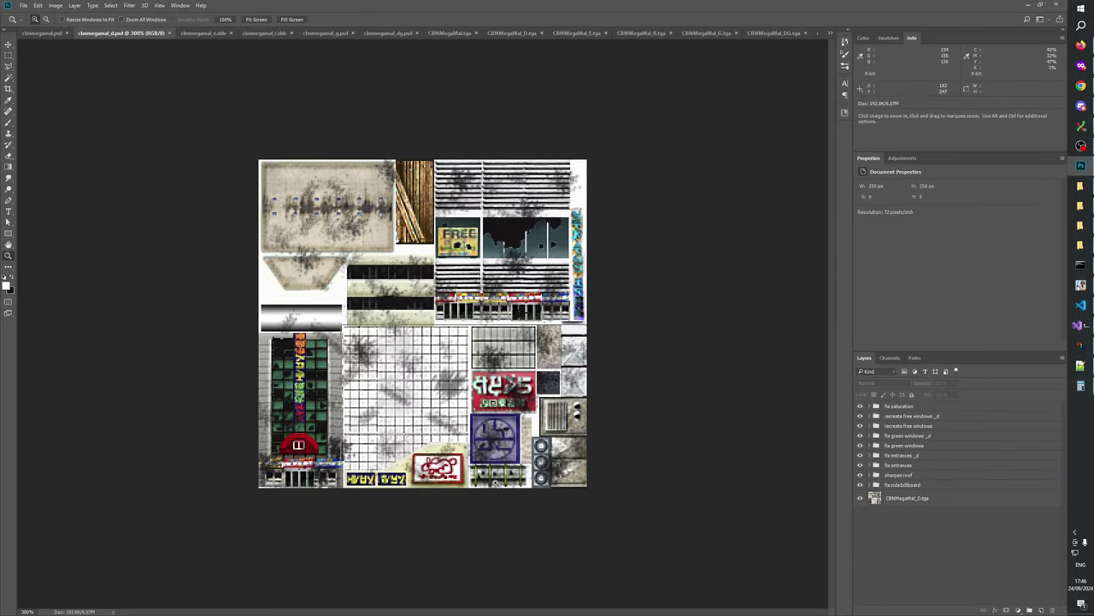
pyautogui.click(494, 482)
# - Check the sloped walkway railings on the damaged model in W3D Viewer and return to the cbnmegamal_d.psd texture in Photoshop
pyautogui.hotkey('alt', 'Tab')
pyautogui.click(1080, 346)
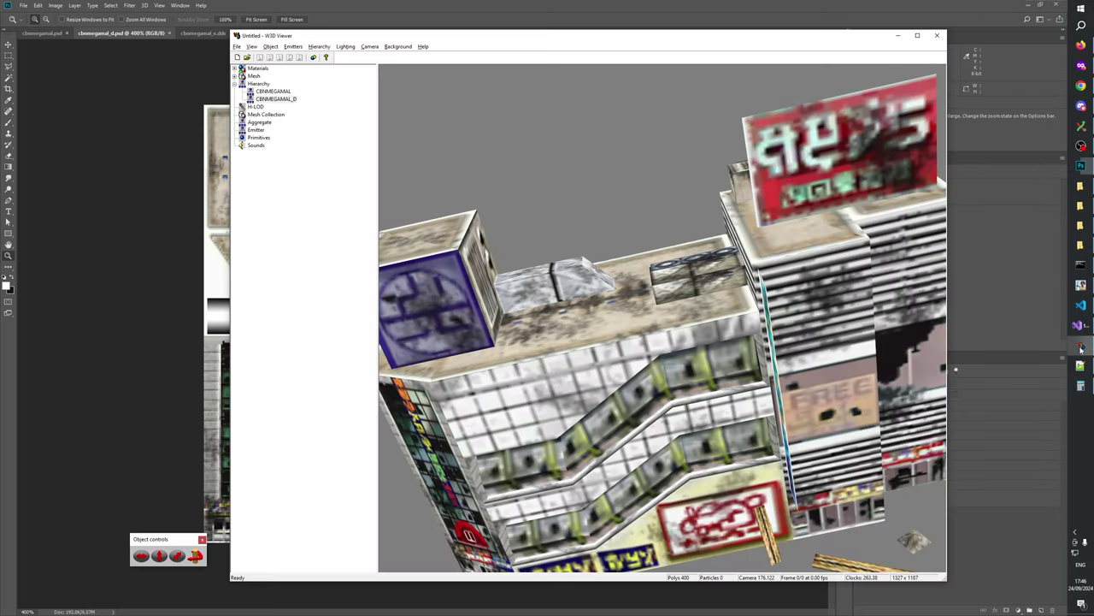
pyautogui.moveTo(828, 410); pyautogui.dragTo(699, 341)
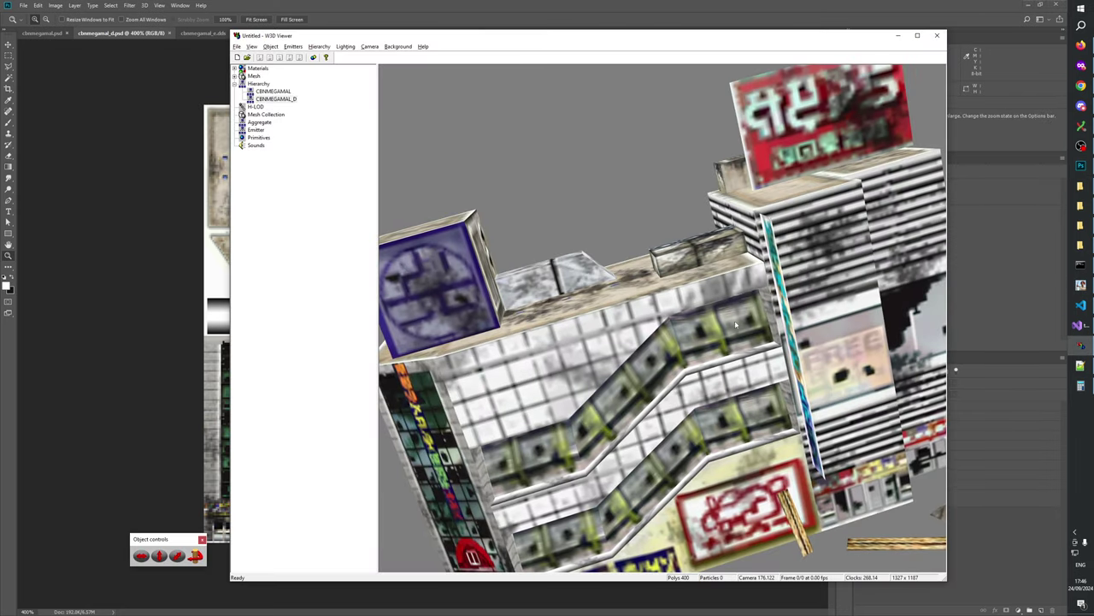
pyautogui.scroll(-5, 591, 416)
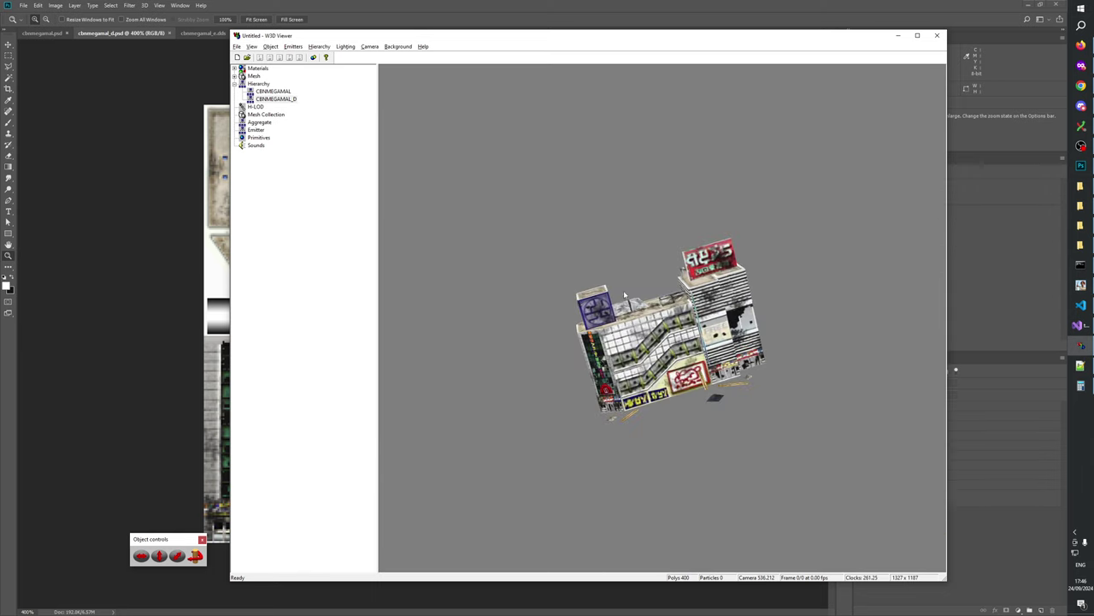
pyautogui.hotkey('alt', 'Tab')
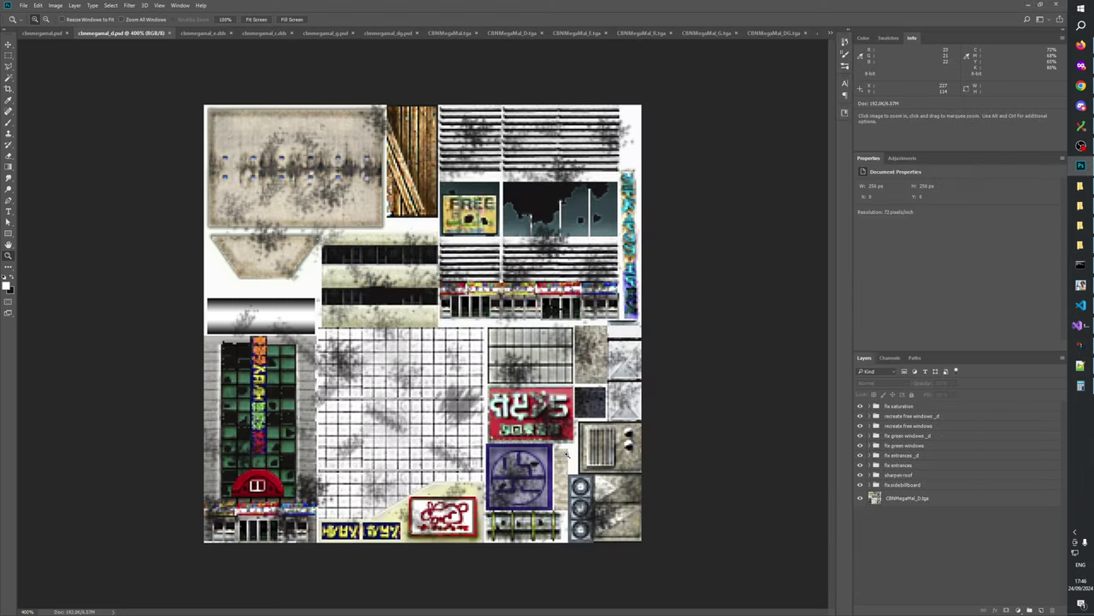
# - Examine the glass walkway strip near the lower edge of the cbnmegamal_d.psd texture up close
pyautogui.click(529, 529)
pyautogui.click(528, 530)
pyautogui.click(525, 539)
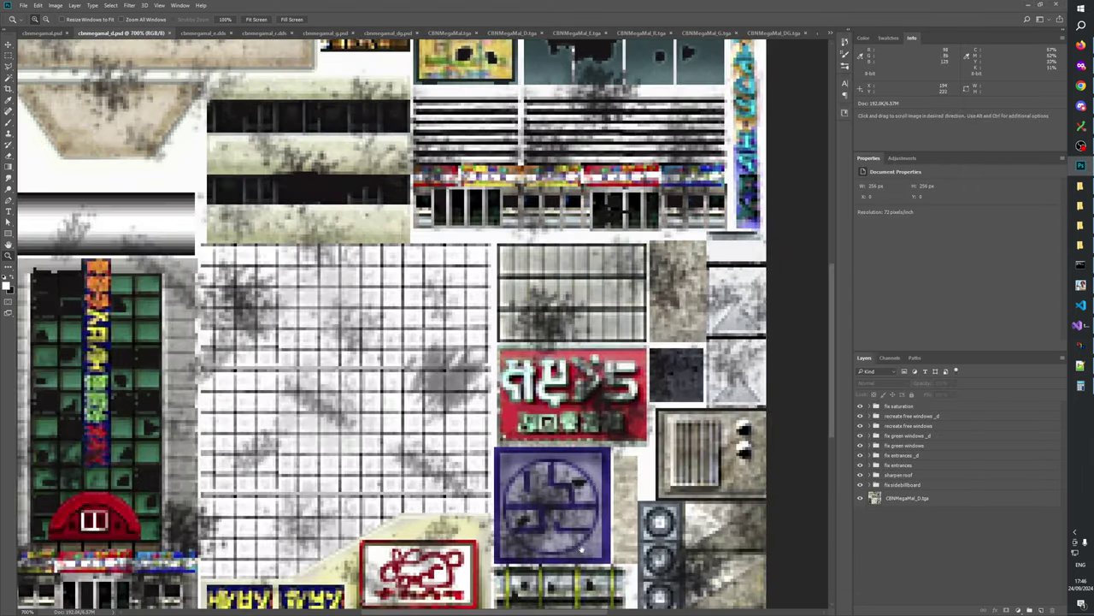
pyautogui.moveTo(578, 571); pyautogui.dragTo(589, 399)
pyautogui.click(588, 402)
pyautogui.click(578, 433)
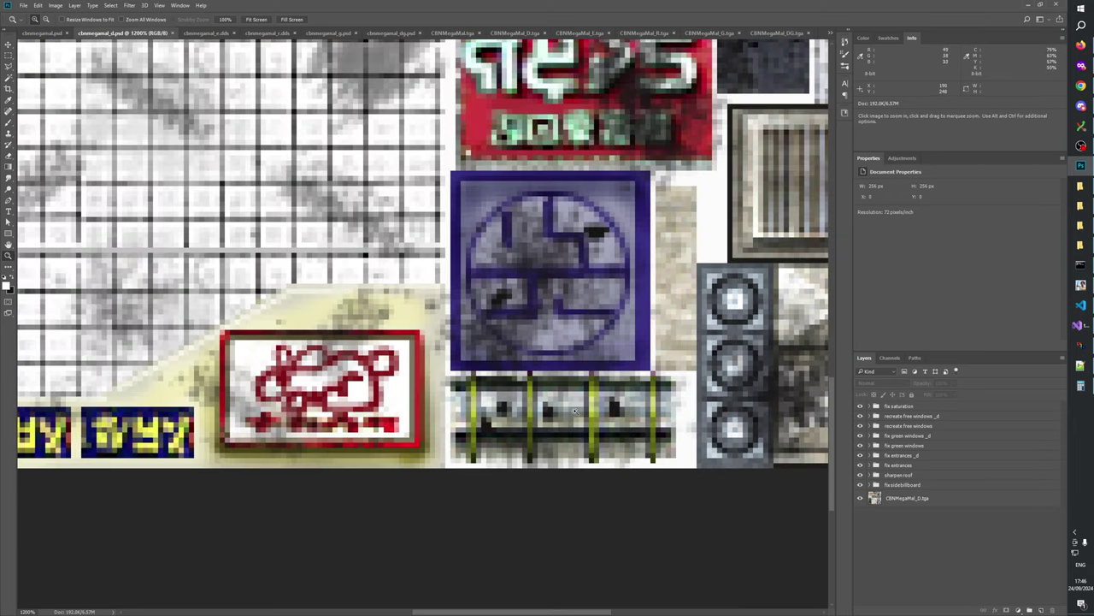
pyautogui.rightClick(584, 399)
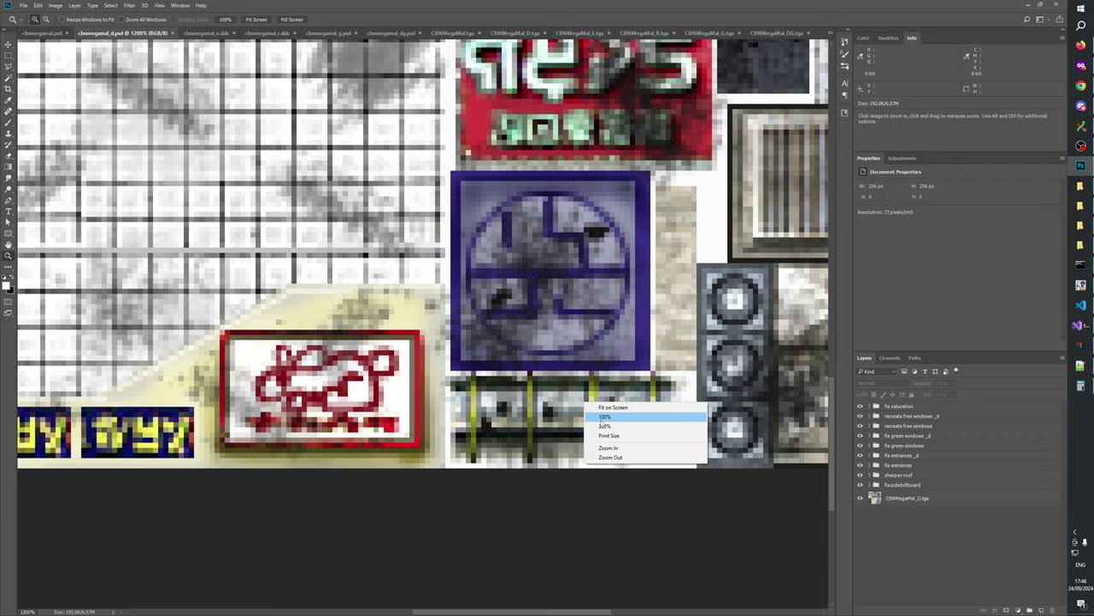
pyautogui.click(601, 424)
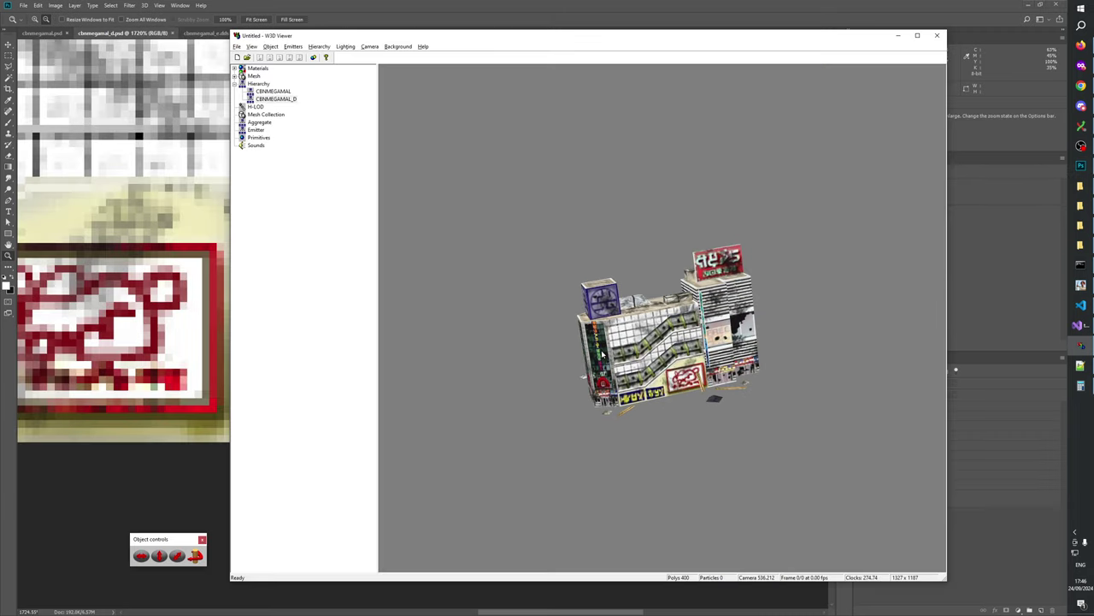
# - Examine the damaged model's sloped walkways from several sides in W3D Viewer and compare them with the whole cbnmegamal_d.psd texture in Photoshop
pyautogui.scroll(3, 603, 355)
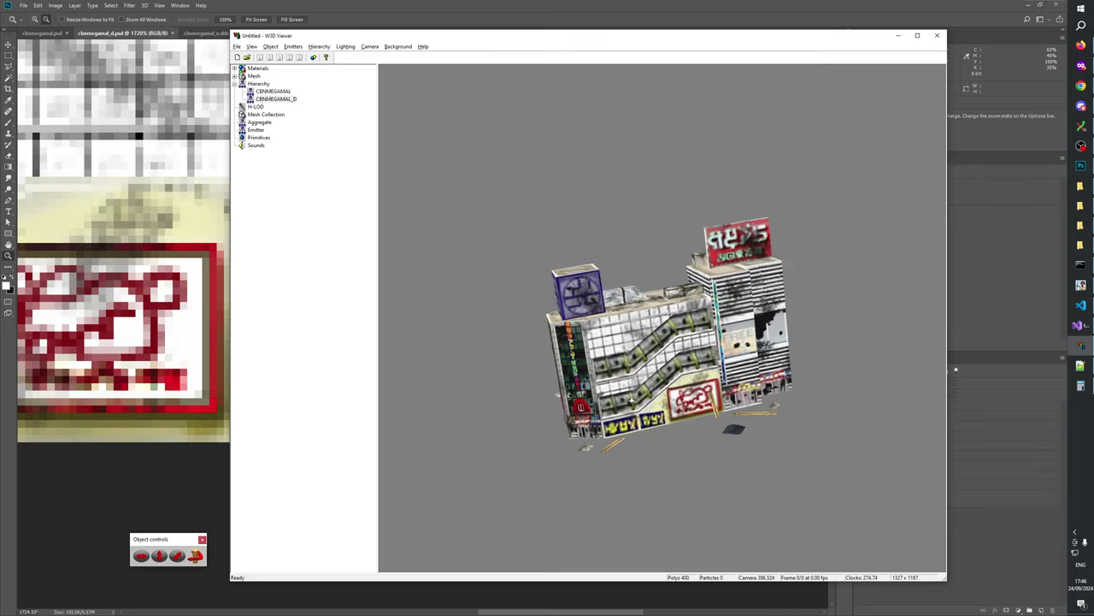
pyautogui.moveTo(605, 358); pyautogui.dragTo(743, 373)
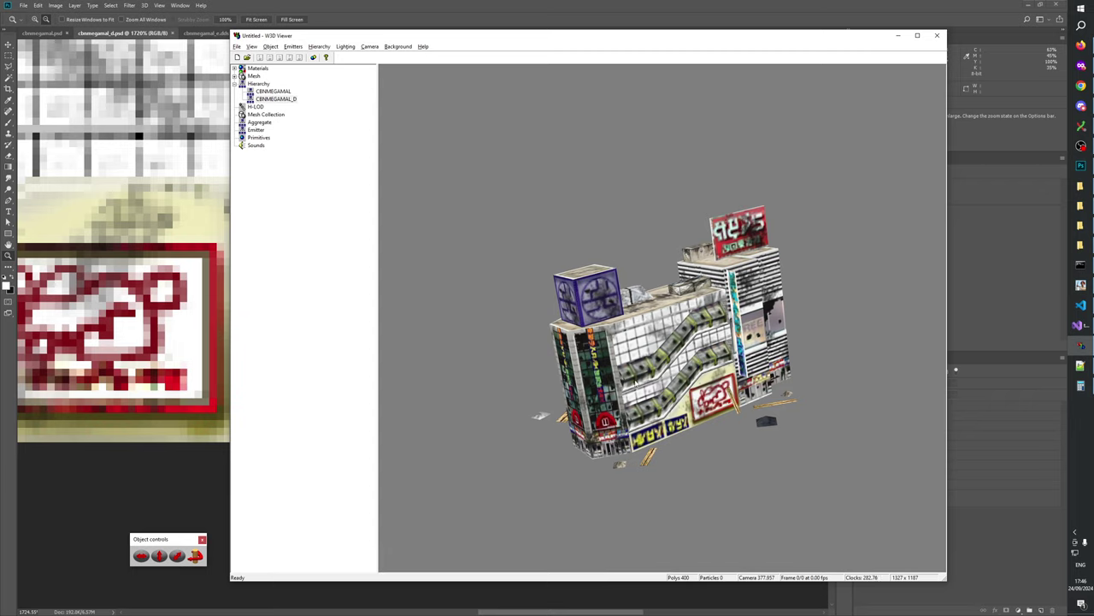
pyautogui.scroll(-2, 671, 352)
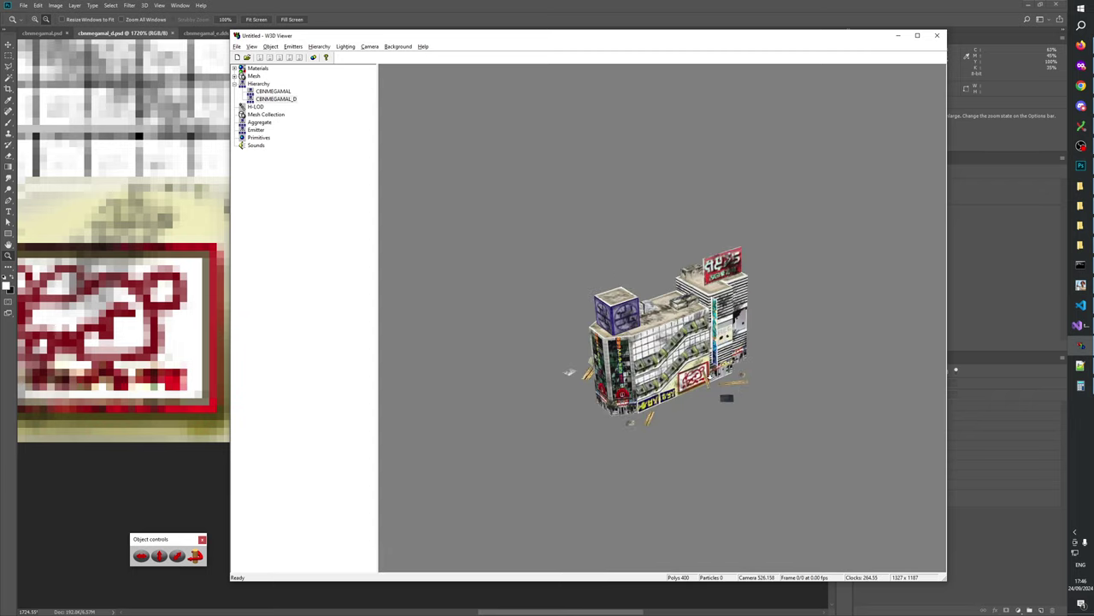
pyautogui.scroll(5, 709, 377)
pyautogui.moveTo(709, 377); pyautogui.dragTo(596, 334)
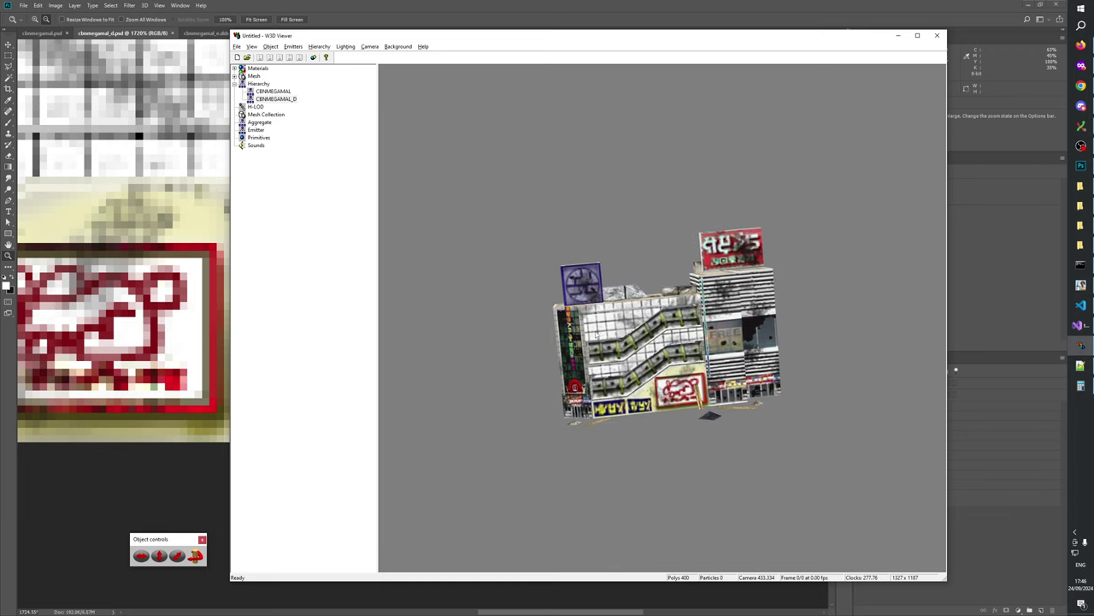
pyautogui.hotkey('alt', 'Tab')
pyautogui.rightClick(409, 231)
pyautogui.click(432, 248)
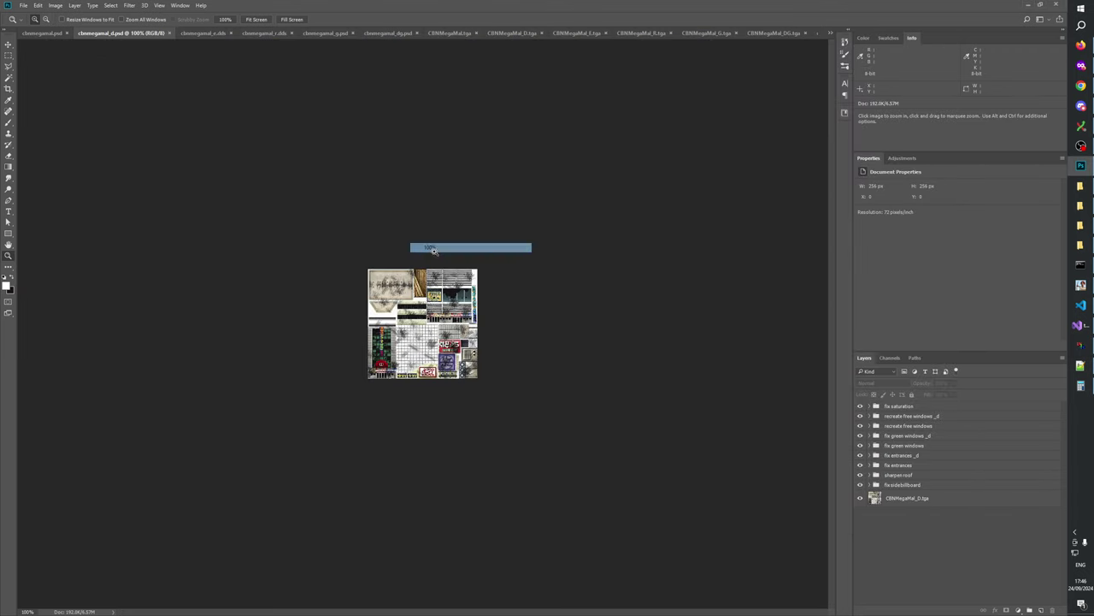
pyautogui.click(369, 379)
pyautogui.click(368, 379)
pyautogui.click(369, 379)
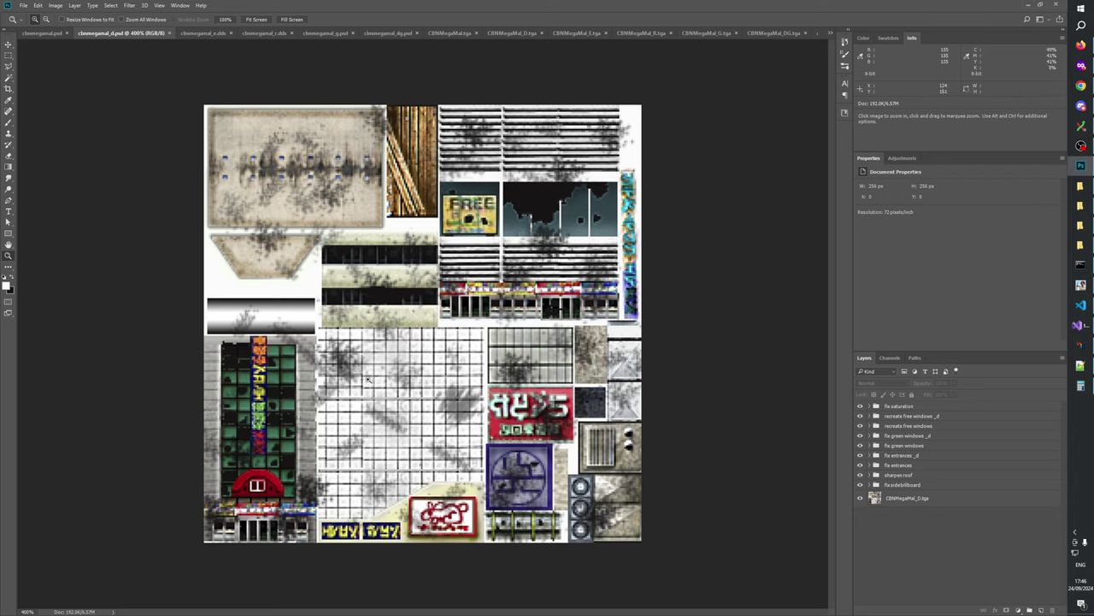
pyautogui.hotkey('alt', 'Tab')
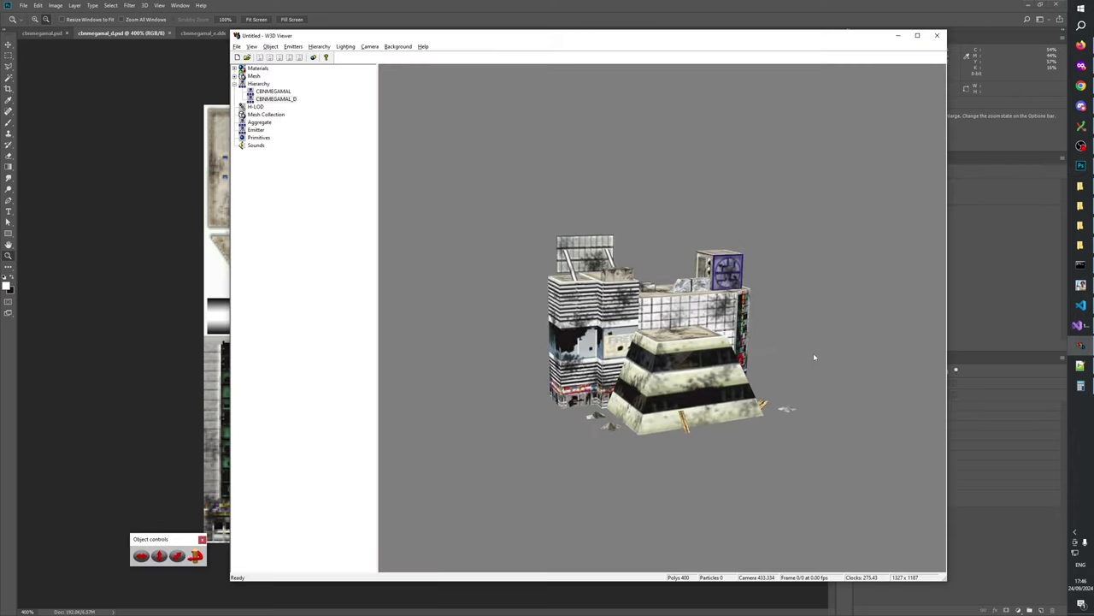
pyautogui.scroll(-3, 637, 373)
pyautogui.moveTo(637, 373)
pyautogui.mouseDown()
pyautogui.moveTo(637, 342)
pyautogui.moveTo(637, 373)
pyautogui.mouseUp()
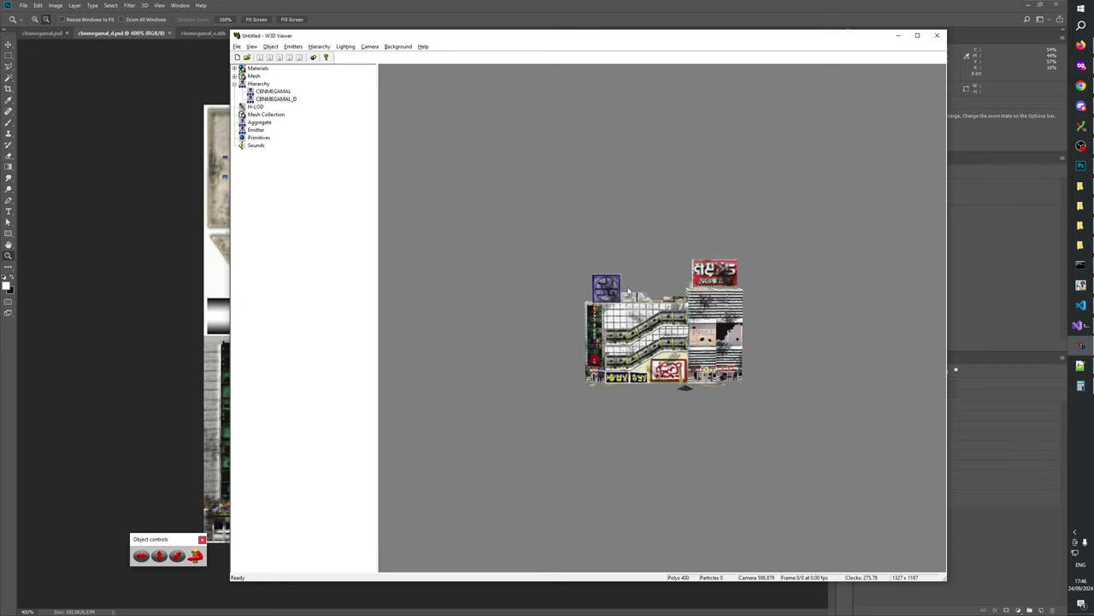
pyautogui.scroll(4, 663, 342)
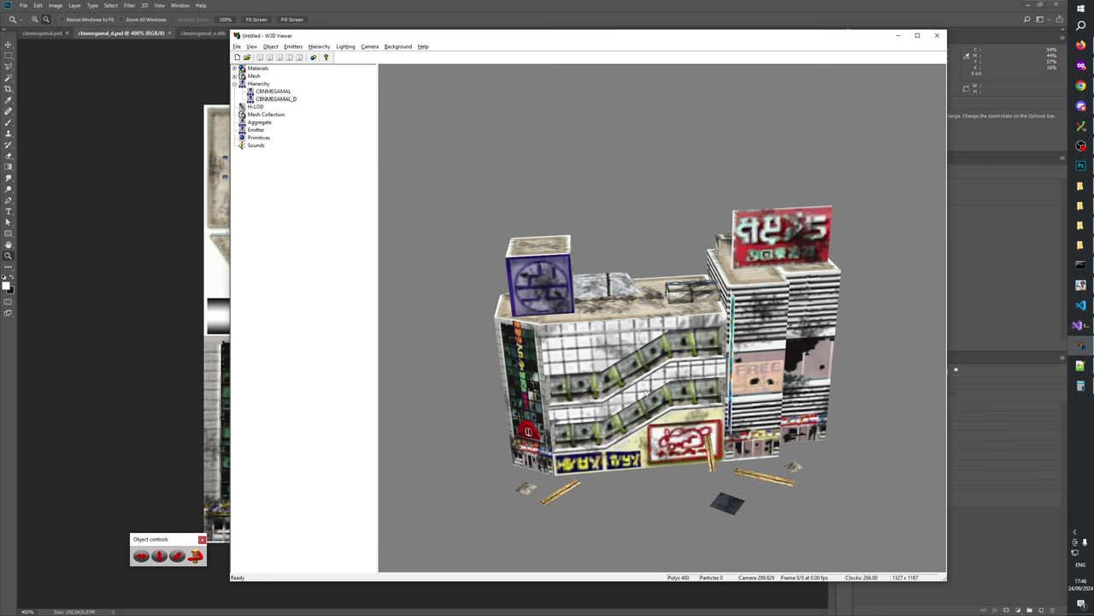
# - Switch to Photoshop and copy the entire CBNMegaMal.tga layer of cbnmegamal.psd
pyautogui.hotkey('alt', 'Tab')
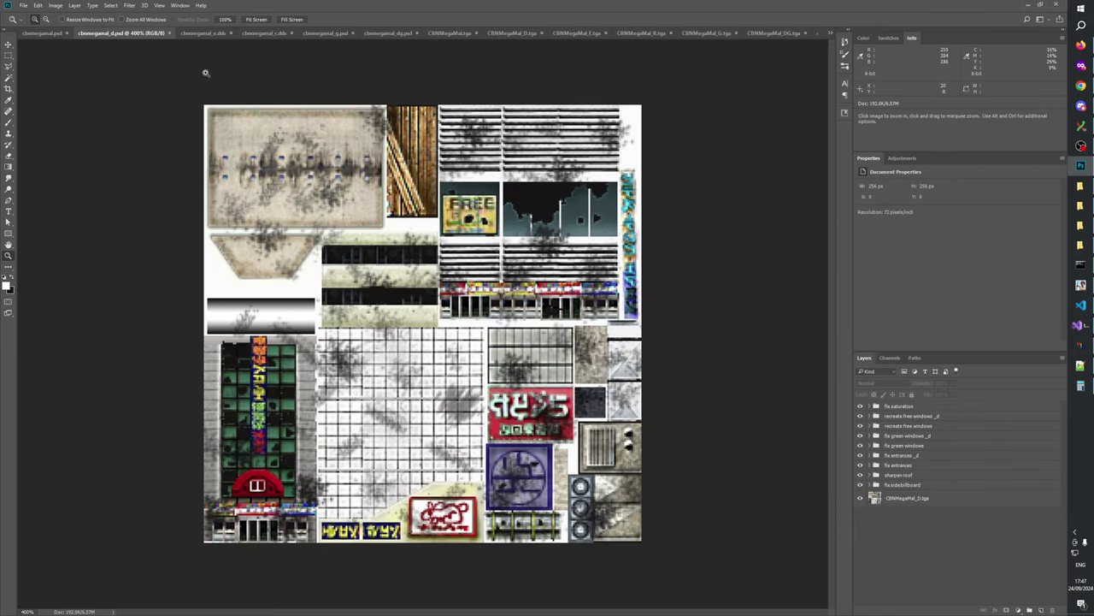
pyautogui.click(53, 34)
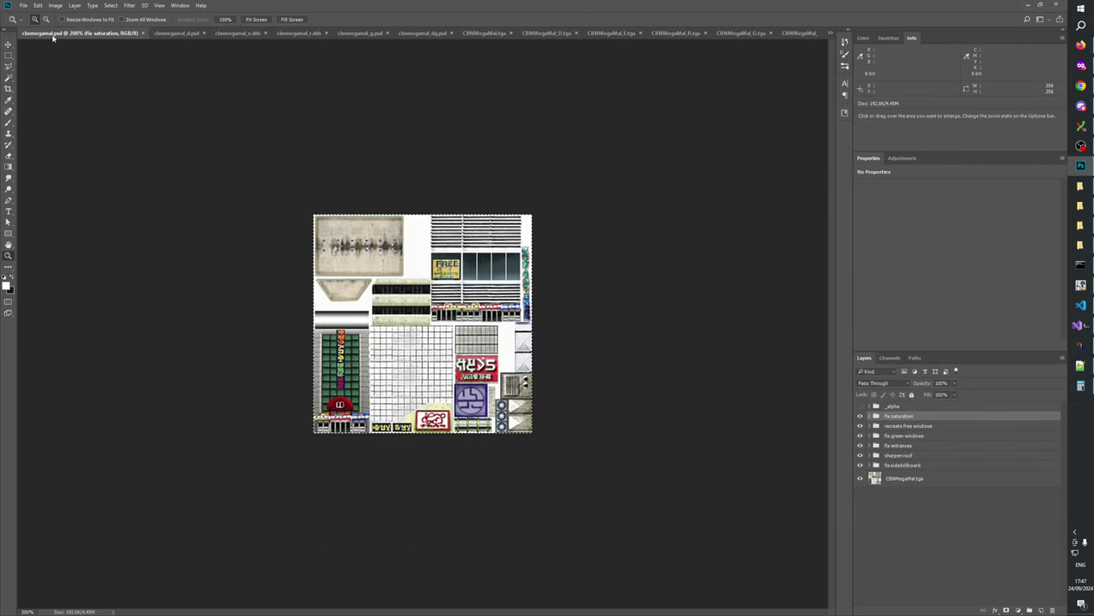
pyautogui.hotkey('ctrl', '+')
pyautogui.hotkey('ctrl', '+')
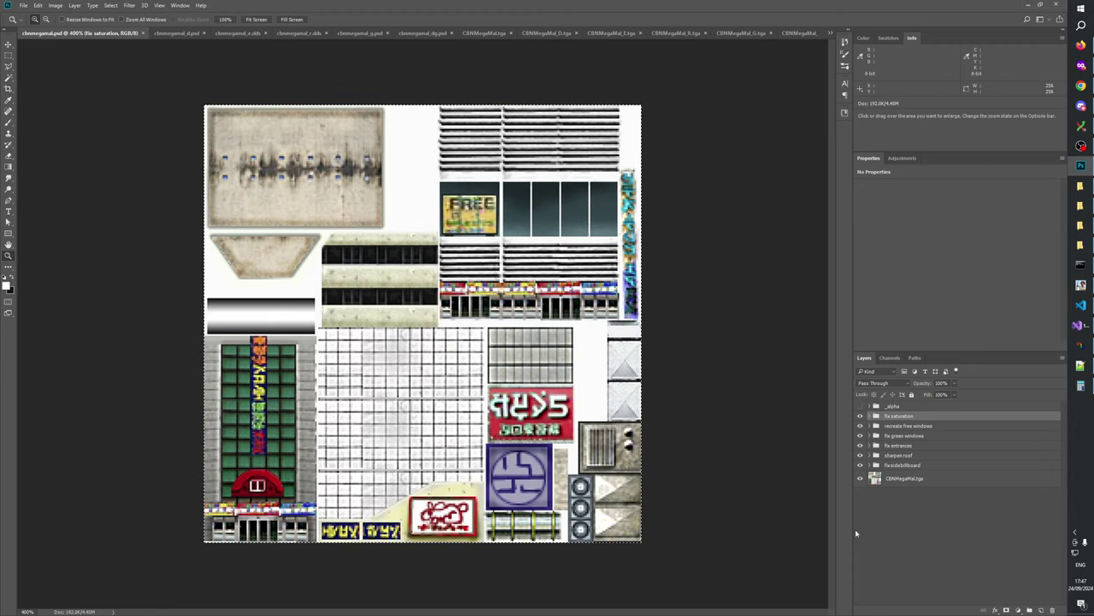
pyautogui.press('m')
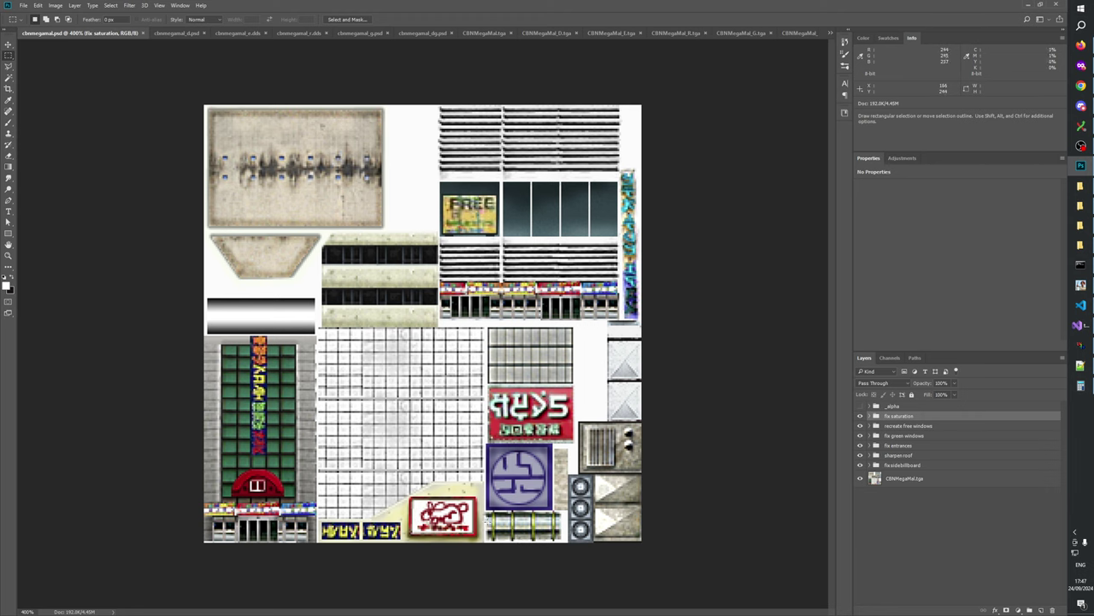
pyautogui.click(917, 479)
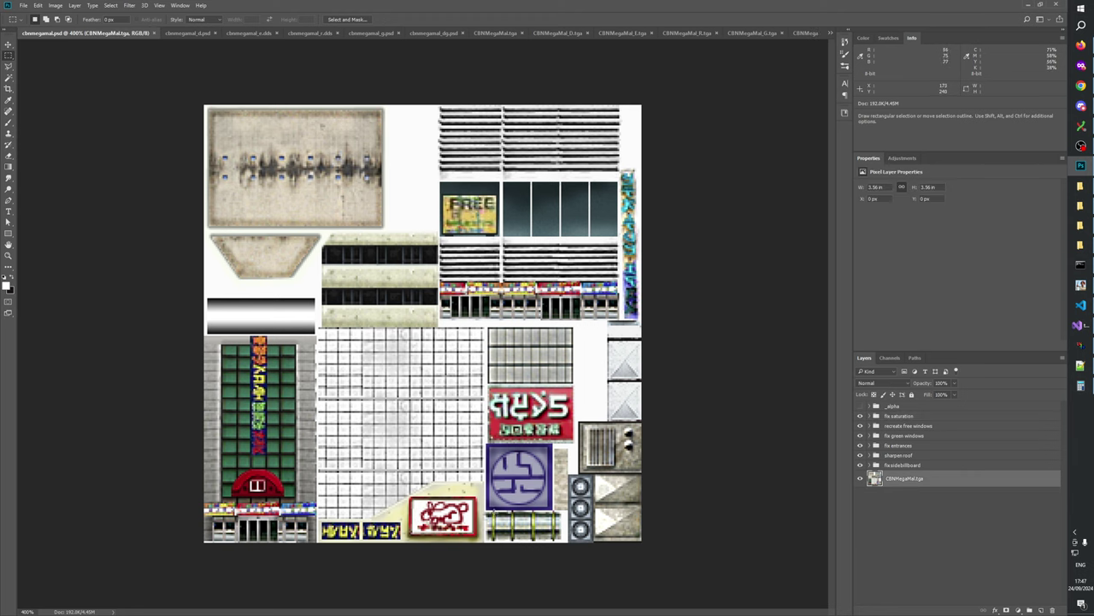
pyautogui.moveTo(485, 512); pyautogui.dragTo(516, 540)
pyautogui.hotkey('ctrl', 'a')
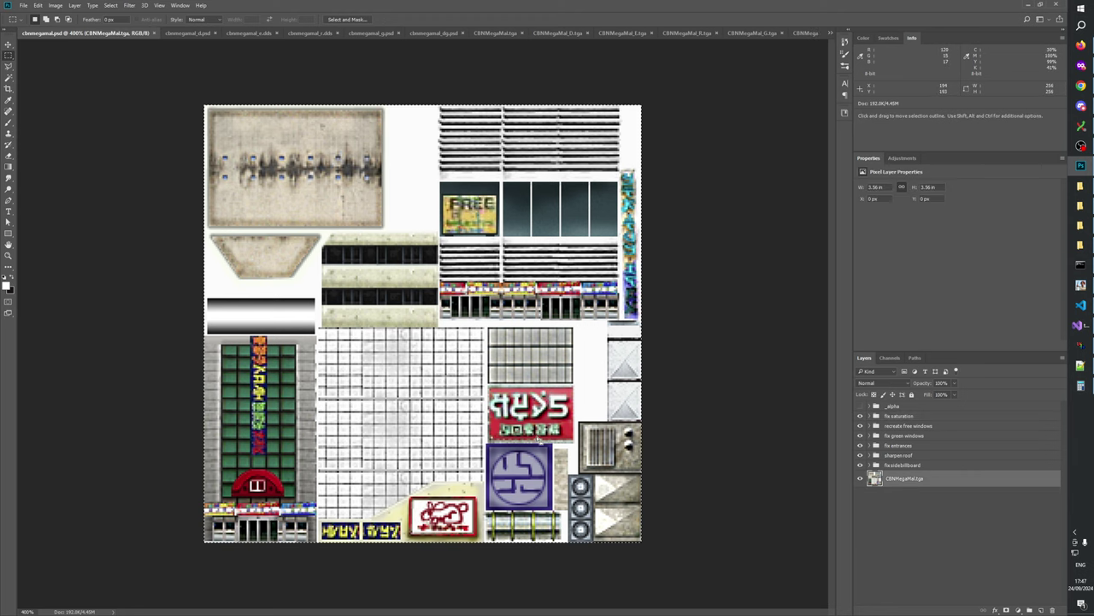
# - In cbnmegamal_d.psd, add a layer group named "polish" directly above the "recreate free windows _d" group
pyautogui.click(188, 33)
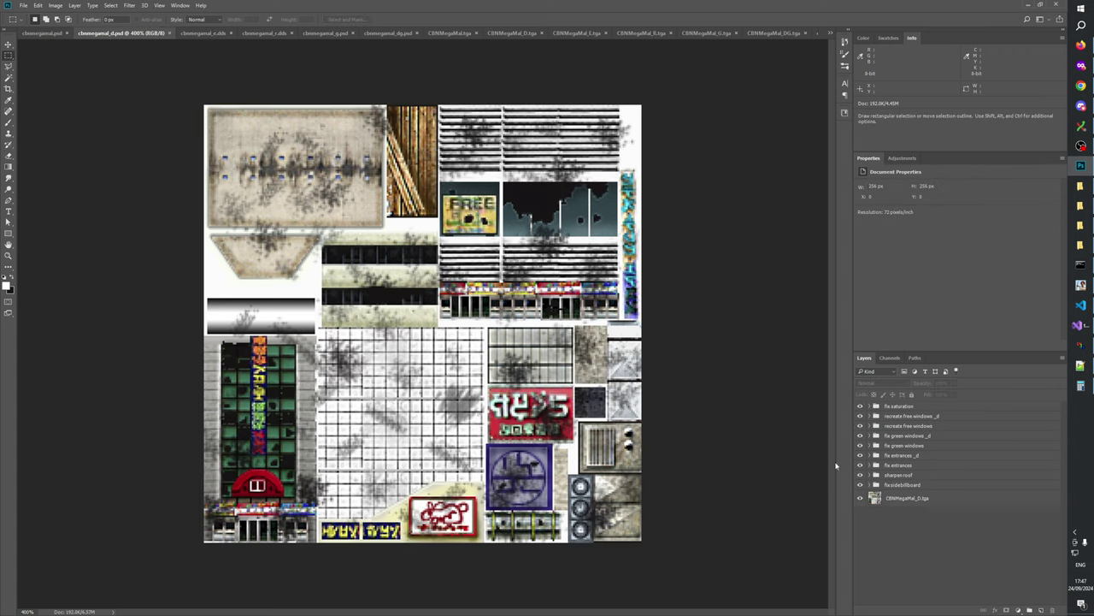
pyautogui.click(912, 416)
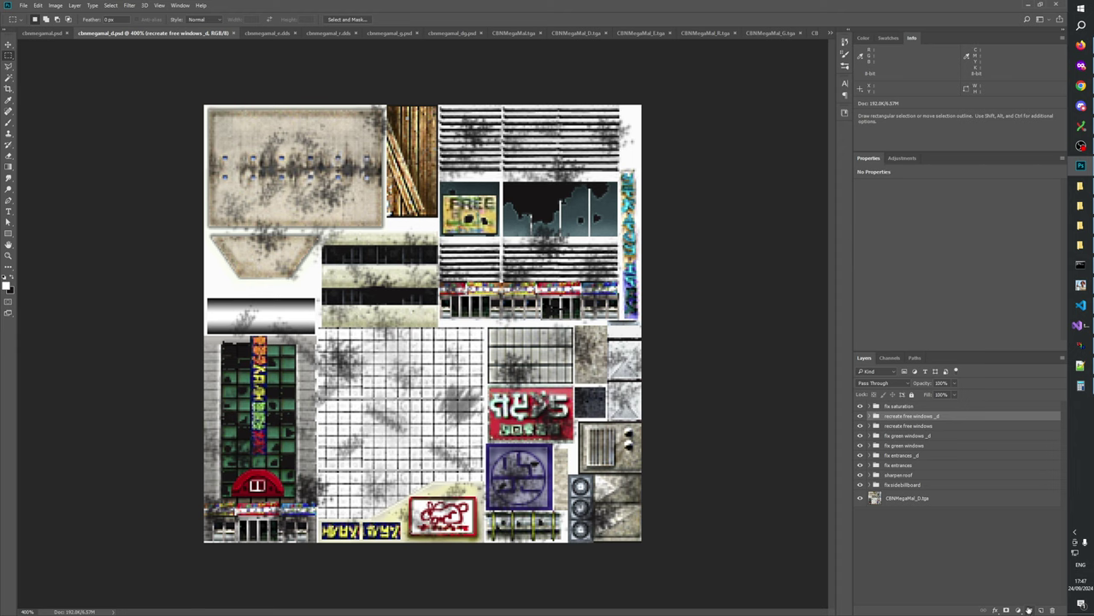
pyautogui.click(1018, 609)
pyautogui.doubleClick(929, 417)
pyautogui.write('d')
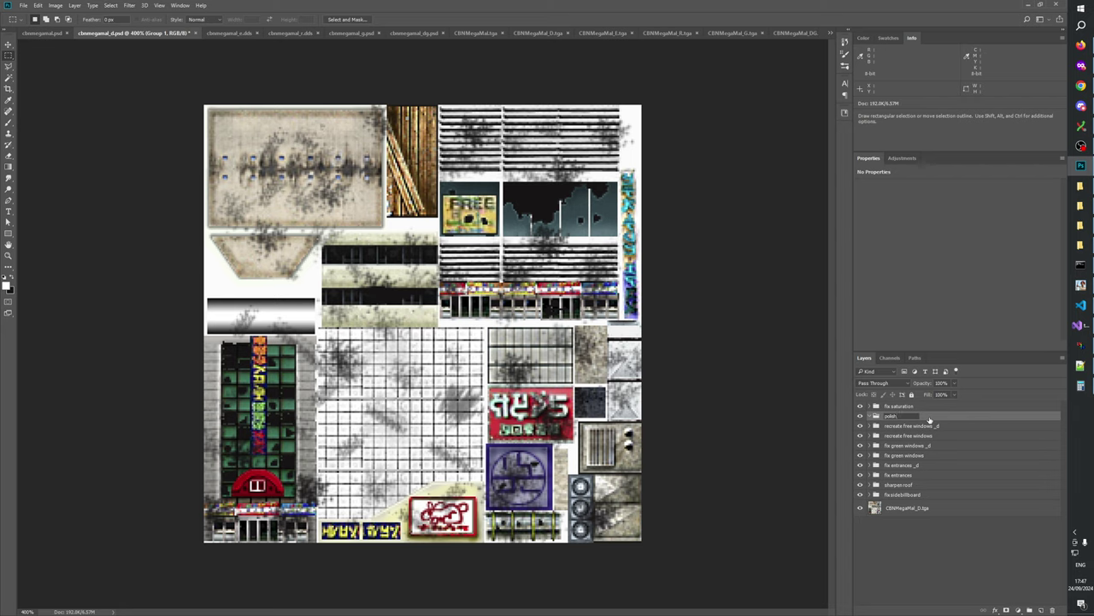
pyautogui.press('Return')
# - Check the walkways on the model in W3D Viewer and rename the polish group in Photoshop to "polish glass pipe _d"
pyautogui.hotkey('alt', 'Tab')
pyautogui.moveTo(672, 424); pyautogui.dragTo(673, 356)
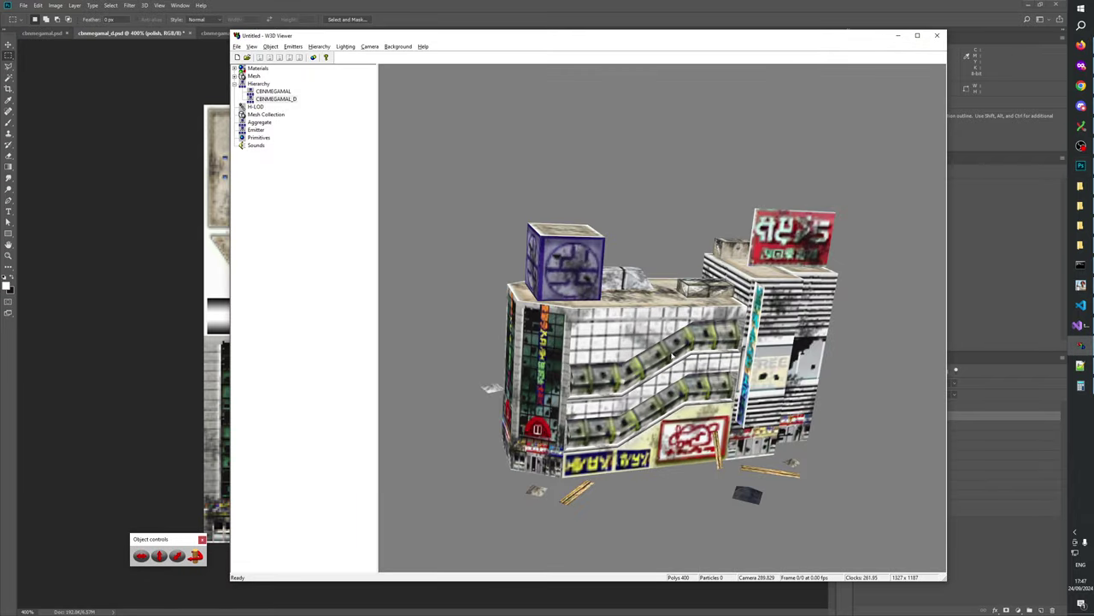
pyautogui.hotkey('alt', 'Tab')
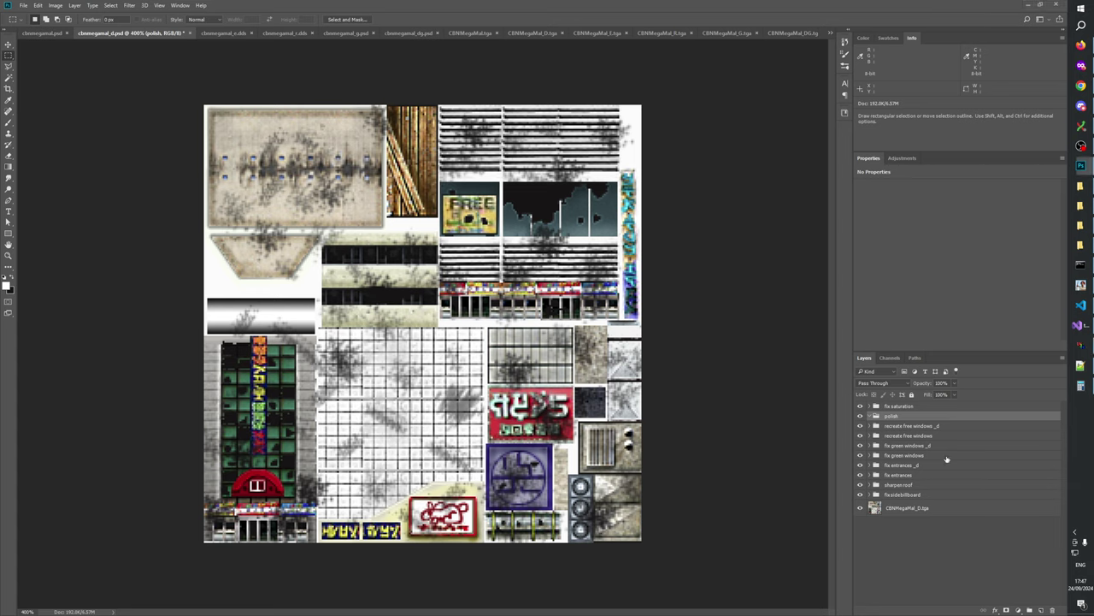
pyautogui.doubleClick(898, 416)
pyautogui.write('glass pipe')
pyautogui.hotkey('alt', 'Tab')
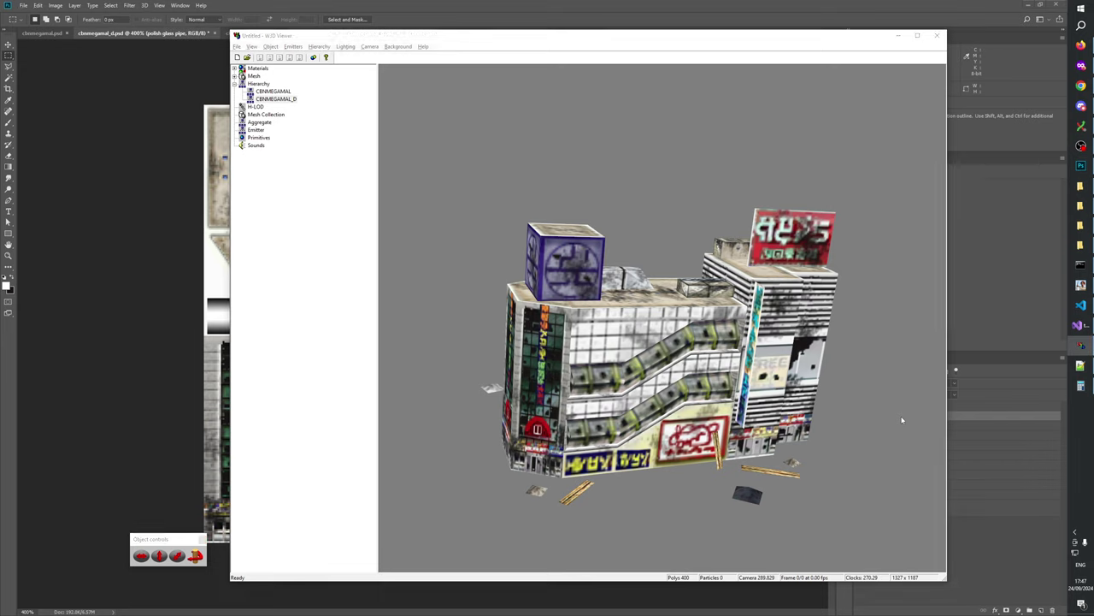
pyautogui.hotkey('alt', 'Tab')
pyautogui.doubleClick(915, 417)
pyautogui.press('Right')
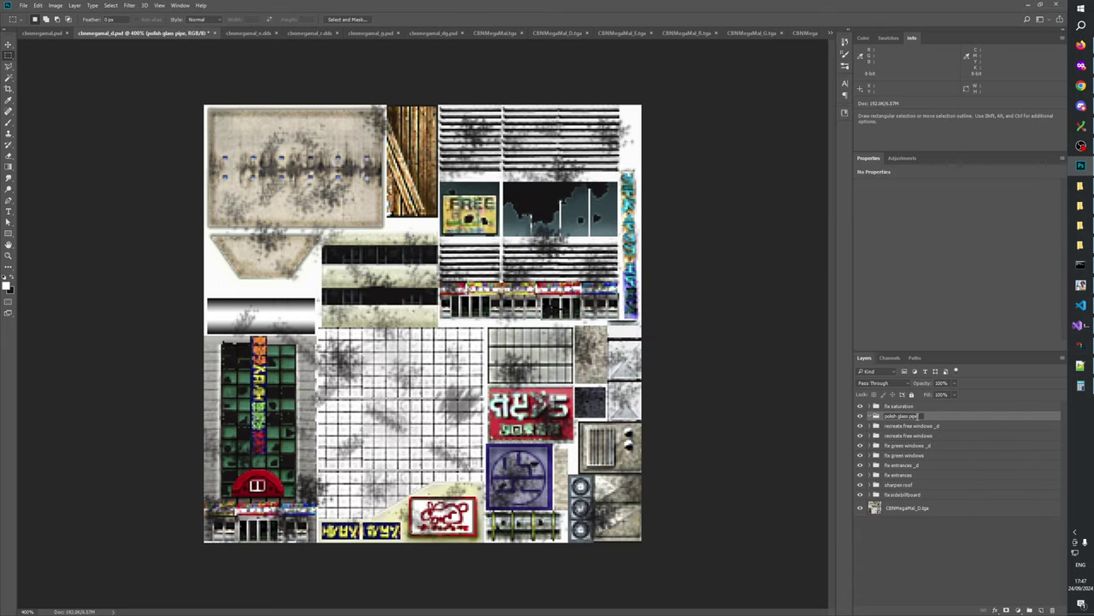
pyautogui.write('_d')
pyautogui.press('Return')
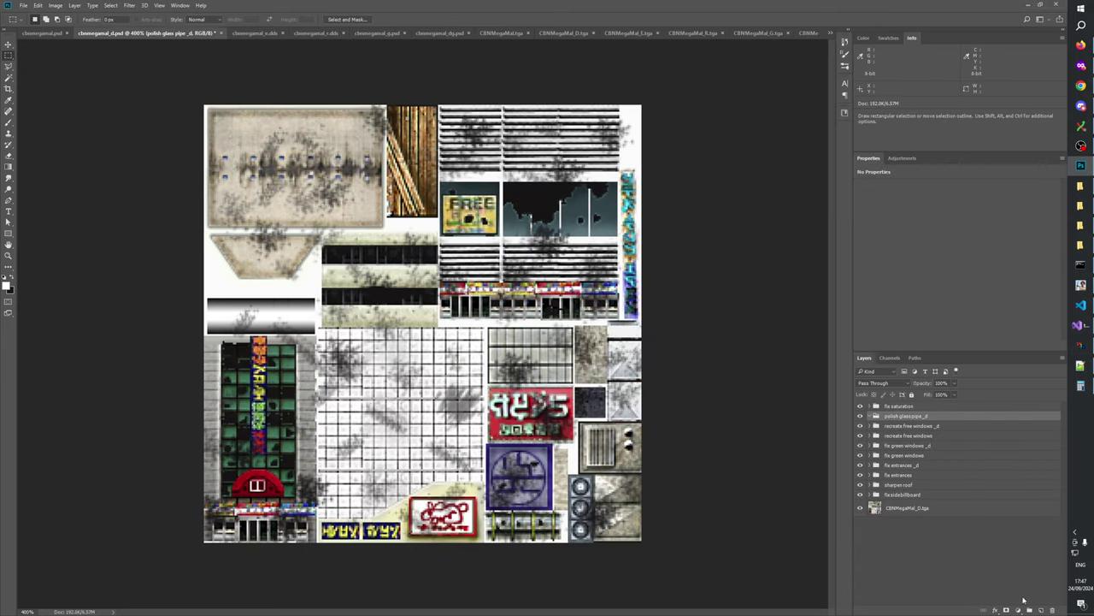
# - Paste the copied undamaged mall texture as a new layer inside the "polish glass pipe _d" group
pyautogui.click(1042, 609)
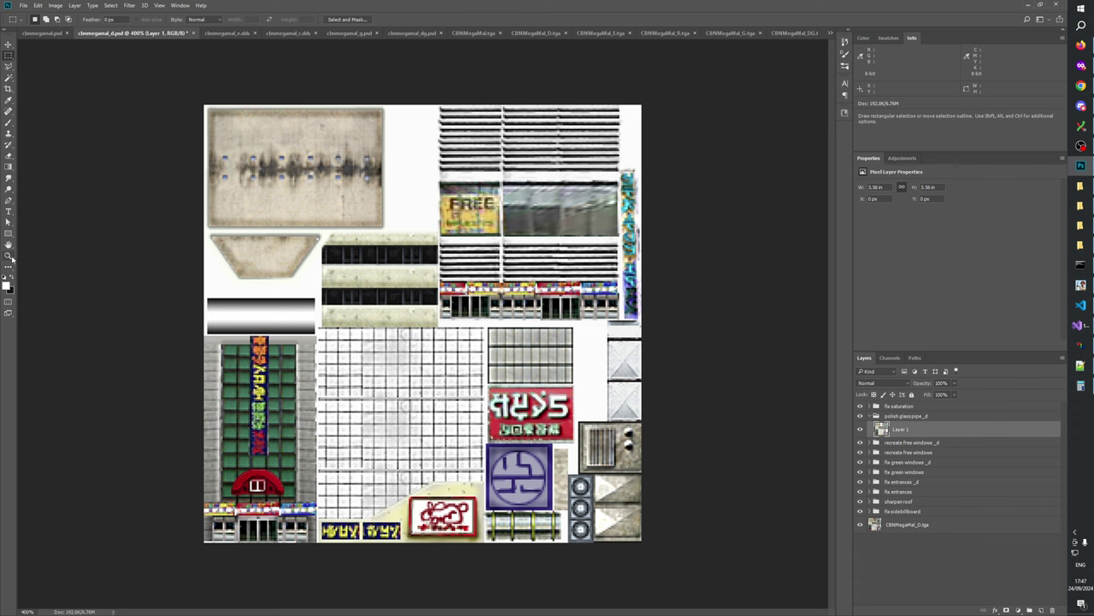
pyautogui.click(8, 255)
pyautogui.click(513, 523)
pyautogui.click(513, 523)
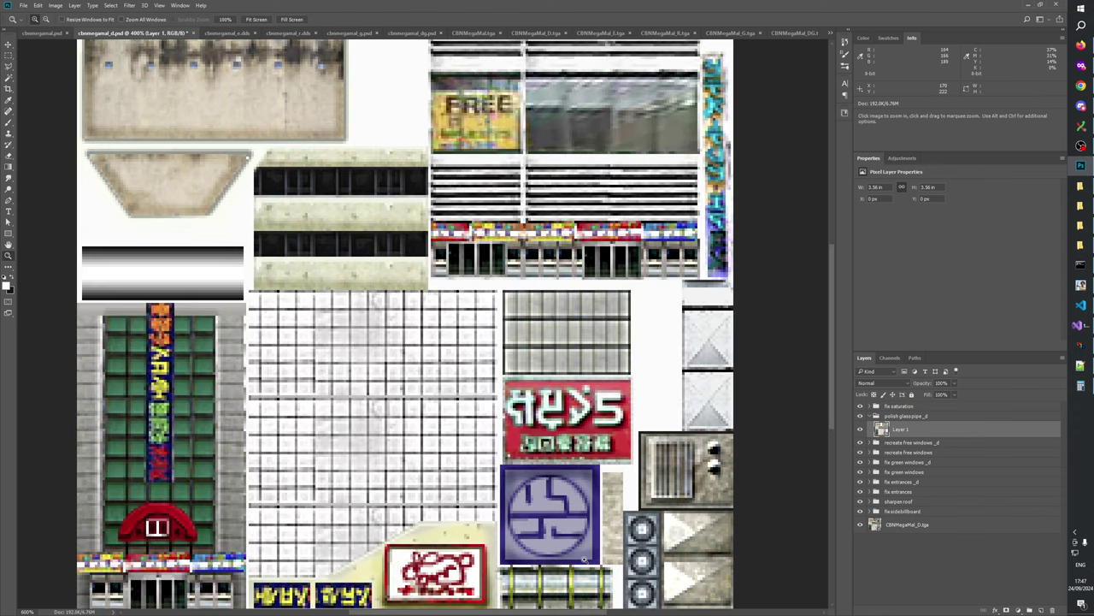
pyautogui.click(513, 523)
# - Rename the pasted layer to CBNMegaMal.tga, based on the name of the CBNMegaMal_D.tga layer
pyautogui.doubleClick(907, 524)
pyautogui.hotkey('ctrl', 'c')
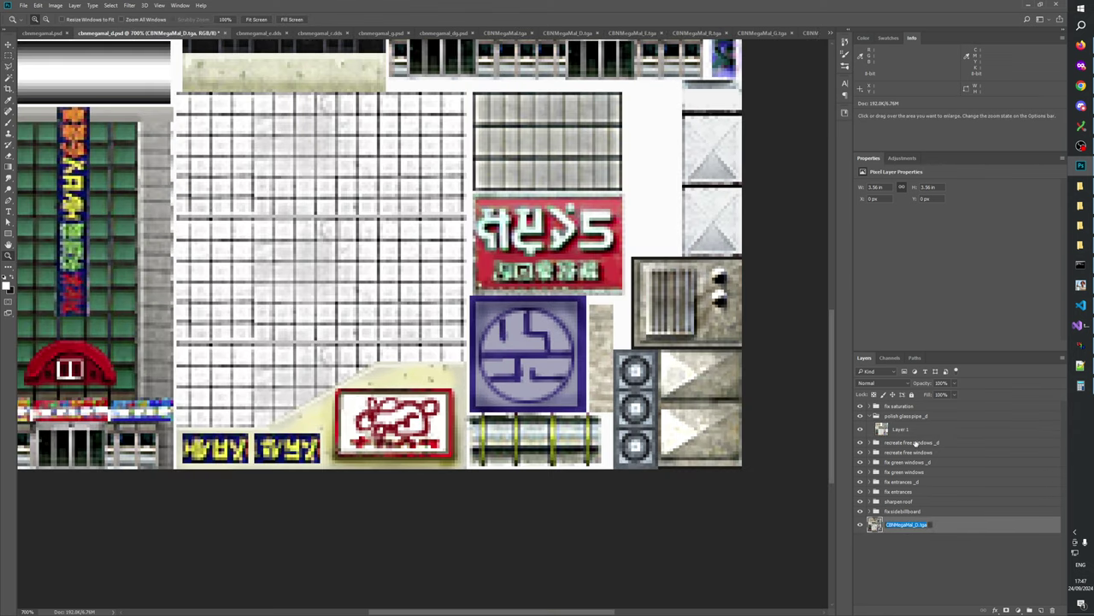
pyautogui.click(908, 430)
pyautogui.doubleClick(909, 429)
pyautogui.hotkey('ctrl', 'v')
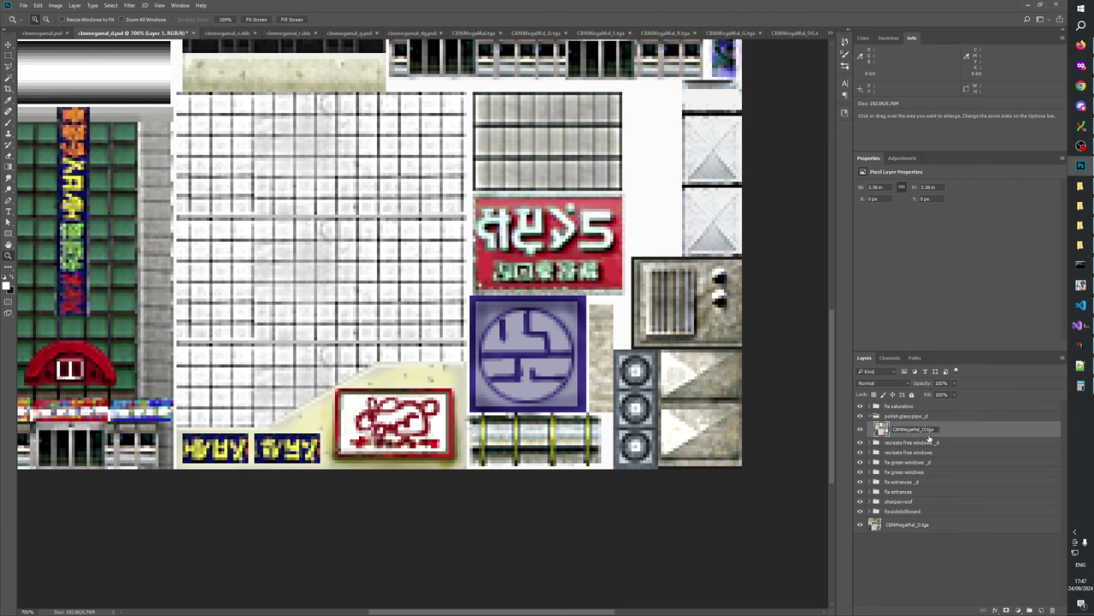
pyautogui.press('Return')
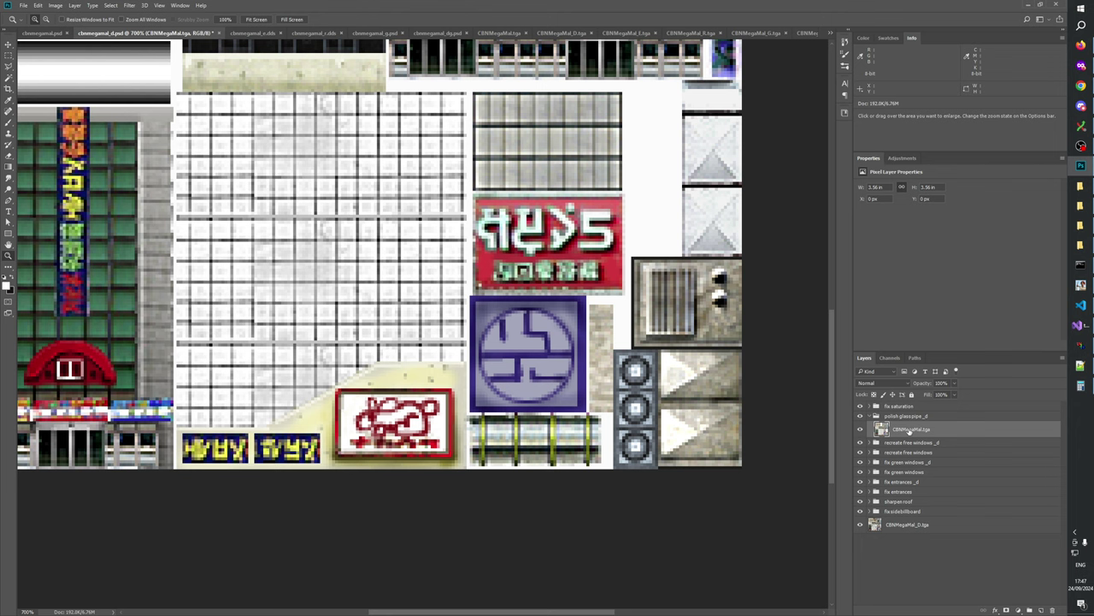
# - Mask the pasted CBNMegaMal.tga layer to a selection of about 46 × 19 px around the glass walkway strip below the purple sign
pyautogui.press('m')
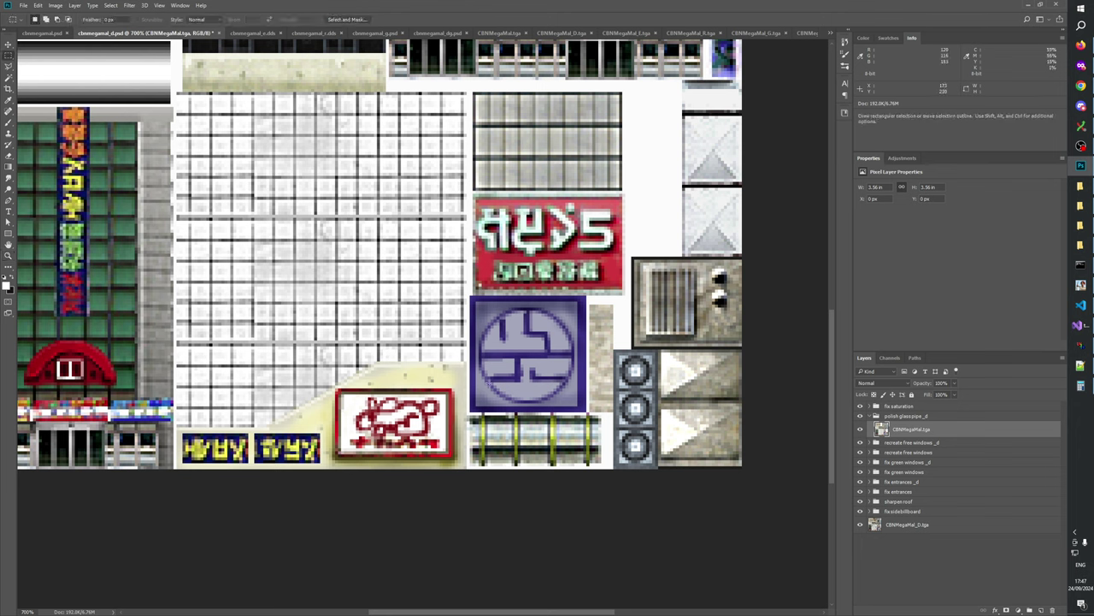
pyautogui.moveTo(467, 413); pyautogui.dragTo(603, 479)
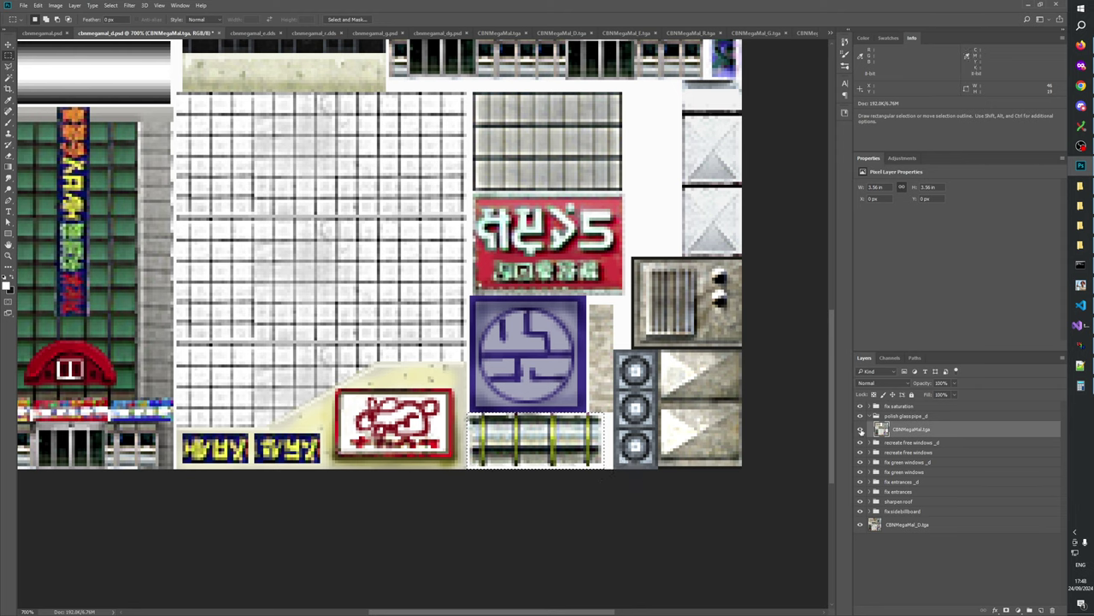
pyautogui.click(860, 429)
pyautogui.click(860, 429)
pyautogui.click(1007, 609)
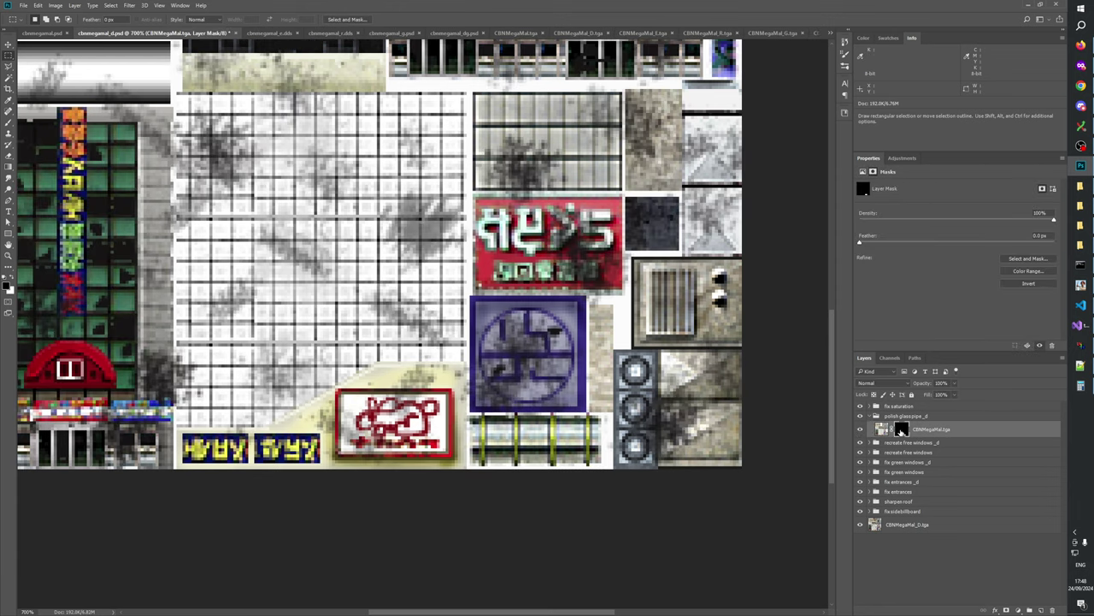
# - Apply the CBNMegaMal.tga layer's mask permanently, add a new mask to the layer and get the Brush tool ready
pyautogui.rightClick(901, 430)
pyautogui.click(919, 457)
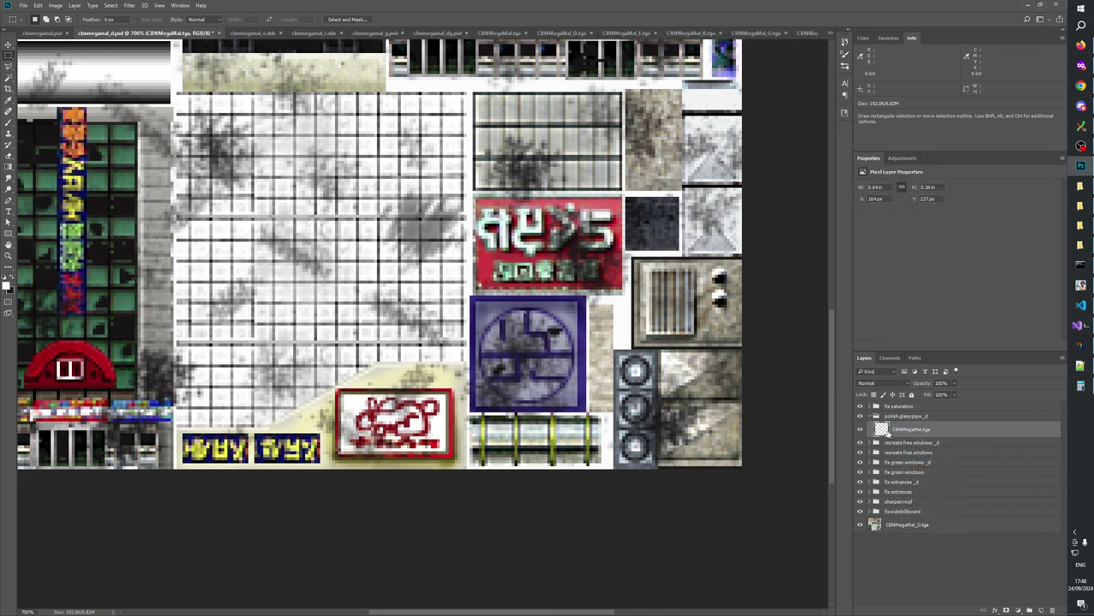
pyautogui.click(1007, 609)
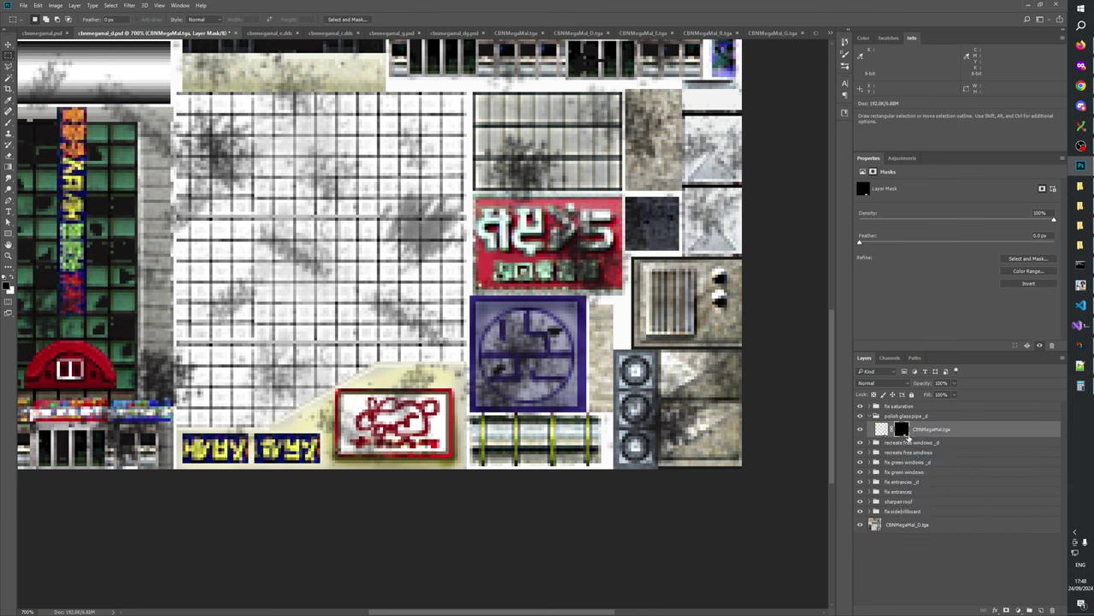
pyautogui.press('b')
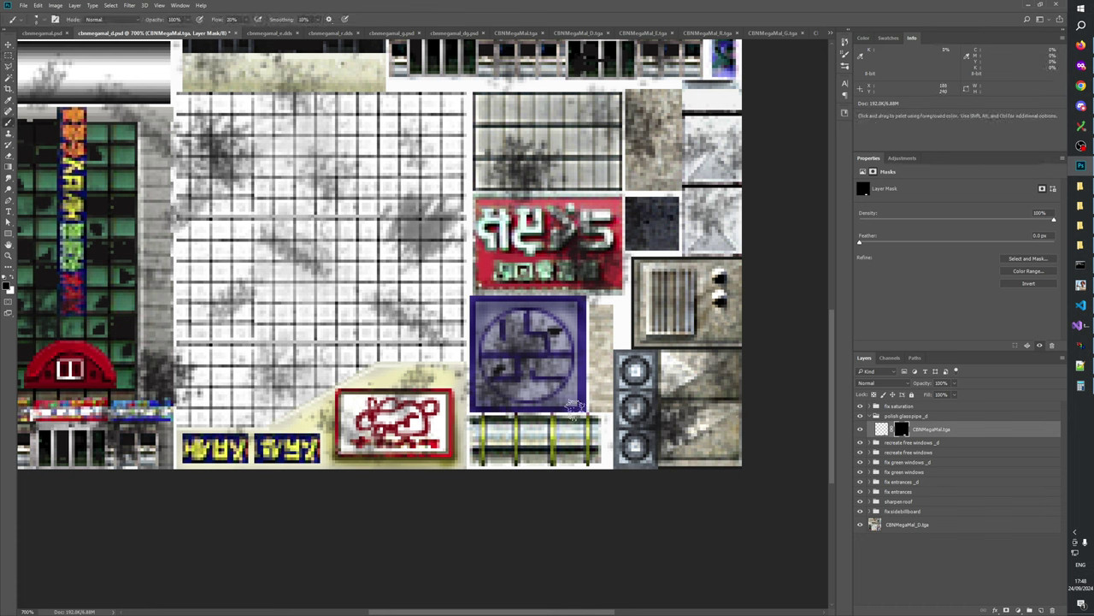
# - Compare the glass walkway strip with and without the clean CBNMegaMal.tga layer
pyautogui.click(861, 428)
pyautogui.click(861, 429)
pyautogui.click(861, 428)
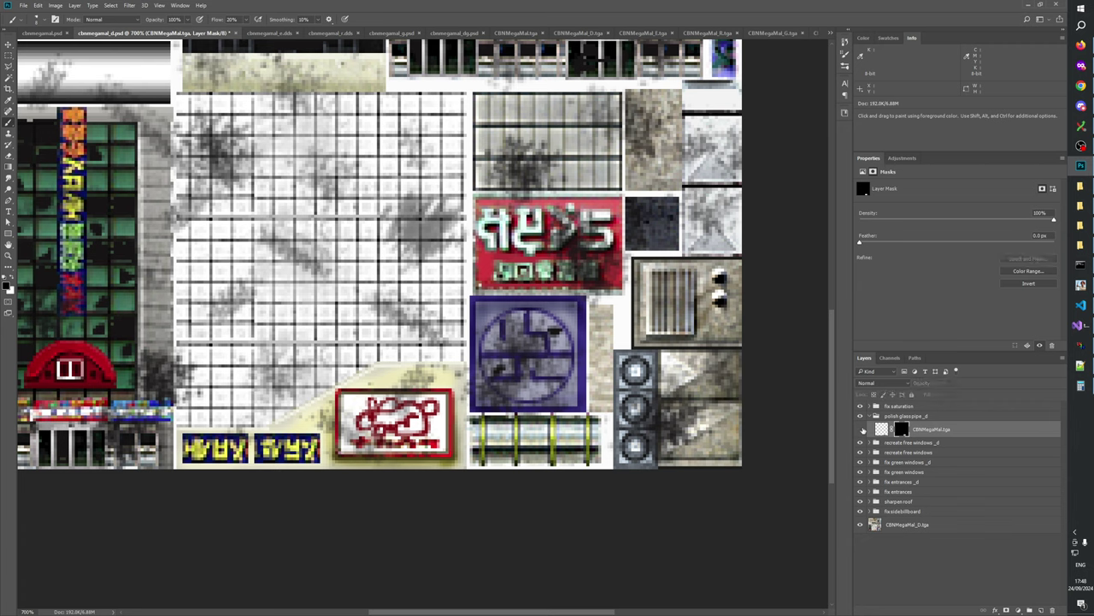
pyautogui.click(861, 428)
pyautogui.click(861, 428)
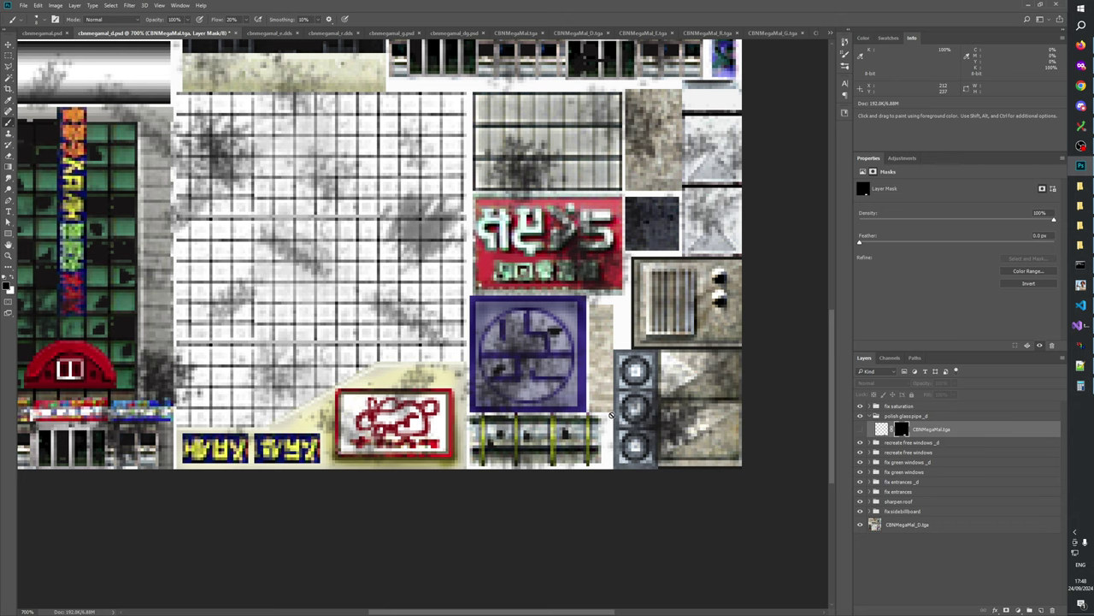
pyautogui.hotkey('alt', 'Tab')
pyautogui.hotkey('alt', 'Tab')
pyautogui.click(861, 430)
pyautogui.click(861, 430)
pyautogui.click(860, 429)
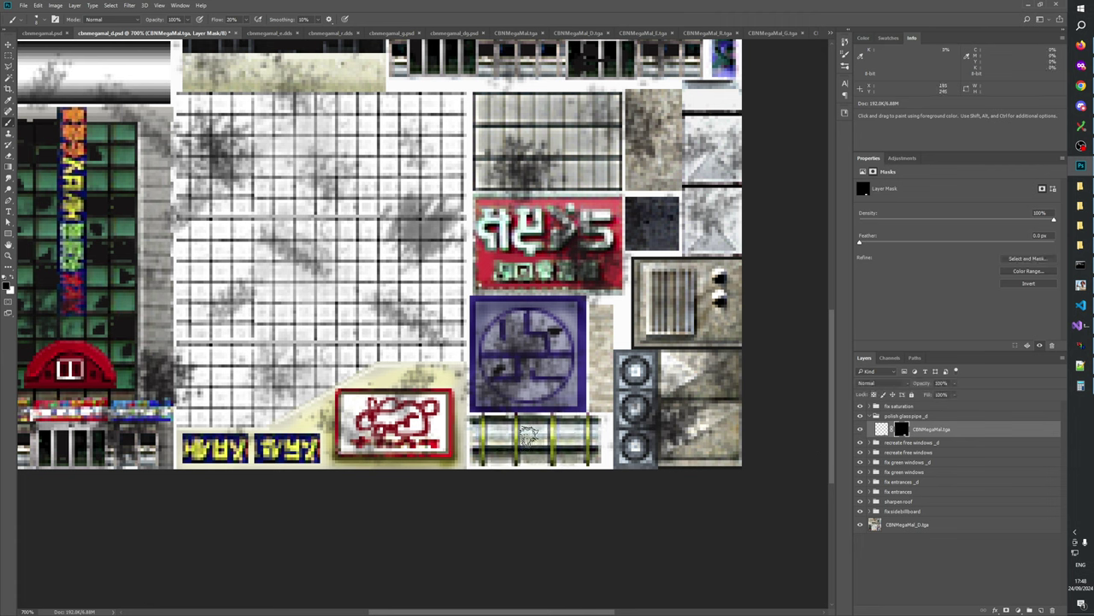
# - Fill the strip area of the CBNMegaMal.tga mask with black and paint parts of the clean glass back in with white
pyautogui.keyDown('ctrl'); pyautogui.click(903, 430); pyautogui.keyUp('ctrl')
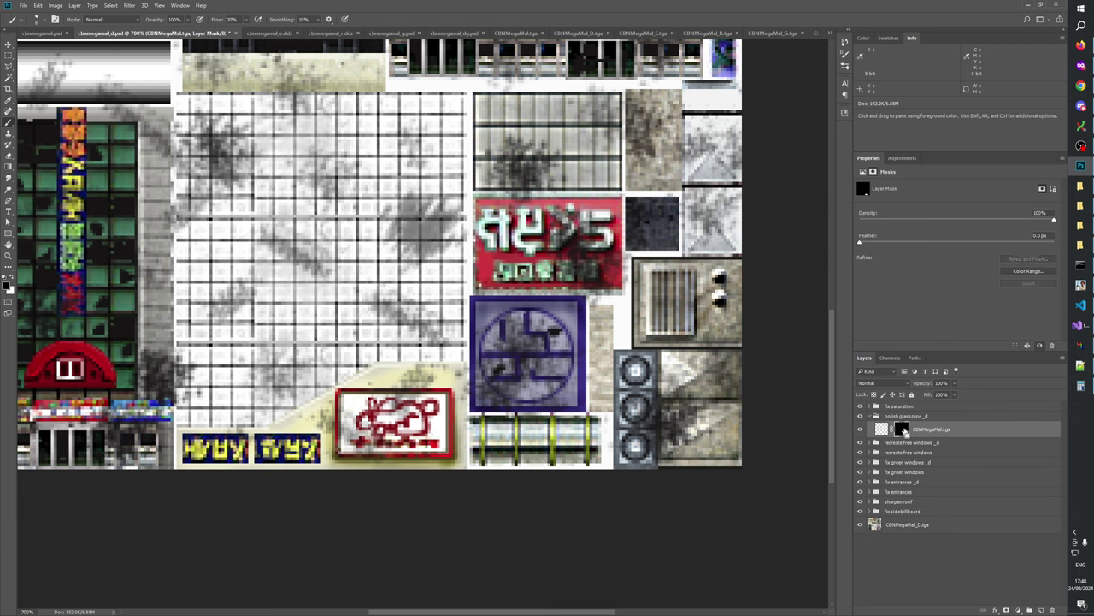
pyautogui.hotkey('alt', 'BackSpace')
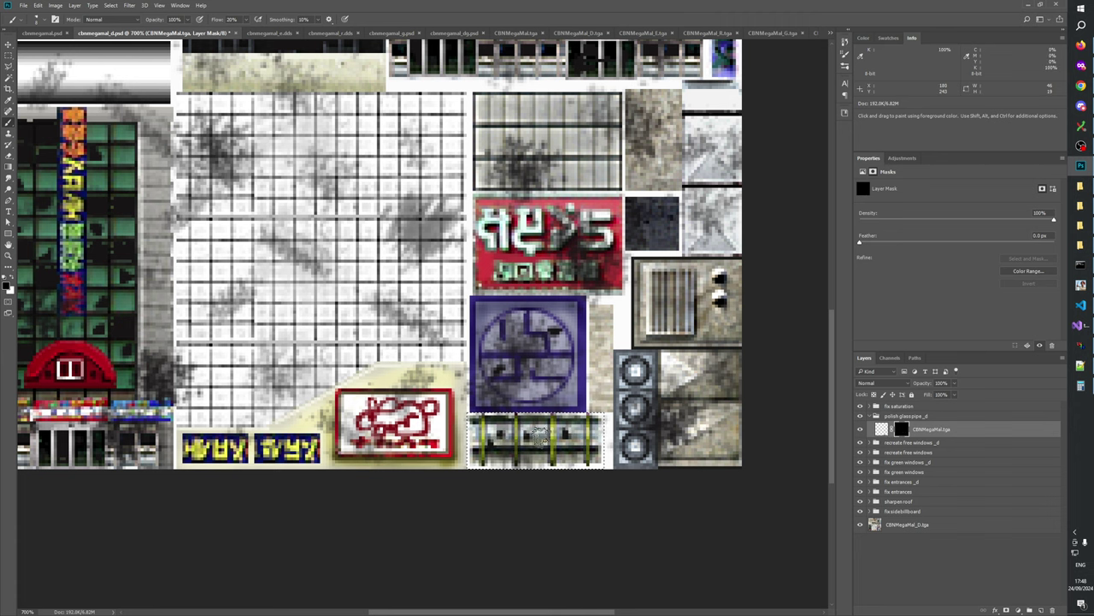
pyautogui.press('x')
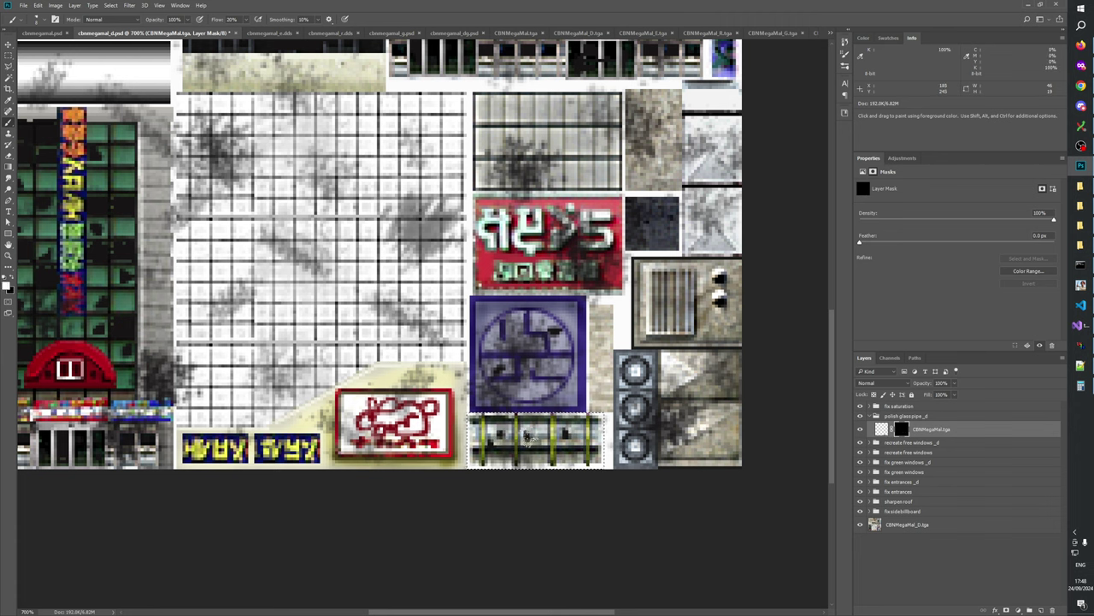
pyautogui.keyDown('alt'); pyautogui.rightClick(526, 436); pyautogui.keyUp('alt')
pyautogui.moveTo(529, 437); pyautogui.dragTo(523, 424)
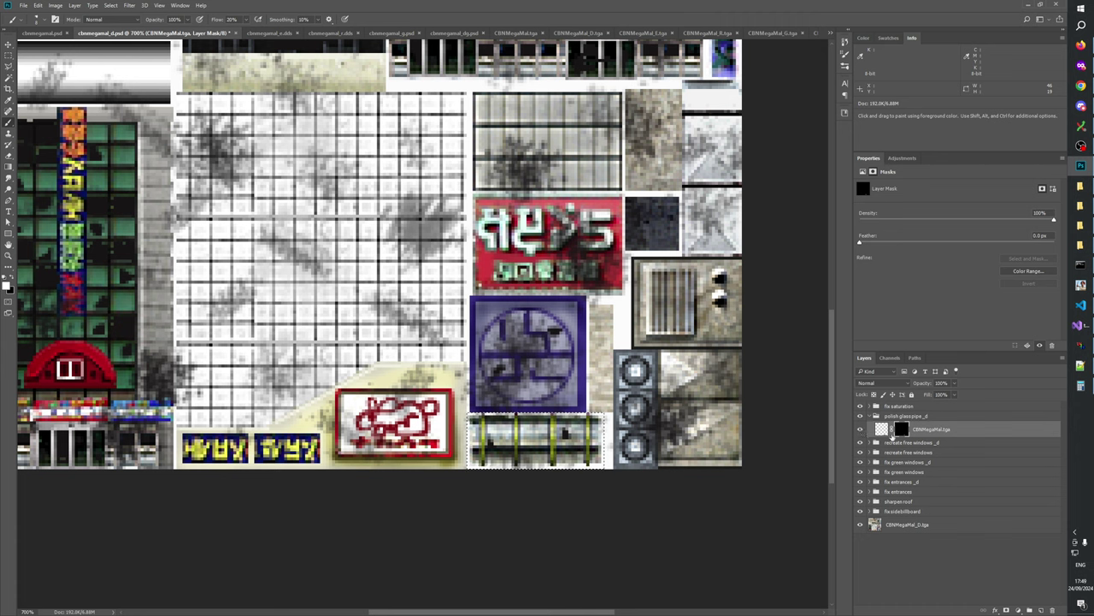
# - Add a new layer named "add damage" above the CBNMegaMal.tga layer
pyautogui.click(918, 431)
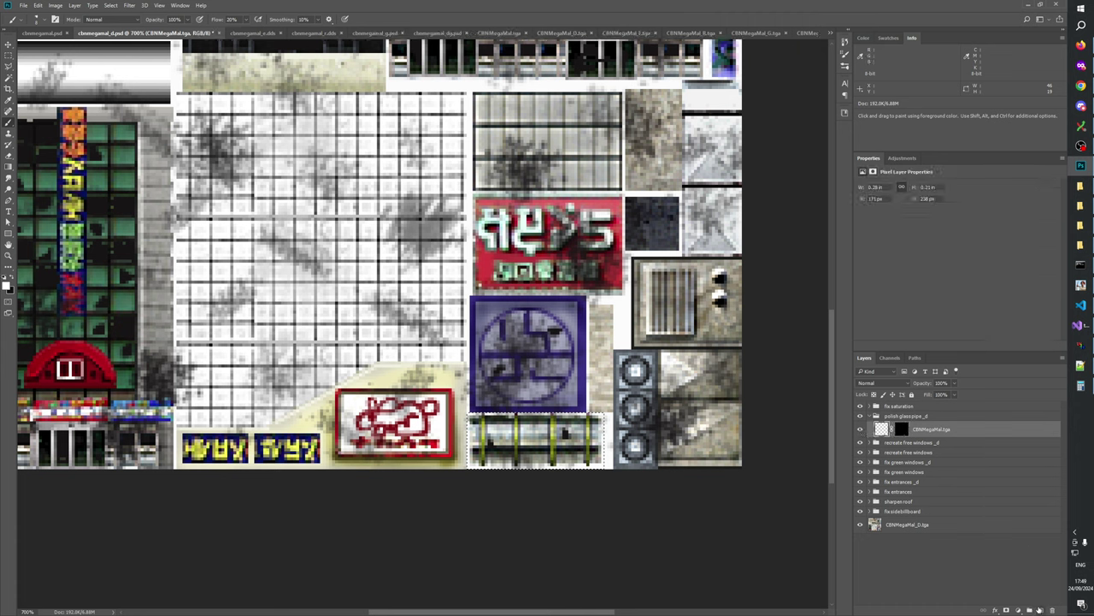
pyautogui.click(1040, 610)
pyautogui.doubleClick(901, 429)
pyautogui.write('add damage')
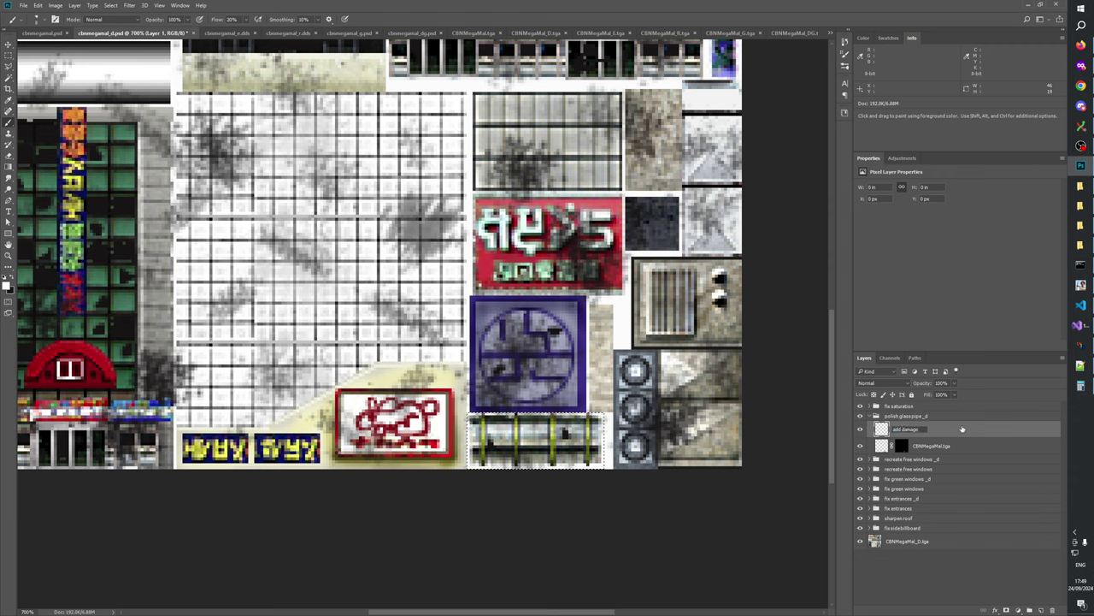
pyautogui.press('Return')
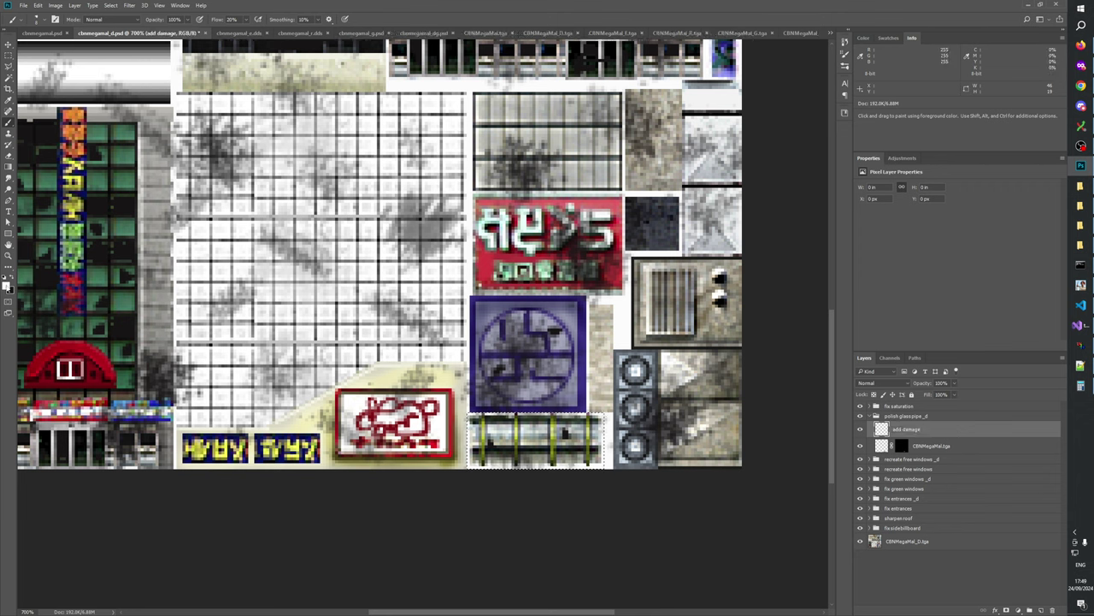
# - Paint a black damage spot about 6 px wide on the "add damage" layer, at the upper middle of the glass strip
pyautogui.press('x')
pyautogui.keyDown('alt'); pyautogui.rightClick(529, 445); pyautogui.keyUp('alt')
pyautogui.click(526, 424)
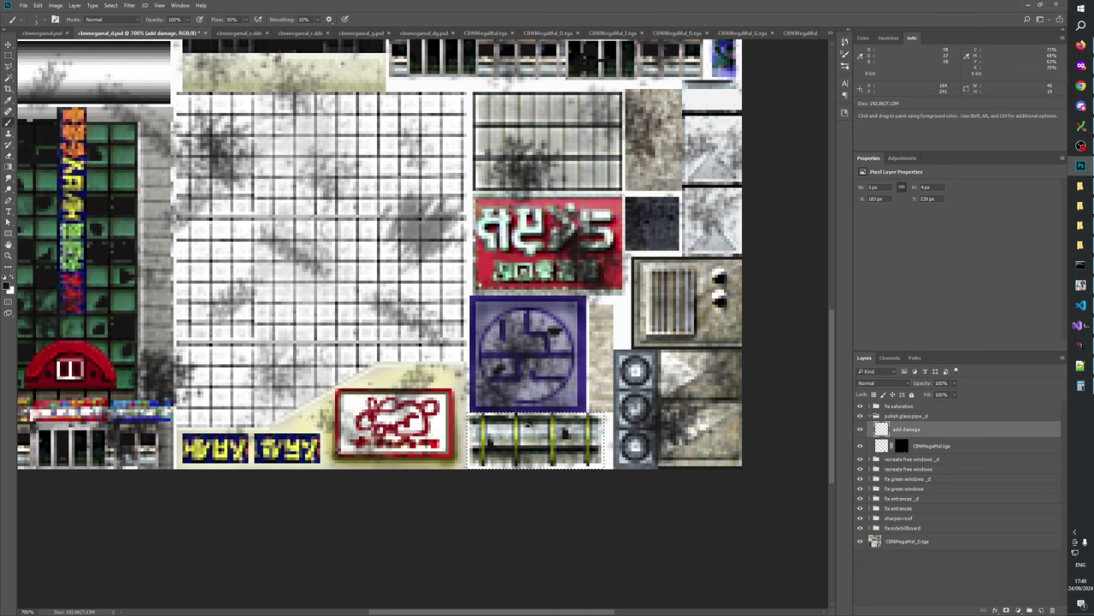
pyautogui.click(527, 421)
# - Deselect the layers, collapse the "polish glass pipe _d" group and run a build in Generals Mod Builder
pyautogui.click(923, 597)
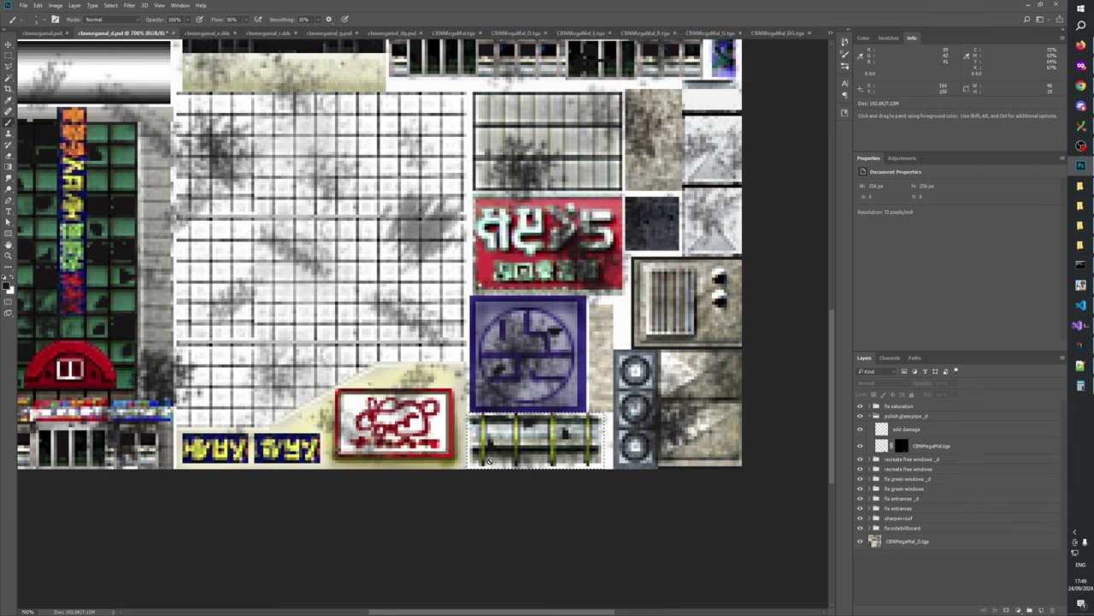
pyautogui.click(870, 417)
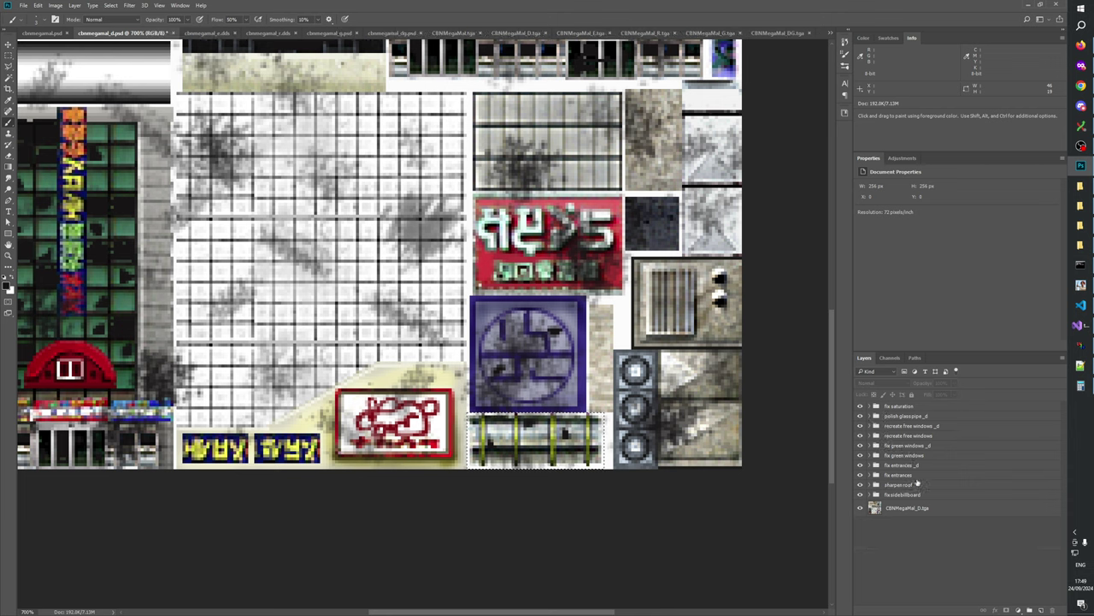
pyautogui.click(1080, 285)
pyautogui.click(254, 135)
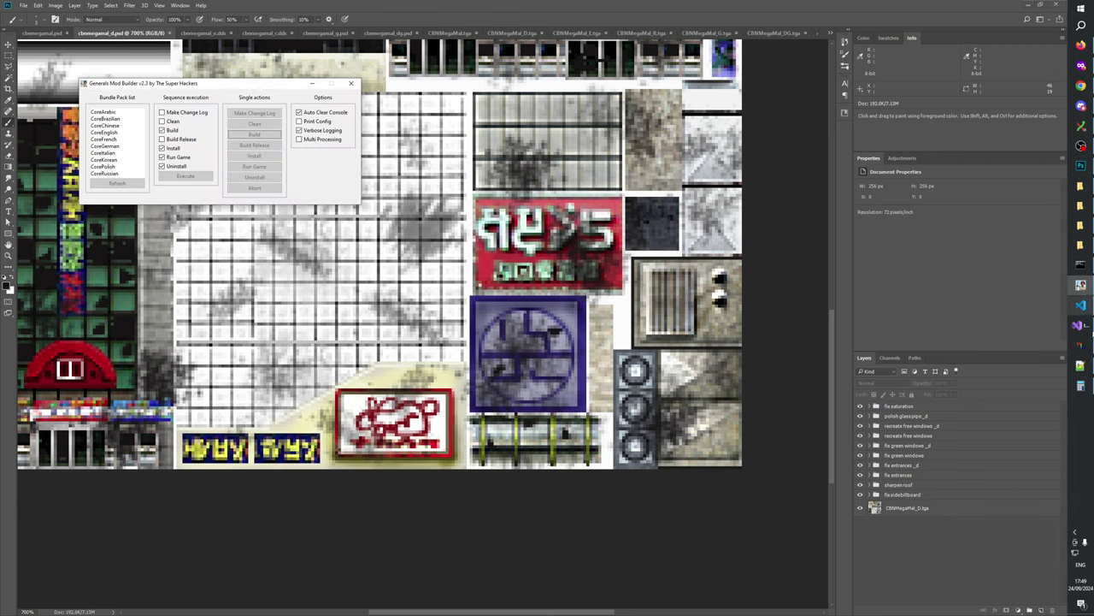
# - Start a new scene in W3D Viewer, open CBNMegaMal_D.W3D and display the CBNMEGAMAL_D hierarchy
pyautogui.click(1080, 344)
pyautogui.click(237, 57)
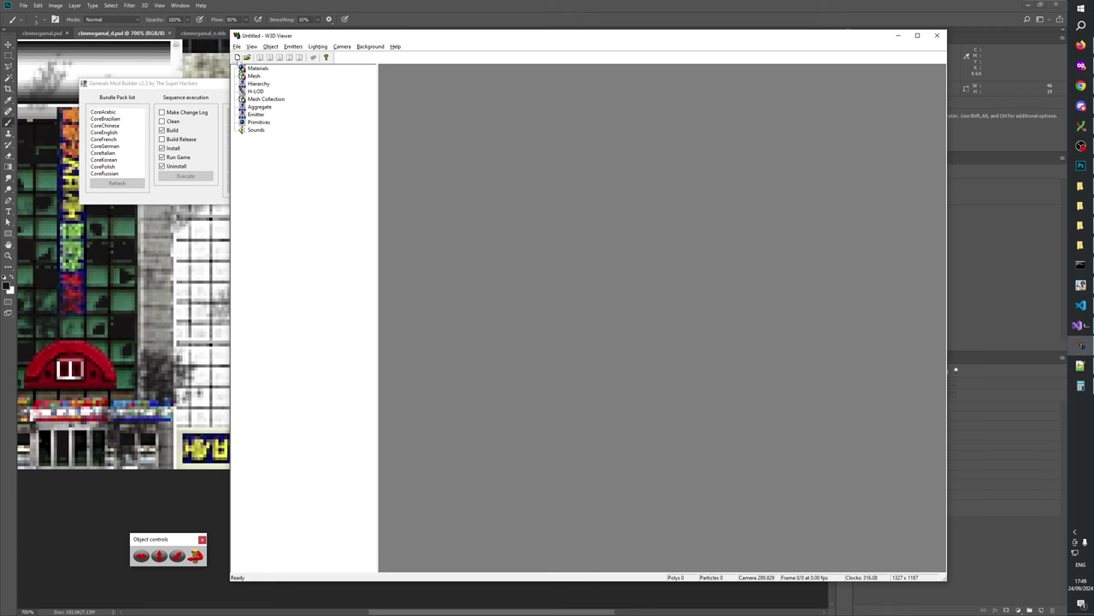
pyautogui.click(247, 58)
pyautogui.click(561, 364)
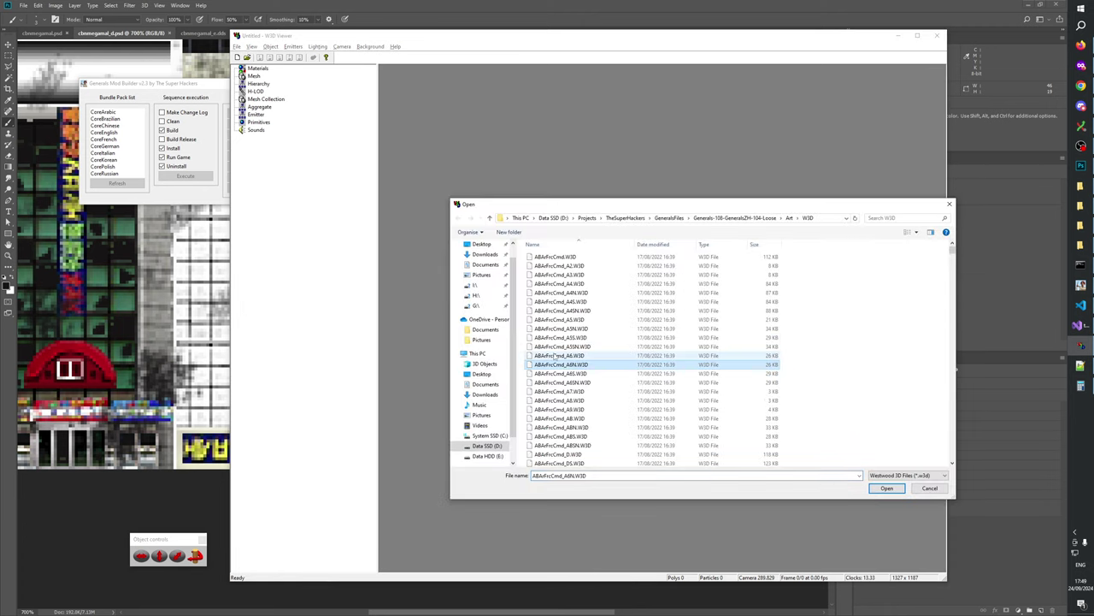
pyautogui.write('cbnm')
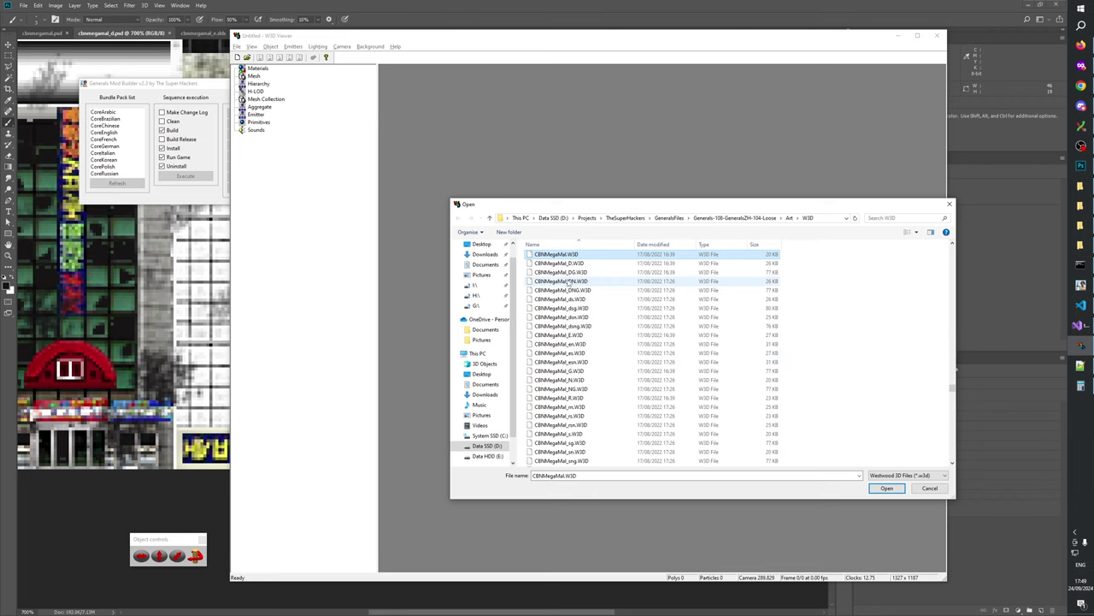
pyautogui.click(561, 263)
pyautogui.click(886, 487)
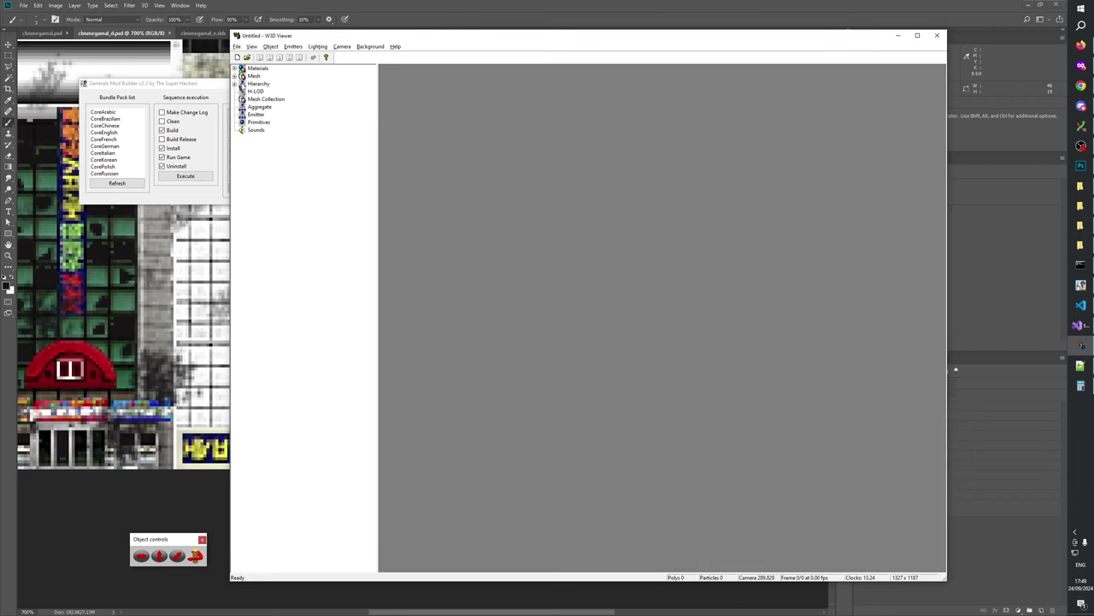
pyautogui.click(235, 84)
pyautogui.click(275, 99)
# - Examine the glass walkways on the damaged mall model from several angles and distances
pyautogui.moveTo(640, 303); pyautogui.dragTo(672, 369)
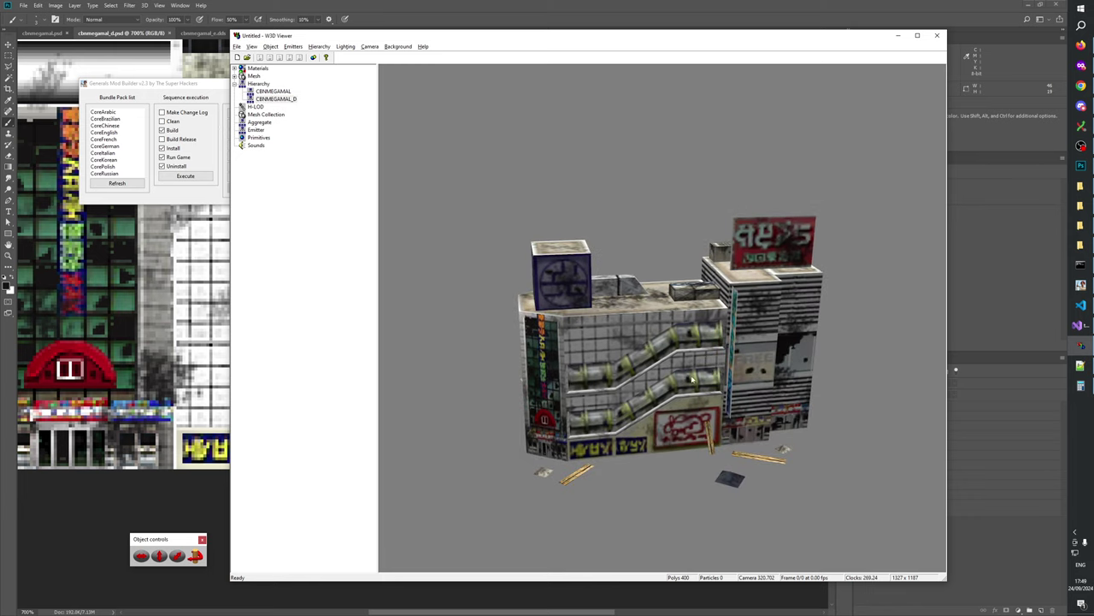
pyautogui.scroll(4, 672, 370)
pyautogui.moveTo(666, 329)
pyautogui.mouseDown()
pyautogui.moveTo(671, 366)
pyautogui.moveTo(672, 313)
pyautogui.moveTo(680, 422)
pyautogui.moveTo(672, 343)
pyautogui.mouseUp()
pyautogui.moveTo(671, 408); pyautogui.dragTo(642, 341)
pyautogui.scroll(3, 607, 378)
pyautogui.scroll(-5, 643, 341)
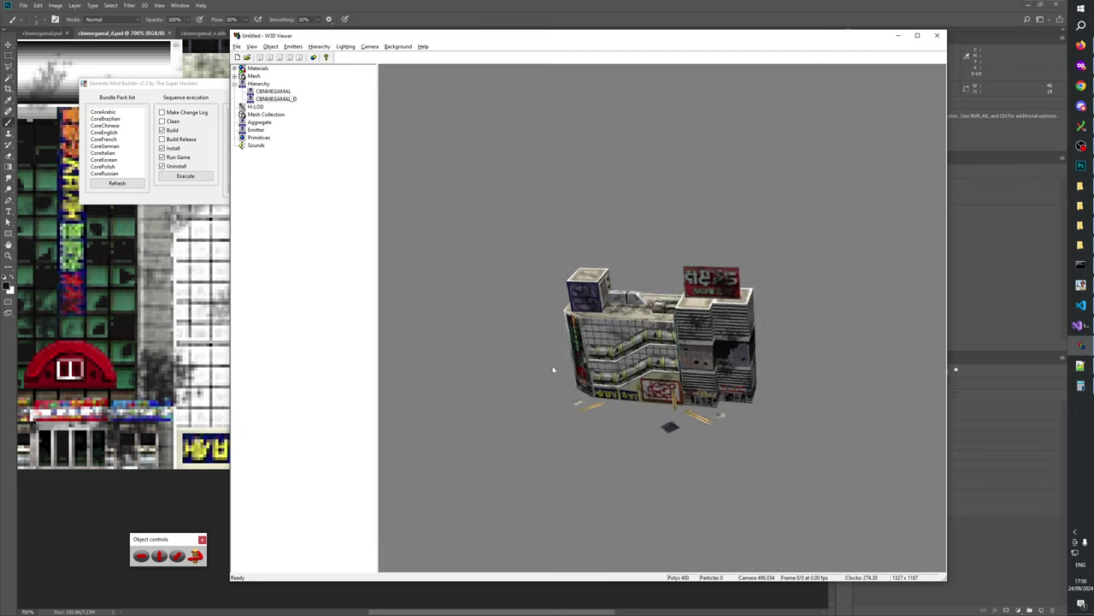
pyautogui.moveTo(552, 369); pyautogui.dragTo(590, 412)
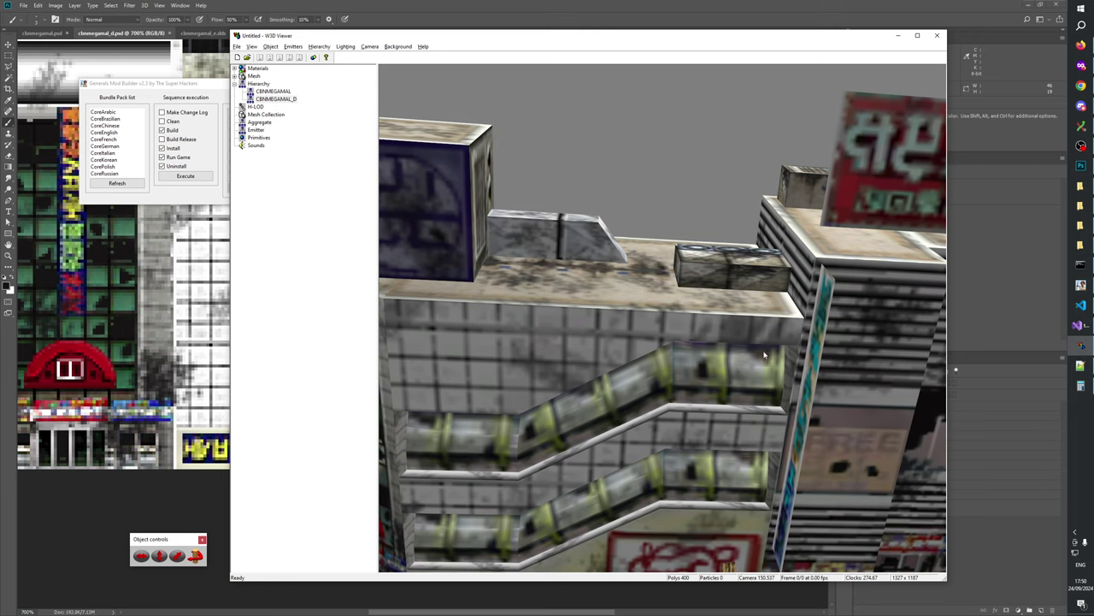
# - Compare the glass strip of the Photoshop texture with the walkways on the model in W3D Viewer
pyautogui.hotkey('alt', 'Tab')
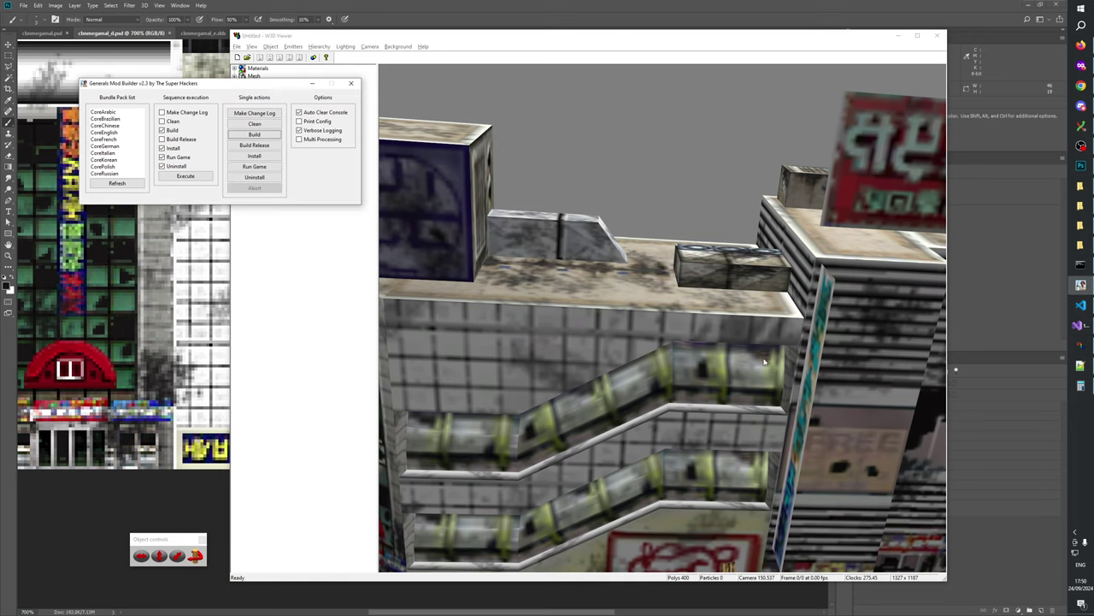
pyautogui.hotkey('alt', 'Tab')
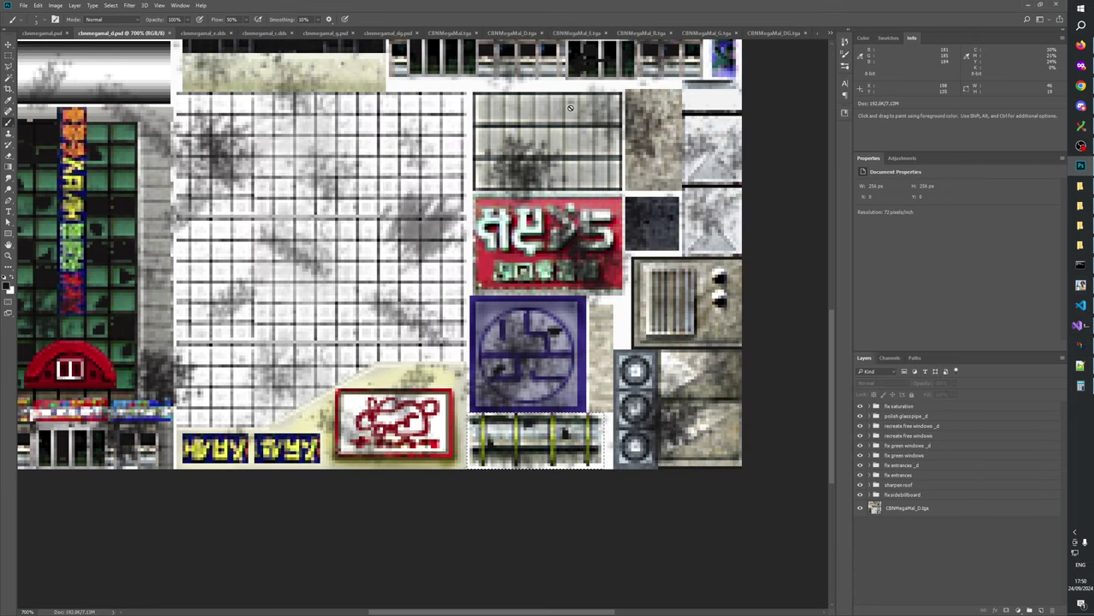
pyautogui.hotkey('alt', 'Tab')
pyautogui.click(1081, 346)
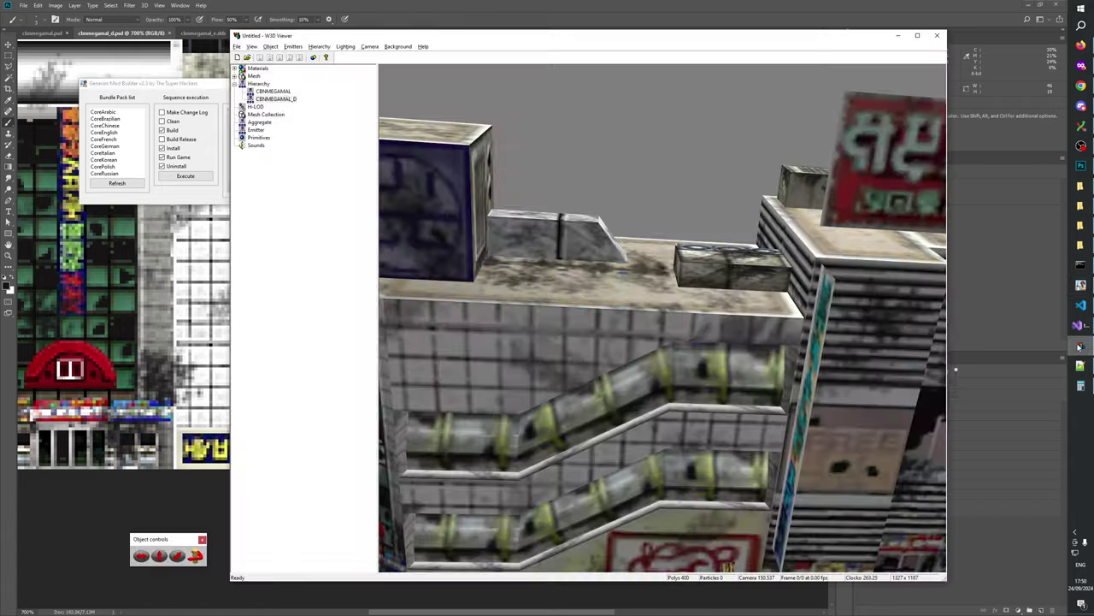
pyautogui.moveTo(772, 337)
pyautogui.mouseDown()
pyautogui.moveTo(768, 268)
pyautogui.moveTo(766, 320)
pyautogui.mouseUp()
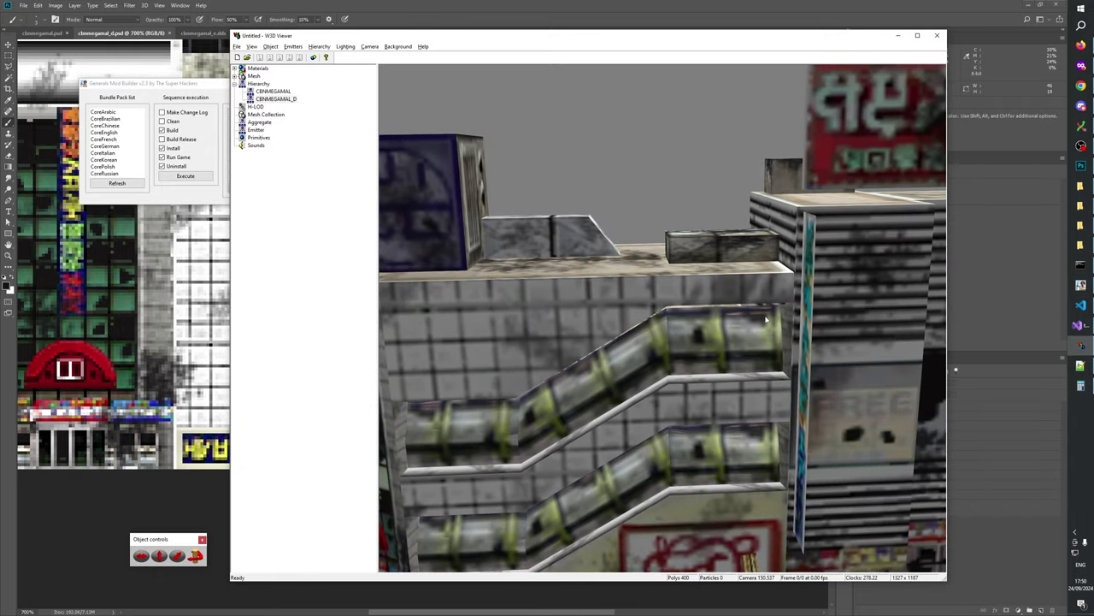
# - In Photoshop, delete the painted spot near the glass strip's upper edge from the "add damage" layer in the "polish glass pipe _d" group
pyautogui.click(592, 4)
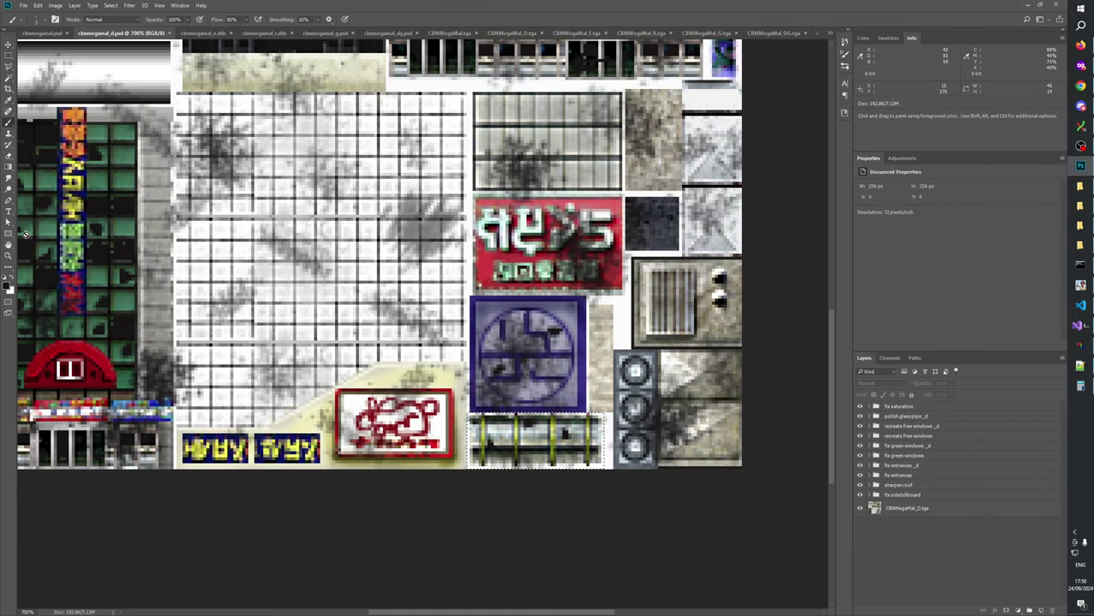
pyautogui.press('z')
pyautogui.click(536, 462)
pyautogui.click(536, 463)
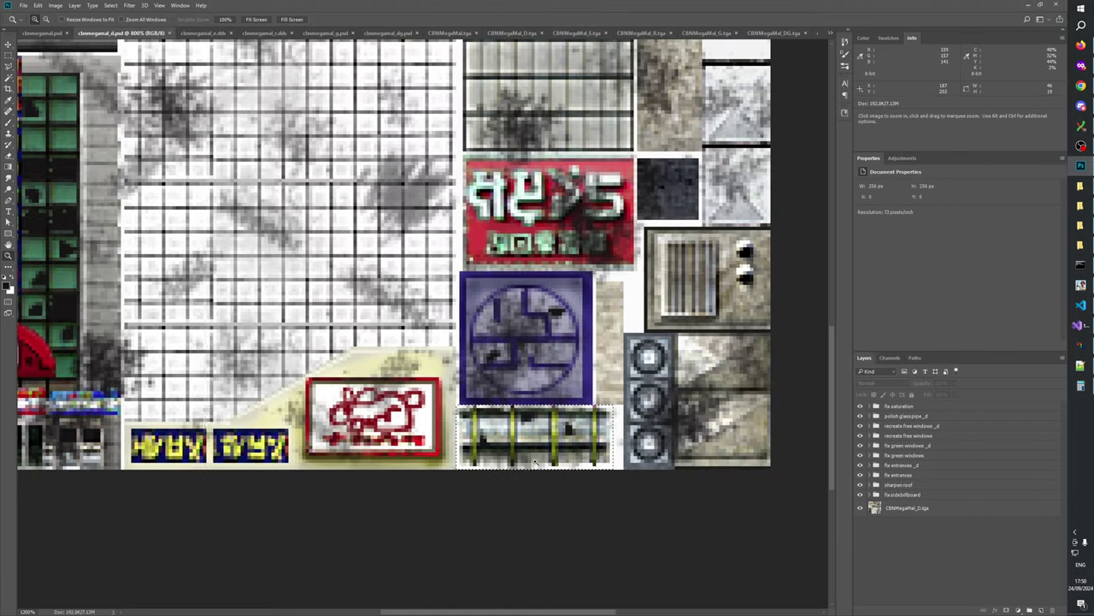
pyautogui.press('m')
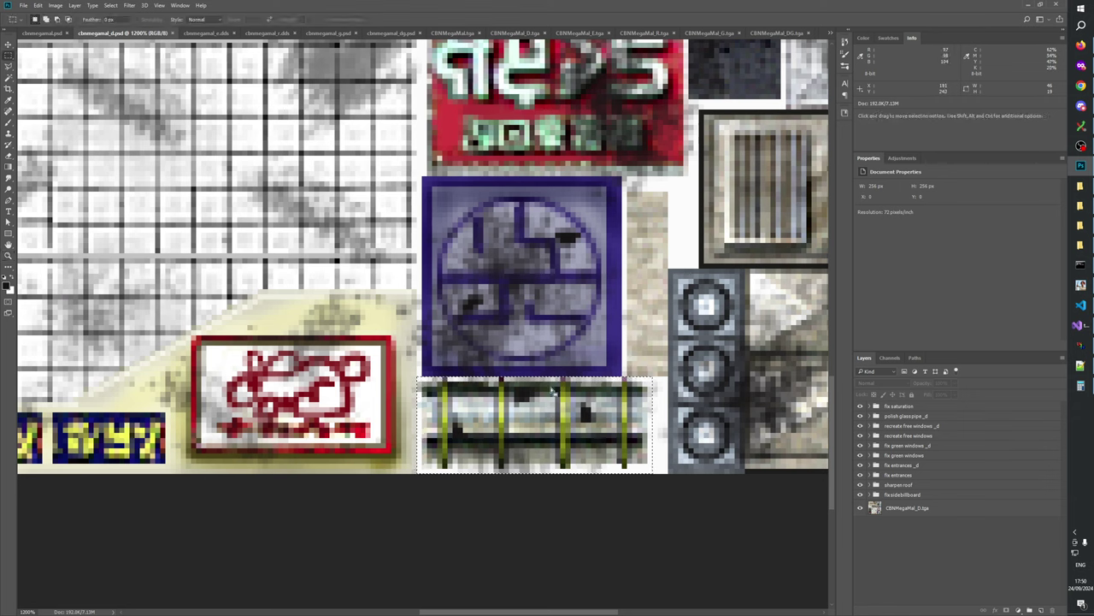
pyautogui.click(557, 515)
pyautogui.moveTo(510, 382); pyautogui.dragTo(537, 406)
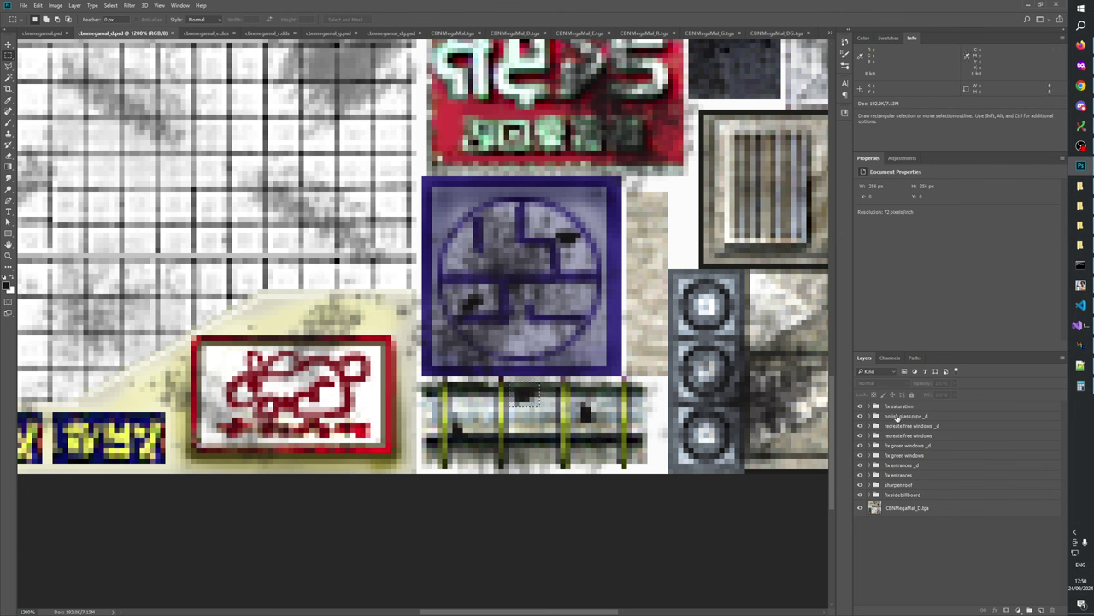
pyautogui.click(898, 417)
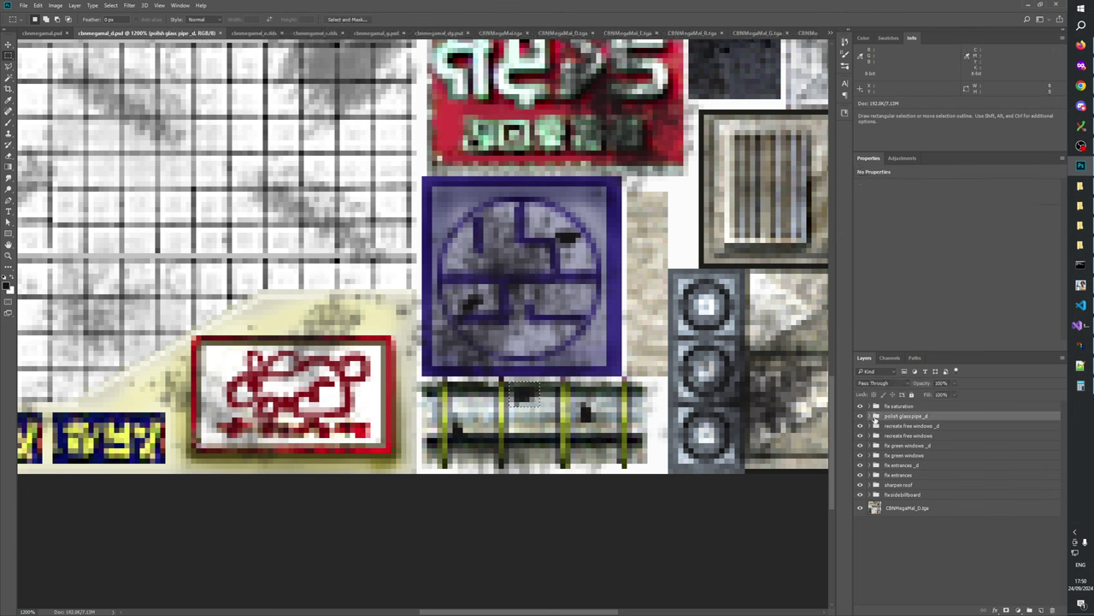
pyautogui.click(870, 416)
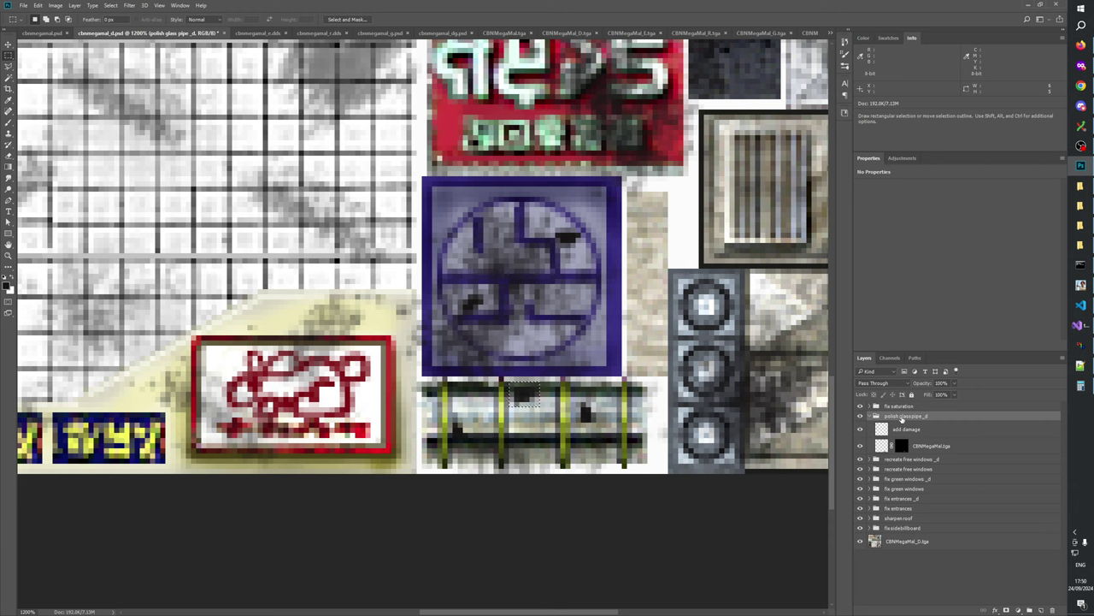
pyautogui.click(905, 430)
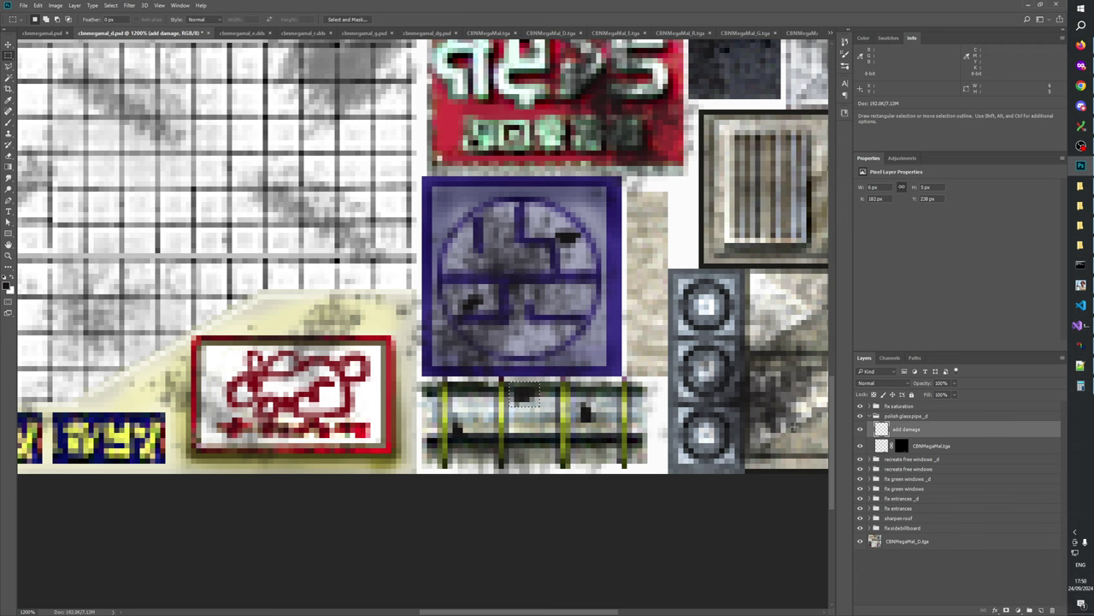
pyautogui.moveTo(435, 350); pyautogui.dragTo(679, 484)
pyautogui.press('Delete')
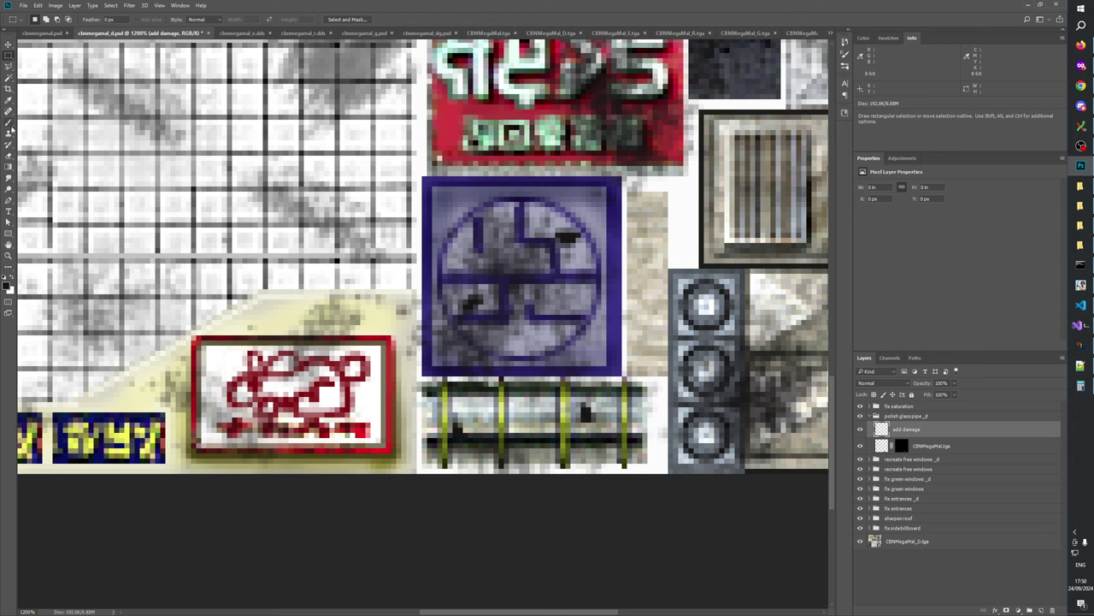
# - Using the walkways in W3D Viewer as reference, brush two small dark damage spots onto Photoshop's "add damage" layer, save and deselect the layers
pyautogui.click(10, 124)
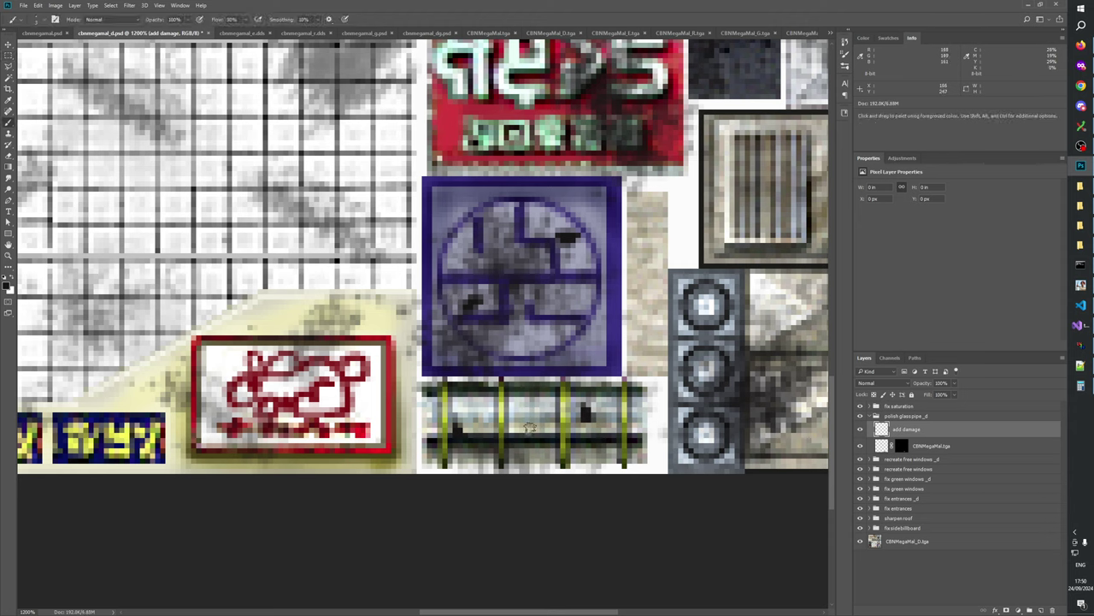
pyautogui.hotkey('alt', 'Tab')
pyautogui.moveTo(565, 430); pyautogui.dragTo(586, 360)
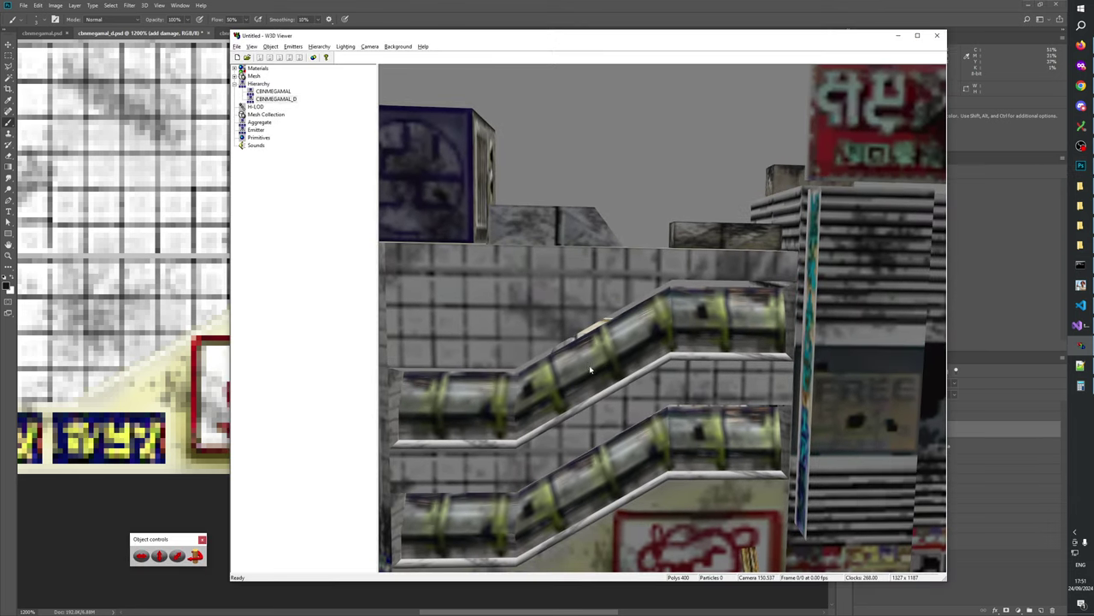
pyautogui.hotkey('alt', 'Tab')
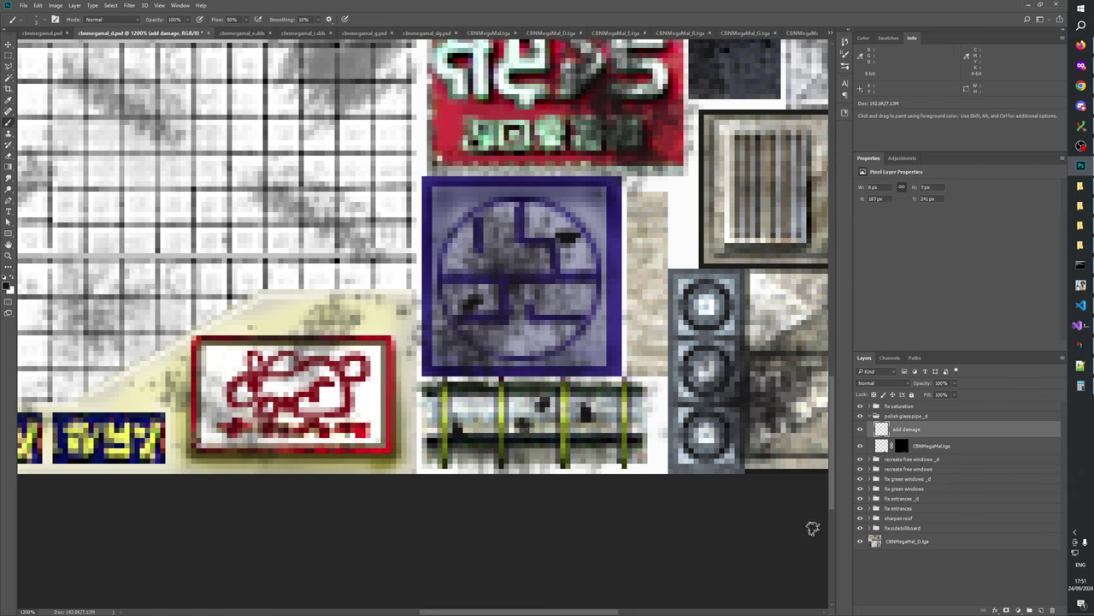
pyautogui.click(870, 575)
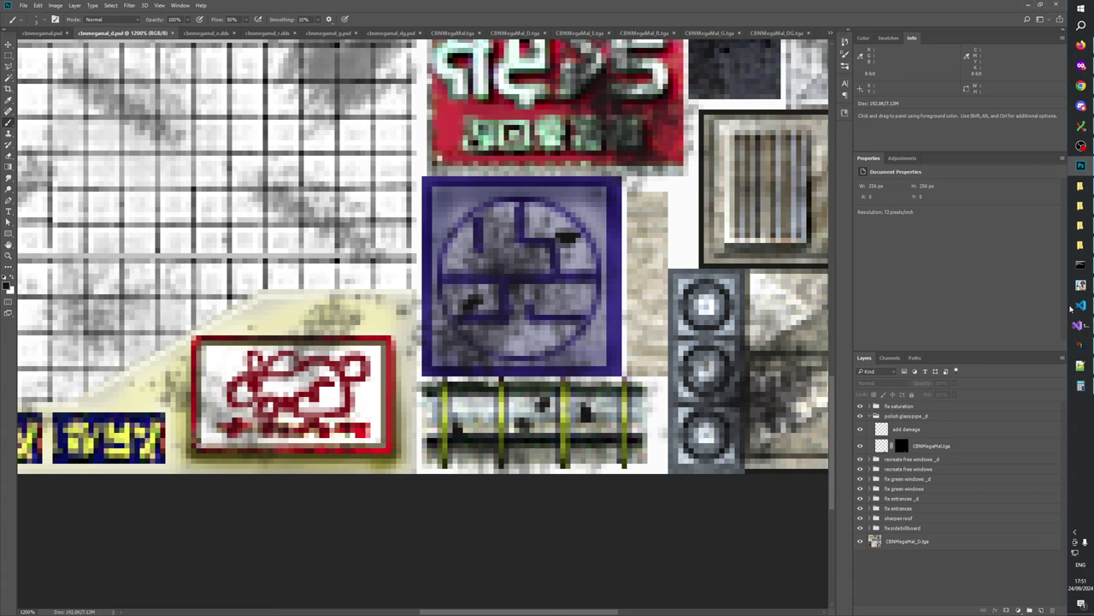
# - Run a build in Generals Mod Builder to regenerate the game texture
pyautogui.moveTo(1078, 306)
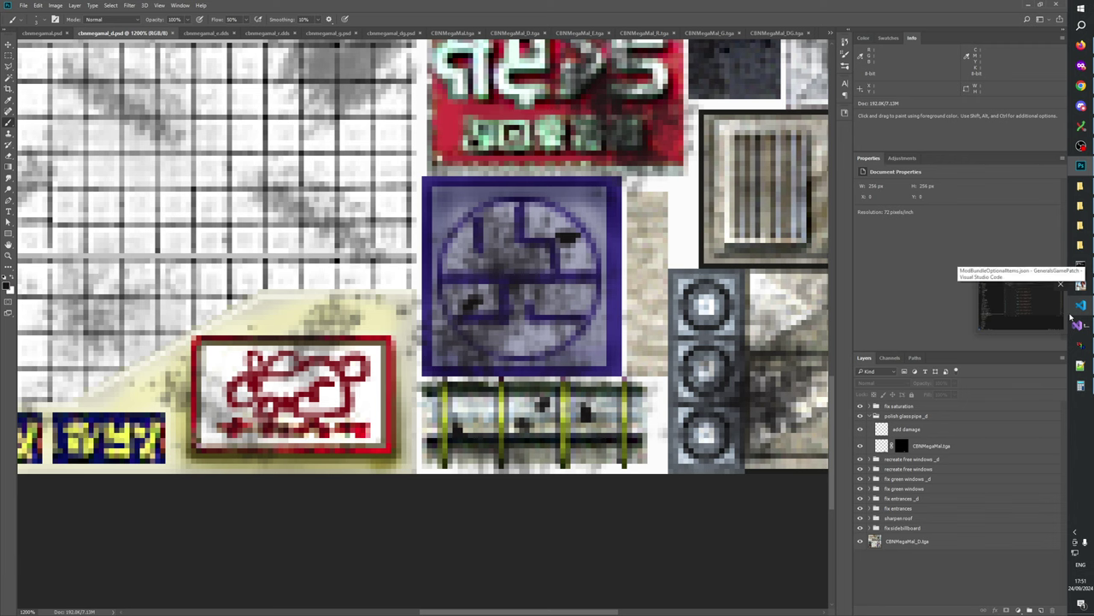
pyautogui.click(1080, 285)
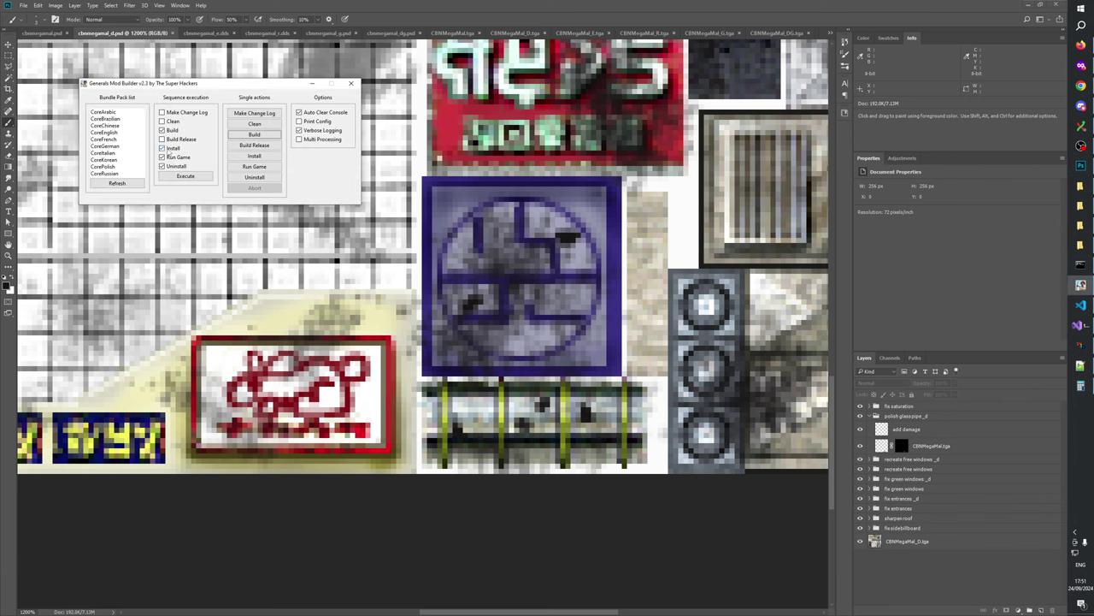
pyautogui.click(244, 135)
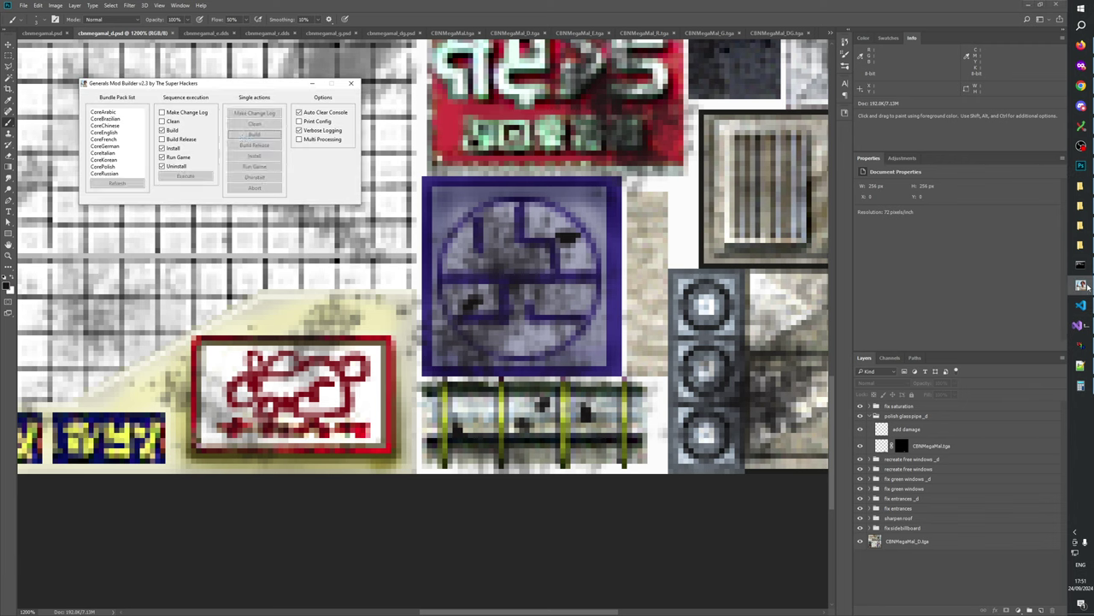
# - Start a new scene in W3D Viewer and open CBNMegaMal.W3D together with CBNMegaMal_D.W3D
pyautogui.click(1081, 345)
pyautogui.click(237, 57)
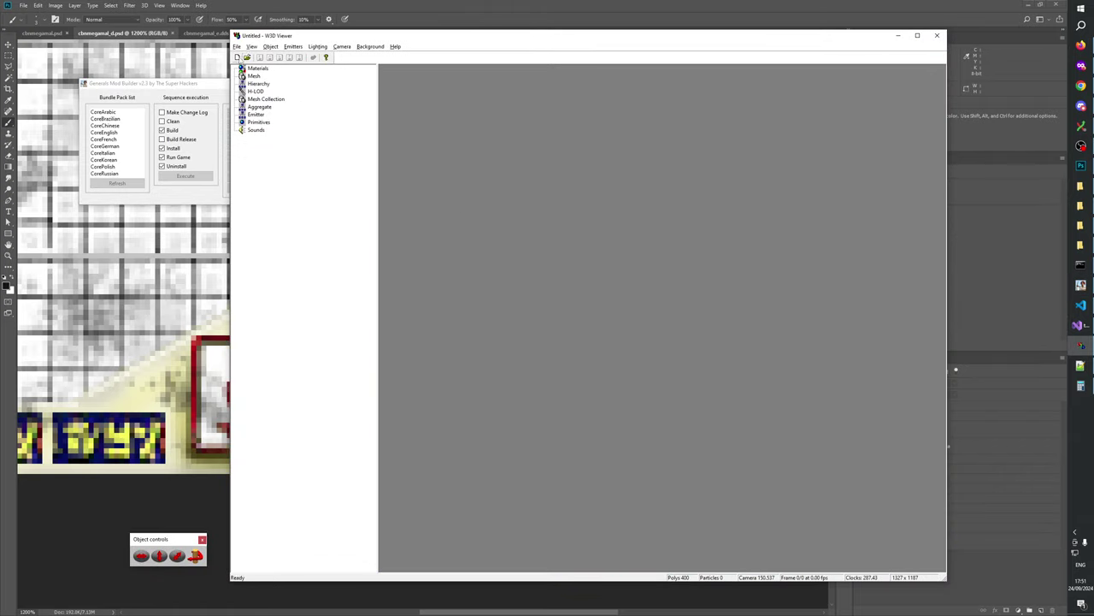
pyautogui.click(247, 57)
pyautogui.click(571, 400)
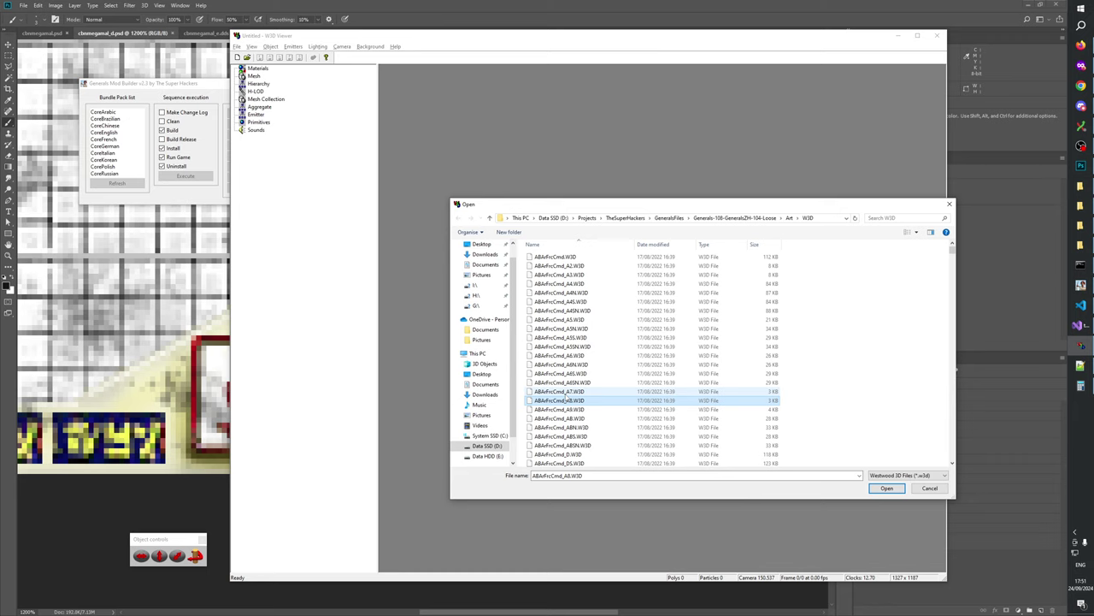
pyautogui.write('cbnm')
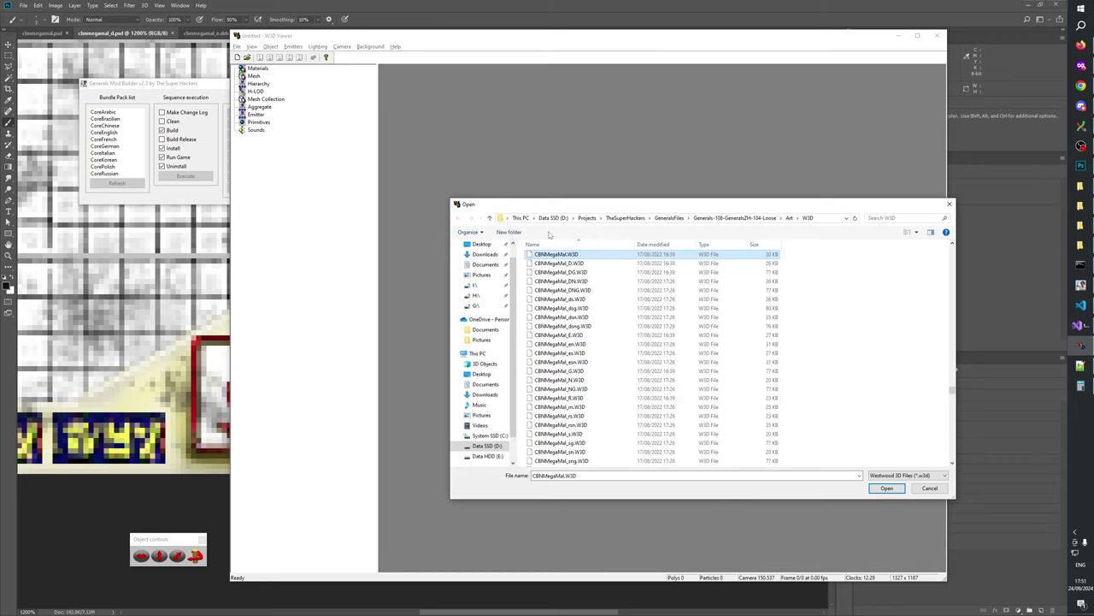
pyautogui.keyDown('ctrl'); pyautogui.click(559, 265); pyautogui.keyUp('ctrl')
pyautogui.click(876, 489)
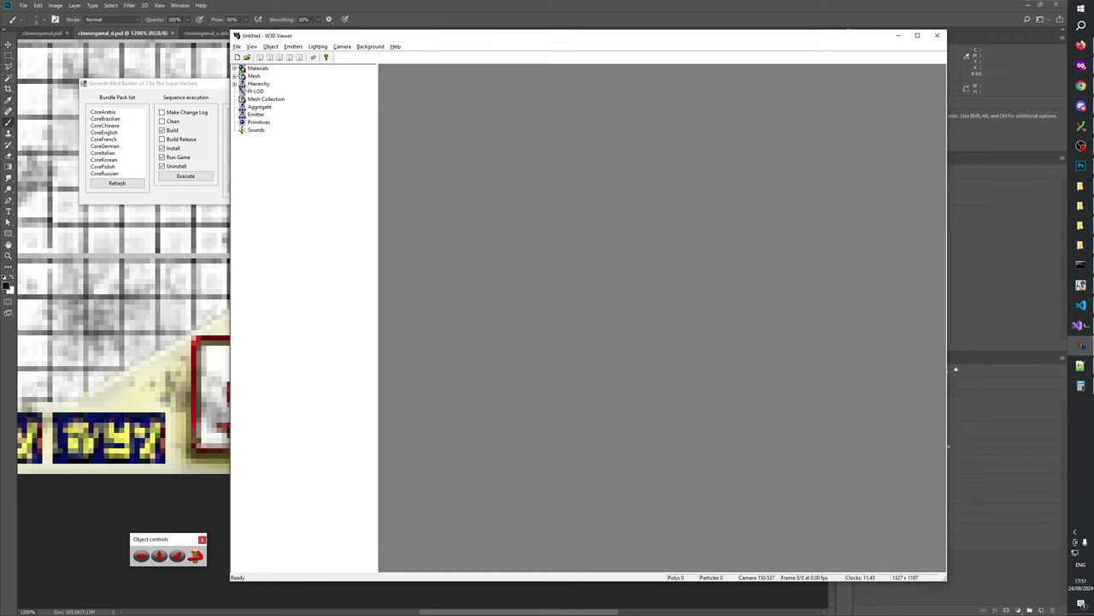
# - Examine the damage spots on the mall model's glass walkways from several angles and distances, comparing them with the Photoshop texture
pyautogui.moveTo(677, 323); pyautogui.dragTo(677, 359)
pyautogui.scroll(3, 675, 359)
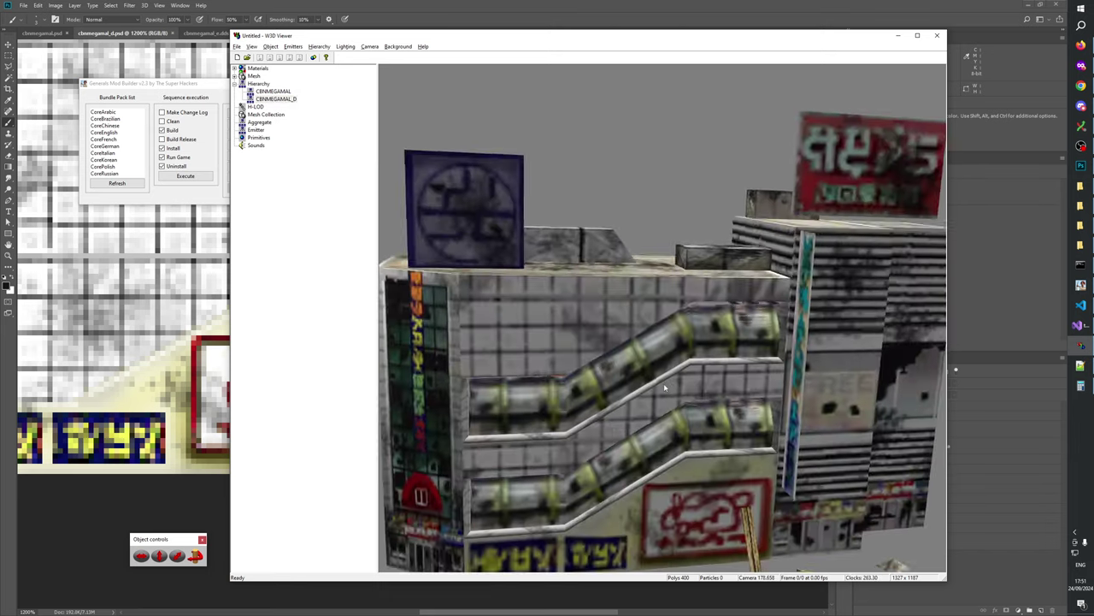
pyautogui.scroll(-4, 631, 388)
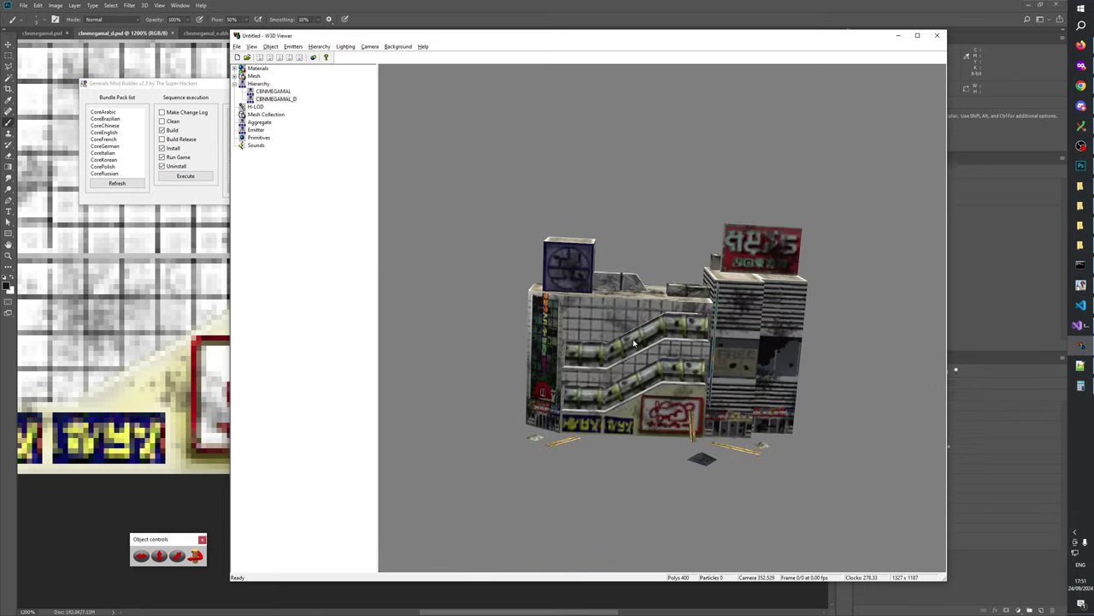
pyautogui.scroll(1, 655, 385)
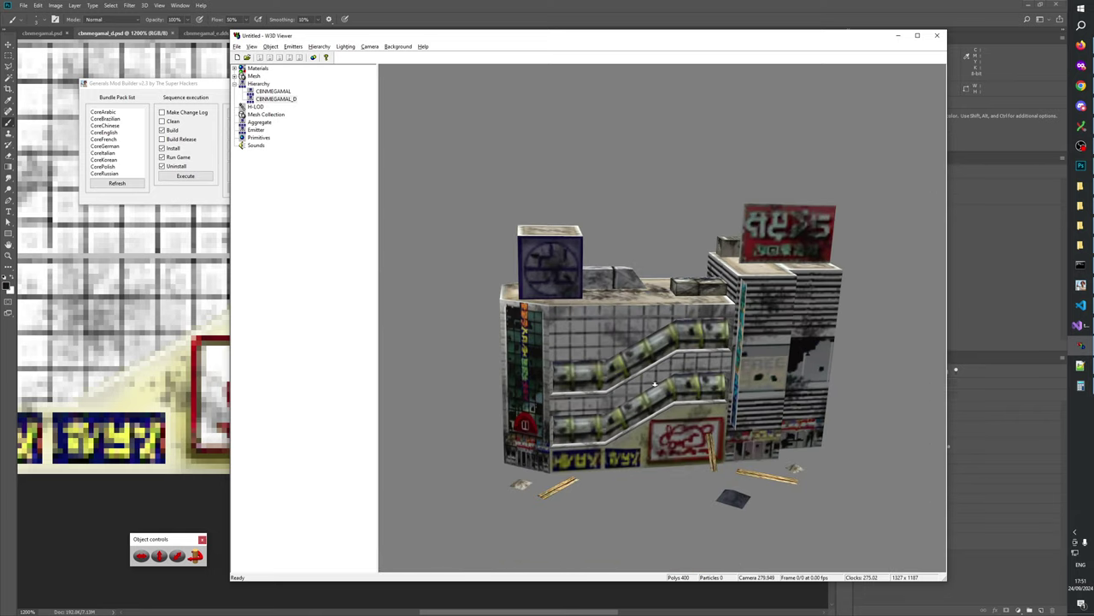
pyautogui.scroll(2, 655, 385)
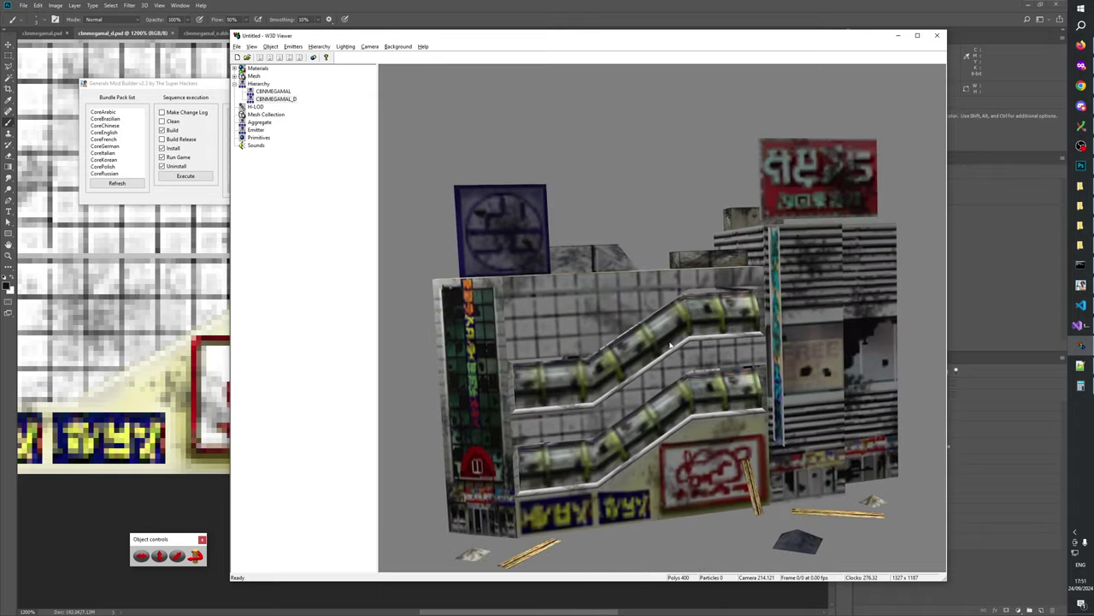
pyautogui.moveTo(672, 344); pyautogui.dragTo(619, 384)
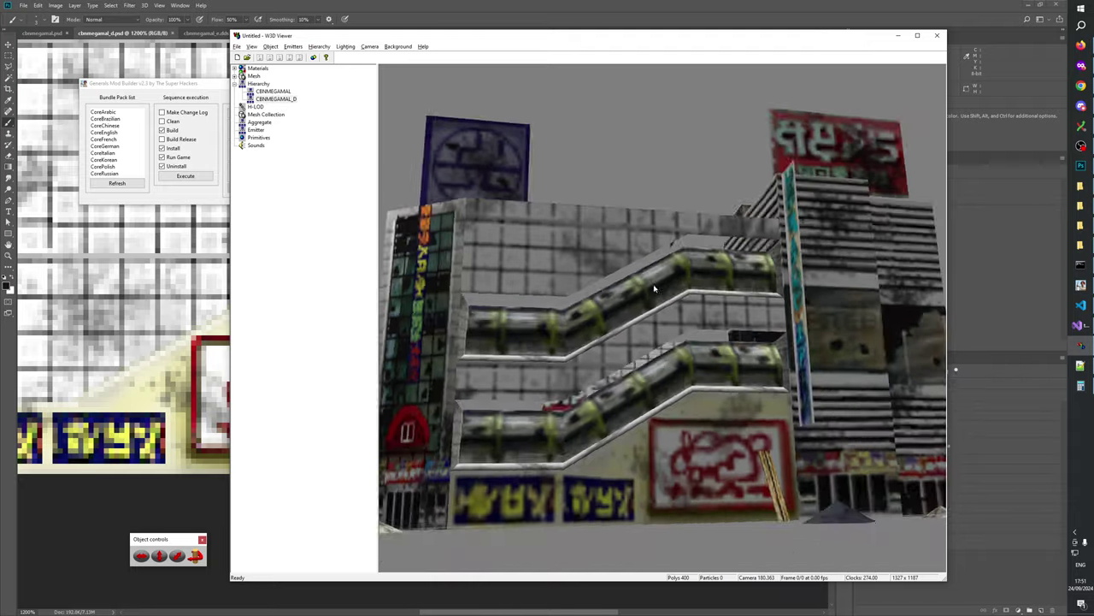
pyautogui.scroll(-5, 654, 359)
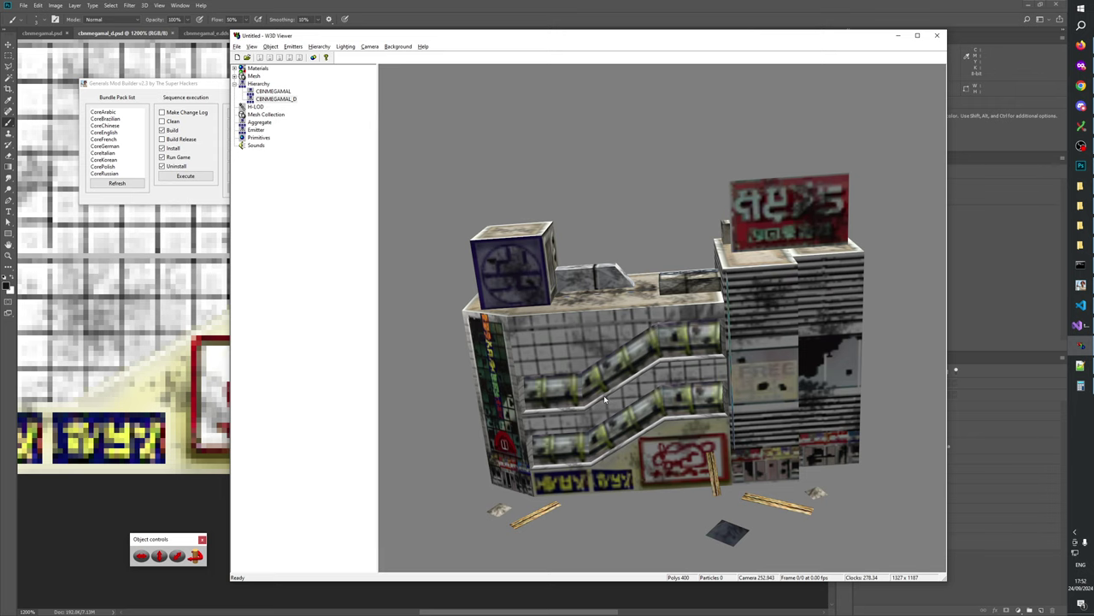
pyautogui.scroll(-5, 605, 400)
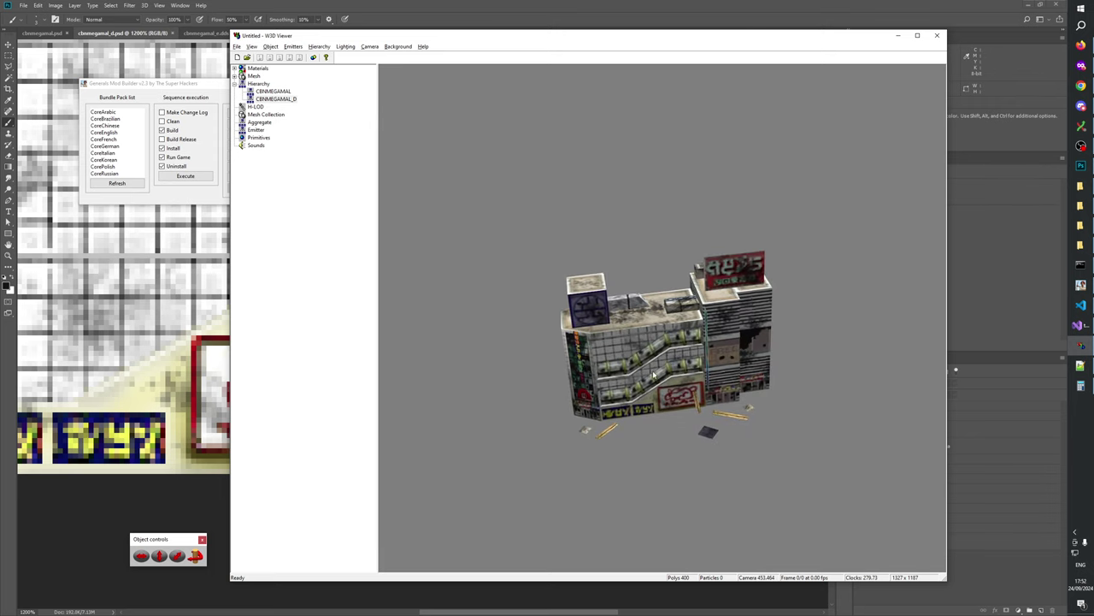
pyautogui.scroll(3, 676, 394)
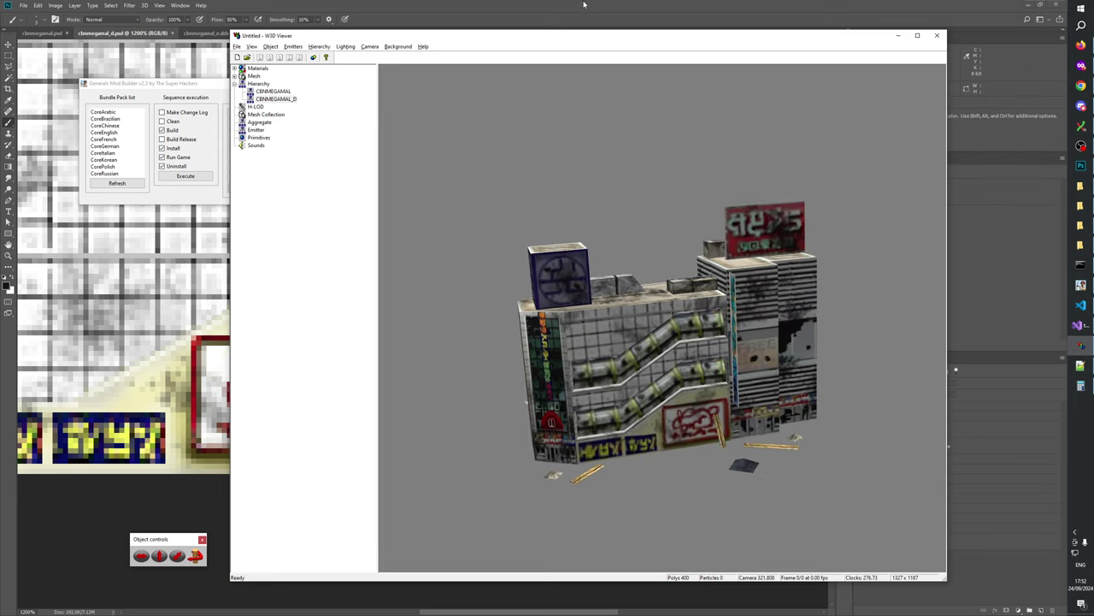
pyautogui.scroll(5, 652, 262)
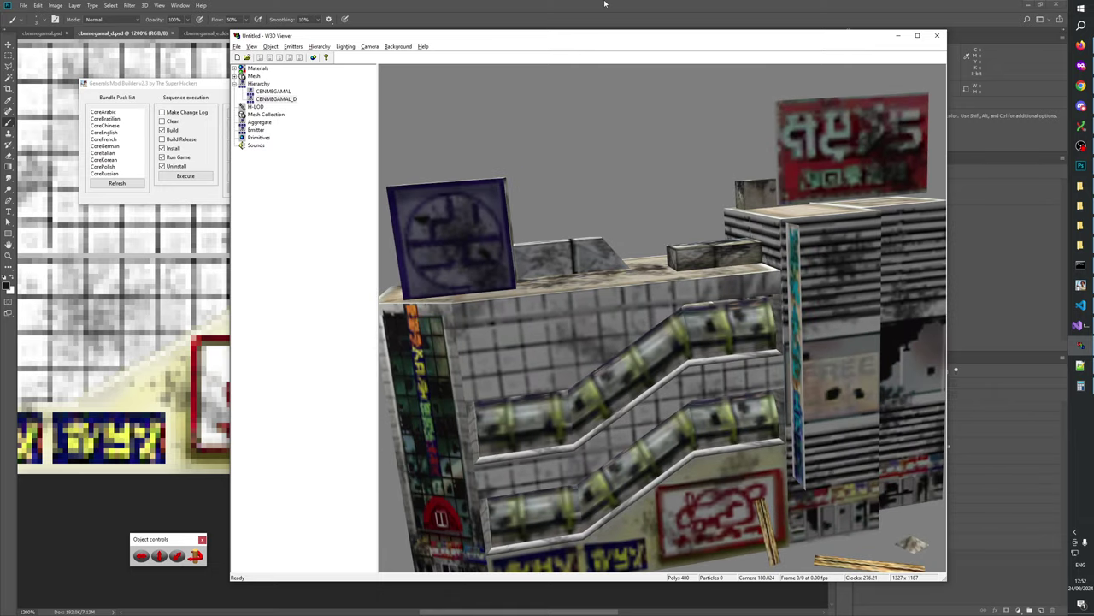
pyautogui.hotkey('alt', 'Tab')
pyautogui.hotkey('alt', 'Tab')
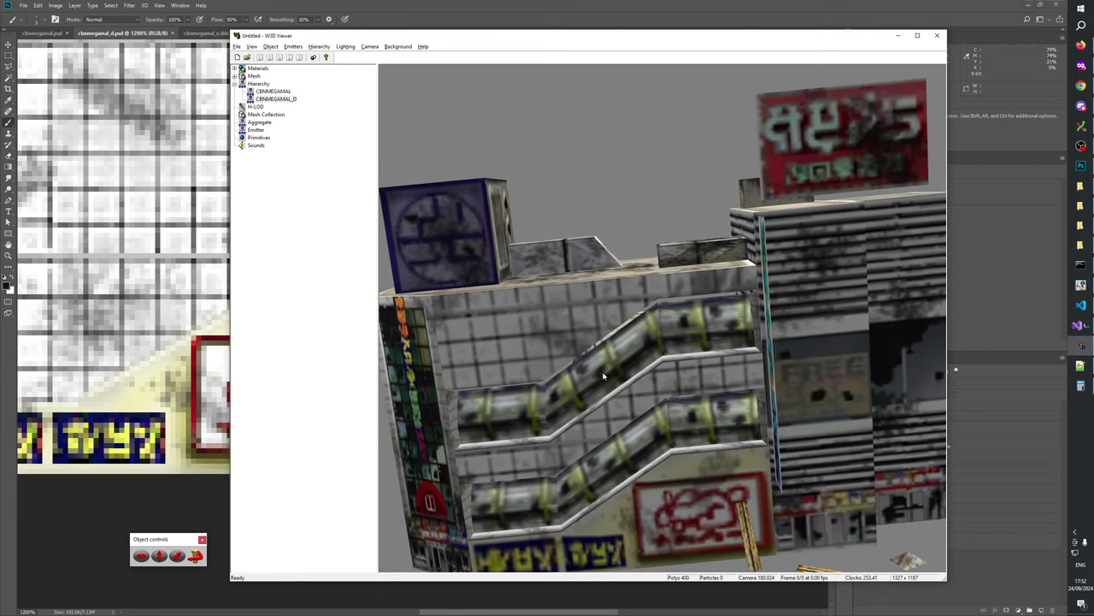
# - In Photoshop, delete the lower of the two newly painted damage spots from the "add damage" layer
pyautogui.hotkey('alt', 'Tab')
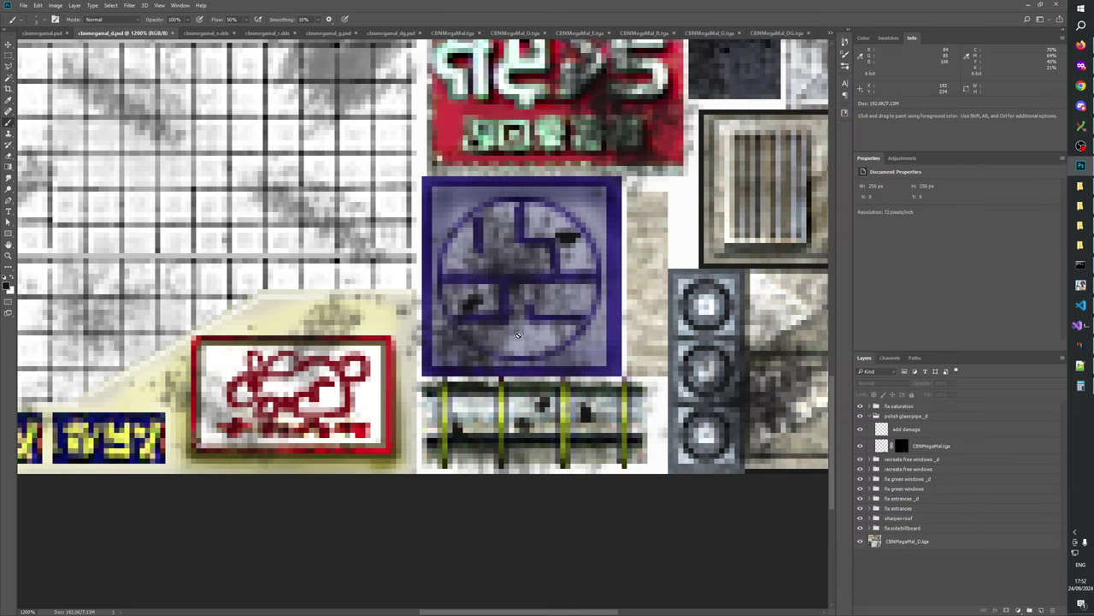
pyautogui.click(883, 433)
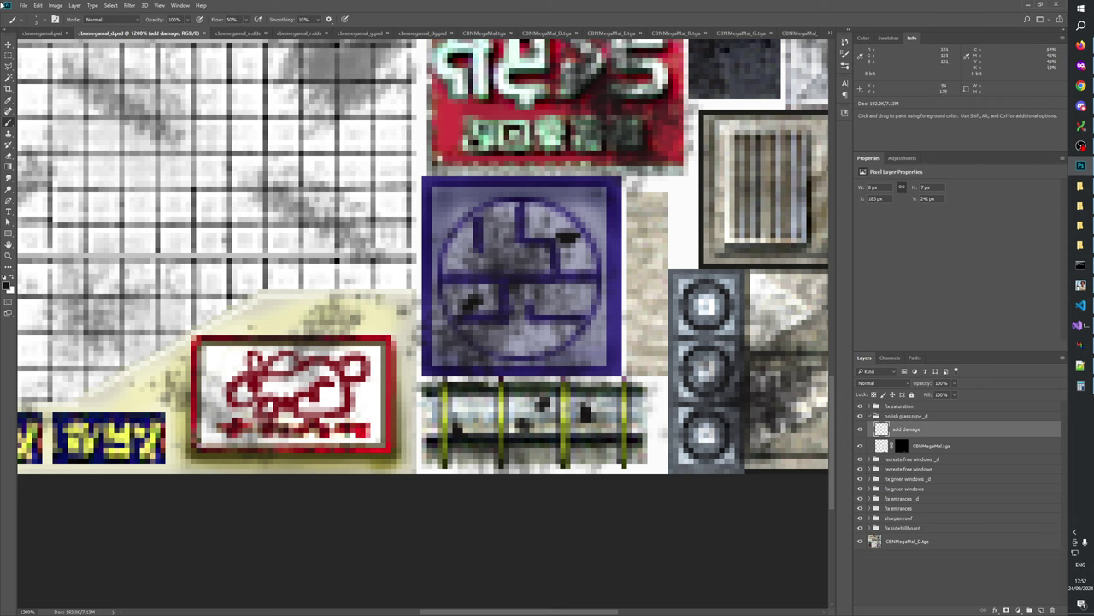
pyautogui.click(8, 55)
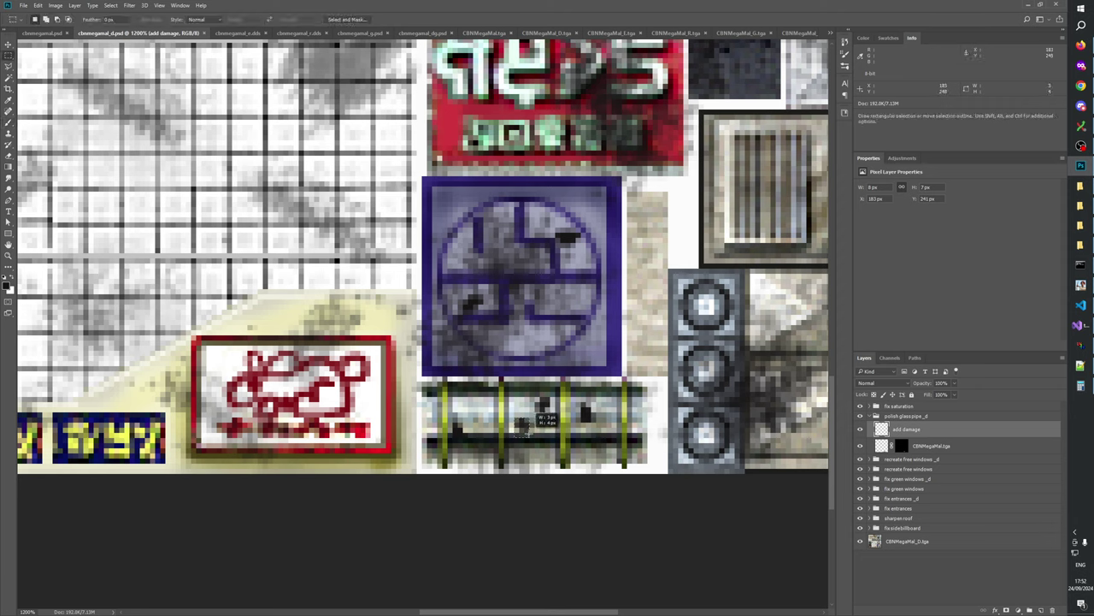
pyautogui.moveTo(514, 418); pyautogui.dragTo(542, 437)
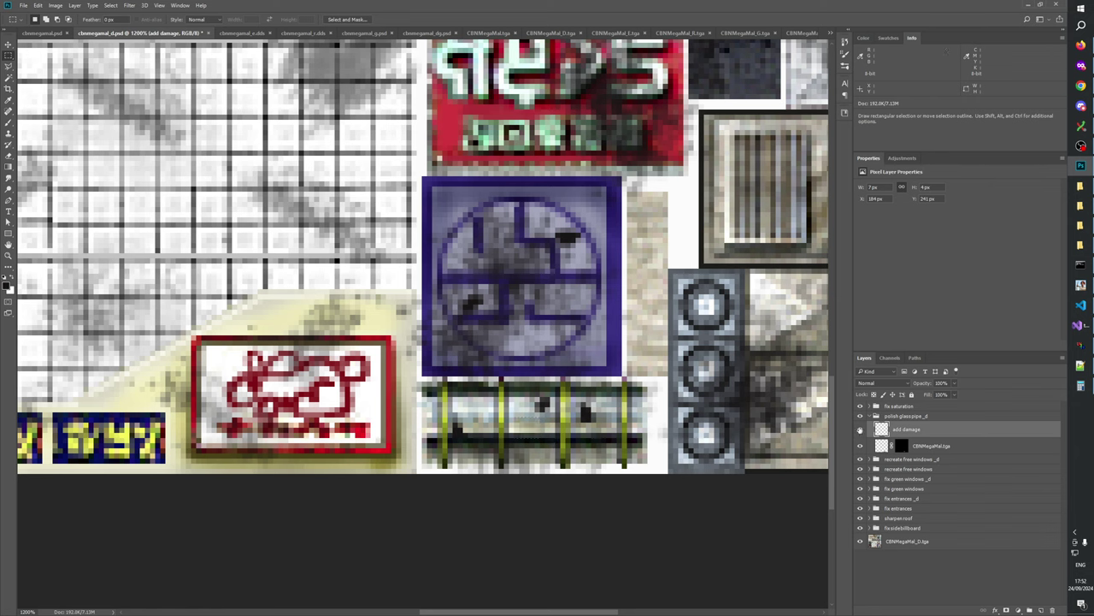
pyautogui.press('Delete')
# - Toggle the "add damage" layer's visibility to compare the glass strip with and without the remaining spot
pyautogui.click(860, 429)
pyautogui.click(860, 429)
pyautogui.click(861, 430)
pyautogui.click(861, 429)
pyautogui.click(860, 429)
pyautogui.click(860, 429)
# - Clear the leftover pixels below the remaining spot on the "add damage" layer, save the file and collapse the "polish glass pipe _d" group
pyautogui.moveTo(509, 418); pyautogui.dragTo(560, 444)
pyautogui.click(859, 429)
pyautogui.click(859, 429)
pyautogui.hotkey('ctrl', 's')
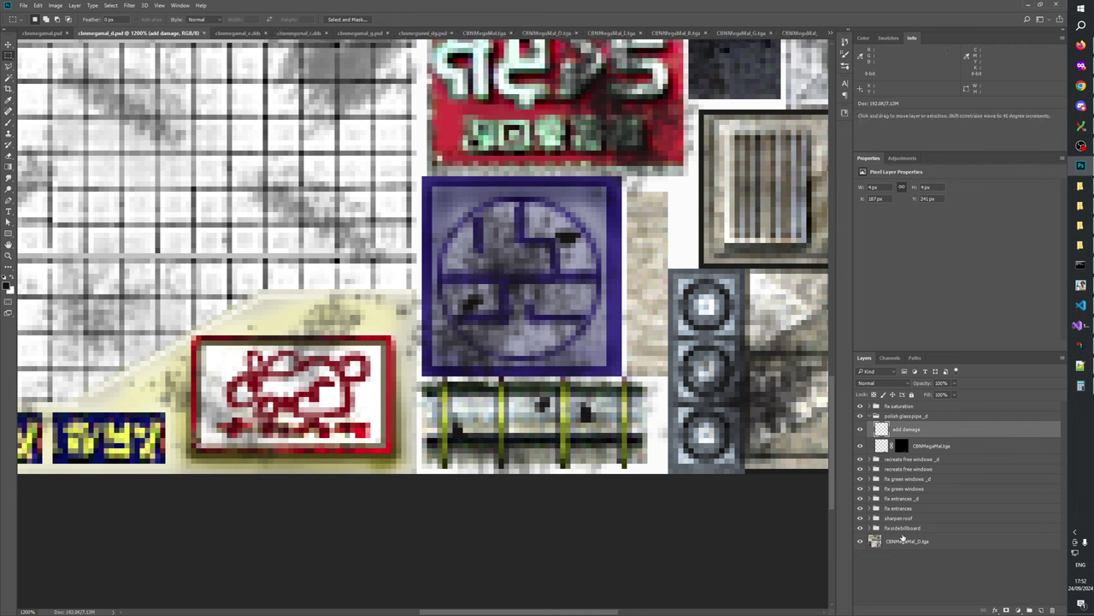
pyautogui.click(869, 415)
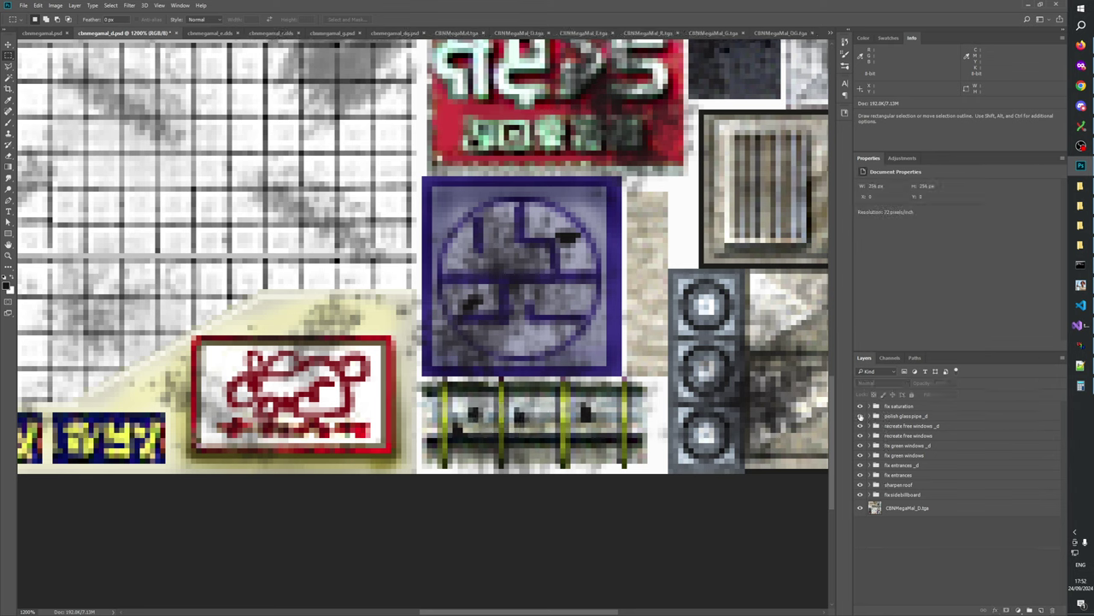
# - Show the "polish glass pipe _d" group again to compare the glass strip, and save cbnmegamal_d.psd
pyautogui.click(860, 415)
pyautogui.hotkey('ctrl', 'z')
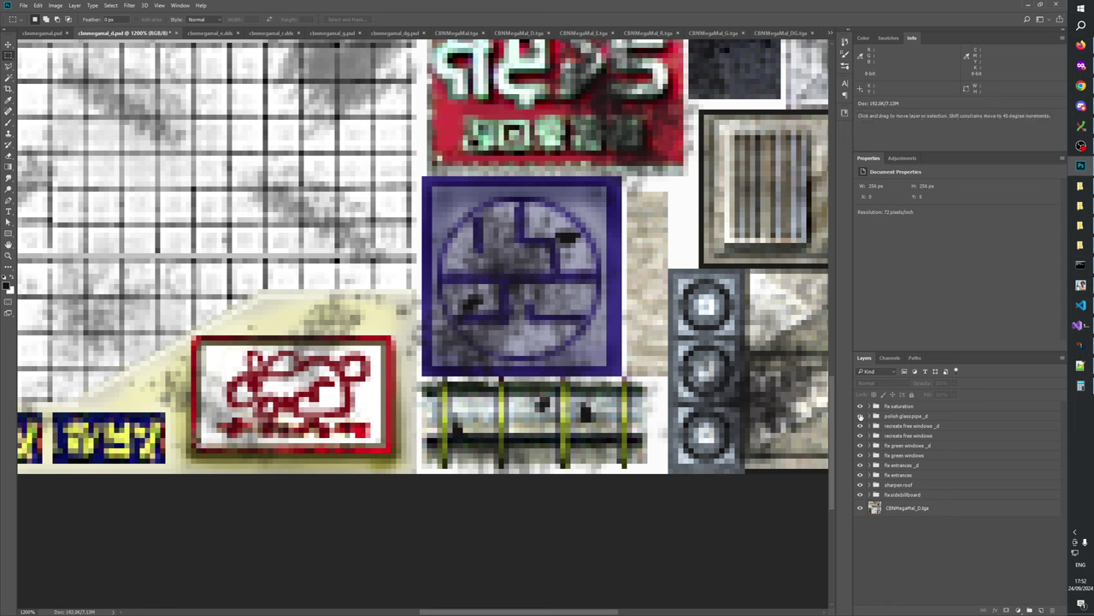
# - Examine the whole damaged mall texture at several zoom levels, including the refined glass strip
pyautogui.click(8, 256)
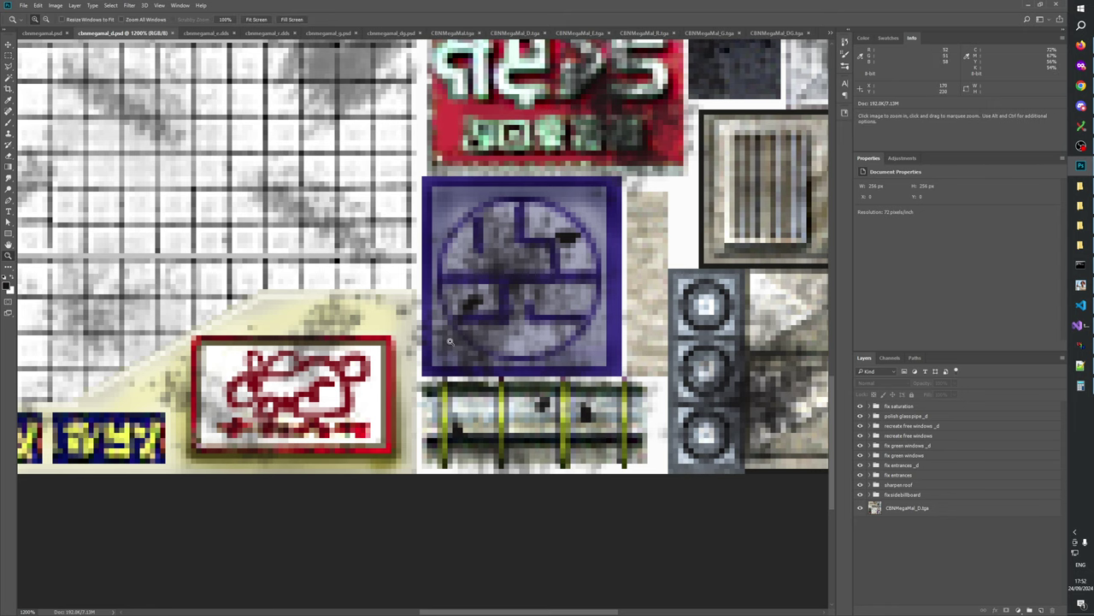
pyautogui.rightClick(449, 339)
pyautogui.click(473, 357)
pyautogui.click(441, 413)
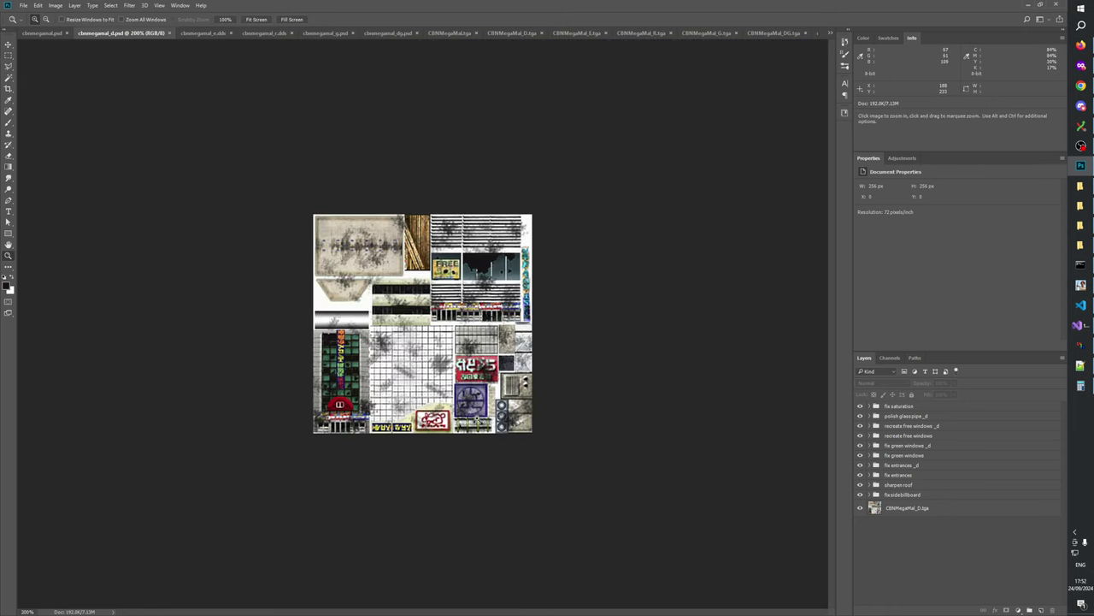
pyautogui.scroll(3, 474, 414)
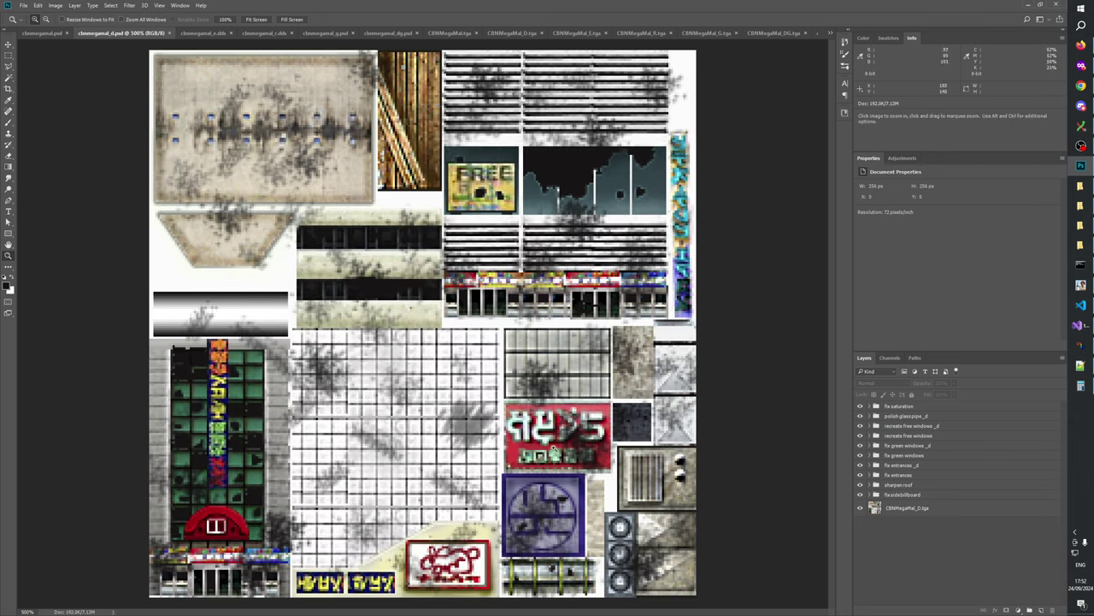
pyautogui.click(553, 447)
pyautogui.scroll(-2, 553, 447)
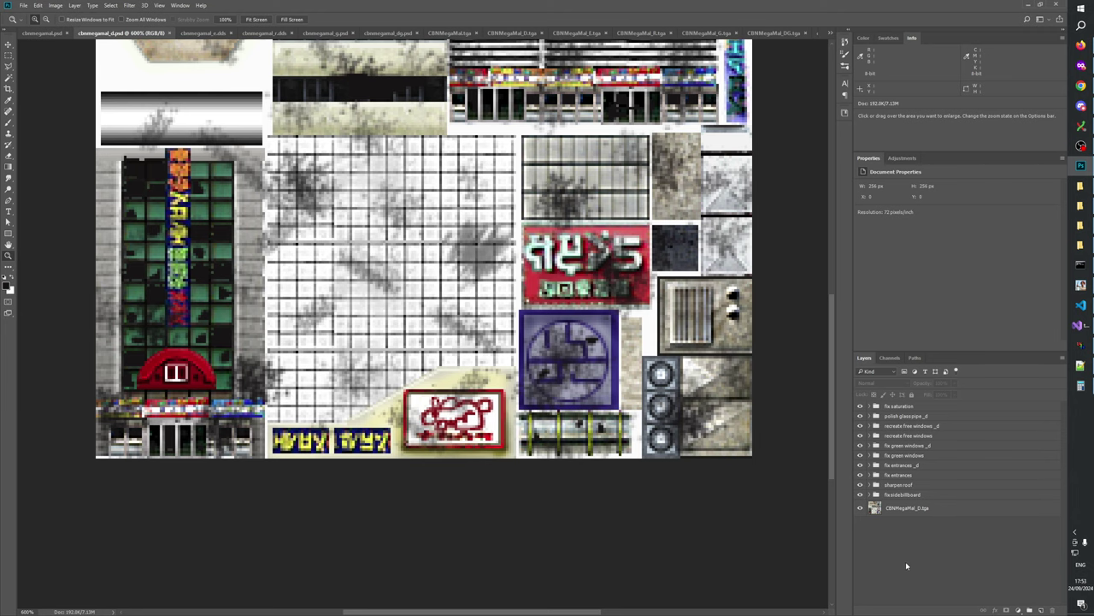
pyautogui.rightClick(635, 332)
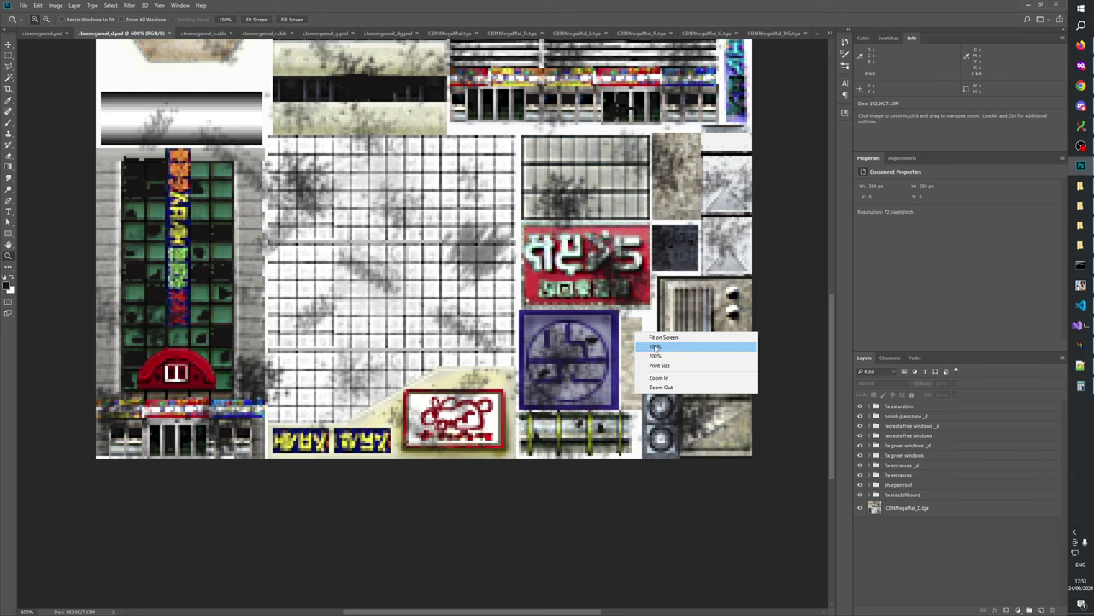
pyautogui.click(654, 346)
pyautogui.scroll(2, 460, 338)
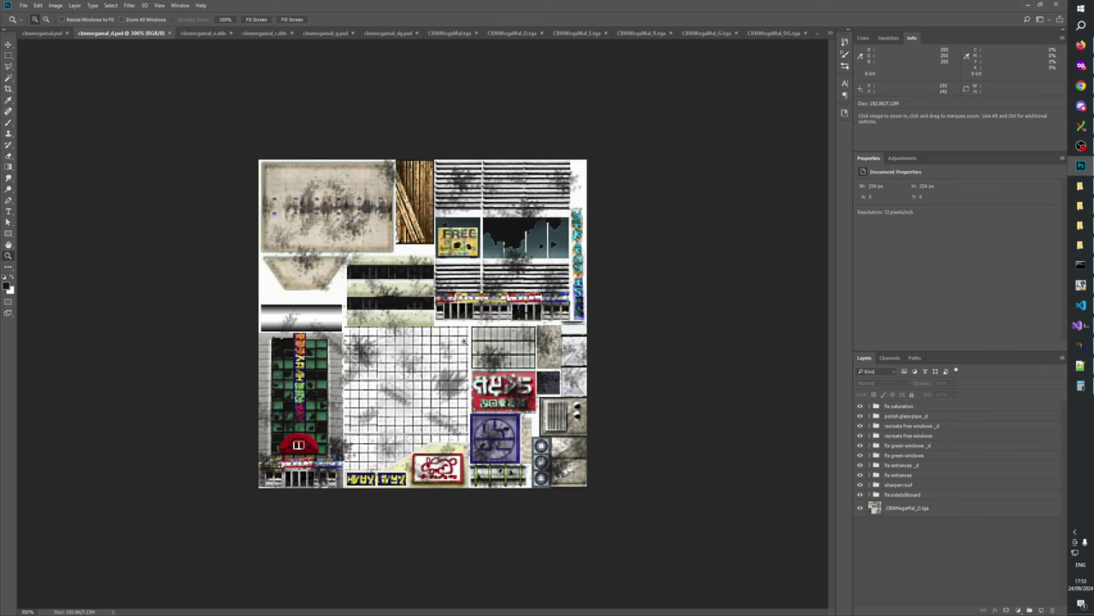
# - Switch to W3D Viewer and examine the damaged mall model from several sides and distances
pyautogui.hotkey('alt', 'Tab')
pyautogui.moveTo(723, 340); pyautogui.dragTo(702, 353)
pyautogui.scroll(-3, 702, 354)
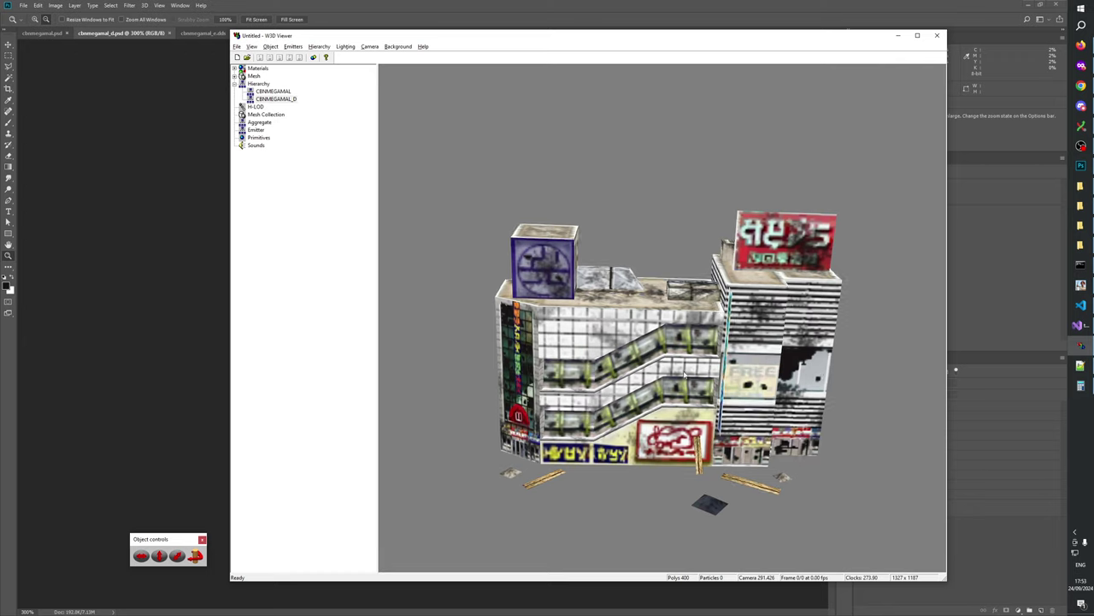
pyautogui.moveTo(684, 375); pyautogui.dragTo(743, 335)
pyautogui.scroll(-4, 718, 354)
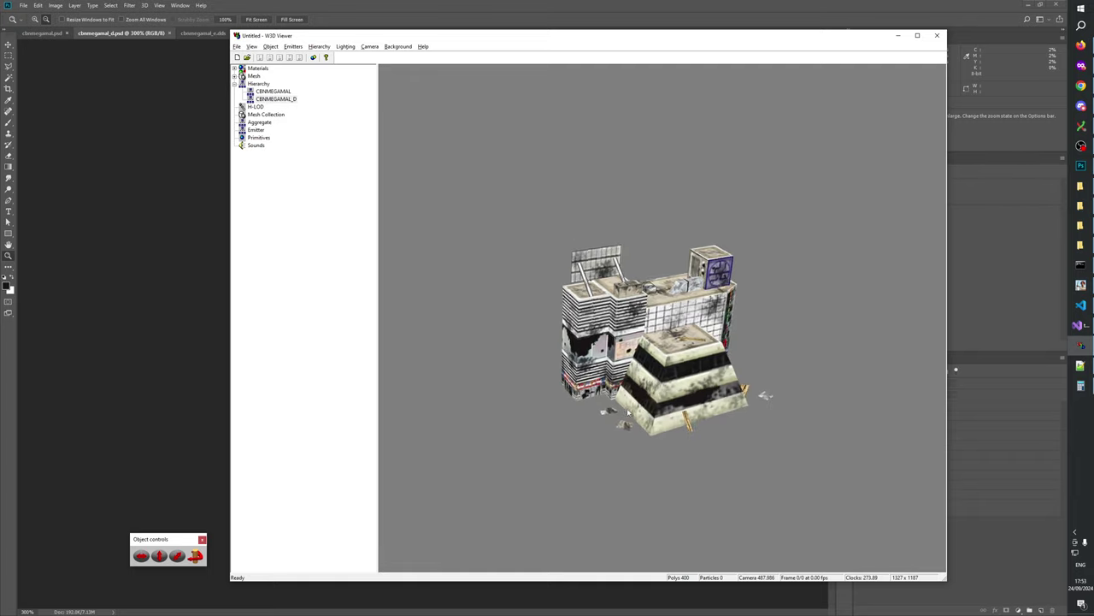
pyautogui.moveTo(695, 361); pyautogui.dragTo(694, 479)
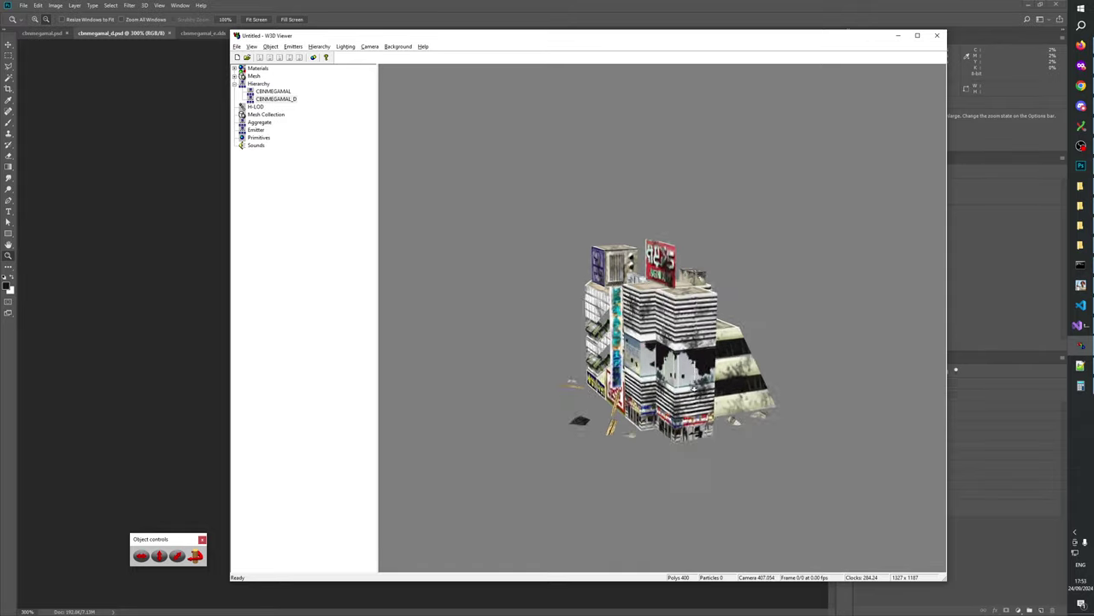
pyautogui.moveTo(694, 479); pyautogui.dragTo(639, 556)
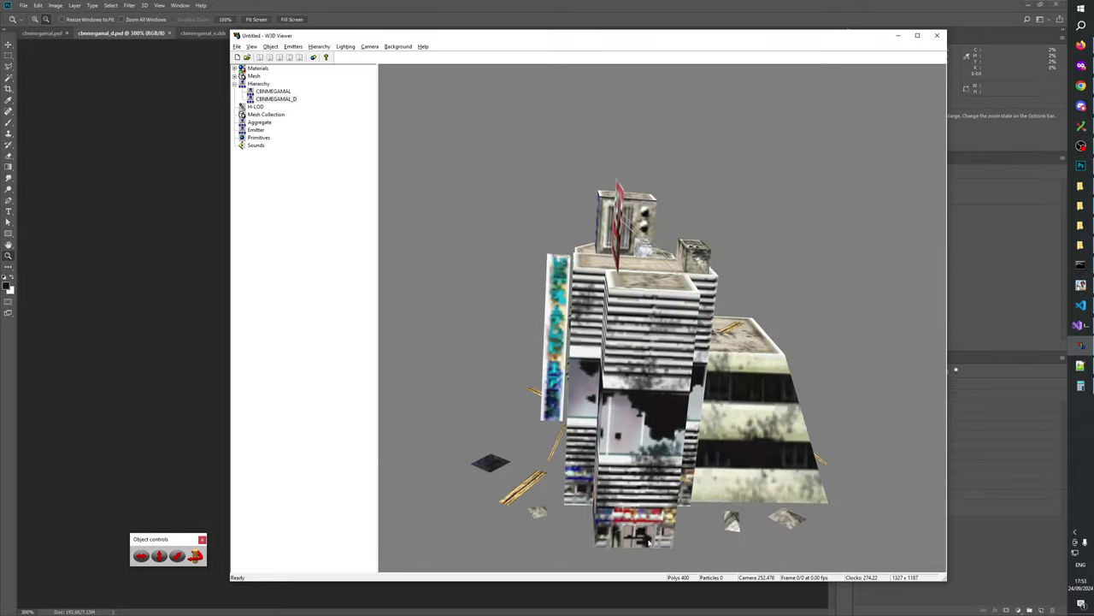
# - In Photoshop, display only the Alpha 1 channel of the damaged texture and compare it with the tower's windows on the model in W3D Viewer
pyautogui.hotkey('alt', 'Tab')
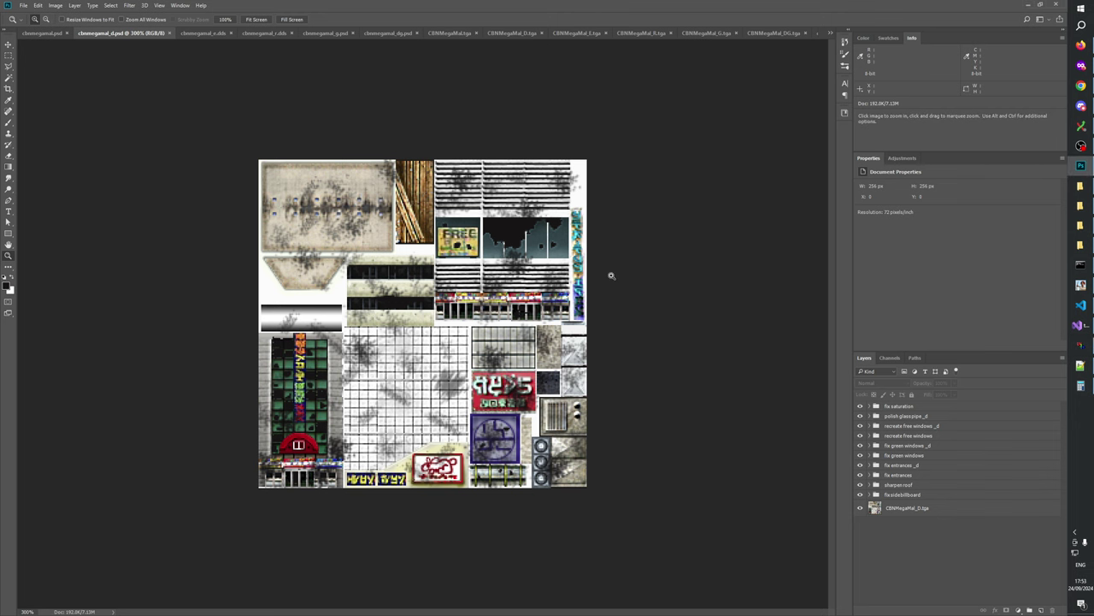
pyautogui.click(489, 354)
pyautogui.click(489, 354)
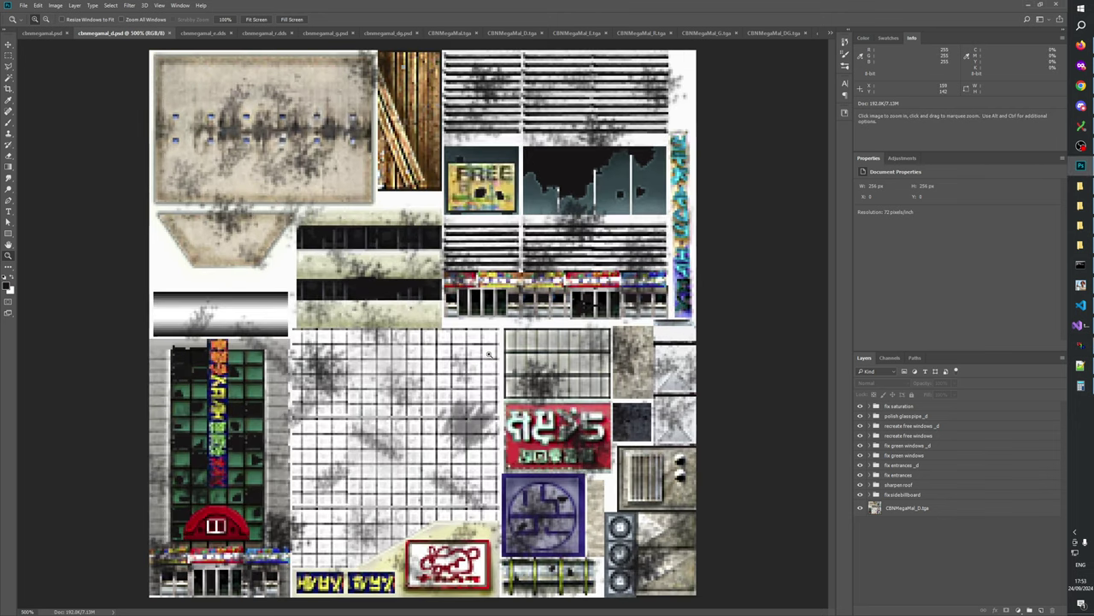
pyautogui.click(489, 354)
pyautogui.moveTo(489, 354); pyautogui.dragTo(597, 303)
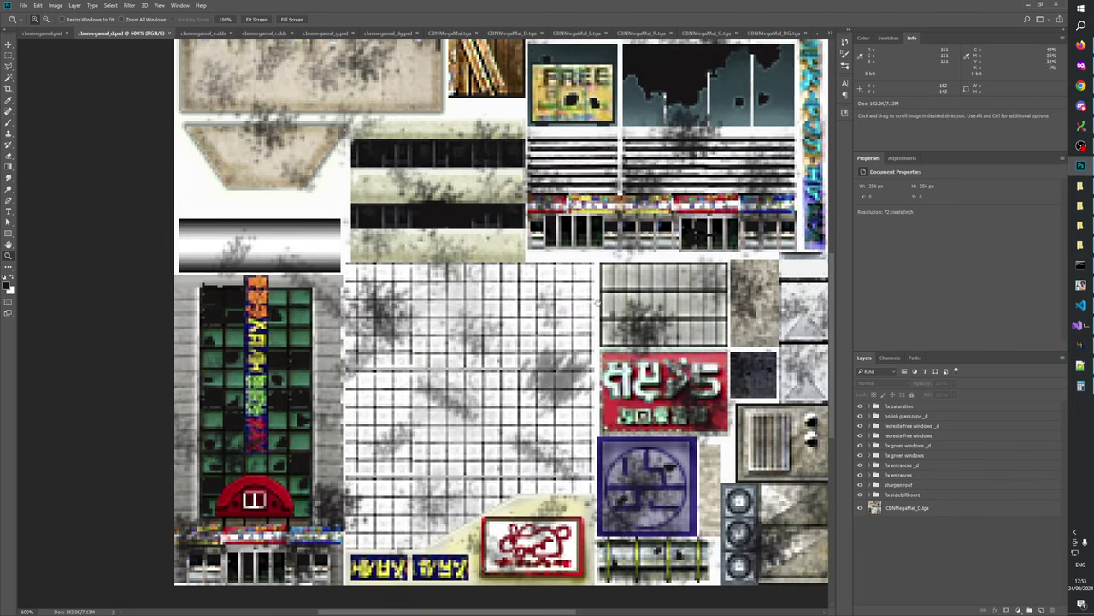
pyautogui.hotkey('alt', 'Tab')
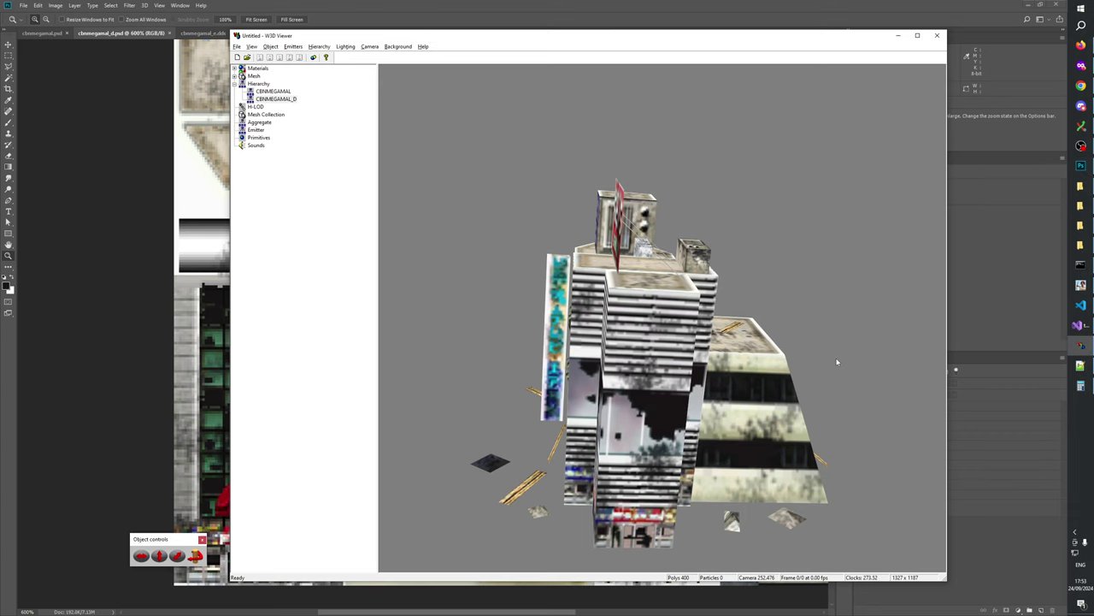
pyautogui.hotkey('alt', 'Tab')
pyautogui.click(889, 357)
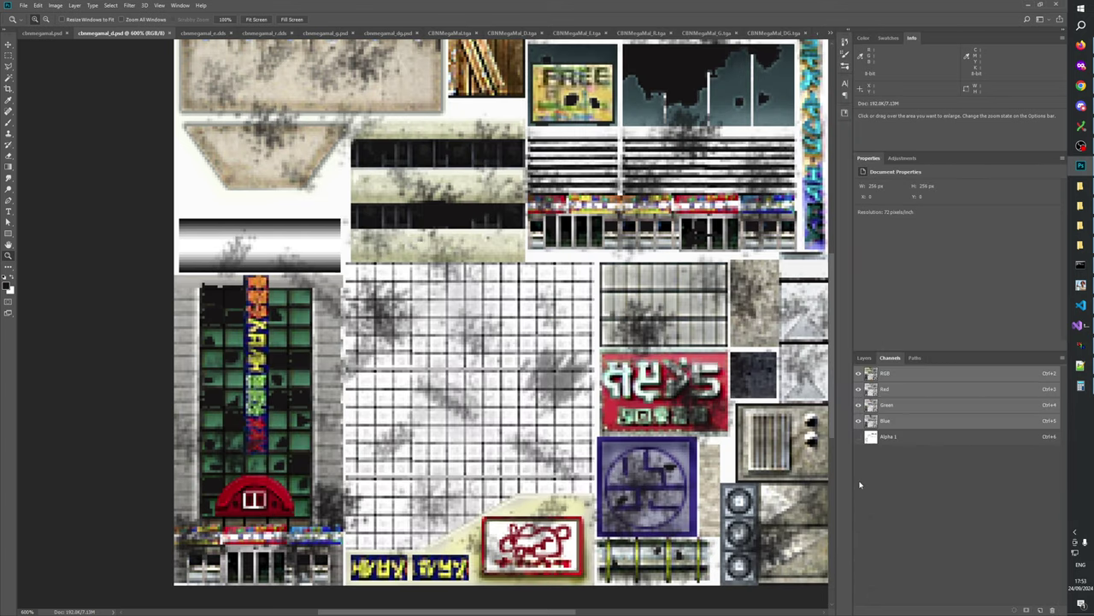
pyautogui.click(859, 437)
pyautogui.click(859, 373)
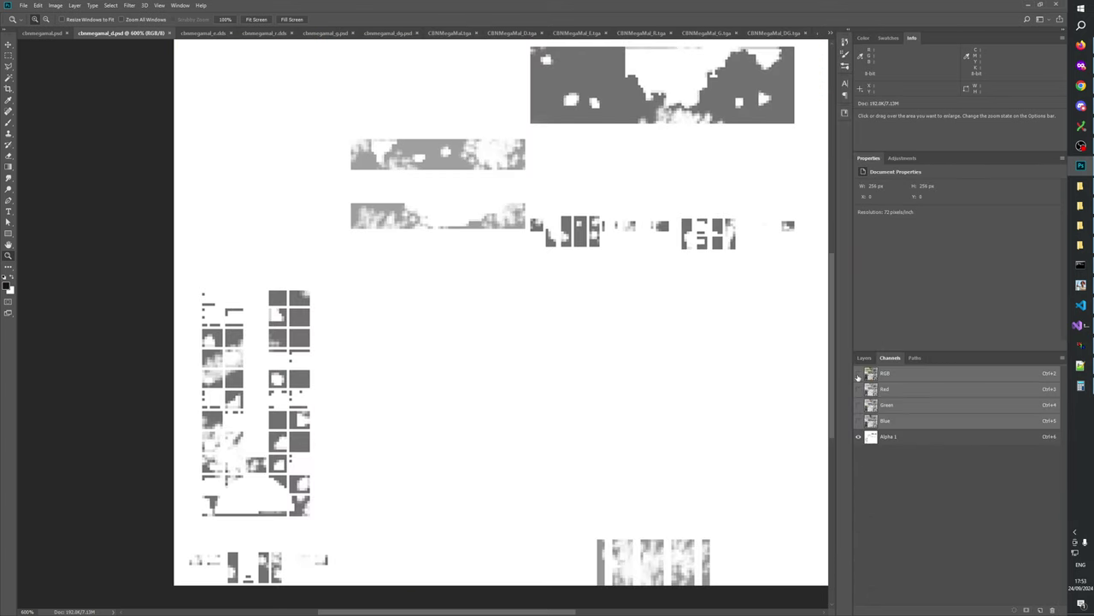
pyautogui.hotkey('alt', 'Tab')
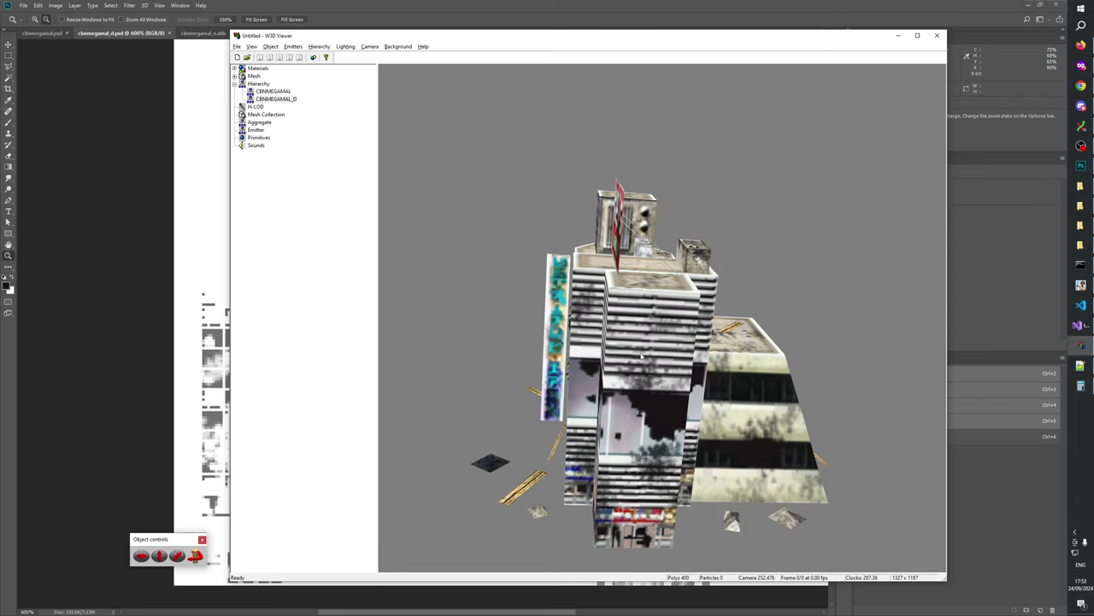
pyautogui.moveTo(642, 357); pyautogui.dragTo(645, 298)
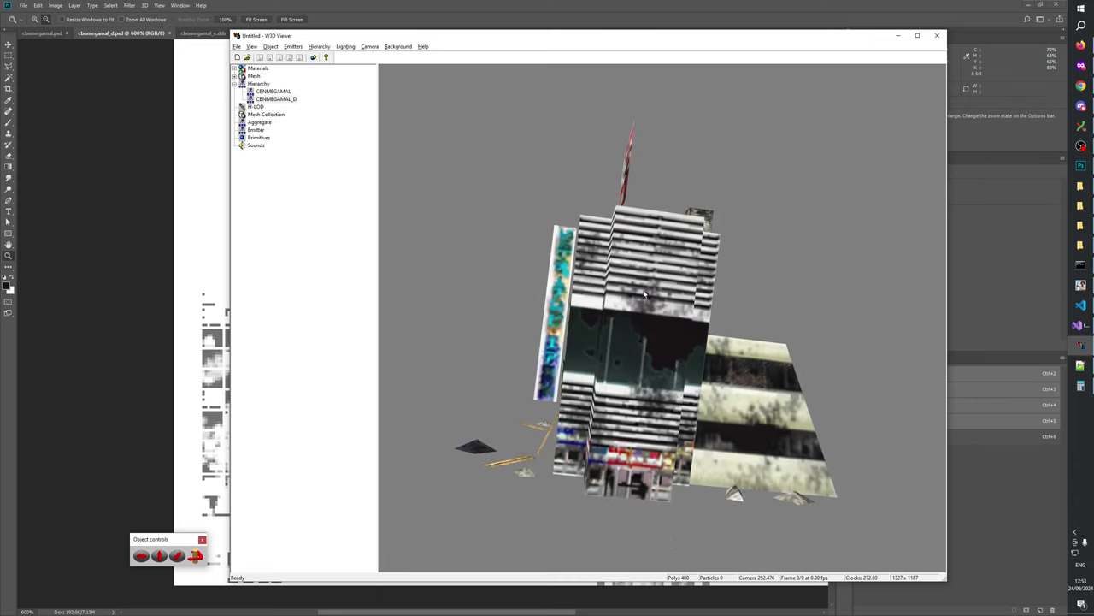
# - Back in Photoshop, compare the texture with and without the Alpha 1 overlay, leaving only the RGB channels visible
pyautogui.hotkey('alt', 'Tab')
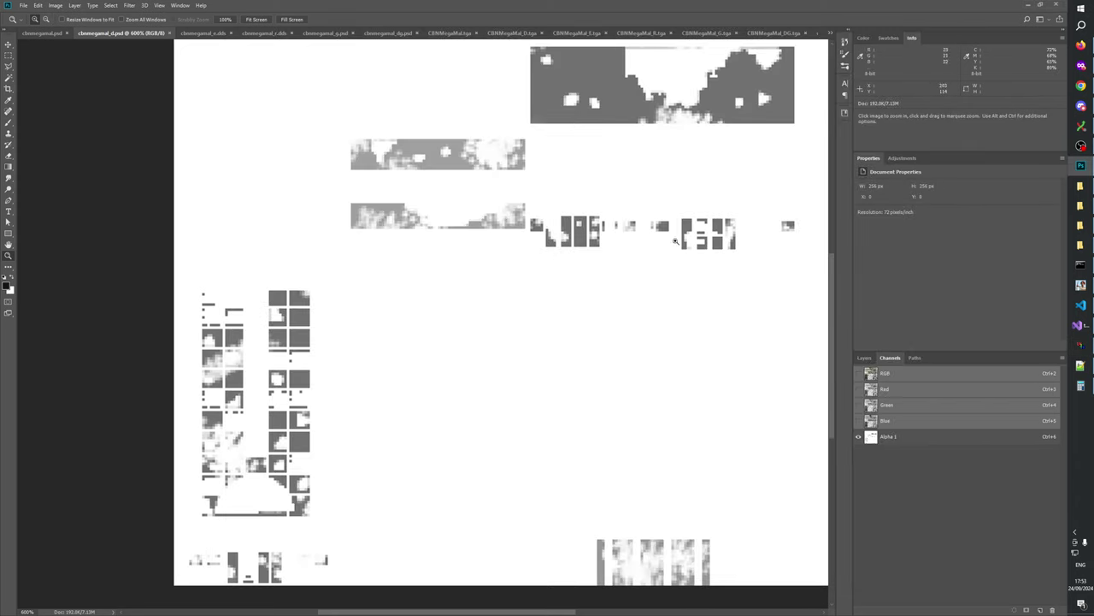
pyautogui.click(859, 437)
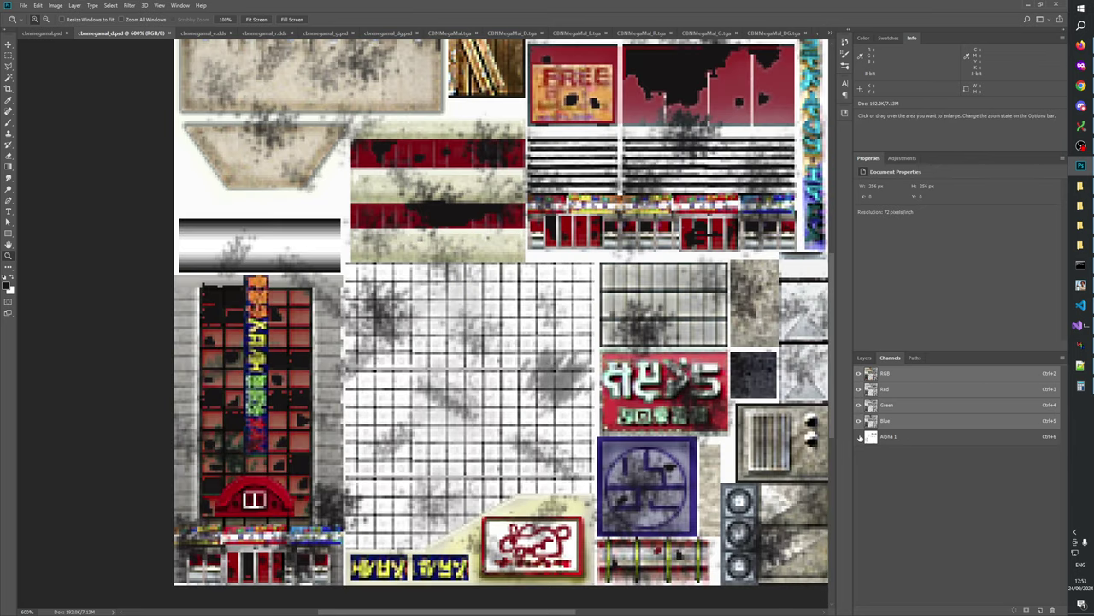
pyautogui.click(859, 436)
pyautogui.click(860, 437)
pyautogui.click(859, 437)
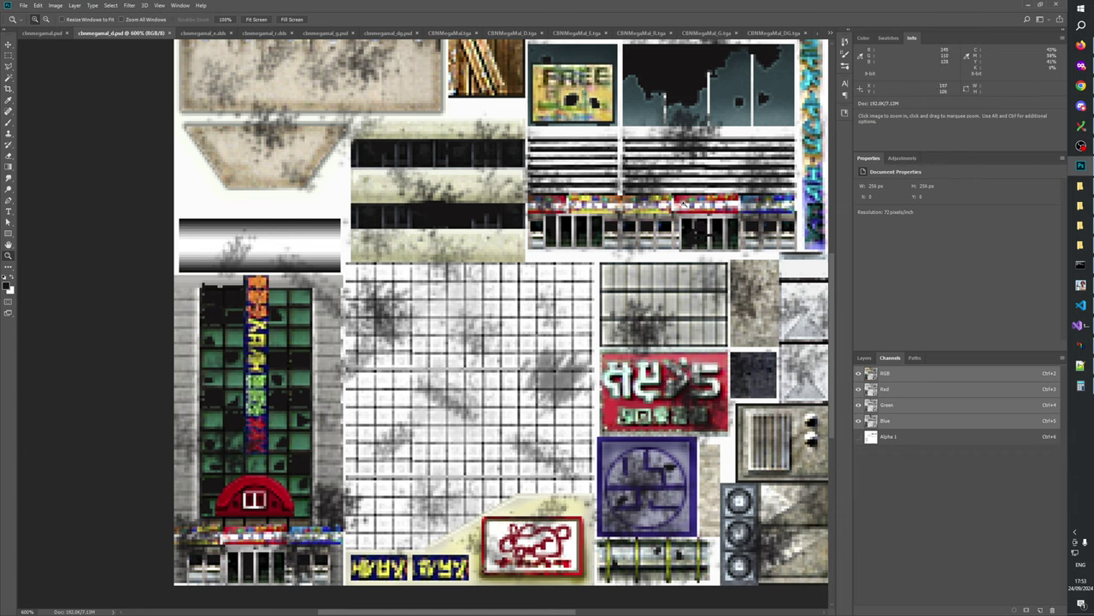
# - Expand the "fix entrances _d" group and select its "fix dirt" layer to inspect the damaged entrance doors
pyautogui.moveTo(684, 203); pyautogui.dragTo(747, 257)
pyautogui.moveTo(550, 316); pyautogui.dragTo(657, 335)
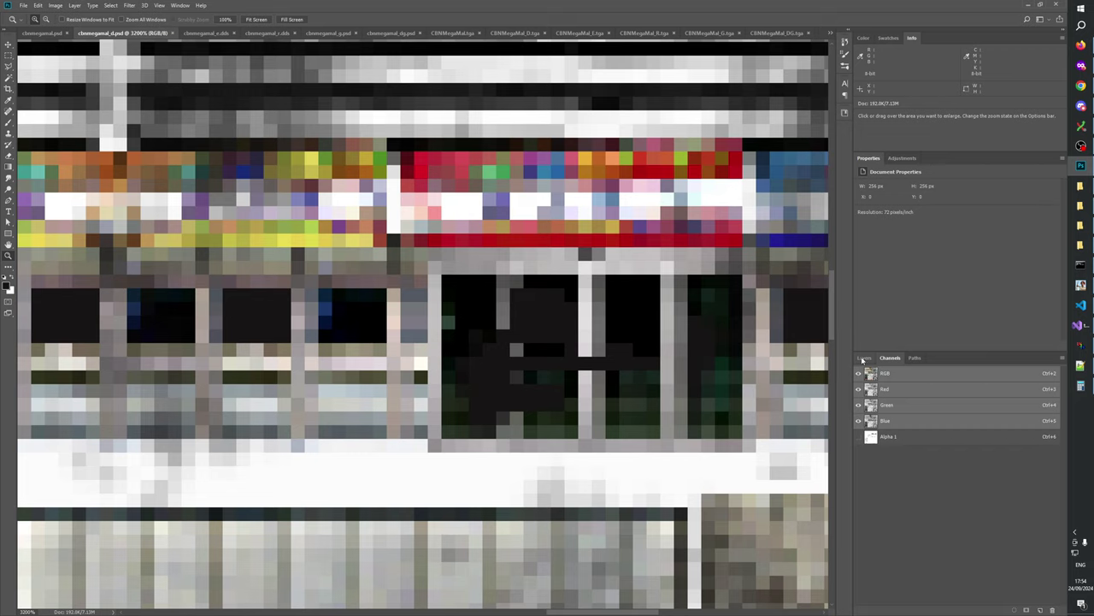
pyautogui.click(863, 359)
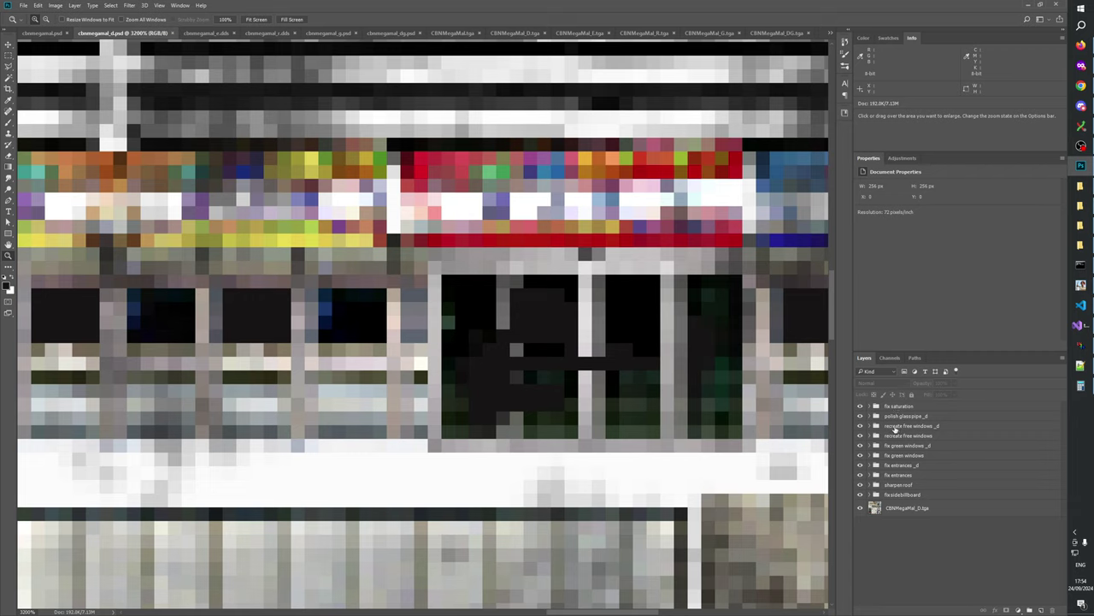
pyautogui.click(895, 426)
pyautogui.click(900, 485)
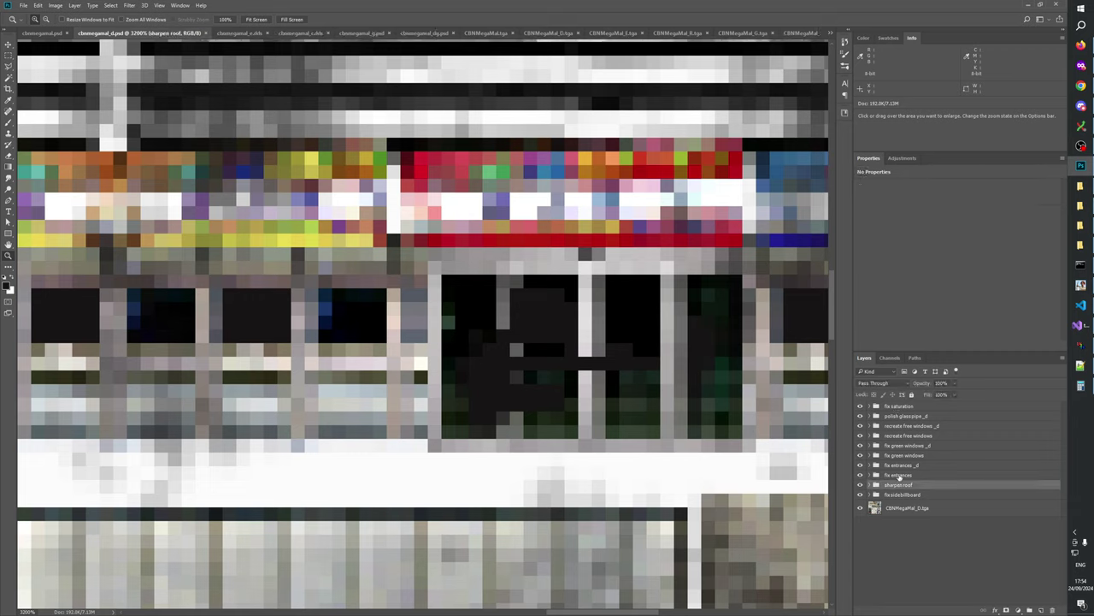
pyautogui.click(898, 475)
pyautogui.click(902, 466)
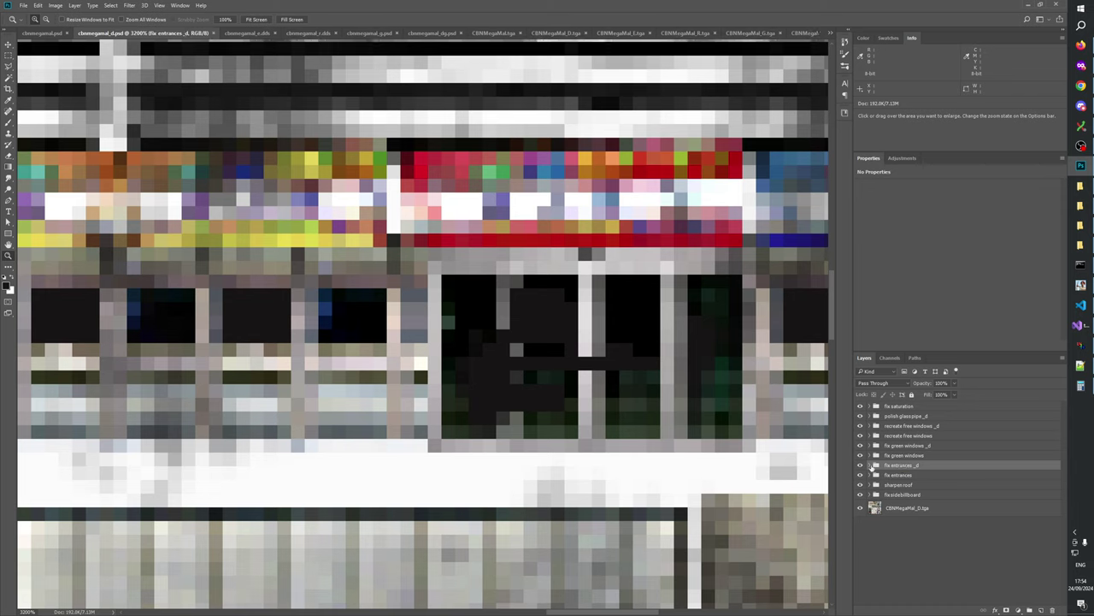
pyautogui.click(871, 466)
pyautogui.click(870, 479)
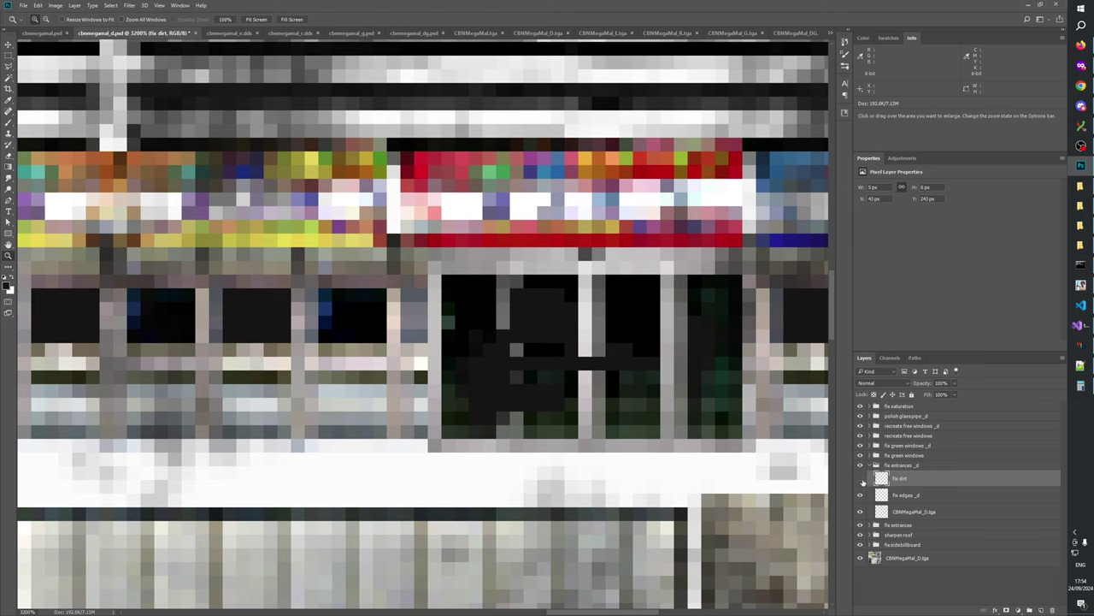
# - Examine the damage on the entrance doors, both within the whole texture and close up
pyautogui.moveTo(739, 432); pyautogui.dragTo(582, 427)
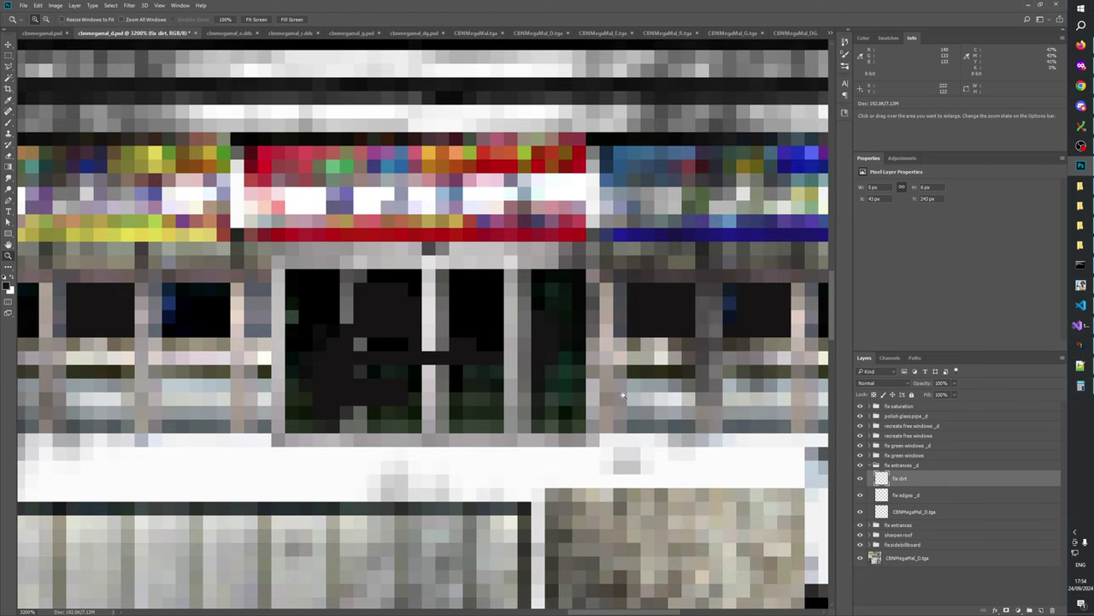
pyautogui.rightClick(623, 395)
pyautogui.click(649, 410)
pyautogui.click(445, 357)
pyautogui.click(501, 327)
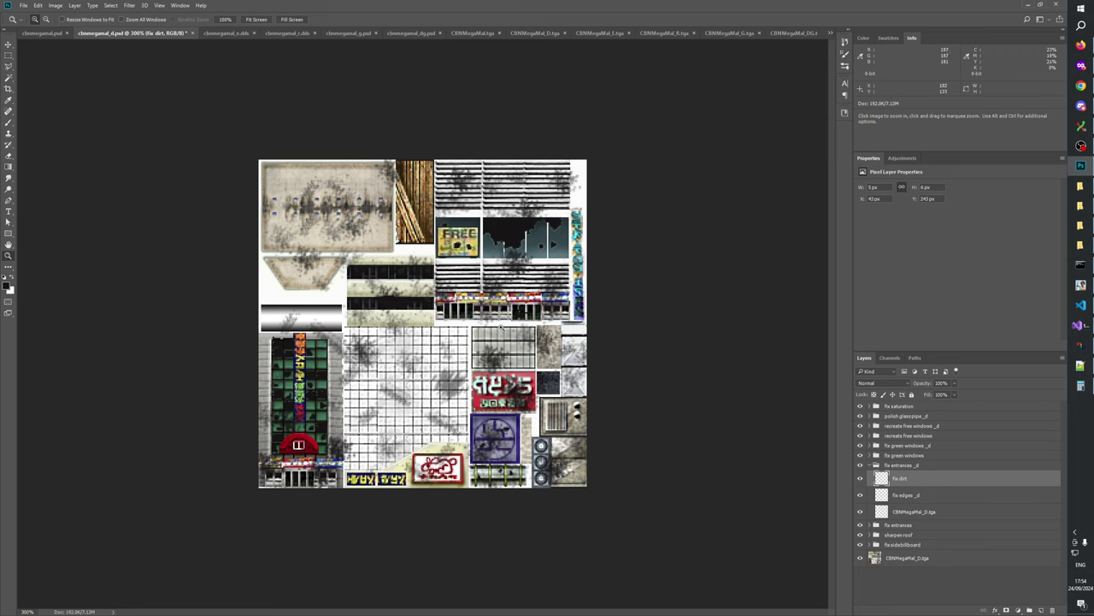
pyautogui.click(519, 325)
pyautogui.click(570, 316)
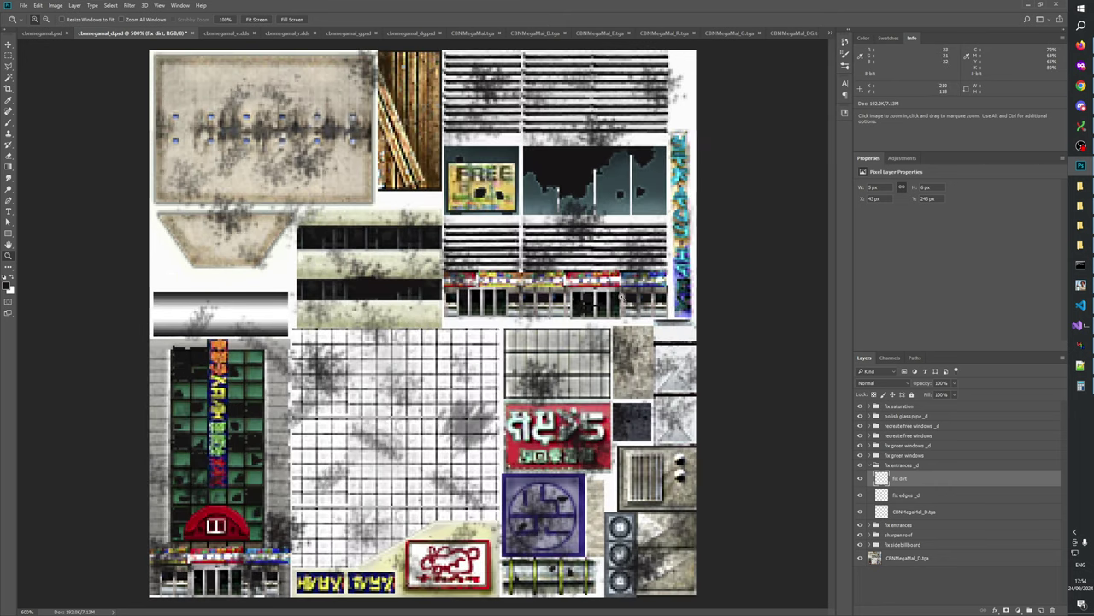
pyautogui.click(620, 300)
pyautogui.click(611, 306)
pyautogui.click(603, 313)
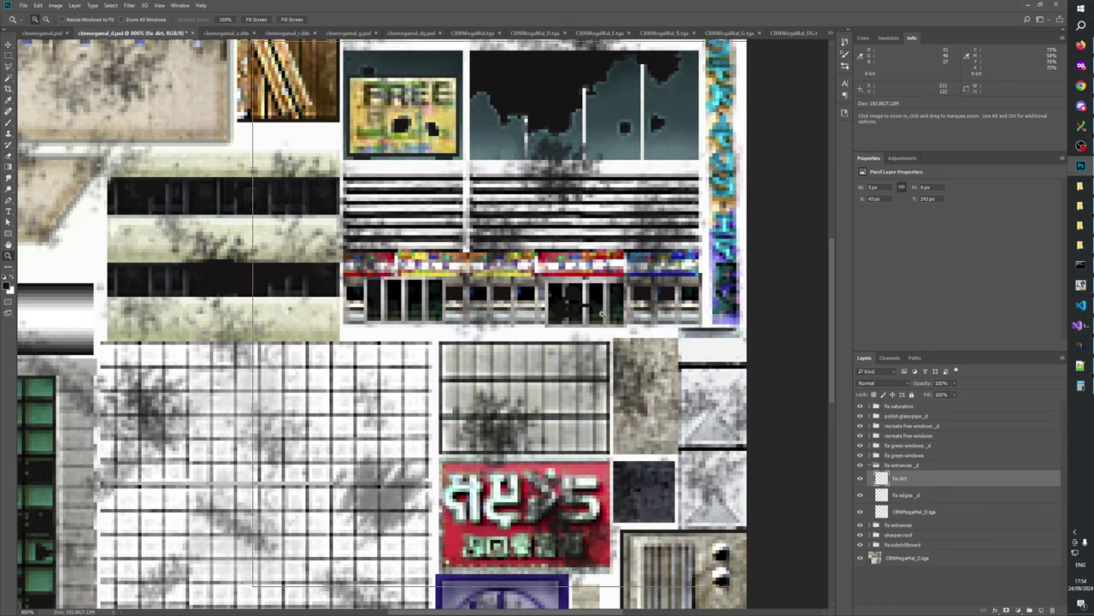
pyautogui.click(603, 313)
pyautogui.click(599, 315)
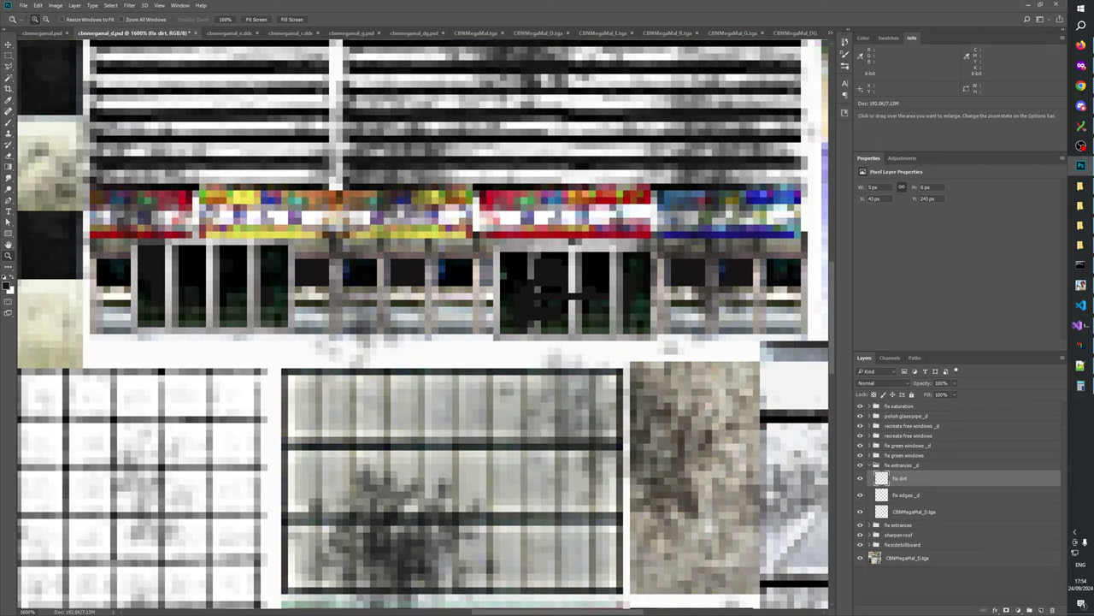
# - Add a new layer above "fix dirt" in the "fix entrances _d" group and name it "dial back door damage"
pyautogui.click(1041, 609)
pyautogui.doubleClick(896, 479)
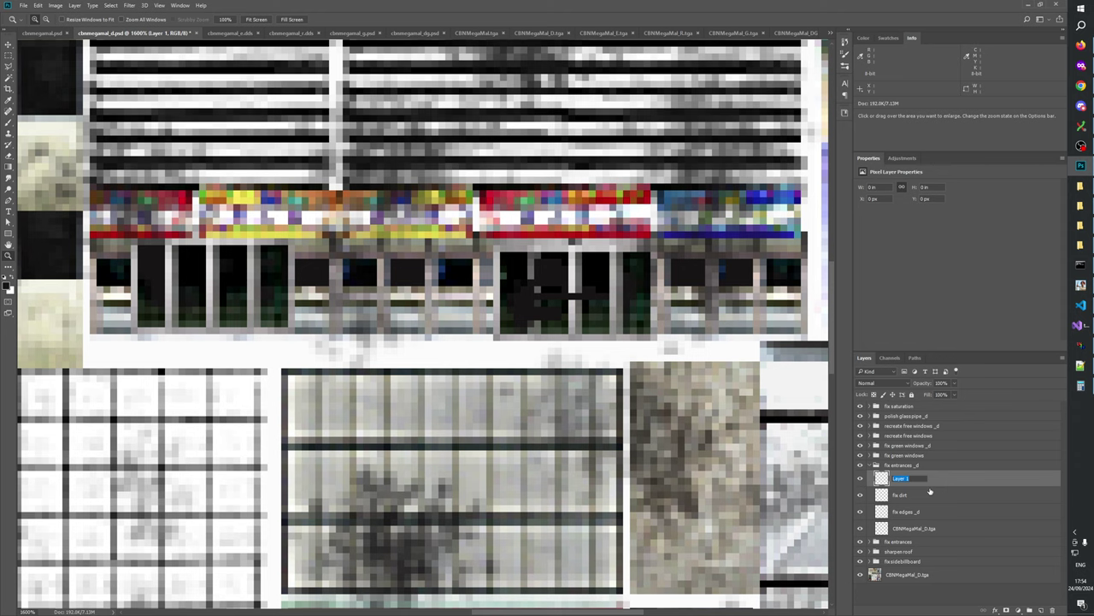
pyautogui.write('dial back door damm')
pyautogui.write('ge')
pyautogui.press('Return')
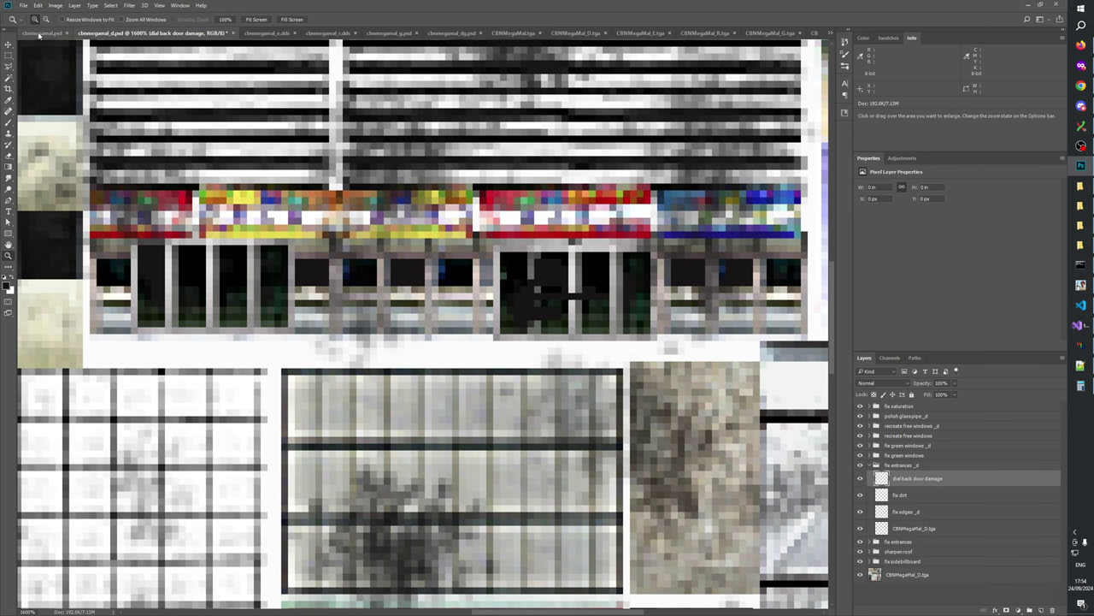
# - Copy the undamaged texture from cbnmegamal.psd and paste it as a layer in a new group inside "fix entrances _d"
pyautogui.click(39, 36)
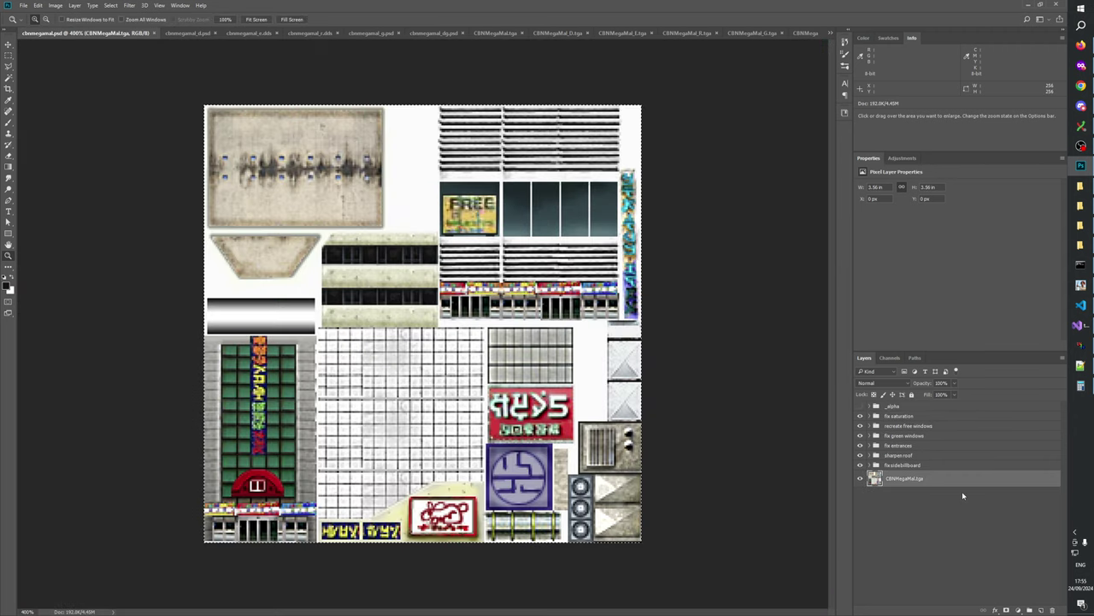
pyautogui.click(196, 35)
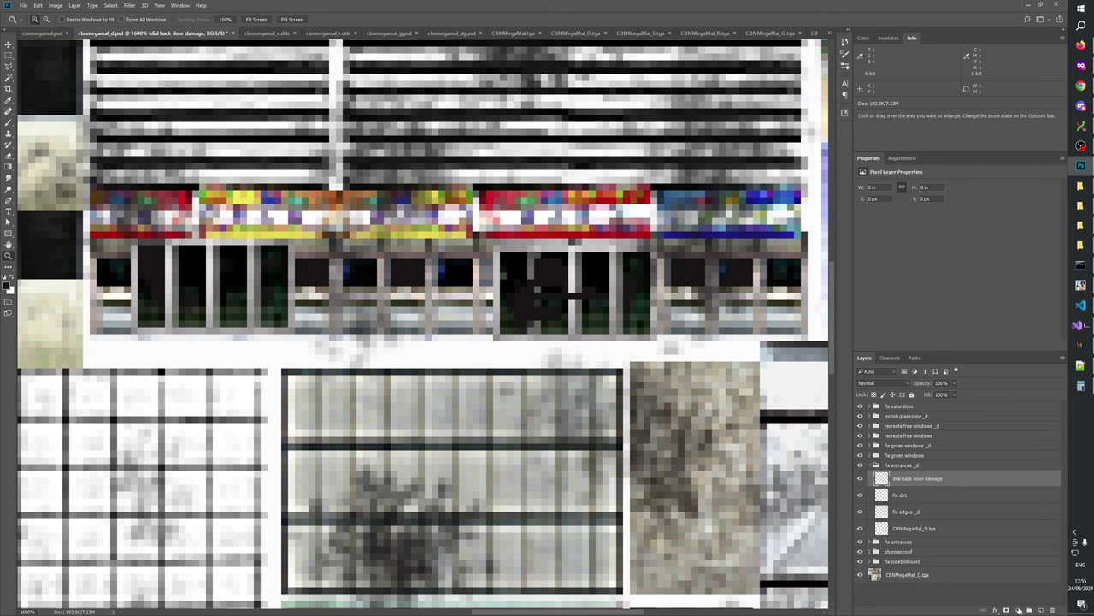
pyautogui.click(1029, 610)
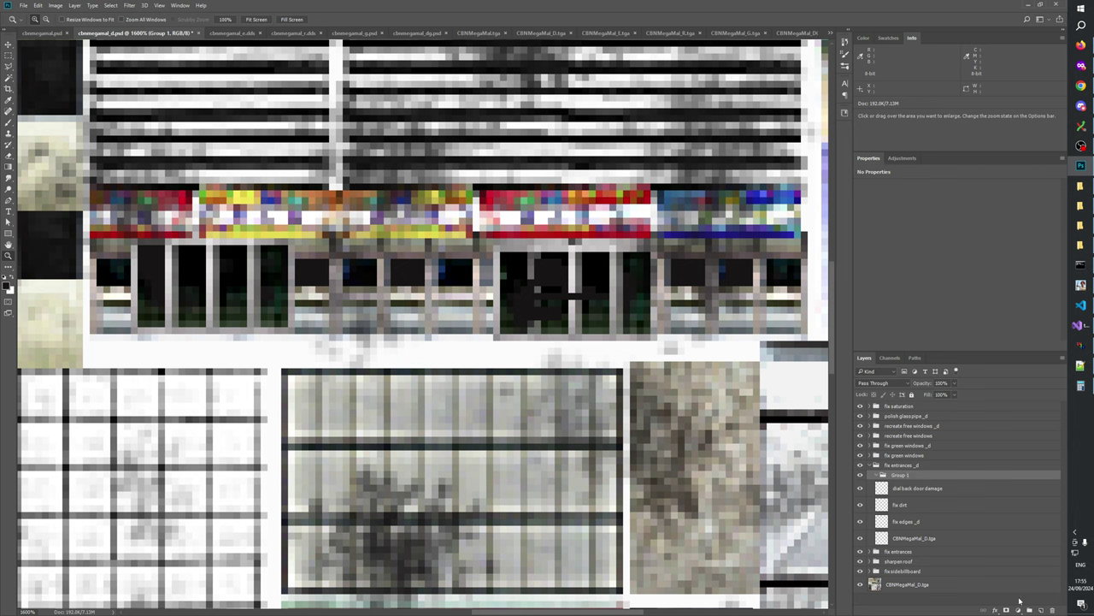
pyautogui.click(1041, 609)
pyautogui.hotkey('ctrl', 'v')
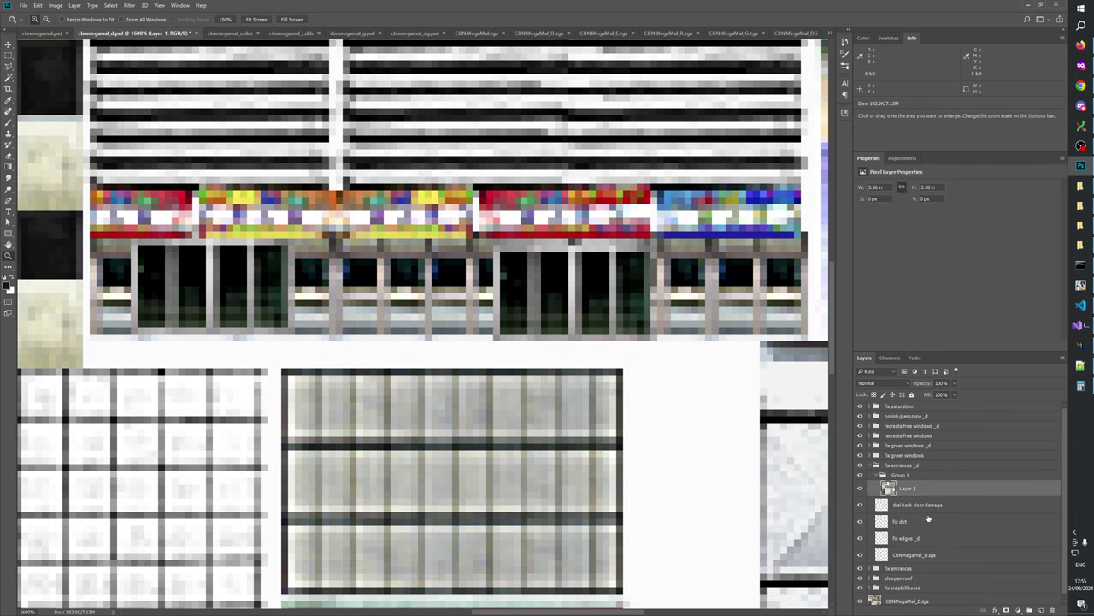
# - Rename the pasted undamaged texture layer as "CBNMegaMal.tga"
pyautogui.doubleClick(920, 555)
pyautogui.hotkey('ctrl', 'c')
pyautogui.doubleClick(909, 489)
pyautogui.hotkey('ctrl', 'v')
pyautogui.press('BackSpace')
# - Rename the new group holding the undamaged texture as "dial back door damage", reusing the name of the empty layer beneath it
pyautogui.click(932, 506)
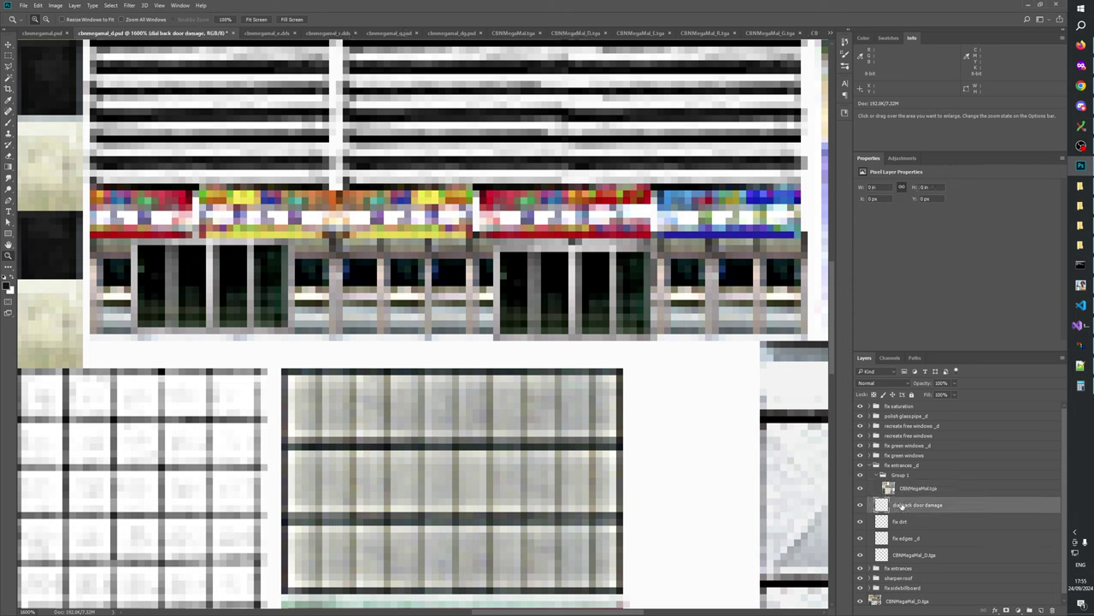
pyautogui.doubleClick(909, 506)
pyautogui.hotkey('ctrl', 'c')
pyautogui.doubleClick(911, 475)
pyautogui.hotkey('ctrl', 'v')
pyautogui.click(908, 491)
pyautogui.click(911, 502)
pyautogui.click(915, 489)
pyautogui.click(920, 477)
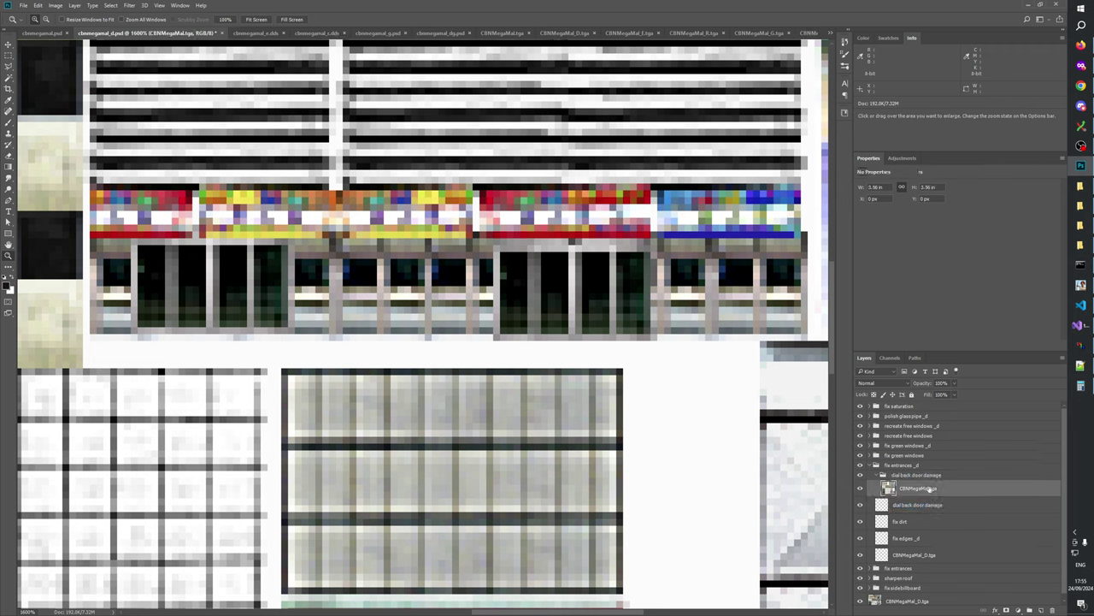
# - Delete the empty "dial back door damage" layer and select the group of the same name
pyautogui.click(924, 505)
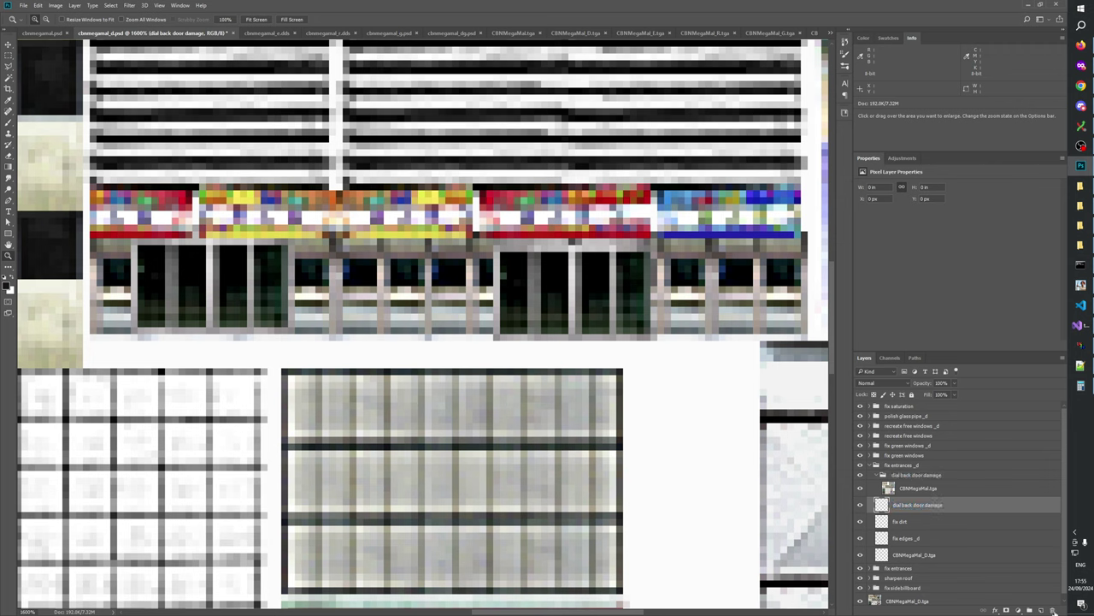
pyautogui.click(1052, 610)
pyautogui.click(936, 476)
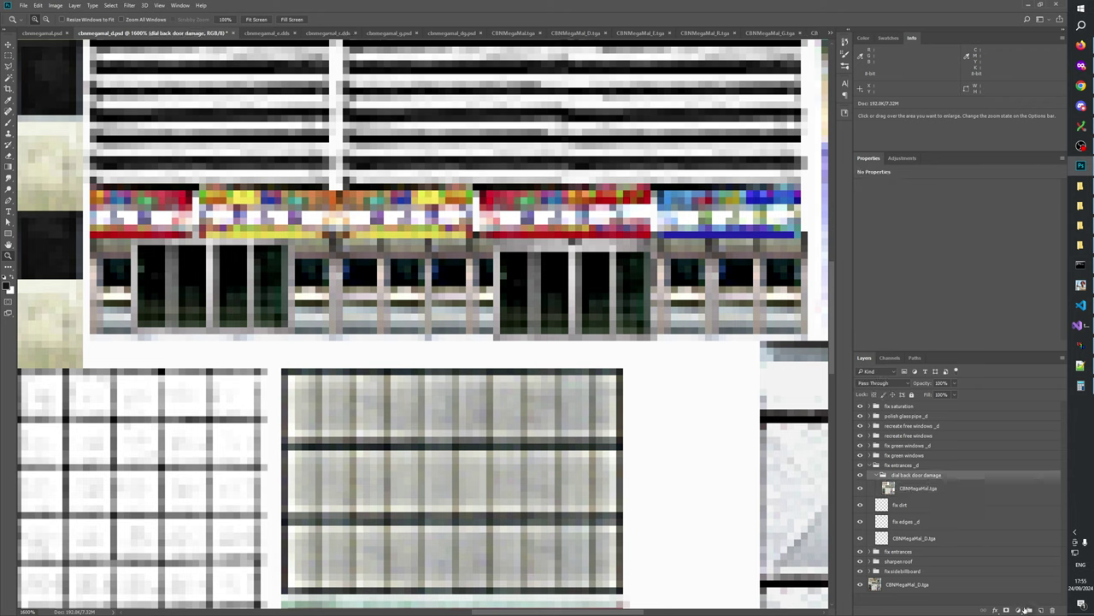
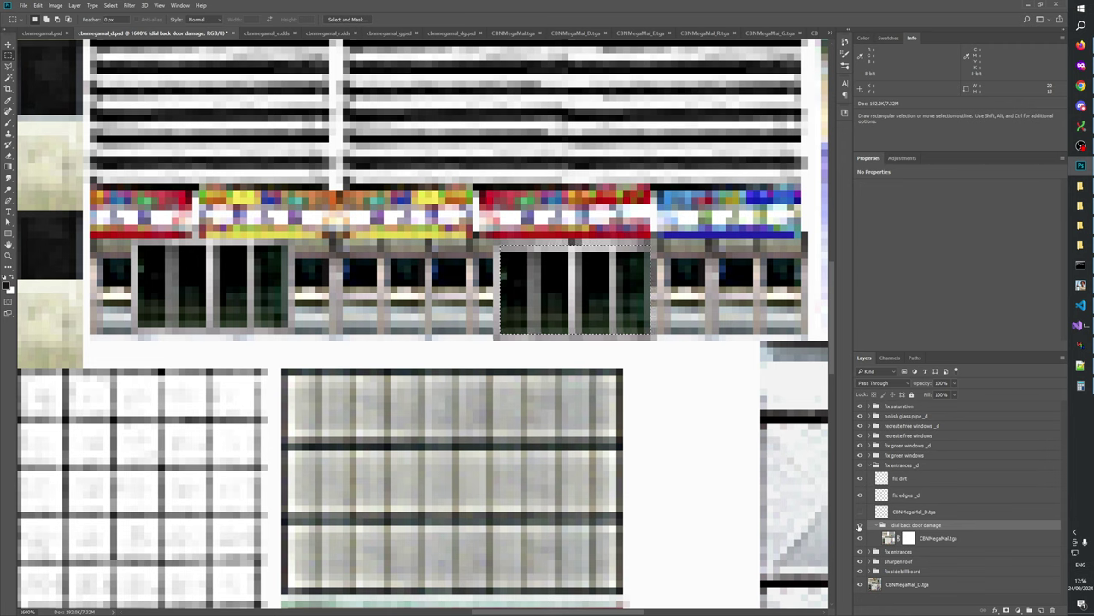
# - Trim the selection to the 22 by 12 px door area and replace the CBNMegaMal.tga layer's mask with one made from it
pyautogui.click(893, 539)
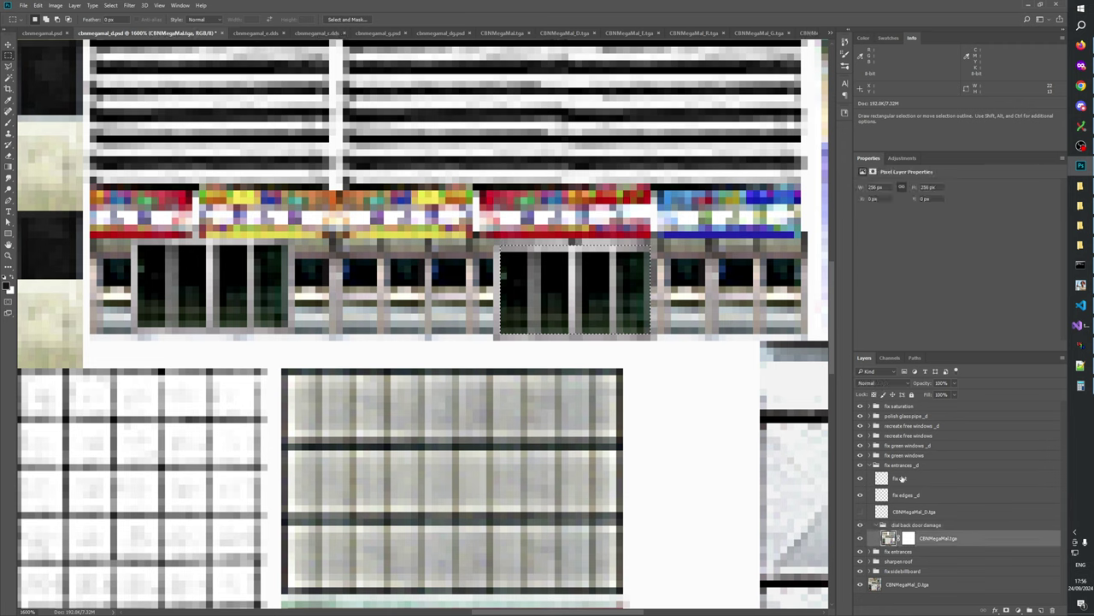
pyautogui.click(861, 525)
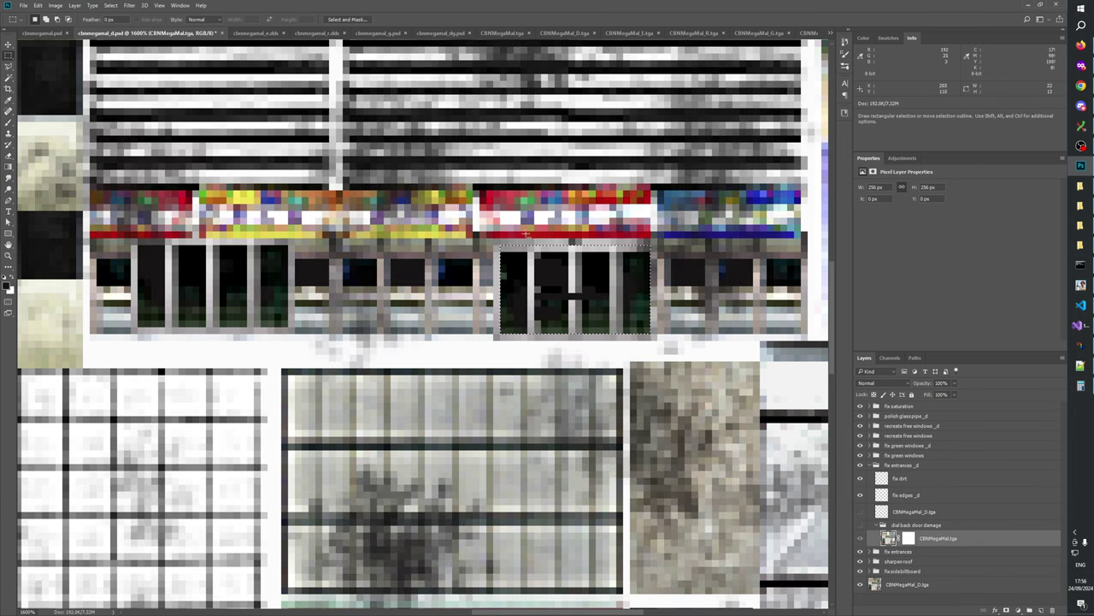
pyautogui.moveTo(487, 228); pyautogui.dragTo(531, 237)
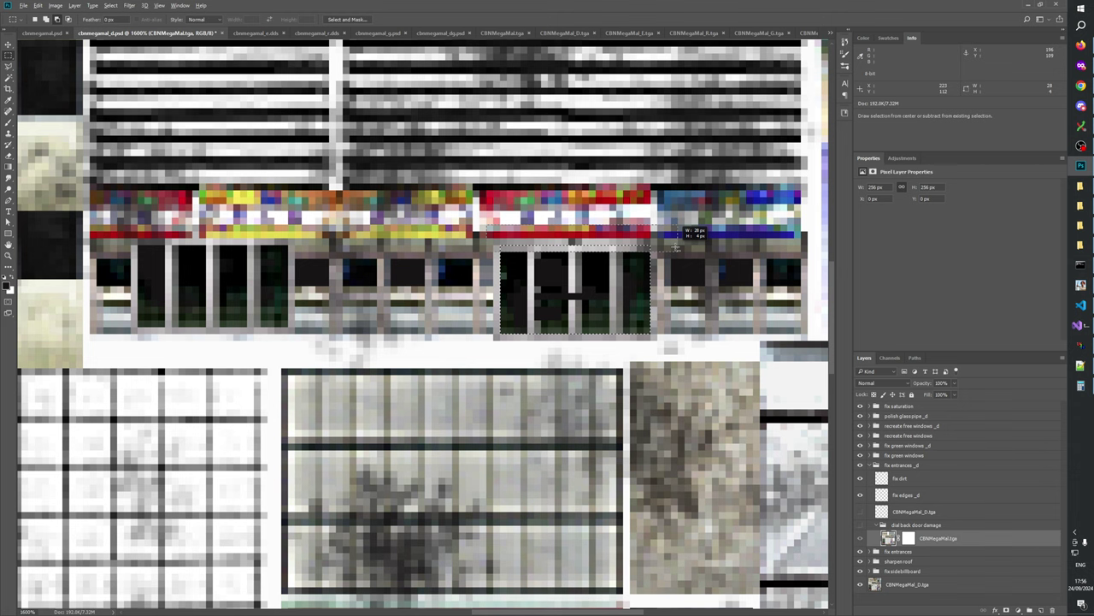
pyautogui.click(907, 538)
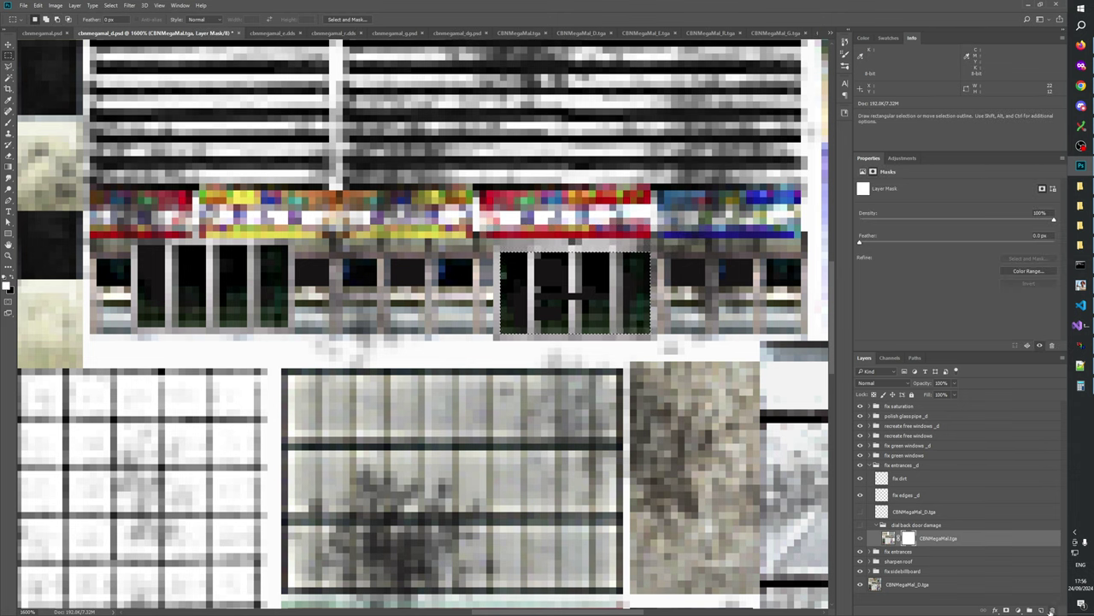
pyautogui.click(1052, 609)
pyautogui.click(1007, 609)
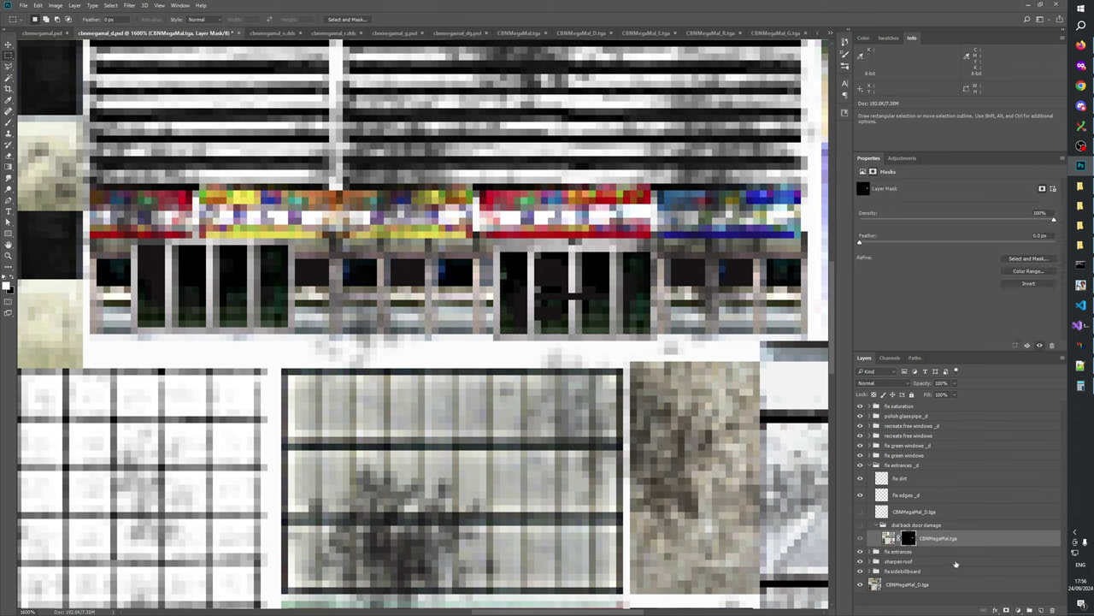
# - Apply the CBNMegaMal.tga layer's mask, add a fresh mask covering the same door area, and show the "dial back door damage" group
pyautogui.rightClick(909, 539)
pyautogui.click(932, 473)
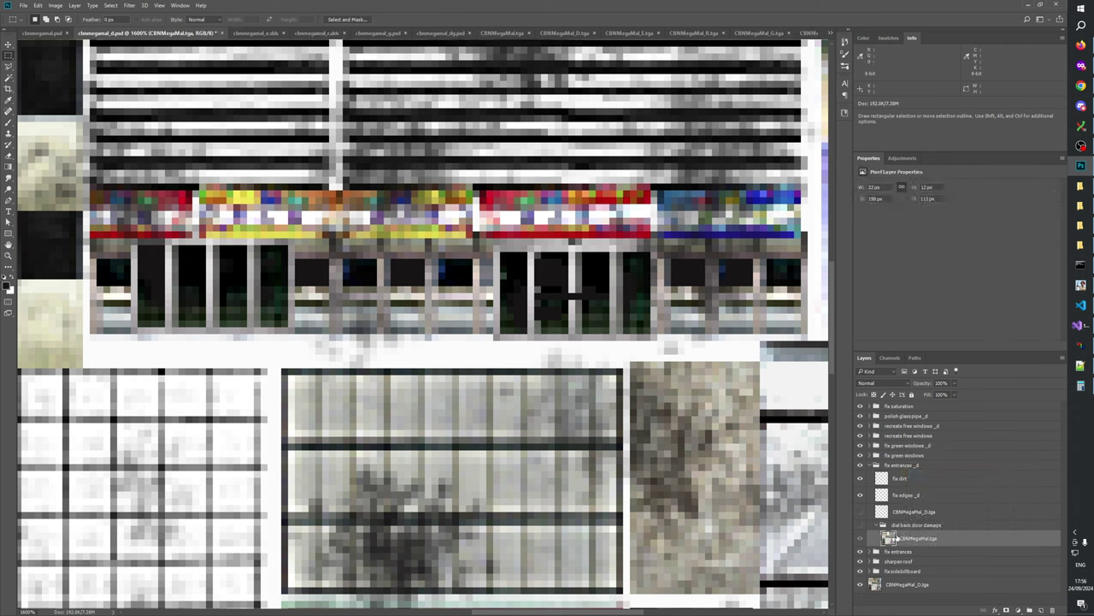
pyautogui.hotkey('ctrl', 'shift', 'd')
pyautogui.click(1006, 609)
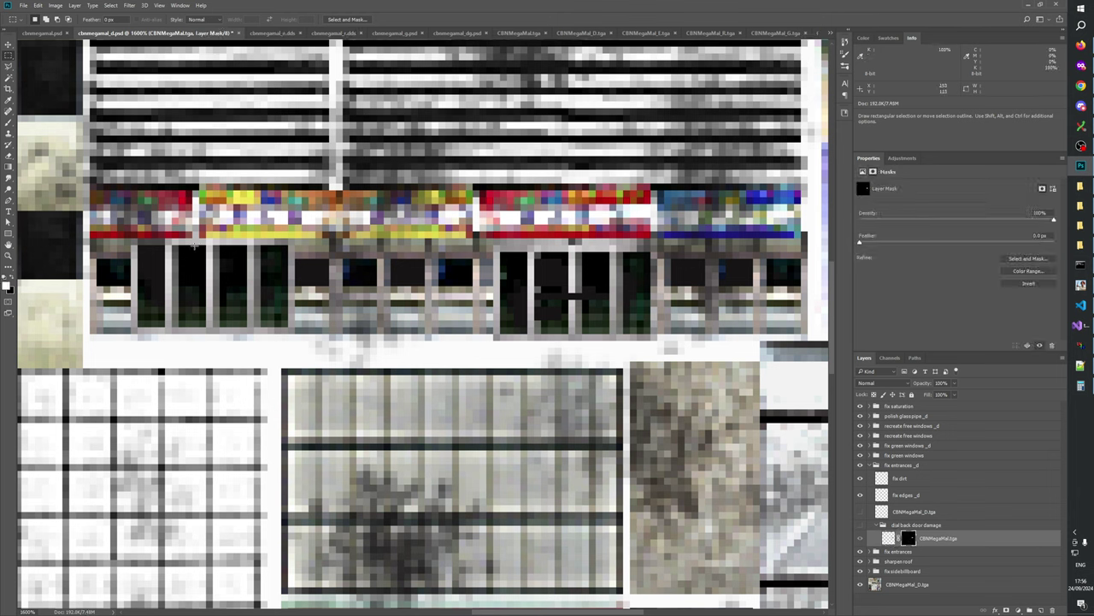
pyautogui.press('z')
pyautogui.click(556, 289)
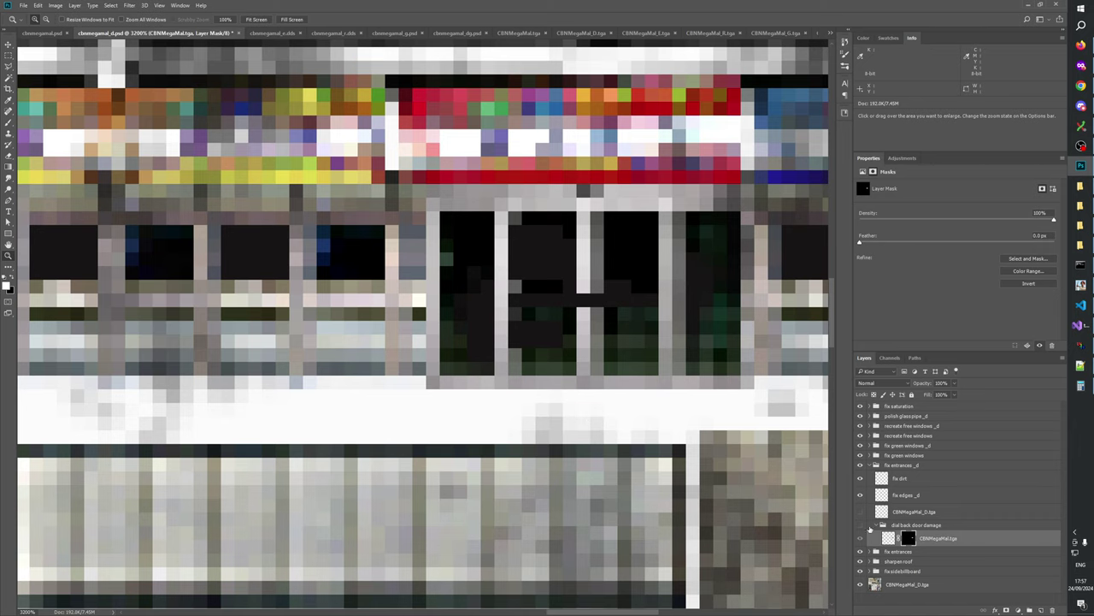
pyautogui.click(860, 525)
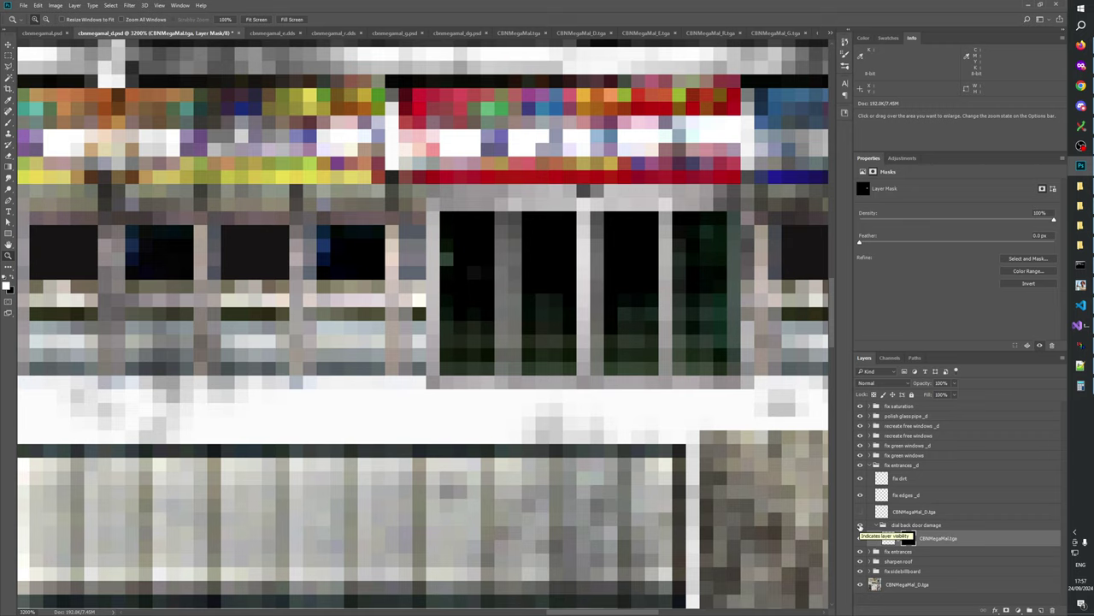
# - Rename the "dial back door damage" group as "fix entrance damage _d" and move it directly below the "fix entrances" group
pyautogui.click(917, 525)
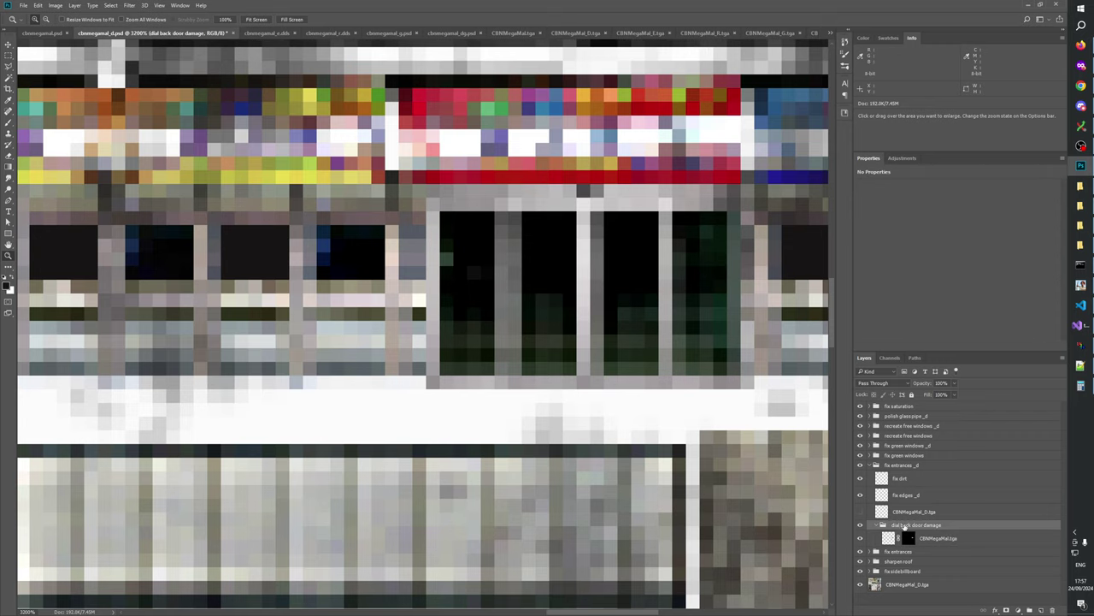
pyautogui.doubleClick(908, 525)
pyautogui.moveTo(941, 525); pyautogui.dragTo(874, 524)
pyautogui.write('f')
pyautogui.write('ix entrance damage _d')
pyautogui.press('Return')
pyautogui.moveTo(910, 525); pyautogui.dragTo(908, 560)
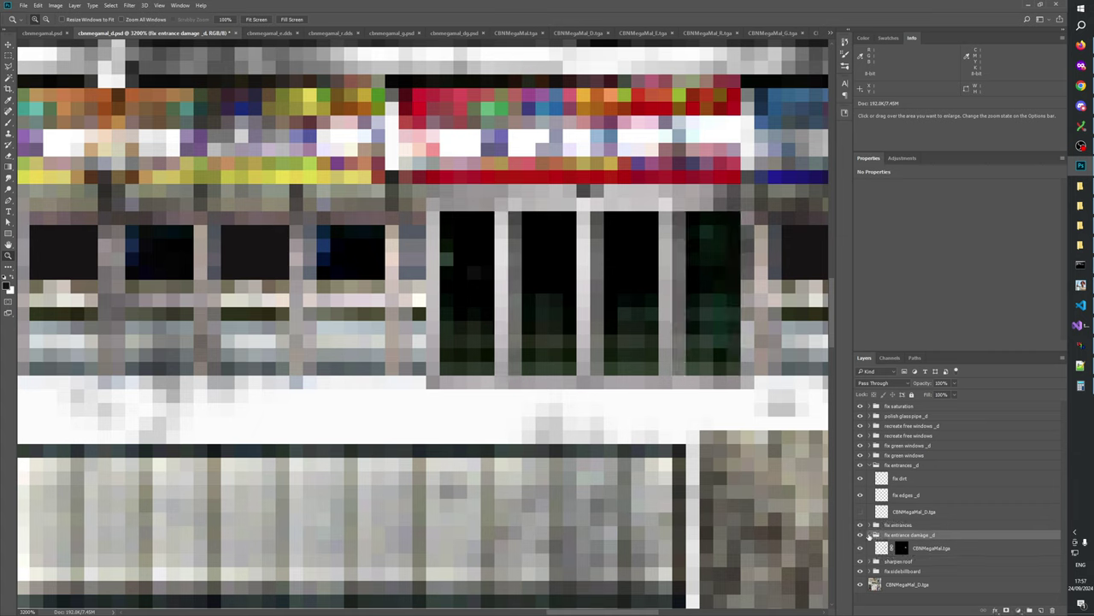
pyautogui.click(870, 534)
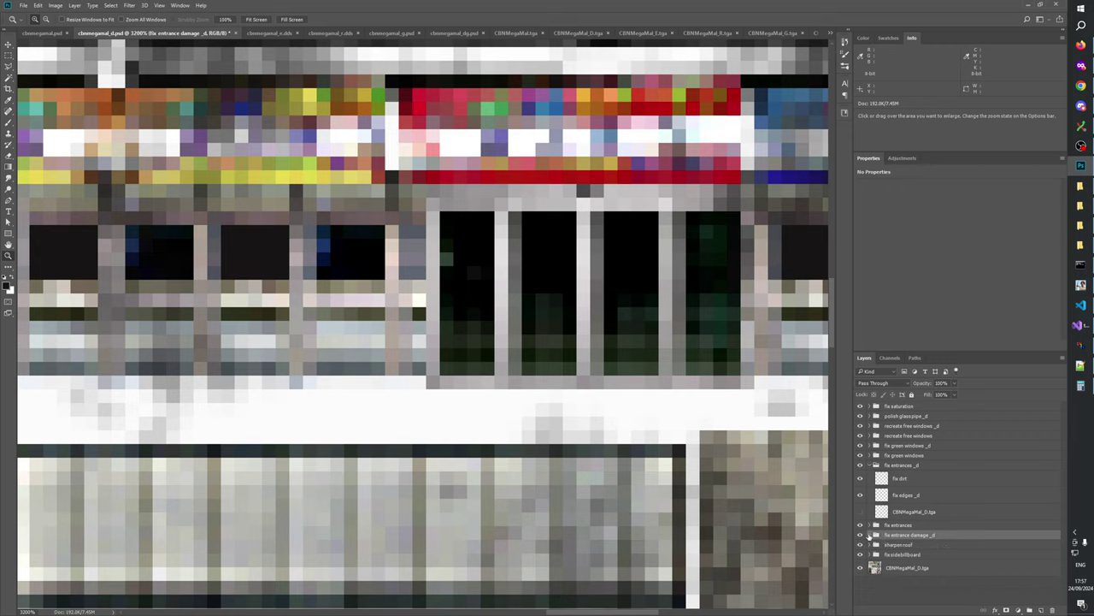
pyautogui.click(870, 534)
# - Compare the doors with and without the "fix entrances" group, and ready the Pencil tool on the CBNMegaMal.tga layer's mask
pyautogui.click(902, 549)
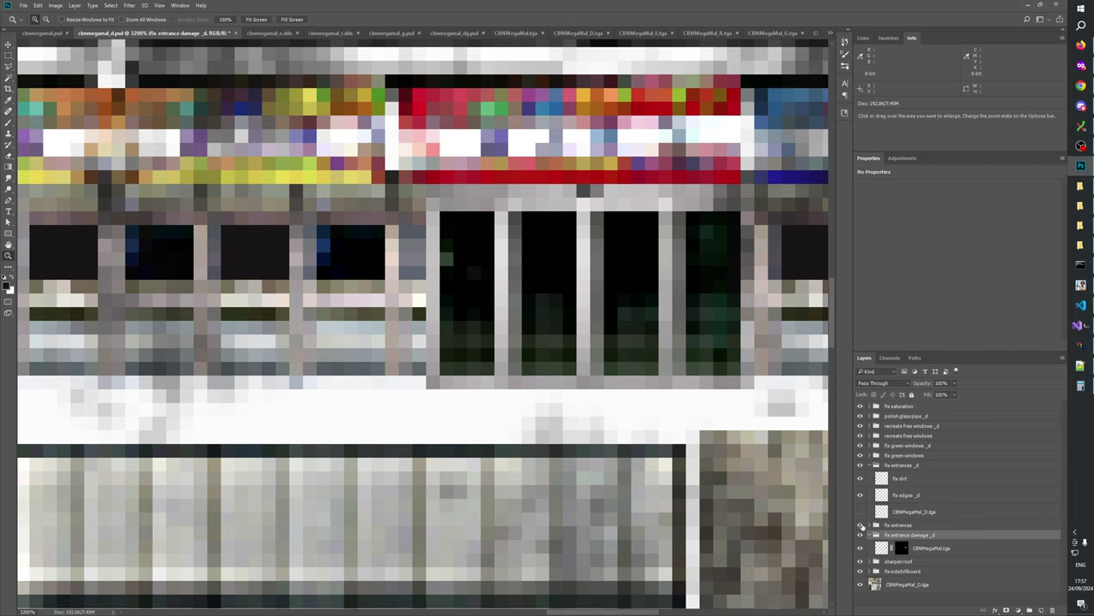
pyautogui.click(861, 525)
pyautogui.click(861, 525)
pyautogui.click(883, 547)
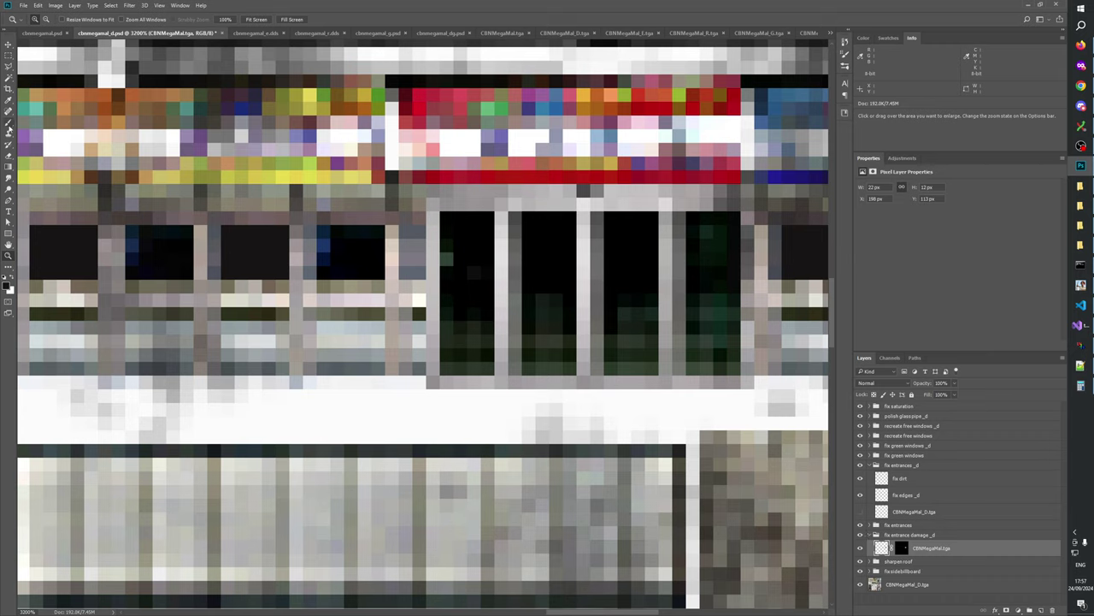
pyautogui.moveTo(9, 127); pyautogui.dragTo(47, 131)
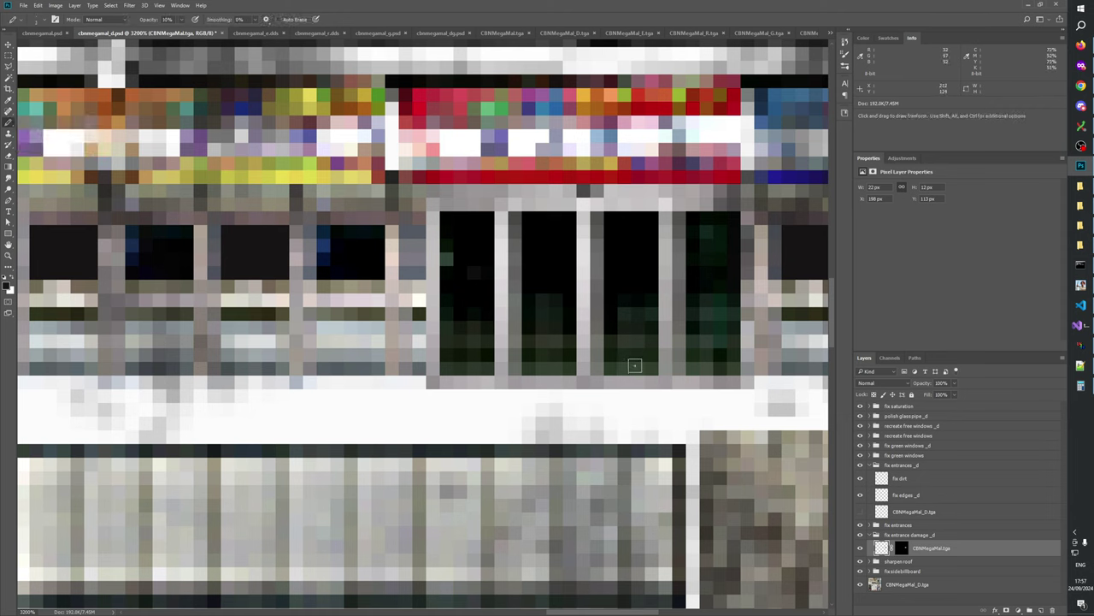
pyautogui.click(902, 548)
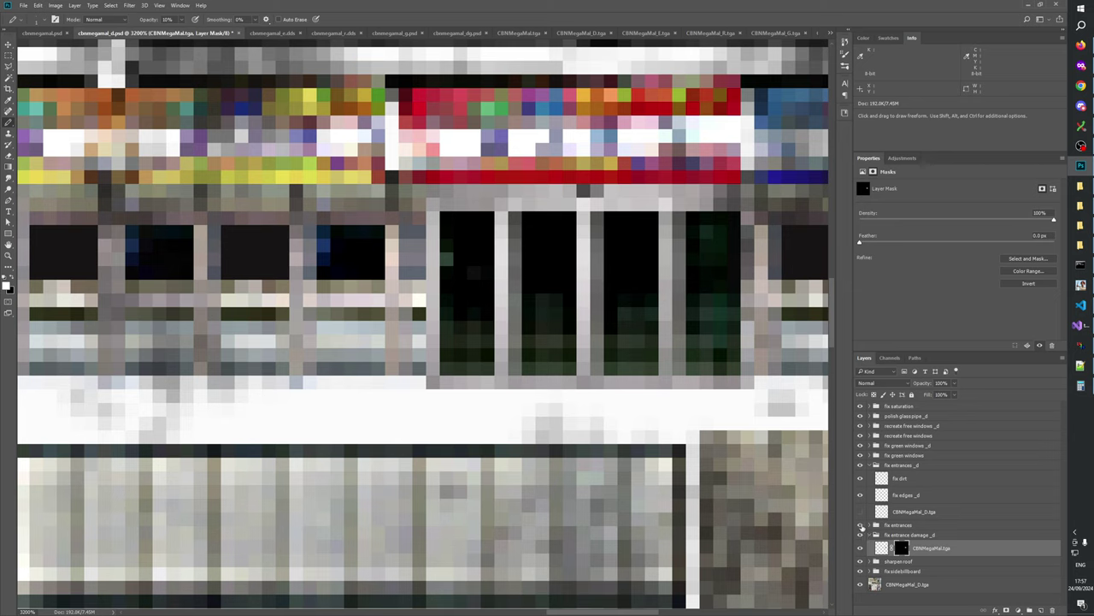
# - Hide the "fix entrances" and "fix entrances _d" groups, and fill the door area of the CBNMegaMal.tga layer's mask with black
pyautogui.click(860, 525)
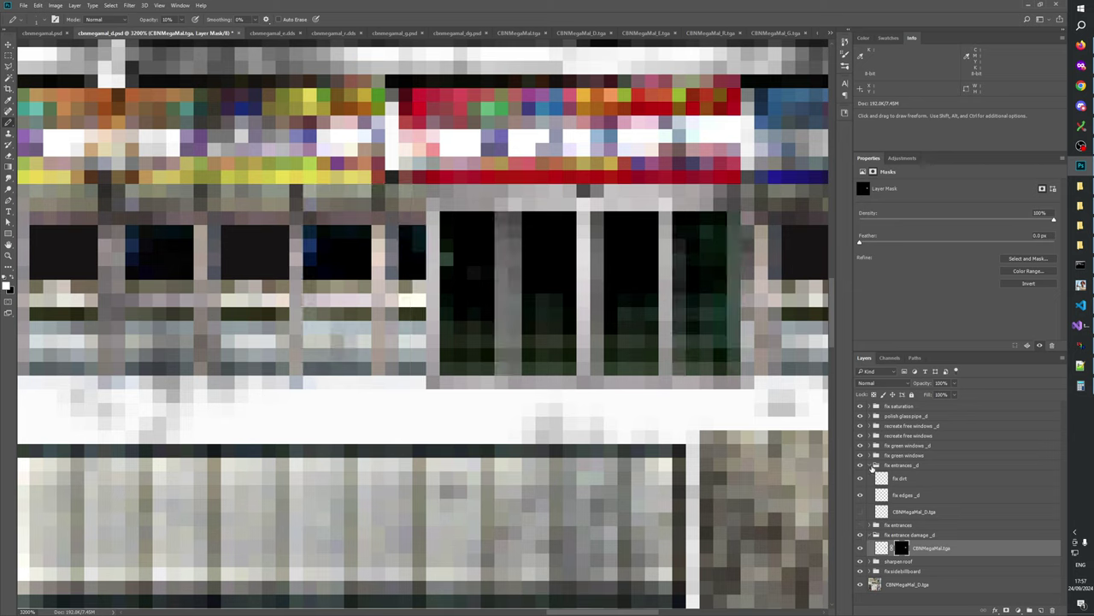
pyautogui.click(870, 465)
pyautogui.click(859, 467)
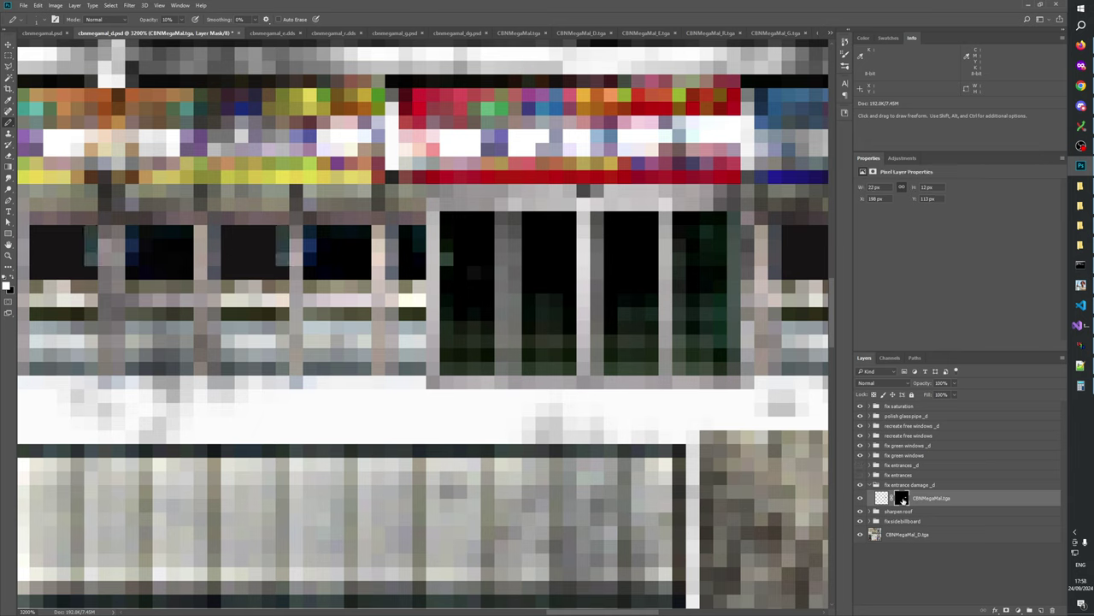
pyautogui.keyDown('ctrl'); pyautogui.click(902, 498); pyautogui.keyUp('ctrl')
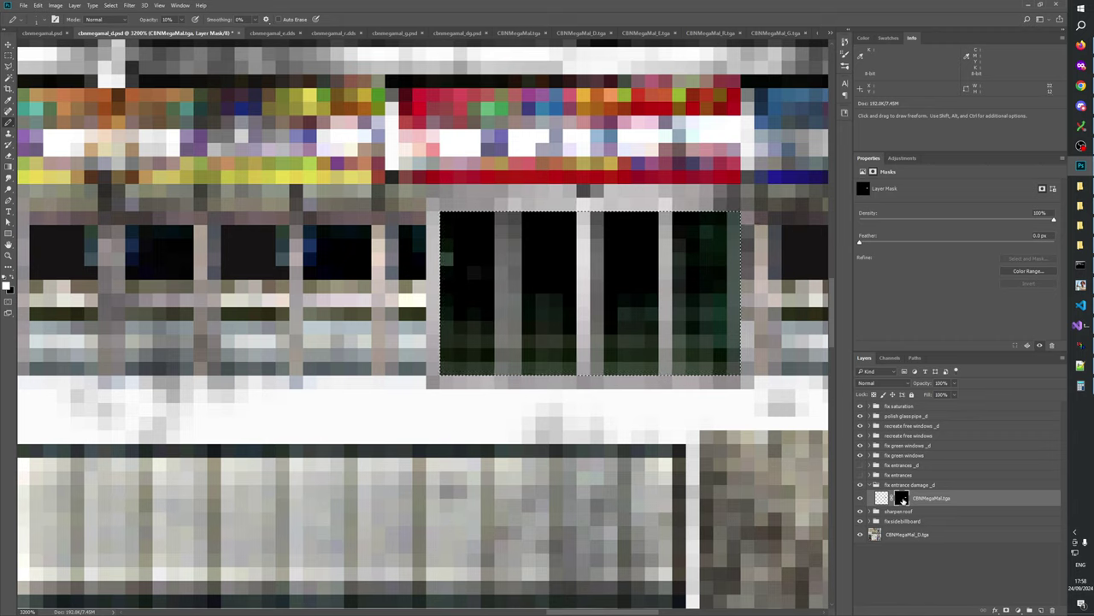
pyautogui.press('Delete')
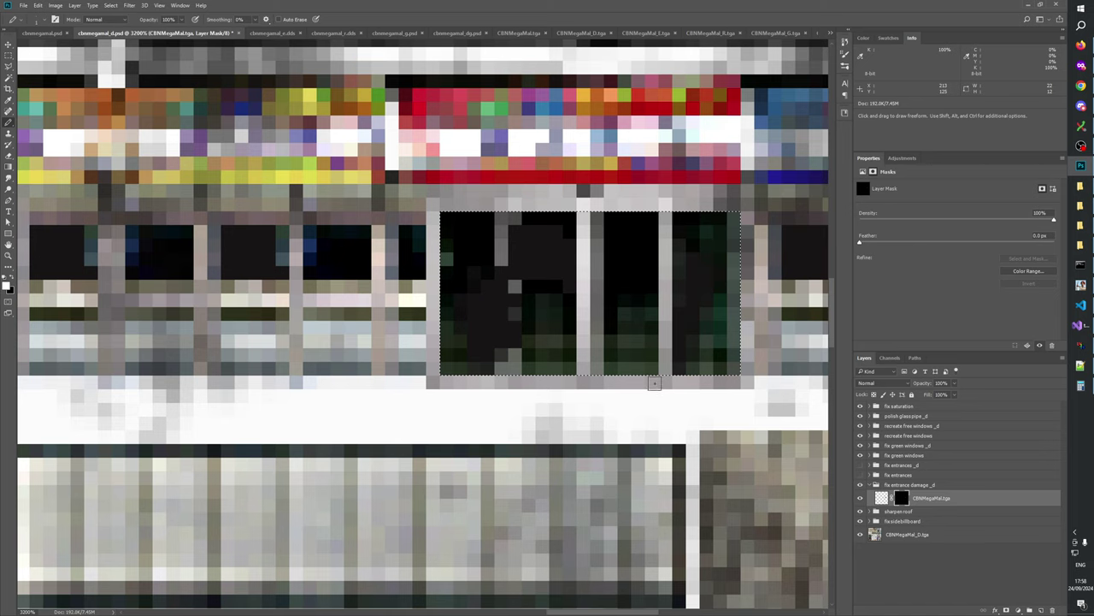
# - Examine the Alpha 1 channel over the damaged doors, alone and overlaid on the RGB channels, and leave it hidden
pyautogui.click(889, 357)
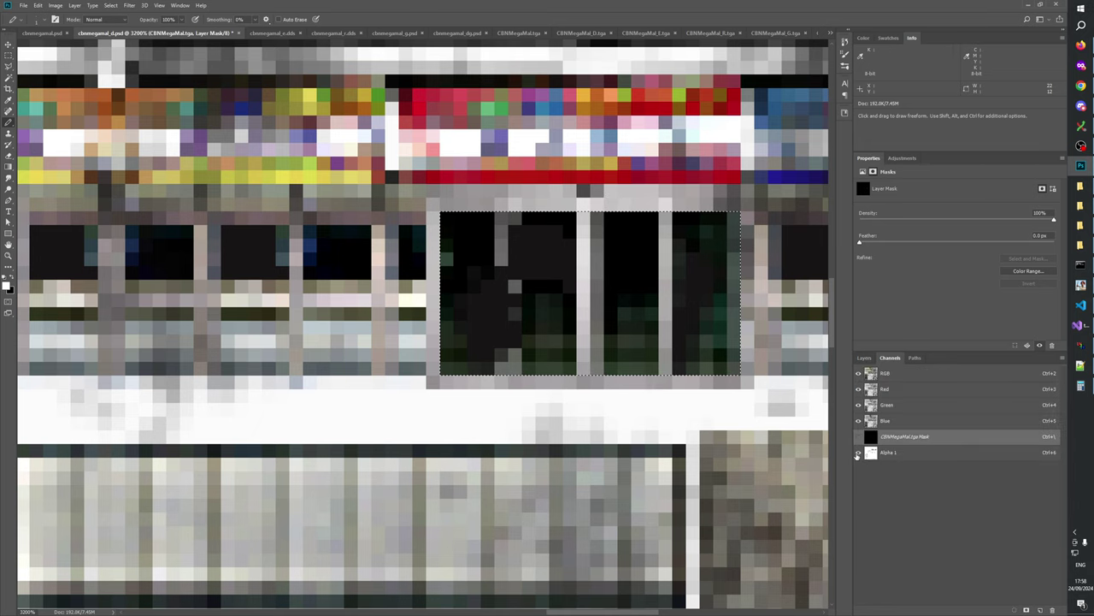
pyautogui.click(858, 452)
pyautogui.click(859, 374)
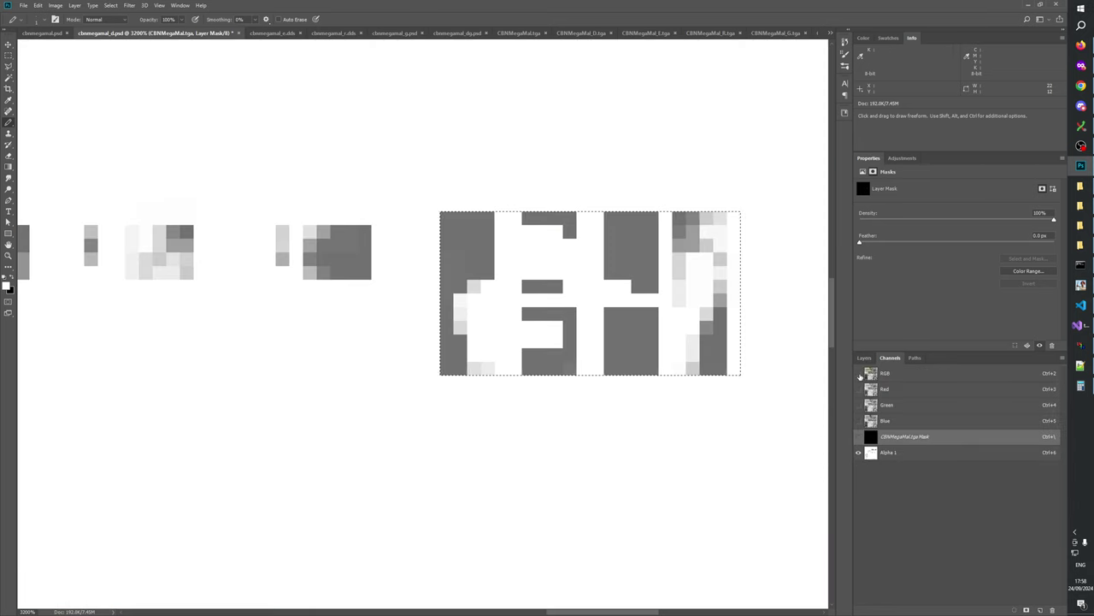
pyautogui.click(859, 374)
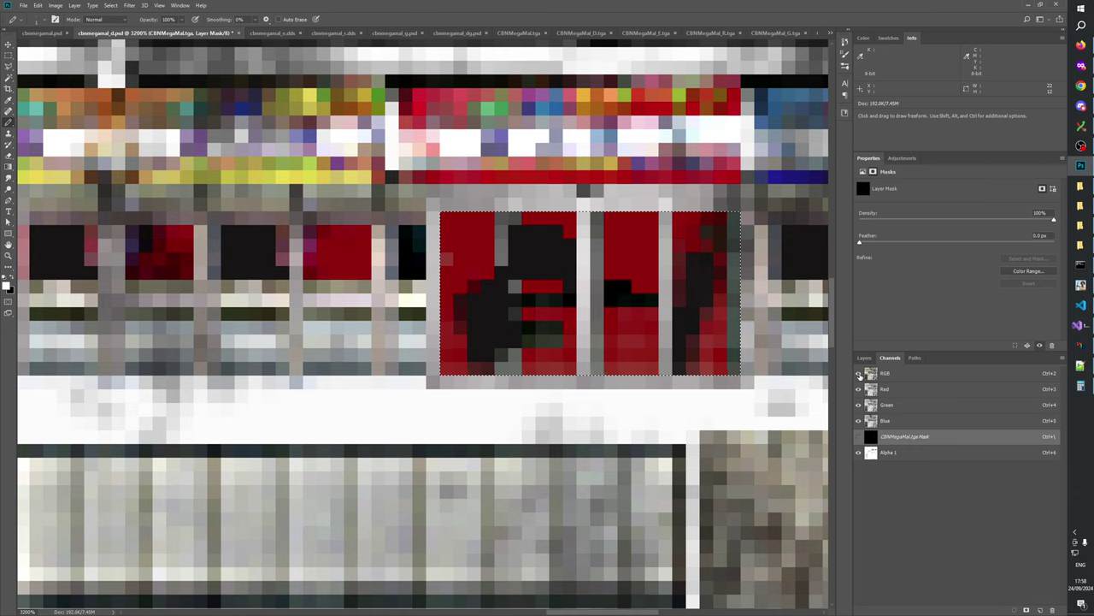
pyautogui.click(859, 374)
pyautogui.click(859, 374)
pyautogui.click(859, 452)
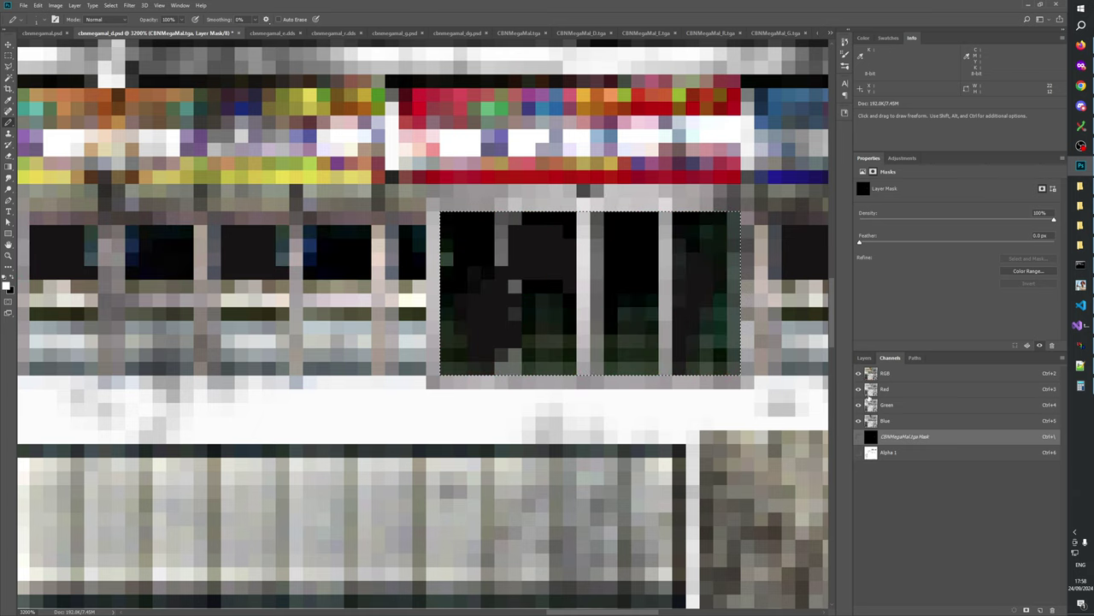
# - Return to the RGB composite and redo the last Pencil stroke on the CBNMegaMal.tga layer's mask, with the edit history open
pyautogui.click(891, 373)
pyautogui.click(864, 359)
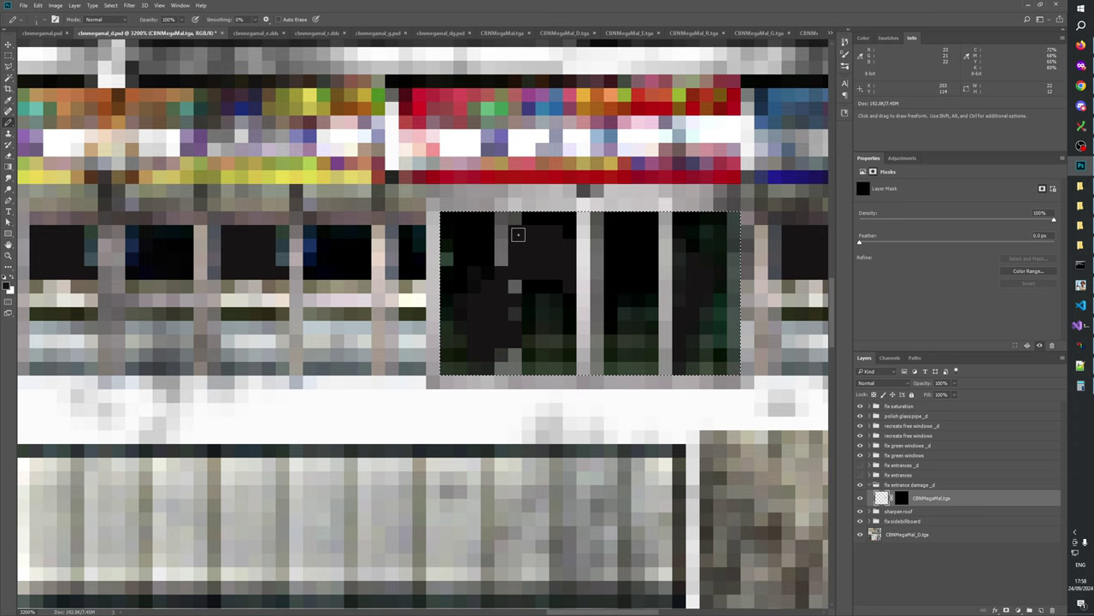
pyautogui.click(844, 41)
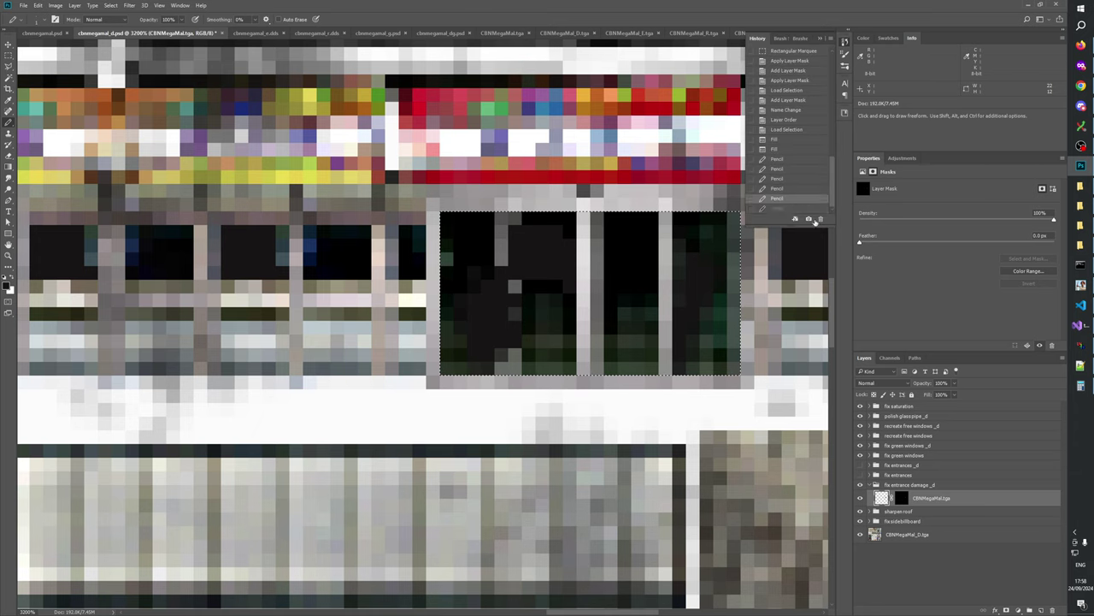
pyautogui.click(902, 498)
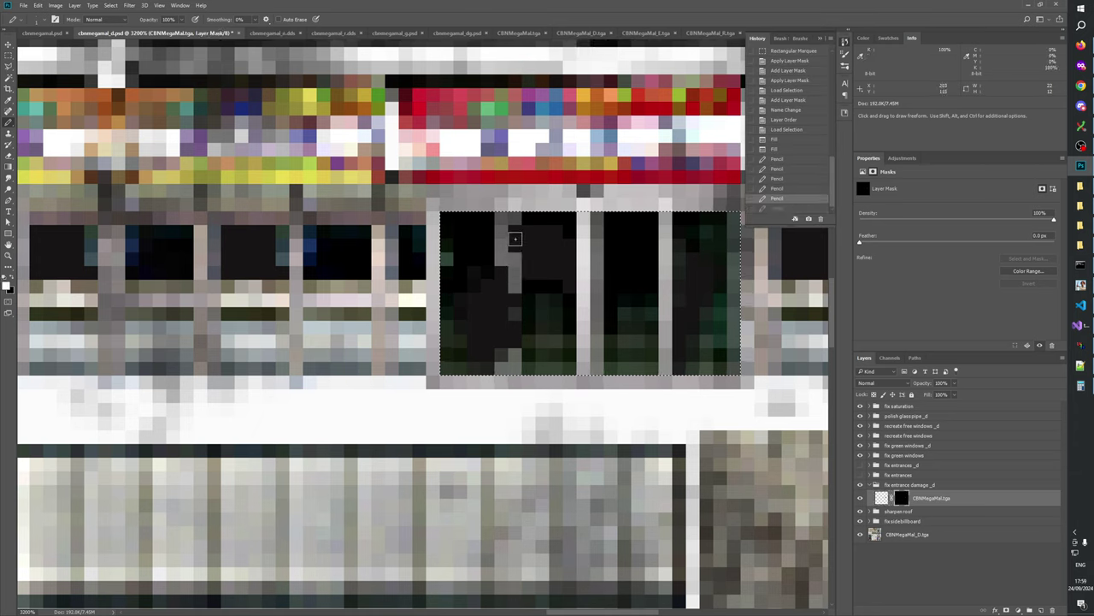
pyautogui.hotkey('ctrl', 'shift', 'z')
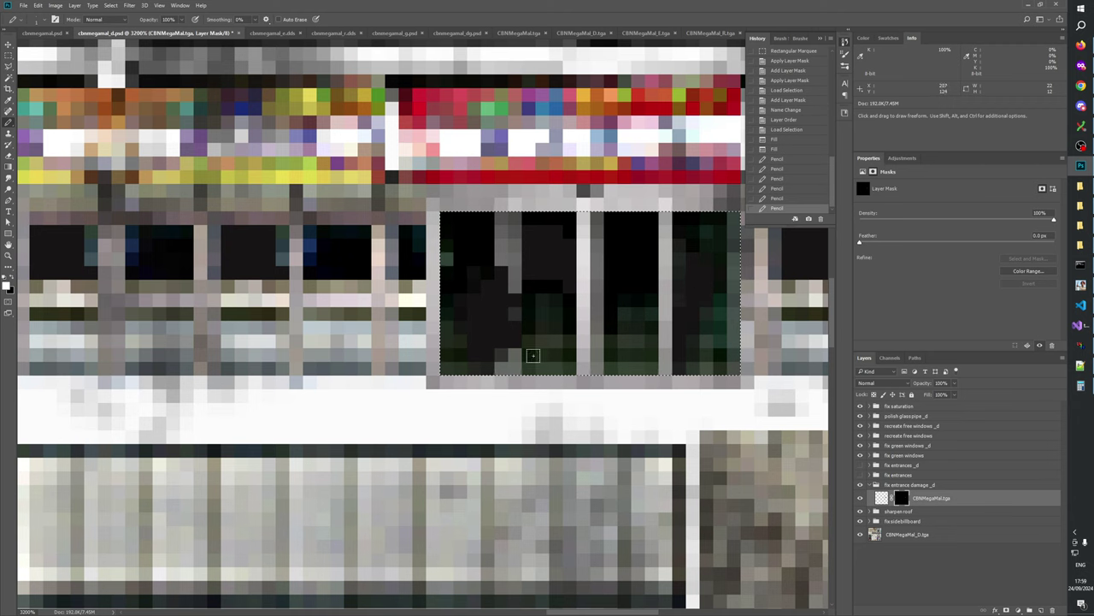
# - Compare the damaged doors with and without the masked CBNMegaMal.tga layer, leaving the layer visible
pyautogui.click(860, 499)
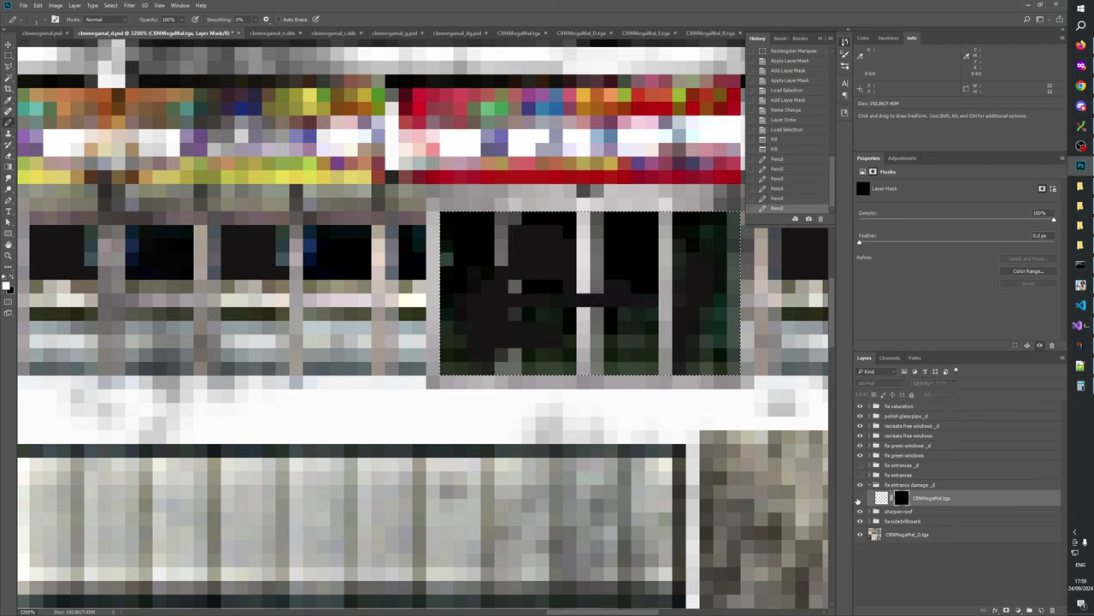
pyautogui.click(861, 498)
pyautogui.click(861, 498)
pyautogui.click(860, 499)
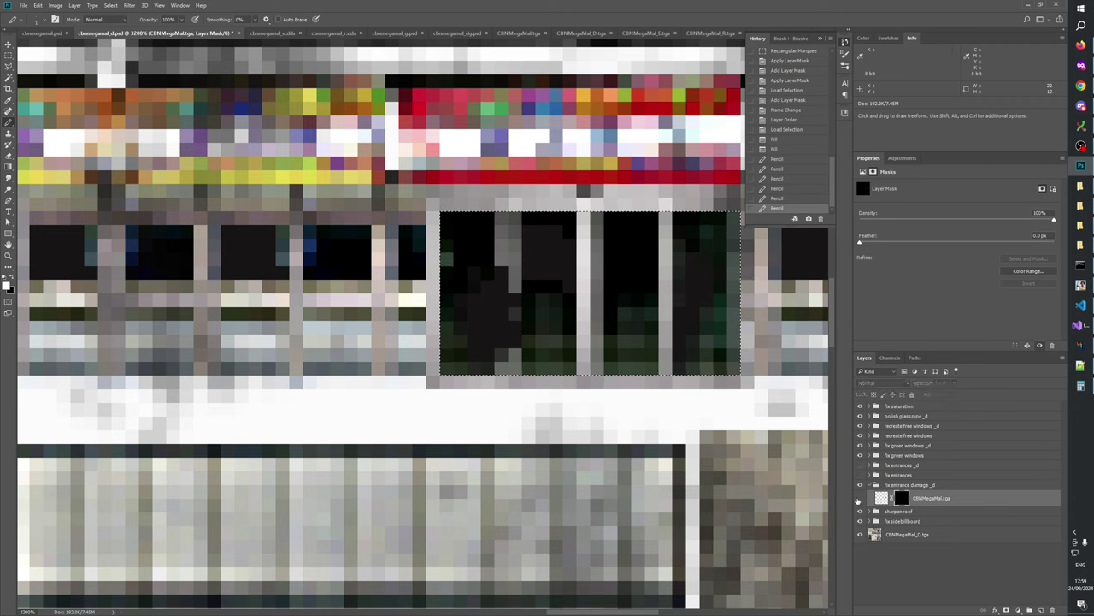
pyautogui.click(860, 498)
pyautogui.click(860, 499)
pyautogui.click(860, 499)
pyautogui.click(860, 499)
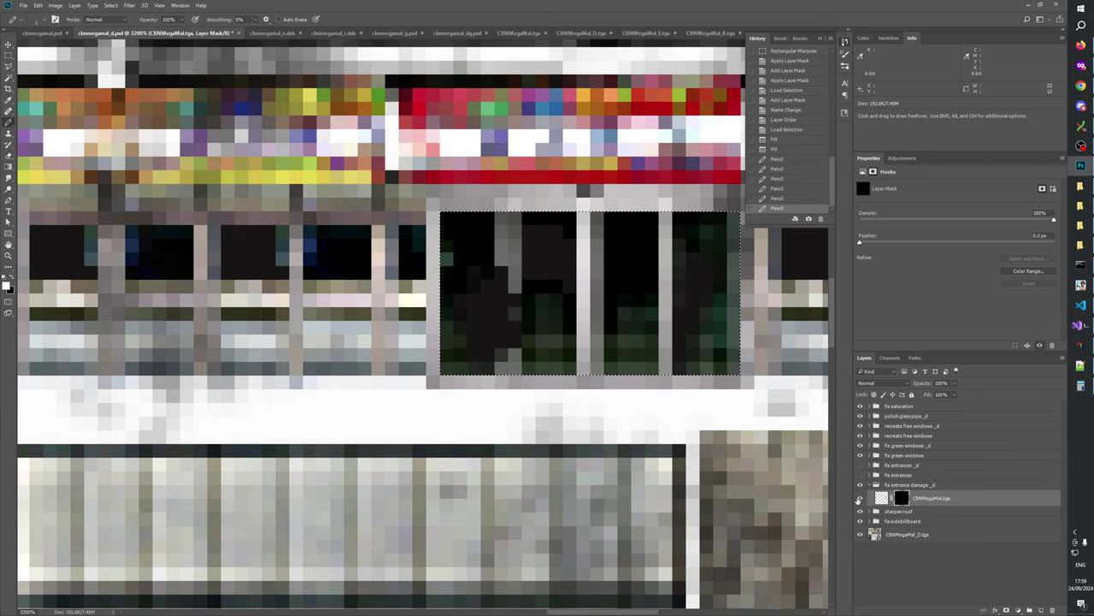
# - Inspect the repaired entrance doors within the whole texture at 100% and at several closer magnifications
pyautogui.click(8, 254)
pyautogui.rightClick(562, 338)
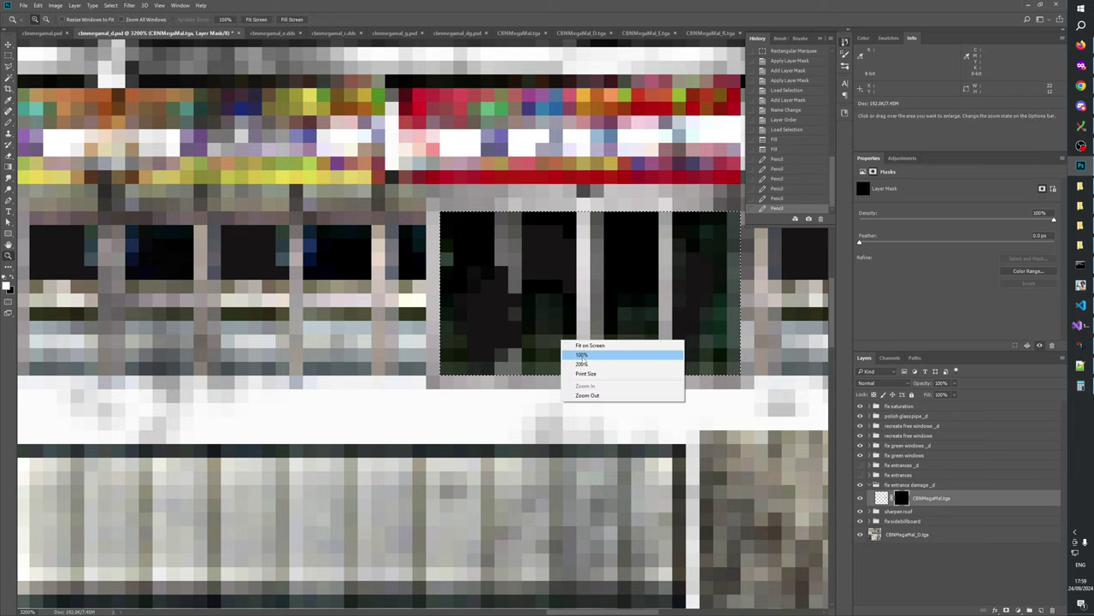
pyautogui.click(578, 354)
pyautogui.click(535, 366)
pyautogui.click(535, 366)
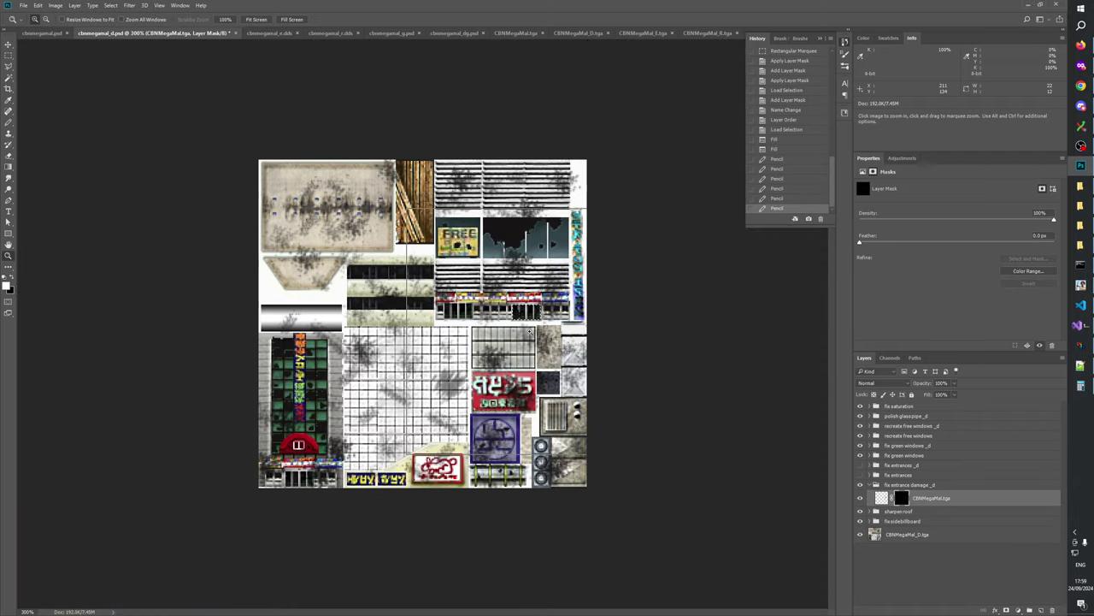
pyautogui.click(536, 326)
pyautogui.click(565, 318)
pyautogui.click(599, 307)
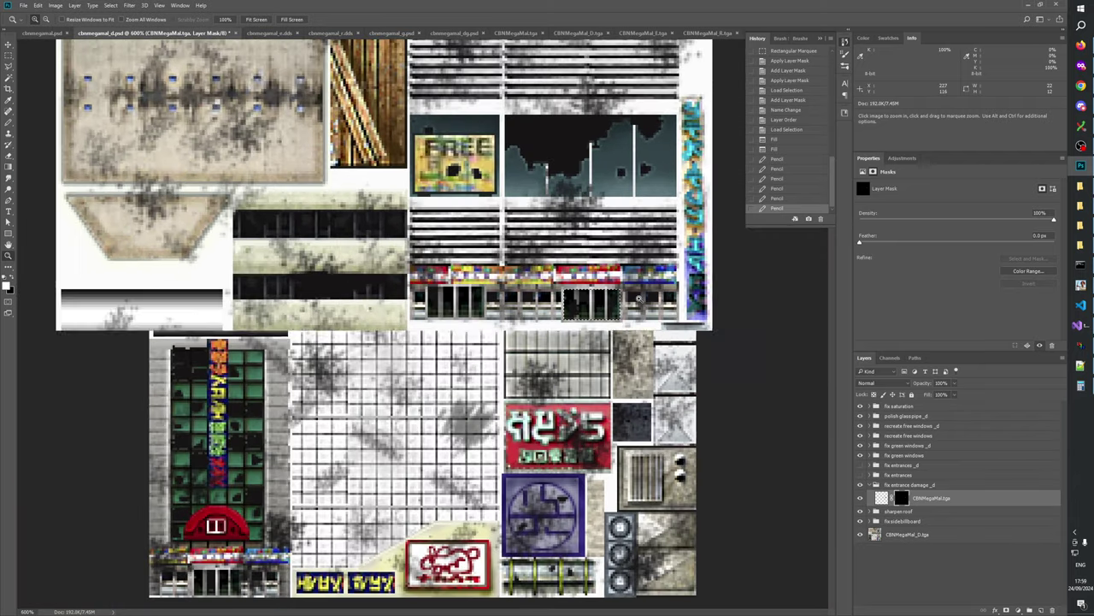
pyautogui.click(634, 296)
pyautogui.click(592, 293)
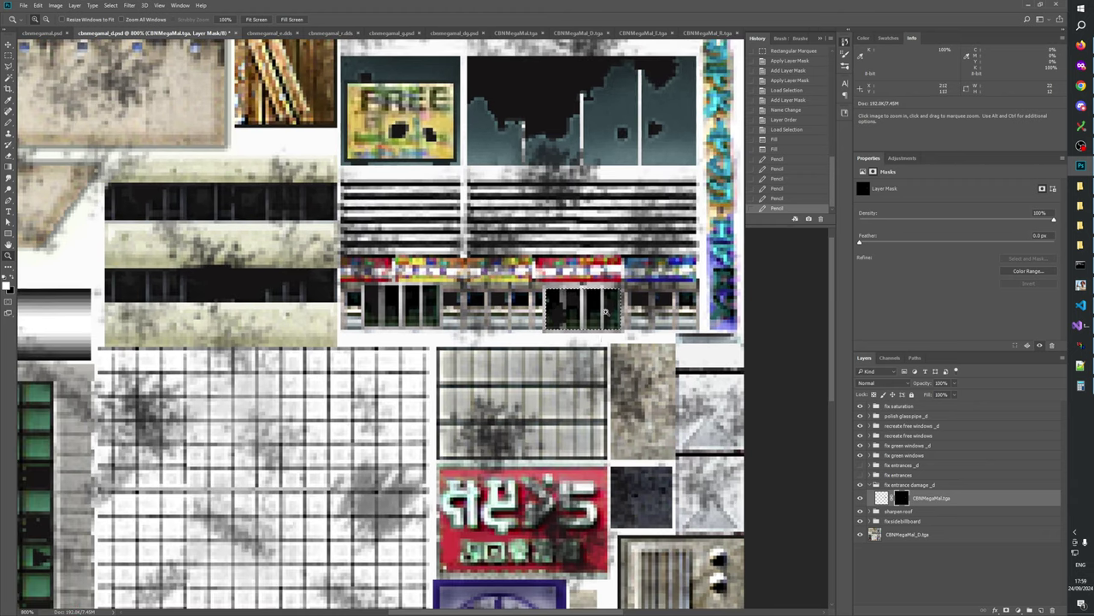
pyautogui.click(578, 333)
# - Switch to W3D Viewer, examine the damaged mall model's front and entrance from several angles and distances, and return to the texture
pyautogui.click(1081, 345)
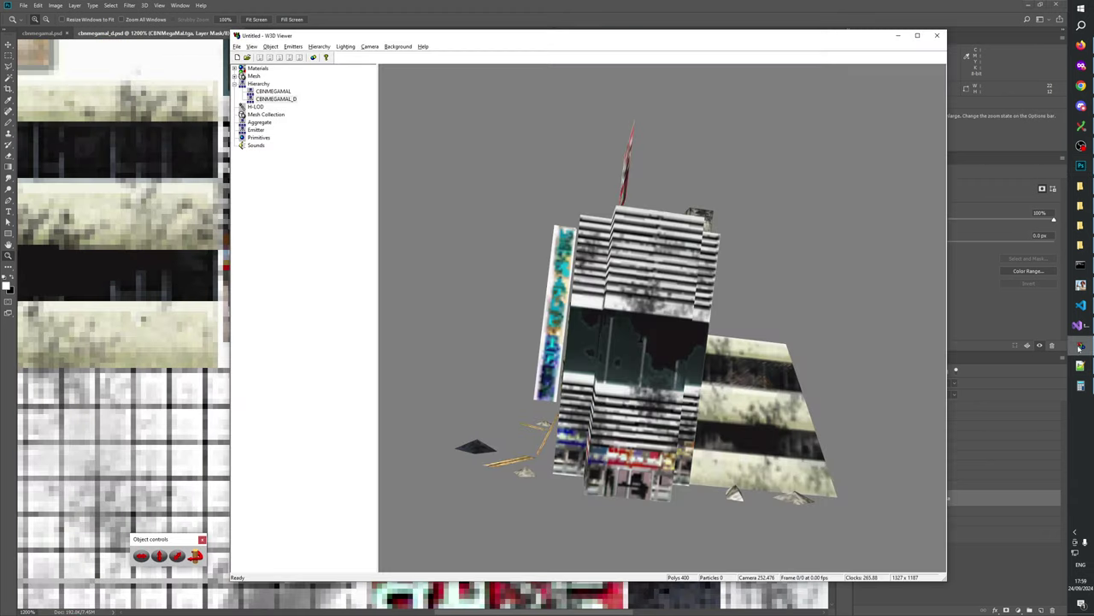
pyautogui.moveTo(676, 380); pyautogui.dragTo(653, 441)
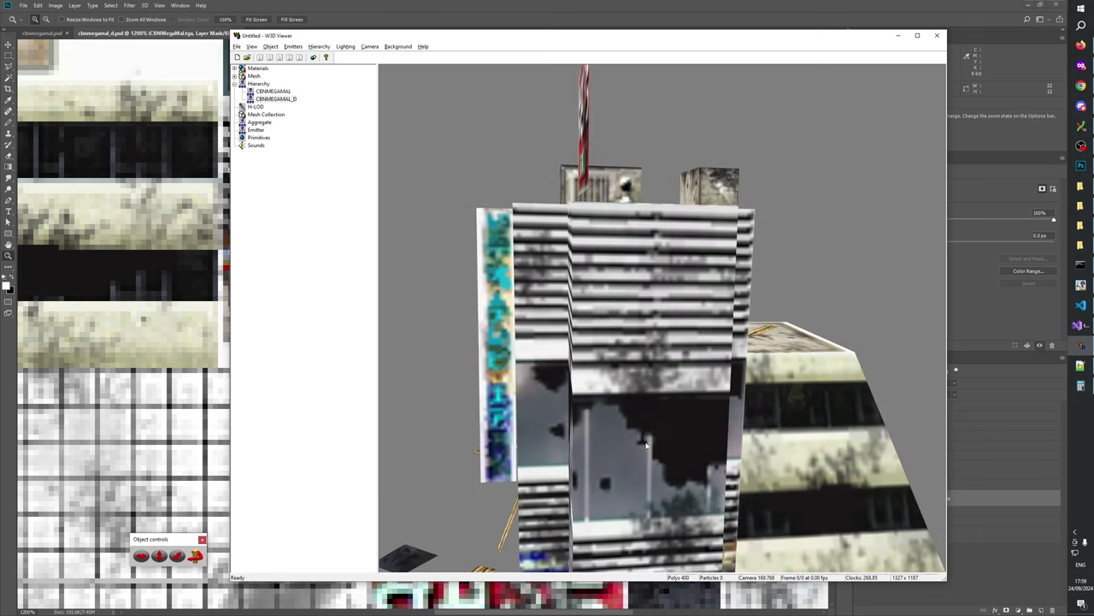
pyautogui.click(640, 19)
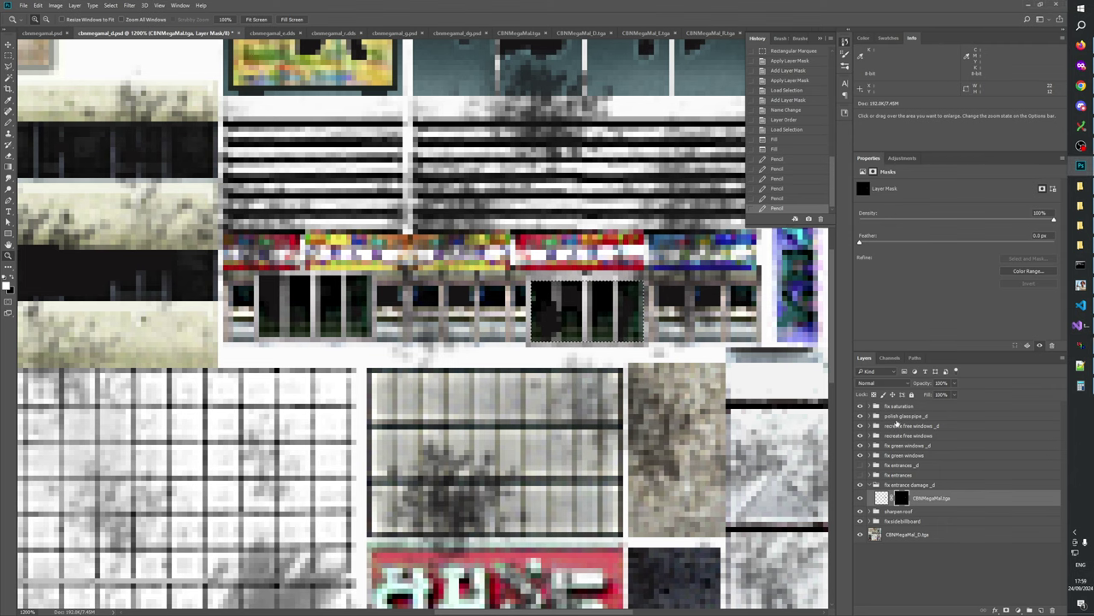
pyautogui.click(894, 418)
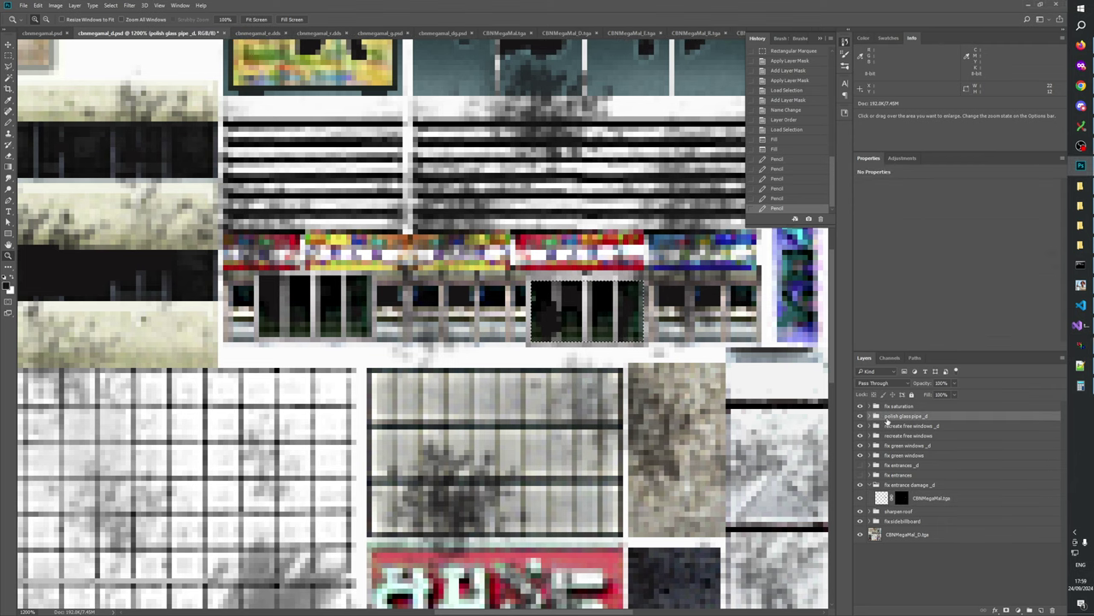
pyautogui.hotkey('alt', 'Tab')
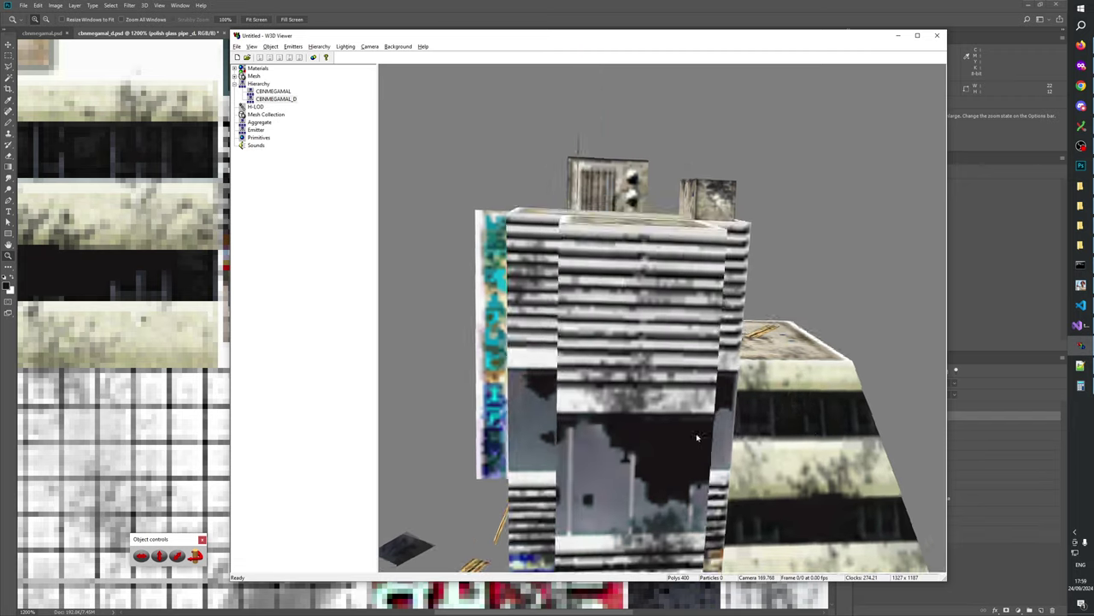
pyautogui.moveTo(674, 416)
pyautogui.mouseDown()
pyautogui.moveTo(732, 416)
pyautogui.moveTo(732, 442)
pyautogui.moveTo(672, 359)
pyautogui.moveTo(669, 407)
pyautogui.mouseUp()
pyautogui.scroll(-3, 669, 408)
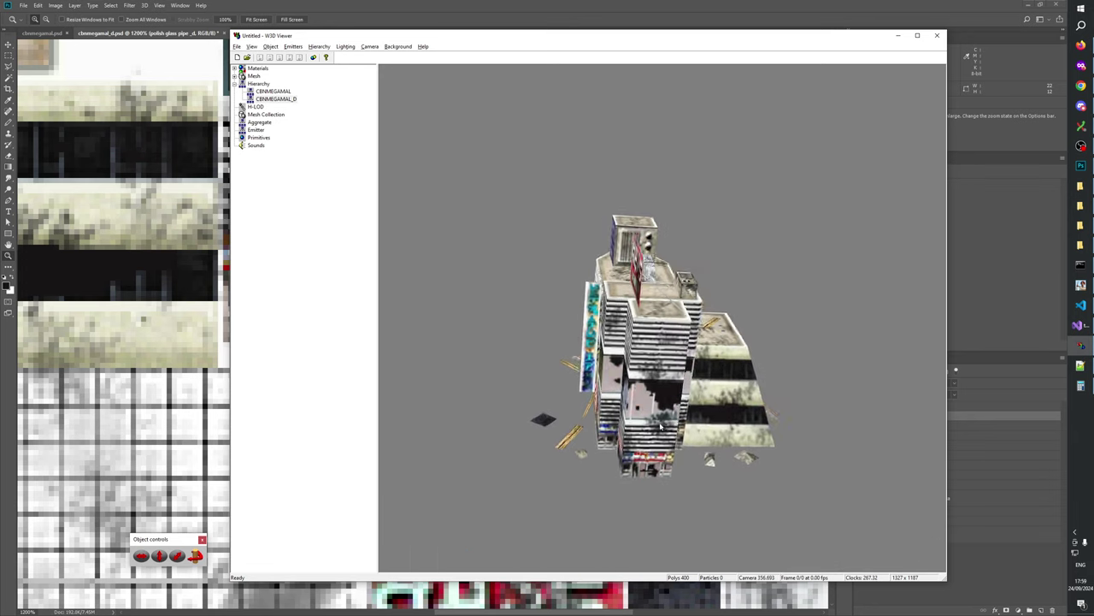
pyautogui.scroll(3, 658, 444)
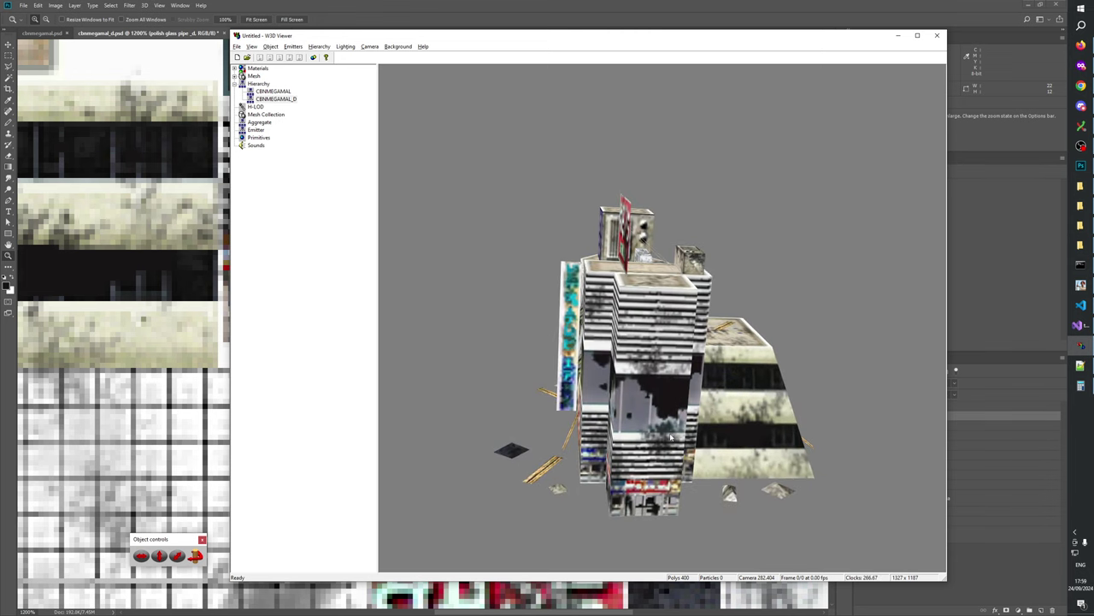
pyautogui.hotkey('alt', 'Tab')
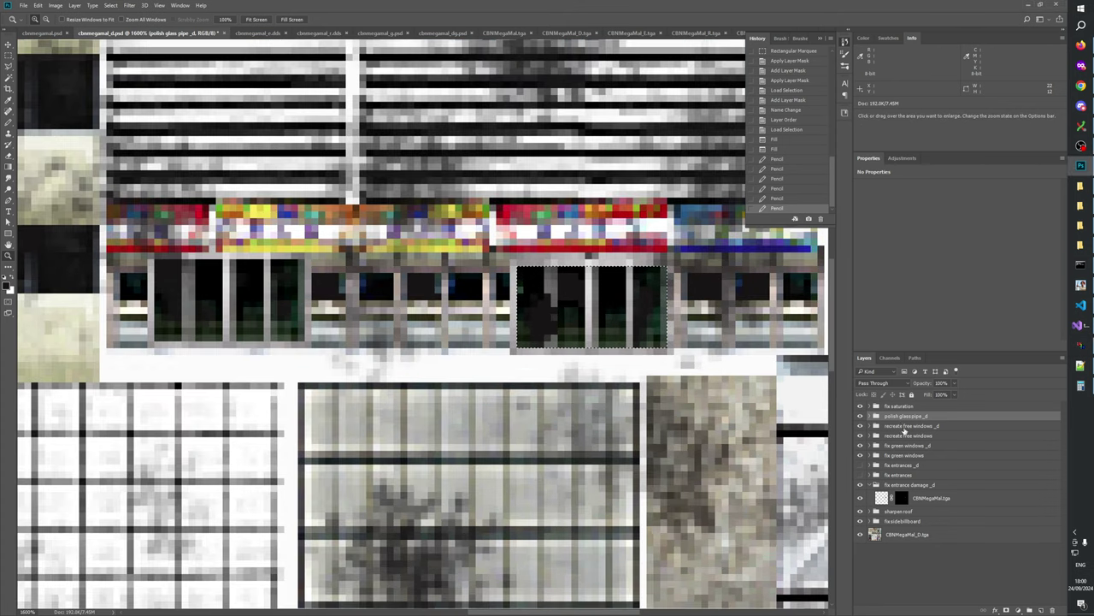
# - Look through the subgroups of the "recreate free windows _d" group, including "add original damage" and "fix top edge", and collapse it
pyautogui.click(904, 427)
pyautogui.click(901, 436)
pyautogui.click(897, 426)
pyautogui.click(898, 435)
pyautogui.click(899, 426)
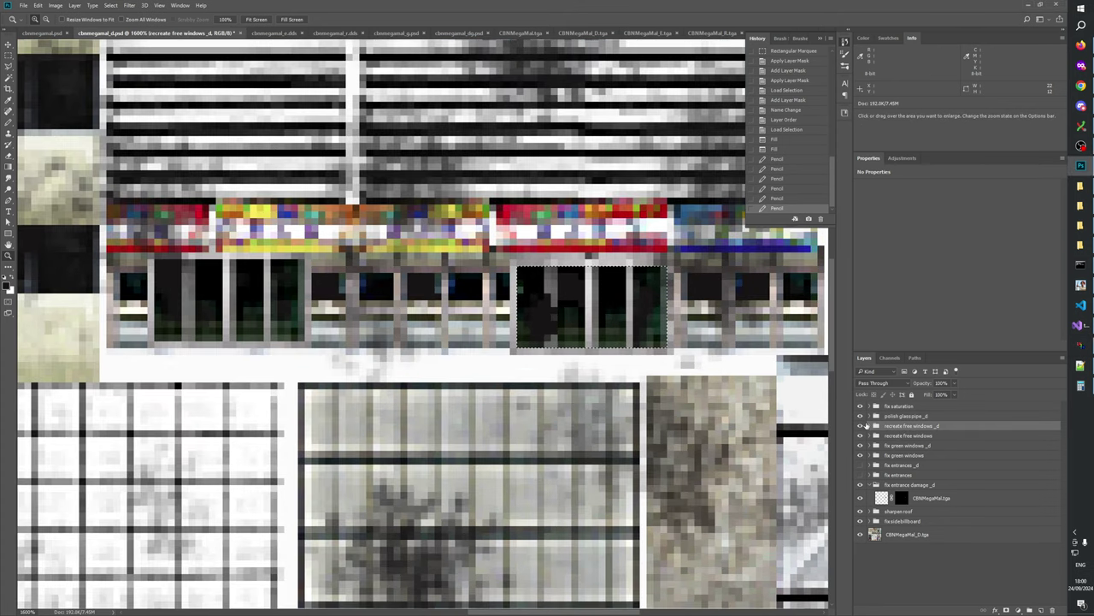
pyautogui.click(870, 426)
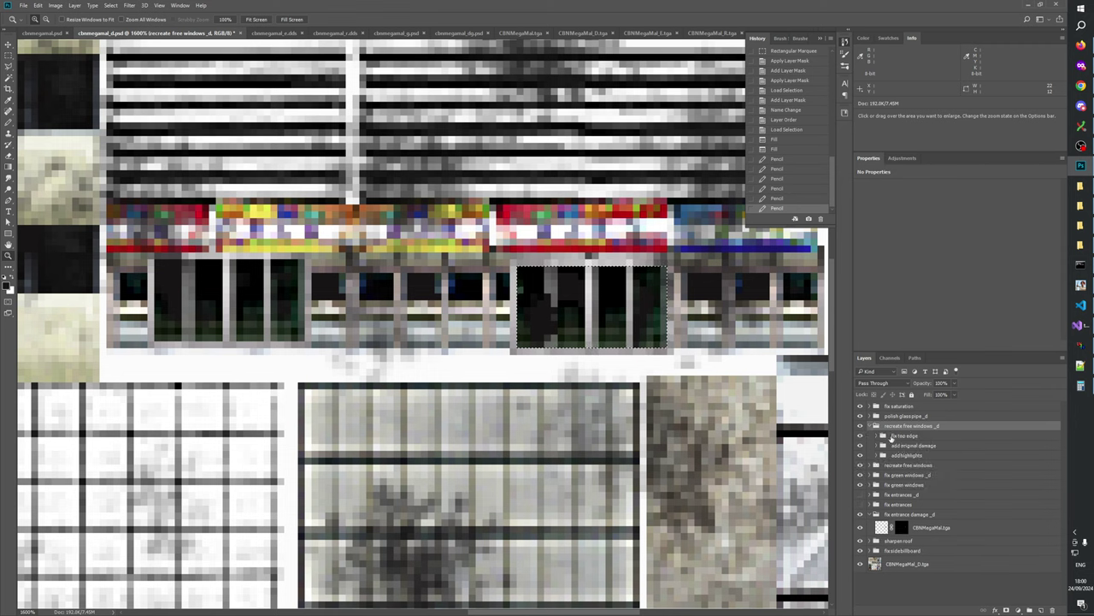
pyautogui.click(894, 447)
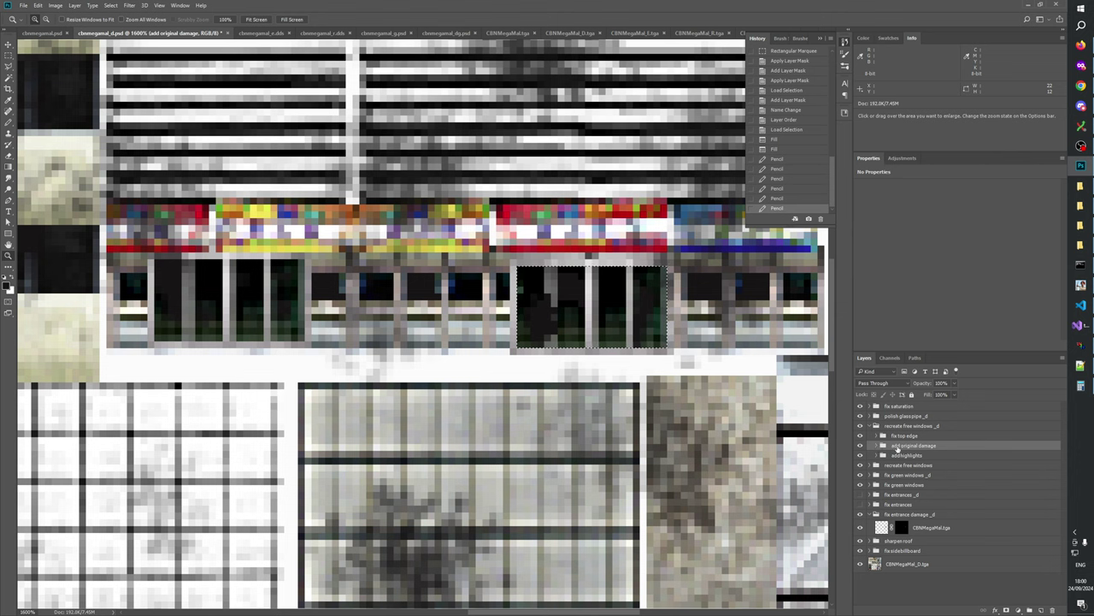
pyautogui.click(897, 436)
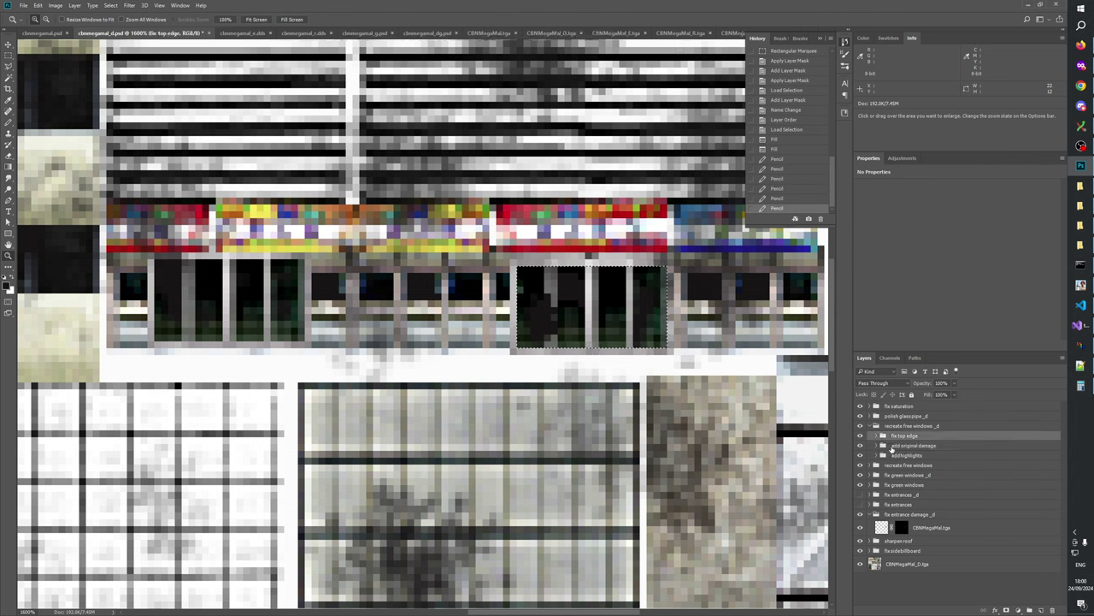
pyautogui.click(878, 445)
pyautogui.click(877, 446)
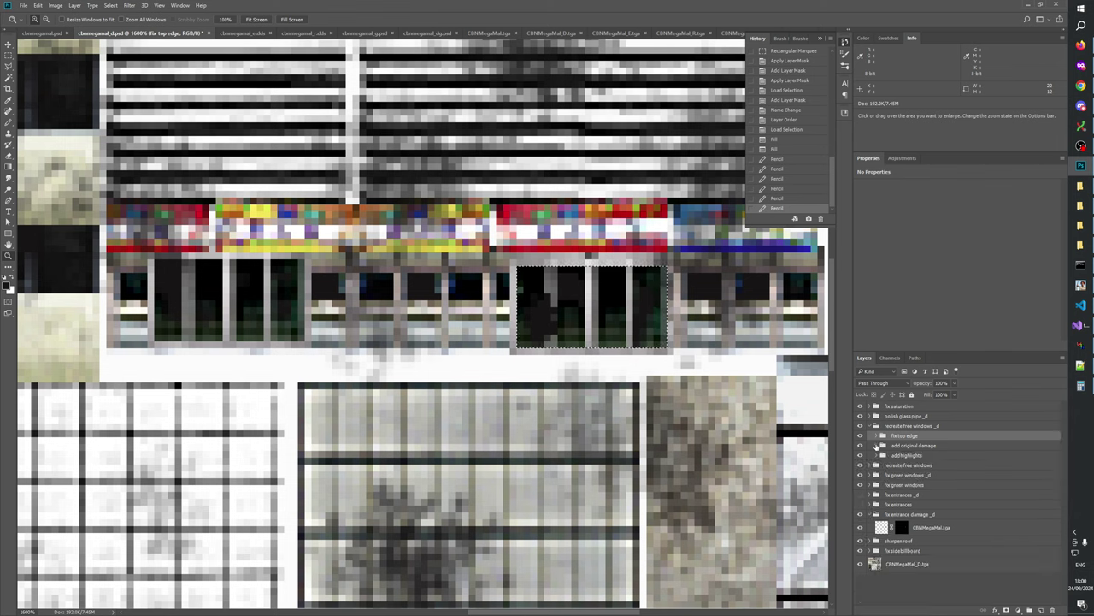
pyautogui.click(878, 445)
pyautogui.click(877, 445)
pyautogui.click(869, 425)
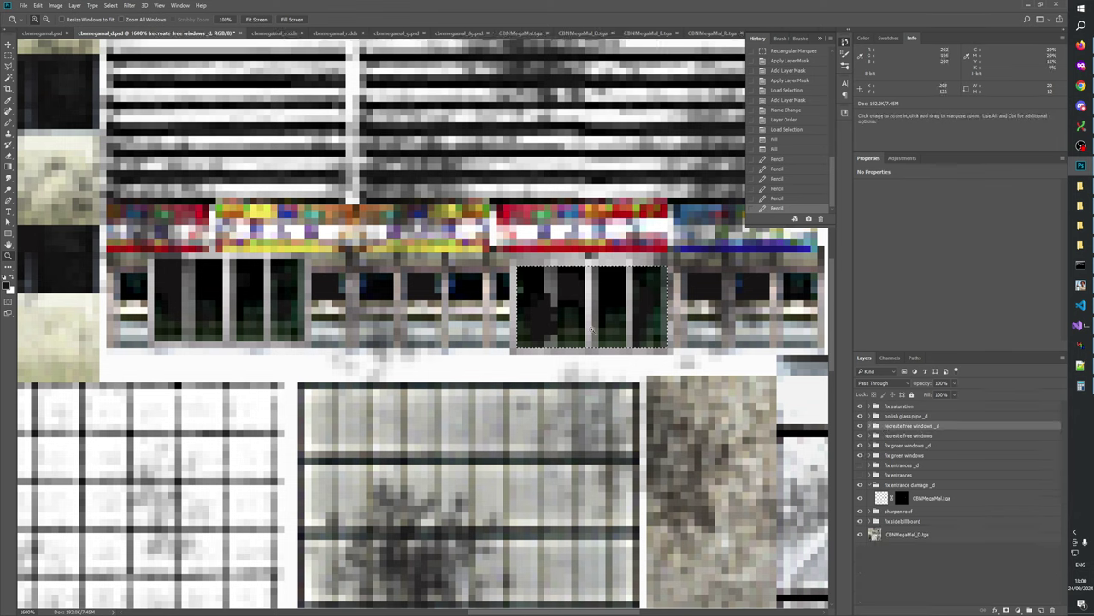
# - Compare the doors with and without the "fix entrance damage _d" group, and view the CBNMegaMal.tga layer's mask on its own
pyautogui.hotkey('ctrl', '+')
pyautogui.click(896, 485)
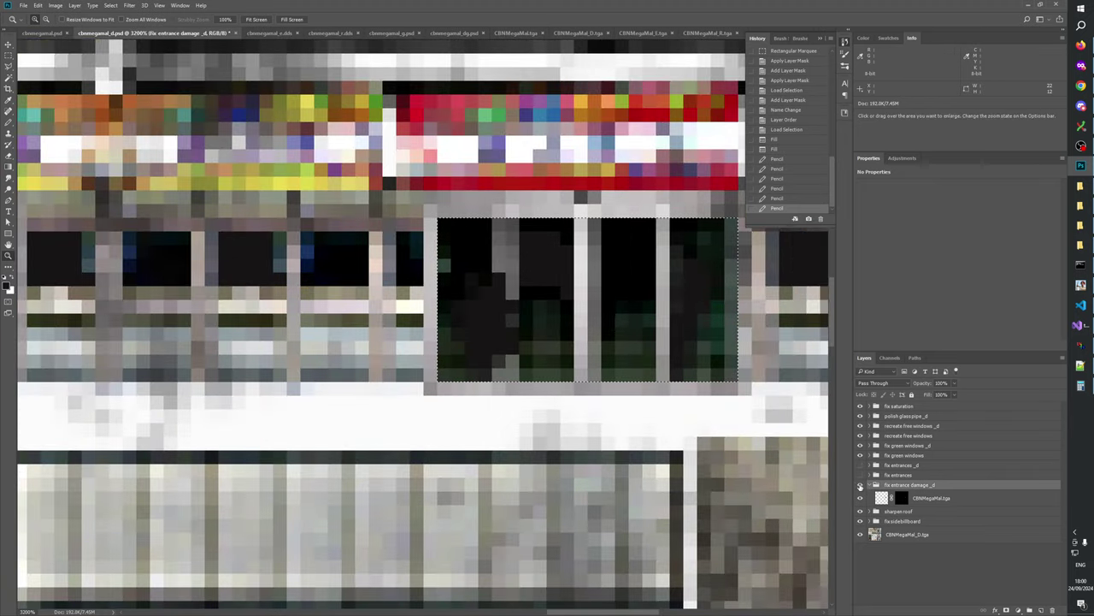
pyautogui.click(860, 484)
pyautogui.click(860, 484)
pyautogui.click(860, 485)
pyautogui.click(860, 485)
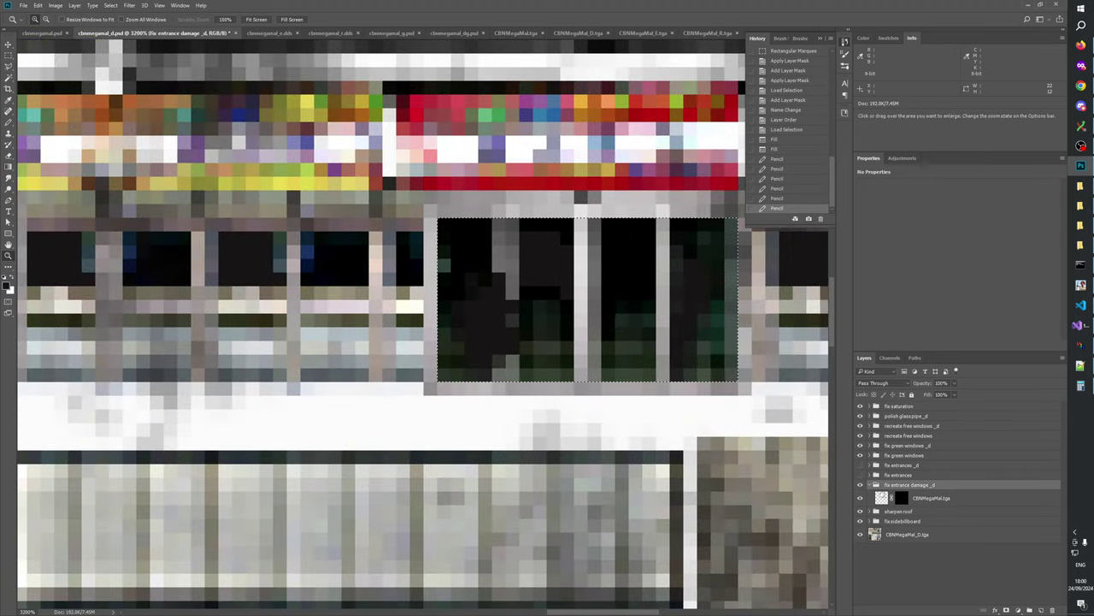
pyautogui.keyDown('alt'); pyautogui.click(903, 497); pyautogui.keyUp('alt')
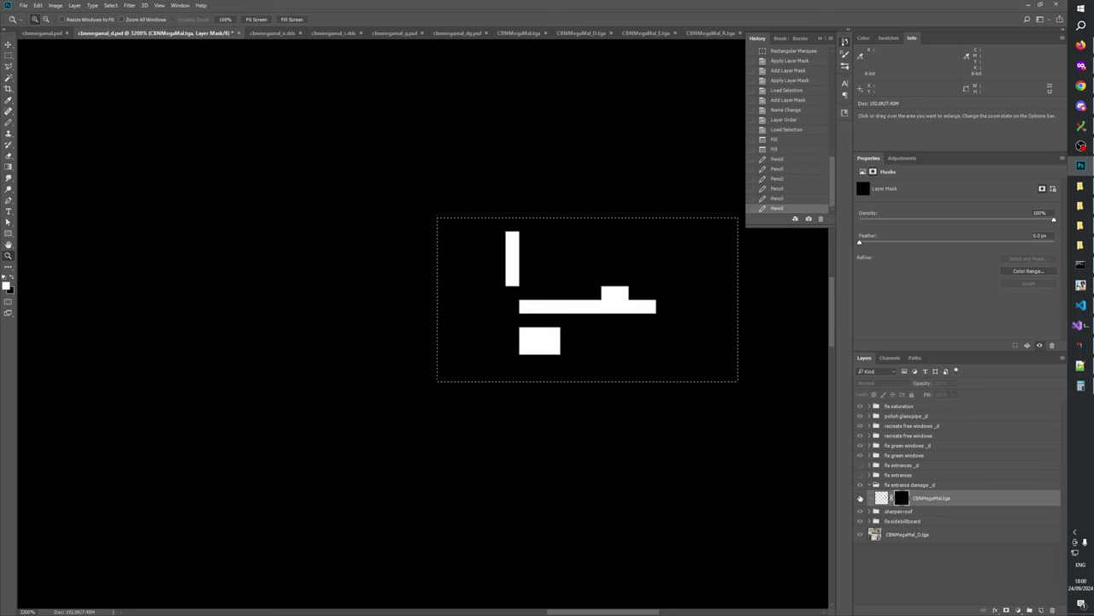
pyautogui.keyDown('alt'); pyautogui.click(903, 497); pyautogui.keyUp('alt')
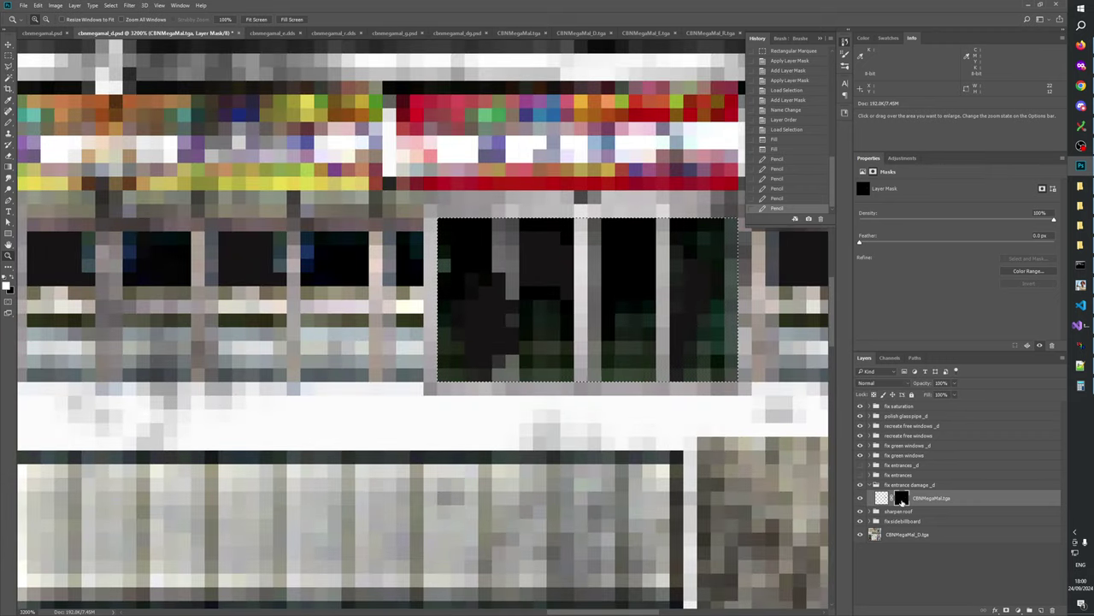
# - Create a group named "remove entrance damage mask _d" above the CBNMegaMal.tga layer, inside the "fix entrance damage _d" group
pyautogui.click(932, 504)
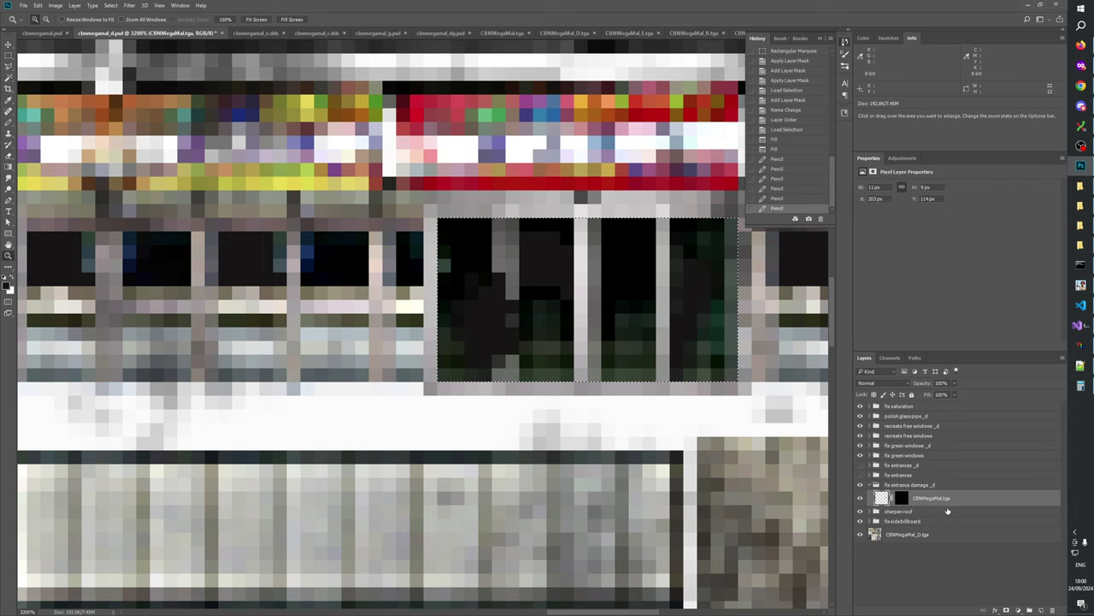
pyautogui.click(1036, 609)
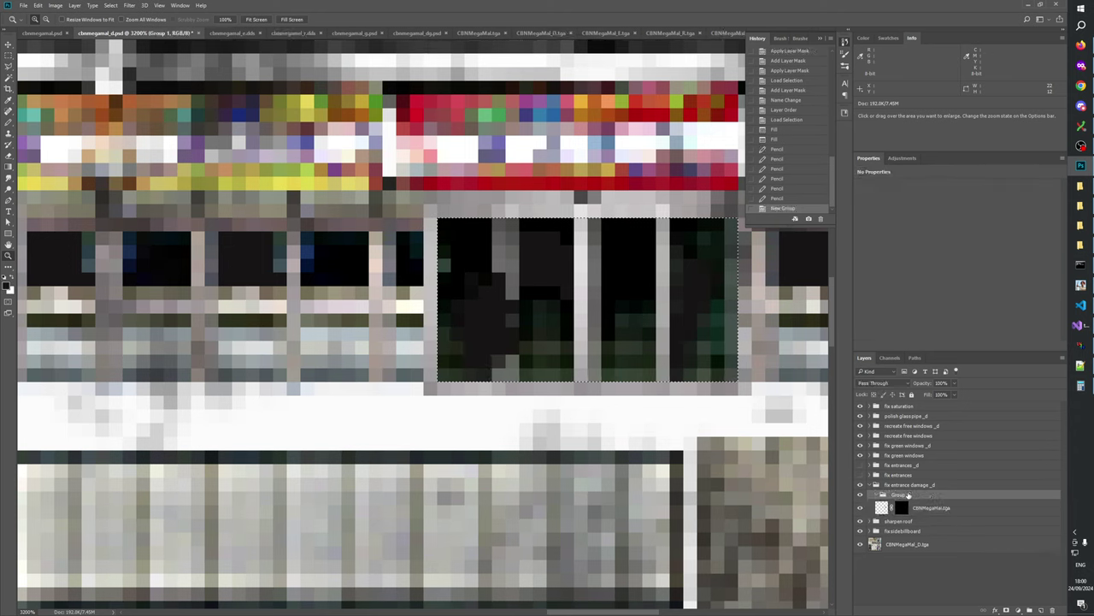
pyautogui.doubleClick(898, 495)
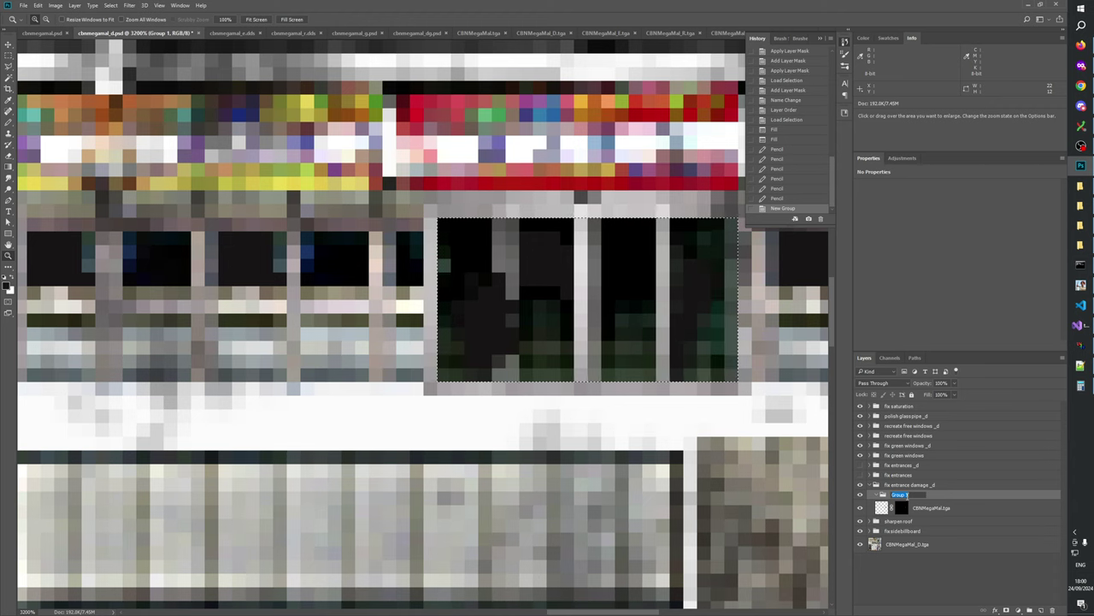
pyautogui.write('fix')
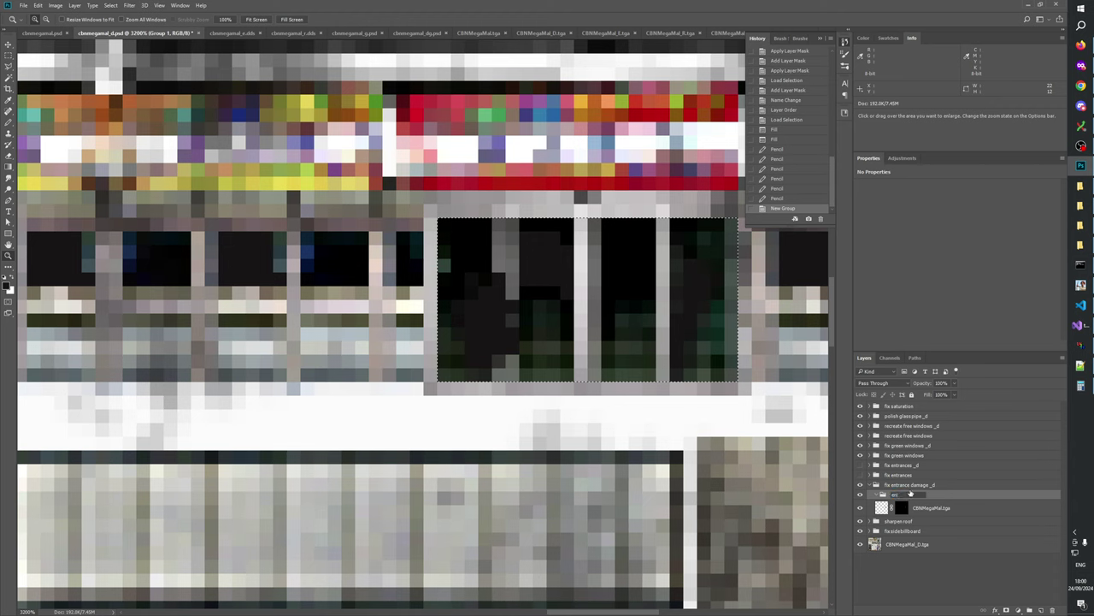
pyautogui.write('remove entrance damage')
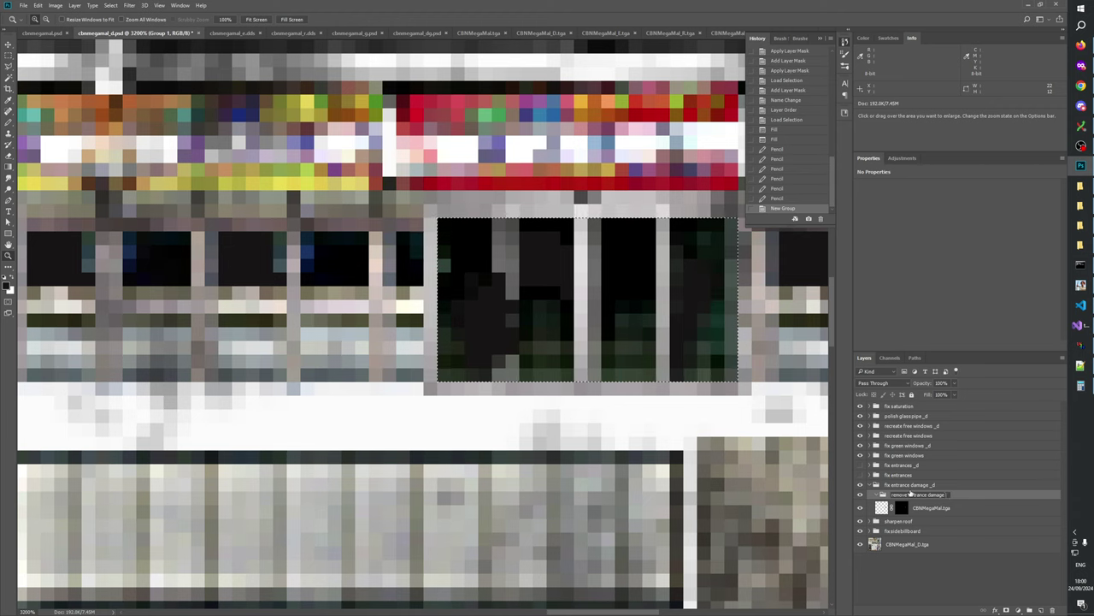
pyautogui.write(' mask _d')
pyautogui.press('Return')
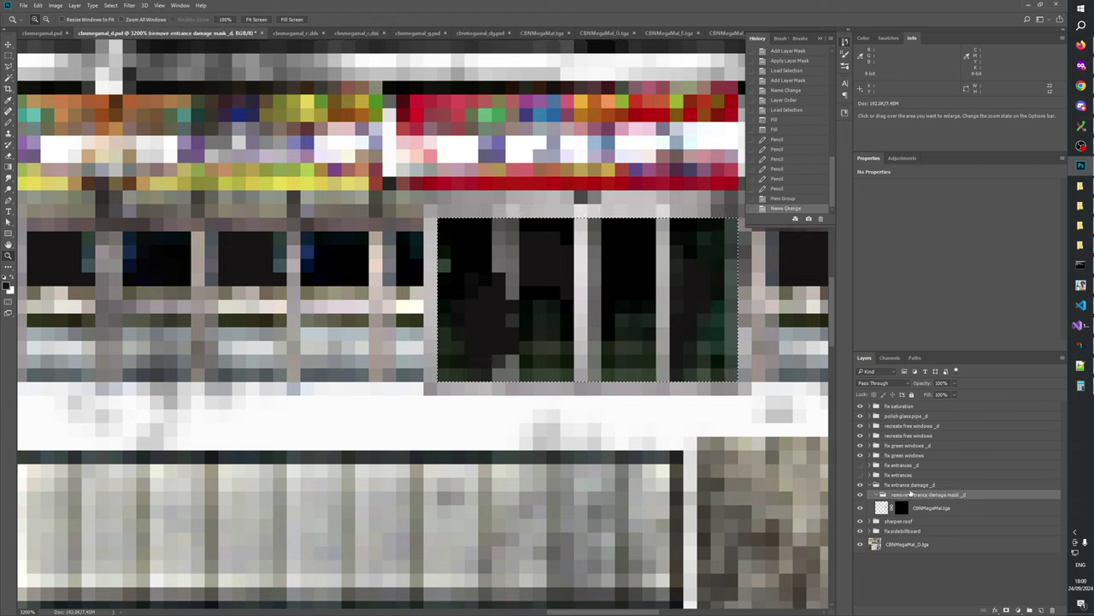
# - Rename the "fix entrance damage _d" group as "polish entrance damage _d" and clear the layer selection
pyautogui.doubleClick(888, 485)
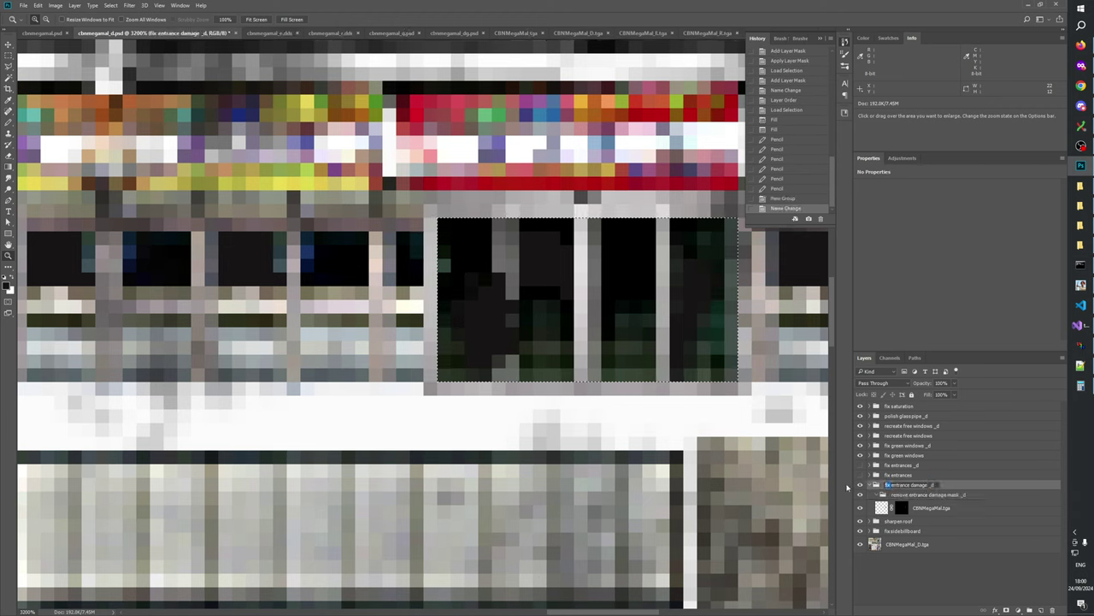
pyautogui.write('polish')
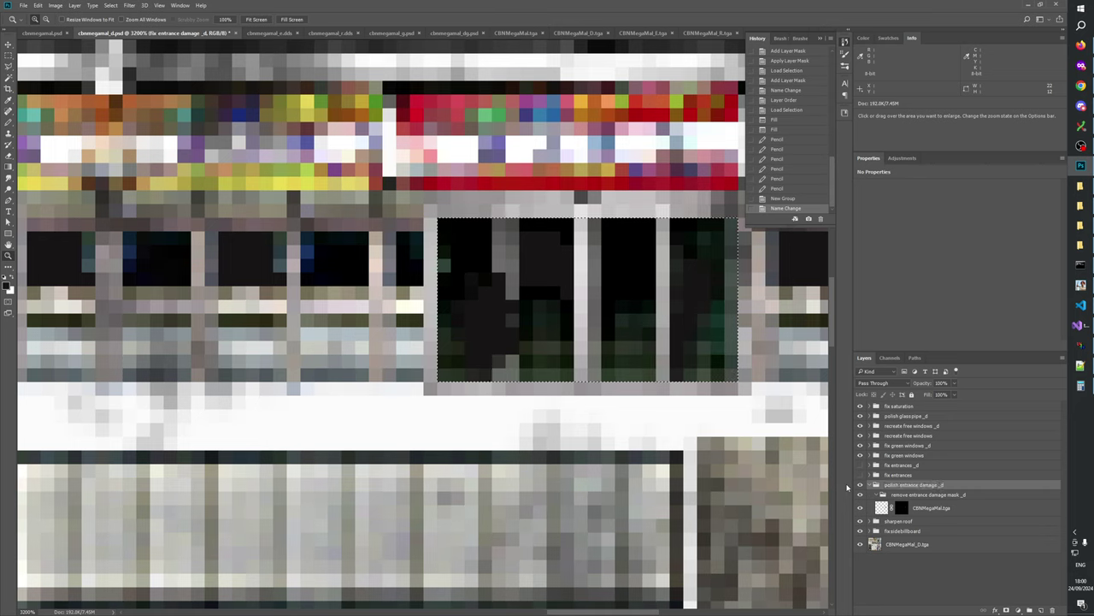
pyautogui.press('Return')
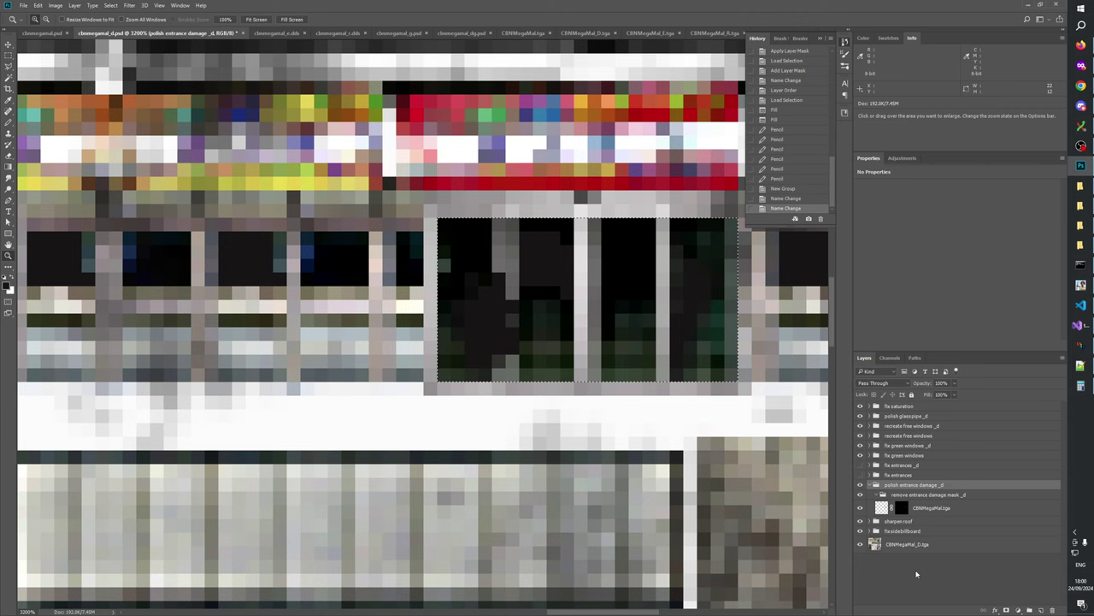
pyautogui.click(916, 574)
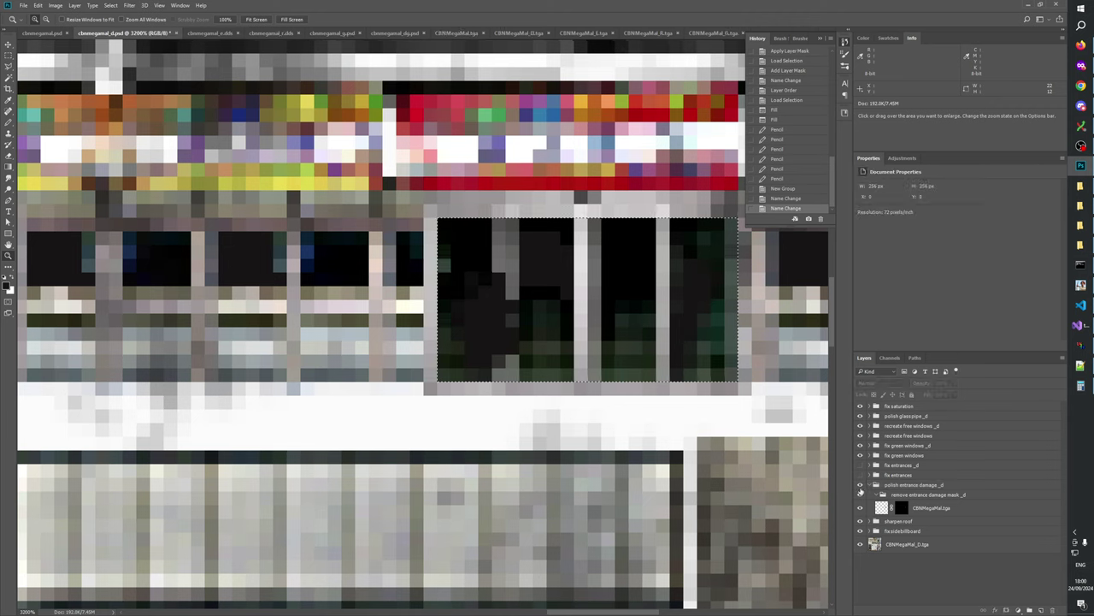
# - Put the CBNMegaMal.tga layer into the "remove entrance damage mask _d" group, transfer its mask to that group, and collapse the "polish entrance damage _d" group
pyautogui.click(861, 485)
pyautogui.moveTo(938, 505); pyautogui.dragTo(909, 495)
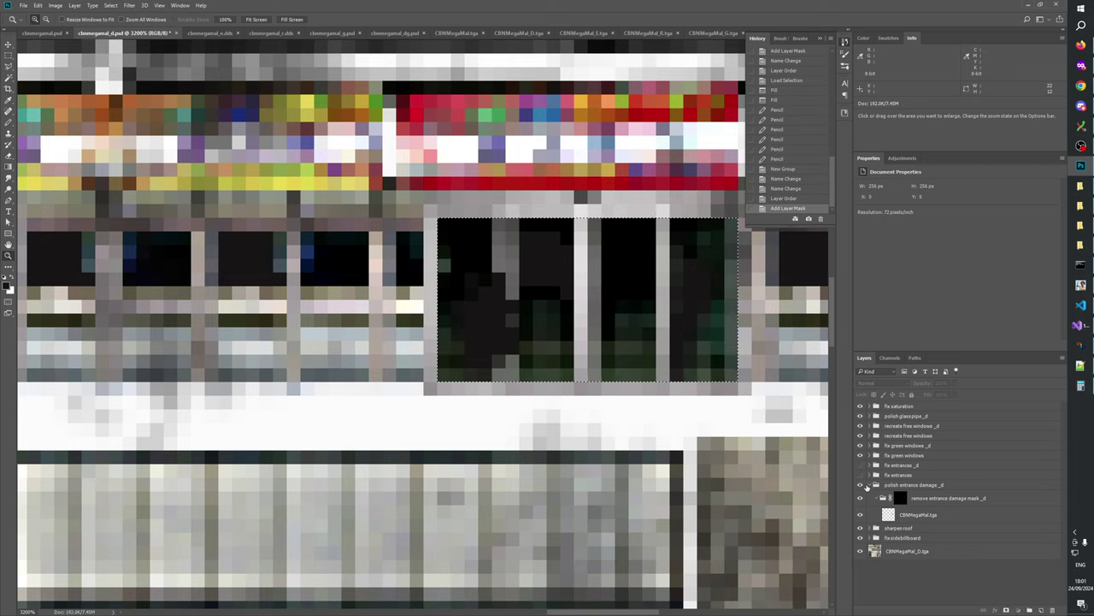
pyautogui.click(870, 485)
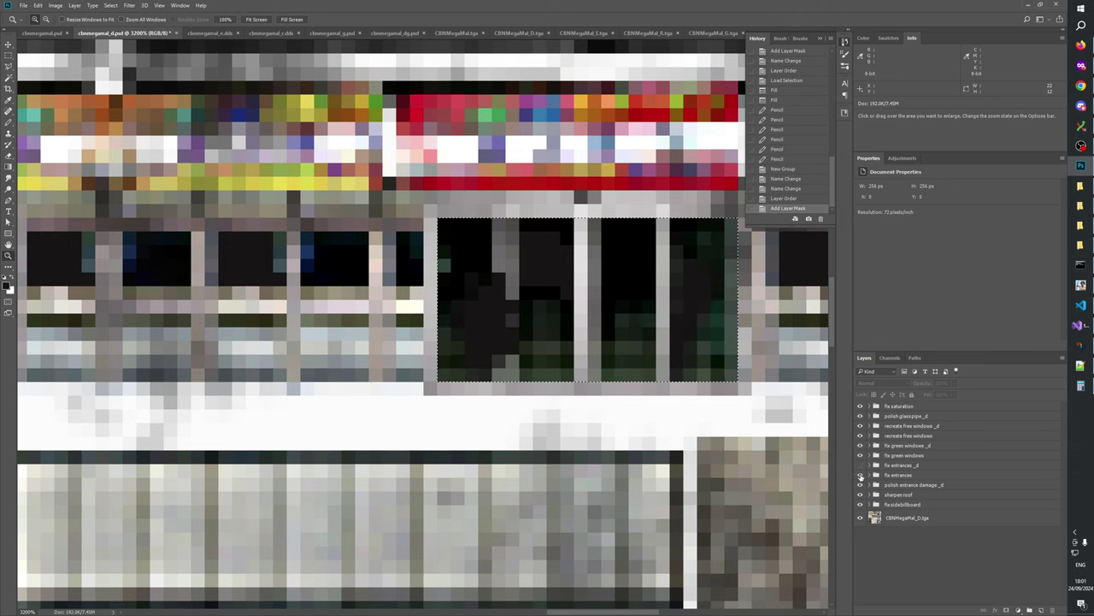
# - Compare the doors with and without the "fix entrances" group, leaving both it and the "fix entrances _d" group shown
pyautogui.click(860, 475)
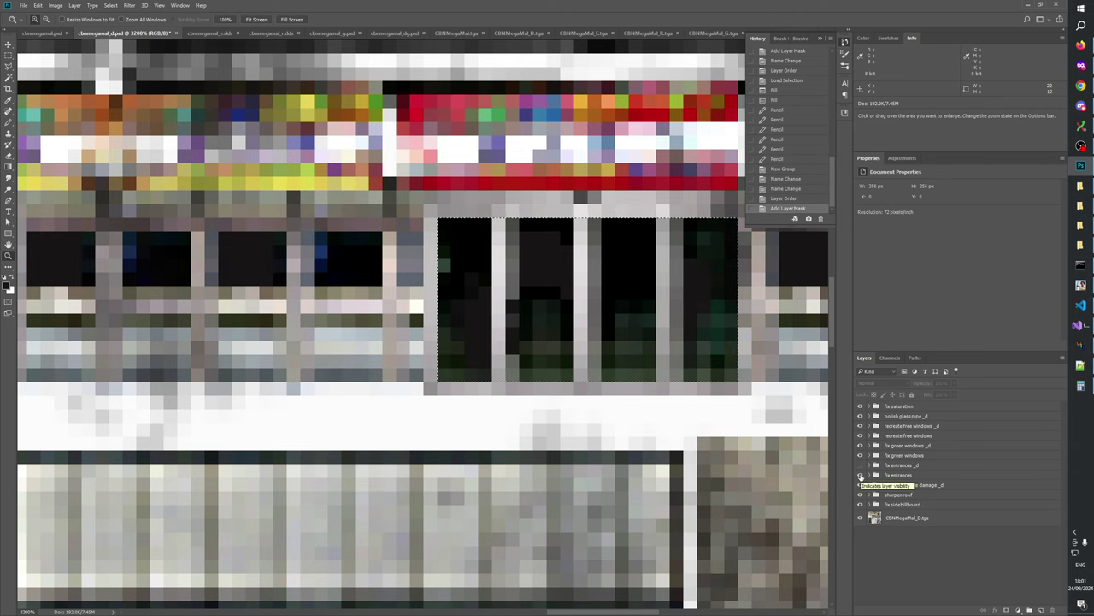
pyautogui.click(860, 476)
pyautogui.click(860, 475)
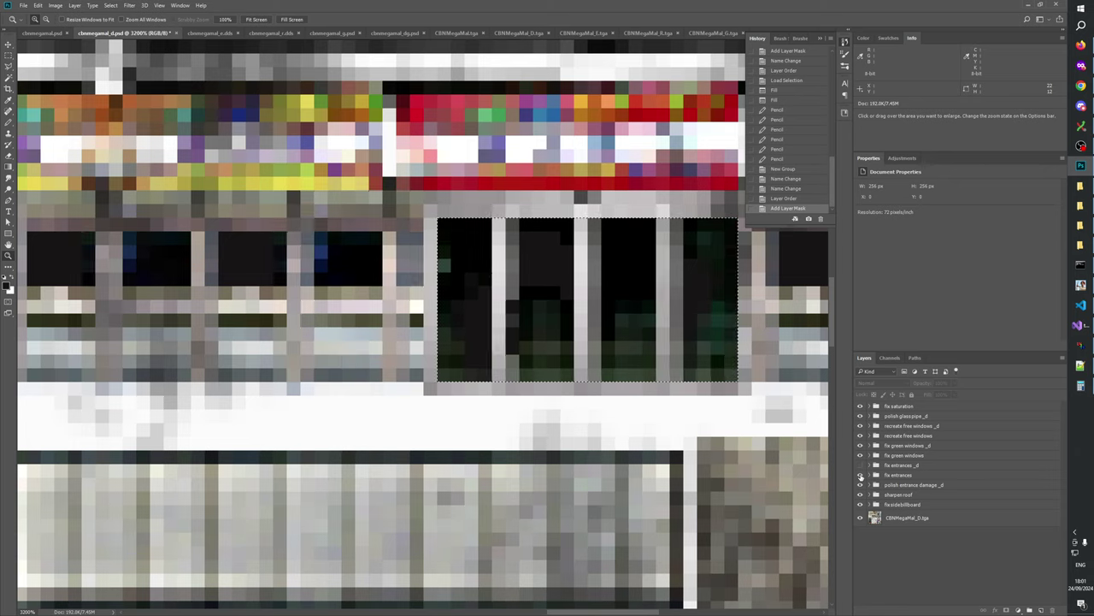
pyautogui.click(861, 467)
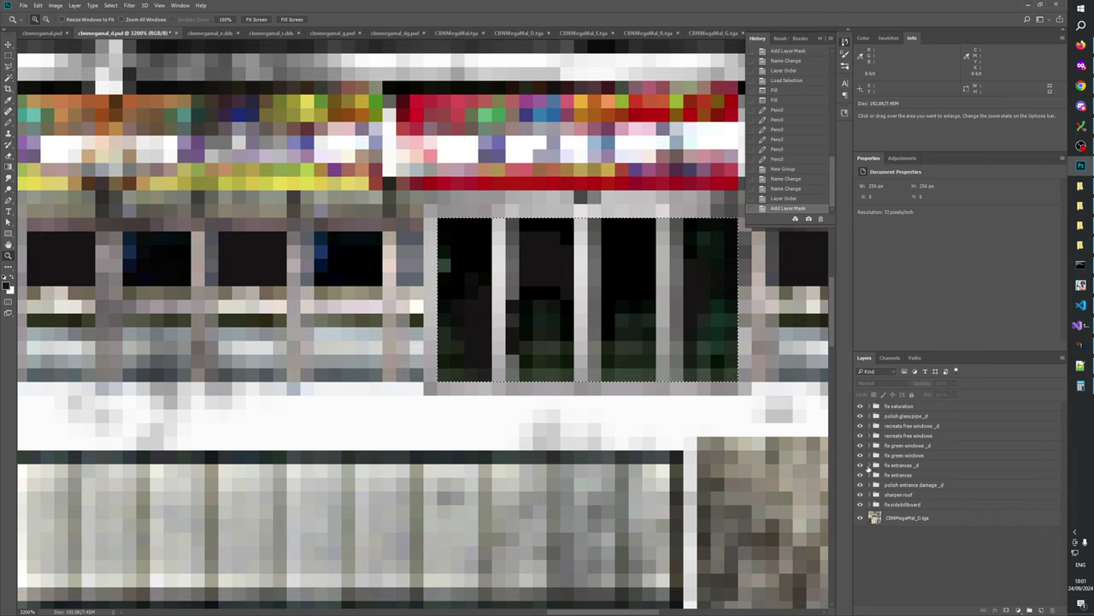
# - Expand "fix entrances _d", show its CBNMegaMal_D.tga layer, and compare the doors with and without the "polish entrance damage _d" group
pyautogui.click(869, 465)
pyautogui.click(860, 511)
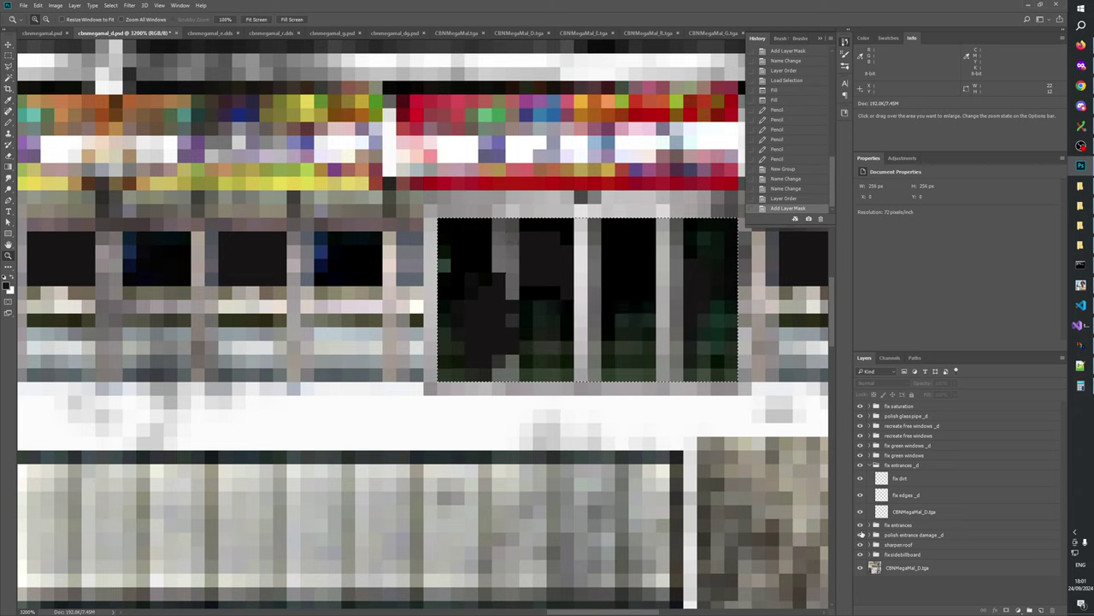
pyautogui.click(862, 534)
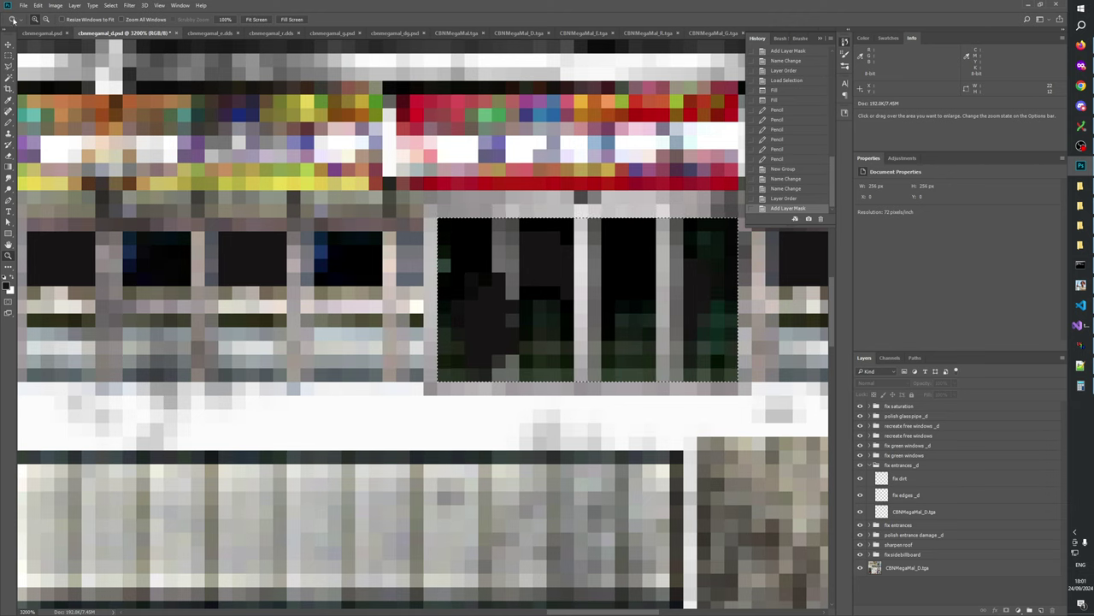
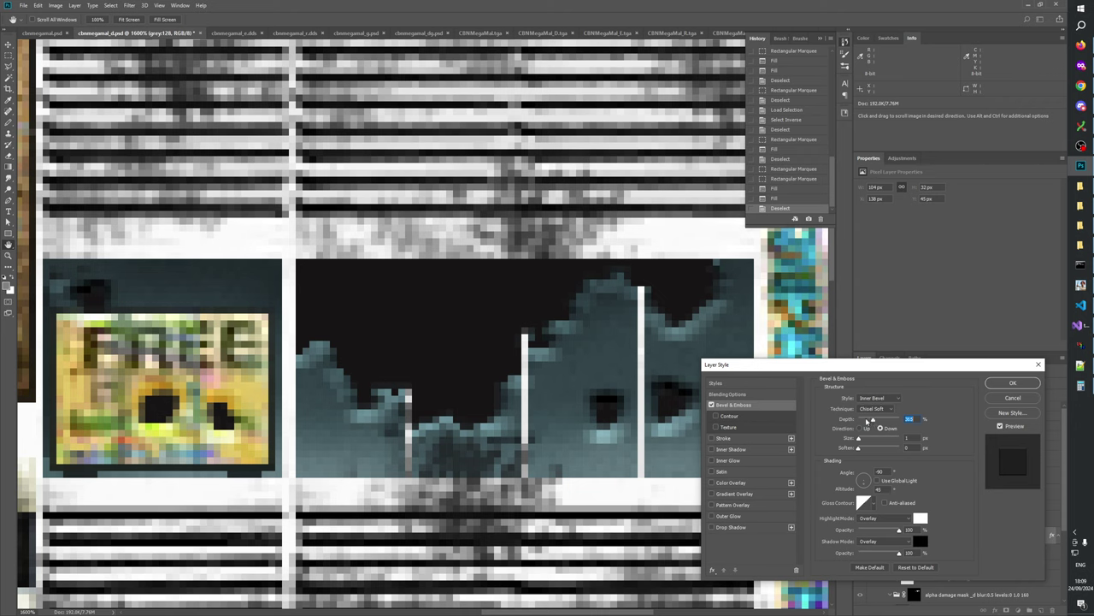
# - Change the grey:128 layer's Bevel & Emboss technique to Smooth and adjust its depth for stronger highlights along the broken glass
pyautogui.moveTo(868, 420); pyautogui.dragTo(820, 421)
pyautogui.click(877, 408)
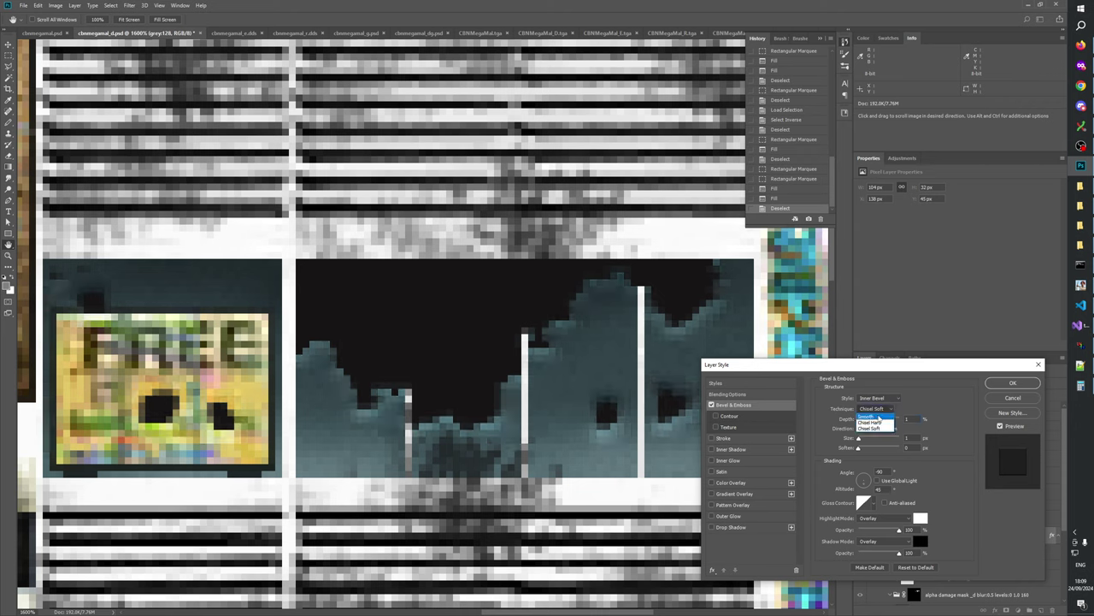
pyautogui.click(865, 412)
pyautogui.moveTo(861, 419); pyautogui.dragTo(881, 419)
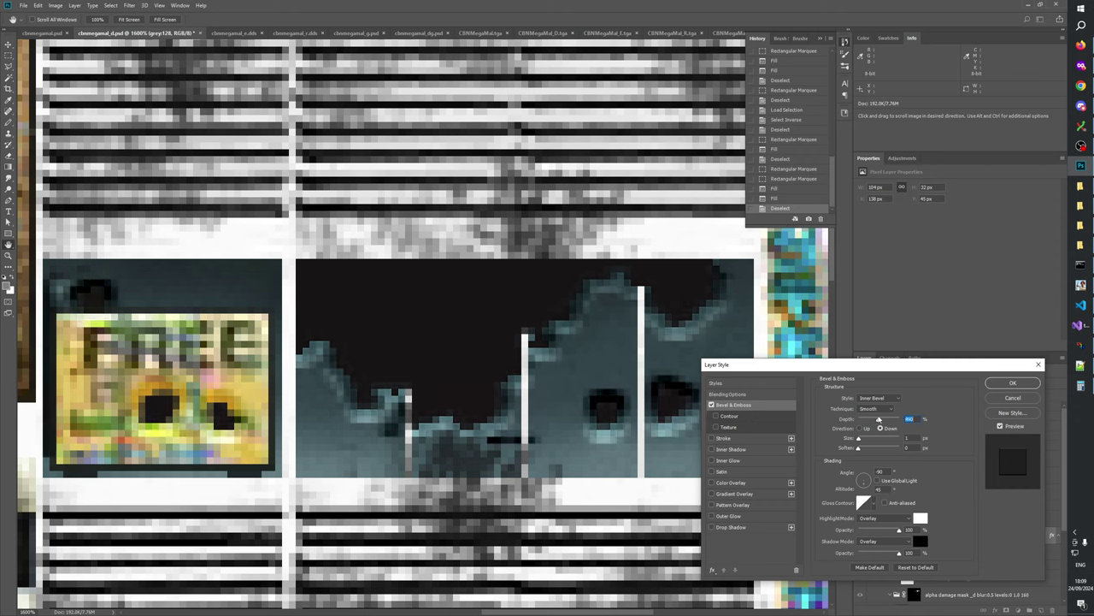
pyautogui.click(1012, 384)
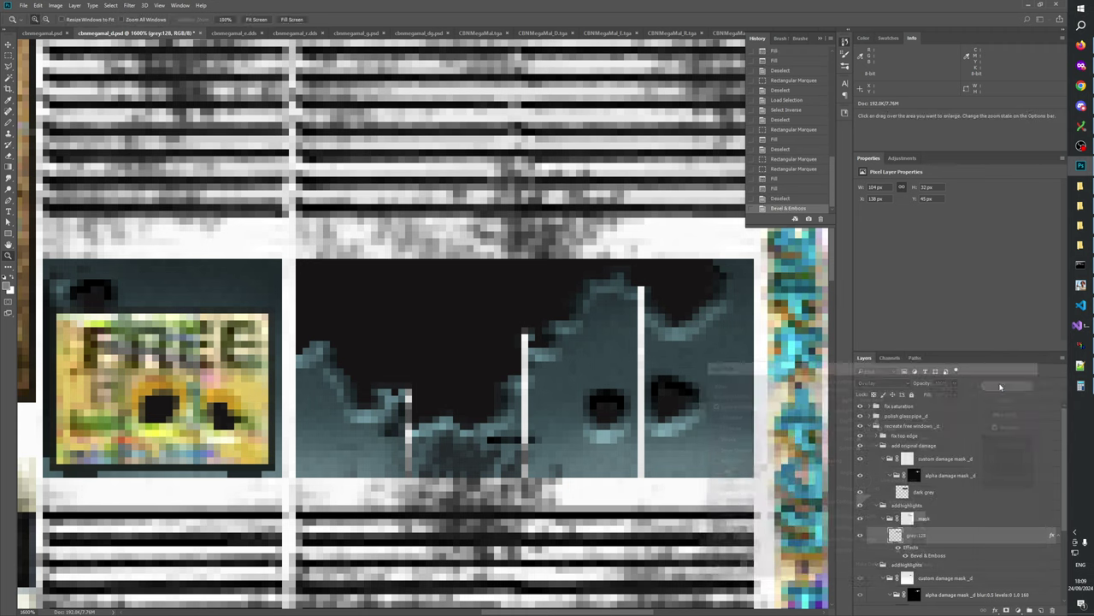
# - Mask out the dark streak, about 8 by 2 px, across the middle post in the "mask" group's layer mask and compare the highlights on and off
pyautogui.click(8, 55)
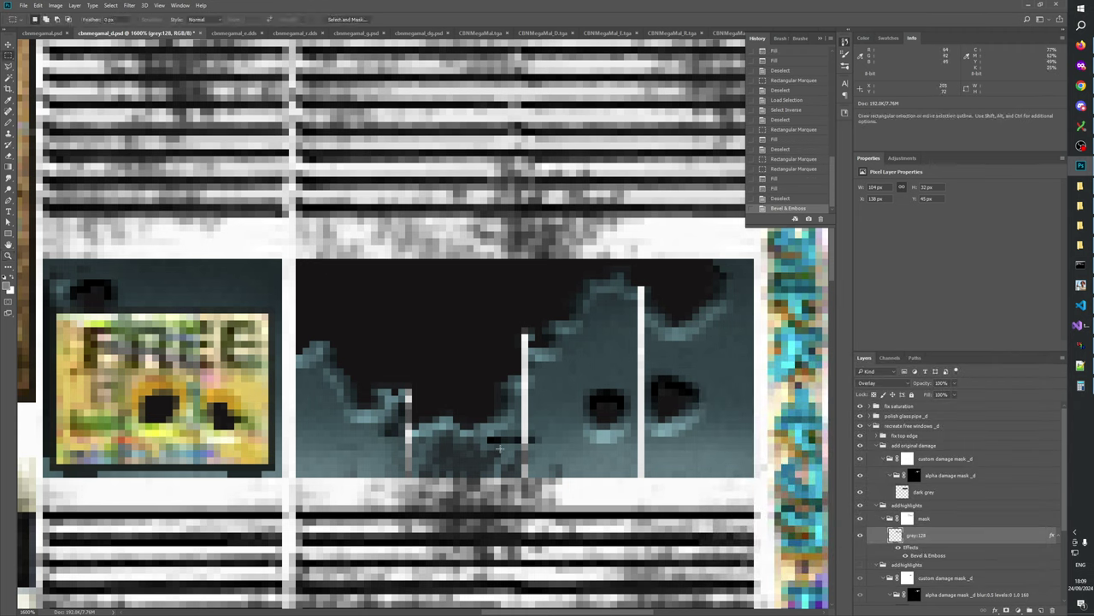
pyautogui.moveTo(490, 445); pyautogui.dragTo(541, 450)
pyautogui.click(907, 519)
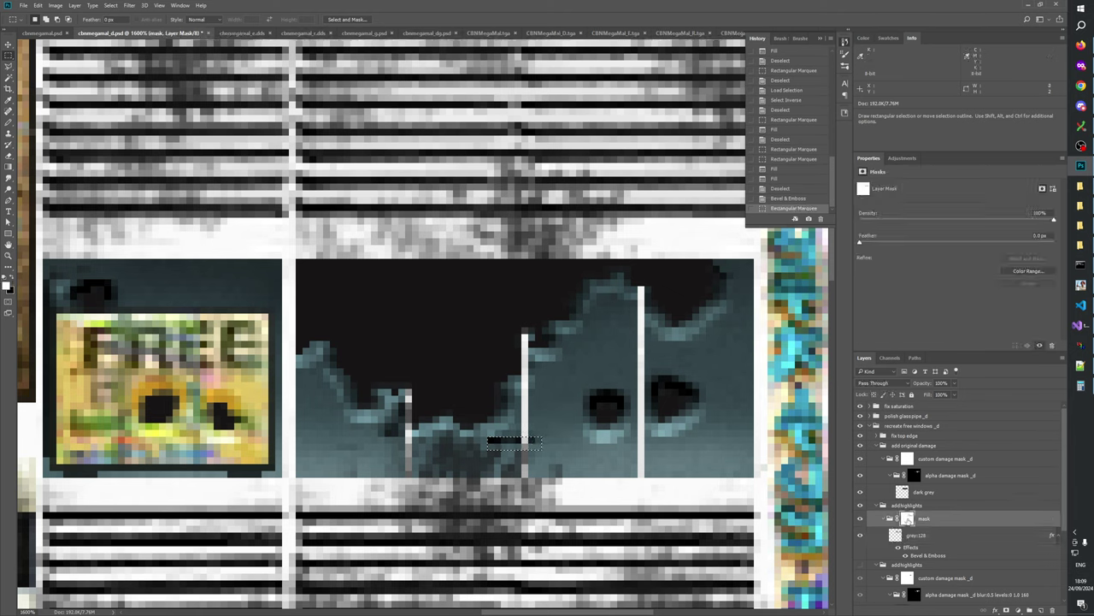
pyautogui.hotkey('alt', 'BackSpace')
pyautogui.hotkey('ctrl', 'BackSpace')
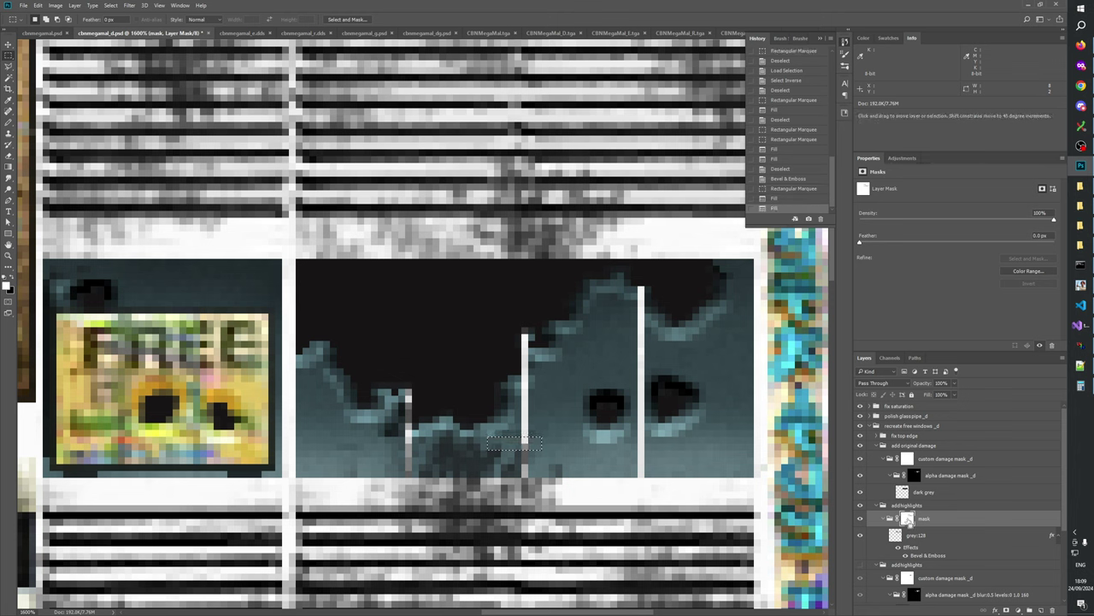
pyautogui.hotkey('ctrl', 'd')
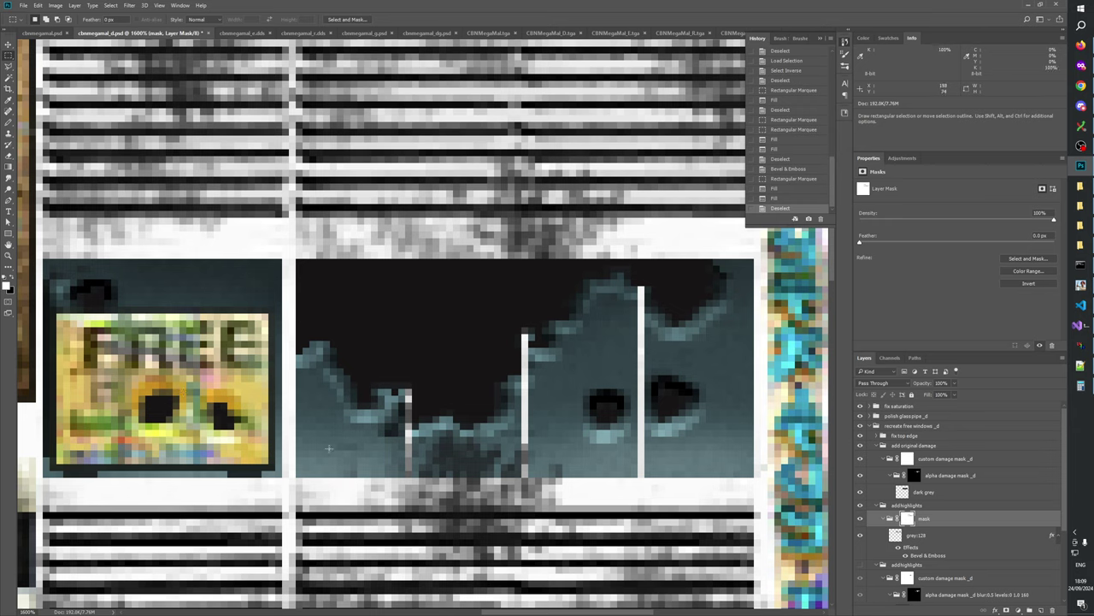
pyautogui.click(860, 518)
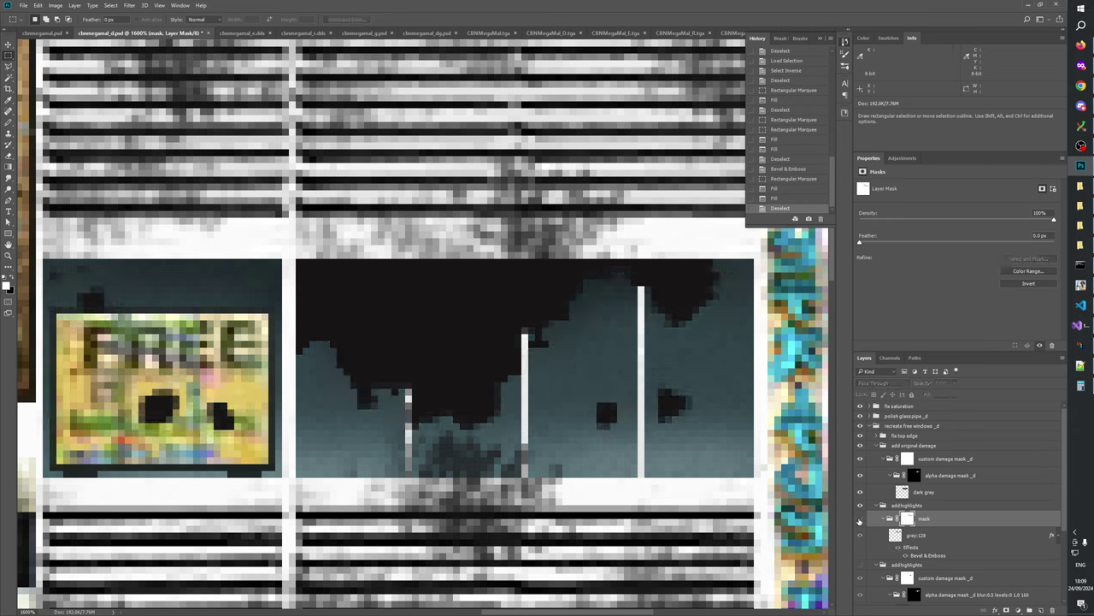
pyautogui.click(860, 519)
pyautogui.click(860, 519)
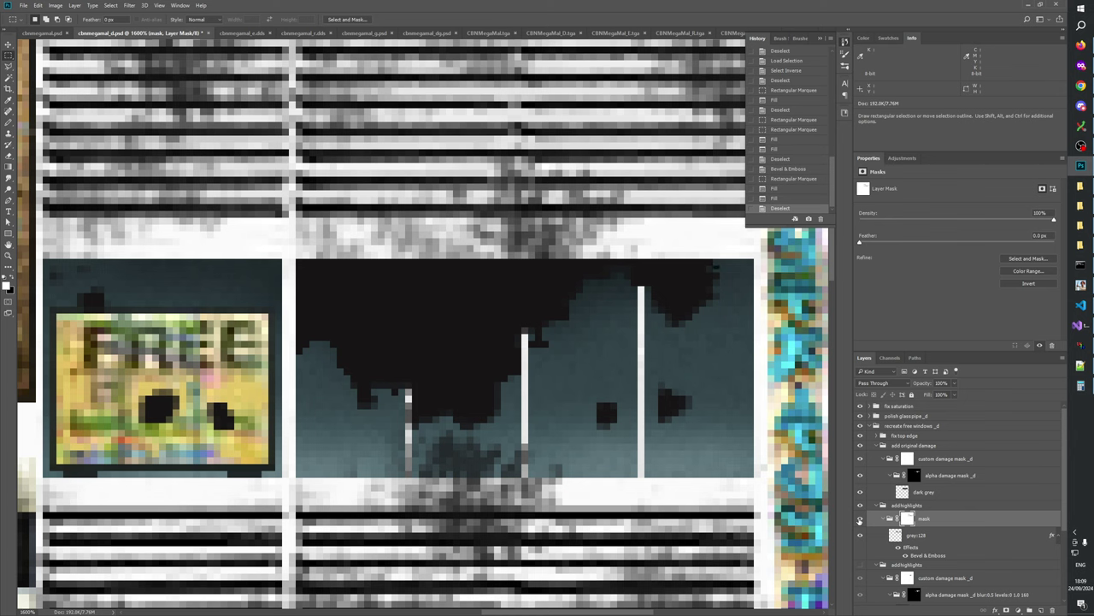
pyautogui.click(860, 519)
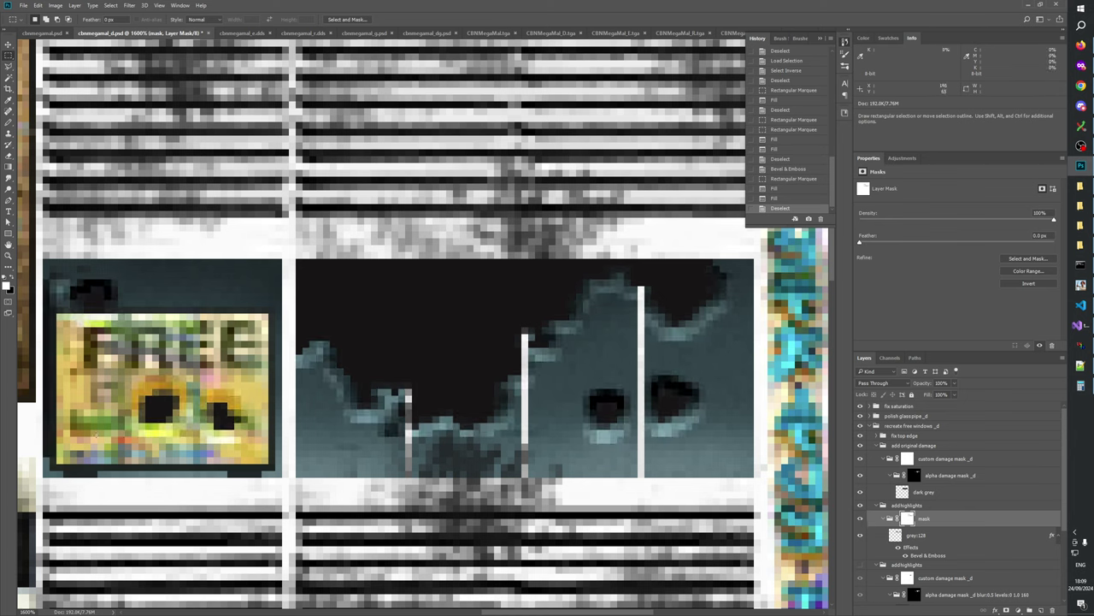
# - Fill a strip about 3 by 28 px along the poster's left edge in the "mask" group's layer mask and clear the selection
pyautogui.moveTo(42, 469); pyautogui.dragTo(64, 279)
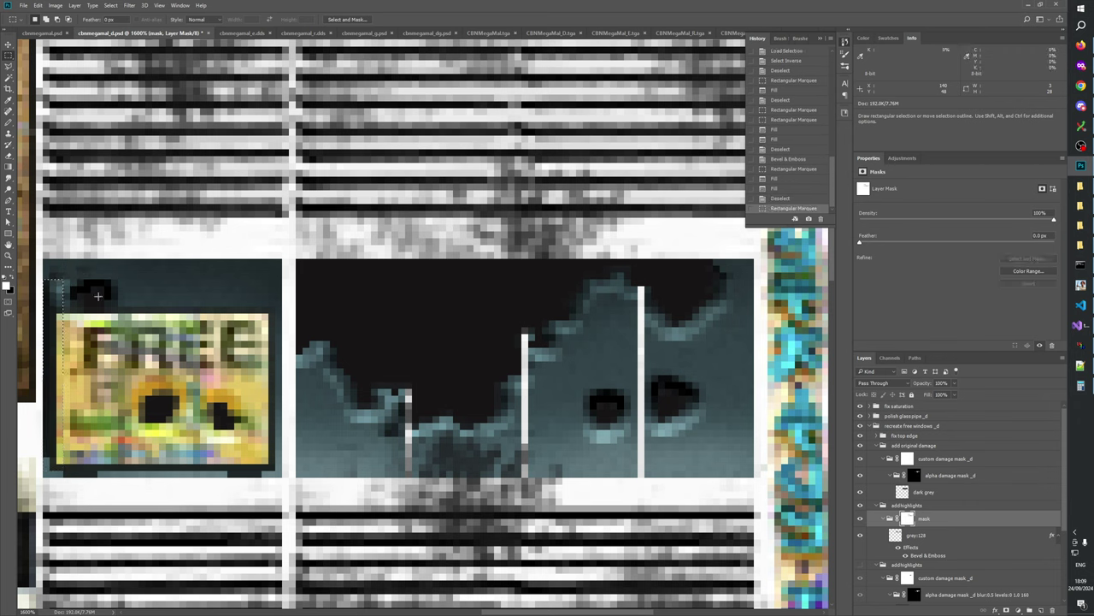
pyautogui.hotkey('alt', 'BackSpace')
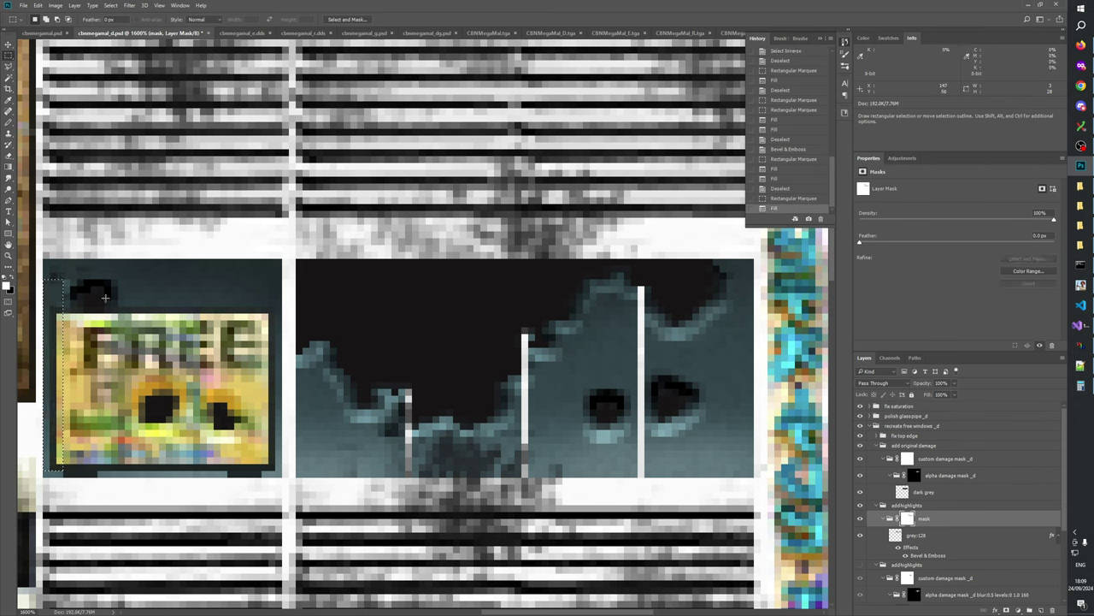
pyautogui.hotkey('ctrl', 'd')
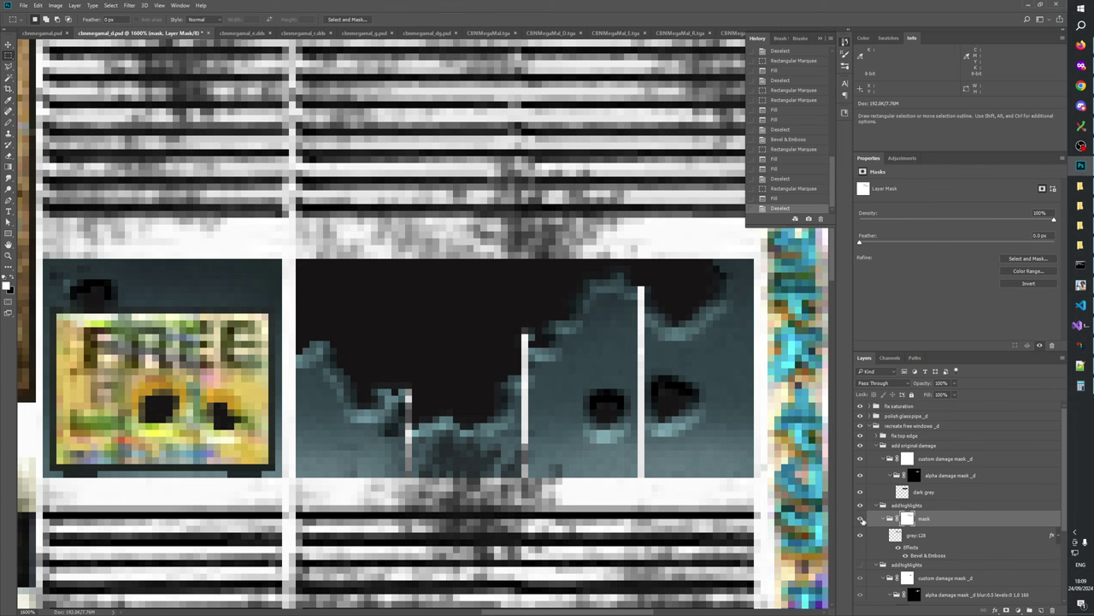
# - Compare the poster and broken windows repeatedly with and without the "mask" highlights group
pyautogui.click(861, 519)
pyautogui.click(861, 519)
pyautogui.click(861, 519)
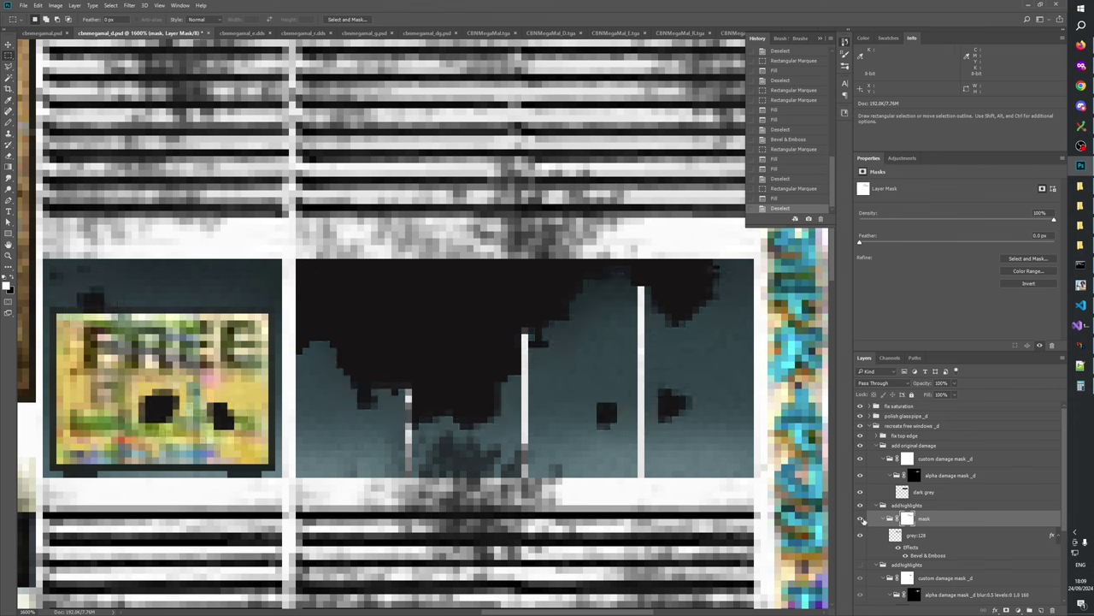
pyautogui.click(861, 519)
pyautogui.click(861, 519)
pyautogui.click(861, 519)
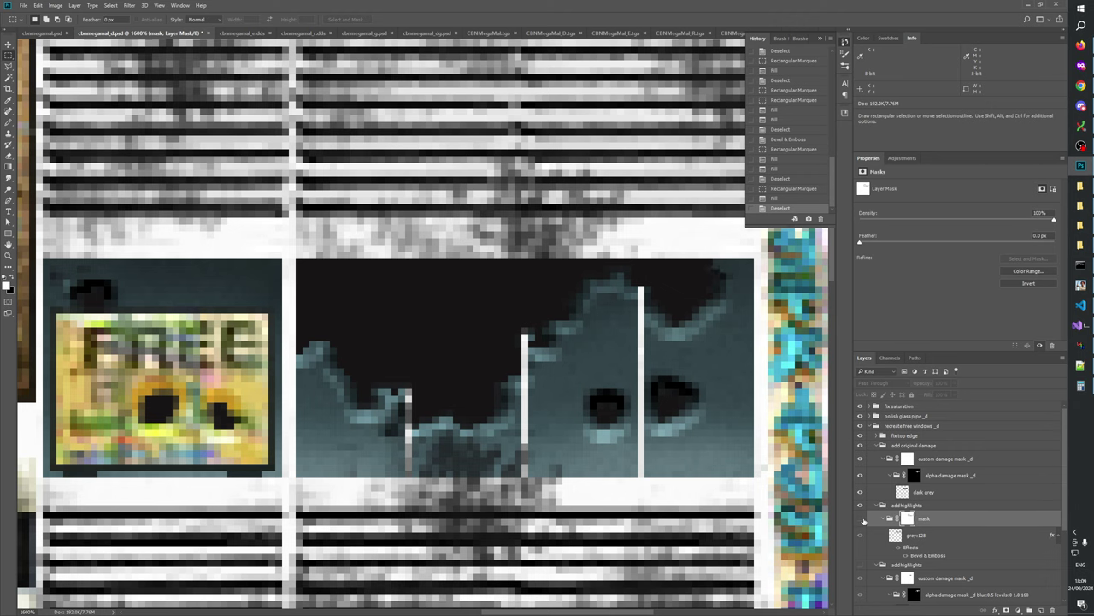
pyautogui.click(861, 519)
pyautogui.click(861, 519)
pyautogui.click(861, 519)
pyautogui.click(861, 519)
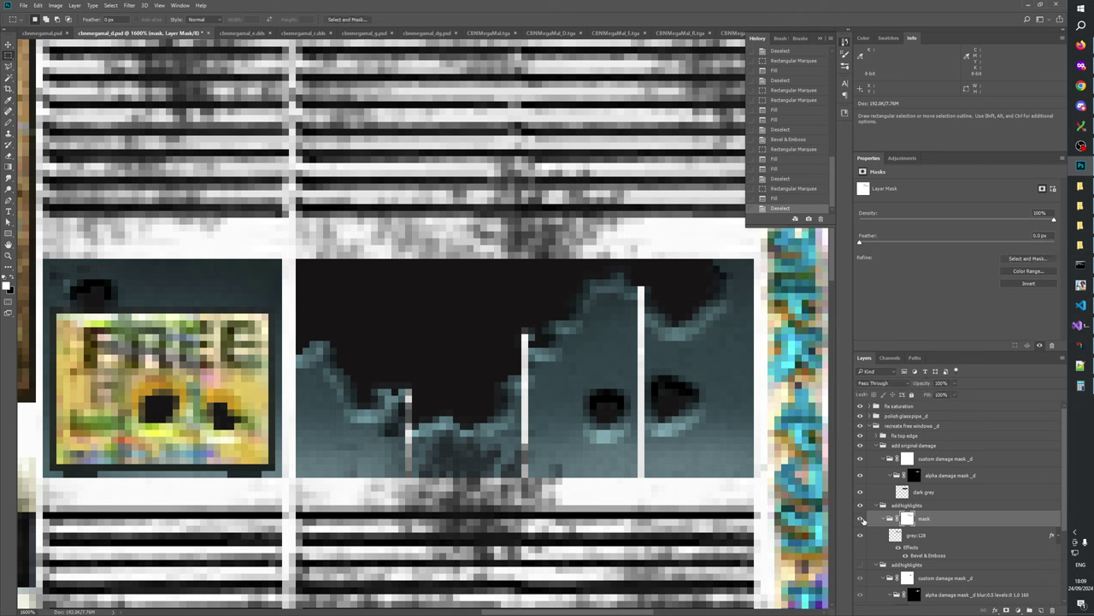
pyautogui.click(861, 519)
pyautogui.click(861, 519)
# - Fill a small rectangle in the lower glass of the first broken pane in the "mask" group's layer mask
pyautogui.moveTo(332, 462); pyautogui.dragTo(372, 444)
pyautogui.hotkey('ctrl', 'BackSpace')
pyautogui.hotkey('alt', 'BackSpace')
# - Select a spot about 1 by 2 px beside the middle post and compare the glass with and without the "mask" group
pyautogui.moveTo(514, 396); pyautogui.dragTo(521, 382)
pyautogui.click(861, 519)
pyautogui.click(861, 519)
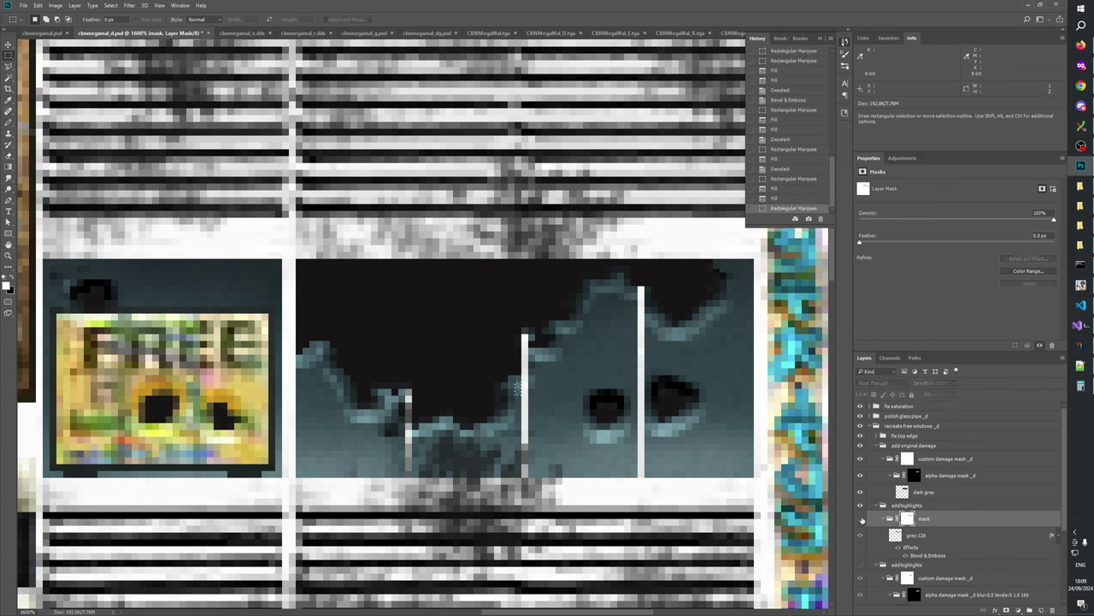
pyautogui.click(861, 519)
pyautogui.click(861, 519)
pyautogui.click(861, 519)
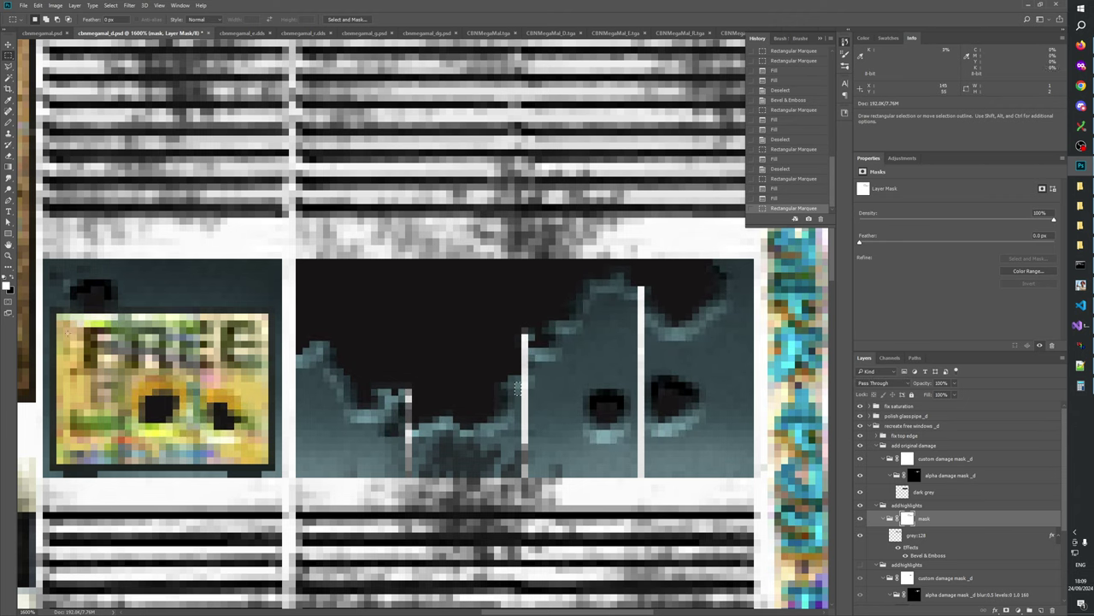
# - Fill an area about 4 by 10 px at the poster window's upper-left corner with black in the "mask" group's layer mask and deselect
pyautogui.moveTo(57, 272); pyautogui.dragTo(68, 325)
pyautogui.click(63, 270)
pyautogui.hotkey('ctrl', 'BackSpace')
pyautogui.hotkey('ctrl', 'BackSpace')
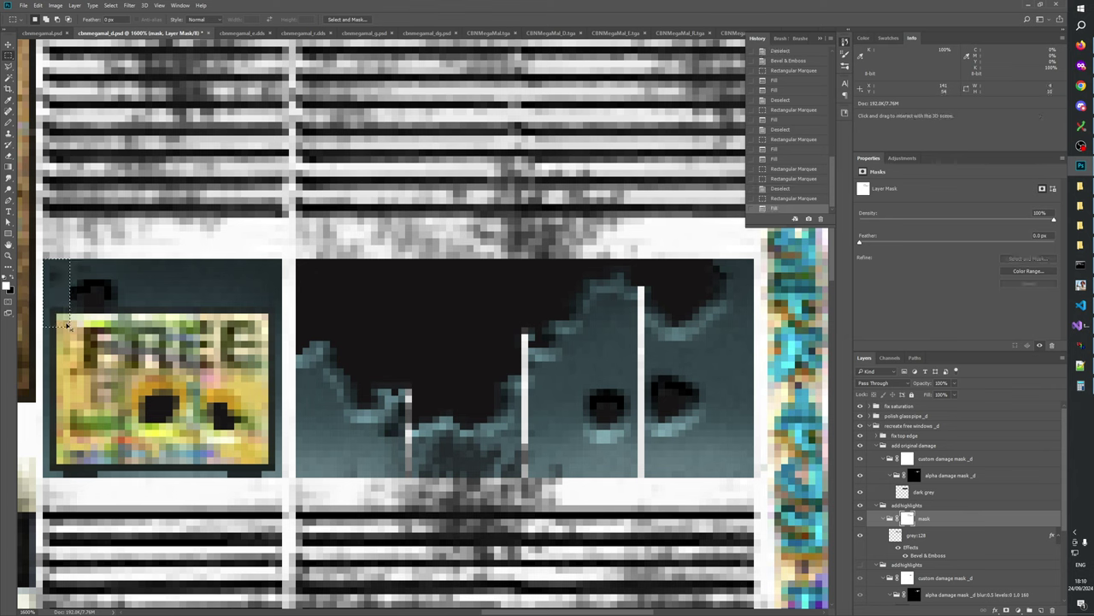
pyautogui.hotkey('ctrl', 'd')
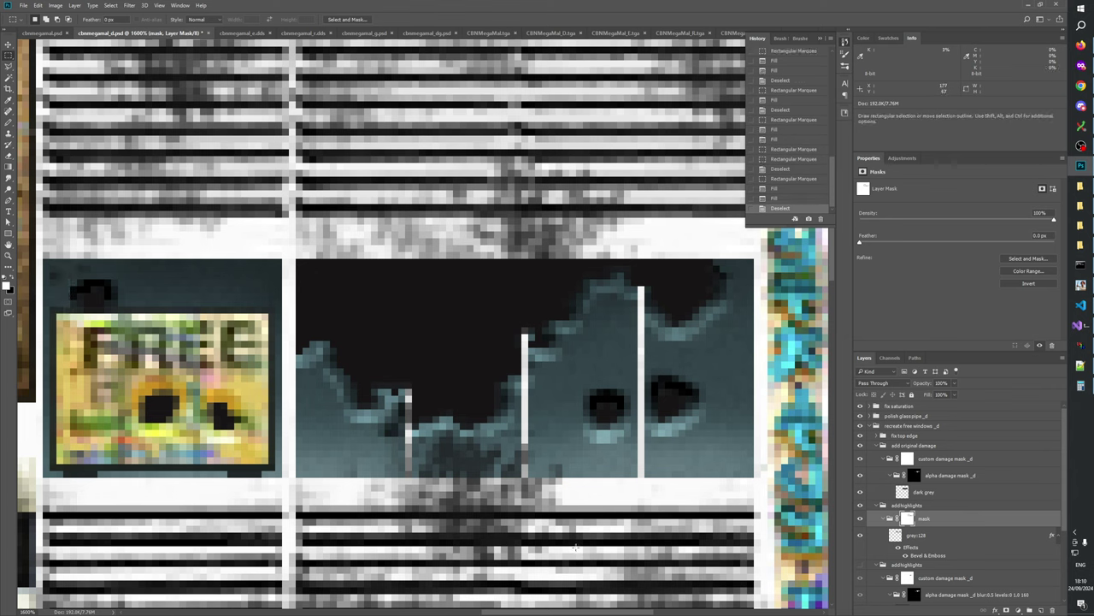
# - Check the cleaned-up highlights around the damage holes and jagged glass edges by toggling the "mask" group's visibility
pyautogui.click(860, 518)
pyautogui.click(860, 518)
pyautogui.click(861, 518)
pyautogui.click(862, 519)
pyautogui.click(861, 518)
pyautogui.click(861, 518)
pyautogui.click(861, 518)
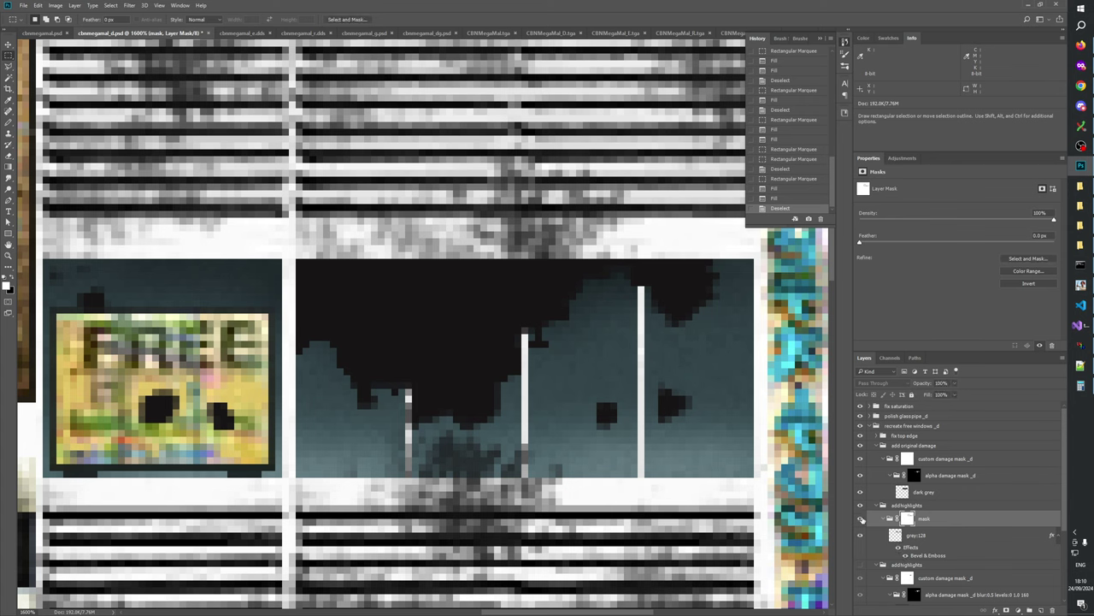
pyautogui.click(861, 518)
pyautogui.click(861, 518)
pyautogui.click(861, 518)
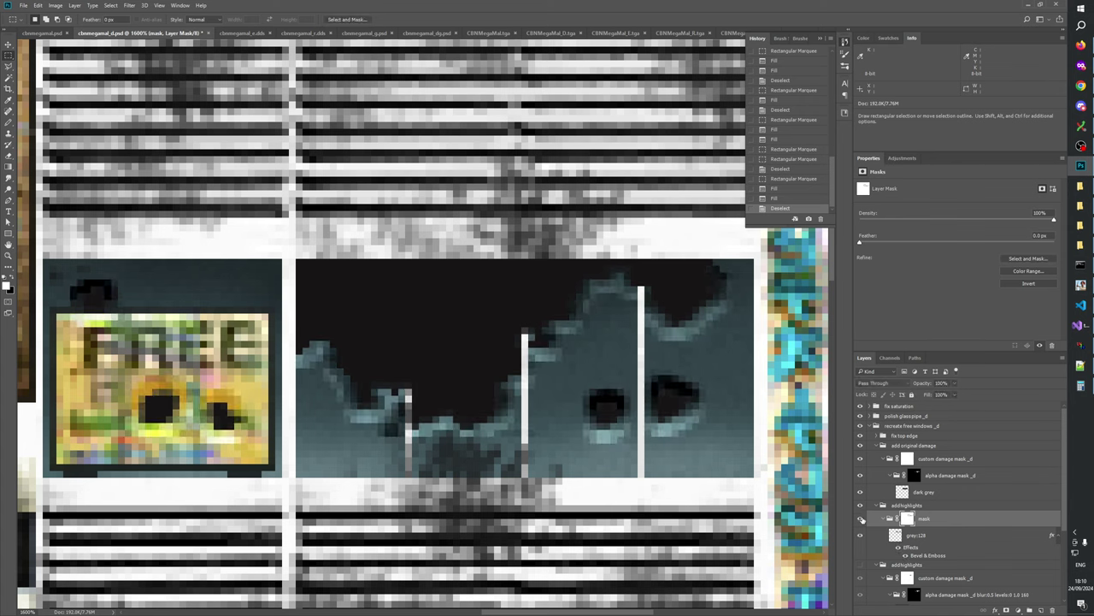
pyautogui.click(861, 519)
pyautogui.click(861, 518)
pyautogui.click(861, 519)
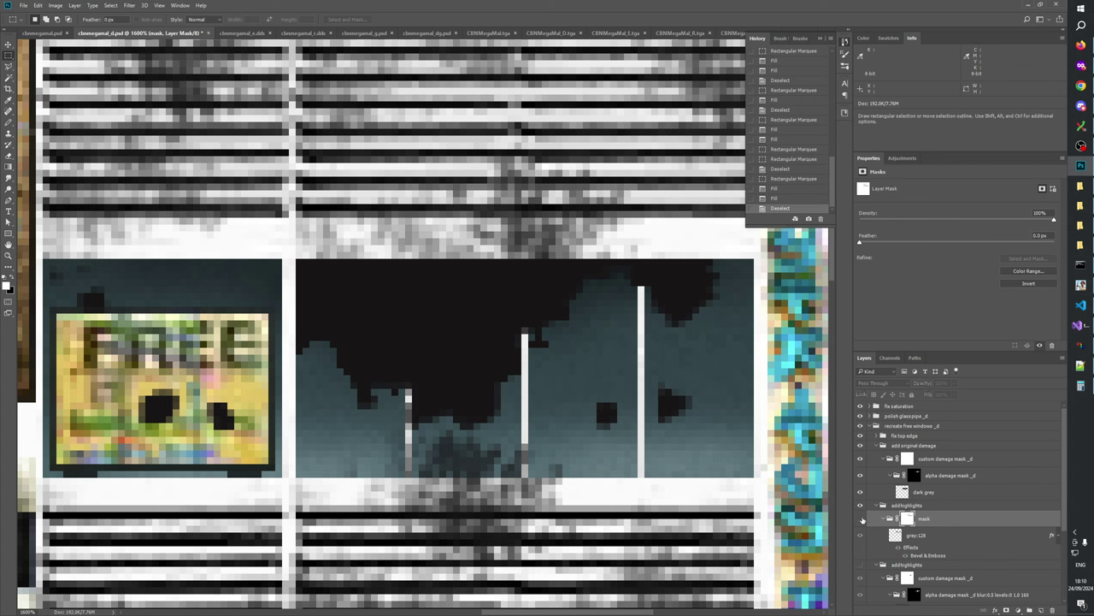
# - Fill an area about 4 by 4 px around the dark spot beside the first post in the "mask" group's layer mask
pyautogui.click(861, 519)
pyautogui.moveTo(373, 446); pyautogui.dragTo(404, 417)
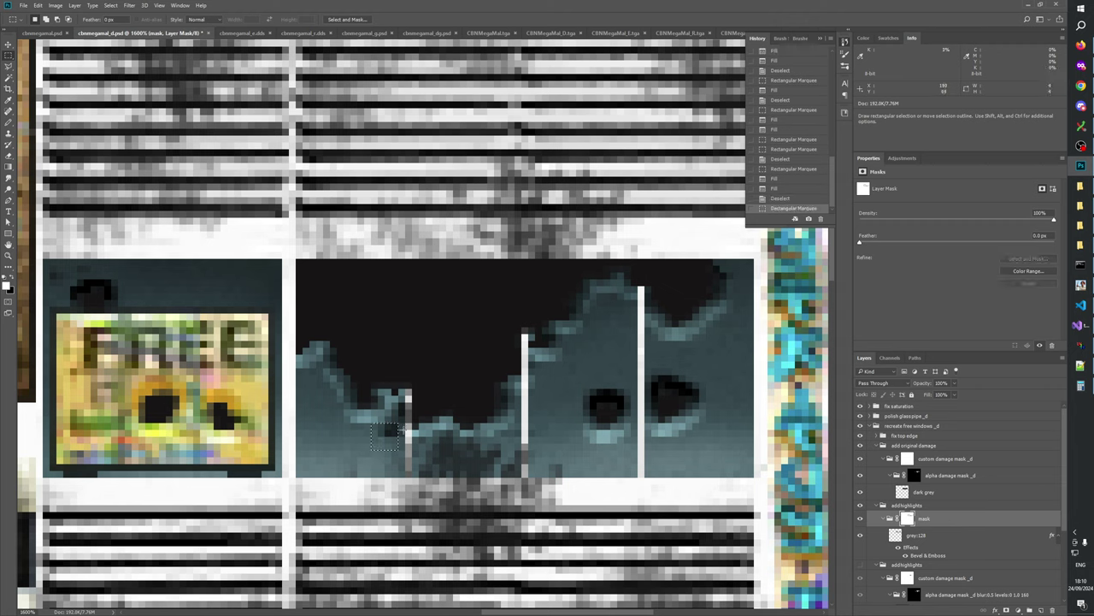
pyautogui.hotkey('alt', 'BackSpace')
pyautogui.hotkey('ctrl', 'd')
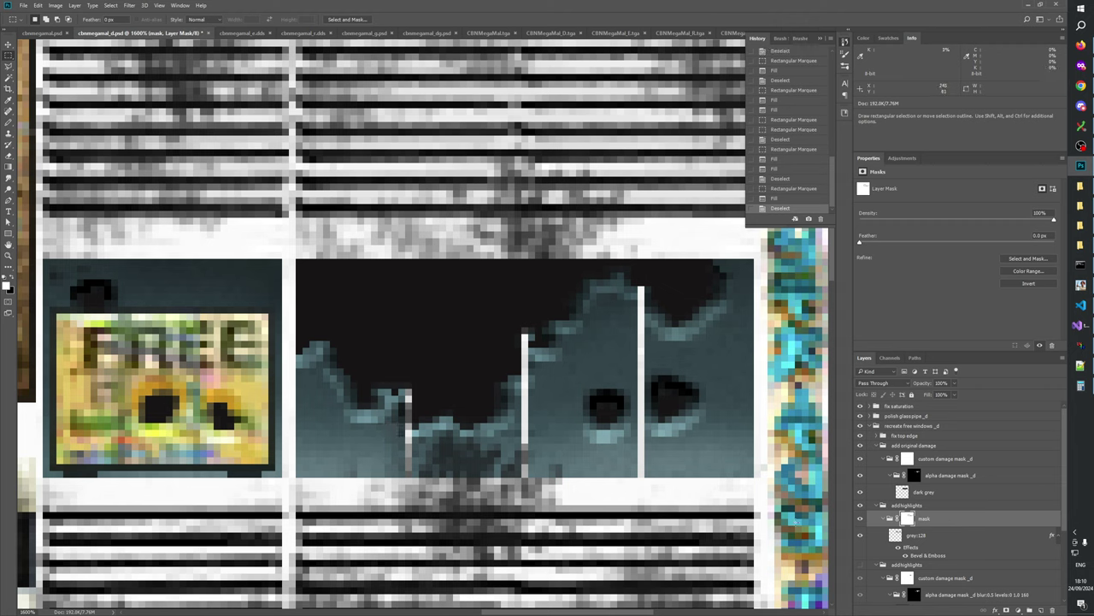
# - Compare the glass around the first post with and without the "mask" group, looking for leftover stray highlight pixels
pyautogui.click(861, 519)
pyautogui.click(861, 519)
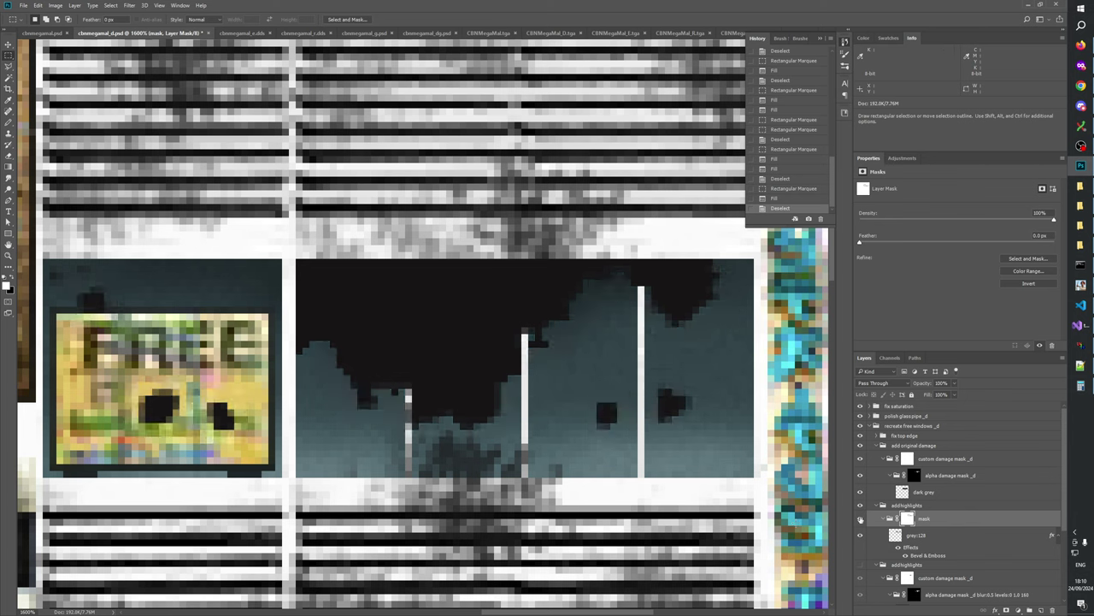
pyautogui.click(861, 519)
pyautogui.click(861, 519)
pyautogui.click(861, 519)
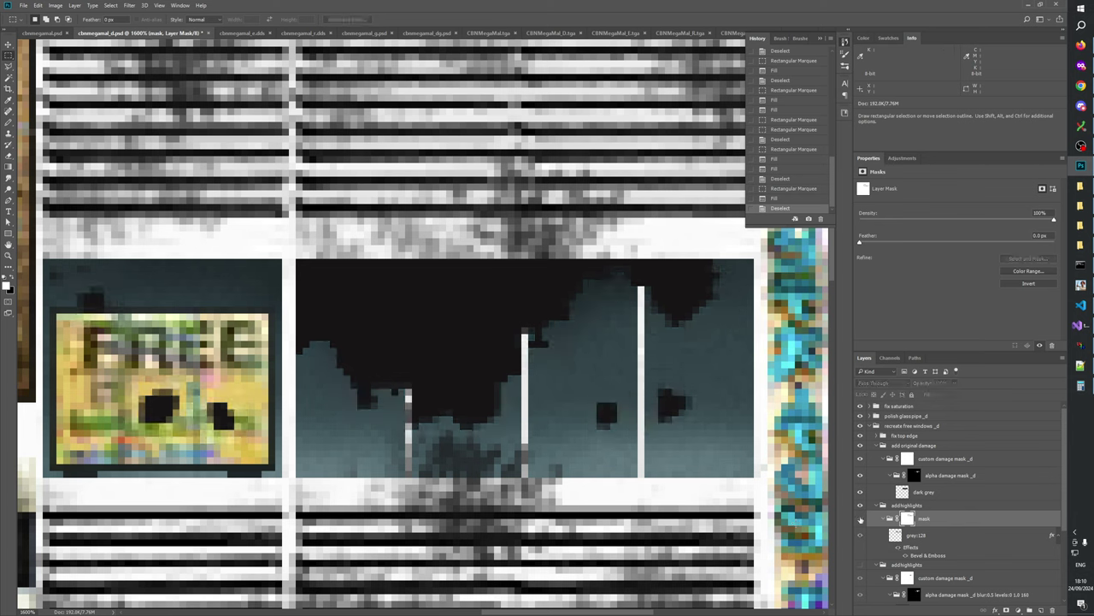
pyautogui.click(861, 519)
pyautogui.click(861, 519)
pyautogui.click(861, 519)
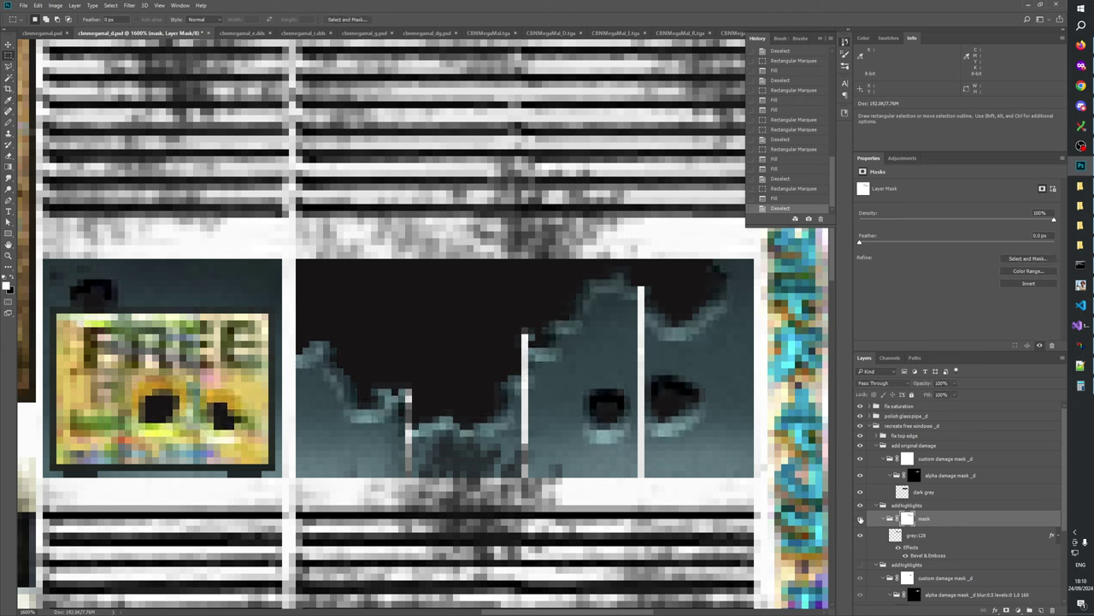
pyautogui.click(861, 519)
# - Fill an area about 7 by 3 px across the lower middle post in the "mask" group's layer mask and deselect
pyautogui.moveTo(502, 448); pyautogui.dragTo(549, 430)
pyautogui.hotkey('alt', 'BackSpace')
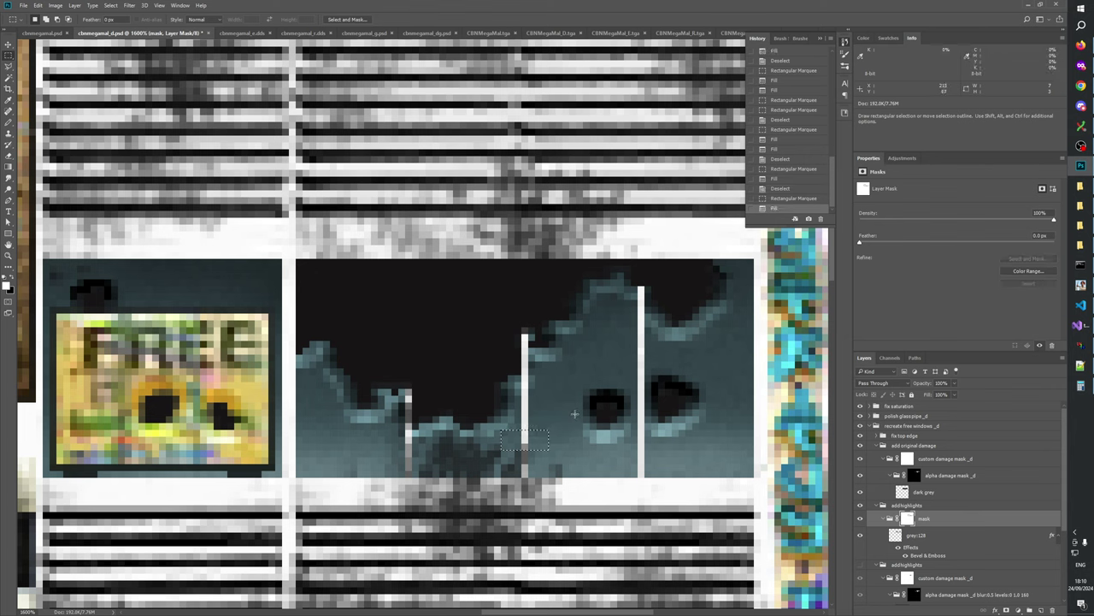
pyautogui.hotkey('ctrl', 'd')
# - Check the strength of the edge highlights across all panes by toggling the "mask" group's visibility
pyautogui.click(861, 519)
pyautogui.click(861, 519)
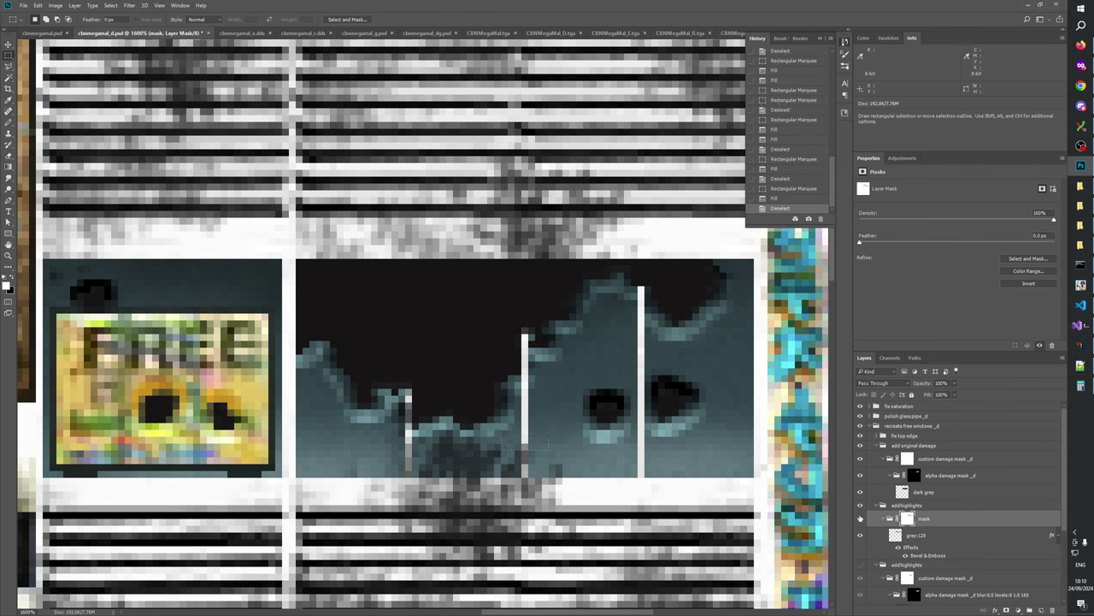
pyautogui.click(861, 519)
pyautogui.click(861, 519)
pyautogui.click(861, 519)
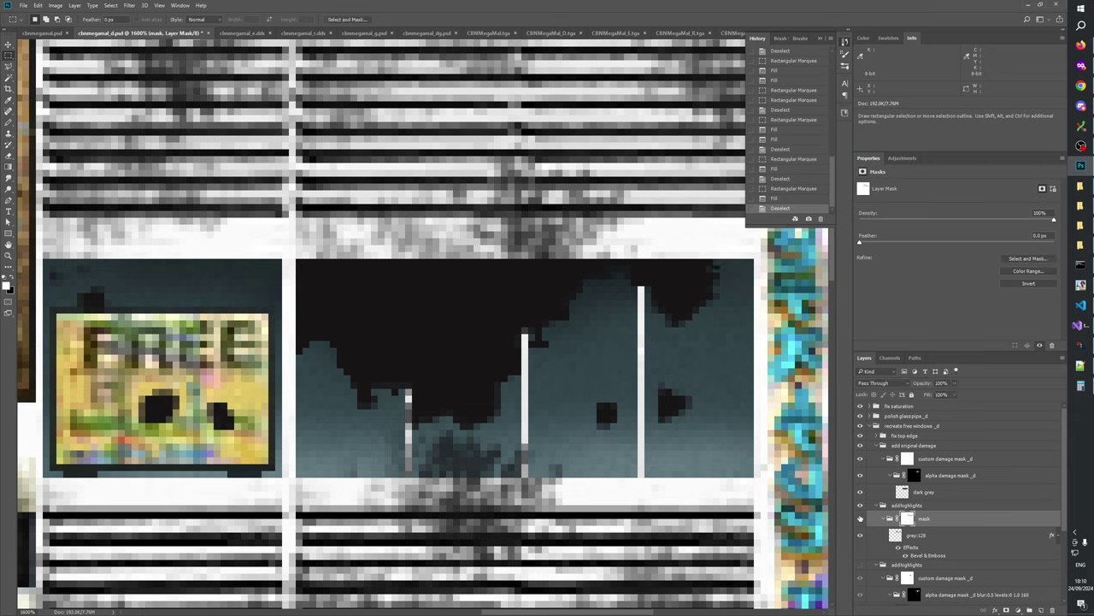
pyautogui.click(861, 519)
pyautogui.click(861, 519)
pyautogui.click(861, 519)
pyautogui.click(861, 519)
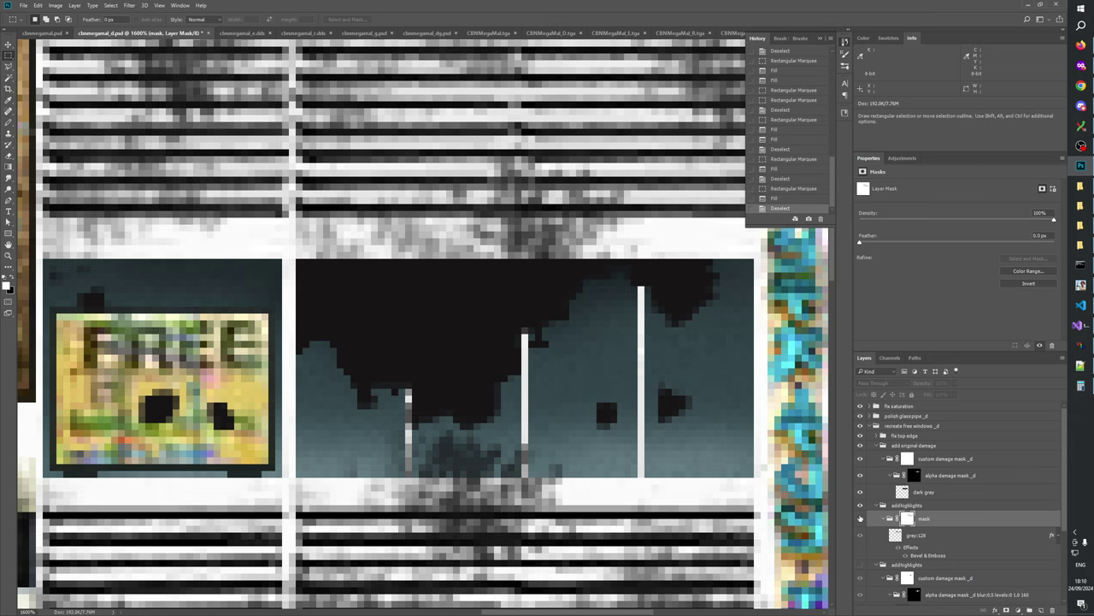
# - Show the "mask" group and lower the Bevel & Emboss depth of its "grey:128" layer to the 1% minimum
pyautogui.click(905, 535)
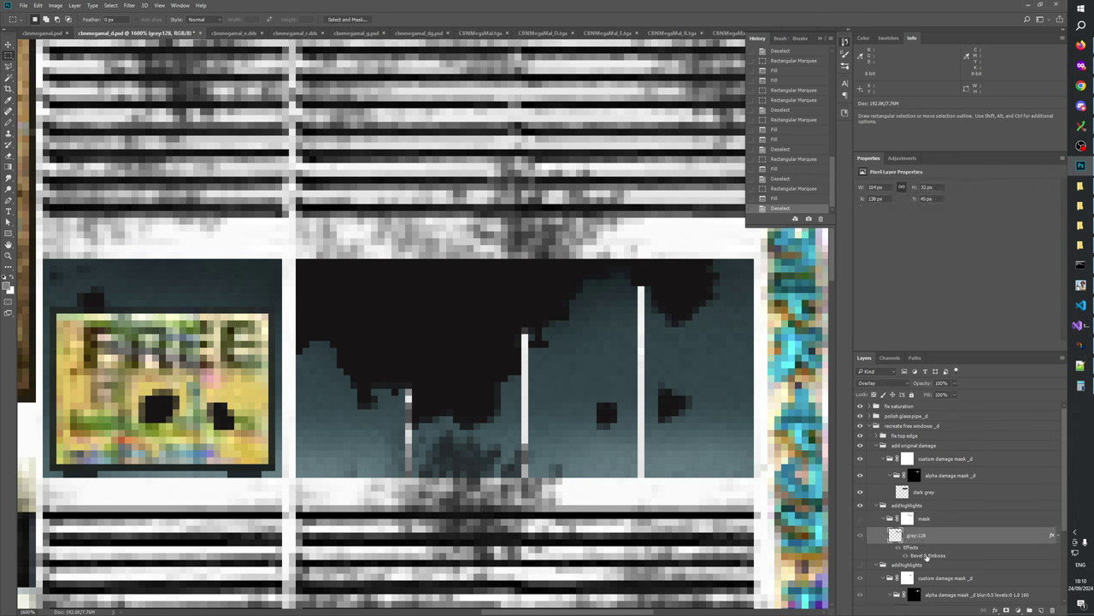
pyautogui.doubleClick(920, 557)
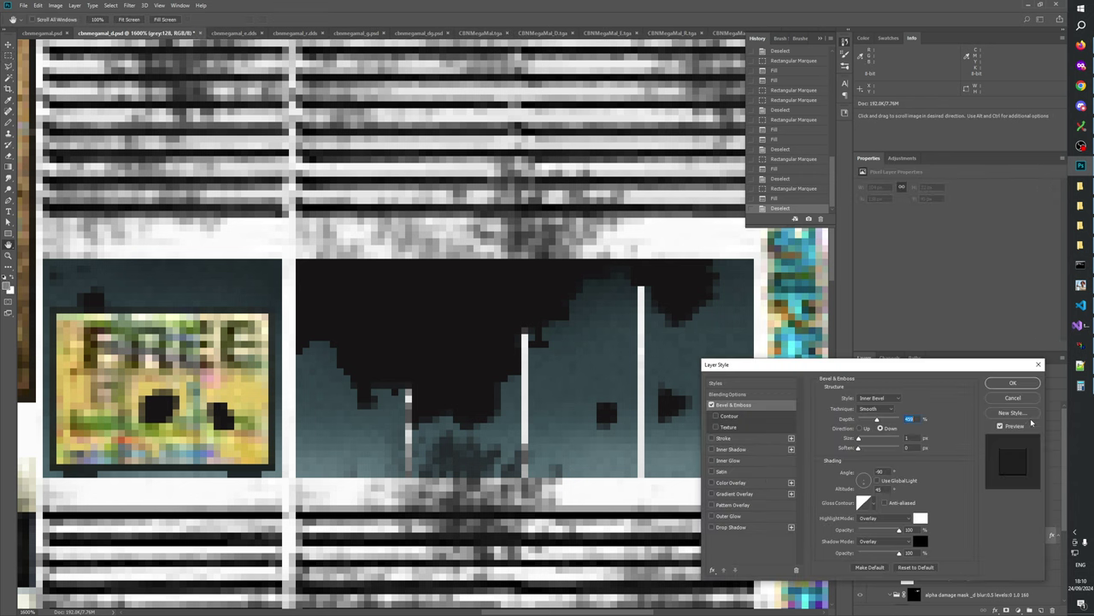
pyautogui.click(1011, 399)
pyautogui.click(860, 519)
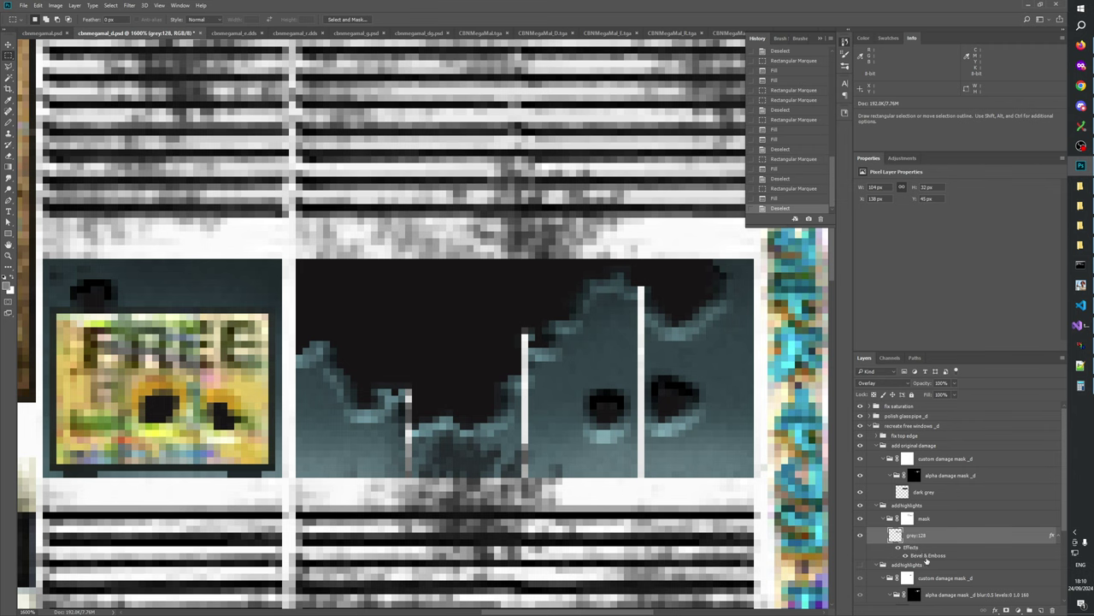
pyautogui.doubleClick(927, 556)
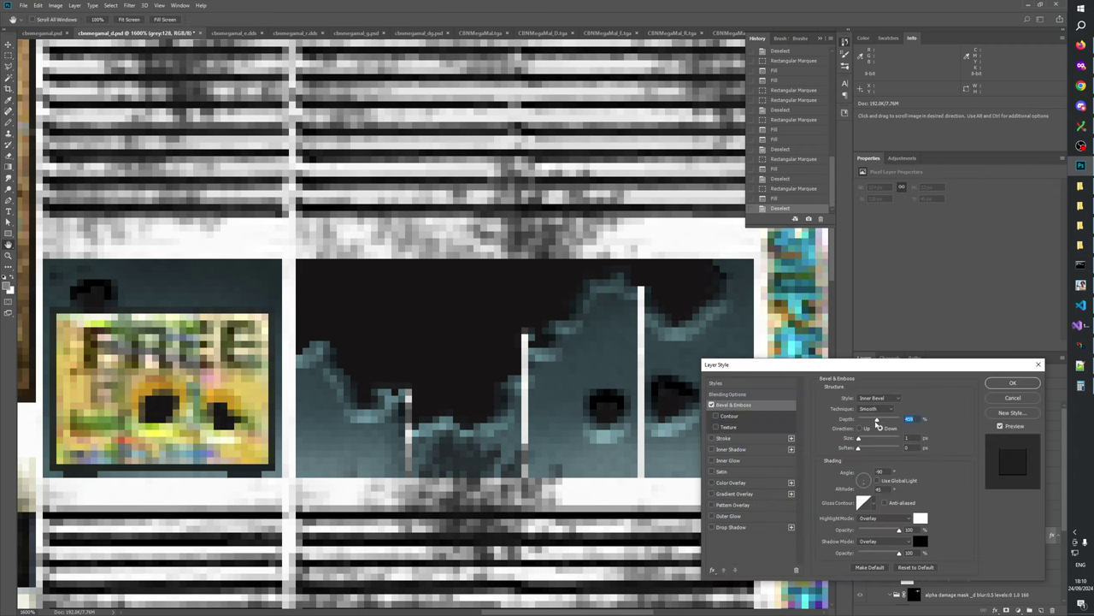
pyautogui.moveTo(868, 421); pyautogui.dragTo(859, 424)
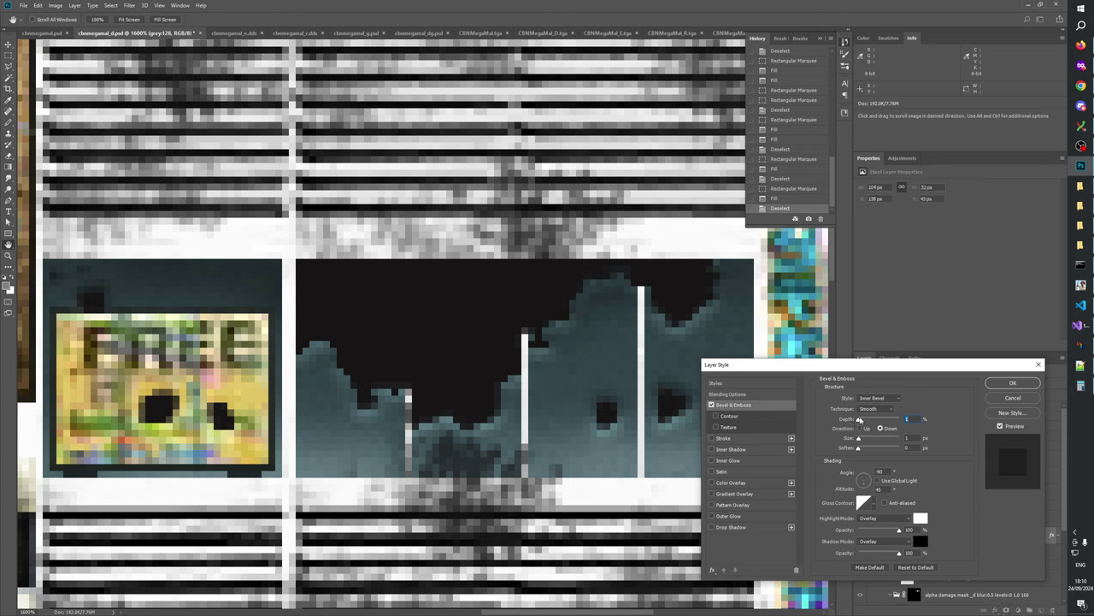
pyautogui.moveTo(860, 420); pyautogui.dragTo(851, 424)
pyautogui.click(1012, 383)
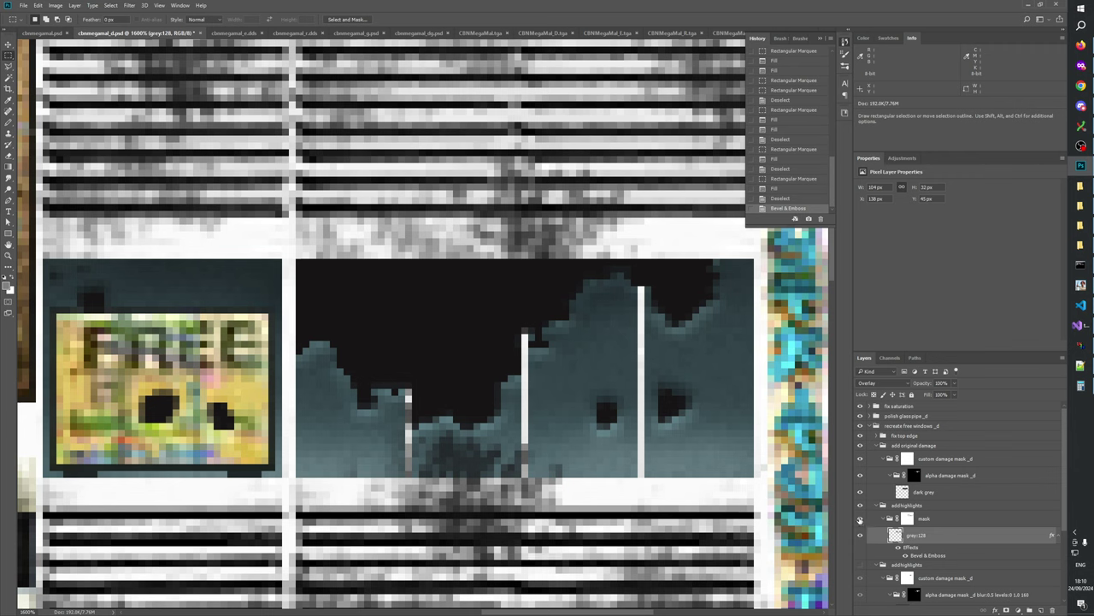
# - Compare the glass with and without the softened bevel, and set the "grey:128" layer's opacity to 70%
pyautogui.click(860, 519)
pyautogui.click(861, 519)
pyautogui.click(861, 519)
pyautogui.click(860, 519)
pyautogui.click(860, 519)
pyautogui.click(860, 519)
pyautogui.click(919, 506)
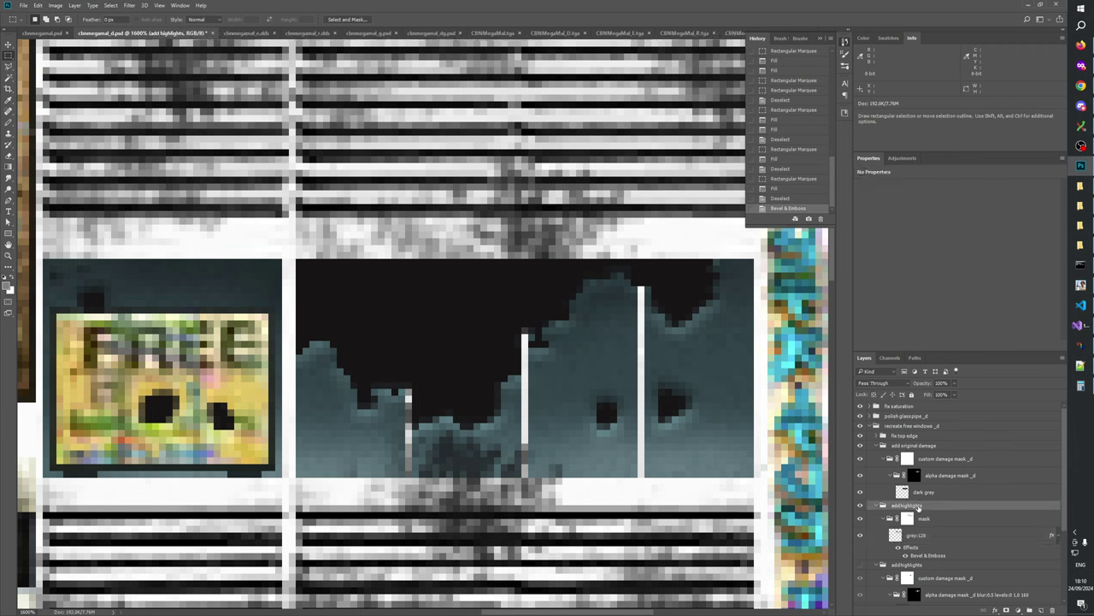
pyautogui.click(923, 537)
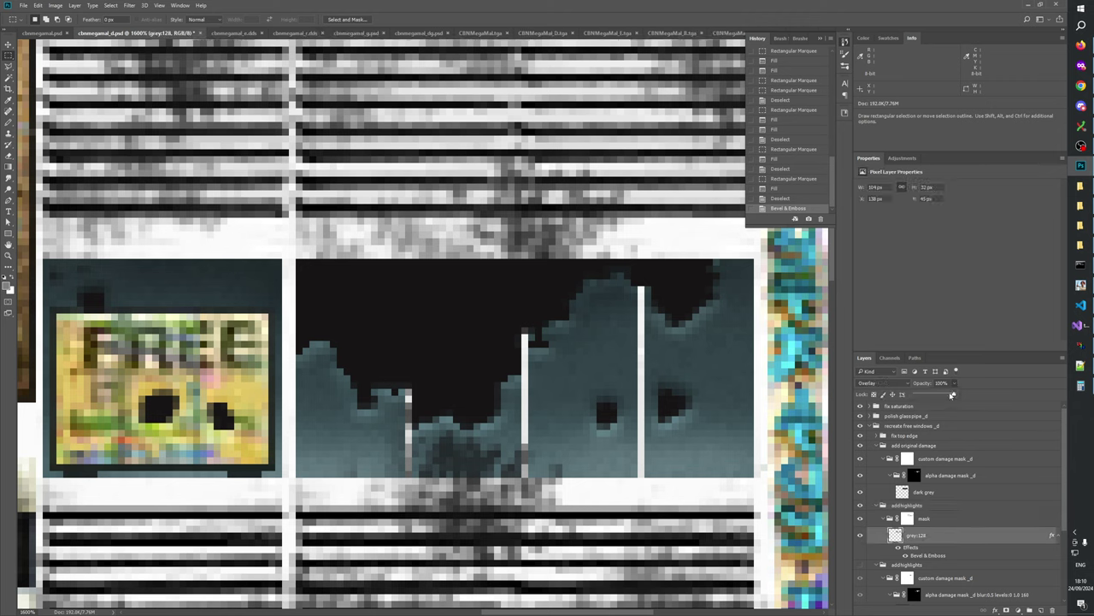
pyautogui.moveTo(952, 395); pyautogui.dragTo(938, 395)
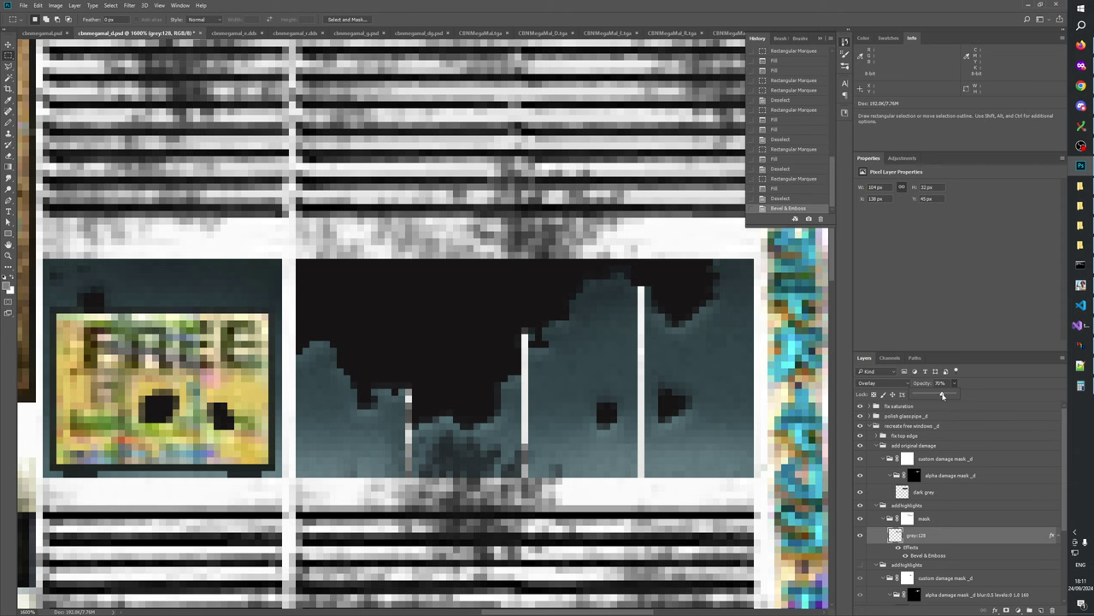
pyautogui.moveTo(943, 395); pyautogui.dragTo(943, 395)
# - Examine the broken windows within the whole texture and up close at increasing magnifications
pyautogui.click(8, 255)
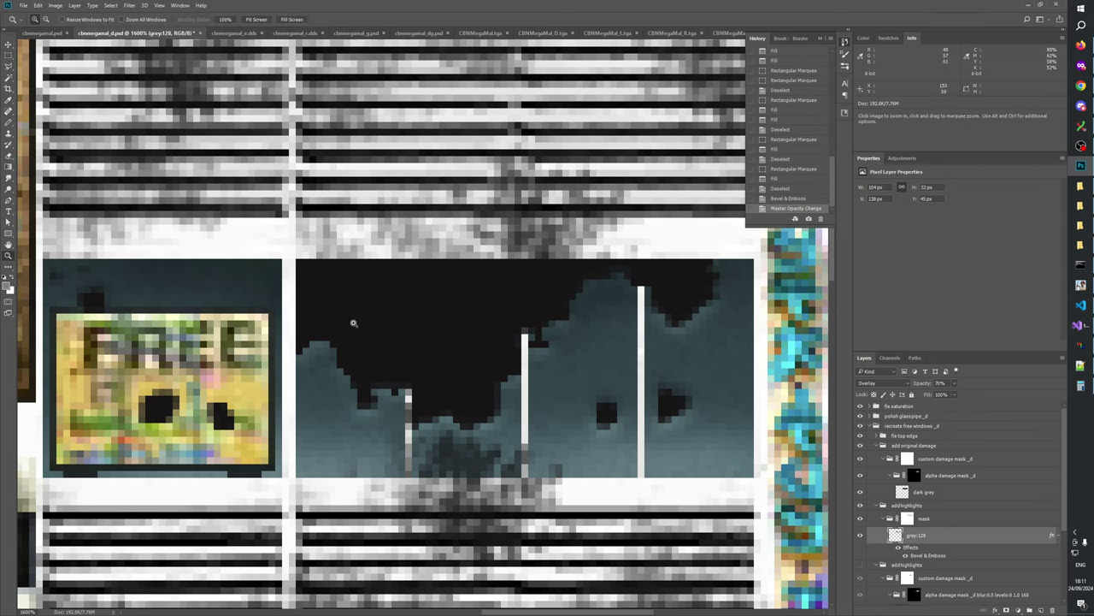
pyautogui.rightClick(368, 323)
pyautogui.click(391, 347)
pyautogui.click(462, 311)
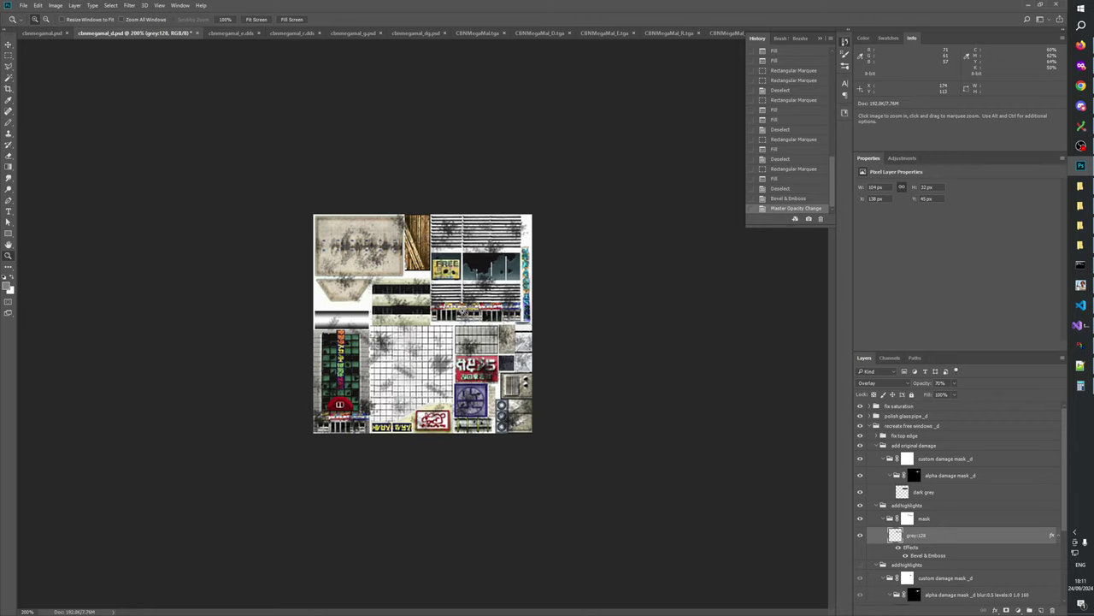
pyautogui.click(496, 282)
pyautogui.click(498, 290)
pyautogui.click(591, 189)
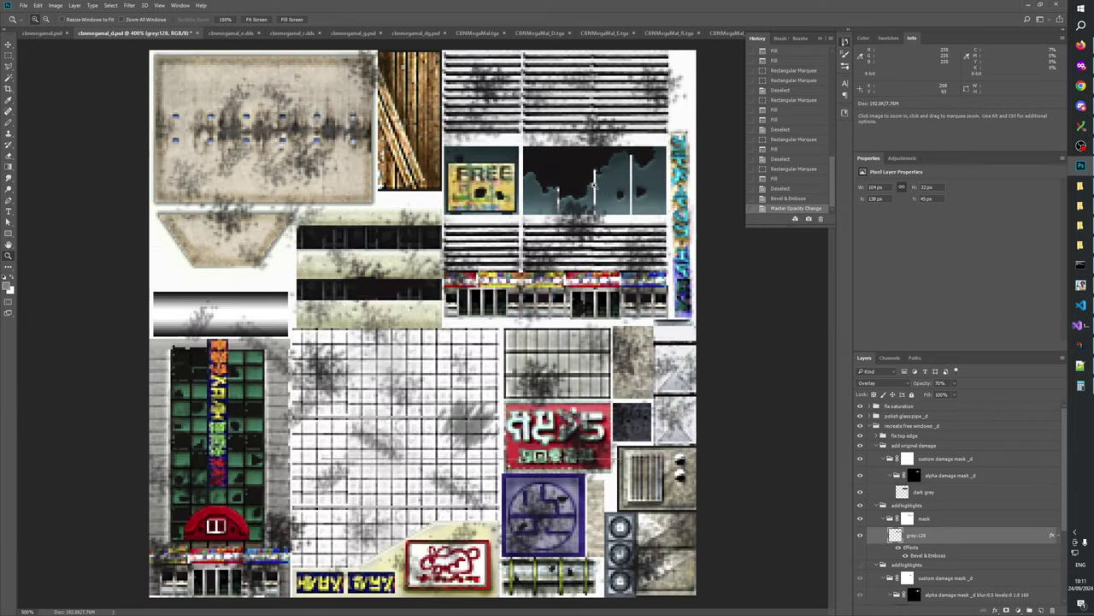
pyautogui.click(593, 192)
pyautogui.click(594, 195)
pyautogui.click(597, 201)
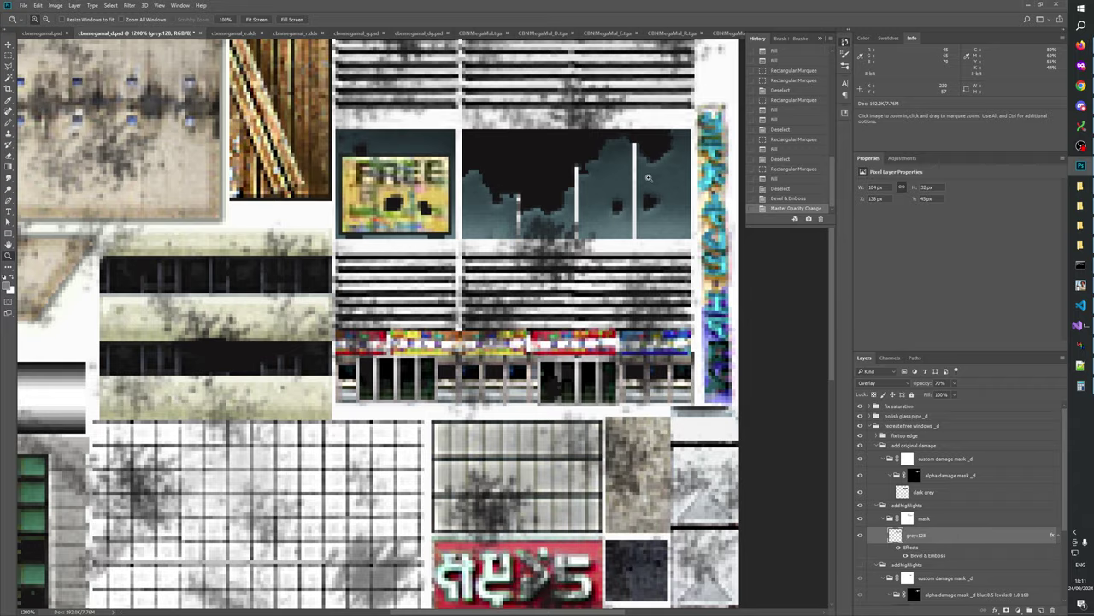
pyautogui.click(650, 170)
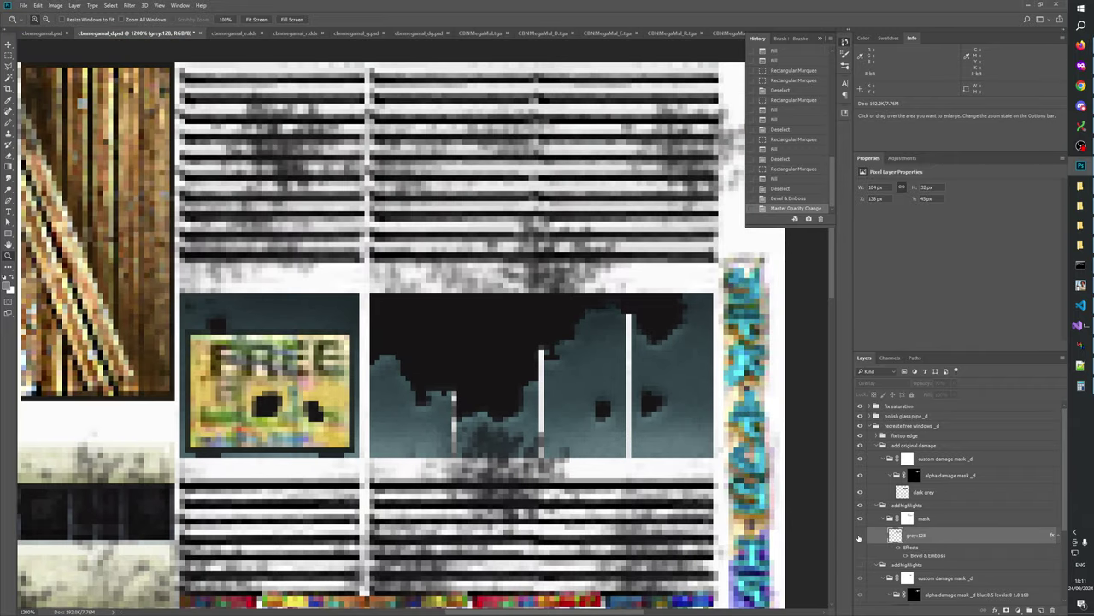
# - Toggle the "grey:128" layer's visibility to compare the broken glass edges with and without the bevel highlights
pyautogui.click(860, 536)
pyautogui.click(859, 536)
pyautogui.click(859, 536)
pyautogui.click(860, 536)
pyautogui.click(860, 536)
pyautogui.click(859, 536)
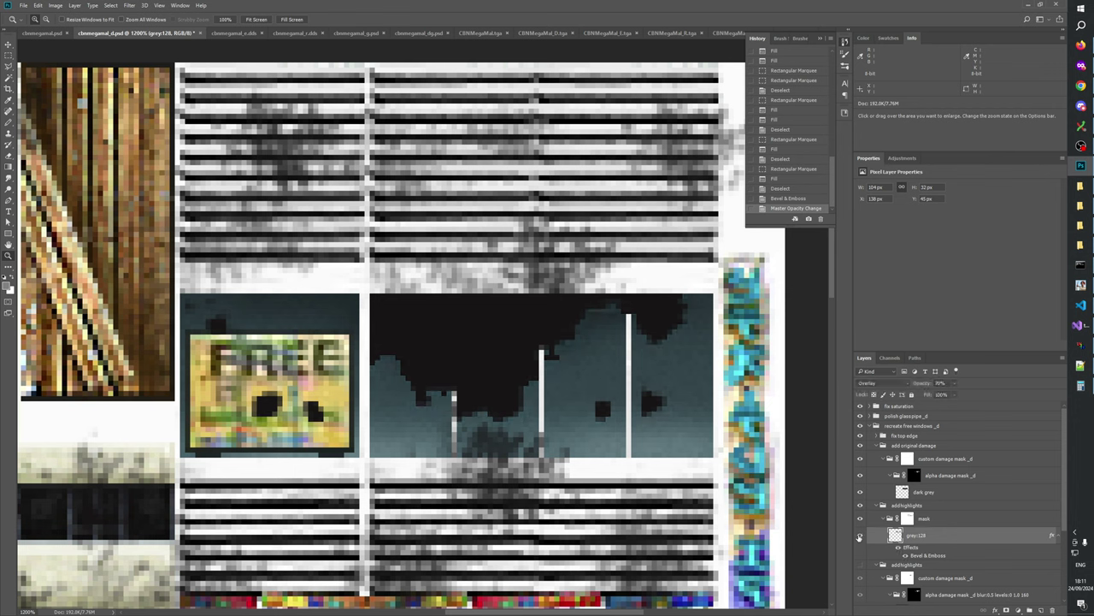
pyautogui.click(859, 536)
pyautogui.click(860, 536)
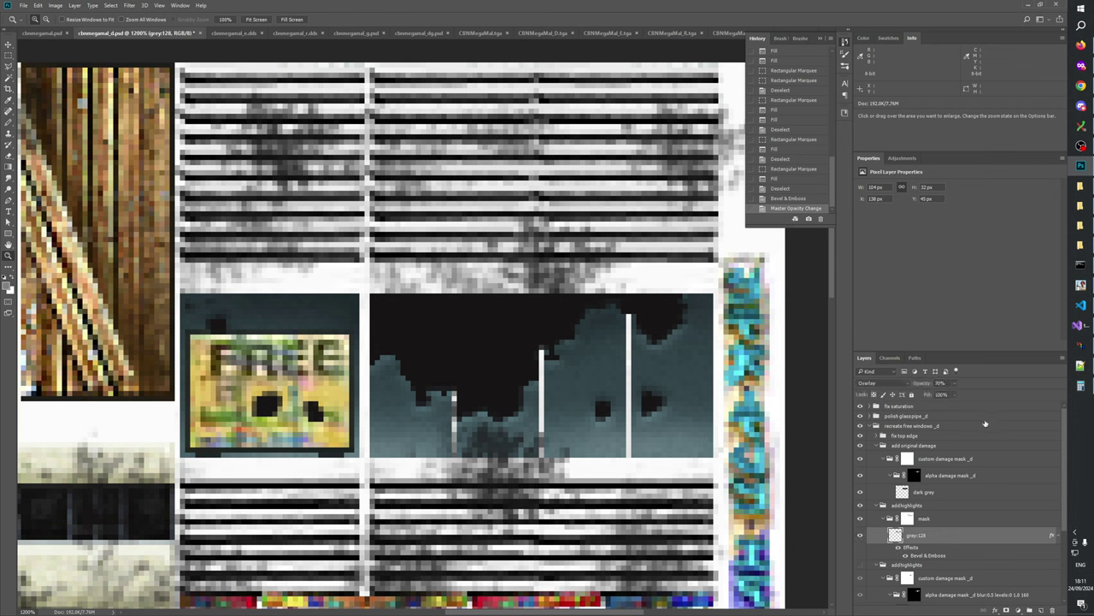
# - Readjust the "grey:128" layer's opacity, settle on 70%, and compare the windows with and without the layer
pyautogui.click(951, 384)
pyautogui.click(955, 396)
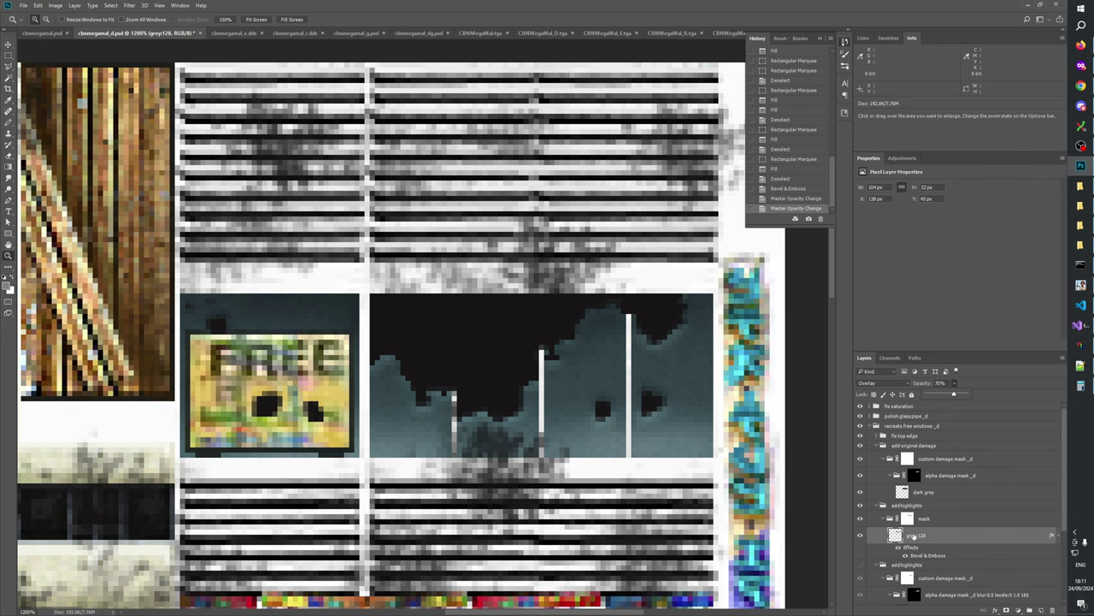
pyautogui.click(913, 536)
pyautogui.click(860, 537)
pyautogui.click(860, 536)
pyautogui.click(861, 536)
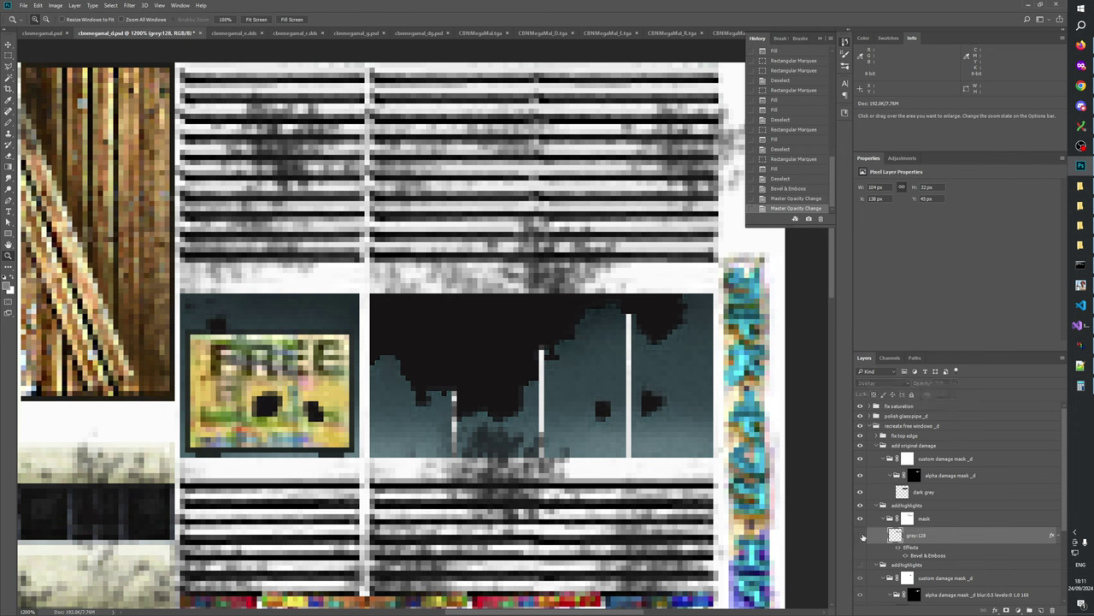
pyautogui.click(861, 536)
pyautogui.click(861, 536)
pyautogui.click(861, 536)
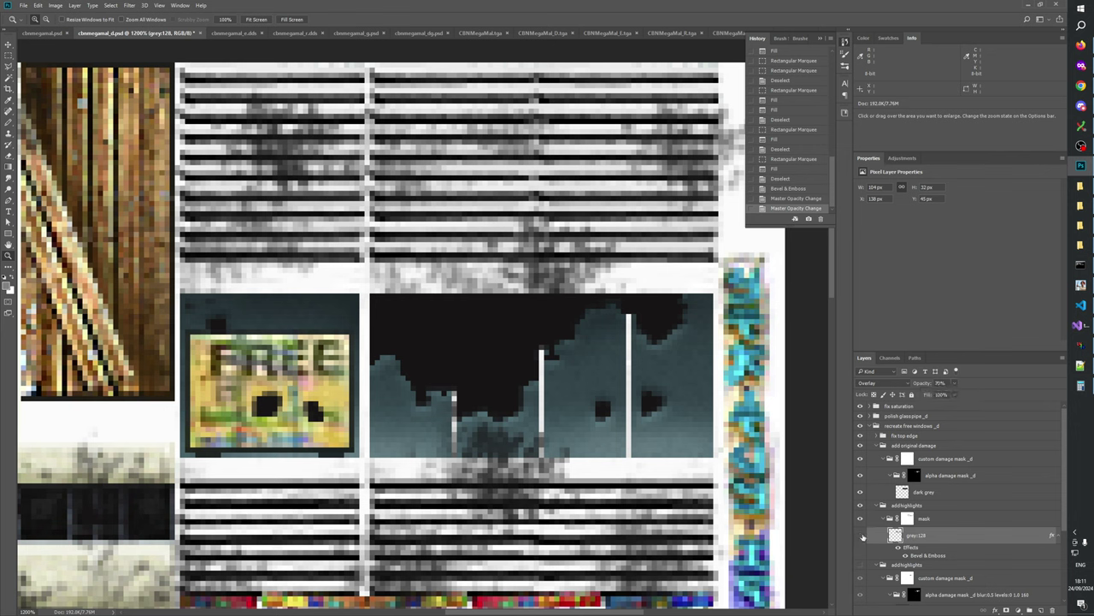
pyautogui.click(861, 536)
pyautogui.click(861, 536)
# - Review the glass highlights with the whole texture at 100%, and inspect the broken panes at up to 1600%
pyautogui.rightClick(613, 432)
pyautogui.click(635, 454)
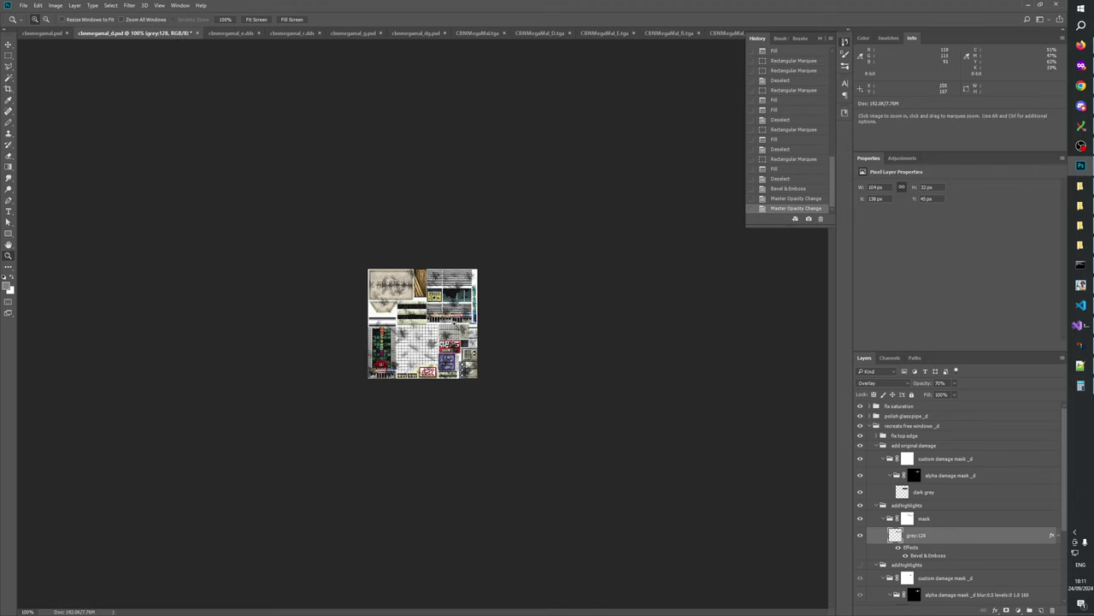
pyautogui.click(441, 312)
pyautogui.click(441, 312)
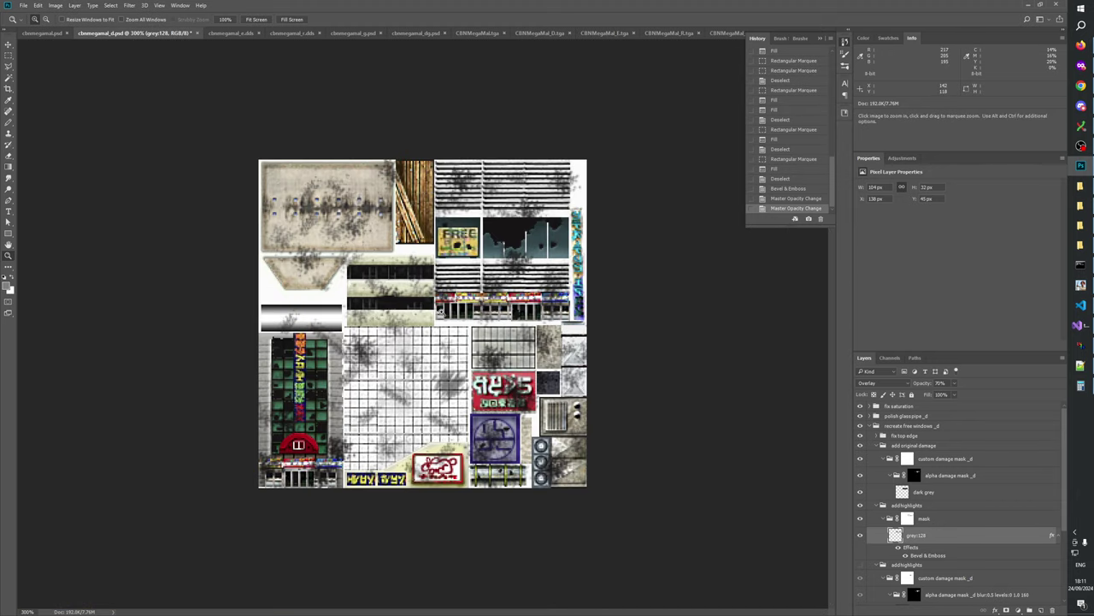
pyautogui.click(535, 261)
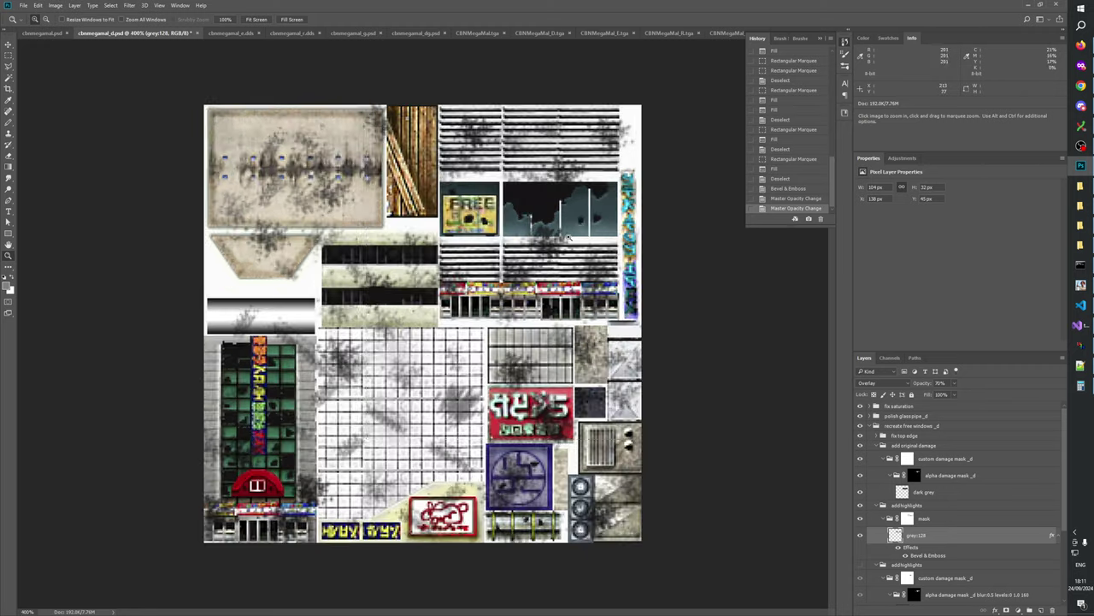
pyautogui.click(598, 222)
pyautogui.click(654, 188)
pyautogui.click(658, 184)
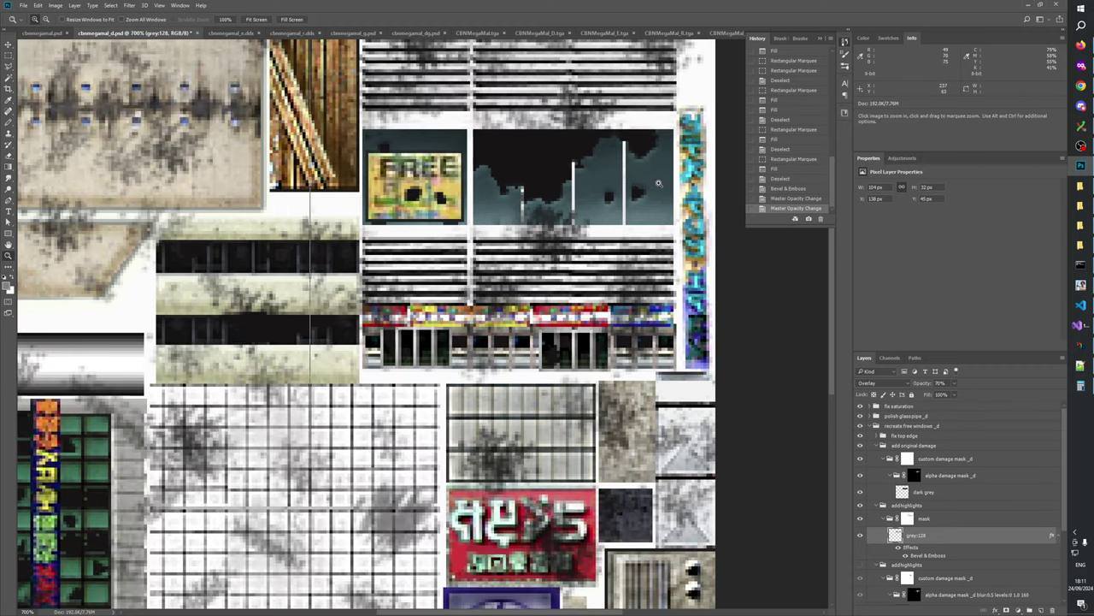
pyautogui.click(645, 213)
pyautogui.click(637, 221)
pyautogui.click(631, 268)
pyautogui.moveTo(631, 267); pyautogui.dragTo(628, 338)
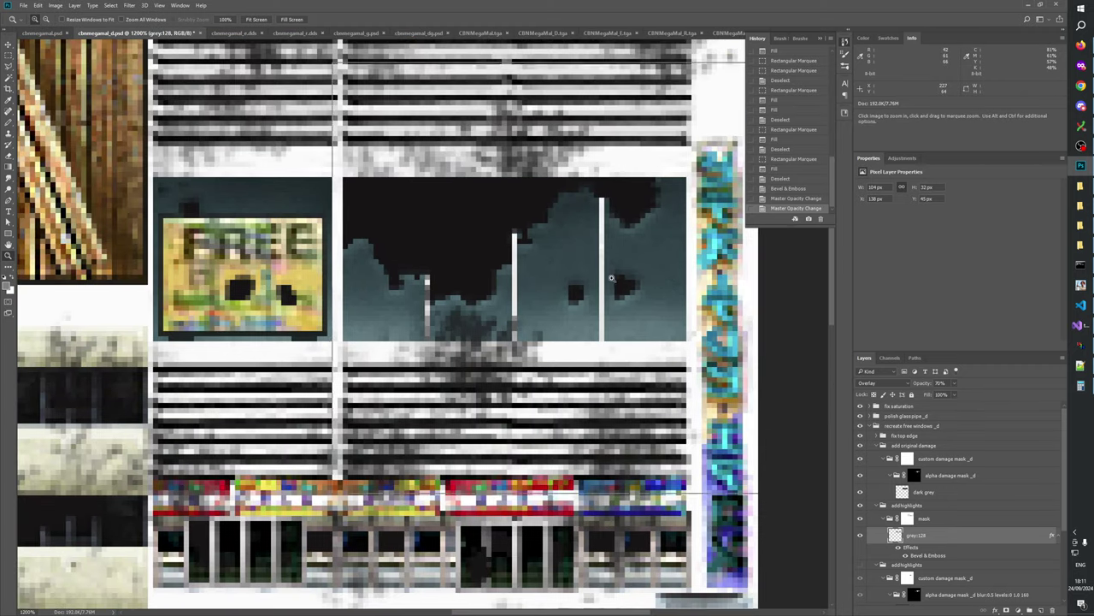
pyautogui.click(606, 277)
pyautogui.moveTo(589, 367); pyautogui.dragTo(697, 480)
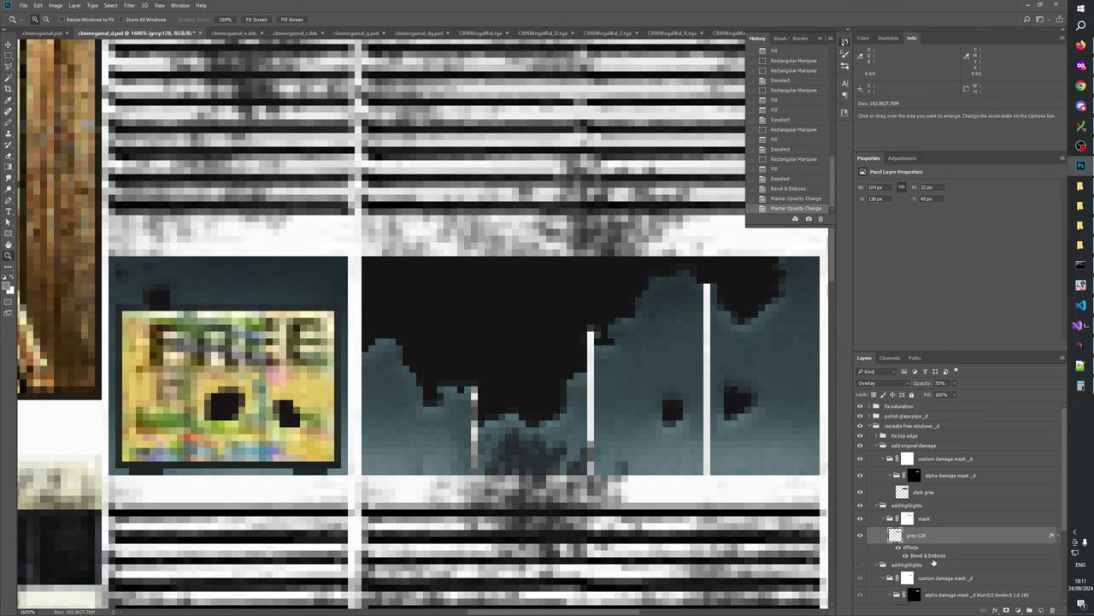
# - Try the Chisel Hard and Chisel Soft bevel techniques and different depths on the "grey:128" layer, and return to Smooth
pyautogui.doubleClick(926, 556)
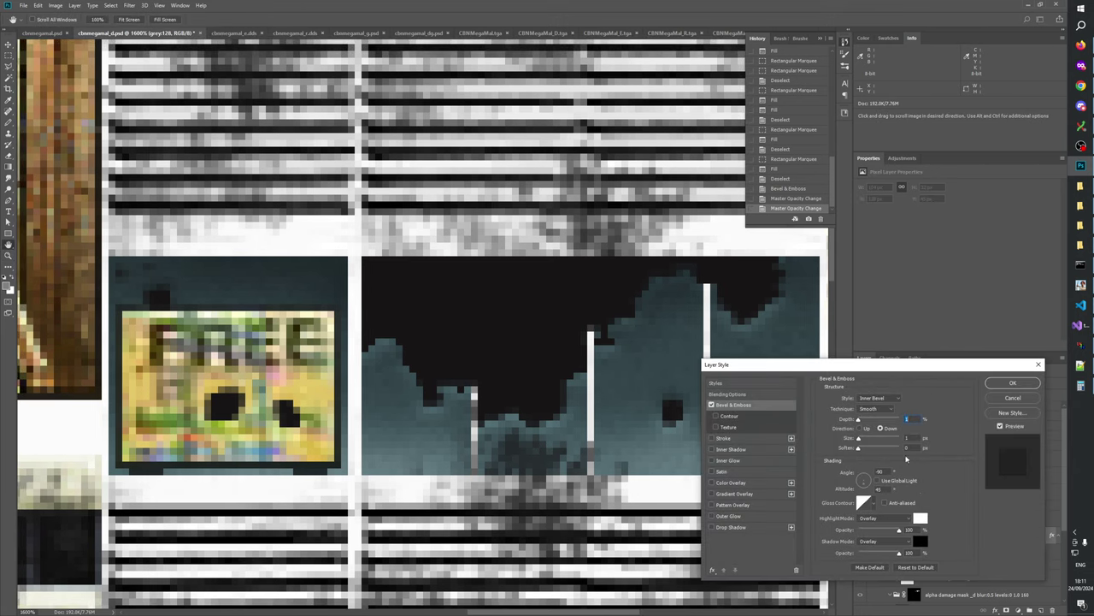
pyautogui.click(869, 410)
pyautogui.click(870, 422)
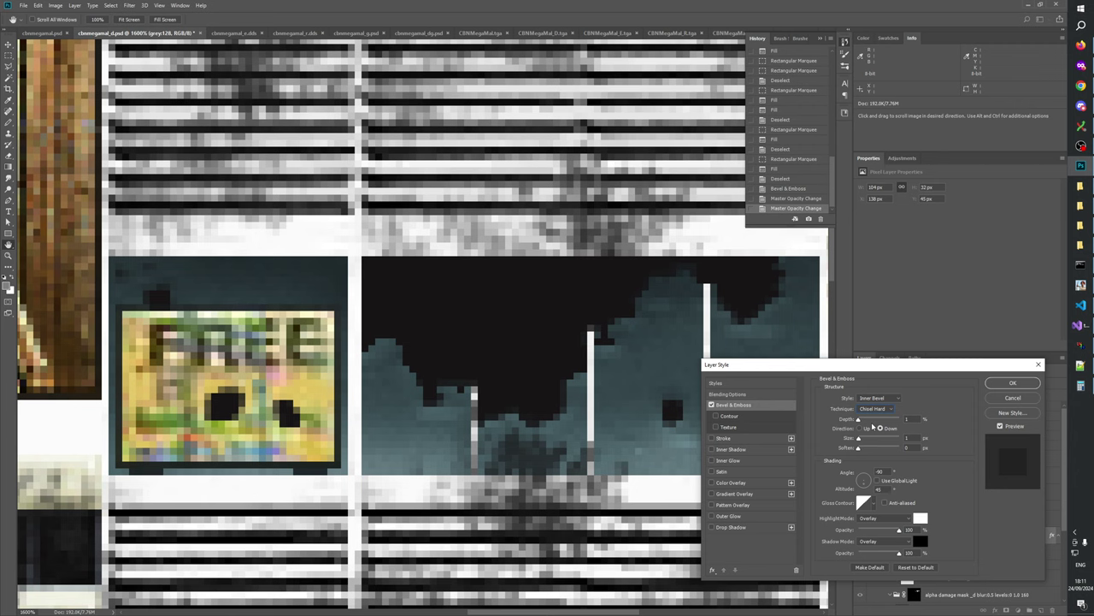
pyautogui.click(874, 411)
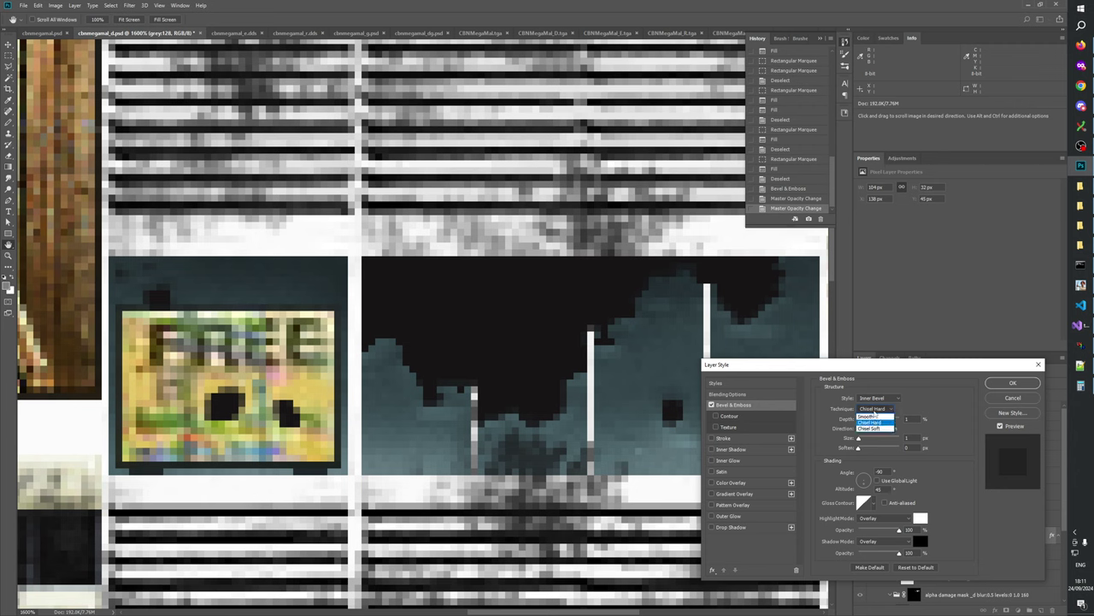
pyautogui.click(873, 428)
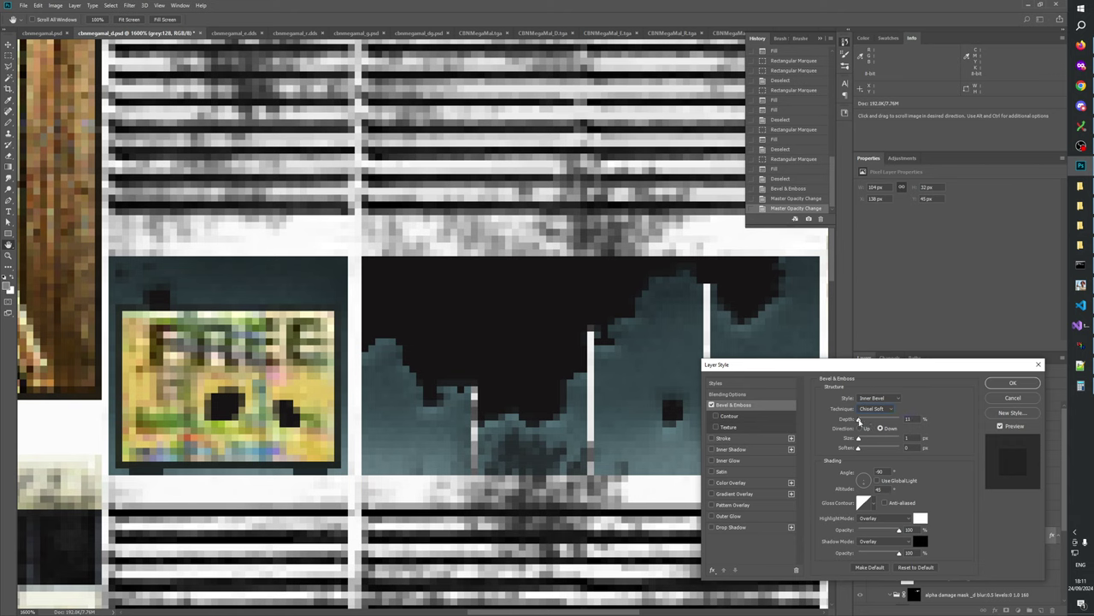
pyautogui.moveTo(859, 419)
pyautogui.mouseDown()
pyautogui.moveTo(838, 421)
pyautogui.moveTo(880, 424)
pyautogui.moveTo(827, 426)
pyautogui.mouseUp()
pyautogui.click(873, 420)
pyautogui.click(874, 408)
pyautogui.click(872, 417)
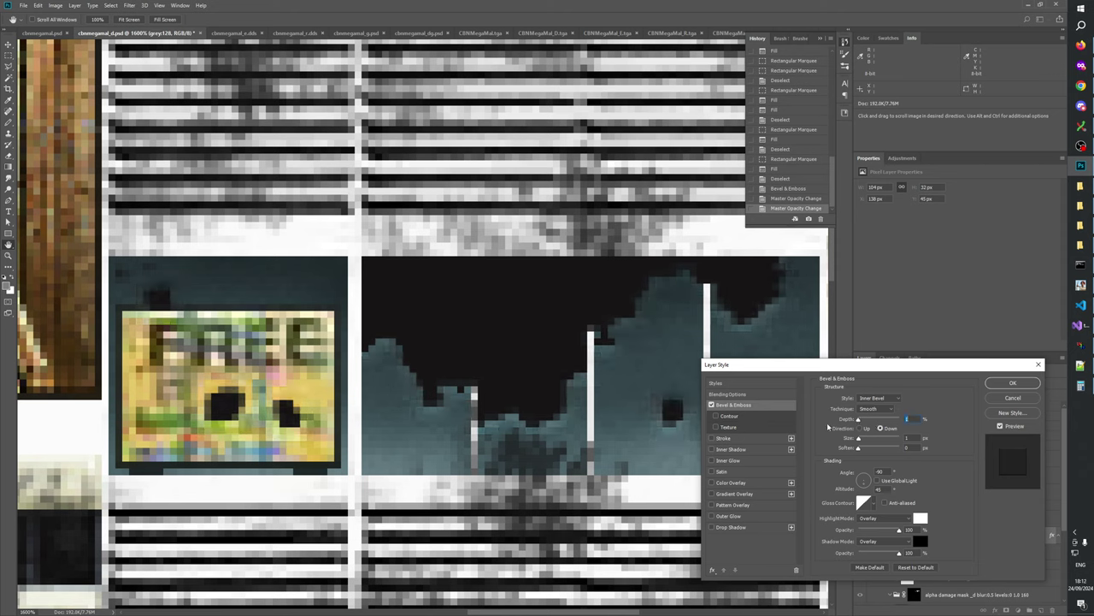
pyautogui.click(995, 385)
# - Try the Normal and Hard Light blend modes on the "grey:128" layer
pyautogui.click(873, 383)
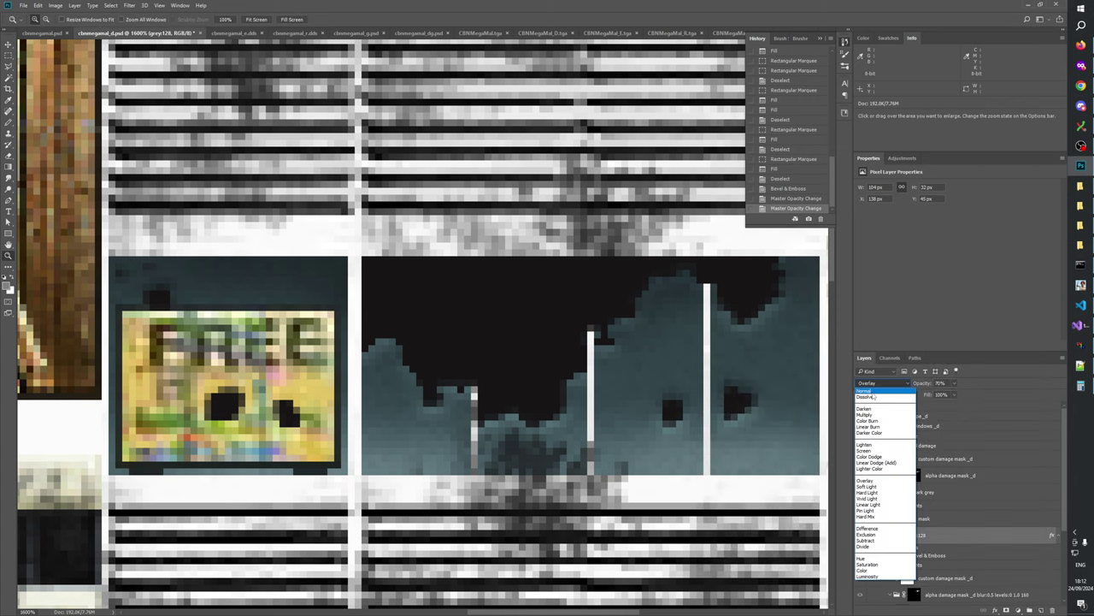
pyautogui.click(872, 387)
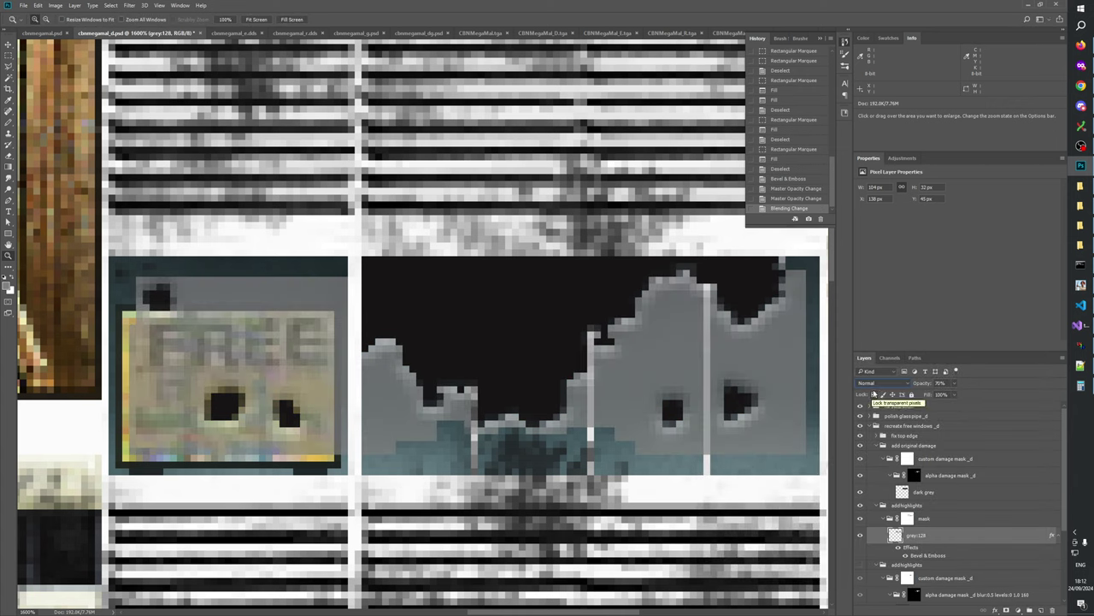
pyautogui.click(877, 386)
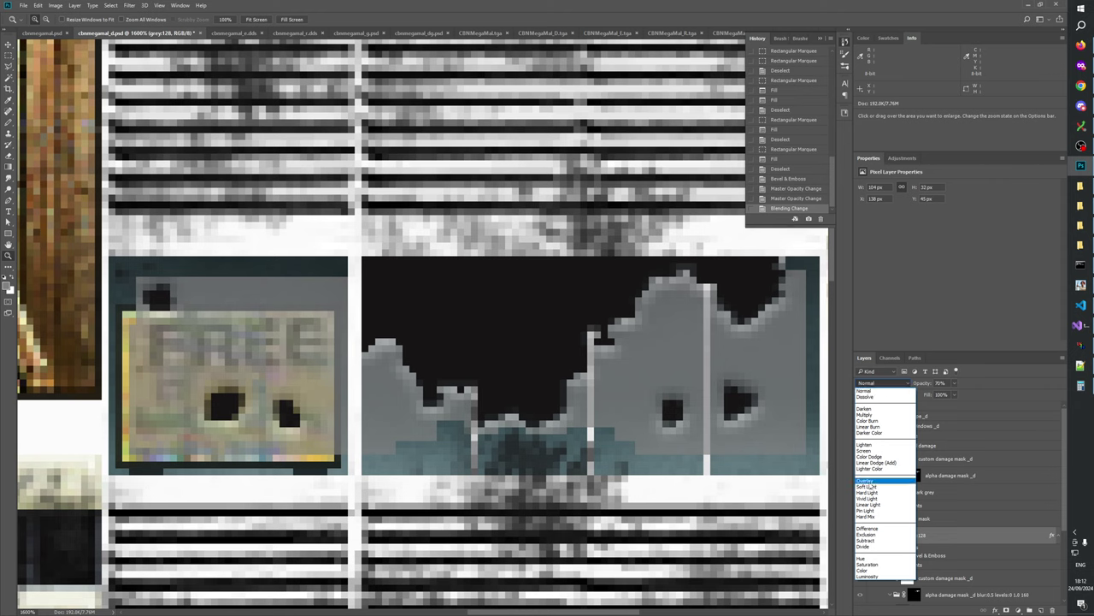
pyautogui.click(868, 493)
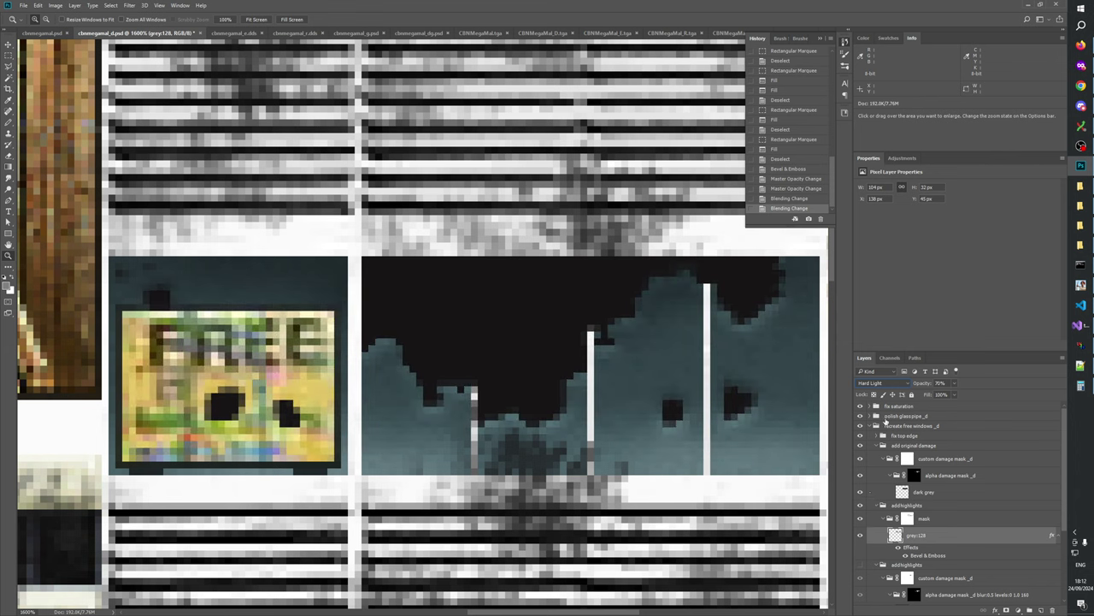
# - Switch the "grey:128" layer between Soft Light and Hard Light to compare the glass edge highlights
pyautogui.click(876, 385)
pyautogui.scroll(1, 875, 385)
pyautogui.click(875, 385)
pyautogui.click(875, 385)
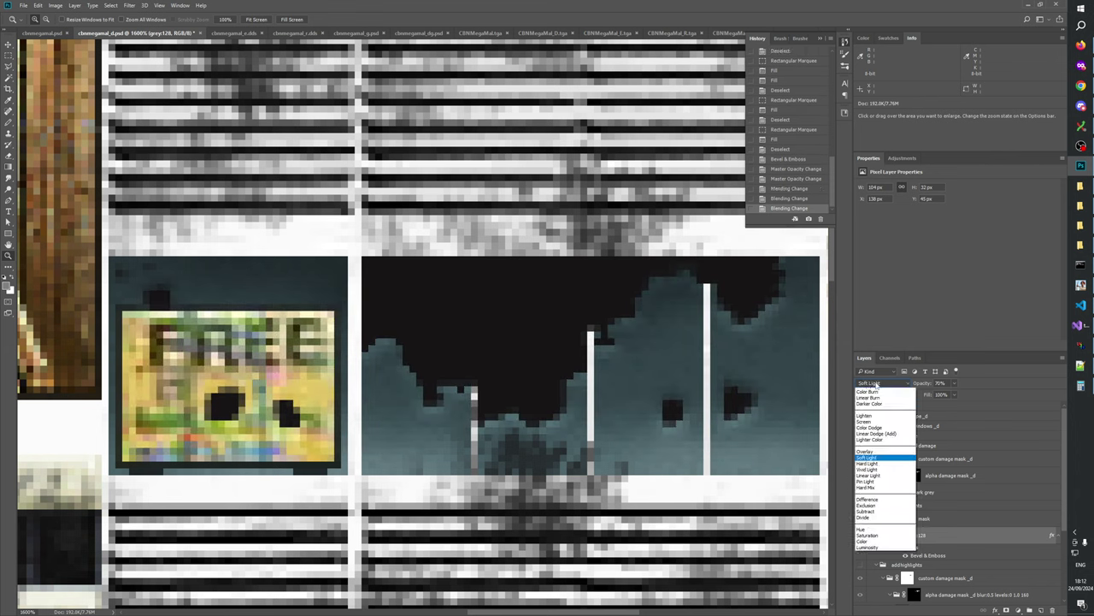
pyautogui.scroll(1, 875, 385)
pyautogui.click(875, 385)
pyautogui.click(877, 385)
pyautogui.press('Down')
pyautogui.press('Down')
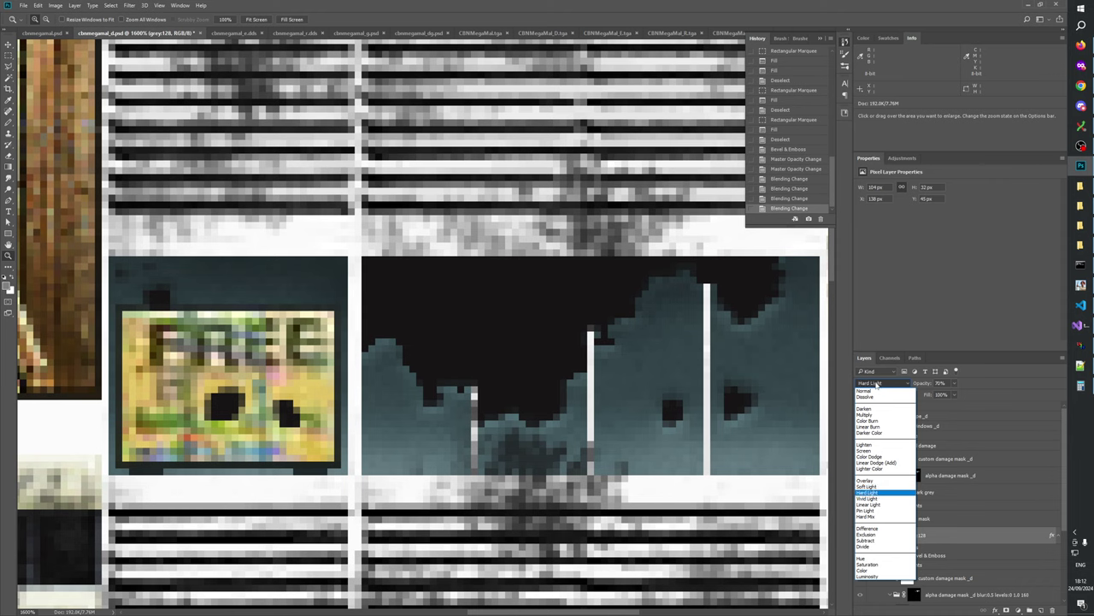
pyautogui.press('Return')
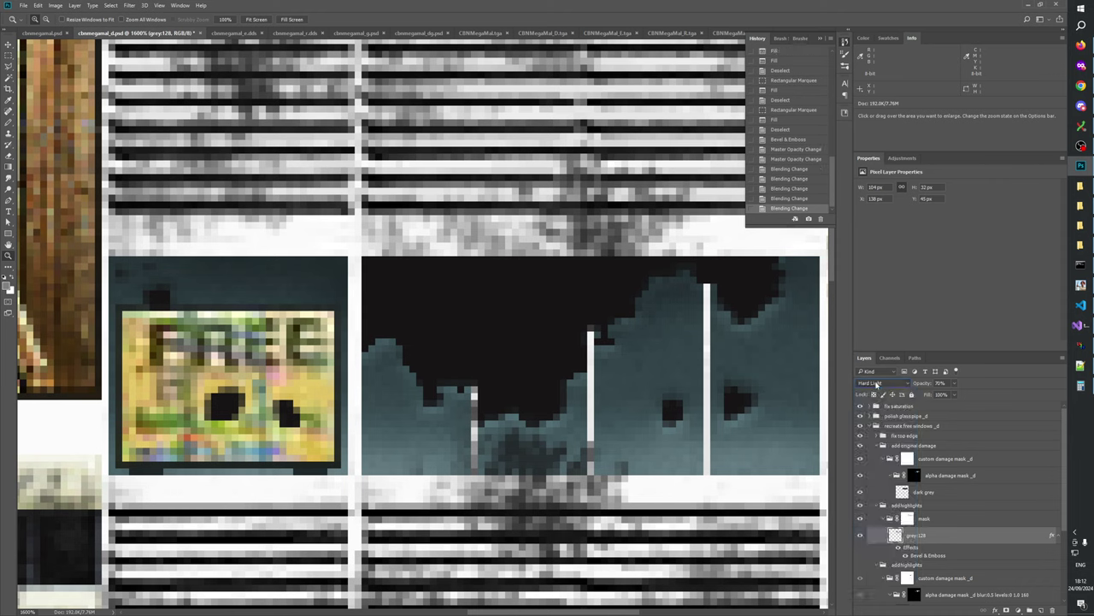
pyautogui.click(876, 384)
pyautogui.press('Return')
pyautogui.click(876, 385)
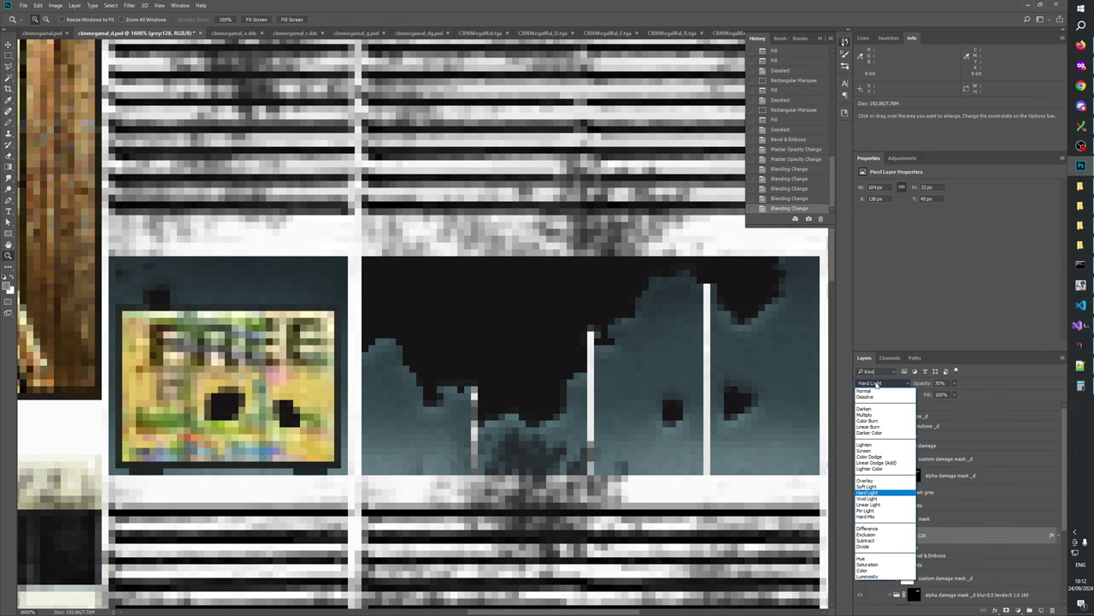
pyautogui.click(876, 385)
# - Reselect the "grey:128" layer and try further blend modes on it, including Linear Dodge (Add) and Screen
pyautogui.click(935, 522)
pyautogui.click(918, 504)
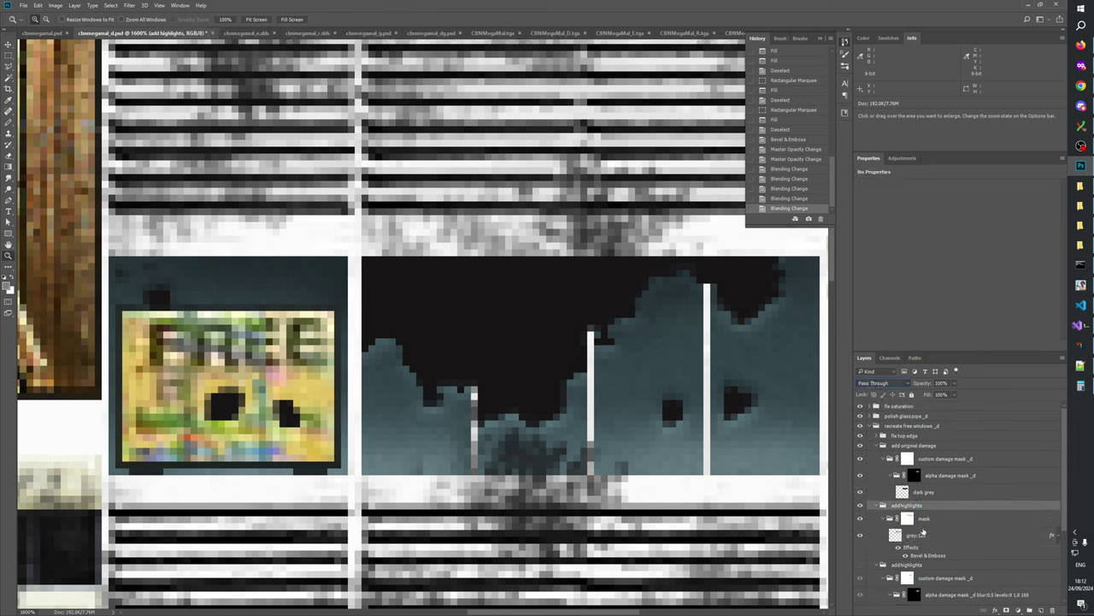
pyautogui.click(921, 532)
pyautogui.click(884, 382)
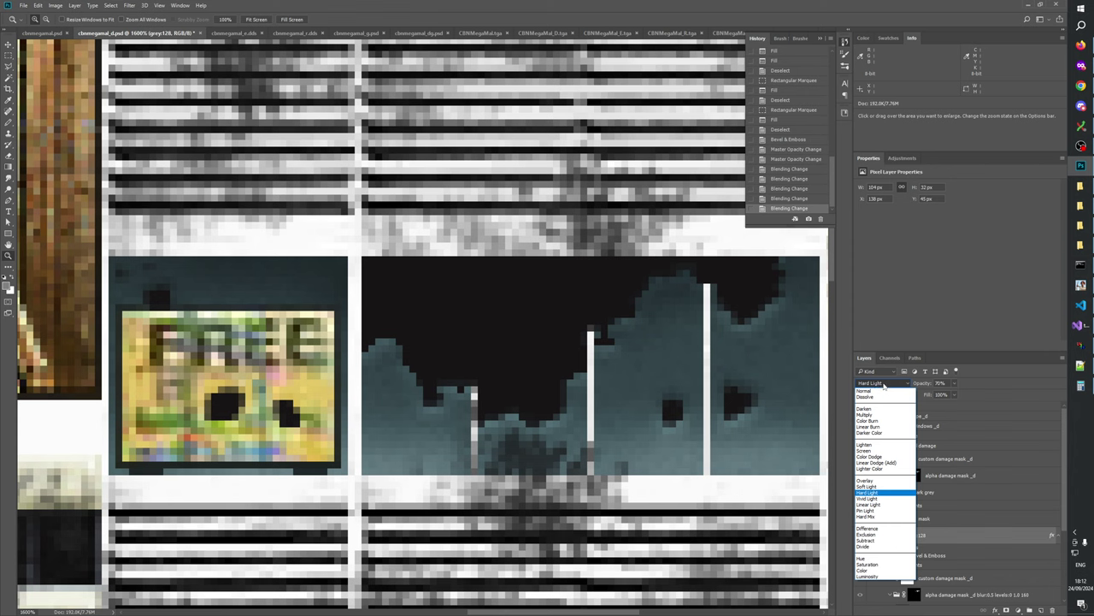
pyautogui.press('Up')
pyautogui.press('Up')
pyautogui.press('Return')
pyautogui.click(885, 384)
pyautogui.press('Up')
pyautogui.press('Up')
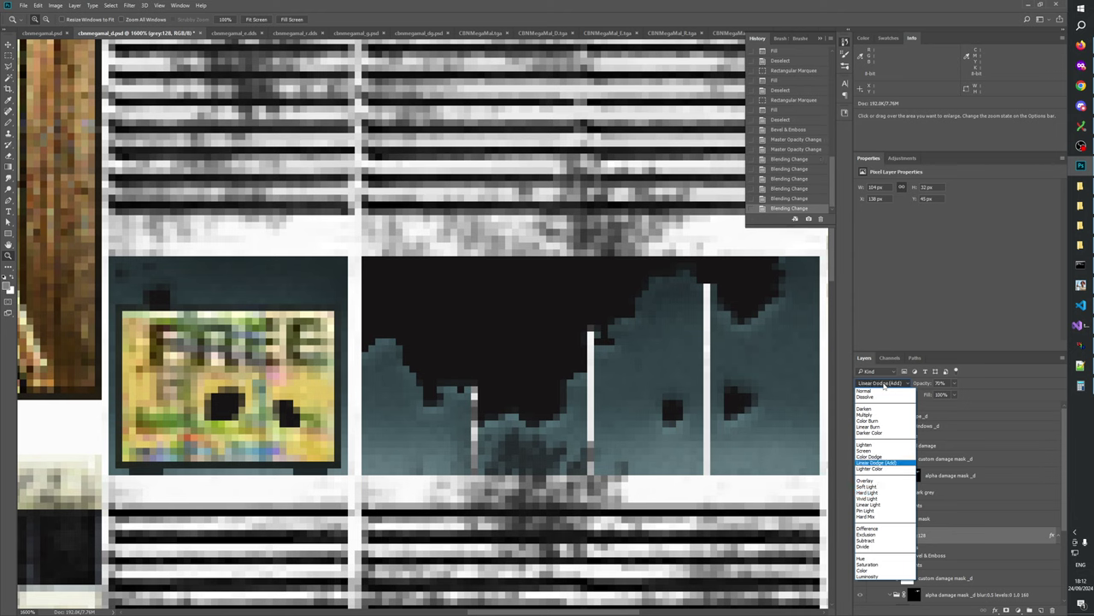
pyautogui.press('Up')
pyautogui.press('Up')
pyautogui.press('Return')
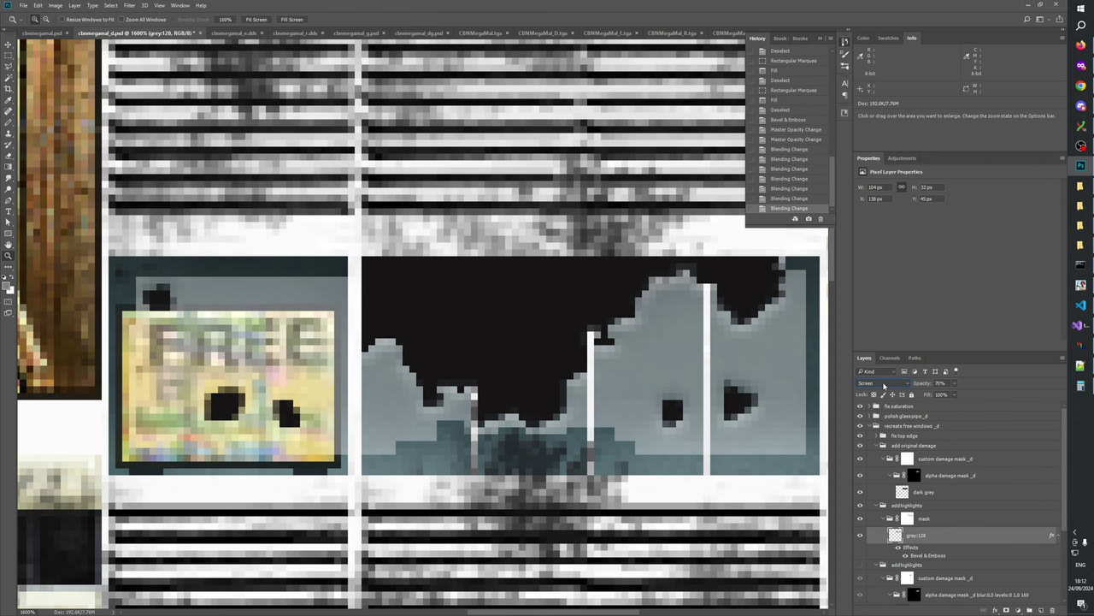
# - Try the Lighten and Multiply blend modes on the "grey:128" layer and return it to Overlay
pyautogui.click(884, 383)
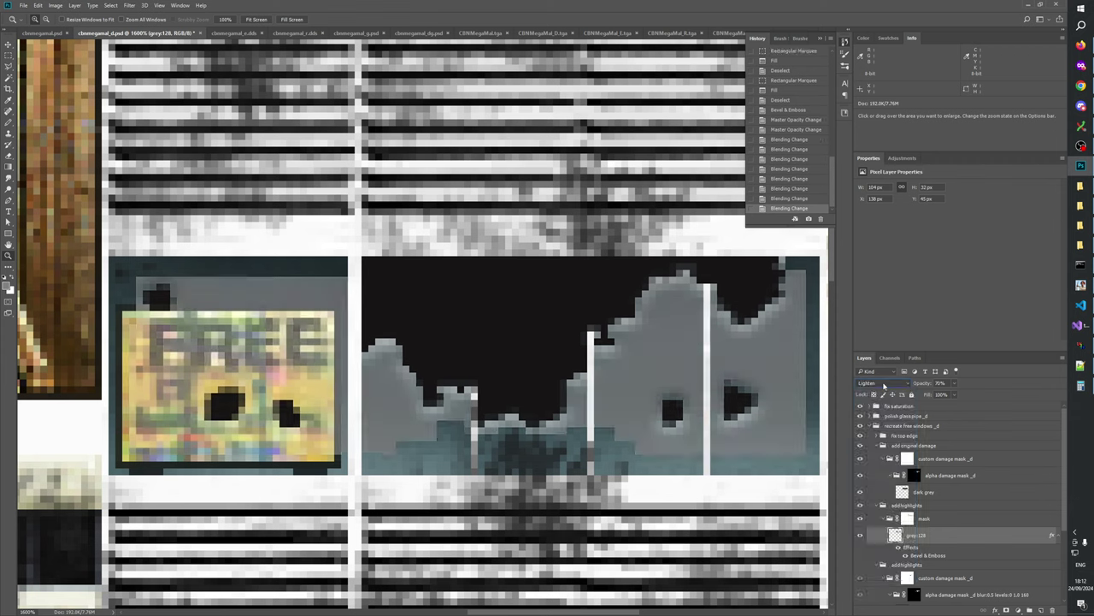
pyautogui.click(884, 386)
pyautogui.press('Up')
pyautogui.press('Up')
pyautogui.press('Up')
pyautogui.press('Up')
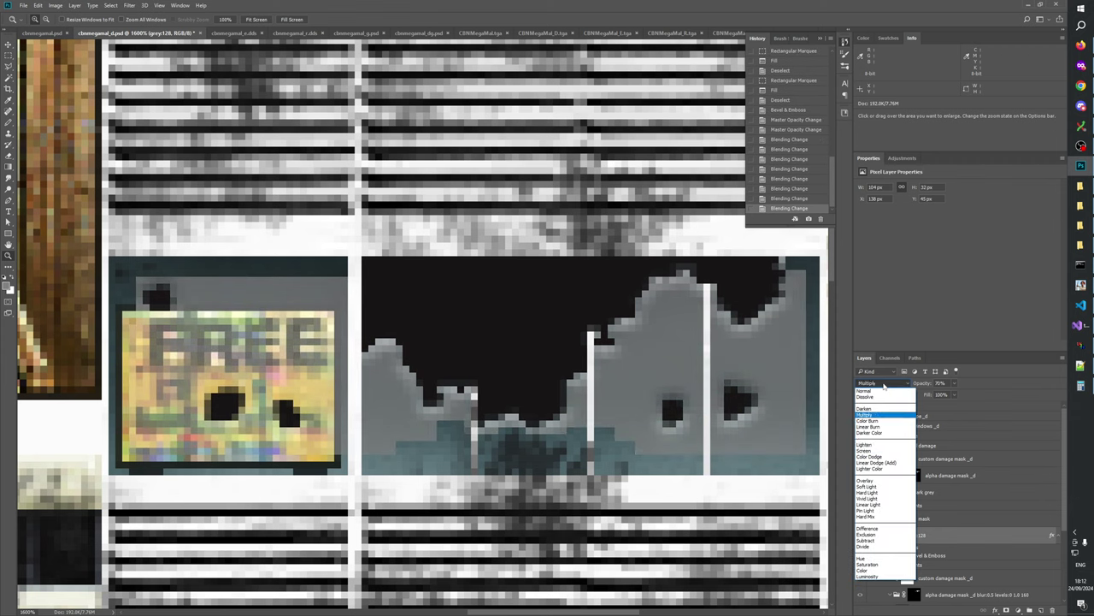
pyautogui.press('Return')
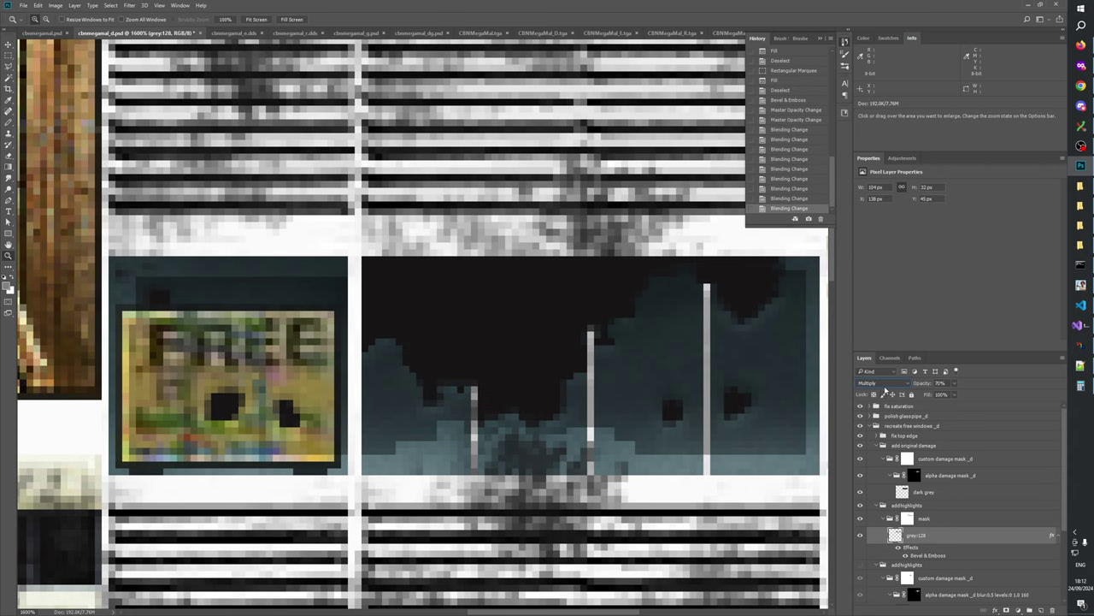
pyautogui.click(884, 387)
pyautogui.click(874, 483)
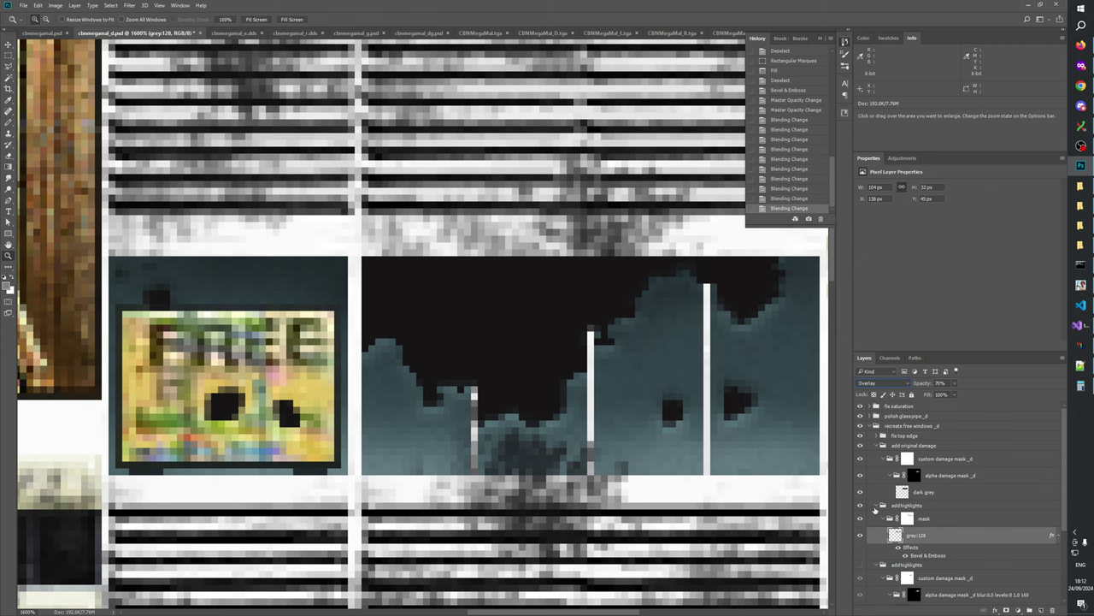
# - Toggle the "grey:128" layer's visibility to compare the broken panes with and without the Overlay highlights
pyautogui.click(861, 536)
pyautogui.click(861, 536)
pyautogui.click(861, 537)
pyautogui.click(861, 537)
pyautogui.click(861, 536)
pyautogui.click(861, 536)
pyautogui.click(861, 536)
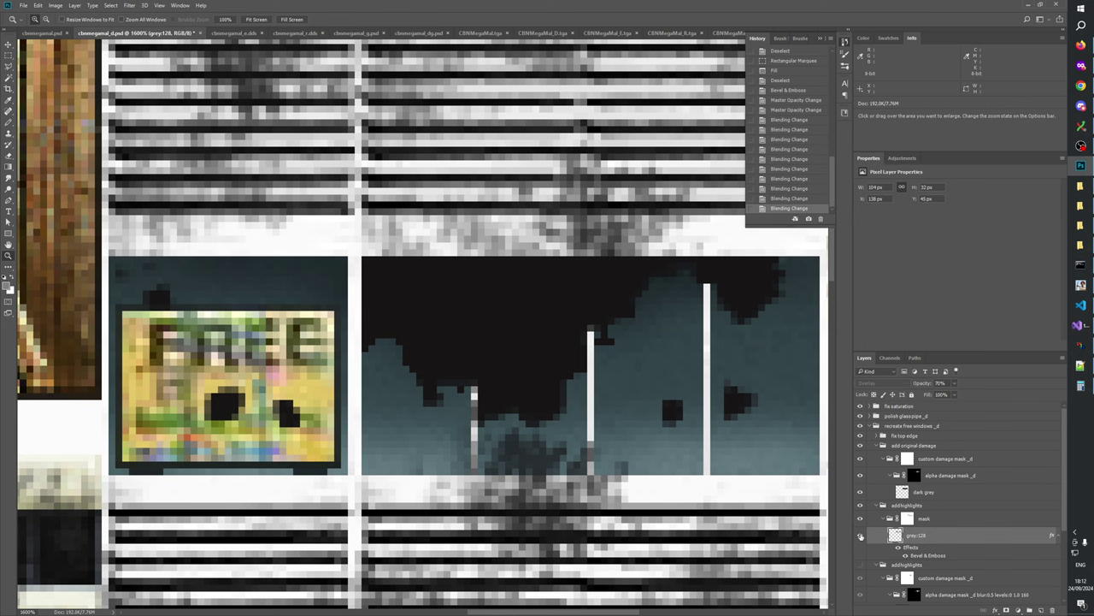
pyautogui.click(861, 536)
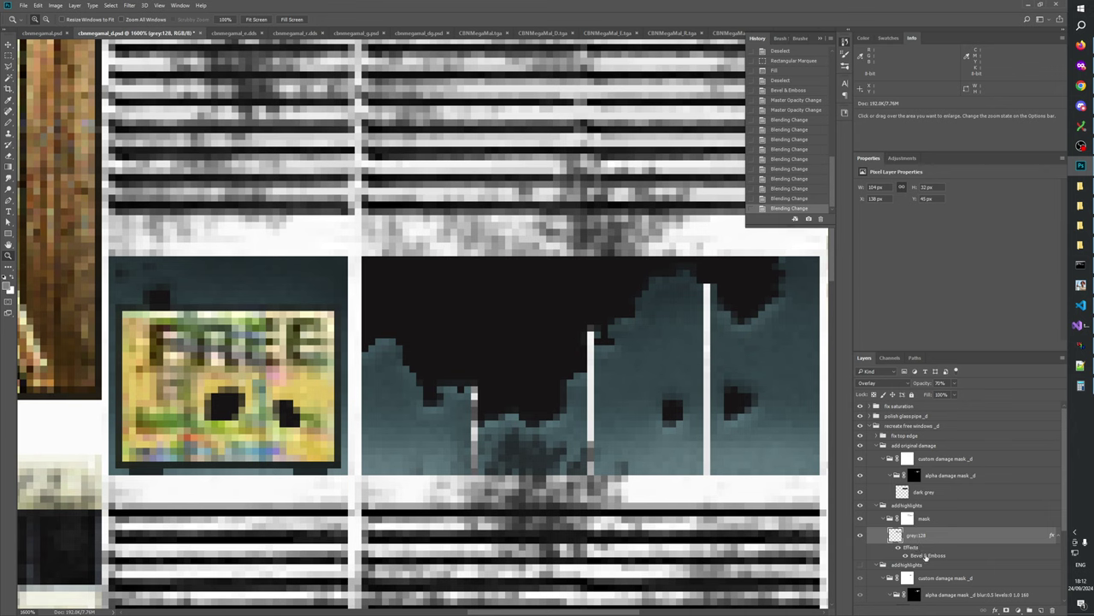
# - Set the "grey:128" layer's Bevel & Emboss size to 0 px, readjust its depth, and compare the preview
pyautogui.doubleClick(928, 556)
pyautogui.moveTo(823, 370); pyautogui.dragTo(526, 45)
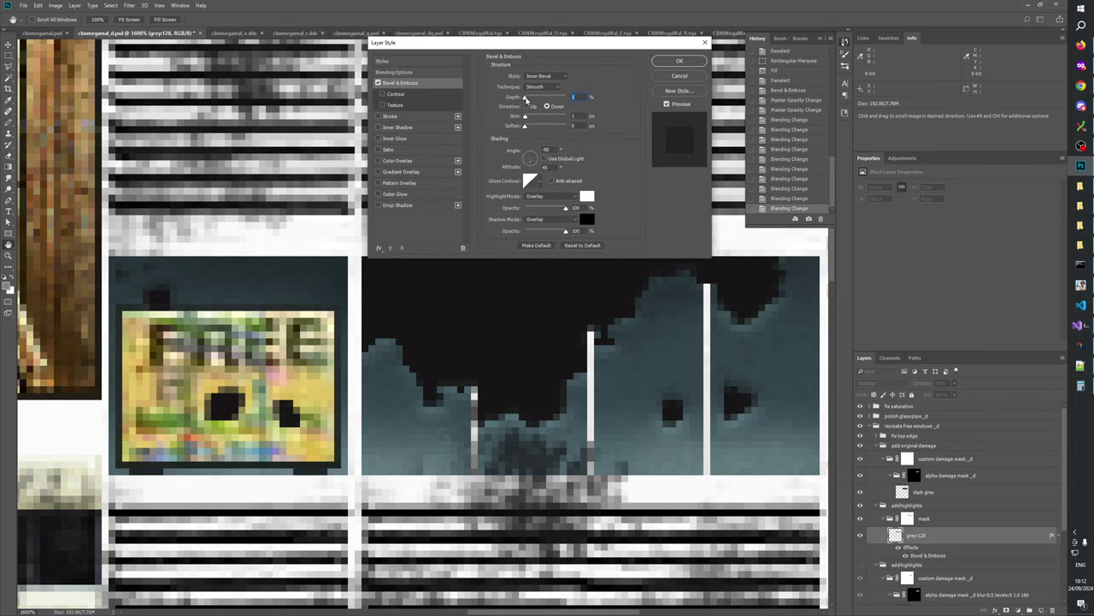
pyautogui.moveTo(525, 98)
pyautogui.mouseDown()
pyautogui.moveTo(533, 128)
pyautogui.moveTo(511, 127)
pyautogui.moveTo(536, 99)
pyautogui.moveTo(560, 99)
pyautogui.moveTo(529, 100)
pyautogui.mouseUp()
pyautogui.click(573, 115)
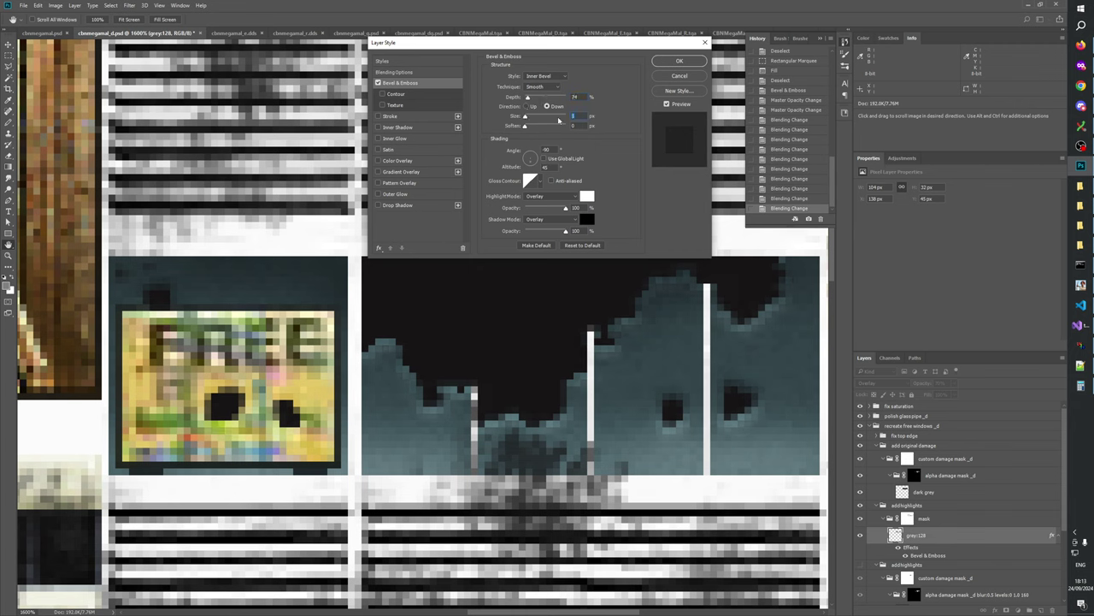
pyautogui.press('Down')
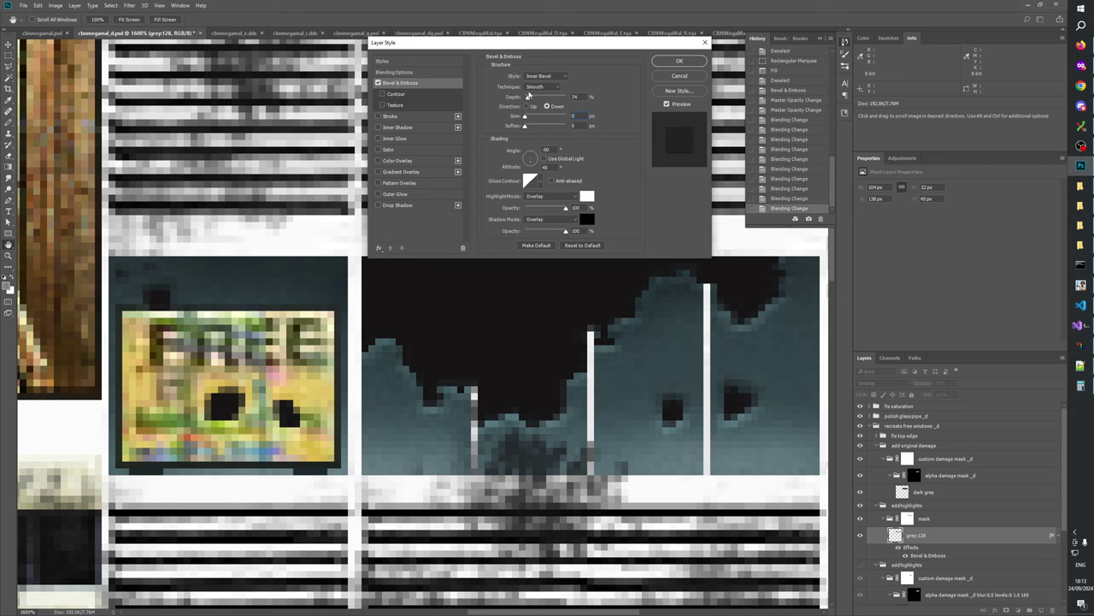
pyautogui.moveTo(528, 99); pyautogui.dragTo(524, 99)
pyautogui.click(667, 104)
pyautogui.click(667, 104)
pyautogui.press('Return')
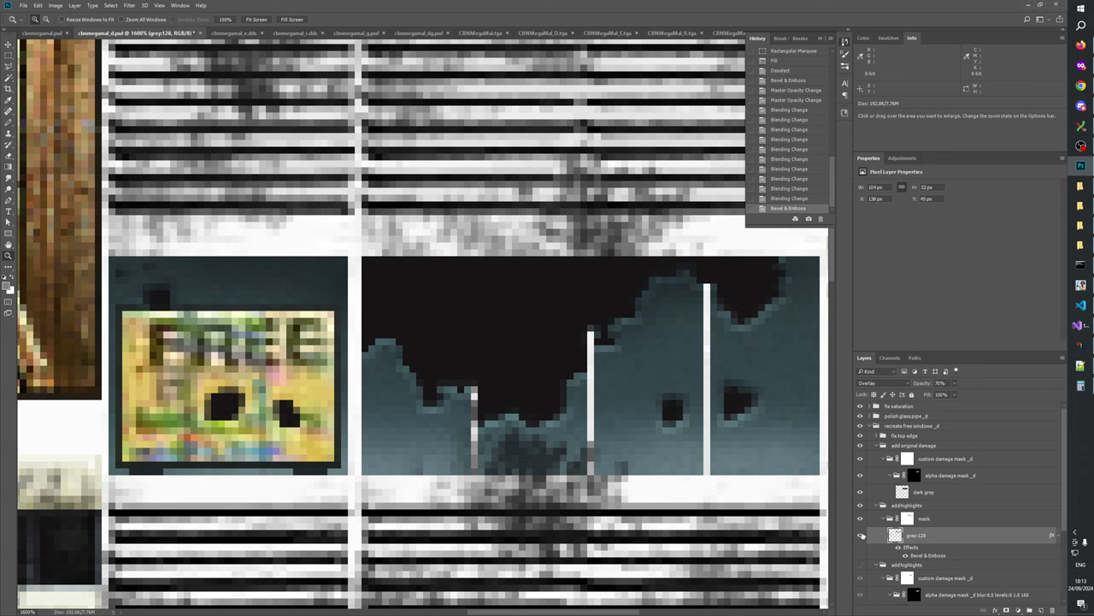
# - Compare the glass edges with and without the 0 px bevel by repeatedly hiding and showing the "grey:128" layer
pyautogui.click(862, 535)
pyautogui.click(862, 535)
pyautogui.click(862, 535)
pyautogui.click(862, 535)
pyautogui.click(861, 535)
pyautogui.click(862, 535)
pyautogui.click(862, 535)
pyautogui.click(862, 535)
pyautogui.click(861, 536)
pyautogui.click(862, 535)
pyautogui.click(862, 535)
pyautogui.click(861, 536)
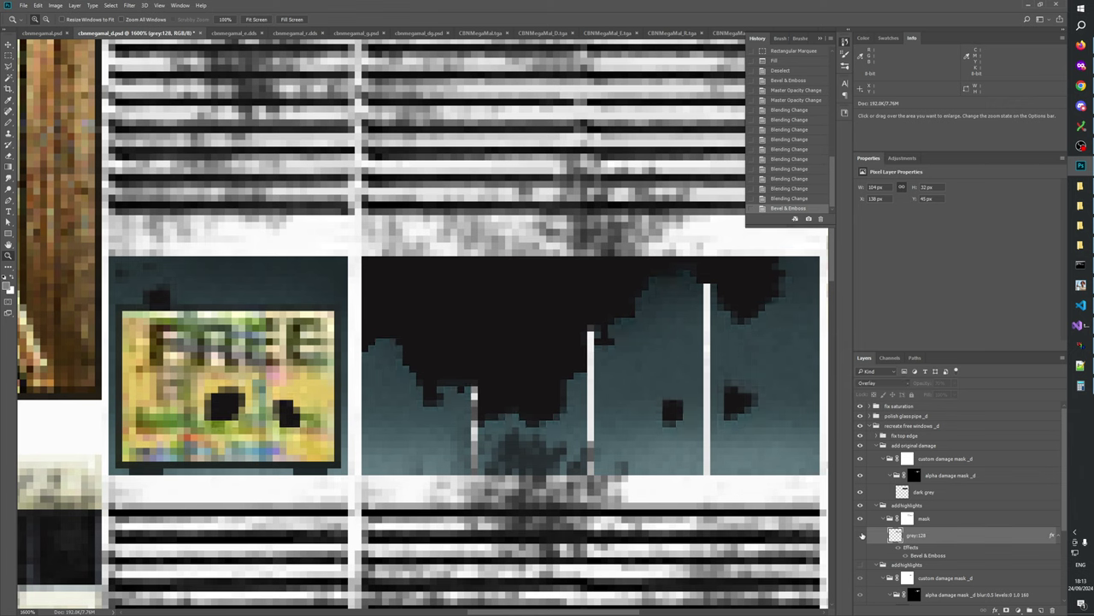
pyautogui.click(862, 536)
pyautogui.click(862, 535)
pyautogui.click(862, 535)
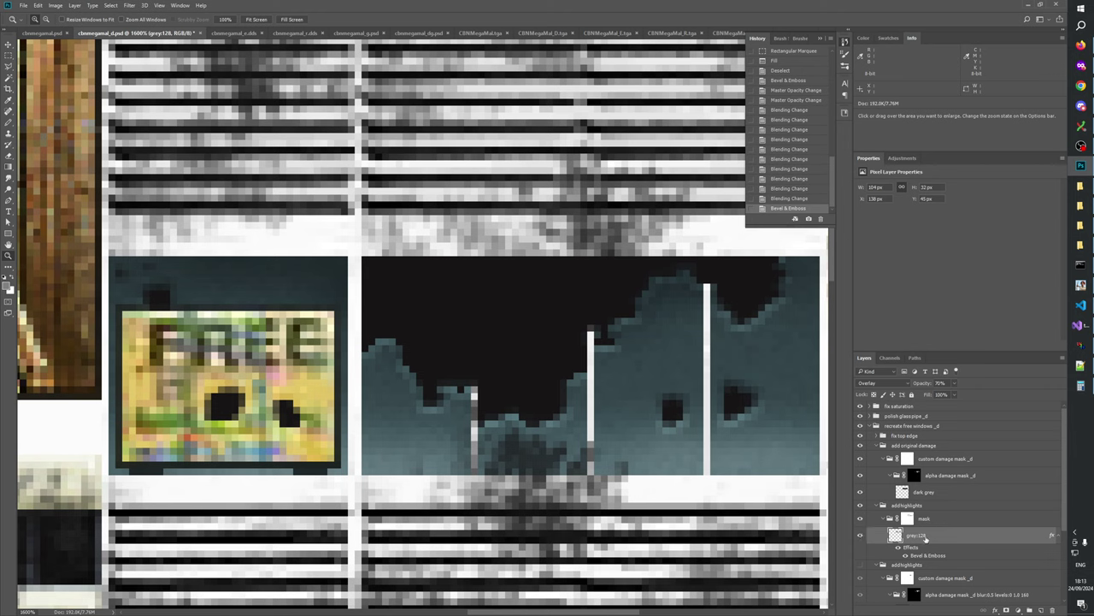
# - Add a Levels adjustment layer above "grey:128", delete its layer mask, and clip it to "grey:128"
pyautogui.click(1020, 610)
pyautogui.click(1000, 469)
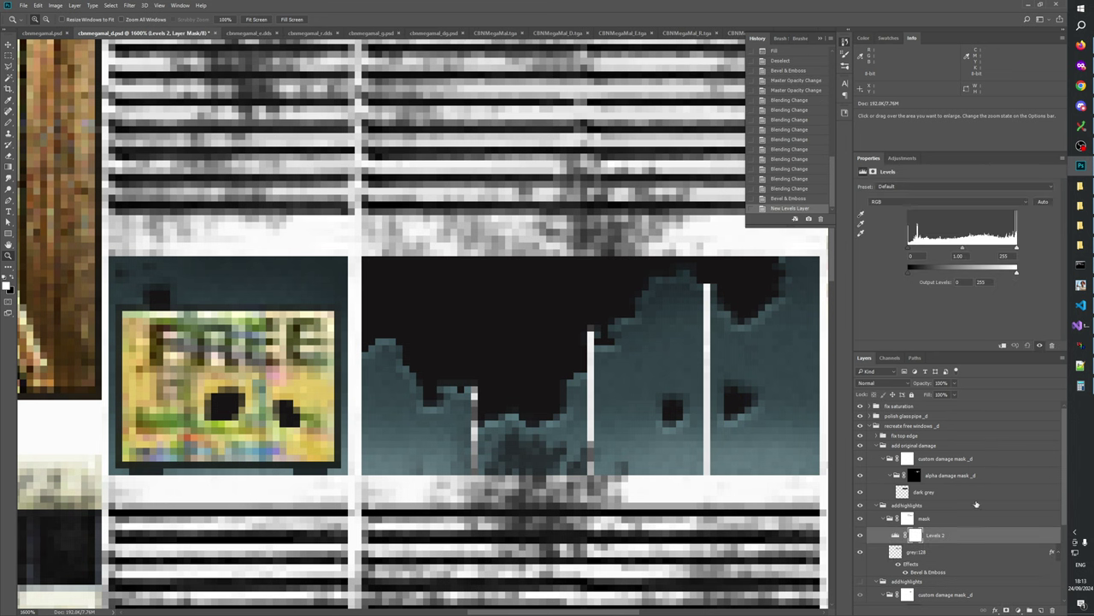
pyautogui.click(1048, 612)
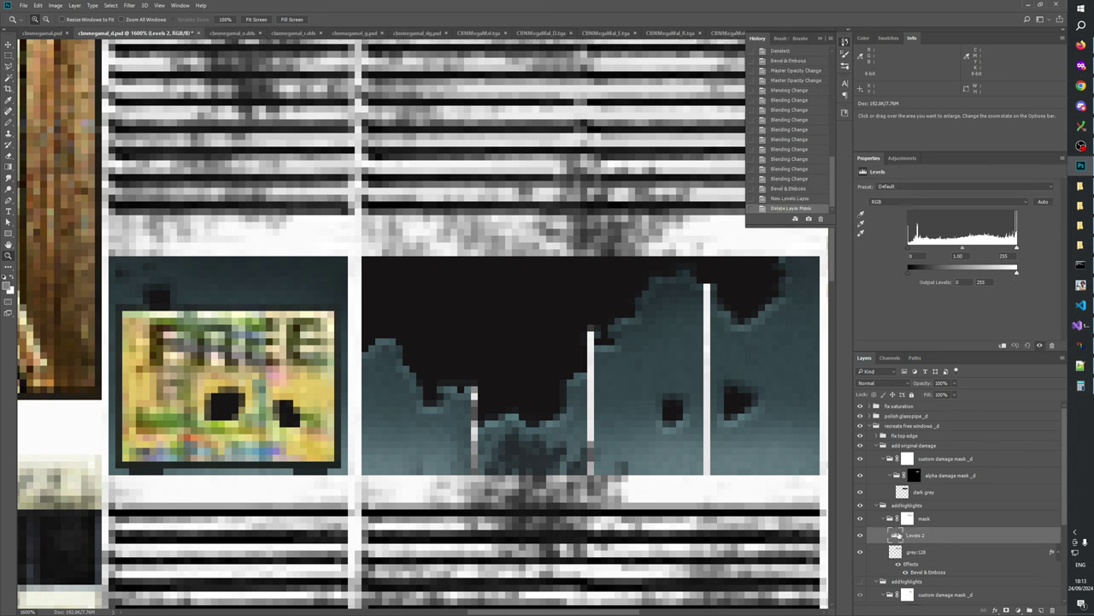
pyautogui.keyDown('alt'); pyautogui.click(920, 543); pyautogui.keyUp('alt')
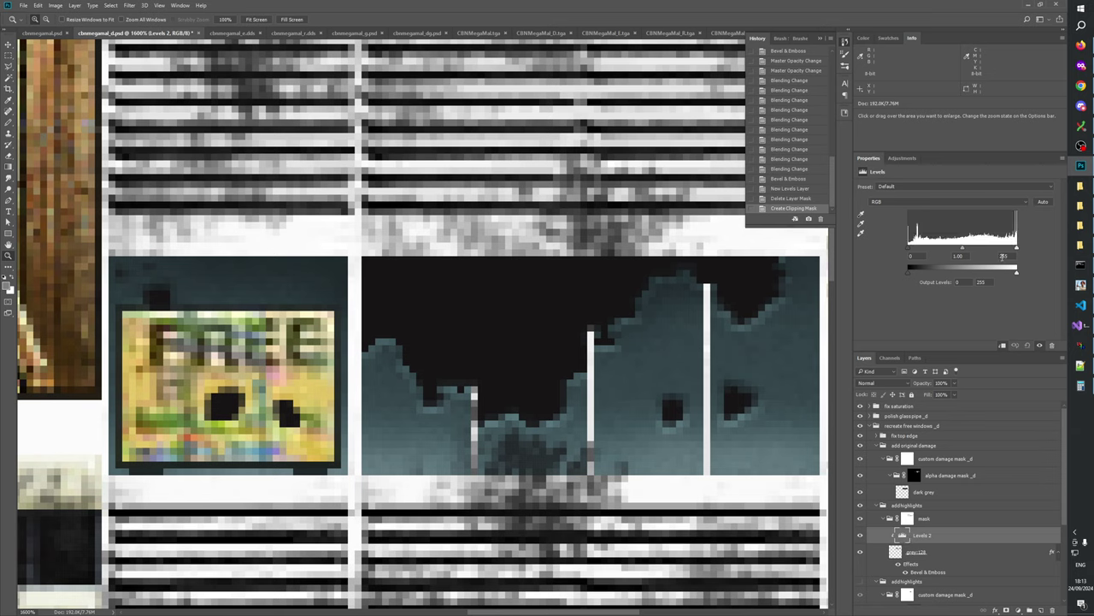
# - Try a white input level of 170 and a raised black input level on the clipped Levels layer, and restore the full input range
pyautogui.moveTo(962, 250); pyautogui.dragTo(1047, 250)
pyautogui.moveTo(932, 249); pyautogui.dragTo(909, 249)
pyautogui.moveTo(1018, 248); pyautogui.dragTo(980, 249)
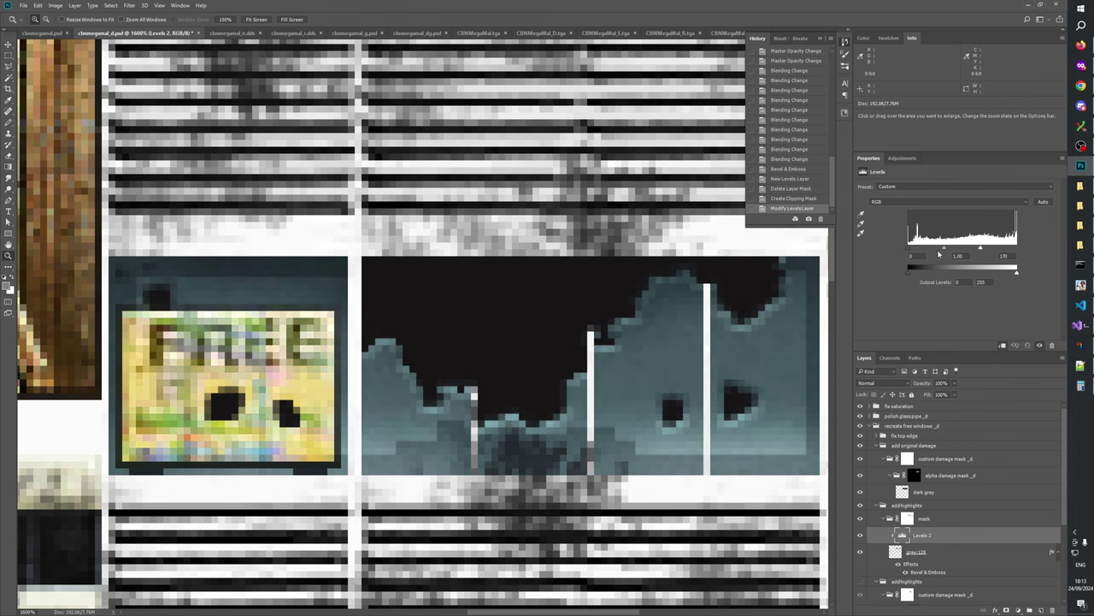
pyautogui.moveTo(909, 249); pyautogui.dragTo(945, 249)
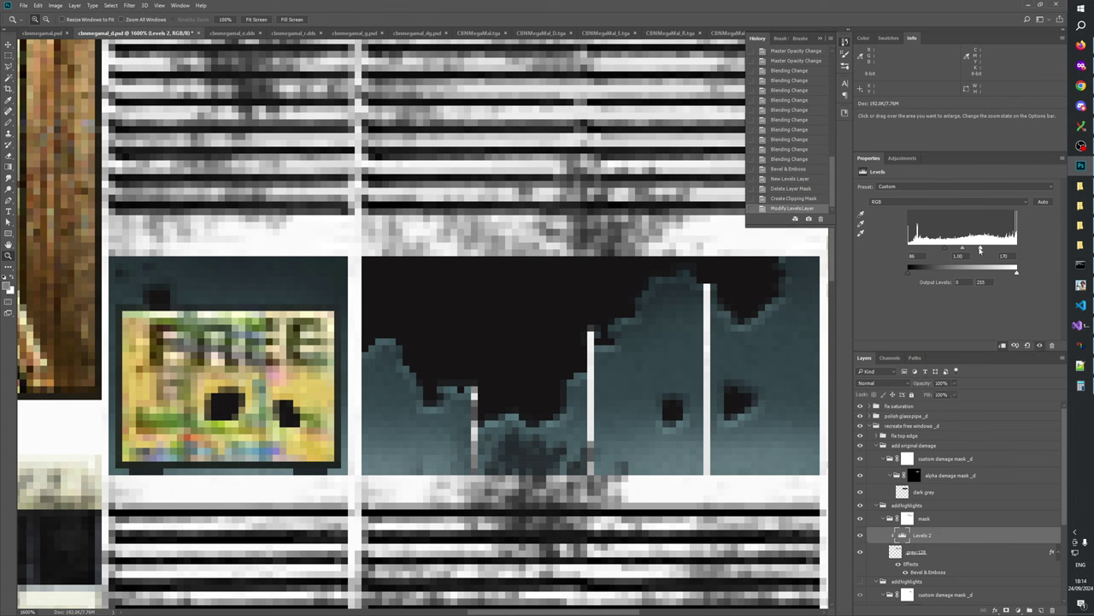
pyautogui.moveTo(1063, 247); pyautogui.dragTo(1064, 247)
pyautogui.moveTo(946, 249); pyautogui.dragTo(897, 249)
# - Try output levels of about 80 and 165 on the clipped Levels layer, compare its effect, and lower the white output further
pyautogui.moveTo(1016, 275); pyautogui.dragTo(1060, 278)
pyautogui.moveTo(908, 274); pyautogui.dragTo(944, 275)
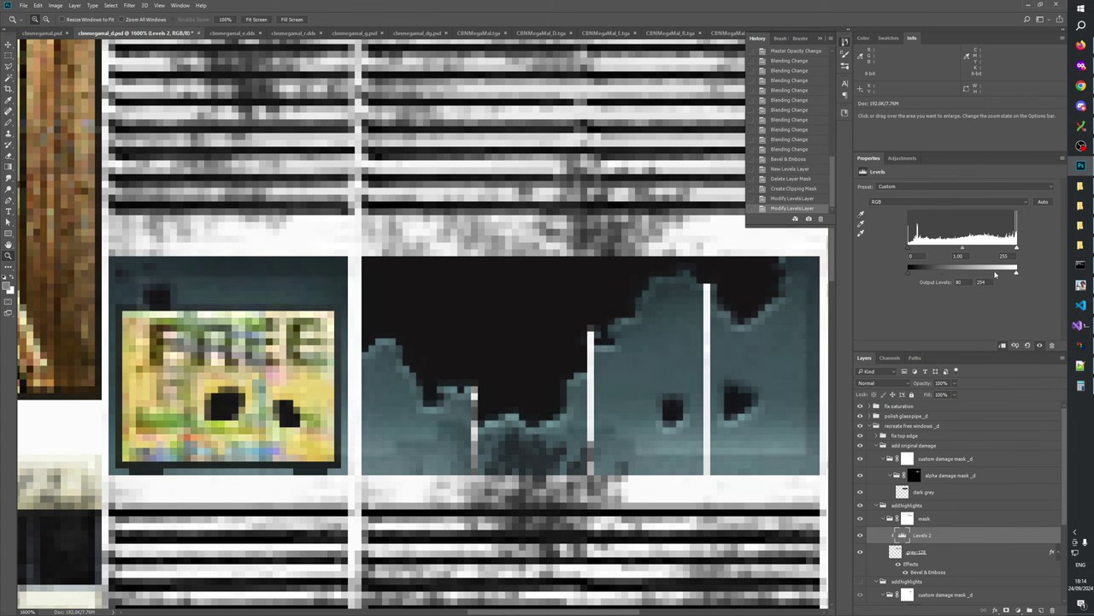
pyautogui.moveTo(1015, 273); pyautogui.dragTo(978, 274)
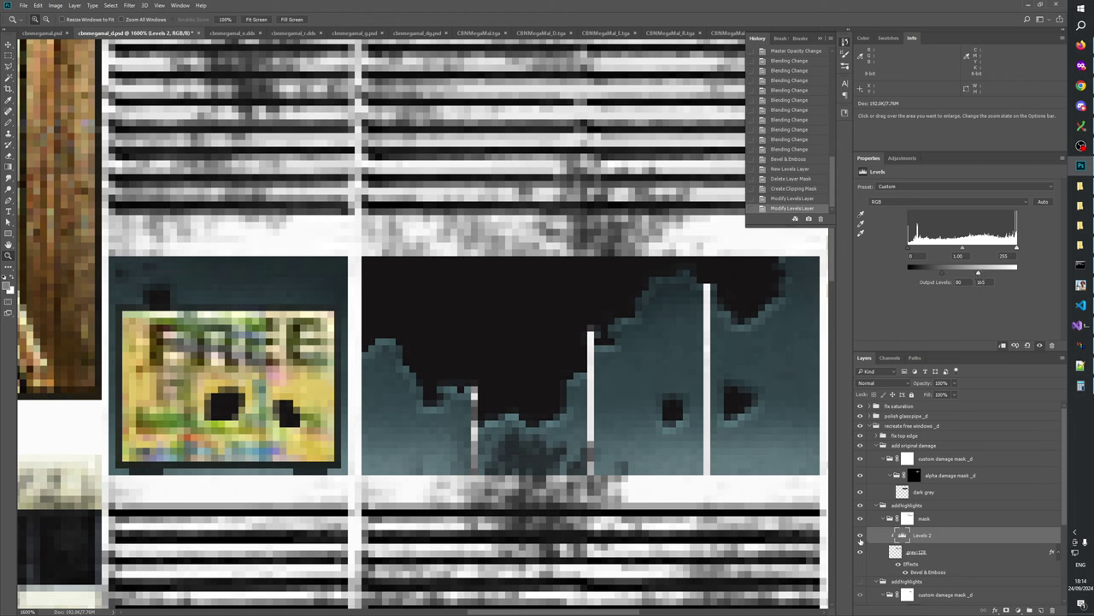
pyautogui.click(860, 536)
pyautogui.click(860, 536)
pyautogui.moveTo(978, 273)
pyautogui.mouseDown()
pyautogui.moveTo(951, 273)
pyautogui.moveTo(962, 273)
pyautogui.mouseUp()
# - Delete the clipped Levels layer and compare the broken glass with and without the upper "add highlights" group
pyautogui.moveTo(944, 532); pyautogui.dragTo(1047, 610)
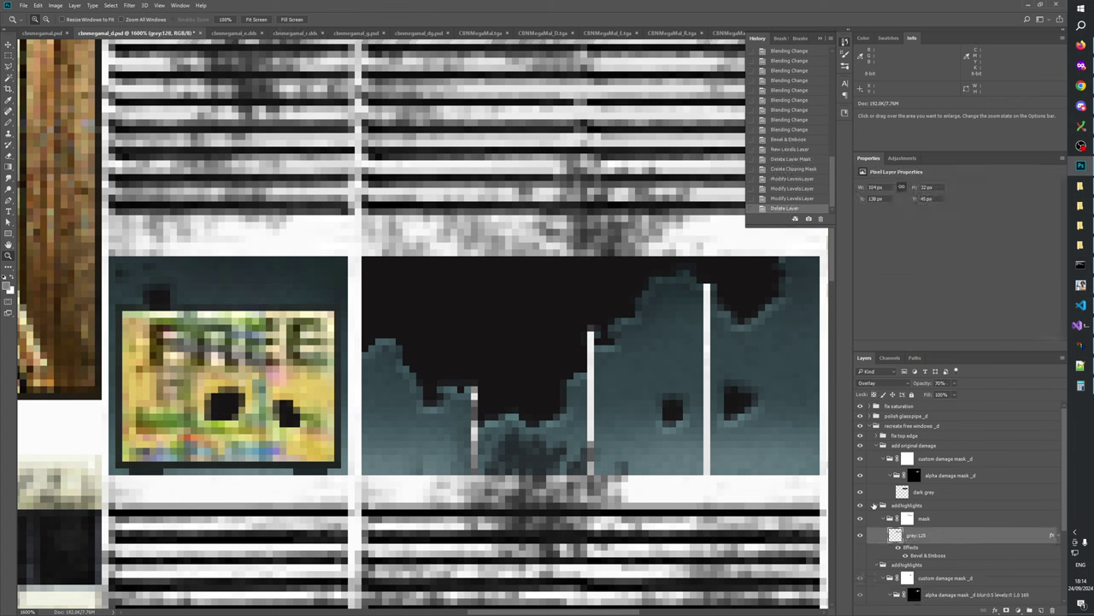
pyautogui.click(860, 505)
pyautogui.click(861, 505)
pyautogui.click(860, 505)
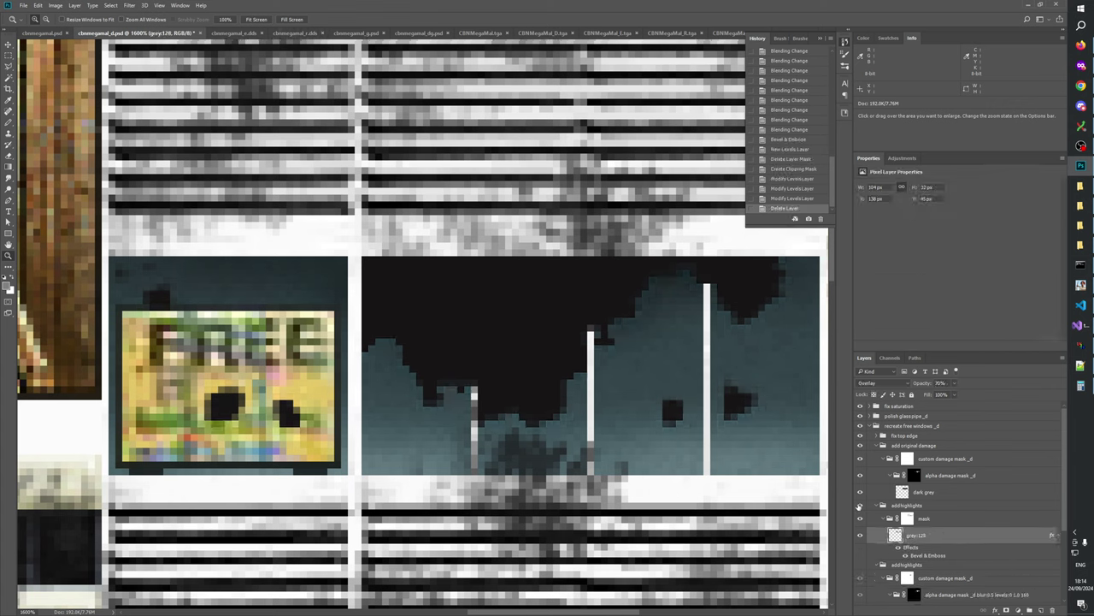
# - Examine the broken window glass highlights at zoom levels from 100% to 700%
pyautogui.rightClick(366, 367)
pyautogui.click(393, 385)
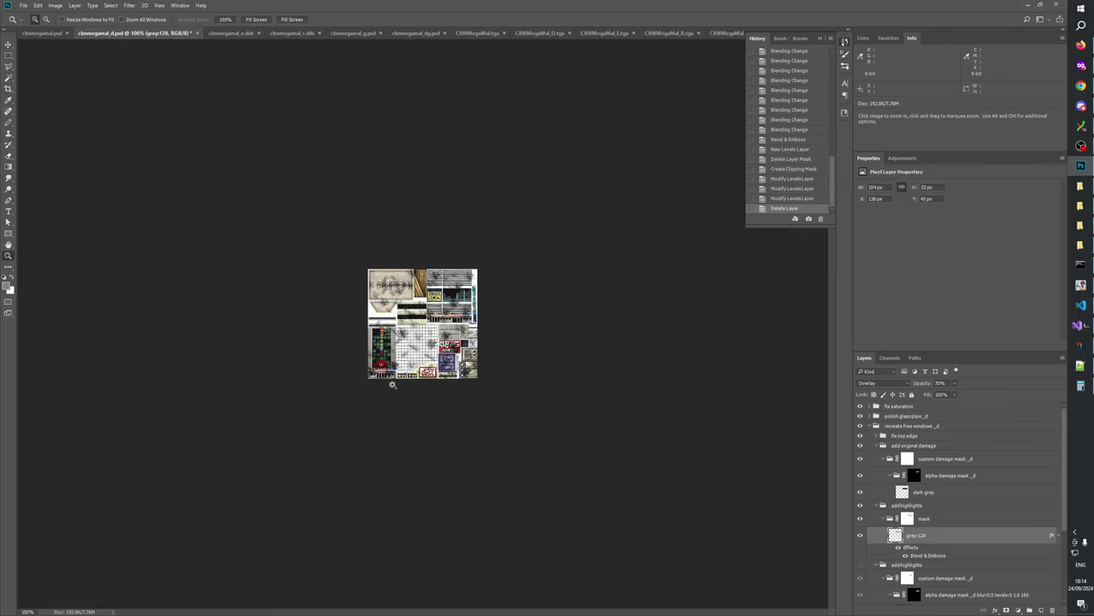
pyautogui.click(466, 328)
pyautogui.click(530, 279)
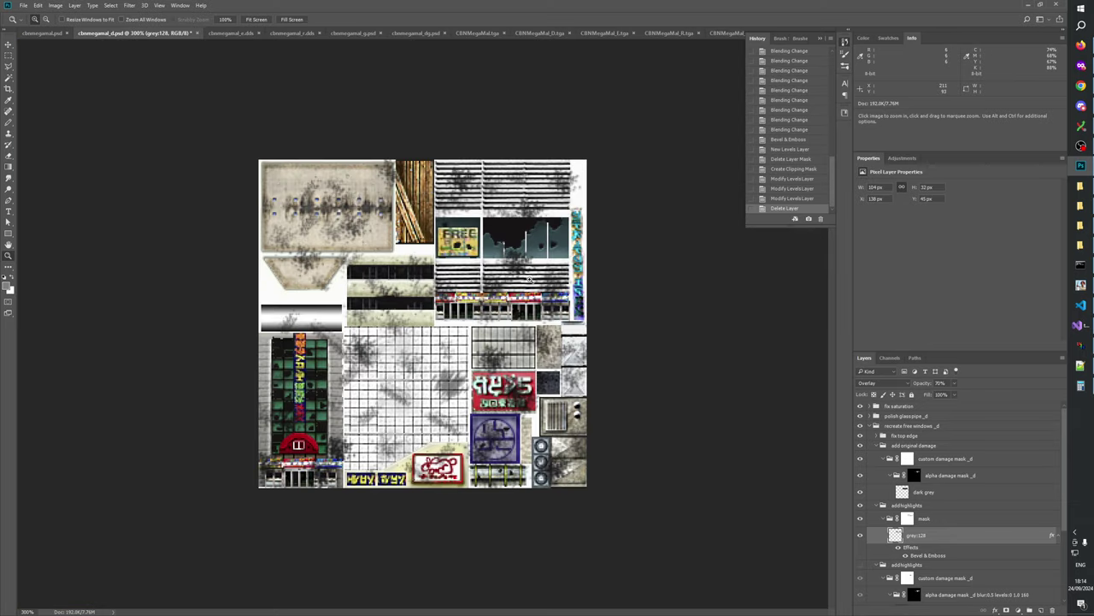
pyautogui.click(549, 256)
pyautogui.click(571, 215)
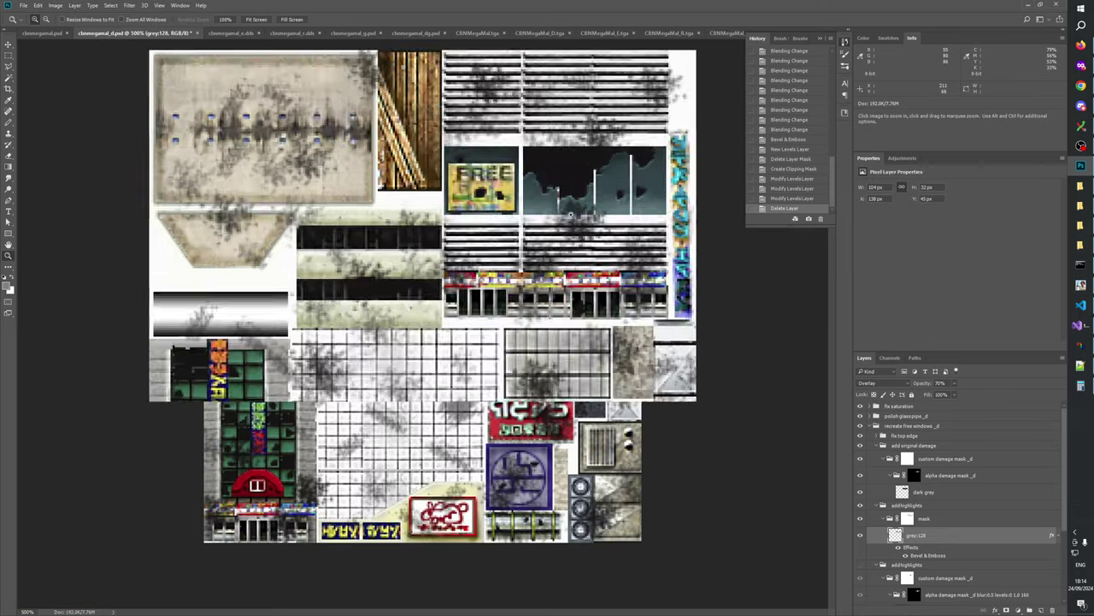
pyautogui.click(623, 228)
pyautogui.moveTo(623, 228); pyautogui.dragTo(607, 351)
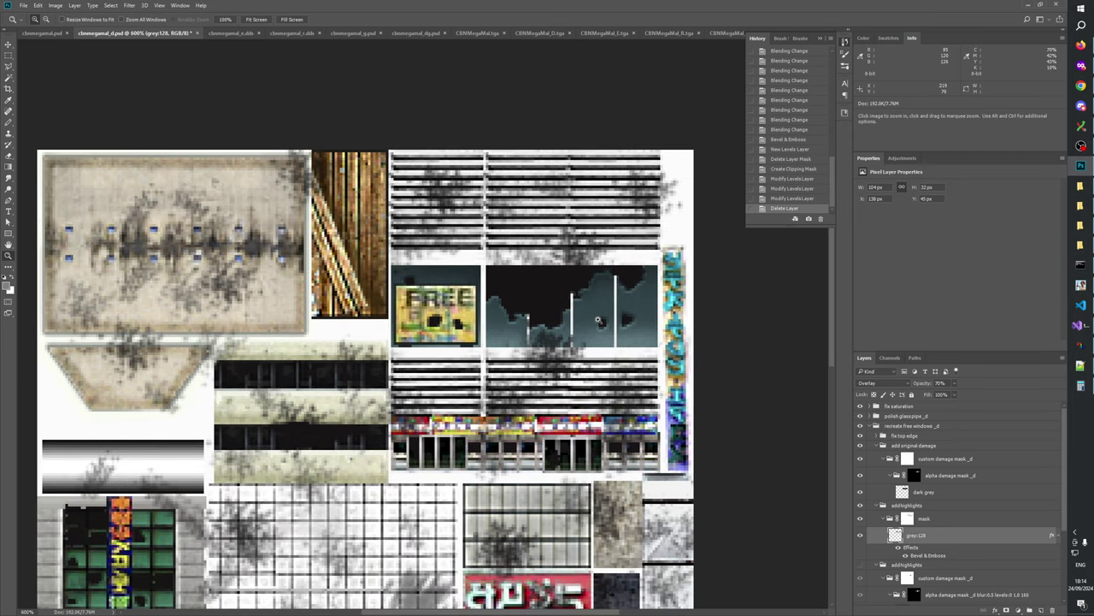
pyautogui.click(599, 321)
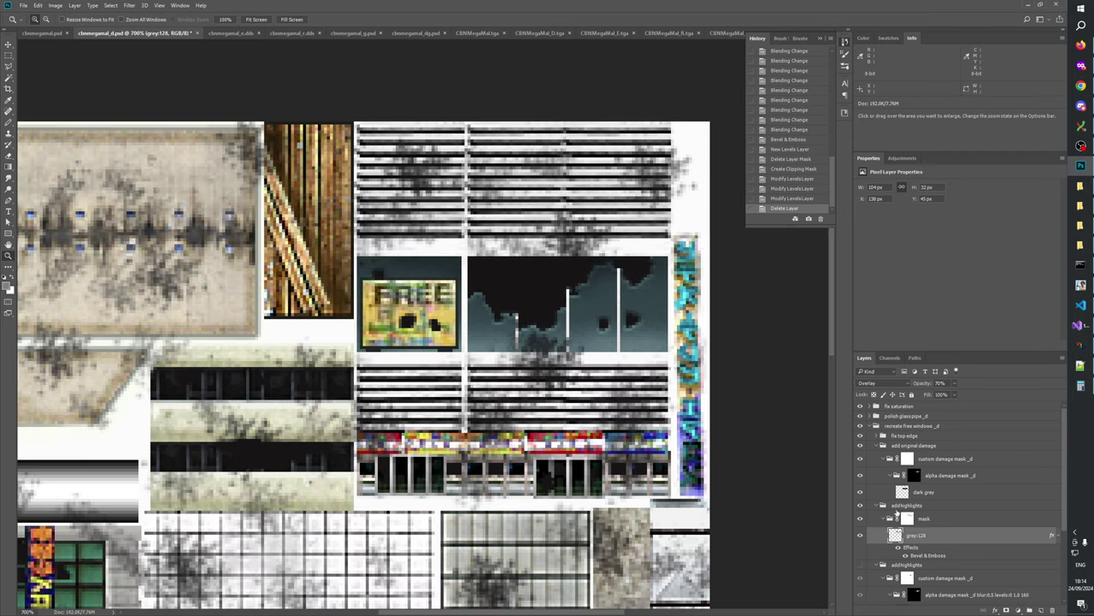
# - Collapse the upper "add highlights" group and compare it with the lower "add highlights" group by alternating their visibility
pyautogui.click(878, 507)
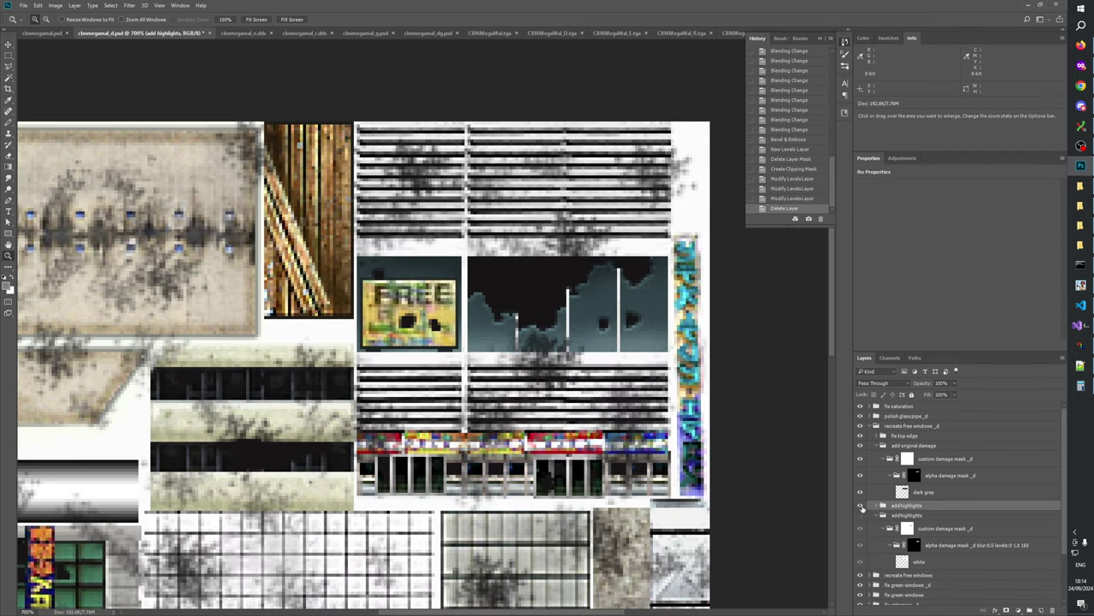
pyautogui.click(860, 505)
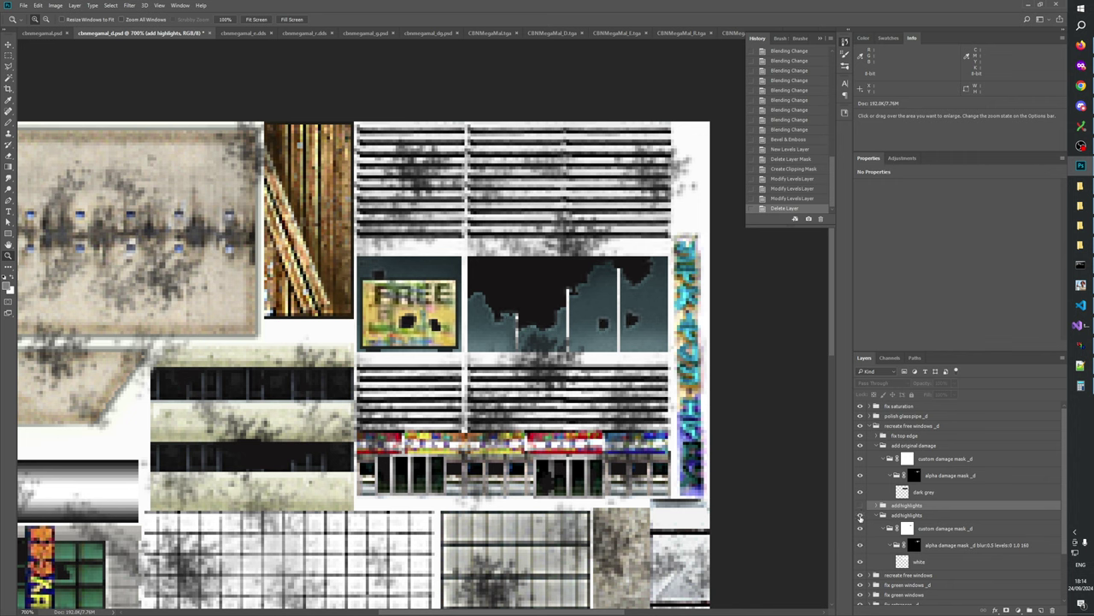
pyautogui.click(860, 516)
pyautogui.click(860, 505)
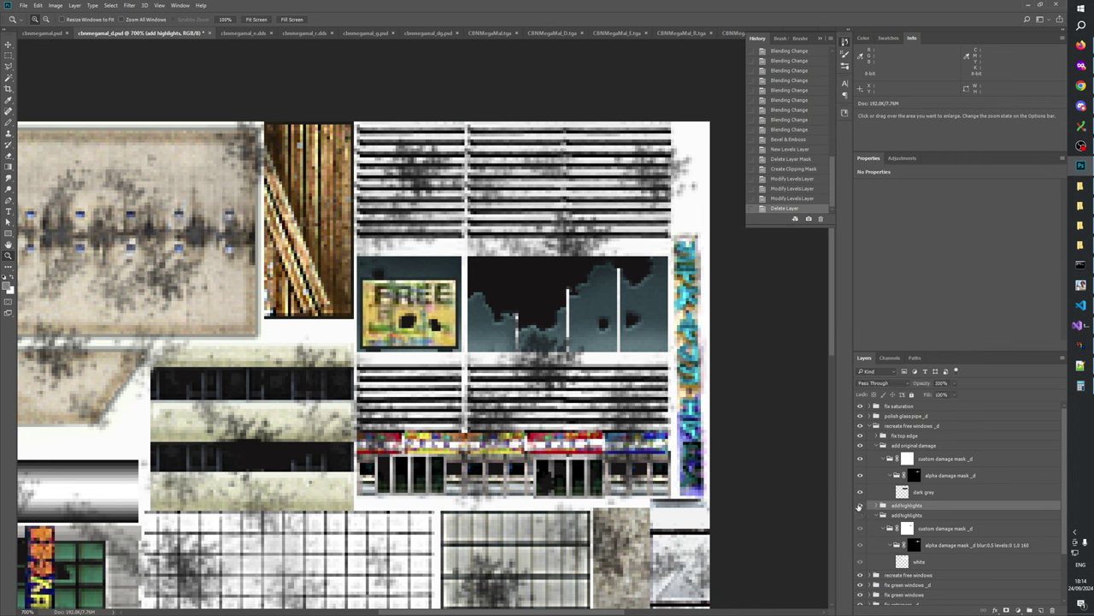
pyautogui.click(861, 505)
pyautogui.click(860, 506)
pyautogui.click(860, 505)
pyautogui.click(860, 505)
# - Save cbnmegamal_d.psd and look over the window and facade areas of the damaged texture
pyautogui.click(819, 39)
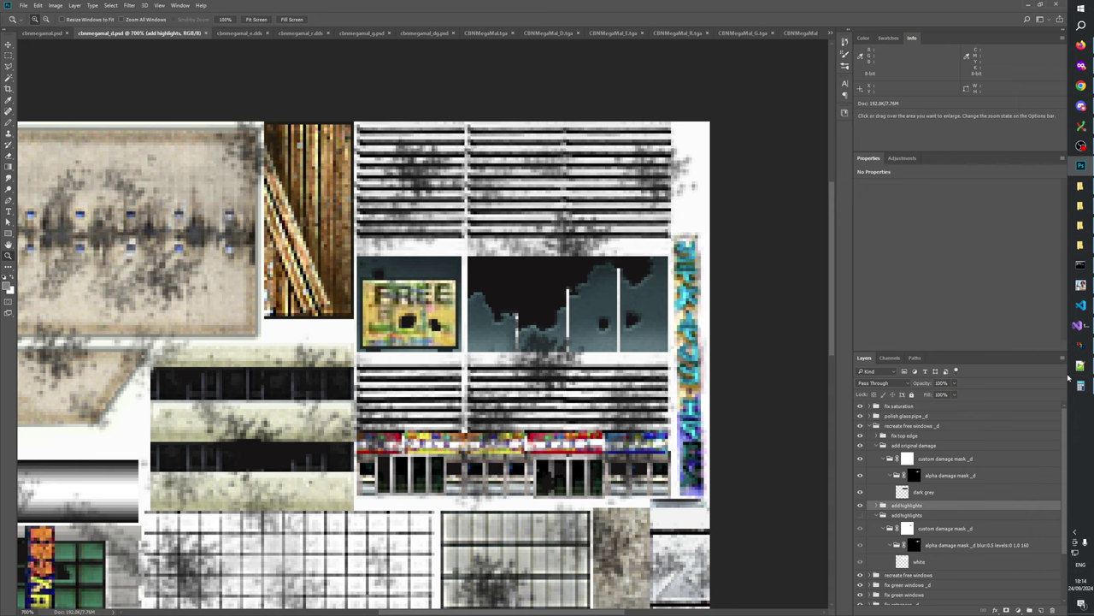
pyautogui.moveTo(1082, 285)
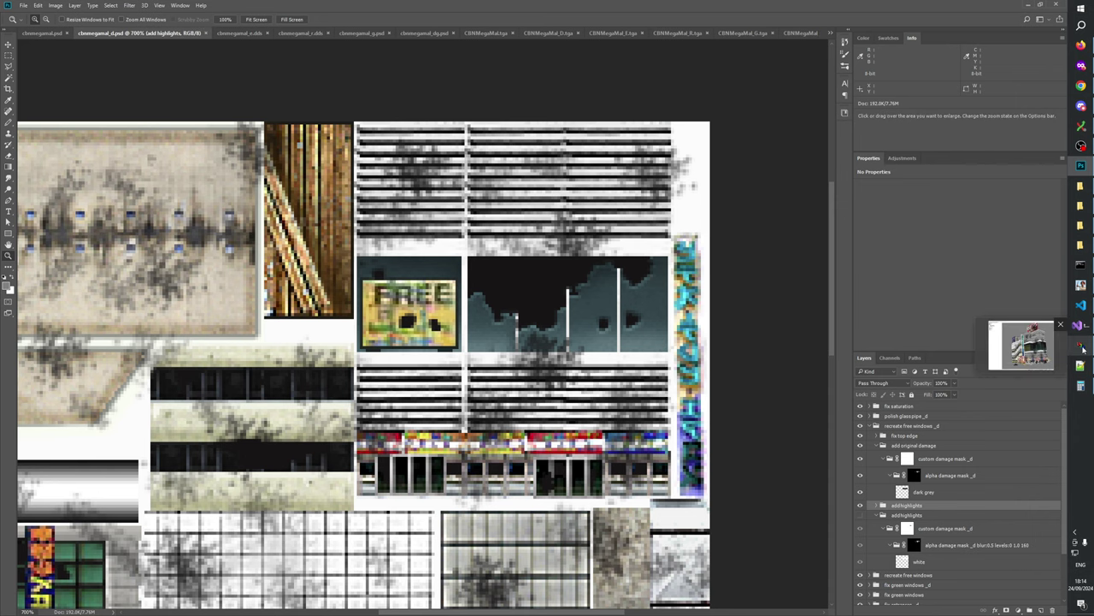
pyautogui.click(1080, 286)
pyautogui.click(638, 11)
pyautogui.moveTo(474, 504); pyautogui.dragTo(521, 458)
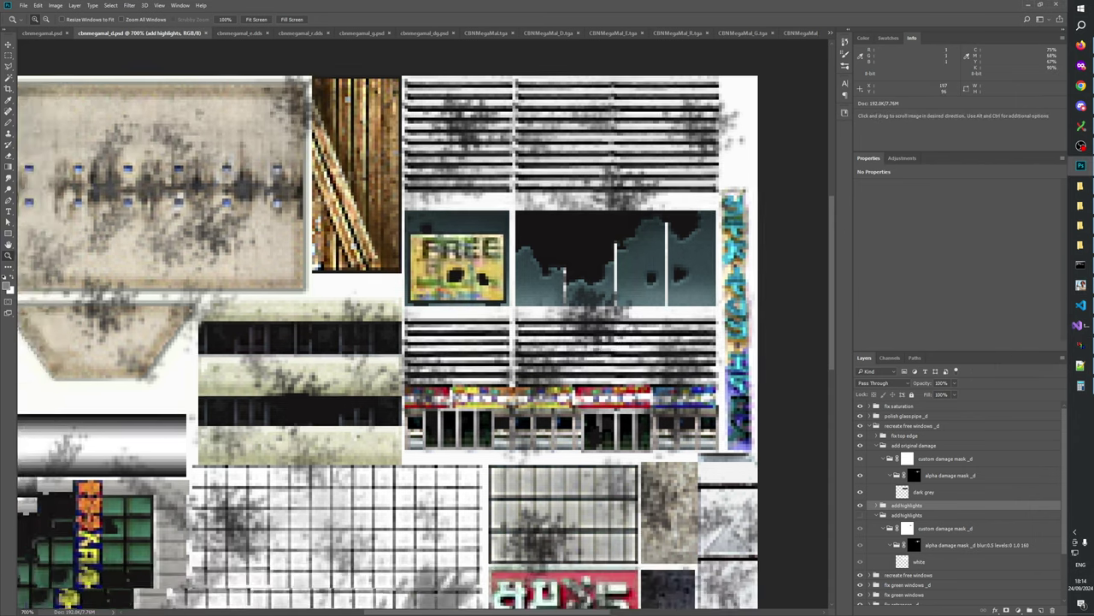
pyautogui.moveTo(168, 590); pyautogui.dragTo(218, 398)
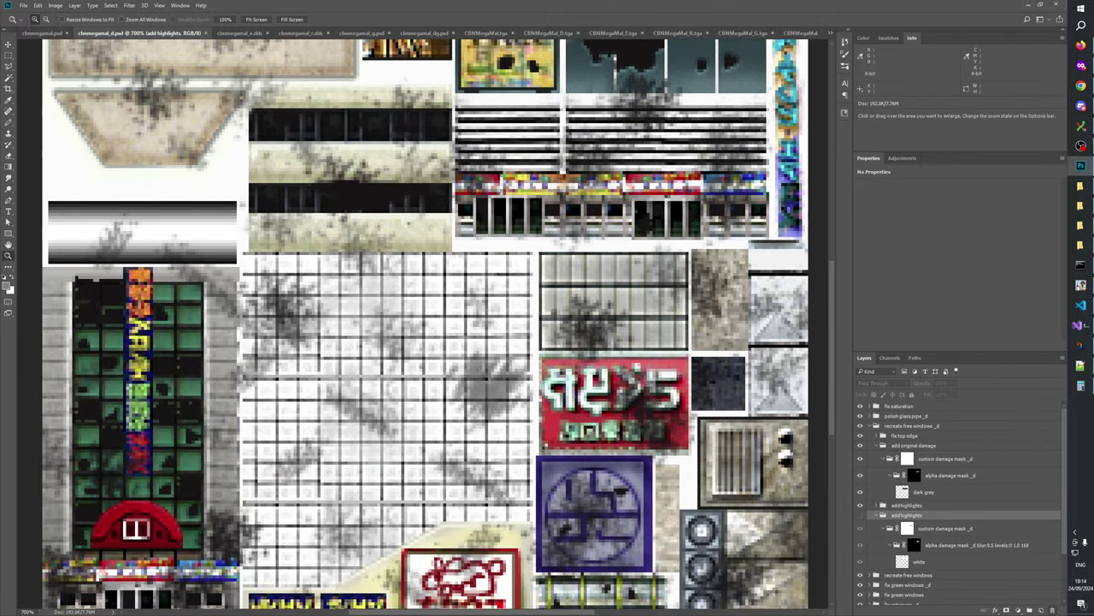
# - Delete the hidden lower "add highlights" group with its contents and save the file with all layer groups collapsed
pyautogui.click(1052, 610)
pyautogui.click(487, 229)
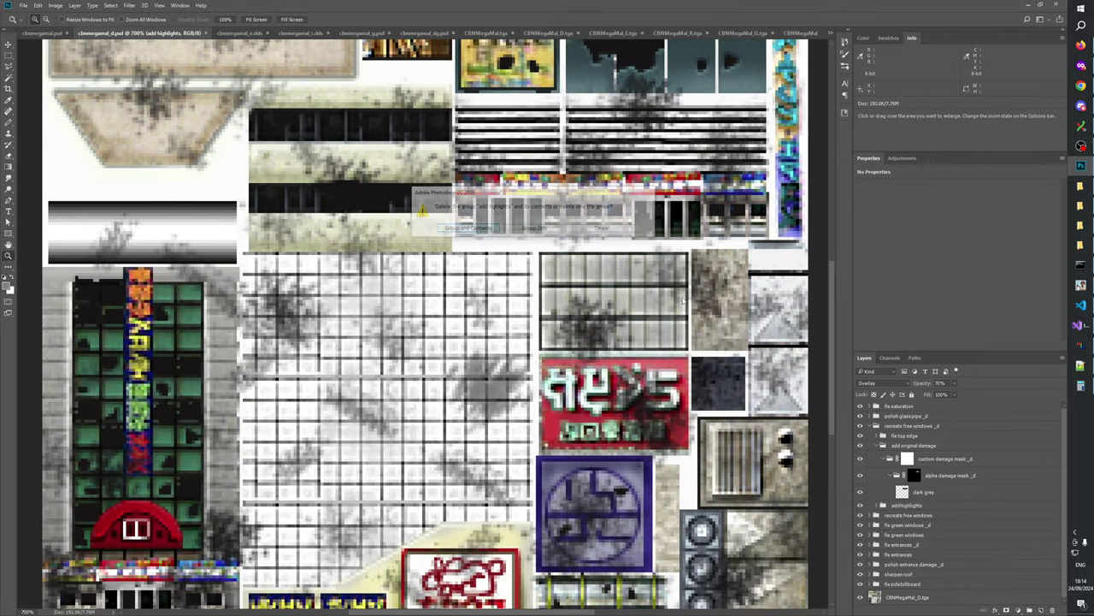
pyautogui.click(877, 445)
pyautogui.click(920, 557)
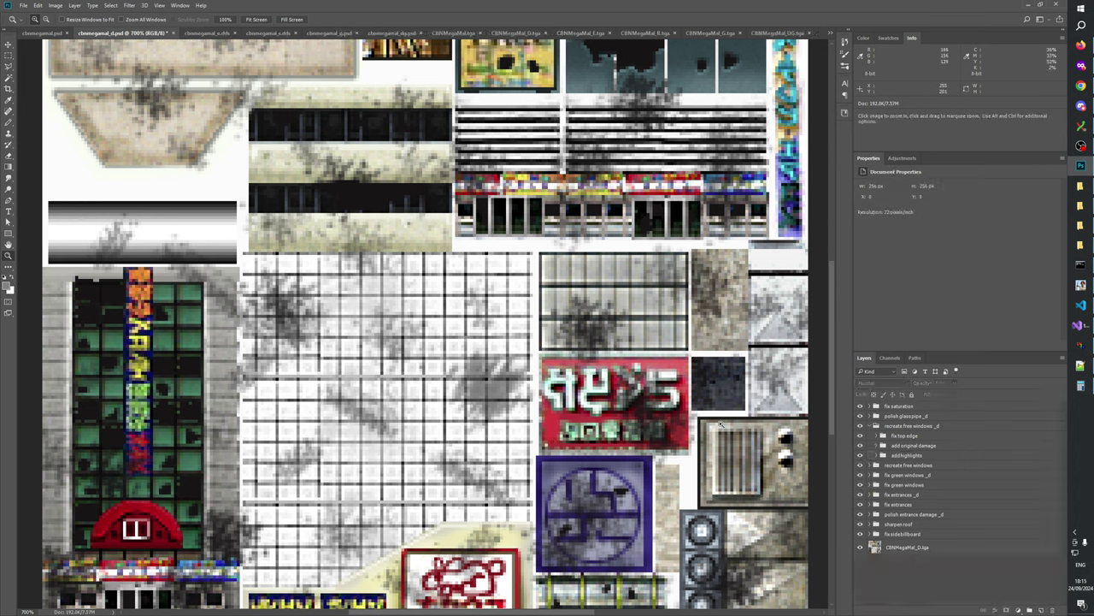
pyautogui.click(876, 426)
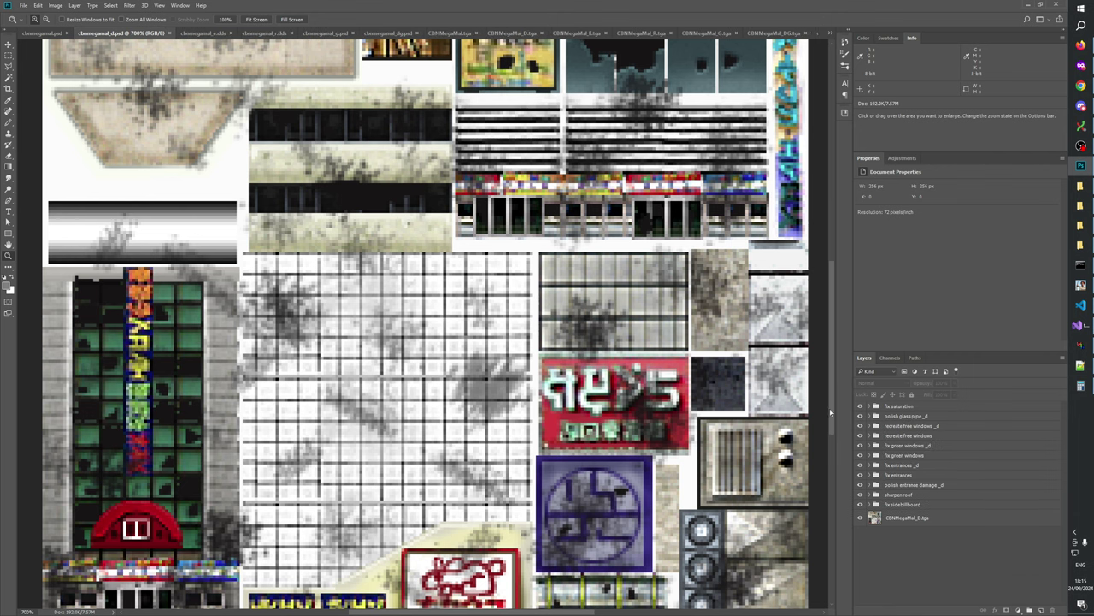
# - Review the complete damaged texture at zoom levels from 100% to 400%
pyautogui.moveTo(519, 230); pyautogui.dragTo(442, 543)
pyautogui.press('z')
pyautogui.rightClick(273, 310)
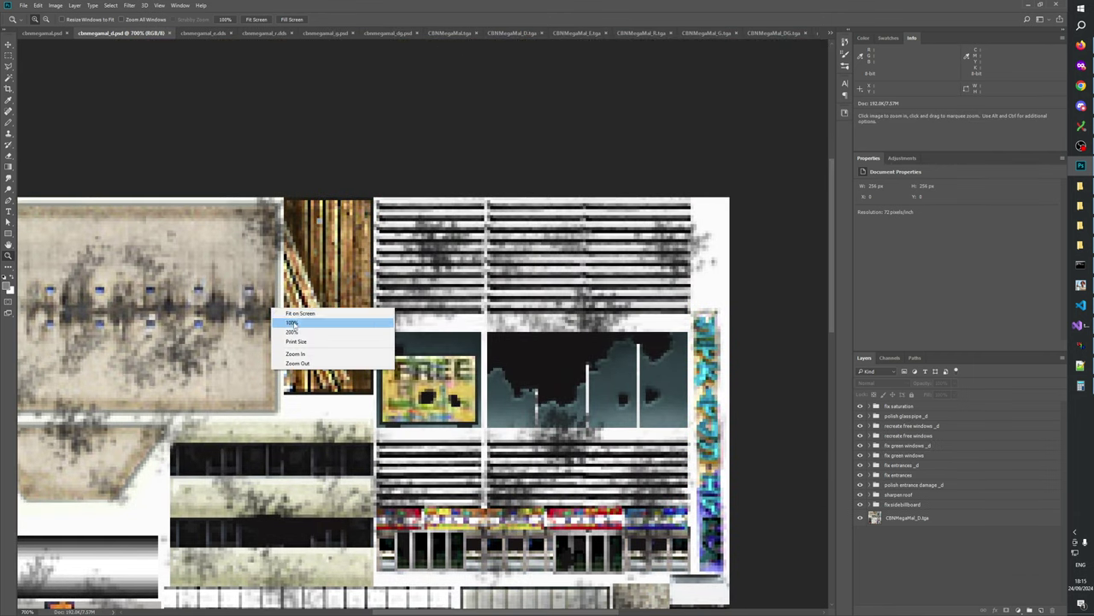
pyautogui.click(292, 323)
pyautogui.click(387, 339)
pyautogui.click(391, 334)
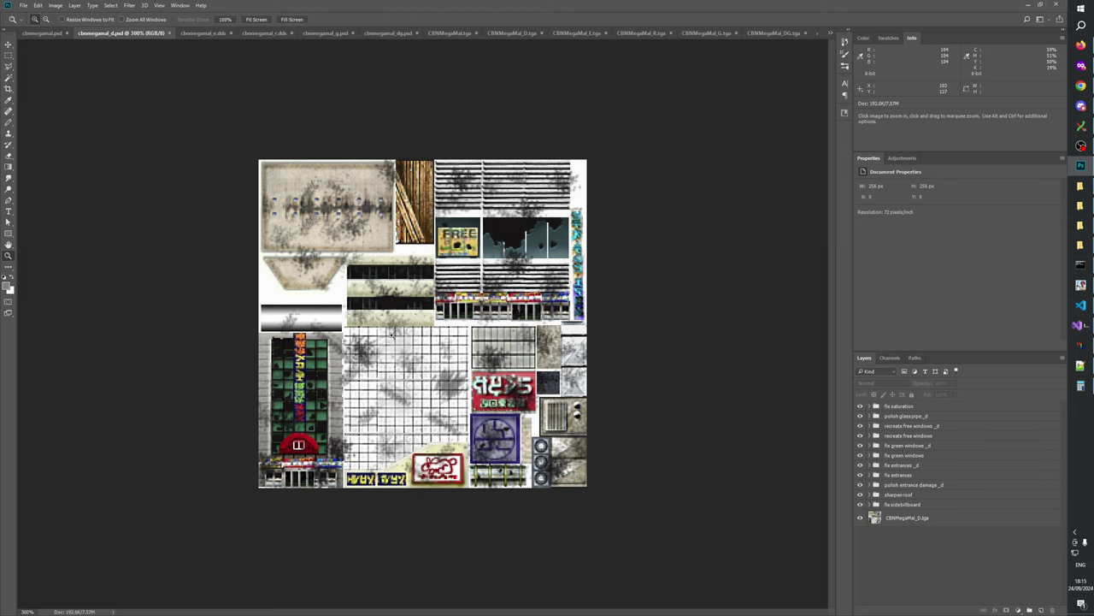
pyautogui.click(391, 334)
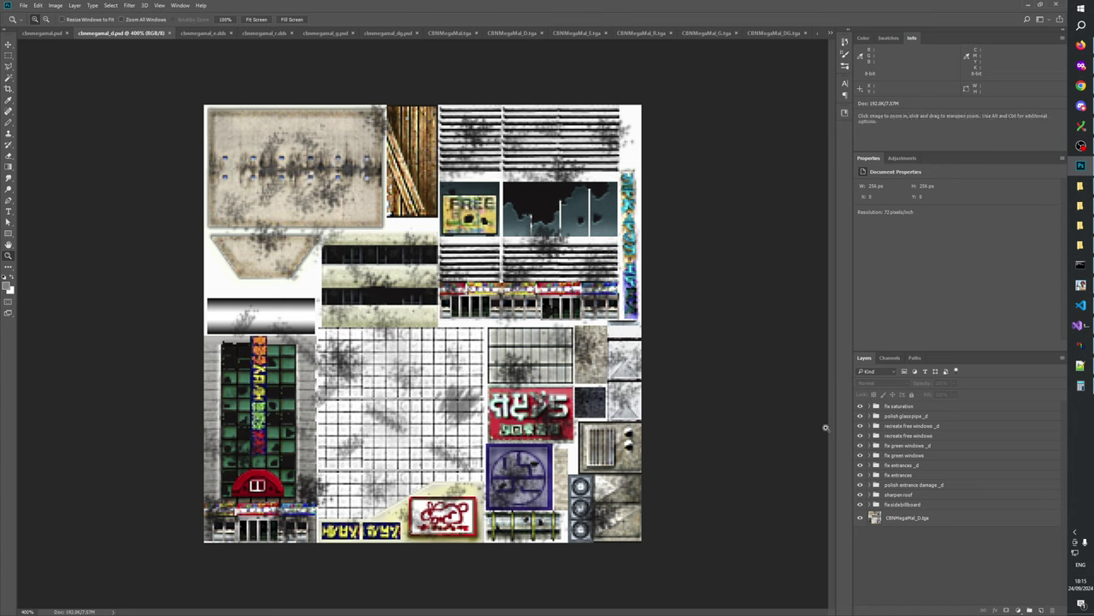
# - Add a new layer above the "fix saturation" group and name it "_alpha _d"
pyautogui.click(906, 406)
pyautogui.click(1041, 609)
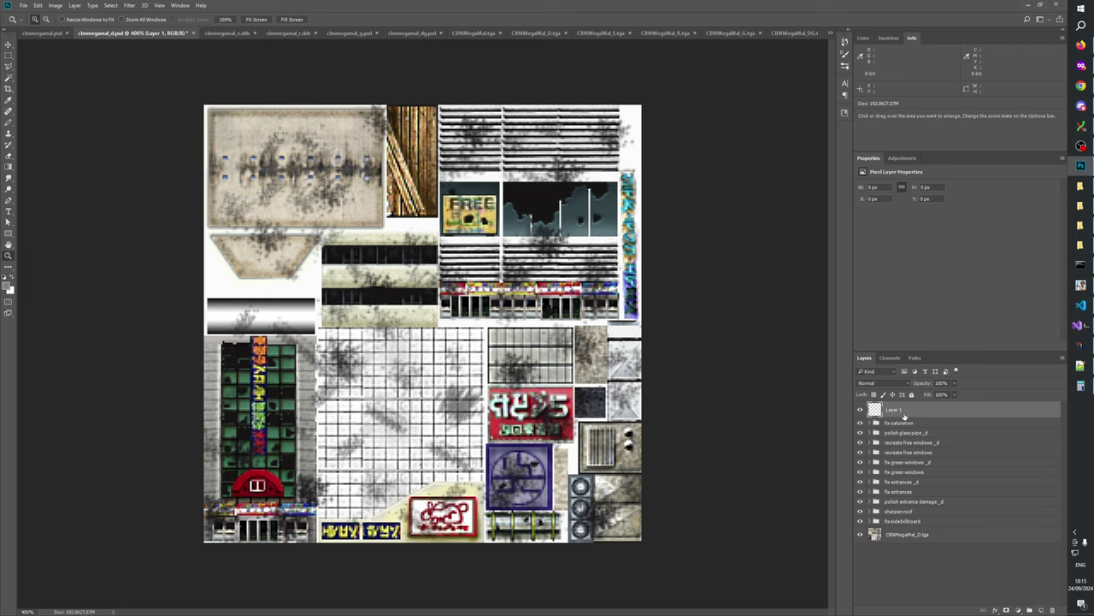
pyautogui.doubleClick(894, 410)
pyautogui.write('__alpha_d')
pyautogui.press('Return')
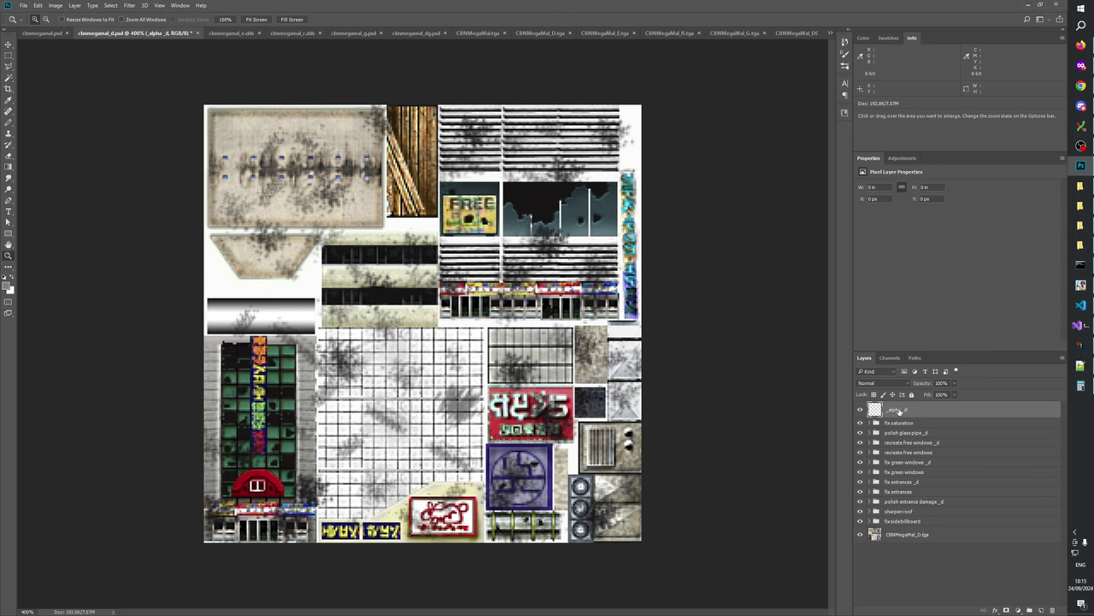
# - Show the "_alpha" group in cbnmegamal.psd, copy the merged alpha image, and return to cbnmegamal_d.psd
pyautogui.click(41, 32)
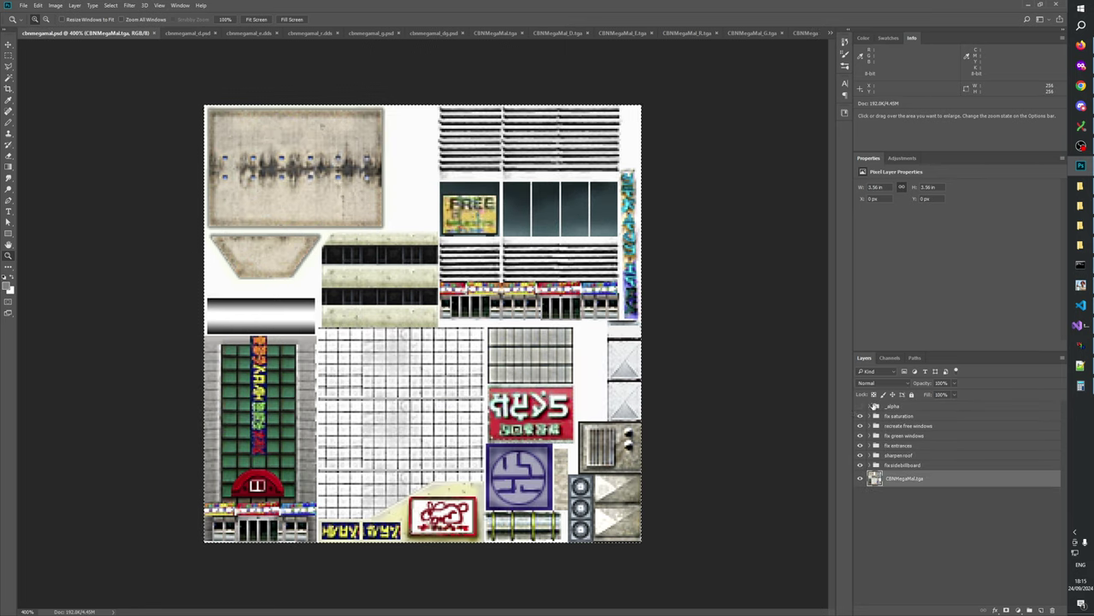
pyautogui.click(860, 405)
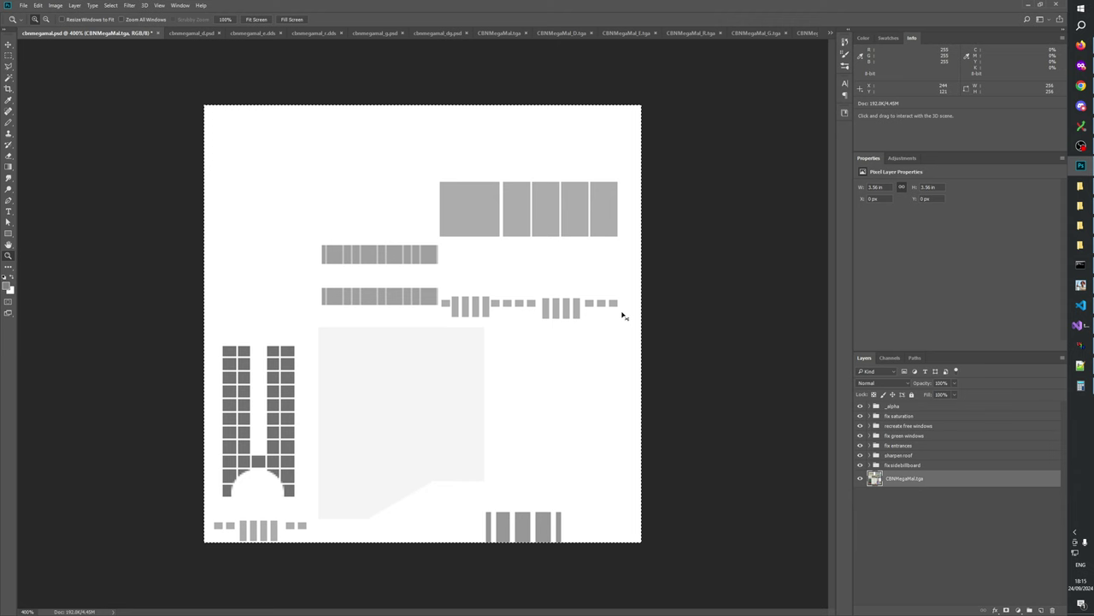
pyautogui.click(192, 32)
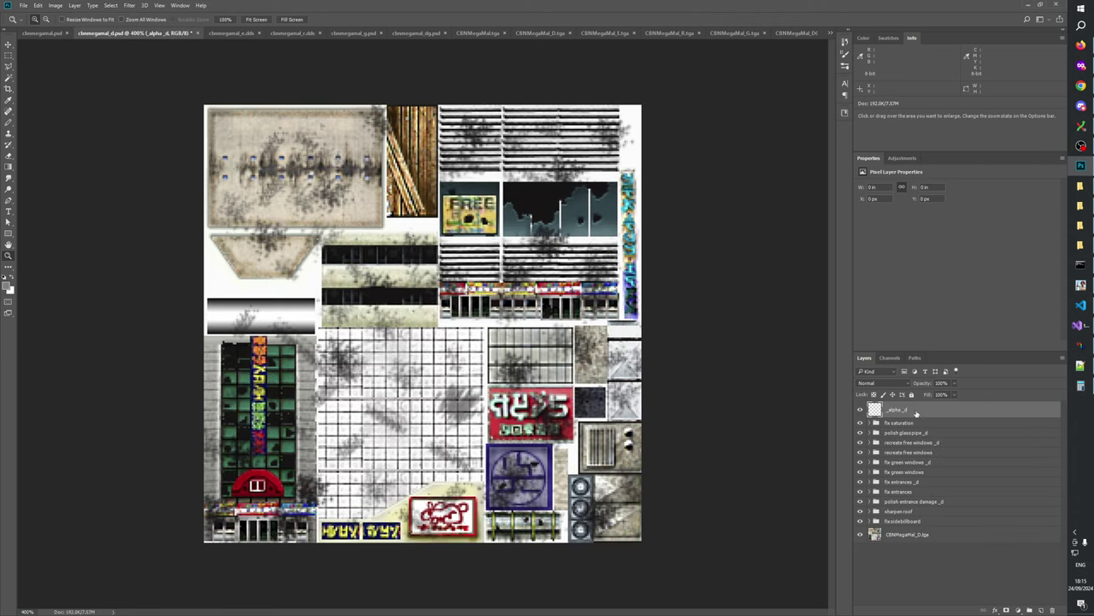
# - Add a group above "_alpha _d" and a new layer beneath "_alpha _d" containing the copied alpha image
pyautogui.click(1041, 609)
pyautogui.moveTo(901, 412); pyautogui.dragTo(900, 436)
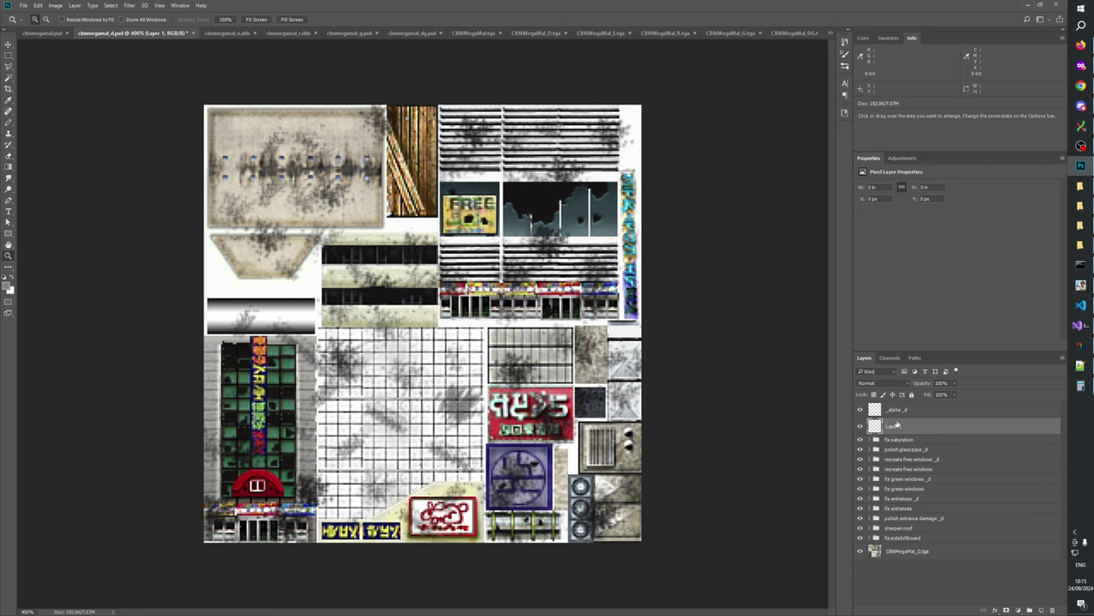
pyautogui.click(899, 412)
pyautogui.click(1031, 609)
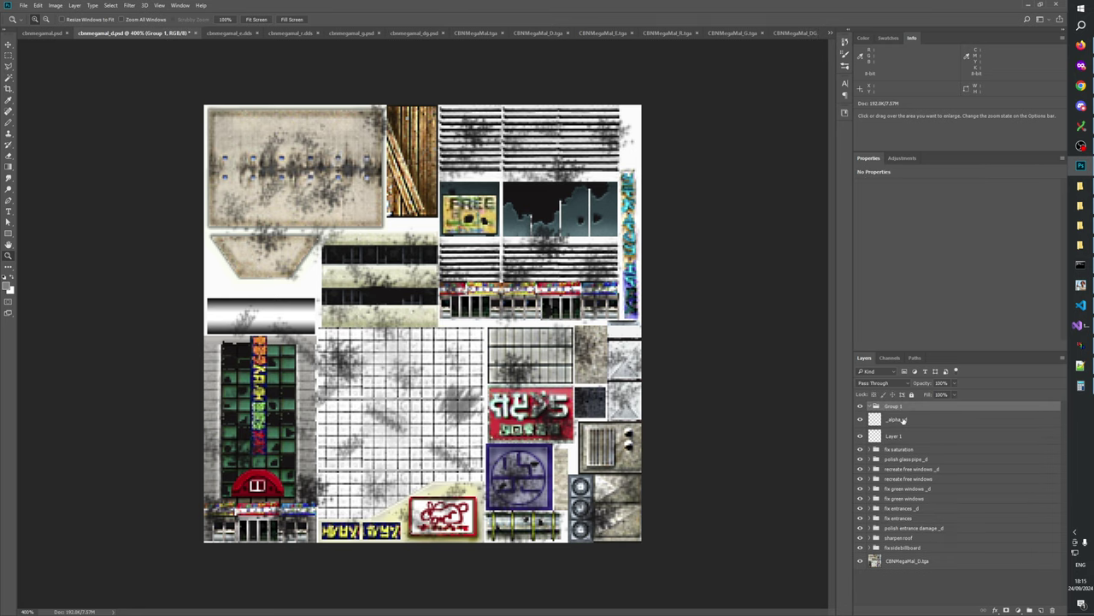
pyautogui.click(898, 437)
pyautogui.hotkey('ctrl', 'BackSpace')
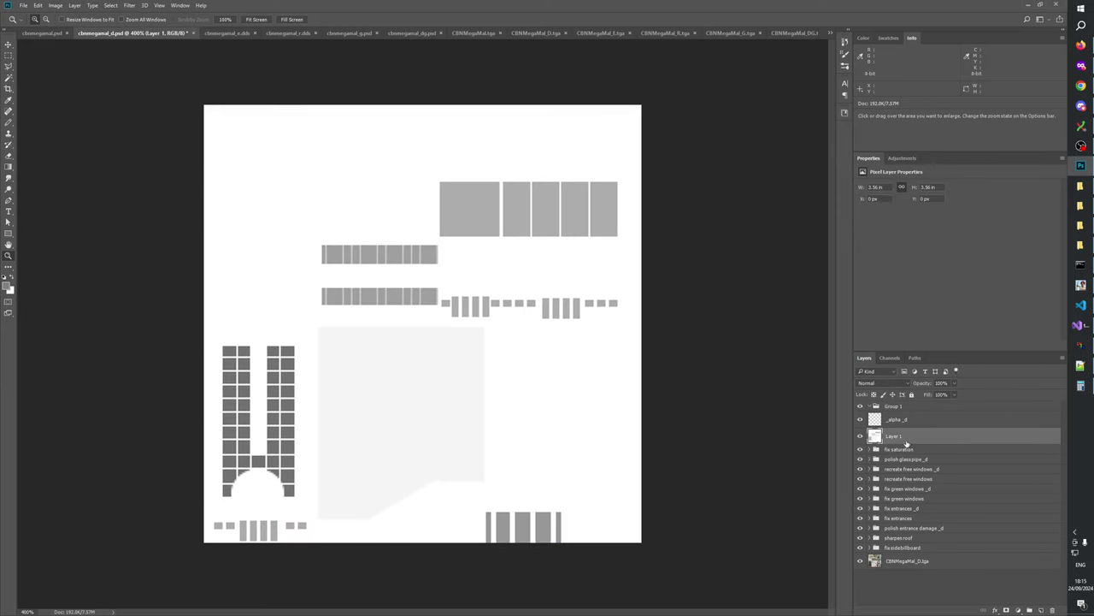
# - Rename Layer 1 as "cbnmegamal merged alpha"
pyautogui.doubleClick(922, 560)
pyautogui.doubleClick(893, 436)
pyautogui.write('cbnmegamal merged alpha')
pyautogui.press('Return')
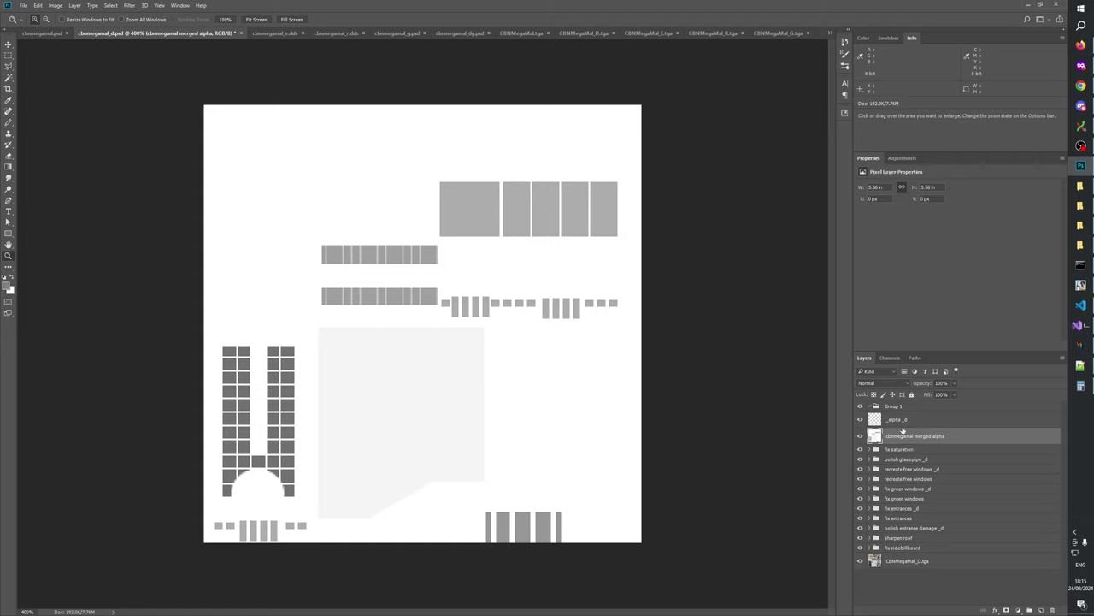
# - Place the _alpha _d and cbnmegamal merged alpha layers inside Group 1
pyautogui.keyDown('shift'); pyautogui.click(897, 419); pyautogui.keyUp('shift')
pyautogui.moveTo(898, 419); pyautogui.dragTo(896, 402)
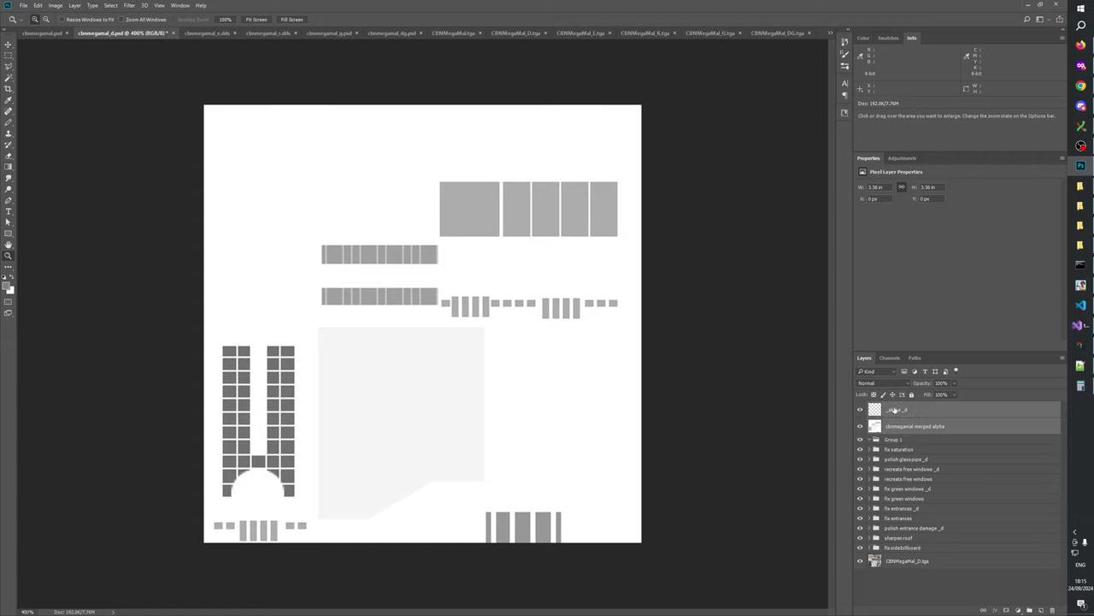
pyautogui.moveTo(897, 410); pyautogui.dragTo(894, 438)
# - Rename Group 1 as "_alpha _d" and delete the empty layer that carries the same name
pyautogui.doubleClick(903, 420)
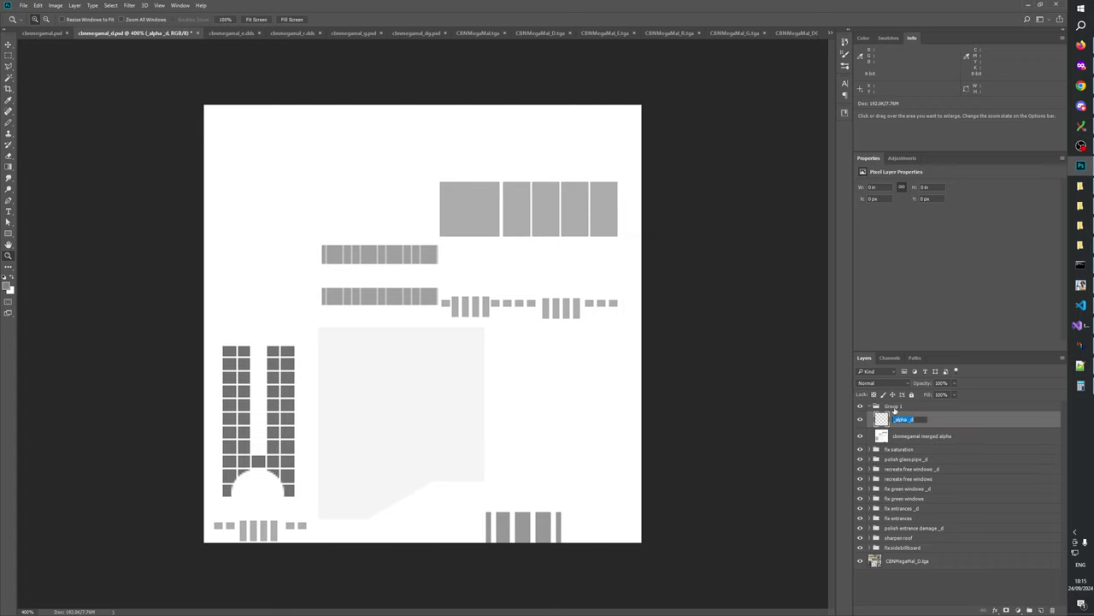
pyautogui.hotkey('ctrl', 'c')
pyautogui.doubleClick(898, 407)
pyautogui.hotkey('ctrl', 'v')
pyautogui.click(906, 425)
pyautogui.moveTo(905, 421); pyautogui.dragTo(1053, 610)
# - Copy the Alpha 1 channel of CBNMegaMal_D.tga into a new layer above cbnmegamal merged alpha in cbnmegamal_d.psd
pyautogui.click(584, 32)
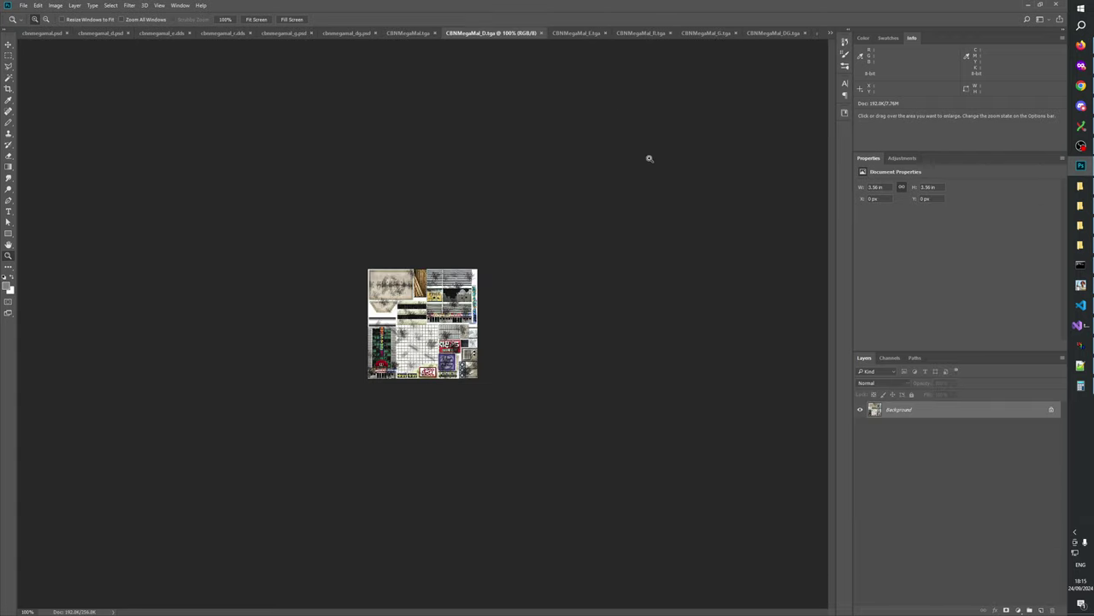
pyautogui.click(890, 358)
pyautogui.click(886, 435)
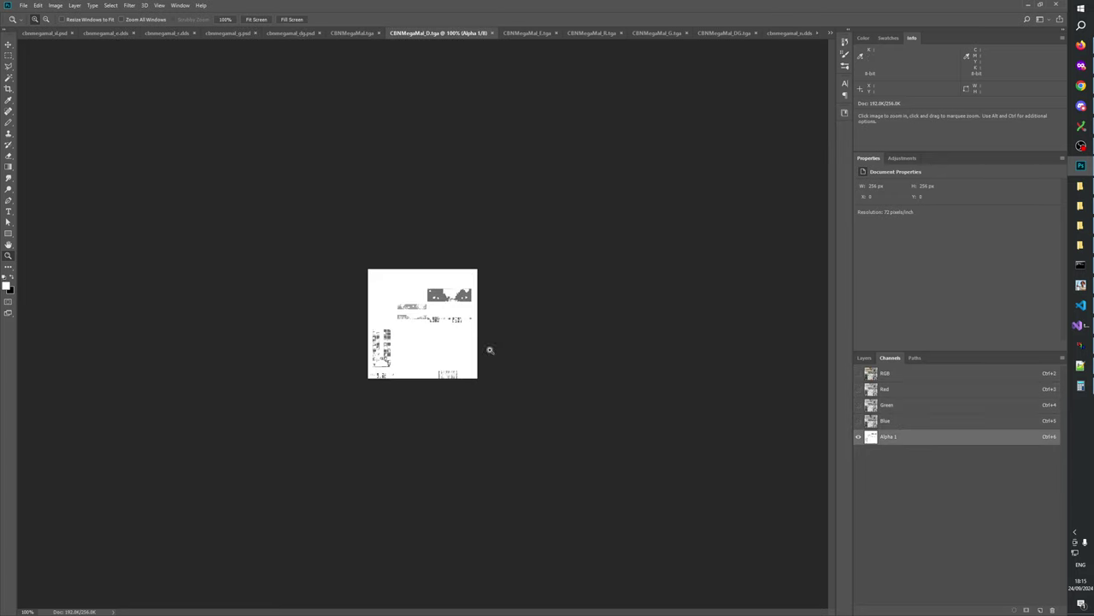
pyautogui.click(445, 342)
pyautogui.click(444, 342)
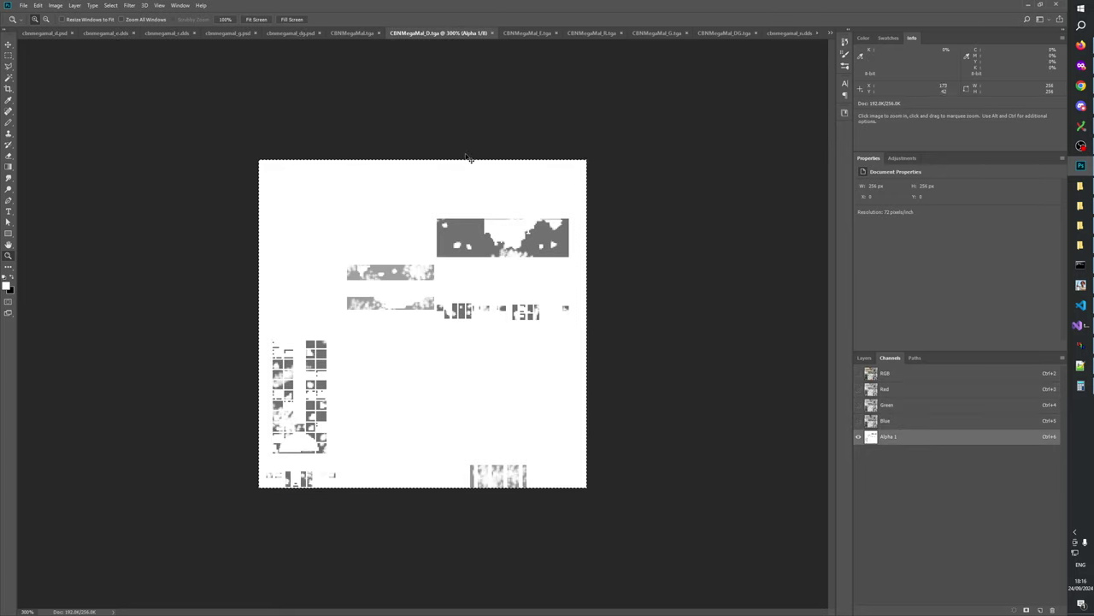
pyautogui.click(56, 32)
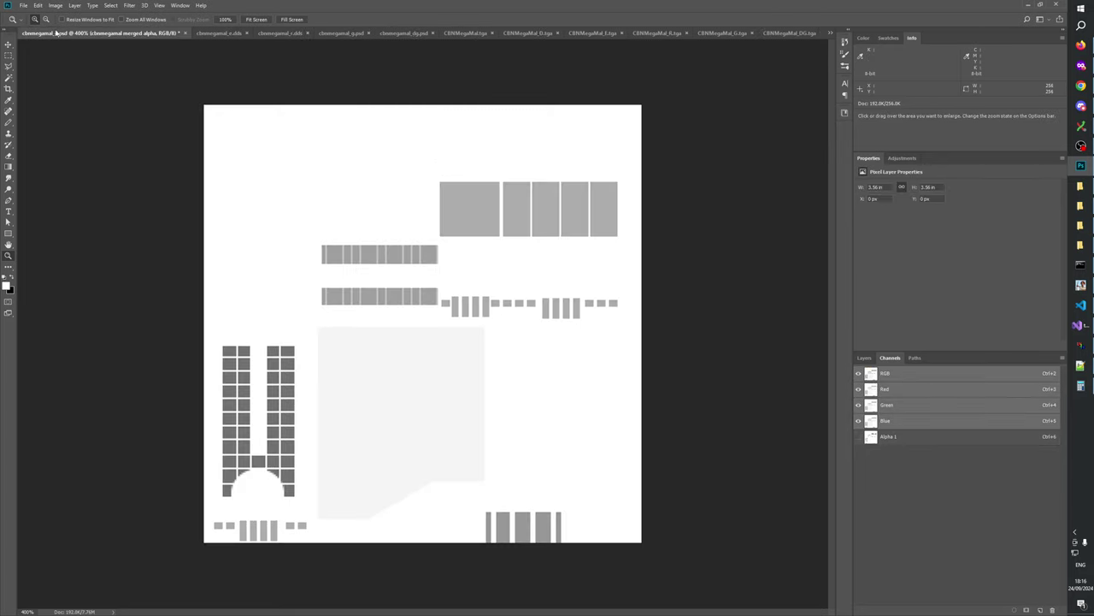
pyautogui.click(864, 358)
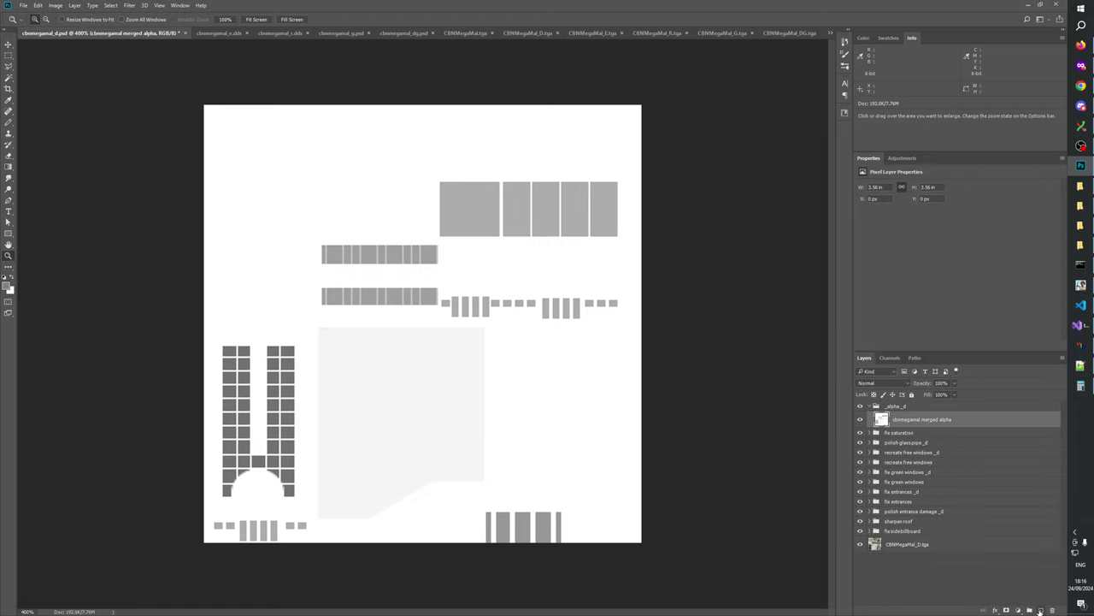
pyautogui.click(1041, 611)
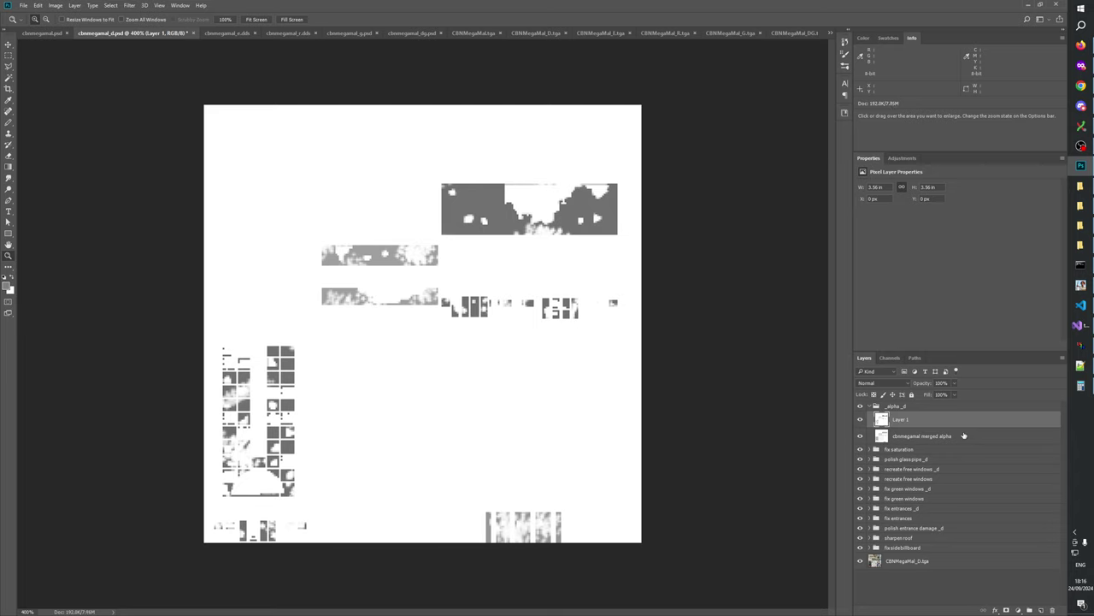
pyautogui.click(648, 410)
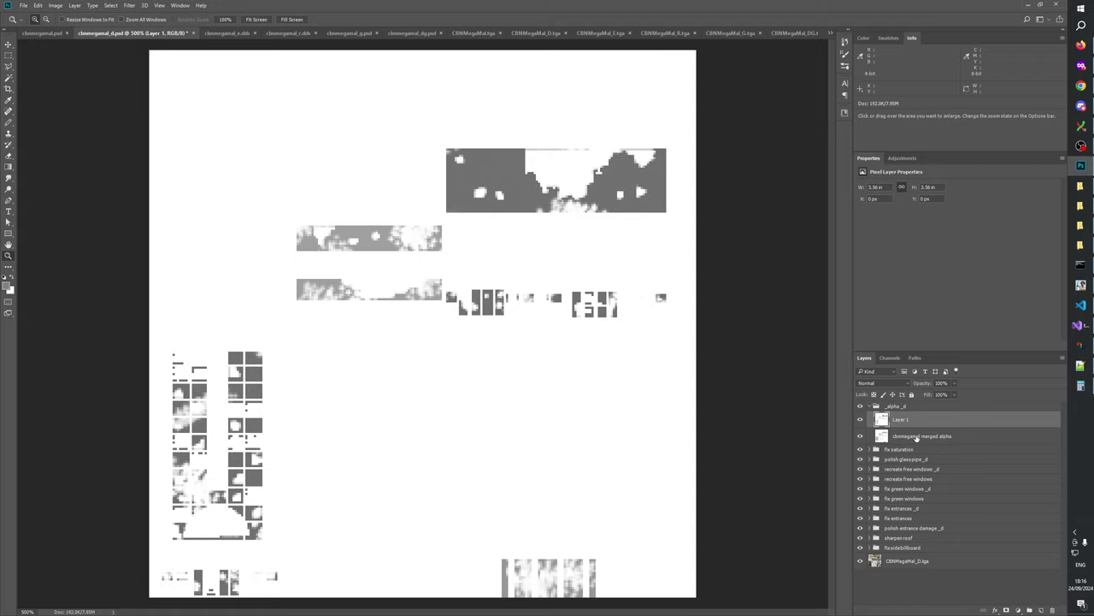
# - Rename the pasted layer as "CBNMegaMal_D.tga alpha" and set its blend mode to Lighten
pyautogui.doubleClick(906, 436)
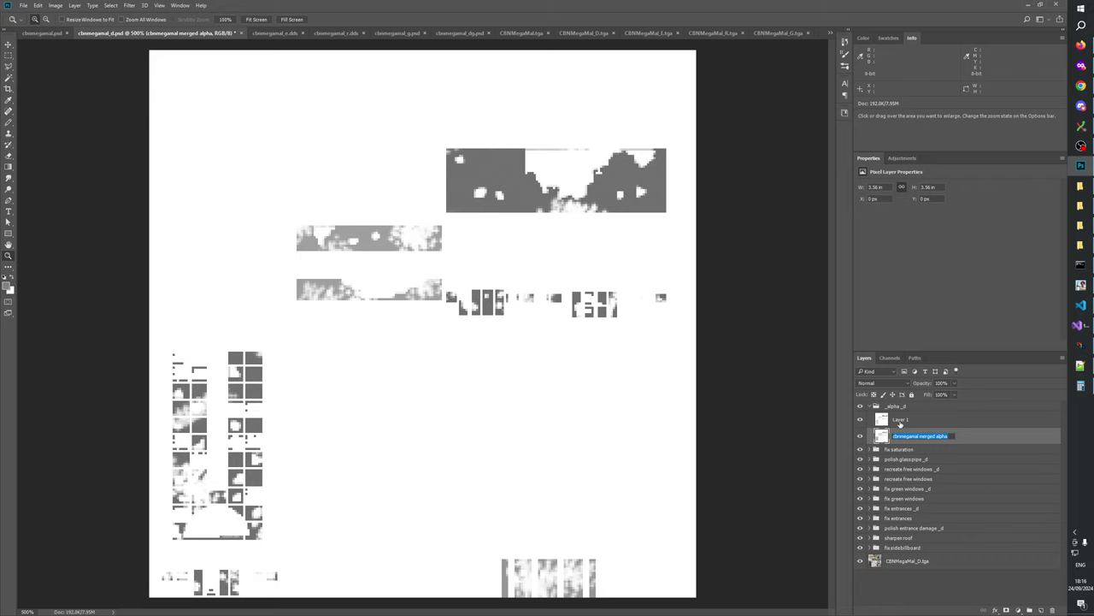
pyautogui.doubleClick(900, 420)
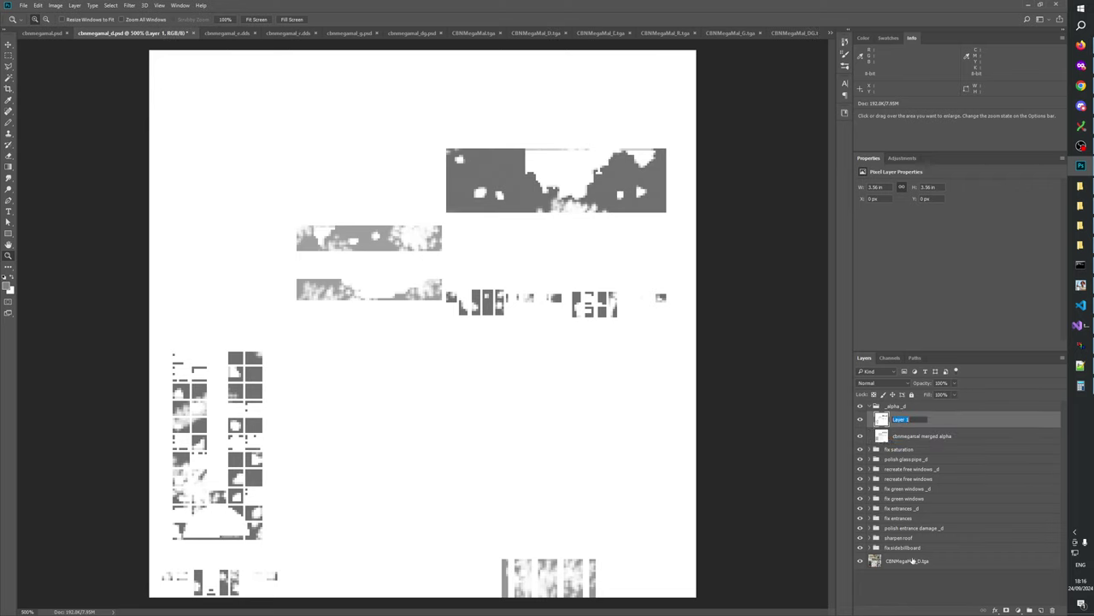
pyautogui.doubleClick(913, 561)
pyautogui.hotkey('ctrl', 'c')
pyautogui.doubleClick(902, 420)
pyautogui.hotkey('ctrl', 'v')
pyautogui.write('alpha')
pyautogui.press('Return')
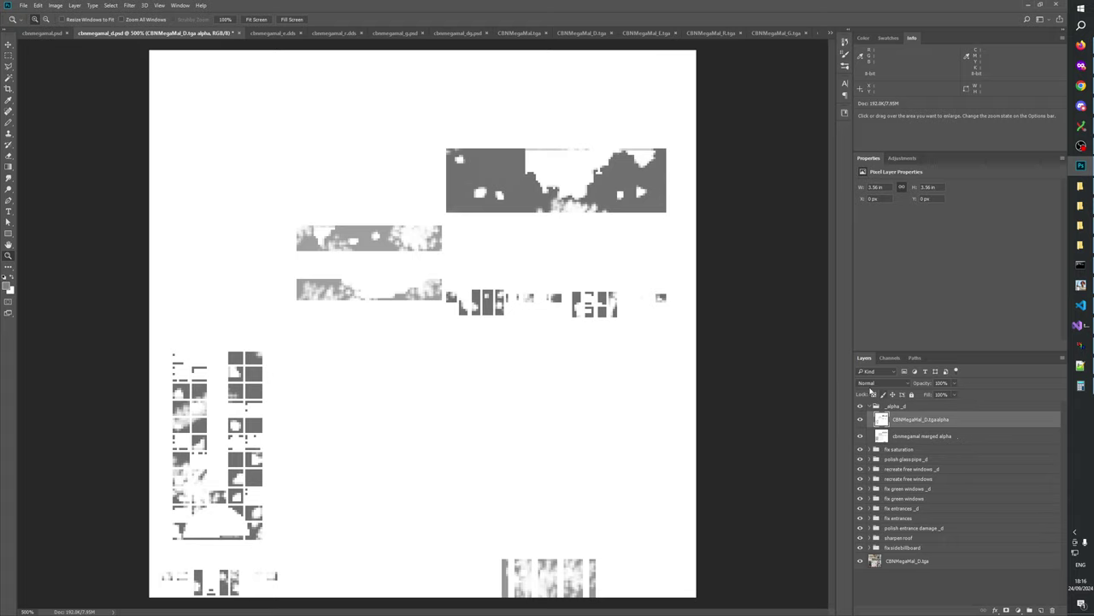
pyautogui.click(868, 383)
pyautogui.click(864, 444)
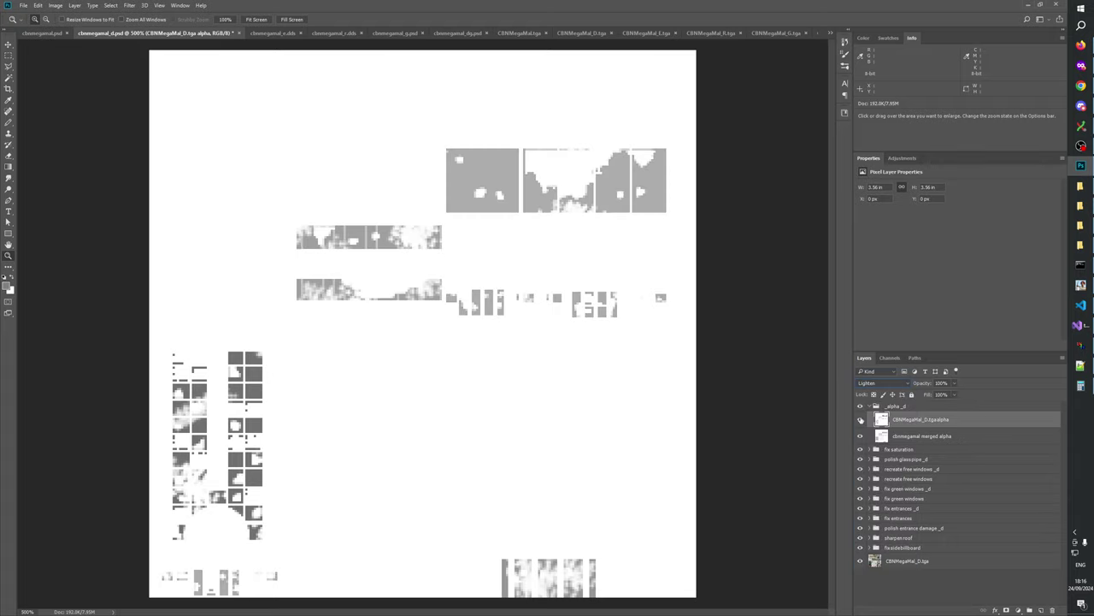
# - Compare the merged alpha with and without the CBNMegaMal_D.tga alpha layer, leaving that layer visible
pyautogui.click(861, 420)
pyautogui.click(861, 420)
pyautogui.click(861, 420)
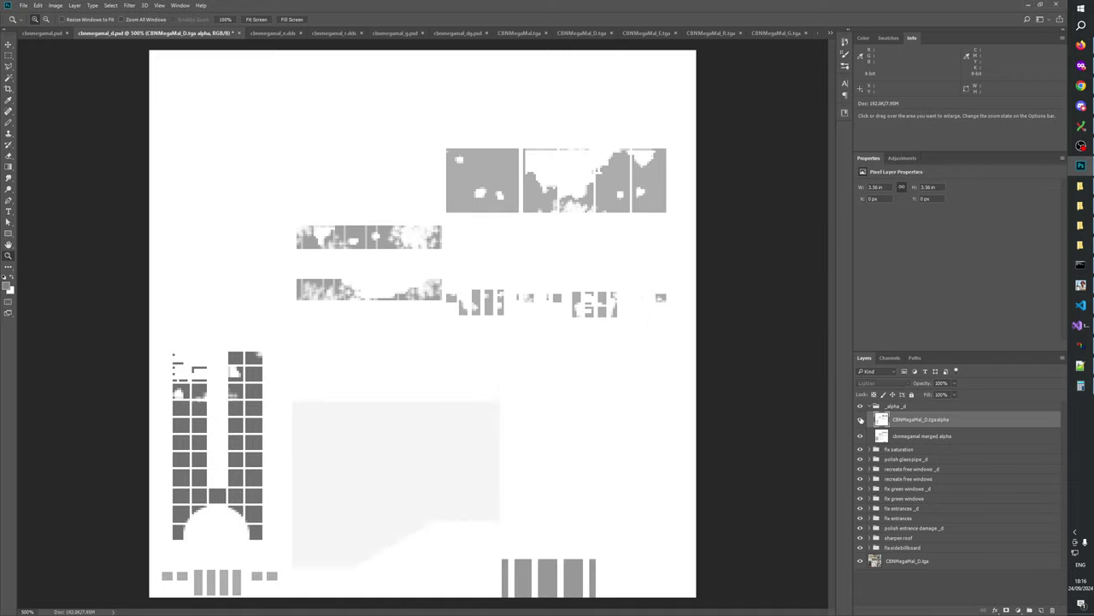
pyautogui.click(861, 420)
pyautogui.click(861, 419)
pyautogui.click(861, 420)
pyautogui.click(861, 420)
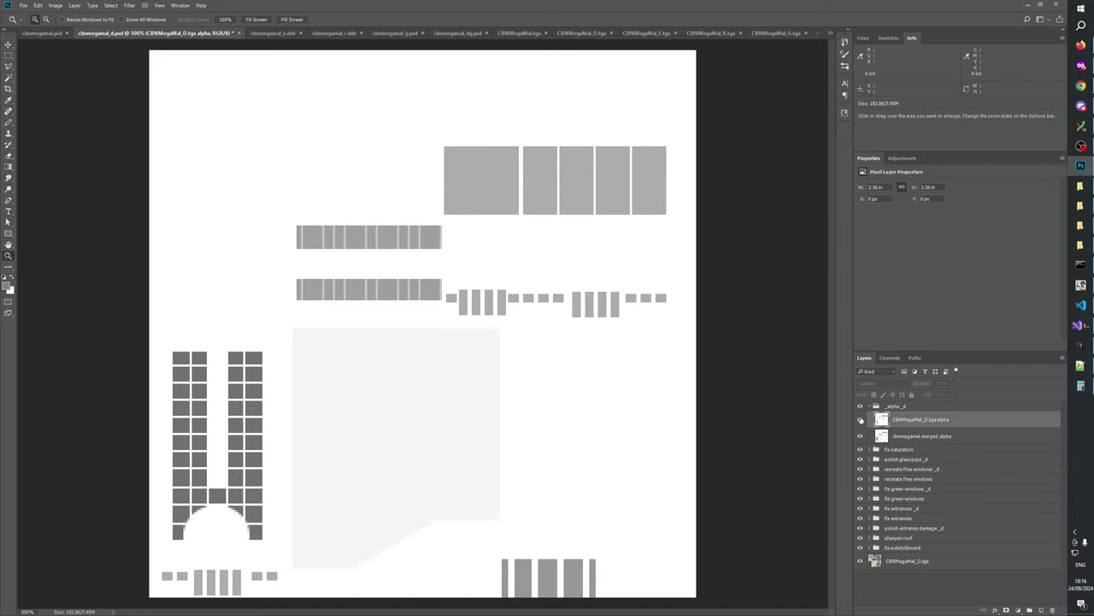
pyautogui.click(861, 420)
pyautogui.click(861, 420)
pyautogui.click(861, 420)
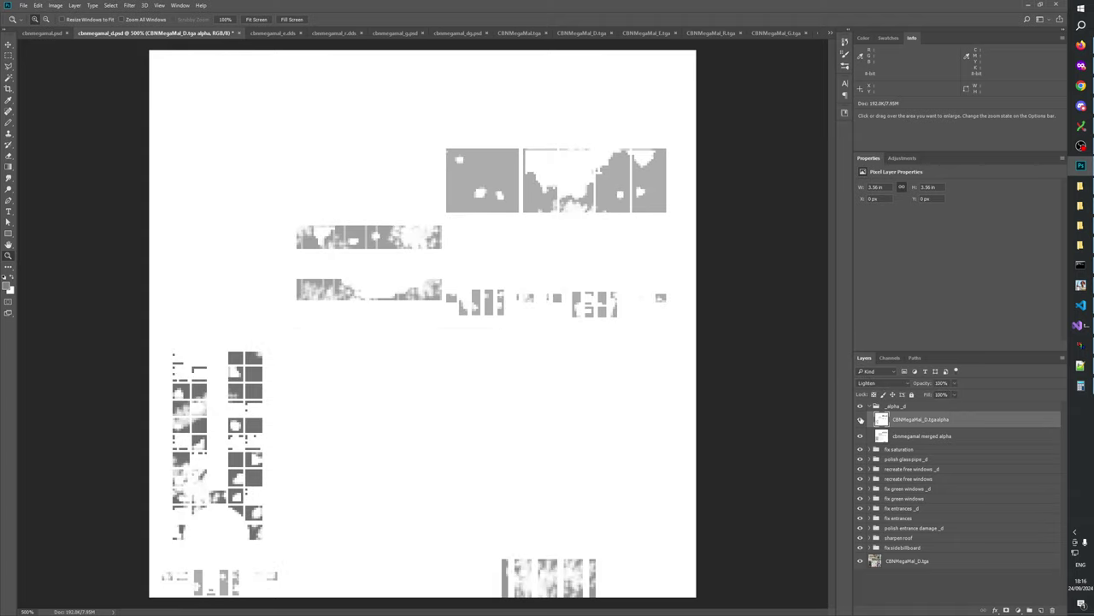
pyautogui.click(861, 420)
pyautogui.click(861, 420)
pyautogui.click(861, 420)
pyautogui.click(861, 420)
pyautogui.click(861, 419)
pyautogui.click(861, 420)
pyautogui.click(861, 420)
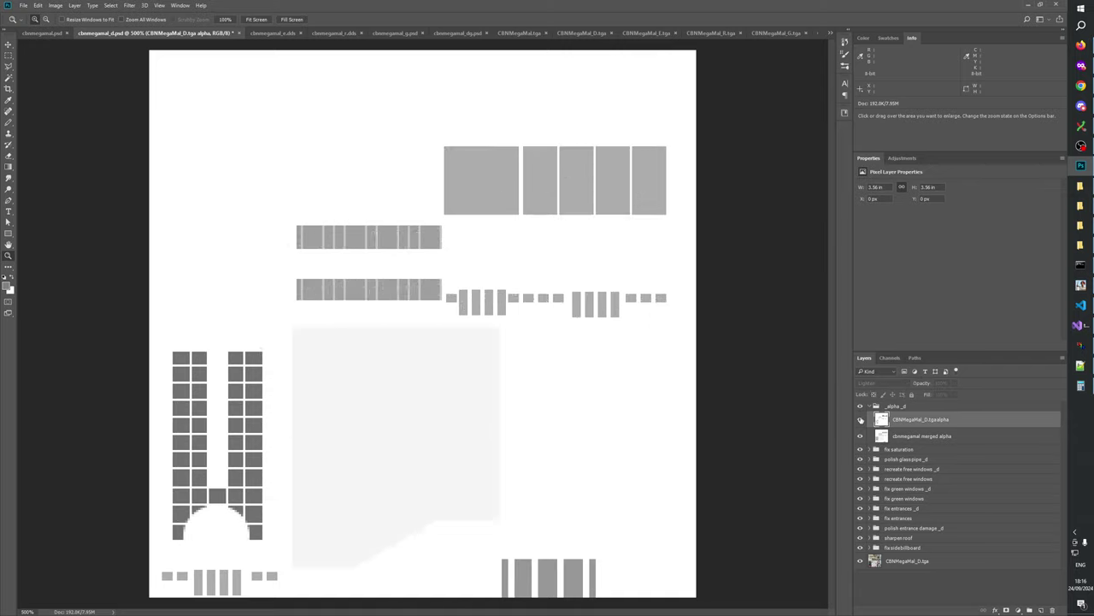
pyautogui.click(860, 419)
pyautogui.click(861, 419)
pyautogui.click(861, 420)
pyautogui.click(861, 420)
pyautogui.click(861, 420)
pyautogui.click(861, 420)
pyautogui.click(861, 420)
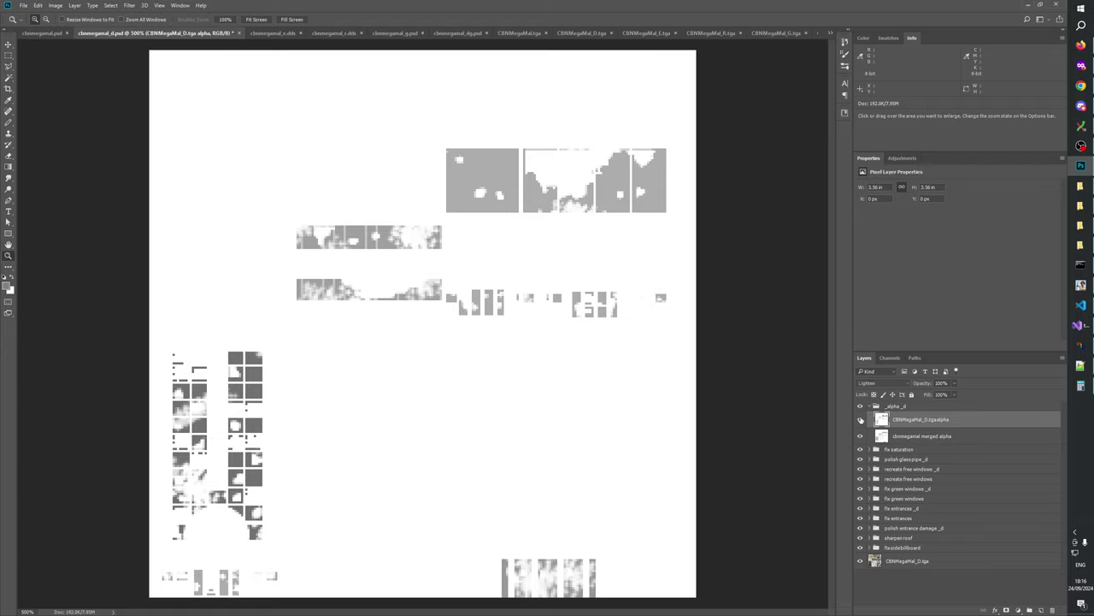
pyautogui.click(861, 419)
pyautogui.click(861, 420)
pyautogui.click(861, 419)
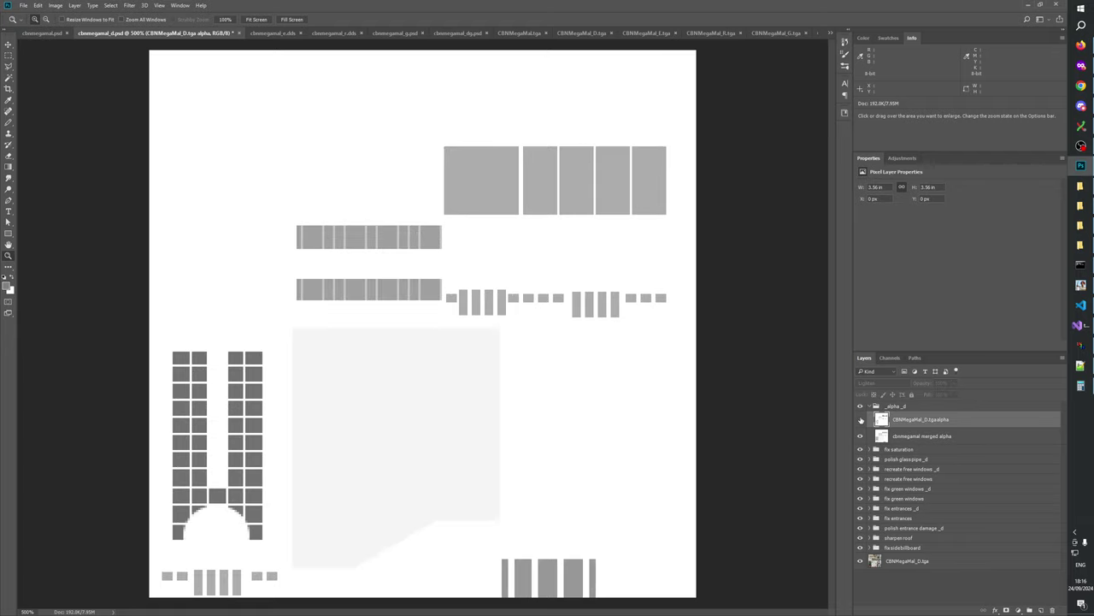
pyautogui.click(861, 420)
pyautogui.click(861, 420)
pyautogui.click(861, 420)
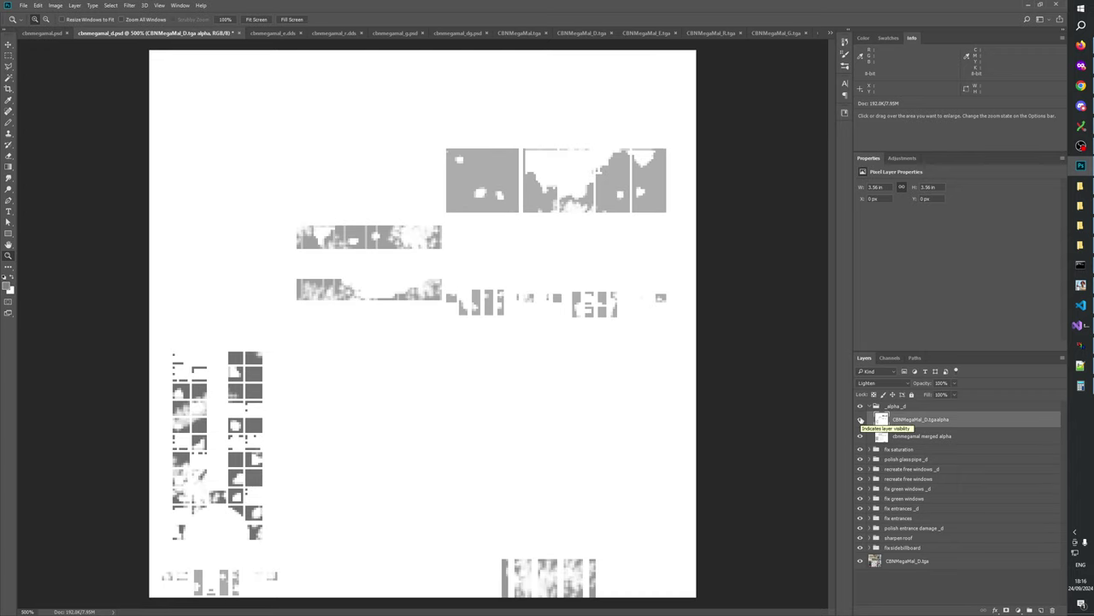
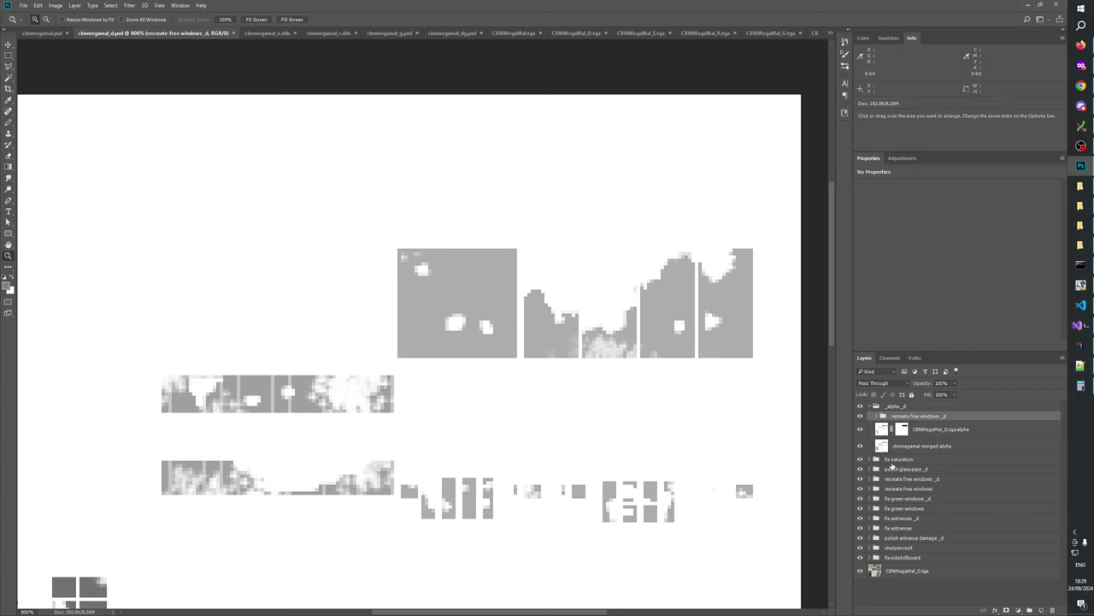
pyautogui.press('space')
pyautogui.moveTo(650, 435); pyautogui.dragTo(699, 341)
pyautogui.moveTo(447, 418); pyautogui.dragTo(596, 198)
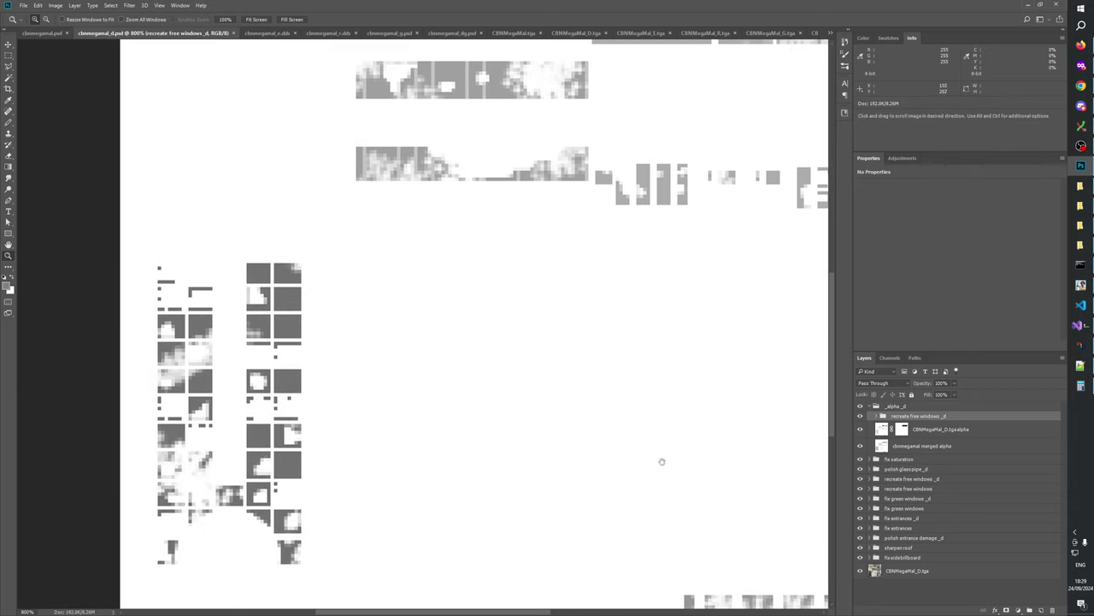
pyautogui.moveTo(662, 462); pyautogui.dragTo(679, 605)
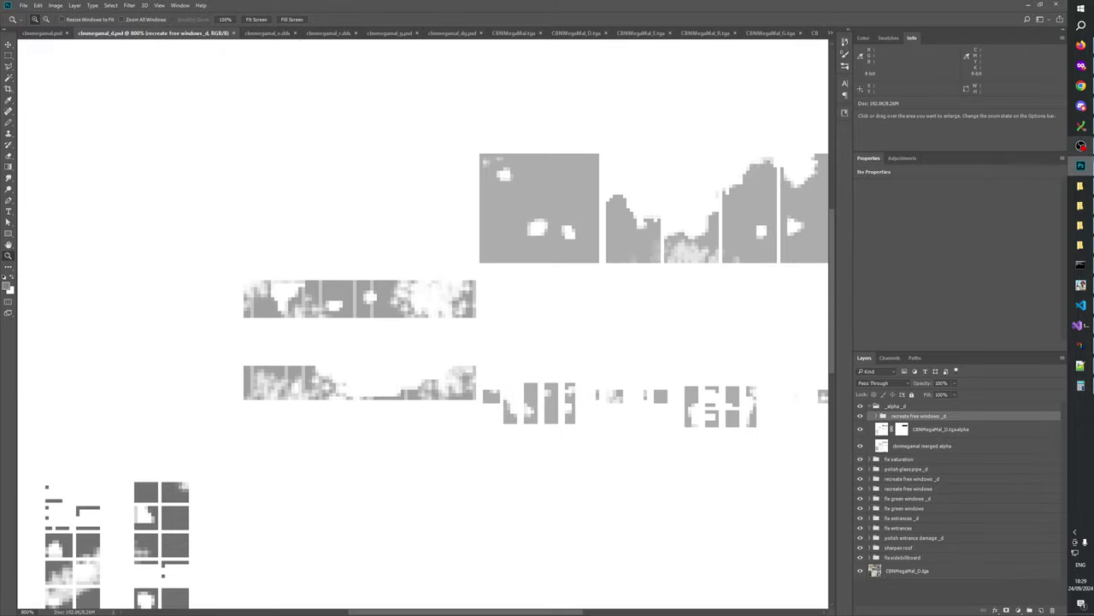
pyautogui.click(1083, 147)
pyautogui.click(1083, 147)
# - Compare the two long window strips with the _alpha _d group and the CBNMegaMal_D.tga alpha layer shown and hidden
pyautogui.press('space')
pyautogui.moveTo(659, 346); pyautogui.dragTo(744, 448)
pyautogui.click(608, 379)
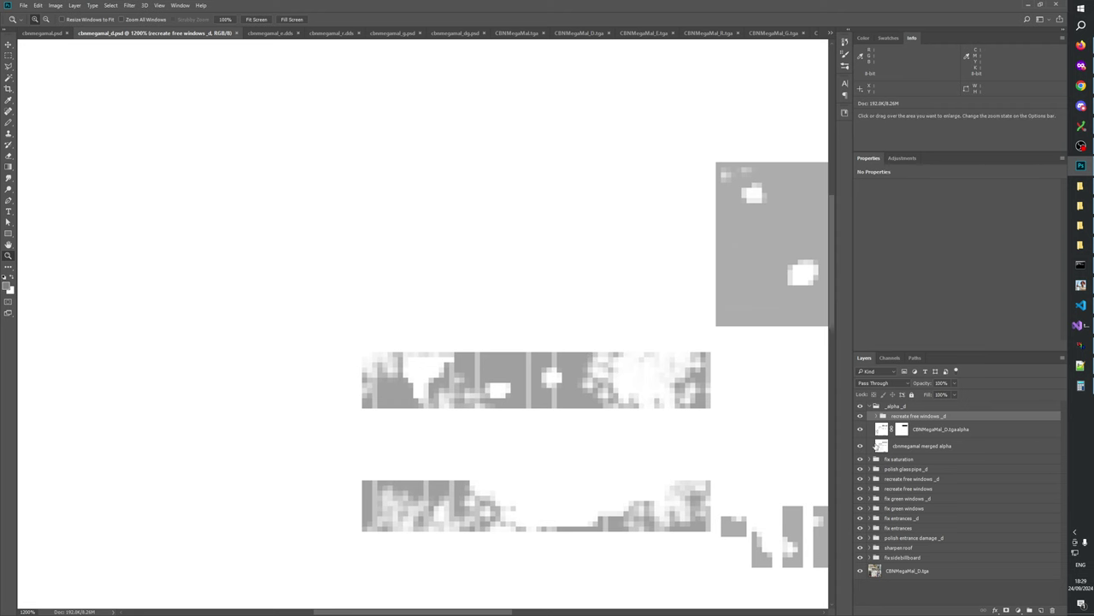
pyautogui.click(861, 406)
pyautogui.click(861, 406)
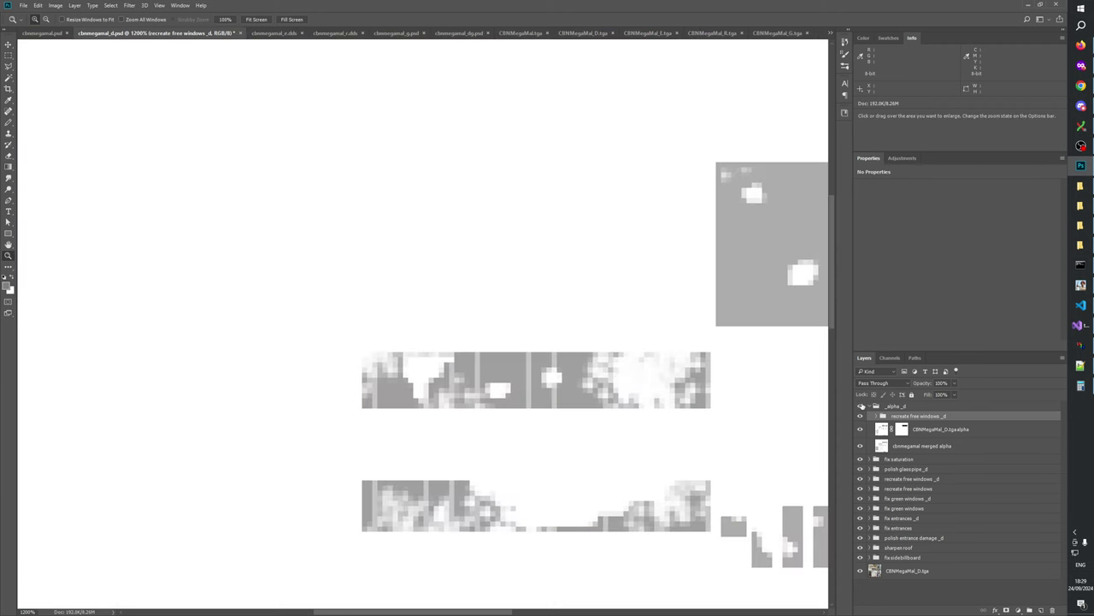
pyautogui.click(861, 406)
pyautogui.click(861, 406)
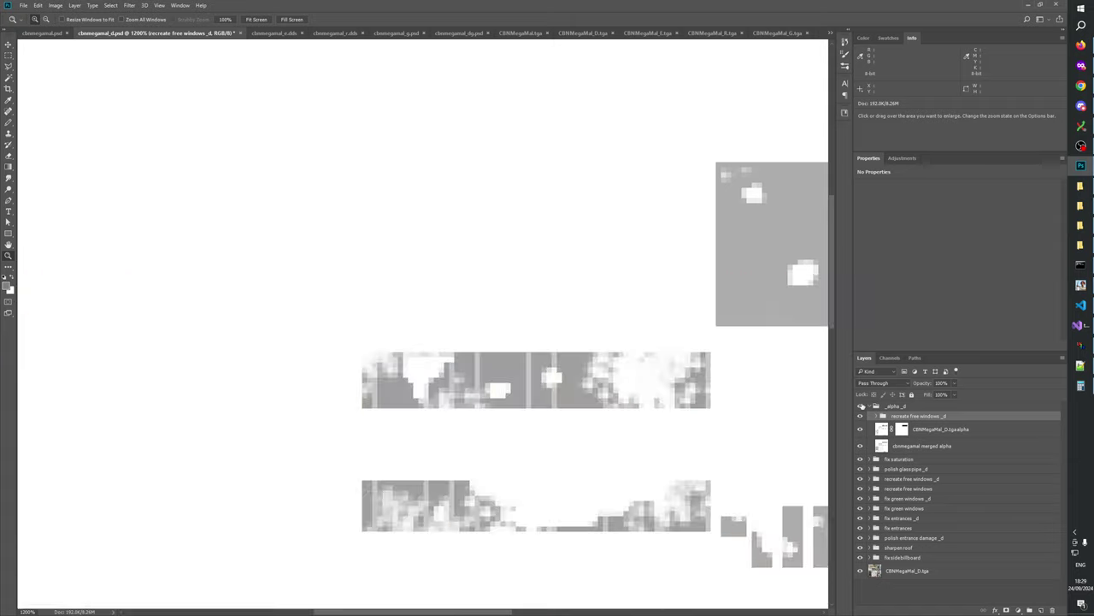
pyautogui.click(861, 406)
pyautogui.click(861, 406)
pyautogui.click(861, 428)
pyautogui.click(861, 428)
pyautogui.click(861, 428)
pyautogui.click(861, 428)
pyautogui.click(861, 428)
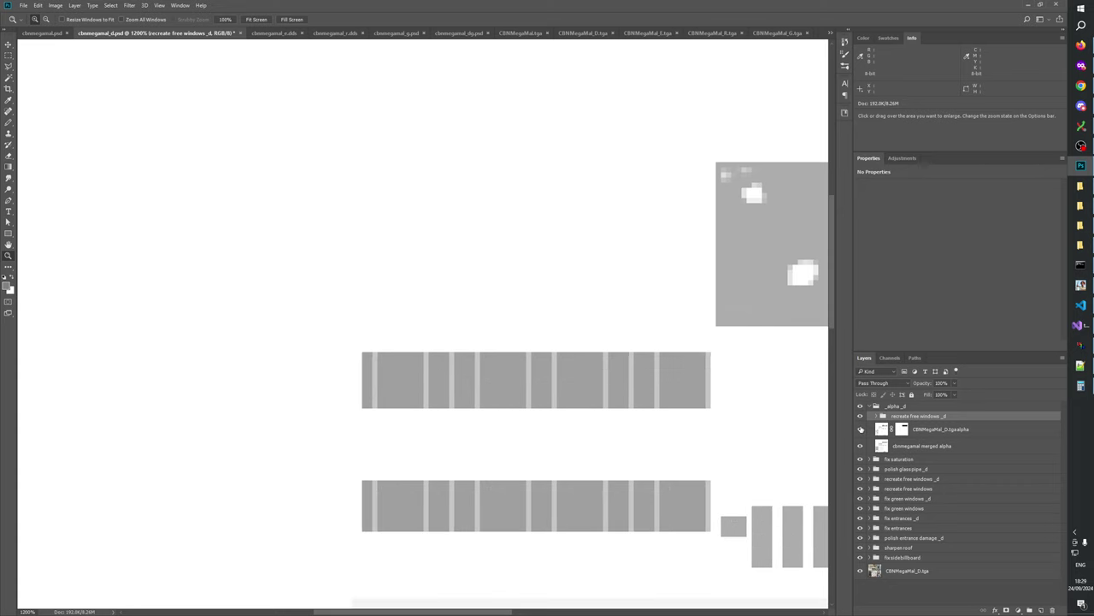
pyautogui.click(861, 429)
pyautogui.click(861, 407)
pyautogui.click(861, 407)
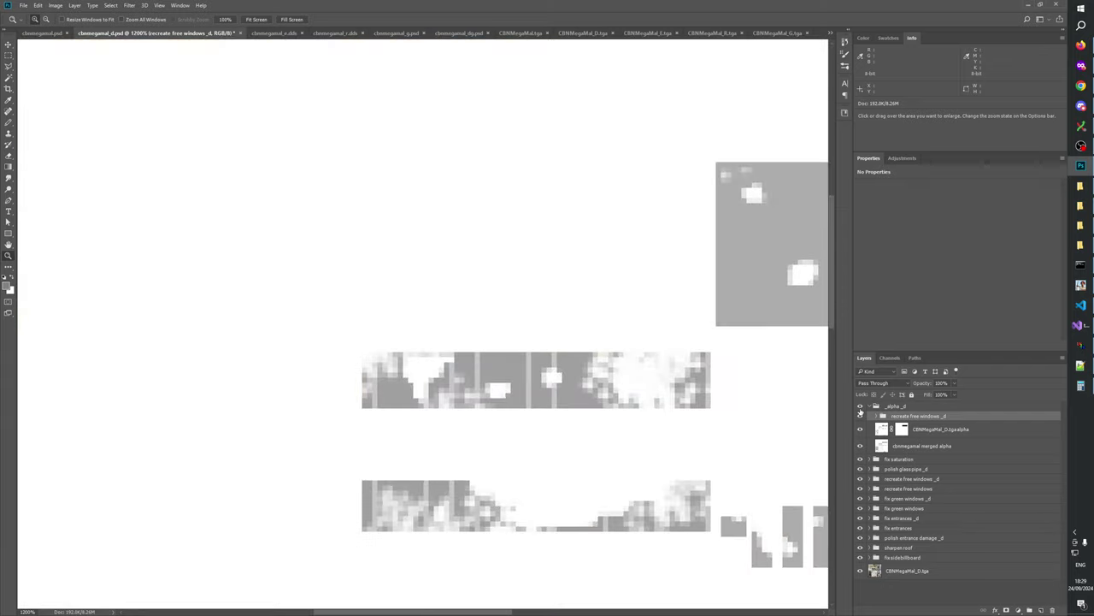
pyautogui.click(860, 407)
pyautogui.click(860, 407)
# - Examine the damaged entrance panels at the texture's lower edge with the _alpha _d group and CBNMegaMal_D.tga alpha layer shown and hidden
pyautogui.press('space')
pyautogui.moveTo(538, 466); pyautogui.dragTo(230, 345)
pyautogui.moveTo(328, 519); pyautogui.dragTo(726, 249)
pyautogui.moveTo(647, 397); pyautogui.dragTo(339, 114)
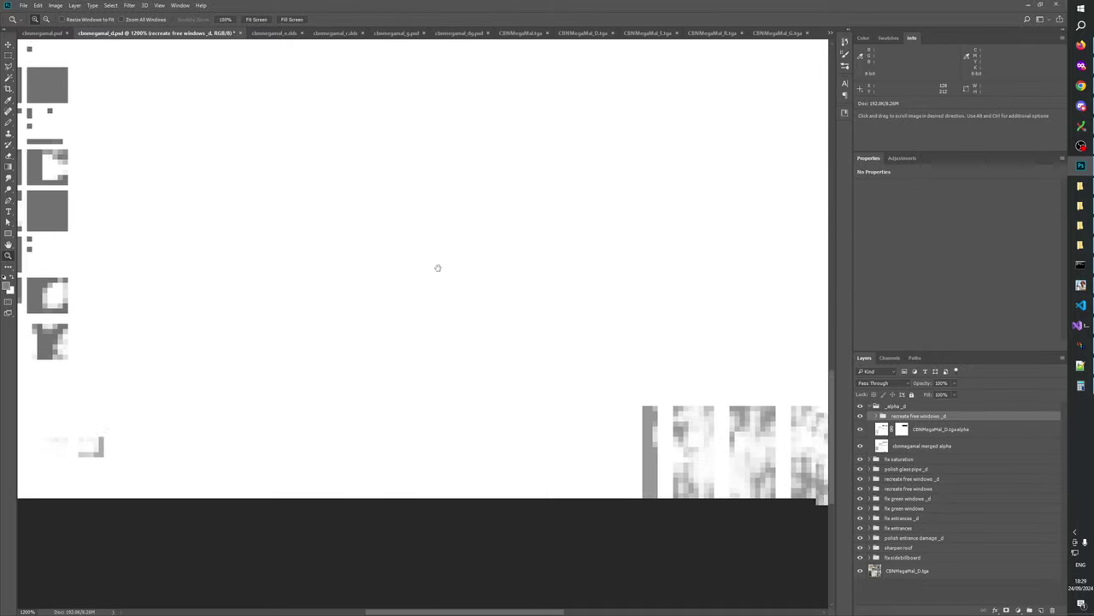
pyautogui.moveTo(539, 285); pyautogui.dragTo(267, 265)
pyautogui.moveTo(432, 270); pyautogui.dragTo(506, 260)
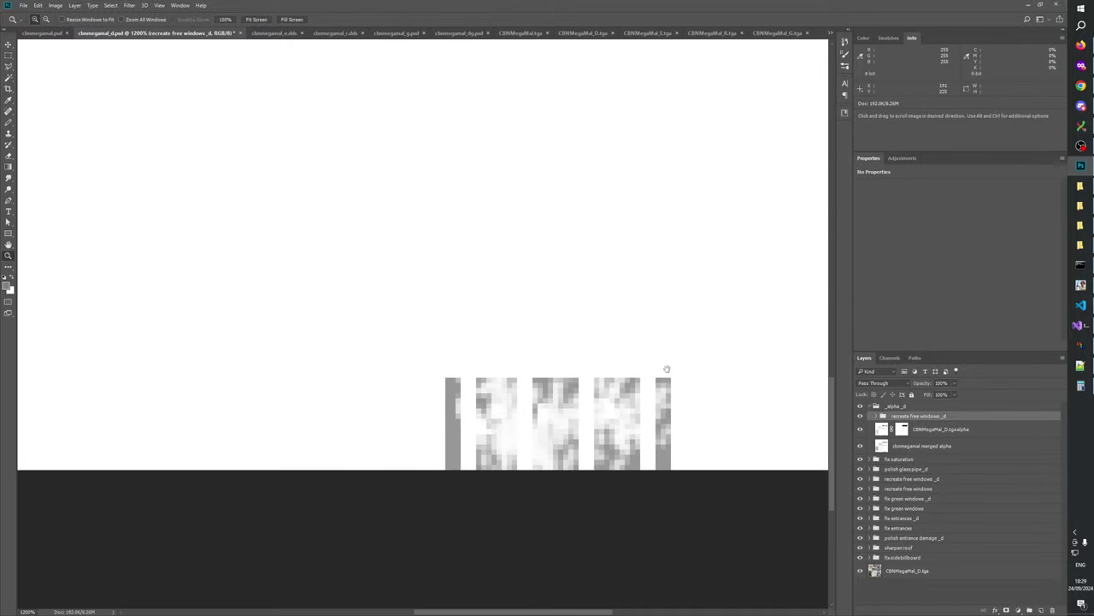
pyautogui.click(861, 407)
pyautogui.click(861, 407)
pyautogui.click(860, 429)
pyautogui.click(860, 429)
pyautogui.click(860, 429)
pyautogui.click(860, 429)
# - Check the alpha with and without its recreate free windows _d subgroup, and hide the _alpha _d group to expose the diffuse texture
pyautogui.moveTo(419, 266); pyautogui.dragTo(699, 518)
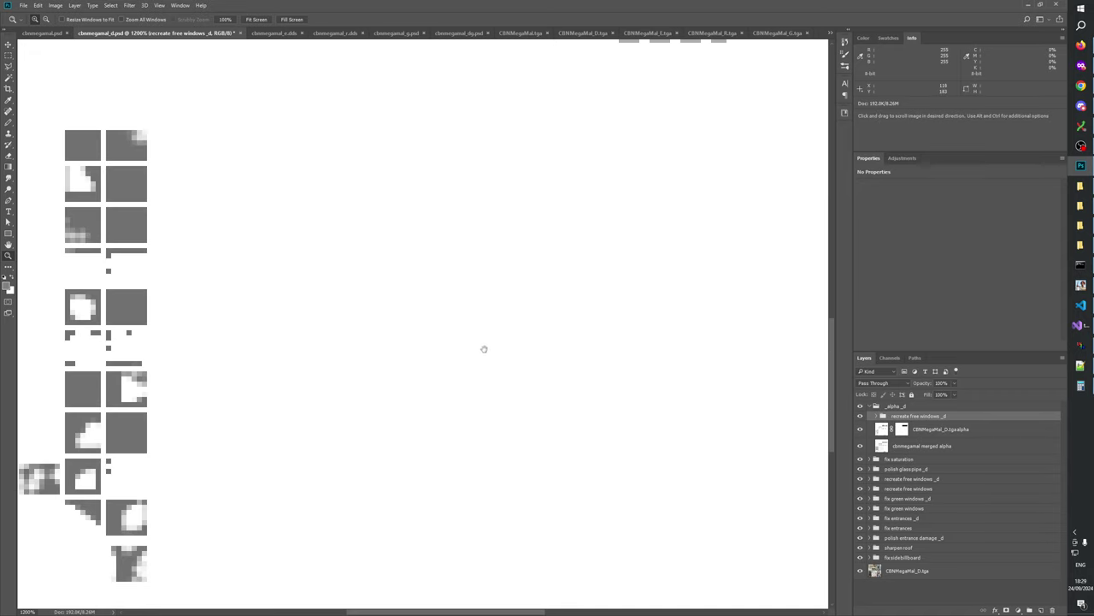
pyautogui.moveTo(469, 298); pyautogui.dragTo(481, 399)
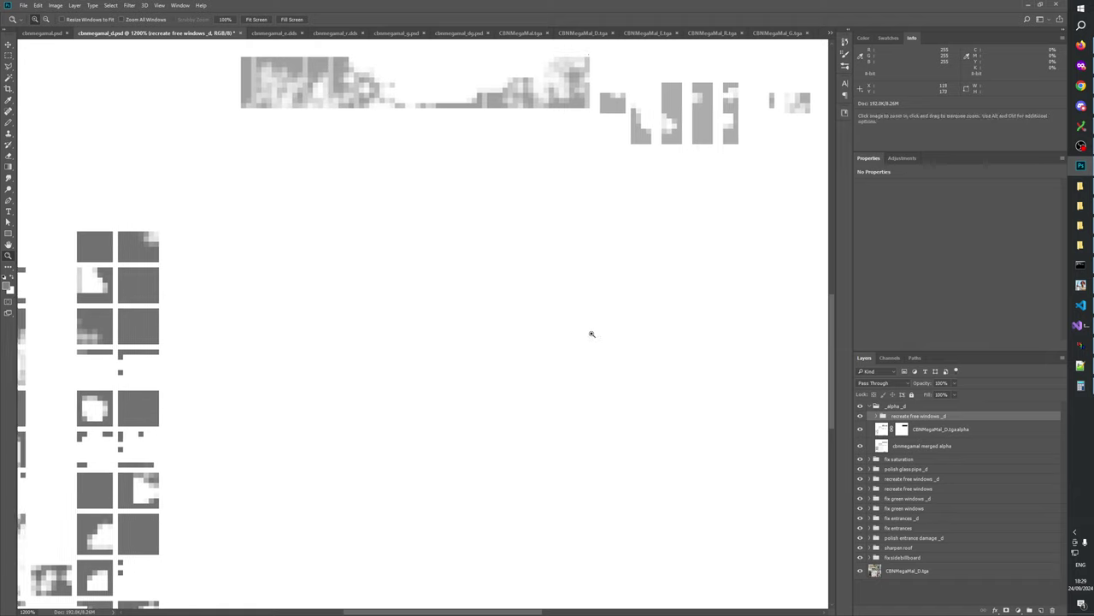
pyautogui.click(861, 417)
pyautogui.click(861, 417)
pyautogui.click(861, 416)
pyautogui.click(860, 415)
pyautogui.click(860, 406)
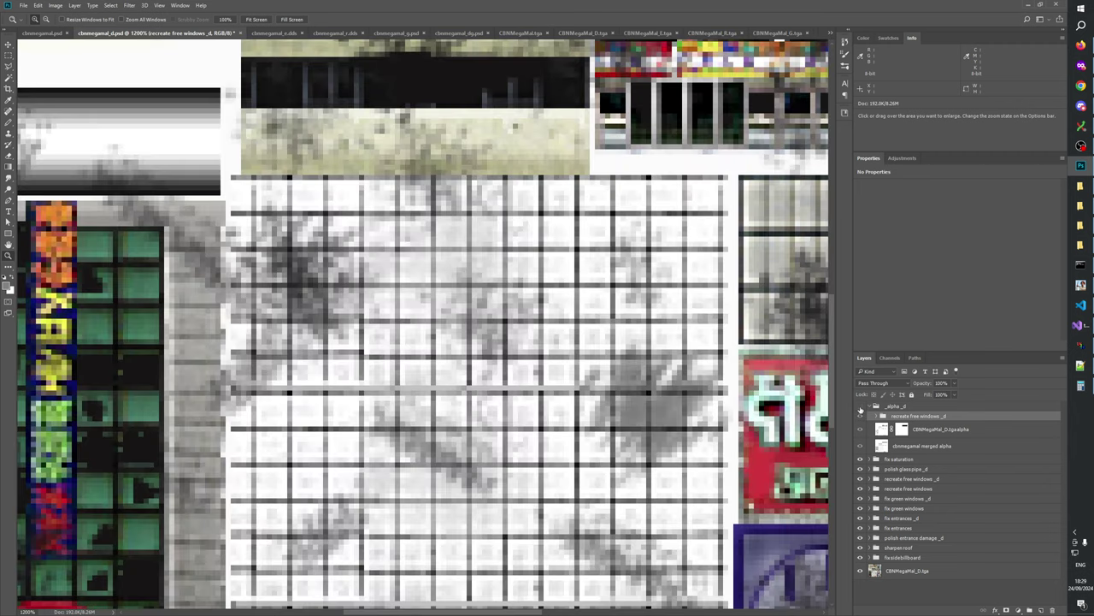
pyautogui.moveTo(568, 428); pyautogui.dragTo(571, 271)
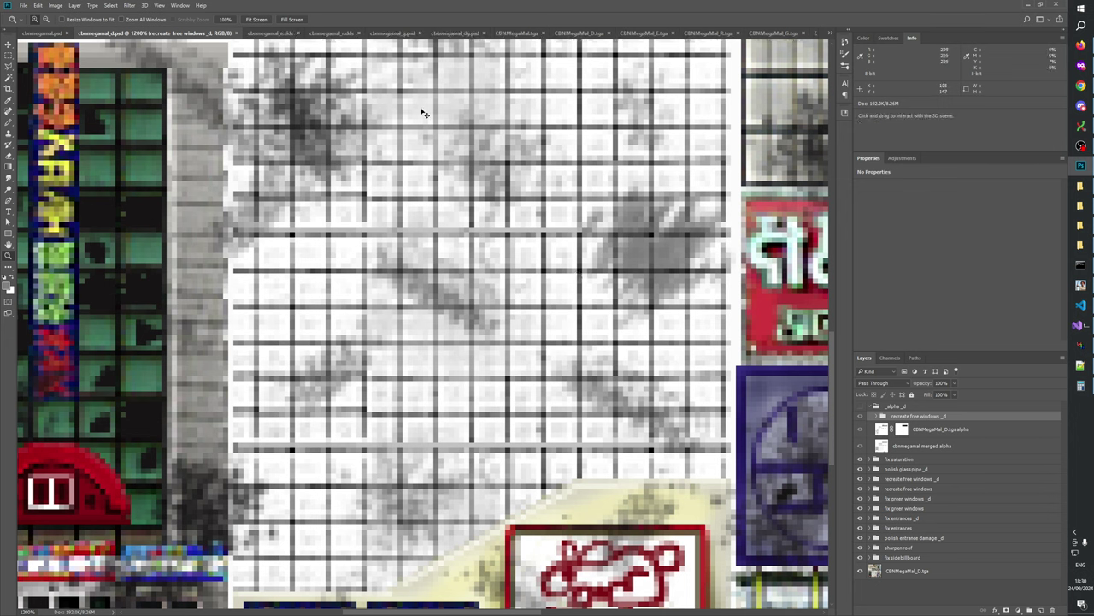
# - Switch to cbnmegamal.psd and examine the white wall's area in its alpha map from close up and at full view
pyautogui.click(52, 34)
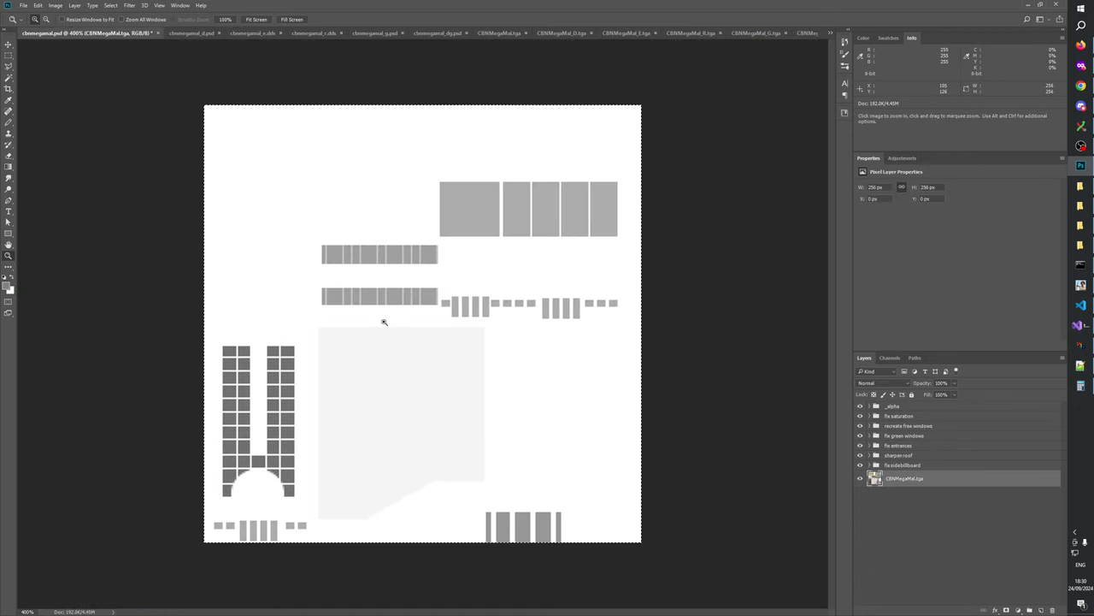
pyautogui.click(352, 424)
pyautogui.click(352, 424)
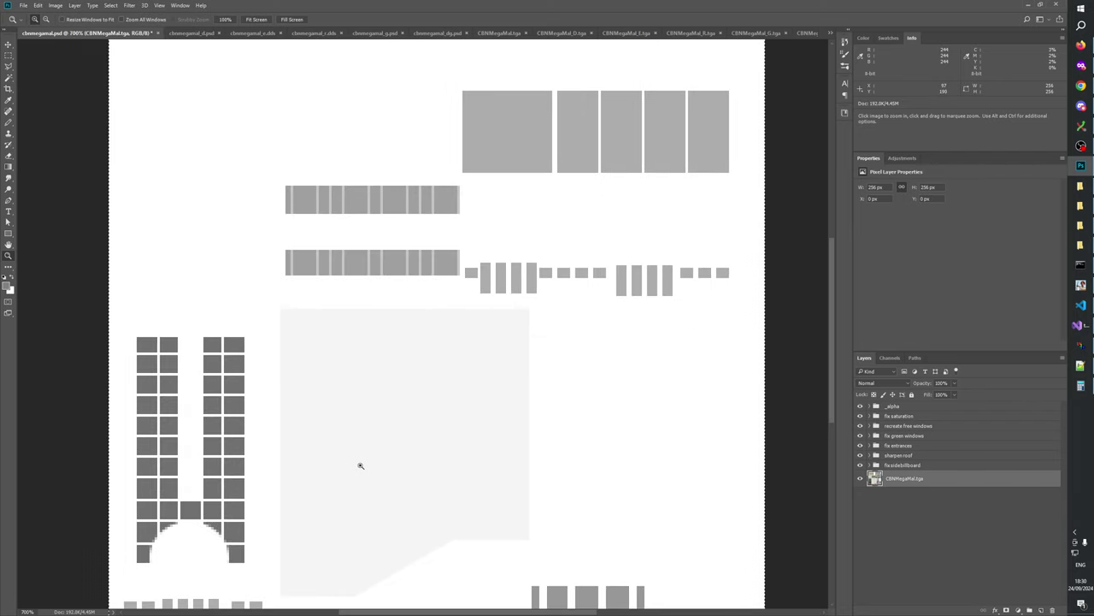
pyautogui.click(359, 464)
pyautogui.click(547, 377)
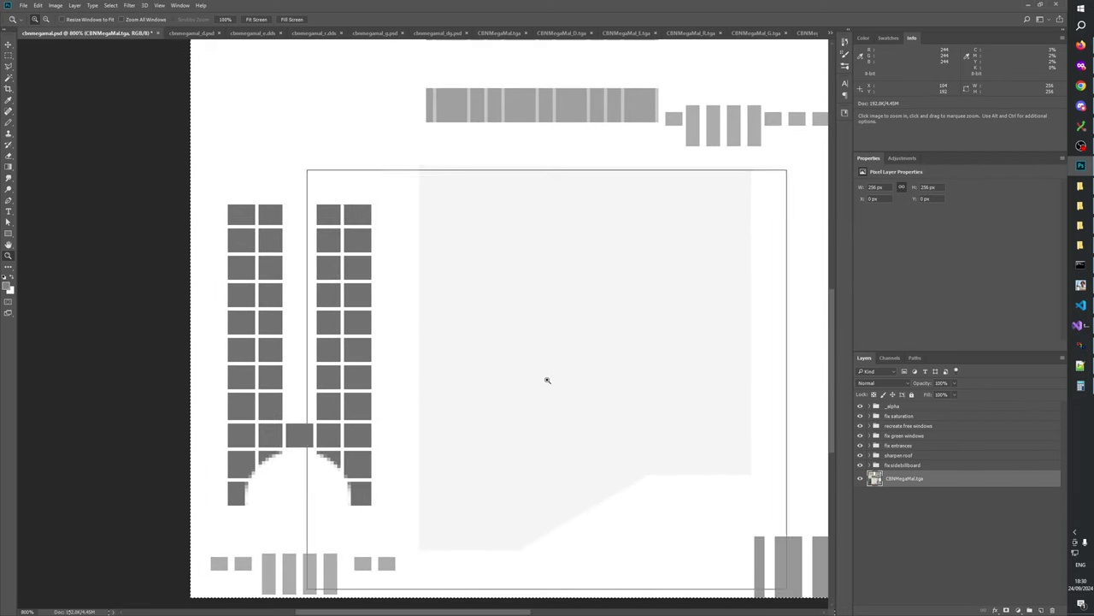
pyautogui.click(552, 373)
pyautogui.rightClick(554, 370)
pyautogui.click(555, 382)
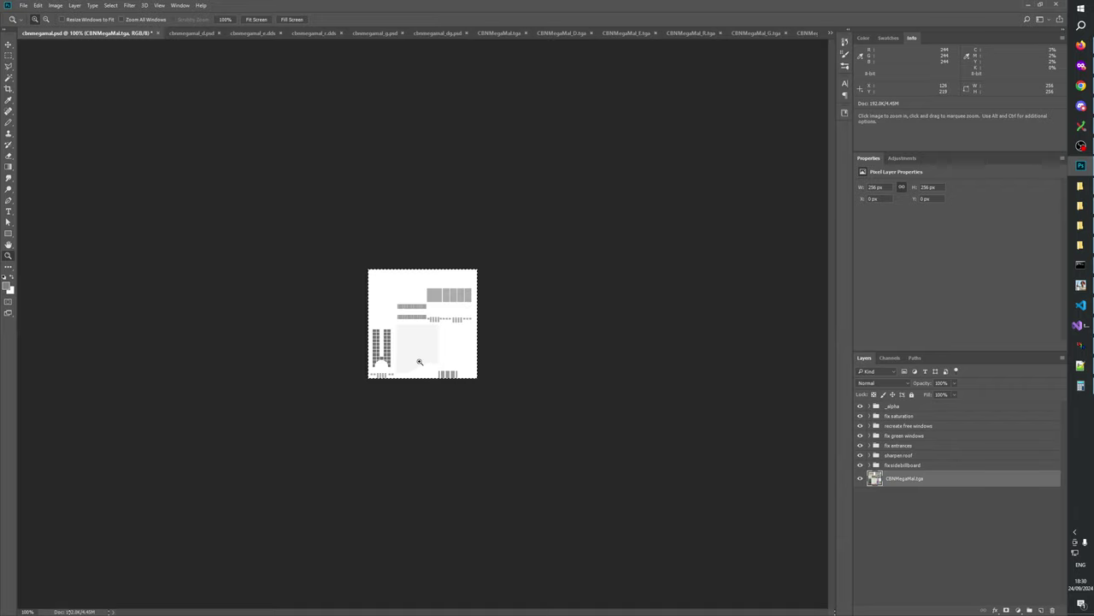
pyautogui.click(417, 363)
pyautogui.click(411, 376)
pyautogui.click(389, 425)
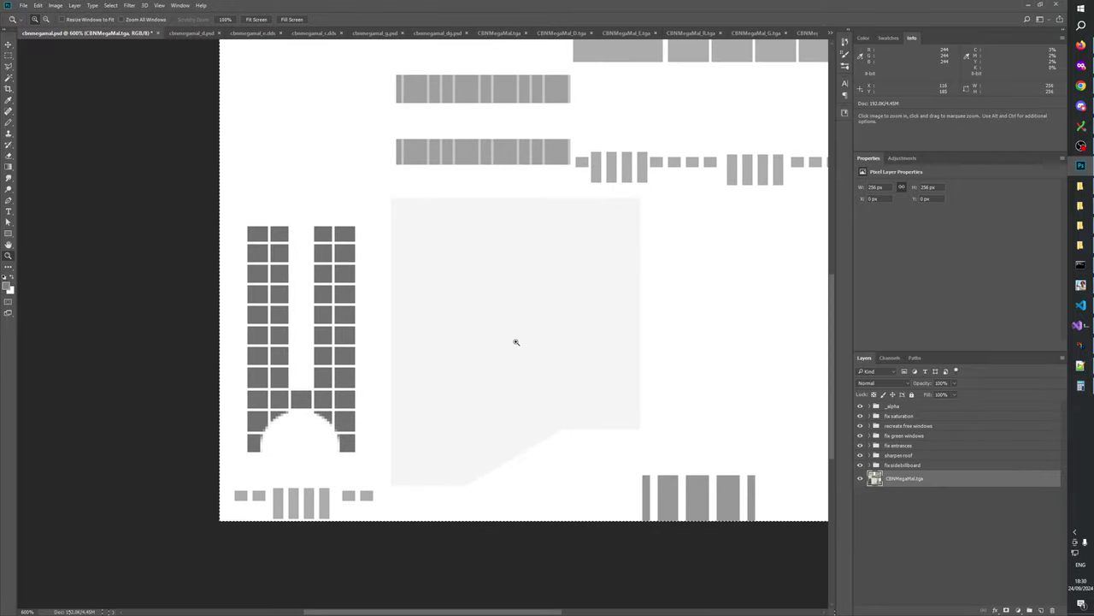
# - Expand and hide the _alpha group to expose the diffuse texture, and compare its white wall with the one in cbnmegamal_d.psd
pyautogui.click(881, 405)
pyautogui.click(870, 406)
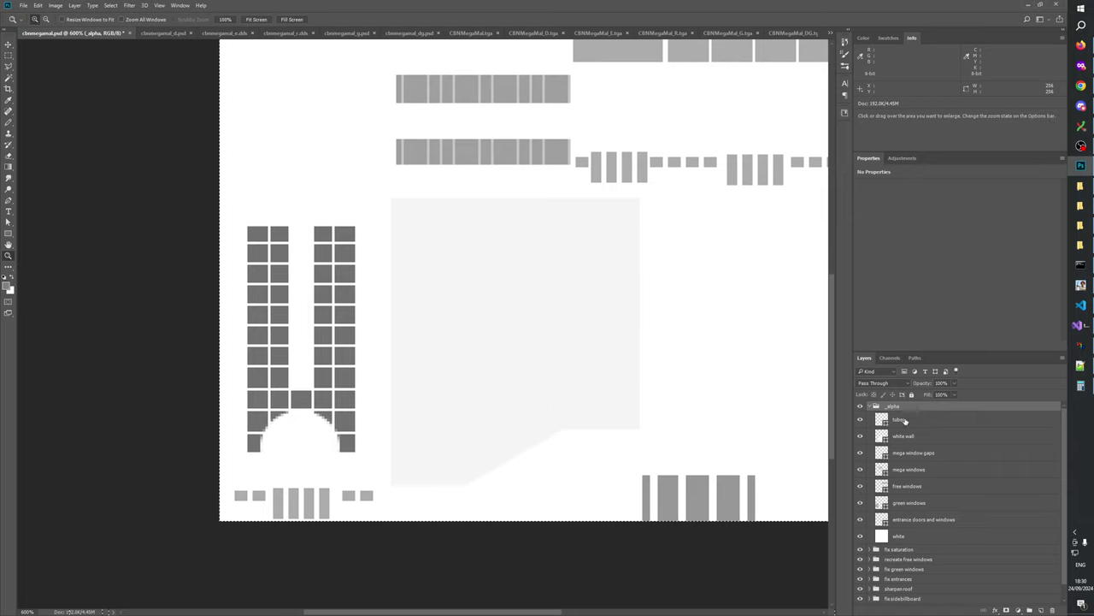
pyautogui.click(861, 406)
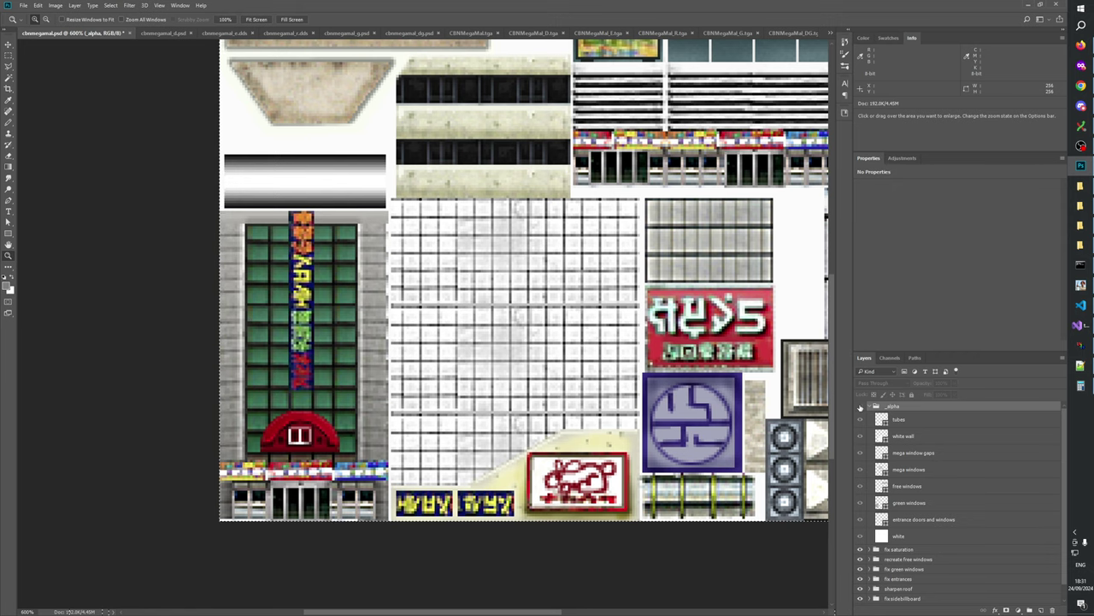
pyautogui.click(176, 33)
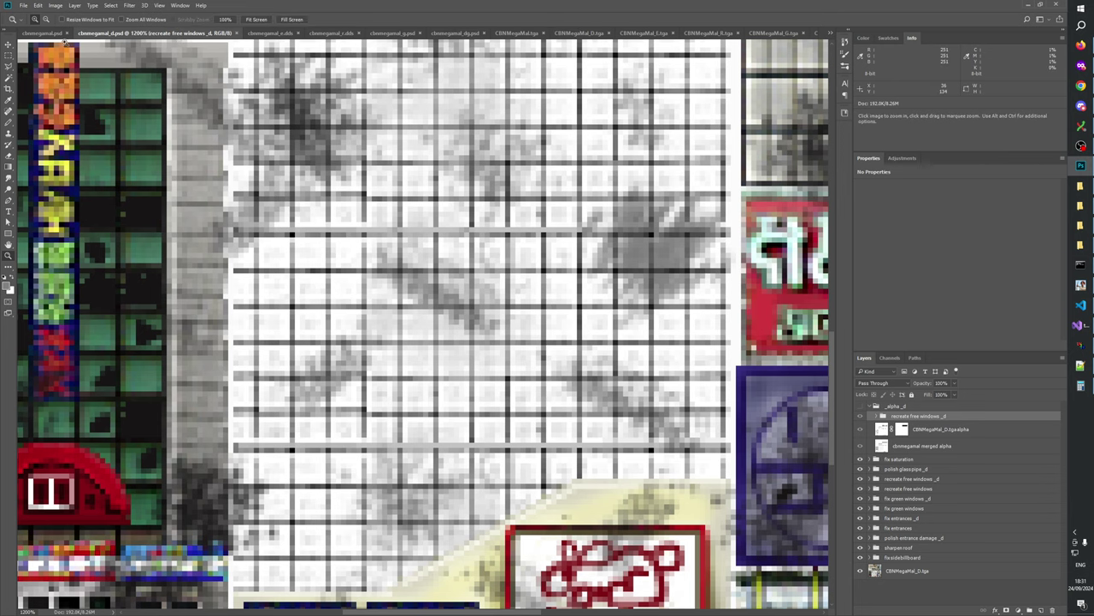
pyautogui.click(41, 34)
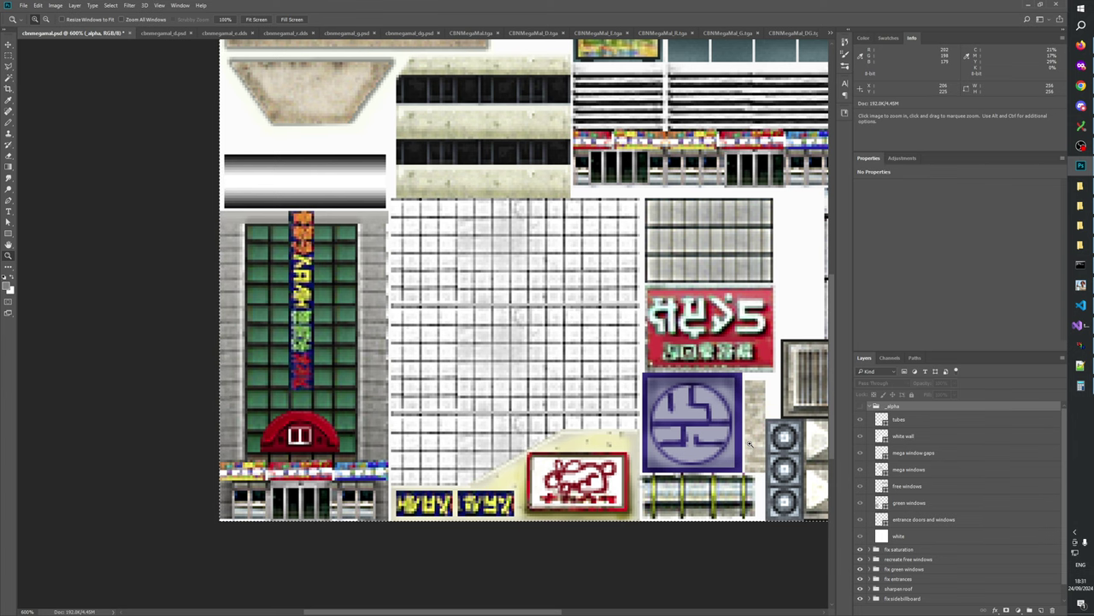
# - Switch to W3D Viewer, load the undamaged CBNMEGAMAL model and inspect it from behind
pyautogui.click(1081, 345)
pyautogui.moveTo(746, 376); pyautogui.dragTo(760, 267)
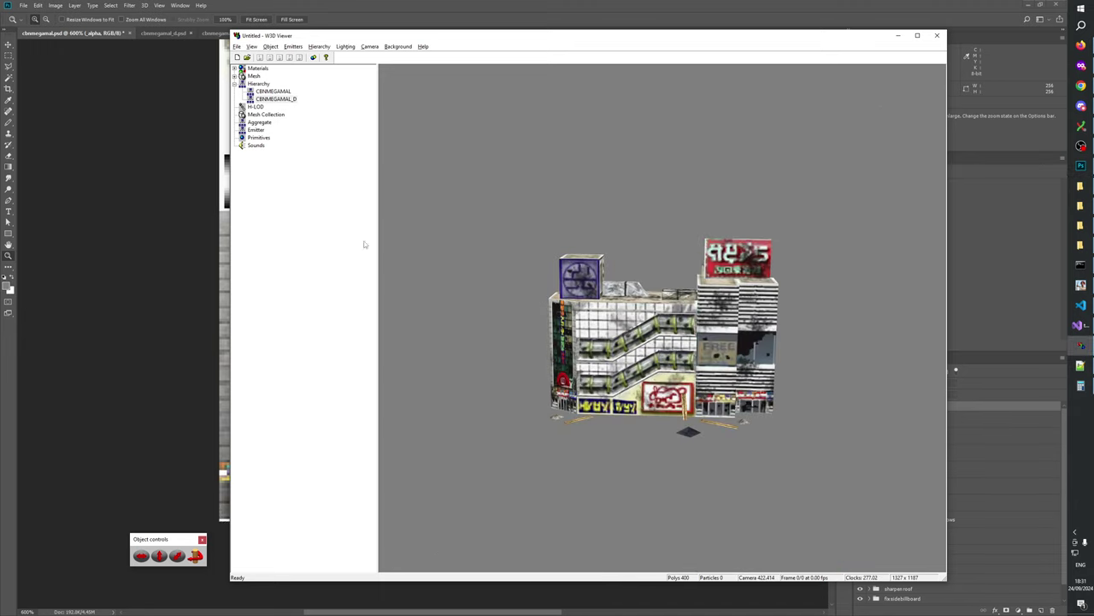
pyautogui.click(275, 92)
pyautogui.moveTo(645, 324); pyautogui.dragTo(676, 262)
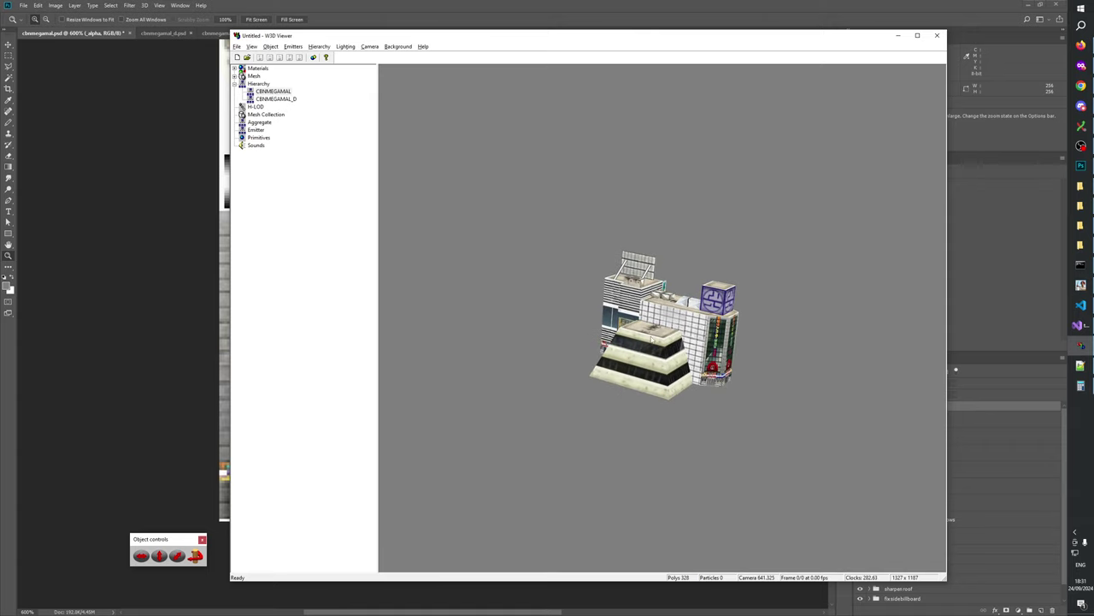
pyautogui.click(586, 4)
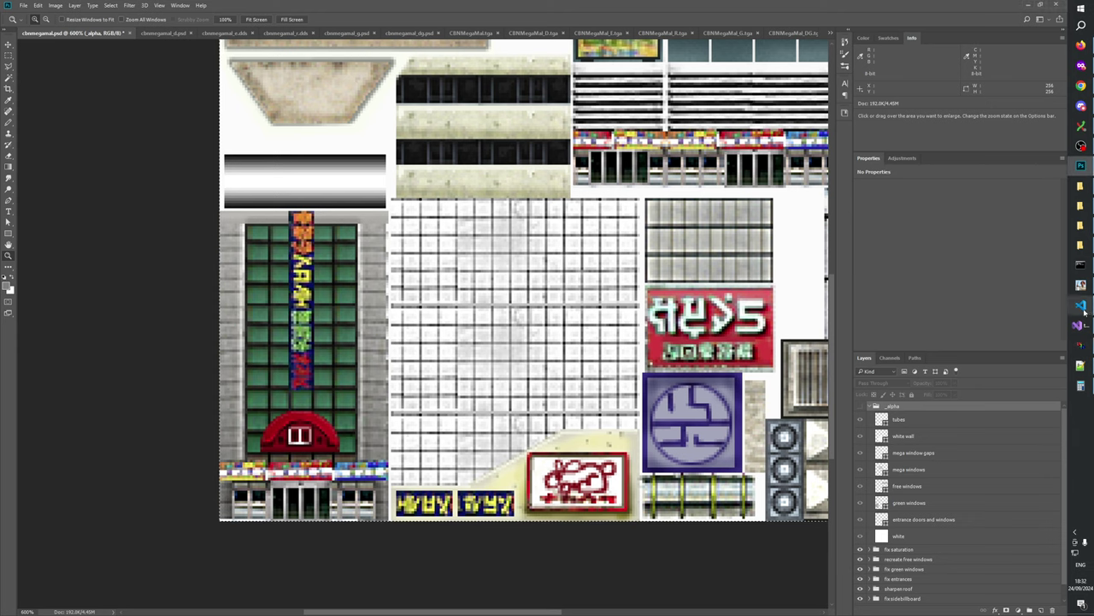
# - Examine the grid lines of the white tiled wall and the stepped rear annex on the CBNMEGAMAL model in W3D Viewer
pyautogui.click(1081, 345)
pyautogui.scroll(4, 702, 385)
pyautogui.moveTo(702, 384)
pyautogui.mouseDown()
pyautogui.moveTo(720, 376)
pyautogui.moveTo(703, 390)
pyautogui.moveTo(696, 376)
pyautogui.mouseUp()
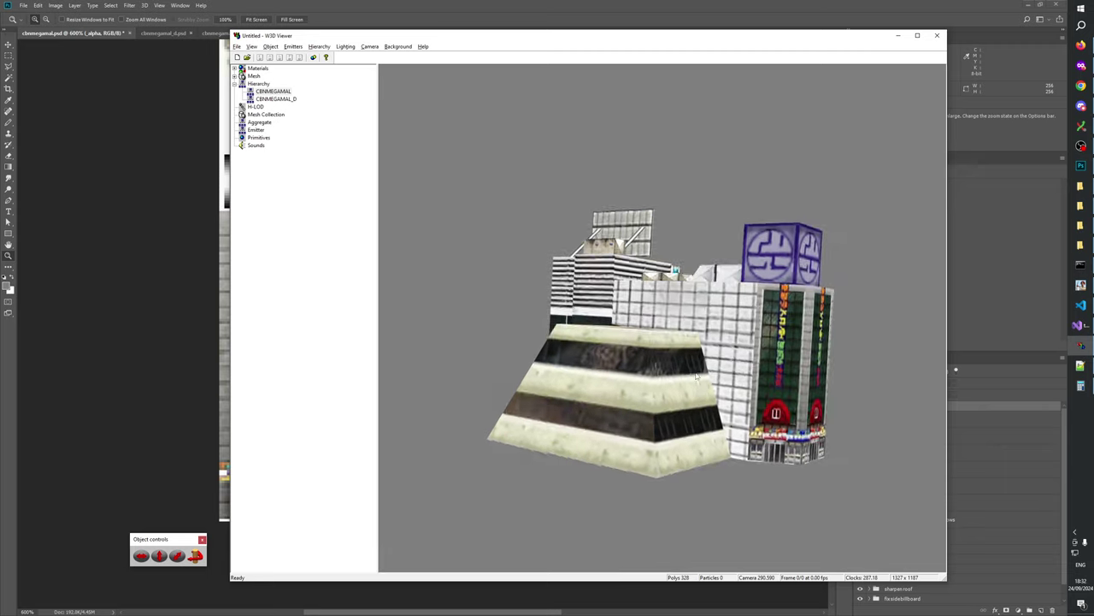
pyautogui.scroll(-3, 675, 369)
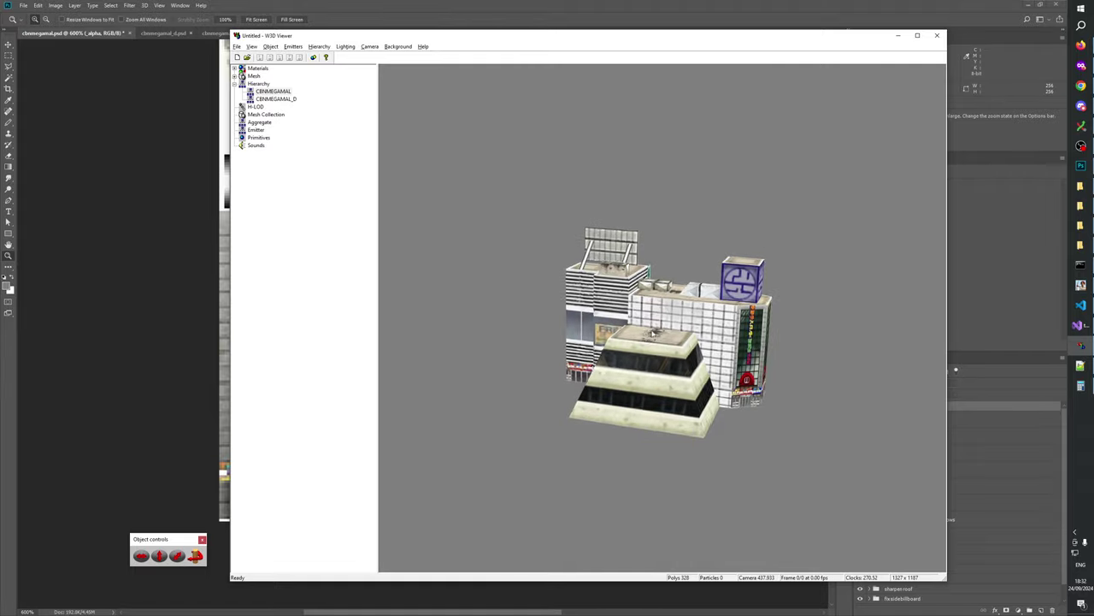
pyautogui.scroll(5, 653, 333)
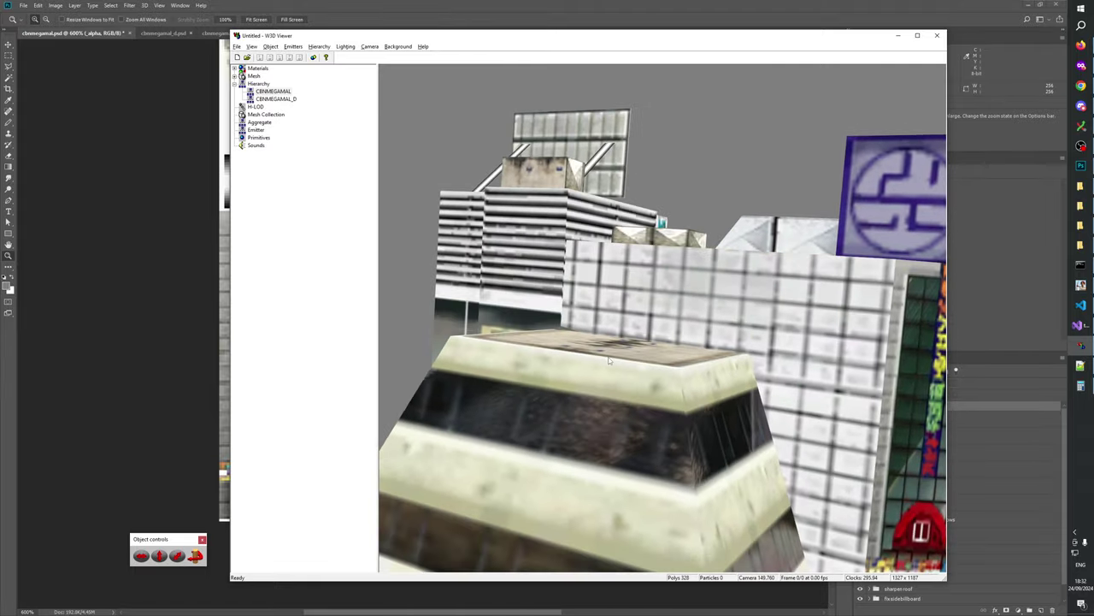
pyautogui.moveTo(614, 332); pyautogui.dragTo(649, 414)
pyautogui.scroll(3, 689, 375)
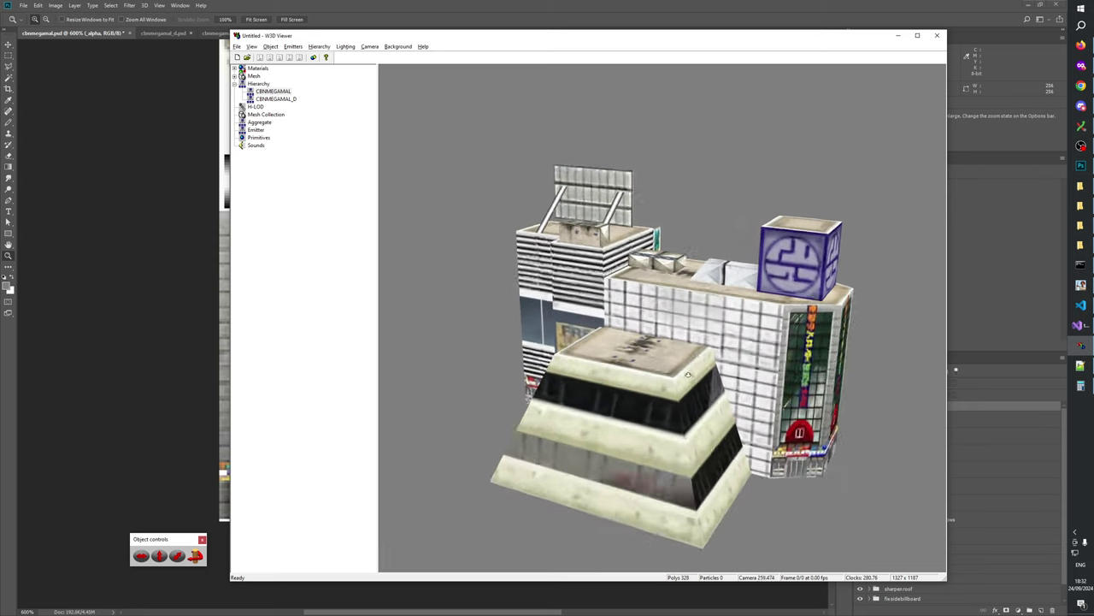
pyautogui.scroll(3, 688, 375)
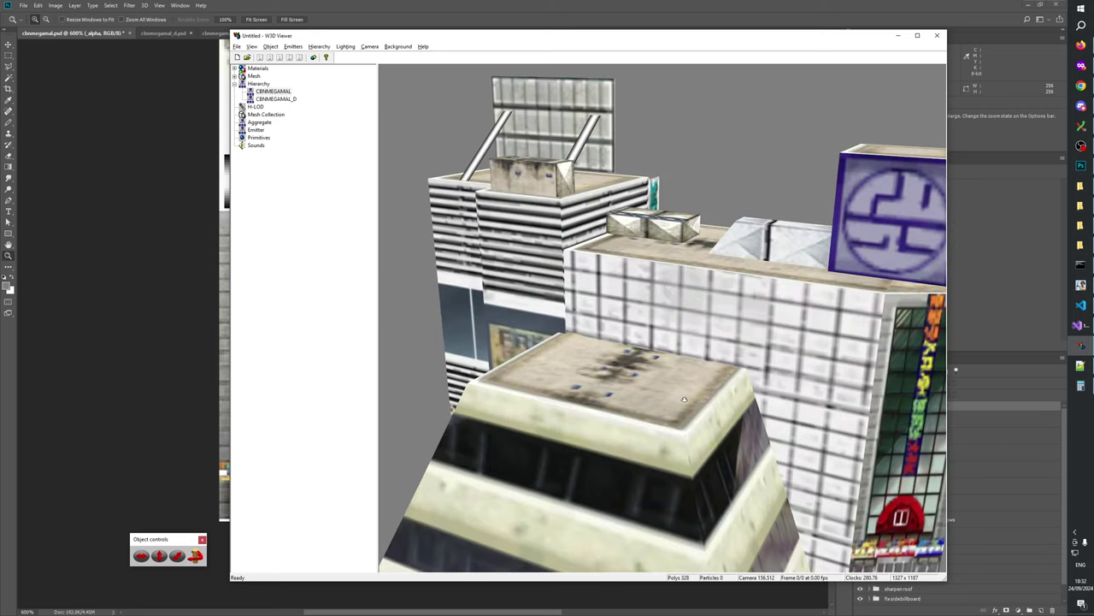
pyautogui.click(629, 4)
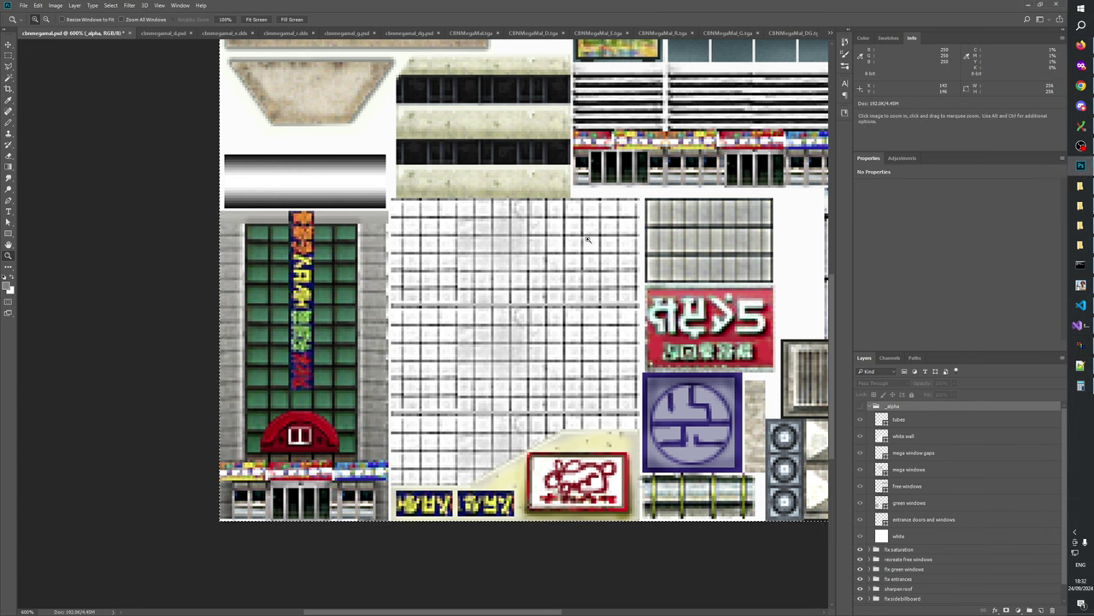
# - Create a layer group named "fix white wall" directly above the recreate free windows group
pyautogui.scroll(-1, 960, 457)
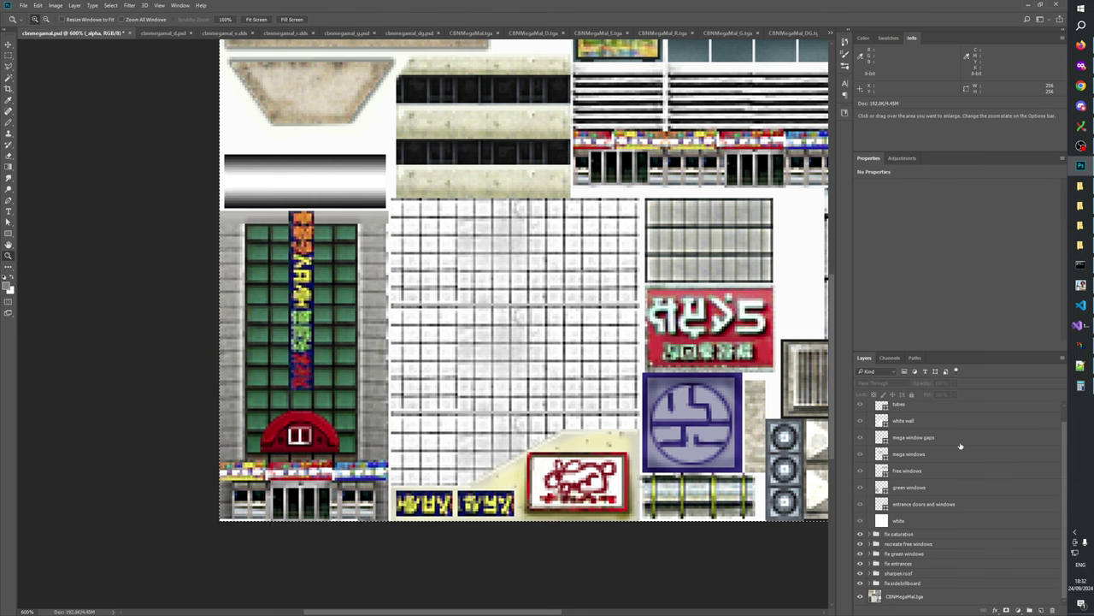
pyautogui.click(912, 545)
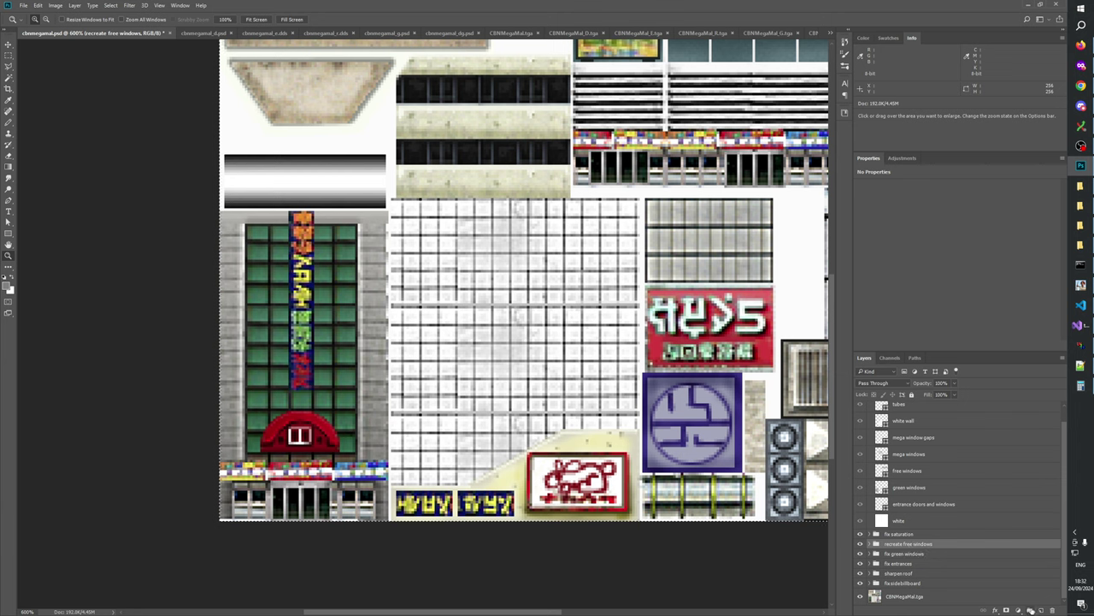
pyautogui.click(1029, 610)
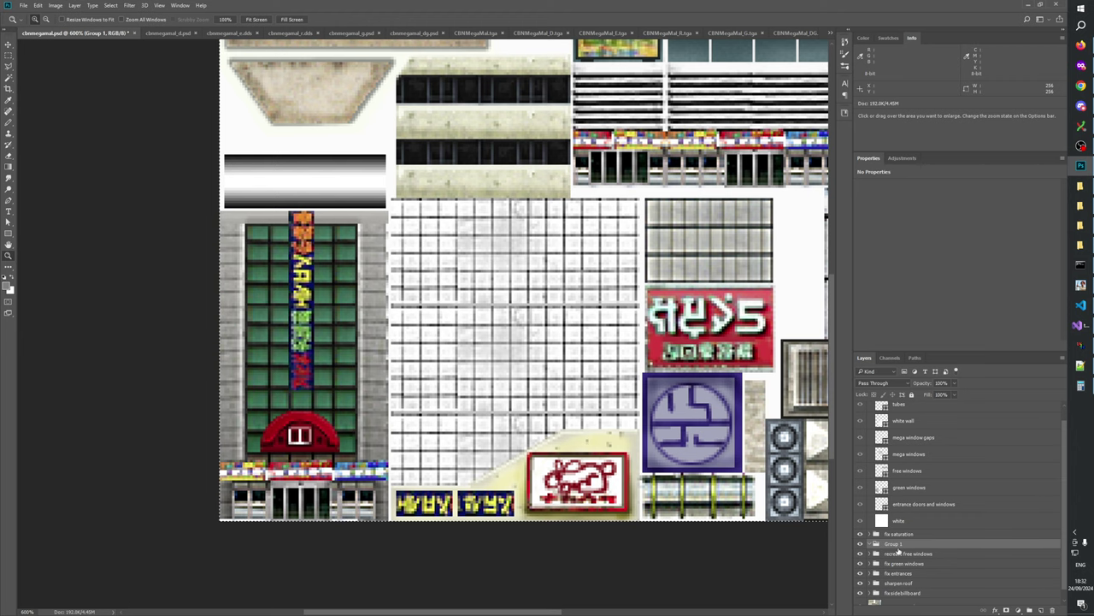
pyautogui.doubleClick(893, 544)
pyautogui.write('fix white wall')
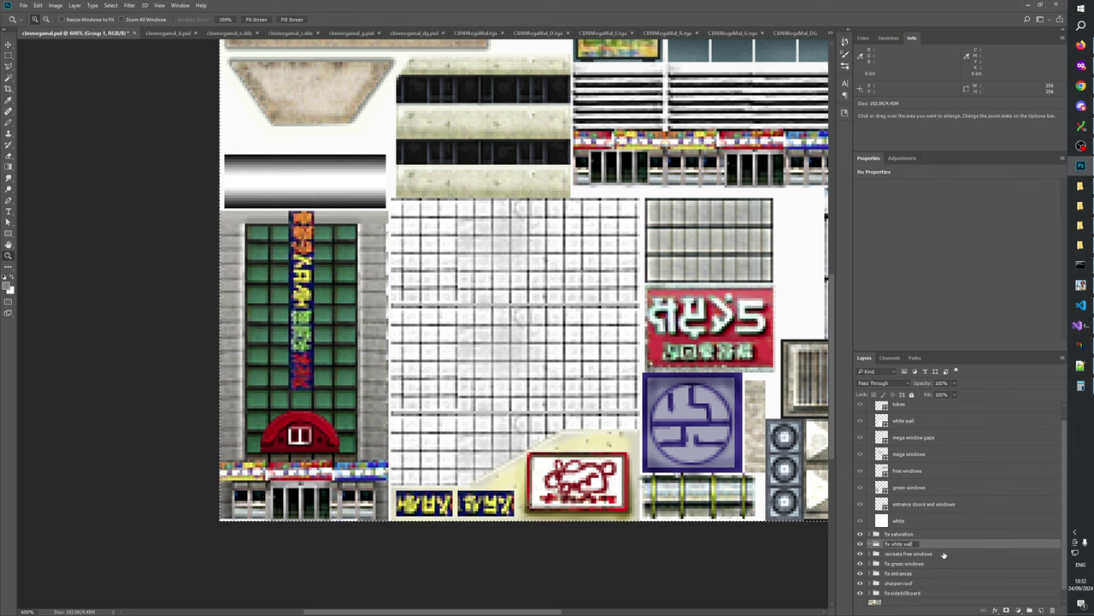
pyautogui.press('Return')
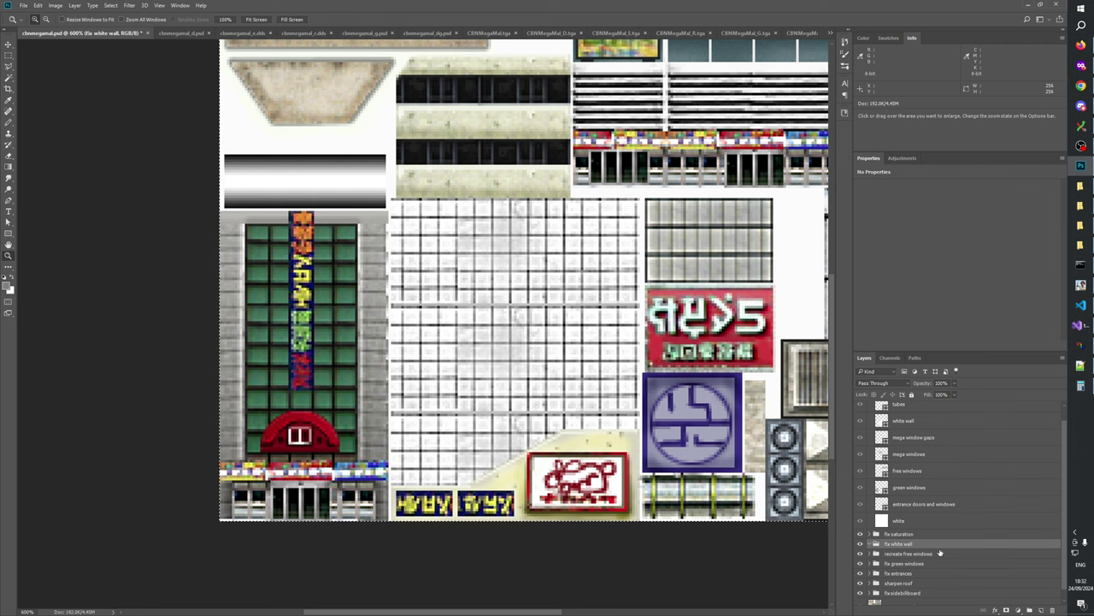
# - Add a layer inside the fix white wall group and select a 97 × 1 px row along the white wall's fifth horizontal grid line
pyautogui.click(1041, 610)
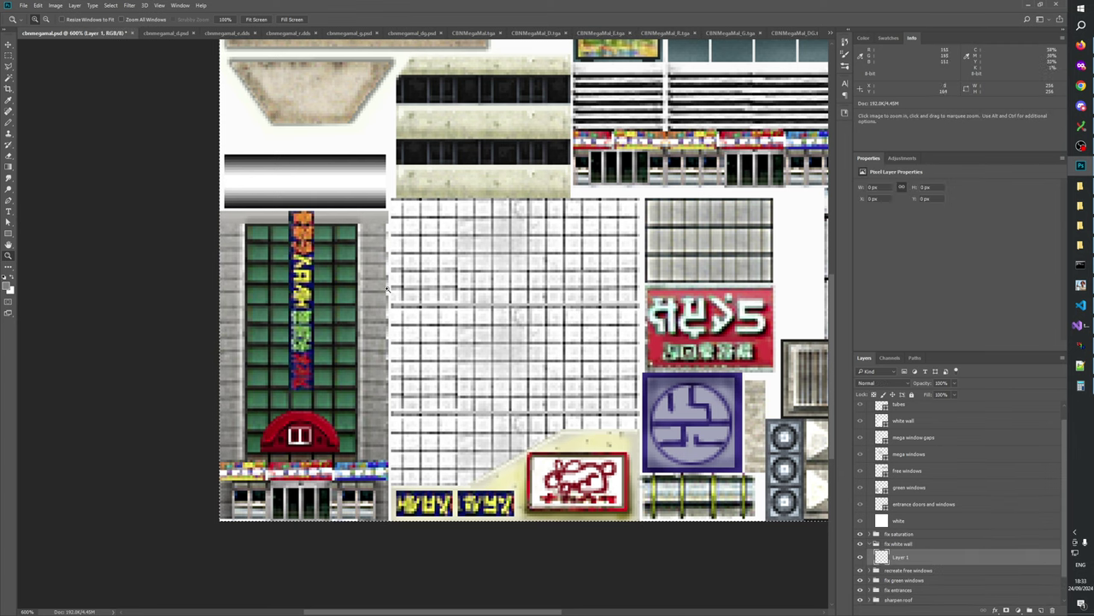
pyautogui.click(445, 291)
pyautogui.moveTo(527, 307); pyautogui.dragTo(429, 358)
pyautogui.click(487, 364)
pyautogui.press('m')
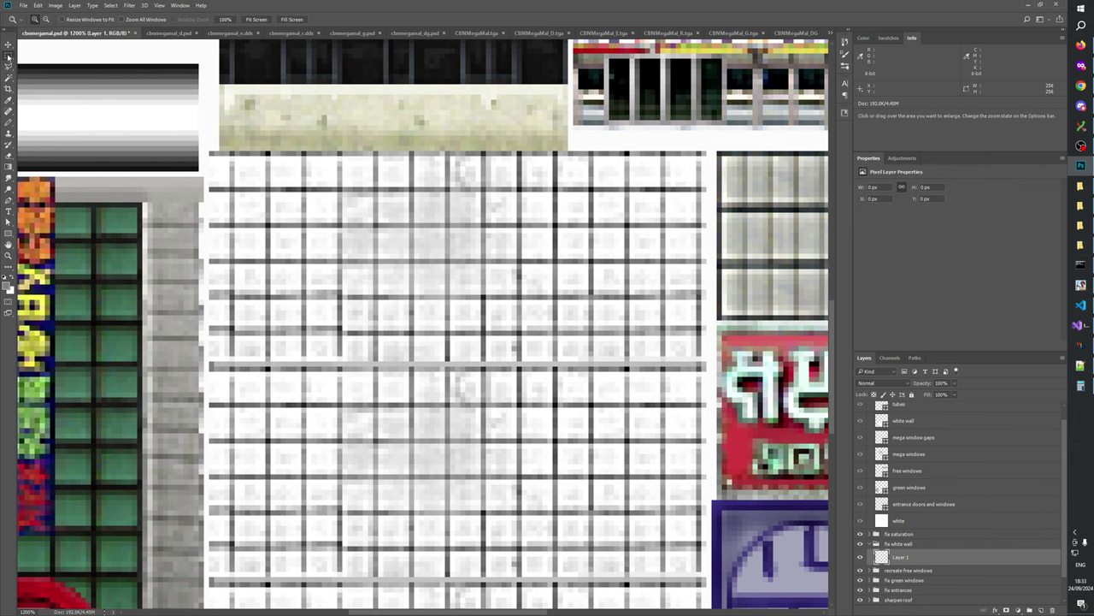
pyautogui.moveTo(218, 277); pyautogui.dragTo(616, 235)
pyautogui.moveTo(701, 265); pyautogui.dragTo(285, 294)
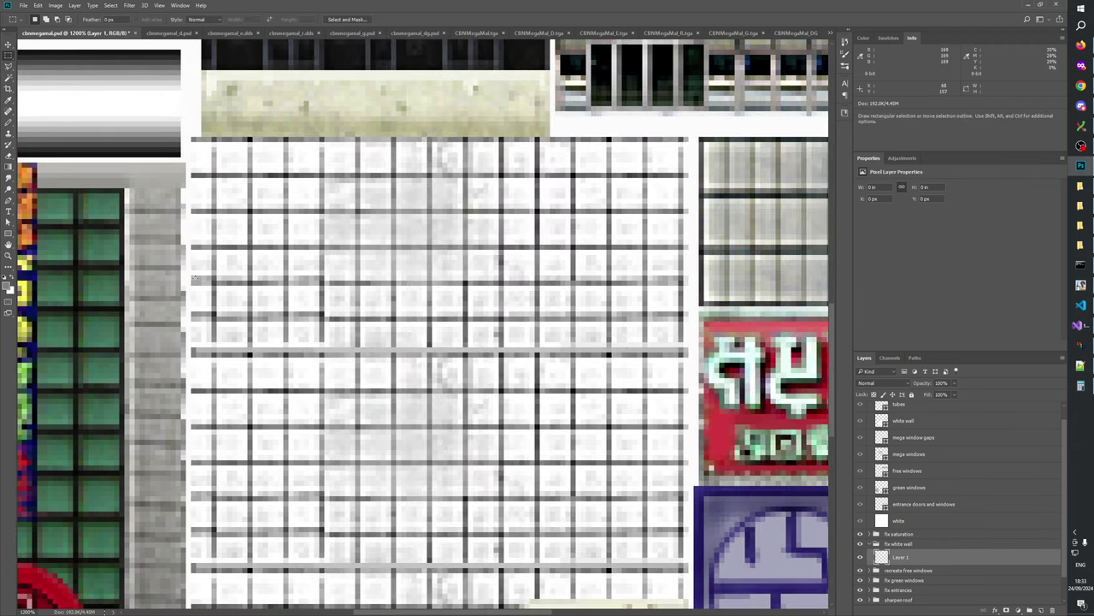
pyautogui.moveTo(196, 278); pyautogui.dragTo(689, 278)
pyautogui.scroll(-1, 915, 556)
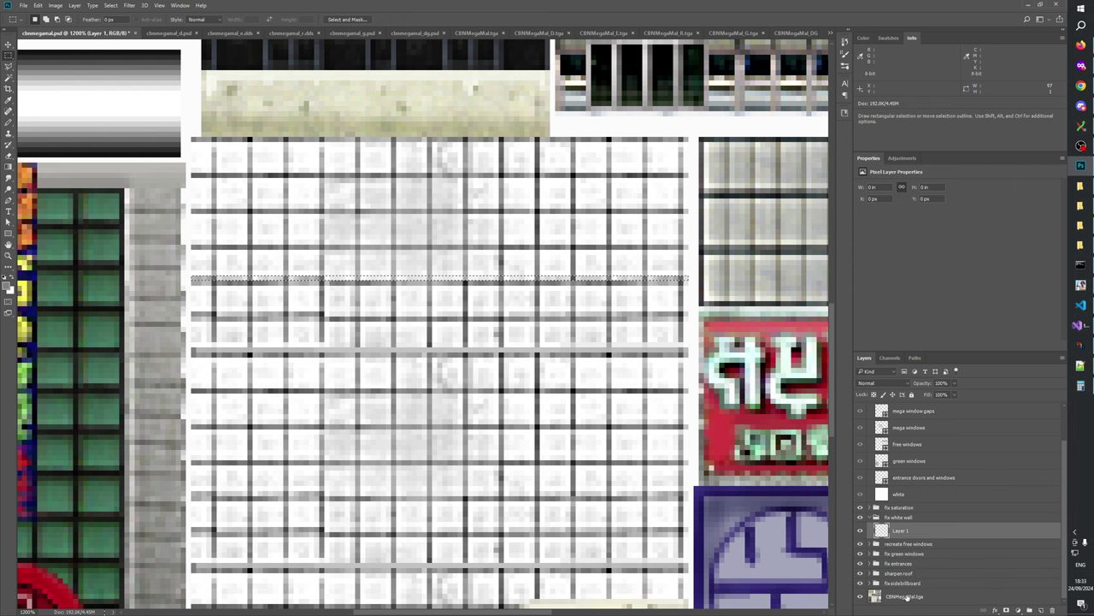
# - Copy the selected pixel row from the CBNMegaMal.tga layer into the new layer and shift it down by one pixel
pyautogui.click(909, 596)
pyautogui.hotkey('ctrl', 'c')
pyautogui.click(903, 532)
pyautogui.hotkey('ctrl', 'v')
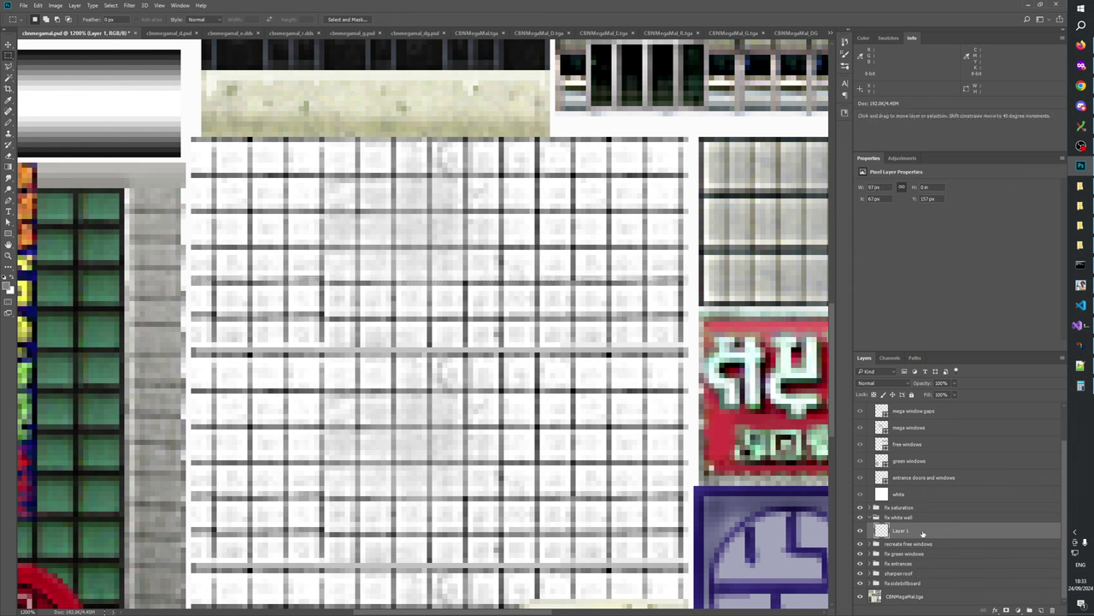
pyautogui.hotkey('ctrl', 'Down')
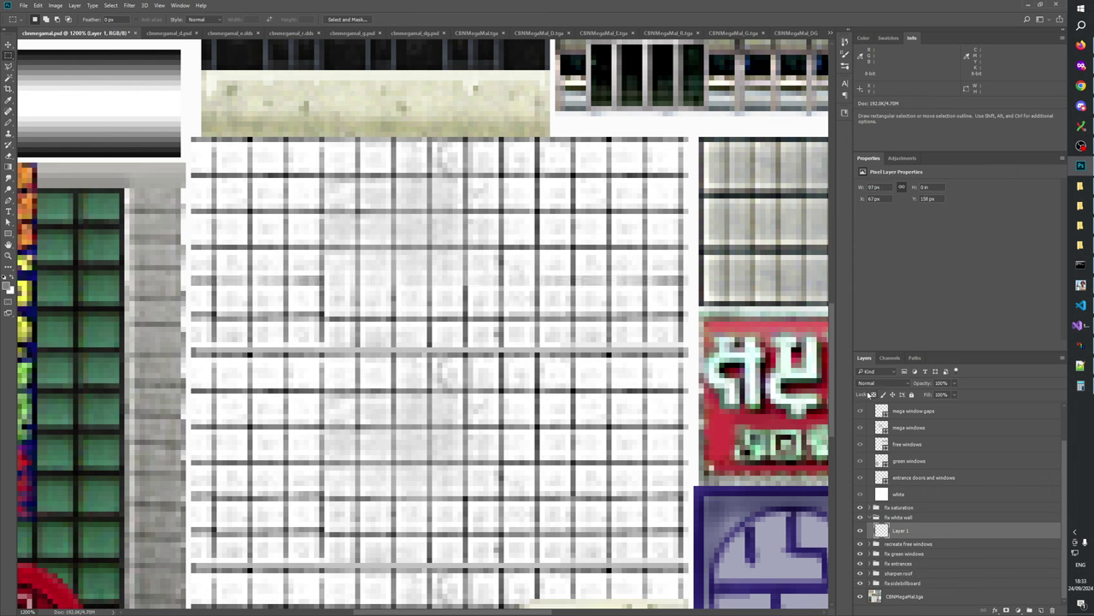
# - Try the Darken blend mode on the shifted row's layer and compare the wall with the layer shown and hidden
pyautogui.click(869, 383)
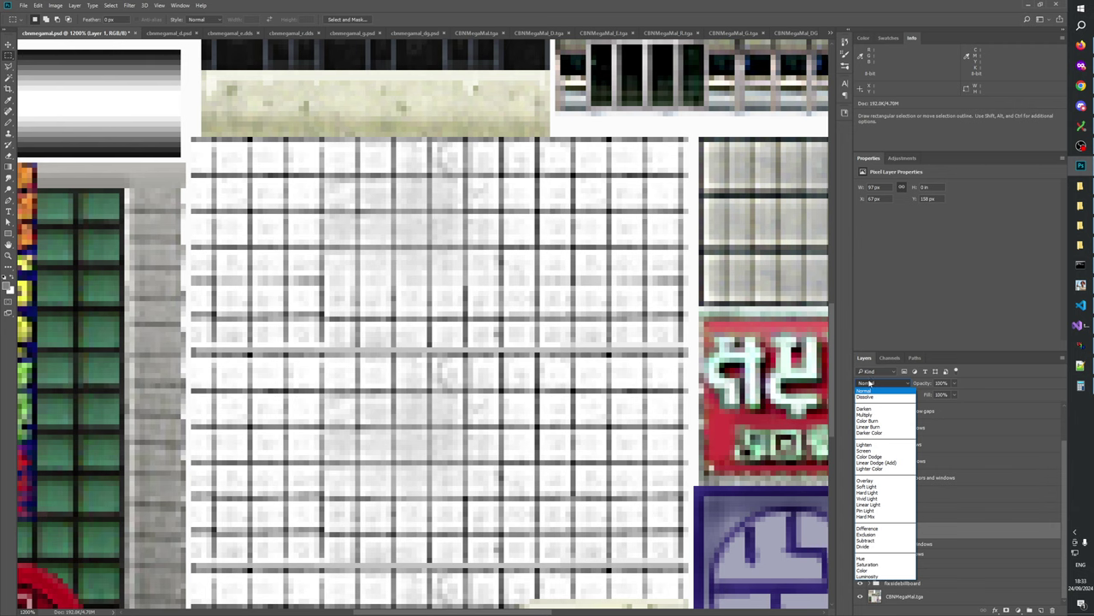
pyautogui.click(864, 409)
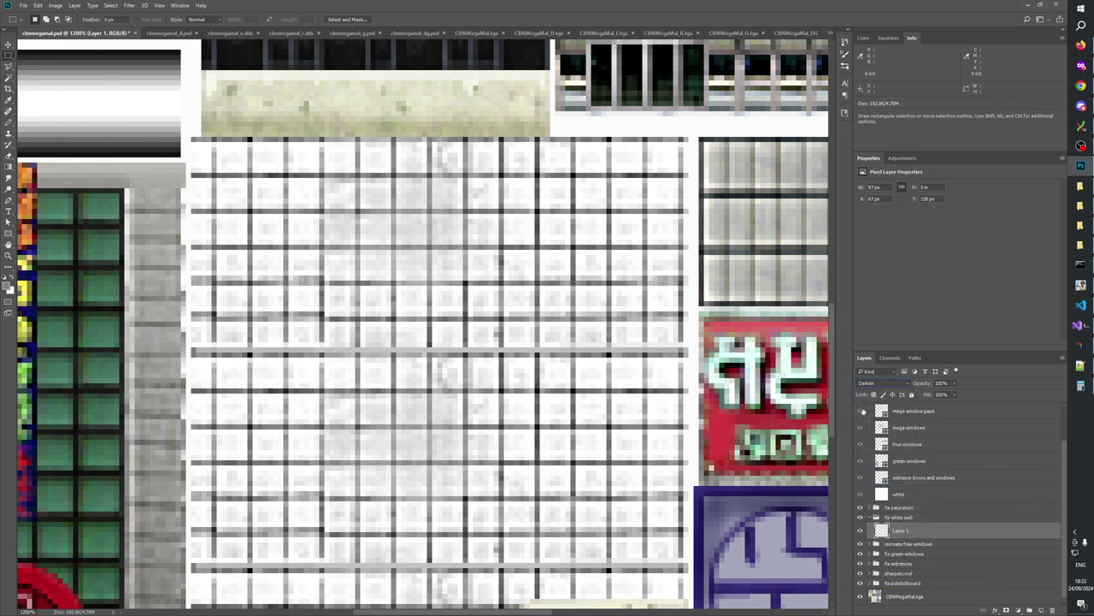
pyautogui.click(860, 531)
pyautogui.click(860, 531)
pyautogui.click(860, 531)
pyautogui.click(861, 531)
# - Try the Multiply blend mode on the shifted row's layer and compare the grid line with the layer shown and hidden
pyautogui.click(876, 383)
pyautogui.click(864, 415)
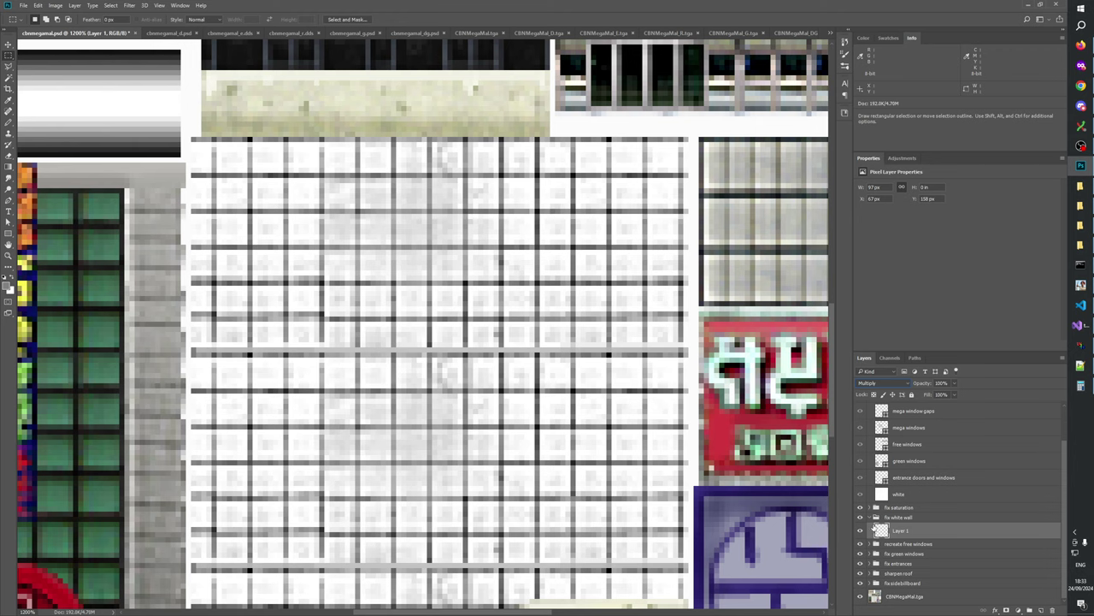
pyautogui.click(861, 531)
pyautogui.click(861, 531)
pyautogui.click(861, 531)
pyautogui.click(861, 531)
pyautogui.click(862, 531)
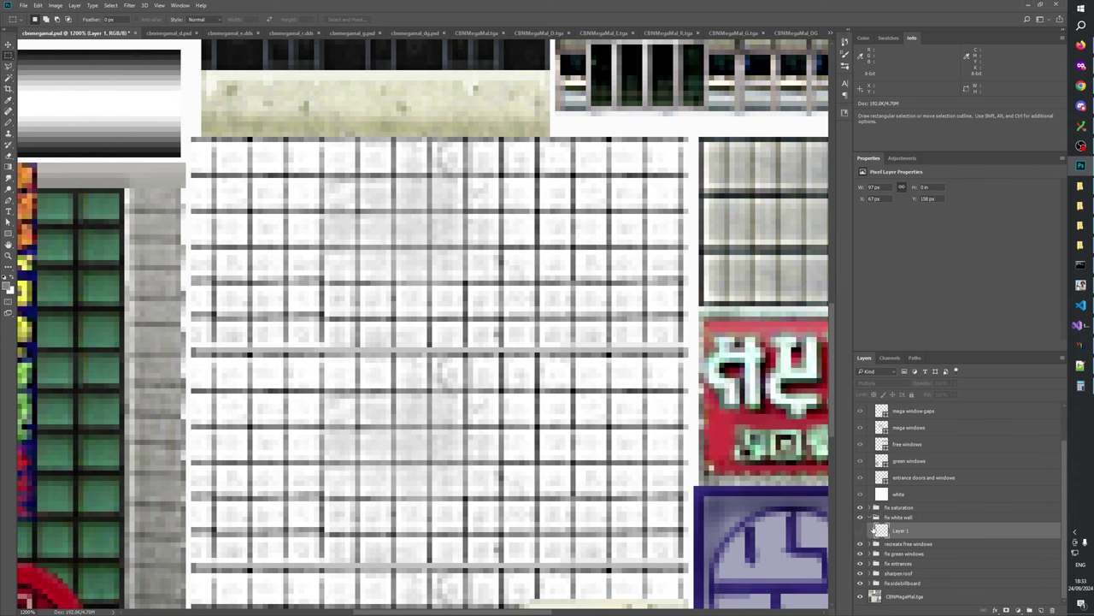
pyautogui.click(861, 531)
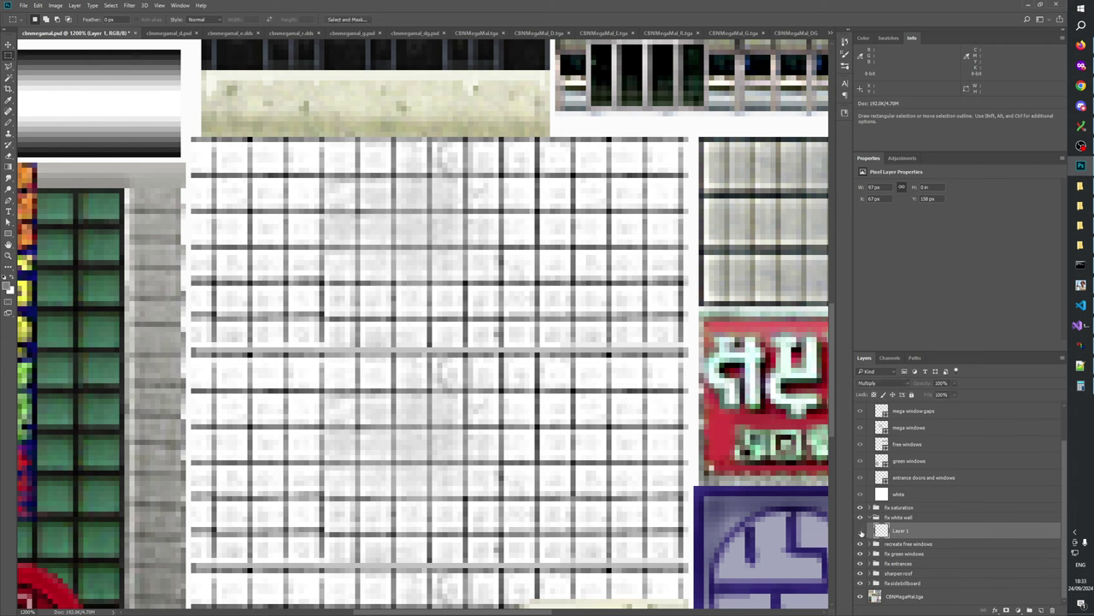
pyautogui.click(861, 531)
pyautogui.click(861, 531)
# - Set the shifted row's layer back to Darken and check the grid line with and without it
pyautogui.click(880, 382)
pyautogui.click(865, 414)
pyautogui.click(868, 383)
pyautogui.click(866, 411)
pyautogui.click(861, 531)
pyautogui.click(861, 531)
pyautogui.click(862, 531)
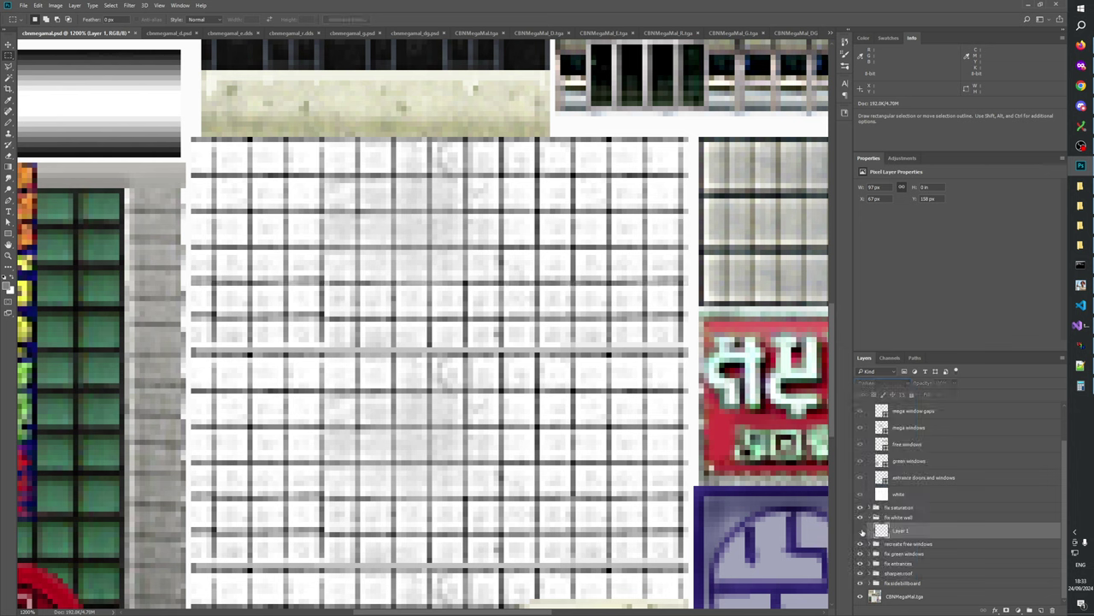
# - Compare the white wall's grid line with Layer 1 shown and hidden
pyautogui.click(861, 531)
pyautogui.click(861, 531)
pyautogui.click(861, 531)
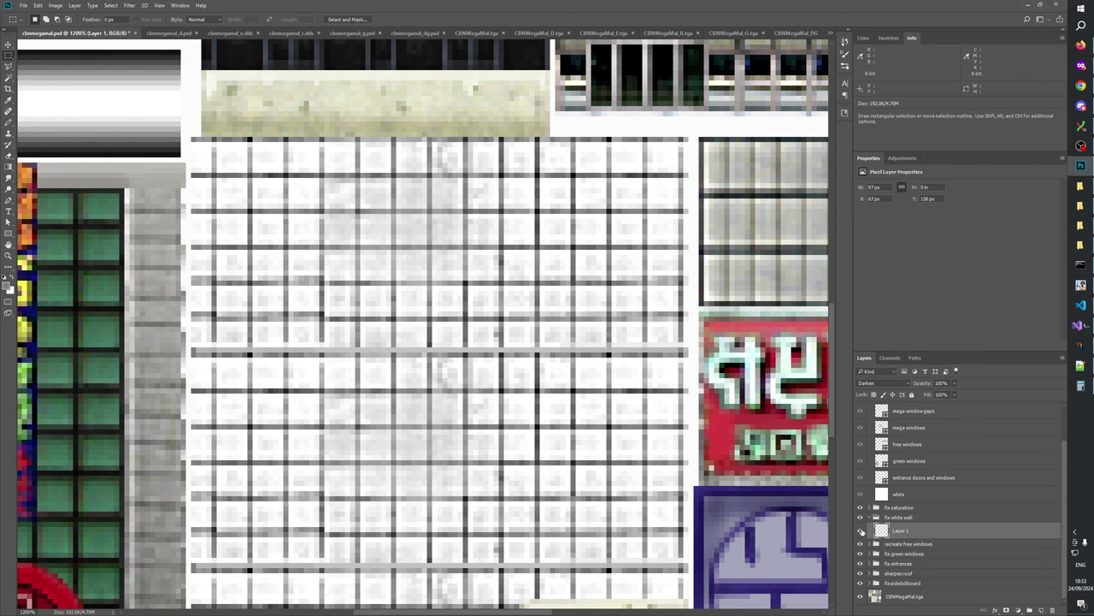
pyautogui.click(861, 531)
pyautogui.click(861, 531)
pyautogui.click(861, 531)
pyautogui.click(861, 531)
# - Clear Layer 1 and copy the 97 px wide, one-pixel row above the wall's first uneven grid line into it
pyautogui.moveTo(170, 250); pyautogui.dragTo(729, 346)
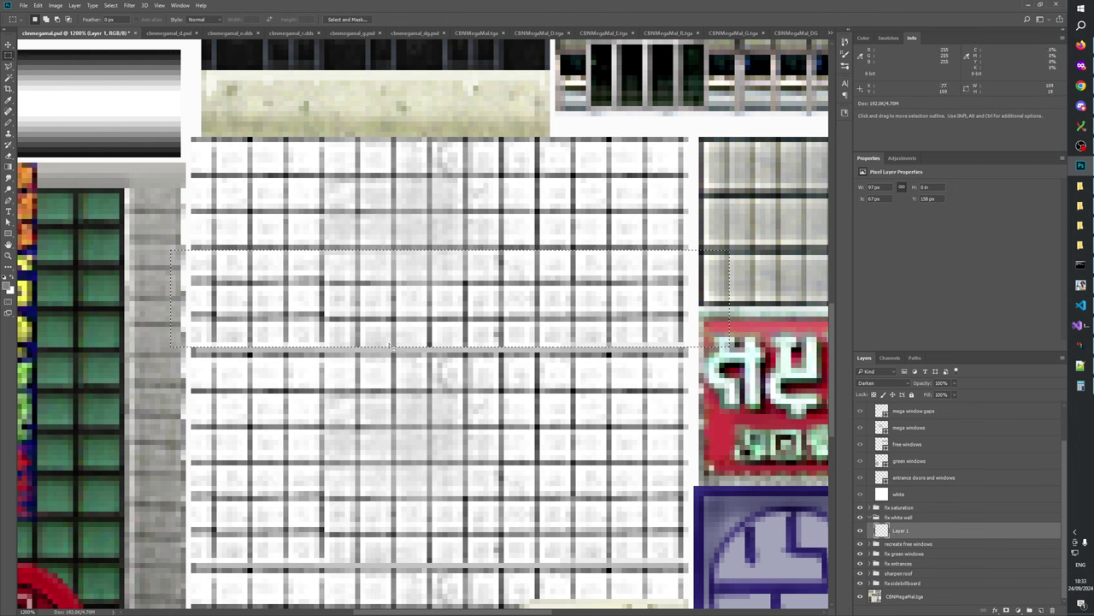
pyautogui.click(220, 286)
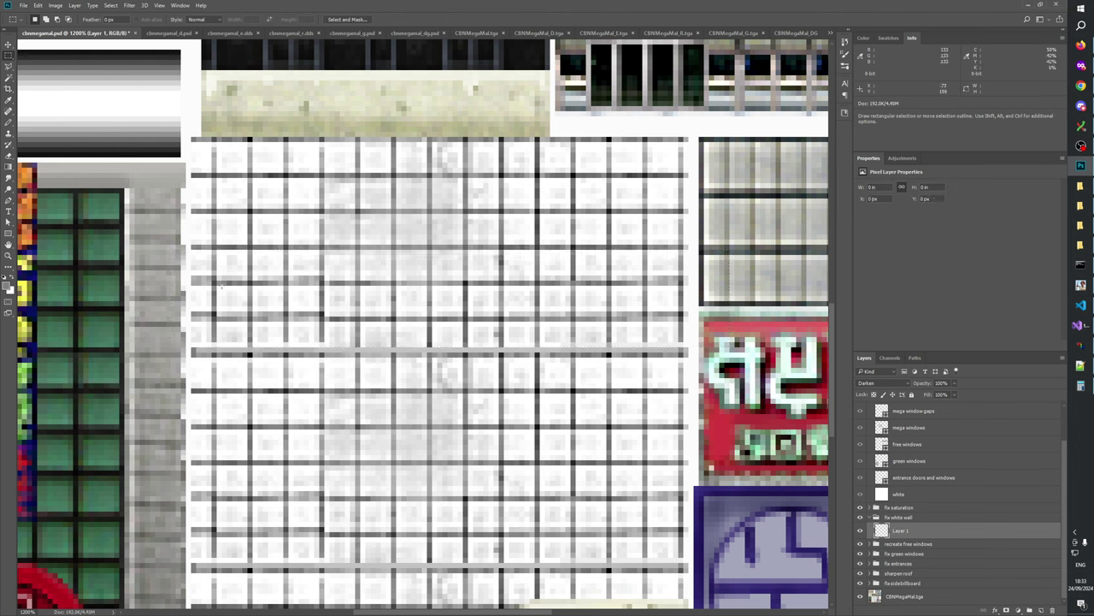
pyautogui.moveTo(192, 272); pyautogui.dragTo(691, 256)
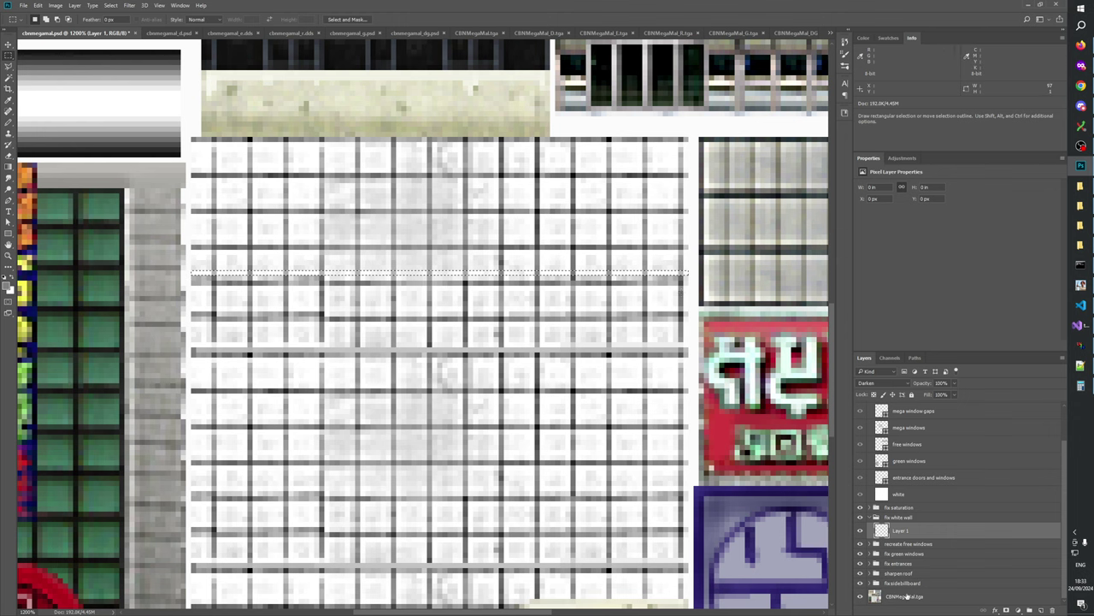
pyautogui.hotkey('ctrl', 'shift', 'c')
pyautogui.hotkey('ctrl', 'v')
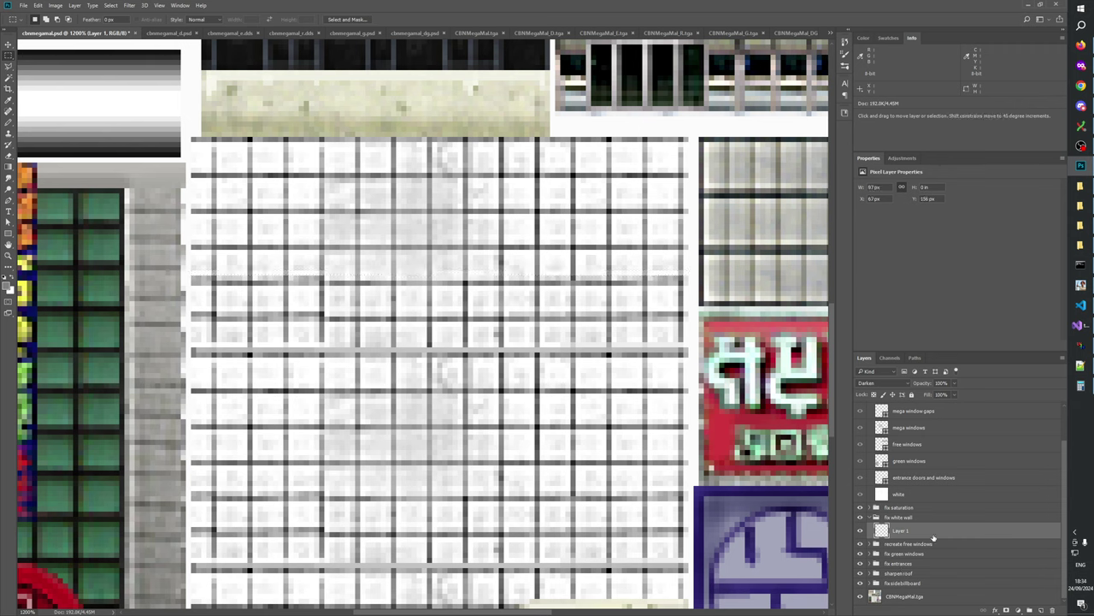
pyautogui.press('m')
pyautogui.click(924, 596)
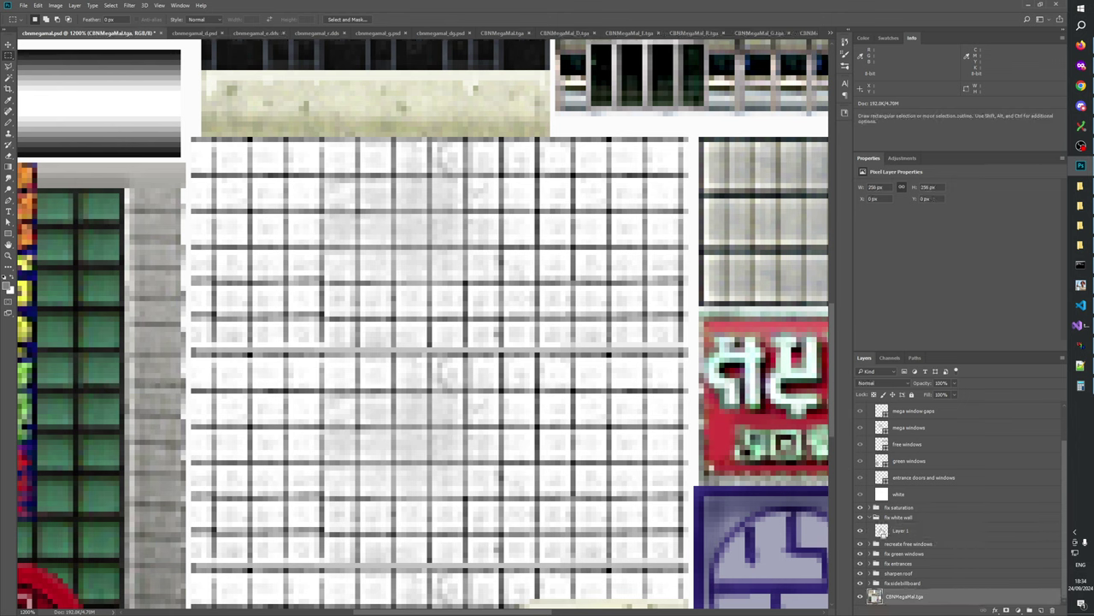
# - Try copying the row from CBNMegaMal.tga onto a separate layer, undo it, and shift Layer 1's row down by one pixel
pyautogui.keyDown('ctrl'); pyautogui.click(882, 531); pyautogui.keyUp('ctrl')
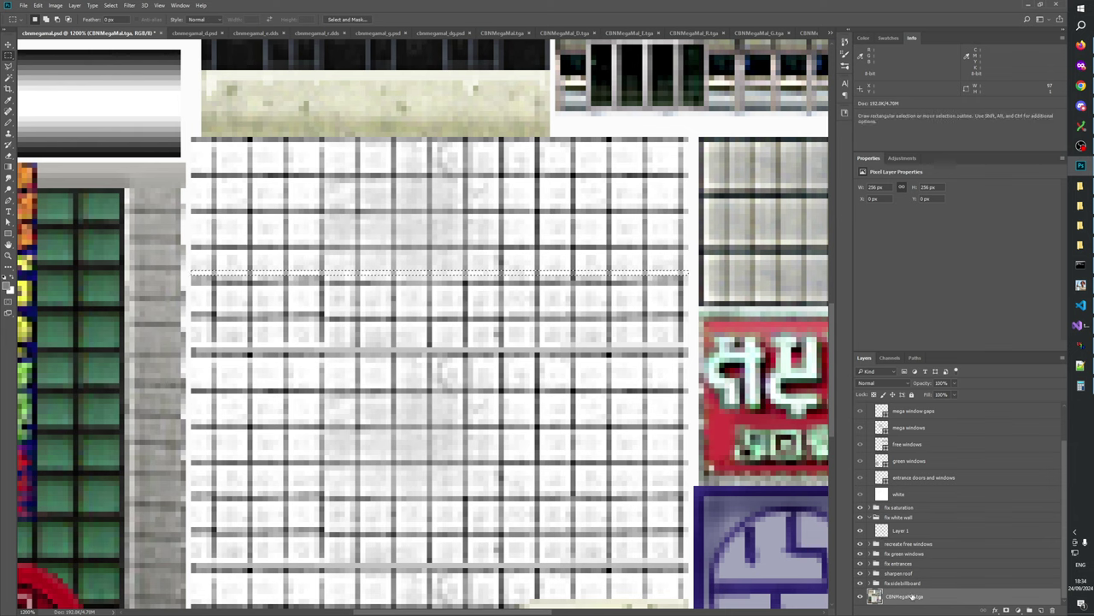
pyautogui.hotkey('ctrl', 'c')
pyautogui.click(906, 531)
pyautogui.hotkey('ctrl', 'v')
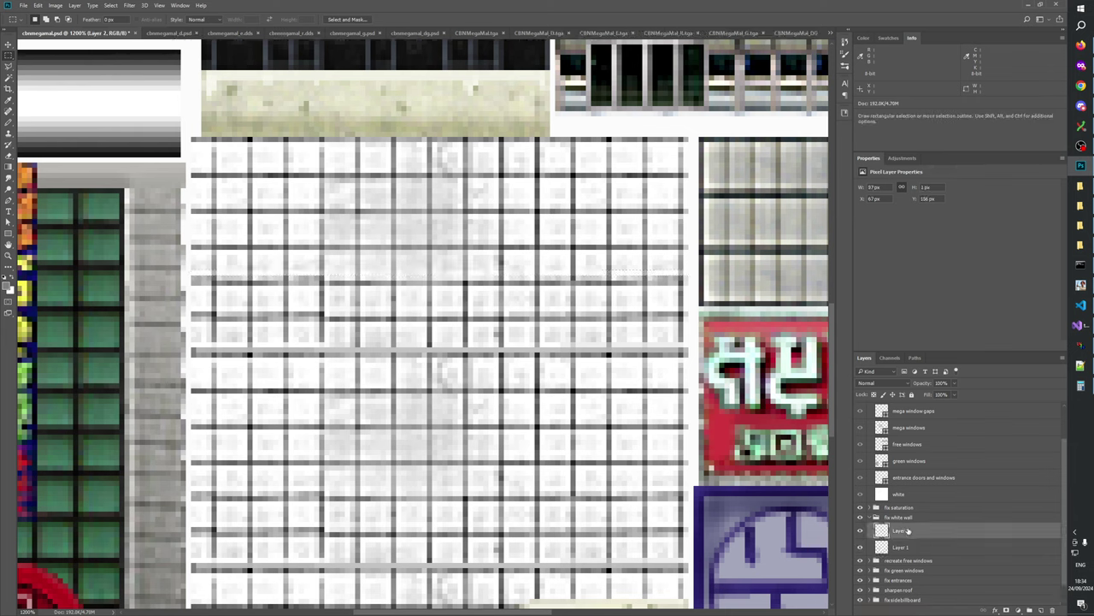
pyautogui.press('v')
pyautogui.hotkey('ctrl', 'z')
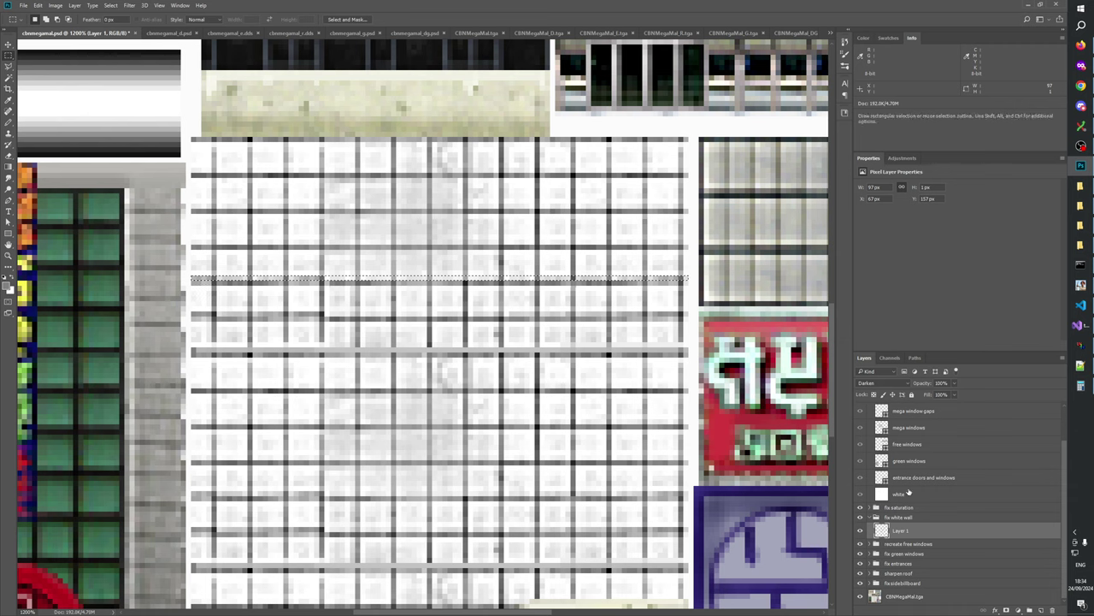
# - Check the repositioned row against the wall by hiding and showing Layer 1
pyautogui.click(861, 531)
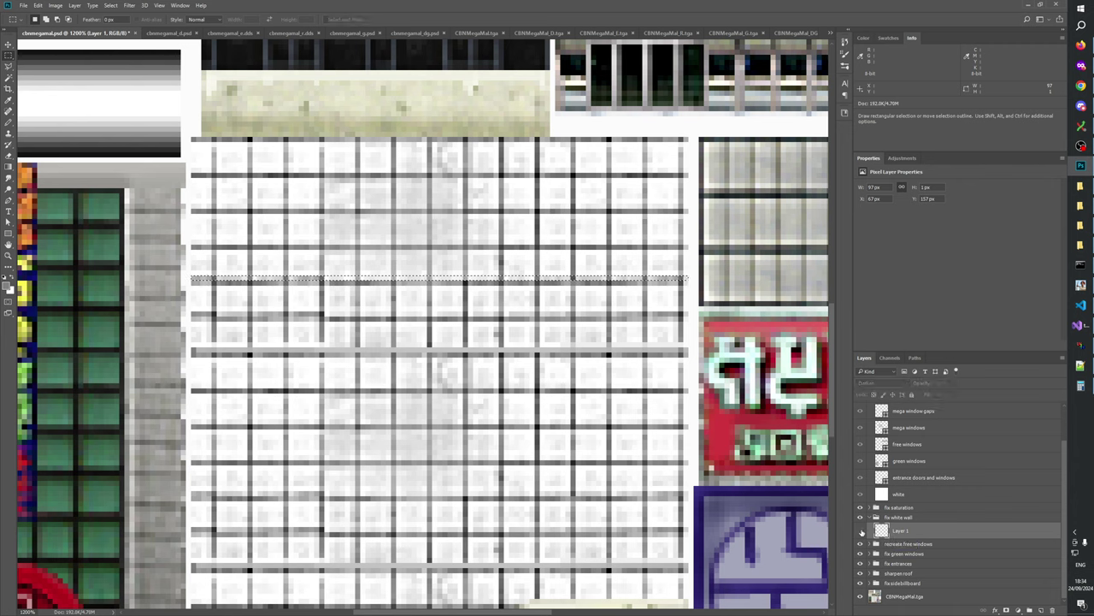
pyautogui.click(861, 531)
pyautogui.scroll(1, 885, 507)
pyautogui.scroll(-1, 888, 505)
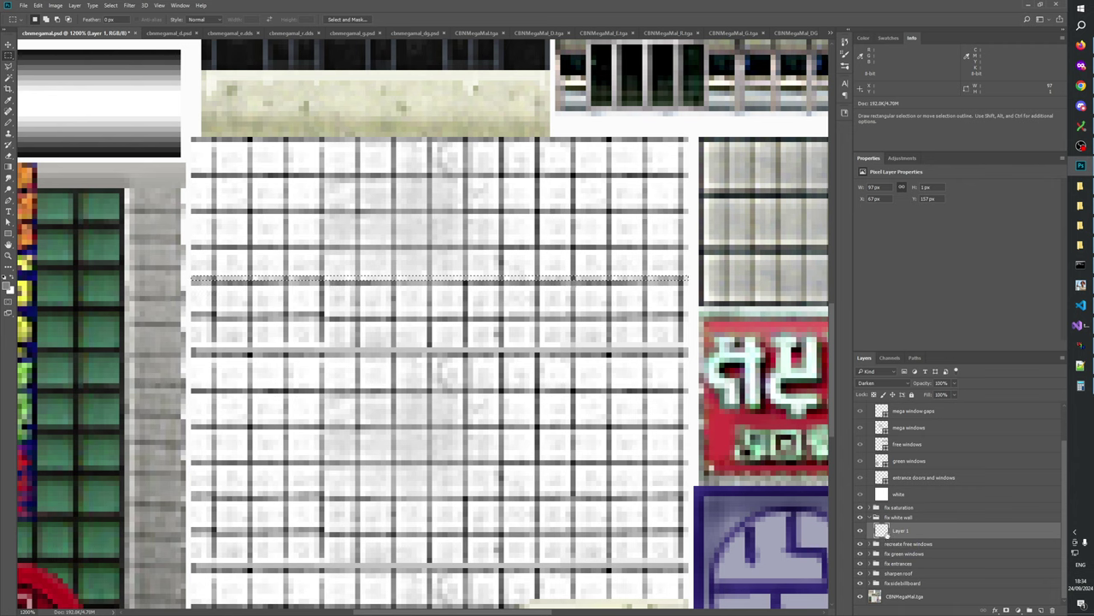
pyautogui.press('ctrl')
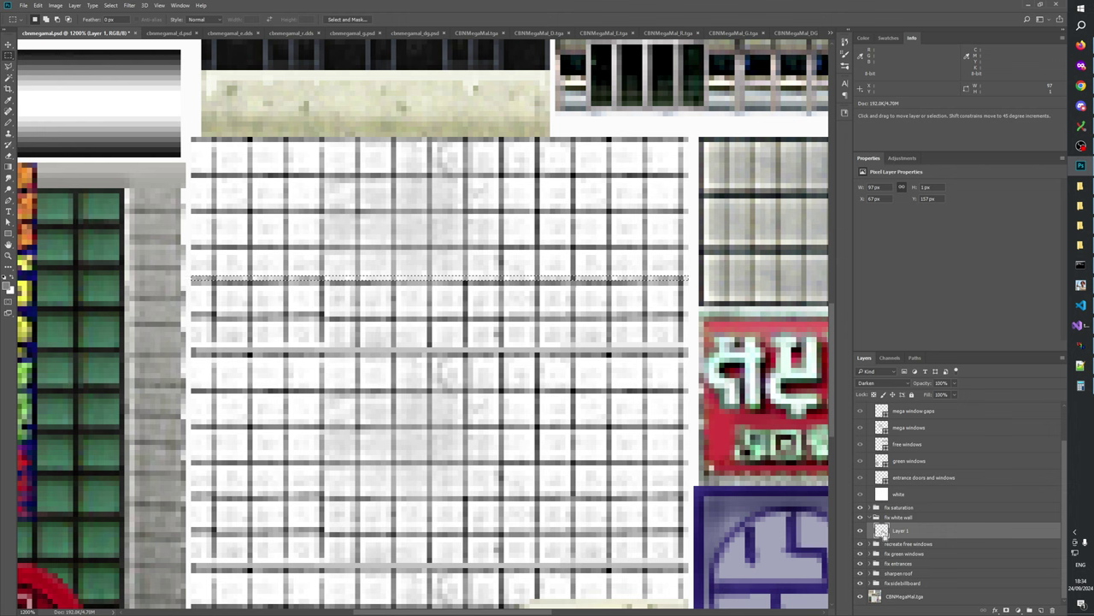
# - Set Layer 1 to Normal blend mode at 66% opacity and compare the wall with and without it
pyautogui.click(866, 383)
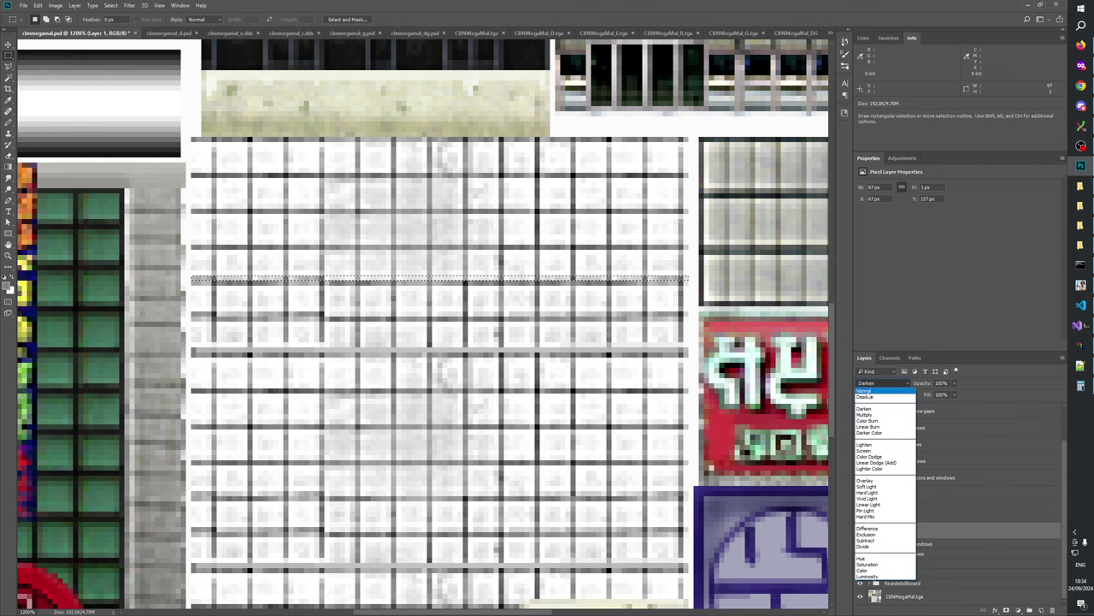
pyautogui.click(865, 391)
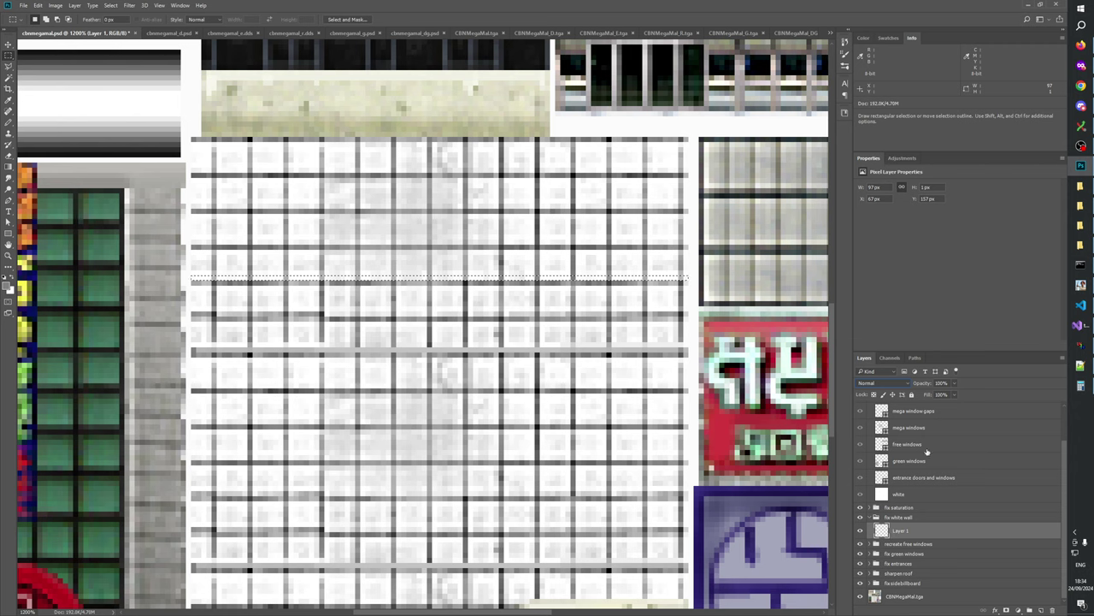
pyautogui.click(955, 384)
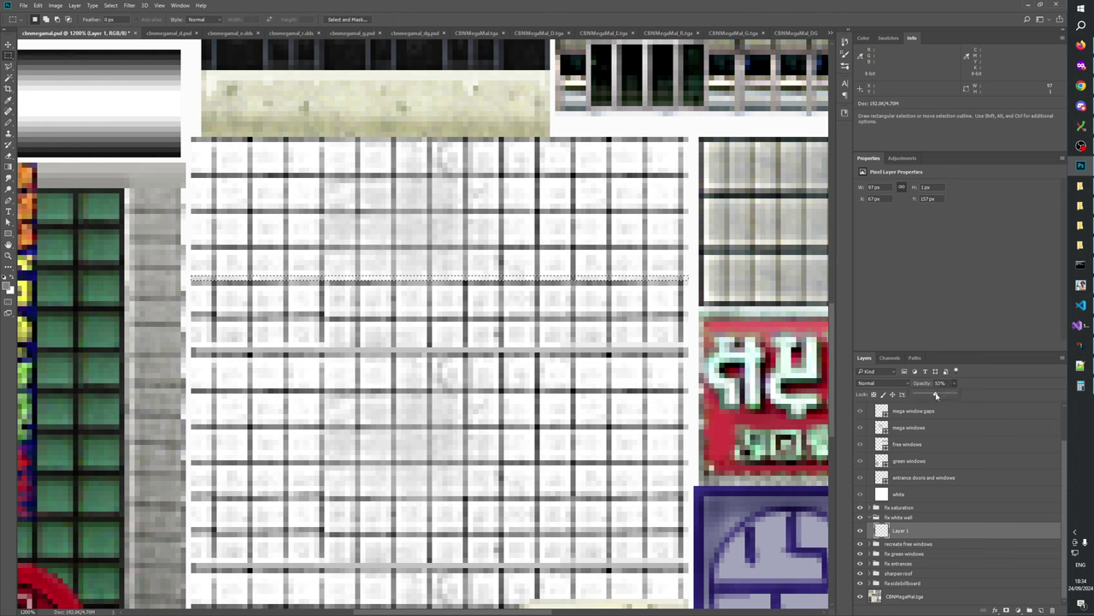
pyautogui.moveTo(936, 395); pyautogui.dragTo(938, 400)
pyautogui.click(861, 530)
pyautogui.click(861, 531)
pyautogui.hotkey('ctrl', 'h')
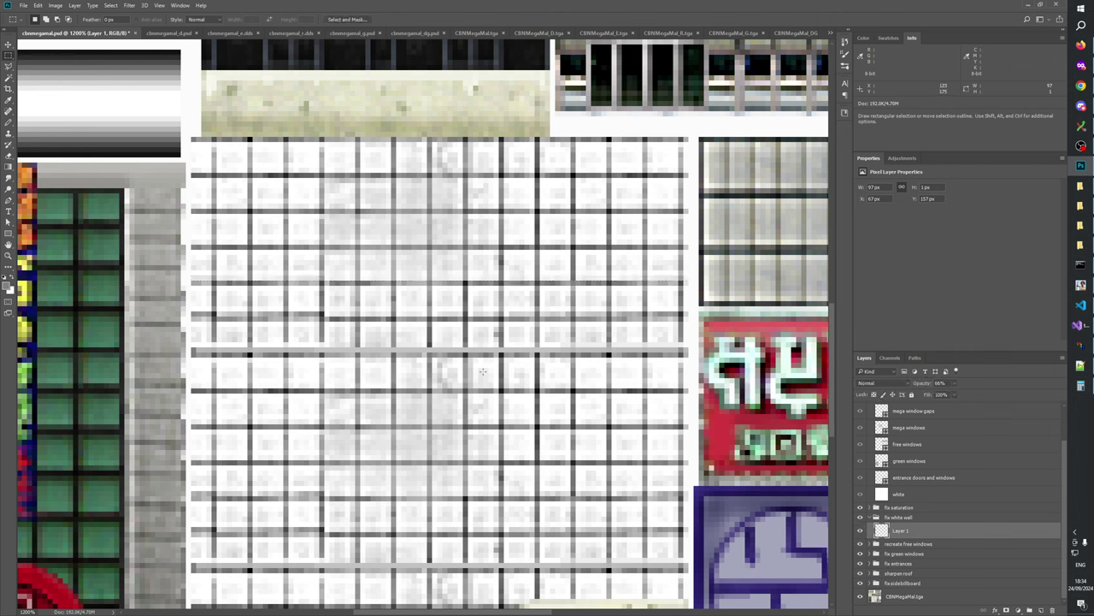
pyautogui.click(861, 531)
pyautogui.click(861, 531)
# - Copy the one-pixel row above the next uneven grid line from CBNMegaMal.tga into a new layer and shift it down one pixel
pyautogui.moveTo(194, 307); pyautogui.dragTo(687, 307)
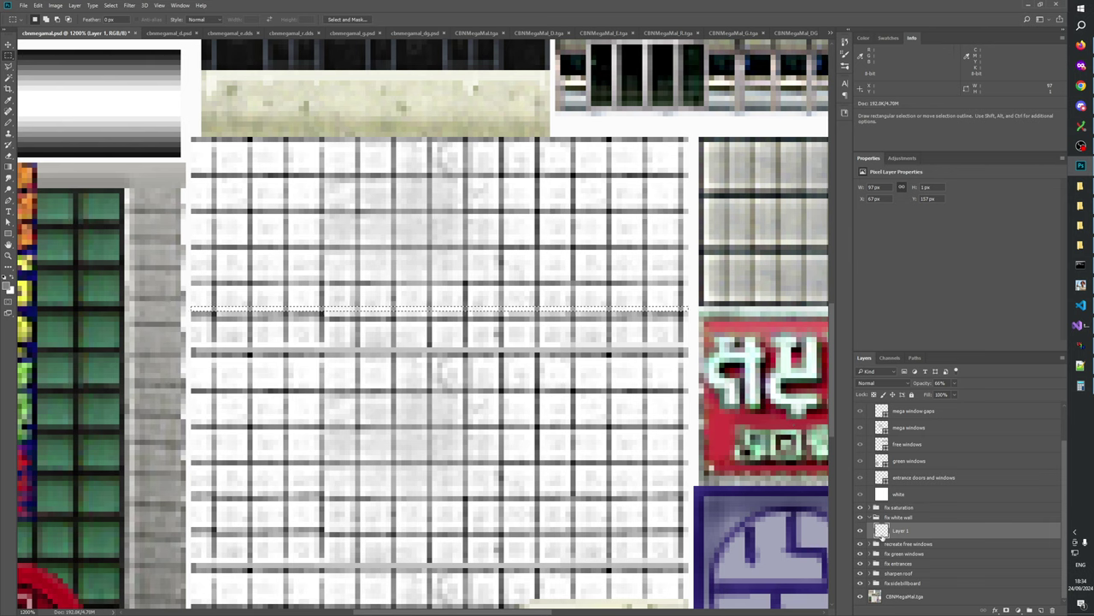
pyautogui.click(904, 596)
pyautogui.click(914, 531)
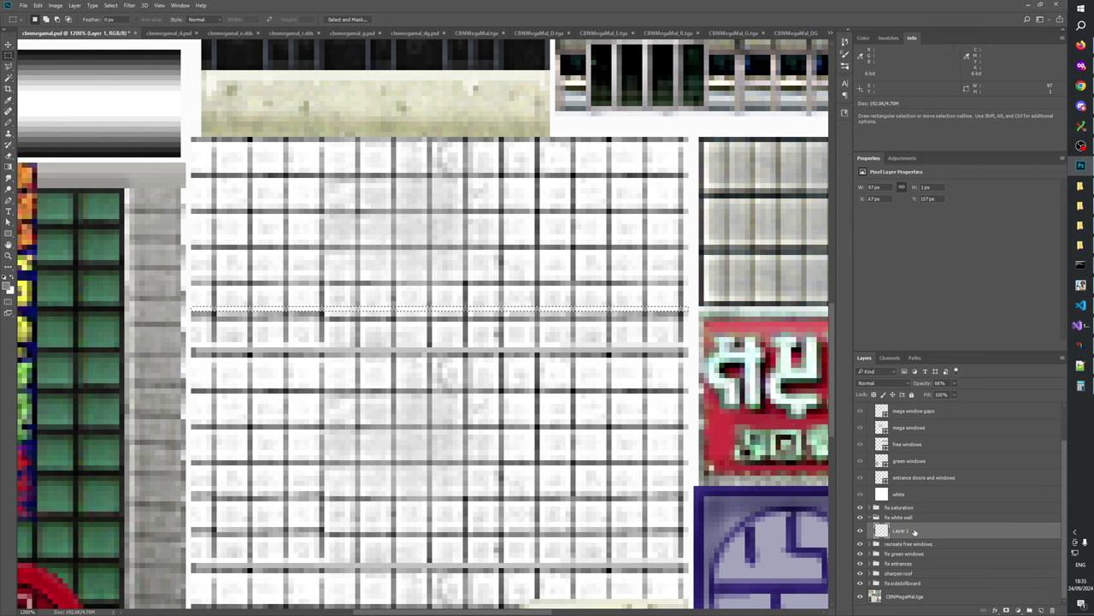
pyautogui.hotkey('ctrl', 'j')
pyautogui.hotkey('ctrl', 'Down')
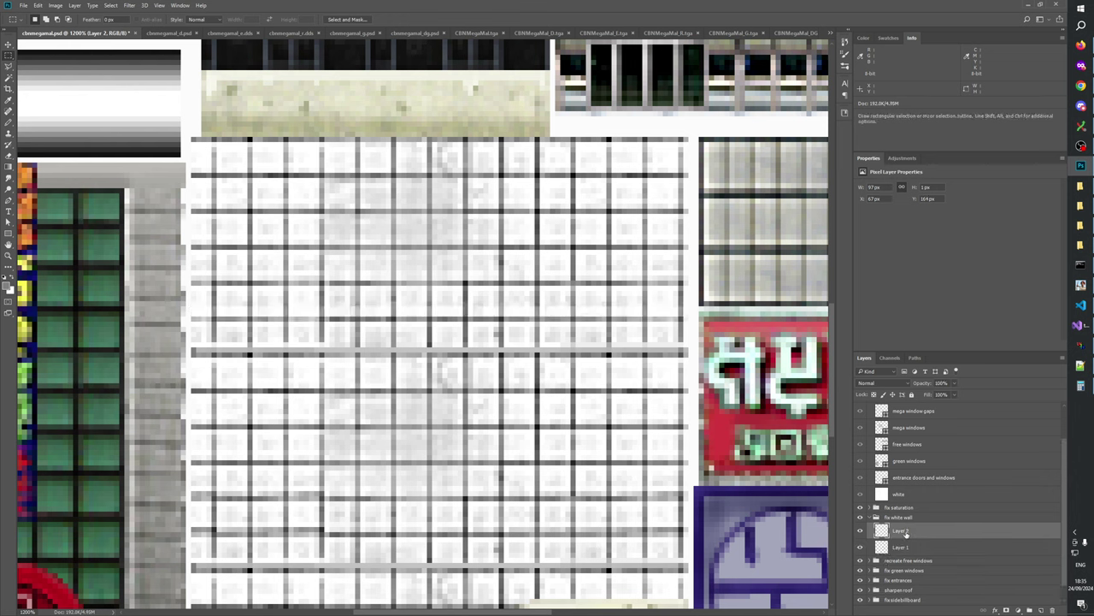
# - Compare the wall with Layer 2 shown and hidden, and merge Layer 2 into Layer 1
pyautogui.hotkey('ctrl', 'e')
pyautogui.hotkey('ctrl', 'z')
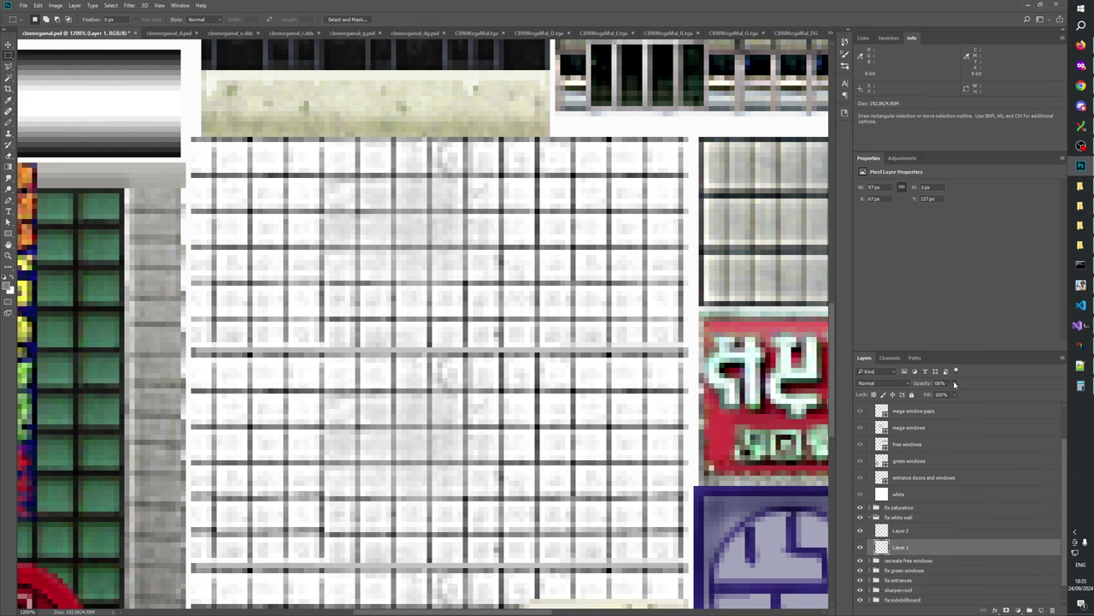
pyautogui.click(904, 532)
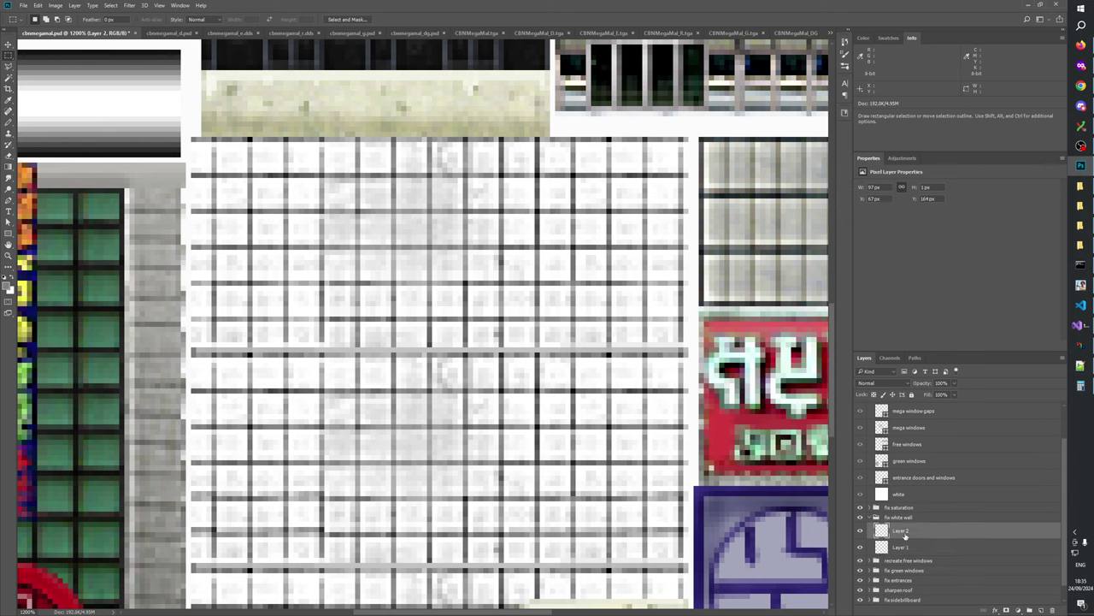
pyautogui.click(861, 530)
pyautogui.click(861, 530)
pyautogui.hotkey('ctrl', 'e')
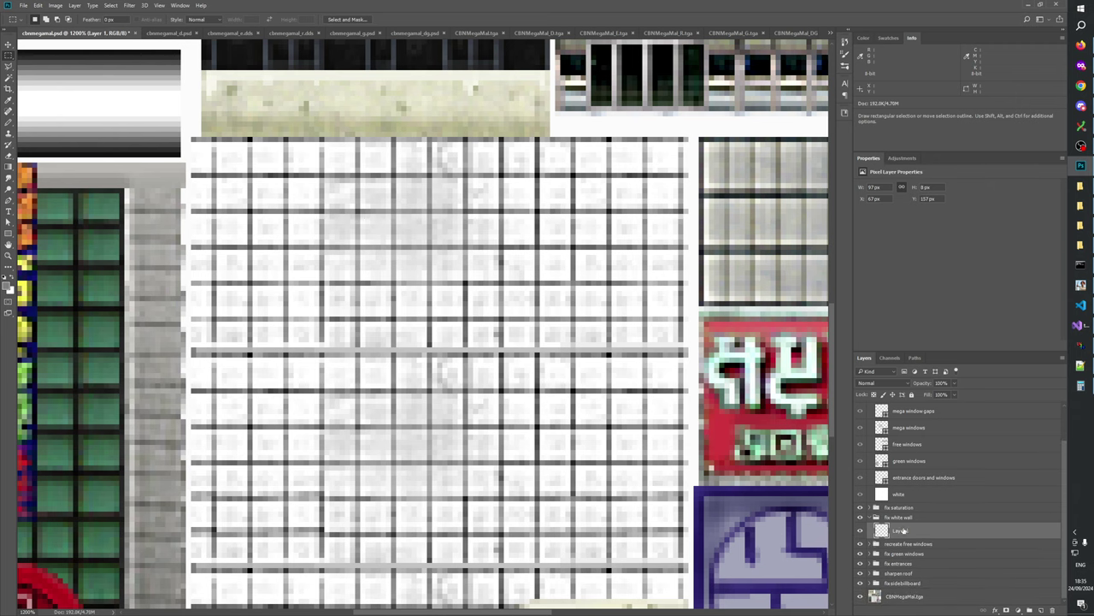
# - Copy the pixel row above the wall's middle thick grey line from CBNMegaMal.tga into a new layer and shift it down one pixel
pyautogui.scroll(-3, 303, 347)
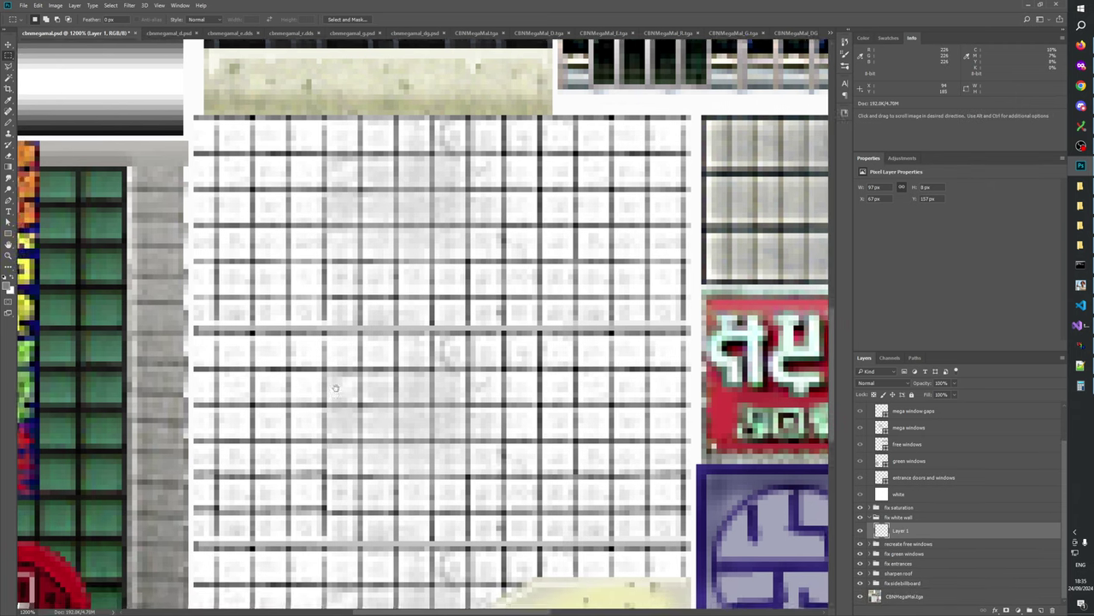
pyautogui.moveTo(196, 298); pyautogui.dragTo(692, 299)
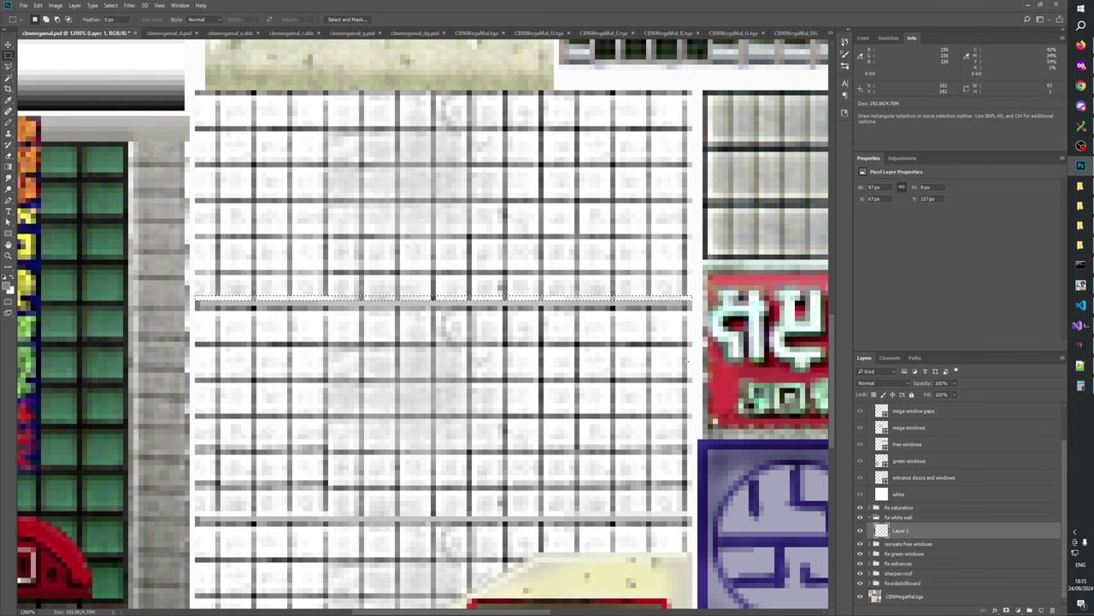
pyautogui.click(905, 596)
pyautogui.click(913, 525)
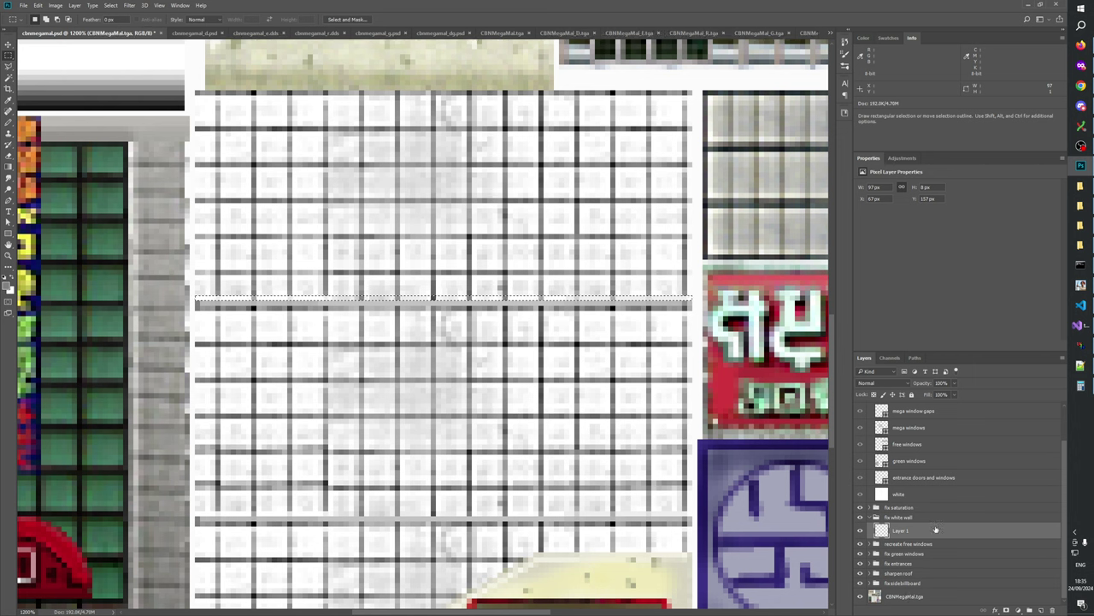
pyautogui.hotkey('ctrl', 'j')
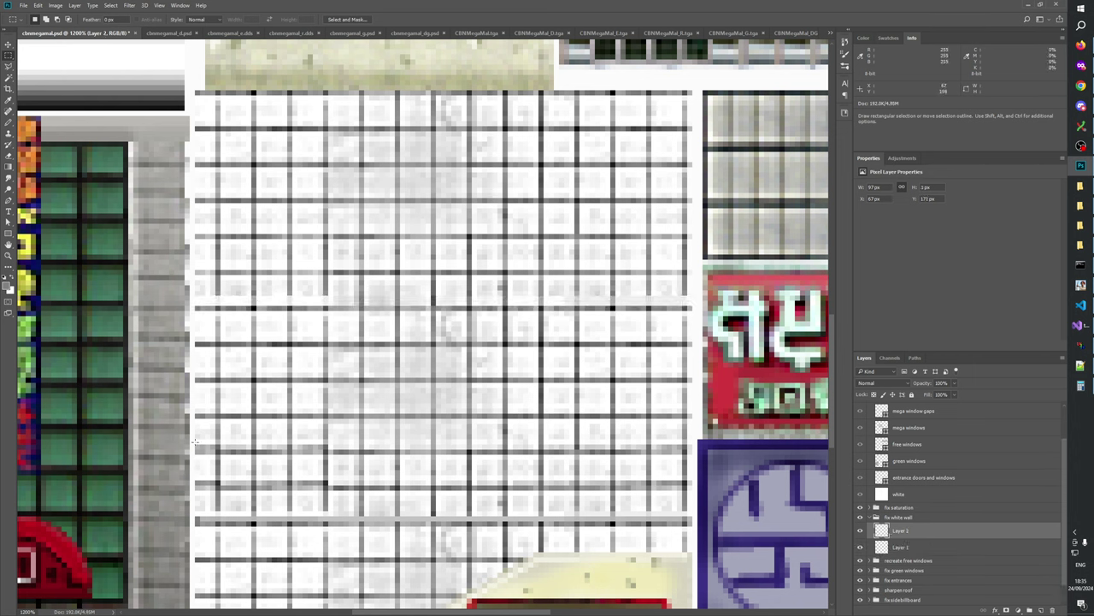
# - Copy the pixel row above the first uneven grid line in the wall's lower section into a new layer, one pixel lower
pyautogui.moveTo(195, 442); pyautogui.dragTo(693, 445)
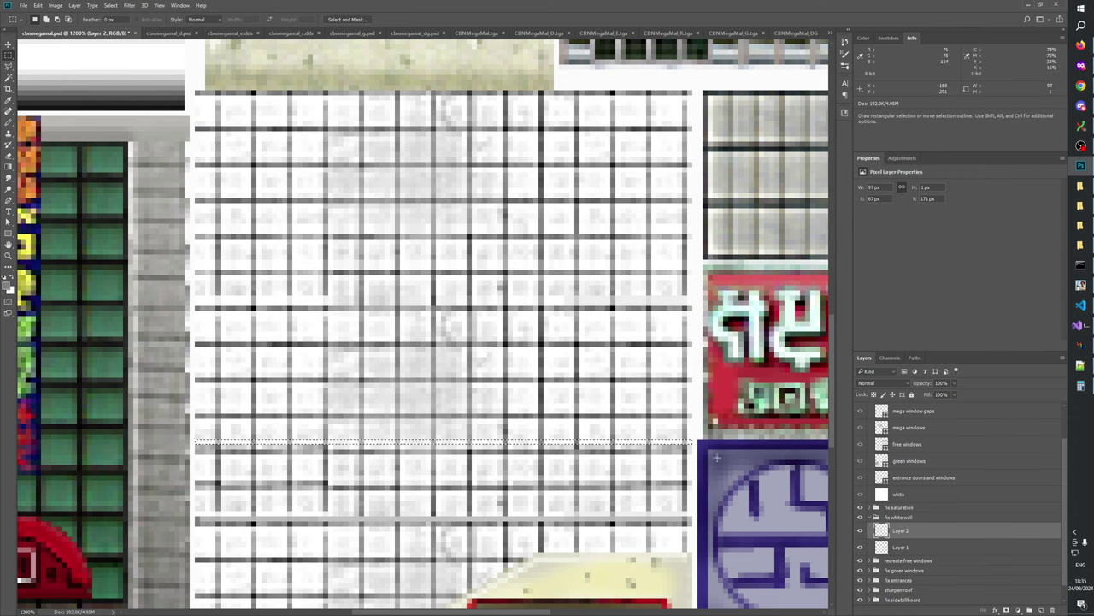
pyautogui.scroll(-1, 910, 590)
pyautogui.click(912, 596)
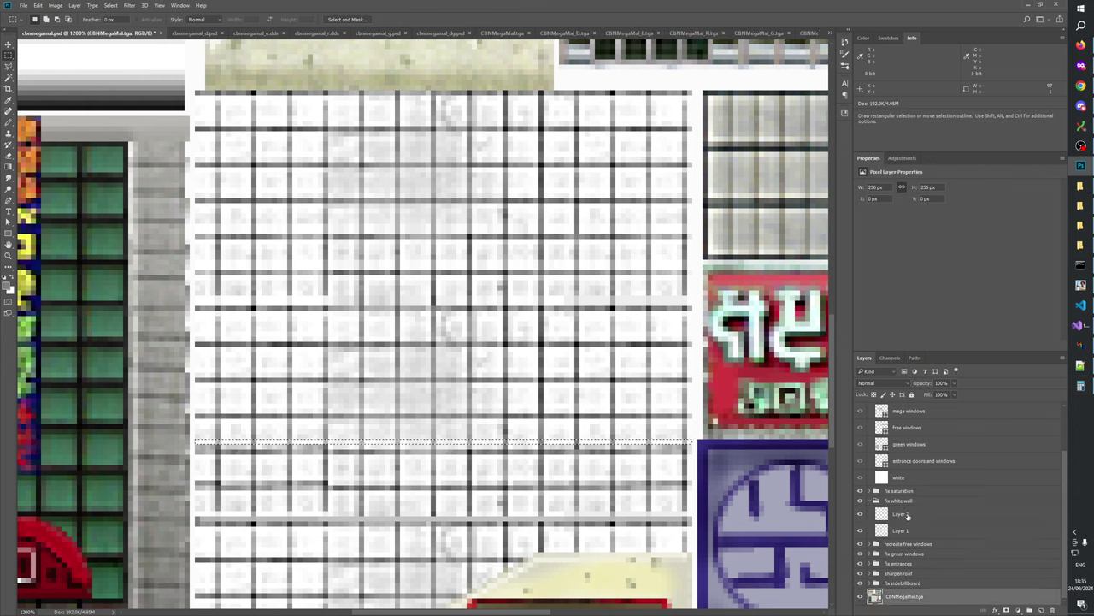
pyautogui.click(908, 515)
pyautogui.hotkey('ctrl', 'j')
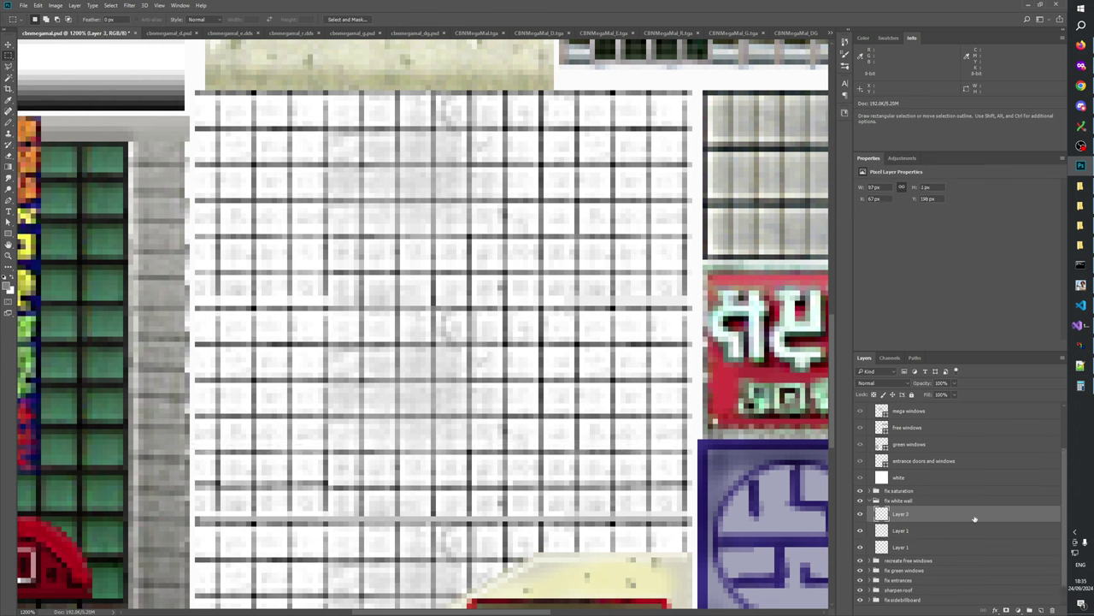
# - Copy the pixel row above the lower section's second uneven grid line into a new layer and shift it down one pixel
pyautogui.moveTo(196, 477); pyautogui.dragTo(691, 481)
pyautogui.scroll(-1, 944, 566)
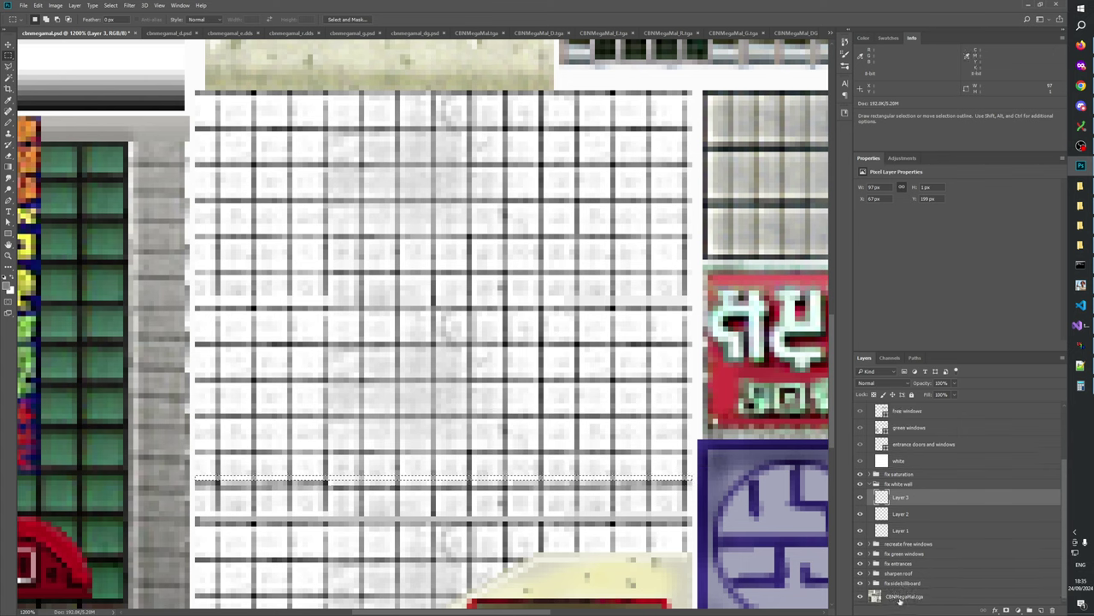
pyautogui.click(899, 598)
pyautogui.click(965, 496)
pyautogui.hotkey('ctrl', 'v')
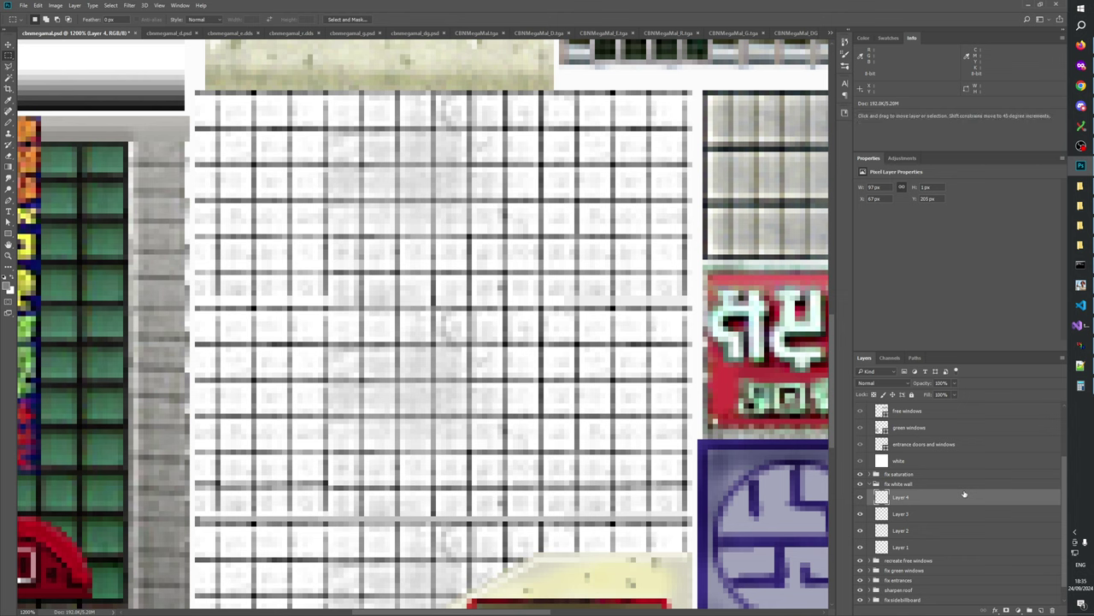
pyautogui.hotkey('ctrl', 'Down')
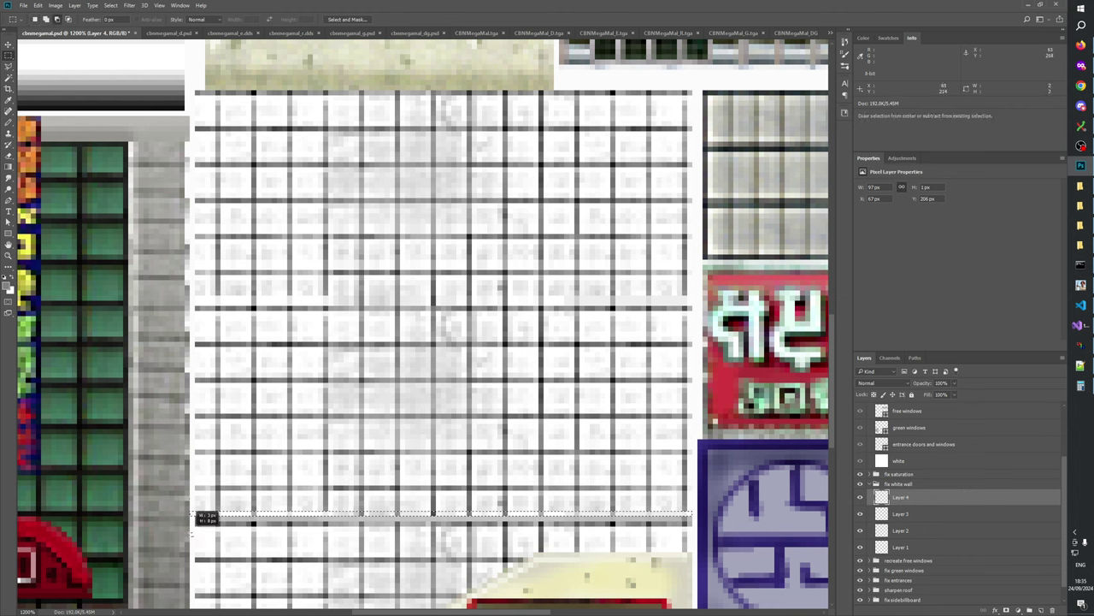
# - Copy the pixel row above the wall's lower thick grey line into a new layer and shift it down one pixel
pyautogui.moveTo(197, 512); pyautogui.dragTo(692, 524)
pyautogui.scroll(-1, 886, 565)
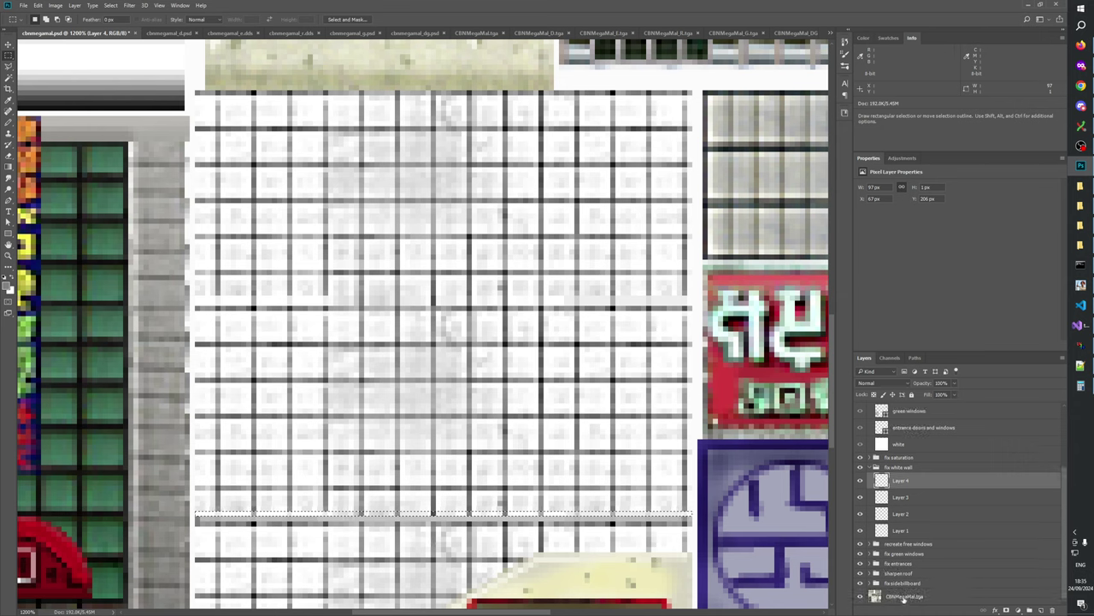
pyautogui.hotkey('ctrl', 'j')
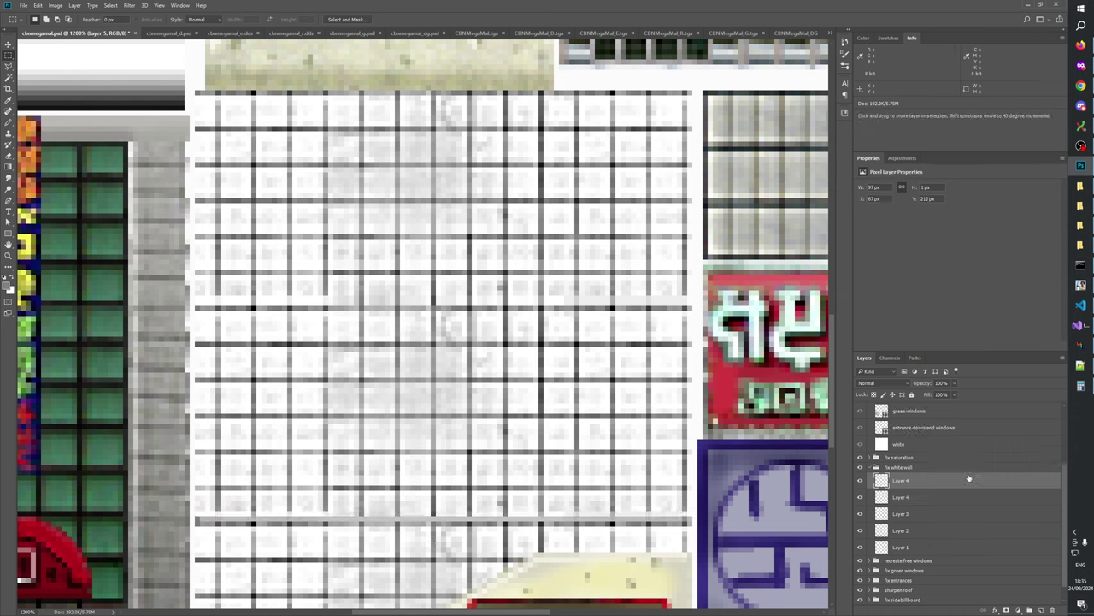
pyautogui.press('Down')
pyautogui.moveTo(476, 526); pyautogui.dragTo(471, 436)
pyautogui.moveTo(505, 366); pyautogui.dragTo(514, 464)
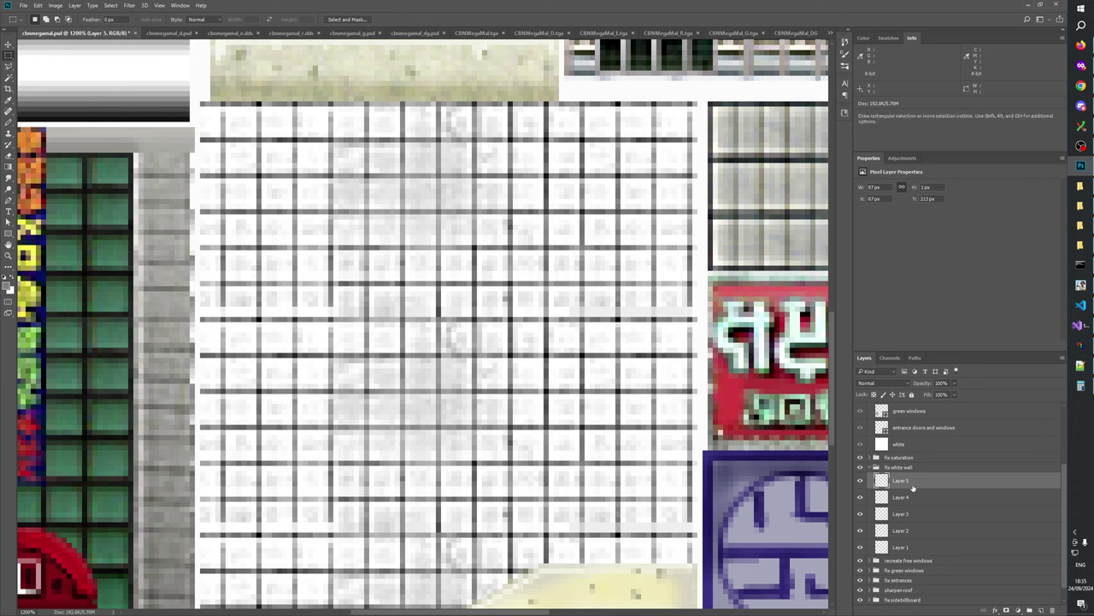
# - Merge the five row-copy layers in the fix white wall group into one layer and name it "fix lines"
pyautogui.hotkey('ctrl', 'e')
pyautogui.hotkey('ctrl', 'e')
pyautogui.hotkey('ctrl', 'e')
pyautogui.hotkey('ctrl', 'e')
pyautogui.press('m')
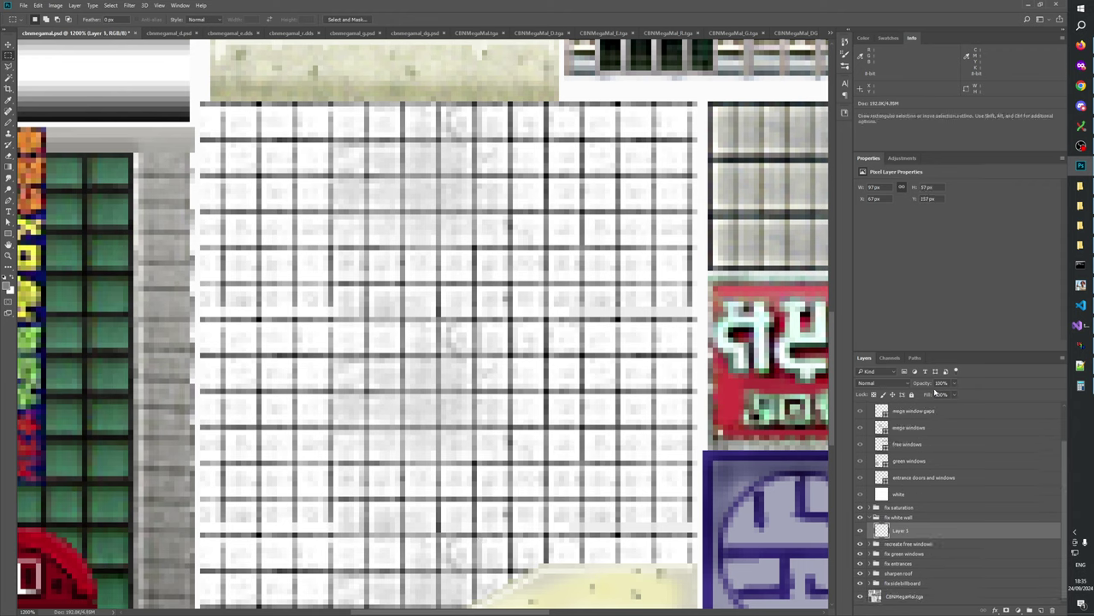
pyautogui.doubleClick(903, 531)
pyautogui.write('fix lines')
pyautogui.press('Return')
# - Try the fix lines layer at 66% opacity, compare the wall with the layer hidden and shown, and restore 100% opacity
pyautogui.click(947, 383)
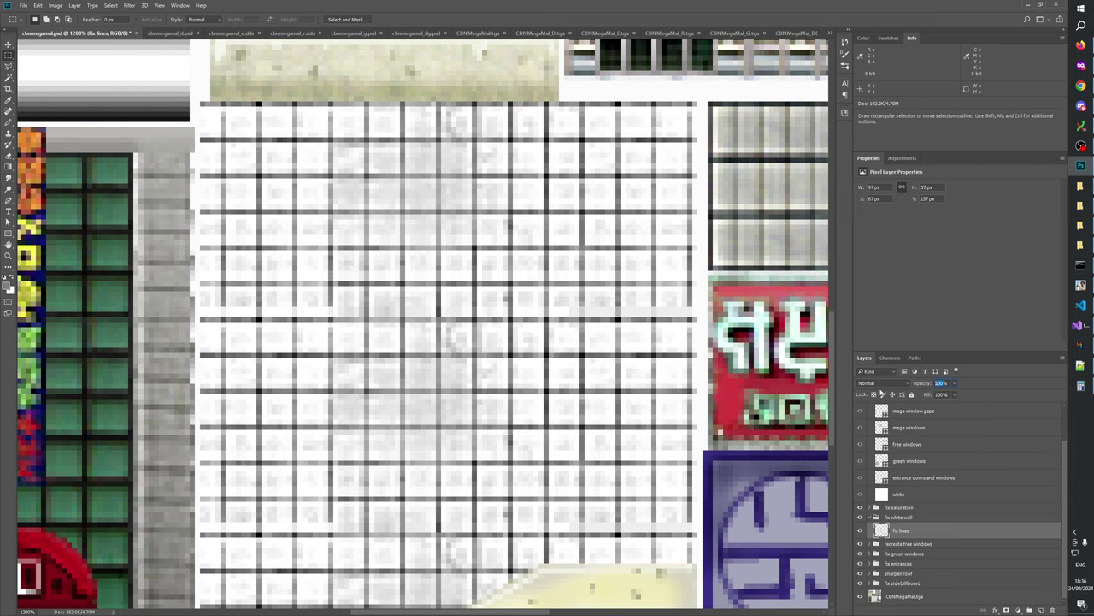
pyautogui.write('66')
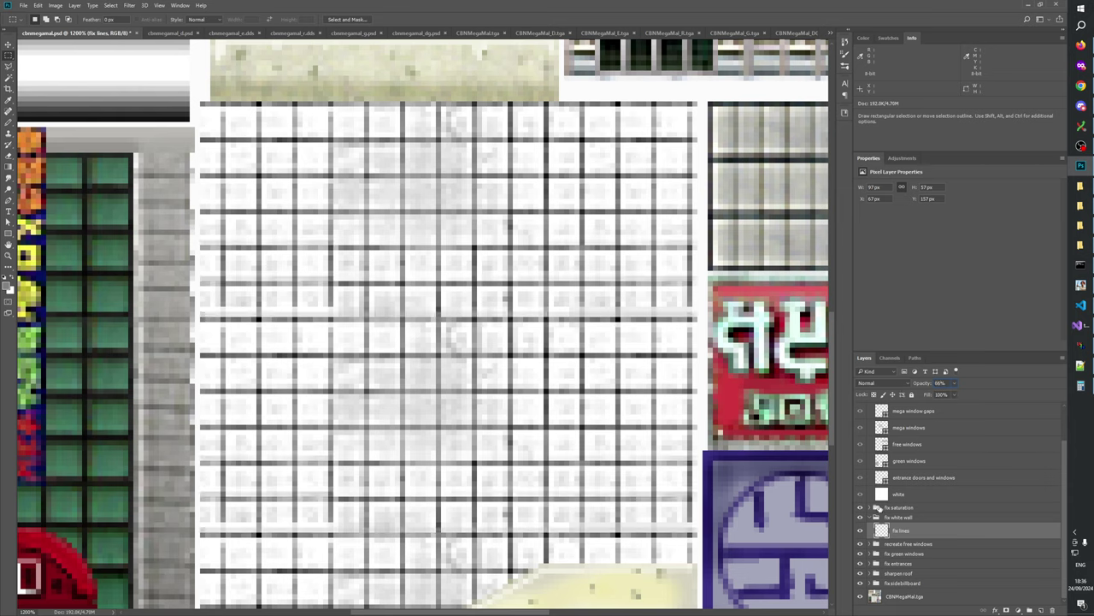
pyautogui.click(861, 531)
pyautogui.click(861, 531)
pyautogui.click(860, 532)
pyautogui.click(860, 531)
pyautogui.press('space')
pyautogui.moveTo(487, 501); pyautogui.dragTo(522, 457)
pyautogui.scroll(2, 520, 457)
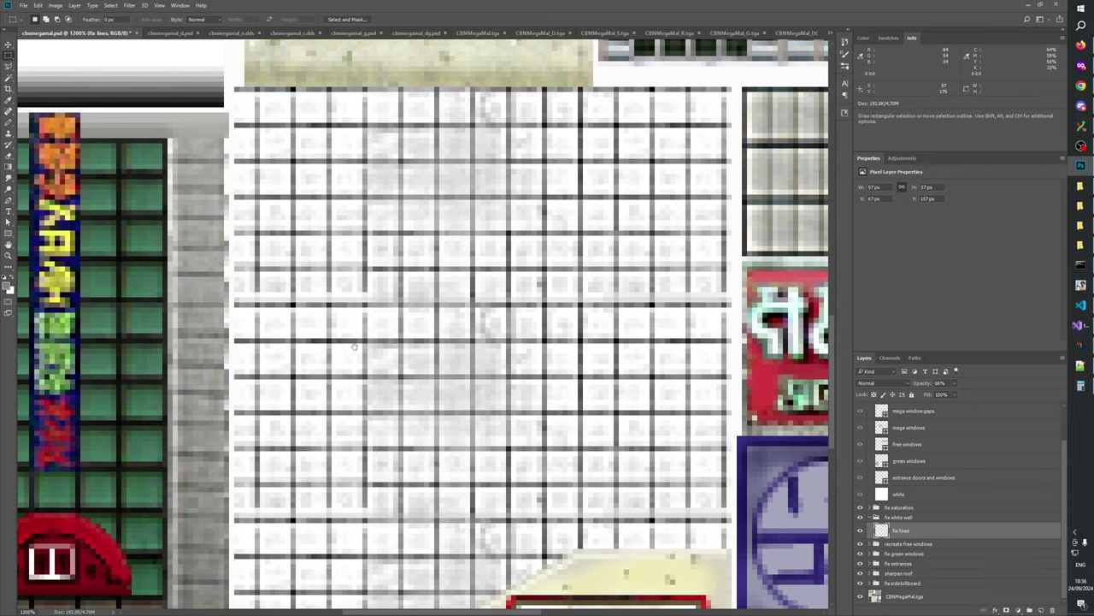
pyautogui.moveTo(389, 361); pyautogui.dragTo(462, 357)
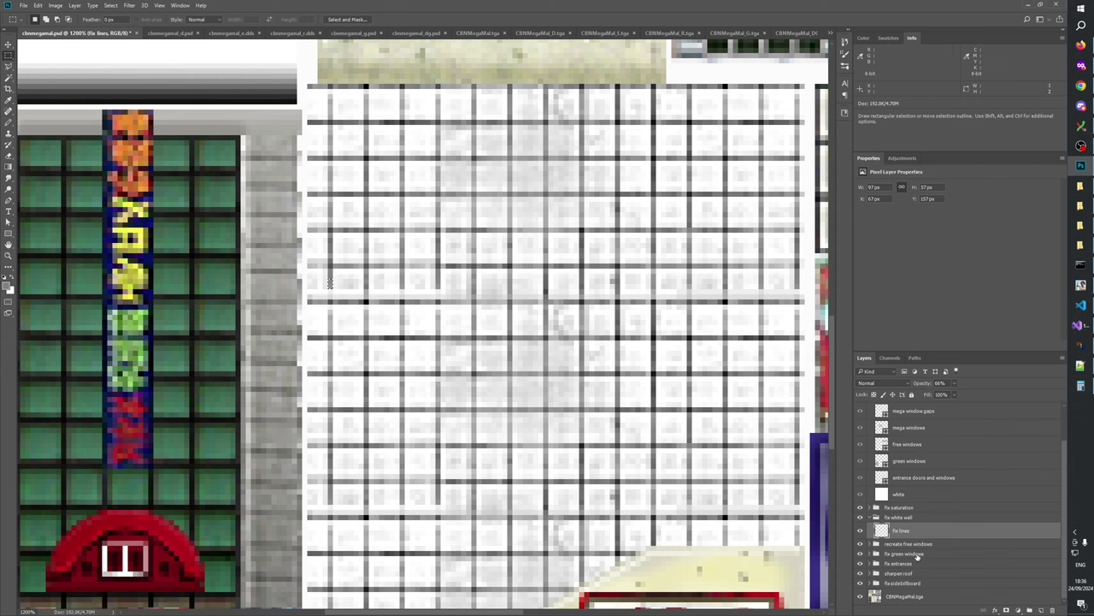
pyautogui.click(954, 382)
pyautogui.moveTo(955, 394); pyautogui.dragTo(968, 394)
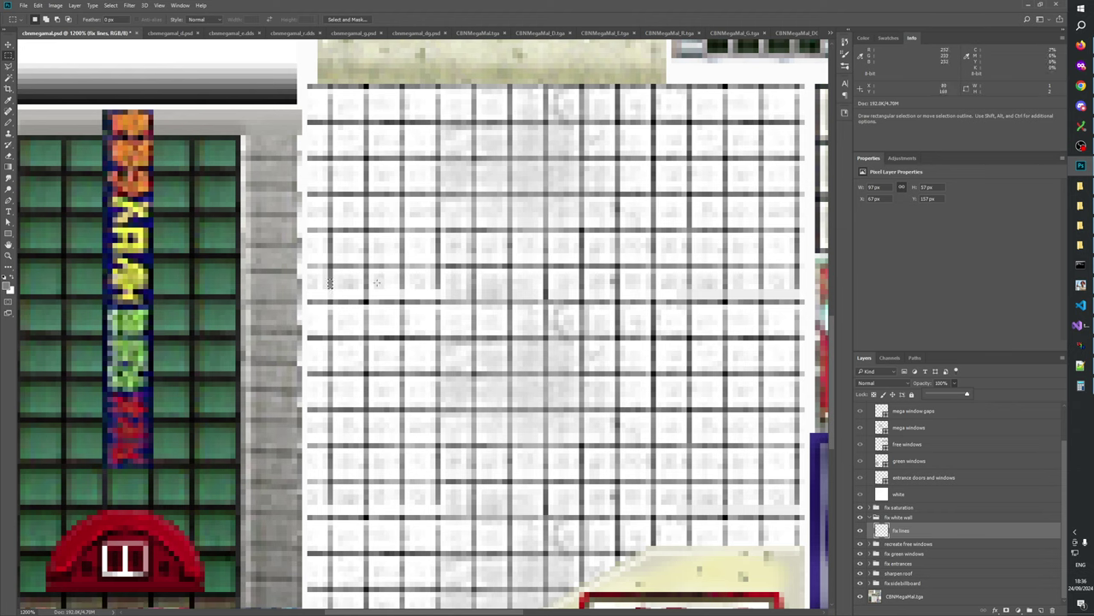
# - Copy the four leftmost vertical line ends at the wall's two thick lines from CBNMegaMal.tga into a layer above fix lines, two pixels lower
pyautogui.moveTo(365, 288); pyautogui.dragTo(440, 283)
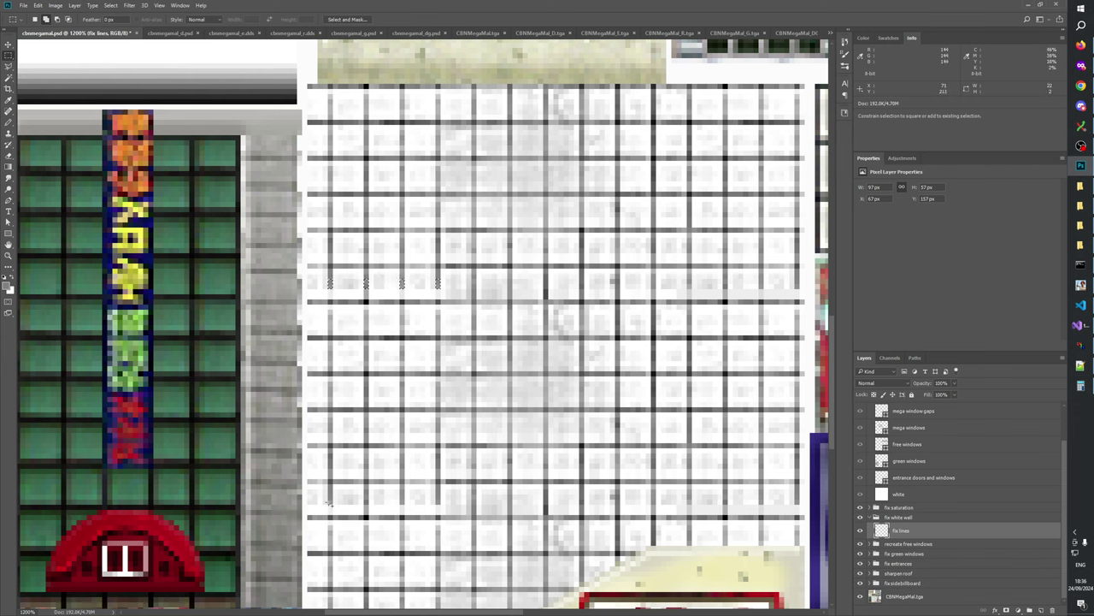
pyautogui.moveTo(328, 496); pyautogui.dragTo(440, 495)
pyautogui.press('space')
pyautogui.moveTo(441, 555); pyautogui.dragTo(462, 461)
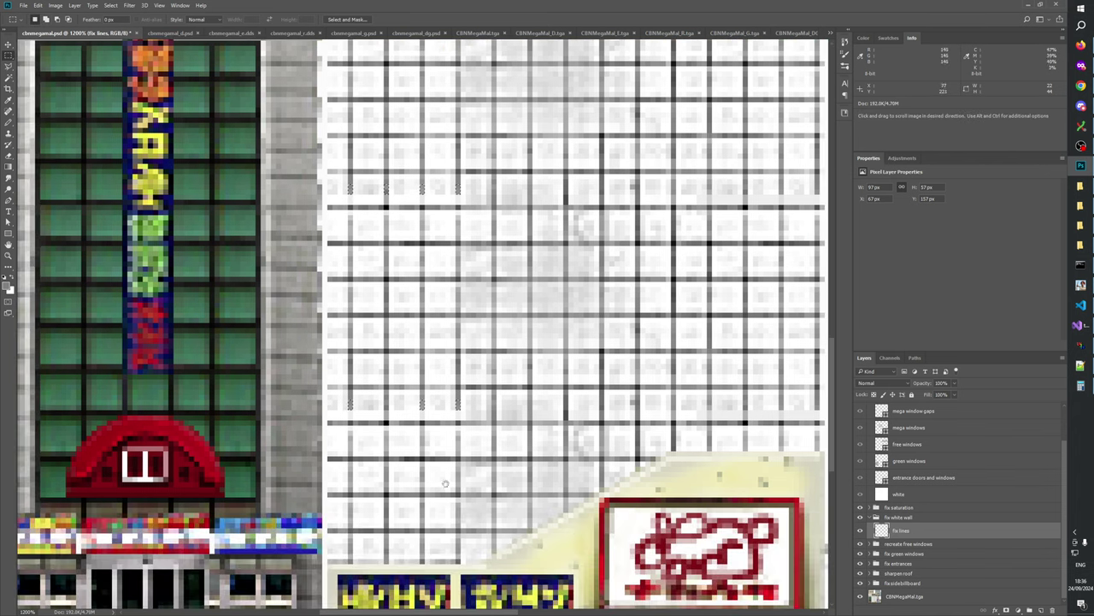
pyautogui.moveTo(524, 488); pyautogui.dragTo(512, 520)
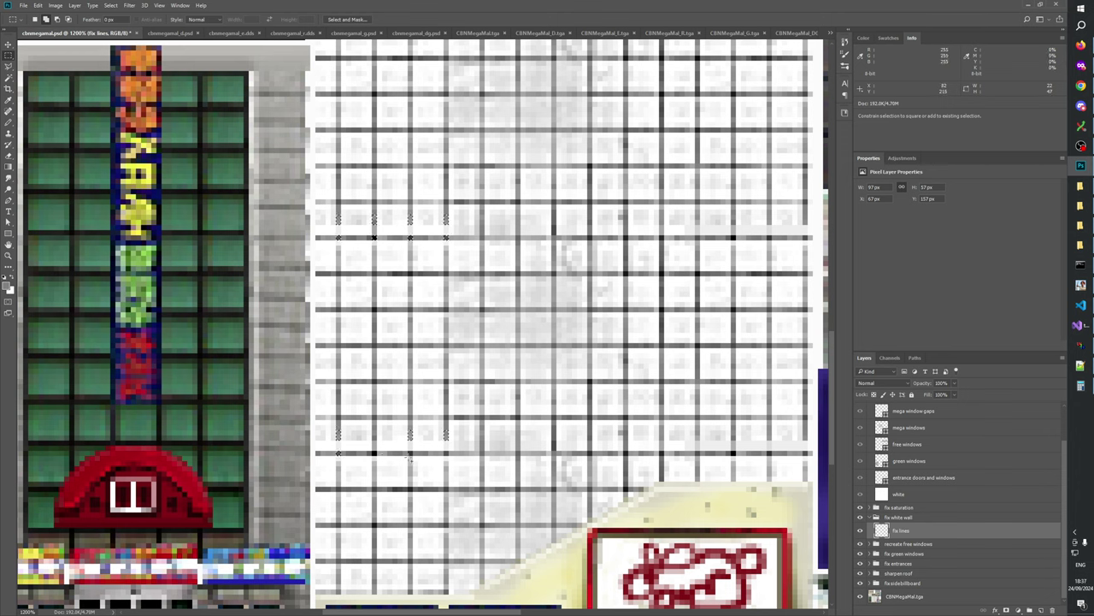
pyautogui.moveTo(446, 454); pyautogui.dragTo(448, 457)
pyautogui.press('space')
pyautogui.moveTo(652, 261)
pyautogui.mouseDown()
pyautogui.moveTo(647, 389)
pyautogui.moveTo(636, 225)
pyautogui.moveTo(640, 270)
pyautogui.mouseUp()
pyautogui.click(949, 596)
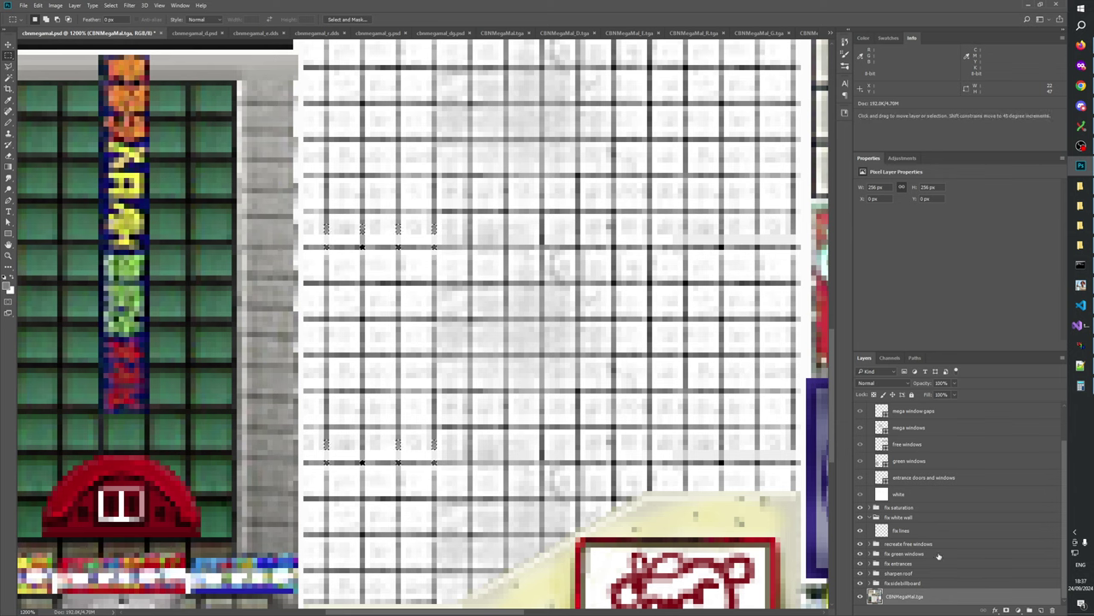
pyautogui.click(897, 532)
pyautogui.hotkey('ctrl', 'j')
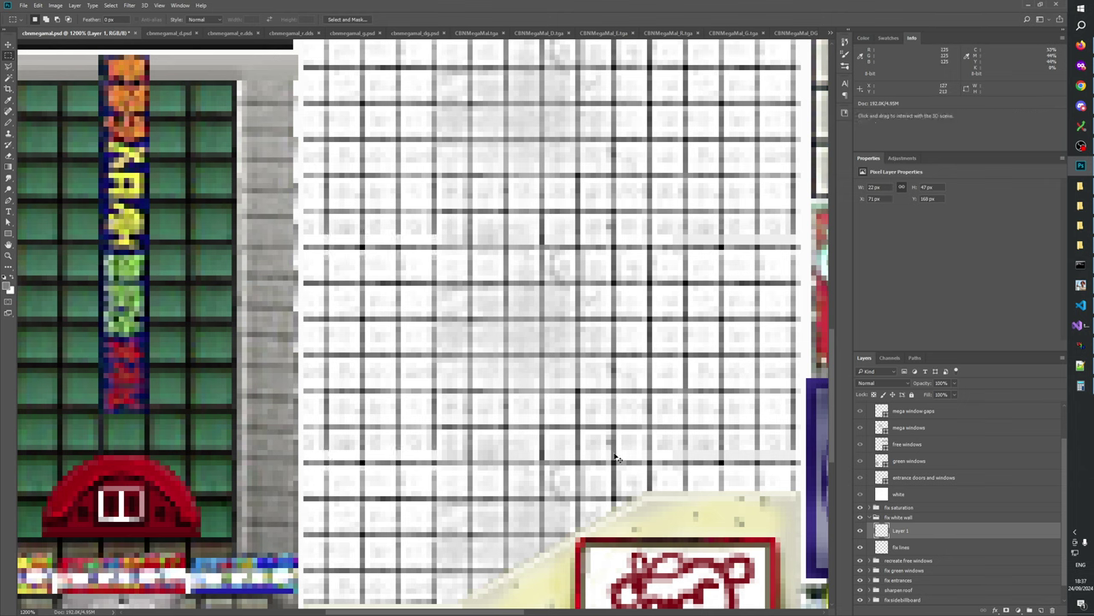
pyautogui.press('Down')
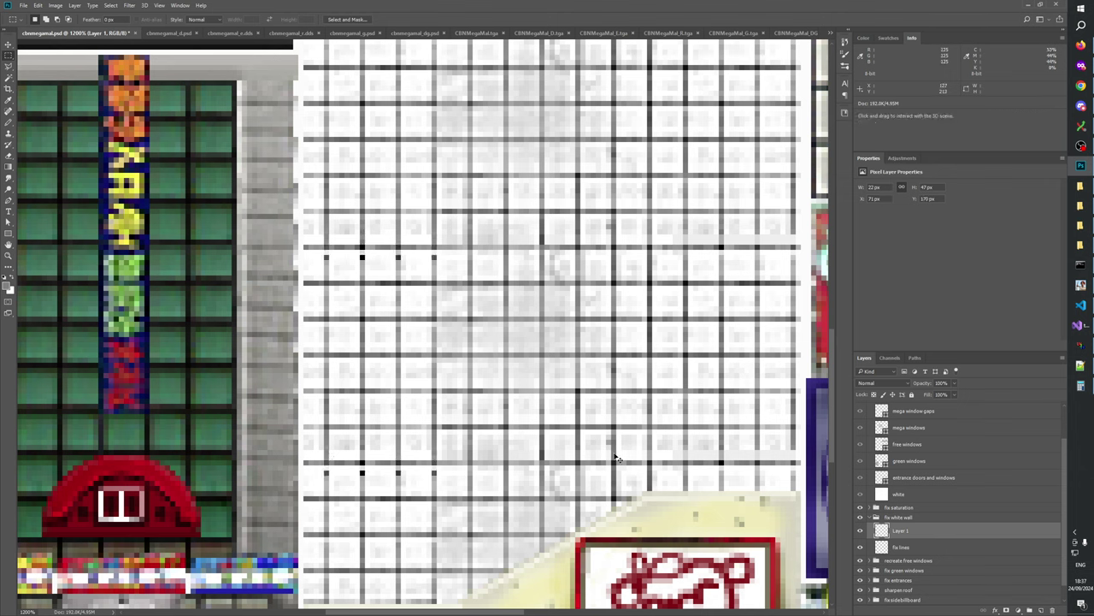
# - Delete the copied third-column piece and the surplus pixels below both thick lines from the new layer
pyautogui.press('m')
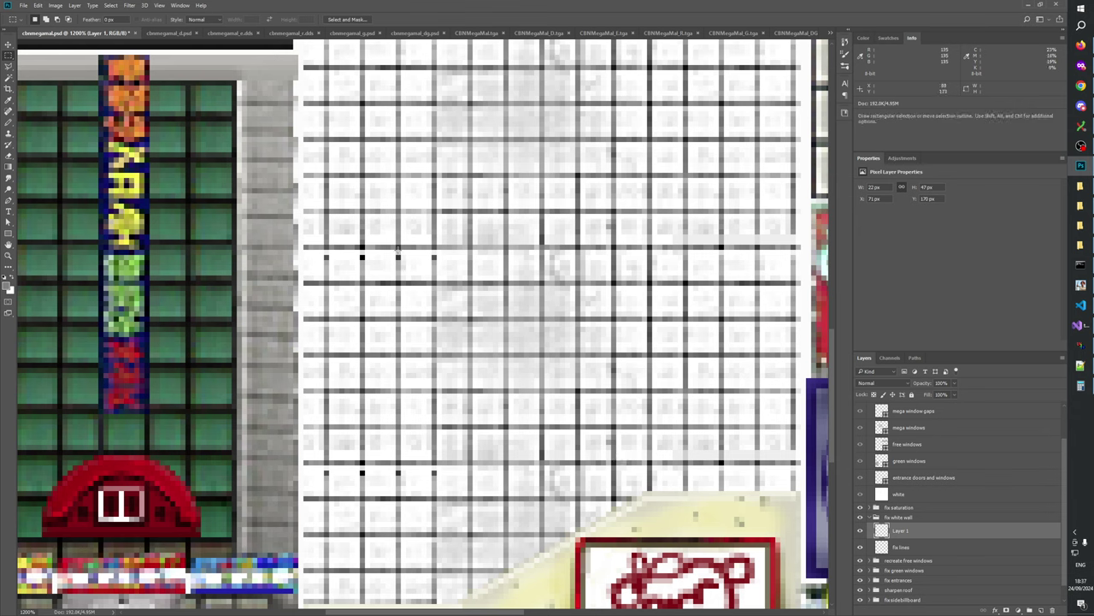
pyautogui.moveTo(393, 249); pyautogui.dragTo(410, 505)
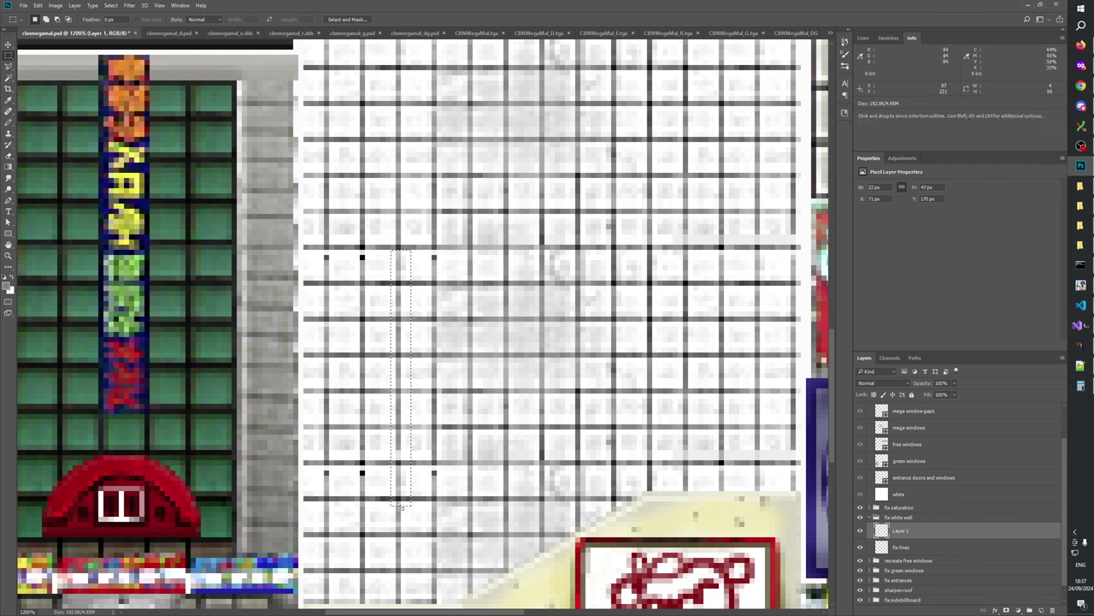
pyautogui.hotkey('ctrl', 'd')
pyautogui.moveTo(309, 496); pyautogui.dragTo(468, 465)
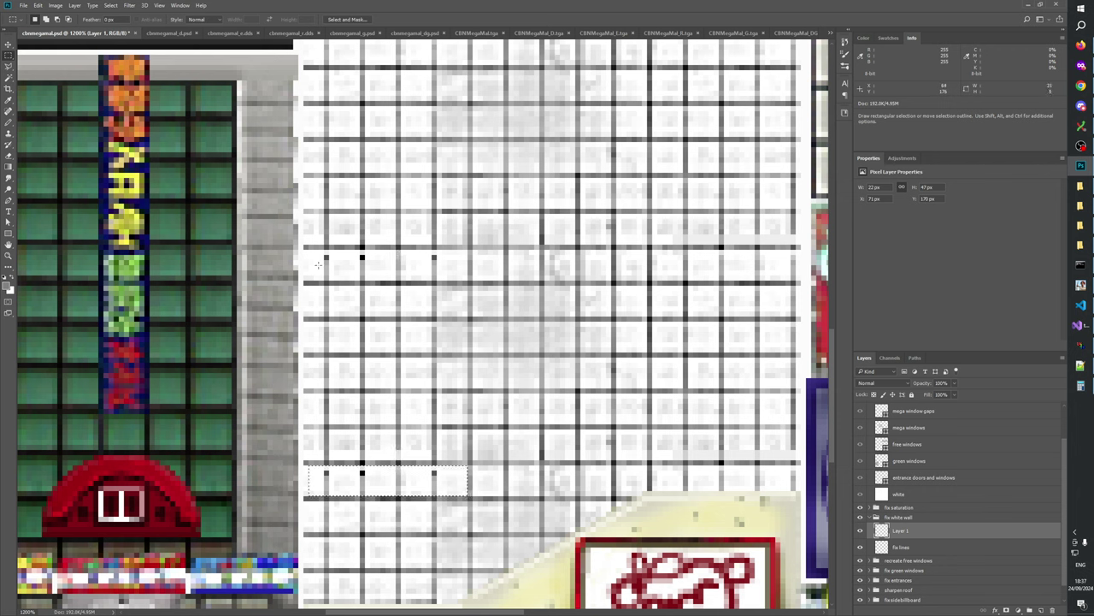
pyautogui.keyDown('shift'); pyautogui.moveTo(309, 270); pyautogui.dragTo(478, 254); pyautogui.keyUp('shift')
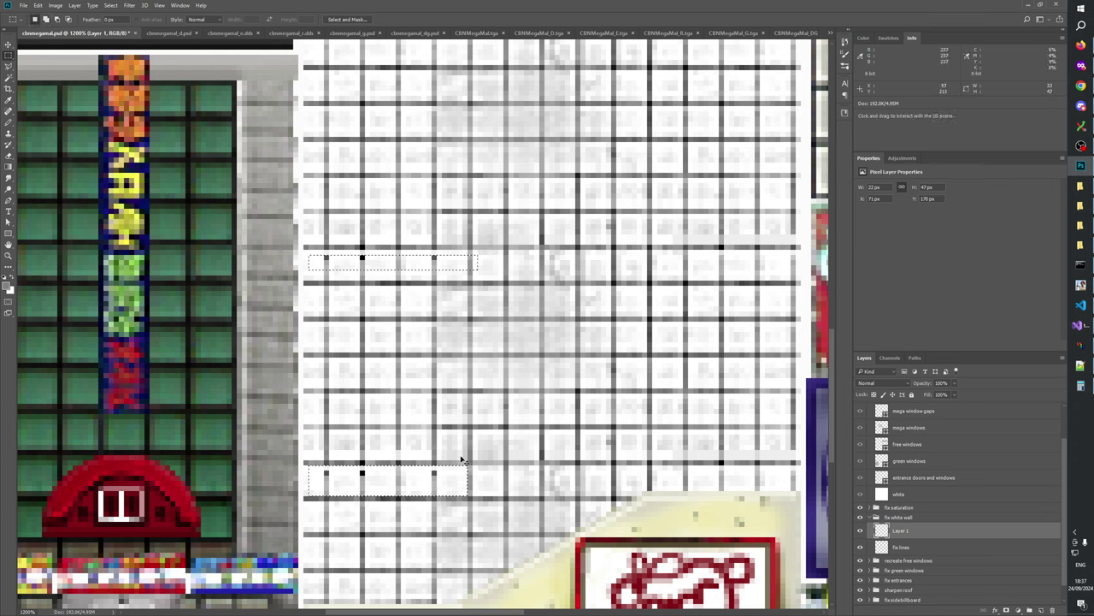
pyautogui.press('Delete')
pyautogui.hotkey('ctrl', 'd')
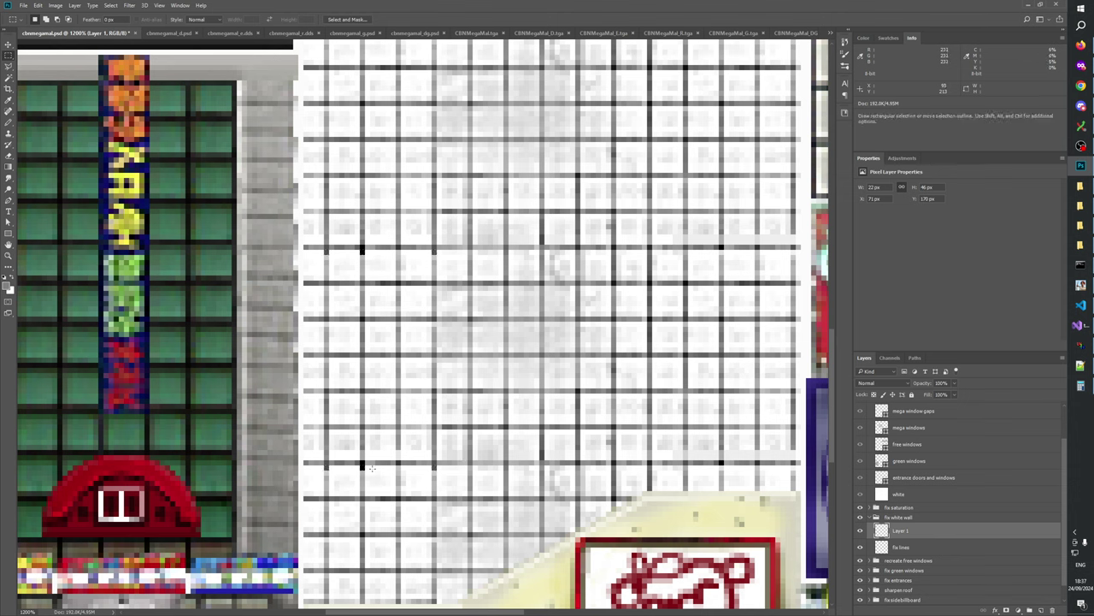
# - Clear the remaining stray pixels beneath both thick lines on the new layer and compare the wall with the layer hidden and shown
pyautogui.moveTo(323, 473); pyautogui.dragTo(446, 466)
pyautogui.hotkey('ctrl', 'd')
pyautogui.moveTo(952, 394); pyautogui.dragTo(965, 391)
pyautogui.click(314, 270)
pyautogui.moveTo(314, 270)
pyautogui.mouseDown()
pyautogui.moveTo(447, 252)
pyautogui.moveTo(458, 270)
pyautogui.mouseUp()
pyautogui.moveTo(314, 484); pyautogui.dragTo(468, 466)
pyautogui.hotkey('ctrl', 'd')
pyautogui.click(861, 530)
pyautogui.click(861, 530)
pyautogui.click(861, 530)
pyautogui.click(861, 530)
# - Copy the 1 × 2 px end of the third vertical line at the lower thick line from CBNMegaMal.tga into a new layer, two pixels lower
pyautogui.scroll(-1, 904, 588)
pyautogui.click(900, 596)
pyautogui.hotkey('ctrl', 'c')
pyautogui.click(916, 517)
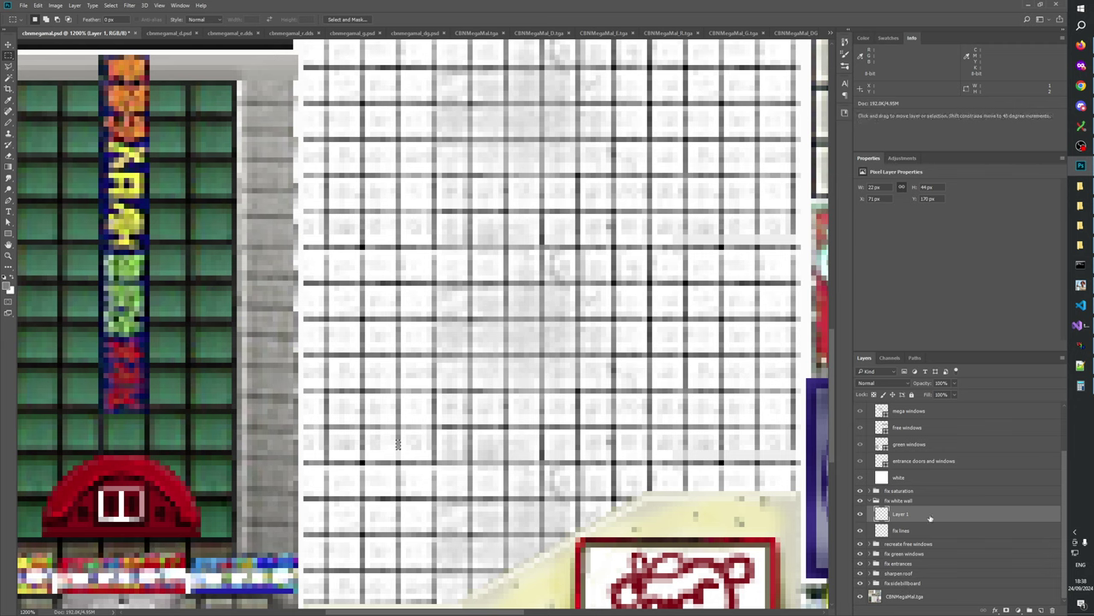
pyautogui.hotkey('ctrl', 'v')
pyautogui.hotkey('ctrl', 'Down')
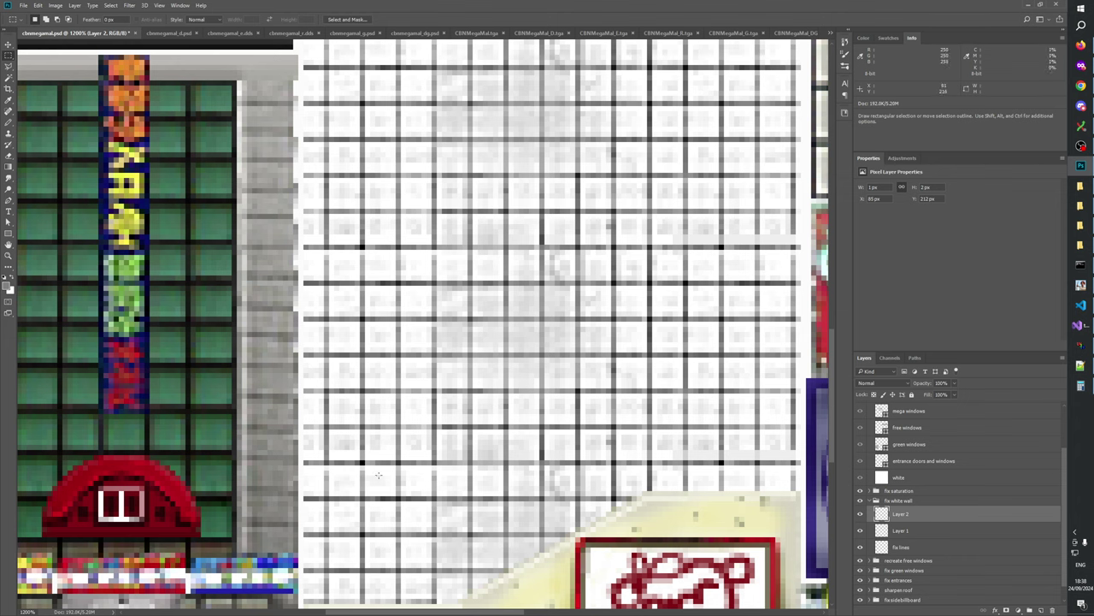
# - Copy the first, second and fourth vertical line pixels just below both thick lines from CBNMegaMal.tga into a new top layer
pyautogui.moveTo(324, 471); pyautogui.dragTo(365, 476)
pyautogui.moveTo(434, 474); pyautogui.dragTo(437, 470)
pyautogui.moveTo(363, 256); pyautogui.dragTo(327, 257)
pyautogui.scroll(-1, 932, 547)
pyautogui.click(907, 596)
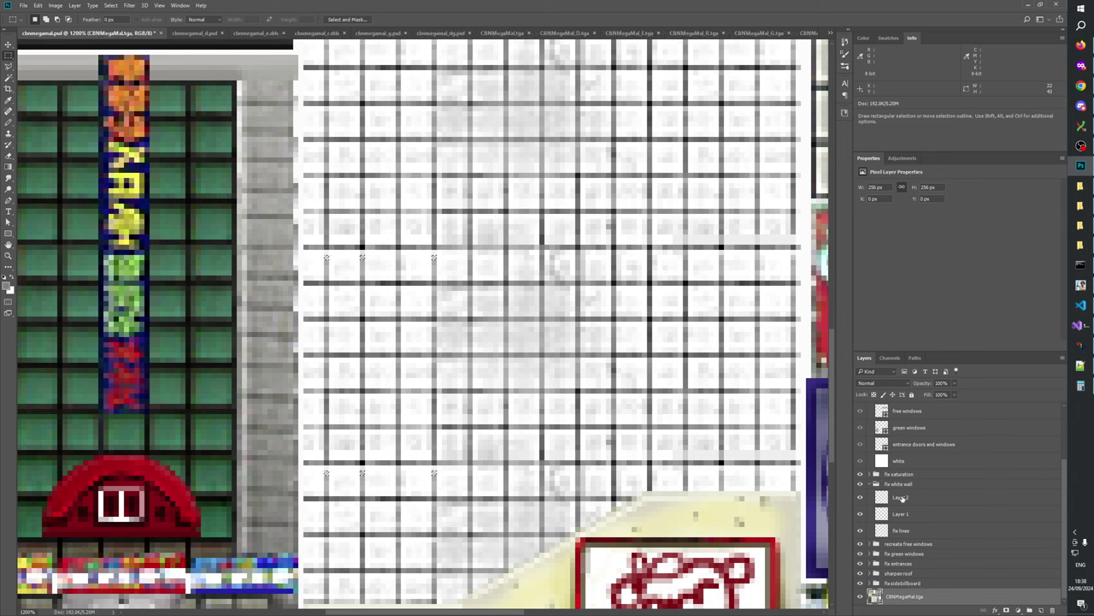
pyautogui.click(938, 498)
pyautogui.hotkey('ctrl', 'j')
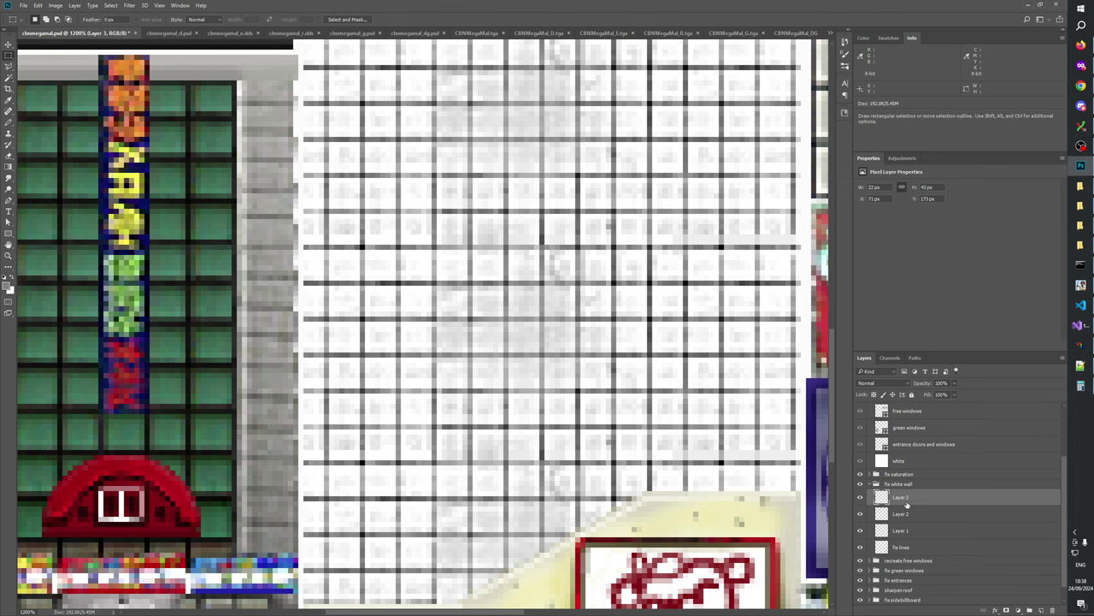
# - Merge the three new patch layers down into fix lines and set that layer's opacity to 66%
pyautogui.hotkey('ctrl', 'e')
pyautogui.hotkey('ctrl', 'e')
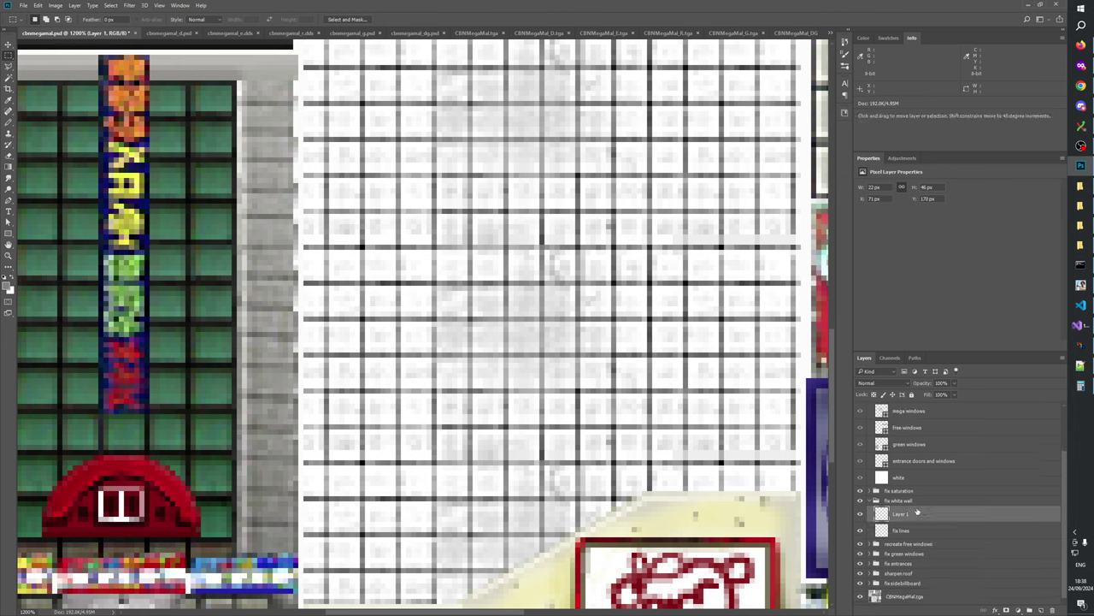
pyautogui.hotkey('ctrl', 'e')
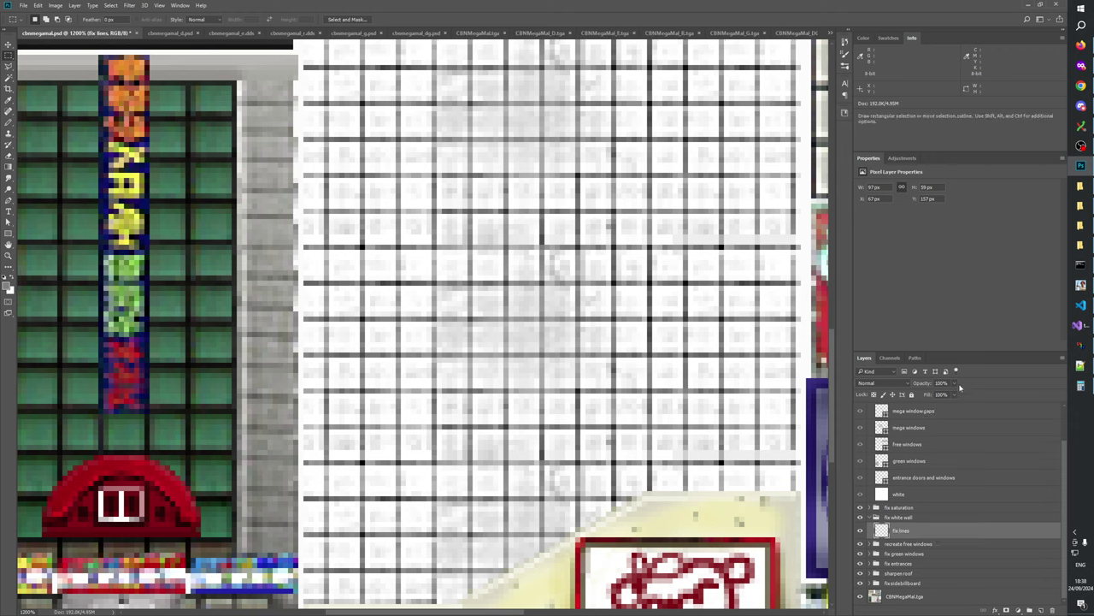
pyautogui.write('86')
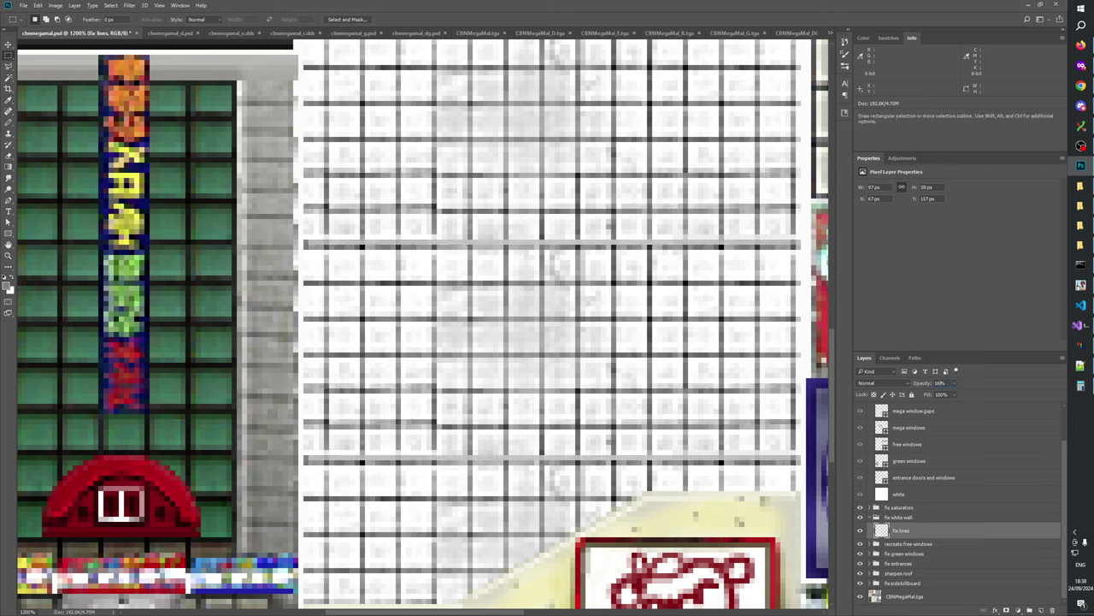
pyautogui.press('Return')
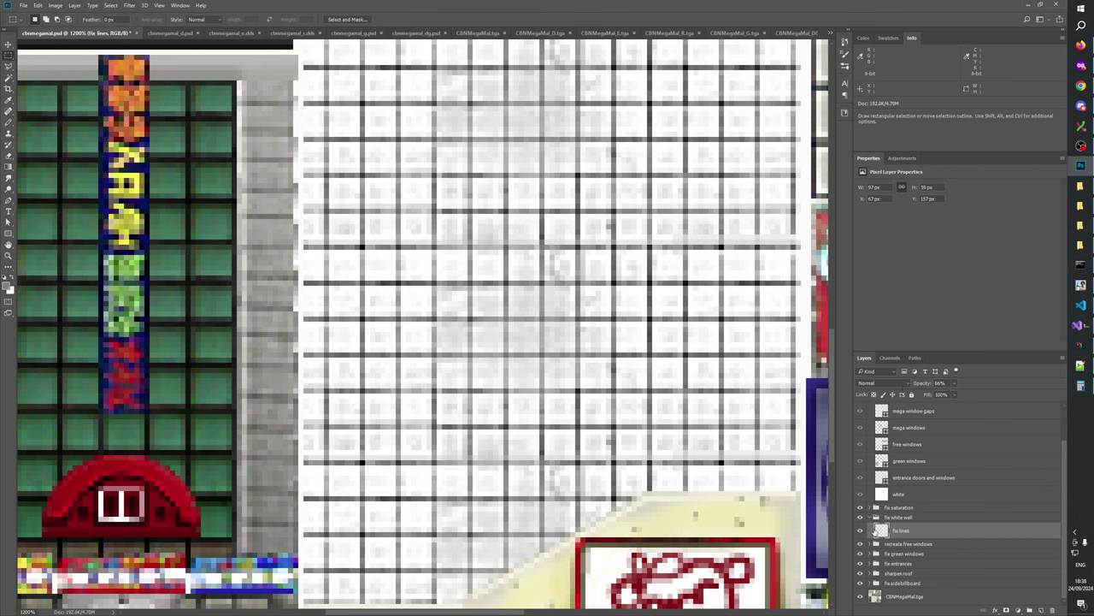
# - Compare the white wall's grid lines with the fix lines layer hidden and shown
pyautogui.click(860, 530)
pyautogui.click(860, 530)
pyautogui.click(861, 530)
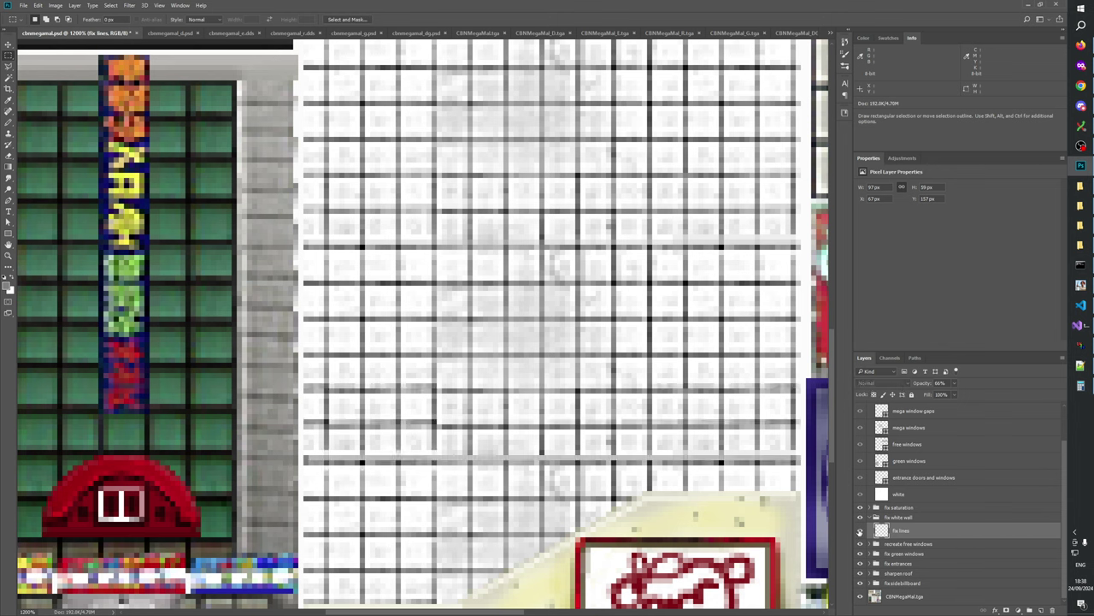
pyautogui.click(860, 530)
pyautogui.click(860, 530)
pyautogui.click(860, 530)
pyautogui.click(860, 530)
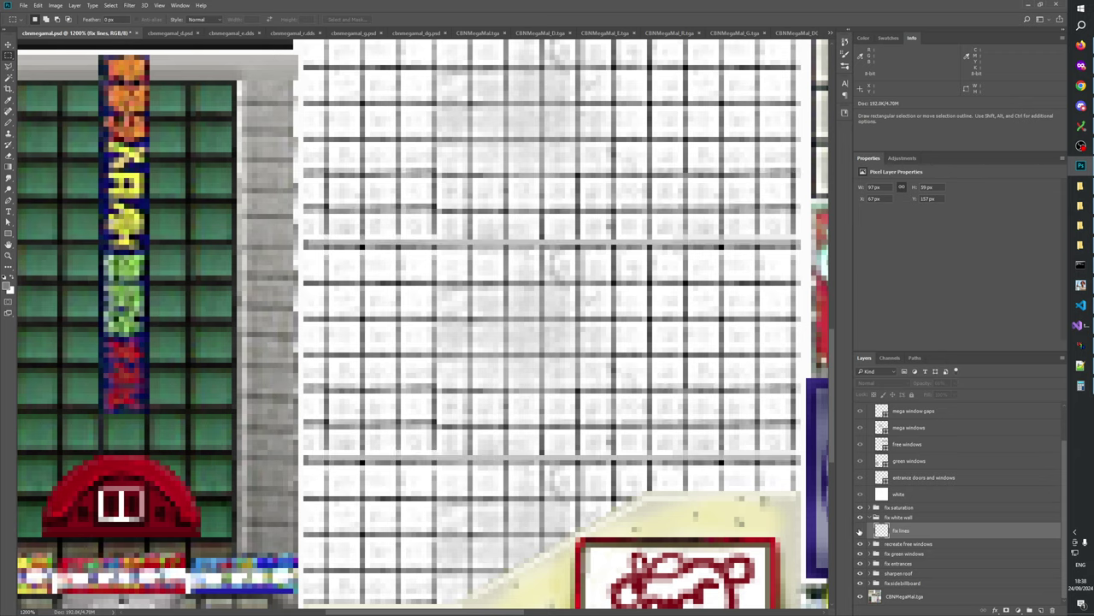
pyautogui.click(860, 530)
pyautogui.scroll(3, 518, 356)
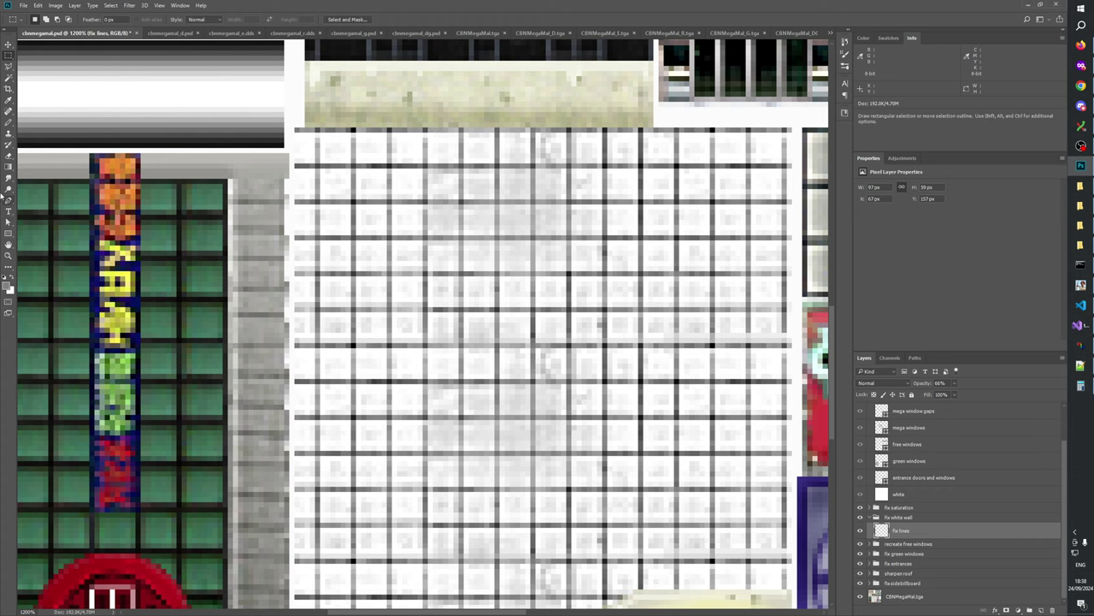
# - Examine the wall's evened grid lines at zoom levels from 100% to 1200%, with the fix lines layer on and off
pyautogui.click(8, 255)
pyautogui.rightClick(486, 311)
pyautogui.click(491, 327)
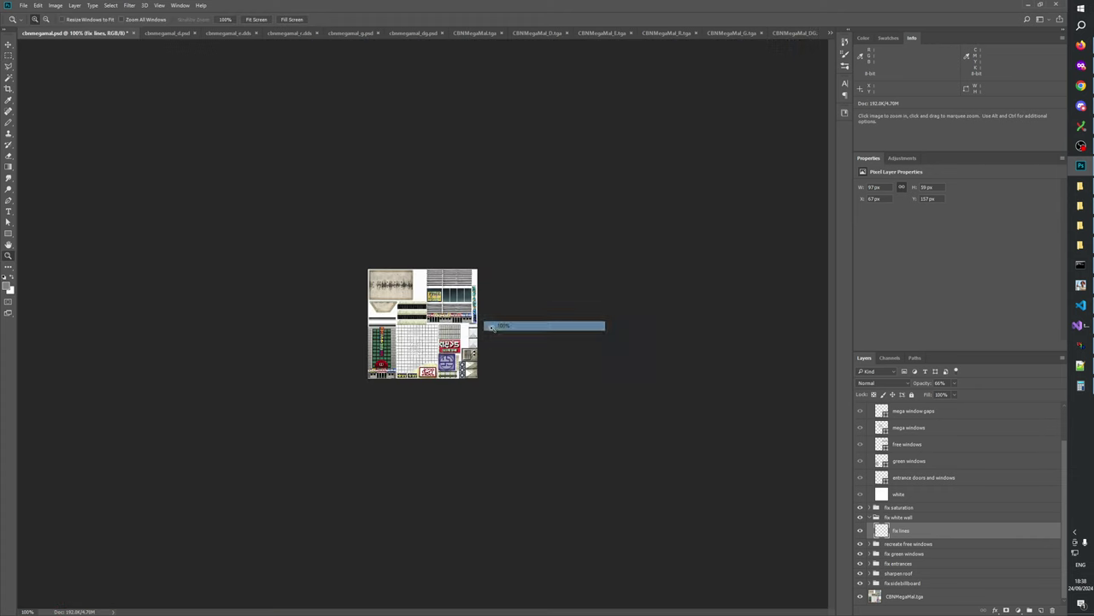
pyautogui.click(401, 372)
pyautogui.click(399, 371)
pyautogui.click(365, 471)
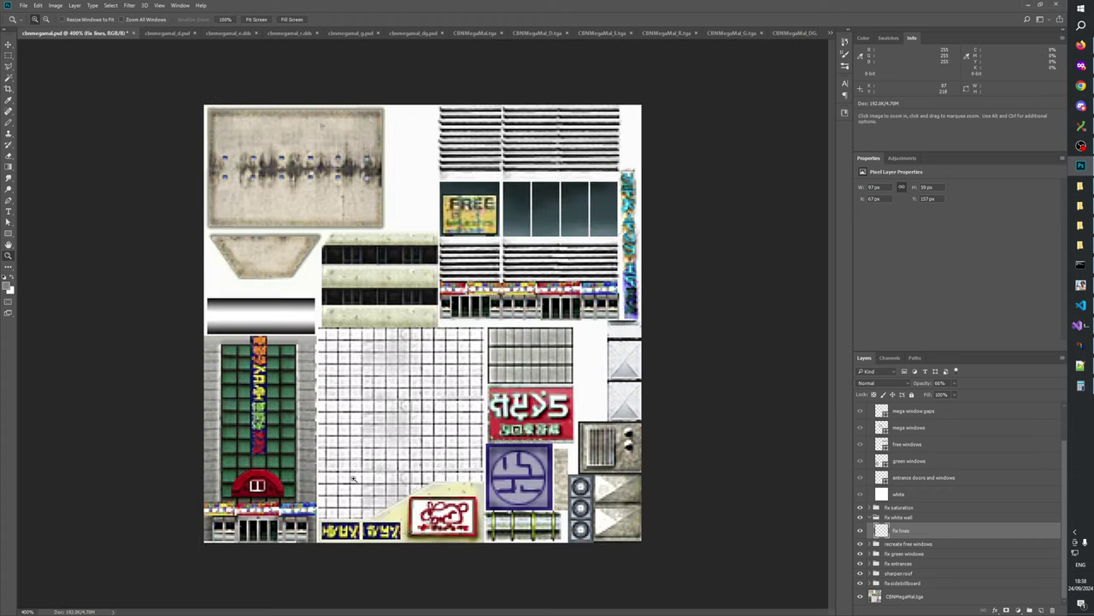
pyautogui.click(366, 471)
pyautogui.click(365, 471)
pyautogui.scroll(-2, 365, 471)
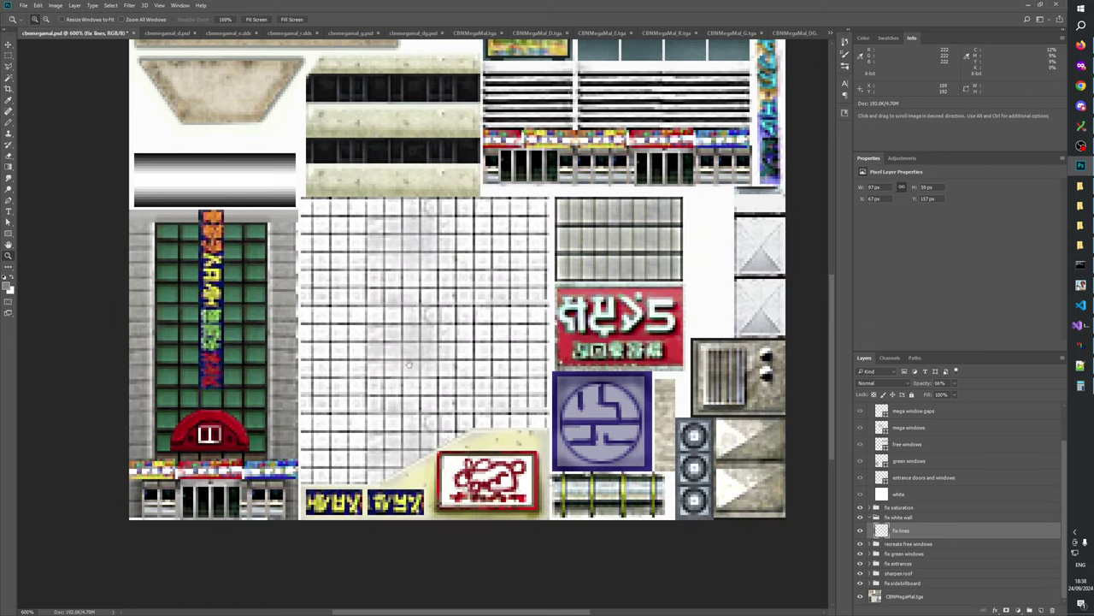
pyautogui.click(401, 369)
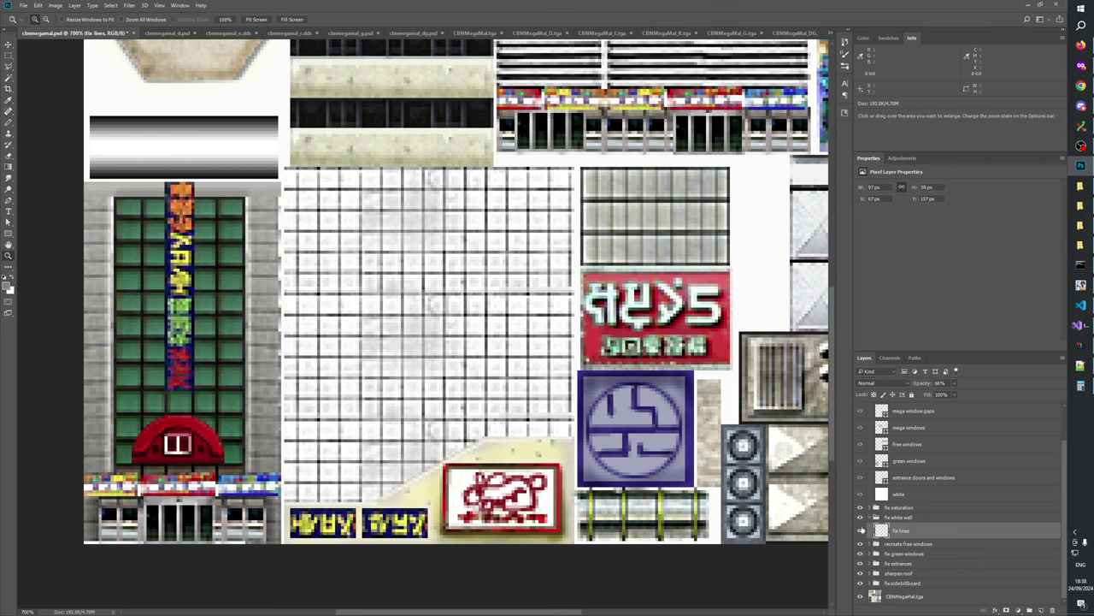
pyautogui.click(860, 531)
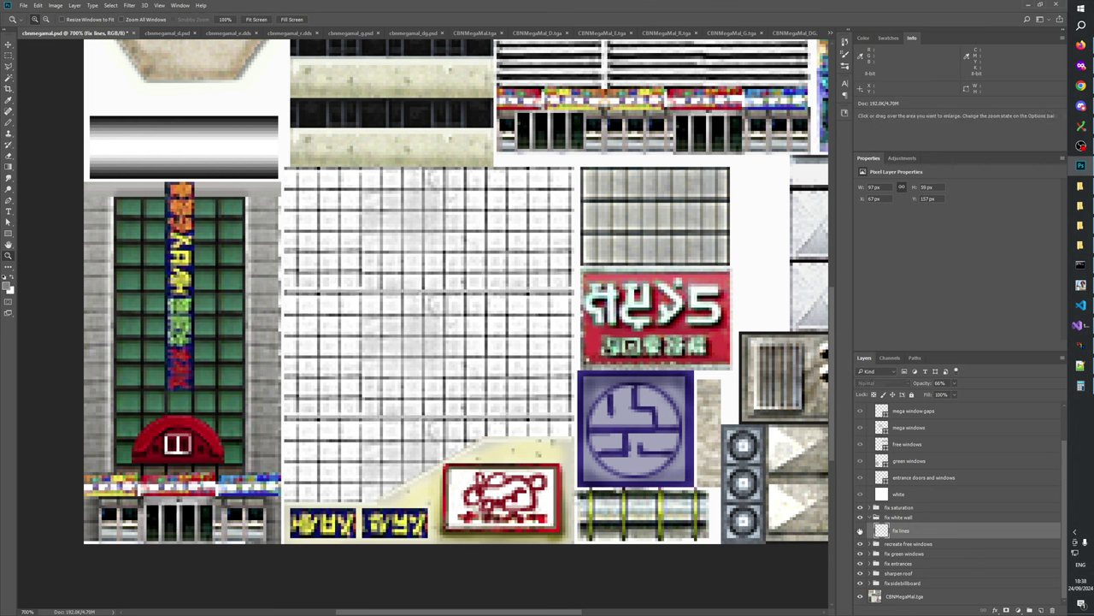
pyautogui.click(860, 530)
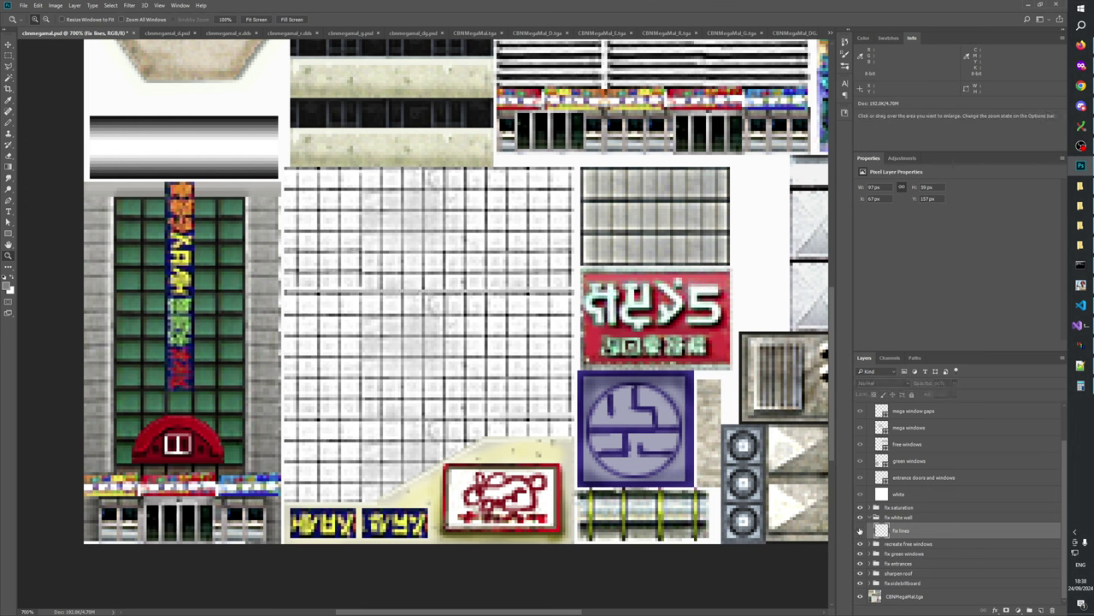
pyautogui.click(531, 411)
pyautogui.click(531, 411)
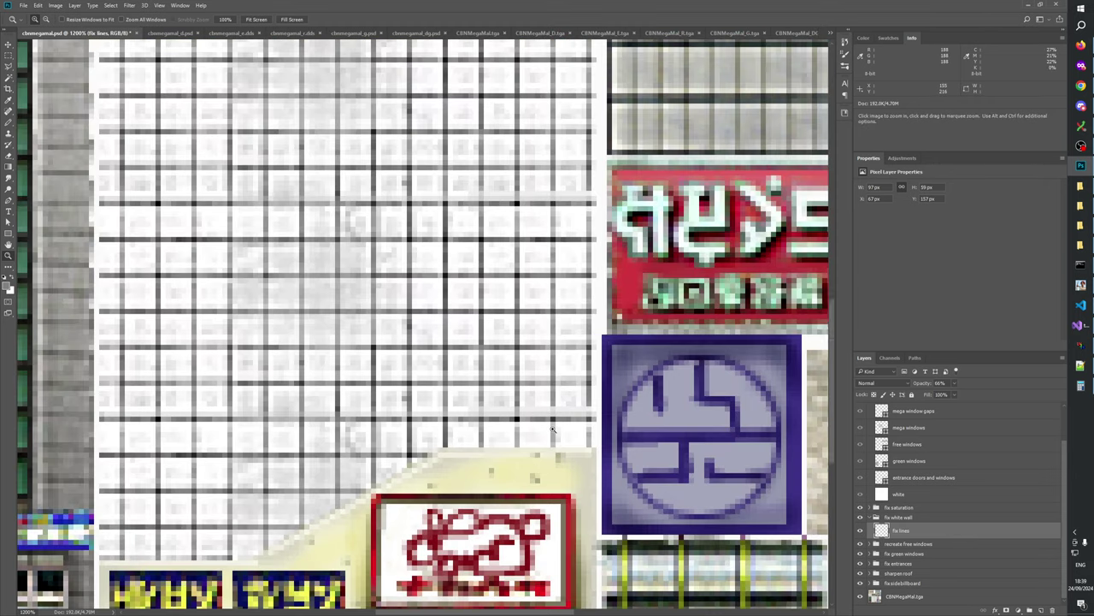
# - Set fix lines to 100% opacity and marquee-select the last, second-to-last and fourth-to-last vertical line pixels just above both thick horizontal lines
pyautogui.click(9, 57)
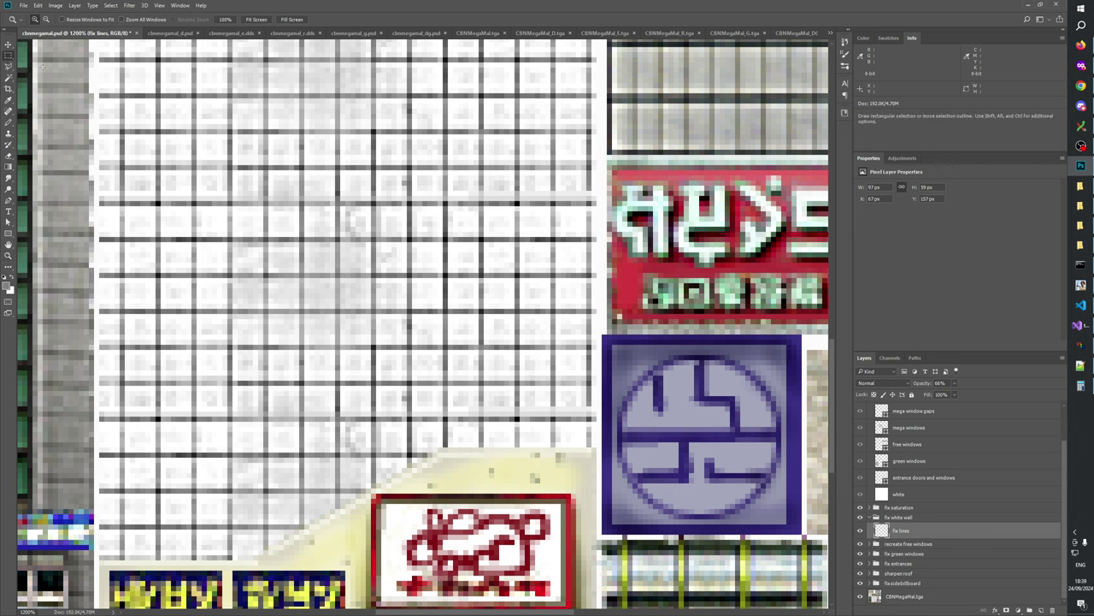
pyautogui.press('0')
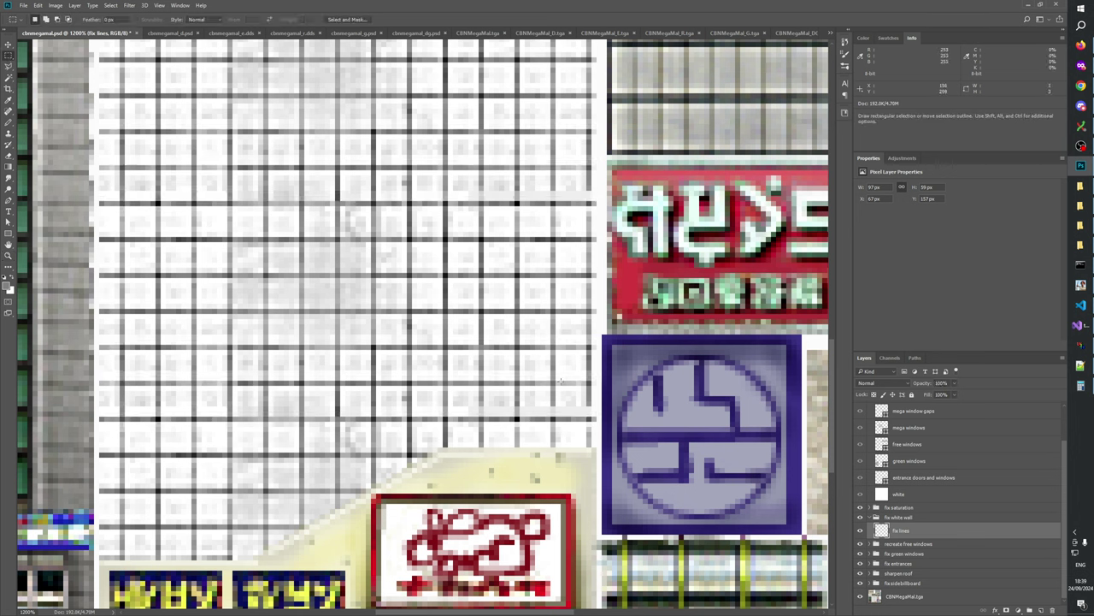
pyautogui.moveTo(549, 403); pyautogui.dragTo(588, 406)
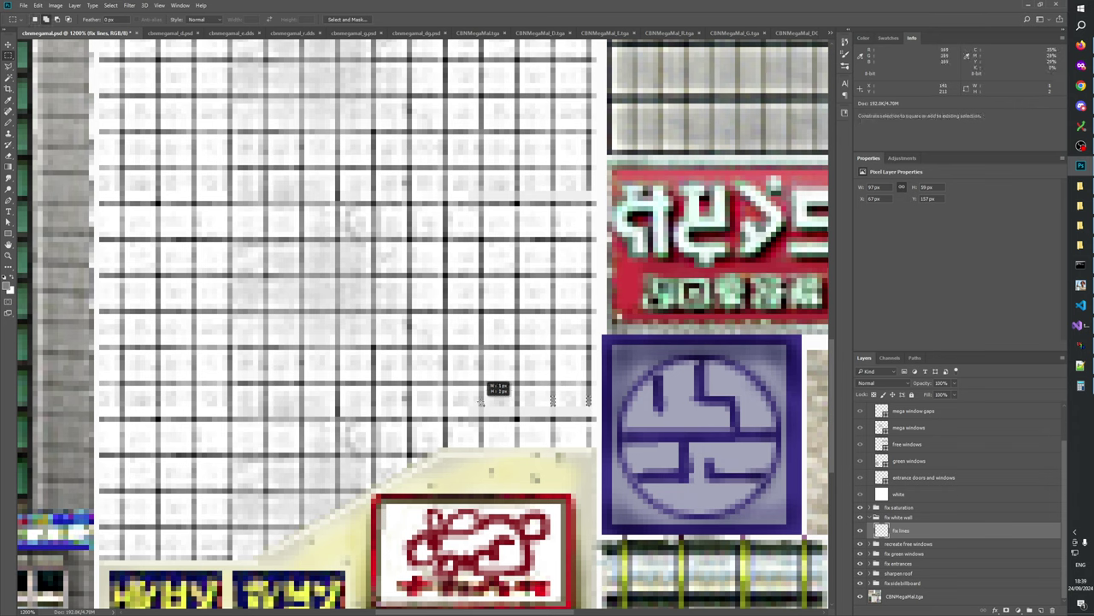
pyautogui.scroll(3, 488, 300)
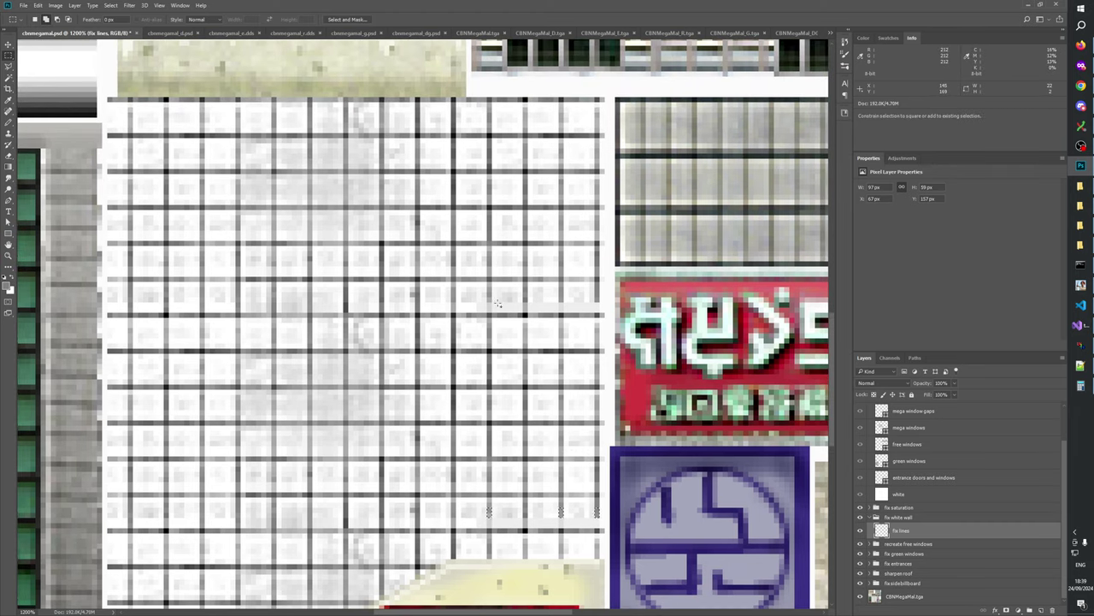
pyautogui.moveTo(487, 301); pyautogui.dragTo(492, 292)
pyautogui.moveTo(560, 301); pyautogui.dragTo(601, 291)
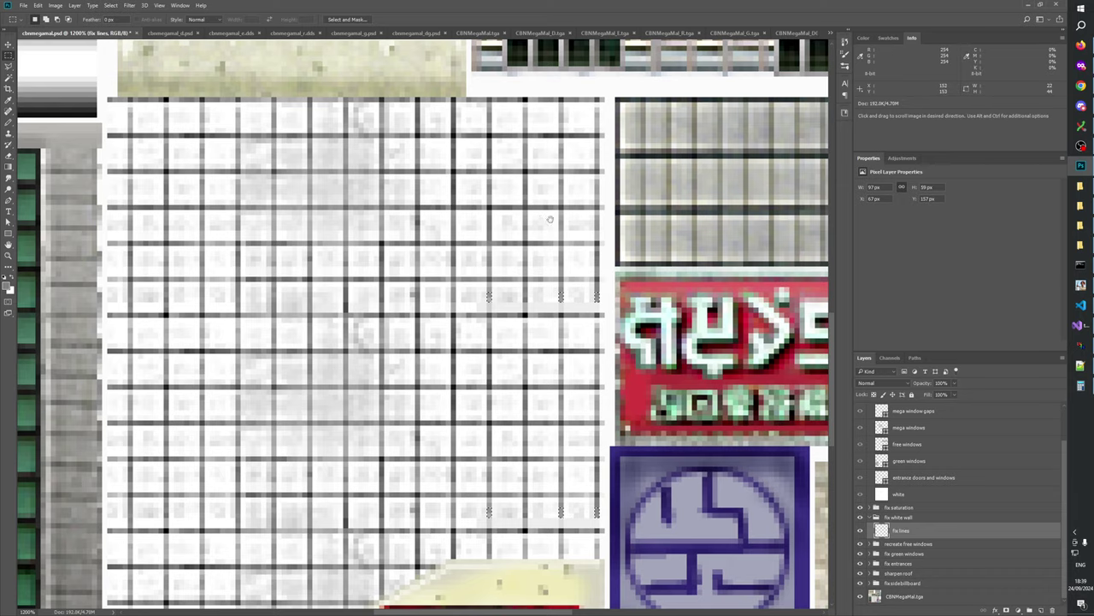
pyautogui.moveTo(532, 237); pyautogui.dragTo(563, 156)
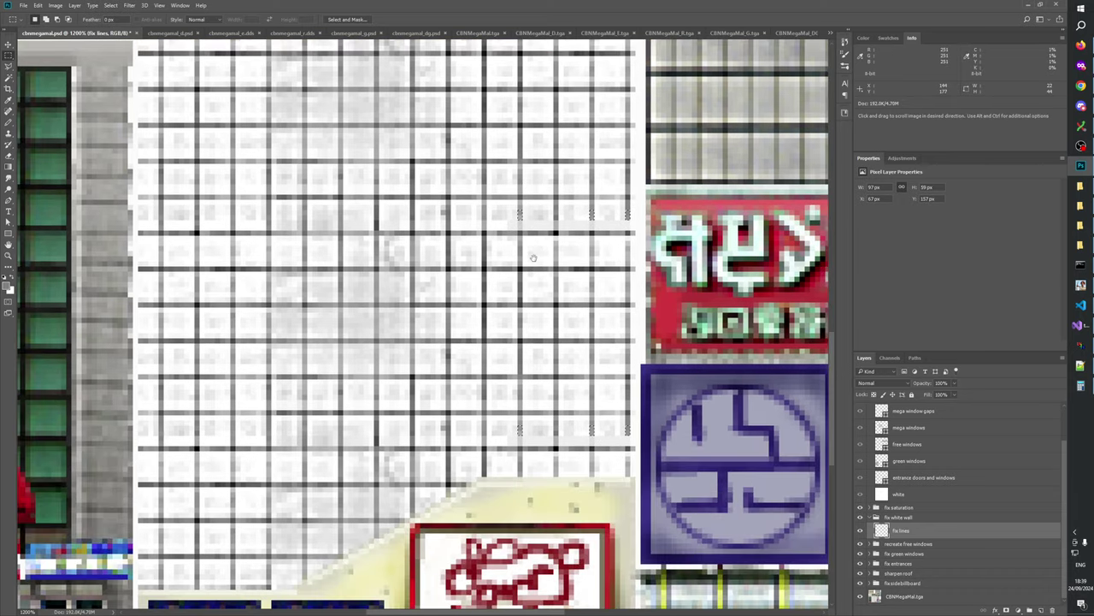
pyautogui.moveTo(532, 259); pyautogui.dragTo(502, 323)
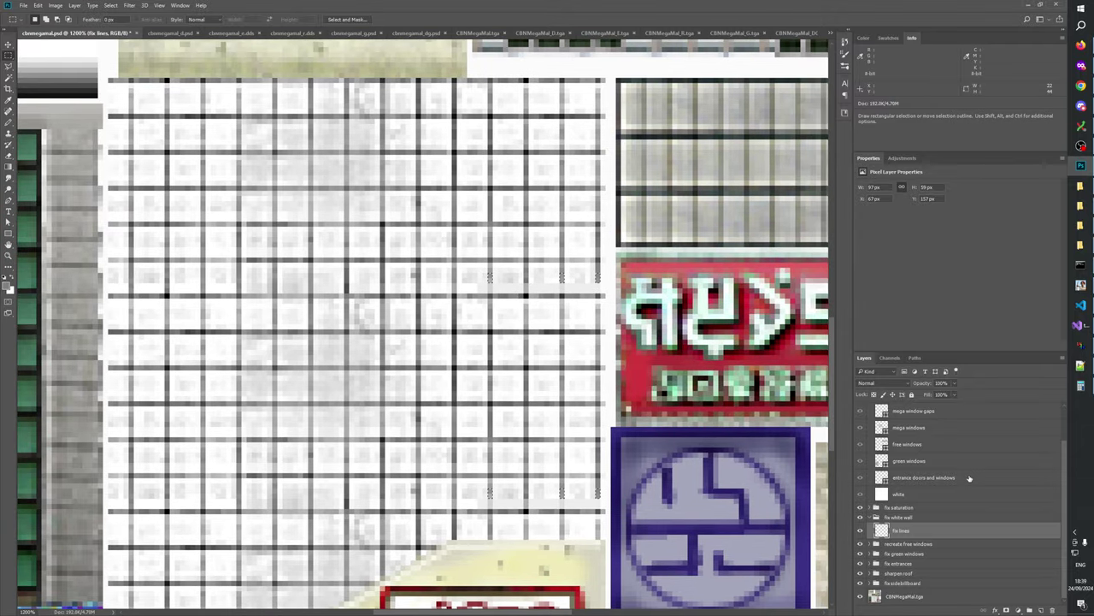
# - Copy the selected line pixels from CBNMegaMal.tga above fix lines, merge them into that layer, and compare with it hidden and shown
pyautogui.click(911, 596)
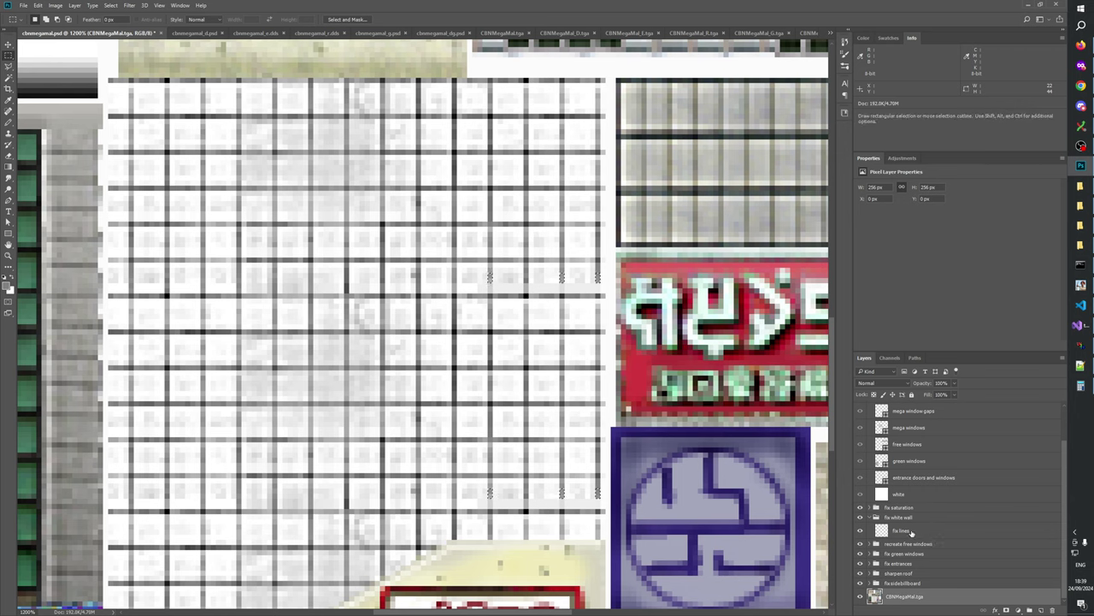
pyautogui.click(915, 532)
pyautogui.hotkey('ctrl', 'j')
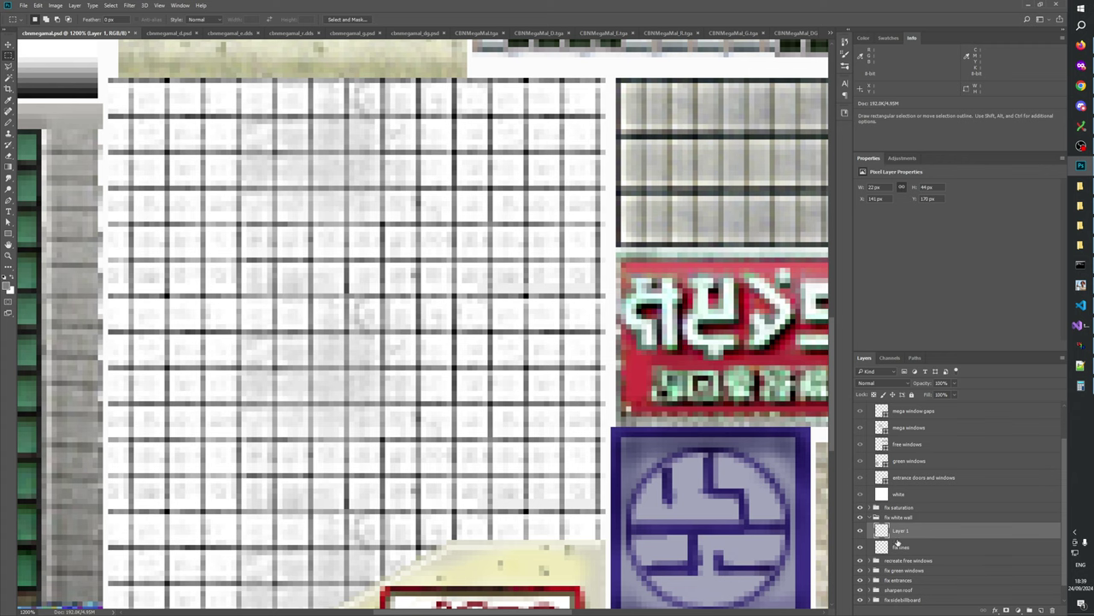
pyautogui.hotkey('ctrl', 'e')
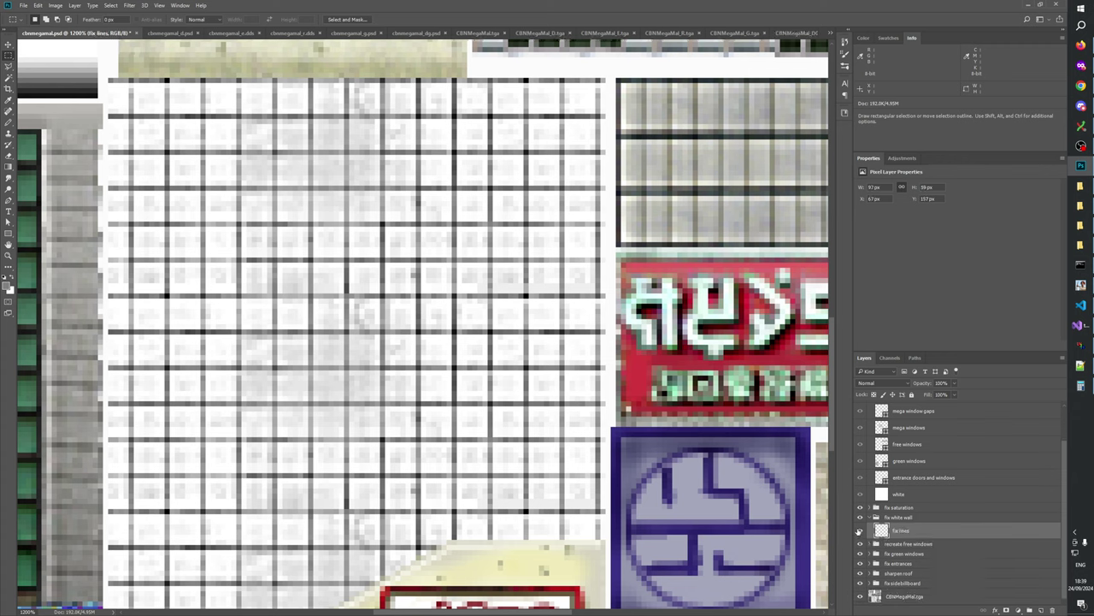
pyautogui.click(860, 530)
pyautogui.click(860, 531)
pyautogui.click(860, 531)
pyautogui.click(860, 531)
# - Copy the top pixels of the wall's first, second and fourth vertical lines from CBNMegaMal.tga and merge them into fix lines
pyautogui.moveTo(415, 415); pyautogui.dragTo(543, 530)
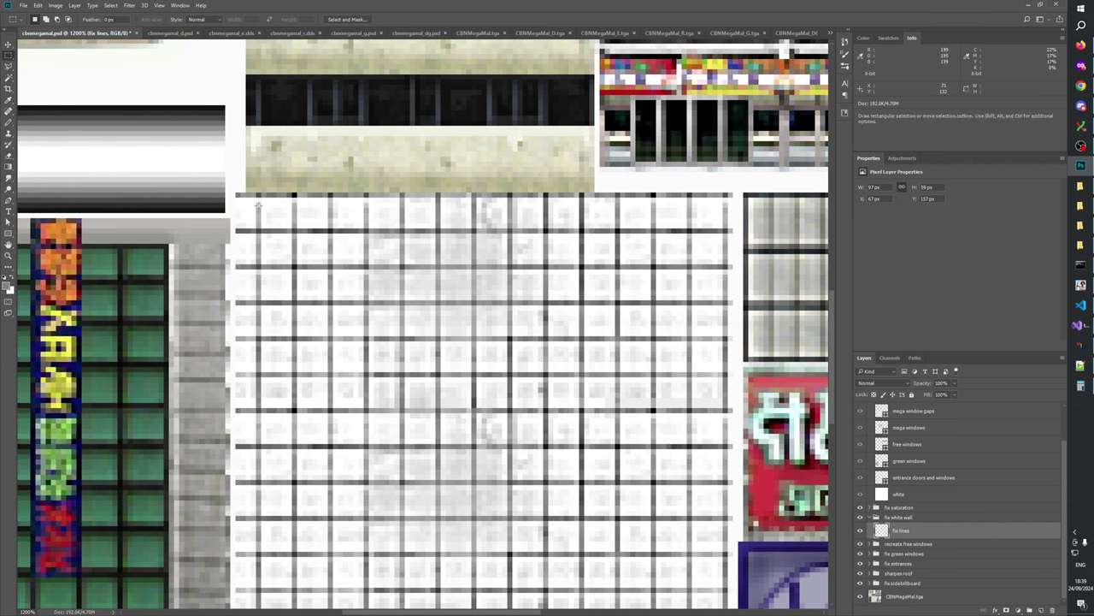
pyautogui.moveTo(257, 204); pyautogui.dragTo(261, 208)
pyautogui.moveTo(572, 473); pyautogui.dragTo(439, 373)
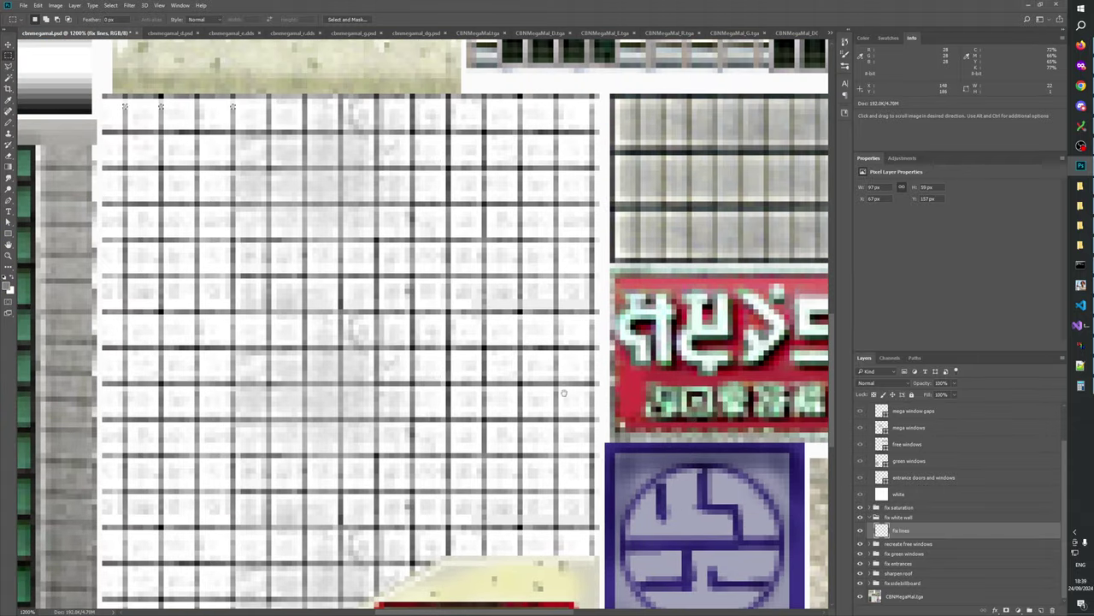
pyautogui.moveTo(562, 375); pyautogui.dragTo(599, 432)
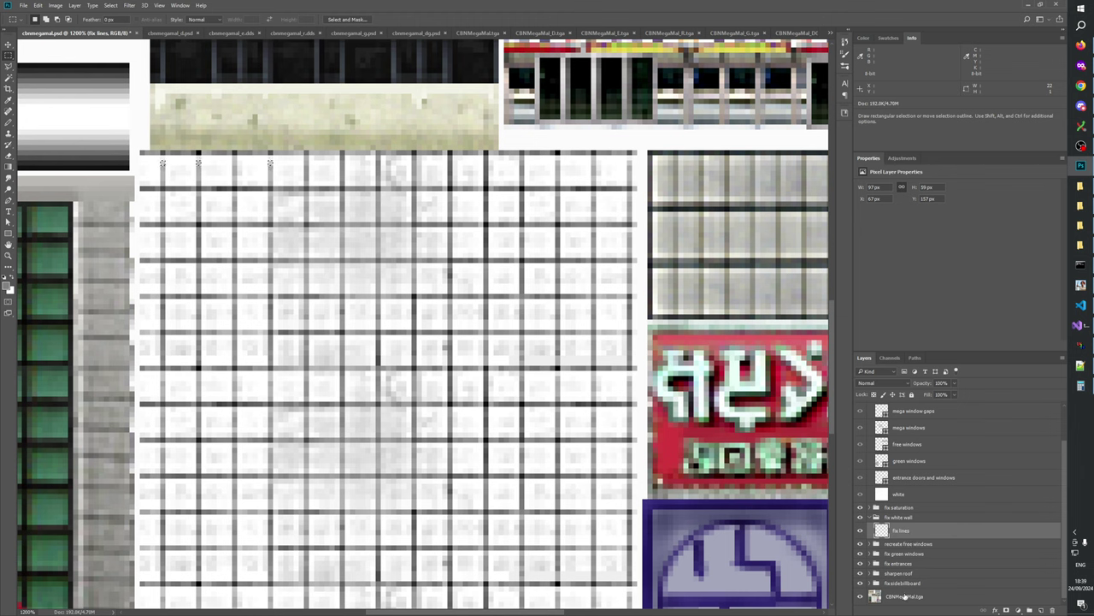
pyautogui.click(905, 596)
pyautogui.hotkey('ctrl', 'c')
pyautogui.click(959, 528)
pyautogui.hotkey('ctrl', 'v')
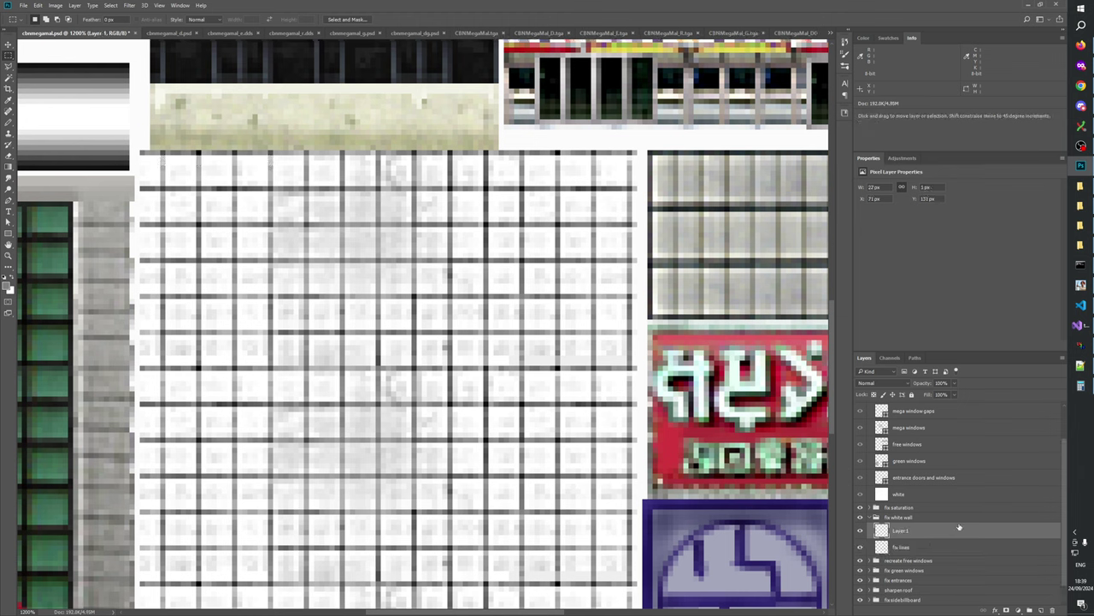
pyautogui.hotkey('ctrl', 'e')
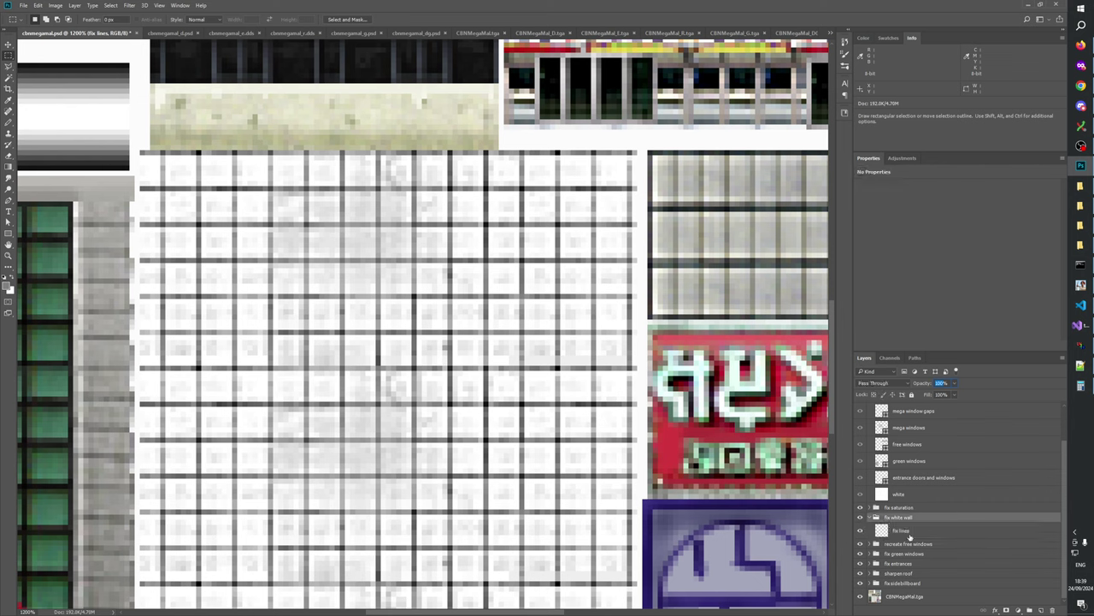
# - Put fix lines into a new group named container inside fix white wall and set that group's opacity to 66%
pyautogui.click(1021, 610)
pyautogui.doubleClick(898, 528)
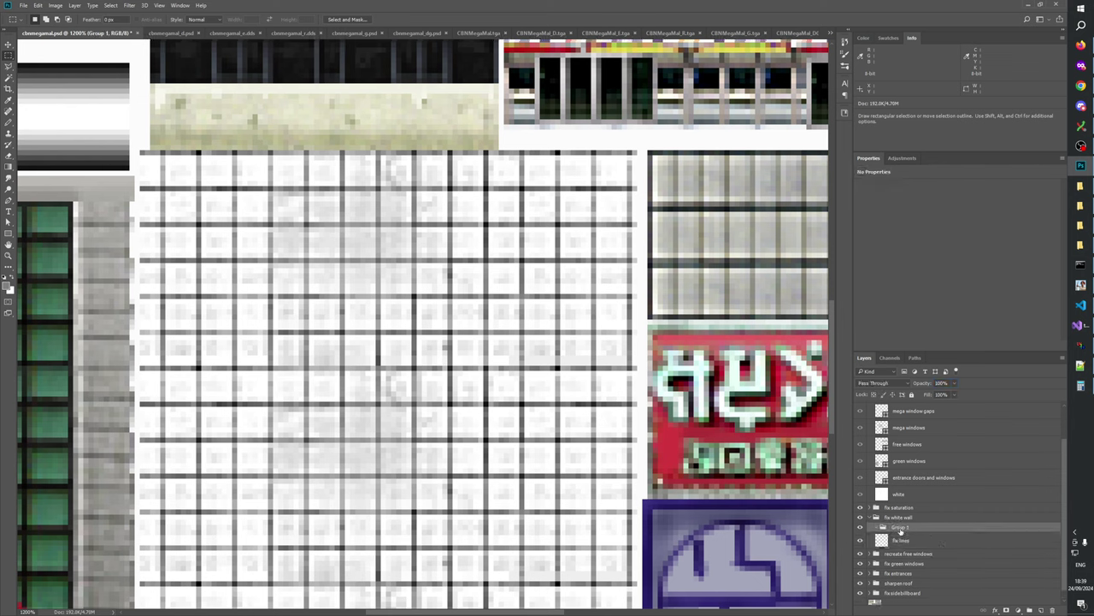
pyautogui.write('container')
pyautogui.press('Return')
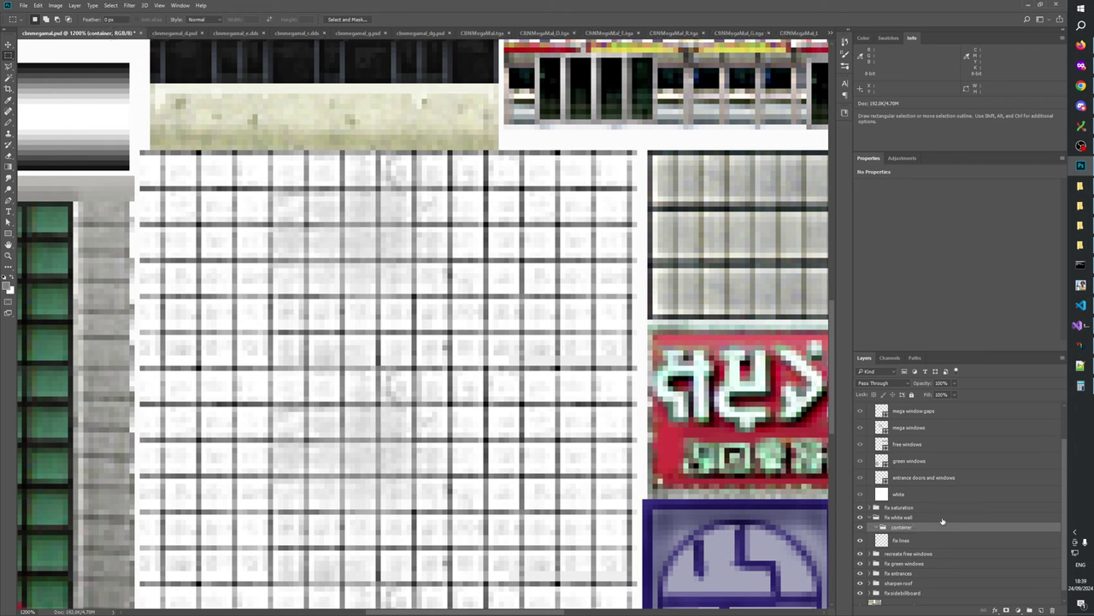
pyautogui.moveTo(916, 536); pyautogui.dragTo(904, 527)
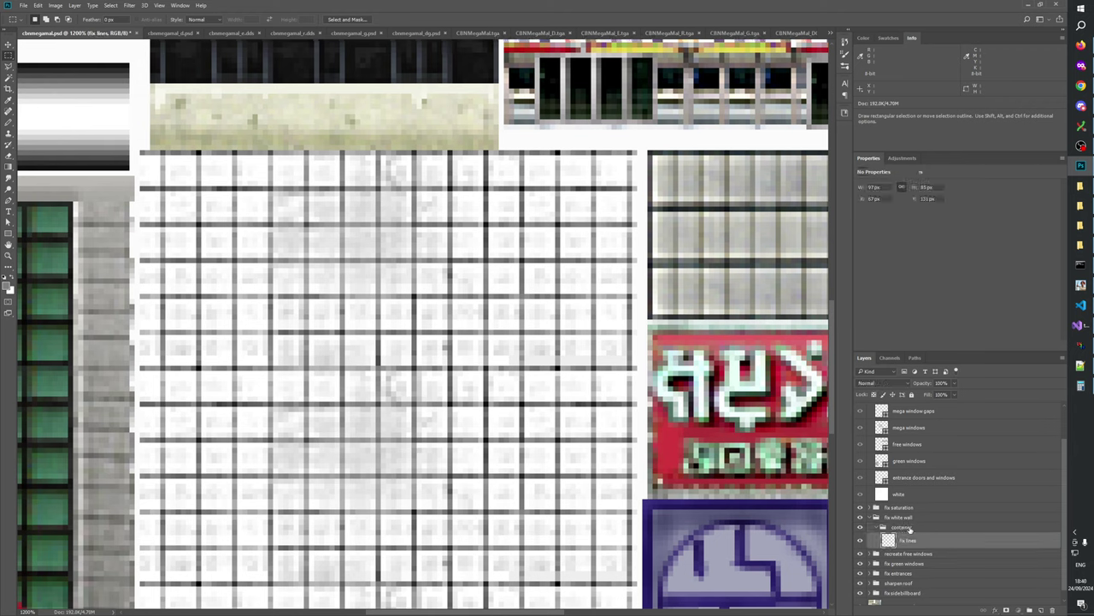
pyautogui.doubleClick(902, 527)
pyautogui.press('Return')
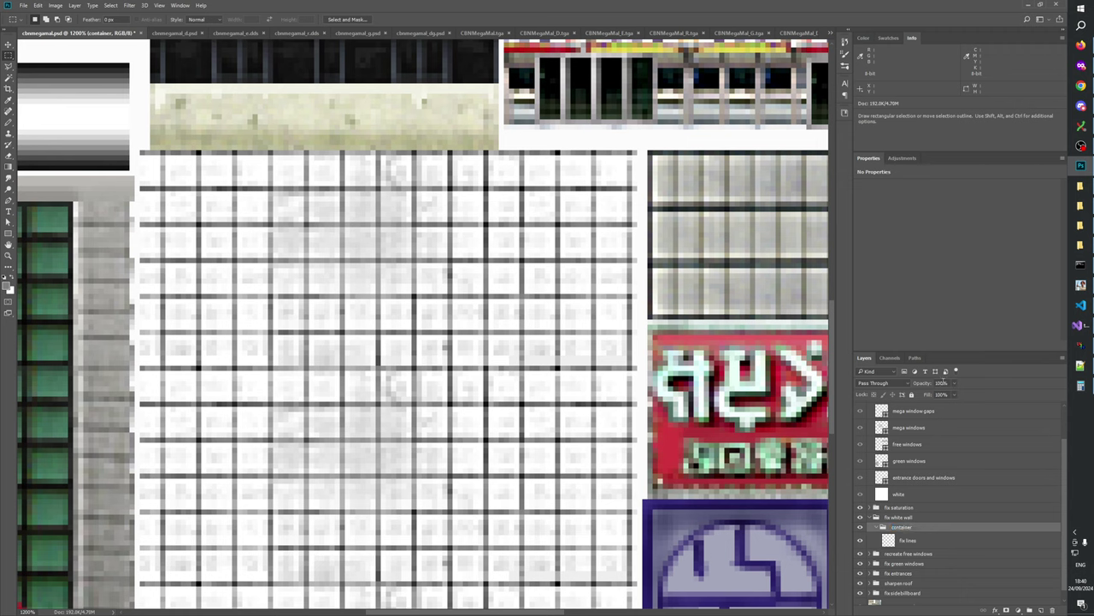
pyautogui.moveTo(920, 394)
pyautogui.mouseDown()
pyautogui.moveTo(904, 396)
pyautogui.moveTo(925, 396)
pyautogui.mouseUp()
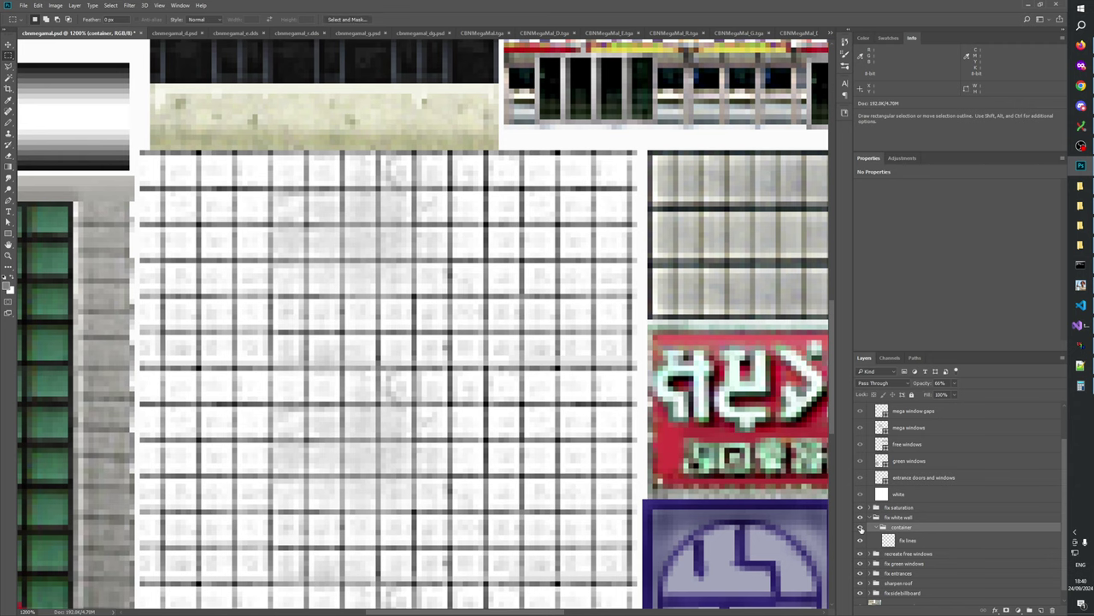
# - Examine the white wall's evened grid lines at zoom levels from 100% up to 700%
pyautogui.moveTo(599, 547); pyautogui.dragTo(703, 548)
pyautogui.click(9, 255)
pyautogui.rightClick(416, 282)
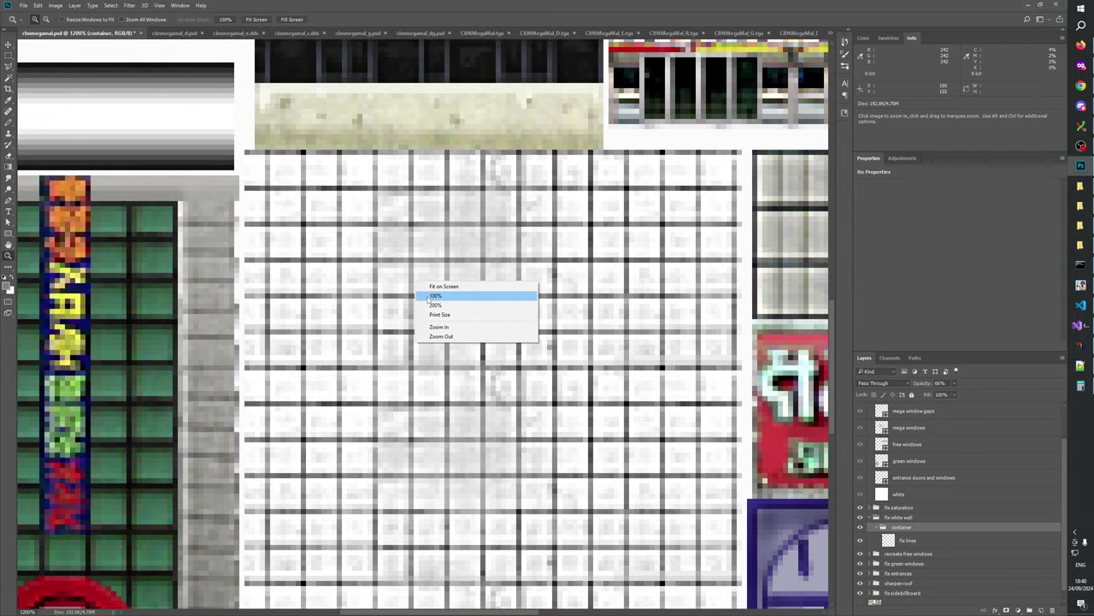
pyautogui.click(430, 298)
pyautogui.click(409, 368)
pyautogui.click(410, 402)
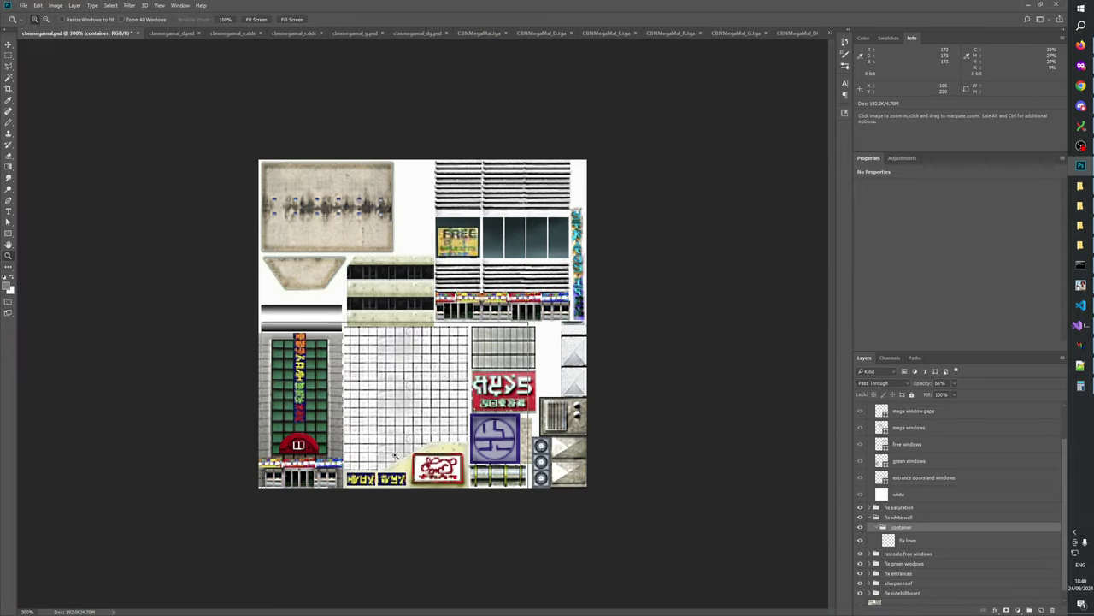
pyautogui.click(406, 411)
pyautogui.click(395, 453)
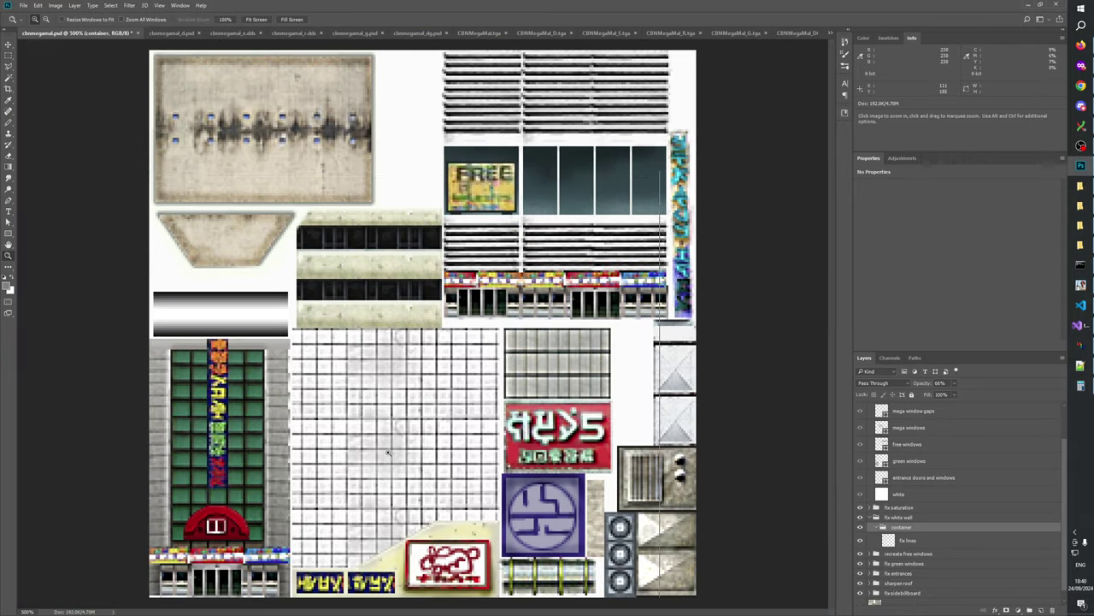
pyautogui.click(389, 451)
pyautogui.click(389, 450)
pyautogui.moveTo(455, 419); pyautogui.dragTo(489, 346)
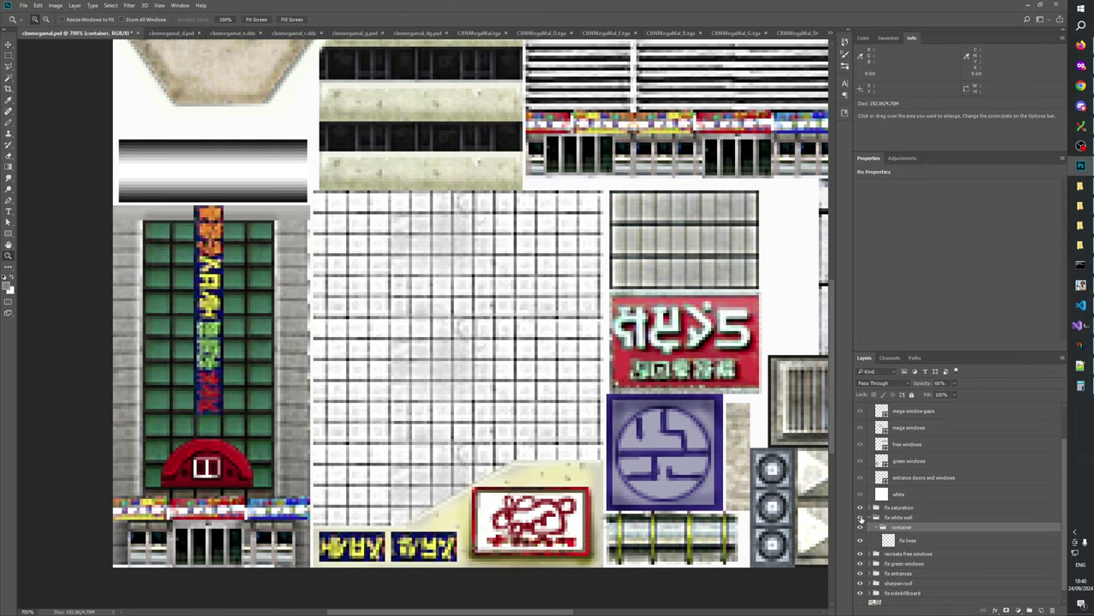
# - Collapse the fix white wall group and show the _alpha group at 50% opacity over the texture
pyautogui.click(887, 517)
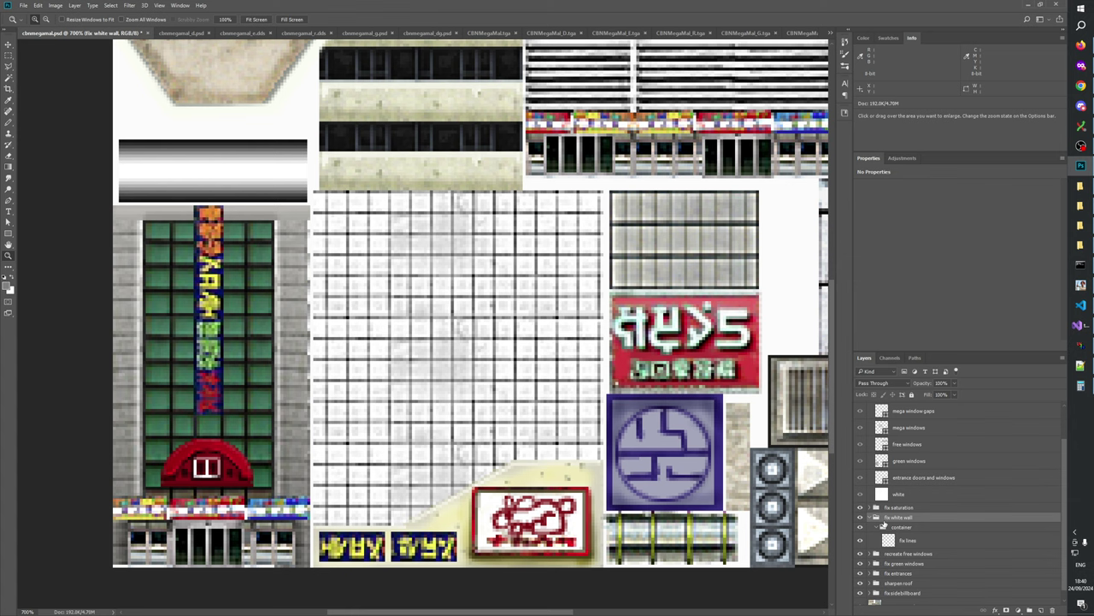
pyautogui.click(870, 517)
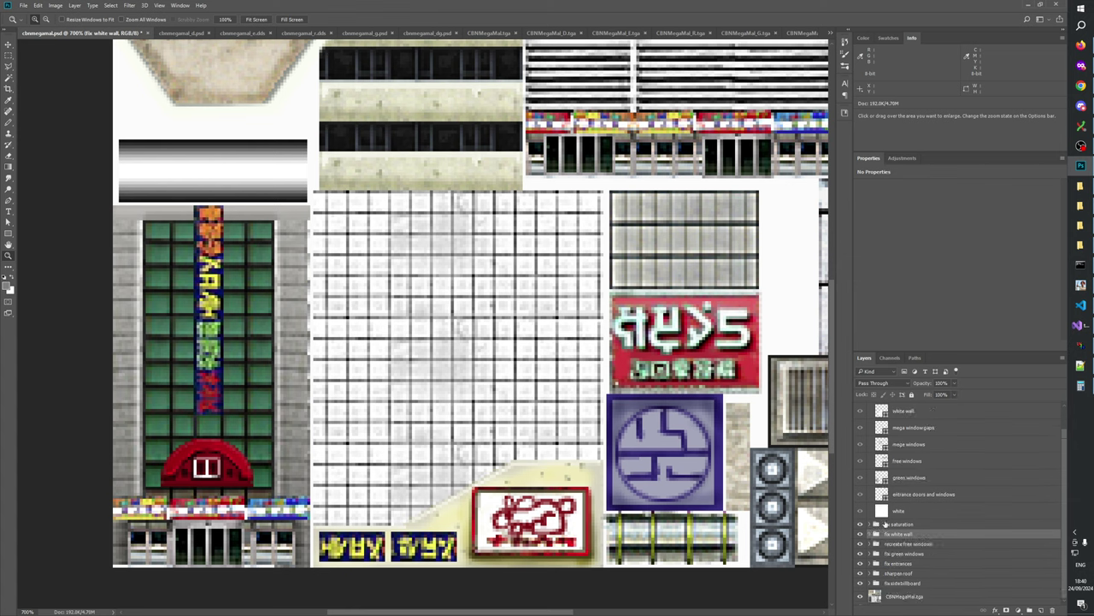
pyautogui.scroll(1, 892, 528)
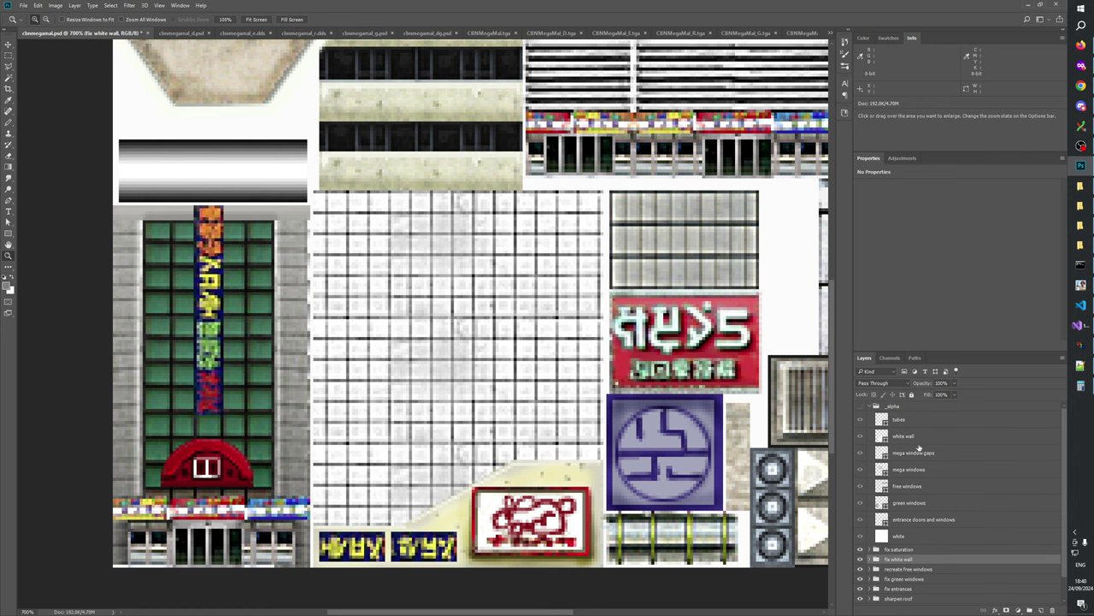
pyautogui.click(911, 488)
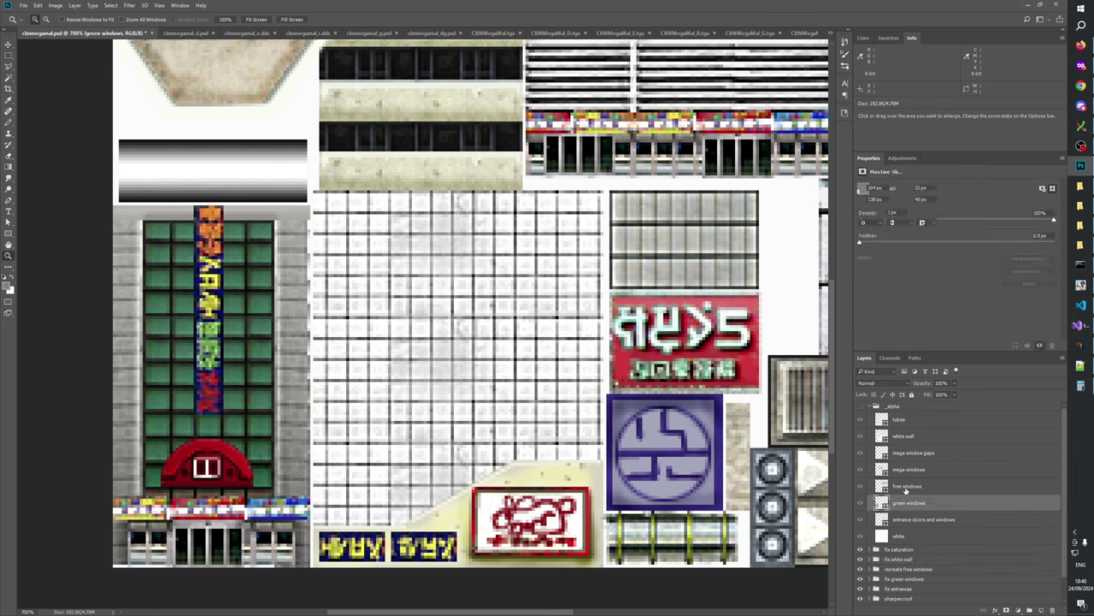
pyautogui.click(904, 470)
pyautogui.click(903, 452)
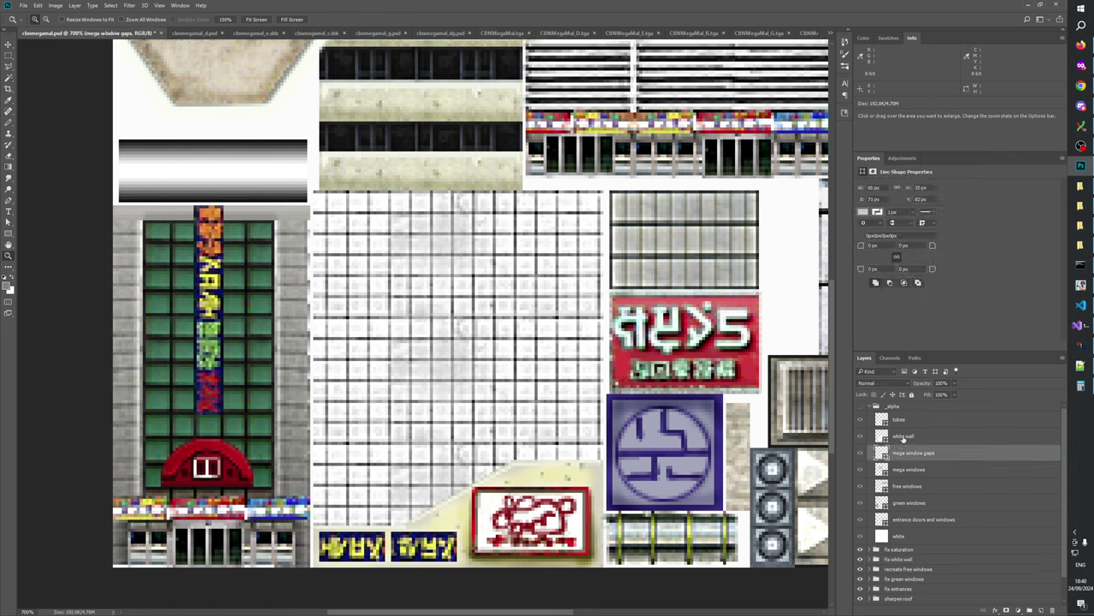
pyautogui.click(903, 437)
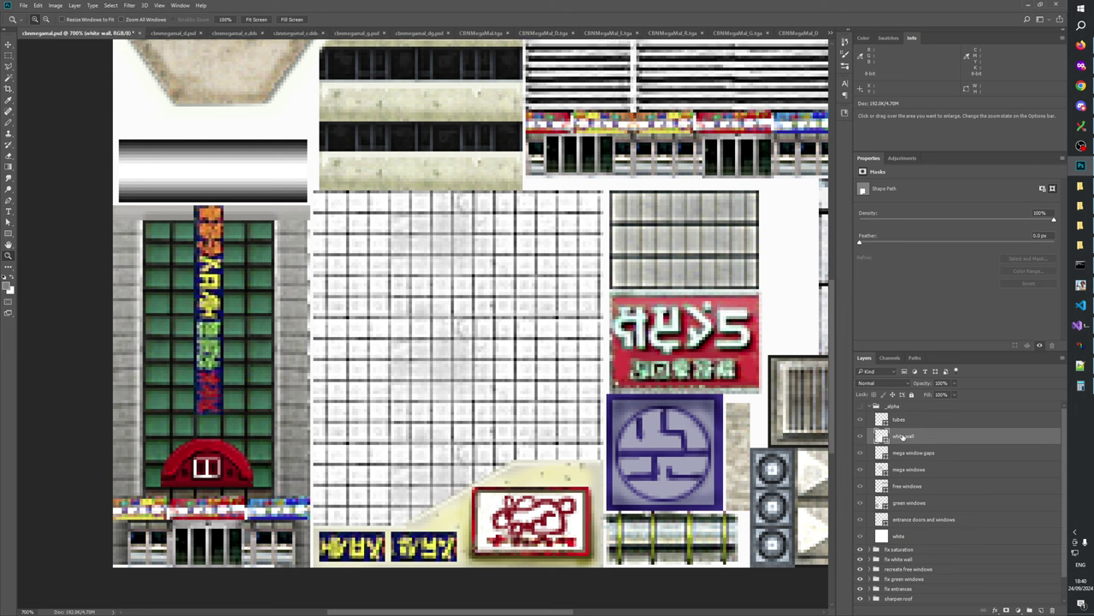
pyautogui.click(860, 406)
pyautogui.click(859, 406)
pyautogui.click(893, 407)
pyautogui.click(860, 406)
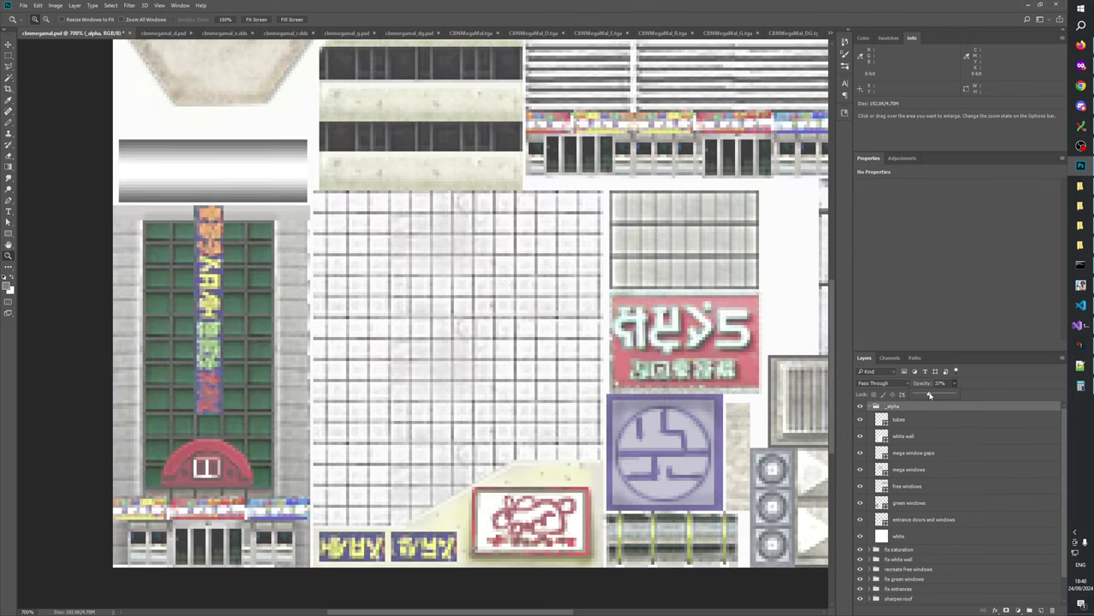
pyautogui.moveTo(930, 395); pyautogui.dragTo(934, 396)
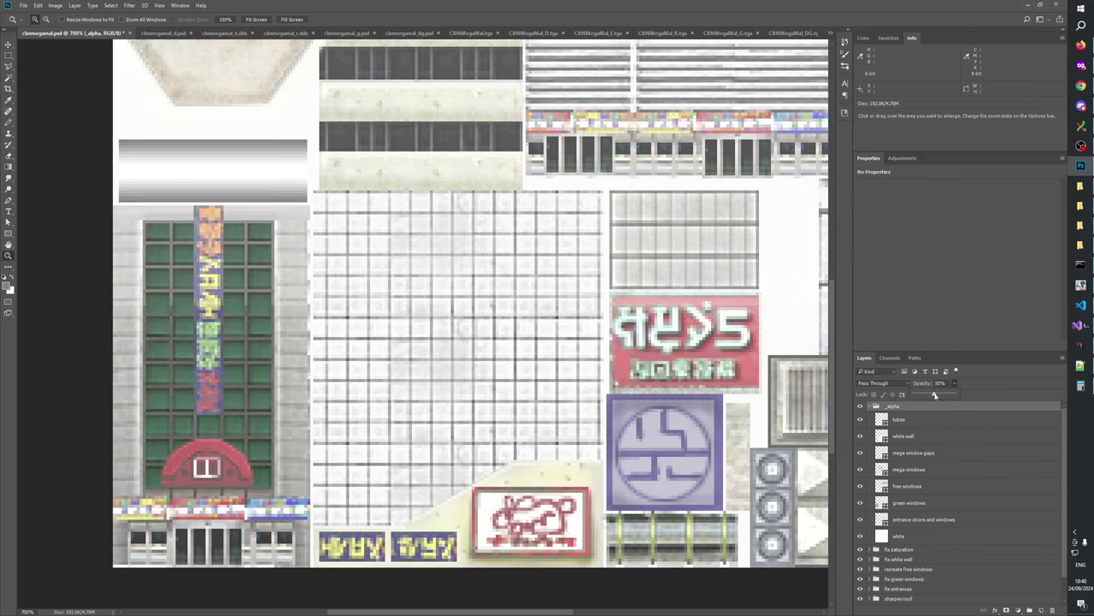
# - Subtract a 101 × 1 px strip at X 65, Y 130 px along the wall's uppermost horizontal line from the white wall shape
pyautogui.click(910, 487)
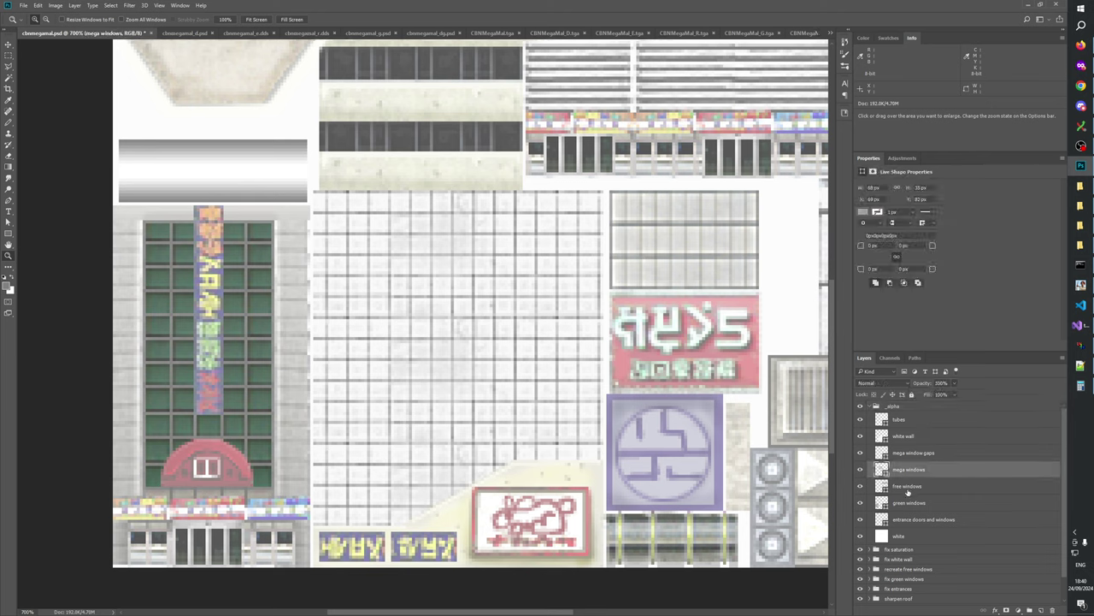
pyautogui.click(907, 438)
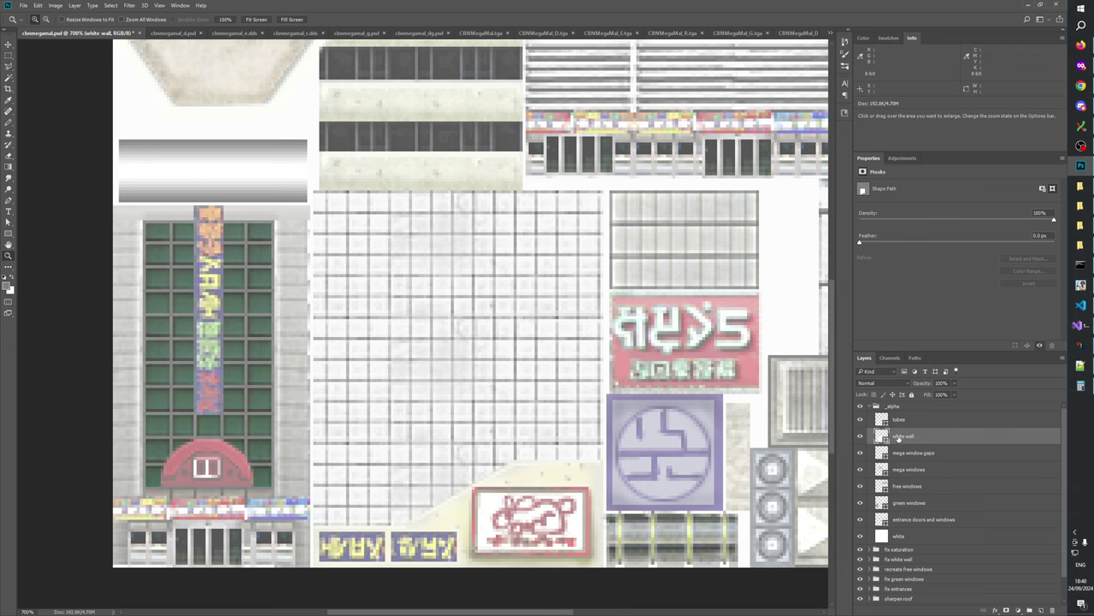
pyautogui.hotkey('ctrl', '+')
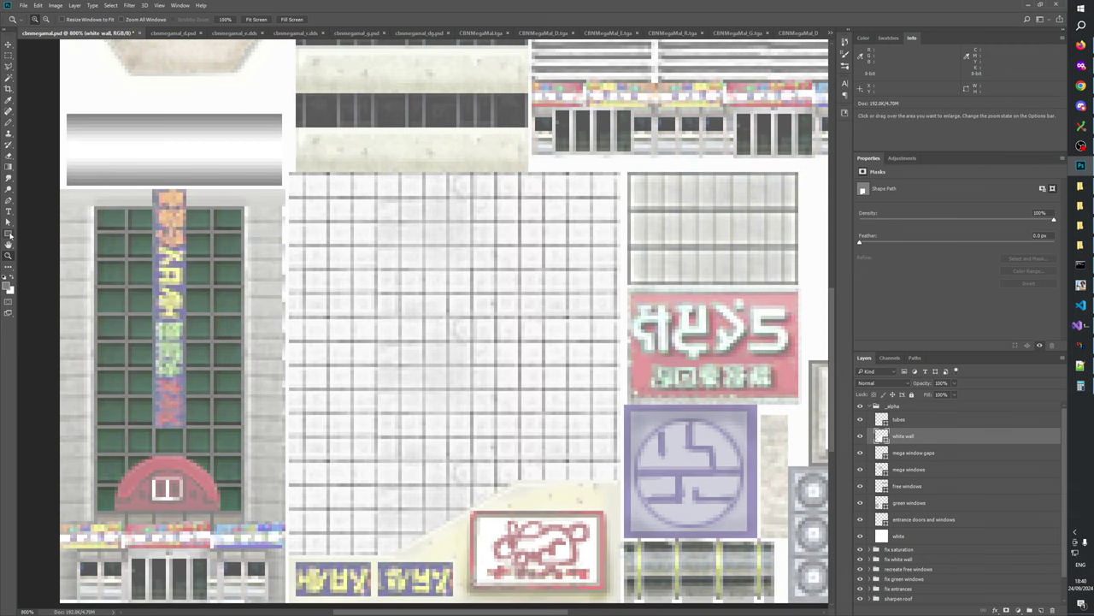
pyautogui.click(10, 234)
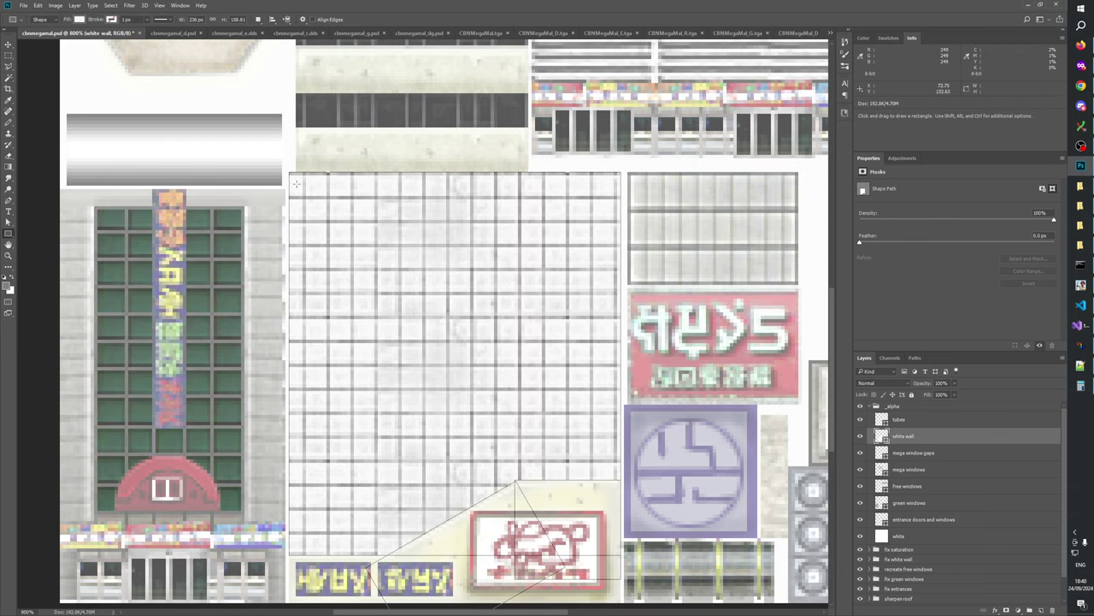
pyautogui.press('alt')
pyautogui.moveTo(285, 174); pyautogui.dragTo(628, 174)
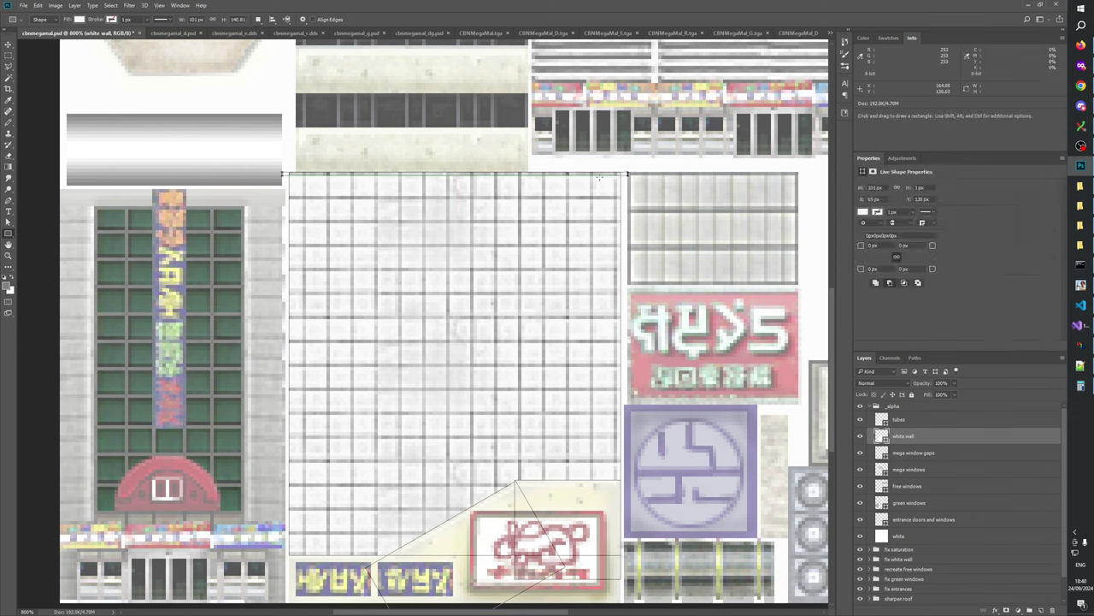
# - Copy the subtracted strip onto the wall's next two horizontal lines, at Y 137 px and Y 144 px
pyautogui.press('a')
pyautogui.press('Down')
pyautogui.press('Down')
pyautogui.press('Down')
pyautogui.press('Down')
pyautogui.press('Down')
pyautogui.press('Down')
pyautogui.press('Down')
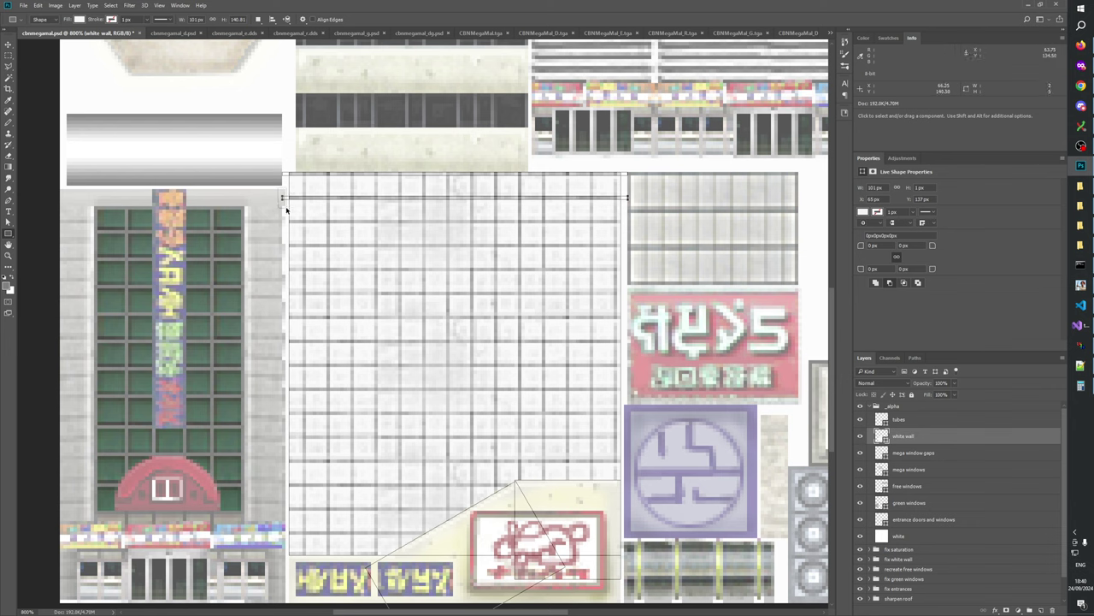
pyautogui.press('Down')
pyautogui.press('Down')
pyautogui.press('Down')
pyautogui.press('Down')
pyautogui.press('Down')
pyautogui.press('Down')
pyautogui.press('Down')
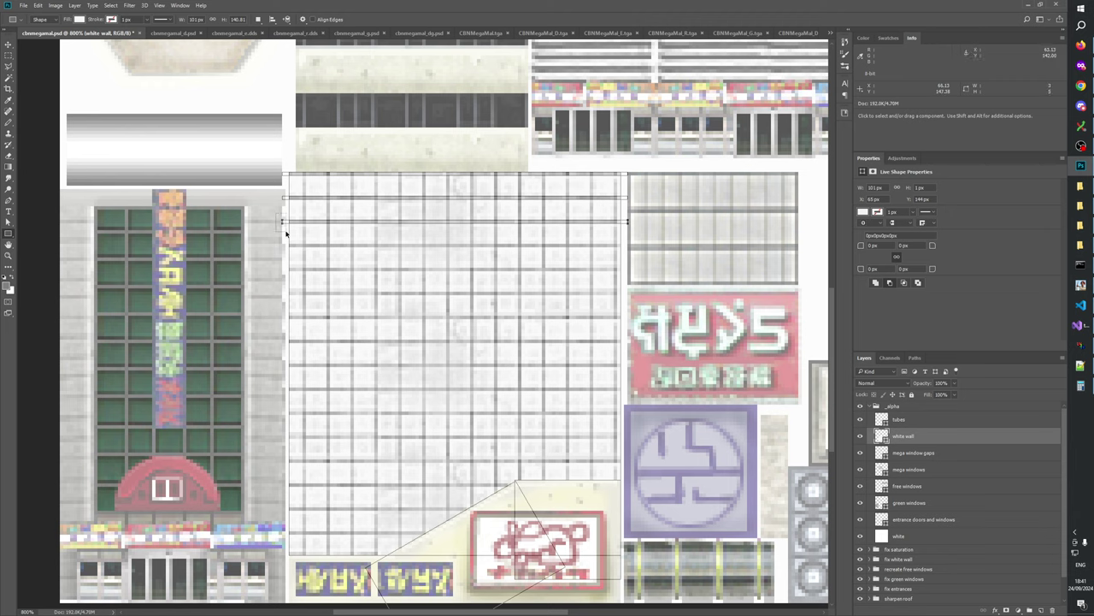
# - Copy the strip onto three more horizontal lines at 7 px spacing, starting at Y 151 px
pyautogui.press('Down')
pyautogui.press('Down')
pyautogui.press('Down')
pyautogui.press('Down')
pyautogui.press('Down')
pyautogui.press('Down')
pyautogui.press('Down')
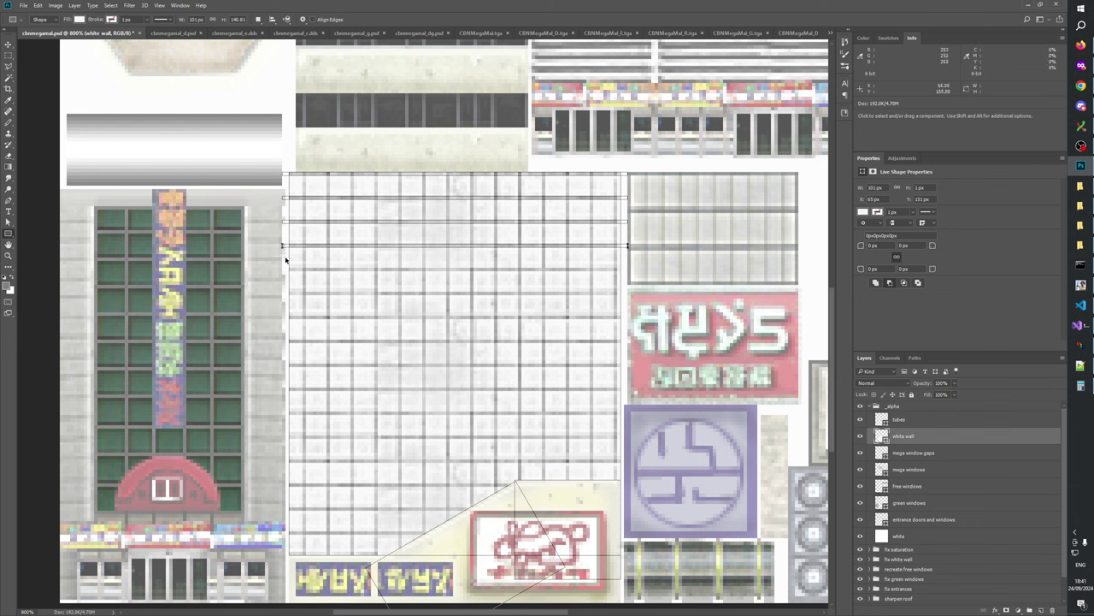
pyautogui.press('Down')
pyautogui.press('Down')
pyautogui.press('Down')
pyautogui.press('Down')
pyautogui.press('Down')
pyautogui.press('Down')
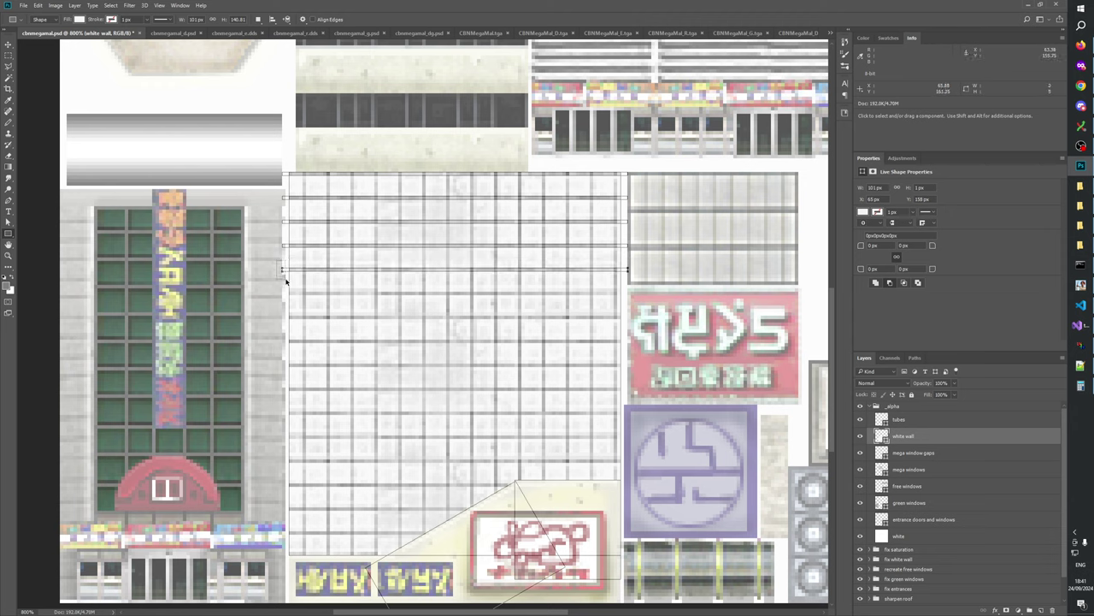
pyautogui.press('Down')
pyautogui.press('Down')
pyautogui.press('Down')
pyautogui.press('Down')
pyautogui.press('Down')
pyautogui.press('Down')
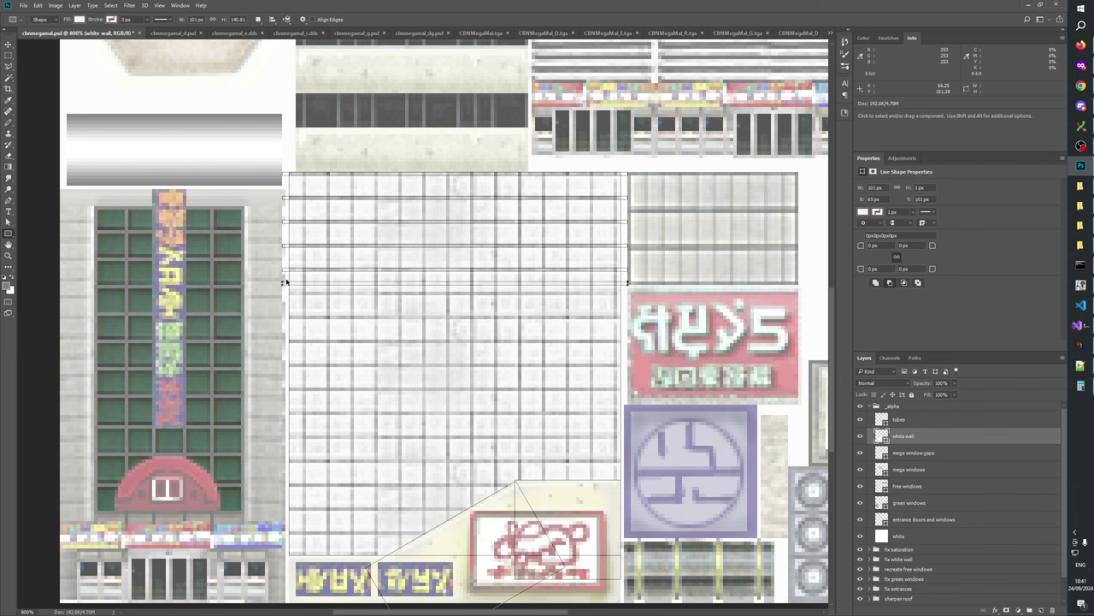
# - Copy all six horizontal strips together and place the copies over the wall's following lines, starting at Y 172 px
pyautogui.moveTo(258, 158); pyautogui.dragTo(286, 322)
pyautogui.hotkey('shift', 'Down')
pyautogui.hotkey('shift', 'Down')
pyautogui.hotkey('shift', 'Down')
pyautogui.hotkey('shift', 'Down')
pyautogui.hotkey('shift', 'Down')
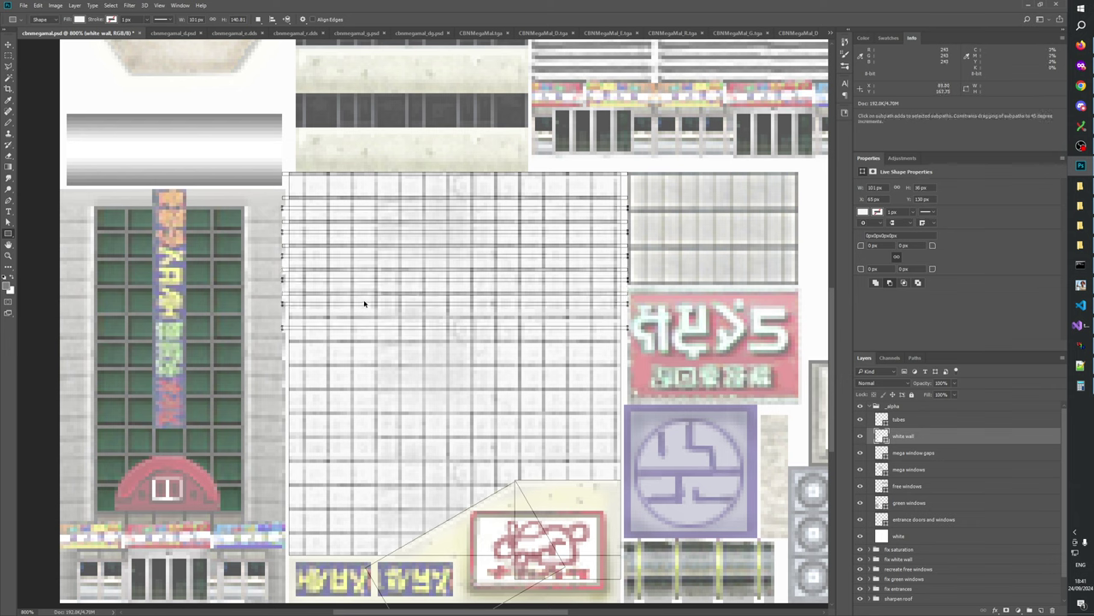
pyautogui.press('Up')
pyautogui.press('Up')
pyautogui.press('Up')
pyautogui.press('Up')
pyautogui.press('Up')
pyautogui.press('Up')
pyautogui.press('Up')
pyautogui.press('Up')
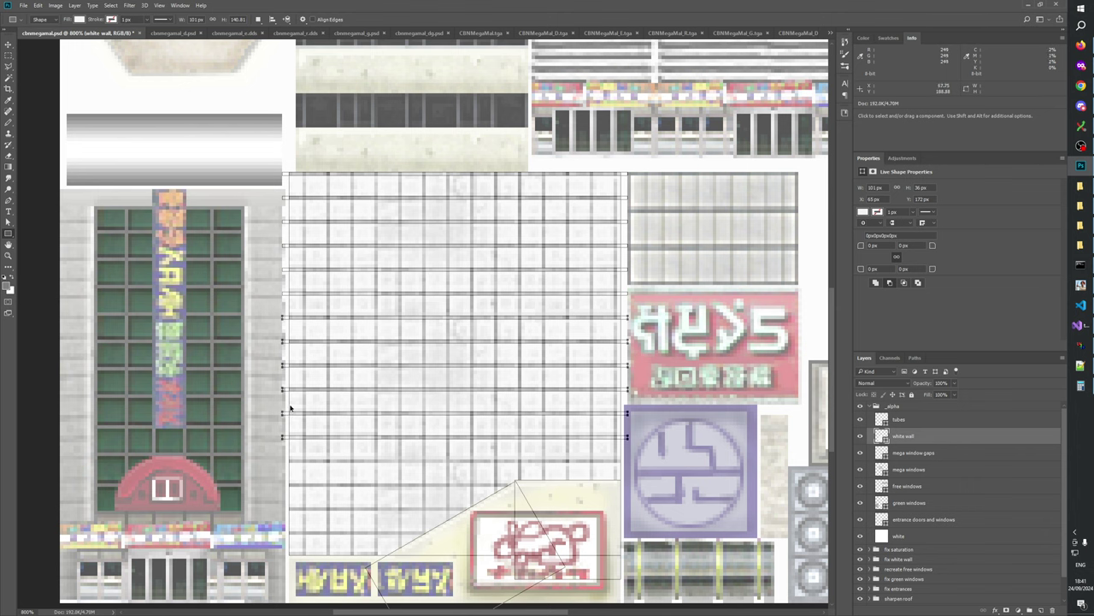
# - Duplicate the set of six horizontal strips again and place it over the wall's lowest lines, starting at Y 214 px
pyautogui.hotkey('shift', 'Down')
pyautogui.hotkey('shift', 'Down')
pyautogui.hotkey('shift', 'Down')
pyautogui.hotkey('shift', 'Down')
pyautogui.hotkey('shift', 'Down')
pyautogui.hotkey('shift', 'Down')
pyautogui.hotkey('shift', 'Down')
pyautogui.hotkey('shift', 'Down')
pyautogui.hotkey('shift', 'Down')
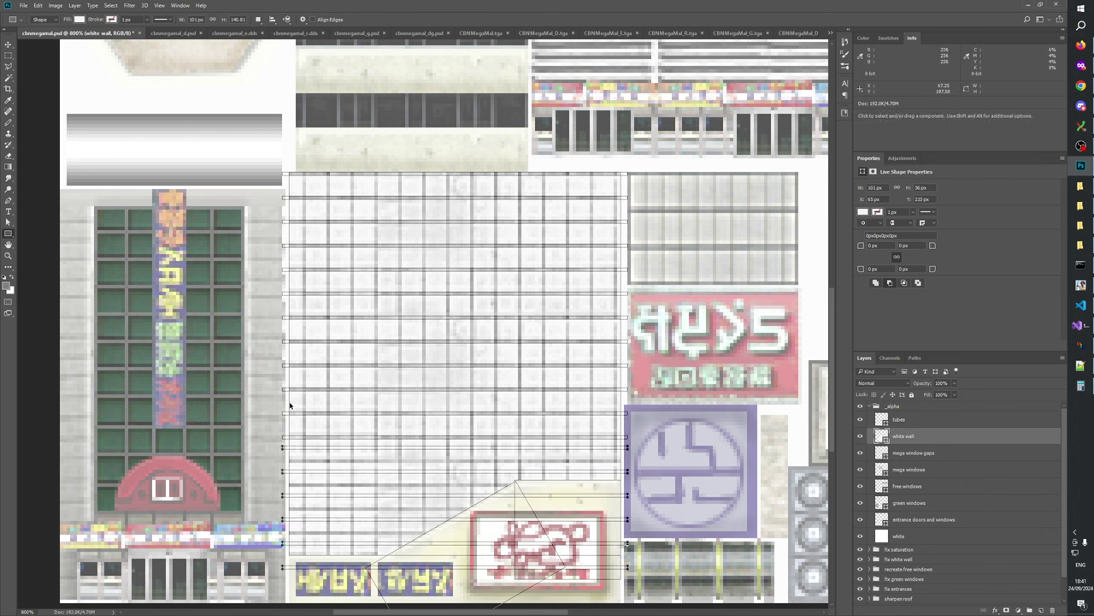
pyautogui.press('Up')
pyautogui.press('Up')
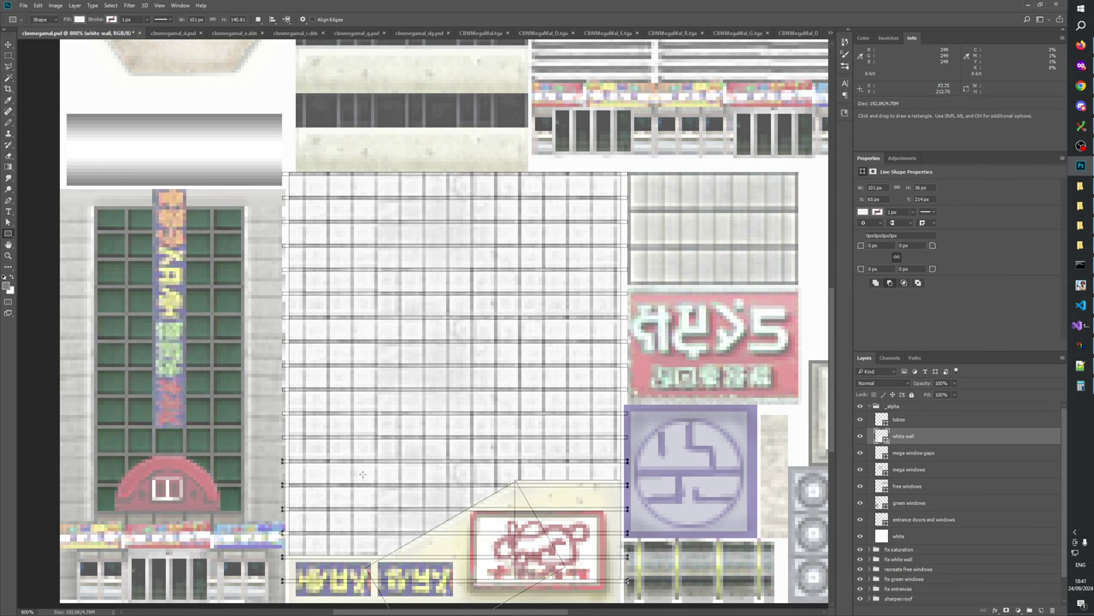
# - Delete the surplus horizontal strip at Y 249 px beneath the white wall
pyautogui.scroll(-3, 308, 411)
pyautogui.keyDown('ctrl'); pyautogui.moveTo(273, 426); pyautogui.dragTo(296, 446); pyautogui.keyUp('ctrl')
pyautogui.press('Up')
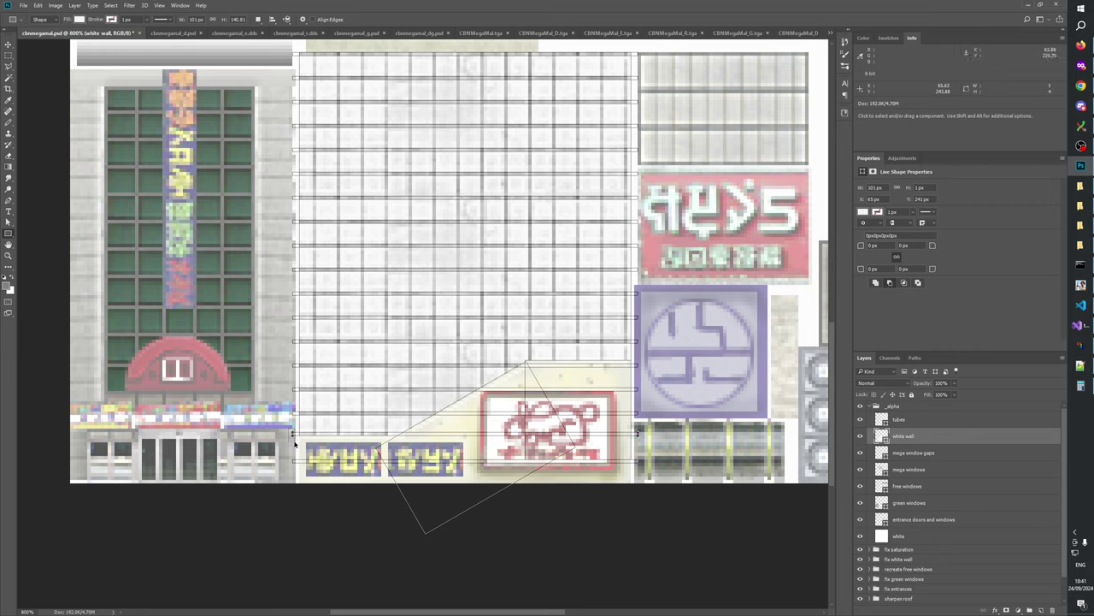
pyautogui.press('Down')
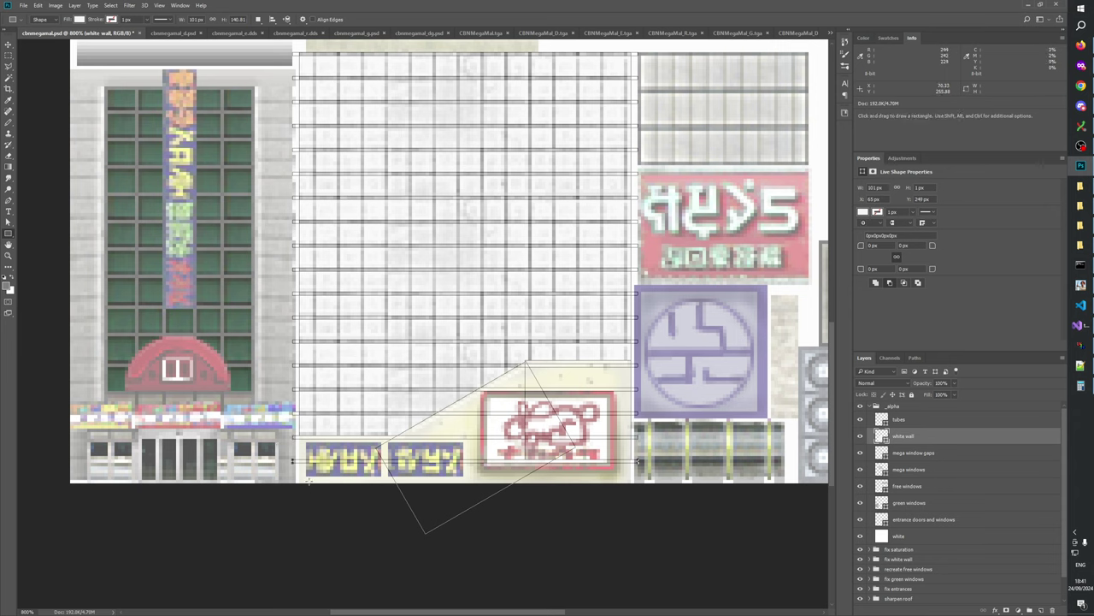
pyautogui.press('Down')
pyautogui.press('Down')
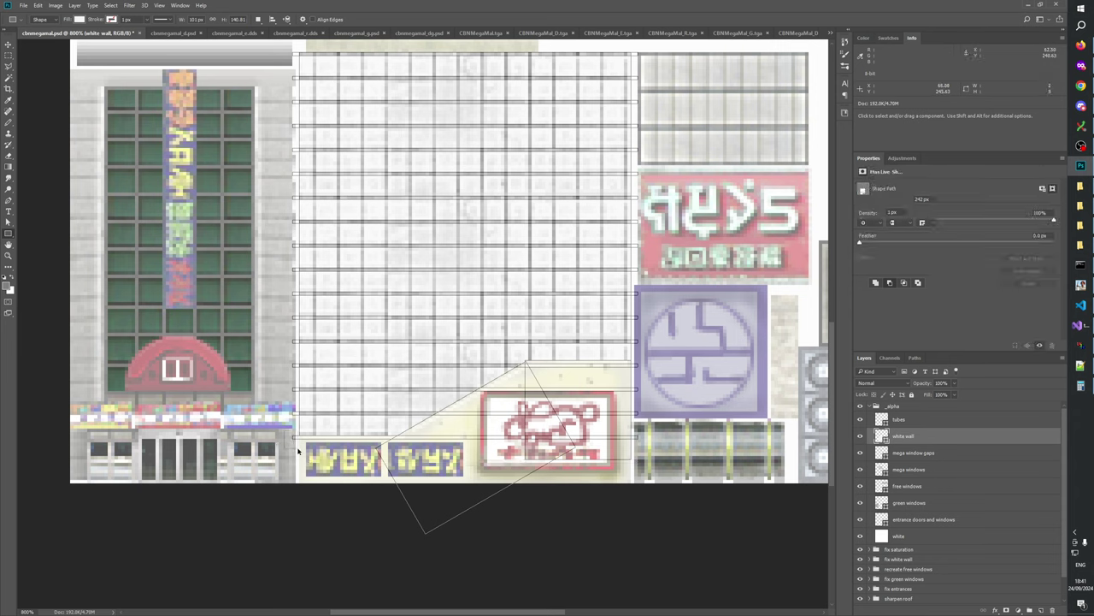
pyautogui.press('Delete')
# - With _alpha hidden, copy the 27 × 1 px row at the wall's lower edge (X 67, Y 241) from CBNMegaMal.tga and merge it into fix lines
pyautogui.click(862, 406)
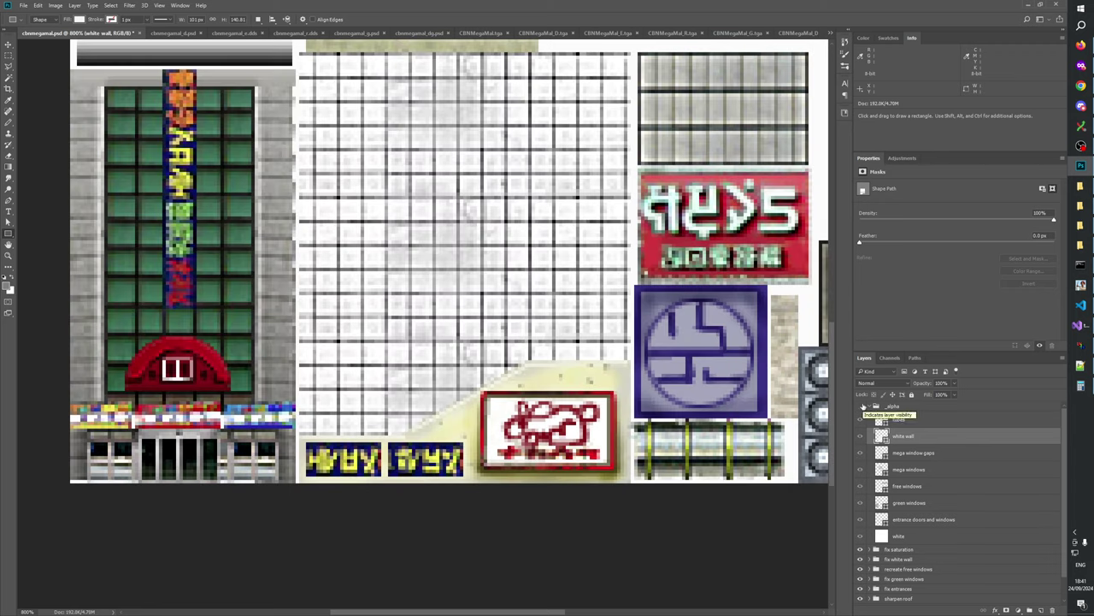
pyautogui.click(8, 55)
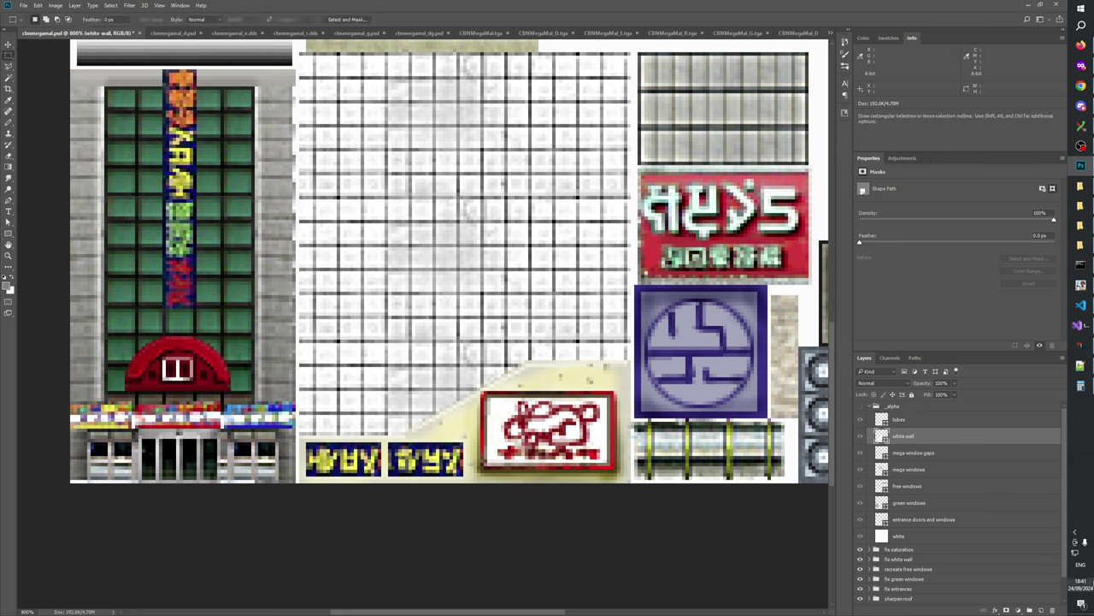
pyautogui.scroll(-1, 924, 573)
pyautogui.click(895, 535)
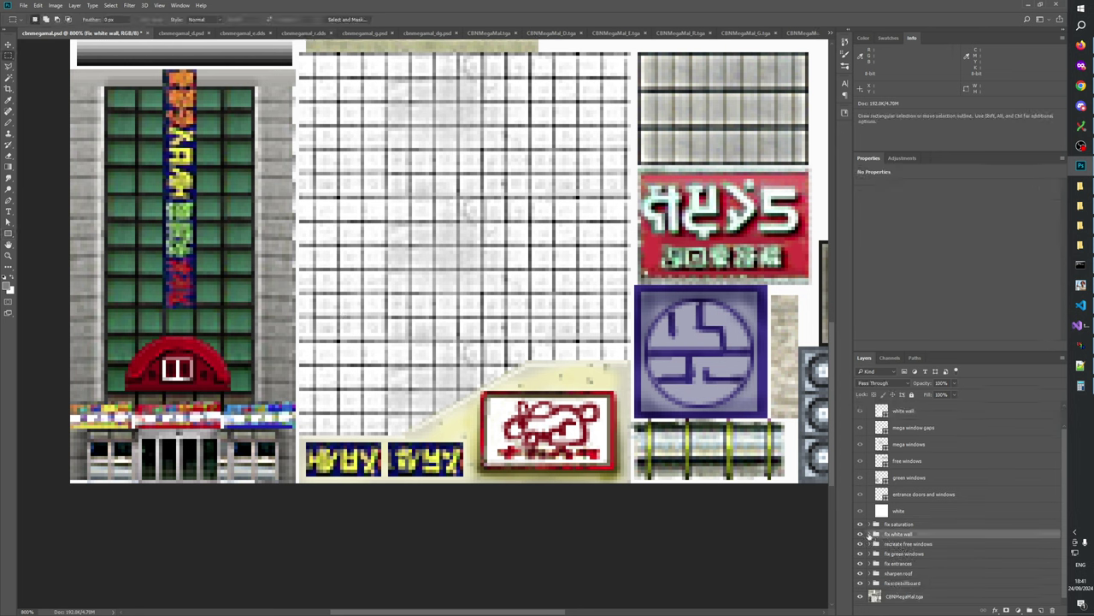
pyautogui.click(869, 534)
pyautogui.click(906, 557)
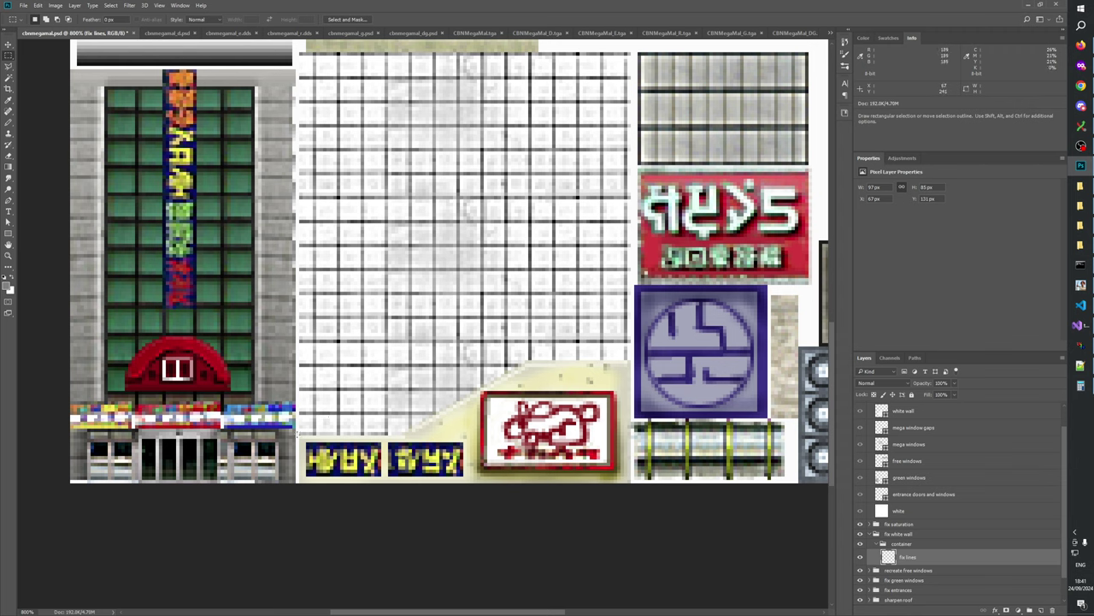
pyautogui.moveTo(301, 430); pyautogui.dragTo(391, 431)
pyautogui.scroll(-1, 904, 574)
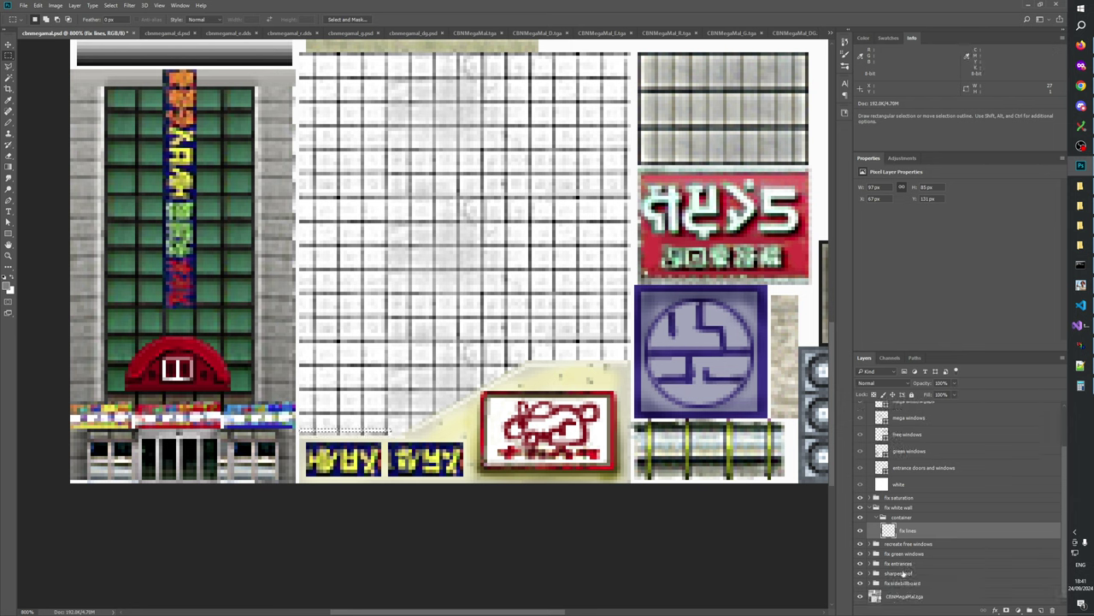
pyautogui.hotkey('ctrl', 'j')
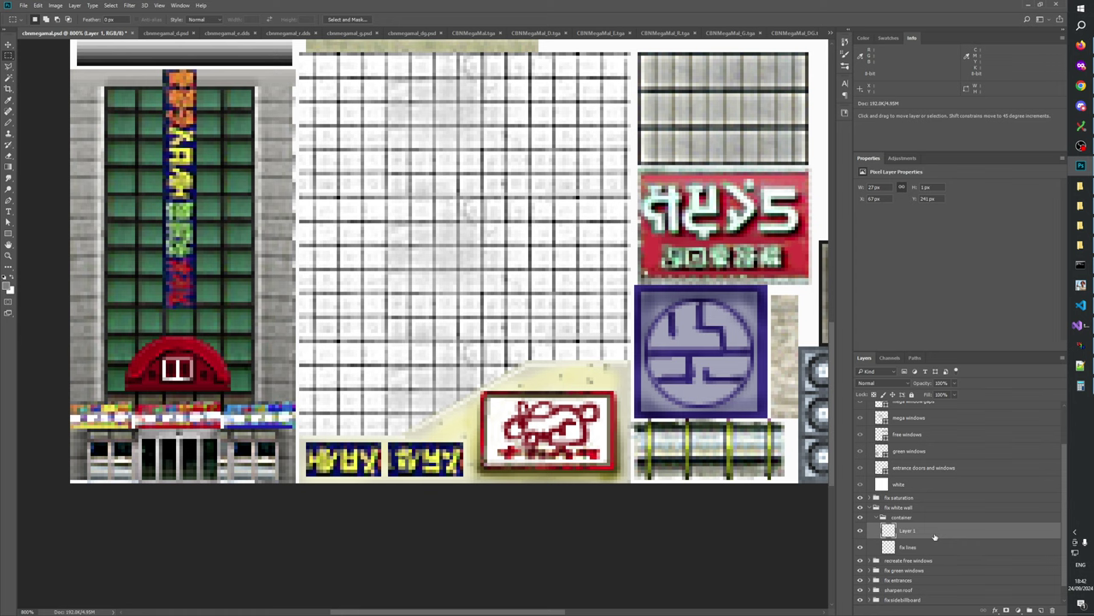
pyautogui.hotkey('ctrl', 'e')
pyautogui.scroll(3, 936, 536)
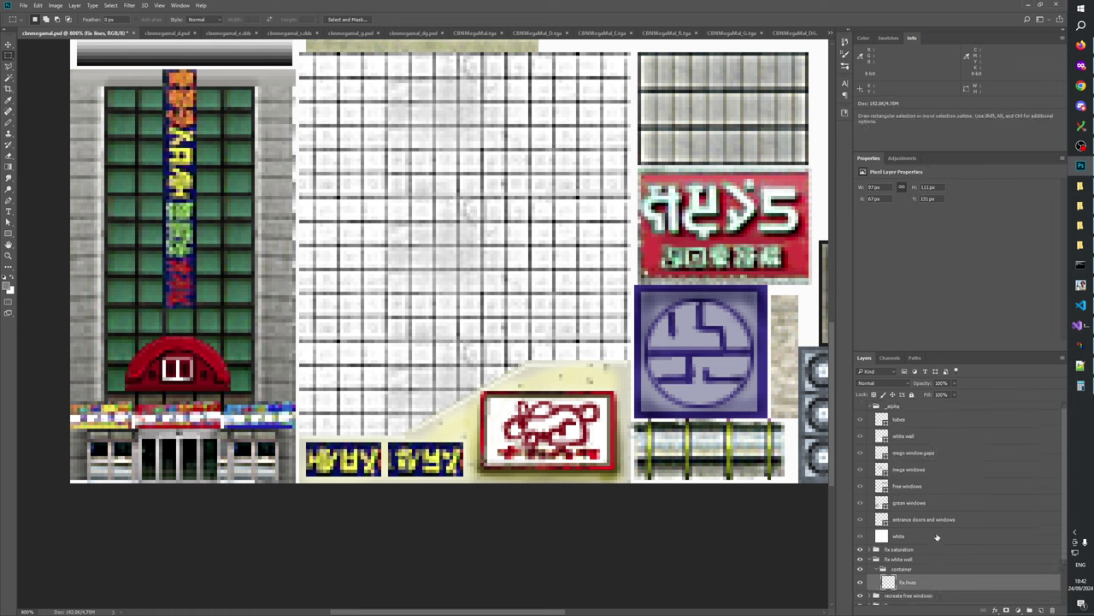
# - Show the _alpha group again and subtract a 1 × 116 px vertical strip at X 71, Y 128 px from the white wall shape
pyautogui.click(860, 407)
pyautogui.moveTo(548, 322); pyautogui.dragTo(564, 443)
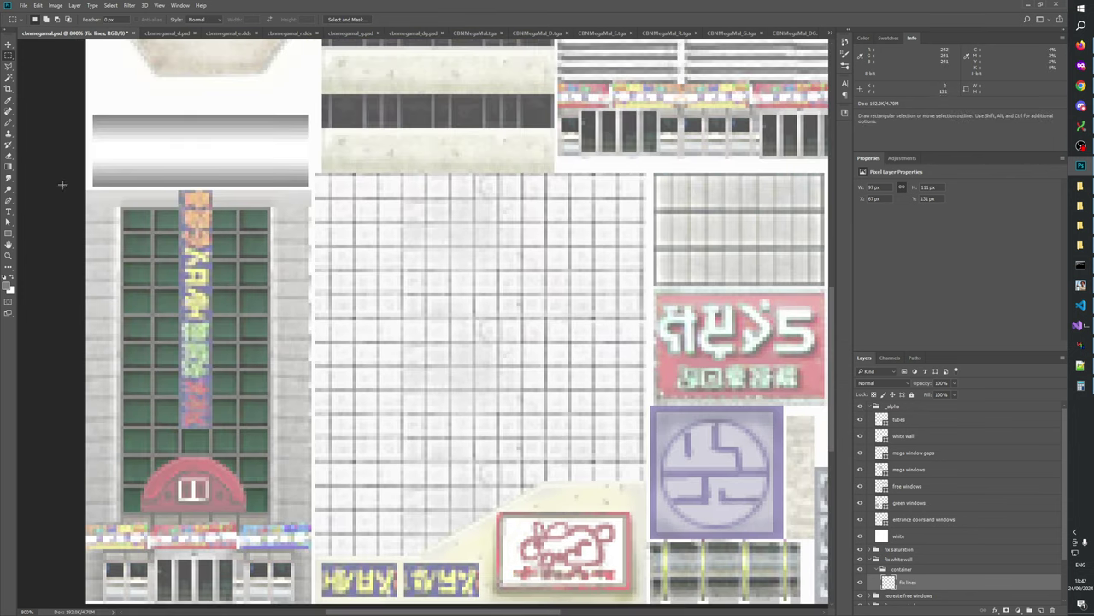
pyautogui.click(8, 235)
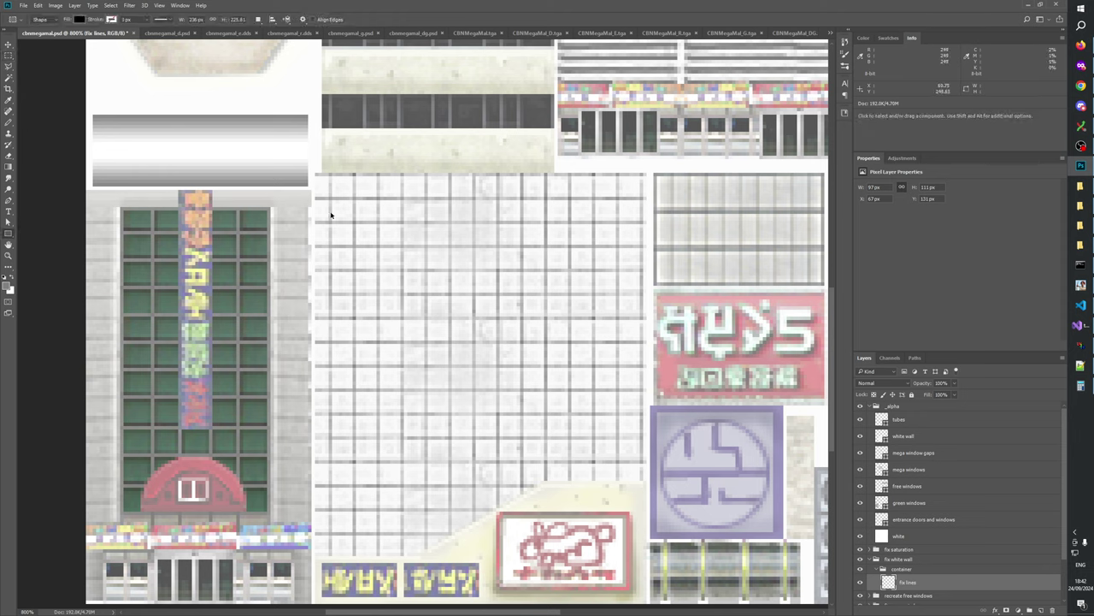
pyautogui.click(908, 470)
pyautogui.click(911, 452)
pyautogui.click(906, 436)
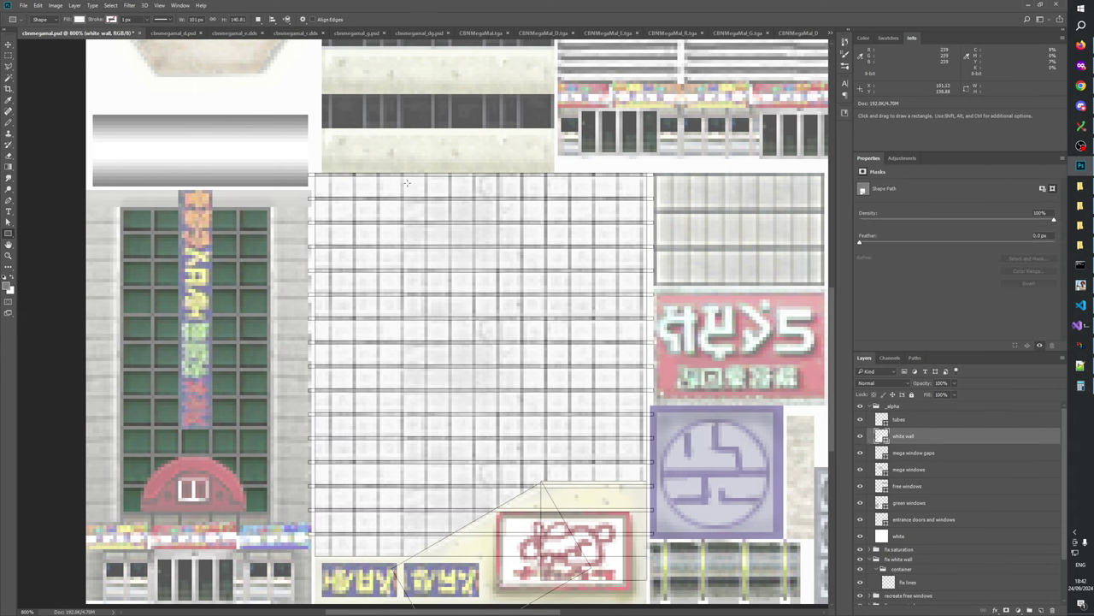
pyautogui.moveTo(330, 170); pyautogui.dragTo(330, 556)
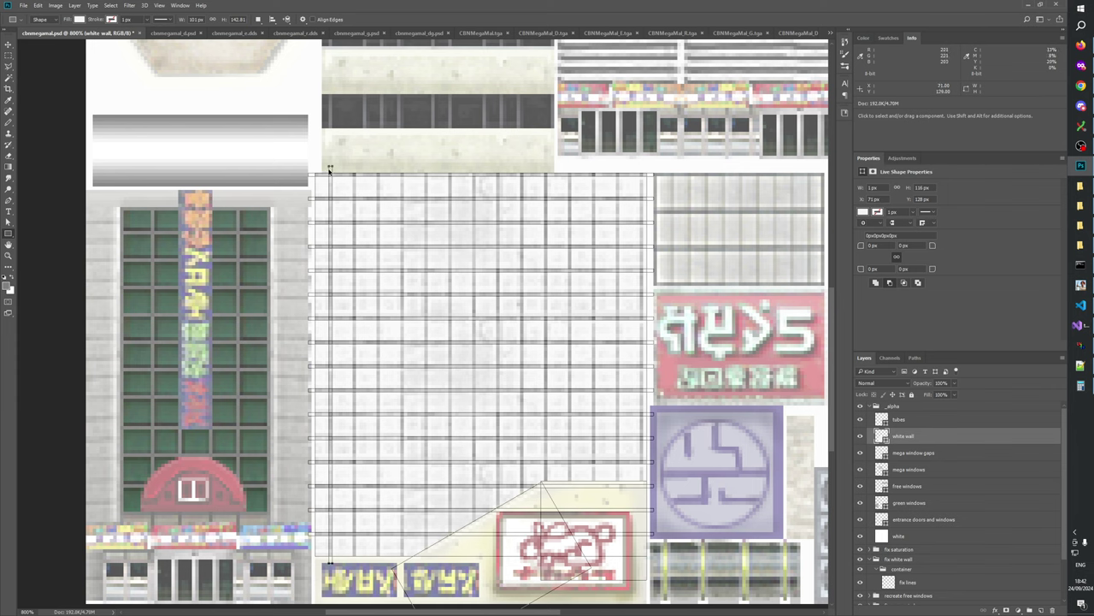
# - Copy the vertical strip onto the next line at X 78 px, then copy both strips together onto the following two lines
pyautogui.press('Right')
pyautogui.press('Right')
pyautogui.press('Right')
pyautogui.press('Right')
pyautogui.press('Right')
pyautogui.press('Right')
pyautogui.press('Right')
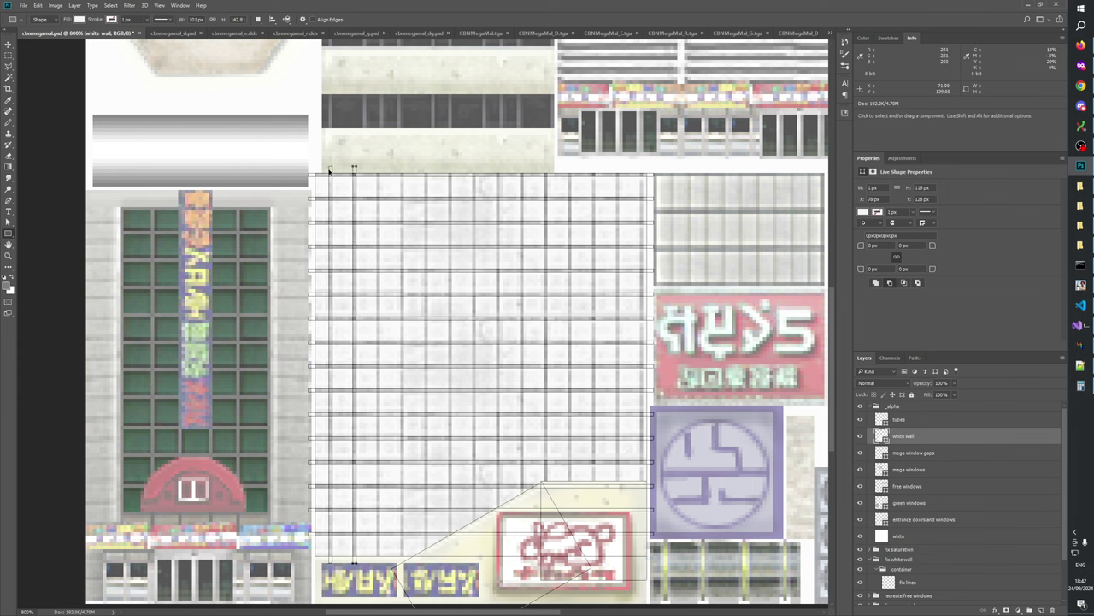
pyautogui.moveTo(326, 157); pyautogui.dragTo(363, 172)
pyautogui.press('Right')
pyautogui.press('Right')
pyautogui.press('Right')
pyautogui.press('Right')
pyautogui.press('Right')
pyautogui.press('Right')
pyautogui.press('Right')
pyautogui.press('Right')
pyautogui.press('Right')
pyautogui.press('Right')
pyautogui.press('Right')
pyautogui.press('Right')
pyautogui.press('Right')
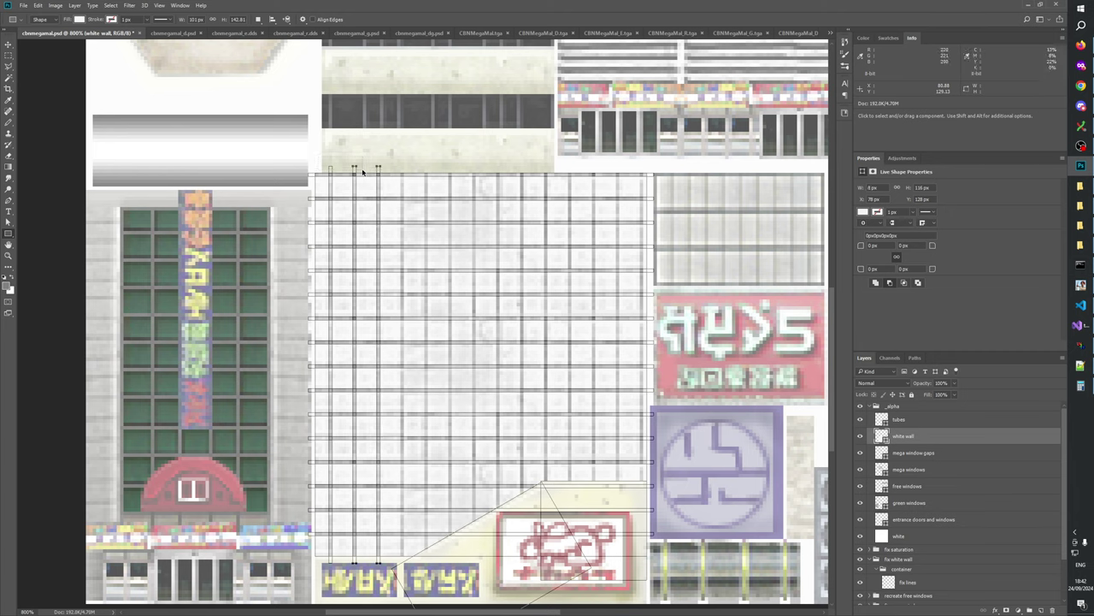
pyautogui.press('Right')
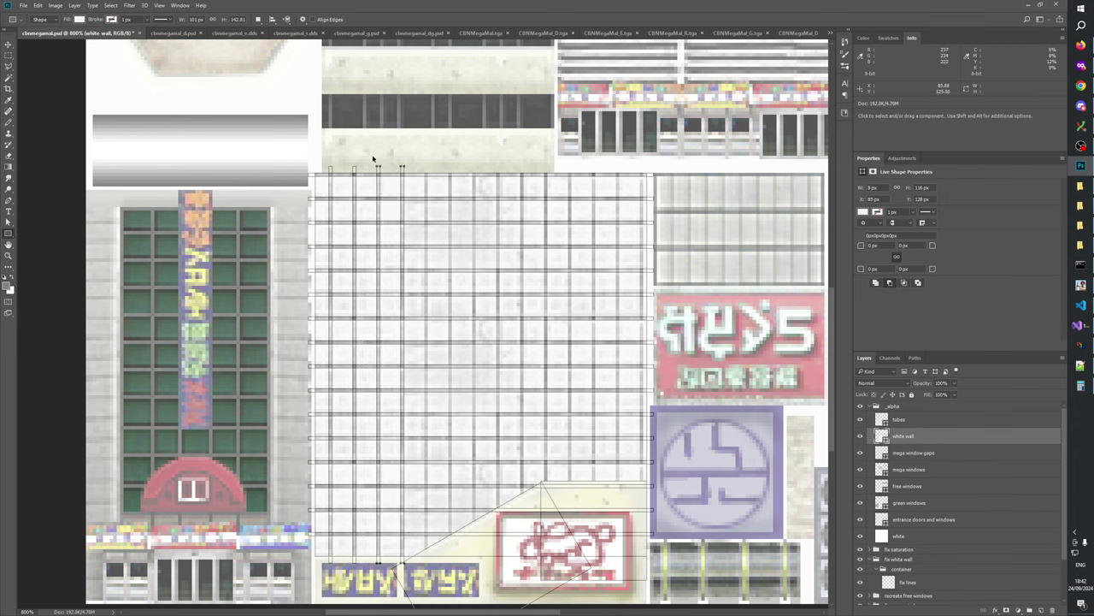
# - Copy the four vertical strips together and place the copies over the next four vertical lines, starting at X 99 px
pyautogui.keyDown('ctrl'); pyautogui.click(395, 155); pyautogui.keyUp('ctrl')
pyautogui.keyDown('ctrl'); pyautogui.click(402, 167); pyautogui.keyUp('ctrl')
pyautogui.moveTo(307, 151); pyautogui.dragTo(421, 172)
pyautogui.hotkey('shift', 'Right')
pyautogui.hotkey('shift', 'Right')
pyautogui.hotkey('shift', 'Right')
pyautogui.press('Right')
pyautogui.press('Left')
pyautogui.press('Left')
pyautogui.press('Left')
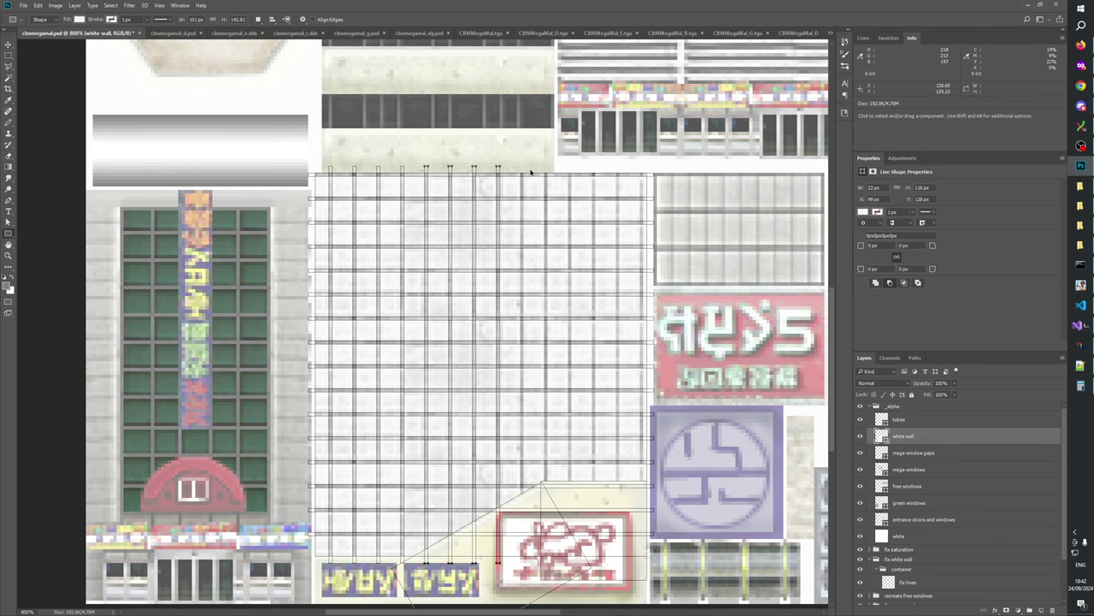
# - Duplicate the four vertical strips again and move the copies over the following four vertical lines of the wall
pyautogui.press('Right')
pyautogui.press('Right')
pyautogui.press('Right')
pyautogui.press('Right')
pyautogui.press('Right')
pyautogui.press('Right')
pyautogui.press('Right')
pyautogui.press('Right')
pyautogui.press('Right')
pyautogui.press('Right')
pyautogui.press('Right')
pyautogui.press('Right')
pyautogui.press('Right')
pyautogui.press('Right')
pyautogui.press('Right')
pyautogui.press('Right')
pyautogui.press('Right')
pyautogui.press('Right')
pyautogui.press('Right')
pyautogui.press('Right')
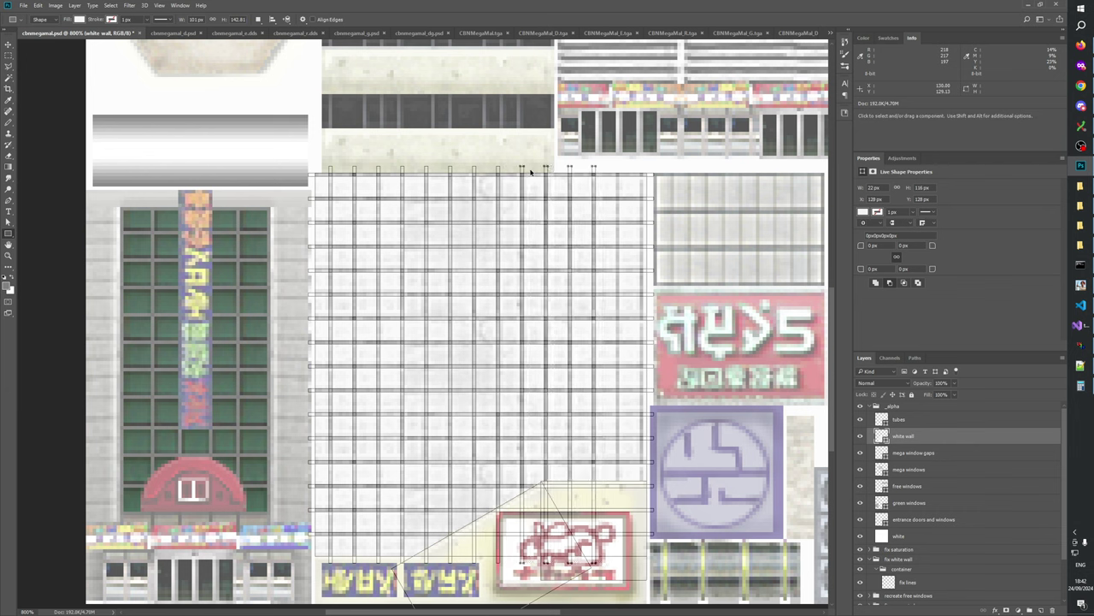
# - Copy the last two vertical strips to the wall's far edge, starting at X 155 px, and select the _alpha group
pyautogui.moveTo(561, 154); pyautogui.dragTo(614, 172)
pyautogui.press('Right')
pyautogui.press('Right')
pyautogui.press('Right')
pyautogui.press('Right')
pyautogui.press('Right')
pyautogui.press('Right')
pyautogui.press('Right')
pyautogui.press('Right')
pyautogui.press('Right')
pyautogui.press('Right')
pyautogui.press('Right')
pyautogui.press('Right')
pyautogui.press('Right')
pyautogui.press('Right')
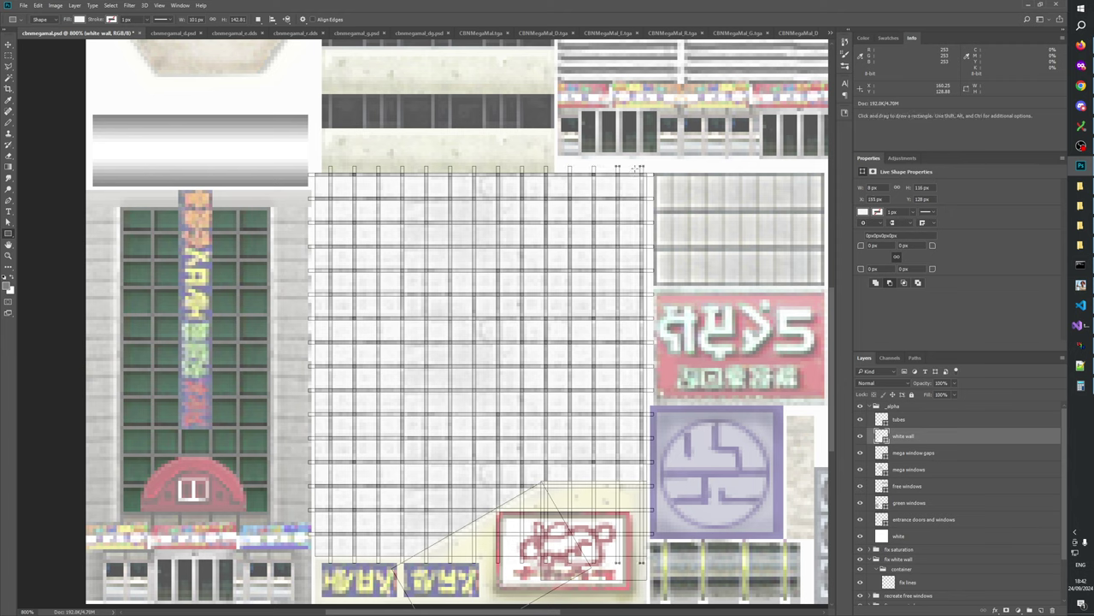
pyautogui.keyDown('ctrl'); pyautogui.click(646, 135); pyautogui.keyUp('ctrl')
pyautogui.moveTo(617, 187)
pyautogui.mouseDown()
pyautogui.moveTo(620, 166)
pyautogui.moveTo(635, 191)
pyautogui.mouseUp()
pyautogui.click(940, 405)
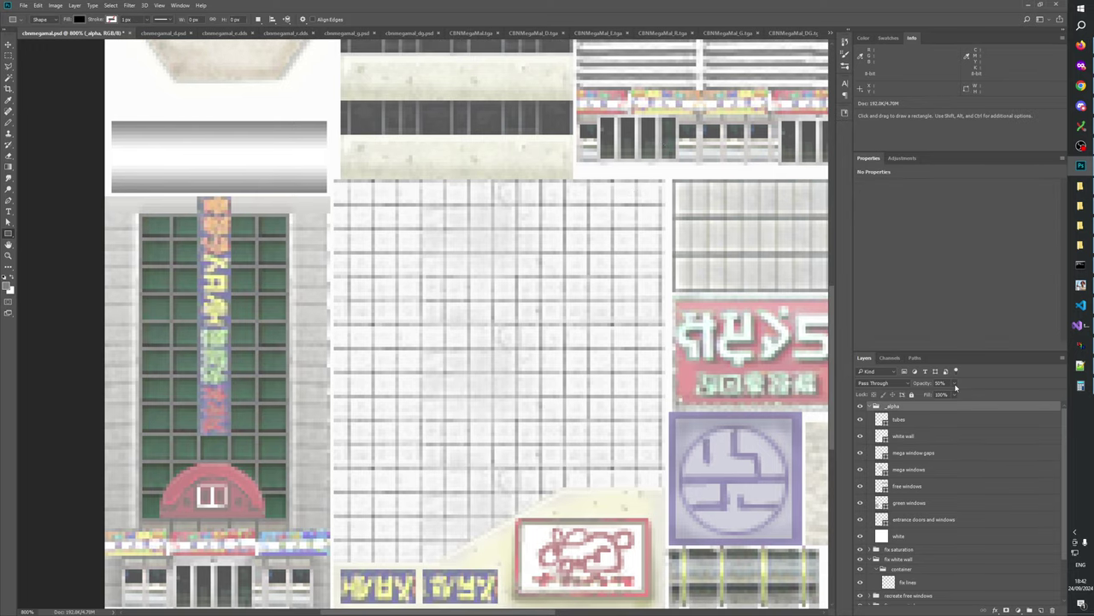
# - Set the _alpha group's opacity to 100%
pyautogui.click(956, 384)
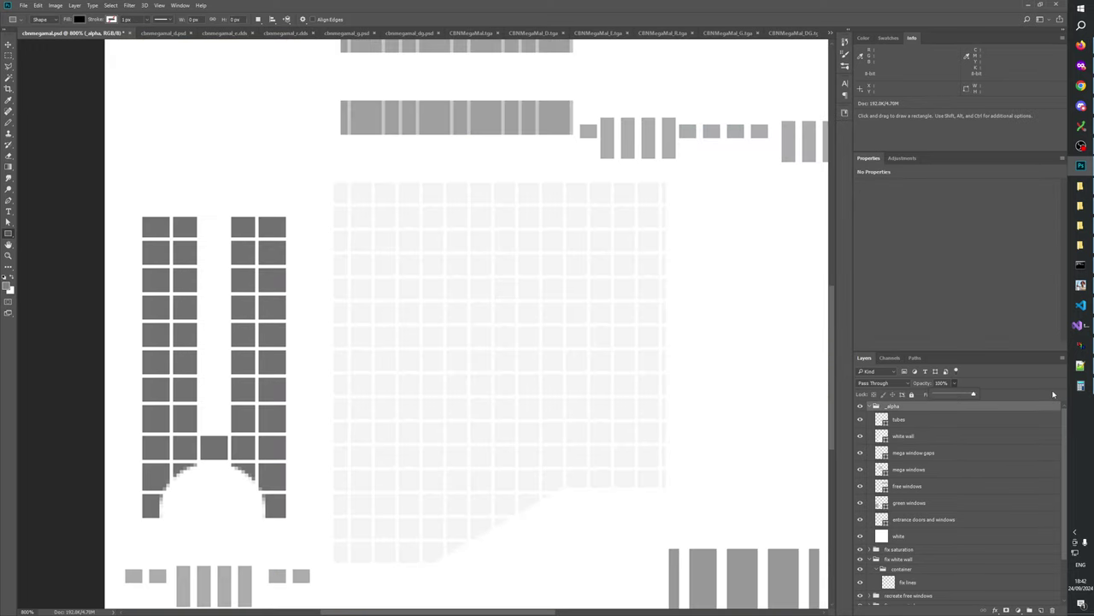
pyautogui.moveTo(580, 402); pyautogui.dragTo(585, 376)
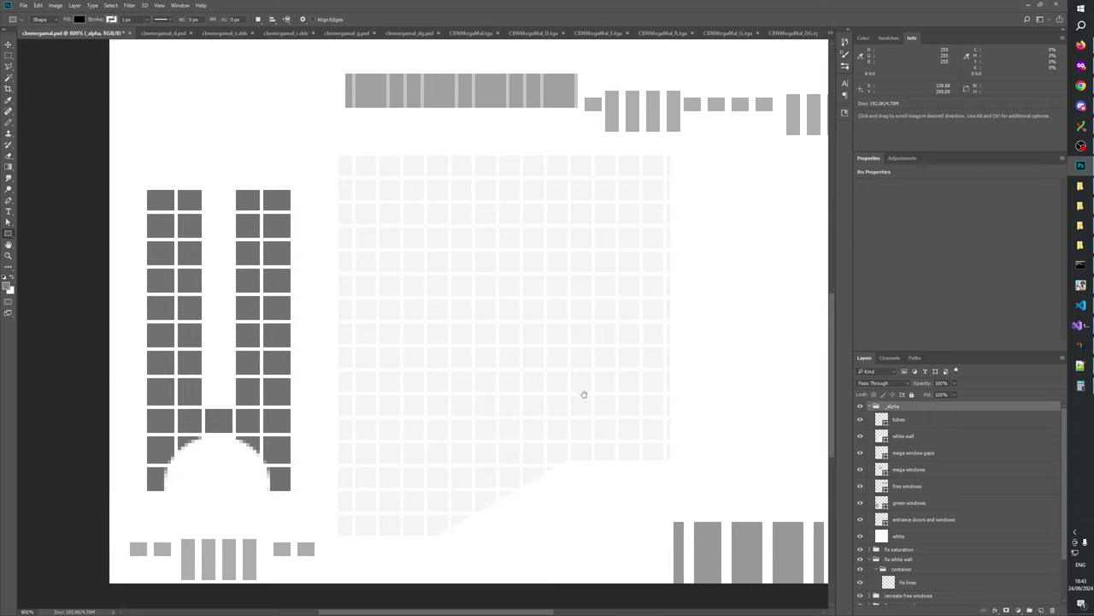
# - Examine the white wall's alpha grid at several magnifications, checking the cut-out lines against the surrounding window shapes
pyautogui.click(8, 255)
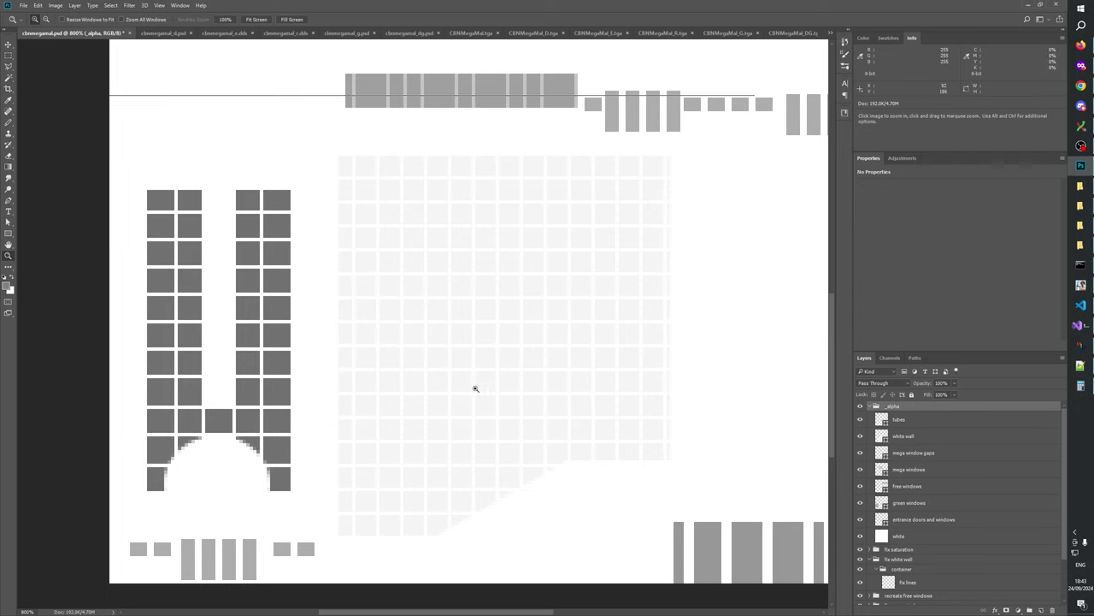
pyautogui.click(466, 351)
pyautogui.moveTo(527, 372); pyautogui.dragTo(467, 461)
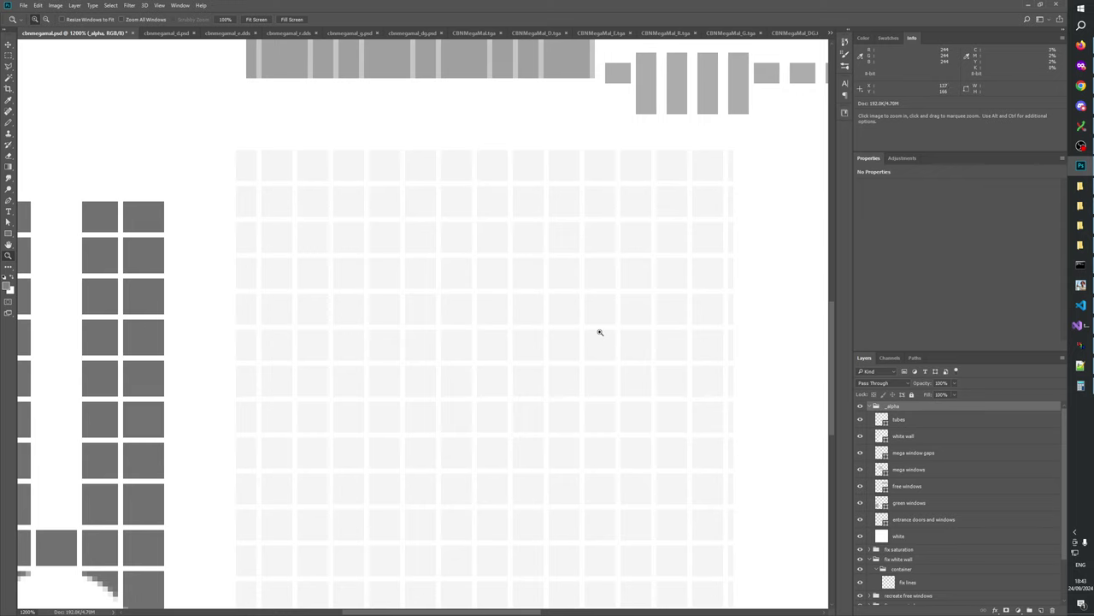
pyautogui.moveTo(567, 410); pyautogui.dragTo(548, 500)
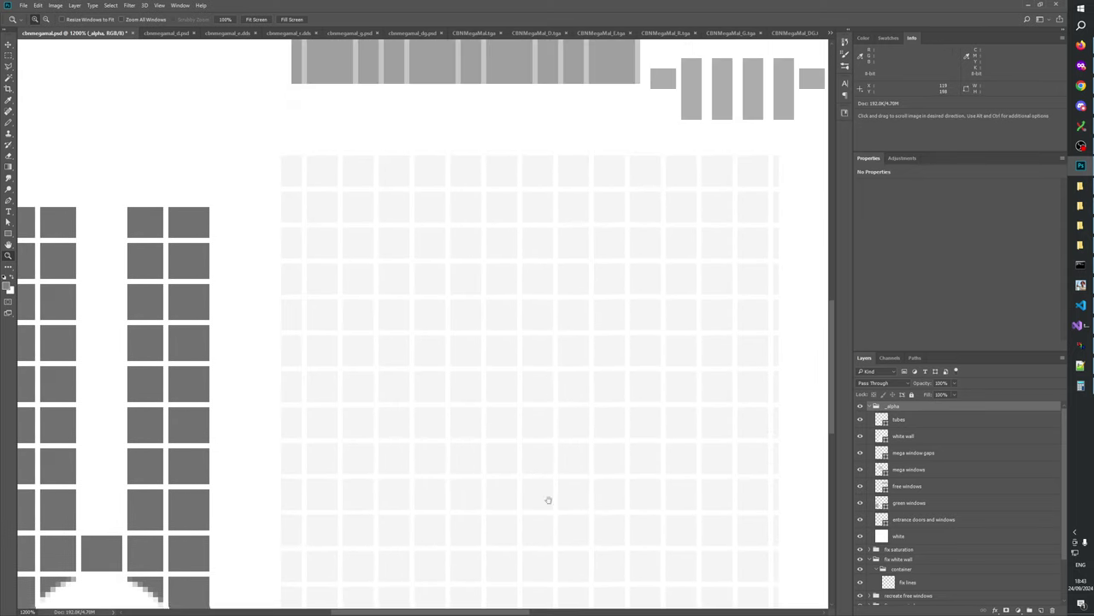
pyautogui.rightClick(566, 390)
pyautogui.click(574, 405)
pyautogui.click(409, 378)
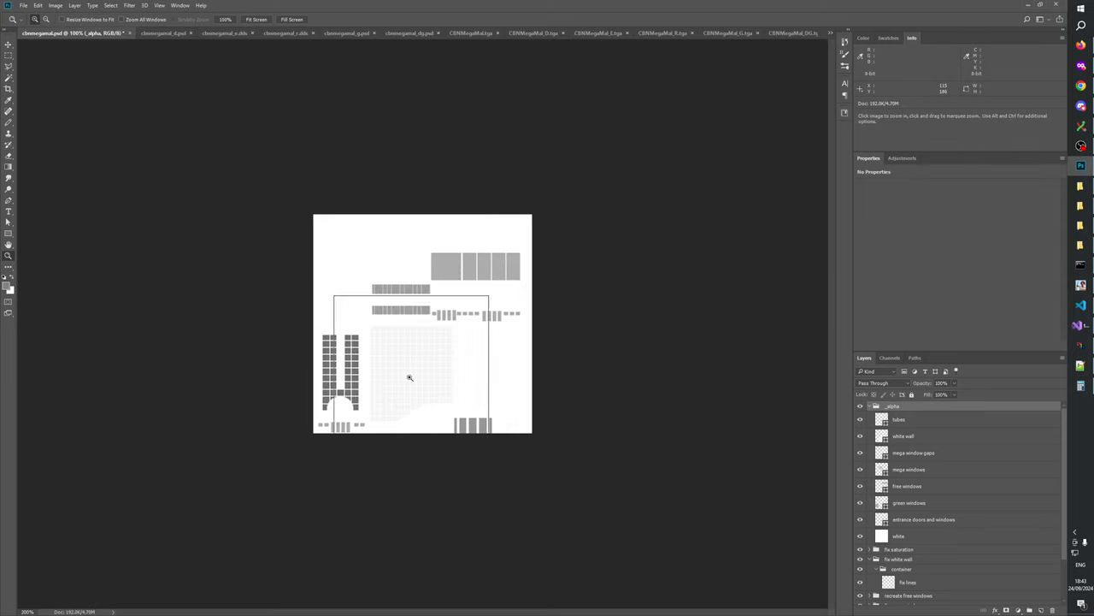
pyautogui.click(386, 430)
pyautogui.click(388, 435)
pyautogui.click(390, 435)
pyautogui.click(434, 437)
pyautogui.moveTo(449, 422); pyautogui.dragTo(546, 321)
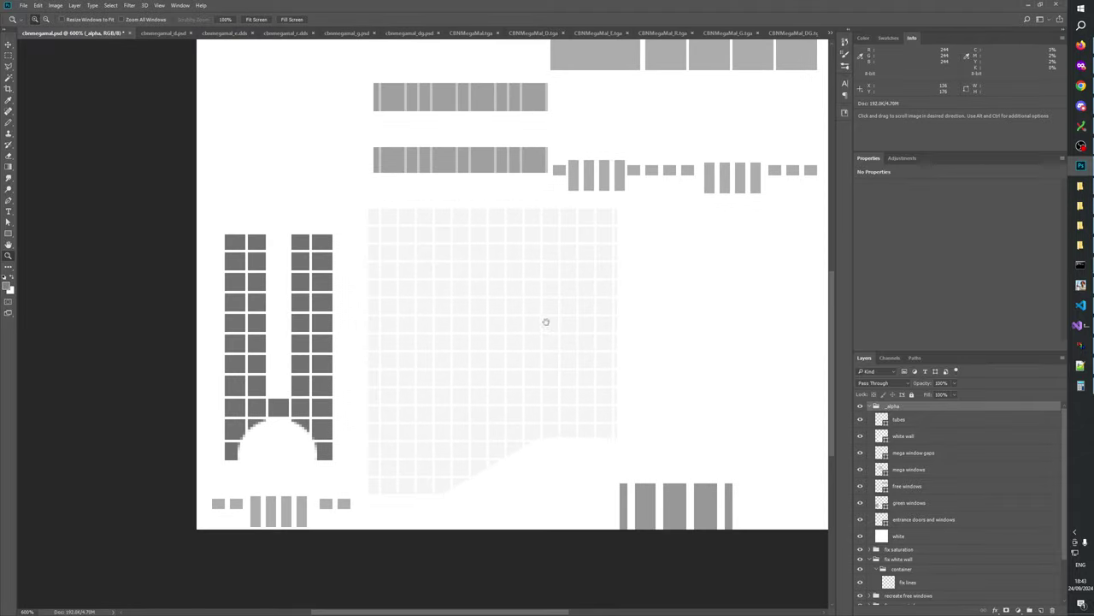
pyautogui.click(484, 385)
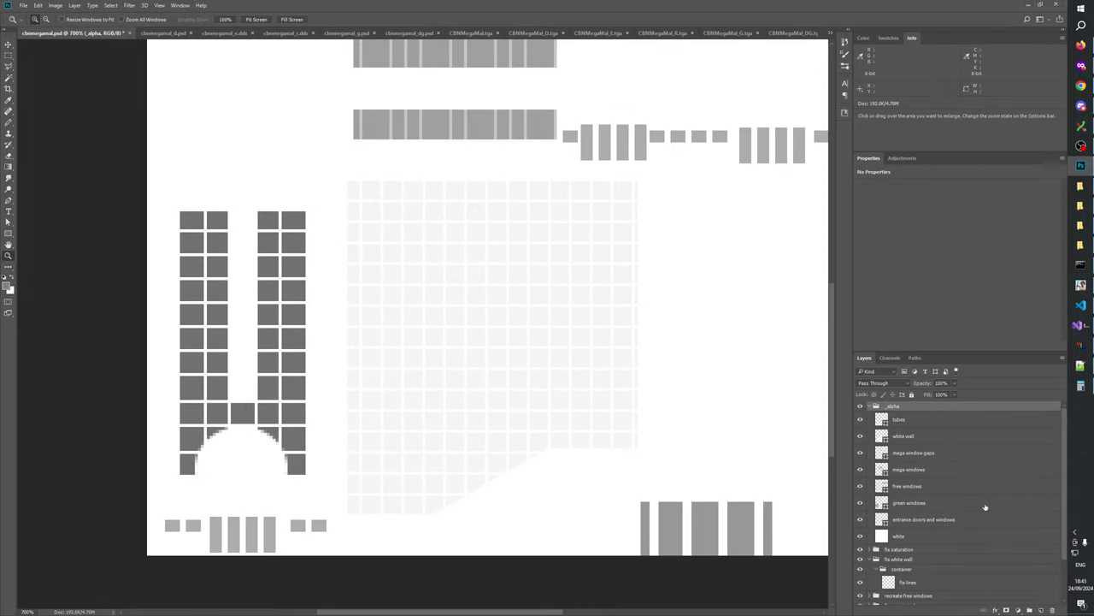
# - Darken the white wall shape's fill in the alpha group to a neutral grey with Lab lightness 93 (RGB 236, 236, 236)
pyautogui.click(905, 438)
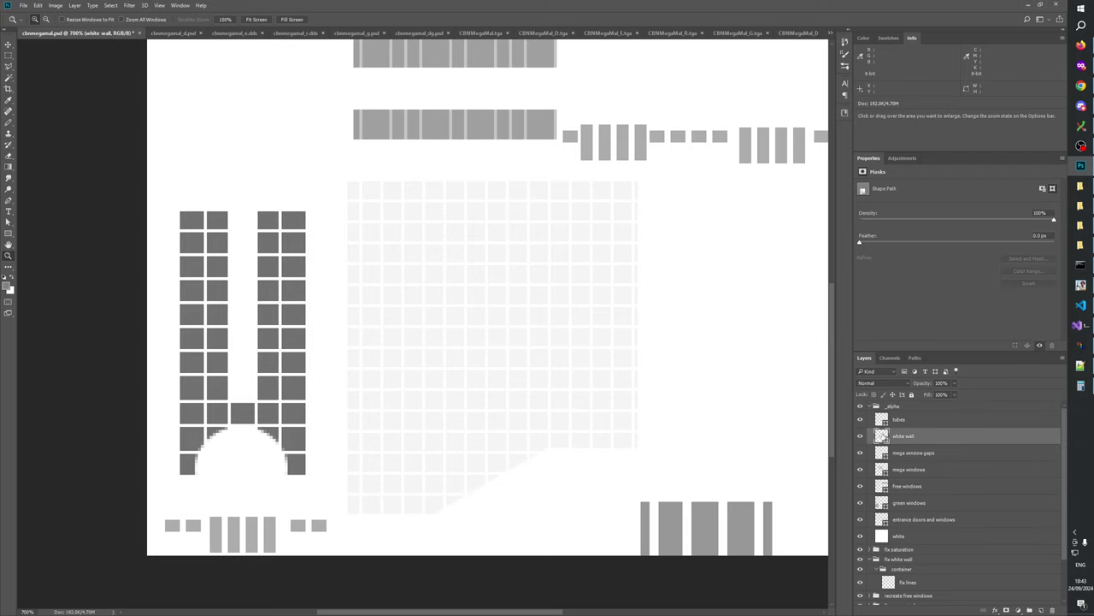
pyautogui.click(860, 436)
pyautogui.click(861, 436)
pyautogui.click(9, 233)
pyautogui.click(79, 18)
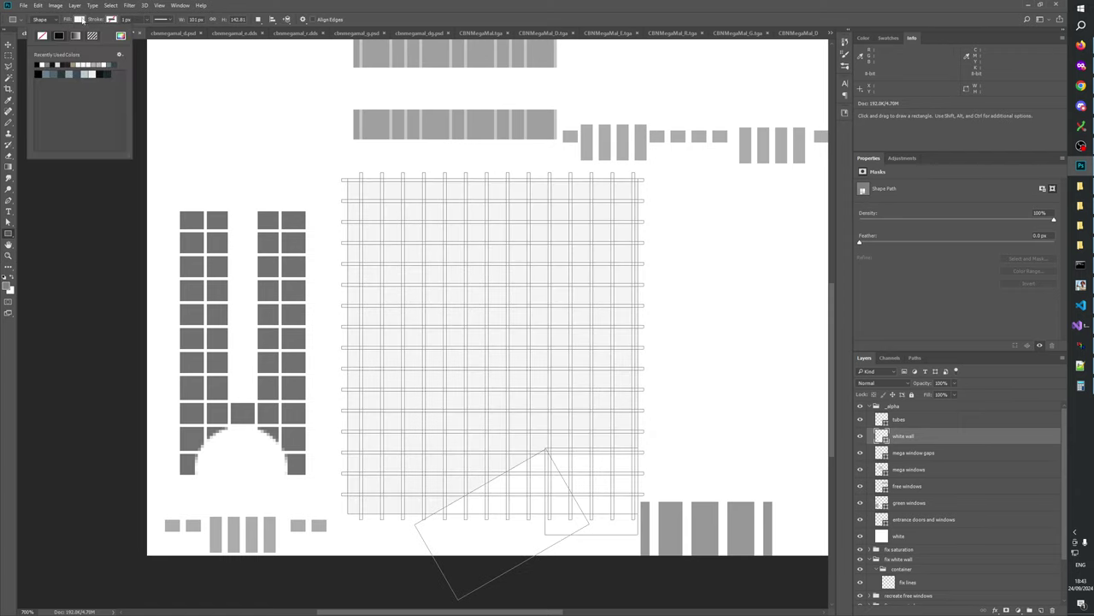
pyautogui.click(120, 35)
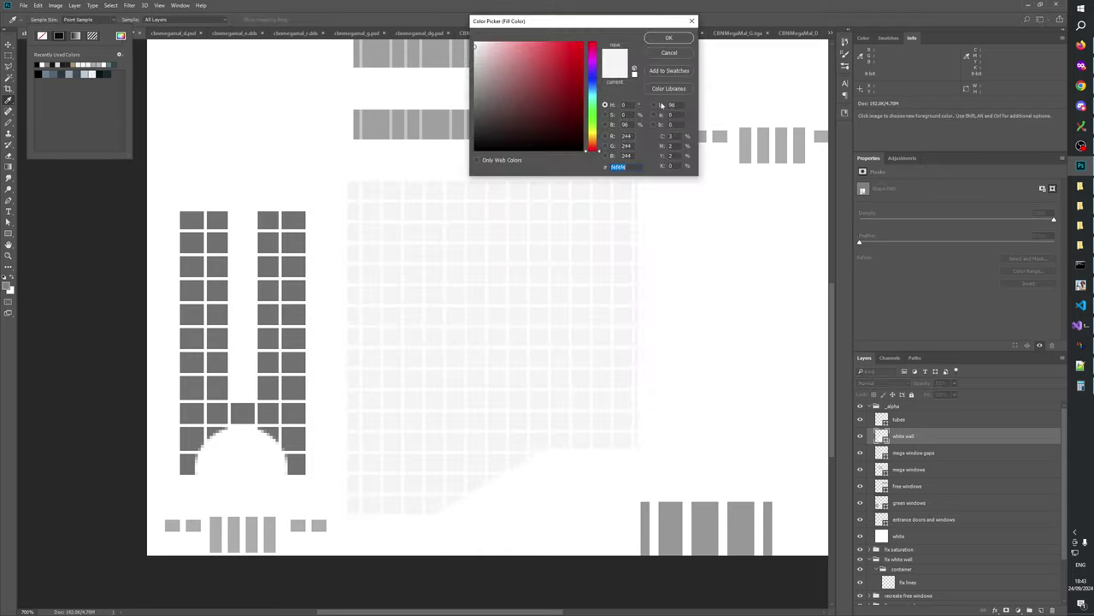
pyautogui.click(654, 104)
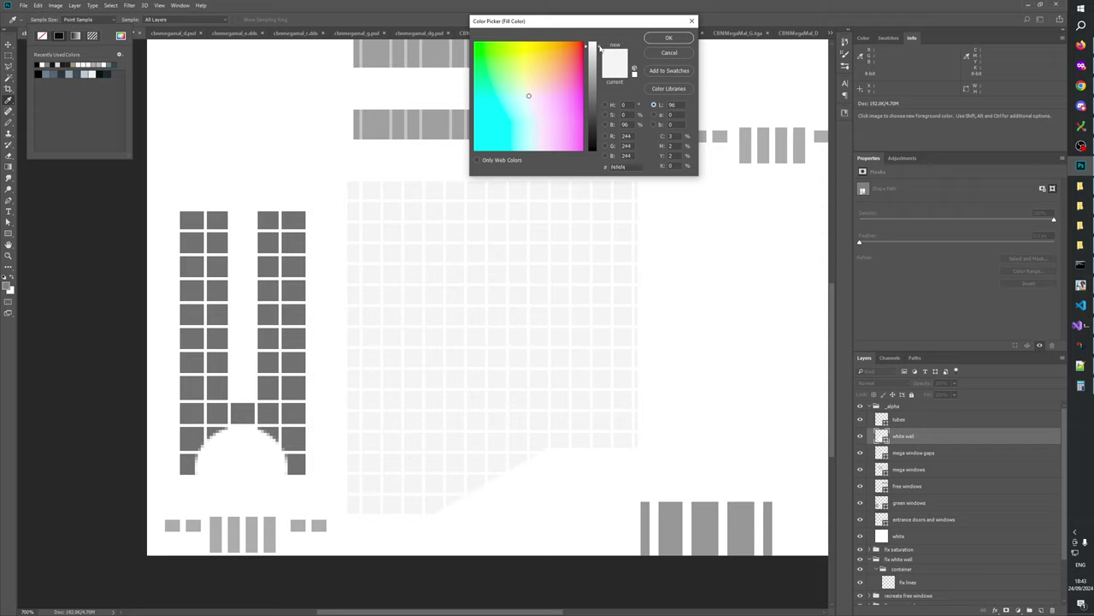
pyautogui.moveTo(600, 47); pyautogui.dragTo(601, 50)
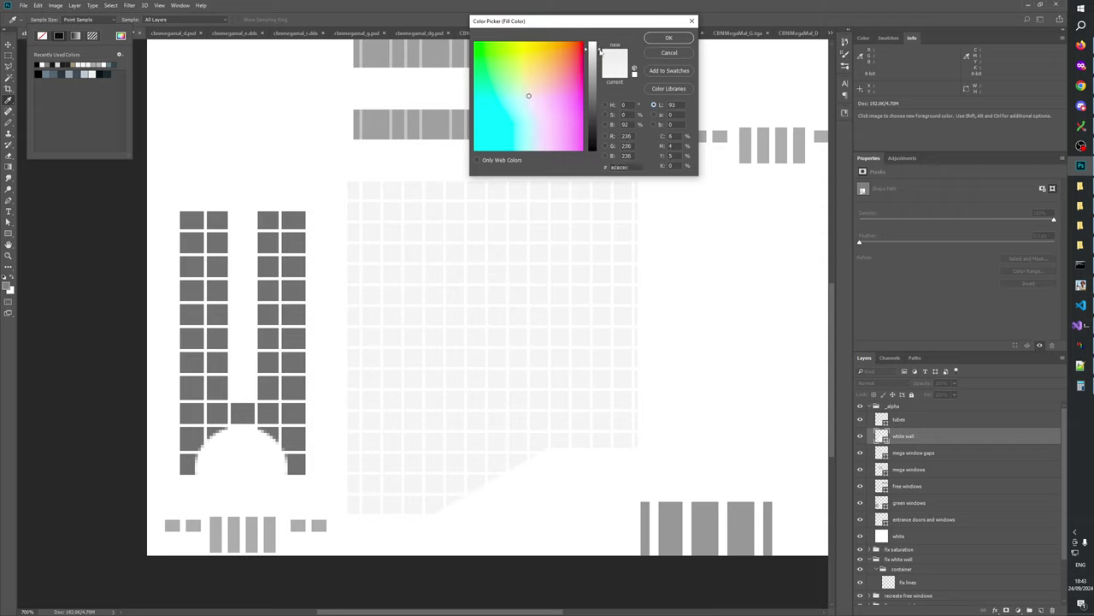
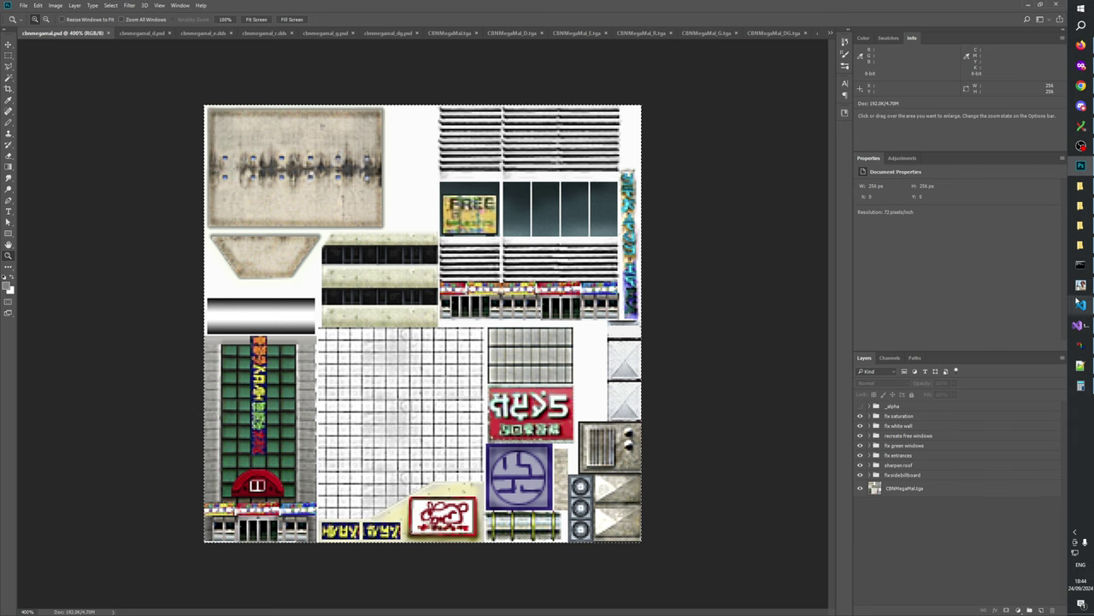
# - Switch to Generals Mod Builder and run a Build of the mod files
pyautogui.click(1081, 284)
pyautogui.click(273, 145)
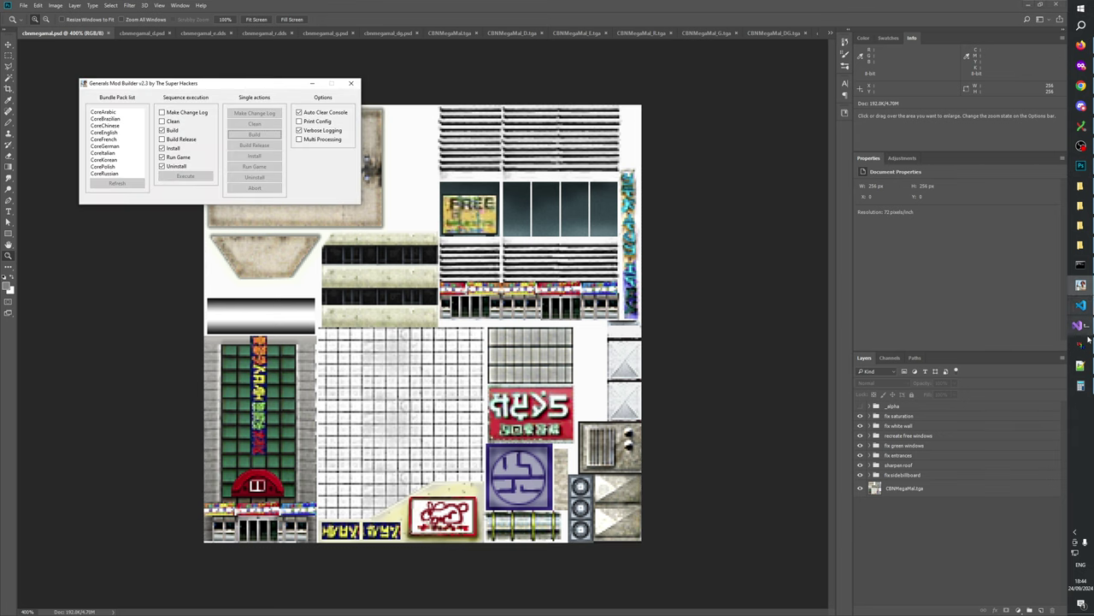
# - Switch to W3D Viewer, open the model CBNMegaMal.W3D and display its CBNMEGAMAL hierarchy
pyautogui.click(1082, 345)
pyautogui.click(238, 57)
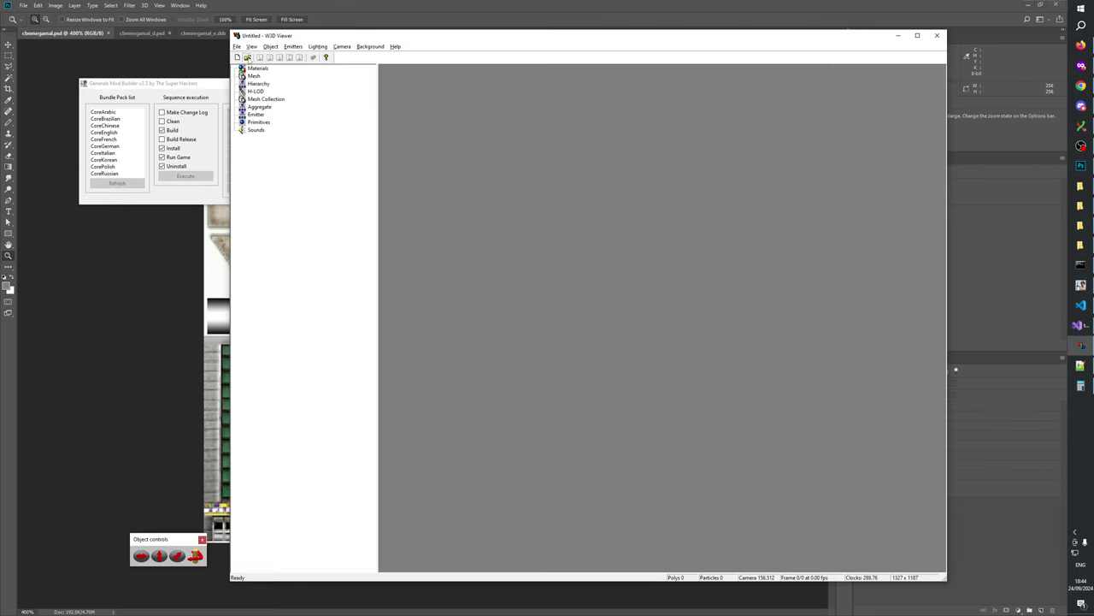
pyautogui.click(247, 57)
pyautogui.click(545, 409)
pyautogui.write('cb')
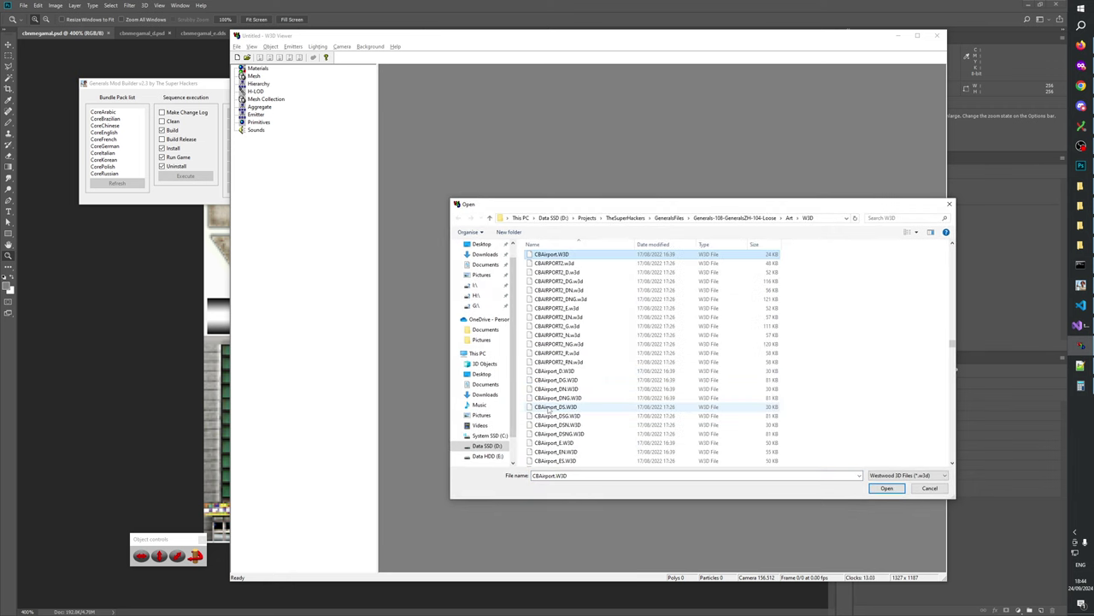
pyautogui.write('n')
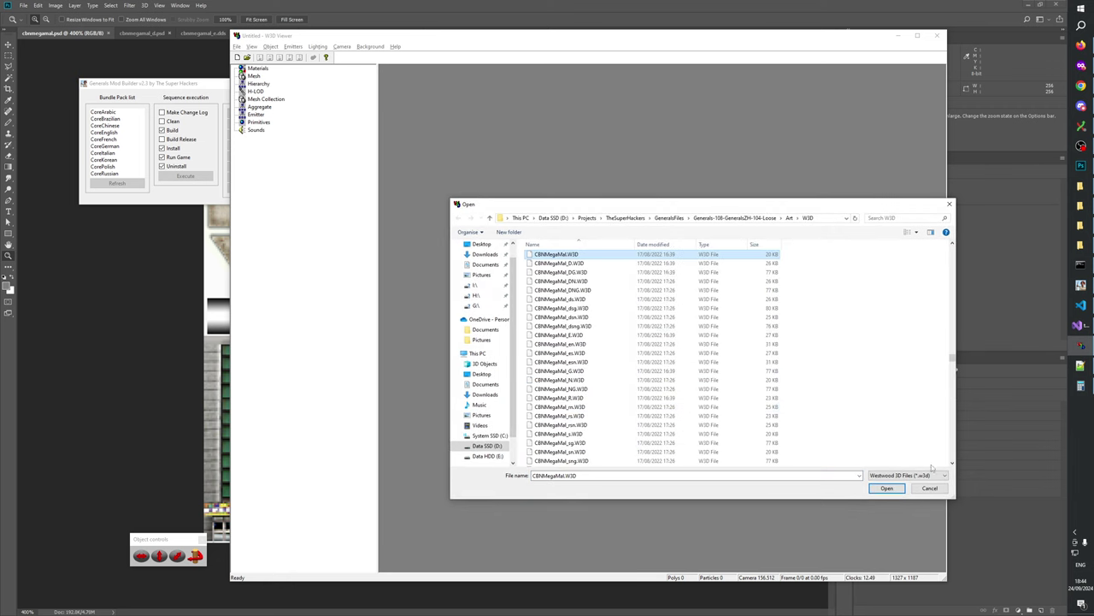
pyautogui.click(887, 488)
pyautogui.click(268, 92)
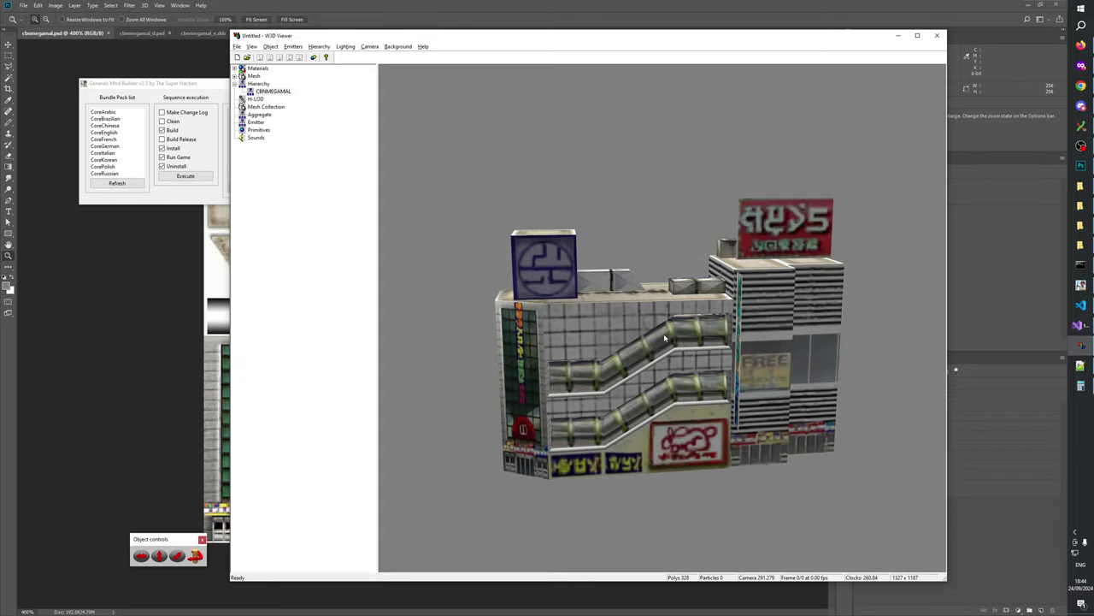
# - Inspect the mega mall model from all sides, near and far, checking the reflections on the white wall, windows and tubes
pyautogui.scroll(5, 684, 338)
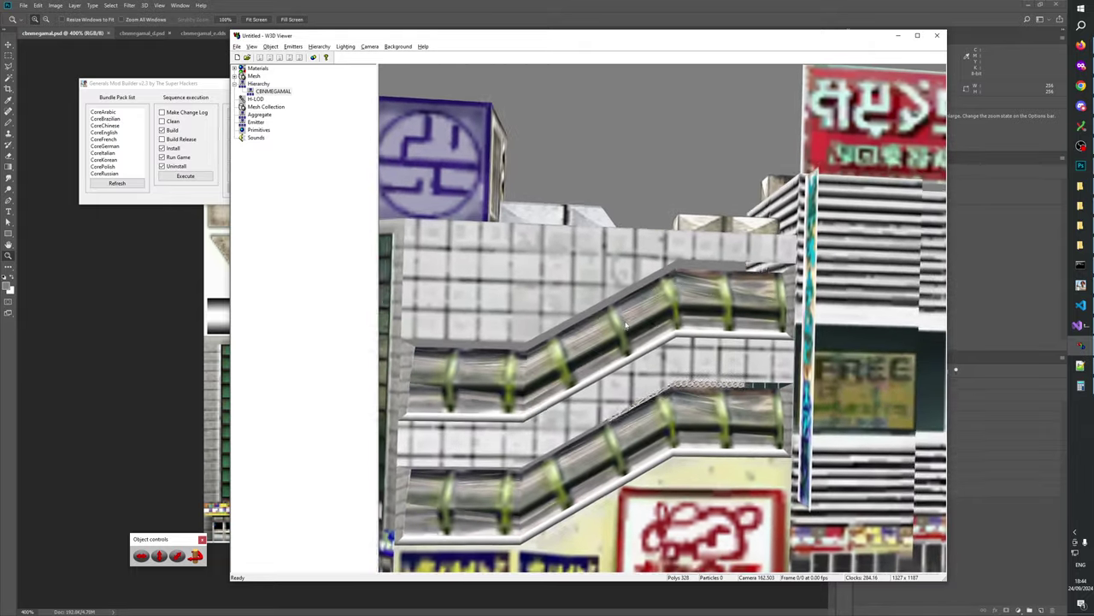
pyautogui.moveTo(626, 325); pyautogui.dragTo(842, 306)
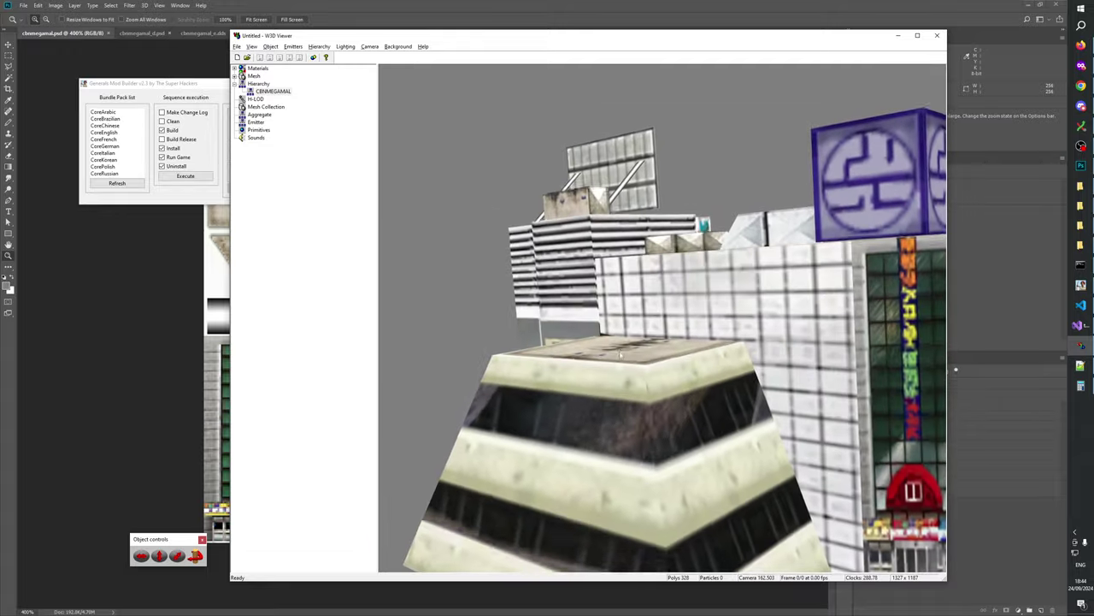
pyautogui.scroll(-6, 673, 272)
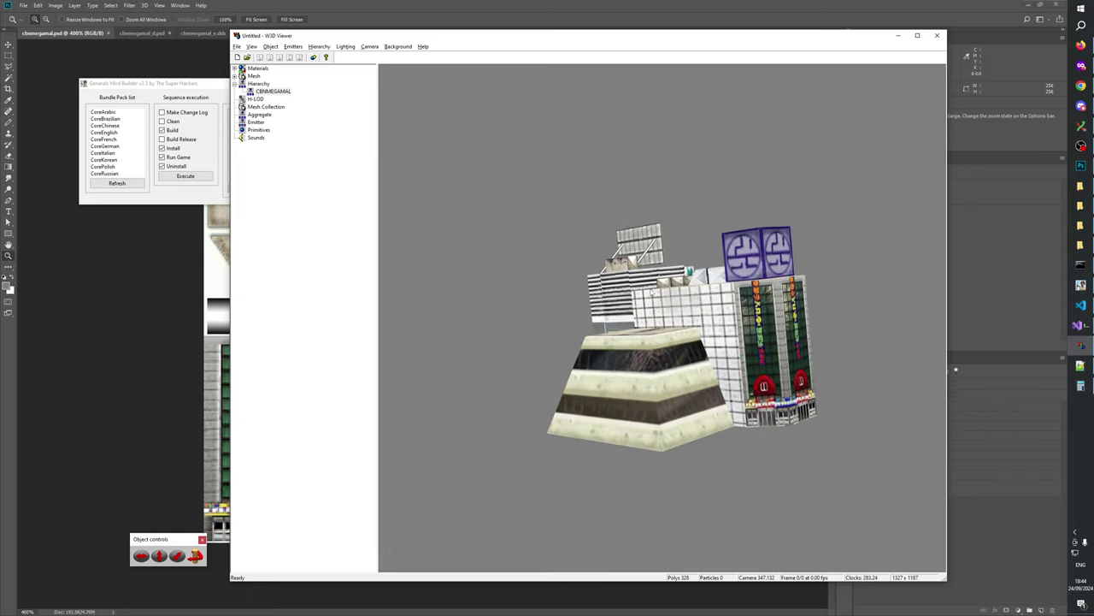
pyautogui.scroll(3, 667, 329)
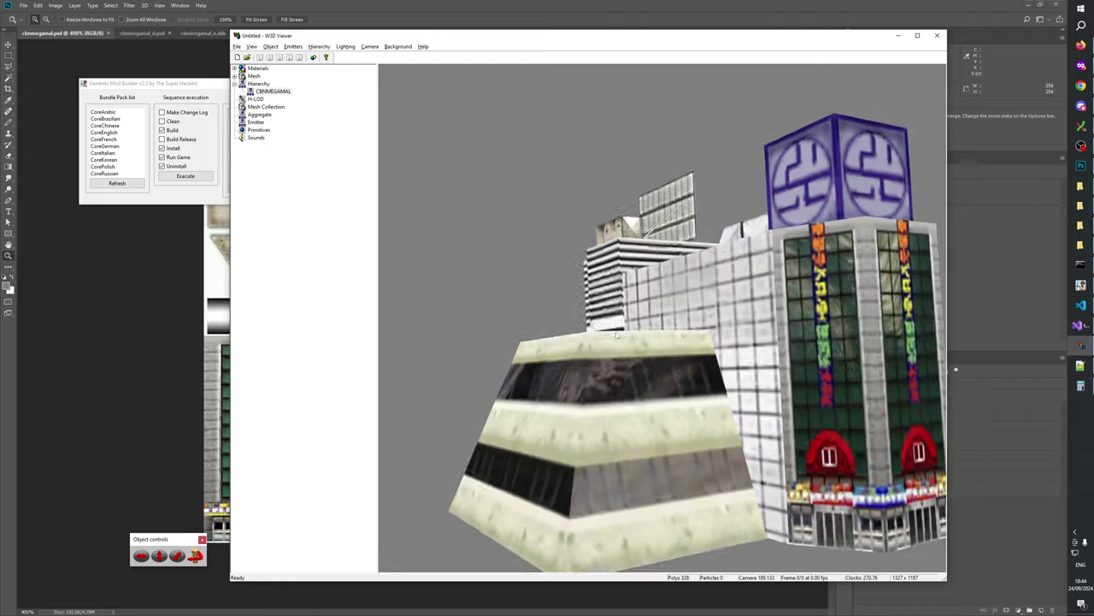
pyautogui.scroll(-4, 703, 353)
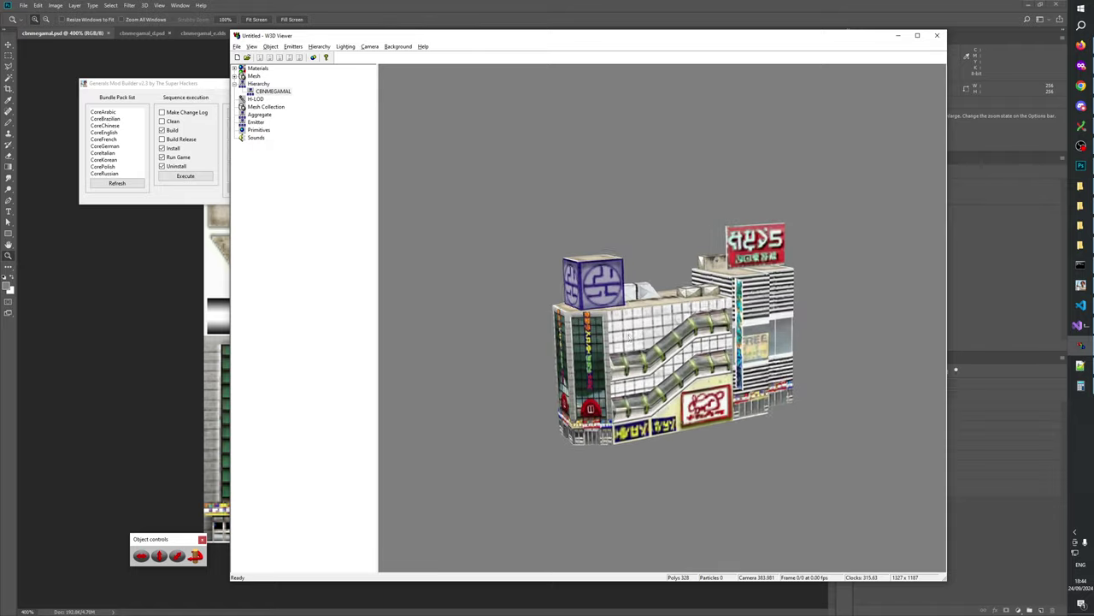
pyautogui.moveTo(663, 280); pyautogui.dragTo(645, 325)
pyautogui.scroll(6, 663, 316)
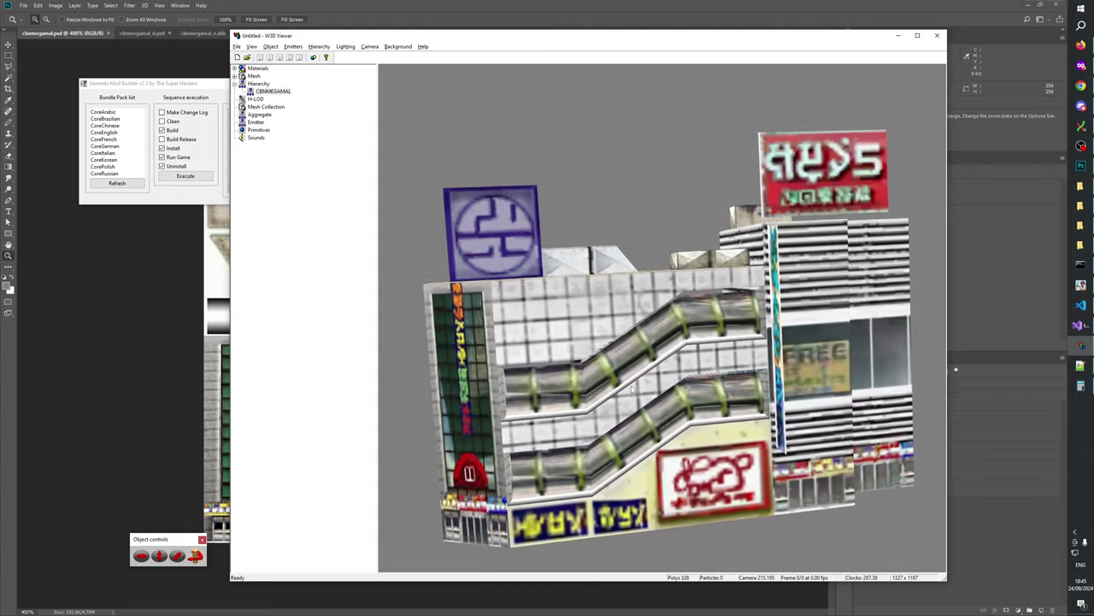
pyautogui.scroll(-3, 642, 359)
pyautogui.scroll(-2, 642, 360)
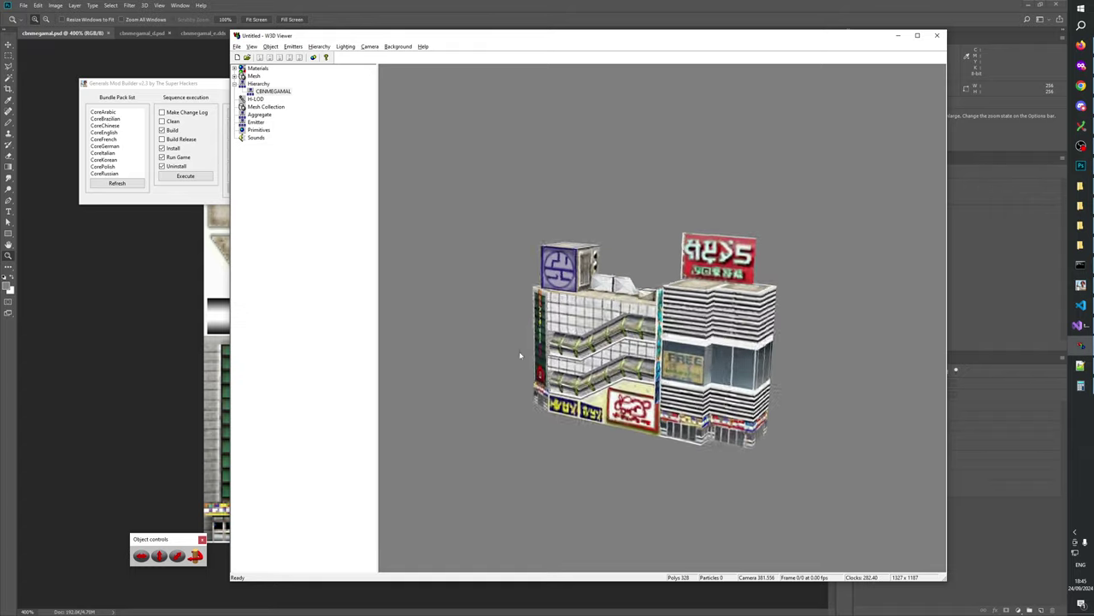
pyautogui.scroll(-3, 513, 363)
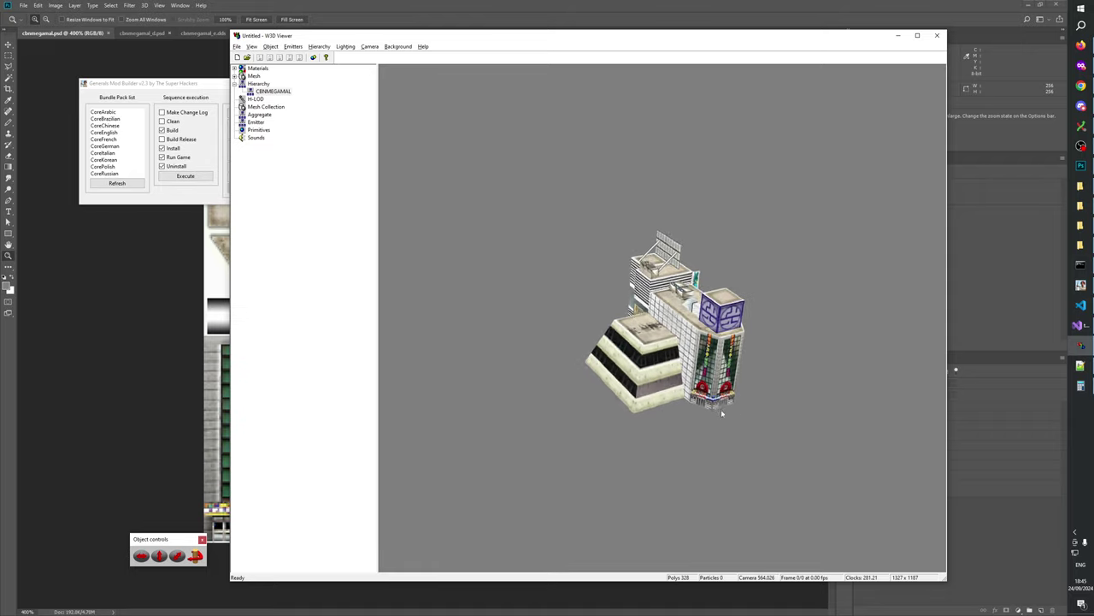
pyautogui.scroll(5, 759, 411)
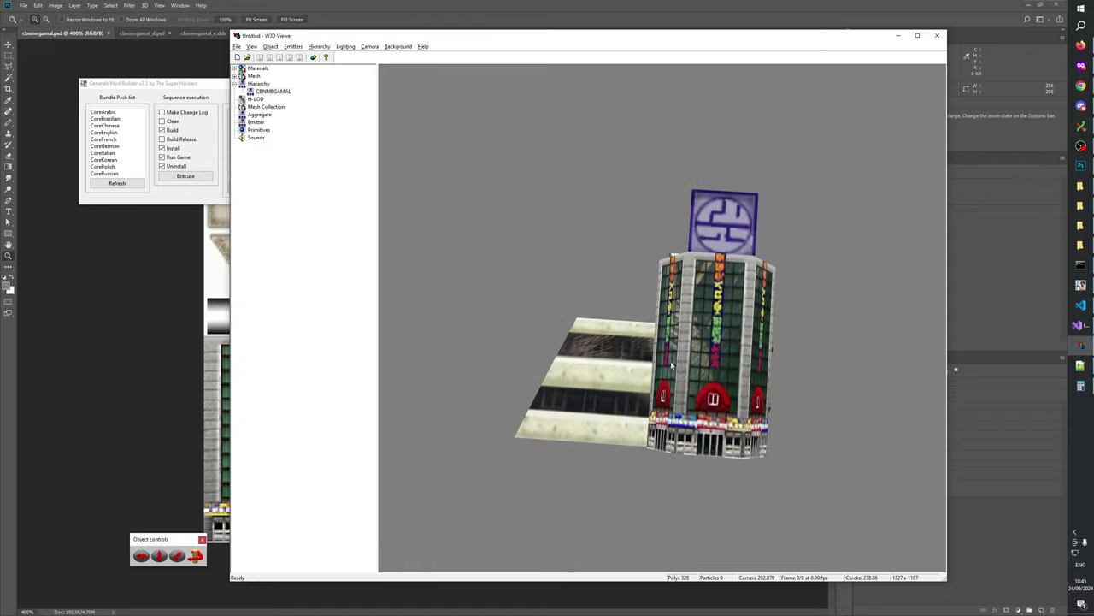
pyautogui.scroll(3, 719, 371)
pyautogui.scroll(-1, 719, 371)
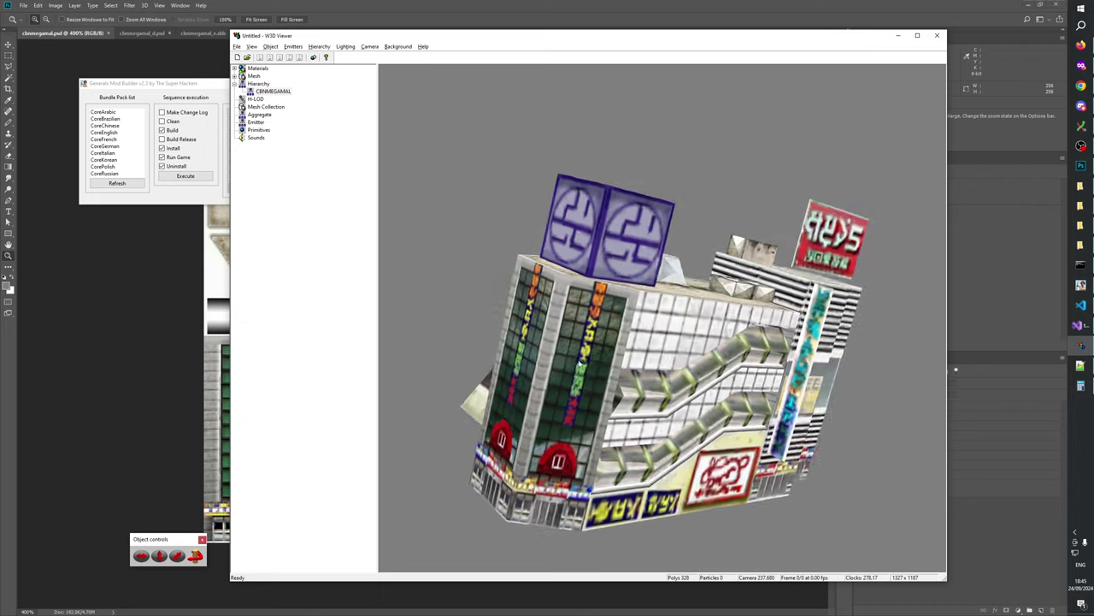
pyautogui.scroll(-5, 719, 416)
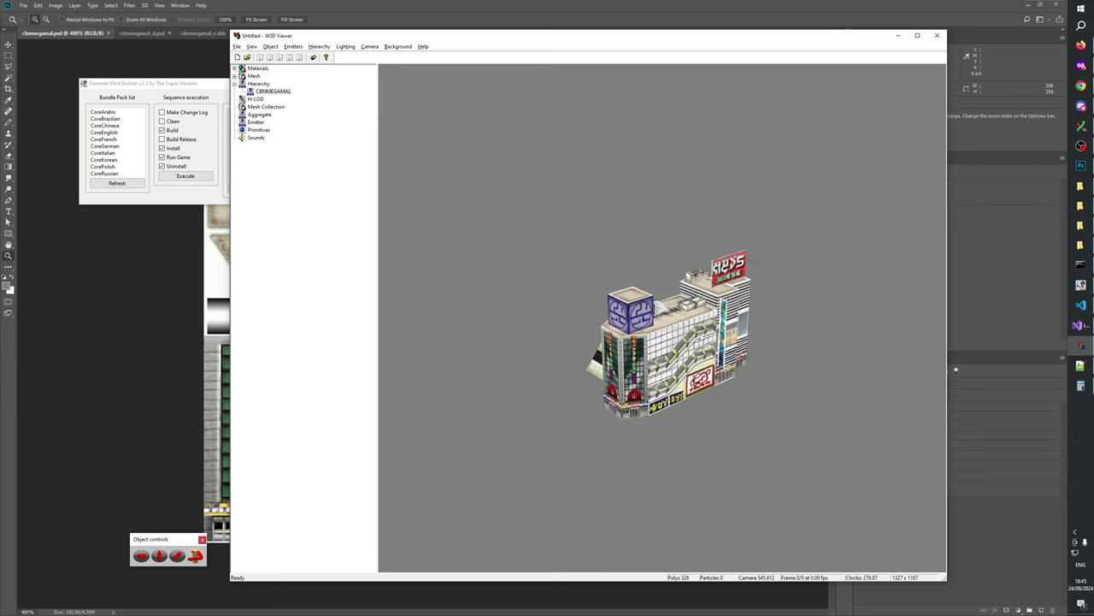
# - Switch back to Photoshop and make the _alpha group visible in cbnmegamal.psd
pyautogui.click(567, 4)
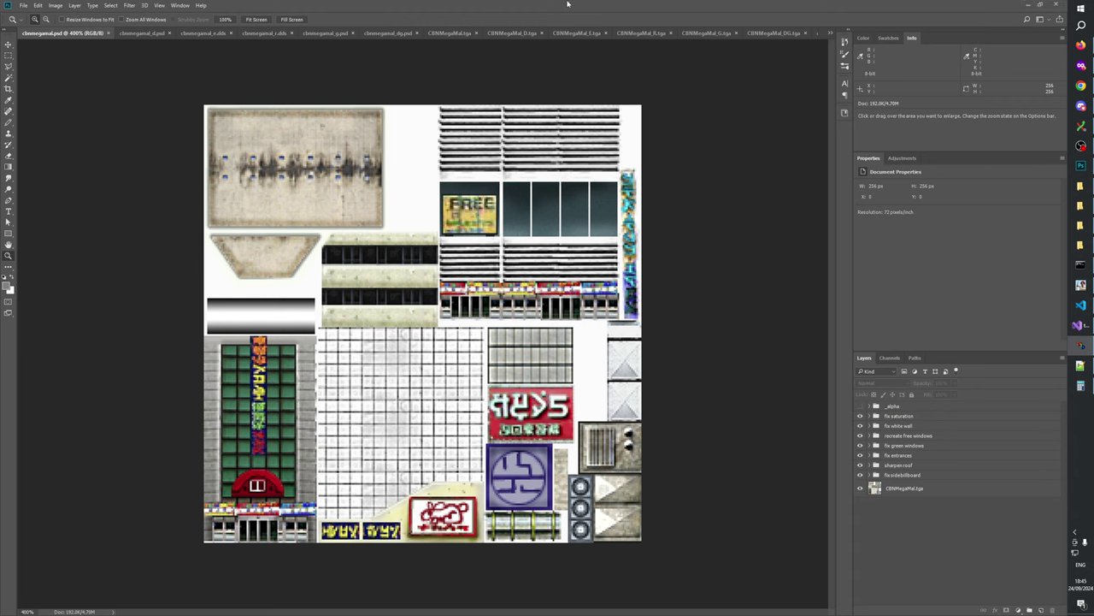
pyautogui.click(334, 441)
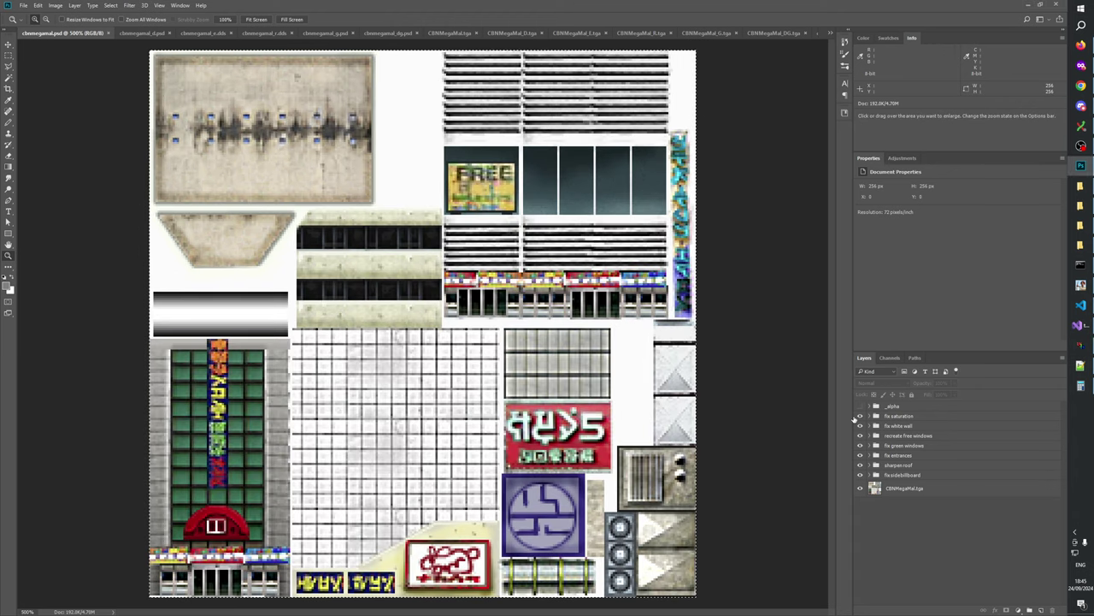
pyautogui.click(860, 407)
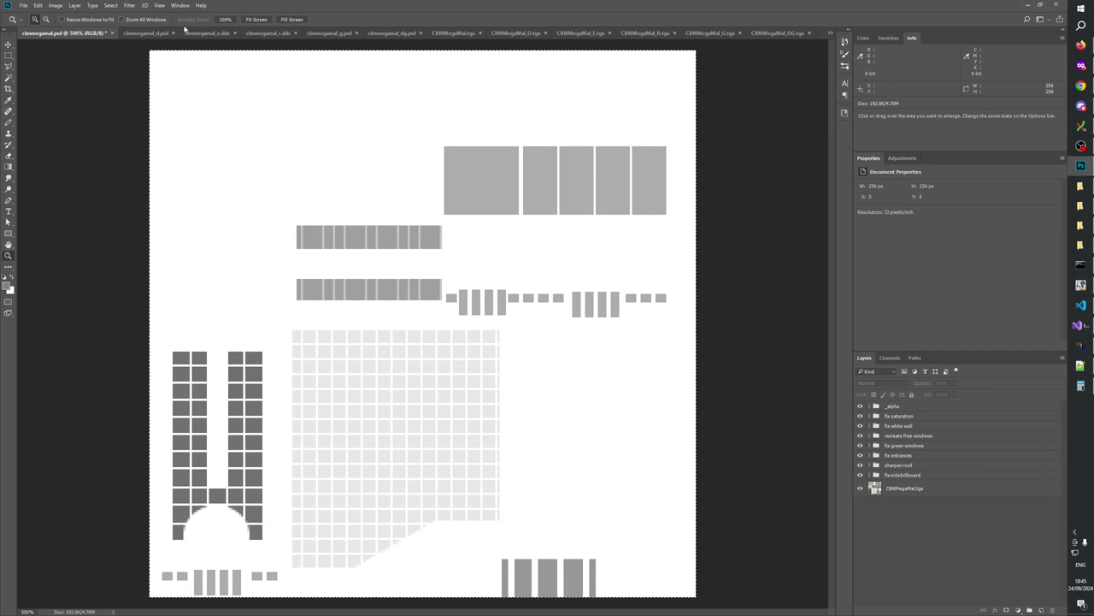
# - In cbnmegamal_d.psd, paste the copied alpha as a layer above cbnmegamal merged alpha and merge it down into that layer
pyautogui.click(150, 33)
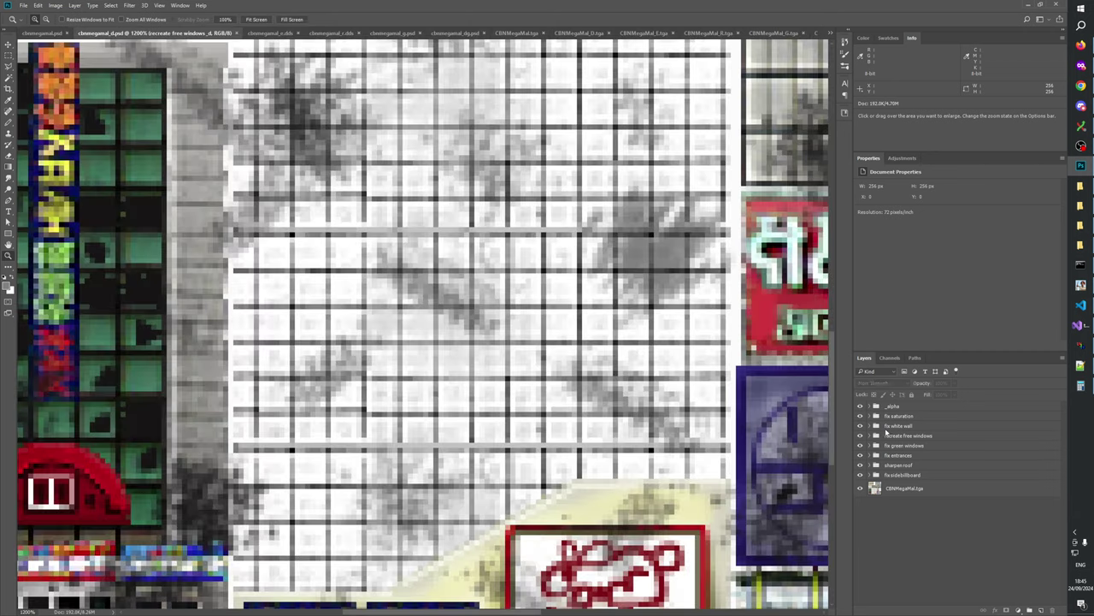
pyautogui.click(916, 446)
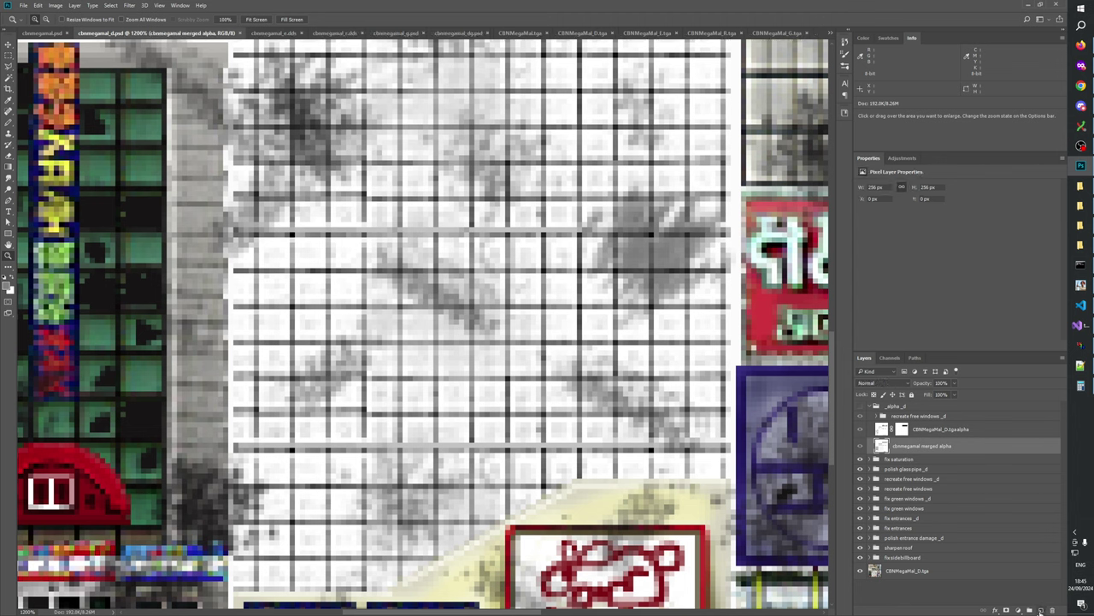
pyautogui.click(1041, 611)
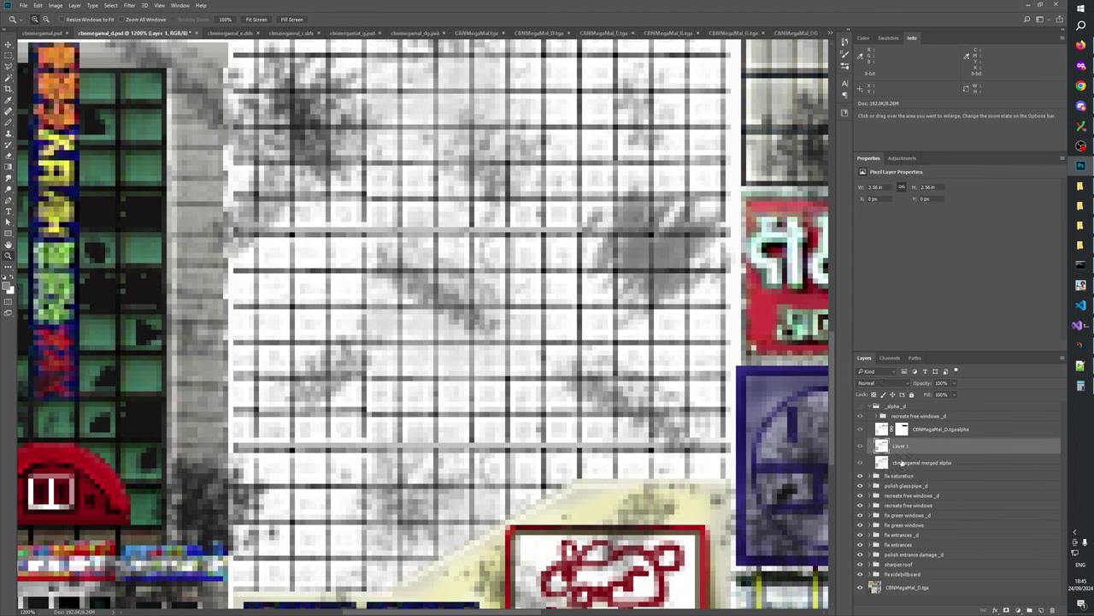
pyautogui.hotkey('ctrl', 'e')
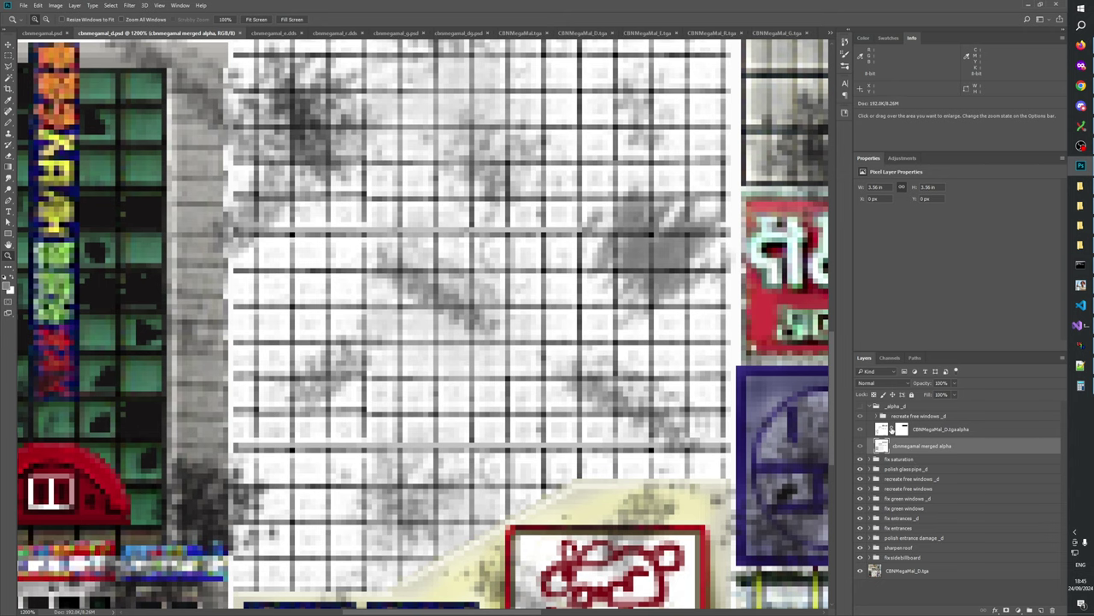
# - Hide the _alpha group in cbnmegamal.psd and duplicate the fix white wall group into cbnmegamal_d.psd
pyautogui.click(31, 35)
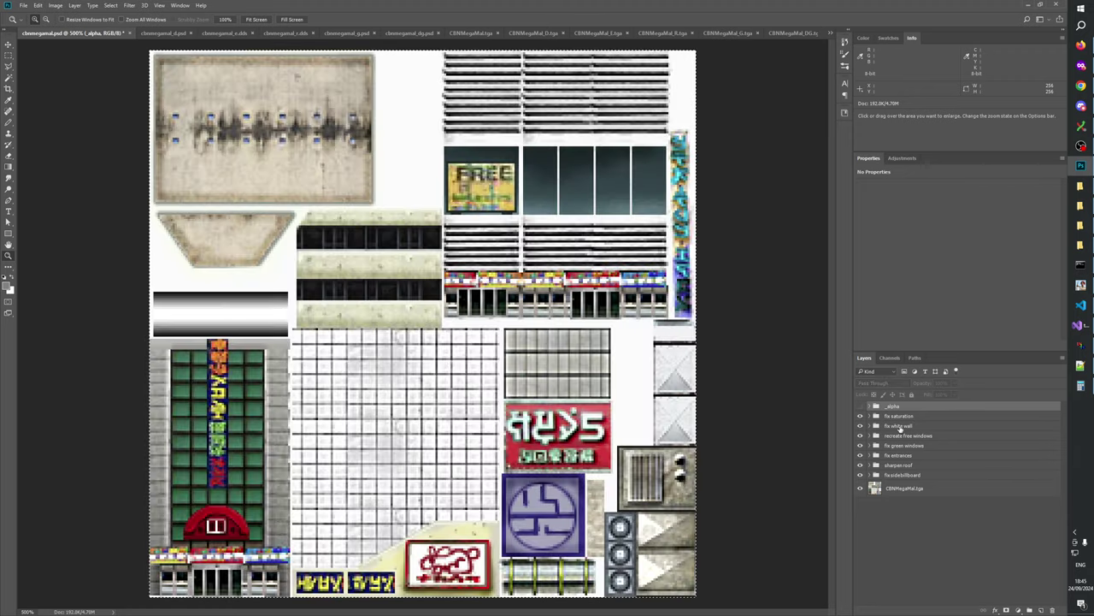
pyautogui.click(896, 426)
pyautogui.rightClick(896, 426)
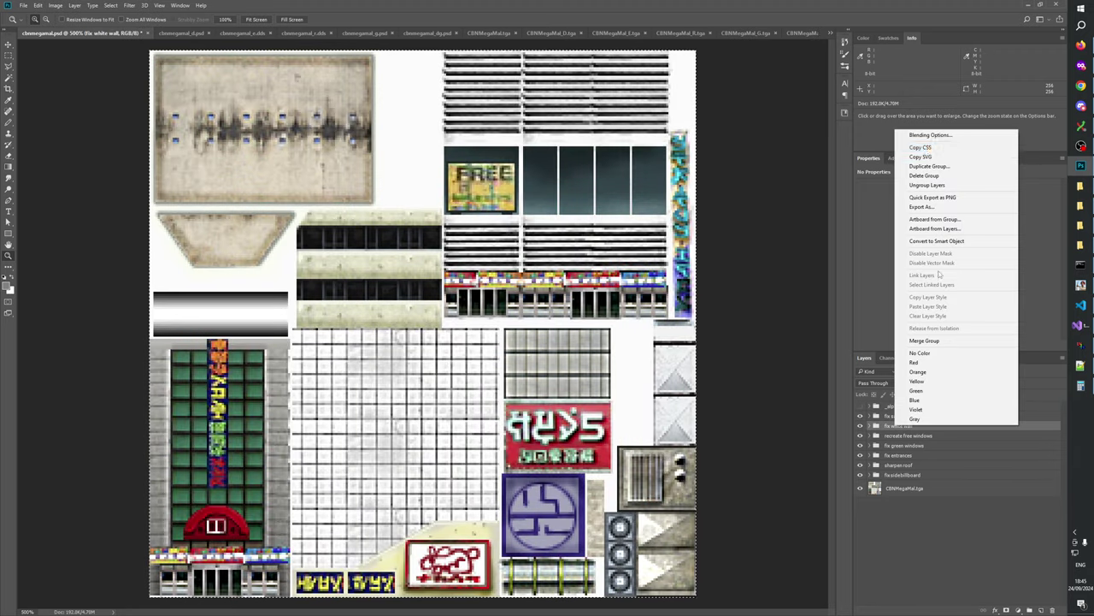
pyautogui.click(929, 166)
pyautogui.click(517, 219)
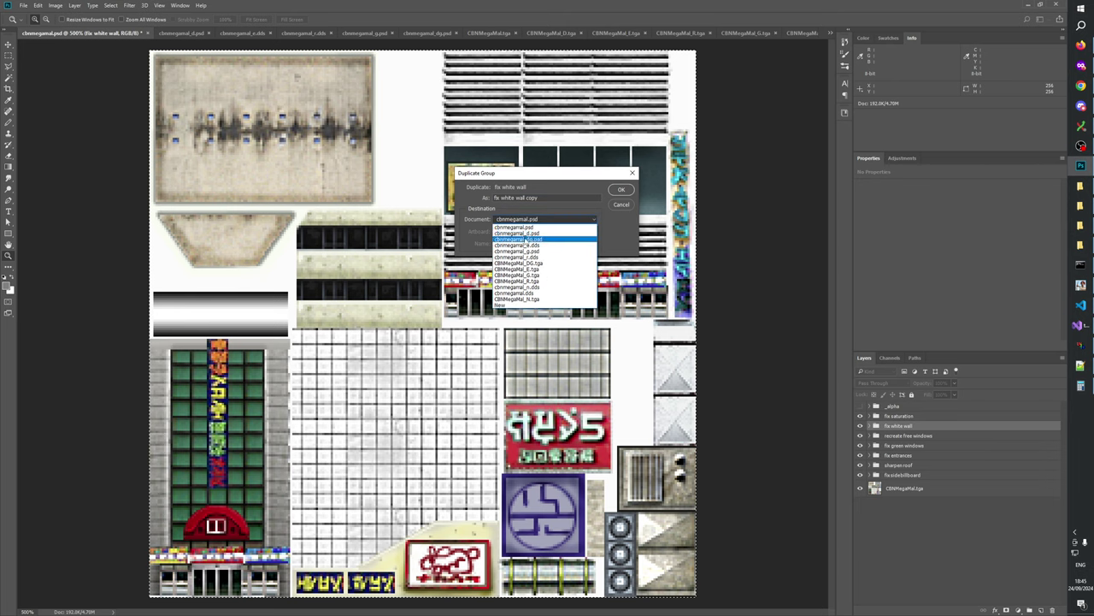
pyautogui.click(517, 233)
pyautogui.click(622, 189)
# - In cbnmegamal_d.psd, move the fix white wall group out of _alpha _d to between fix saturation and polish glass pipe _d
pyautogui.click(181, 32)
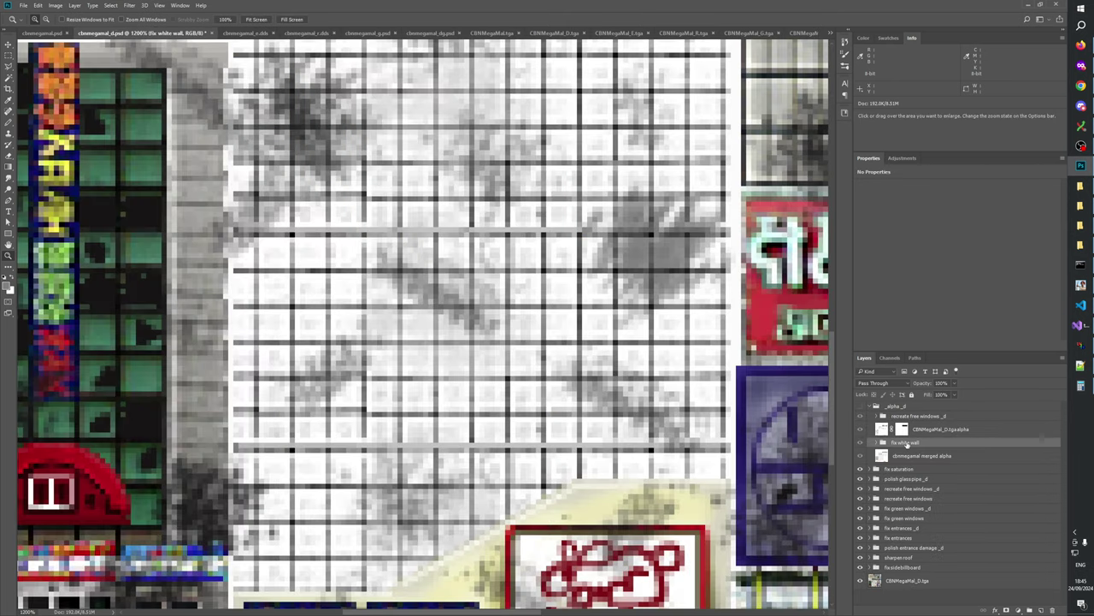
pyautogui.moveTo(906, 461); pyautogui.dragTo(903, 476)
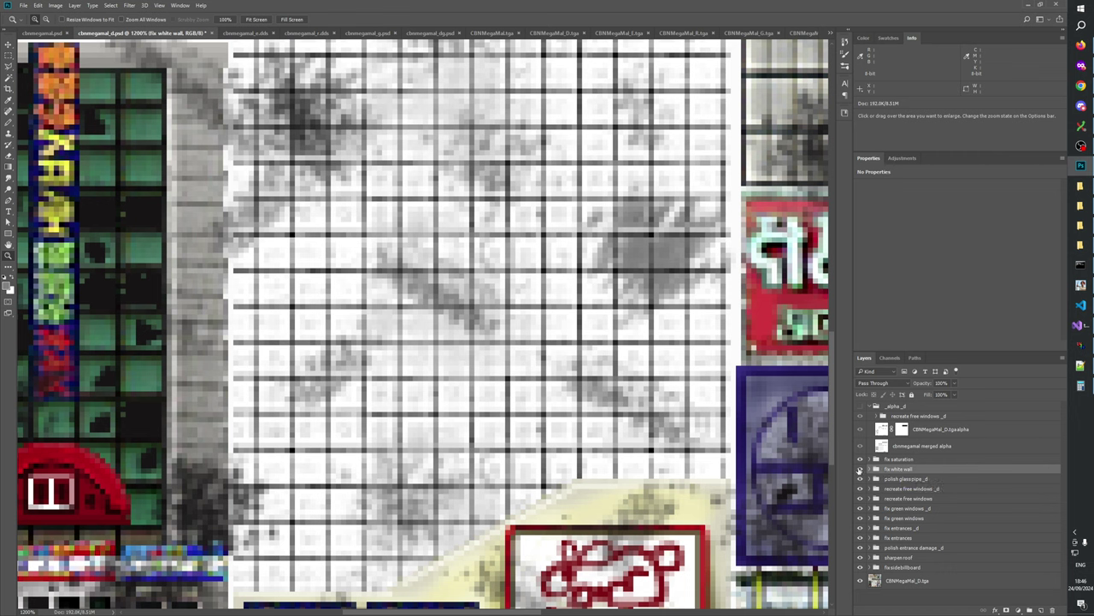
pyautogui.click(859, 469)
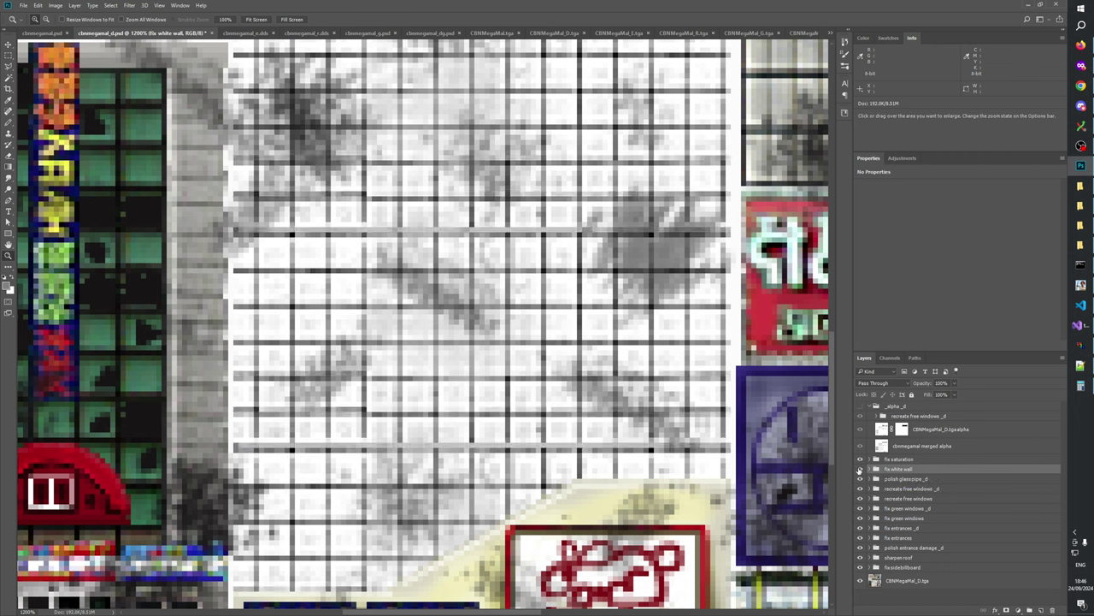
pyautogui.click(859, 469)
# - Compare the damaged white wall's grid lines with and without the fix lines layer of the fix white wall group
pyautogui.click(51, 34)
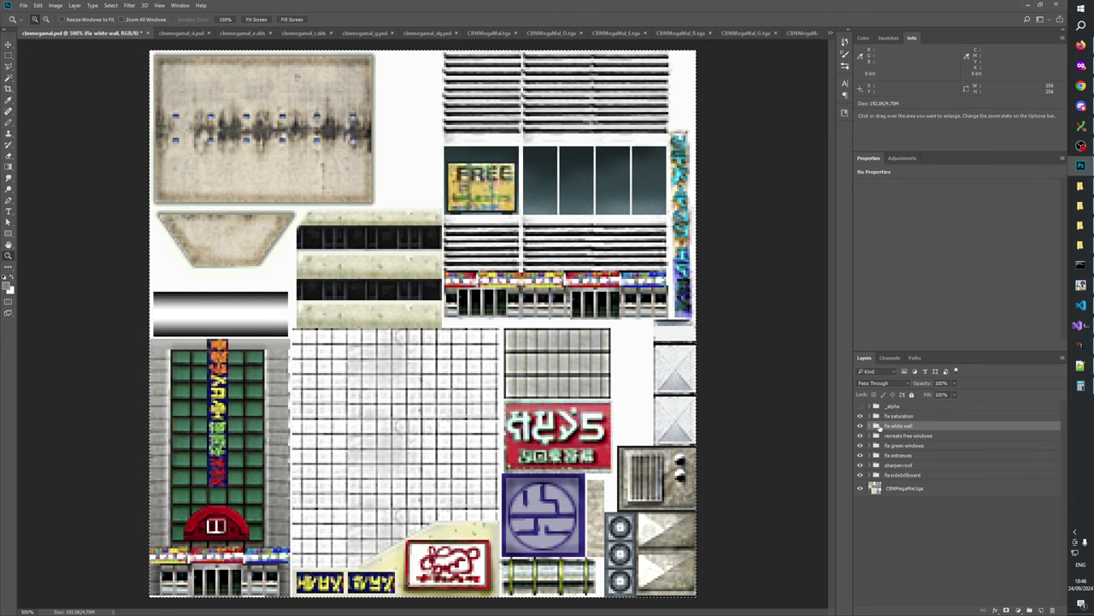
pyautogui.click(193, 33)
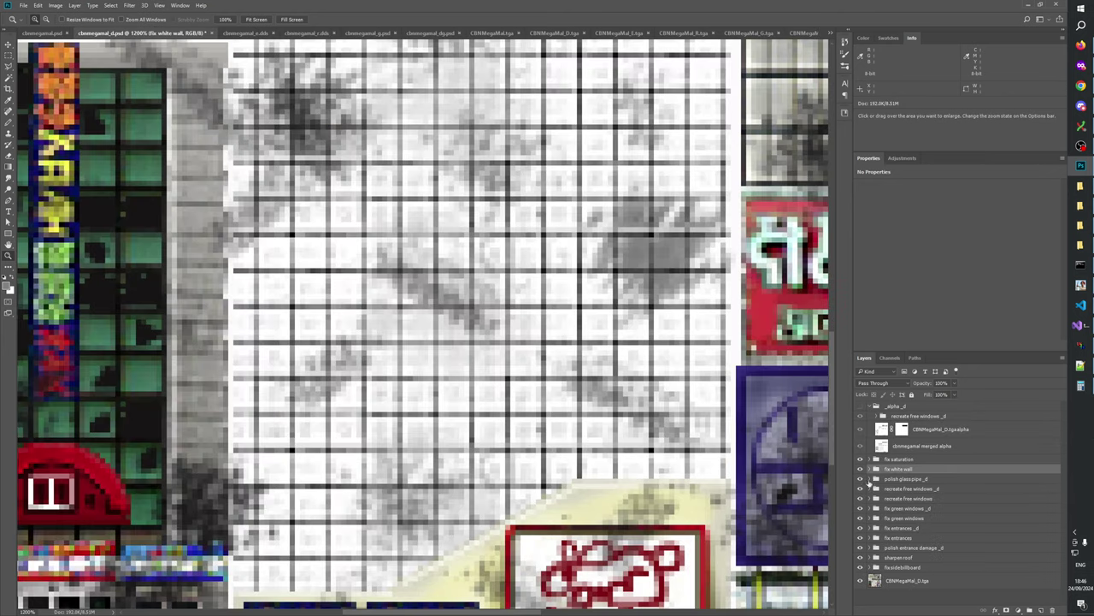
pyautogui.click(871, 470)
pyautogui.click(905, 493)
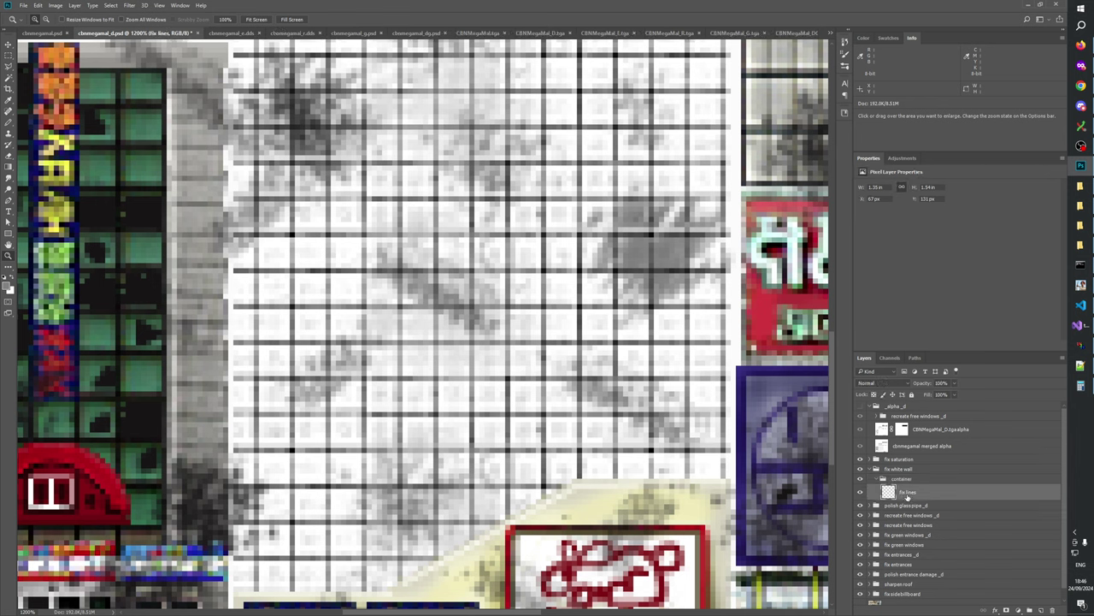
pyautogui.click(861, 493)
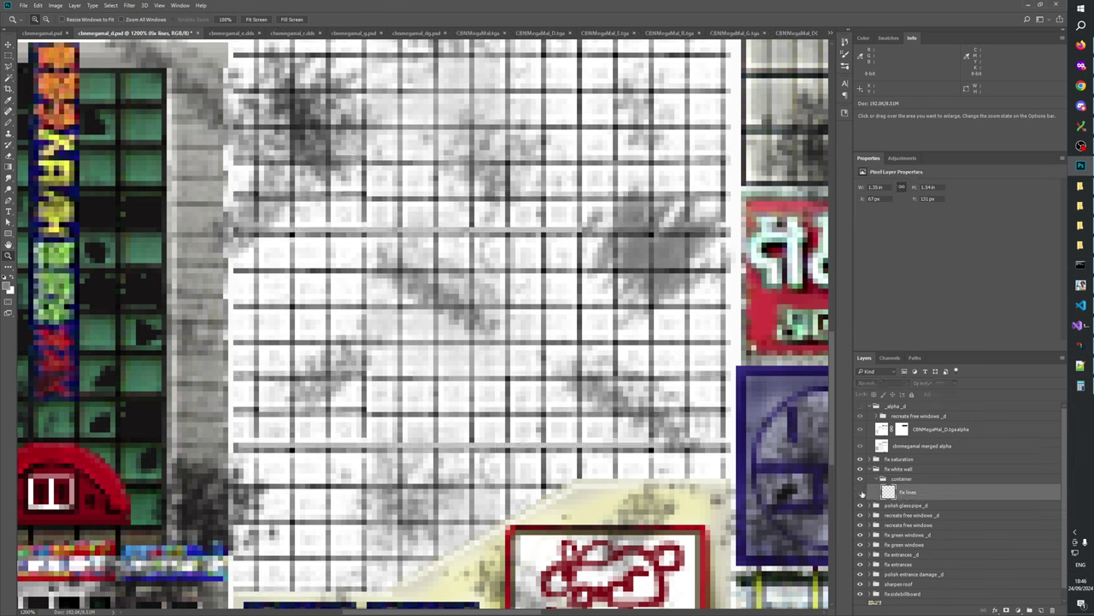
pyautogui.click(861, 494)
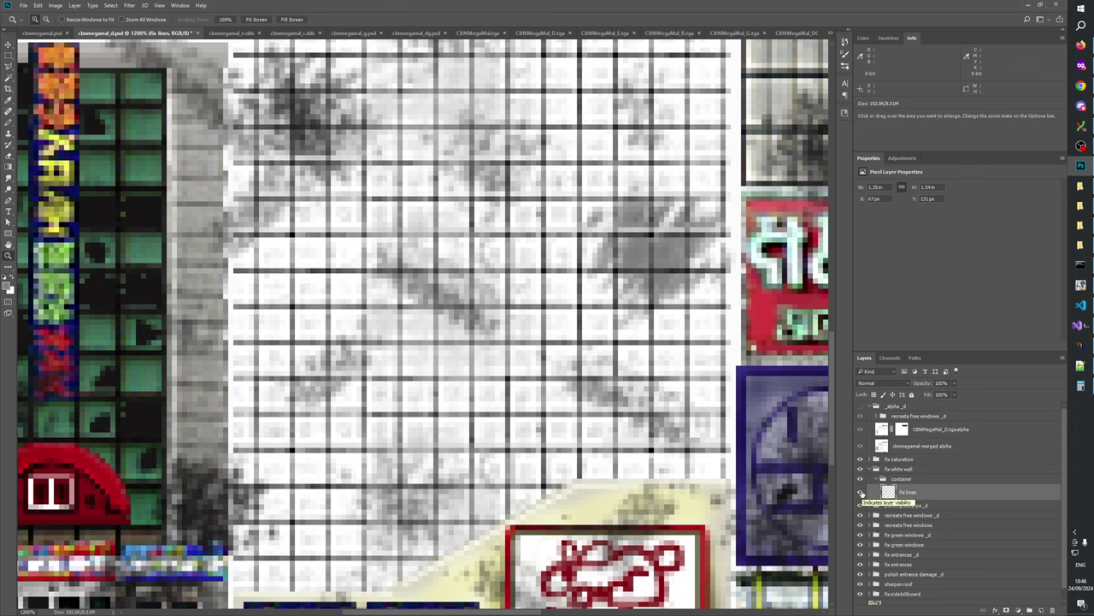
pyautogui.click(861, 493)
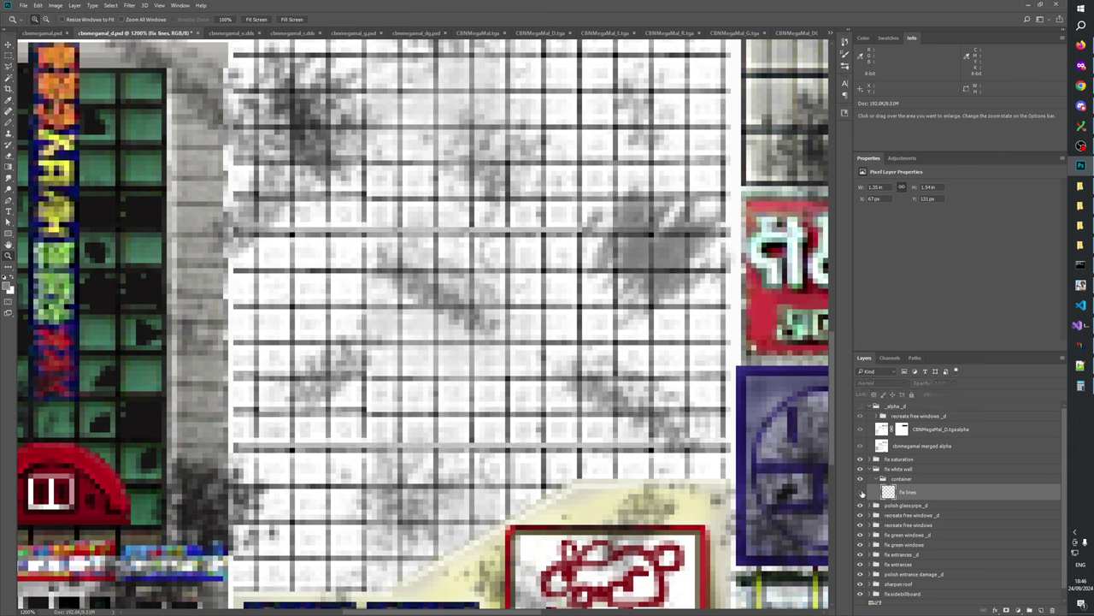
pyautogui.click(861, 493)
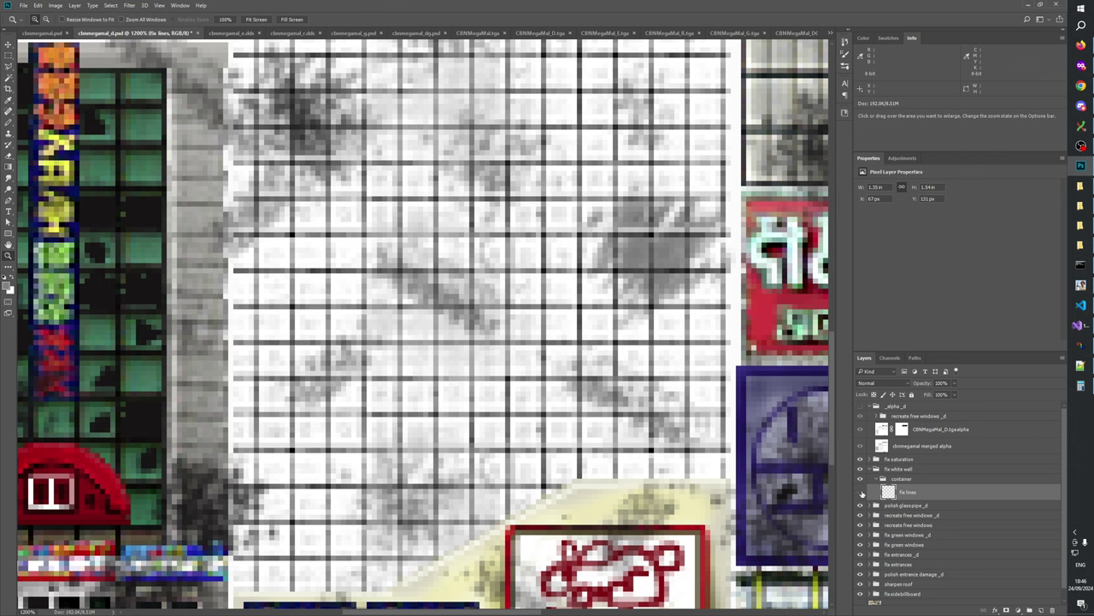
pyautogui.click(861, 493)
pyautogui.click(861, 494)
pyautogui.click(861, 494)
pyautogui.click(861, 494)
pyautogui.click(861, 493)
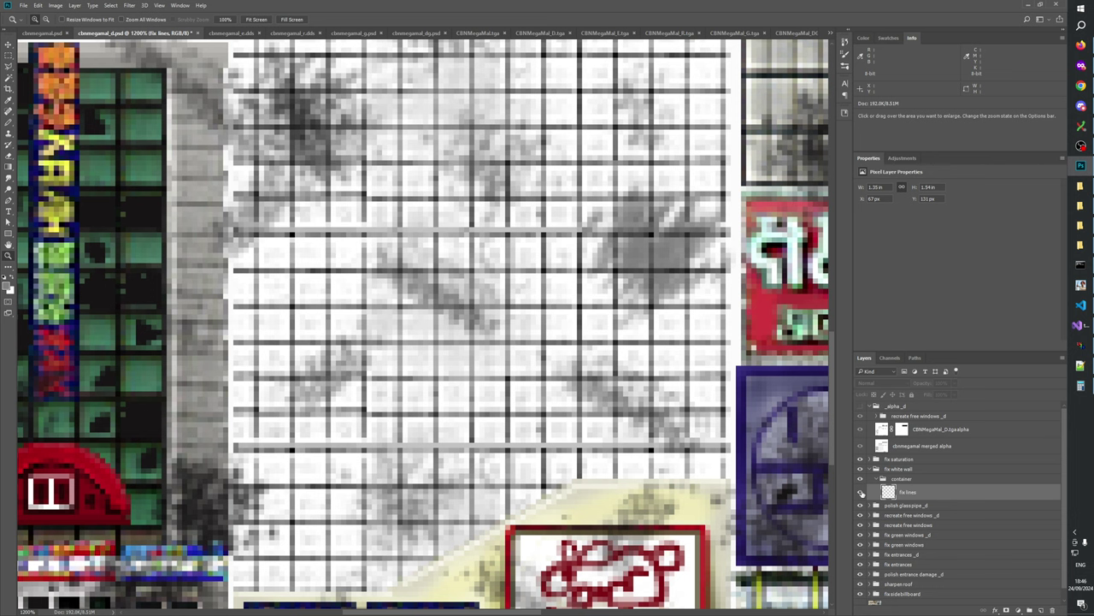
pyautogui.click(861, 493)
pyautogui.click(861, 493)
pyautogui.click(861, 494)
pyautogui.click(861, 494)
pyautogui.click(861, 493)
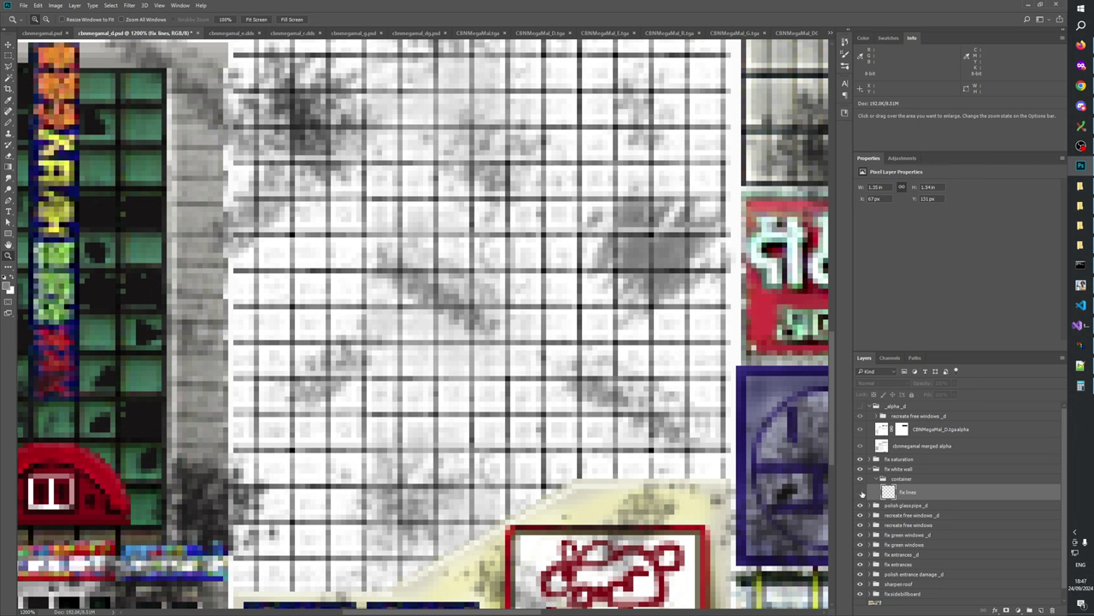
pyautogui.click(861, 494)
pyautogui.click(861, 493)
pyautogui.click(861, 493)
pyautogui.click(861, 493)
pyautogui.click(861, 493)
pyautogui.click(861, 493)
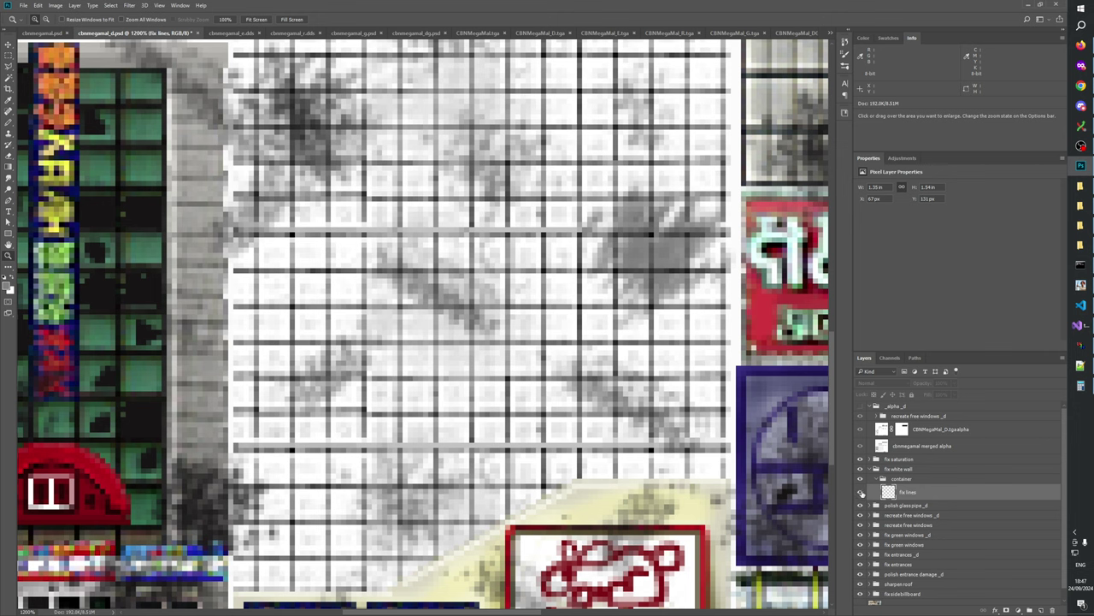
pyautogui.click(861, 493)
pyautogui.click(861, 494)
pyautogui.click(861, 493)
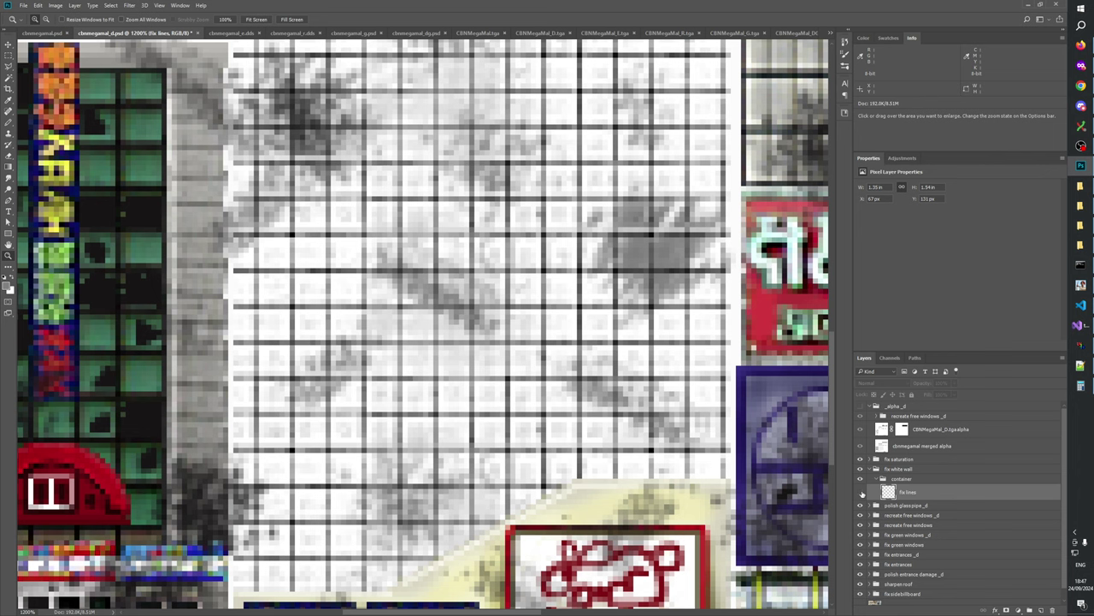
pyautogui.click(861, 493)
pyautogui.click(861, 493)
pyautogui.click(861, 494)
pyautogui.click(861, 494)
pyautogui.click(861, 493)
pyautogui.click(861, 493)
pyautogui.click(861, 493)
pyautogui.click(861, 493)
pyautogui.moveTo(530, 191)
pyautogui.mouseDown()
pyautogui.moveTo(539, 347)
pyautogui.moveTo(531, 202)
pyautogui.mouseUp()
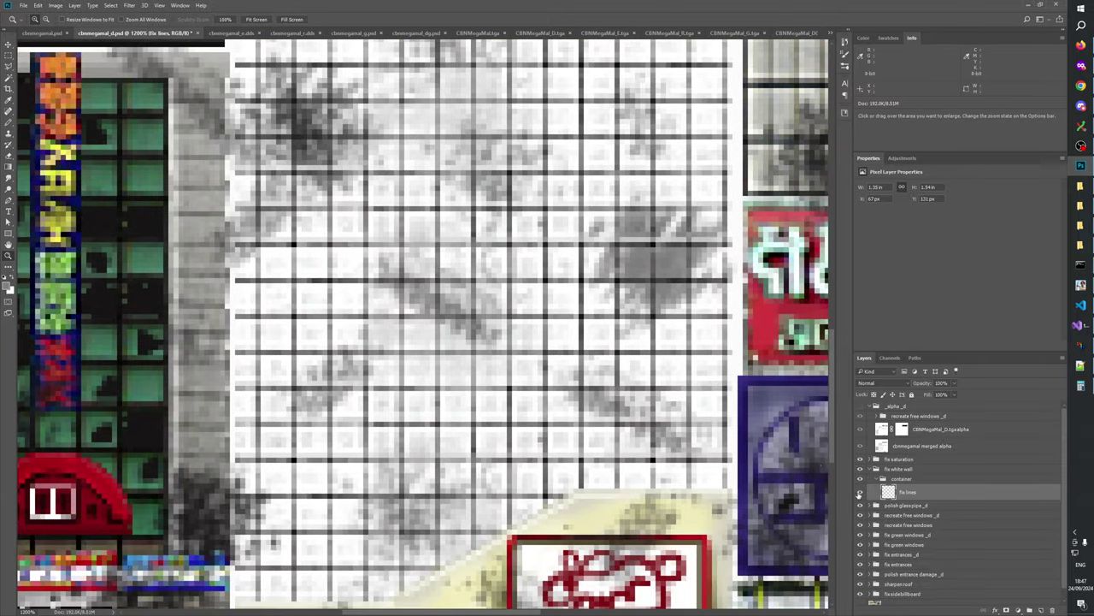
pyautogui.click(862, 492)
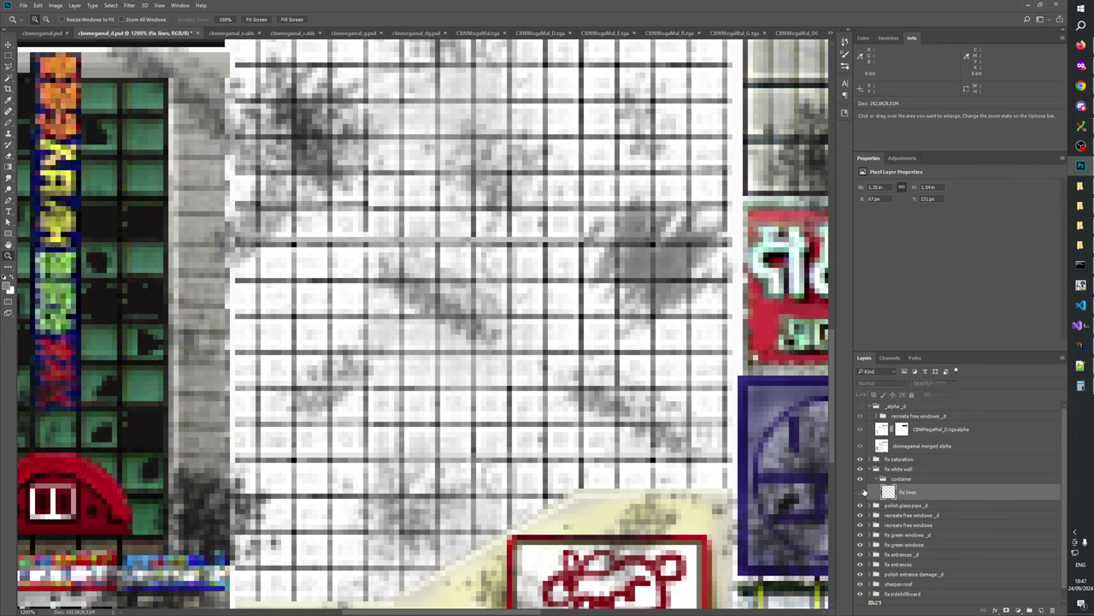
pyautogui.click(862, 492)
pyautogui.click(863, 492)
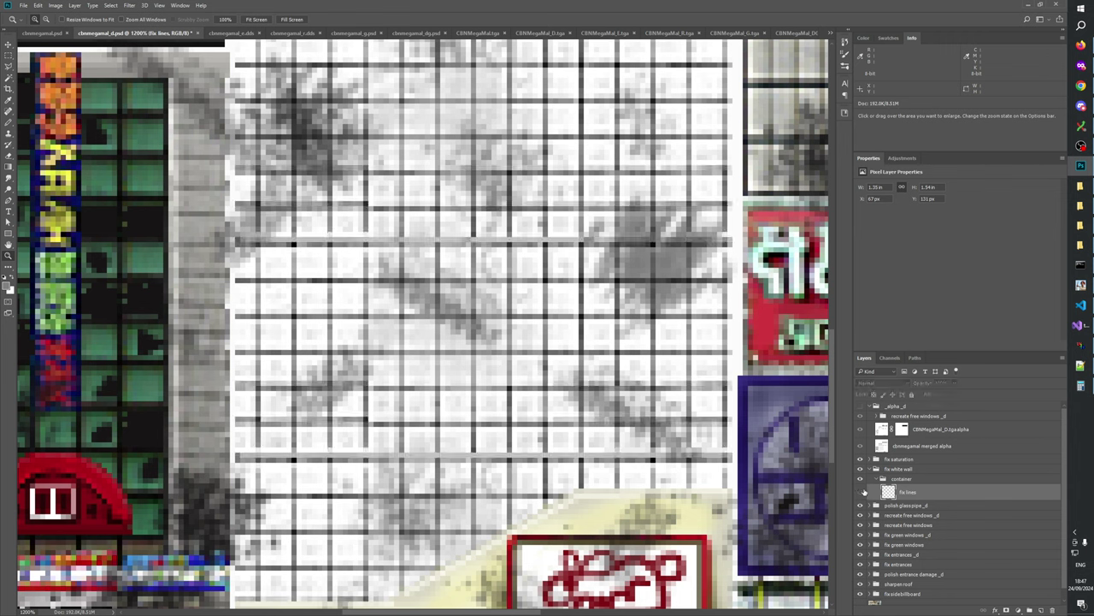
pyautogui.click(863, 492)
pyautogui.click(863, 493)
pyautogui.click(863, 492)
pyautogui.click(863, 493)
pyautogui.click(863, 493)
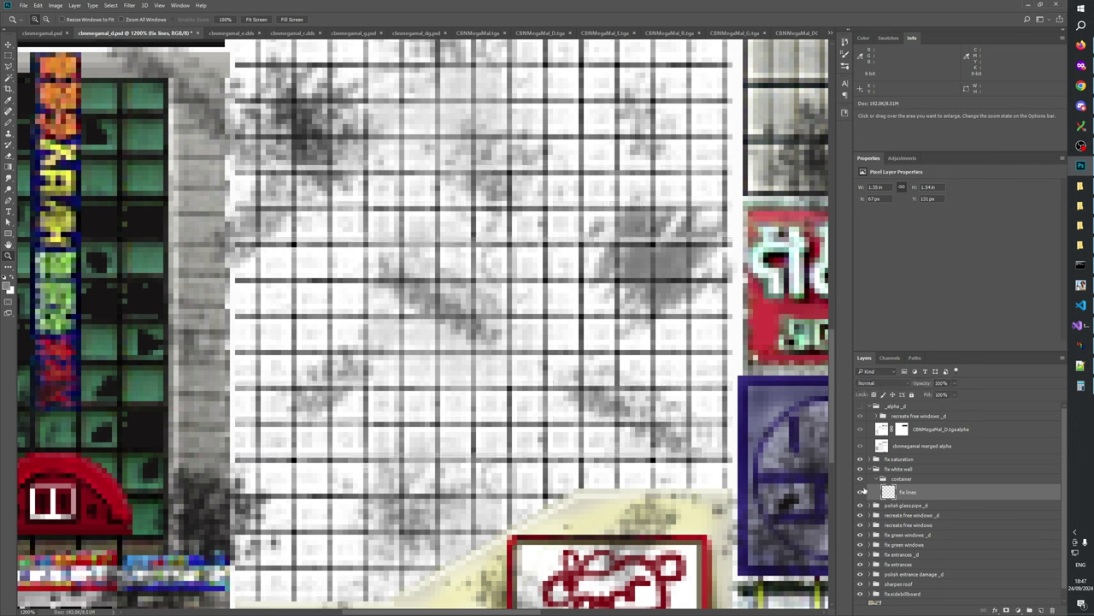
pyautogui.click(863, 492)
pyautogui.click(863, 493)
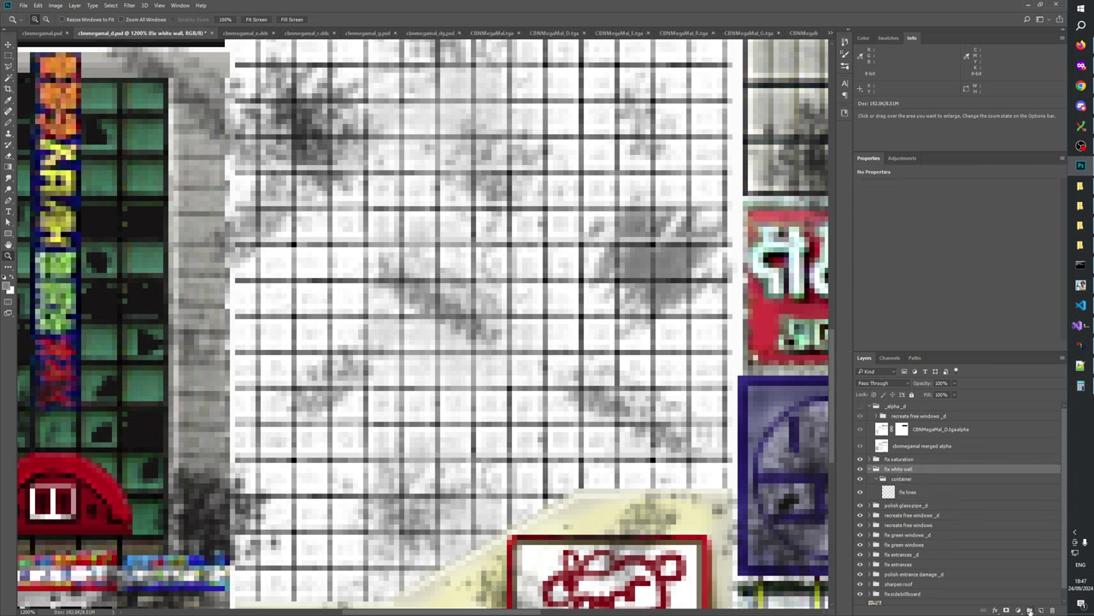
# - Add a new empty group directly above the fix white wall group in cbnmegamal_d.psd
pyautogui.click(1030, 611)
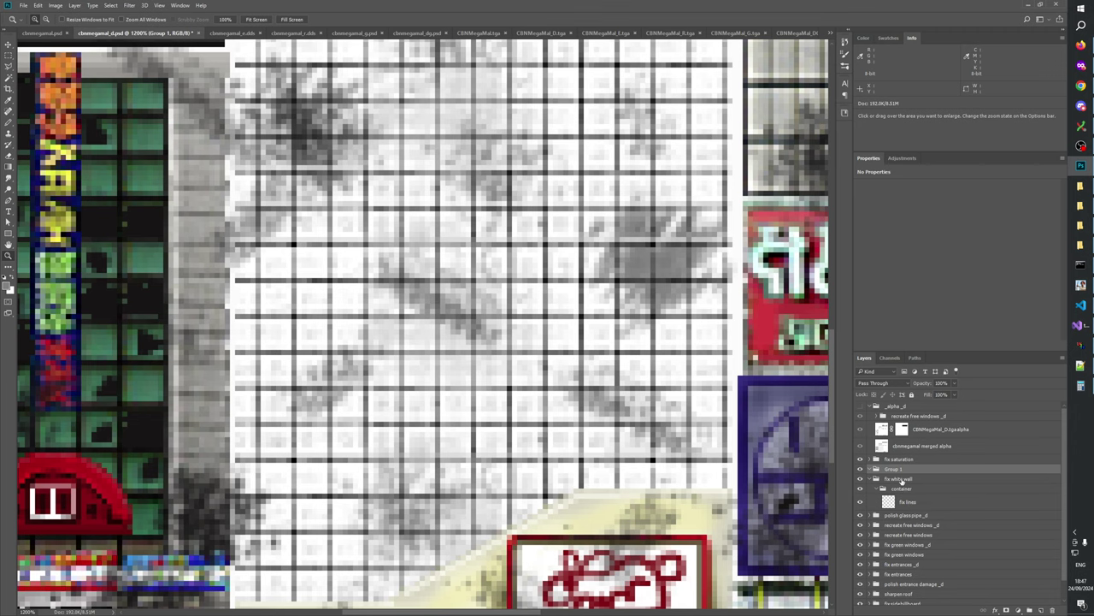
# - Examine the container group and fix lines layer inside fix white wall in cbnmegamal.psd, and return to cbnmegamal_d.psd
pyautogui.click(43, 32)
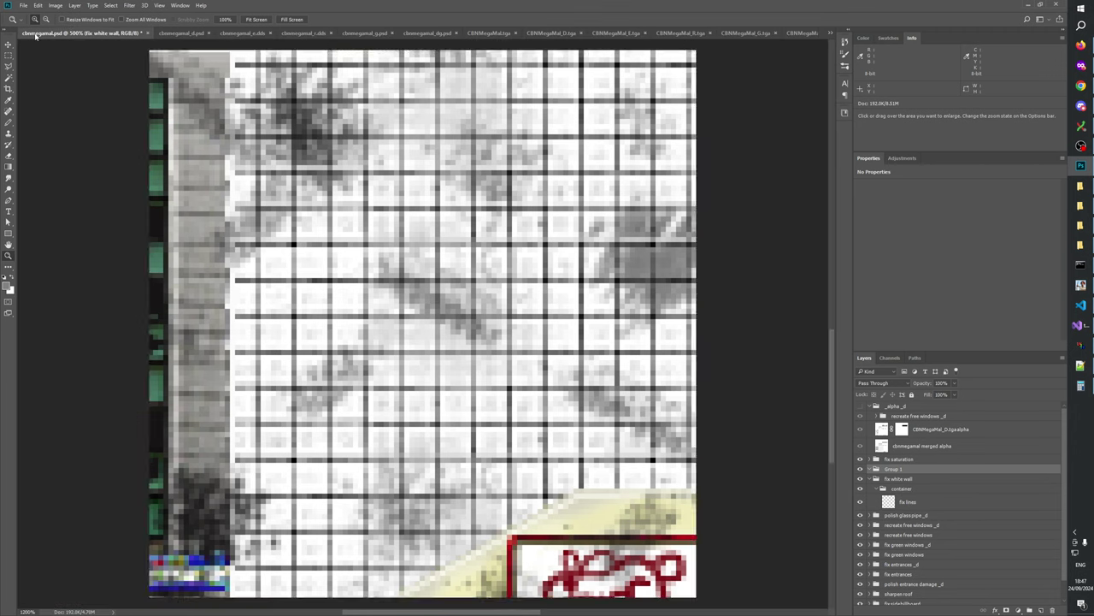
pyautogui.click(870, 425)
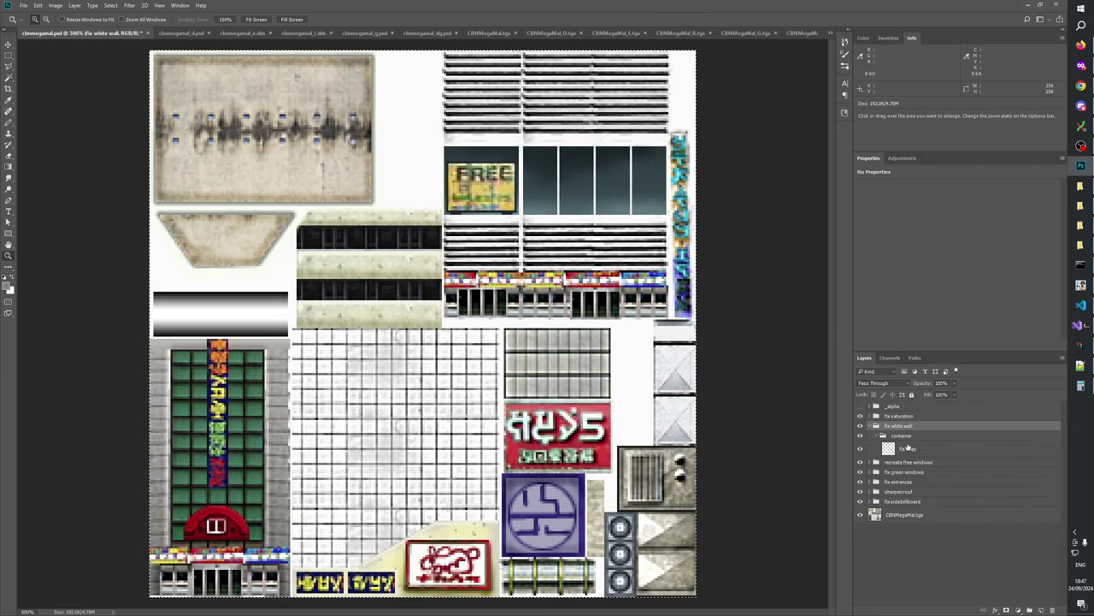
pyautogui.click(913, 435)
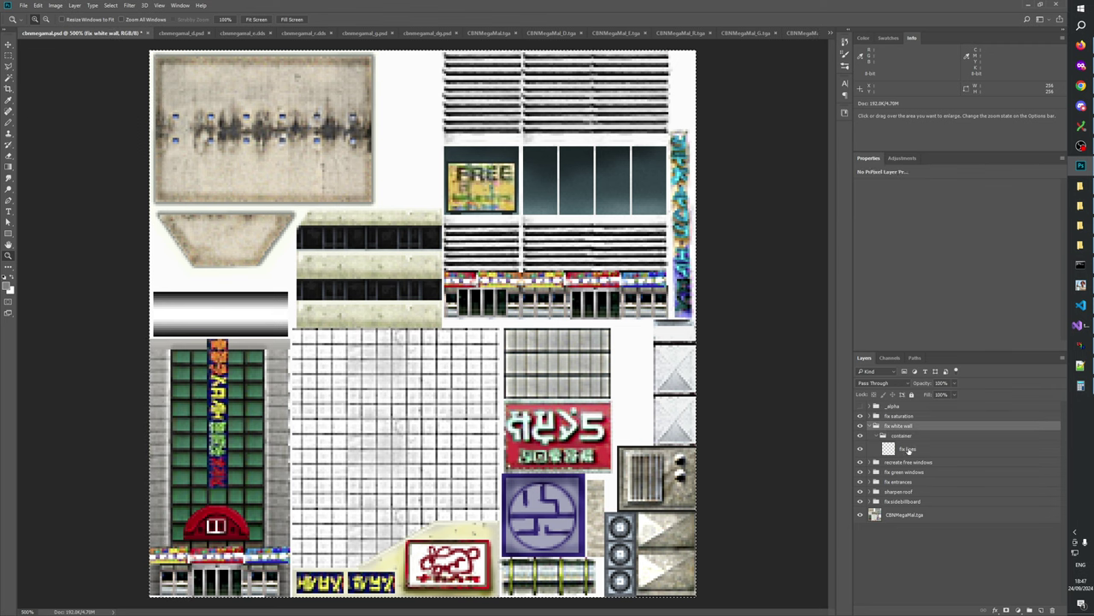
pyautogui.click(908, 447)
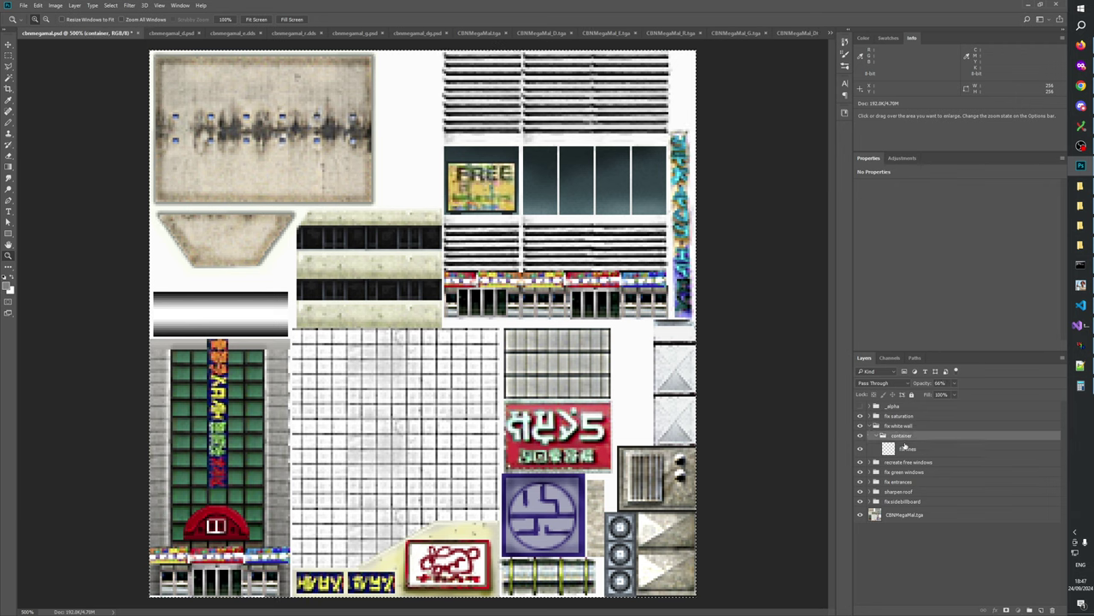
pyautogui.click(905, 437)
pyautogui.click(908, 450)
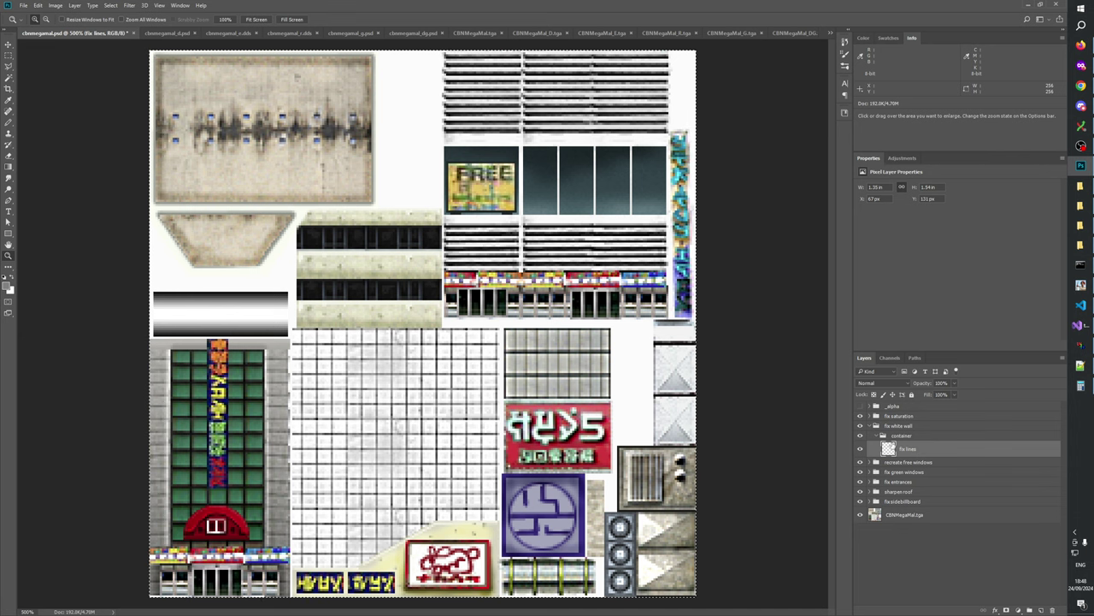
pyautogui.click(902, 436)
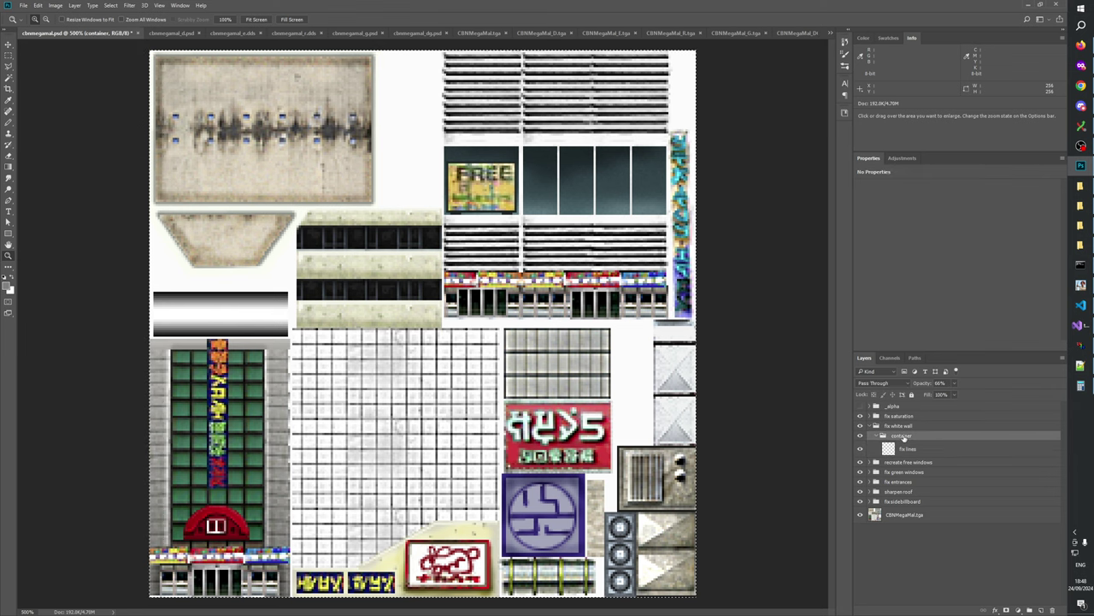
pyautogui.click(893, 426)
pyautogui.click(869, 426)
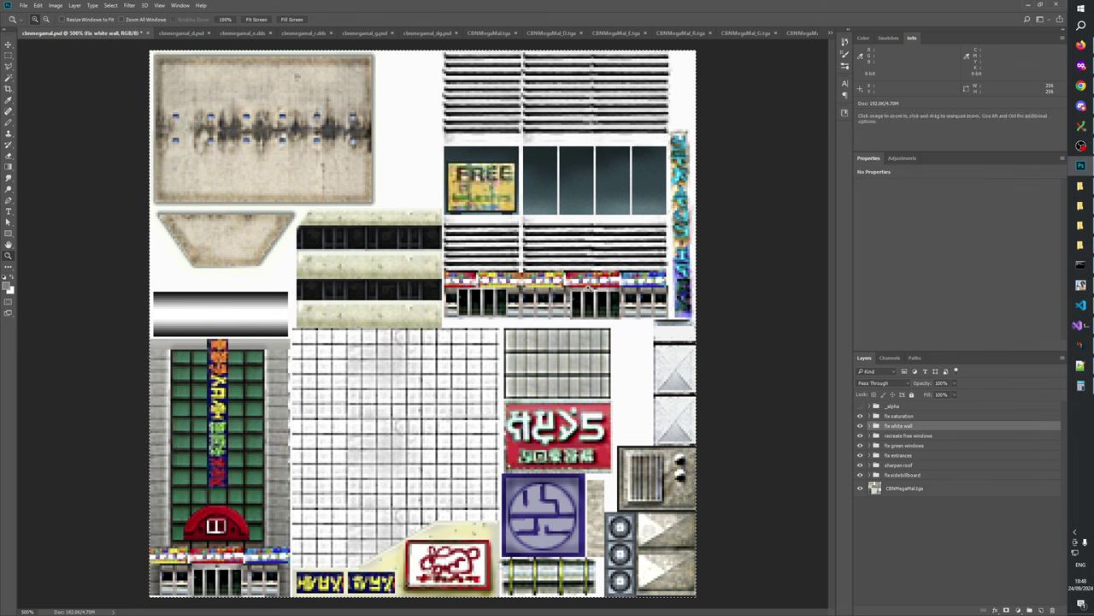
pyautogui.click(181, 33)
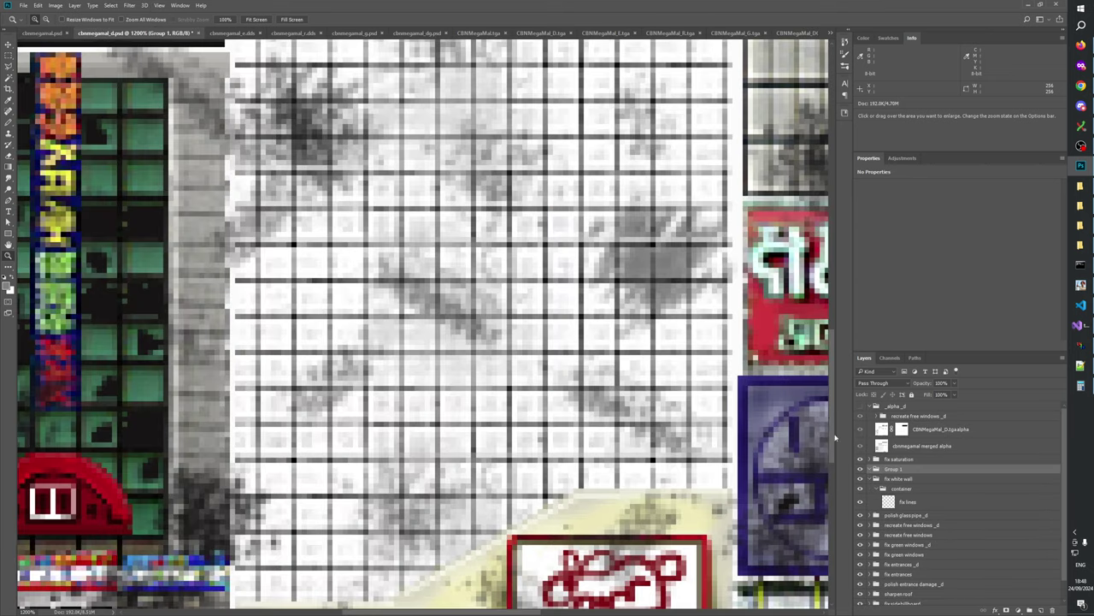
# - Rename the new empty group above fix white wall as fix white wall _d
pyautogui.doubleClick(893, 469)
pyautogui.write('fix white wall _d')
pyautogui.press('Return')
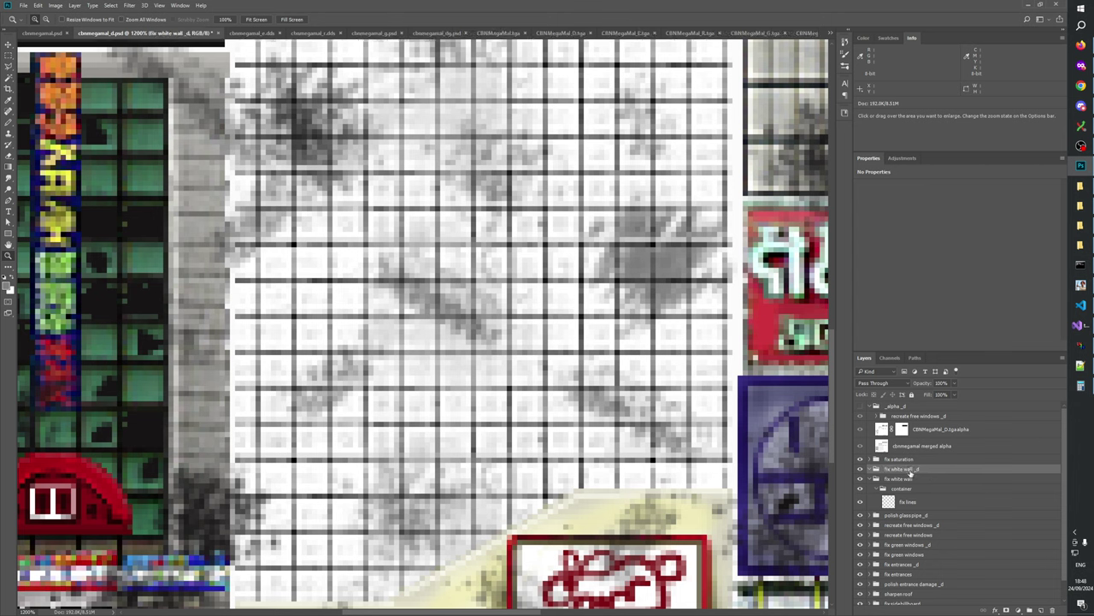
# - Create a group named damage mask _d inside the fix white wall _d group
pyautogui.click(1029, 609)
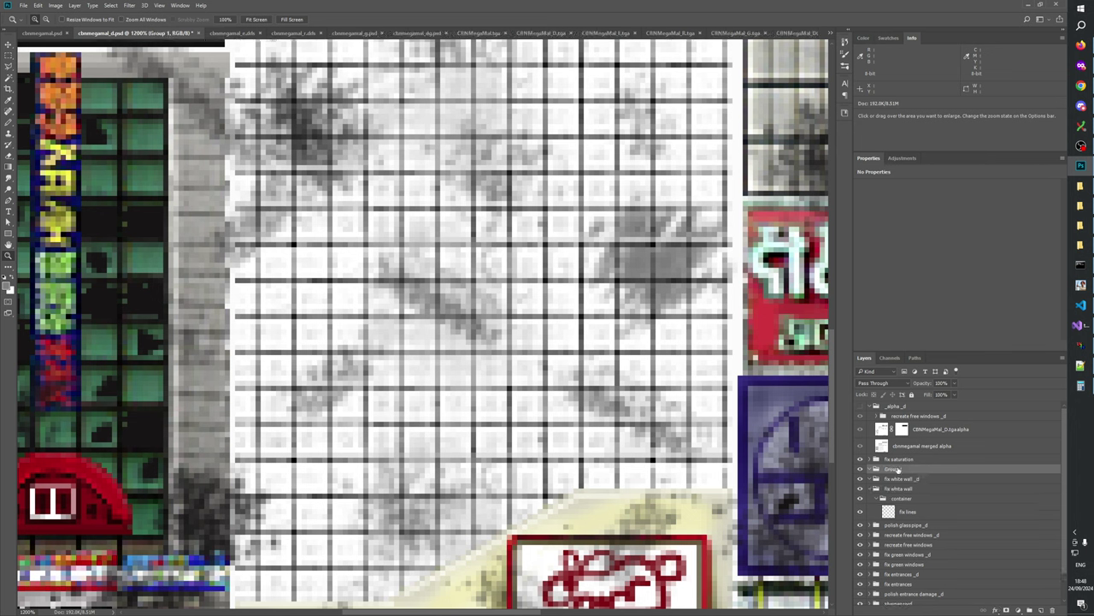
pyautogui.moveTo(898, 469); pyautogui.dragTo(897, 480)
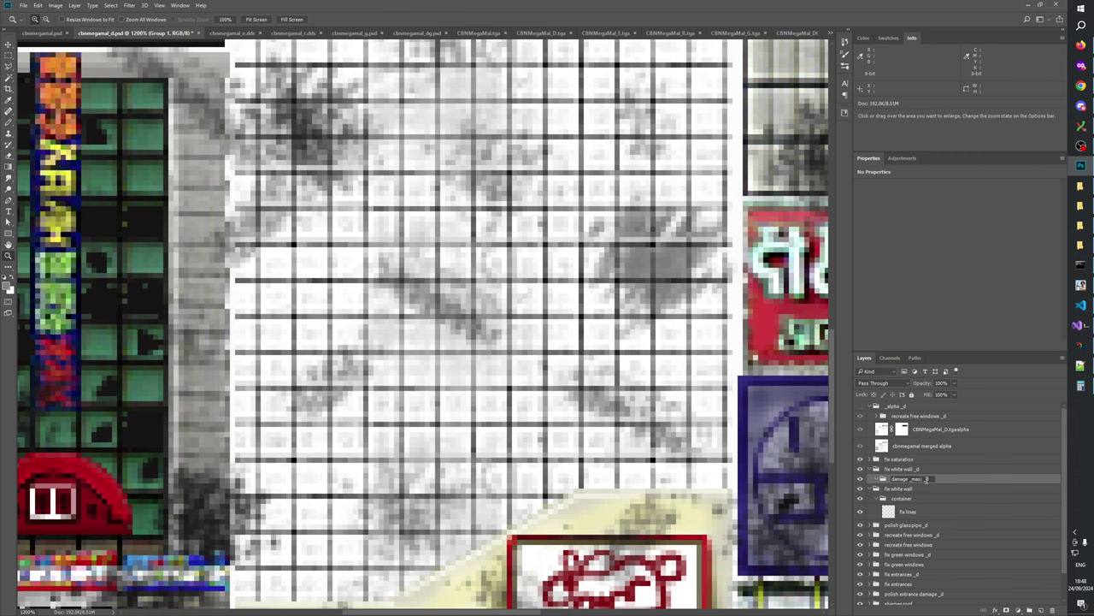
pyautogui.press('Return')
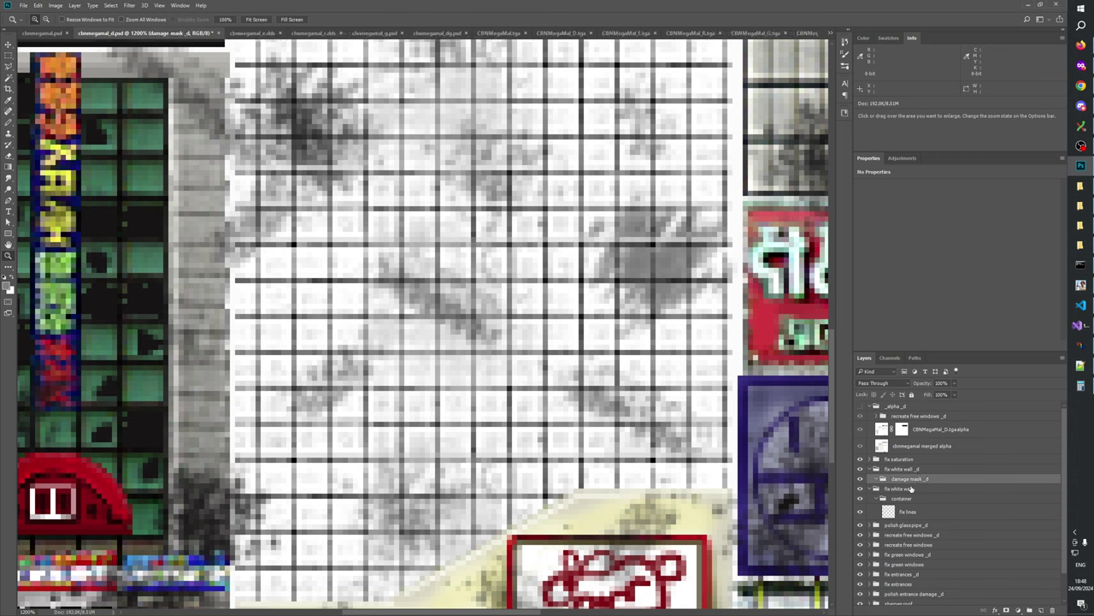
# - Move the fix white wall group into damage mask _d, and add a layer mask to damage mask _d
pyautogui.moveTo(911, 488); pyautogui.dragTo(919, 488)
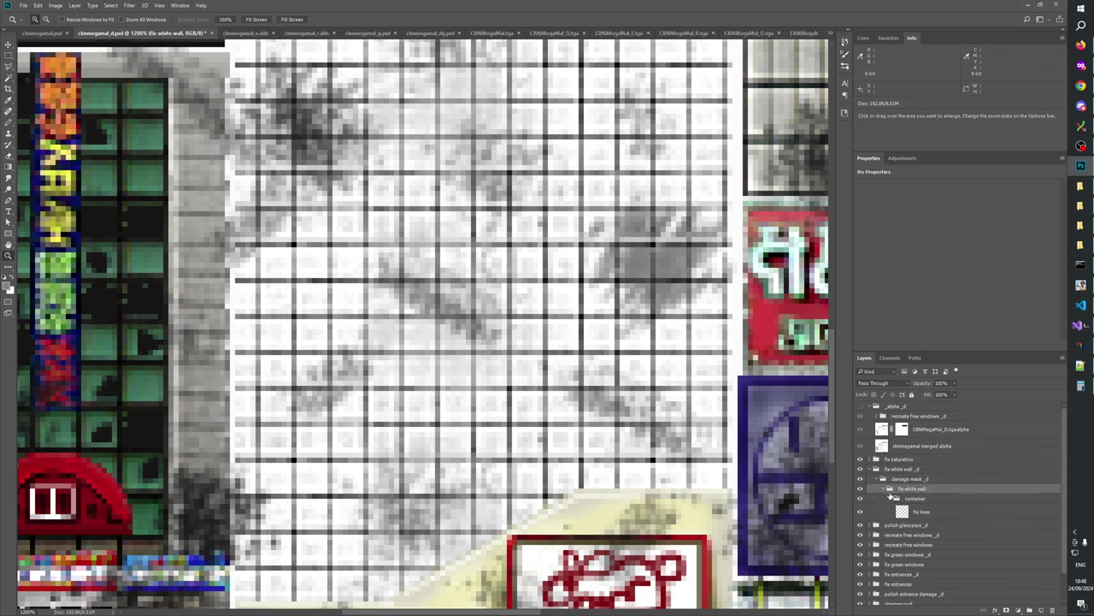
pyautogui.click(884, 490)
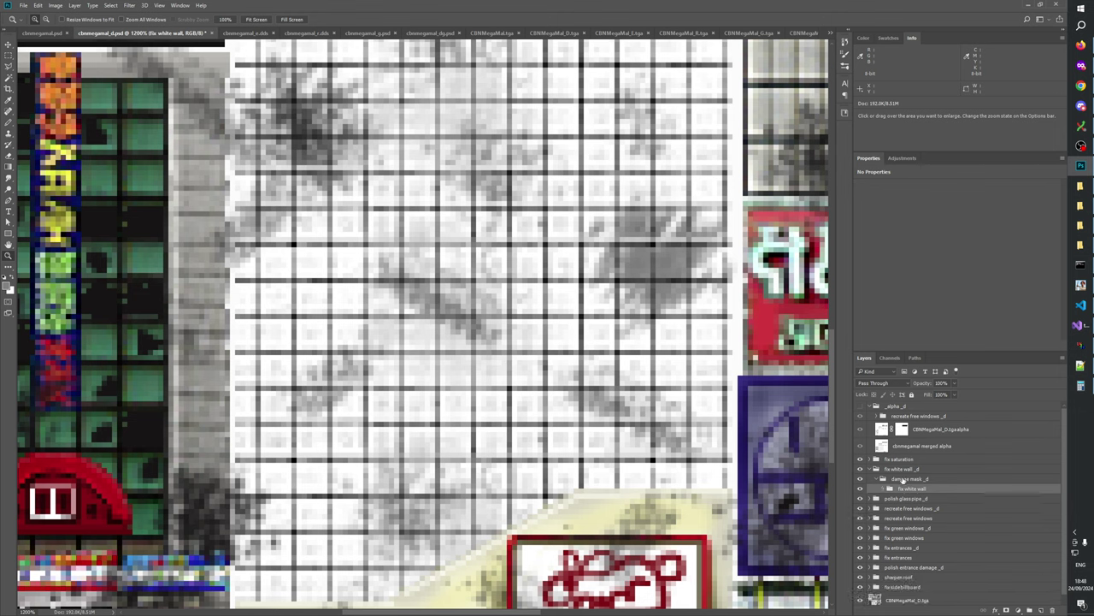
pyautogui.click(902, 480)
pyautogui.click(1006, 610)
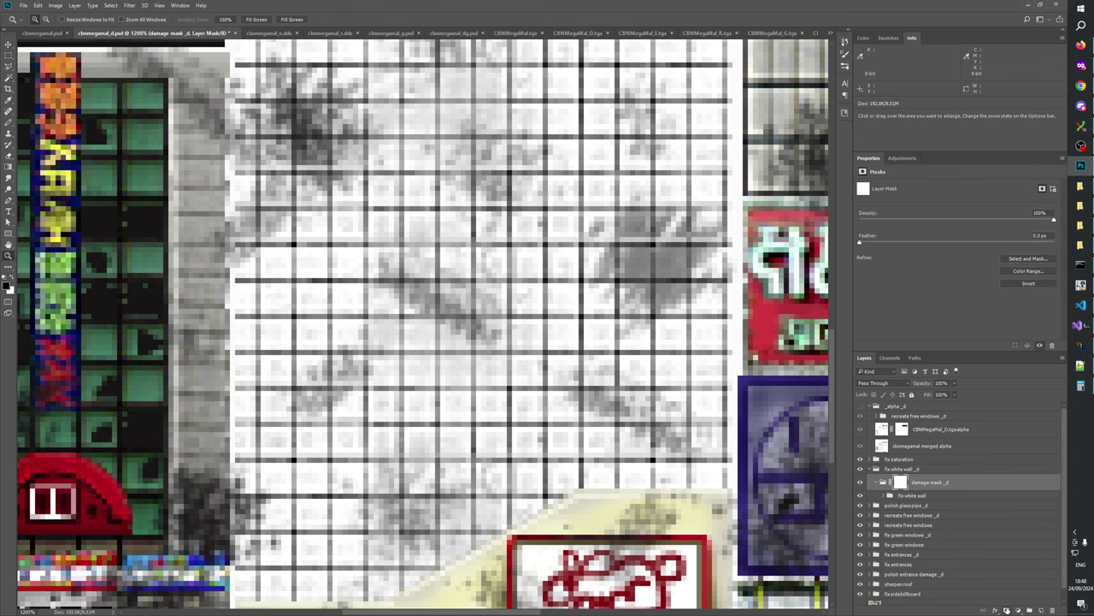
# - Switch to the browser, start the Coccolino Deep - Seventeen mix on YouTube, and return to Photoshop
pyautogui.click(1080, 65)
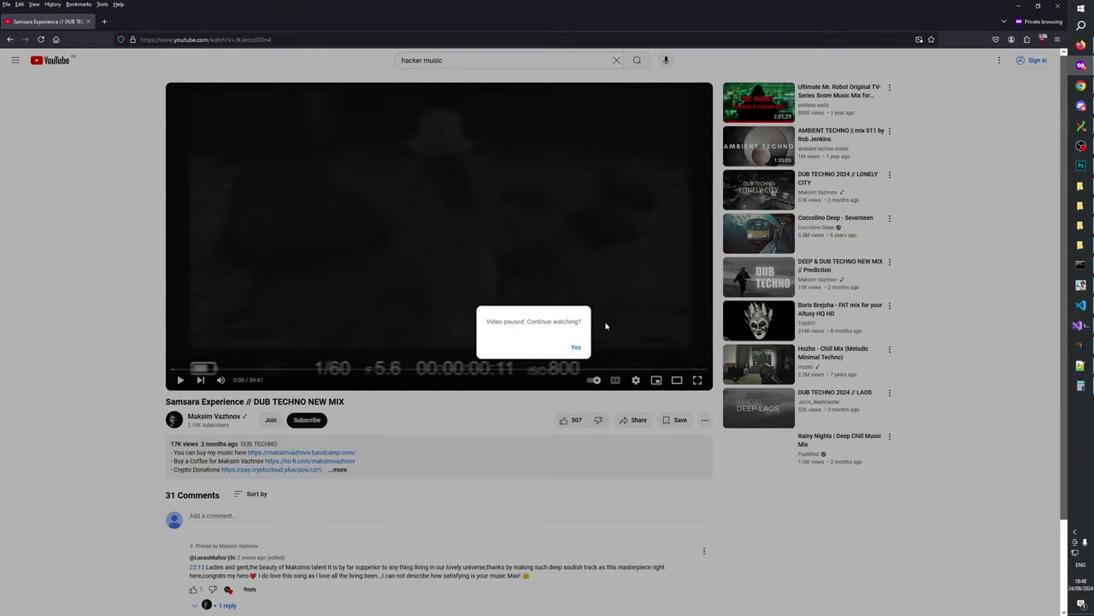
pyautogui.click(577, 349)
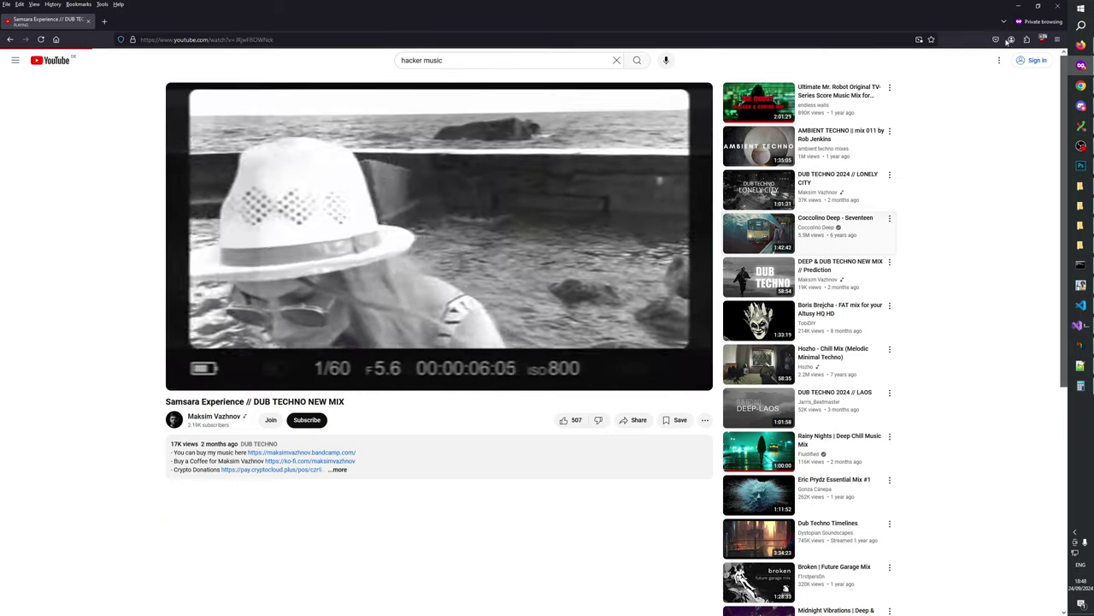
pyautogui.click(836, 216)
pyautogui.click(1017, 6)
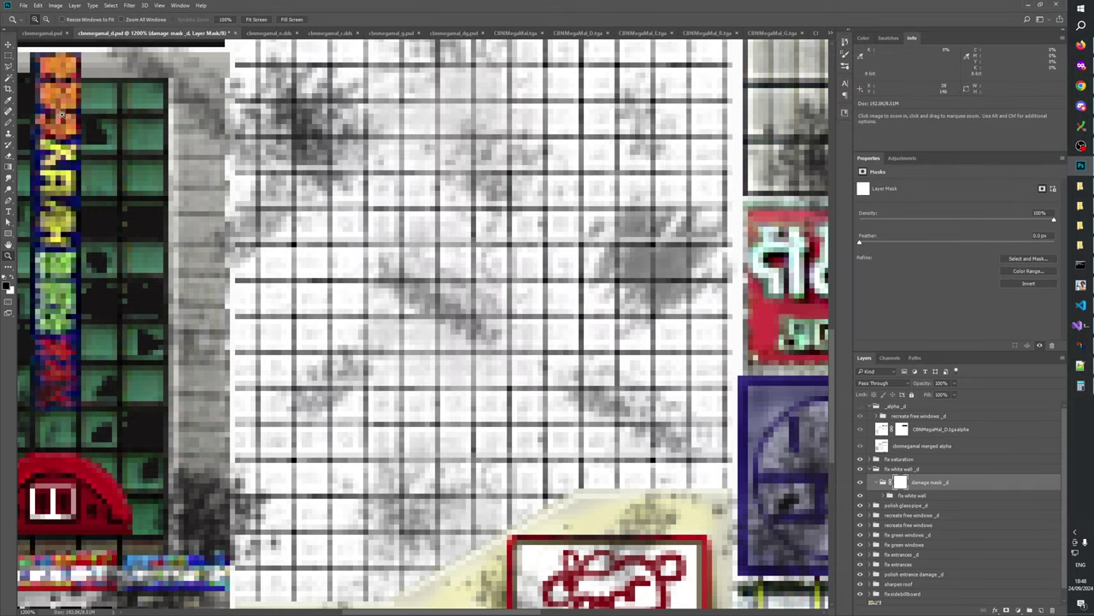
# - Paint black on the damage mask _d layer mask with a small textured brush at 20% flow where stains cross the repaired grid lines
pyautogui.click(10, 123)
pyautogui.click(47, 123)
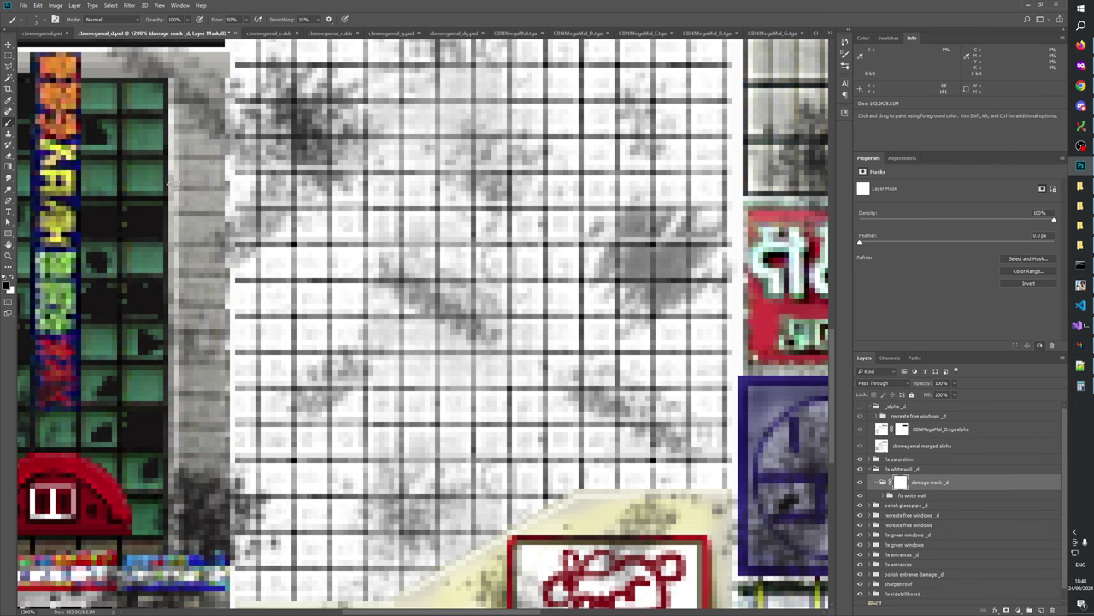
pyautogui.keyDown('alt'); pyautogui.rightClick(312, 165); pyautogui.keyUp('alt')
pyautogui.hotkey('shift', '2')
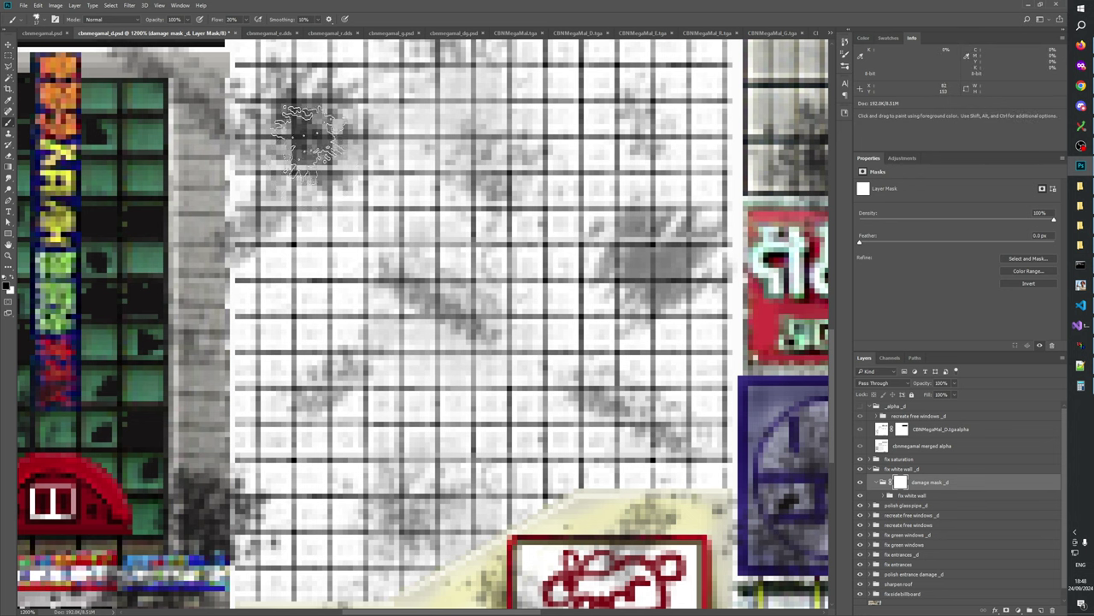
pyautogui.keyDown('alt'); pyautogui.rightClick(308, 142); pyautogui.keyUp('alt')
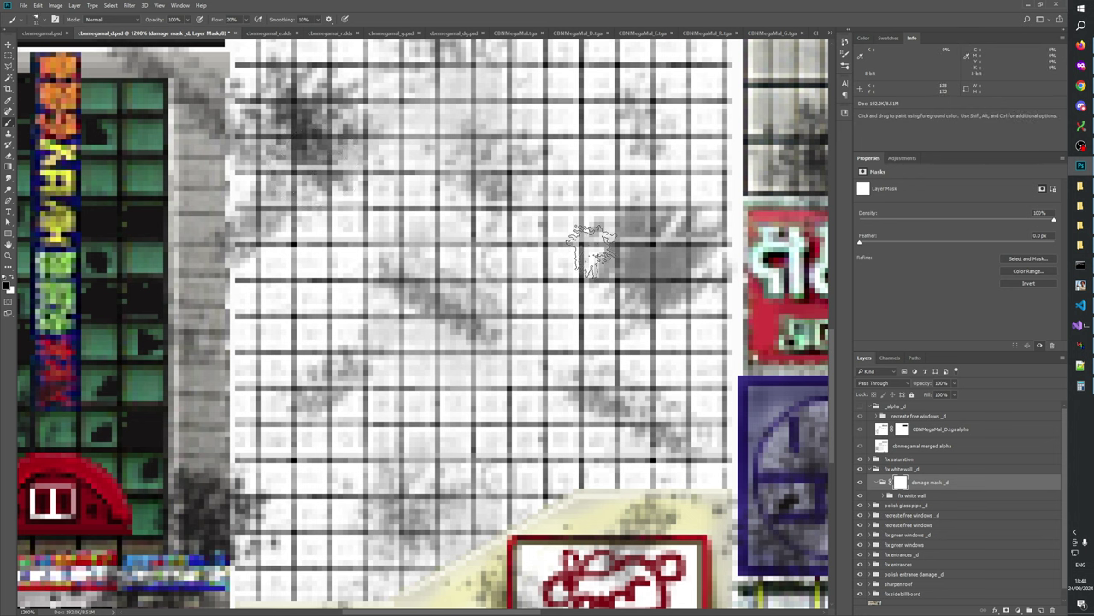
pyautogui.keyDown('alt'); pyautogui.rightClick(629, 249); pyautogui.keyUp('alt')
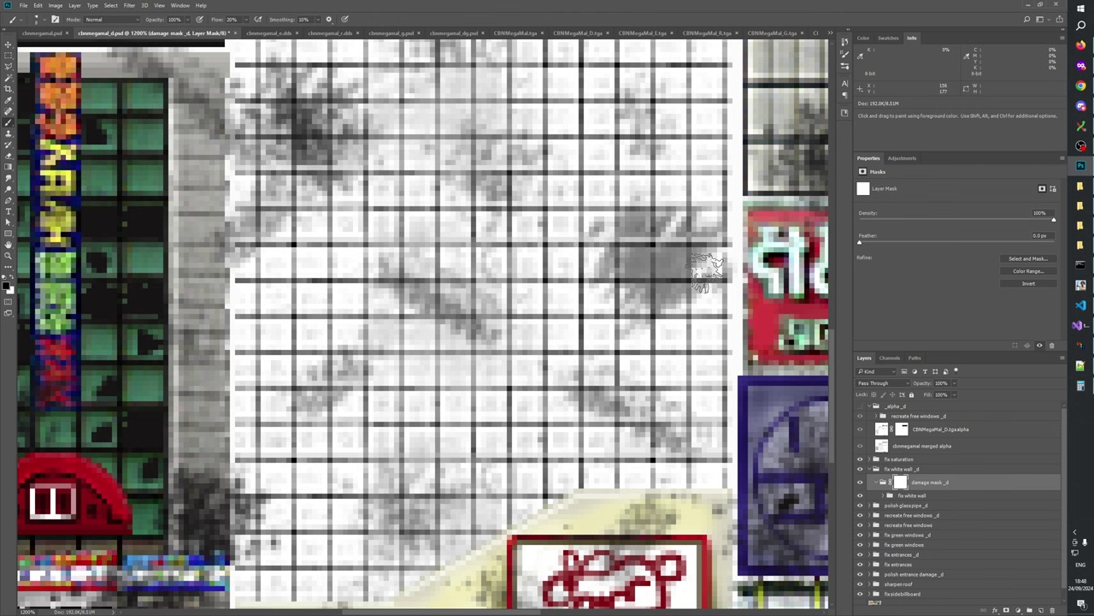
pyautogui.click(859, 483)
pyautogui.click(859, 483)
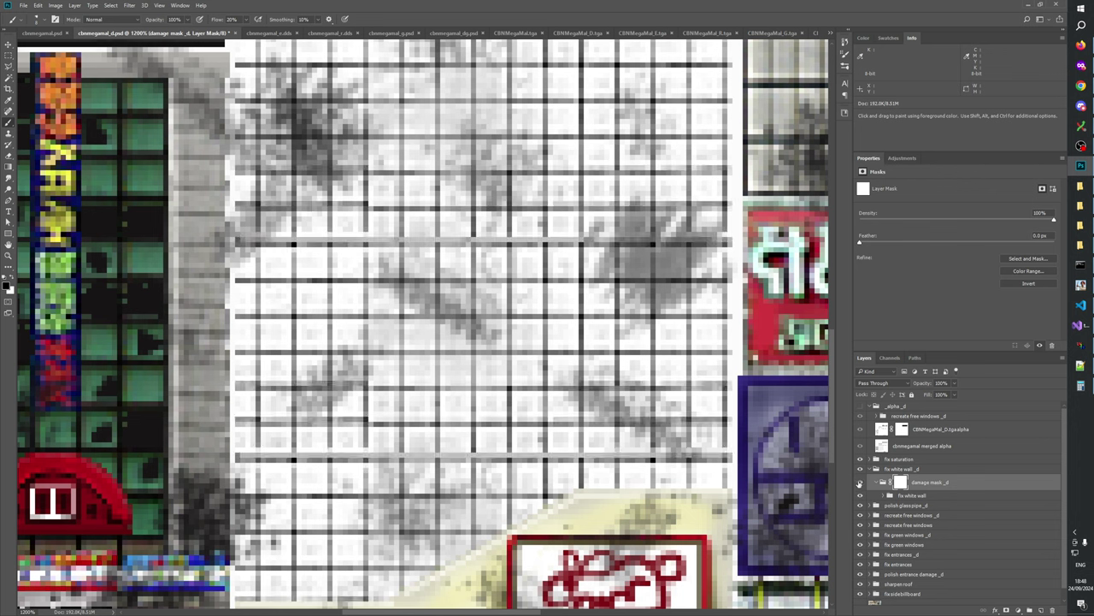
pyautogui.click(859, 483)
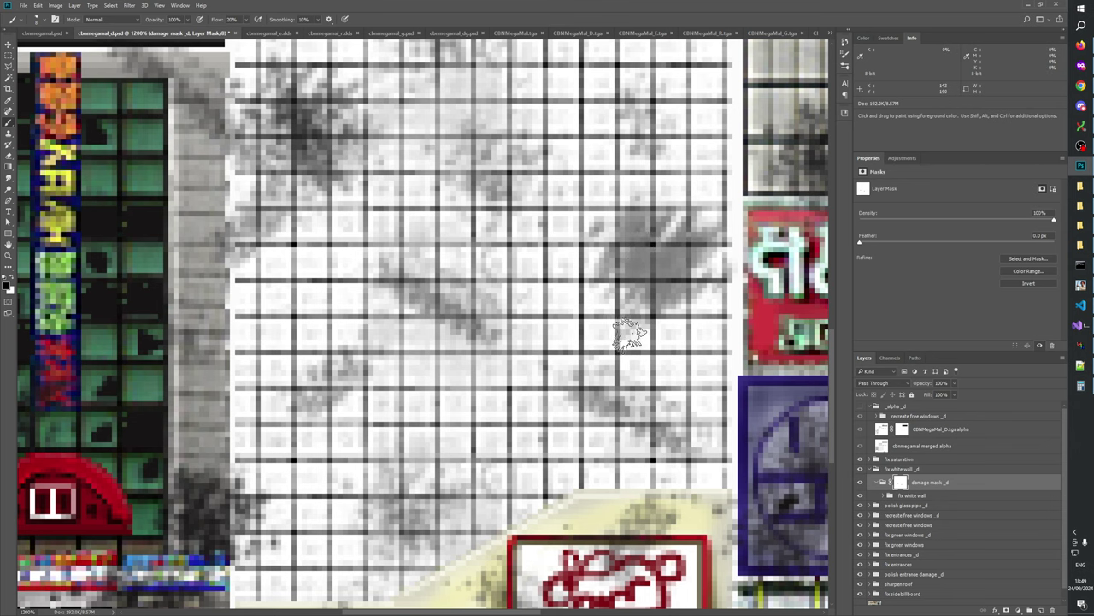
pyautogui.moveTo(652, 221); pyautogui.dragTo(643, 326)
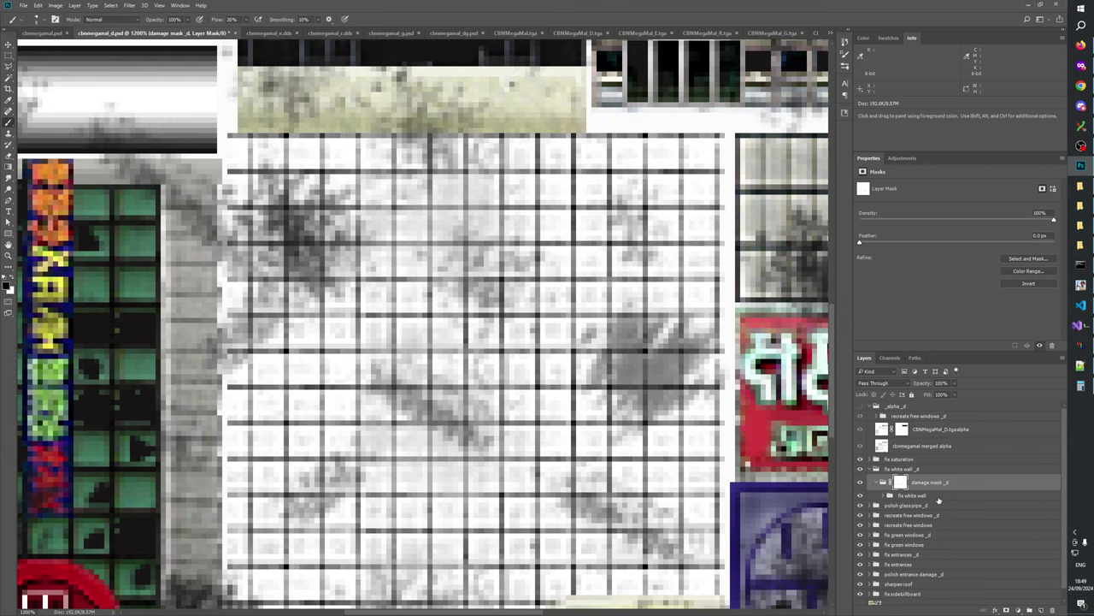
# - Compare the damaged white wall's grid lines with and without the fix white wall _d group
pyautogui.click(861, 483)
pyautogui.click(861, 482)
pyautogui.click(861, 469)
pyautogui.click(861, 469)
pyautogui.click(861, 469)
pyautogui.click(861, 469)
pyautogui.click(861, 470)
pyautogui.click(861, 469)
pyautogui.click(861, 470)
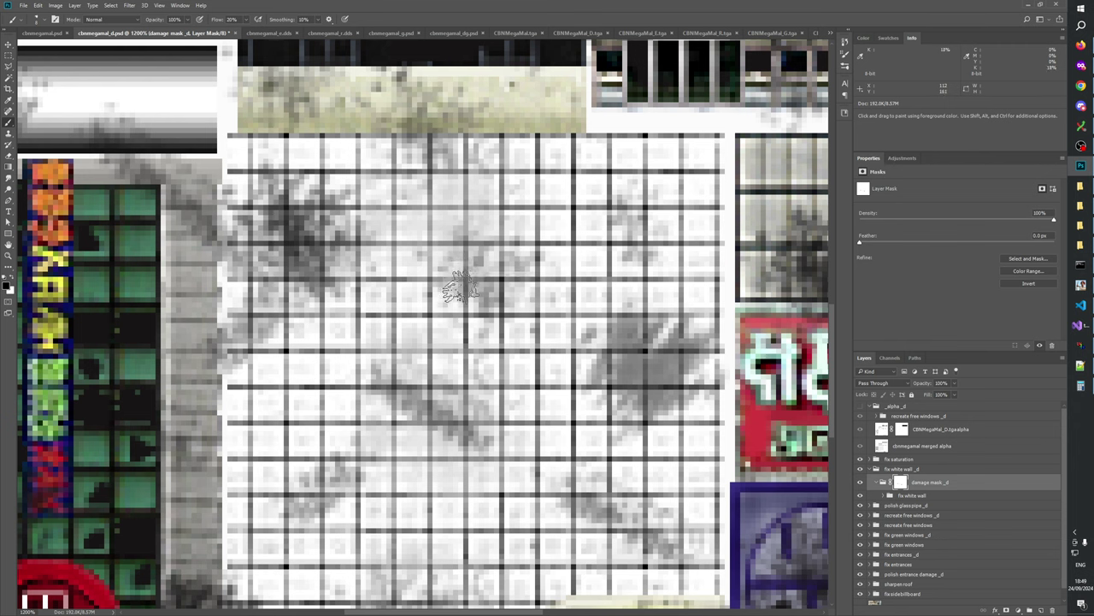
pyautogui.click(860, 469)
pyautogui.click(860, 469)
pyautogui.click(860, 469)
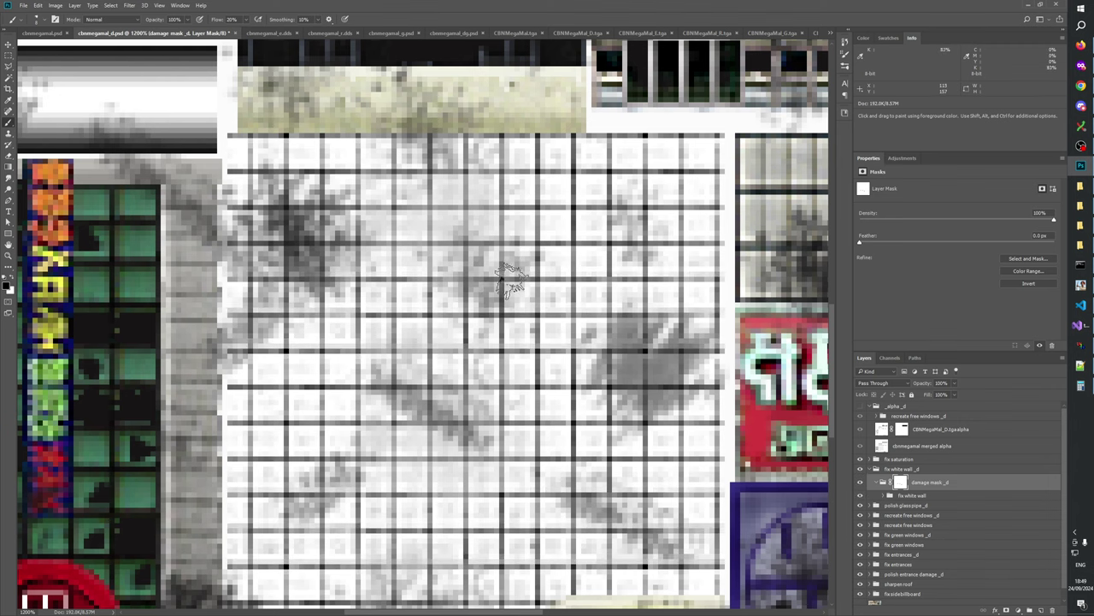
pyautogui.click(860, 469)
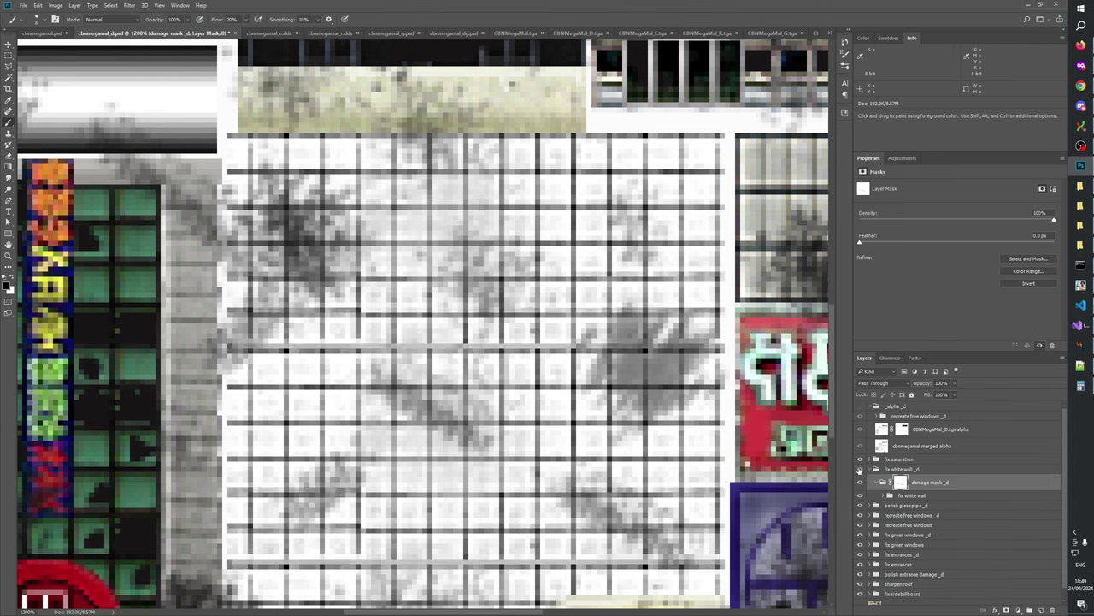
pyautogui.click(860, 470)
pyautogui.click(860, 470)
pyautogui.click(860, 470)
pyautogui.click(860, 470)
pyautogui.click(860, 469)
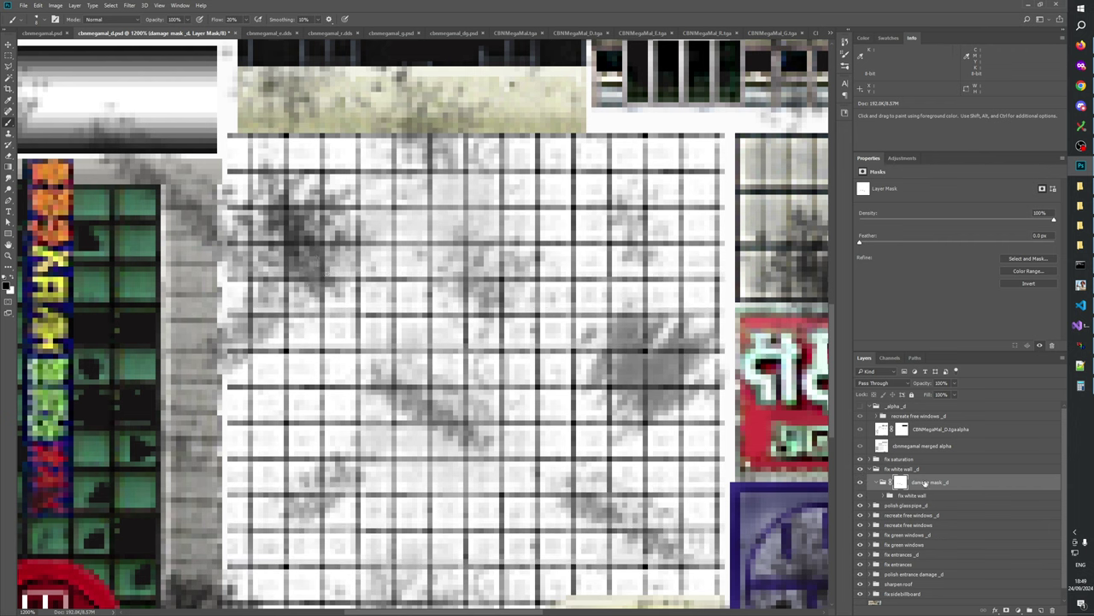
pyautogui.click(860, 469)
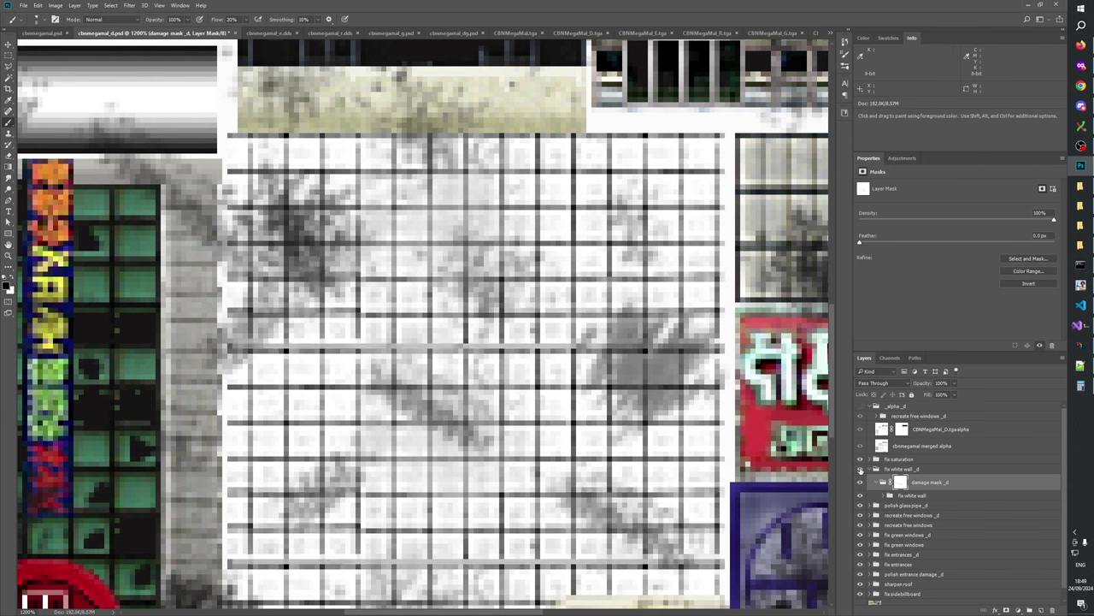
pyautogui.click(860, 469)
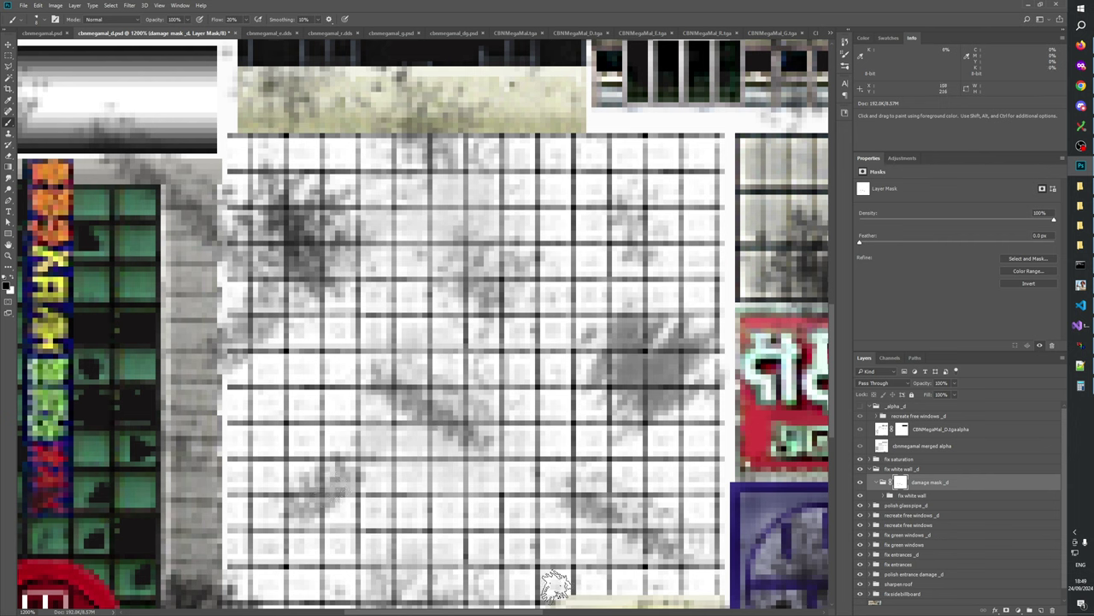
pyautogui.click(862, 469)
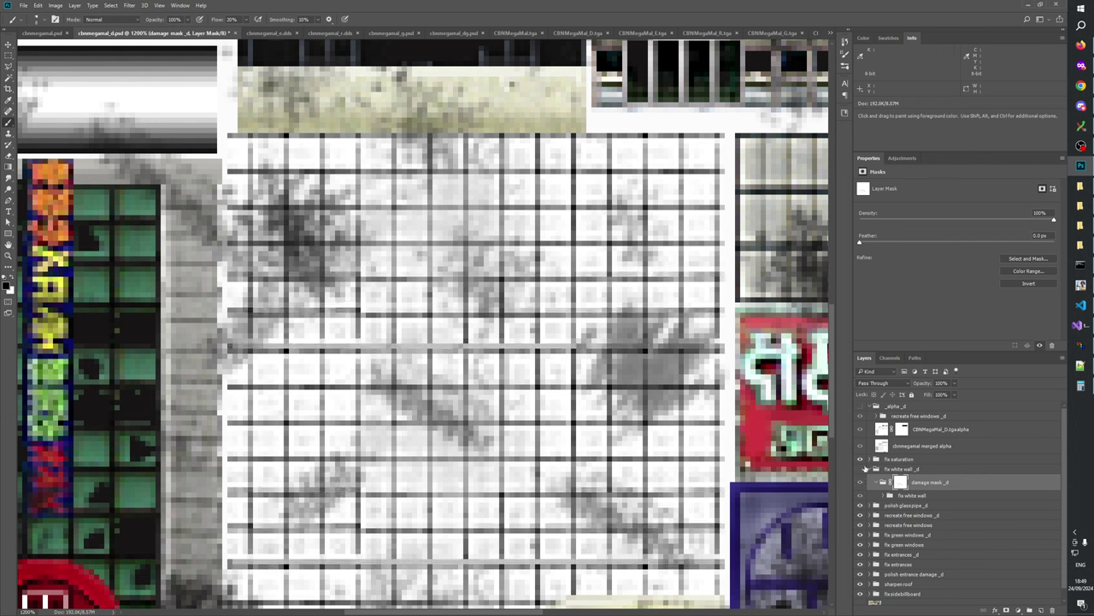
pyautogui.click(861, 469)
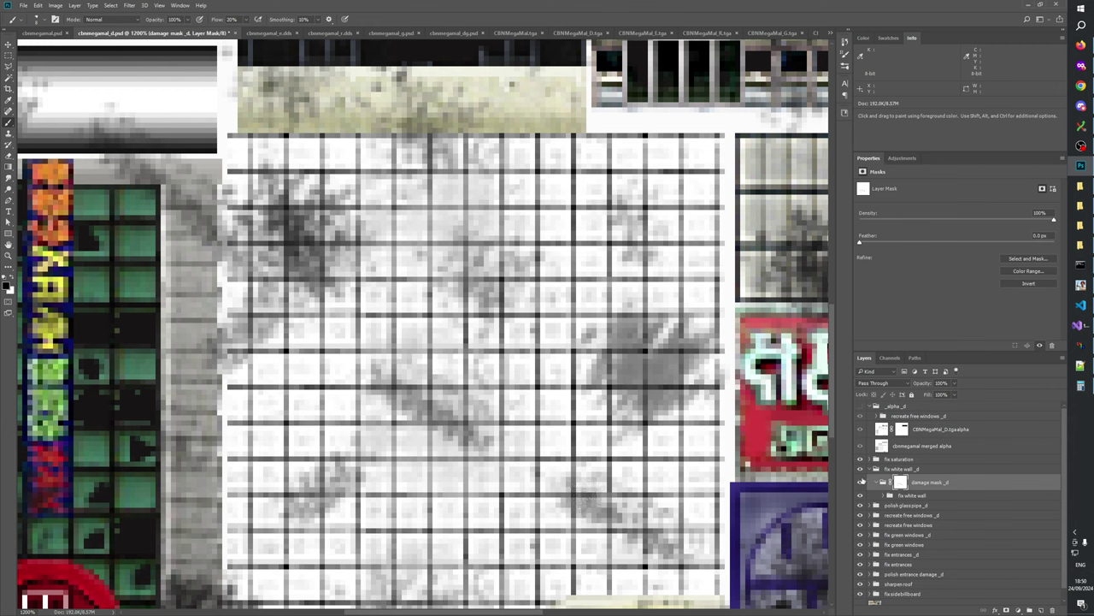
# - Brush black on the damage mask _d layer mask along the diagonal stain in the white wall's lower right area
pyautogui.click(862, 470)
pyautogui.click(862, 470)
pyautogui.moveTo(623, 530); pyautogui.dragTo(658, 530)
pyautogui.click(862, 484)
pyautogui.click(862, 484)
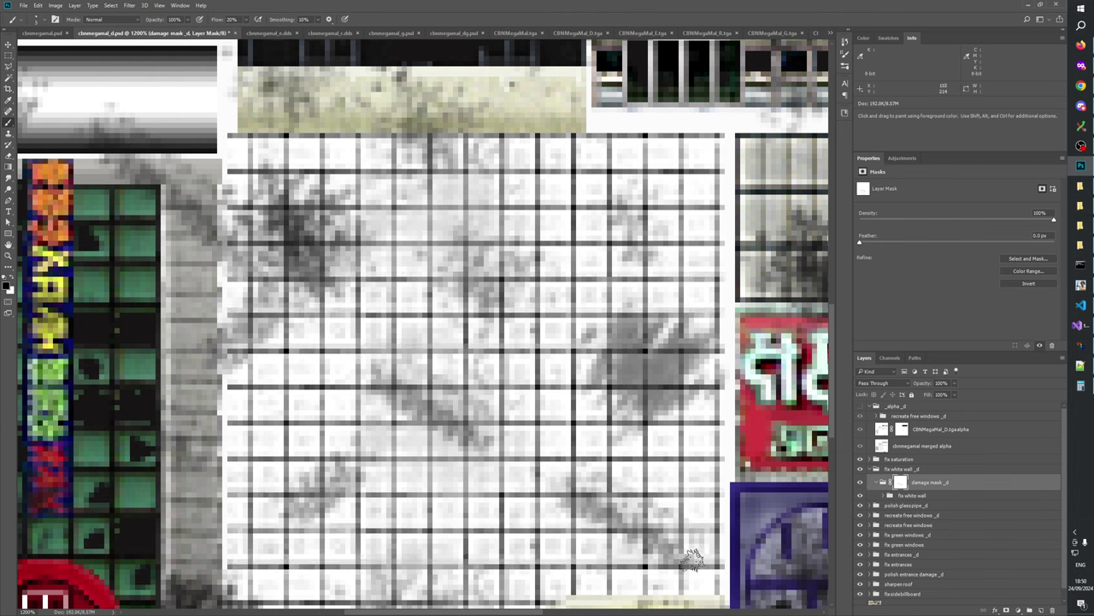
# - Recheck how the masked line fixes blend with the stains across the whole white wall by hiding and showing fix white wall _d
pyautogui.click(862, 471)
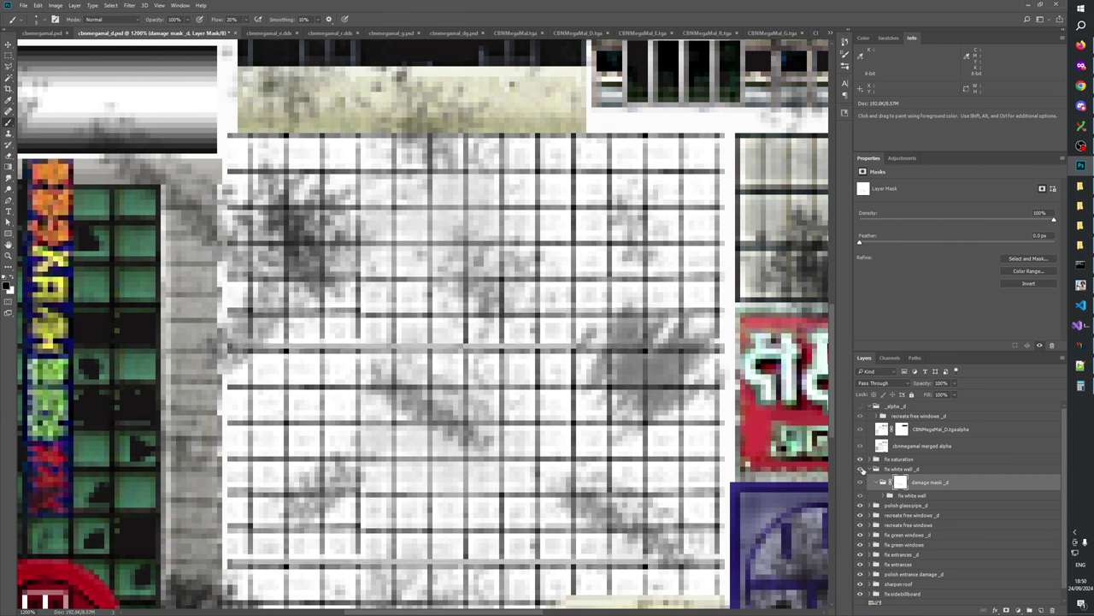
pyautogui.click(863, 471)
pyautogui.click(863, 471)
pyautogui.click(863, 471)
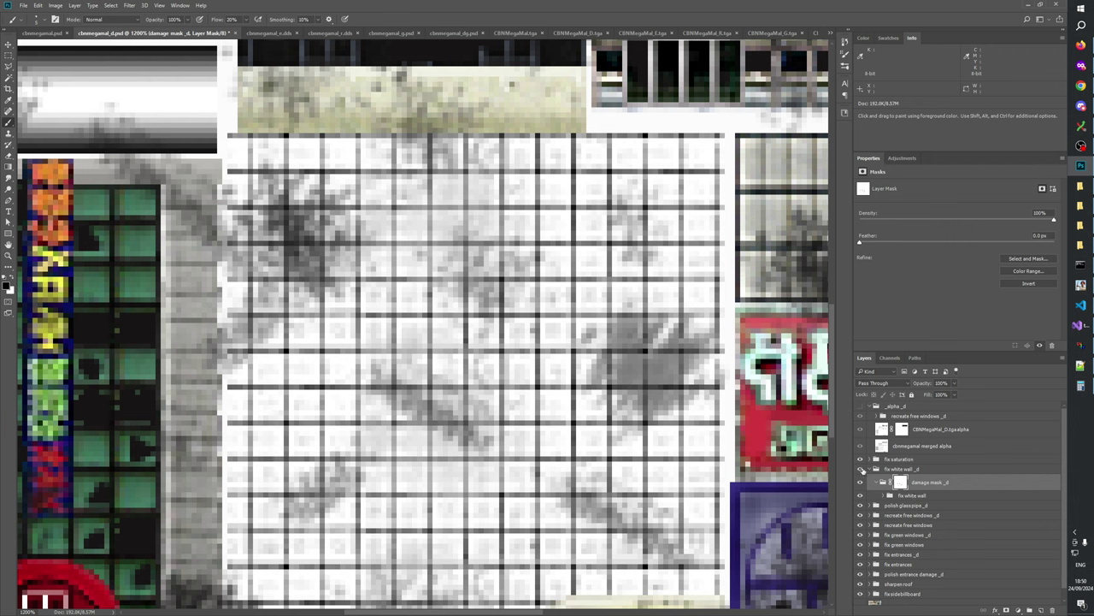
pyautogui.click(863, 471)
pyautogui.click(862, 471)
pyautogui.click(862, 471)
pyautogui.click(863, 471)
pyautogui.click(860, 470)
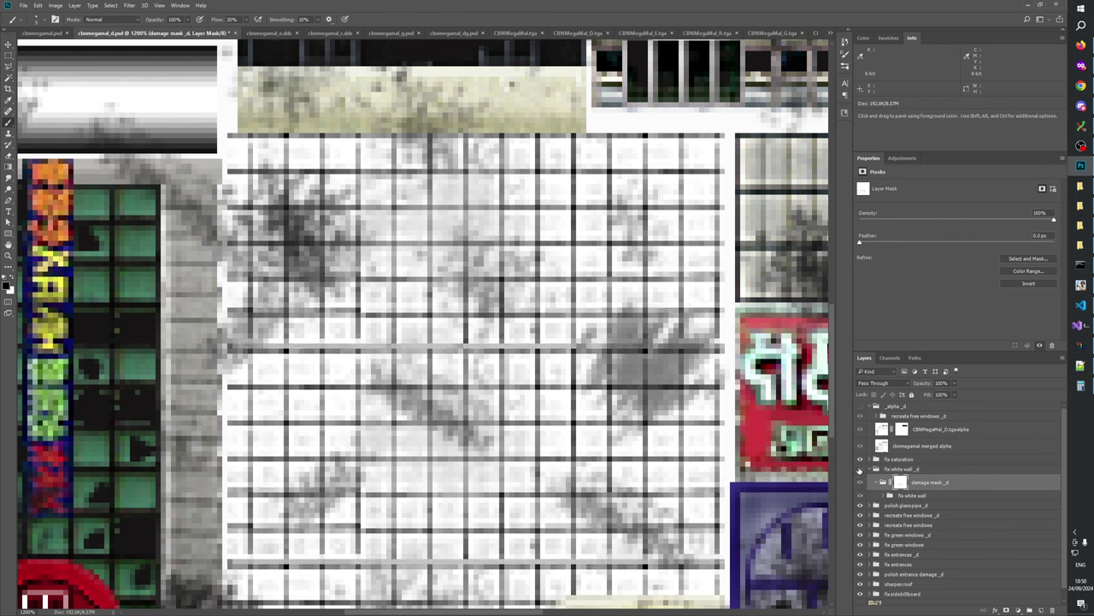
pyautogui.click(860, 470)
pyautogui.click(860, 470)
pyautogui.click(860, 470)
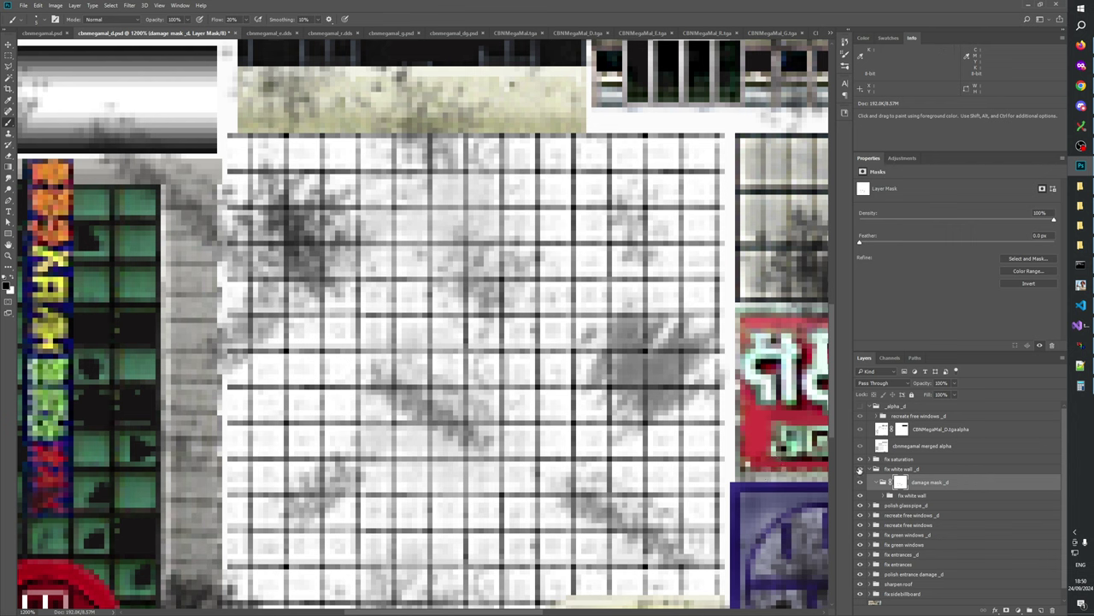
pyautogui.click(860, 470)
pyautogui.click(861, 470)
pyautogui.click(860, 471)
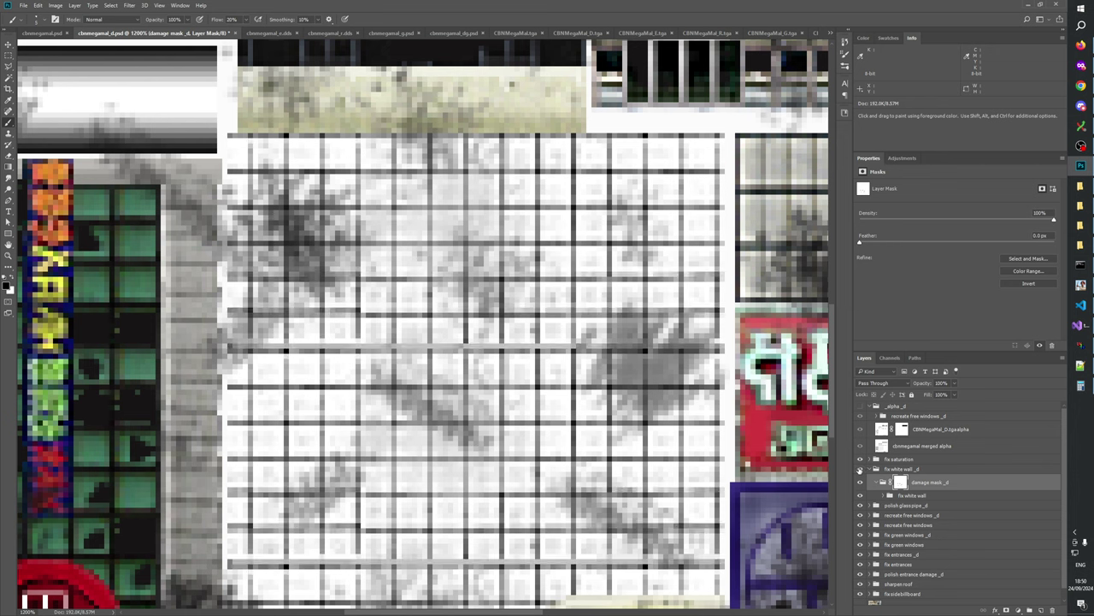
pyautogui.click(860, 470)
pyautogui.click(860, 470)
pyautogui.click(860, 470)
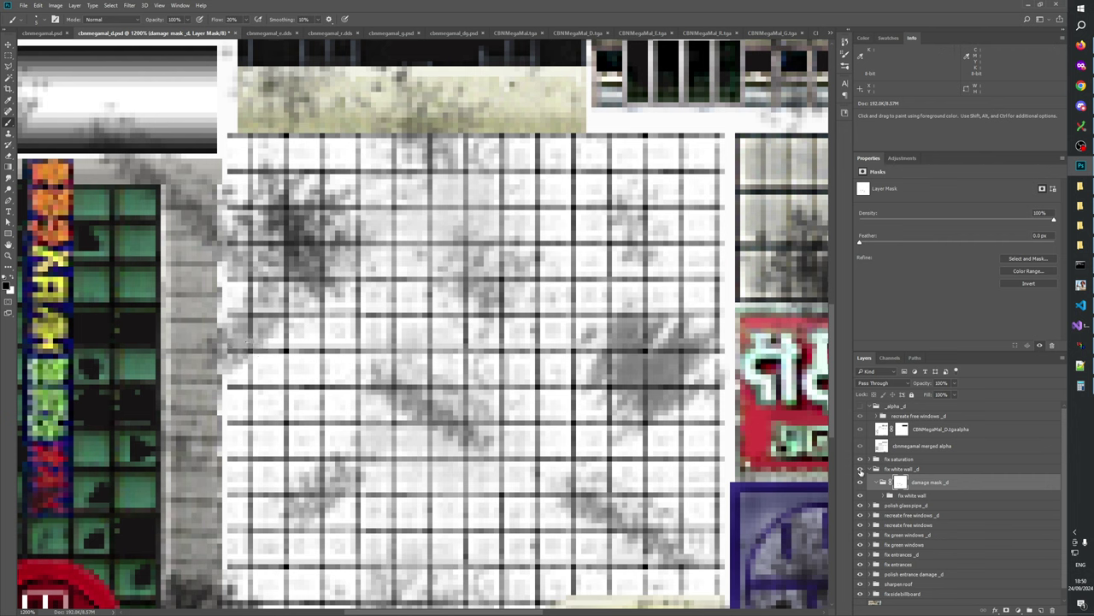
pyautogui.click(860, 471)
pyautogui.click(860, 470)
pyautogui.click(861, 470)
pyautogui.click(861, 470)
pyautogui.click(860, 470)
pyautogui.click(860, 470)
pyautogui.click(861, 471)
pyautogui.click(861, 470)
pyautogui.click(861, 470)
pyautogui.click(861, 469)
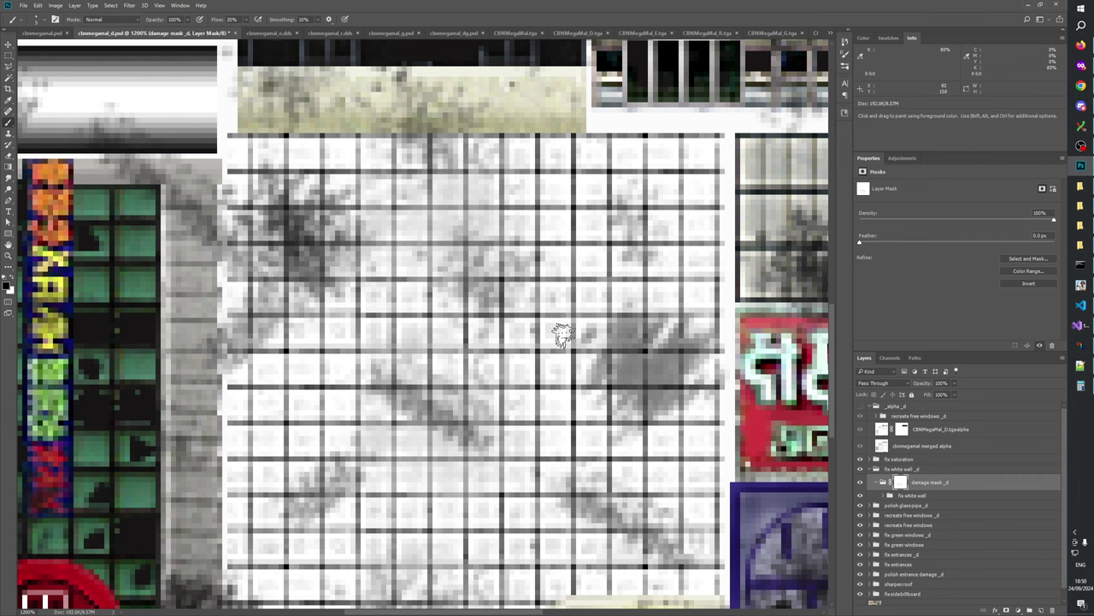
pyautogui.click(861, 470)
pyautogui.click(861, 470)
pyautogui.click(861, 469)
pyautogui.click(861, 470)
pyautogui.moveTo(551, 455); pyautogui.dragTo(574, 329)
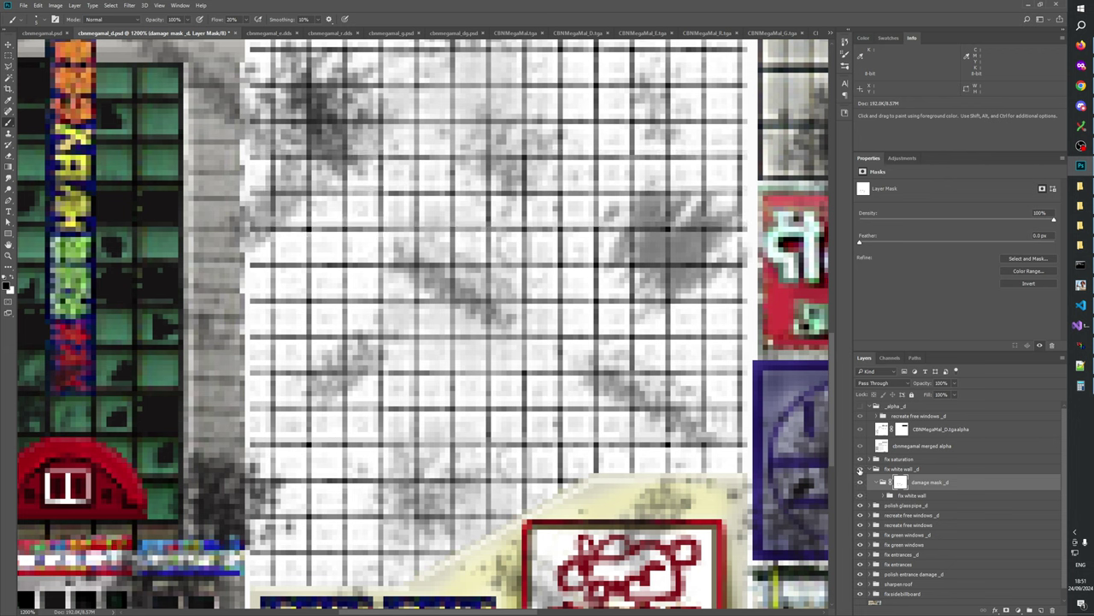
pyautogui.moveTo(559, 351); pyautogui.dragTo(584, 462)
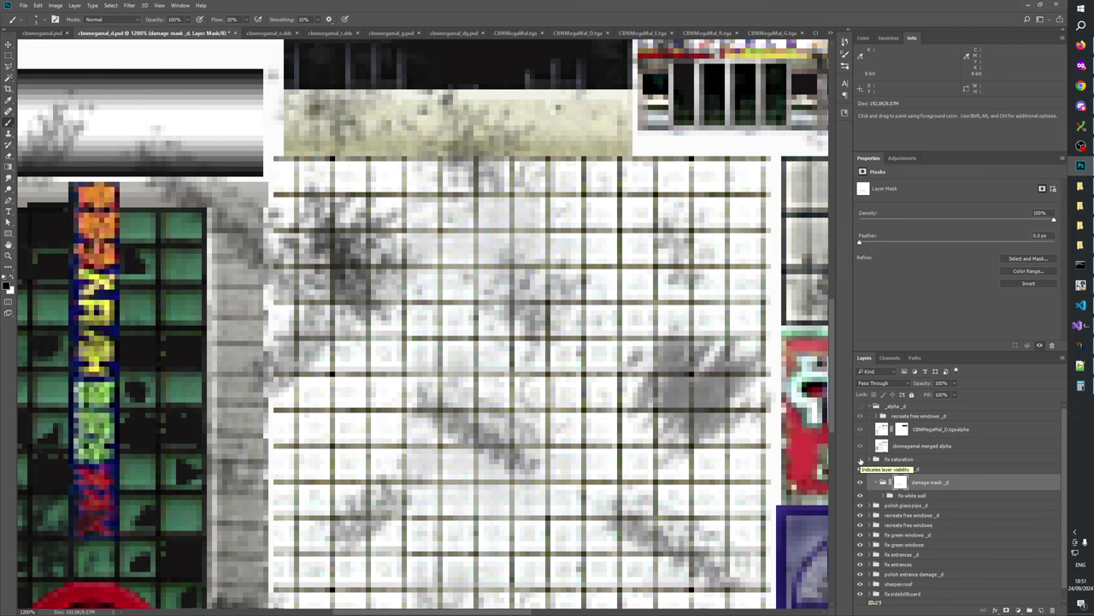
# - Compare the white wall's repaired grid lines with the container group inside fix white wall at 0% and 66% opacity
pyautogui.moveTo(669, 449); pyautogui.dragTo(661, 332)
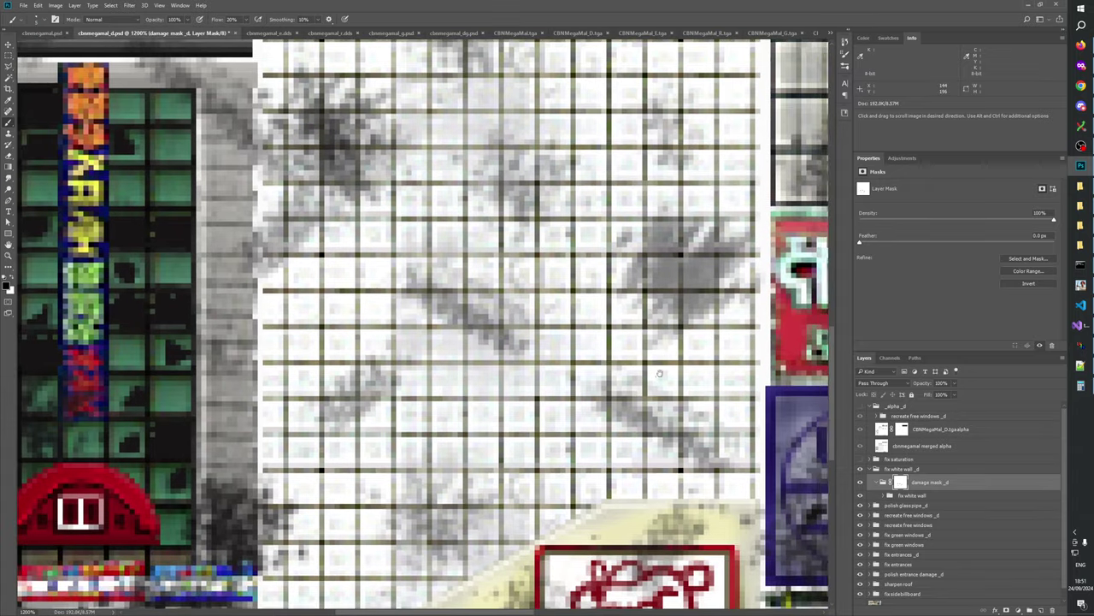
pyautogui.moveTo(660, 378); pyautogui.dragTo(668, 320)
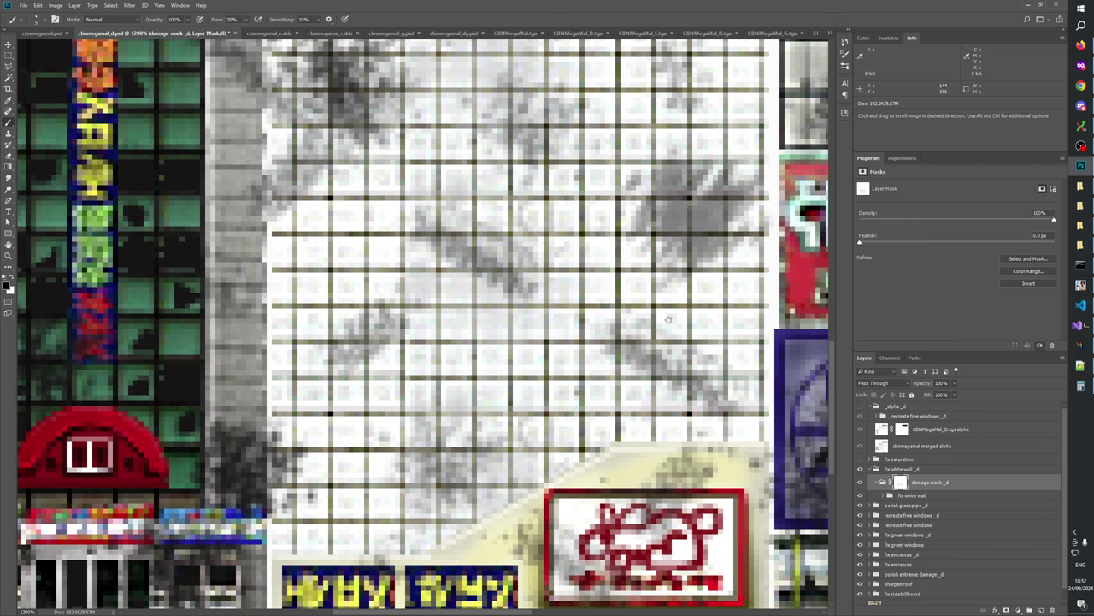
pyautogui.moveTo(669, 320); pyautogui.dragTo(682, 408)
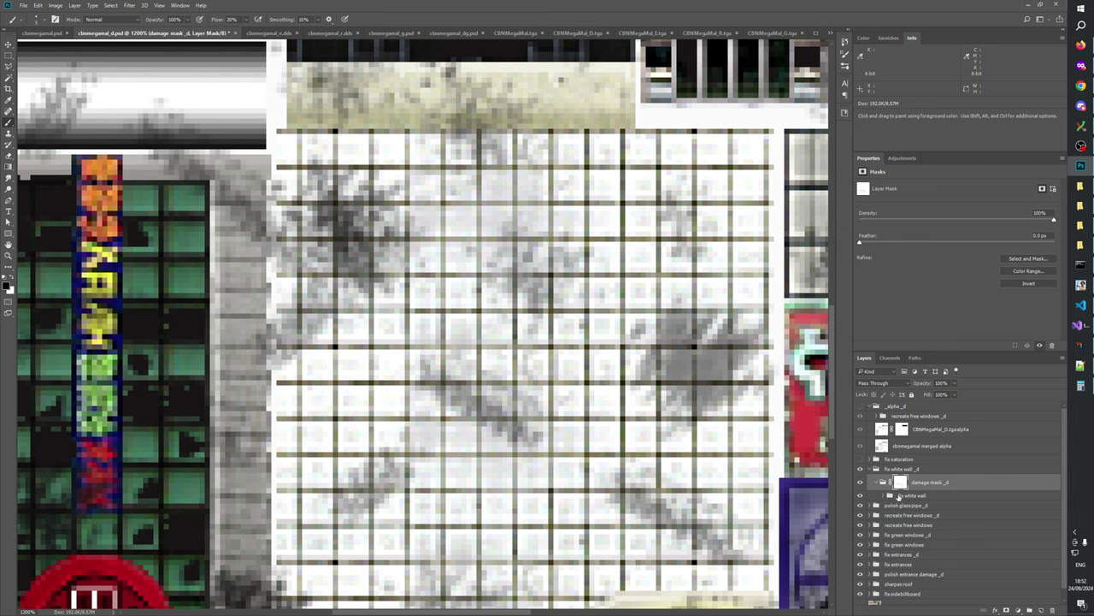
pyautogui.click(889, 495)
pyautogui.click(914, 505)
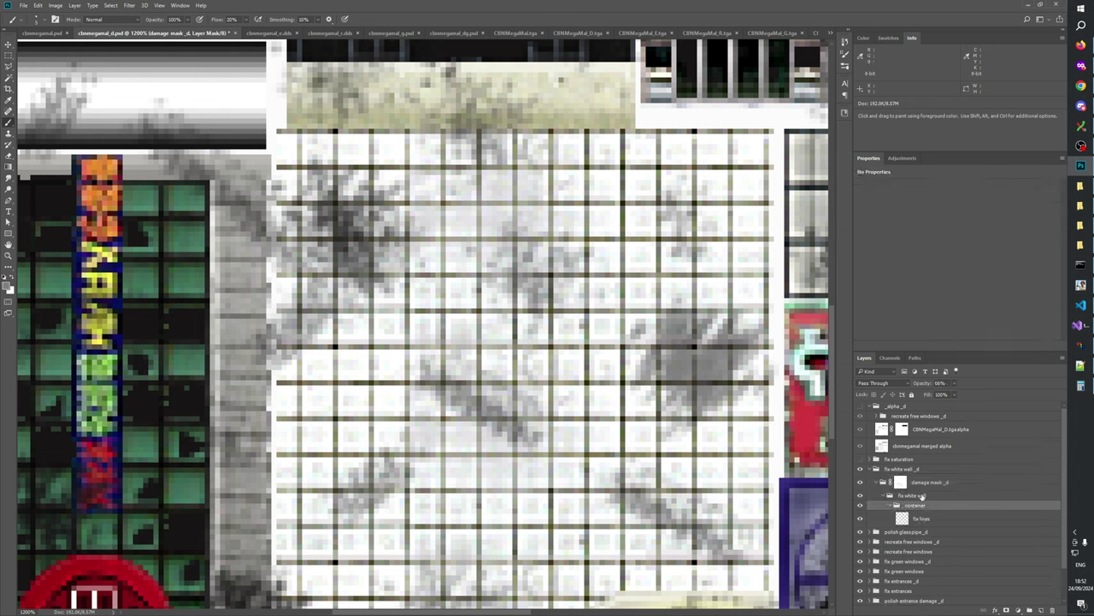
pyautogui.moveTo(957, 396); pyautogui.dragTo(919, 403)
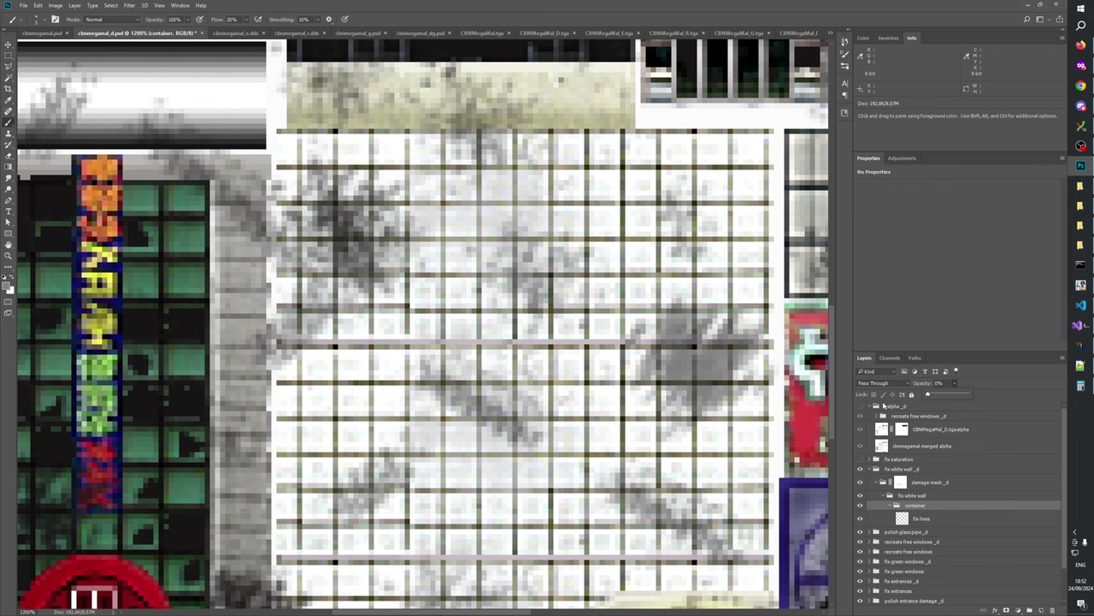
pyautogui.moveTo(951, 395); pyautogui.dragTo(955, 397)
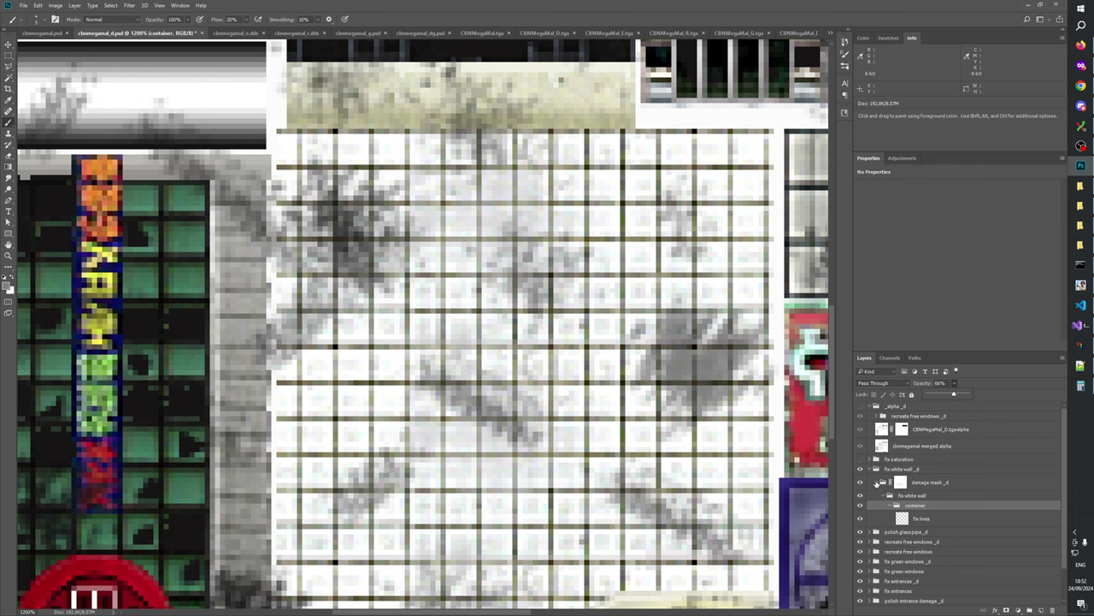
# - Collapse the fix white wall subgroup and check the wall with damage mask _d hidden and shown
pyautogui.click(877, 482)
pyautogui.click(877, 482)
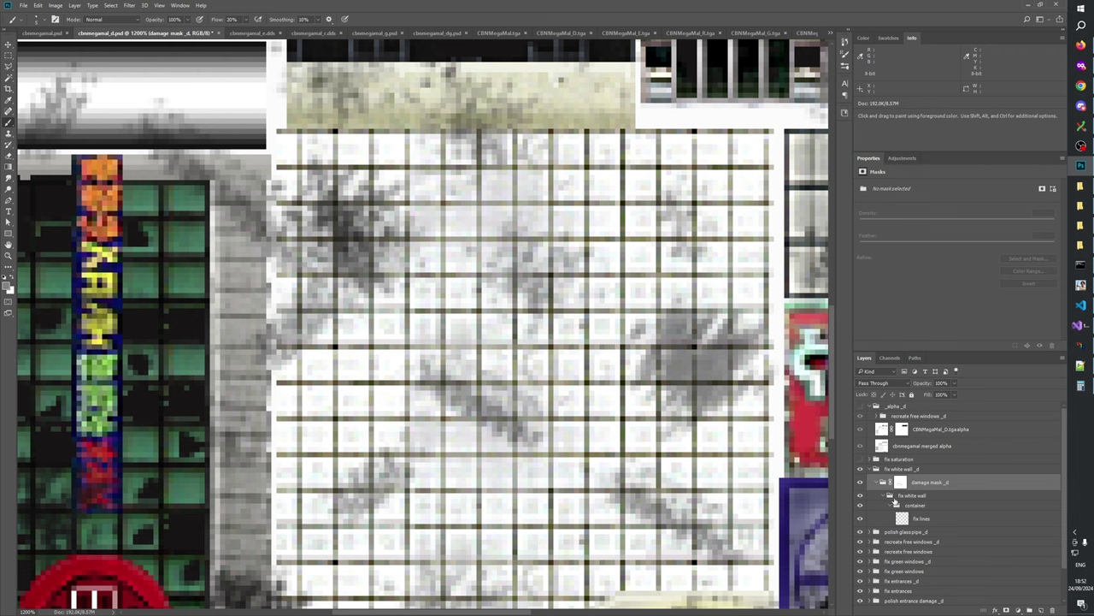
pyautogui.click(884, 496)
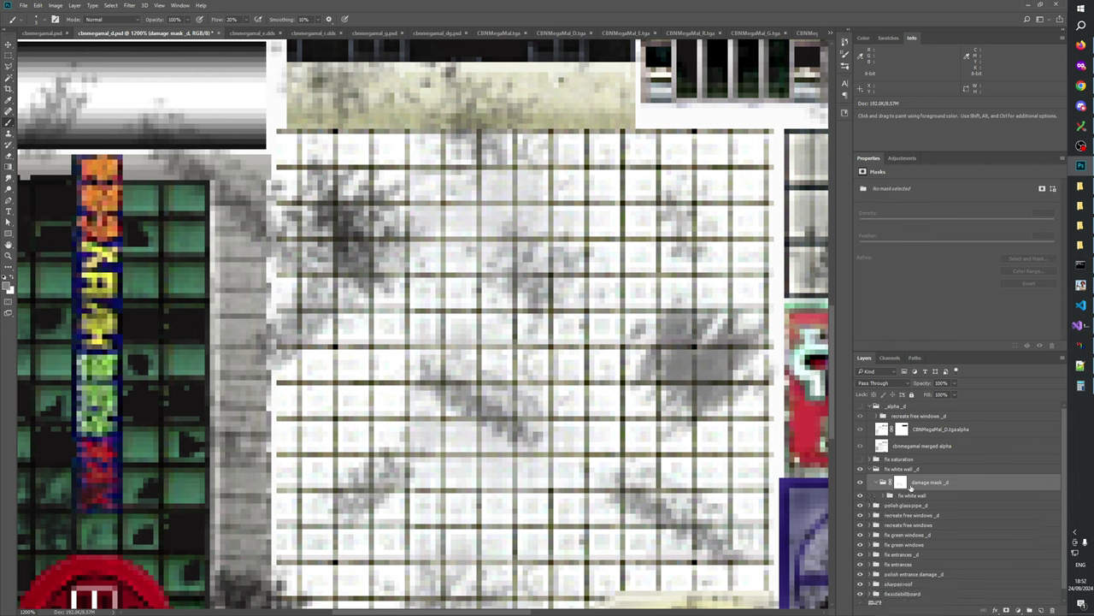
pyautogui.click(860, 483)
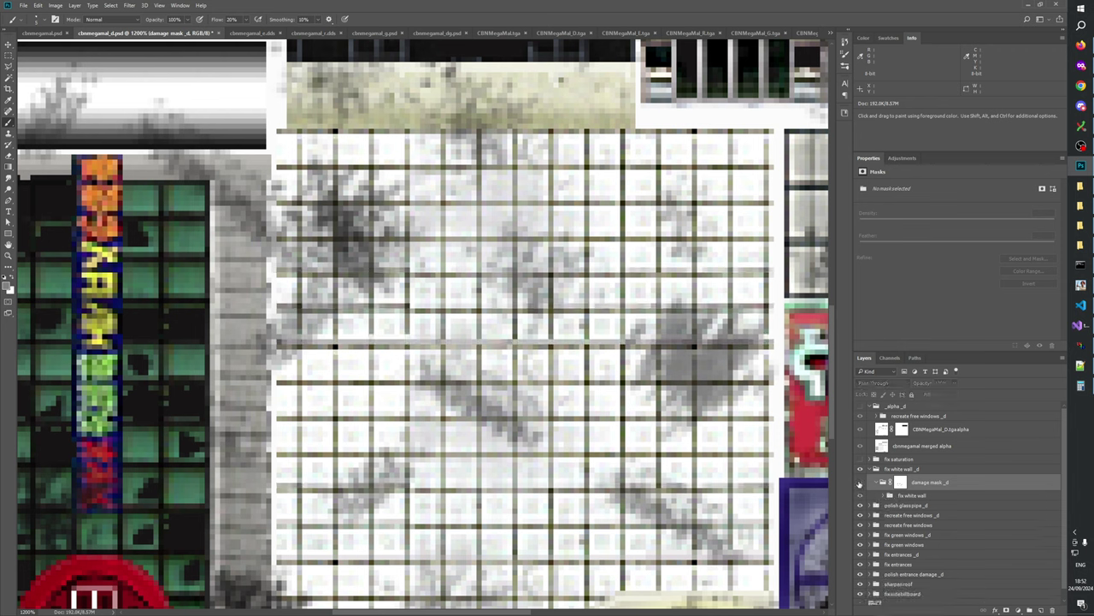
pyautogui.click(860, 482)
pyautogui.moveTo(562, 555); pyautogui.dragTo(599, 575)
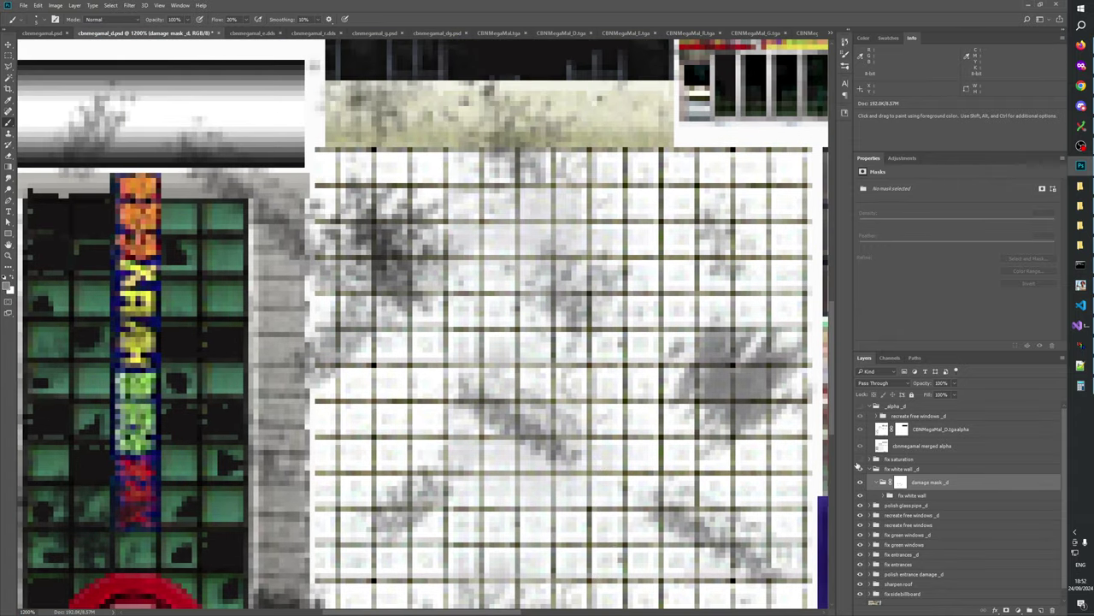
# - Turn on the fix saturation group and select the layer mask of damage mask _d
pyautogui.click(861, 459)
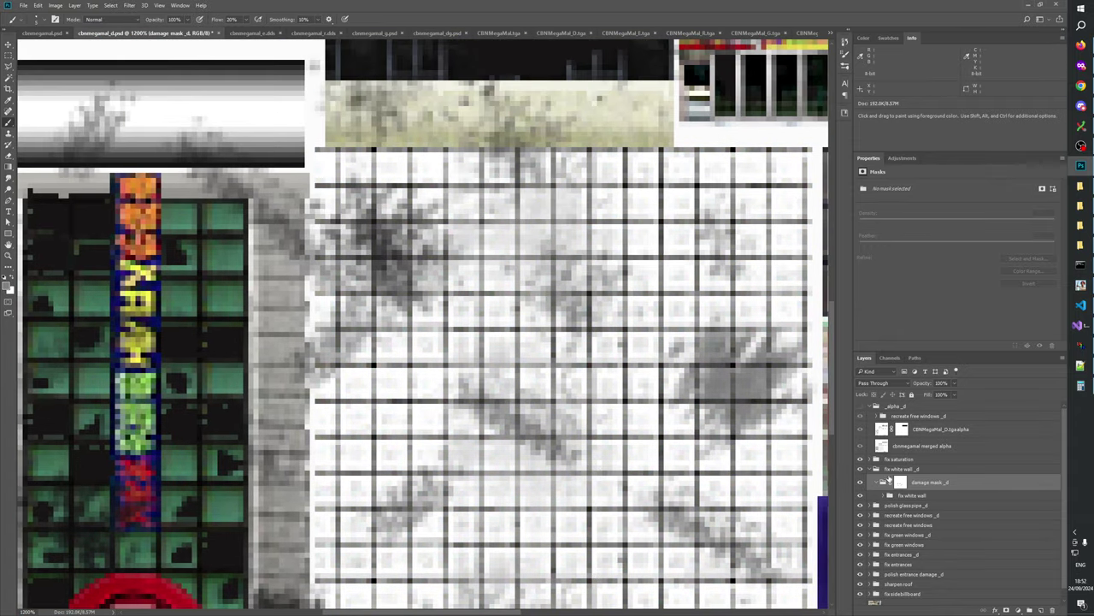
pyautogui.click(870, 470)
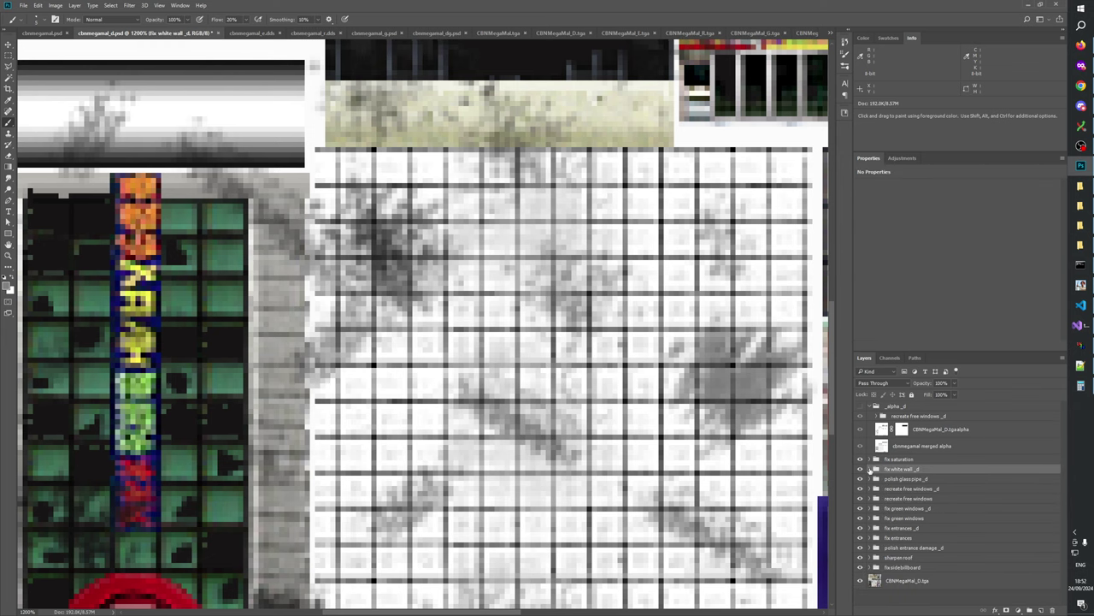
pyautogui.click(870, 469)
pyautogui.click(870, 469)
pyautogui.click(901, 482)
# - Compare the desaturated white wall's grid lines and stains by repeatedly hiding and showing fix white wall _d
pyautogui.moveTo(535, 357); pyautogui.dragTo(536, 324)
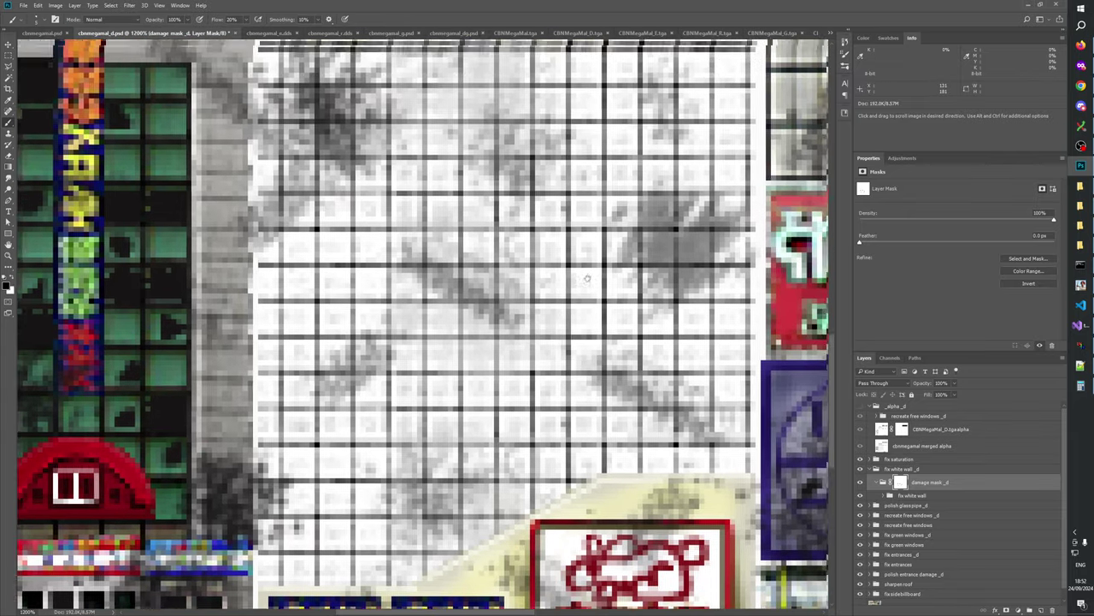
pyautogui.moveTo(588, 279); pyautogui.dragTo(587, 300)
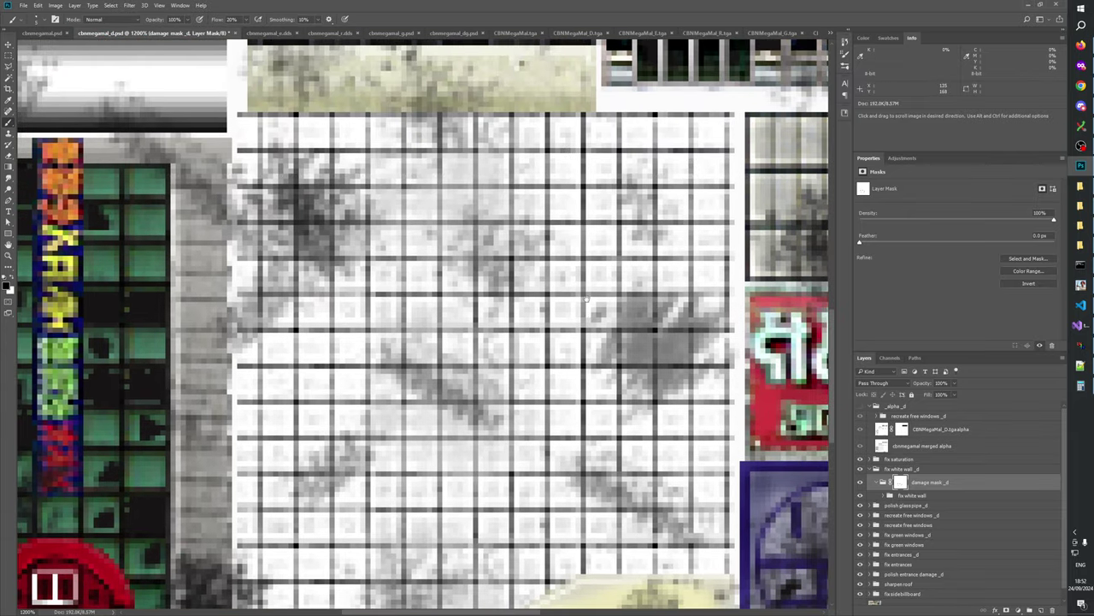
pyautogui.click(859, 469)
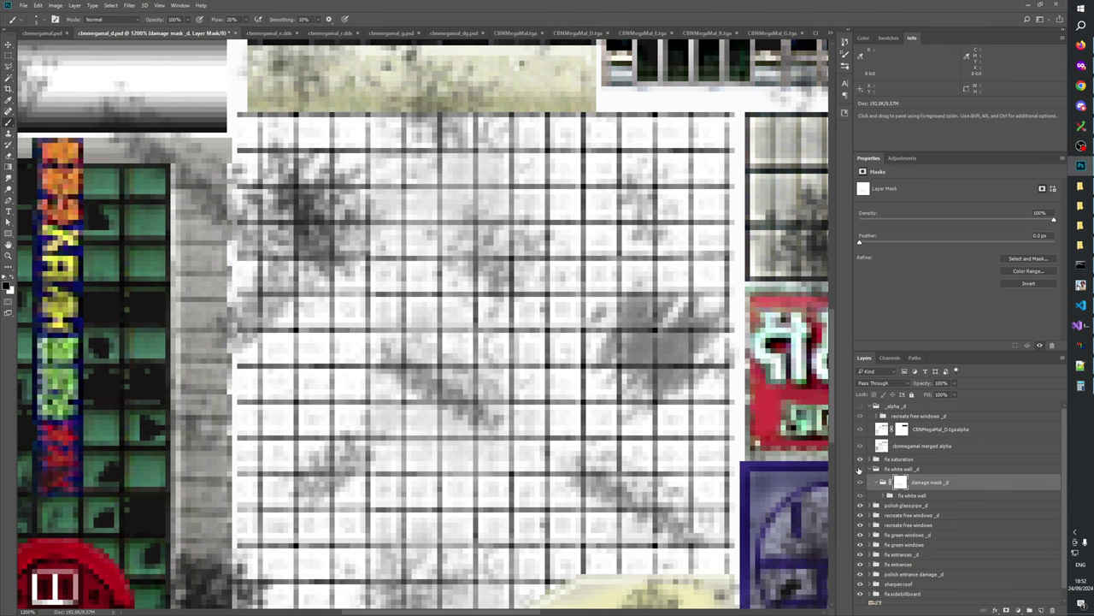
pyautogui.click(859, 469)
pyautogui.click(859, 469)
pyautogui.click(859, 470)
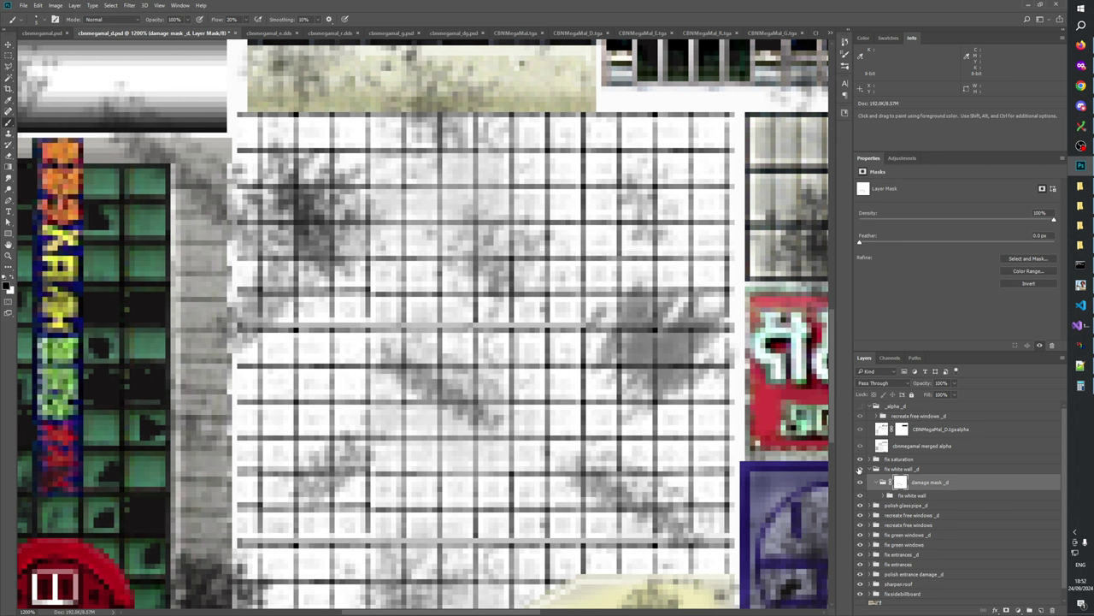
pyautogui.click(861, 469)
pyautogui.click(861, 470)
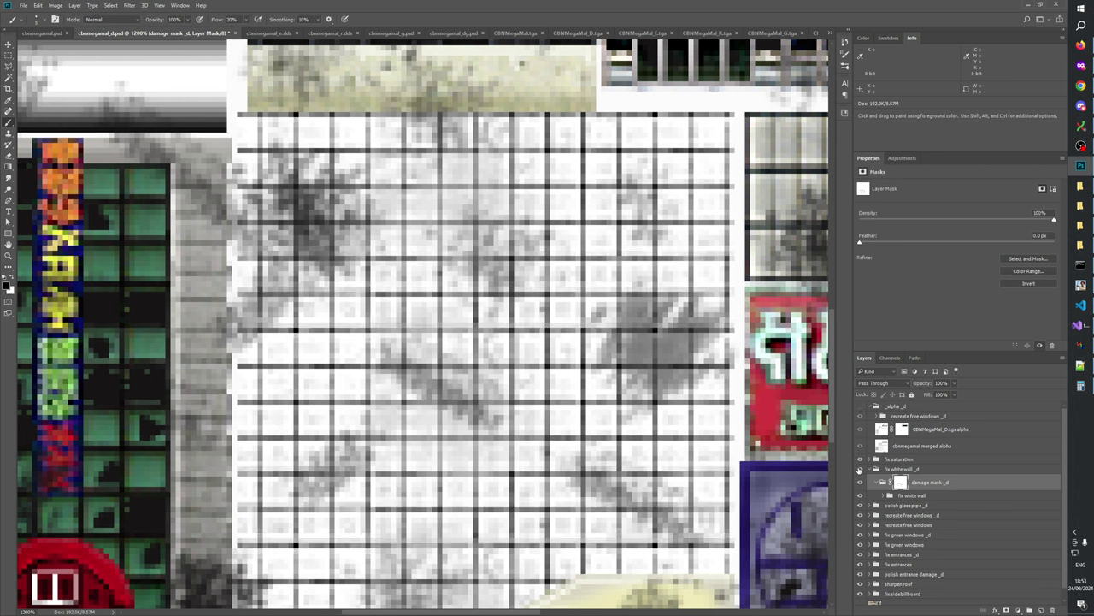
pyautogui.click(861, 469)
pyautogui.click(861, 469)
pyautogui.click(861, 469)
pyautogui.click(861, 470)
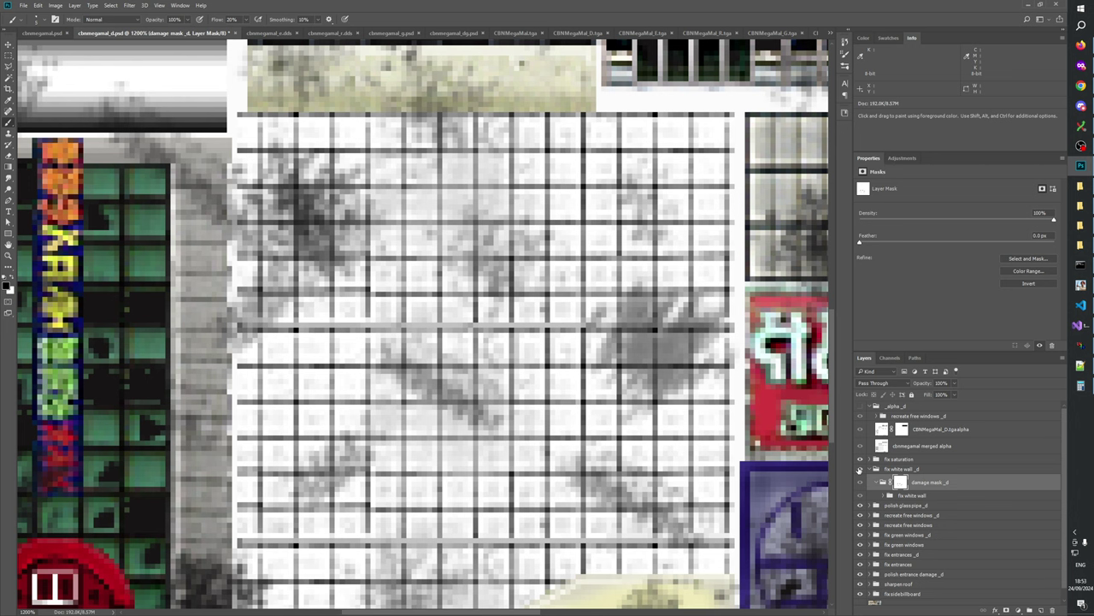
pyautogui.click(860, 469)
pyautogui.click(861, 470)
pyautogui.click(861, 469)
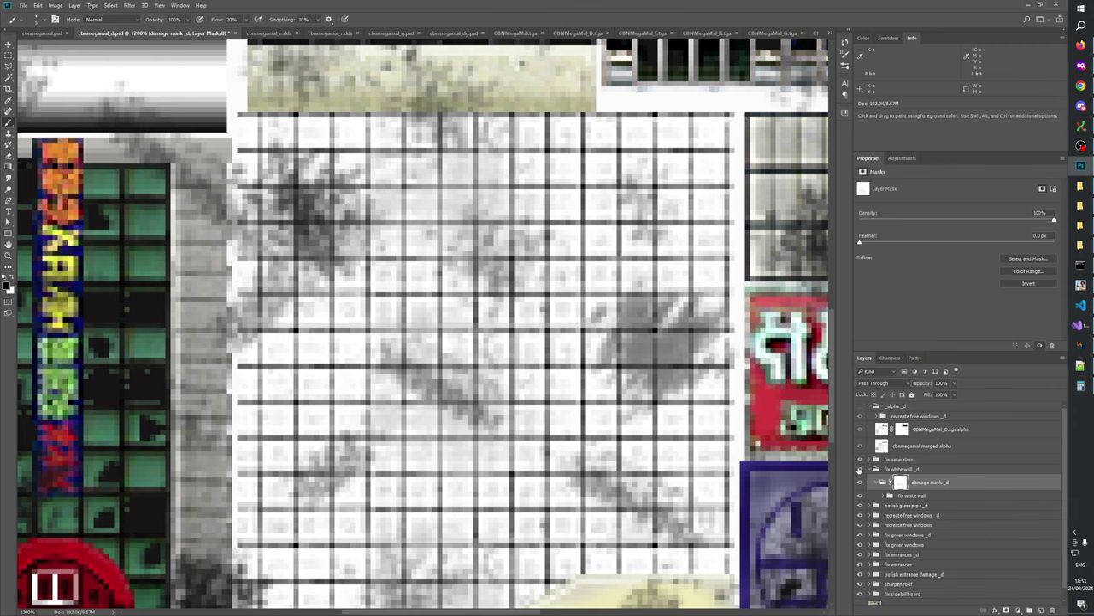
pyautogui.moveTo(611, 563)
pyautogui.mouseDown()
pyautogui.moveTo(650, 420)
pyautogui.moveTo(638, 520)
pyautogui.moveTo(657, 343)
pyautogui.moveTo(651, 403)
pyautogui.mouseUp()
pyautogui.click(860, 469)
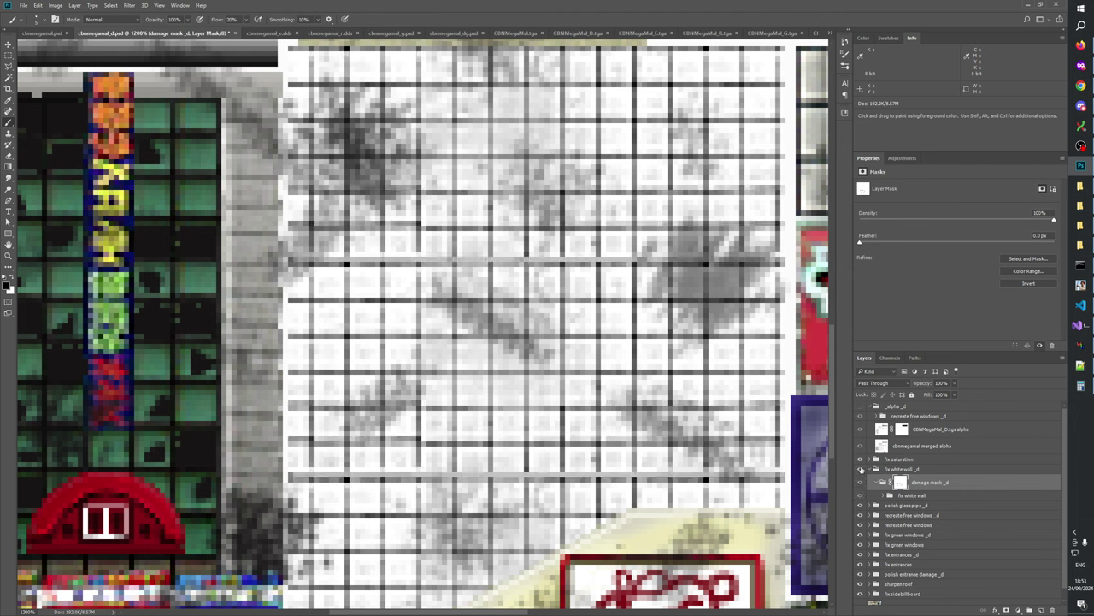
pyautogui.click(860, 469)
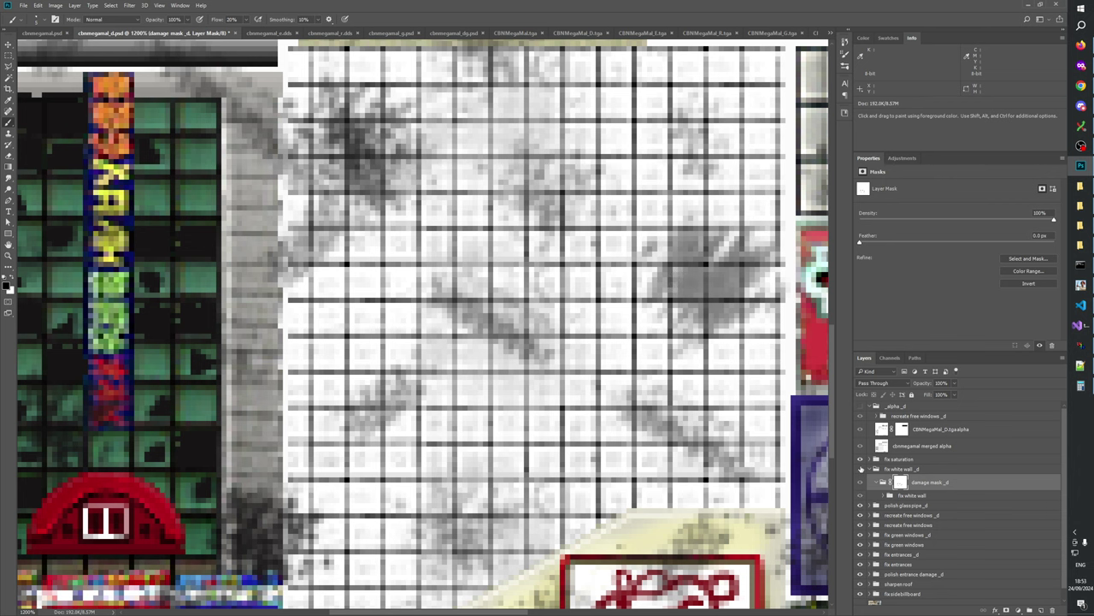
# - Inspect the painted areas of the damage mask _d layer mask on its own, and return to the full image
pyautogui.keyDown('alt'); pyautogui.click(901, 483); pyautogui.keyUp('alt')
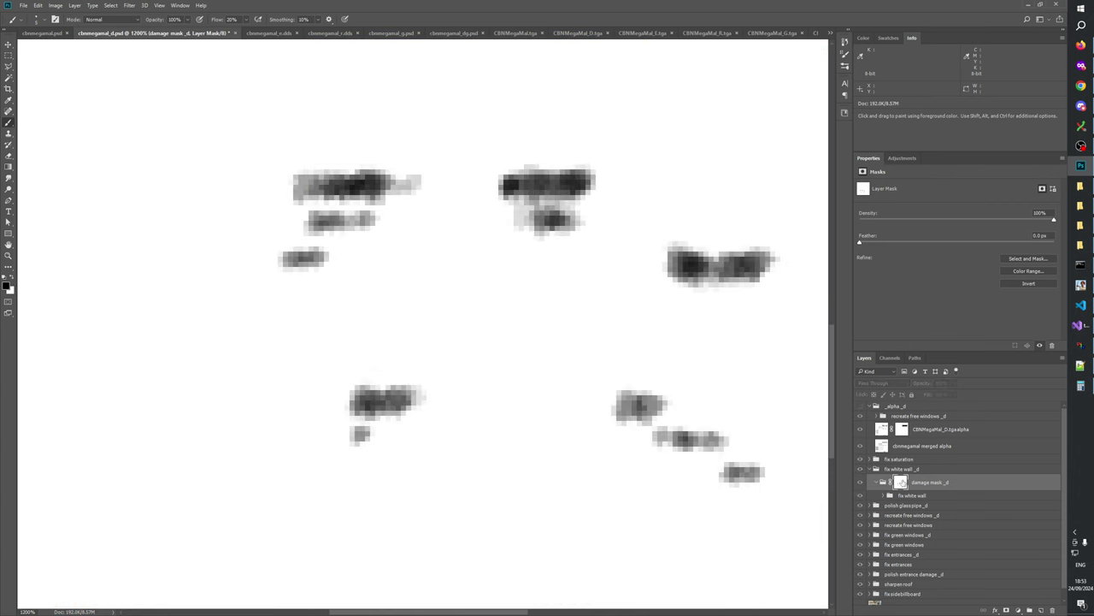
pyautogui.moveTo(764, 414); pyautogui.dragTo(654, 436)
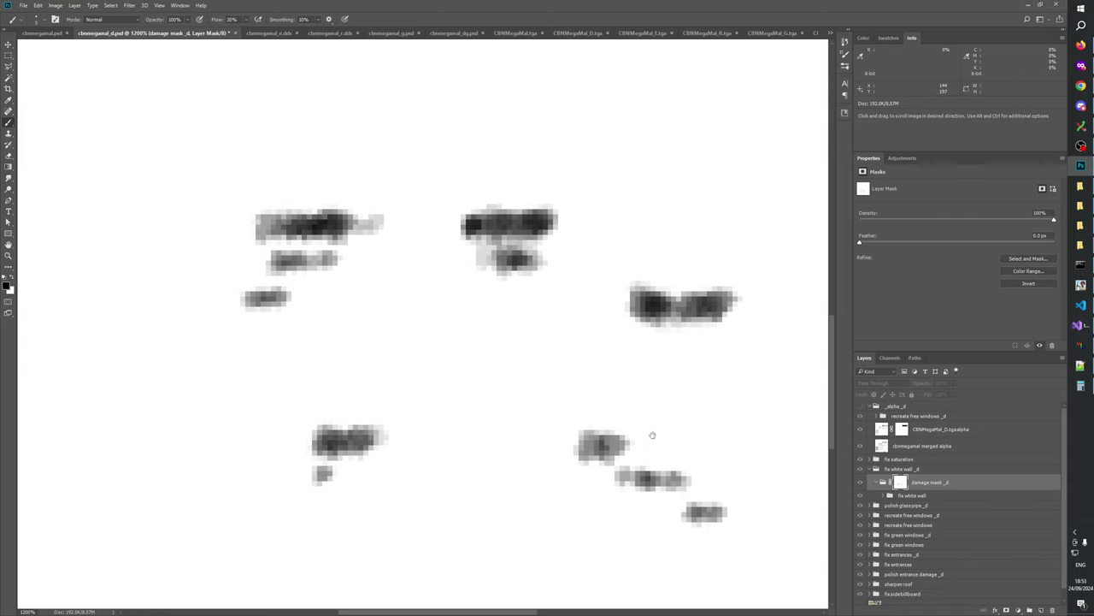
pyautogui.click(860, 483)
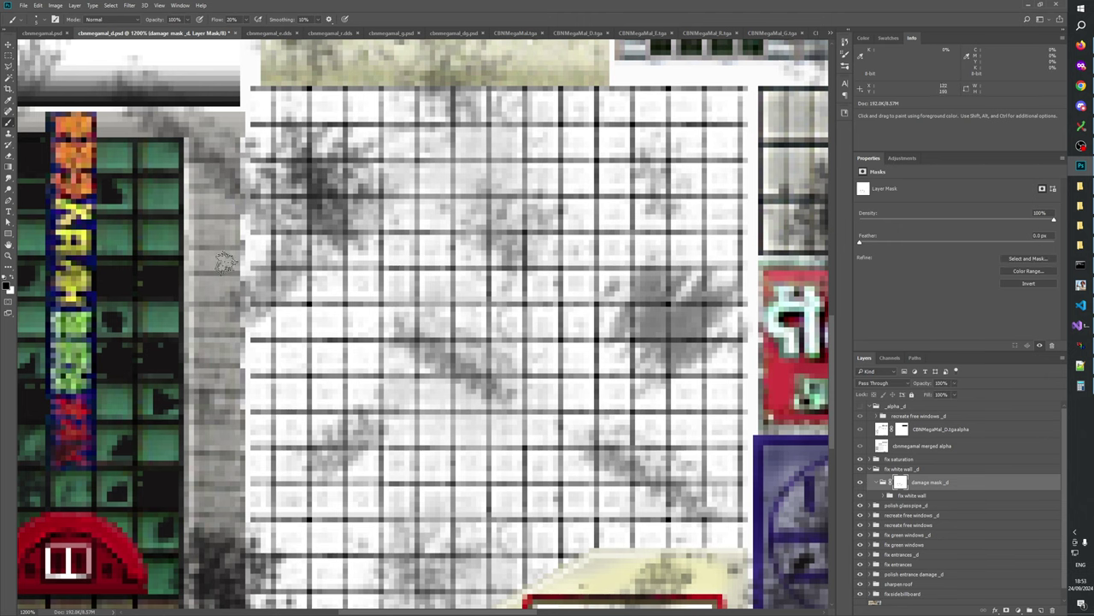
# - Collapse fix white wall _d and compare the texture with the group hidden and shown, from a wider view at 600% zoom
pyautogui.click(8, 255)
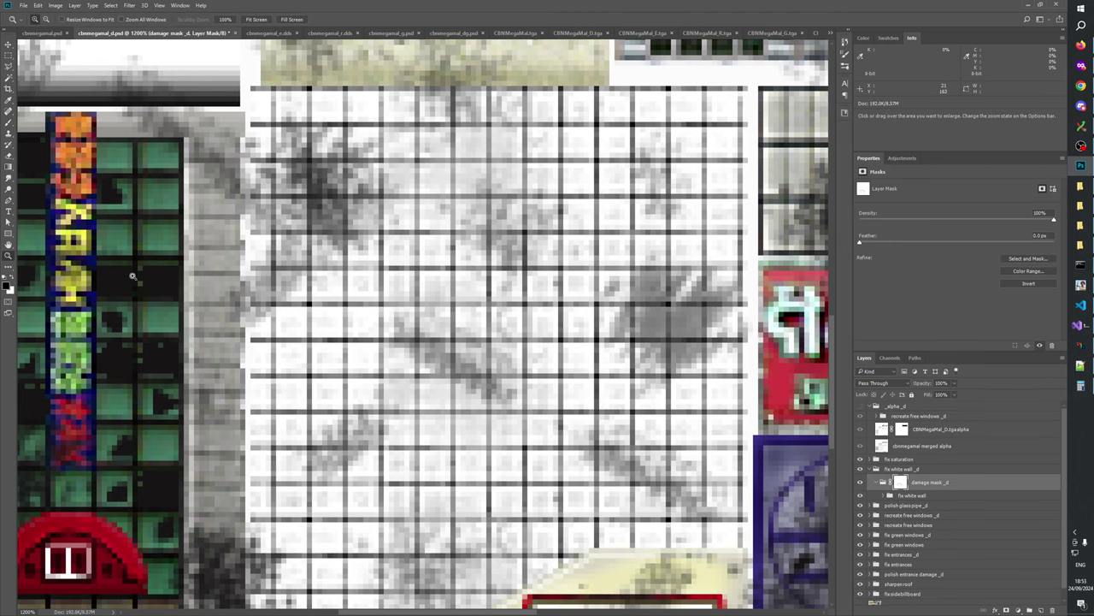
pyautogui.rightClick(375, 284)
pyautogui.click(395, 290)
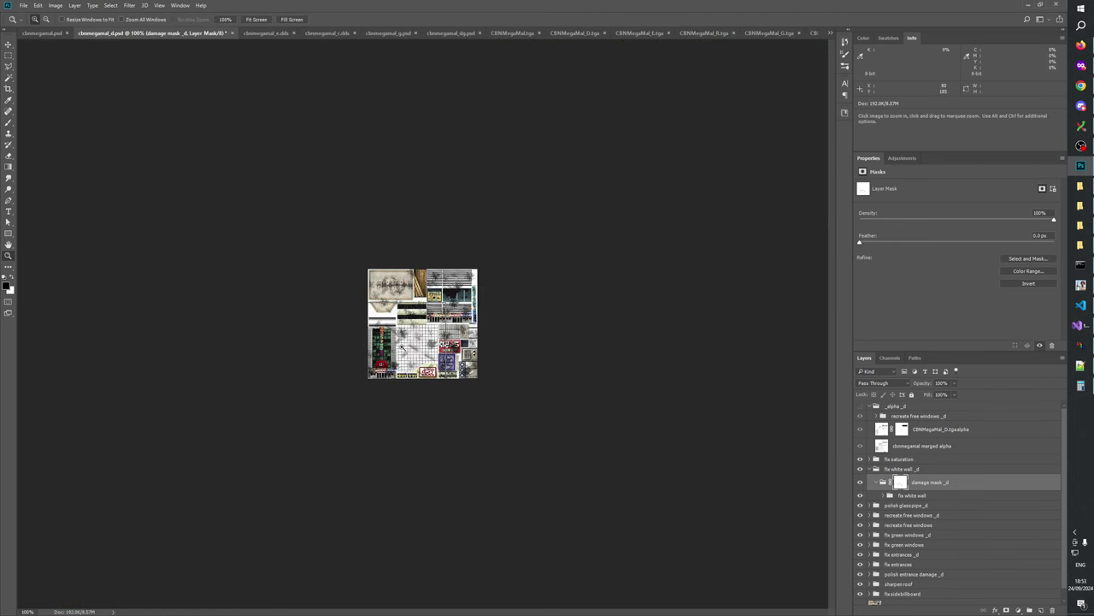
pyautogui.click(399, 344)
pyautogui.click(388, 361)
pyautogui.click(387, 360)
pyautogui.click(390, 367)
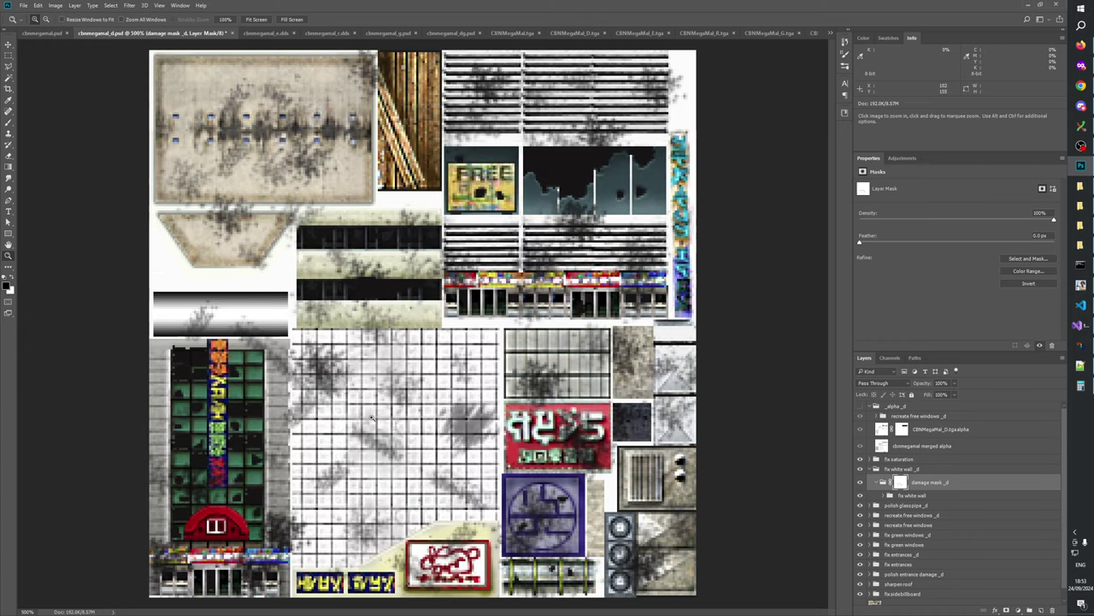
pyautogui.click(393, 380)
pyautogui.scroll(-3, 396, 433)
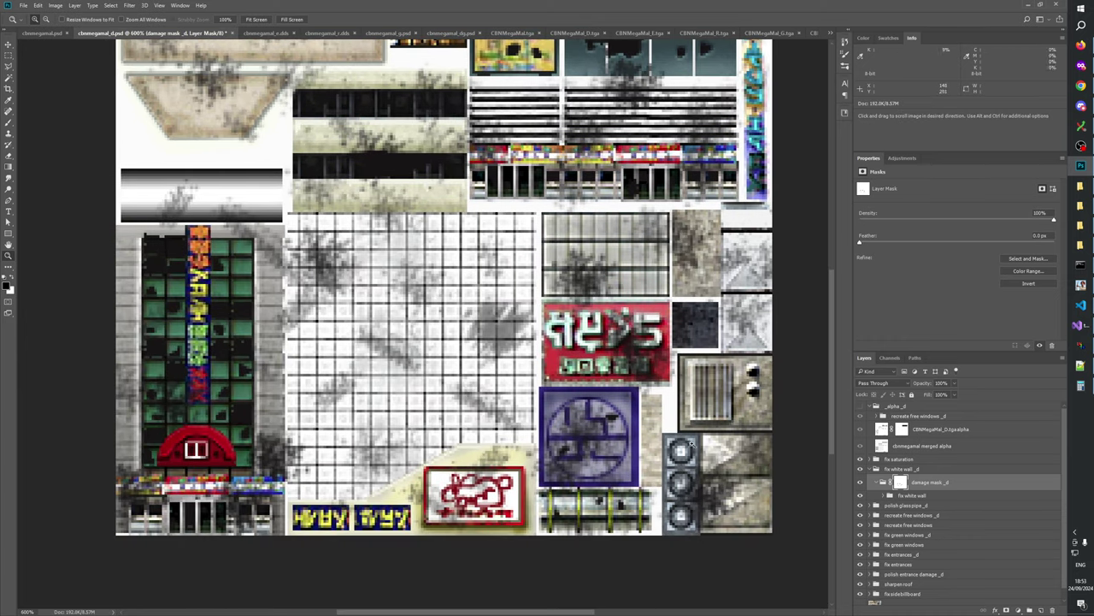
pyautogui.click(872, 470)
pyautogui.click(872, 469)
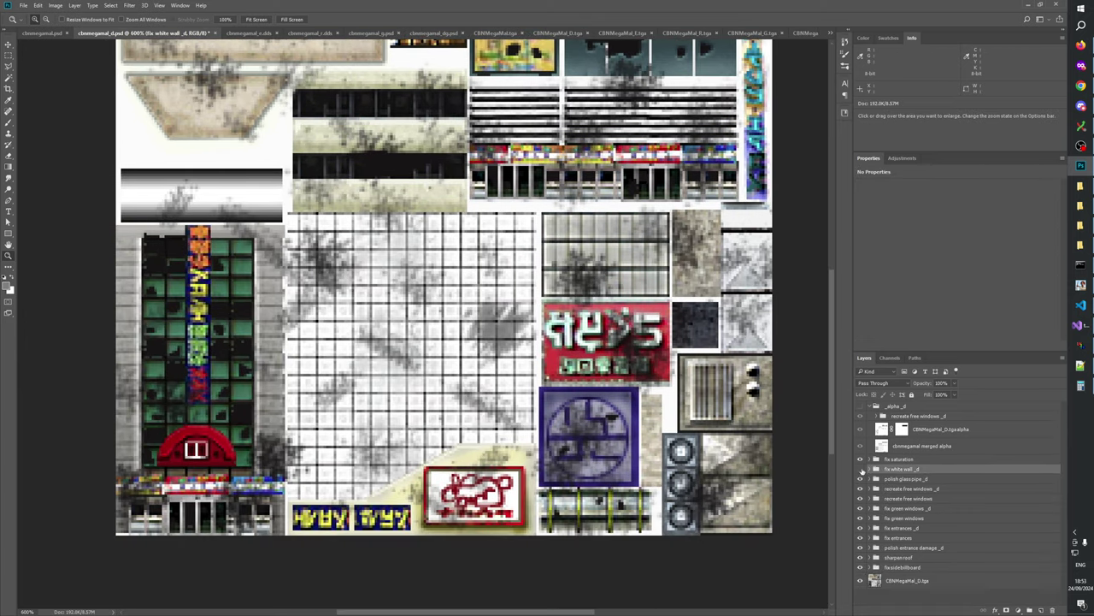
pyautogui.click(861, 470)
pyautogui.click(861, 469)
pyautogui.click(861, 470)
pyautogui.click(861, 469)
pyautogui.click(861, 469)
pyautogui.click(861, 469)
pyautogui.click(861, 470)
pyautogui.click(861, 469)
pyautogui.click(861, 470)
pyautogui.click(861, 469)
pyautogui.click(861, 470)
pyautogui.click(861, 469)
pyautogui.click(861, 470)
pyautogui.click(861, 470)
pyautogui.click(861, 470)
pyautogui.click(861, 470)
pyautogui.click(861, 470)
pyautogui.click(861, 469)
pyautogui.click(861, 470)
pyautogui.click(861, 469)
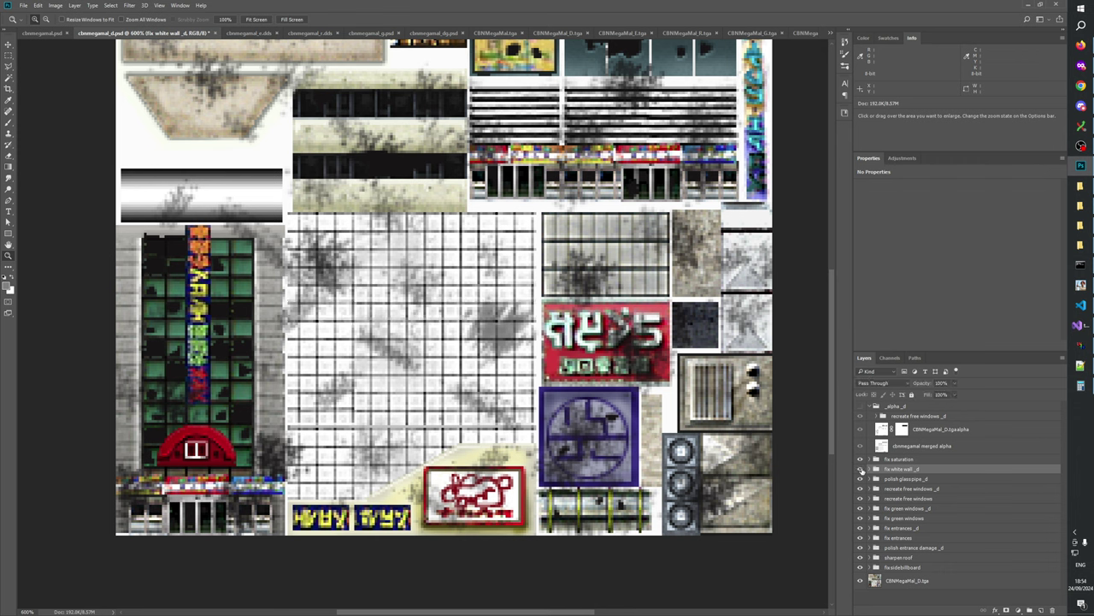
# - Brush black on the damage mask _d layer mask along the upper edge of the large dark stain on the wall's right side
pyautogui.click(501, 316)
pyautogui.click(502, 317)
pyautogui.click(502, 317)
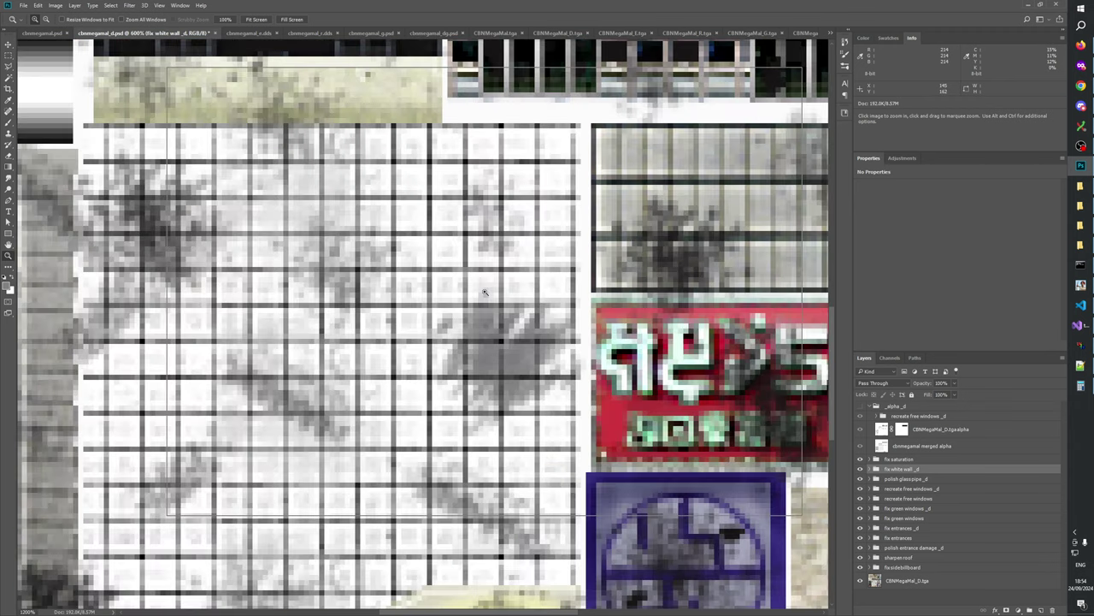
pyautogui.click(502, 317)
pyautogui.click(870, 468)
pyautogui.click(901, 482)
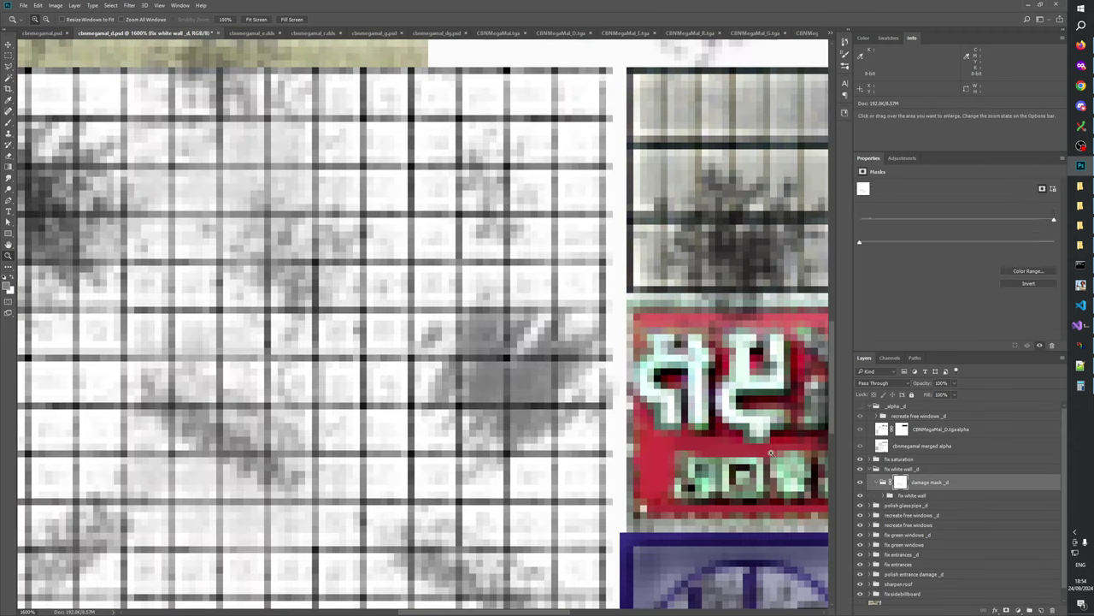
pyautogui.press('b')
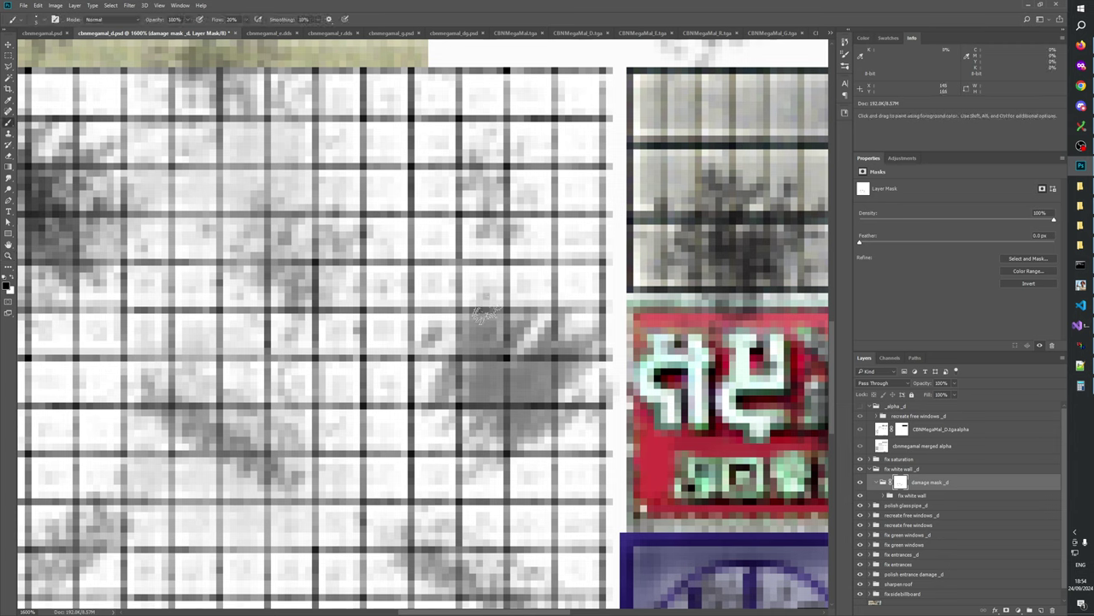
pyautogui.click(481, 316)
# - Review the masked white wall within the whole texture, collapse the fix white wall _d group, and save cbnmegamal_d.psd
pyautogui.moveTo(332, 518)
pyautogui.mouseDown()
pyautogui.moveTo(513, 483)
pyautogui.moveTo(521, 83)
pyautogui.moveTo(372, 442)
pyautogui.mouseUp()
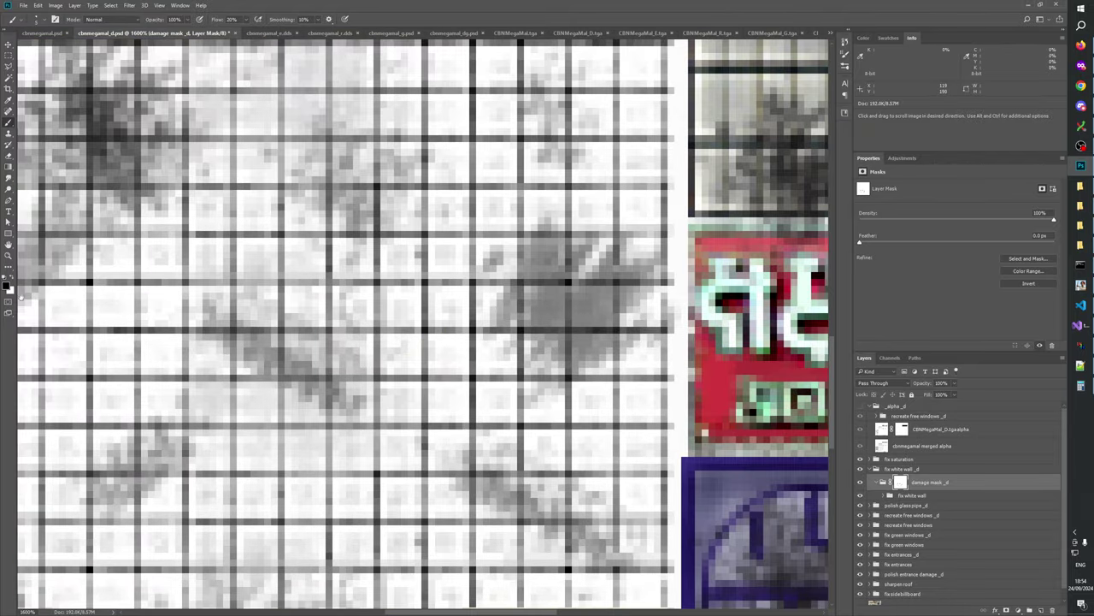
pyautogui.click(8, 254)
pyautogui.rightClick(328, 290)
pyautogui.click(385, 318)
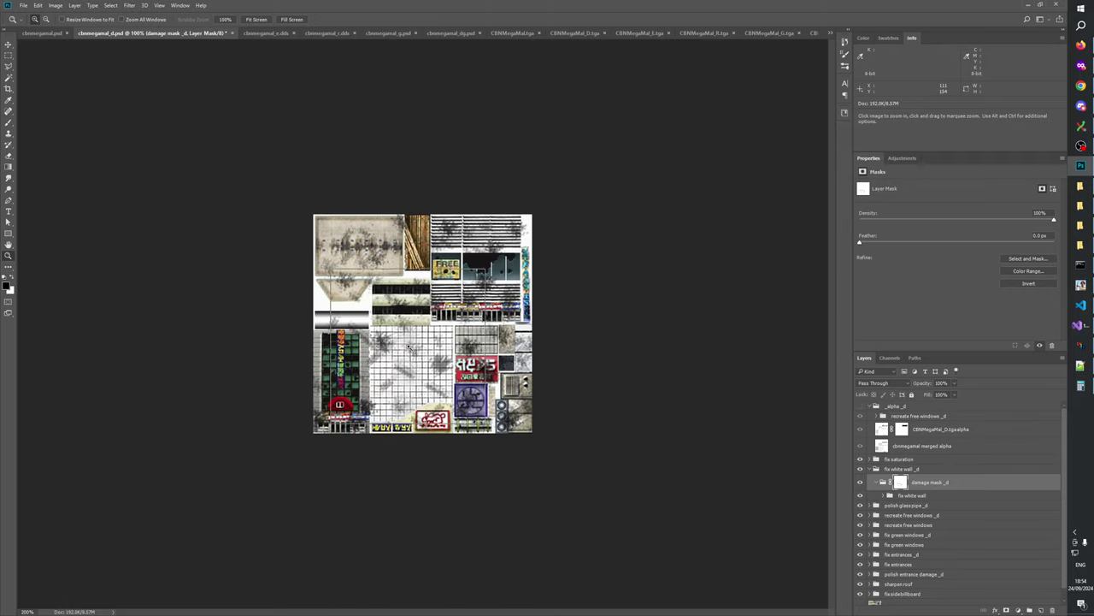
pyautogui.click(401, 420)
pyautogui.click(401, 420)
pyautogui.click(401, 420)
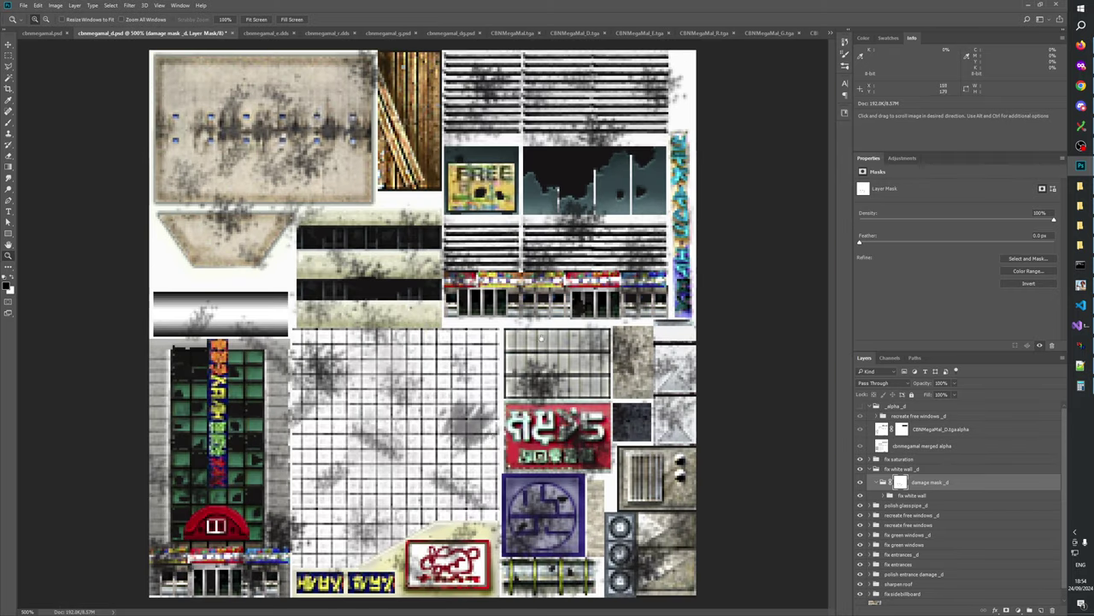
pyautogui.click(871, 470)
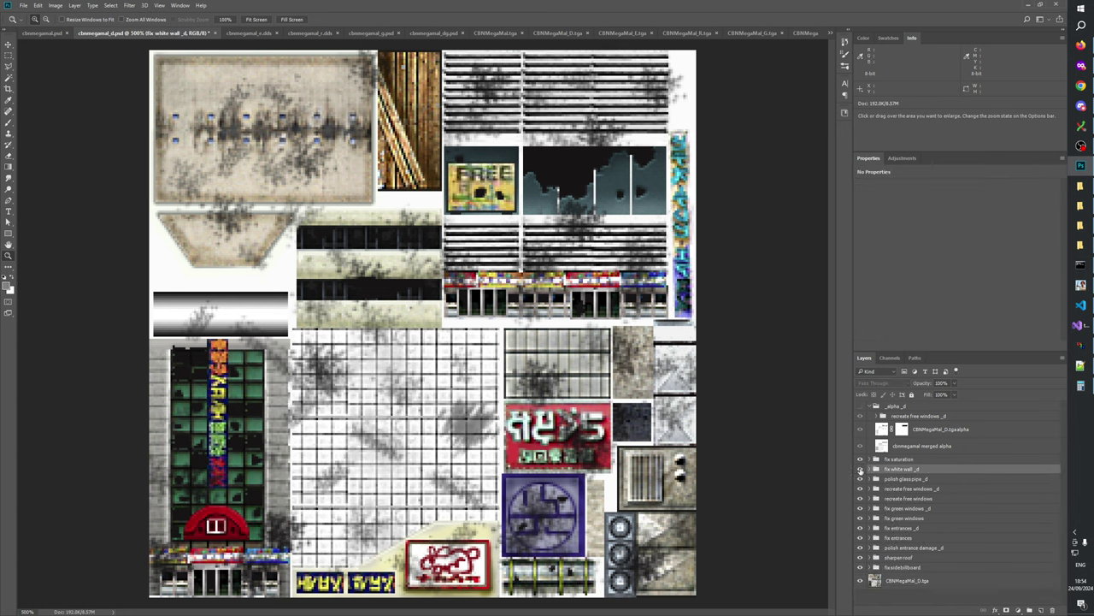
pyautogui.rightClick(434, 414)
pyautogui.click(442, 429)
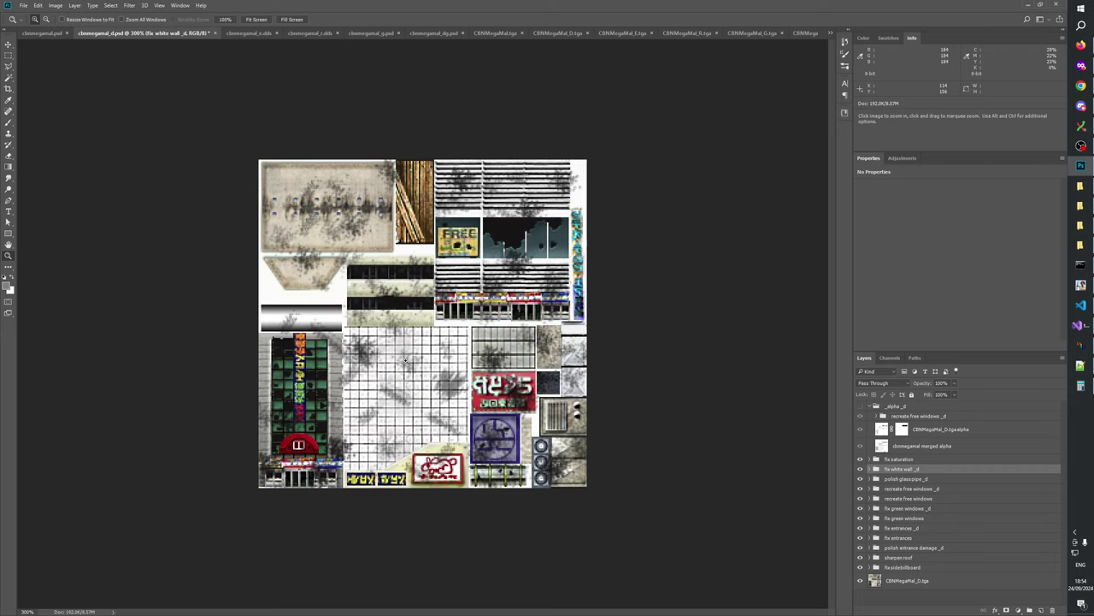
pyautogui.hotkey('ctrl', 's')
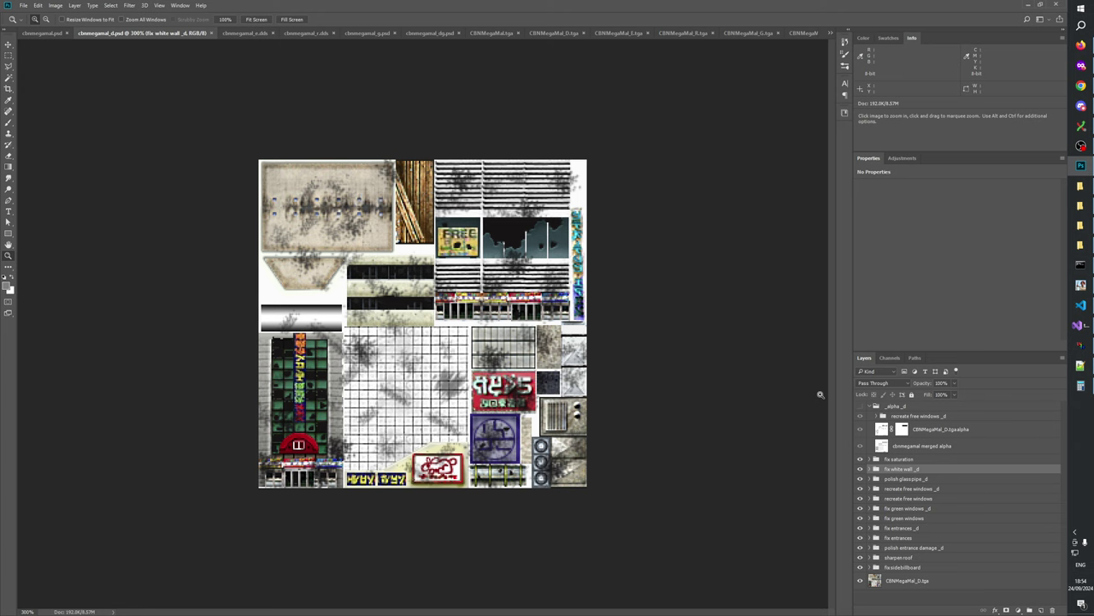
# - Show the _alpha _d group in cbnmegamal_d.psd and inspect the CBNMegaMal_D.tga alpha layer's mask on its own
pyautogui.click(39, 32)
pyautogui.click(172, 33)
pyautogui.hotkey('ctrl', '+')
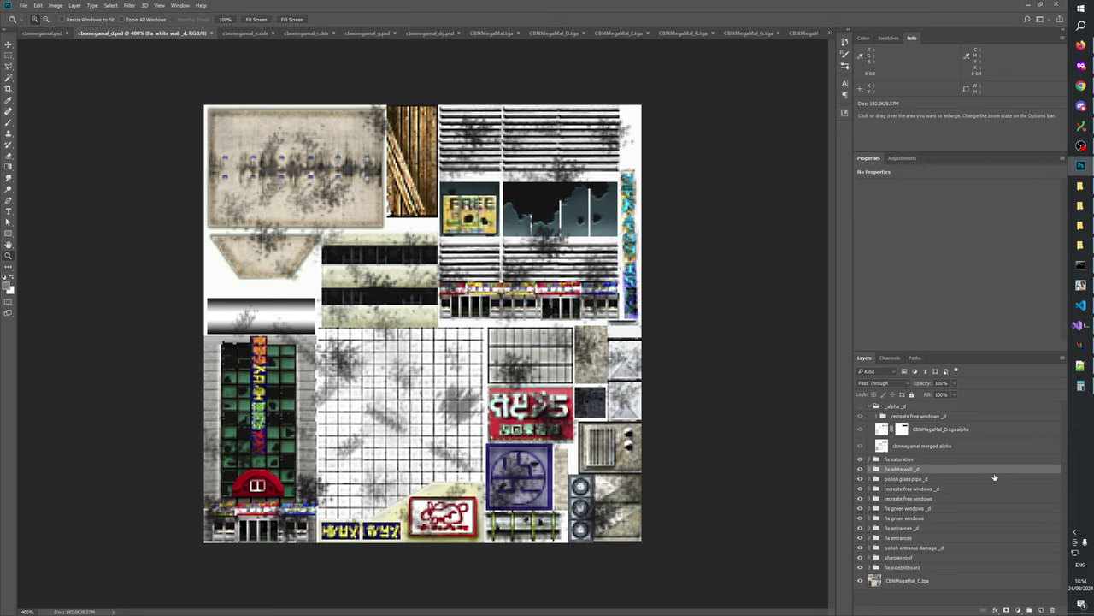
pyautogui.click(859, 406)
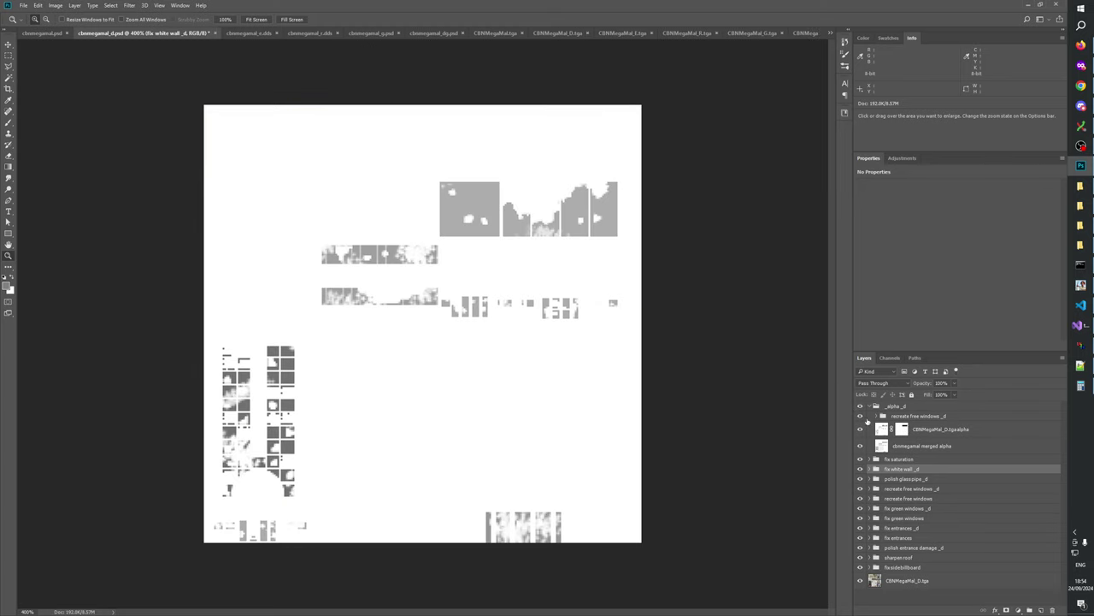
pyautogui.click(902, 429)
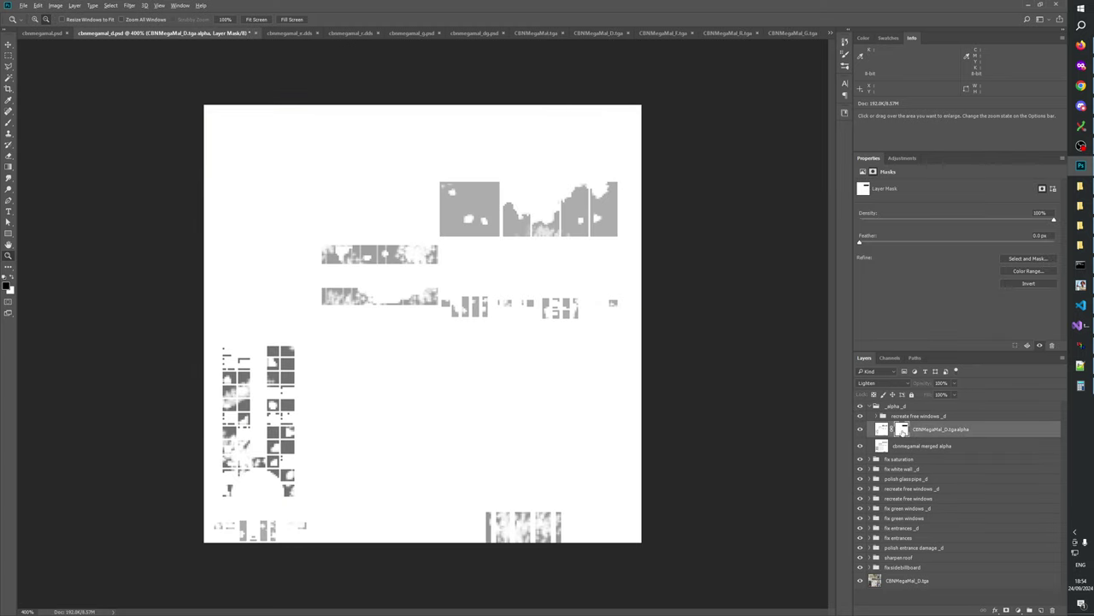
pyautogui.keyDown('alt'); pyautogui.click(902, 429); pyautogui.keyUp('alt')
pyautogui.keyDown('alt'); pyautogui.click(902, 429); pyautogui.keyUp('alt')
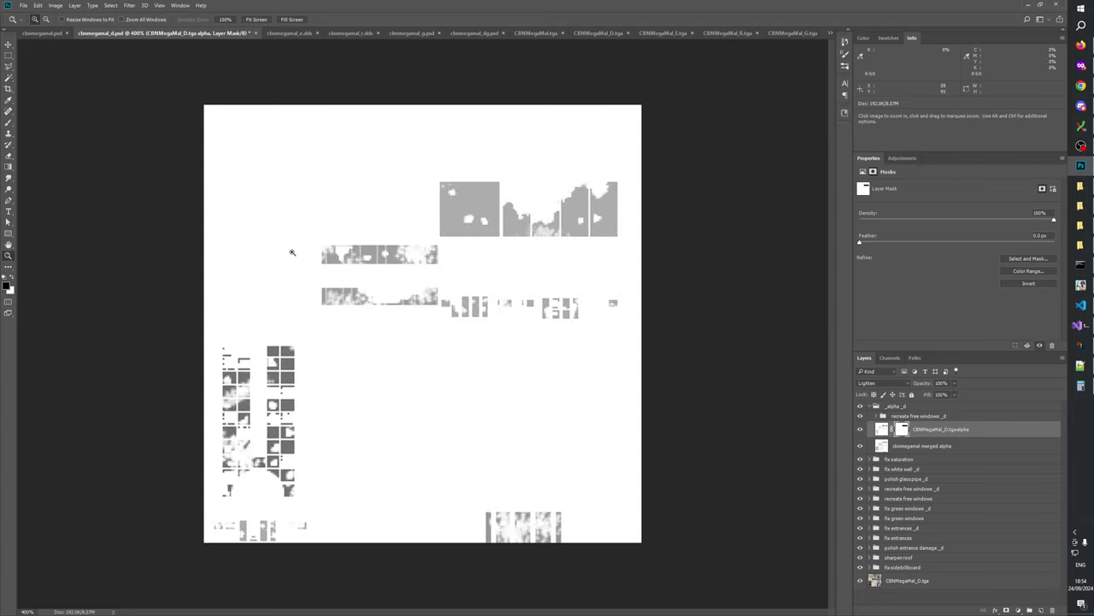
# - Check the CBNMegaMal_D.tga alpha layer with its mask disabled and enabled, and hide the layer
pyautogui.click(9, 56)
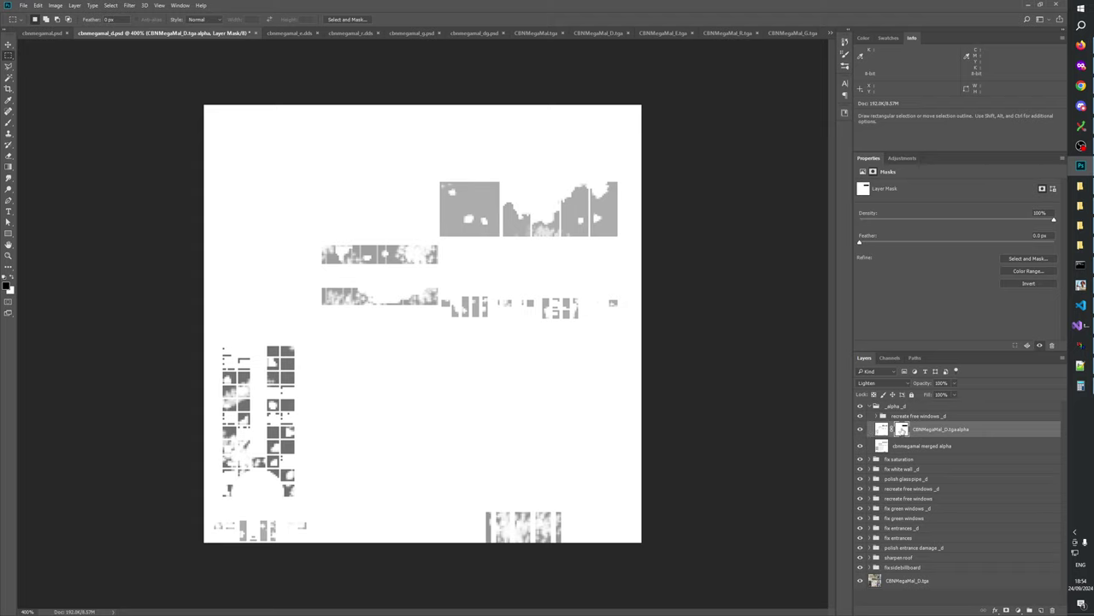
pyautogui.rightClick(902, 429)
pyautogui.click(921, 435)
pyautogui.keyDown('shift'); pyautogui.click(902, 429); pyautogui.keyUp('shift')
pyautogui.click(860, 428)
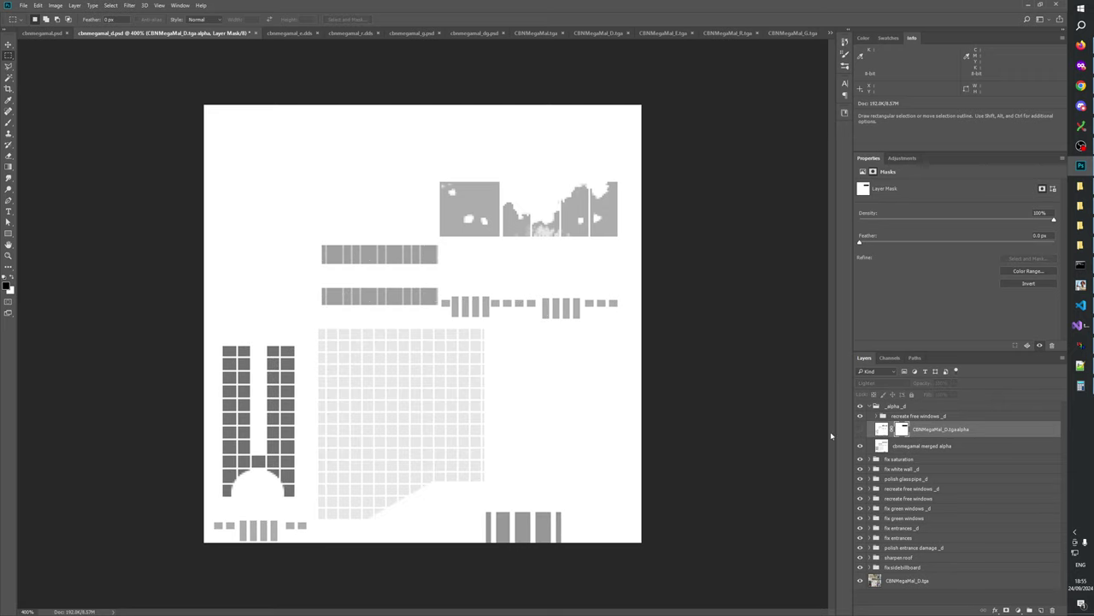
# - Select the white wall's grid area in the alpha map with a rectangular marquee of about 99 by 113 px
pyautogui.moveTo(314, 520); pyautogui.dragTo(486, 326)
pyautogui.moveTo(305, 314); pyautogui.dragTo(313, 545)
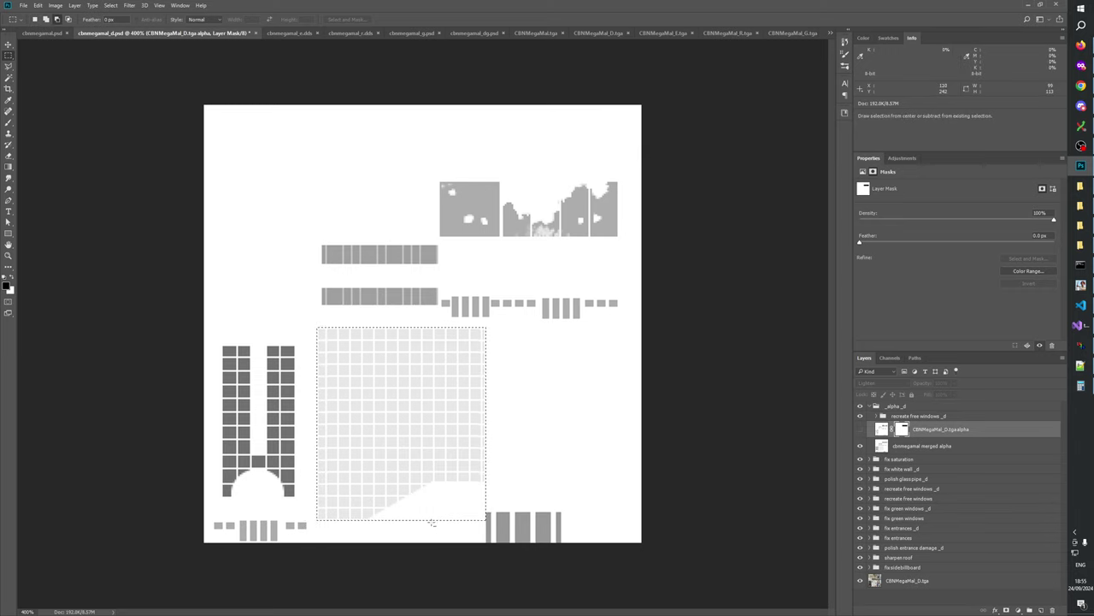
pyautogui.moveTo(434, 528); pyautogui.dragTo(514, 510)
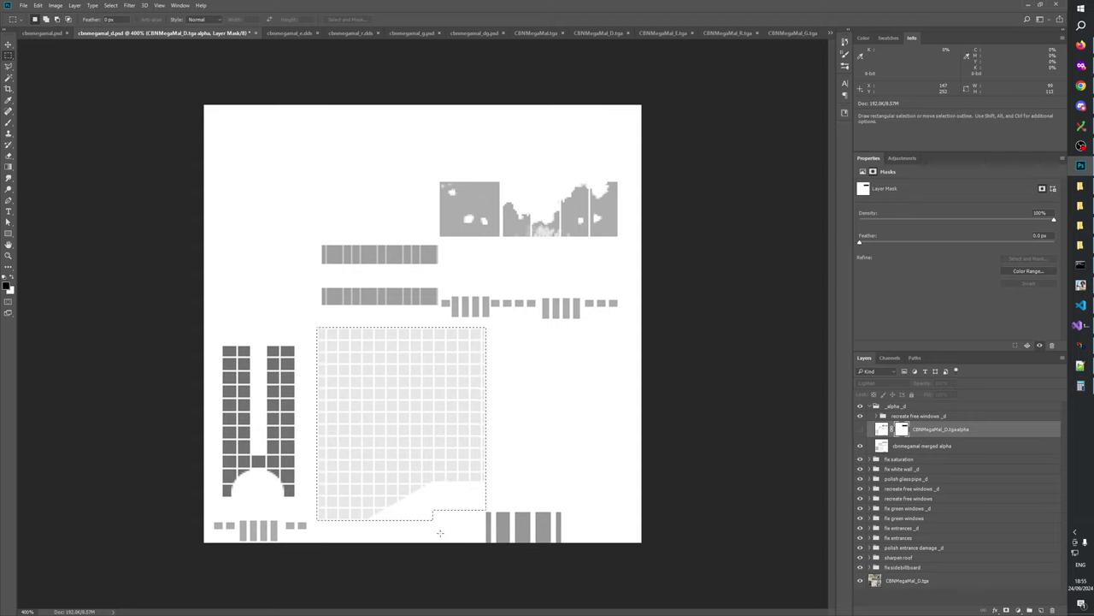
pyautogui.moveTo(422, 504); pyautogui.dragTo(485, 518)
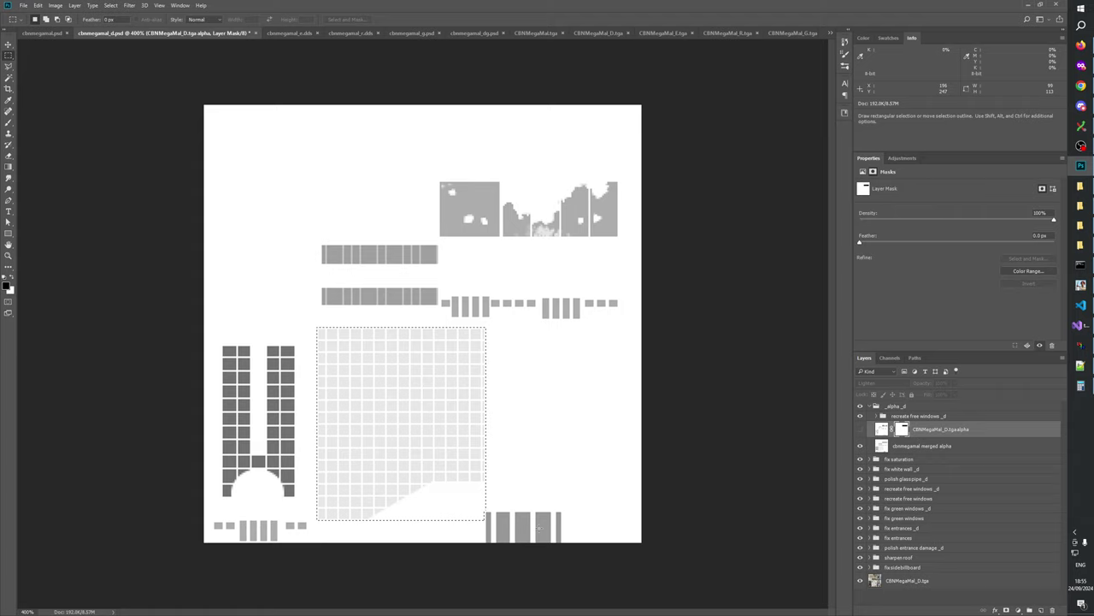
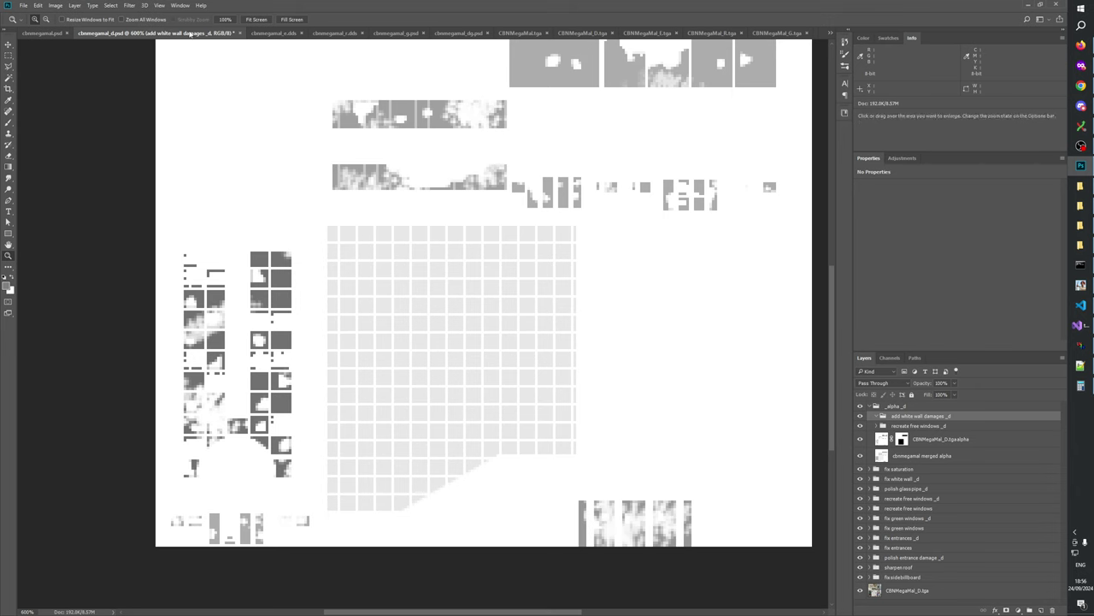
# - In cbnmegamal.psd, clear the selection, make CBNMegaMal.tga the active layer, and copy the entire canvas
pyautogui.click(47, 32)
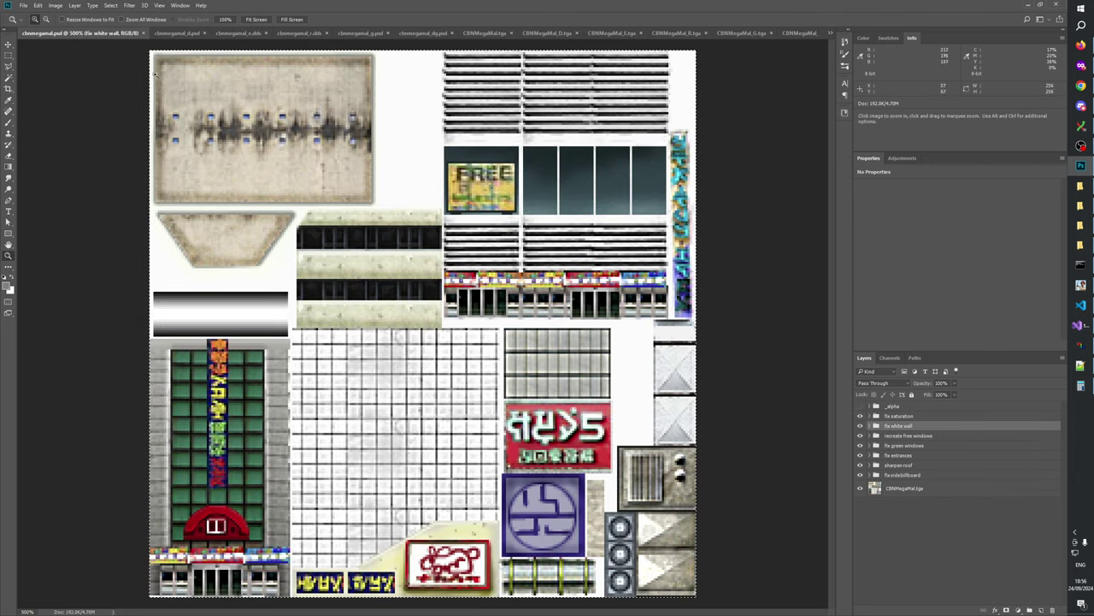
pyautogui.press('m')
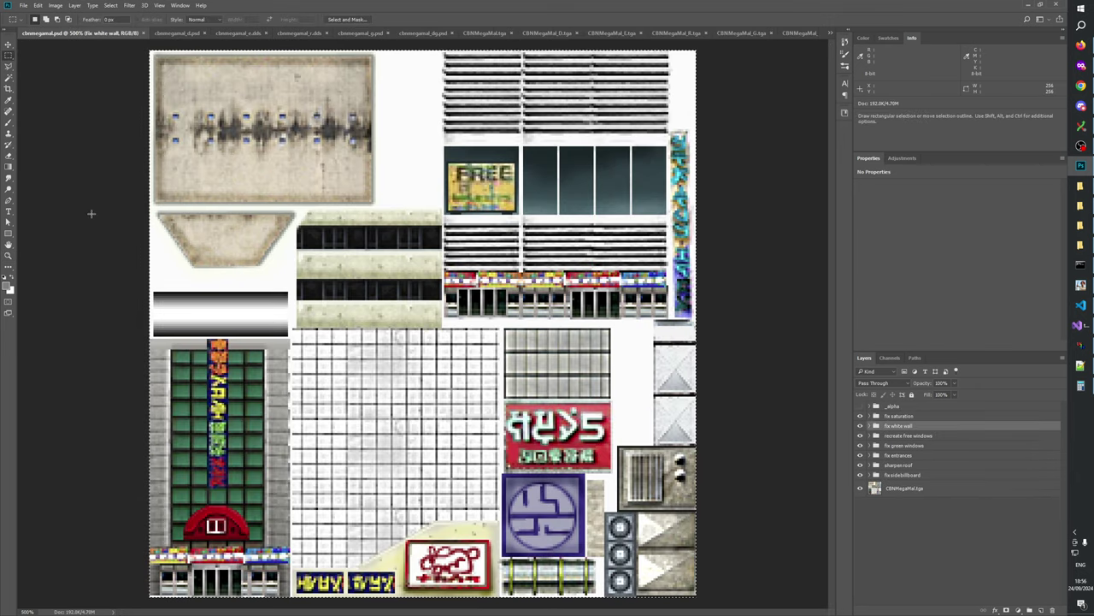
pyautogui.moveTo(293, 328); pyautogui.dragTo(498, 543)
pyautogui.hotkey('ctrl', 'd')
pyautogui.click(896, 490)
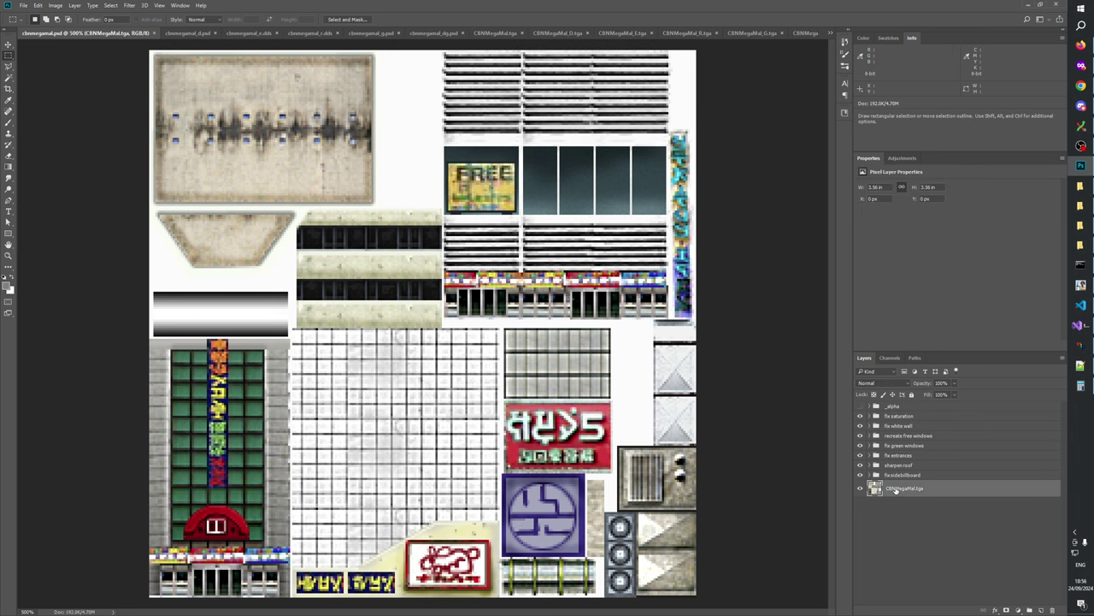
pyautogui.press('v')
pyautogui.hotkey('ctrl', 'a')
pyautogui.press('m')
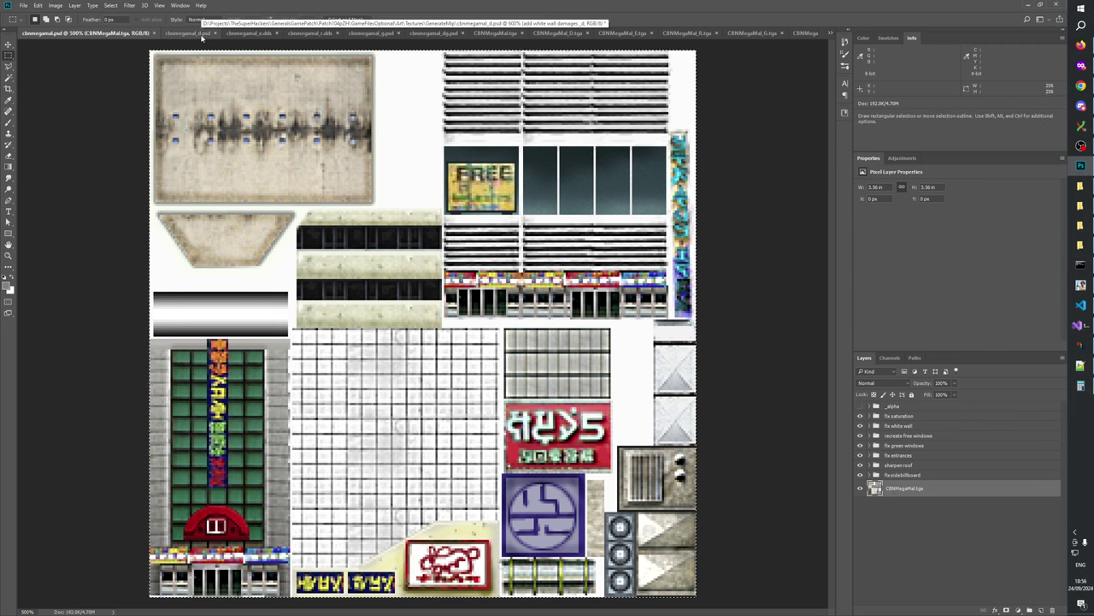
pyautogui.hotkey('ctrl', 'c')
pyautogui.press('shift')
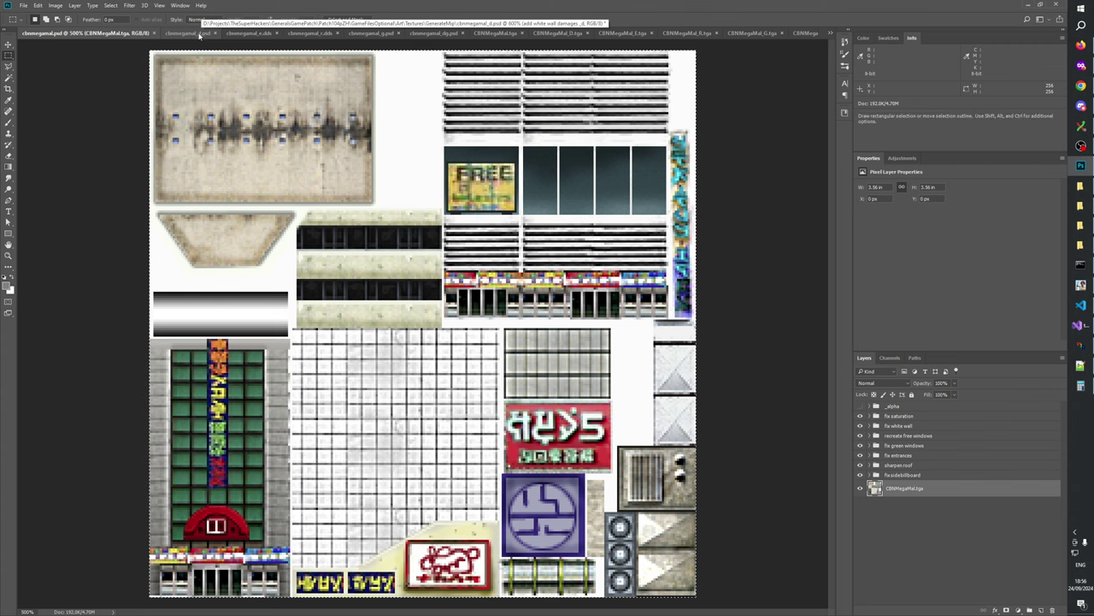
# - Paste the copied texture into the add white wall damages _d group of cbnmegamal_d.psd and compare it with cbnmegamal.psd
pyautogui.click(190, 33)
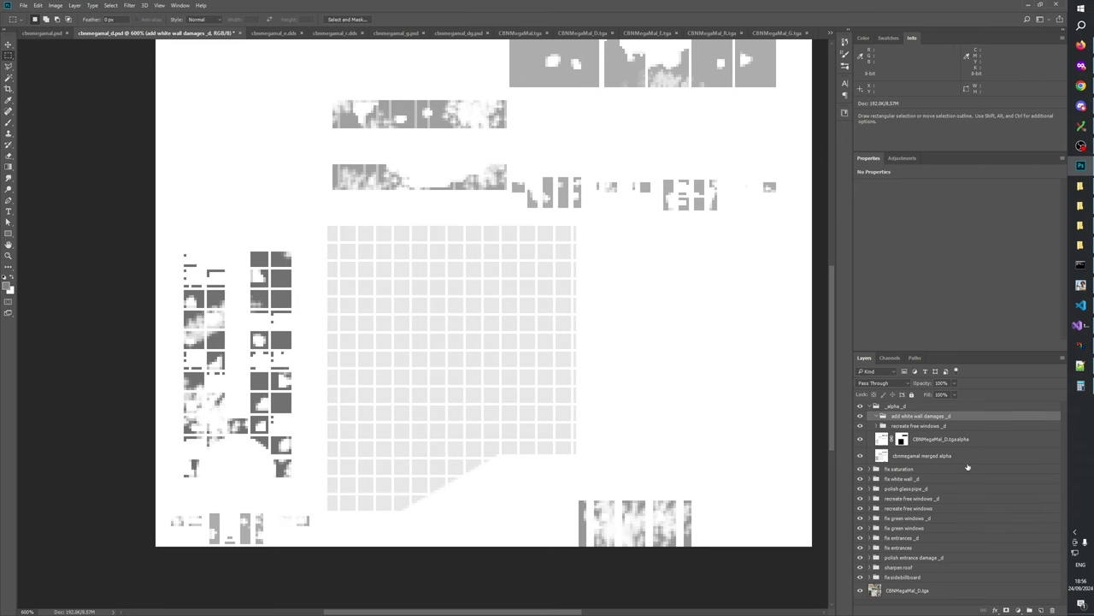
pyautogui.hotkey('ctrl', 'v')
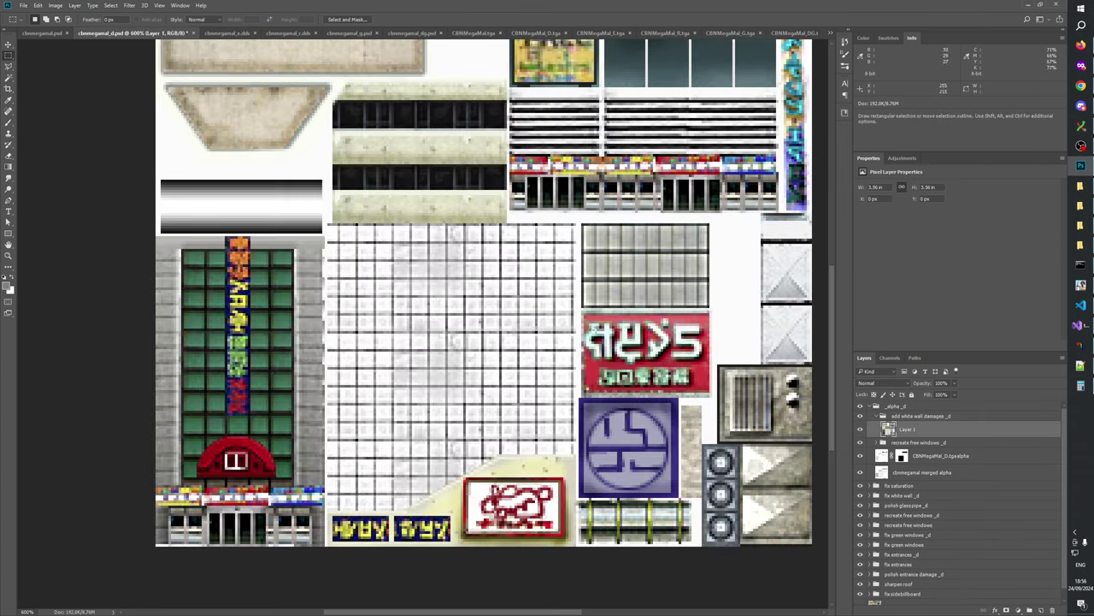
pyautogui.click(36, 33)
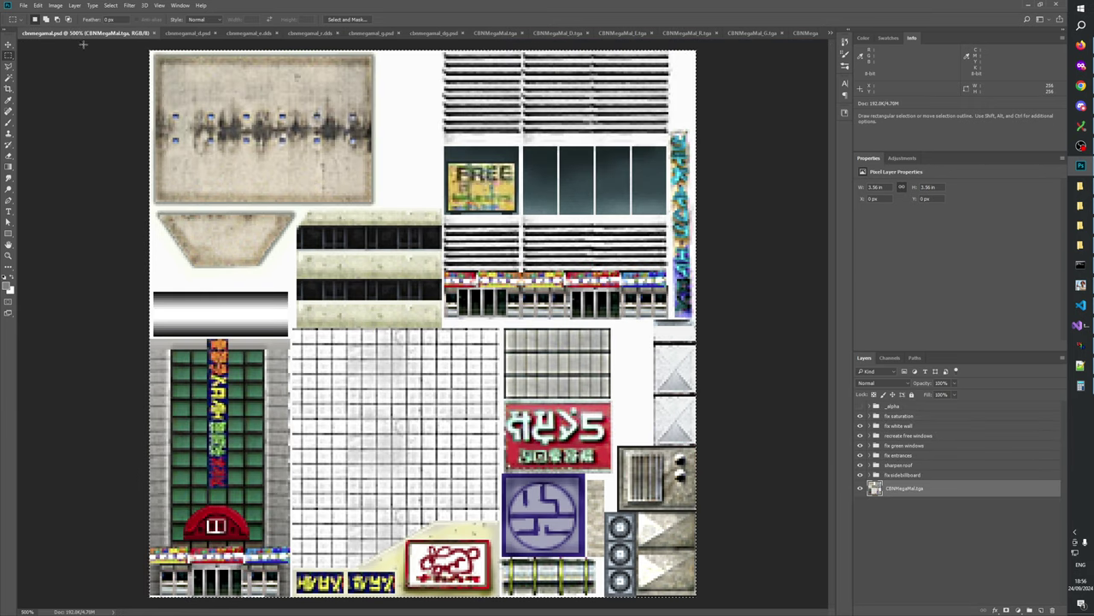
pyautogui.click(191, 33)
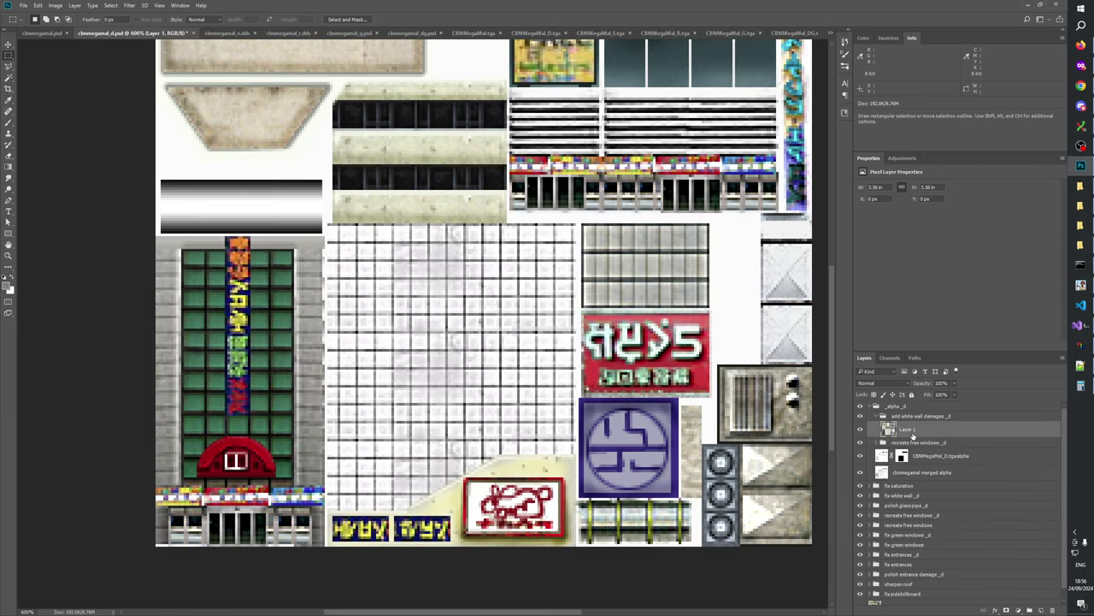
pyautogui.click(36, 34)
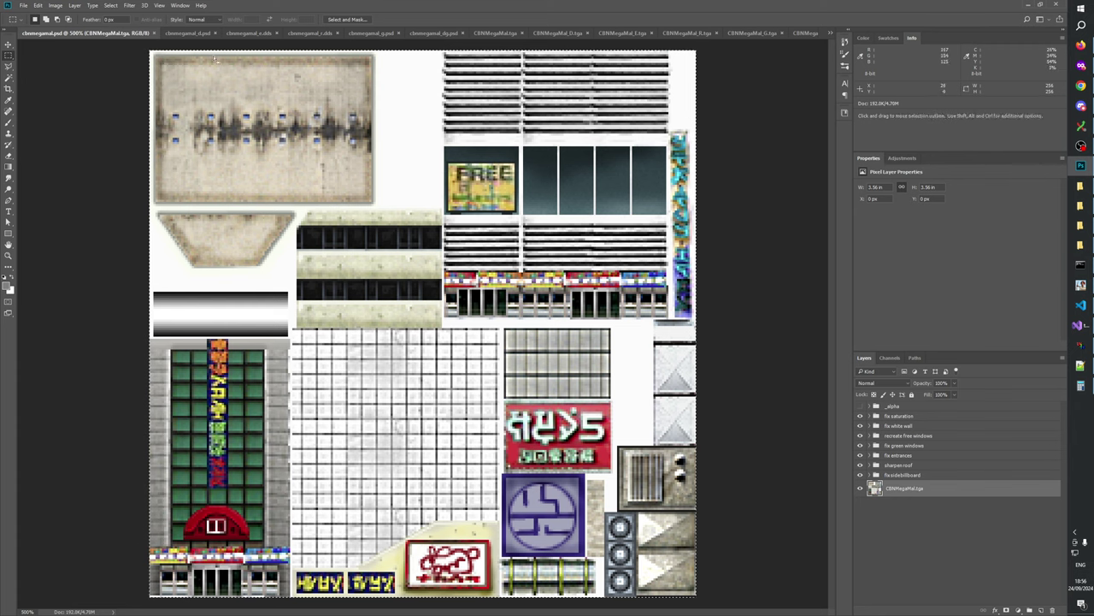
# - Paste the copied texture into the add white wall damages _d group of cbnmegamal_d.psd and delete the old Layer 1 beneath it
pyautogui.click(190, 34)
pyautogui.hotkey('ctrl', 'v')
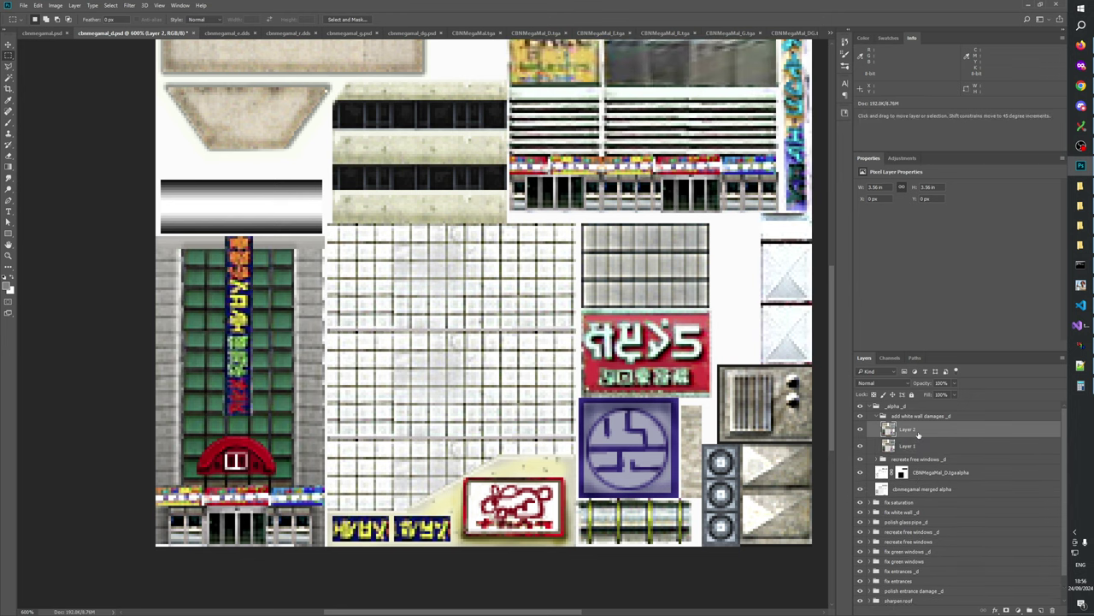
pyautogui.click(1052, 610)
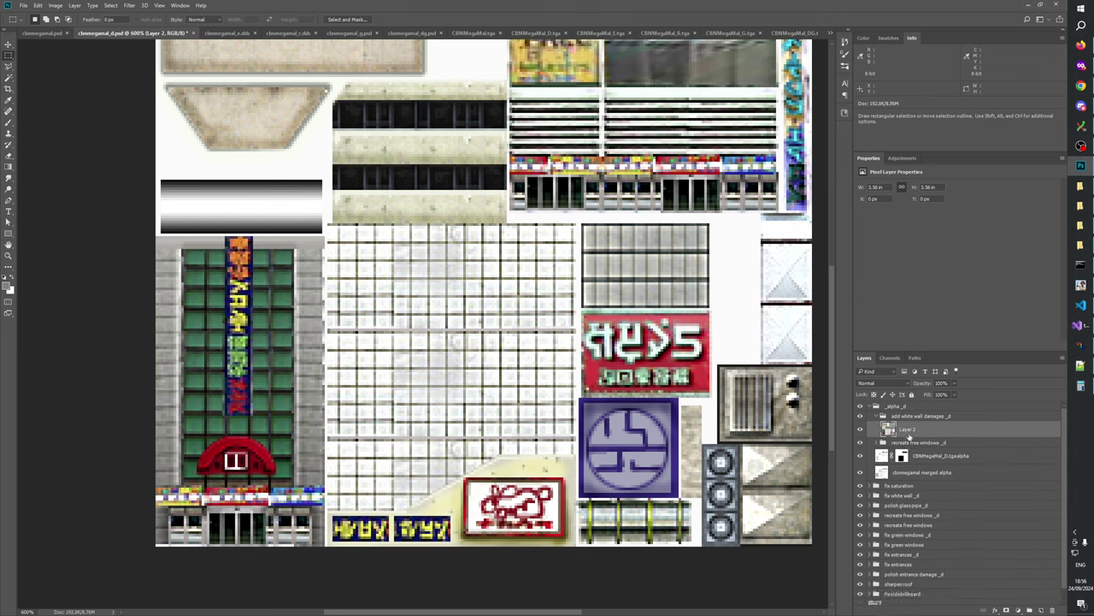
# - Rename the pasted texture layer as CBNMegaMal.tga, reusing the name of the CBNMegaMal_D.tga alpha layer
pyautogui.doubleClick(938, 455)
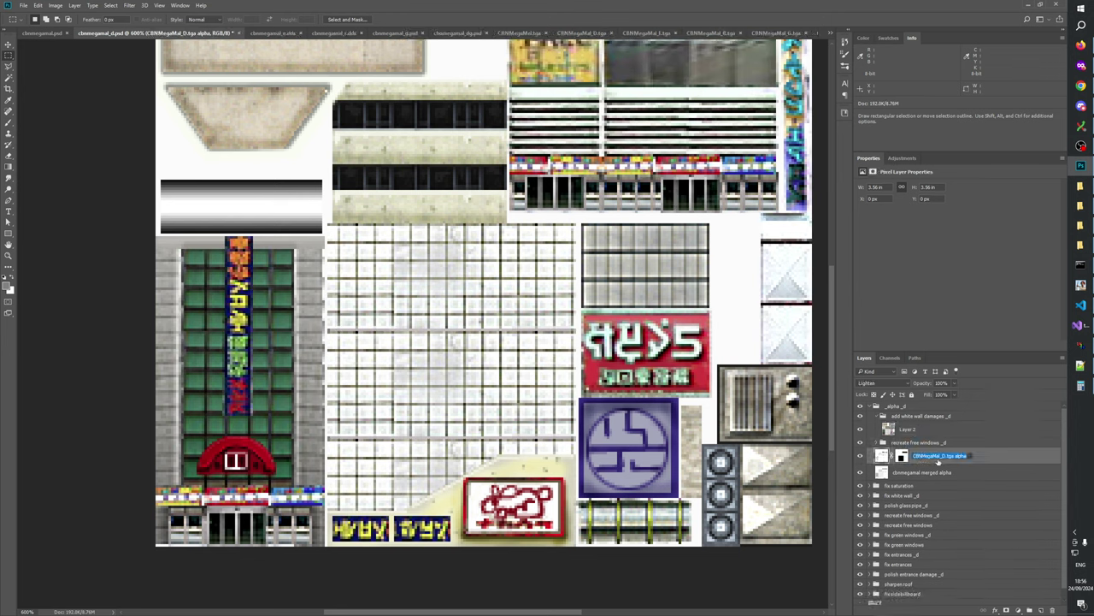
pyautogui.hotkey('ctrl', 'c')
pyautogui.doubleClick(908, 429)
pyautogui.hotkey('ctrl', 'v')
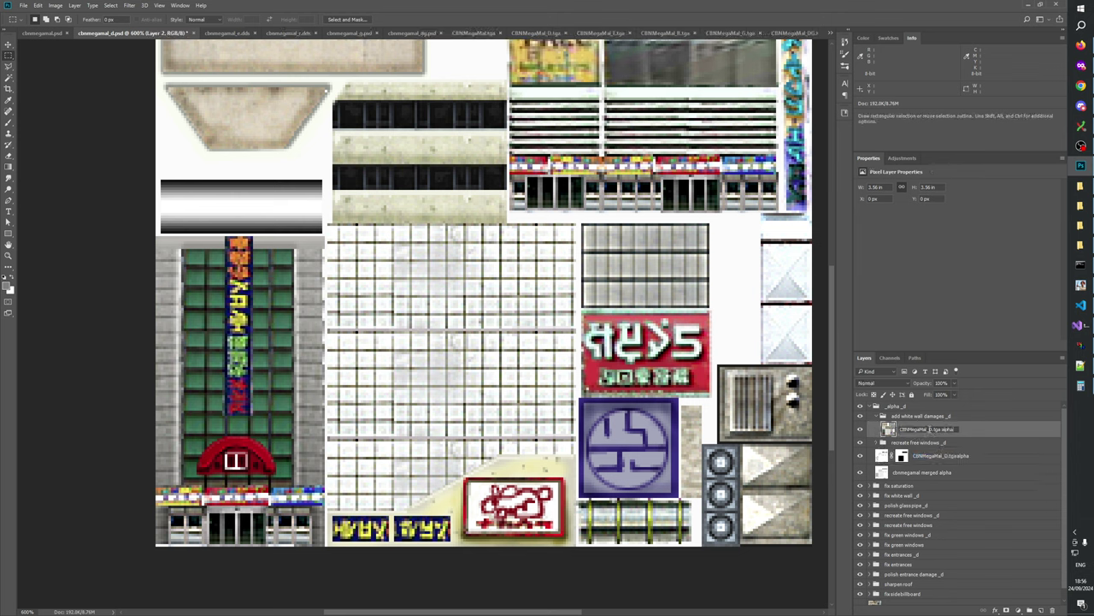
pyautogui.press('BackSpace')
pyautogui.press('BackSpace')
pyautogui.press('BackSpace')
pyautogui.press('Return')
# - Copy the whole base CBNMegaMal_D.tga layer and paste it above CBNMegaMal.tga in the add white wall damages _d group
pyautogui.click(908, 597)
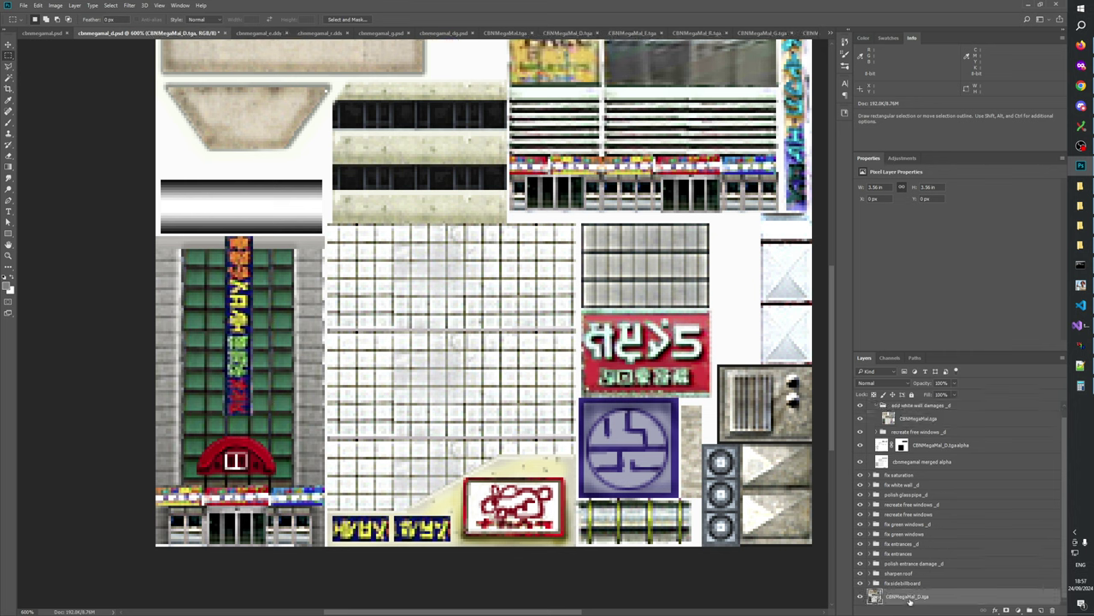
pyautogui.hotkey('ctrl', 'a')
pyautogui.hotkey('ctrl', 'c')
pyautogui.click(922, 420)
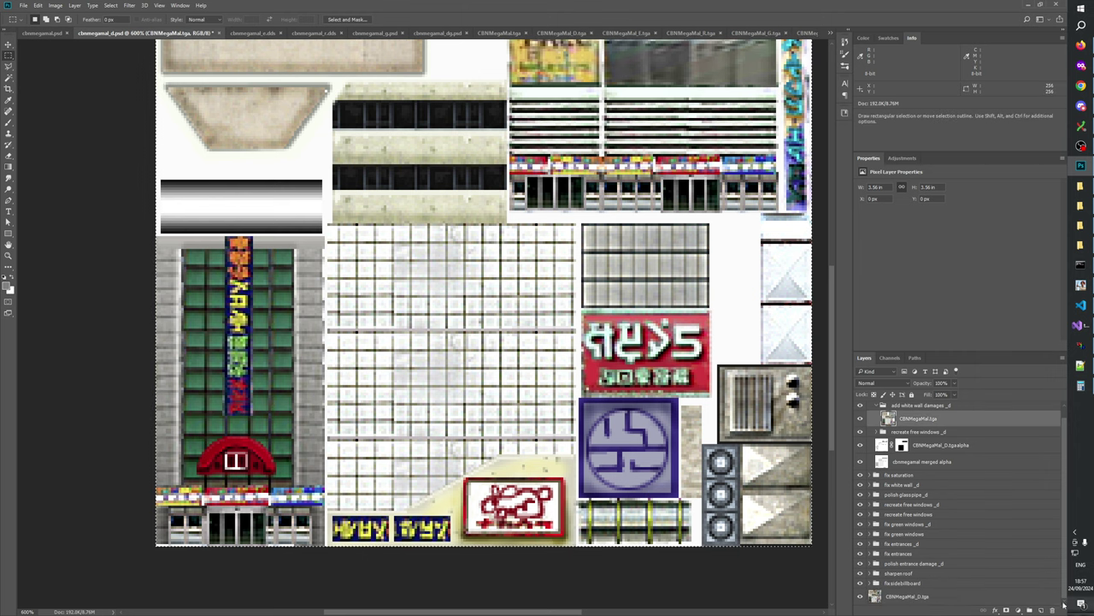
pyautogui.hotkey('ctrl', 'v')
# - Rename the newly pasted layer above CBNMegaMal.tga as CBNMegaMal_D.tga
pyautogui.doubleClick(918, 436)
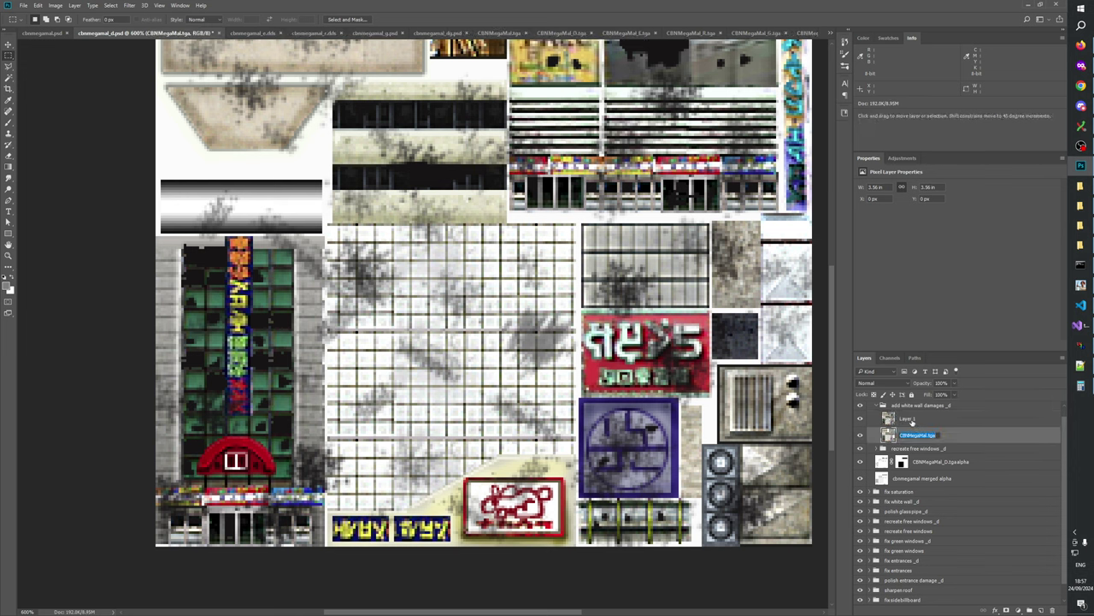
pyautogui.hotkey('ctrl', 'c')
pyautogui.doubleClick(912, 419)
pyautogui.hotkey('ctrl', 'v')
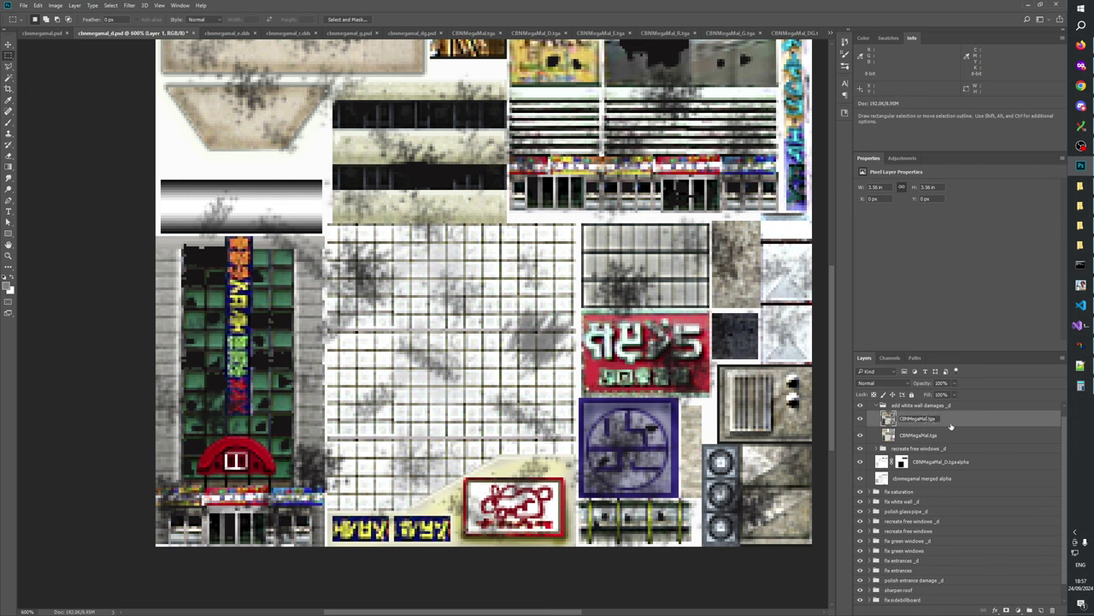
pyautogui.press('Left')
pyautogui.press('Left')
pyautogui.press('Left')
pyautogui.press('Left')
pyautogui.write('_D')
pyautogui.press('Return')
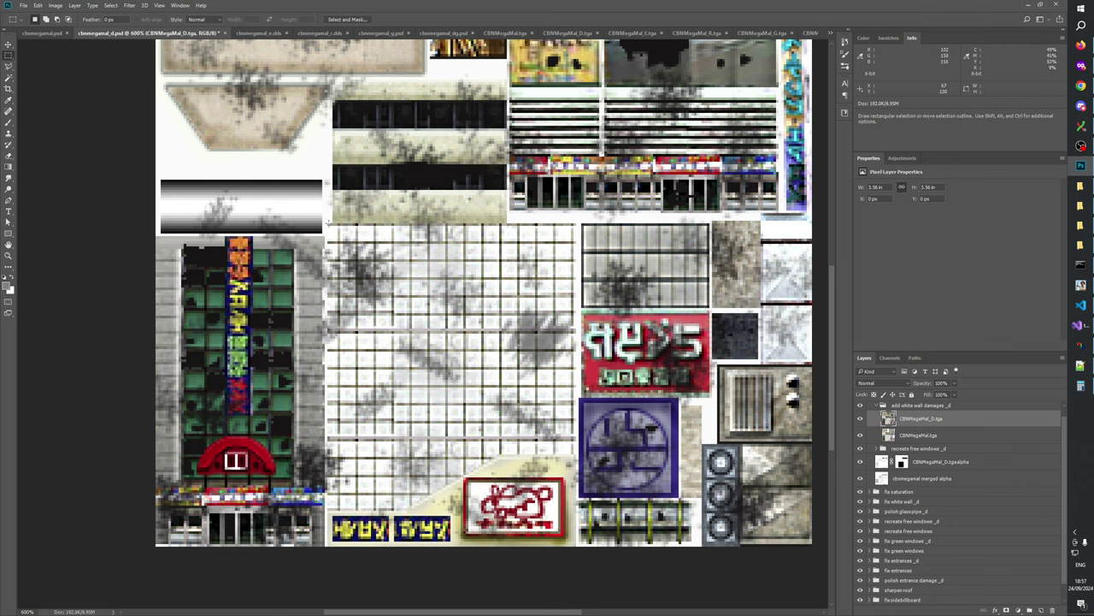
# - Select the tiled white wall, excluding its slanted beige sign corner, and mask the CBNMegaMal_D.tga layer to that selection
pyautogui.moveTo(328, 224); pyautogui.dragTo(574, 510)
pyautogui.keyDown('alt'); pyautogui.moveTo(435, 517); pyautogui.dragTo(574, 503); pyautogui.keyUp('alt')
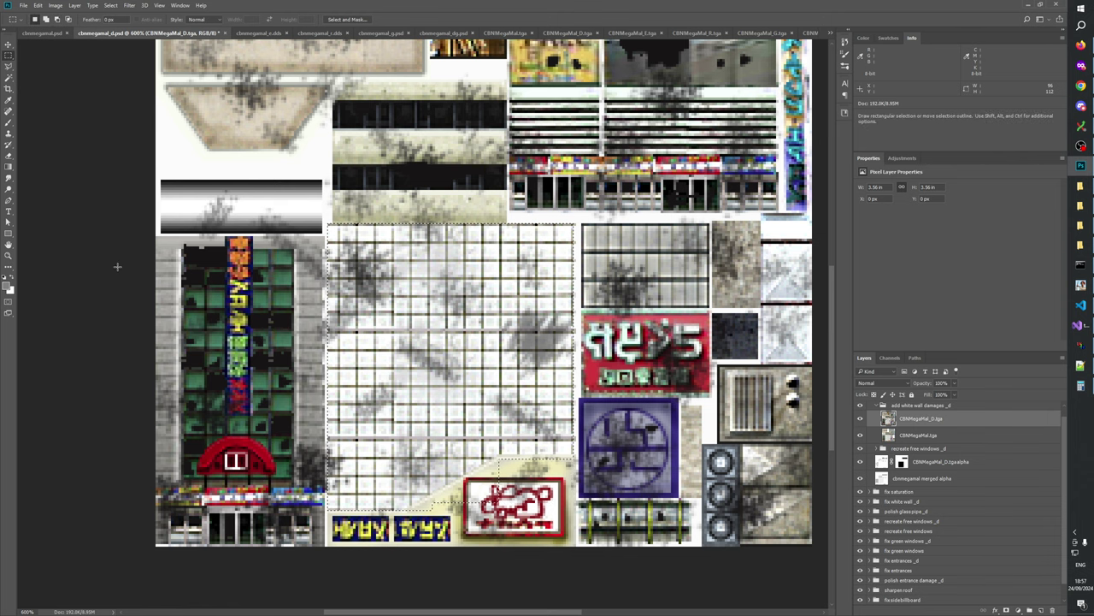
pyautogui.click(8, 67)
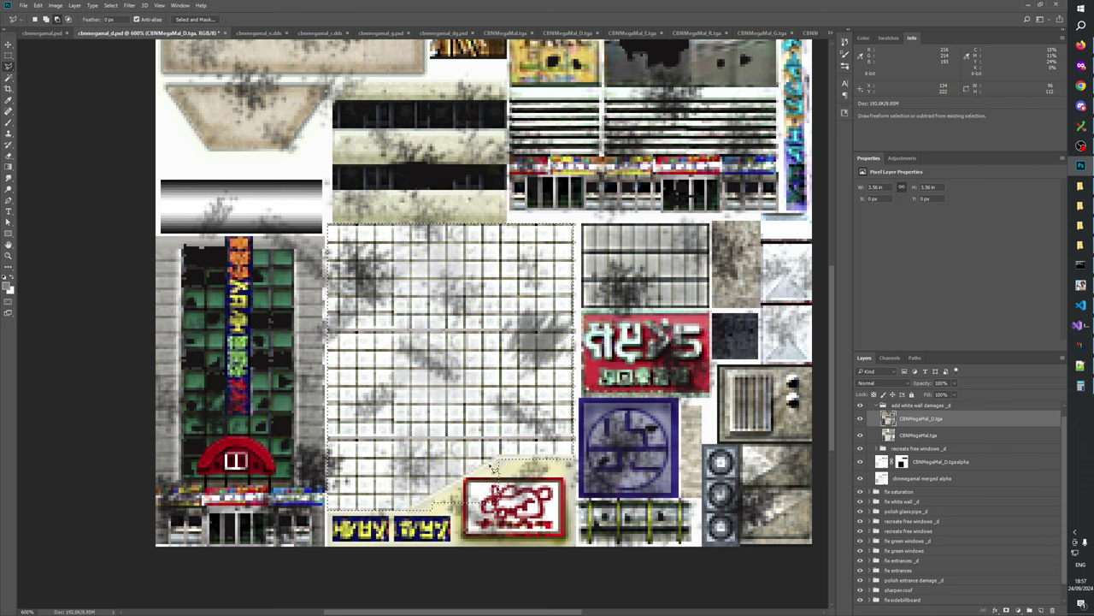
pyautogui.click(396, 522)
pyautogui.click(490, 525)
pyautogui.doubleClick(515, 478)
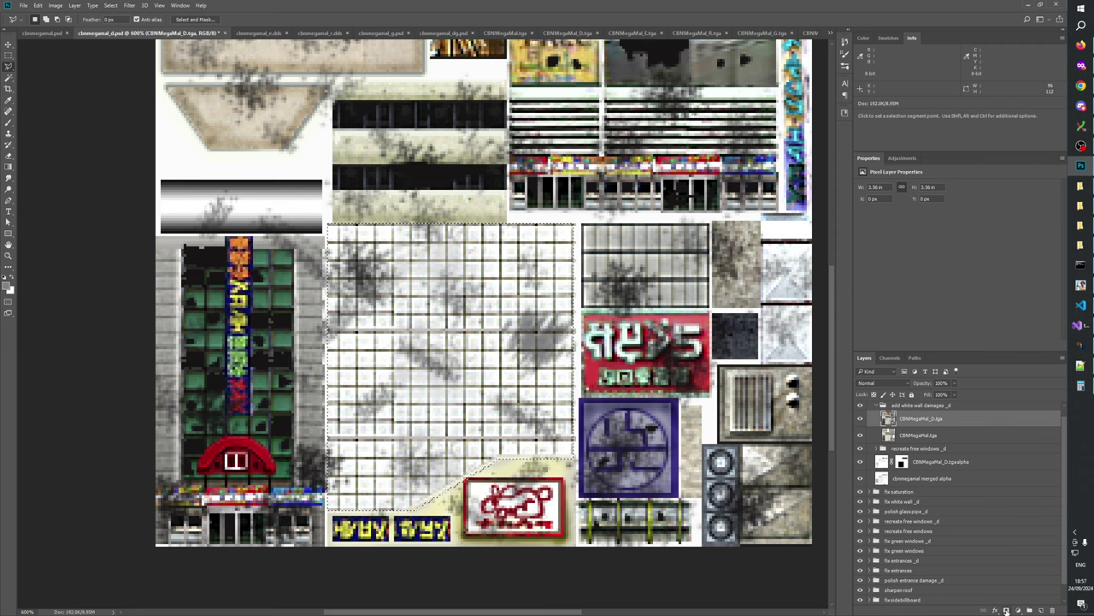
pyautogui.click(1007, 610)
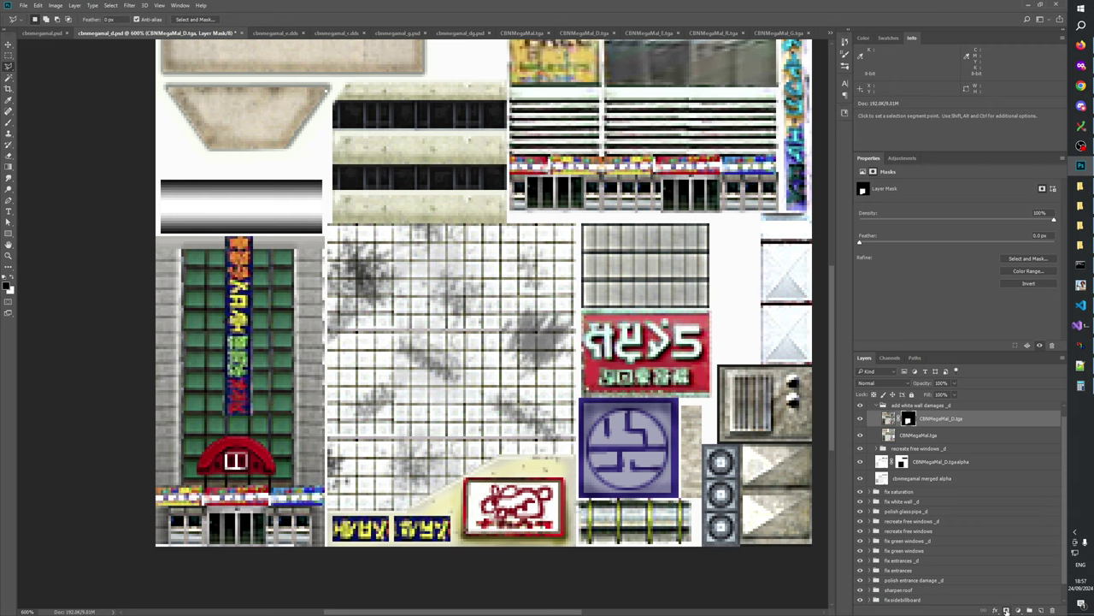
# - Load the CBNMegaMal_D.tga layer's mask as a selection and apply the same mask to the CBNMegaMal.tga layer
pyautogui.keyDown('alt'); pyautogui.click(909, 419); pyautogui.keyUp('alt')
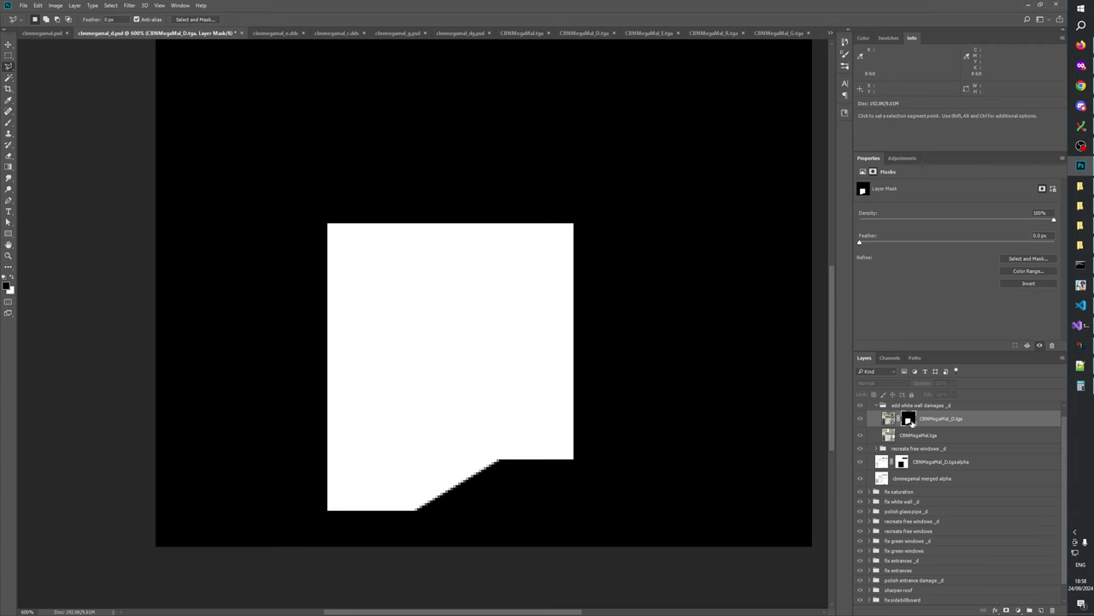
pyautogui.keyDown('ctrl'); pyautogui.click(908, 419); pyautogui.keyUp('ctrl')
pyautogui.click(911, 435)
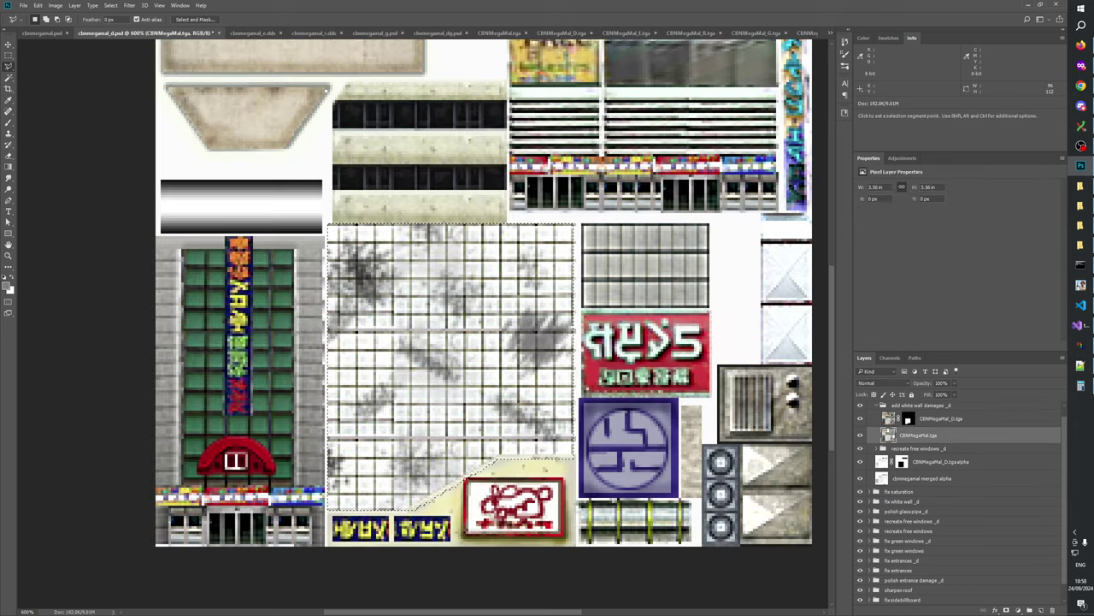
pyautogui.click(1006, 609)
pyautogui.keyDown('alt'); pyautogui.click(909, 419); pyautogui.keyUp('alt')
pyautogui.keyDown('alt'); pyautogui.click(909, 419); pyautogui.keyUp('alt')
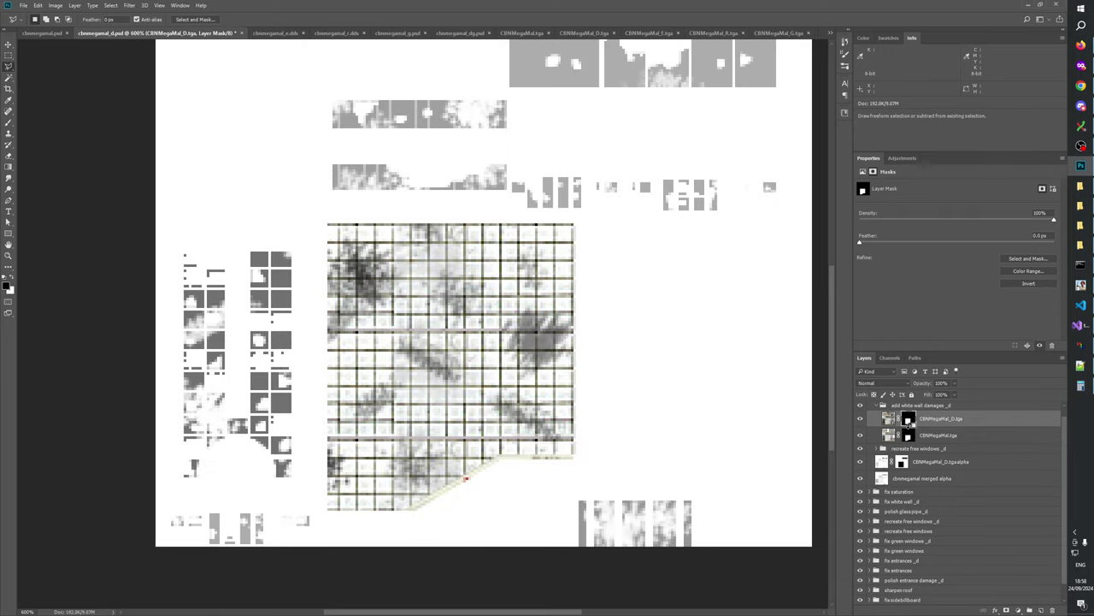
# - Set the blend mode of the masked CBNMegaMal_D.tga layer to Difference
pyautogui.click(891, 419)
pyautogui.click(885, 383)
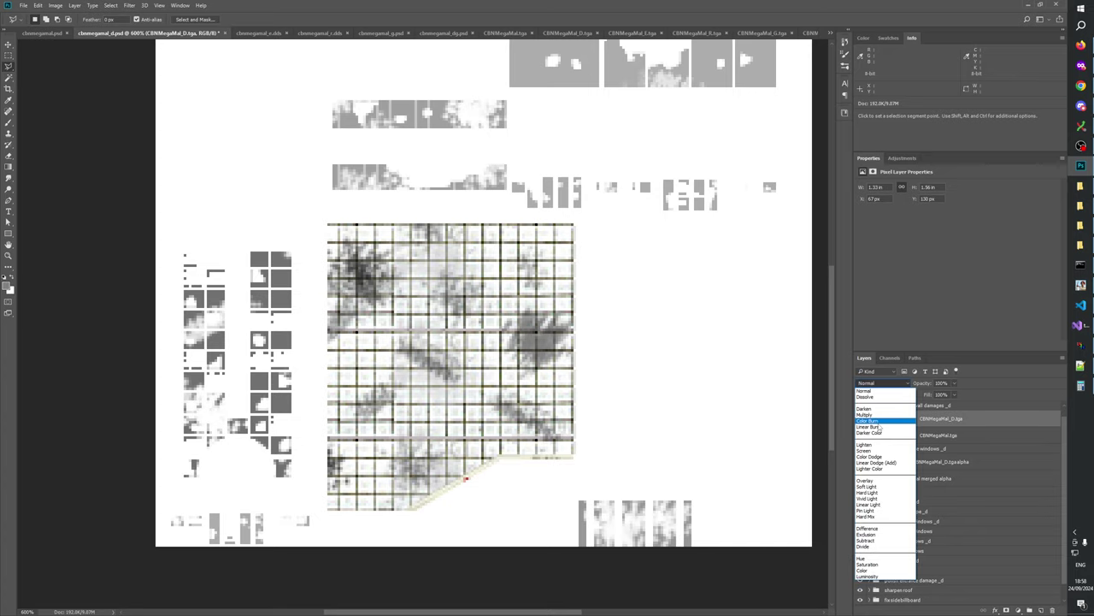
pyautogui.click(867, 528)
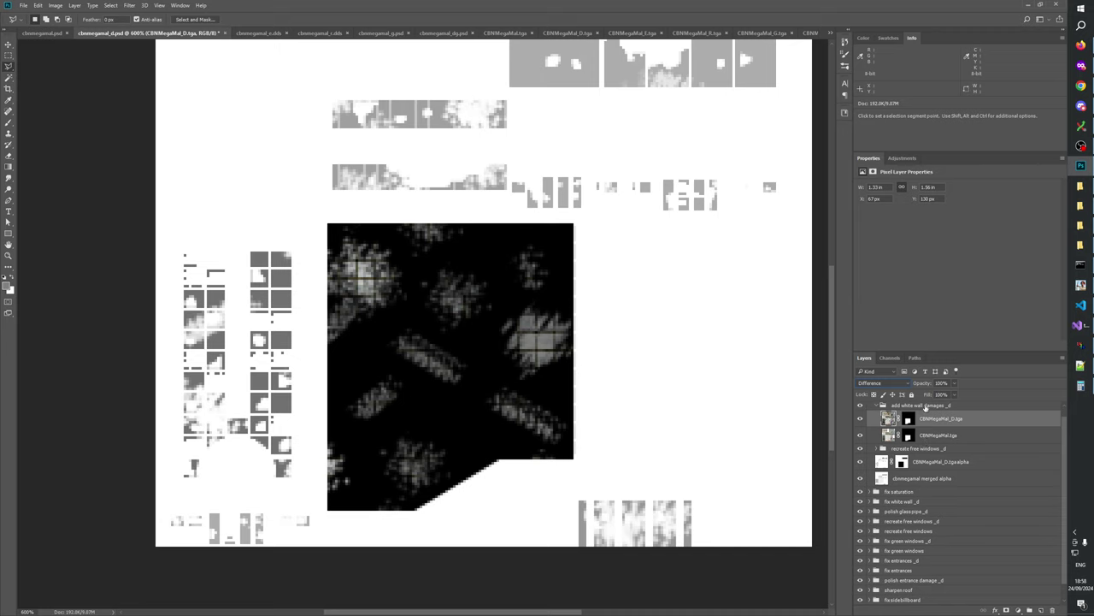
# - Add a Hue/Saturation adjustment clipped to the add white wall damages _d group and delete the adjustment's mask
pyautogui.click(923, 407)
pyautogui.scroll(1, 928, 427)
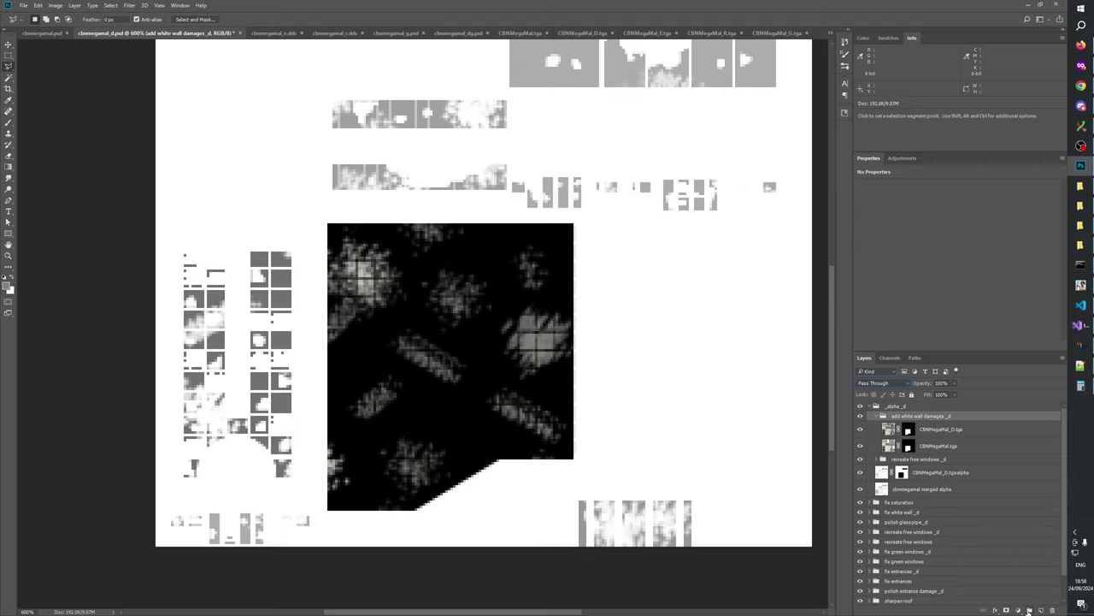
pyautogui.click(1017, 609)
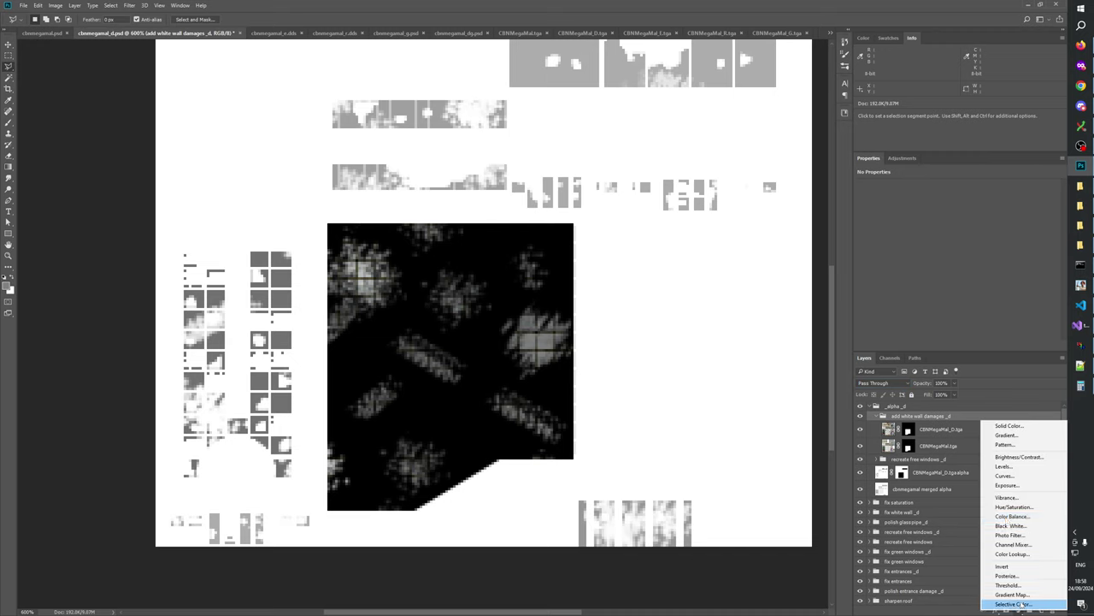
pyautogui.click(1014, 507)
pyautogui.moveTo(937, 428); pyautogui.dragTo(932, 419)
pyautogui.keyDown('alt'); pyautogui.click(933, 426); pyautogui.keyUp('alt')
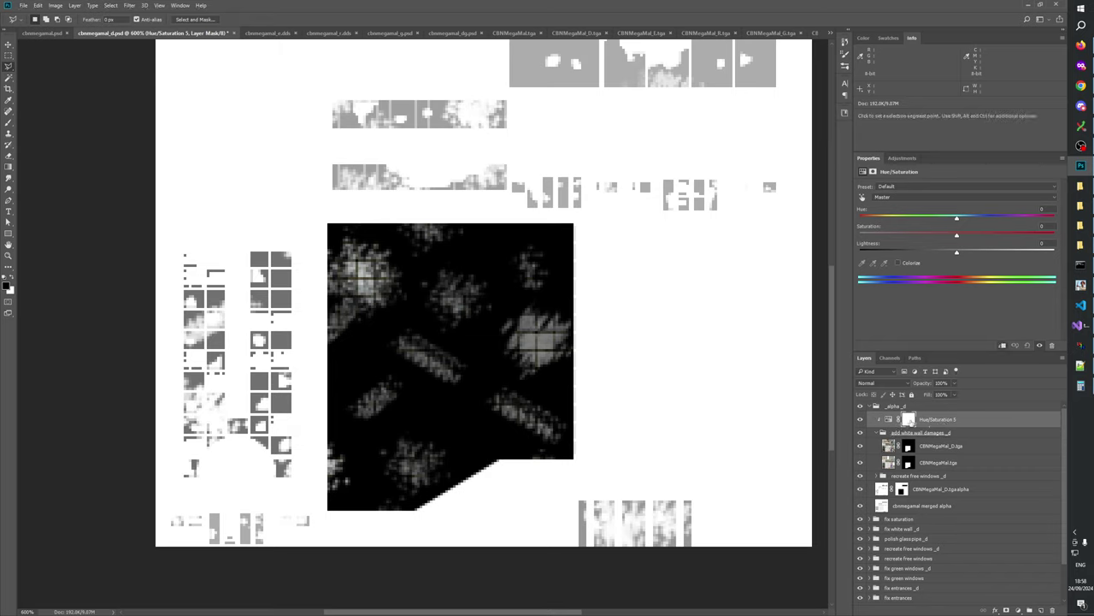
pyautogui.click(908, 419)
pyautogui.click(1051, 610)
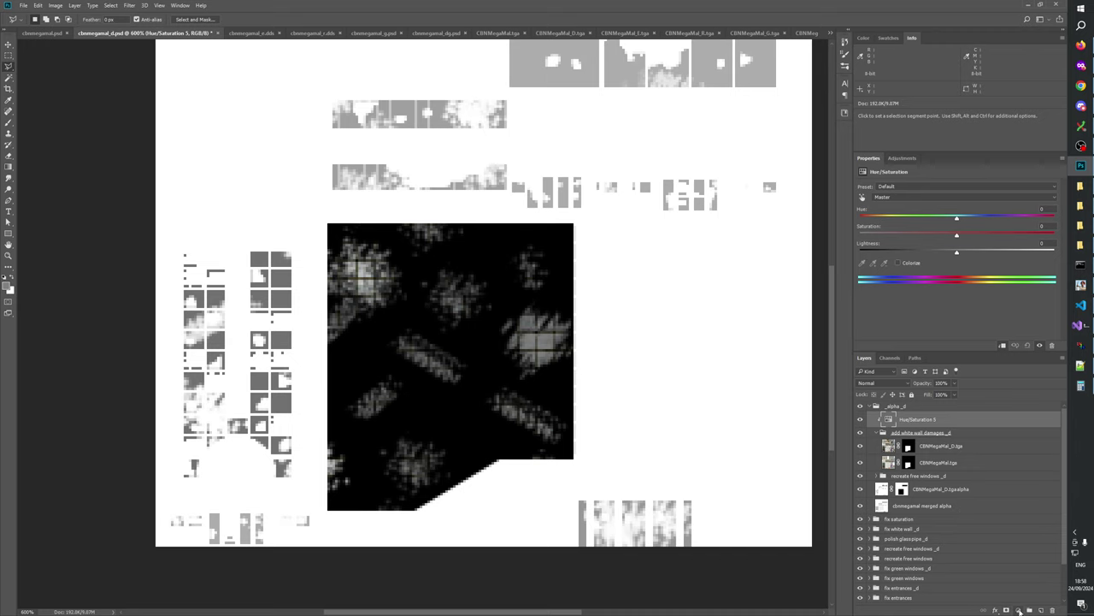
# - Try a maskless Invert adjustment clipped above the Hue/Saturation layer, and delete it again
pyautogui.click(1018, 610)
pyautogui.click(1009, 565)
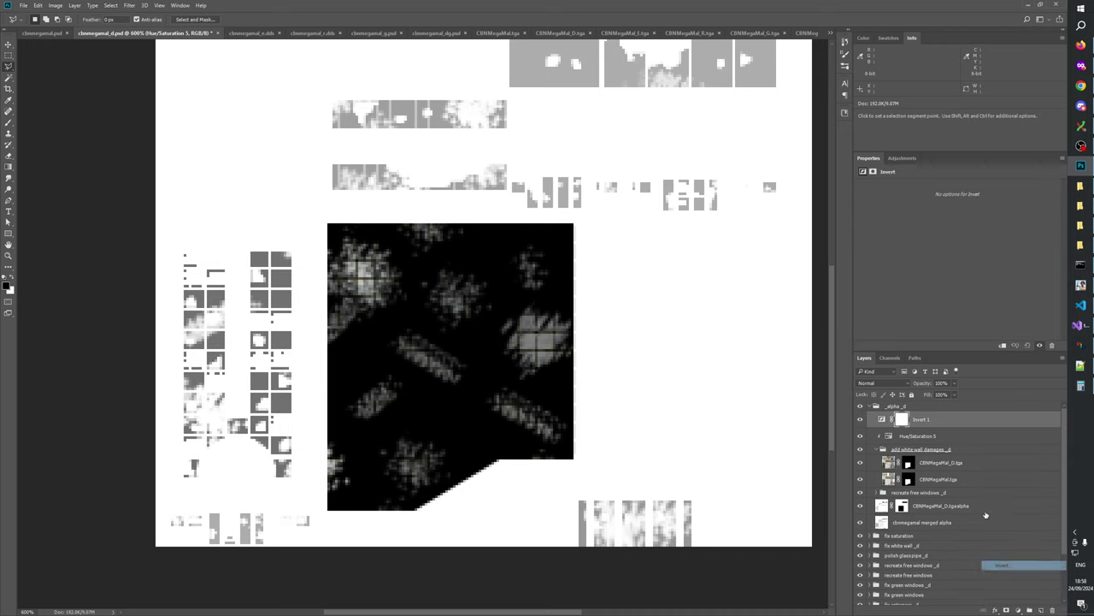
pyautogui.keyDown('alt'); pyautogui.click(932, 427); pyautogui.keyUp('alt')
pyautogui.click(908, 419)
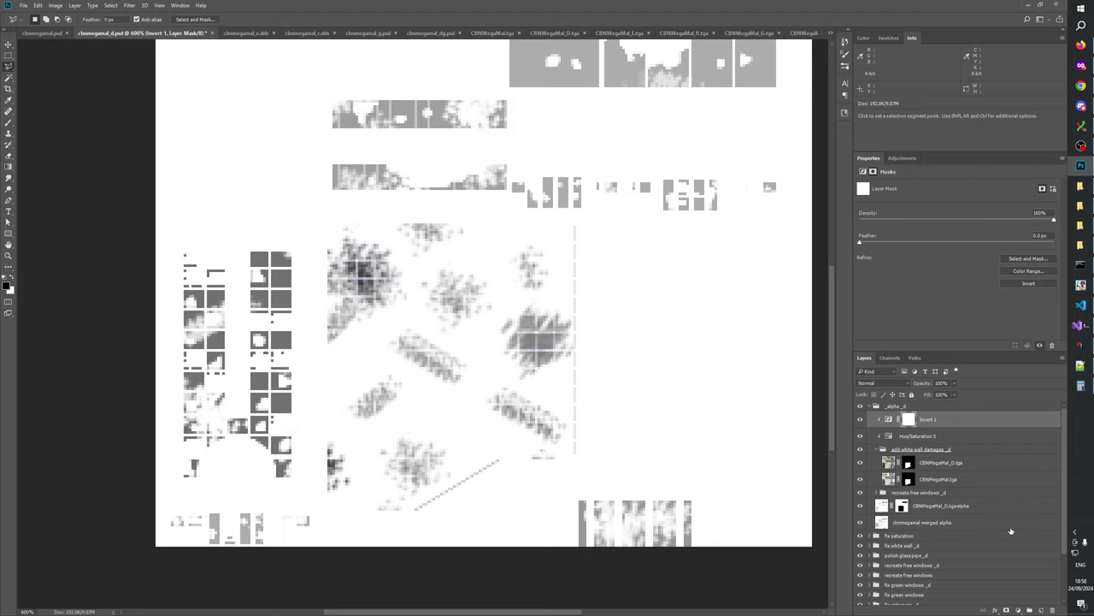
pyautogui.click(1051, 610)
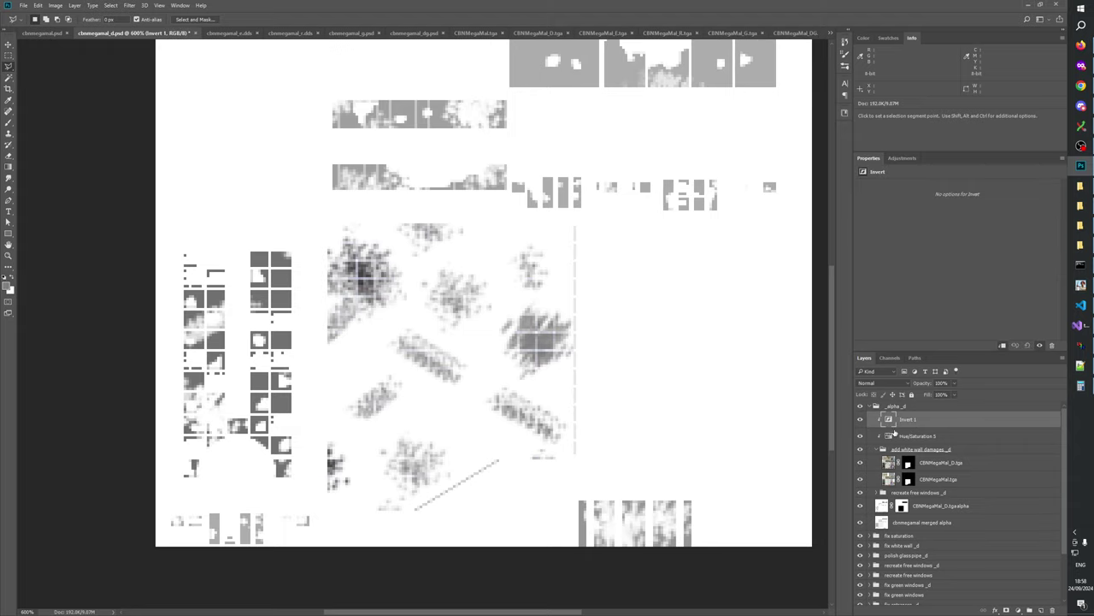
pyautogui.click(1051, 608)
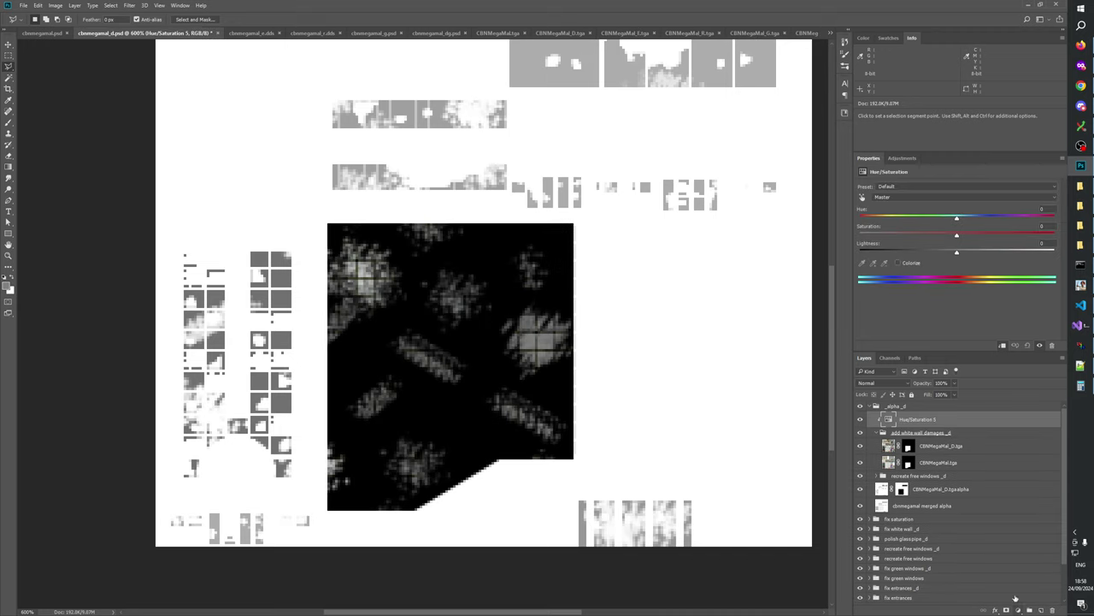
# - Set the blend mode of the add white wall damages _d group to Lighten
pyautogui.click(928, 433)
pyautogui.click(881, 383)
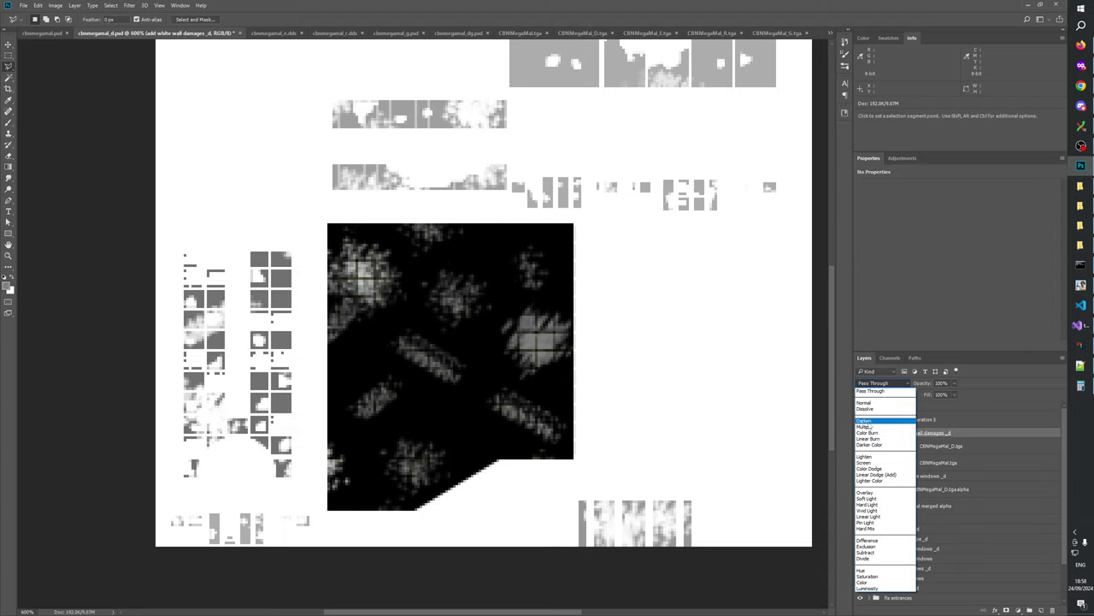
pyautogui.click(865, 458)
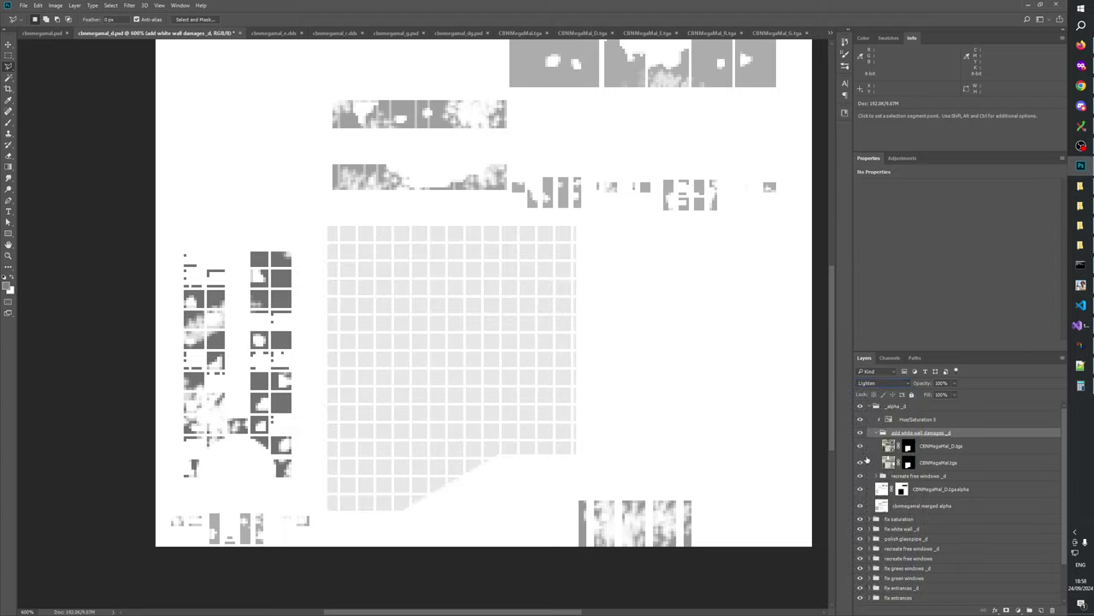
# - Rename the clipped adjustment layer as Hue/Saturation bw and reduce its saturation to -100
pyautogui.click(919, 420)
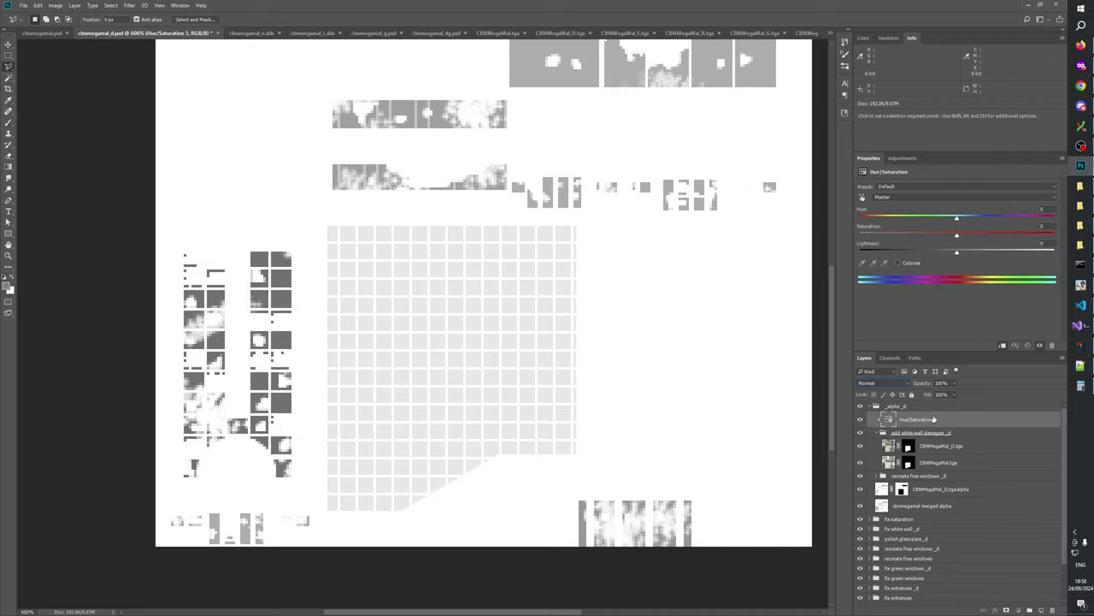
pyautogui.click(938, 419)
pyautogui.press('Return')
pyautogui.moveTo(954, 237); pyautogui.dragTo(859, 236)
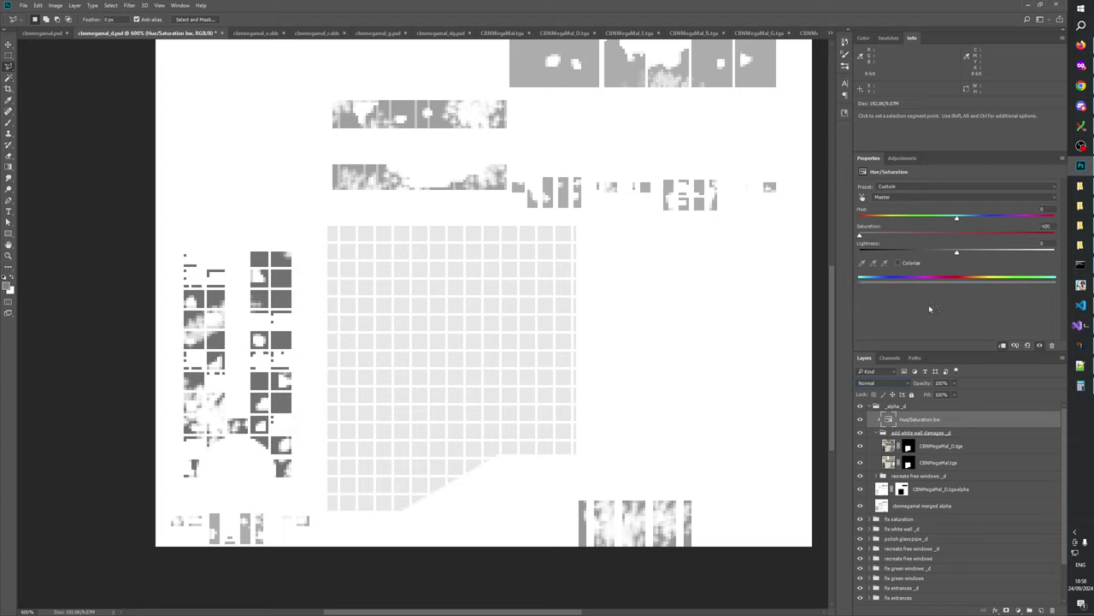
# - Add a Levels adjustment clipped above Hue/Saturation bw, delete its mask and rename it Levels
pyautogui.click(1018, 610)
pyautogui.click(1018, 475)
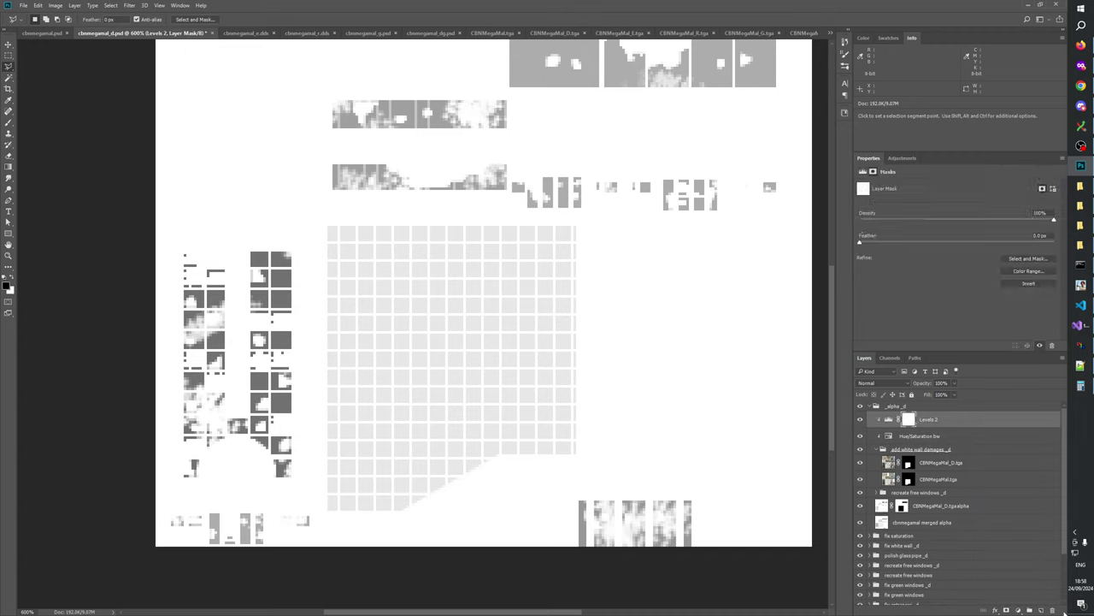
pyautogui.click(912, 420)
pyautogui.doubleClick(908, 420)
pyautogui.write('Levels')
pyautogui.press('Return')
# - Adjust the Levels input values to black 0, midtones 9.99 and white 134 to brighten the wall damage
pyautogui.moveTo(1019, 252); pyautogui.dragTo(996, 250)
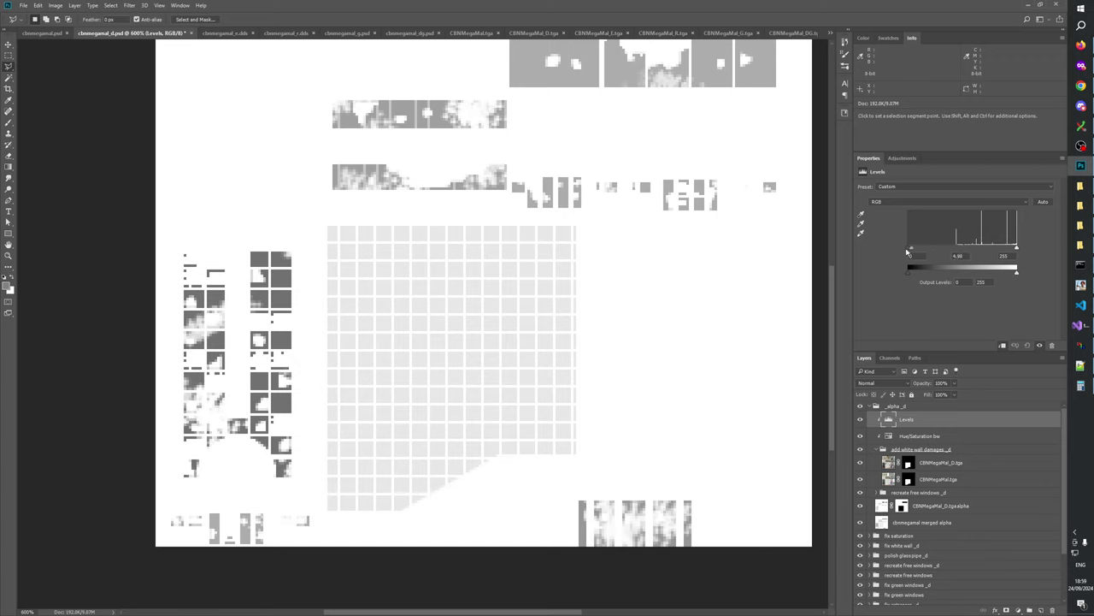
pyautogui.moveTo(906, 251); pyautogui.dragTo(932, 255)
pyautogui.moveTo(1016, 248); pyautogui.dragTo(958, 254)
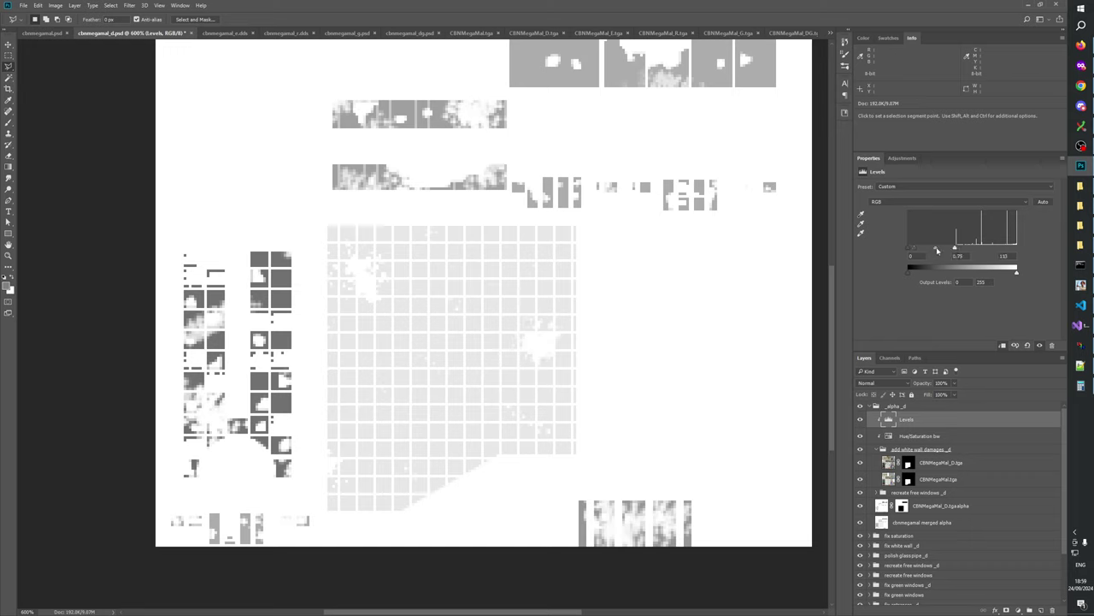
pyautogui.moveTo(916, 253); pyautogui.dragTo(894, 253)
pyautogui.moveTo(981, 249); pyautogui.dragTo(984, 249)
pyautogui.moveTo(961, 251); pyautogui.dragTo(954, 249)
# - Toggle the add white wall damages _d group to compare its effect, and hide the _alpha _d group to view the colour texture
pyautogui.click(860, 449)
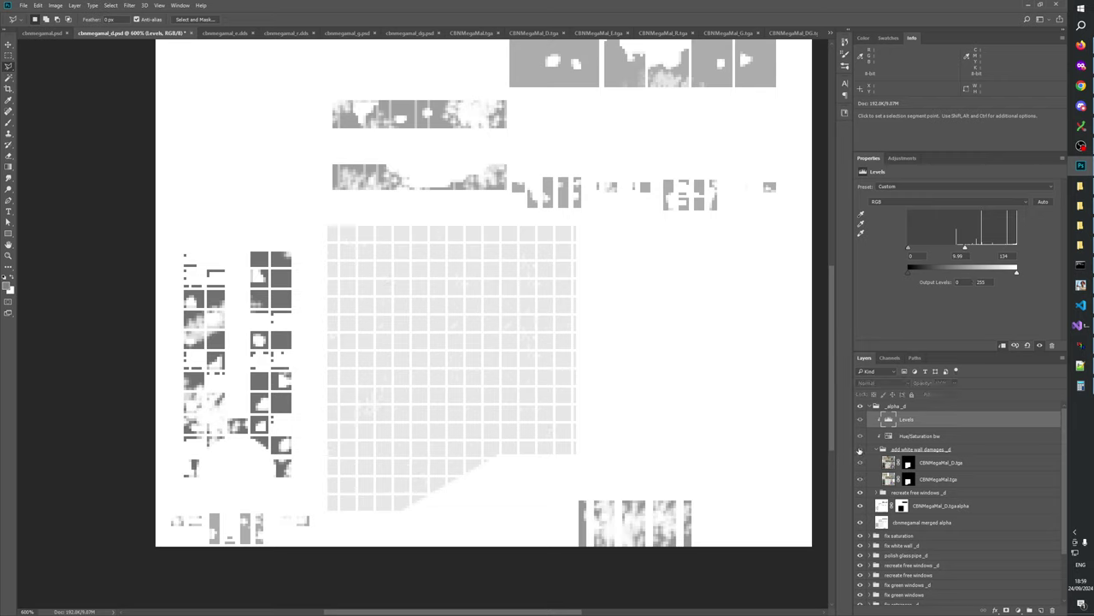
pyautogui.click(860, 449)
pyautogui.click(861, 406)
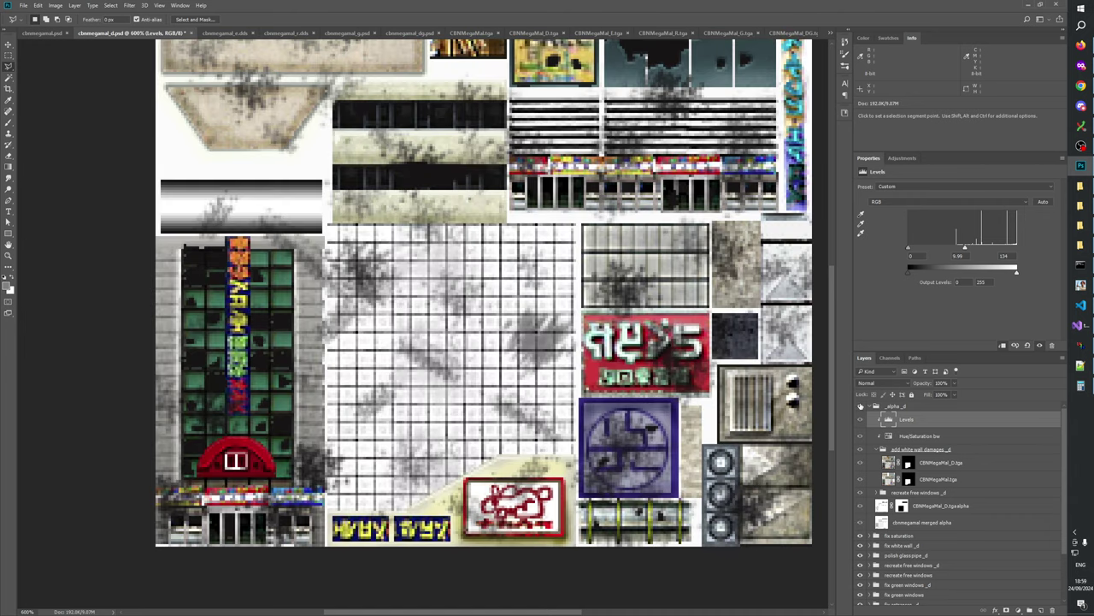
# - Toggle the _alpha _d group's visibility repeatedly to compare the wall damage in the alpha with the colour texture
pyautogui.click(861, 406)
pyautogui.click(861, 406)
pyautogui.click(861, 406)
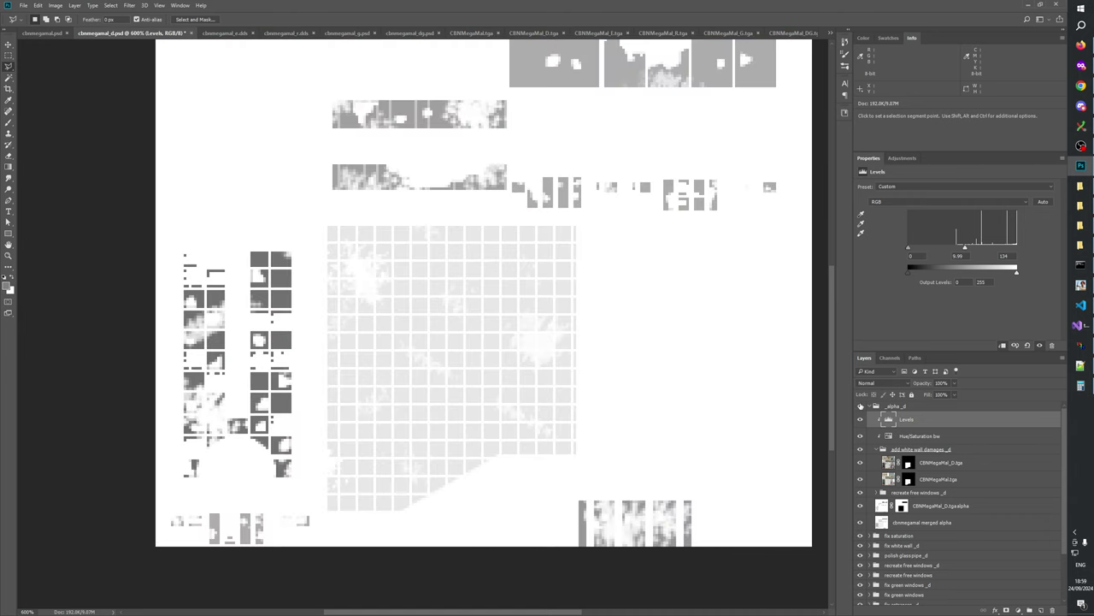
pyautogui.click(861, 406)
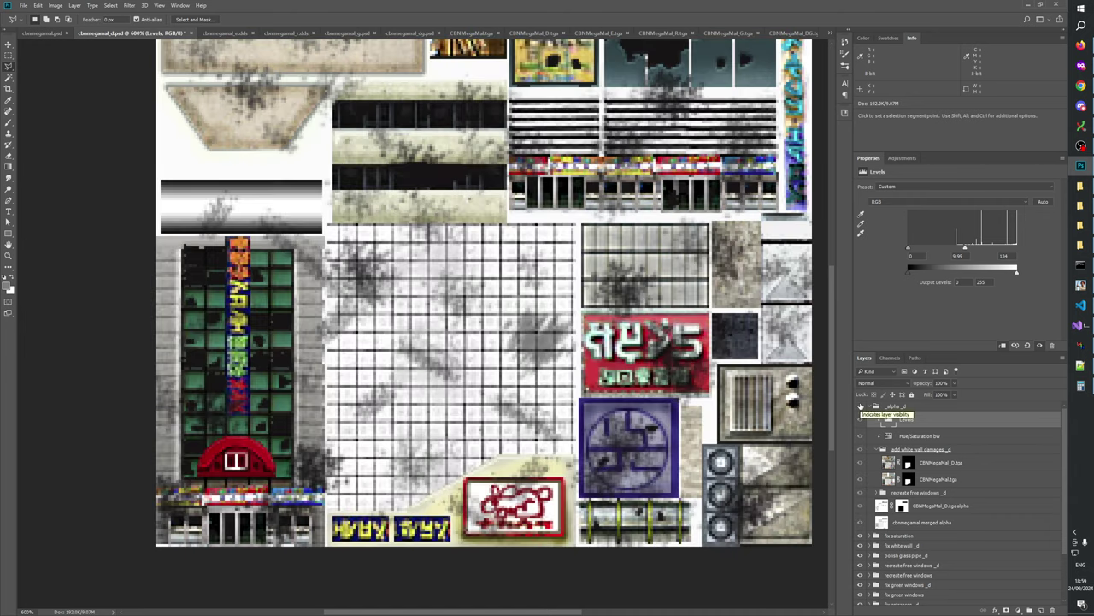
pyautogui.click(861, 406)
pyautogui.click(861, 406)
pyautogui.click(861, 406)
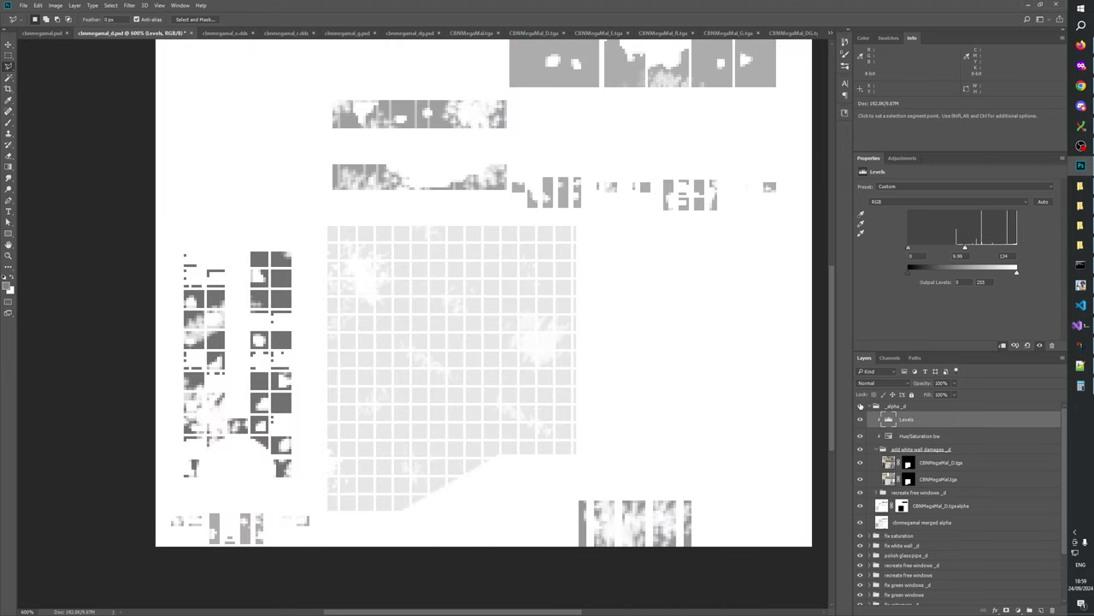
pyautogui.click(861, 406)
pyautogui.click(861, 407)
pyautogui.click(861, 406)
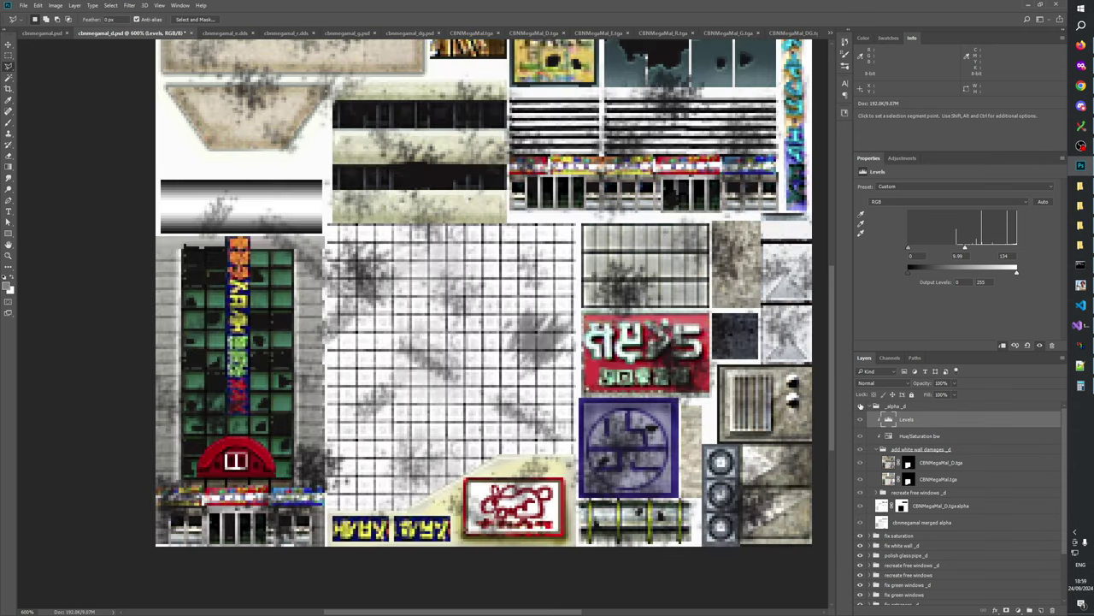
pyautogui.click(861, 406)
pyautogui.click(861, 406)
pyautogui.click(861, 406)
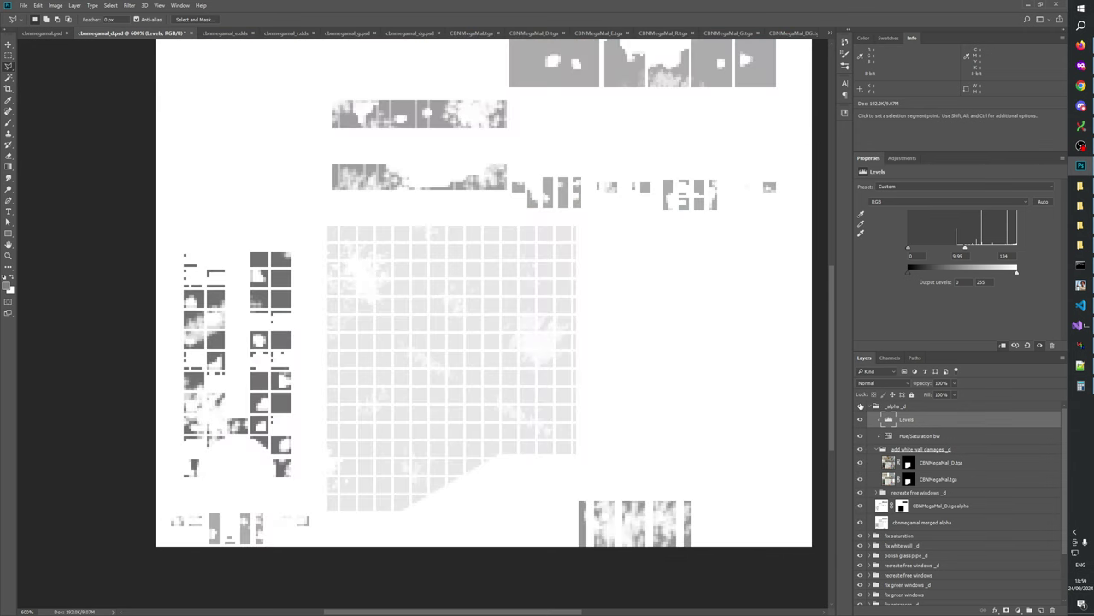
pyautogui.click(861, 406)
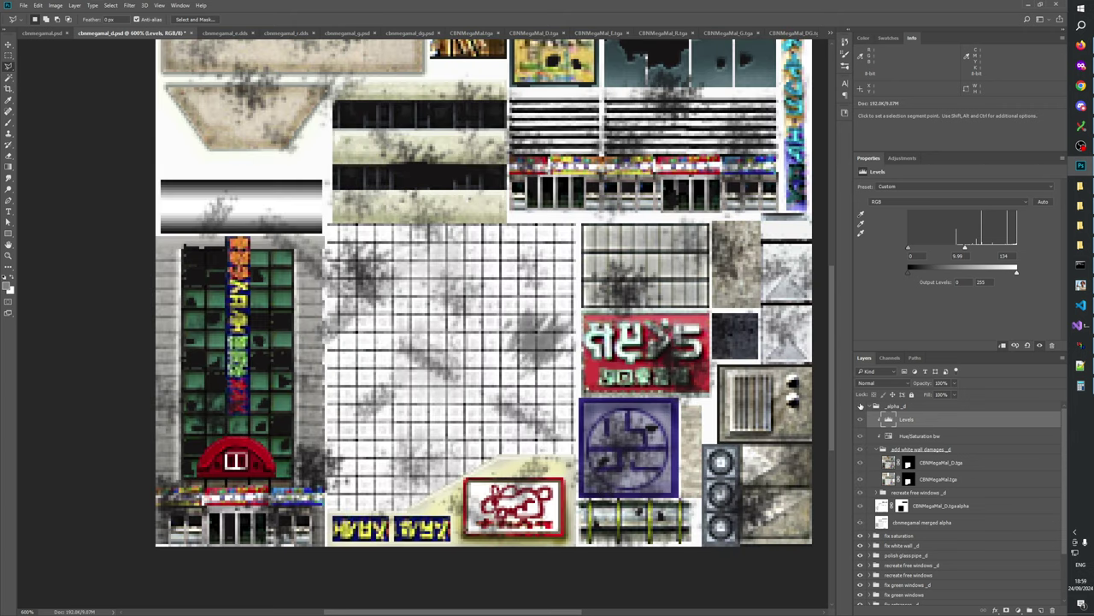
pyautogui.click(861, 406)
pyautogui.click(861, 406)
pyautogui.click(861, 406)
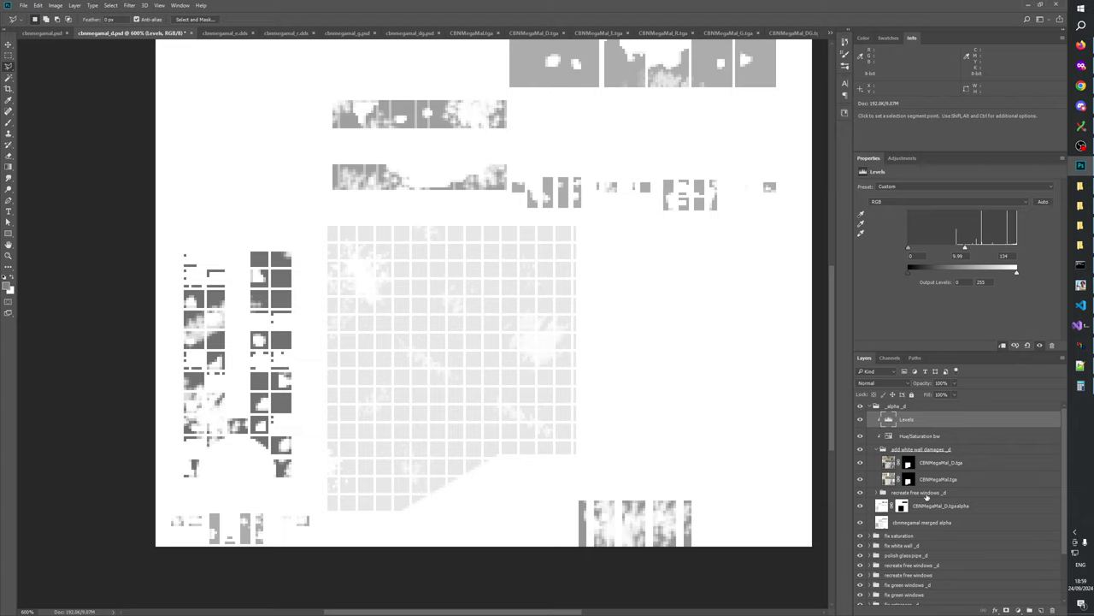
# - With the CBNMegaMal_D.tga layer active, hide the _alpha _d group and select the whole canvas of the damaged colour texture
pyautogui.click(936, 463)
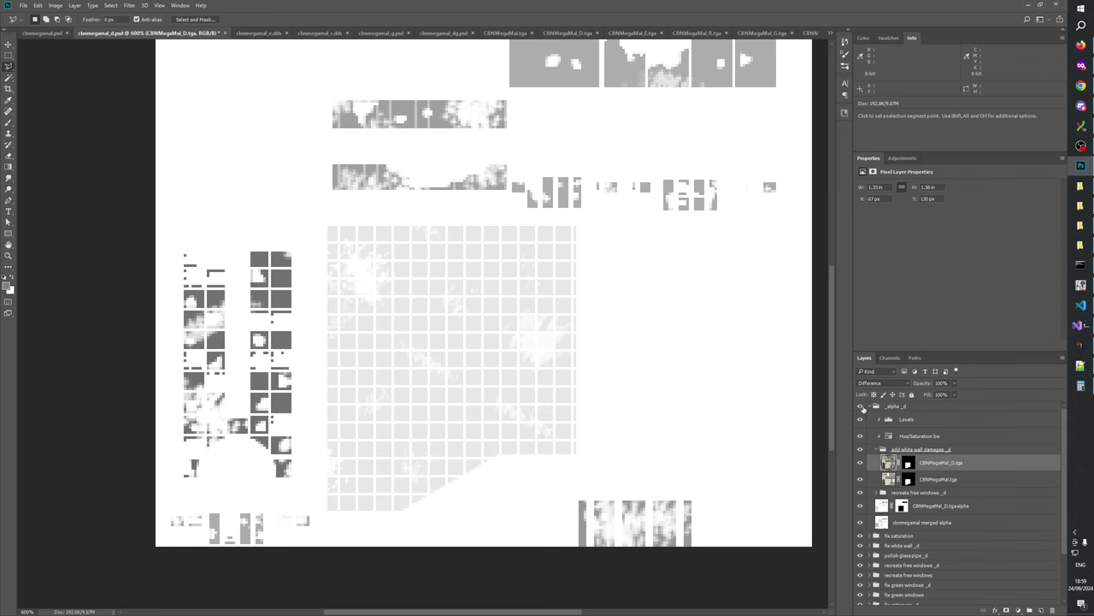
pyautogui.click(861, 407)
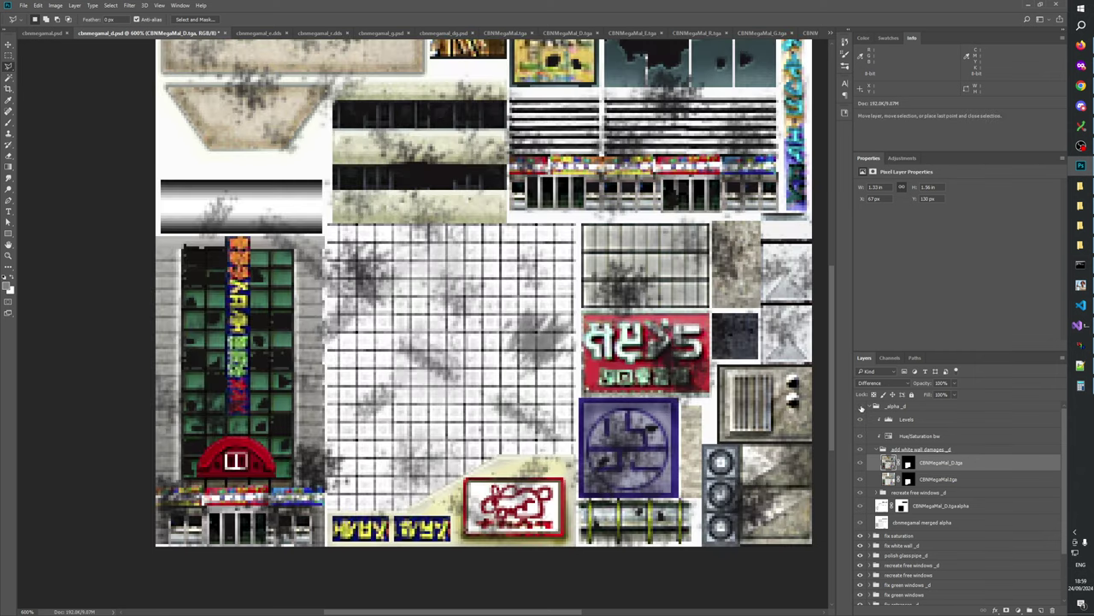
pyautogui.hotkey('ctrl', 'a')
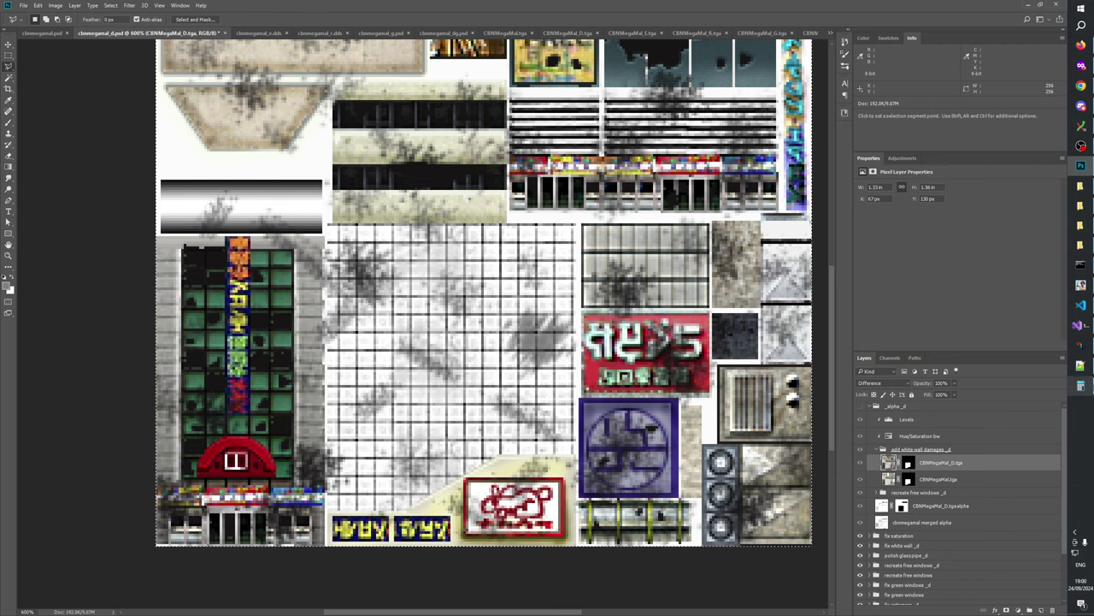
# - Switch to W3D Viewer and examine the MegaMal model's white wall and green windows from several sides
pyautogui.click(1082, 347)
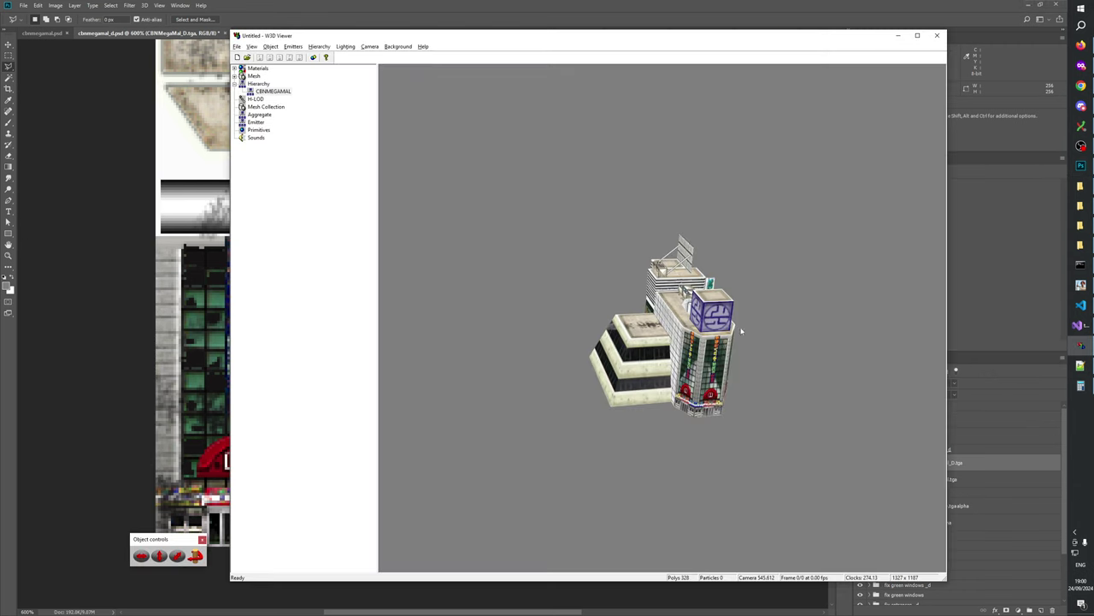
pyautogui.scroll(5, 719, 337)
pyautogui.moveTo(719, 337); pyautogui.dragTo(701, 300)
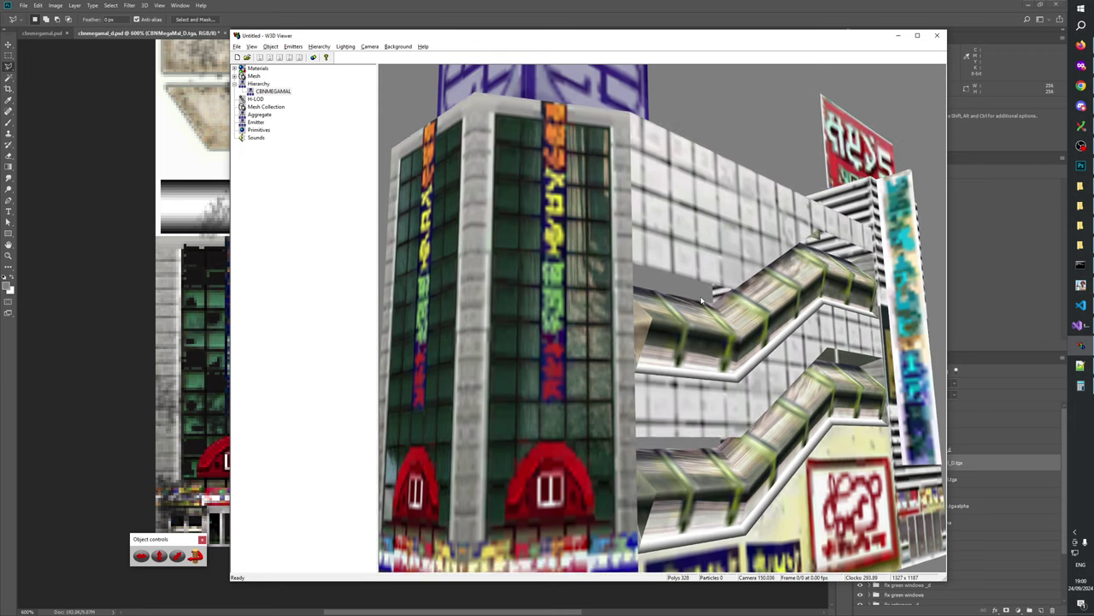
pyautogui.hotkey('alt', 'Tab')
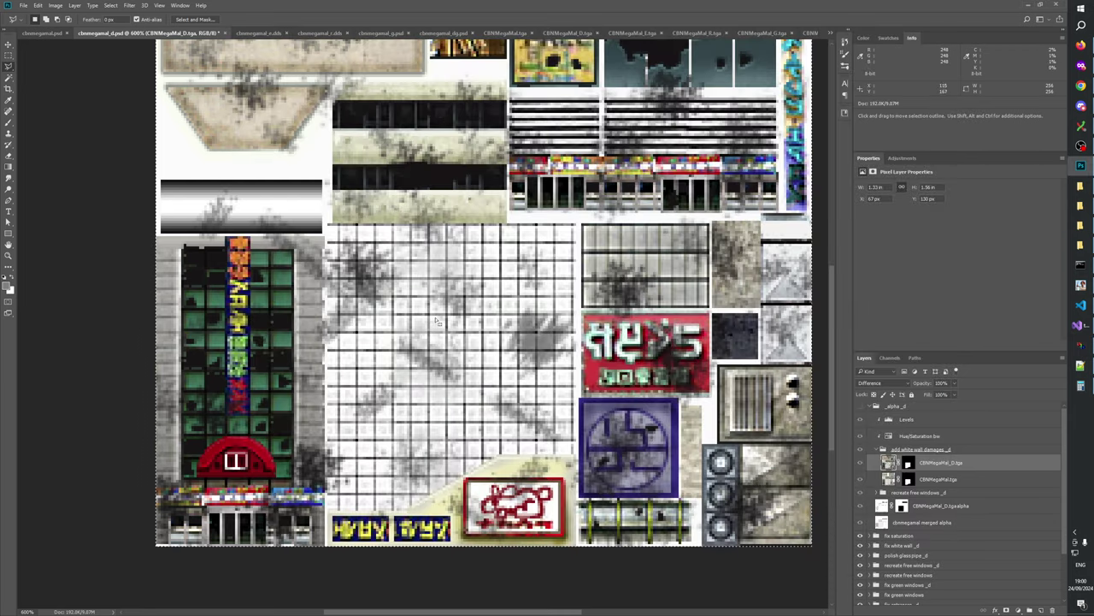
pyautogui.hotkey('alt', 'Tab')
pyautogui.moveTo(542, 313); pyautogui.dragTo(601, 317)
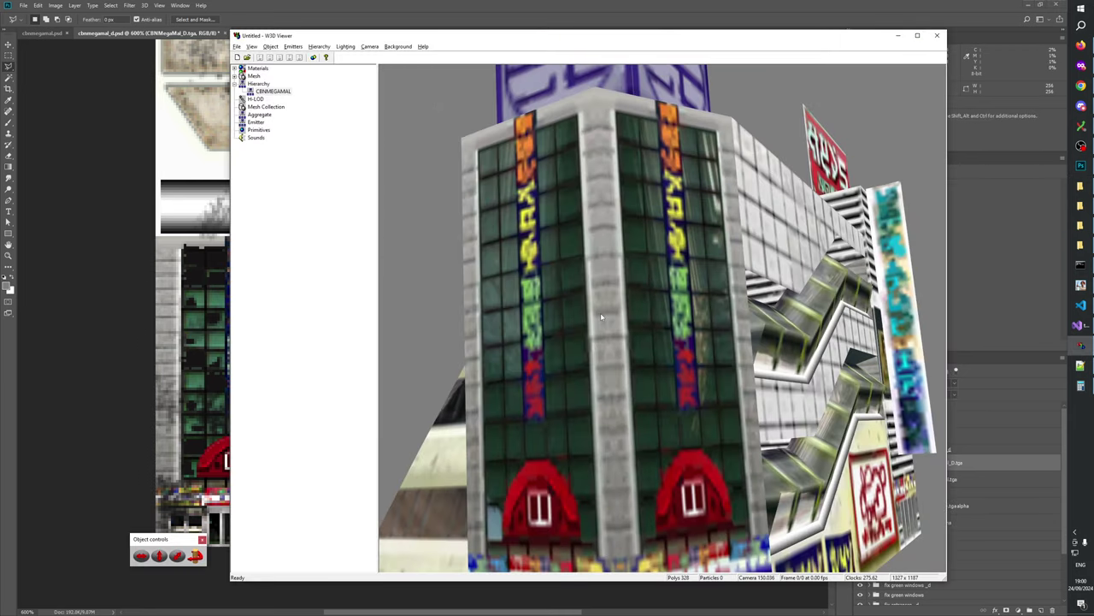
pyautogui.moveTo(604, 396); pyautogui.dragTo(755, 357)
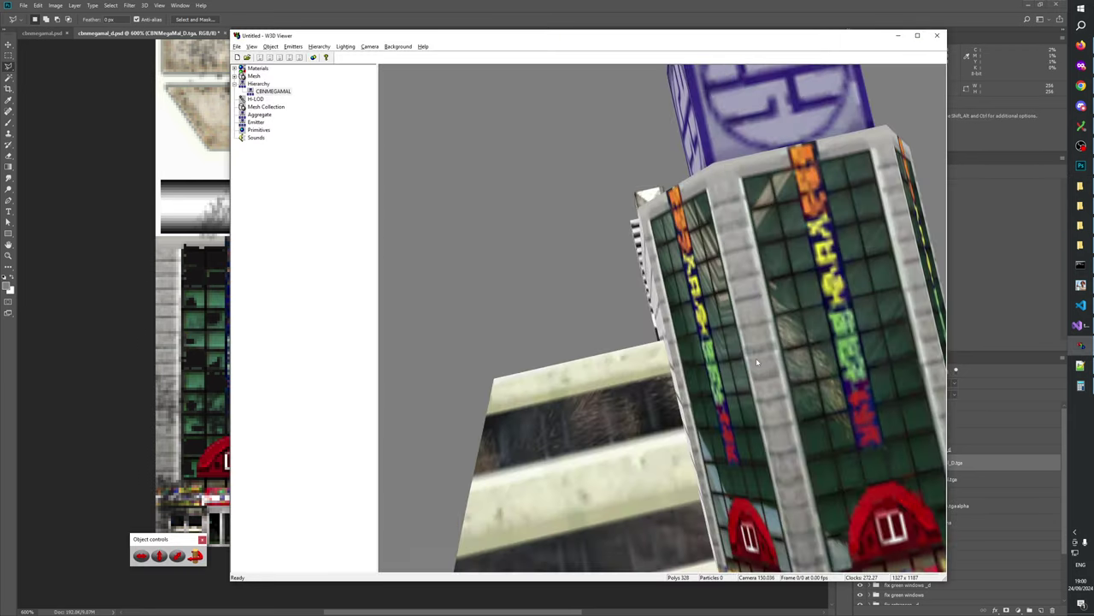
pyautogui.hotkey('alt', 'Tab')
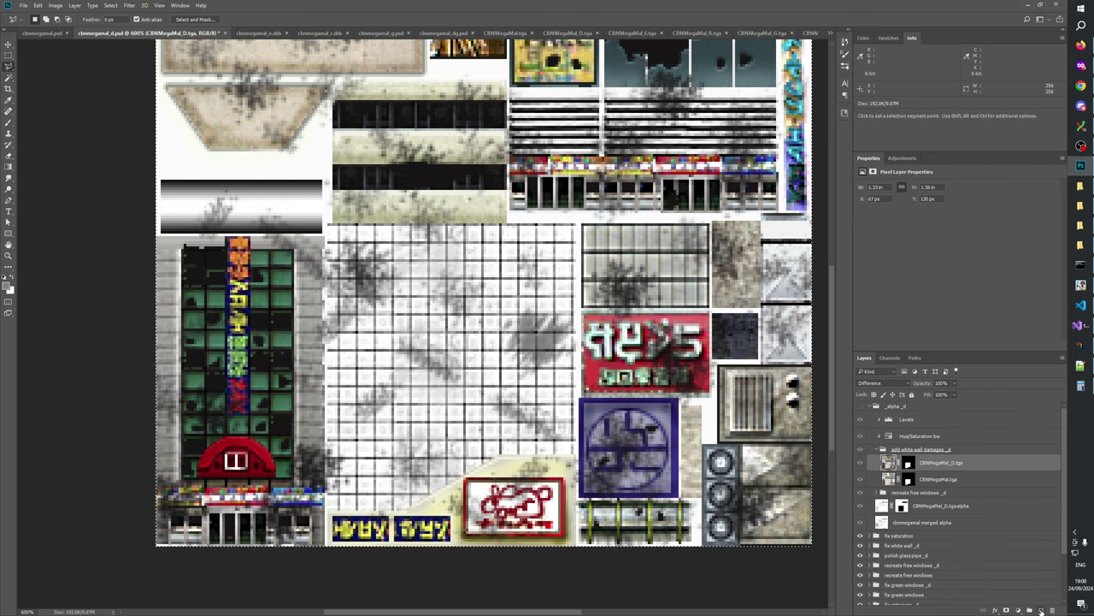
# - Add merged copies of cbnmegamal_d.psd and cbnmegamal.psd to the add white wall damages _d group, with the intact copy under the damaged one
pyautogui.hotkey('ctrl', 'j')
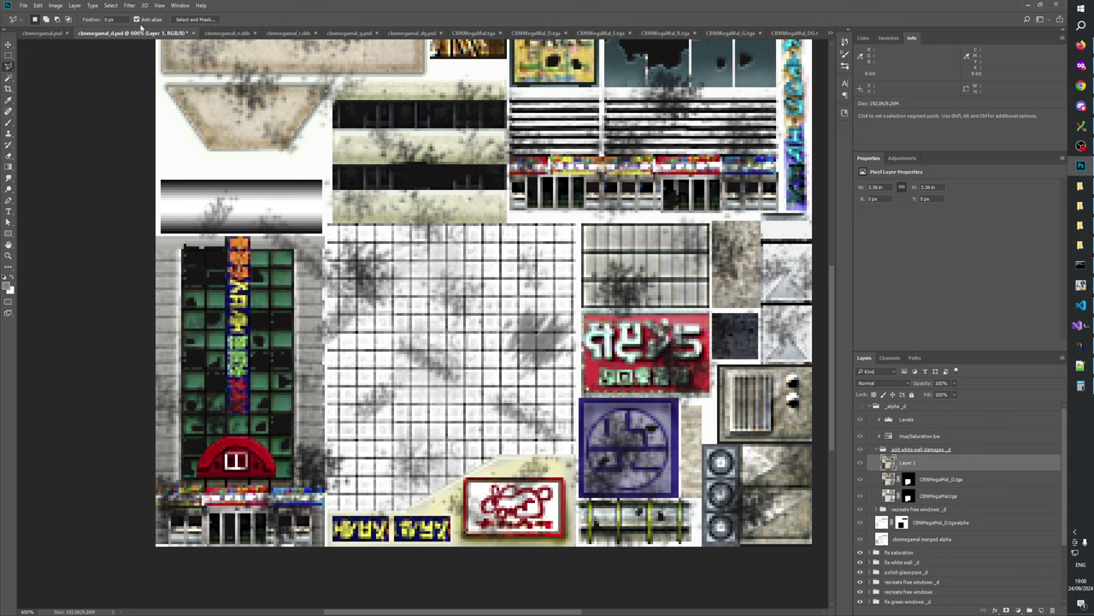
pyautogui.click(43, 33)
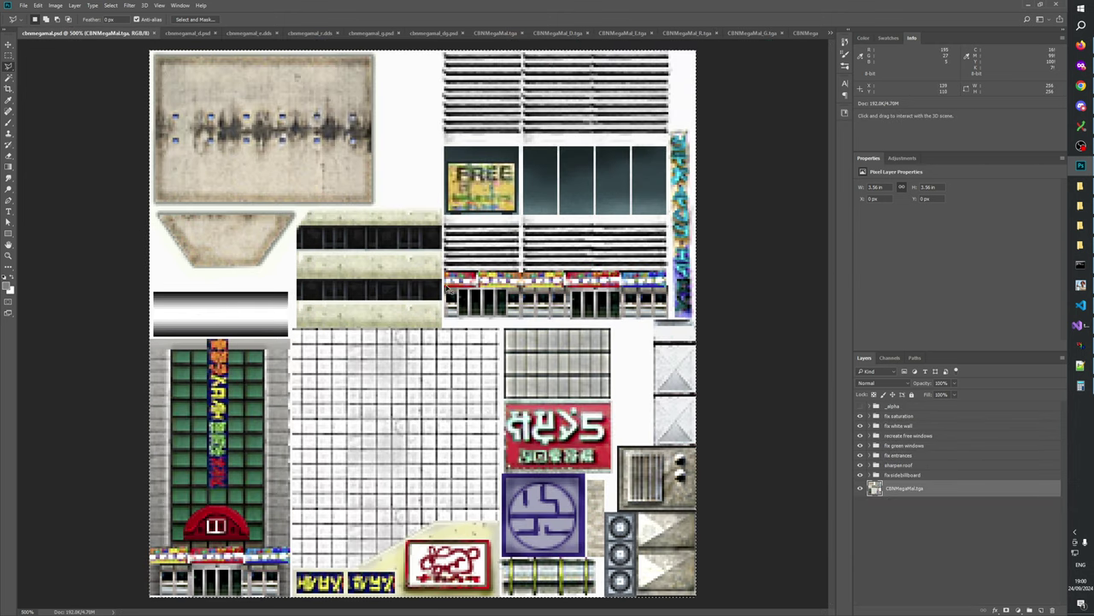
pyautogui.click(189, 33)
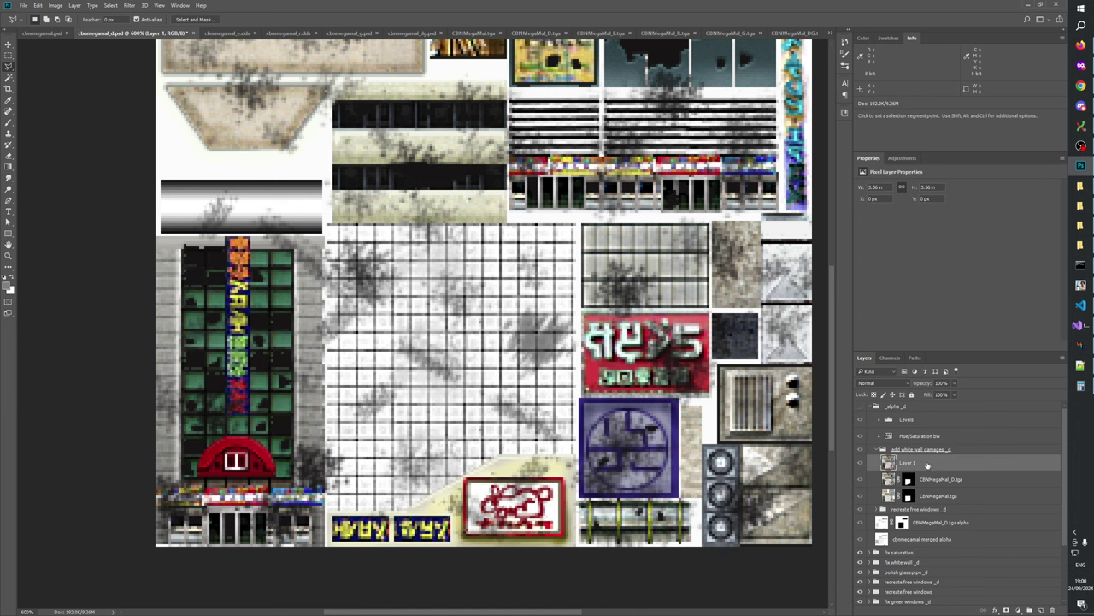
pyautogui.click(935, 495)
pyautogui.hotkey('ctrl', 'shift', 'alt', 'e')
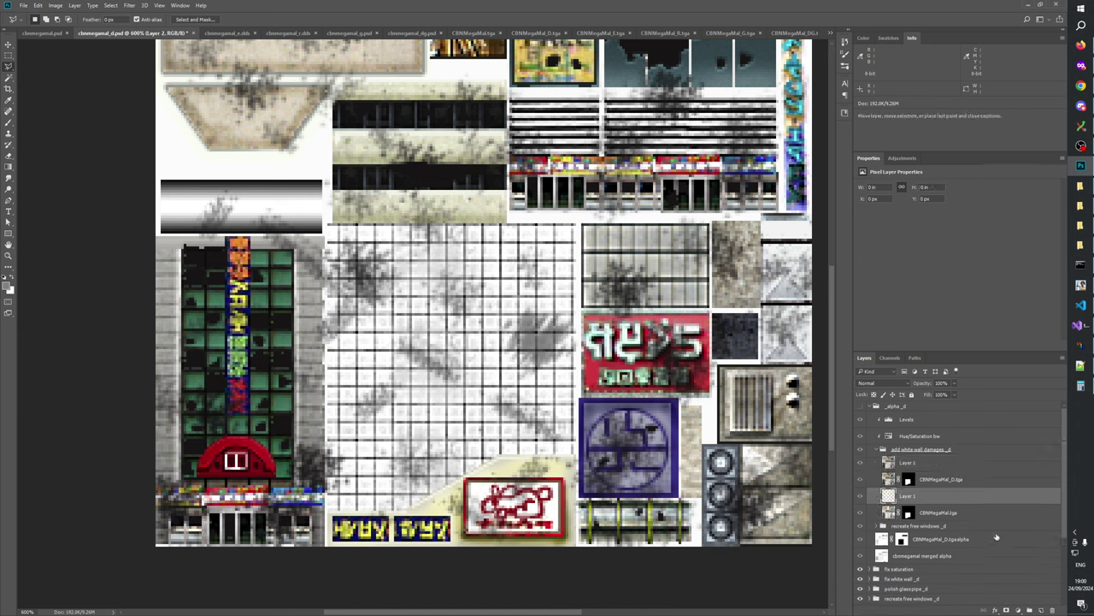
pyautogui.moveTo(917, 497); pyautogui.dragTo(917, 471)
# - Set the blend mode of Layer 1 to Difference and show the _alpha _d group
pyautogui.click(924, 468)
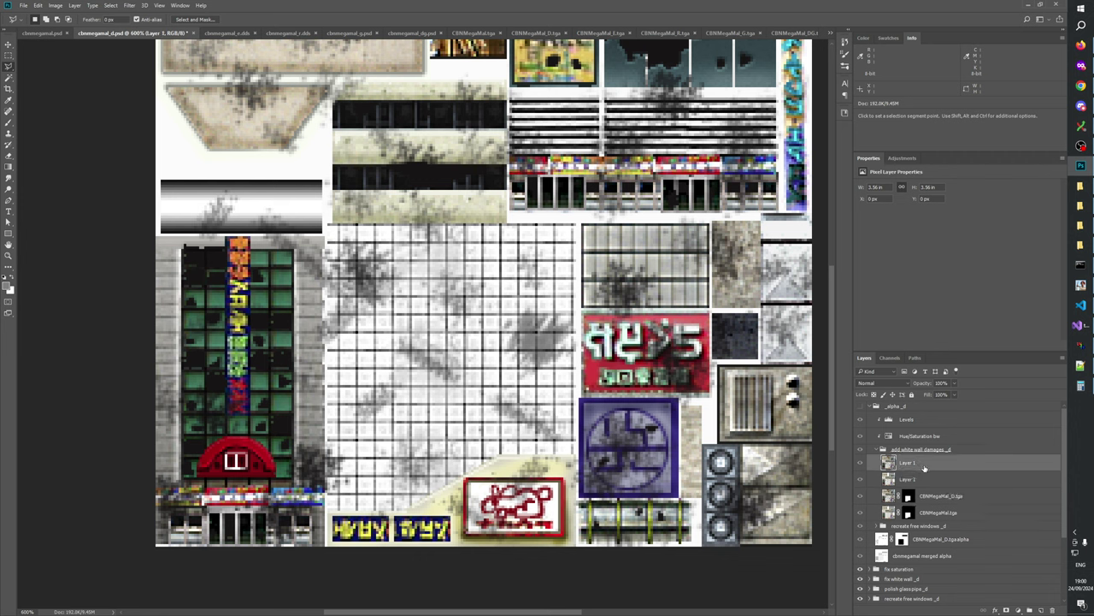
pyautogui.click(881, 382)
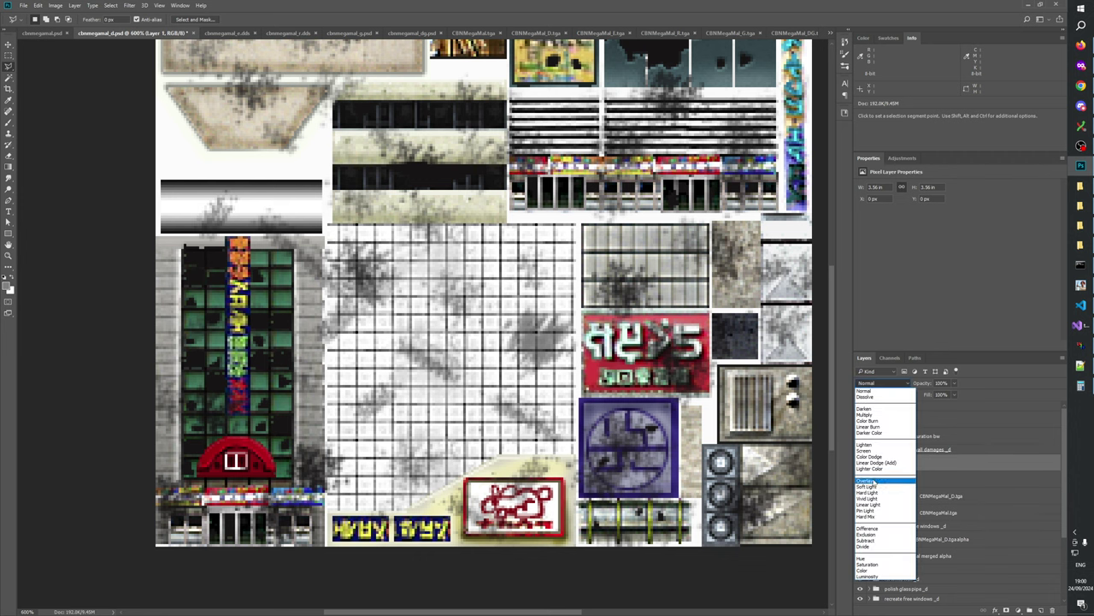
pyautogui.click(874, 527)
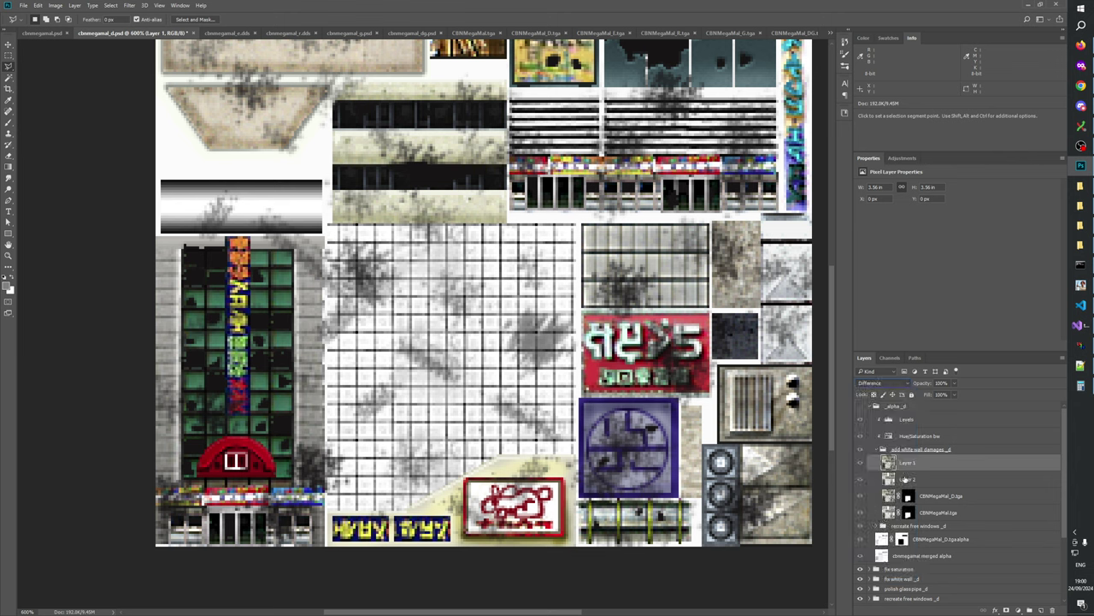
pyautogui.click(917, 481)
pyautogui.click(920, 468)
pyautogui.click(905, 479)
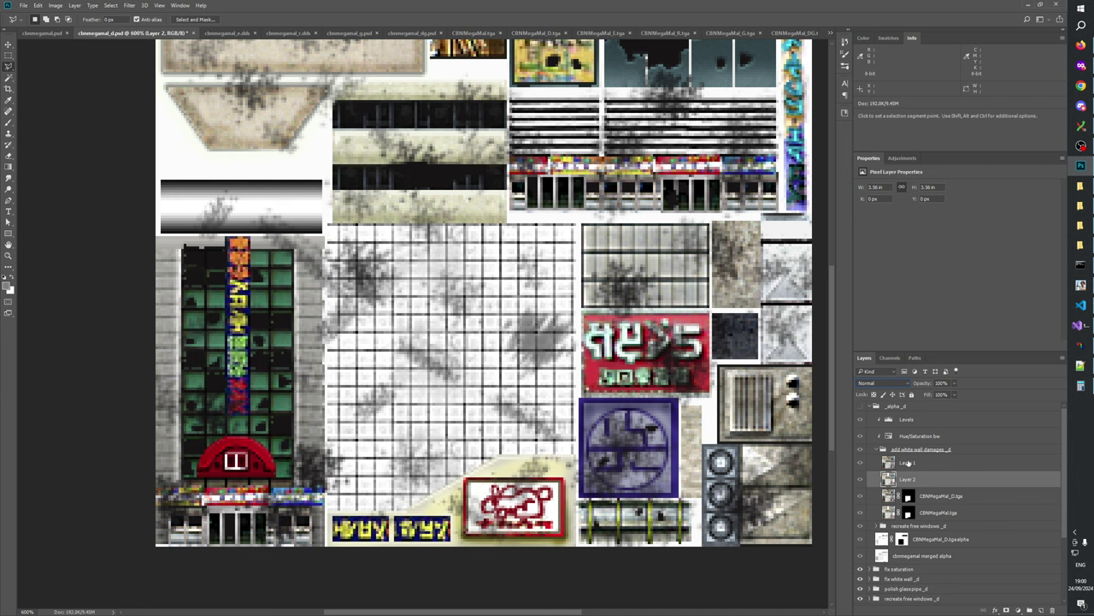
pyautogui.click(908, 463)
pyautogui.click(905, 479)
pyautogui.click(901, 463)
pyautogui.click(861, 407)
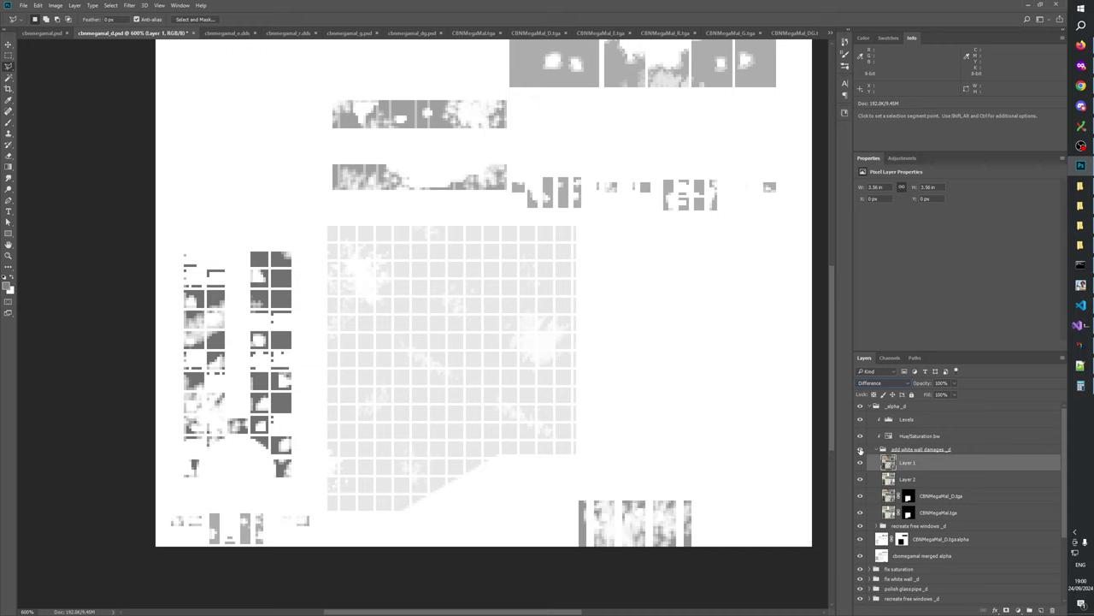
# - Toggle the visibility of Layer 1 to compare the wall damage from the merged textures with that from the original textures
pyautogui.click(860, 463)
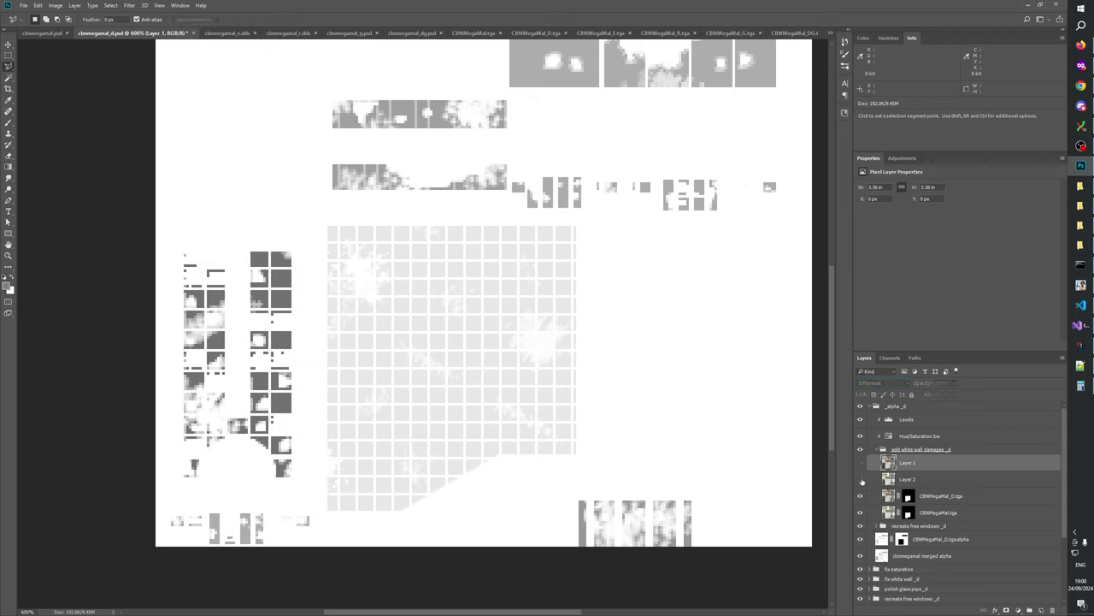
pyautogui.click(861, 463)
pyautogui.click(861, 464)
pyautogui.click(861, 462)
pyautogui.click(860, 463)
pyautogui.click(861, 463)
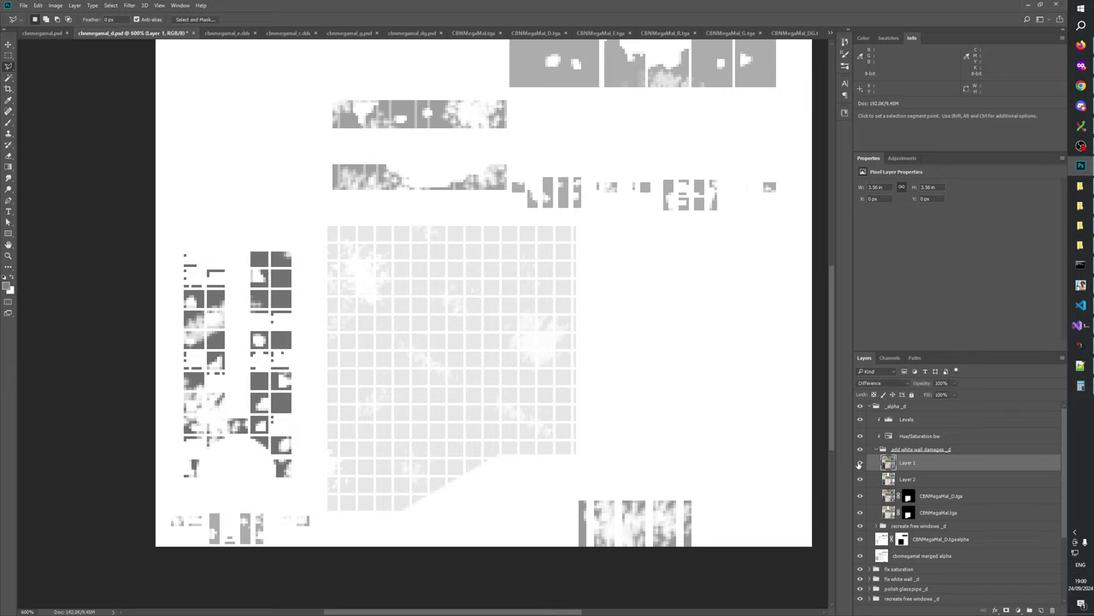
pyautogui.click(860, 464)
pyautogui.click(860, 464)
pyautogui.click(860, 464)
pyautogui.click(860, 463)
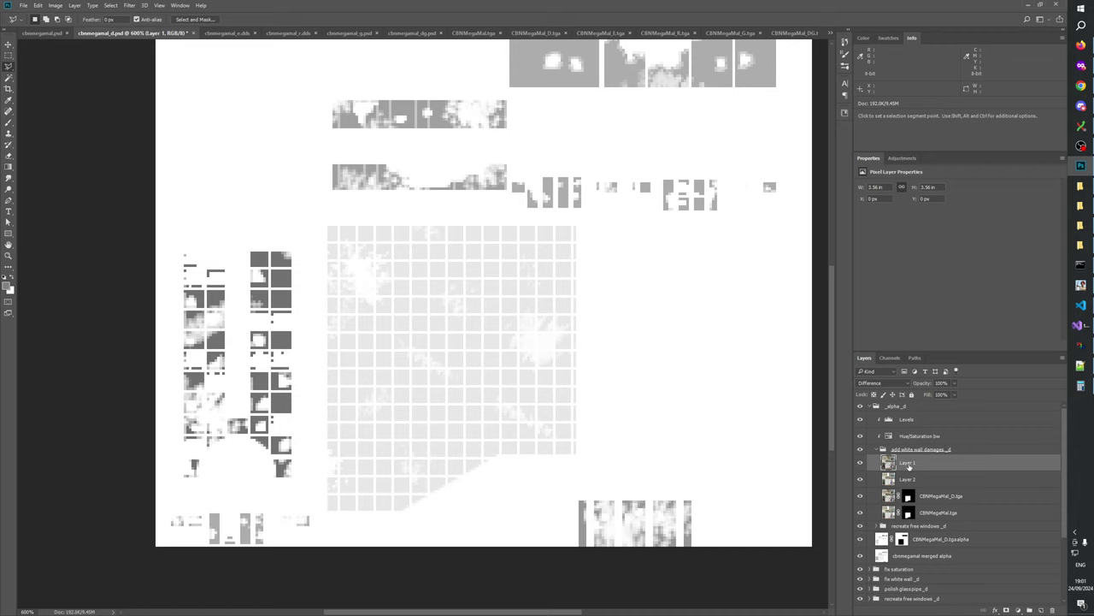
# - Move the masks of CBNMegaMal_D.tga and CBNMegaMal.tga to Layer 1 and Layer 2, and hide the two source layers
pyautogui.press('Delete')
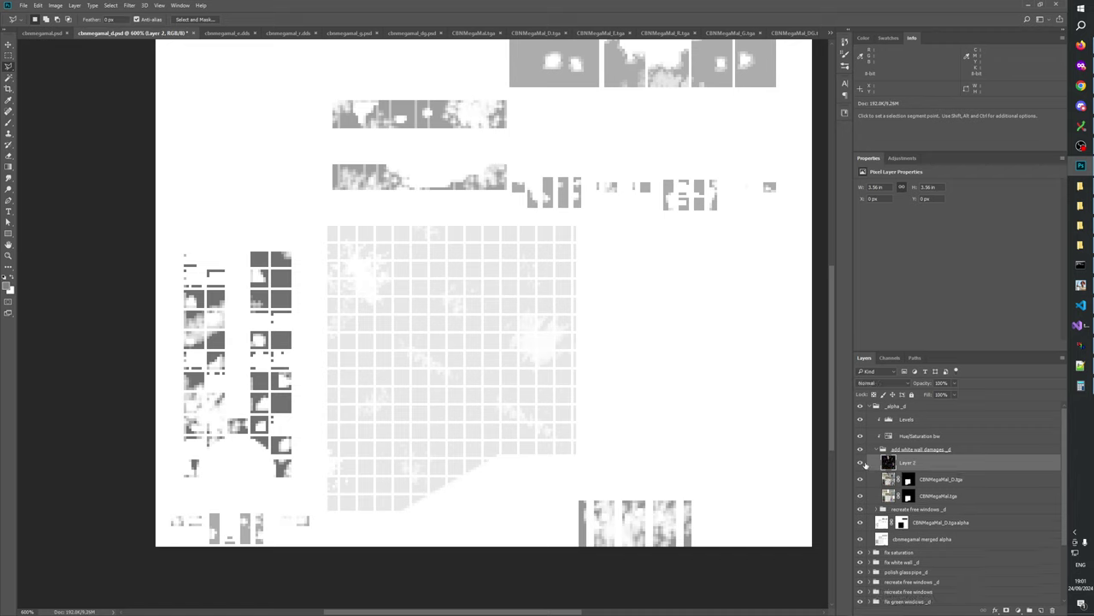
pyautogui.hotkey('ctrl', 'z')
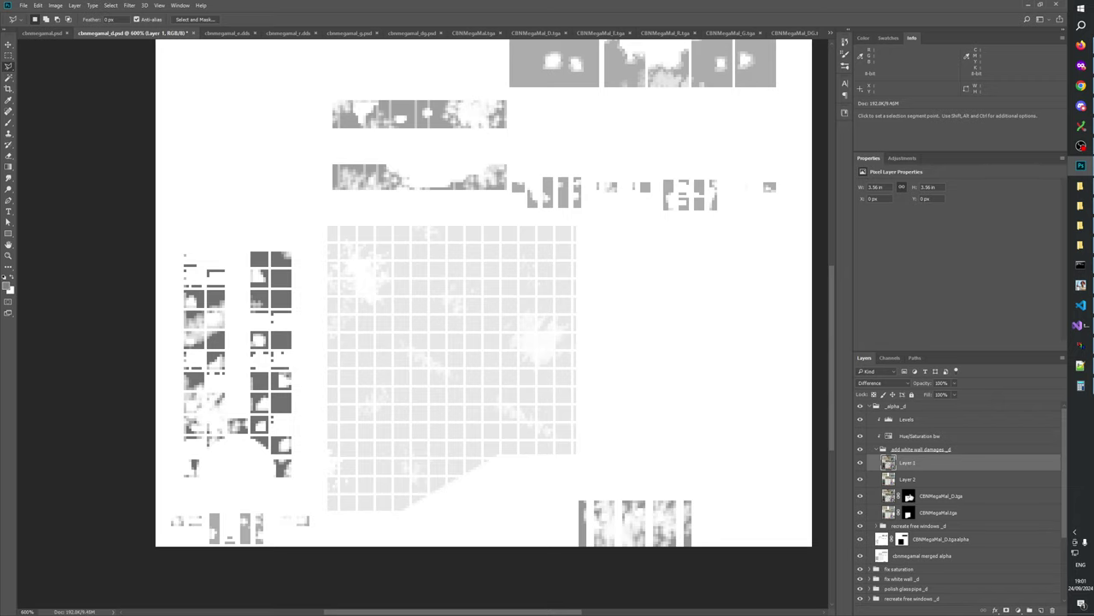
pyautogui.moveTo(908, 496)
pyautogui.mouseDown()
pyautogui.moveTo(898, 464)
pyautogui.moveTo(908, 463)
pyautogui.moveTo(908, 479)
pyautogui.mouseUp()
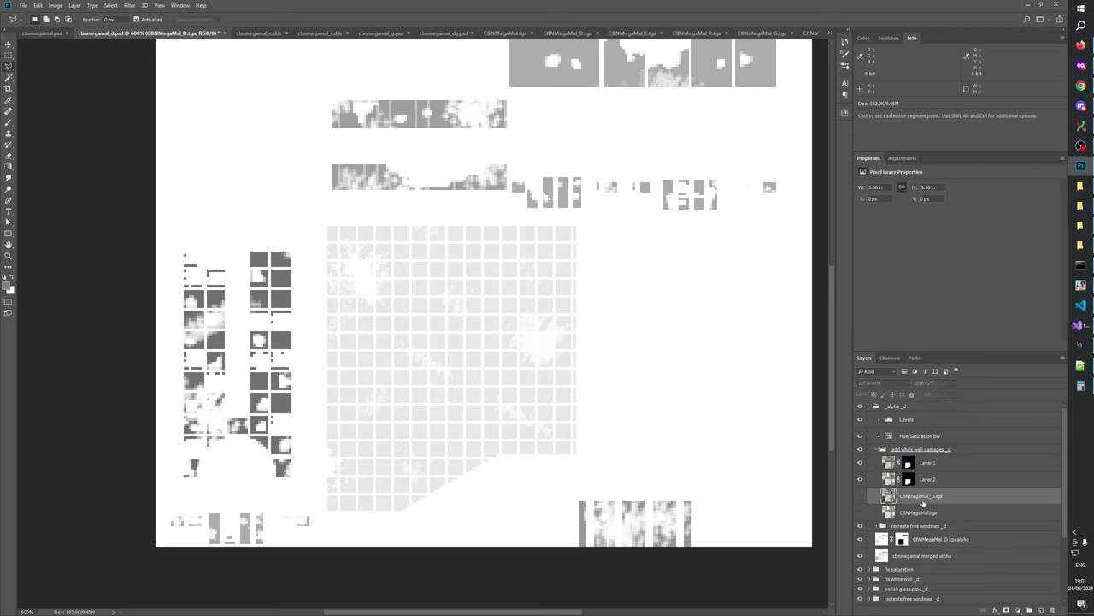
# - Rename Layer 1 as cbnmegamal_d merged and Layer 2 as cbnmegamal merged
pyautogui.click(928, 463)
pyautogui.doubleClick(928, 462)
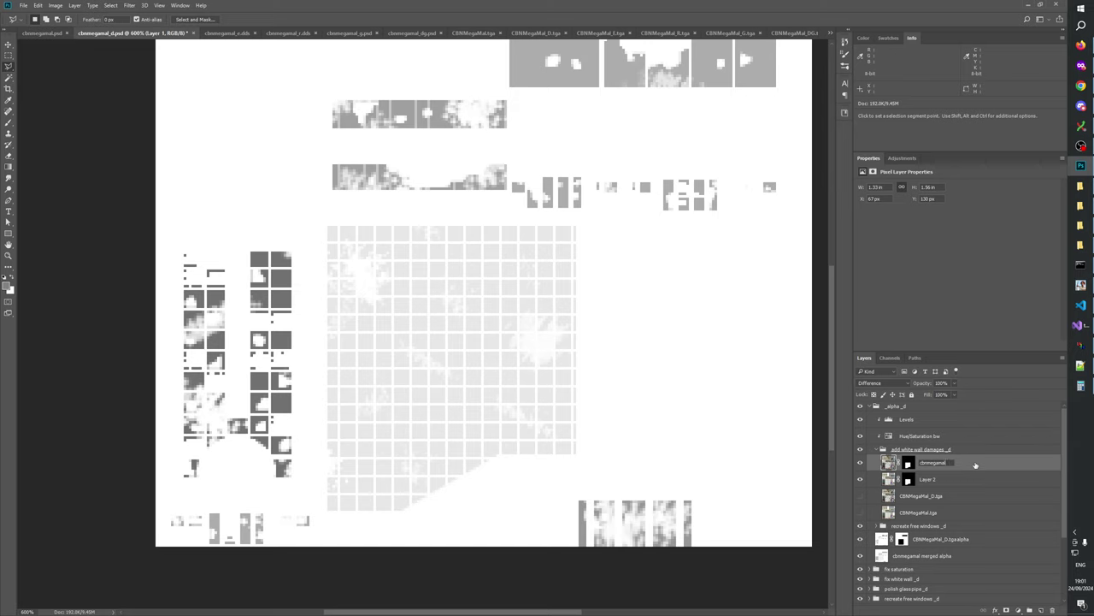
pyautogui.write('cbnmegamal_d merged')
pyautogui.press('Return')
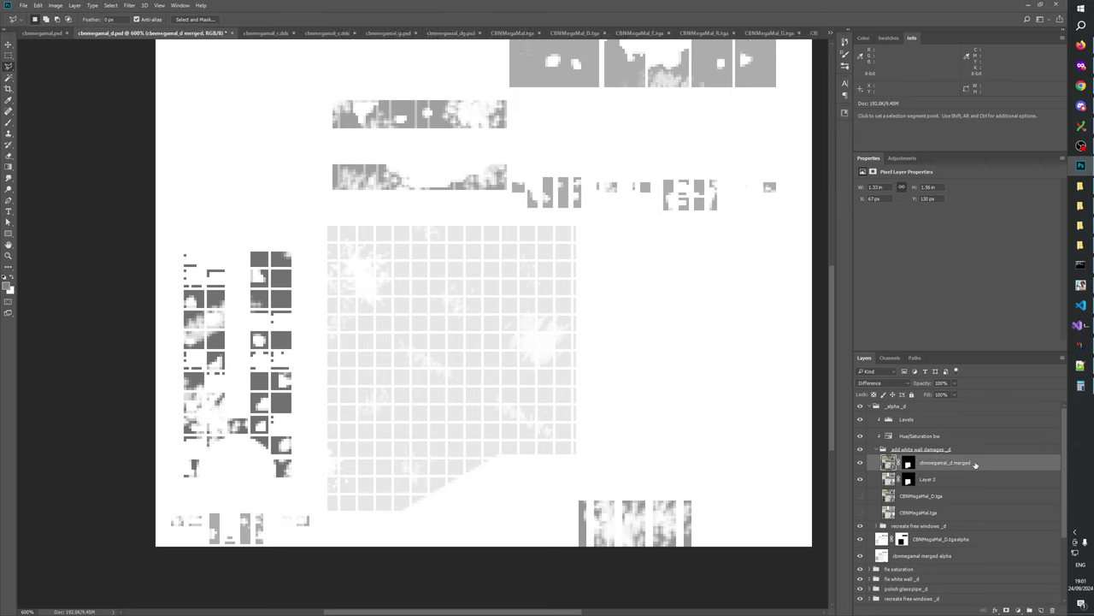
pyautogui.doubleClick(927, 480)
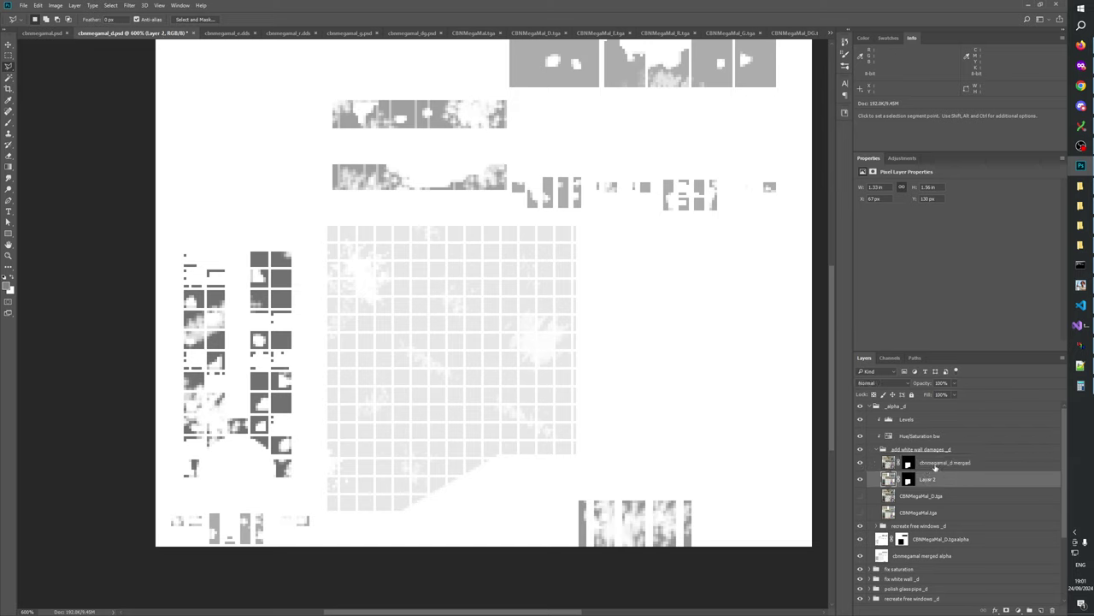
pyautogui.write('cbnmegamal_d merged')
pyautogui.press('BackSpace')
pyautogui.press('BackSpace')
pyautogui.press('Return')
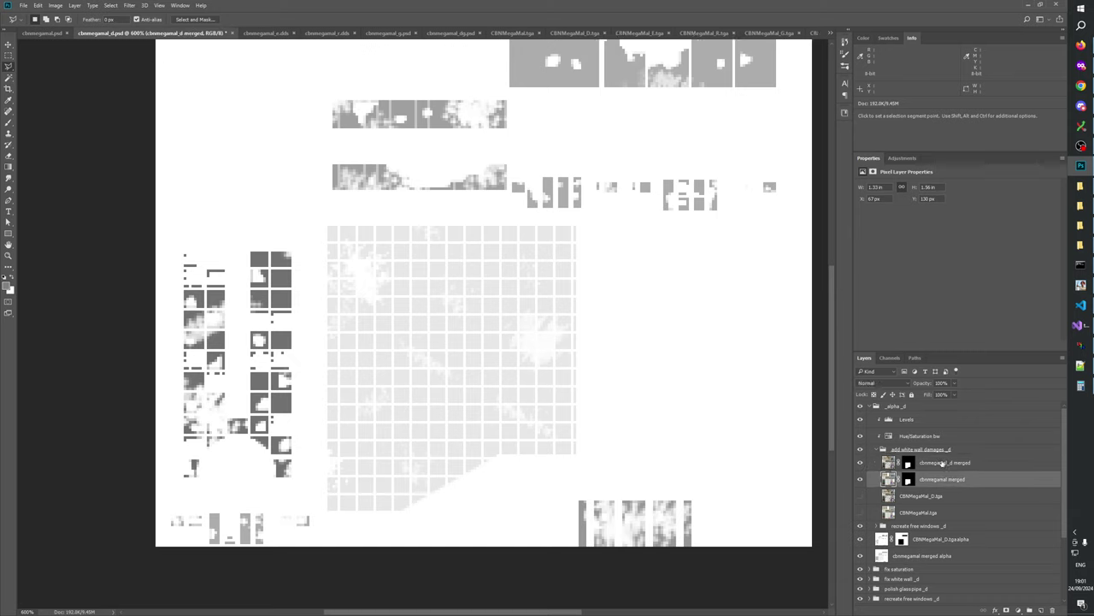
# - Apply the layer masks of the cbnmegamal_d merged and cbnmegamal merged layers
pyautogui.click(941, 462)
pyautogui.rightClick(908, 462)
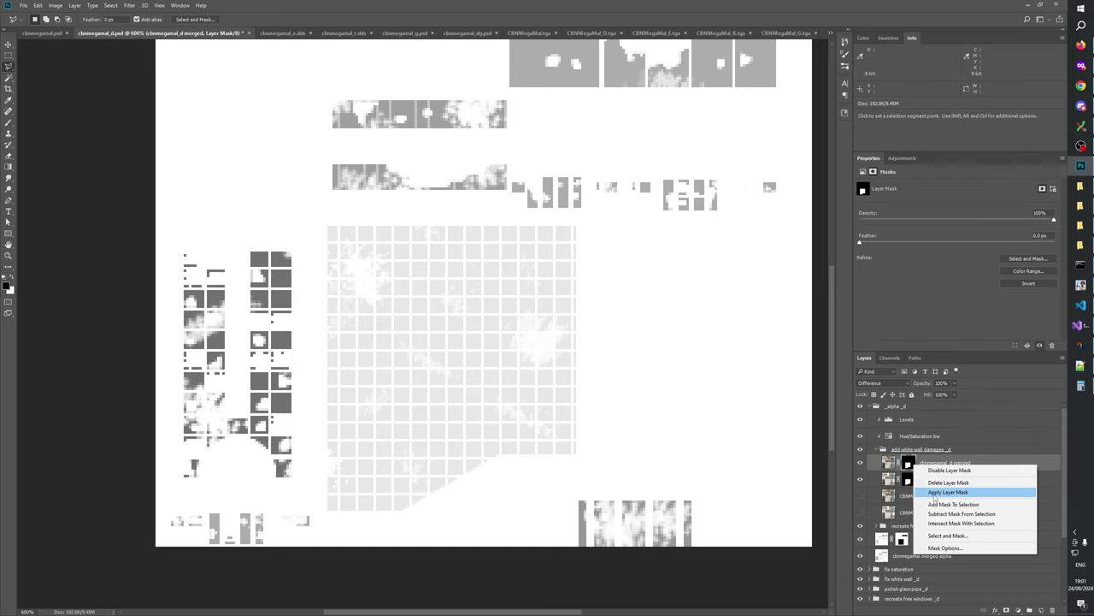
pyautogui.click(944, 490)
pyautogui.rightClick(908, 479)
pyautogui.click(940, 495)
# - Delete the CBNMegaMal_D.tga and CBNMegaMal.tga layers from the add white wall damages _d group
pyautogui.click(932, 496)
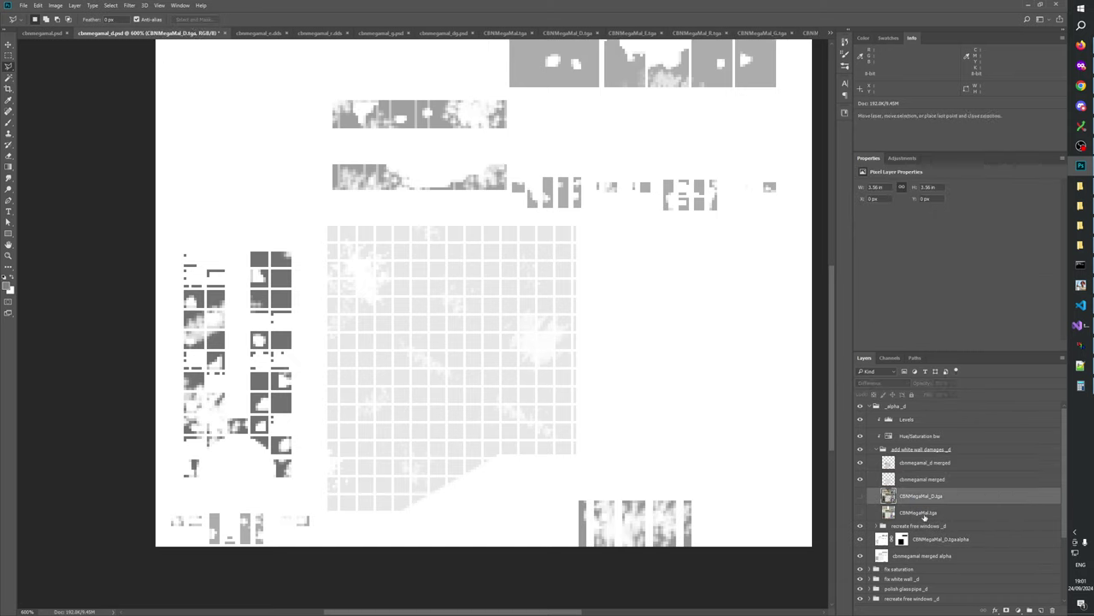
pyautogui.keyDown('shift'); pyautogui.click(932, 512); pyautogui.keyUp('shift')
pyautogui.click(1053, 610)
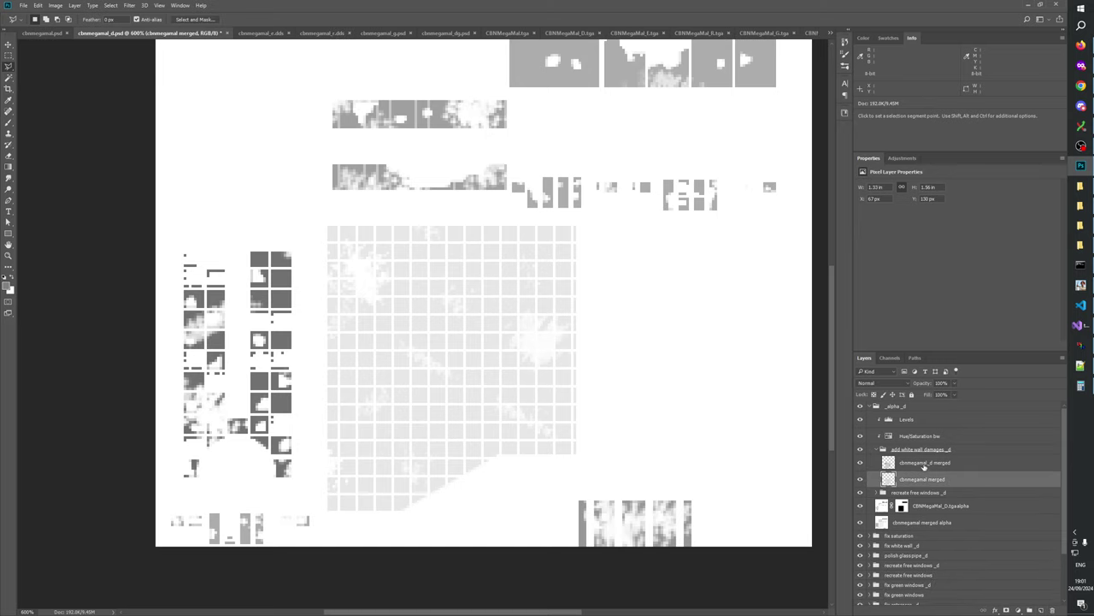
# - Examine the whole alpha texture, including the white wall damage, at 500% zoom
pyautogui.click(866, 450)
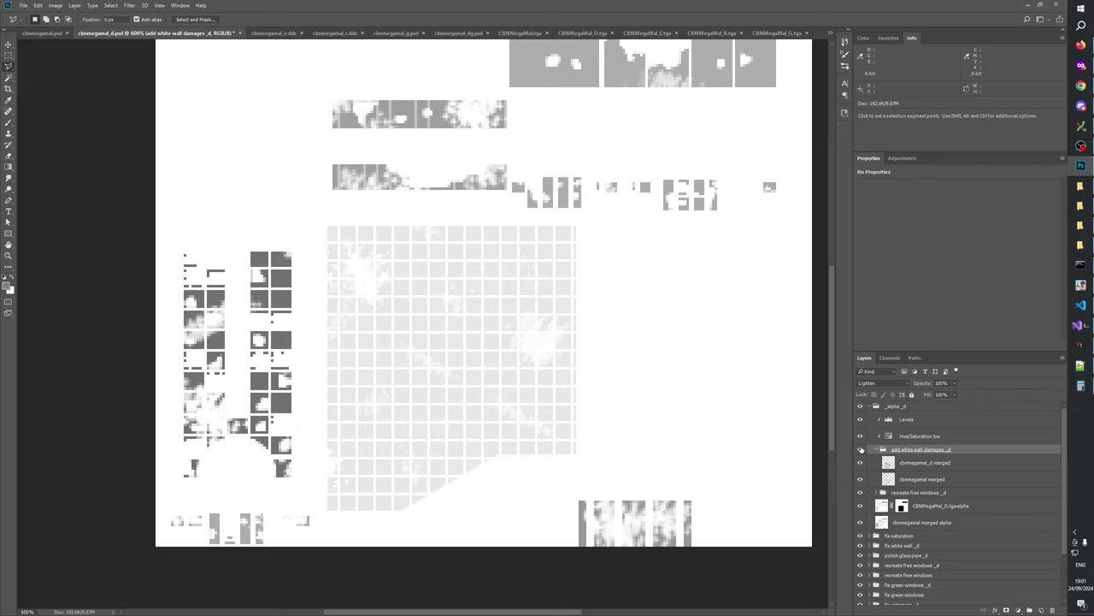
pyautogui.press('m')
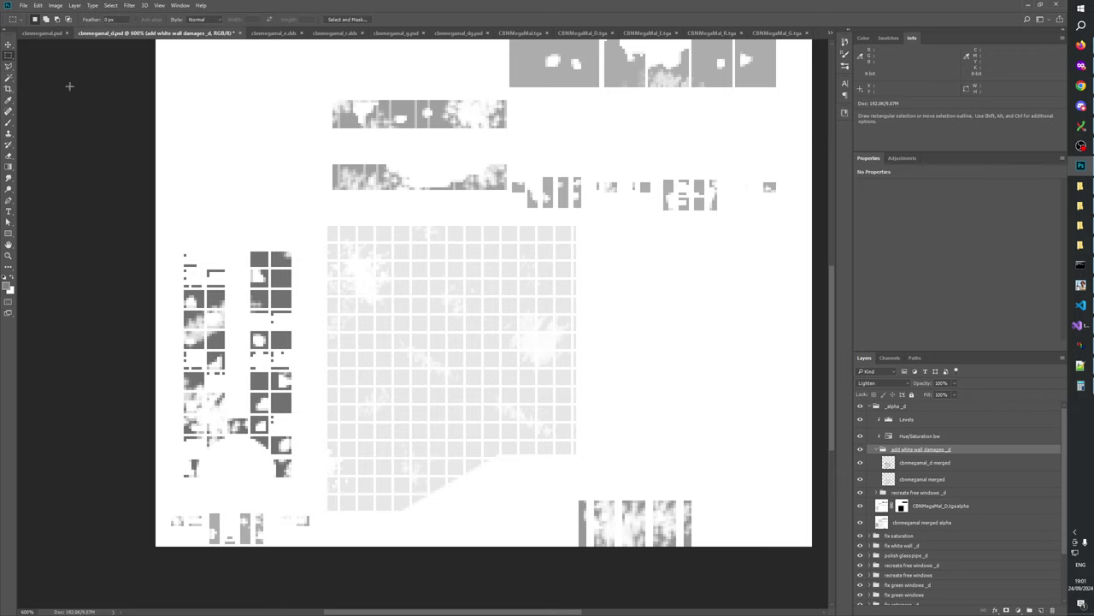
pyautogui.press('z')
pyautogui.rightClick(412, 318)
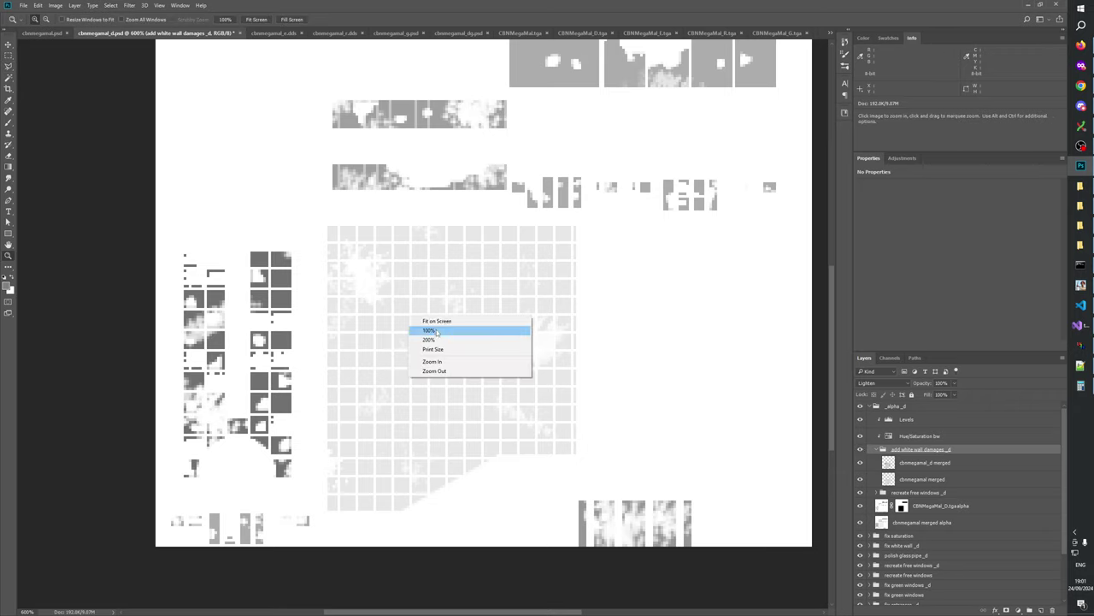
pyautogui.click(436, 332)
pyautogui.click(419, 362)
pyautogui.click(407, 398)
pyautogui.click(408, 441)
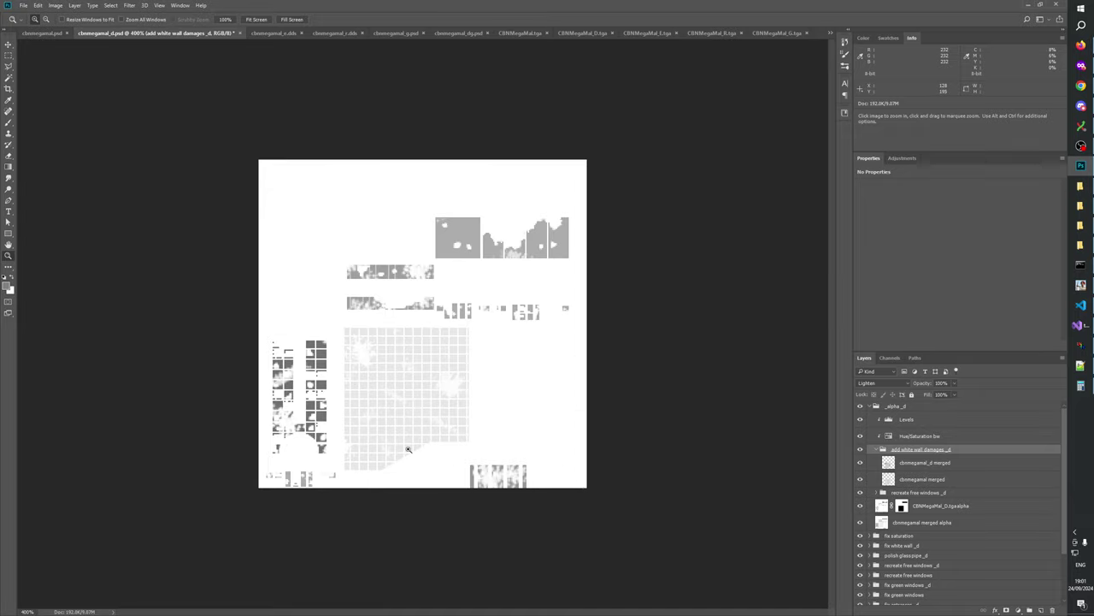
pyautogui.click(407, 449)
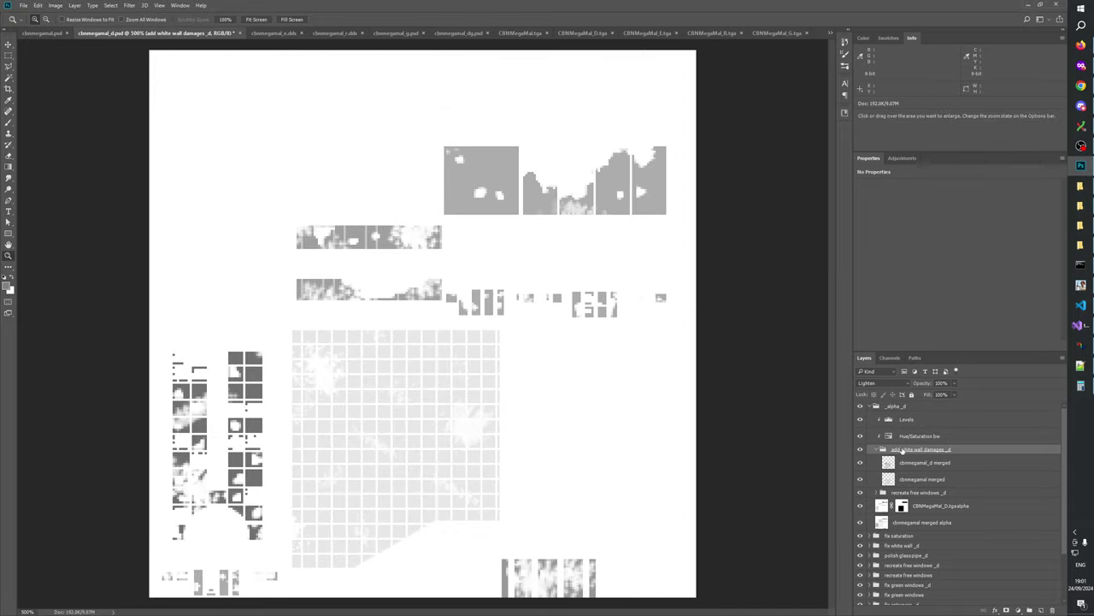
pyautogui.click(876, 450)
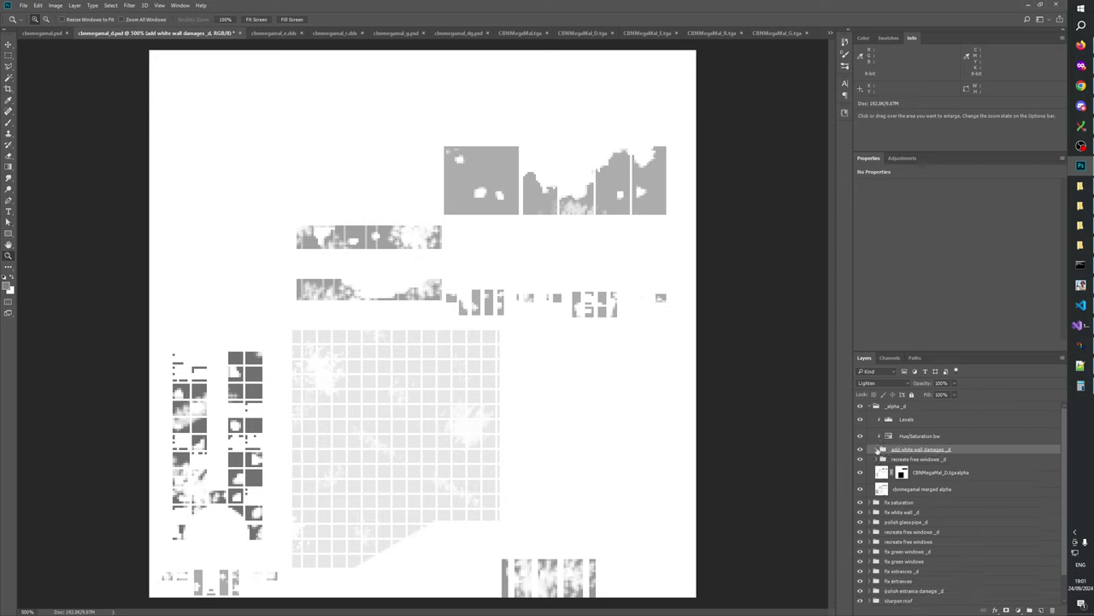
pyautogui.click(877, 450)
# - Group the cbnmegamal_d merged and cbnmegamal merged layers and name the new group cbnmegamal_d merged
pyautogui.click(928, 463)
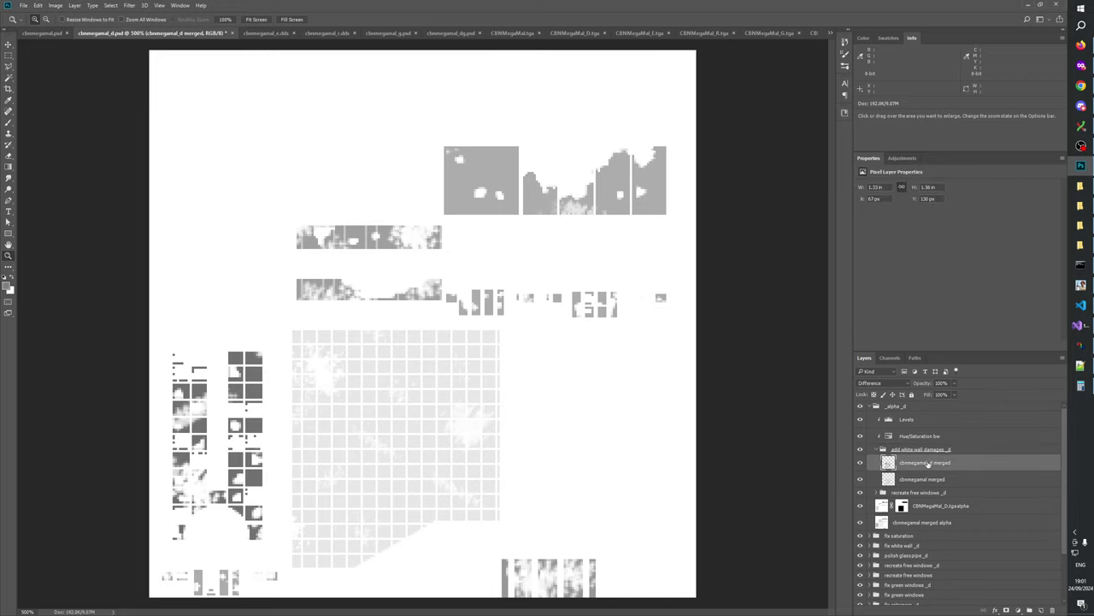
pyautogui.click(1029, 610)
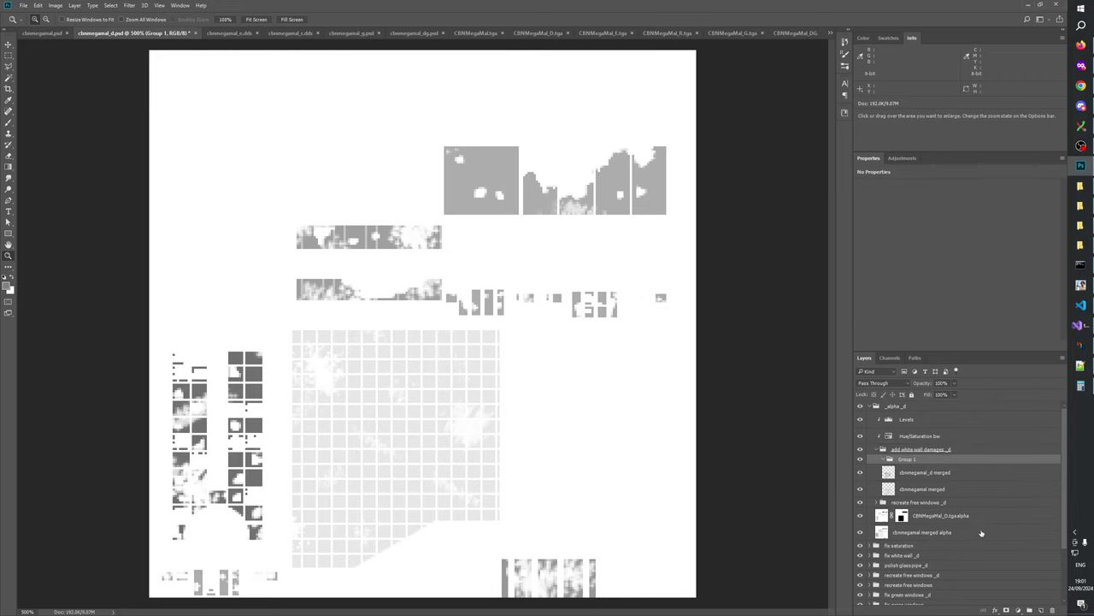
pyautogui.click(921, 473)
pyautogui.doubleClick(924, 472)
pyautogui.hotkey('ctrl', 'c')
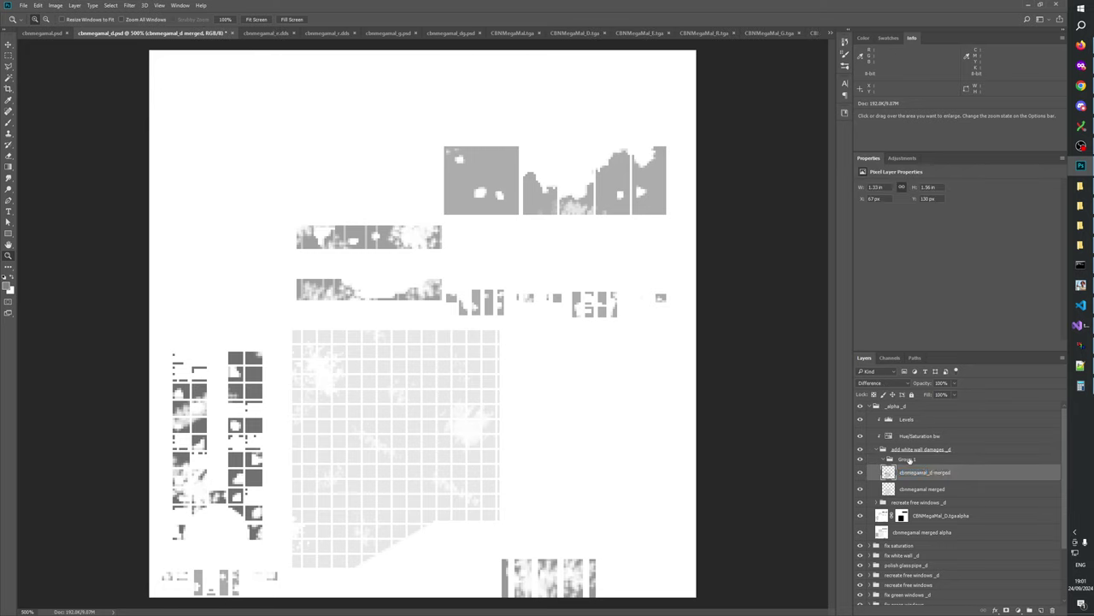
pyautogui.doubleClick(927, 460)
pyautogui.hotkey('ctrl', 'v')
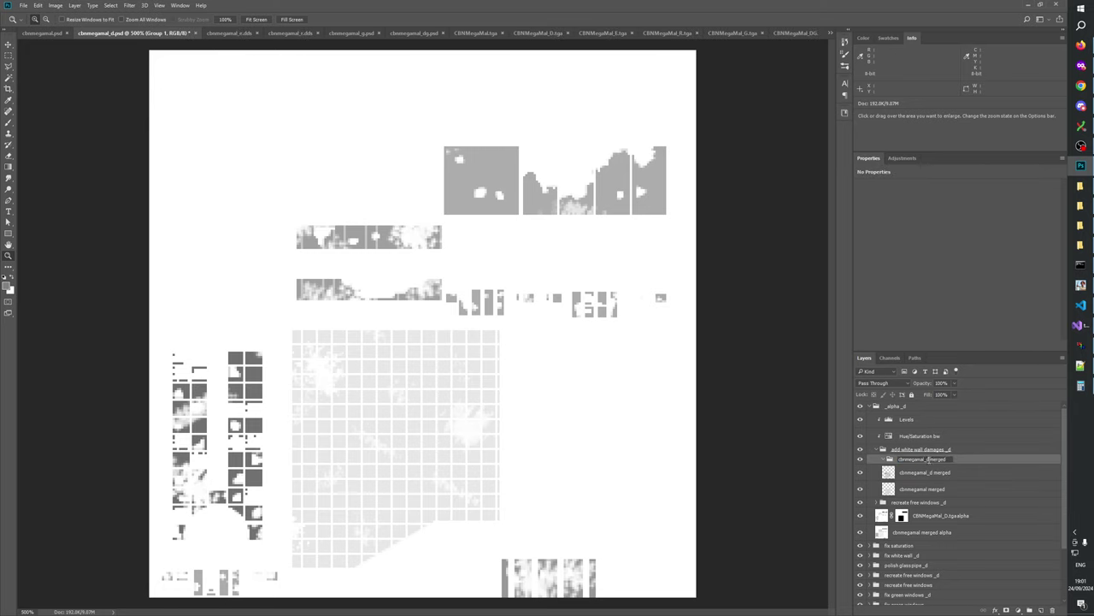
# - Set the add white wall damages _d group's blend mode to Pass Through and open the blend mode choices for the cbnmegamal_d merged group
pyautogui.click(912, 451)
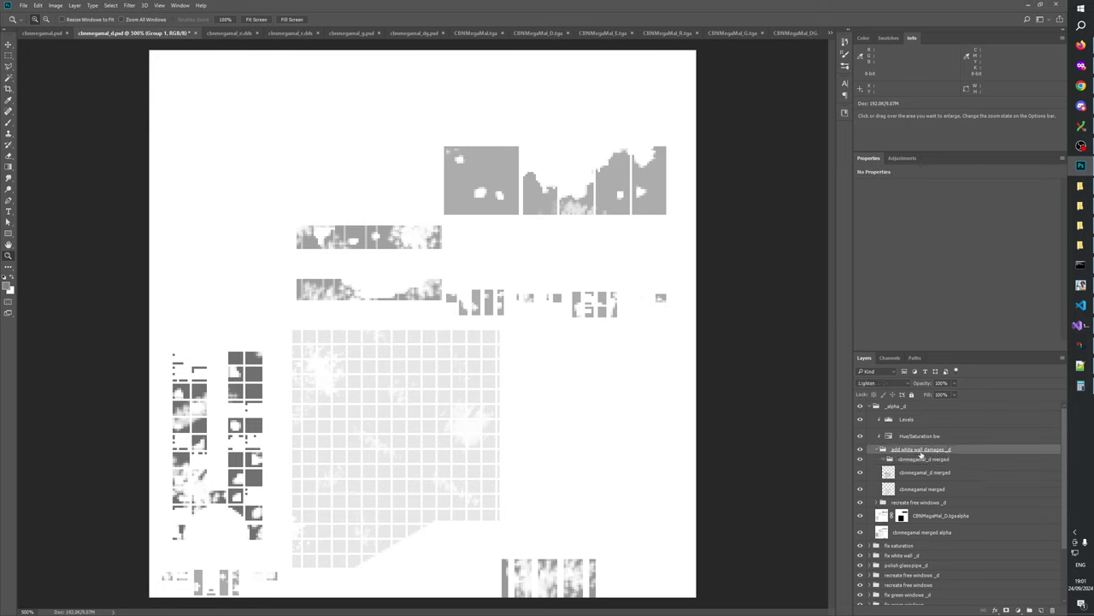
pyautogui.click(873, 384)
pyautogui.click(876, 392)
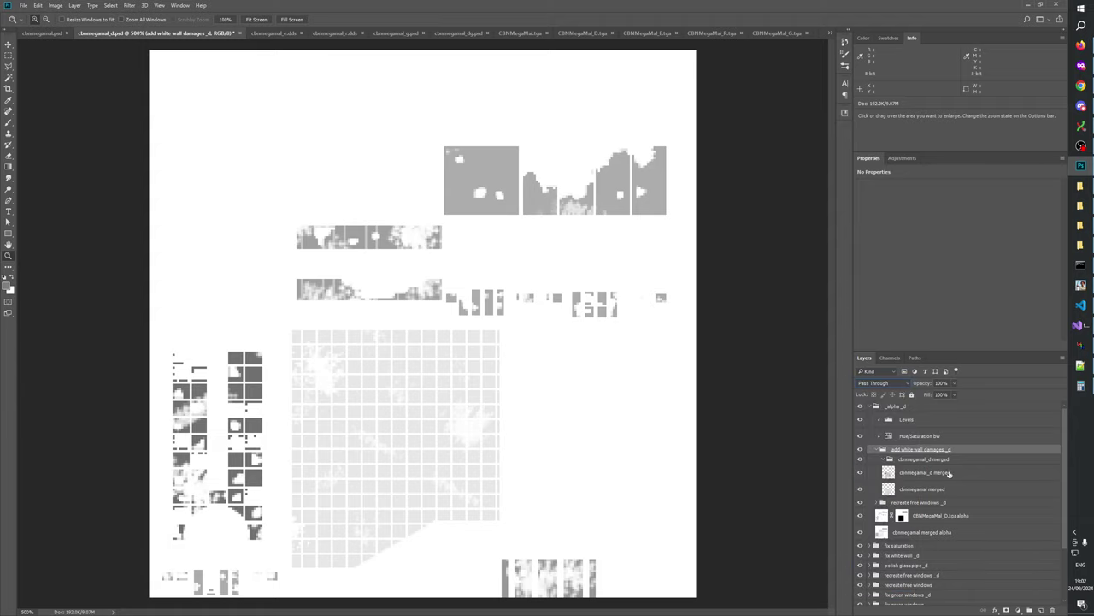
pyautogui.click(908, 460)
pyautogui.click(884, 389)
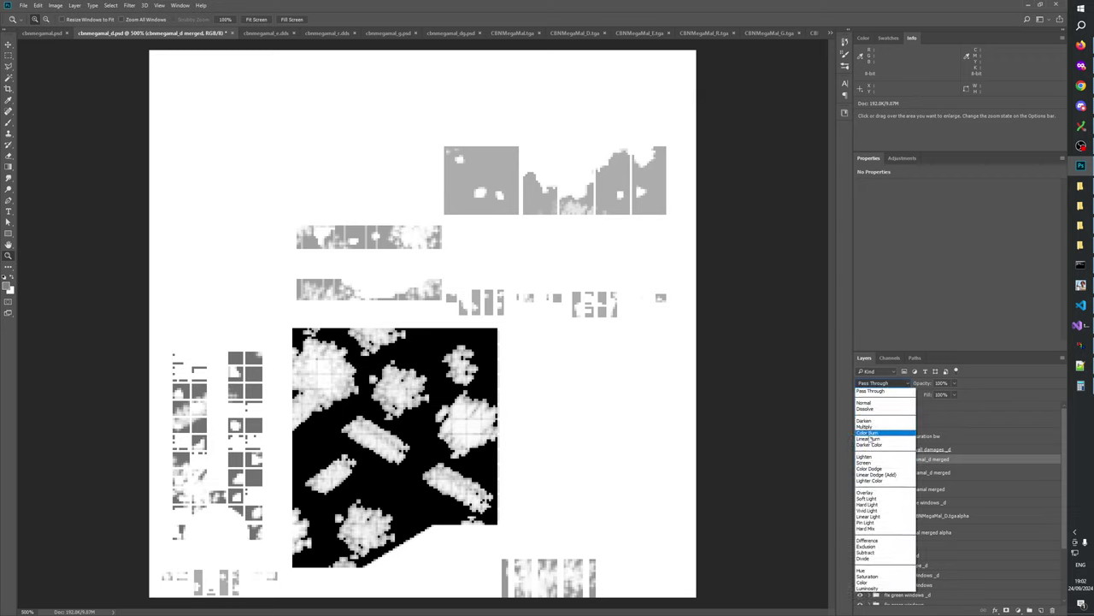
# - Move the Levels and Hue/Saturation bw adjustments into add white wall damages _d, clipped to the cbnmegamal_d merged group, and select its cbnmegamal_d merged layer
pyautogui.click(913, 439)
pyautogui.click(913, 437)
pyautogui.keyDown('shift'); pyautogui.click(909, 420); pyautogui.keyUp('shift')
pyautogui.moveTo(912, 435); pyautogui.dragTo(913, 453)
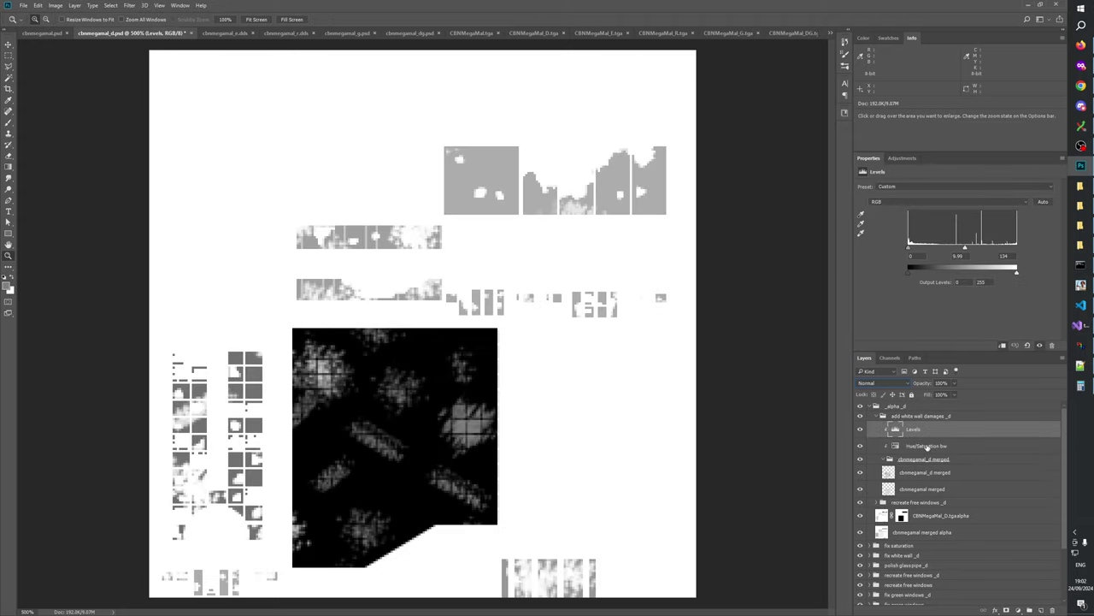
pyautogui.click(912, 476)
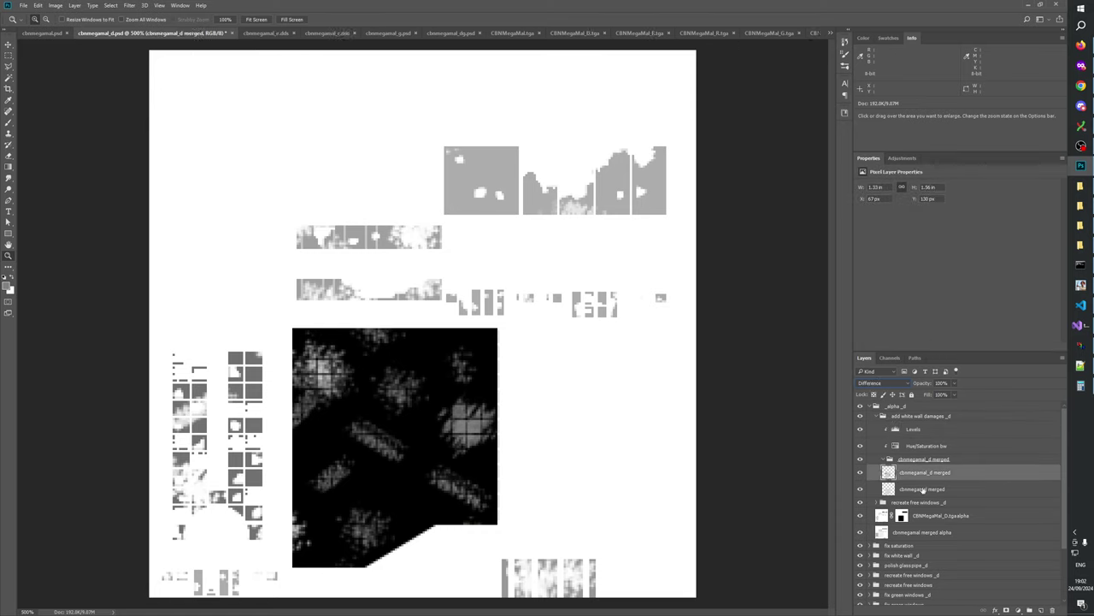
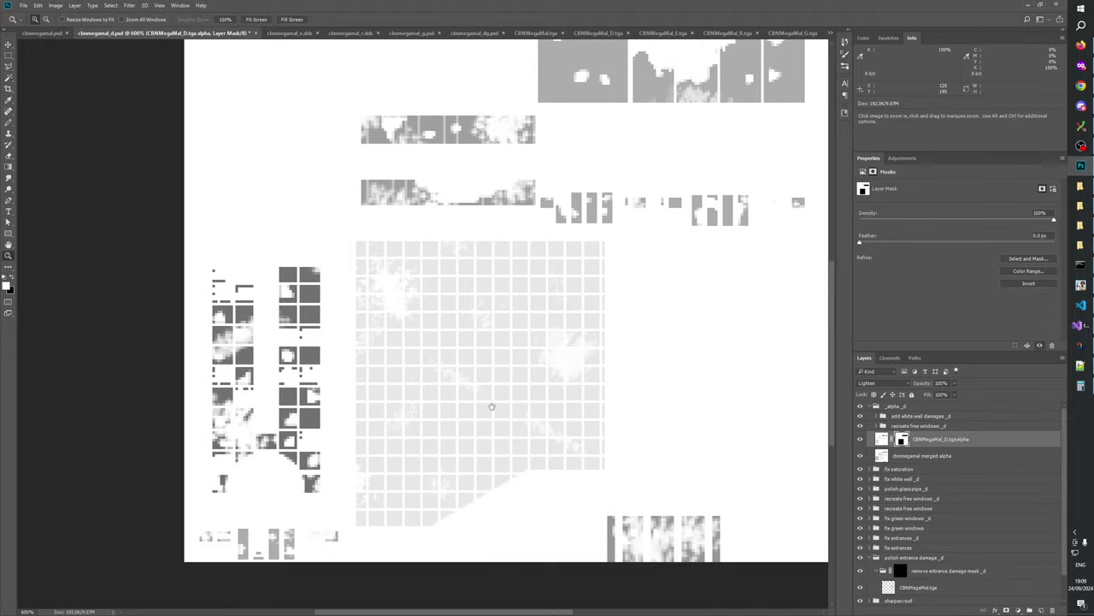
# - Examine the combined alpha texture as a whole and around the white wall and window areas
pyautogui.moveTo(491, 405); pyautogui.dragTo(668, 285)
pyautogui.click(465, 460)
pyautogui.moveTo(603, 276); pyautogui.dragTo(498, 474)
pyautogui.rightClick(588, 332)
pyautogui.click(633, 342)
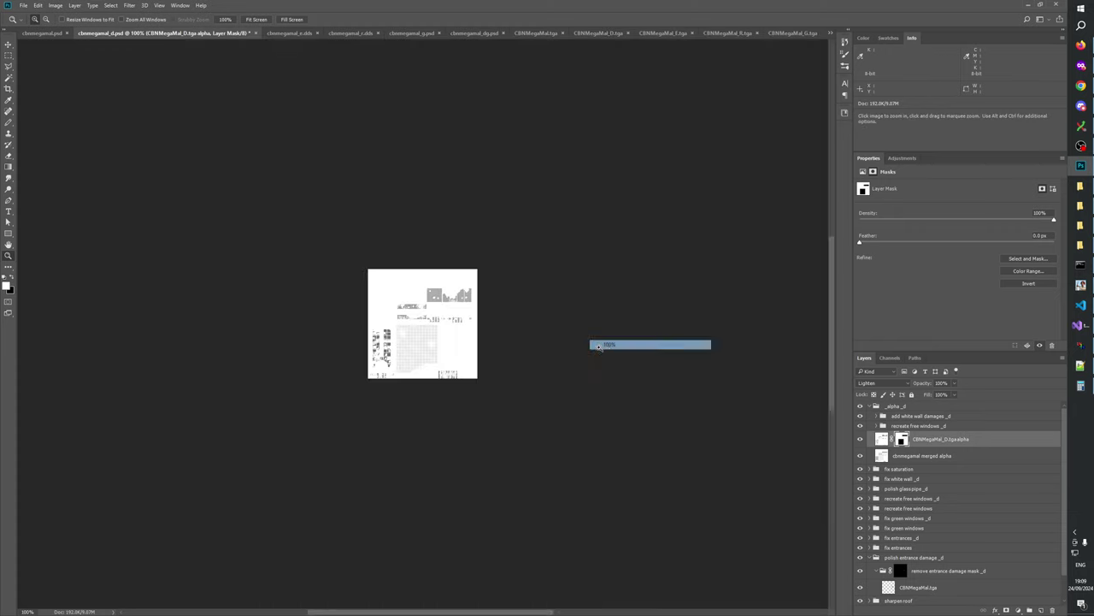
pyautogui.click(402, 364)
pyautogui.click(403, 364)
pyautogui.click(403, 364)
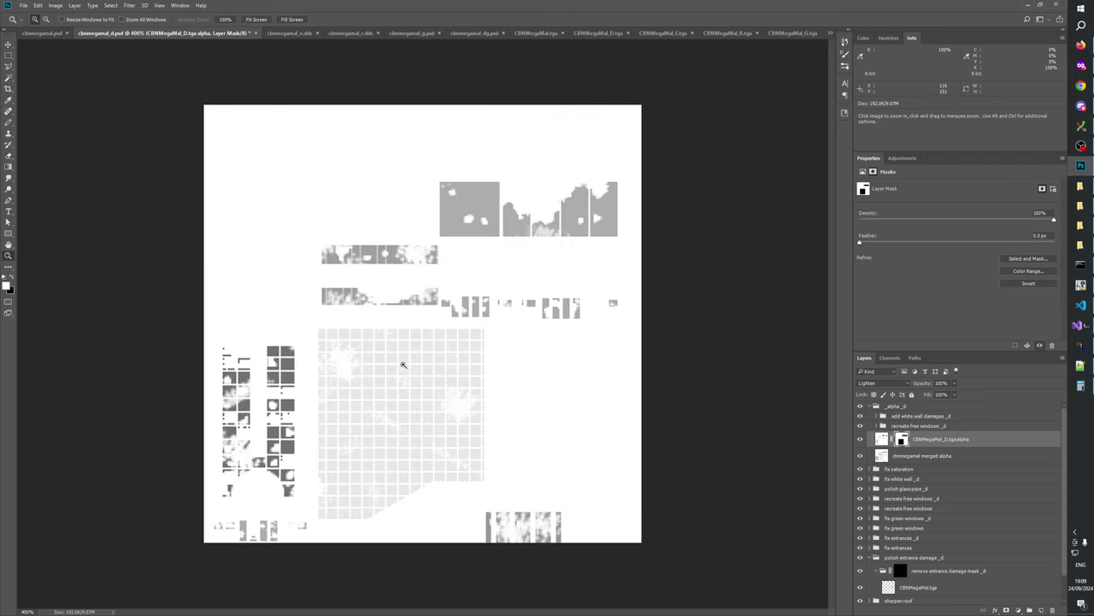
pyautogui.click(403, 364)
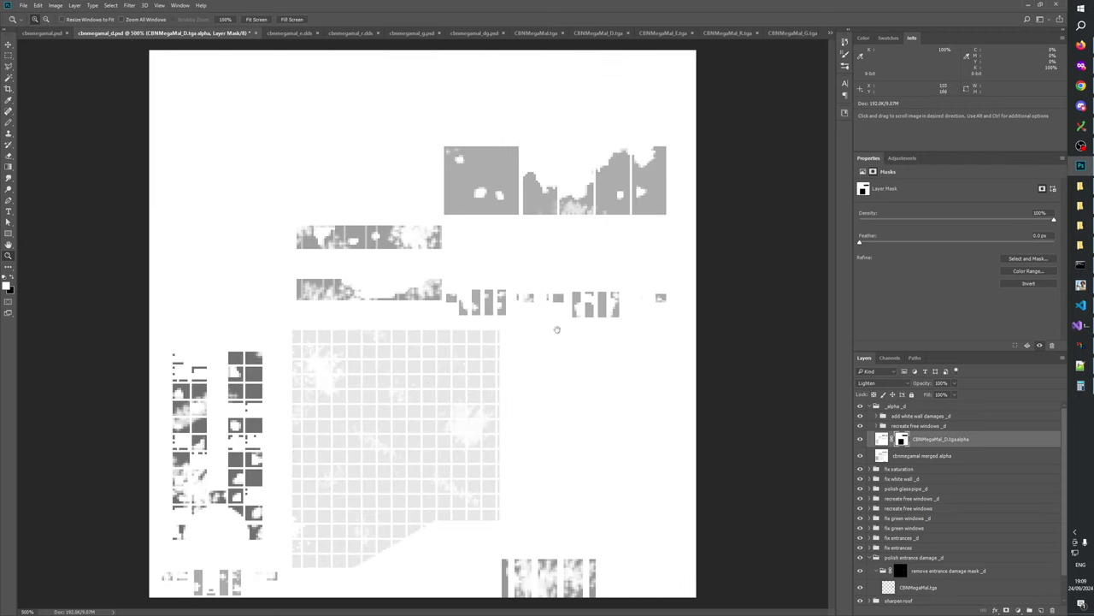
pyautogui.click(488, 391)
pyautogui.moveTo(421, 427); pyautogui.dragTo(596, 267)
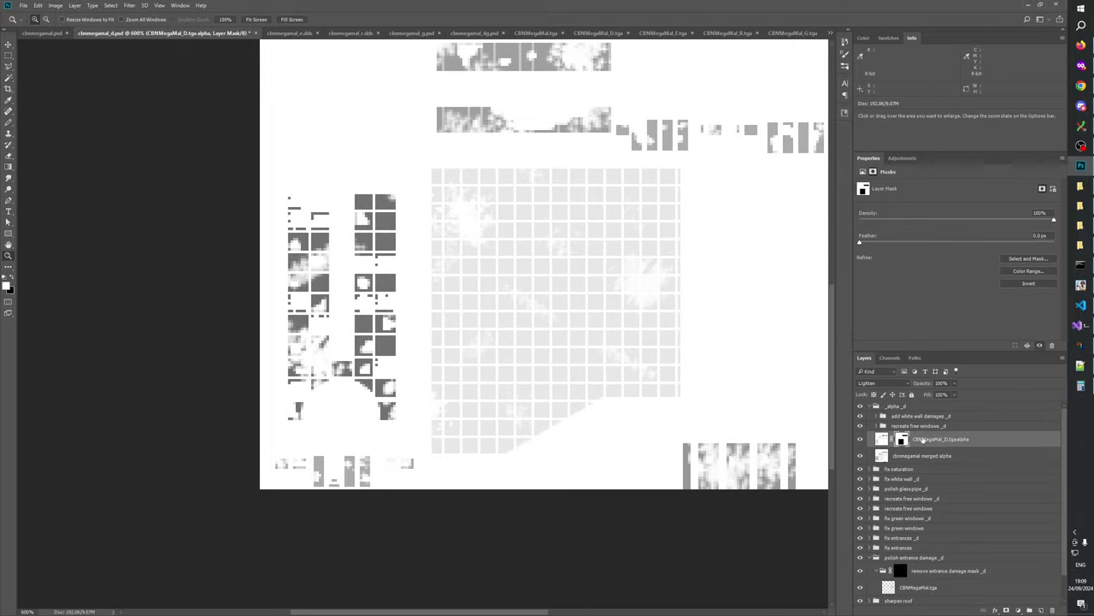
# - Save cbnmegamal_d.psd
pyautogui.hotkey('ctrl', 's')
pyautogui.hotkey('ctrl', 'shift', 's')
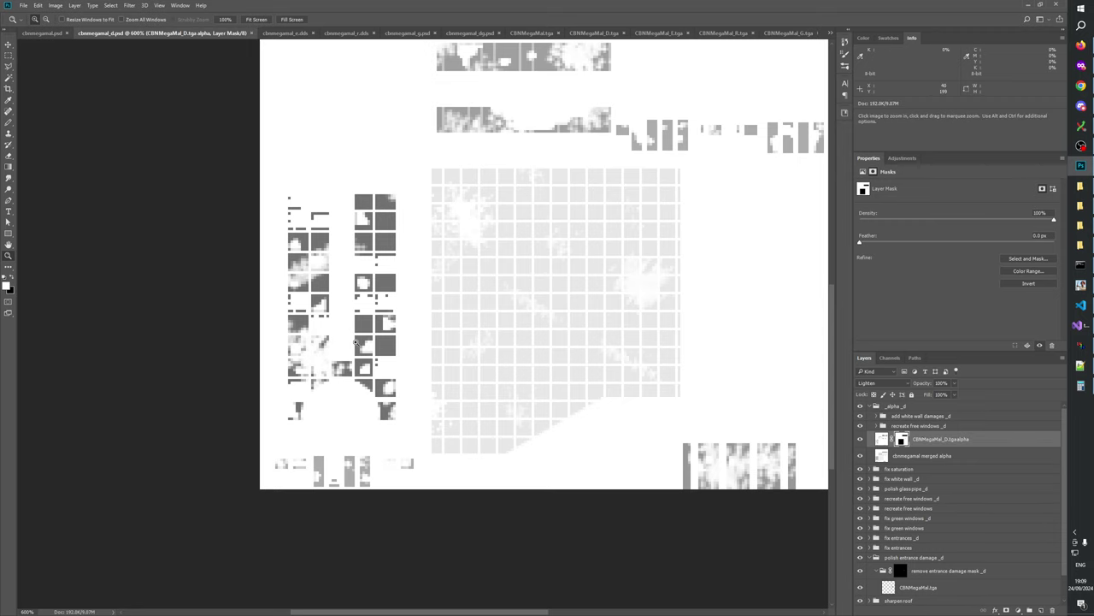
# - Toggle the CBNMegaMal_D.tga alpha layer to compare the damaged and intact alpha of the green window columns
pyautogui.click(319, 293)
pyautogui.click(306, 311)
pyautogui.click(299, 316)
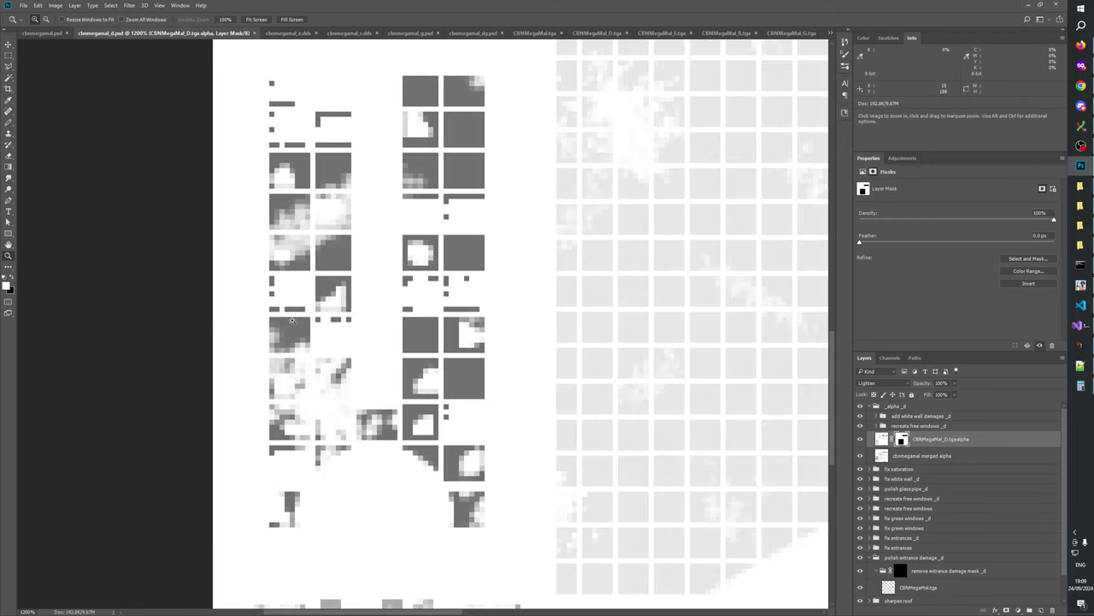
pyautogui.moveTo(384, 318); pyautogui.dragTo(439, 338)
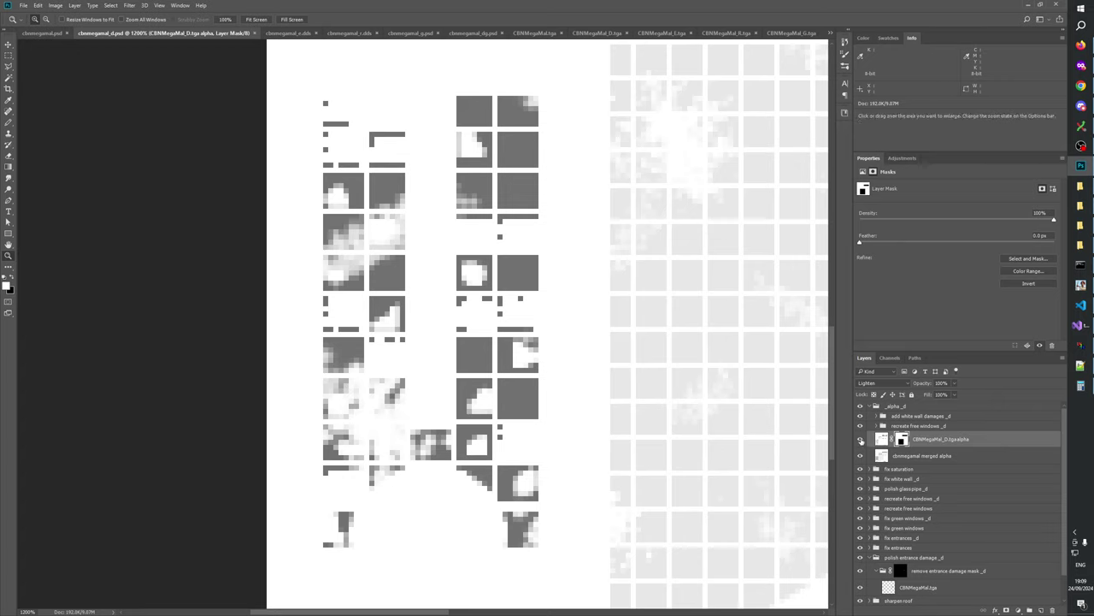
pyautogui.click(861, 440)
pyautogui.click(861, 440)
pyautogui.click(861, 439)
pyautogui.click(860, 439)
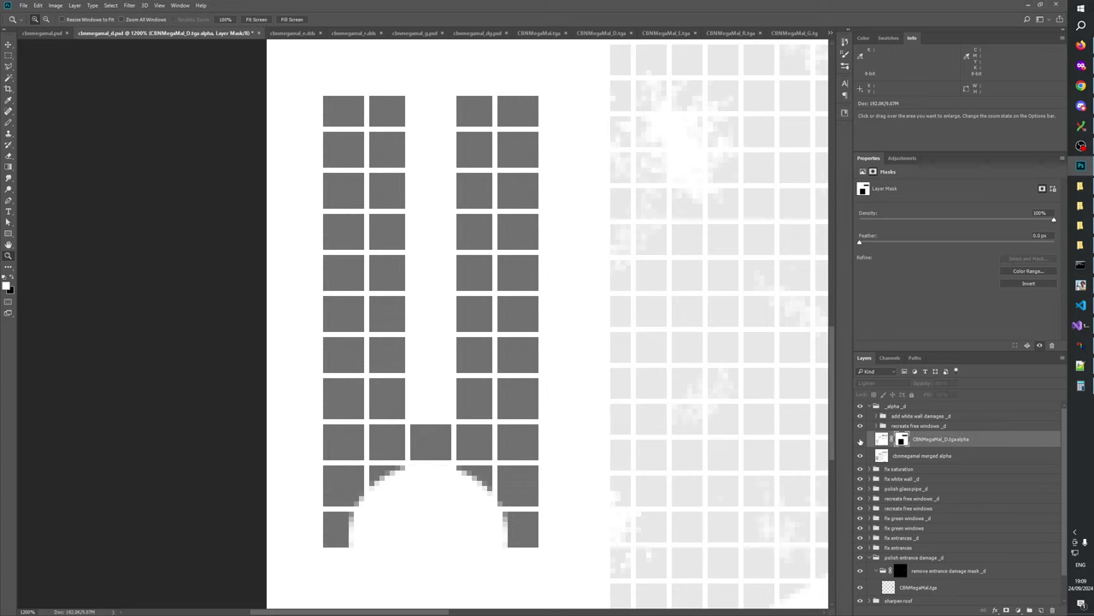
pyautogui.click(860, 440)
pyautogui.click(861, 440)
pyautogui.click(860, 439)
pyautogui.click(861, 439)
pyautogui.click(860, 440)
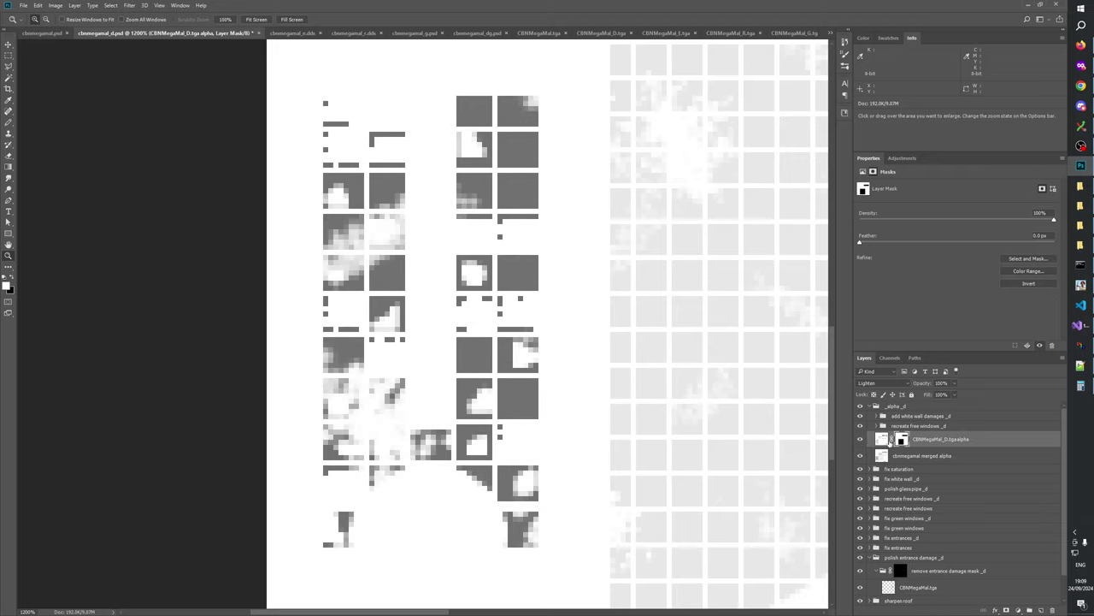
# - Set the Pencil tool to 100% opacity and compare the window alpha with the CBNMegaMal_D.tga alpha layer shown and hidden
pyautogui.click(8, 122)
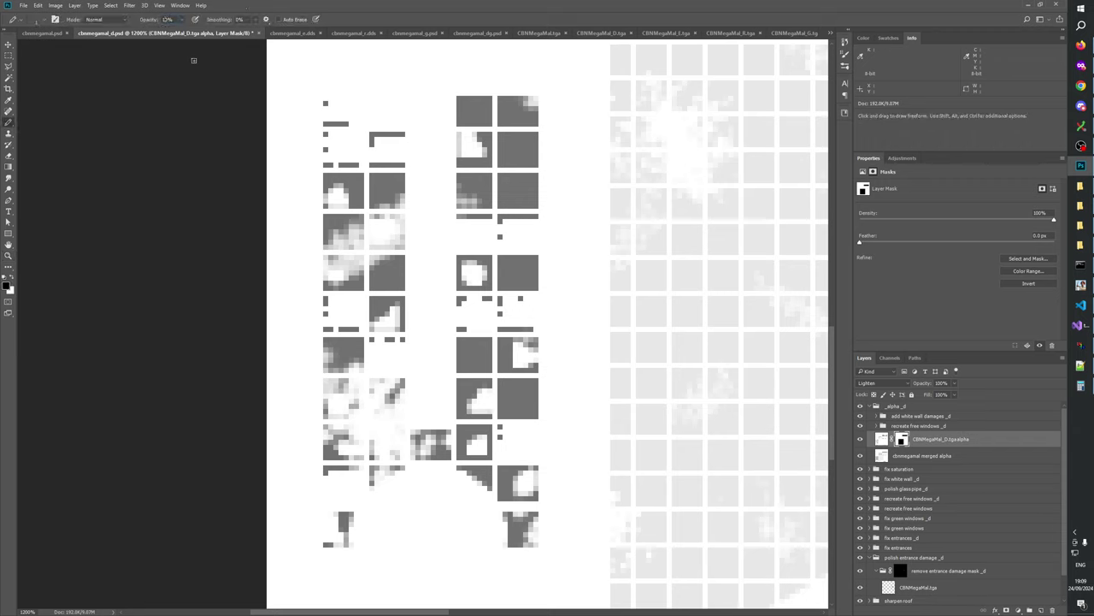
pyautogui.press('0')
pyautogui.click(860, 438)
pyautogui.click(861, 439)
pyautogui.click(860, 438)
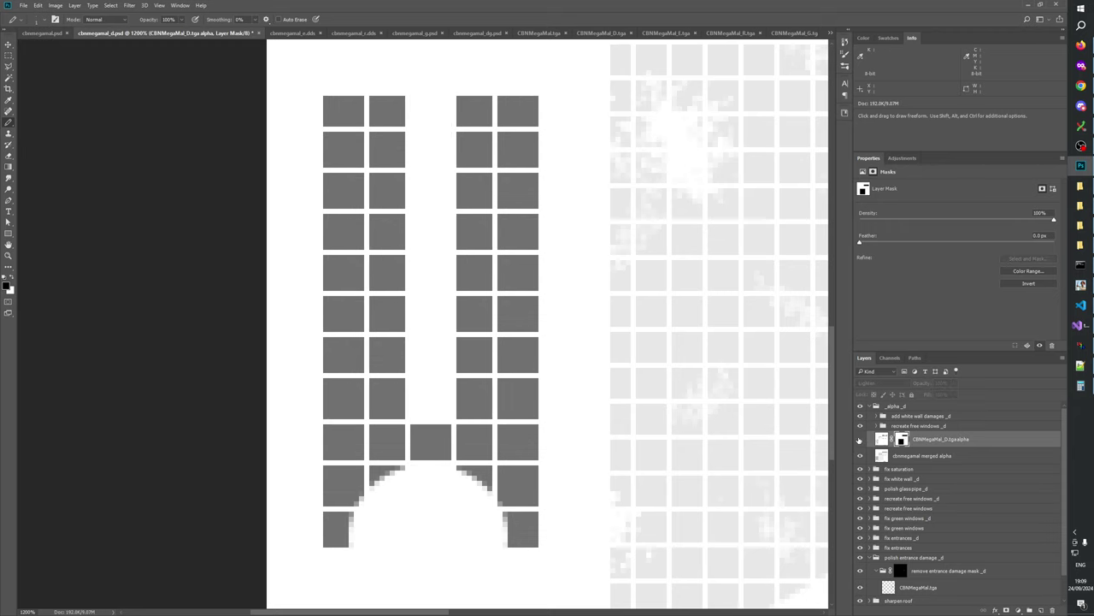
pyautogui.click(860, 439)
pyautogui.click(860, 439)
pyautogui.click(860, 438)
# - Toggle the _alpha _d group to compare the broken green windows in the color texture with their alpha
pyautogui.click(860, 408)
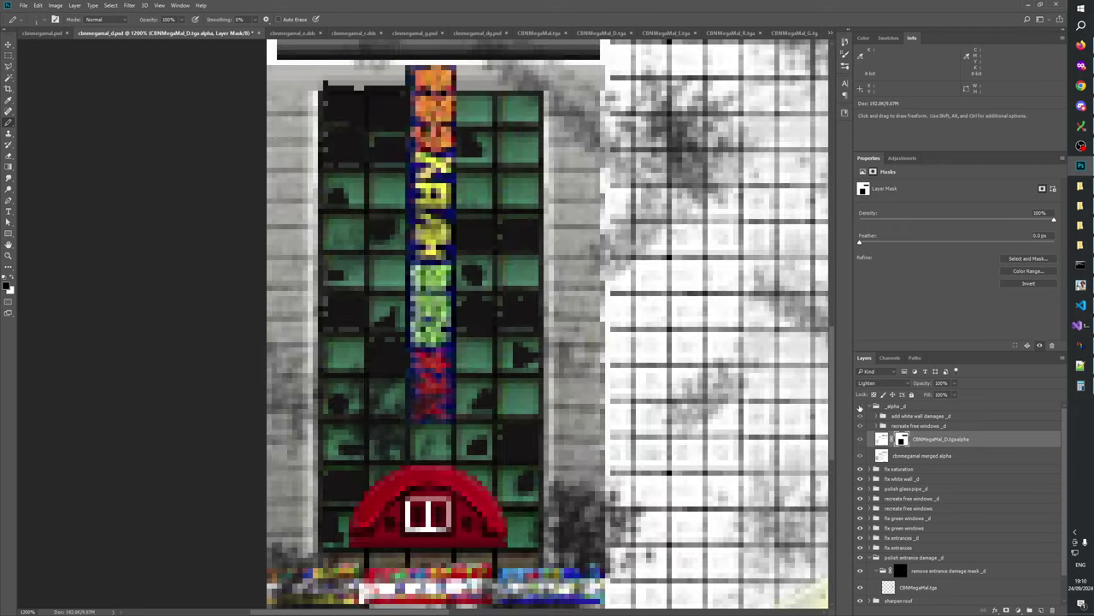
pyautogui.click(860, 407)
pyautogui.click(860, 408)
pyautogui.click(860, 408)
pyautogui.click(860, 408)
pyautogui.click(860, 408)
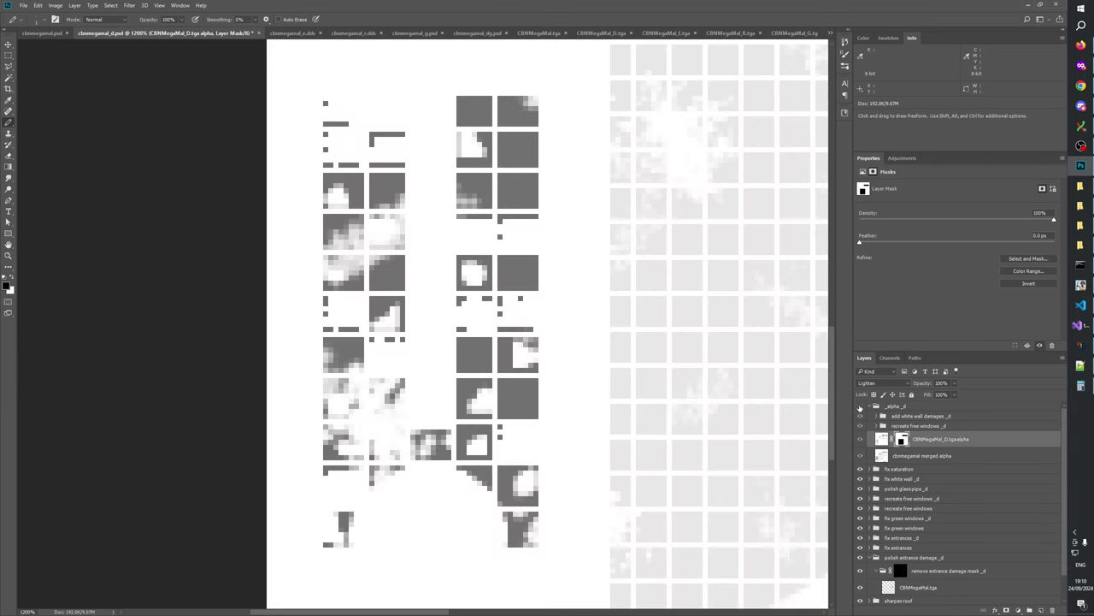
pyautogui.click(860, 408)
pyautogui.click(860, 408)
pyautogui.click(860, 408)
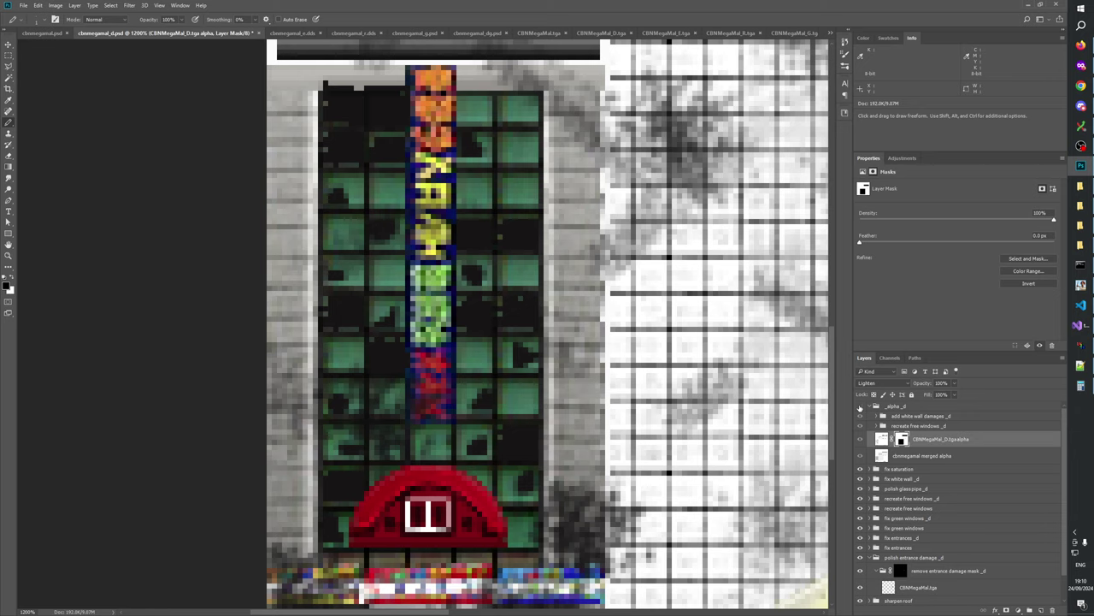
pyautogui.click(861, 408)
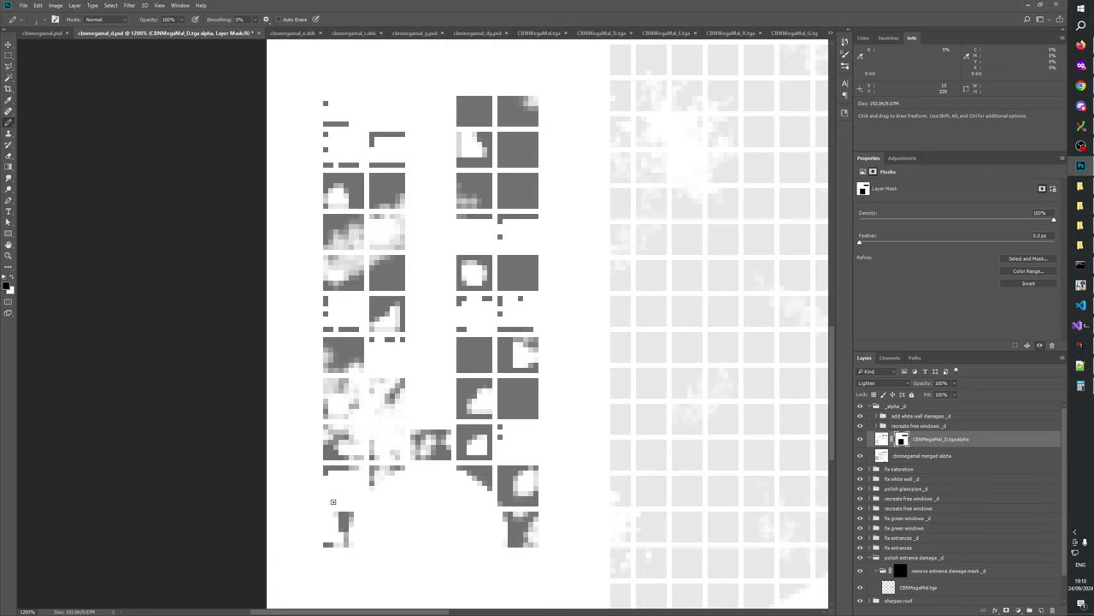
# - Pencil a grey strip about one window wide into the CBNMegaMal_D.tga alpha layer mask, above the lowest green window of the outermost left column
pyautogui.moveTo(325, 502); pyautogui.dragTo(359, 503)
pyautogui.click(860, 408)
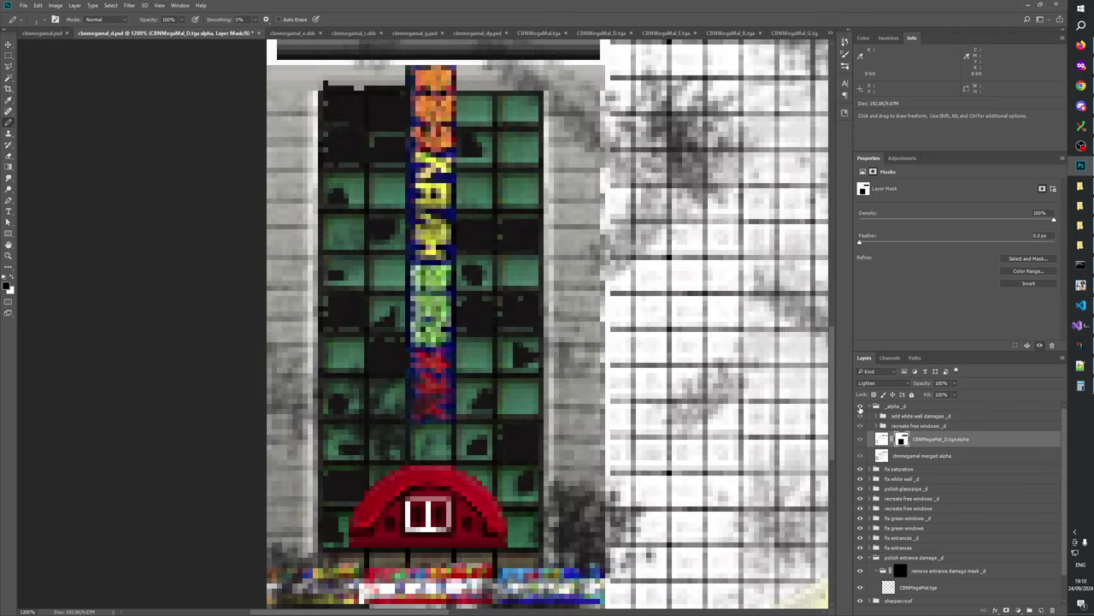
pyautogui.click(860, 408)
pyautogui.click(860, 408)
pyautogui.click(861, 408)
pyautogui.click(860, 408)
pyautogui.click(861, 408)
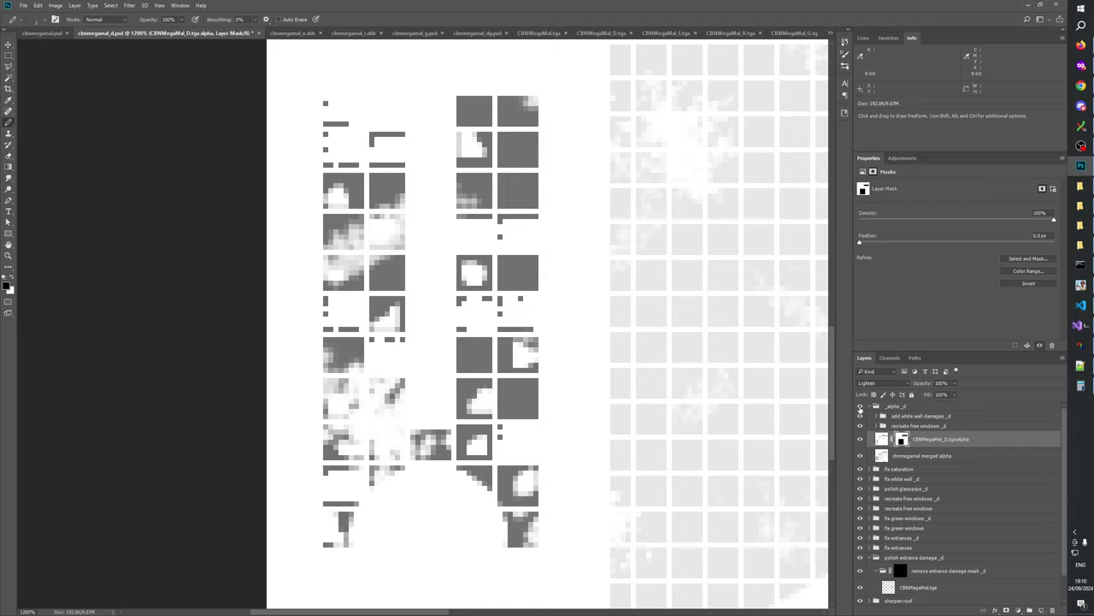
# - Toggle the _alpha _d group repeatedly to check the edited window alpha against the broken green windows in the color texture
pyautogui.click(861, 408)
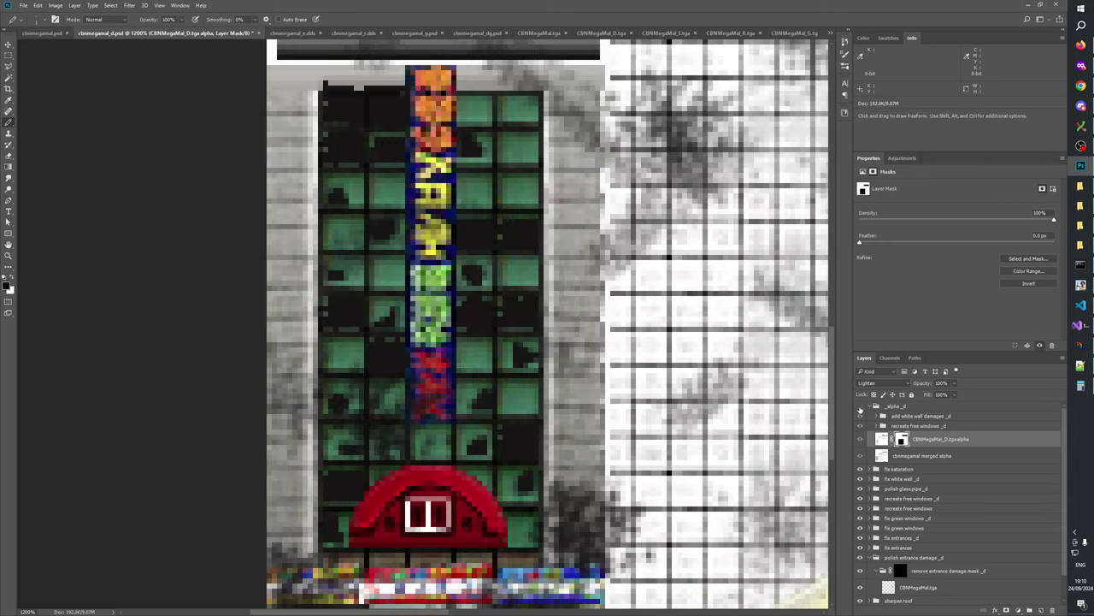
pyautogui.click(860, 408)
pyautogui.click(861, 409)
pyautogui.click(860, 408)
pyautogui.click(860, 409)
pyautogui.click(860, 408)
pyautogui.click(860, 408)
pyautogui.click(860, 408)
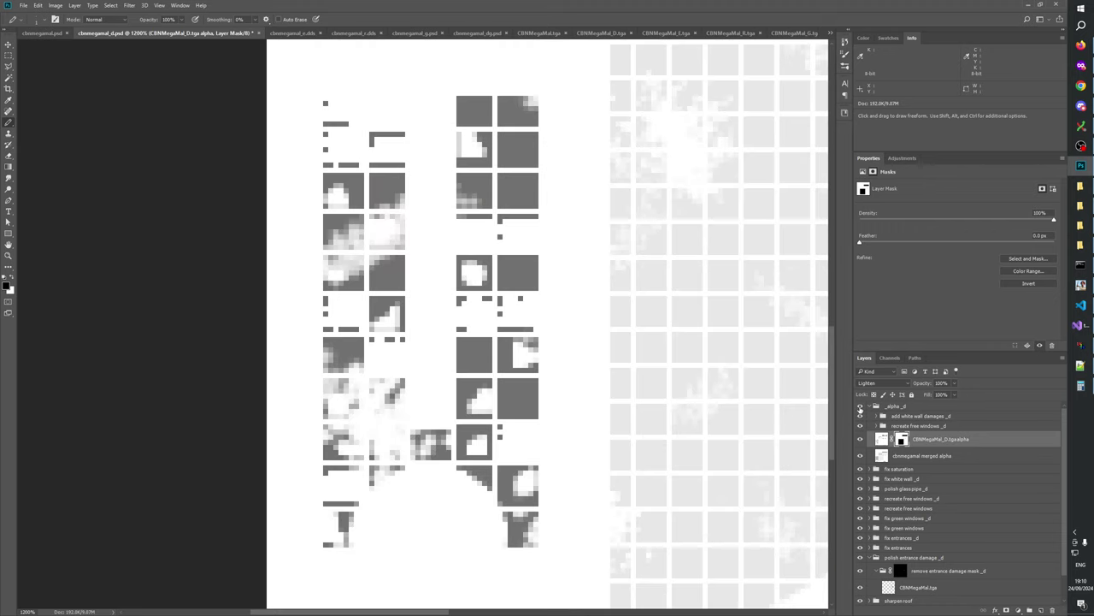
pyautogui.click(860, 409)
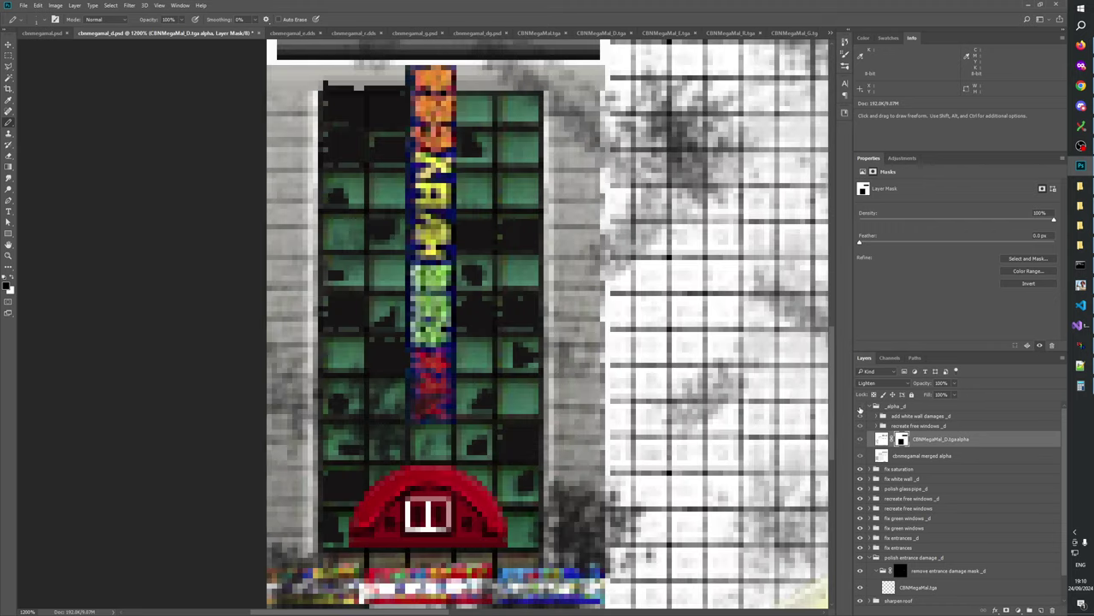
pyautogui.click(860, 408)
pyautogui.click(860, 408)
pyautogui.click(860, 409)
pyautogui.click(860, 409)
pyautogui.click(860, 409)
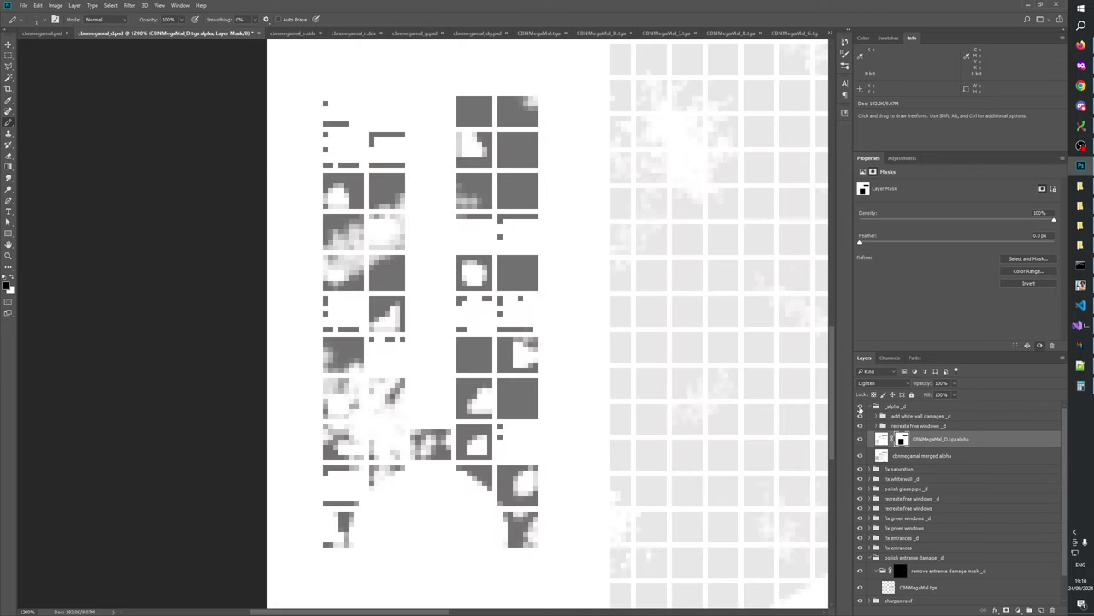
pyautogui.click(860, 409)
pyautogui.click(860, 408)
pyautogui.click(860, 408)
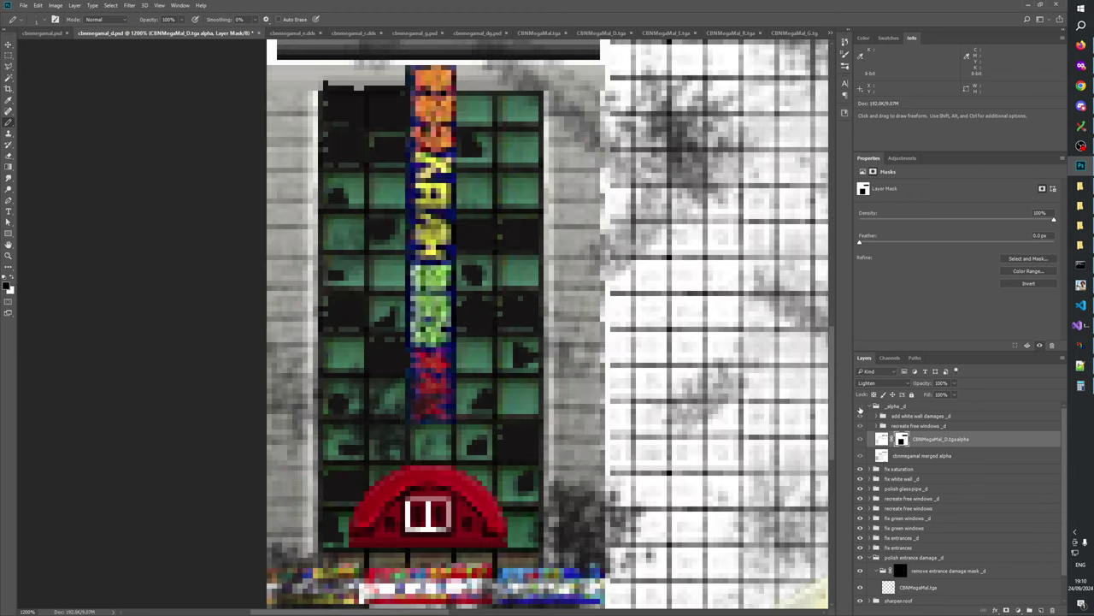
pyautogui.click(860, 408)
pyautogui.click(860, 409)
pyautogui.click(860, 409)
pyautogui.click(860, 409)
pyautogui.click(860, 408)
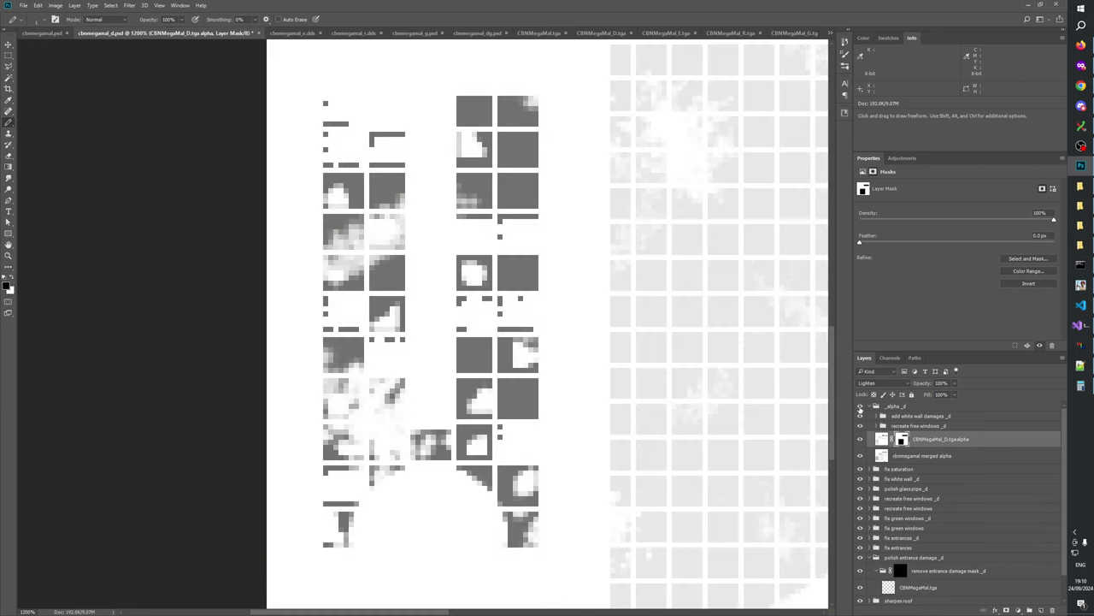
pyautogui.click(860, 408)
pyautogui.click(860, 408)
pyautogui.click(860, 409)
pyautogui.click(860, 409)
pyautogui.click(860, 409)
pyautogui.click(860, 408)
pyautogui.click(861, 409)
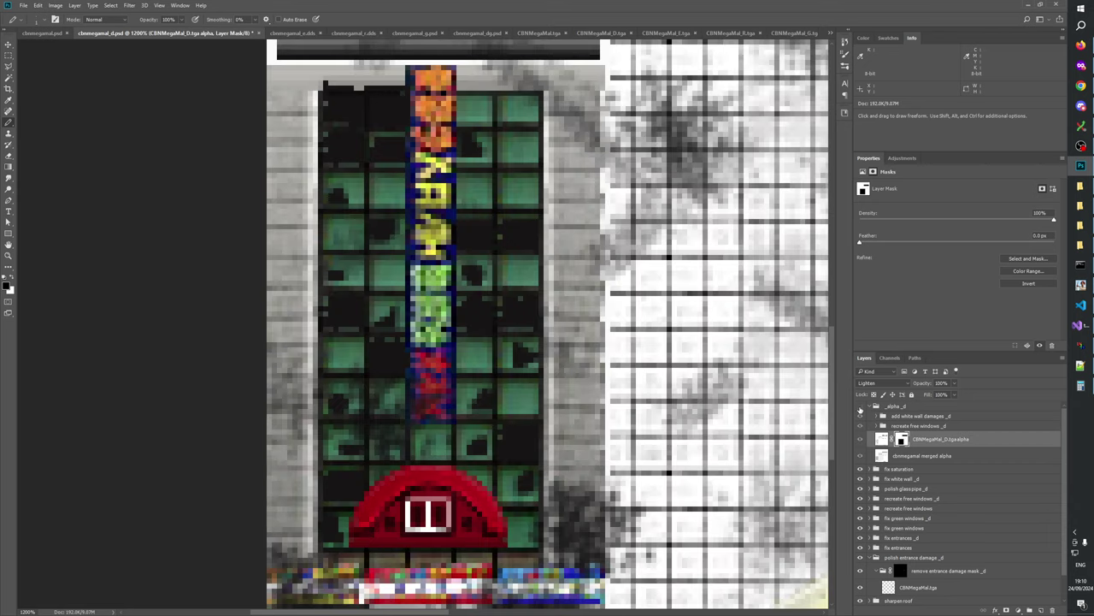
pyautogui.click(860, 409)
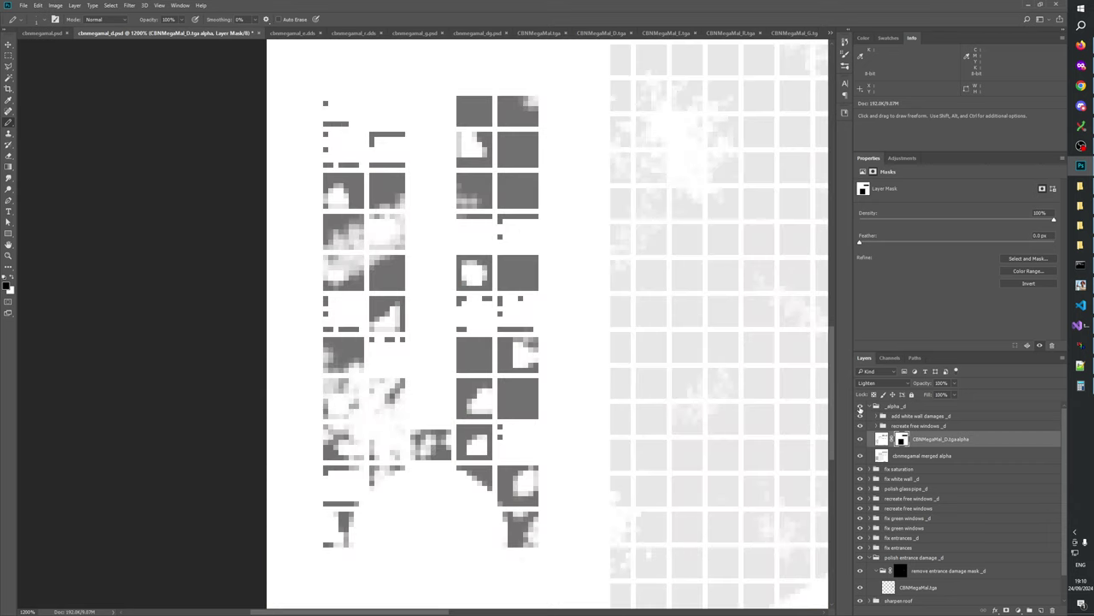
pyautogui.click(860, 408)
pyautogui.click(860, 409)
pyautogui.click(860, 408)
pyautogui.click(860, 409)
pyautogui.click(860, 409)
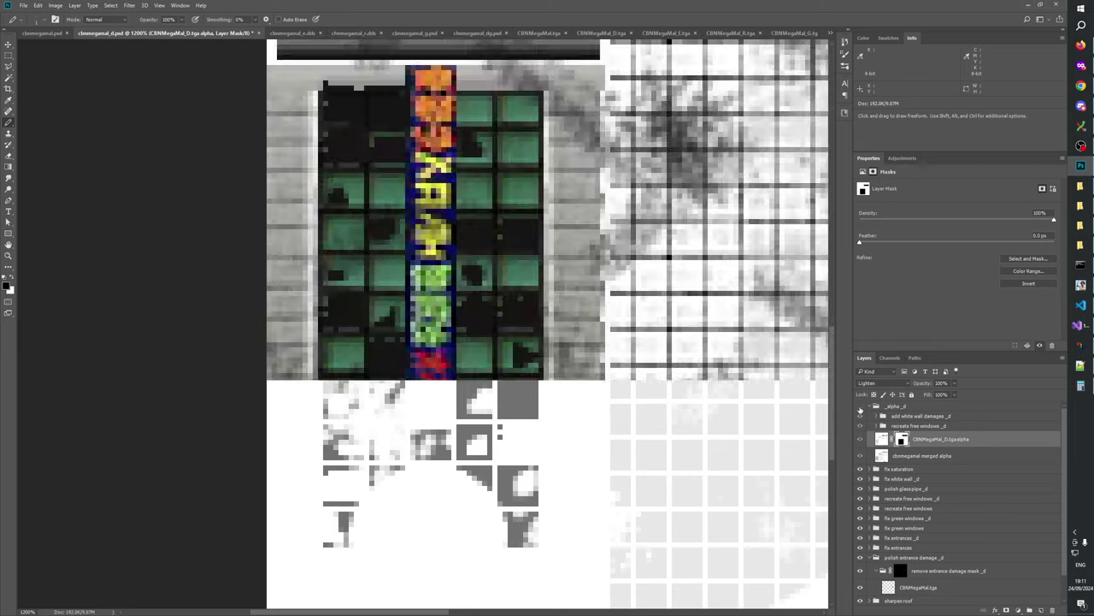
pyautogui.click(861, 408)
pyautogui.click(860, 408)
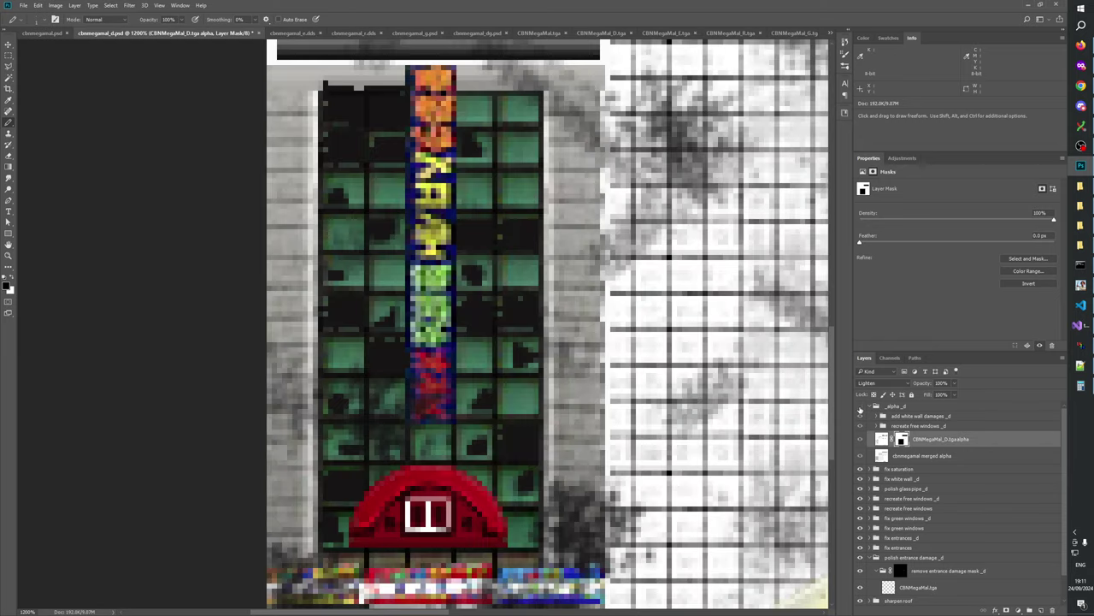
pyautogui.click(860, 409)
pyautogui.click(860, 409)
pyautogui.click(860, 409)
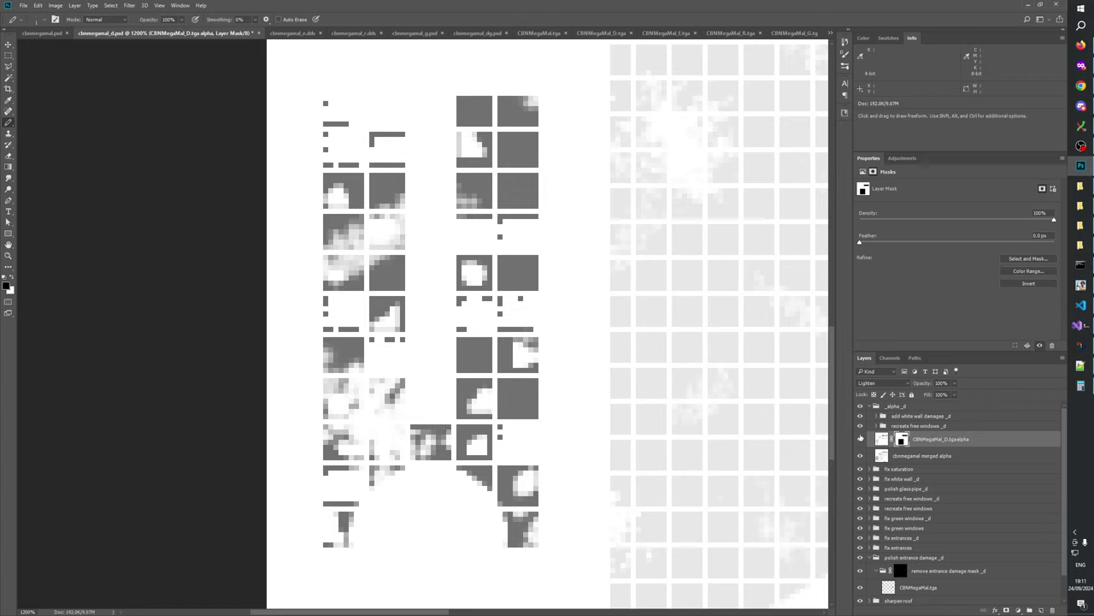
# - Toggle the CBNMegaMal_D.tga alpha layer to compare the window alpha with and without its damage
pyautogui.click(860, 439)
pyautogui.click(860, 439)
pyautogui.click(860, 438)
pyautogui.click(861, 439)
pyautogui.click(860, 438)
pyautogui.click(860, 439)
pyautogui.click(860, 439)
pyautogui.click(860, 439)
# - Examine every green window row for mismatches between its broken glass and its alpha by toggling the _alpha _d group
pyautogui.click(860, 406)
pyautogui.click(860, 406)
pyautogui.click(860, 407)
pyautogui.click(860, 406)
pyautogui.click(860, 407)
pyautogui.click(860, 406)
pyautogui.click(860, 406)
pyautogui.click(861, 406)
pyautogui.click(860, 406)
pyautogui.click(860, 406)
pyautogui.click(860, 406)
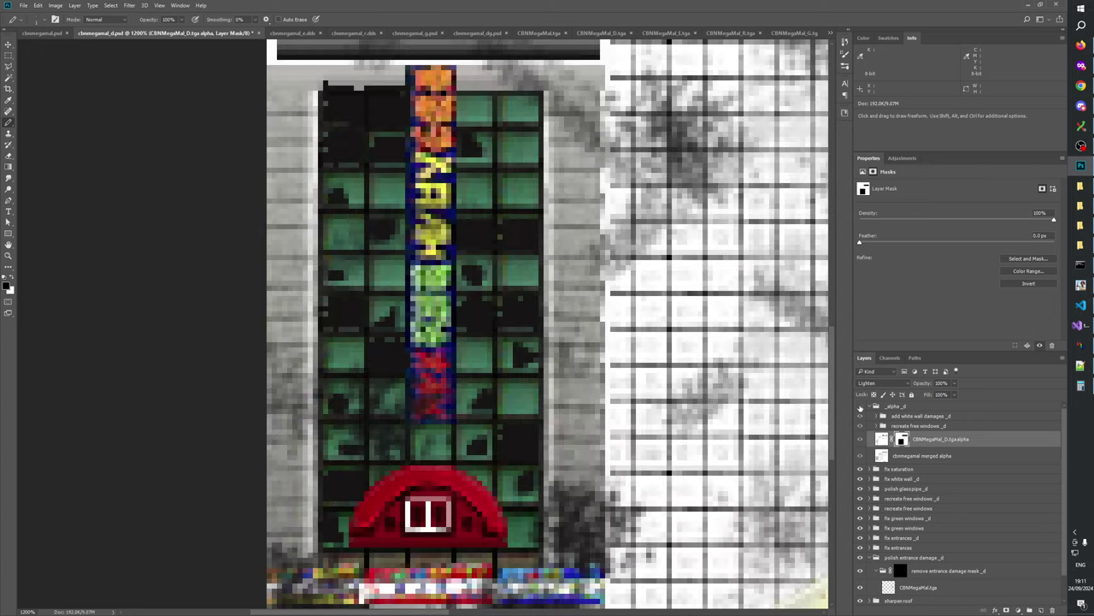
pyautogui.click(861, 406)
pyautogui.click(860, 406)
pyautogui.click(860, 406)
pyautogui.click(861, 406)
pyautogui.click(860, 407)
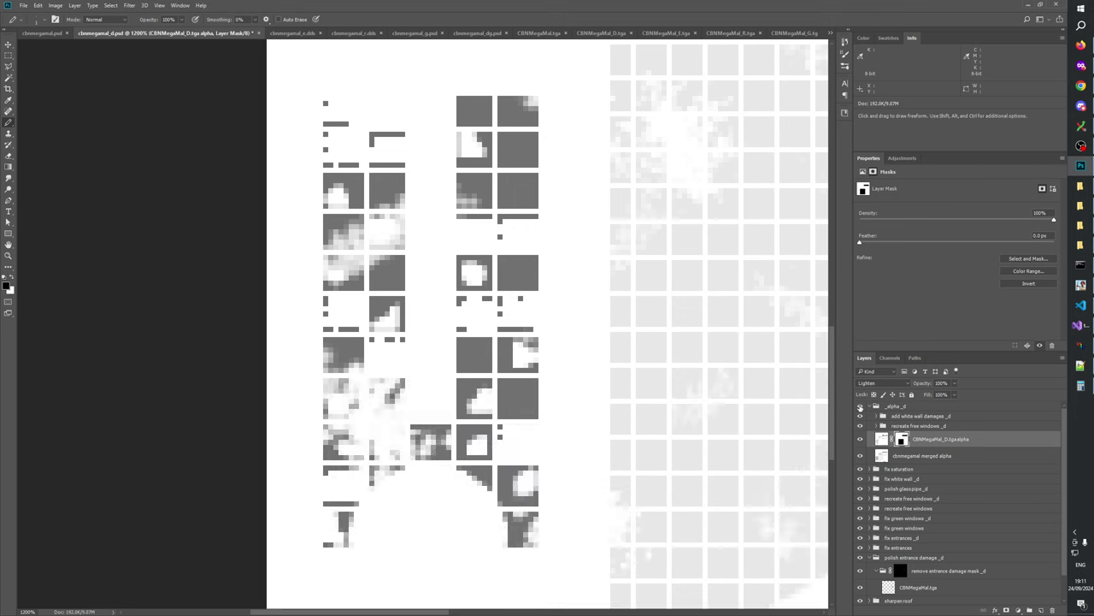
pyautogui.click(860, 407)
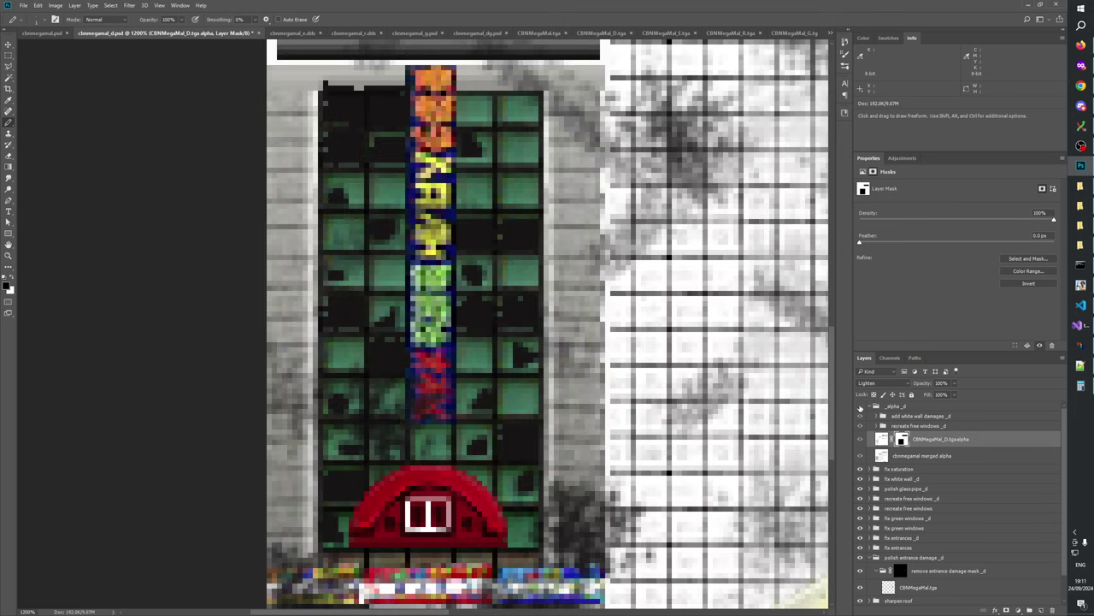
pyautogui.click(860, 407)
pyautogui.click(860, 407)
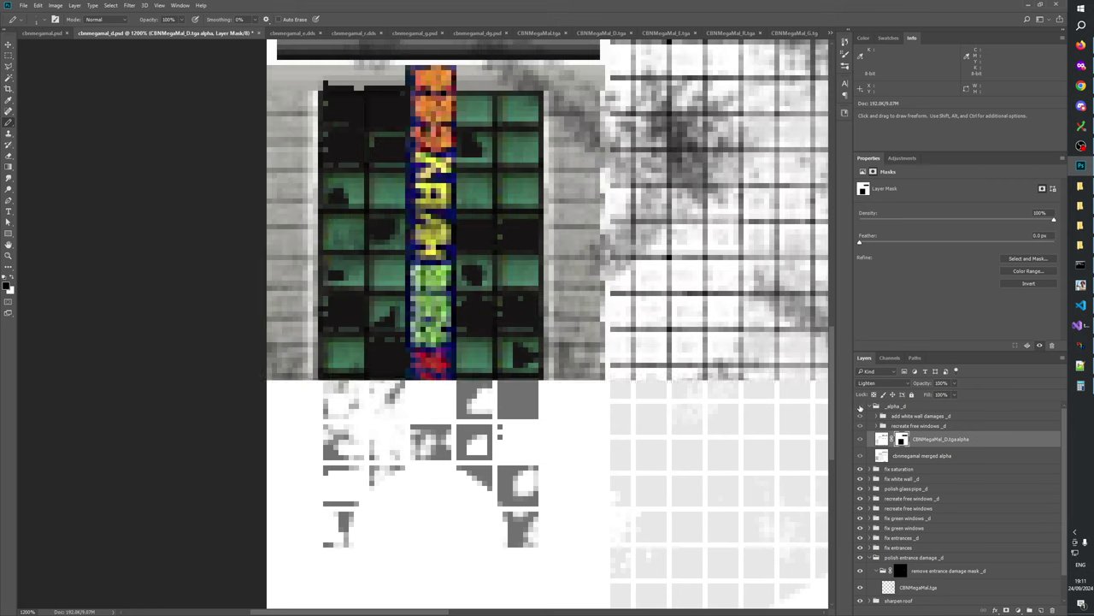
pyautogui.click(860, 407)
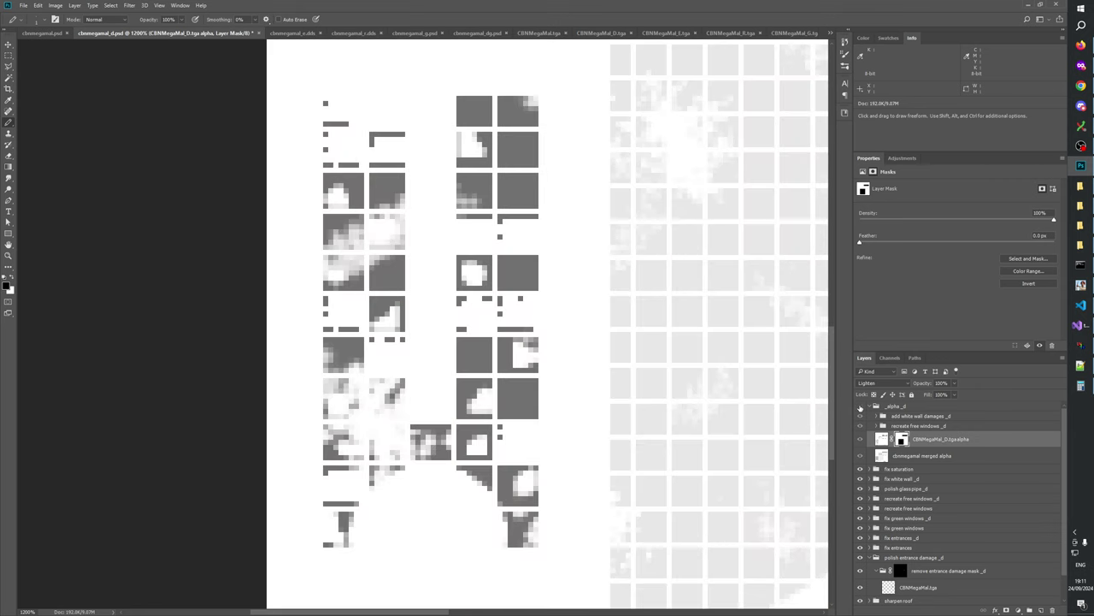
pyautogui.click(860, 407)
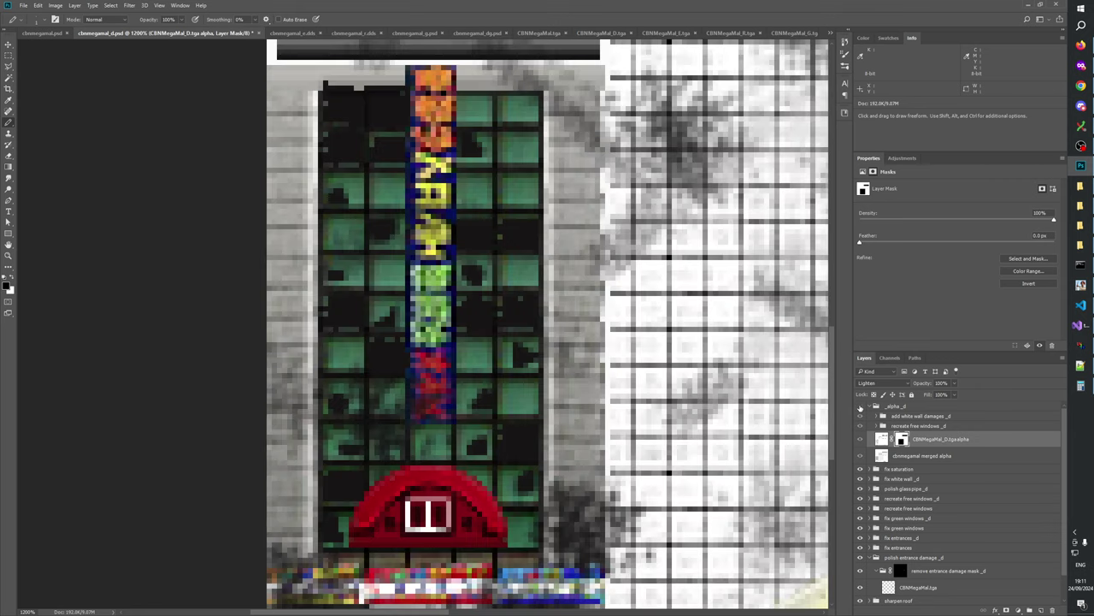
pyautogui.click(860, 407)
pyautogui.click(860, 407)
pyautogui.click(860, 407)
pyautogui.click(860, 407)
pyautogui.click(860, 407)
pyautogui.click(860, 407)
pyautogui.click(861, 407)
pyautogui.click(860, 407)
pyautogui.click(860, 407)
pyautogui.click(860, 407)
pyautogui.click(860, 407)
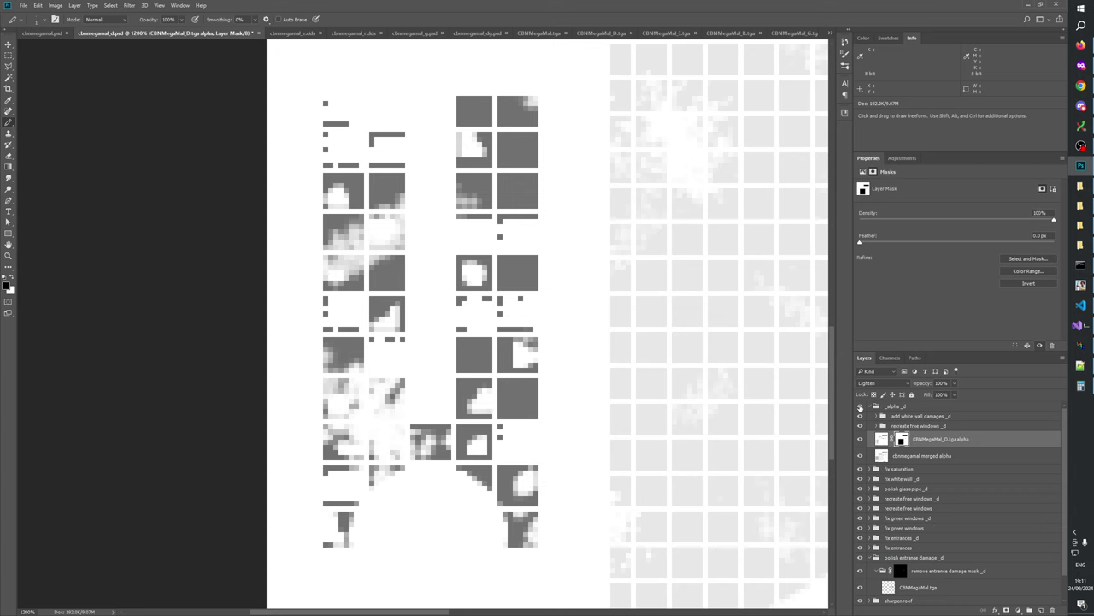
pyautogui.click(860, 407)
pyautogui.click(860, 407)
pyautogui.click(861, 407)
pyautogui.click(860, 407)
pyautogui.click(860, 407)
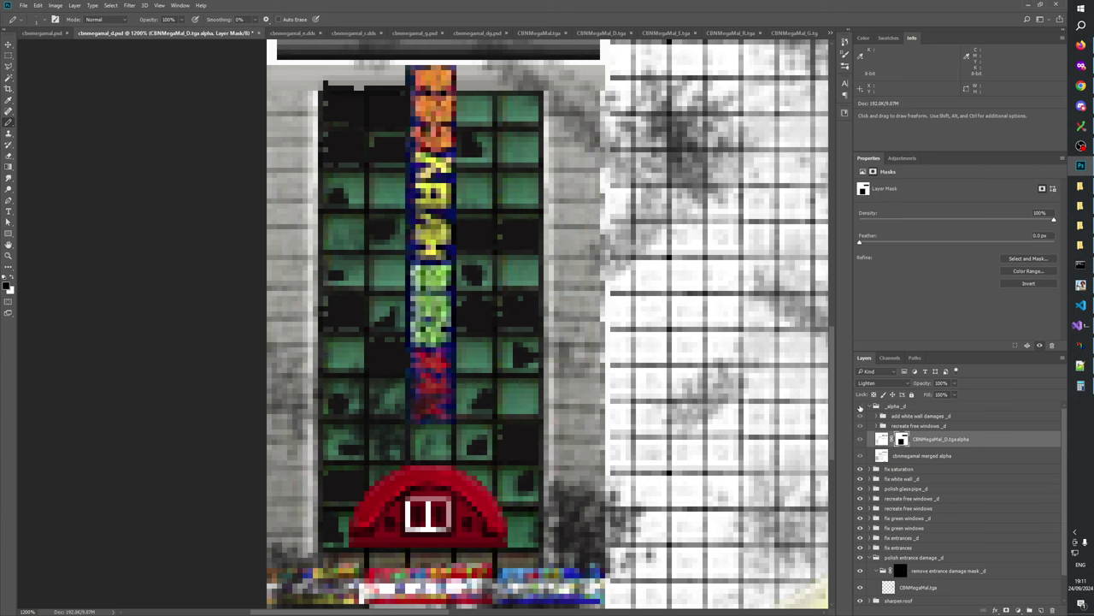
pyautogui.click(860, 407)
pyautogui.click(860, 407)
pyautogui.click(860, 407)
pyautogui.click(860, 407)
pyautogui.click(860, 407)
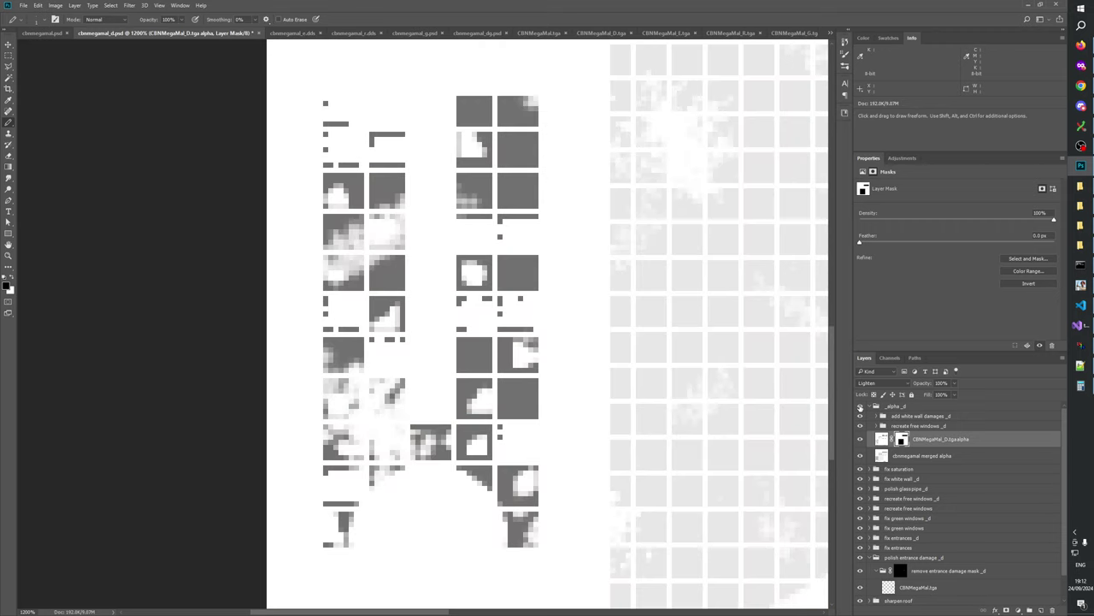
pyautogui.click(860, 407)
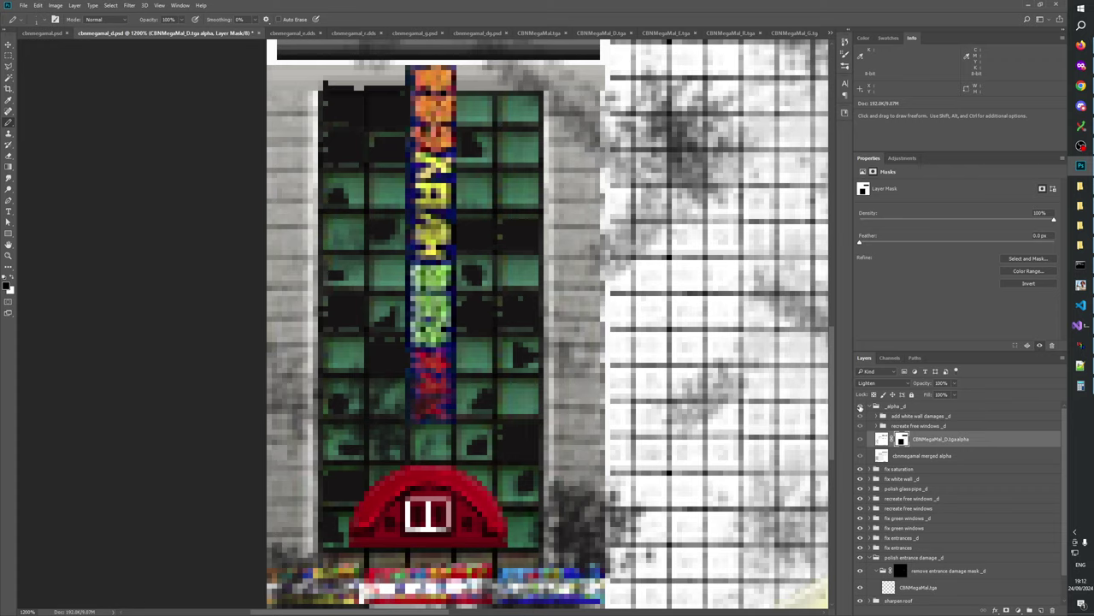
pyautogui.click(860, 407)
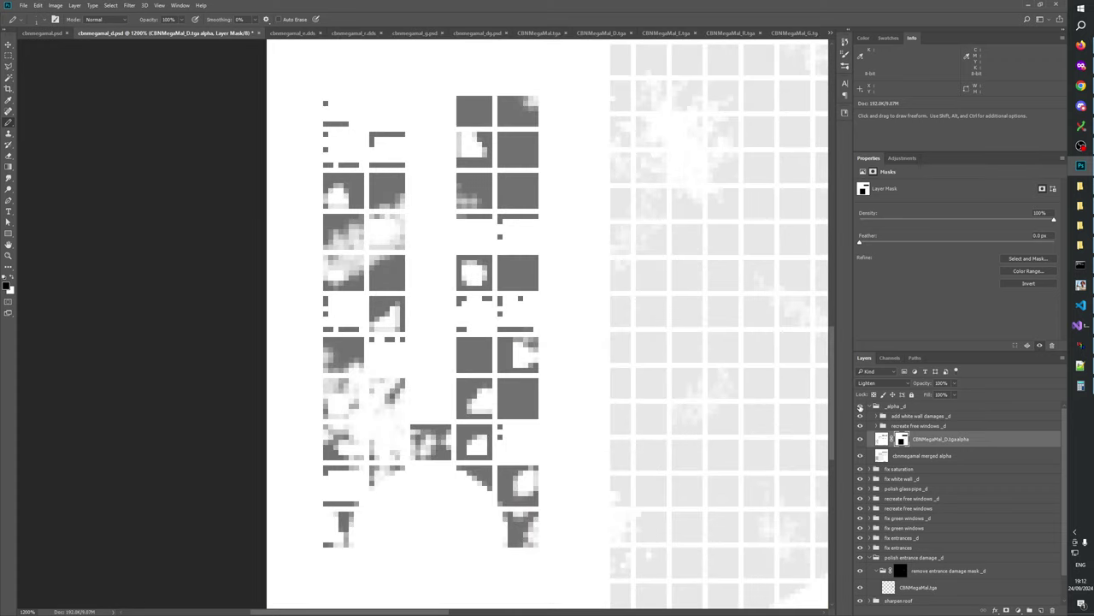
pyautogui.click(861, 407)
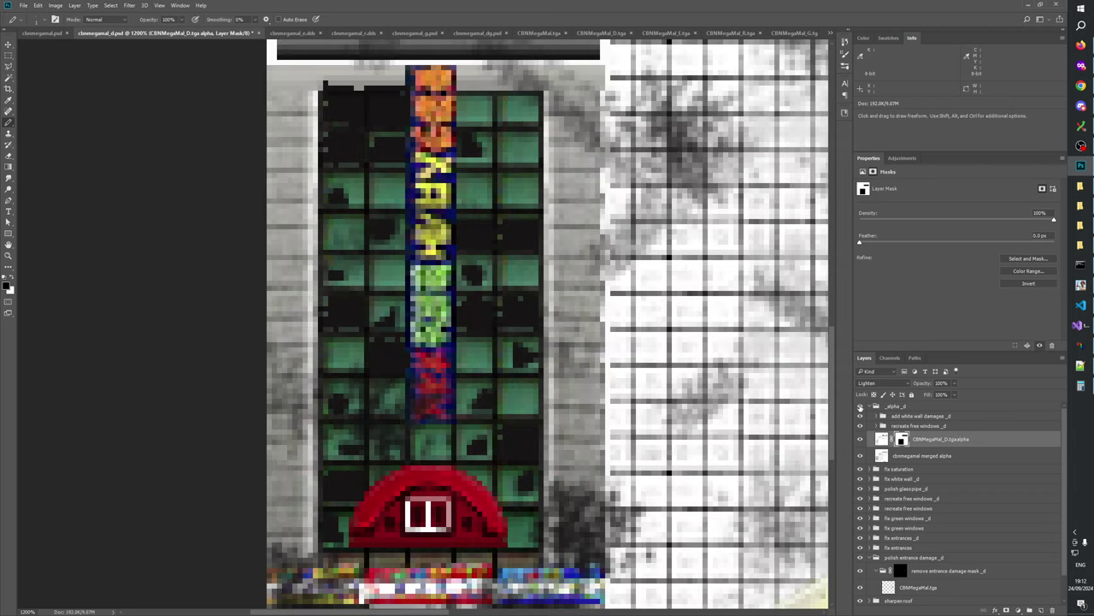
pyautogui.click(860, 407)
pyautogui.click(860, 407)
pyautogui.click(860, 407)
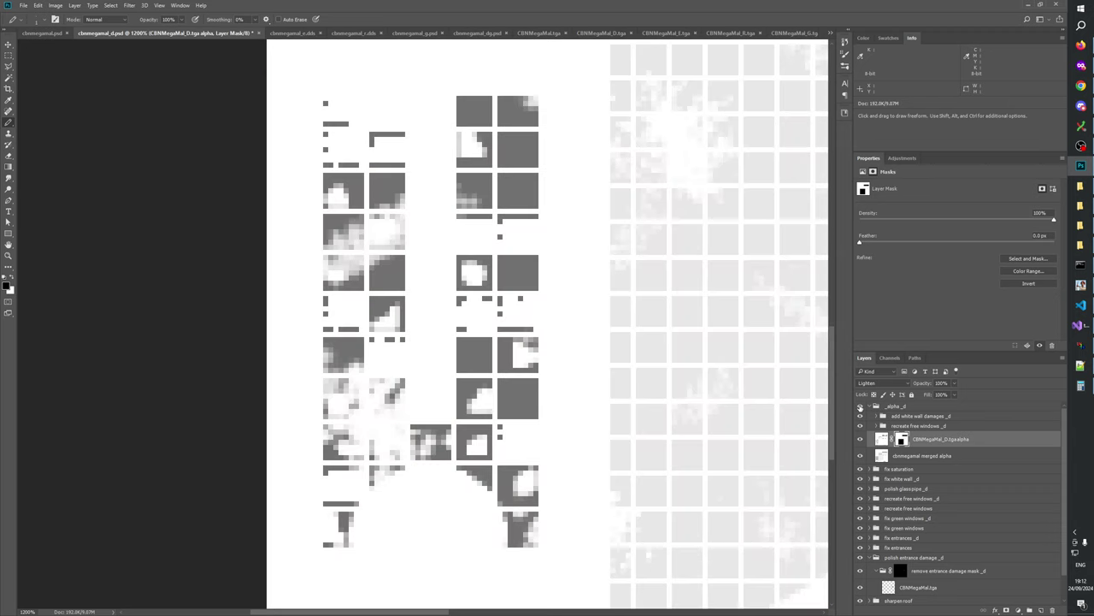
pyautogui.click(861, 407)
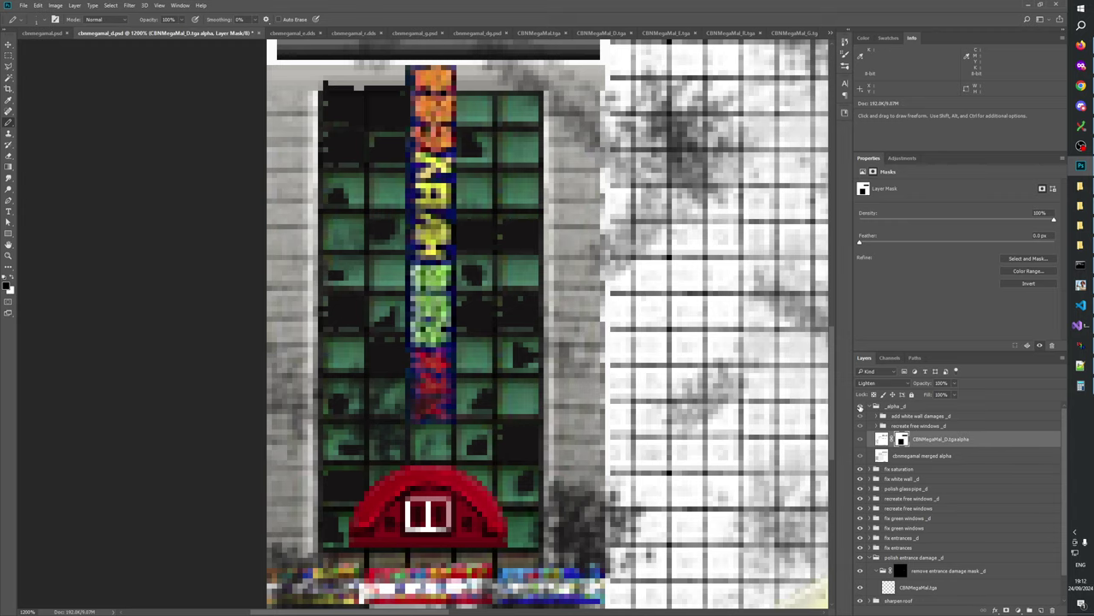
pyautogui.click(860, 407)
pyautogui.click(860, 407)
pyautogui.click(860, 407)
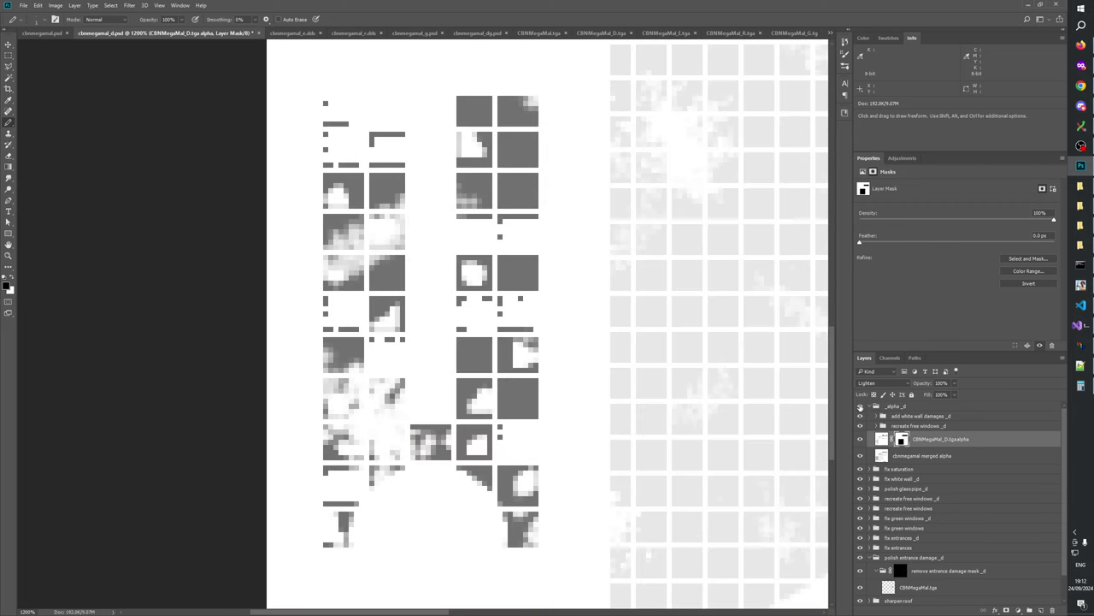
# - Switch to cbnmegamal.psd and paste the CBNMegaMal.tga alpha as a new layer directly above the fix saturation group
pyautogui.click(42, 33)
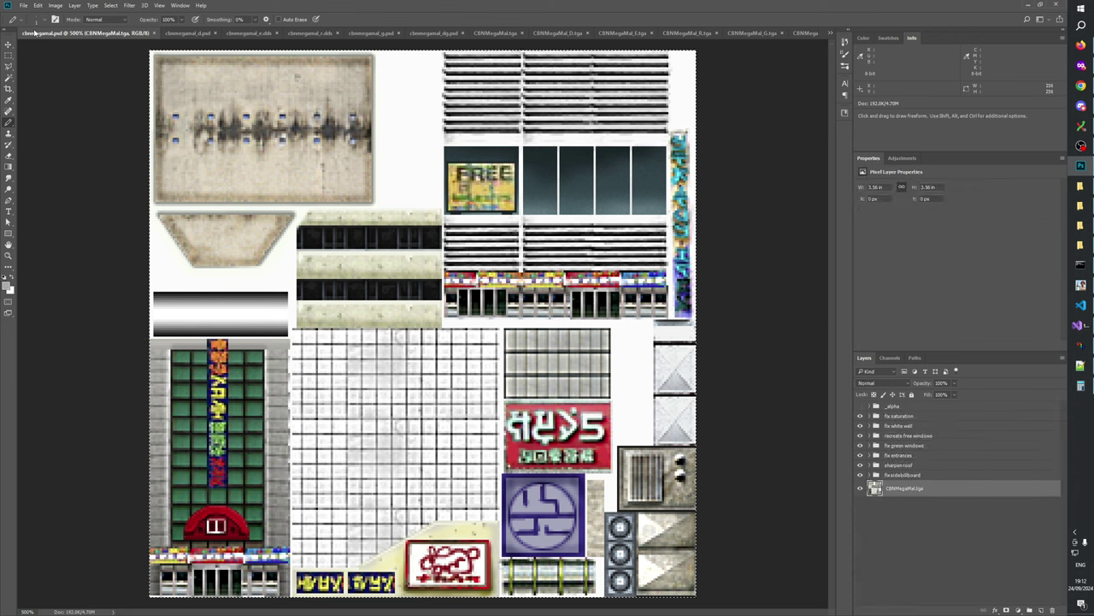
pyautogui.click(508, 35)
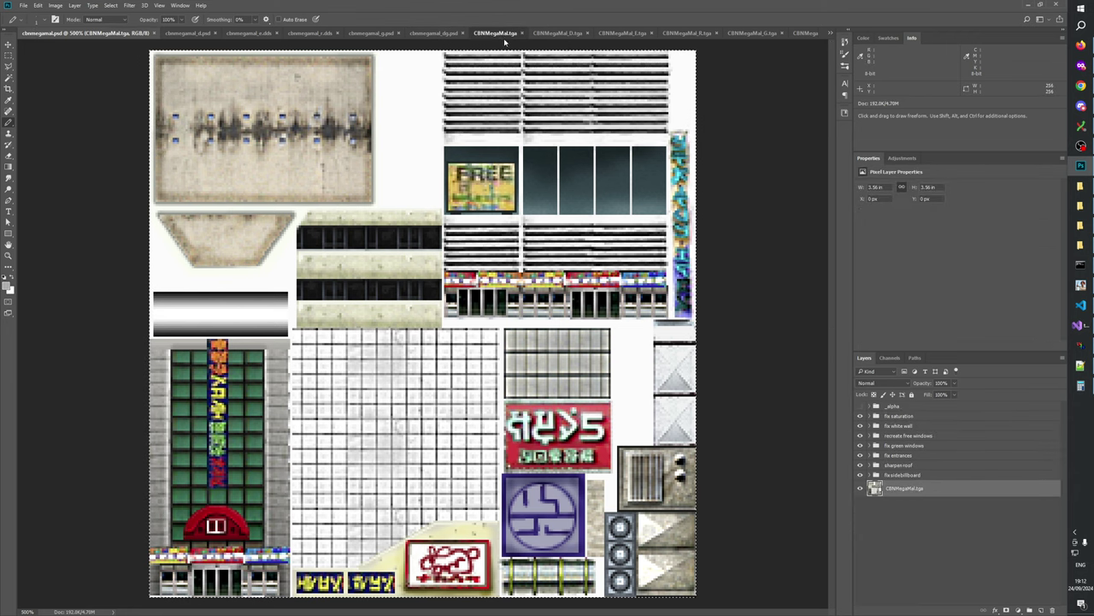
pyautogui.click(43, 32)
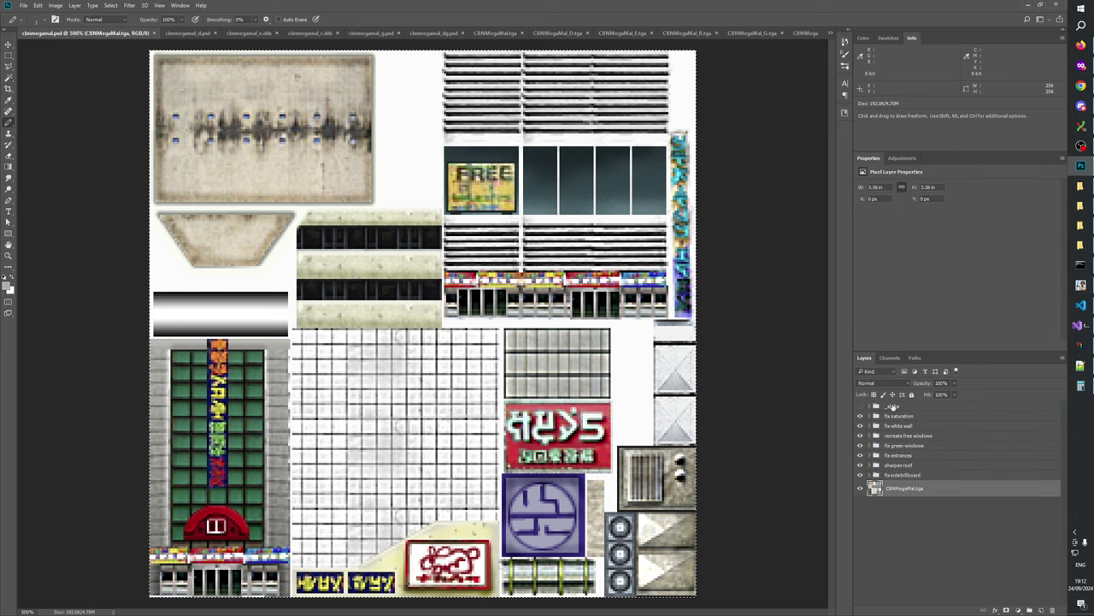
pyautogui.click(937, 416)
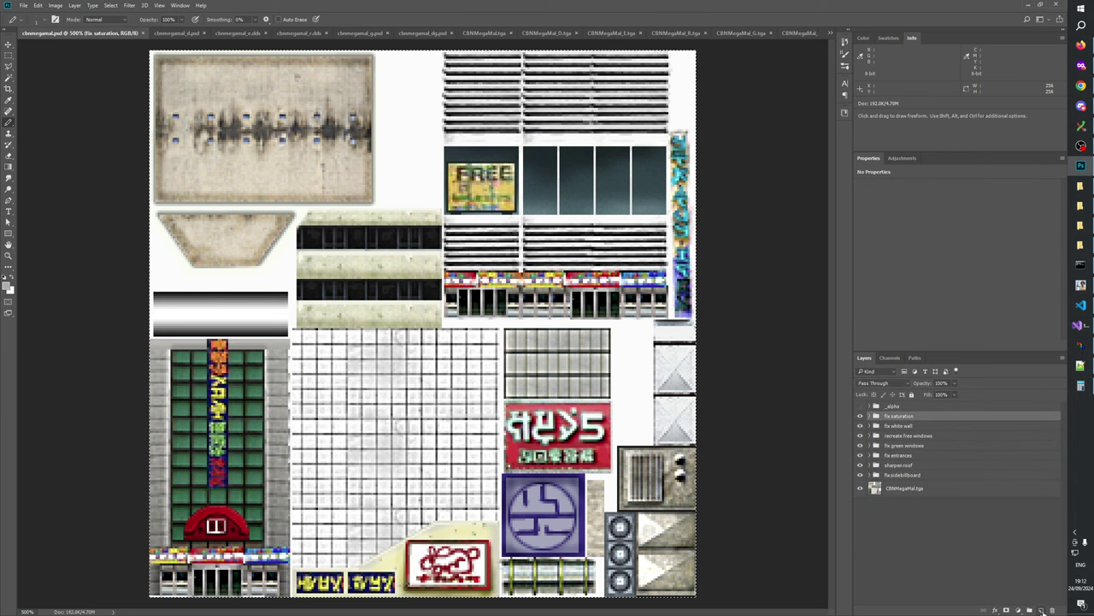
pyautogui.hotkey('ctrl', 'v')
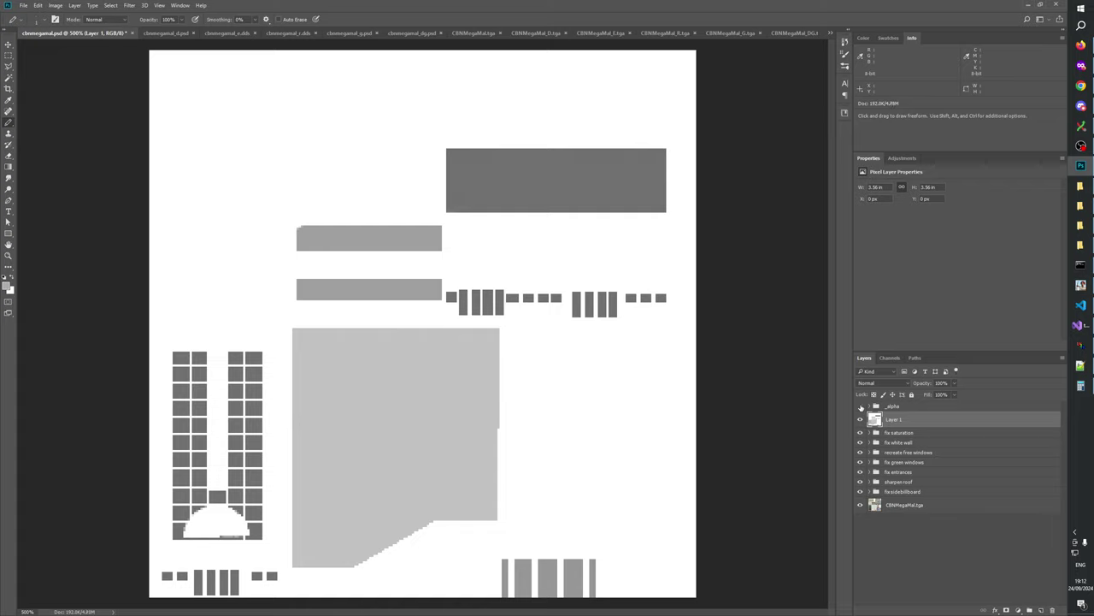
# - Toggle the _alpha group to compare the rebuilt alpha with the pasted original alpha
pyautogui.click(861, 407)
pyautogui.click(861, 407)
pyautogui.click(861, 407)
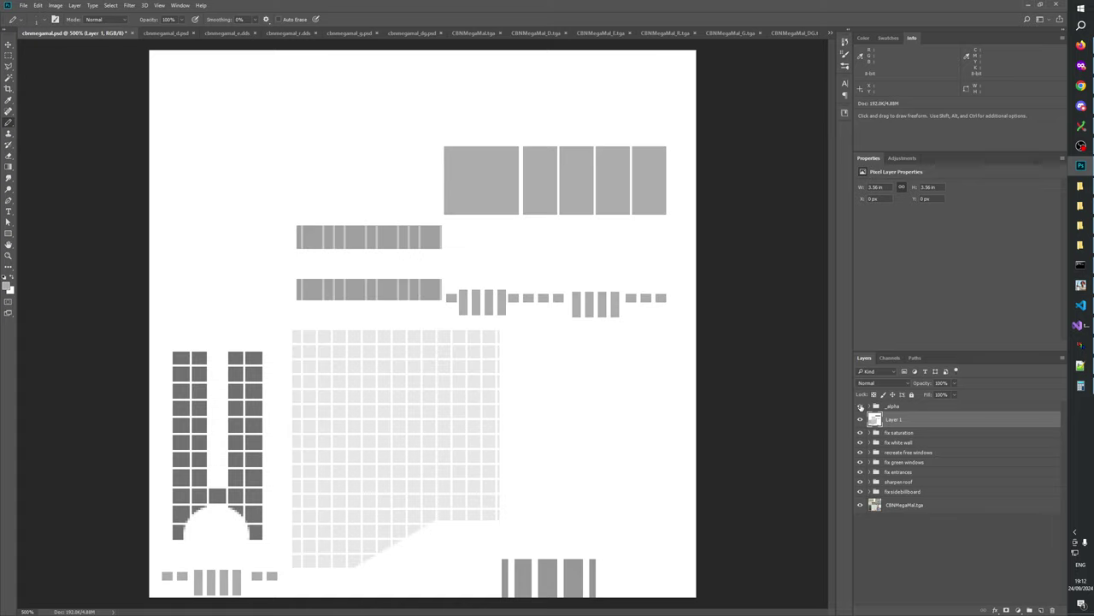
pyautogui.click(861, 407)
pyautogui.click(861, 407)
pyautogui.click(861, 407)
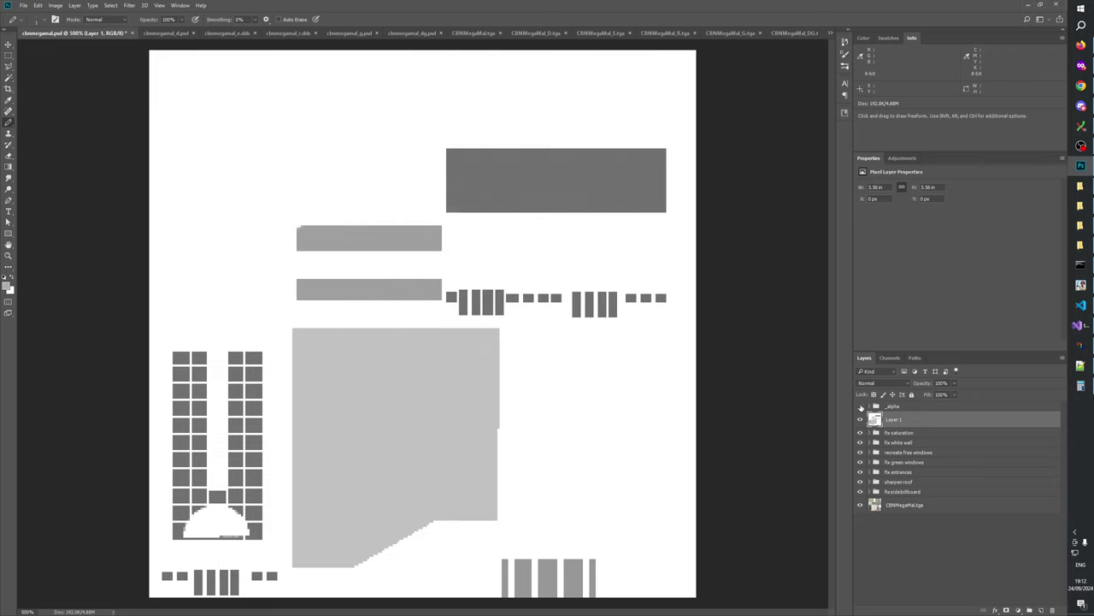
# - Examine all window areas for differences between the rebuilt alpha and the original CBNMegaMal.tga alpha by repeatedly toggling the _alpha group
pyautogui.click(861, 407)
pyautogui.click(861, 407)
pyautogui.click(861, 407)
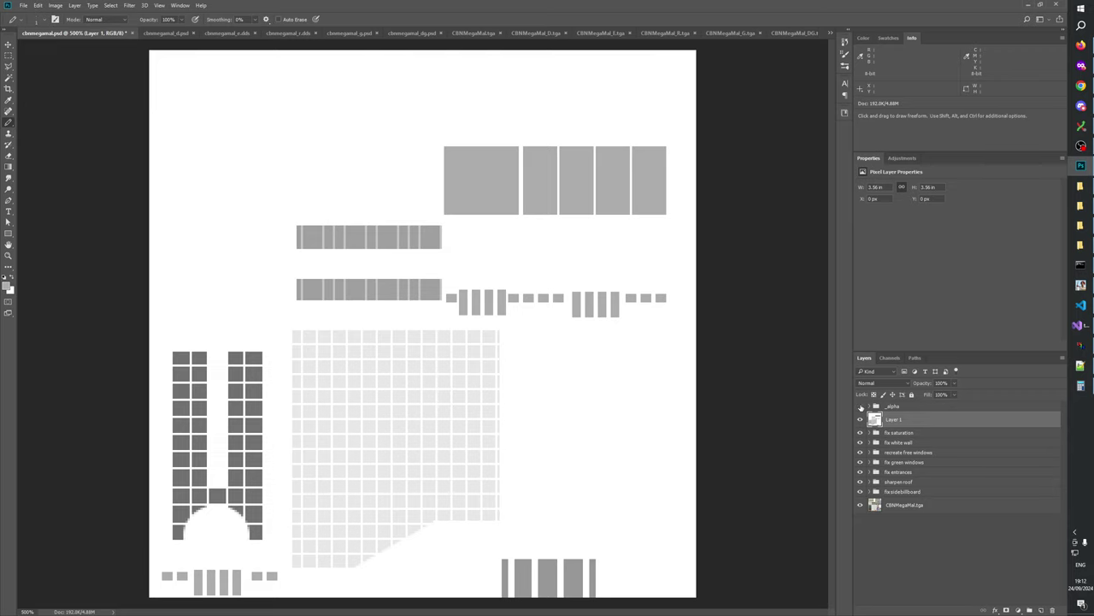
pyautogui.click(861, 407)
pyautogui.click(861, 407)
pyautogui.click(861, 407)
pyautogui.click(861, 407)
pyautogui.click(861, 407)
pyautogui.click(861, 407)
pyautogui.click(861, 407)
pyautogui.click(861, 407)
pyautogui.click(861, 407)
pyautogui.click(861, 407)
pyautogui.click(861, 407)
pyautogui.click(861, 407)
pyautogui.click(861, 407)
pyautogui.click(861, 407)
pyautogui.click(861, 407)
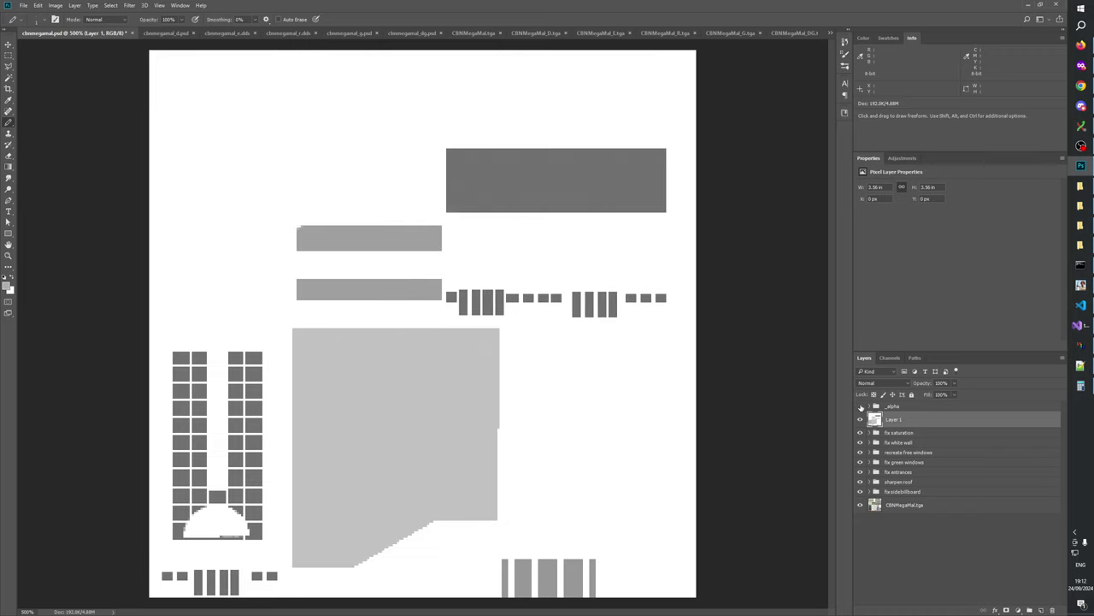
pyautogui.click(861, 407)
pyautogui.click(861, 407)
pyautogui.click(861, 407)
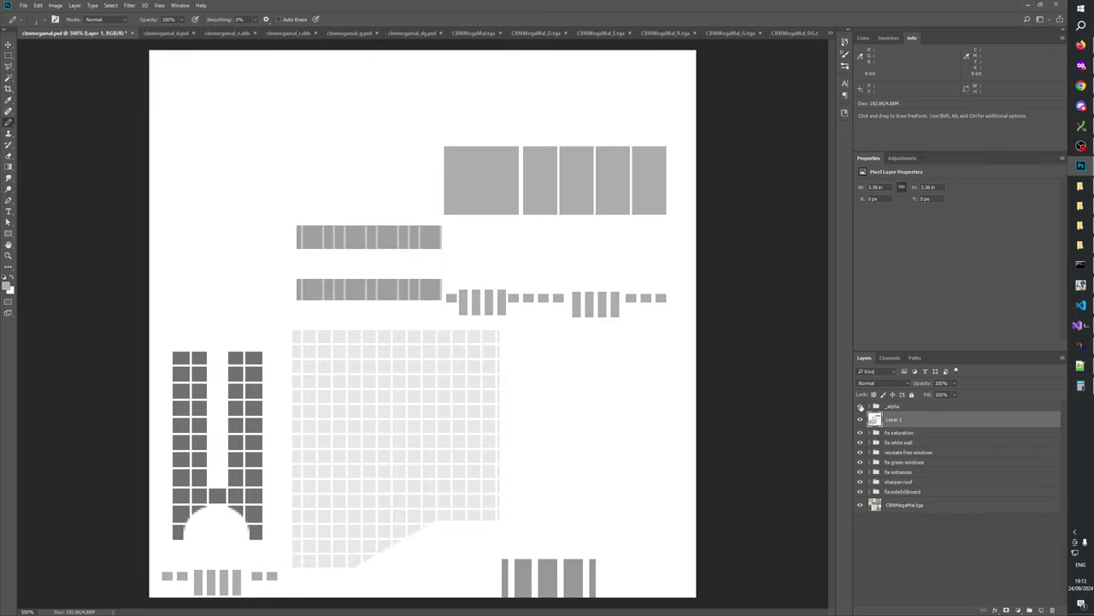
# - Switch to cbnmegamal_d.psd and toggle the CBNMegaMal_D.tga alpha layer to inspect the damage on the small grey windows
pyautogui.click(179, 33)
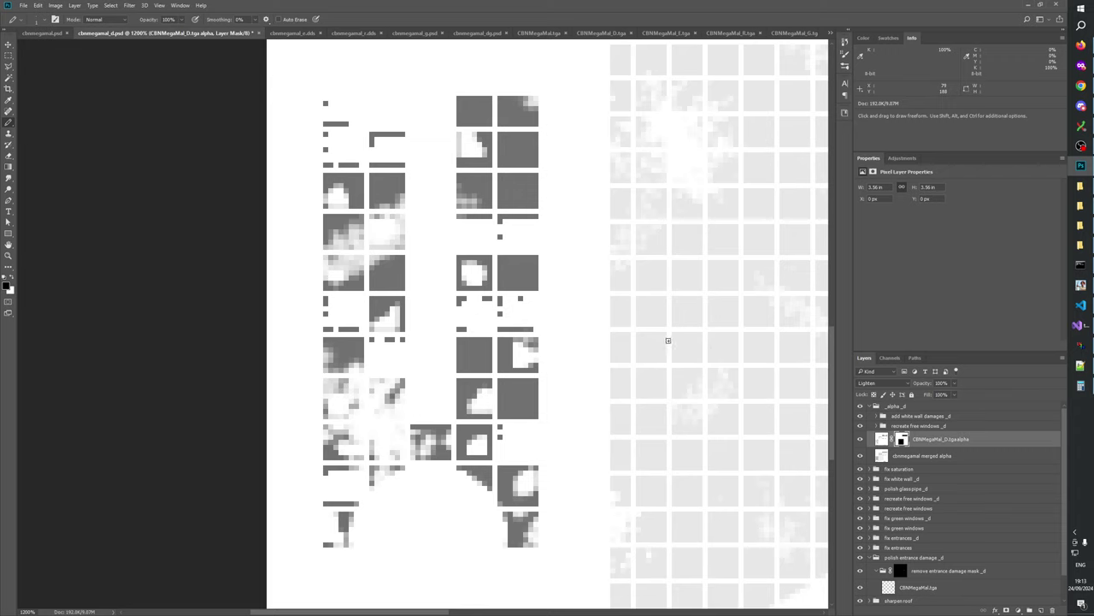
pyautogui.click(861, 438)
pyautogui.click(861, 439)
pyautogui.moveTo(684, 359); pyautogui.dragTo(438, 442)
pyautogui.moveTo(803, 178); pyautogui.dragTo(559, 434)
pyautogui.moveTo(821, 403); pyautogui.dragTo(449, 434)
pyautogui.click(869, 440)
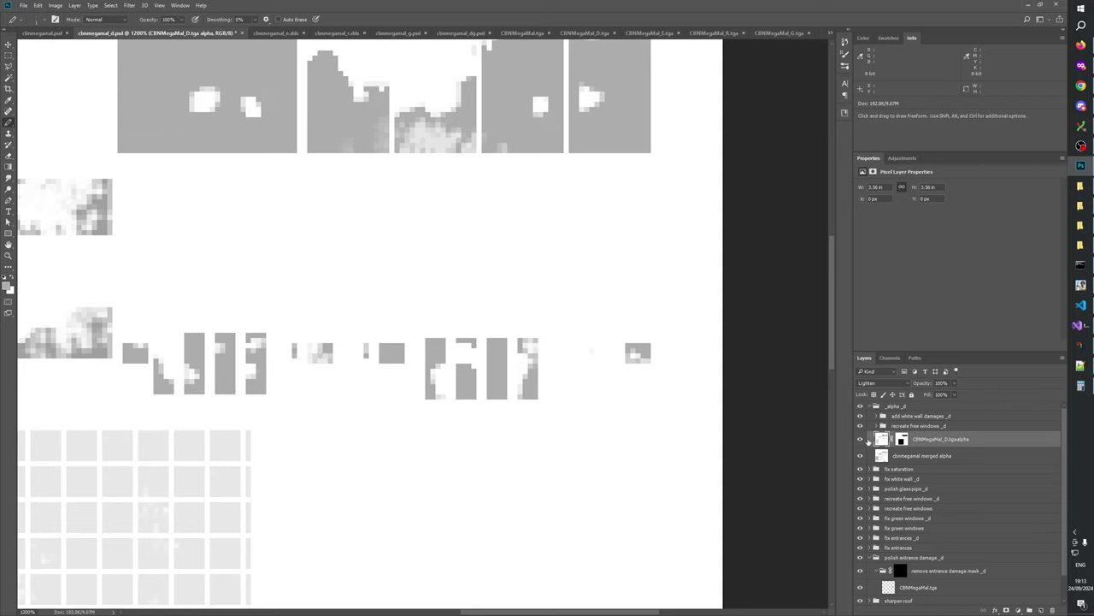
pyautogui.click(861, 440)
pyautogui.click(861, 440)
pyautogui.click(861, 440)
pyautogui.click(861, 439)
pyautogui.click(861, 440)
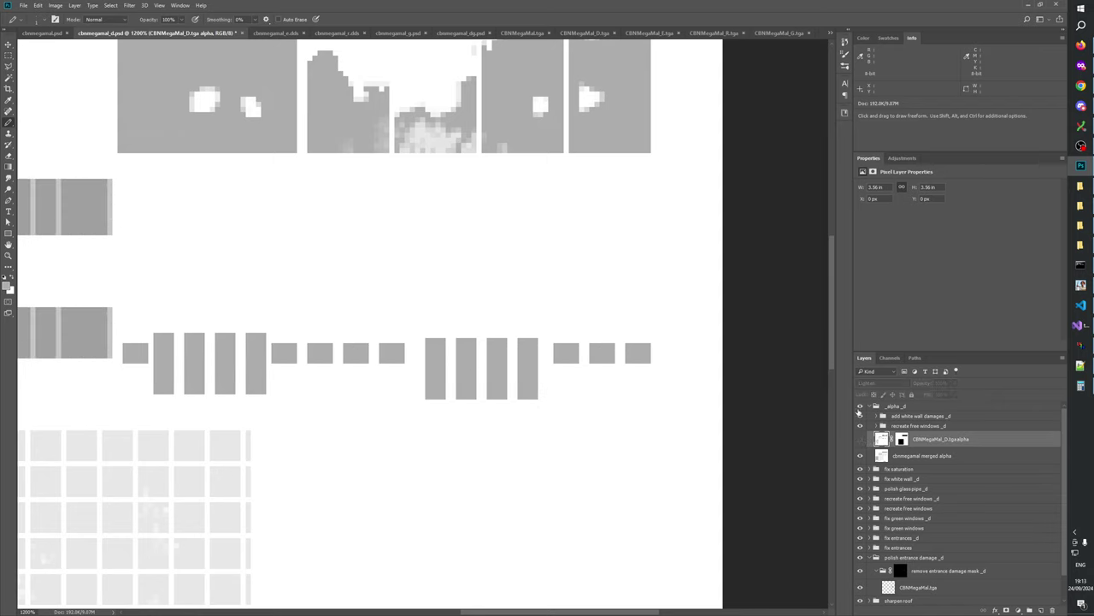
# - Check the small grey windows against the color texture and the undamaged alpha by toggling the _alpha _d group and the CBNMegaMal_D.tga alpha layer
pyautogui.click(859, 407)
pyautogui.click(859, 407)
pyautogui.click(859, 407)
pyautogui.click(859, 407)
pyautogui.click(859, 407)
pyautogui.click(859, 407)
pyautogui.click(860, 438)
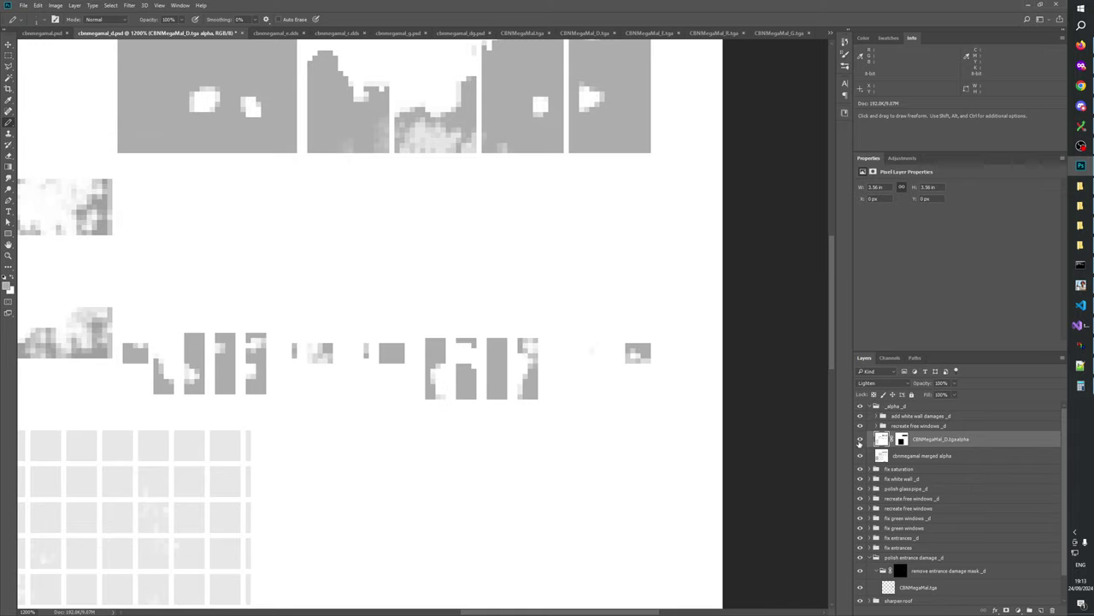
pyautogui.click(860, 439)
pyautogui.click(860, 439)
pyautogui.click(860, 439)
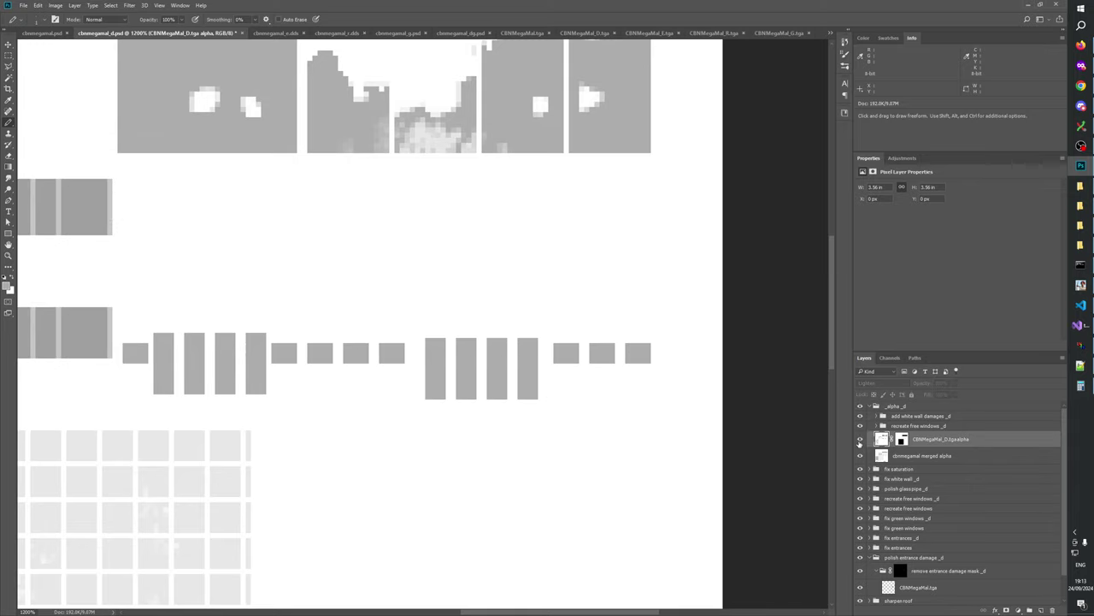
pyautogui.click(860, 439)
pyautogui.click(860, 439)
pyautogui.click(860, 439)
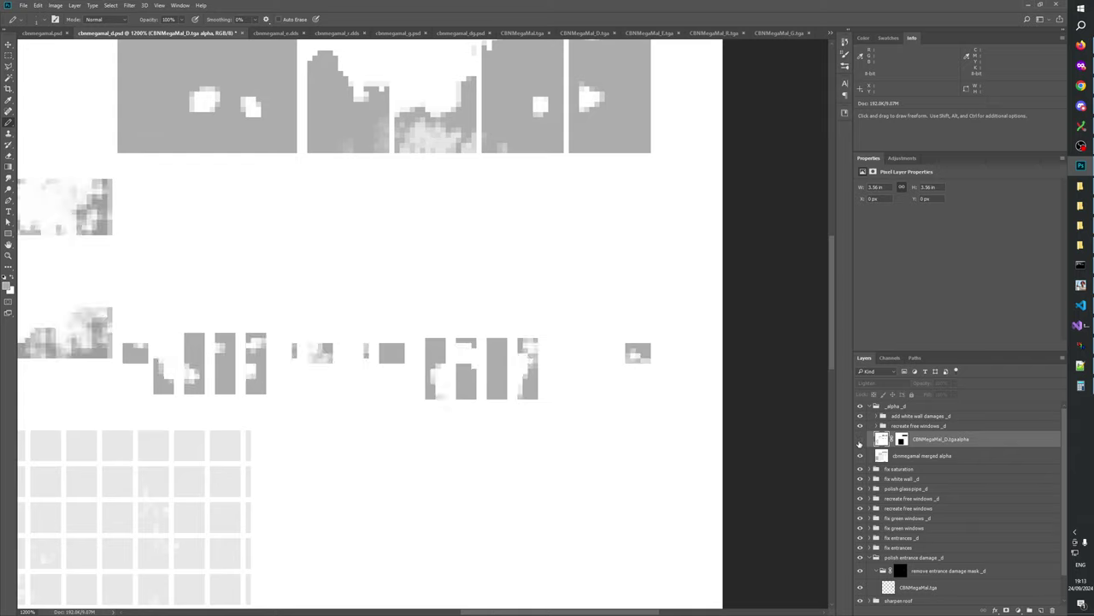
pyautogui.click(860, 439)
pyautogui.click(860, 440)
pyautogui.click(859, 406)
pyautogui.click(859, 406)
# - Inspect the green windows with and without the CBNMegaMal_D.tga alpha layer, and view its layer mask on its own
pyautogui.moveTo(392, 509); pyautogui.dragTo(675, 373)
pyautogui.moveTo(182, 576); pyautogui.dragTo(626, 359)
pyautogui.moveTo(467, 457)
pyautogui.mouseDown()
pyautogui.moveTo(511, 457)
pyautogui.moveTo(586, 280)
pyautogui.moveTo(577, 455)
pyautogui.mouseUp()
pyautogui.click(859, 438)
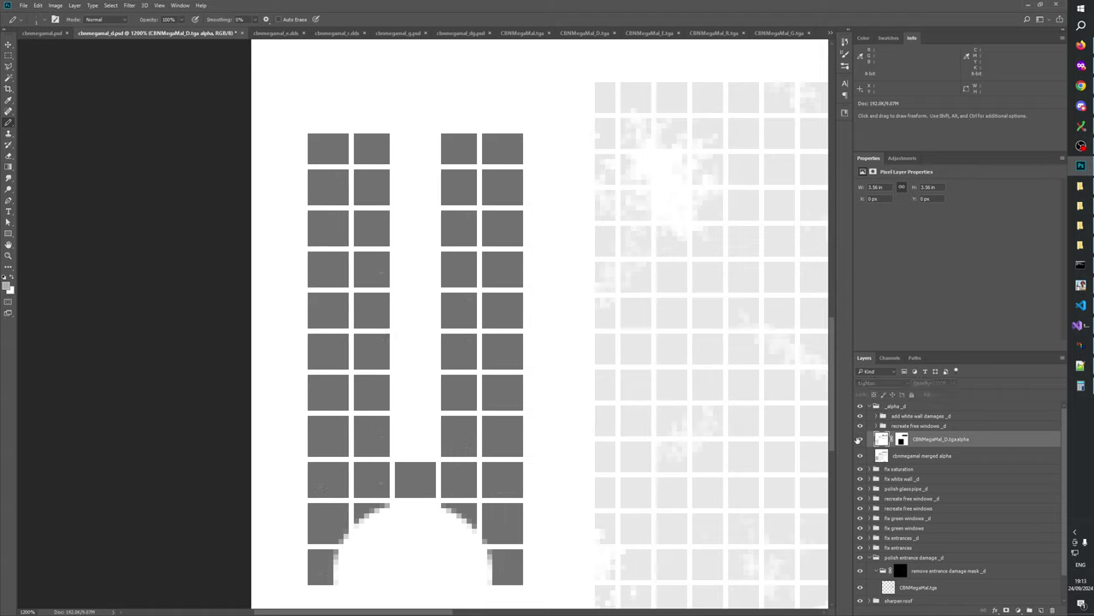
pyautogui.click(859, 439)
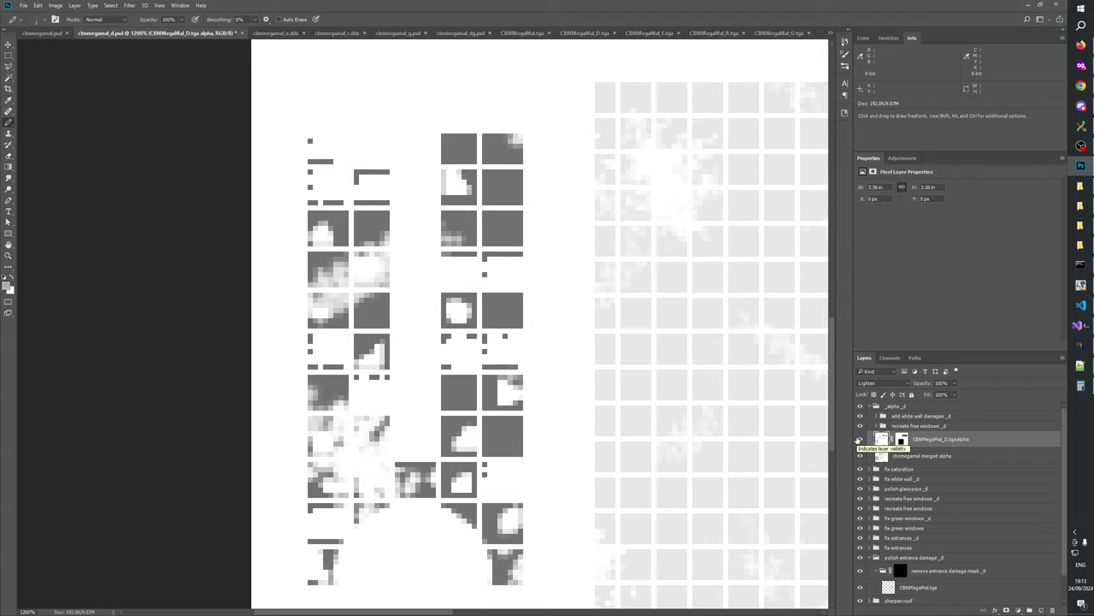
pyautogui.click(902, 440)
pyautogui.keyDown('alt'); pyautogui.click(902, 439); pyautogui.keyUp('alt')
pyautogui.click(861, 439)
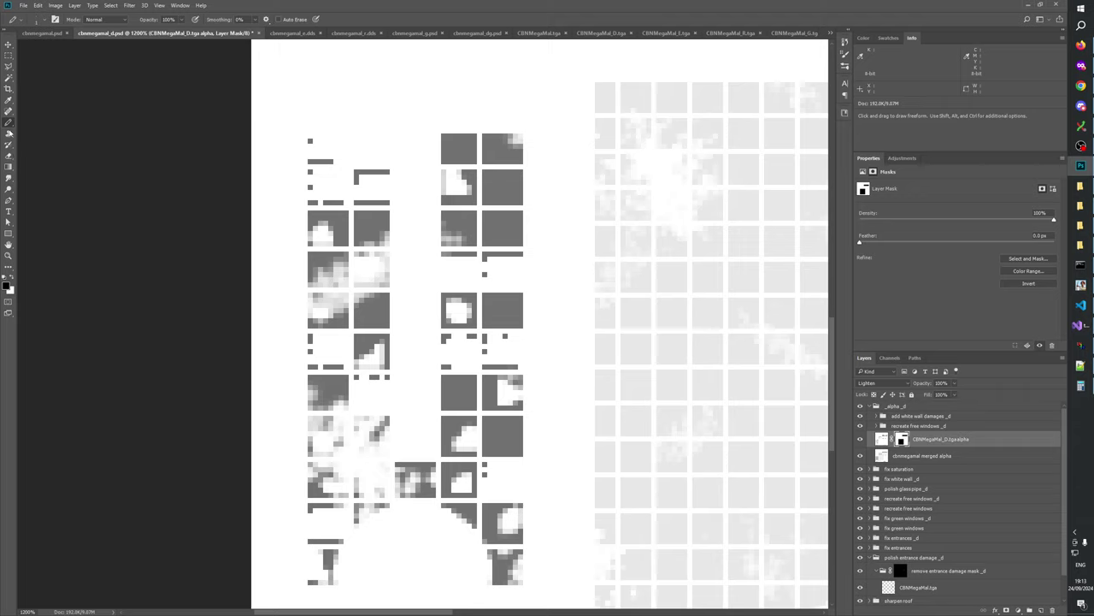
# - Paint white at 10% opacity on the CBNMegaMal_D.tga alpha layer mask along the upper edge of the middle green window above the entrance
pyautogui.press('x')
pyautogui.press('1')
pyautogui.click(397, 464)
pyautogui.click(861, 408)
pyautogui.click(861, 408)
pyautogui.moveTo(380, 515); pyautogui.dragTo(444, 473)
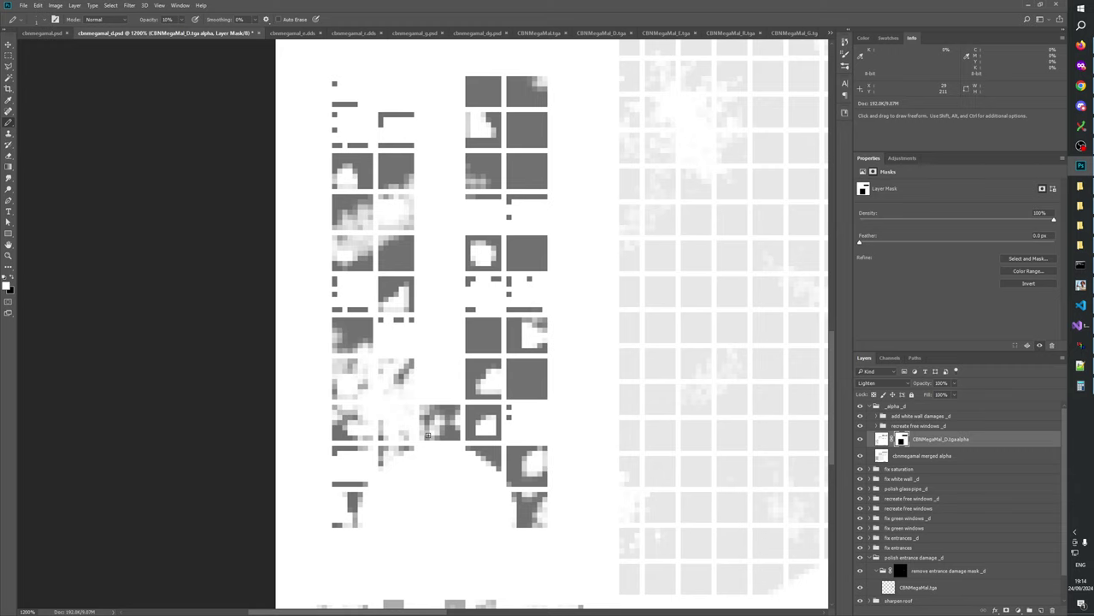
pyautogui.moveTo(427, 435); pyautogui.dragTo(449, 437)
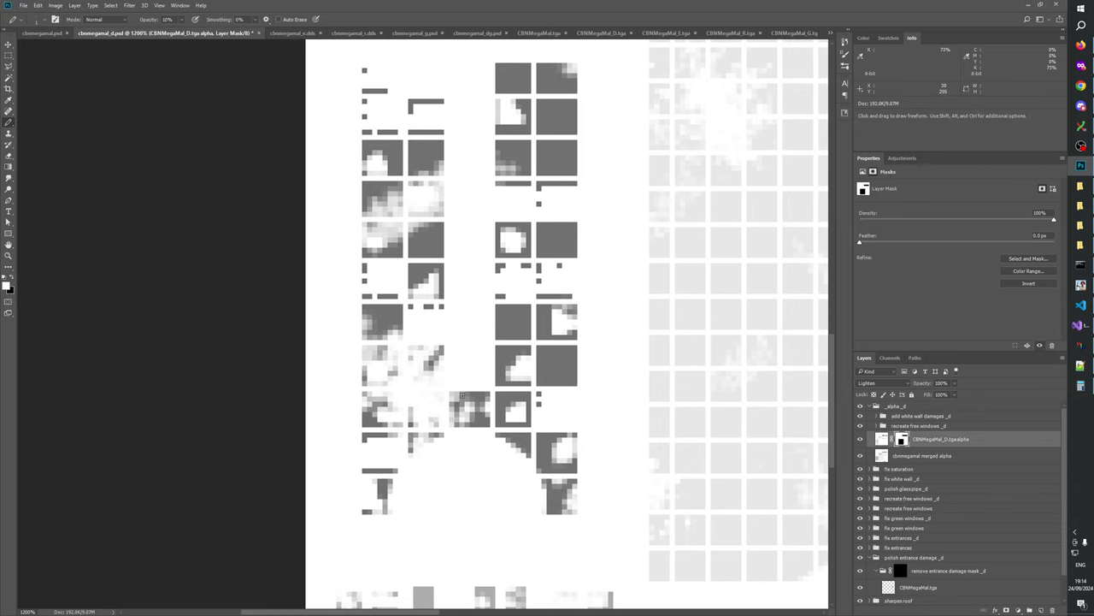
pyautogui.press('x')
# - Review the painted strip in the isolated CBNMegaMal_D.tga alpha layer mask, and toggle the layer to check its effect on the green windows
pyautogui.rightClick(902, 440)
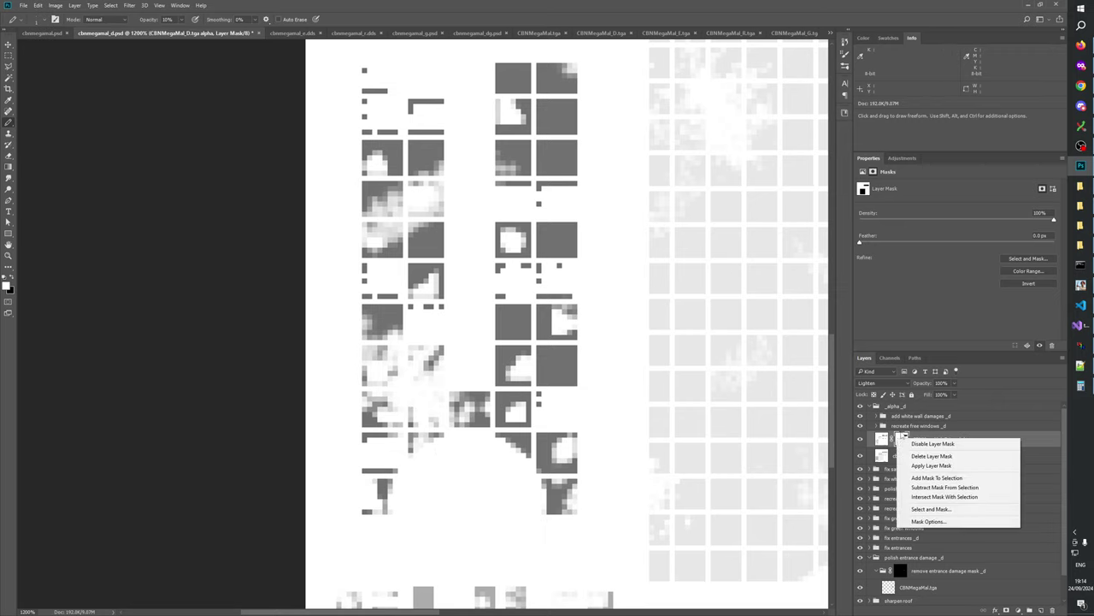
pyautogui.keyDown('alt'); pyautogui.click(902, 439); pyautogui.keyUp('alt')
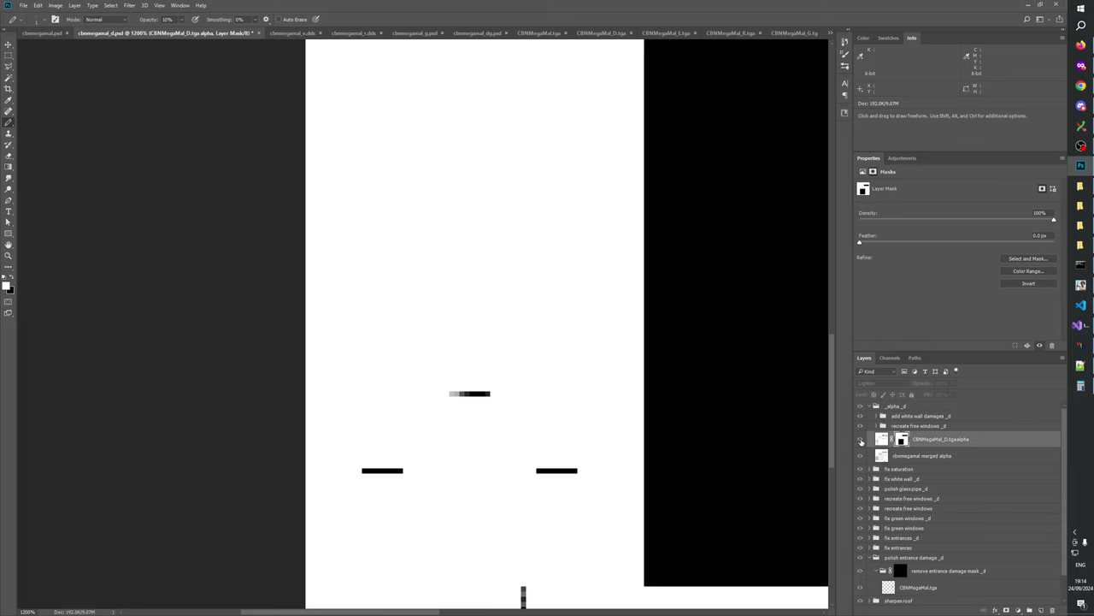
pyautogui.click(861, 441)
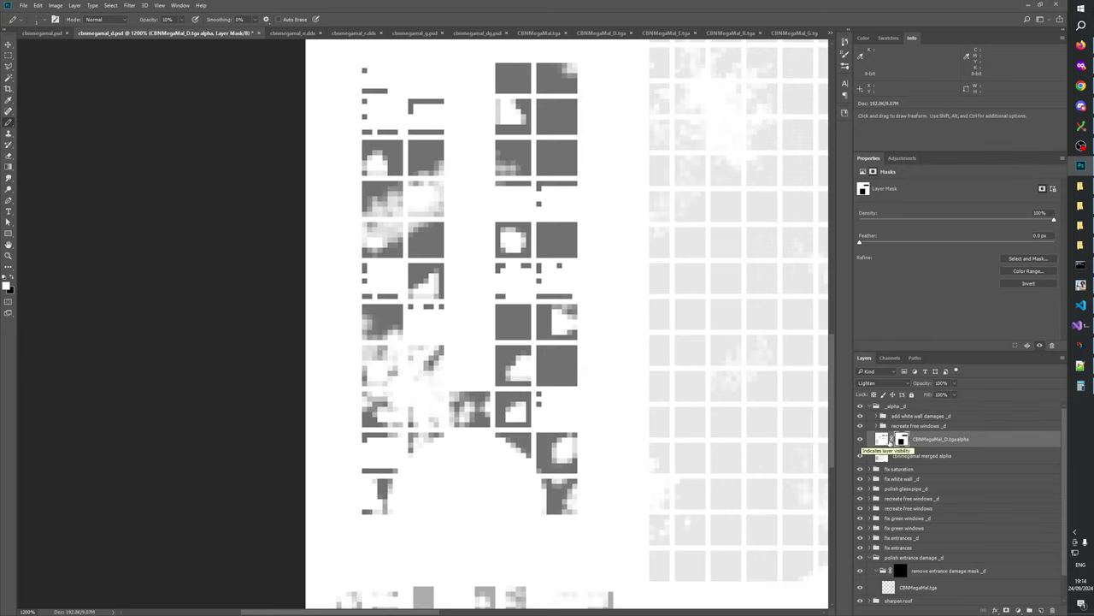
pyautogui.keyDown('alt'); pyautogui.click(902, 440); pyautogui.keyUp('alt')
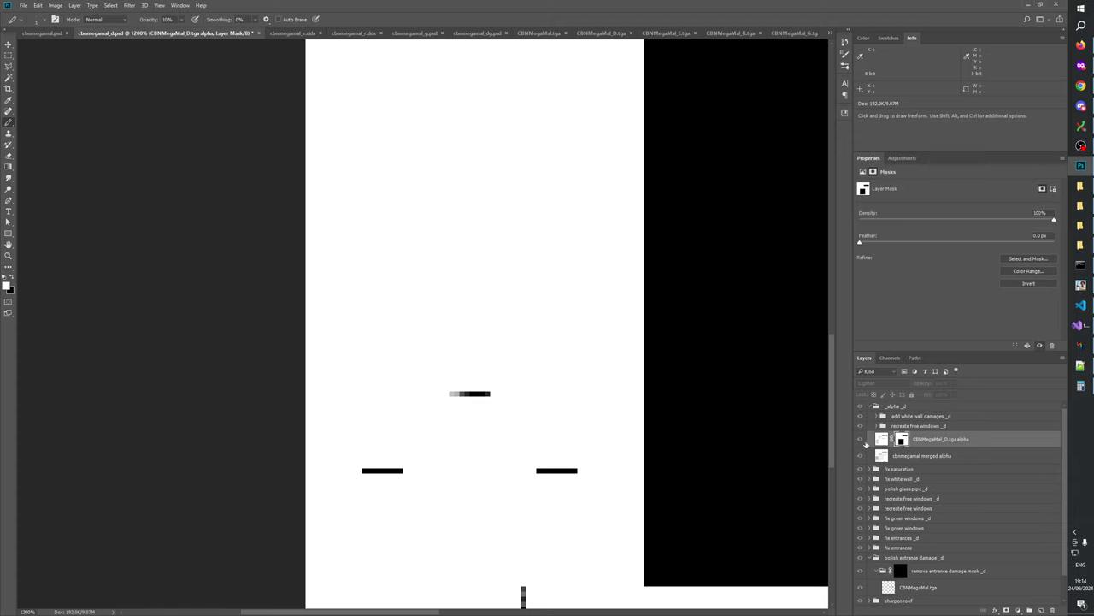
pyautogui.click(861, 441)
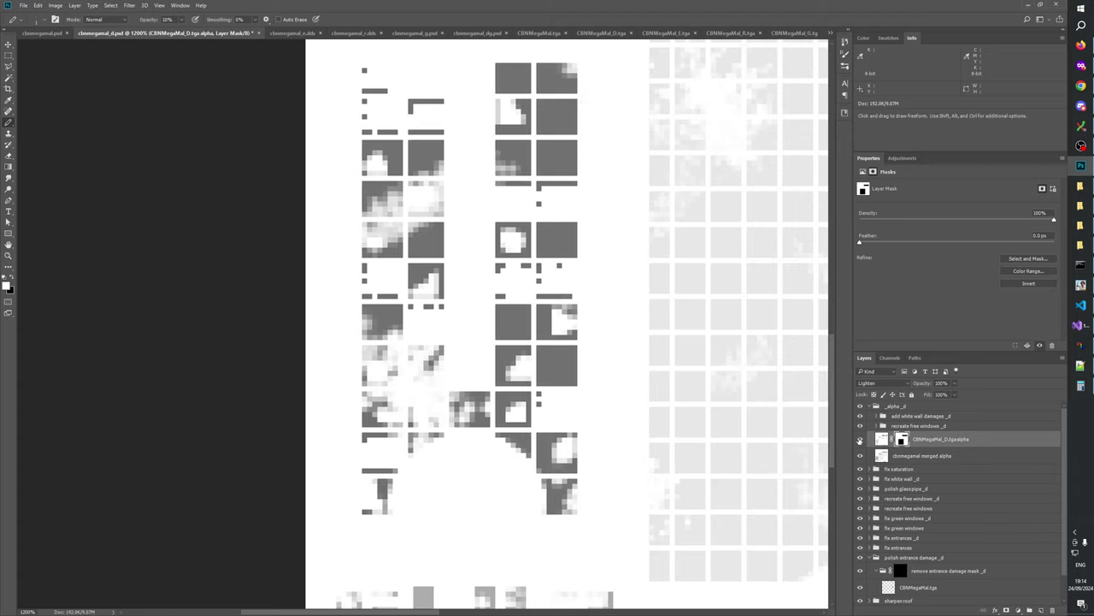
pyautogui.click(861, 441)
pyautogui.click(861, 440)
pyautogui.click(861, 440)
pyautogui.click(860, 440)
# - Compare the green windows' alpha damage with the broken glass in the color texture by toggling the _alpha _d group
pyautogui.click(861, 407)
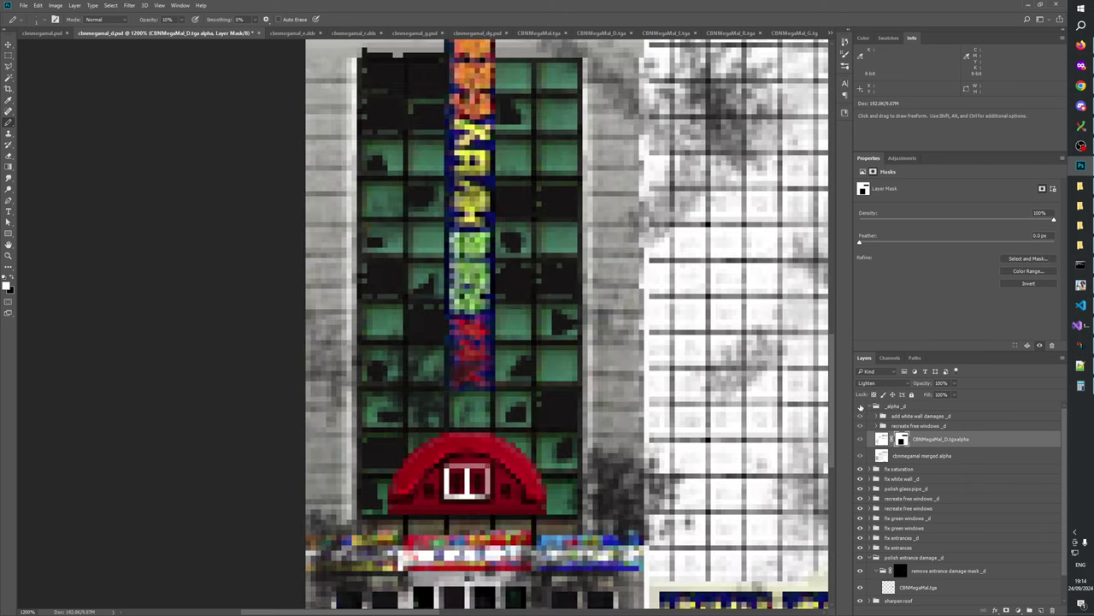
pyautogui.click(861, 407)
pyautogui.click(861, 407)
pyautogui.click(861, 407)
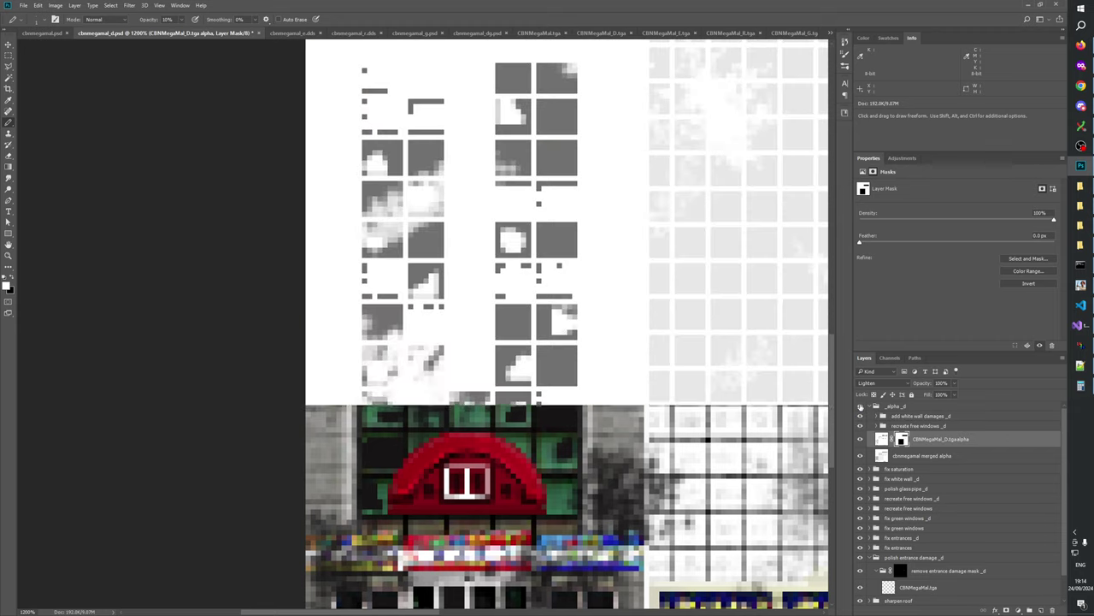
pyautogui.click(861, 407)
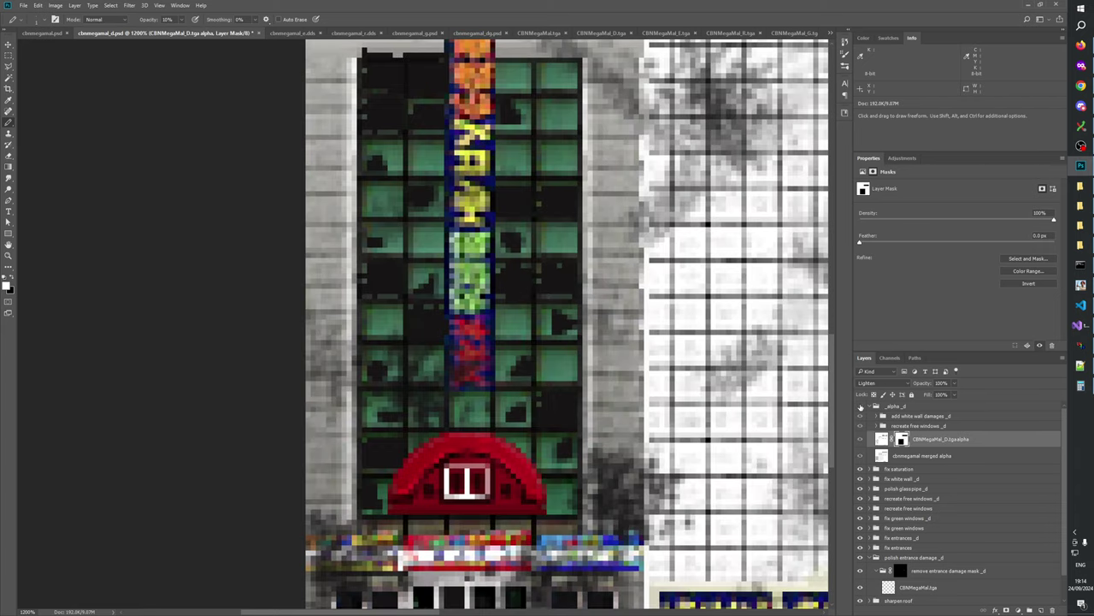
pyautogui.click(861, 407)
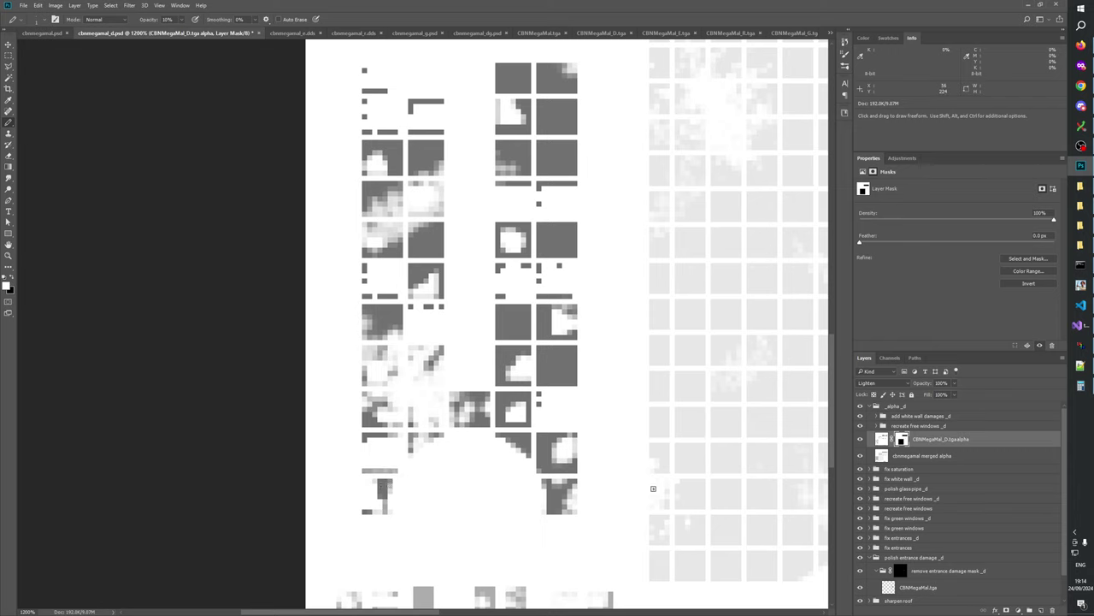
pyautogui.click(860, 407)
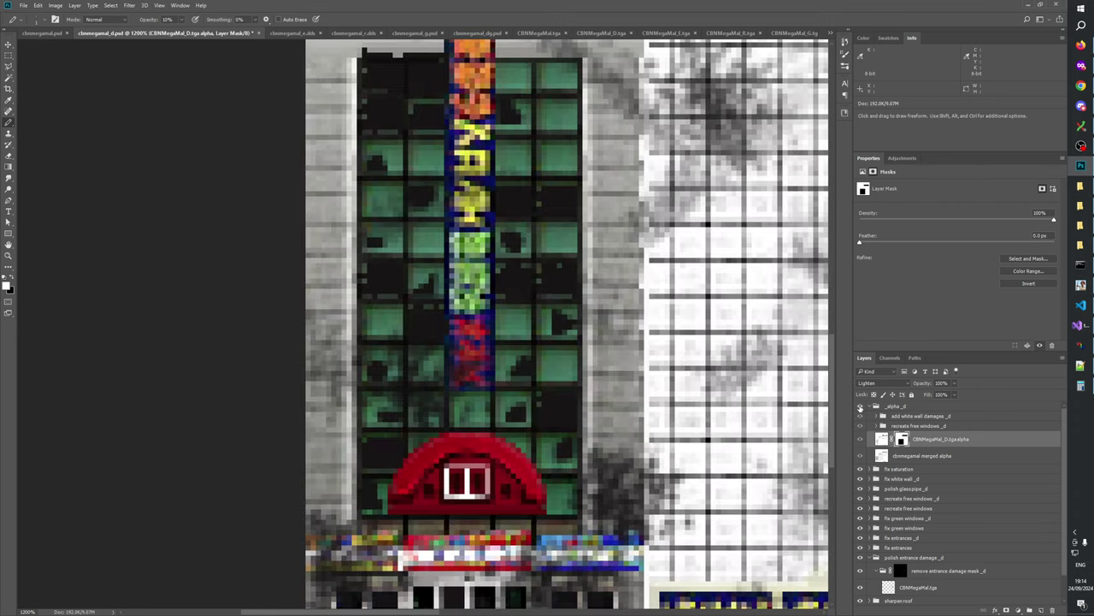
pyautogui.click(860, 408)
pyautogui.click(860, 408)
pyautogui.click(860, 408)
pyautogui.click(860, 407)
pyautogui.click(860, 407)
pyautogui.moveTo(614, 356); pyautogui.dragTo(530, 52)
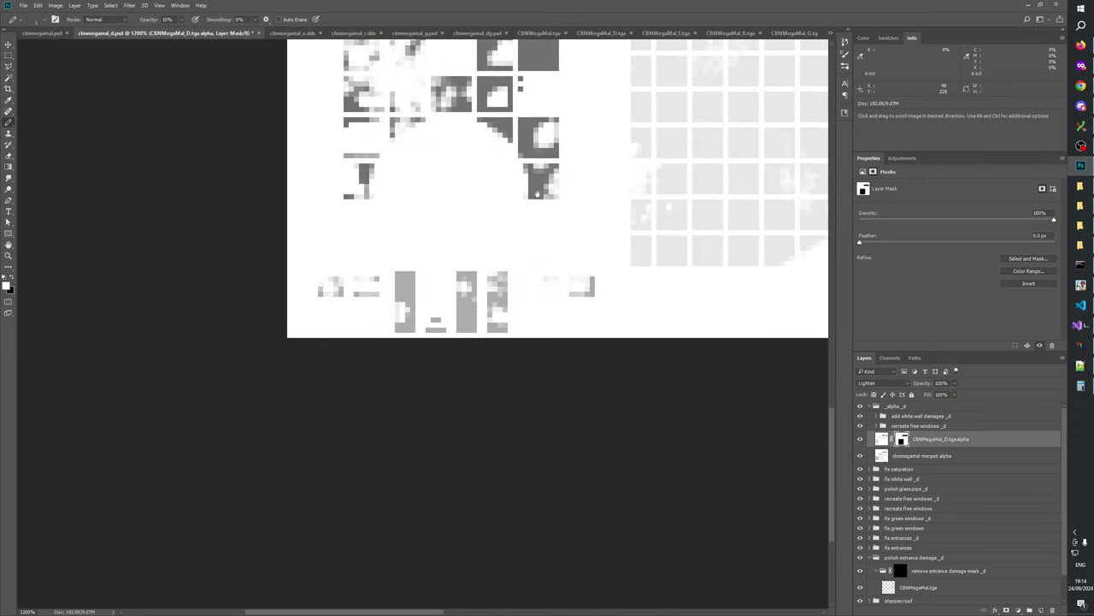
pyautogui.moveTo(542, 202); pyautogui.dragTo(549, 311)
pyautogui.moveTo(540, 245); pyautogui.dragTo(538, 291)
pyautogui.moveTo(443, 190); pyautogui.dragTo(451, 327)
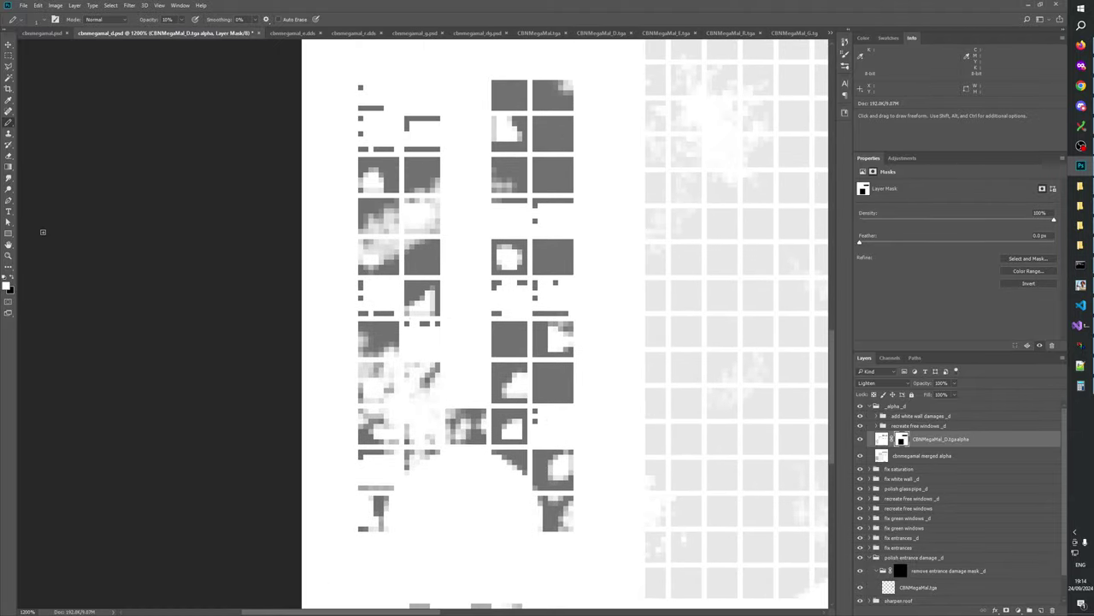
# - View the whole alpha at 300%, load the CBNMegaMal_D.tga alpha layer mask as a selection to outline its areas, and deselect
pyautogui.click(9, 255)
pyautogui.rightClick(404, 278)
pyautogui.click(428, 286)
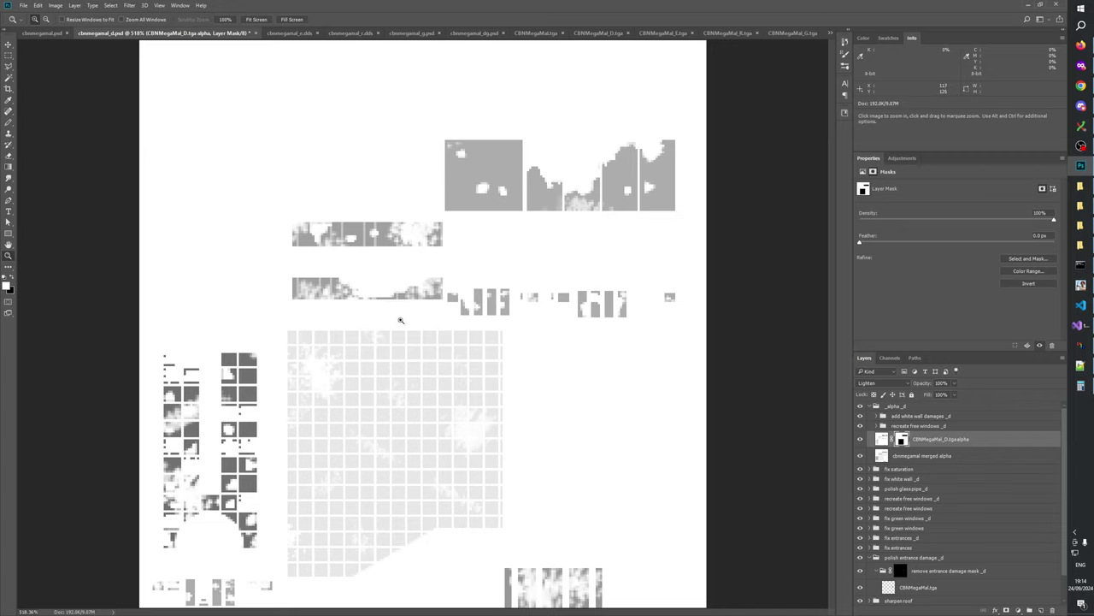
pyautogui.rightClick(398, 317)
pyautogui.click(427, 337)
pyautogui.click(434, 338)
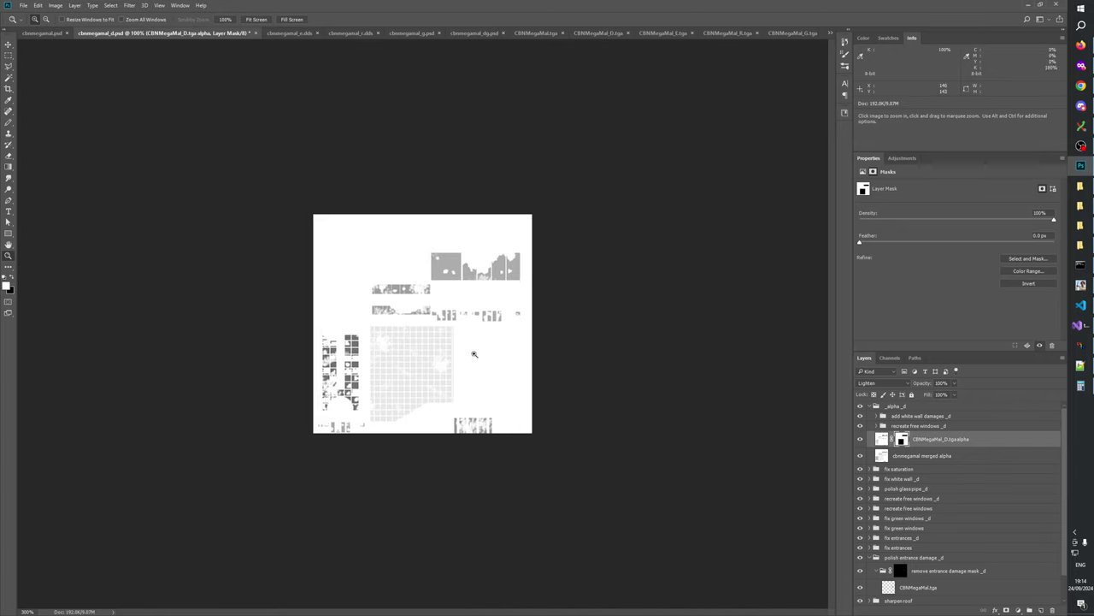
pyautogui.click(435, 338)
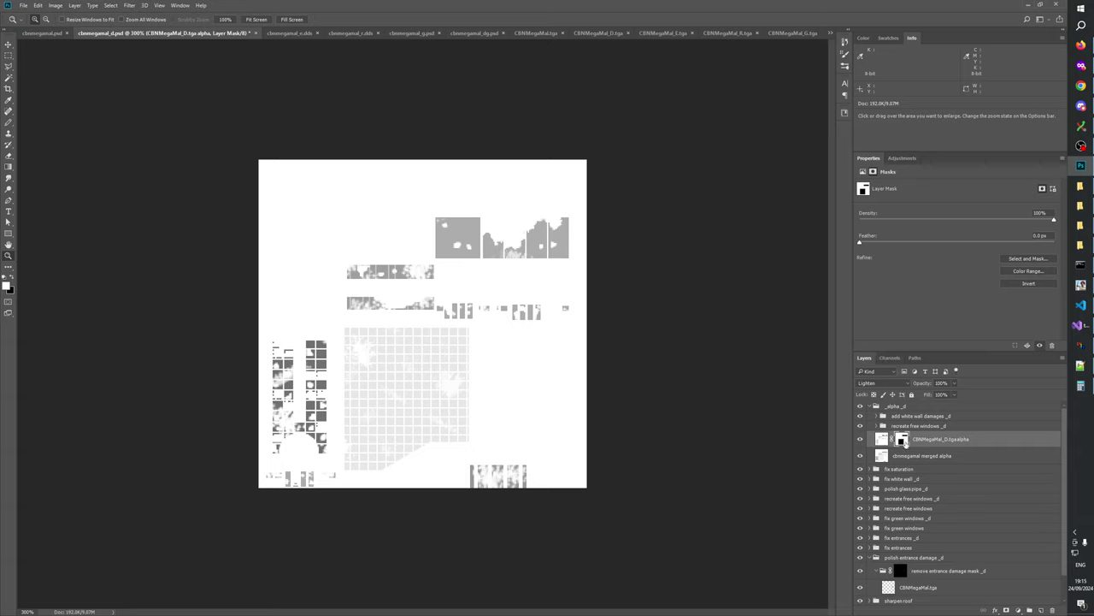
pyautogui.keyDown('ctrl'); pyautogui.click(902, 439); pyautogui.keyUp('ctrl')
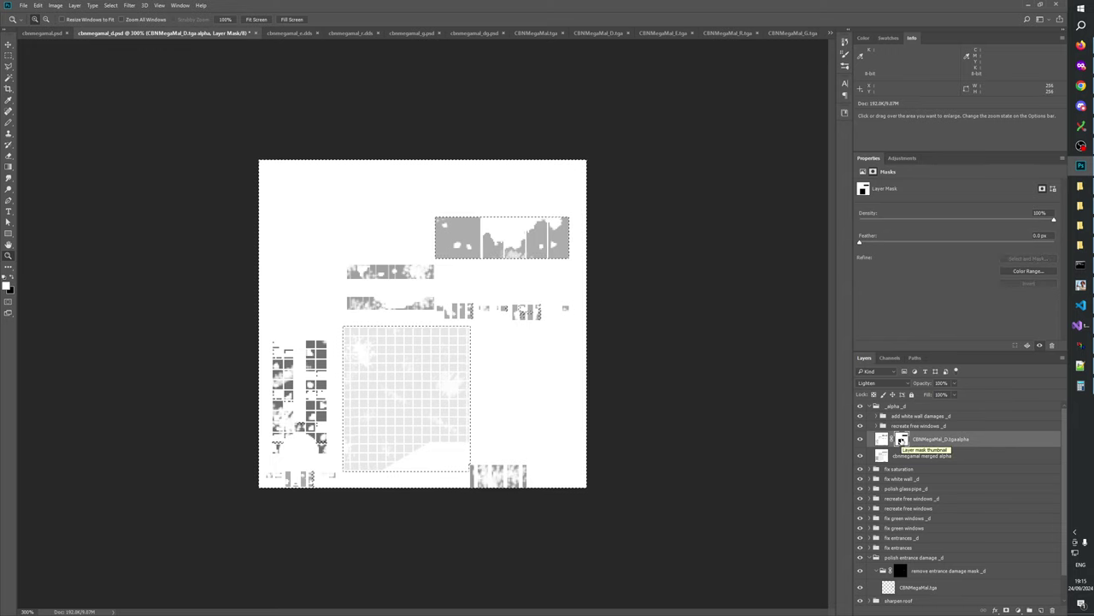
pyautogui.click(10, 56)
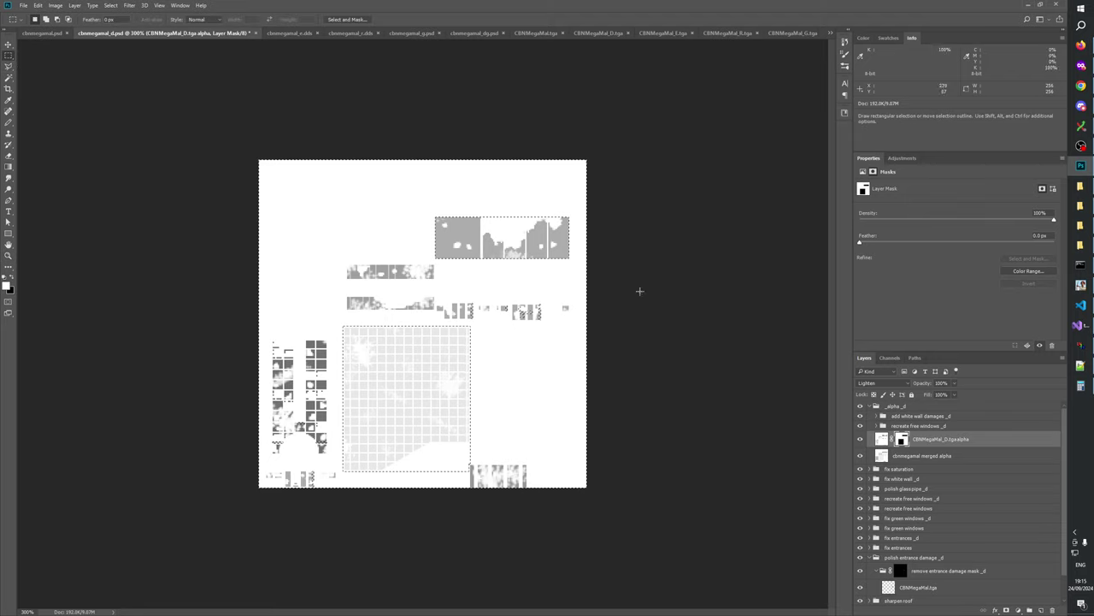
pyautogui.click(657, 331)
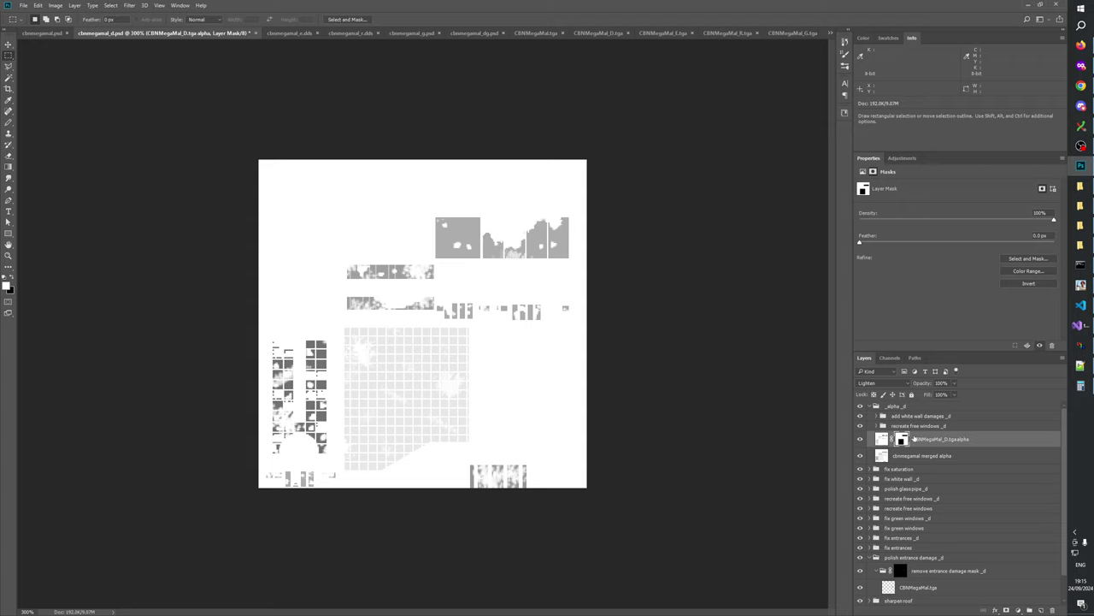
# - View the full CBNMegaMal_D.tga alpha layer mask on its own, and toggle the layer to see its effect across the whole texture
pyautogui.keyDown('alt'); pyautogui.click(902, 440); pyautogui.keyUp('alt')
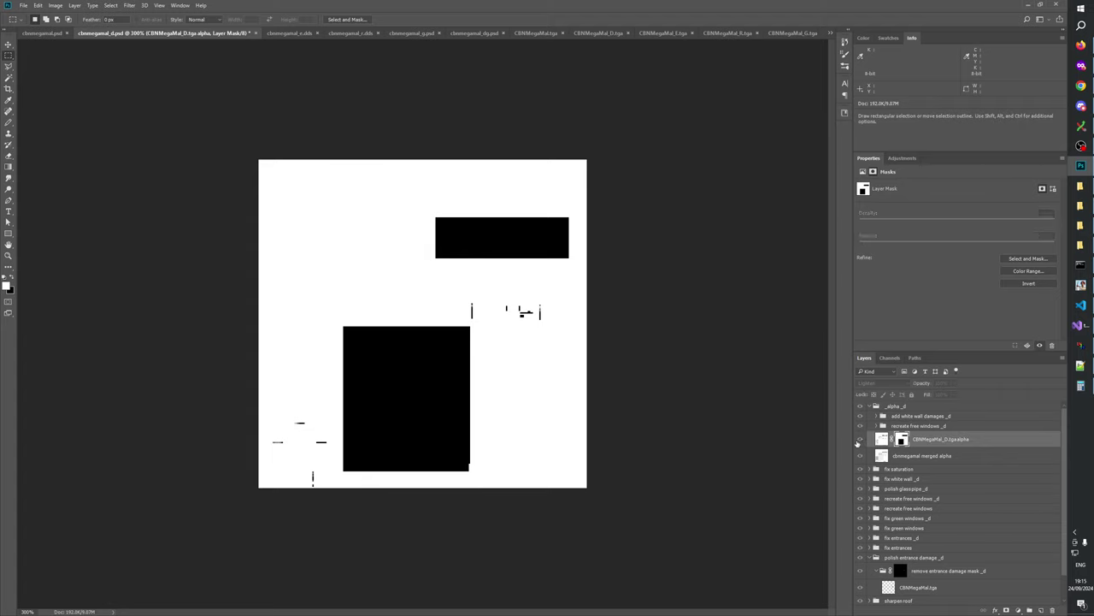
pyautogui.click(861, 440)
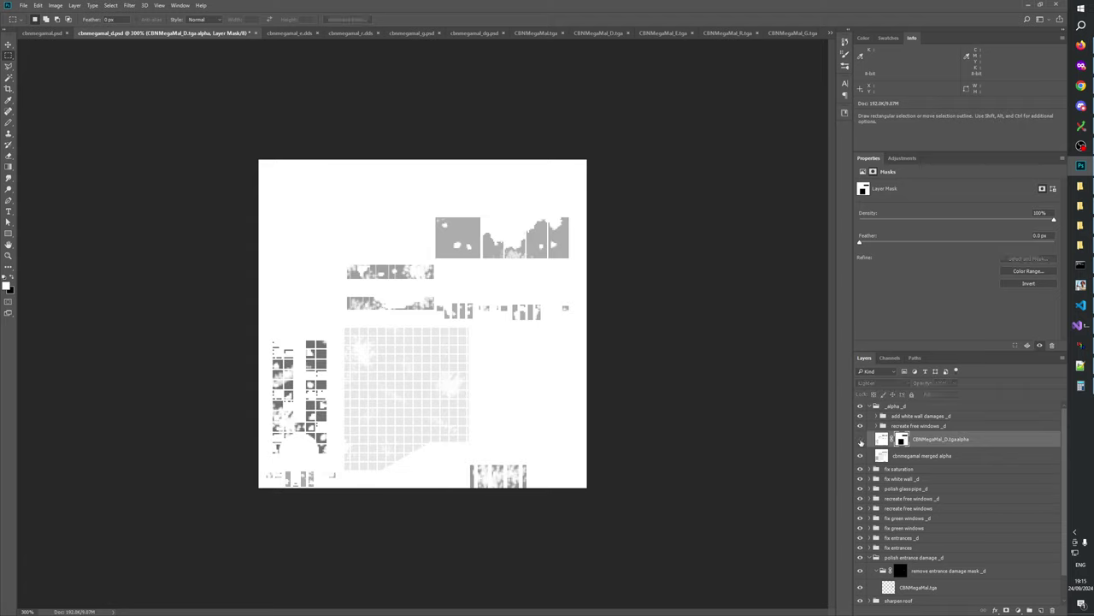
pyautogui.click(861, 441)
pyautogui.click(861, 441)
pyautogui.click(861, 442)
pyautogui.click(861, 441)
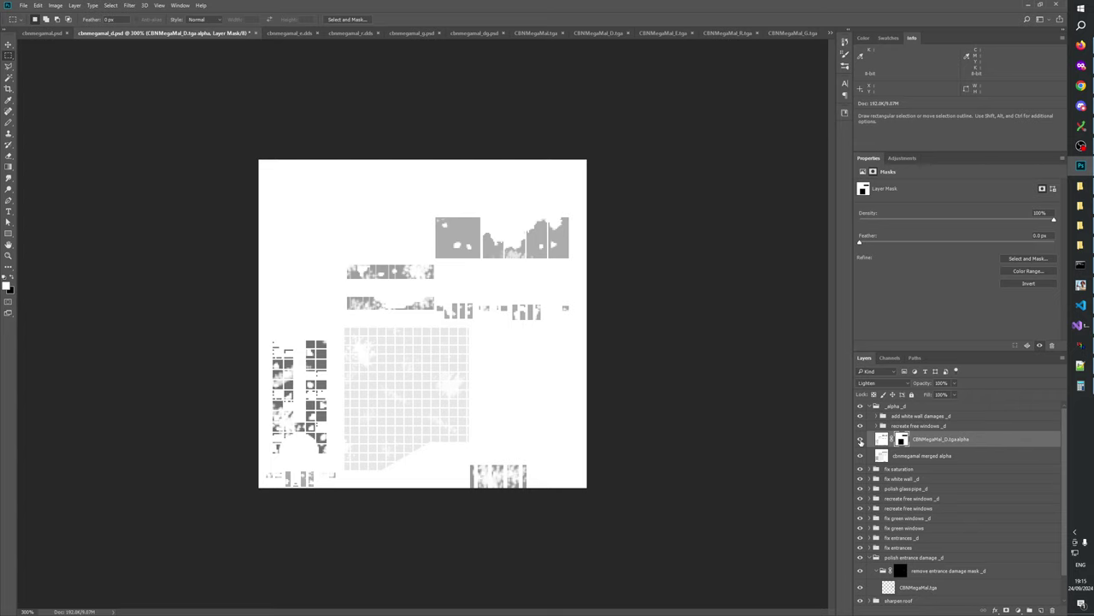
# - Copy the merged image of the whole visible alpha composite and paste it into the Alpha 1 channel
pyautogui.click(861, 439)
pyautogui.click(861, 439)
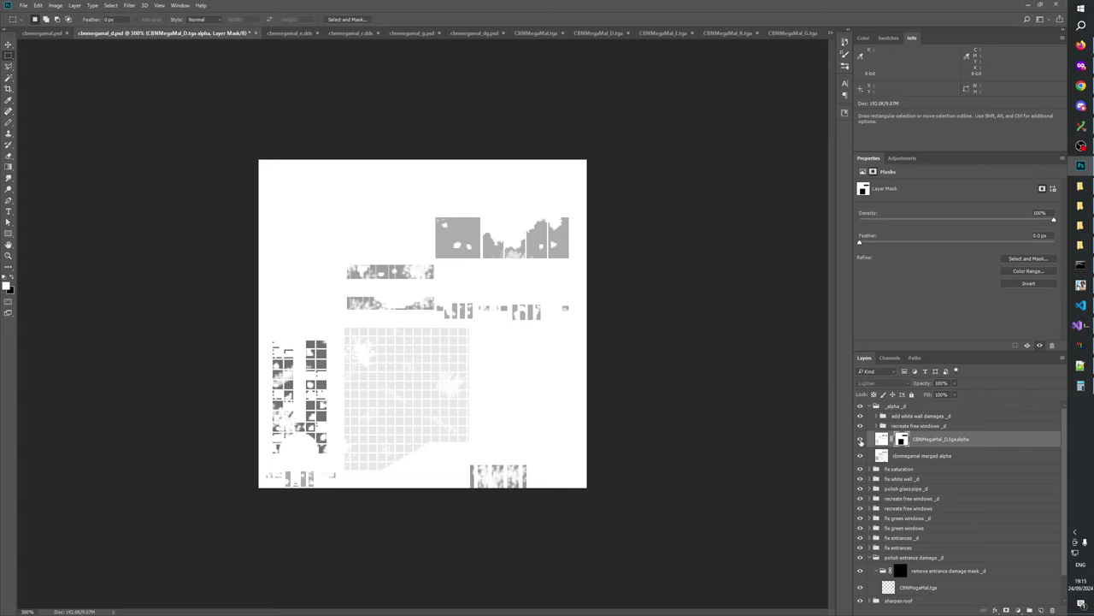
pyautogui.click(937, 443)
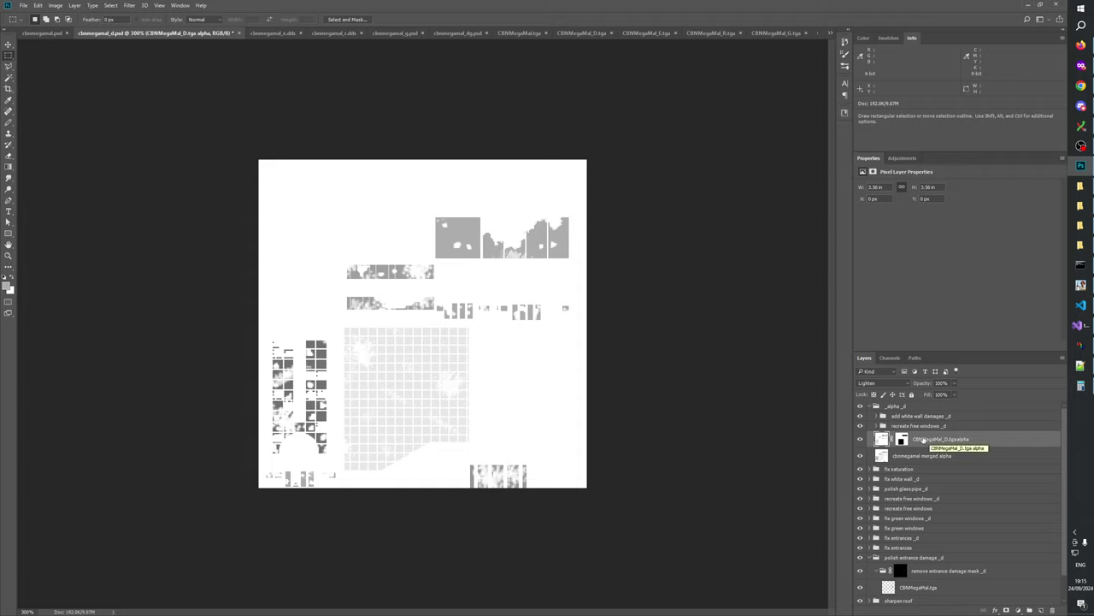
pyautogui.hotkey('ctrl', 'a')
pyautogui.click(889, 357)
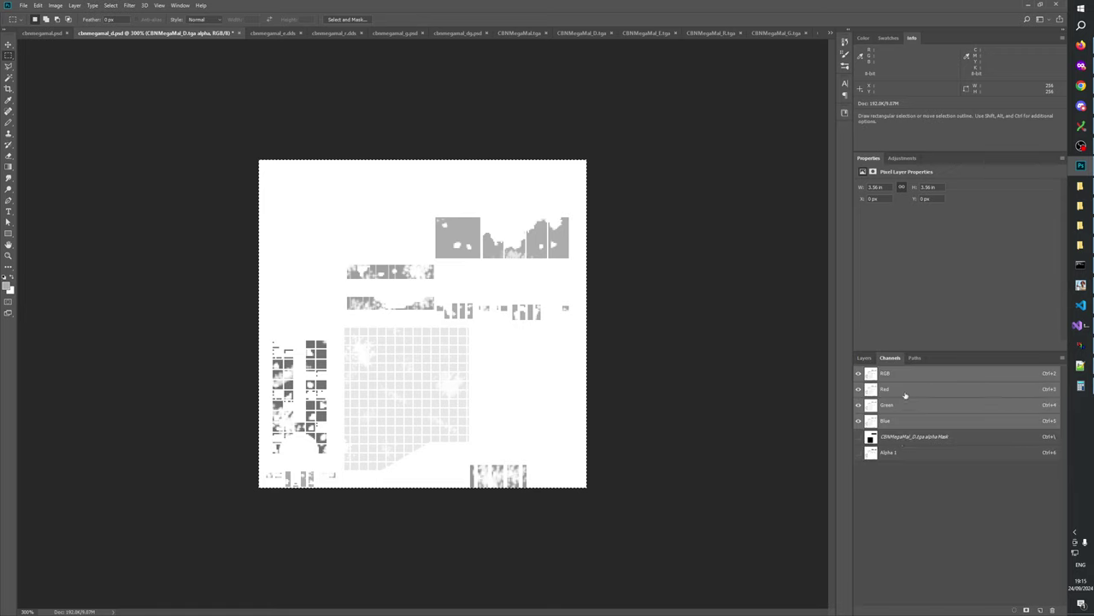
pyautogui.click(889, 451)
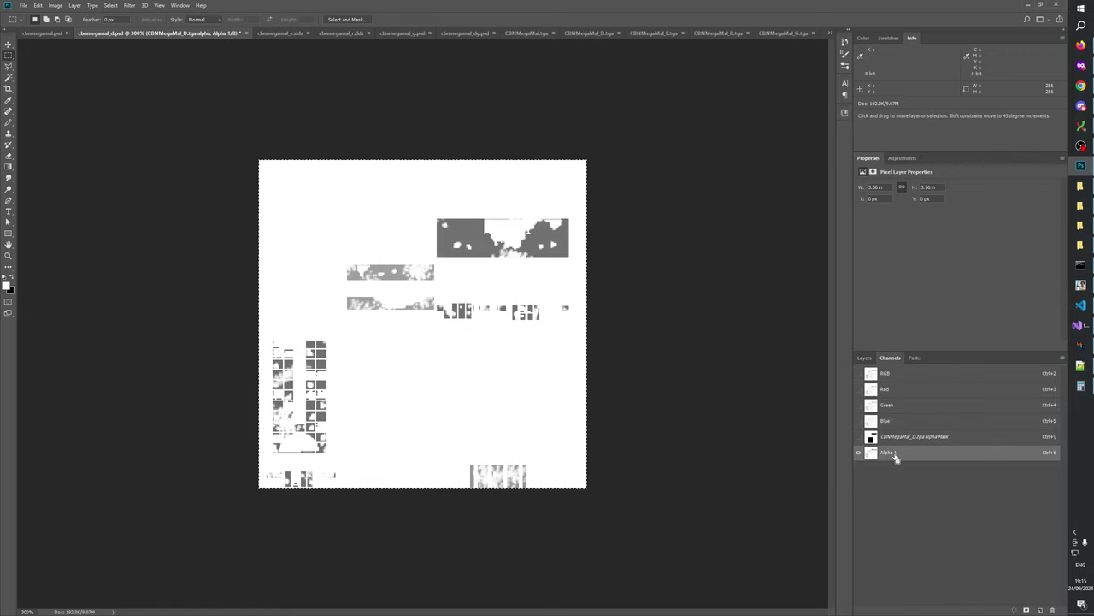
pyautogui.hotkey('ctrl', 'v')
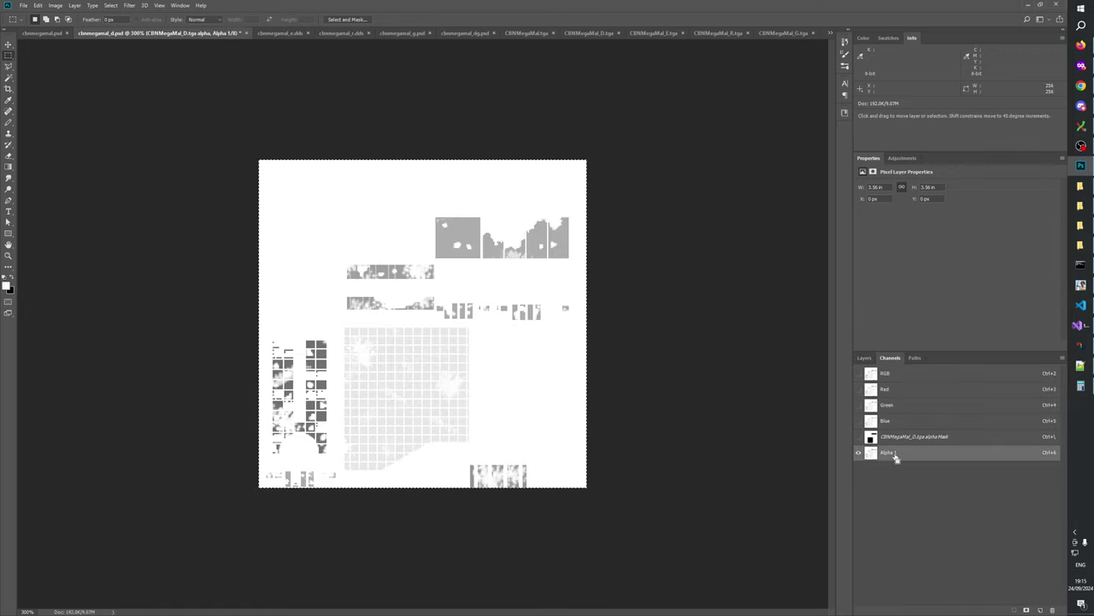
# - Compare the Alpha 1 channel before and after the paste by undoing and redoing it, and return to the RGB composite and layer list
pyautogui.hotkey('ctrl', 'z')
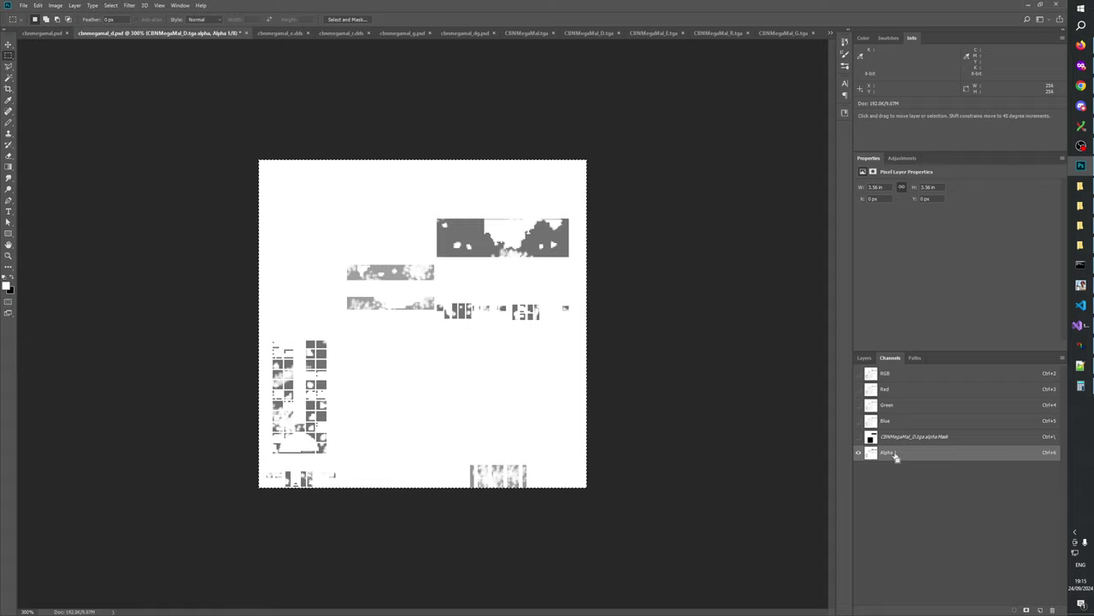
pyautogui.hotkey('ctrl', 'shift', 'z')
pyautogui.hotkey('ctrl', 'z')
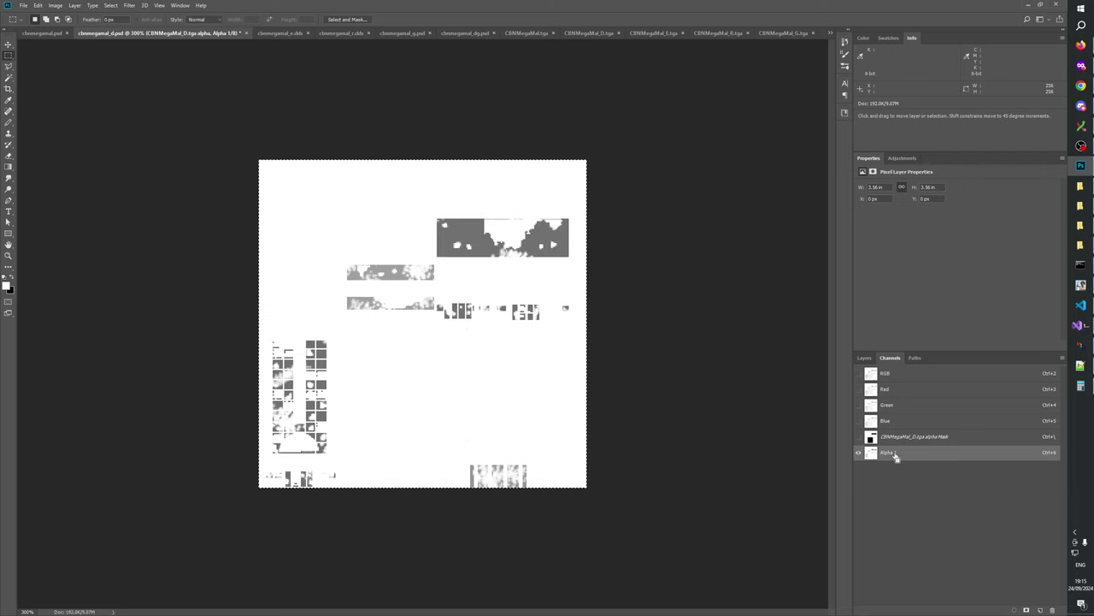
pyautogui.hotkey('ctrl', 'shift', 'z')
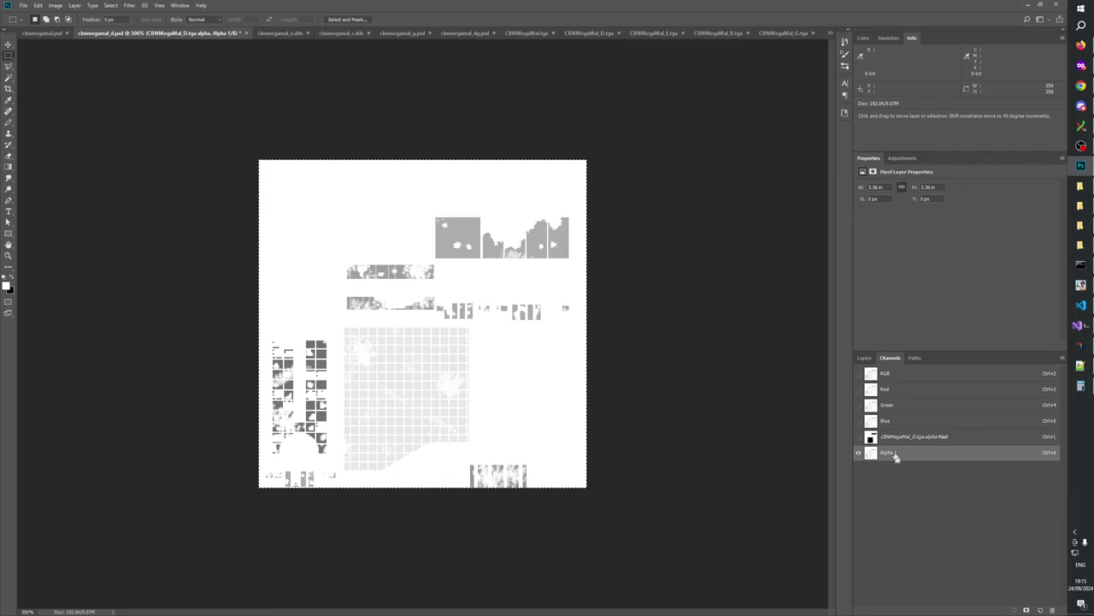
pyautogui.click(894, 378)
pyautogui.click(866, 358)
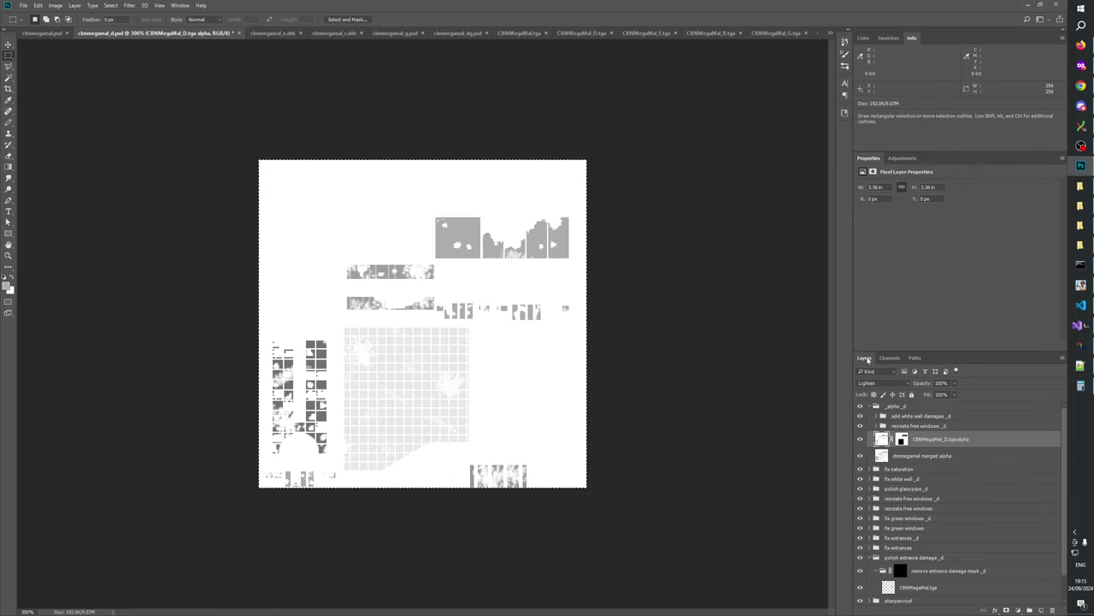
# - Switch to TextureChangelog.txt in Notepad++ and add the line "Decreases strength of house and window reflections" at the end of the cbnmegamal entry
pyautogui.click(1081, 365)
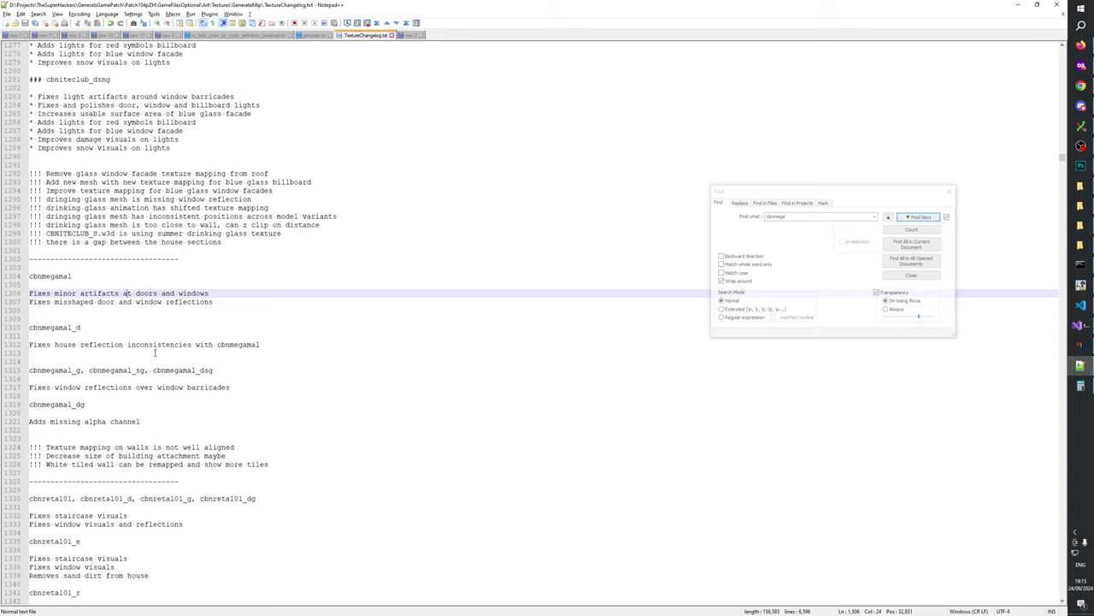
pyautogui.click(242, 300)
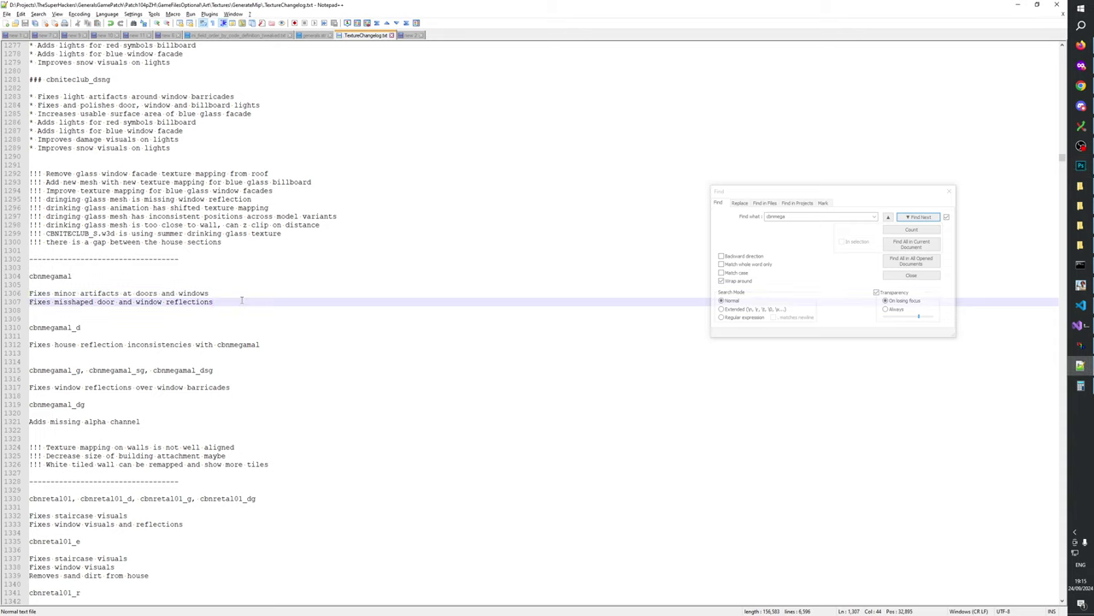
pyautogui.press('Return')
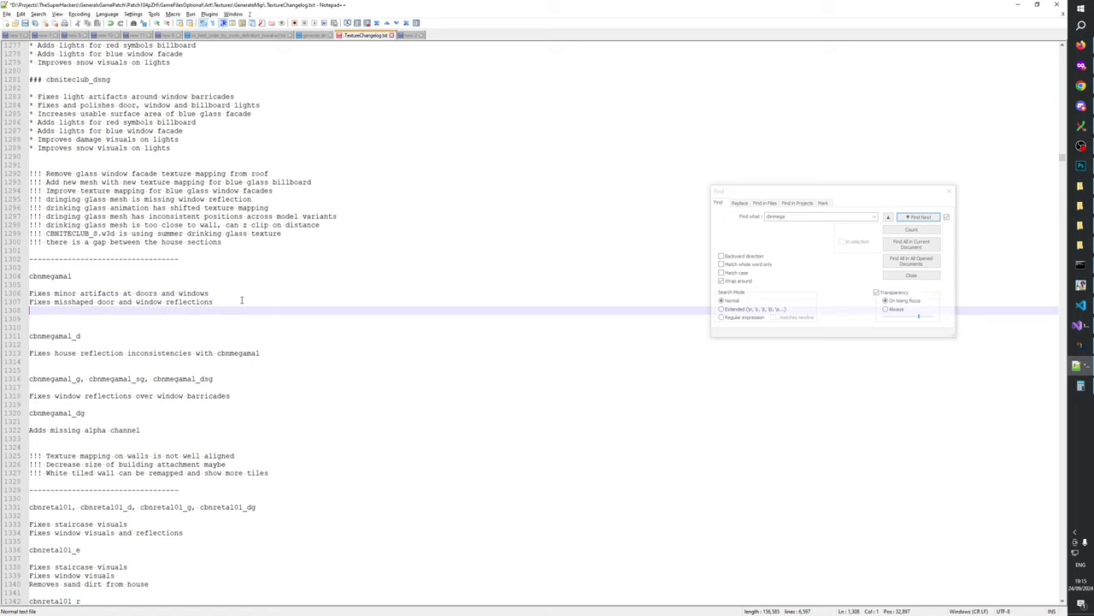
pyautogui.write('De')
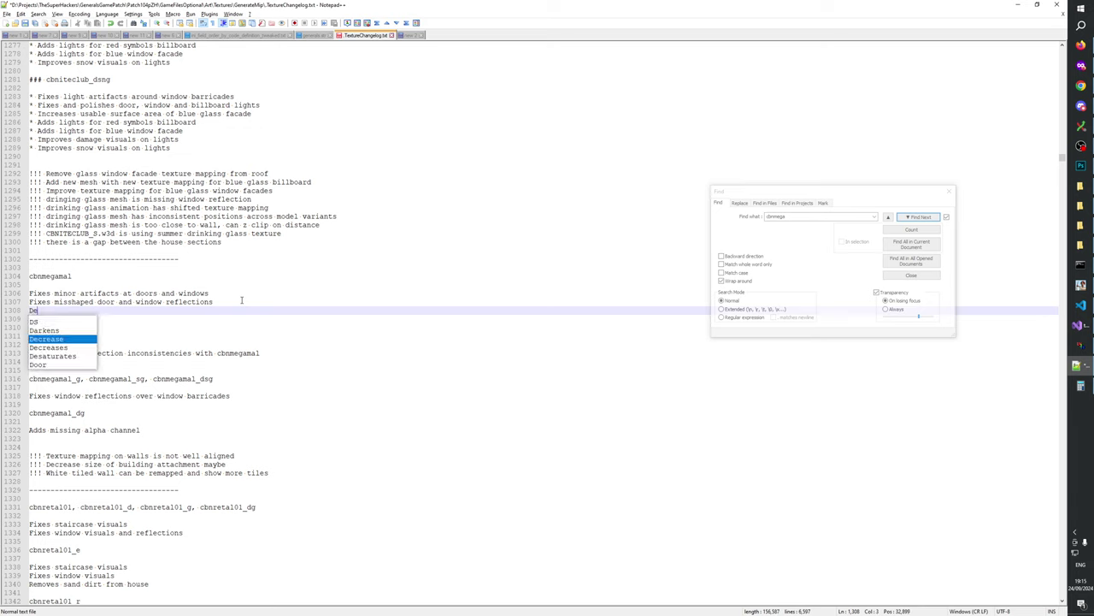
pyautogui.write('creases ')
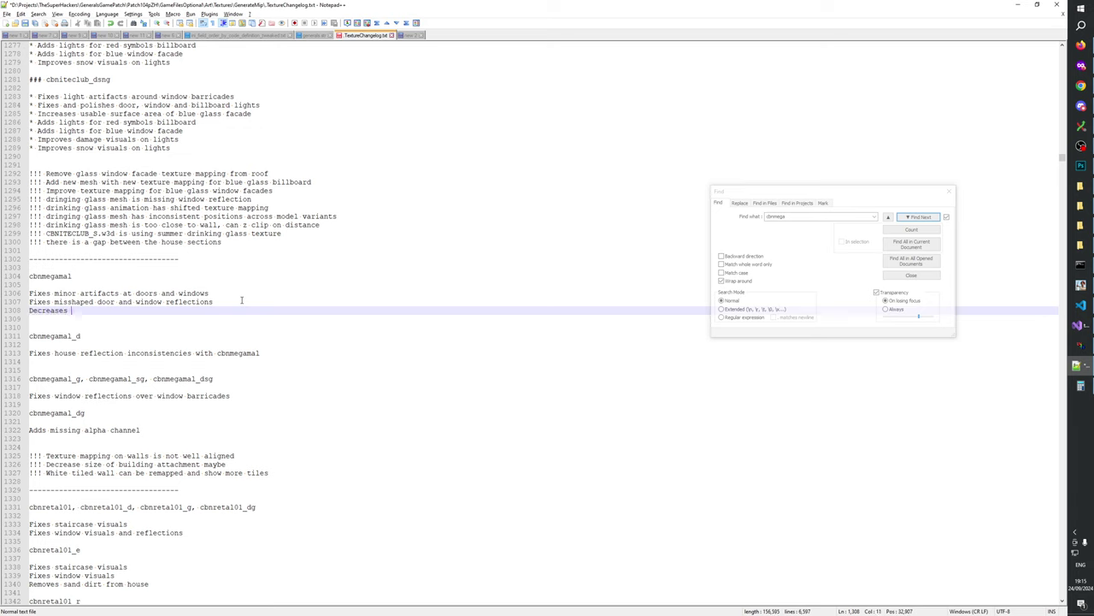
pyautogui.write('strengt')
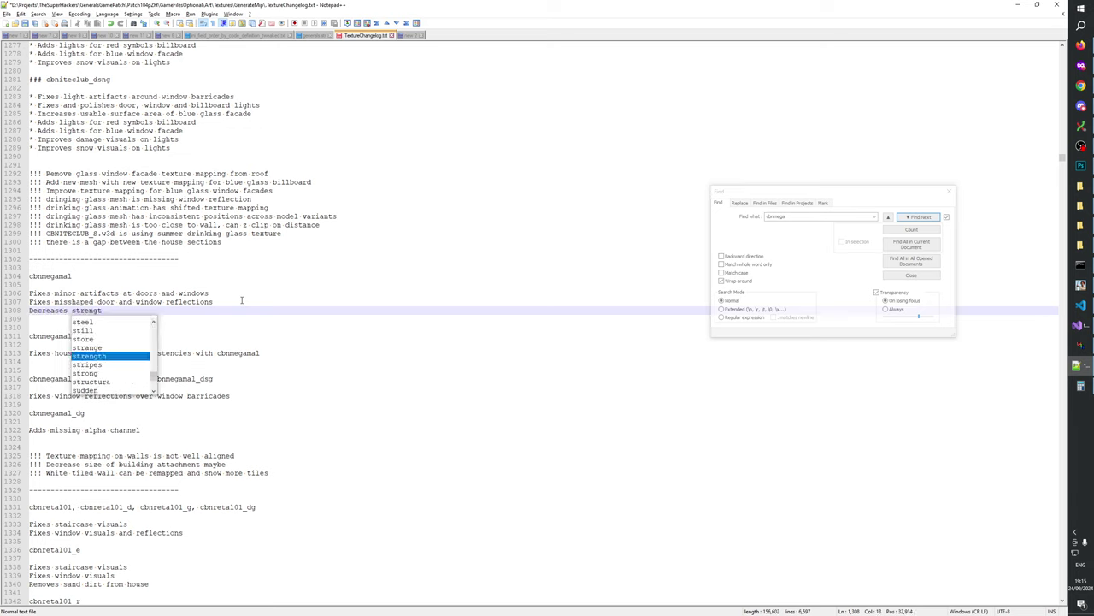
pyautogui.write('h of')
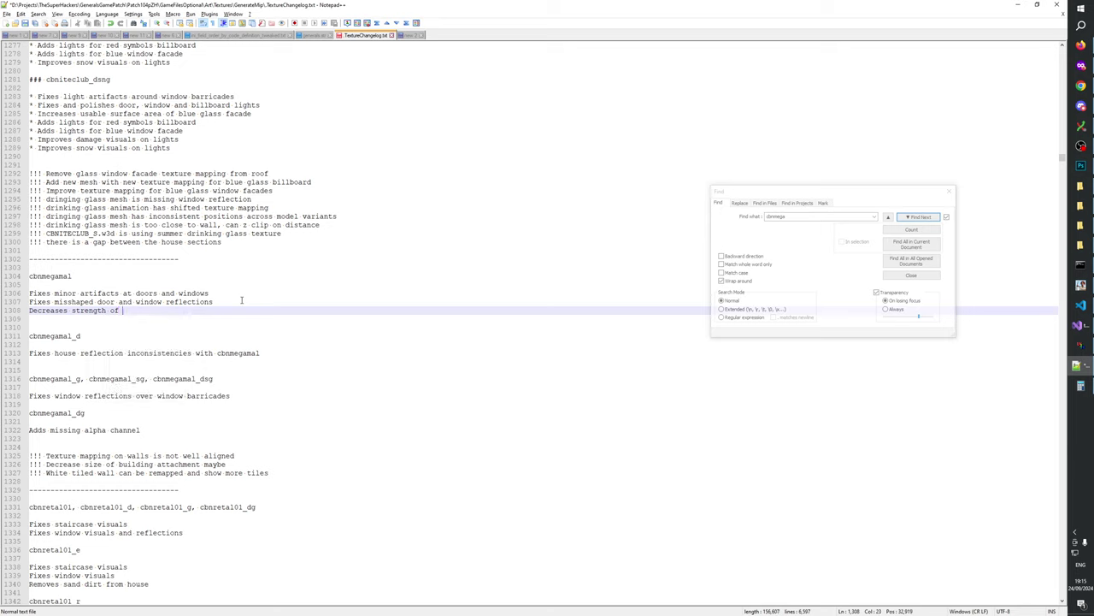
pyautogui.write('hou')
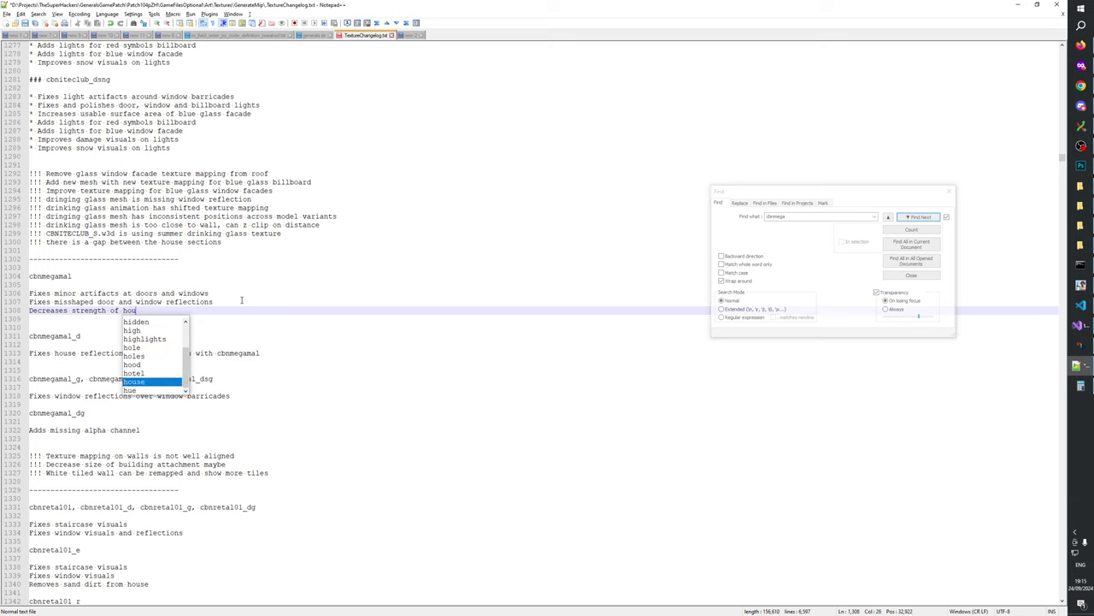
pyautogui.write('se and window ')
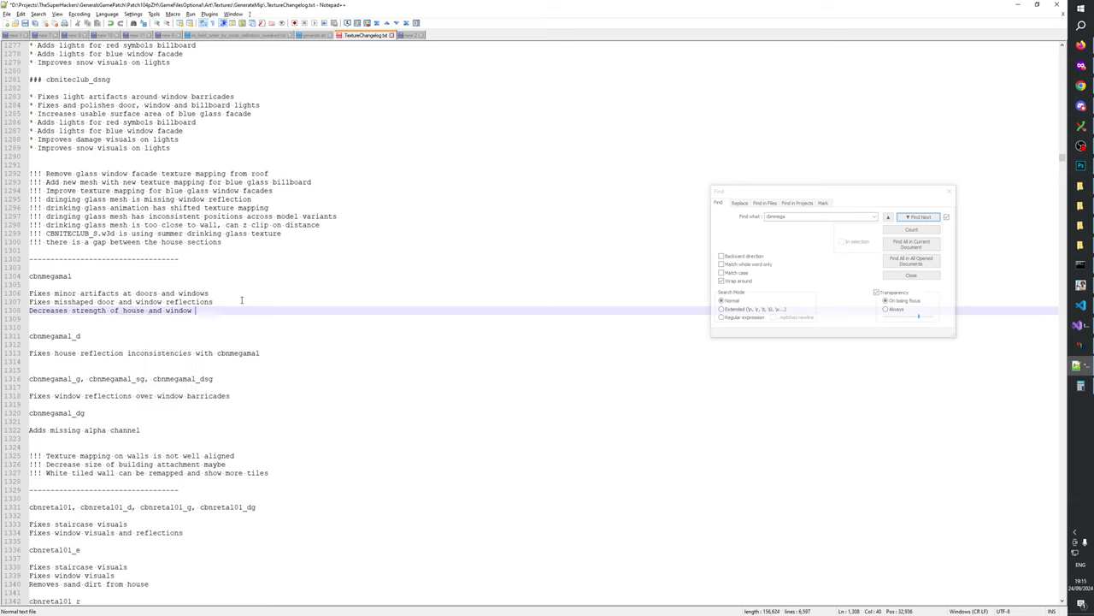
pyautogui.write('reflections')
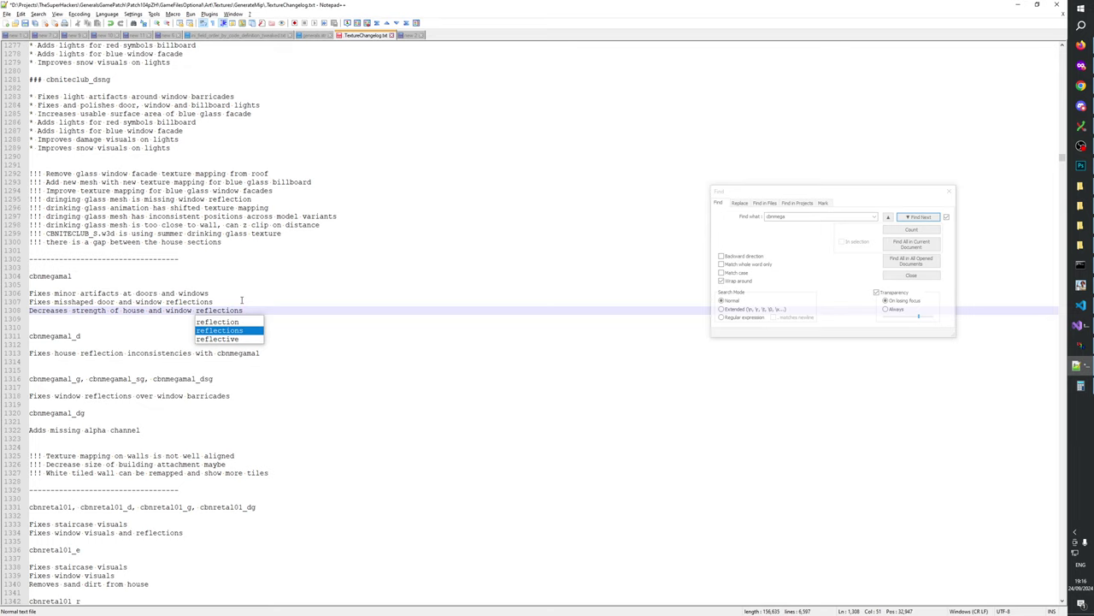
# - Insert ", door" after "house" in the cbnmegamal reflection strength line
pyautogui.hotkey('alt', 'Tab')
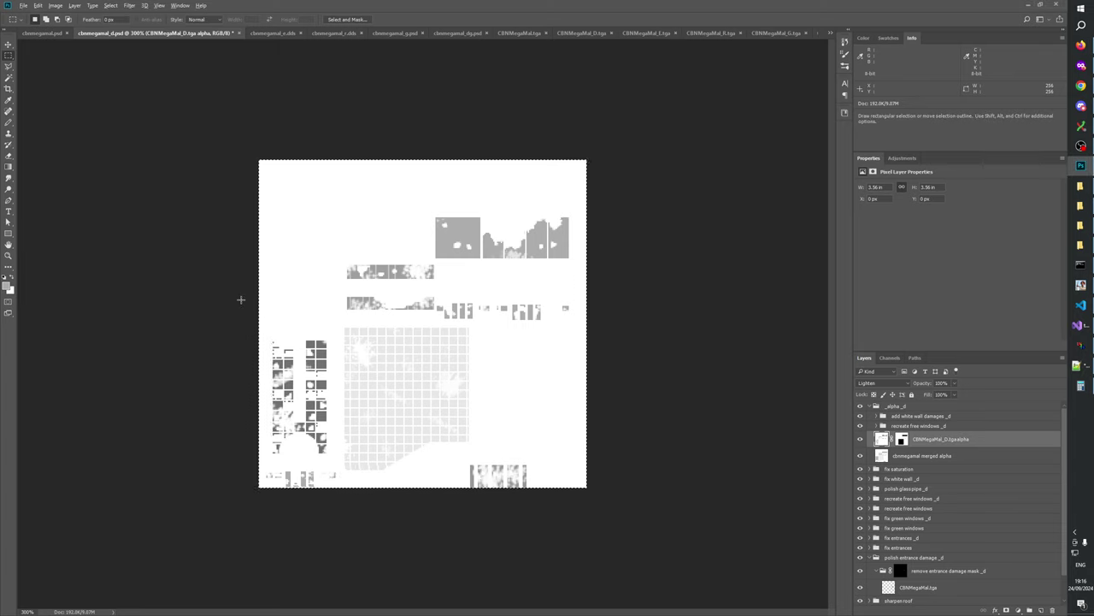
pyautogui.hotkey('alt', 'Tab')
pyautogui.click(126, 293)
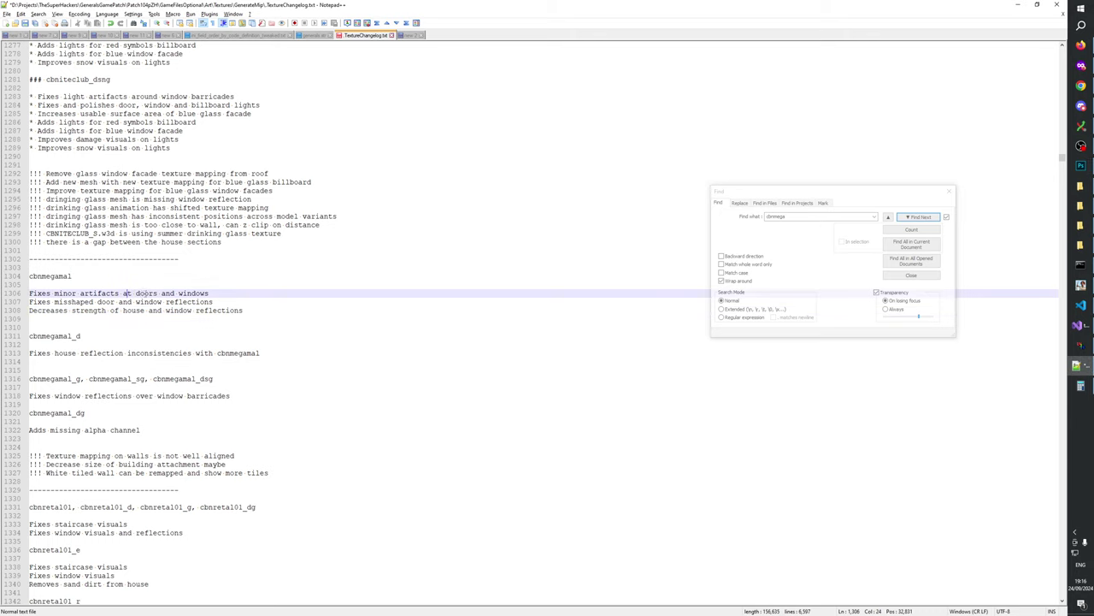
pyautogui.click(195, 310)
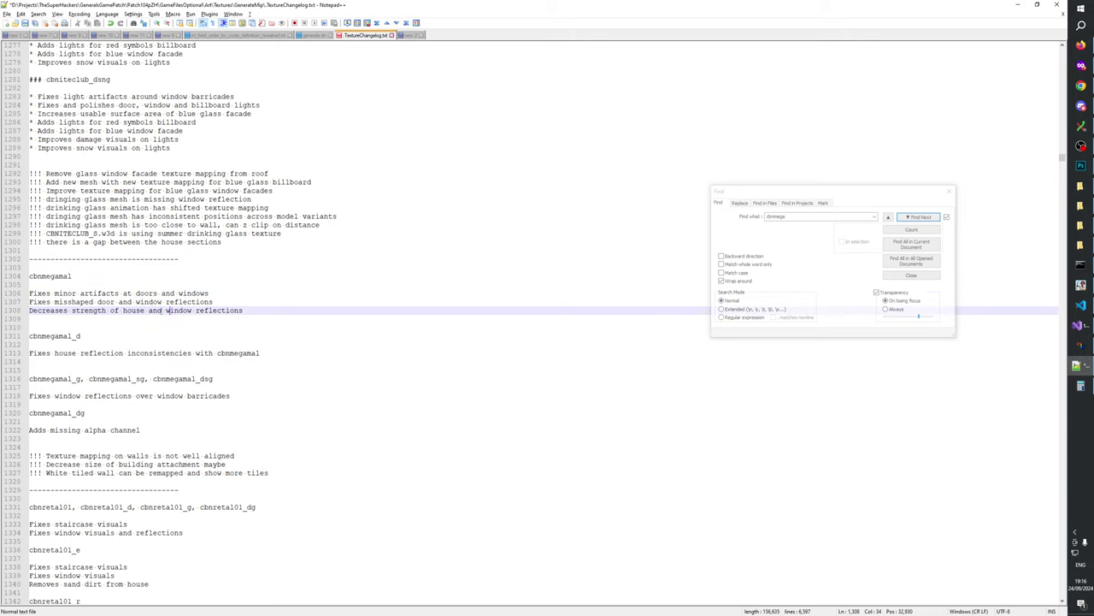
pyautogui.doubleClick(134, 311)
pyautogui.click(134, 310)
pyautogui.doubleClick(134, 312)
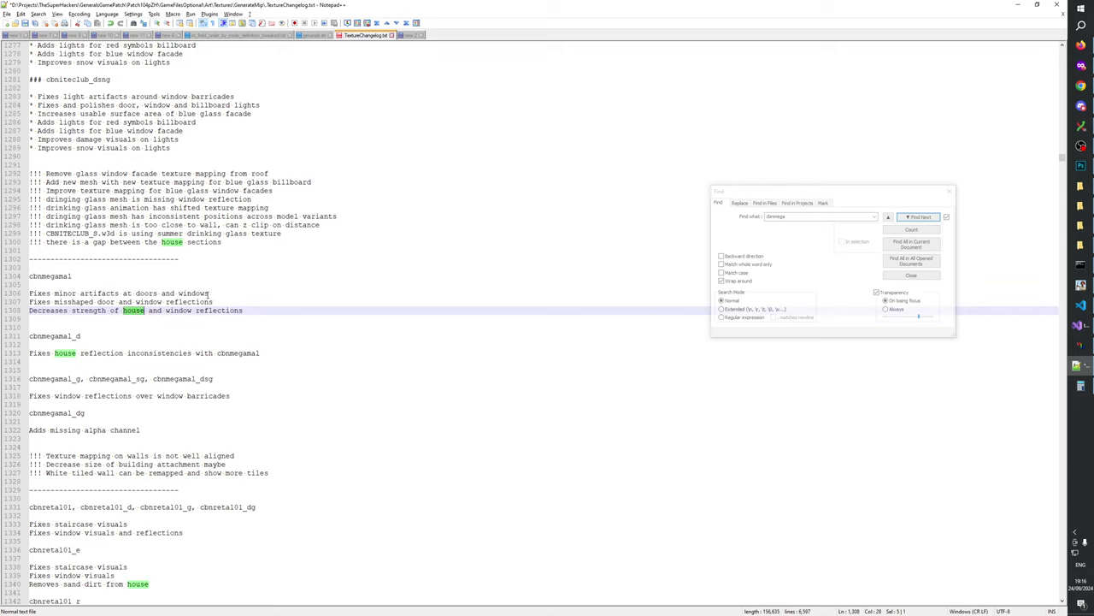
pyautogui.click(166, 311)
pyautogui.click(183, 310)
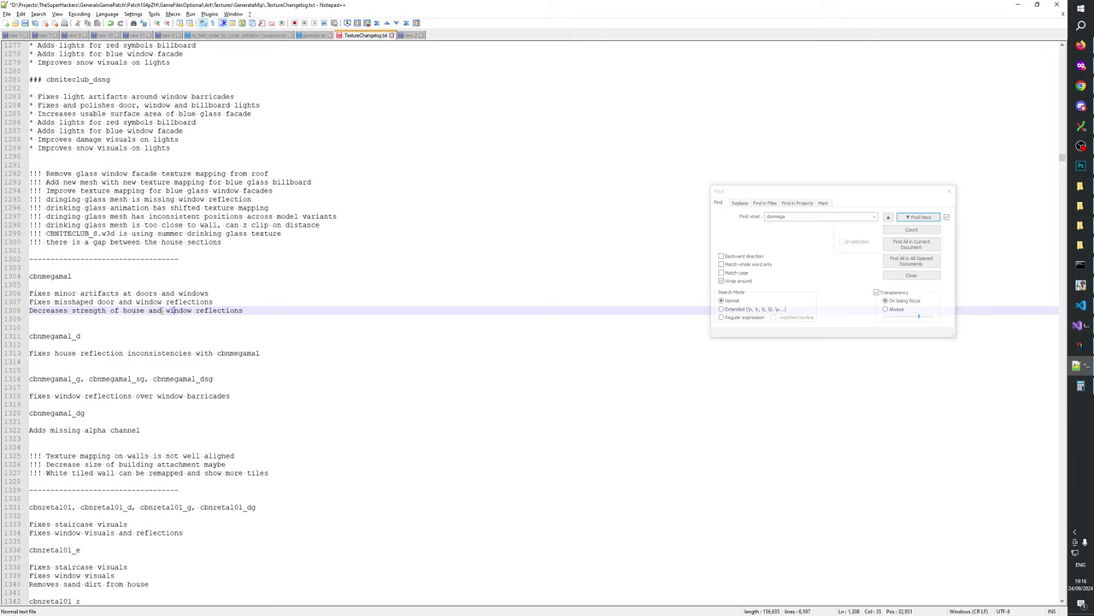
pyautogui.moveTo(149, 311); pyautogui.dragTo(193, 313)
pyautogui.press('Left')
pyautogui.write(', door')
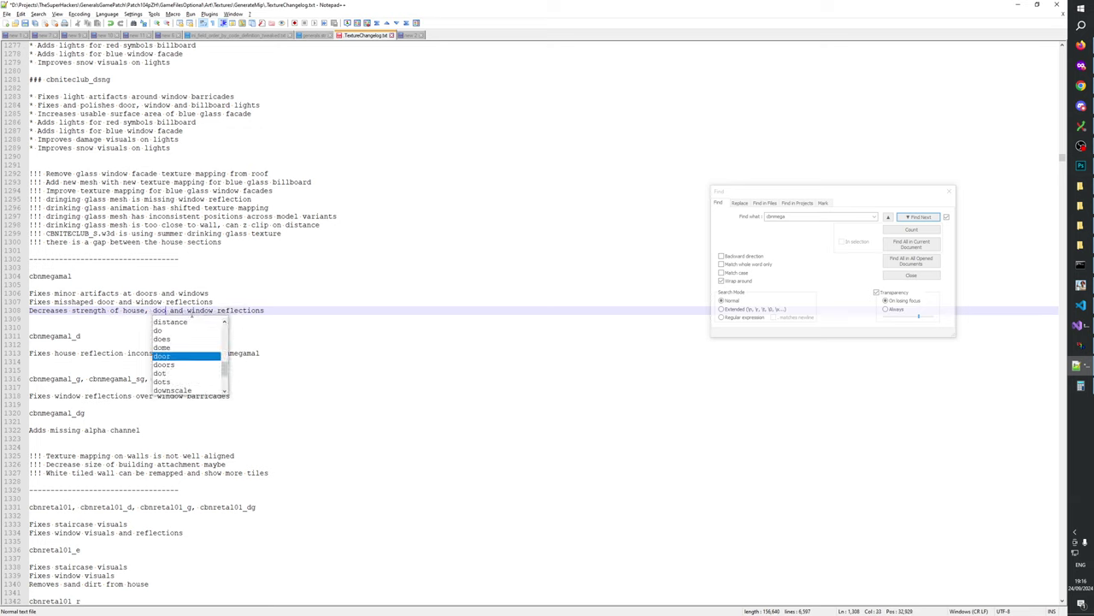
pyautogui.click(256, 285)
pyautogui.click(271, 302)
pyautogui.click(298, 309)
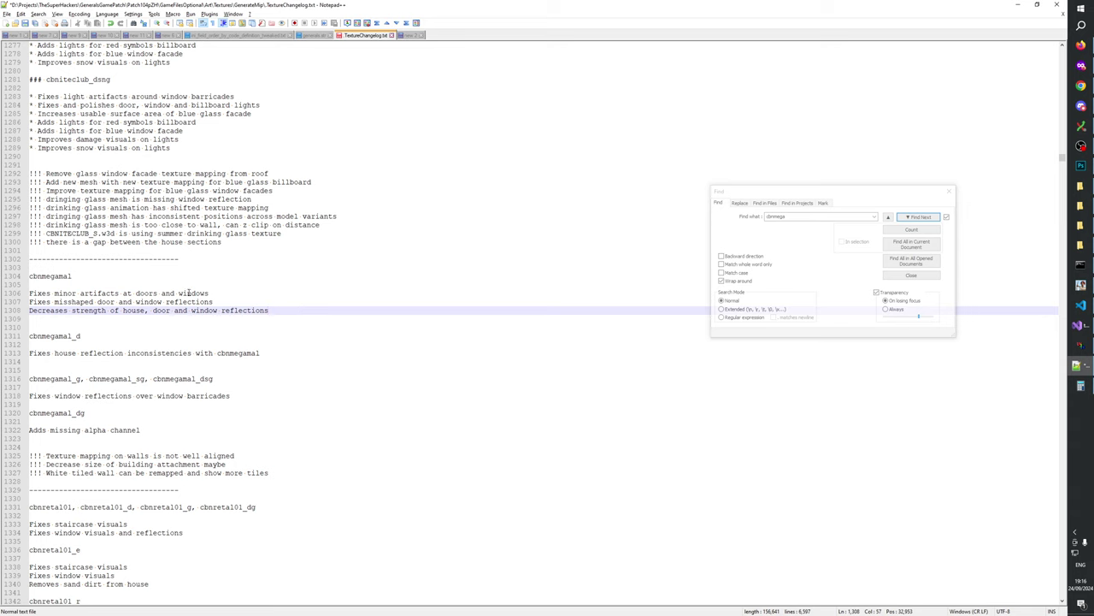
# - Replace "at" with "on" in the cbnmegamal line about minor artifacts at doors and windows
pyautogui.hotkey('alt', 'Tab')
pyautogui.hotkey('alt', 'Tab')
pyautogui.doubleClick(128, 292)
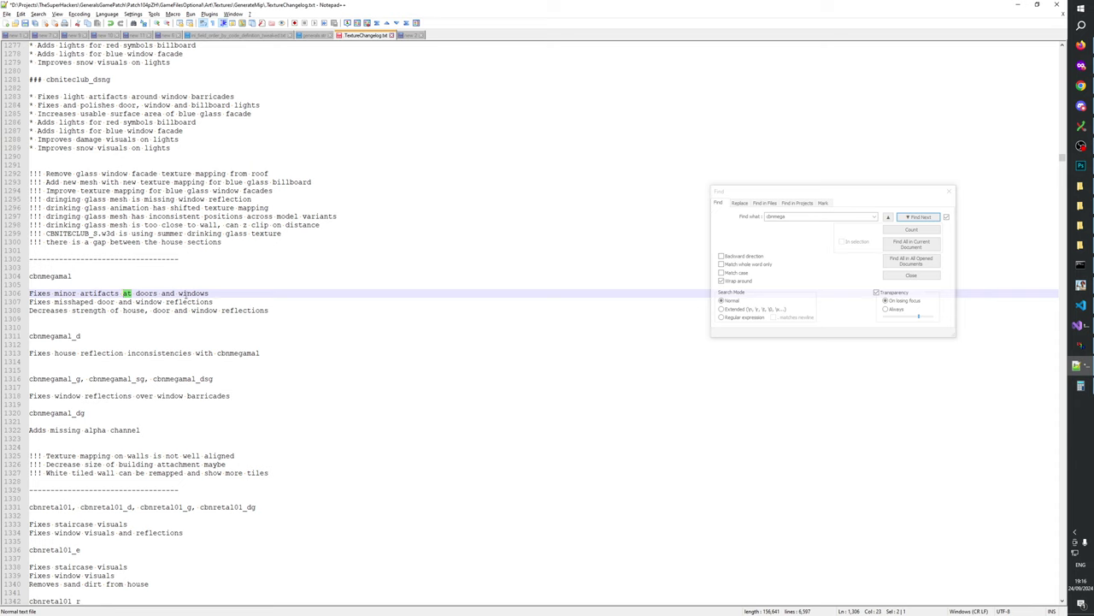
pyautogui.write('on')
pyautogui.press('Escape')
# - Check cbnmegamal.psd in Photoshop against the changelog, and insert "house," before "doors" in the cbnmegamal minor artifacts line
pyautogui.hotkey('alt', 'Tab')
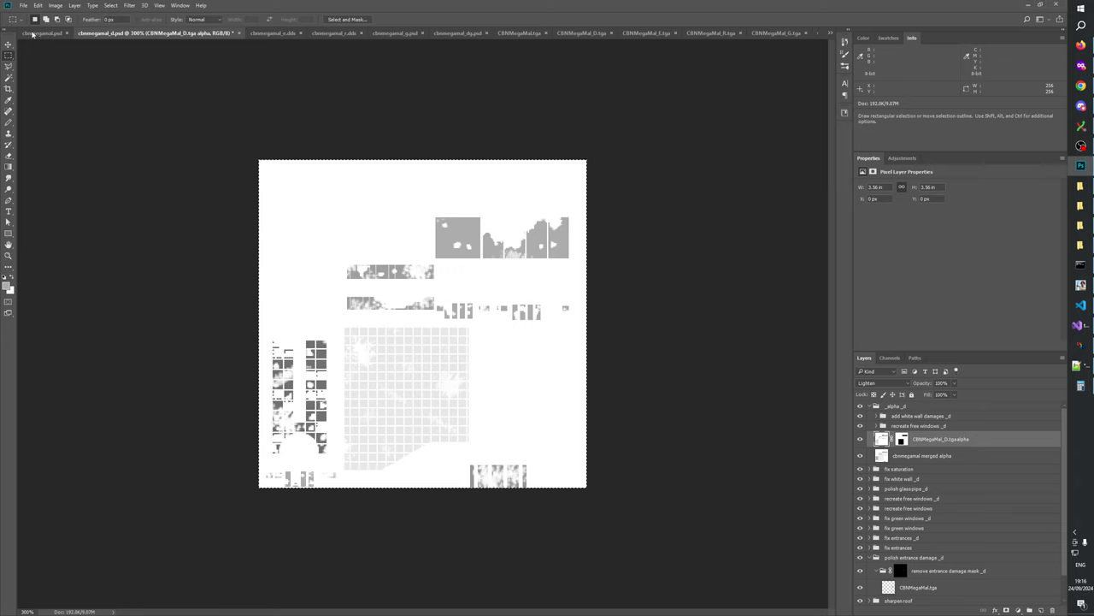
pyautogui.hotkey('ctrl', 'shift', 'Tab')
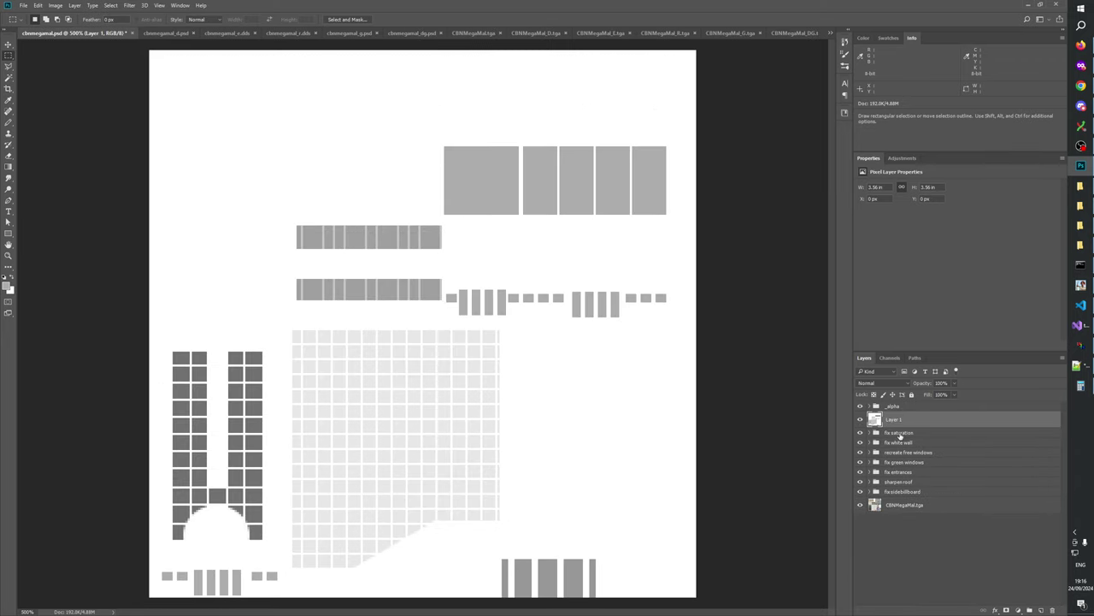
pyautogui.hotkey('alt', 'Tab')
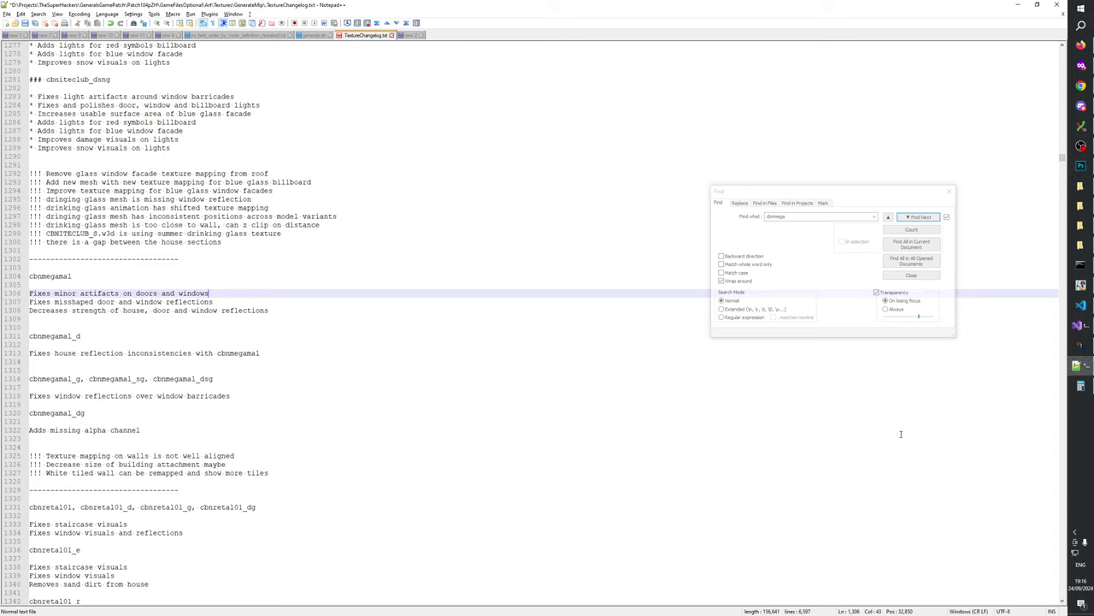
pyautogui.hotkey('alt', 'Tab')
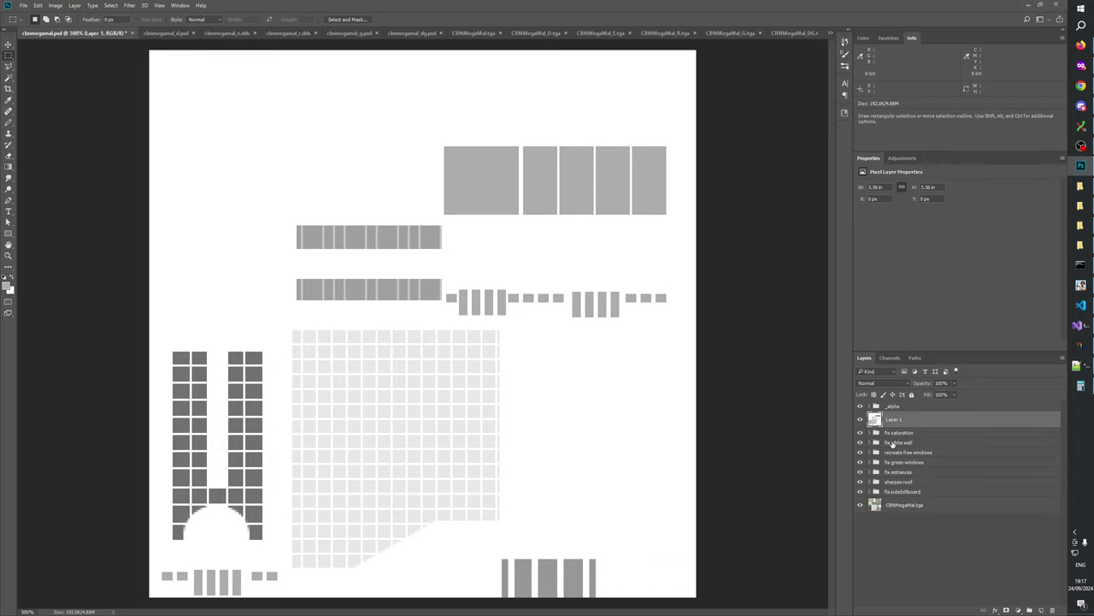
pyautogui.hotkey('alt', 'Tab')
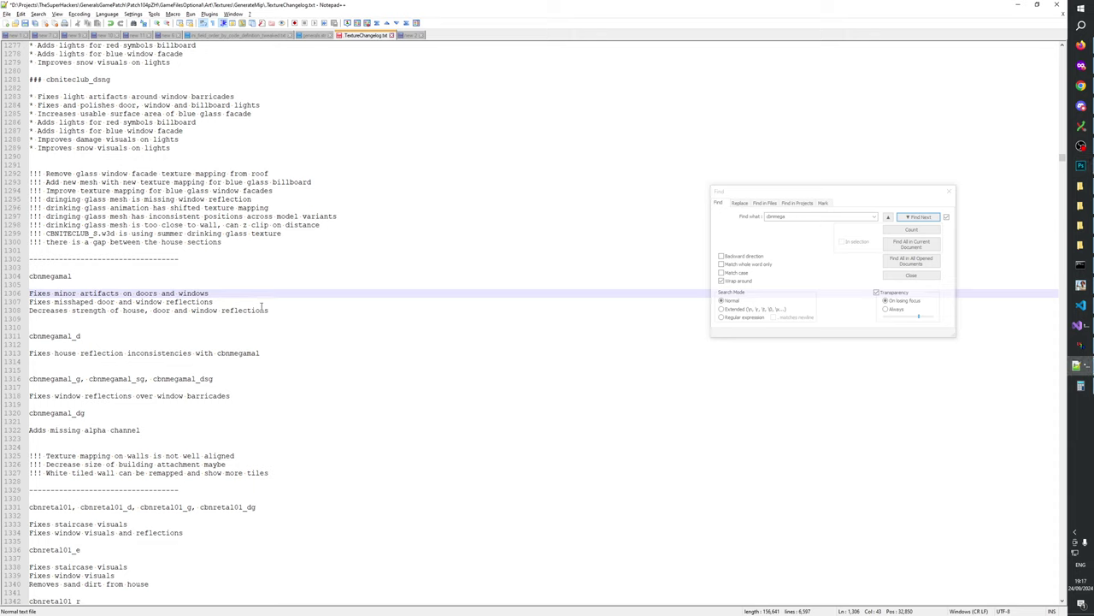
pyautogui.click(136, 294)
pyautogui.write('house,')
# - Check the layer groups of cbnmegamal.psd in Photoshop, and add the line "Recreates large mall windows" below the cbnmegamal minor artifacts line in TextureChangelog.txt
pyautogui.hotkey('alt', 'Tab')
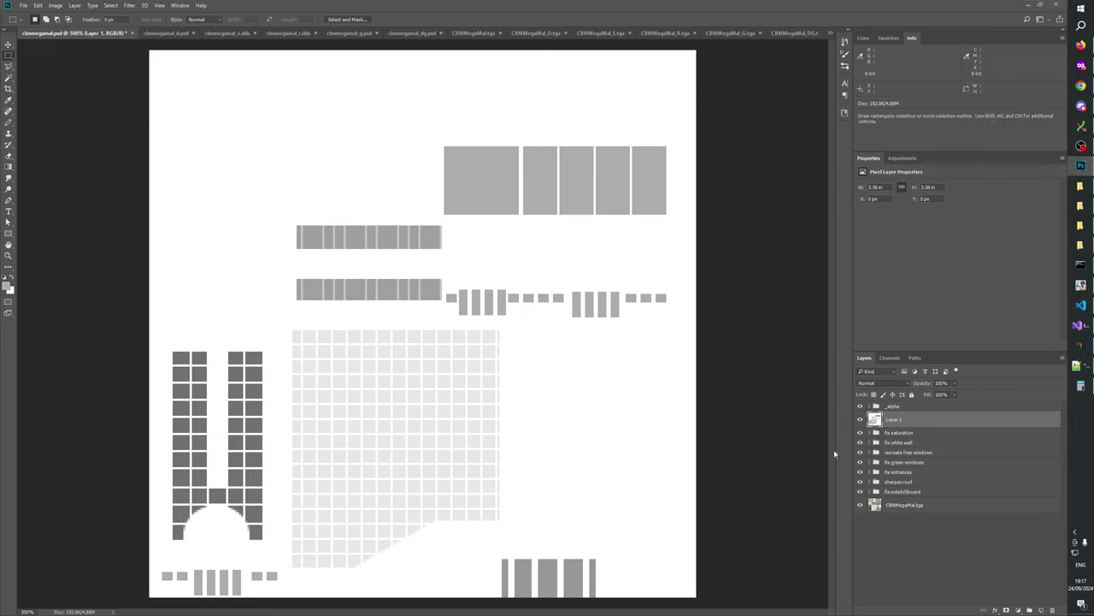
pyautogui.click(896, 433)
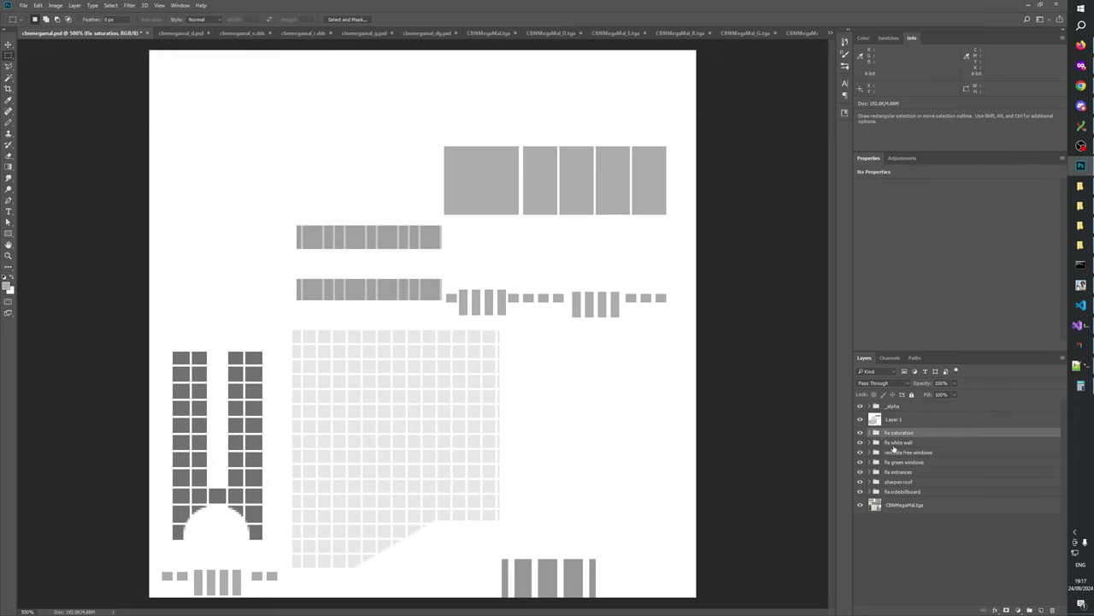
pyautogui.click(898, 454)
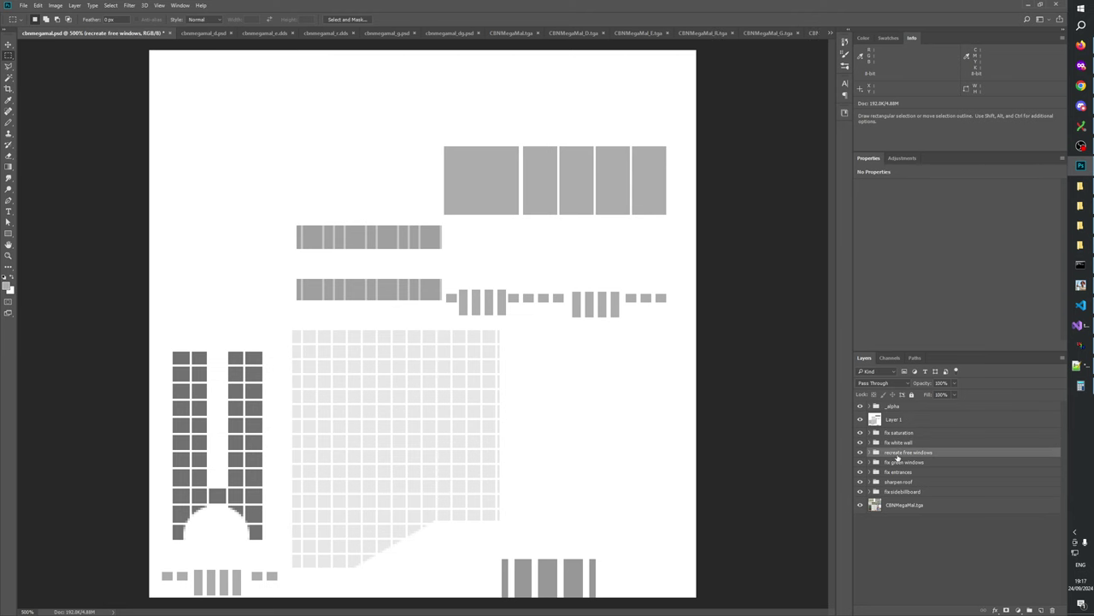
pyautogui.hotkey('alt', 'Tab')
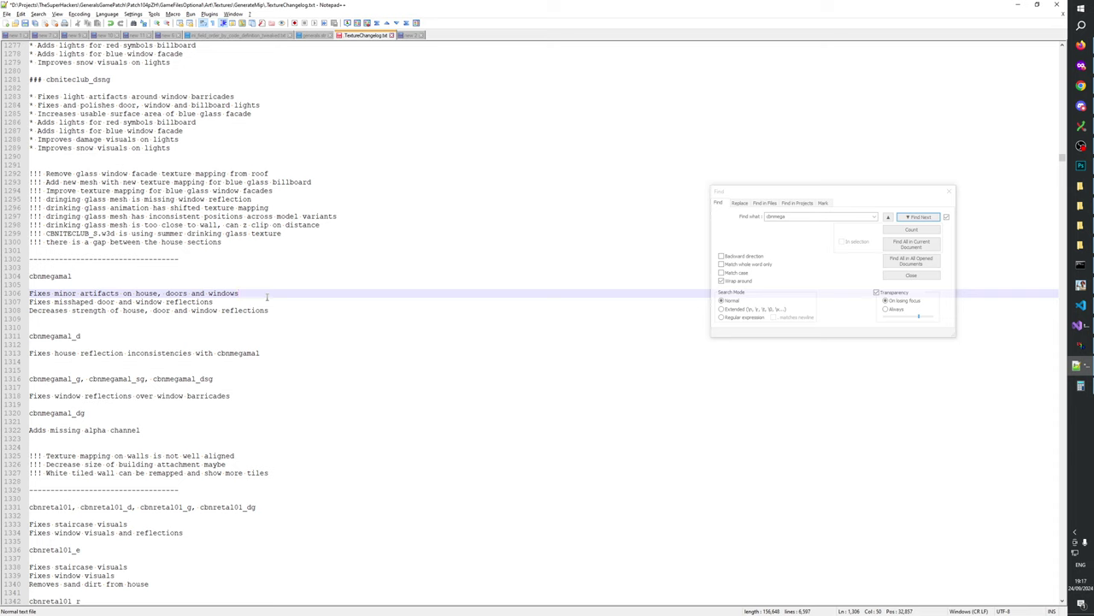
pyautogui.press('Return')
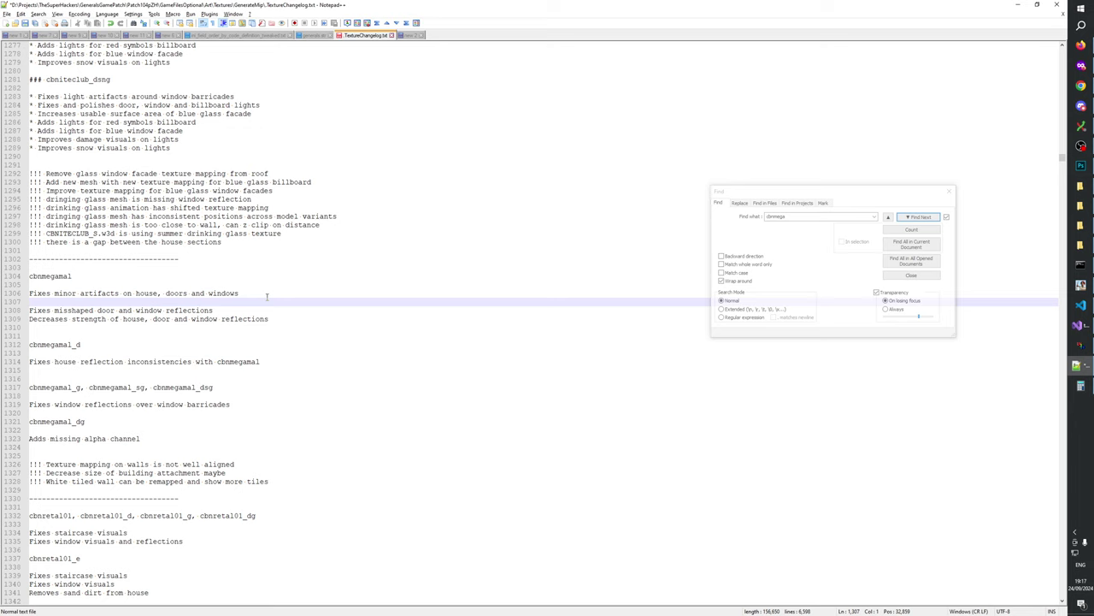
pyautogui.write('R')
pyautogui.press('BackSpace')
pyautogui.write('Recreates large hou')
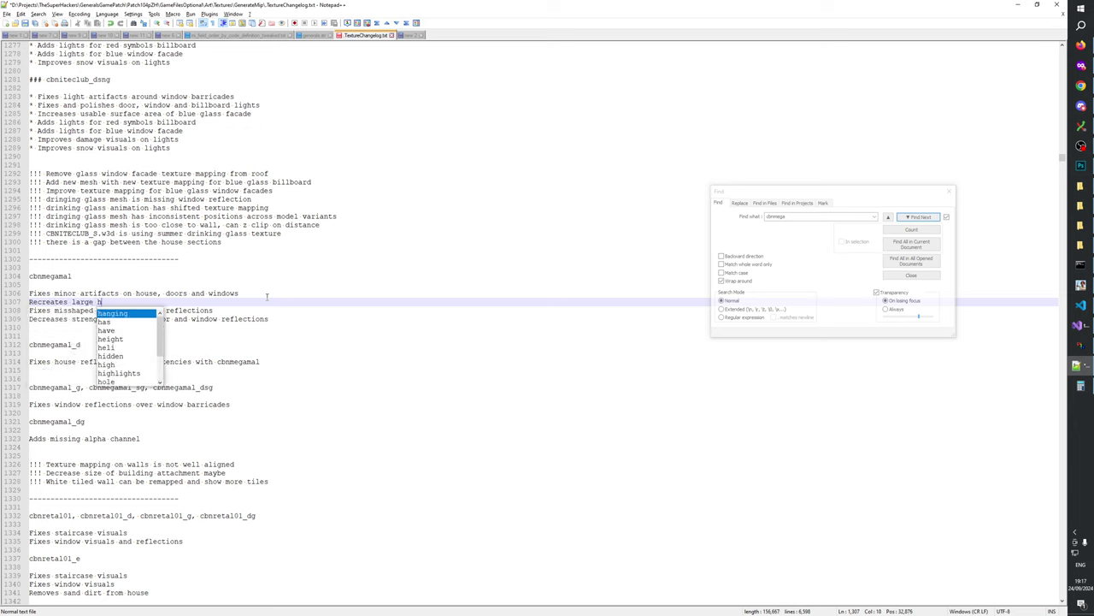
pyautogui.press('BackSpace')
pyautogui.press('BackSpace')
pyautogui.press('BackSpace')
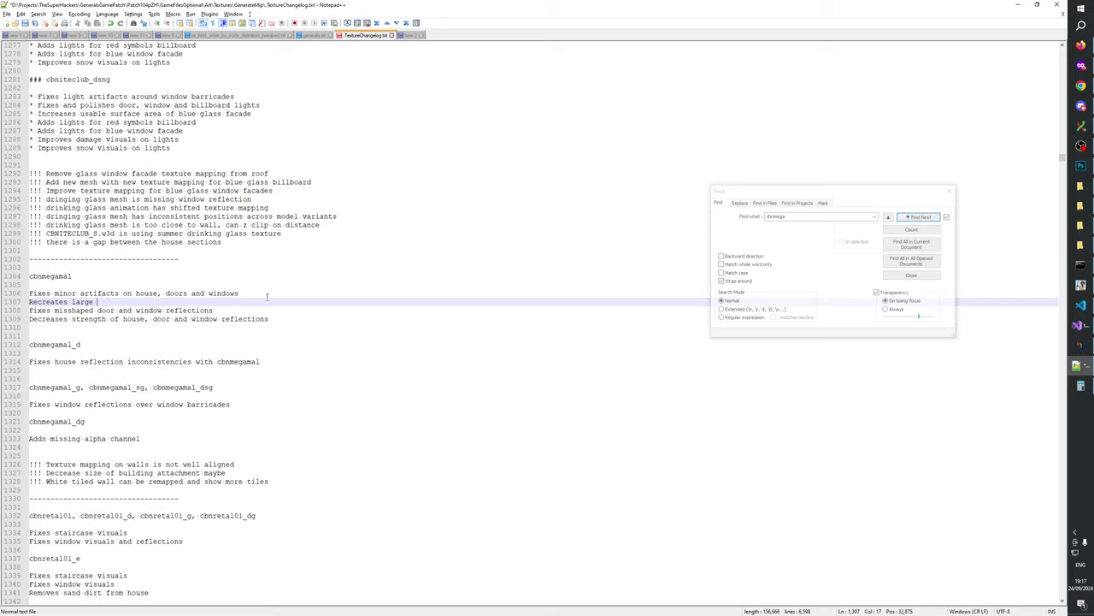
pyautogui.write('mall windows')
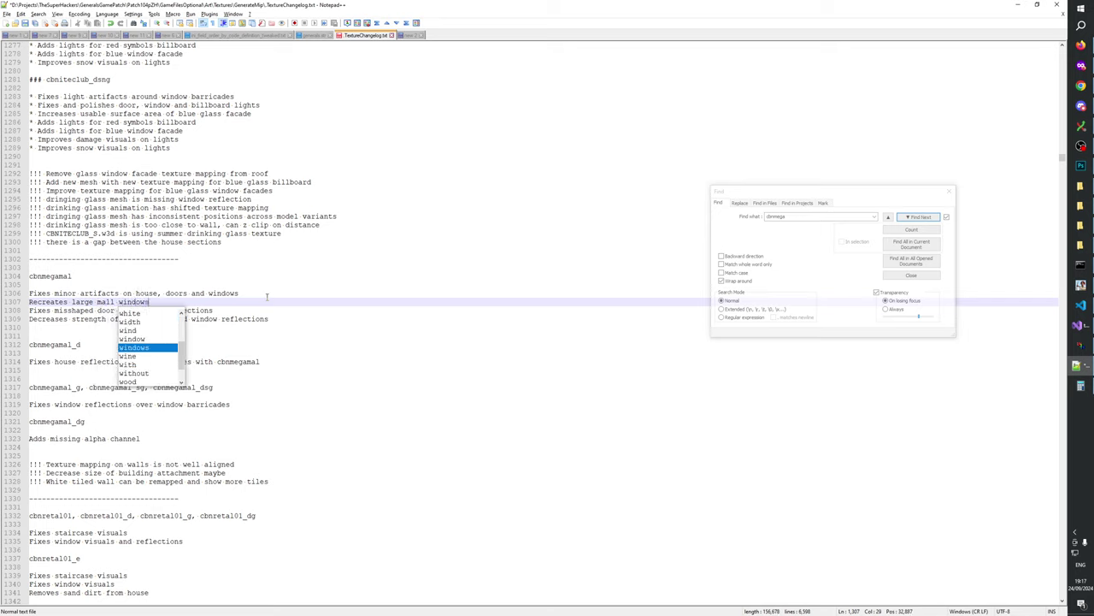
pyautogui.press('Escape')
# - Replace "house" with "walls" in the minor artifacts line and the reflection strength line of the cbnmegamal entry
pyautogui.doubleClick(105, 302)
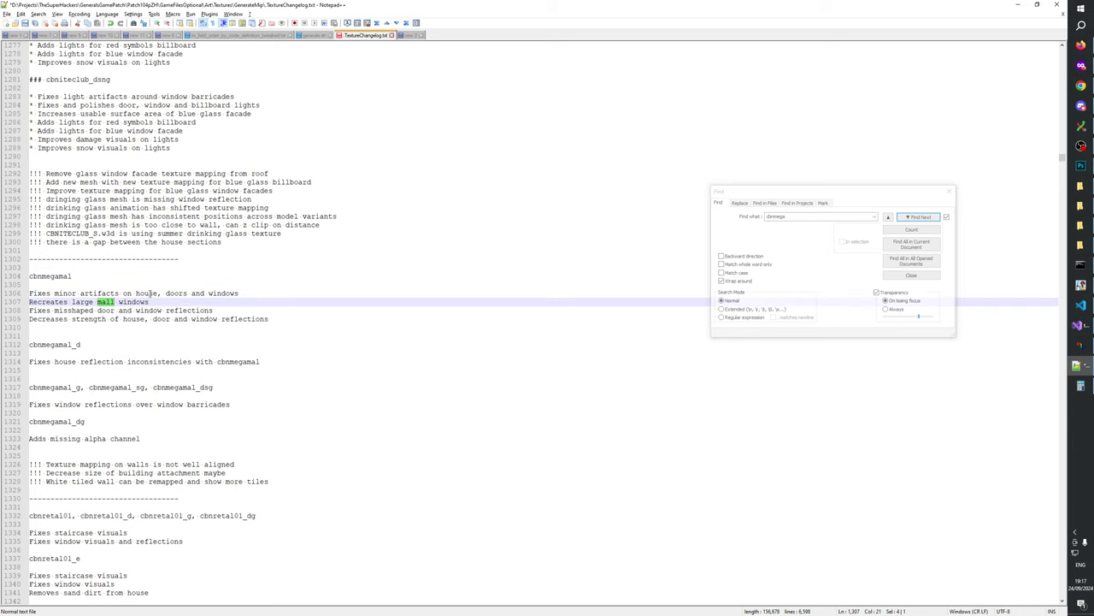
pyautogui.doubleClick(148, 293)
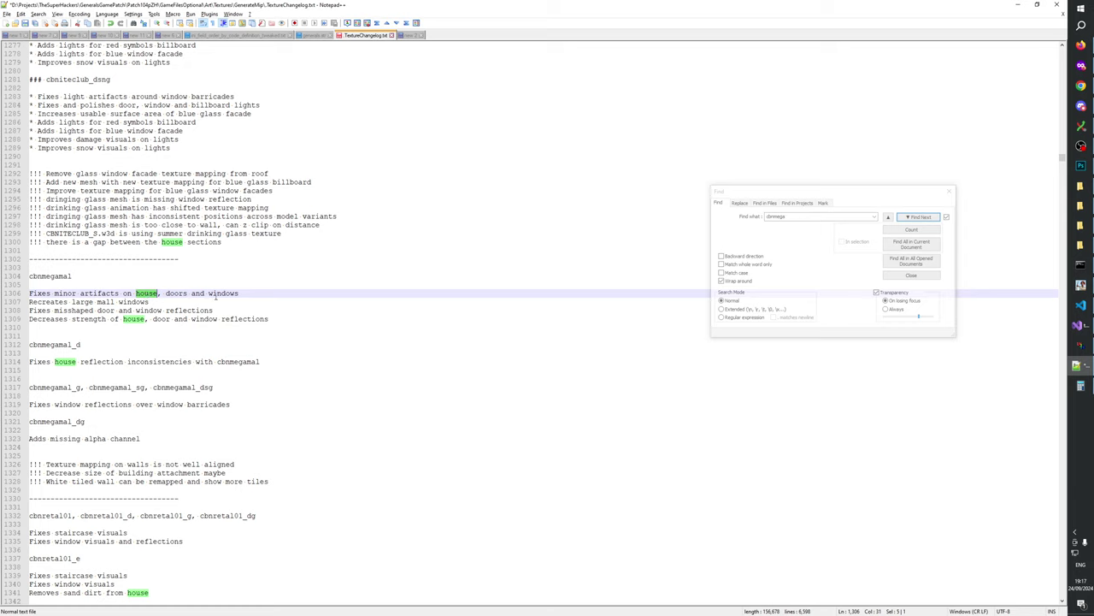
pyautogui.write('walls')
pyautogui.doubleClick(153, 294)
pyautogui.hotkey('ctrl', 'c')
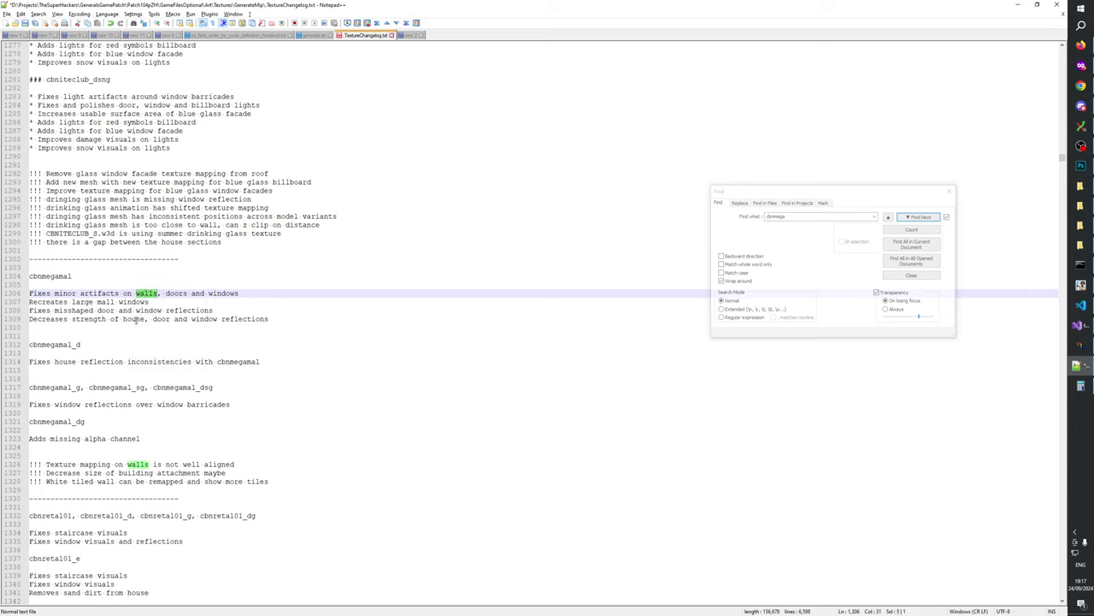
pyautogui.doubleClick(134, 320)
pyautogui.hotkey('ctrl', 'v')
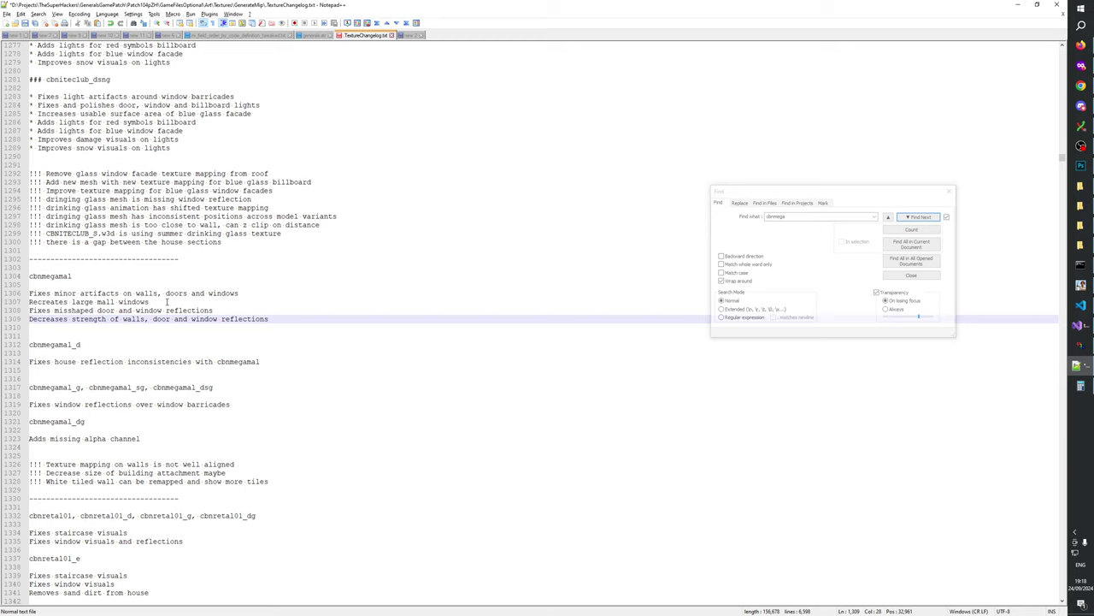
# - Compare the cbnmegamal changelog entry with the remaining layer groups of cbnmegamal.psd, including the roof sharpening and side billboard groups
pyautogui.click(82, 302)
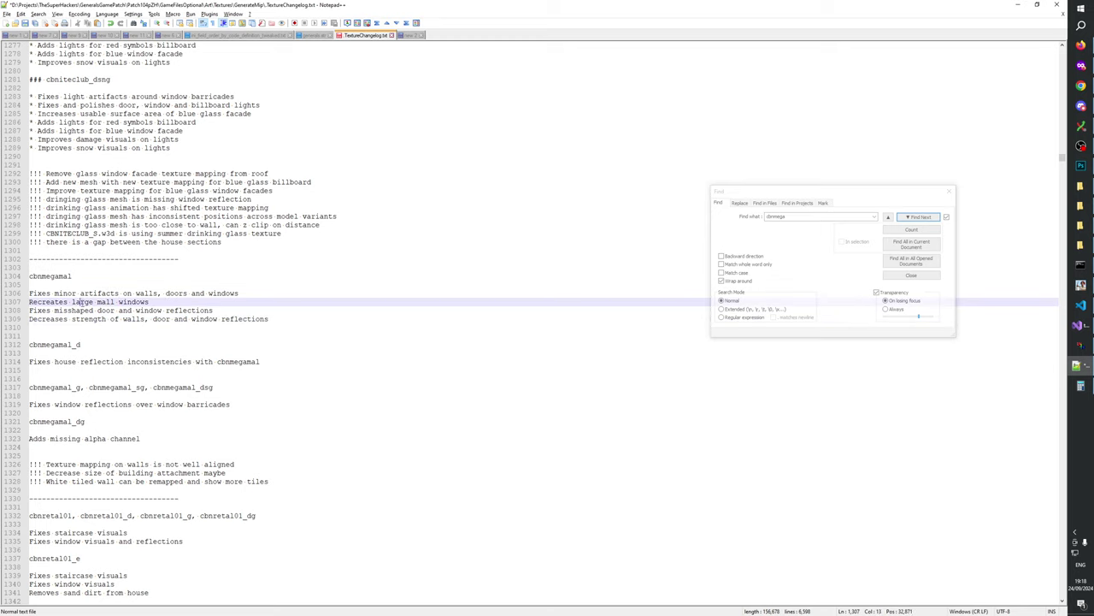
pyautogui.click(164, 302)
pyautogui.hotkey('alt', 'Tab')
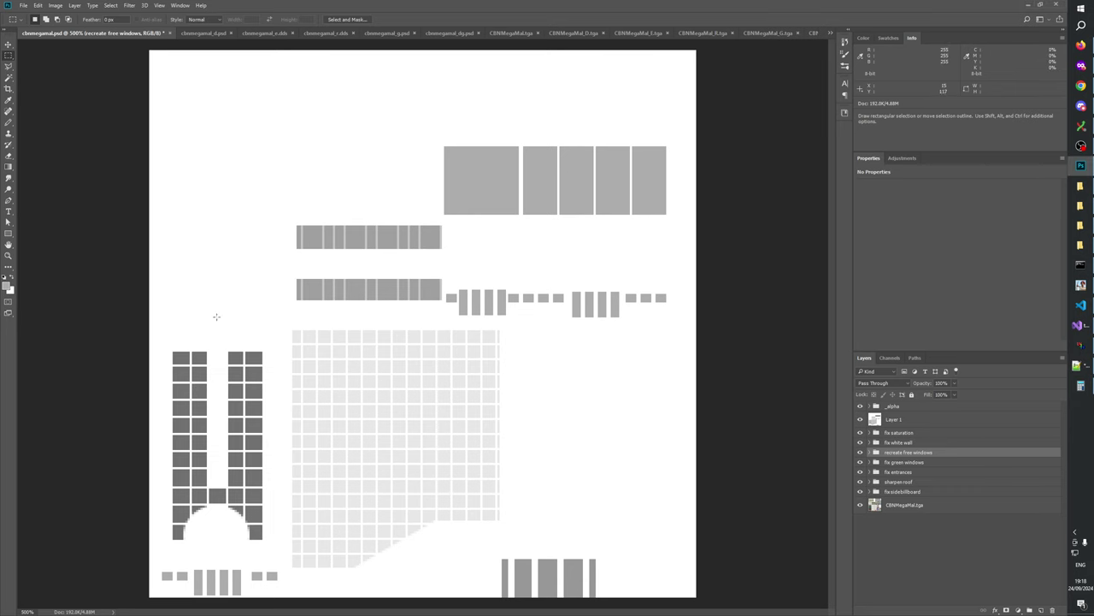
pyautogui.click(894, 484)
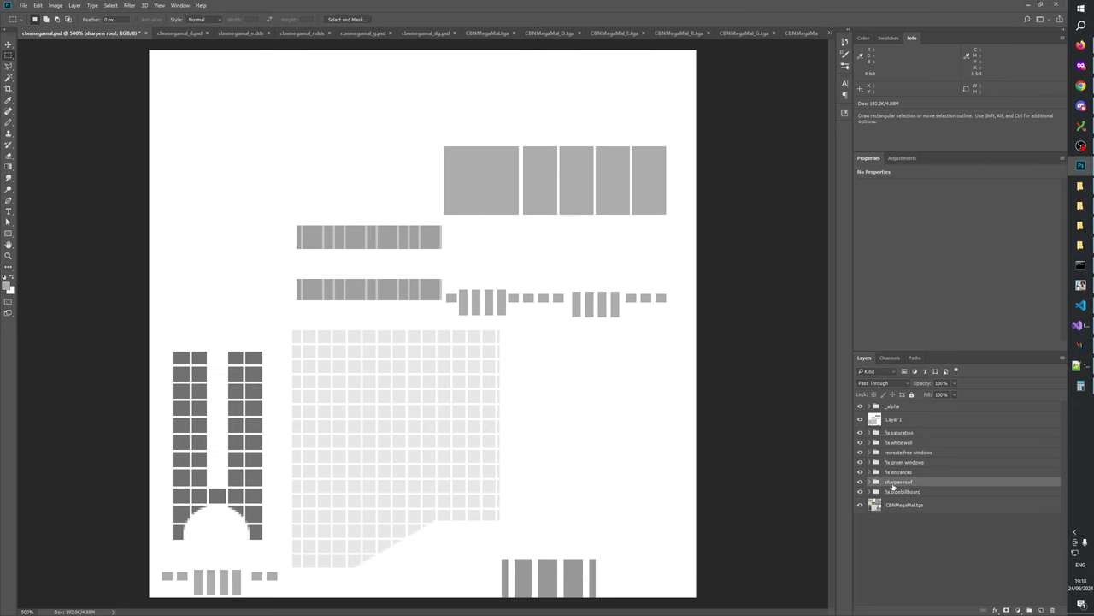
pyautogui.hotkey('alt', 'Tab')
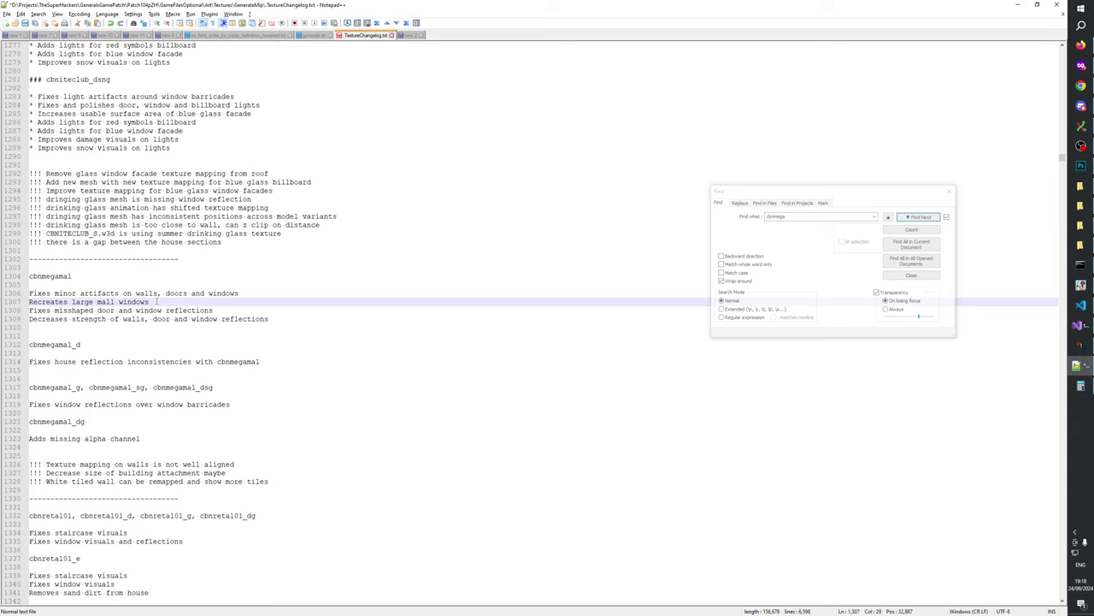
pyautogui.press('Return')
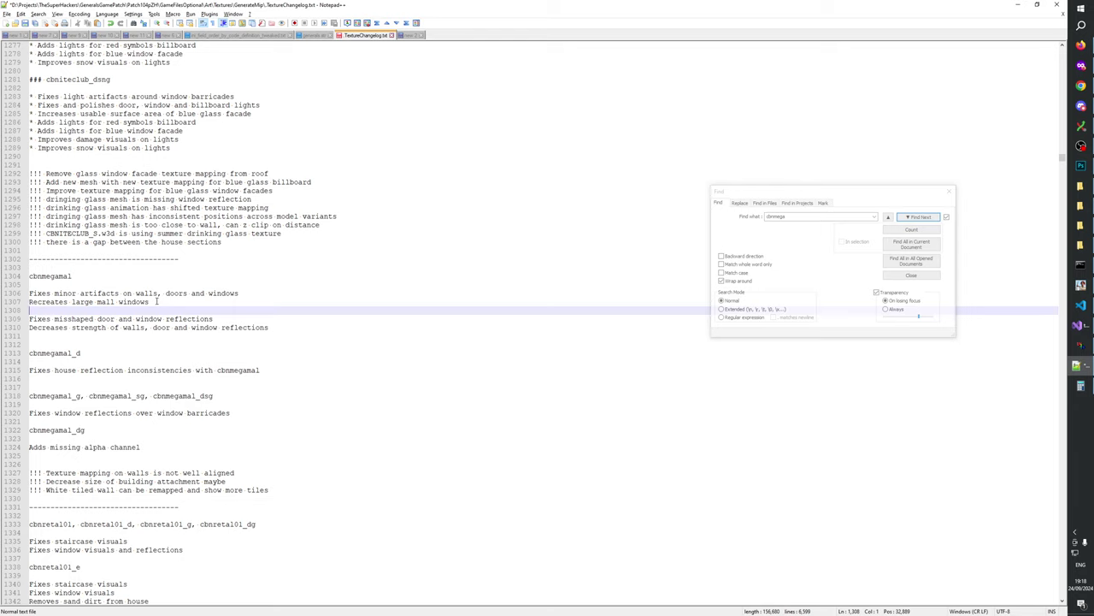
pyautogui.press('BackSpace')
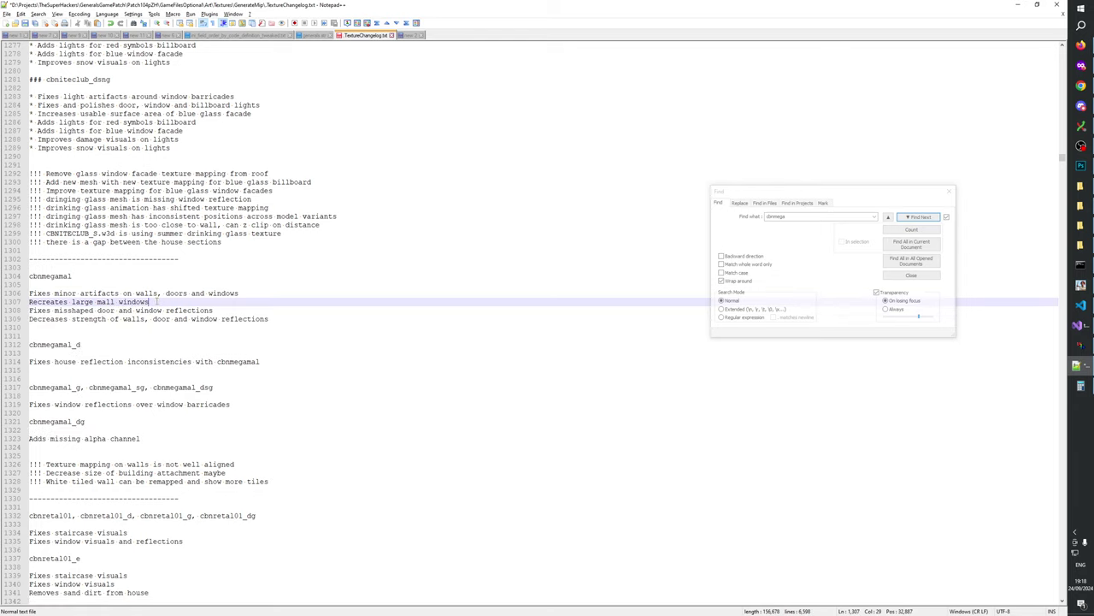
pyautogui.hotkey('alt', 'Tab')
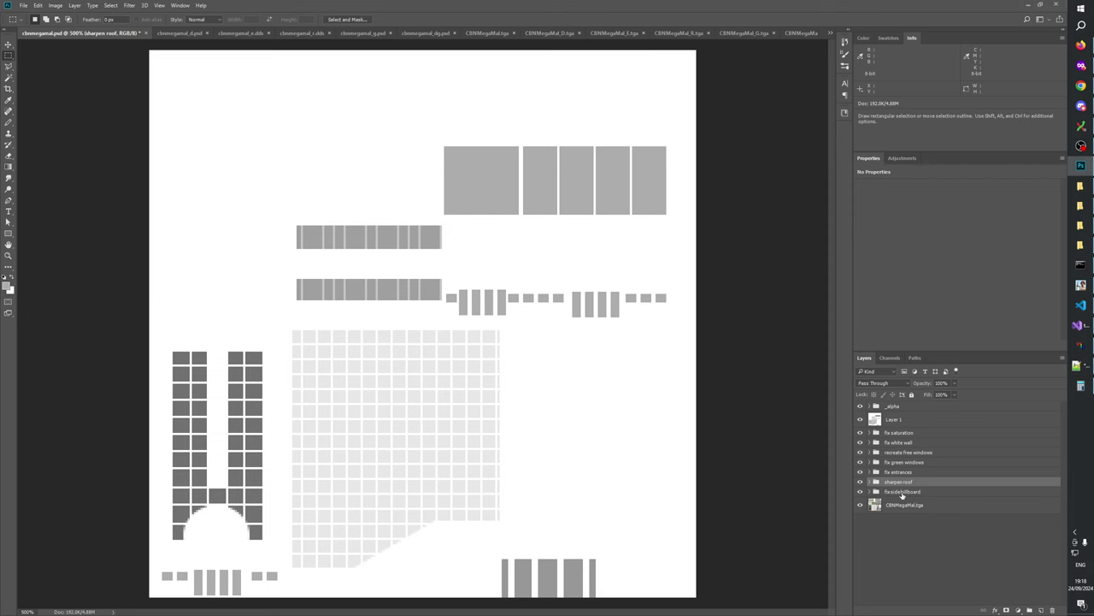
pyautogui.hotkey('alt', 'Tab')
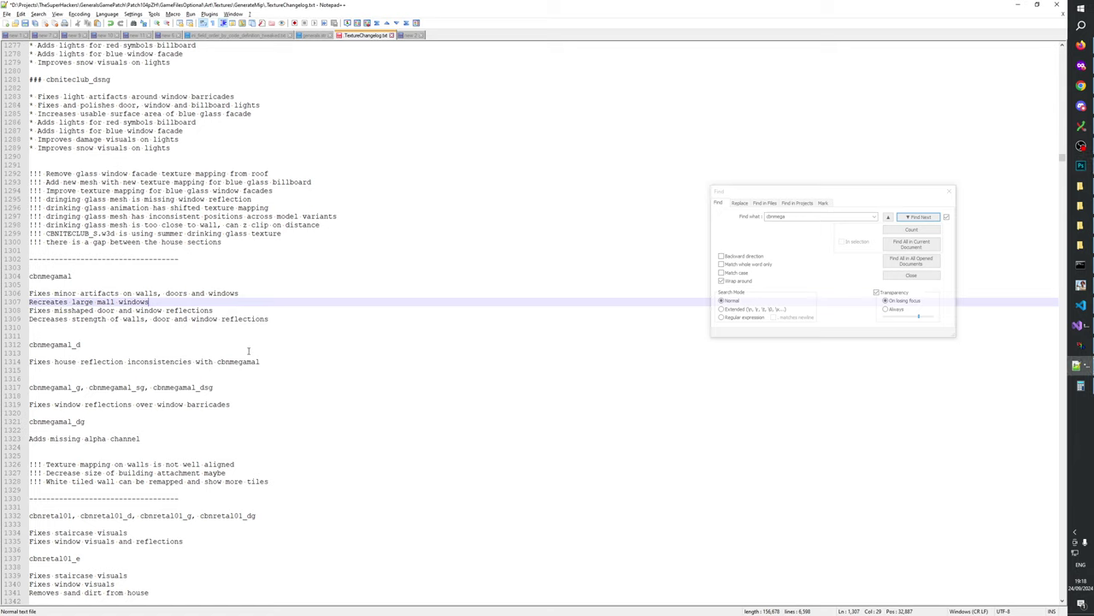
# - Remove the extra blank line above the cbnmegamal_d heading and replace "house" with "wall" in its reflection inconsistencies line
pyautogui.click(80, 336)
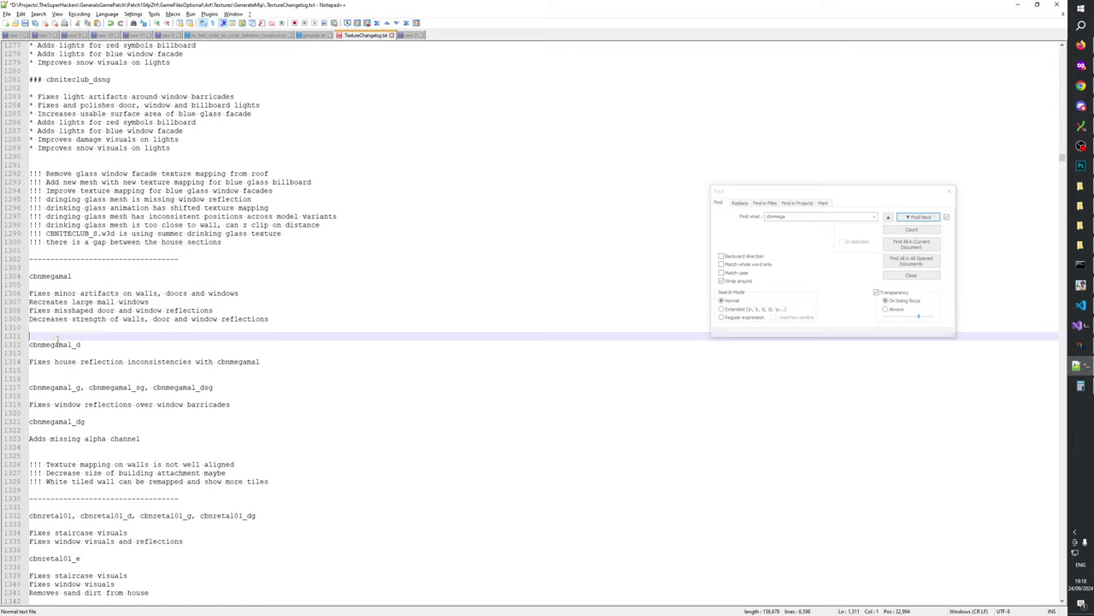
pyautogui.press('BackSpace')
pyautogui.click(96, 352)
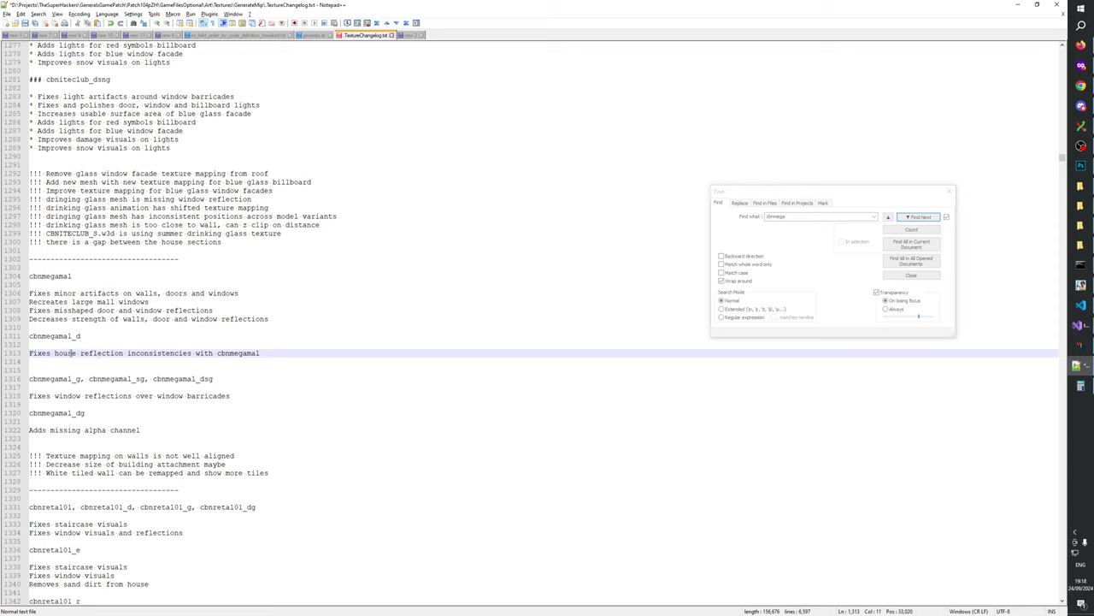
pyautogui.doubleClick(73, 353)
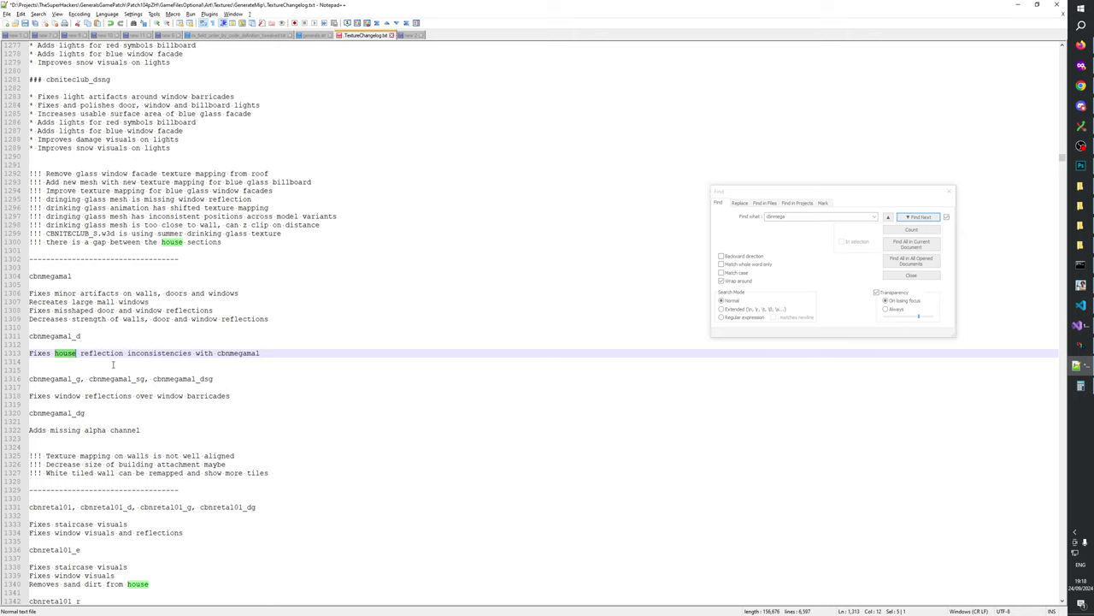
pyautogui.write('wall')
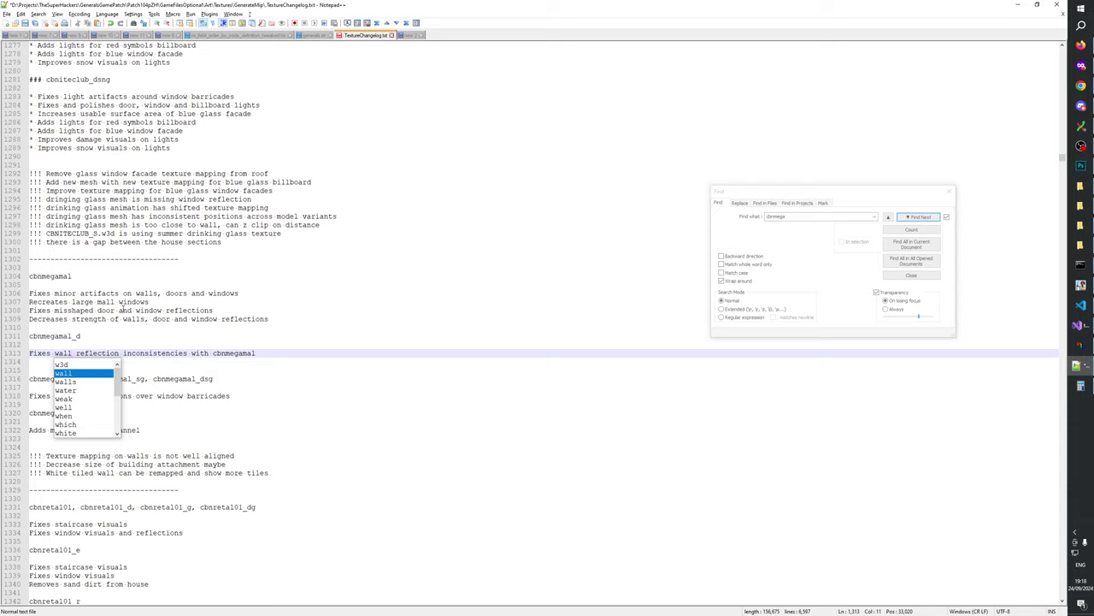
pyautogui.click(159, 294)
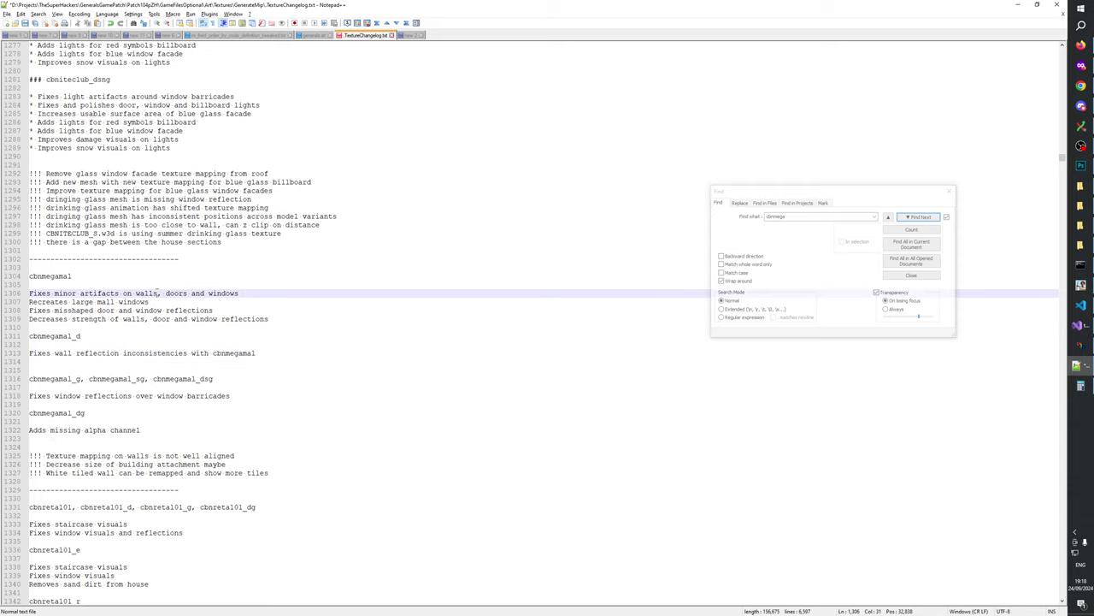
pyautogui.doubleClick(61, 353)
pyautogui.doubleClick(95, 353)
pyautogui.doubleClick(142, 351)
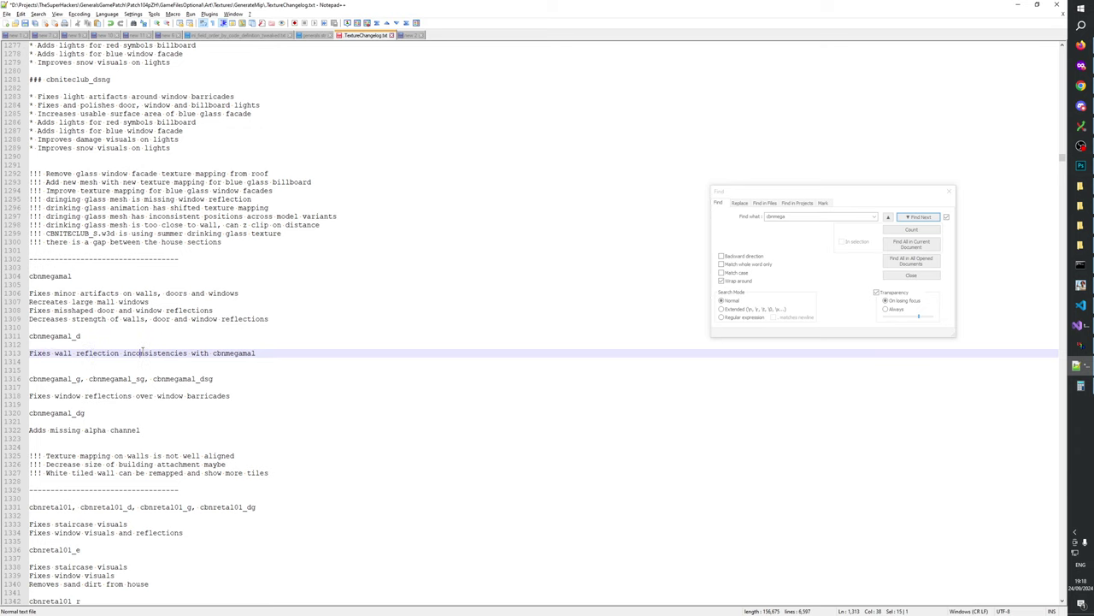
pyautogui.doubleClick(142, 352)
pyautogui.click(229, 353)
pyautogui.doubleClick(286, 352)
pyautogui.click(282, 345)
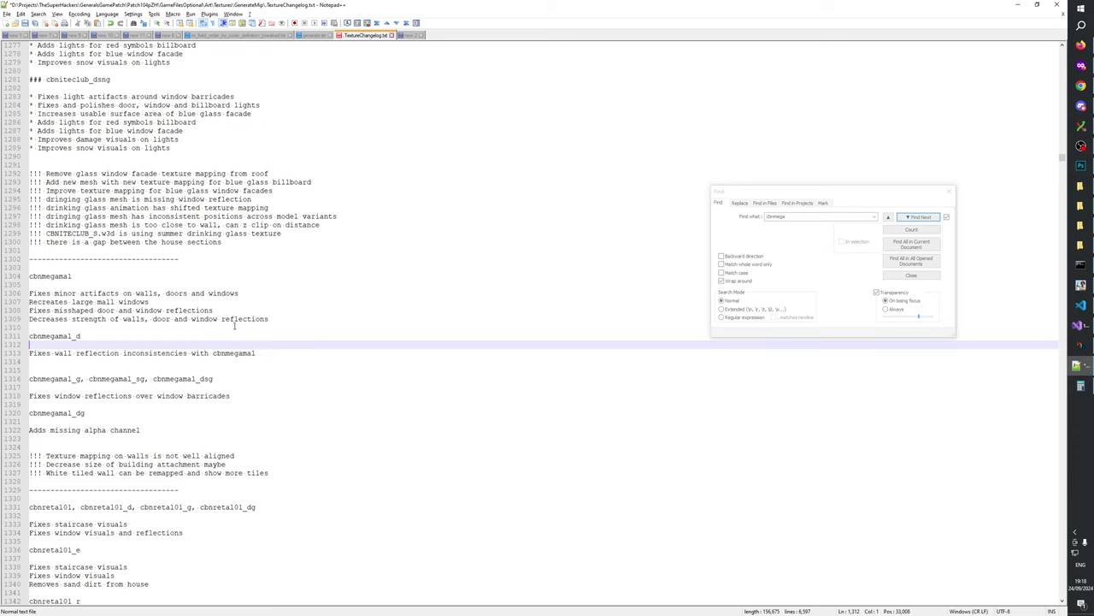
# - Copy the four change lines of the cbnmegamal entry into the cbnmegamal_d entry, above its wall reflection inconsistencies line
pyautogui.click(250, 295)
pyautogui.moveTo(180, 302); pyautogui.dragTo(29, 294)
pyautogui.click(230, 309)
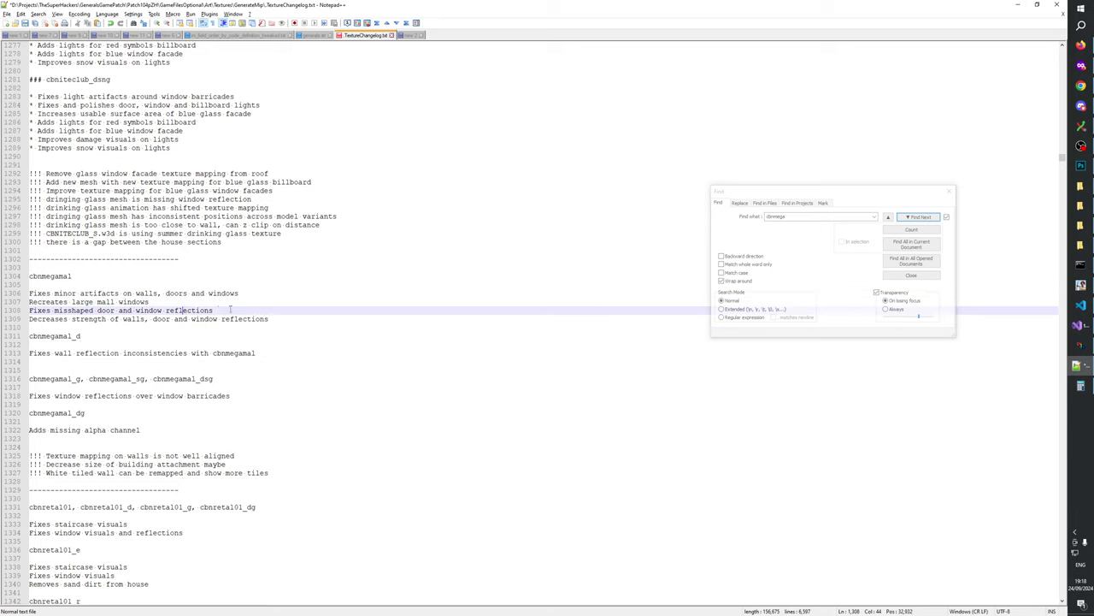
pyautogui.moveTo(294, 319); pyautogui.dragTo(29, 294)
pyautogui.hotkey('ctrl', 'c')
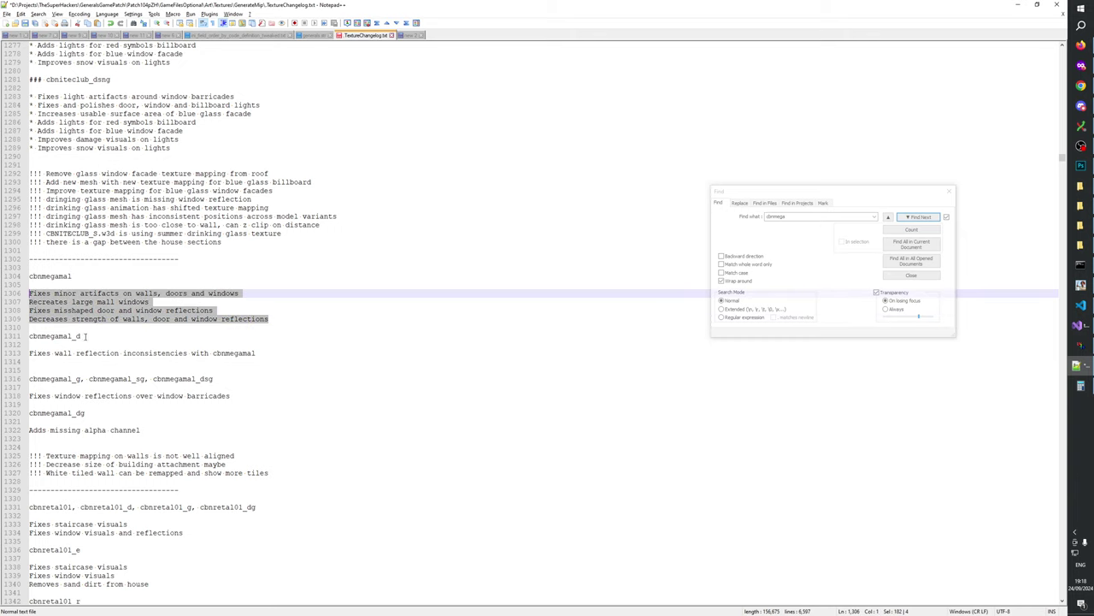
pyautogui.click(74, 345)
pyautogui.hotkey('ctrl', 'v')
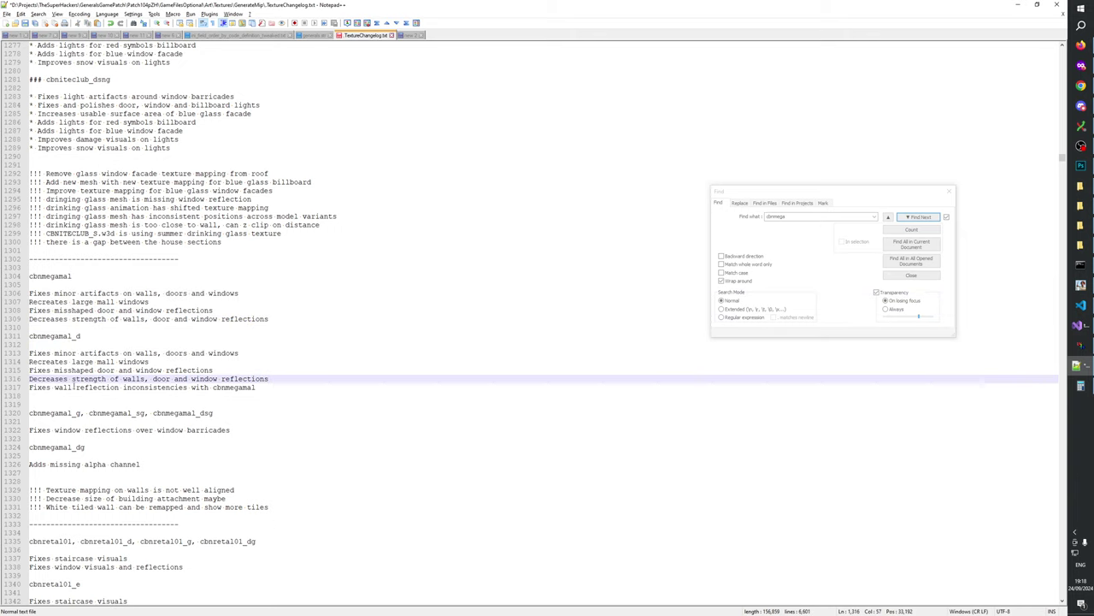
# - Move the cbnmegamal_d line "Fixes wall reflection inconsistencies with cbnmegamal" directly below "Recreates large mall windows"
pyautogui.click(58, 387)
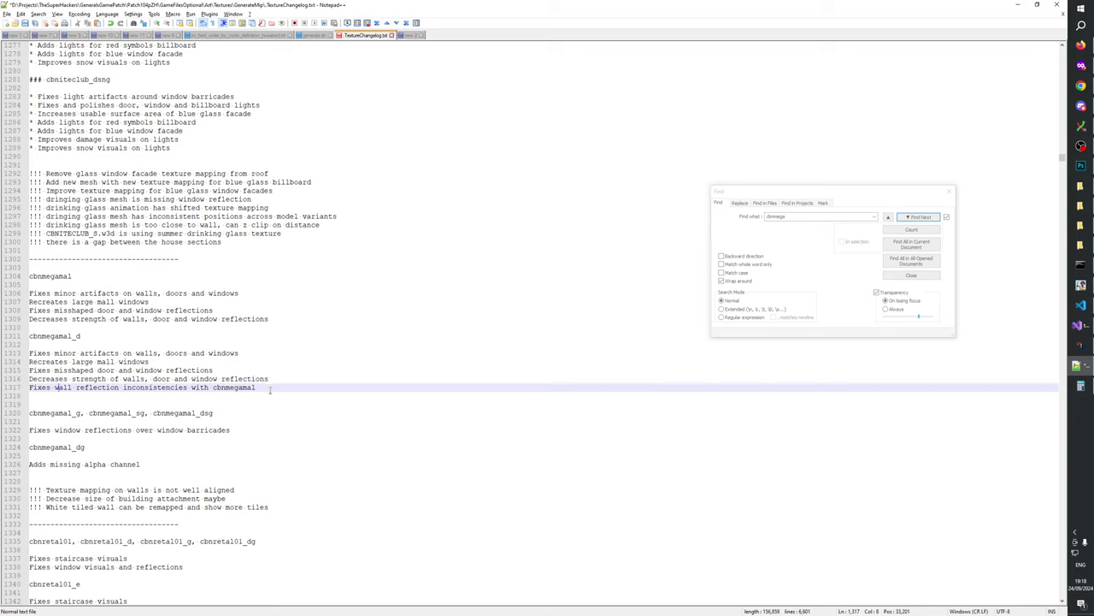
pyautogui.moveTo(270, 388); pyautogui.dragTo(29, 387)
pyautogui.hotkey('ctrl', 'x')
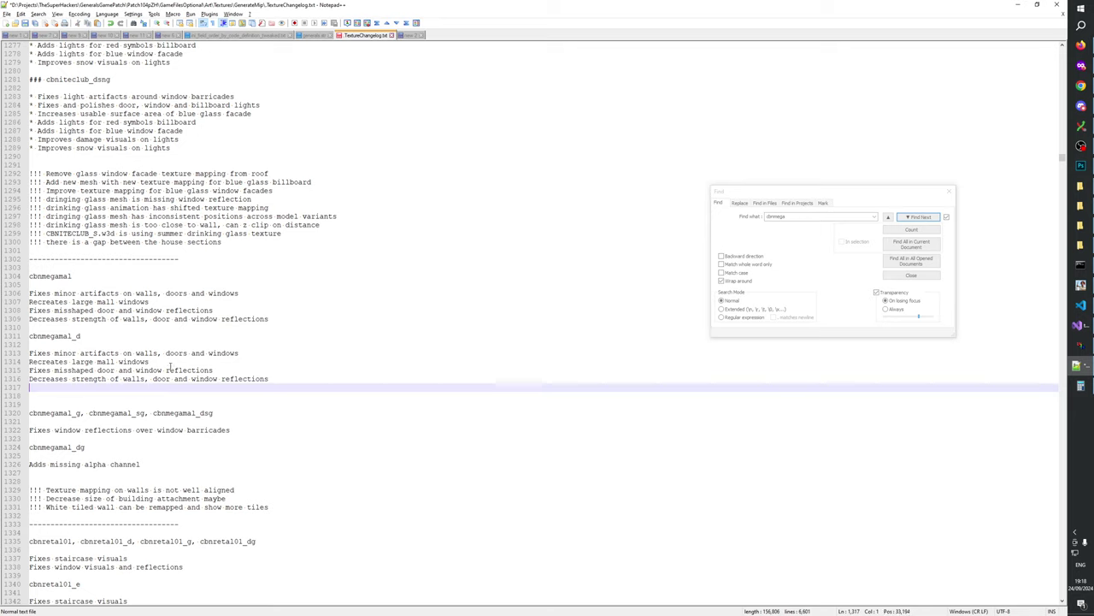
pyautogui.click(168, 363)
pyautogui.press('Return')
pyautogui.hotkey('ctrl', 'v')
pyautogui.click(65, 404)
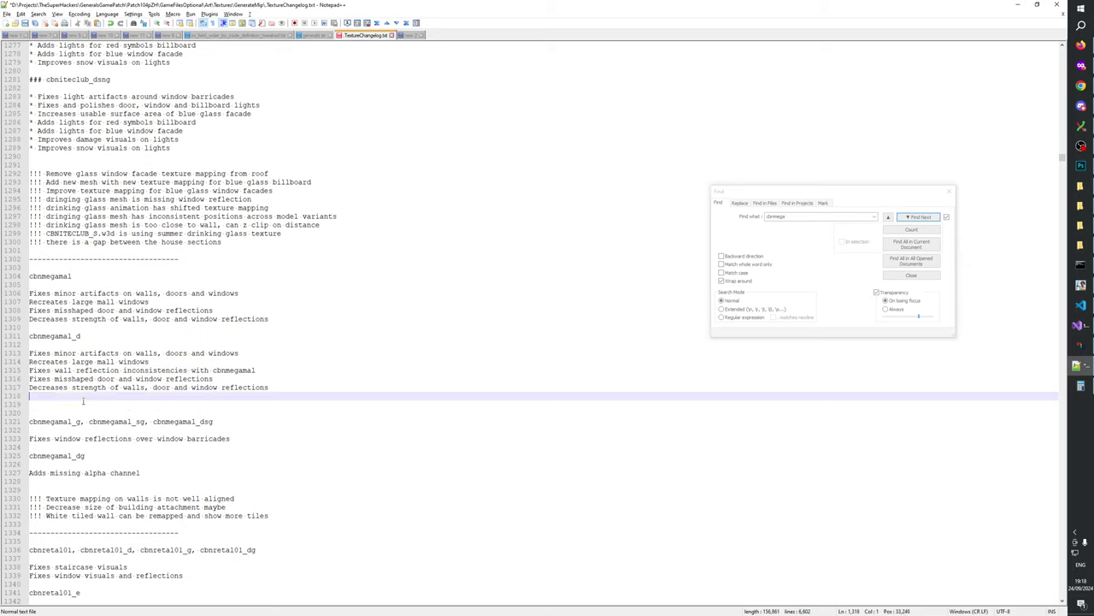
# - Switch to Photoshop and bring up cbnmegamal_d.psd to check its layers against the cbnmegamal_d changelog entry
pyautogui.click(96, 345)
pyautogui.hotkey('alt', 'Tab')
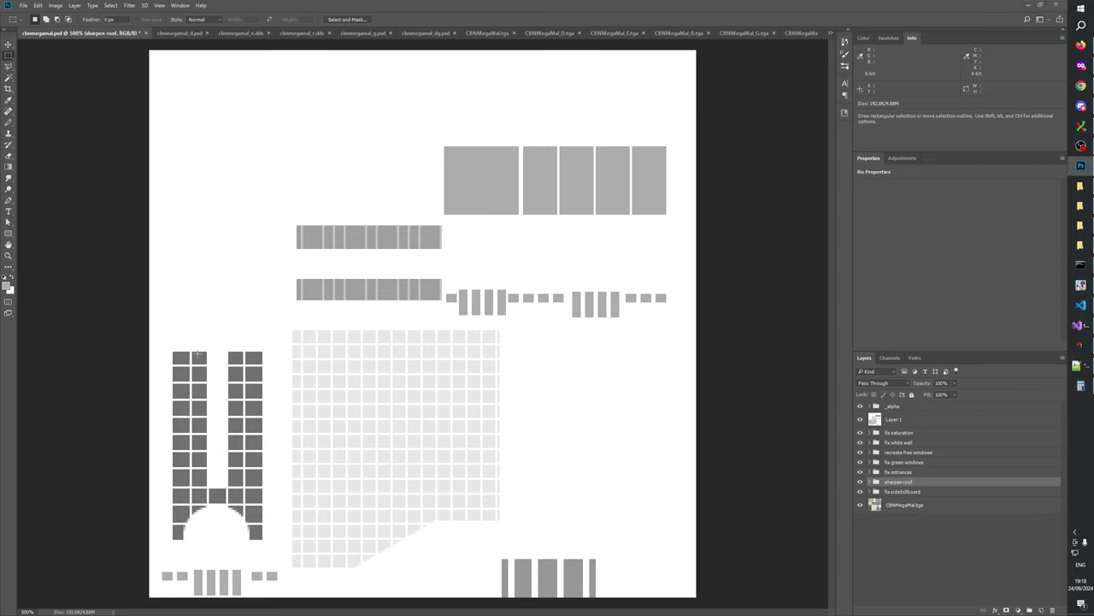
pyautogui.click(181, 33)
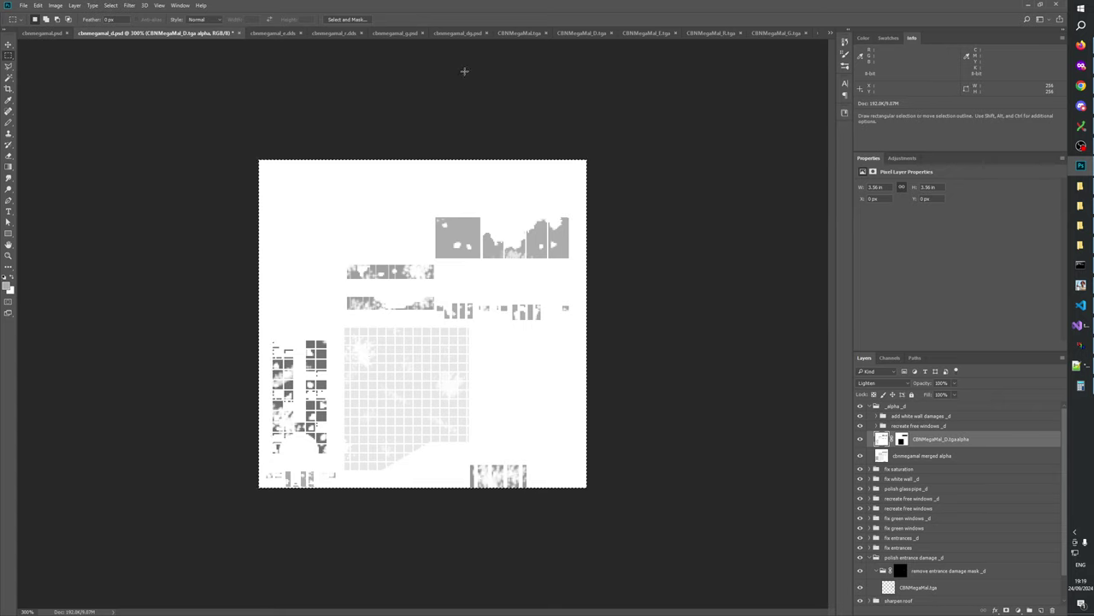
# - Copy the merged _alpha _d artwork from the entire cbnmegamal_d.psd canvas into the Alpha 1 channel
pyautogui.hotkey('ctrl', 'd')
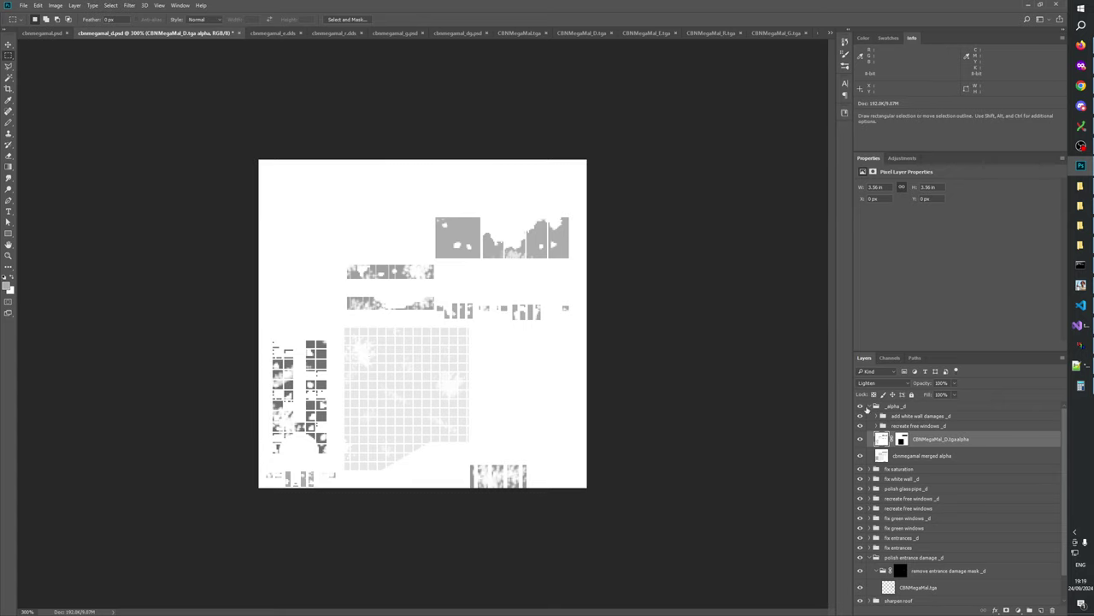
pyautogui.hotkey('ctrl', 'a')
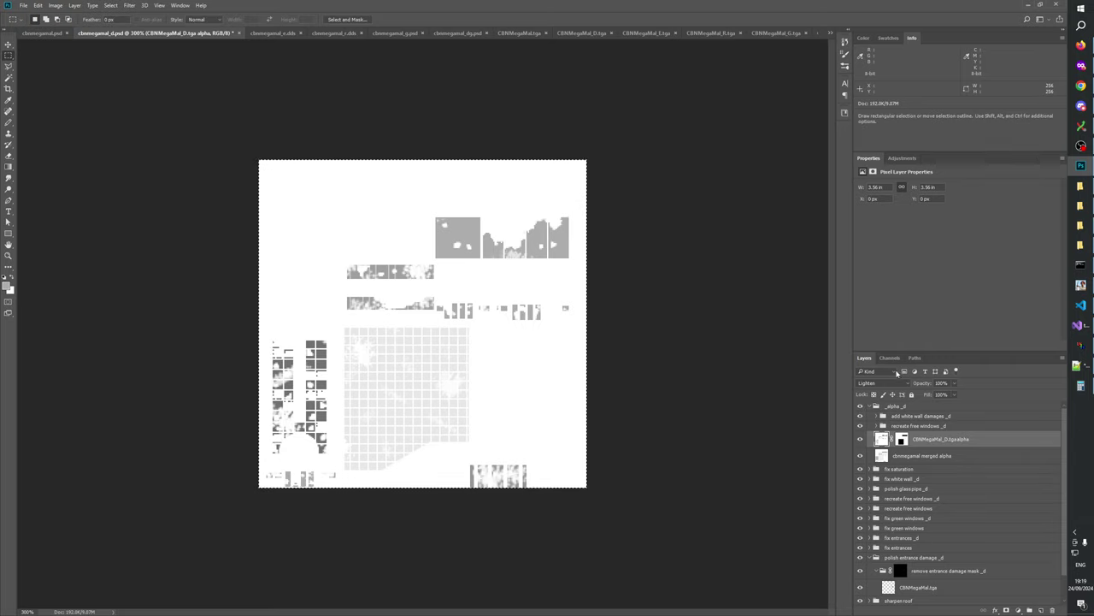
pyautogui.click(889, 357)
pyautogui.click(893, 453)
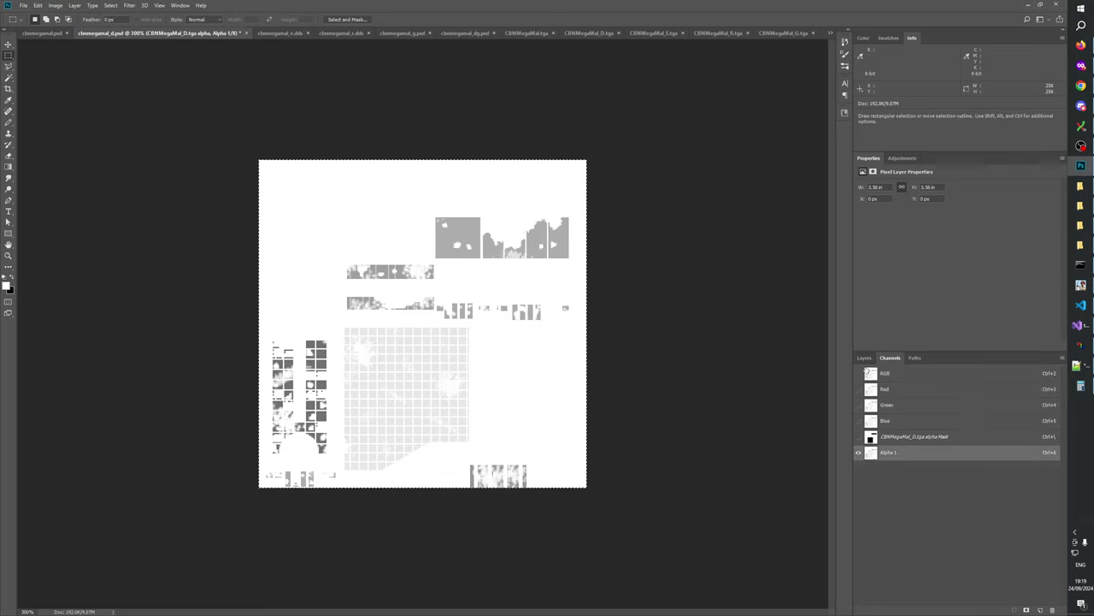
pyautogui.click(864, 358)
pyautogui.click(905, 408)
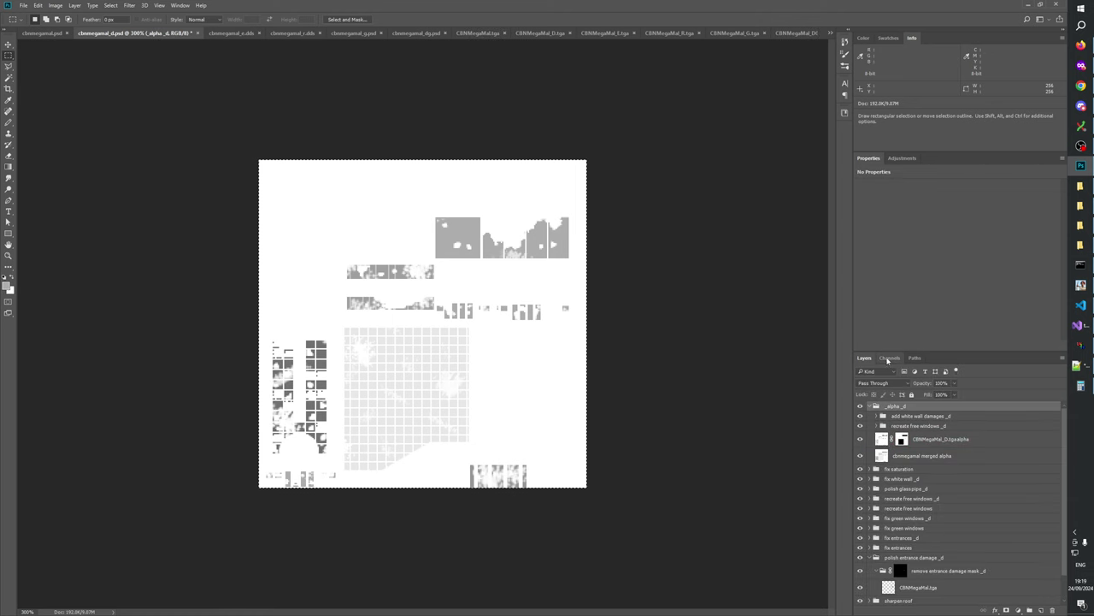
pyautogui.click(889, 357)
pyautogui.click(865, 357)
# - Hide and collapse the _alpha _d group, collapse the polish entrance damage _d group, and save cbnmegamal_d.psd
pyautogui.click(860, 407)
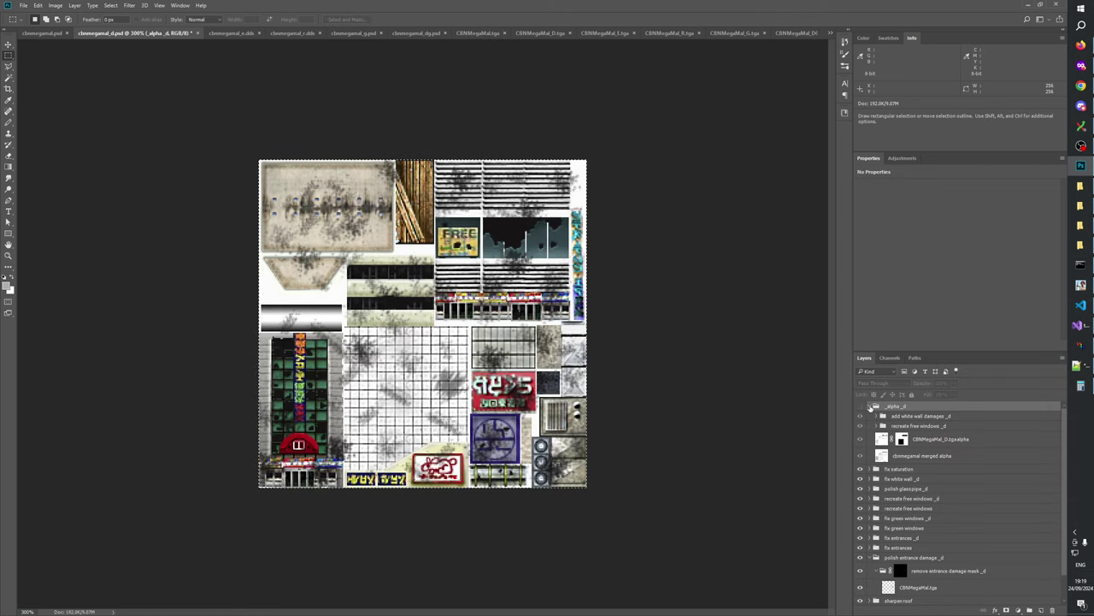
pyautogui.click(869, 406)
pyautogui.click(904, 586)
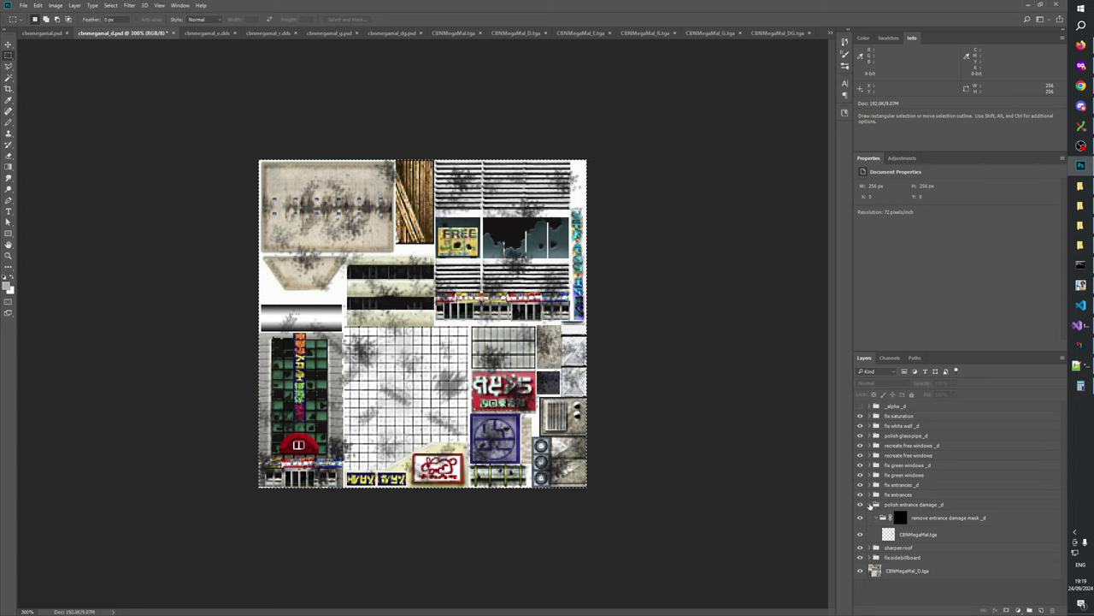
pyautogui.click(869, 505)
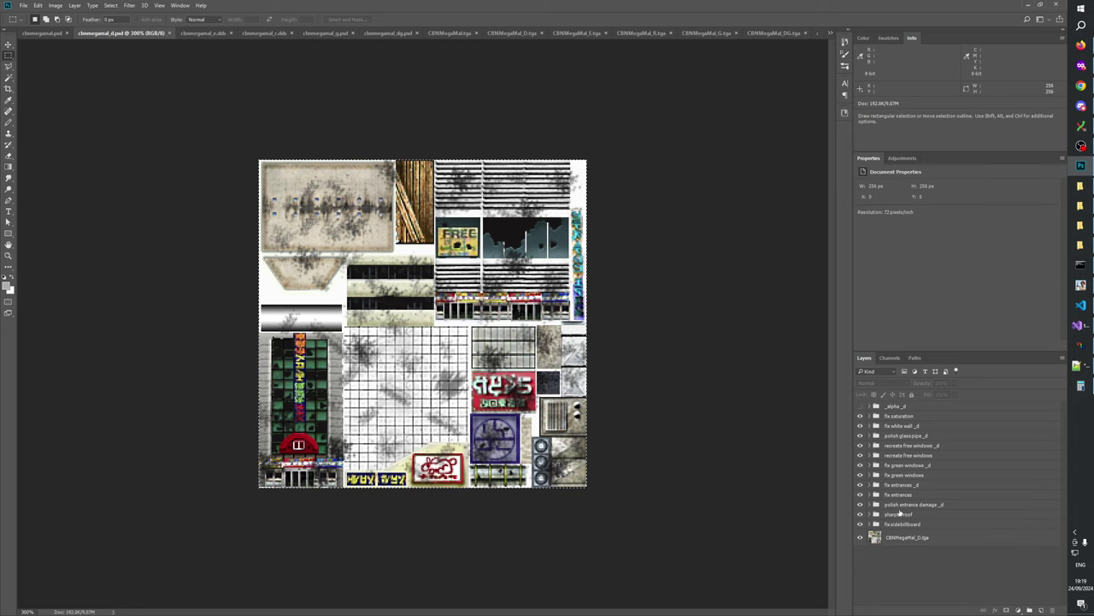
# - Toggle the visibility of the polish entrance damage _d group to compare the entrances with and without it
pyautogui.click(878, 504)
pyautogui.click(860, 505)
pyautogui.click(860, 504)
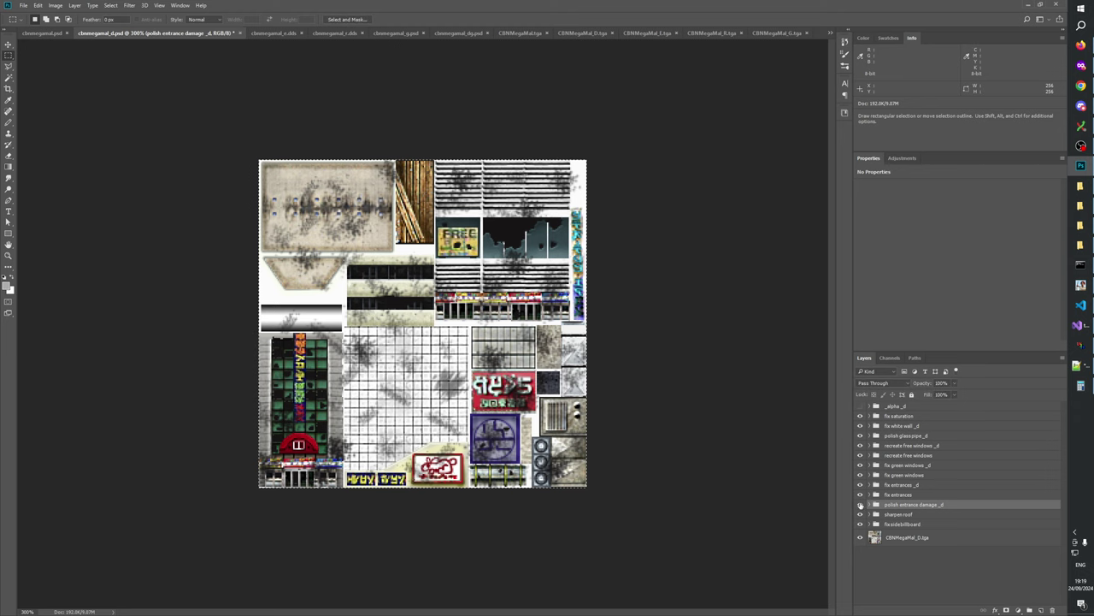
pyautogui.click(860, 505)
pyautogui.click(875, 516)
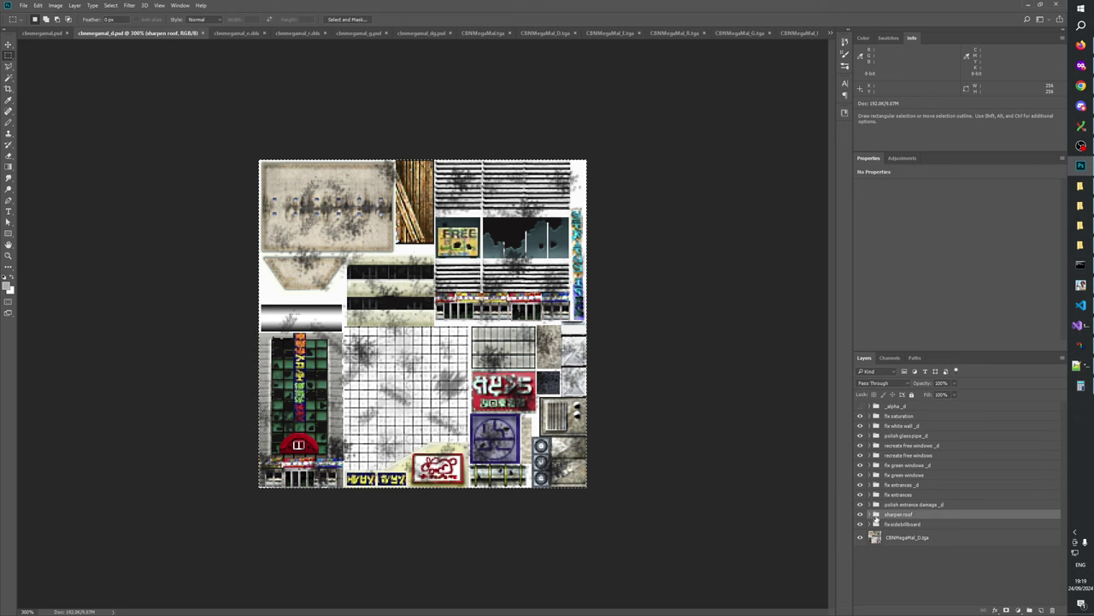
# - Go through the layer groups from polish entrance damage _d up to _alpha _d to review the texture changes
pyautogui.click(901, 495)
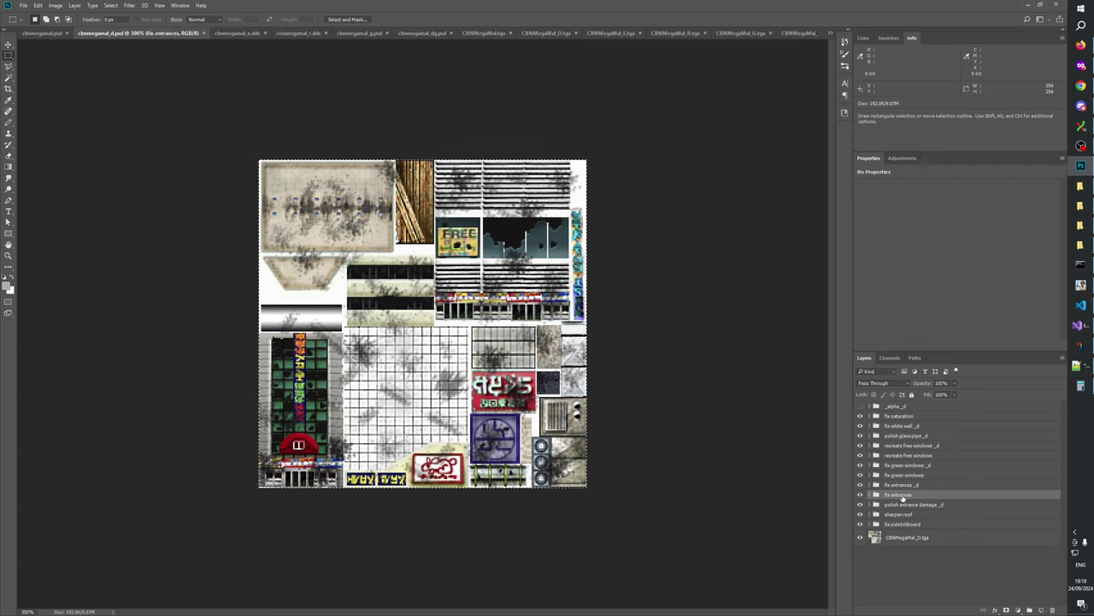
pyautogui.click(900, 506)
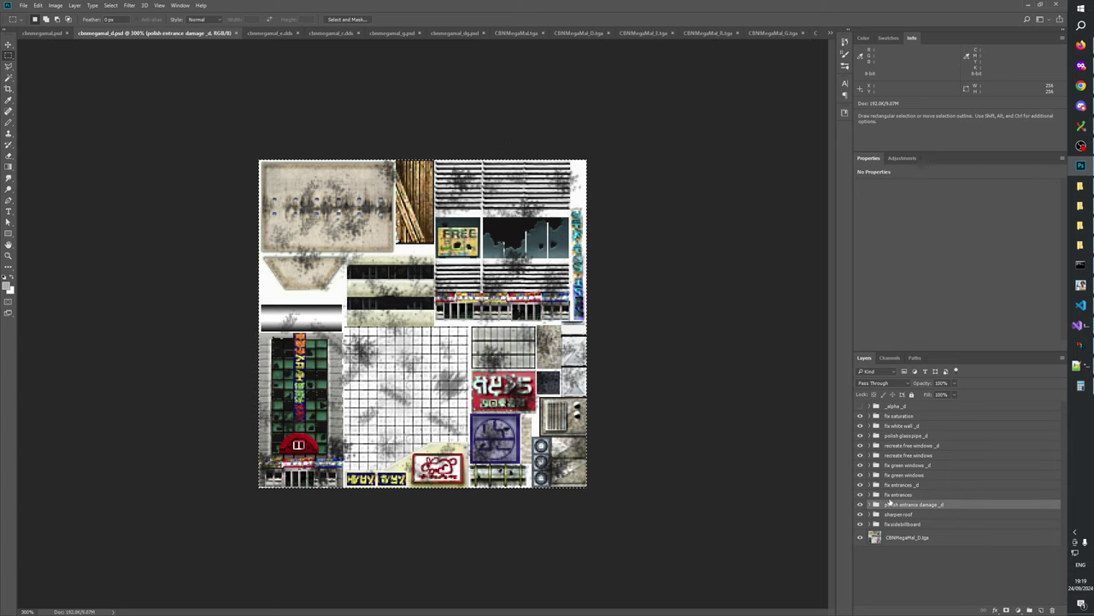
pyautogui.click(910, 496)
pyautogui.click(907, 503)
pyautogui.click(907, 493)
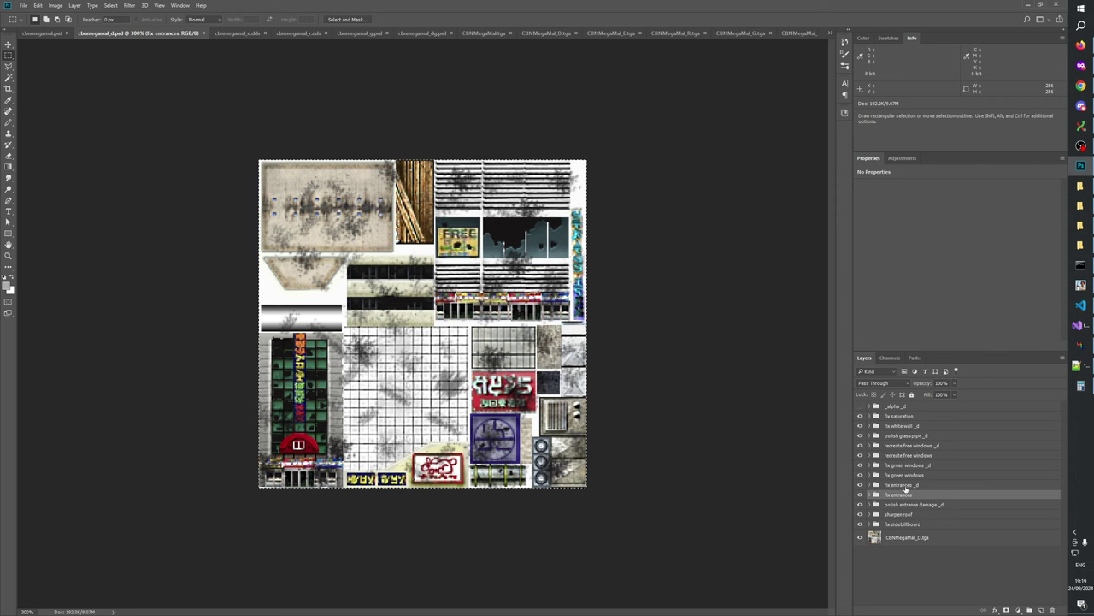
pyautogui.click(908, 485)
pyautogui.click(911, 474)
pyautogui.click(909, 465)
pyautogui.click(908, 455)
pyautogui.click(908, 446)
pyautogui.click(906, 435)
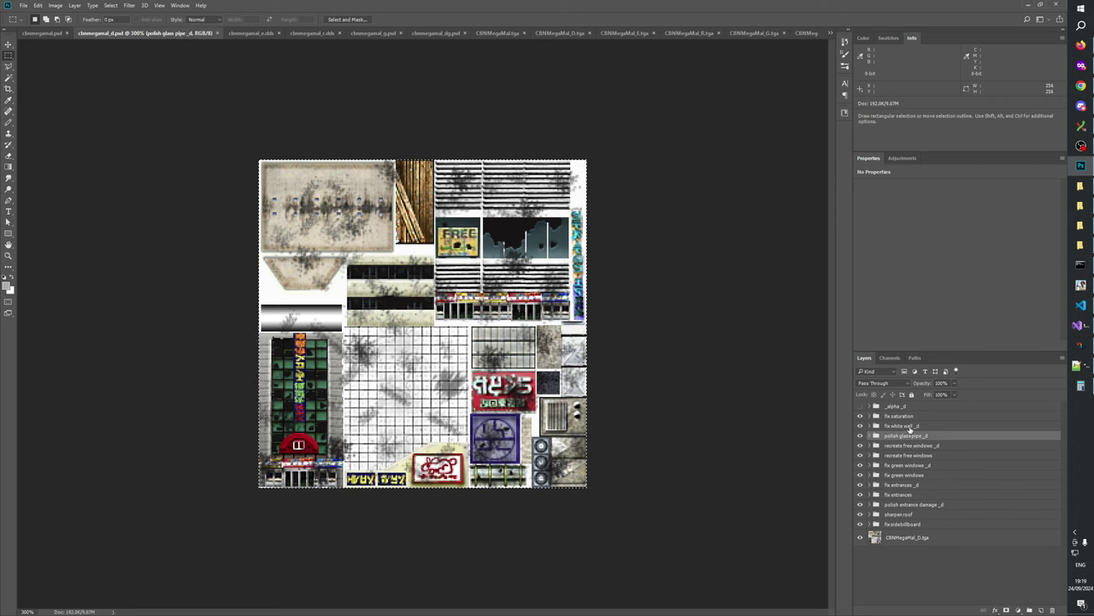
pyautogui.click(903, 426)
pyautogui.click(901, 416)
pyautogui.click(895, 406)
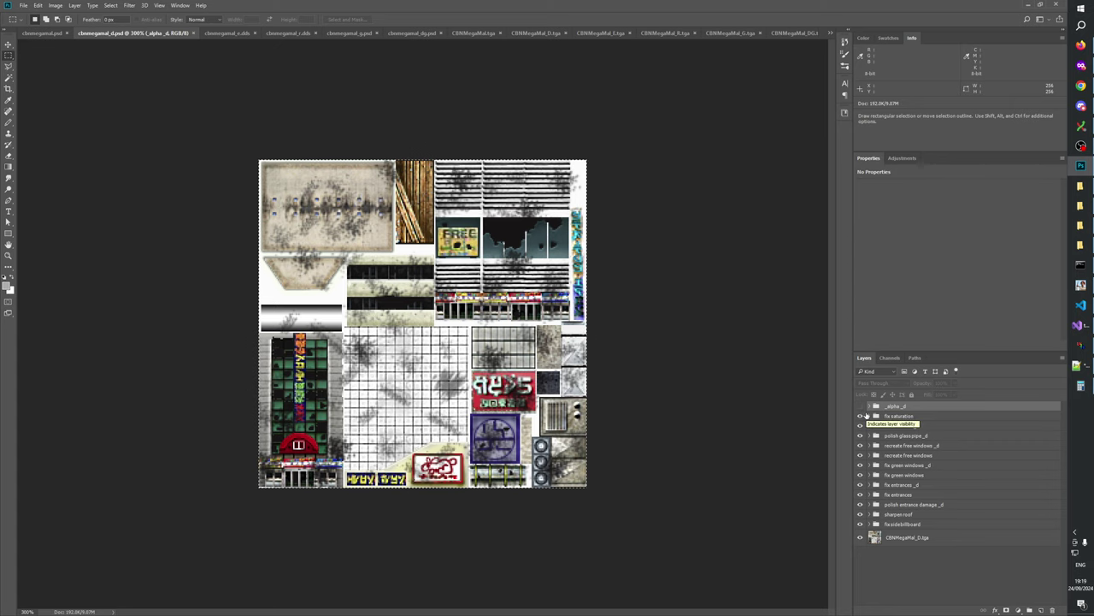
# - Switch to Notepad++ and check the cbnmegamal_d change lines in TextureChangelog.txt against the reviewed layer groups
pyautogui.hotkey('alt', 'Tab')
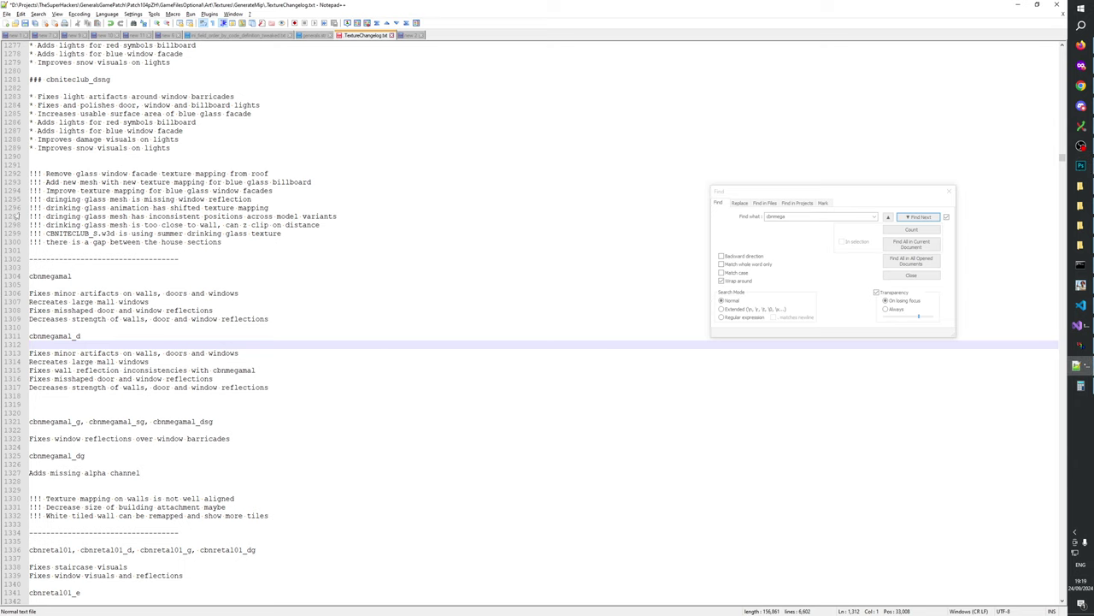
pyautogui.click(82, 353)
pyautogui.doubleClick(98, 371)
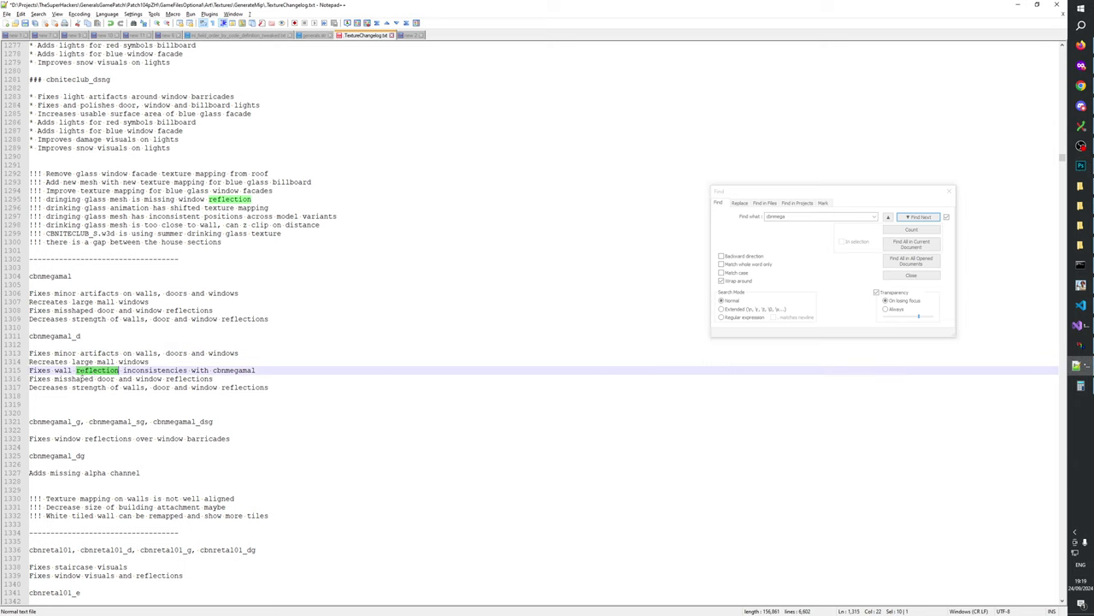
pyautogui.doubleClick(132, 371)
pyautogui.click(167, 370)
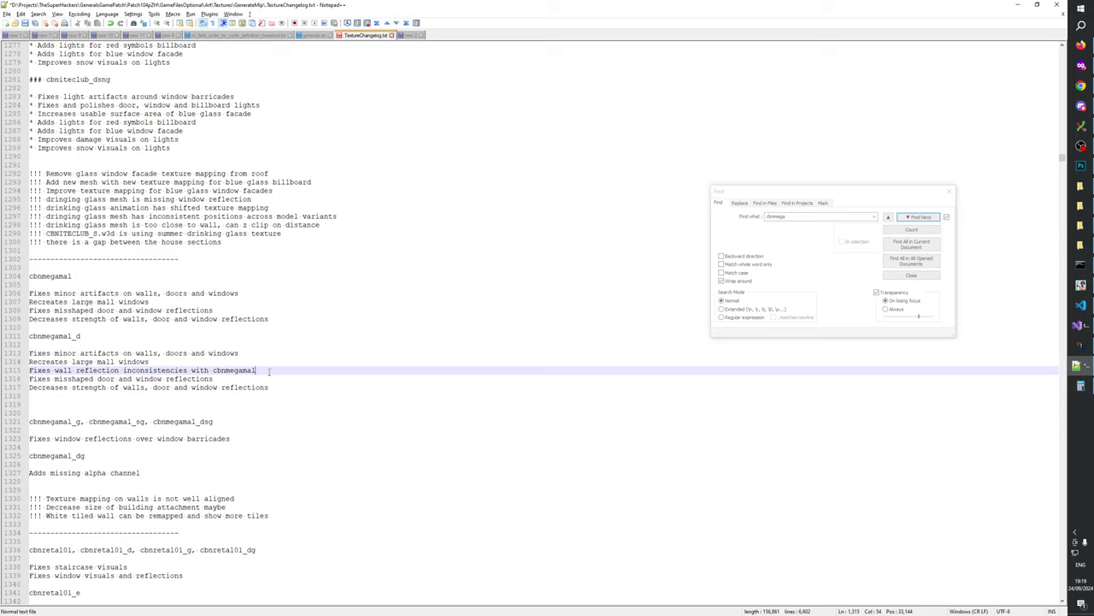
pyautogui.click(240, 380)
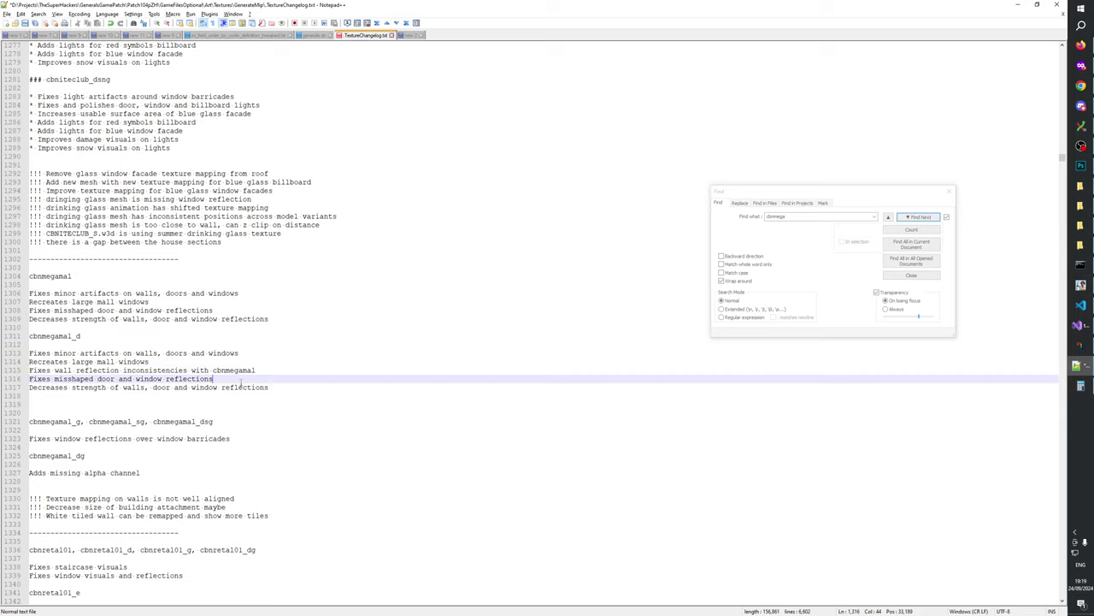
pyautogui.click(103, 387)
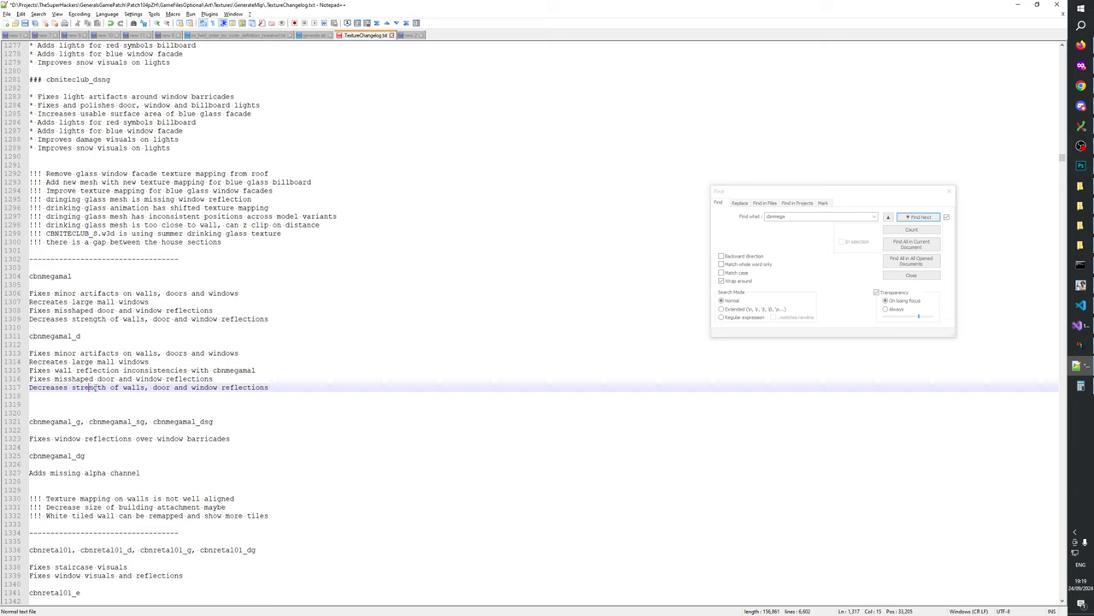
# - Reword the last cbnmegamal_d change line to "Decreases reflection strength of walls, door and window"
pyautogui.doubleClick(244, 387)
pyautogui.hotkey('ctrl', 'c')
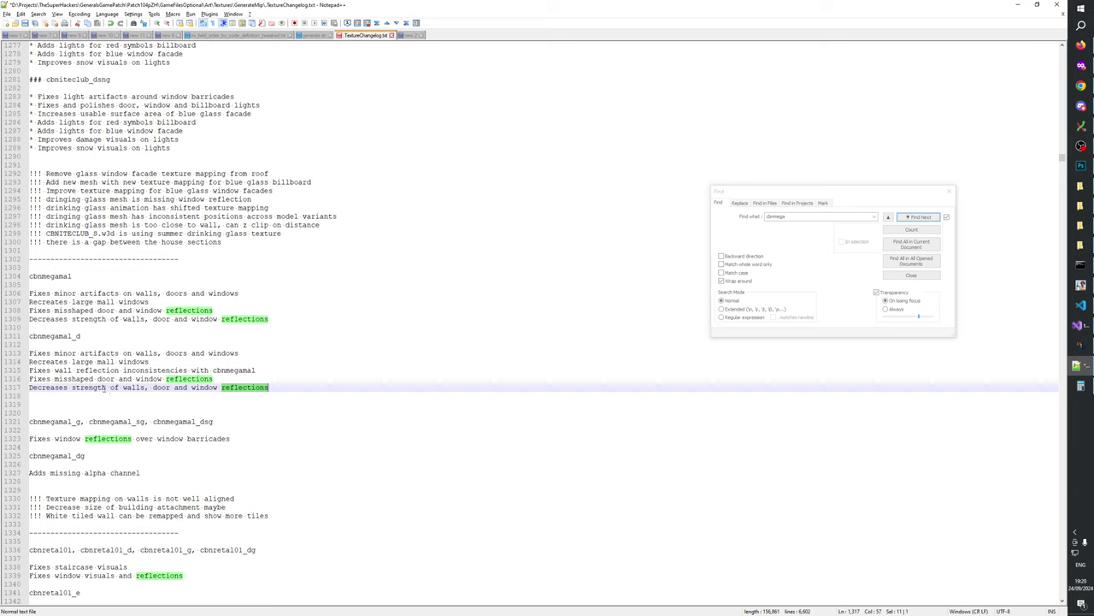
pyautogui.click(72, 387)
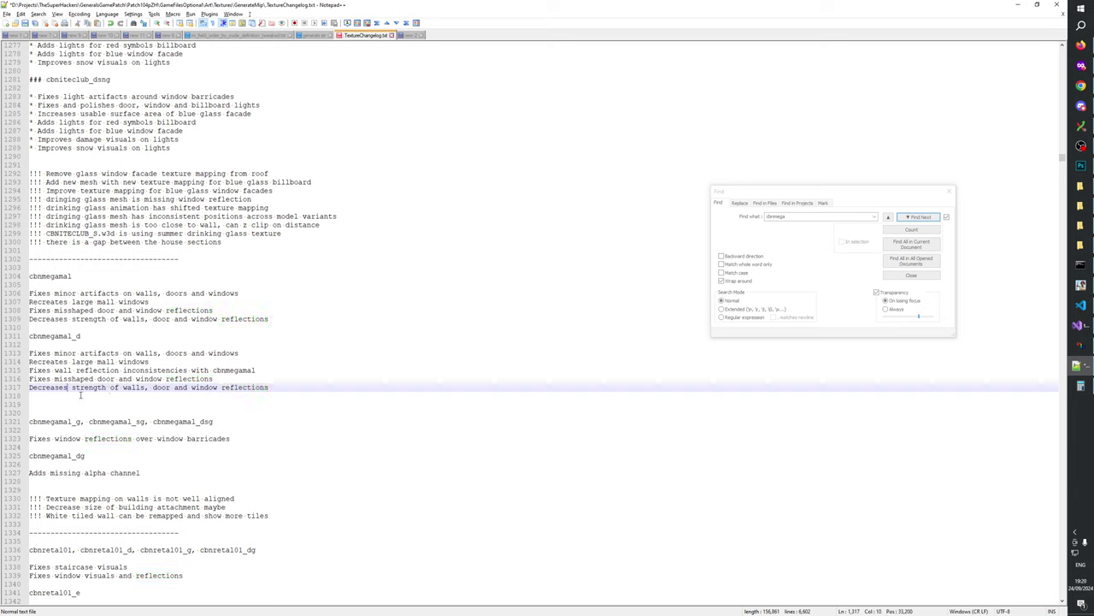
pyautogui.hotkey('ctrl', 'v')
pyautogui.press('BackSpace')
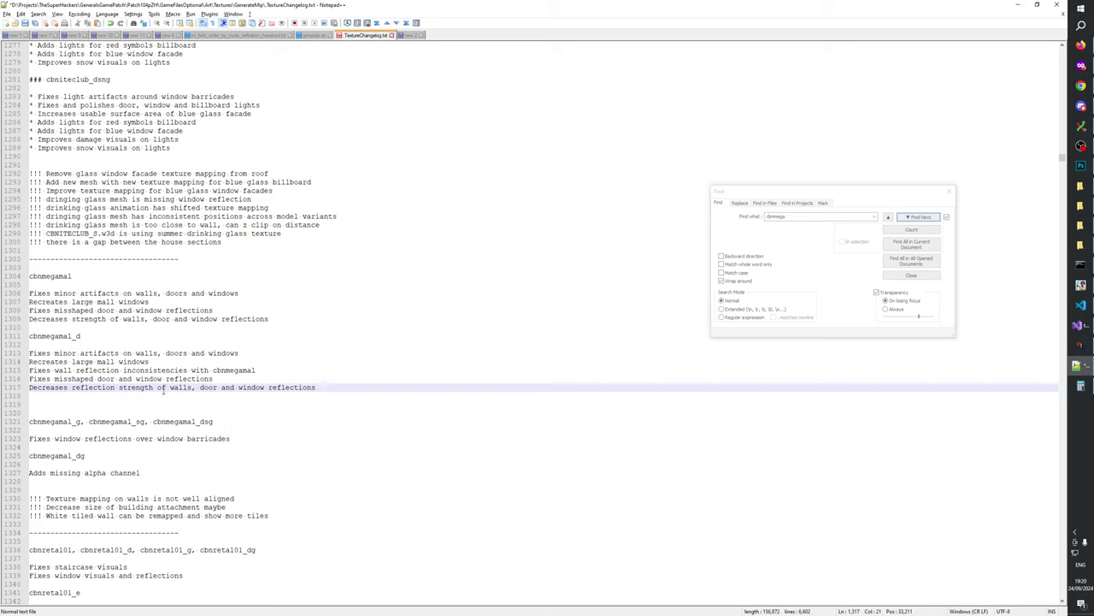
pyautogui.doubleClick(293, 388)
pyautogui.press('BackSpace')
pyautogui.press('BackSpace')
pyautogui.doubleClick(49, 388)
pyautogui.doubleClick(92, 388)
pyautogui.doubleClick(135, 388)
pyautogui.doubleClick(181, 388)
# - Make the nouns in that cbnmegamal_d line consistently plural: "Decreases reflection strength of walls, doors and windows"
pyautogui.click(272, 387)
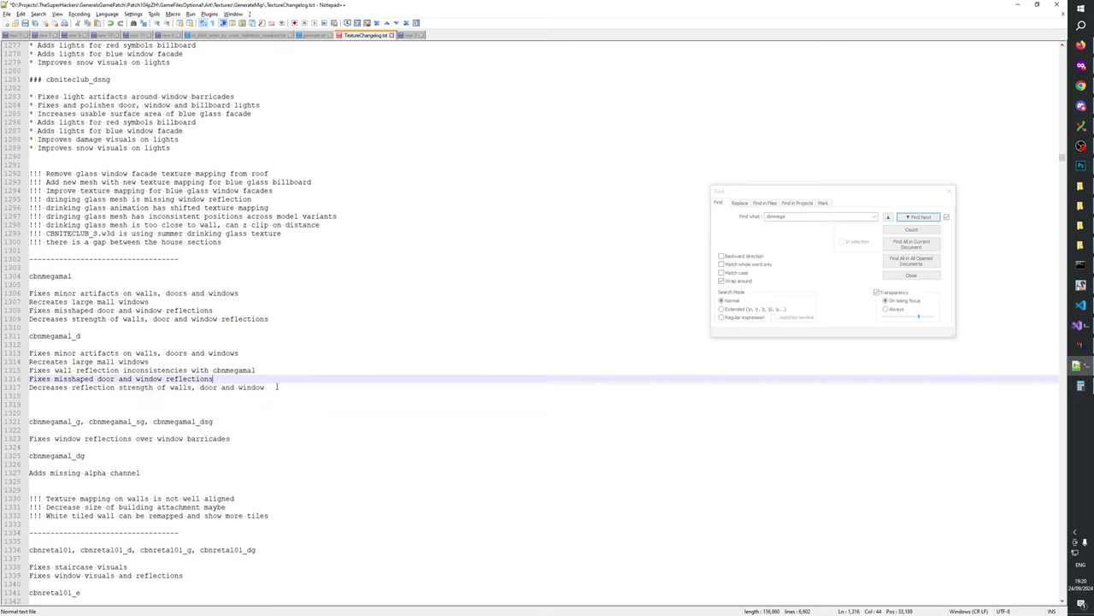
pyautogui.moveTo(272, 387); pyautogui.dragTo(205, 387)
pyautogui.click(191, 388)
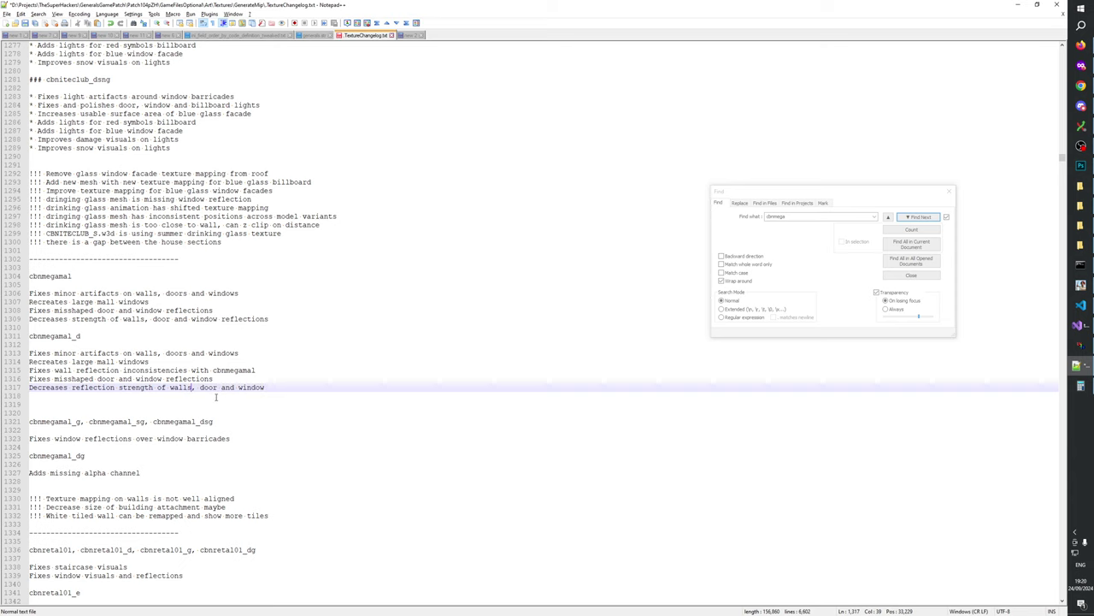
pyautogui.moveTo(271, 387); pyautogui.dragTo(19, 389)
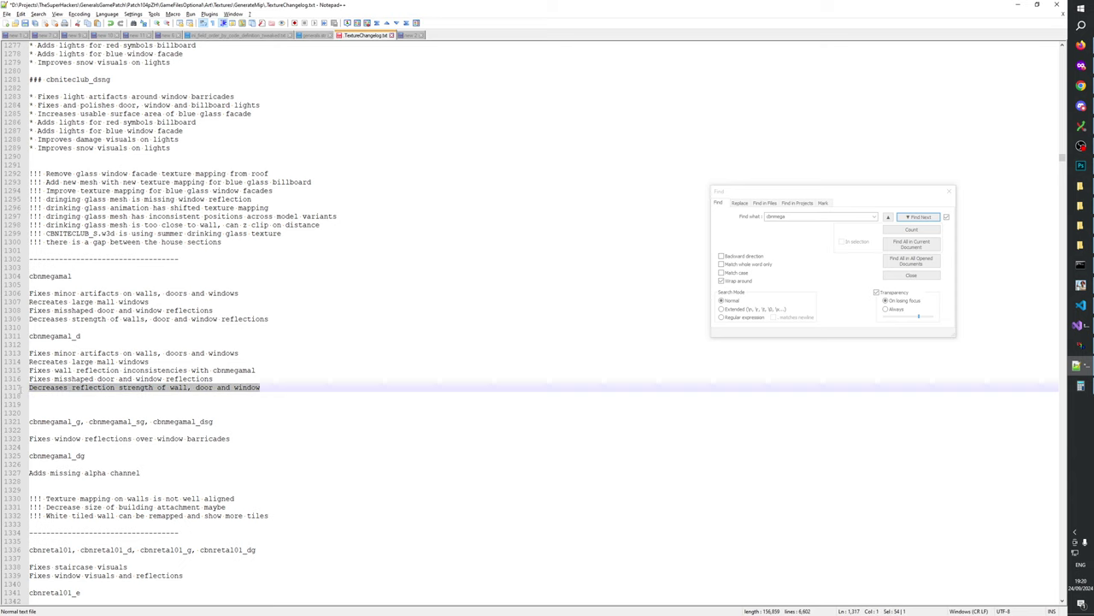
pyautogui.click(216, 388)
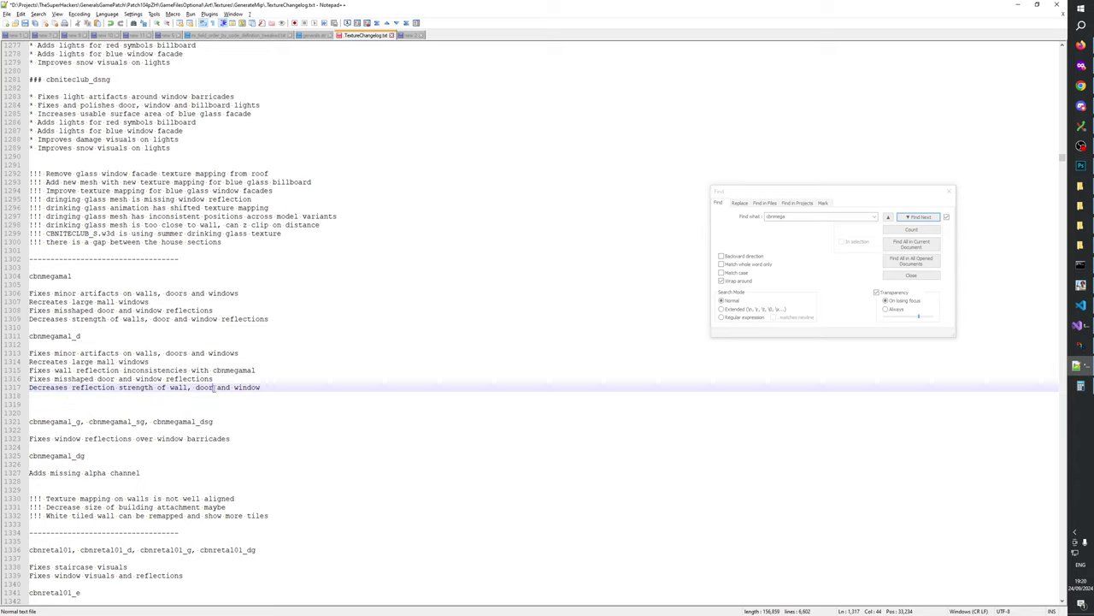
pyautogui.moveTo(283, 387); pyautogui.dragTo(20, 389)
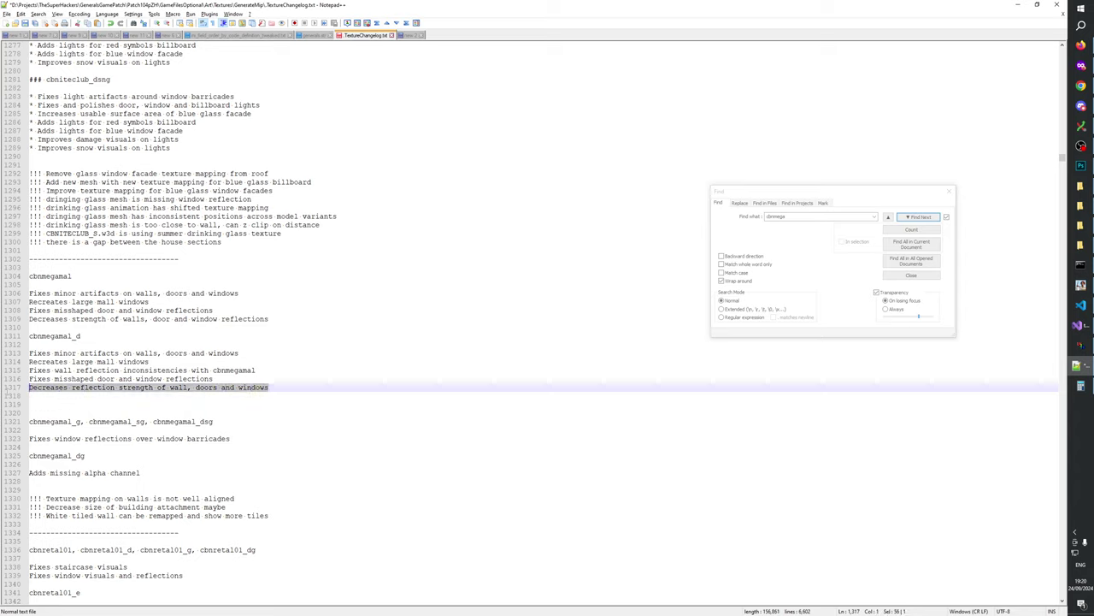
pyautogui.click(188, 387)
pyautogui.write('s')
# - Replace the last change line of the cbnmegamal entry with a copy of the cbnmegamal_d reflection strength line and save the changelog
pyautogui.moveTo(273, 387); pyautogui.dragTo(26, 389)
pyautogui.hotkey('ctrl', 'c')
pyautogui.moveTo(274, 319); pyautogui.dragTo(26, 320)
pyautogui.hotkey('ctrl', 'v')
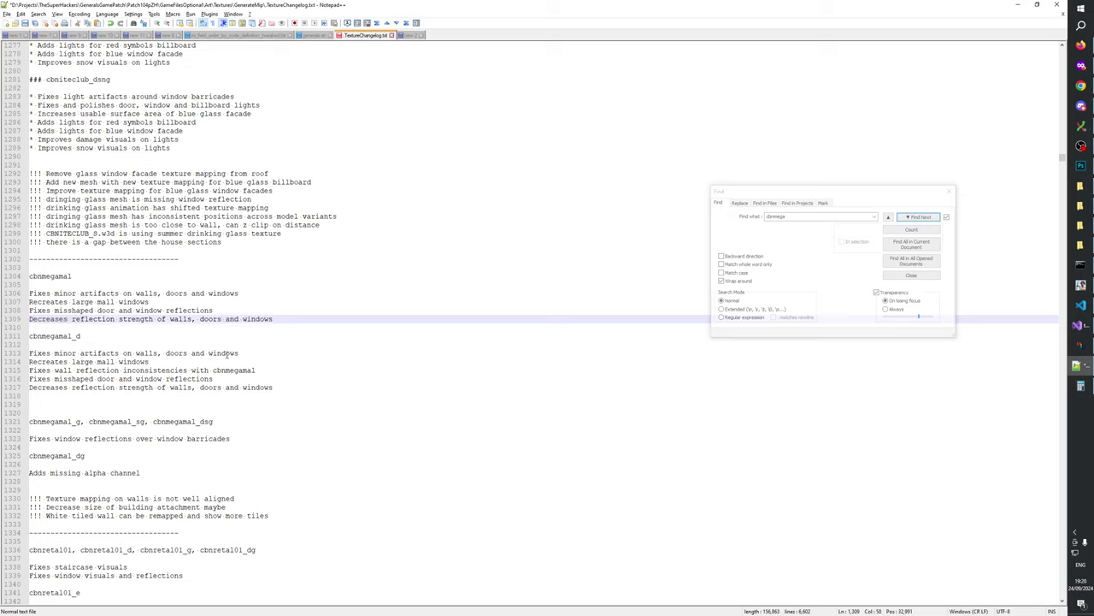
pyautogui.click(281, 373)
pyautogui.click(260, 378)
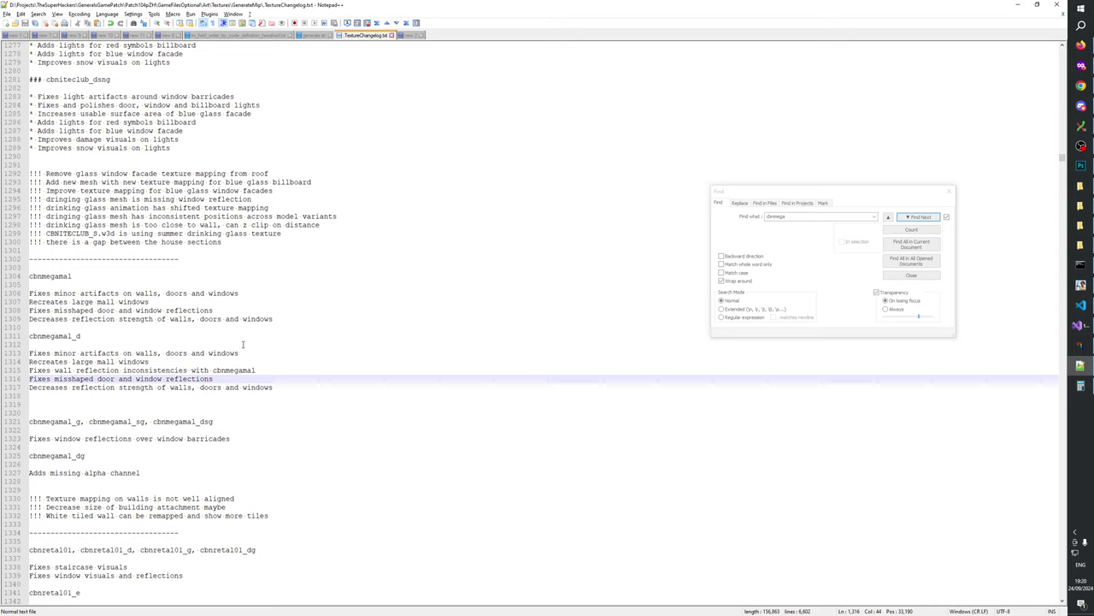
pyautogui.click(289, 385)
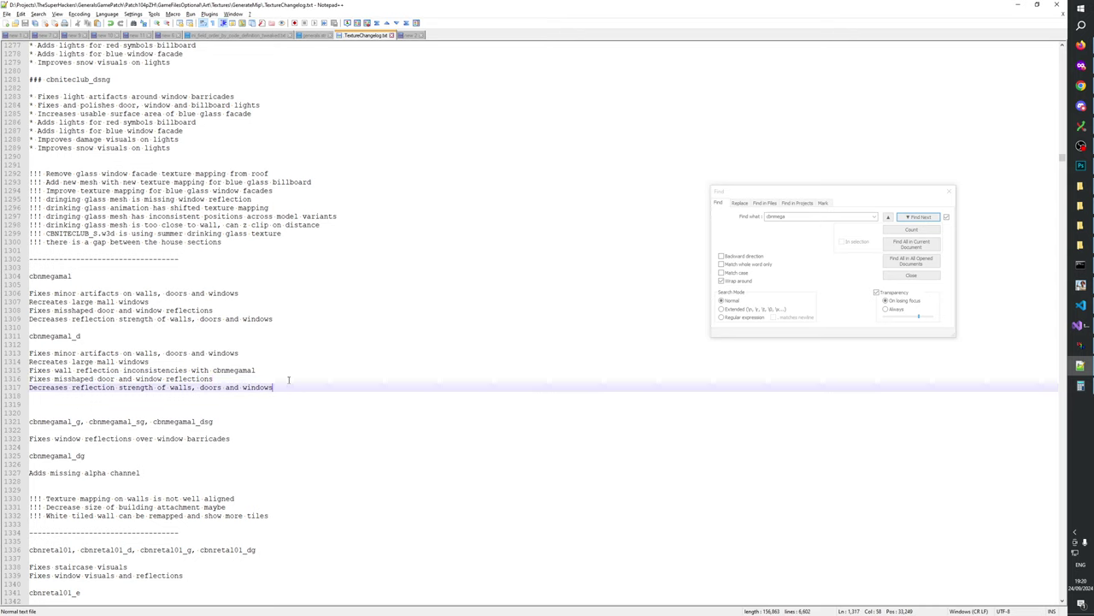
# - Switch to Photoshop, bring up cbnmegamal.psd, select Layer 1 and hide the _alpha group above it
pyautogui.hotkey('alt', 'Tab')
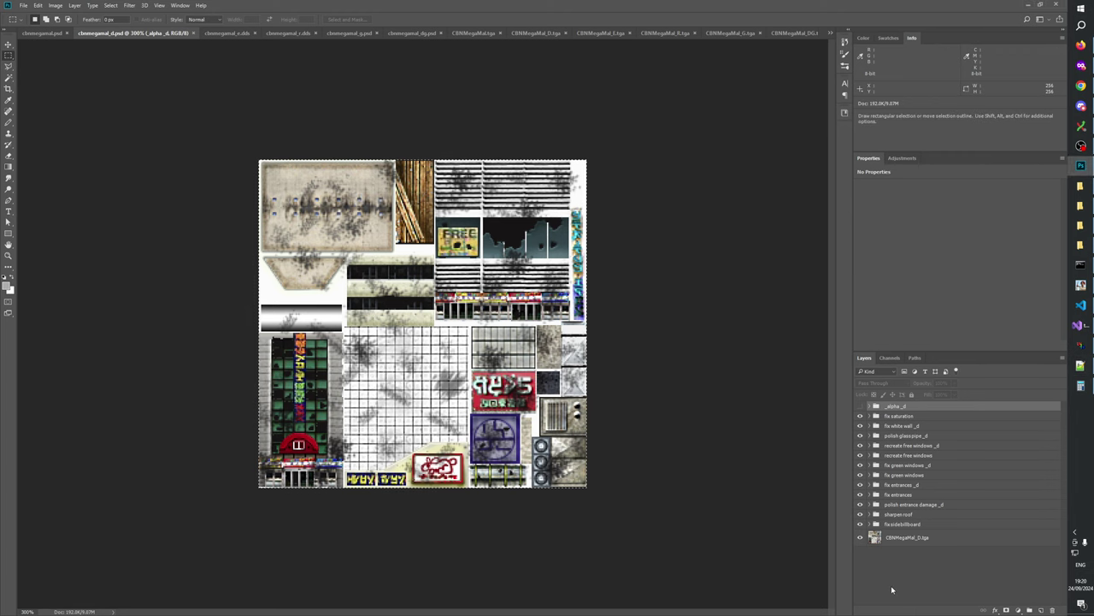
pyautogui.click(892, 589)
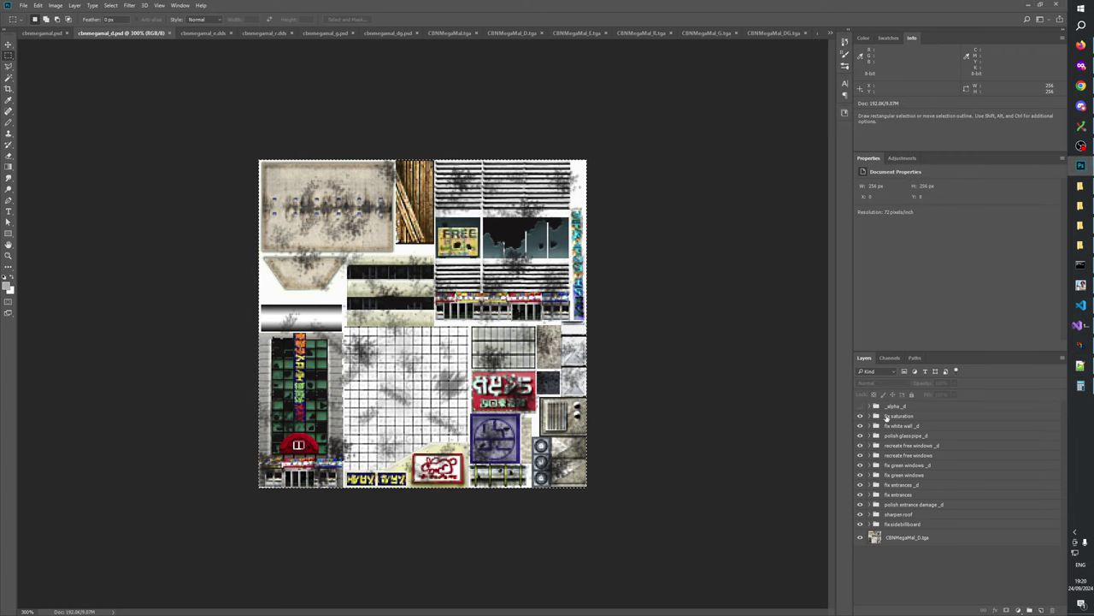
pyautogui.click(43, 33)
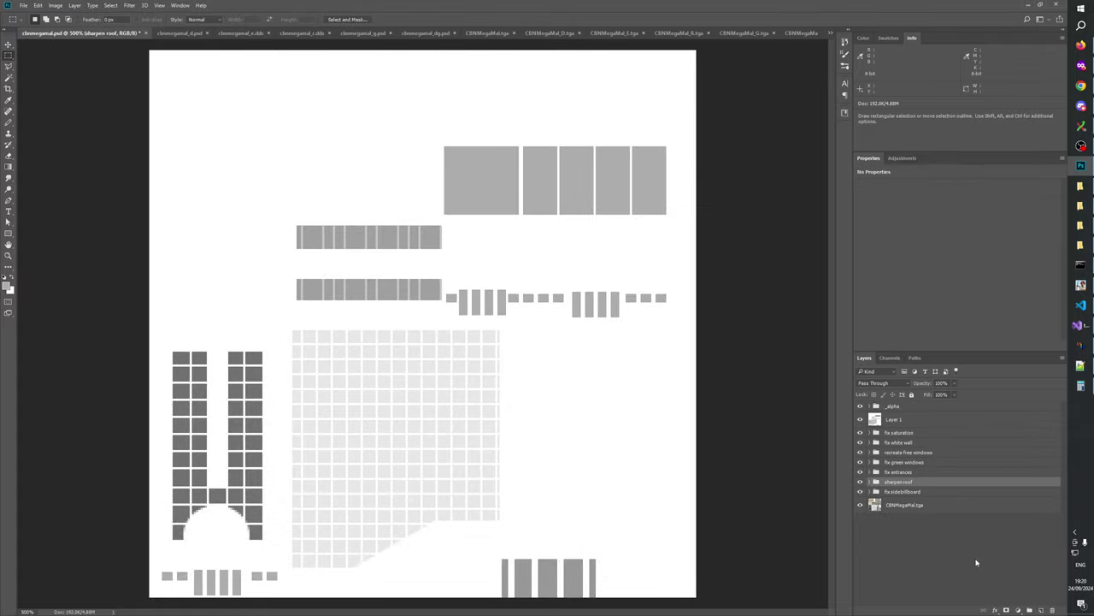
pyautogui.click(917, 527)
pyautogui.click(902, 421)
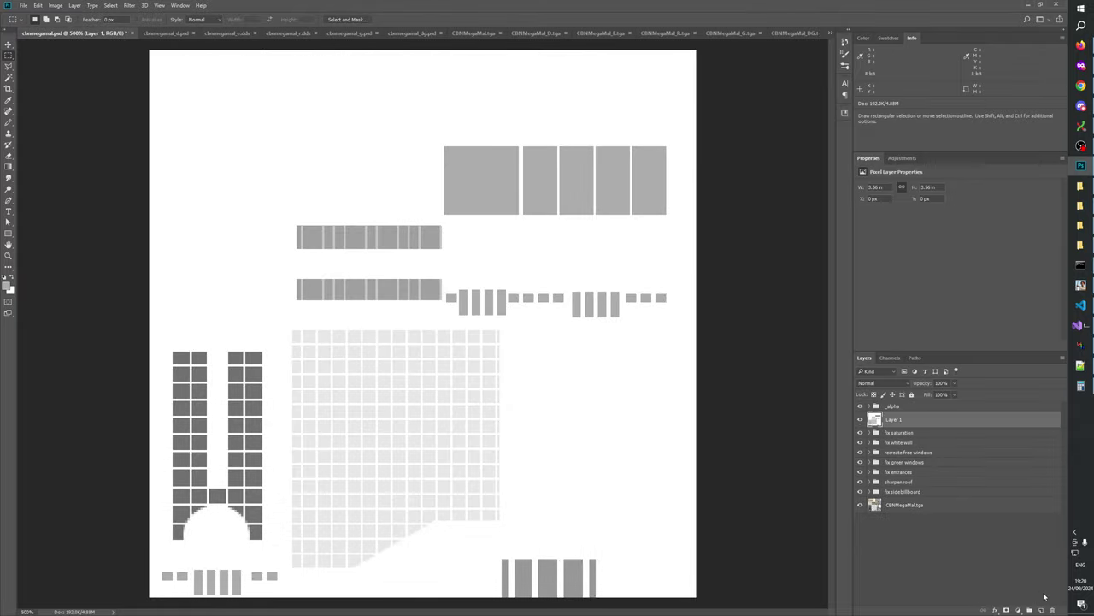
pyautogui.click(860, 407)
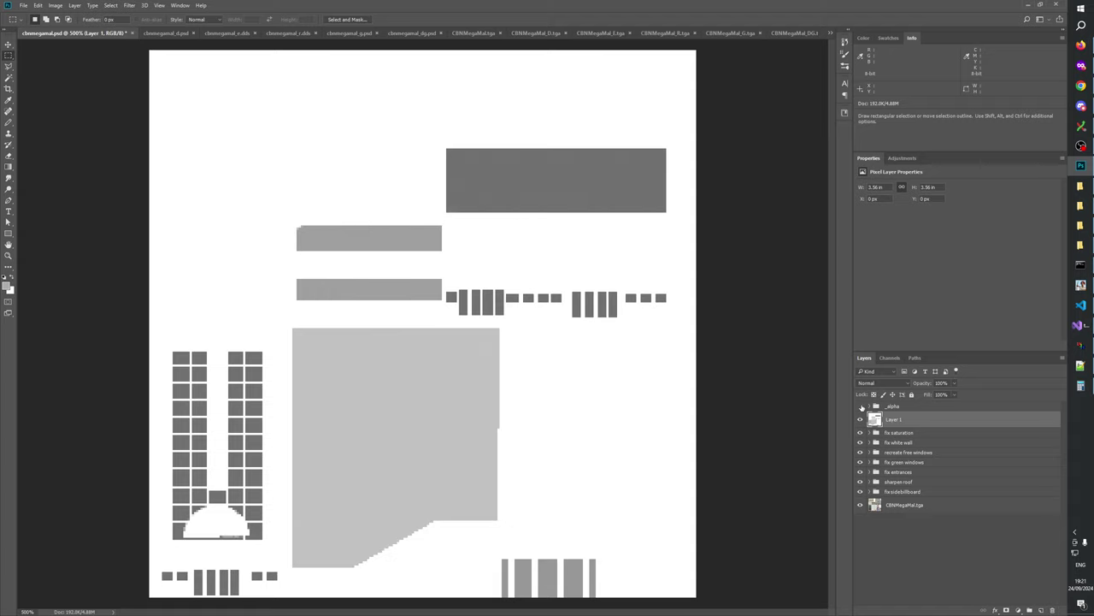
# - Toggle the _alpha group's visibility repeatedly to compare its window, door and wall areas with Layer 1
pyautogui.click(860, 407)
pyautogui.click(861, 407)
pyautogui.click(861, 407)
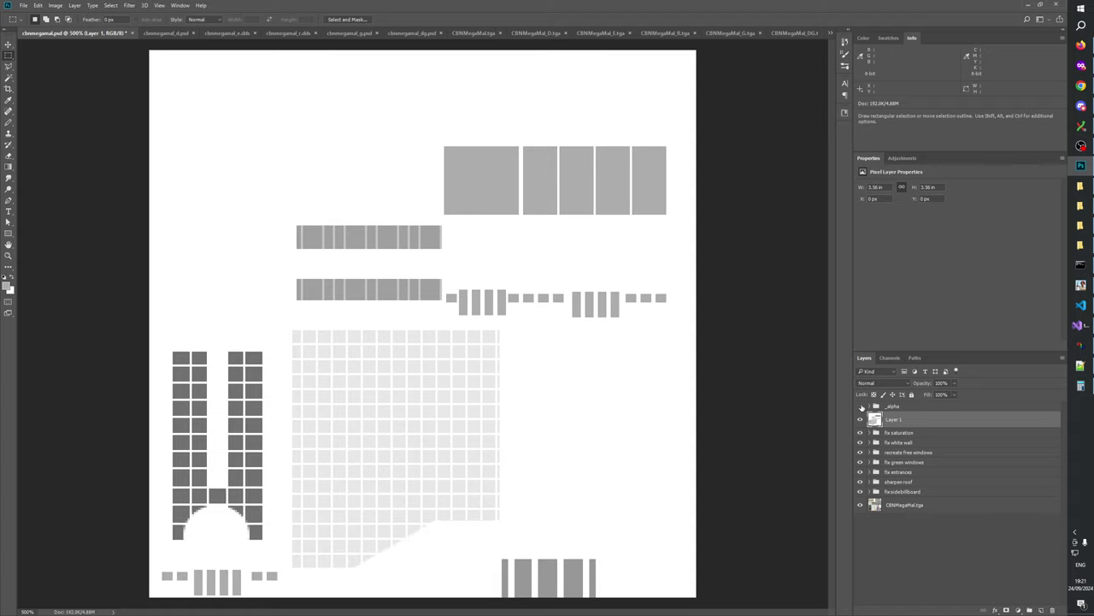
pyautogui.click(861, 407)
pyautogui.click(861, 407)
pyautogui.click(861, 407)
pyautogui.click(861, 407)
pyautogui.click(861, 407)
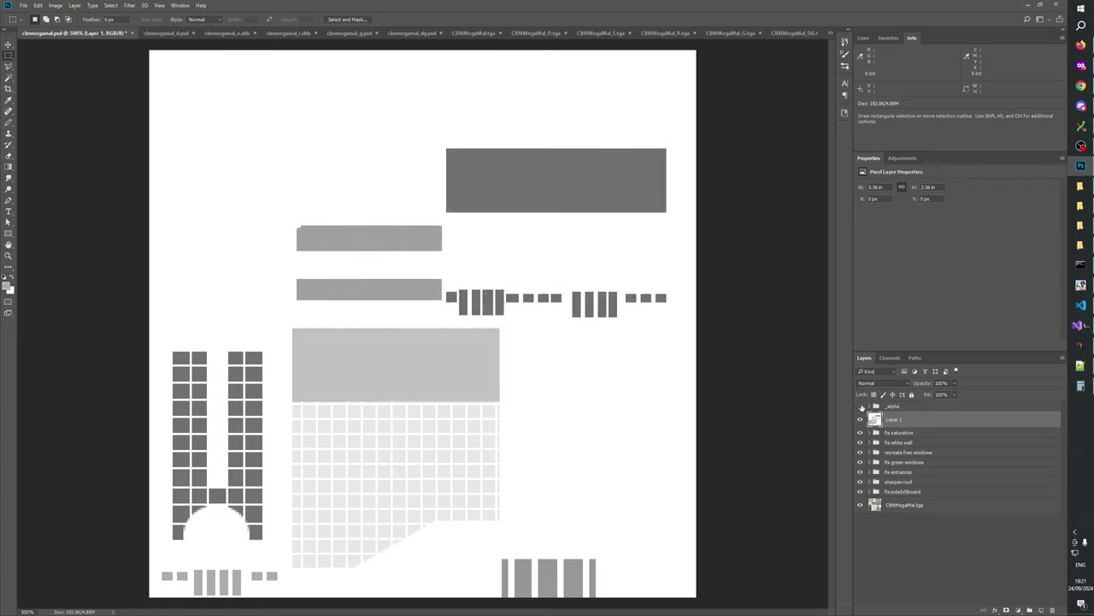
pyautogui.click(861, 407)
pyautogui.click(861, 407)
pyautogui.click(861, 407)
pyautogui.click(861, 407)
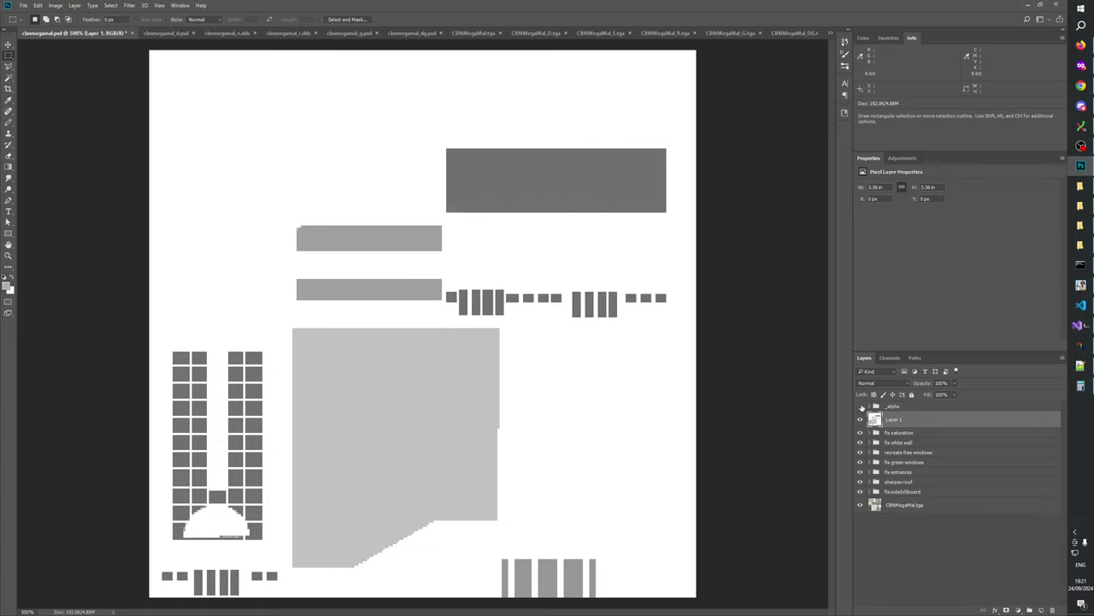
pyautogui.click(861, 407)
pyautogui.click(861, 407)
# - Delete Layer 1 from cbnmegamal.psd, hide the _alpha group and save the file
pyautogui.hotkey('ctrl', 'z')
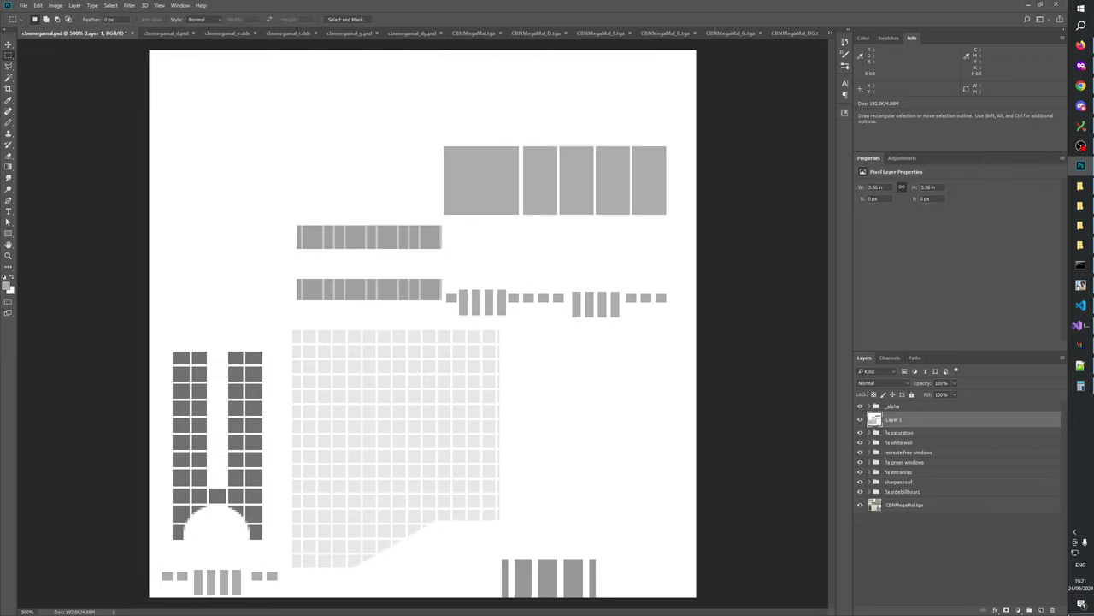
pyautogui.click(1052, 610)
pyautogui.click(861, 407)
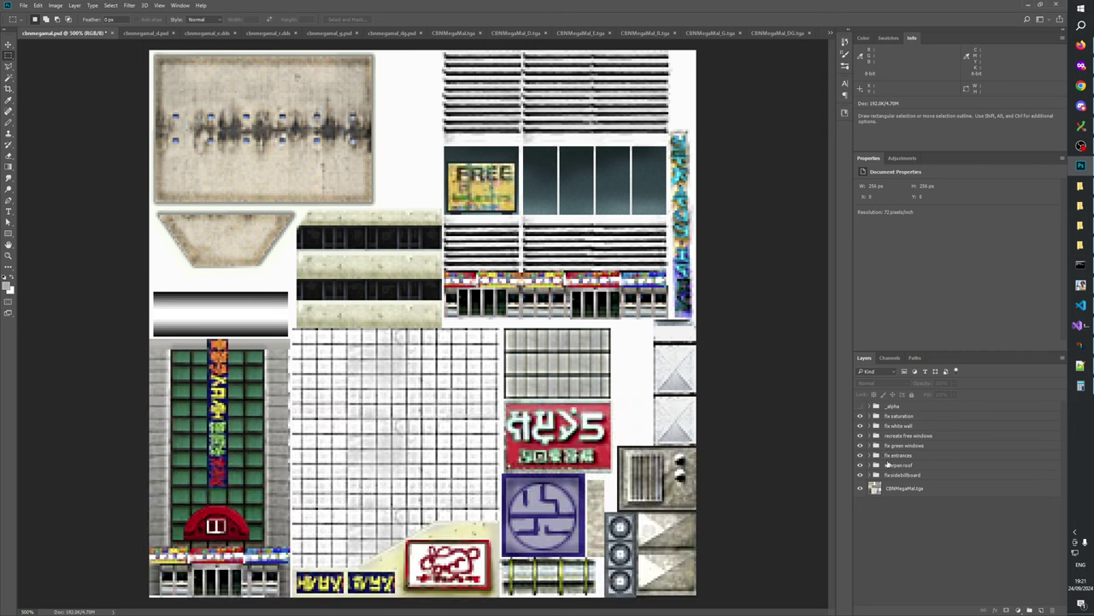
pyautogui.hotkey('ctrl', 's')
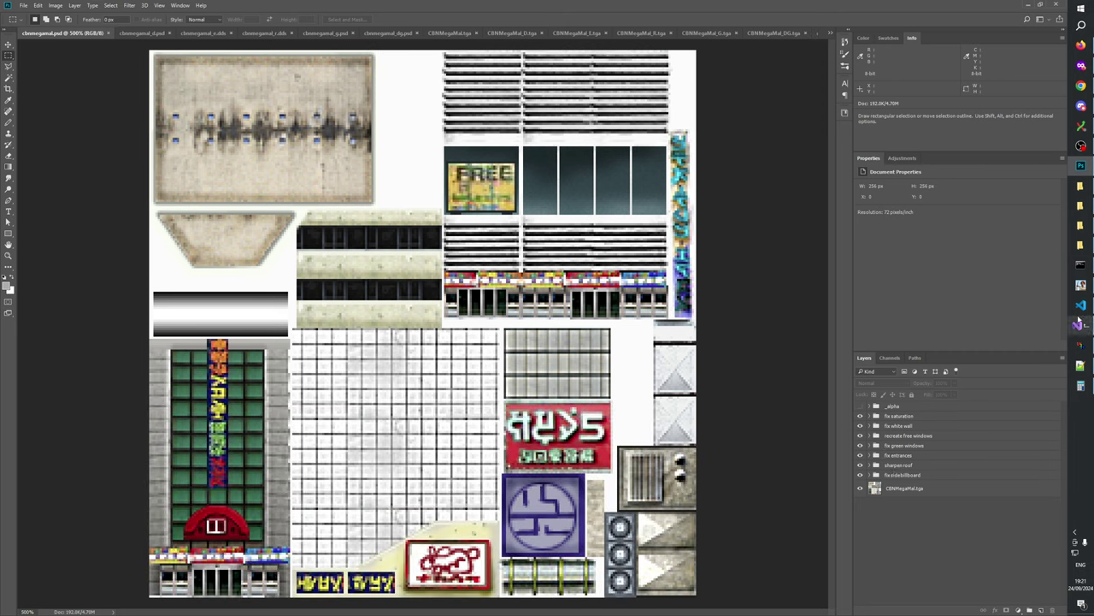
# - Switch to Generals Mod Builder and run the single Build action
pyautogui.click(1080, 285)
pyautogui.click(267, 135)
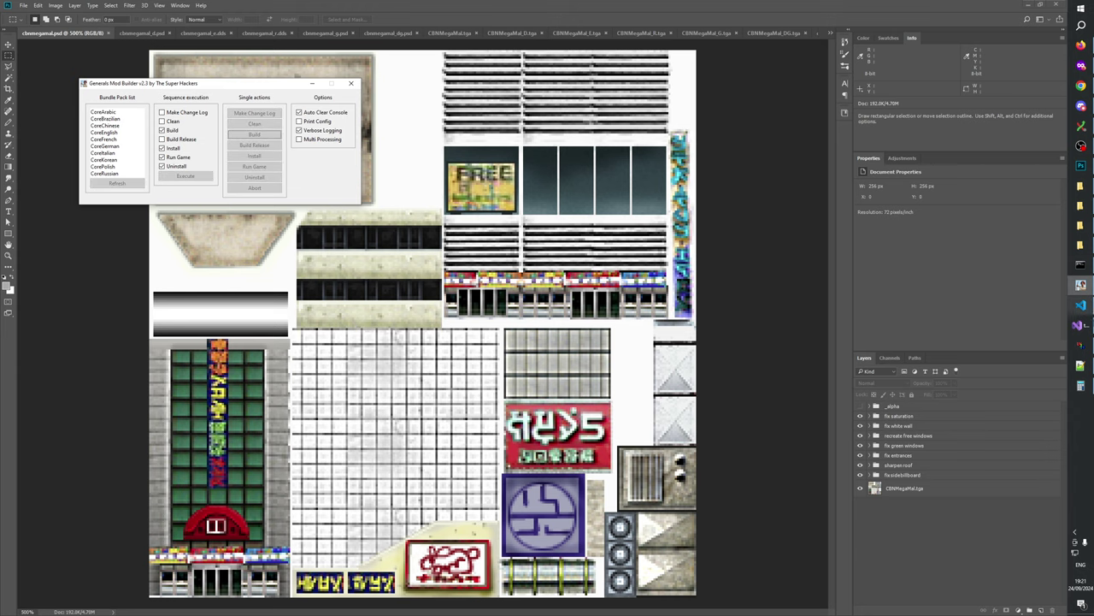
# - Switch to W3D Viewer and open CBNMegaMal.W3D together with CBNMegaMal_D.W3D
pyautogui.click(1081, 345)
pyautogui.click(239, 58)
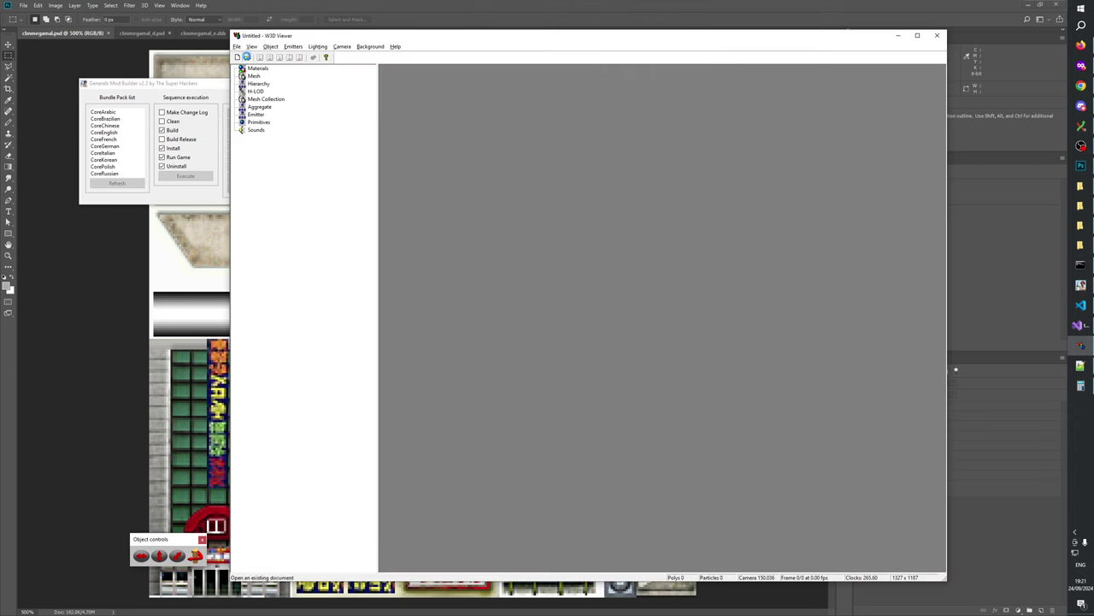
pyautogui.click(248, 58)
pyautogui.click(579, 400)
pyautogui.write('cb')
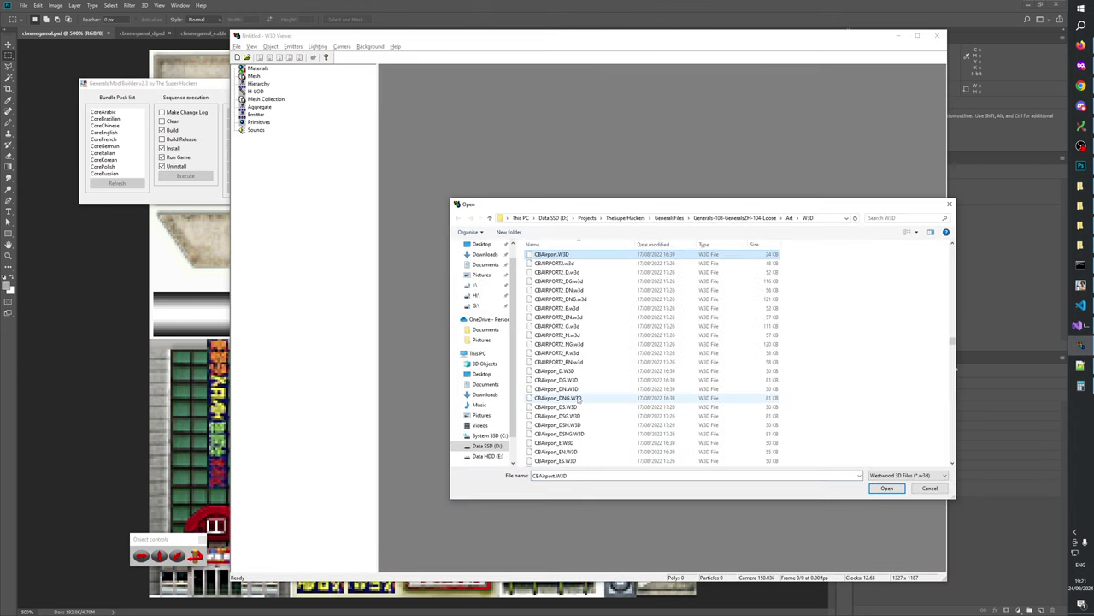
pyautogui.write('nm')
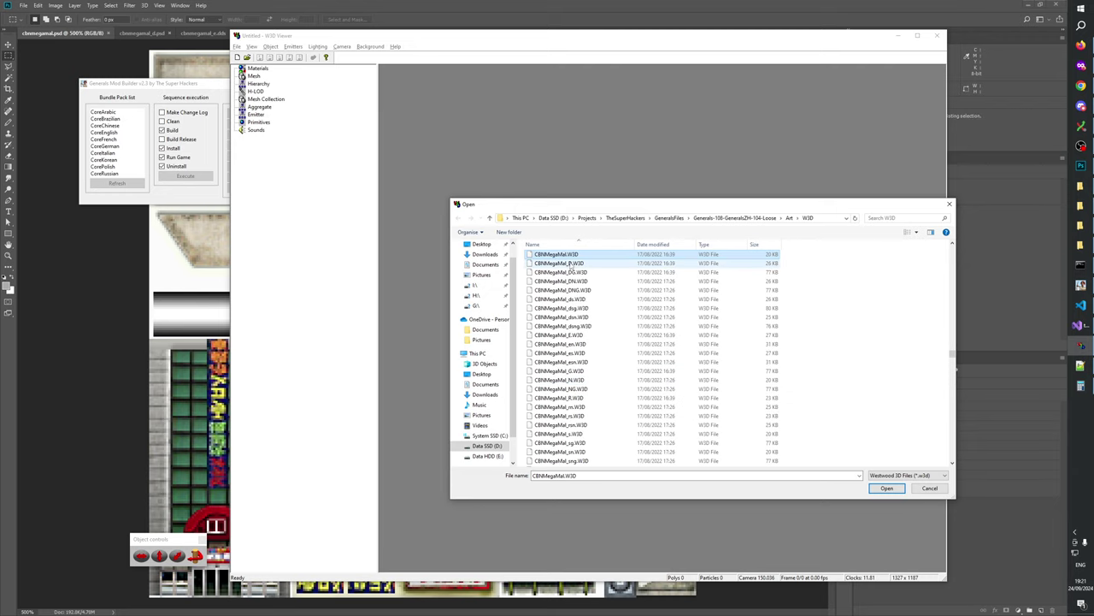
pyautogui.keyDown('ctrl'); pyautogui.click(566, 263); pyautogui.keyUp('ctrl')
pyautogui.click(887, 488)
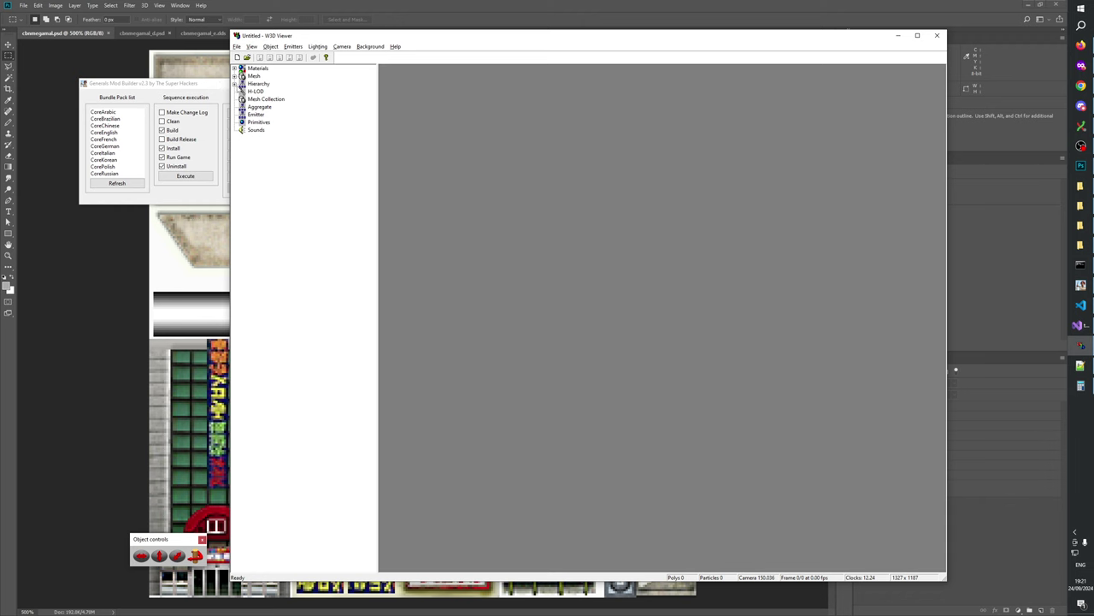
# - Display the CBNMEGAMAL hierarchy and examine the reflections on its walls and windows from several sides
pyautogui.click(235, 83)
pyautogui.click(273, 92)
pyautogui.moveTo(590, 342); pyautogui.dragTo(644, 343)
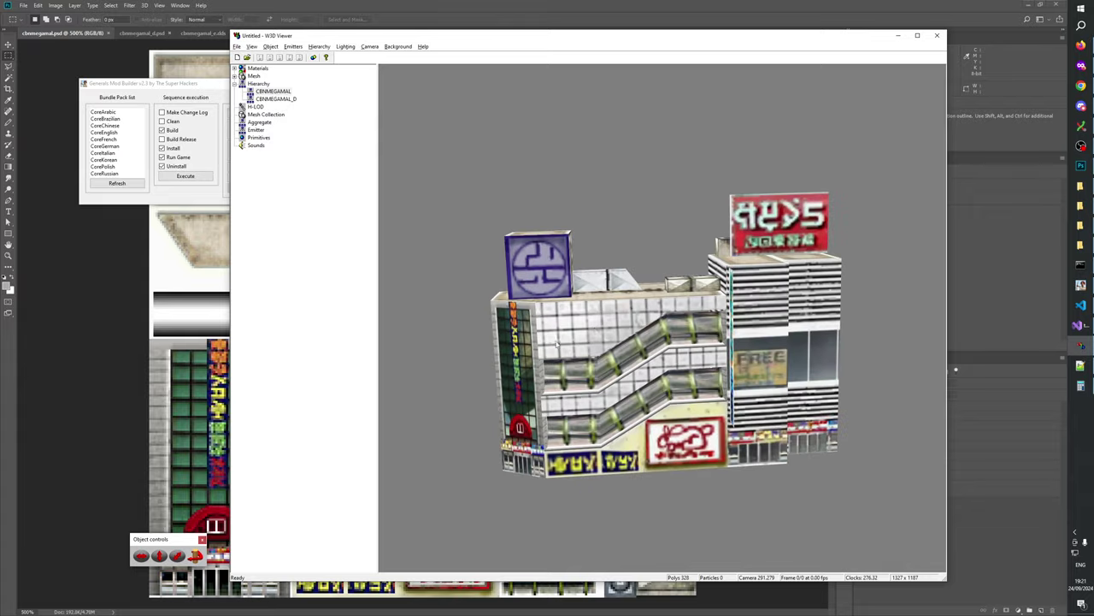
pyautogui.scroll(5, 557, 344)
pyautogui.moveTo(556, 343); pyautogui.dragTo(654, 330)
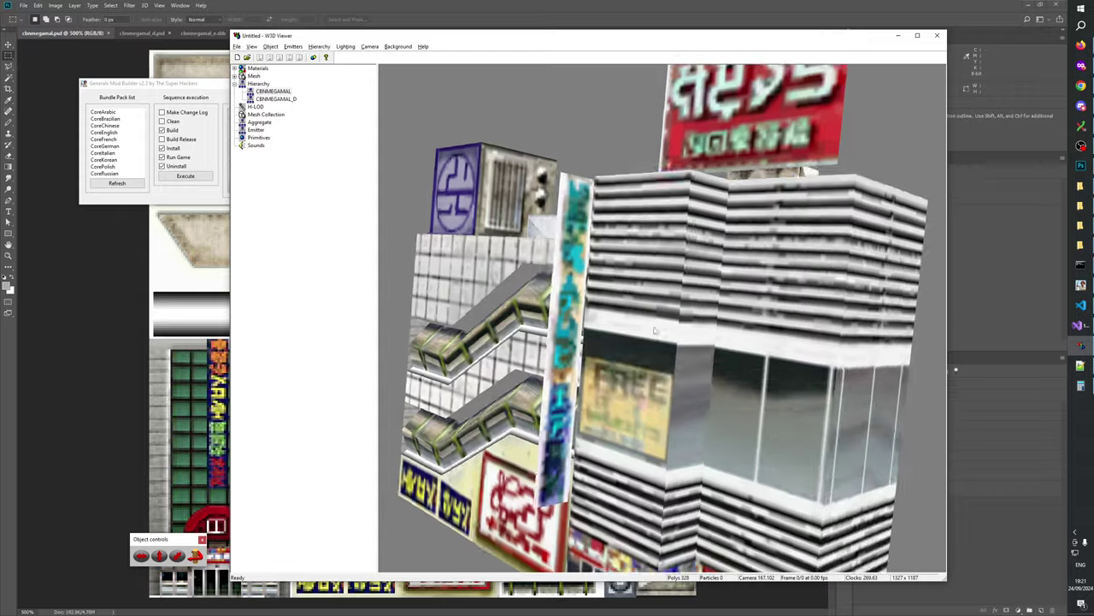
pyautogui.scroll(-2, 654, 330)
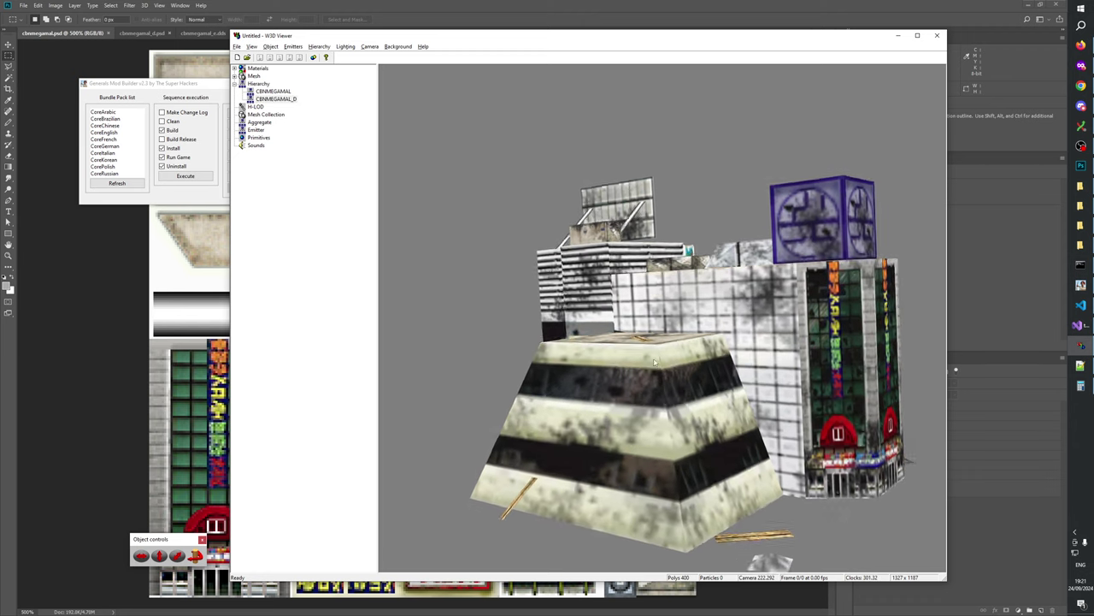
# - Examine the damaged CBNMEGAMAL_D model from all sides, checking the reflections on its walls, windows, doors and glass pipes
pyautogui.scroll(2, 732, 373)
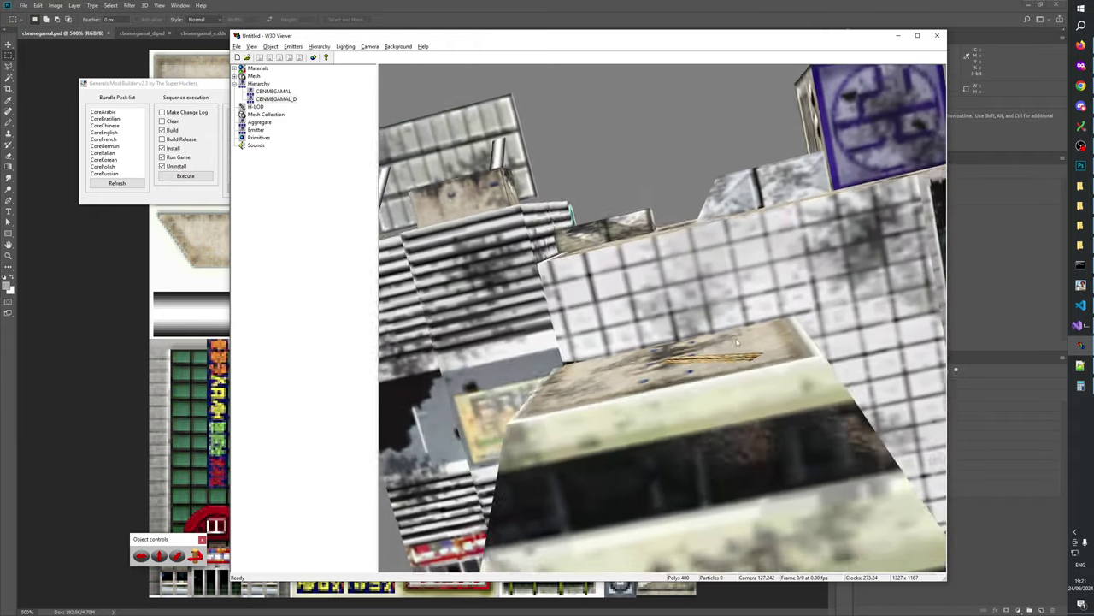
pyautogui.scroll(-3, 716, 373)
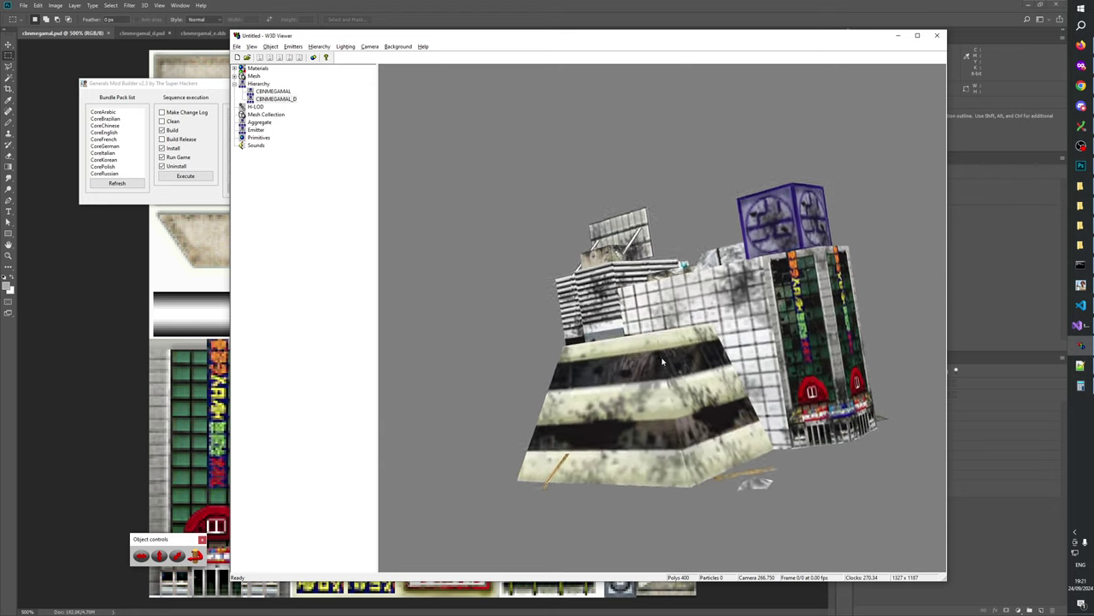
pyautogui.scroll(3, 699, 328)
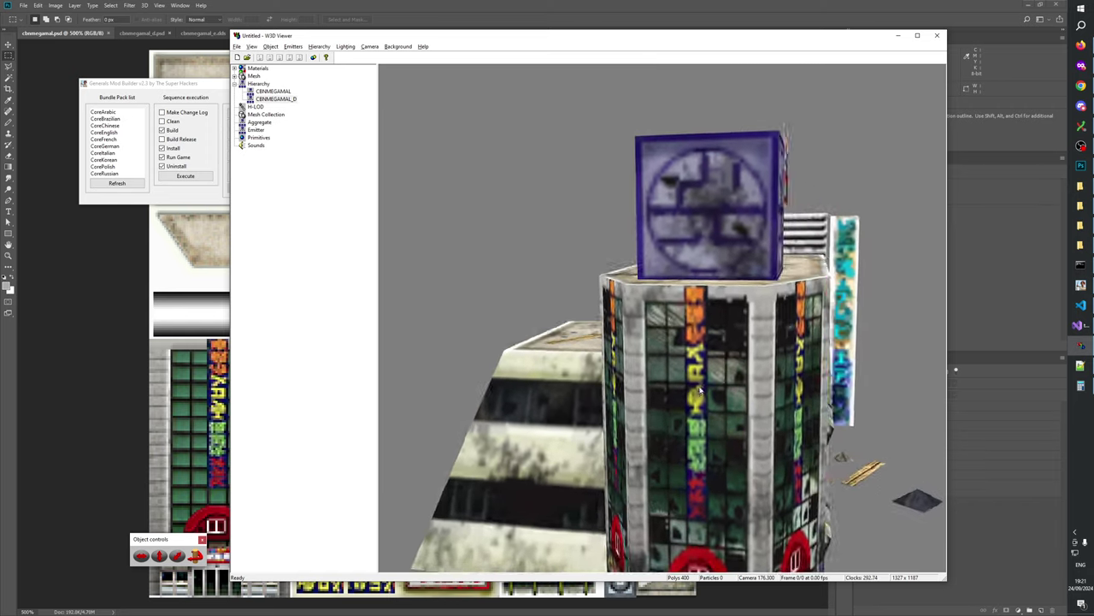
pyautogui.moveTo(614, 386); pyautogui.dragTo(601, 343)
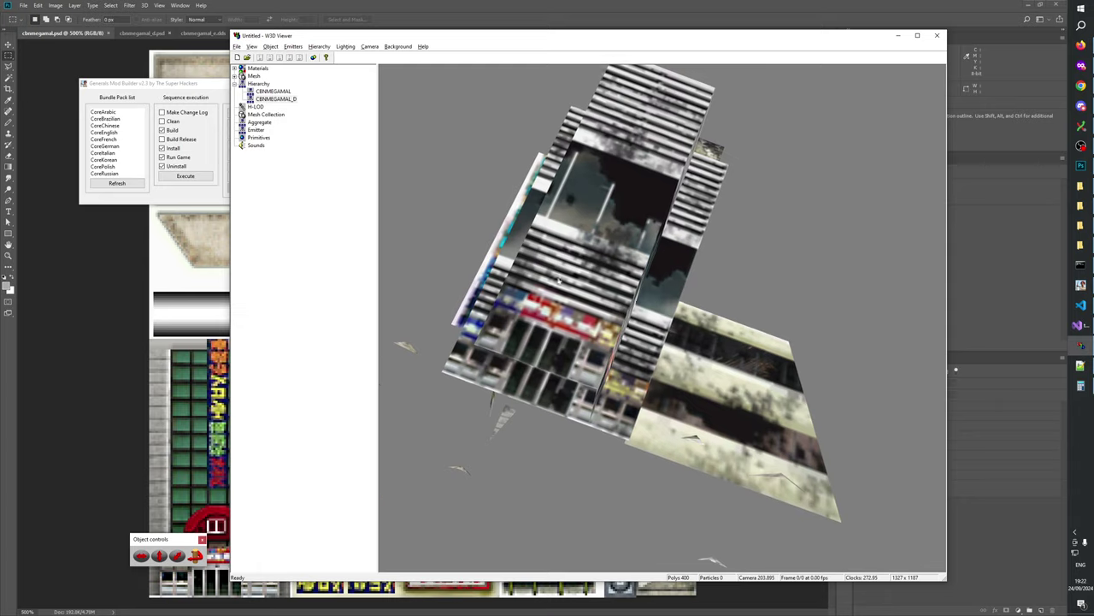
pyautogui.moveTo(511, 316); pyautogui.dragTo(549, 404)
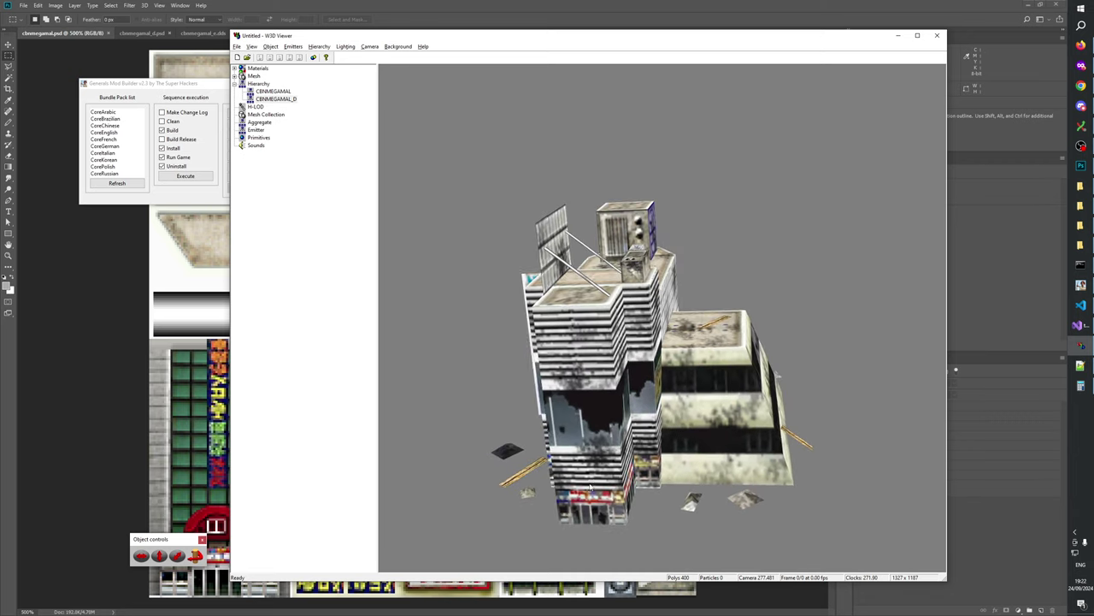
pyautogui.moveTo(652, 473); pyautogui.dragTo(693, 419)
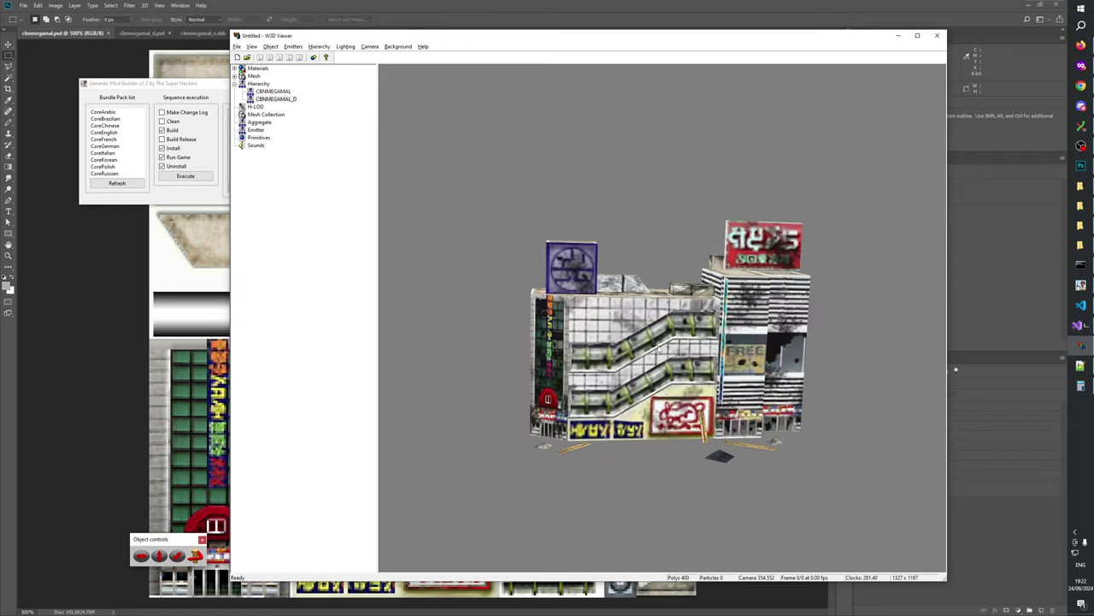
pyautogui.scroll(5, 659, 360)
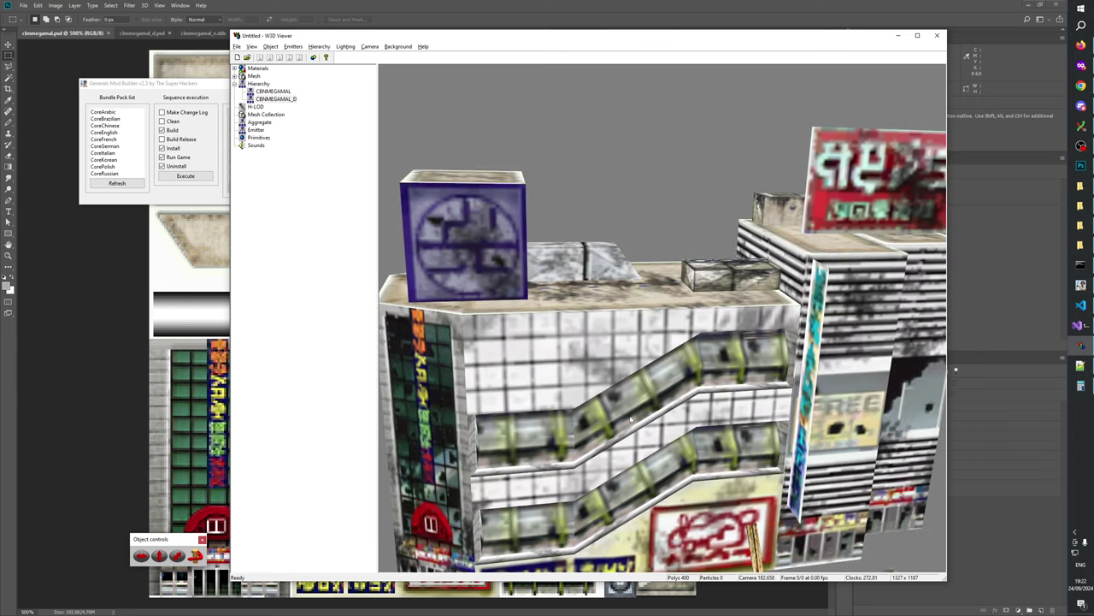
pyautogui.scroll(-3, 622, 409)
pyautogui.scroll(2, 684, 372)
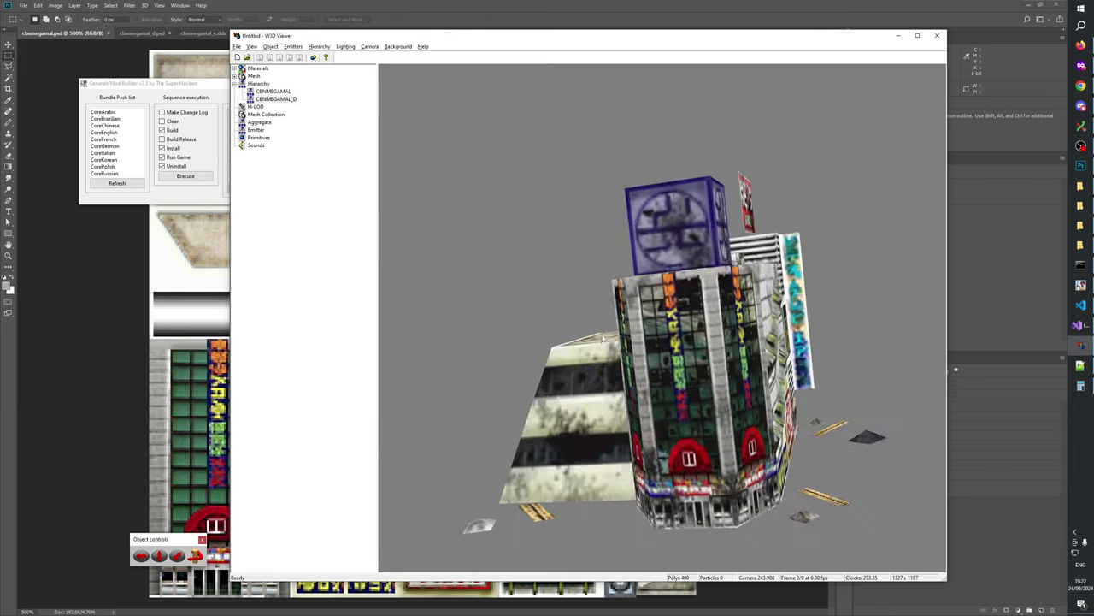
pyautogui.scroll(4, 632, 414)
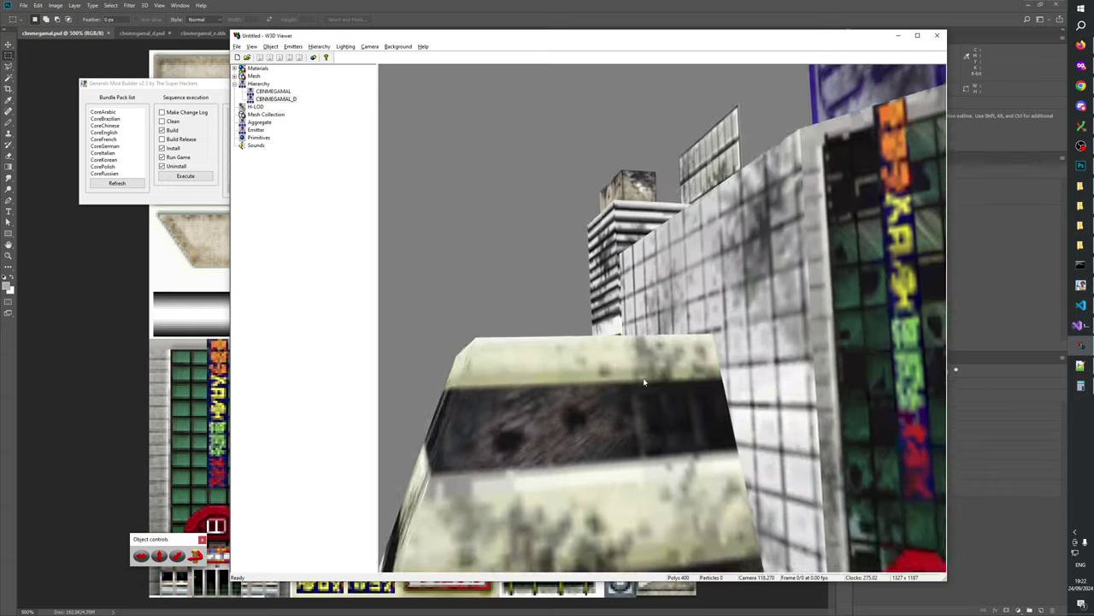
pyautogui.scroll(-2, 621, 360)
pyautogui.moveTo(660, 339); pyautogui.dragTo(673, 376)
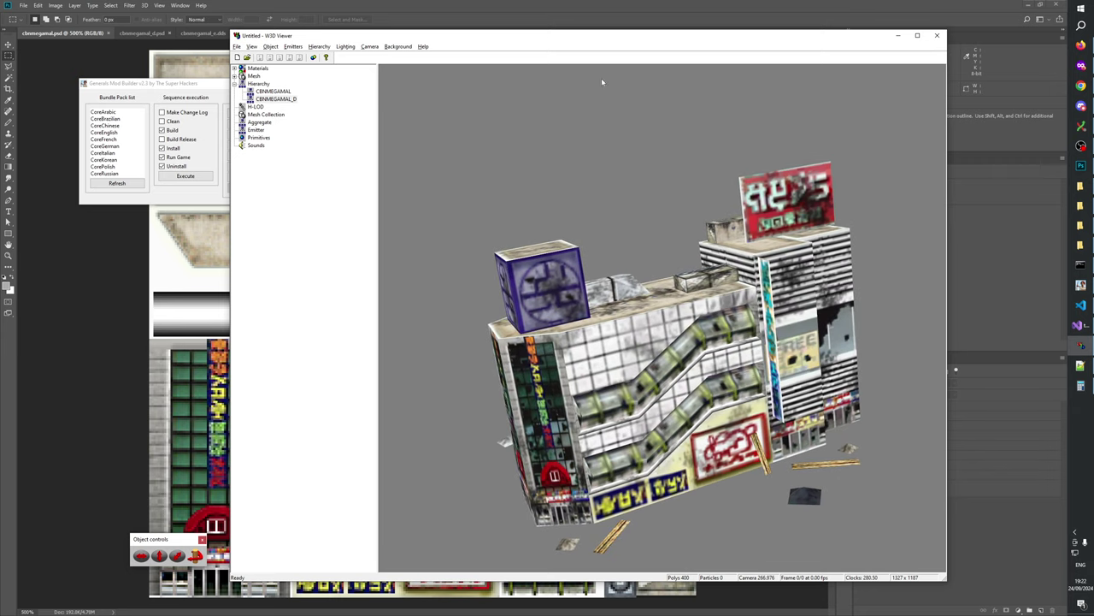
# - Switch to Photoshop, bring up cbnmegamal_d.psd, expand and show the _alpha _d group, and clear the selection
pyautogui.click(590, 19)
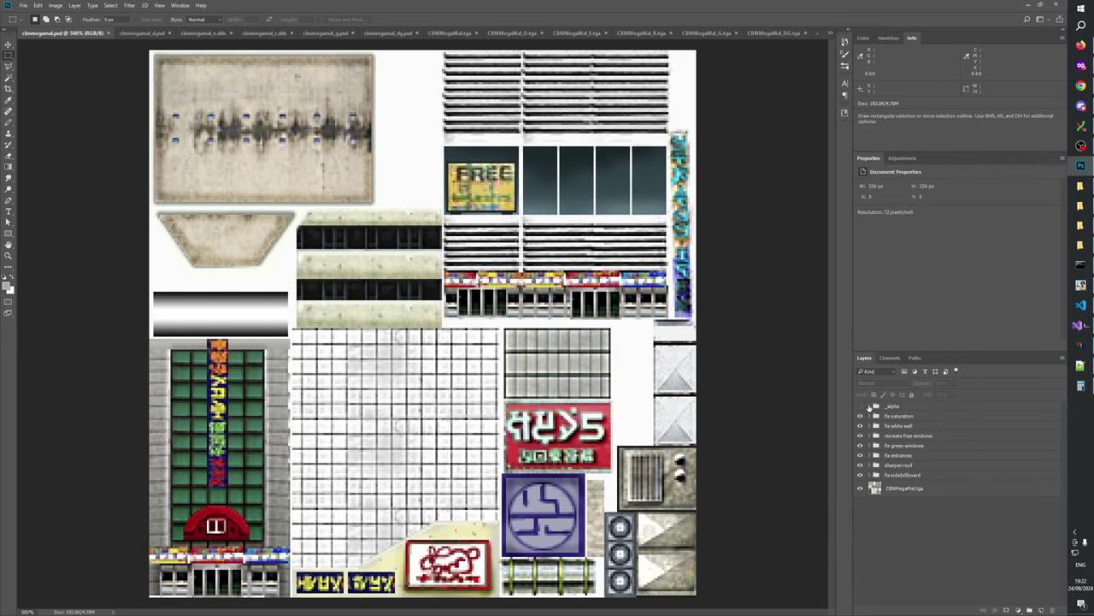
pyautogui.click(137, 33)
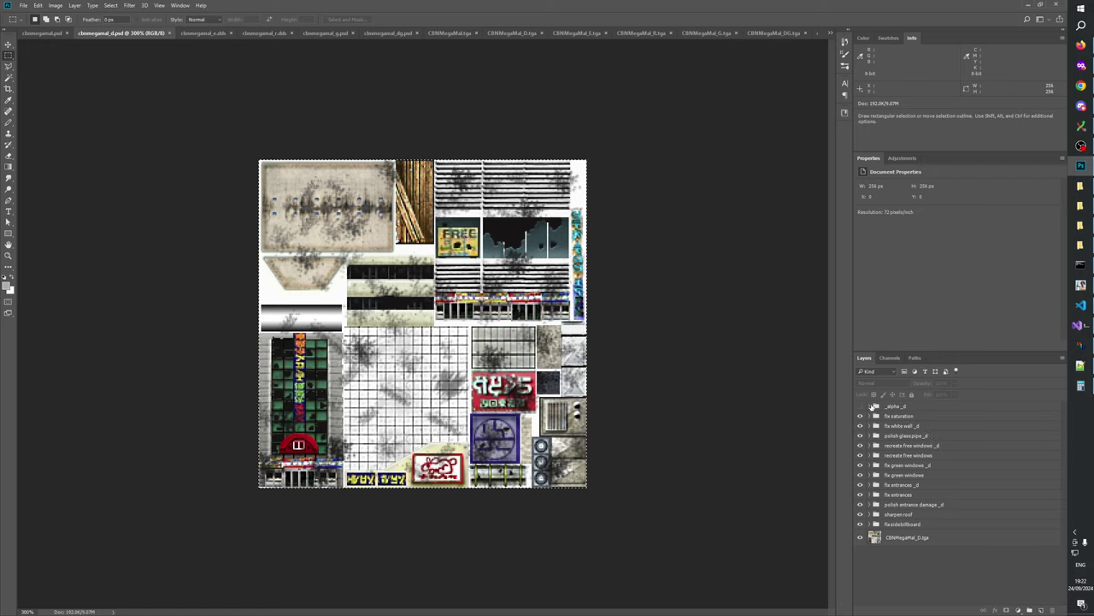
pyautogui.click(869, 406)
pyautogui.click(860, 406)
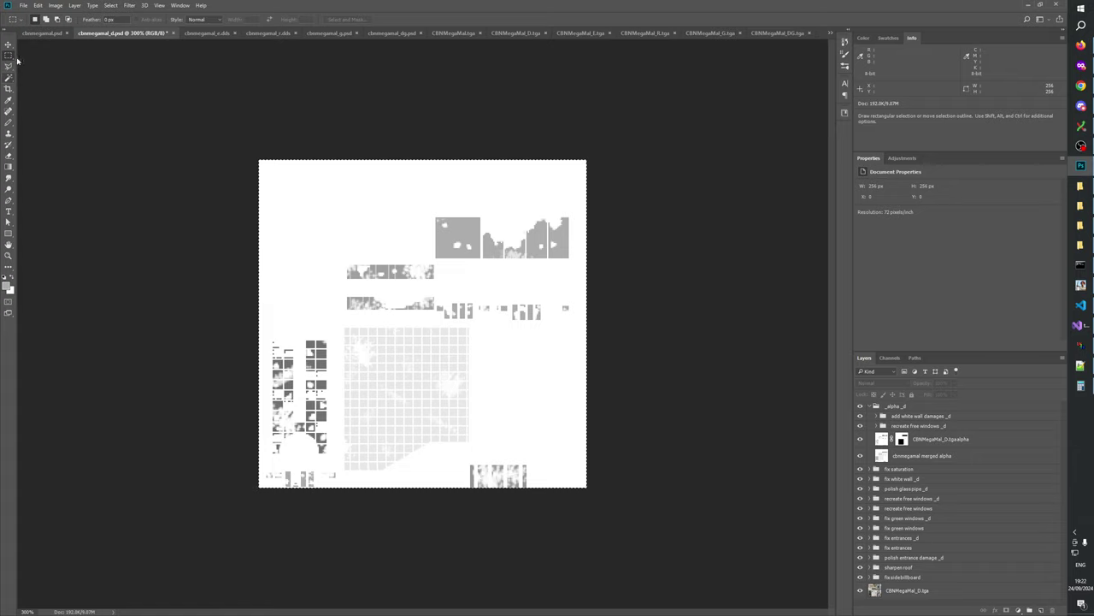
pyautogui.hotkey('ctrl', 'd')
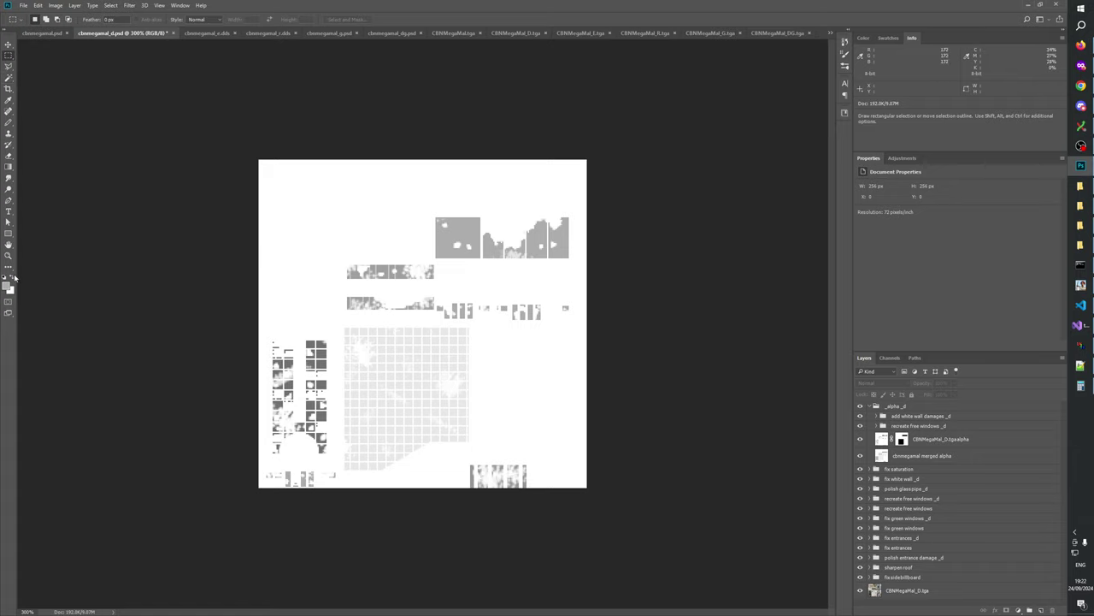
# - Examine the damaged glass pipe patches at the lower edge of the alpha map at 1200% zoom
pyautogui.press('z')
pyautogui.click(504, 486)
pyautogui.click(513, 491)
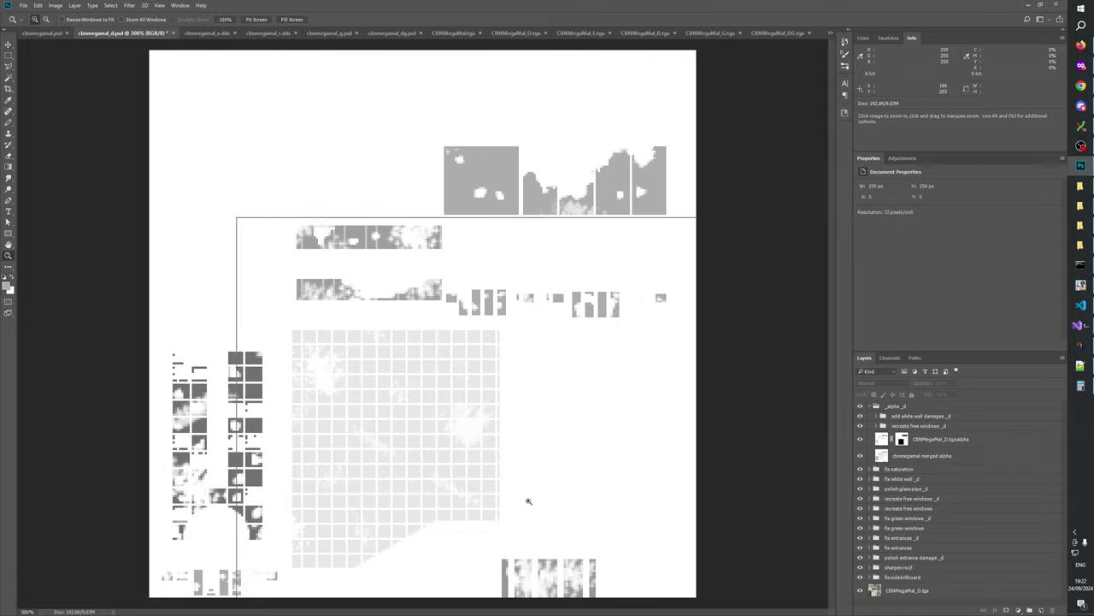
pyautogui.click(527, 501)
pyautogui.moveTo(547, 505); pyautogui.dragTo(530, 254)
pyautogui.click(531, 365)
pyautogui.click(531, 363)
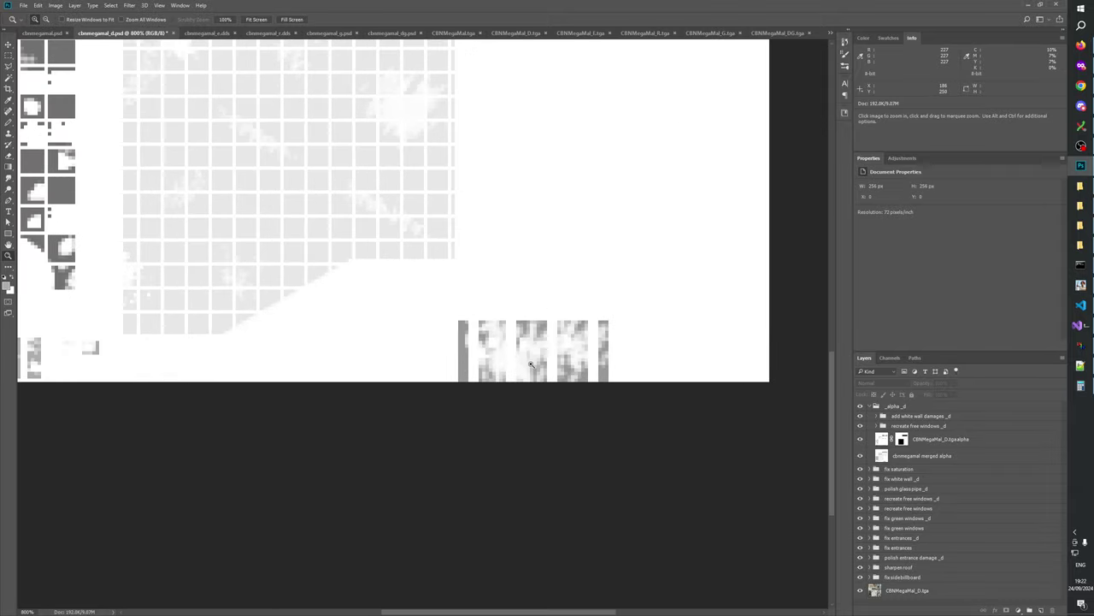
pyautogui.click(526, 367)
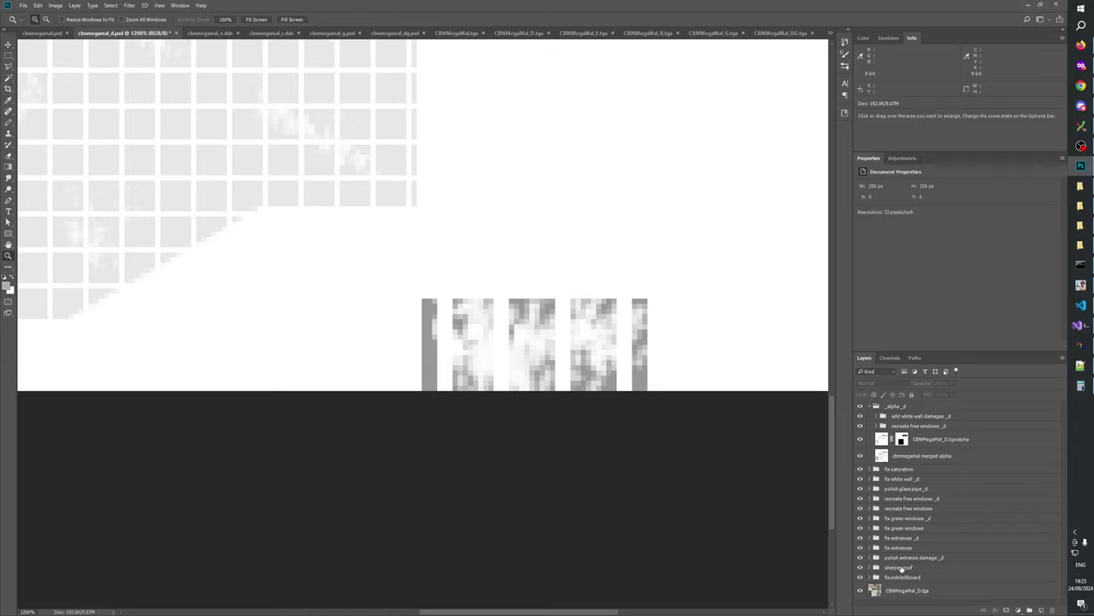
# - Examine the glass pipe reflections on the CBNMEGAMAL_D model in W3D Viewer and return to Photoshop
pyautogui.hotkey('alt', 'Tab')
pyautogui.moveTo(732, 440); pyautogui.dragTo(643, 436)
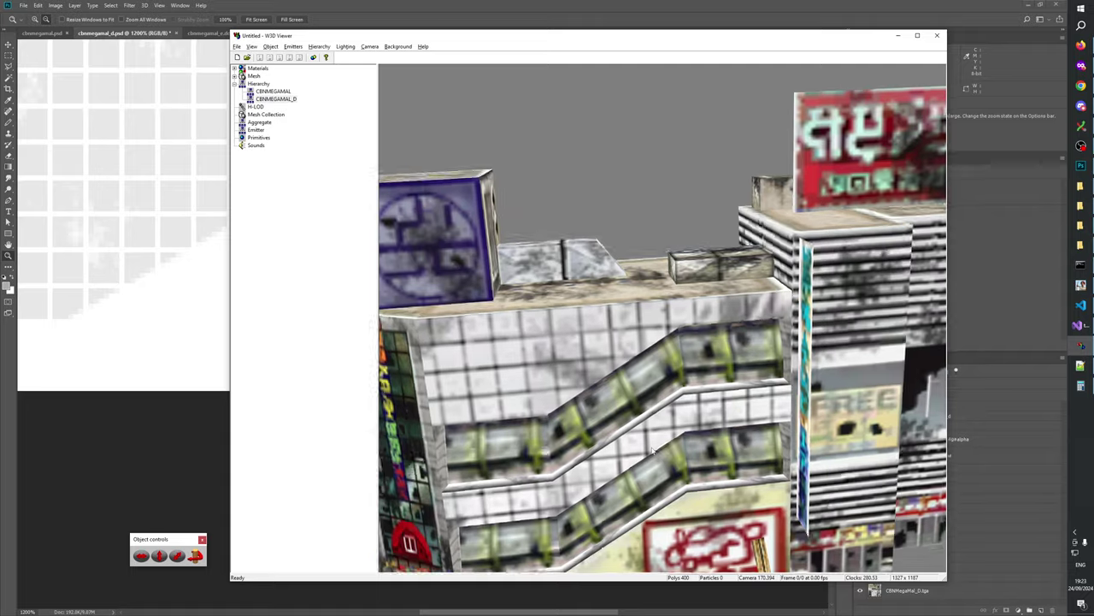
pyautogui.moveTo(650, 474); pyautogui.dragTo(671, 333)
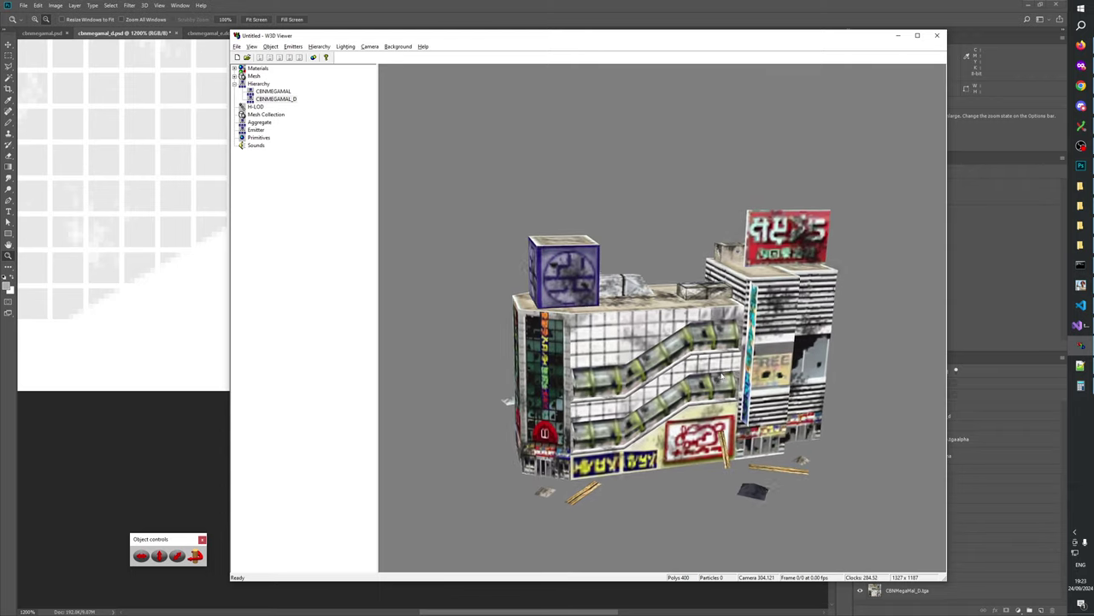
pyautogui.scroll(3, 721, 377)
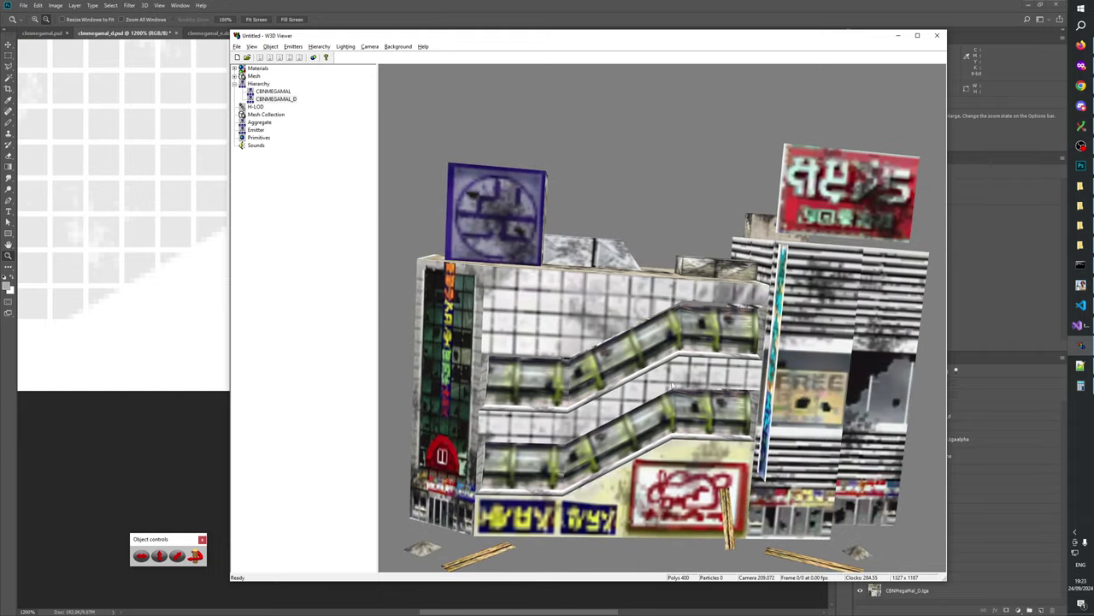
pyautogui.hotkey('alt', 'Tab')
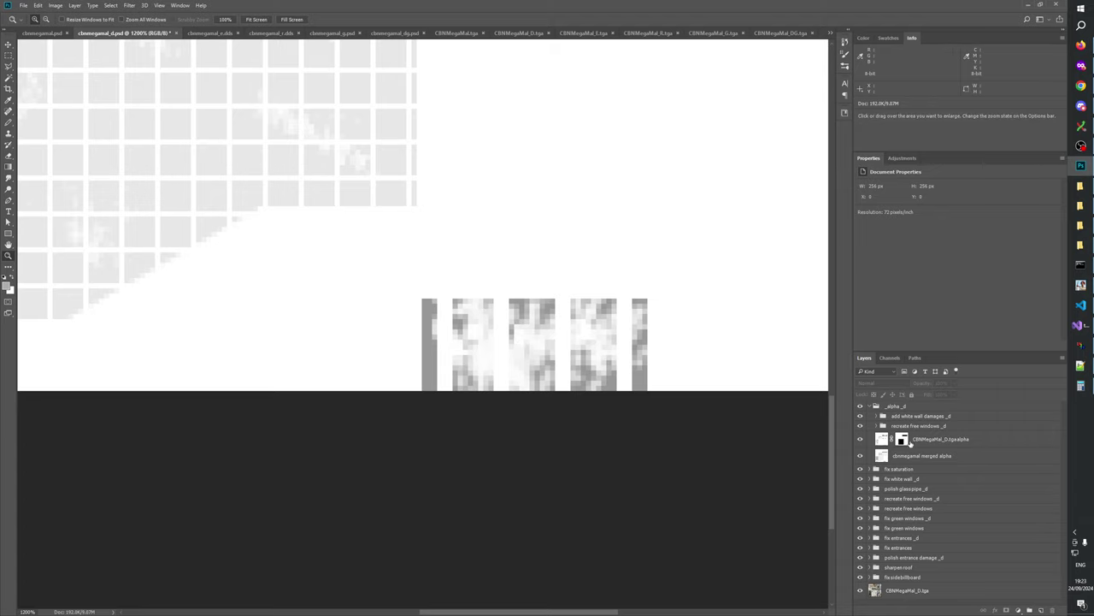
# - Find the colour texture's polish glass pipe _d group among the fix groups and expand it
pyautogui.scroll(-2, 886, 551)
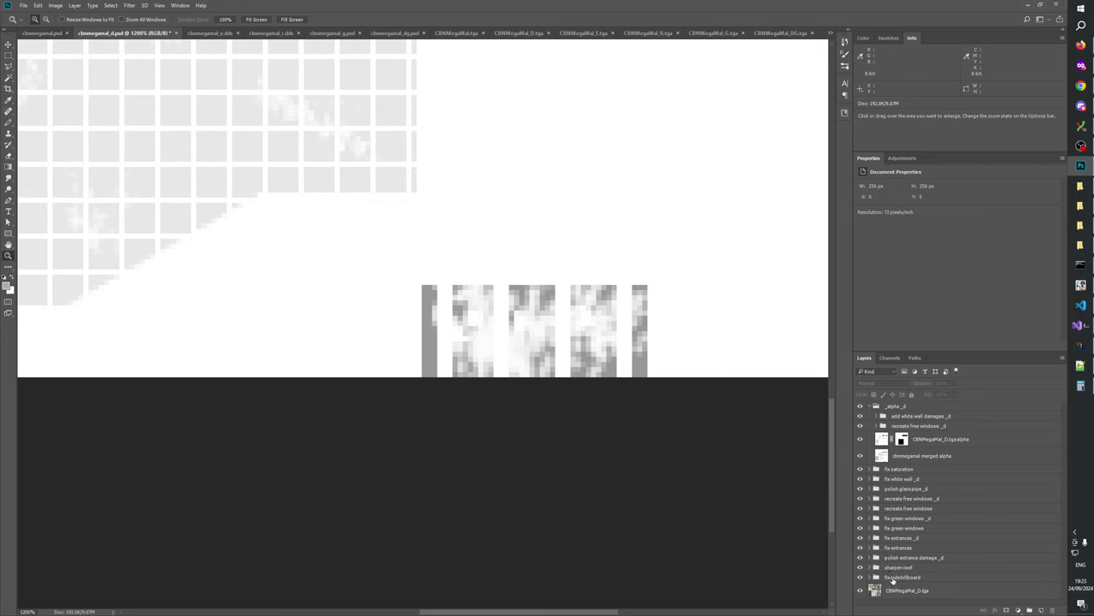
pyautogui.click(895, 578)
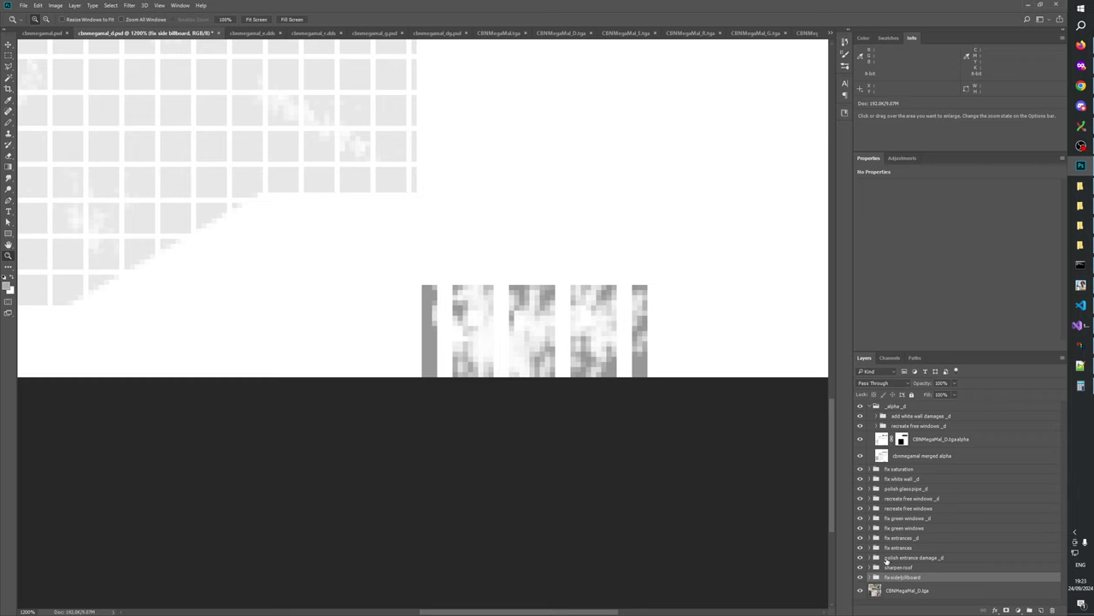
pyautogui.click(898, 568)
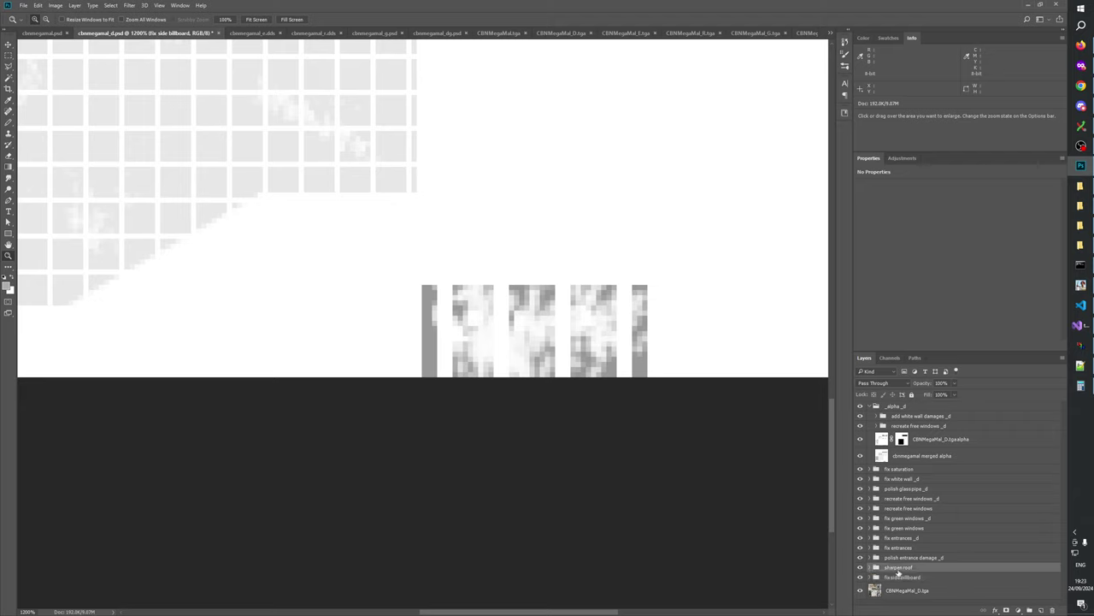
pyautogui.click(896, 558)
pyautogui.click(896, 548)
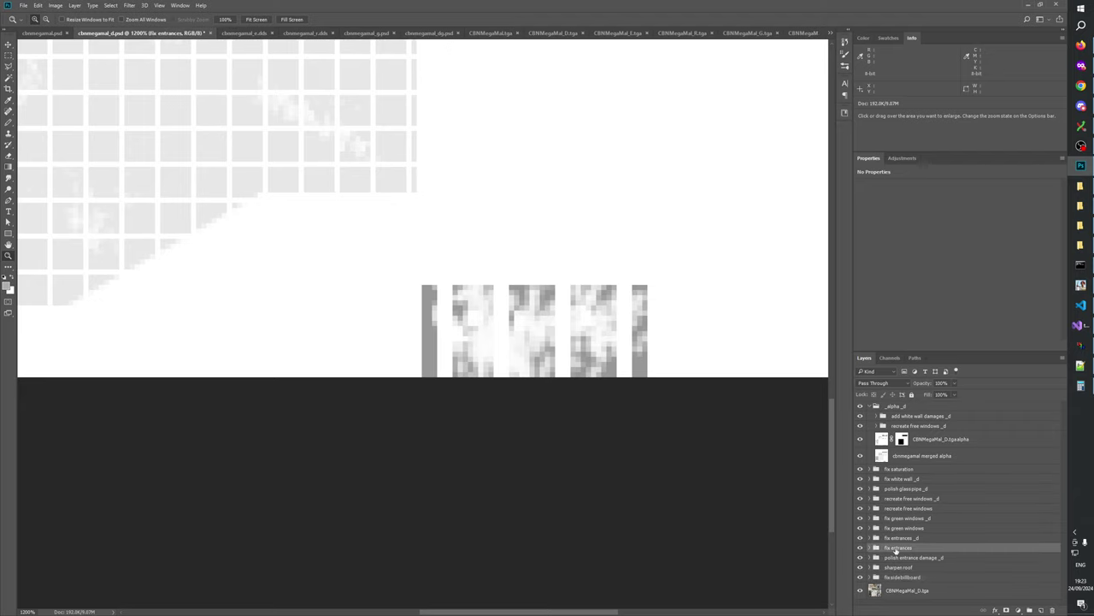
pyautogui.click(897, 480)
pyautogui.click(900, 489)
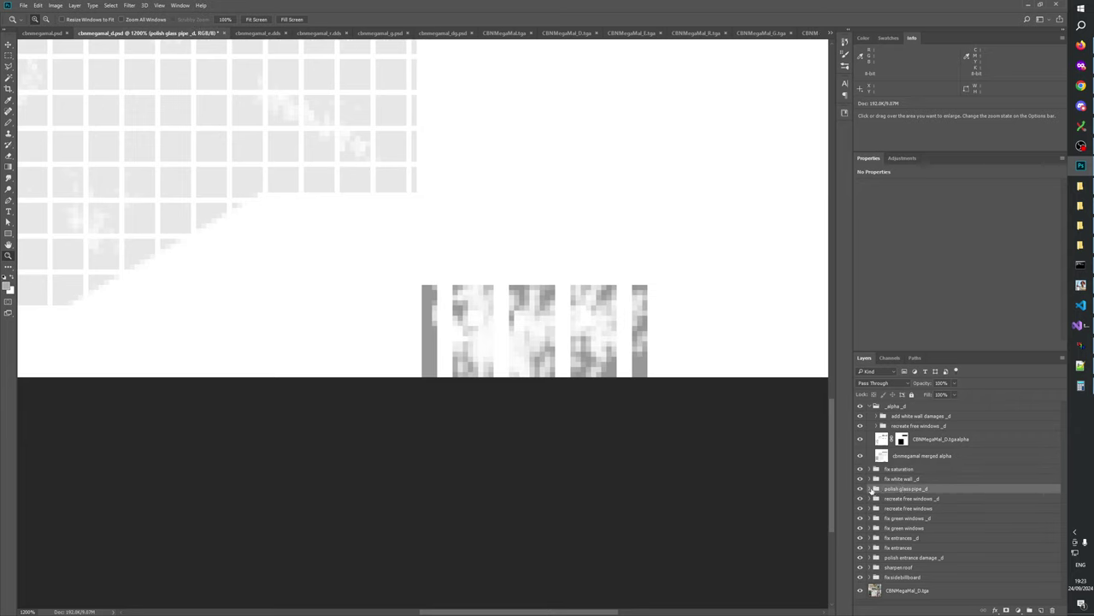
pyautogui.click(870, 488)
pyautogui.click(870, 489)
pyautogui.click(870, 489)
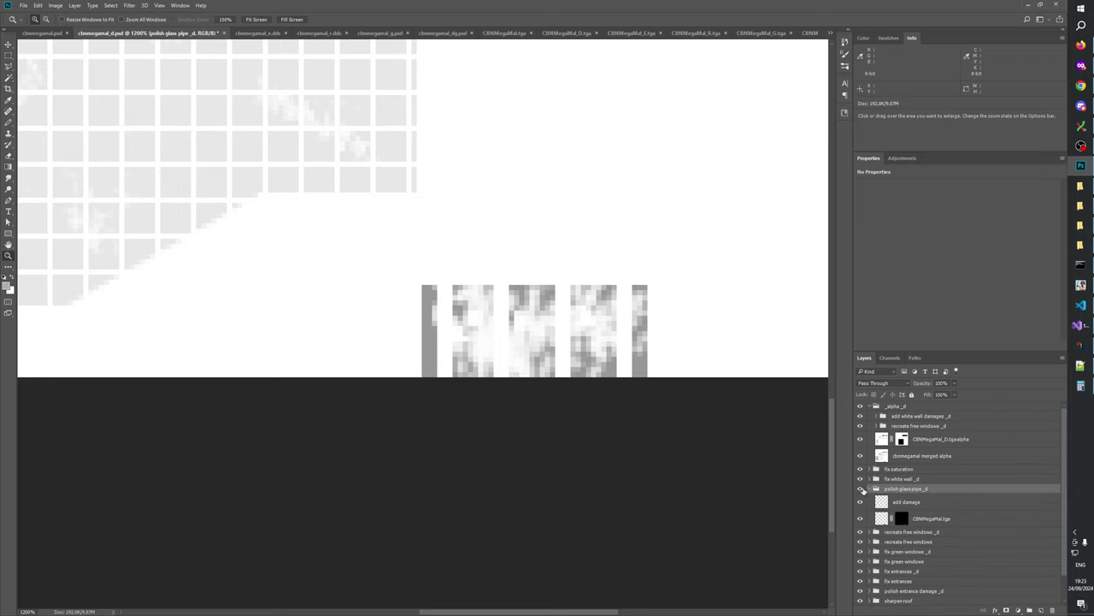
# - Check the polish glass pipe _d group's effect, hide the _alpha _d group and select the CBNMegaMal.tga layer
pyautogui.click(861, 489)
pyautogui.click(861, 489)
pyautogui.click(861, 406)
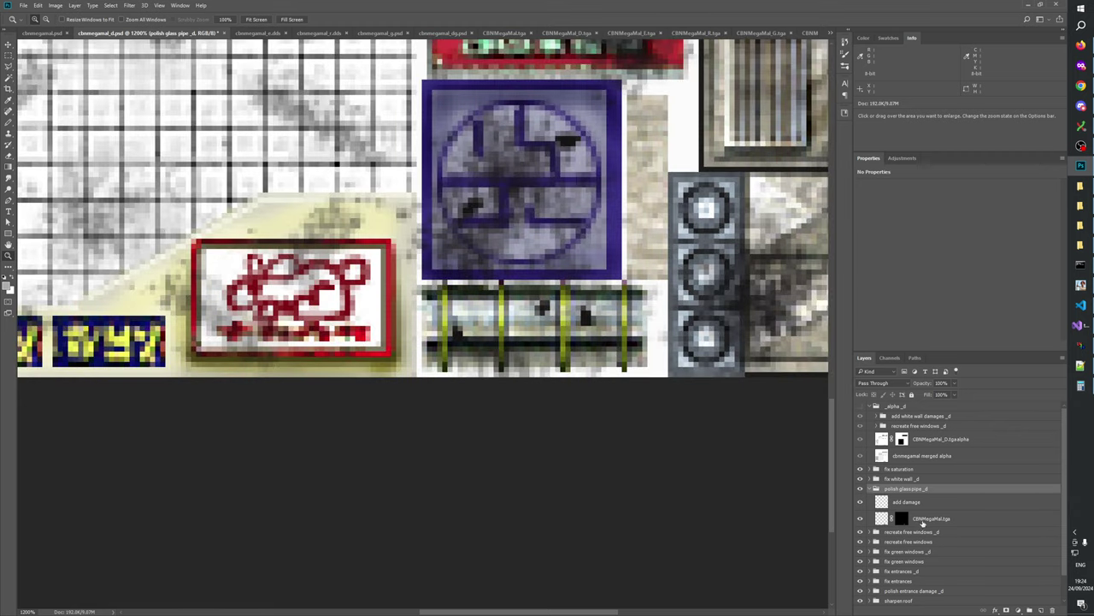
pyautogui.click(924, 520)
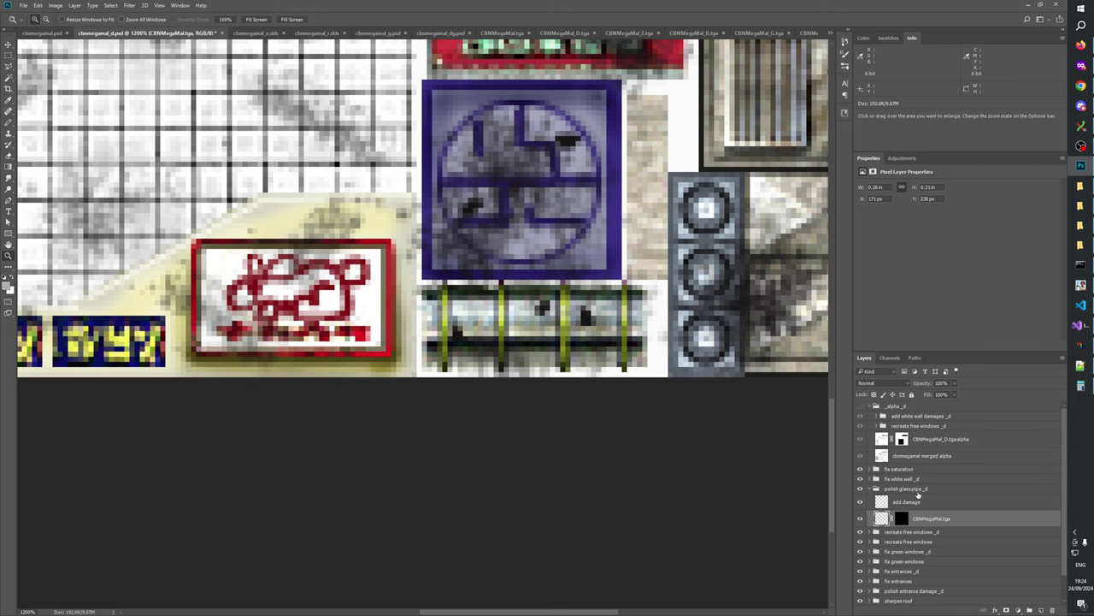
# - Create a group named polish glass pipe _d at the top of the _alpha _d group, reusing the colour group's name
pyautogui.doubleClick(920, 489)
pyautogui.hotkey('ctrl', 'c')
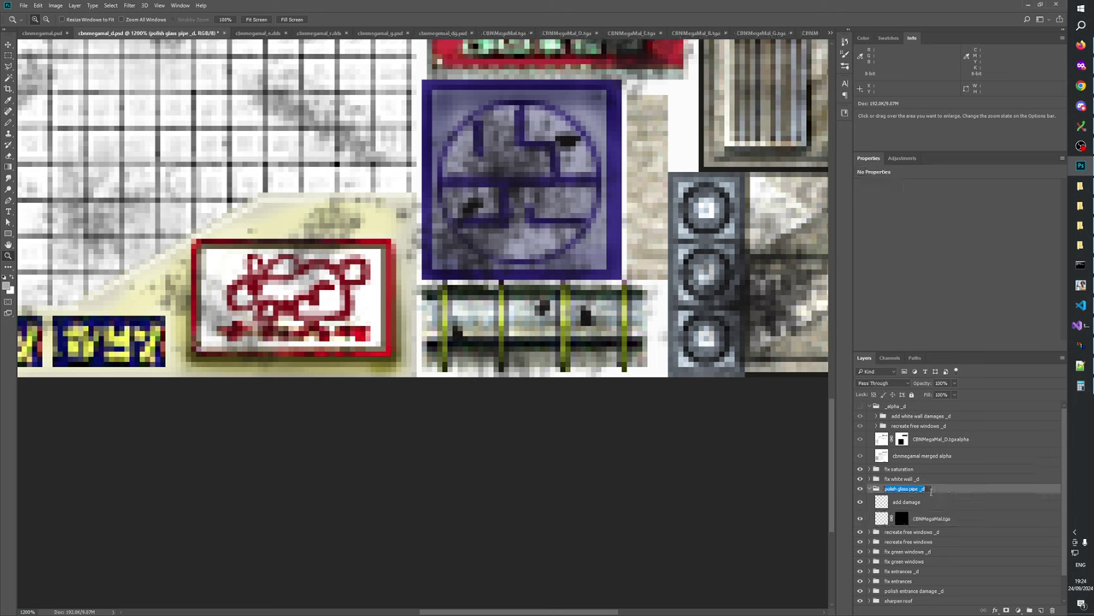
pyautogui.click(921, 424)
pyautogui.click(919, 418)
pyautogui.click(1029, 609)
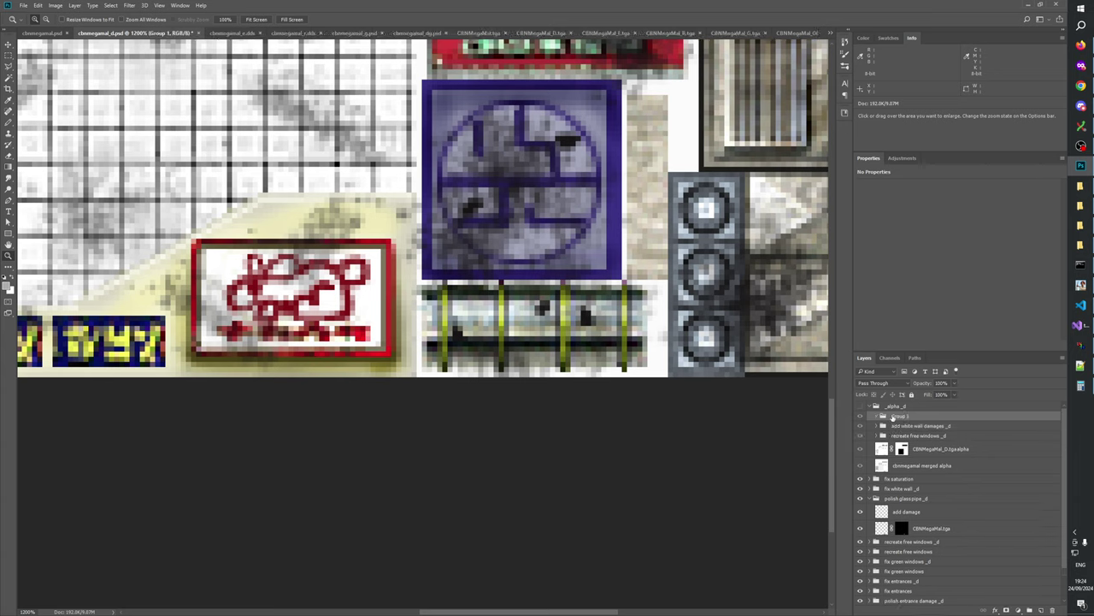
pyautogui.doubleClick(901, 417)
pyautogui.hotkey('ctrl', 'v')
pyautogui.click(920, 427)
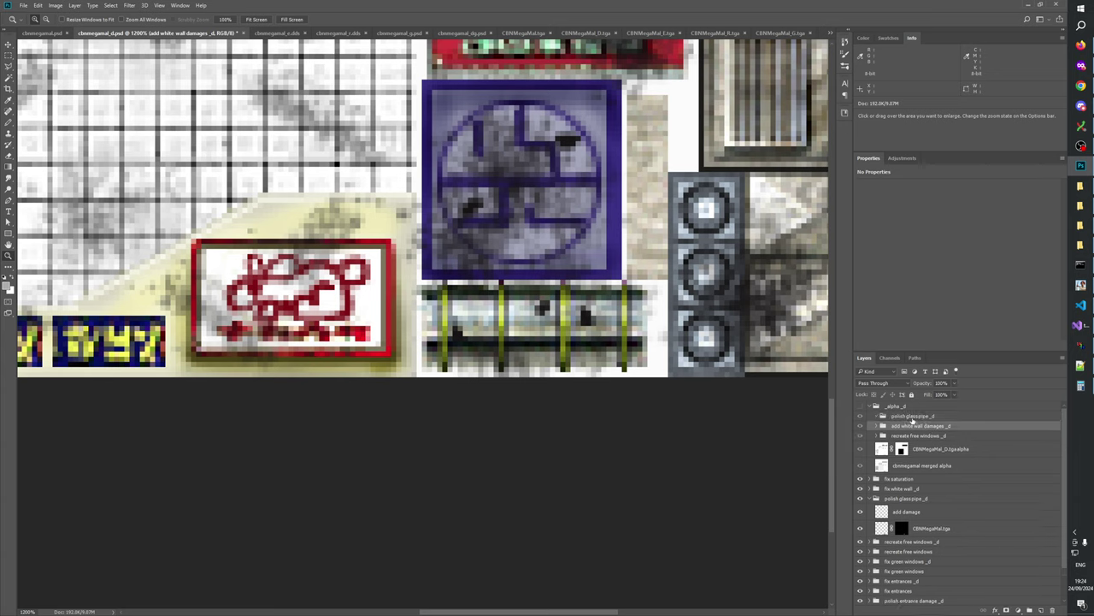
# - Move the add damage and CBNMegaMal.tga layers from the colour group into the polish glass pipe _d group inside _alpha _d
pyautogui.click(913, 417)
pyautogui.click(911, 498)
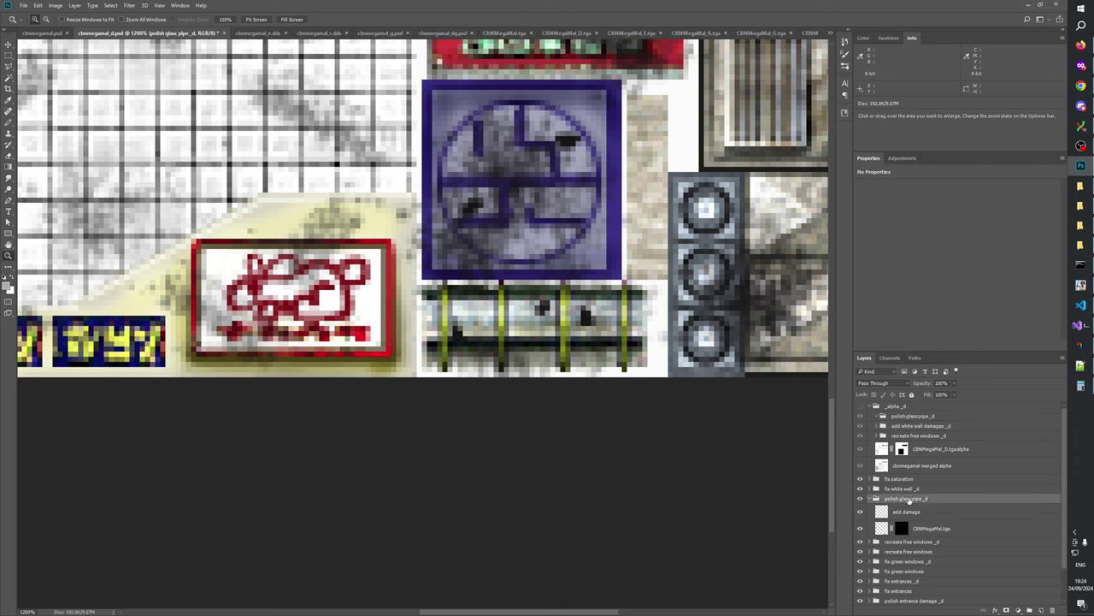
pyautogui.click(938, 513)
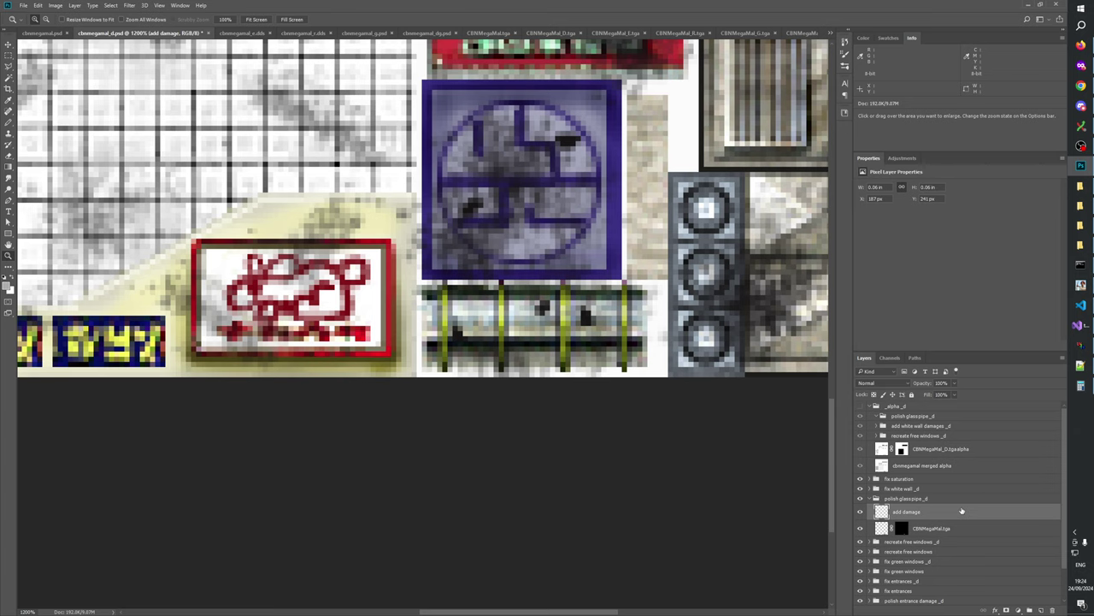
pyautogui.click(930, 530)
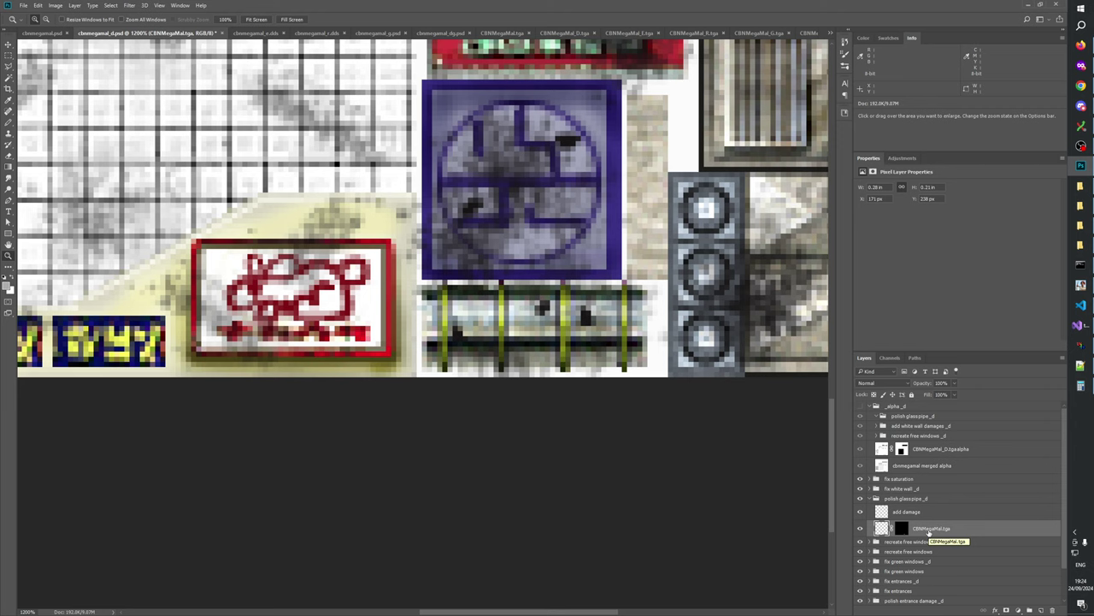
pyautogui.keyDown('shift'); pyautogui.click(907, 511); pyautogui.keyUp('shift')
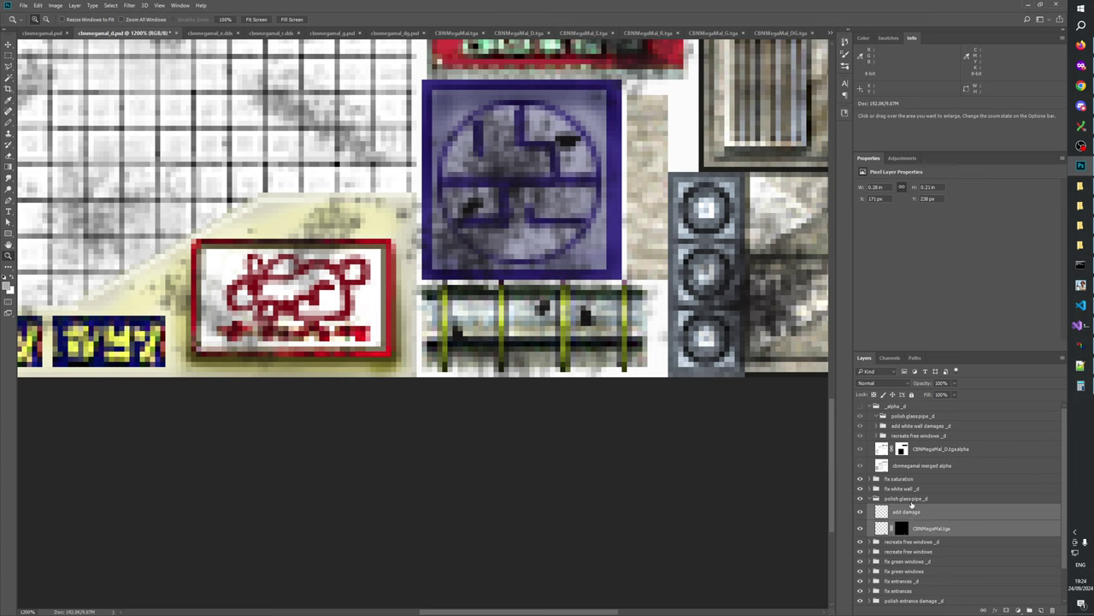
pyautogui.moveTo(914, 516); pyautogui.dragTo(920, 417)
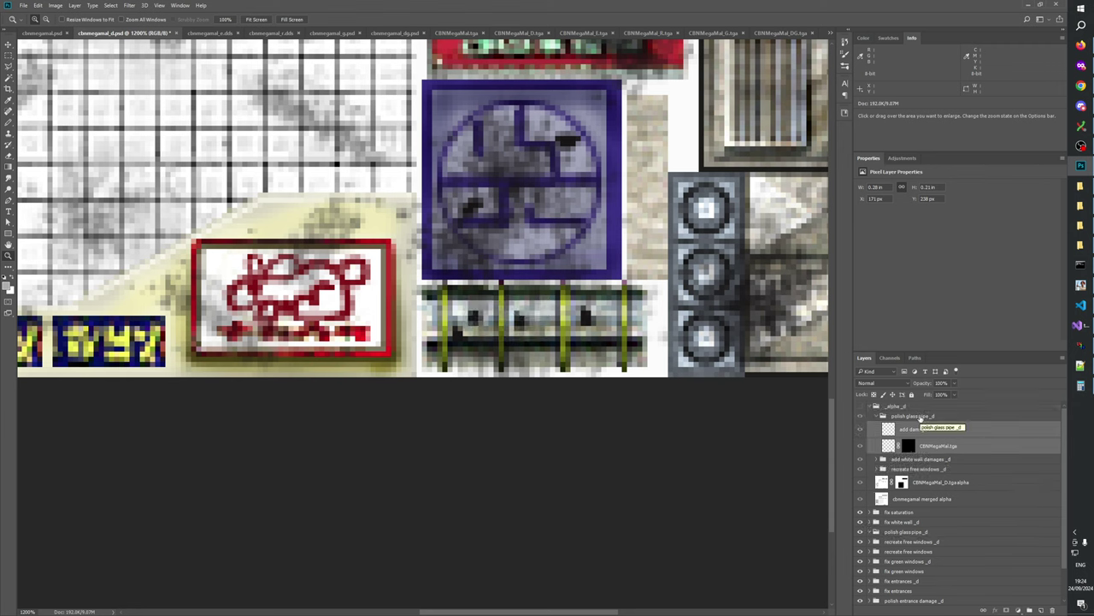
# - Select the area of the CBNMegaMal.tga layer mask, fill it black in the CBNMegaMal_D.tga alpha layer's mask and clear the selection
pyautogui.click(934, 446)
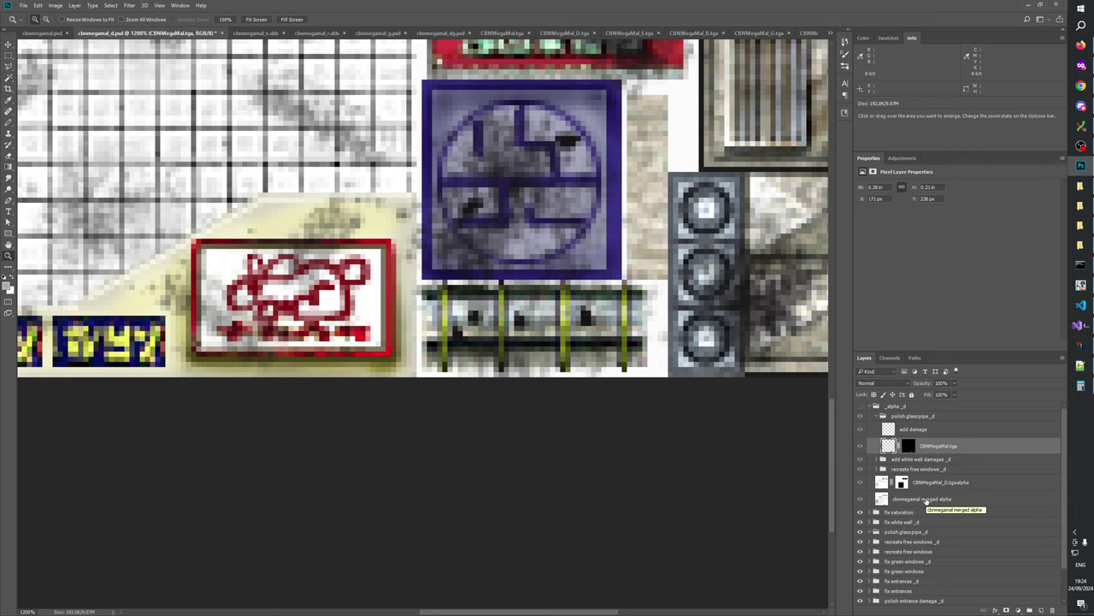
pyautogui.click(908, 445)
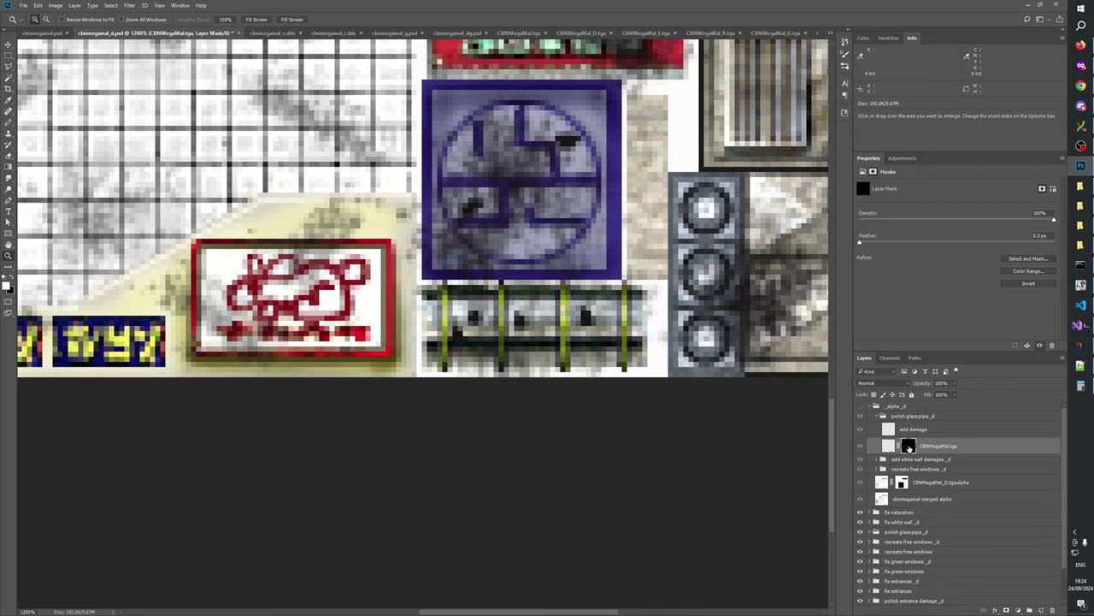
pyautogui.keyDown('alt'); pyautogui.click(908, 445); pyautogui.keyUp('alt')
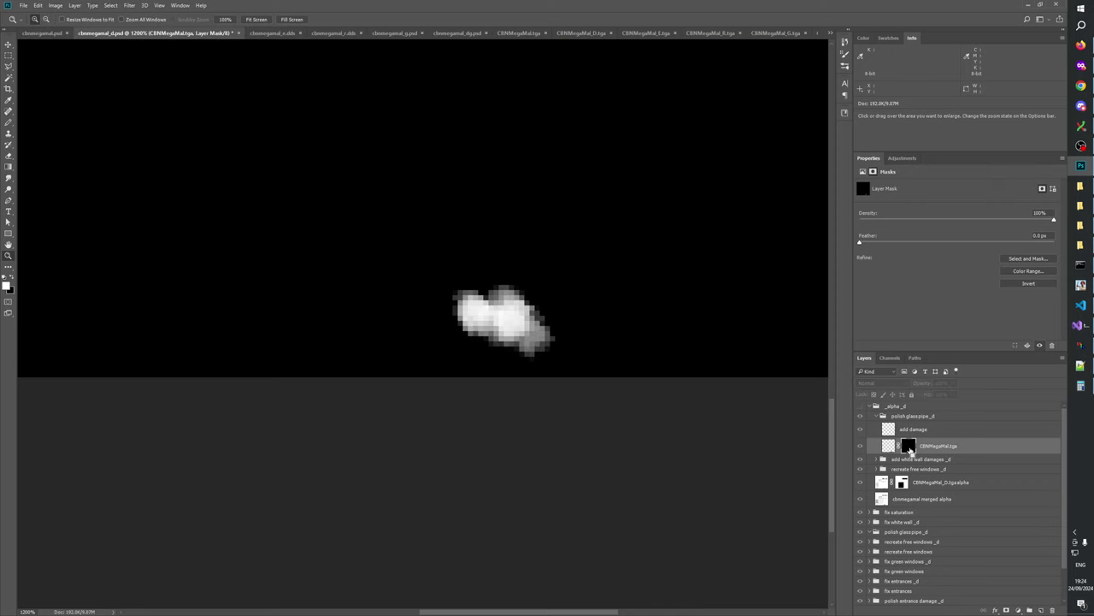
pyautogui.keyDown('ctrl'); pyautogui.click(908, 447); pyautogui.keyUp('ctrl')
pyautogui.keyDown('alt'); pyautogui.click(901, 483); pyautogui.keyUp('alt')
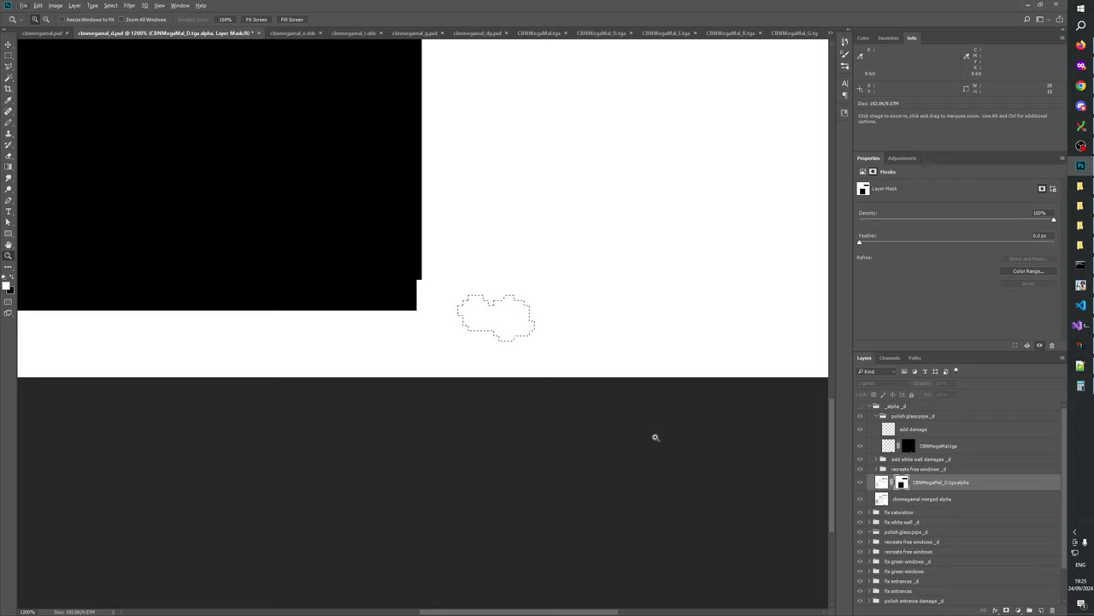
pyautogui.hotkey('ctrl', 'v')
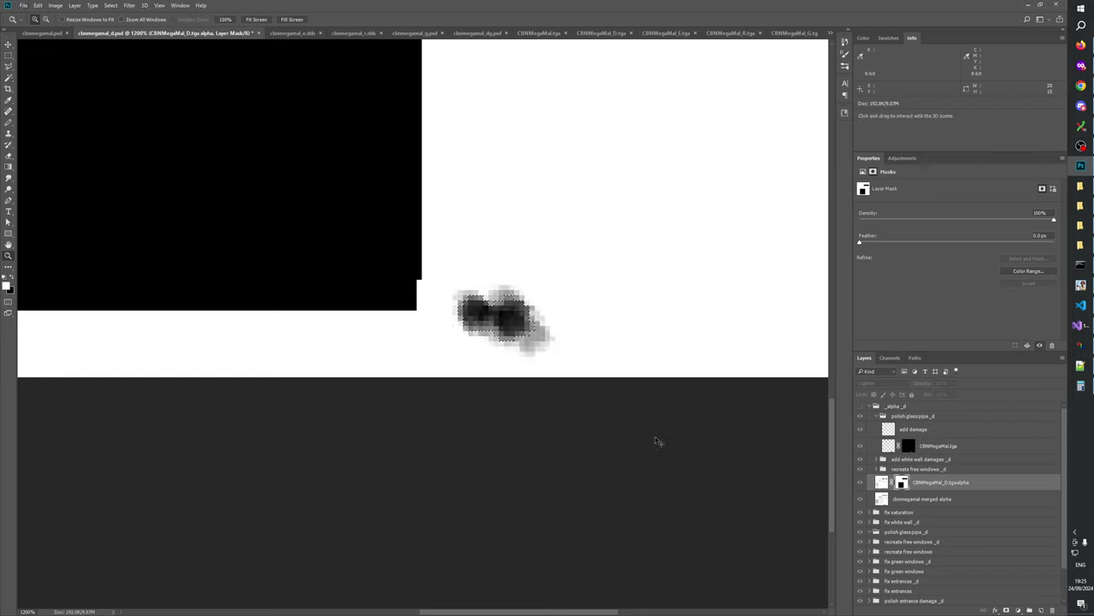
pyautogui.press('m')
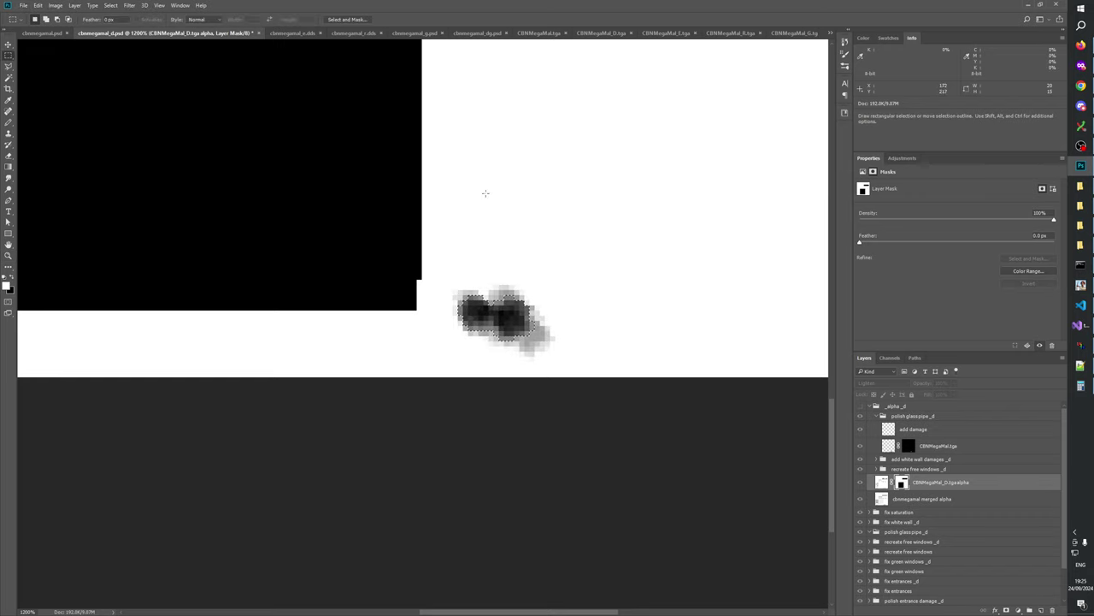
pyautogui.click(486, 194)
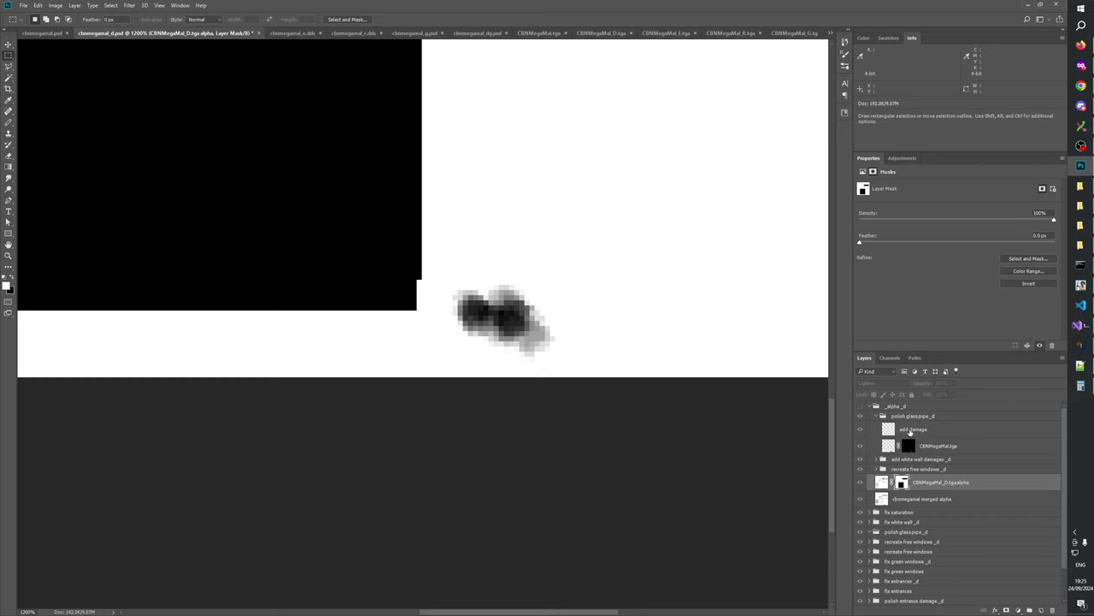
# - Show the _alpha _d group with its CBNMegaMal.tga layer hidden and compare the pipe with the CBNMegaMal_D.tga alpha layer off and on
pyautogui.click(860, 446)
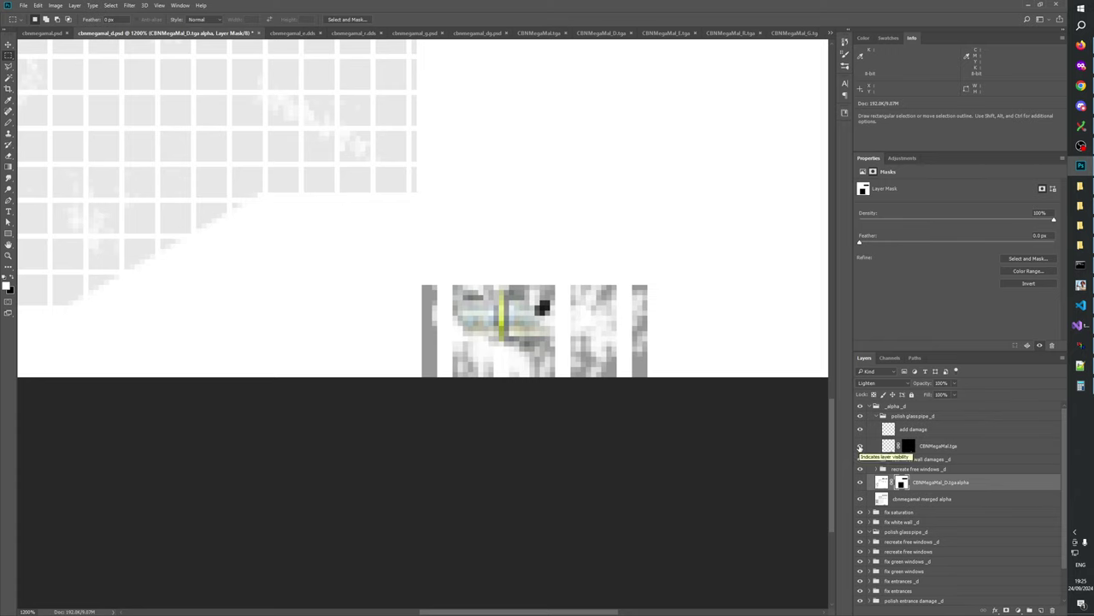
pyautogui.click(860, 446)
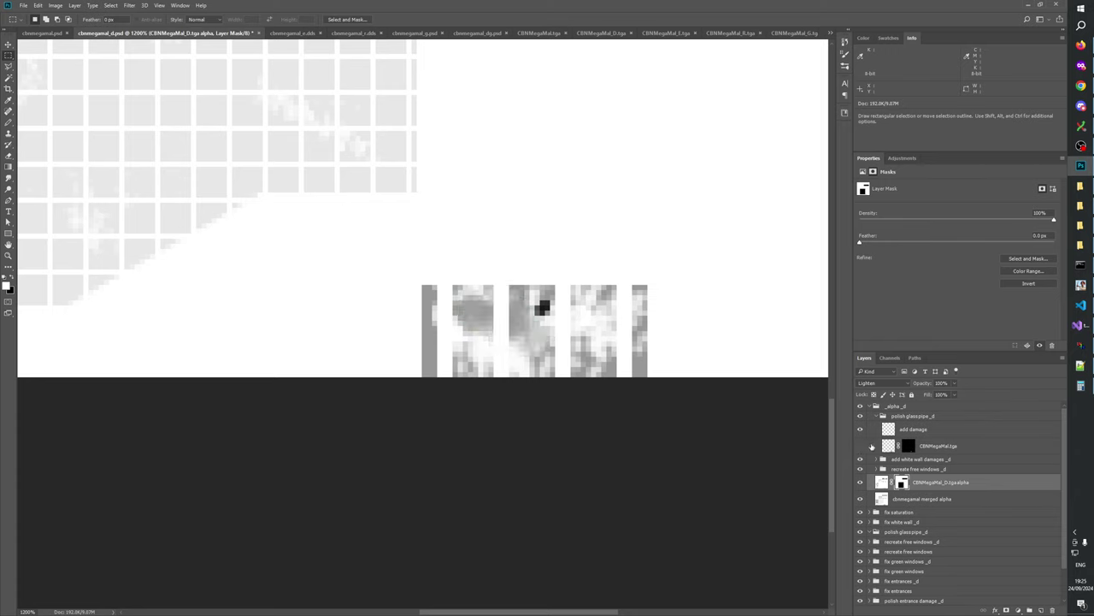
pyautogui.rightClick(904, 484)
pyautogui.click(859, 483)
pyautogui.click(859, 483)
pyautogui.click(859, 483)
# - Add an Invert adjustment layer clipped to the add damage layer and delete the adjustment's mask
pyautogui.click(905, 430)
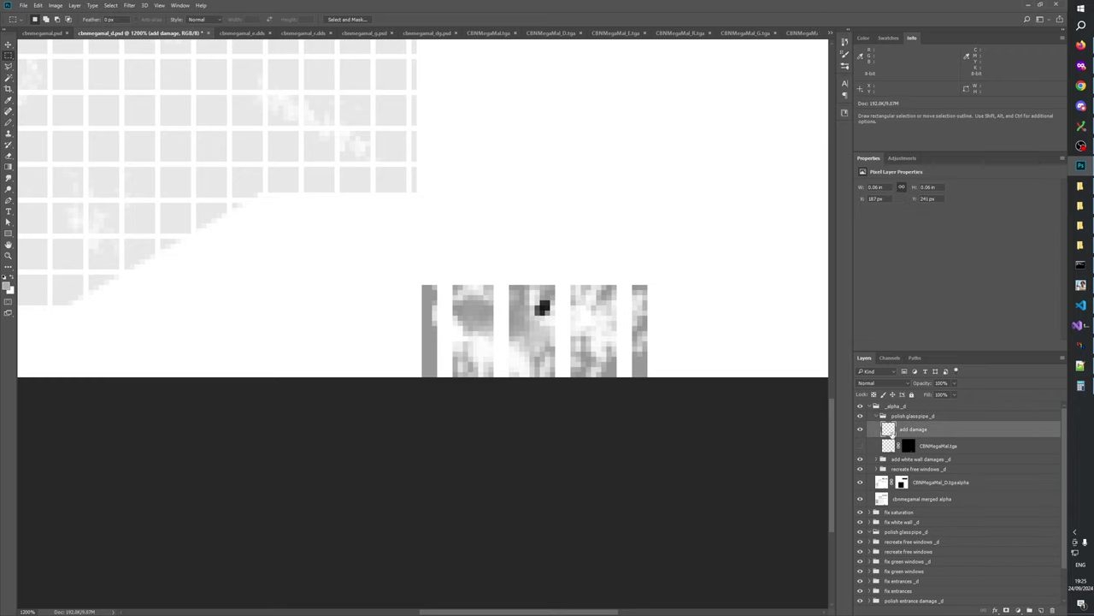
pyautogui.rightClick(891, 432)
pyautogui.click(887, 433)
pyautogui.click(860, 429)
pyautogui.click(860, 430)
pyautogui.click(1019, 610)
pyautogui.click(1002, 566)
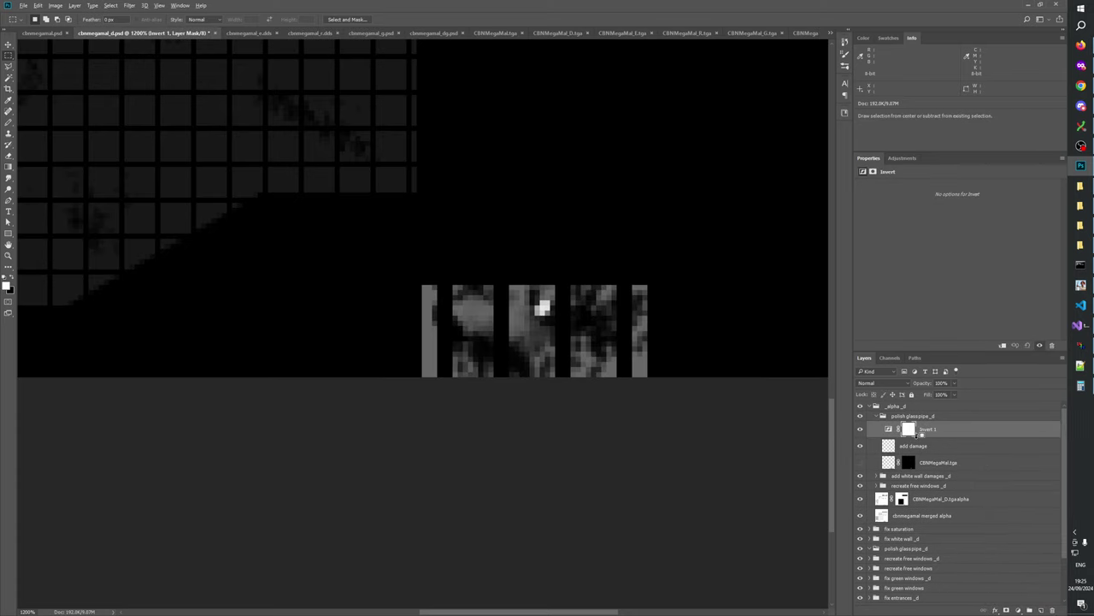
pyautogui.keyDown('alt'); pyautogui.click(919, 437); pyautogui.keyUp('alt')
pyautogui.click(1052, 609)
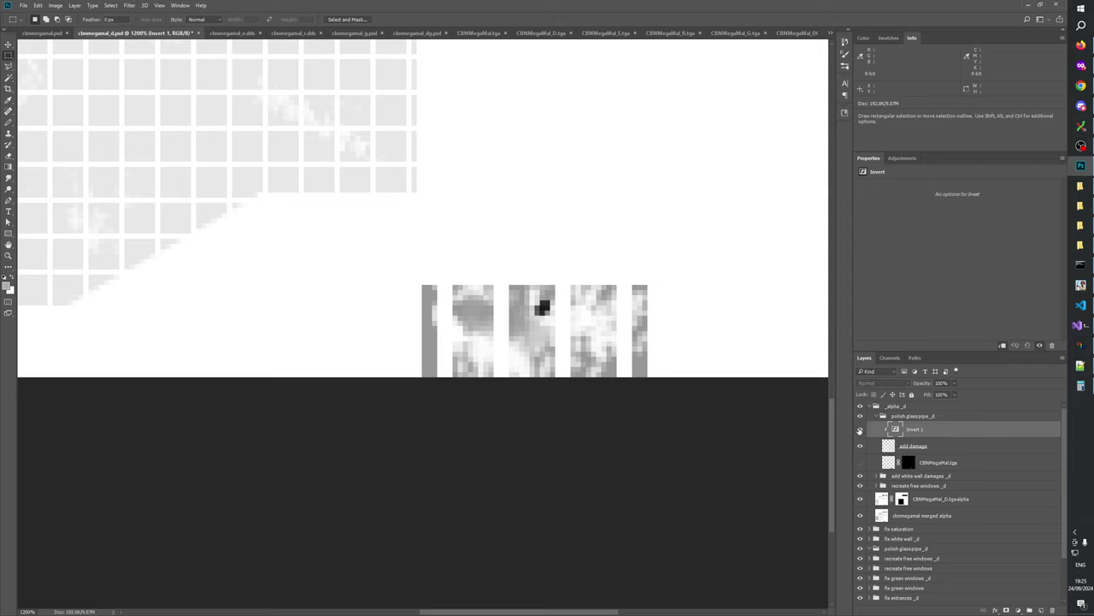
# - Compare the alpha with add damage off and on, delete the hidden CBNMegaMal.tga layer and collapse the polish glass pipe _d group
pyautogui.click(860, 446)
pyautogui.click(860, 445)
pyautogui.click(860, 446)
pyautogui.click(861, 446)
pyautogui.click(861, 445)
pyautogui.click(861, 445)
pyautogui.click(938, 464)
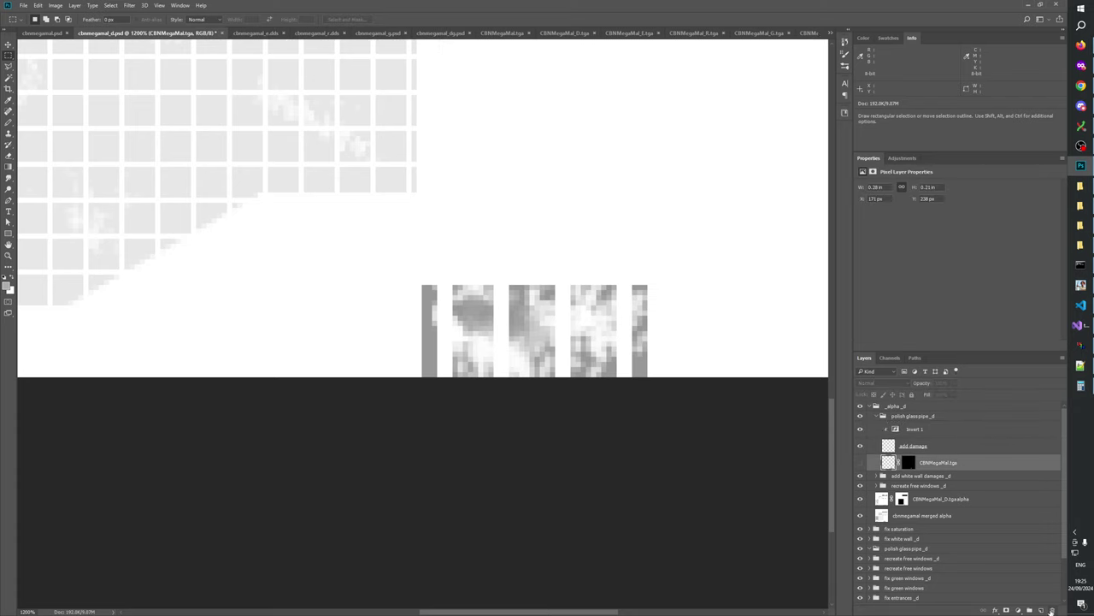
pyautogui.click(1054, 610)
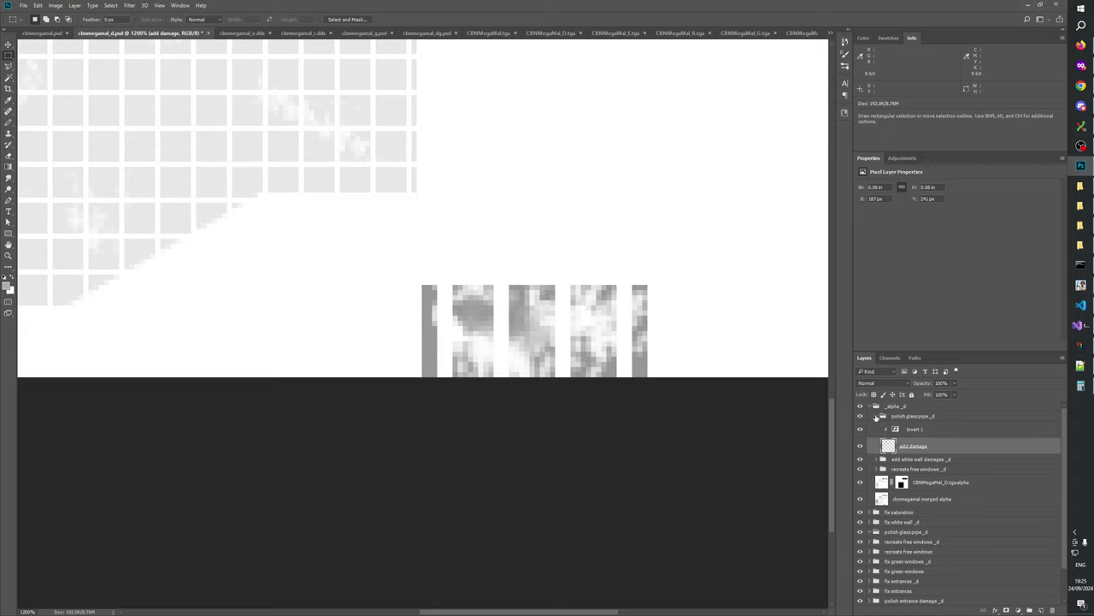
pyautogui.click(875, 416)
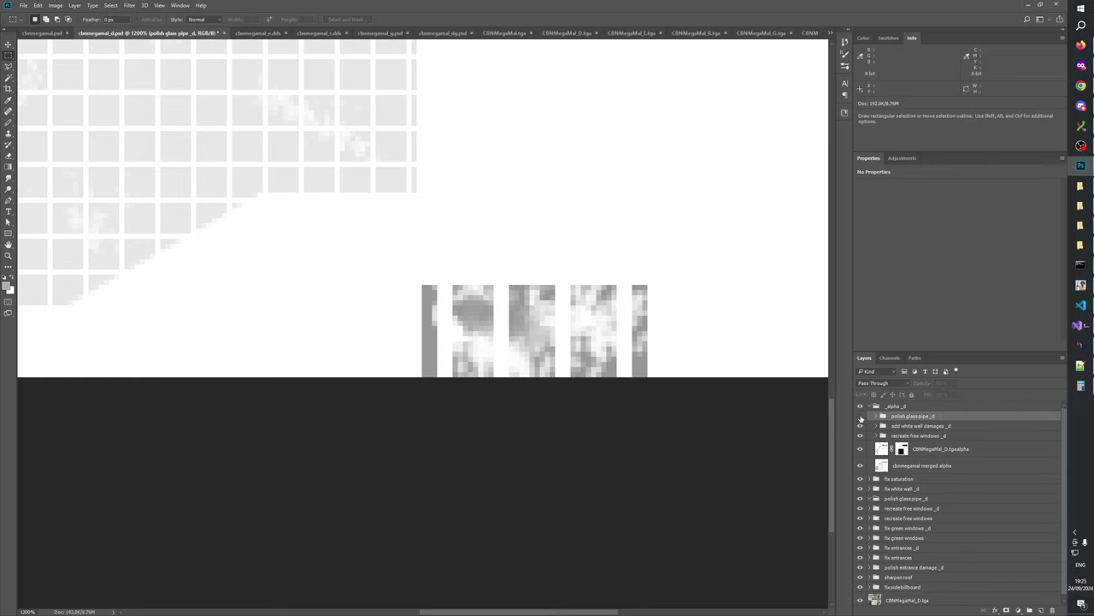
# - Examine the repaired glass pipe patches up close and the whole alpha map at 400% zoom
pyautogui.click(9, 254)
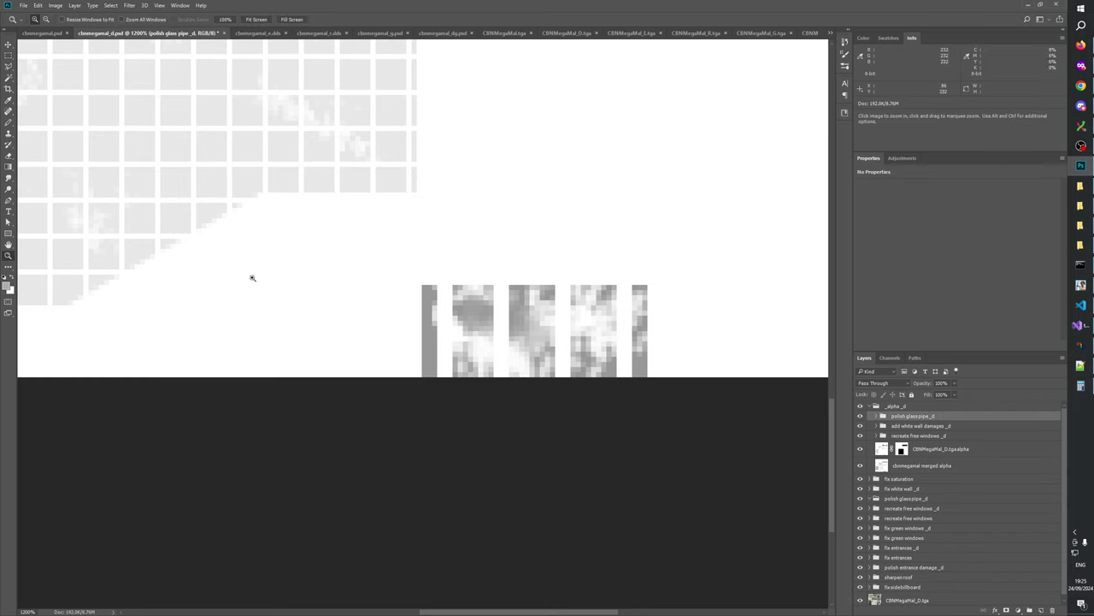
pyautogui.rightClick(528, 294)
pyautogui.click(556, 320)
pyautogui.moveTo(460, 366); pyautogui.dragTo(435, 403)
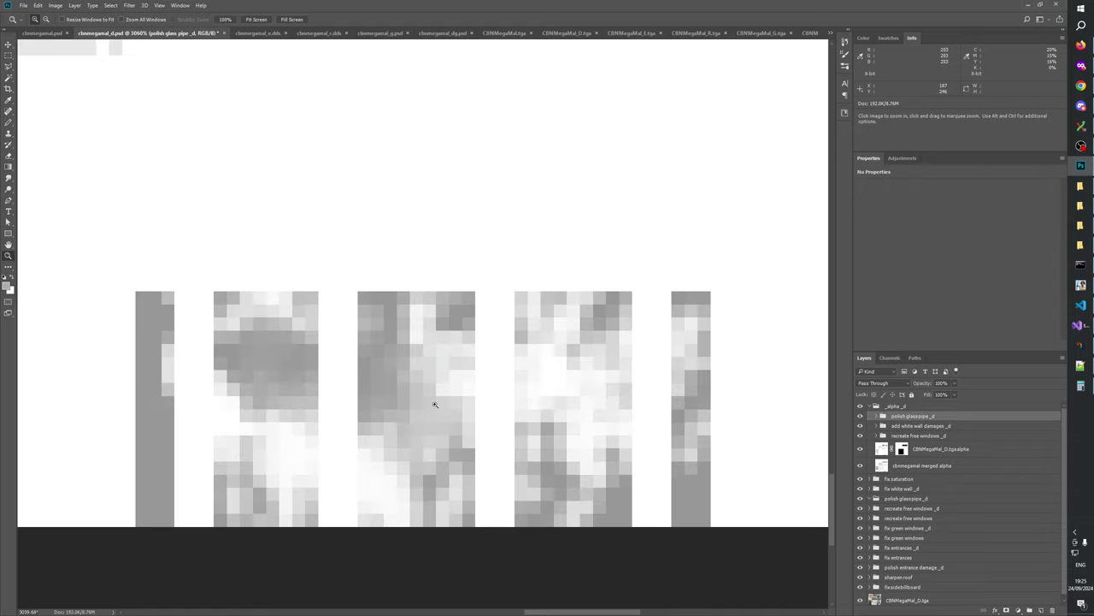
pyautogui.rightClick(625, 377)
pyautogui.click(647, 392)
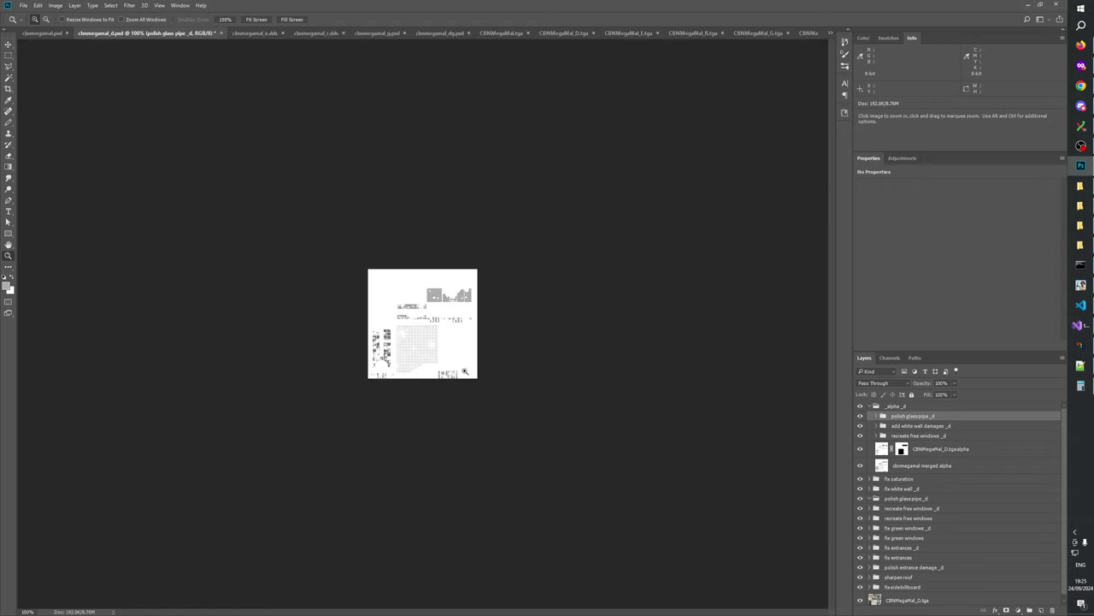
pyautogui.click(466, 372)
pyautogui.click(466, 372)
pyautogui.click(491, 463)
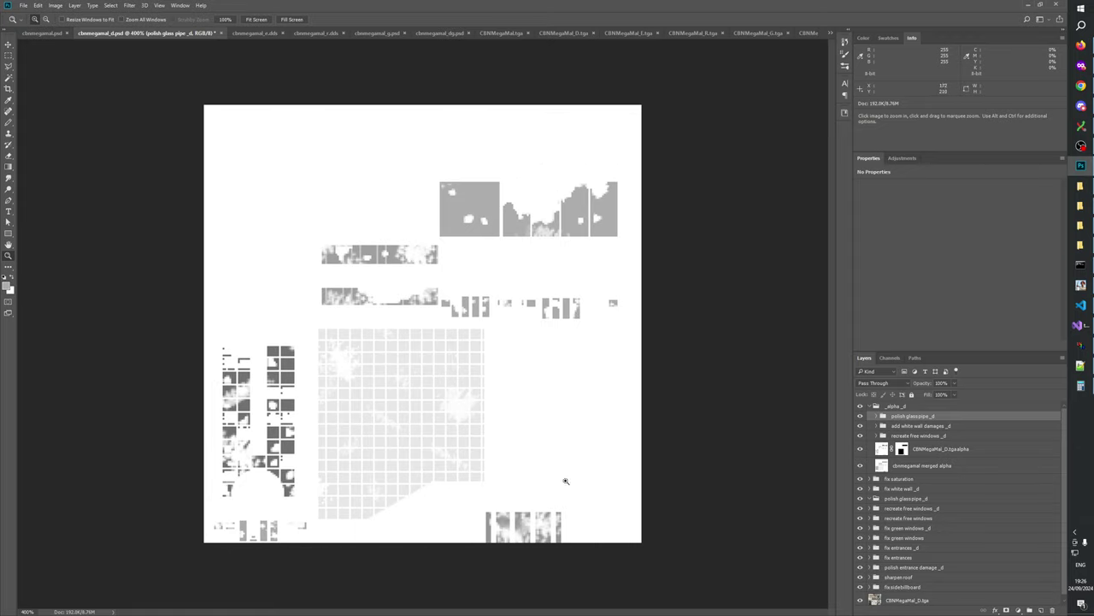
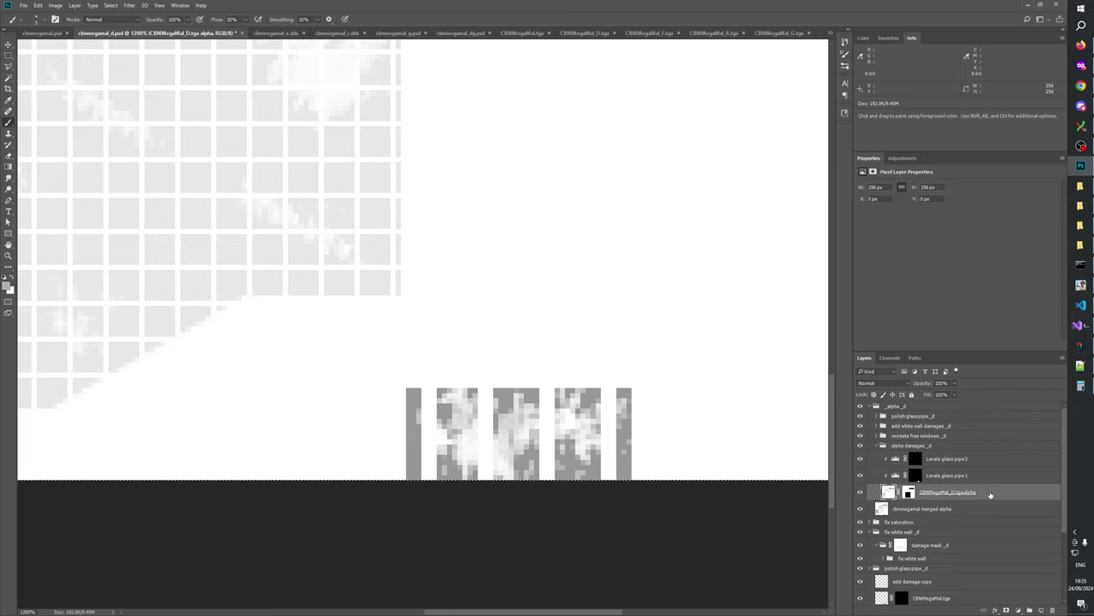
# - Move the Levels glass pipe 1 and 2 layers out of the alpha damages _d group and clip both to that group
pyautogui.click(953, 462)
pyautogui.keyDown('shift'); pyautogui.click(950, 475); pyautogui.keyUp('shift')
pyautogui.moveTo(951, 475); pyautogui.dragTo(938, 448)
pyautogui.keyDown('alt'); pyautogui.click(924, 471); pyautogui.keyUp('alt')
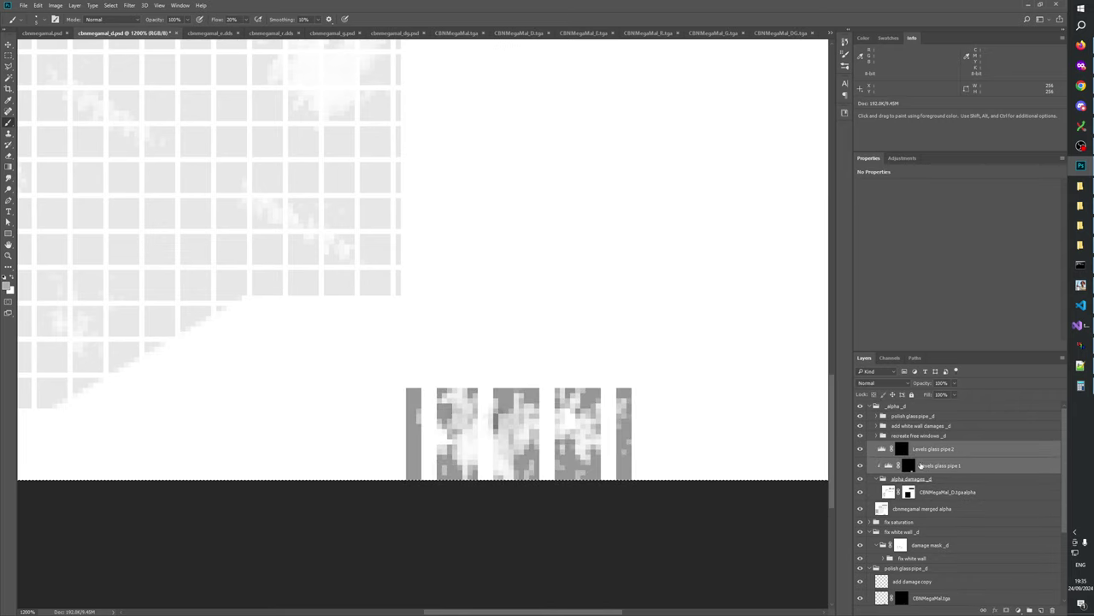
pyautogui.keyDown('alt'); pyautogui.click(923, 456); pyautogui.keyUp('alt')
pyautogui.click(921, 481)
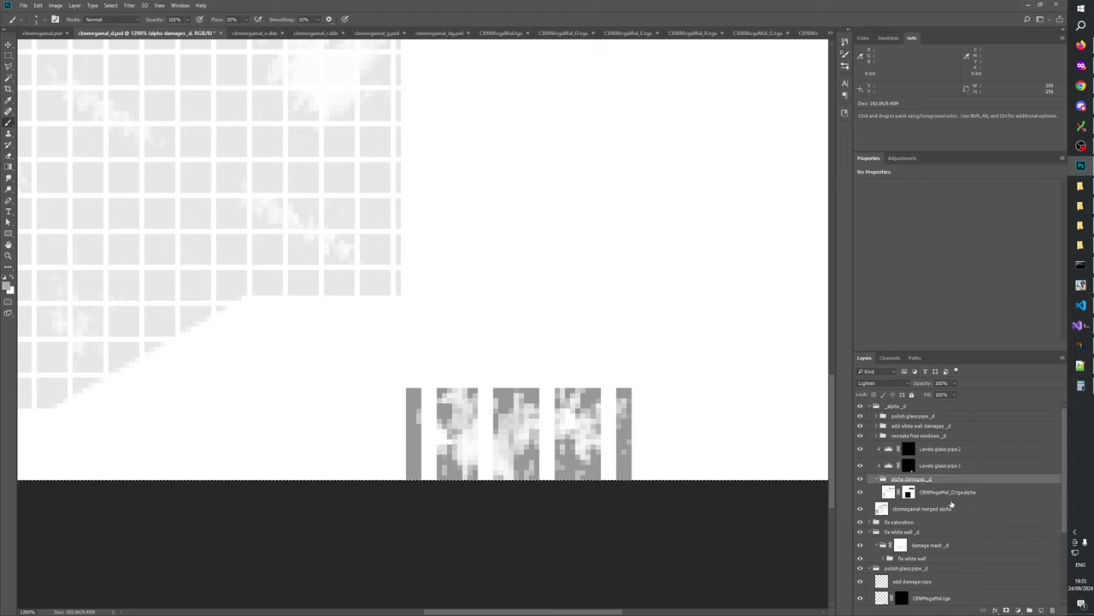
pyautogui.click(910, 436)
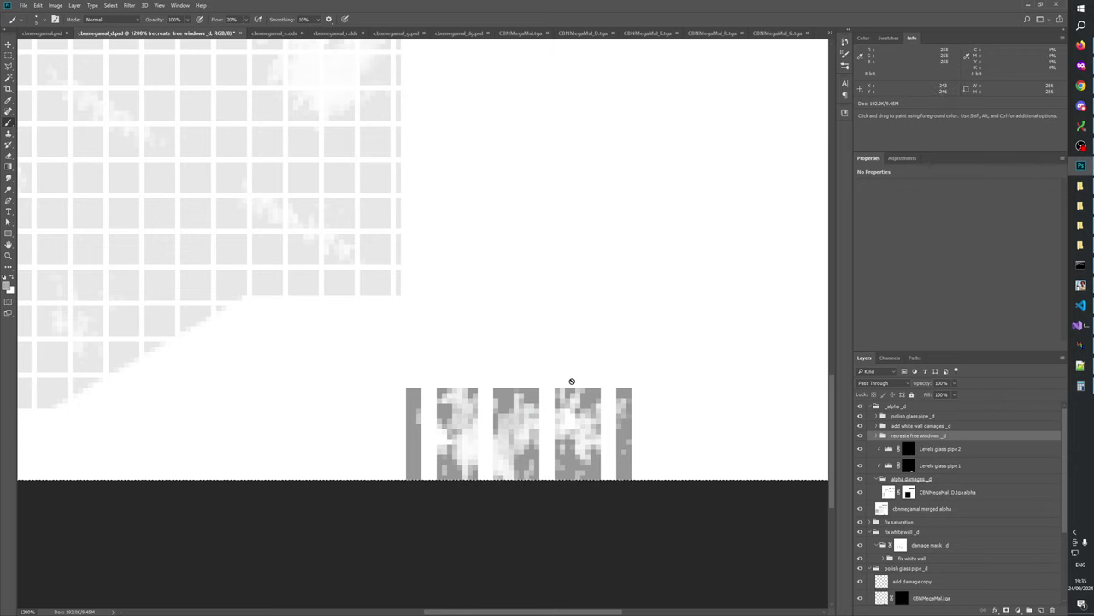
# - Examine the whole alpha map at 400% zoom and clear the canvas selection
pyautogui.click(13, 255)
pyautogui.rightClick(488, 311)
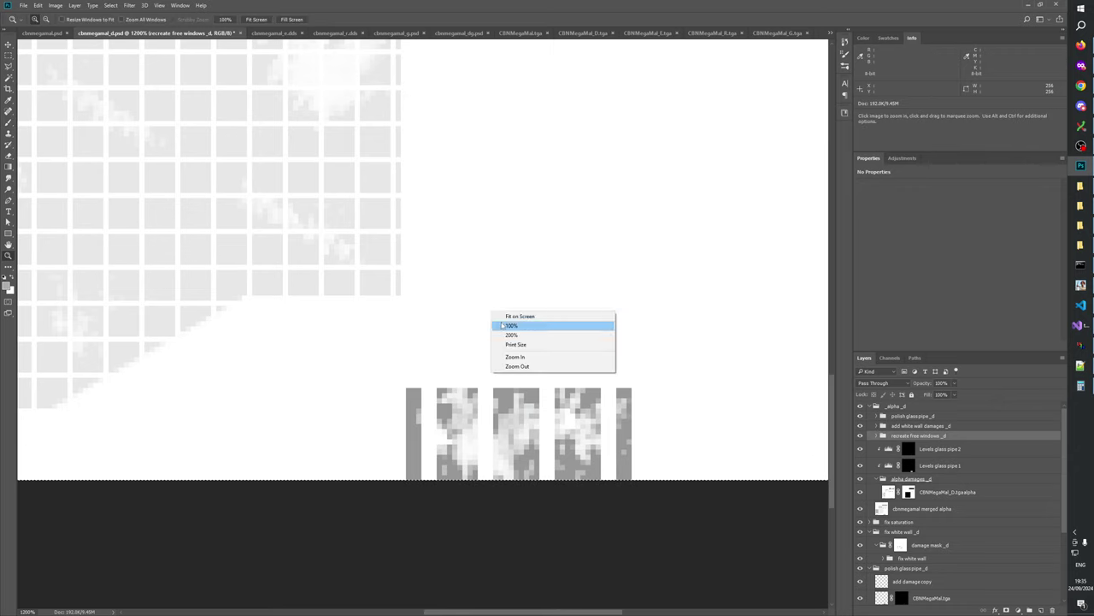
pyautogui.click(509, 325)
pyautogui.click(443, 366)
pyautogui.click(443, 367)
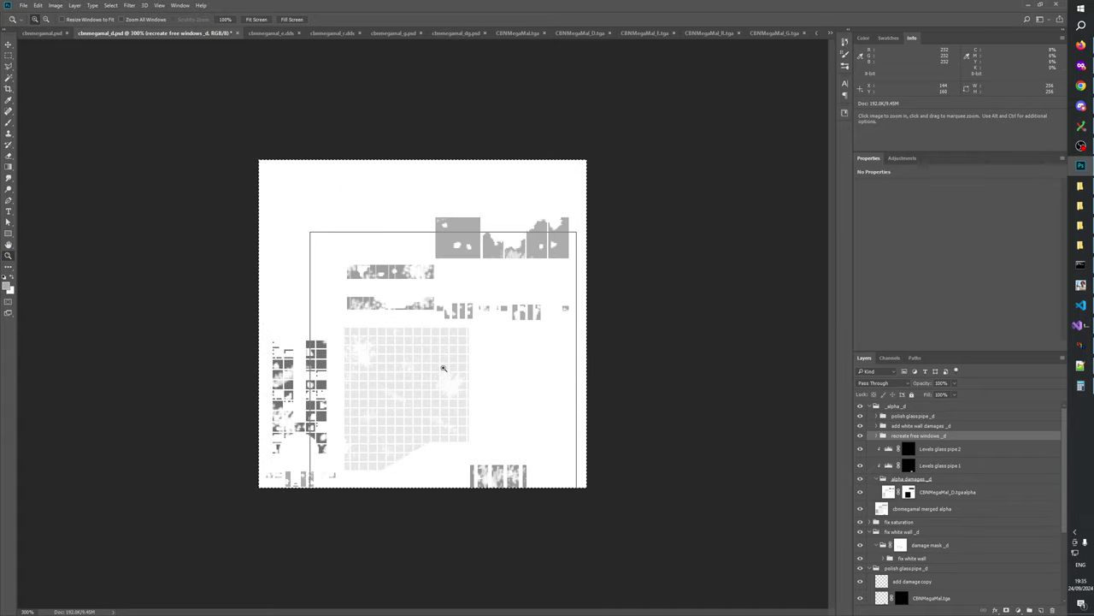
pyautogui.click(444, 369)
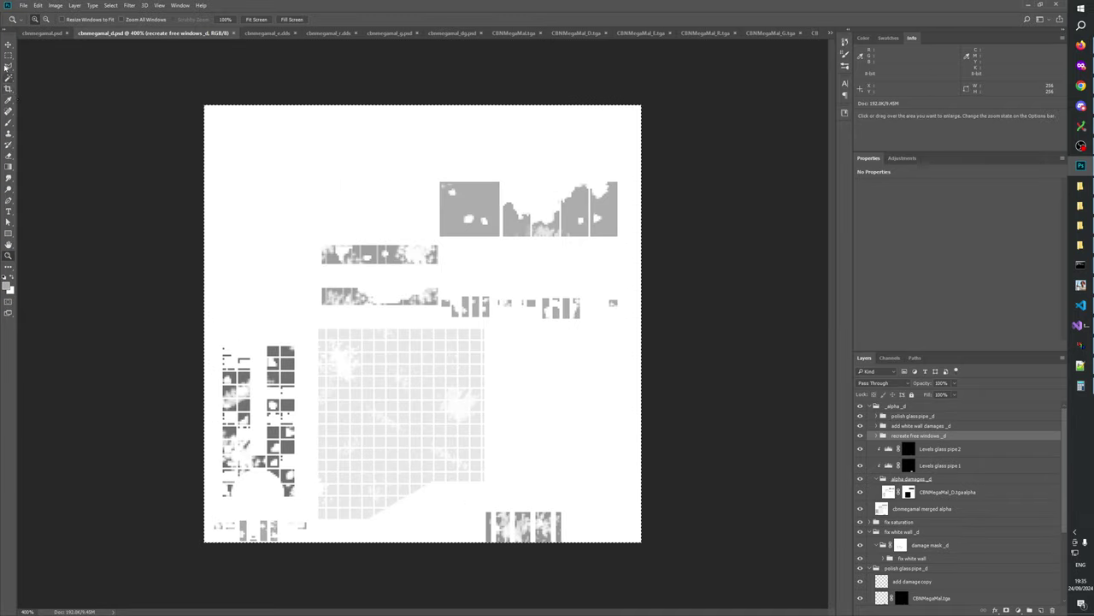
pyautogui.click(8, 54)
pyautogui.hotkey('ctrl', 'd')
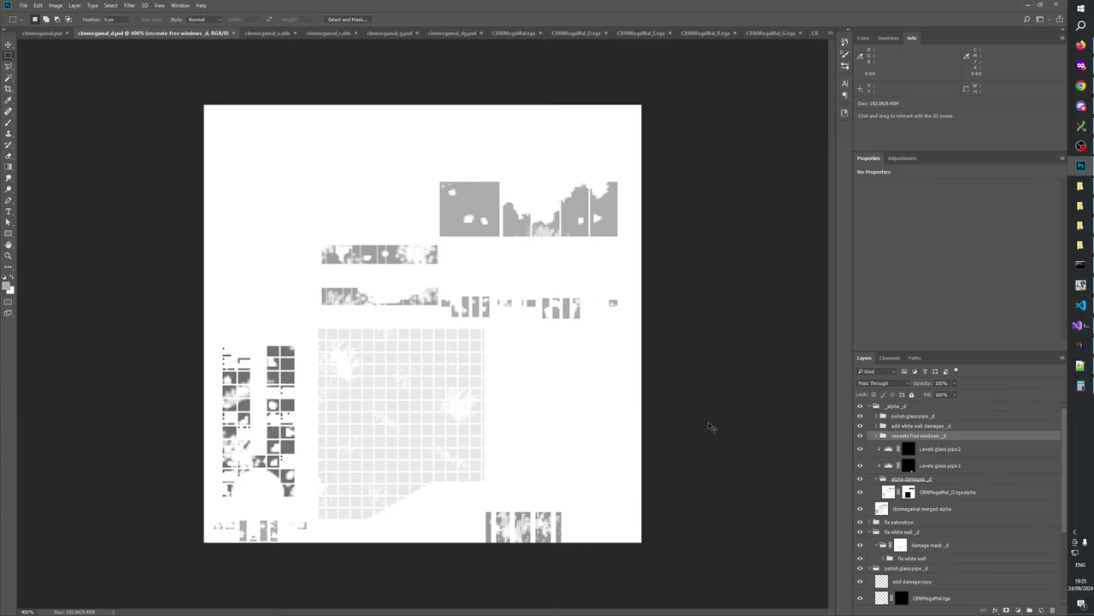
# - Copy the merged alpha image of the entire canvas into the Alpha 1 channel and return to the RGB layers
pyautogui.hotkey('ctrl', 'a')
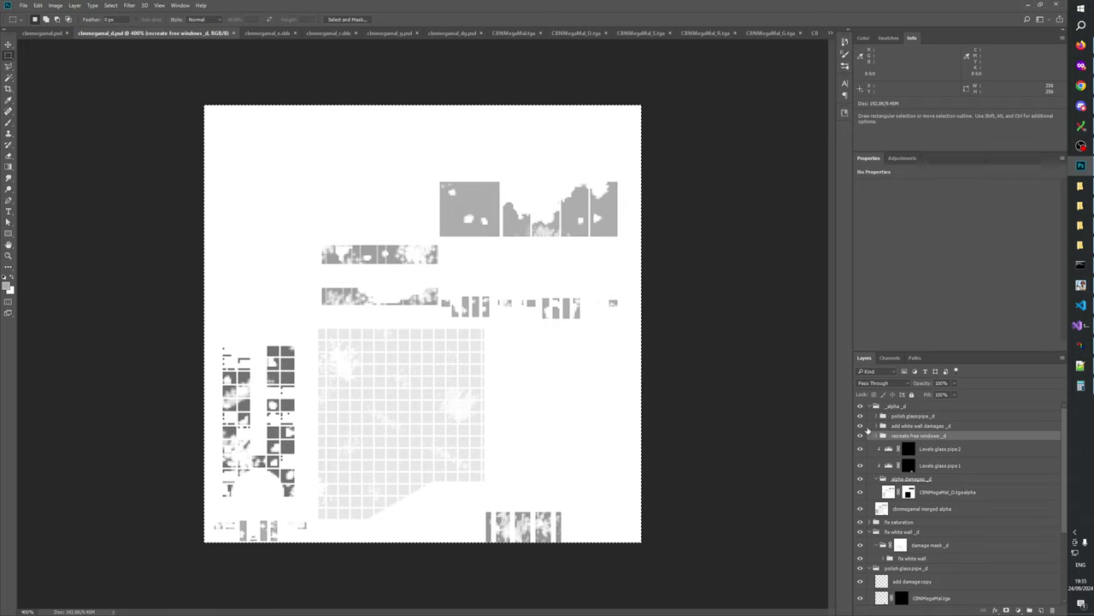
pyautogui.press('ctrl')
pyautogui.click(890, 358)
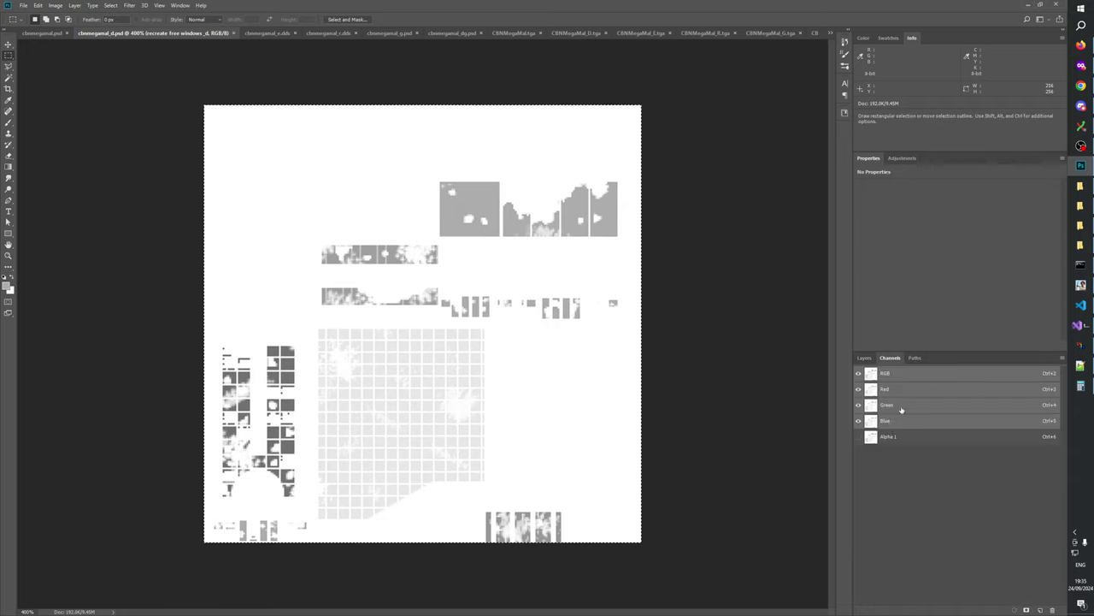
pyautogui.click(889, 437)
pyautogui.hotkey('ctrl', 'v')
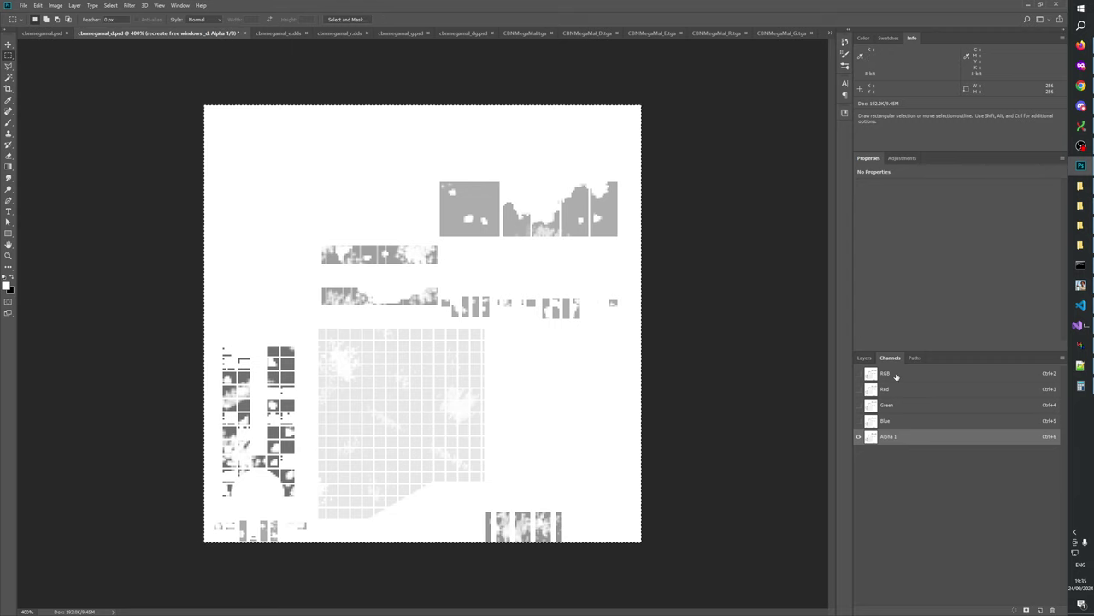
pyautogui.click(896, 376)
pyautogui.click(865, 357)
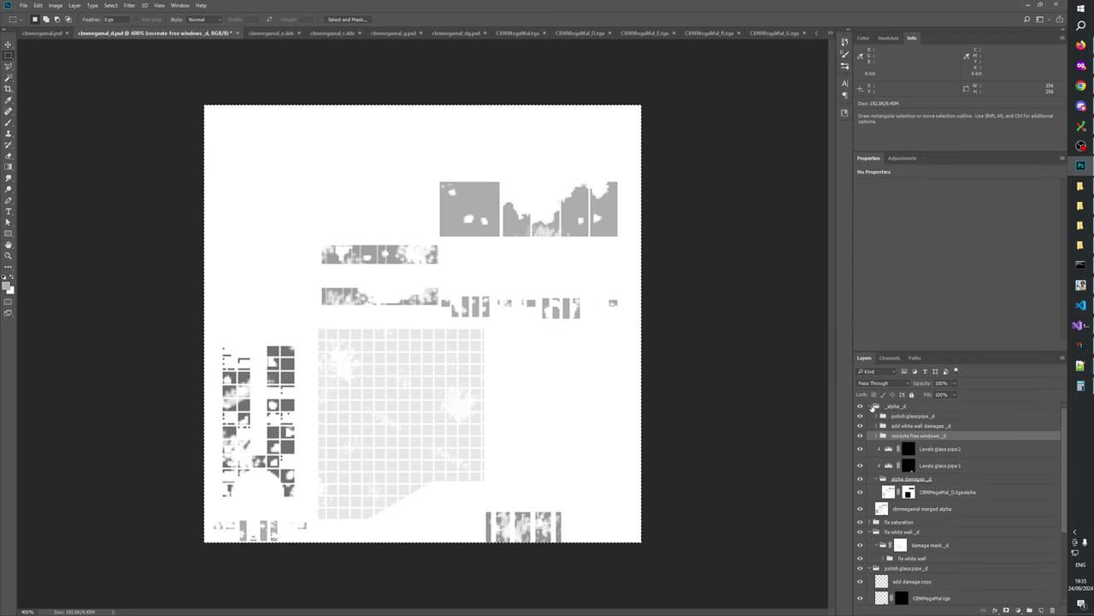
# - Hide the _alpha _d group, save the document, and collapse the _alpha _d, polish glass pipe _d and fix white wall _d groups
pyautogui.click(873, 407)
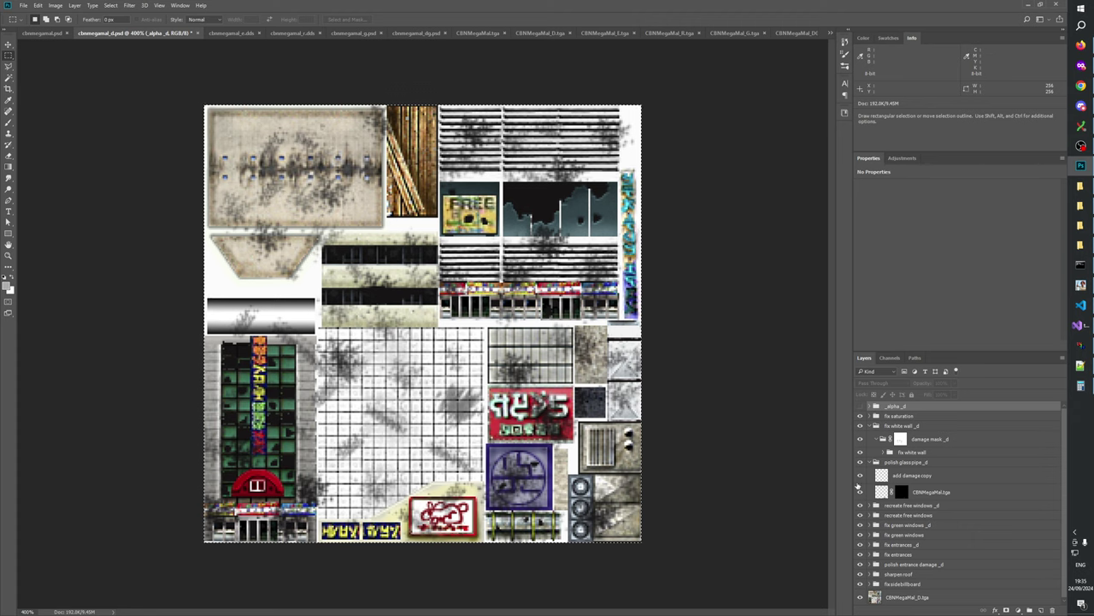
pyautogui.hotkey('ctrl', 's')
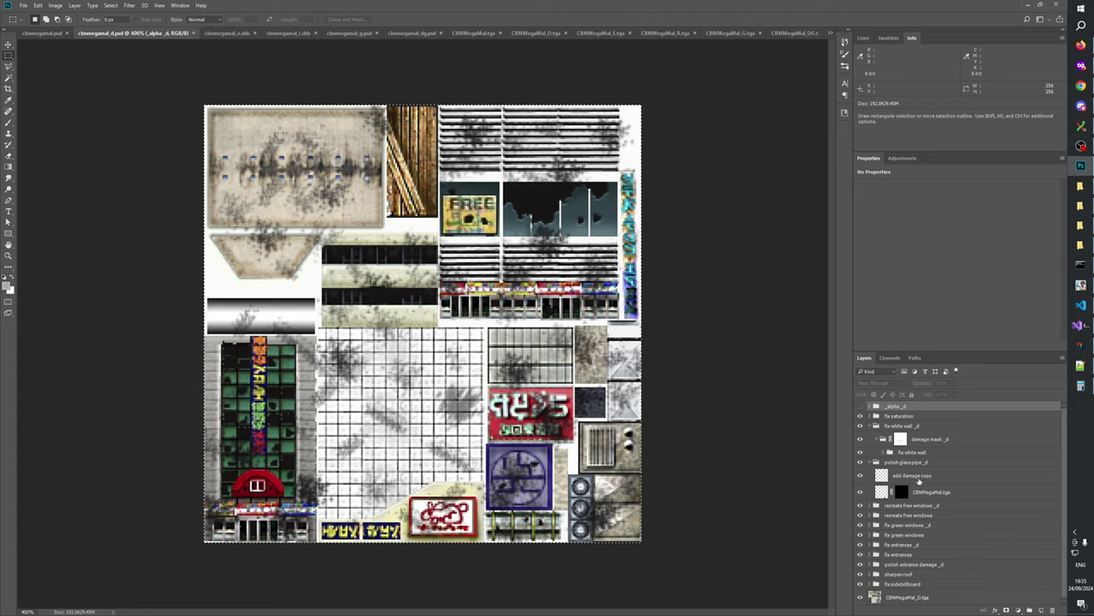
pyautogui.click(894, 463)
pyautogui.click(861, 463)
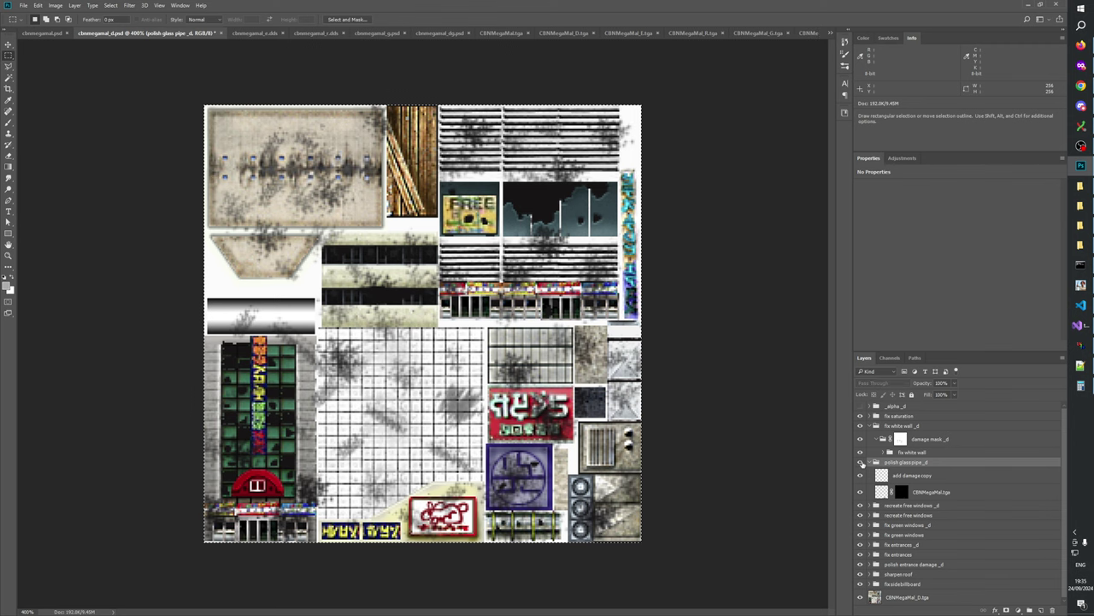
pyautogui.click(870, 461)
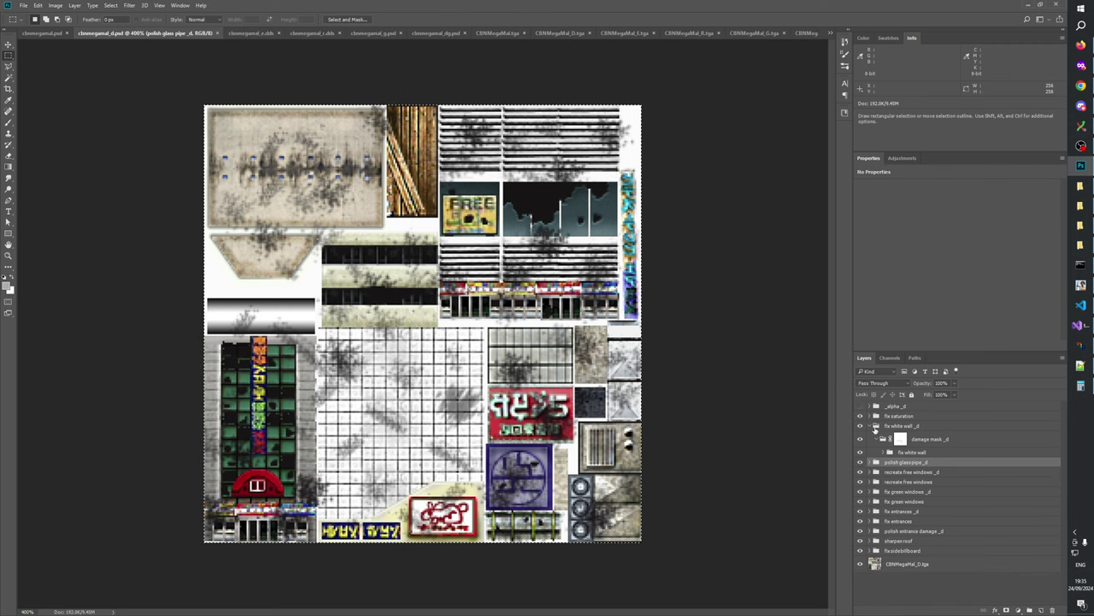
pyautogui.click(902, 426)
pyautogui.click(861, 426)
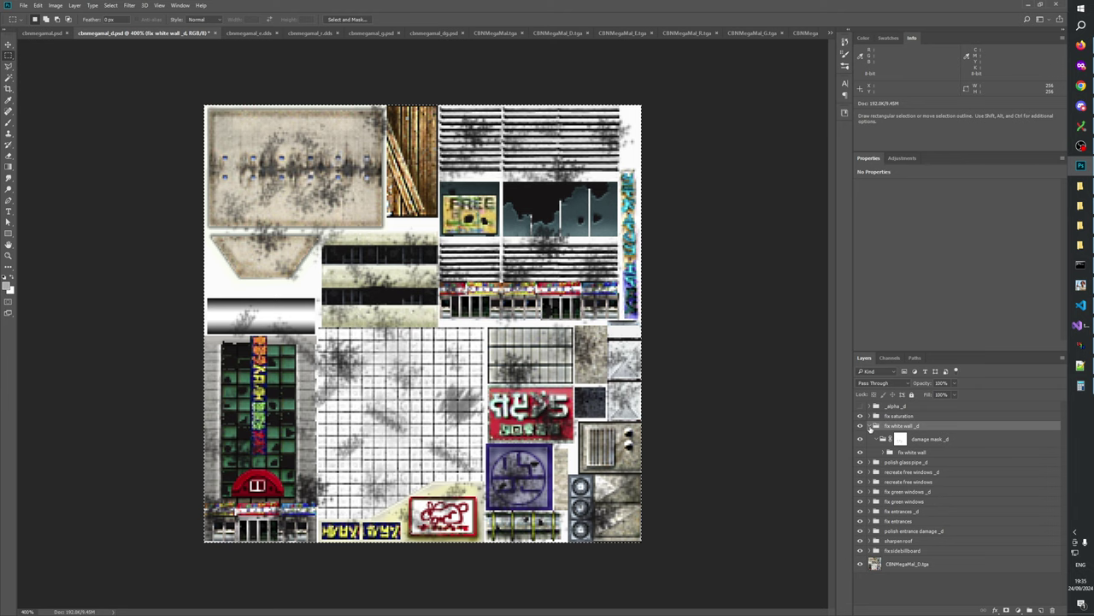
pyautogui.click(869, 426)
# - Move the polish glass pipe _d group above fix white wall _d, deselect all layers and save the document
pyautogui.click(907, 436)
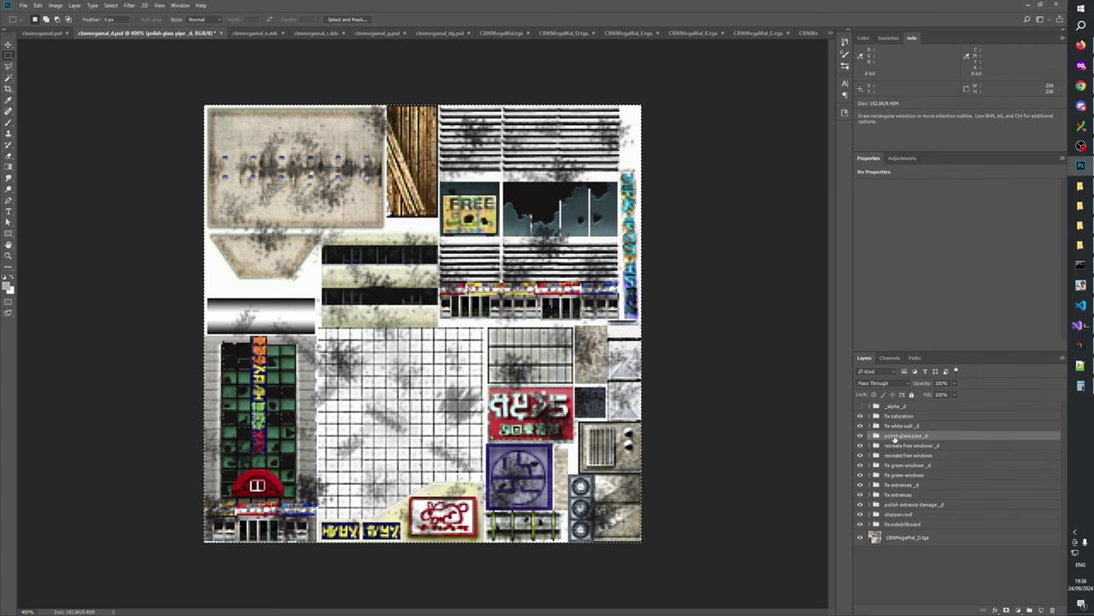
pyautogui.moveTo(895, 438); pyautogui.dragTo(902, 422)
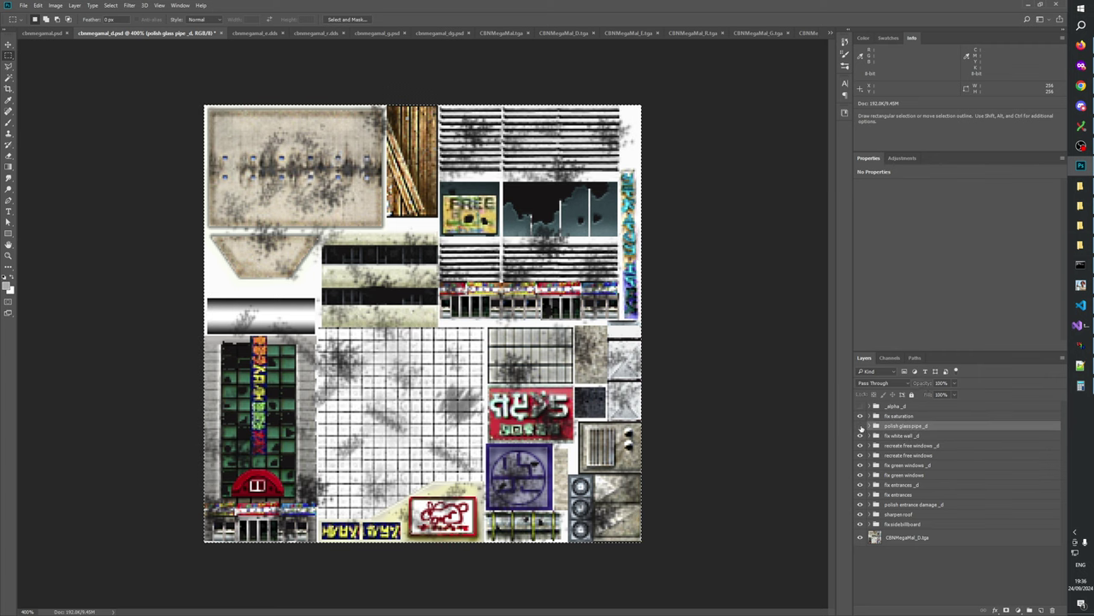
pyautogui.click(900, 580)
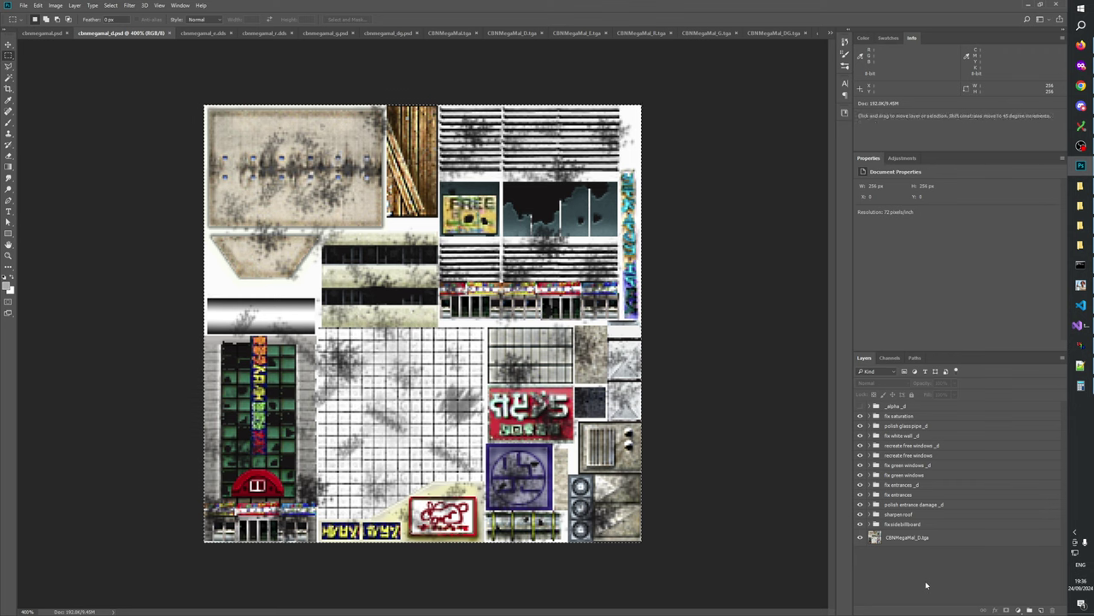
# - Run the Build action in Generals Mod Builder and bring up TextureChangelog.txt in Notepad++
pyautogui.click(1083, 289)
pyautogui.click(254, 134)
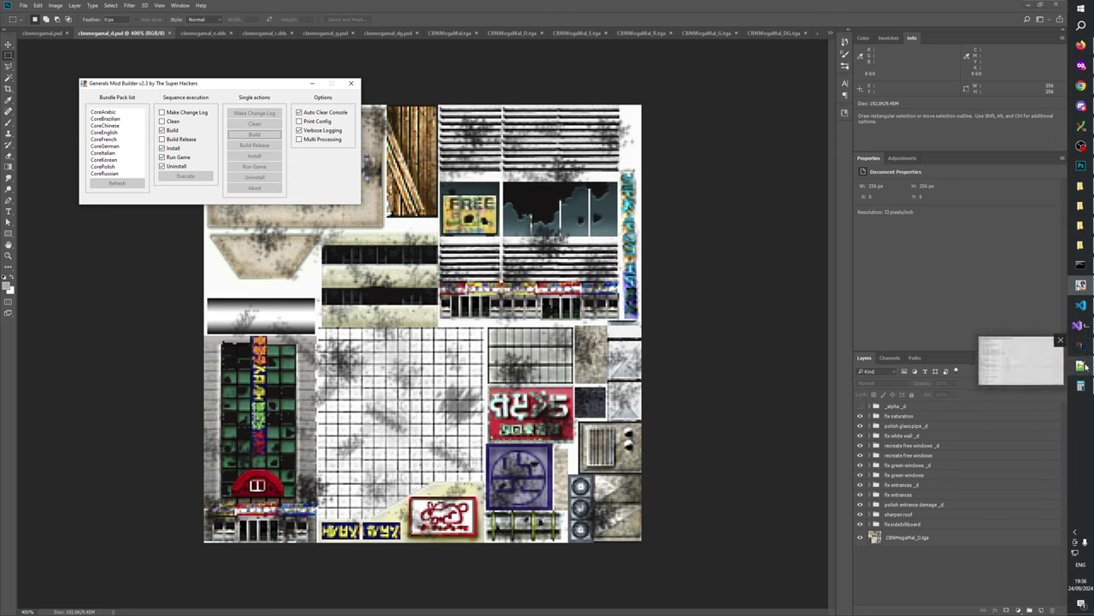
pyautogui.click(1083, 365)
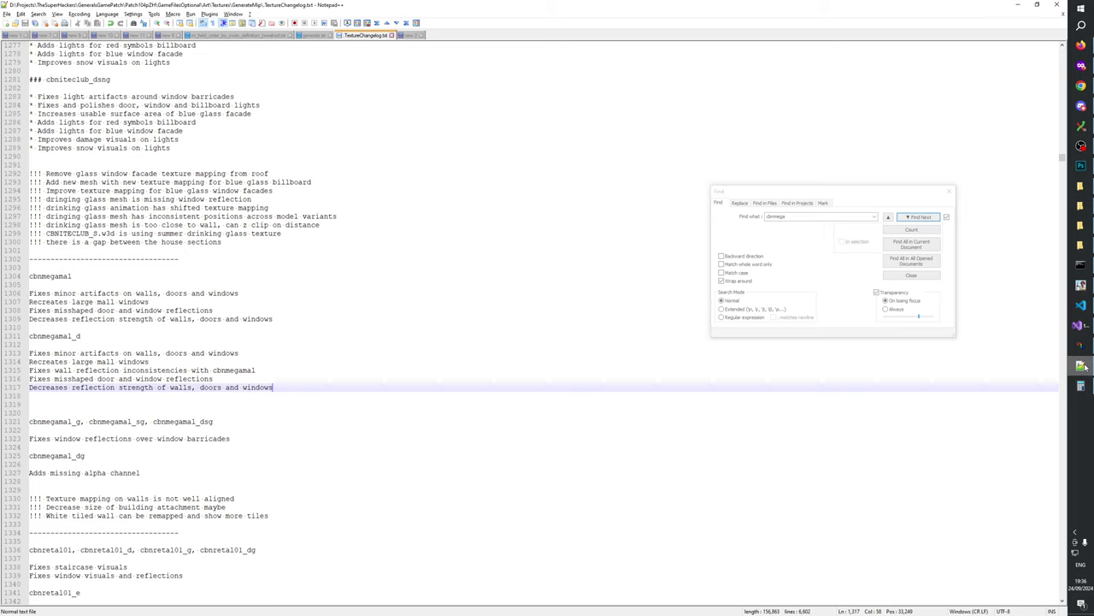
# - Add the line "Polishes minor damages" below "Recreates large mall windows" in the cbnmegamal_d entry and save the changelog
pyautogui.click(204, 371)
pyautogui.click(208, 378)
pyautogui.click(200, 352)
pyautogui.click(192, 360)
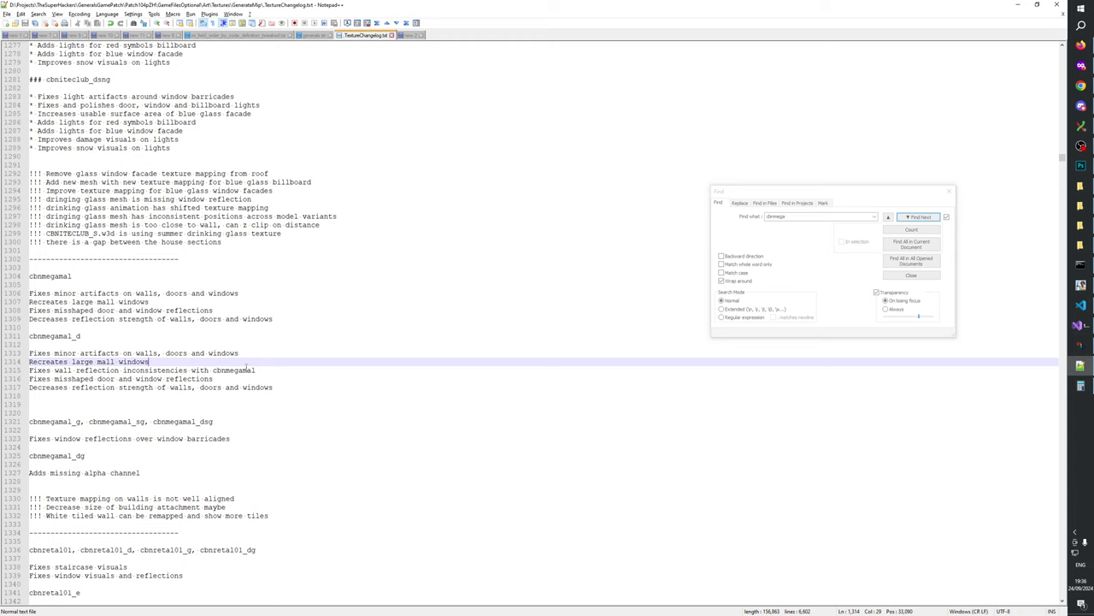
pyautogui.press('Return')
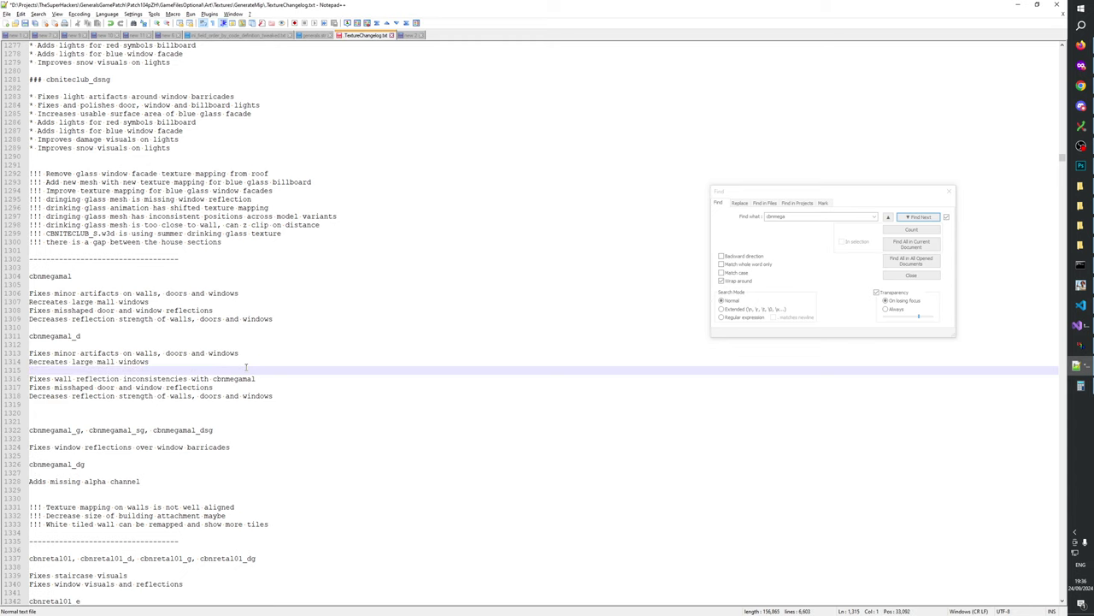
pyautogui.write('Polishes damage')
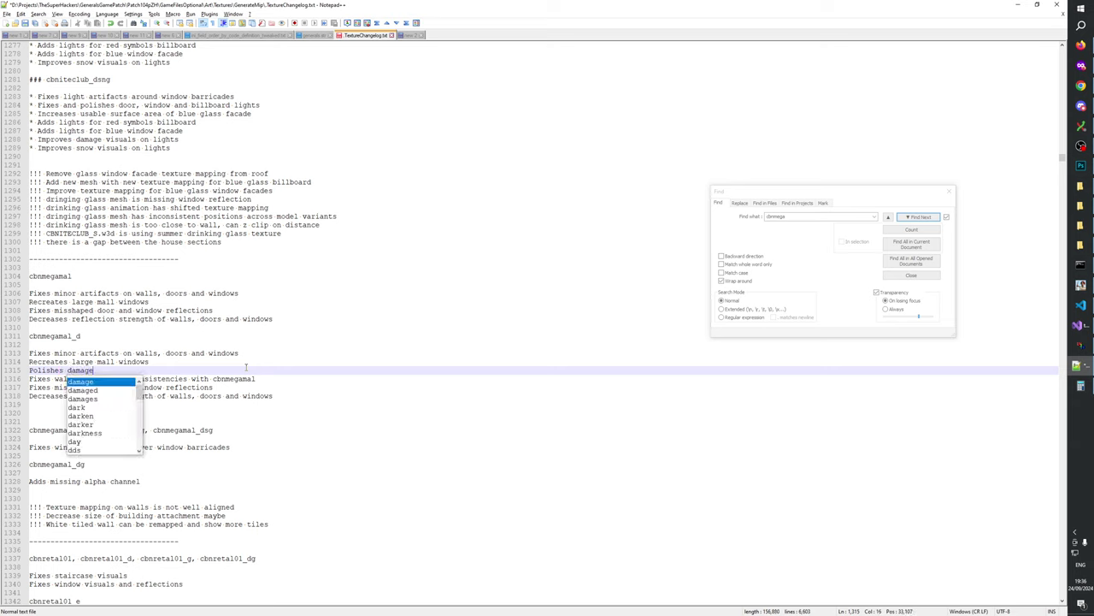
pyautogui.write('s.')
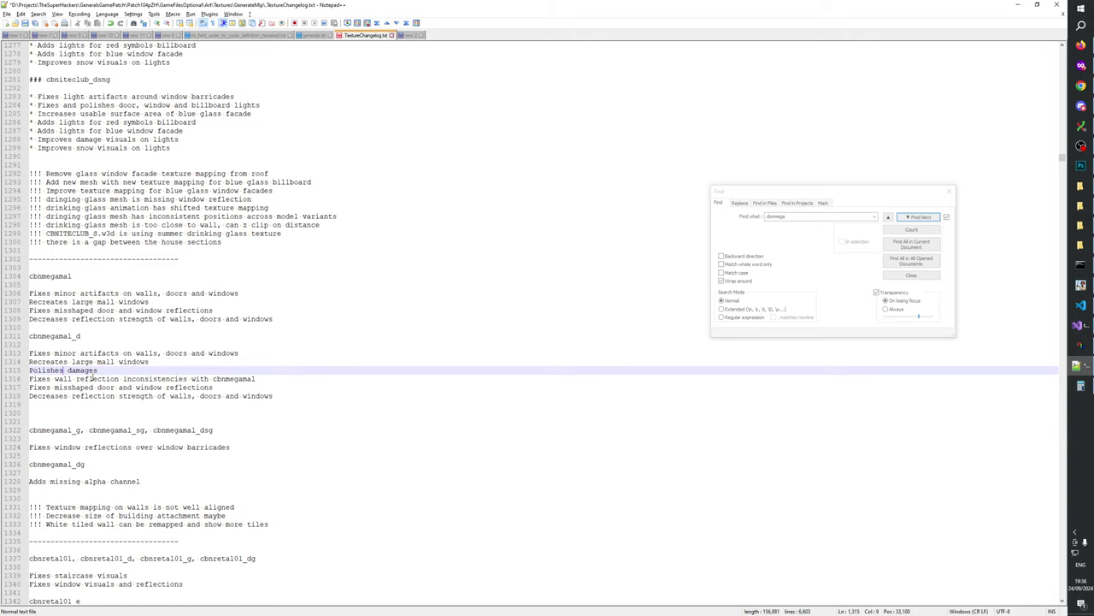
pyautogui.write('minor')
pyautogui.click(146, 324)
pyautogui.hotkey('ctrl', 's')
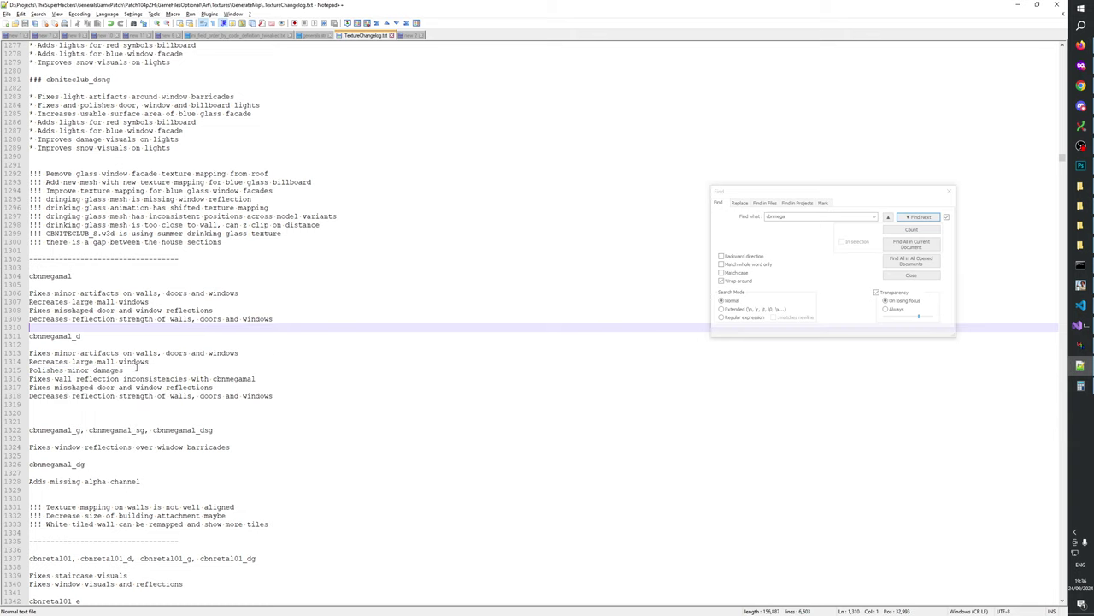
pyautogui.click(137, 369)
pyautogui.click(305, 387)
pyautogui.click(310, 394)
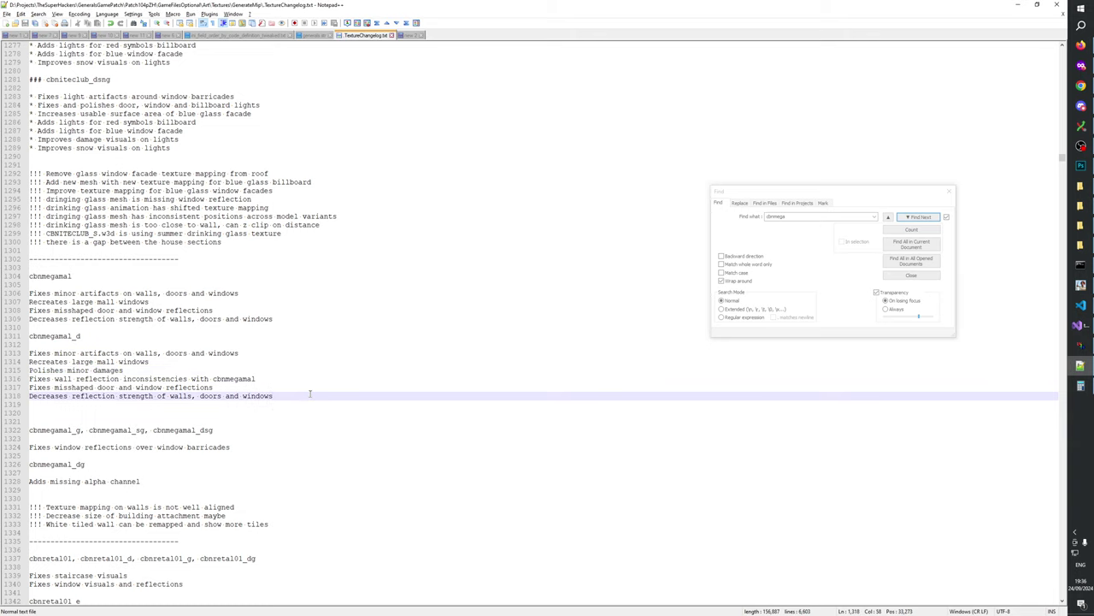
# - Switch to W3D Viewer, open CBNMegaMal.W3D and CBNMegaMal_D.W3D together, and display the CBNMEGAMAL_D hierarchy model
pyautogui.click(1079, 286)
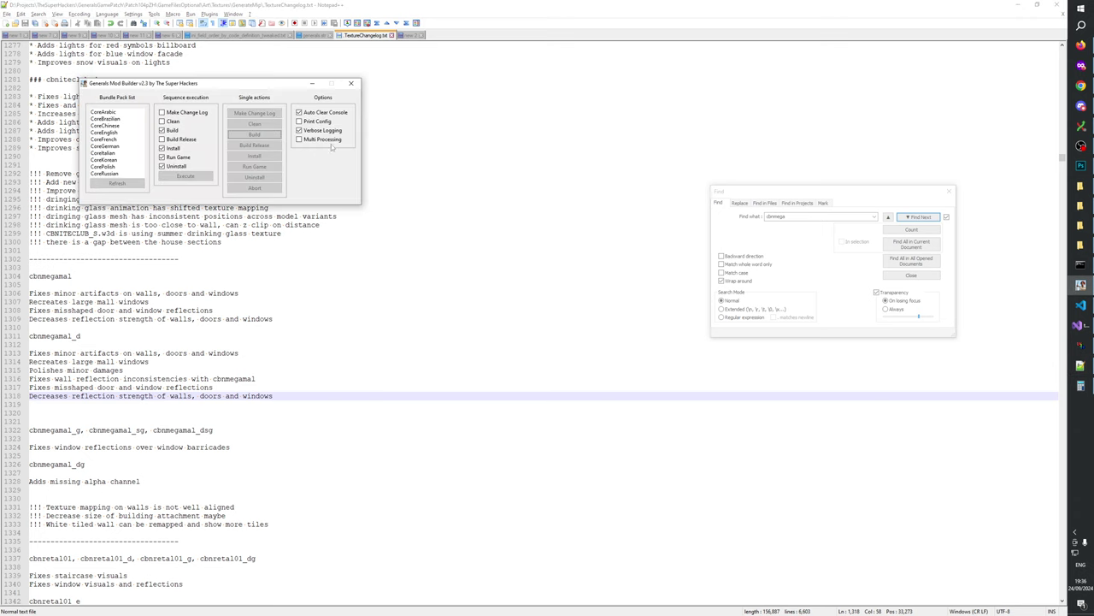
pyautogui.click(1082, 348)
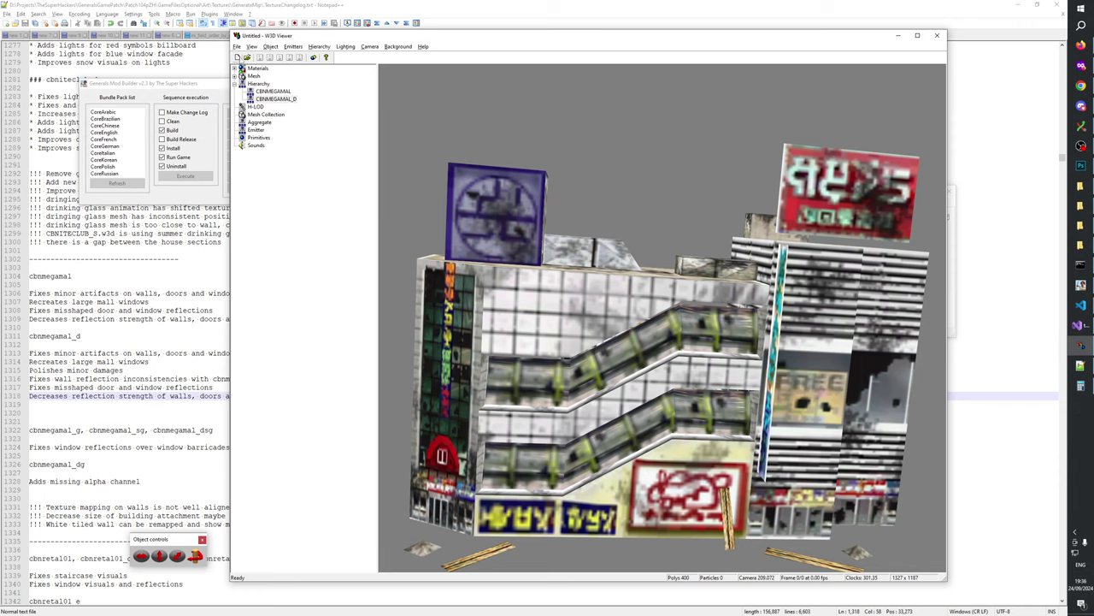
pyautogui.click(247, 57)
pyautogui.click(565, 401)
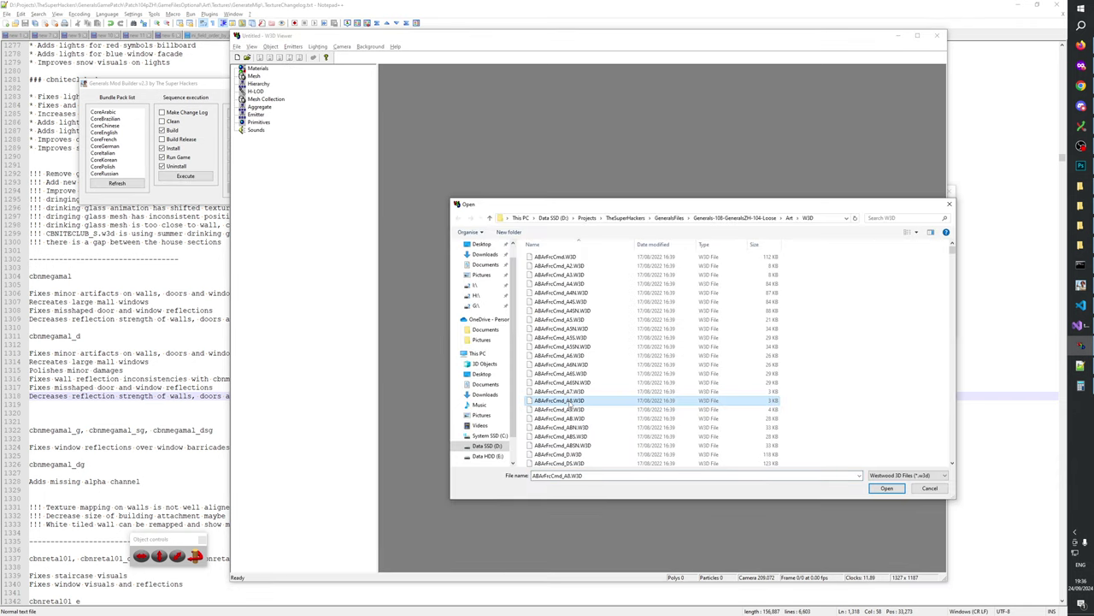
pyautogui.write('cbnm')
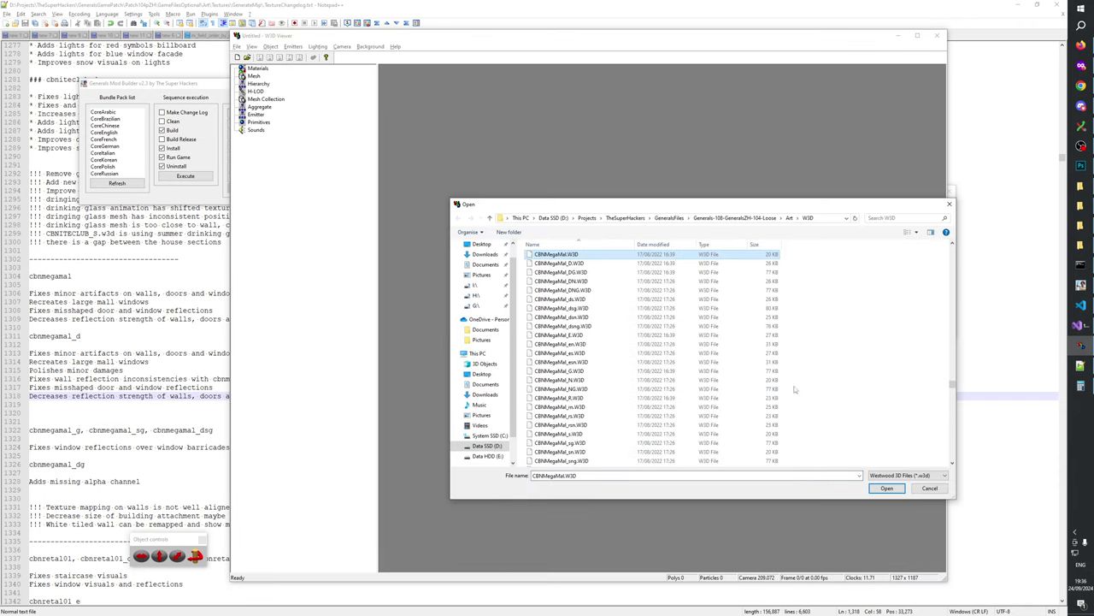
pyautogui.keyDown('shift'); pyautogui.click(564, 263); pyautogui.keyUp('shift')
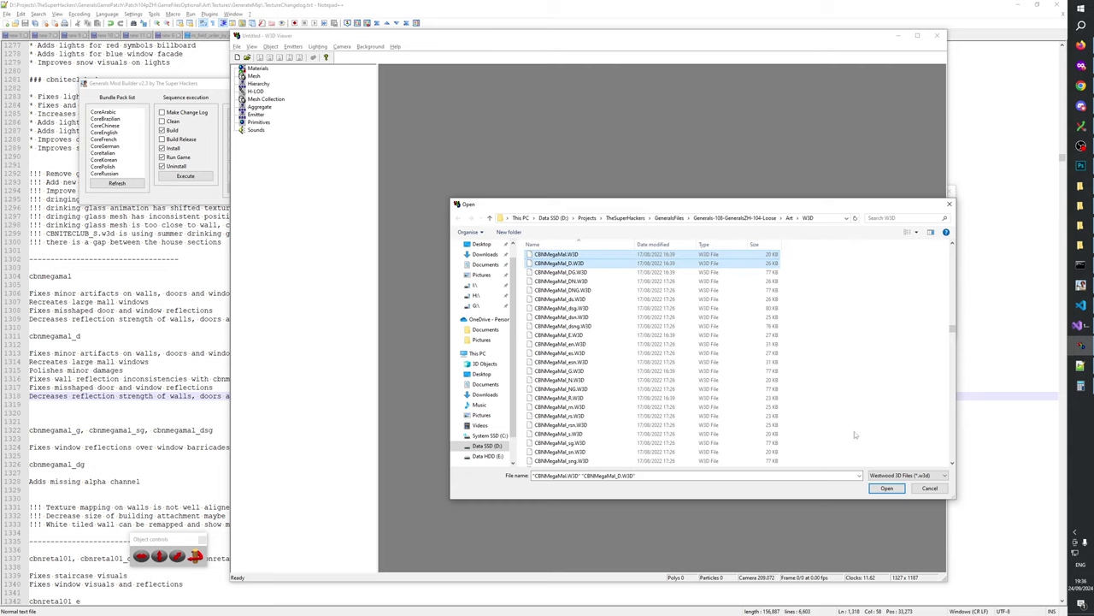
pyautogui.click(888, 488)
pyautogui.click(235, 84)
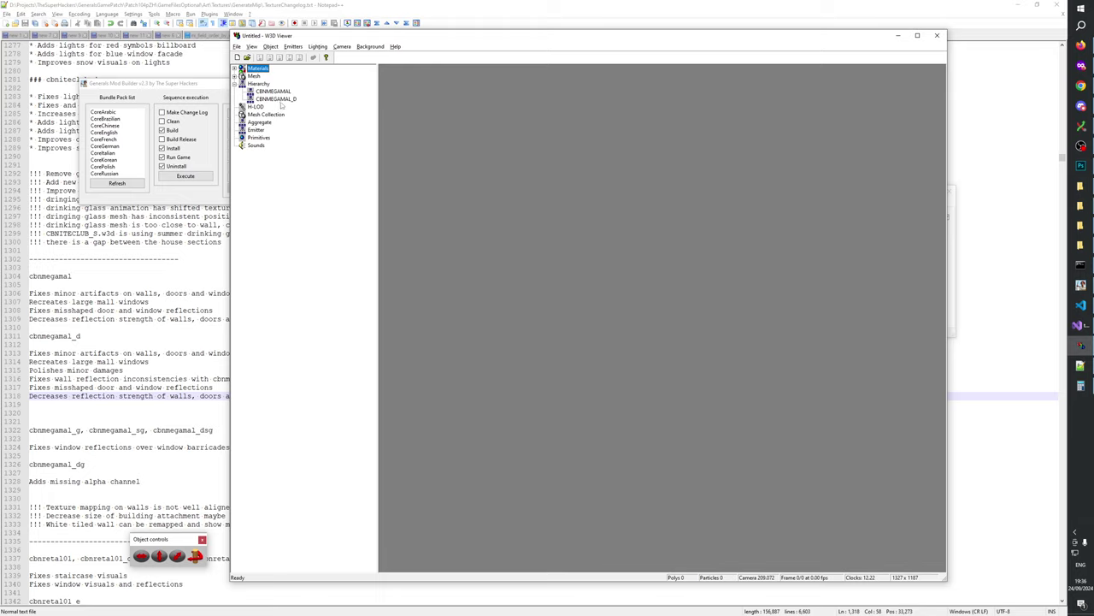
pyautogui.click(279, 100)
# - Examine the damaged mall model's walls, windows, escalators and signs from several angles, both near and far
pyautogui.moveTo(589, 308); pyautogui.dragTo(590, 267)
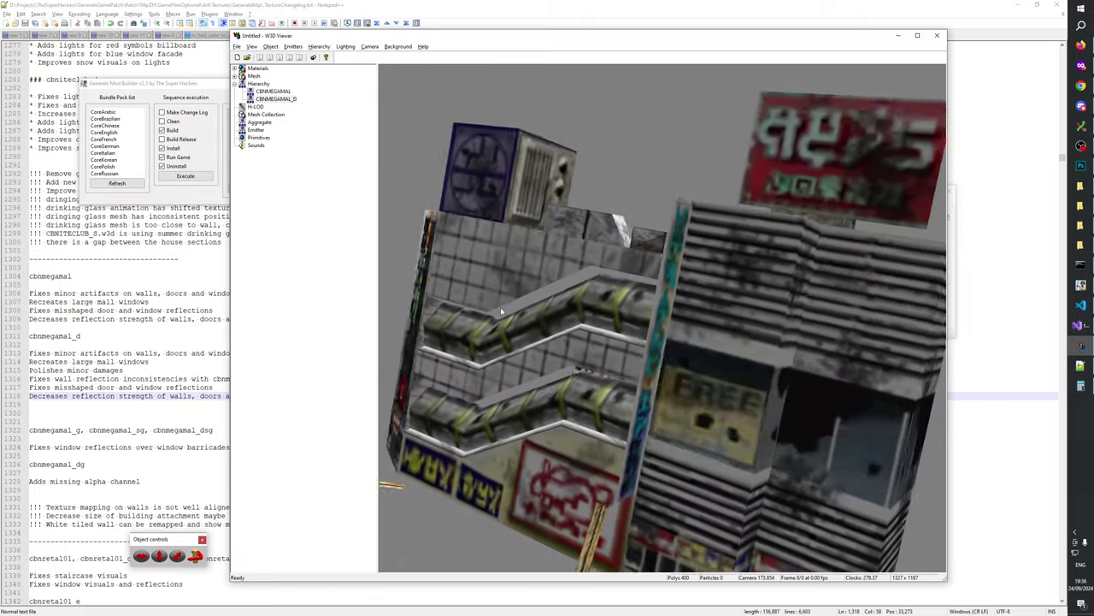
pyautogui.scroll(-4, 597, 329)
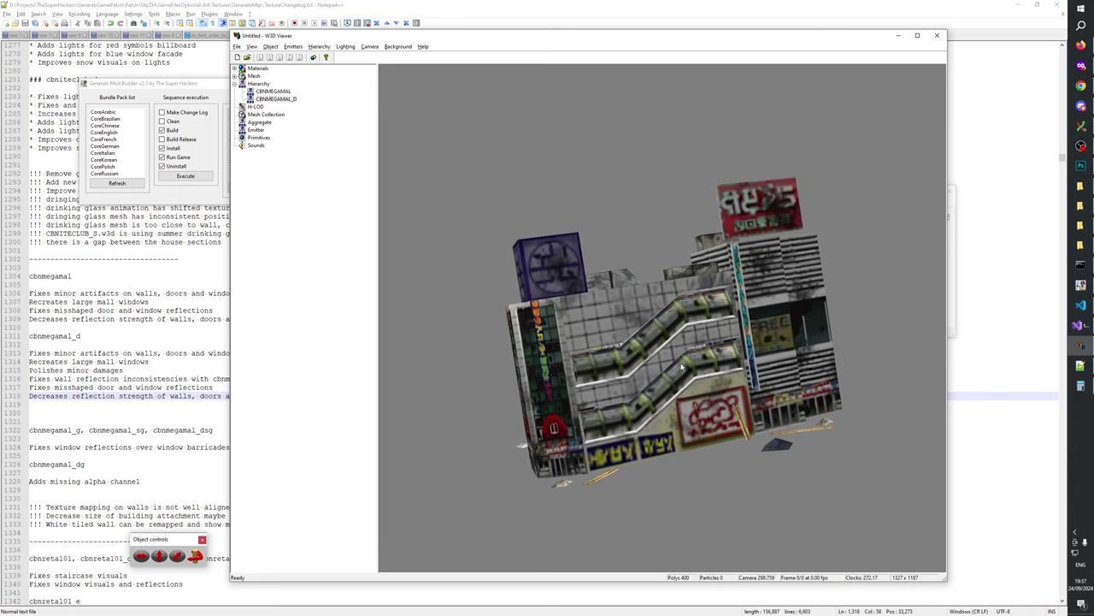
pyautogui.scroll(4, 697, 381)
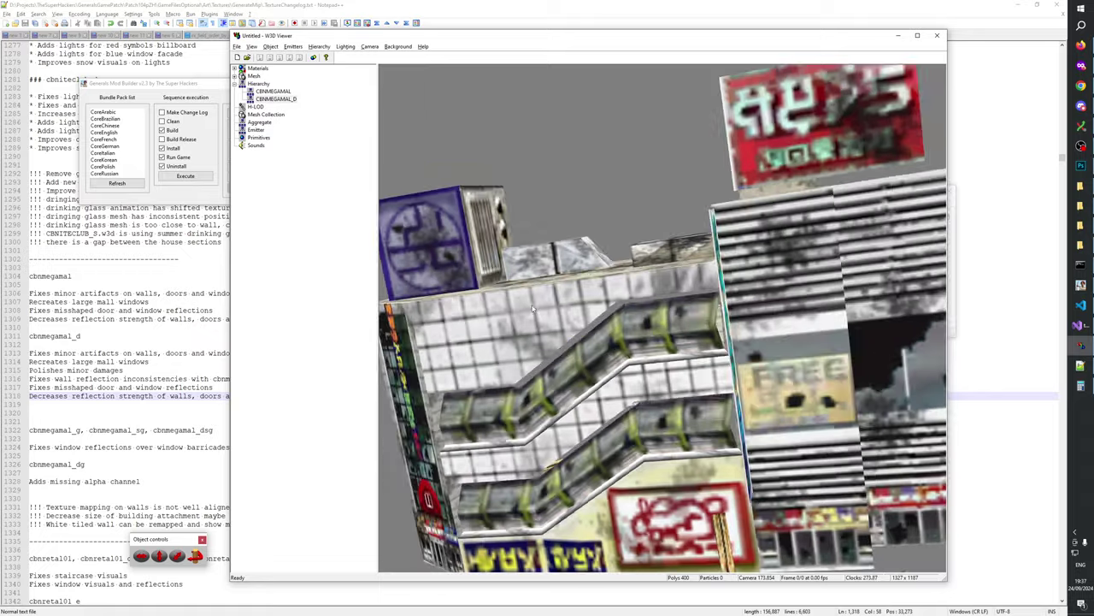
pyautogui.scroll(-5, 637, 323)
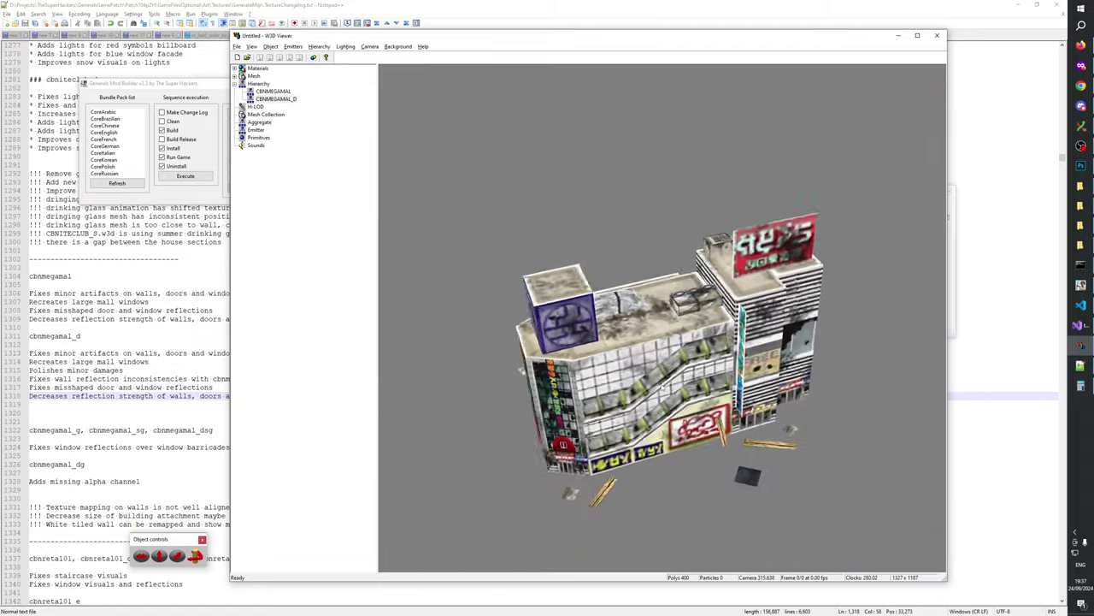
pyautogui.scroll(-4, 522, 388)
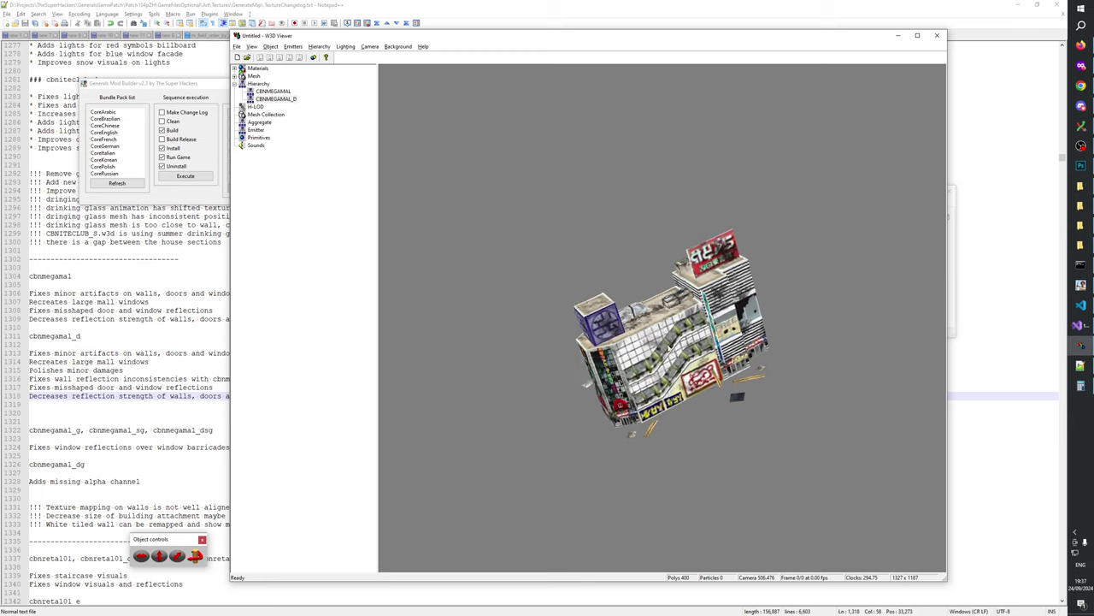
pyautogui.scroll(4, 730, 371)
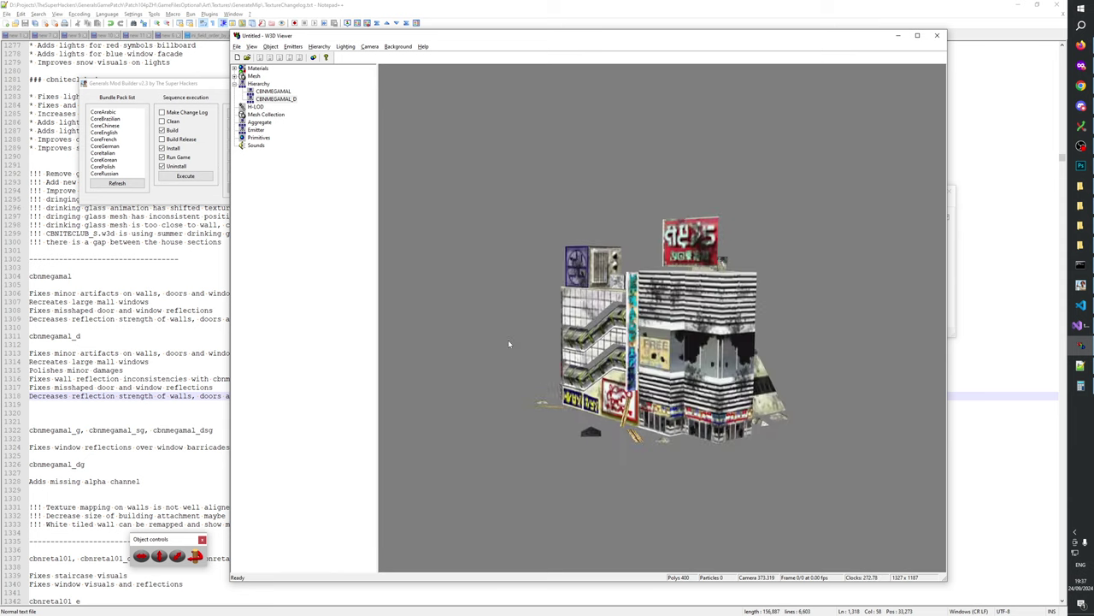
pyautogui.scroll(3, 683, 418)
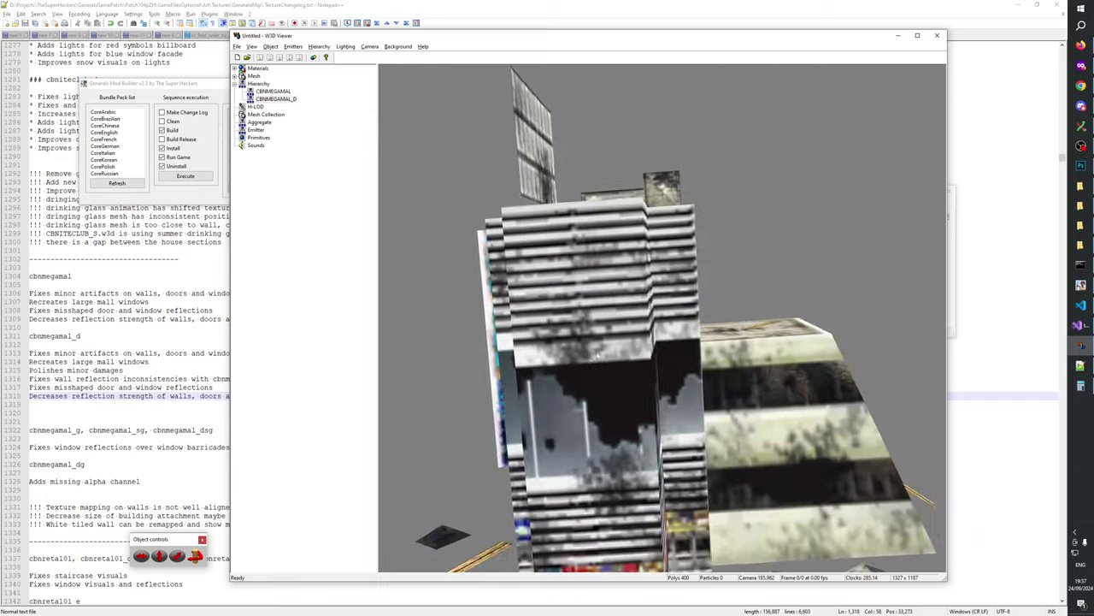
pyautogui.scroll(-5, 564, 359)
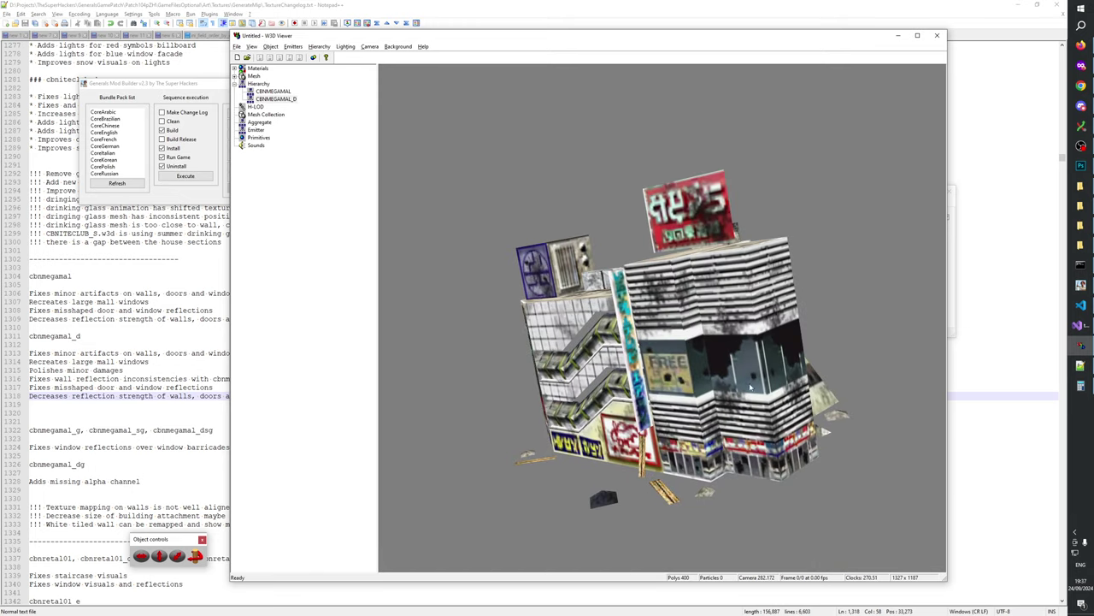
pyautogui.scroll(5, 751, 387)
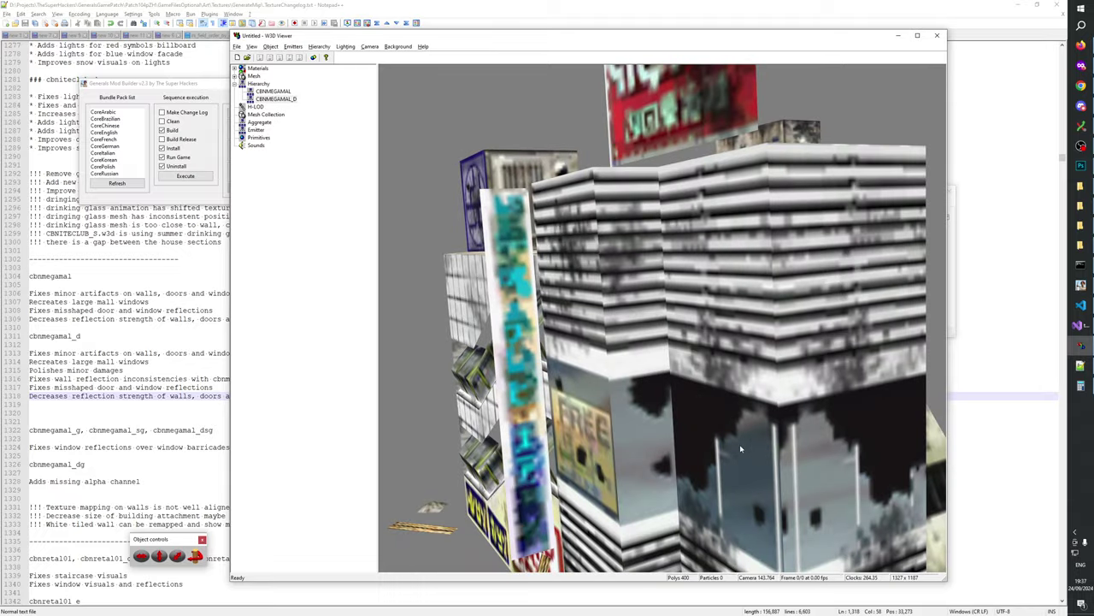
pyautogui.scroll(-6, 746, 395)
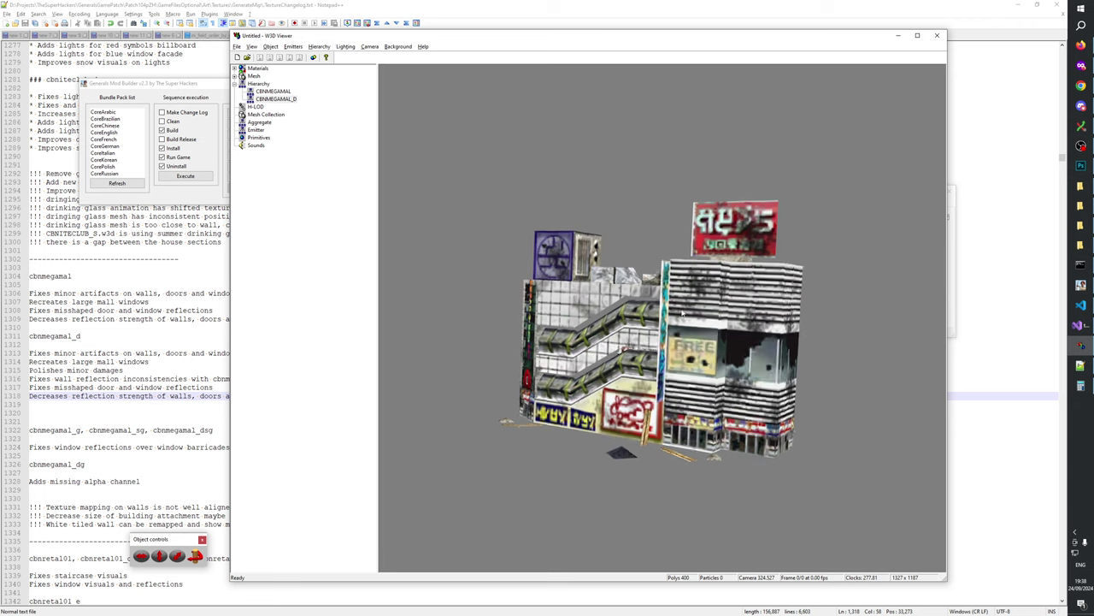
pyautogui.moveTo(649, 326); pyautogui.dragTo(684, 291)
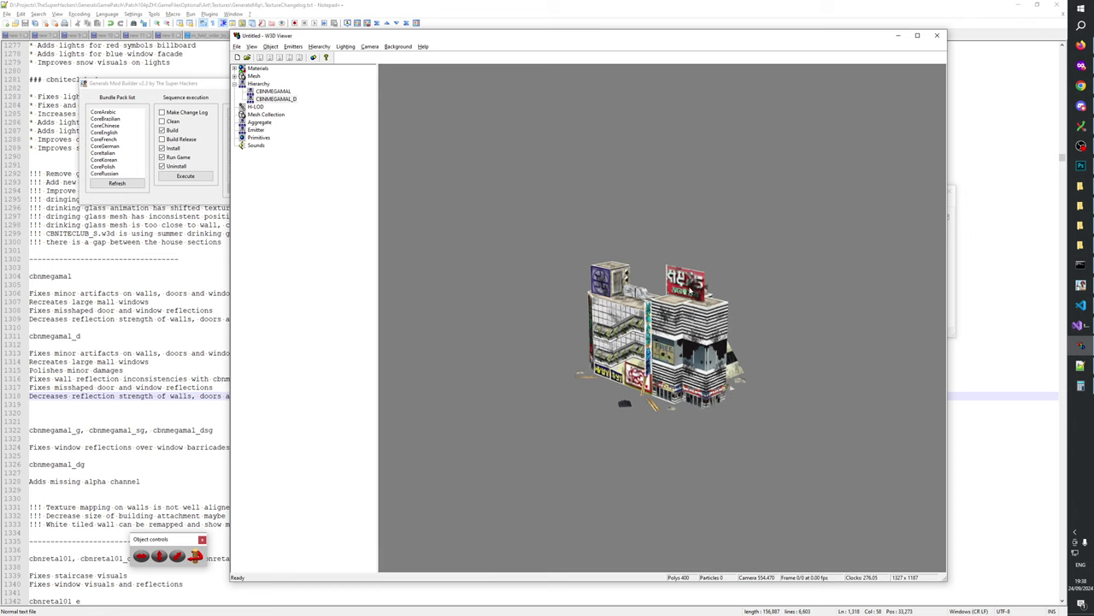
pyautogui.scroll(3, 672, 345)
pyautogui.scroll(-5, 672, 346)
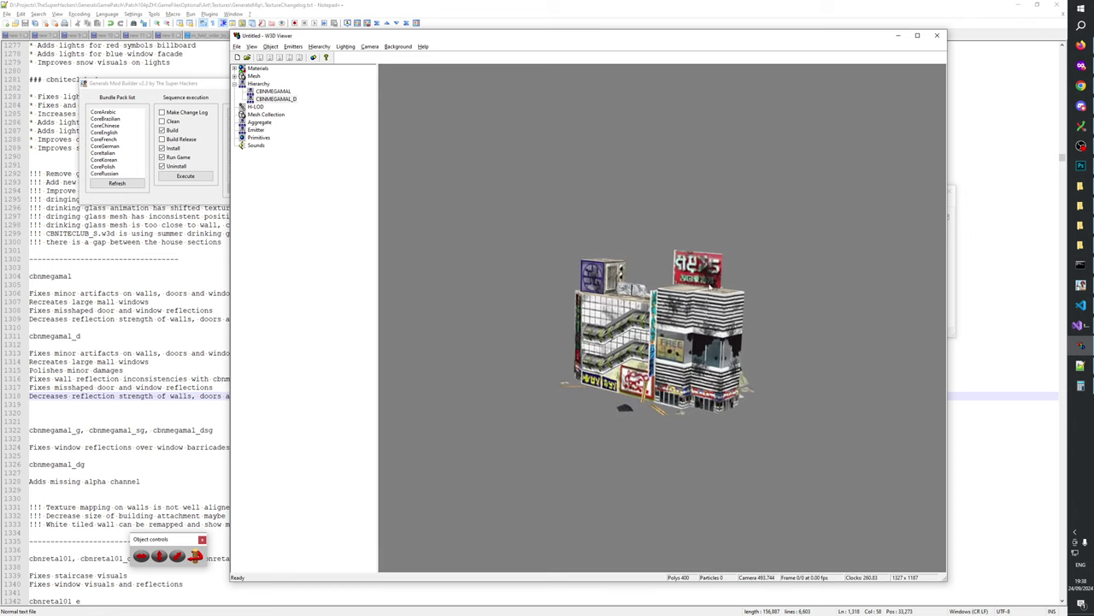
# - Switch to Photoshop and examine the broken windows beside the FREE sign up close in cbnmegamal_d.psd
pyautogui.click(590, 4)
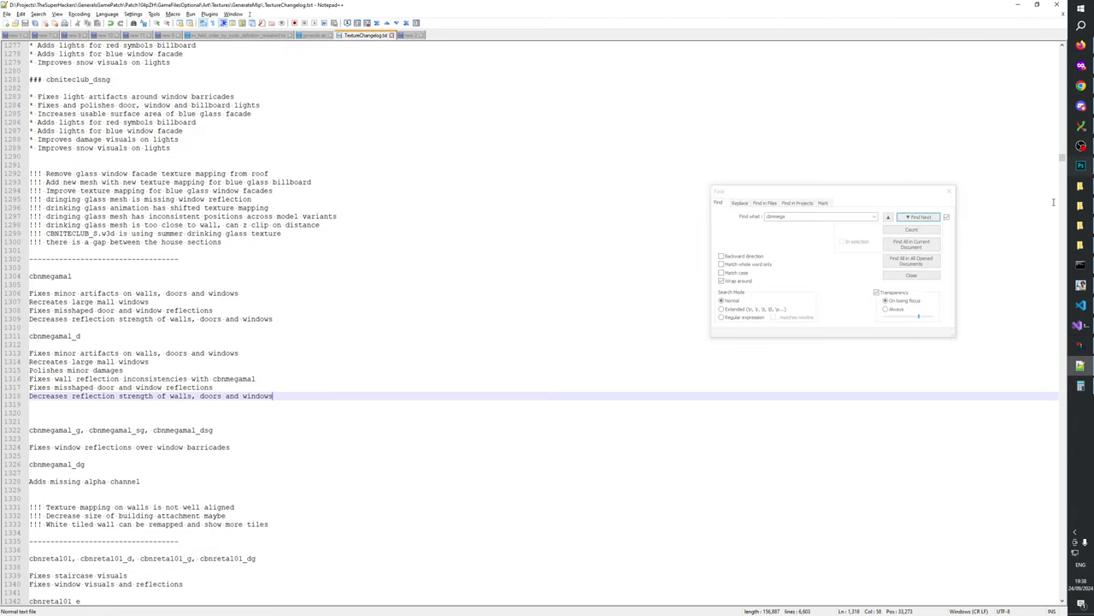
pyautogui.click(1081, 165)
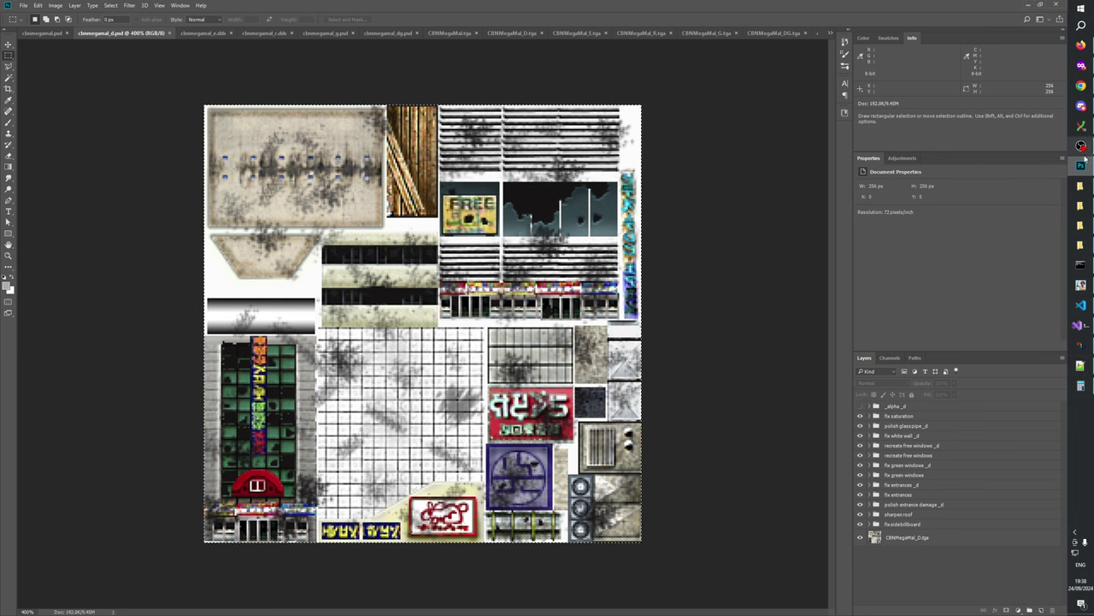
pyautogui.click(1081, 147)
pyautogui.click(1082, 147)
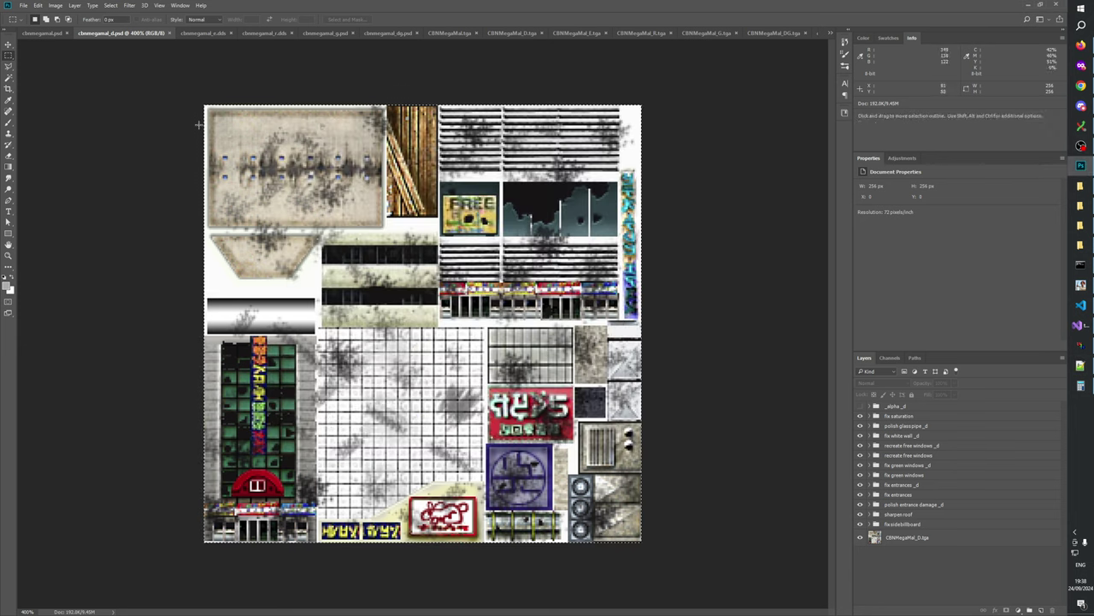
pyautogui.press('z')
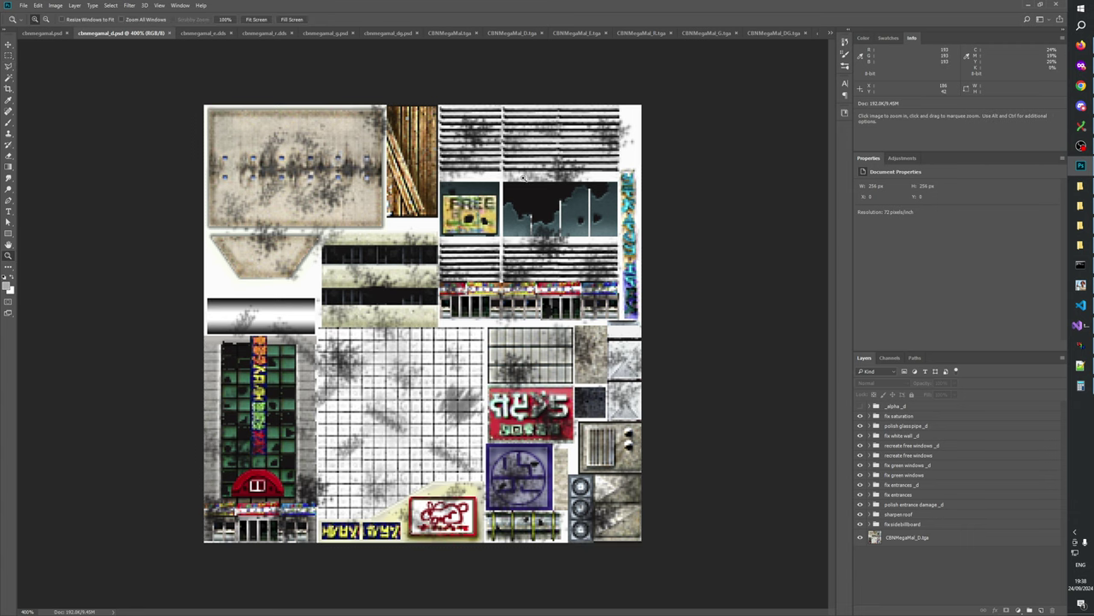
pyautogui.click(623, 192)
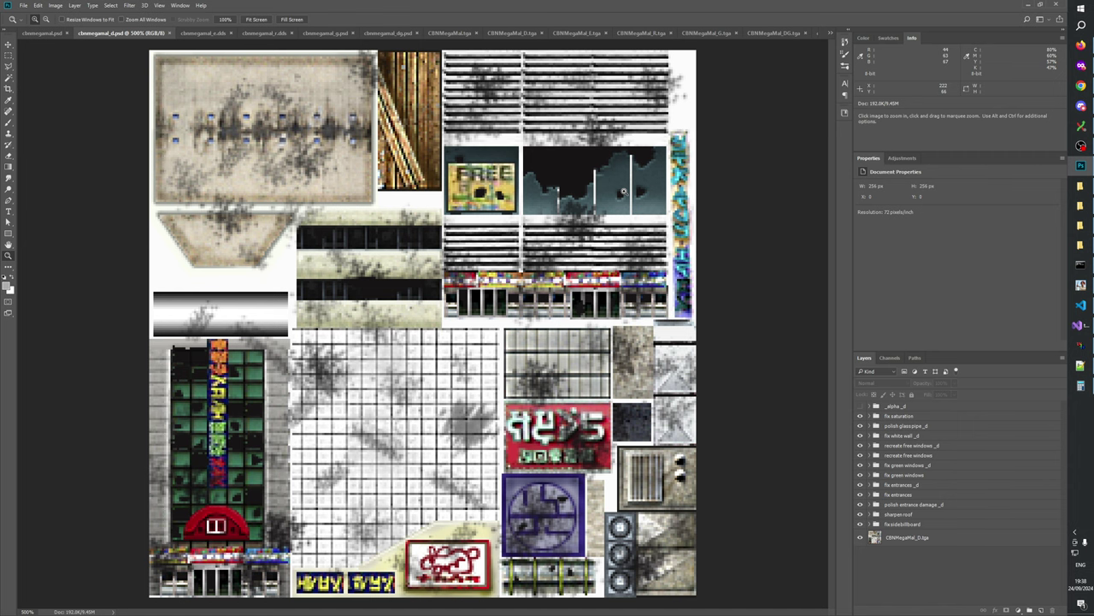
pyautogui.click(626, 182)
pyautogui.moveTo(618, 211); pyautogui.dragTo(561, 343)
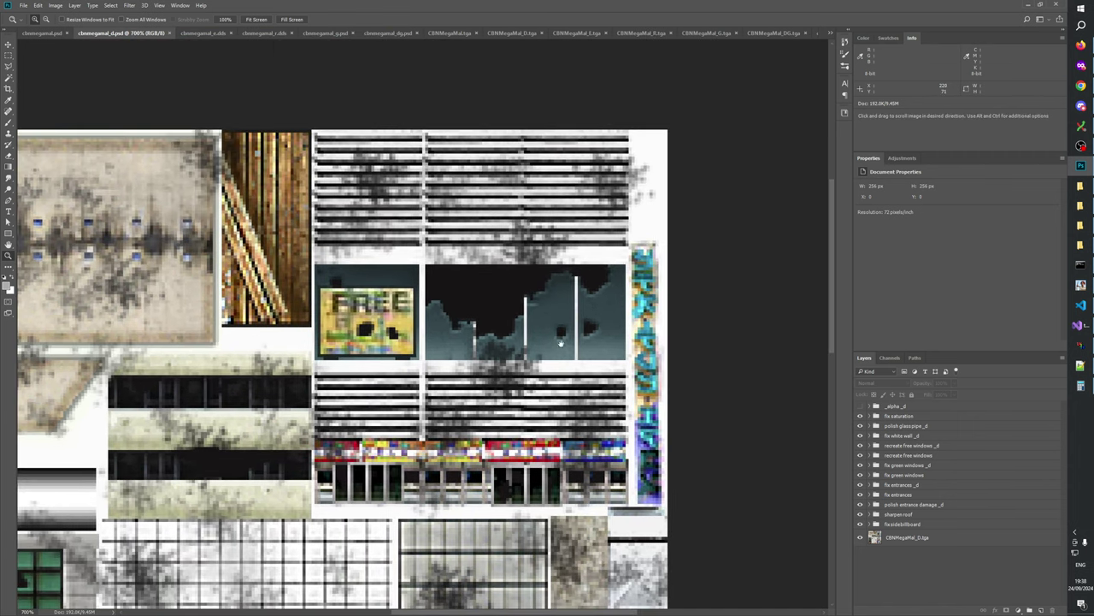
pyautogui.click(567, 321)
pyautogui.click(567, 321)
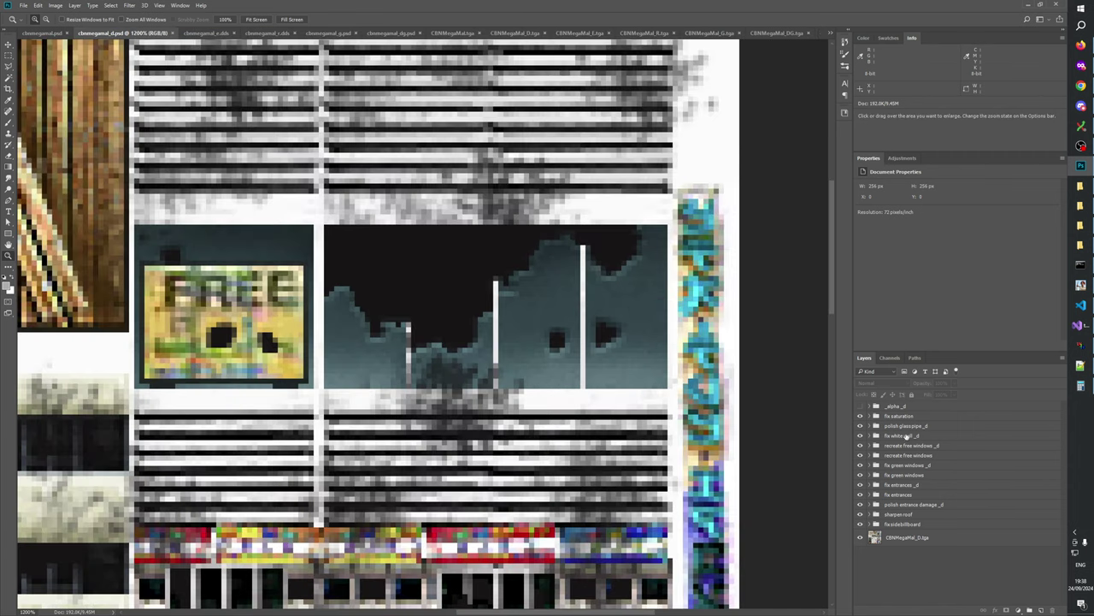
# - Bring up cbnmegamal_e.dds and show only its Alpha 1 channel to examine the window reflection mask
pyautogui.click(205, 32)
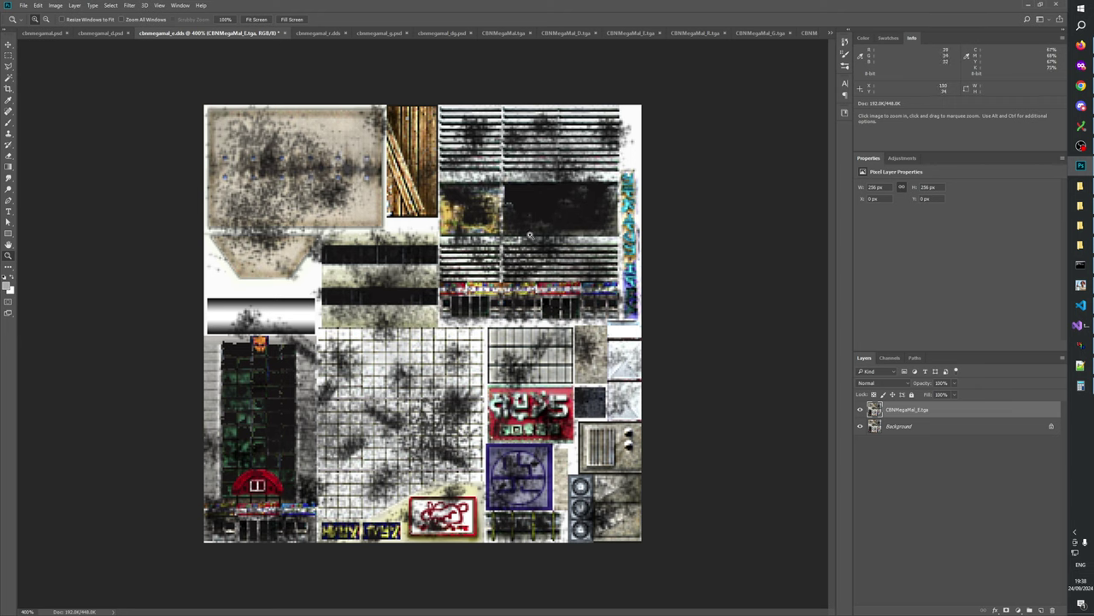
pyautogui.click(889, 357)
pyautogui.click(860, 437)
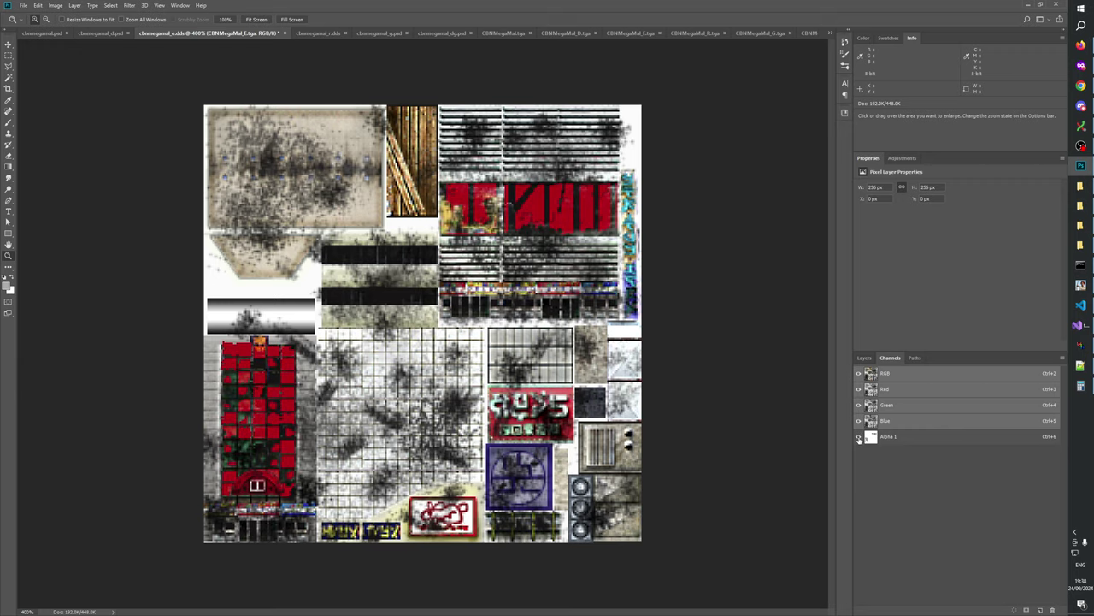
pyautogui.click(860, 374)
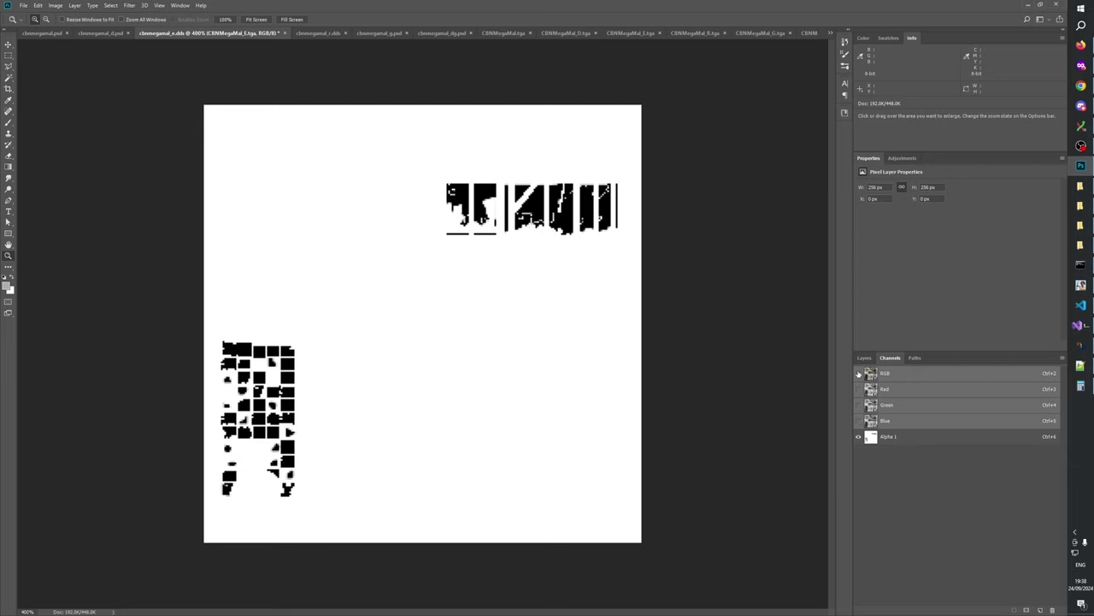
pyautogui.hotkey('alt', 'Tab')
pyautogui.click(812, 354)
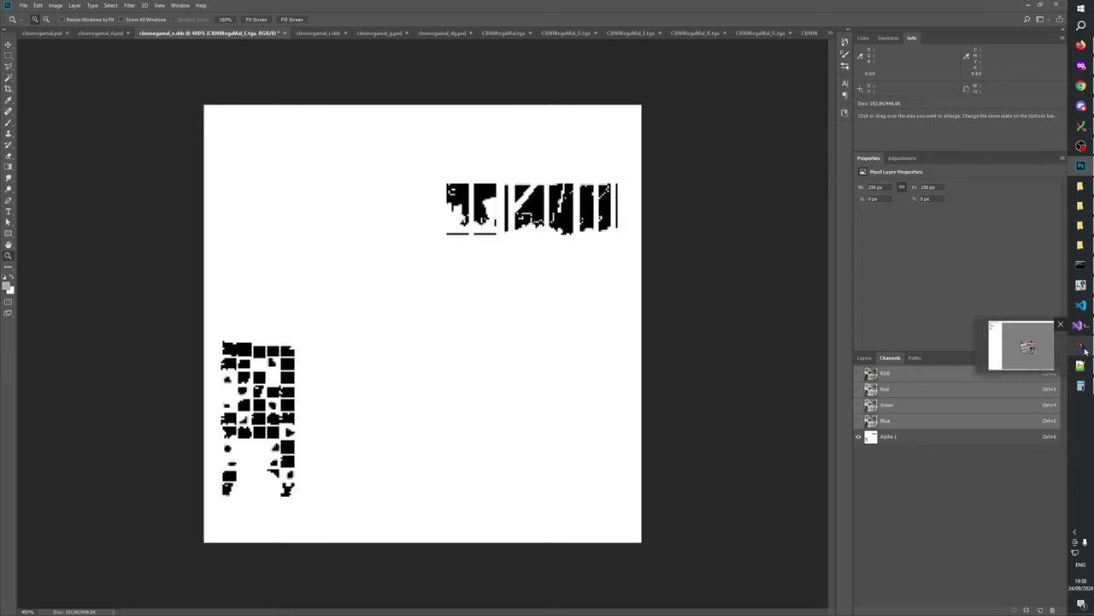
# - Switch to W3D Viewer and open CBNMegaMal_E.W3D from the Art\W3D folder
pyautogui.click(1085, 350)
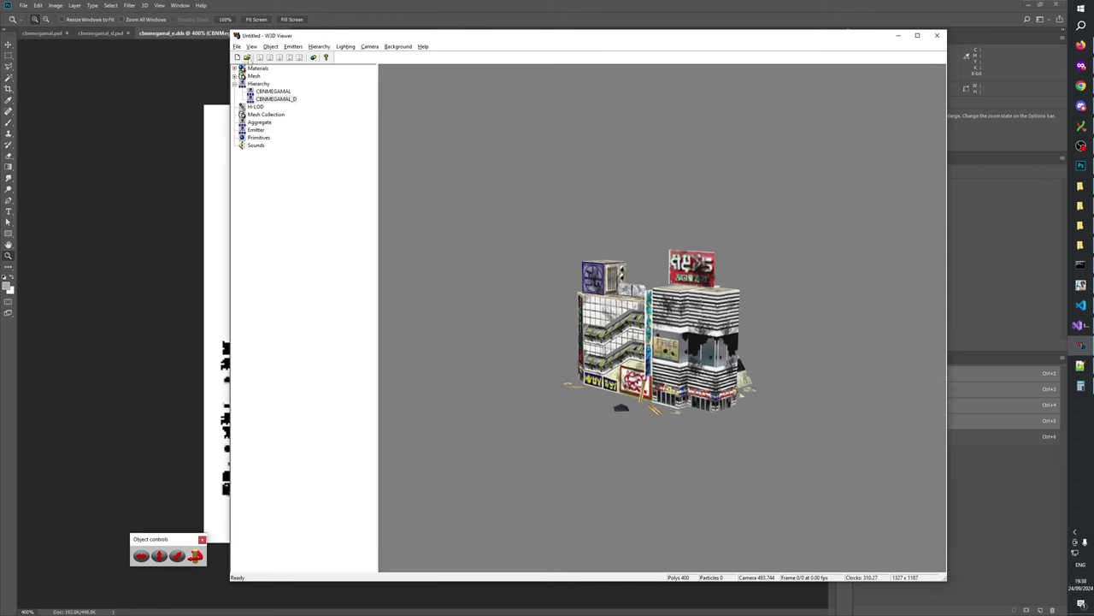
pyautogui.hotkey('ctrl', 'o')
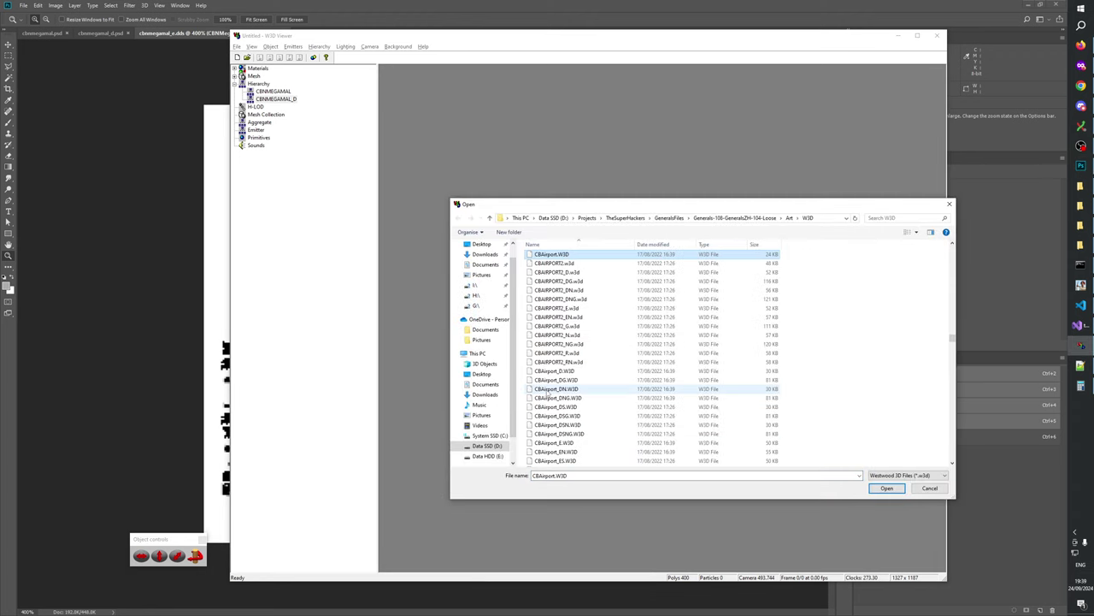
pyautogui.click(587, 373)
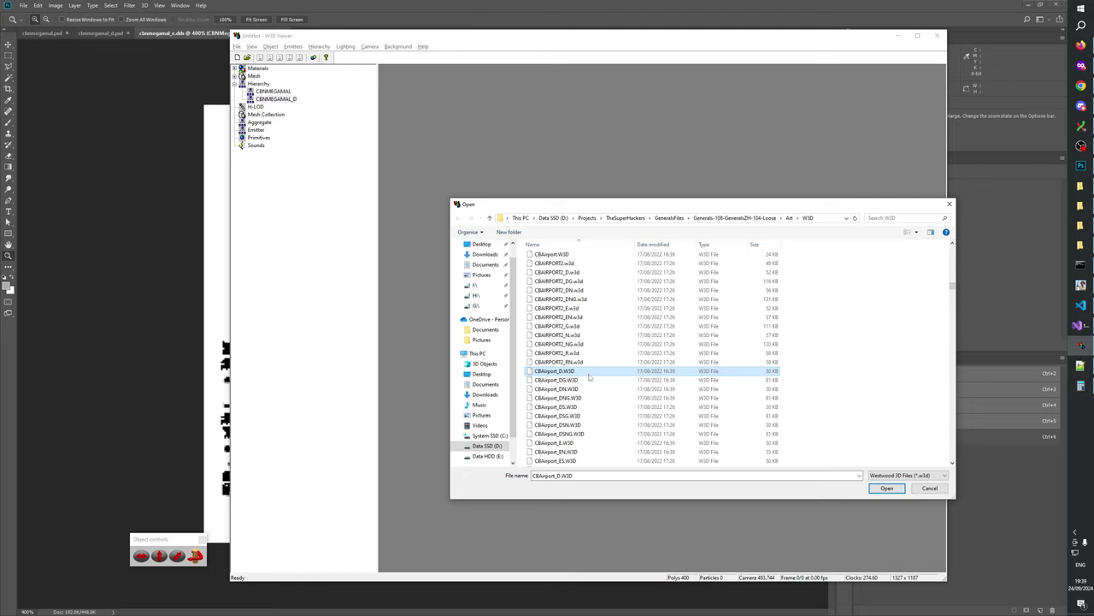
pyautogui.write('cbnecRtl')
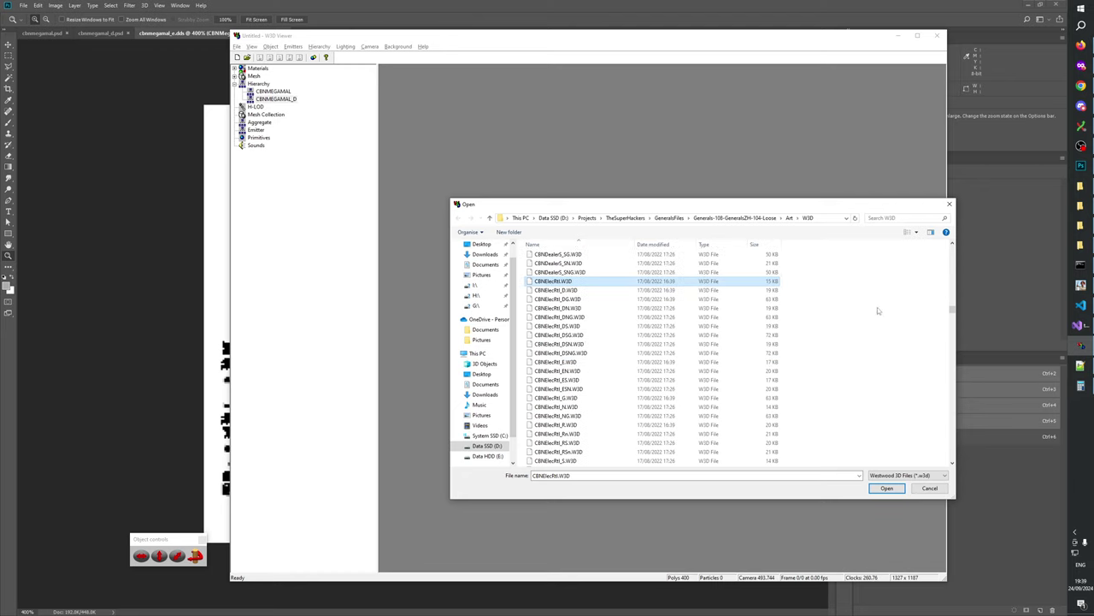
pyautogui.click(877, 310)
pyautogui.click(569, 327)
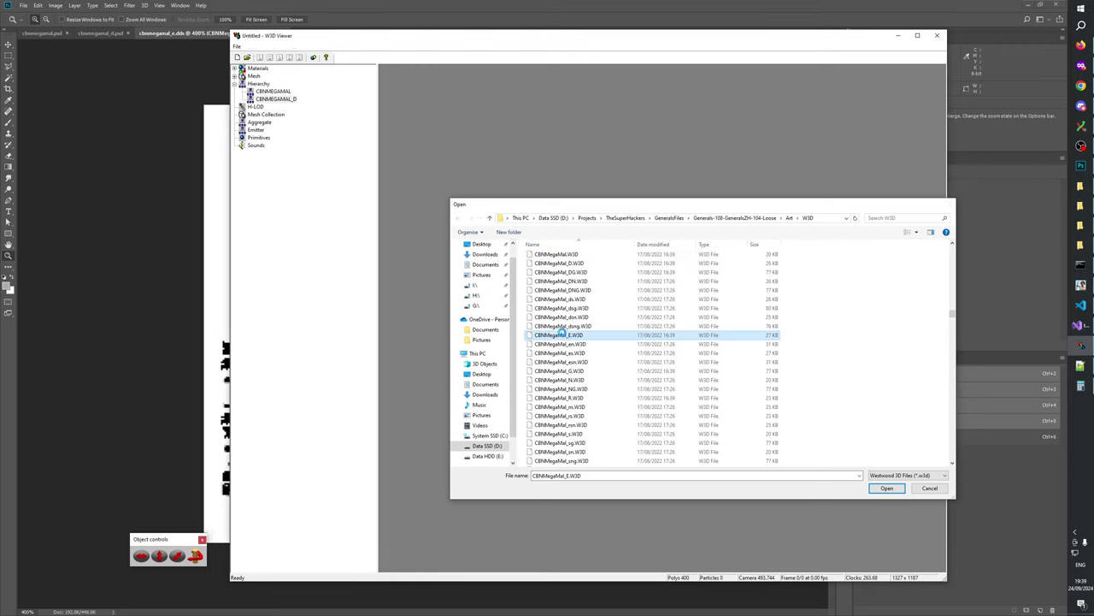
pyautogui.doubleClick(561, 334)
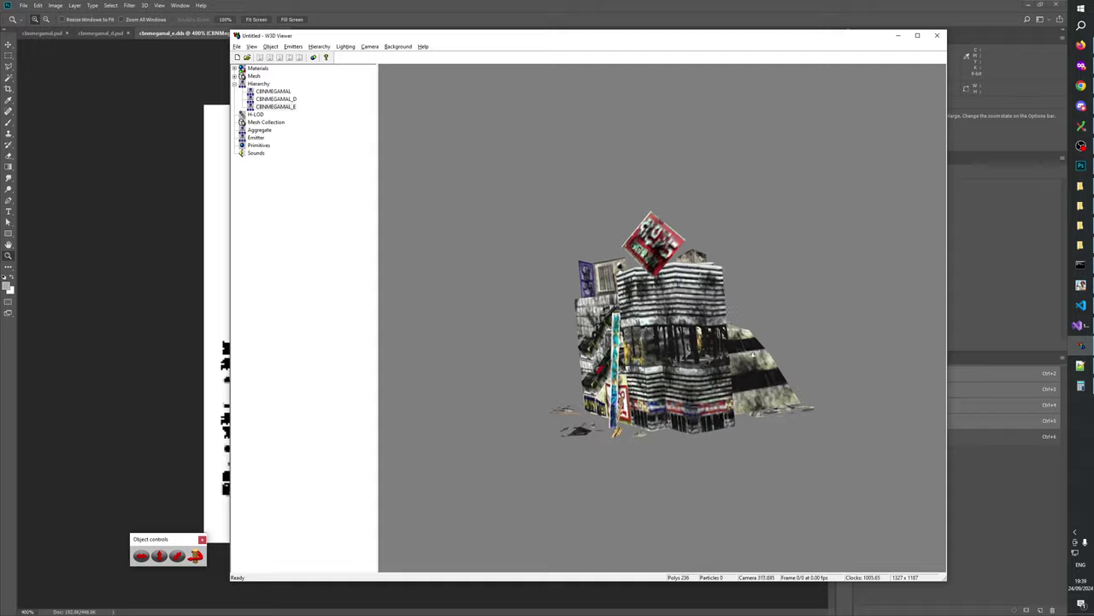
# - Examine the shattered window openings of the CBNMEGAMAL_E model up close, and switch to Photoshop to compare them with the alpha mask
pyautogui.scroll(10, 753, 354)
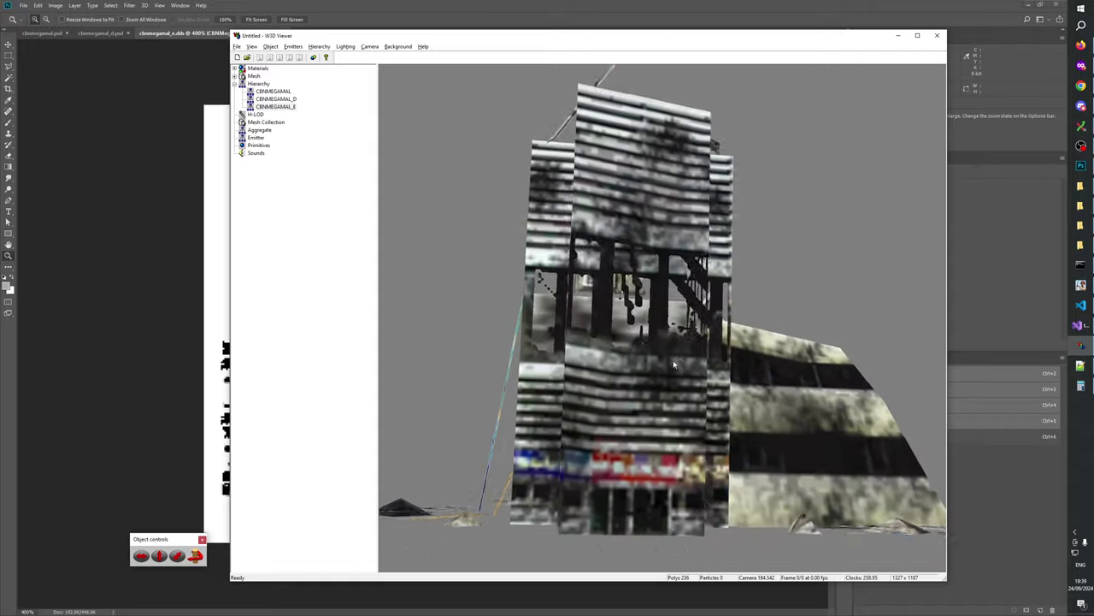
pyautogui.moveTo(673, 365); pyautogui.dragTo(637, 367)
pyautogui.scroll(5, 718, 365)
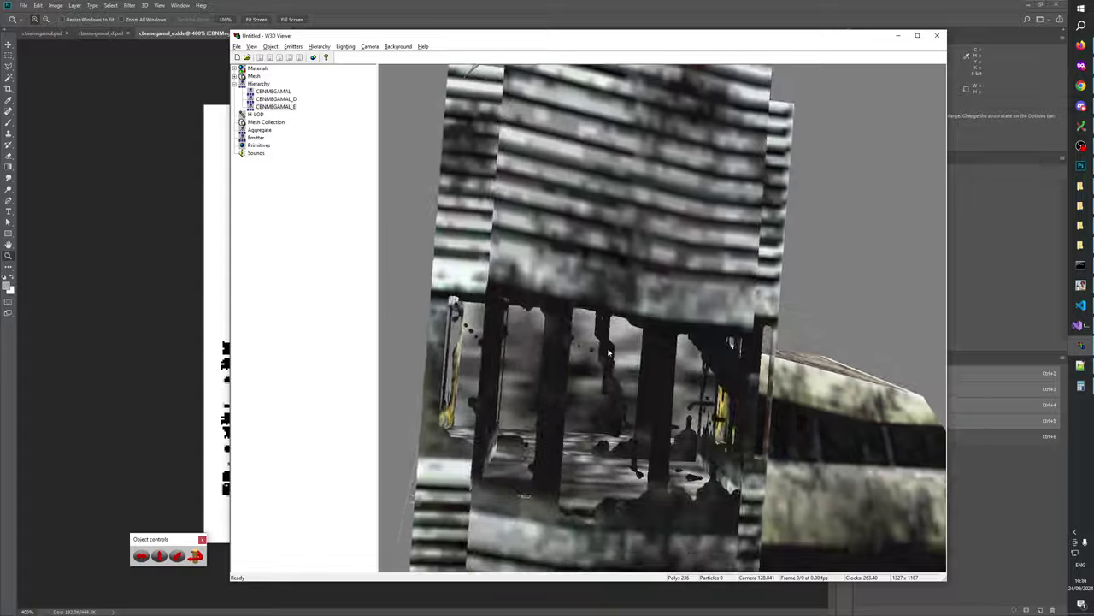
pyautogui.scroll(-10, 649, 359)
pyautogui.click(665, 19)
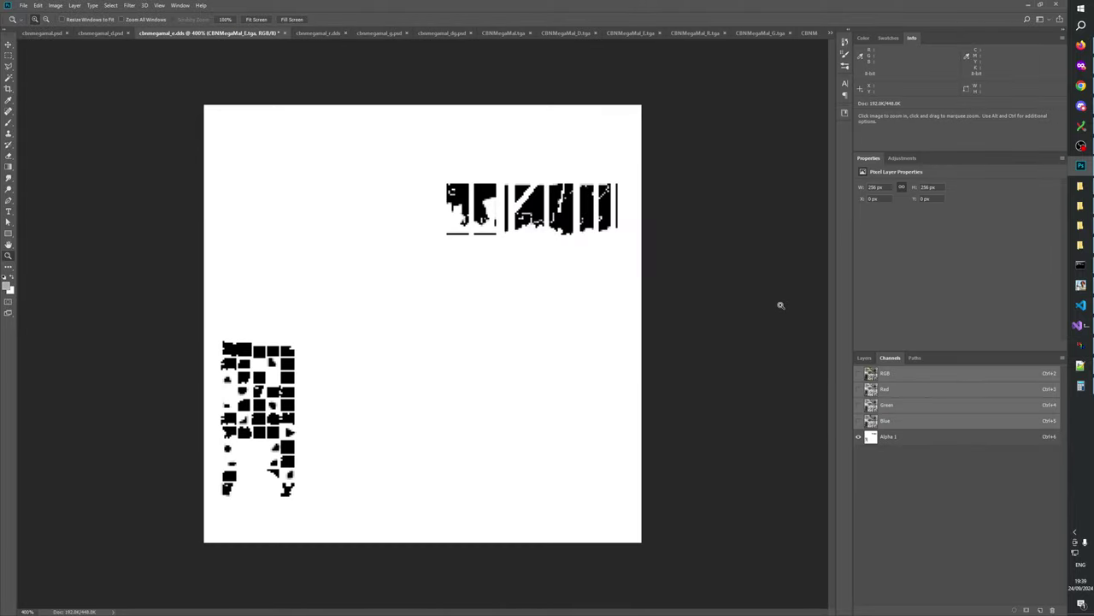
# - Return to W3D Viewer and examine the CBNMEGAMAL_E model's curved glass front, escalators and signs from several angles
pyautogui.hotkey('alt', 'Tab')
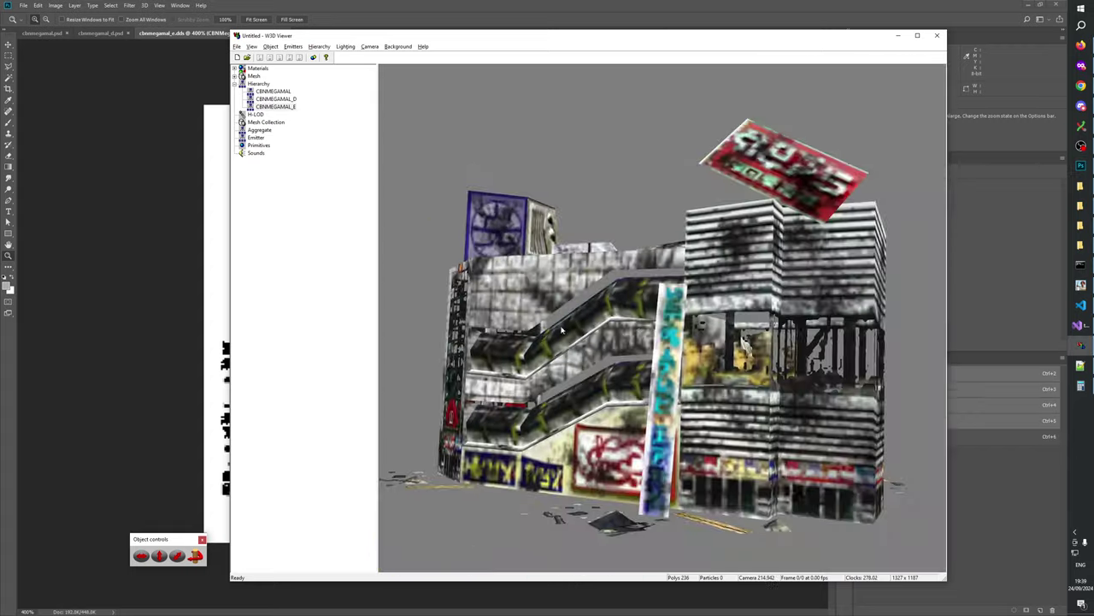
pyautogui.moveTo(561, 329); pyautogui.dragTo(857, 339)
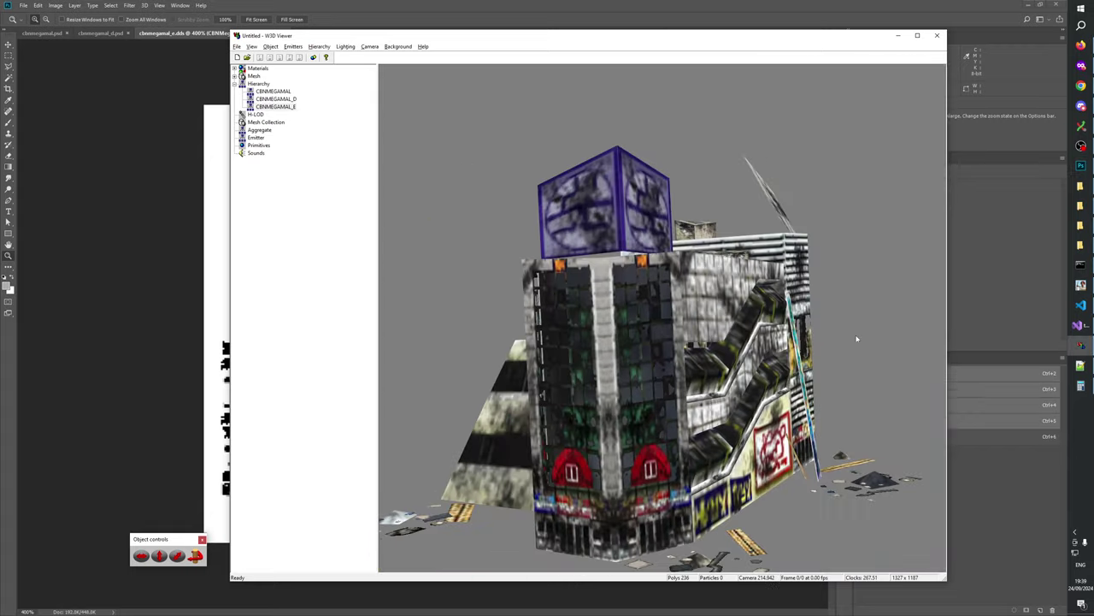
pyautogui.moveTo(689, 329); pyautogui.dragTo(682, 362)
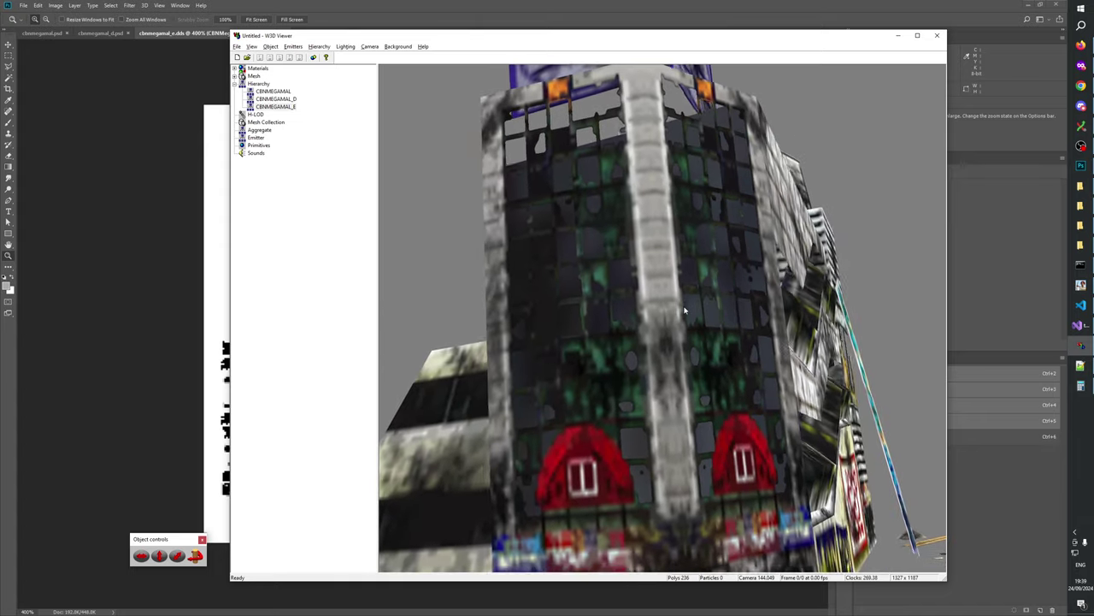
pyautogui.scroll(-5, 719, 298)
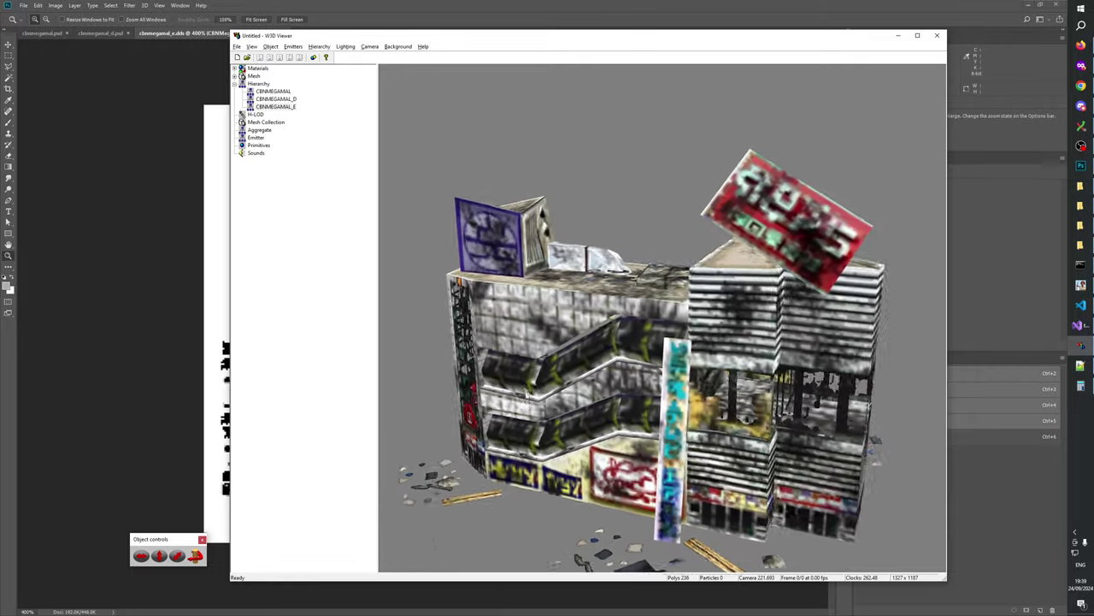
pyautogui.scroll(-5, 683, 378)
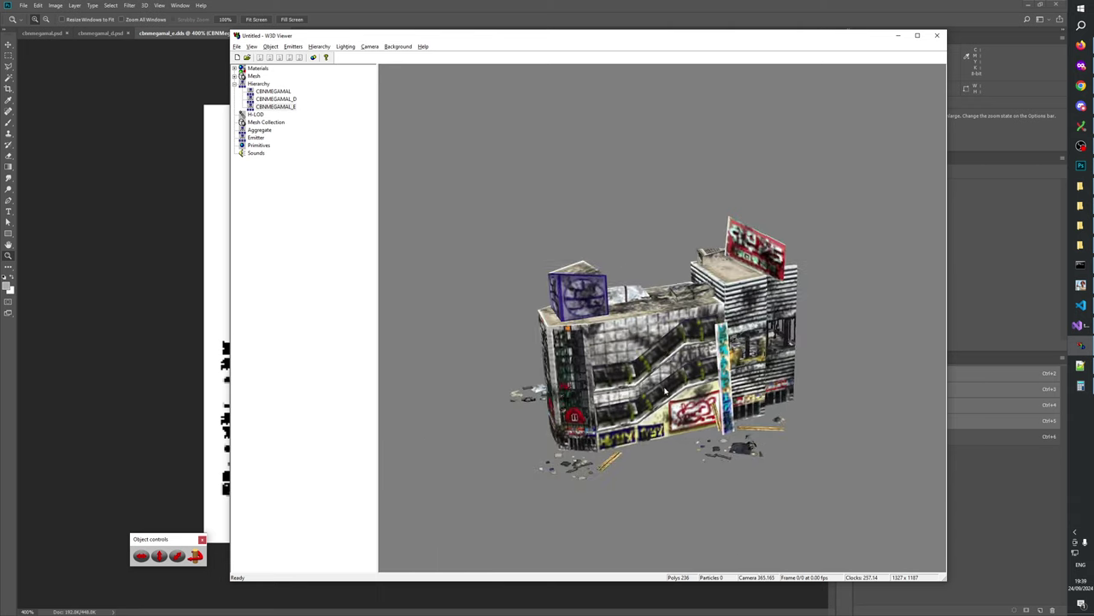
pyautogui.scroll(5, 649, 402)
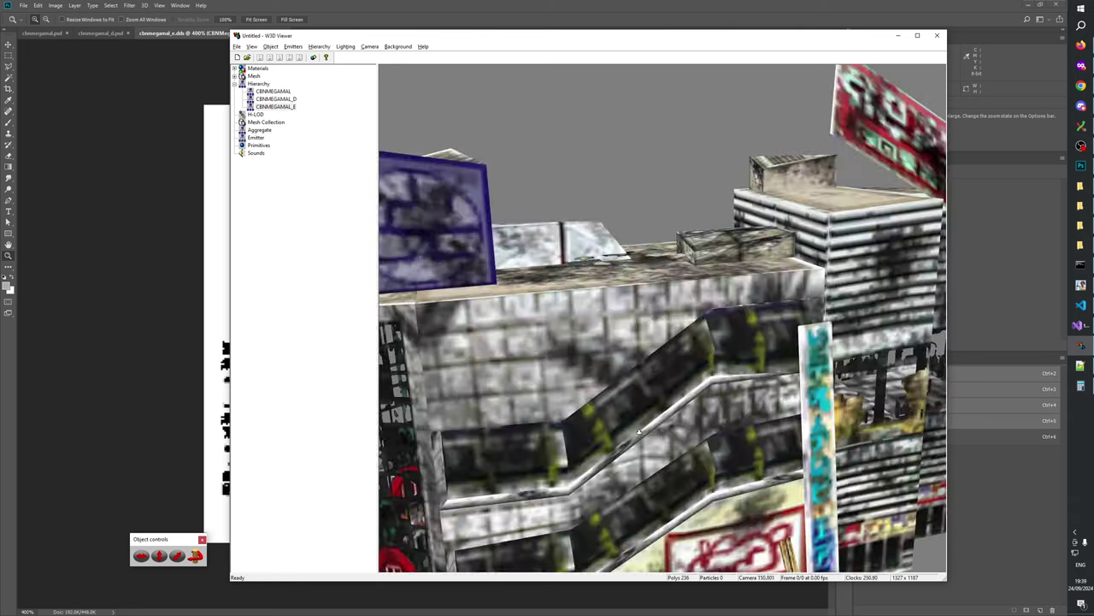
# - Switch to Photoshop, bring up cbnmegamal.psd and cbnmegamal_d.psd, and examine the purple sign and escalator textures in the damaged version
pyautogui.click(570, 4)
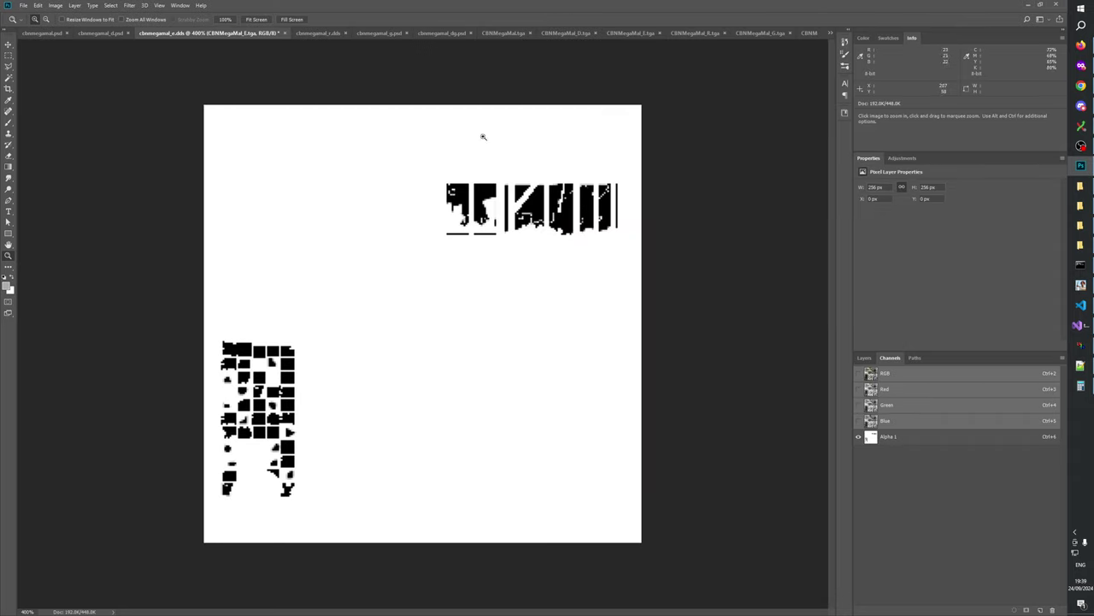
pyautogui.click(44, 35)
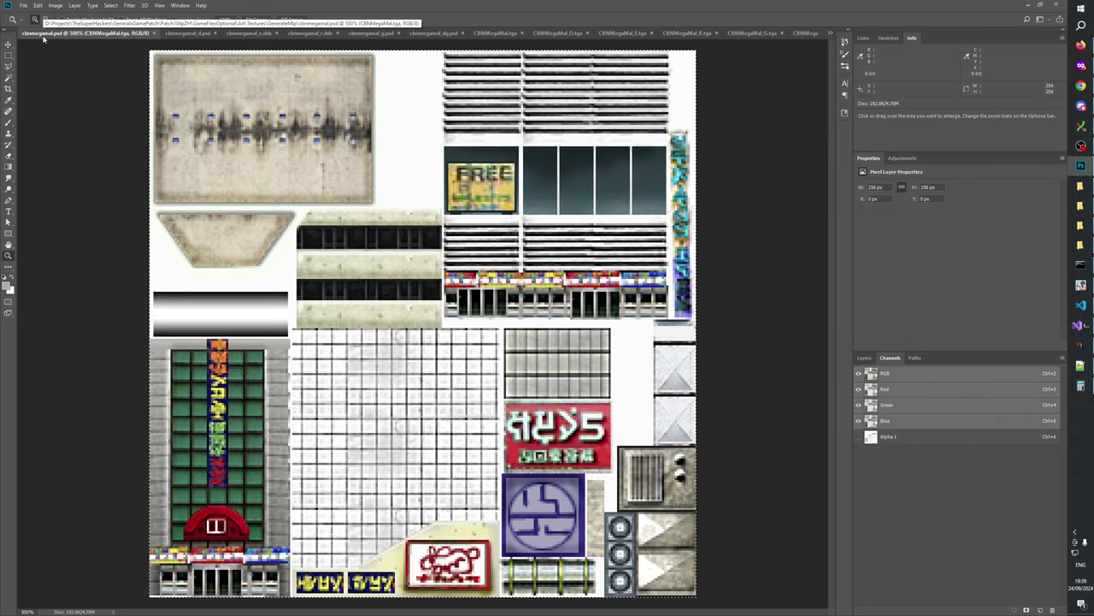
pyautogui.hotkey('alt', 'Tab')
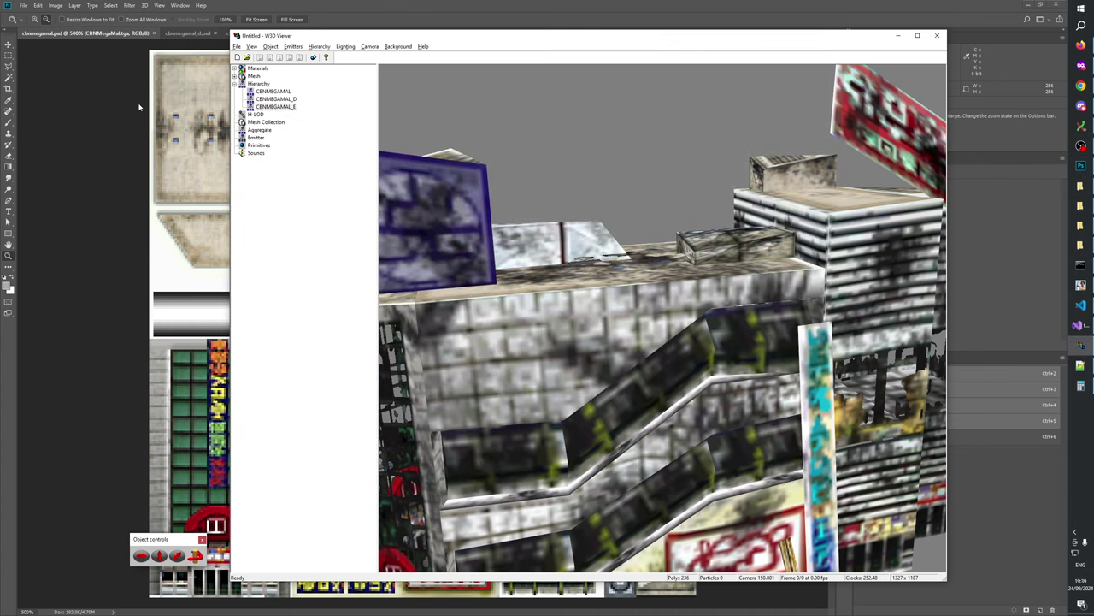
pyautogui.hotkey('alt', 'Tab')
pyautogui.click(171, 32)
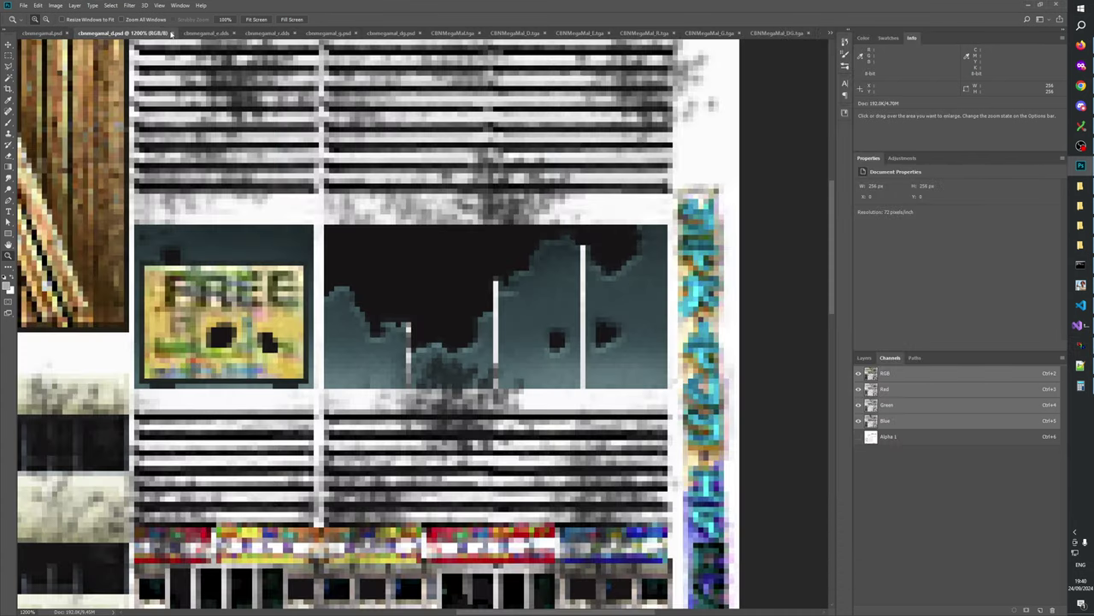
pyautogui.moveTo(531, 393); pyautogui.dragTo(516, 87)
pyautogui.moveTo(221, 408); pyautogui.dragTo(609, 66)
pyautogui.moveTo(241, 426)
pyautogui.mouseDown()
pyautogui.moveTo(544, 199)
pyautogui.moveTo(505, 194)
pyautogui.moveTo(358, 251)
pyautogui.mouseUp()
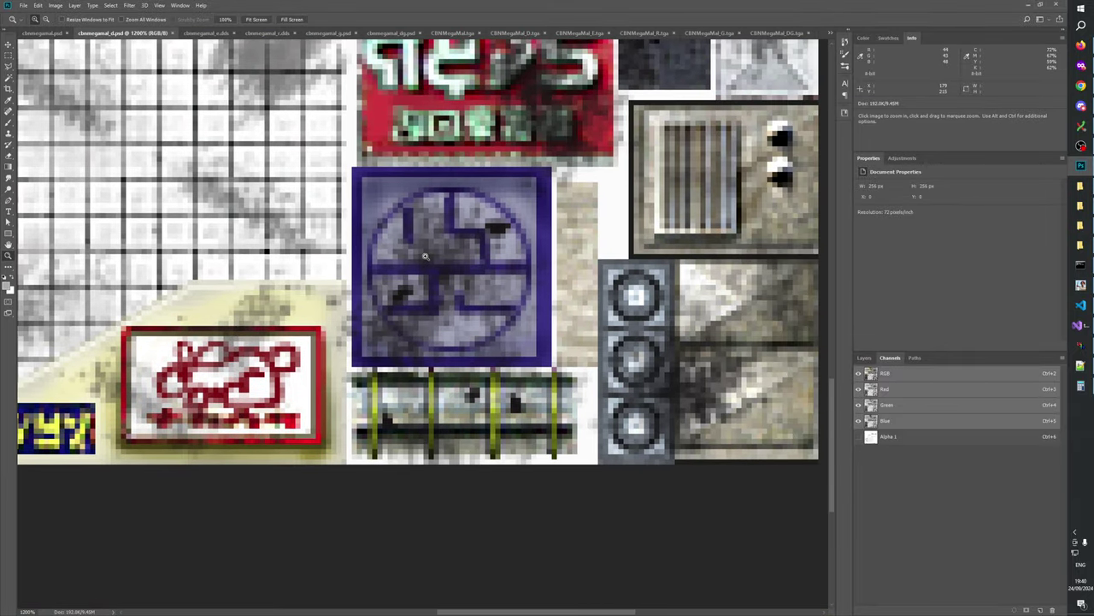
# - Switch to W3D Viewer, display the CBNMEGAMAL_D model, and examine its escalators and tiled wall near and far
pyautogui.hotkey('alt', 'Tab')
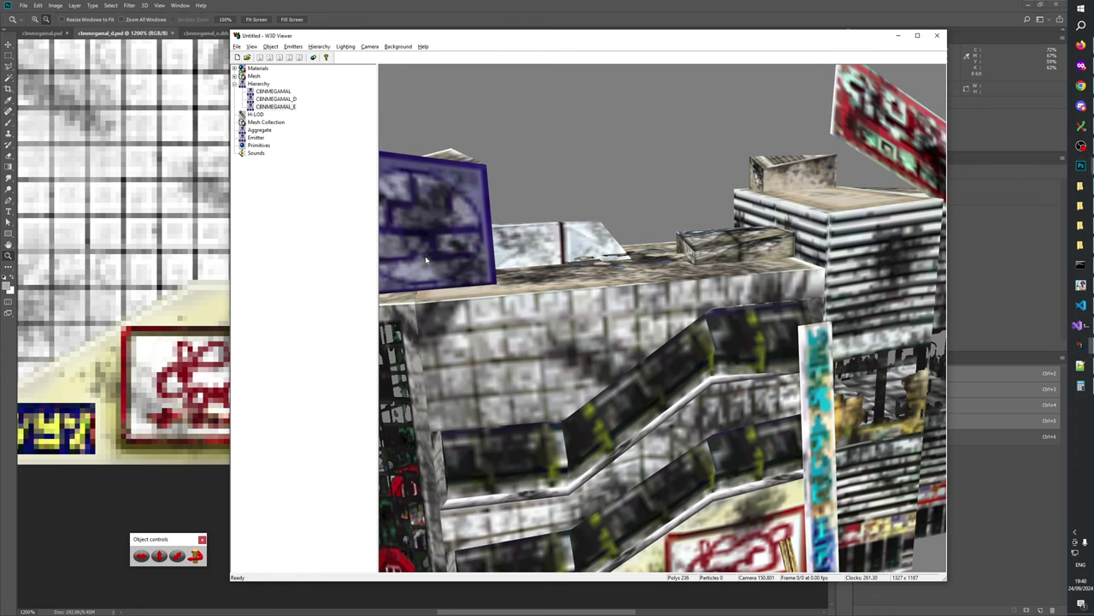
pyautogui.moveTo(547, 333); pyautogui.dragTo(557, 298)
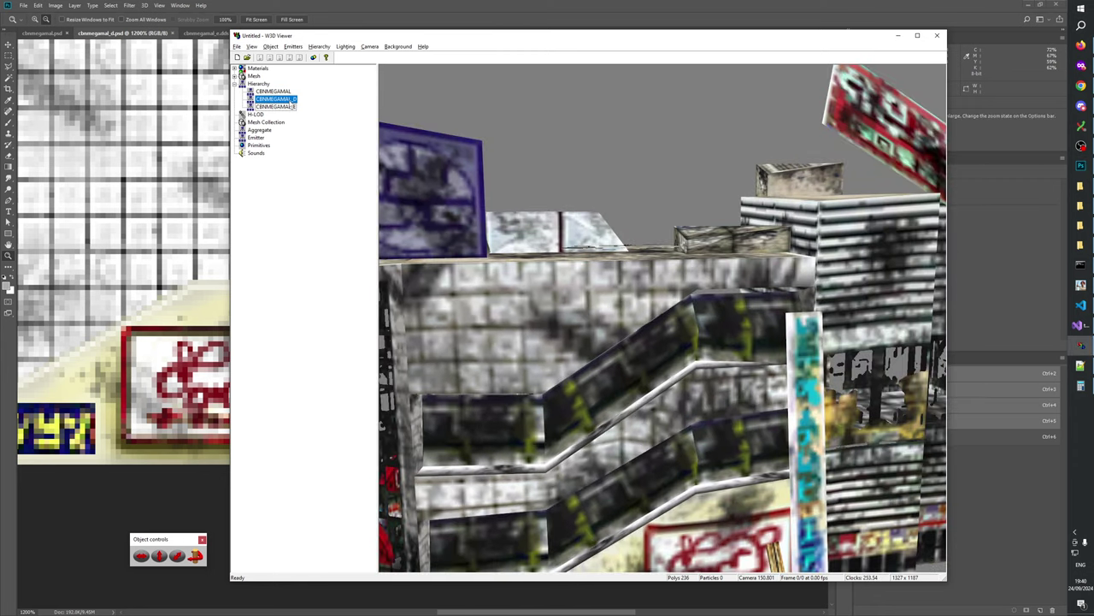
pyautogui.click(291, 101)
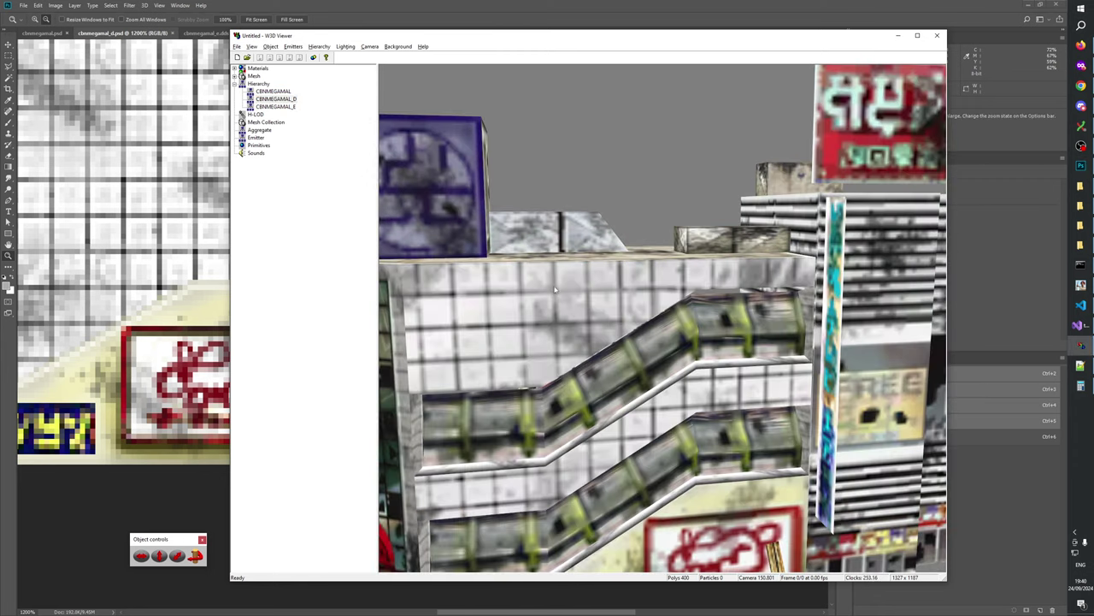
pyautogui.moveTo(547, 299); pyautogui.dragTo(520, 249)
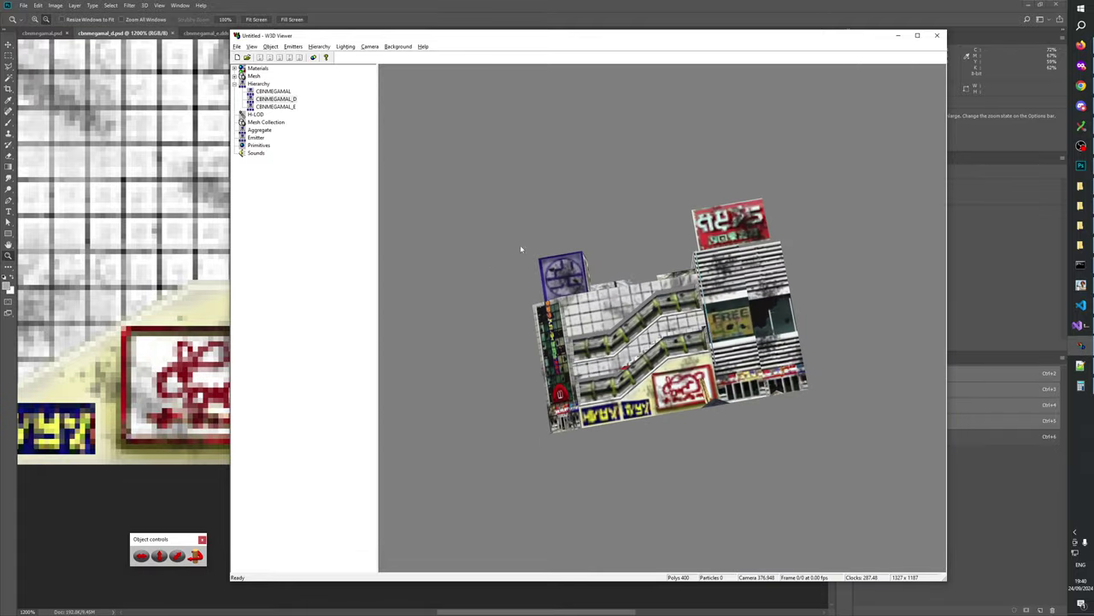
# - Display the CBNMEGAMAL model and the CBNMEGAMAL_E model in turn, and examine the latter's darkened escalators up close
pyautogui.click(288, 94)
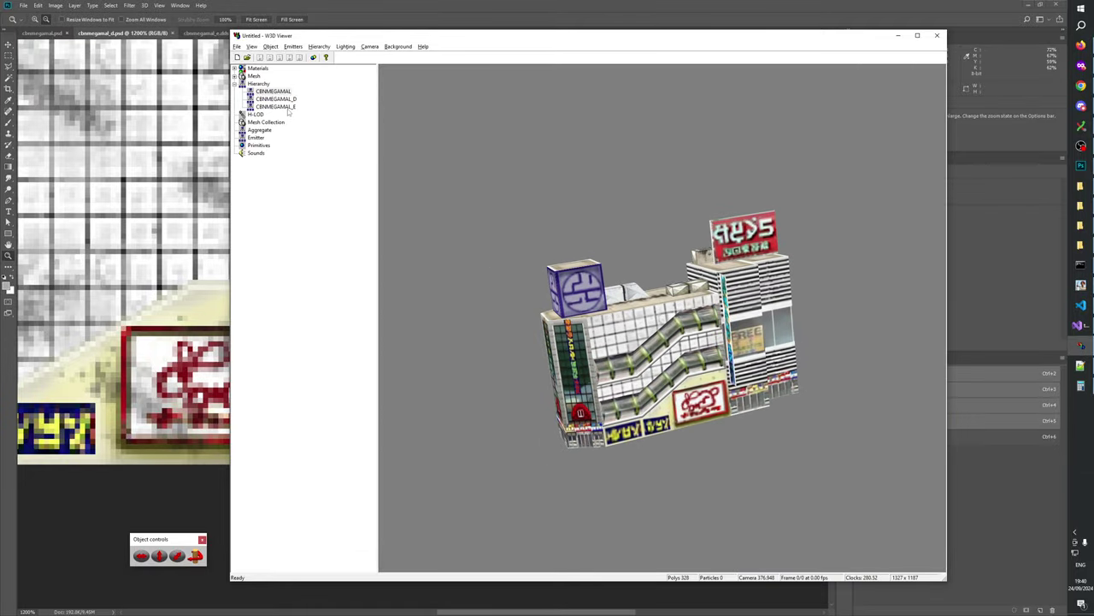
pyautogui.click(287, 108)
pyautogui.moveTo(579, 238); pyautogui.dragTo(641, 378)
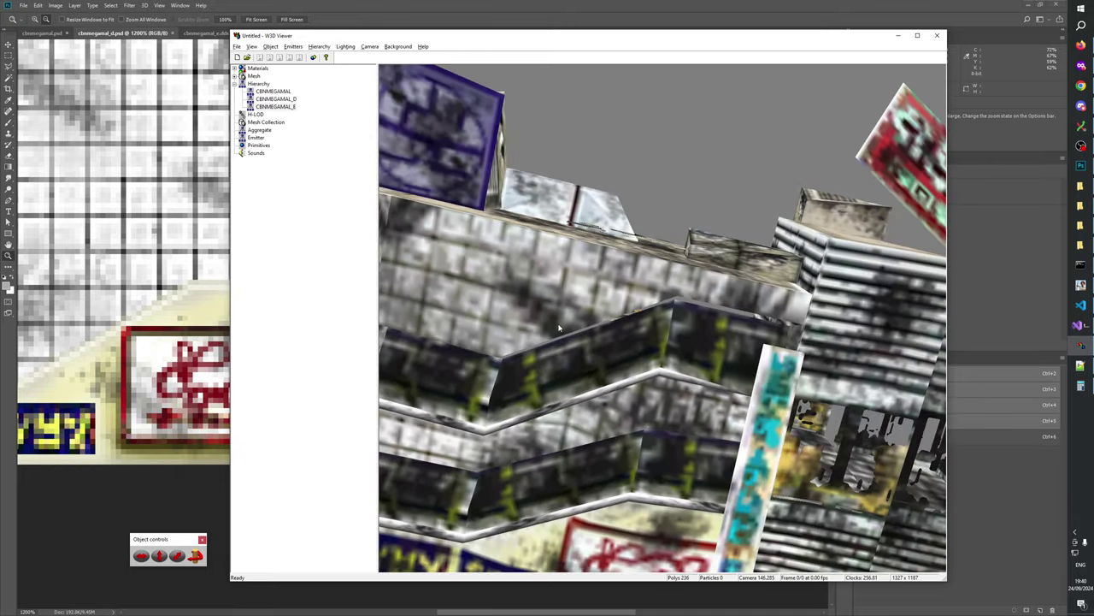
pyautogui.moveTo(559, 328); pyautogui.dragTo(635, 326)
# - Switch to Photoshop, bring up cbnmegamal_e.dds, show its RGB channels and hide Alpha 1
pyautogui.hotkey('alt', 'Tab')
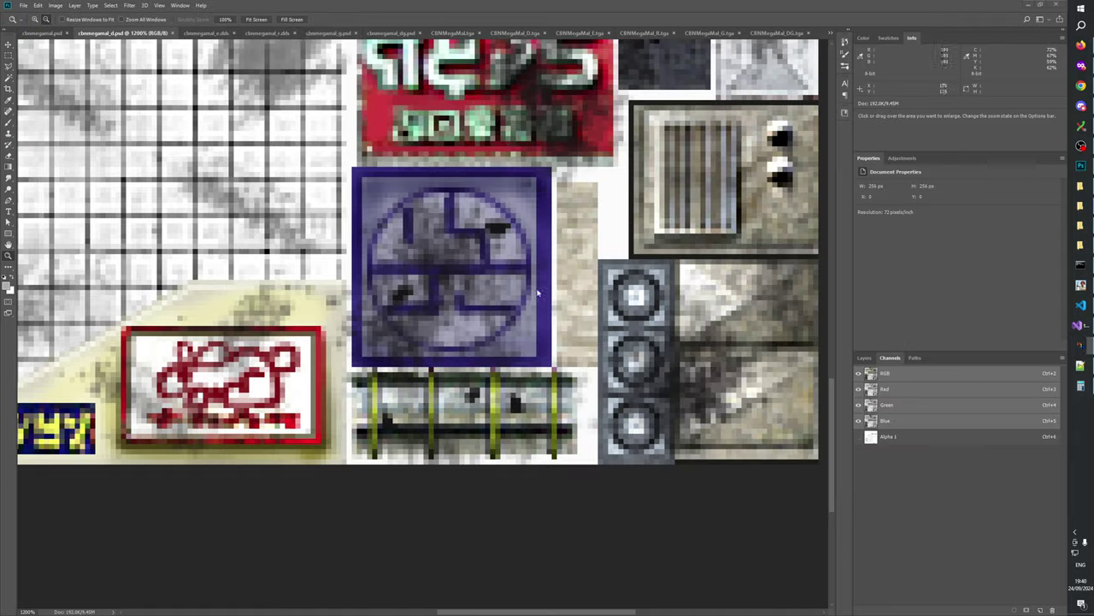
pyautogui.click(221, 34)
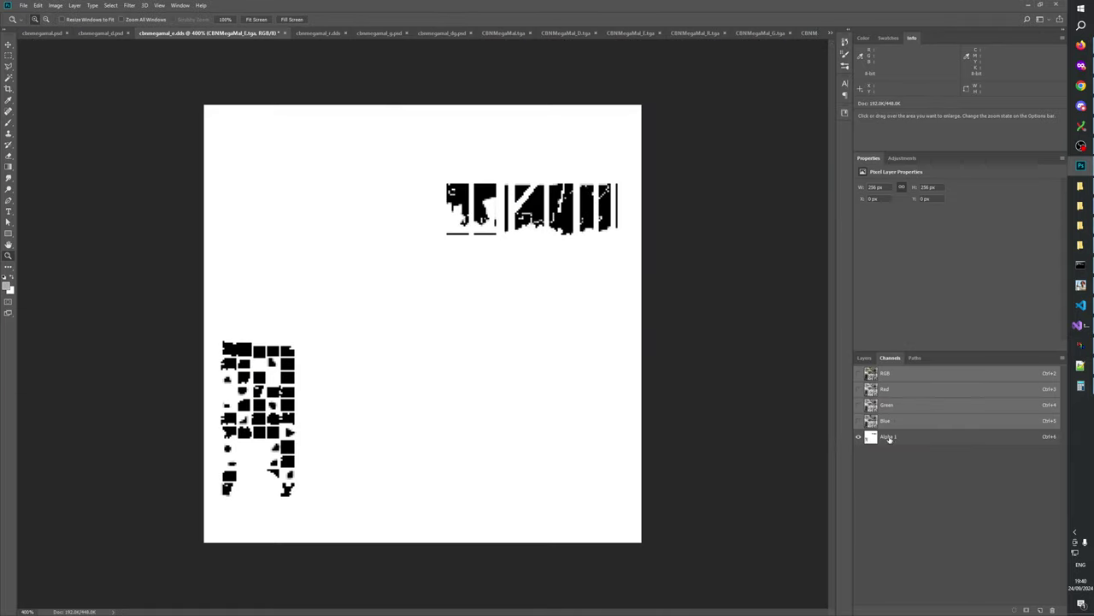
pyautogui.click(858, 373)
pyautogui.click(859, 437)
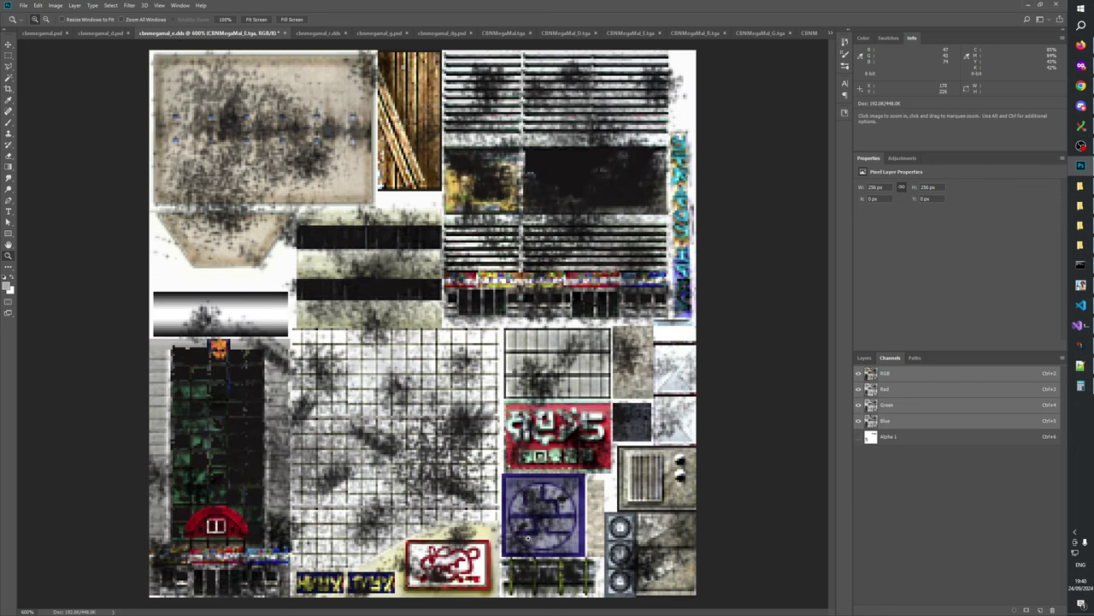
# - Examine the sooty escalator strip below the purple sign up close in cbnmegamal_e.dds
pyautogui.click(508, 524)
pyautogui.moveTo(508, 525); pyautogui.dragTo(498, 325)
pyautogui.click(587, 410)
pyautogui.click(586, 413)
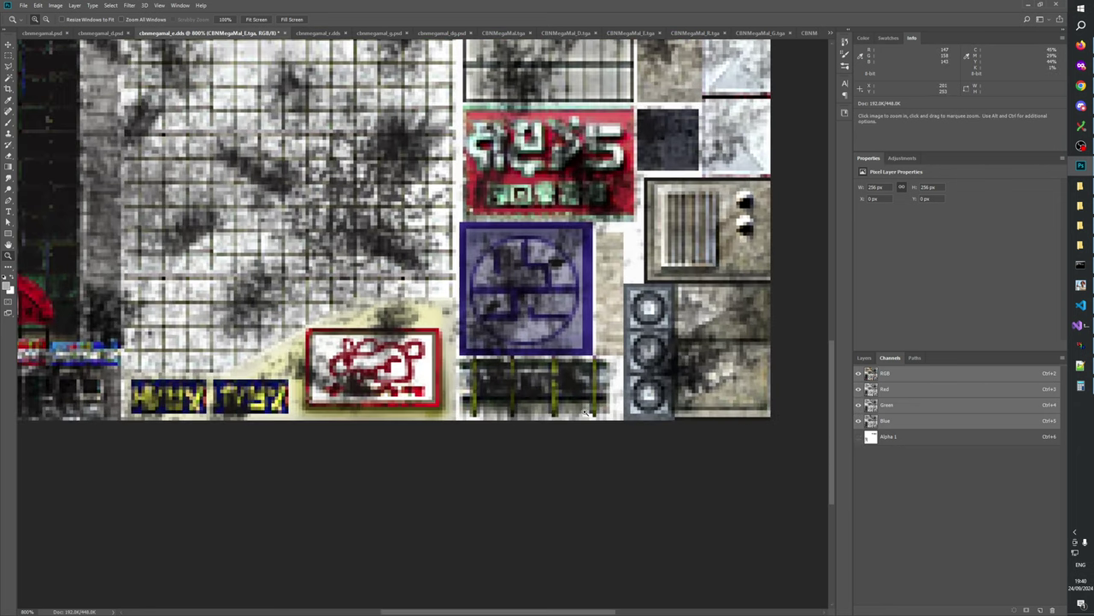
pyautogui.click(586, 413)
# - Switch to W3D Viewer and compare the CBNMEGAMAL_D and CBNMEGAMAL_E models' escalators, walls and roofs from several angles
pyautogui.hotkey('alt', 'Tab')
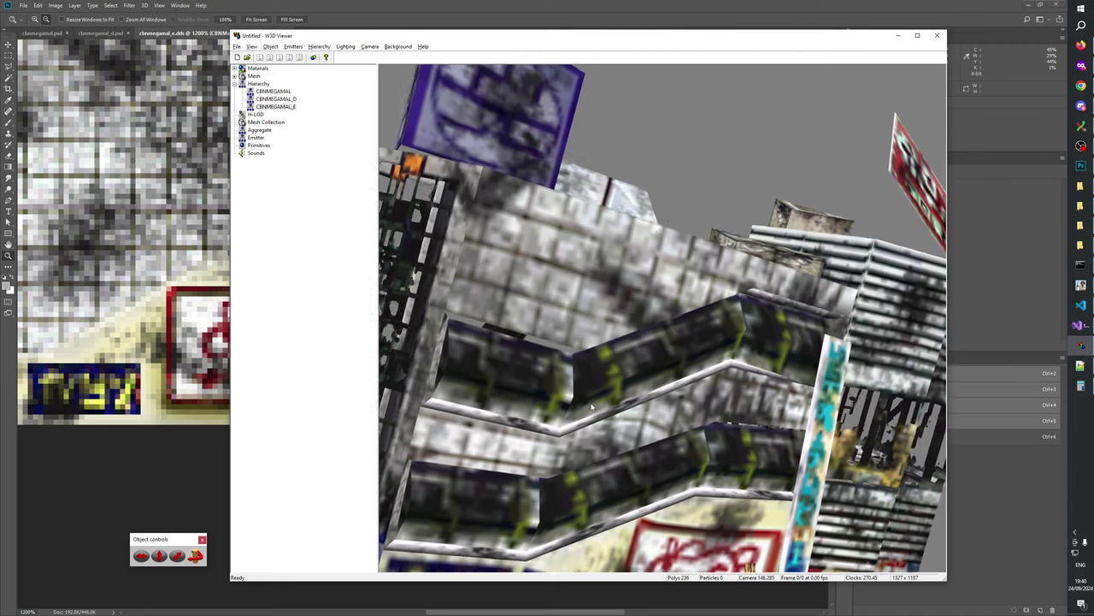
pyautogui.click(282, 99)
pyautogui.moveTo(535, 248); pyautogui.dragTo(513, 418)
pyautogui.scroll(-5, 538, 317)
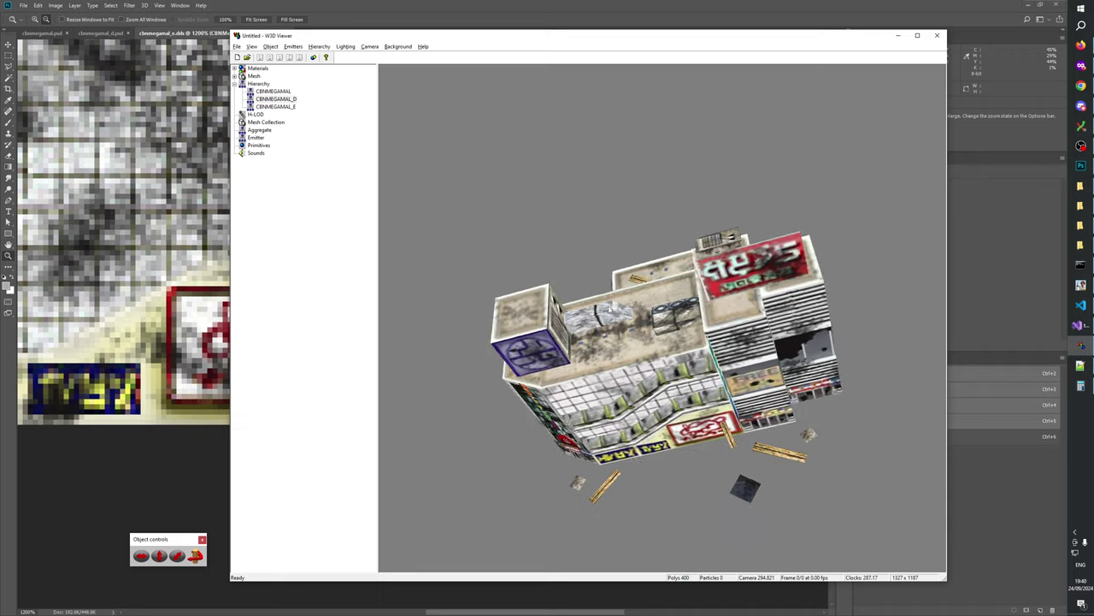
pyautogui.scroll(5, 672, 387)
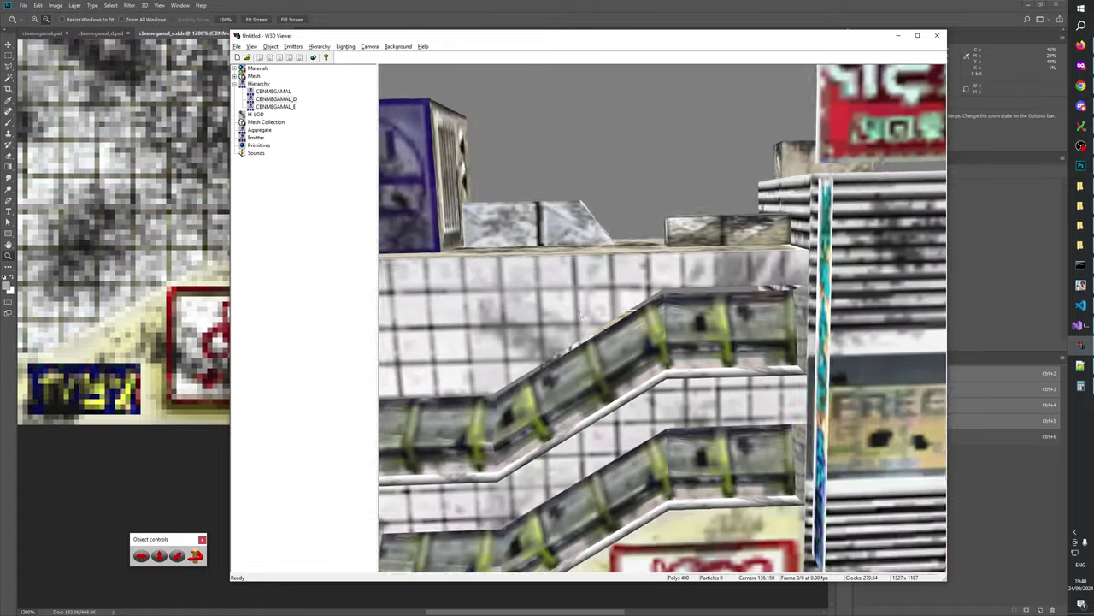
pyautogui.scroll(-5, 577, 312)
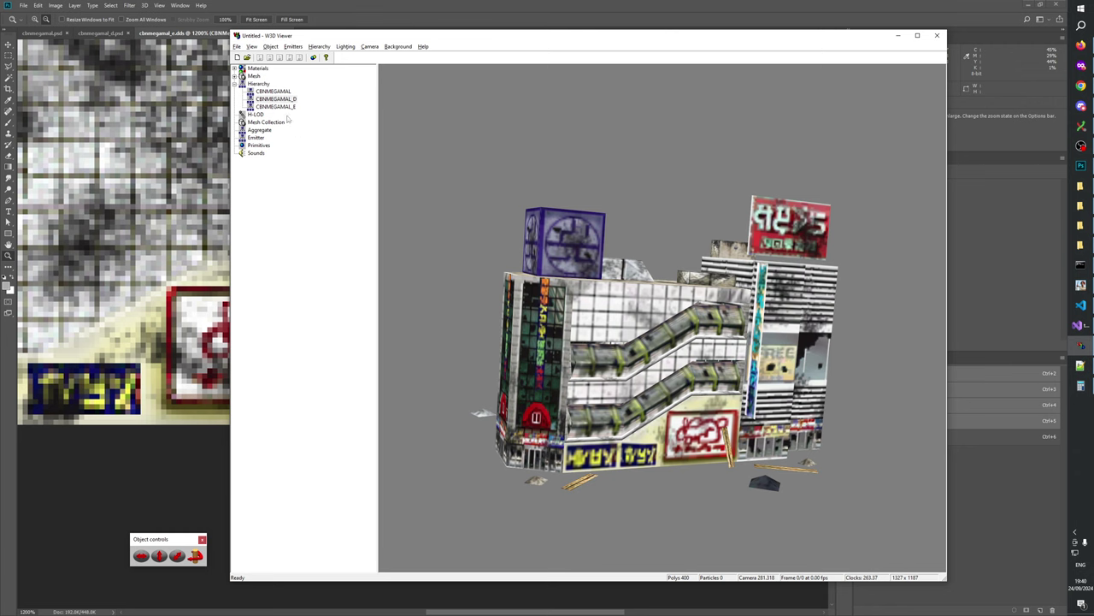
pyautogui.scroll(3, 623, 416)
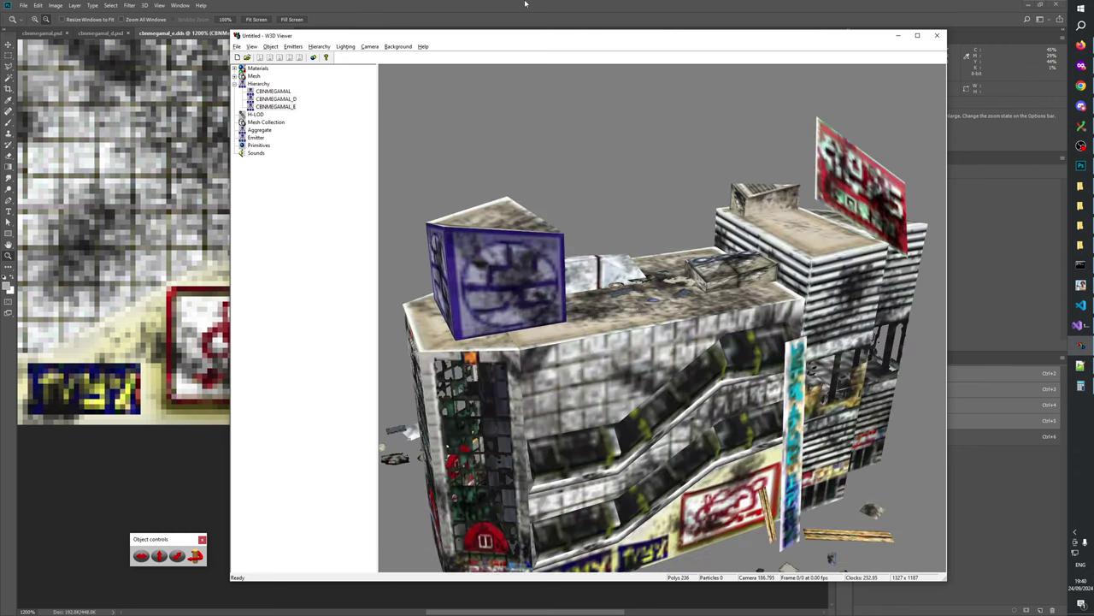
# - Compare the CBNMEGAMAL_E and CBNMEGAMAL_D models in W3D Viewer with the cbnmegamal_e.dds and cbnmegamal_d.psd textures in Photoshop
pyautogui.click(525, 7)
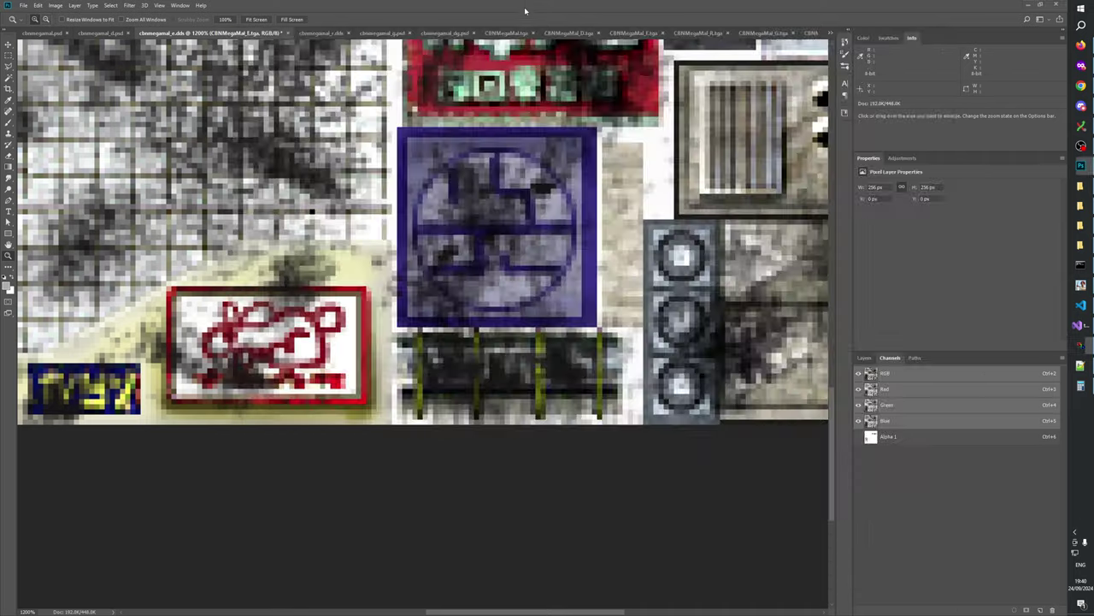
pyautogui.hotkey('alt', 'Tab')
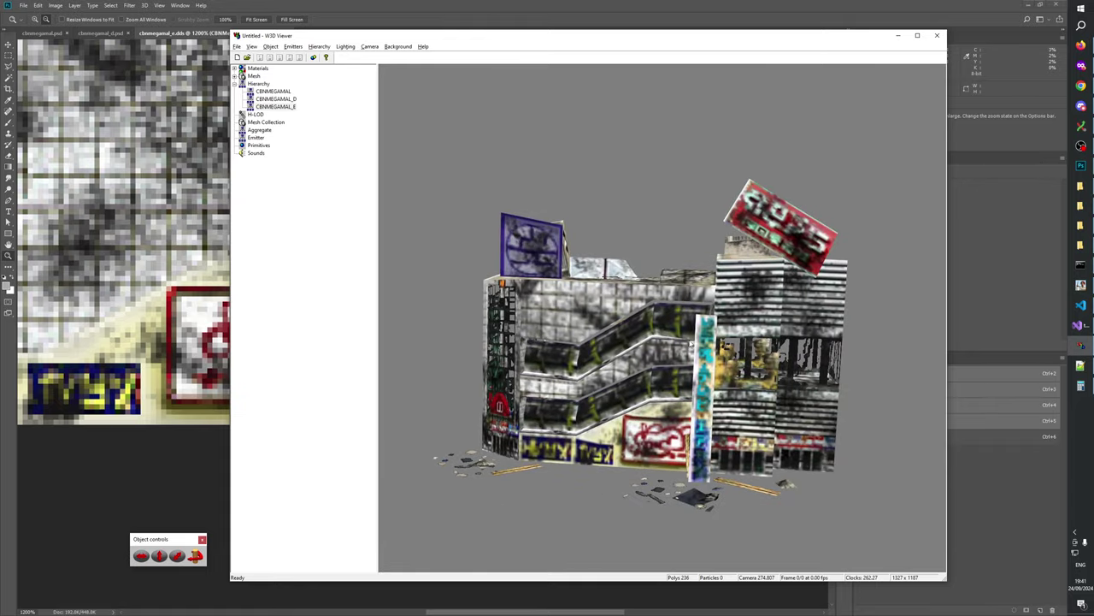
pyautogui.click(289, 98)
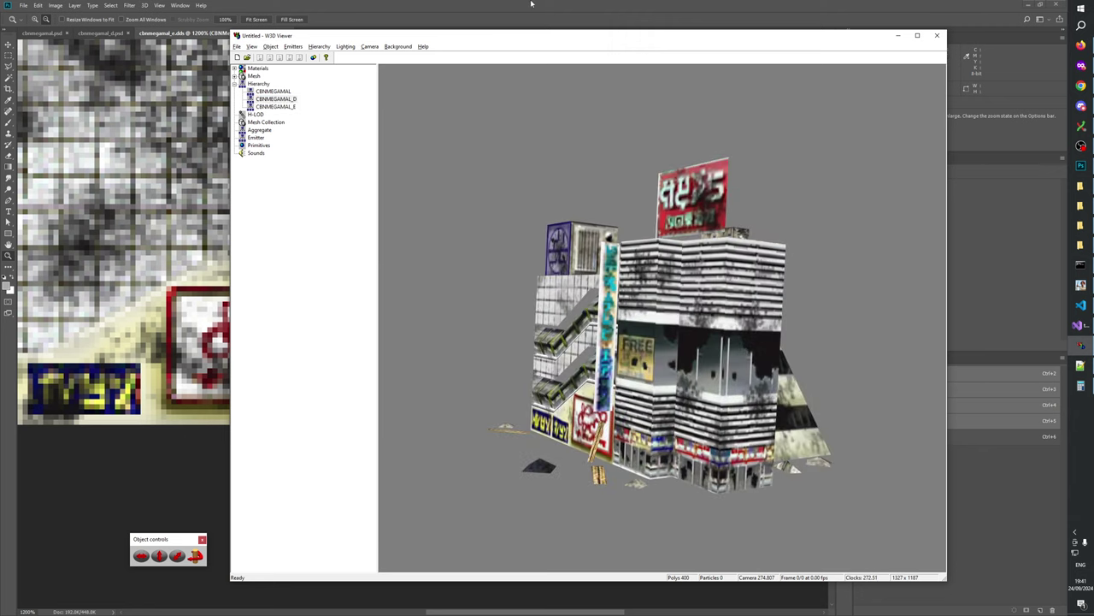
pyautogui.click(531, 4)
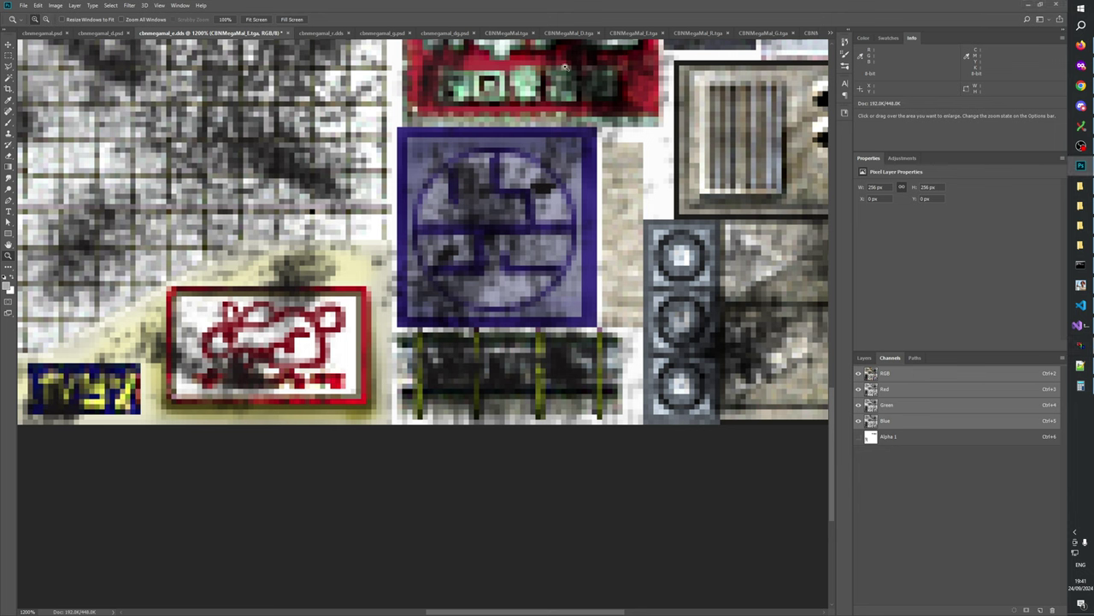
pyautogui.click(105, 35)
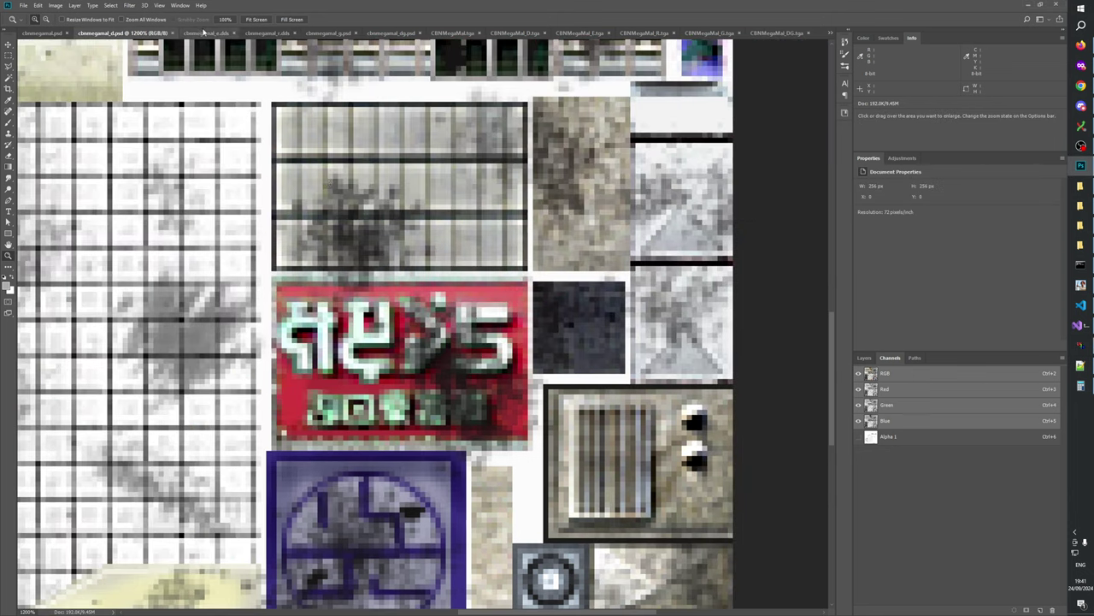
pyautogui.click(204, 33)
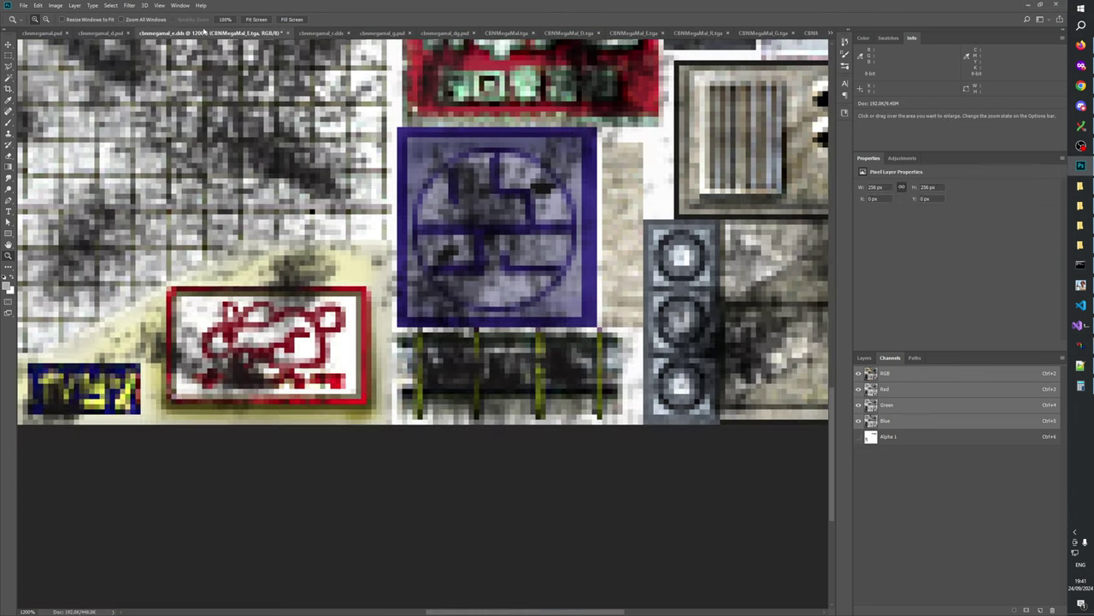
# - Show the layers of cbnmegamal_e.dds and save it in Photoshop format as cbnmegamal_e.psd
pyautogui.click(865, 358)
pyautogui.click(23, 6)
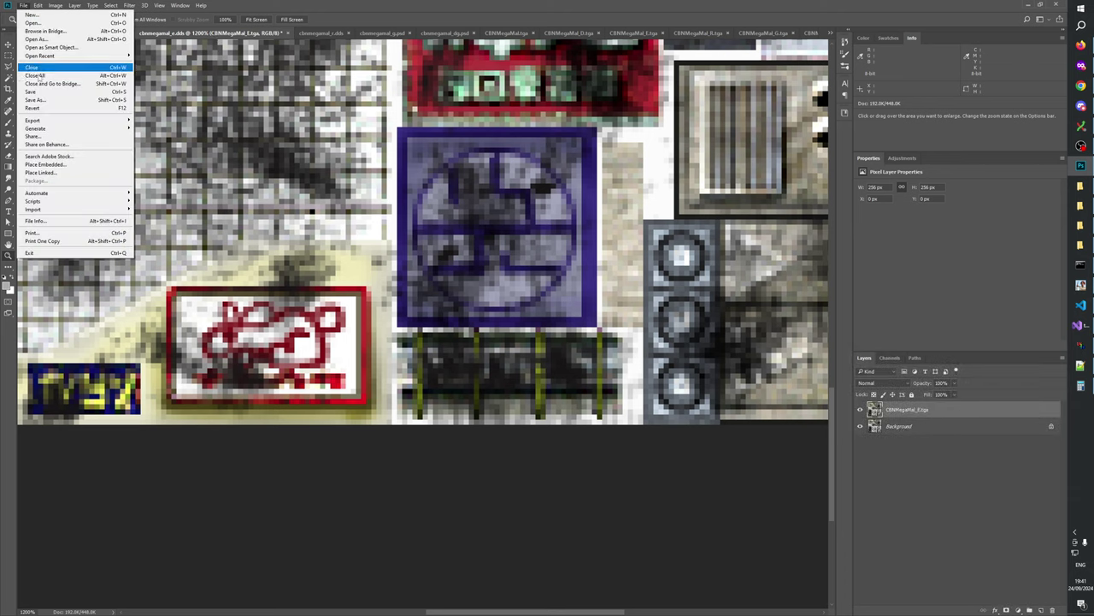
pyautogui.click(39, 101)
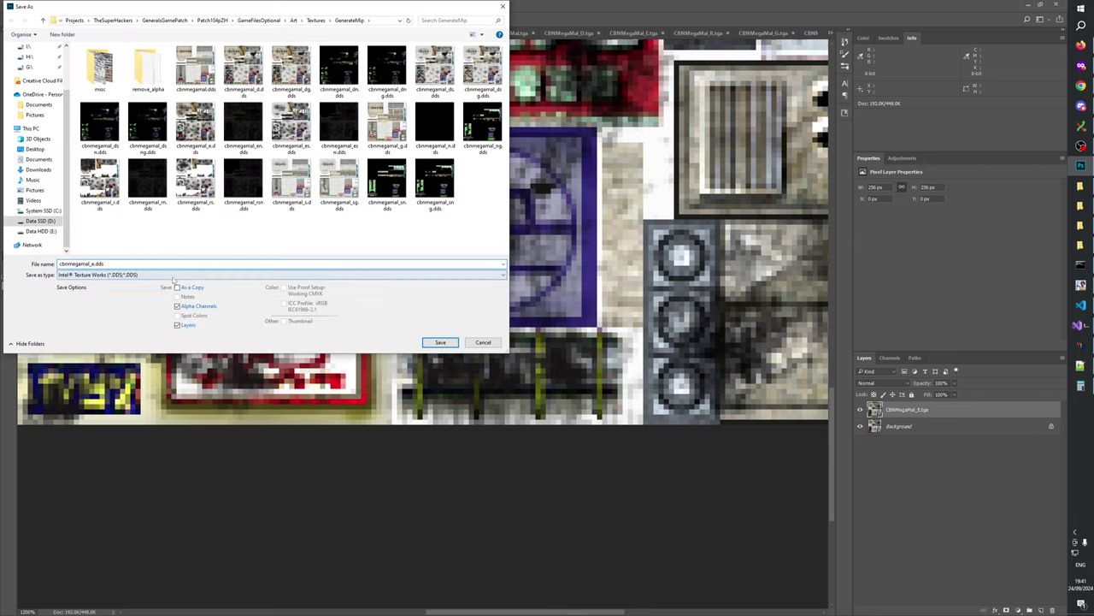
pyautogui.click(173, 279)
pyautogui.click(172, 291)
pyautogui.click(440, 343)
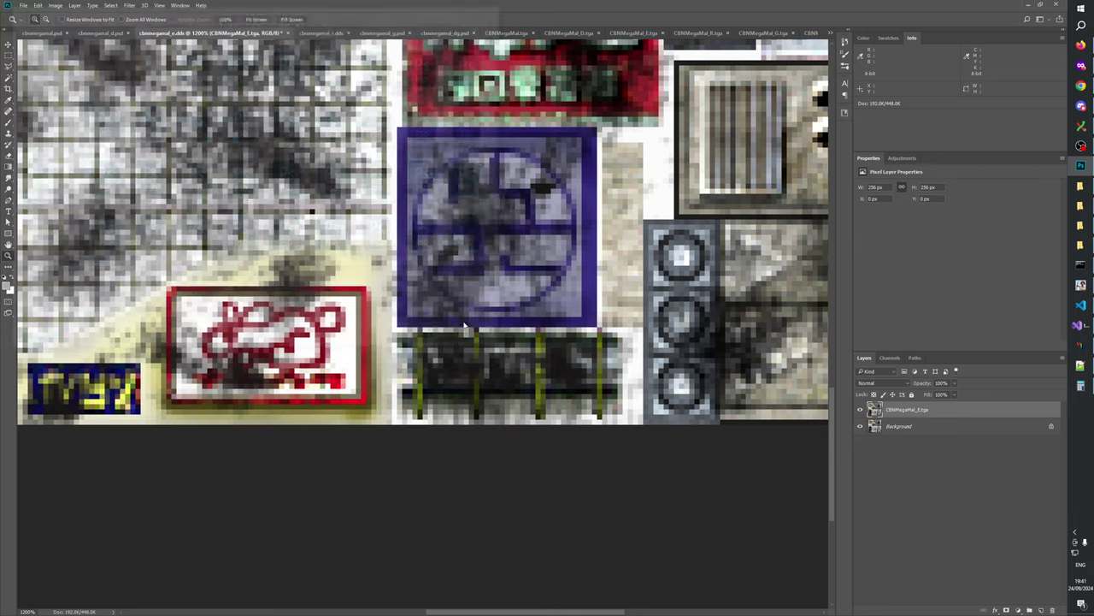
pyautogui.click(661, 190)
# - Bring up cbnmegamal_r.dds and save it in Photoshop format as cbnmegamal_r.psd
pyautogui.click(320, 32)
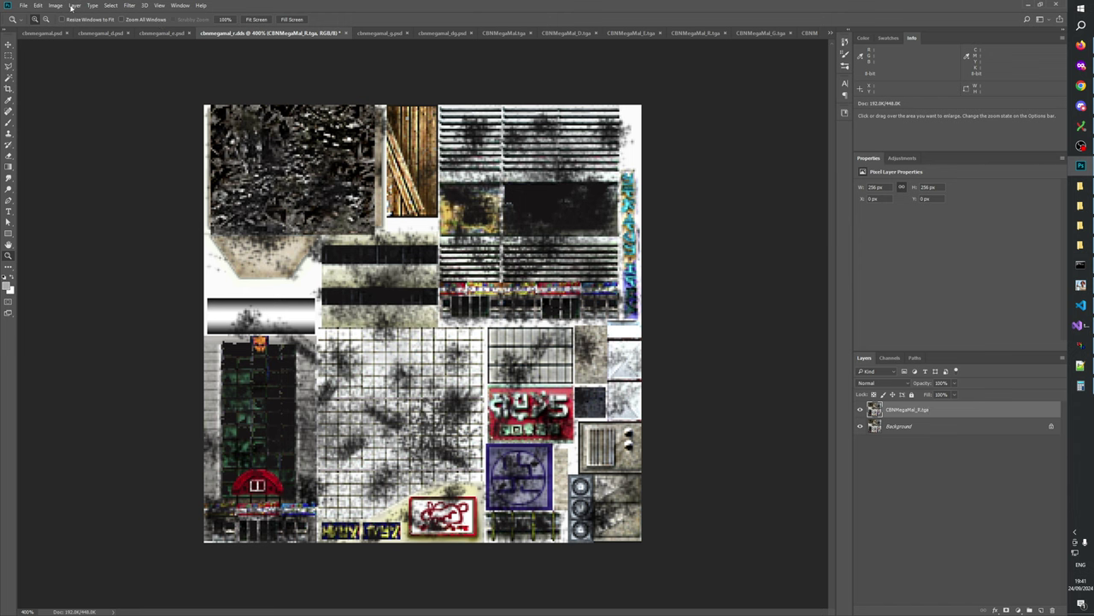
pyautogui.click(23, 6)
pyautogui.click(37, 100)
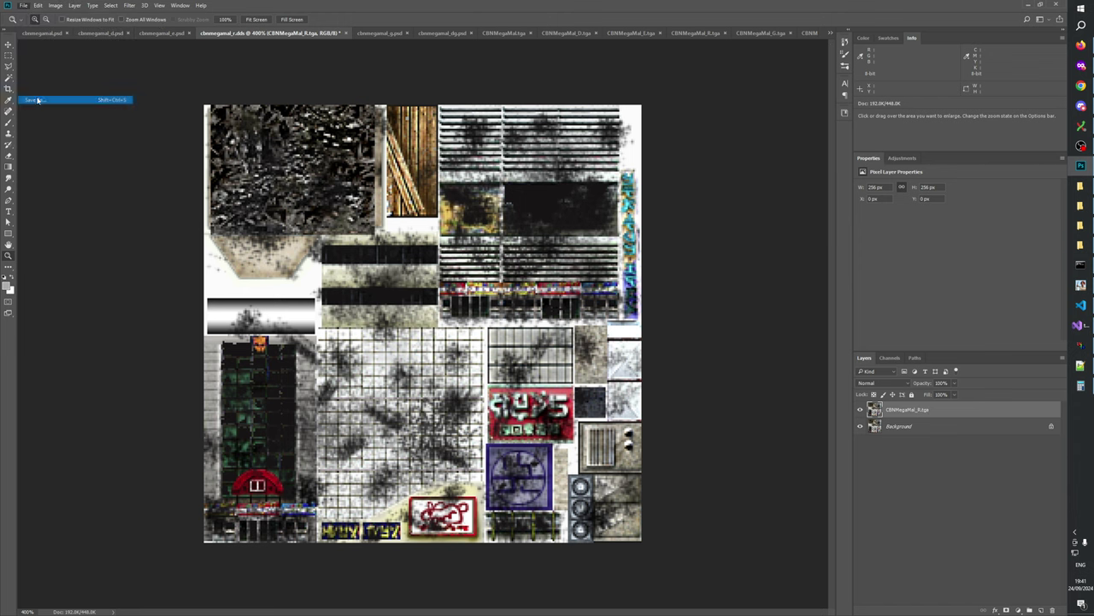
pyautogui.click(301, 274)
pyautogui.click(301, 283)
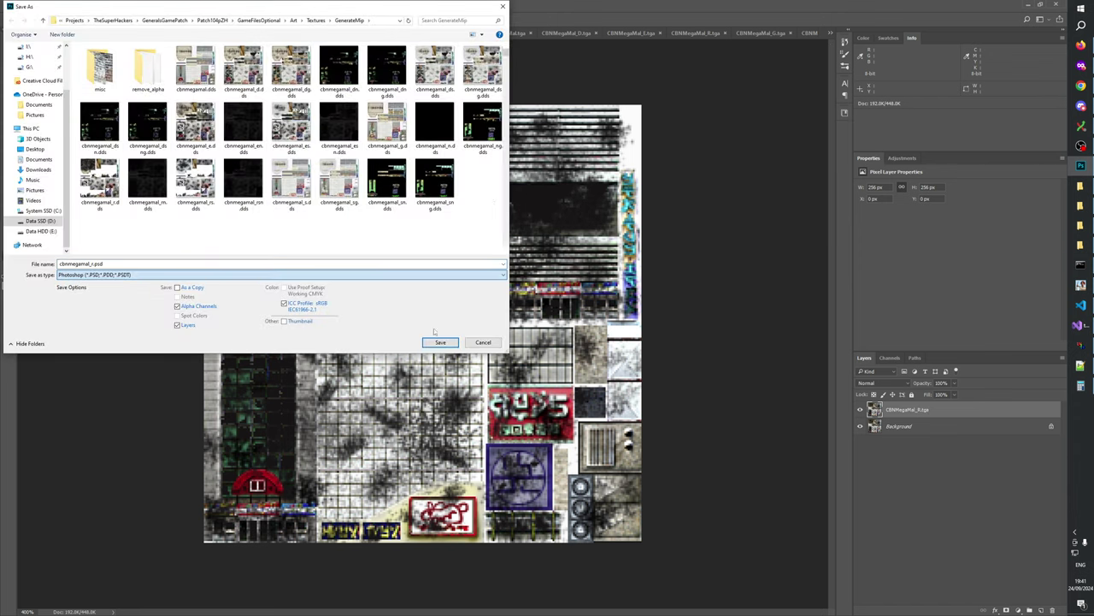
pyautogui.click(441, 343)
pyautogui.press('Return')
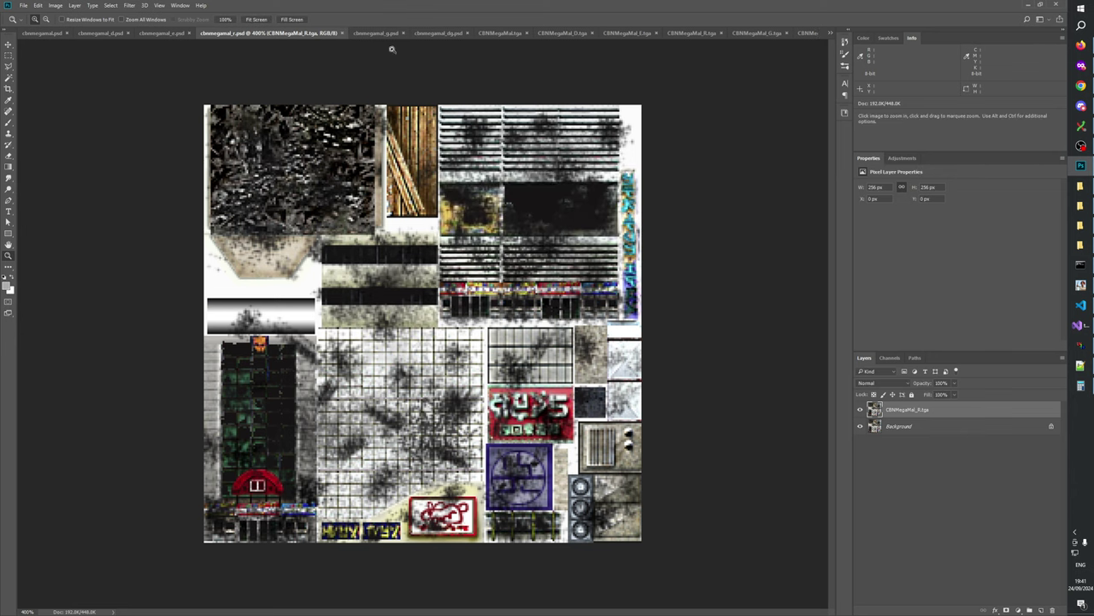
# - Bring up the boarded-up texture cbnmegamal_g.psd and save it in Photoshop format under its existing name
pyautogui.click(23, 6)
pyautogui.click(36, 100)
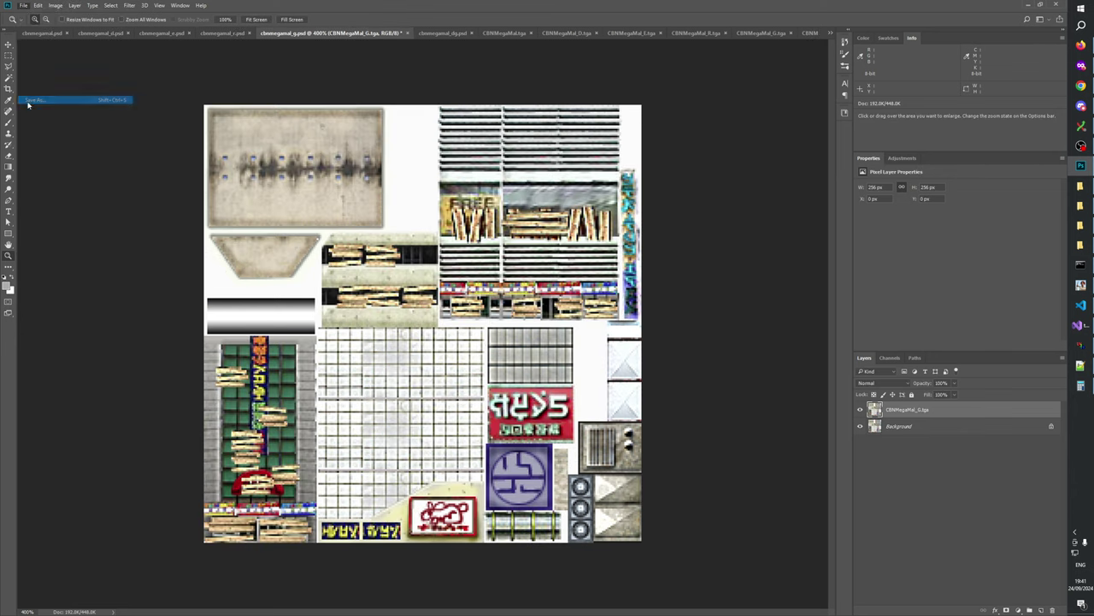
pyautogui.click(100, 274)
pyautogui.click(102, 283)
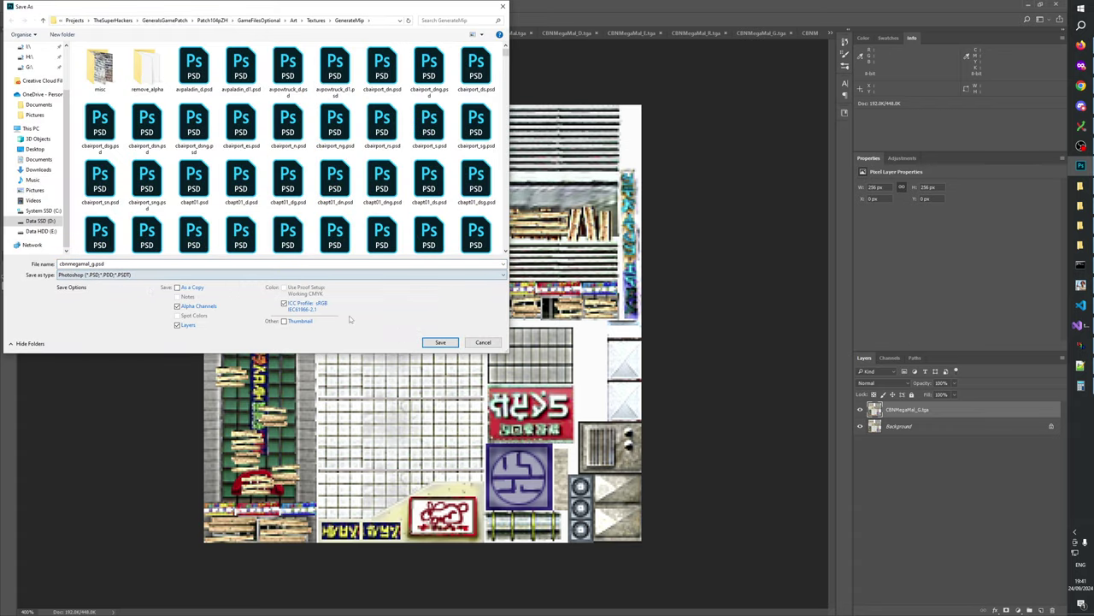
pyautogui.click(439, 343)
pyautogui.click(588, 313)
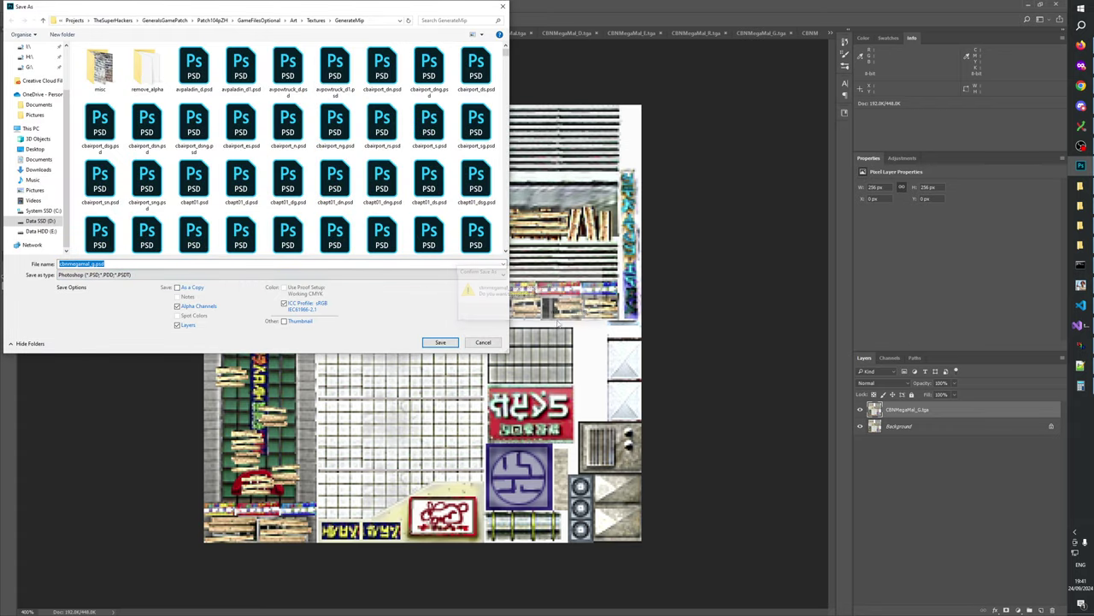
pyautogui.click(484, 342)
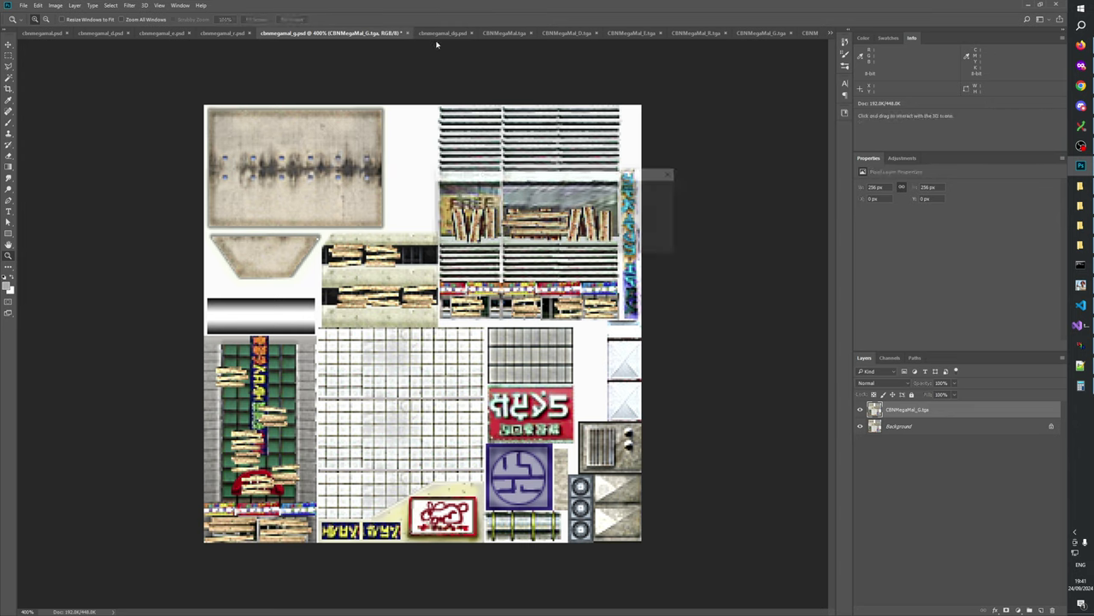
pyautogui.press('Return')
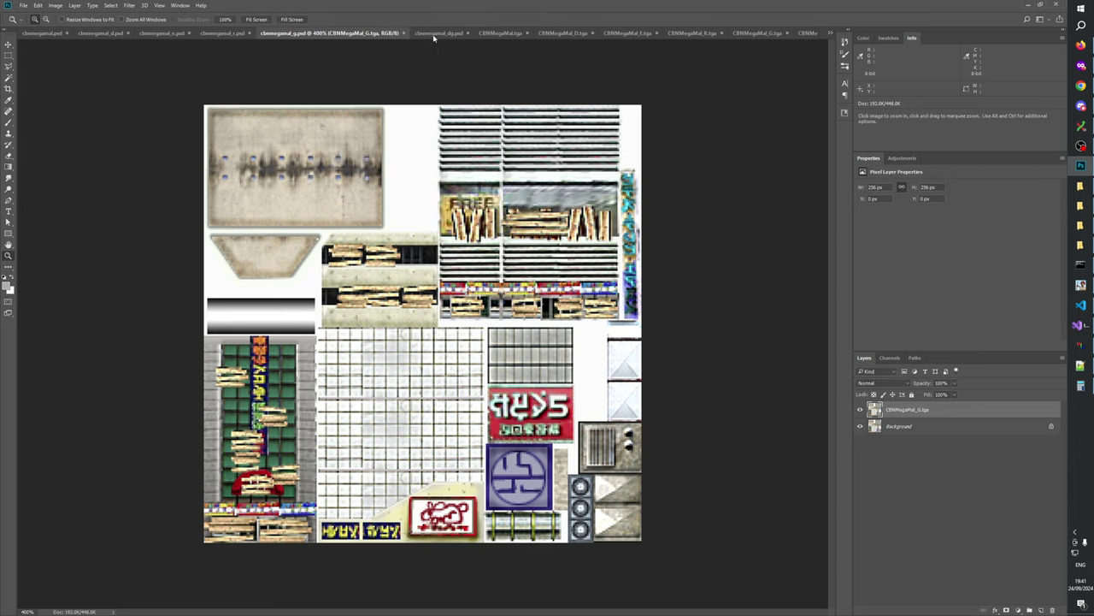
# - Bring up cbnmegamal_dg.psd and save it in Photoshop format with Maximize Compatibility on
pyautogui.click(435, 34)
pyautogui.click(25, 6)
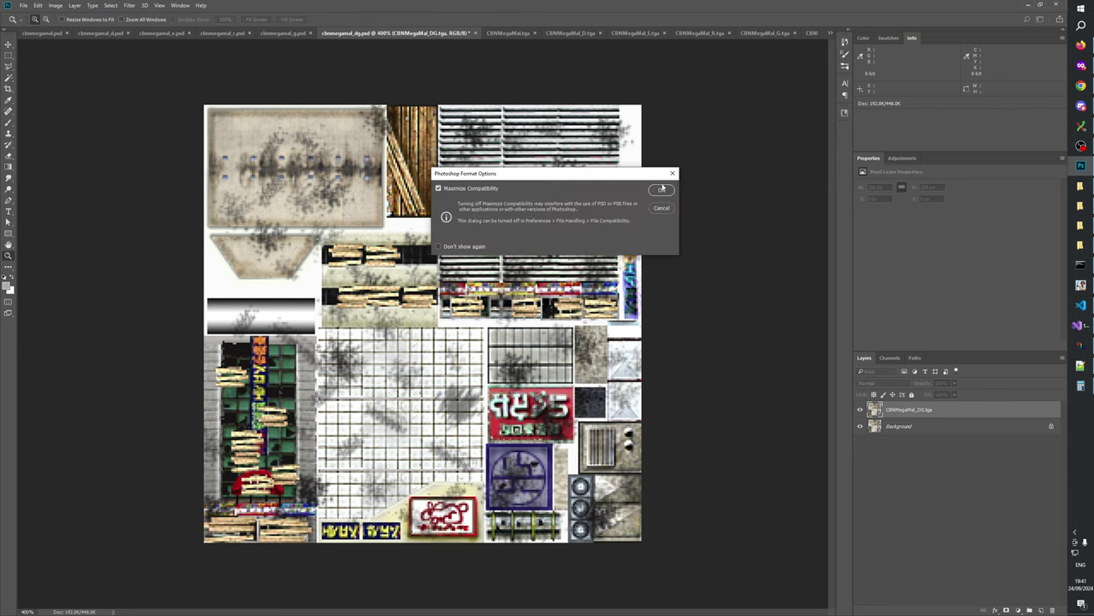
pyautogui.click(662, 189)
# - Bring up cbnmegamal_d.psd and examine the broken windows beside the FREE sign up close
pyautogui.click(112, 35)
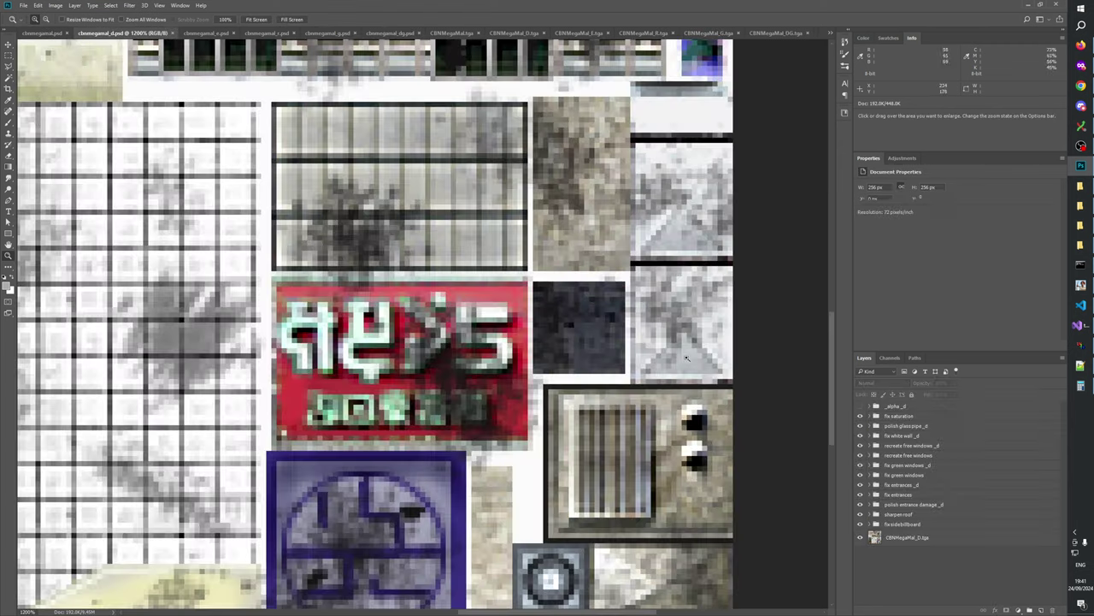
pyautogui.moveTo(574, 310); pyautogui.dragTo(658, 582)
pyautogui.moveTo(612, 77); pyautogui.dragTo(484, 405)
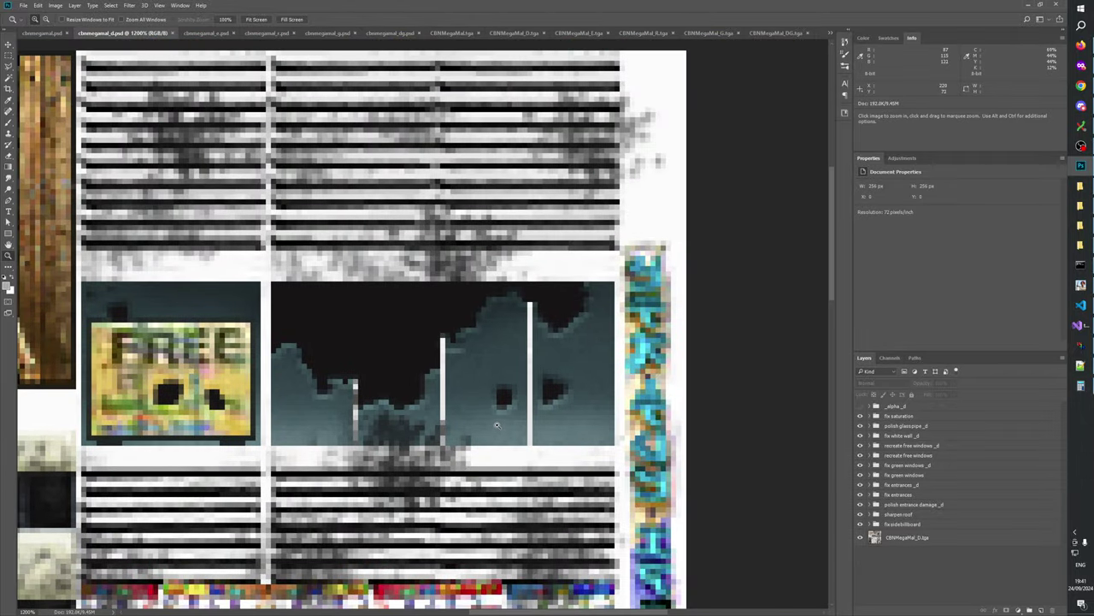
pyautogui.click(508, 436)
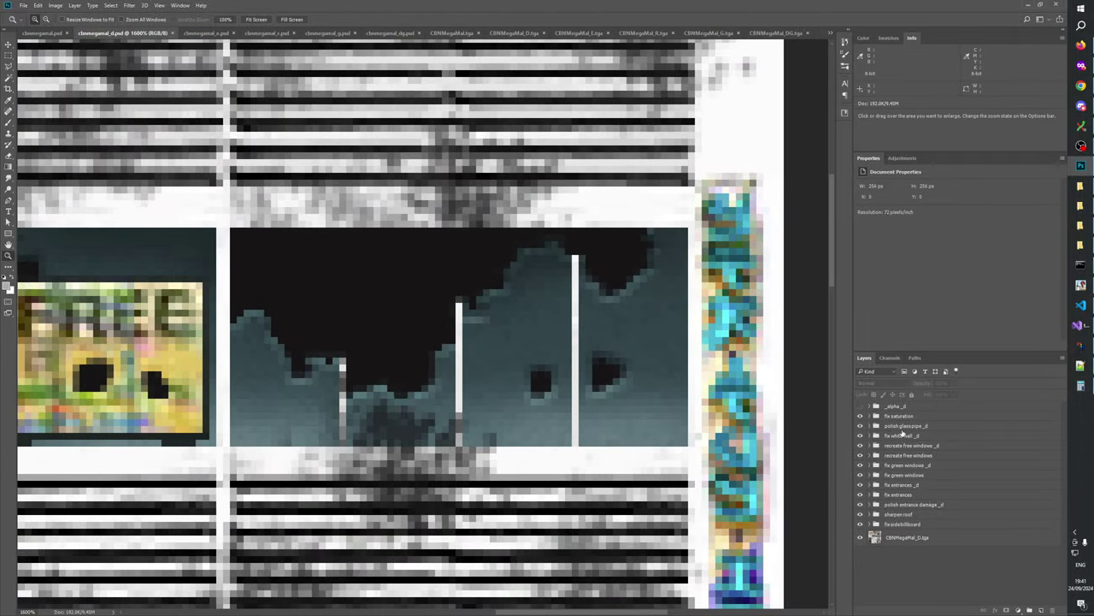
# - Expand the "recreate free windows _d" group and toggle its "add highlights" group off and on to compare the glass edges
pyautogui.click(902, 429)
pyautogui.click(901, 445)
pyautogui.click(906, 457)
pyautogui.click(900, 444)
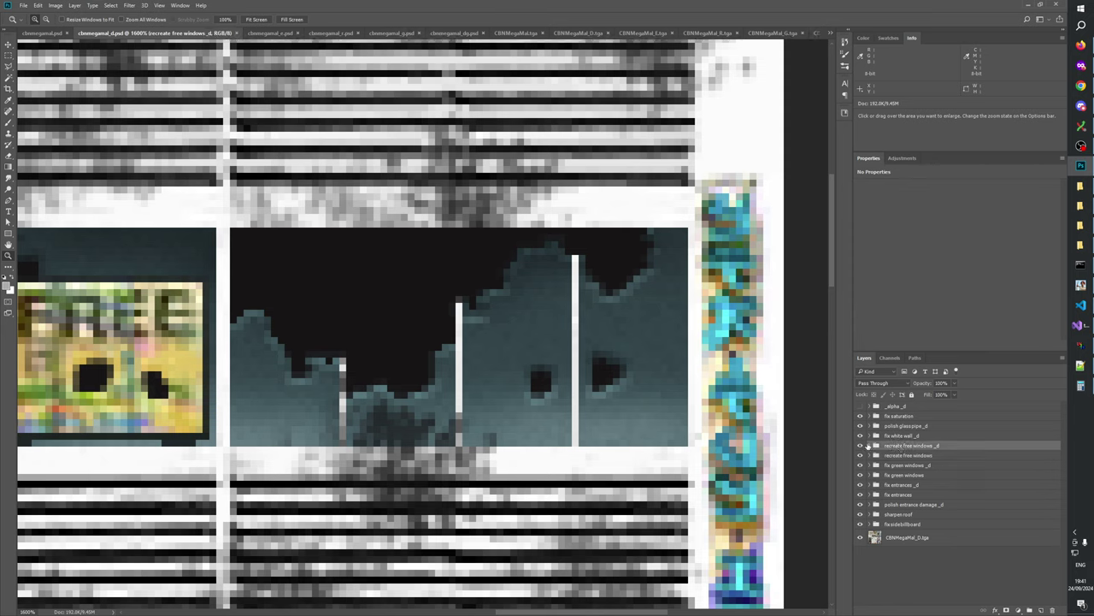
pyautogui.click(869, 446)
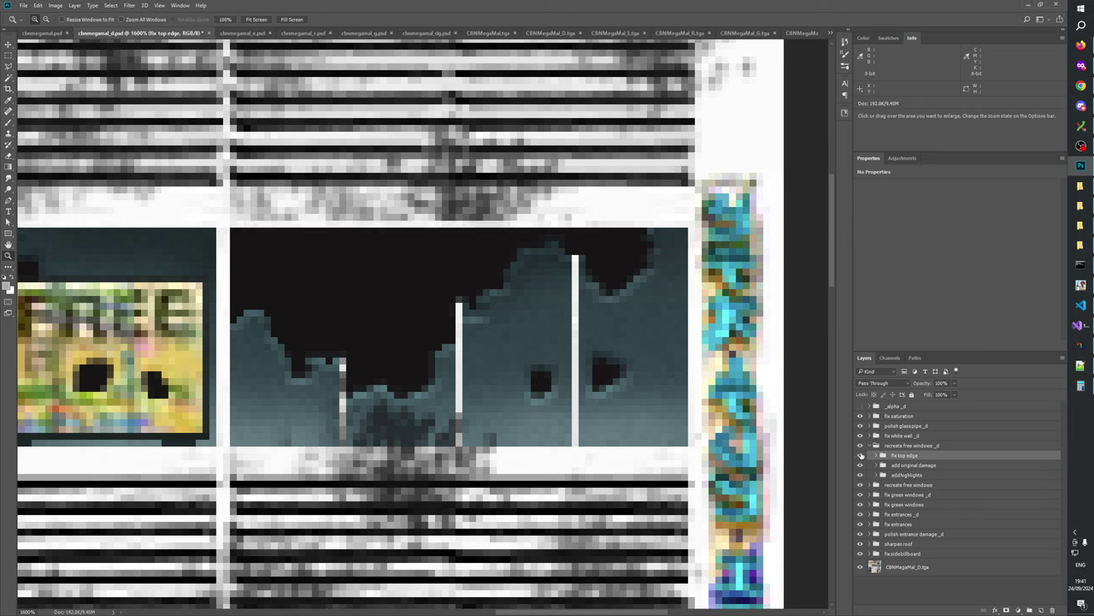
pyautogui.click(904, 474)
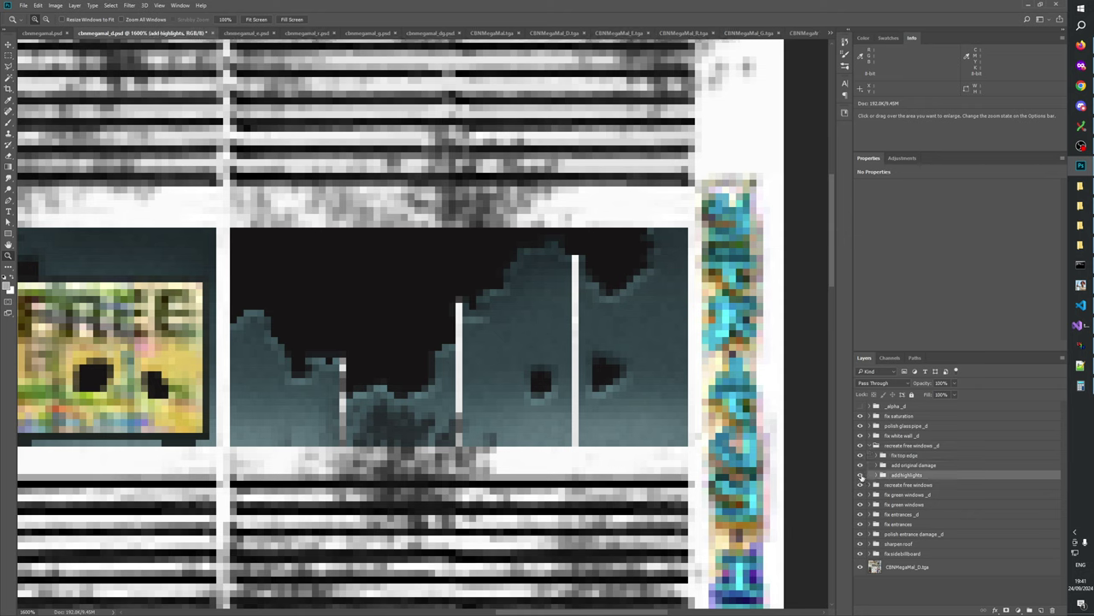
pyautogui.click(861, 475)
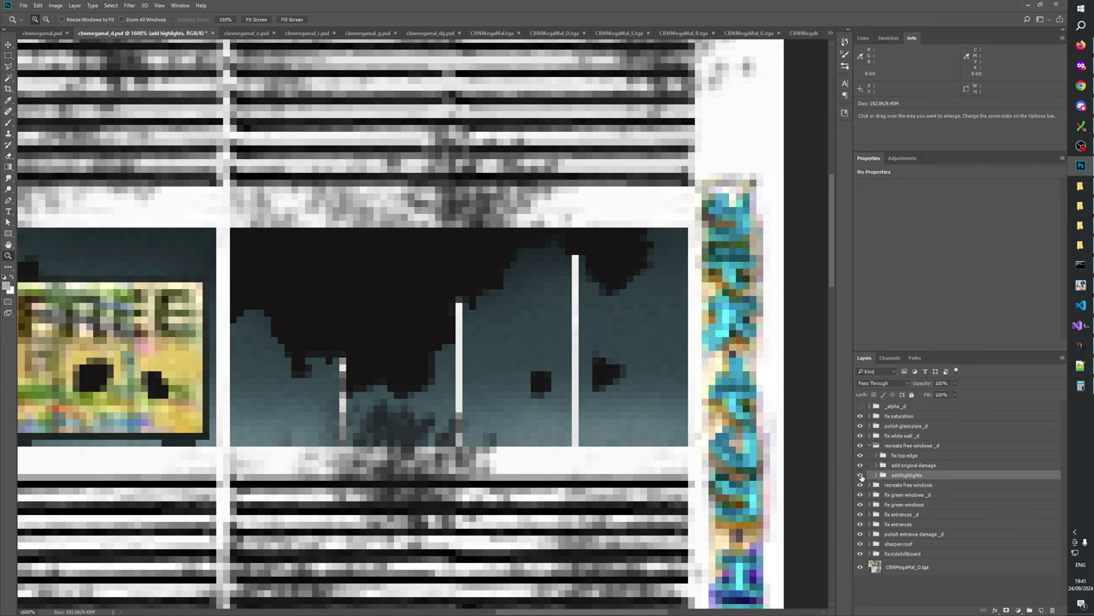
pyautogui.click(861, 475)
# - Try the "add highlights" group above "add original damage", toggling the visibility of both groups to compare the result
pyautogui.moveTo(909, 476); pyautogui.dragTo(903, 462)
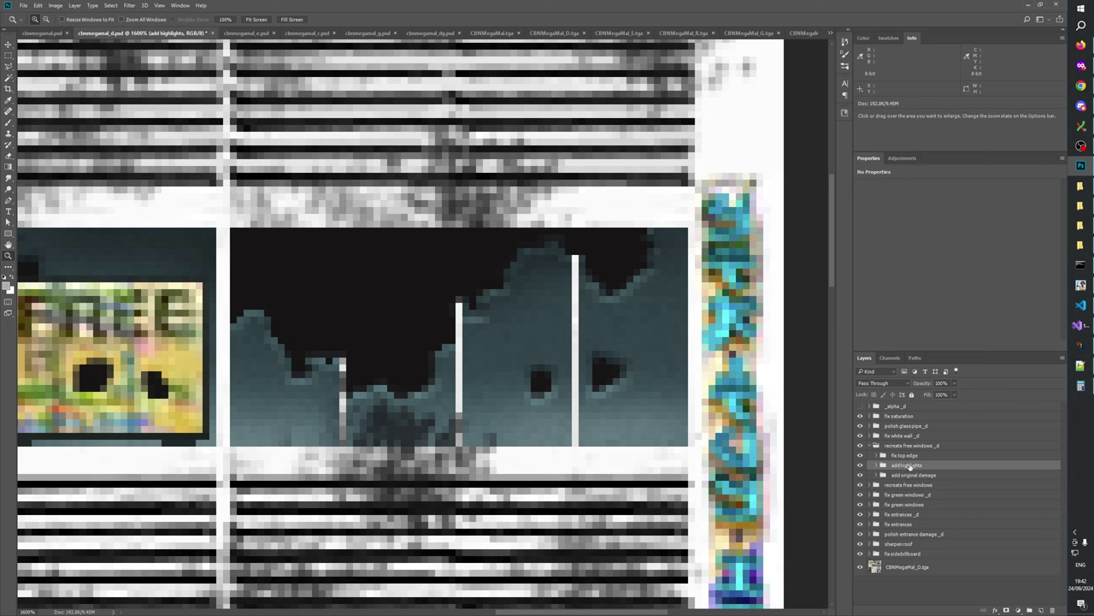
pyautogui.click(861, 465)
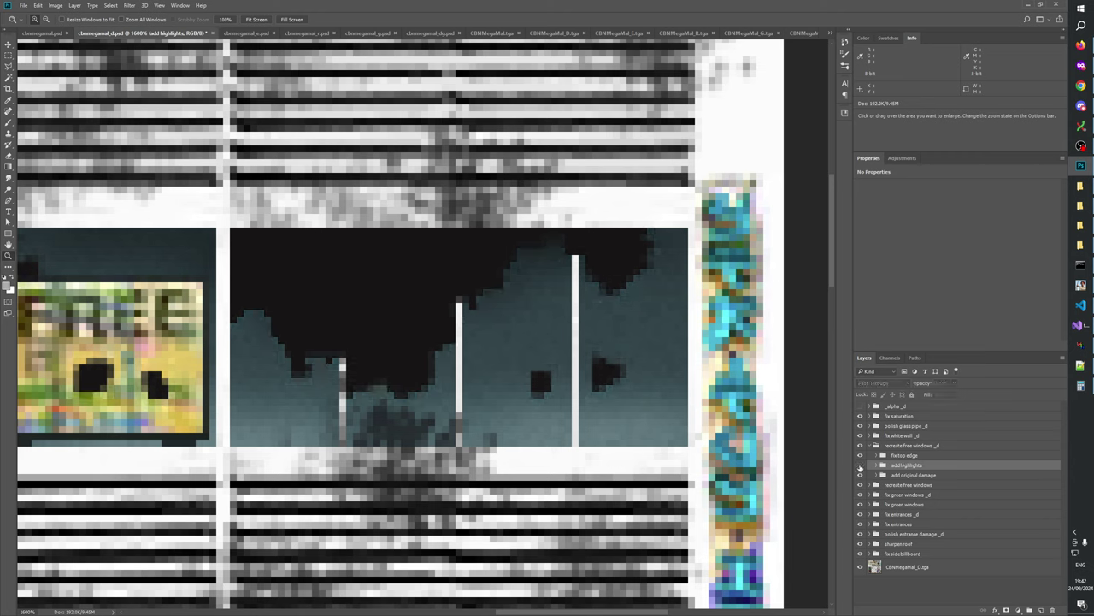
pyautogui.click(861, 465)
pyautogui.click(861, 475)
pyautogui.click(861, 475)
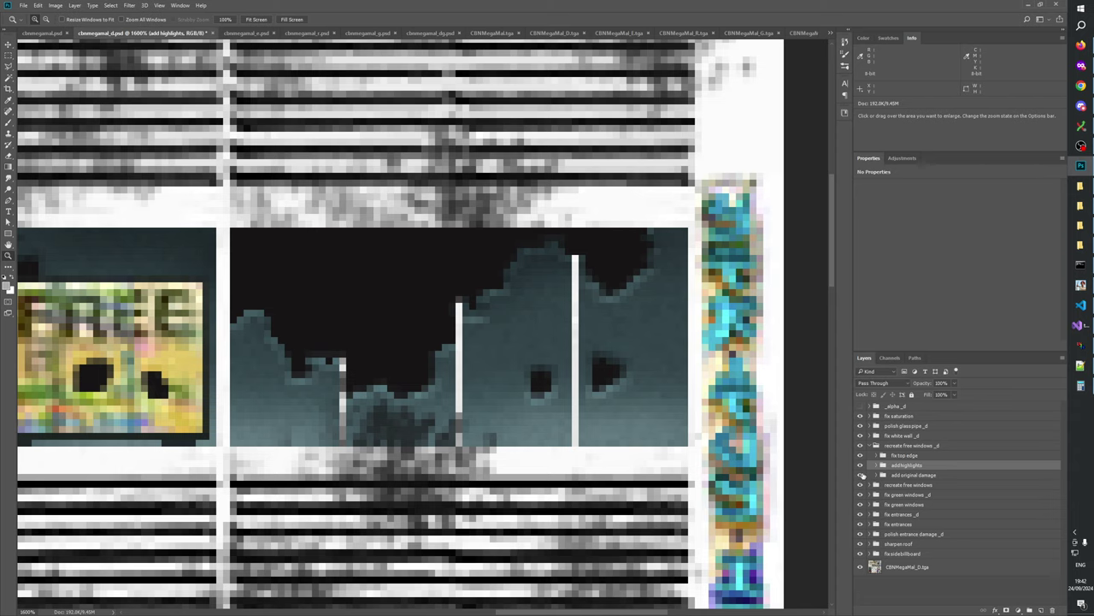
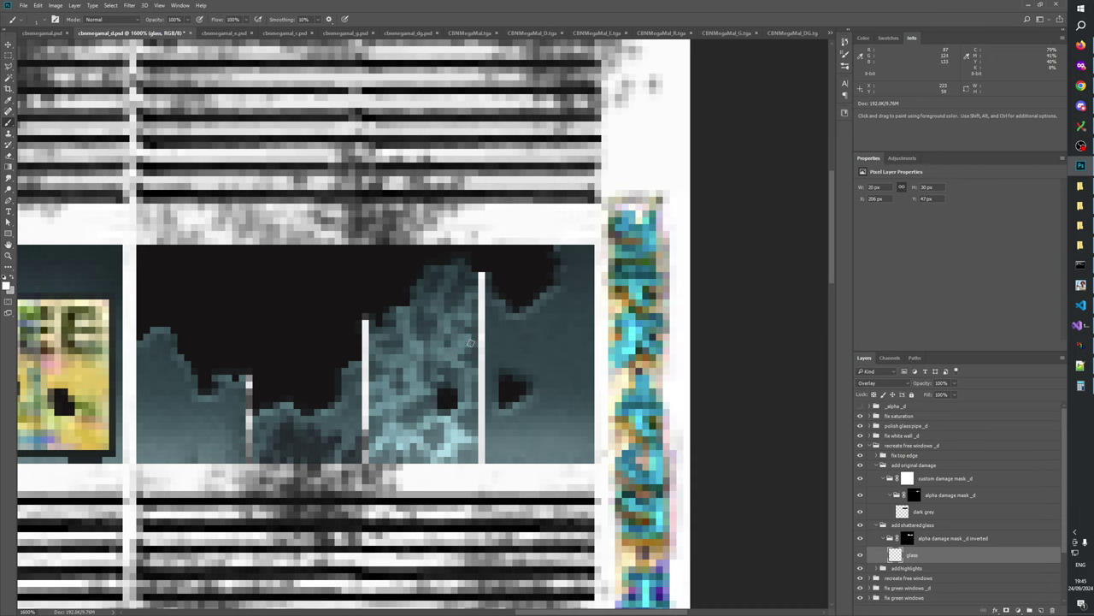
# - Touch up the shattered-glass pattern in the third window pane on the glass layer with the white Brush
pyautogui.moveTo(437, 347); pyautogui.dragTo(453, 385)
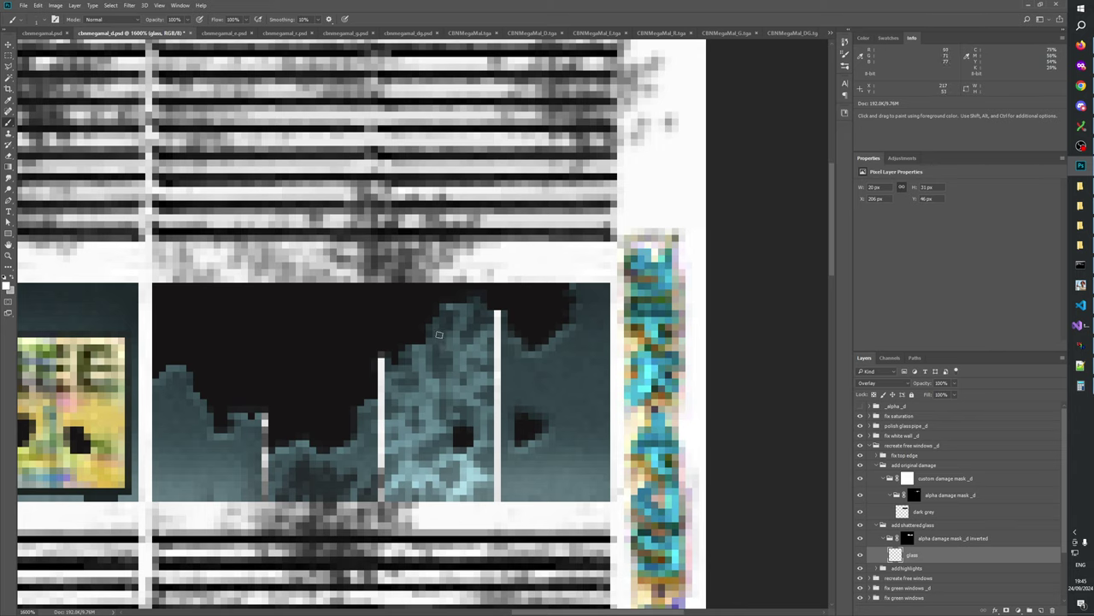
pyautogui.click(428, 320)
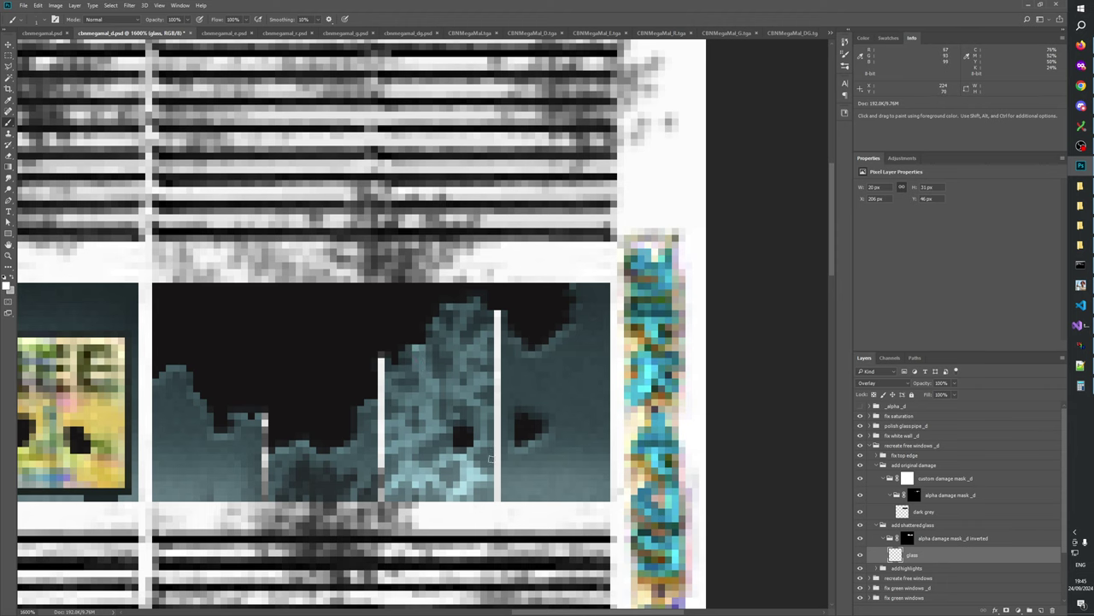
pyautogui.moveTo(491, 459)
pyautogui.mouseDown()
pyautogui.moveTo(478, 377)
pyautogui.moveTo(458, 384)
pyautogui.mouseUp()
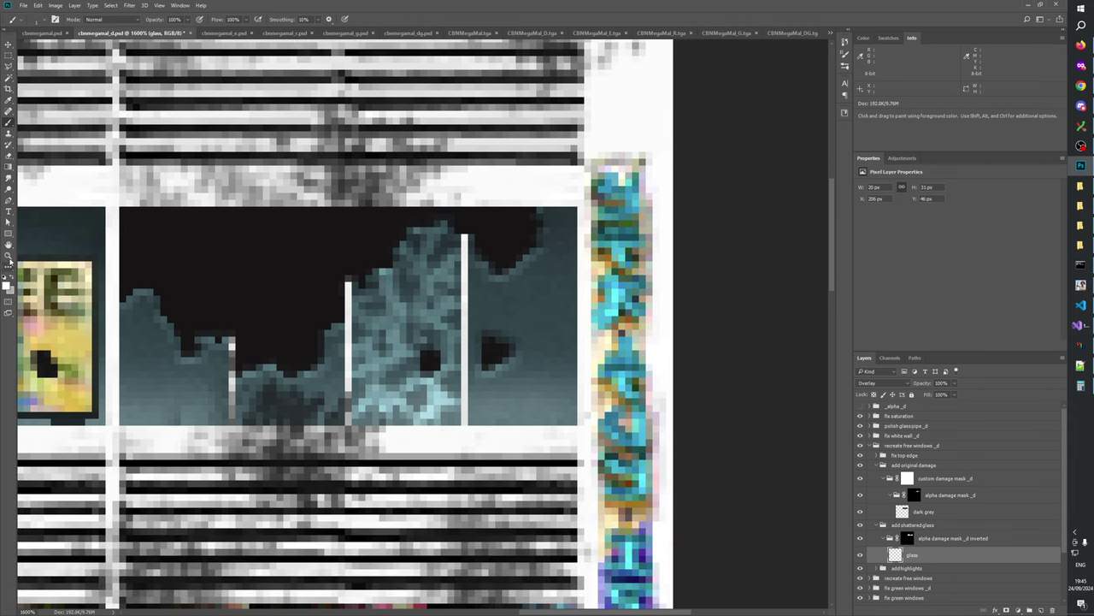
# - Examine the shattered glass within the whole cbnmegamal_d.psd texture at 100% and at closer zoom levels
pyautogui.click(9, 255)
pyautogui.hotkey('ctrl', '1')
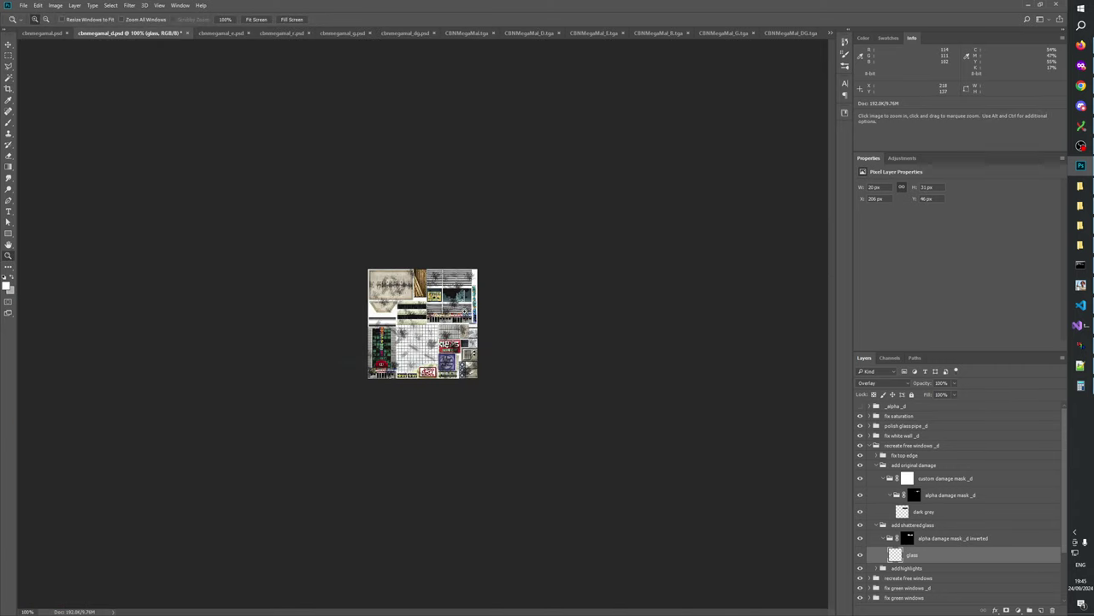
pyautogui.click(466, 315)
pyautogui.click(475, 310)
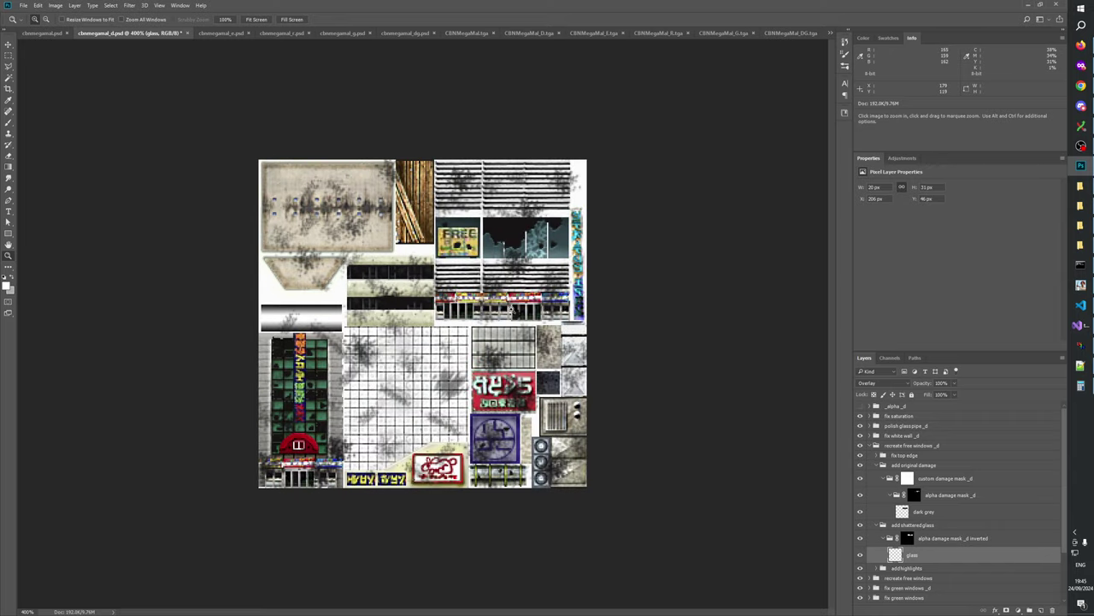
# - Try the Normal blend mode on the glass layer against the damaged windows and return the layer to Overlay
pyautogui.click(539, 265)
pyautogui.click(610, 215)
pyautogui.click(647, 190)
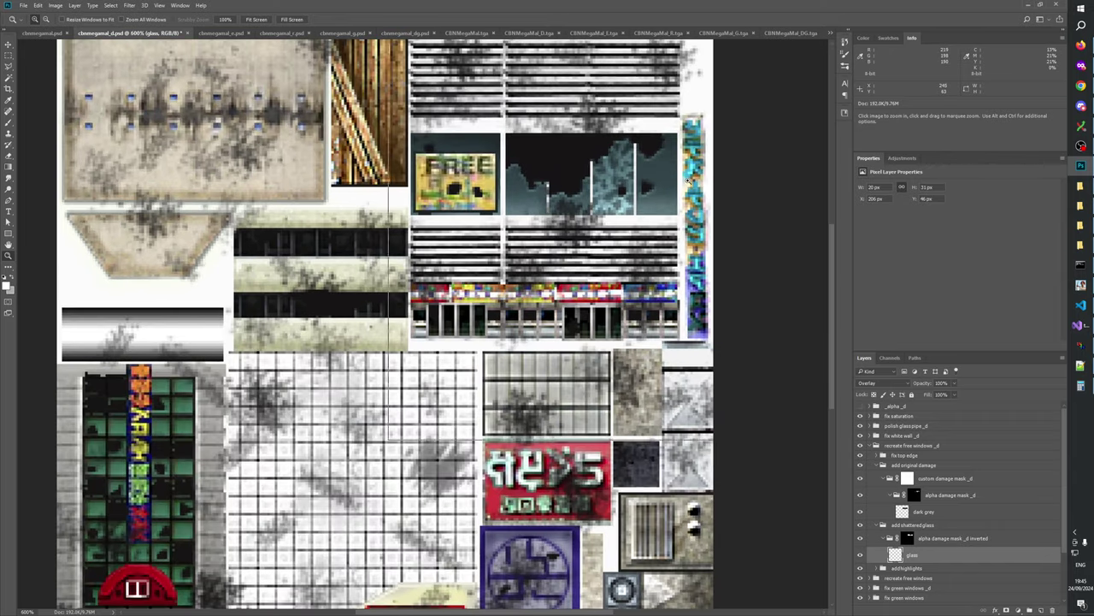
pyautogui.click(647, 189)
pyautogui.click(647, 190)
pyautogui.moveTo(599, 216); pyautogui.dragTo(481, 441)
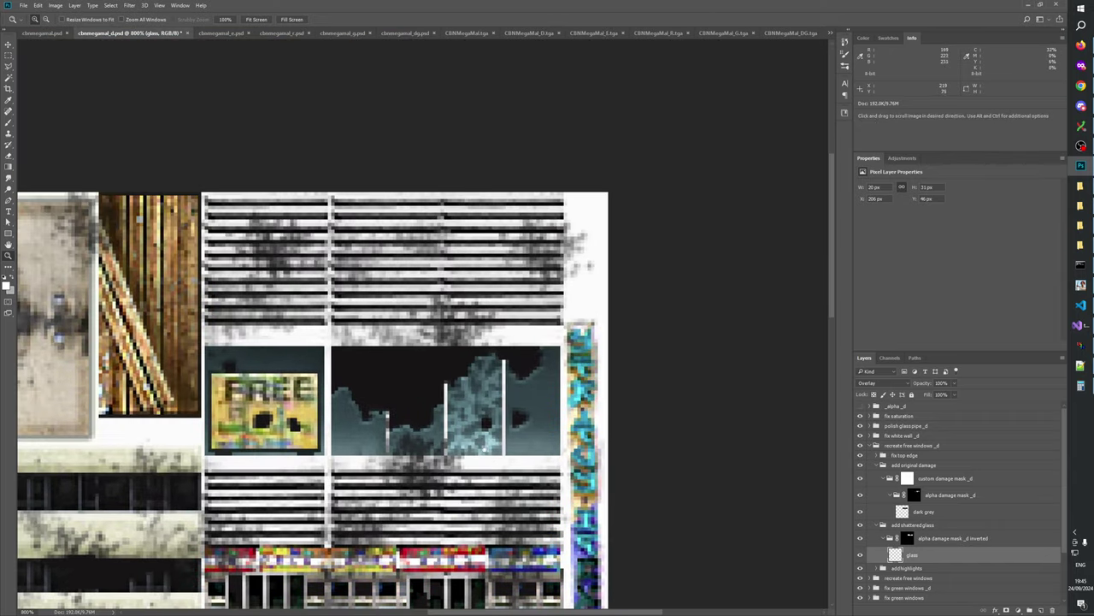
pyautogui.click(496, 432)
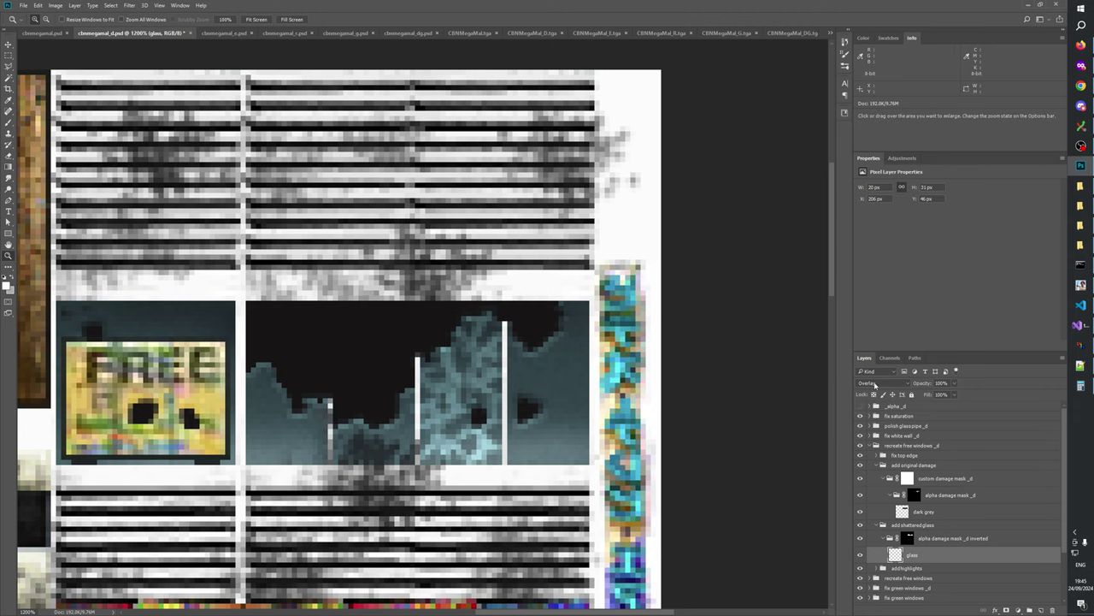
pyautogui.click(875, 384)
pyautogui.click(873, 388)
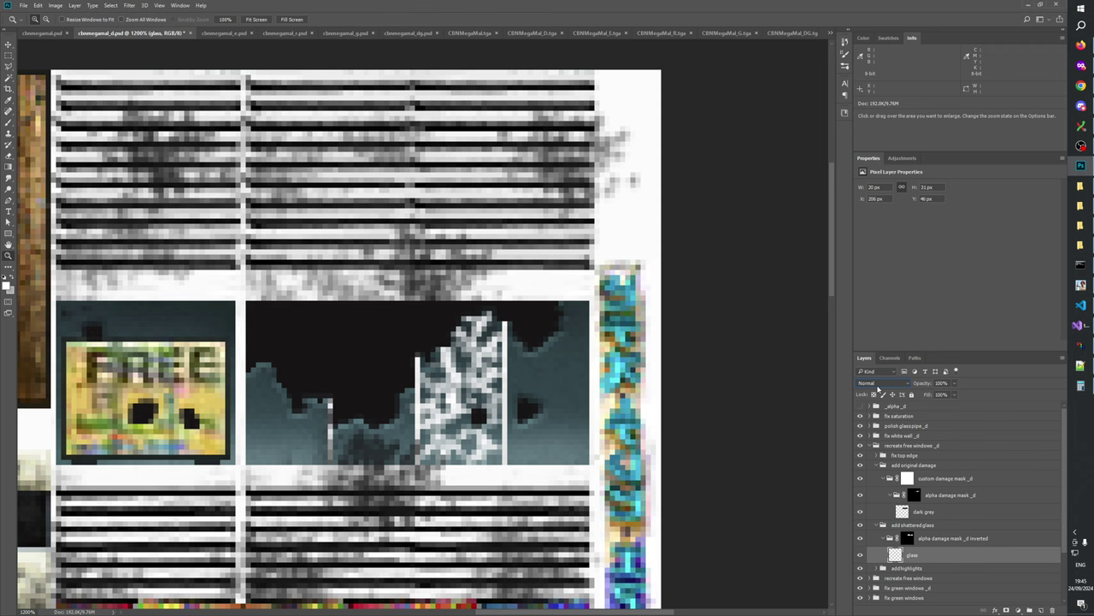
pyautogui.click(878, 386)
pyautogui.click(872, 482)
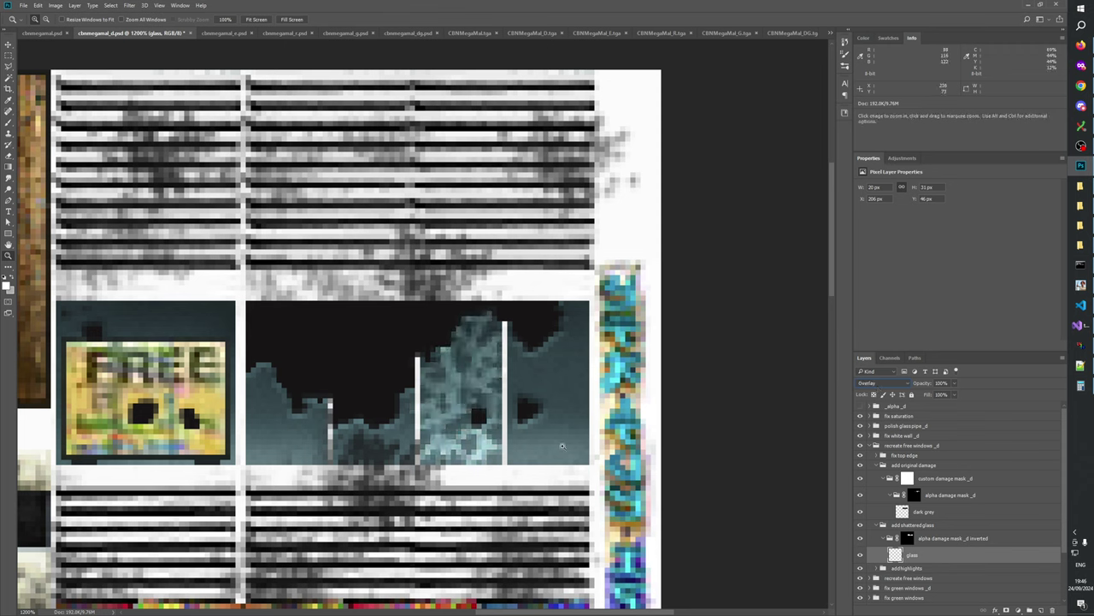
# - Examine the shattered-glass pattern in Overlay mode within the whole texture and close up on the damaged windows
pyautogui.rightClick(482, 336)
pyautogui.click(501, 366)
pyautogui.moveTo(488, 318); pyautogui.dragTo(440, 269)
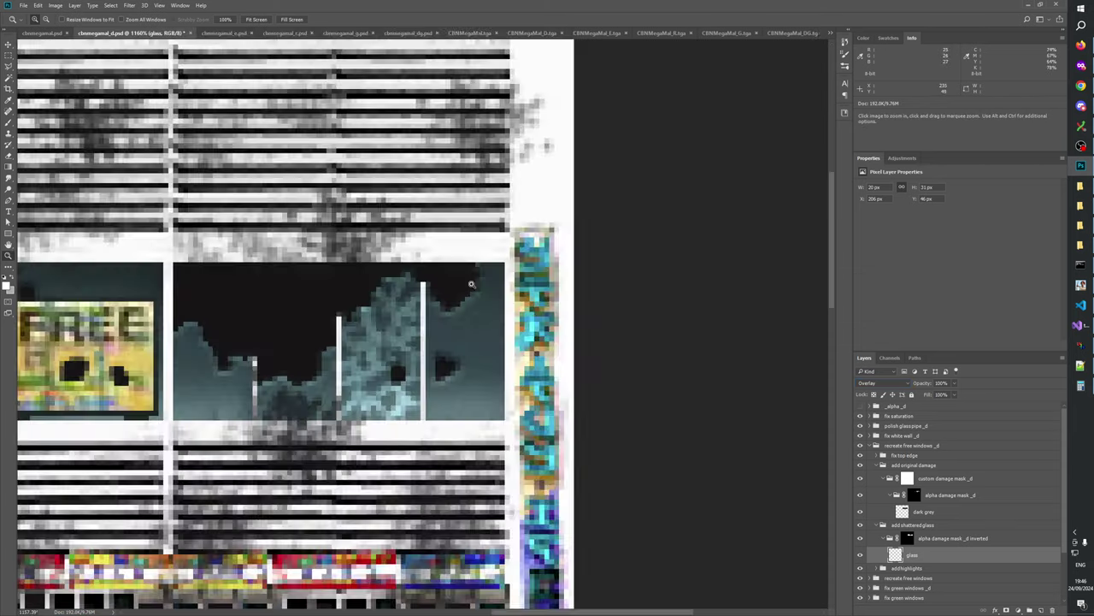
pyautogui.moveTo(380, 301); pyautogui.dragTo(623, 311)
pyautogui.rightClick(520, 340)
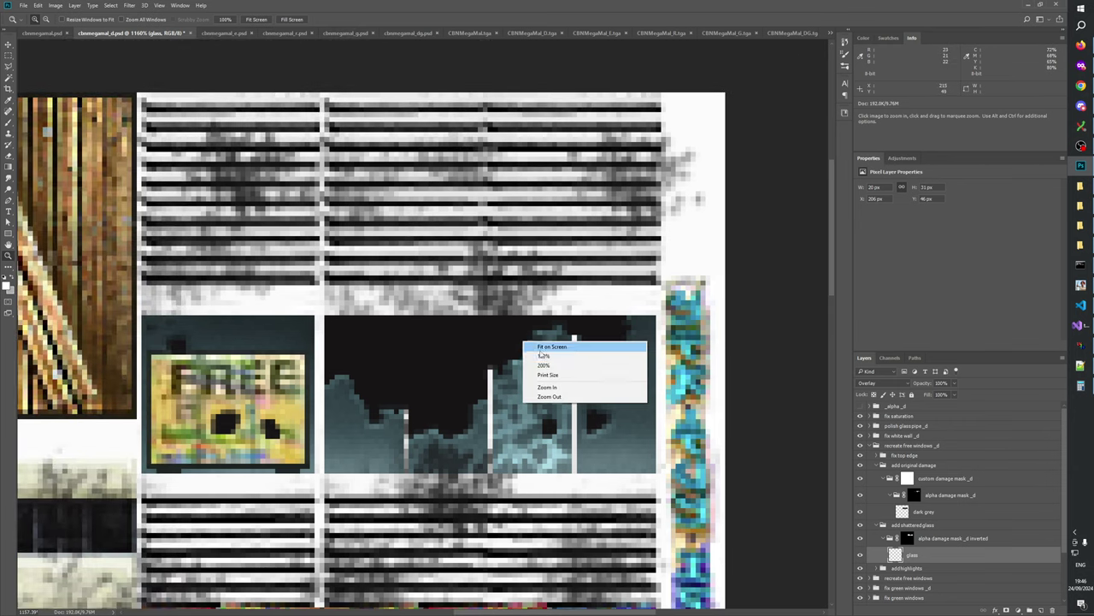
pyautogui.click(542, 374)
pyautogui.click(470, 322)
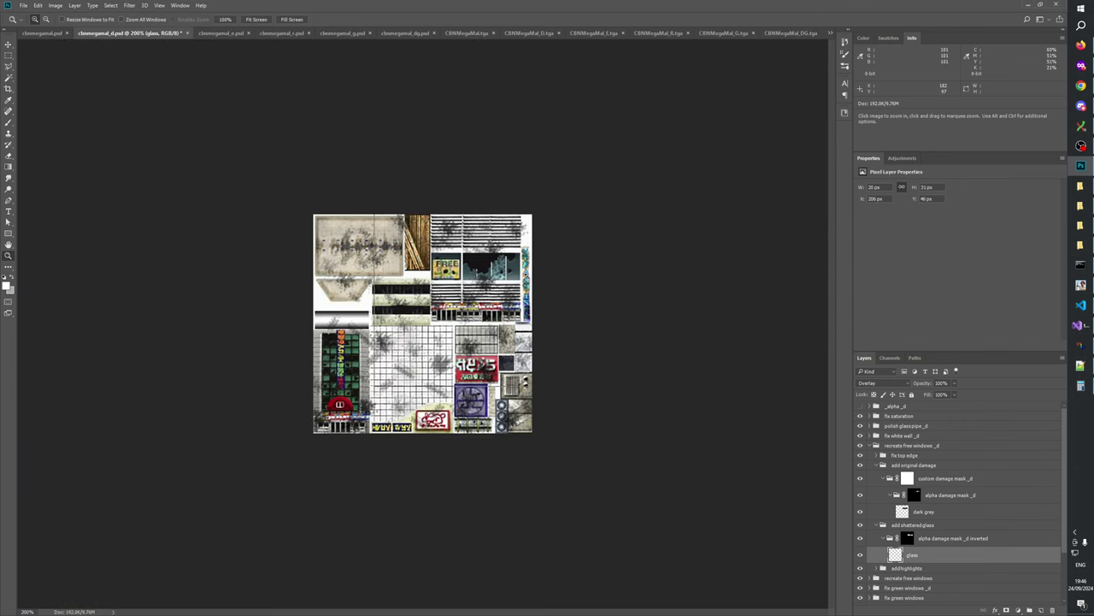
pyautogui.click(506, 279)
pyautogui.click(544, 235)
pyautogui.moveTo(497, 289); pyautogui.dragTo(610, 187)
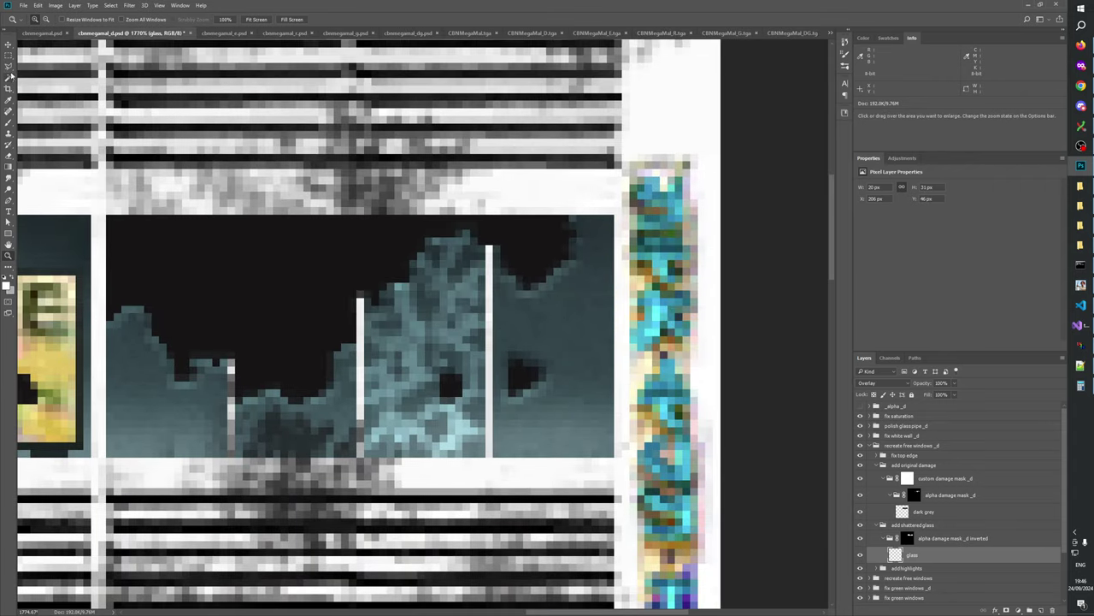
# - Clear the painted shattered-glass pattern of the third window pane from the glass layer and drop the selection
pyautogui.click(8, 54)
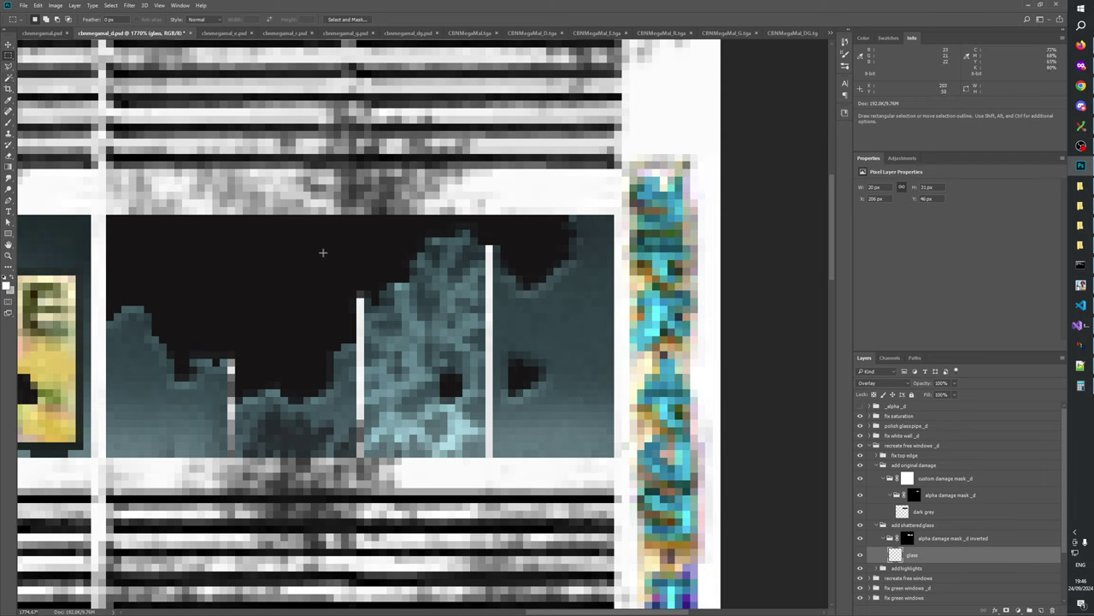
pyautogui.moveTo(304, 213); pyautogui.dragTo(546, 493)
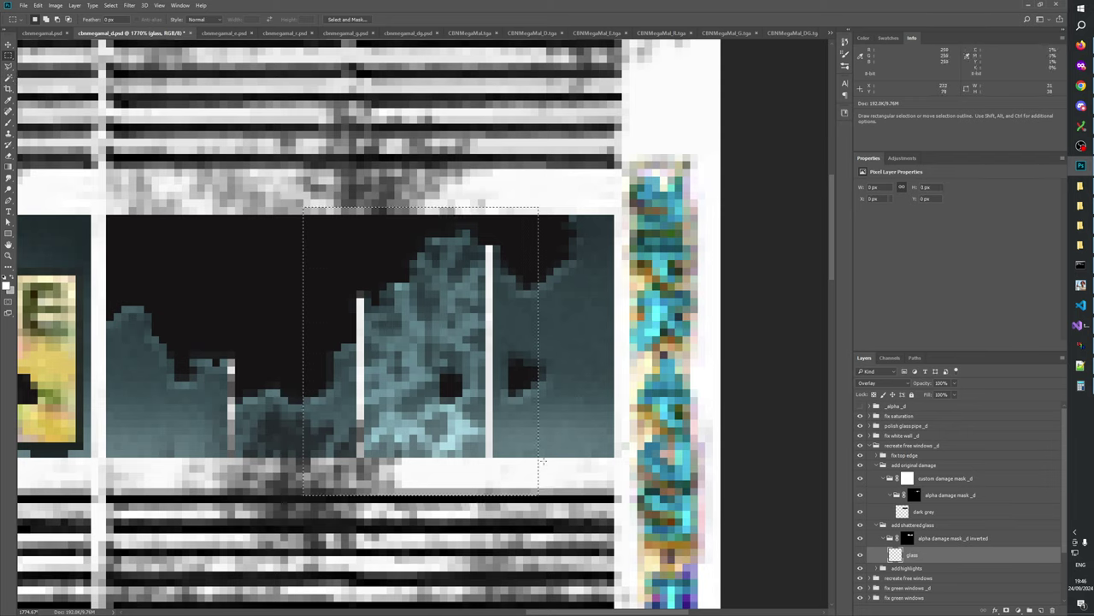
pyautogui.press('Delete')
pyautogui.hotkey('ctrl', 'd')
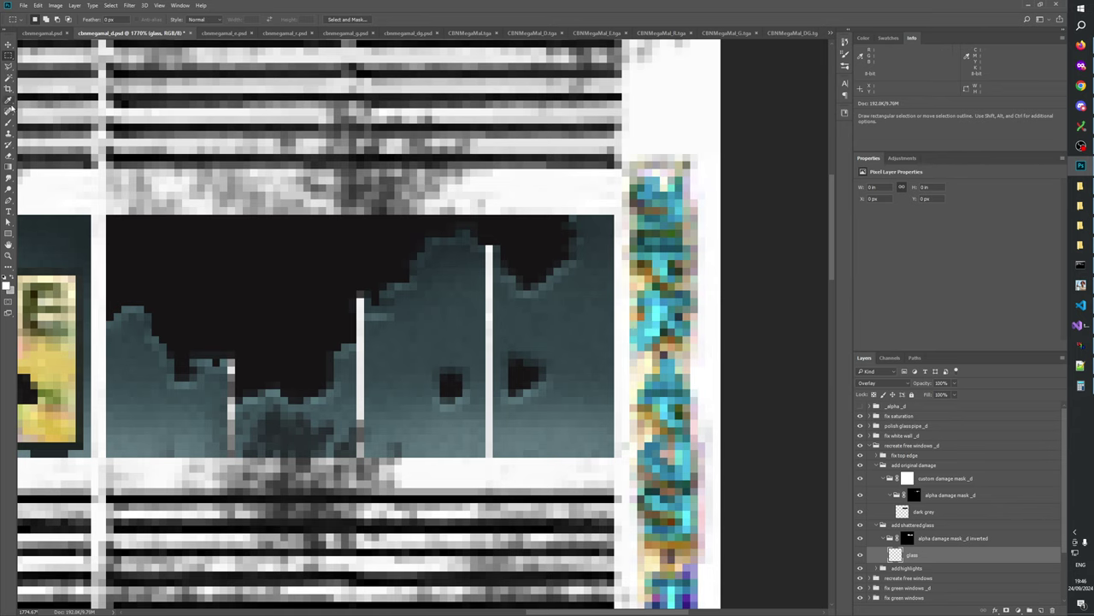
# - Draw white branching cracks across the upper half of the third window pane with the Pencil tool at 50% opacity
pyautogui.rightClick(9, 122)
pyautogui.click(60, 137)
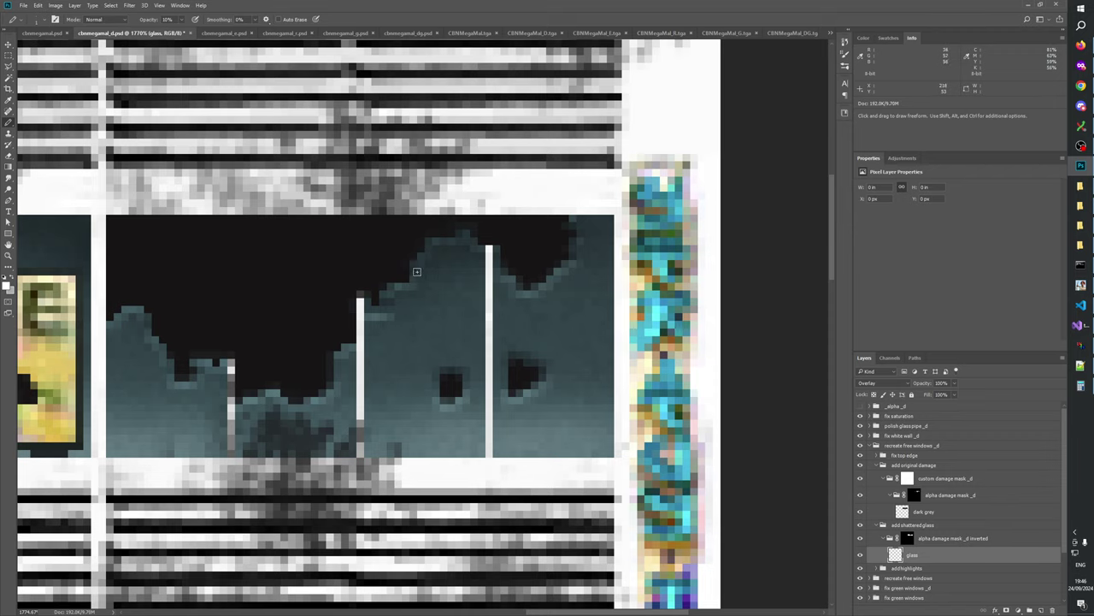
pyautogui.moveTo(454, 369); pyautogui.dragTo(454, 375)
pyautogui.hotkey('ctrl', 'z')
pyautogui.write('50')
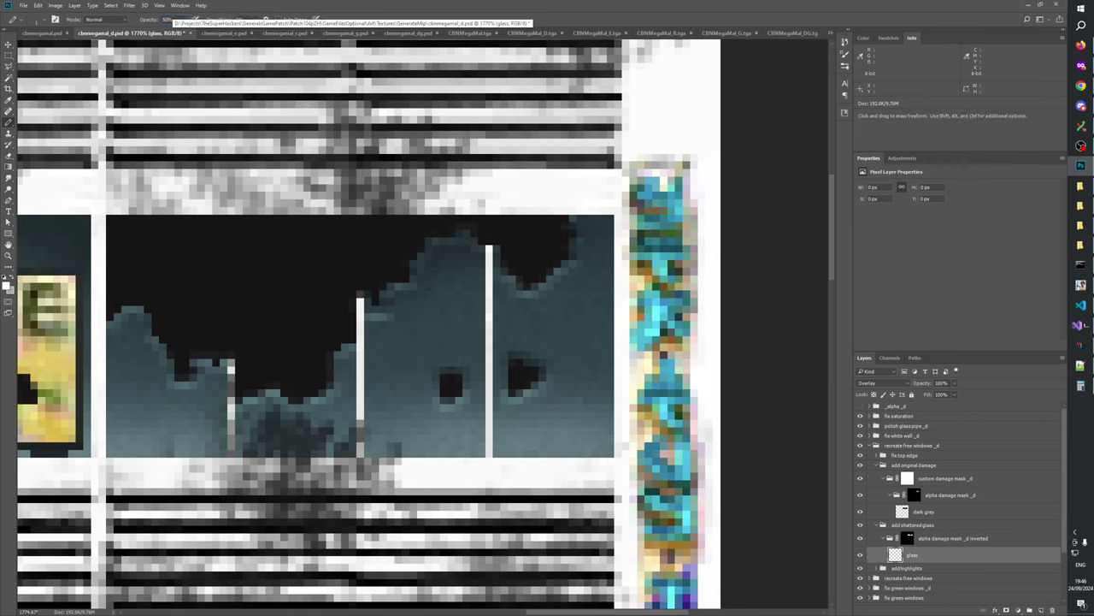
pyautogui.moveTo(412, 277)
pyautogui.mouseDown()
pyautogui.moveTo(459, 374)
pyautogui.moveTo(449, 341)
pyautogui.moveTo(481, 283)
pyautogui.moveTo(480, 298)
pyautogui.moveTo(460, 294)
pyautogui.moveTo(444, 246)
pyautogui.moveTo(447, 311)
pyautogui.moveTo(430, 316)
pyautogui.moveTo(388, 295)
pyautogui.mouseUp()
pyautogui.moveTo(432, 334); pyautogui.dragTo(365, 346)
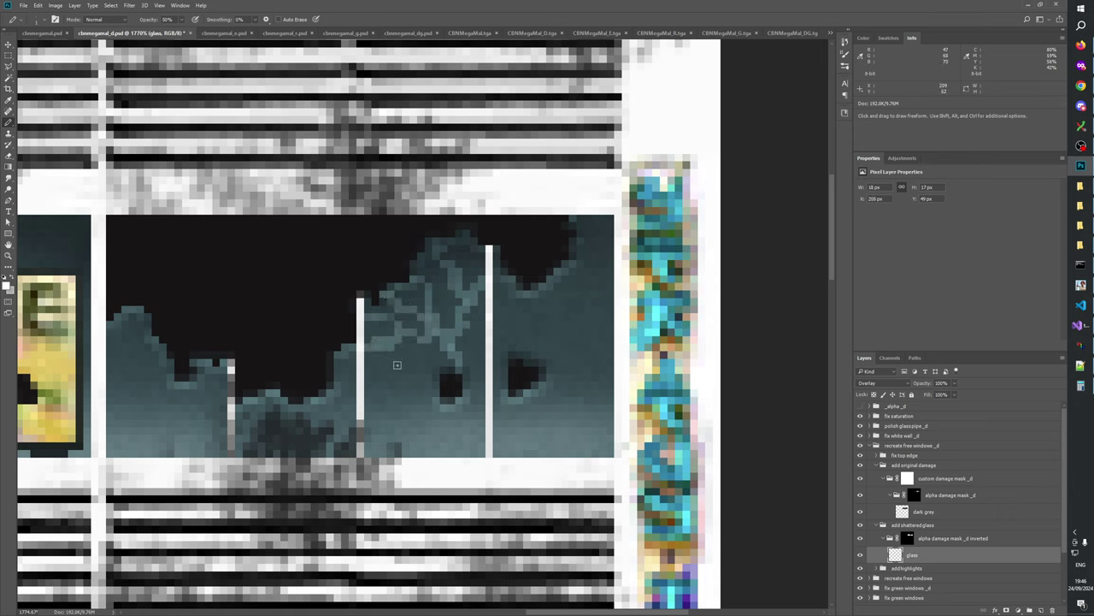
pyautogui.moveTo(458, 352)
pyautogui.mouseDown()
pyautogui.moveTo(480, 348)
pyautogui.moveTo(413, 355)
pyautogui.moveTo(392, 345)
pyautogui.moveTo(399, 384)
pyautogui.moveTo(370, 396)
pyautogui.mouseUp()
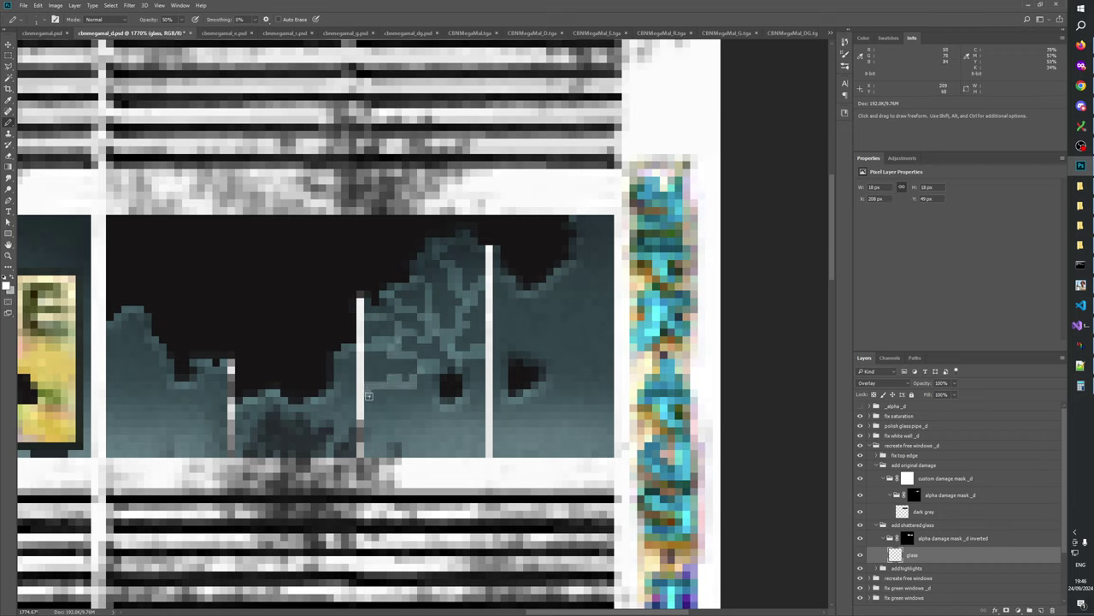
# - Continue the pencilled cracks around the bullet hole and down to the lower edge of the third window pane
pyautogui.moveTo(440, 386)
pyautogui.mouseDown()
pyautogui.moveTo(395, 447)
pyautogui.moveTo(407, 453)
pyautogui.mouseUp()
pyautogui.moveTo(449, 400)
pyautogui.mouseDown()
pyautogui.moveTo(451, 451)
pyautogui.moveTo(448, 436)
pyautogui.moveTo(423, 456)
pyautogui.moveTo(464, 444)
pyautogui.moveTo(450, 434)
pyautogui.moveTo(467, 449)
pyautogui.moveTo(487, 424)
pyautogui.mouseUp()
pyautogui.moveTo(413, 409)
pyautogui.mouseDown()
pyautogui.moveTo(373, 414)
pyautogui.moveTo(399, 437)
pyautogui.moveTo(367, 438)
pyautogui.mouseUp()
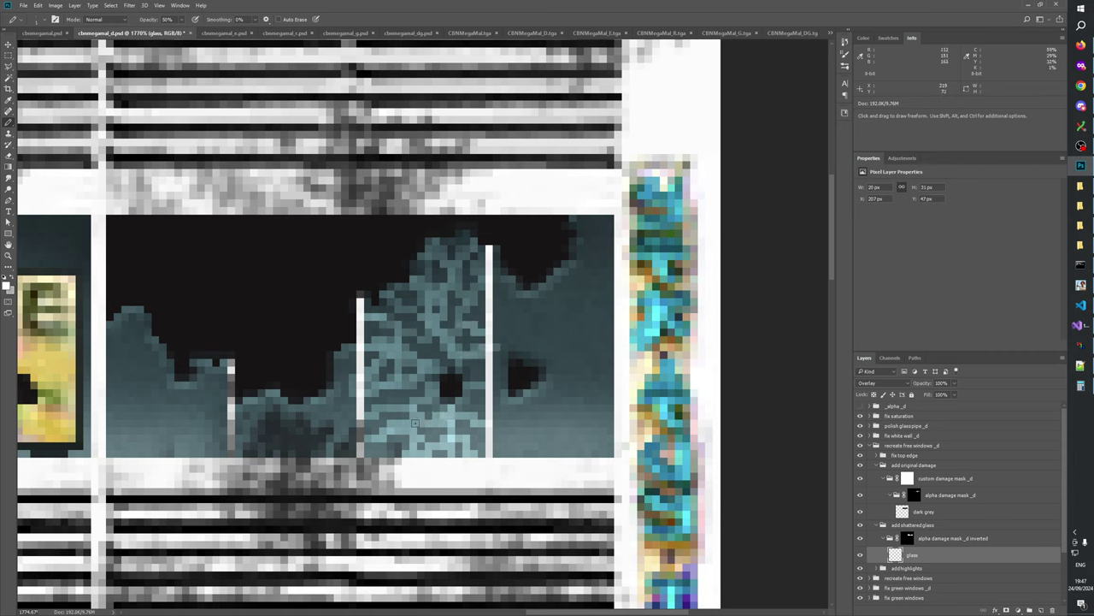
pyautogui.moveTo(411, 453)
pyautogui.mouseDown()
pyautogui.moveTo(415, 432)
pyautogui.moveTo(375, 453)
pyautogui.mouseUp()
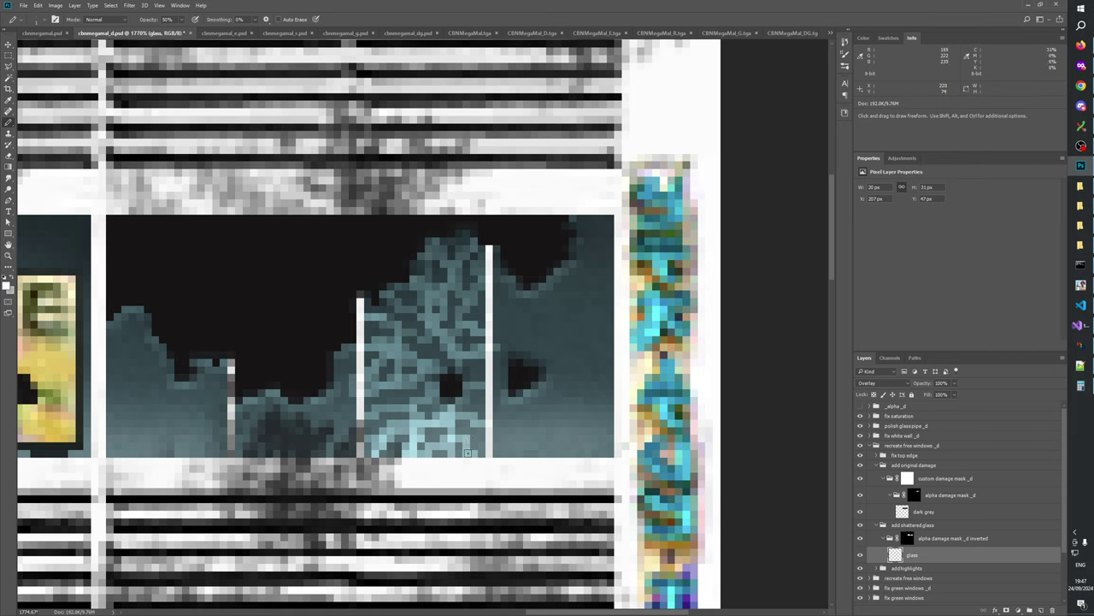
pyautogui.moveTo(467, 453)
pyautogui.mouseDown()
pyautogui.moveTo(455, 438)
pyautogui.moveTo(481, 423)
pyautogui.mouseUp()
pyautogui.click(500, 430)
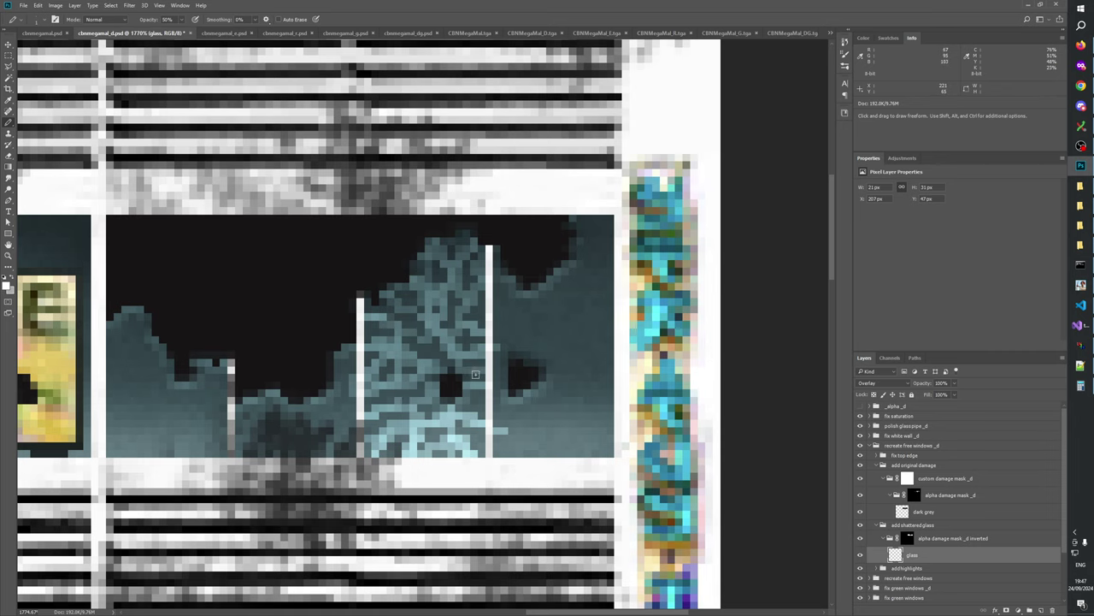
# - Refine the crack lines in the middle of the third window pane with the Pencil
pyautogui.scroll(3, 490, 399)
pyautogui.hscroll(1, 490, 398)
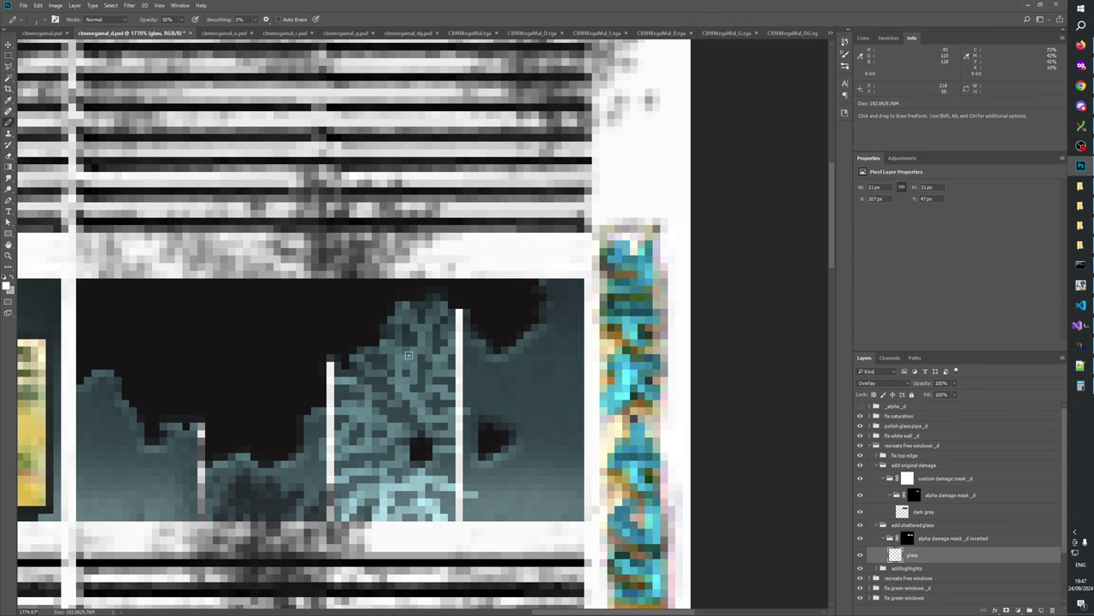
pyautogui.scroll(-3, 460, 374)
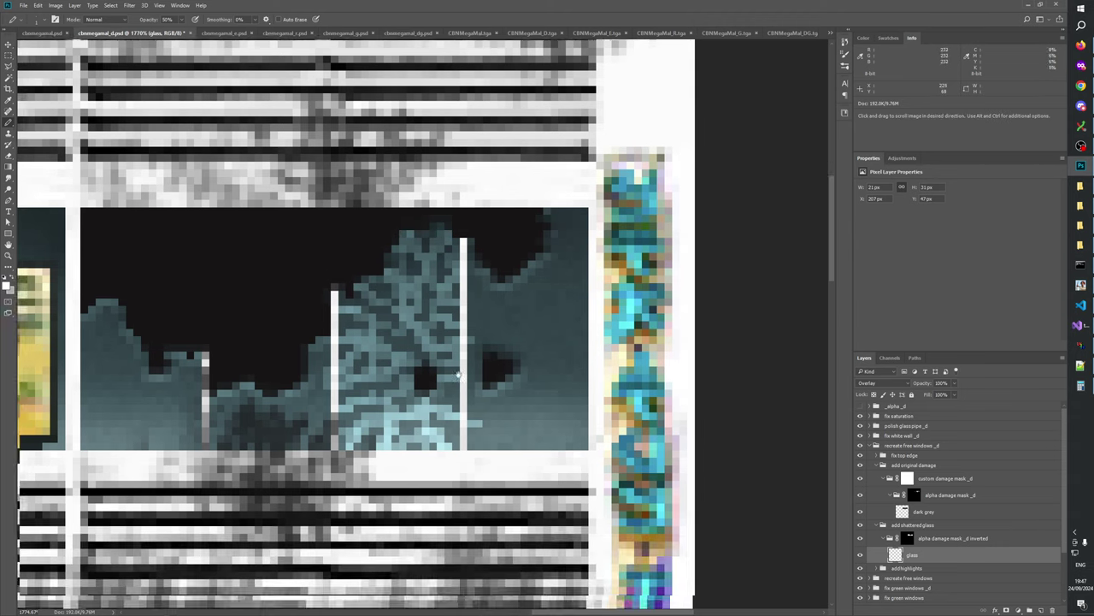
pyautogui.moveTo(458, 375); pyautogui.dragTo(457, 366)
pyautogui.moveTo(400, 327); pyautogui.dragTo(400, 338)
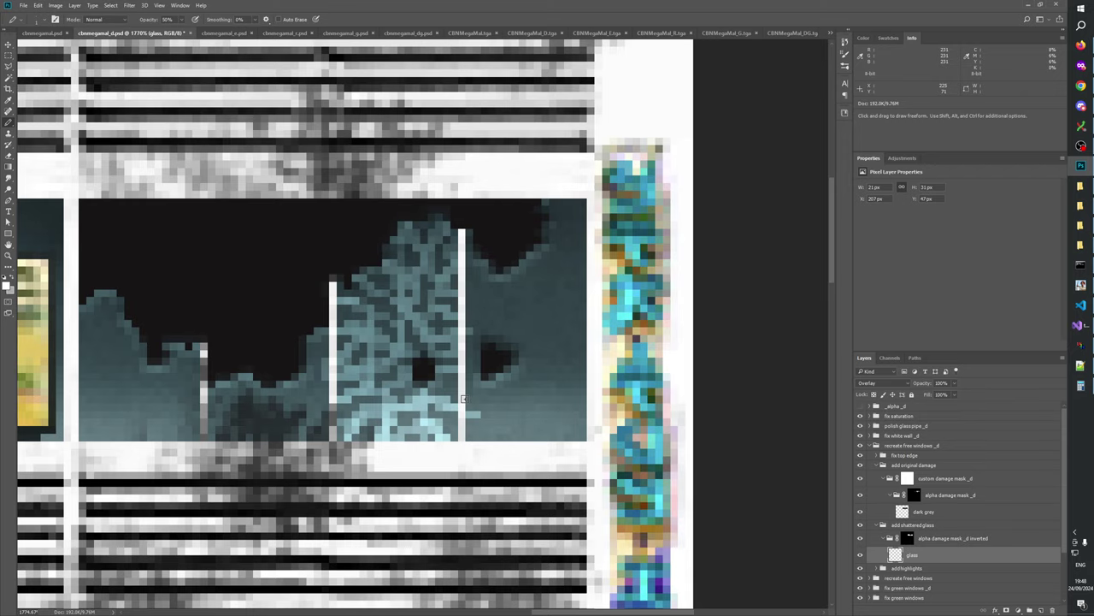
# - Examine the redrawn shattered glass within the whole texture at 100% and 200% and close up
pyautogui.click(9, 256)
pyautogui.rightClick(415, 341)
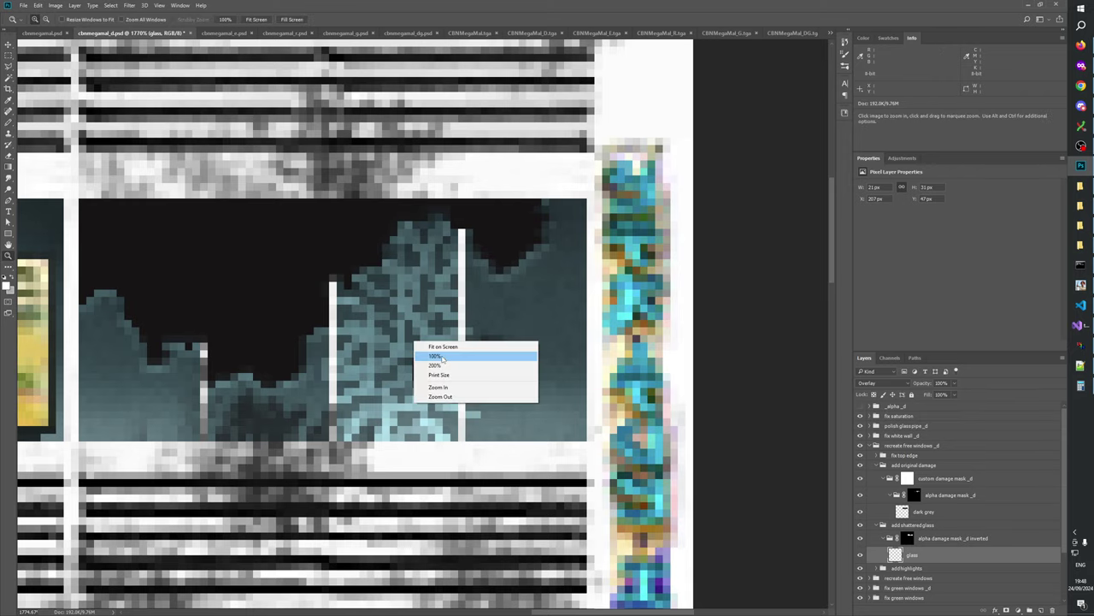
pyautogui.click(438, 356)
pyautogui.click(461, 328)
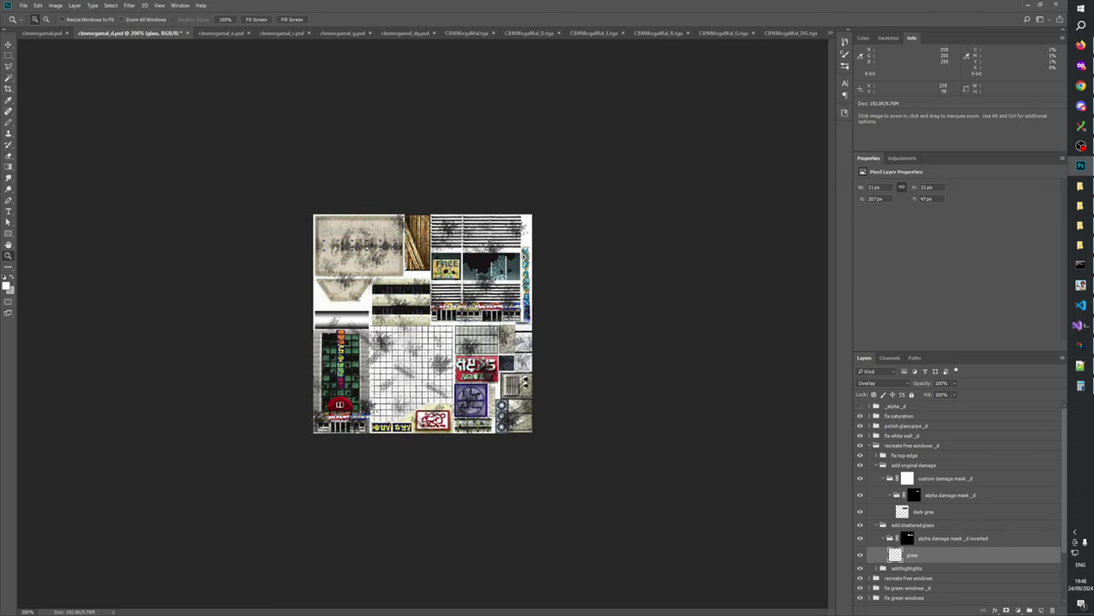
pyautogui.click(450, 333)
pyautogui.moveTo(574, 214); pyautogui.dragTo(511, 275)
pyautogui.moveTo(505, 330); pyautogui.dragTo(563, 381)
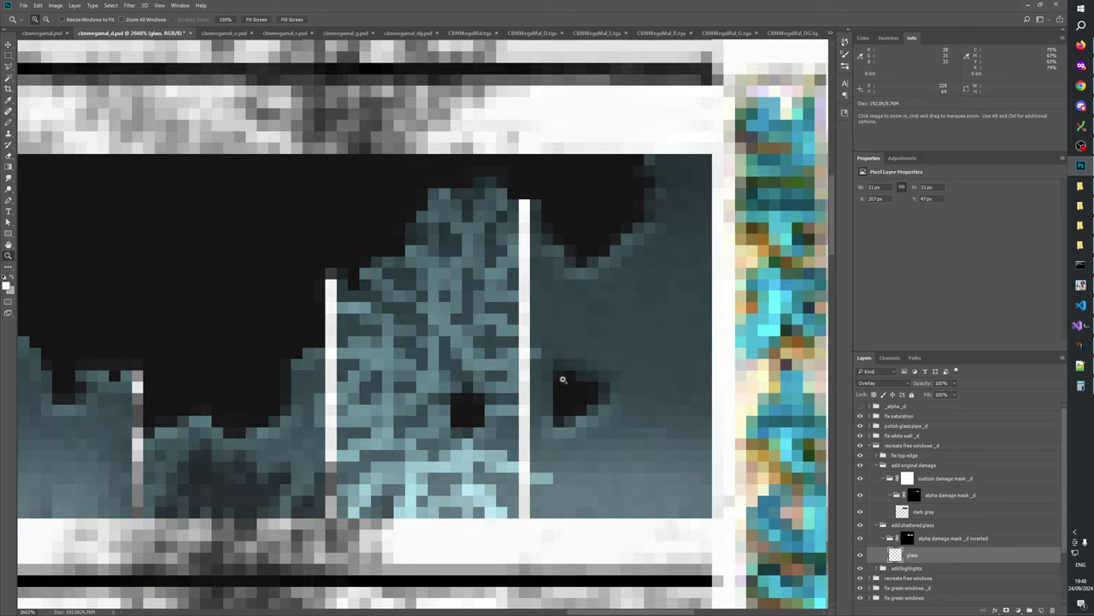
# - Touch up individual pixels of the crack pattern in the third window pane using the Rectangular Marquee and Pencil tools
pyautogui.click(10, 123)
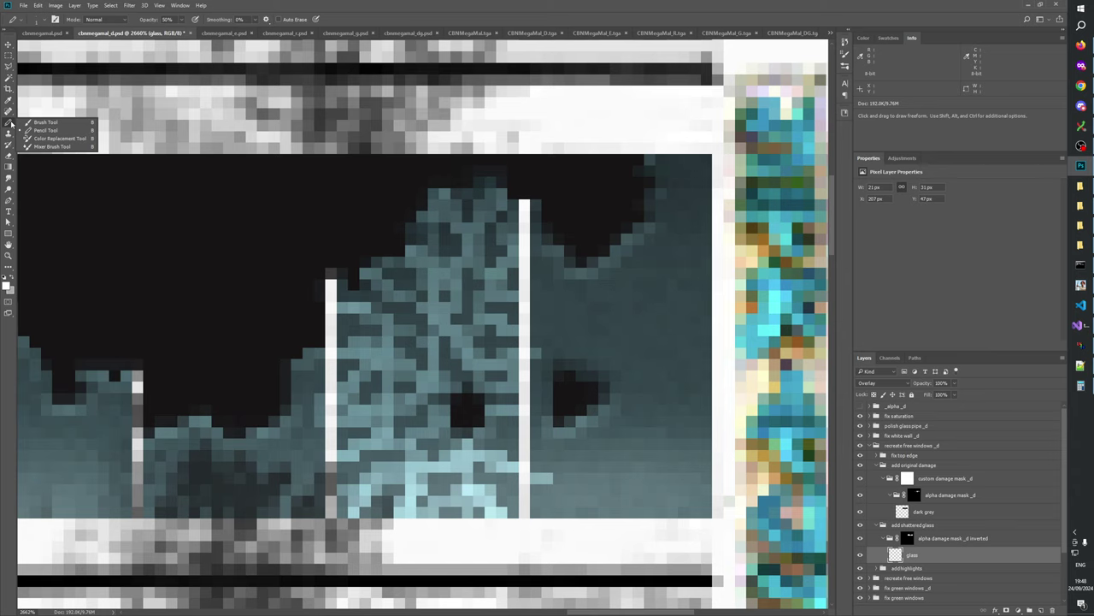
pyautogui.click(11, 124)
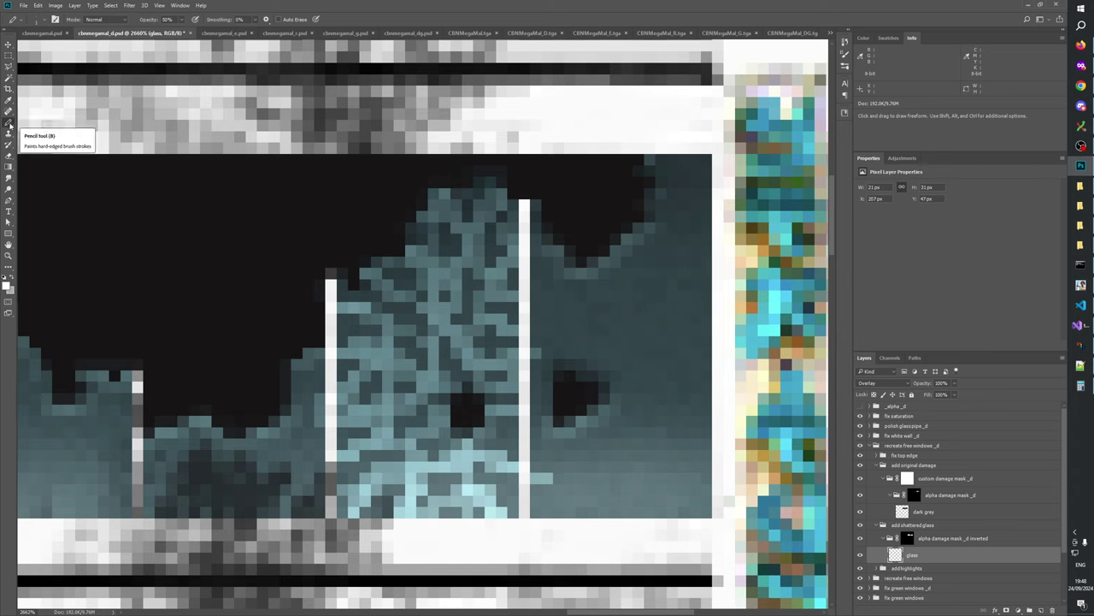
pyautogui.click(10, 57)
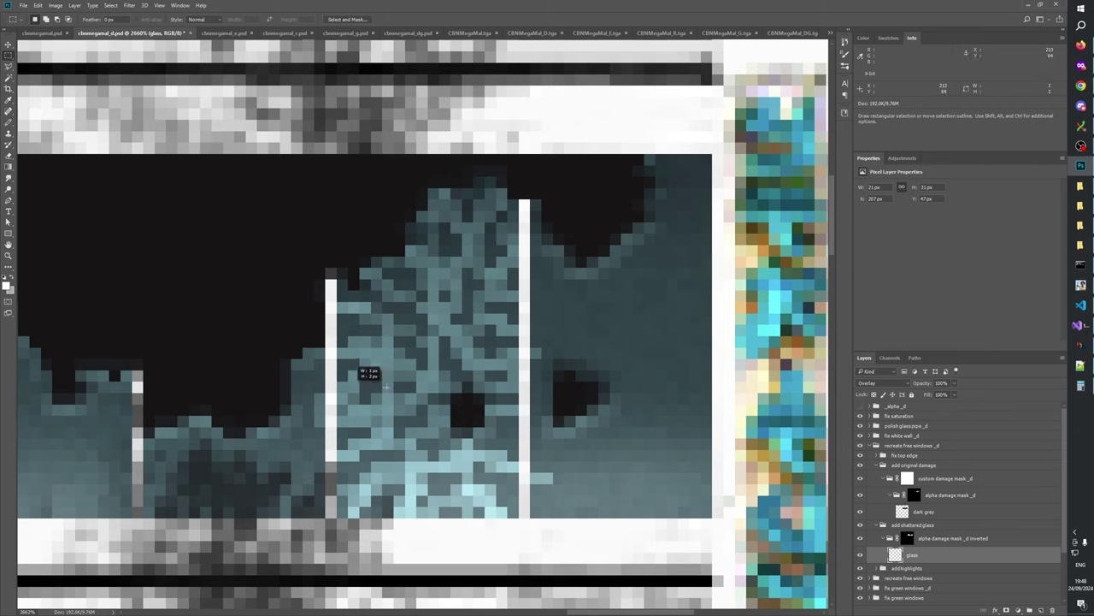
pyautogui.moveTo(388, 385); pyautogui.dragTo(391, 431)
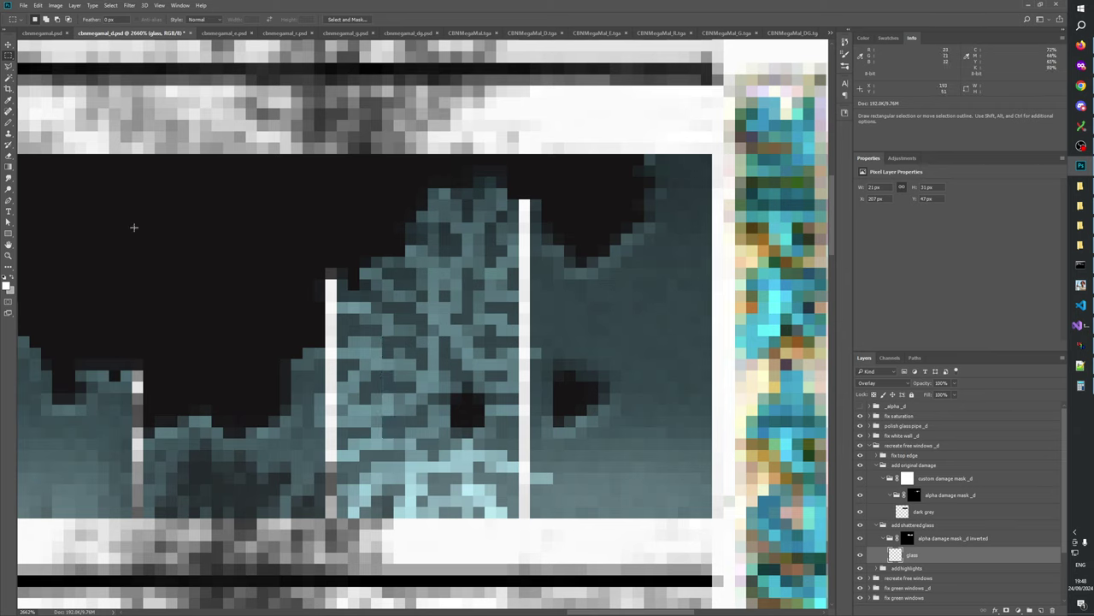
pyautogui.click(9, 122)
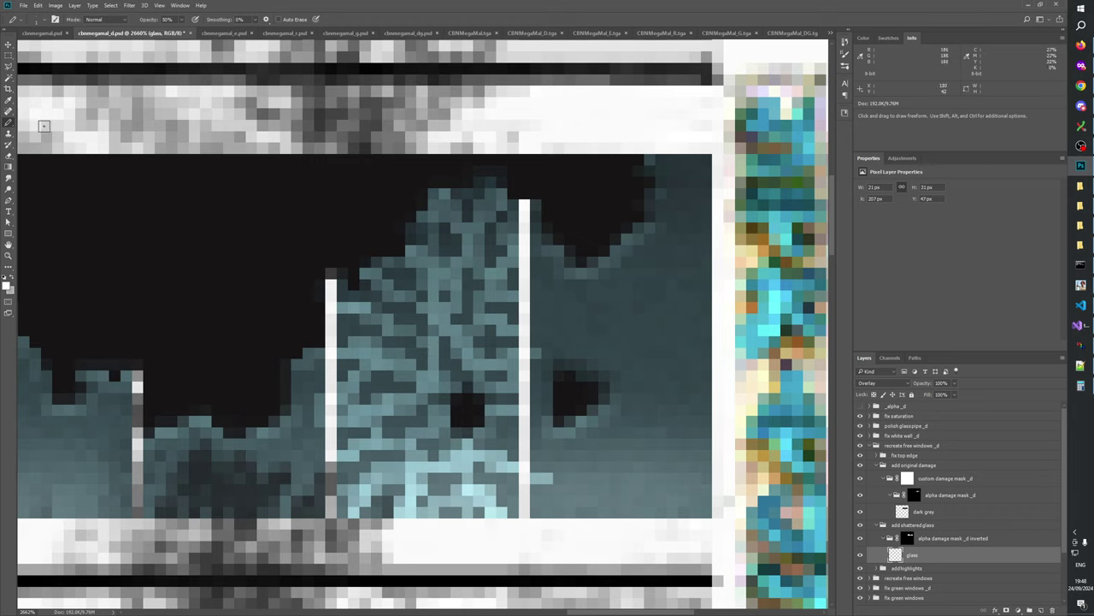
pyautogui.click(8, 55)
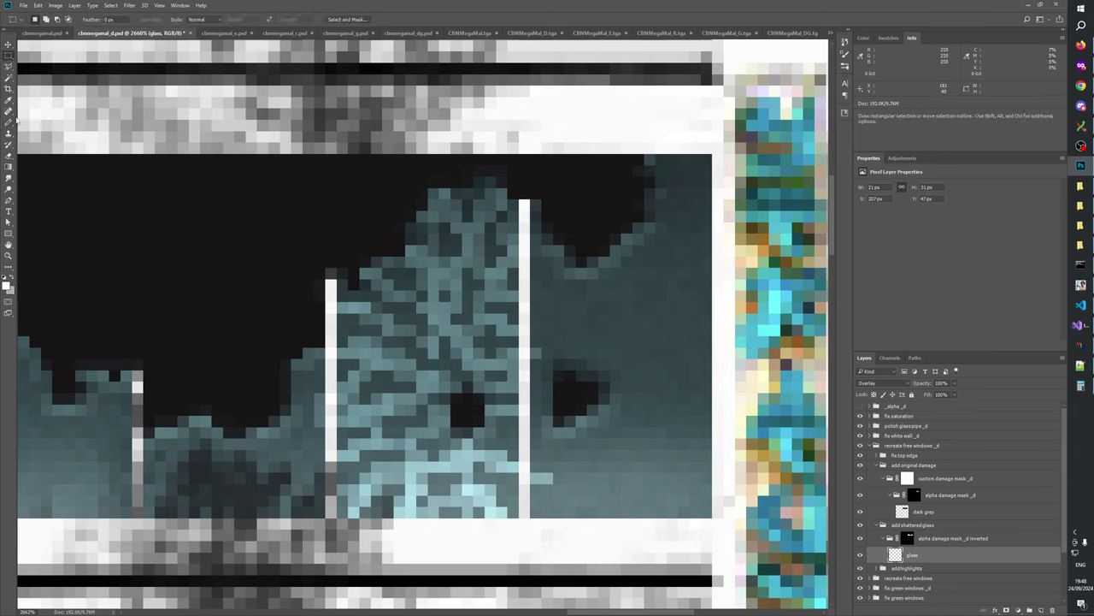
pyautogui.click(9, 122)
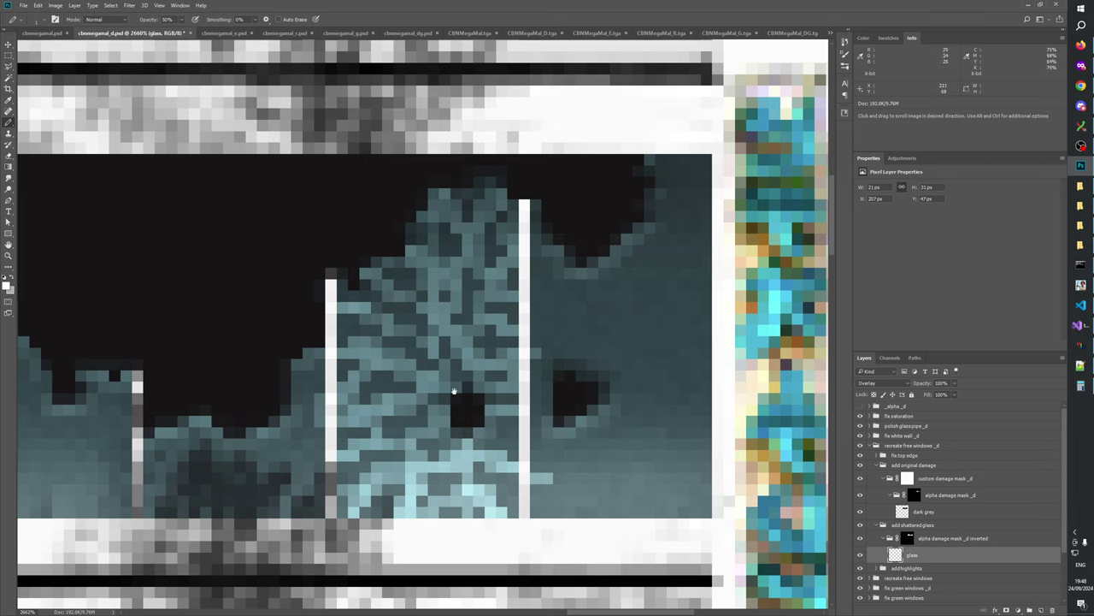
# - Delete the stray glass pixels just beyond the divider between the third and fourth window panes using the Rectangular Marquee
pyautogui.press('space')
pyautogui.moveTo(493, 473); pyautogui.dragTo(432, 416)
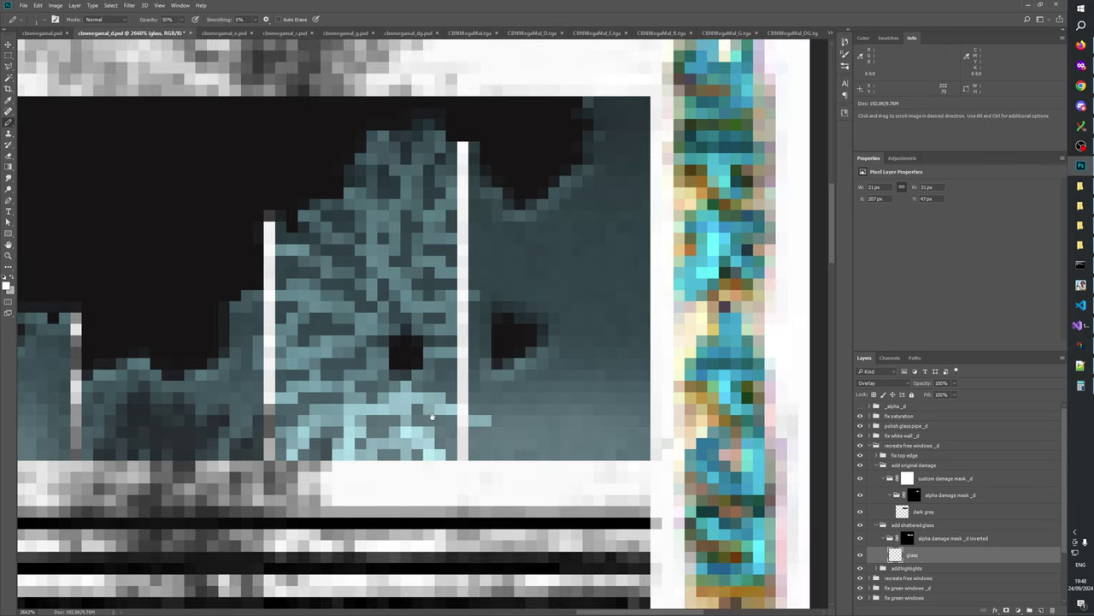
pyautogui.scroll(1, 432, 417)
pyautogui.hscroll(-1, 463, 441)
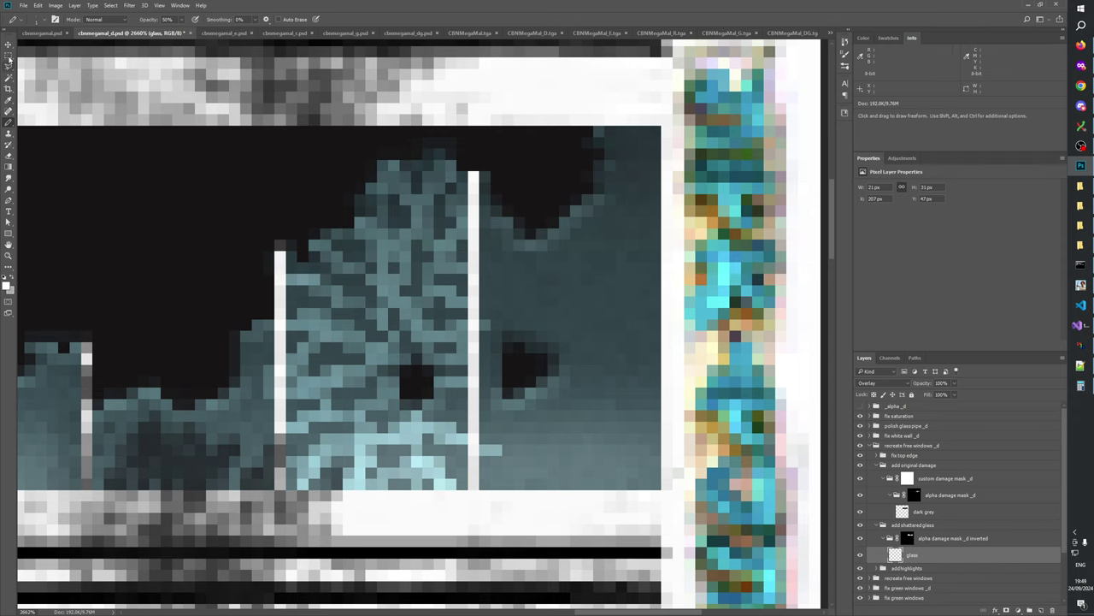
pyautogui.press('m')
pyautogui.moveTo(490, 298); pyautogui.dragTo(548, 387)
pyautogui.moveTo(496, 457); pyautogui.dragTo(484, 463)
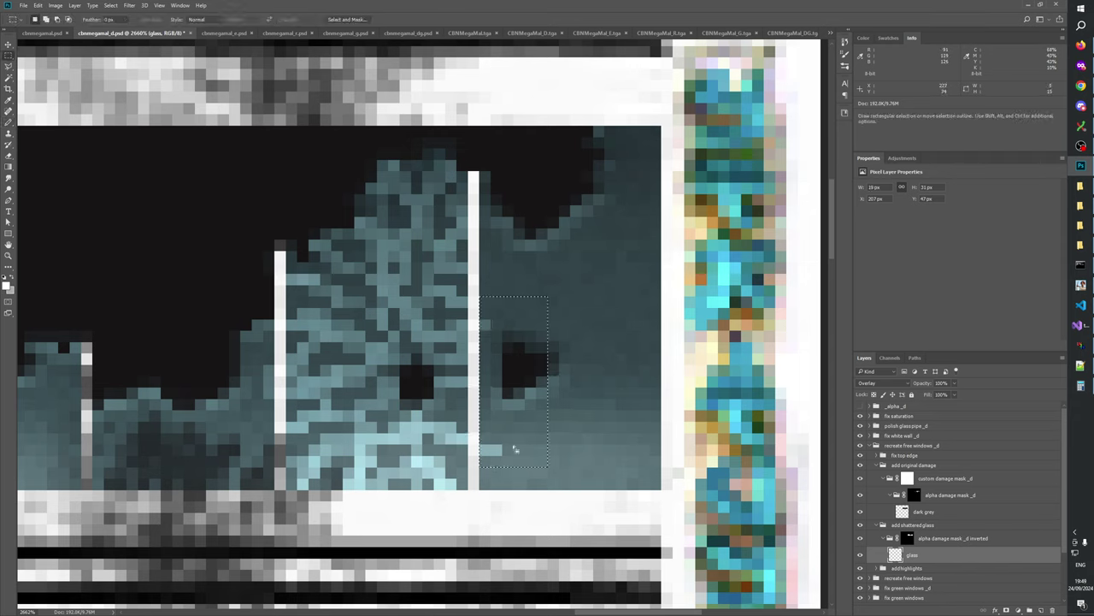
pyautogui.press('Delete')
pyautogui.hotkey('ctrl', 'd')
pyautogui.moveTo(545, 162); pyautogui.dragTo(481, 518)
pyautogui.press('Delete')
pyautogui.hotkey('ctrl', 'd')
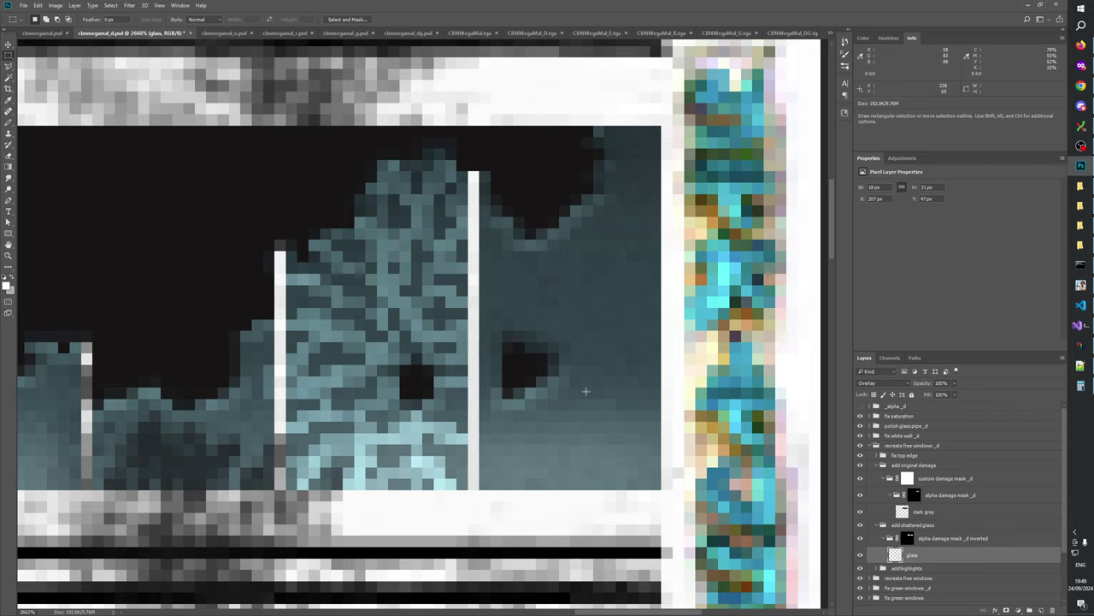
# - Delete the stray glass pixels on and beside the divider between the second and third window panes
pyautogui.moveTo(218, 206); pyautogui.dragTo(285, 501)
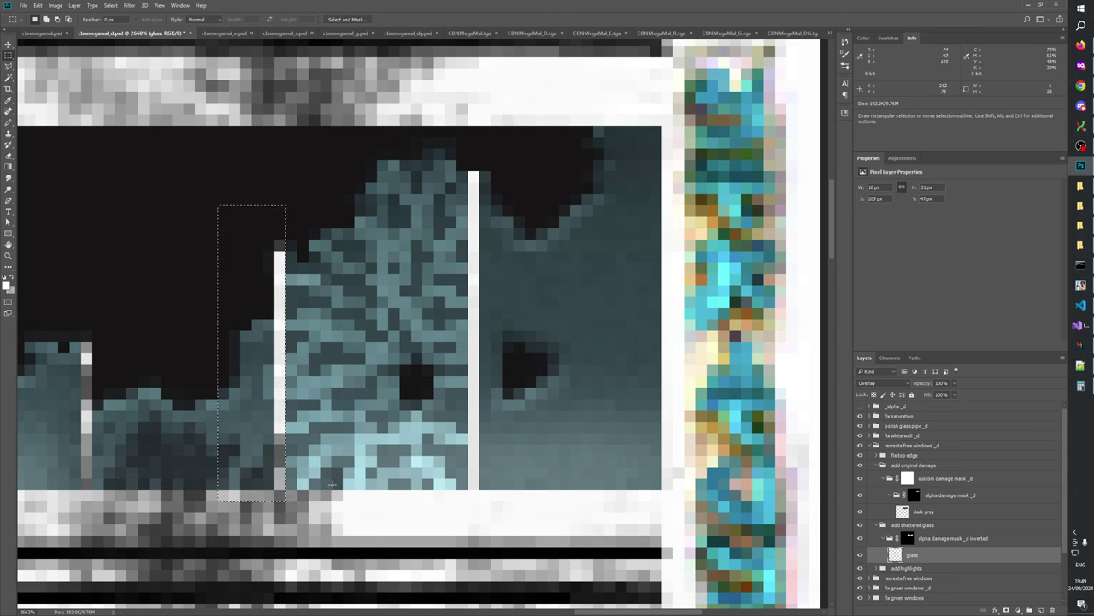
pyautogui.press('Delete')
pyautogui.hotkey('ctrl', 'd')
pyautogui.moveTo(477, 393); pyautogui.dragTo(503, 392)
pyautogui.moveTo(271, 186); pyautogui.dragTo(338, 470)
pyautogui.press('Delete')
pyautogui.hotkey('ctrl', 'd')
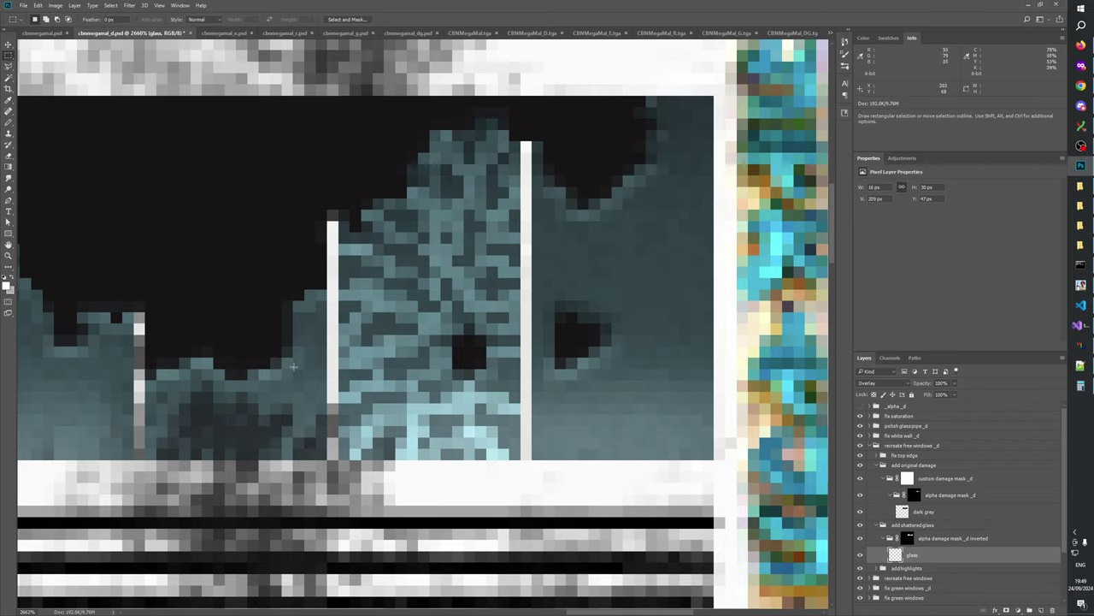
# - Examine the shattered third window pane within the whole texture at 100% and 200% and at higher magnifications
pyautogui.scroll(1, 222, 333)
pyautogui.press('z')
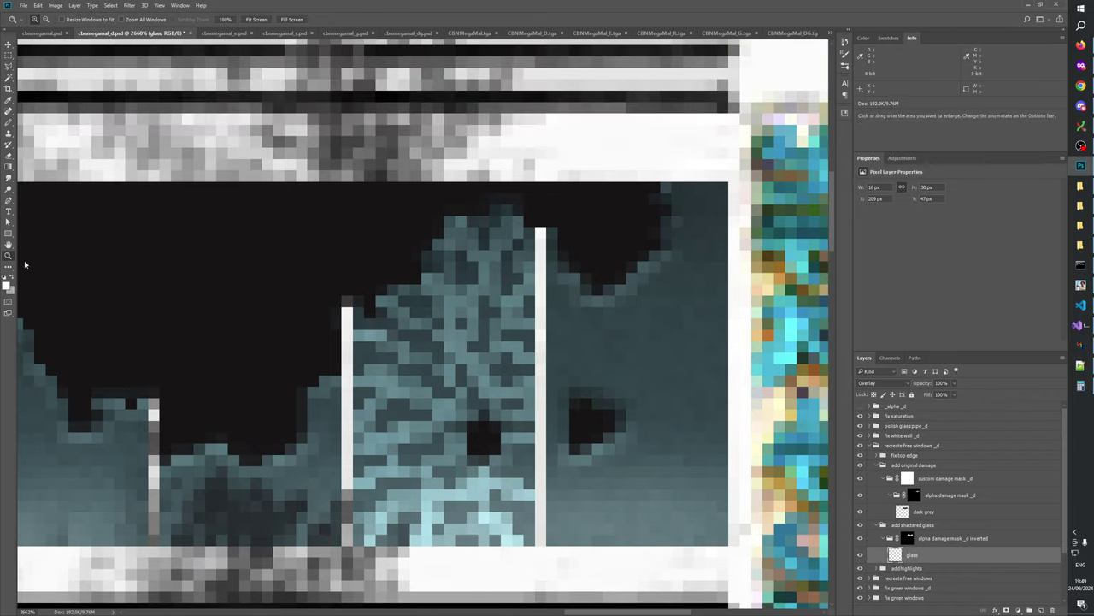
pyautogui.rightClick(288, 292)
pyautogui.click(305, 305)
pyautogui.click(428, 325)
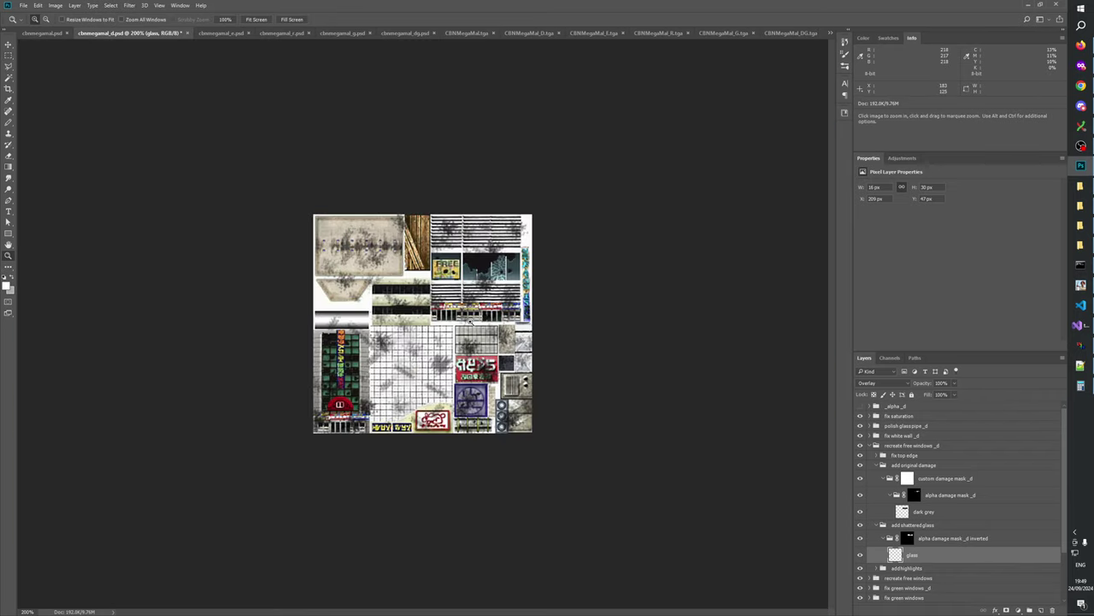
pyautogui.click(526, 272)
pyautogui.click(555, 256)
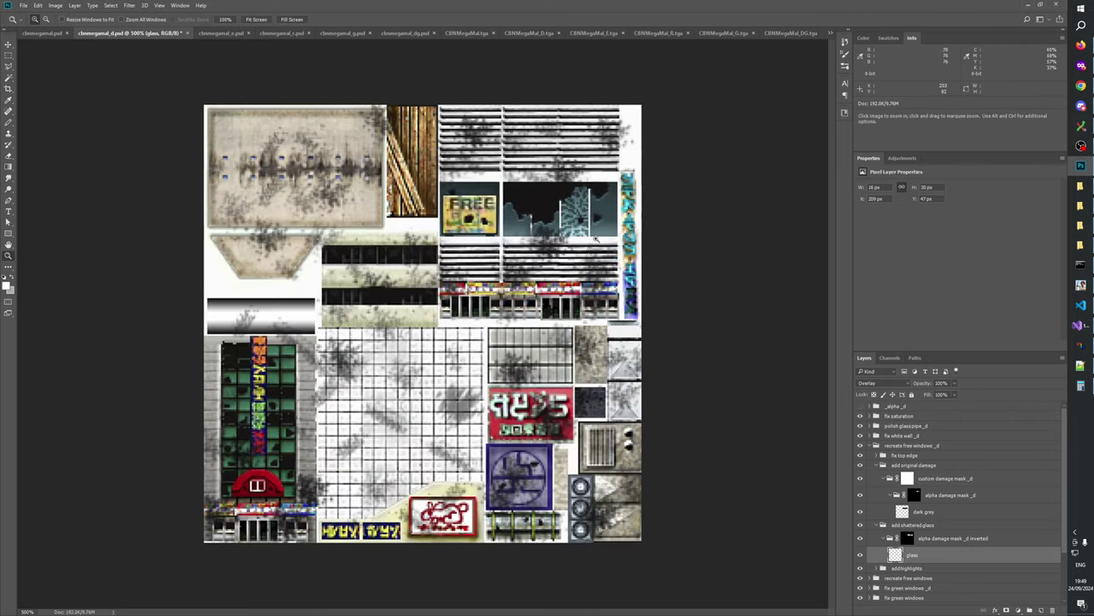
pyautogui.click(619, 219)
pyautogui.click(619, 219)
pyautogui.moveTo(619, 219); pyautogui.dragTo(406, 440)
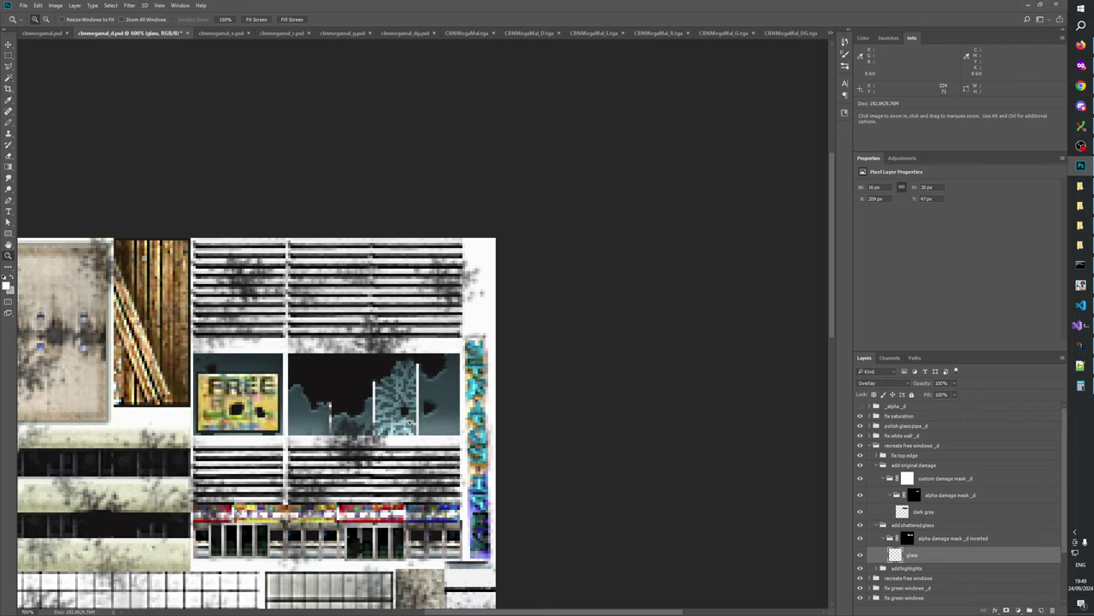
pyautogui.click(432, 407)
pyautogui.click(410, 425)
pyautogui.click(407, 426)
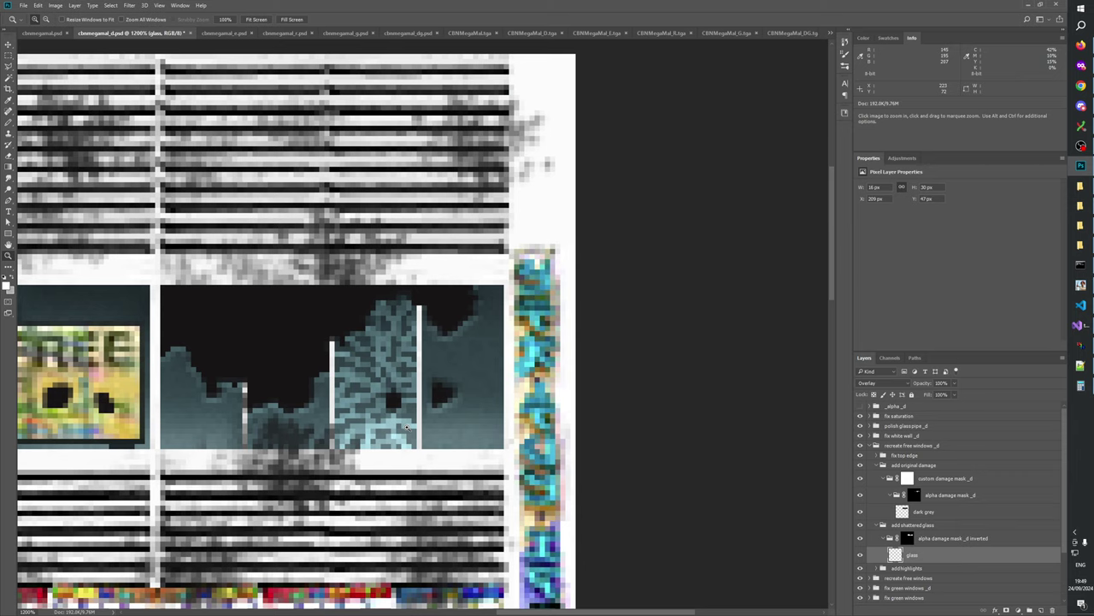
pyautogui.click(407, 426)
pyautogui.rightClick(407, 426)
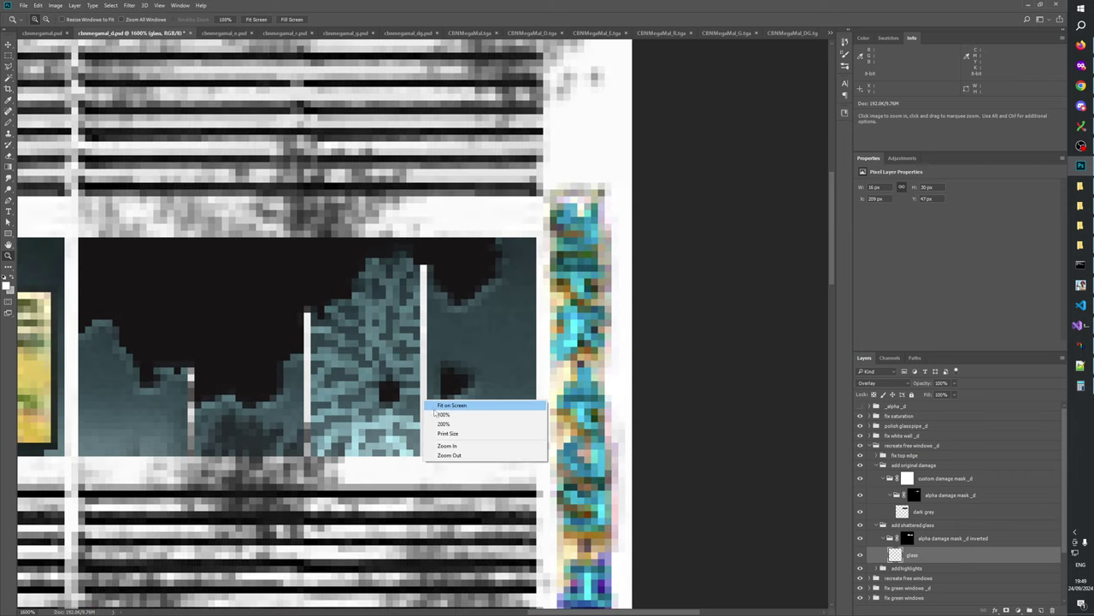
pyautogui.click(432, 413)
pyautogui.moveTo(445, 371); pyautogui.dragTo(505, 271)
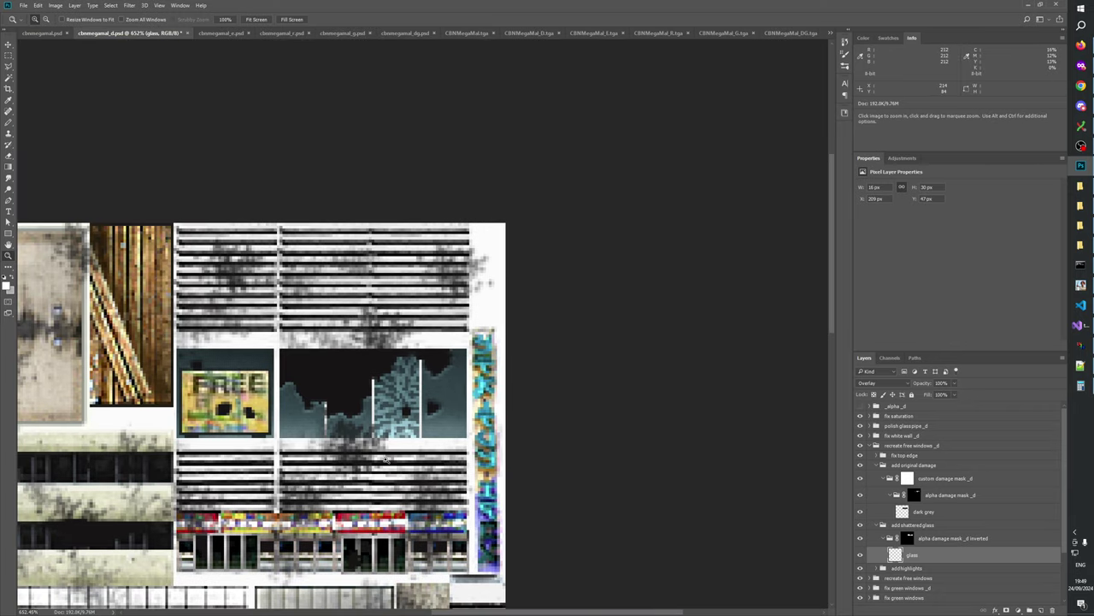
pyautogui.click(387, 460)
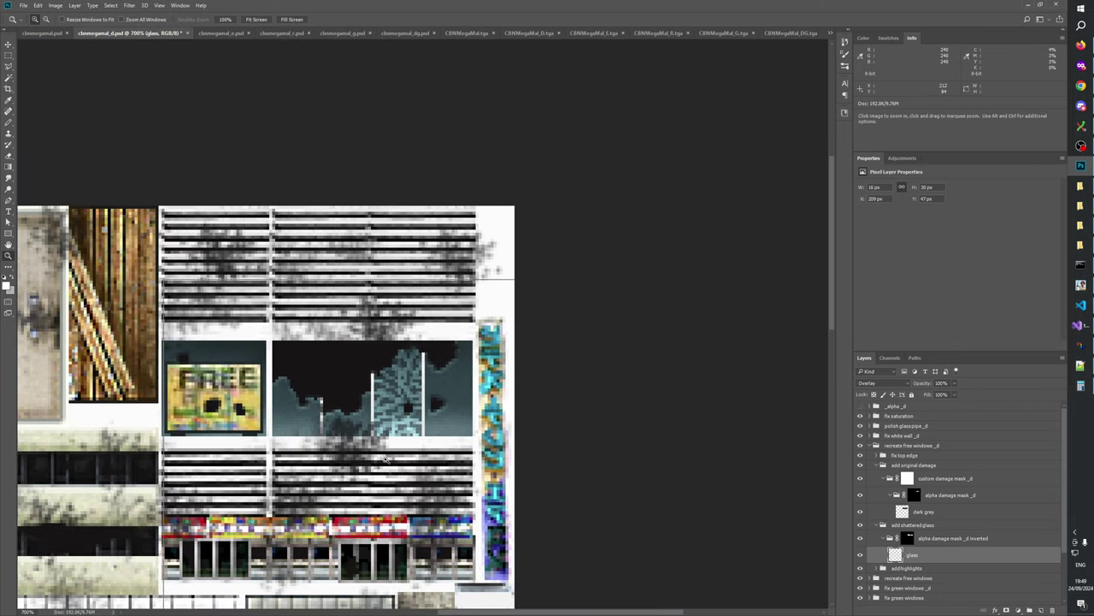
pyautogui.click(385, 459)
pyautogui.click(387, 457)
pyautogui.click(435, 400)
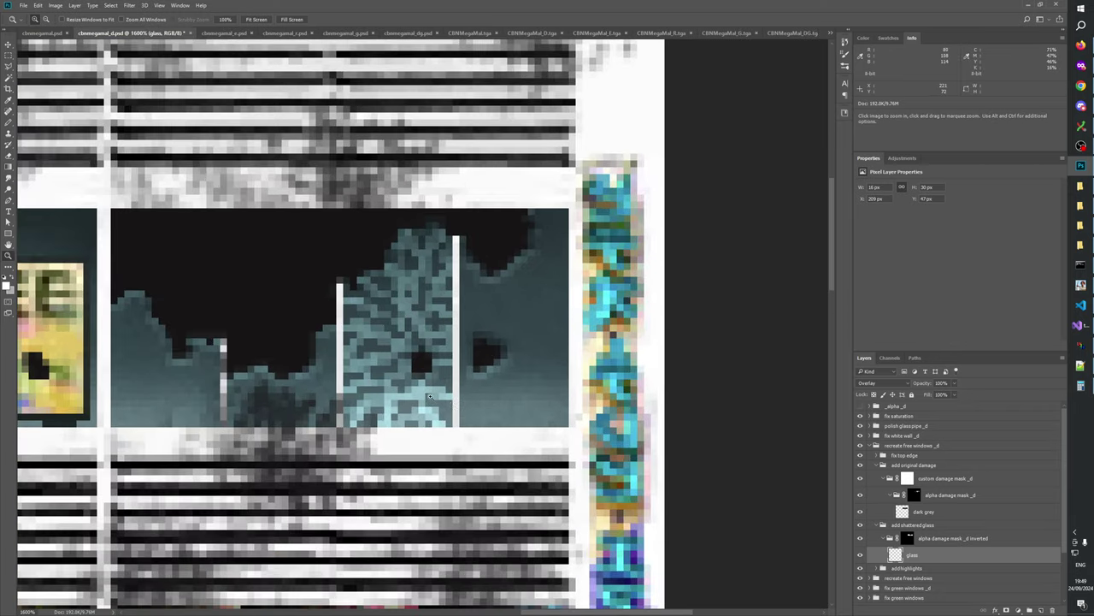
# - Delete the entire crack pattern on the third window pane from the glass layer and deselect
pyautogui.click(8, 55)
pyautogui.moveTo(295, 202); pyautogui.dragTo(494, 446)
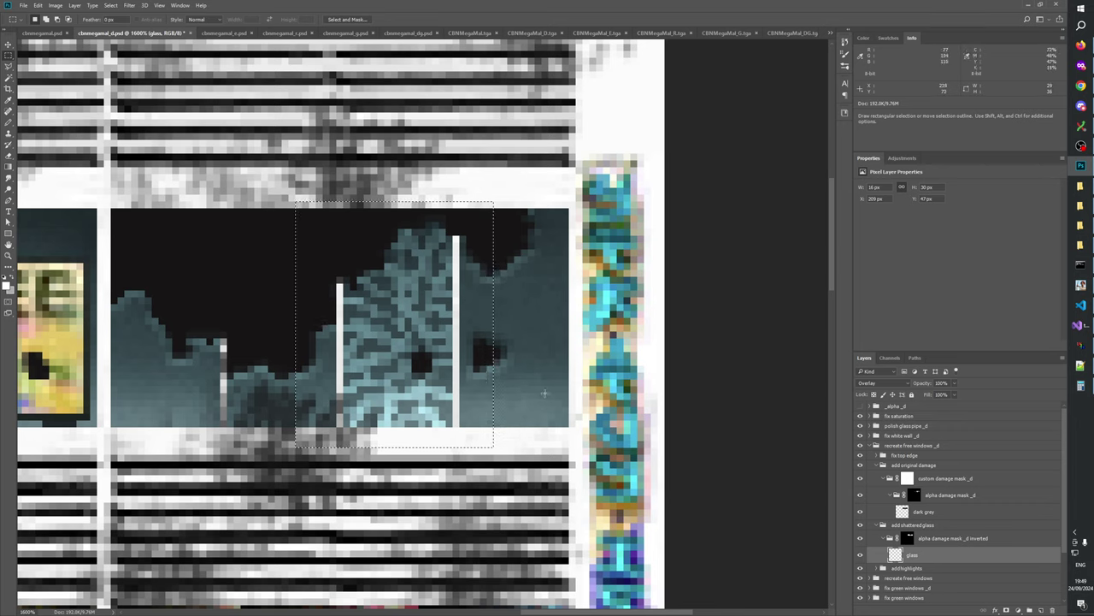
pyautogui.press('Delete')
pyautogui.click(529, 347)
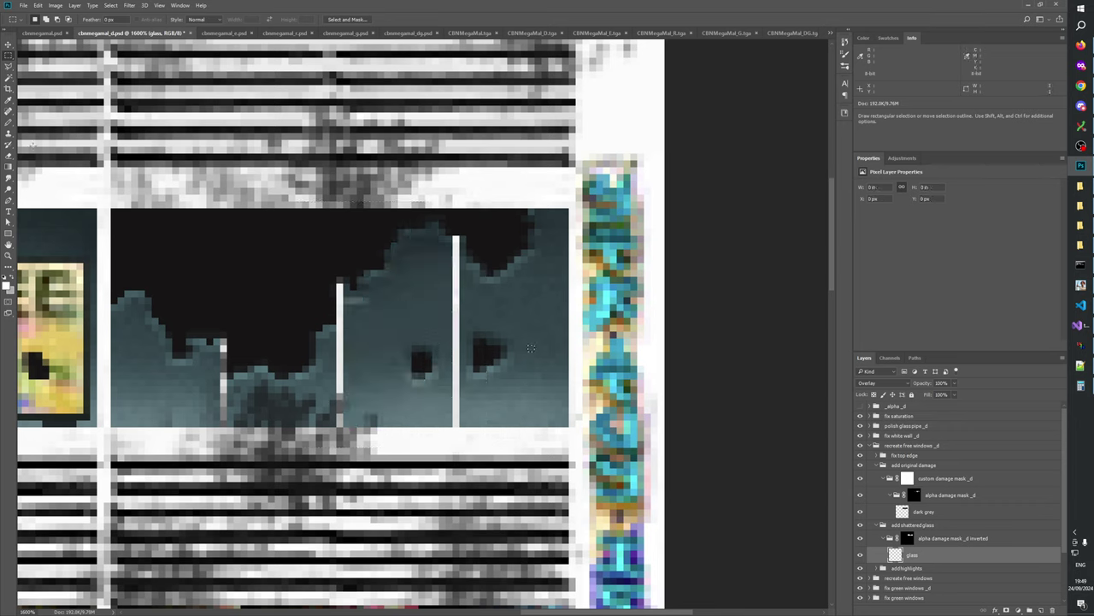
# - Draw new crack lines with the Pencil running inward from the broken upper edge of the third window pane
pyautogui.press('b')
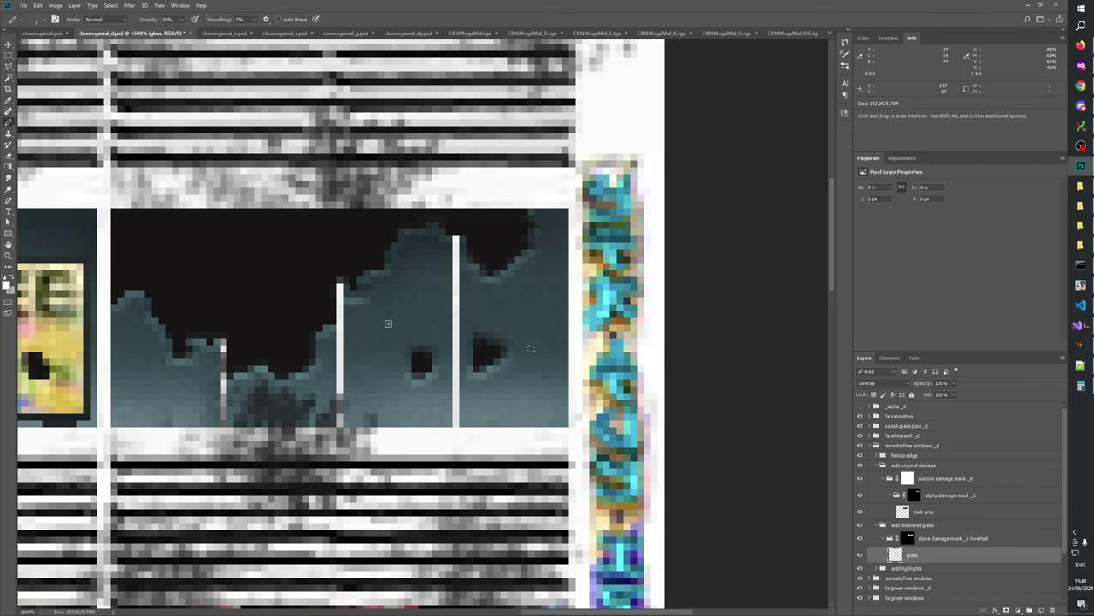
pyautogui.press('m')
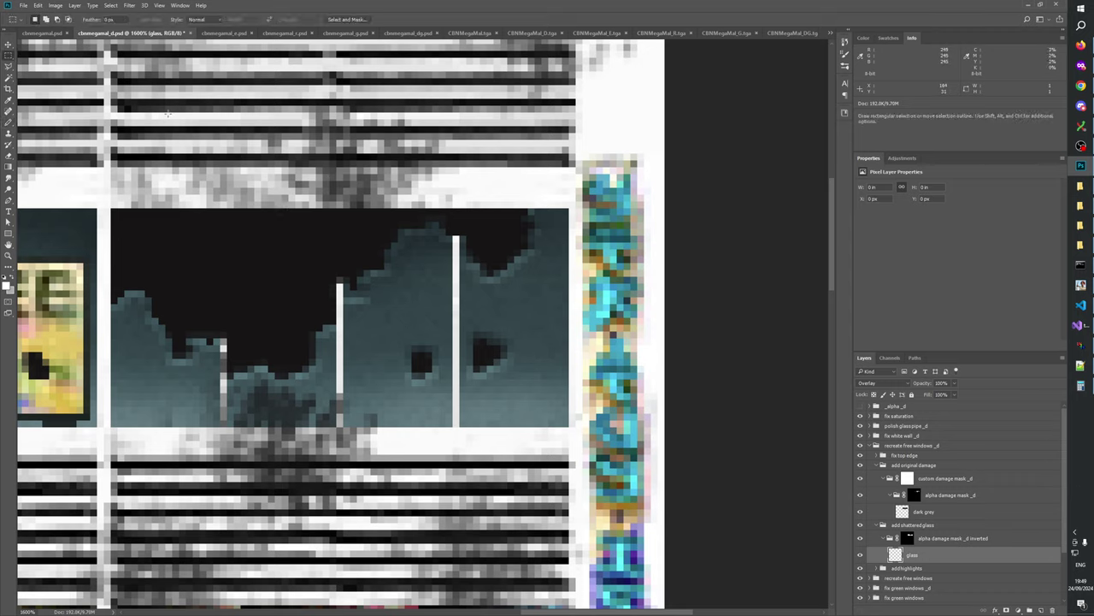
pyautogui.press('b')
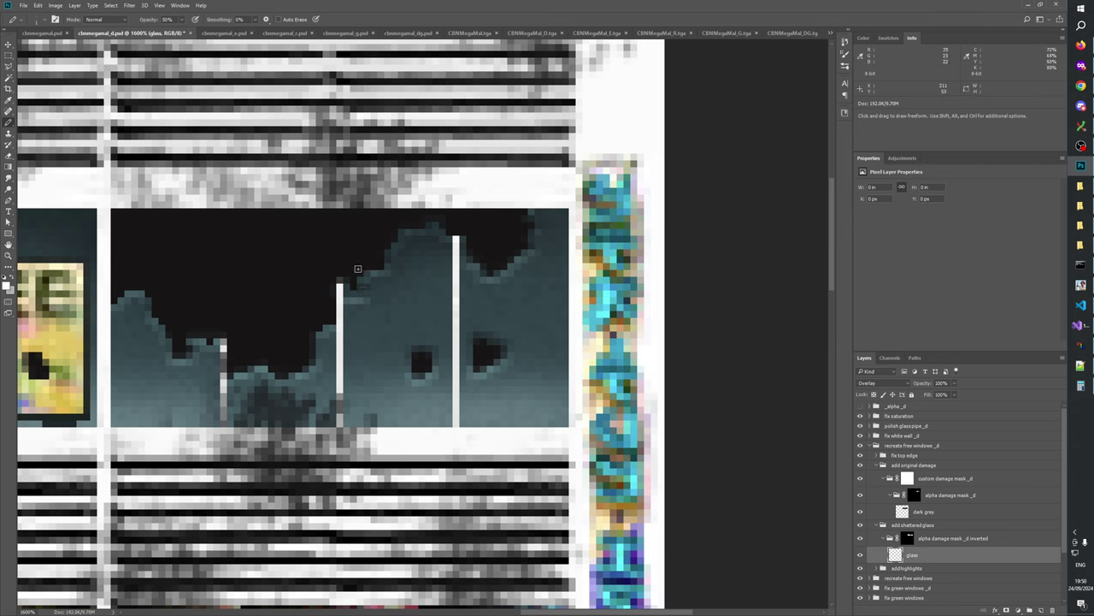
pyautogui.moveTo(357, 269); pyautogui.dragTo(407, 323)
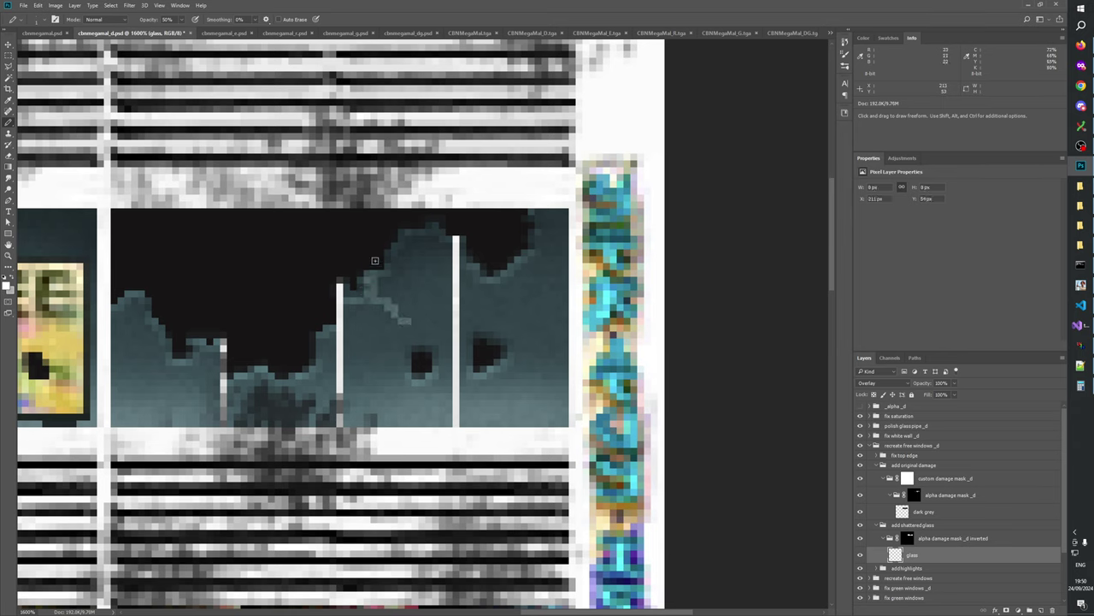
pyautogui.moveTo(390, 261); pyautogui.dragTo(402, 298)
pyautogui.moveTo(396, 247); pyautogui.dragTo(420, 279)
pyautogui.moveTo(416, 231)
pyautogui.mouseDown()
pyautogui.moveTo(420, 268)
pyautogui.moveTo(444, 234)
pyautogui.moveTo(435, 264)
pyautogui.mouseUp()
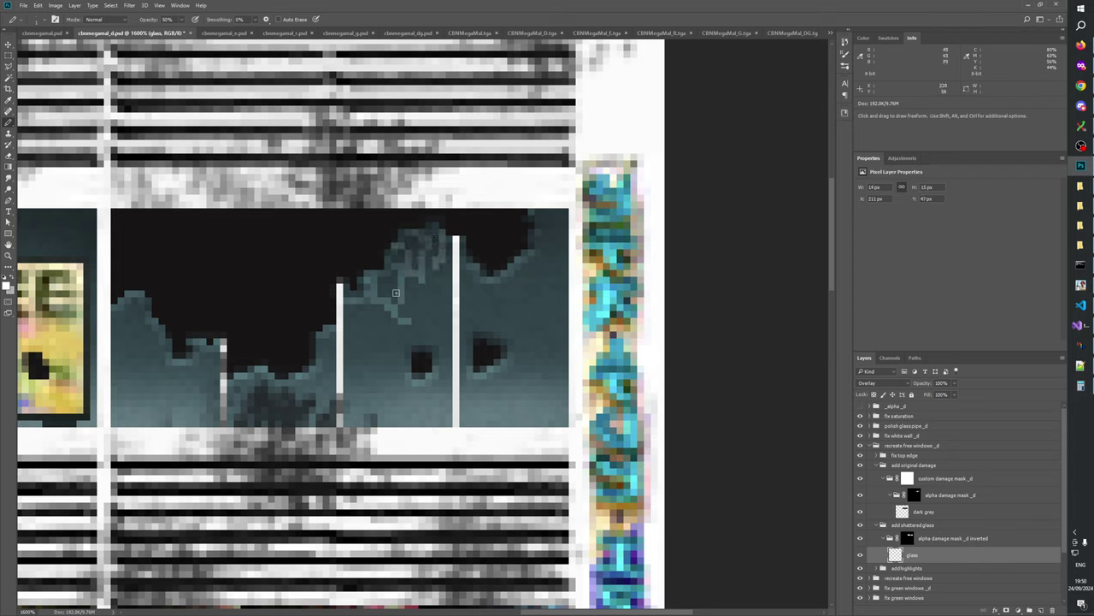
pyautogui.moveTo(346, 285)
pyautogui.mouseDown()
pyautogui.moveTo(389, 340)
pyautogui.moveTo(372, 349)
pyautogui.moveTo(343, 329)
pyautogui.moveTo(330, 310)
pyautogui.moveTo(383, 327)
pyautogui.mouseUp()
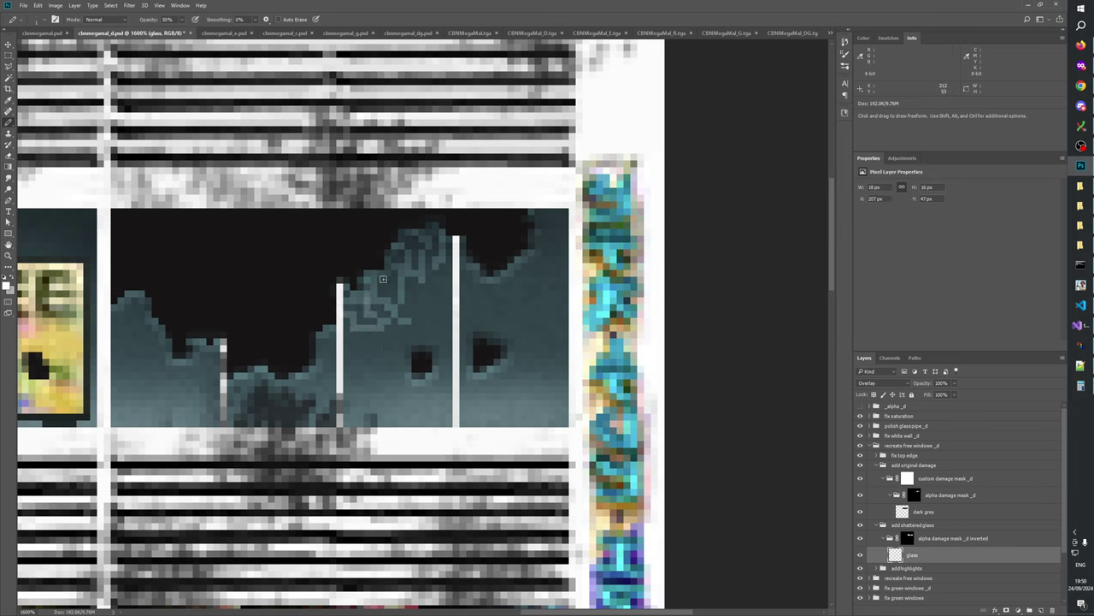
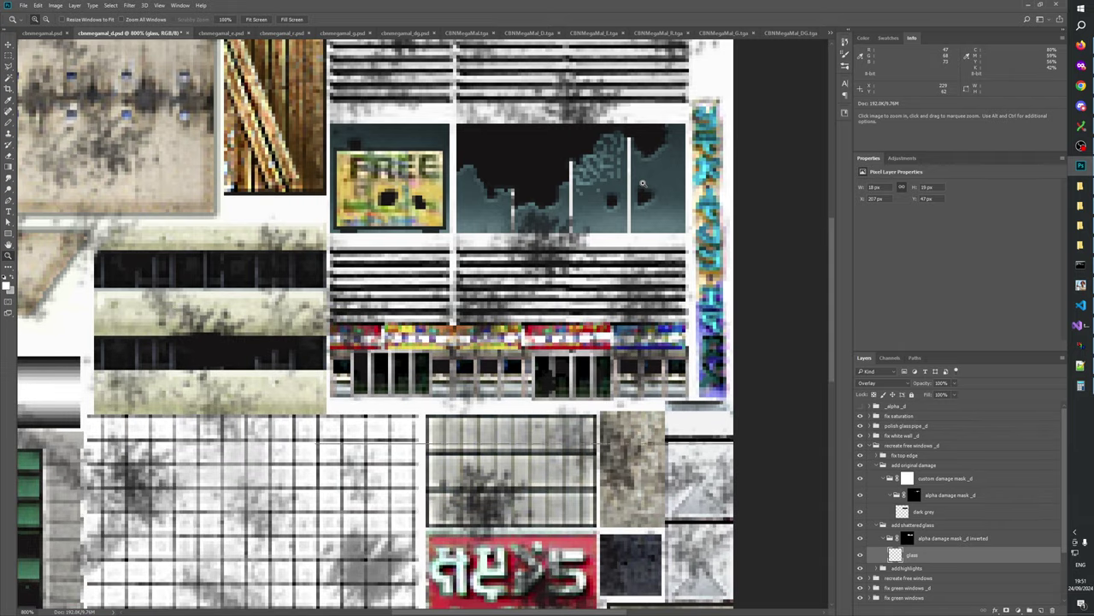
# - Pencil cracks below the broken edges of the fourth and first window panes on the glass layer
pyautogui.click(642, 183)
pyautogui.moveTo(643, 183); pyautogui.dragTo(615, 339)
pyautogui.click(8, 122)
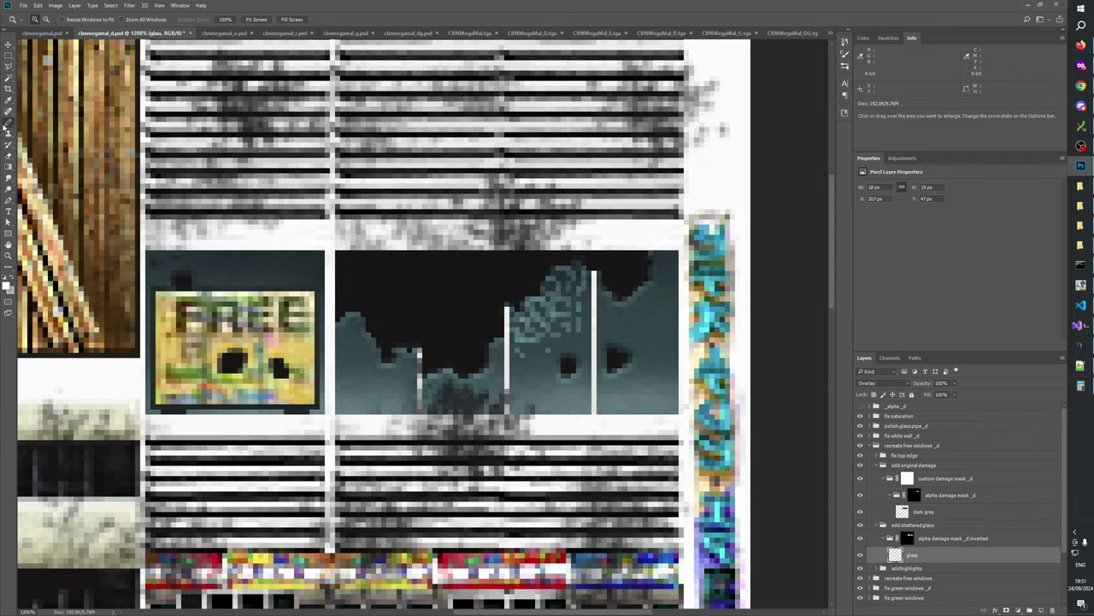
pyautogui.moveTo(610, 298)
pyautogui.mouseDown()
pyautogui.moveTo(633, 324)
pyautogui.moveTo(645, 313)
pyautogui.moveTo(632, 291)
pyautogui.moveTo(648, 318)
pyautogui.moveTo(638, 291)
pyautogui.moveTo(645, 323)
pyautogui.moveTo(642, 286)
pyautogui.moveTo(653, 296)
pyautogui.moveTo(659, 277)
pyautogui.moveTo(651, 265)
pyautogui.moveTo(664, 287)
pyautogui.mouseUp()
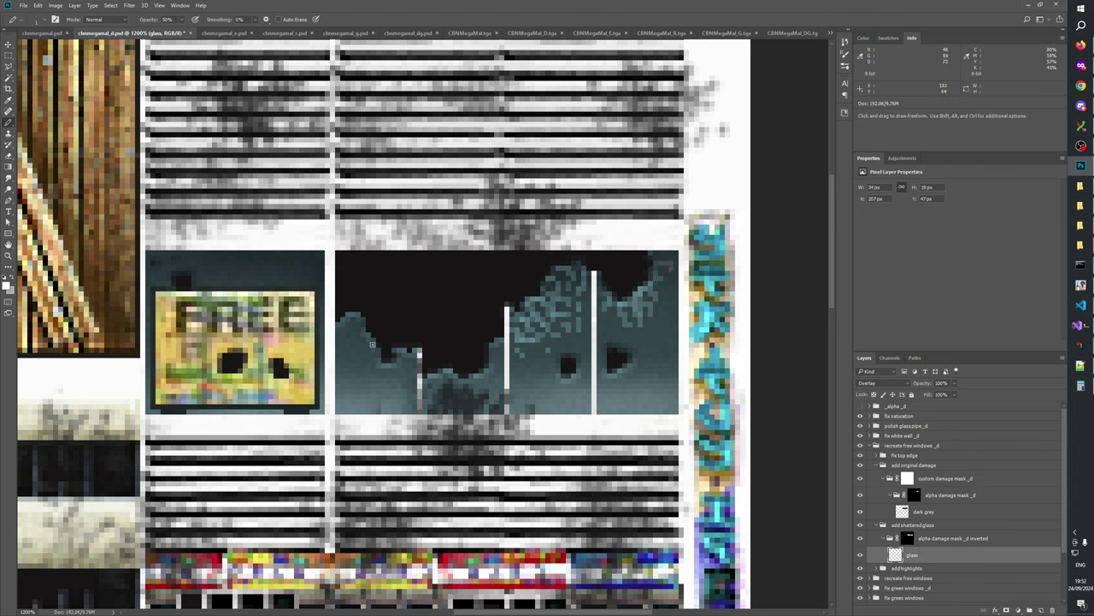
pyautogui.moveTo(372, 344)
pyautogui.mouseDown()
pyautogui.moveTo(354, 355)
pyautogui.moveTo(369, 332)
pyautogui.moveTo(351, 344)
pyautogui.moveTo(374, 369)
pyautogui.moveTo(405, 366)
pyautogui.mouseUp()
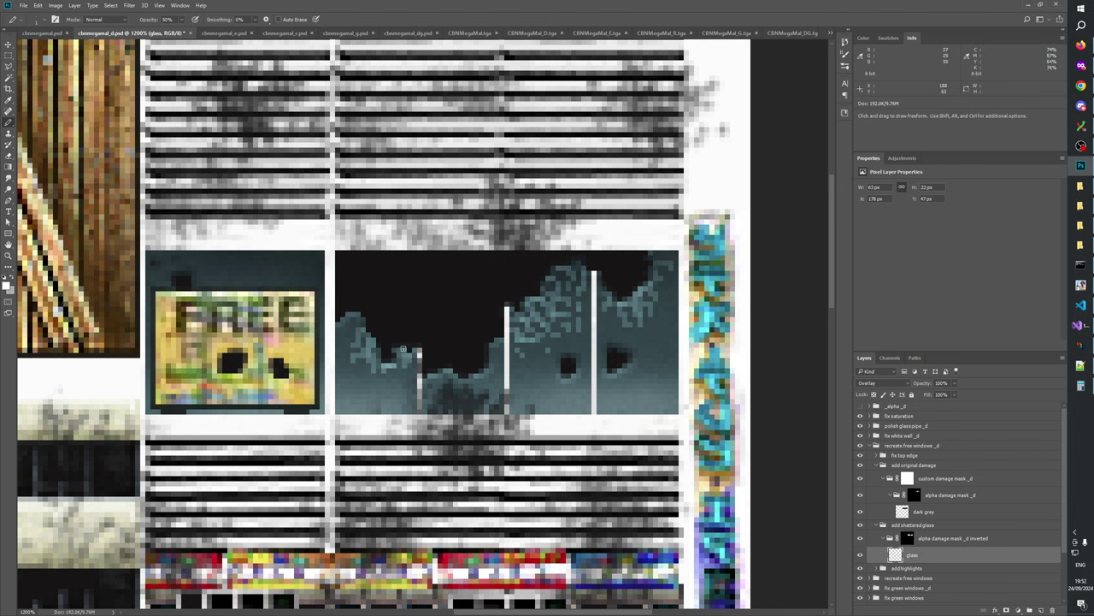
pyautogui.click(386, 365)
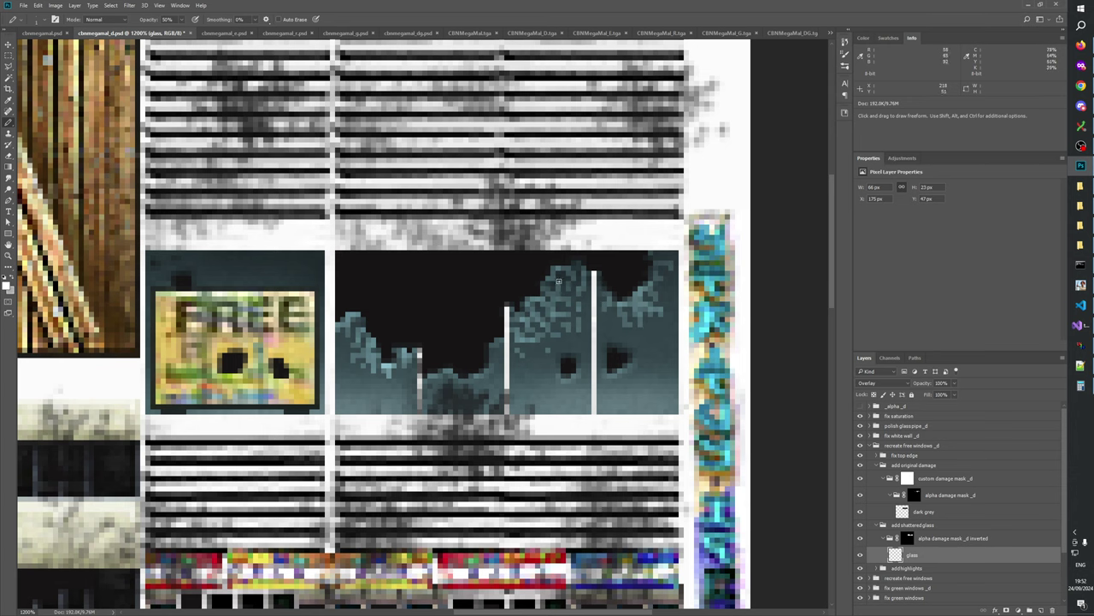
# - Examine the redrawn cracks along the broken window edges within the whole texture at 100% and at higher magnifications
pyautogui.press('space')
pyautogui.moveTo(587, 358)
pyautogui.mouseDown()
pyautogui.moveTo(546, 318)
pyautogui.moveTo(572, 312)
pyautogui.moveTo(573, 302)
pyautogui.mouseUp()
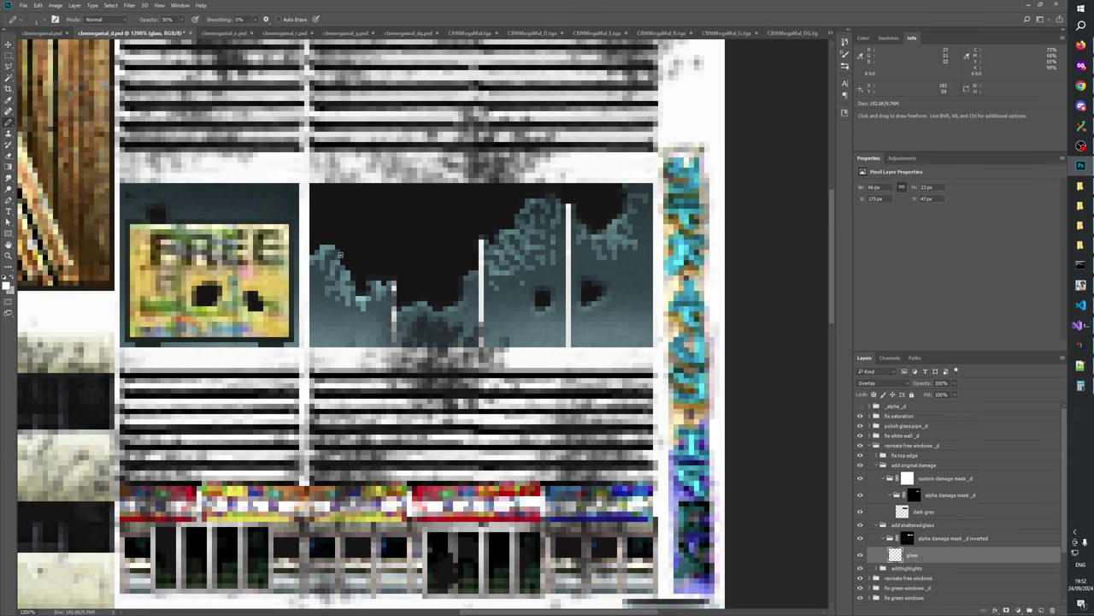
pyautogui.press('space')
pyautogui.moveTo(560, 326)
pyautogui.mouseDown()
pyautogui.moveTo(573, 400)
pyautogui.moveTo(617, 347)
pyautogui.moveTo(595, 385)
pyautogui.moveTo(596, 372)
pyautogui.mouseUp()
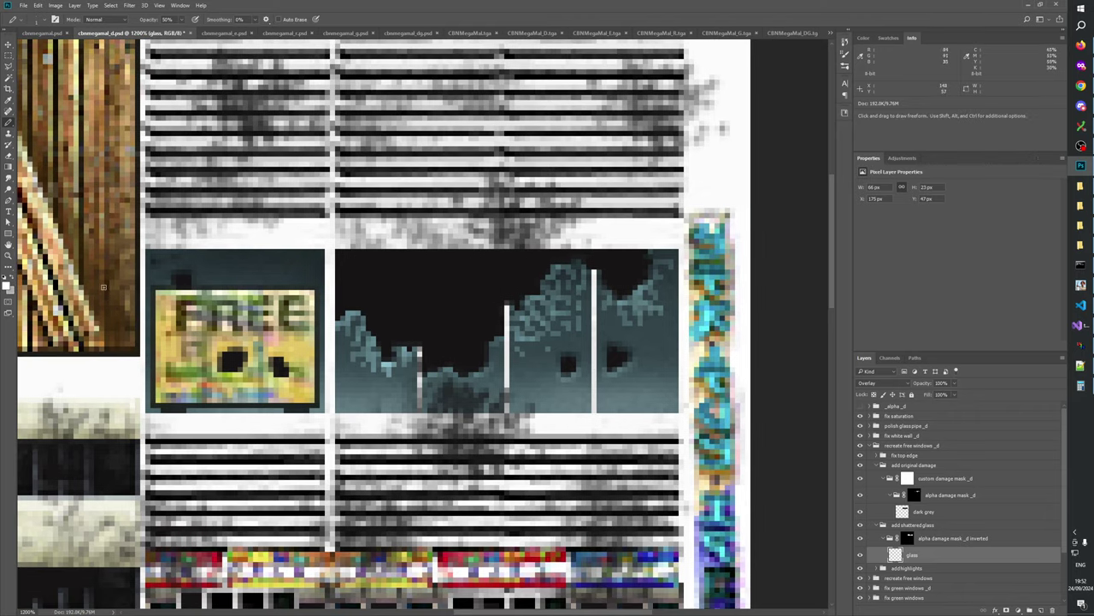
pyautogui.click(8, 254)
pyautogui.rightClick(417, 273)
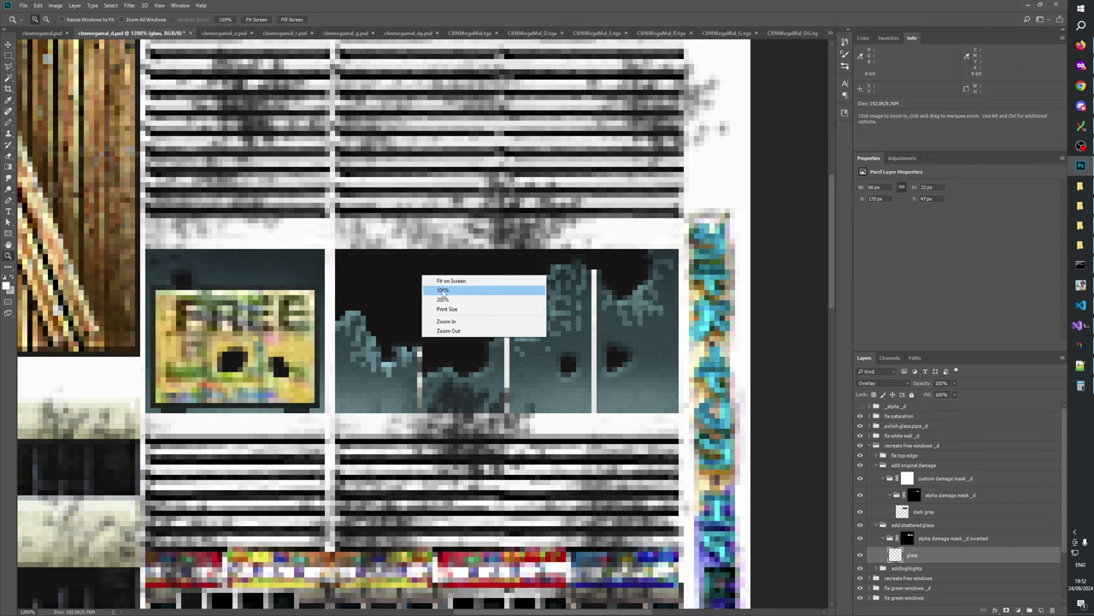
pyautogui.click(442, 290)
pyautogui.click(419, 351)
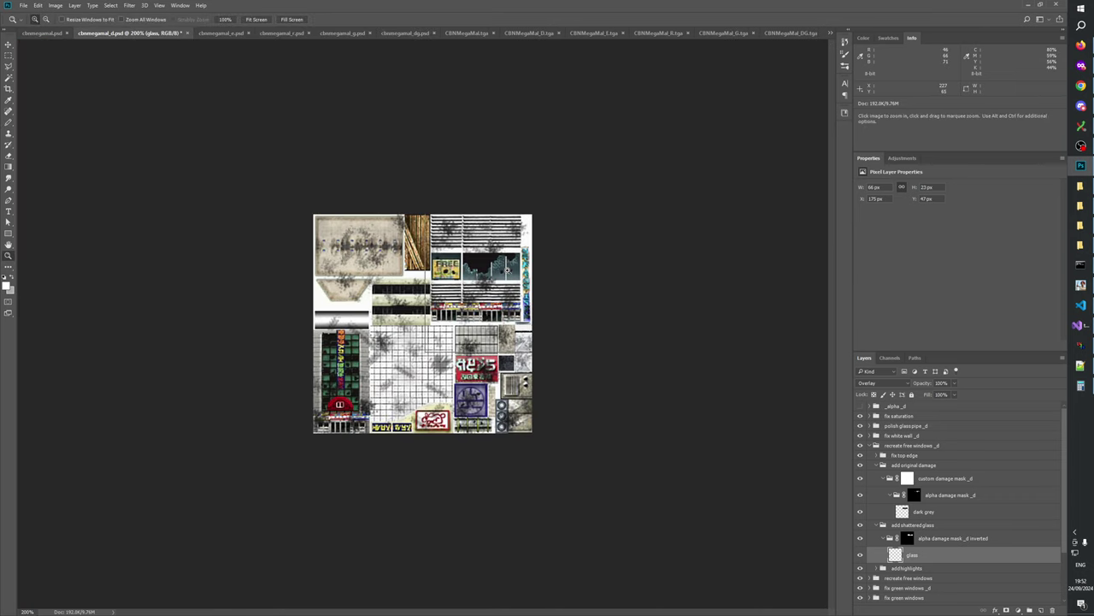
pyautogui.click(508, 271)
pyautogui.click(541, 247)
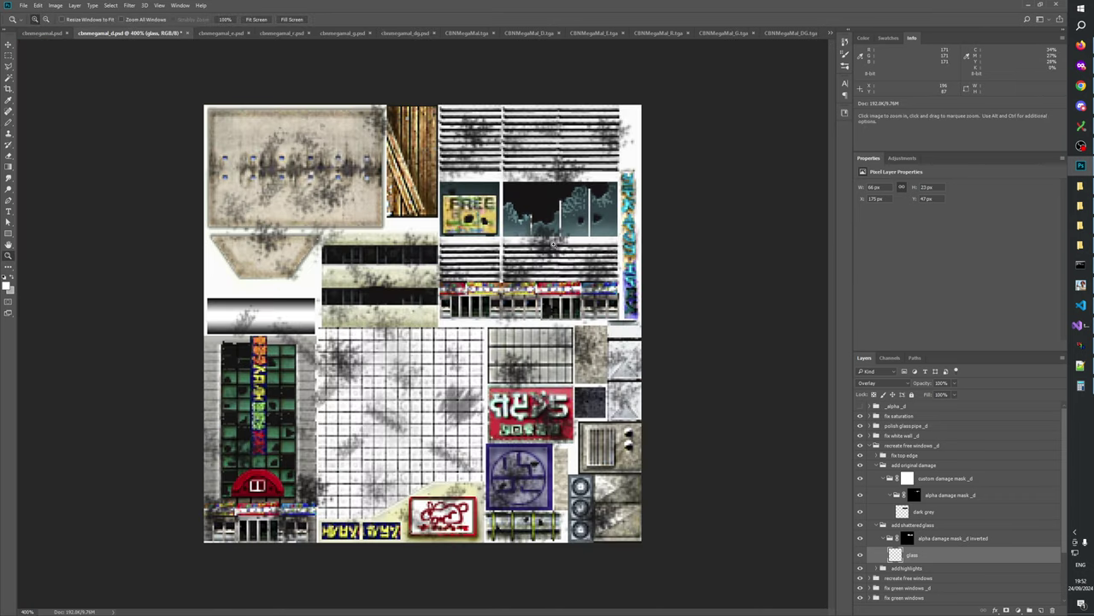
pyautogui.click(595, 207)
pyautogui.click(596, 203)
pyautogui.click(627, 193)
pyautogui.moveTo(626, 202); pyautogui.dragTo(559, 378)
pyautogui.click(577, 336)
pyautogui.click(575, 337)
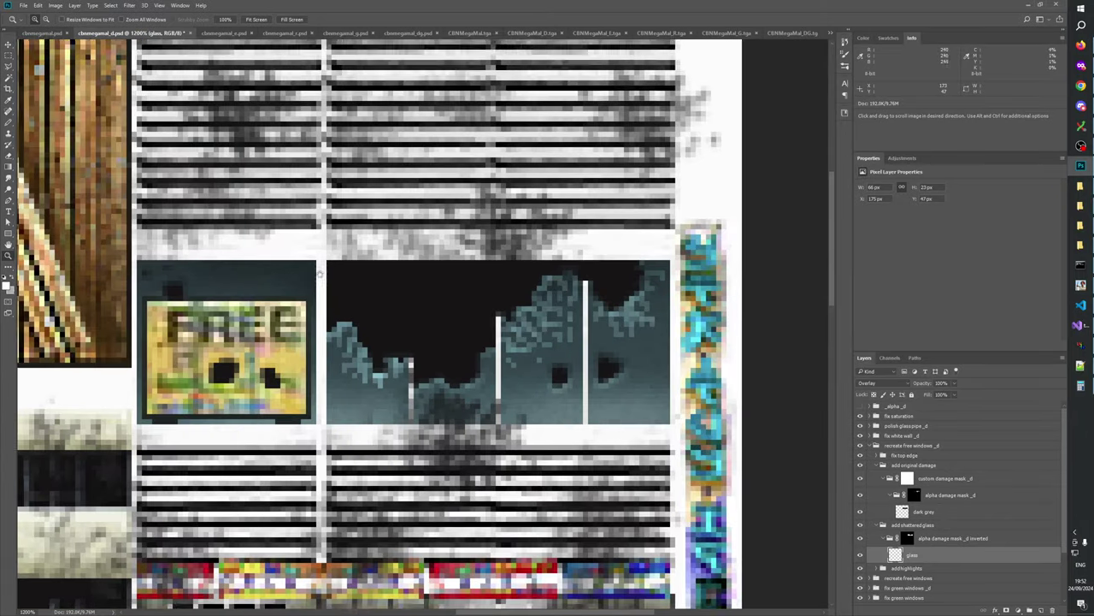
pyautogui.moveTo(319, 274); pyautogui.dragTo(319, 276)
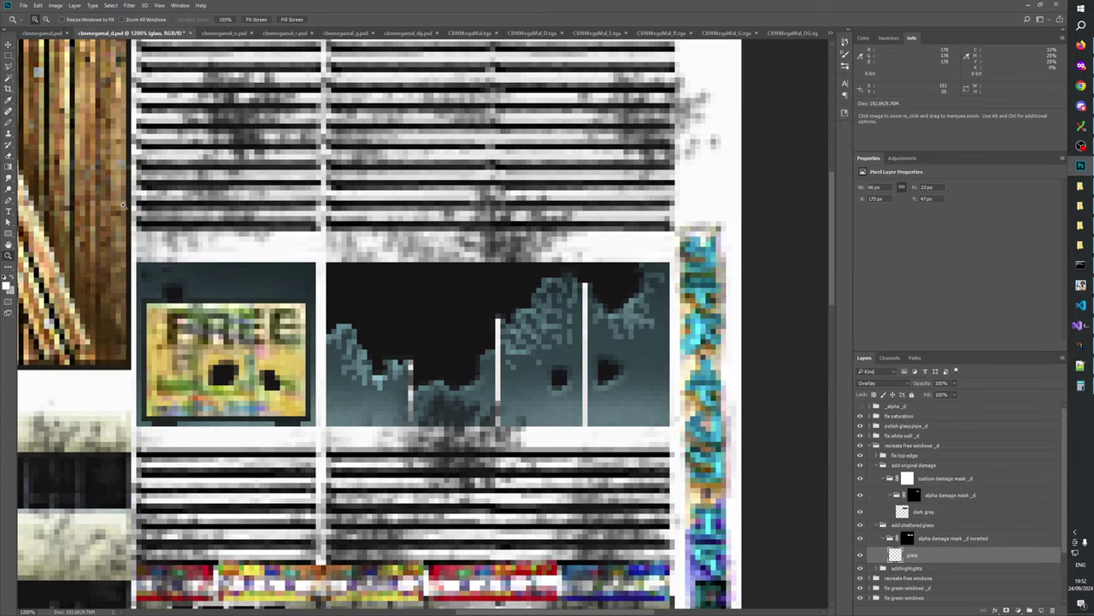
# - Delete the crack pixels reaching furthest into the middle of the third window pane on the glass layer
pyautogui.click(8, 56)
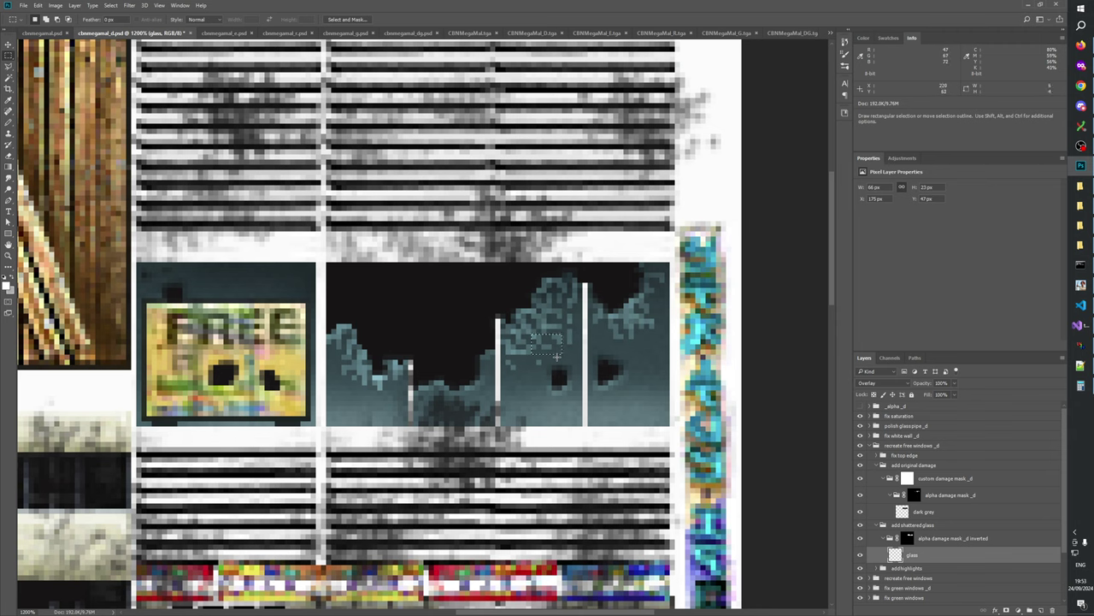
pyautogui.moveTo(542, 319); pyautogui.dragTo(563, 339)
pyautogui.click(562, 326)
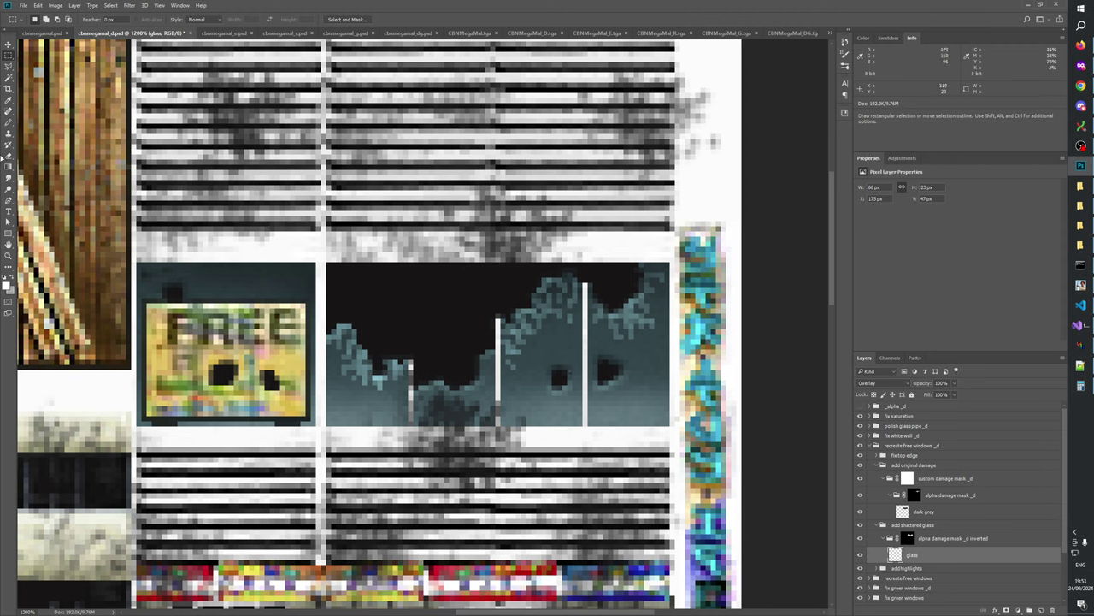
pyautogui.click(8, 123)
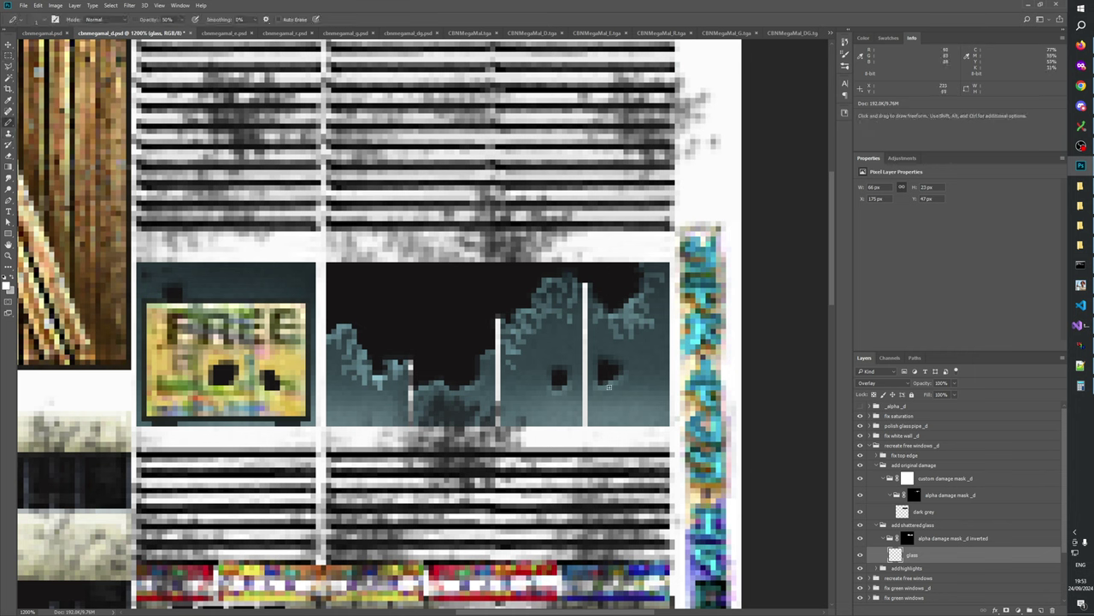
pyautogui.moveTo(556, 385)
pyautogui.mouseDown()
pyautogui.moveTo(549, 398)
pyautogui.moveTo(573, 402)
pyautogui.moveTo(571, 387)
pyautogui.mouseUp()
pyautogui.moveTo(550, 398); pyautogui.dragTo(555, 387)
pyautogui.click(9, 56)
pyautogui.moveTo(536, 356); pyautogui.dragTo(606, 415)
pyautogui.press('Delete')
pyautogui.hotkey('ctrl', 'd')
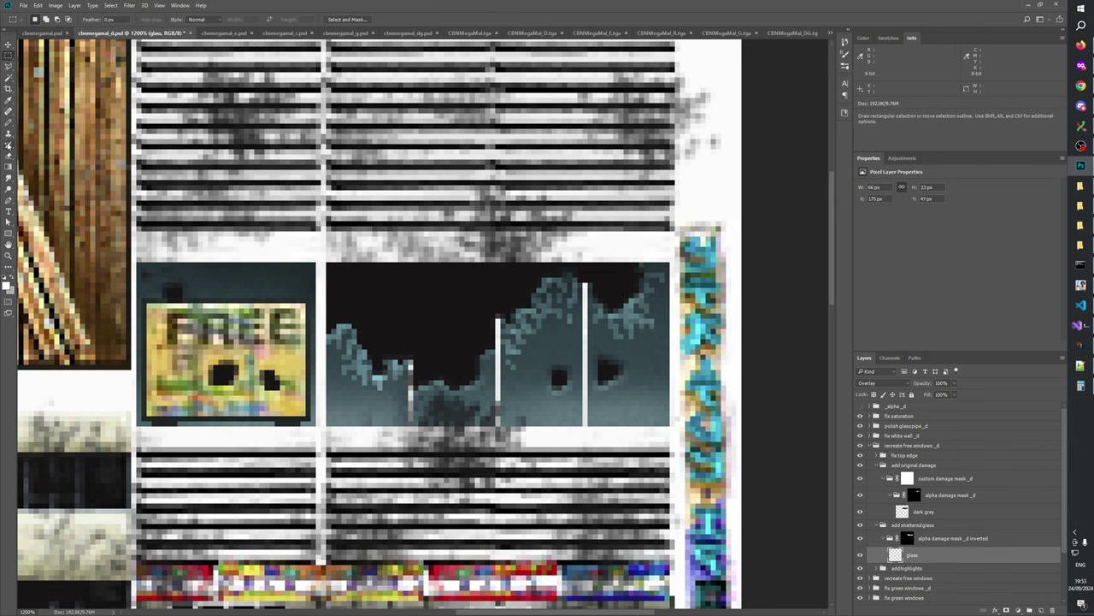
# - Pencil short cracks around the small holes in the third and fourth window panes on the glass layer
pyautogui.click(9, 122)
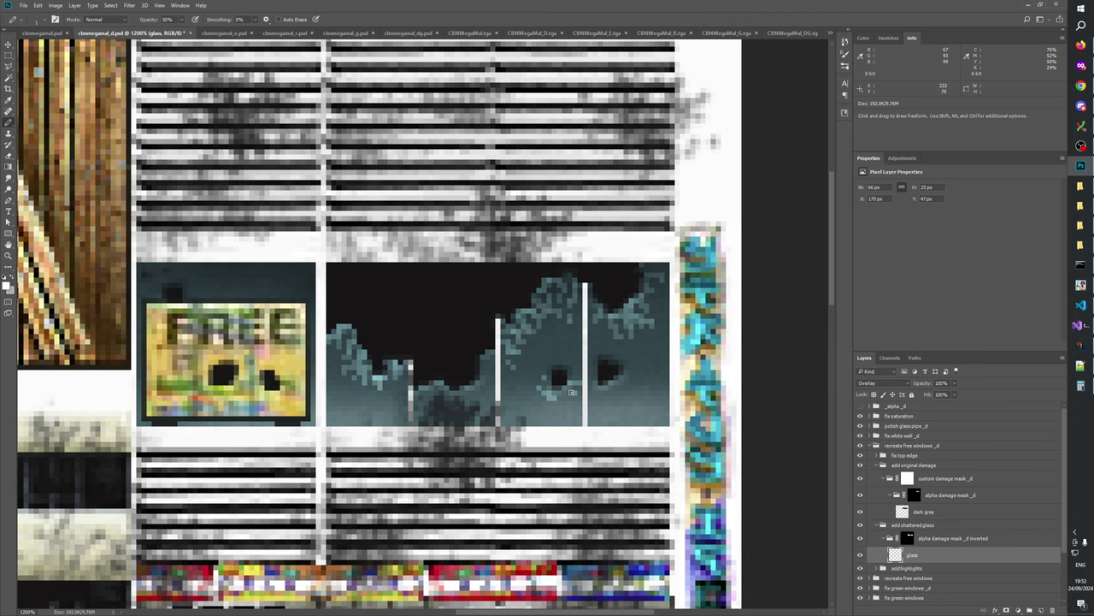
pyautogui.click(566, 402)
pyautogui.click(616, 390)
pyautogui.click(631, 383)
pyautogui.click(631, 373)
pyautogui.click(614, 396)
pyautogui.click(609, 402)
pyautogui.click(602, 402)
pyautogui.click(597, 383)
pyautogui.moveTo(607, 413); pyautogui.dragTo(583, 429)
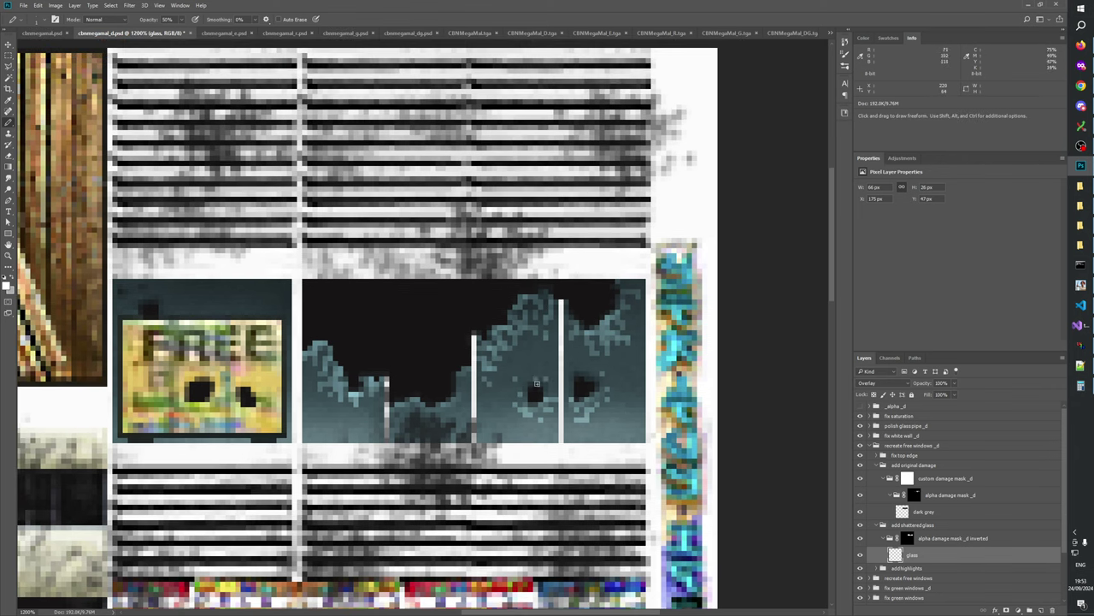
# - Pencil short cracks around the small hole above the FREE sign in the neighbouring window
pyautogui.scroll(-3, 536, 392)
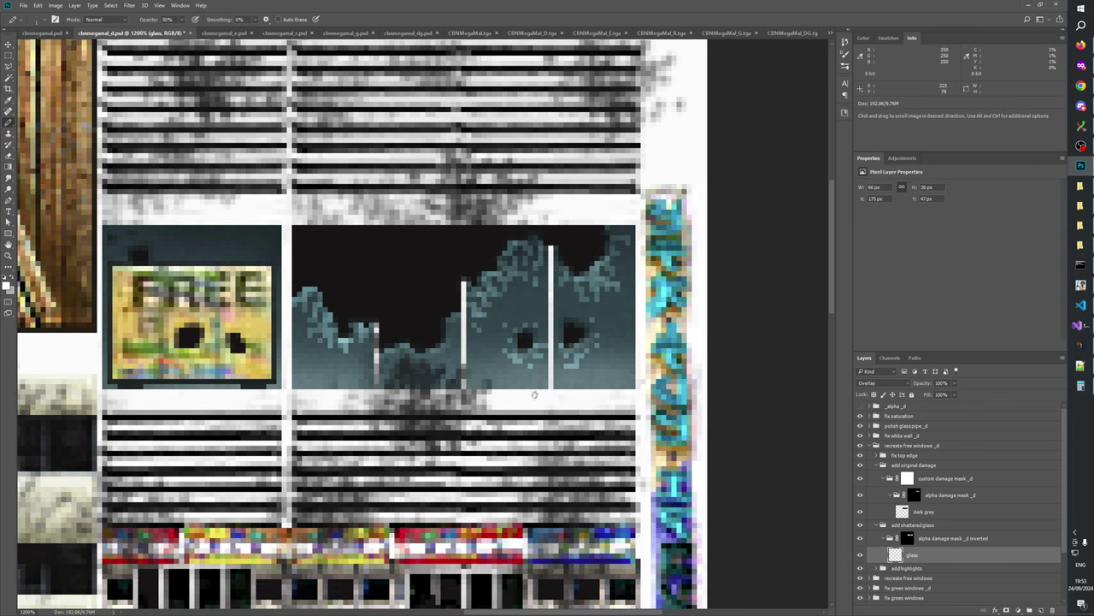
pyautogui.moveTo(531, 396)
pyautogui.mouseDown()
pyautogui.moveTo(535, 435)
pyautogui.moveTo(611, 439)
pyautogui.moveTo(566, 375)
pyautogui.moveTo(559, 405)
pyautogui.moveTo(603, 409)
pyautogui.mouseUp()
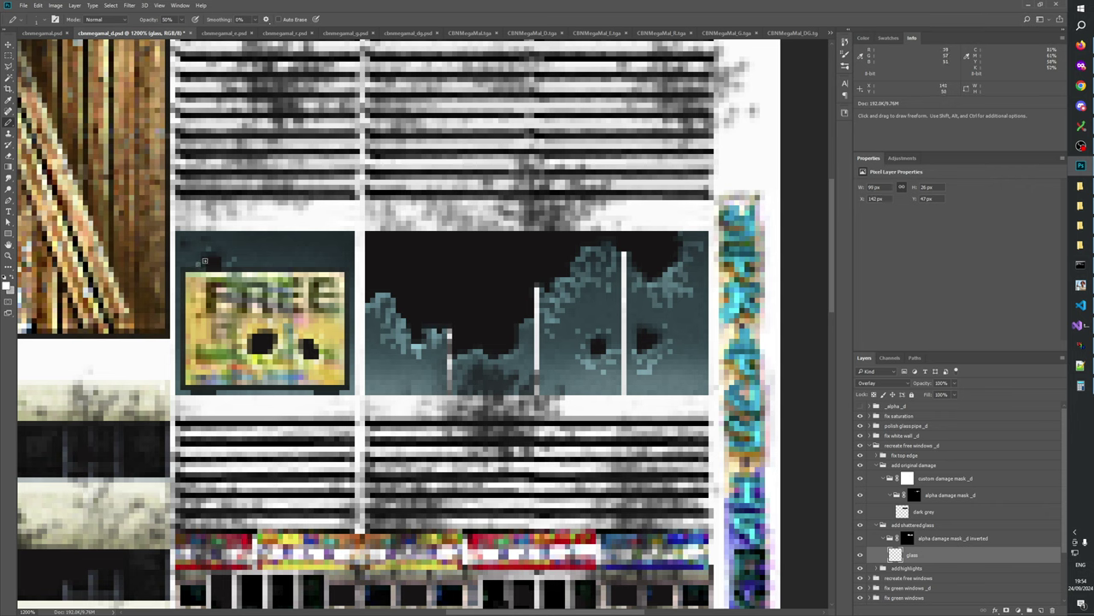
pyautogui.click(198, 262)
# - Duplicate the glass layer and apply a Gaussian Blur with a 0.3 pixel radius to the copy
pyautogui.hotkey('ctrl', 'j')
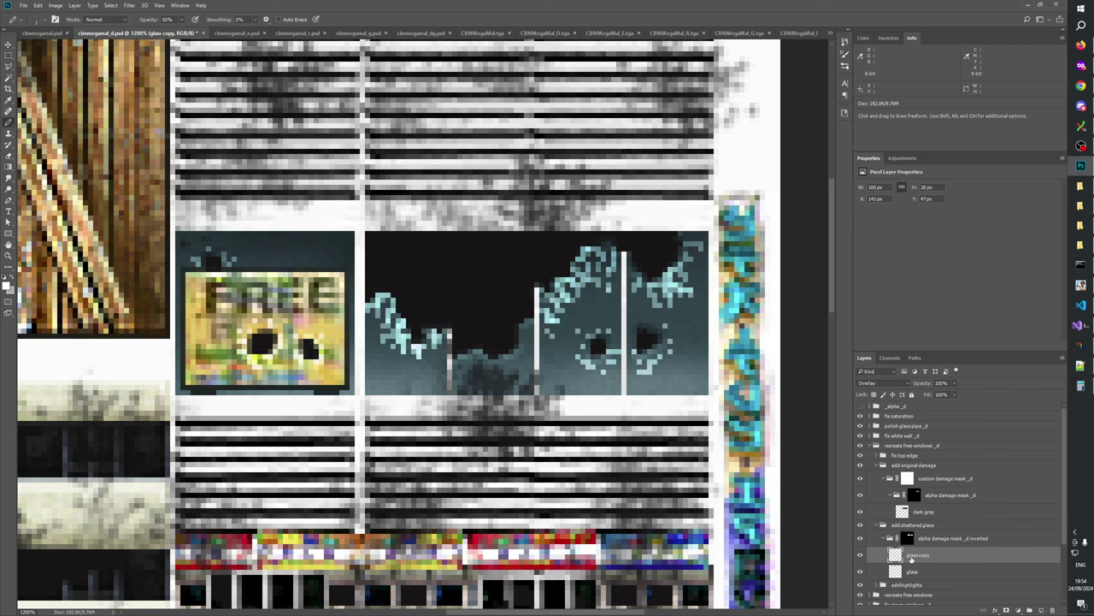
pyautogui.click(129, 6)
pyautogui.moveTo(214, 100)
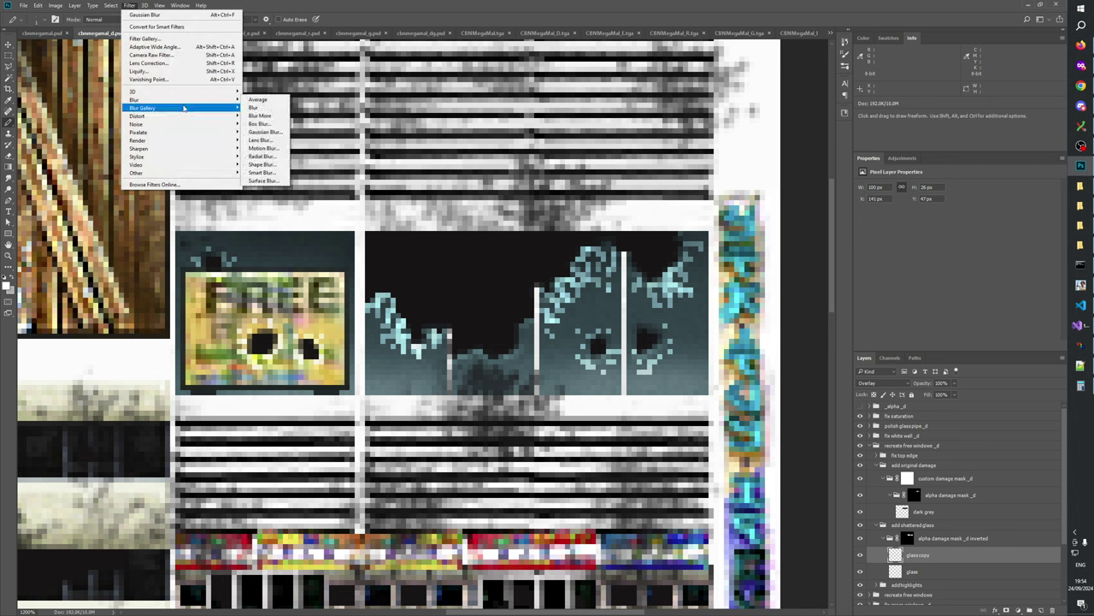
pyautogui.click(267, 132)
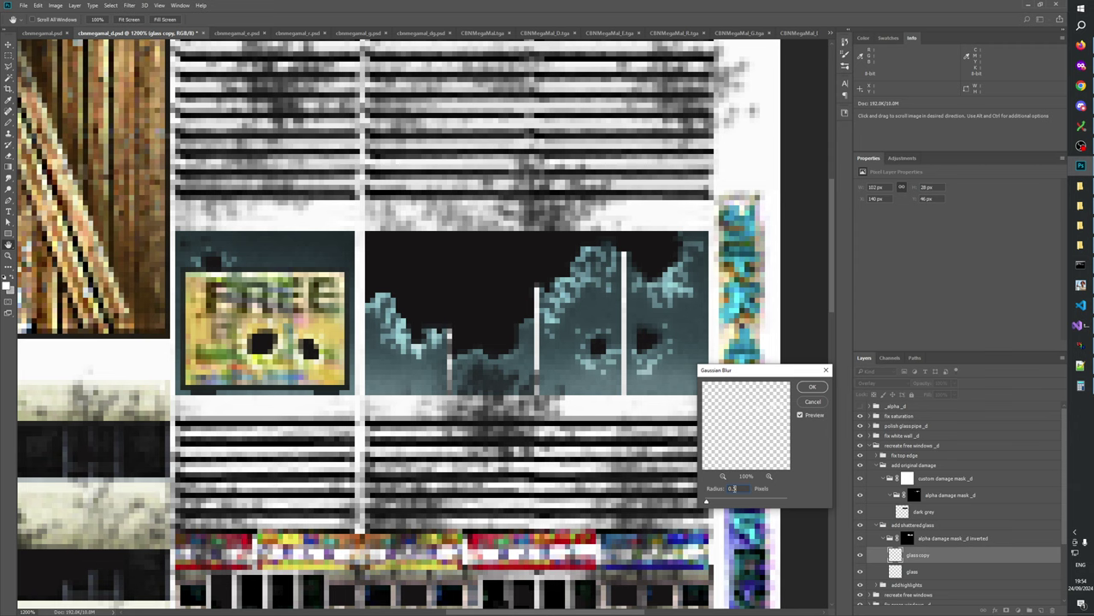
pyautogui.press('BackSpace')
pyautogui.write('3')
pyautogui.click(804, 389)
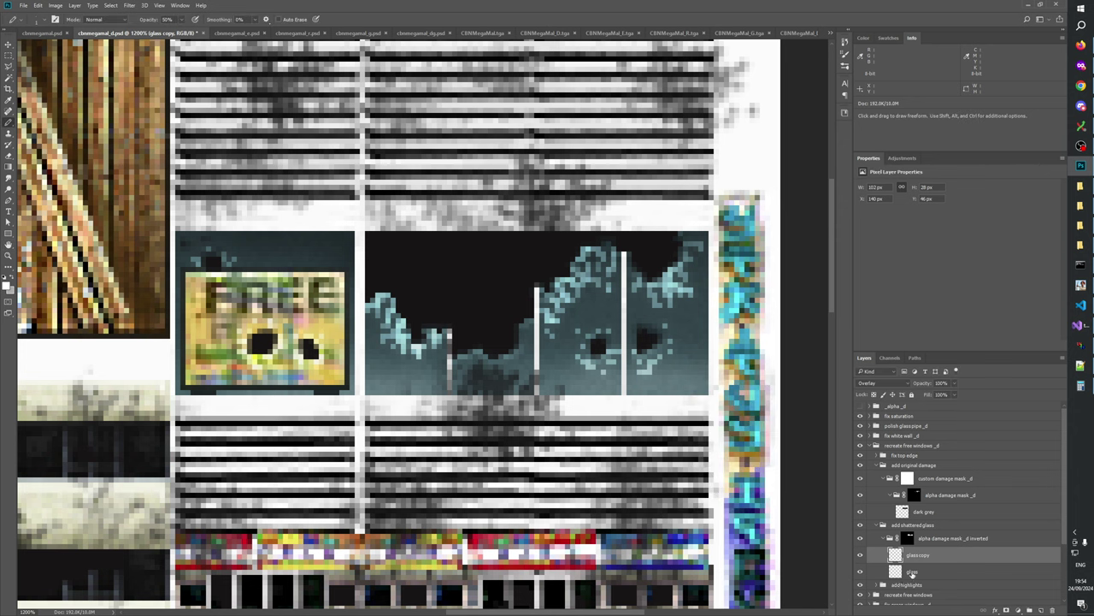
# - Move the glass layer above its blurred copy and rename the copy "glass copy gaussian blur:0.3"
pyautogui.moveTo(916, 572); pyautogui.dragTo(926, 547)
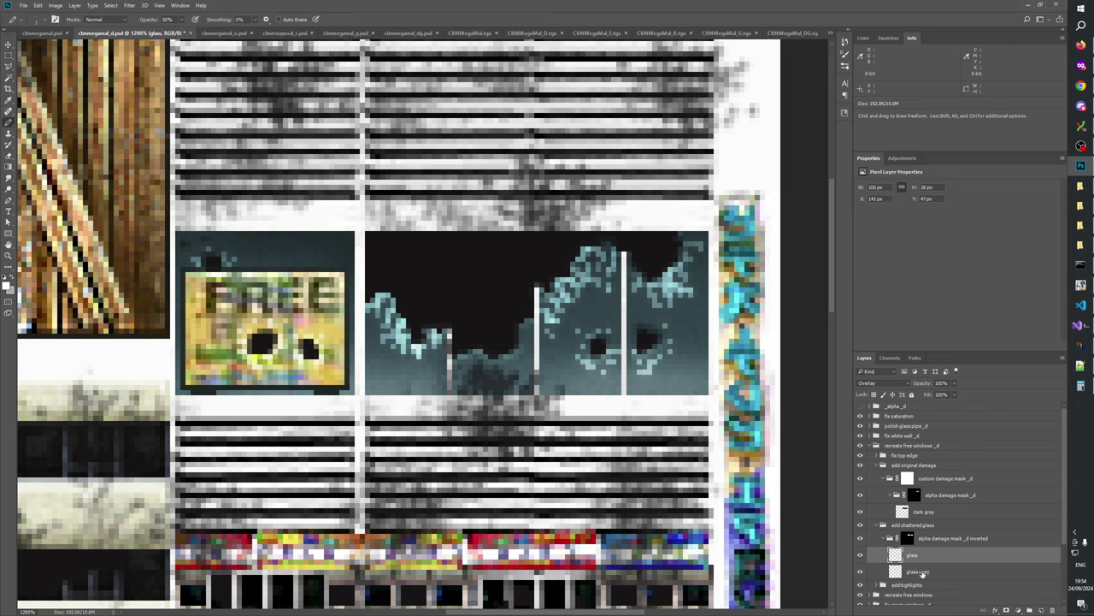
pyautogui.doubleClick(921, 571)
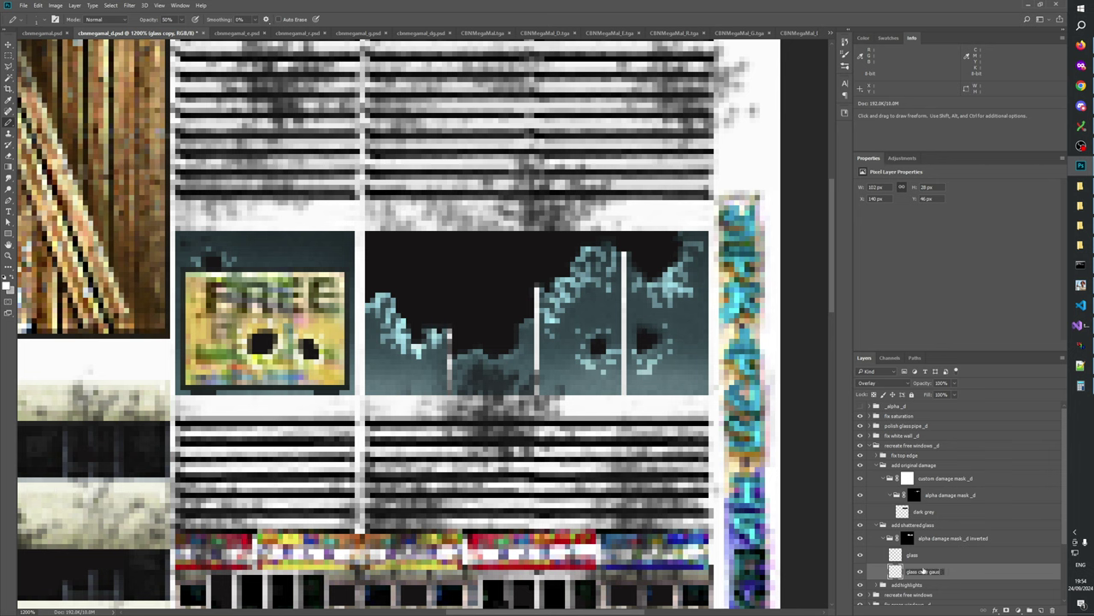
pyautogui.write('gaussian blur:0.3')
pyautogui.press('Return')
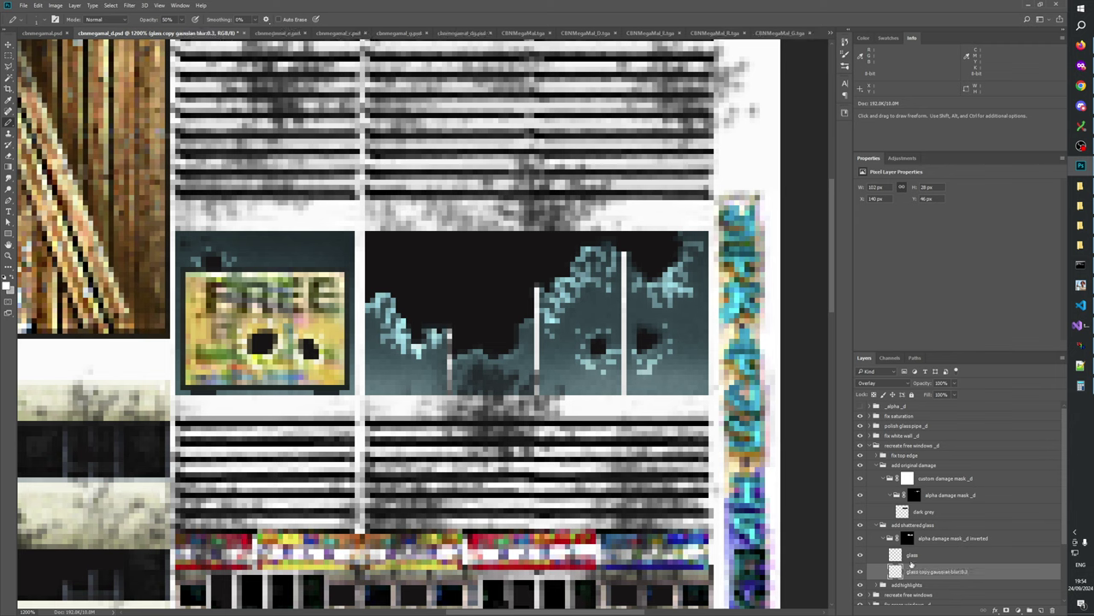
# - Compare the window with the glass layer hidden, then lower its opacity to 50% and the blurred copy's to about 46%
pyautogui.click(912, 555)
pyautogui.click(860, 554)
pyautogui.click(860, 555)
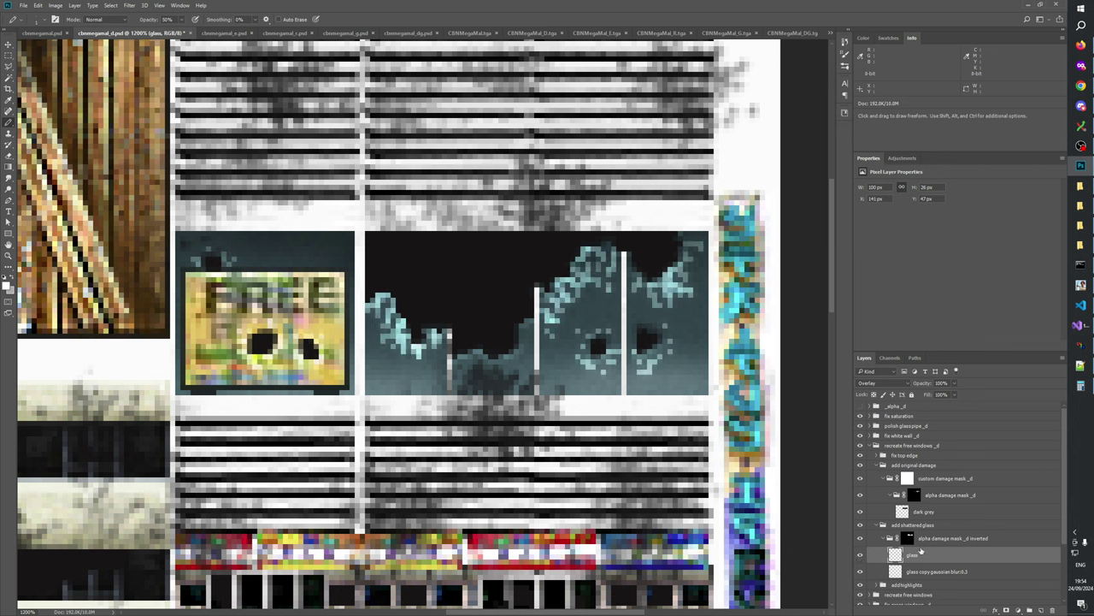
pyautogui.click(955, 385)
pyautogui.moveTo(932, 394)
pyautogui.mouseDown()
pyautogui.moveTo(915, 394)
pyautogui.moveTo(988, 397)
pyautogui.moveTo(933, 395)
pyautogui.mouseUp()
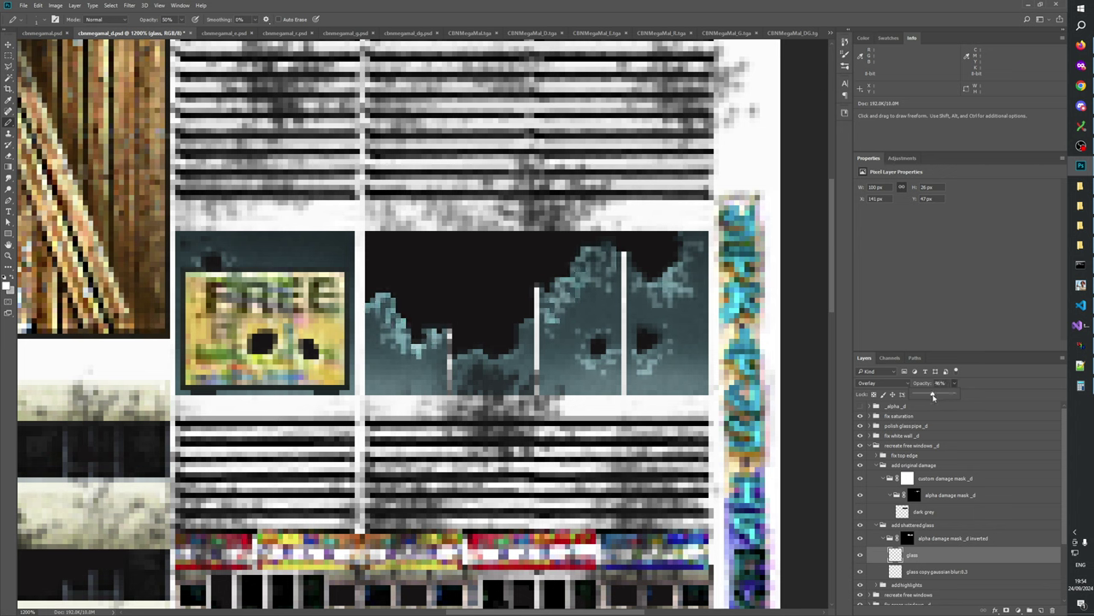
pyautogui.click(936, 571)
pyautogui.moveTo(932, 395); pyautogui.dragTo(938, 396)
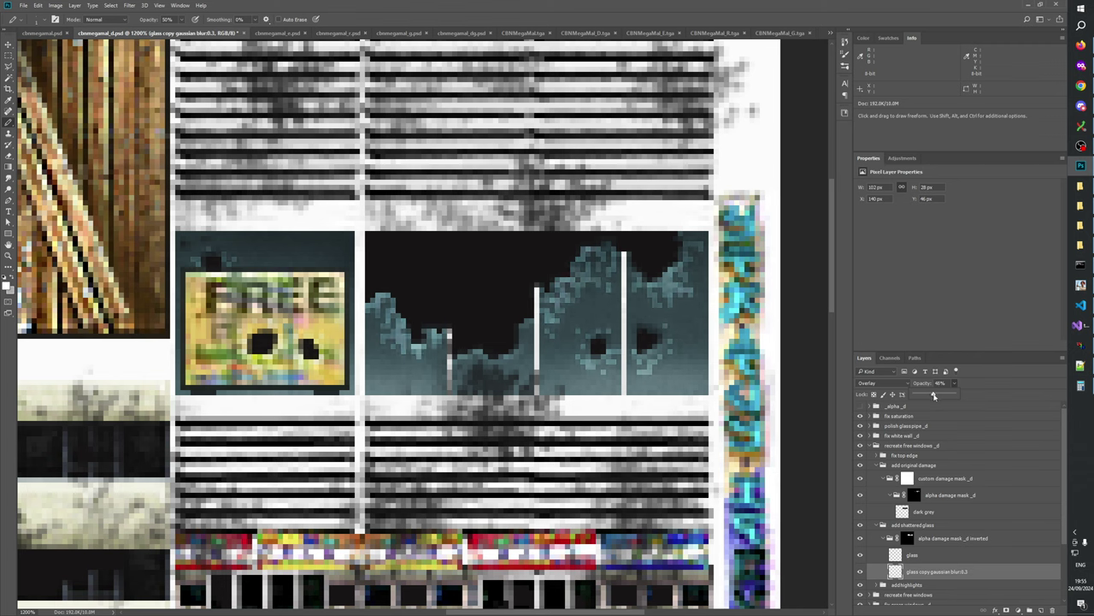
# - Set the glass layer's opacity to 77% and the blurred copy's opacity to 50%
pyautogui.click(909, 555)
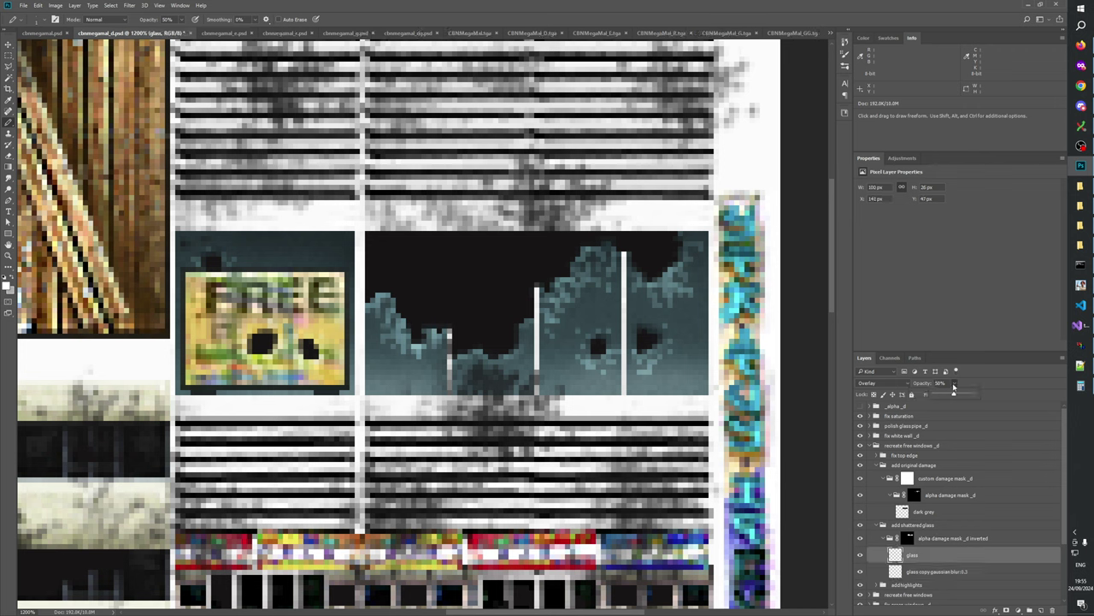
pyautogui.moveTo(962, 395); pyautogui.dragTo(967, 396)
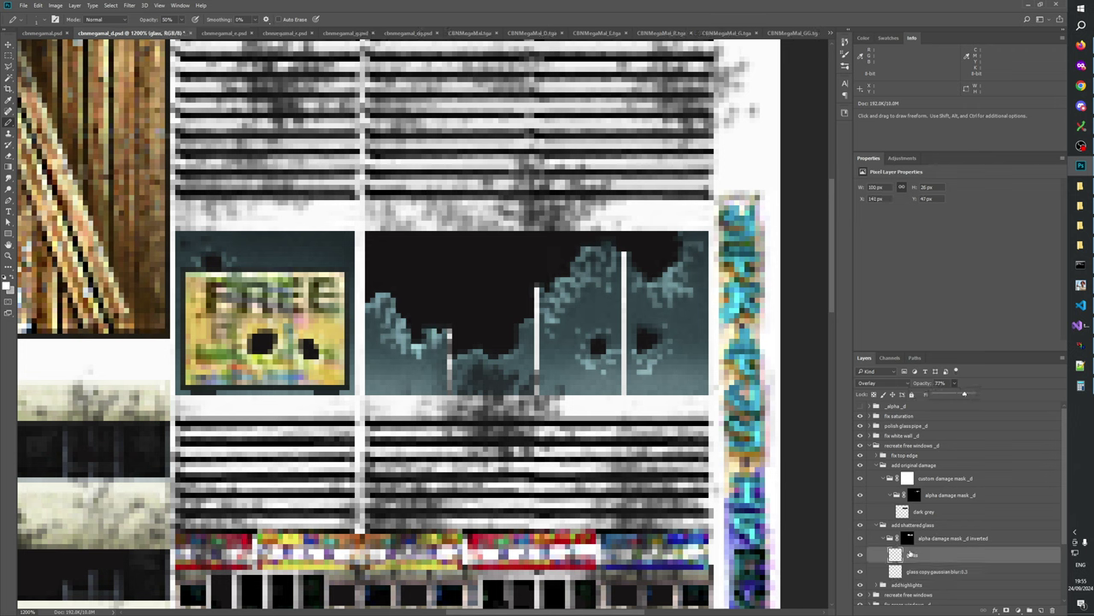
pyautogui.click(918, 571)
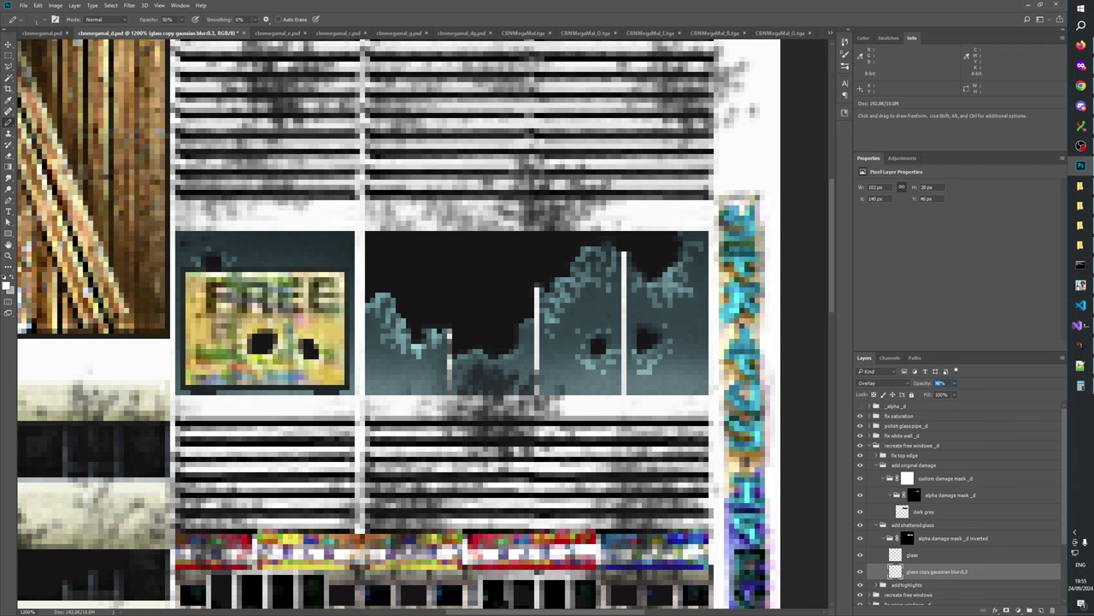
# - Examine the blended cracks in the whole texture at actual size and at increasing magnifications around the broken windows
pyautogui.click(11, 256)
pyautogui.rightClick(436, 313)
pyautogui.click(456, 330)
pyautogui.click(455, 321)
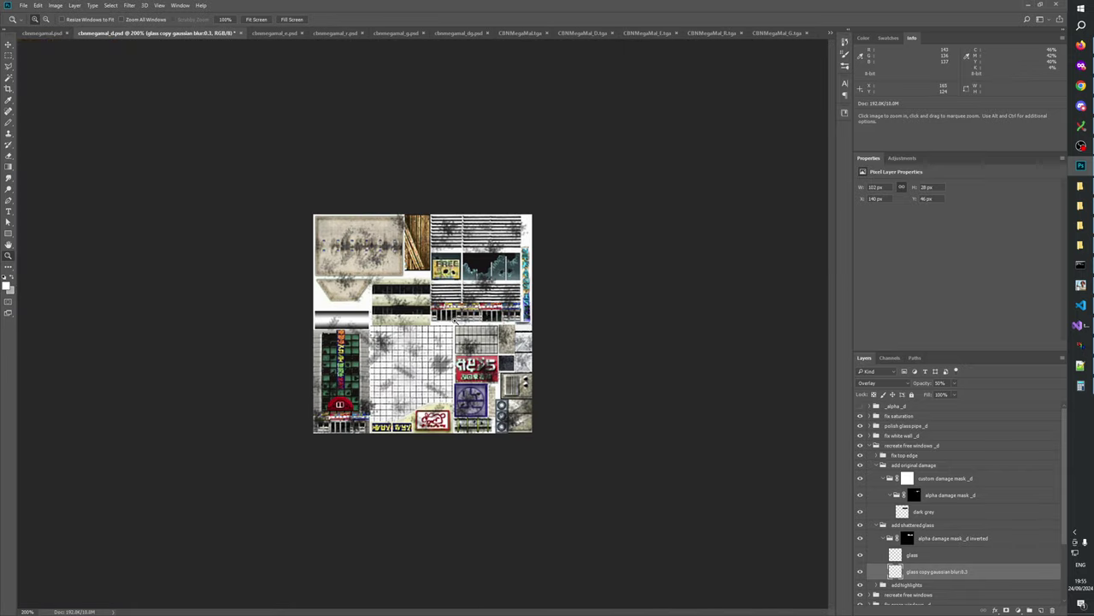
pyautogui.click(507, 292)
pyautogui.click(559, 247)
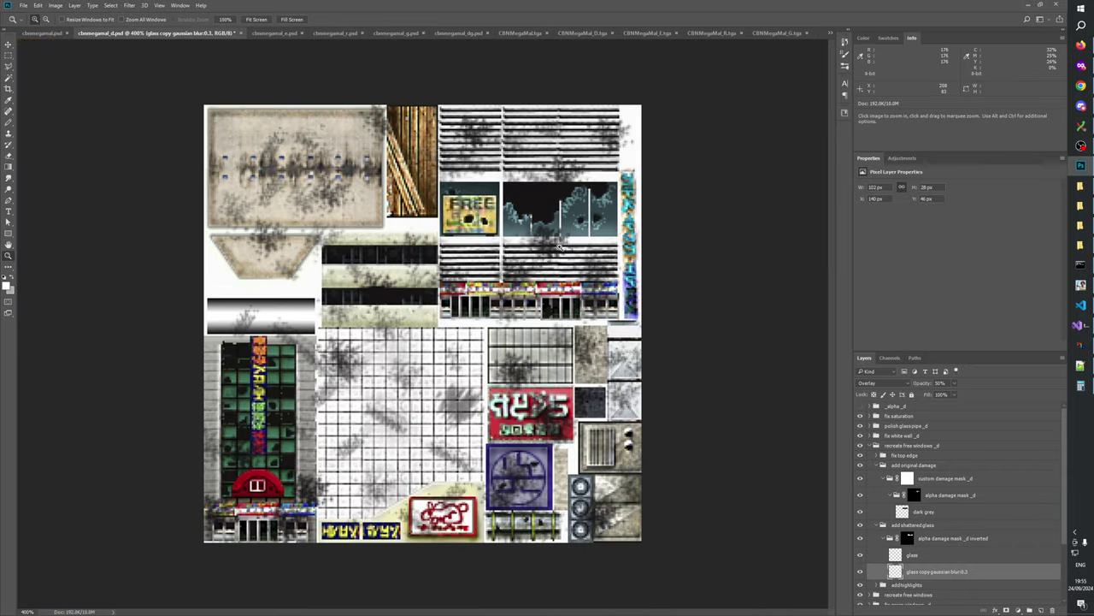
pyautogui.click(559, 247)
pyautogui.click(651, 203)
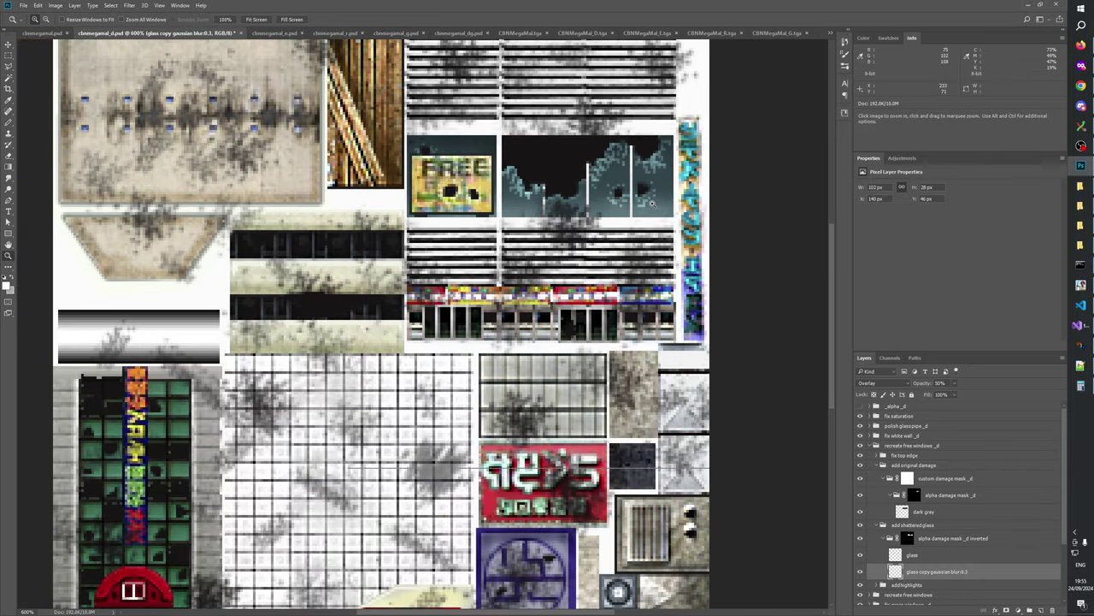
pyautogui.click(652, 202)
pyautogui.click(654, 190)
pyautogui.moveTo(654, 190); pyautogui.dragTo(610, 369)
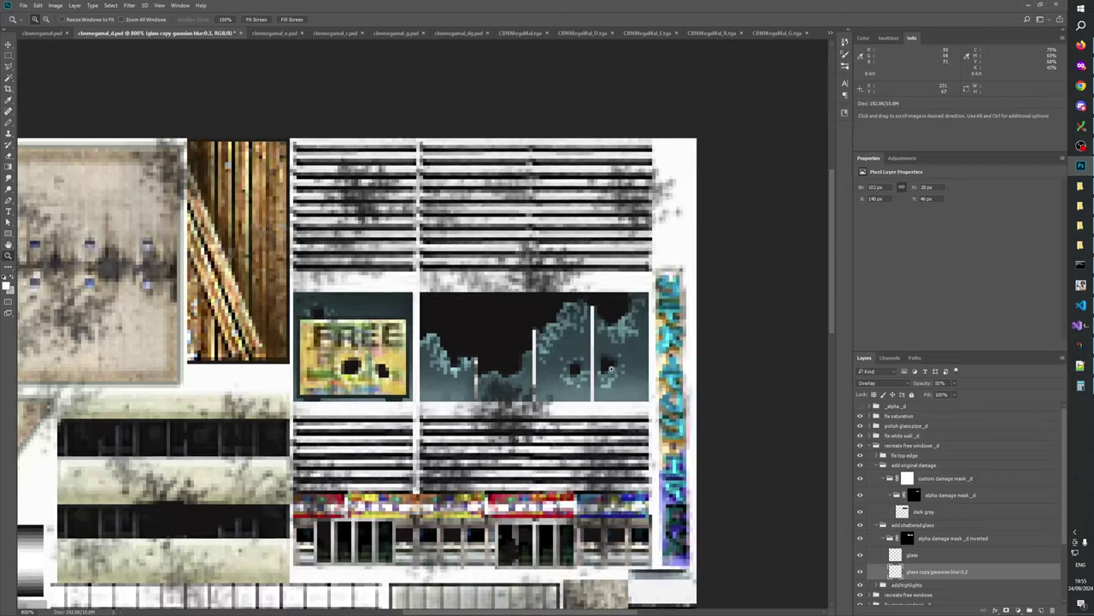
pyautogui.click(585, 368)
# - Hide the blurred glass copy and restore the glass layer's opacity to 100%
pyautogui.click(860, 572)
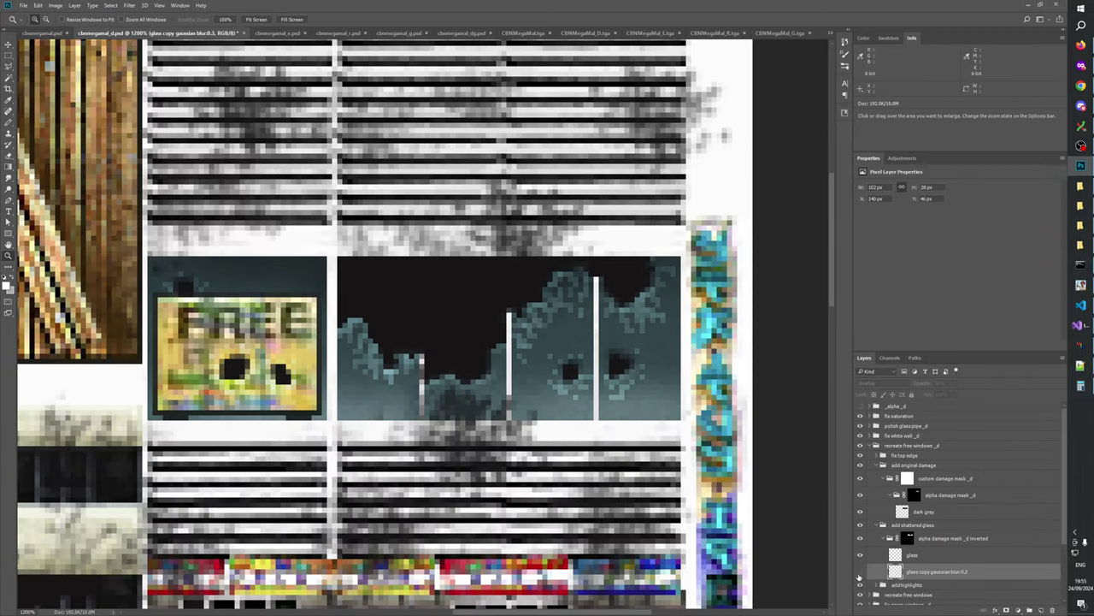
pyautogui.click(921, 558)
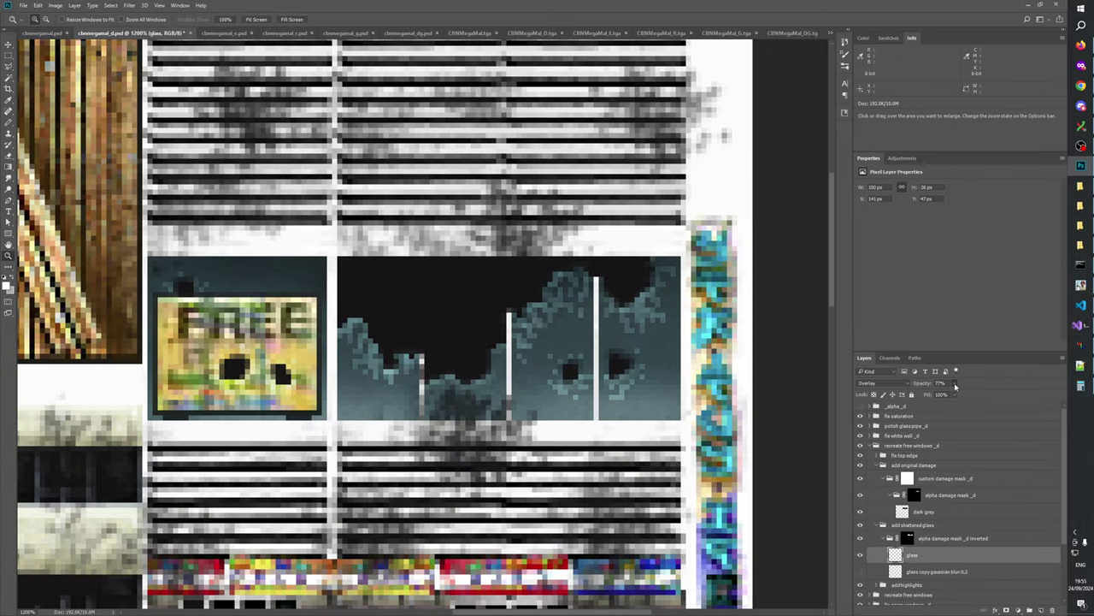
pyautogui.click(955, 386)
pyautogui.moveTo(953, 394); pyautogui.dragTo(1016, 400)
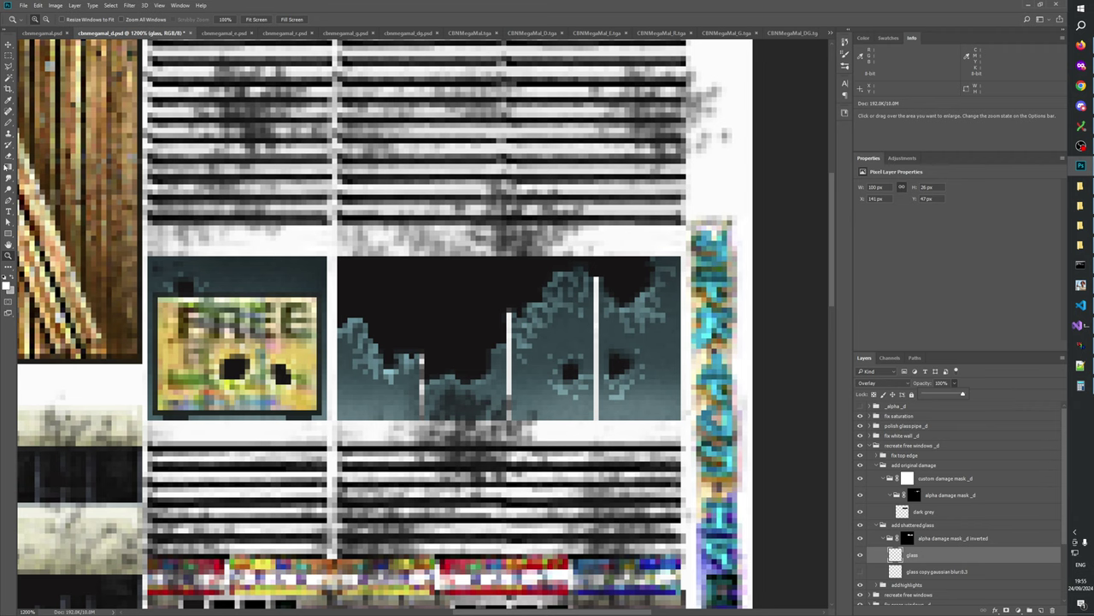
# - Delete the cracks around the hole above the FREE sign from the glass layer and deselect
pyautogui.press('m')
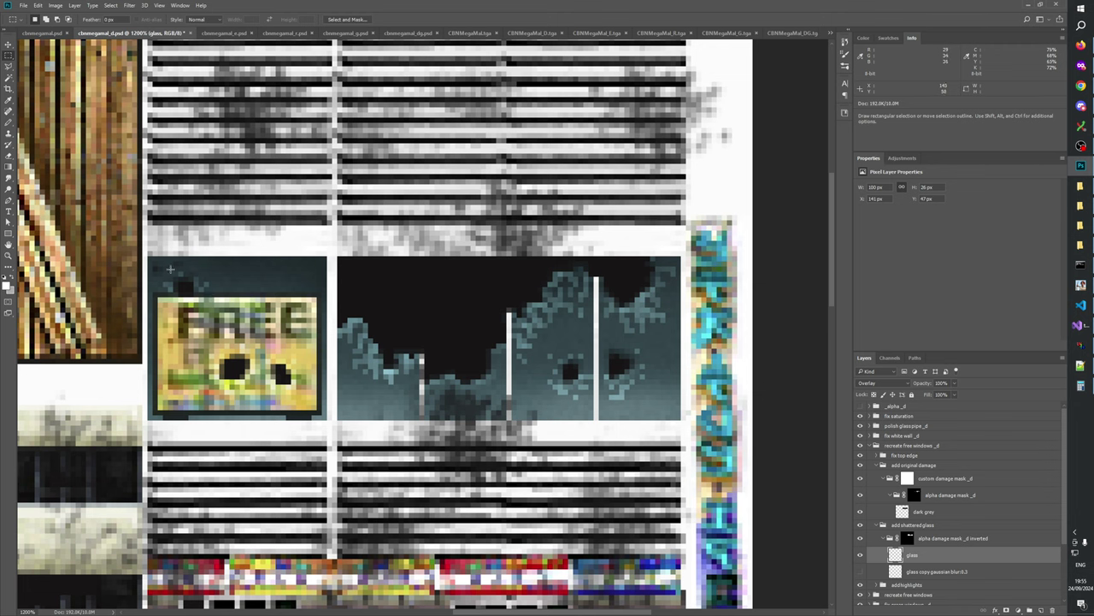
pyautogui.moveTo(149, 260); pyautogui.dragTo(220, 299)
pyautogui.press('Delete')
pyautogui.hotkey('ctrl', 'd')
# - Delete the cracks along the broken upper edge of the third window pane and deselect
pyautogui.moveTo(542, 261)
pyautogui.mouseDown()
pyautogui.moveTo(598, 295)
pyautogui.moveTo(593, 318)
pyautogui.mouseUp()
pyautogui.moveTo(497, 288); pyautogui.dragTo(537, 374)
pyautogui.moveTo(532, 288); pyautogui.dragTo(563, 338)
pyautogui.press('Delete')
pyautogui.hotkey('ctrl', 'd')
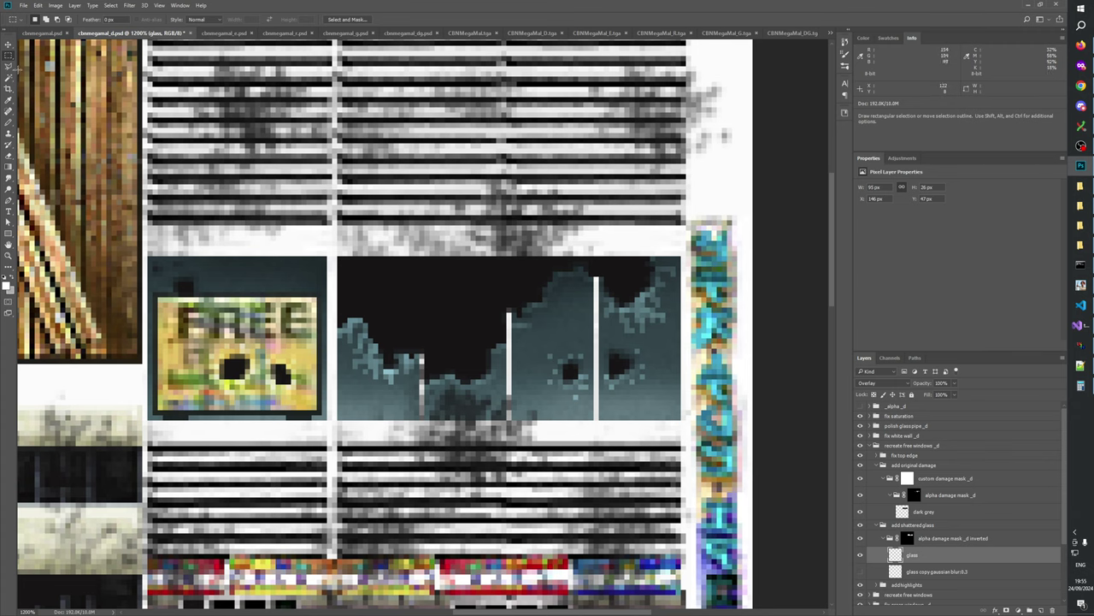
# - Redraw finer cracks with the Pencil along the broken upper edge of the third window pane
pyautogui.click(8, 123)
pyautogui.moveTo(548, 380); pyautogui.dragTo(535, 441)
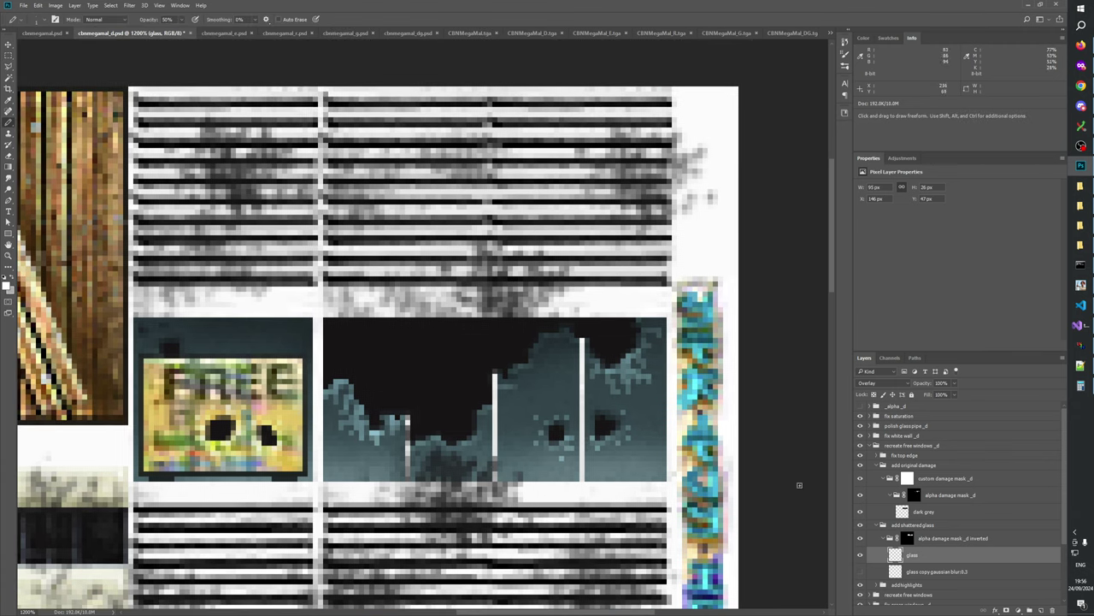
pyautogui.click(860, 555)
pyautogui.click(860, 555)
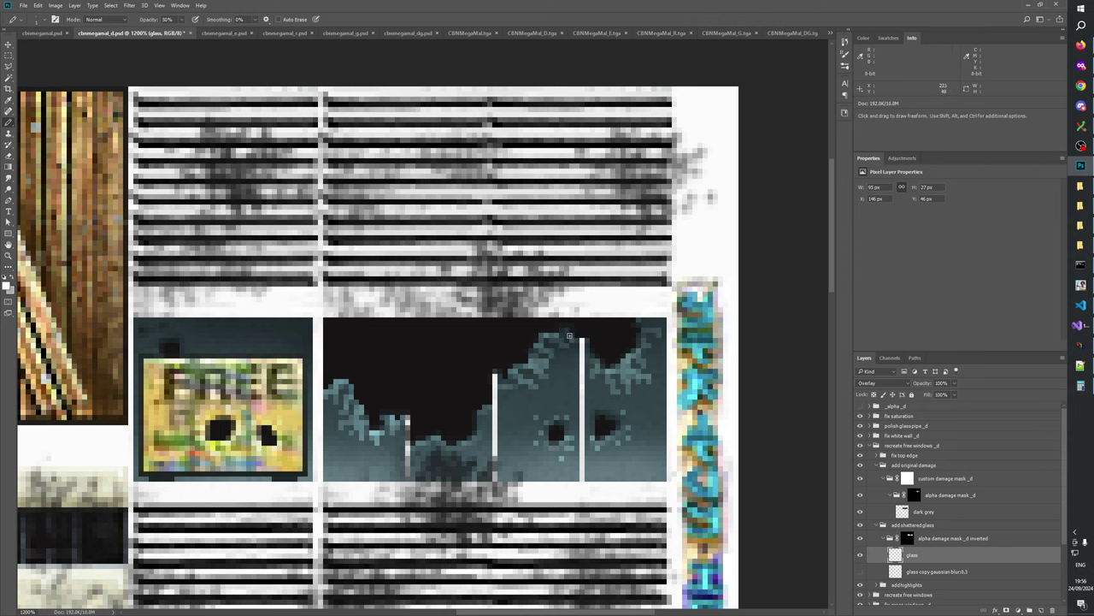
pyautogui.click(570, 333)
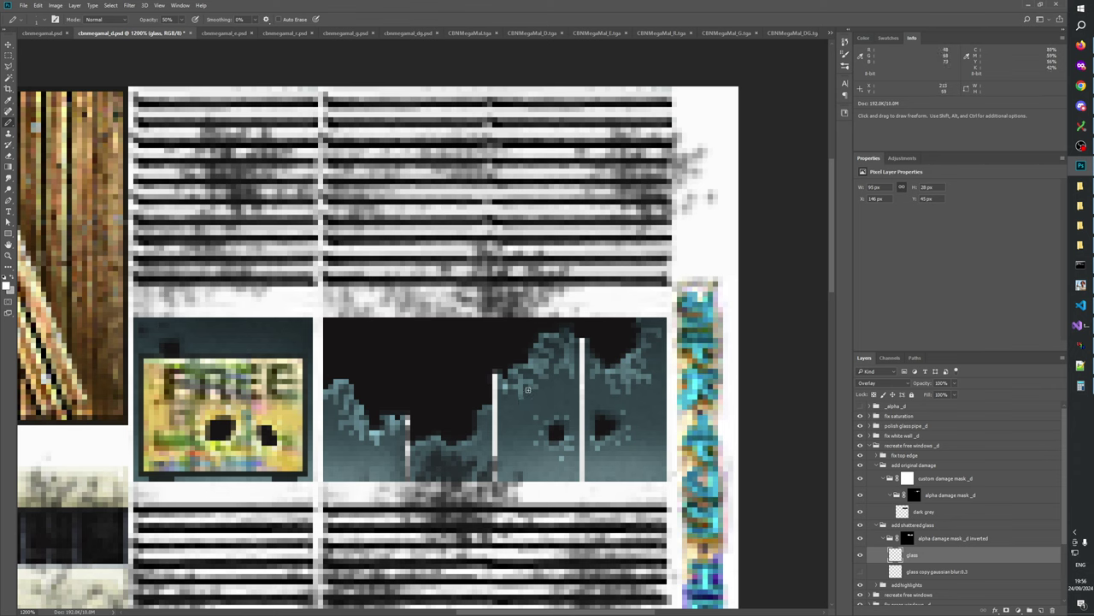
# - Trim stray pixels from the third pane's new cracks and lower the glass layer's opacity to 40%
pyautogui.click(9, 55)
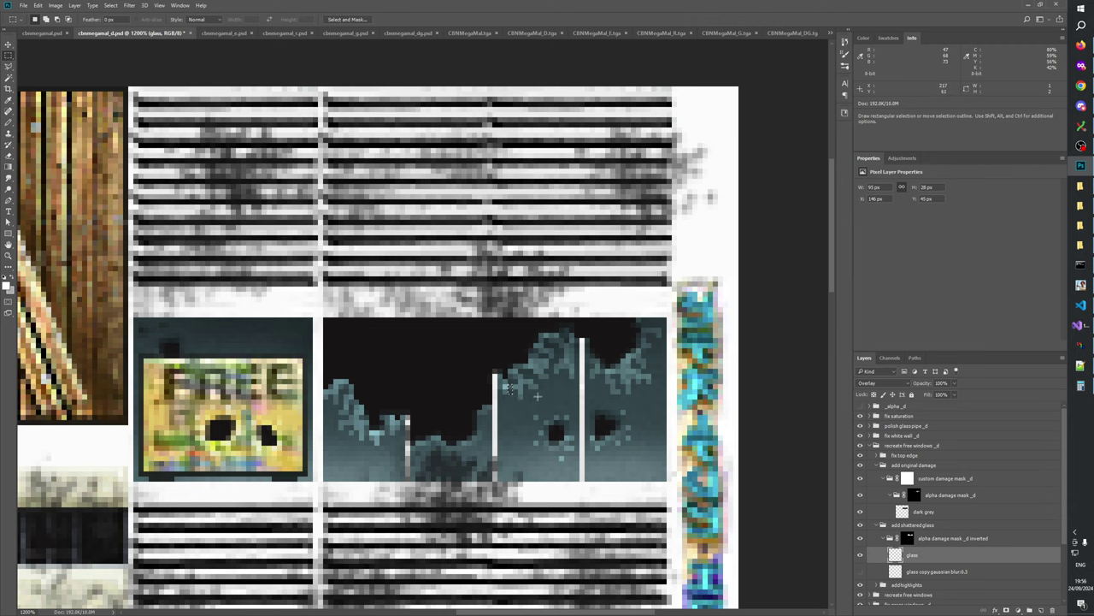
pyautogui.moveTo(513, 387); pyautogui.dragTo(515, 394)
pyautogui.moveTo(539, 359); pyautogui.dragTo(544, 369)
pyautogui.click(953, 395)
pyautogui.moveTo(925, 395); pyautogui.dragTo(932, 395)
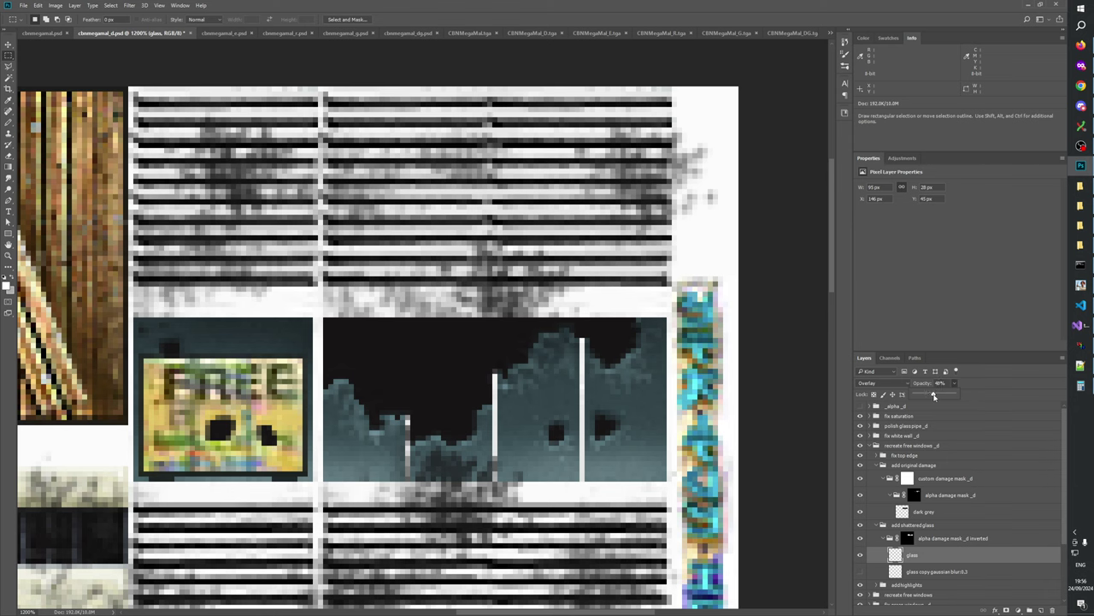
# - Delete the "glass copy gaussian blur:0.3" layer and show the opacity slider of the glass layer
pyautogui.click(918, 575)
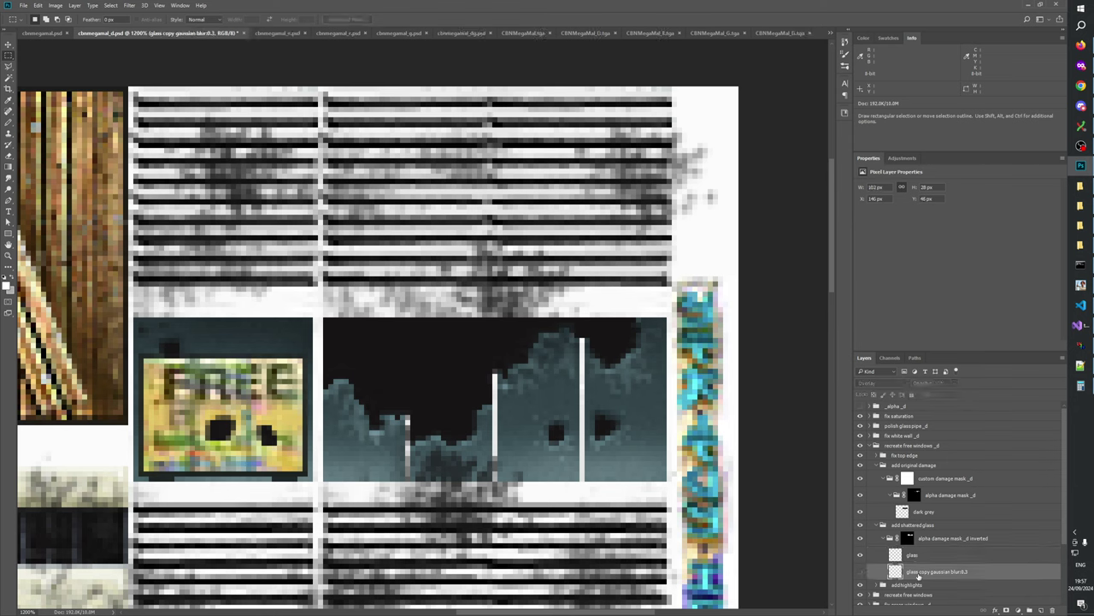
pyautogui.click(1063, 612)
pyautogui.click(955, 384)
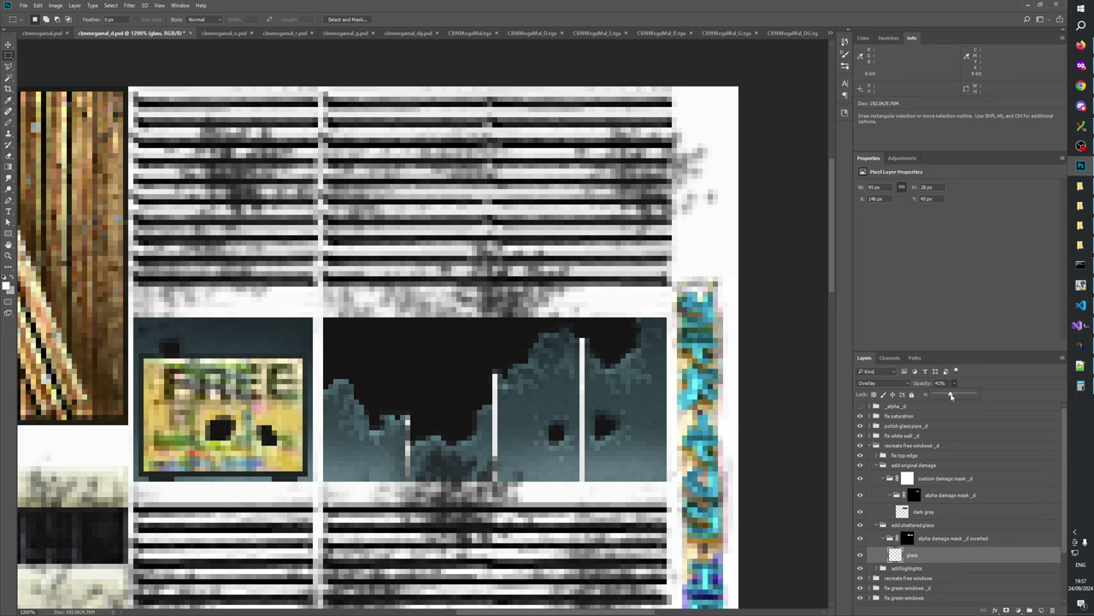
# - Examine the cracks in the broken windows at several zoom levels, from the whole texture down to the panes
pyautogui.press('z')
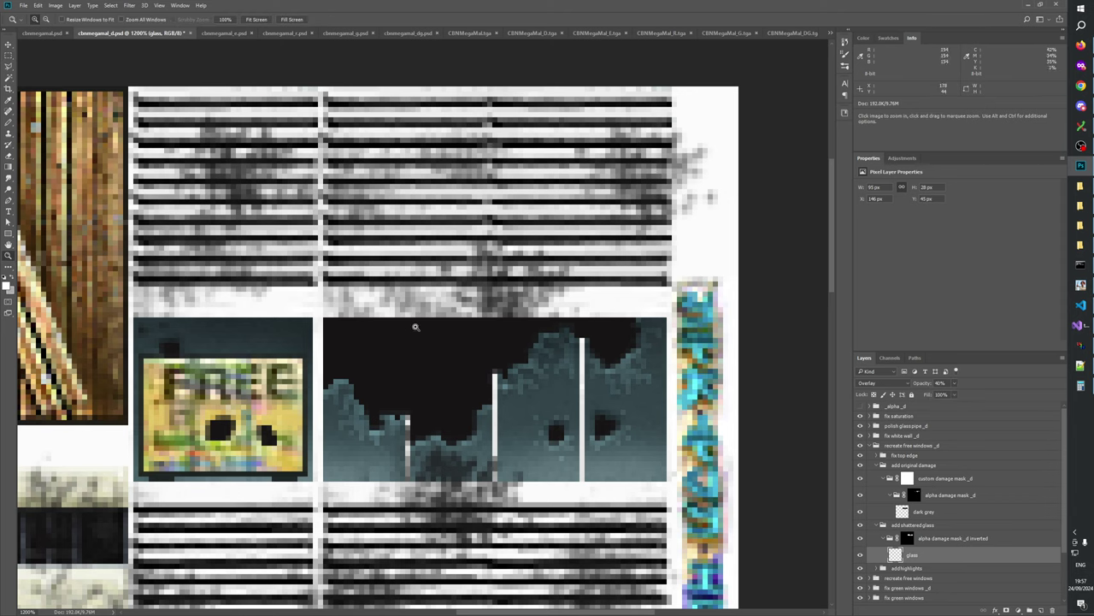
pyautogui.rightClick(417, 328)
pyautogui.click(438, 344)
pyautogui.click(423, 351)
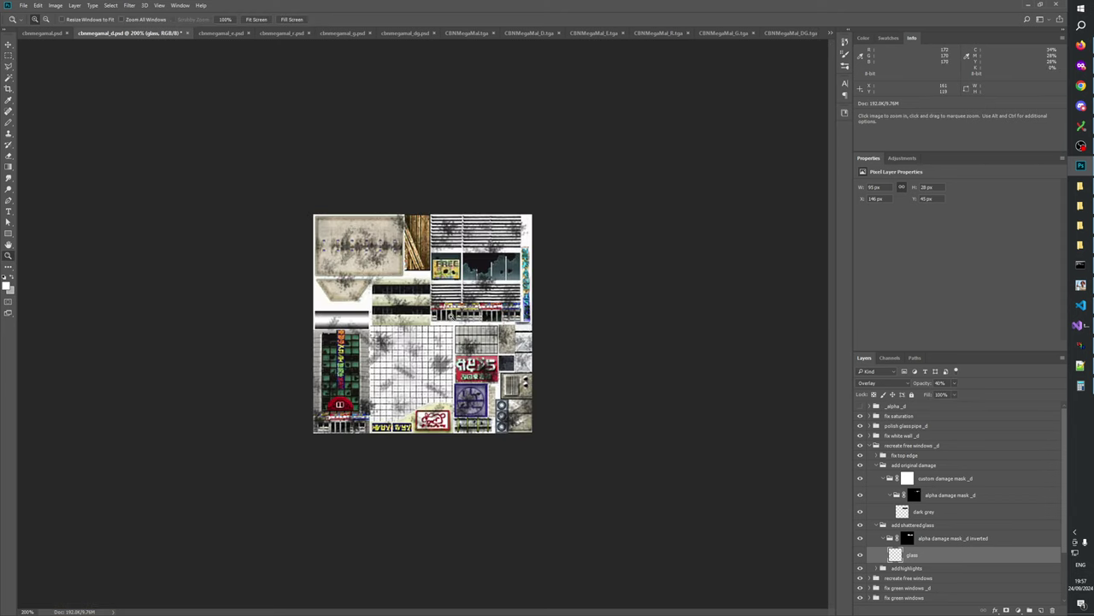
pyautogui.click(495, 285)
pyautogui.click(547, 239)
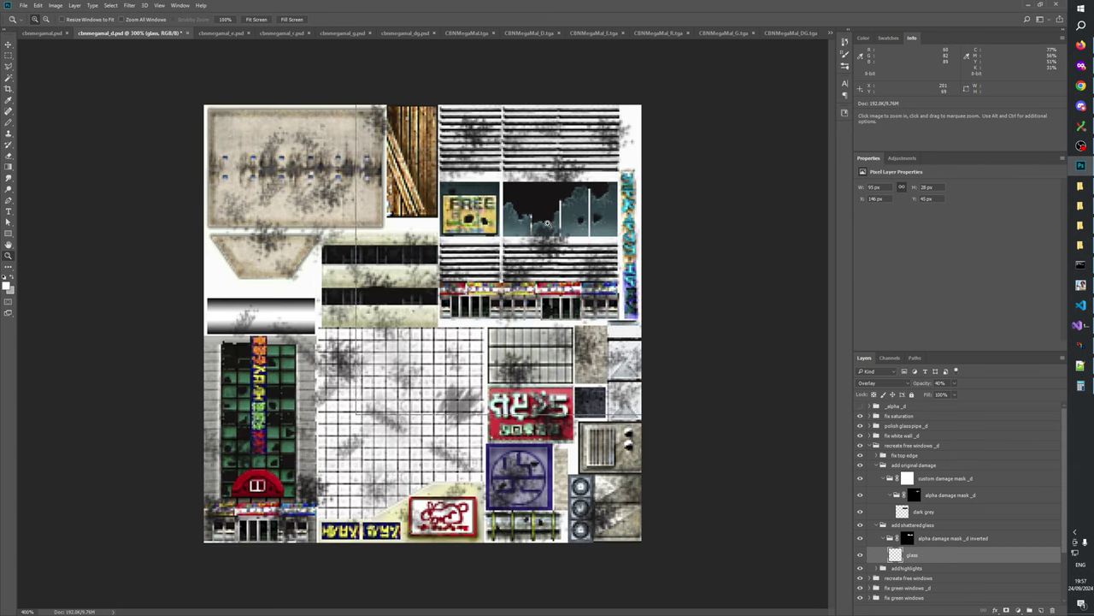
pyautogui.click(583, 204)
pyautogui.click(599, 191)
pyautogui.click(624, 176)
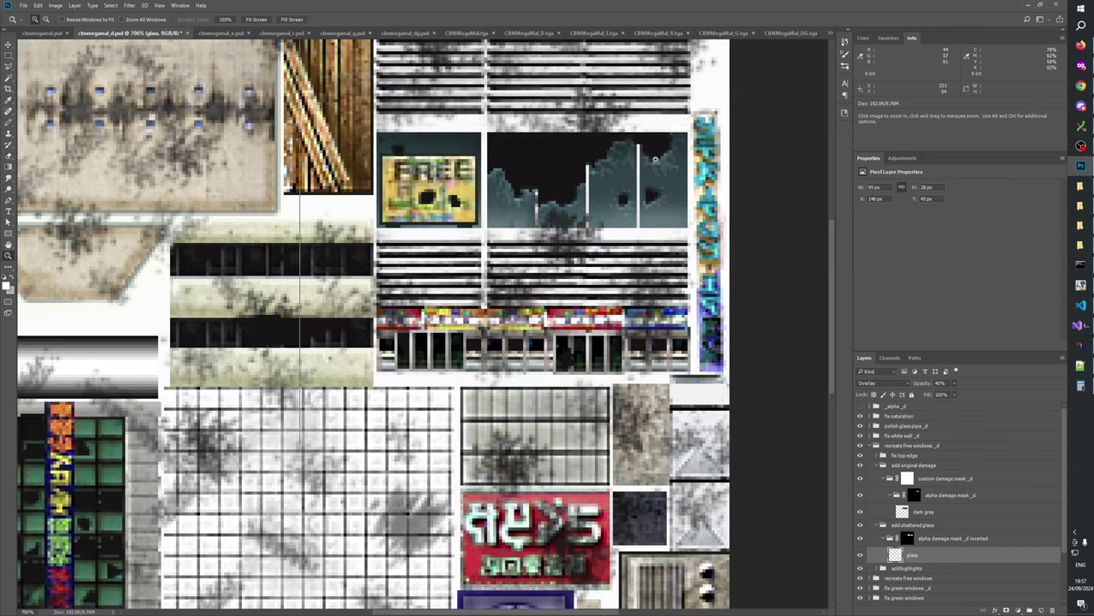
pyautogui.click(655, 159)
pyautogui.click(655, 159)
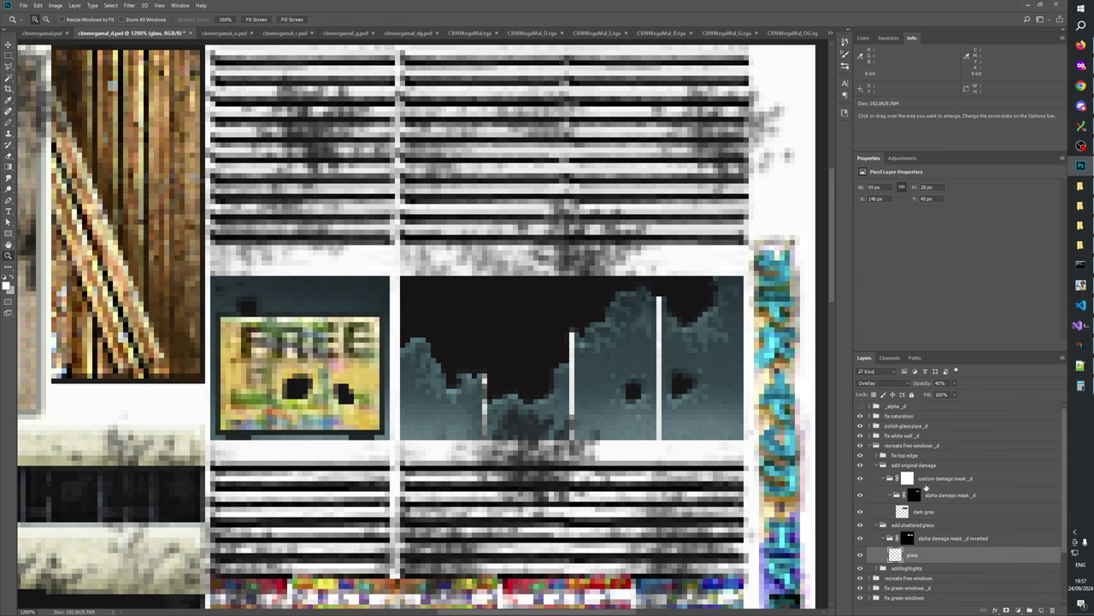
# - Raise the glass layer's opacity to 76% and compare the windows with the layer hidden and shown
pyautogui.click(955, 384)
pyautogui.moveTo(952, 395); pyautogui.dragTo(969, 395)
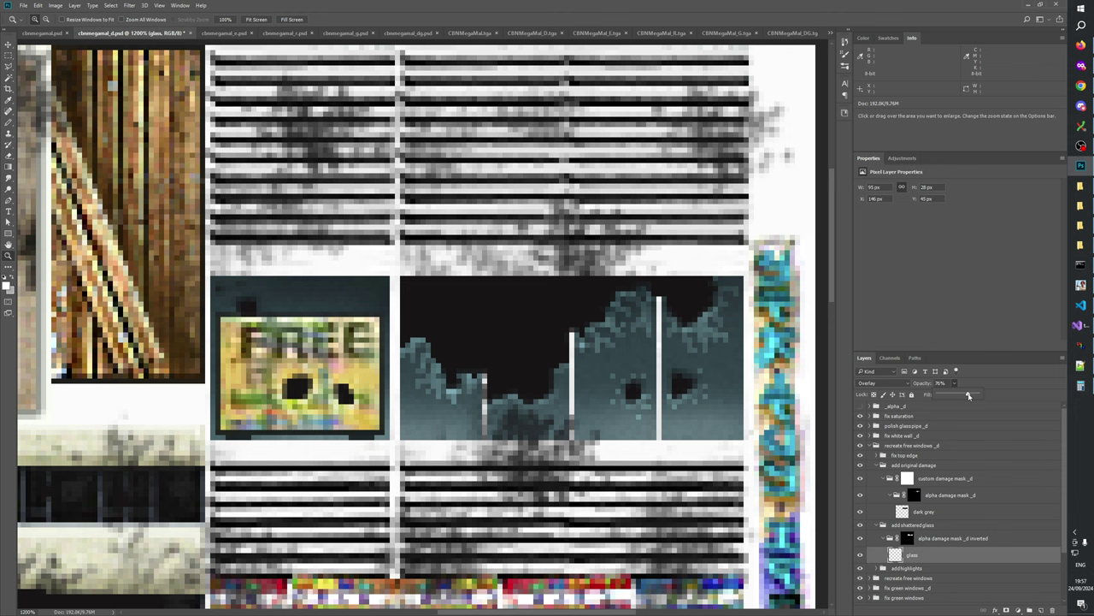
pyautogui.click(861, 554)
pyautogui.click(861, 554)
pyautogui.click(861, 554)
pyautogui.click(861, 554)
pyautogui.click(861, 554)
pyautogui.click(861, 554)
pyautogui.click(861, 554)
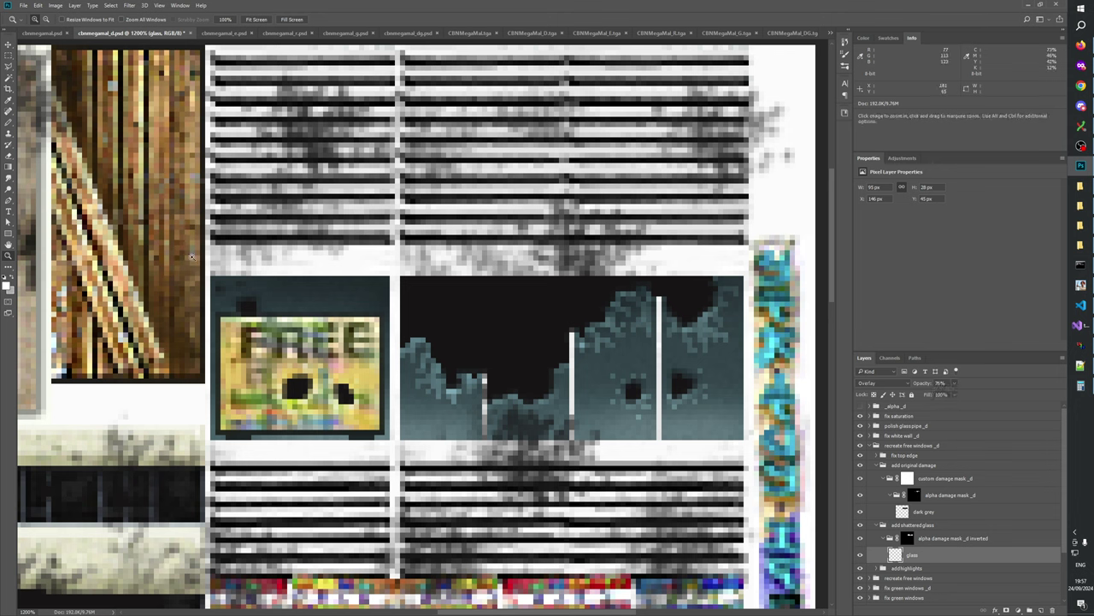
# - Delete the leftover crack pixels around the hole above the FREE sign and compare with the glass layer hidden
pyautogui.click(8, 54)
pyautogui.moveTo(211, 280); pyautogui.dragTo(272, 327)
pyautogui.press('Delete')
pyautogui.hotkey('ctrl', 'd')
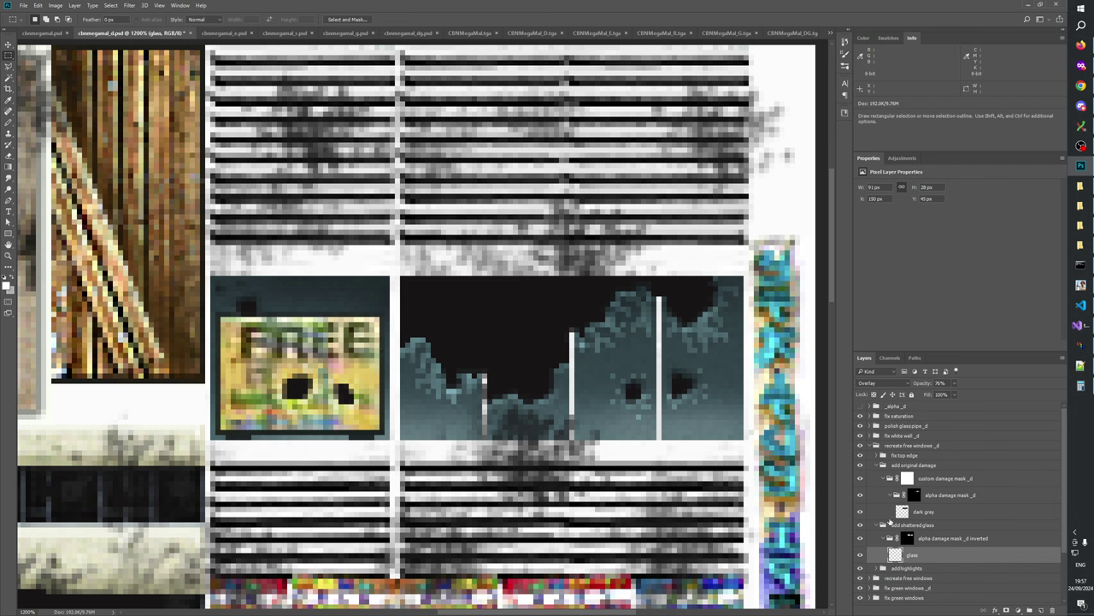
pyautogui.click(861, 554)
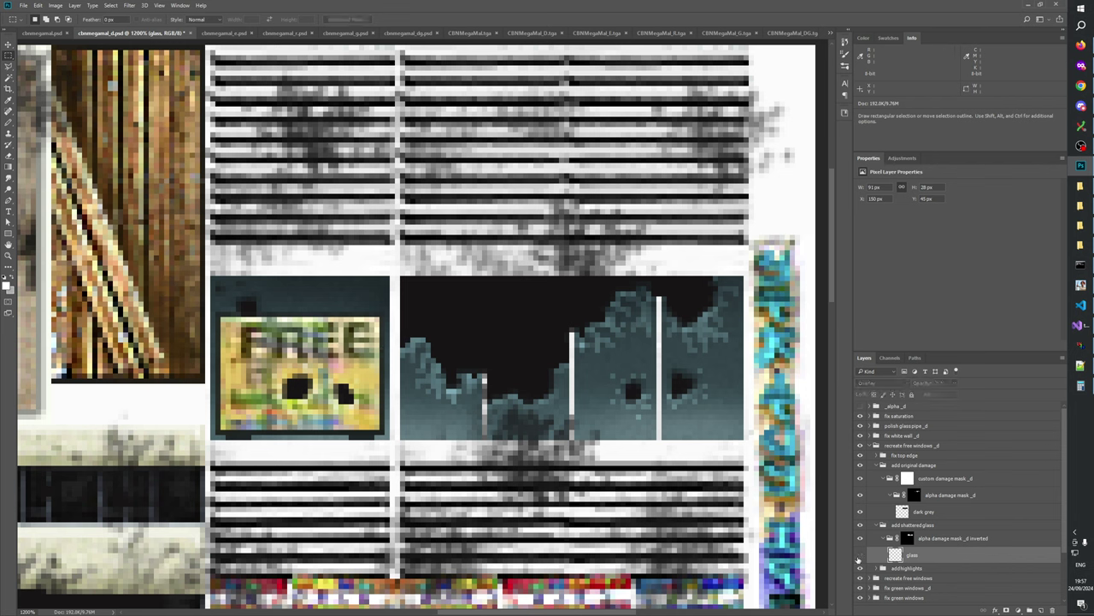
pyautogui.click(861, 556)
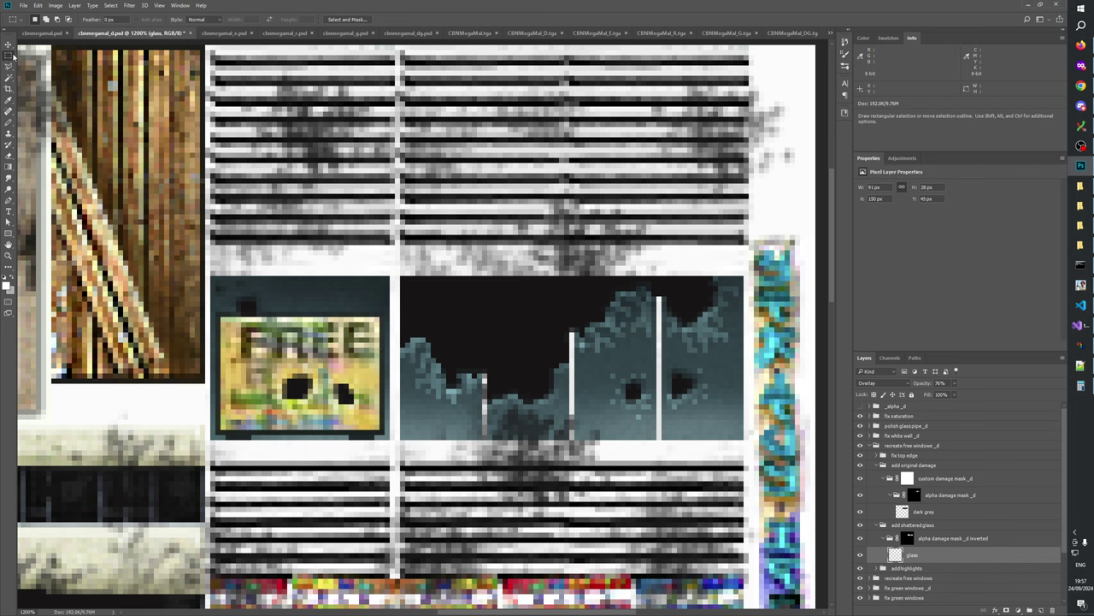
# - Delete stray crack pixels beside the hole in the third window pane and compare with the glass layer hidden
pyautogui.moveTo(607, 370)
pyautogui.mouseDown()
pyautogui.moveTo(637, 388)
pyautogui.moveTo(628, 382)
pyautogui.moveTo(616, 415)
pyautogui.mouseUp()
pyautogui.press('Delete')
pyautogui.press('Delete')
pyautogui.click(861, 555)
pyautogui.click(861, 555)
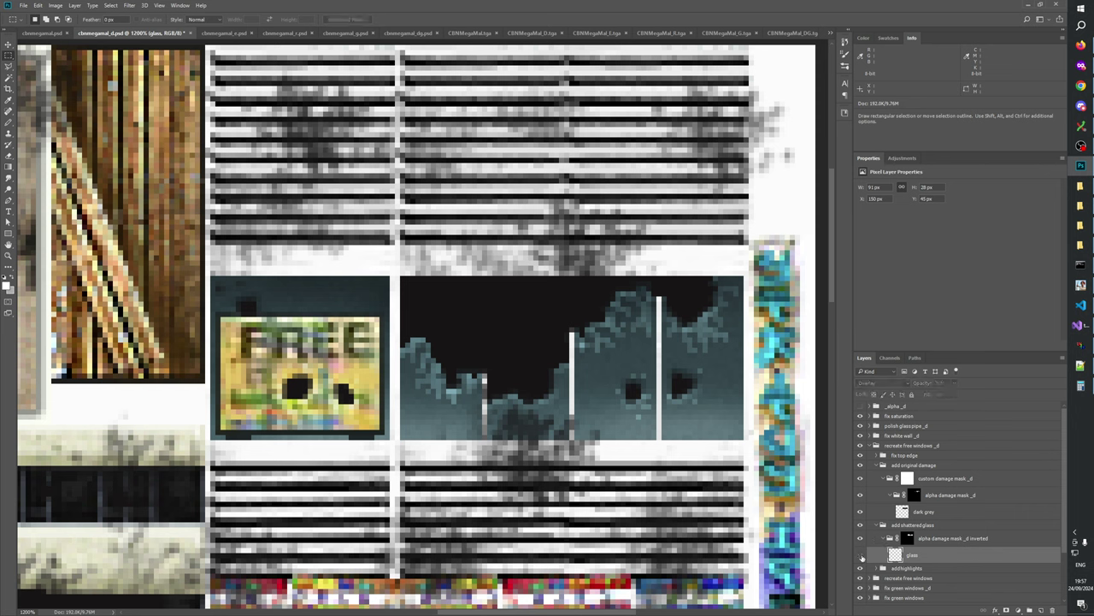
pyautogui.click(861, 555)
pyautogui.click(861, 555)
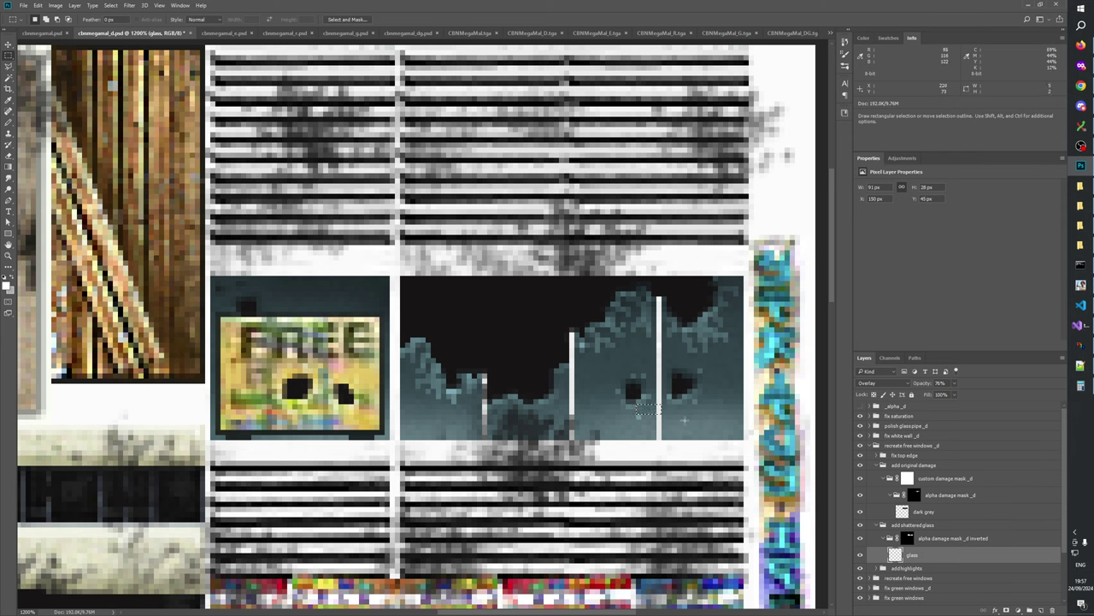
# - Delete the crack pixels below the hole in the third window pane, deselect and compare with the glass layer hidden
pyautogui.moveTo(628, 410); pyautogui.dragTo(658, 434)
pyautogui.press('Delete')
pyautogui.hotkey('ctrl', 'd')
pyautogui.click(860, 554)
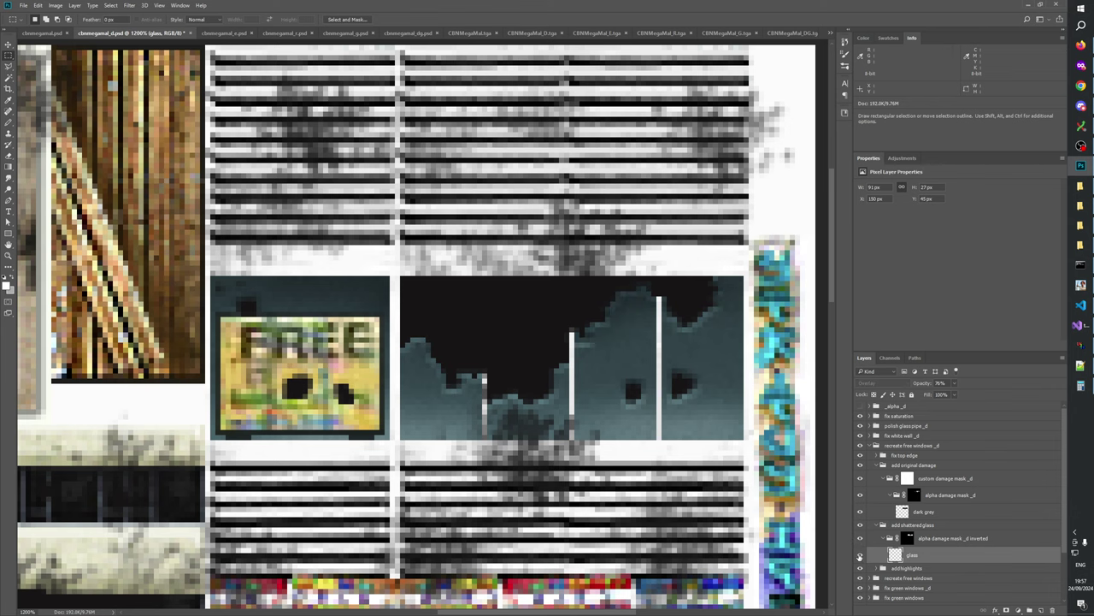
pyautogui.click(860, 554)
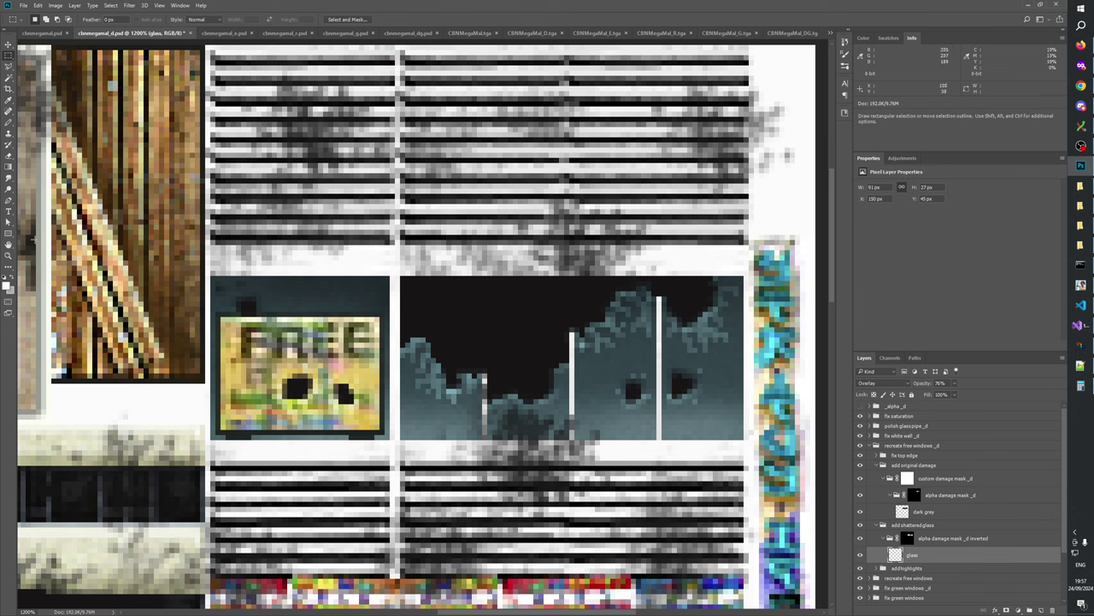
# - Review the cracks against the whole texture and raise the glass layer's opacity to 100%
pyautogui.press('z')
pyautogui.rightClick(573, 370)
pyautogui.click(590, 383)
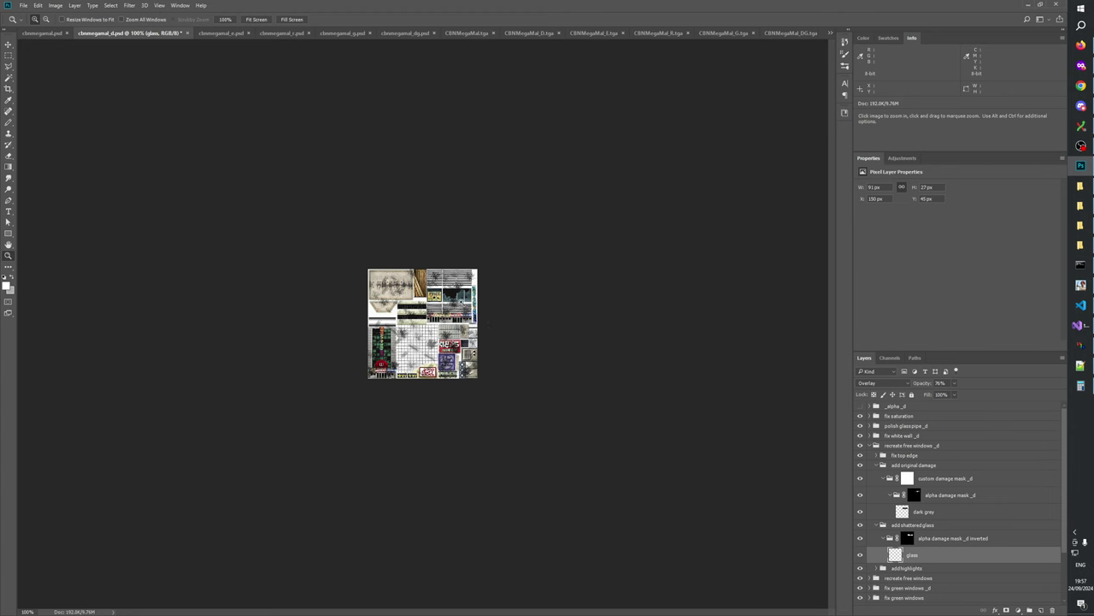
pyautogui.moveTo(427, 271); pyautogui.dragTo(519, 329)
pyautogui.moveTo(596, 387); pyautogui.dragTo(433, 493)
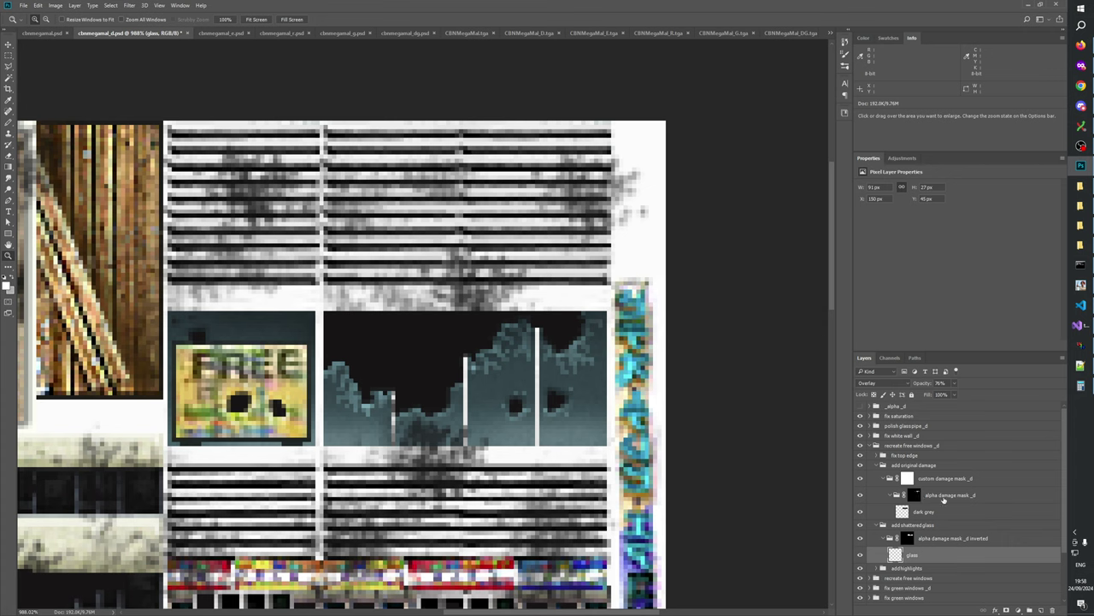
pyautogui.click(955, 394)
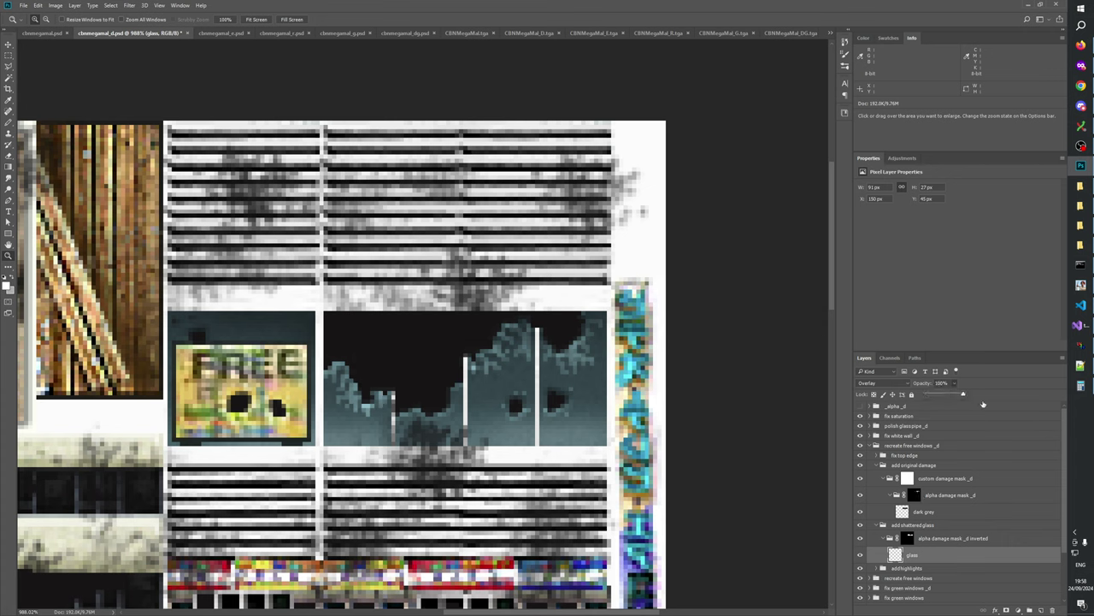
# - Try a duplicate of the glass layer, and try the Normal blend mode with a different opacity on the original
pyautogui.hotkey('ctrl', 'j')
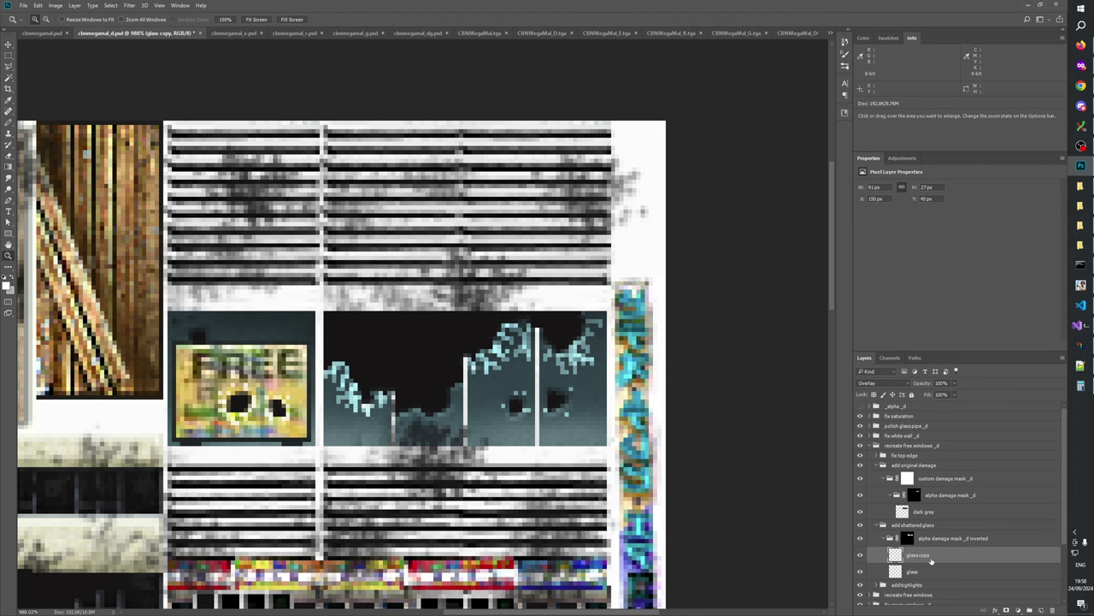
pyautogui.hotkey('ctrl', 'z')
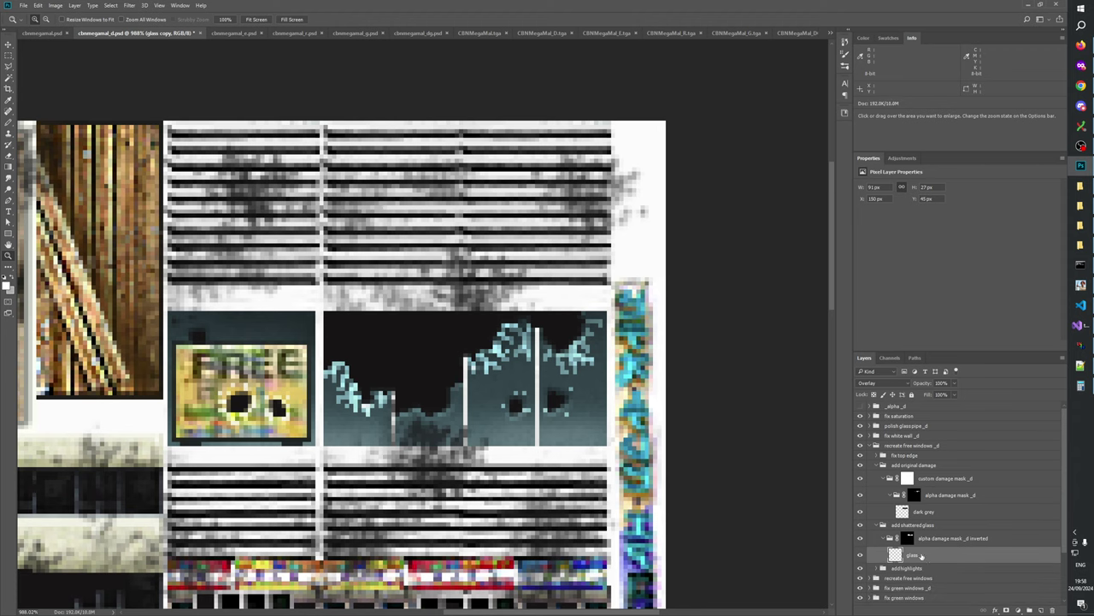
pyautogui.click(881, 383)
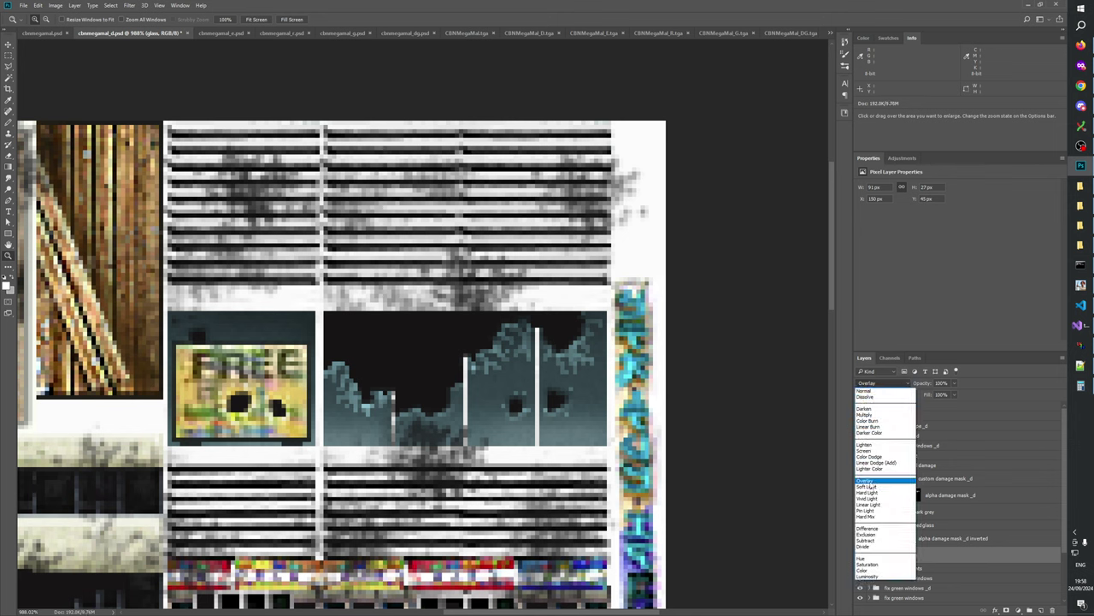
pyautogui.click(864, 391)
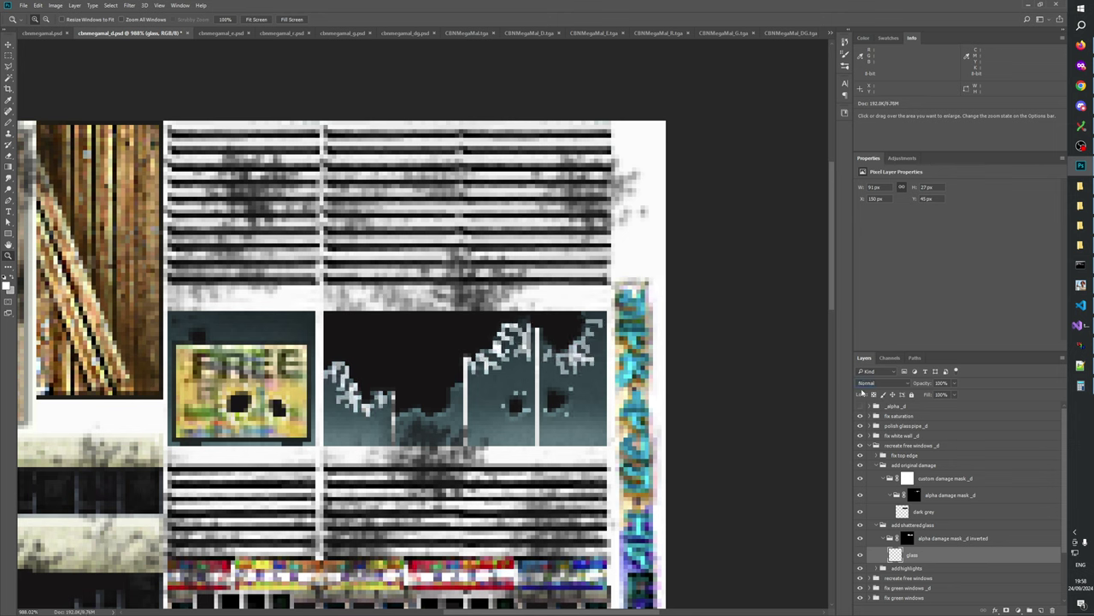
pyautogui.click(954, 383)
pyautogui.moveTo(954, 394); pyautogui.dragTo(934, 395)
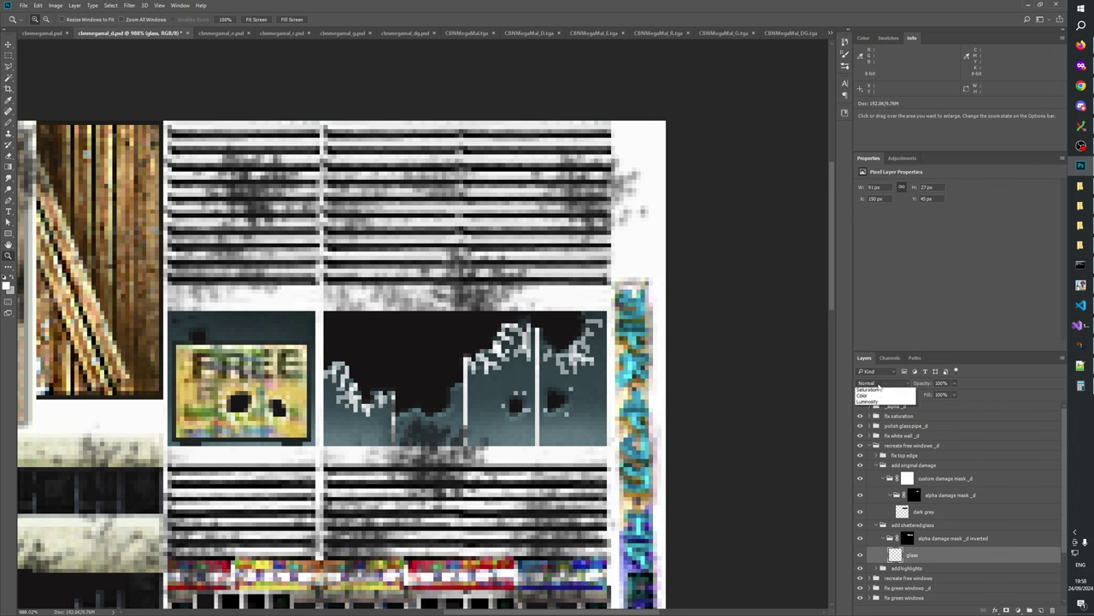
# - Try the Lighten blend mode on the glass layer and preview the modes listed before it, including Multiply
pyautogui.click(876, 383)
pyautogui.click(865, 445)
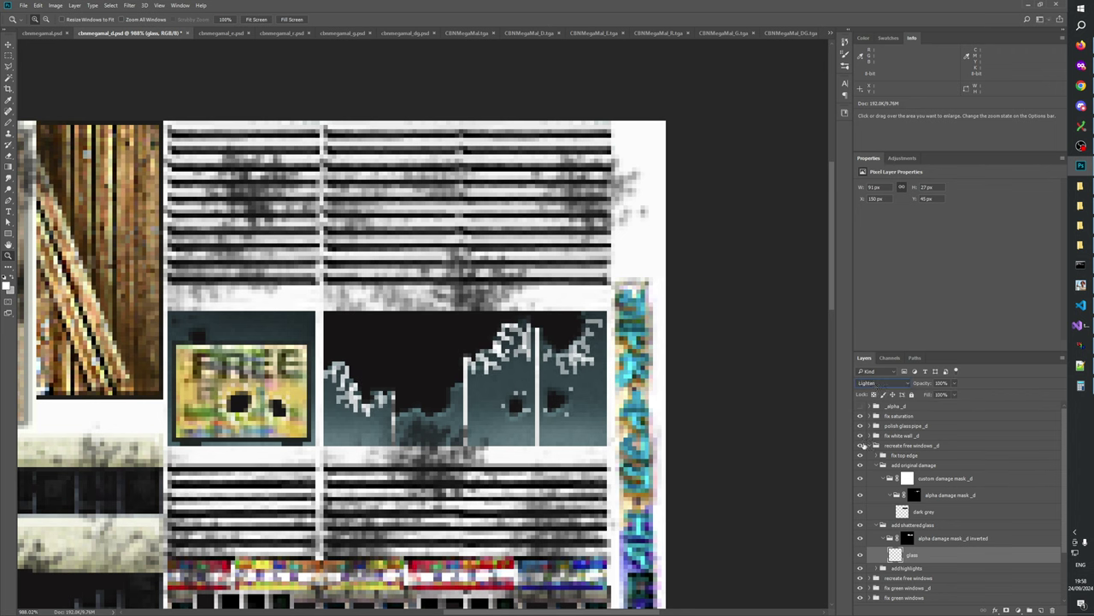
pyautogui.click(870, 383)
pyautogui.click(870, 383)
pyautogui.click(871, 383)
pyautogui.press('Up')
pyautogui.press('Up')
pyautogui.press('Up')
pyautogui.press('Up')
pyautogui.press('Return')
pyautogui.click(867, 385)
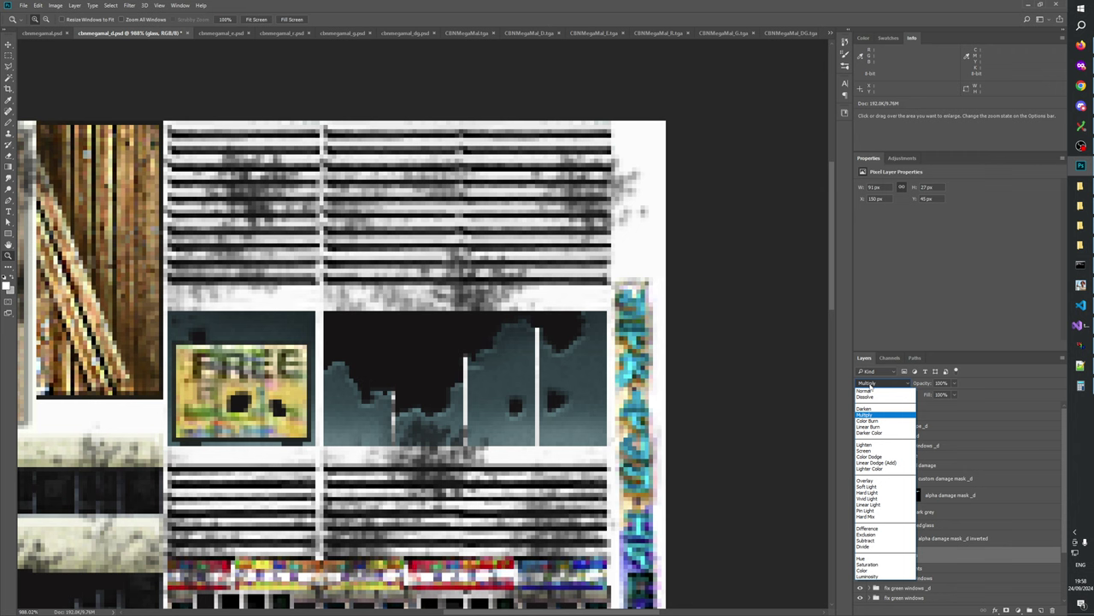
# - Preview the glass layer's blend modes from Color Burn through Overlay and apply Soft Light
pyautogui.click(870, 385)
pyautogui.click(871, 385)
pyautogui.press('Down')
pyautogui.press('Down')
pyautogui.press('Down')
pyautogui.press('Down')
pyautogui.press('Down')
pyautogui.press('Down')
pyautogui.press('Down')
pyautogui.press('Down')
pyautogui.press('Down')
pyautogui.press('Down')
pyautogui.press('Down')
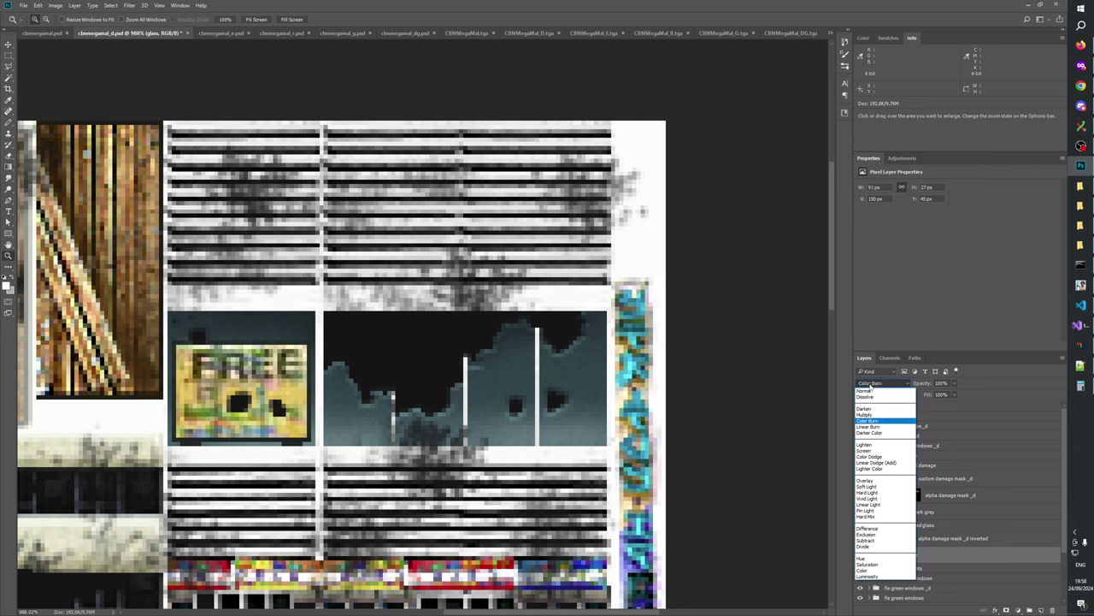
pyautogui.press('Up')
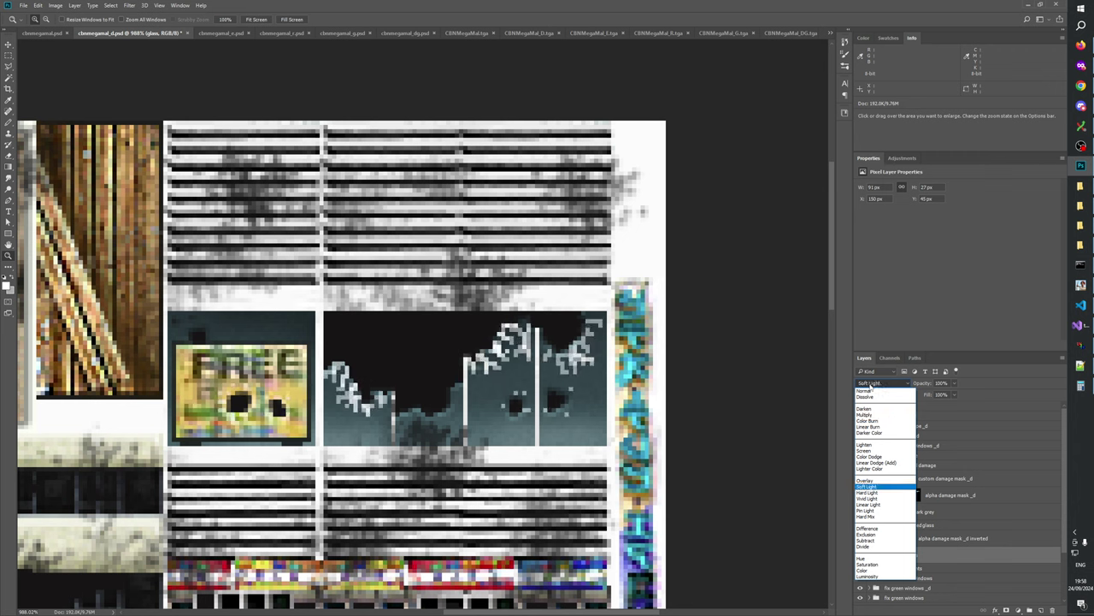
pyautogui.press('Up')
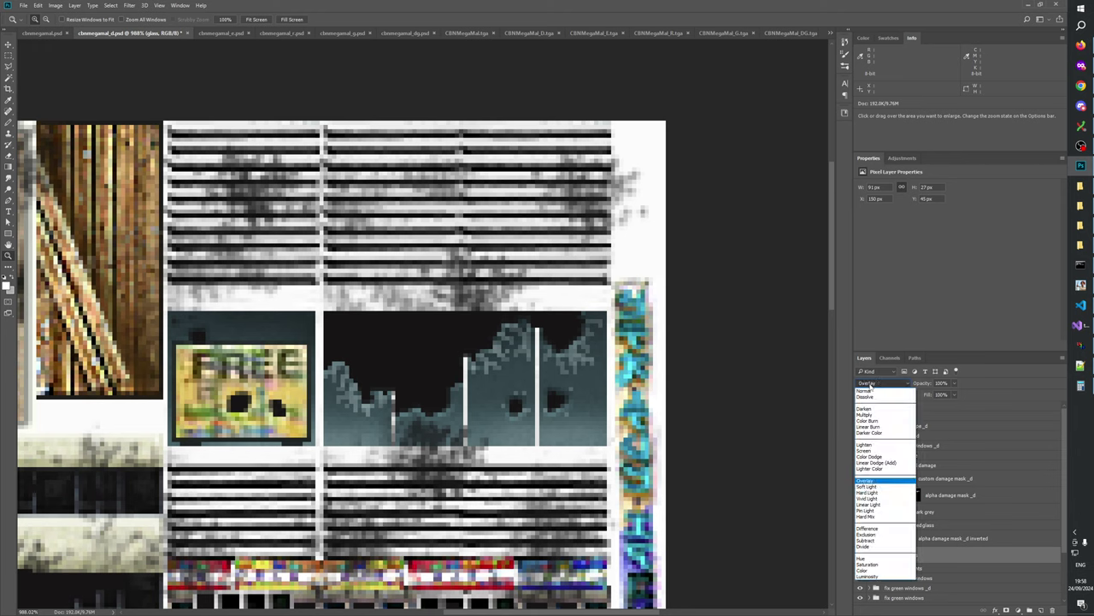
pyautogui.press('Down')
pyautogui.press('Return')
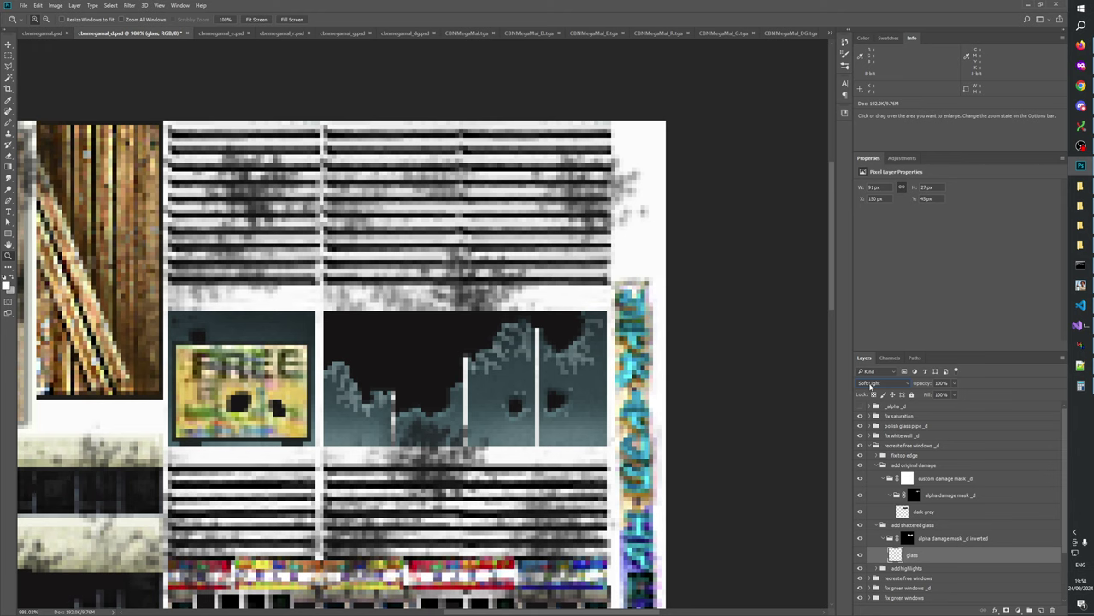
# - Set the glass layer's blend mode to Overlay and compare the windows with the layer hidden and shown
pyautogui.click(870, 384)
pyautogui.press('Up')
pyautogui.press('Return')
pyautogui.click(860, 554)
pyautogui.click(860, 555)
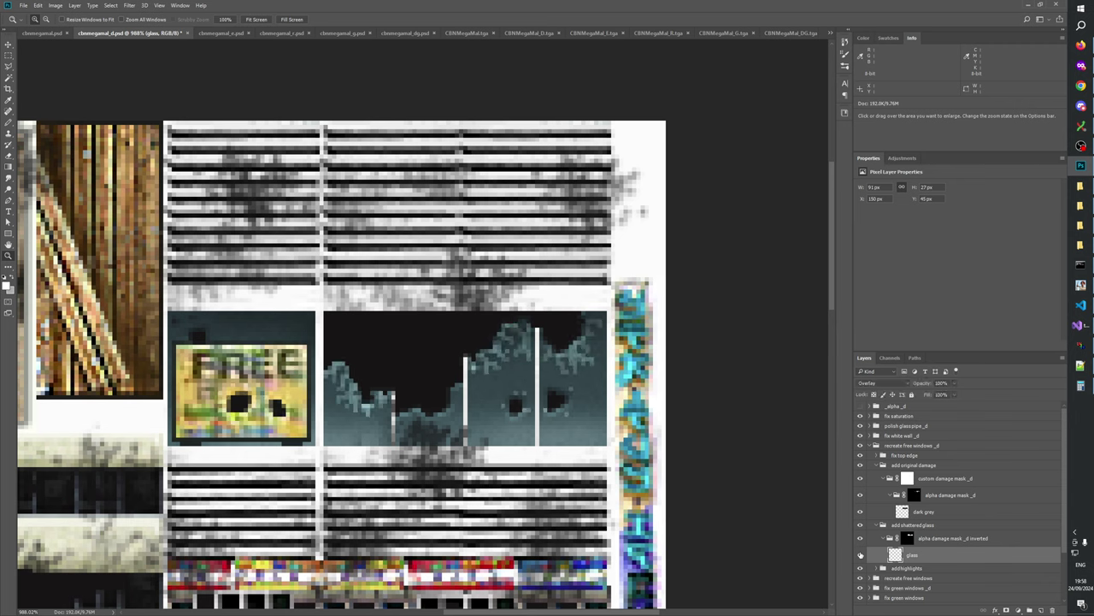
pyautogui.click(861, 555)
pyautogui.click(861, 555)
# - Examine the Overlay cracks on the full texture and close up around the third and fourth window panes
pyautogui.rightClick(438, 413)
pyautogui.click(478, 435)
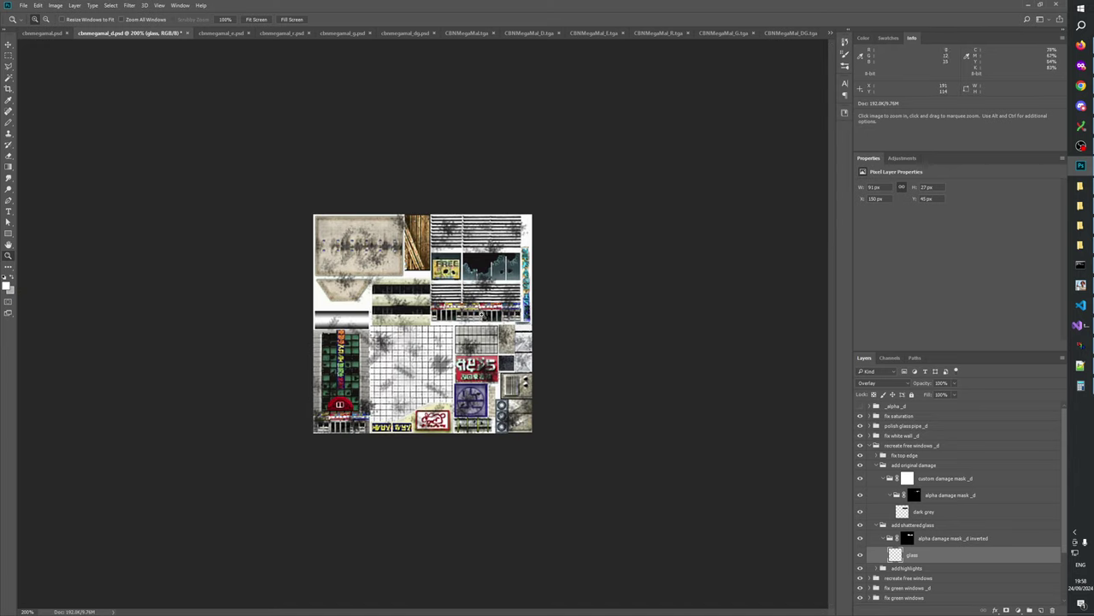
pyautogui.hotkey('ctrl', '+')
pyautogui.hotkey('ctrl', '+')
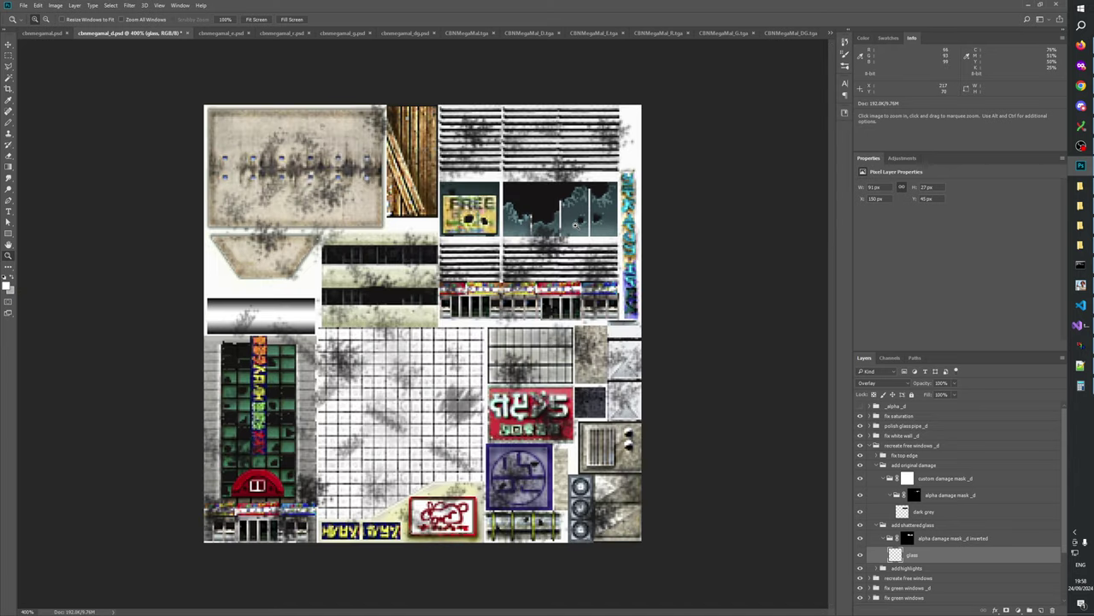
pyautogui.click(629, 194)
pyautogui.click(639, 167)
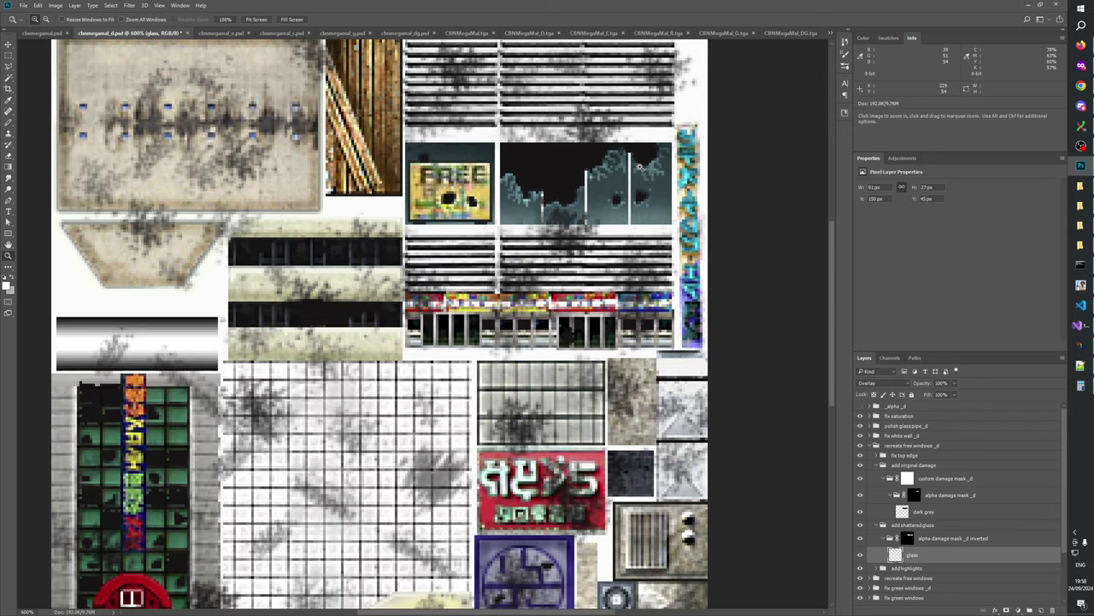
pyautogui.click(640, 167)
pyautogui.click(640, 167)
pyautogui.click(640, 167)
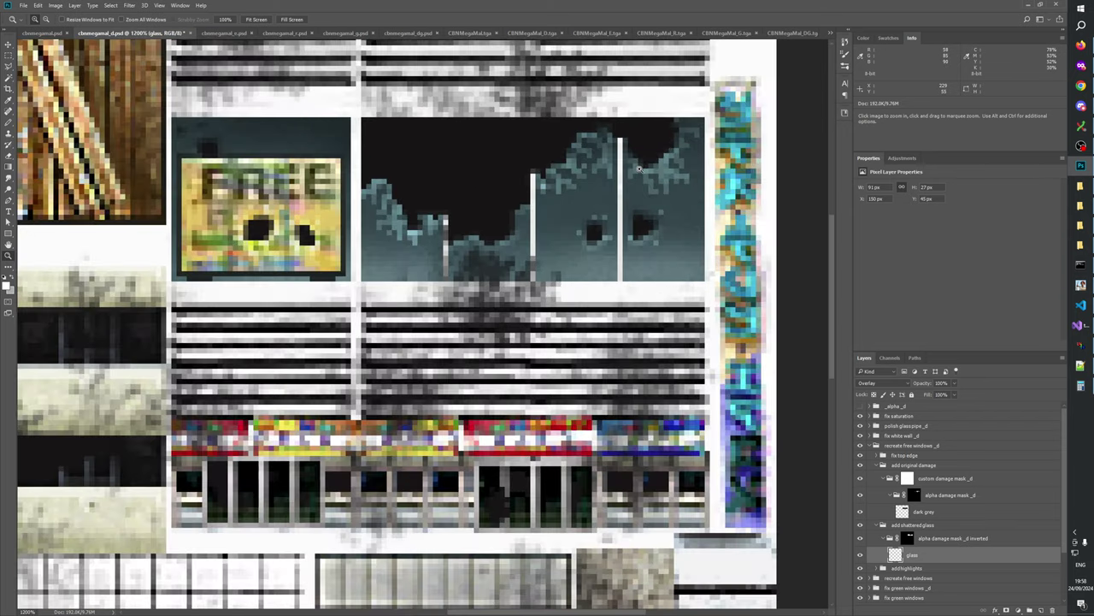
# - Add a layer mask to the glass layer and select the whole window strip, from the FREE poster pane to the fourth broken pane
pyautogui.moveTo(645, 197); pyautogui.dragTo(616, 307)
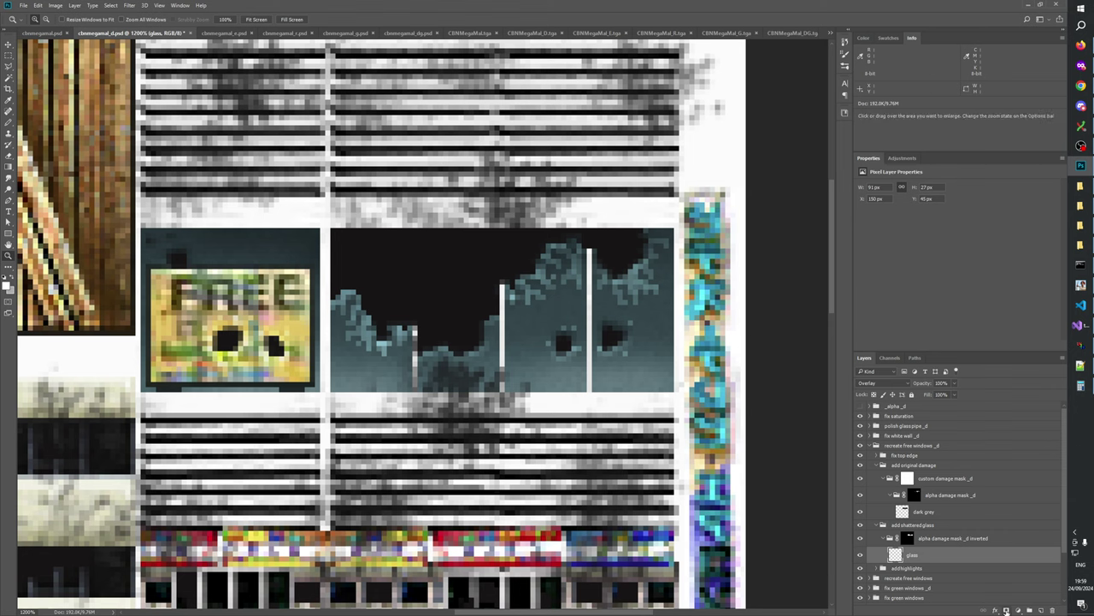
pyautogui.click(1006, 610)
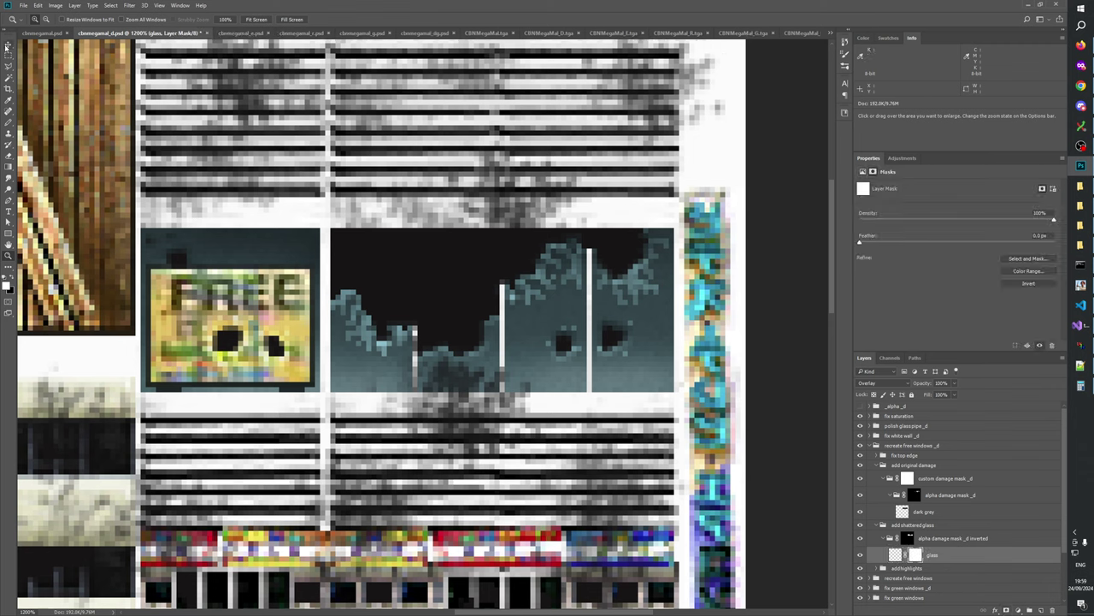
pyautogui.click(7, 56)
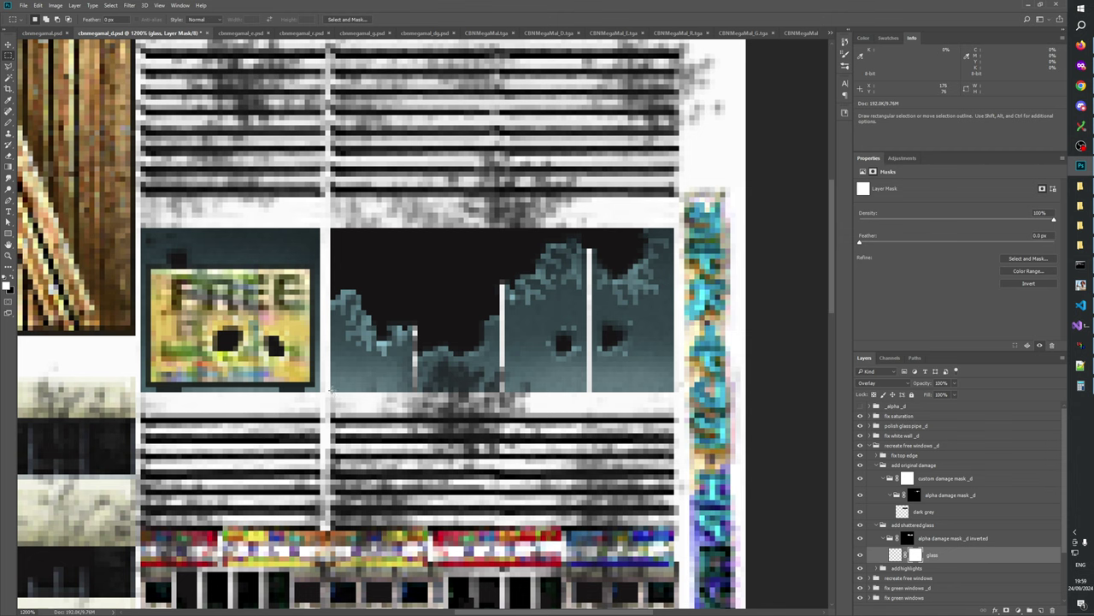
pyautogui.moveTo(330, 389); pyautogui.dragTo(407, 227)
pyautogui.moveTo(141, 228); pyautogui.dragTo(673, 393)
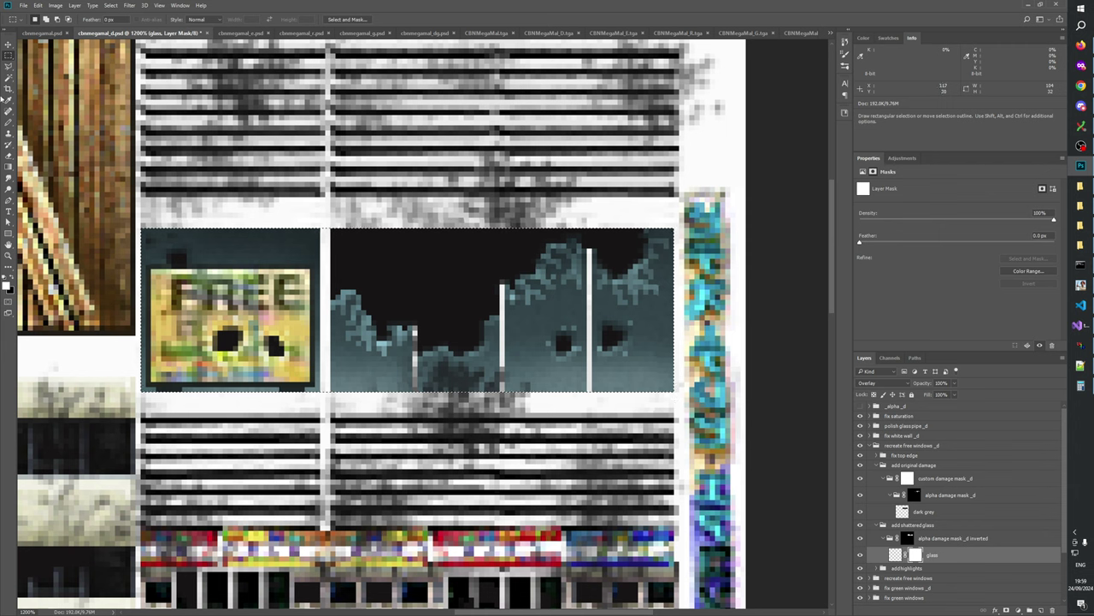
# - Fade the mask down the selected windows with a white-to-black gradient and compare the glass layer hidden and shown
pyautogui.press('g')
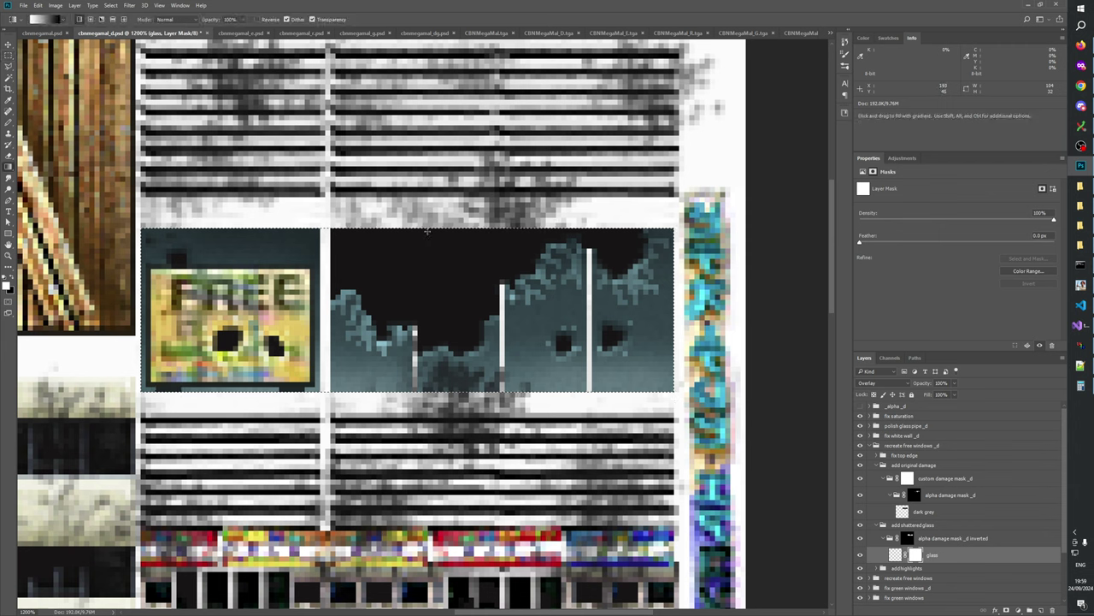
pyautogui.moveTo(433, 274); pyautogui.dragTo(437, 384)
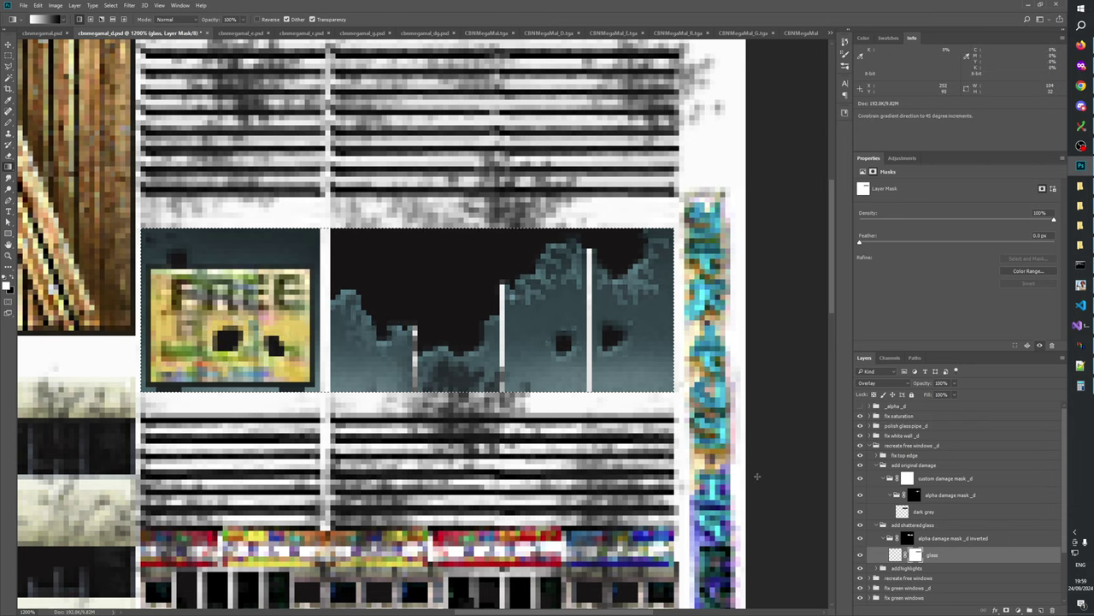
pyautogui.keyDown('alt'); pyautogui.click(917, 555); pyautogui.keyUp('alt')
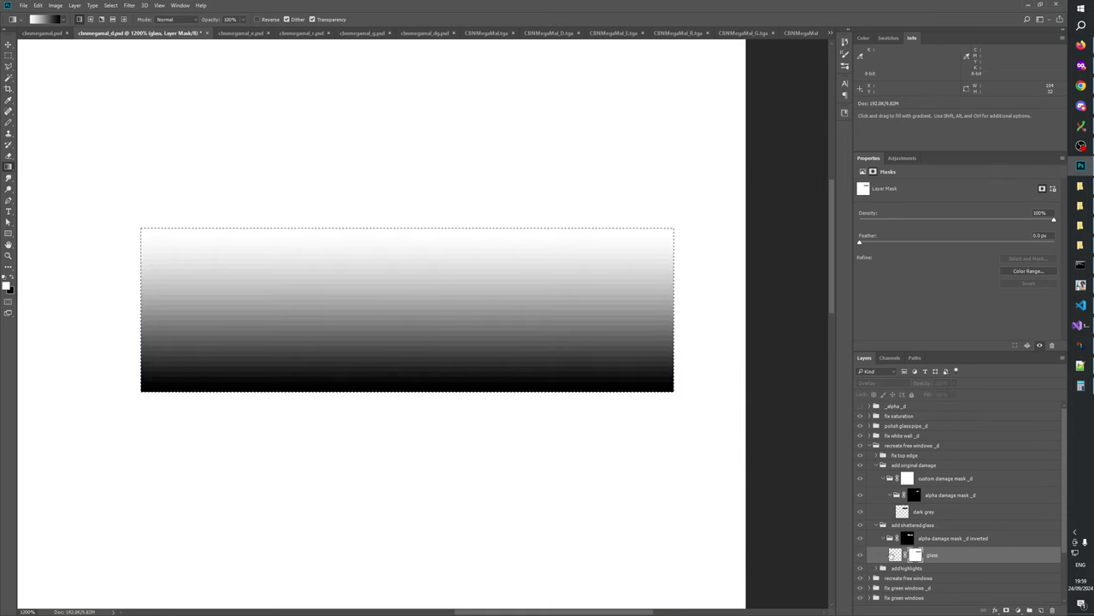
pyautogui.click(861, 555)
pyautogui.click(861, 556)
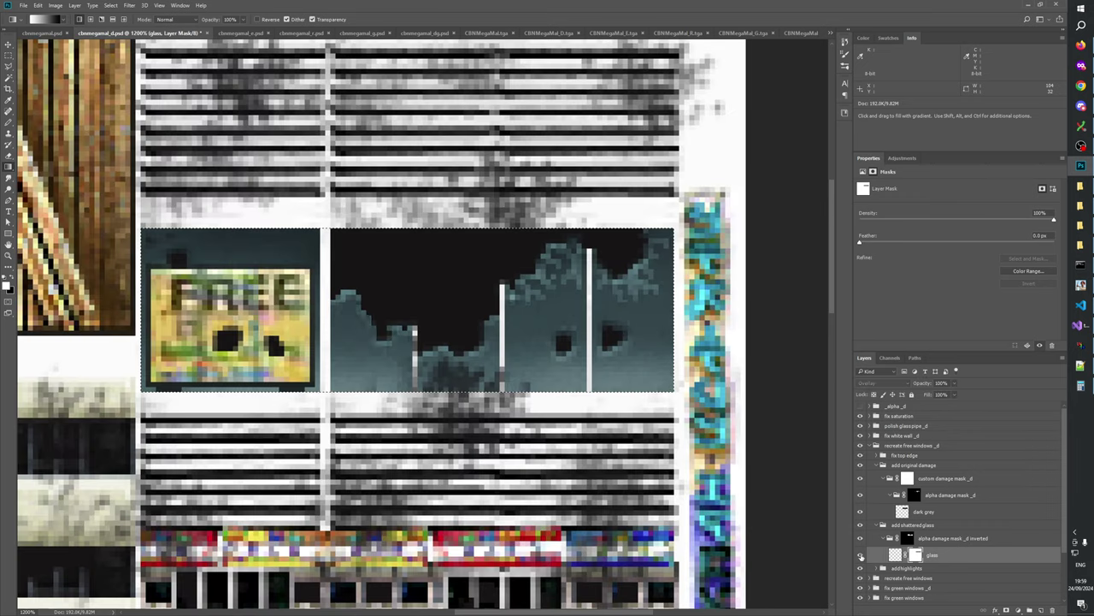
pyautogui.click(861, 556)
pyautogui.click(861, 556)
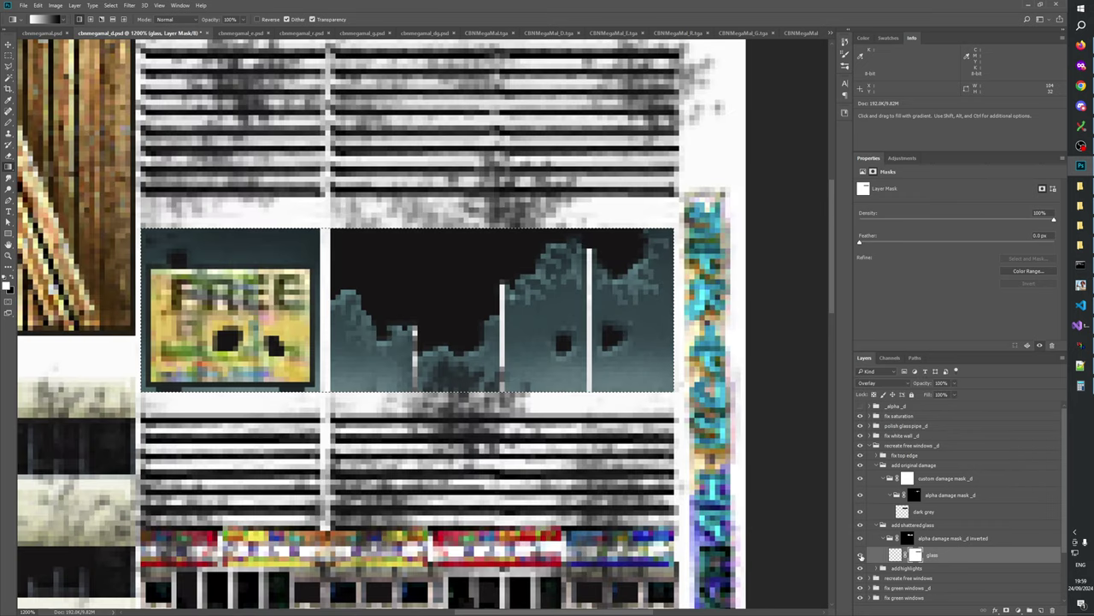
# - Redraw the glass mask's vertical white-to-black gradient, starting near the upper edge of the panes and ending at their lower edge
pyautogui.click(895, 555)
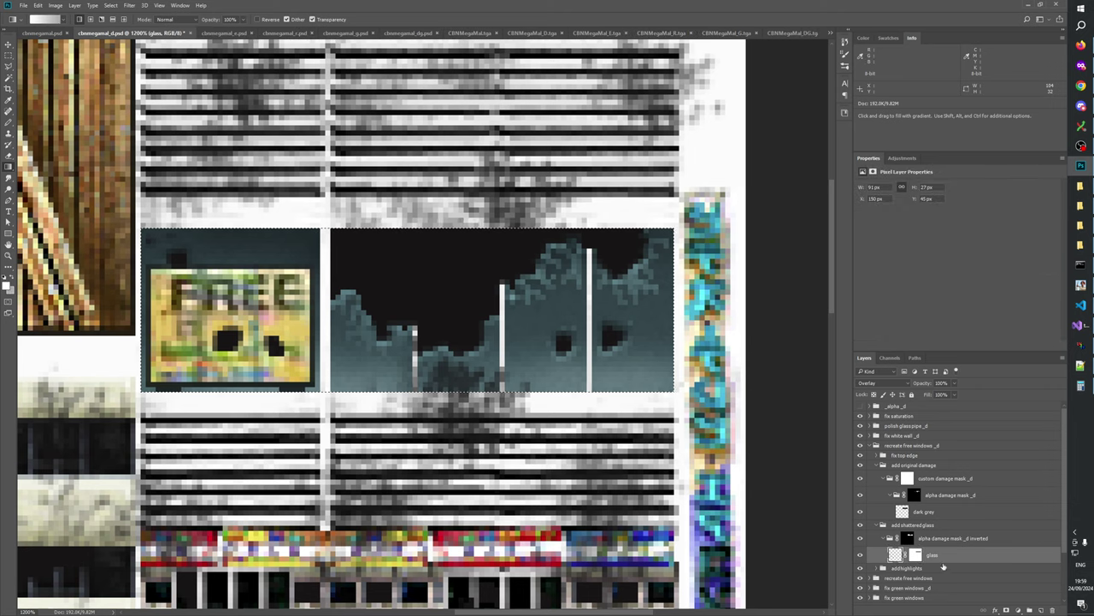
pyautogui.click(916, 555)
pyautogui.moveTo(561, 275); pyautogui.dragTo(559, 397)
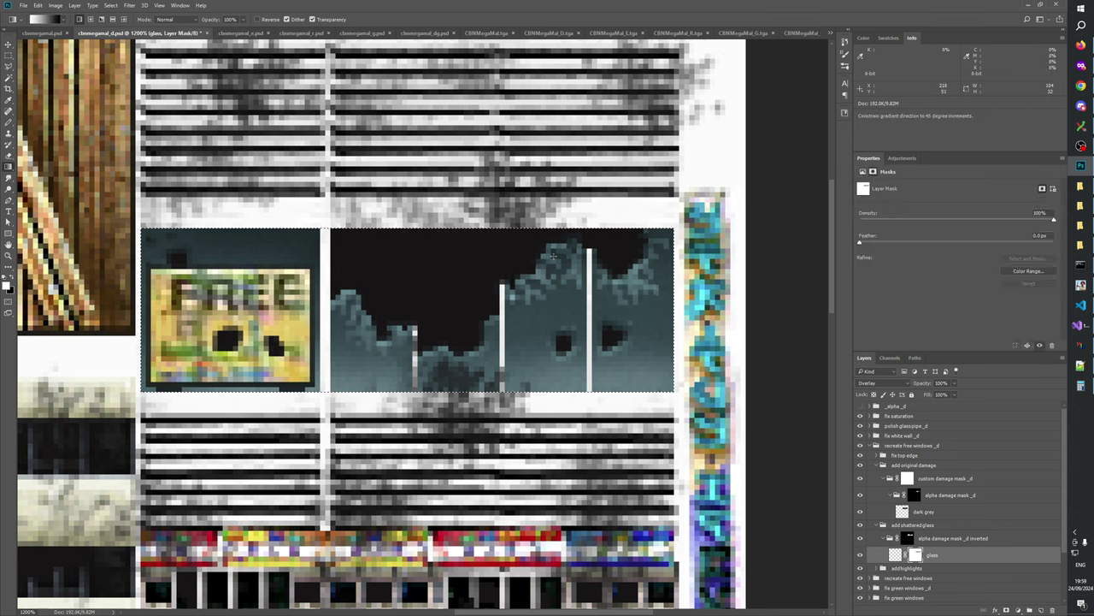
pyautogui.moveTo(553, 249); pyautogui.dragTo(554, 386)
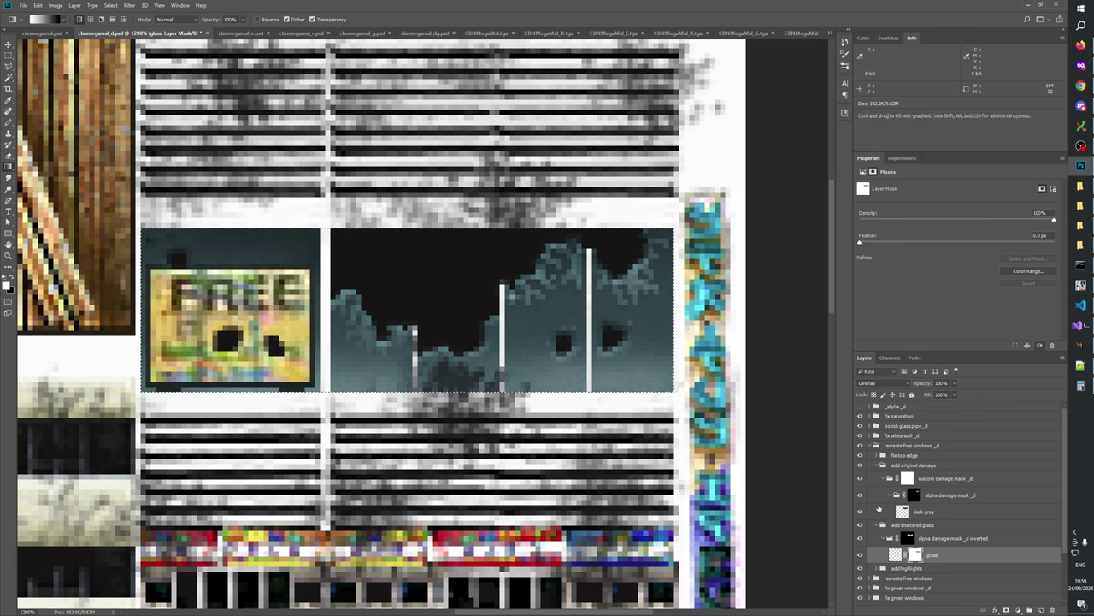
# - Disable the glass layer's mask and target the layer's own pixels with the Pencil tool
pyautogui.click(898, 554)
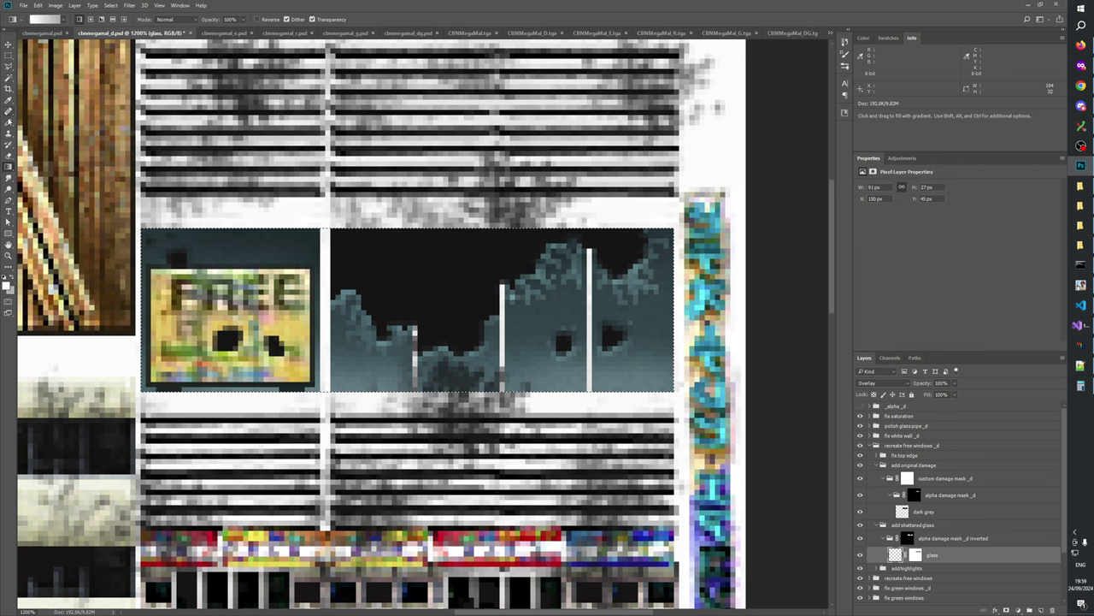
pyautogui.click(8, 121)
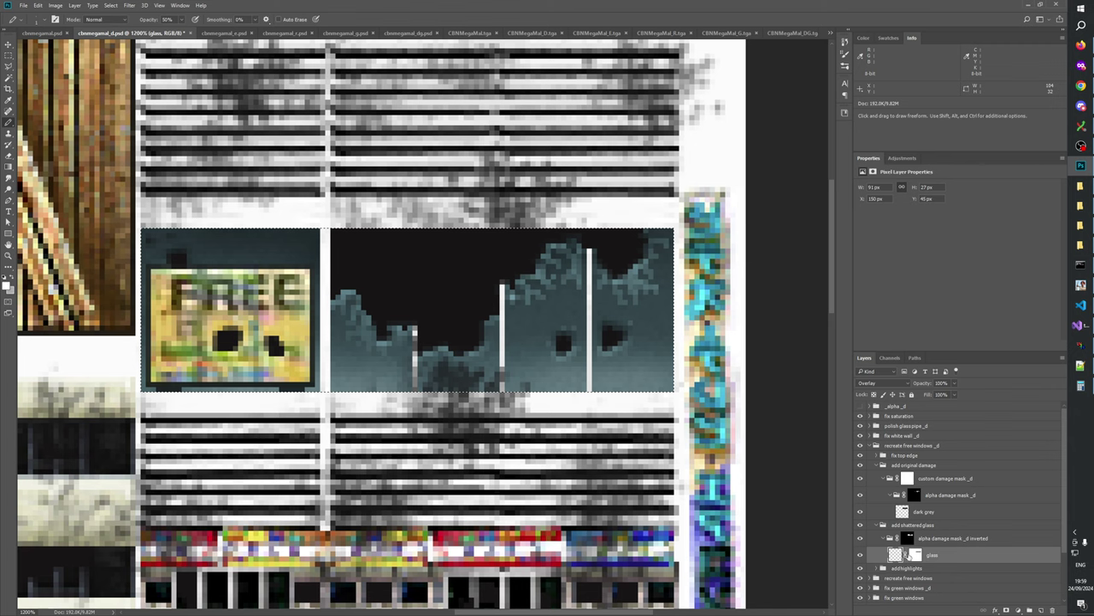
pyautogui.rightClick(915, 554)
pyautogui.click(946, 473)
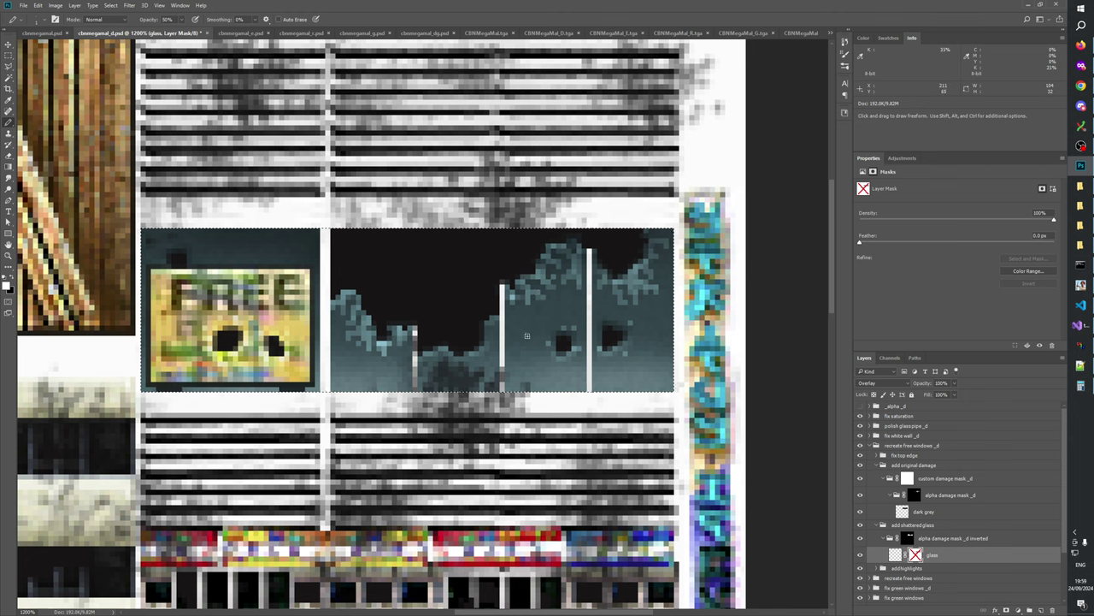
pyautogui.click(845, 42)
pyautogui.click(780, 198)
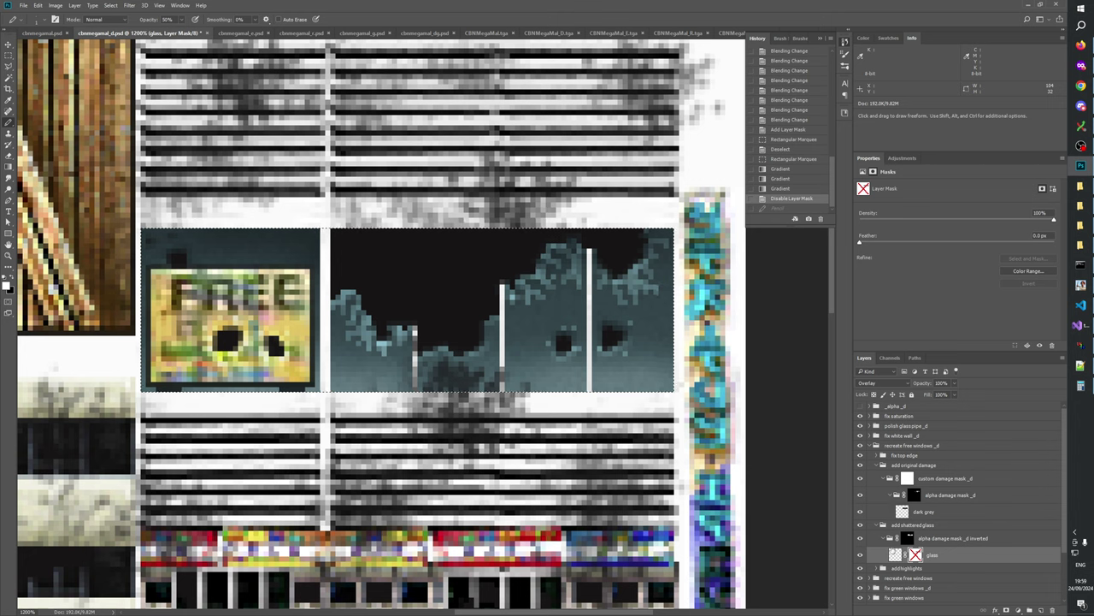
pyautogui.click(895, 554)
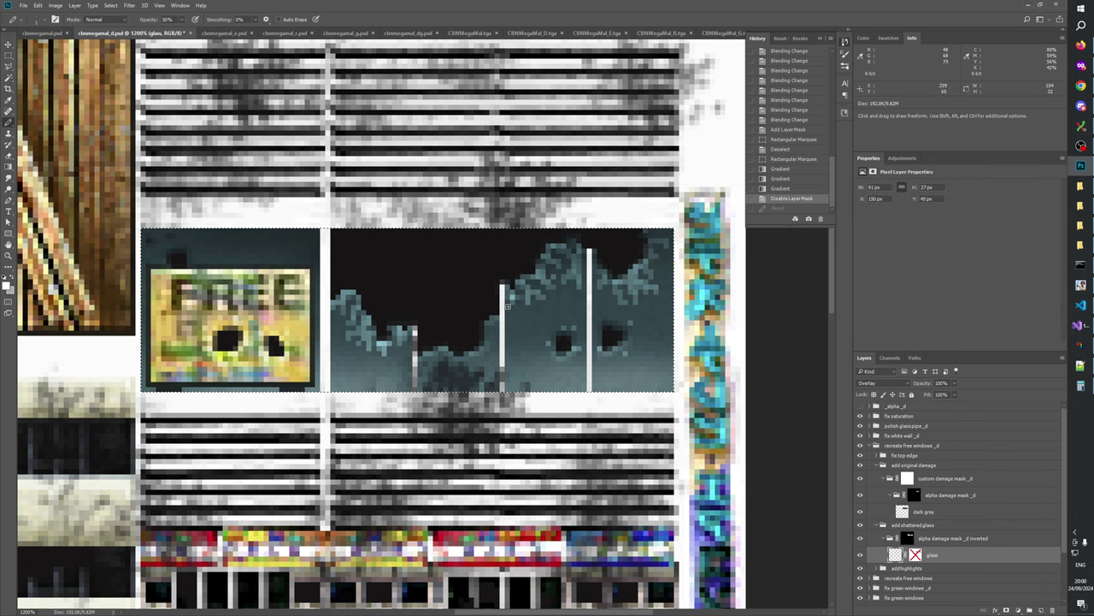
# - Pencil a dense mosaic of shattered-glass cracks over the remaining glass of the broken panes, down to their lower edge
pyautogui.moveTo(508, 306)
pyautogui.mouseDown()
pyautogui.moveTo(523, 336)
pyautogui.moveTo(511, 356)
pyautogui.moveTo(528, 354)
pyautogui.moveTo(537, 374)
pyautogui.moveTo(514, 390)
pyautogui.moveTo(528, 385)
pyautogui.mouseUp()
pyautogui.click(509, 313)
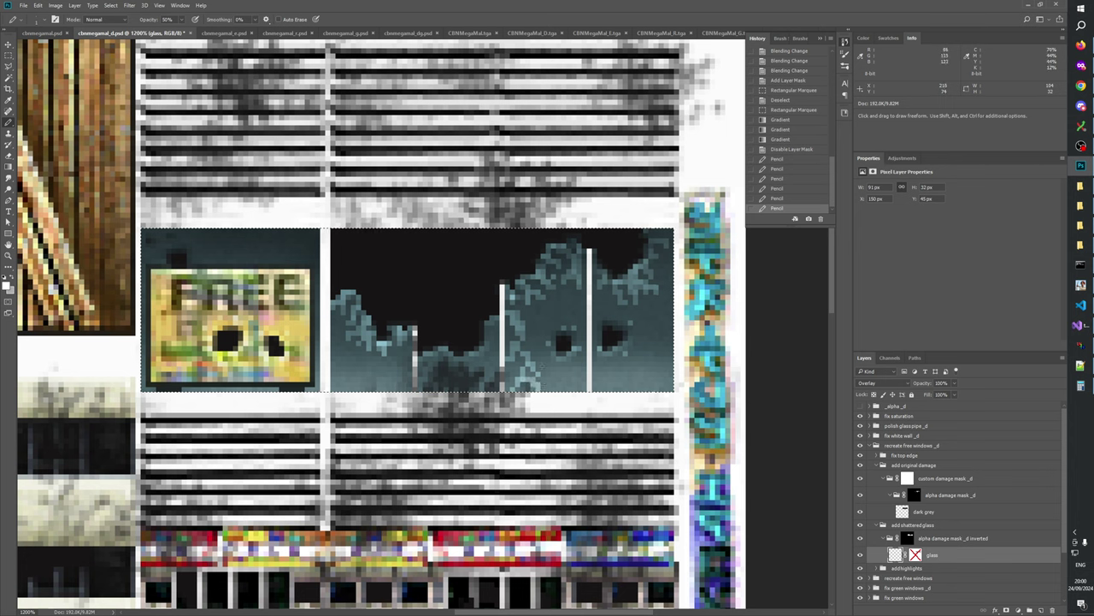
pyautogui.click(555, 315)
pyautogui.moveTo(535, 309)
pyautogui.mouseDown()
pyautogui.moveTo(548, 336)
pyautogui.moveTo(527, 346)
pyautogui.mouseUp()
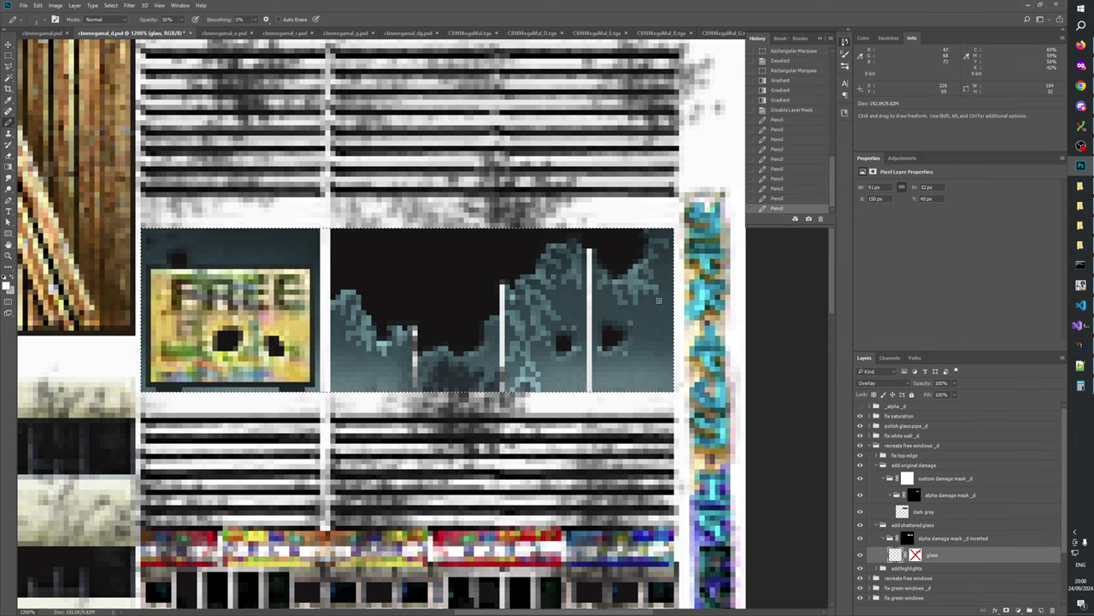
pyautogui.click(657, 320)
pyautogui.click(659, 340)
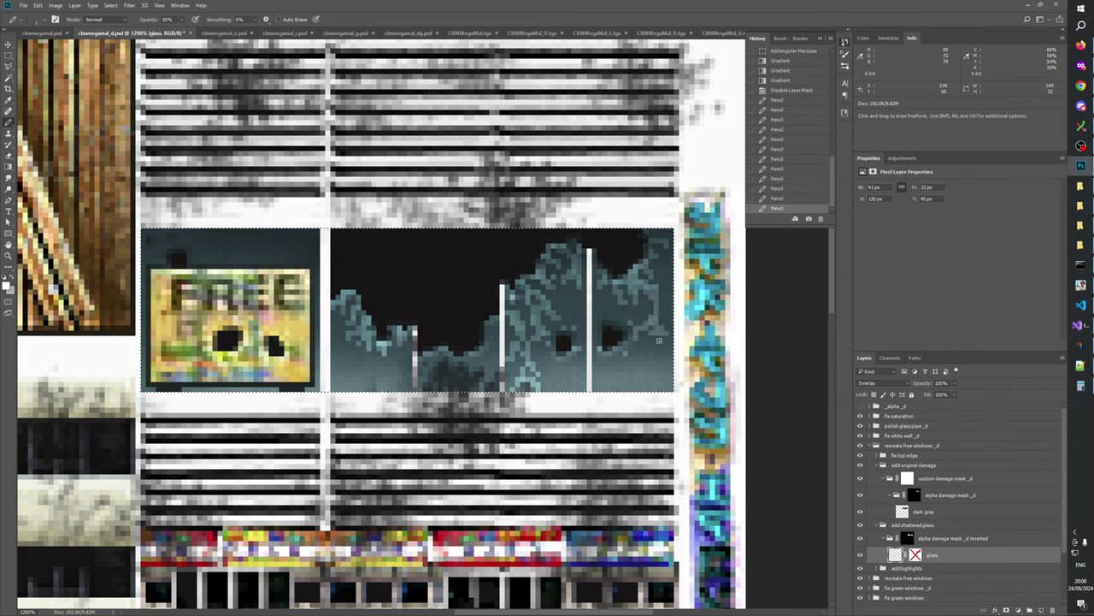
pyautogui.click(643, 366)
pyautogui.click(663, 359)
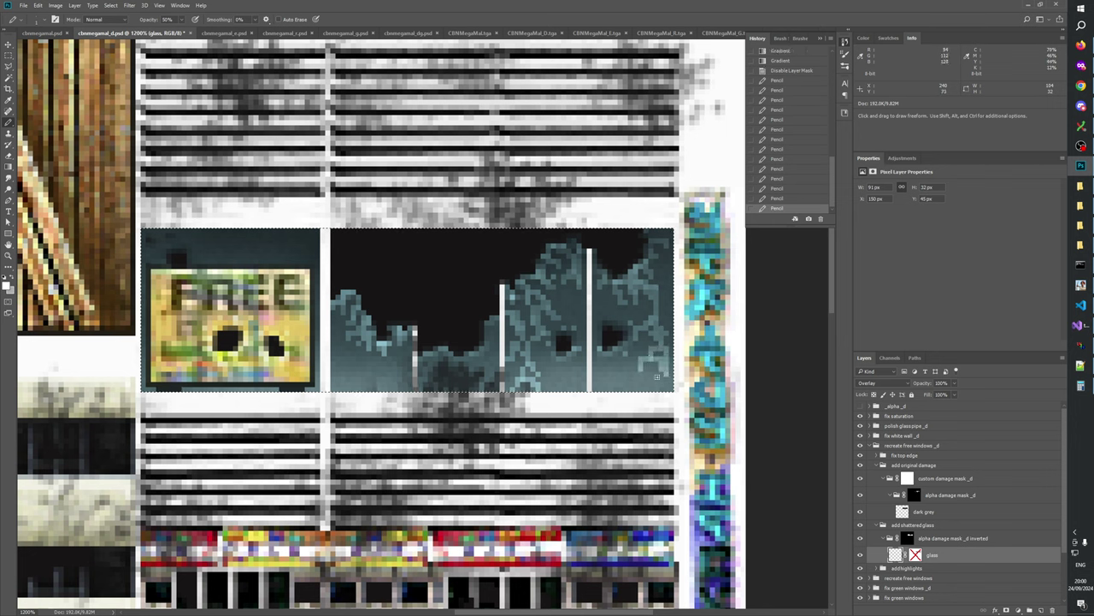
pyautogui.click(656, 377)
pyautogui.click(655, 378)
pyautogui.click(656, 331)
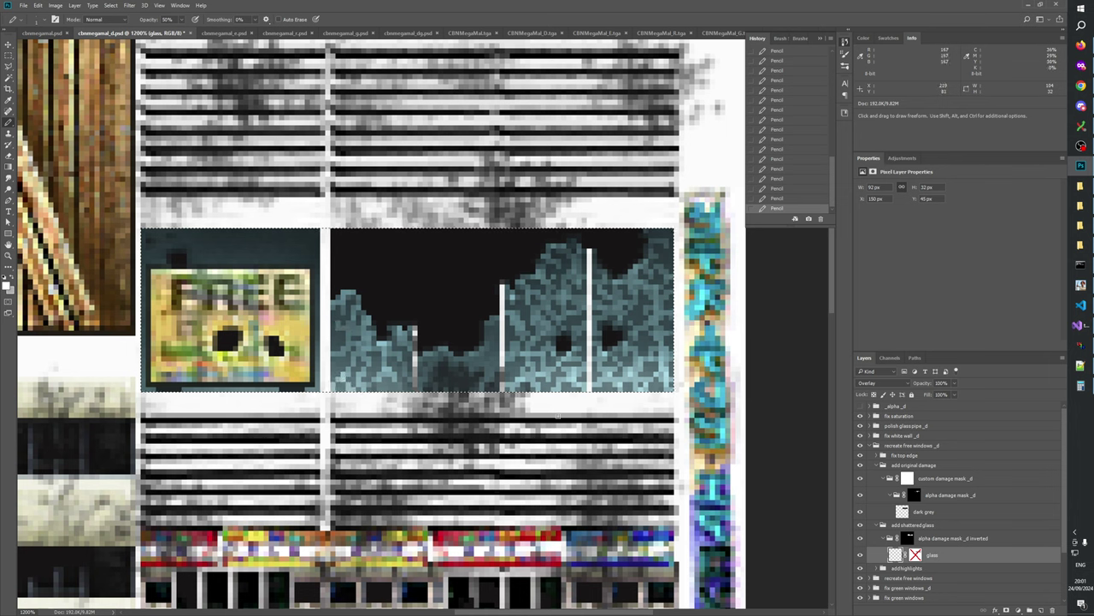
# - Re-enable the glass layer's gradient mask, compare the layer hidden and shown, and clear the window selection
pyautogui.keyDown('shift'); pyautogui.click(918, 560); pyautogui.keyUp('shift')
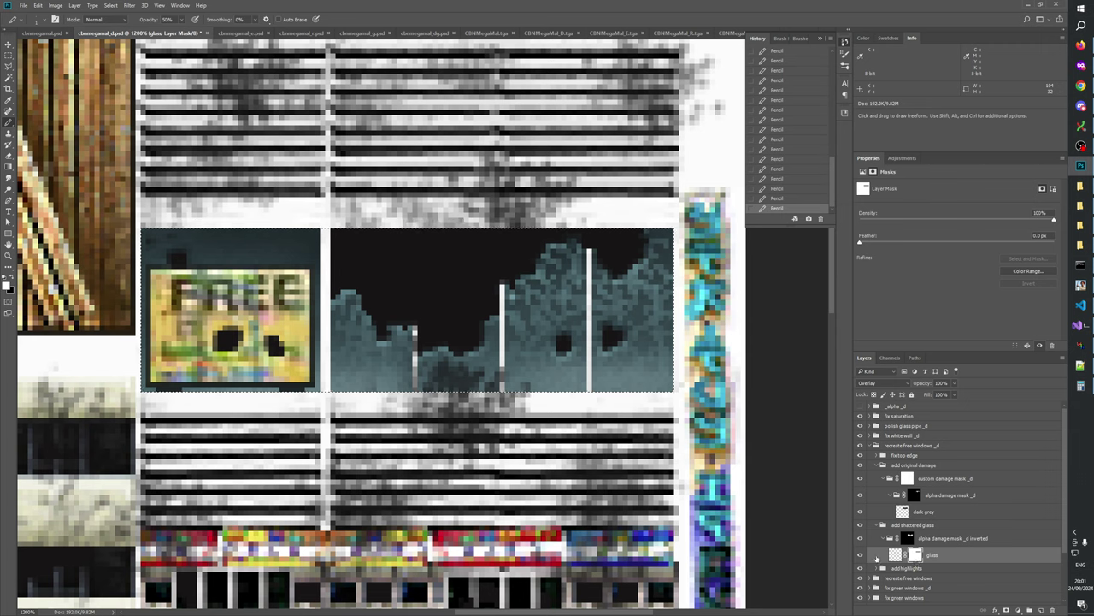
pyautogui.click(861, 557)
pyautogui.click(861, 556)
pyautogui.click(9, 54)
pyautogui.hotkey('ctrl', 'd')
# - Examine the faded shattered-glass pattern on the full texture and close up around the broken panes
pyautogui.press('z')
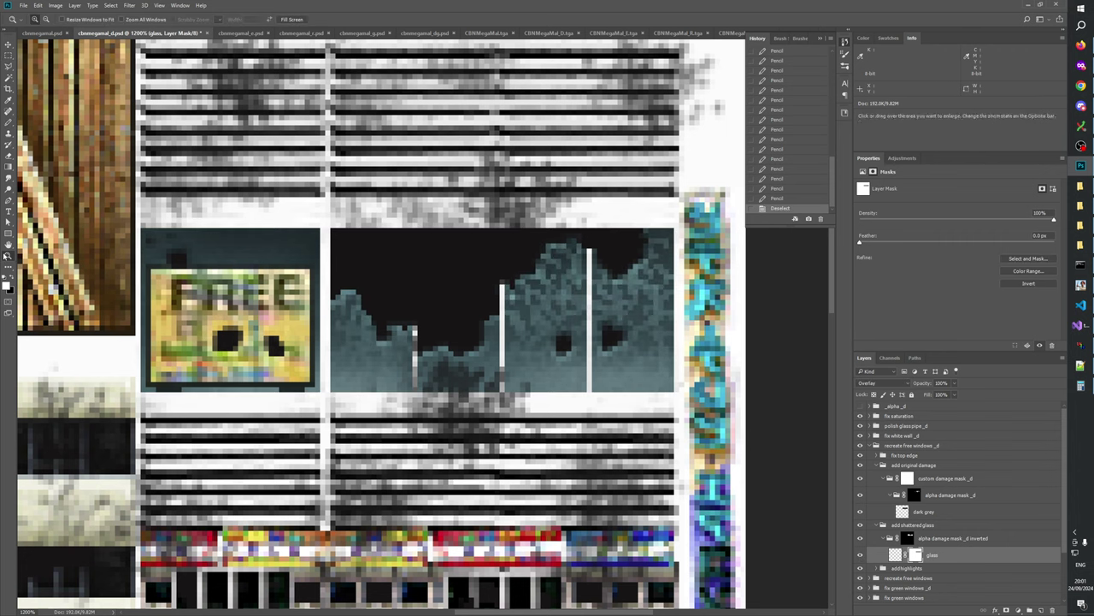
pyautogui.rightClick(554, 299)
pyautogui.click(568, 316)
pyautogui.click(472, 338)
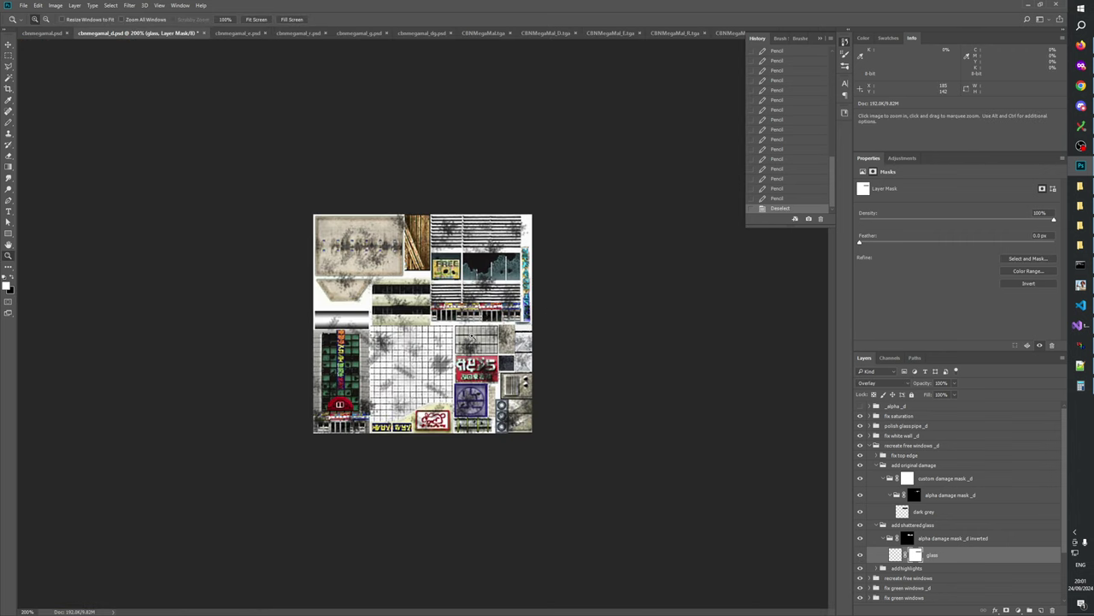
pyautogui.click(517, 292)
pyautogui.click(556, 238)
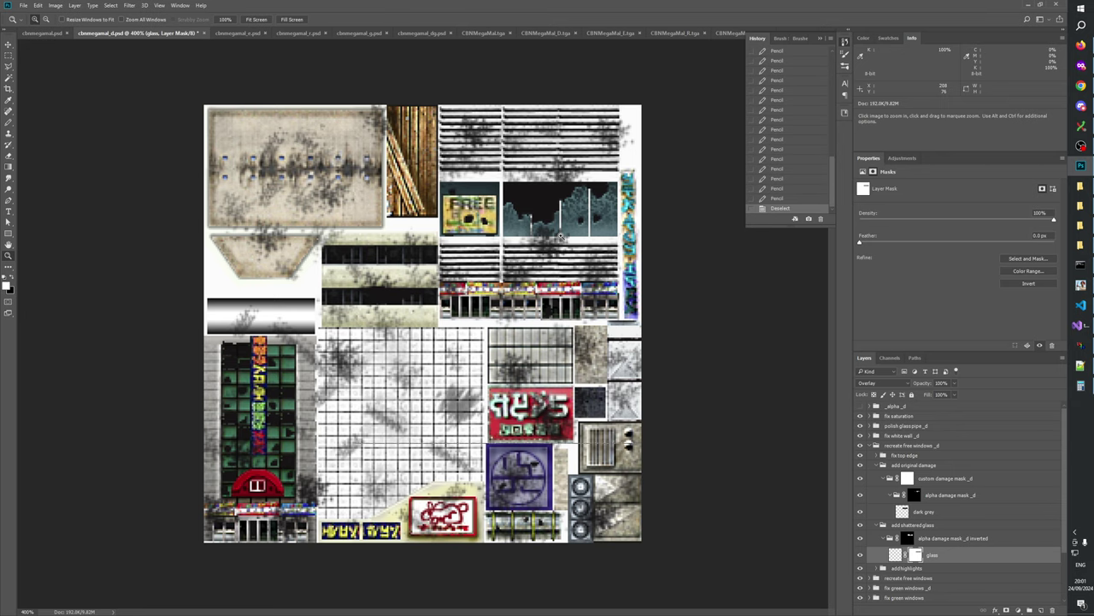
pyautogui.click(613, 206)
pyautogui.click(615, 204)
pyautogui.click(637, 196)
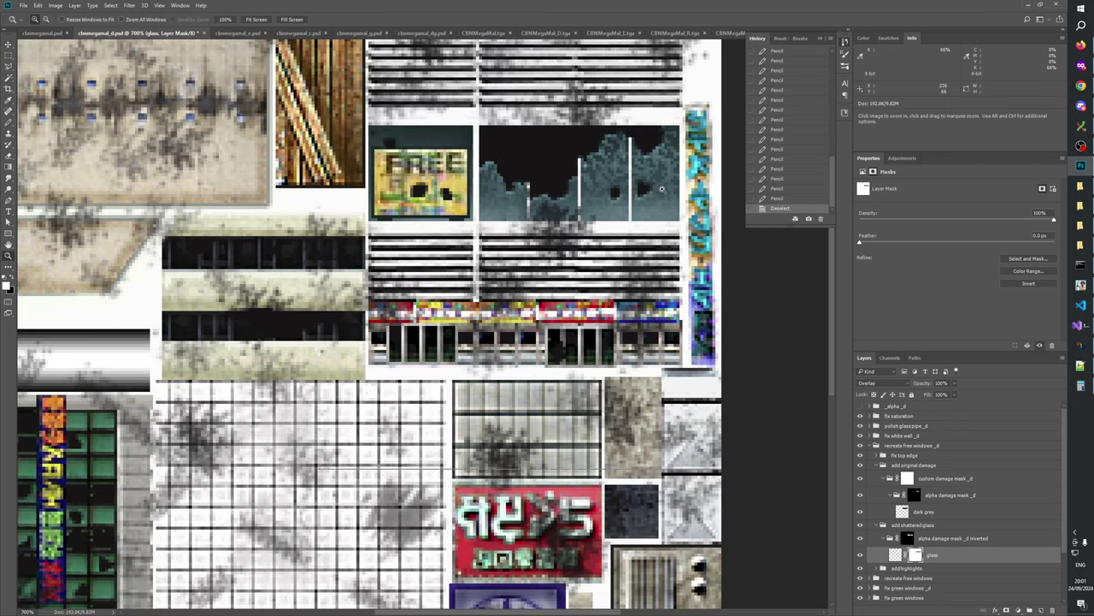
pyautogui.click(659, 190)
pyautogui.click(661, 191)
pyautogui.moveTo(629, 231); pyautogui.dragTo(600, 442)
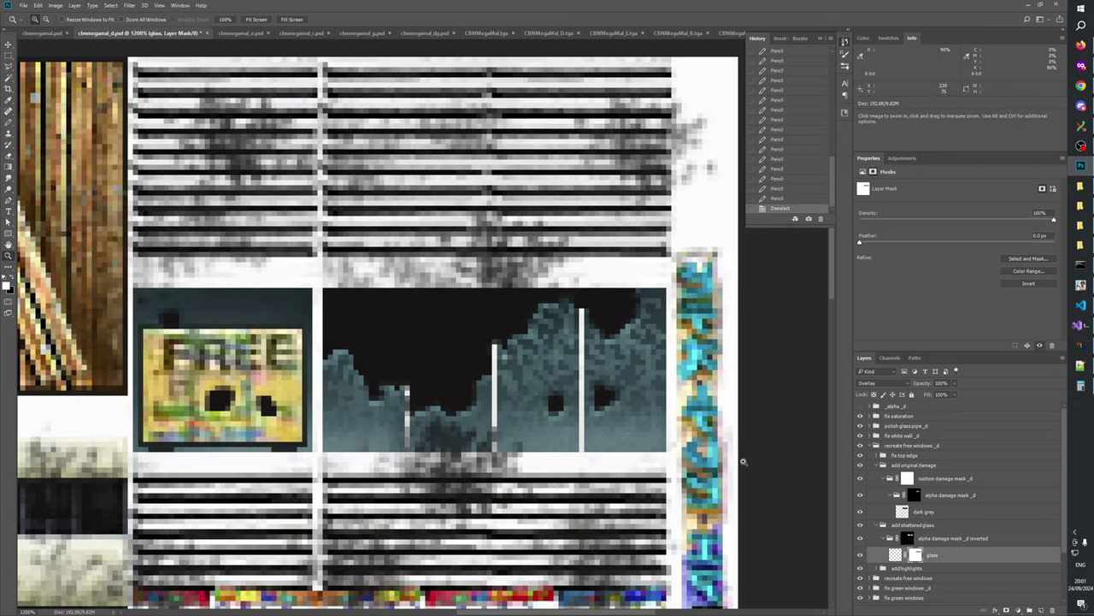
# - Compare the broken windows repeatedly with the masked glass layer hidden and shown
pyautogui.click(860, 554)
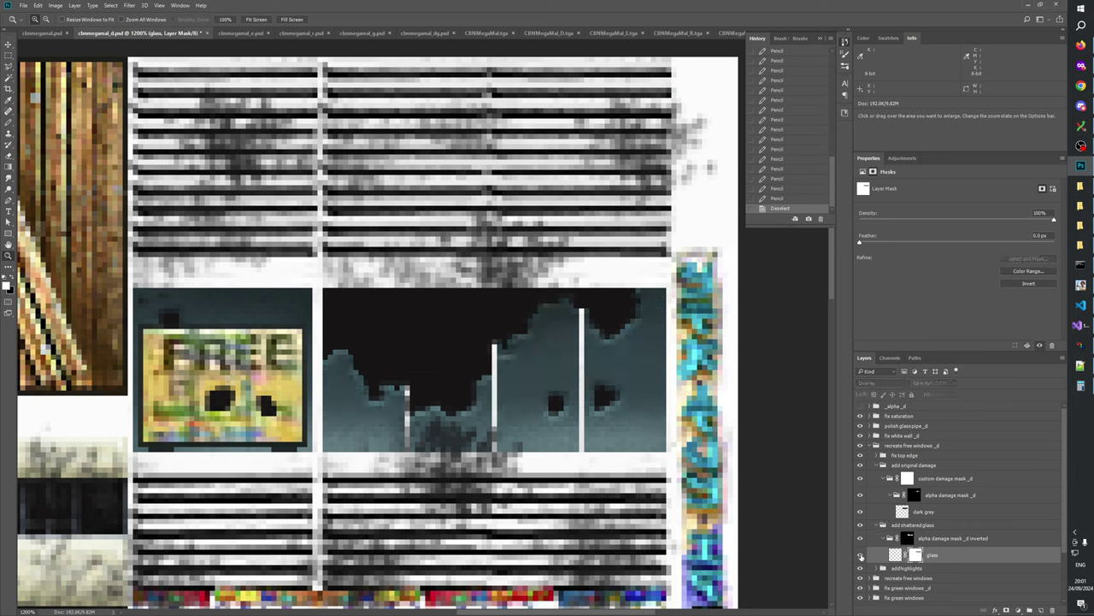
pyautogui.click(860, 555)
pyautogui.click(860, 555)
pyautogui.click(860, 555)
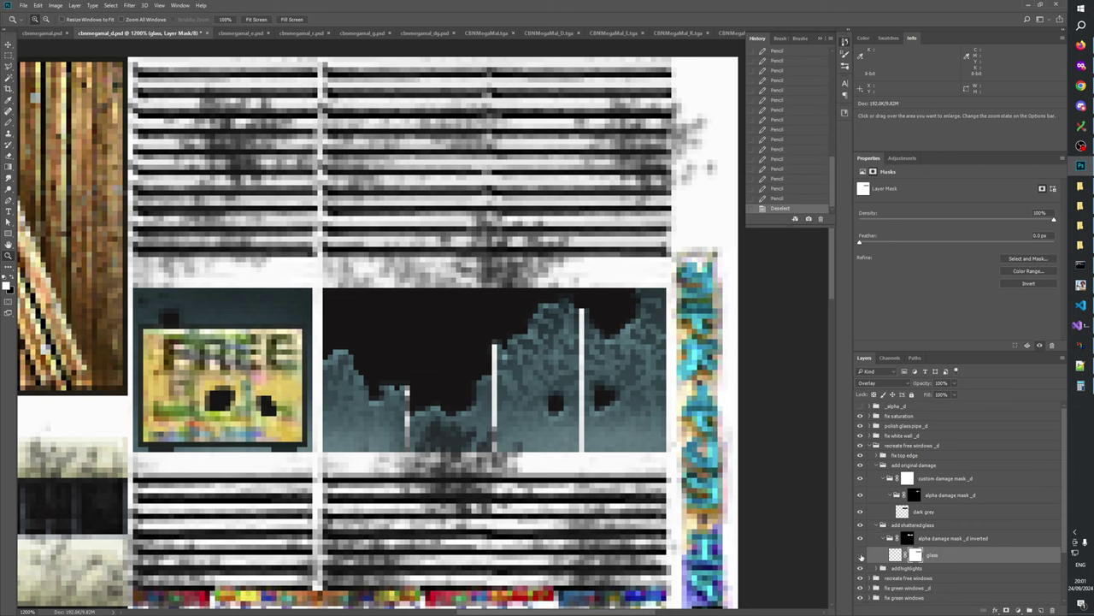
pyautogui.click(860, 556)
pyautogui.click(861, 556)
pyautogui.click(860, 556)
pyautogui.click(860, 555)
pyautogui.click(861, 557)
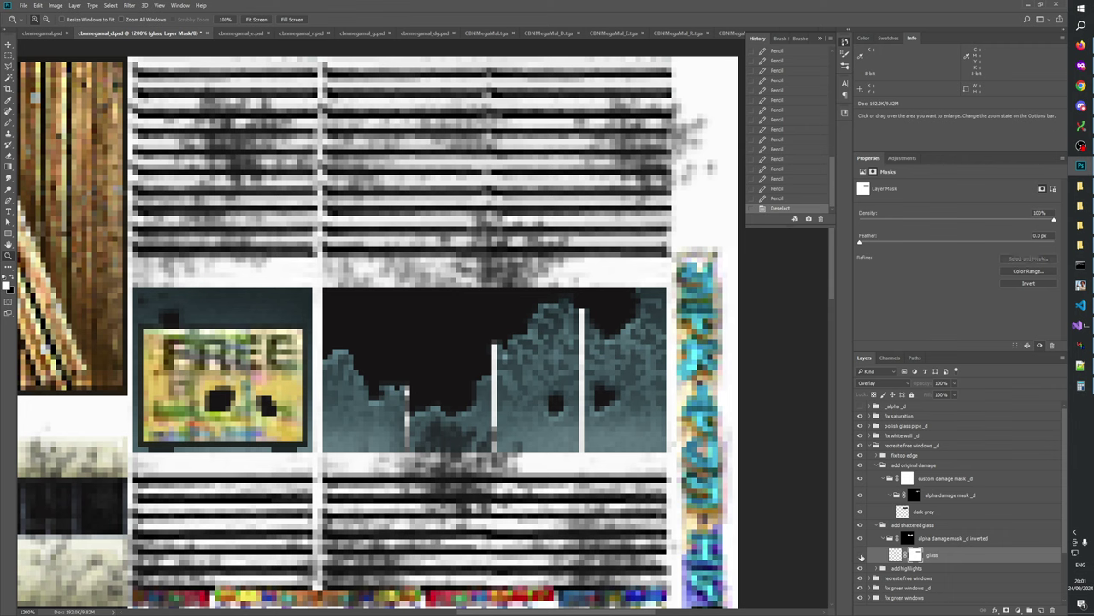
# - Create a group named "gradient mask", transfer the glass layer's mask to it and nest the glass layer inside
pyautogui.click(933, 556)
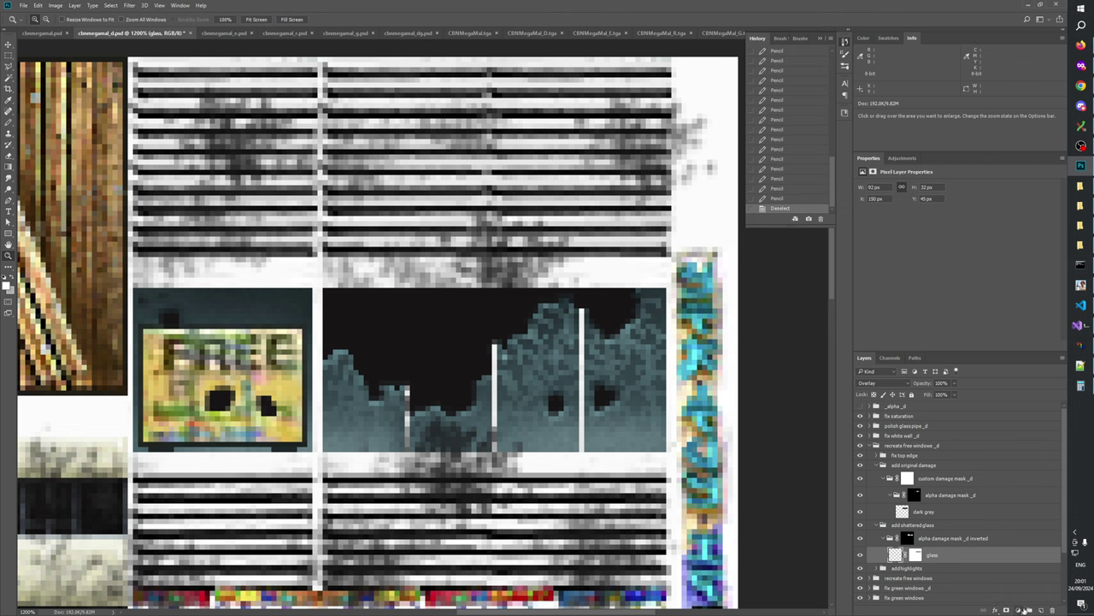
pyautogui.click(1029, 610)
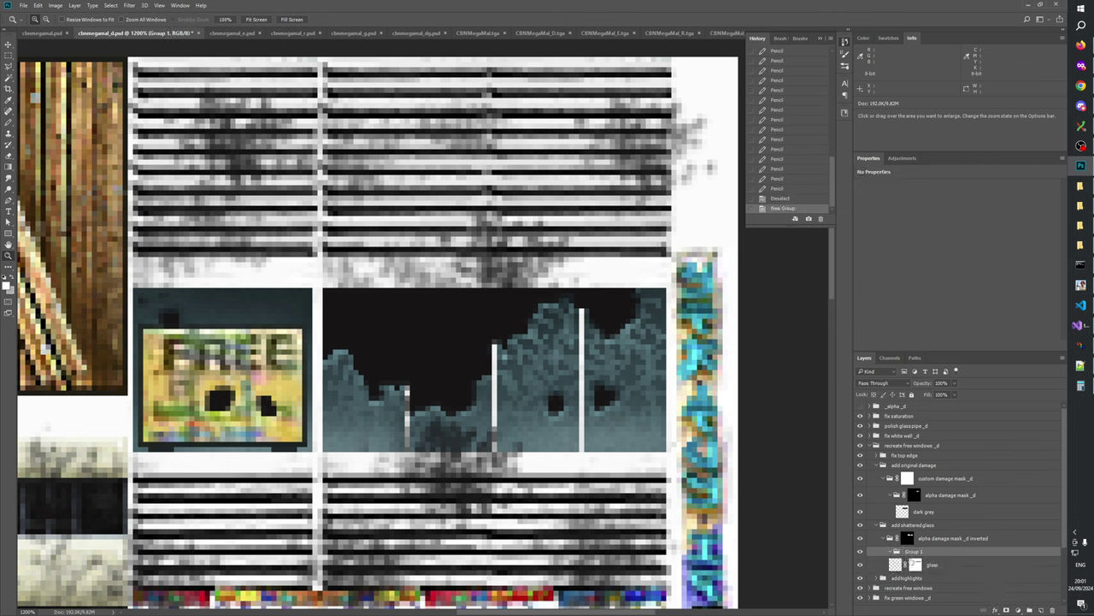
pyautogui.doubleClick(917, 552)
pyautogui.write('gradient mask')
pyautogui.press('Return')
pyautogui.moveTo(922, 557); pyautogui.dragTo(939, 568)
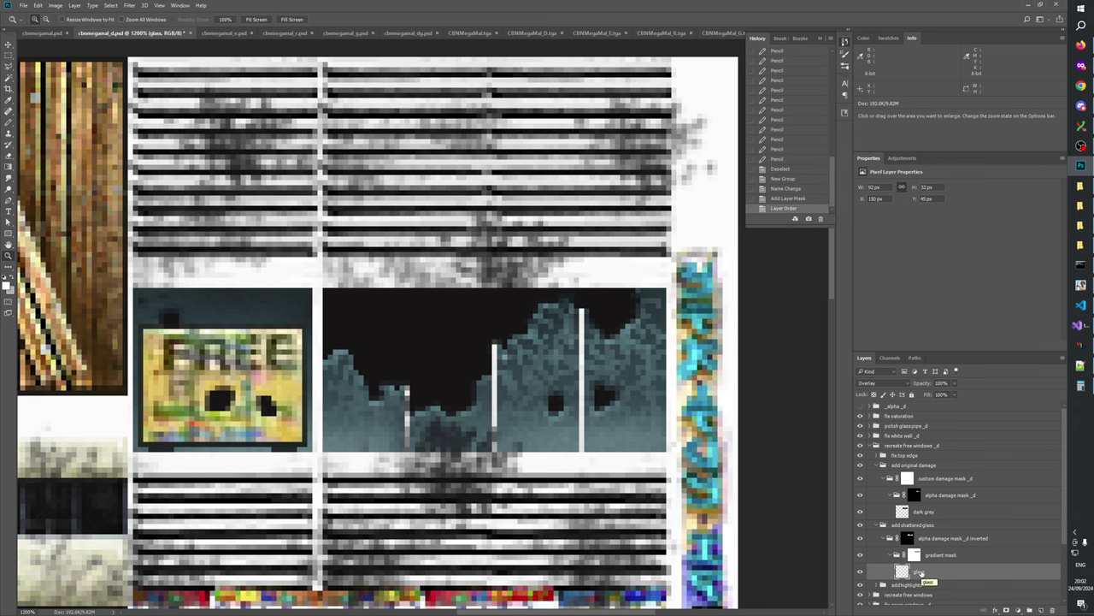
# - Duplicate the glass layer inside the gradient mask group
pyautogui.hotkey('ctrl', 'j')
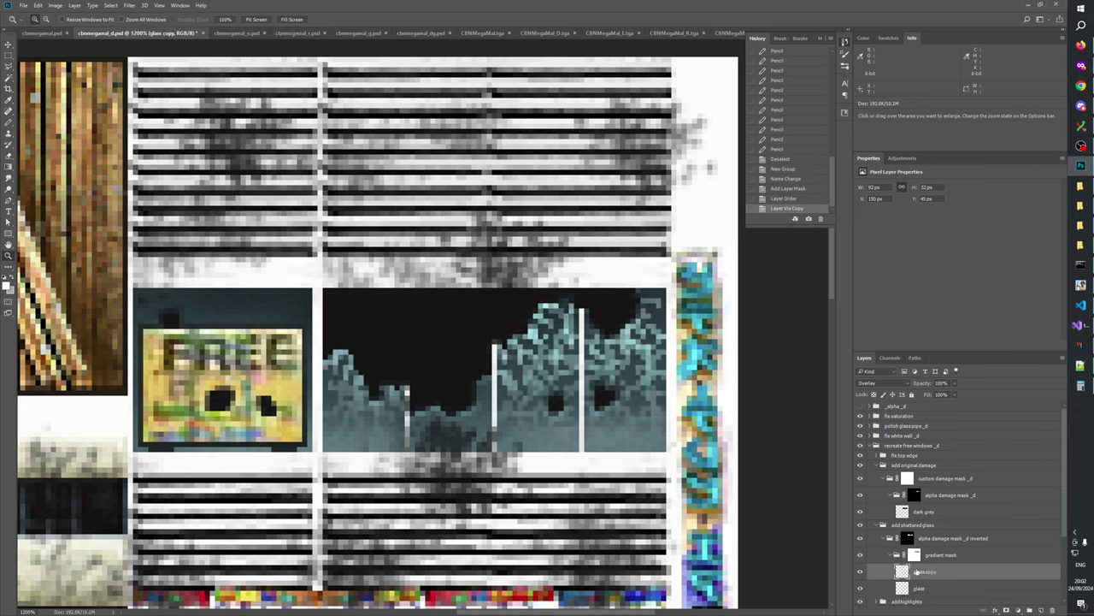
# - Reduce the opacity of the glass copy layer and merge it down into the glass layer
pyautogui.click(954, 385)
pyautogui.moveTo(931, 394); pyautogui.dragTo(956, 396)
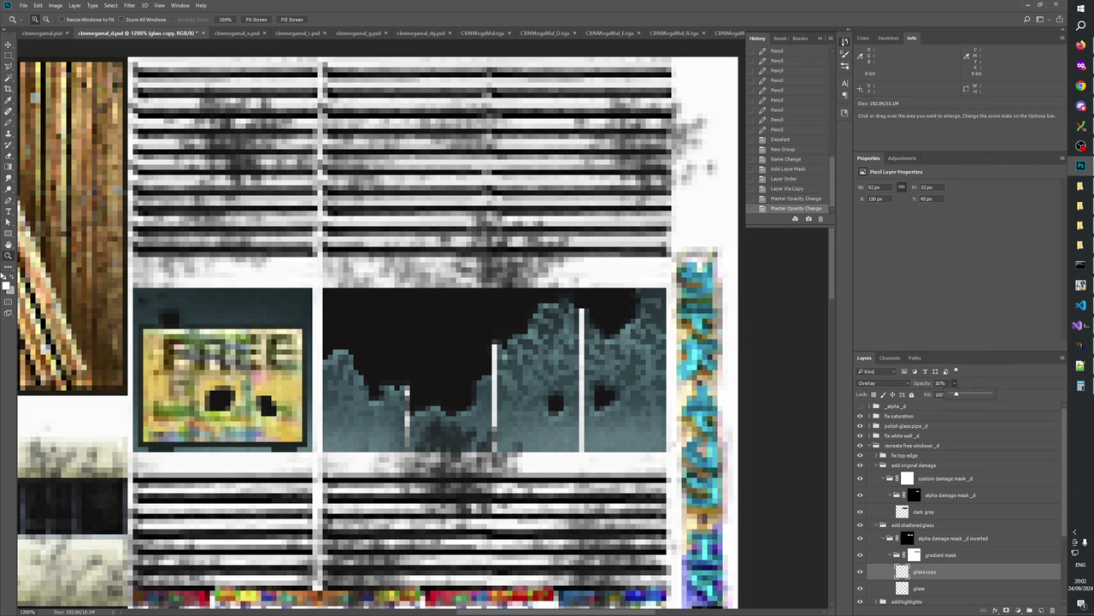
pyautogui.rightClick(356, 359)
pyautogui.click(397, 403)
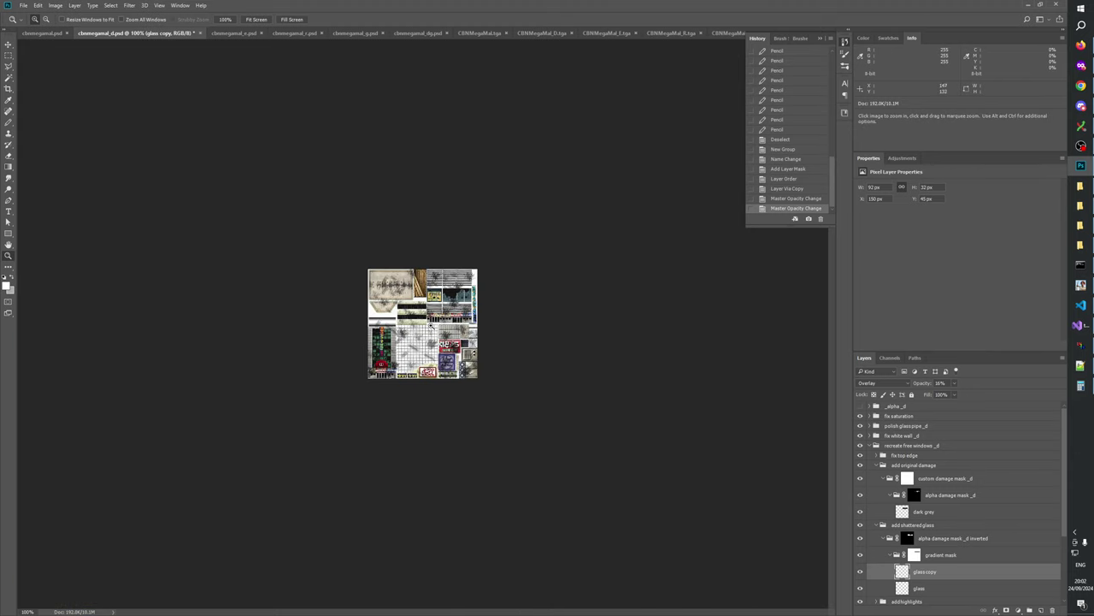
pyautogui.moveTo(432, 285); pyautogui.dragTo(506, 466)
pyautogui.rightClick(479, 383)
pyautogui.click(926, 571)
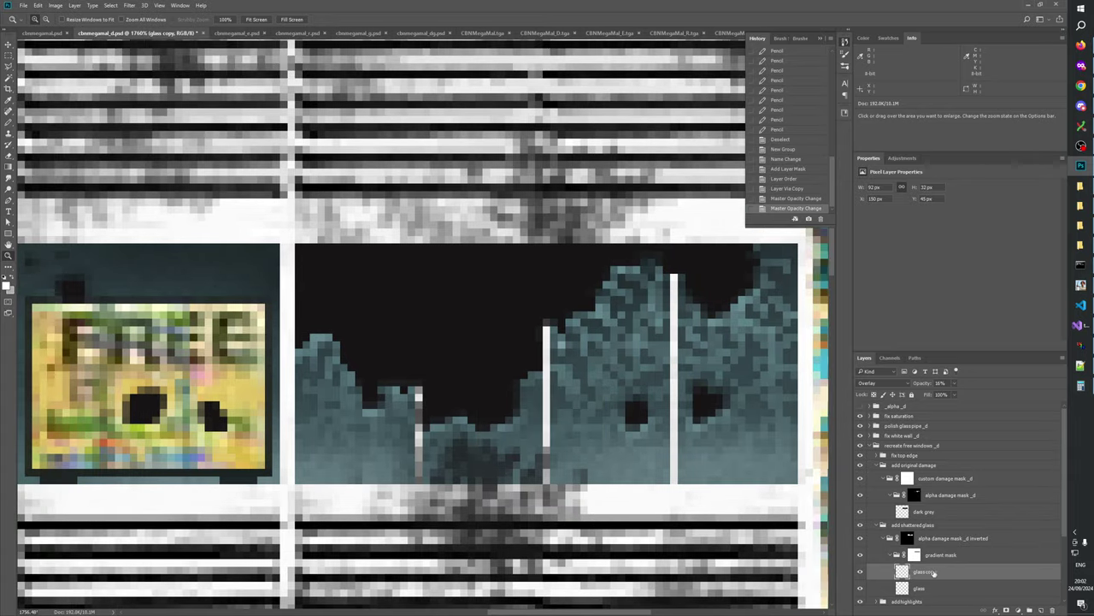
pyautogui.hotkey('ctrl', 'e')
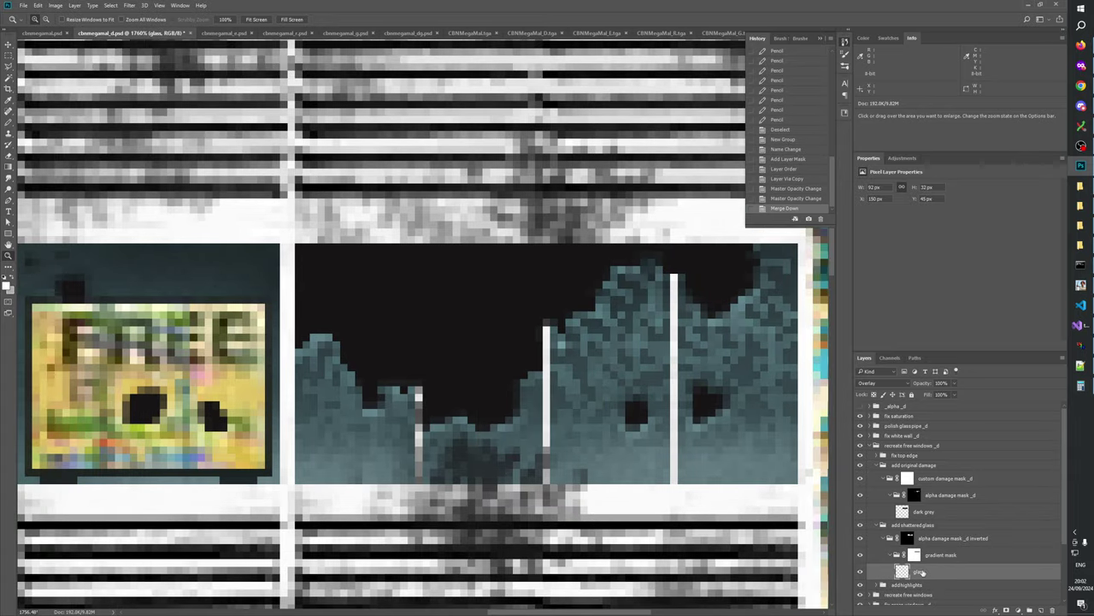
# - Examine the merged glass pattern on the broken windows, both on the full texture and close up
pyautogui.moveTo(440, 435); pyautogui.dragTo(593, 496)
pyautogui.moveTo(591, 411); pyautogui.dragTo(463, 350)
pyautogui.rightClick(462, 350)
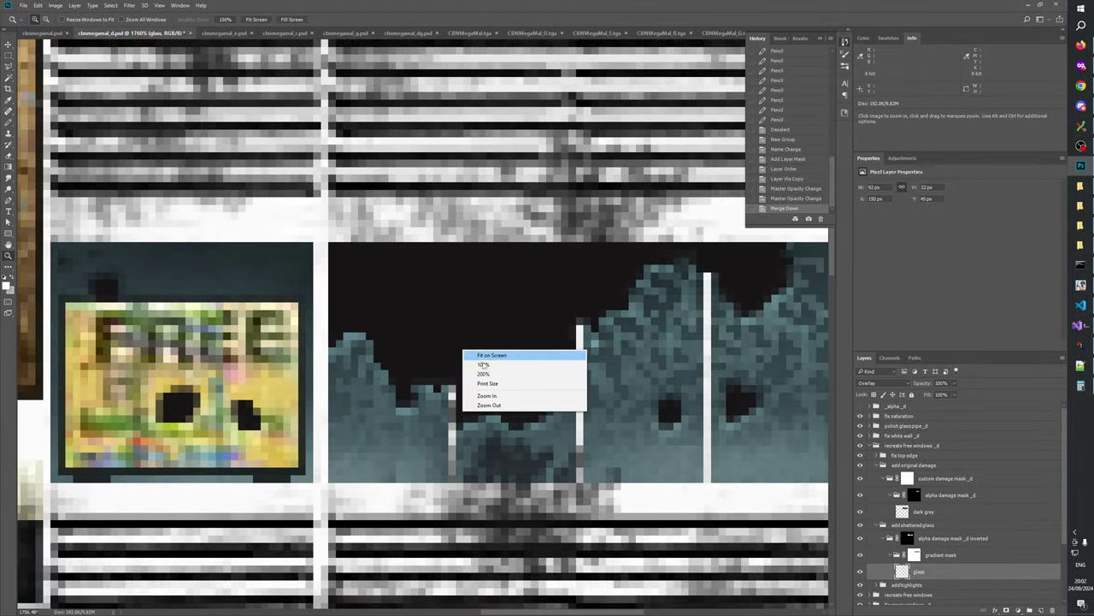
pyautogui.click(483, 364)
pyautogui.click(453, 319)
pyautogui.click(453, 319)
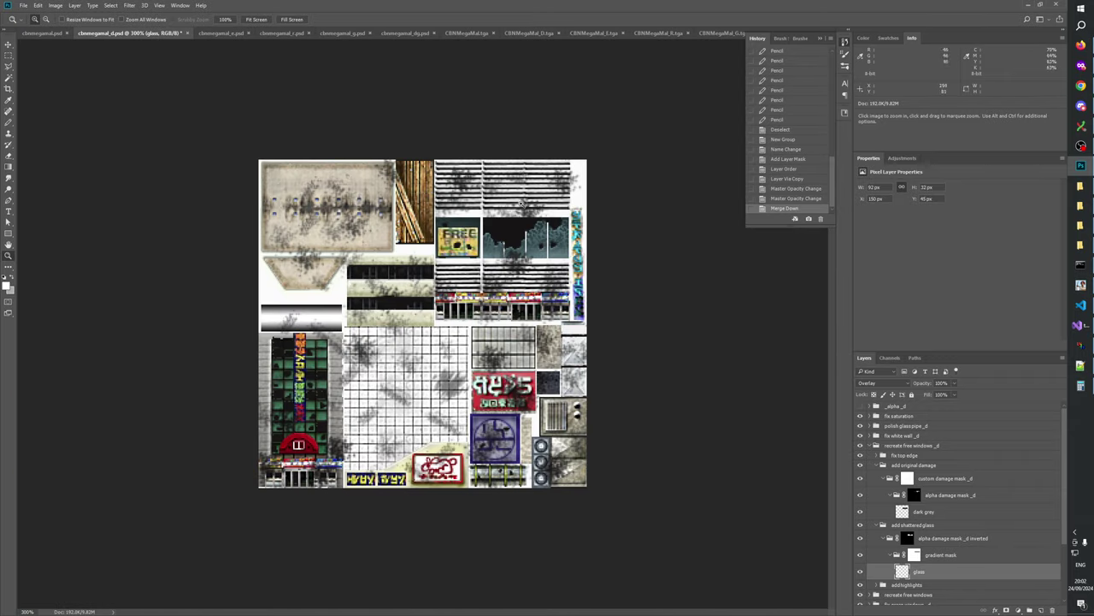
pyautogui.click(552, 175)
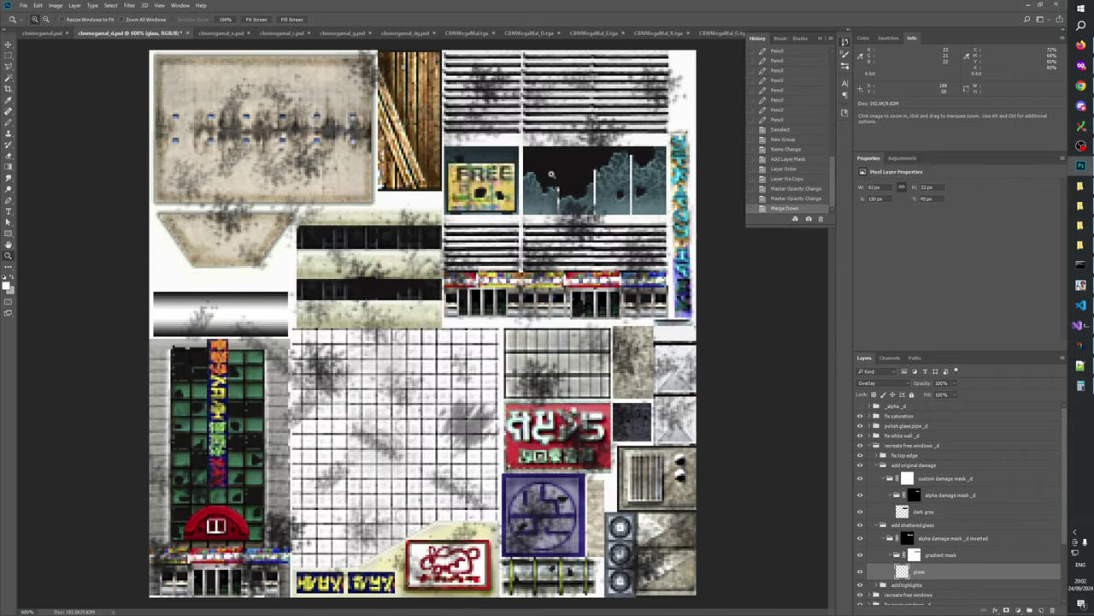
pyautogui.click(554, 202)
pyautogui.moveTo(554, 206); pyautogui.dragTo(531, 381)
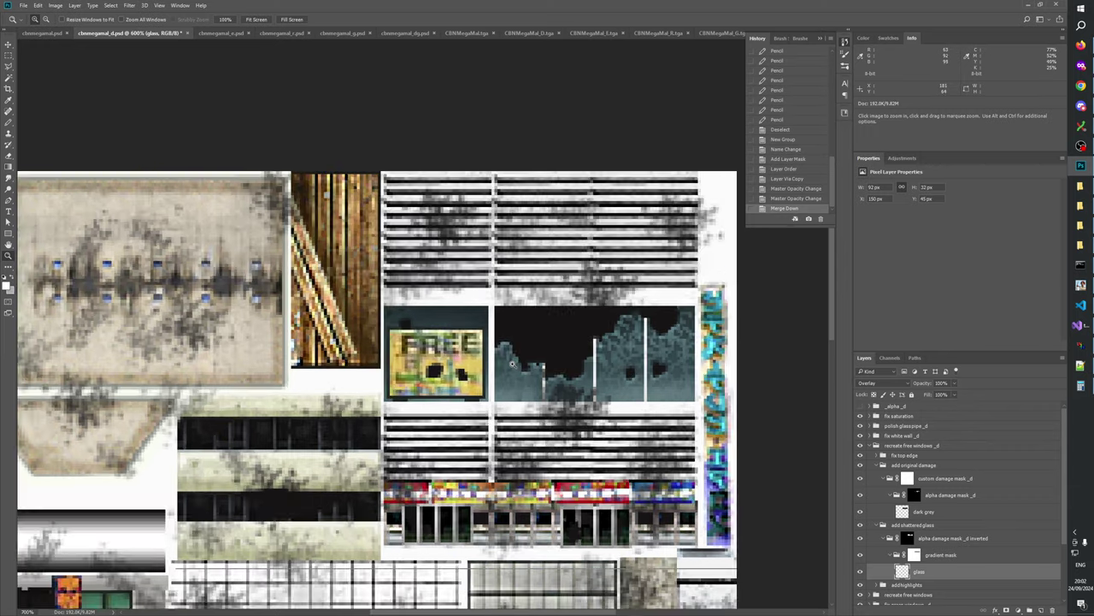
pyautogui.click(516, 368)
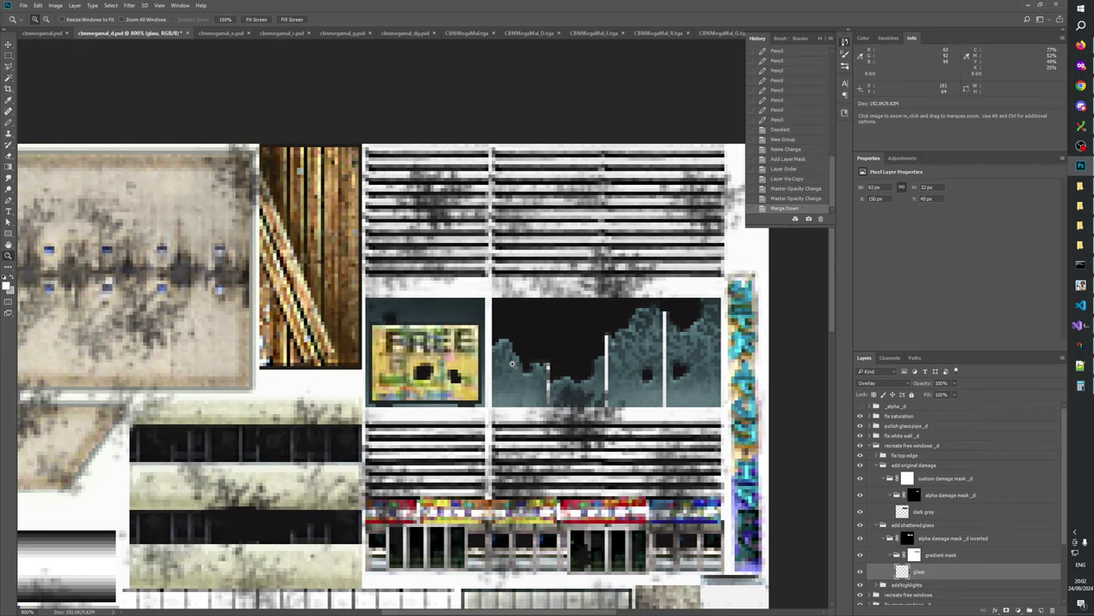
pyautogui.click(514, 366)
pyautogui.click(513, 364)
pyautogui.moveTo(513, 364); pyautogui.dragTo(386, 398)
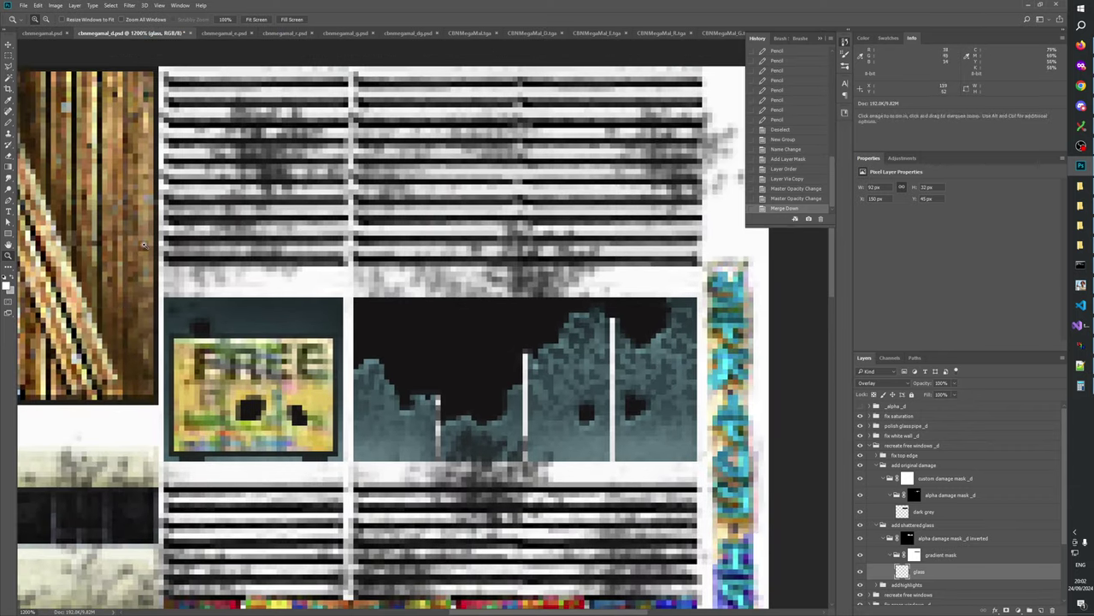
# - Draw shattered-glass cracks with the Pencil on the glass layer, spreading out from the hole above the FREE poster
pyautogui.press('b')
pyautogui.moveTo(215, 322)
pyautogui.mouseDown()
pyautogui.moveTo(249, 311)
pyautogui.moveTo(223, 321)
pyautogui.moveTo(206, 306)
pyautogui.moveTo(198, 318)
pyautogui.moveTo(188, 301)
pyautogui.moveTo(186, 333)
pyautogui.mouseUp()
pyautogui.click(221, 331)
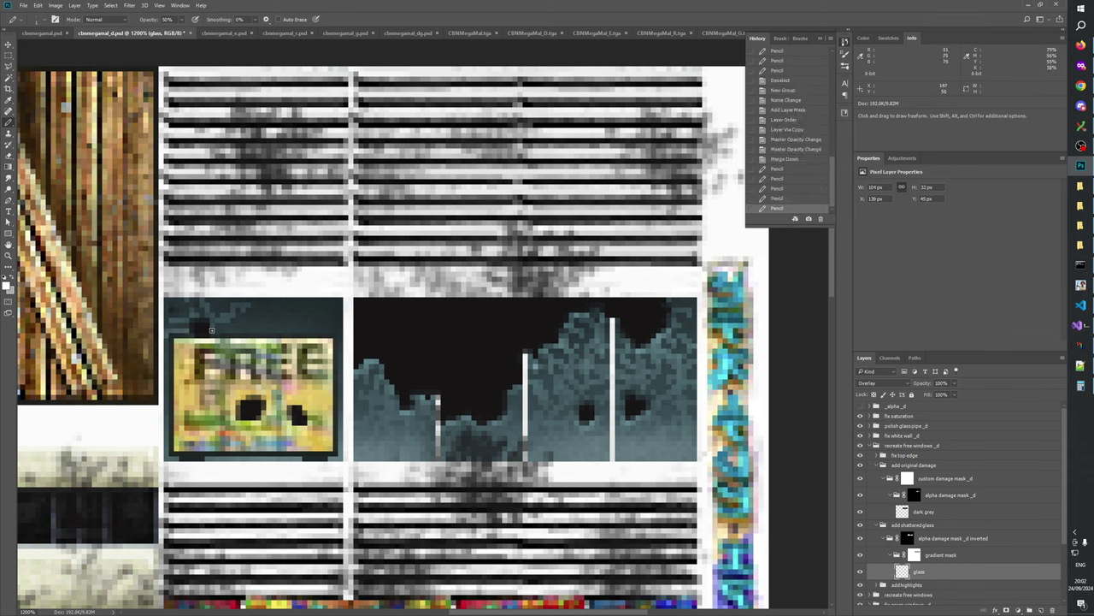
pyautogui.click(213, 330)
pyautogui.click(228, 335)
pyautogui.click(200, 337)
pyautogui.click(201, 351)
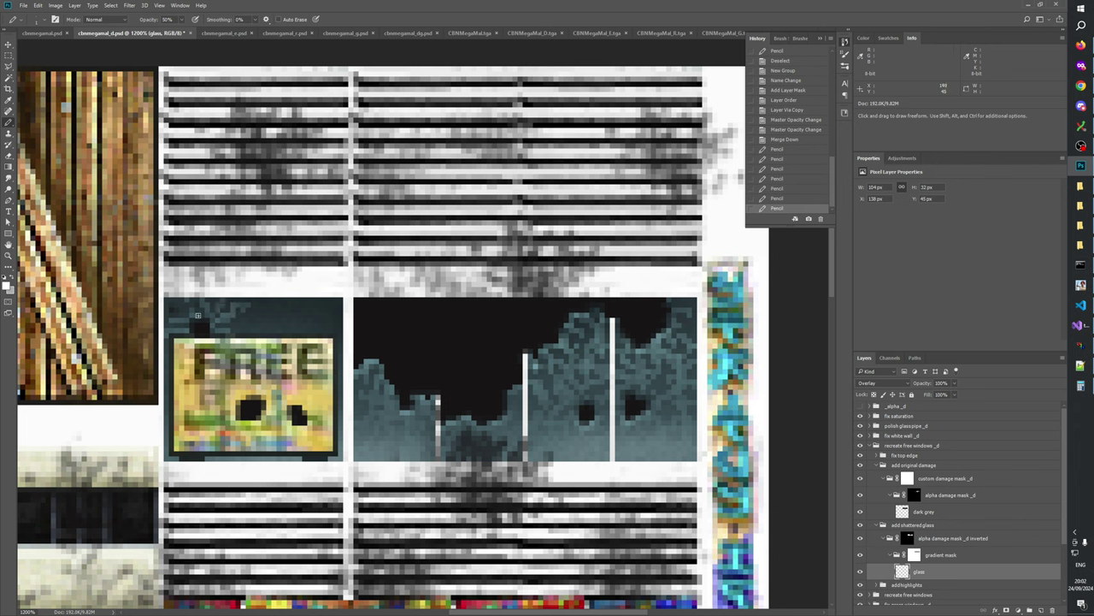
pyautogui.click(199, 315)
pyautogui.click(190, 313)
pyautogui.click(202, 330)
pyautogui.click(191, 322)
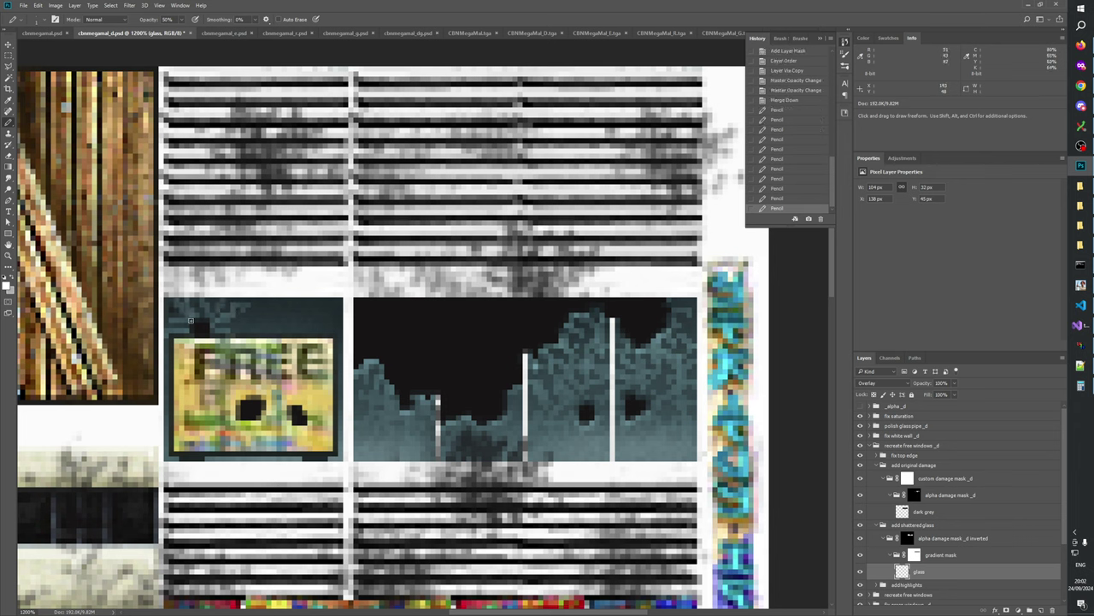
pyautogui.click(187, 330)
pyautogui.click(269, 331)
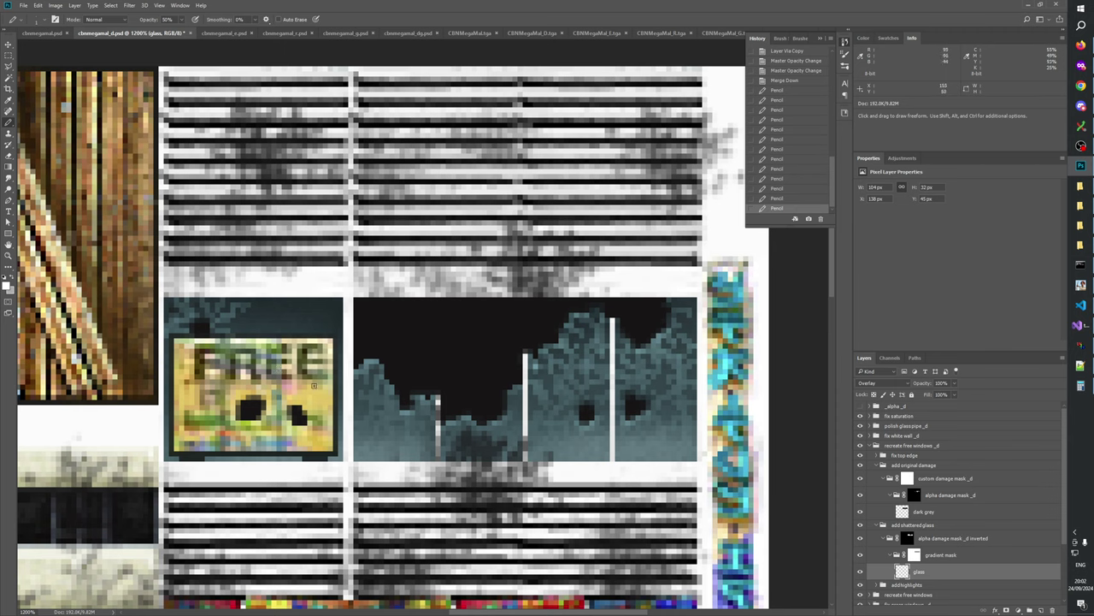
pyautogui.click(207, 340)
pyautogui.click(217, 332)
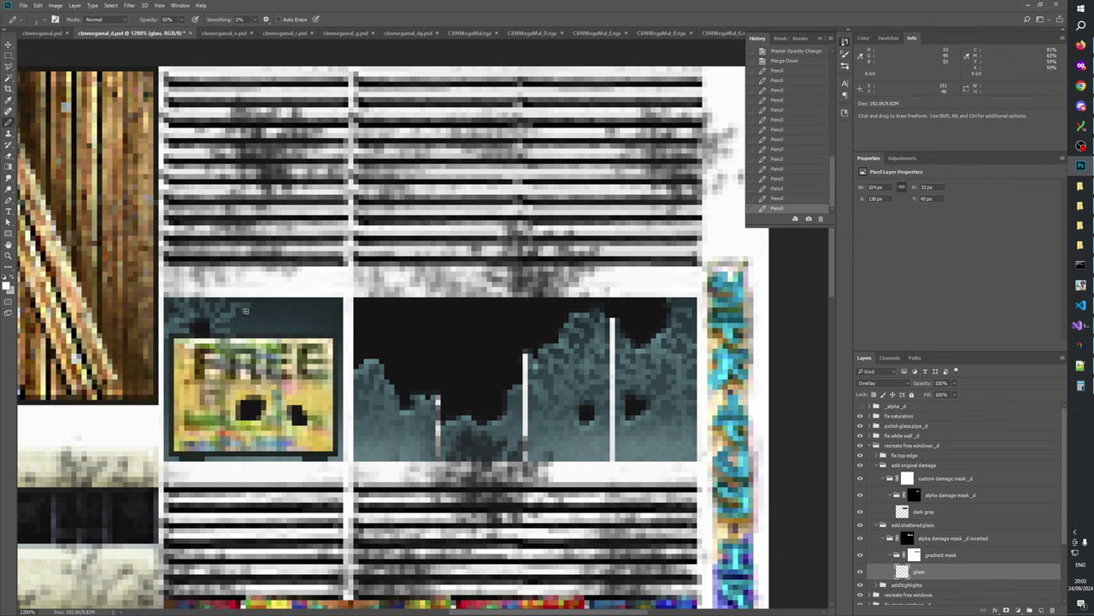
pyautogui.click(224, 325)
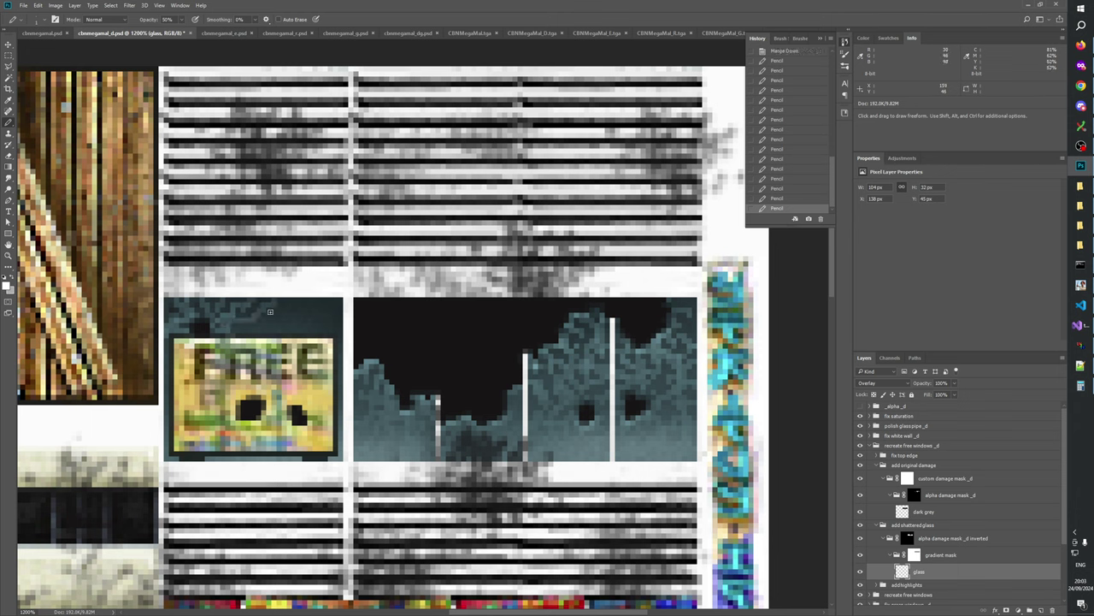
pyautogui.click(277, 305)
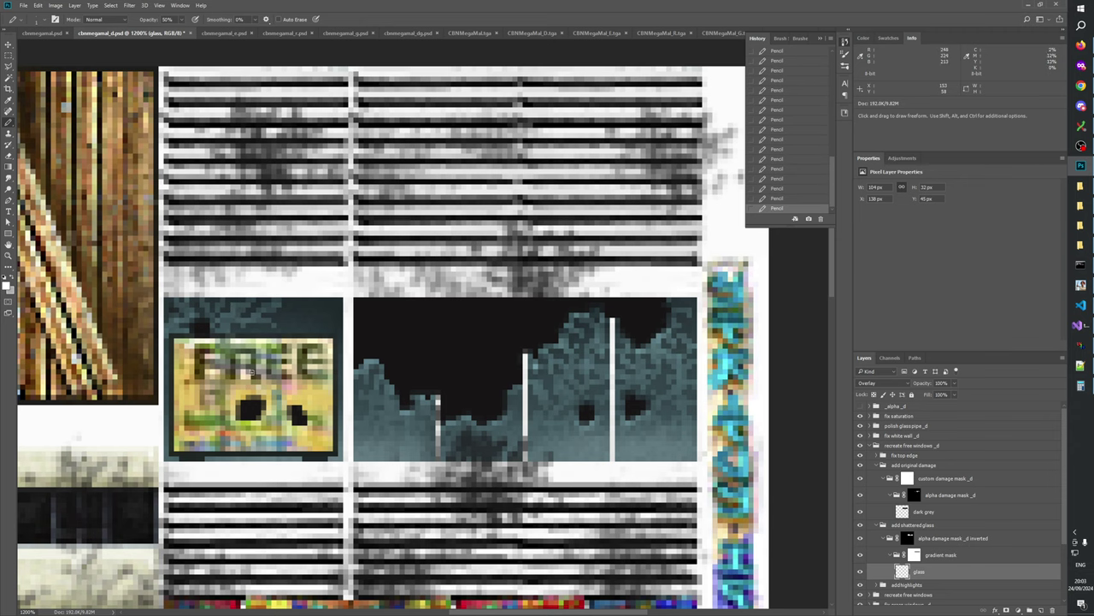
pyautogui.moveTo(285, 445); pyautogui.dragTo(352, 435)
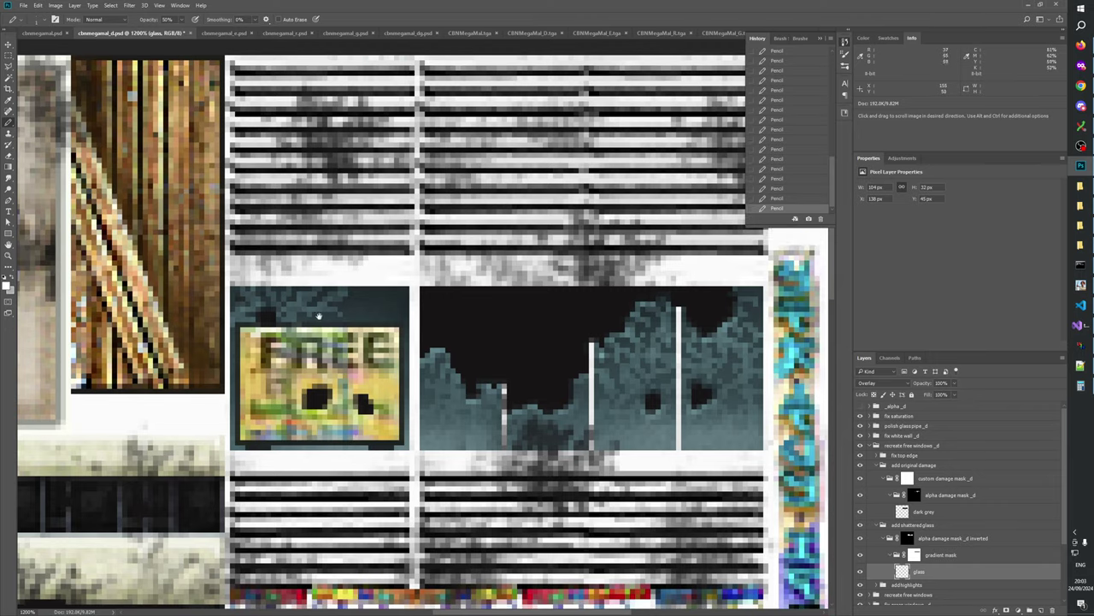
pyautogui.moveTo(319, 316); pyautogui.dragTo(338, 337)
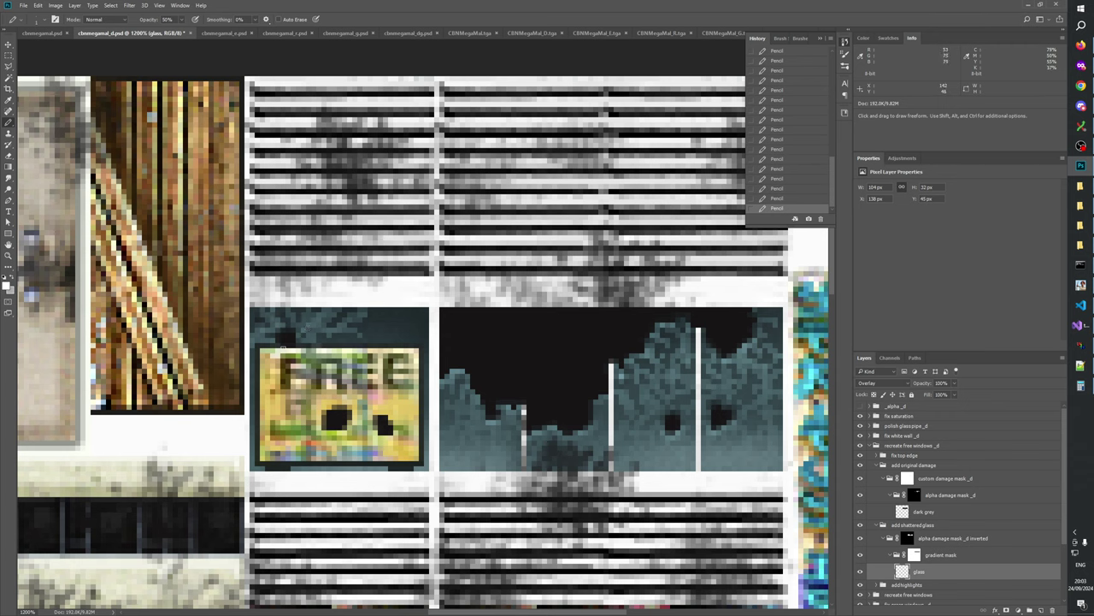
pyautogui.hscroll(3, 336, 365)
pyautogui.scroll(-2, 337, 365)
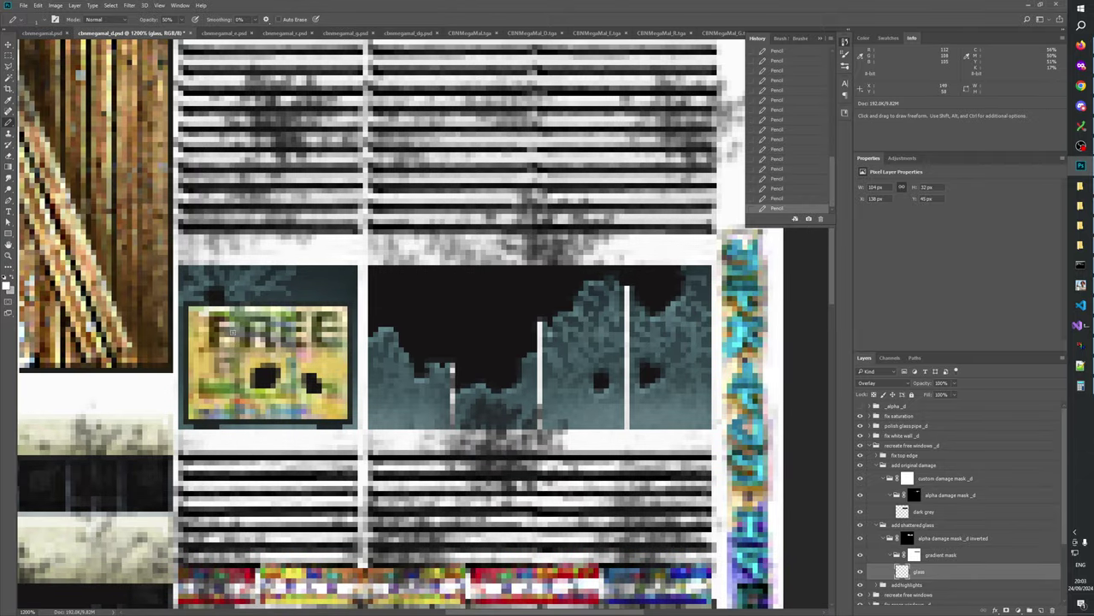
# - Examine the new cracks above the FREE poster on the full texture and close up beside the other panes
pyautogui.press('z')
pyautogui.rightClick(342, 302)
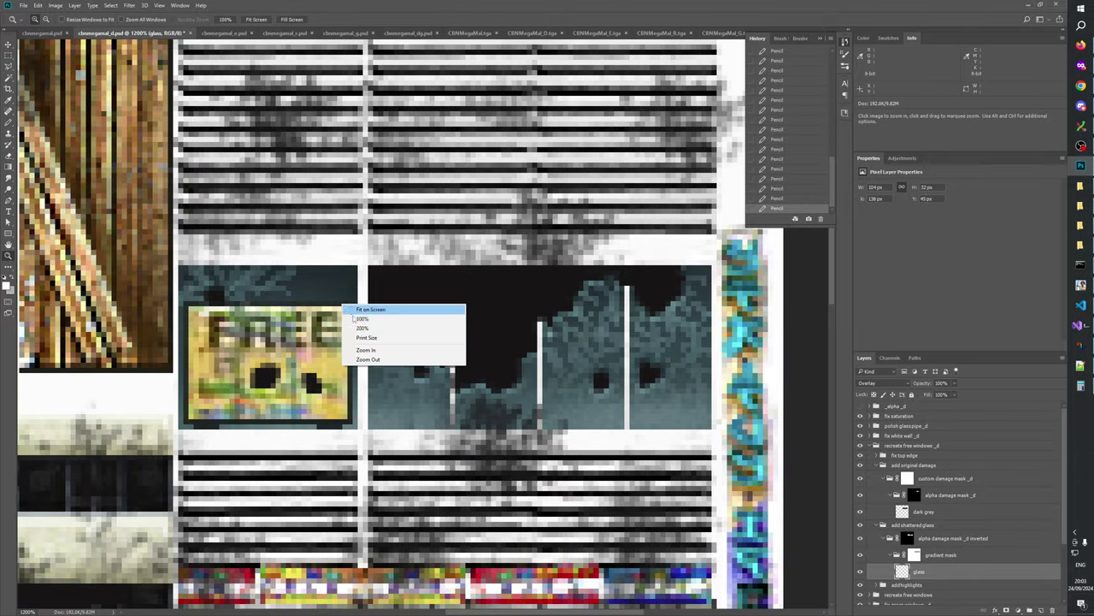
pyautogui.click(357, 351)
pyautogui.click(465, 312)
pyautogui.click(464, 312)
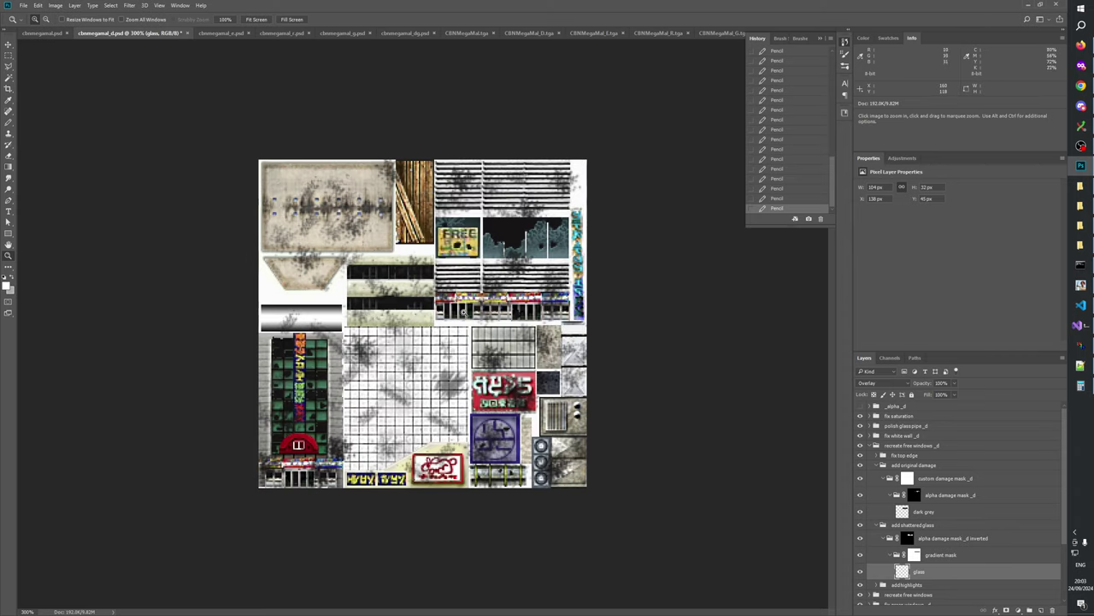
pyautogui.click(484, 276)
pyautogui.click(485, 274)
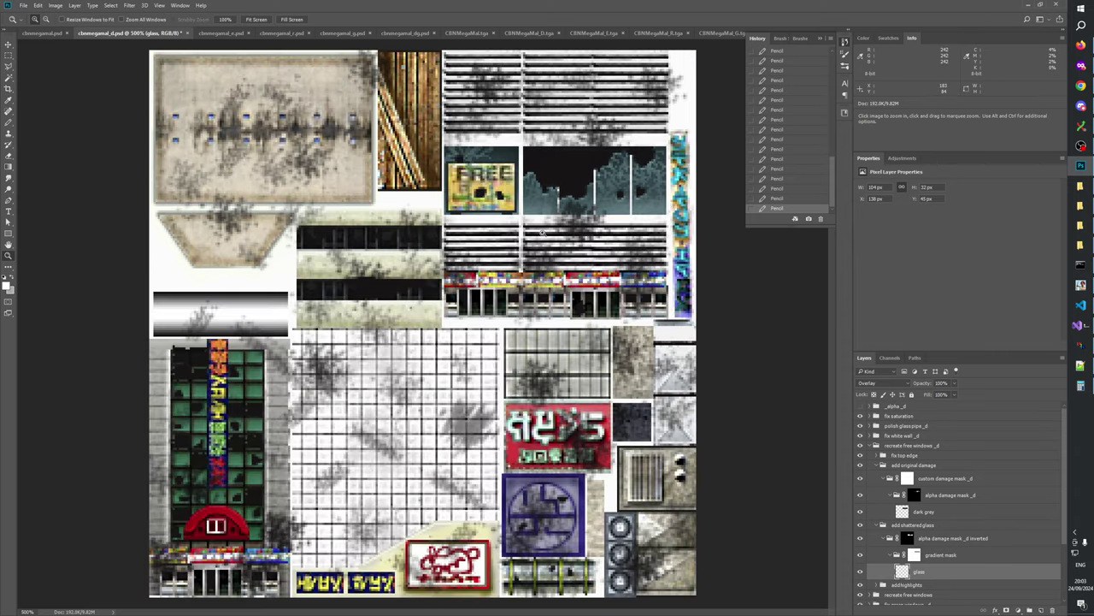
pyautogui.click(522, 376)
pyautogui.click(487, 375)
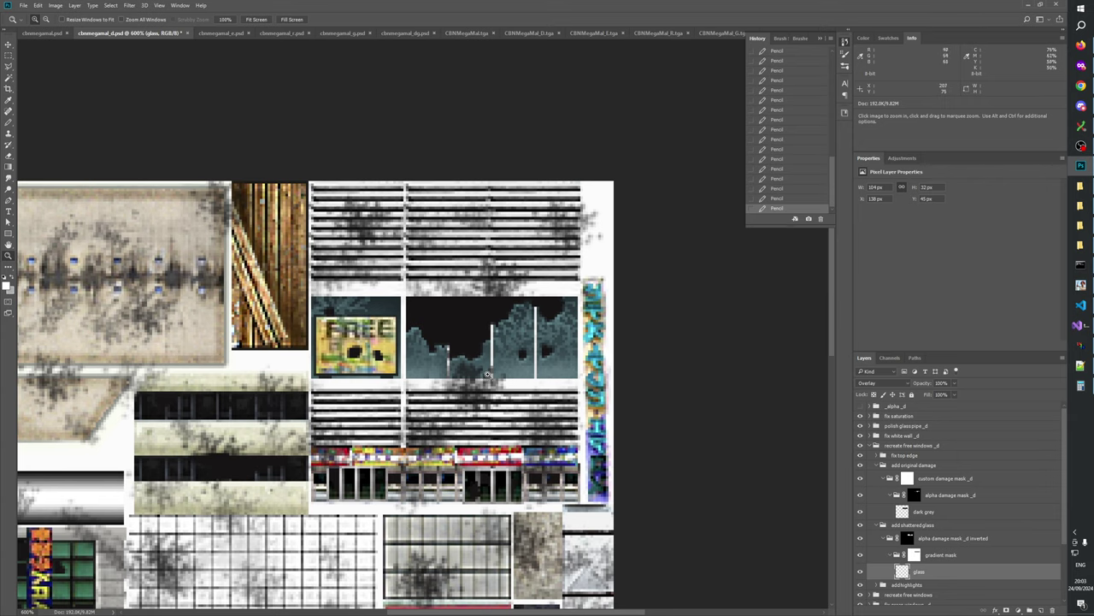
pyautogui.click(489, 373)
pyautogui.click(531, 361)
pyautogui.click(571, 349)
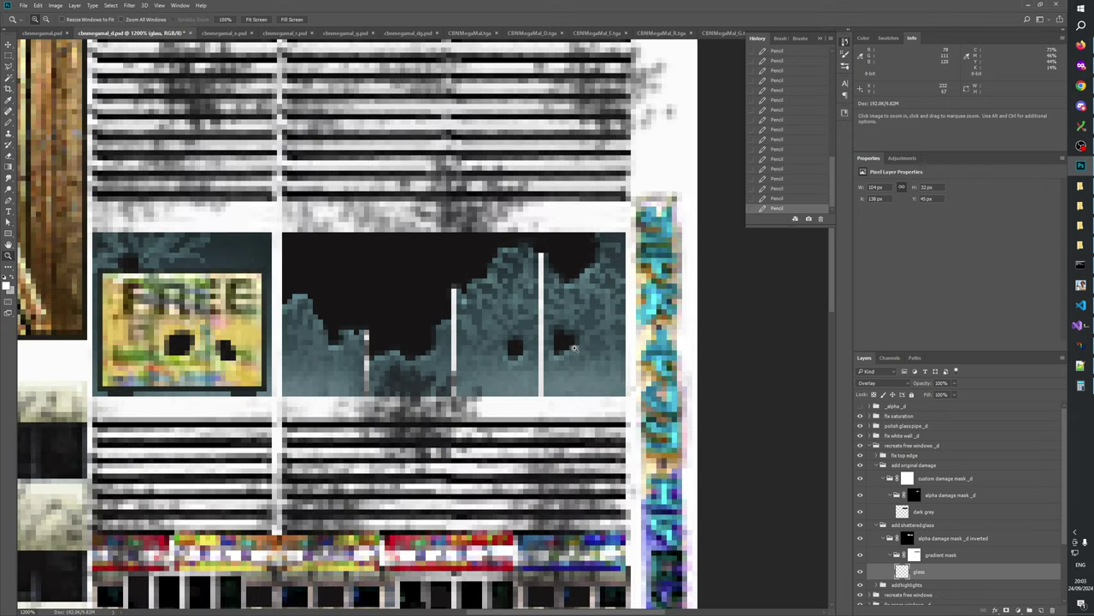
# - Clear a thin strip of the glass layer along the upper edge of the rightmost broken pane and deselect
pyautogui.click(8, 122)
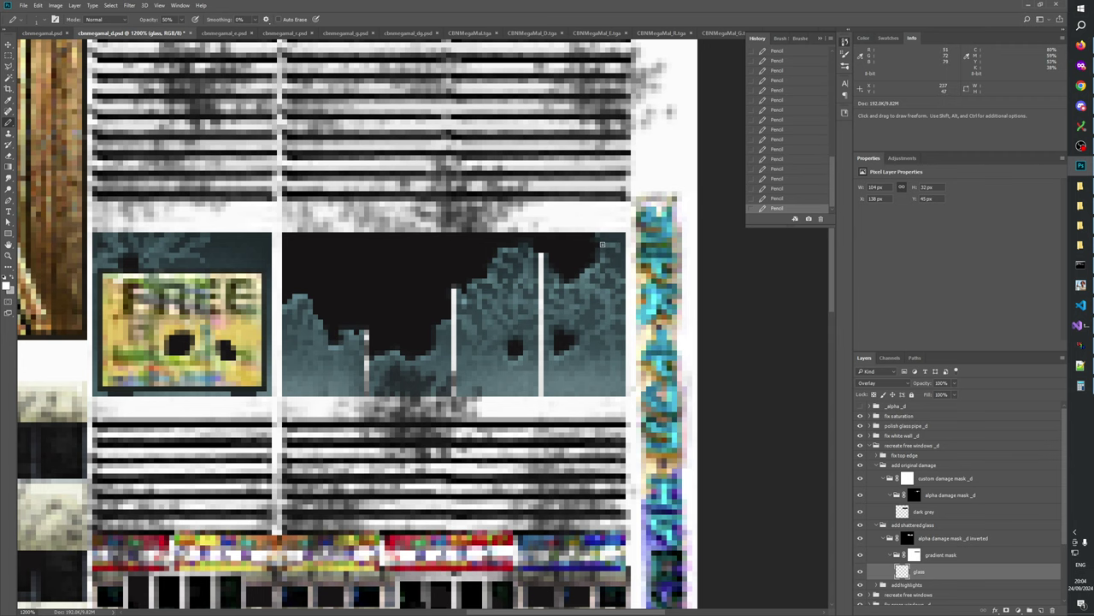
pyautogui.moveTo(560, 337)
pyautogui.mouseDown()
pyautogui.moveTo(535, 348)
pyautogui.moveTo(575, 320)
pyautogui.moveTo(538, 352)
pyautogui.mouseUp()
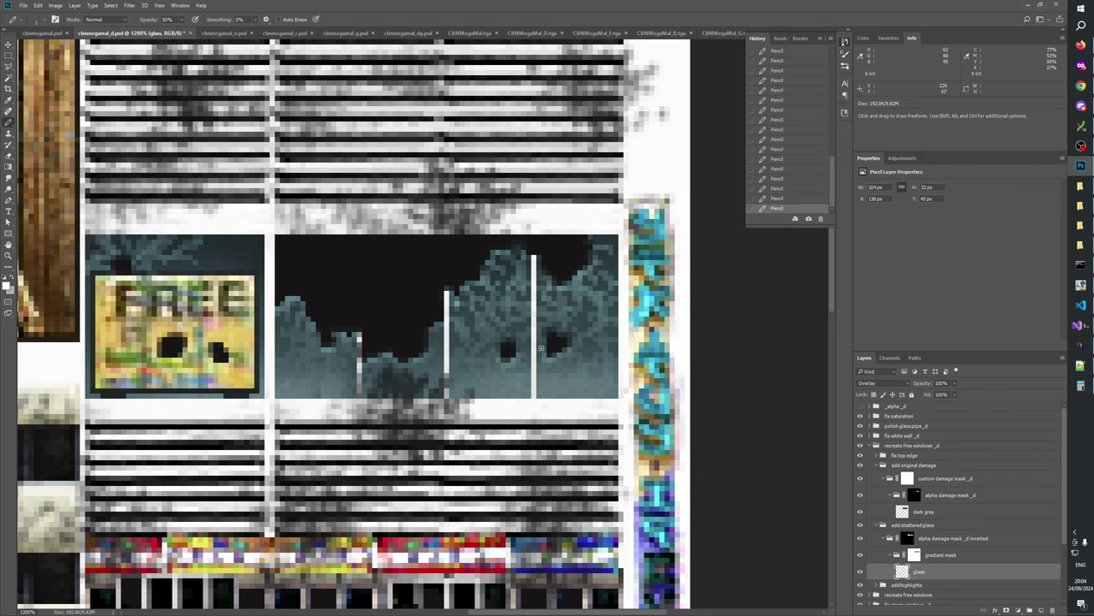
pyautogui.press('m')
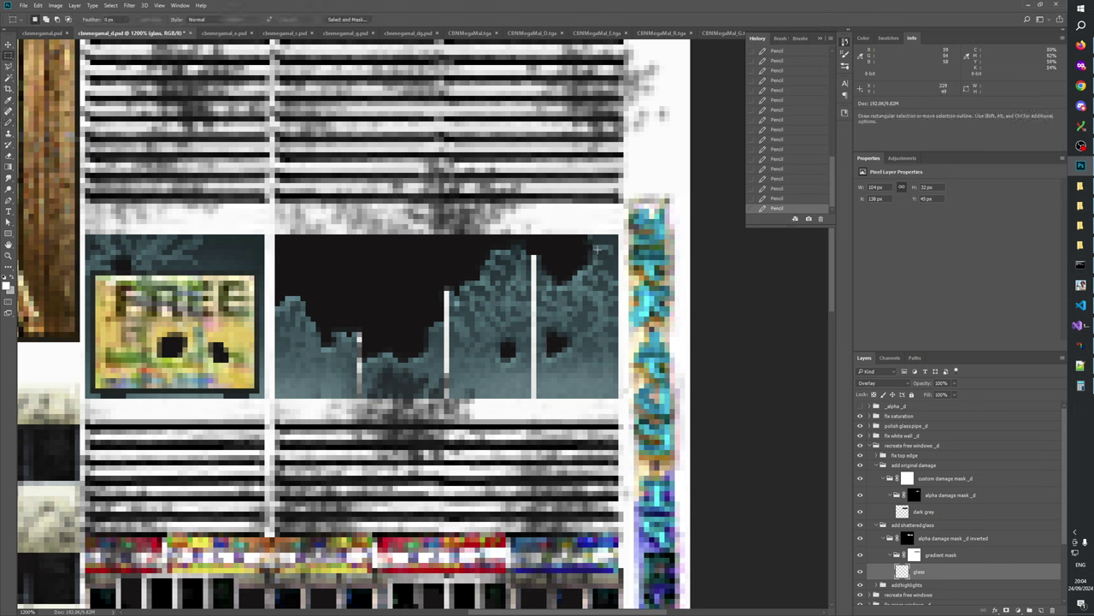
pyautogui.moveTo(592, 239); pyautogui.dragTo(633, 249)
pyautogui.press('Delete')
pyautogui.hotkey('ctrl', 'd')
# - Examine the trimmed pane edge and the other broken windows at actual size and enlarged
pyautogui.click(8, 255)
pyautogui.rightClick(443, 320)
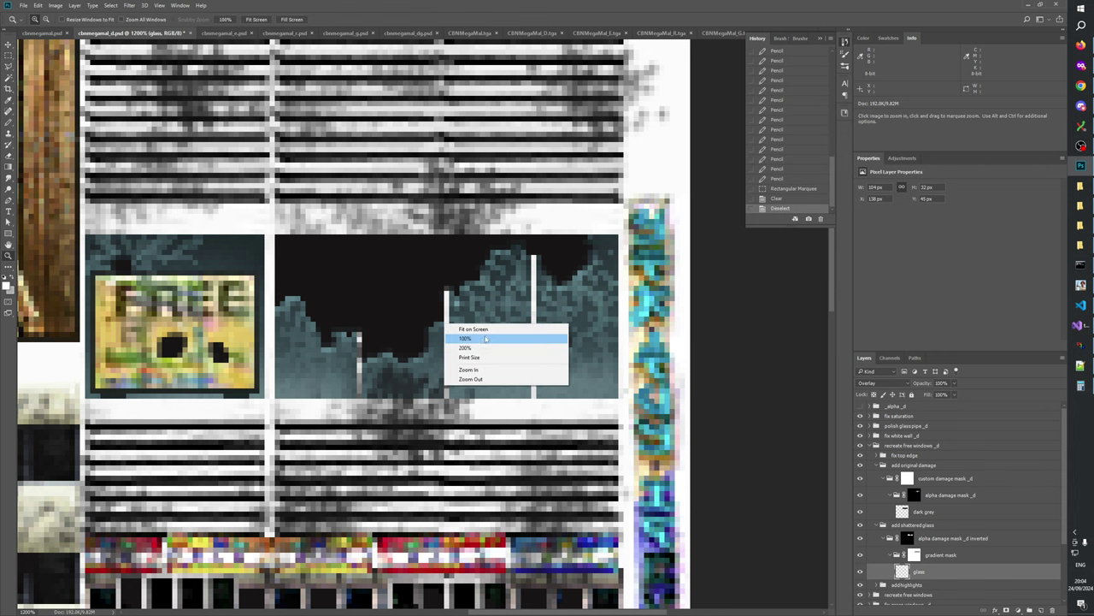
pyautogui.click(484, 339)
pyautogui.click(448, 365)
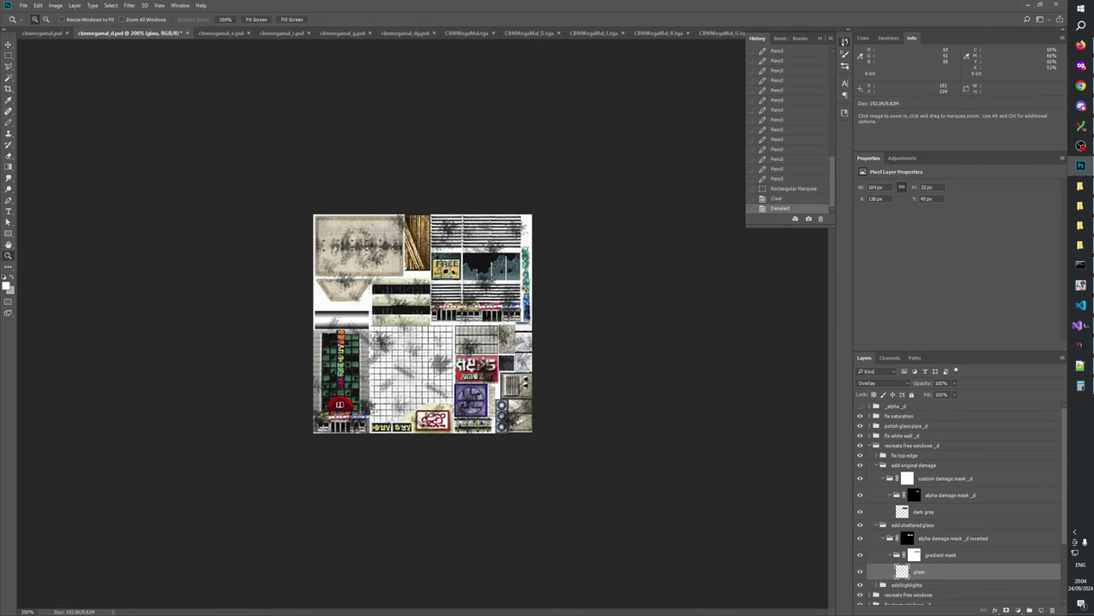
pyautogui.click(531, 274)
pyautogui.click(552, 254)
pyautogui.click(553, 253)
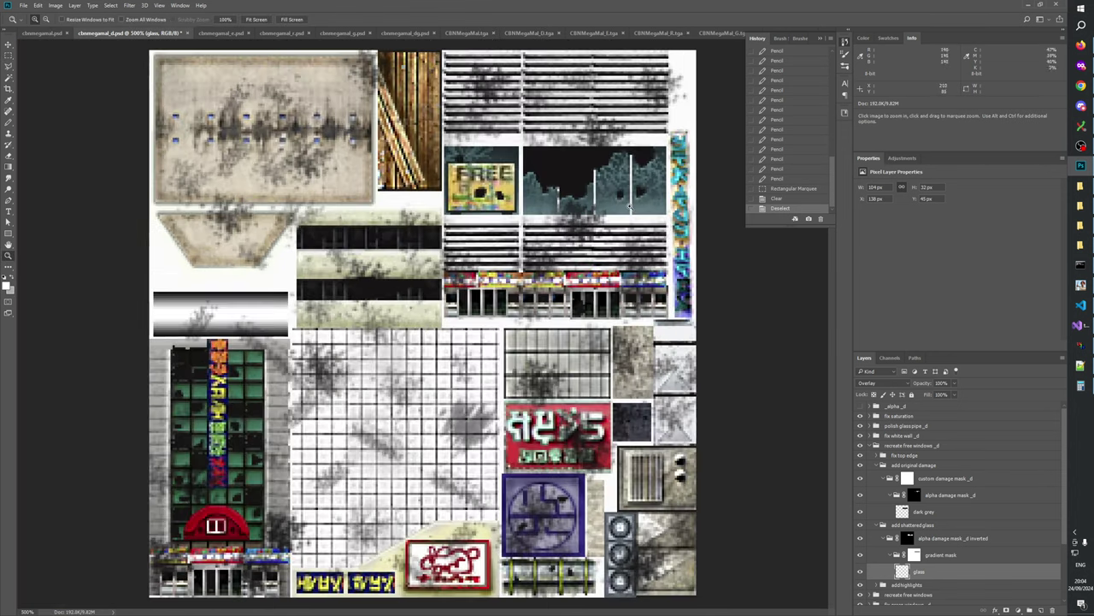
pyautogui.click(631, 206)
pyautogui.moveTo(630, 206); pyautogui.dragTo(561, 395)
pyautogui.click(561, 395)
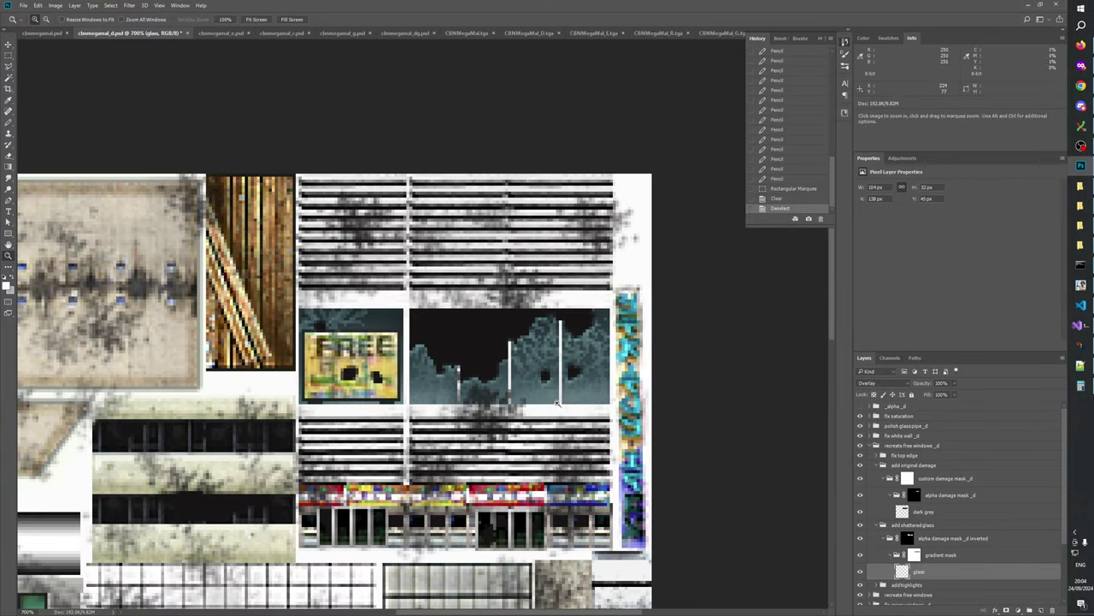
pyautogui.click(561, 395)
# - On the gradient mask, select the 104 × 32 px area covering the FREE poster window and the broken panes beside it
pyautogui.click(913, 556)
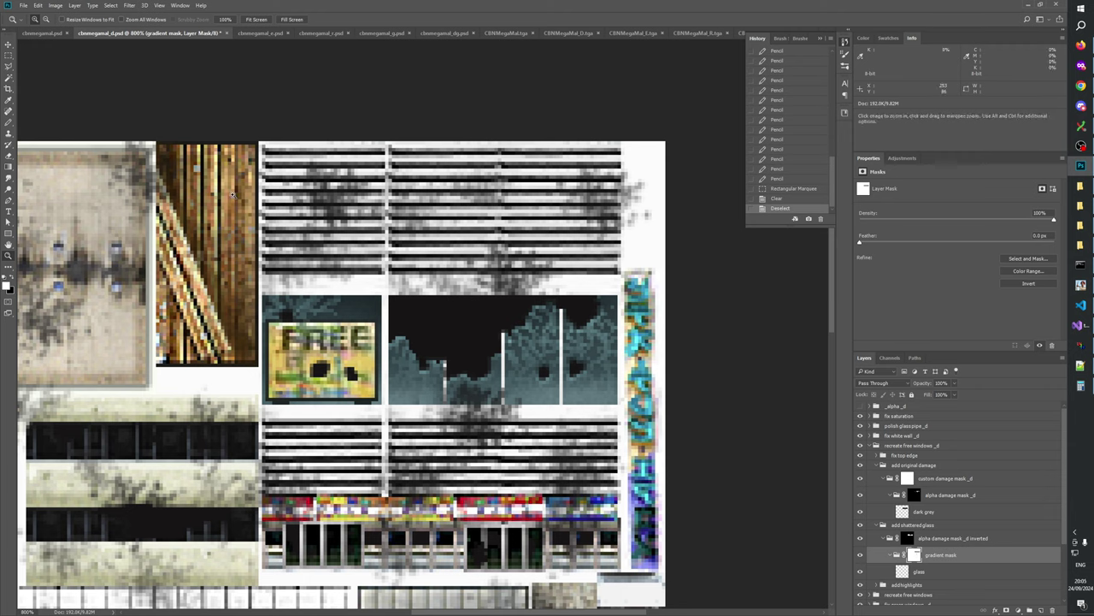
pyautogui.click(7, 56)
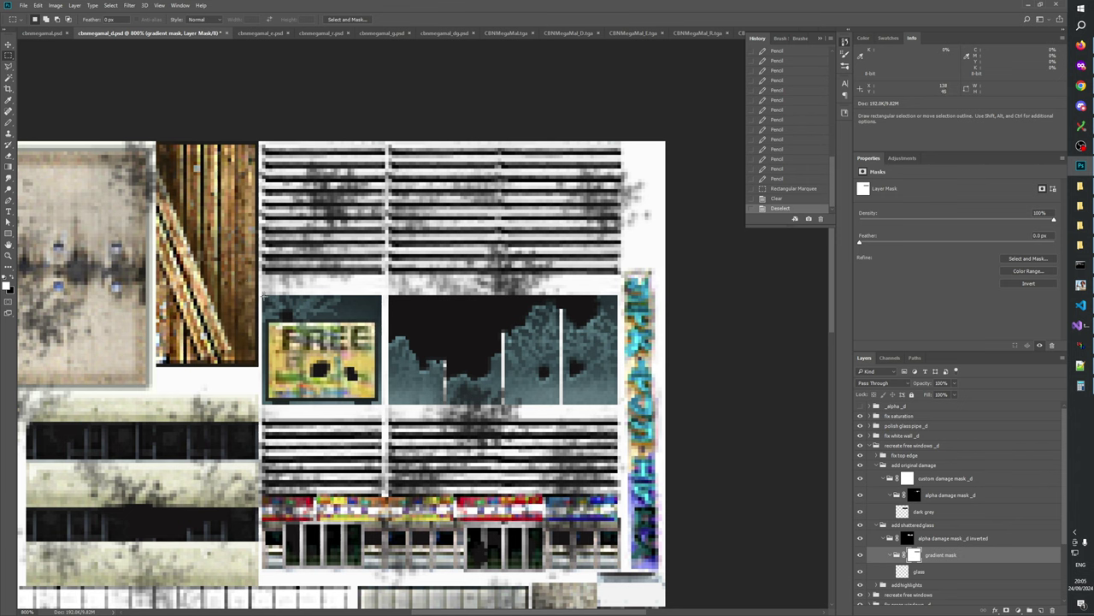
pyautogui.moveTo(262, 295); pyautogui.dragTo(617, 403)
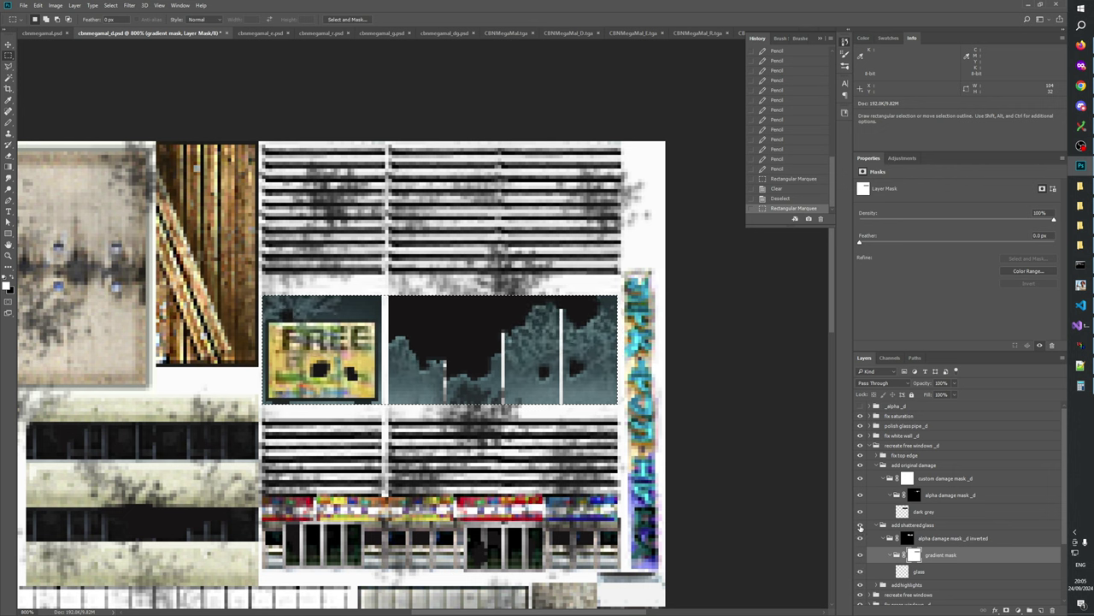
pyautogui.click(8, 66)
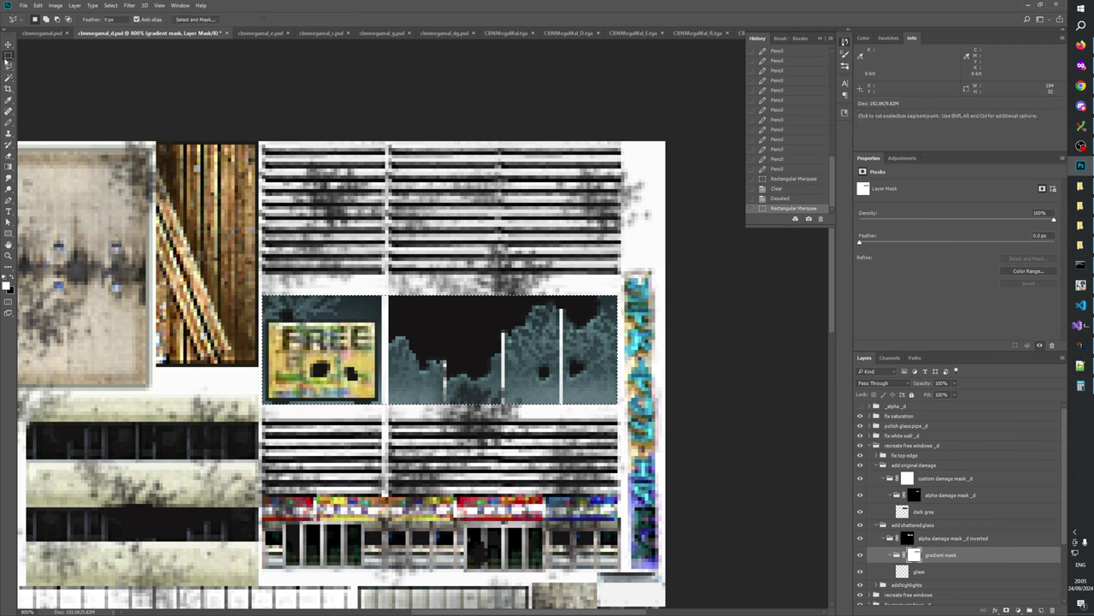
pyautogui.click(8, 54)
pyautogui.click(692, 372)
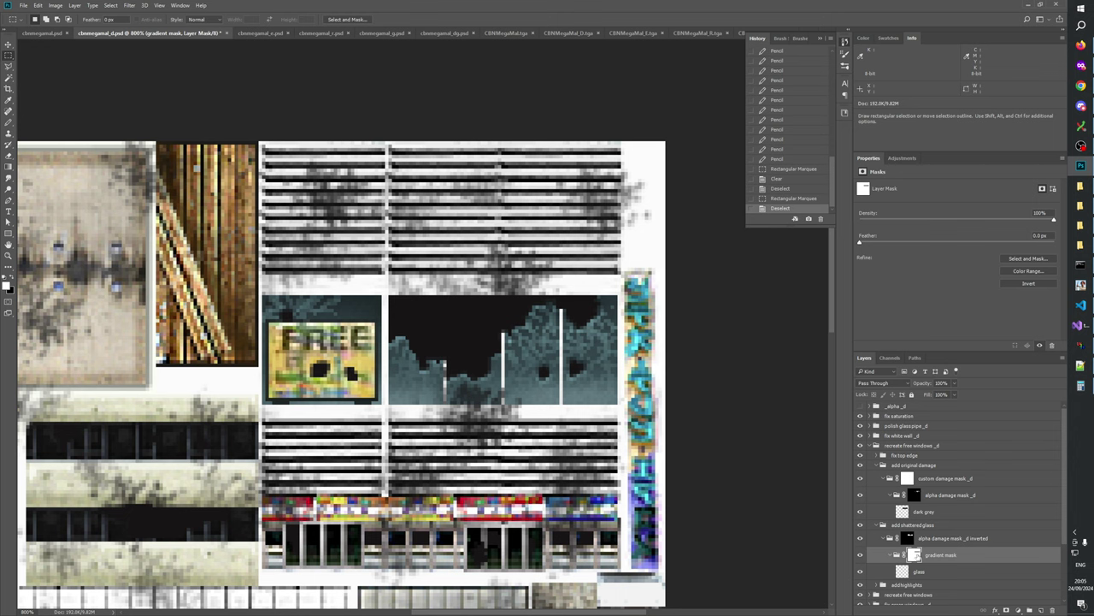
pyautogui.moveTo(273, 295); pyautogui.dragTo(416, 315)
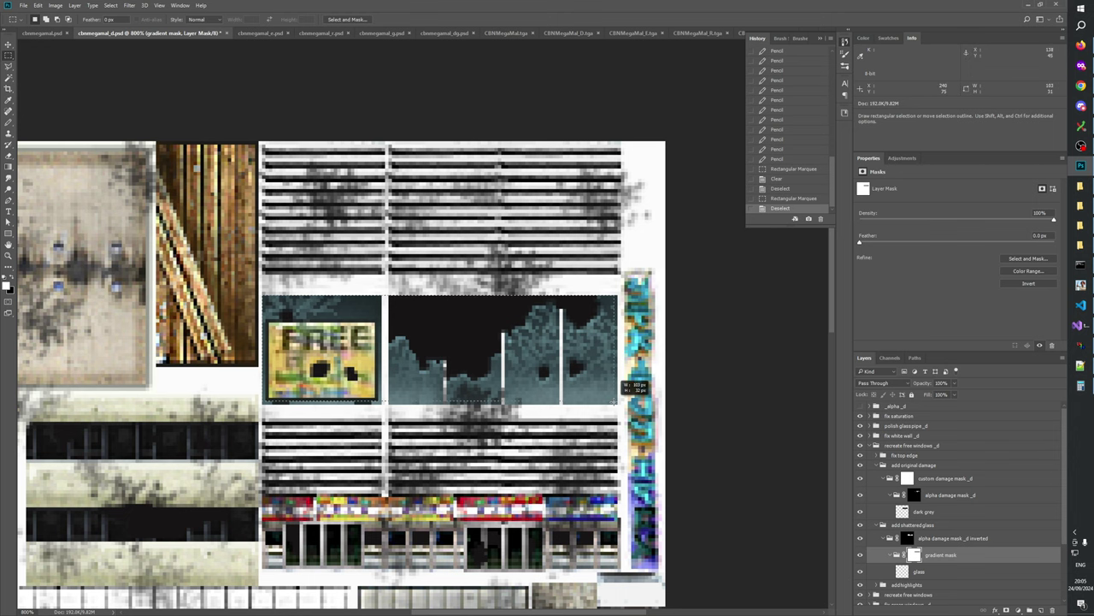
pyautogui.moveTo(618, 403); pyautogui.dragTo(618, 403)
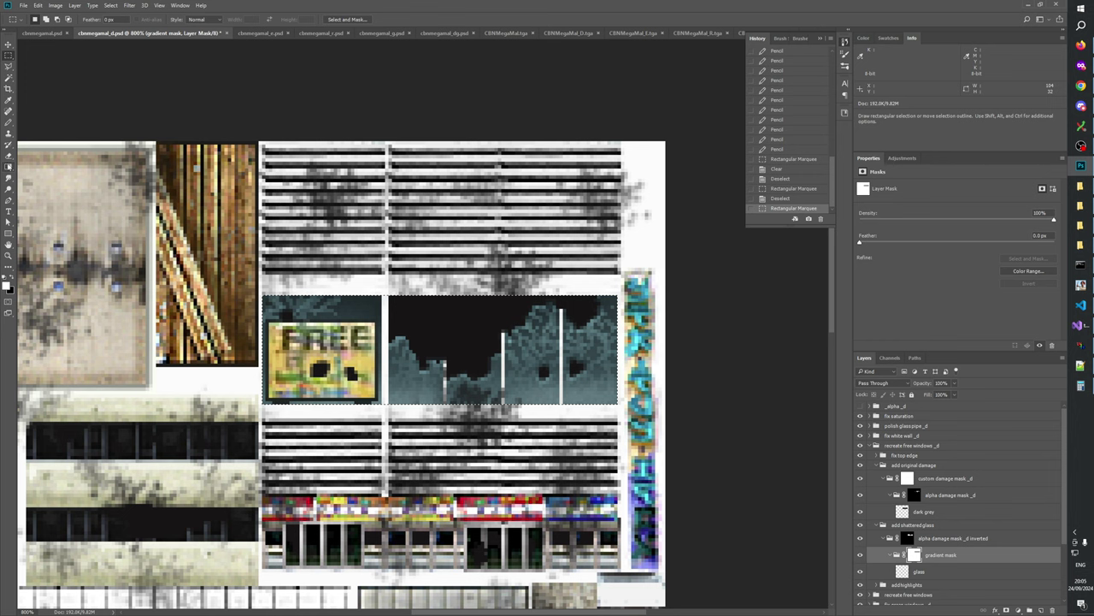
# - Fill the selected mask area with a downward linear gradient from white to dark grey, then check the mask on its own
pyautogui.click(8, 166)
pyautogui.click(68, 19)
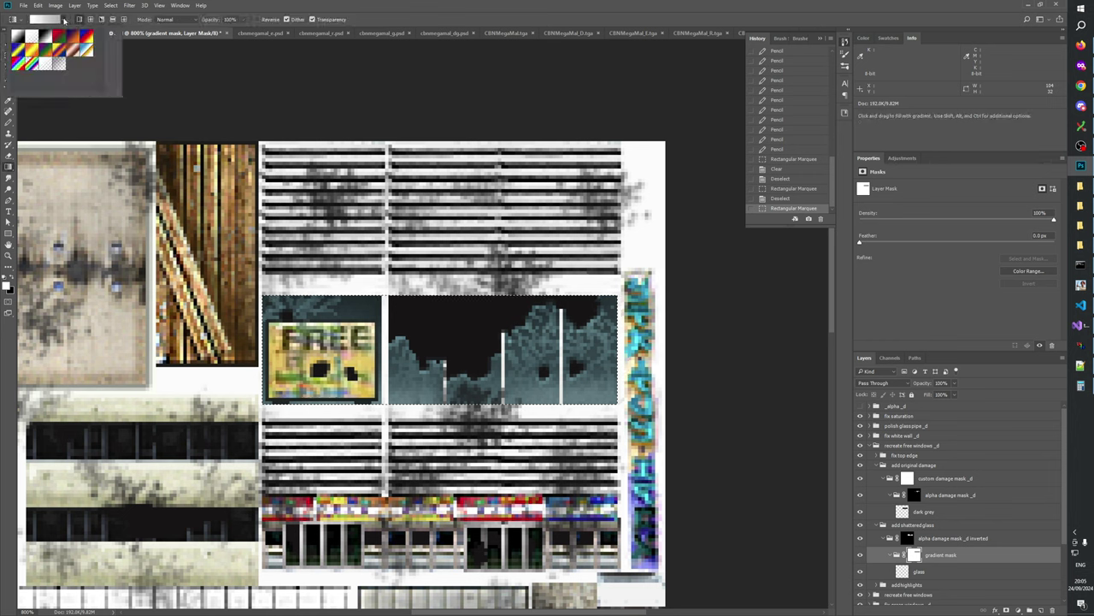
pyautogui.click(70, 20)
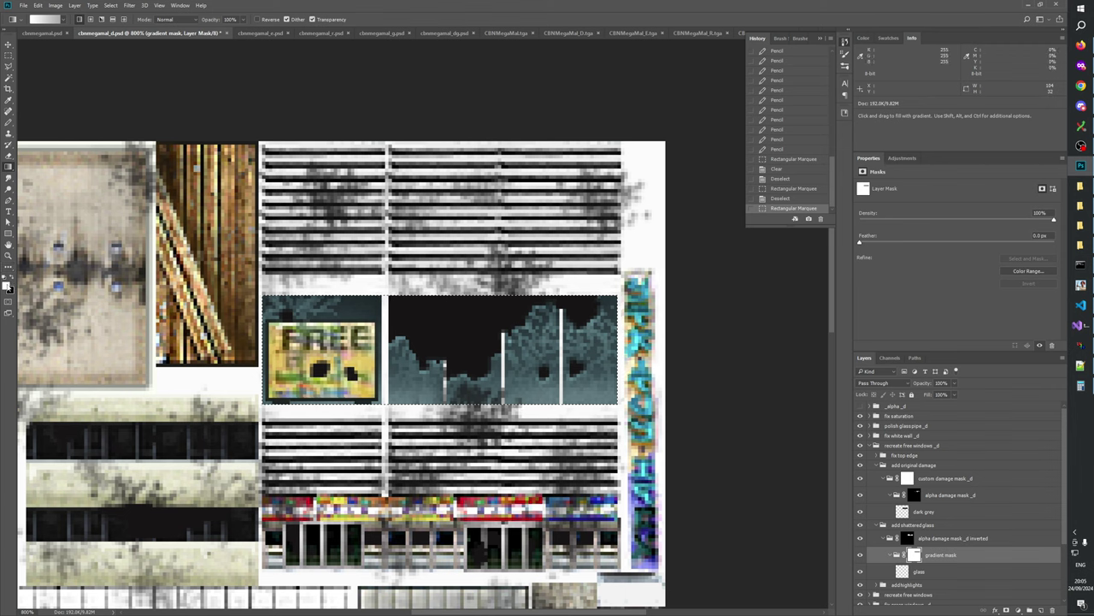
pyautogui.click(10, 289)
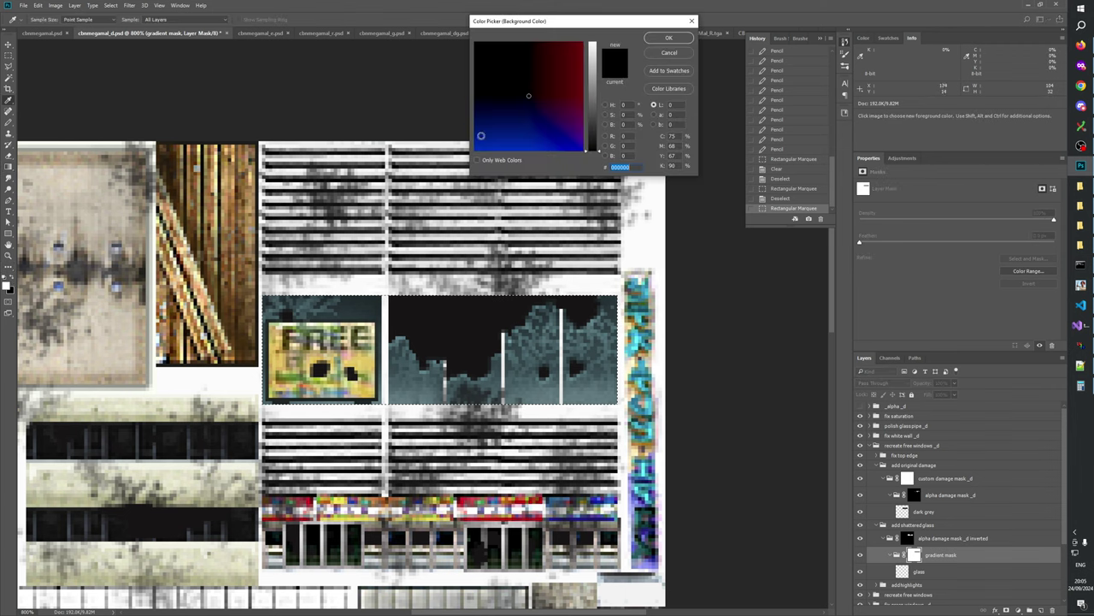
pyautogui.click(606, 104)
pyautogui.click(416, 122)
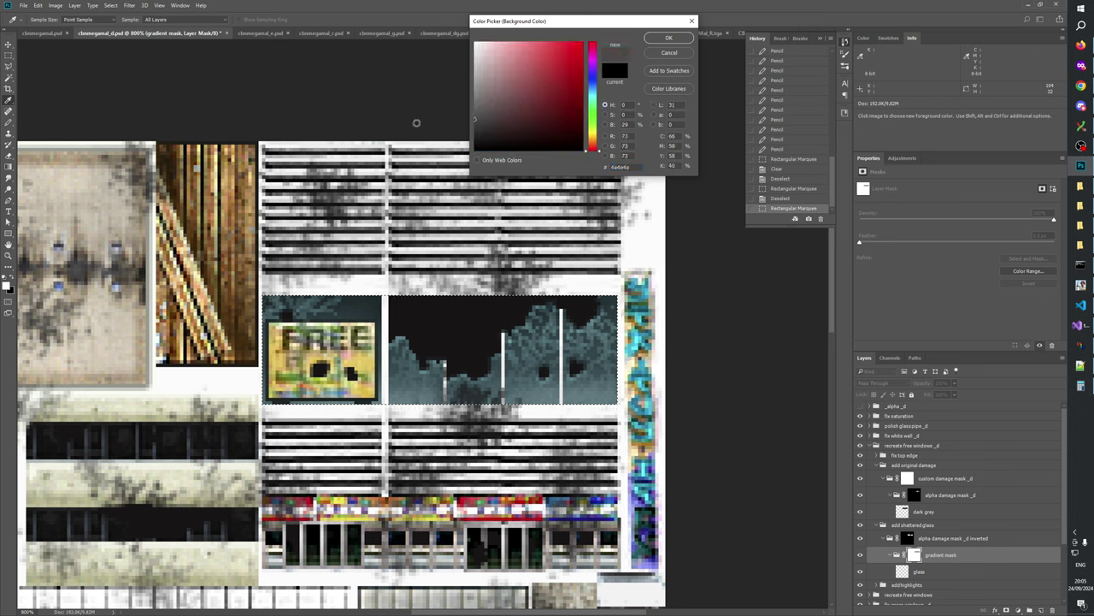
pyautogui.click(665, 41)
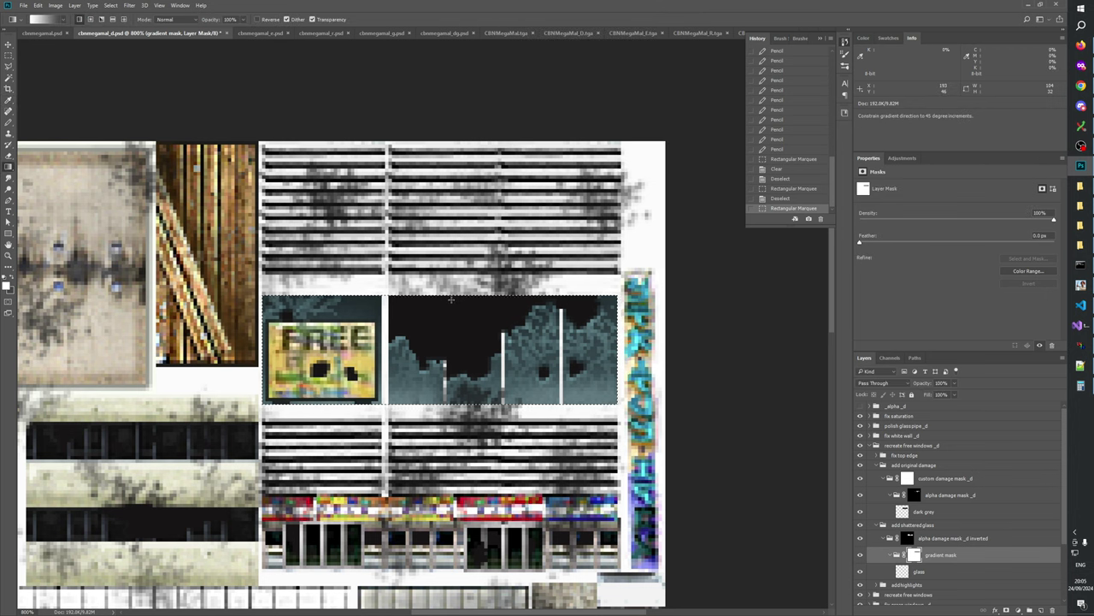
pyautogui.moveTo(447, 300); pyautogui.dragTo(445, 400)
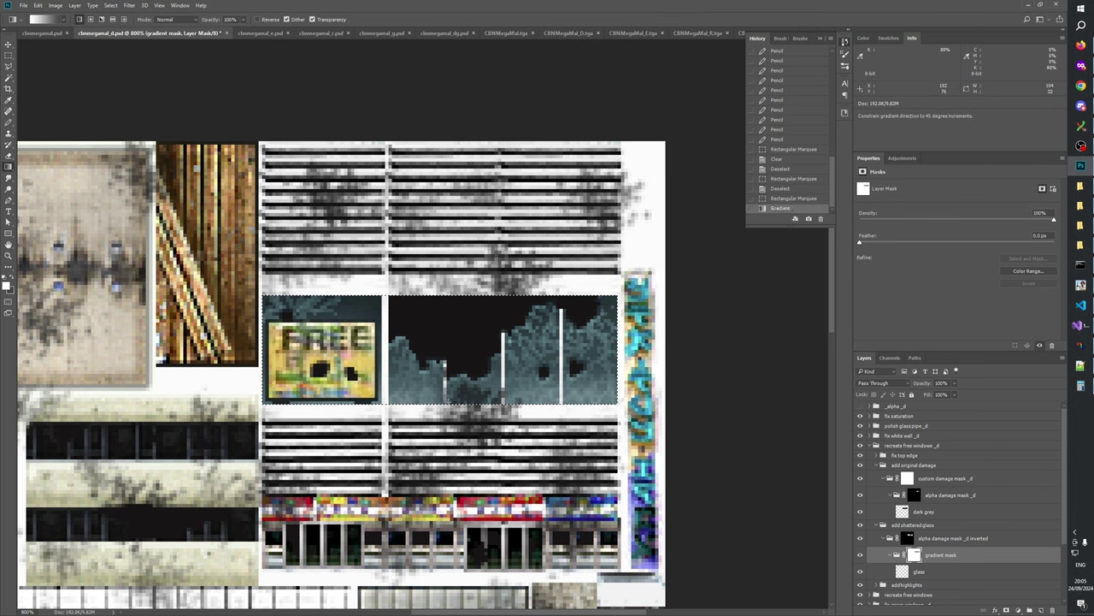
pyautogui.keyDown('alt'); pyautogui.click(914, 554); pyautogui.keyUp('alt')
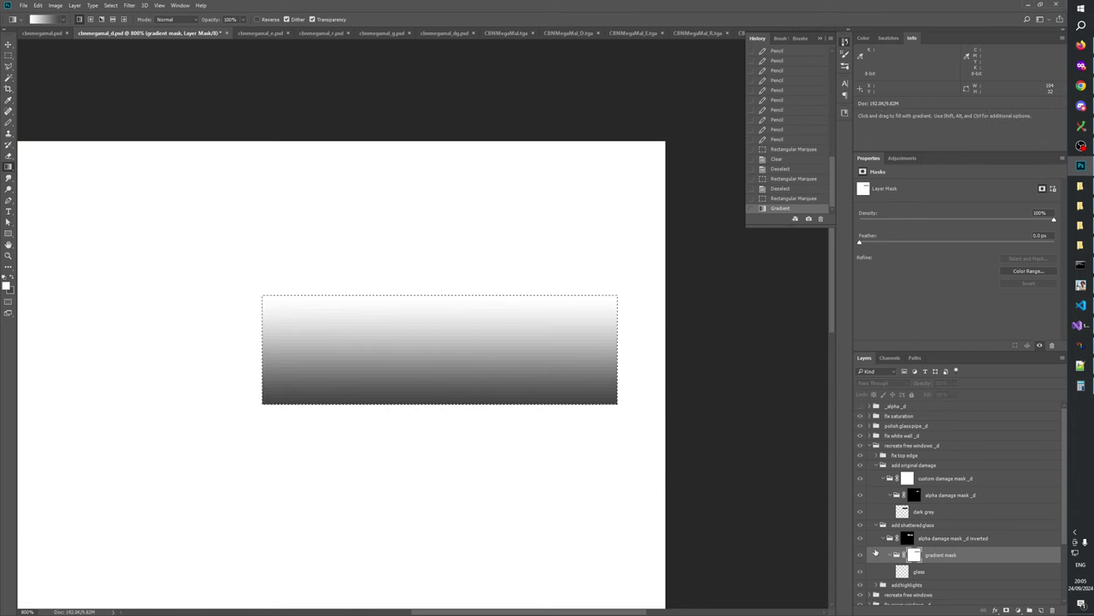
pyautogui.click(861, 555)
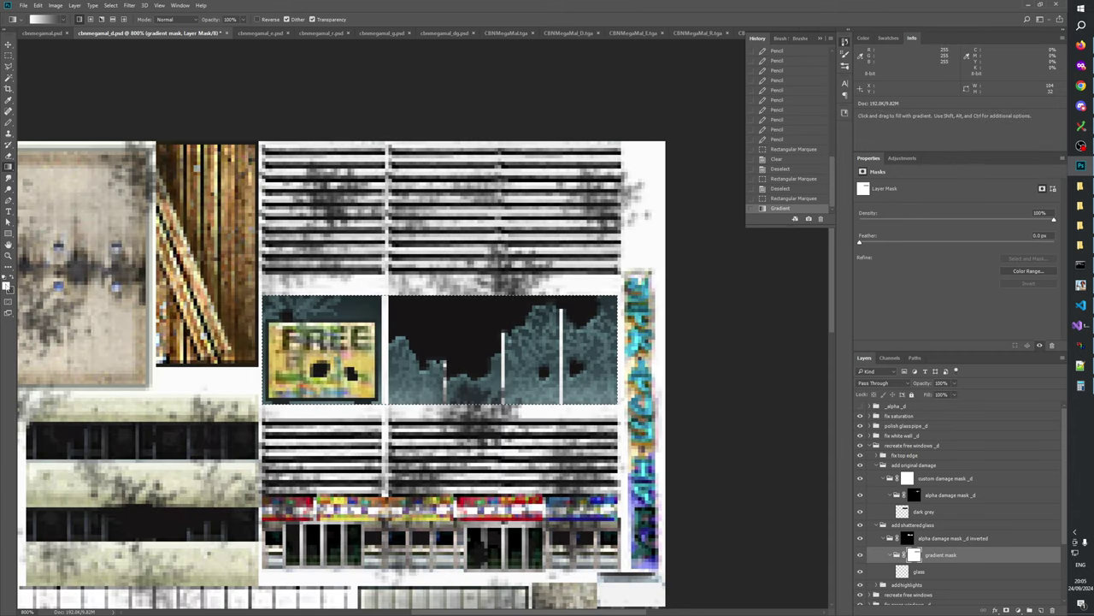
# - Review the dark grey background colour, redraw the gradient over the selected window area of the mask, and deselect
pyautogui.click(11, 289)
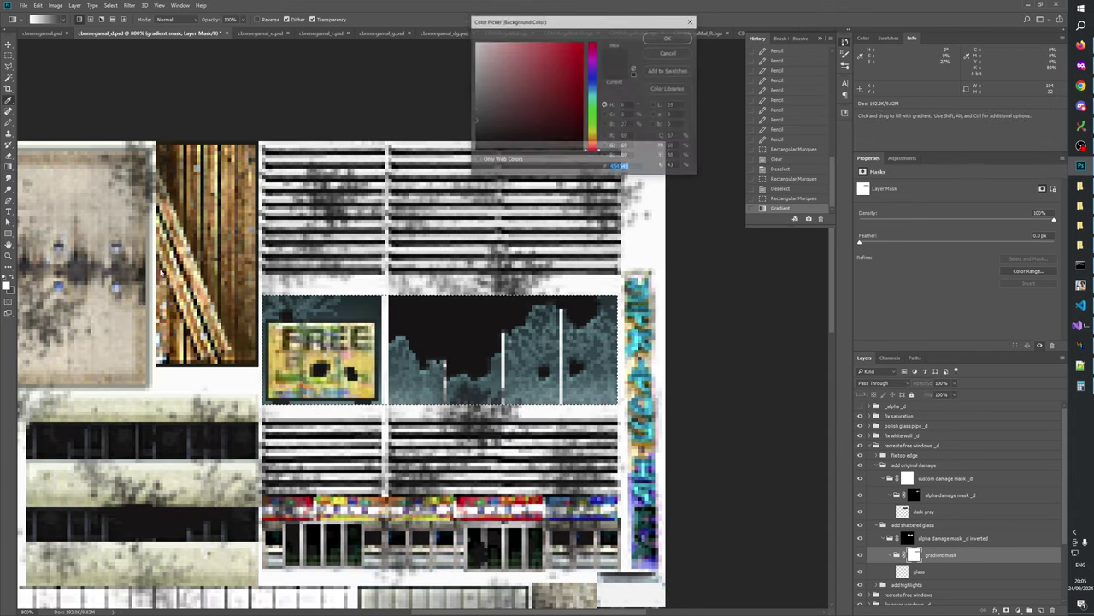
pyautogui.click(668, 37)
pyautogui.moveTo(466, 332); pyautogui.dragTo(466, 354)
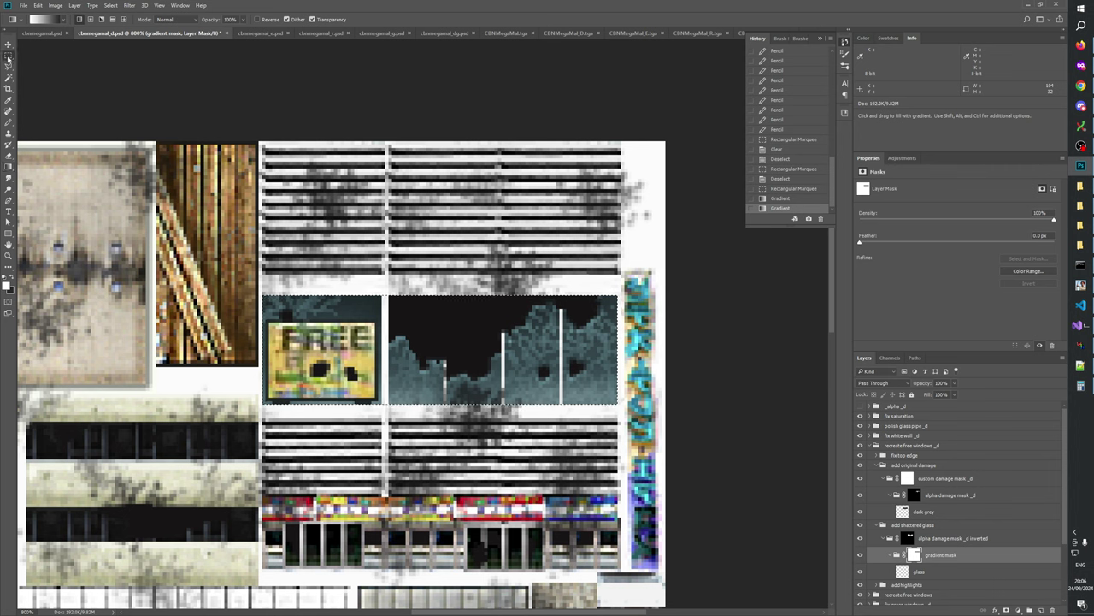
pyautogui.click(9, 56)
pyautogui.hotkey('ctrl', 'd')
# - Compare the broken windows with the gradient mask group hidden and shown, leaving the group visible
pyautogui.click(861, 555)
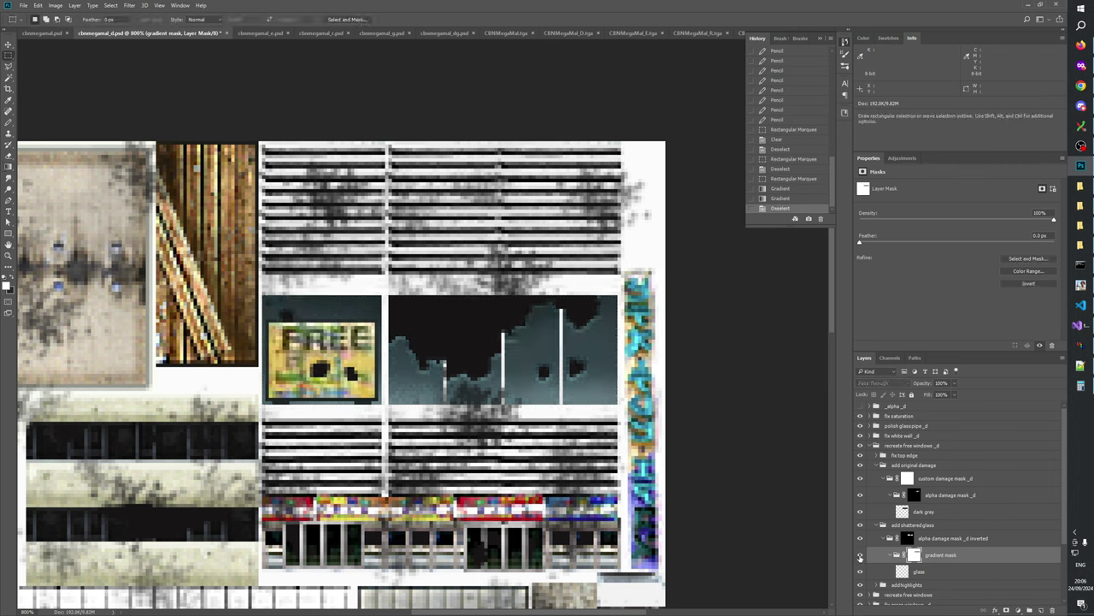
pyautogui.click(860, 555)
pyautogui.click(860, 555)
pyautogui.click(861, 555)
pyautogui.click(860, 555)
pyautogui.click(860, 555)
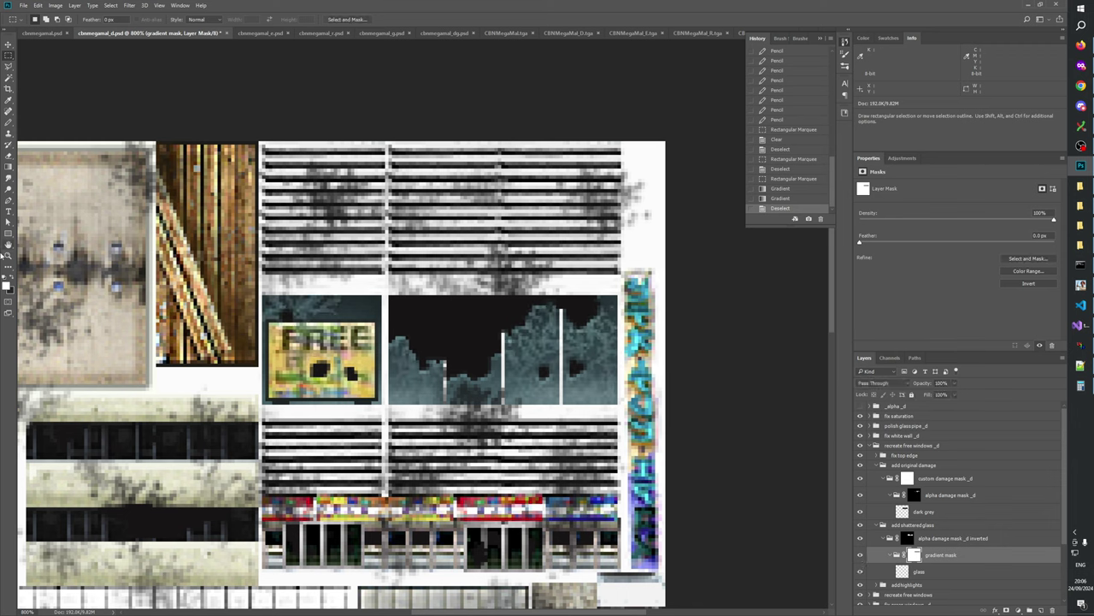
# - Examine the faded cracks on the broken windows at 100% and enlarged to 800%
pyautogui.click(8, 254)
pyautogui.rightClick(415, 330)
pyautogui.click(436, 350)
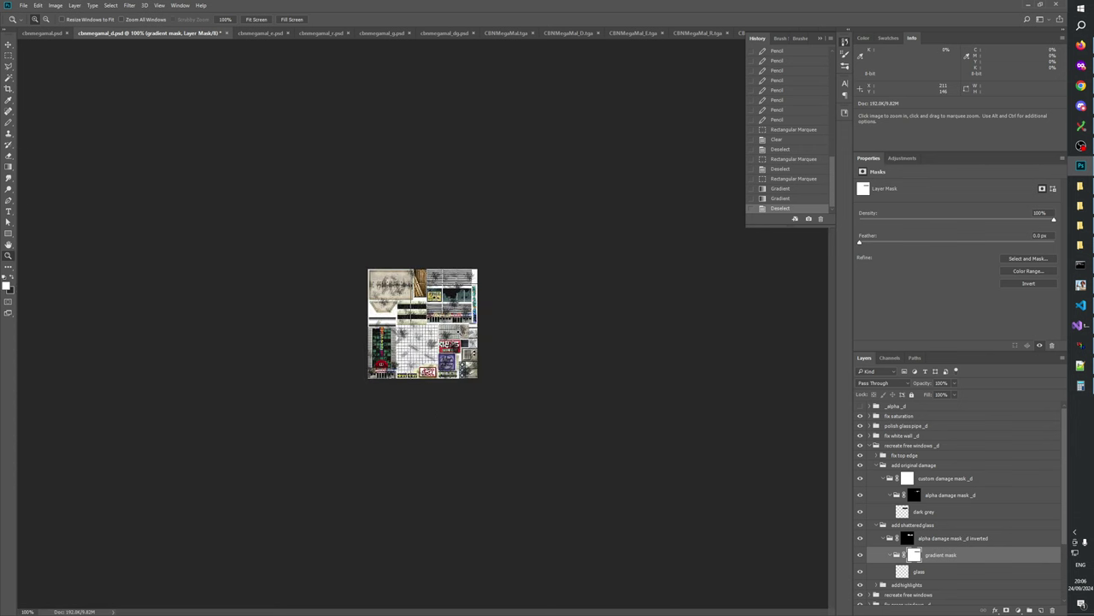
pyautogui.click(462, 329)
pyautogui.click(513, 275)
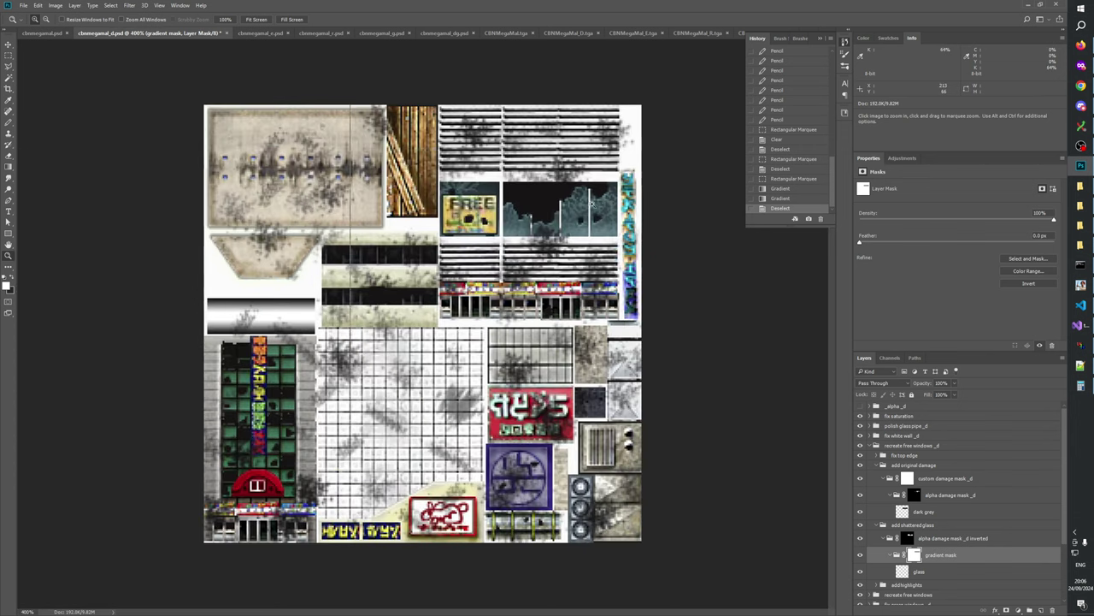
pyautogui.click(569, 219)
pyautogui.click(592, 180)
pyautogui.click(668, 174)
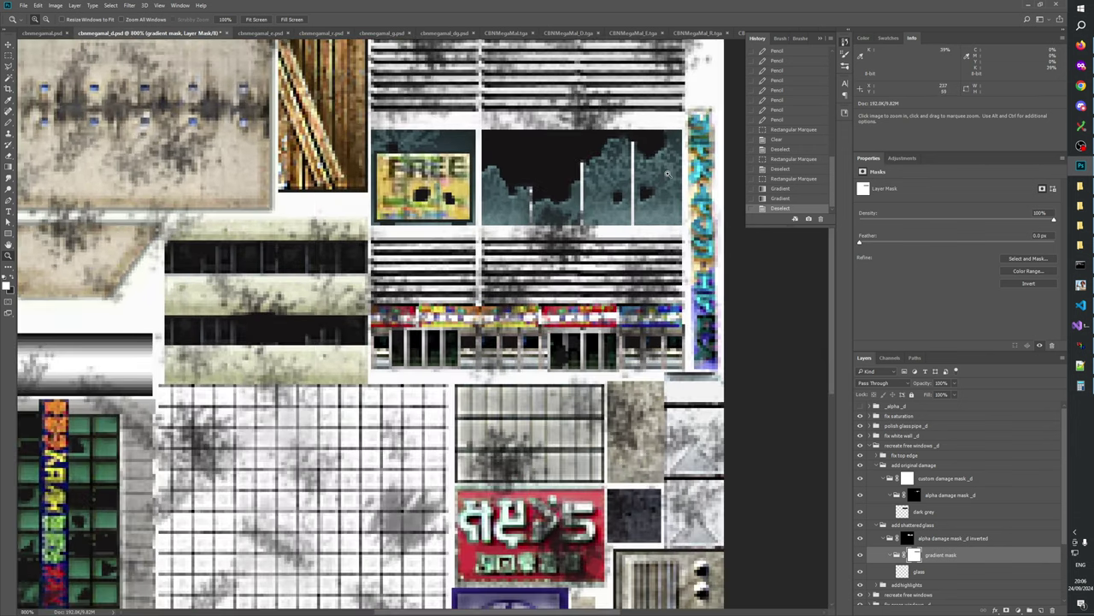
pyautogui.click(668, 174)
pyautogui.moveTo(668, 174); pyautogui.dragTo(655, 341)
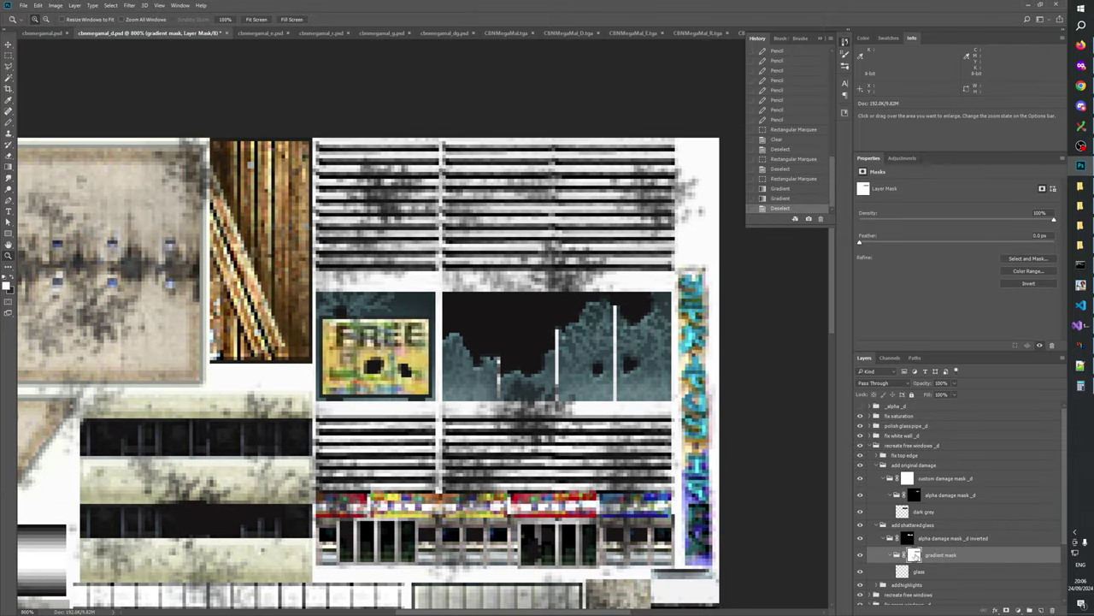
# - Strengthen the cracks by duplicating the glass layer, lowering the copy's opacity, and merging it down into the glass layer
pyautogui.click(920, 571)
pyautogui.hotkey('ctrl', 'j')
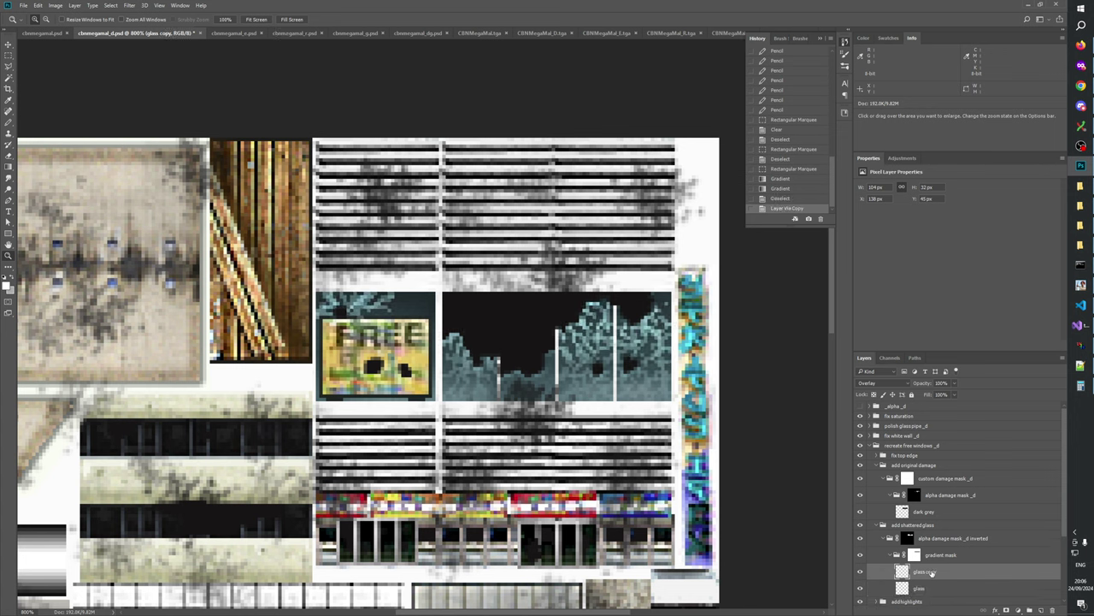
pyautogui.click(954, 383)
pyautogui.moveTo(935, 395); pyautogui.dragTo(921, 394)
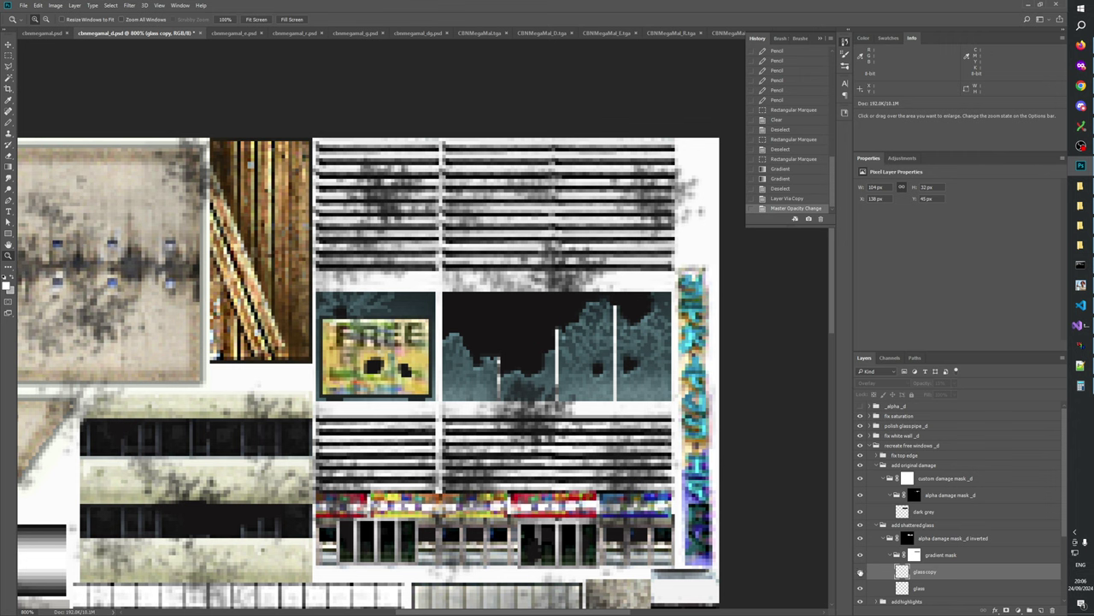
pyautogui.click(860, 572)
pyautogui.click(860, 572)
pyautogui.hotkey('ctrl', 'e')
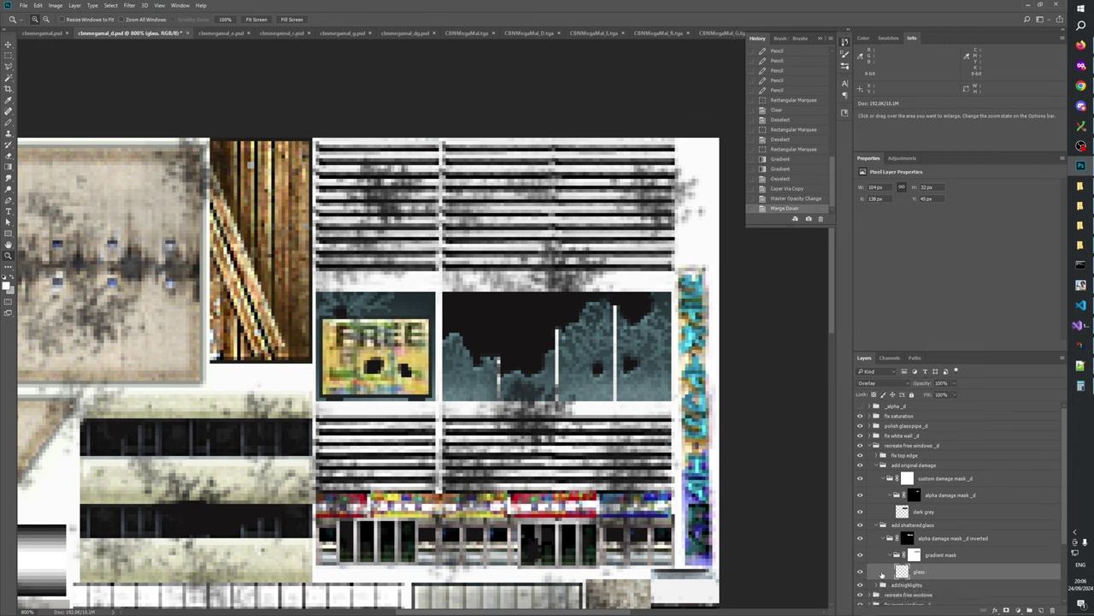
# - Examine the strengthened cracks on the poster window and broken panes at actual size and at several enlargements
pyautogui.rightClick(461, 373)
pyautogui.click(485, 387)
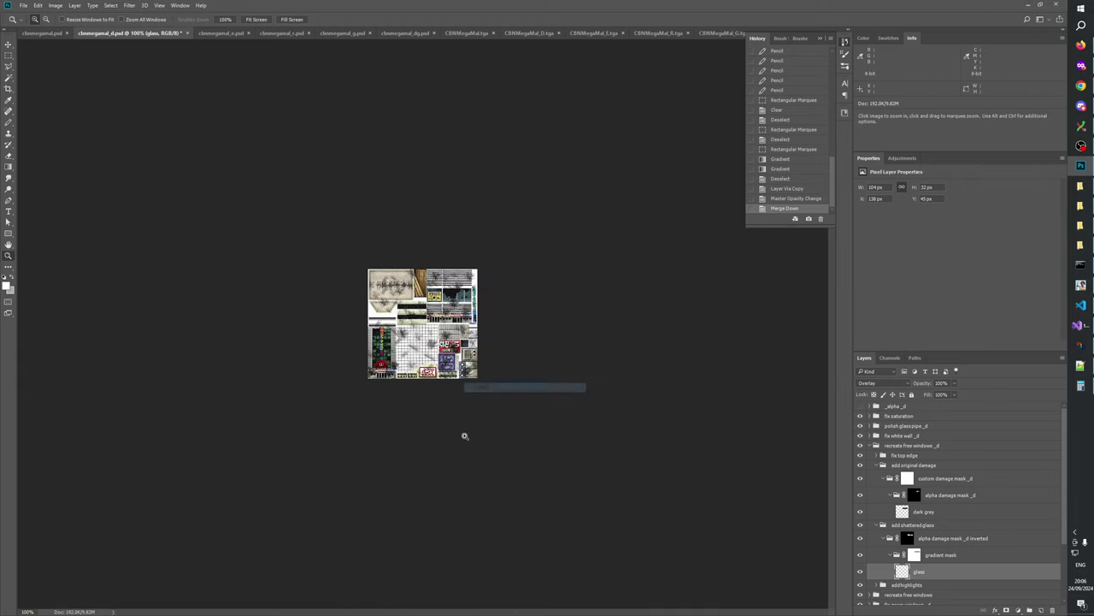
pyautogui.click(445, 366)
pyautogui.click(444, 366)
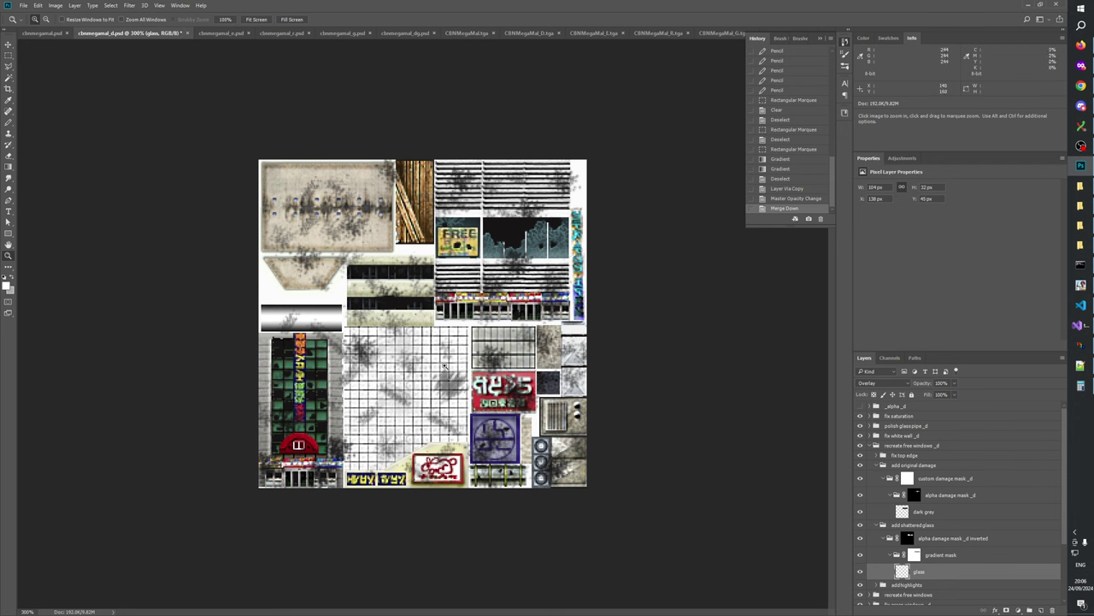
pyautogui.click(535, 254)
pyautogui.click(577, 221)
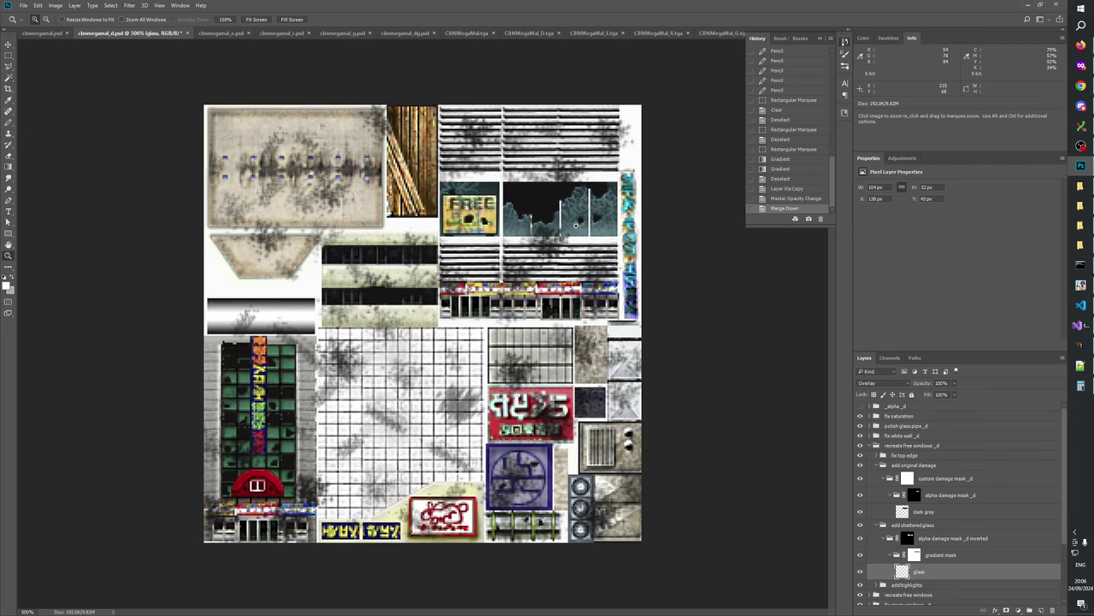
pyautogui.click(577, 221)
pyautogui.moveTo(577, 222); pyautogui.dragTo(542, 471)
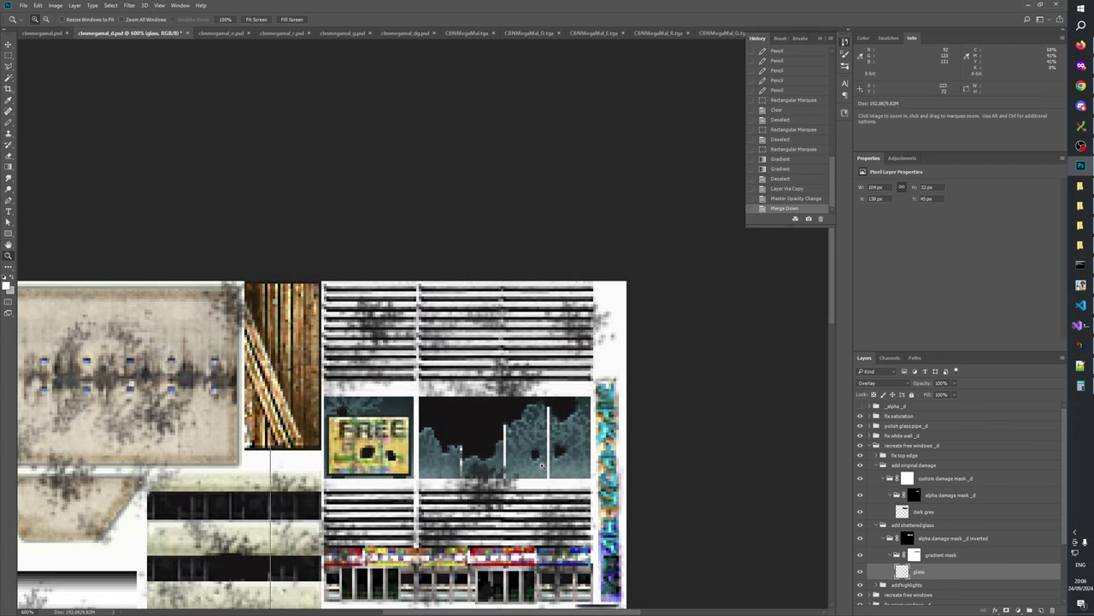
pyautogui.click(544, 462)
pyautogui.click(548, 438)
pyautogui.rightClick(547, 435)
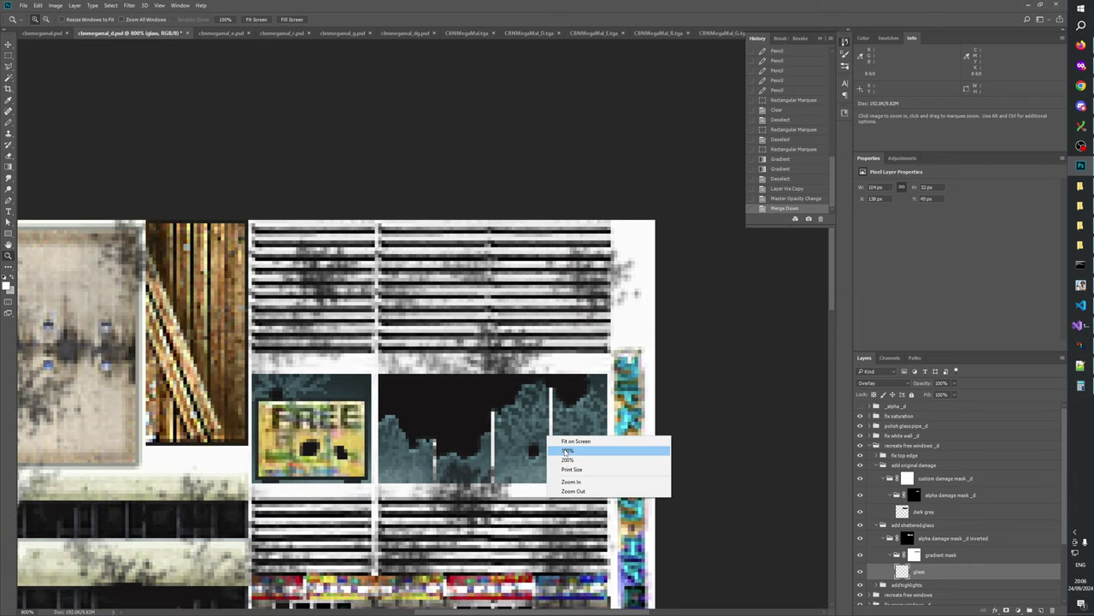
pyautogui.click(566, 449)
pyautogui.moveTo(384, 313); pyautogui.dragTo(536, 267)
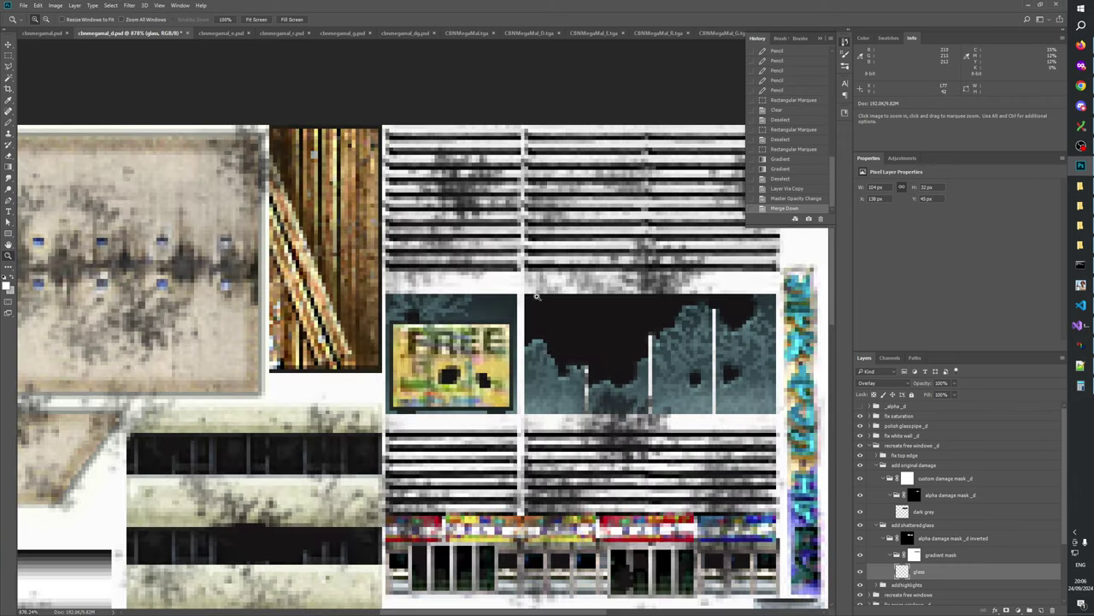
pyautogui.moveTo(555, 418); pyautogui.dragTo(308, 404)
pyautogui.rightClick(384, 370)
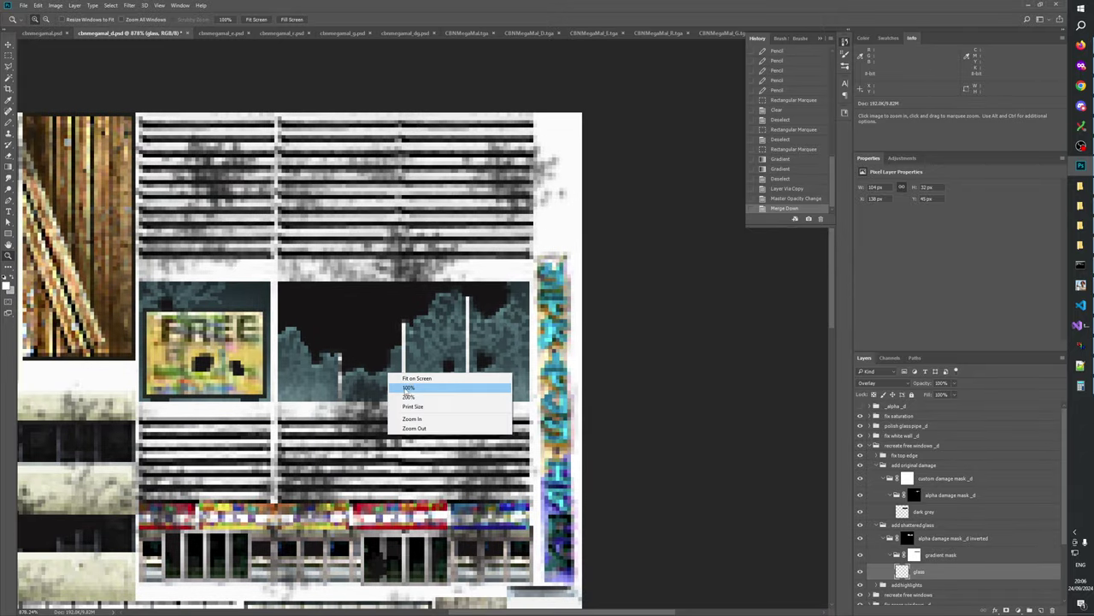
pyautogui.click(414, 429)
pyautogui.rightClick(414, 429)
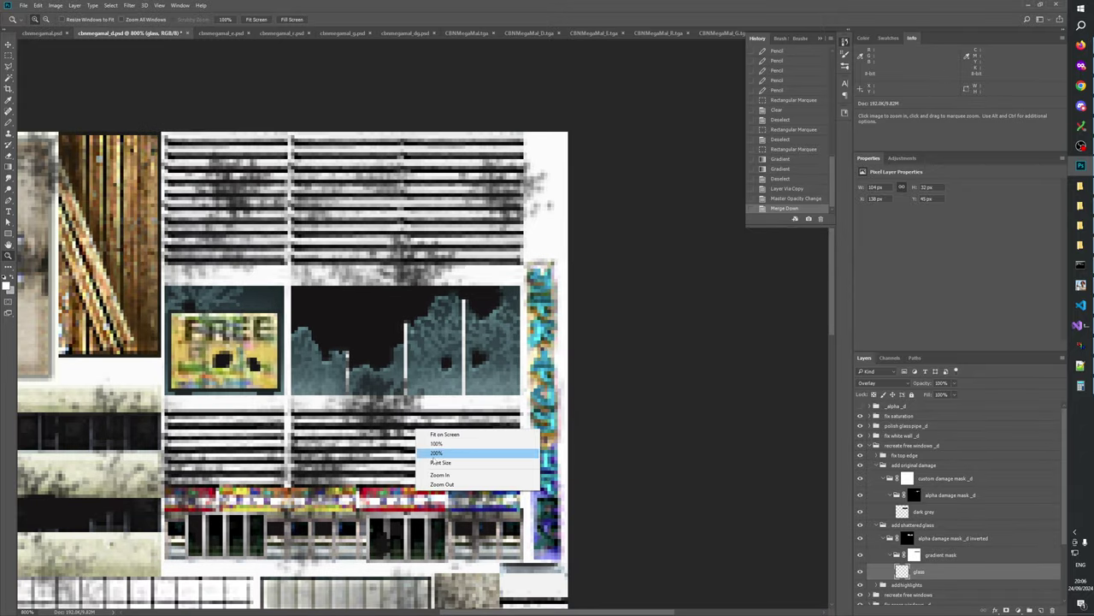
pyautogui.click(440, 484)
pyautogui.rightClick(440, 450)
pyautogui.click(466, 500)
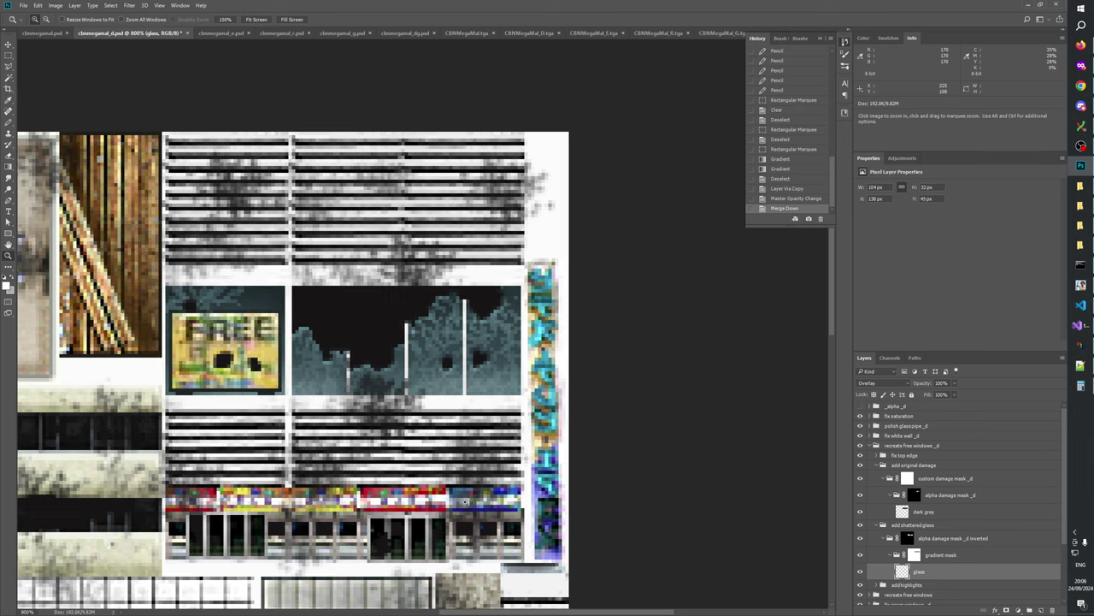
# - Examine the cracks on the poster window and broken panes at enlargements between 500% and 1200%
pyautogui.rightClick(461, 471)
pyautogui.click(480, 516)
pyautogui.rightClick(479, 471)
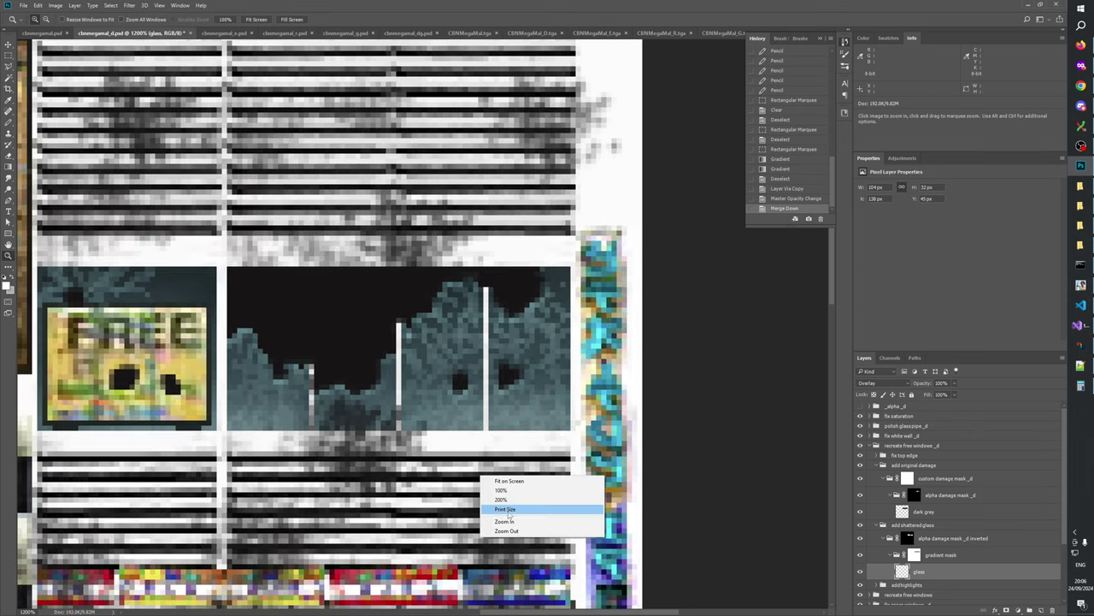
pyautogui.click(506, 526)
pyautogui.rightClick(493, 486)
pyautogui.click(519, 546)
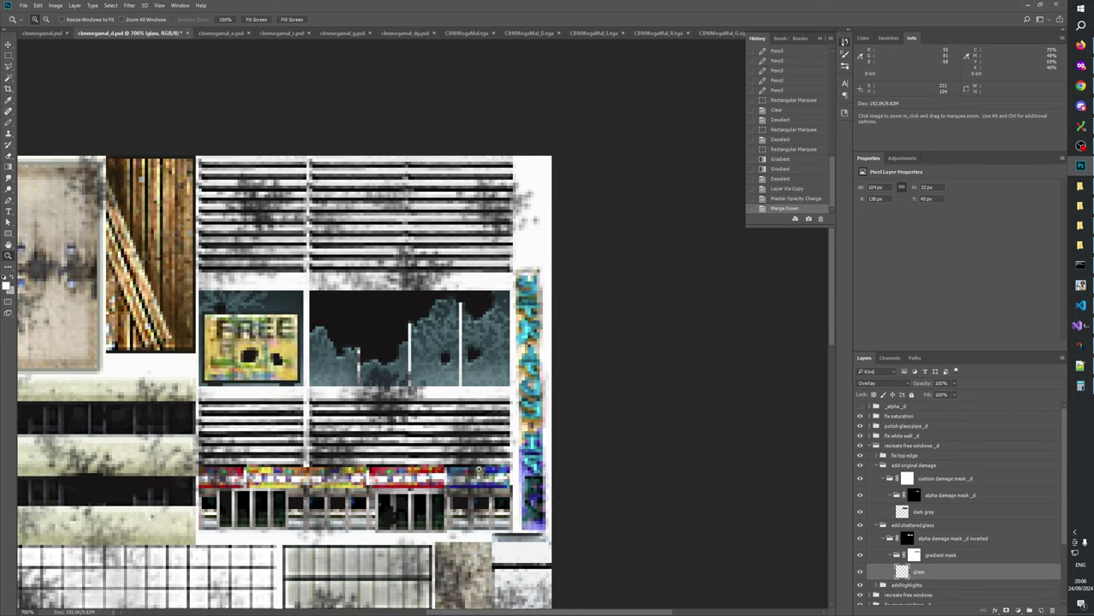
pyautogui.rightClick(480, 471)
pyautogui.click(507, 526)
pyautogui.rightClick(469, 481)
pyautogui.click(504, 537)
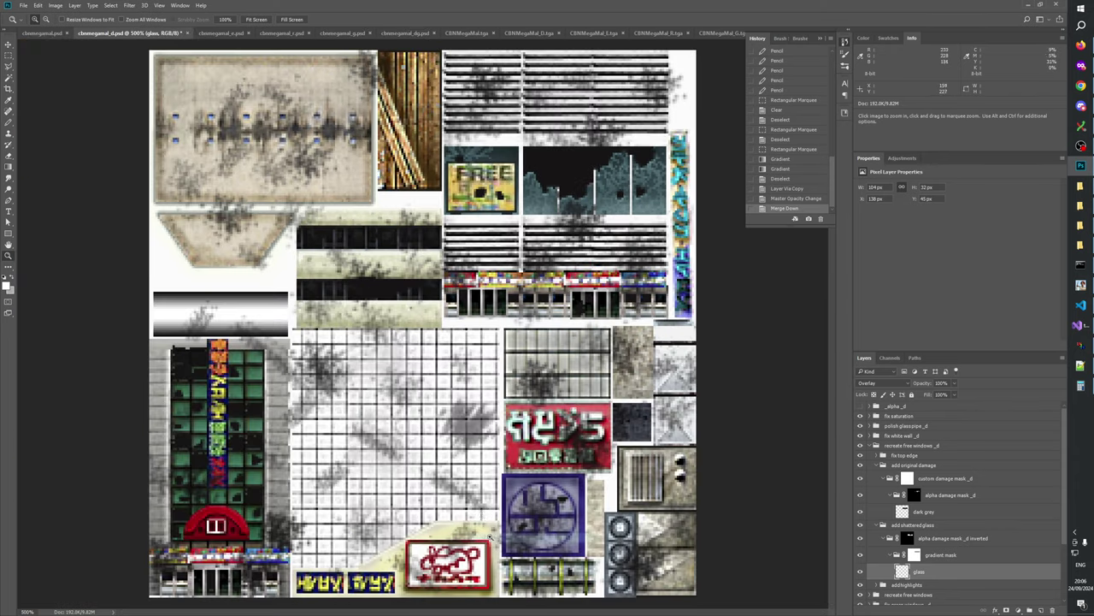
# - Pencil white crack pixels at 50% opacity on the glass layer, along the glass above the FREE poster
pyautogui.click(605, 319)
pyautogui.moveTo(605, 319); pyautogui.dragTo(482, 535)
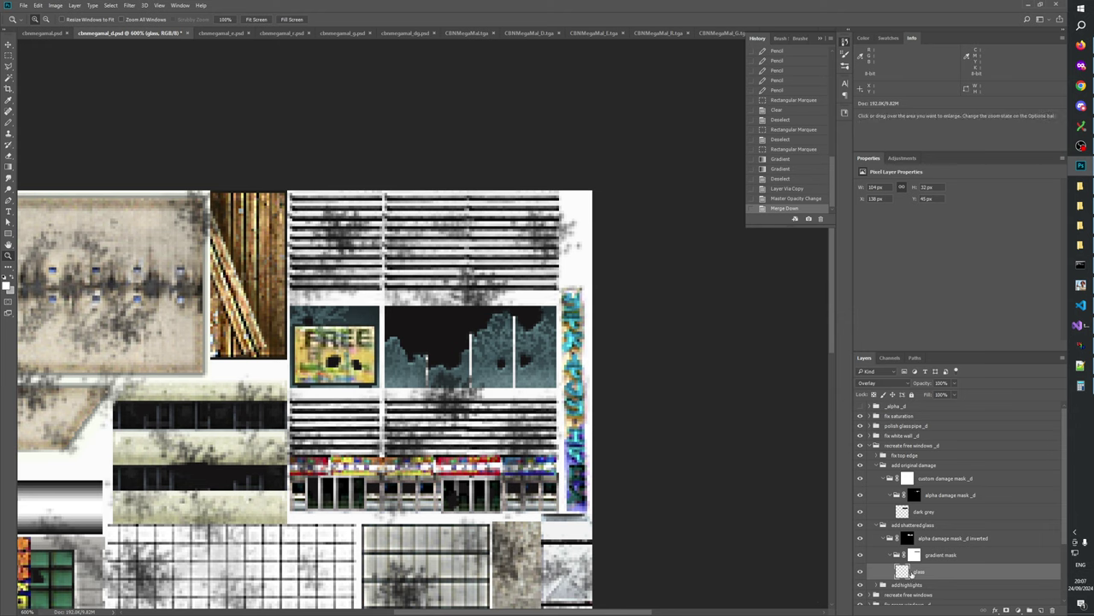
pyautogui.press('b')
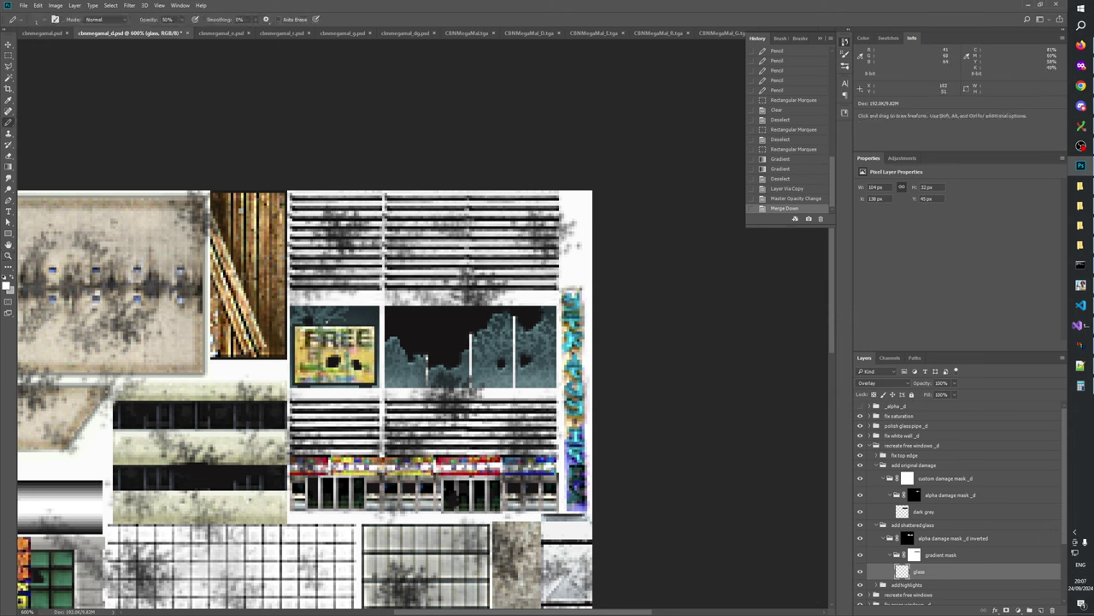
pyautogui.moveTo(313, 293); pyautogui.dragTo(334, 319)
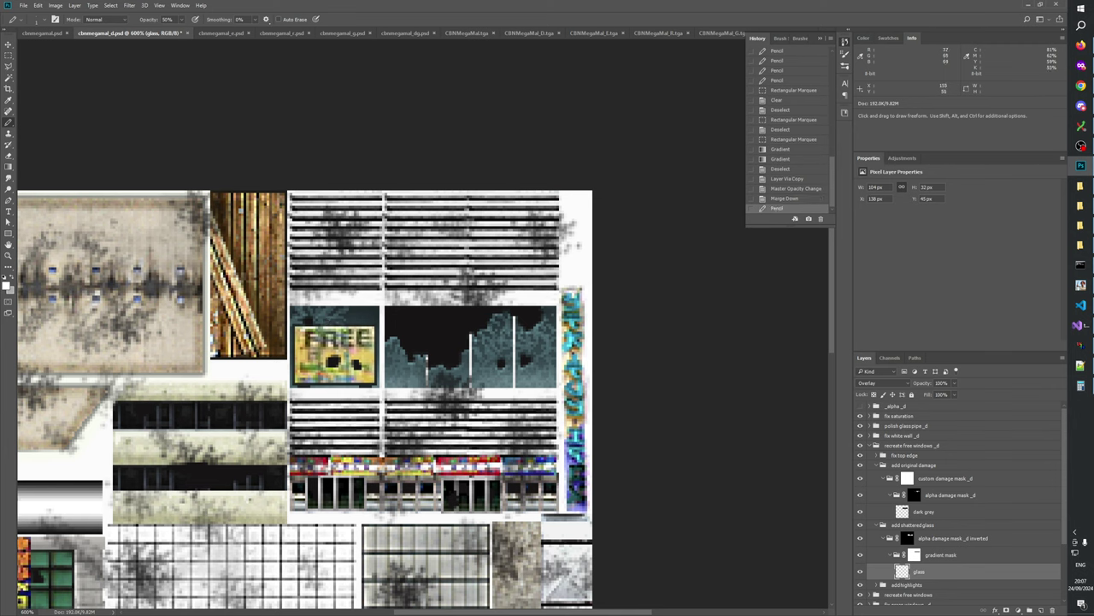
pyautogui.click(340, 322)
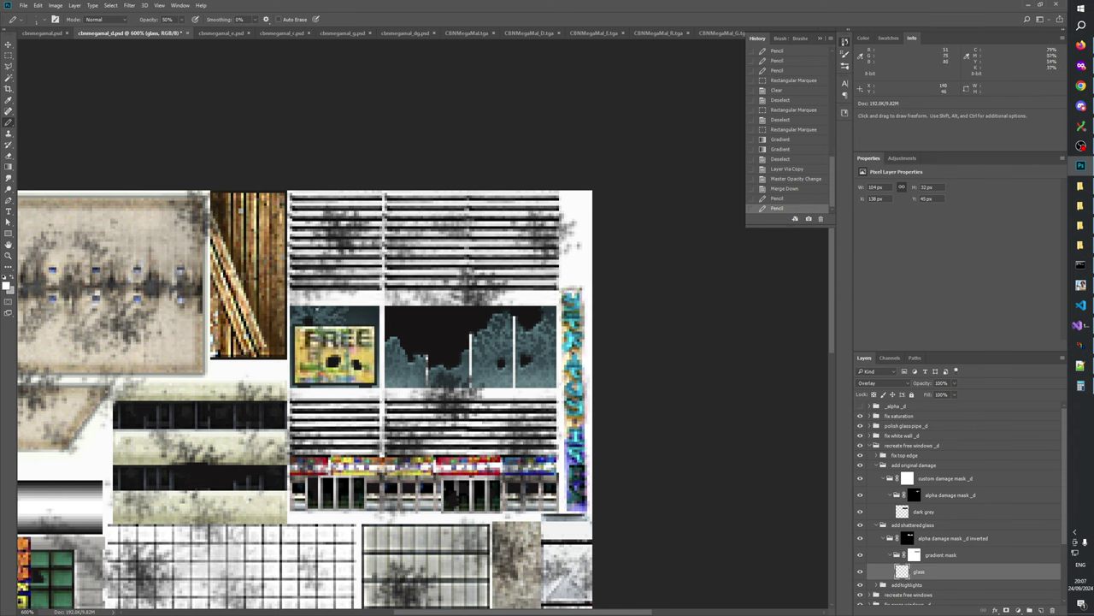
pyautogui.click(316, 315)
pyautogui.click(316, 314)
pyautogui.click(315, 315)
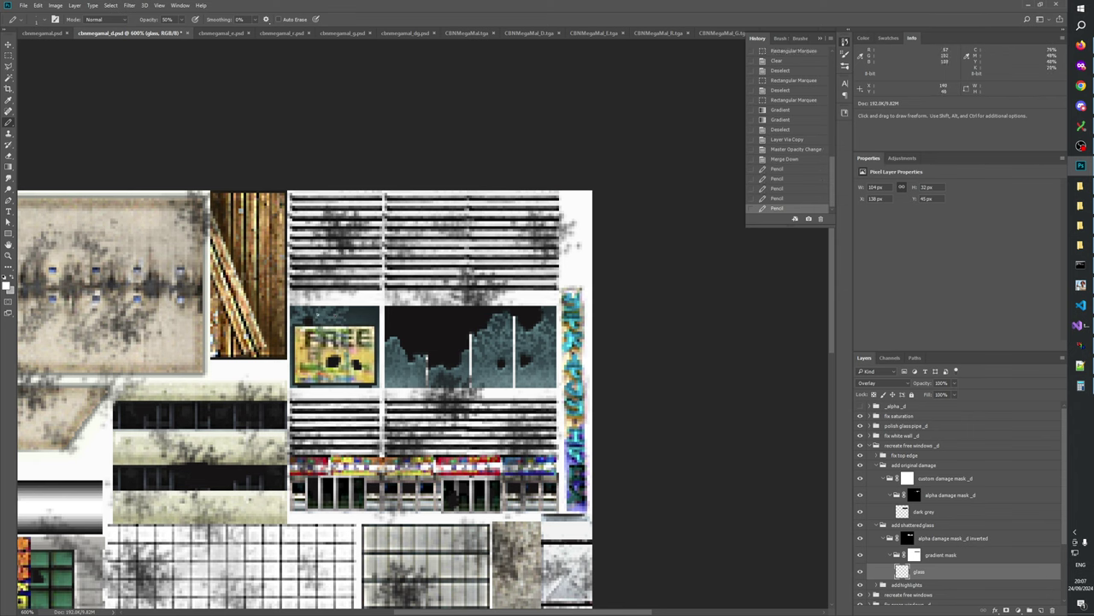
pyautogui.click(318, 315)
pyautogui.click(315, 315)
pyautogui.click(313, 315)
pyautogui.click(310, 315)
pyautogui.click(310, 315)
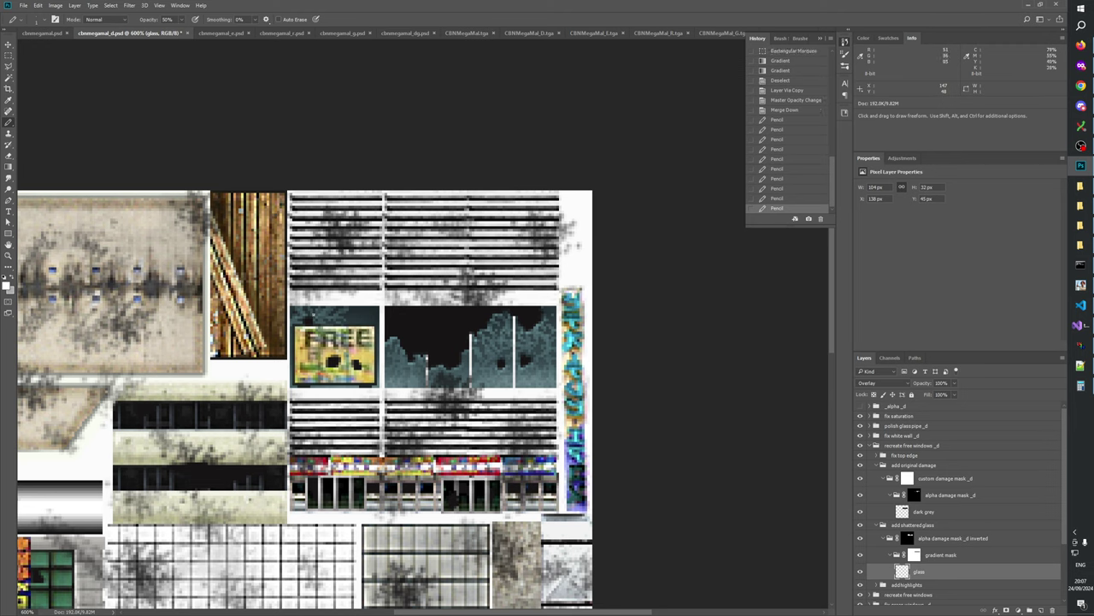
pyautogui.click(308, 318)
pyautogui.click(305, 322)
pyautogui.click(305, 327)
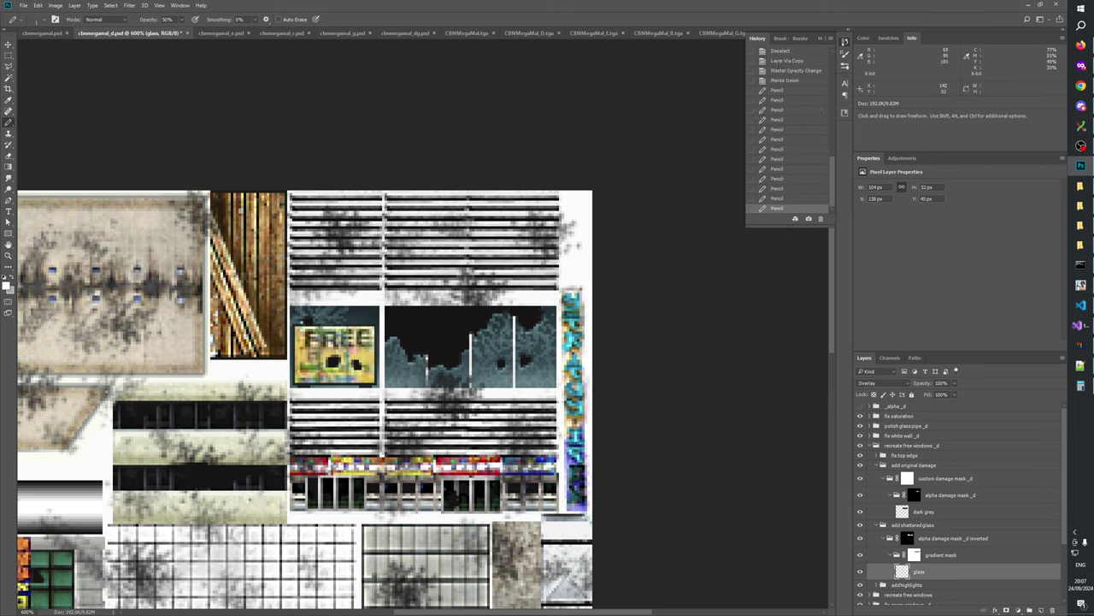
pyautogui.click(301, 322)
pyautogui.click(298, 321)
pyautogui.click(296, 319)
pyautogui.click(294, 320)
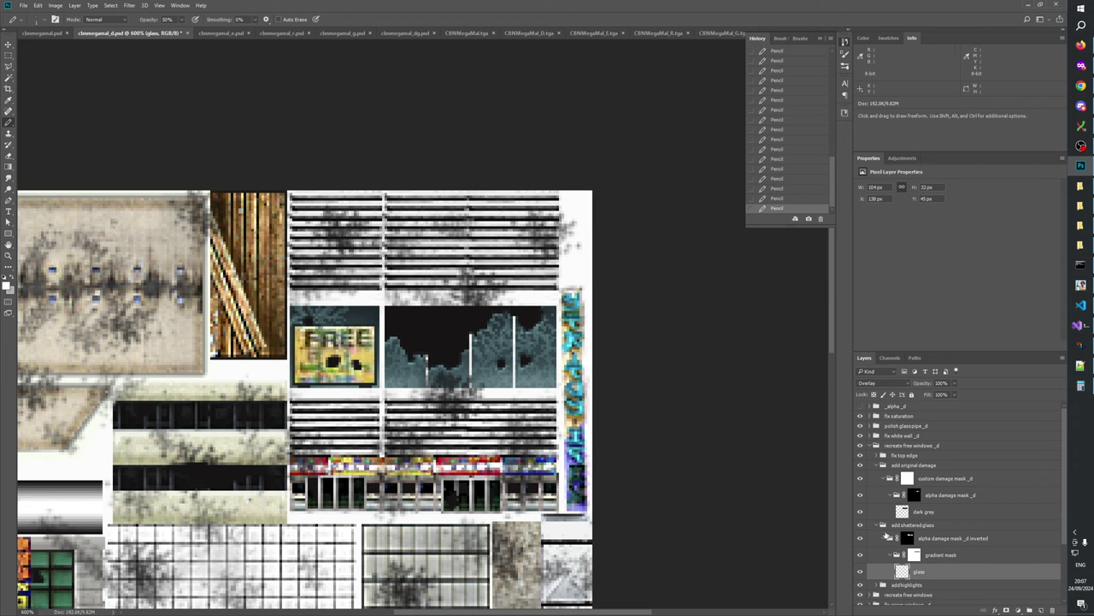
# - Compare the poster window and broken panes with the glass layer hidden and shown, leaving the layer visible
pyautogui.click(861, 571)
pyautogui.click(860, 571)
pyautogui.click(860, 571)
pyautogui.click(860, 571)
pyautogui.click(860, 571)
pyautogui.click(860, 571)
pyautogui.click(860, 571)
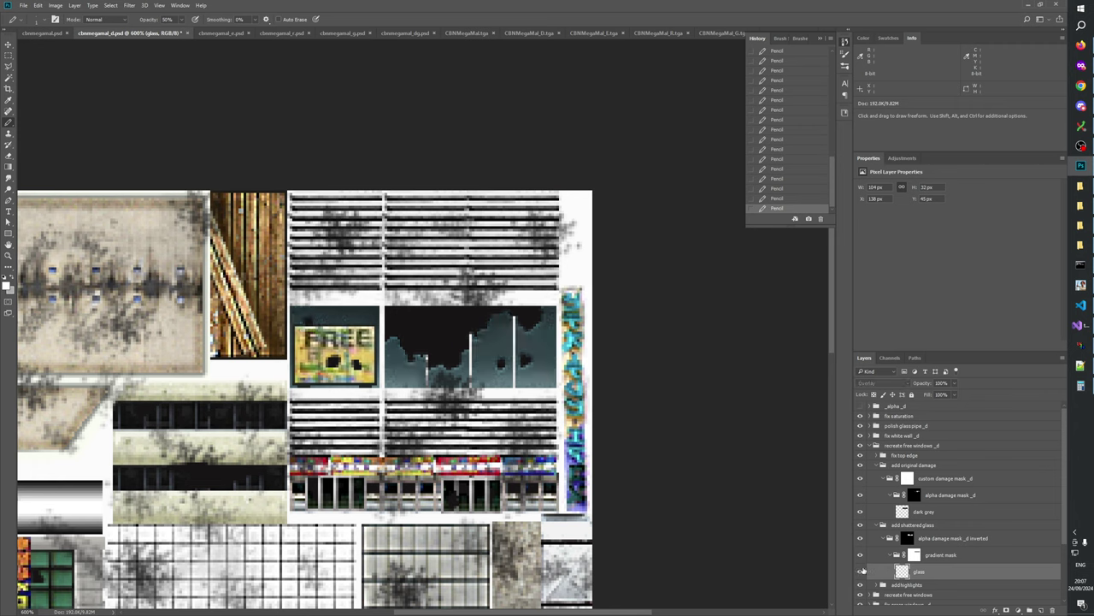
pyautogui.click(861, 571)
pyautogui.click(860, 571)
pyautogui.click(861, 571)
pyautogui.click(860, 571)
pyautogui.click(861, 571)
pyautogui.click(860, 571)
pyautogui.click(860, 572)
pyautogui.click(861, 570)
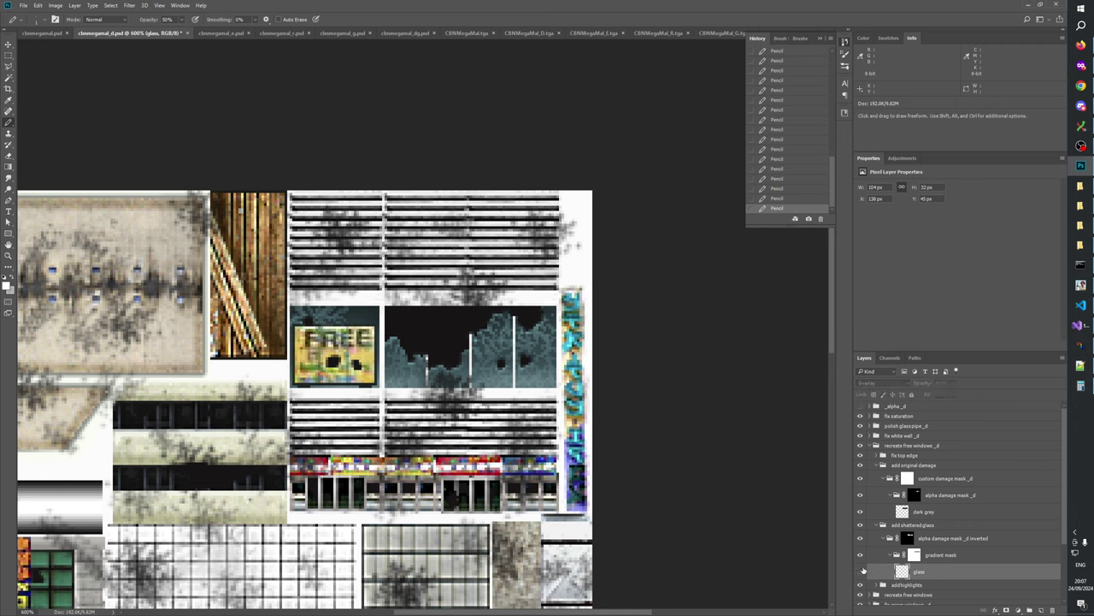
pyautogui.click(861, 570)
pyautogui.click(861, 570)
pyautogui.click(861, 571)
pyautogui.click(860, 571)
pyautogui.click(860, 571)
# - Examine the retouched window cracks at 100% and at enlargements up to 600%
pyautogui.press('z')
pyautogui.rightClick(520, 329)
pyautogui.click(547, 344)
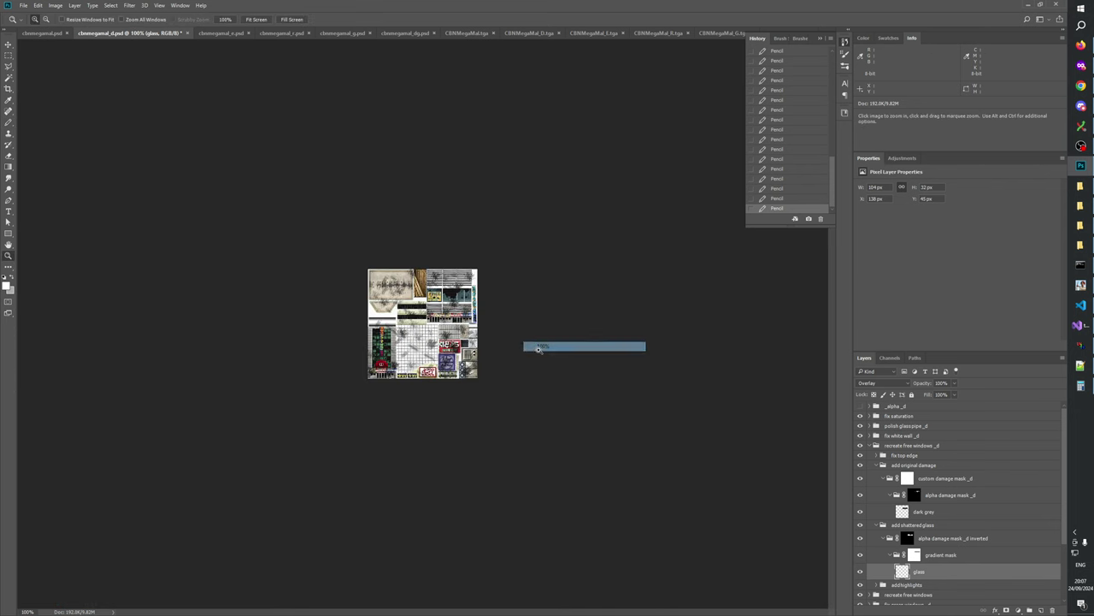
pyautogui.click(467, 316)
pyautogui.click(467, 315)
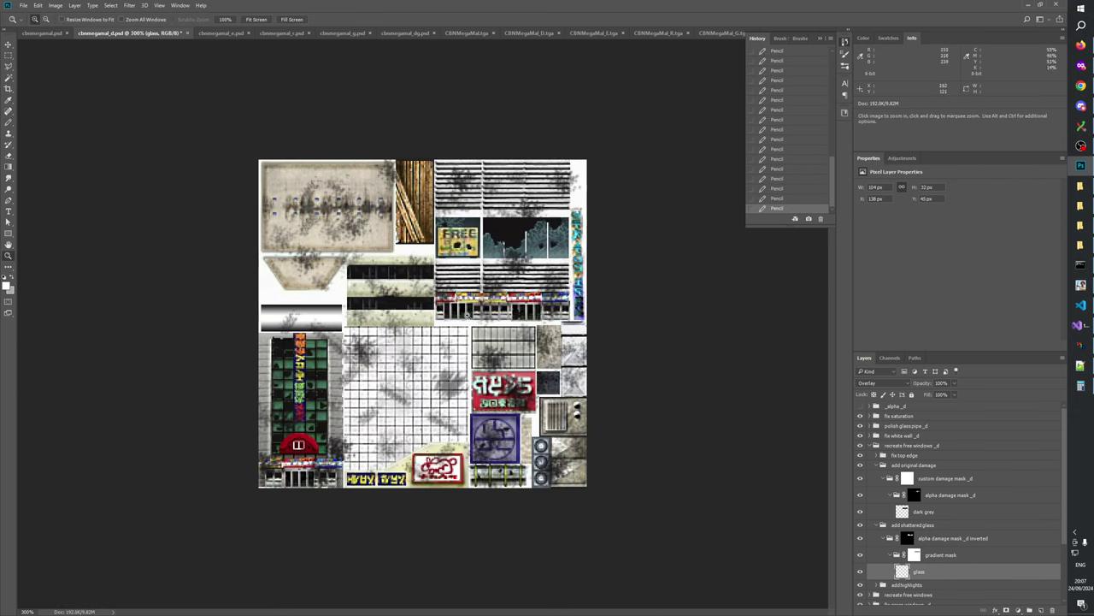
pyautogui.click(549, 242)
pyautogui.click(550, 242)
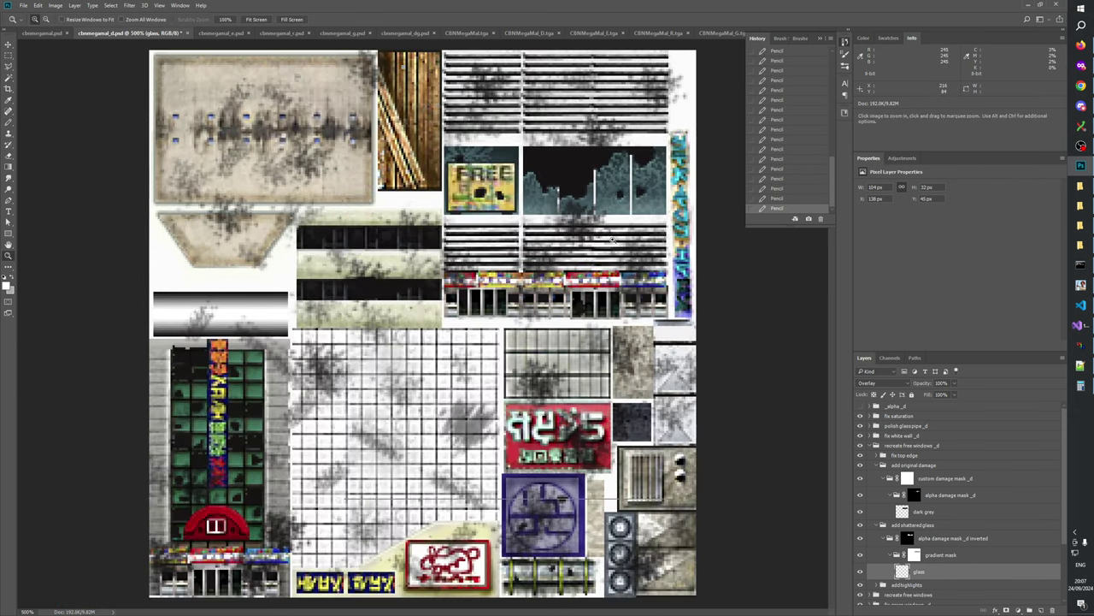
pyautogui.click(613, 237)
pyautogui.moveTo(613, 237); pyautogui.dragTo(502, 430)
# - Recheck the windows with the glass layer hidden and shown at 600%, and view the whole texture from 100% to 400%
pyautogui.click(859, 572)
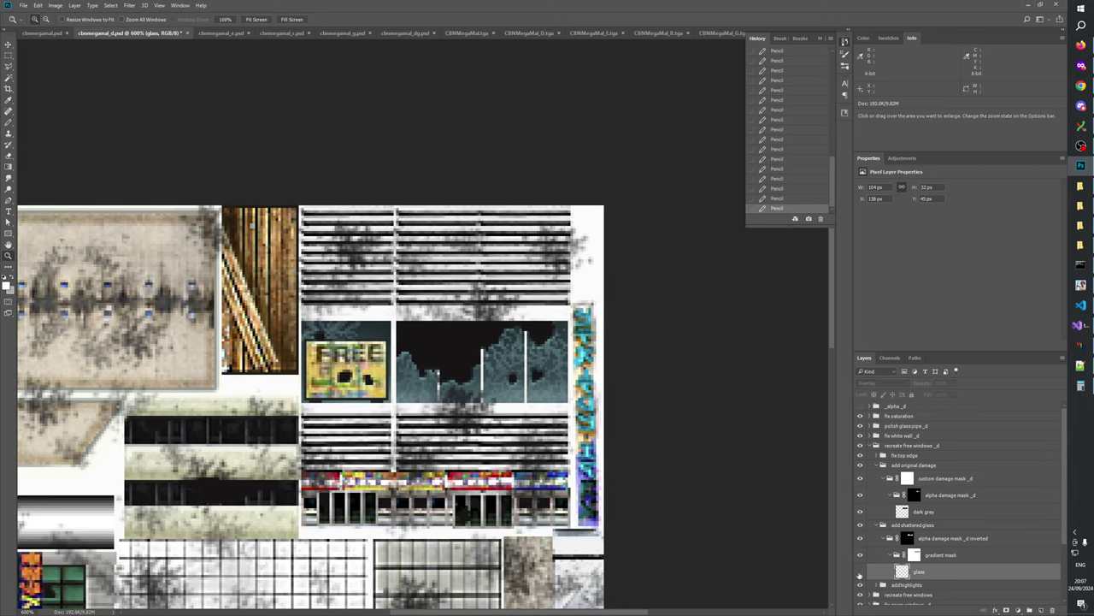
pyautogui.click(859, 573)
pyautogui.click(860, 574)
pyautogui.click(860, 574)
pyautogui.click(860, 574)
pyautogui.click(860, 574)
pyautogui.click(861, 573)
pyautogui.rightClick(494, 366)
pyautogui.click(513, 382)
pyautogui.click(503, 302)
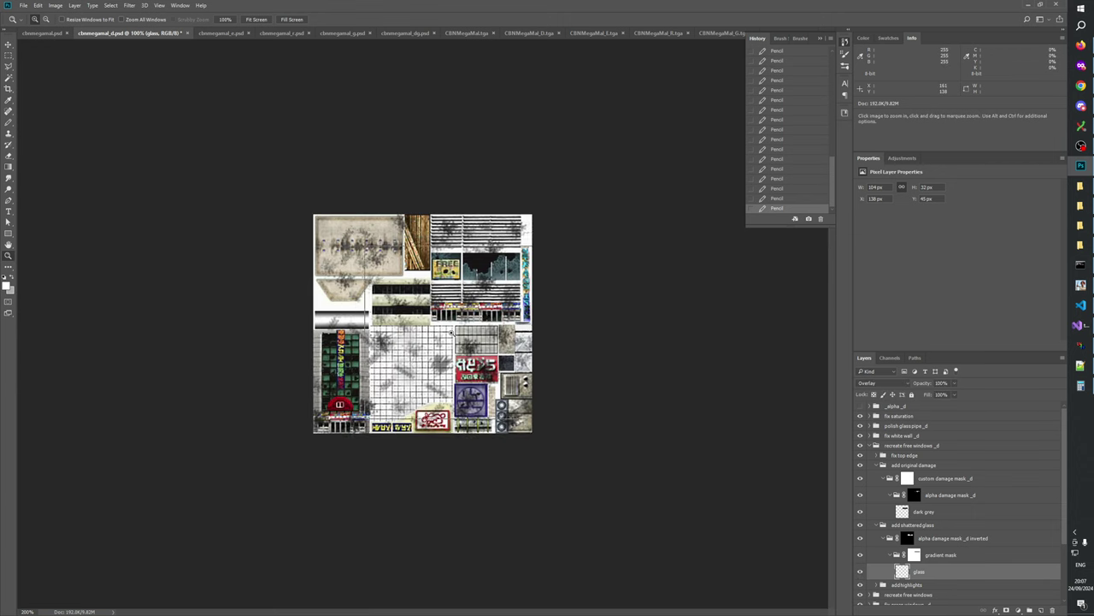
pyautogui.click(502, 303)
pyautogui.click(503, 303)
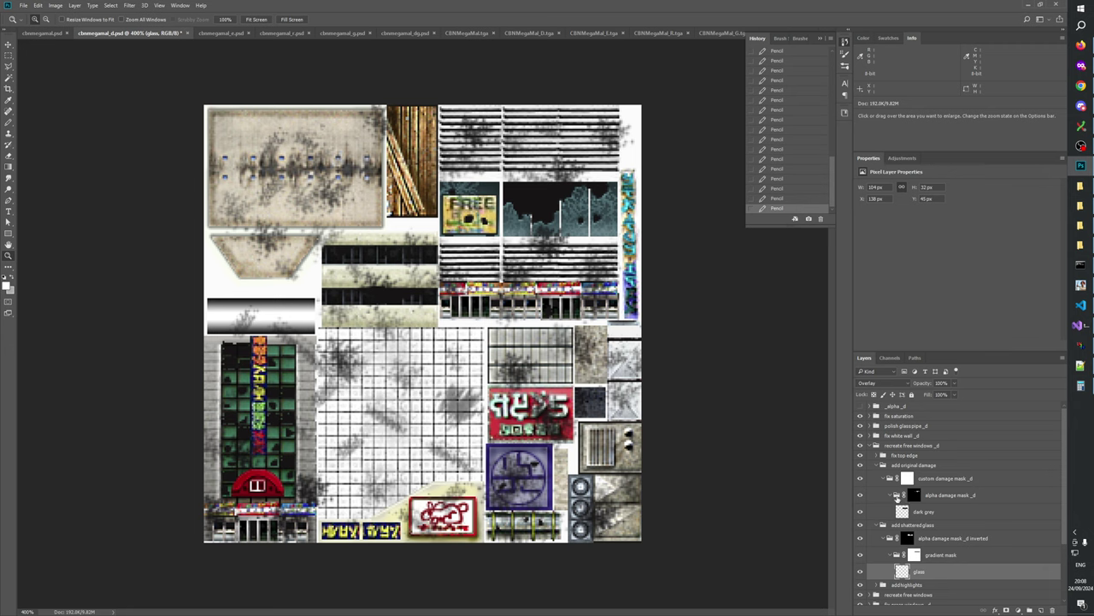
# - Collapse the add shattered glass and add original damage layer groups
pyautogui.click(896, 526)
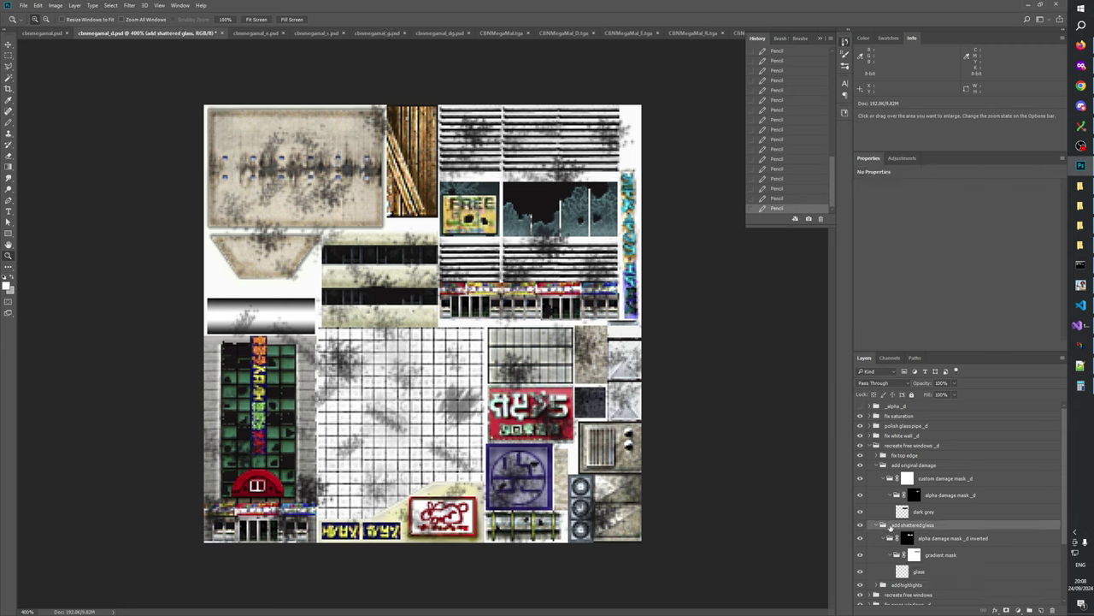
pyautogui.click(877, 525)
pyautogui.click(883, 465)
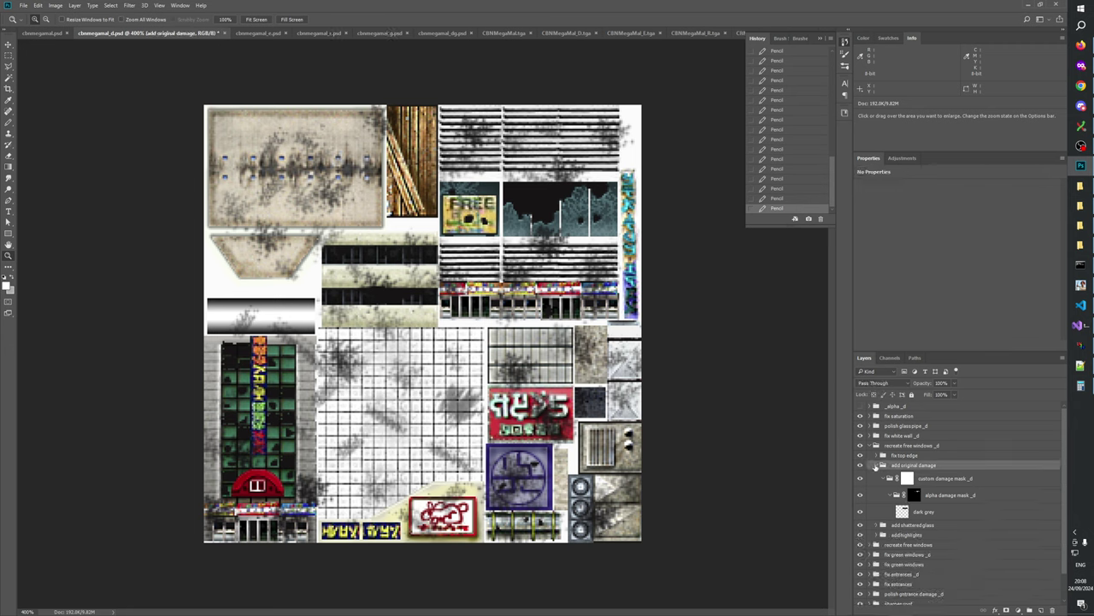
pyautogui.click(877, 465)
# - Compare the windows with the add shattered glass group hidden and shown, leaving the group visible
pyautogui.click(860, 475)
pyautogui.click(860, 475)
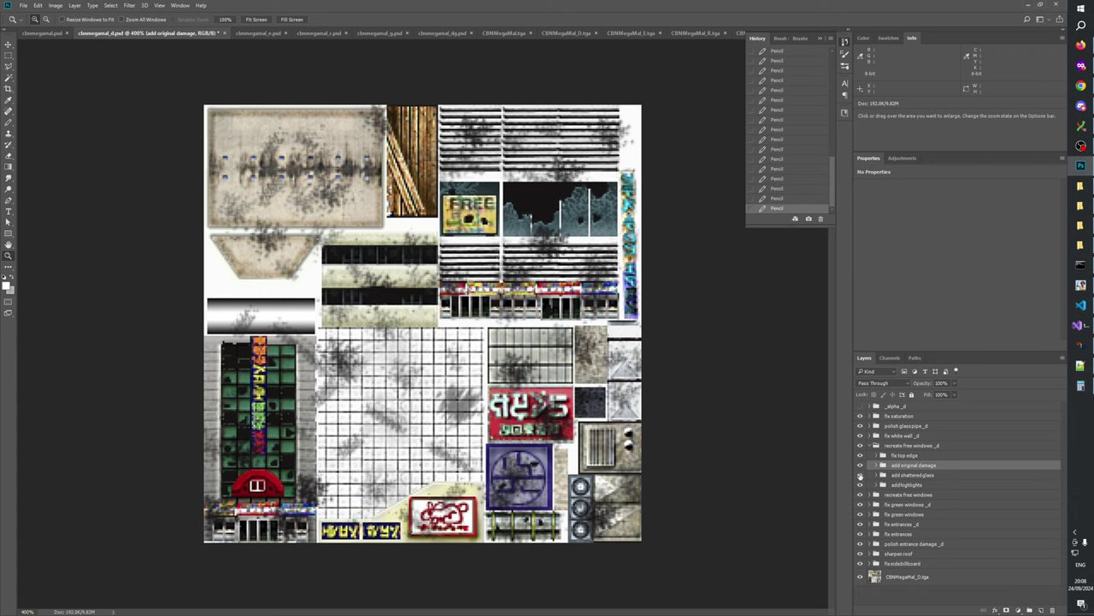
pyautogui.click(860, 476)
pyautogui.click(860, 476)
pyautogui.click(860, 475)
pyautogui.click(861, 476)
# - Save cbnmegamal_d.psd and collapse the editing history display
pyautogui.hotkey('ctrl', 's')
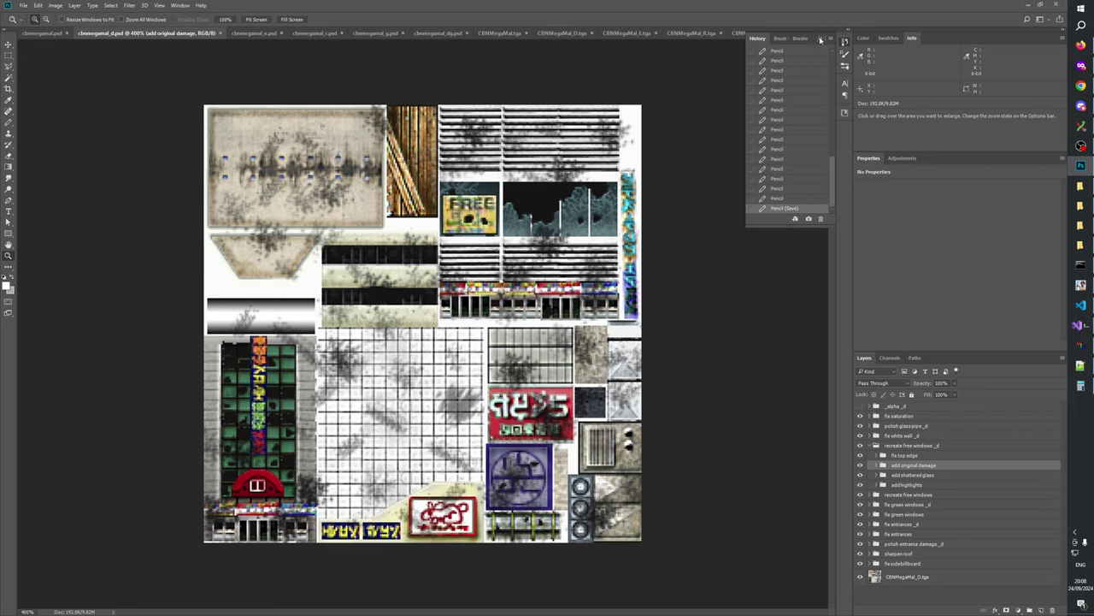
pyautogui.click(821, 39)
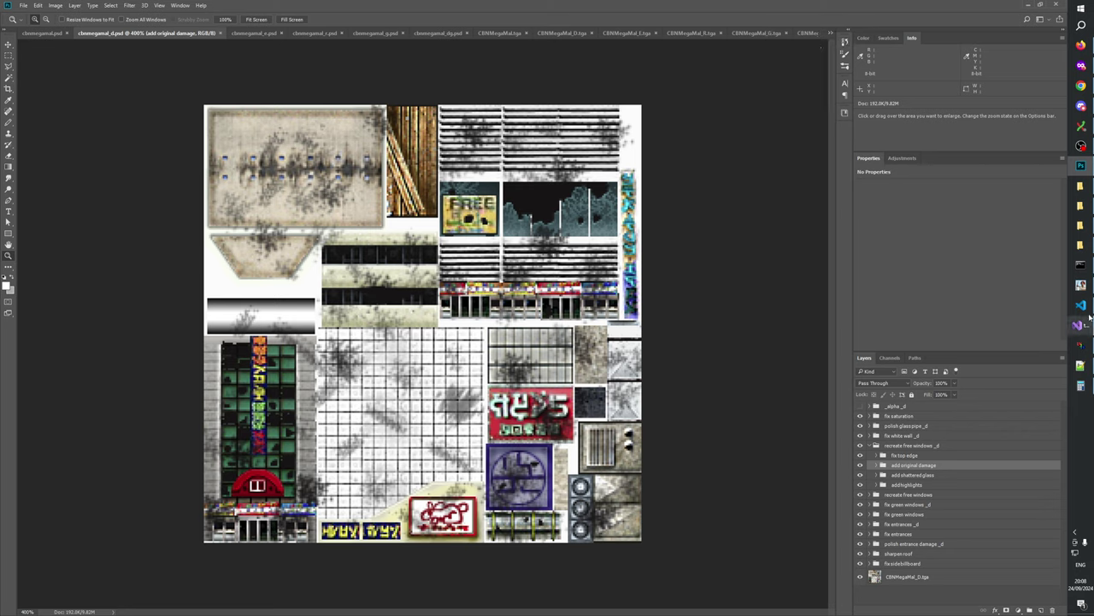
# - Switch to W3D Viewer, start an empty scene and open the models CBNMegaMal.W3D and CBNMegaMal_D.W3D together
pyautogui.click(1080, 285)
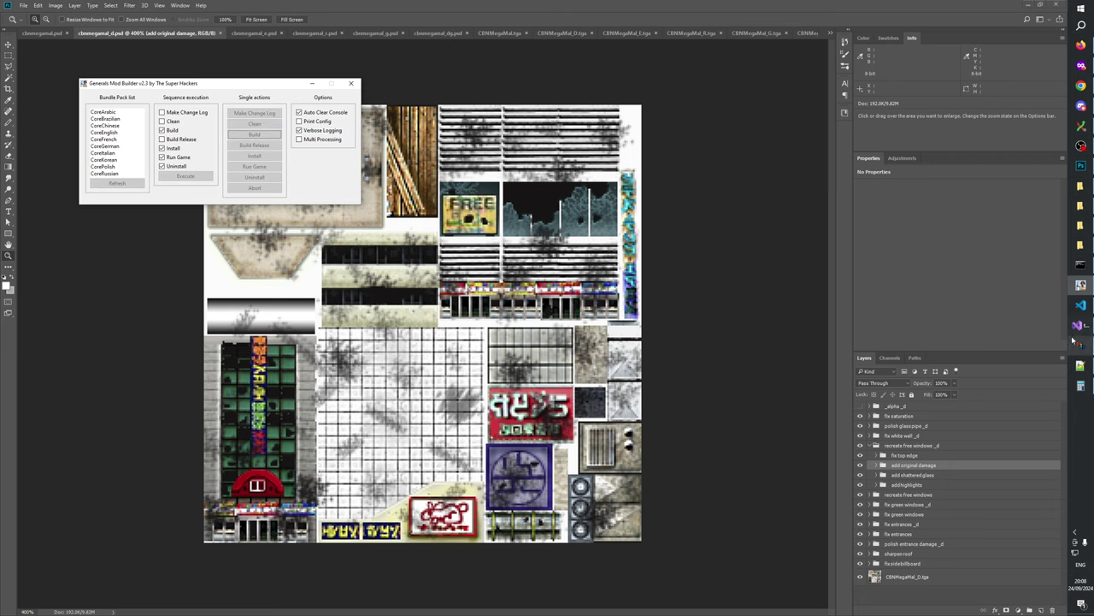
pyautogui.click(1077, 344)
pyautogui.click(237, 59)
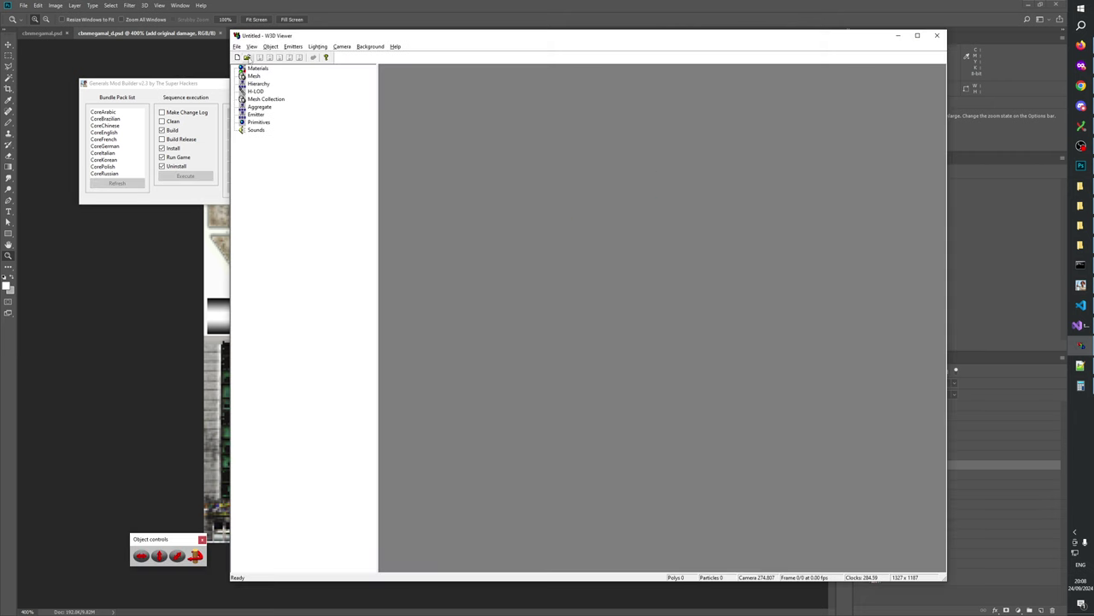
pyautogui.click(247, 58)
pyautogui.click(547, 365)
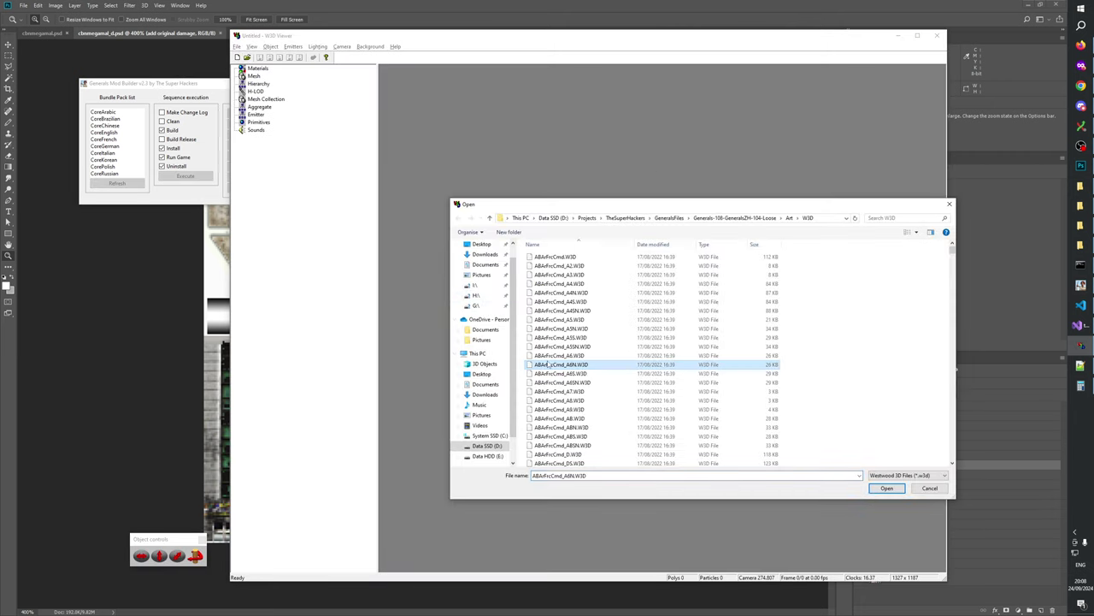
pyautogui.write('cbnmegamal')
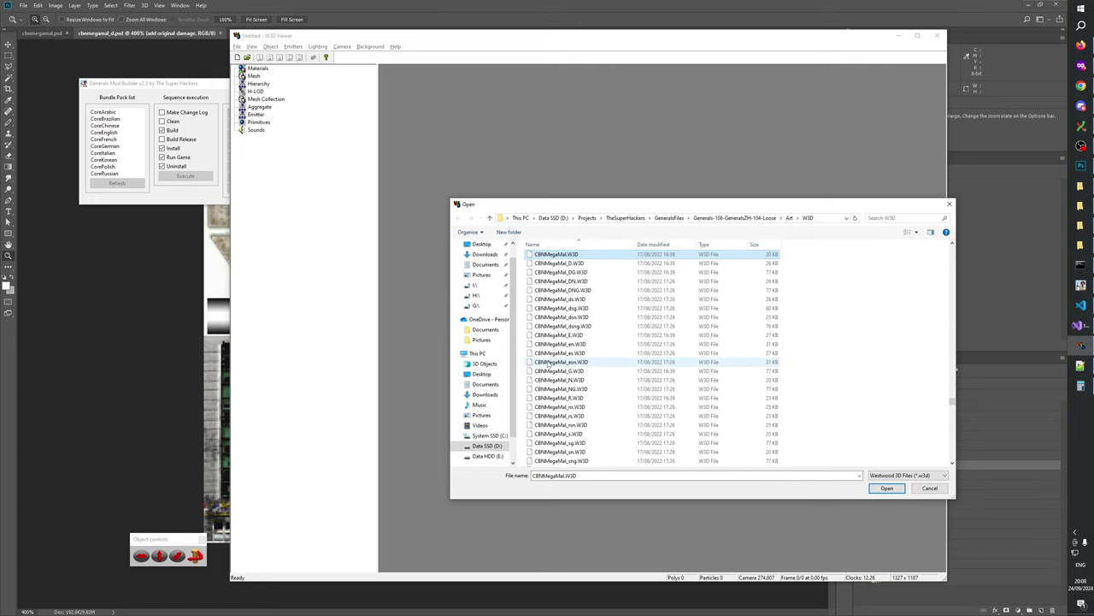
pyautogui.click(560, 262)
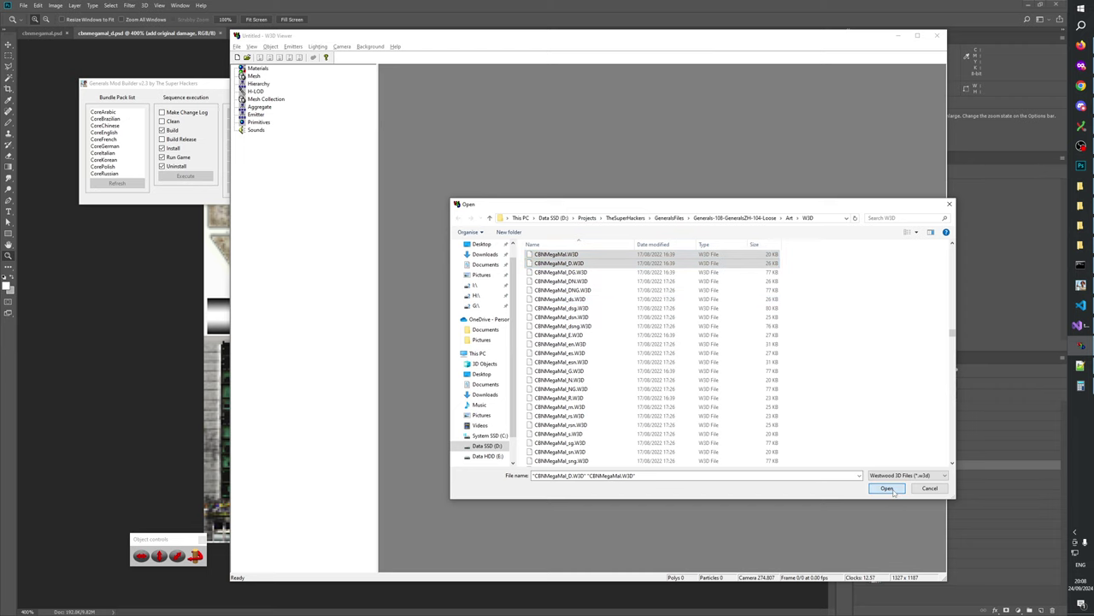
pyautogui.click(886, 487)
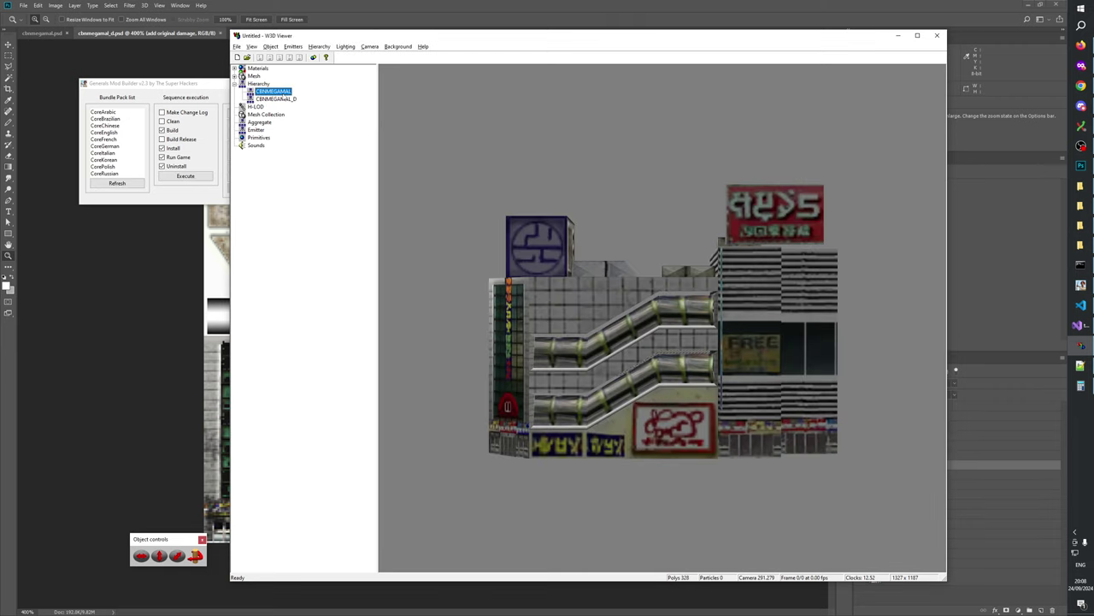
# - Display the damaged model CBNMEGAMAL_D and examine its broken windows from several angles
pyautogui.moveTo(654, 285); pyautogui.dragTo(604, 287)
pyautogui.moveTo(533, 370); pyautogui.dragTo(502, 346)
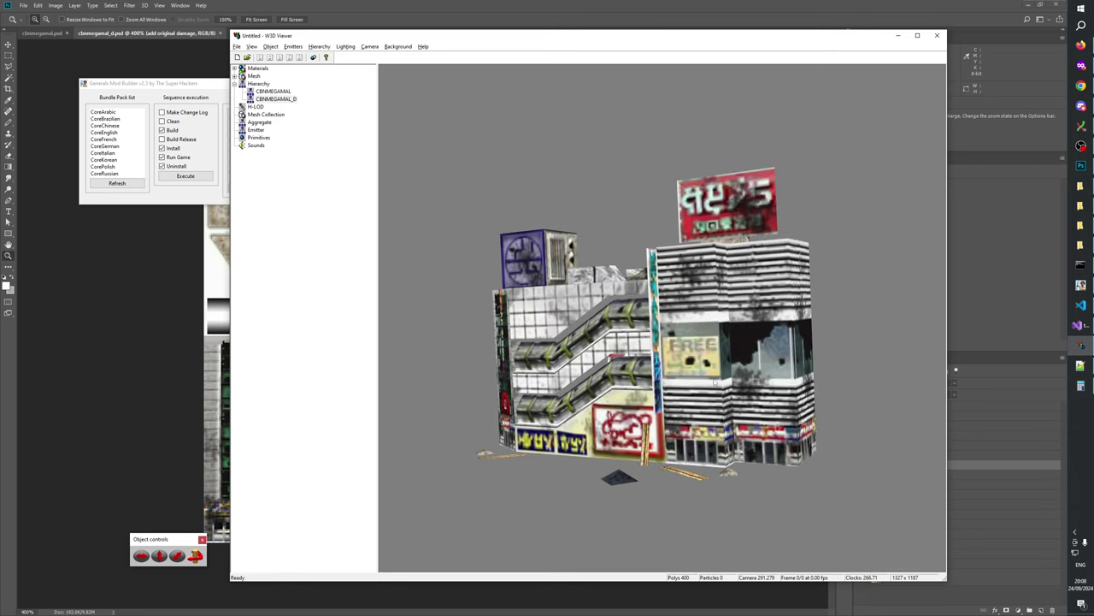
pyautogui.moveTo(714, 381)
pyautogui.mouseDown()
pyautogui.moveTo(680, 360)
pyautogui.moveTo(716, 360)
pyautogui.mouseUp()
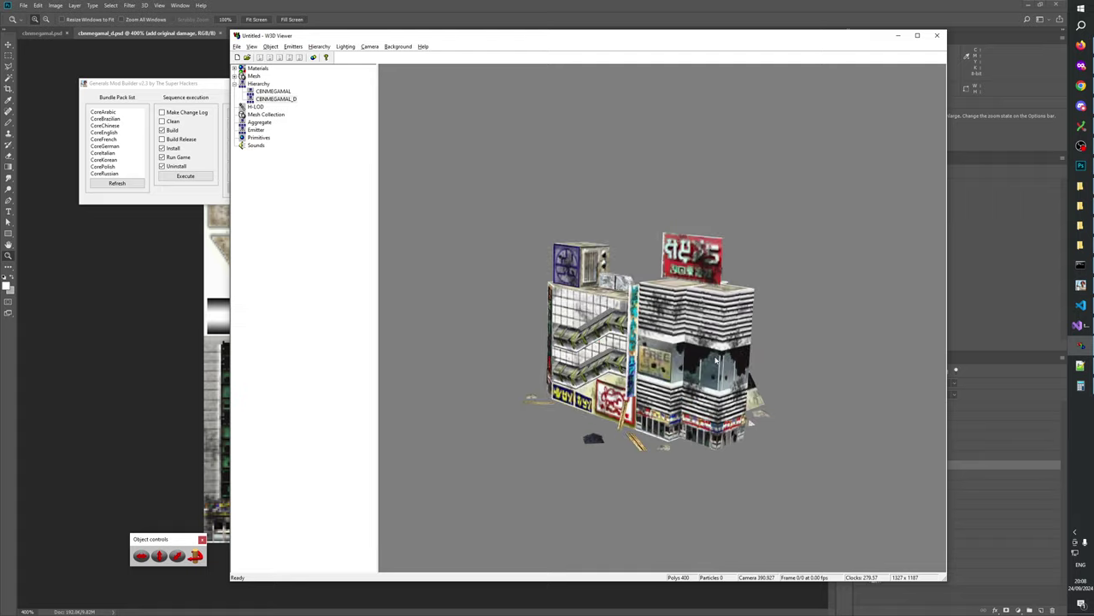
pyautogui.scroll(5, 716, 362)
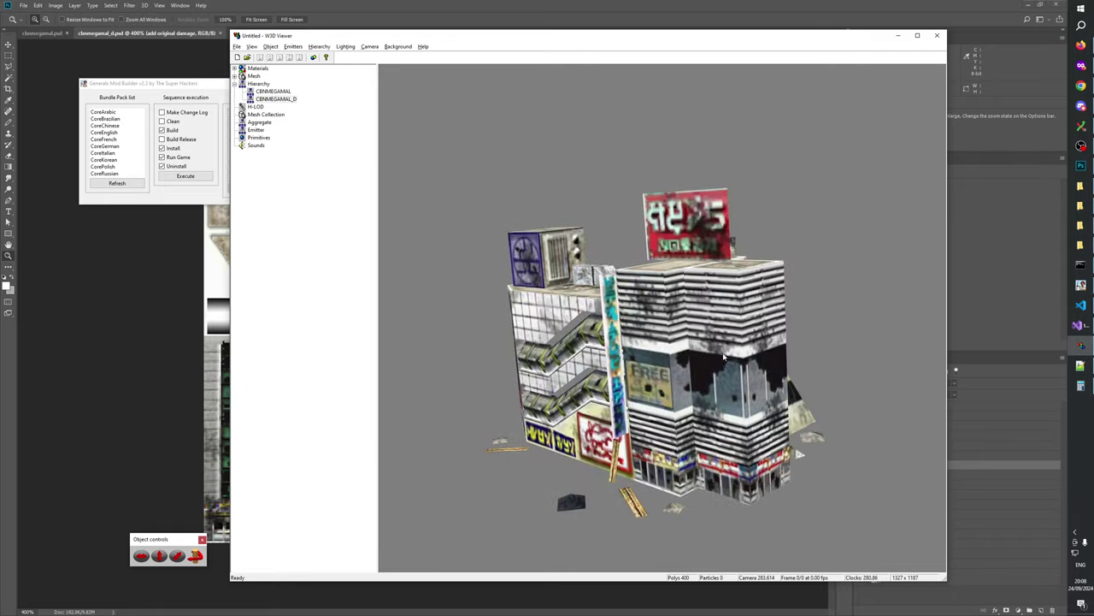
# - Switch to Photoshop and show the _alpha _d group over the broken FREE windows area of cbnmegamal_d.psd
pyautogui.click(662, 22)
pyautogui.click(569, 227)
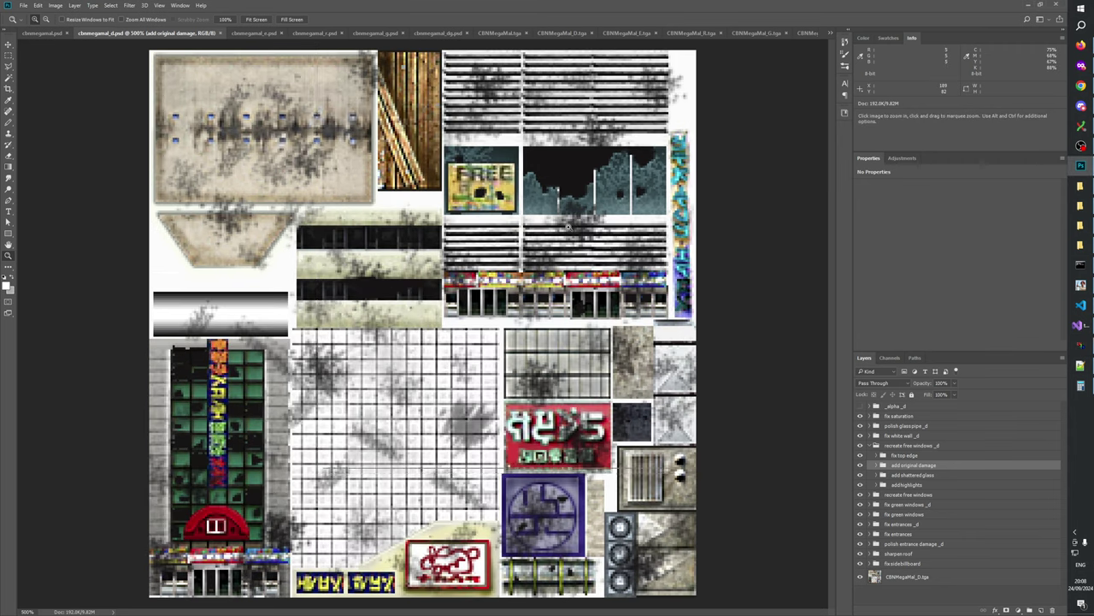
pyautogui.click(569, 226)
pyautogui.moveTo(568, 227); pyautogui.dragTo(519, 419)
pyautogui.click(587, 402)
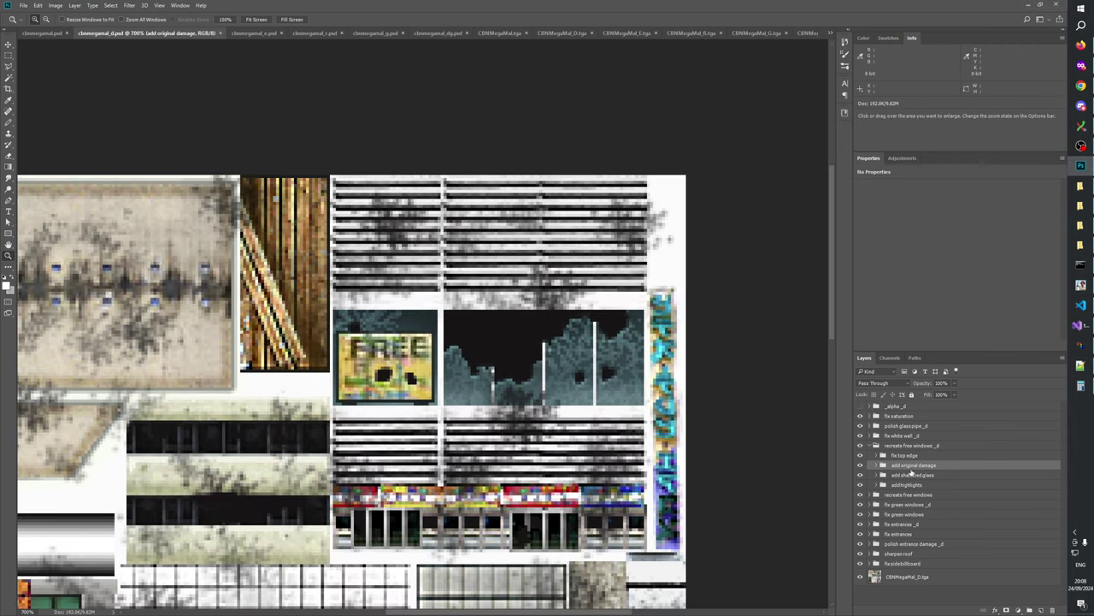
pyautogui.click(906, 476)
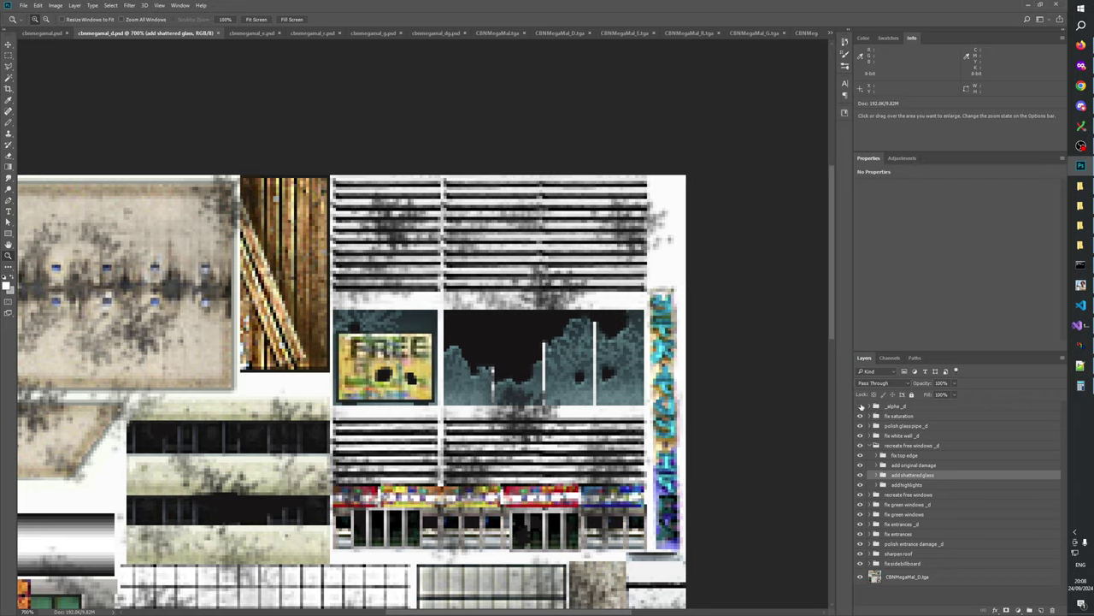
pyautogui.click(861, 407)
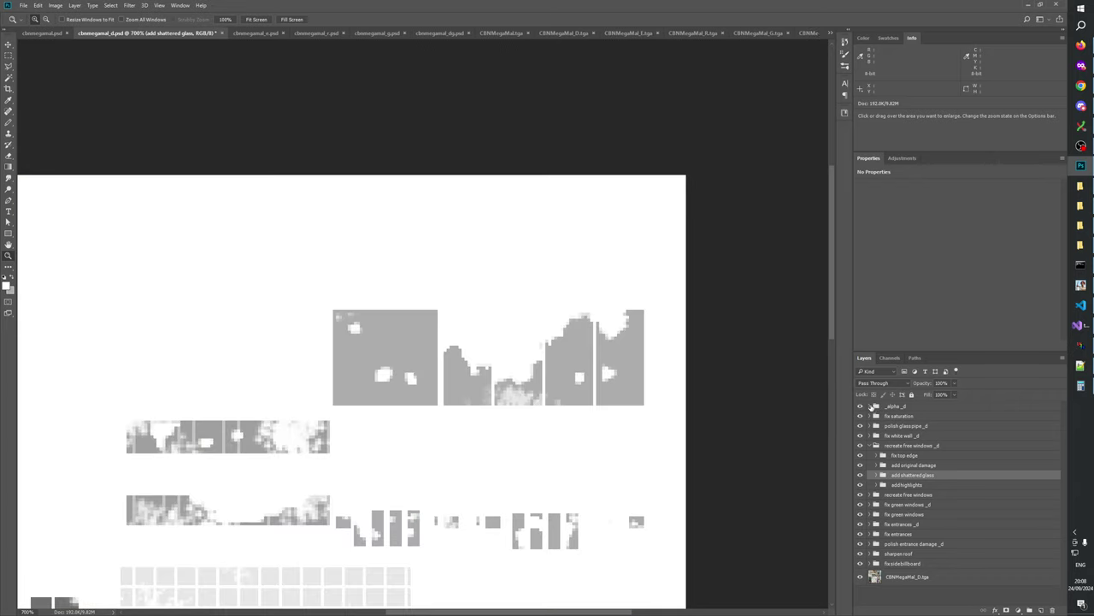
# - Expand the _alpha _d group and its recreate free windows _d subgroup to reveal their layers
pyautogui.click(870, 407)
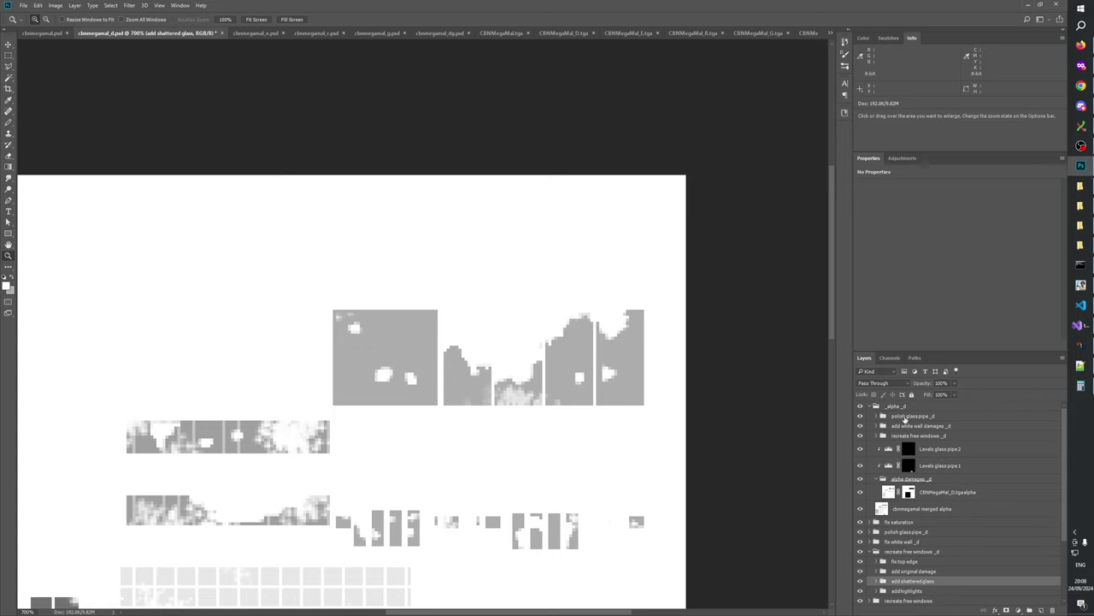
pyautogui.click(884, 438)
pyautogui.click(877, 436)
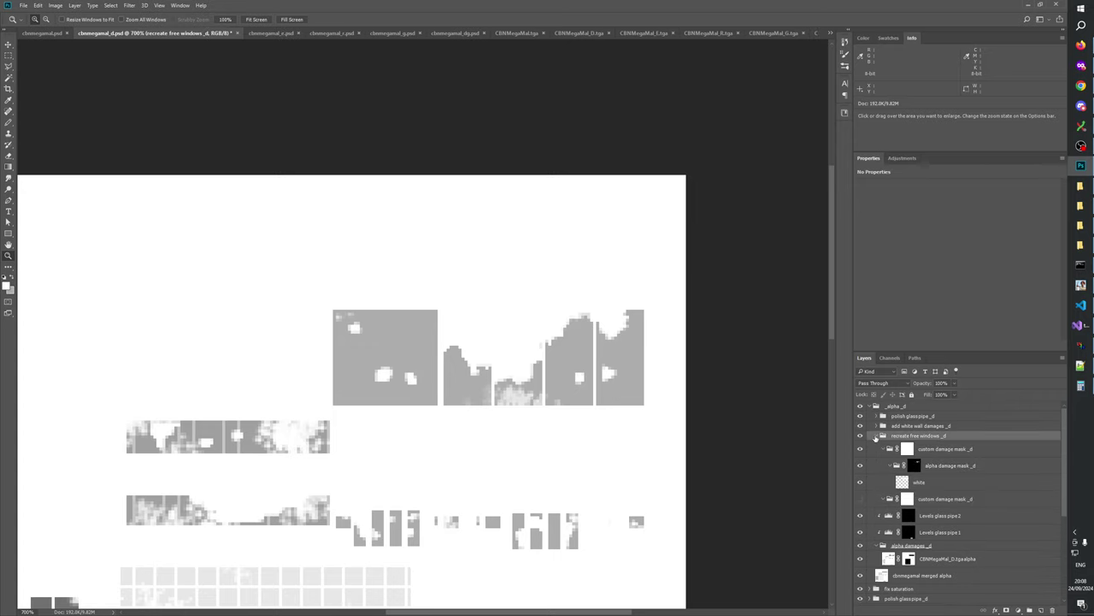
pyautogui.scroll(-2, 887, 441)
pyautogui.scroll(1, 889, 445)
pyautogui.click(907, 498)
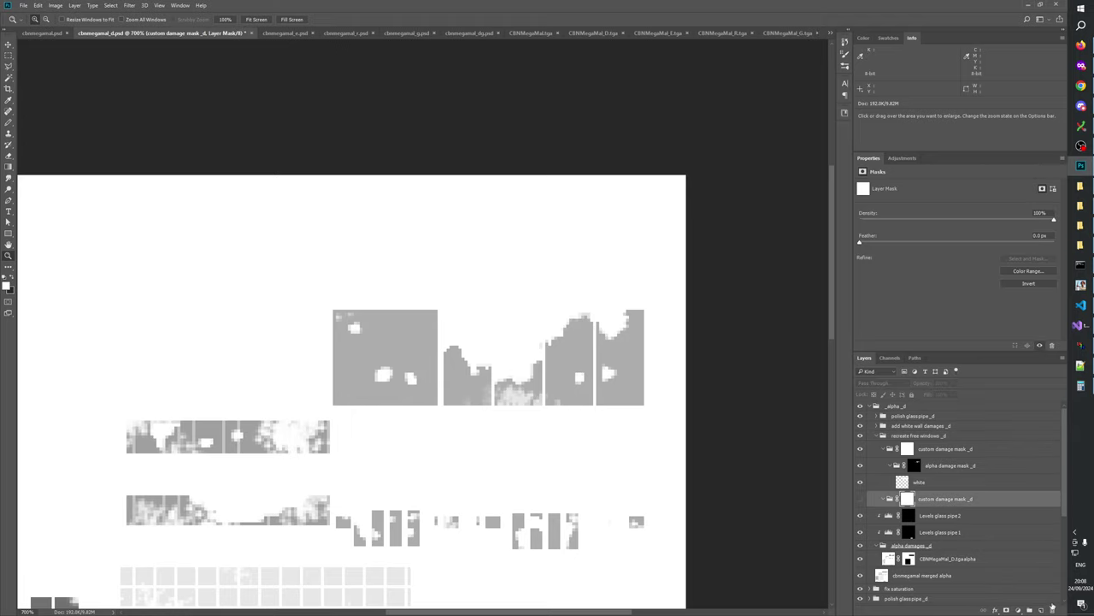
pyautogui.click(1055, 611)
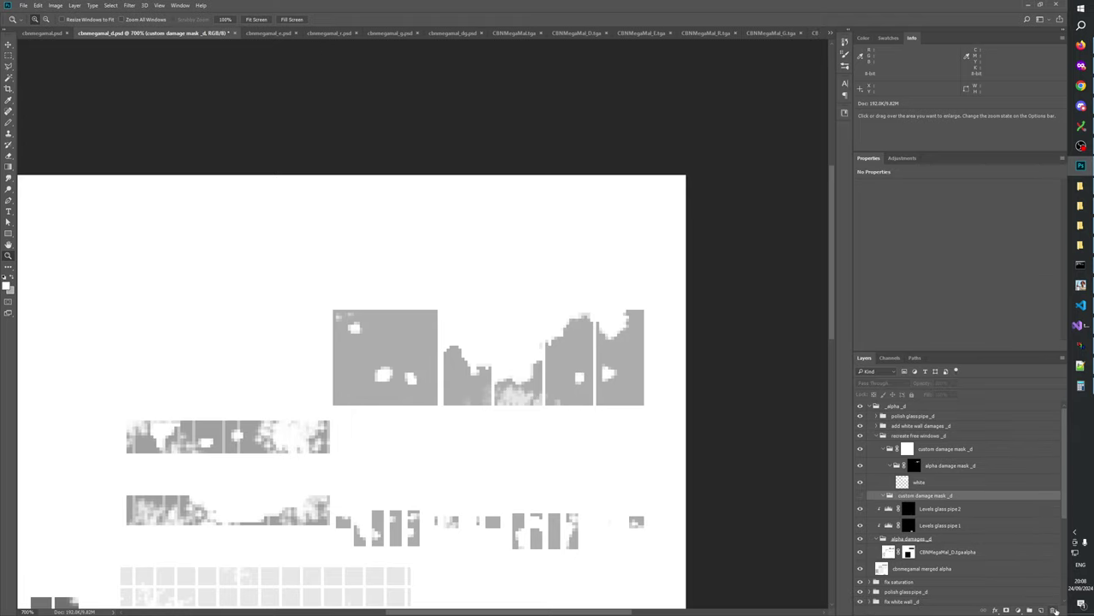
pyautogui.hotkey('ctrl', 'z')
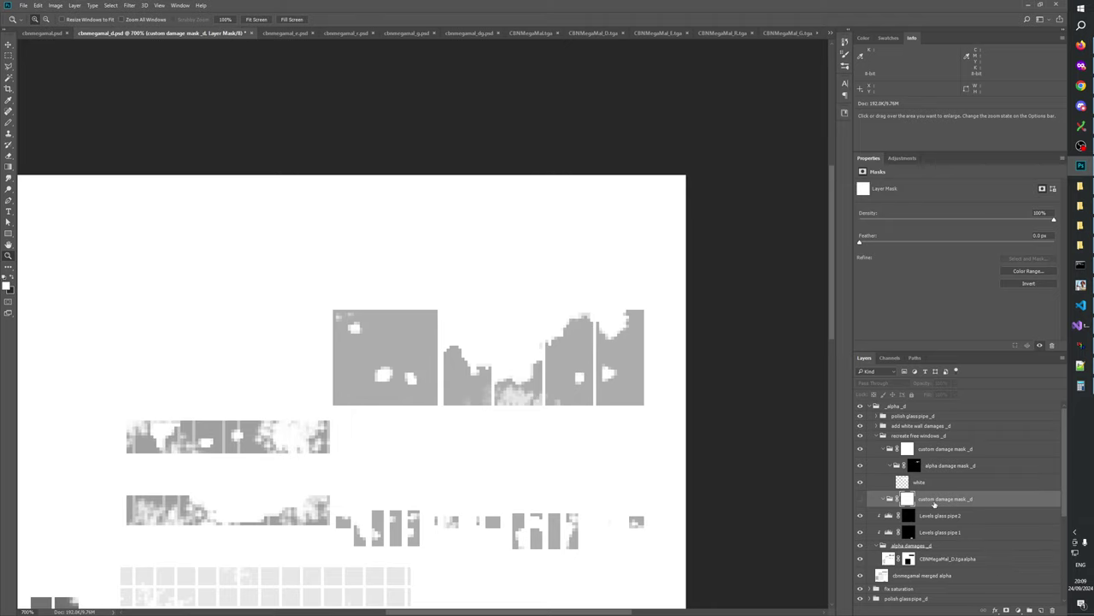
# - Delete the hidden lower custom damage mask _d group from the recreate free windows _d group
pyautogui.click(888, 499)
pyautogui.click(1056, 609)
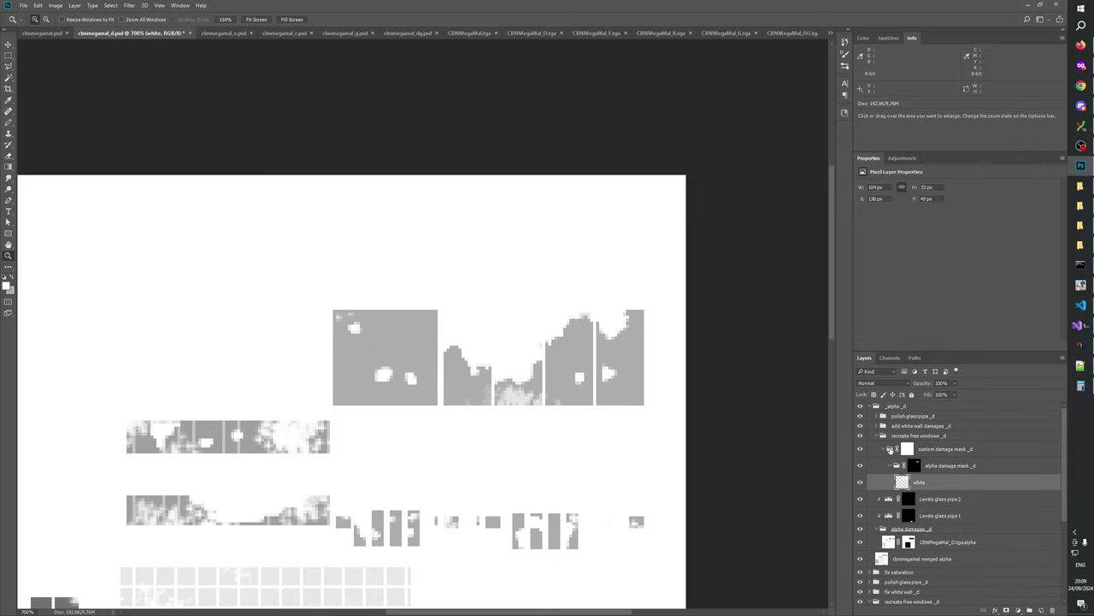
# - Create a new layer group directly above the Levels glass pipe 2 adjustment layer
pyautogui.click(934, 499)
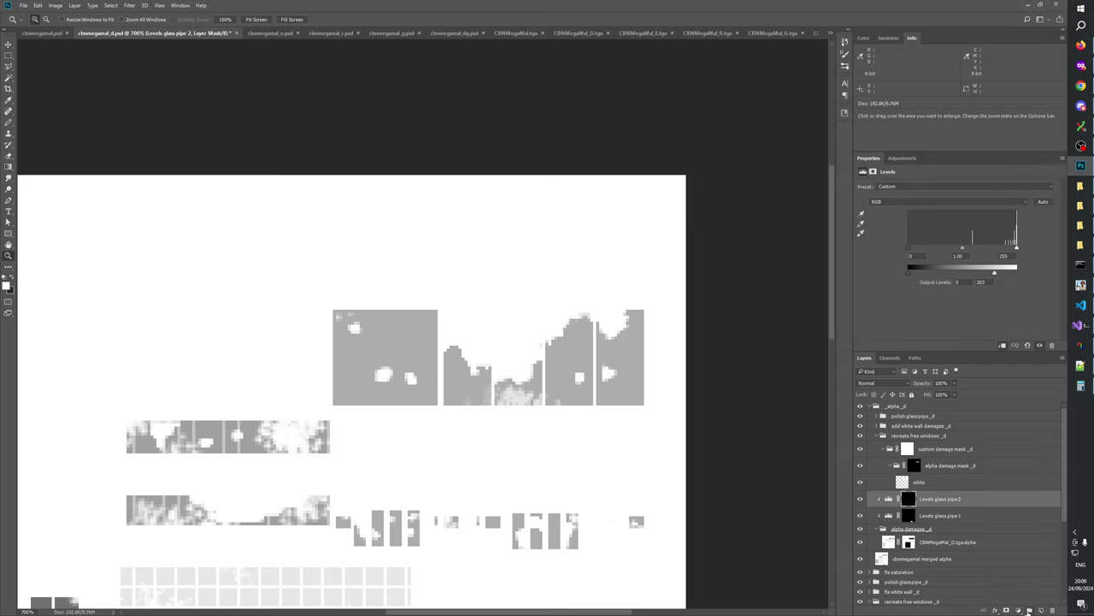
pyautogui.click(1029, 610)
pyautogui.click(938, 509)
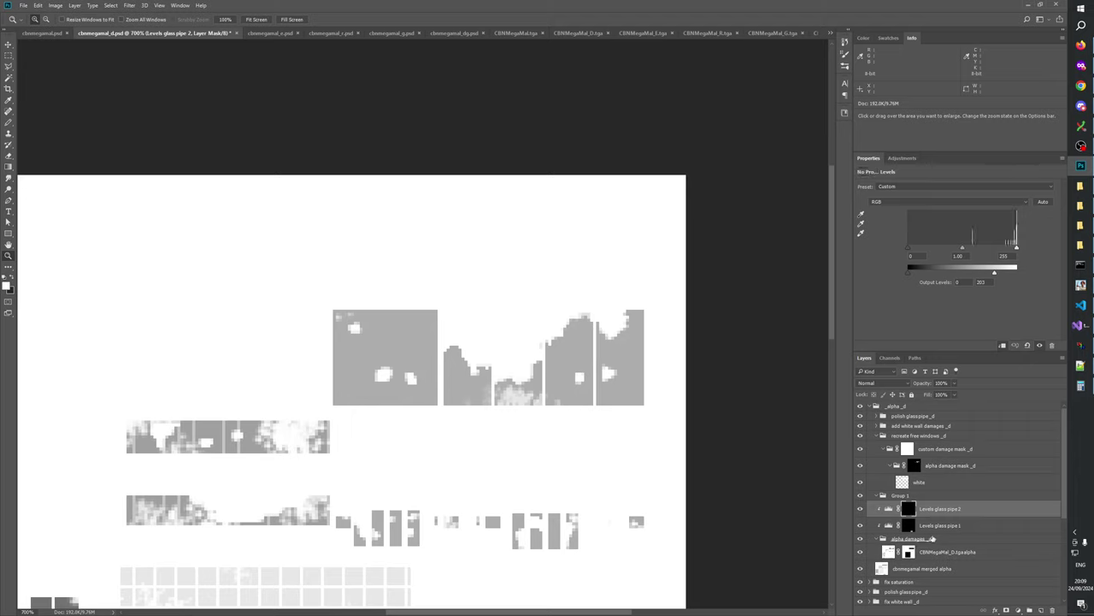
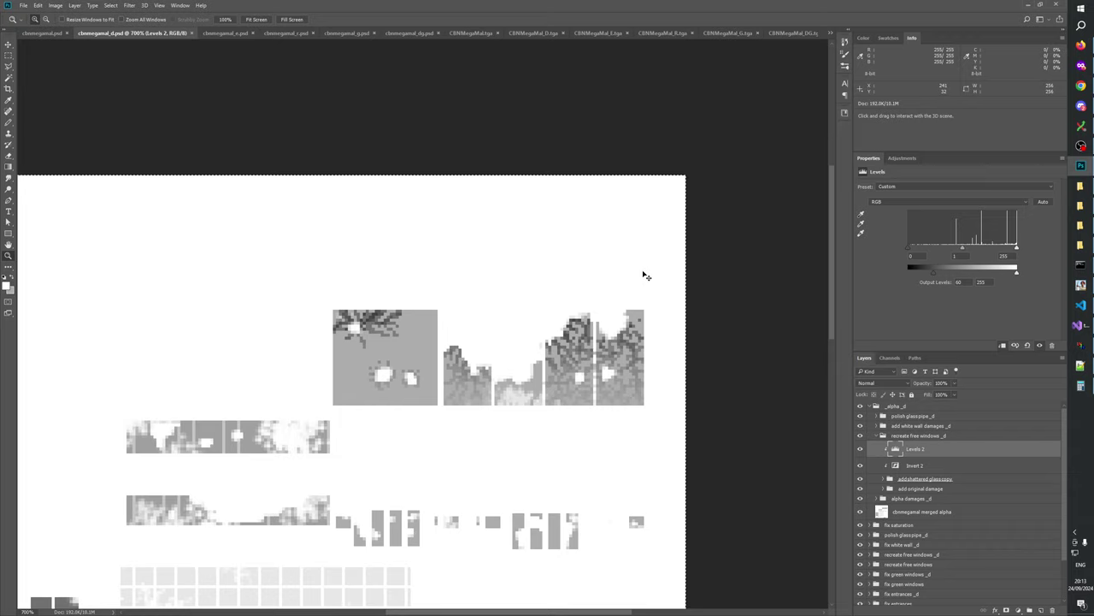
# - Check the channels of cbnmegamal_d.psd, hide the _alpha _d group and save the file
pyautogui.click(891, 357)
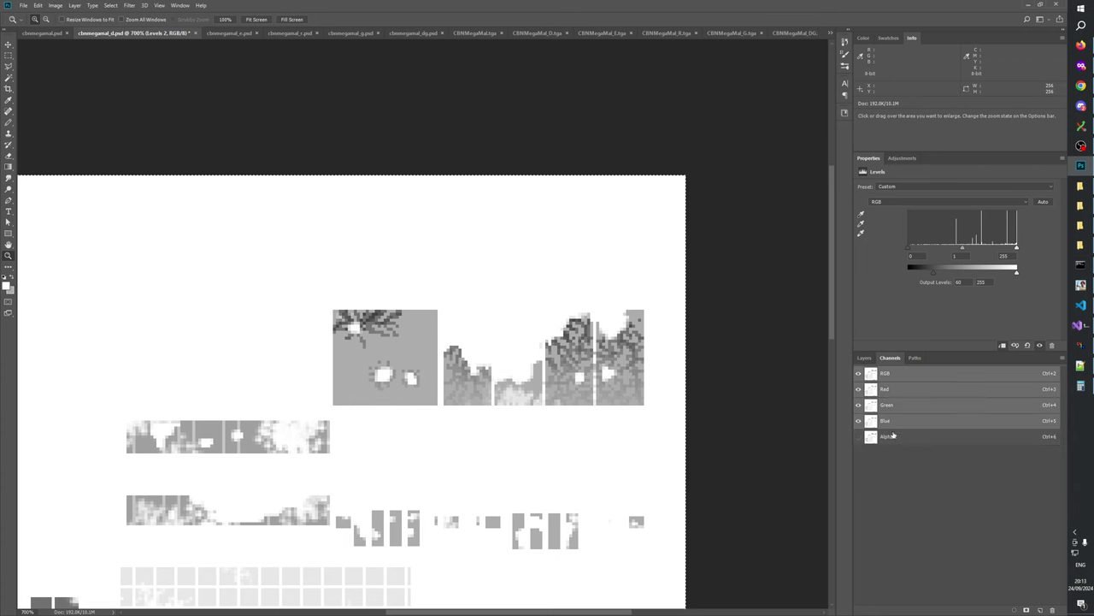
pyautogui.click(865, 358)
pyautogui.click(860, 408)
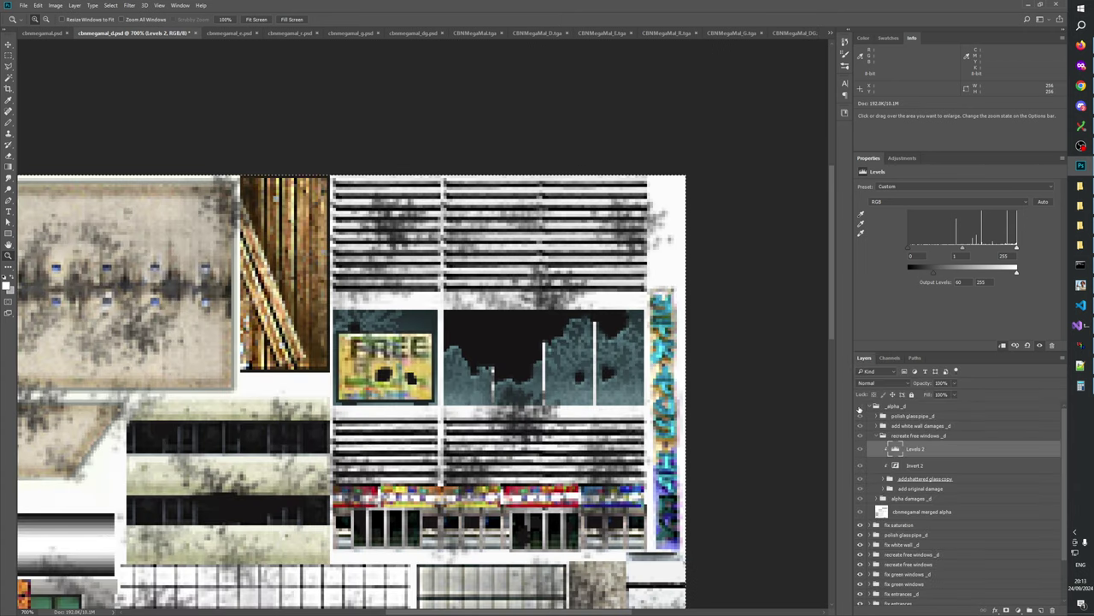
# - Switch to Generals Mod Builder and run the single Build action for the updated texture
pyautogui.click(1083, 346)
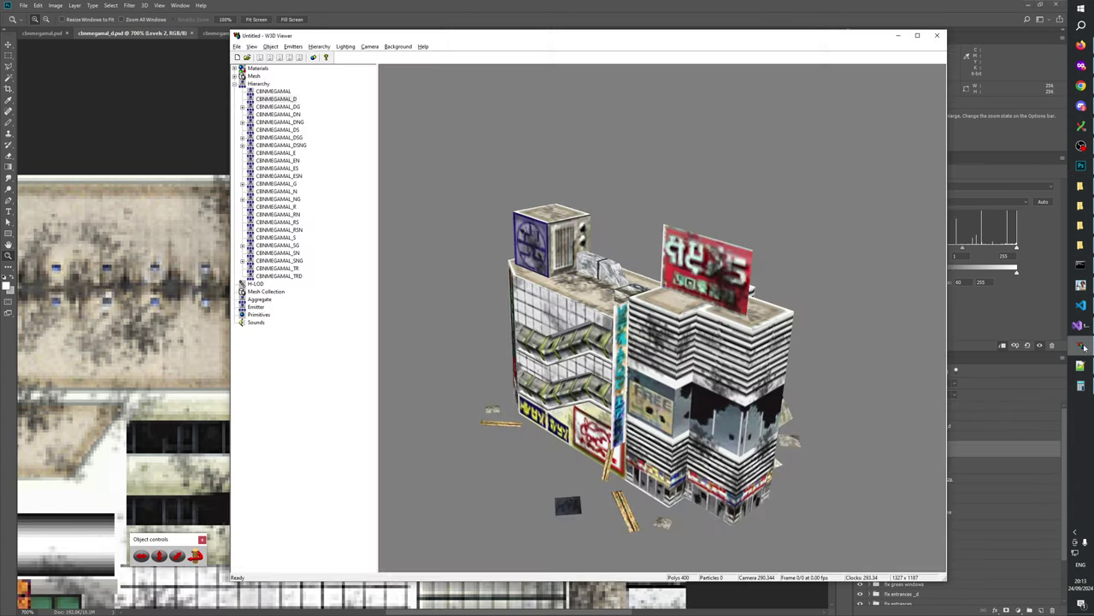
pyautogui.click(1082, 345)
pyautogui.click(1081, 285)
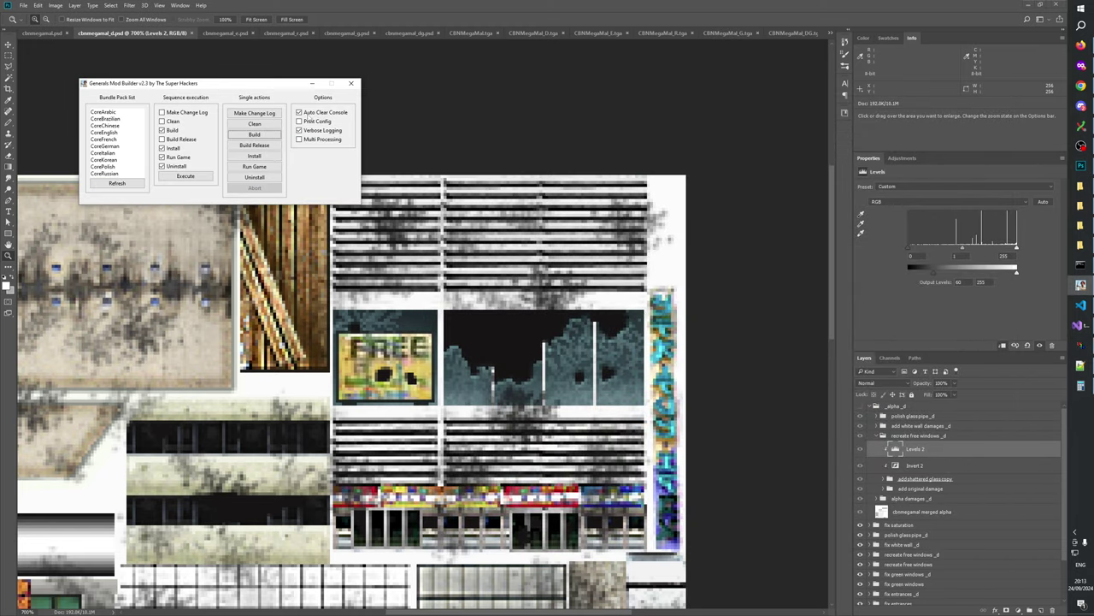
pyautogui.click(254, 134)
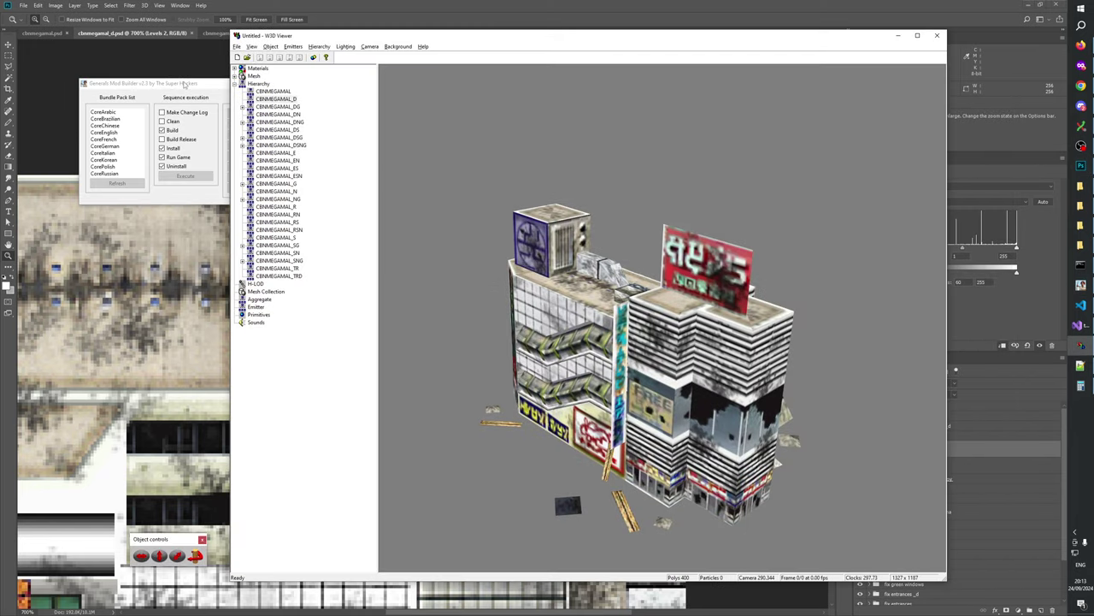
# - Return to W3D Viewer, clear the scene and reload CBNMegaMal.W3D and CBNMegaMal_D.W3D
pyautogui.moveTo(184, 83); pyautogui.dragTo(676, 96)
pyautogui.click(513, 47)
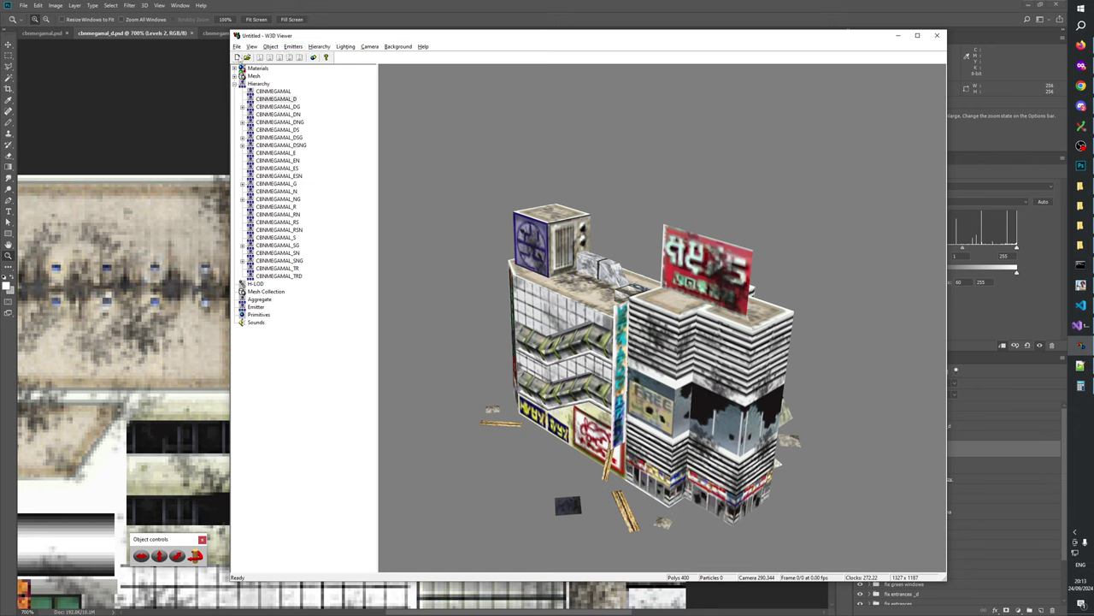
pyautogui.click(237, 57)
pyautogui.click(247, 57)
pyautogui.click(574, 364)
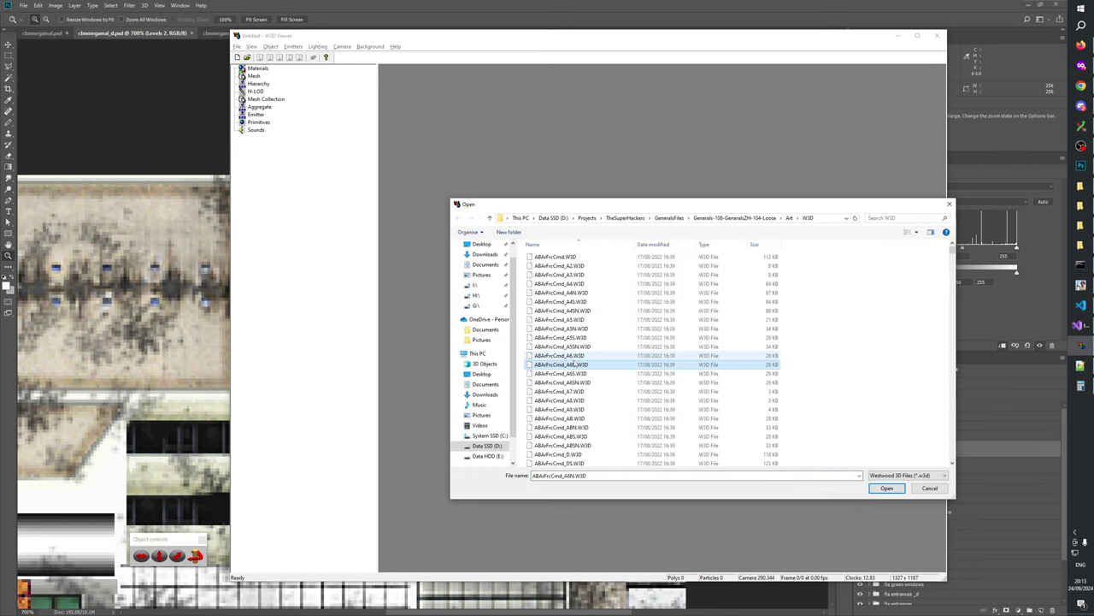
pyautogui.write('cbcbnm')
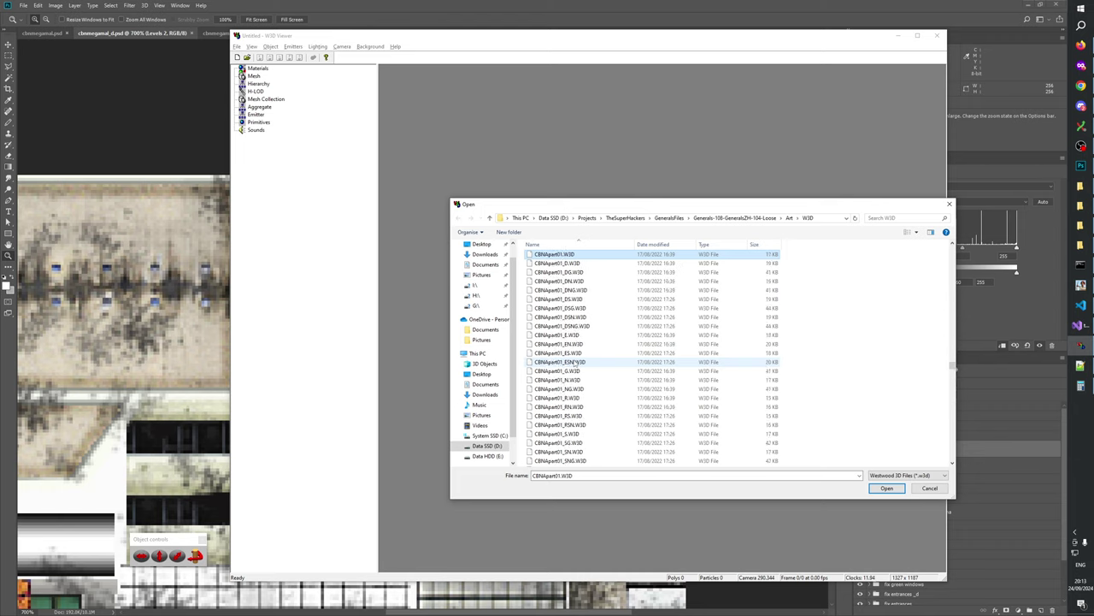
pyautogui.keyDown('ctrl'); pyautogui.click(556, 263); pyautogui.keyUp('ctrl')
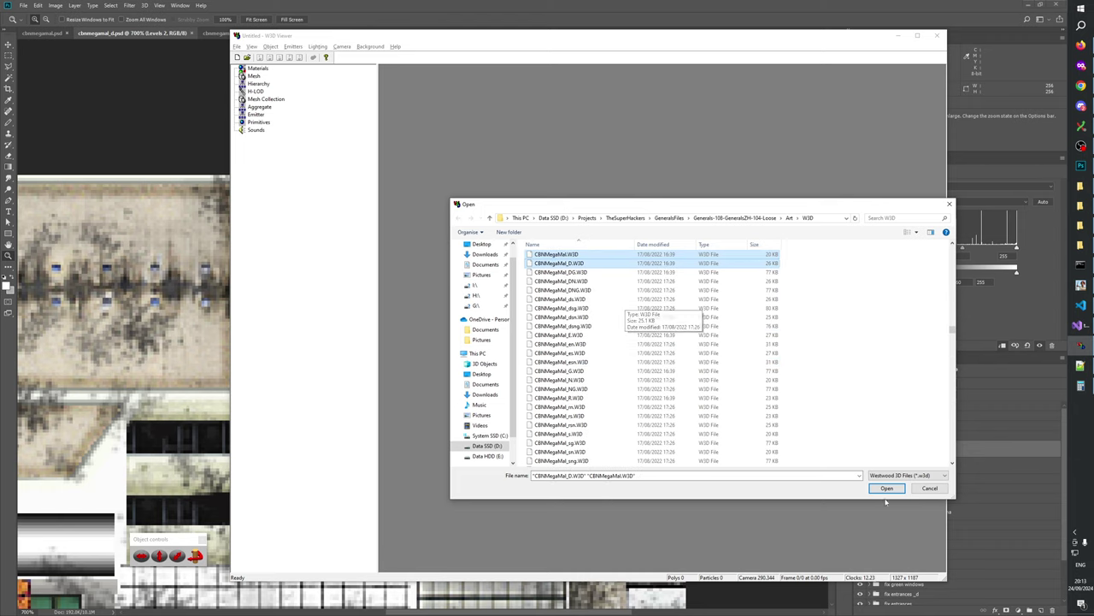
pyautogui.press('Return')
# - Display CBNMEGAMAL_D from the hierarchy and inspect the shattered glass on its windows up close and from afar
pyautogui.click(234, 84)
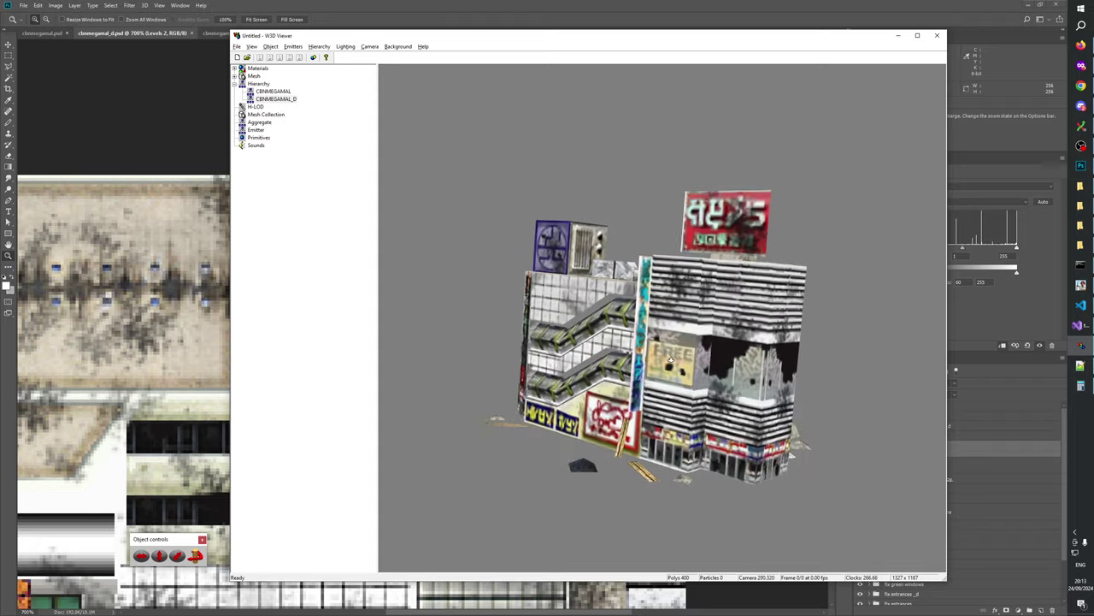
pyautogui.scroll(5, 658, 367)
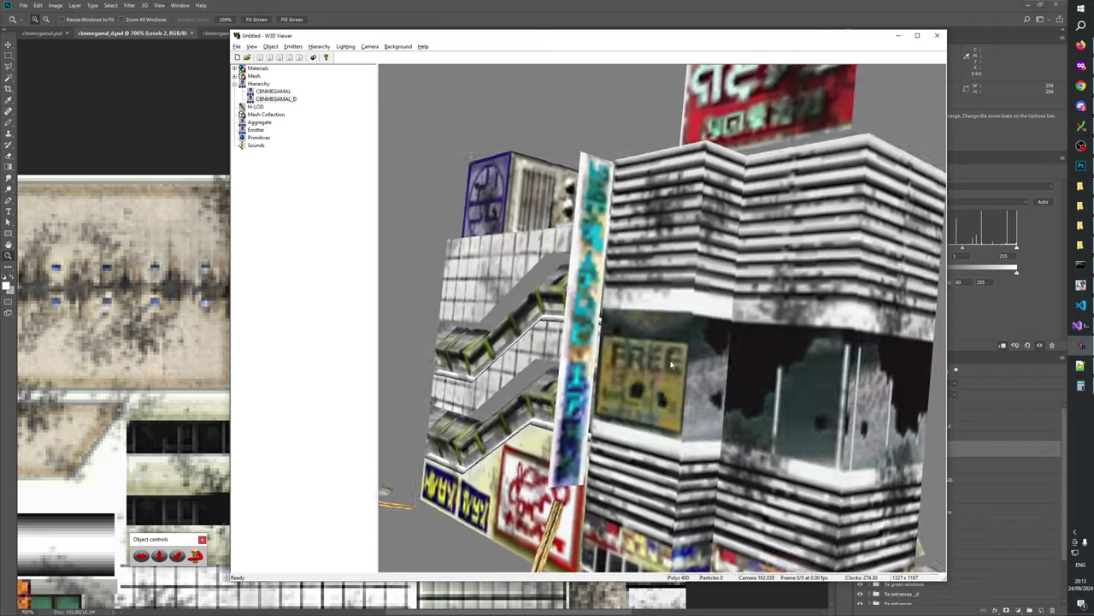
pyautogui.scroll(-3, 671, 364)
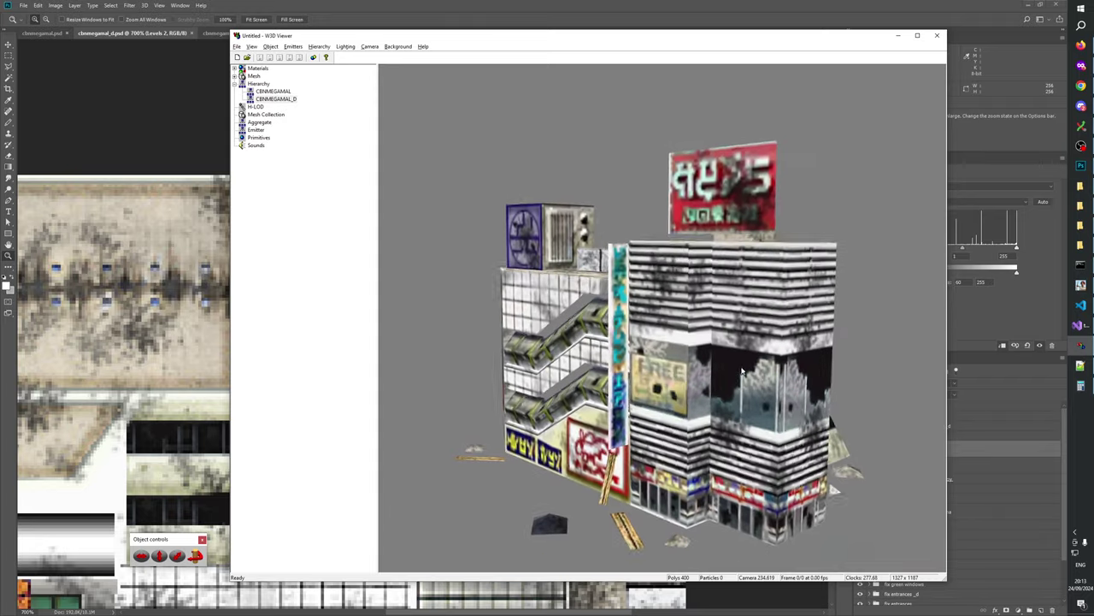
pyautogui.scroll(-5, 682, 408)
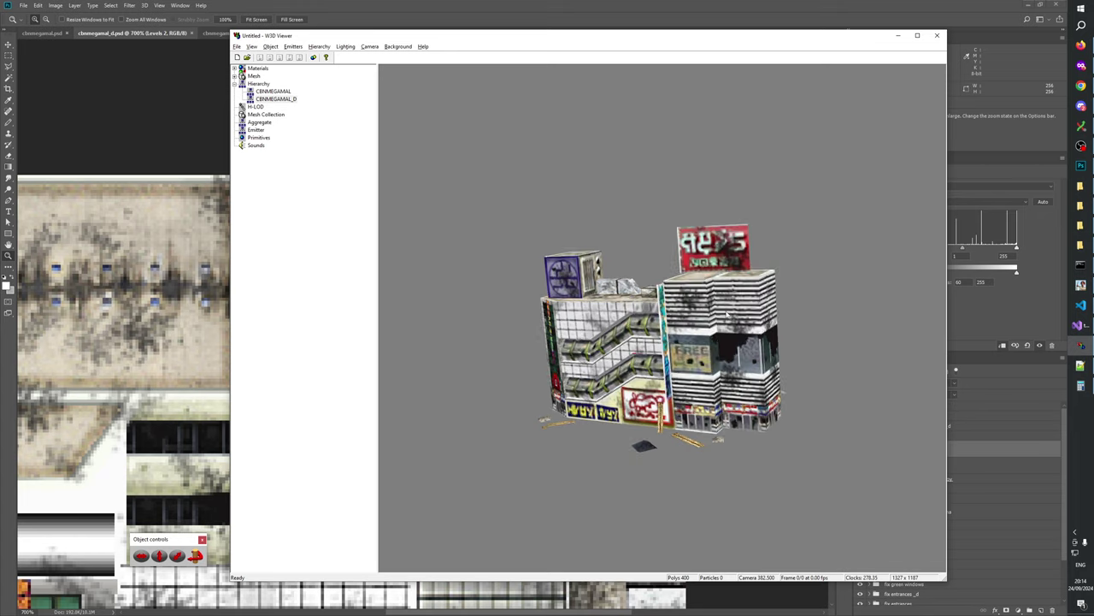
# - Examine the front of the damaged mall model again, comparing its broken glass from near and far at different angles
pyautogui.scroll(5, 747, 346)
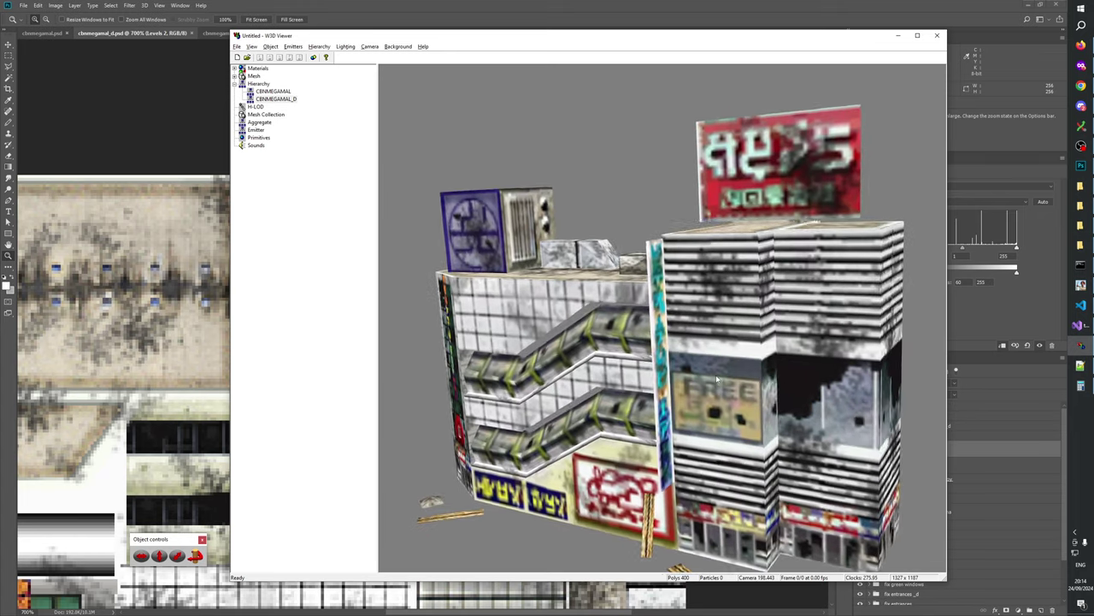
pyautogui.scroll(-5, 717, 380)
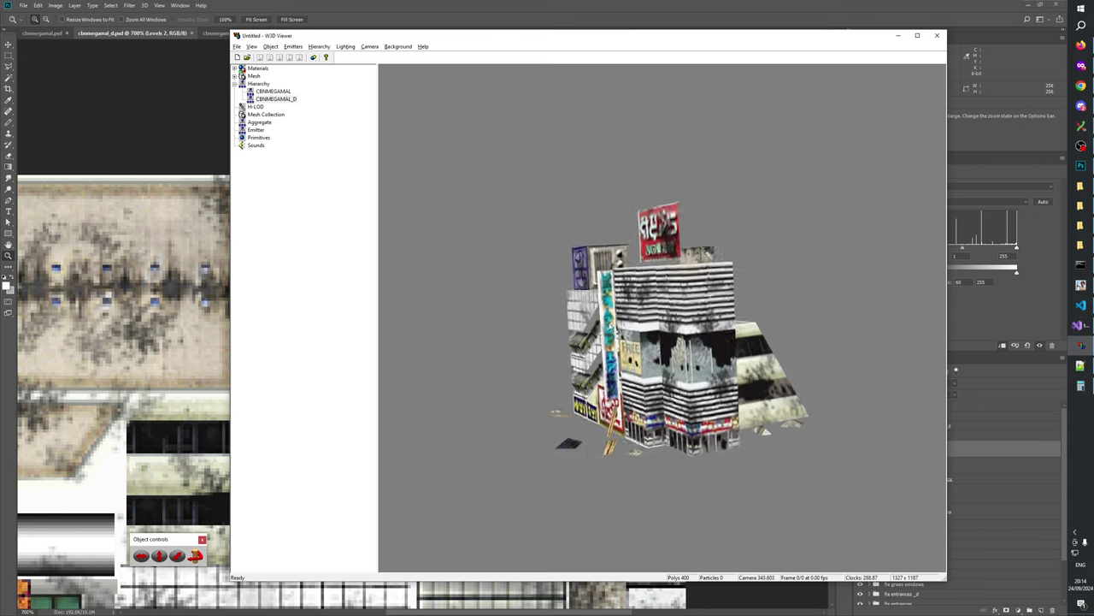
pyautogui.scroll(-4, 711, 375)
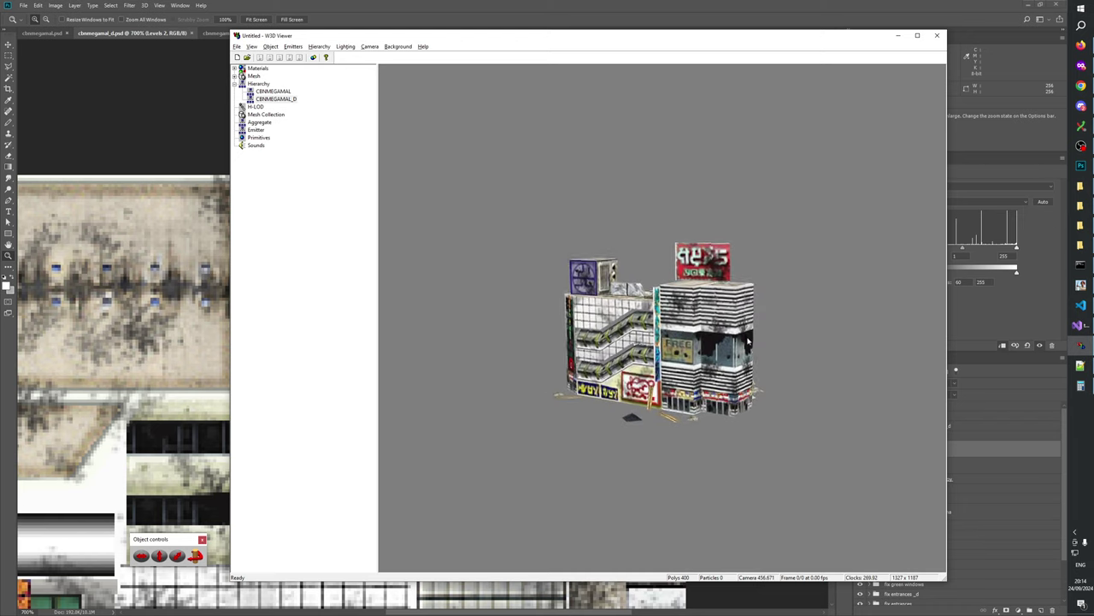
pyautogui.scroll(5, 753, 418)
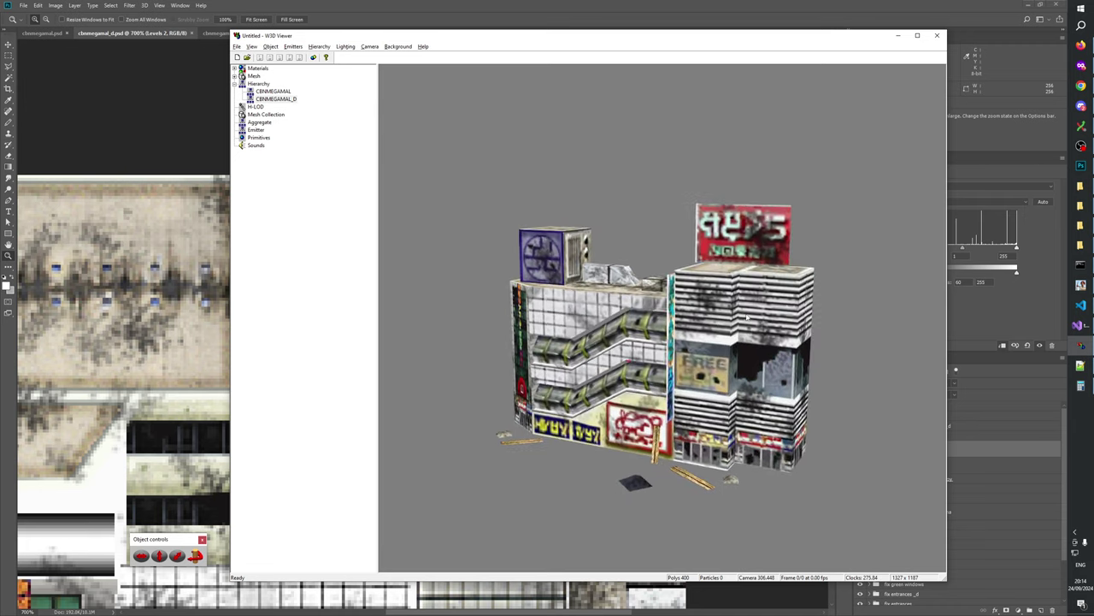
# - Switch to Photoshop, show the _alpha _d group, hide its Levels 2, Invert 2 and add shattered glass copy layers, expand add original damage and save
pyautogui.hotkey('alt', 'Tab')
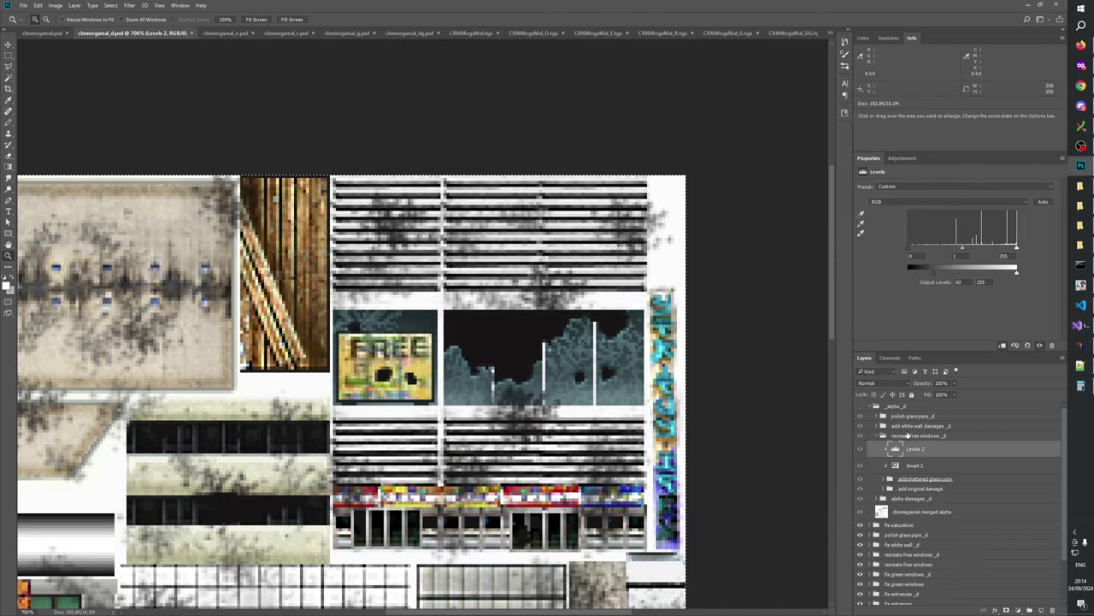
pyautogui.click(859, 437)
pyautogui.click(861, 436)
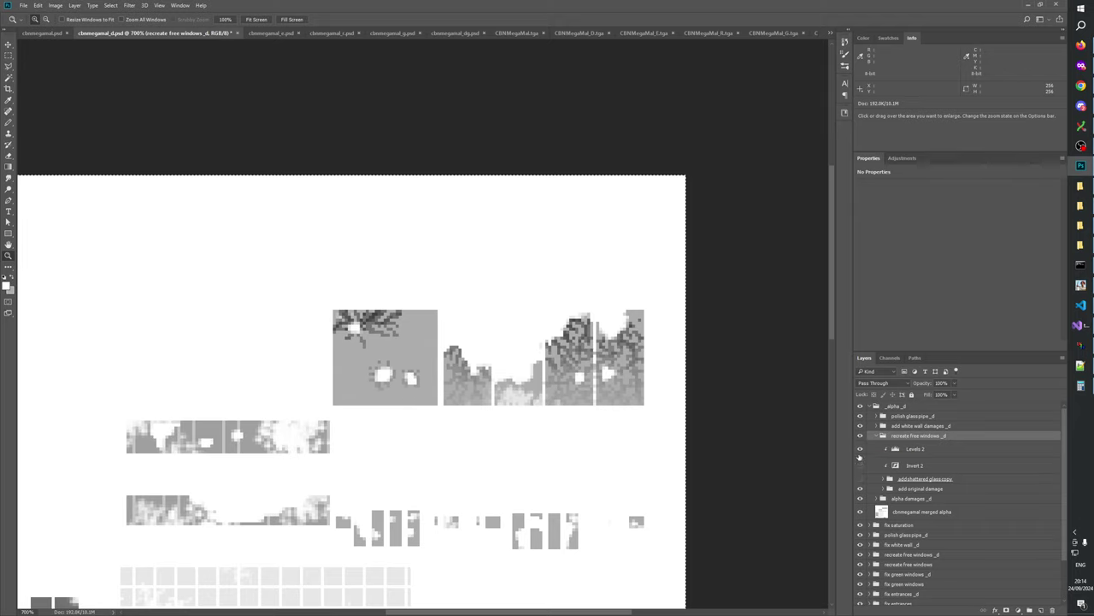
pyautogui.click(858, 459)
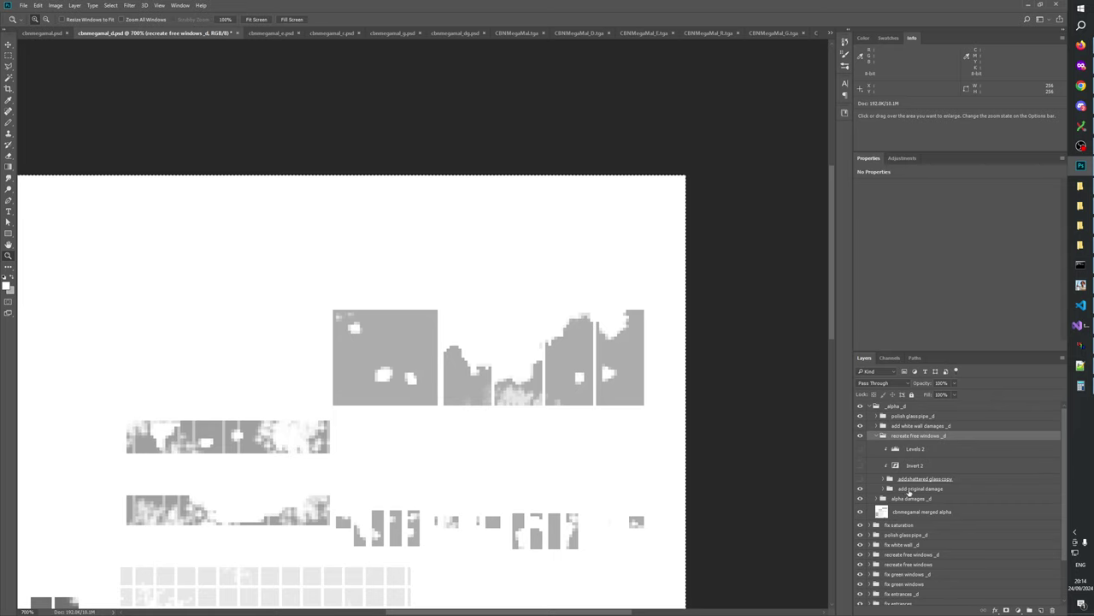
pyautogui.click(884, 489)
pyautogui.click(885, 489)
pyautogui.click(889, 489)
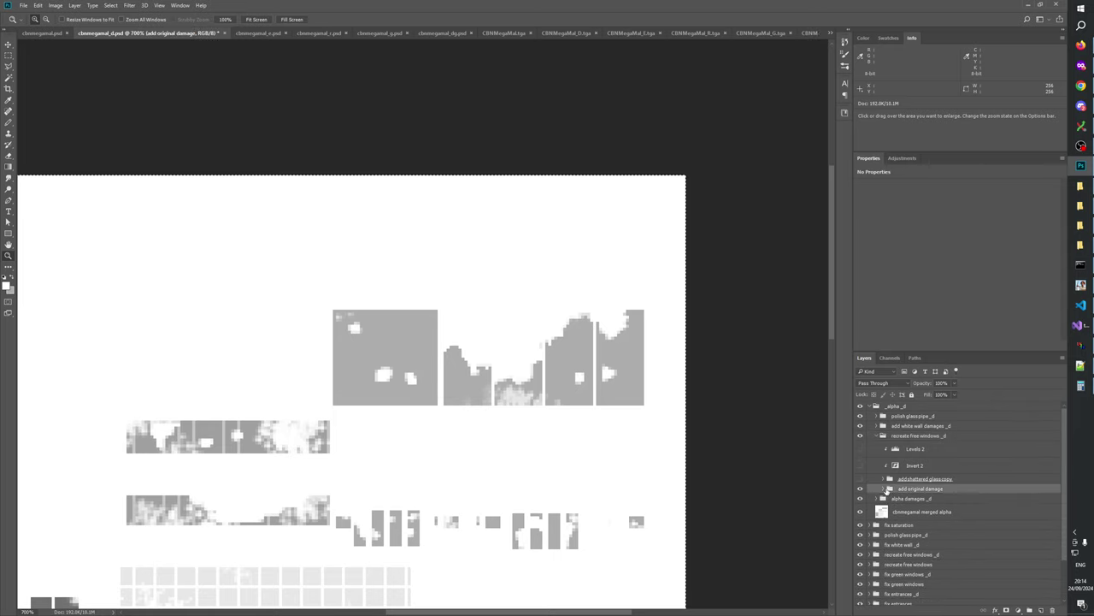
pyautogui.click(884, 490)
pyautogui.hotkey('ctrl', 's')
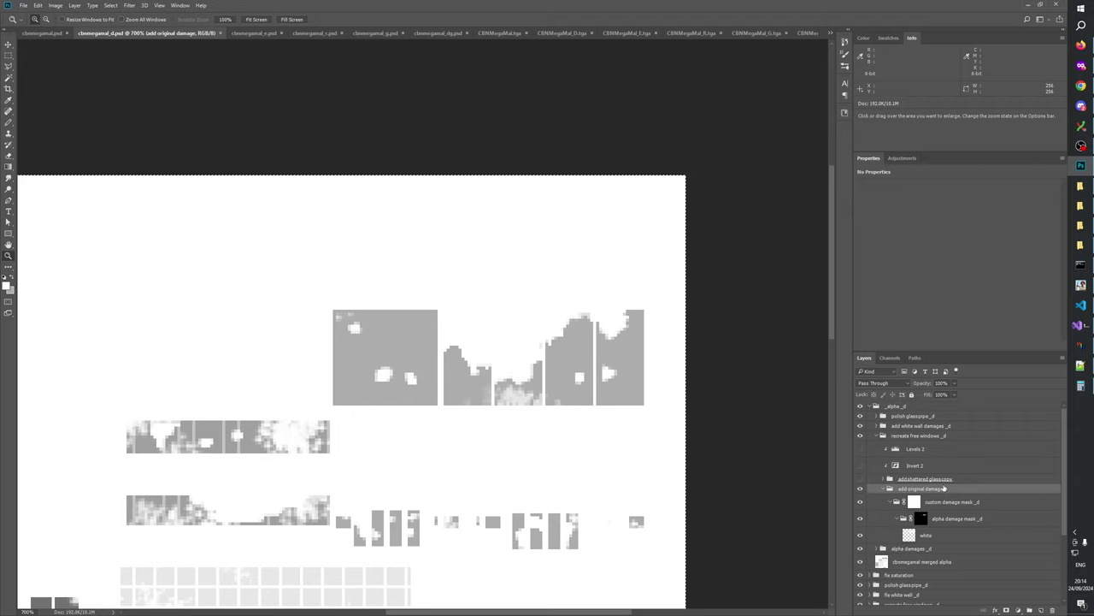
# - Replace the Alpha 1 channel of cbnmegamal_d.psd with the revised alpha image, hide the _alpha _d group and save
pyautogui.click(1081, 285)
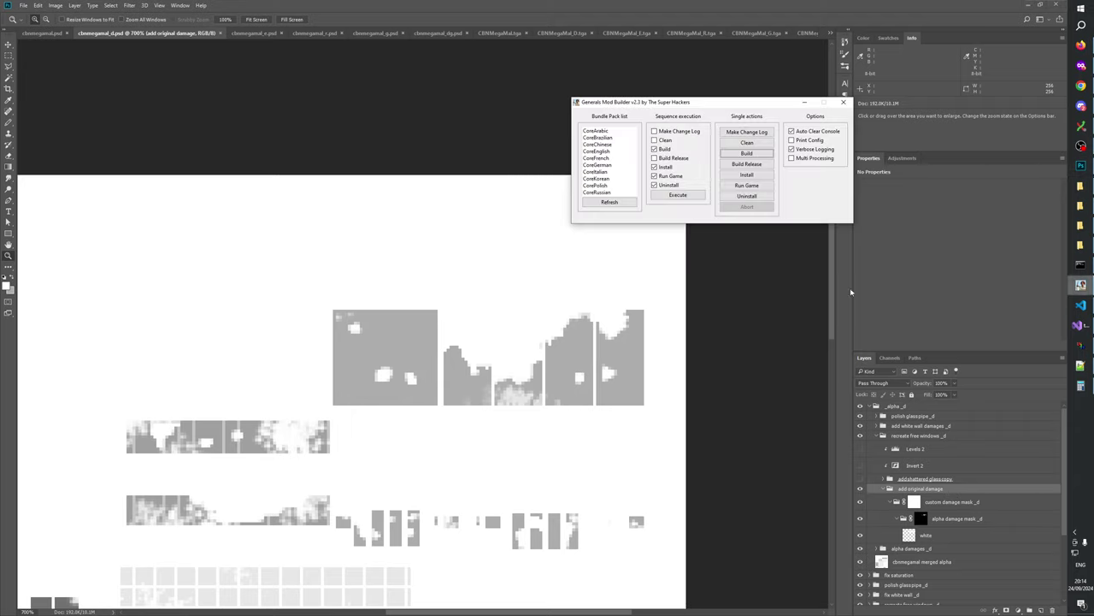
pyautogui.click(722, 247)
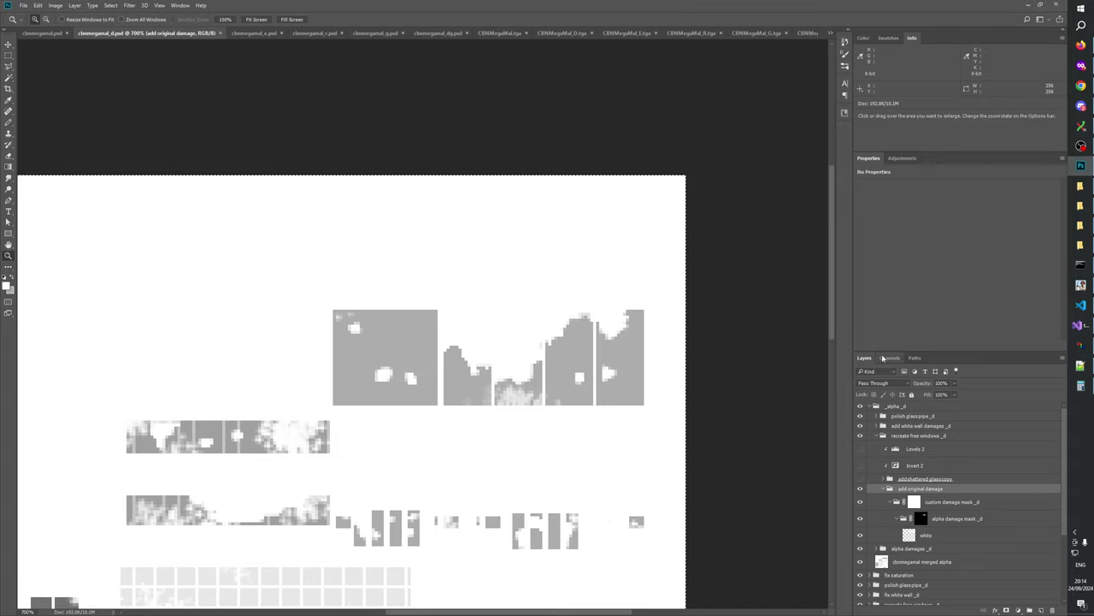
pyautogui.click(884, 357)
pyautogui.click(891, 438)
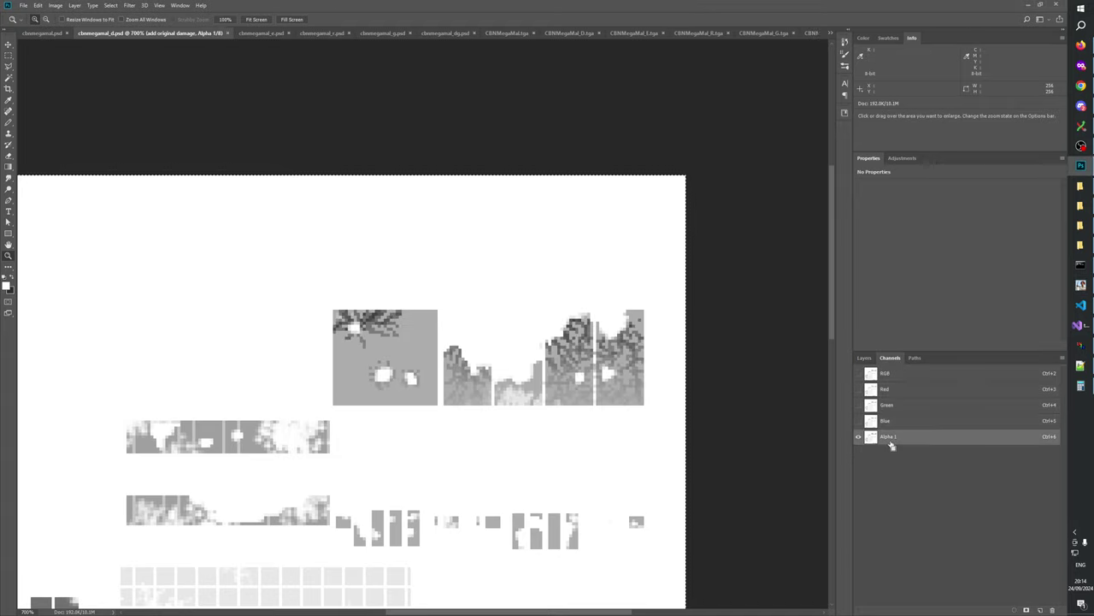
pyautogui.click(859, 373)
pyautogui.click(859, 373)
pyautogui.click(864, 358)
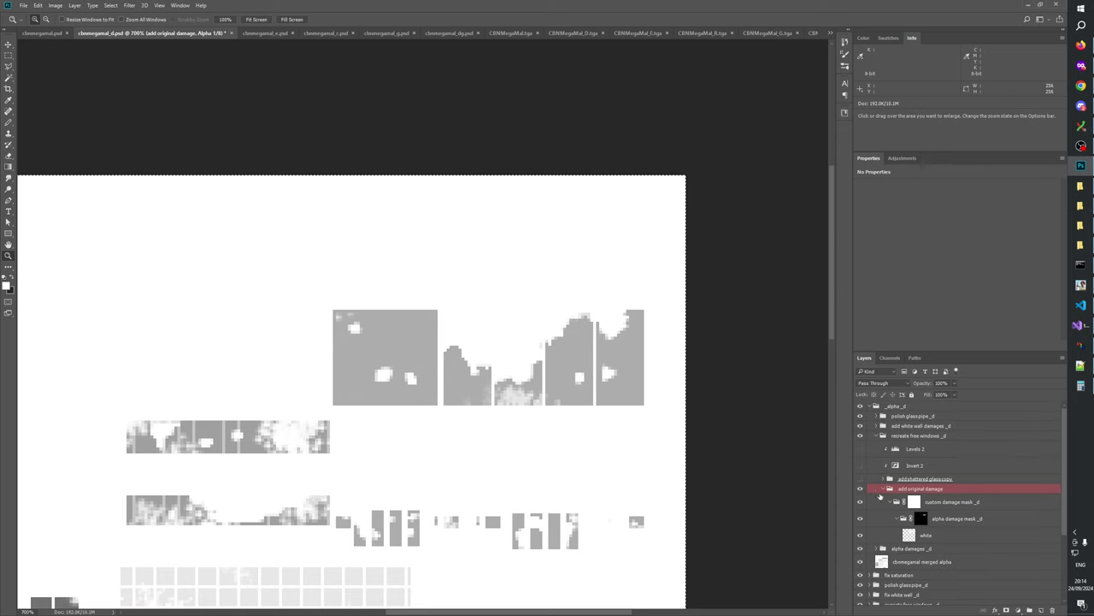
pyautogui.click(908, 437)
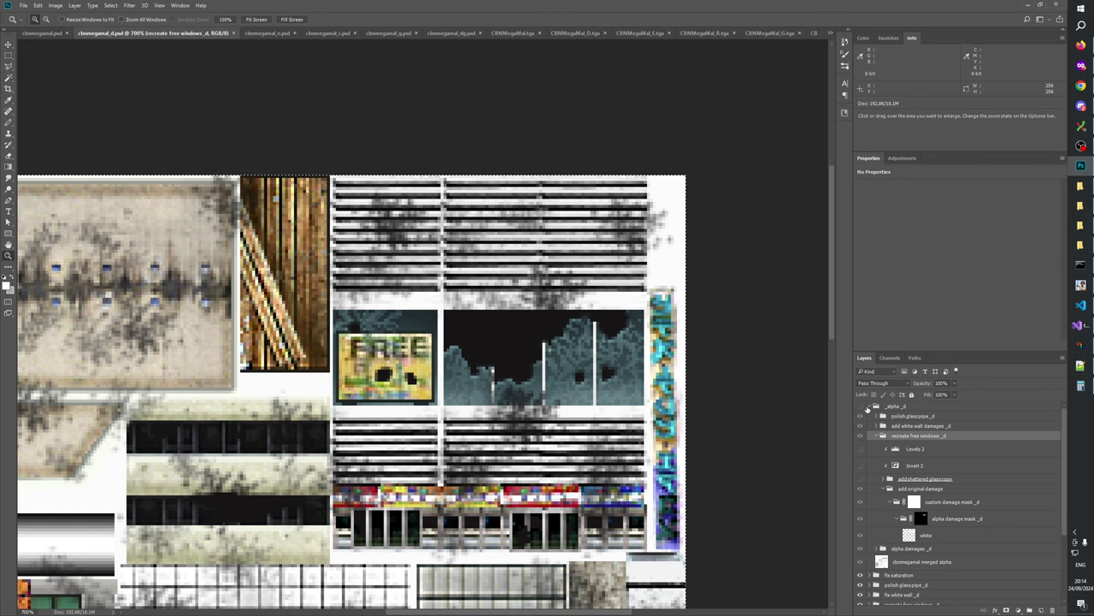
# - Run the single Build action in Generals Mod Builder and load CBNMegaMal_D.W3D into a cleared W3D Viewer scene
pyautogui.click(1081, 283)
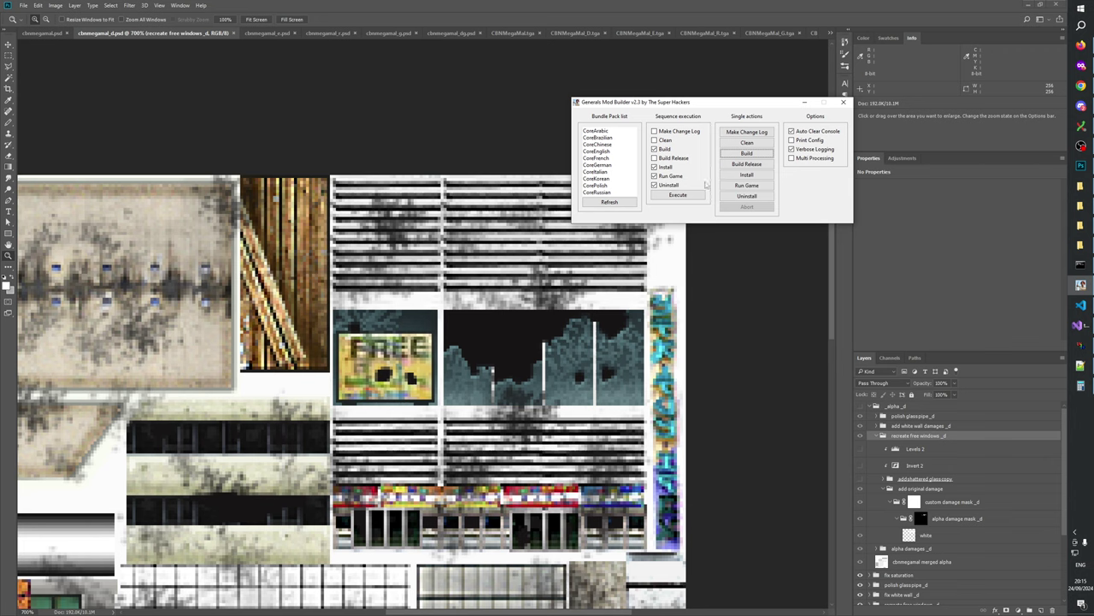
pyautogui.click(747, 154)
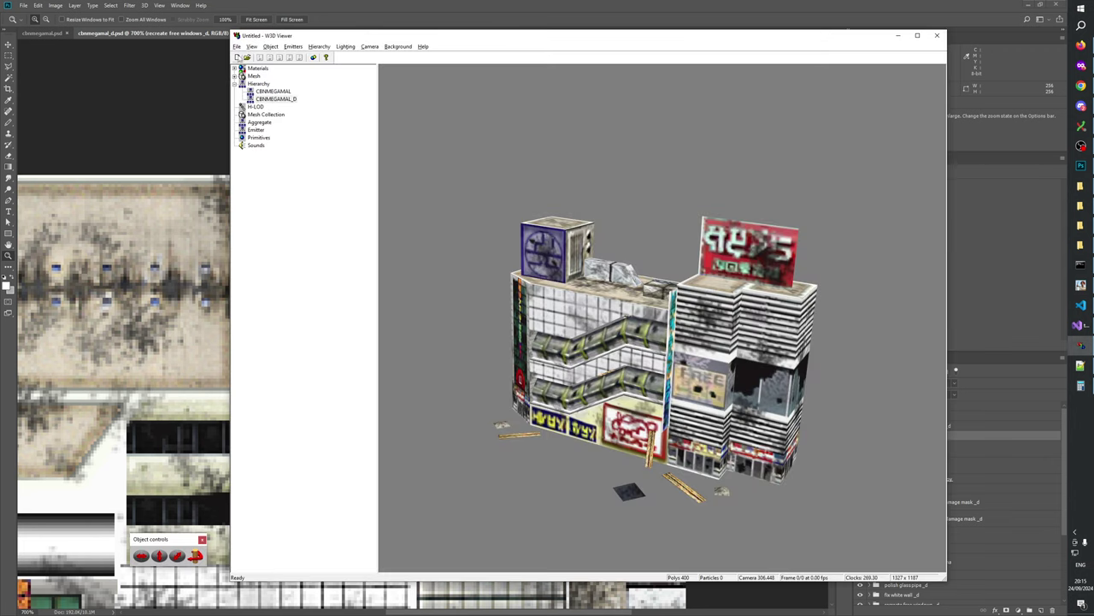
pyautogui.click(238, 57)
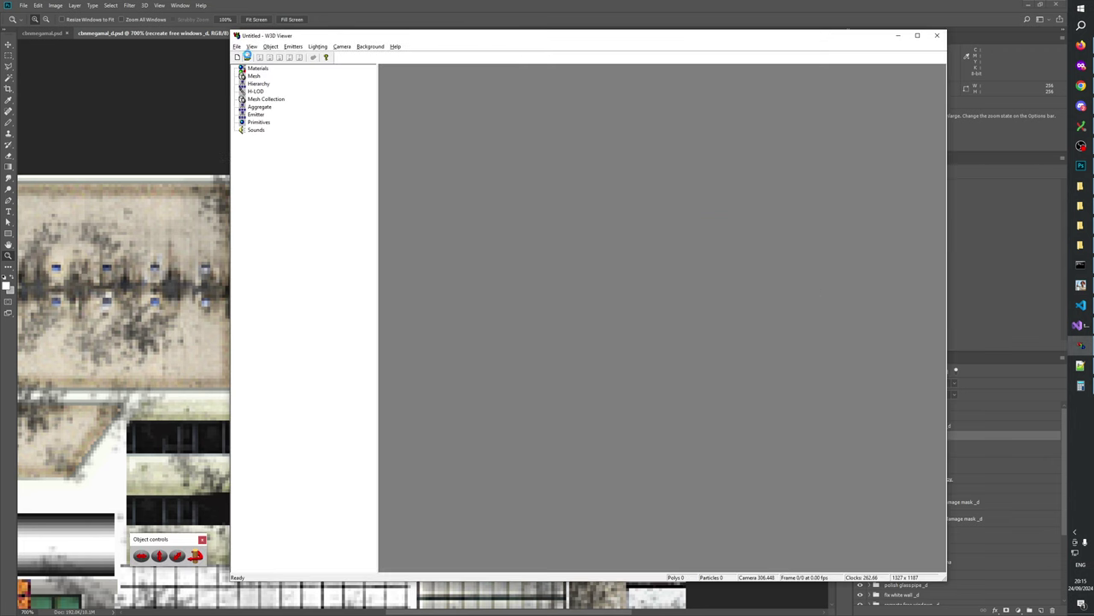
pyautogui.click(247, 58)
pyautogui.click(570, 366)
pyautogui.write('cb')
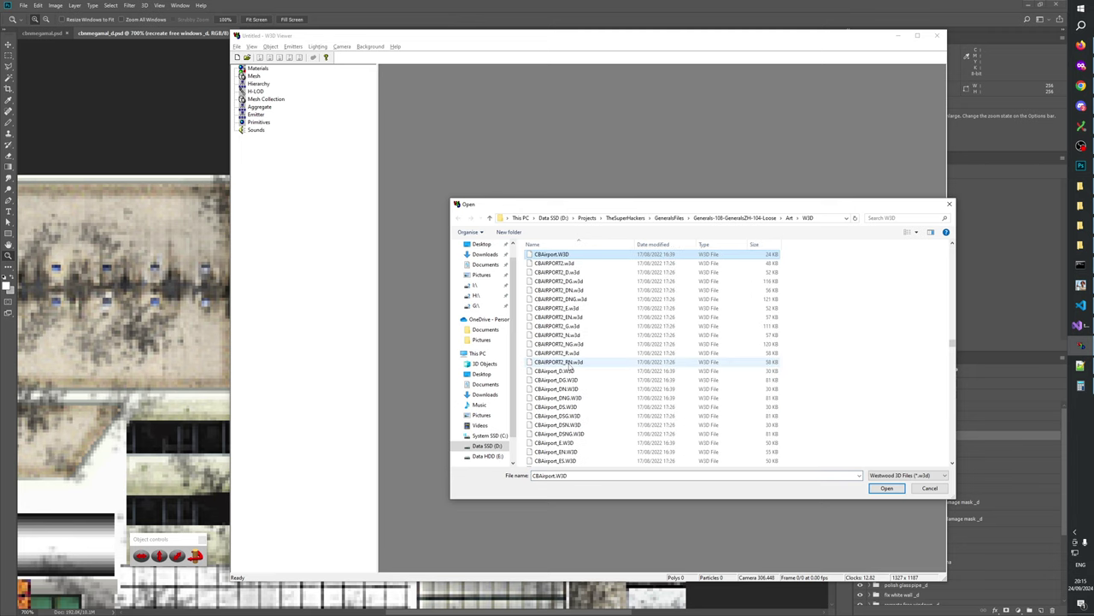
pyautogui.press('Down')
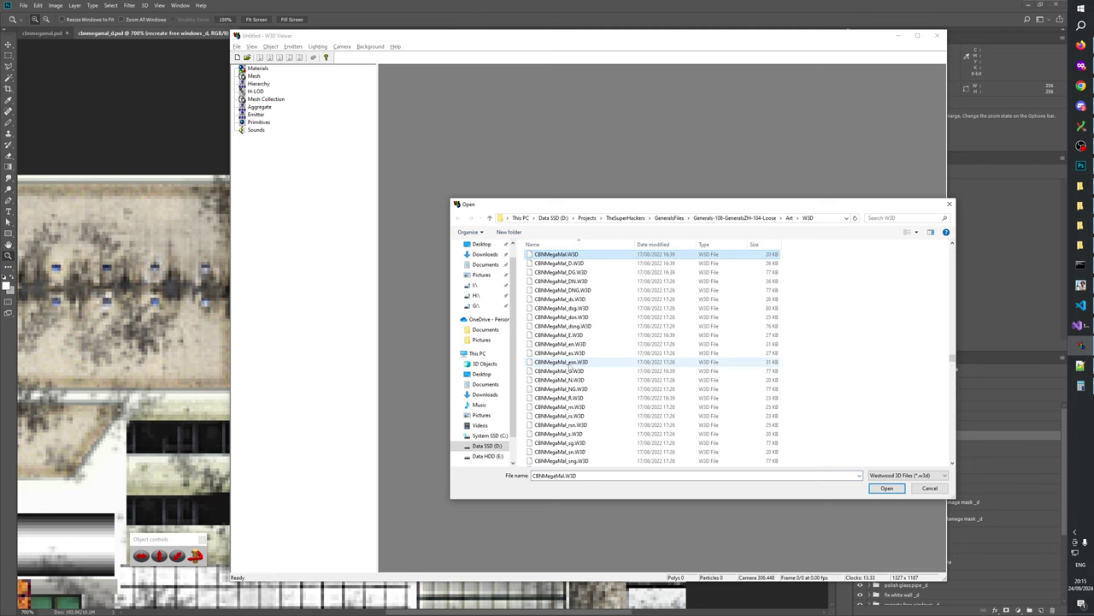
pyautogui.doubleClick(569, 270)
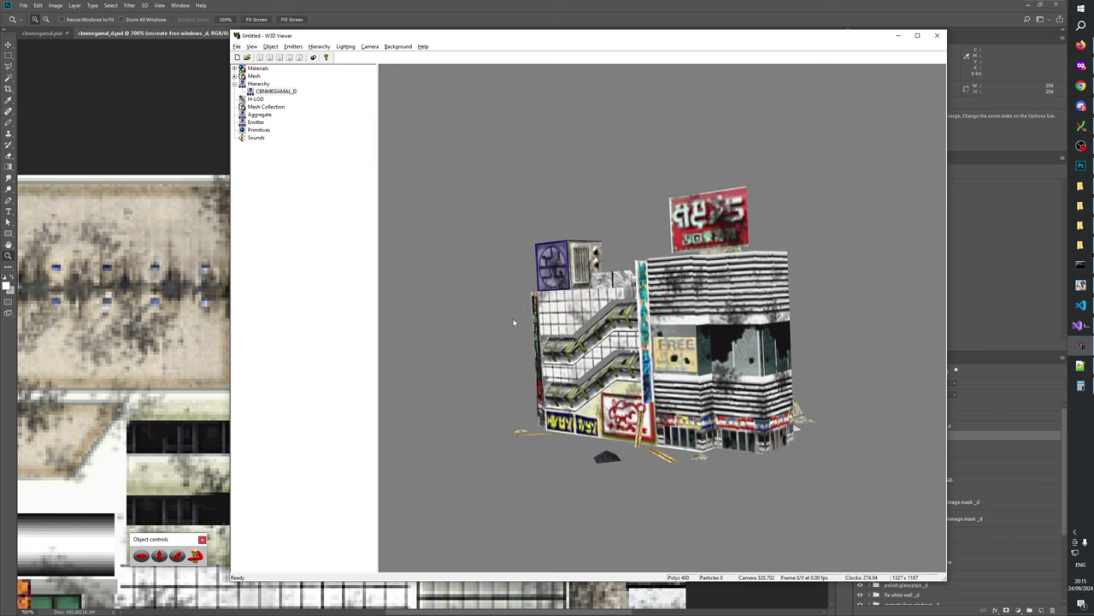
# - Inspect the windows of the reloaded damaged mall model from several angles and distances to judge the new alpha
pyautogui.scroll(4, 678, 357)
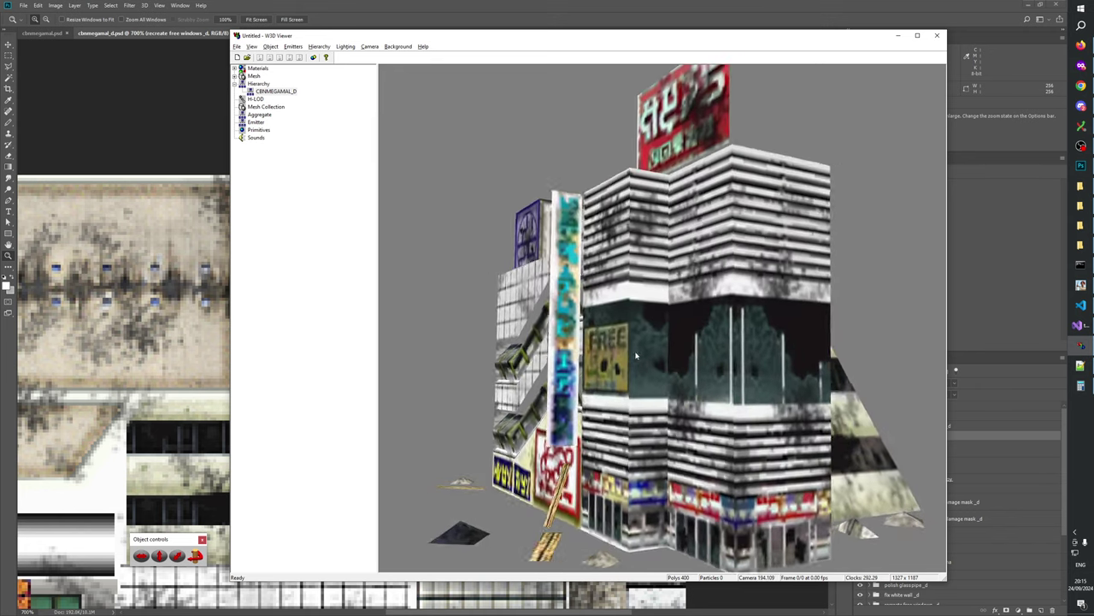
pyautogui.moveTo(602, 354); pyautogui.dragTo(591, 310)
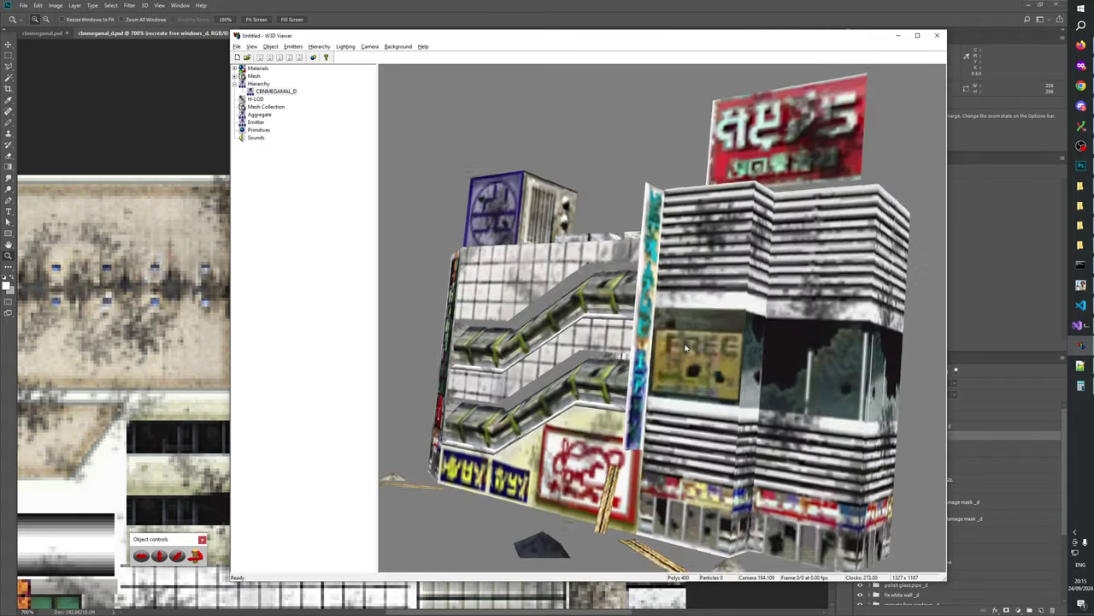
pyautogui.scroll(-8, 694, 382)
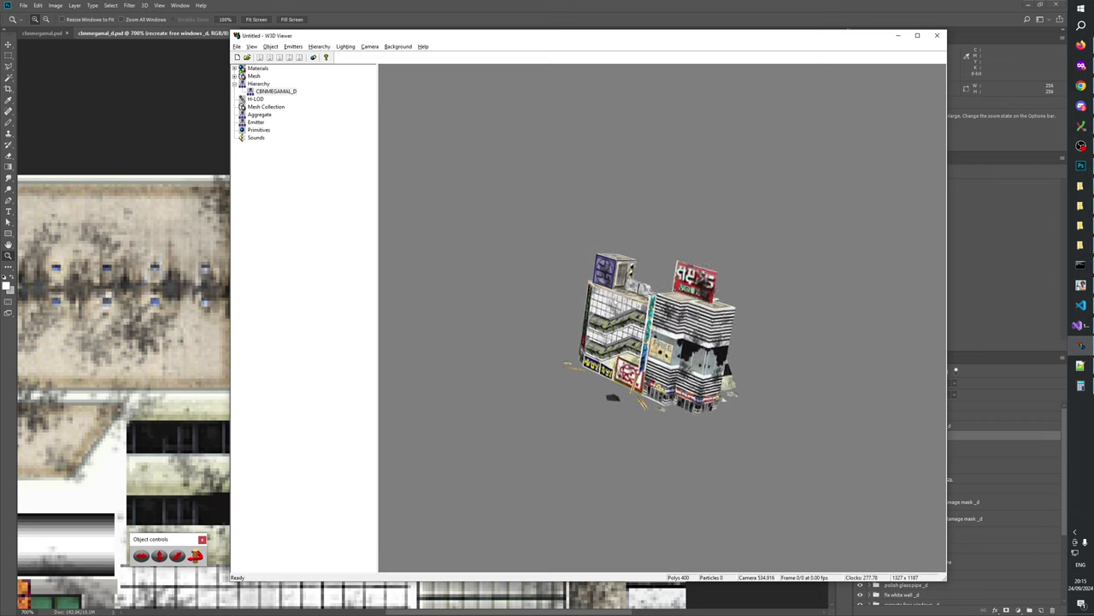
pyautogui.scroll(5, 684, 451)
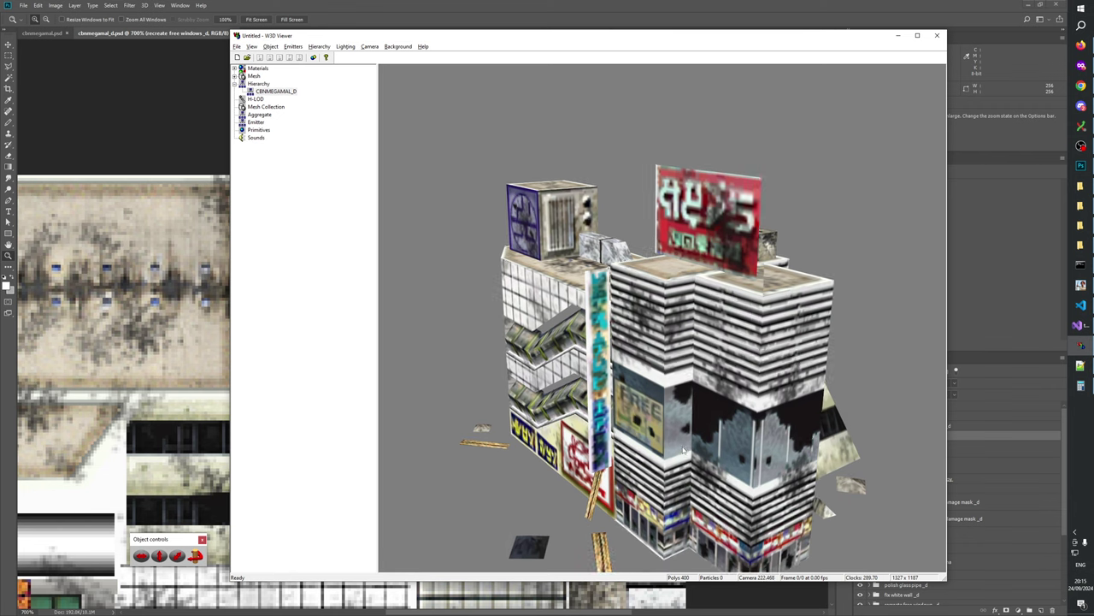
pyautogui.scroll(-2, 684, 450)
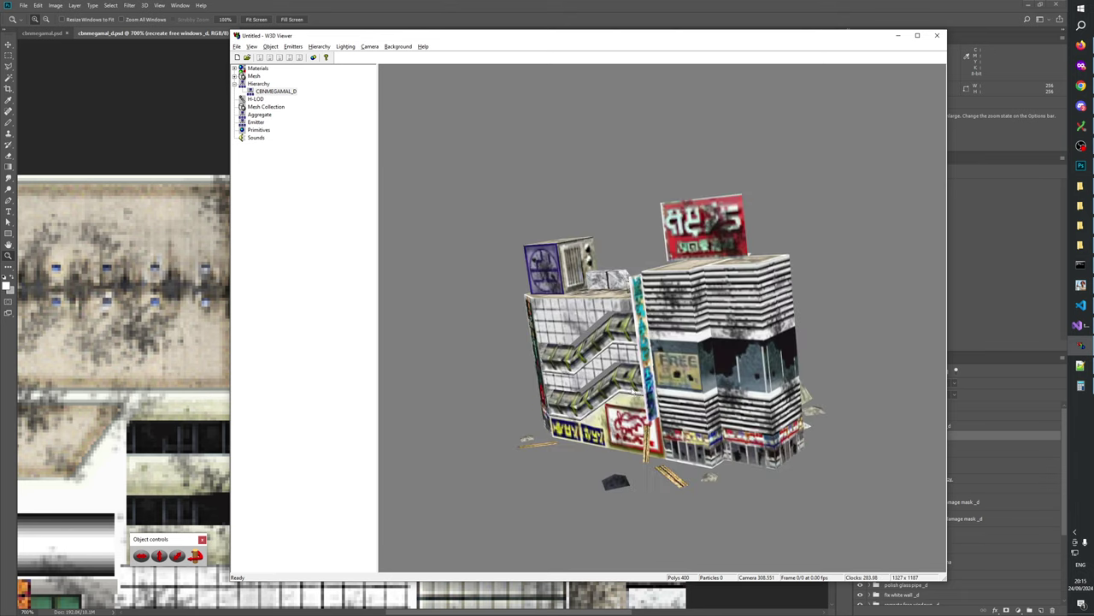
# - Switch to Photoshop, expand add shattered glass in the colour recreate free windows _d group and rename its glass layer "glass overlay"
pyautogui.hotkey('alt', 'Tab')
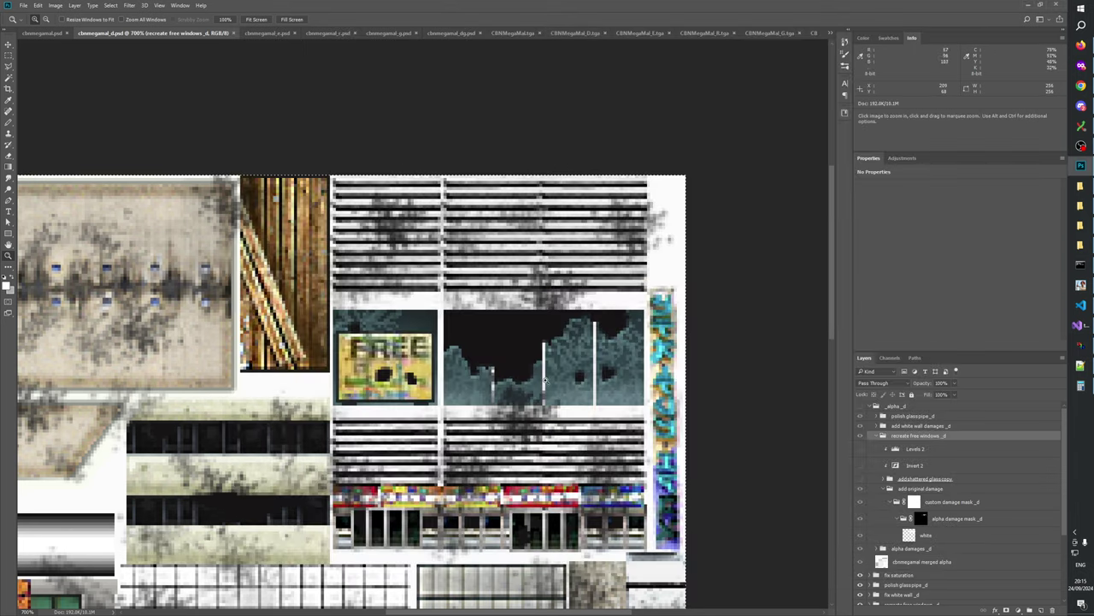
pyautogui.click(561, 395)
pyautogui.click(562, 394)
pyautogui.scroll(-3, 932, 536)
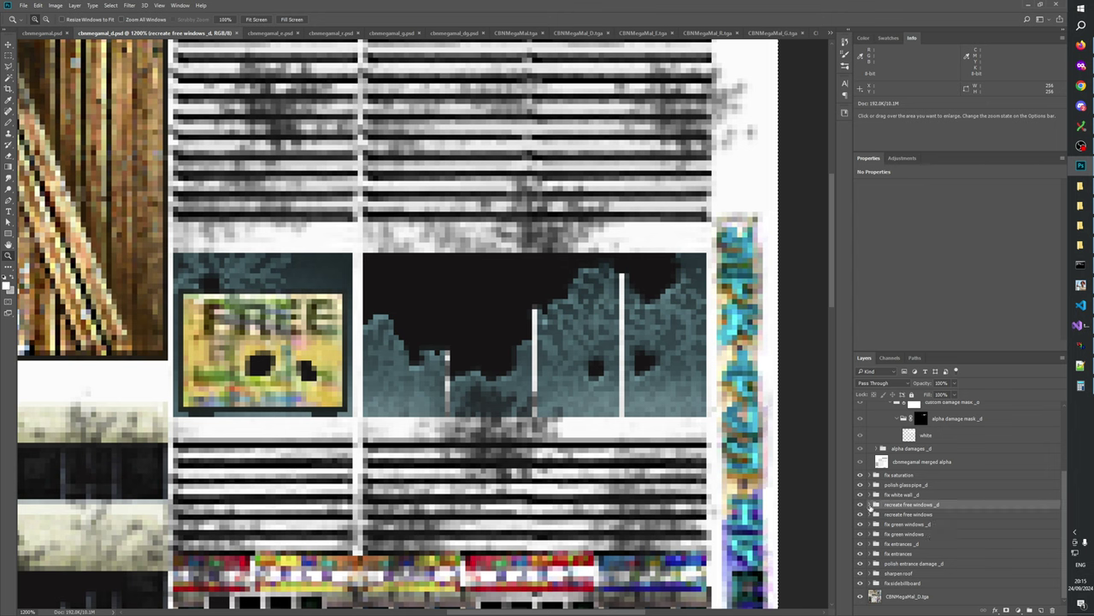
pyautogui.click(870, 506)
pyautogui.click(904, 535)
pyautogui.click(877, 535)
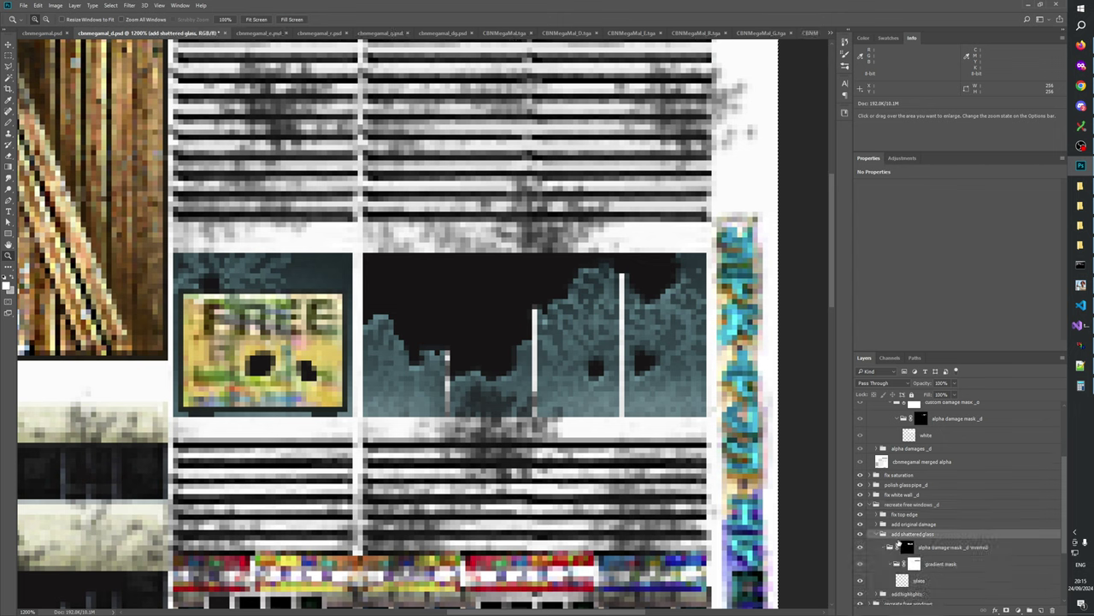
pyautogui.scroll(-1, 958, 542)
pyautogui.click(929, 542)
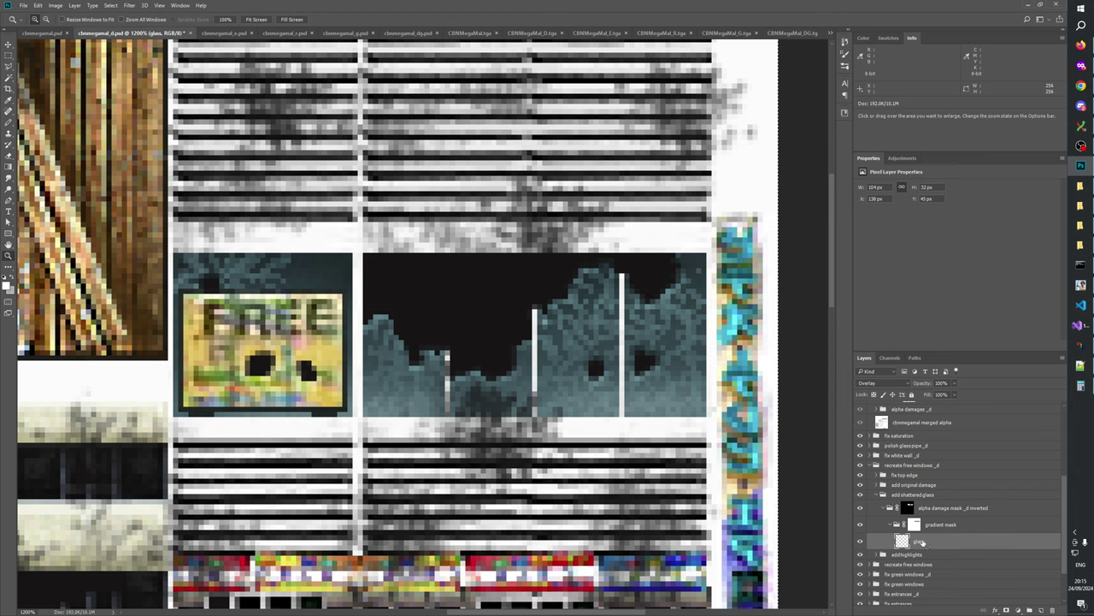
pyautogui.doubleClick(920, 541)
pyautogui.doubleClick(928, 541)
pyautogui.press('Return')
# - Duplicate the glass overlay layer, set the copy's blend mode to Normal and name it "glass normal"
pyautogui.hotkey('ctrl', 'j')
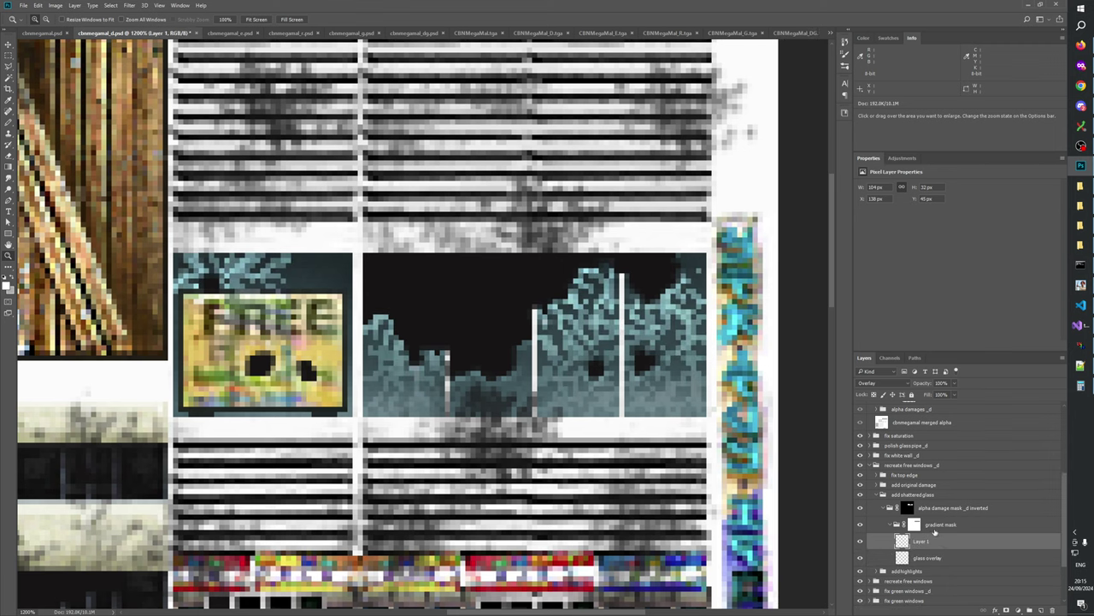
pyautogui.click(873, 379)
pyautogui.click(868, 386)
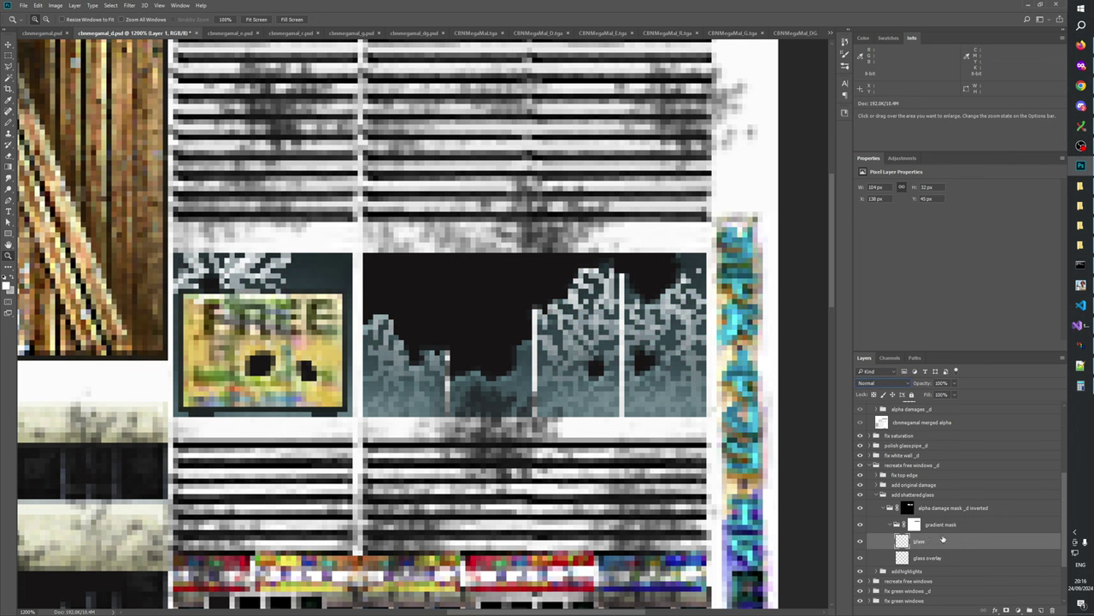
pyautogui.press('Return')
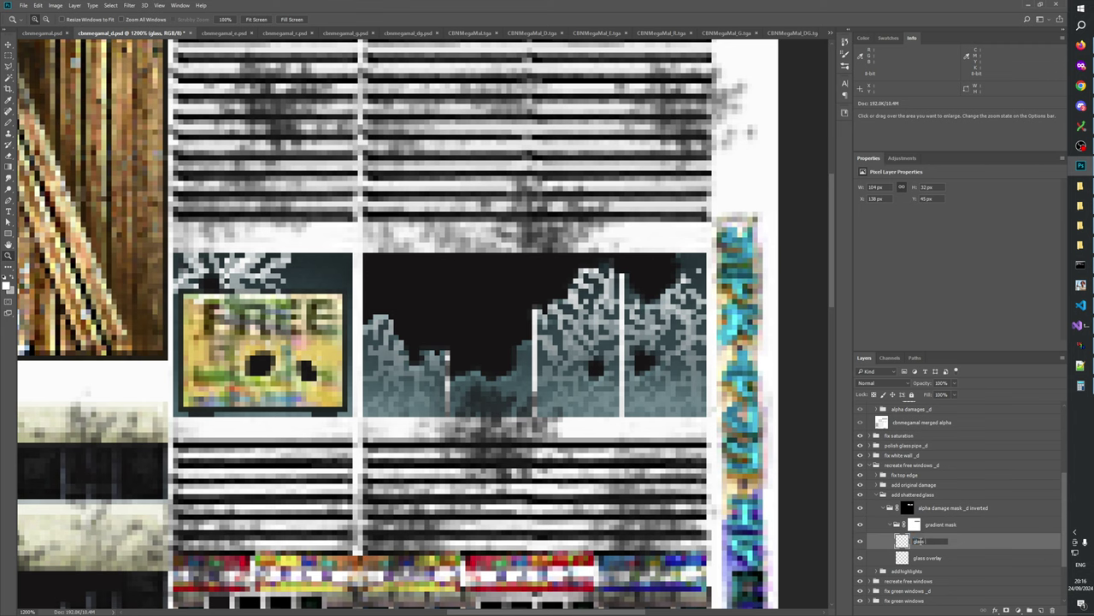
pyautogui.press('Return')
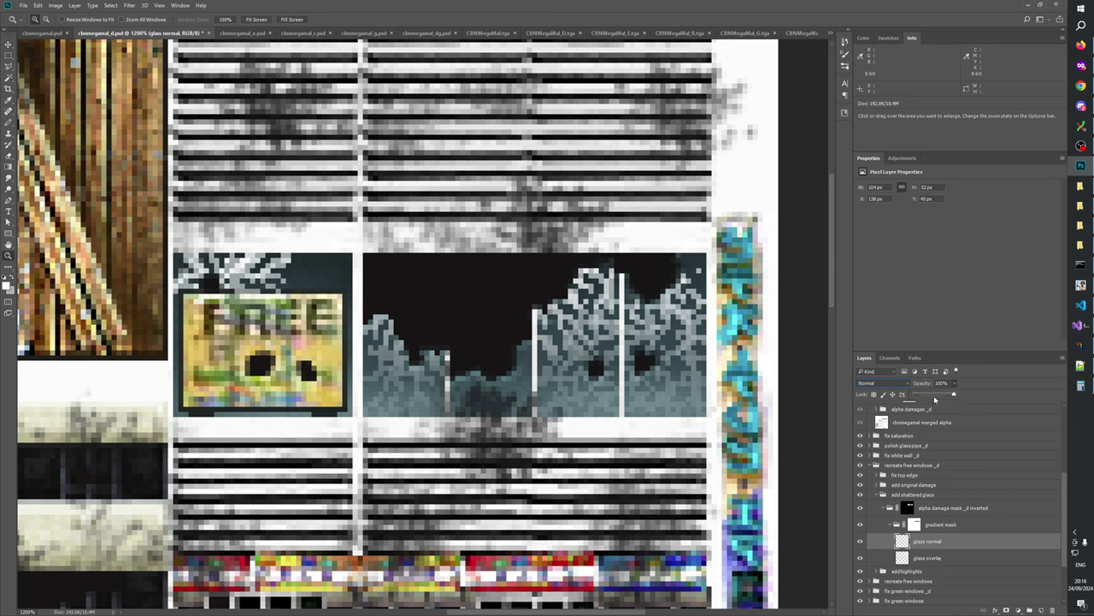
# - Reduce the duplicated glass layer's opacity to 38% and rename it "glass white"
pyautogui.moveTo(935, 400); pyautogui.dragTo(933, 395)
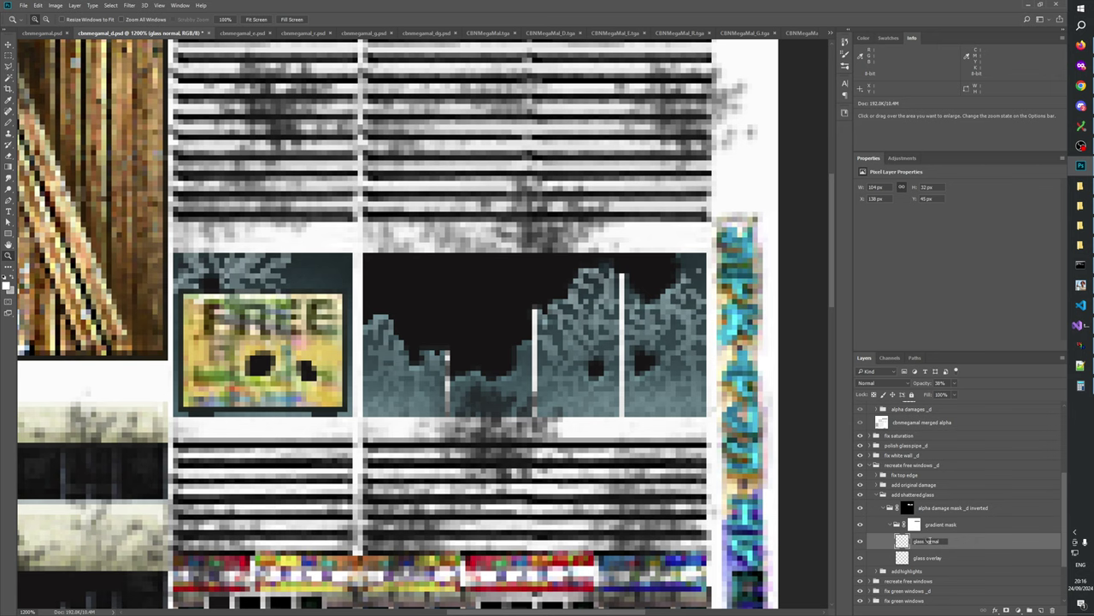
pyautogui.write('ite')
pyautogui.press('Return')
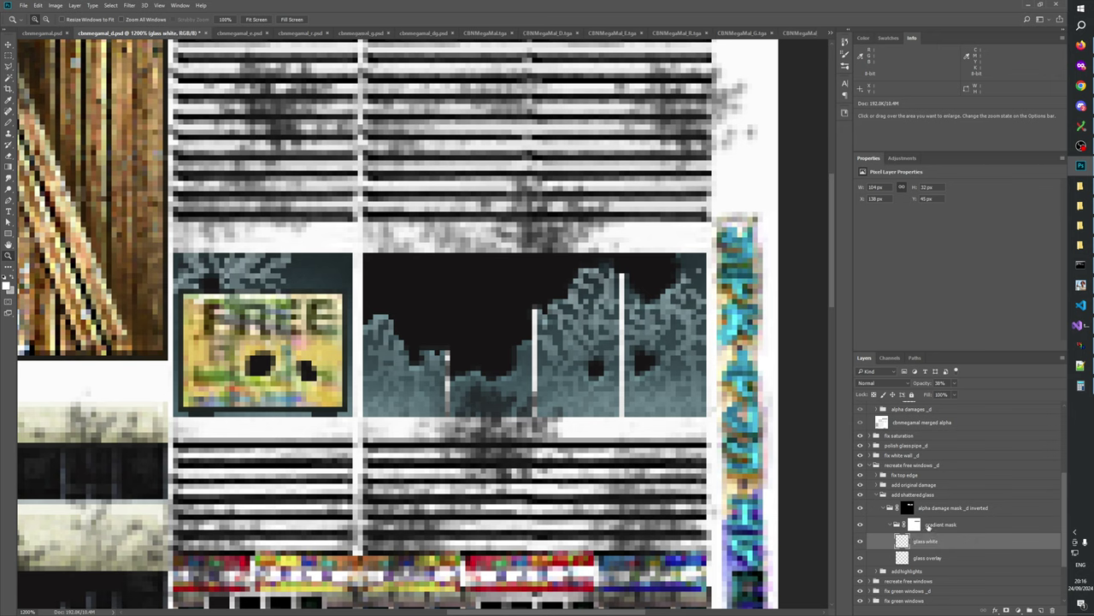
# - Set the glass white layer's opacity to 30% and compare the windows with the layer hidden and shown
pyautogui.click(860, 542)
pyautogui.click(860, 543)
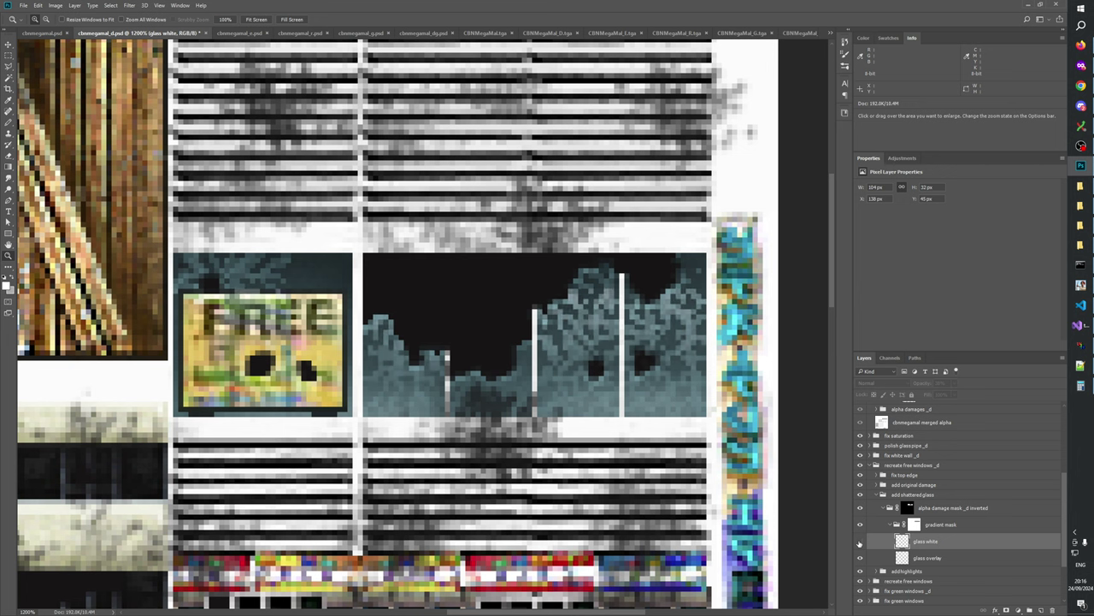
pyautogui.click(859, 542)
pyautogui.click(860, 542)
pyautogui.click(859, 542)
pyautogui.click(859, 542)
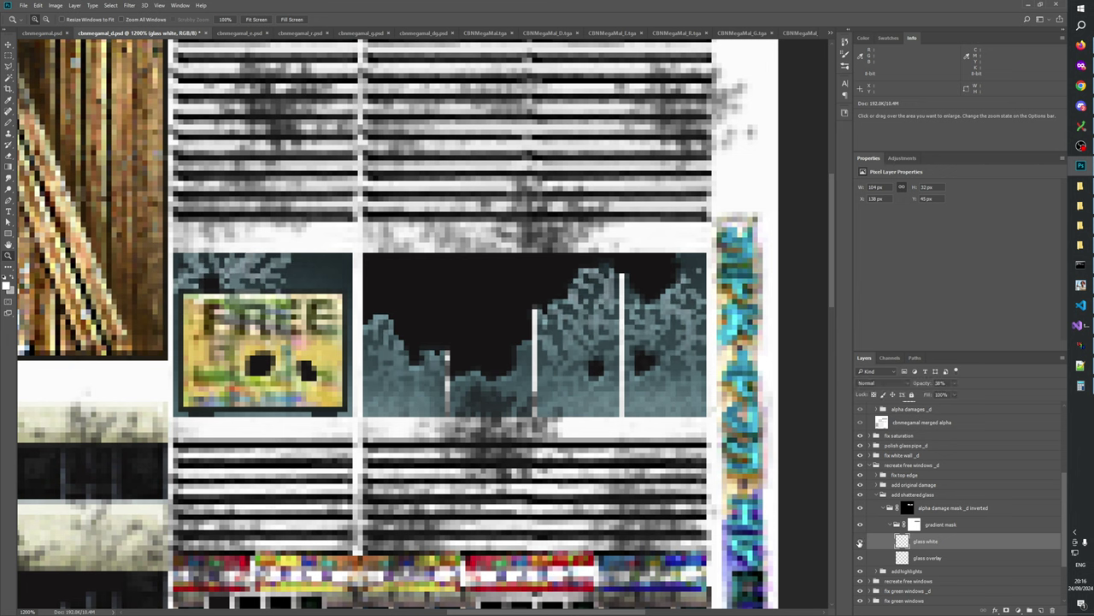
pyautogui.click(860, 542)
pyautogui.click(859, 543)
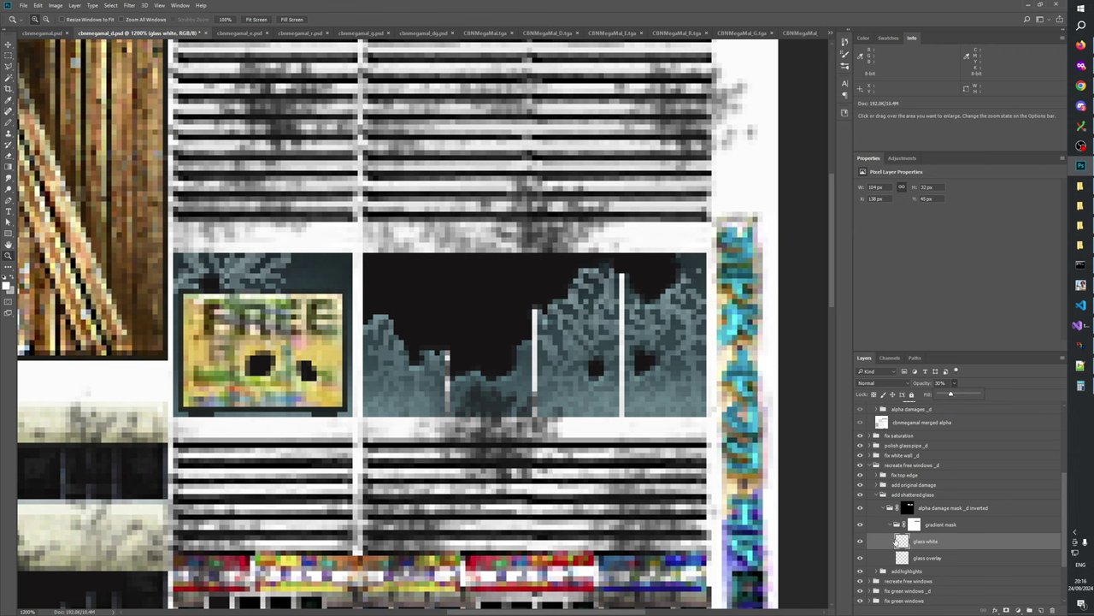
pyautogui.click(859, 542)
pyautogui.click(859, 542)
# - Set the glass overlay layer's opacity to 70% and compare the windows with and without it
pyautogui.click(910, 555)
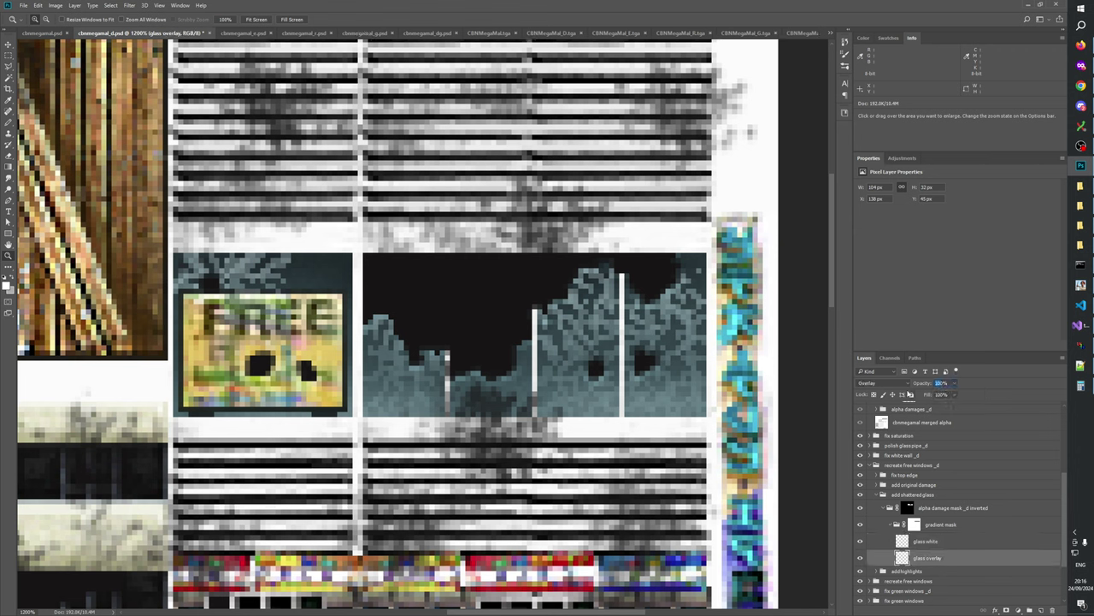
pyautogui.write('72')
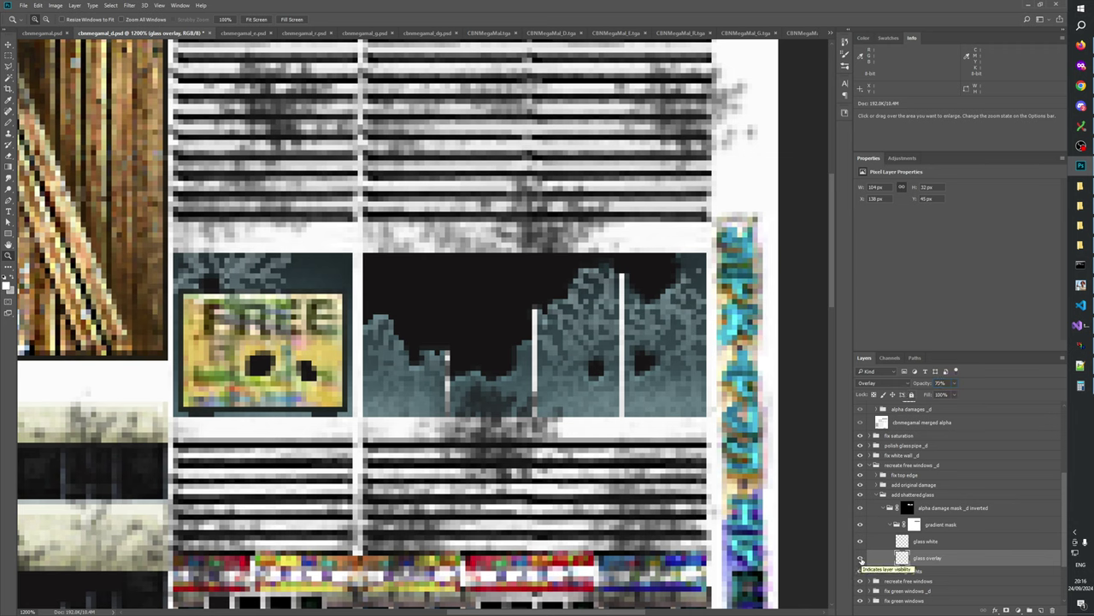
pyautogui.click(860, 557)
pyautogui.click(860, 557)
pyautogui.click(860, 557)
pyautogui.click(860, 557)
# - Compare the windows with and without the add shattered glass group and each of its two glass layers
pyautogui.click(914, 524)
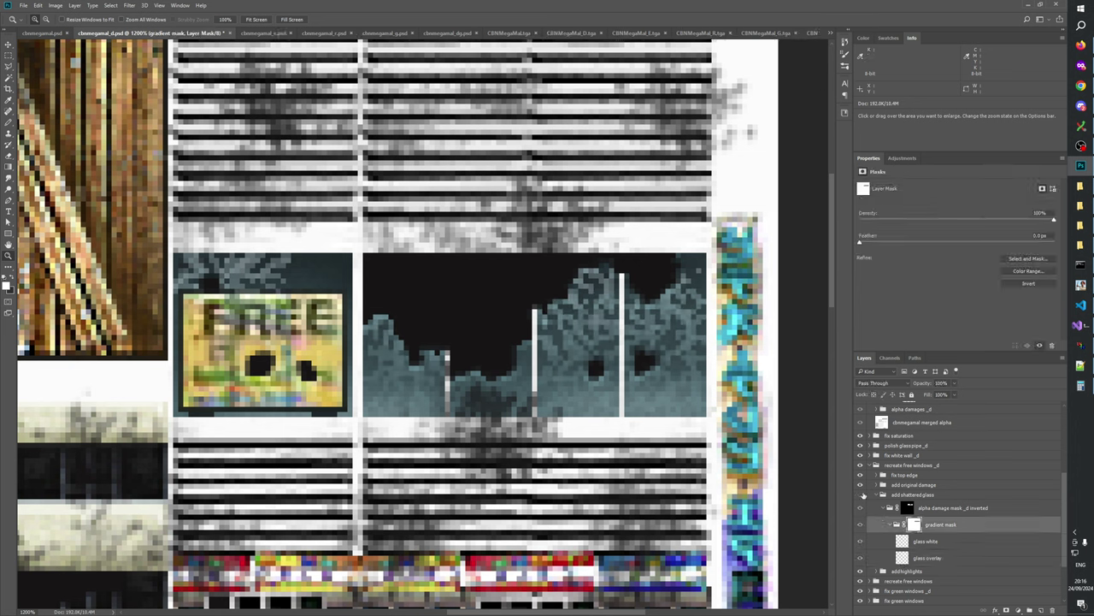
pyautogui.click(861, 495)
pyautogui.click(861, 495)
pyautogui.click(860, 540)
pyautogui.click(860, 541)
pyautogui.click(861, 558)
pyautogui.click(861, 558)
pyautogui.click(861, 542)
pyautogui.click(861, 542)
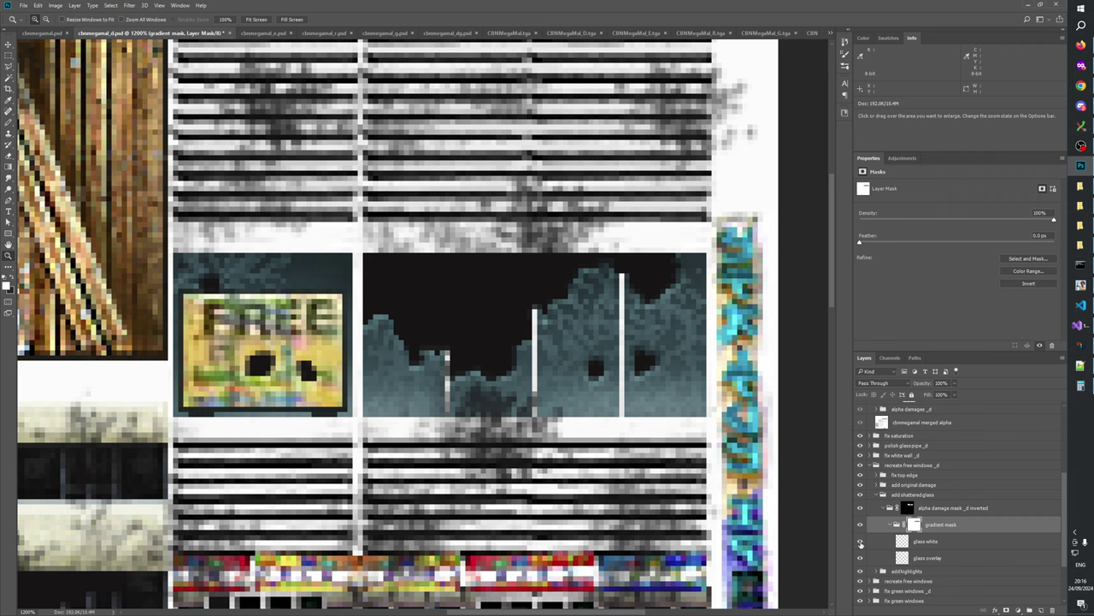
pyautogui.click(860, 542)
# - Examine the shattered glass at 200% within the whole texture and at closer magnifications up to 1200%
pyautogui.rightClick(410, 315)
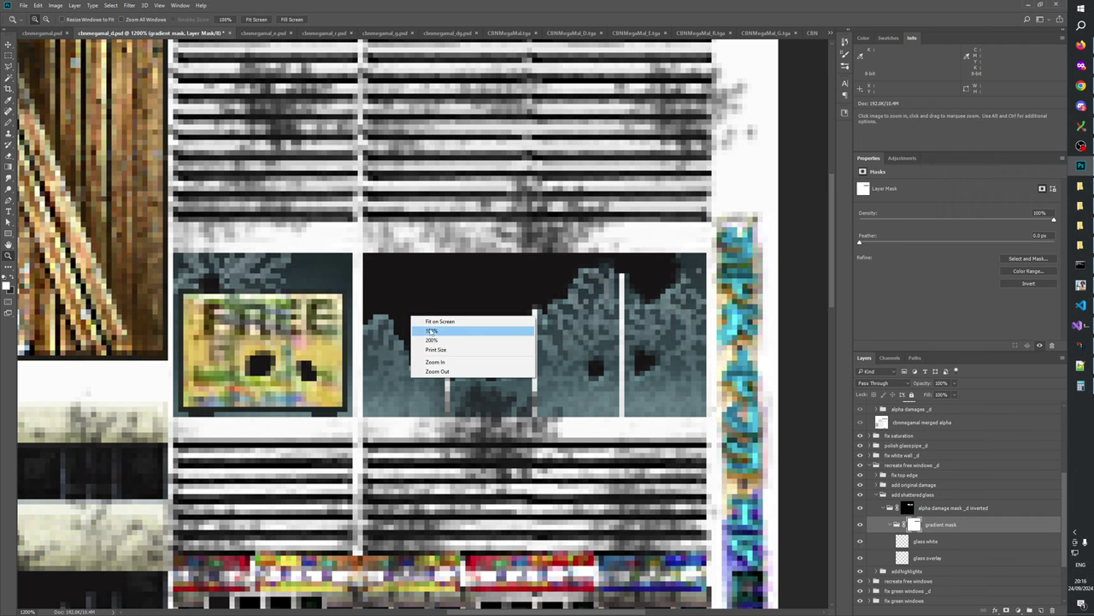
pyautogui.click(451, 340)
pyautogui.click(458, 315)
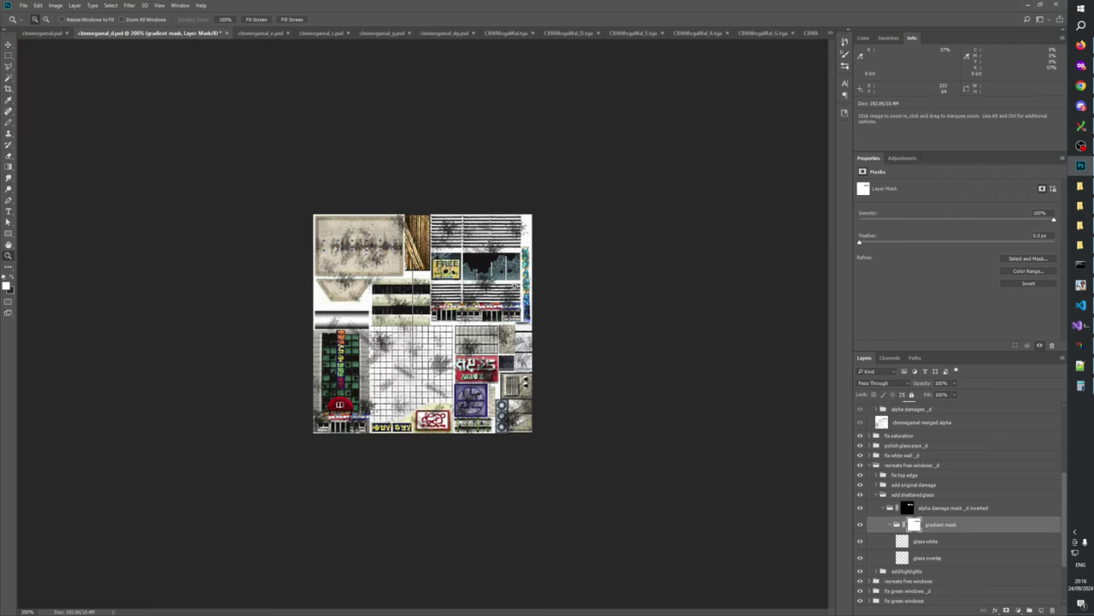
pyautogui.click(619, 203)
pyautogui.click(619, 202)
pyautogui.click(619, 203)
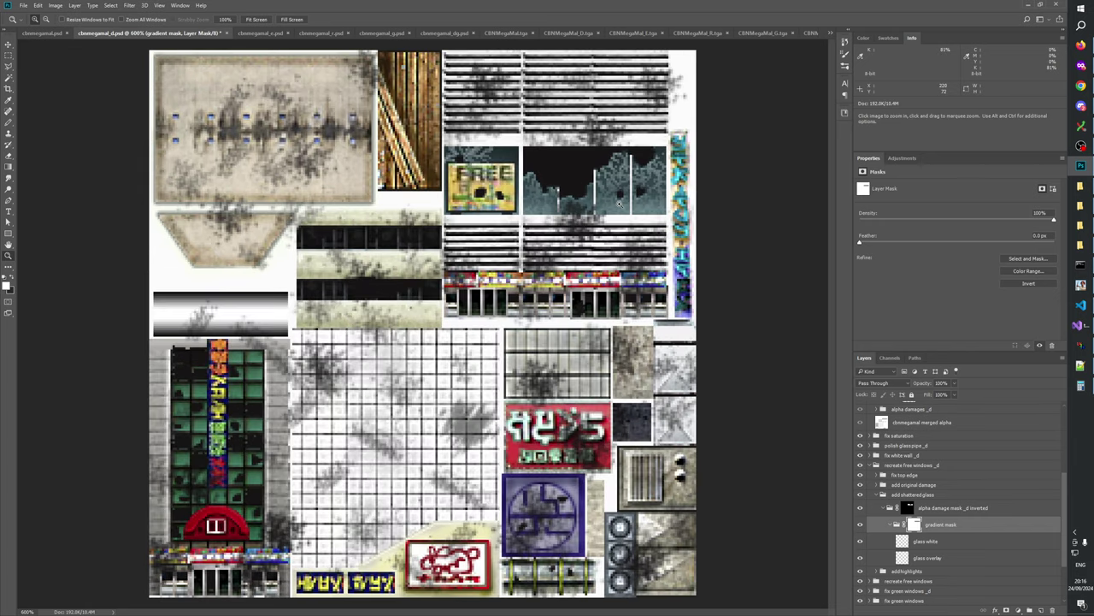
pyautogui.click(619, 203)
pyautogui.click(623, 191)
pyautogui.click(626, 185)
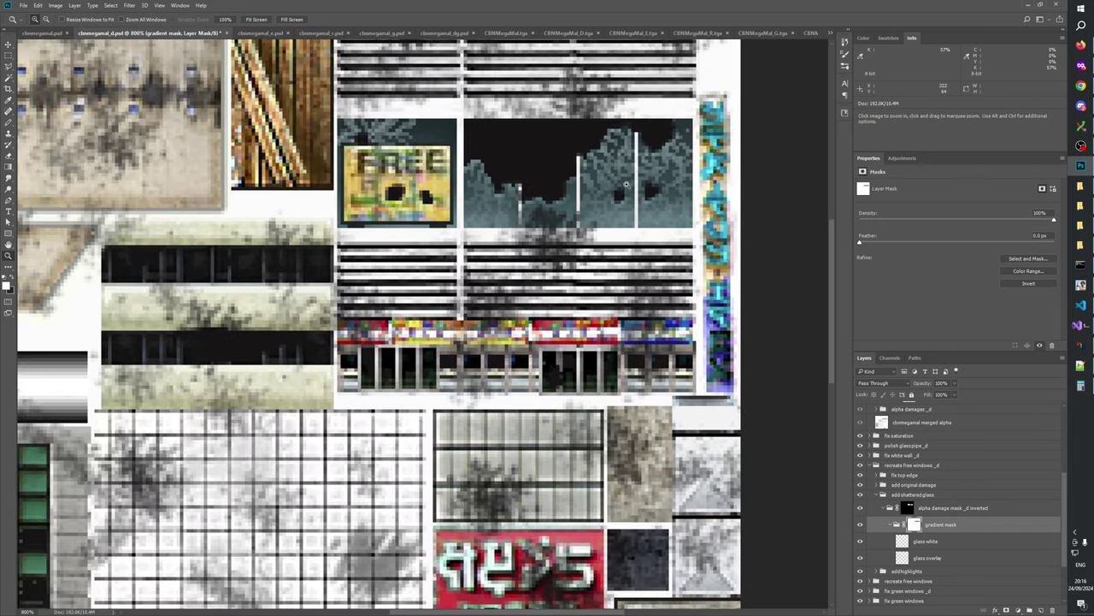
pyautogui.moveTo(627, 185); pyautogui.dragTo(587, 313)
pyautogui.click(606, 233)
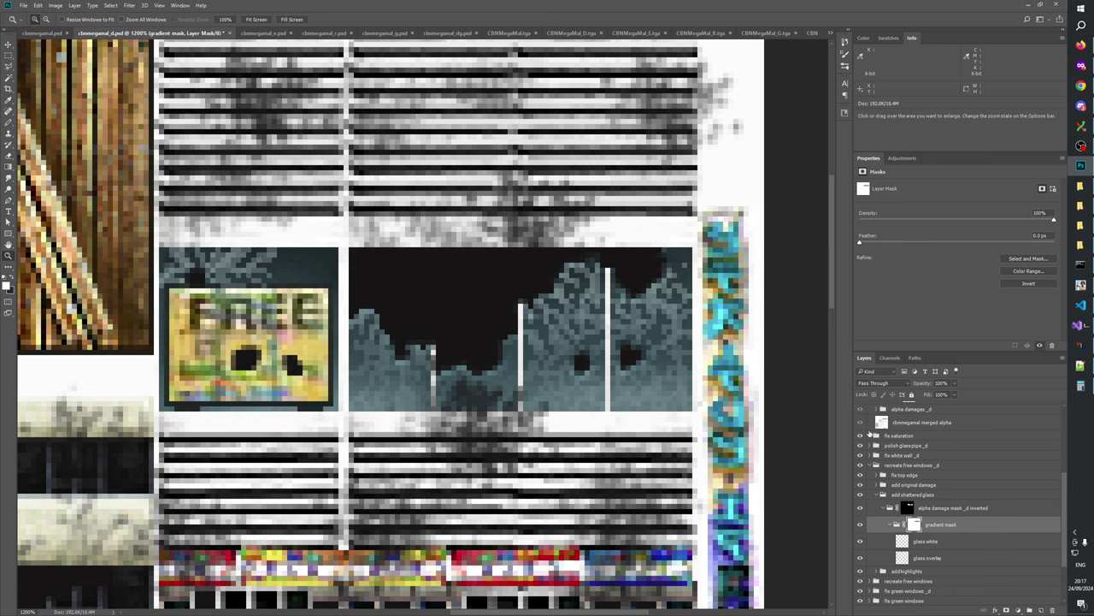
# - Compare the shattered glass repeatedly with the glass white layer hidden and shown to judge its contribution
pyautogui.click(925, 543)
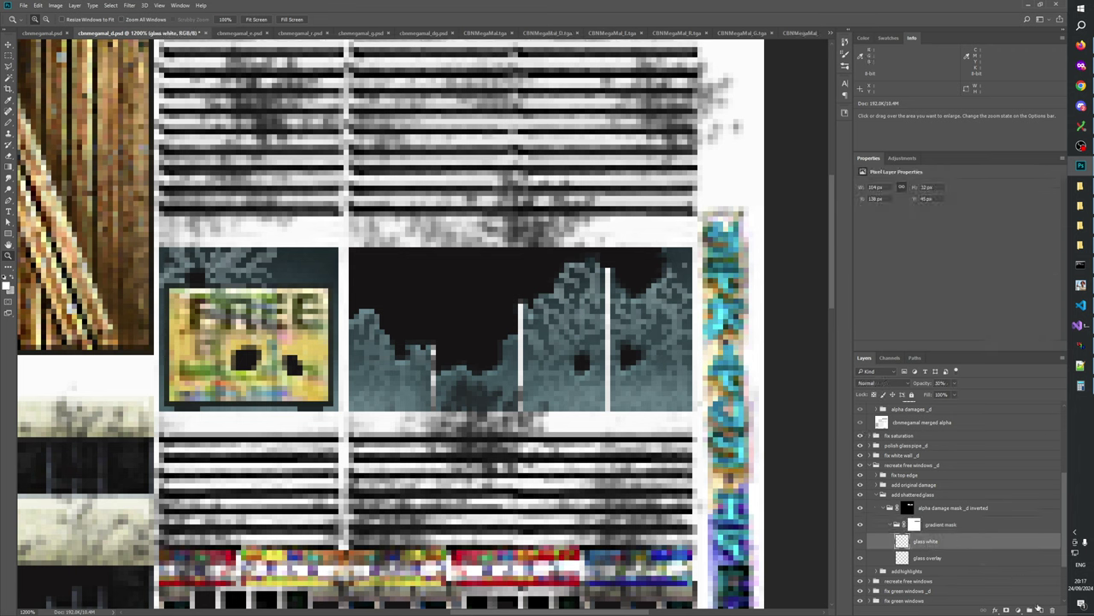
pyautogui.click(861, 542)
pyautogui.click(861, 542)
pyautogui.click(862, 544)
pyautogui.click(862, 544)
pyautogui.click(861, 544)
pyautogui.click(862, 544)
pyautogui.click(861, 544)
pyautogui.click(862, 544)
pyautogui.click(862, 544)
pyautogui.click(862, 544)
pyautogui.click(862, 544)
pyautogui.click(862, 543)
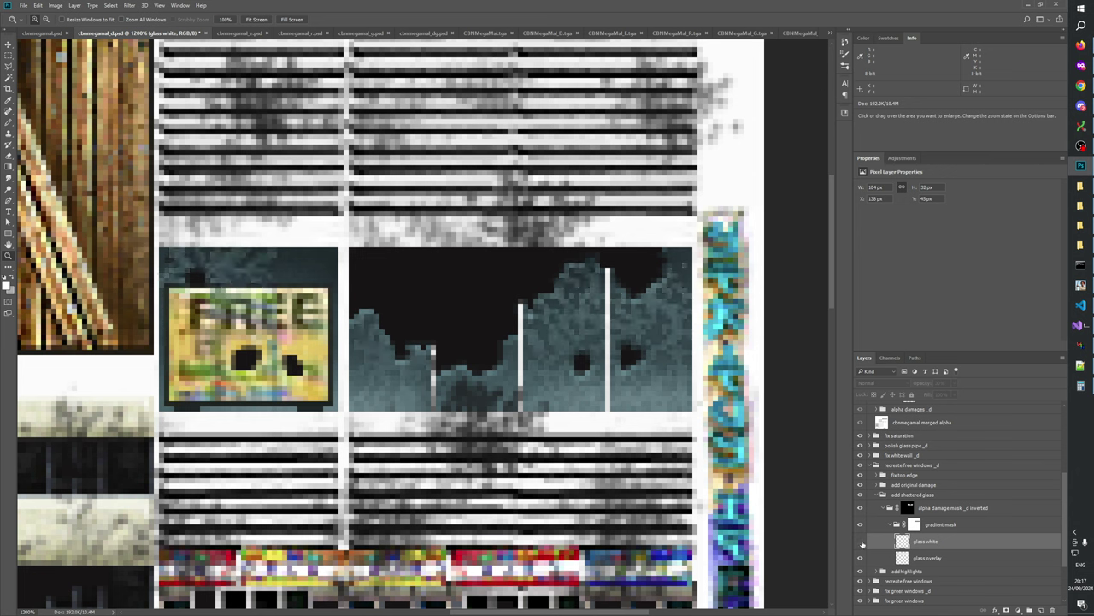
pyautogui.click(861, 542)
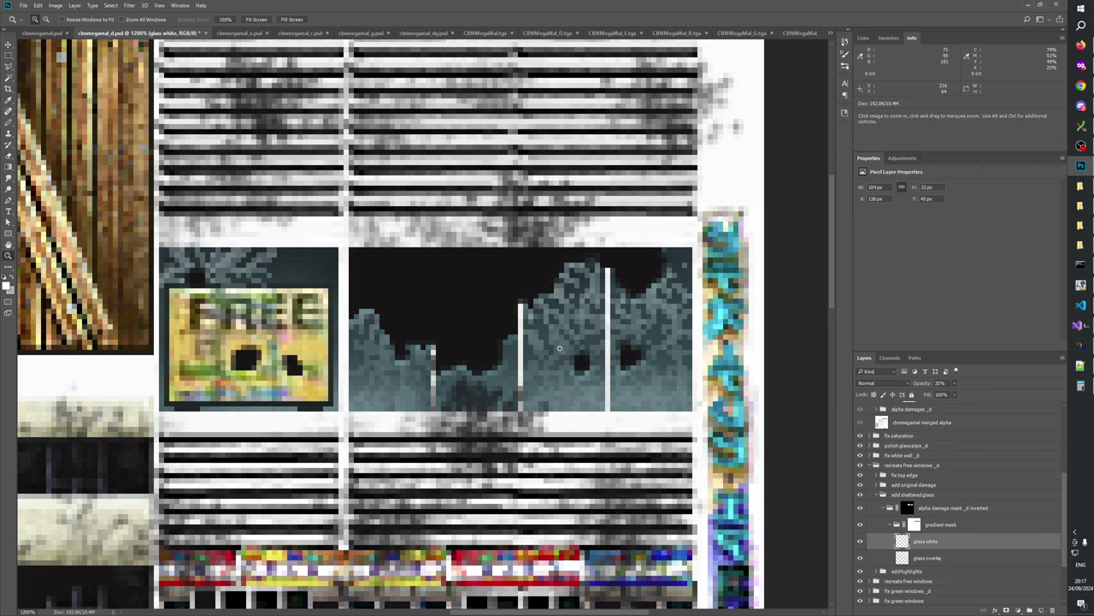
# - Review the glass with the white layer visible, from the full texture at 200% to the windows at 700%
pyautogui.rightClick(560, 349)
pyautogui.click(581, 365)
pyautogui.click(488, 319)
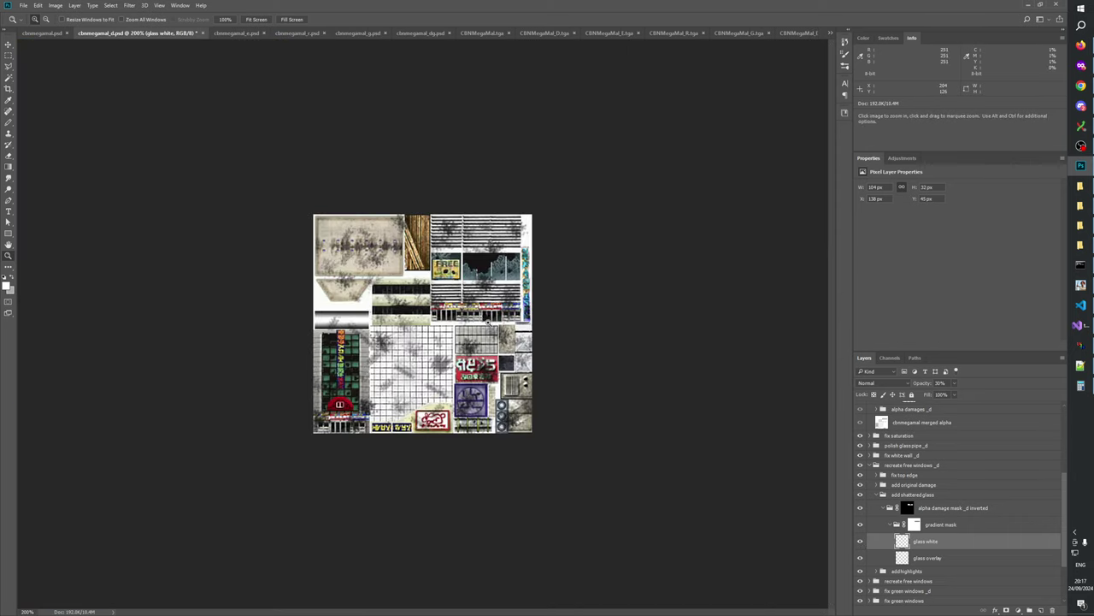
pyautogui.click(511, 292)
pyautogui.click(547, 275)
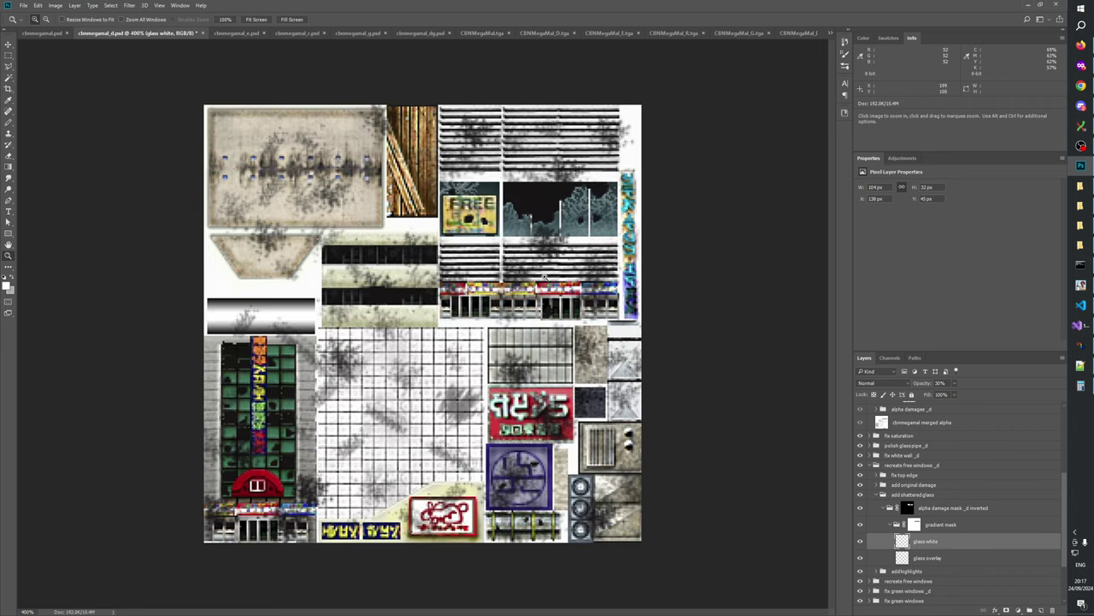
pyautogui.click(583, 209)
pyautogui.click(632, 187)
pyautogui.moveTo(634, 187); pyautogui.dragTo(577, 378)
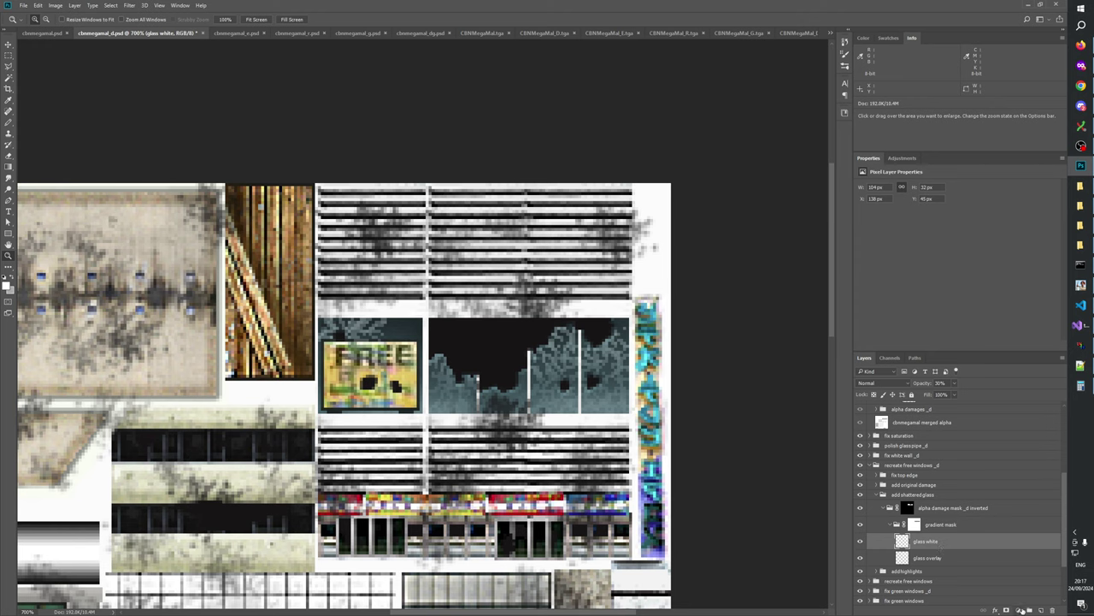
# - Create a group named "broken glass mask" inside gradient mask and mask it with the glass white layer's pixels
pyautogui.click(1030, 611)
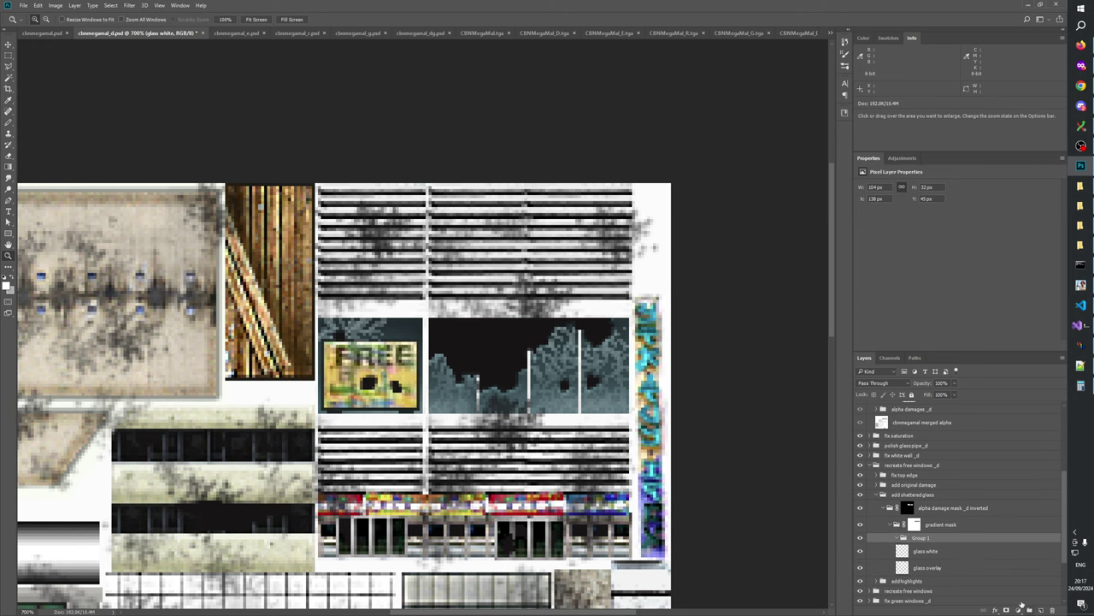
pyautogui.doubleClick(922, 537)
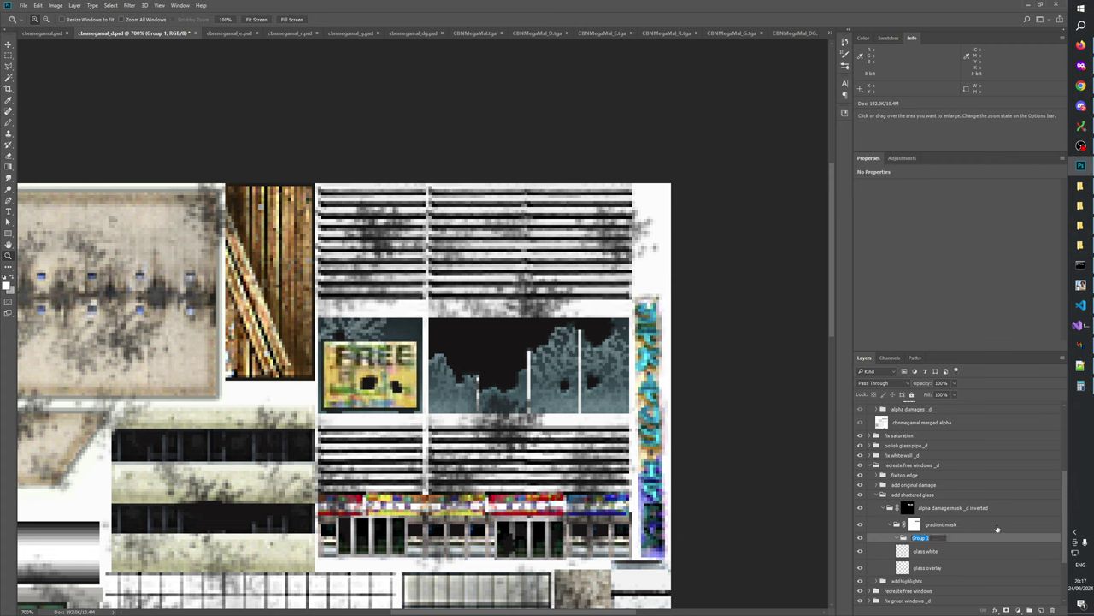
pyautogui.write('glass mask')
pyautogui.press('Return')
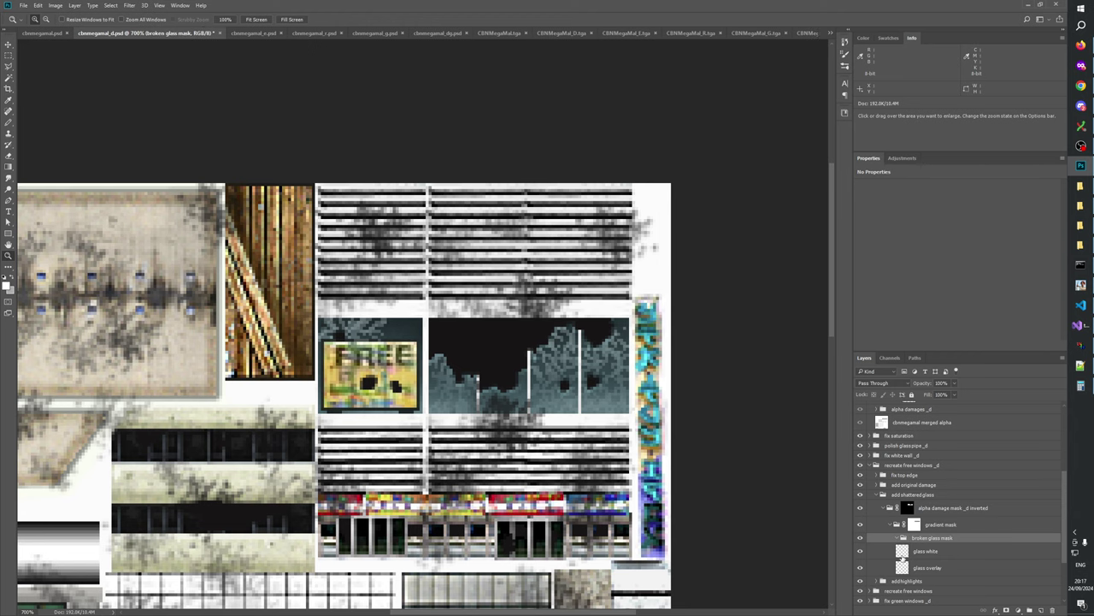
pyautogui.keyDown('ctrl'); pyautogui.click(902, 554); pyautogui.keyUp('ctrl')
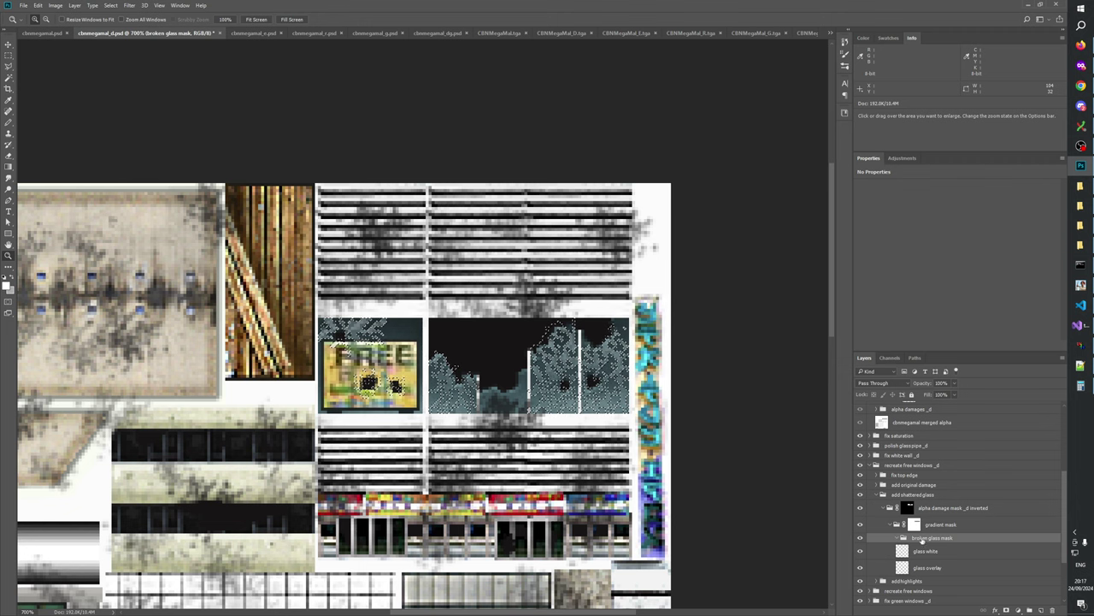
pyautogui.click(1006, 610)
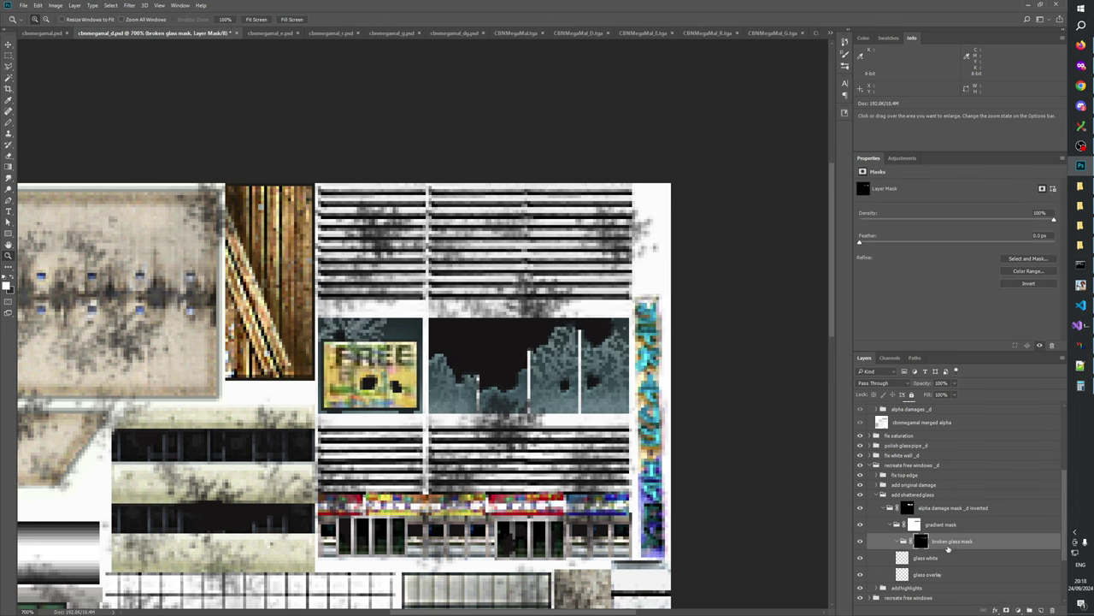
# - Add a new layer named "white" inside the broken glass mask group
pyautogui.click(1041, 610)
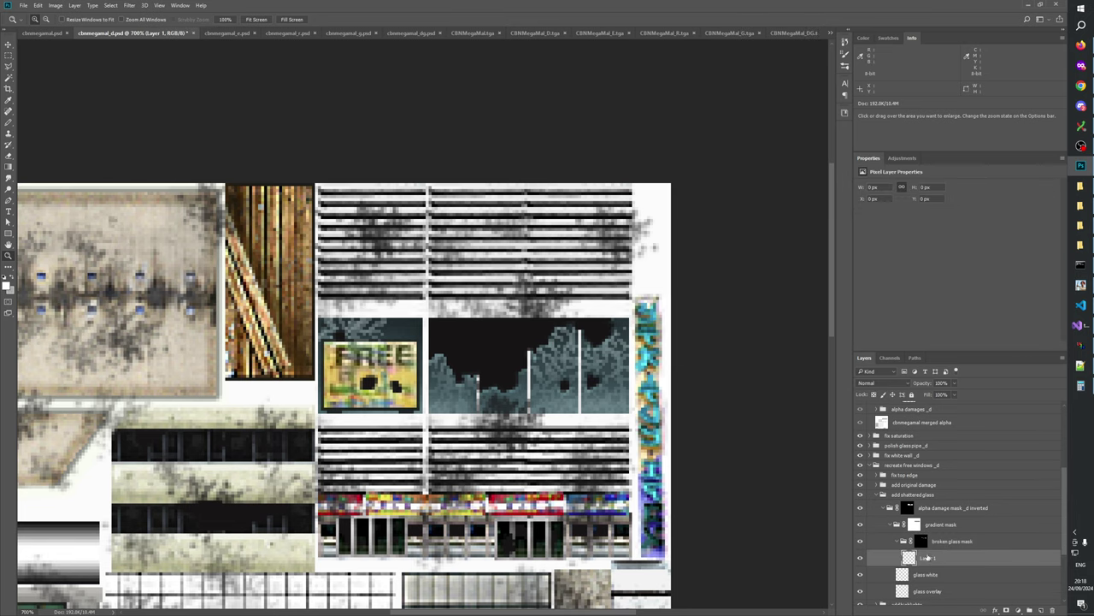
pyautogui.doubleClick(928, 558)
pyautogui.write('white')
pyautogui.press('Return')
# - Hide the glass white and glass overlay layers and fill the free windows area on the white layer with white
pyautogui.press('m')
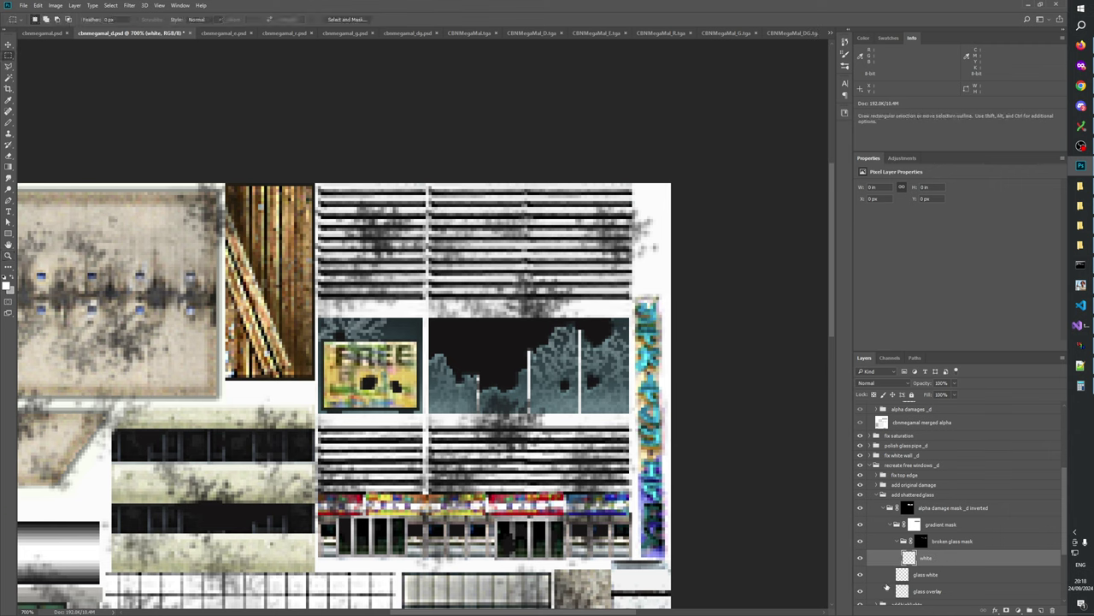
pyautogui.moveTo(860, 574); pyautogui.dragTo(860, 591)
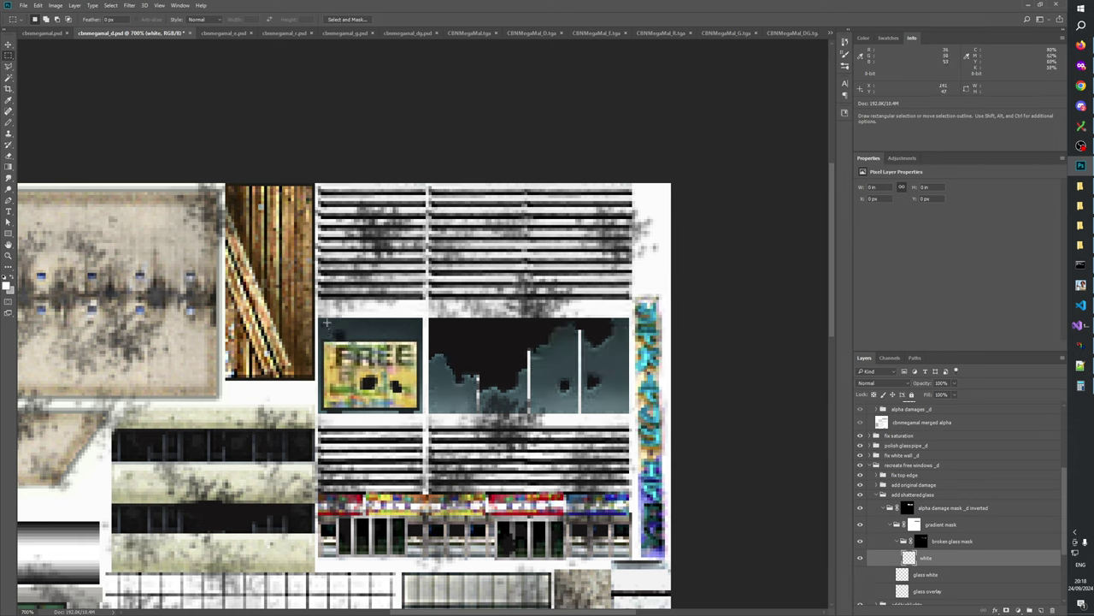
pyautogui.moveTo(319, 320); pyautogui.dragTo(631, 417)
pyautogui.hotkey('alt', 'BackSpace')
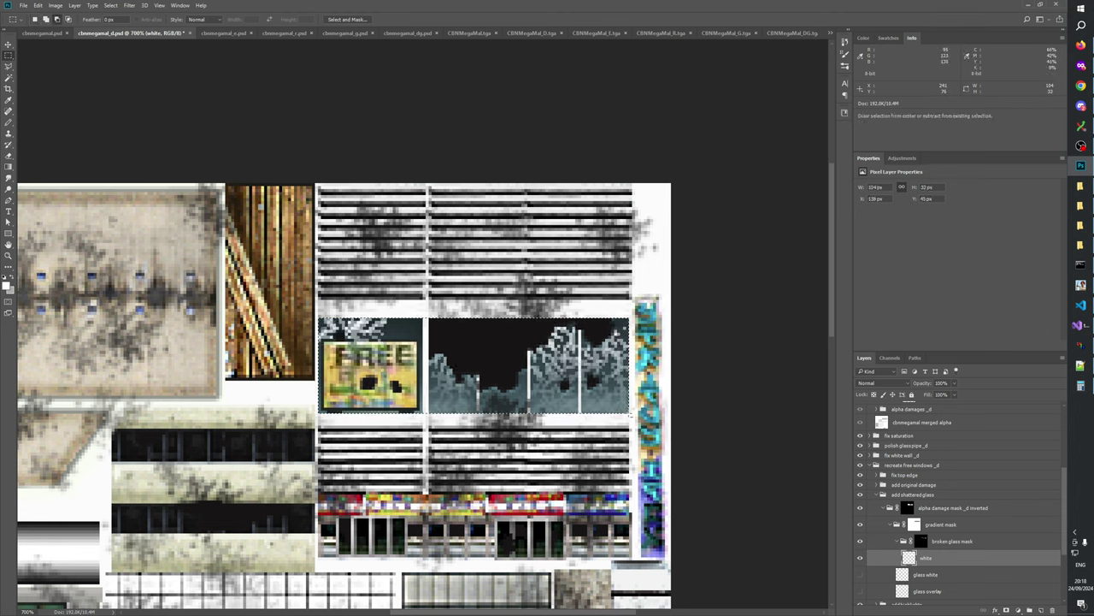
# - Duplicate the white layer, naming the lower one "white overlay" and the upper one "white normal"
pyautogui.scroll(-1, 930, 535)
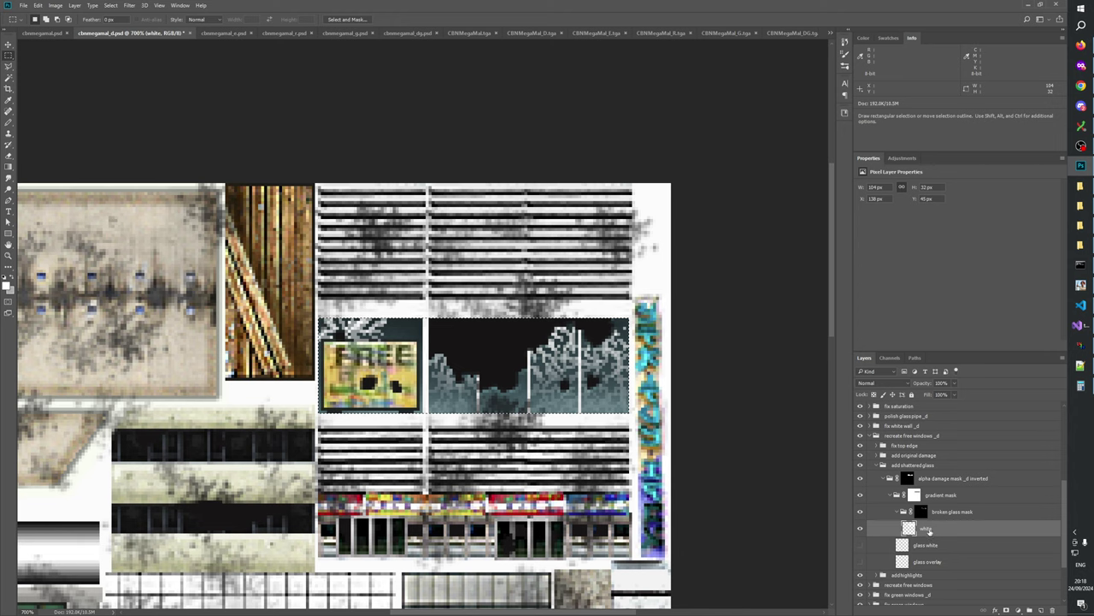
pyautogui.press('ctrl')
pyautogui.hotkey('ctrl', 'j')
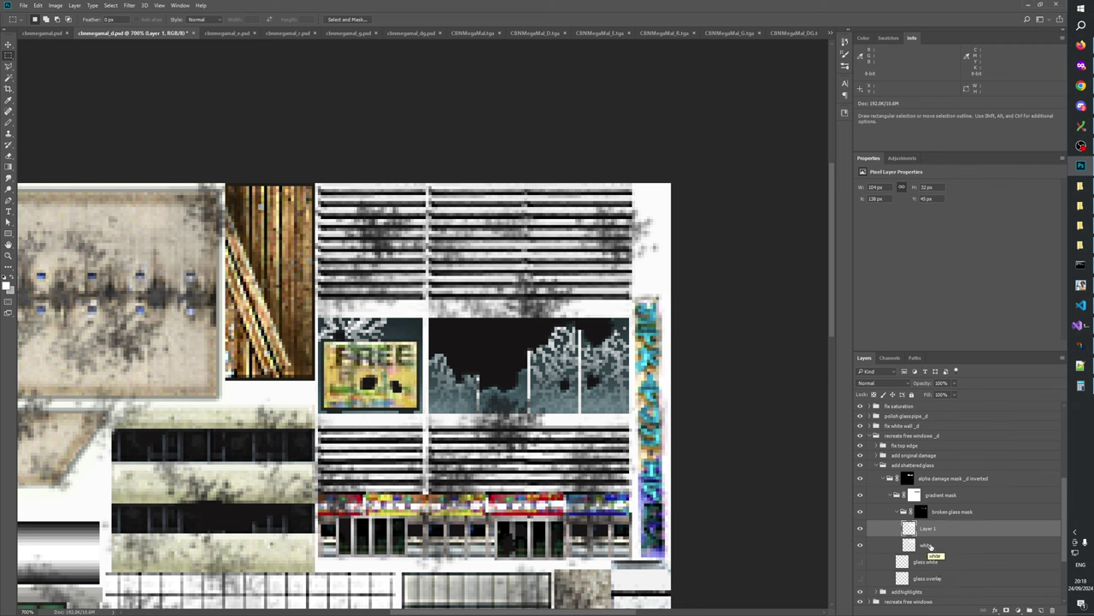
pyautogui.doubleClick(928, 578)
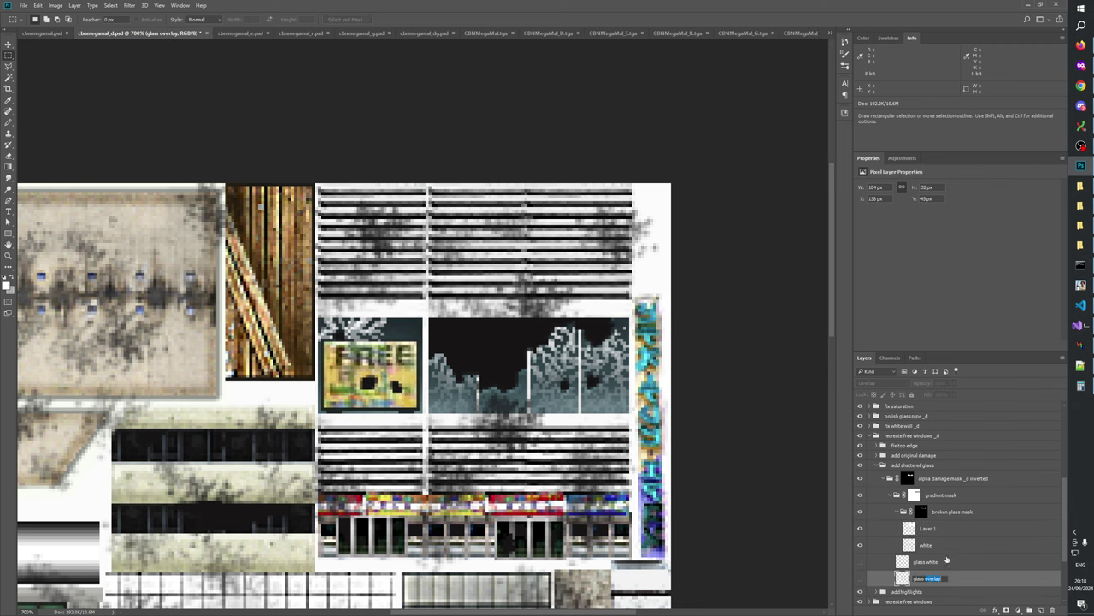
pyautogui.doubleClick(939, 545)
pyautogui.write('overlay')
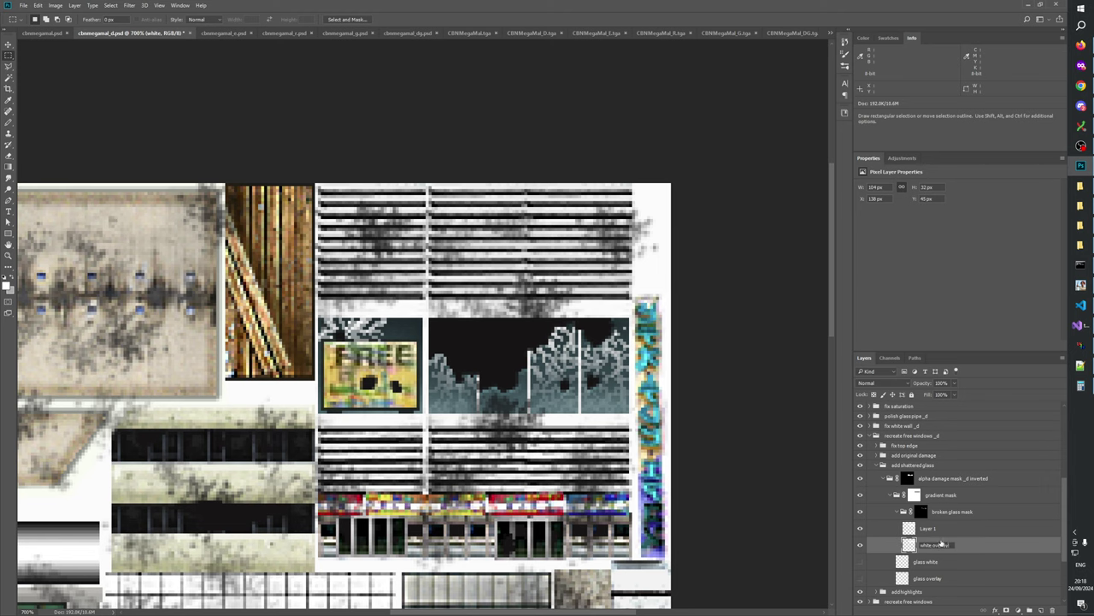
pyautogui.doubleClick(932, 530)
pyautogui.write('sh')
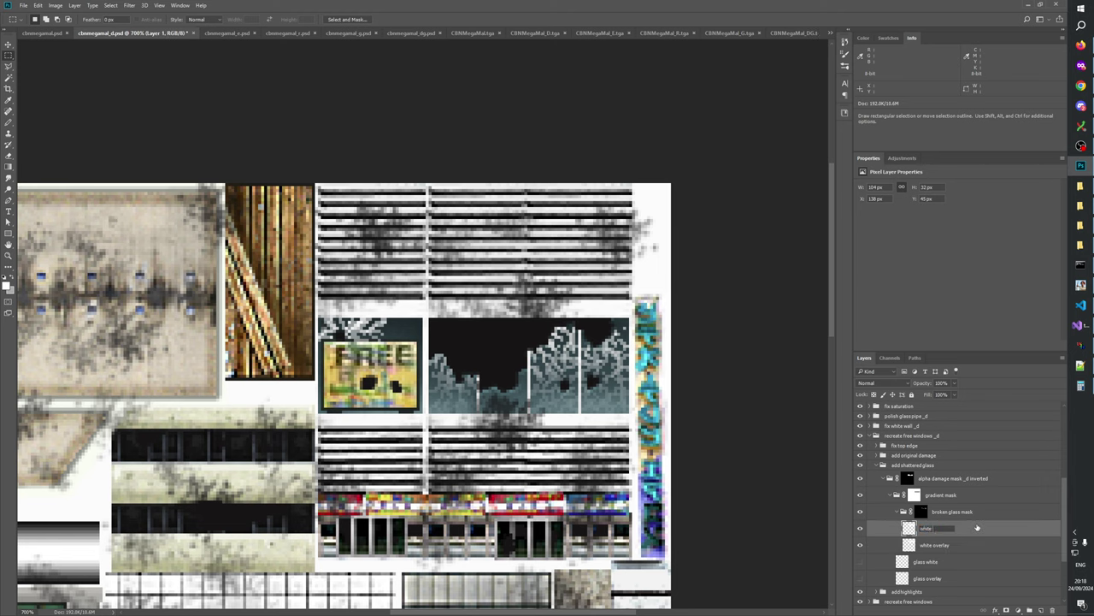
pyautogui.write('ite normal')
pyautogui.press('Return')
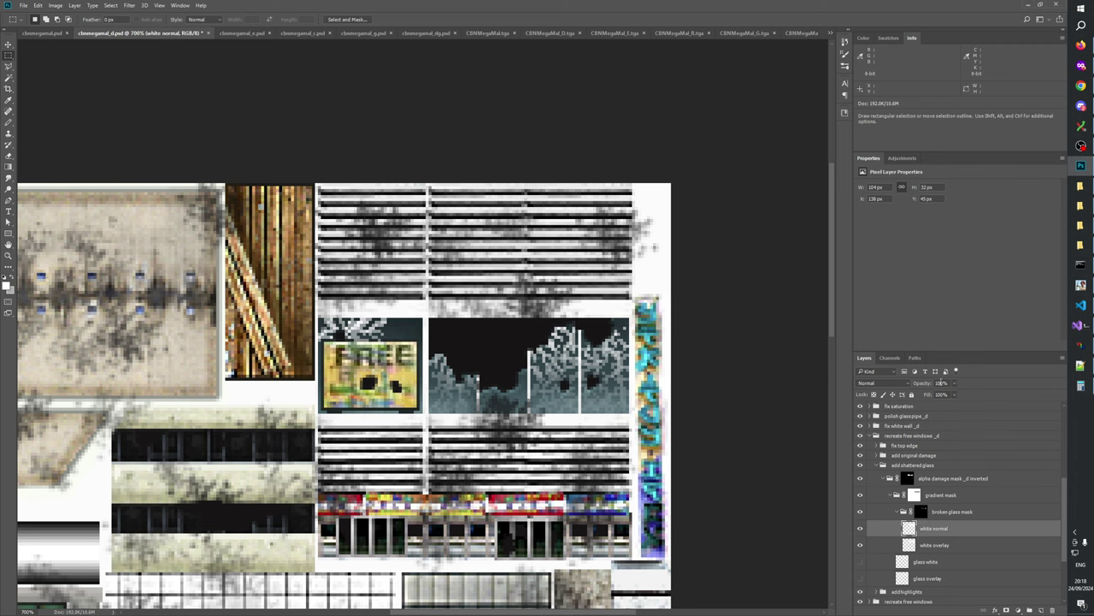
# - Set the white overlay layer to 70% opacity with Overlay blending and lower the white normal layer's opacity
pyautogui.click(931, 545)
pyautogui.write('72')
pyautogui.press('Return')
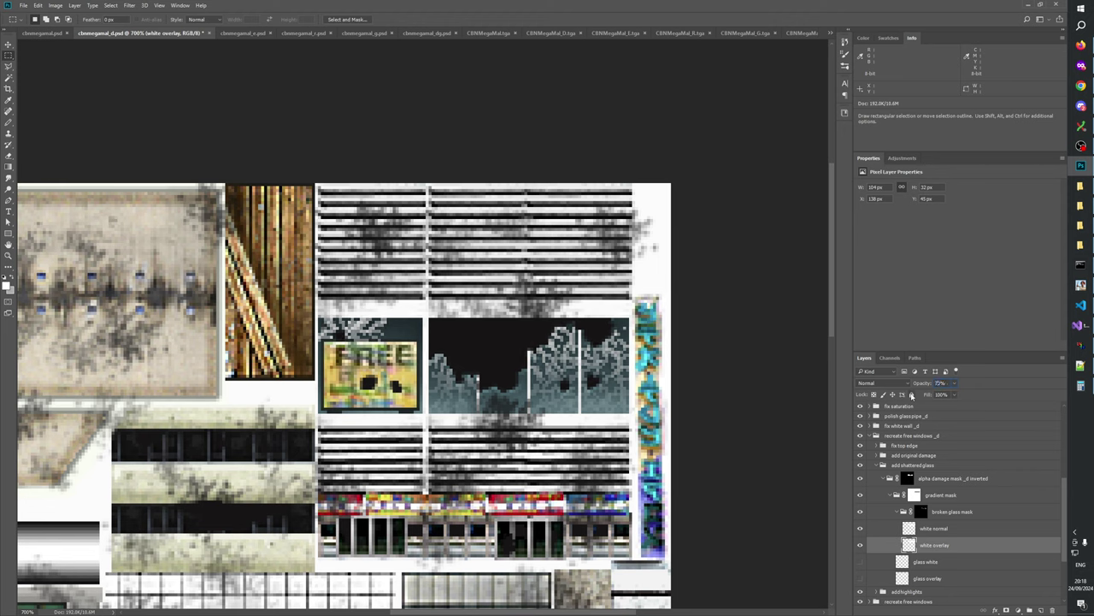
pyautogui.click(939, 531)
pyautogui.click(941, 543)
pyautogui.click(872, 382)
pyautogui.click(865, 483)
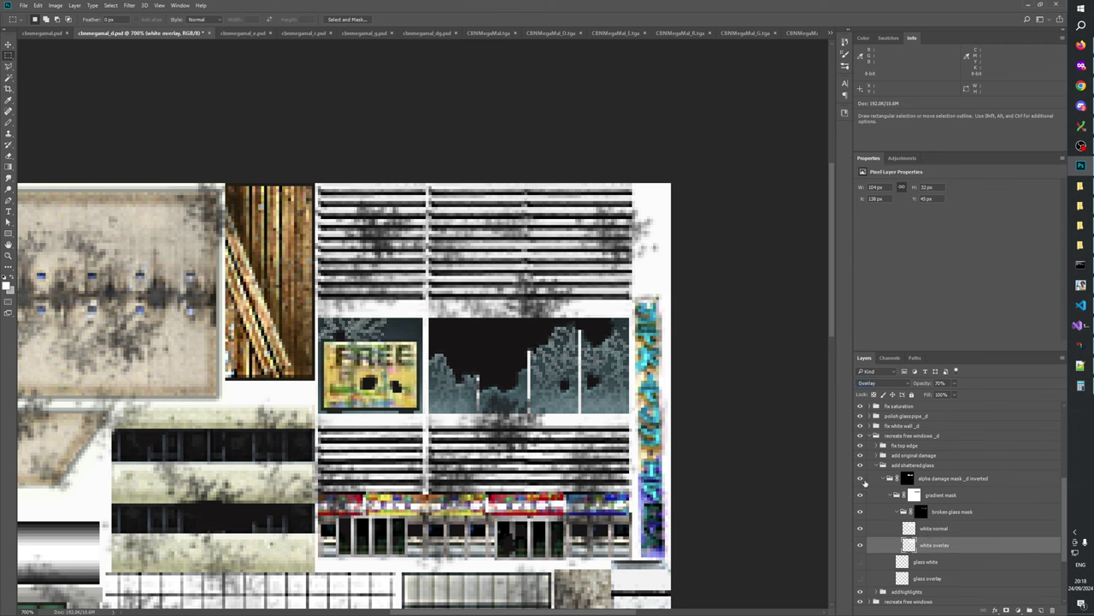
# - Examine the broken glass mask on its own and compare the windows with the group hidden and shown
pyautogui.click(932, 530)
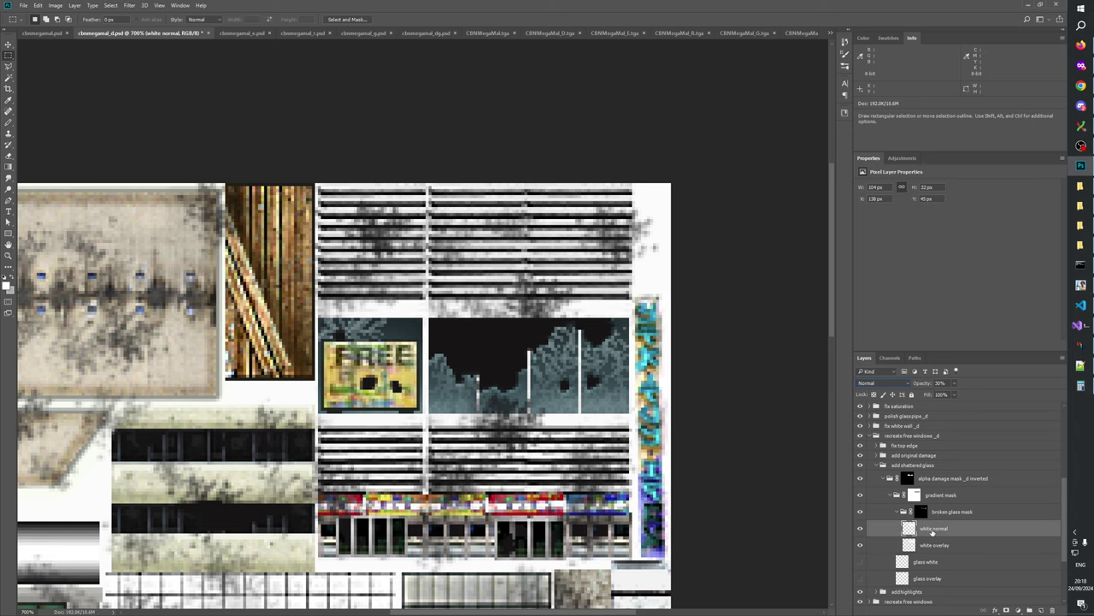
pyautogui.click(921, 512)
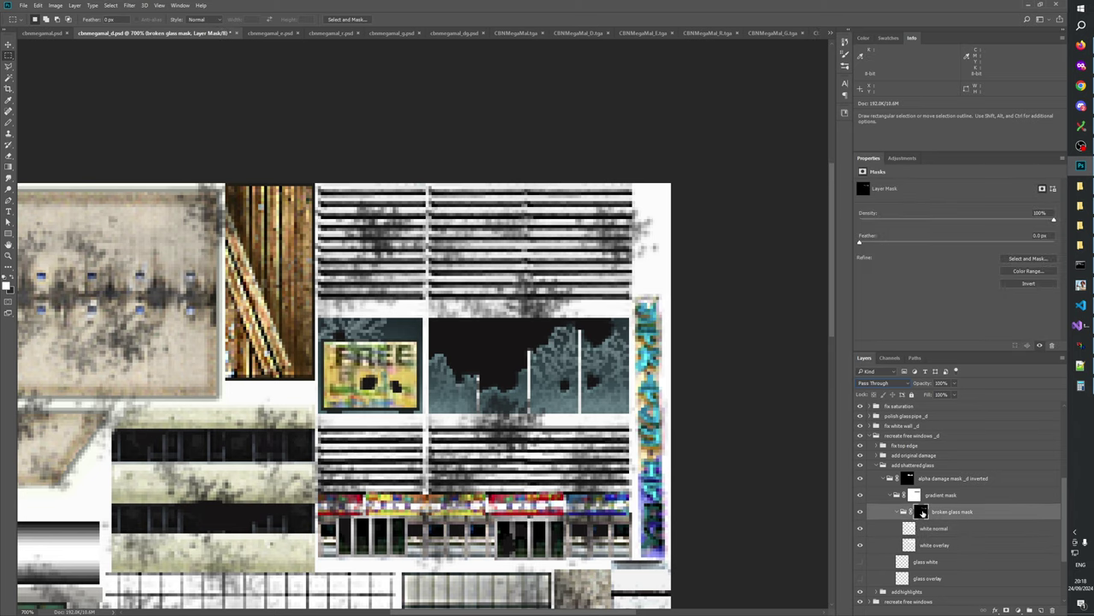
pyautogui.keyDown('alt'); pyautogui.click(922, 512); pyautogui.keyUp('alt')
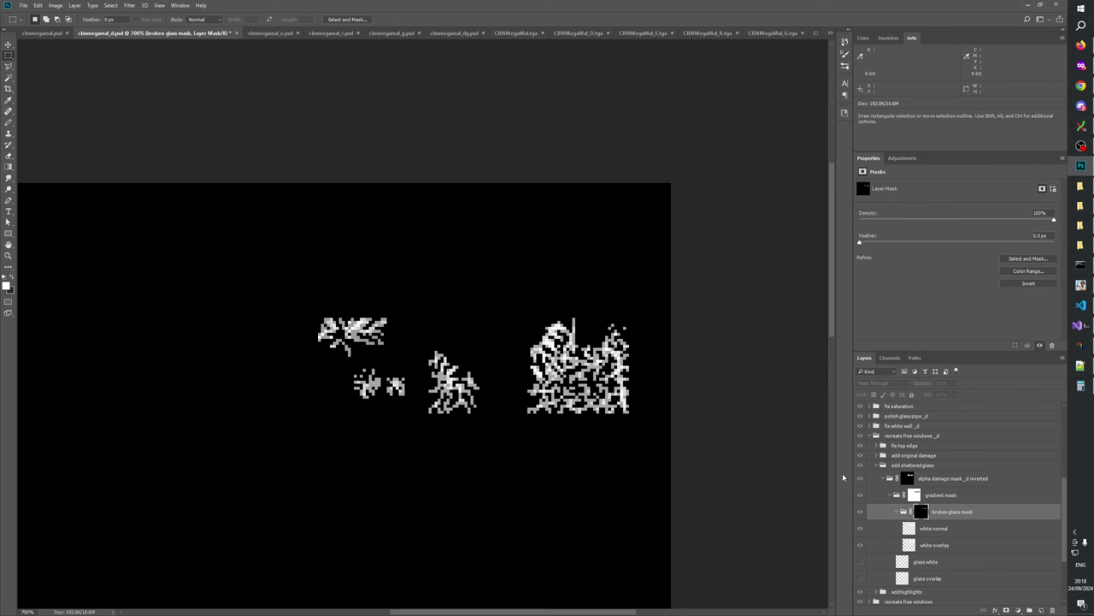
pyautogui.click(860, 511)
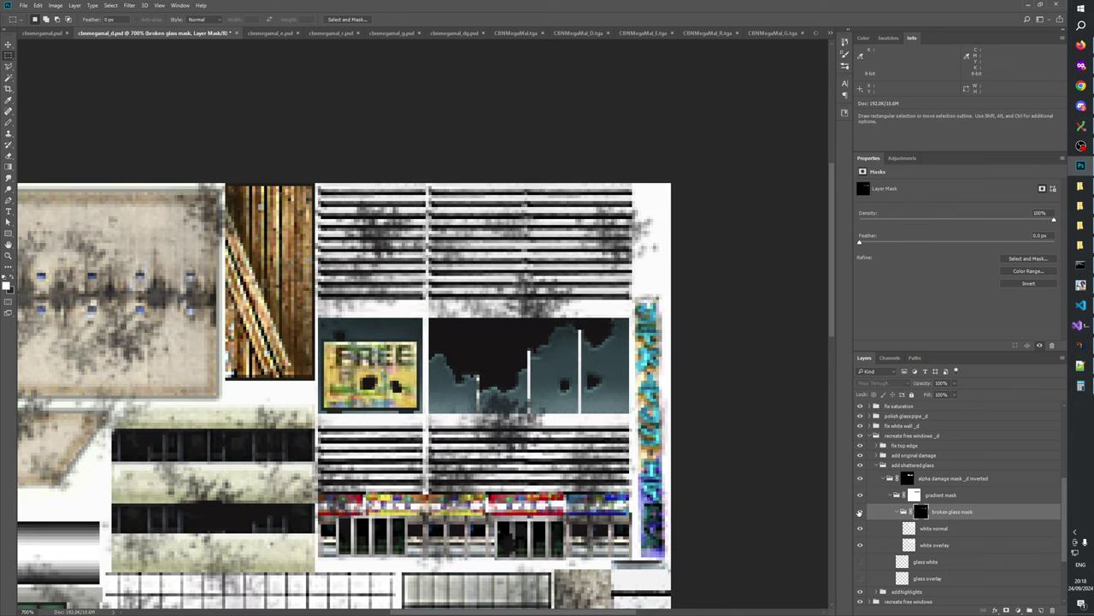
pyautogui.click(860, 512)
pyautogui.click(860, 512)
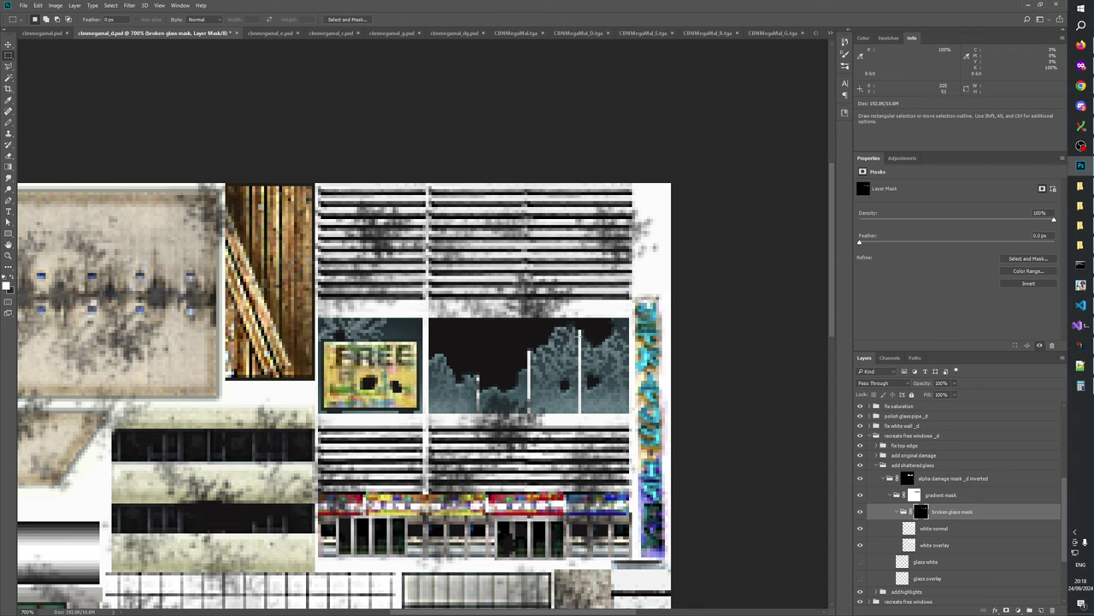
# - Retouch a 3 × 2 px patch of the broken glass mask near the upright post in the large shattered window
pyautogui.moveTo(572, 335); pyautogui.dragTo(581, 342)
pyautogui.keyDown('alt'); pyautogui.click(921, 511); pyautogui.keyUp('alt')
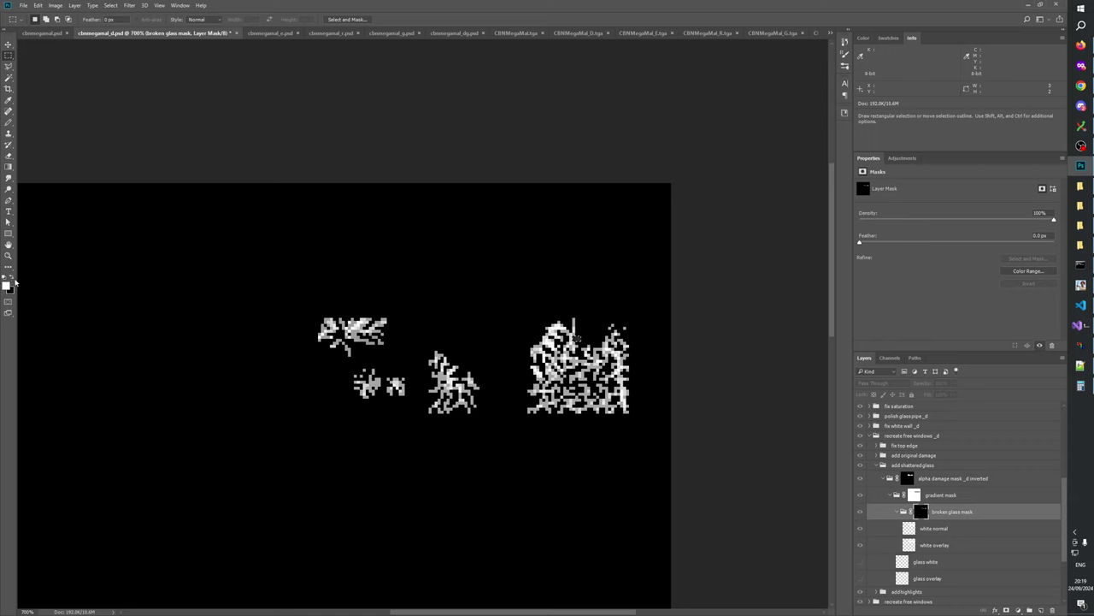
pyautogui.press('ctrl')
pyautogui.click(860, 513)
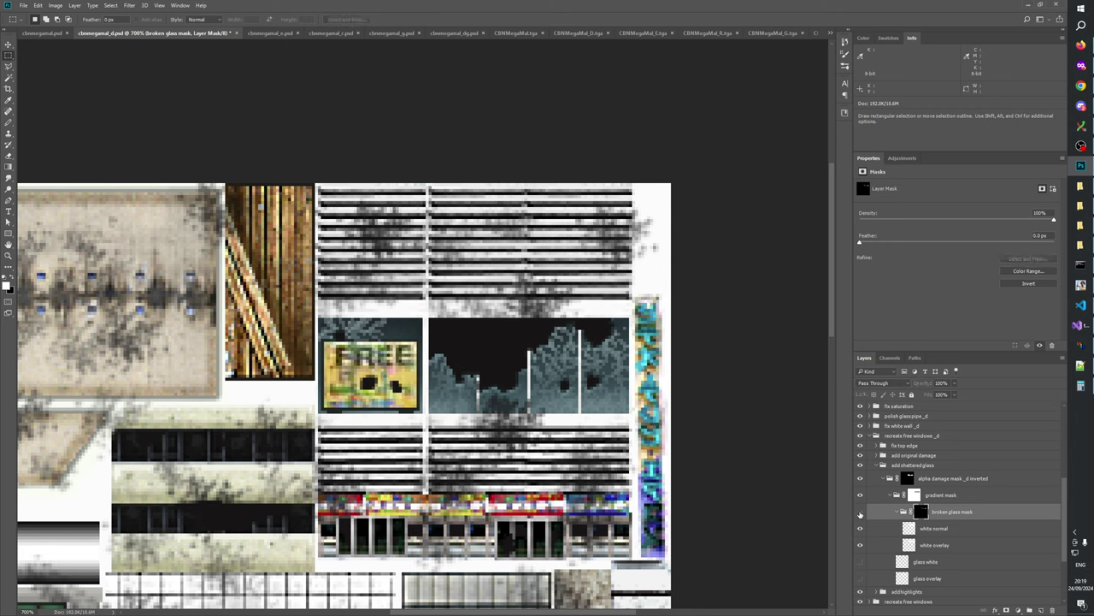
# - Delete the hidden glass white and glass overlay layers
pyautogui.click(944, 563)
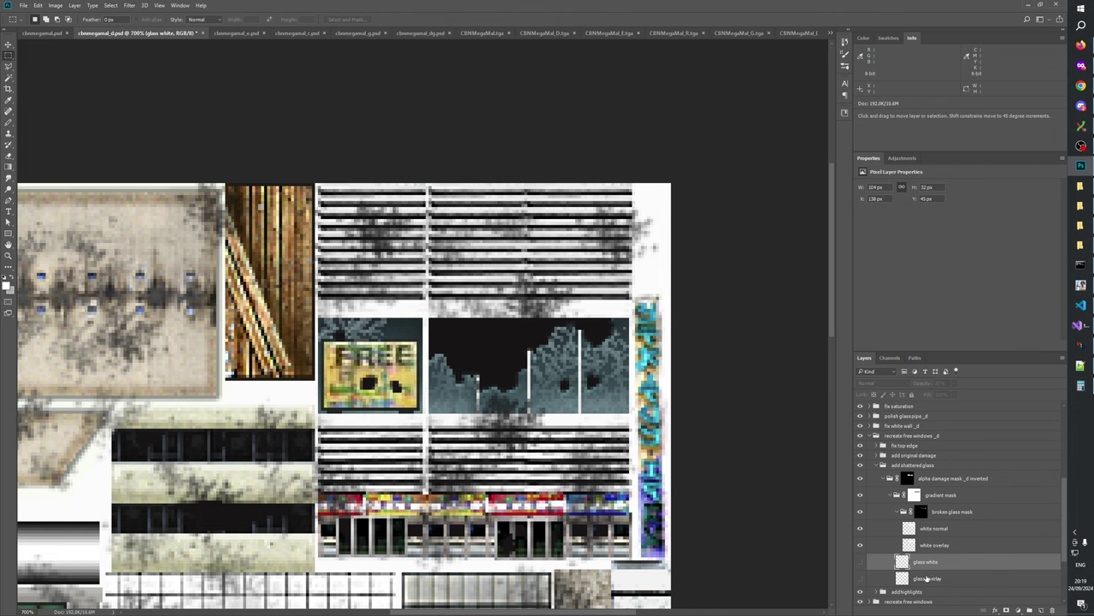
pyautogui.keyDown('shift'); pyautogui.click(931, 579); pyautogui.keyUp('shift')
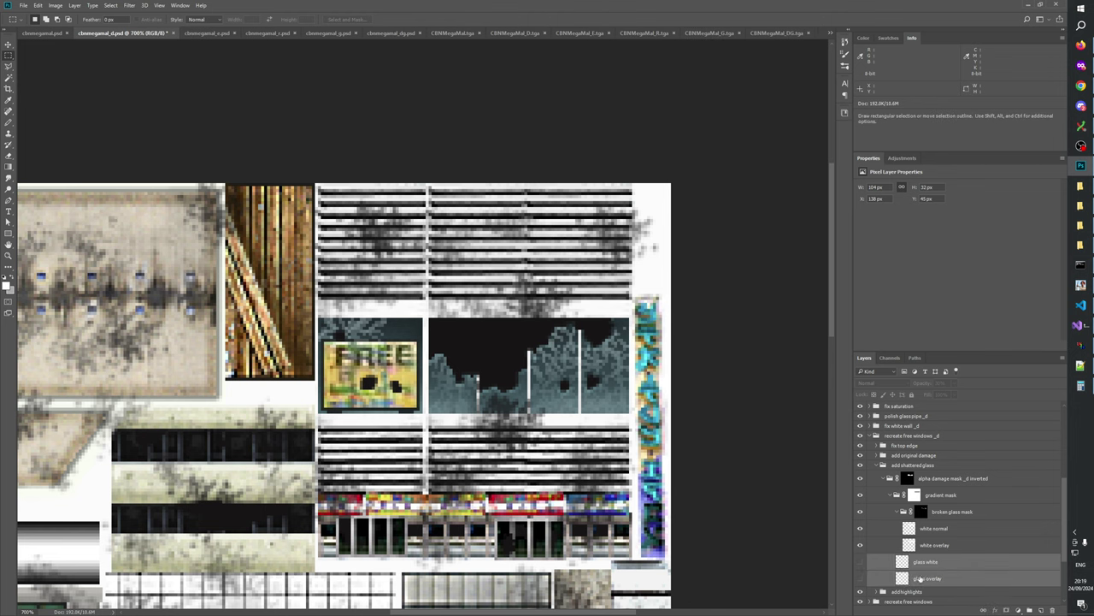
pyautogui.click(922, 511)
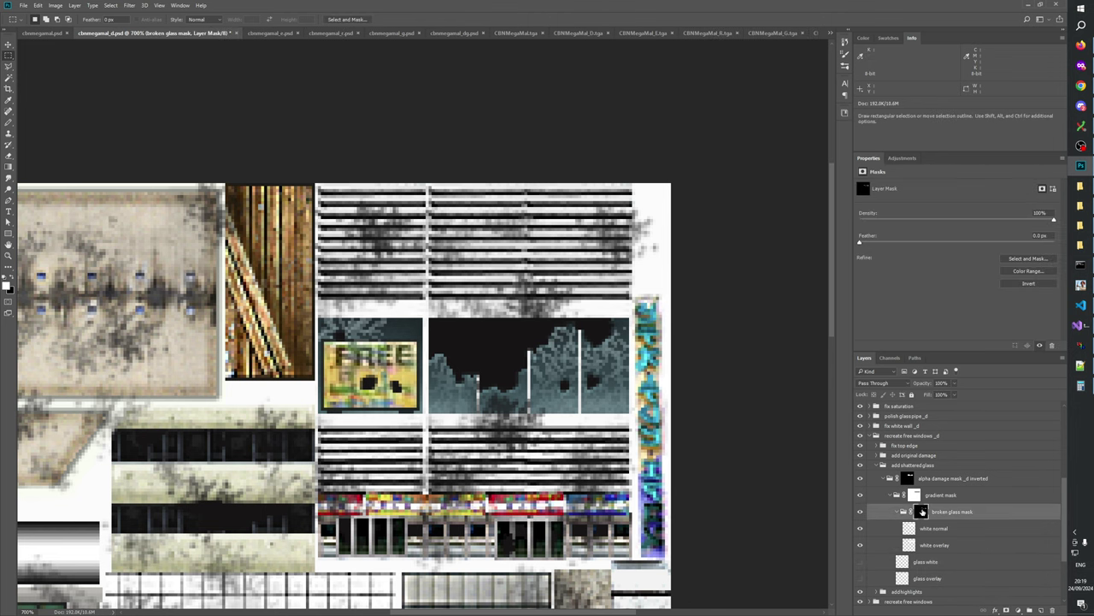
pyautogui.click(933, 560)
pyautogui.keyDown('shift'); pyautogui.click(934, 578); pyautogui.keyUp('shift')
pyautogui.press('Delete')
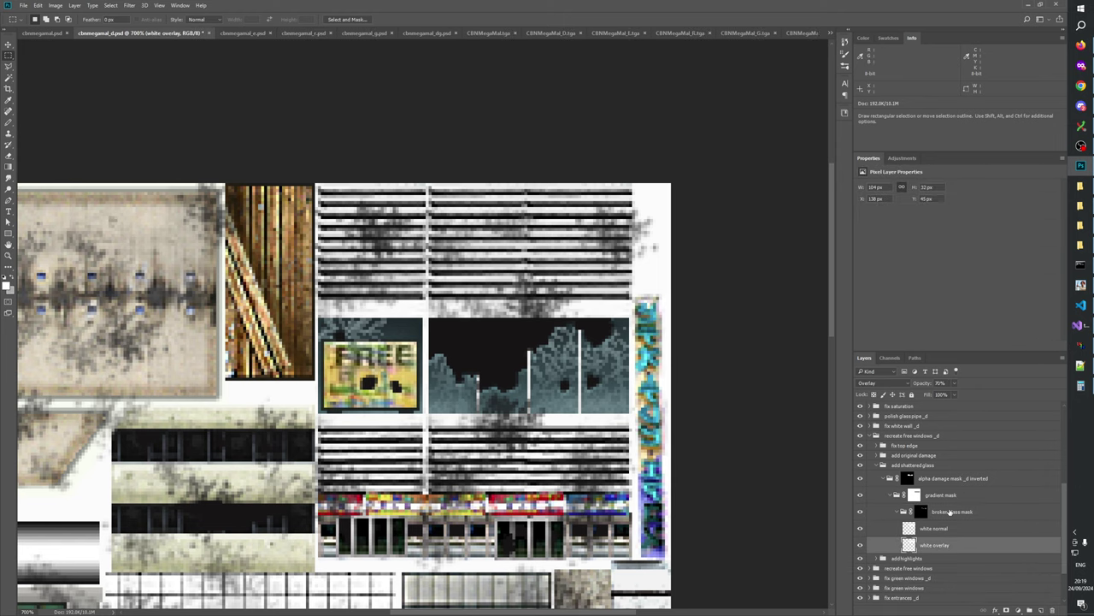
# - Compare the free windows with the add shattered glass group repeatedly hidden and shown
pyautogui.click(921, 511)
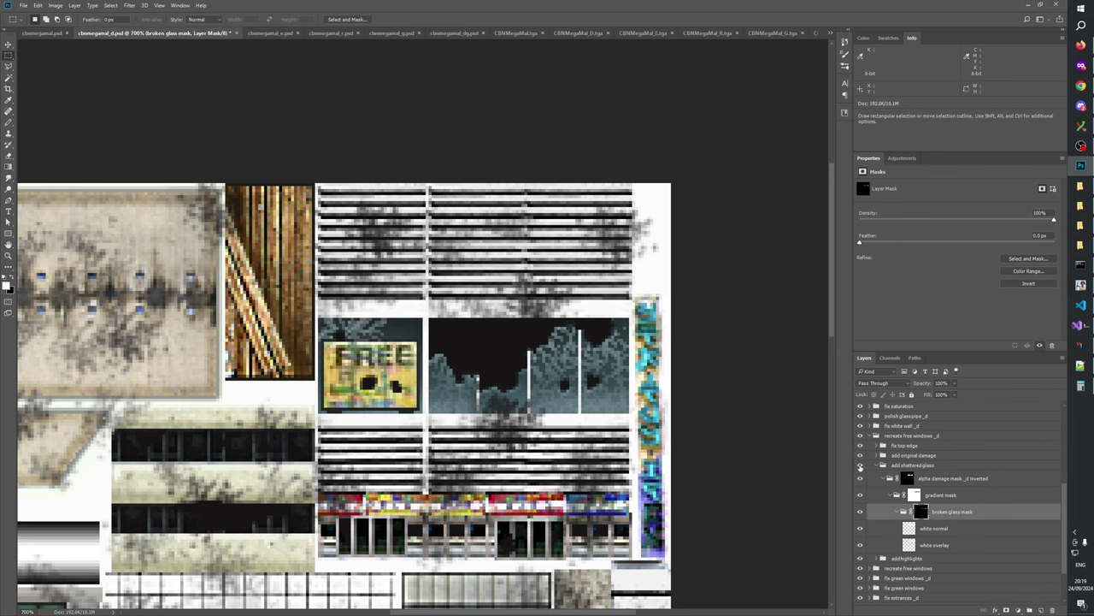
pyautogui.click(860, 466)
pyautogui.click(860, 466)
pyautogui.click(860, 466)
pyautogui.click(860, 466)
pyautogui.click(860, 466)
pyautogui.click(860, 466)
pyautogui.click(860, 466)
pyautogui.click(860, 466)
# - Save the damaged texture document and run a build in Generals Mod Builder
pyautogui.click(920, 465)
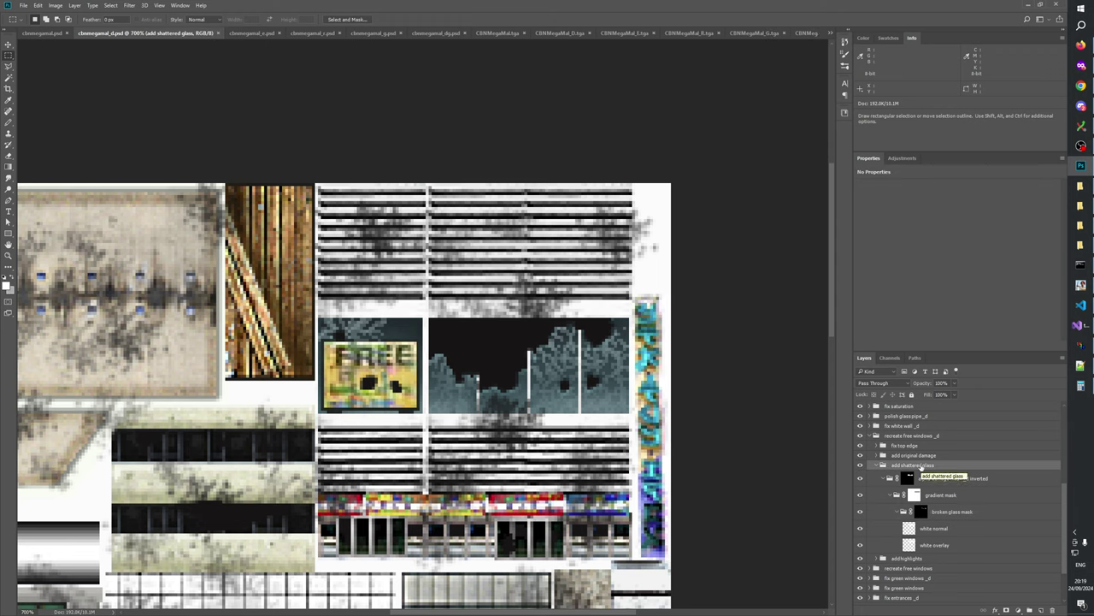
pyautogui.click(1081, 285)
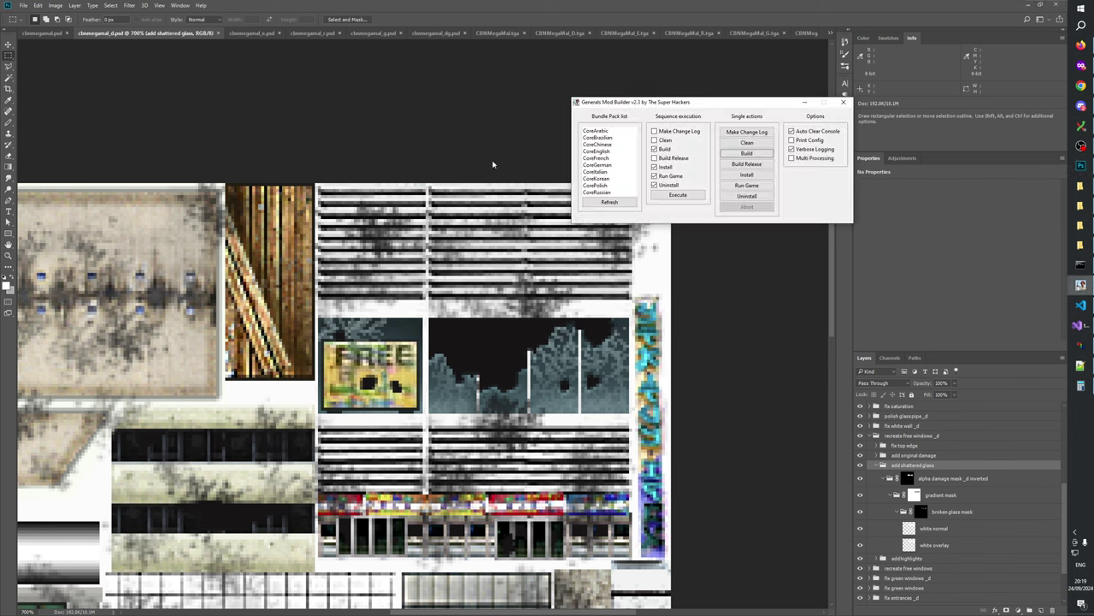
pyautogui.click(747, 153)
# - Switch to W3D Viewer, start a new scene and reload CBNMegaMal_D.W3D, displaying its CBNMEGAMAL_D hierarchy
pyautogui.click(1080, 345)
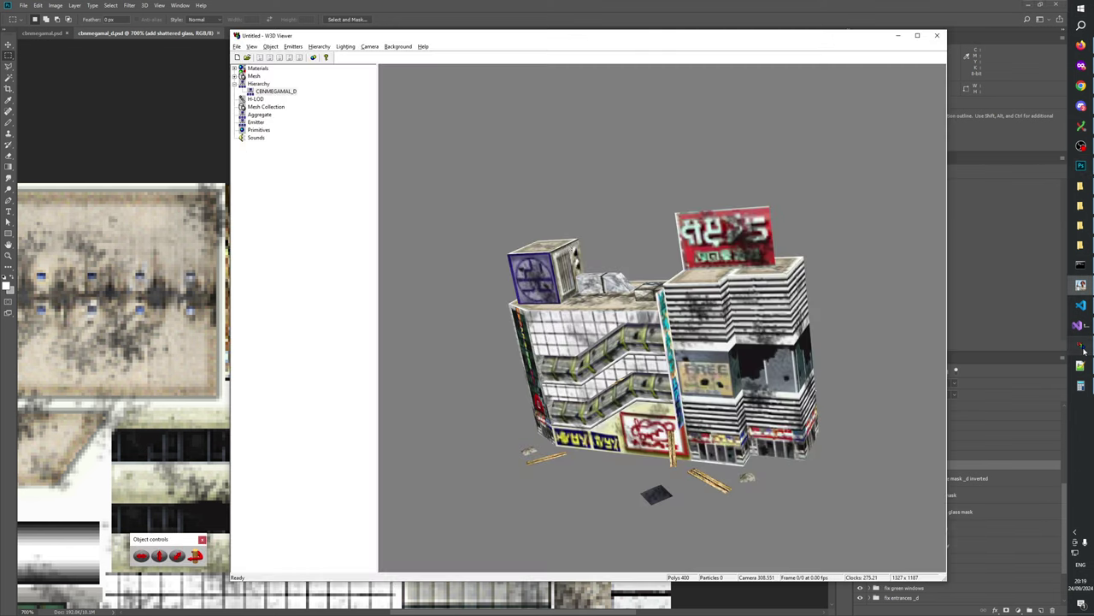
pyautogui.click(238, 57)
pyautogui.click(247, 57)
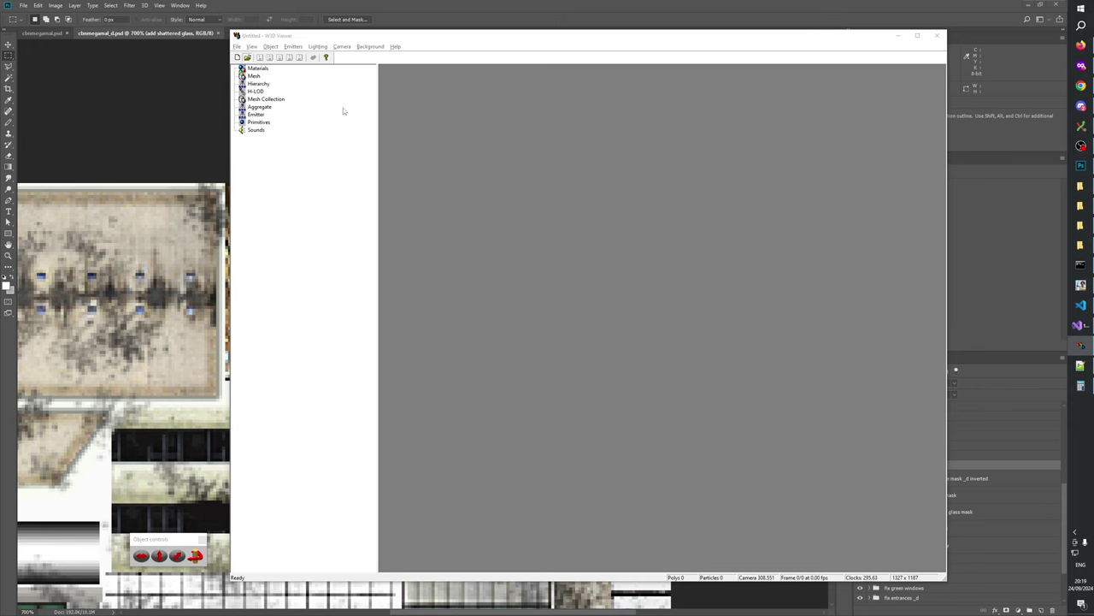
pyautogui.click(554, 367)
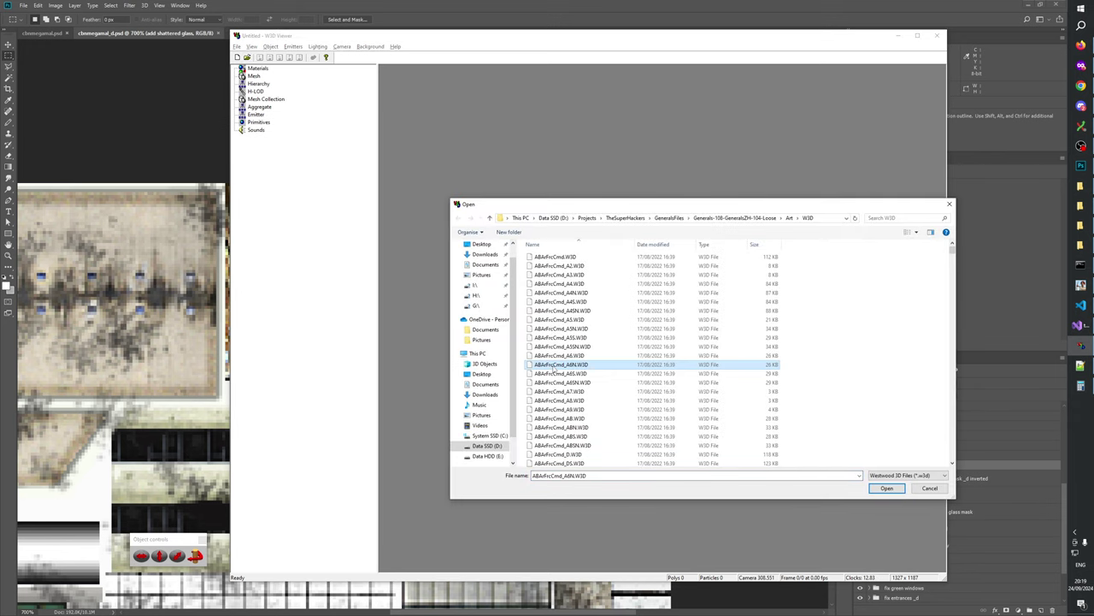
pyautogui.write('cbnm')
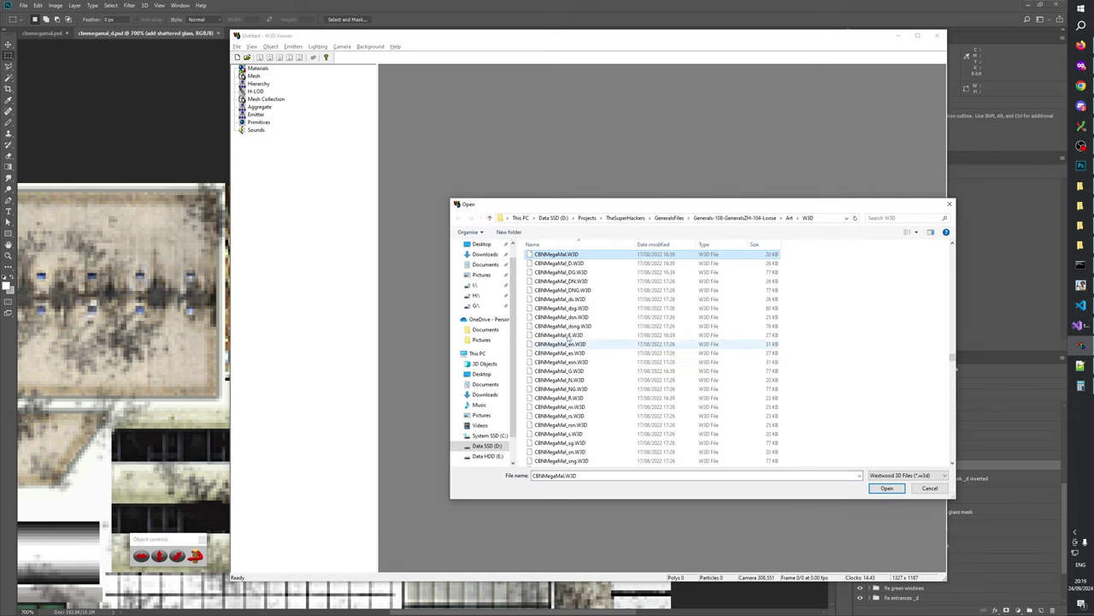
pyautogui.doubleClick(560, 262)
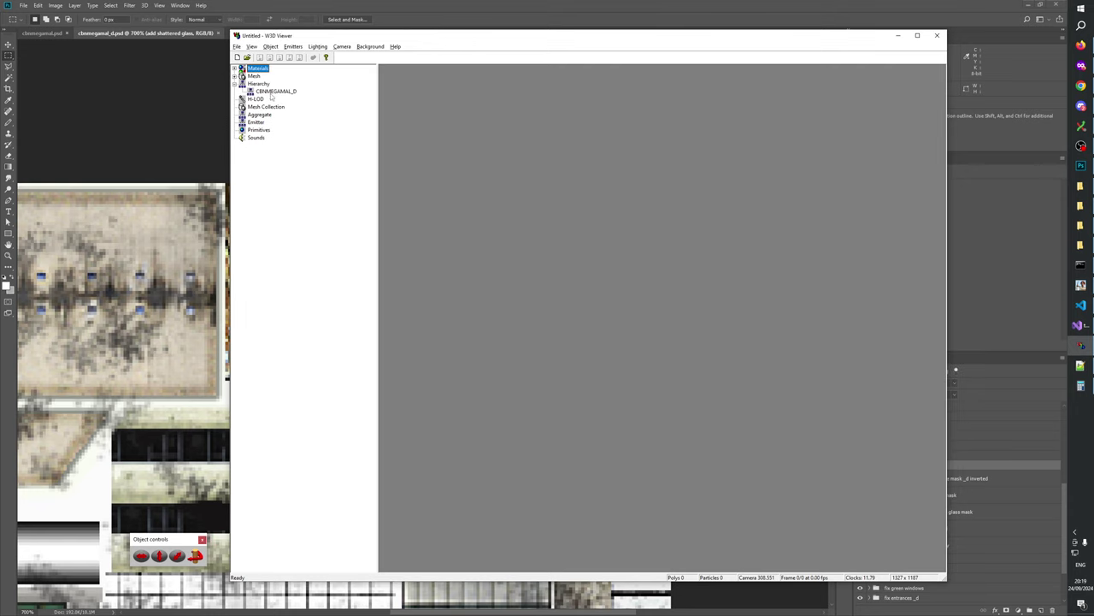
pyautogui.click(274, 91)
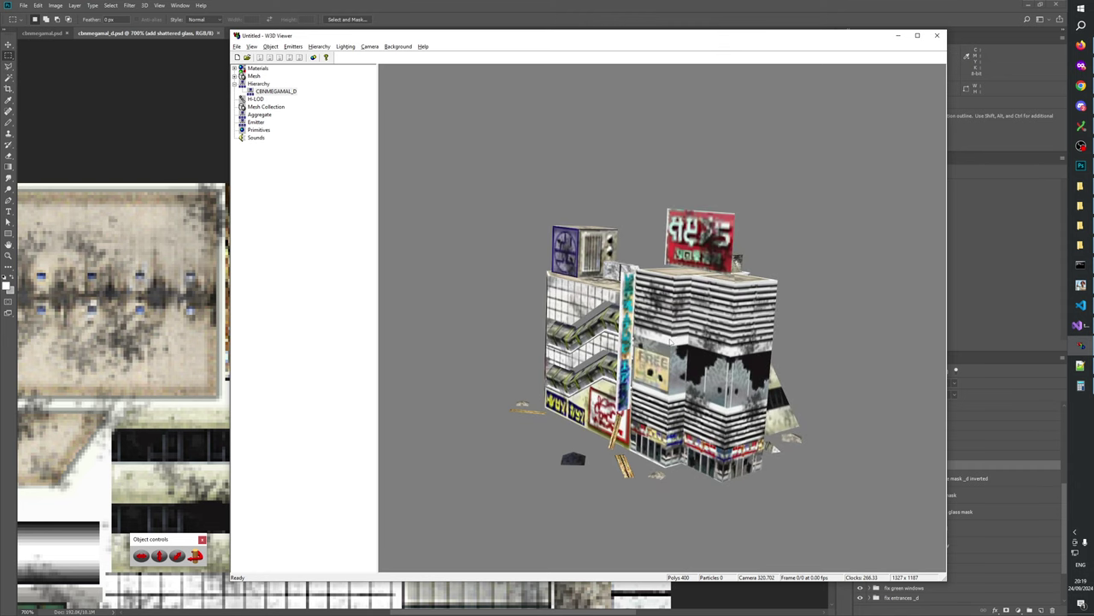
# - Inspect the shattered windows on the damaged mega mall model from several angles and distances
pyautogui.scroll(5, 731, 368)
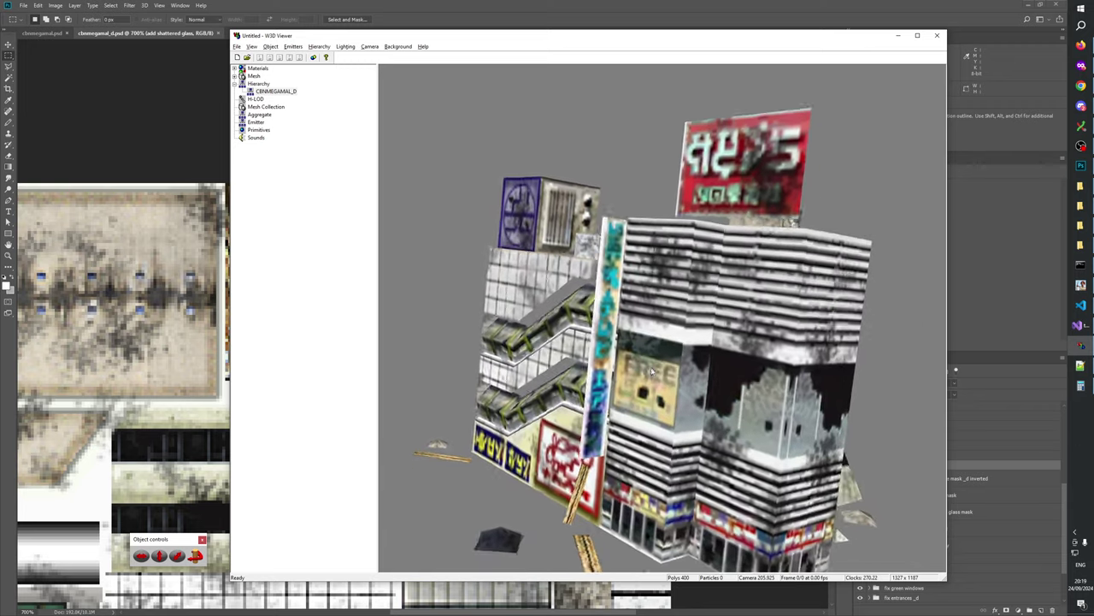
pyautogui.scroll(-6, 633, 368)
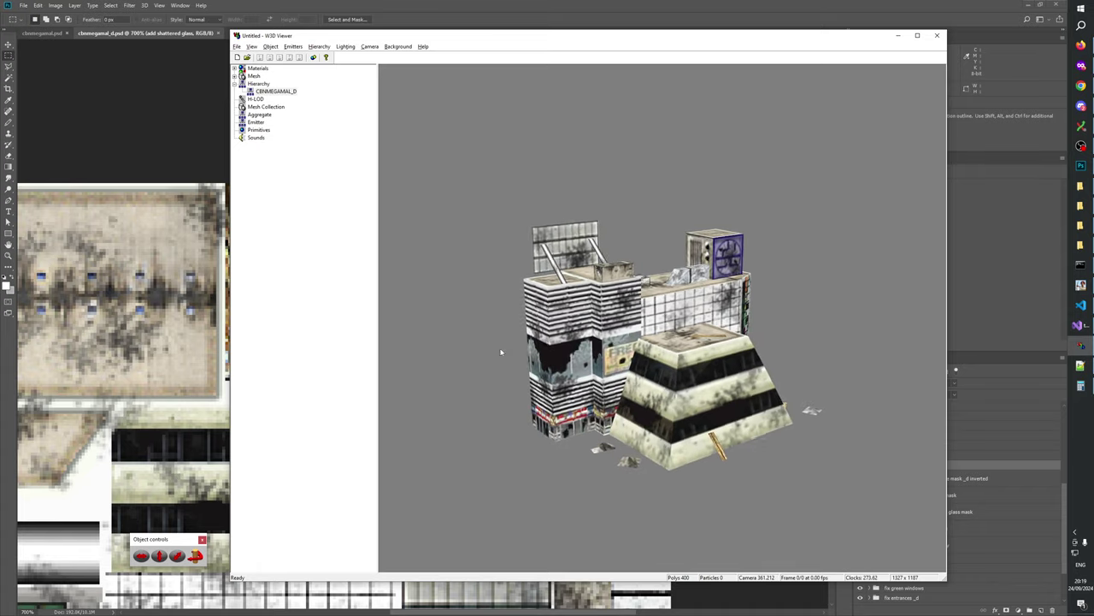
pyautogui.scroll(5, 703, 360)
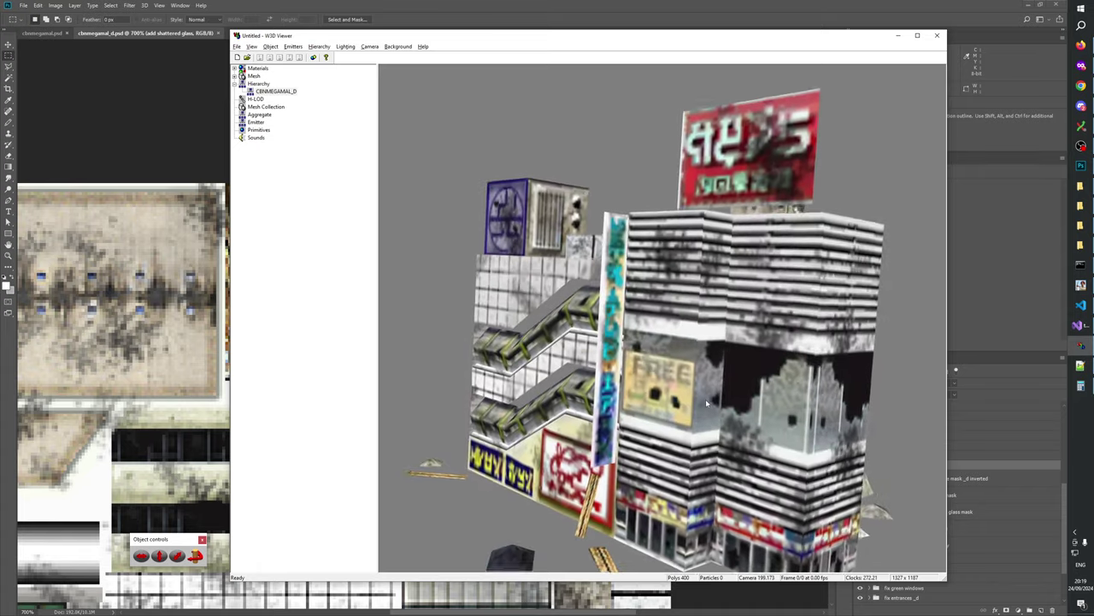
pyautogui.scroll(-8, 739, 416)
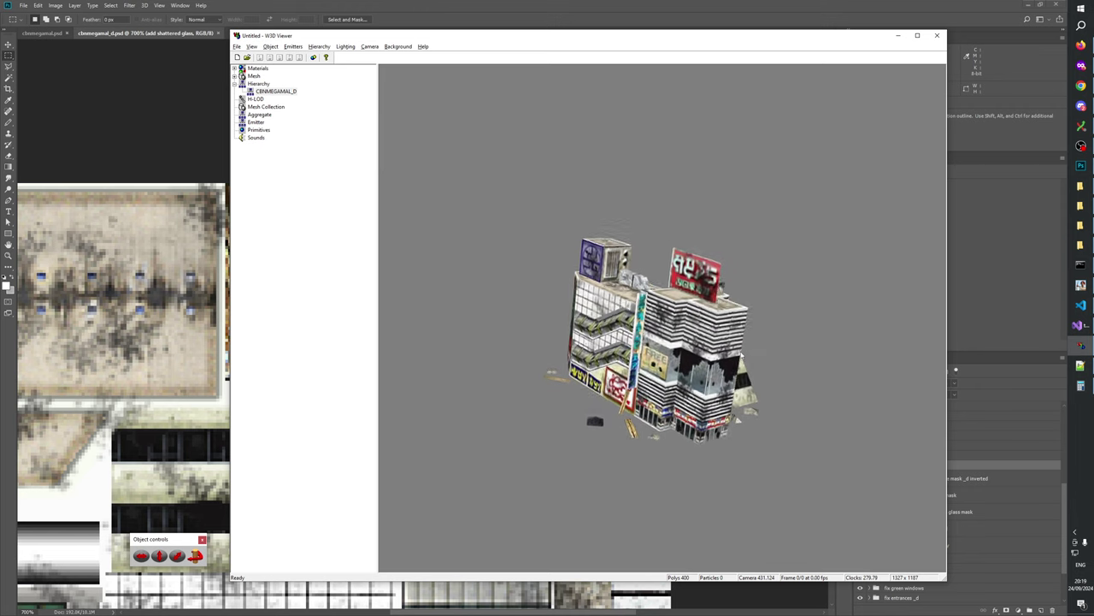
# - Back in Photoshop, wrap the broken glass mask group in a new group inside gradient mask and transfer its layer mask to the new group
pyautogui.click(642, 5)
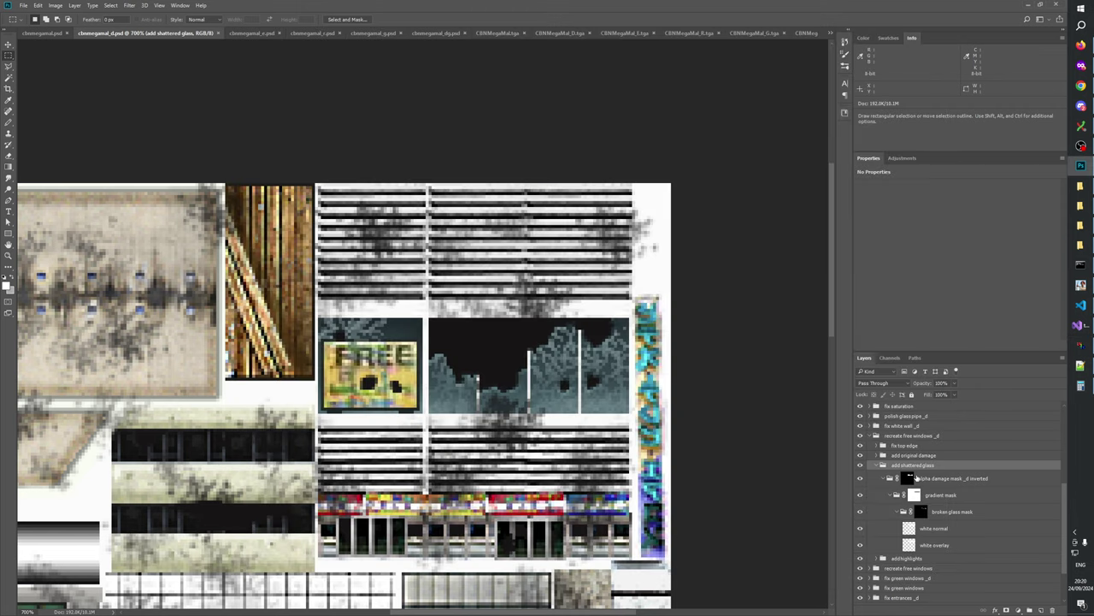
pyautogui.click(932, 477)
pyautogui.click(954, 511)
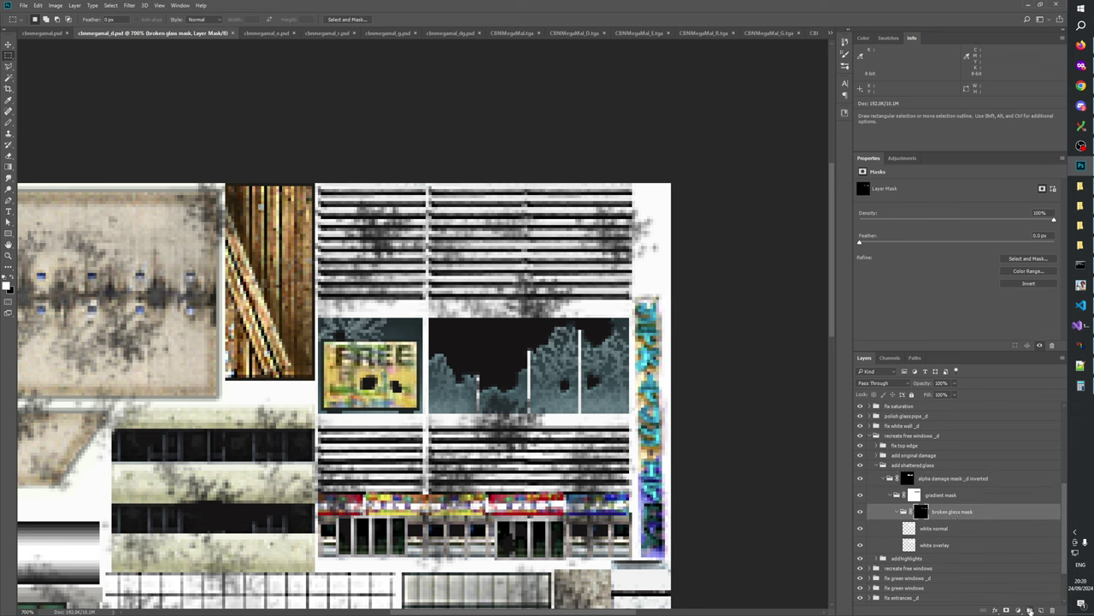
pyautogui.click(1031, 609)
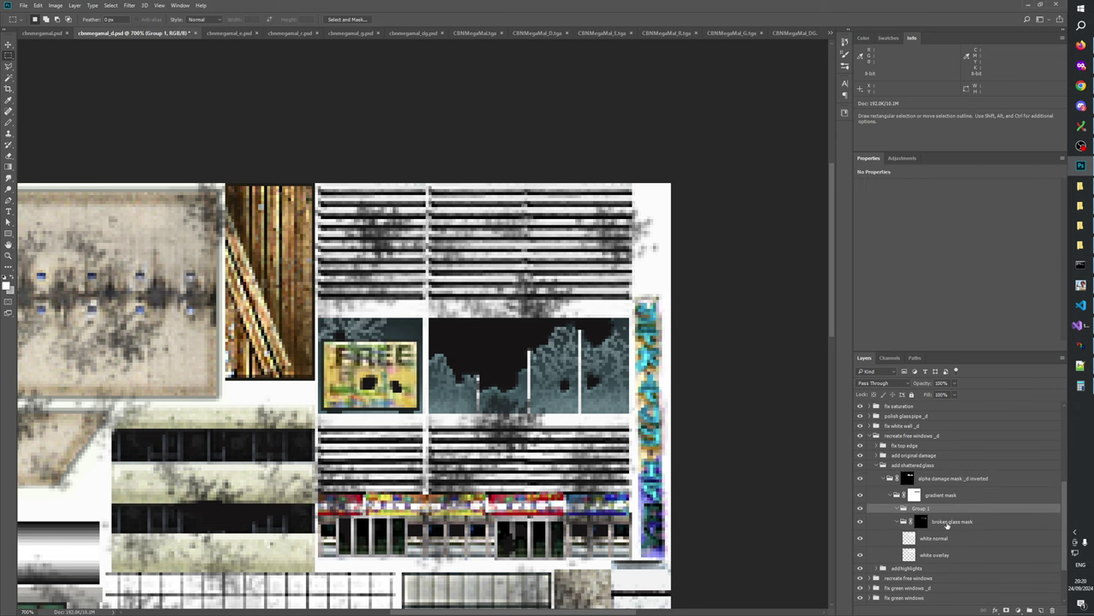
pyautogui.moveTo(920, 523); pyautogui.dragTo(922, 511)
pyautogui.click(934, 522)
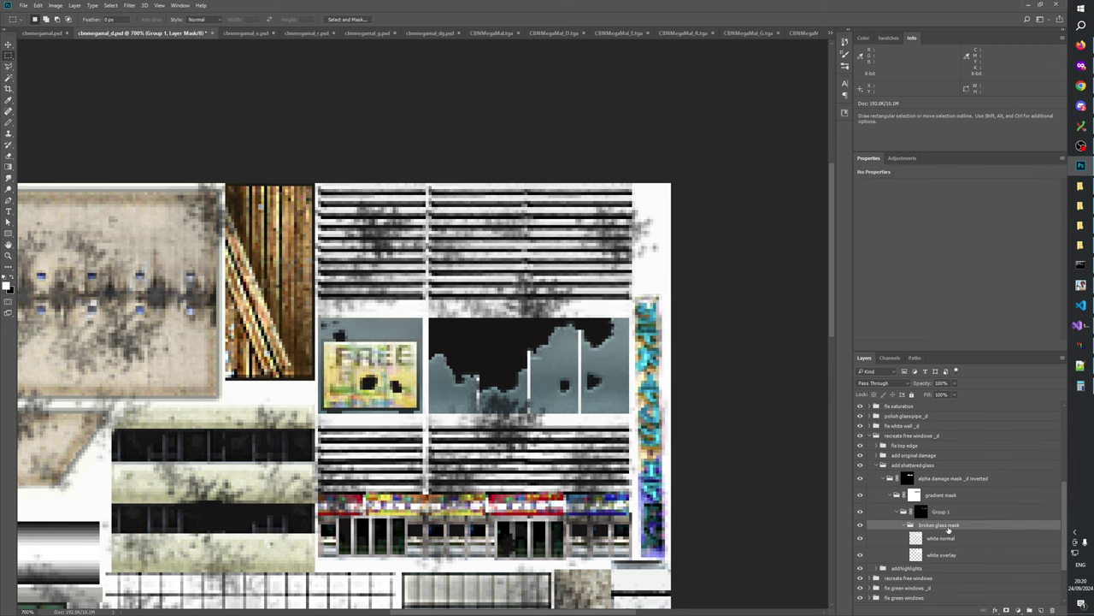
# - Move the layer mask back onto the broken glass mask group and name the enclosing group "noise mask"
pyautogui.doubleClick(941, 512)
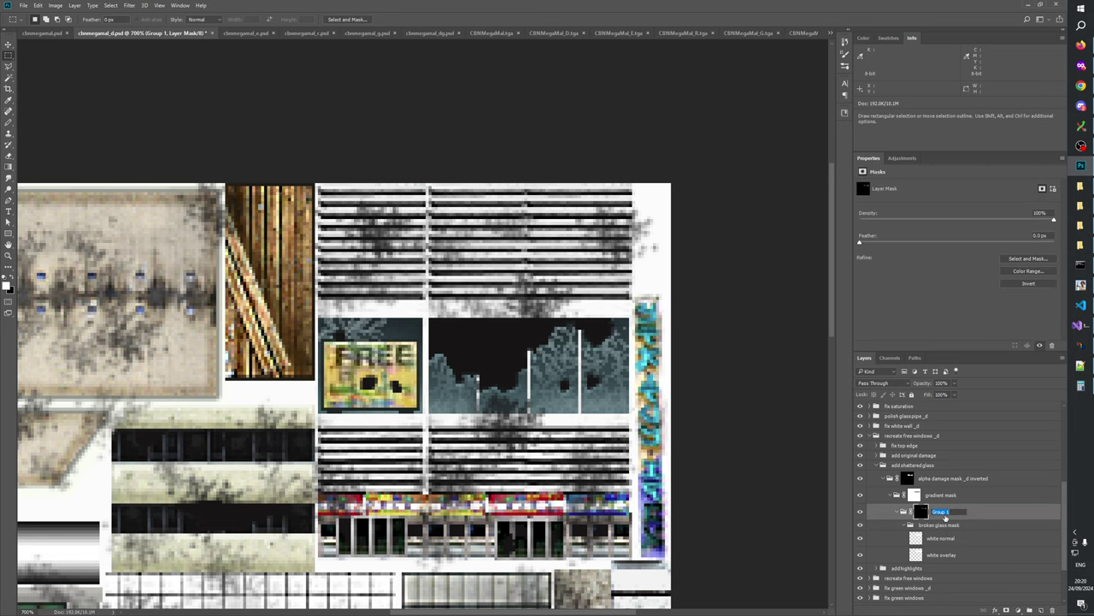
pyautogui.click(935, 522)
pyautogui.moveTo(922, 510); pyautogui.dragTo(937, 526)
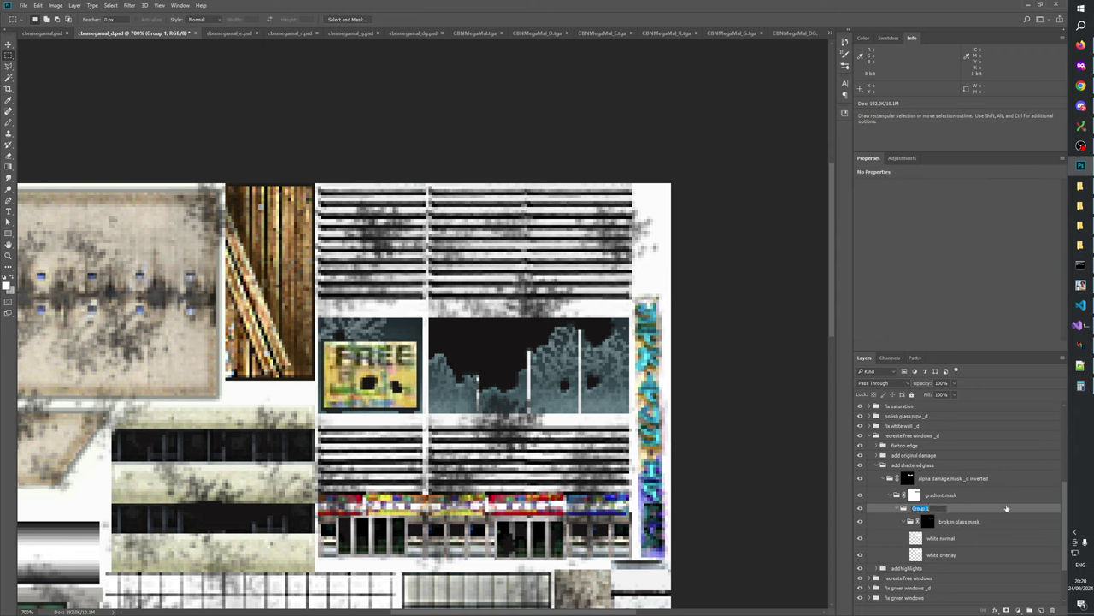
pyautogui.write('noise mask')
pyautogui.press('Return')
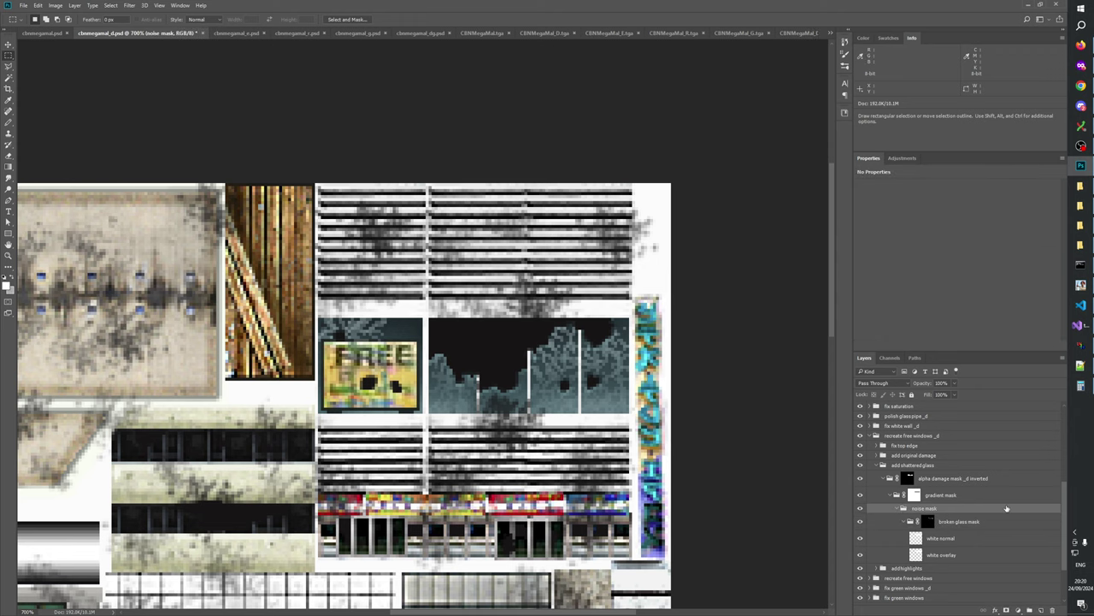
# - Add a layer mask to the noise mask group and select the rectangular FREE window area, about 104 × 32 px, keeping white as foreground colour
pyautogui.click(1007, 610)
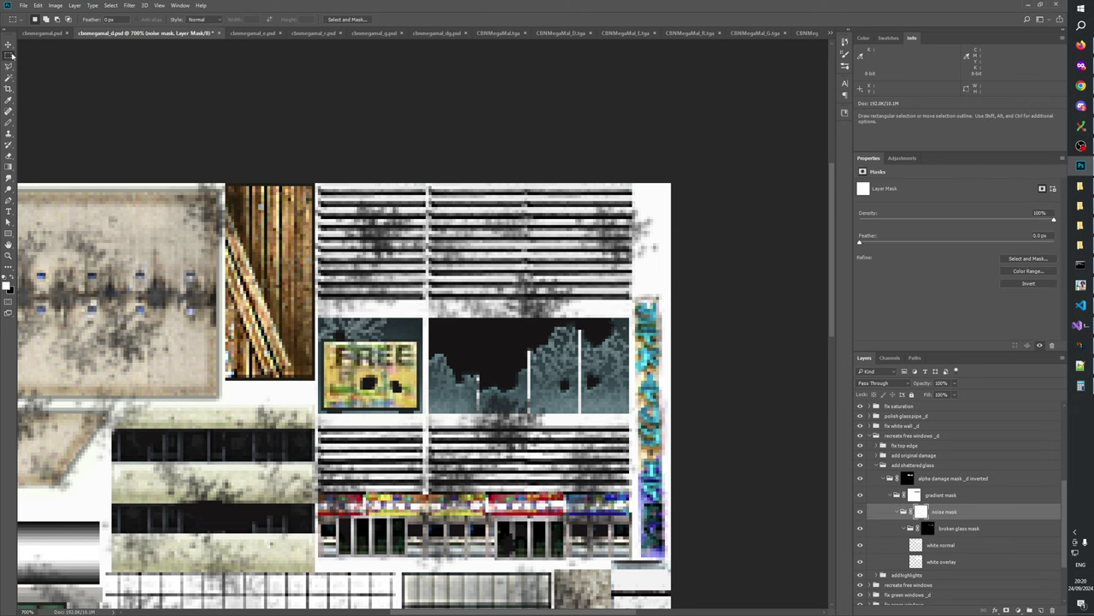
pyautogui.moveTo(513, 368); pyautogui.dragTo(632, 418)
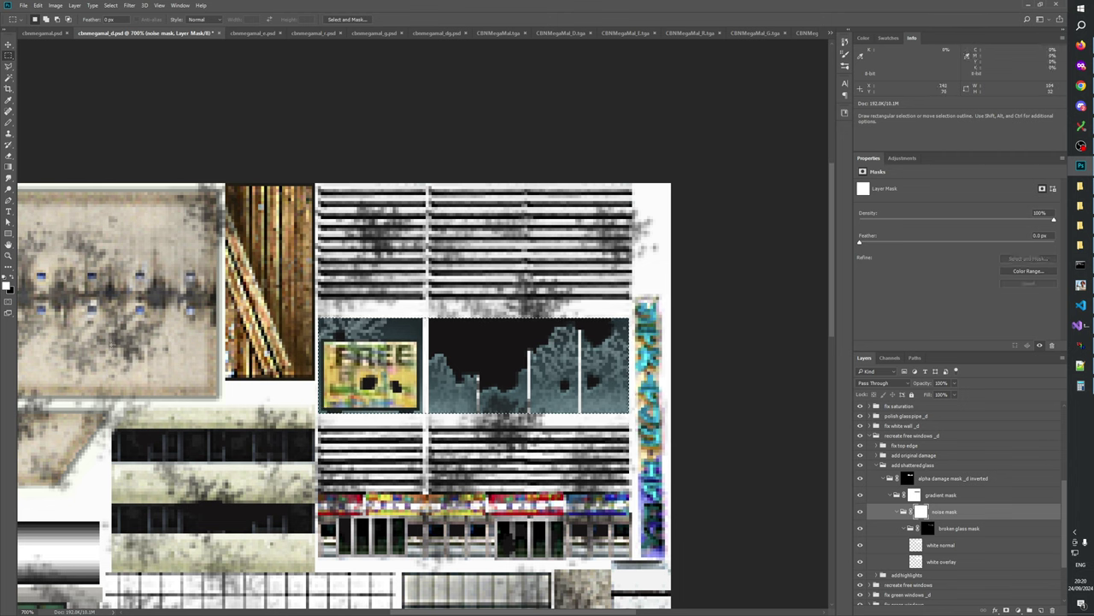
pyautogui.click(9, 286)
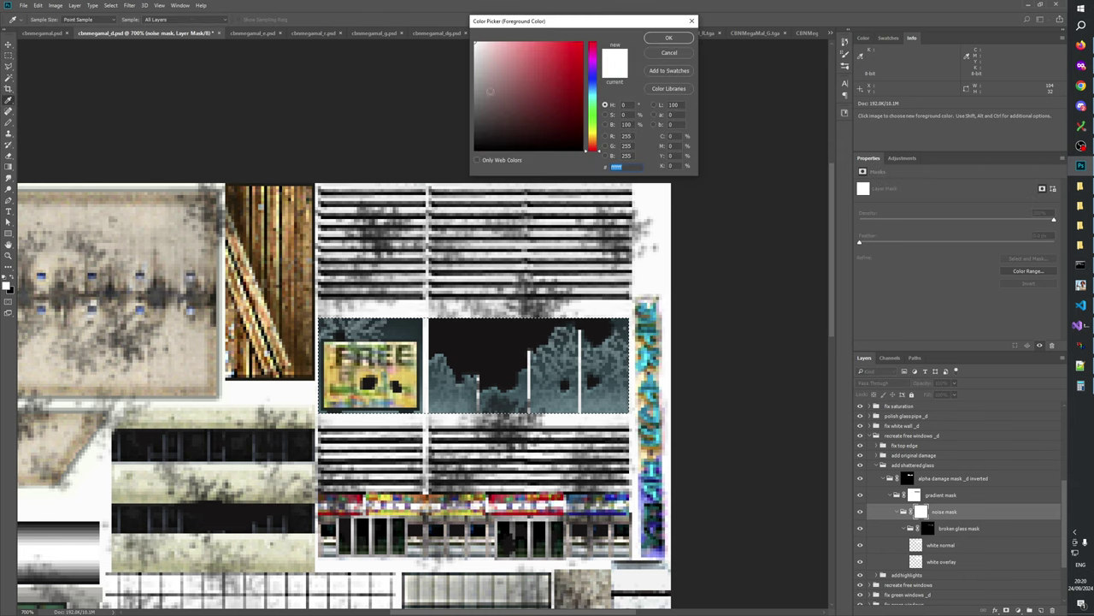
pyautogui.click(666, 39)
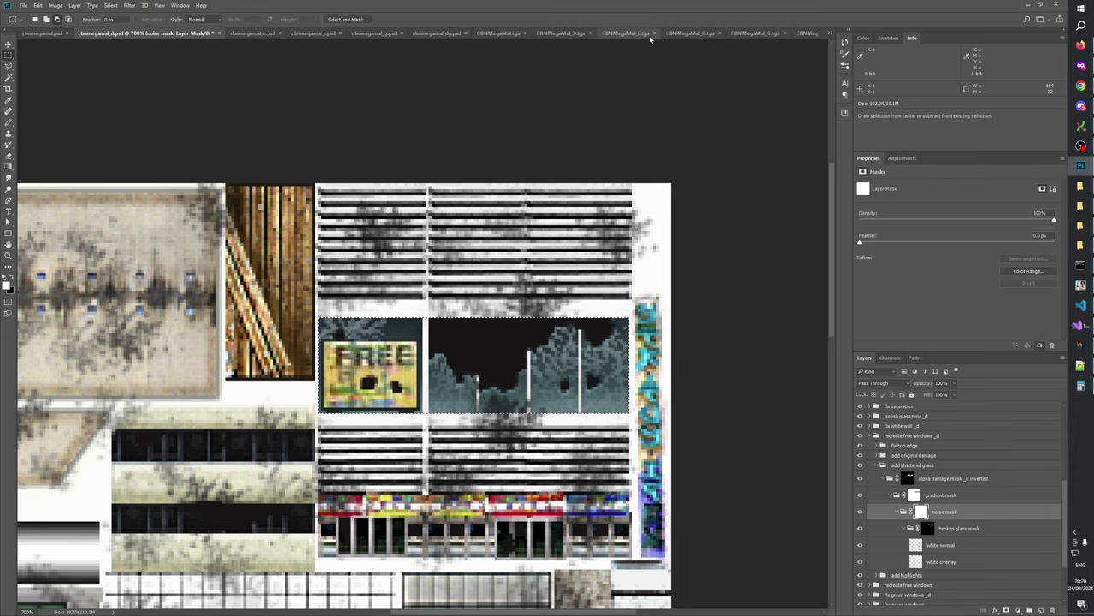
# - Apply Add Noise with uniform distribution to the selected window area of the noise mask, then deselect
pyautogui.click(129, 5)
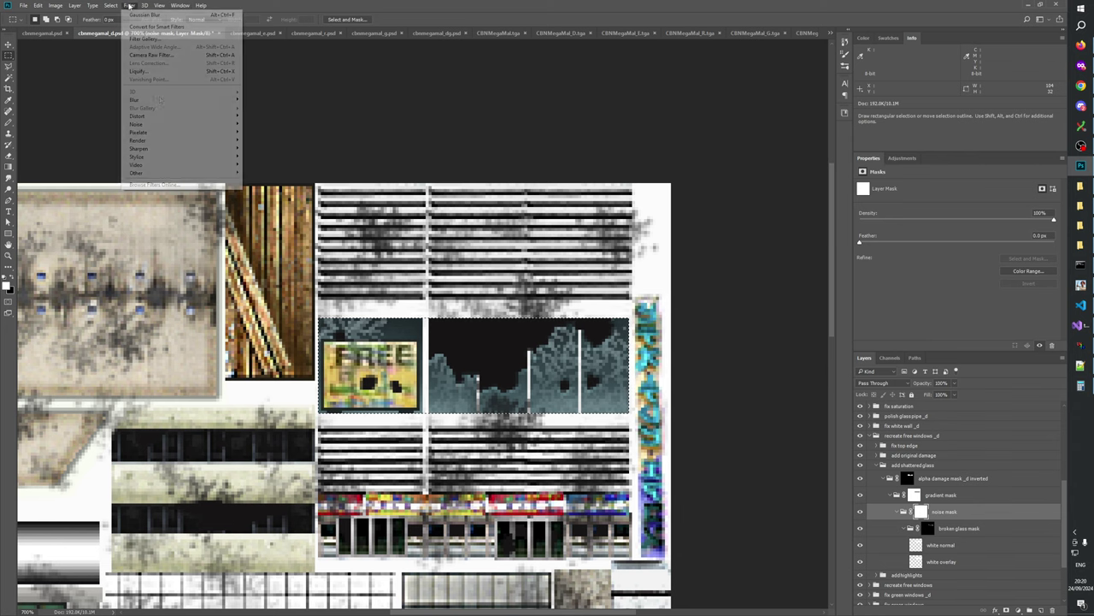
pyautogui.moveTo(196, 124)
pyautogui.click(270, 123)
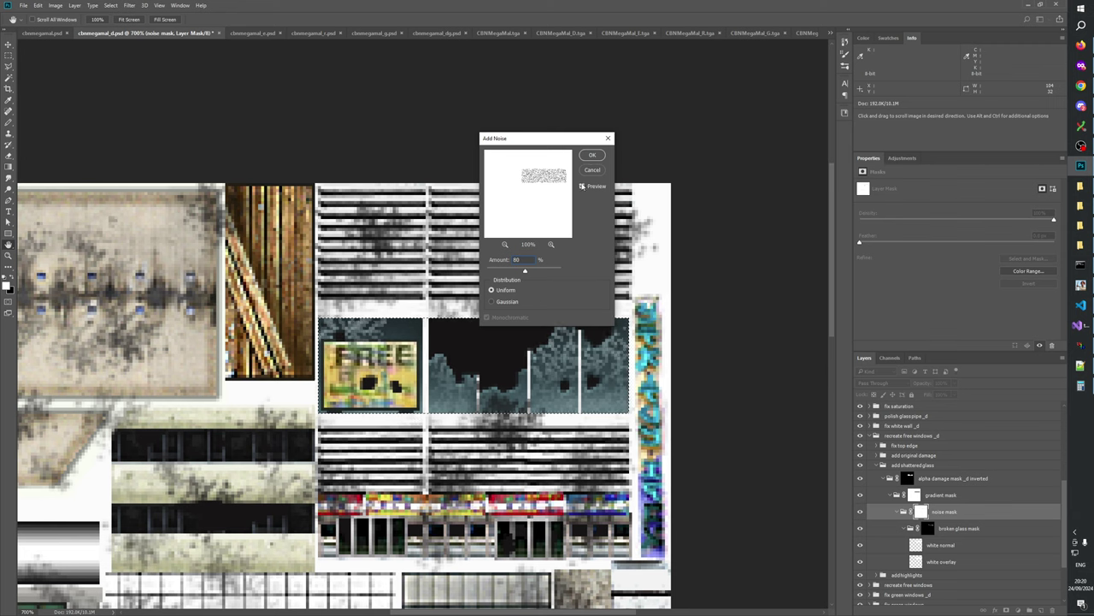
pyautogui.click(582, 187)
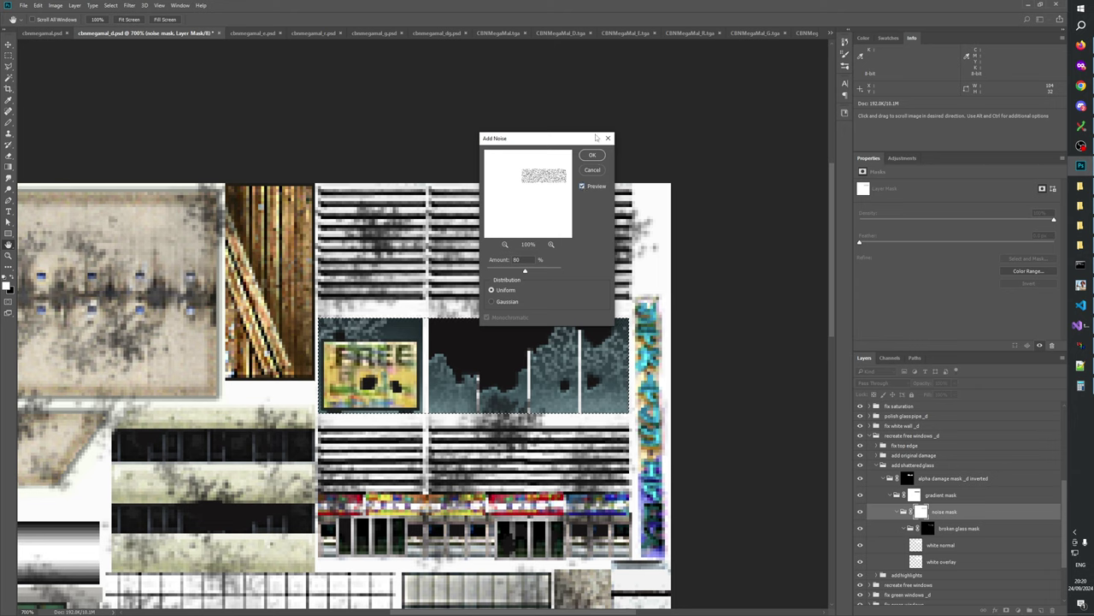
pyautogui.click(593, 154)
pyautogui.hotkey('ctrl', 'd')
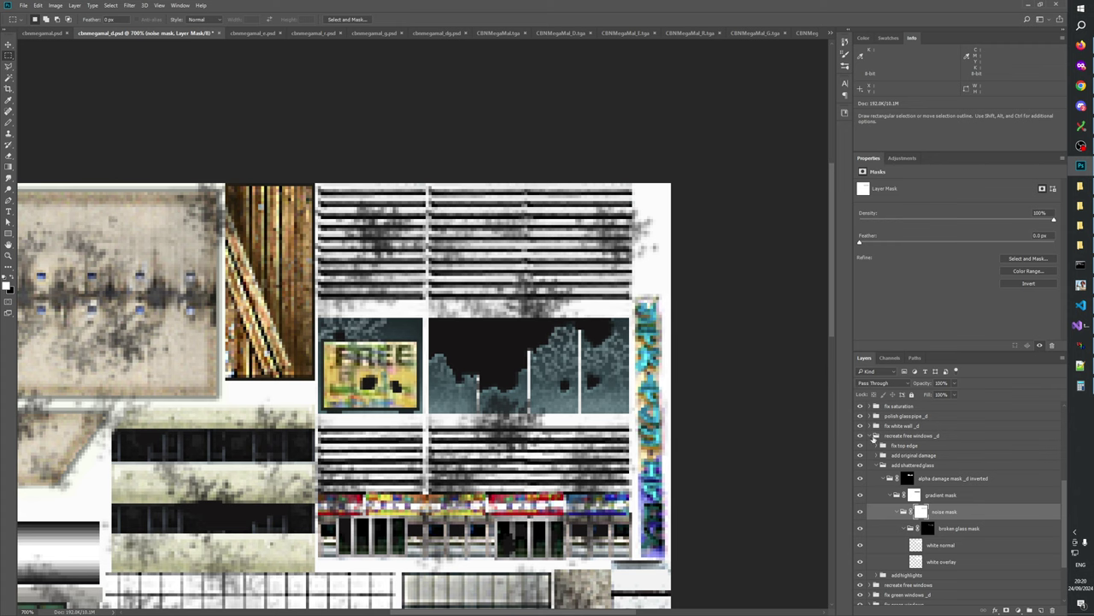
# - Review the nested broken glass, noise, gradient and alpha damage mask groups, toggling the visibility of the alpha damage mask _d inverted group
pyautogui.click(951, 528)
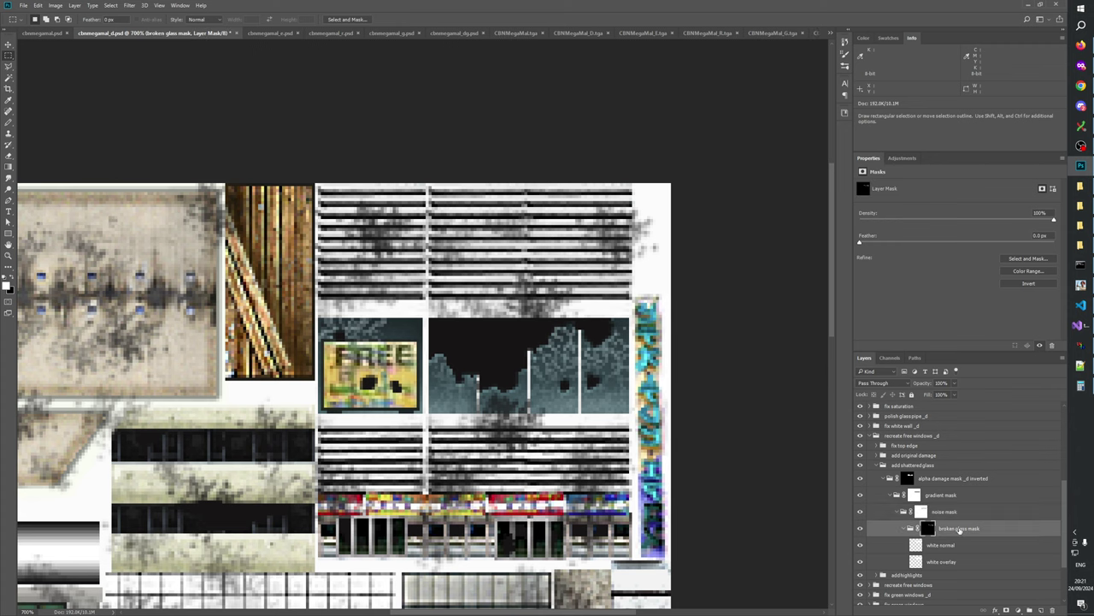
pyautogui.click(941, 514)
pyautogui.click(938, 495)
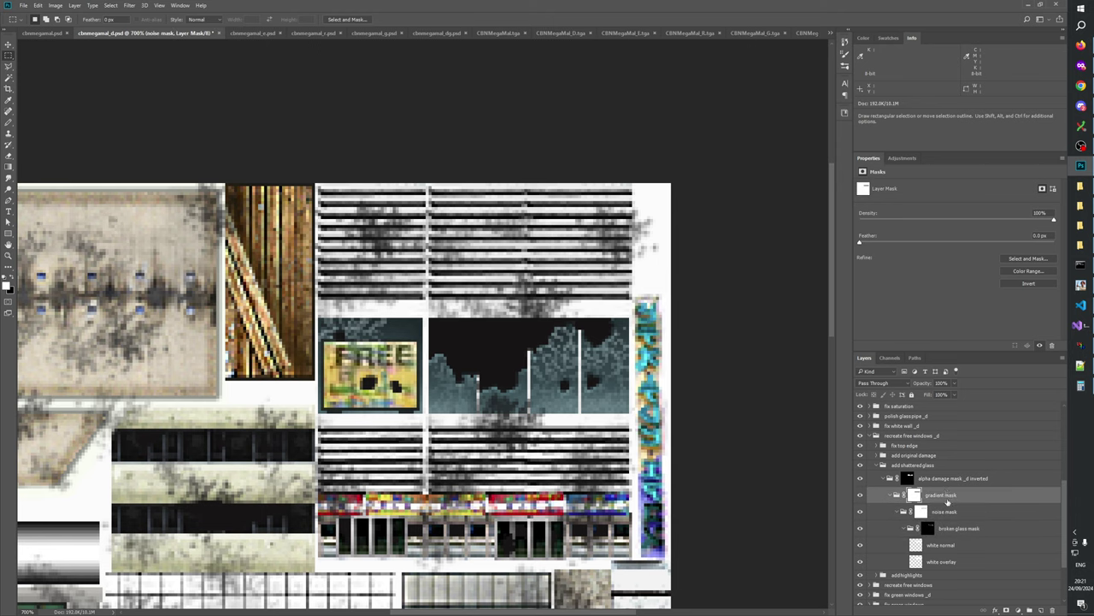
pyautogui.click(940, 480)
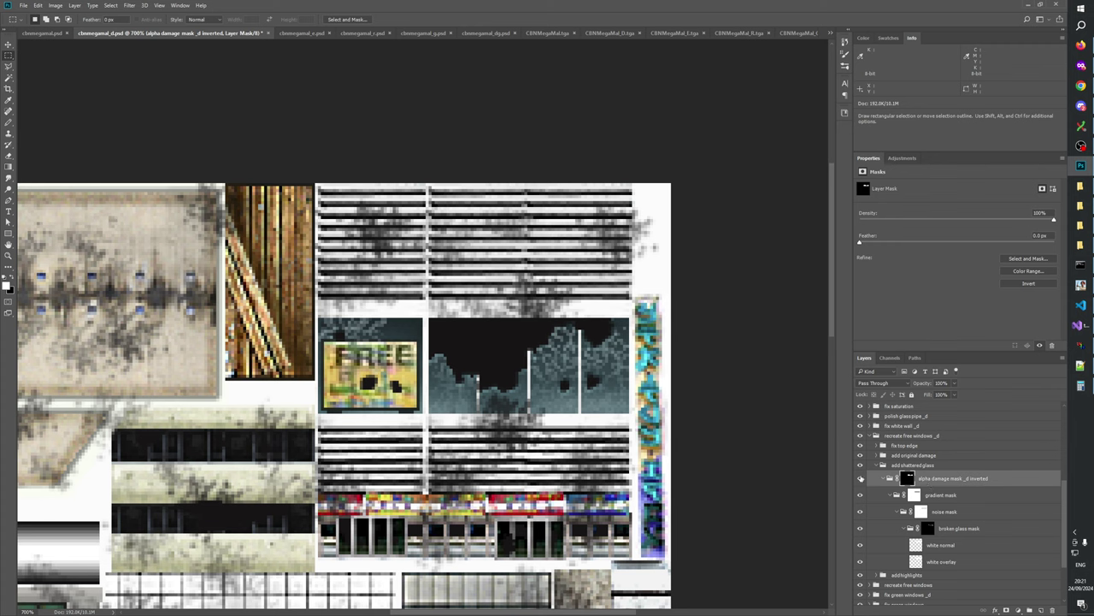
pyautogui.click(861, 478)
pyautogui.click(861, 478)
pyautogui.rightClick(908, 481)
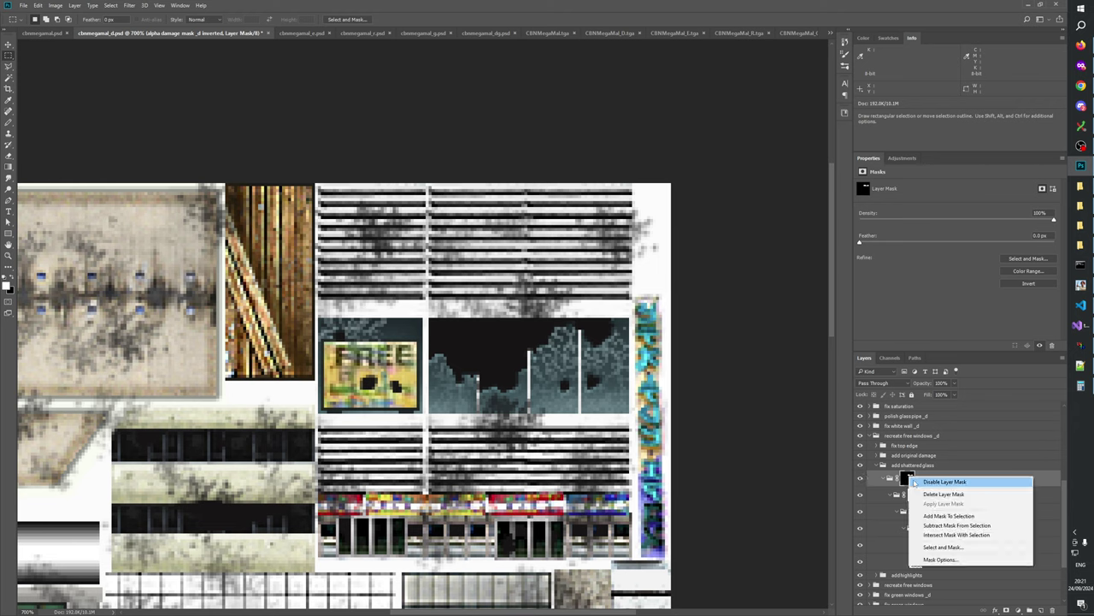
pyautogui.click(913, 486)
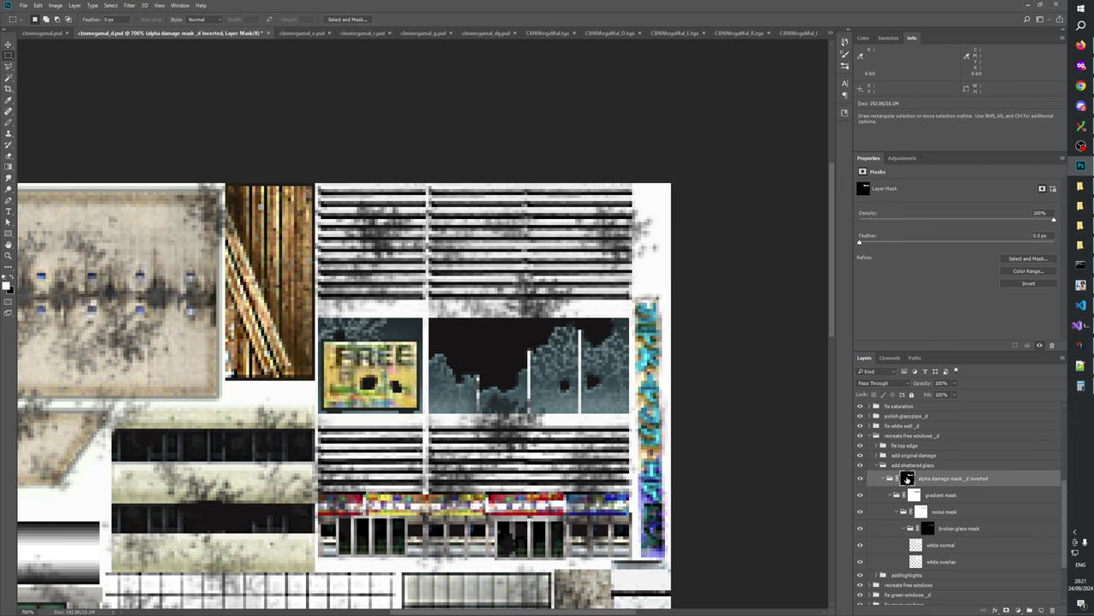
pyautogui.click(947, 496)
pyautogui.click(943, 480)
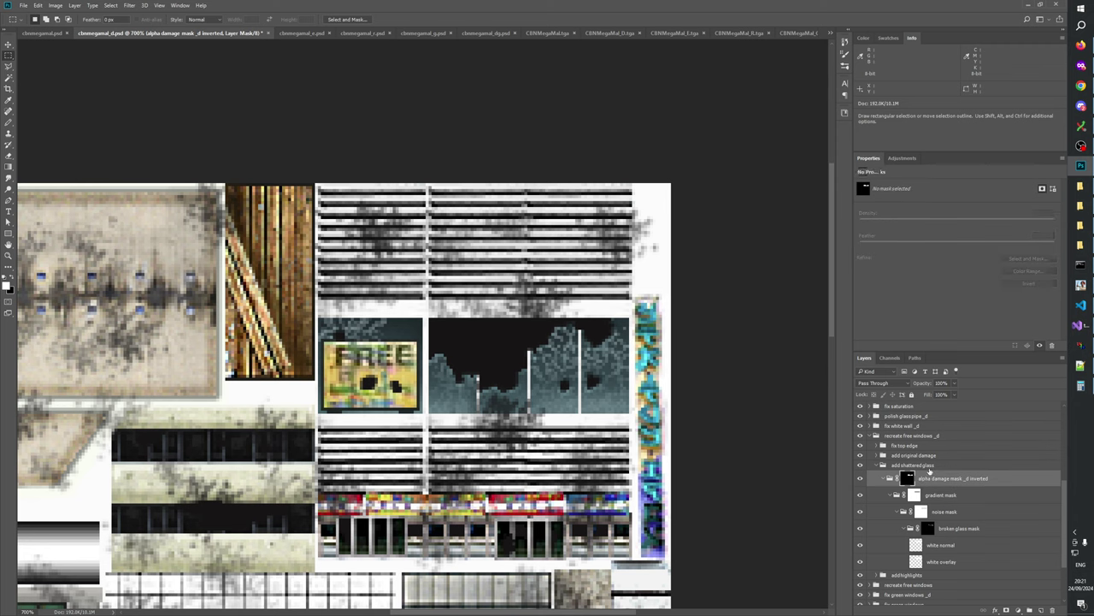
# - Save the cbnmegamal_d.psd texture and switch to Generals Mod Builder to run a Build
pyautogui.click(930, 469)
pyautogui.hotkey('ctrl', 's')
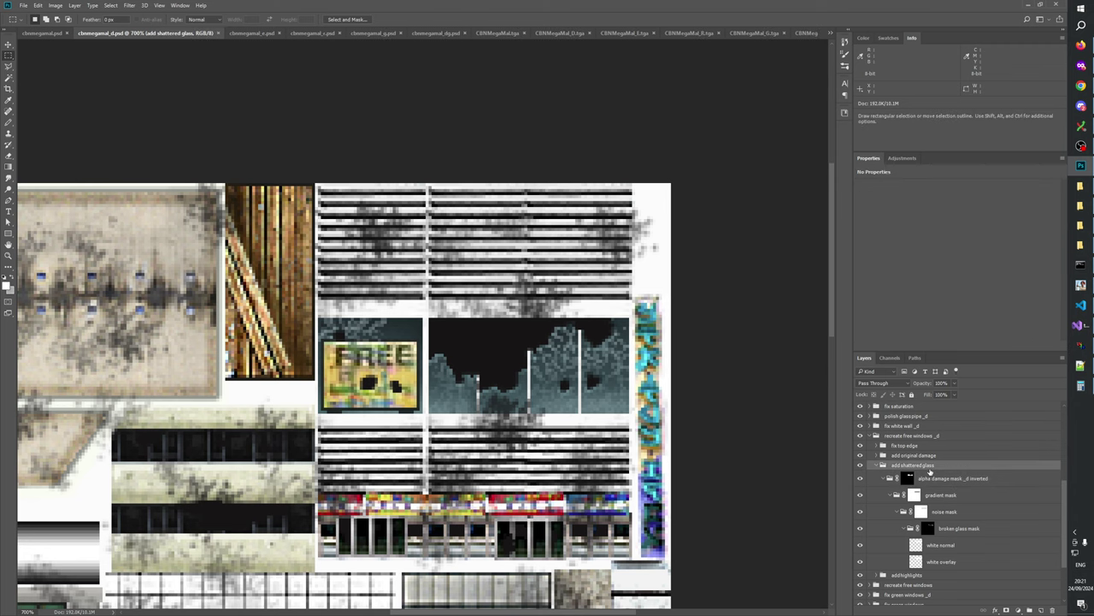
pyautogui.click(1083, 287)
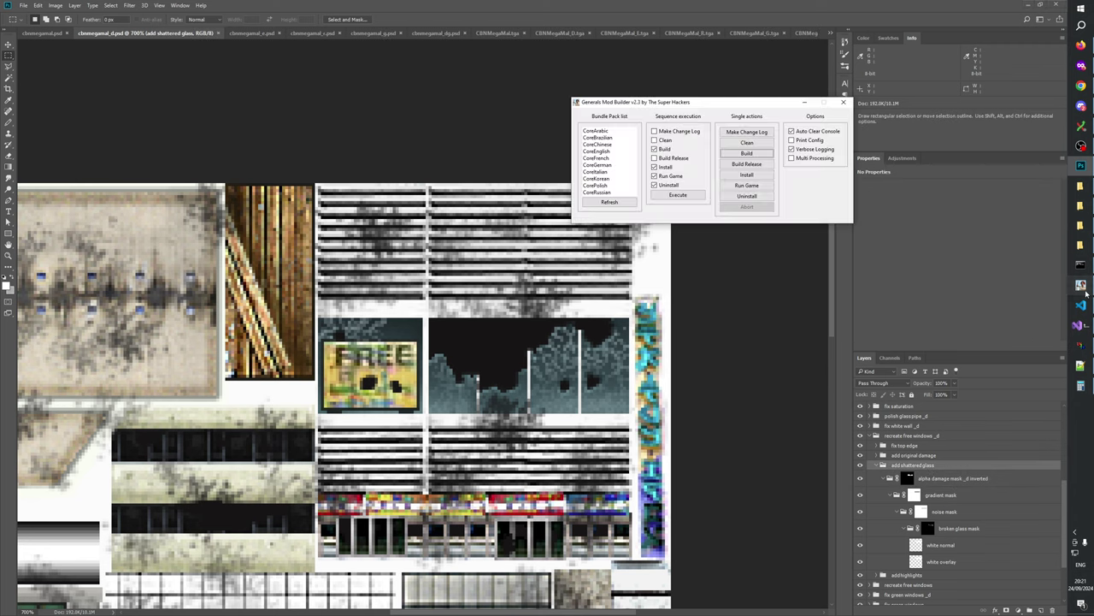
pyautogui.click(747, 154)
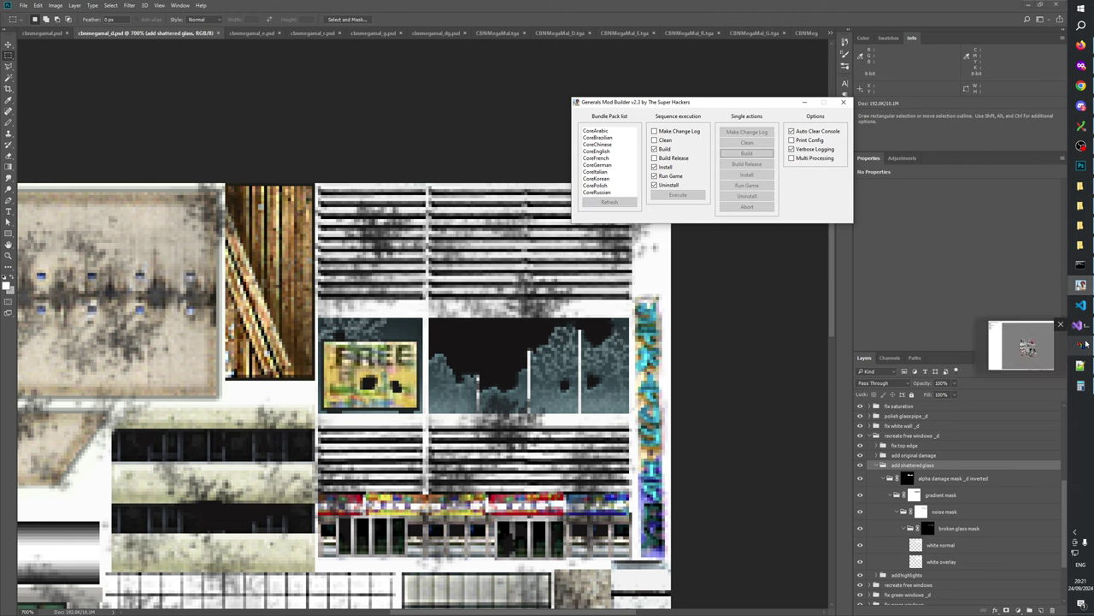
# - Switch to W3D Viewer, open CBNMegaMal_D.W3D in a fresh scene and display its CBNMEGAMAL_D hierarchy
pyautogui.click(1021, 345)
pyautogui.click(237, 57)
pyautogui.click(247, 57)
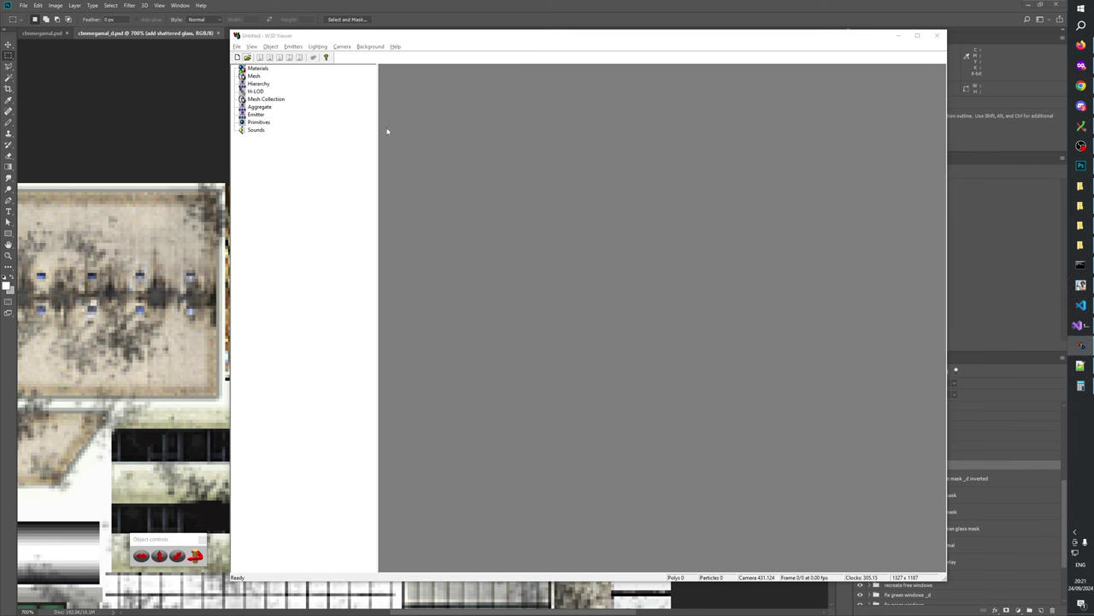
pyautogui.click(548, 346)
pyautogui.write('cbnm')
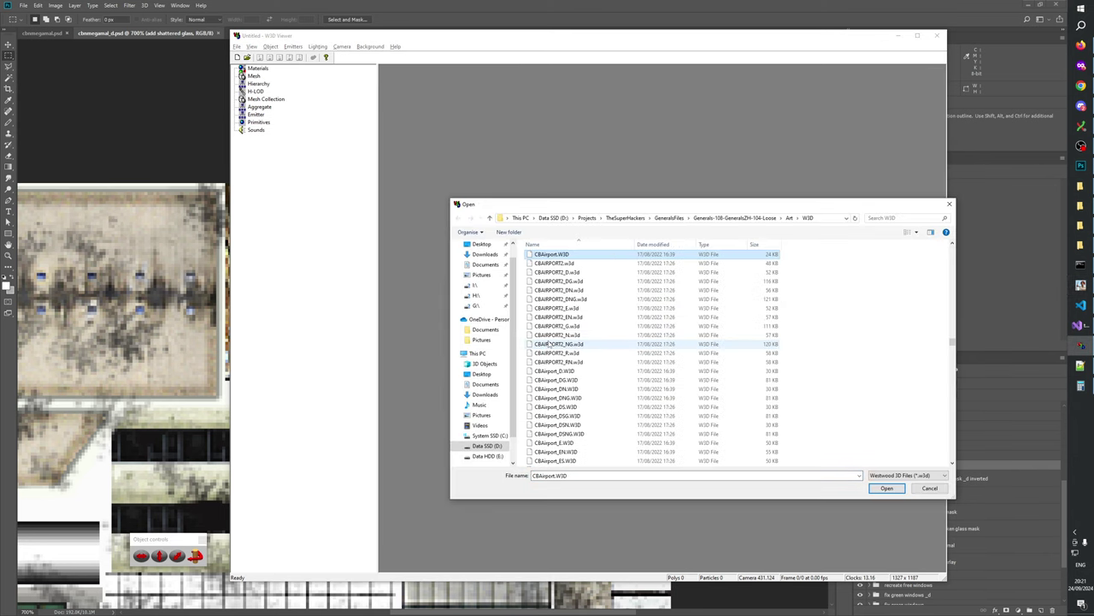
pyautogui.doubleClick(582, 264)
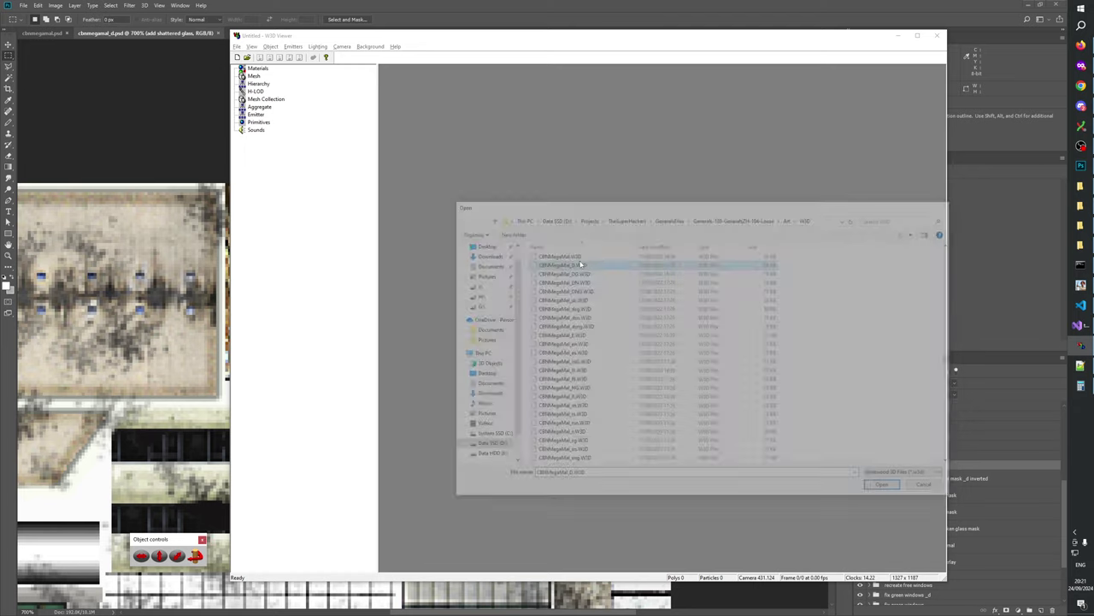
pyautogui.click(279, 91)
# - Examine the noise-masked shattered windows on the damaged mega mall model from different angles, both close up and far away
pyautogui.moveTo(741, 318); pyautogui.dragTo(660, 371)
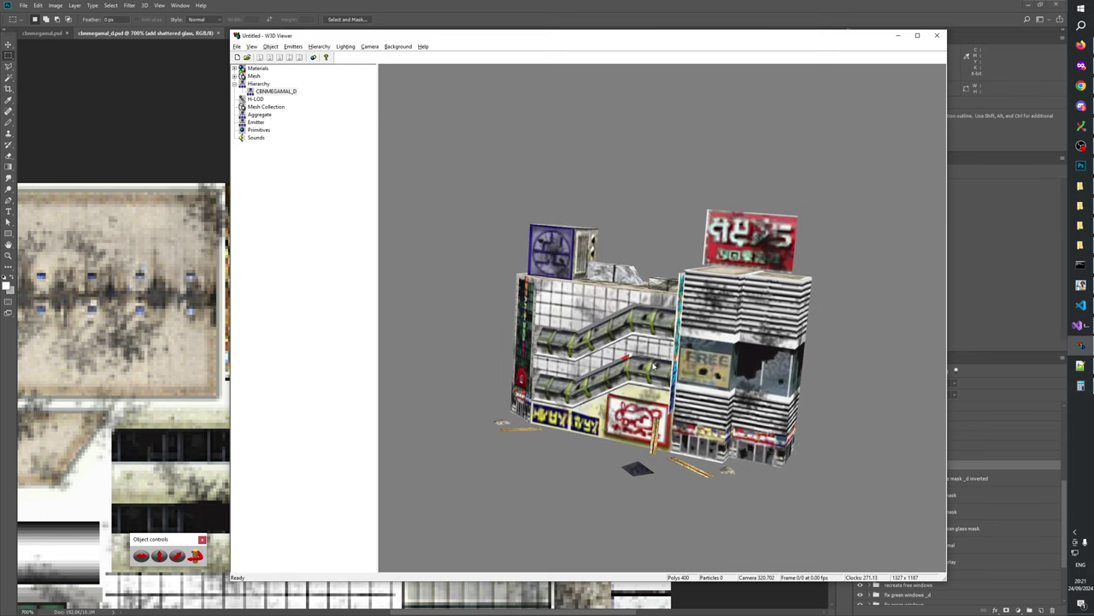
pyautogui.moveTo(710, 340); pyautogui.dragTo(604, 374)
pyautogui.scroll(-5, 701, 353)
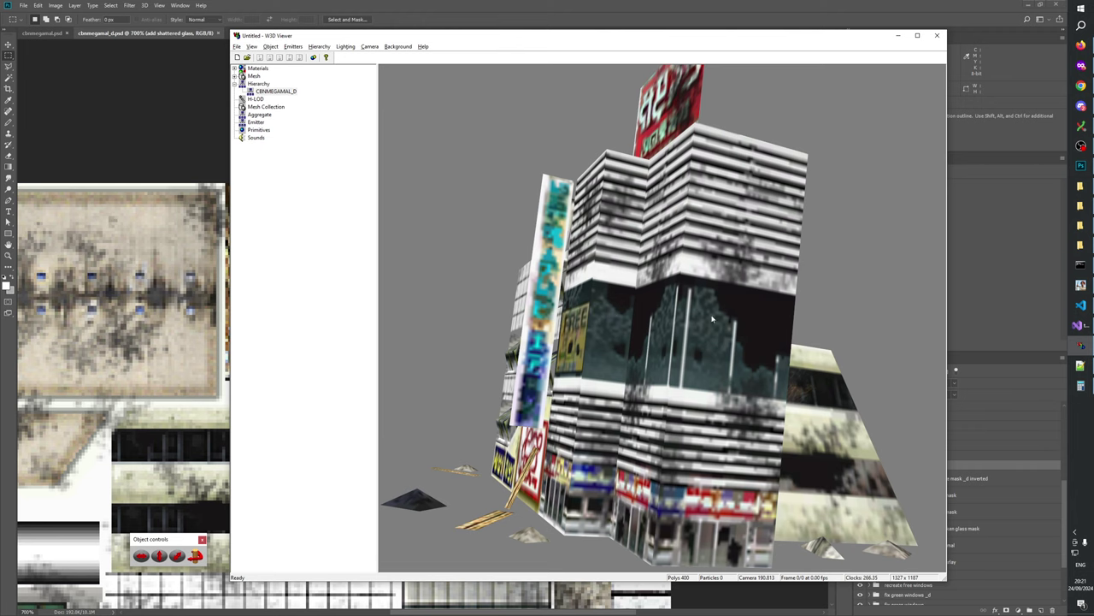
pyautogui.scroll(-5, 738, 306)
pyautogui.moveTo(739, 306); pyautogui.dragTo(673, 315)
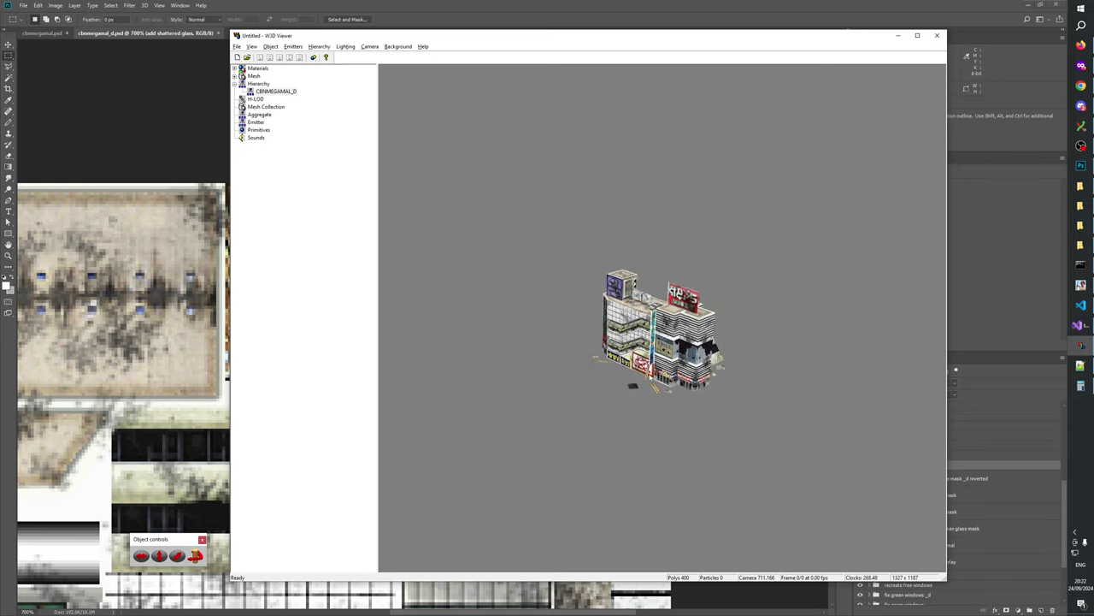
pyautogui.scroll(5, 663, 342)
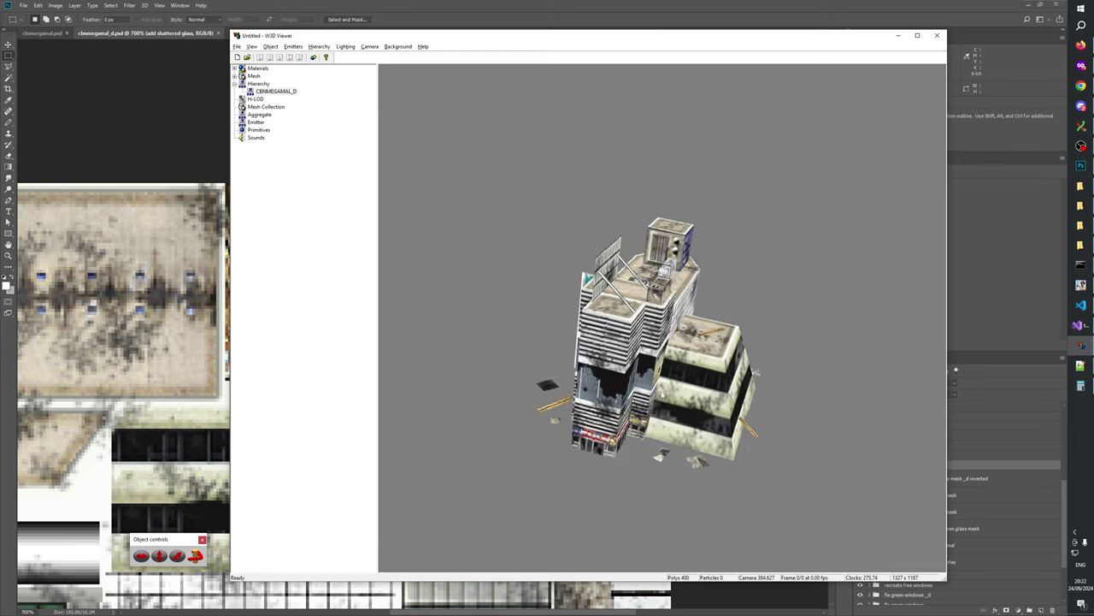
pyautogui.scroll(-3, 656, 352)
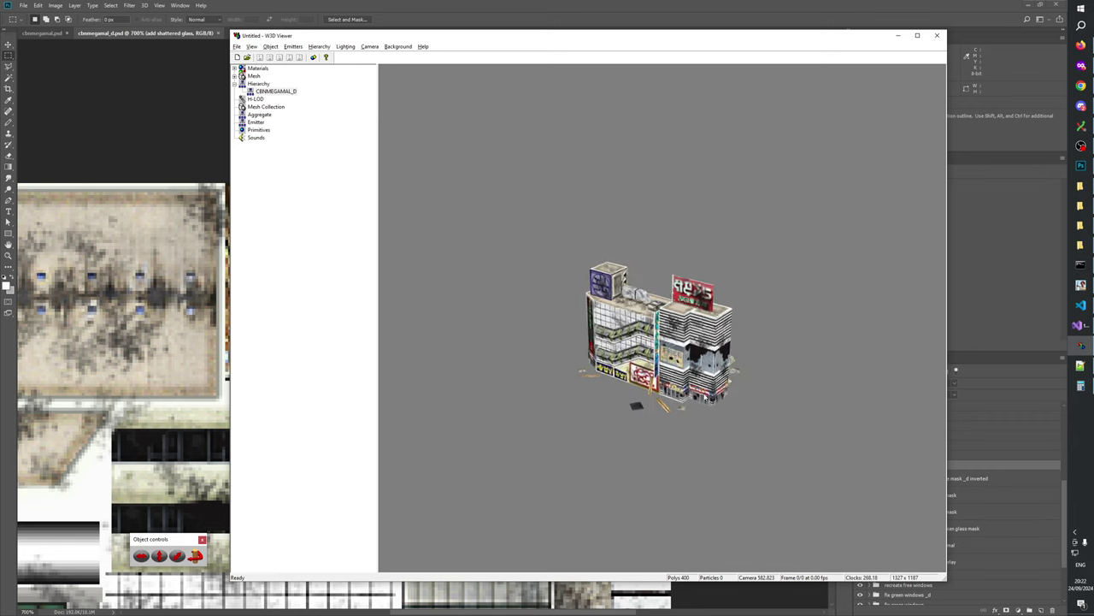
pyautogui.scroll(2, 710, 413)
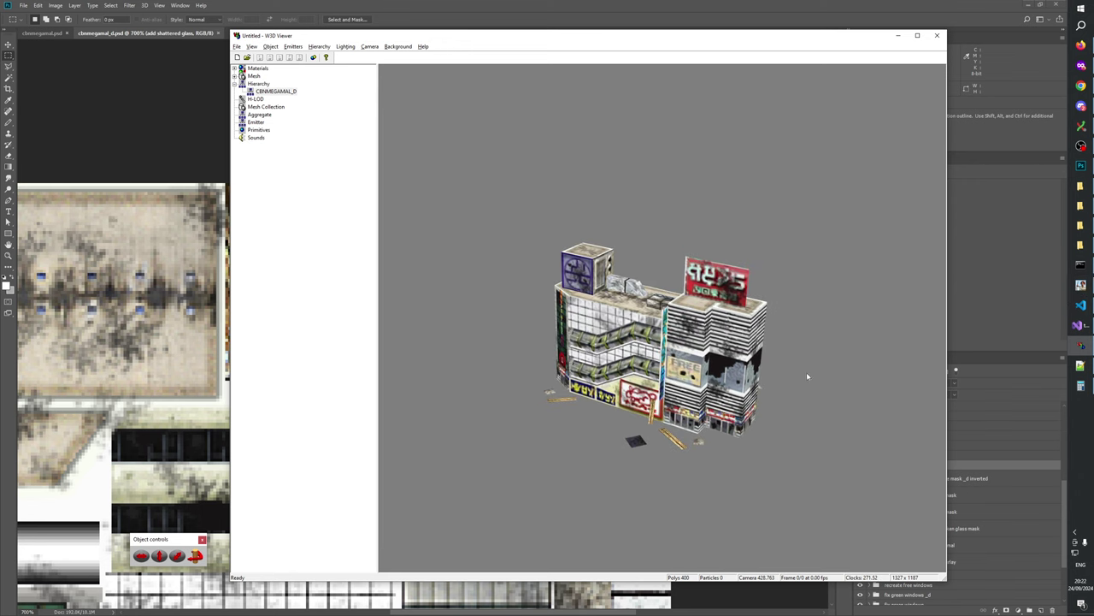
# - Switch to Generals Mod Builder, execute the Build, Install, Run Game and Uninstall sequence, and bring the launched Zero Hour game to the front
pyautogui.click(1081, 285)
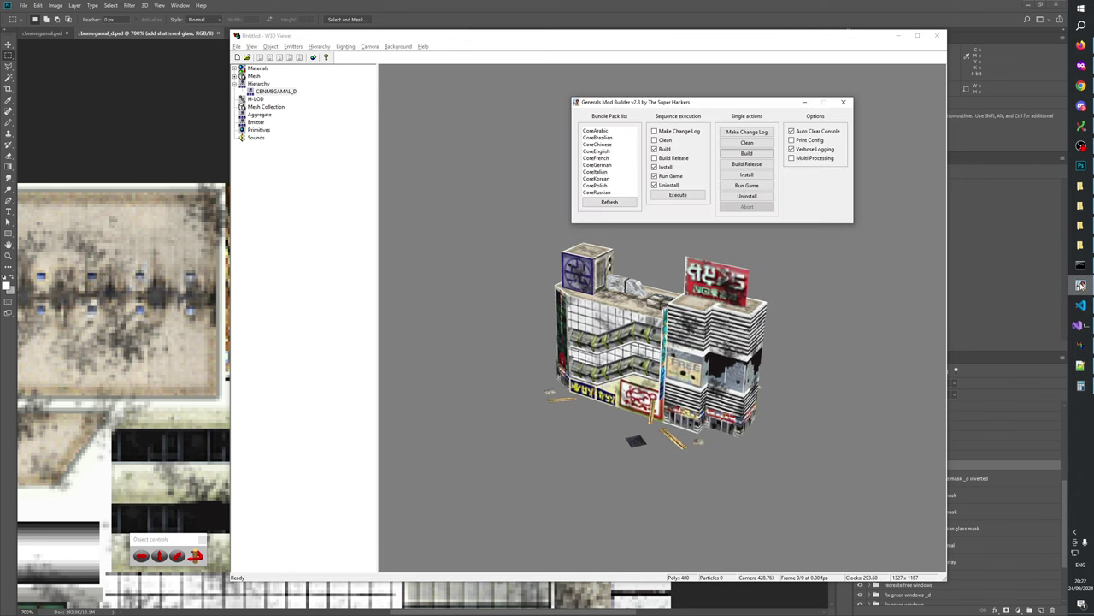
pyautogui.click(677, 196)
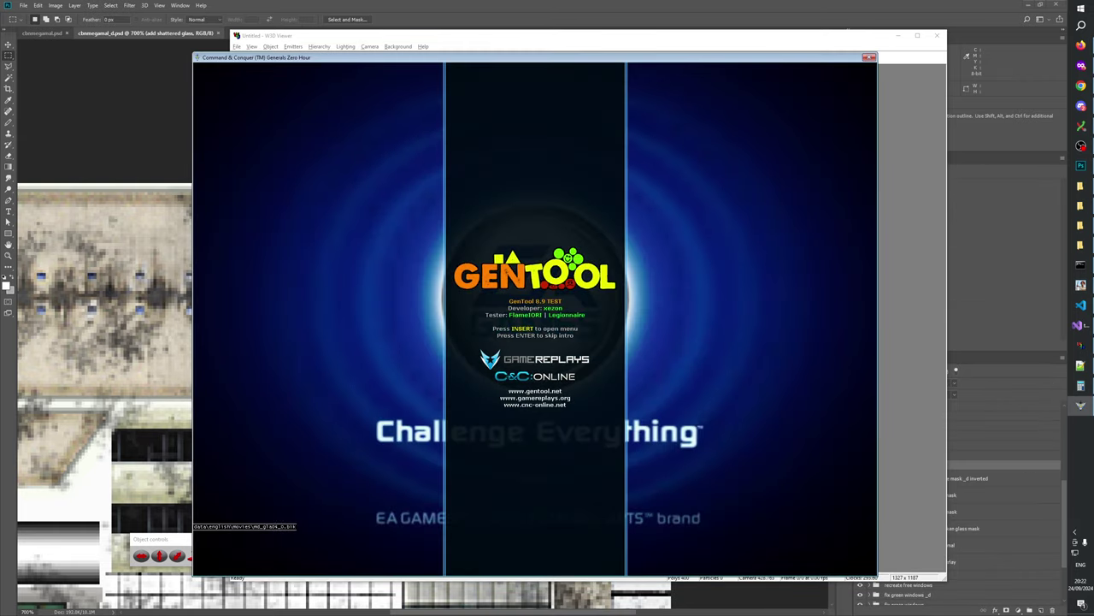
pyautogui.hotkey('alt', 'Tab')
pyautogui.click(454, 5)
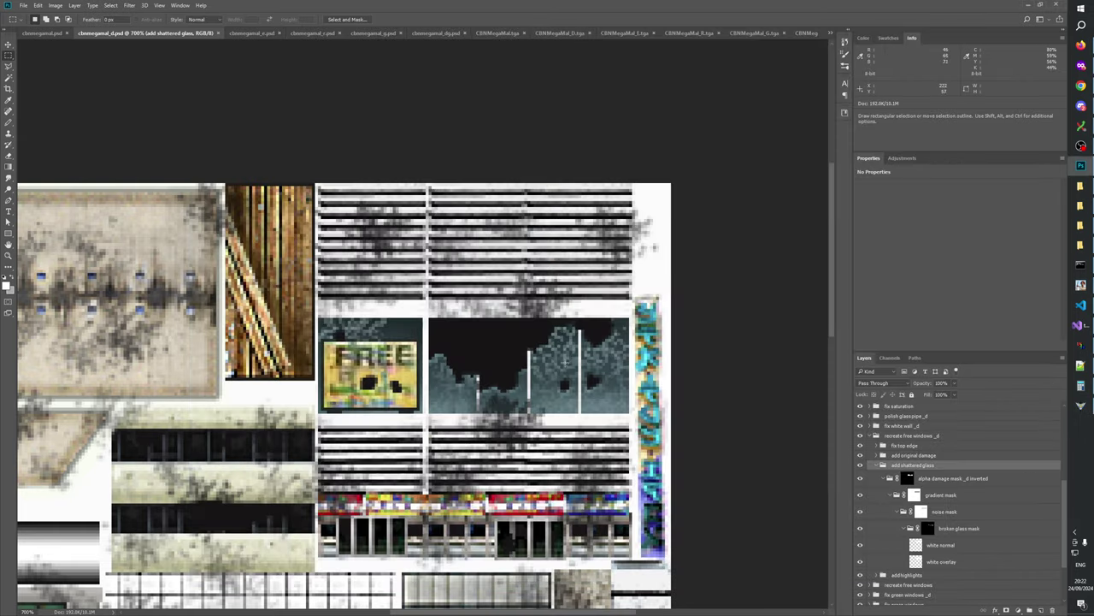
pyautogui.click(1082, 405)
# - Open the skirmish setup in Zero Hour and start a match on the Tournament City map as USA
pyautogui.click(740, 176)
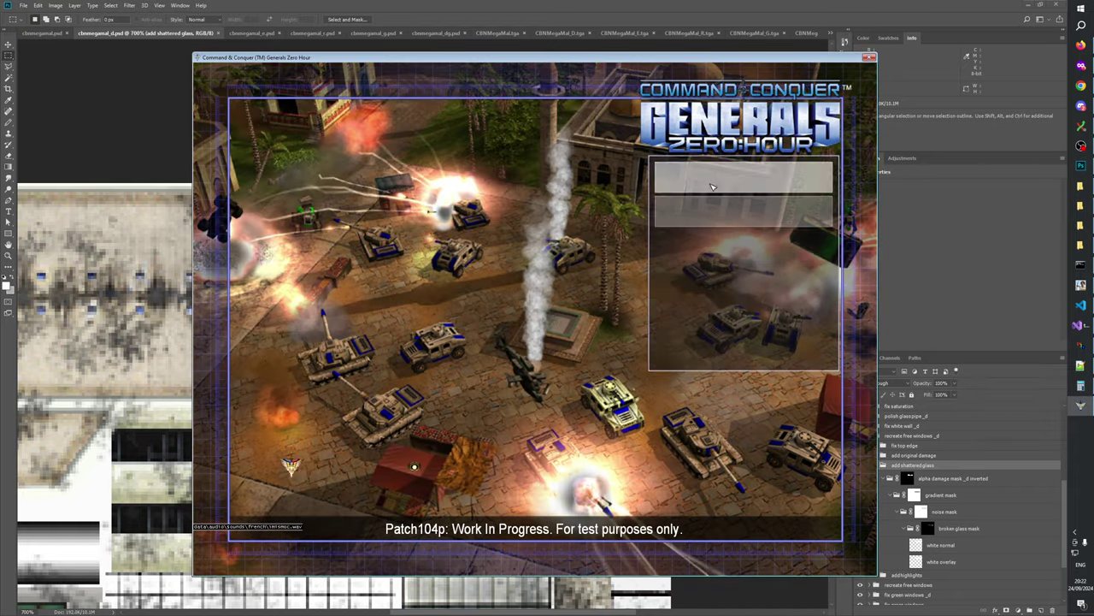
pyautogui.click(742, 314)
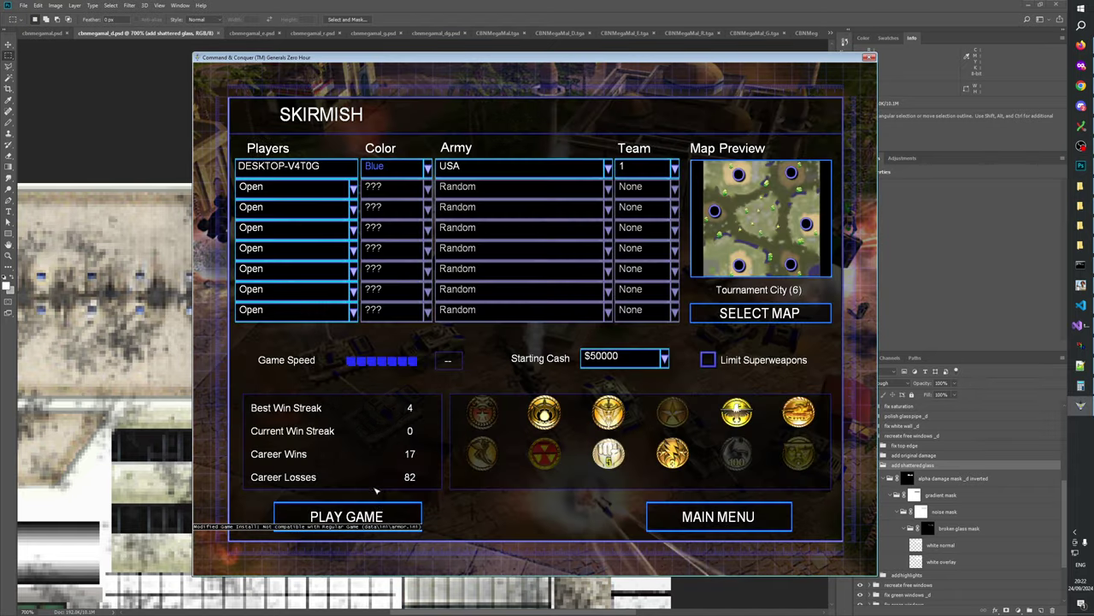
pyautogui.click(379, 515)
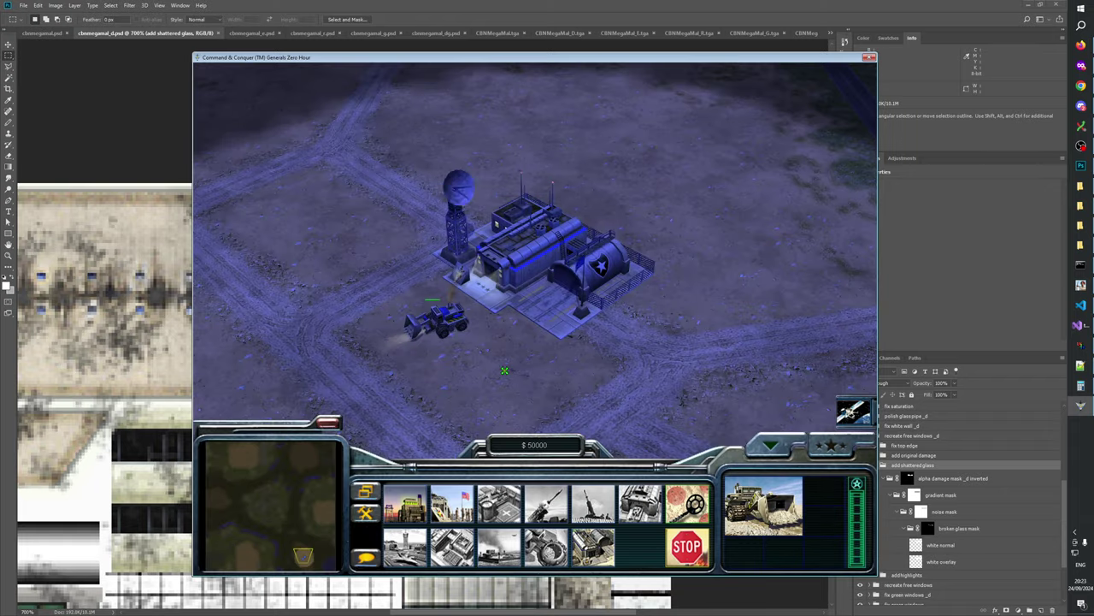
# - Leave the Tournament City match and start a skirmish on the Red Rock map as USA
pyautogui.press('Escape')
pyautogui.click(518, 360)
pyautogui.click(447, 413)
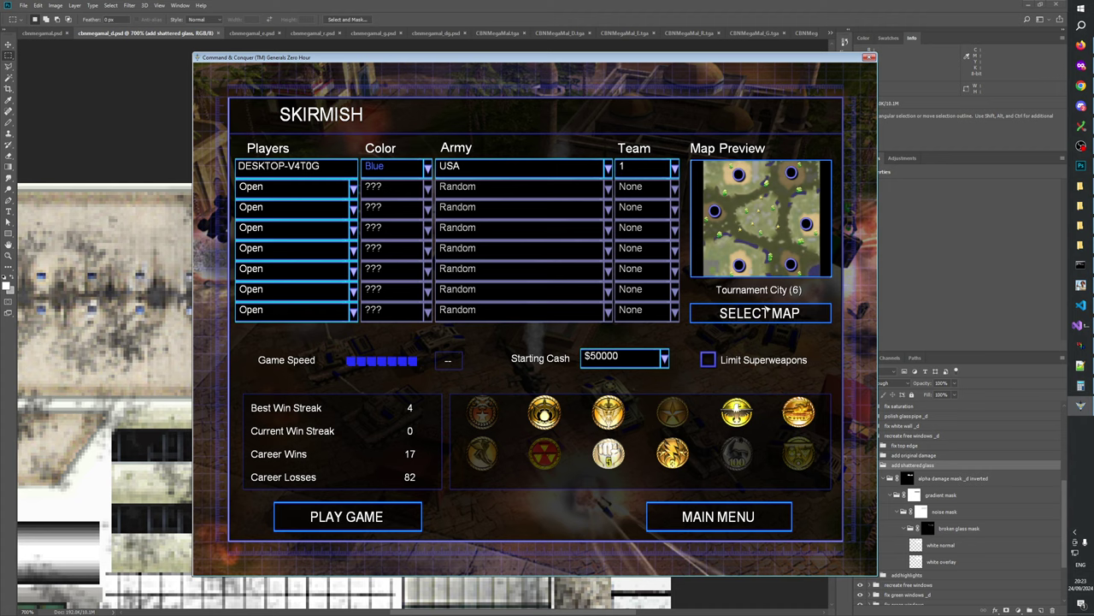
pyautogui.click(770, 311)
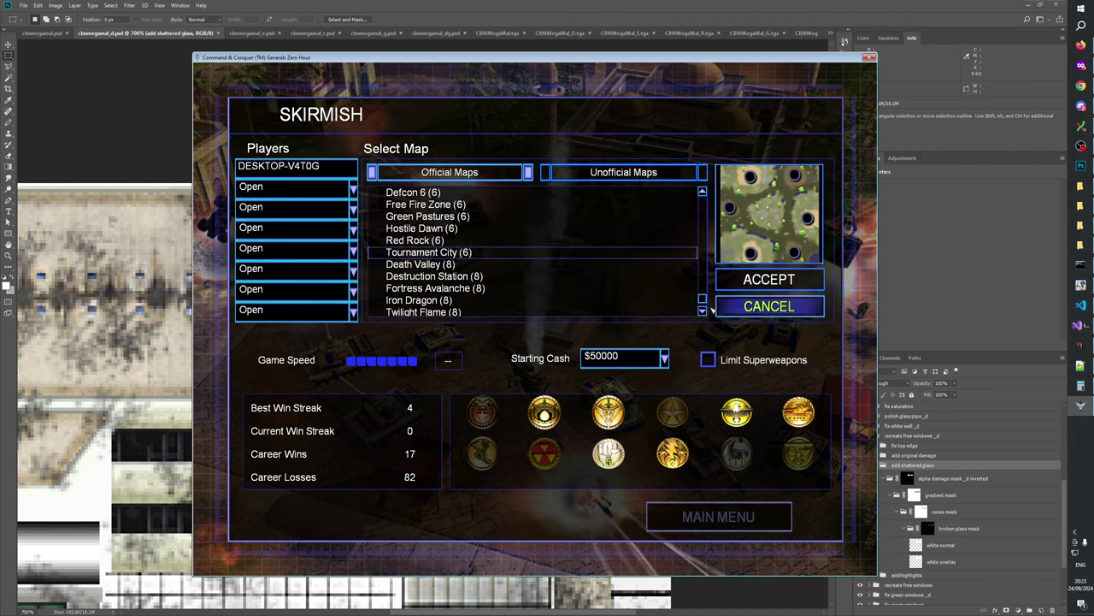
pyautogui.click(425, 265)
pyautogui.click(415, 240)
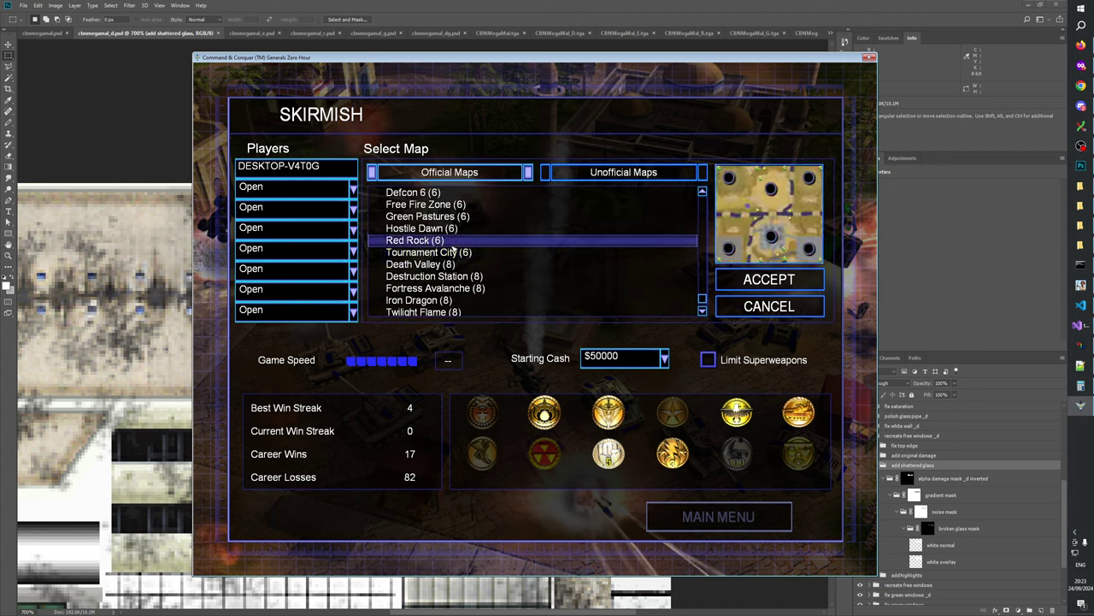
pyautogui.click(769, 280)
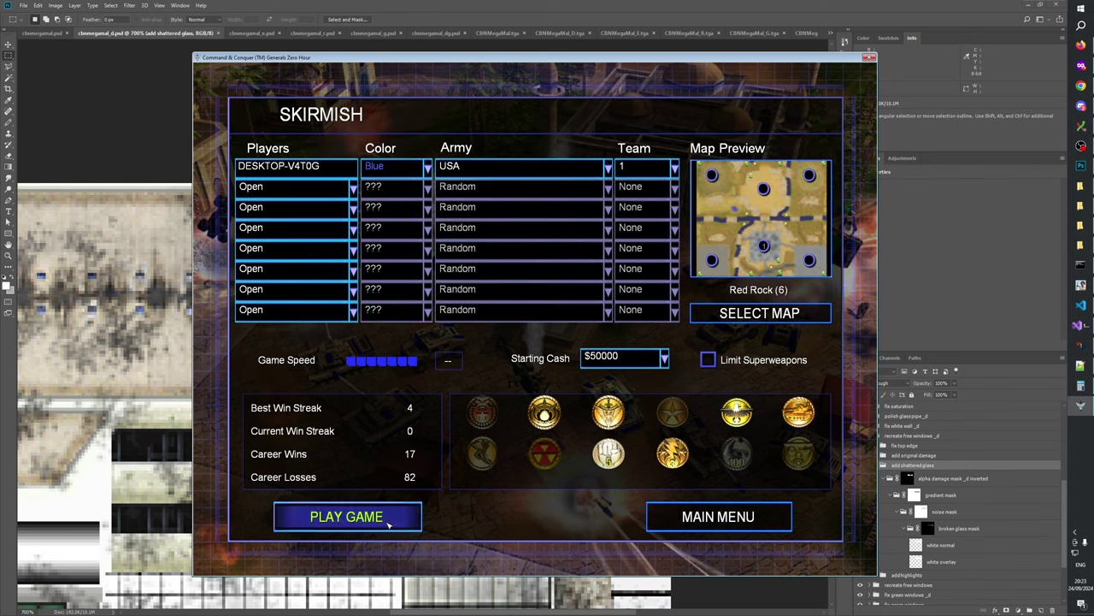
pyautogui.click(347, 517)
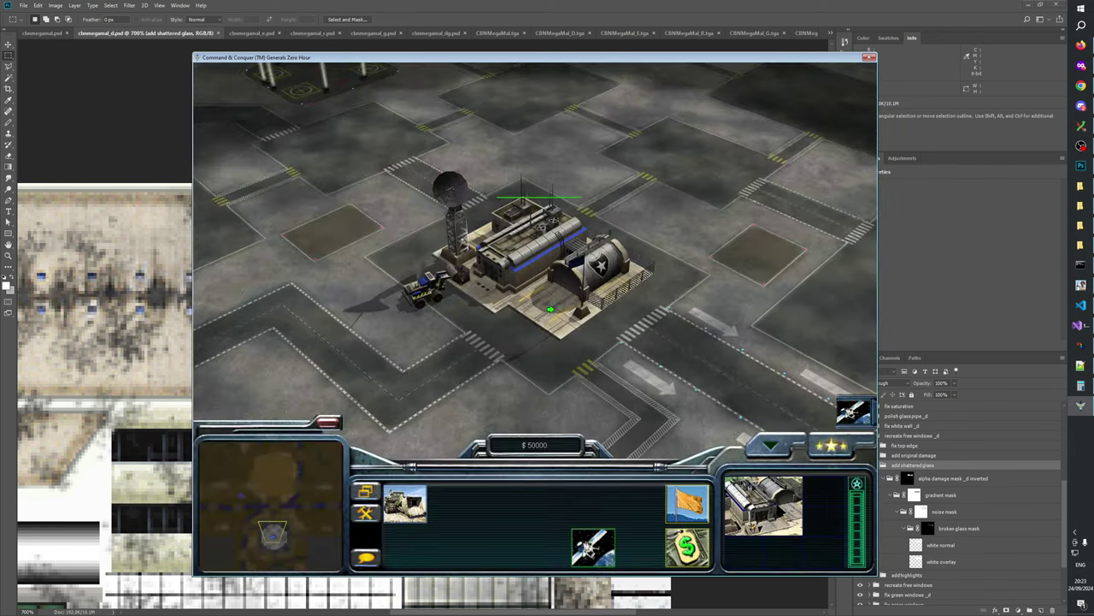
# - Have the USA dozer build a Barracks and a Cold Fusion Reactor beside the Command Center
pyautogui.click(423, 290)
pyautogui.click(462, 359)
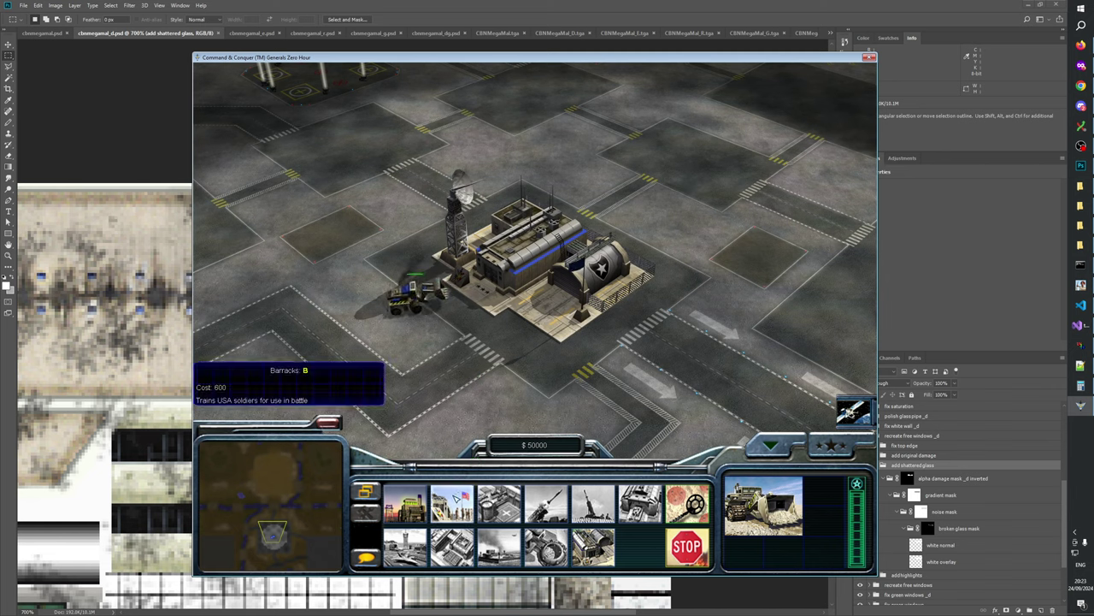
pyautogui.click(404, 505)
pyautogui.click(453, 504)
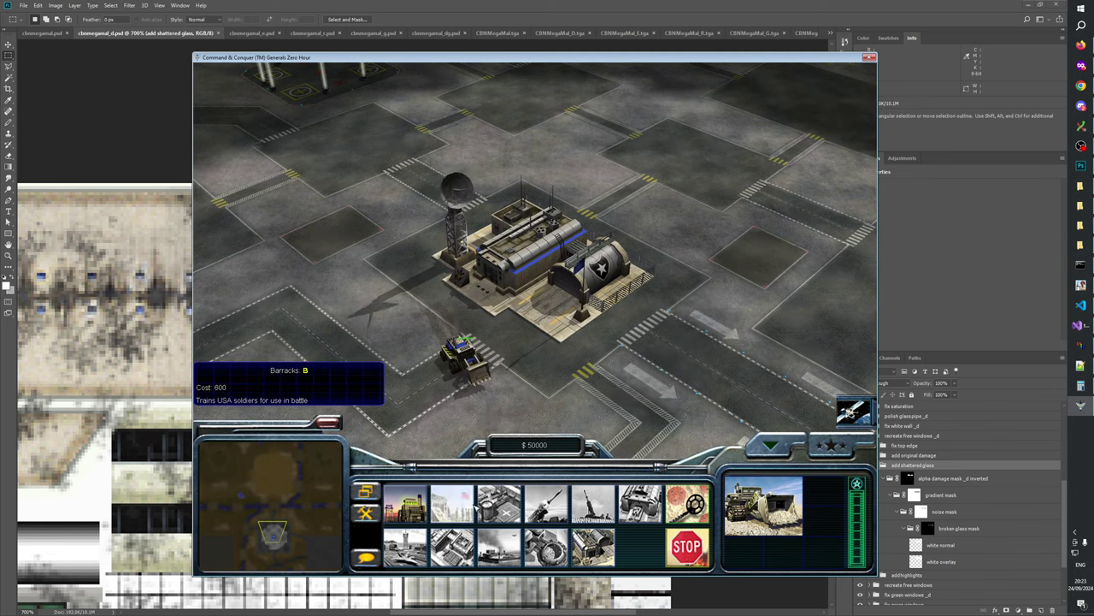
pyautogui.click(764, 368)
pyautogui.rightClick(735, 394)
pyautogui.click(486, 308)
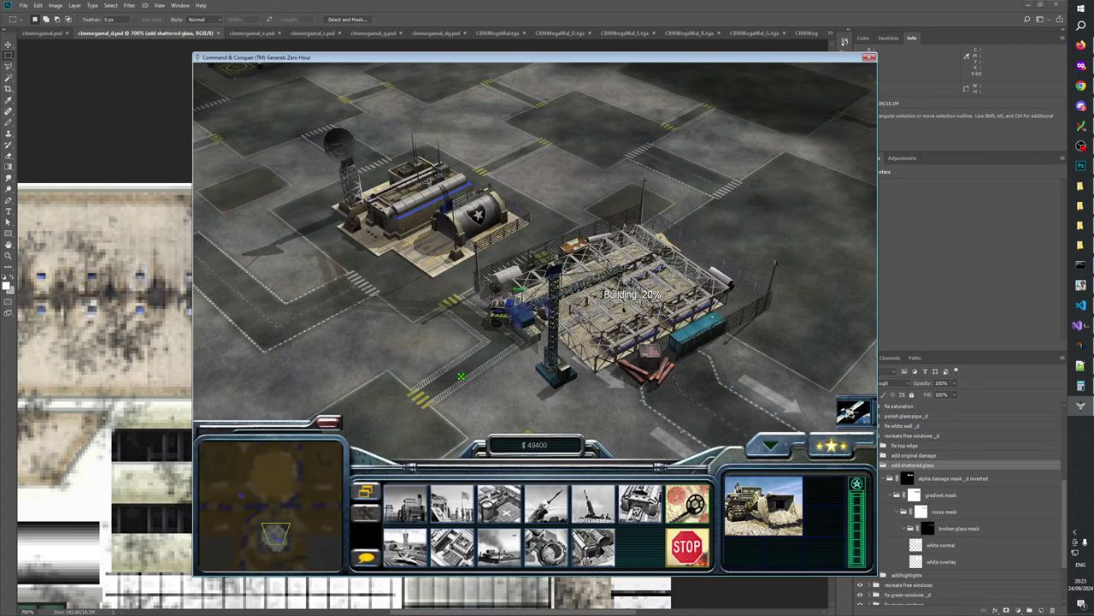
pyautogui.click(405, 505)
pyautogui.click(412, 395)
pyautogui.scroll(-3, 477, 395)
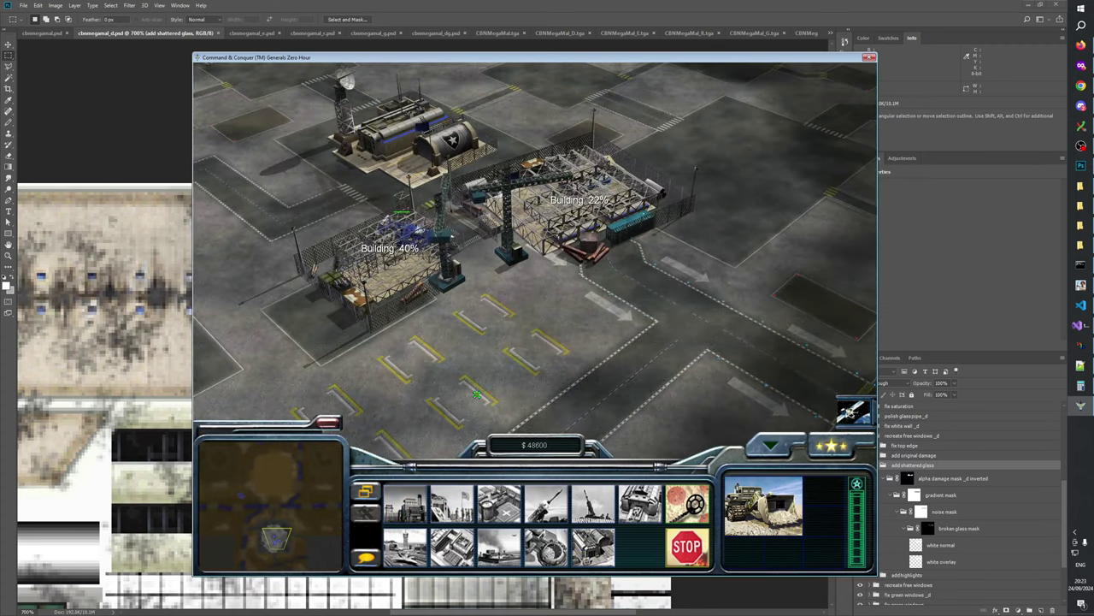
# - Exit the Red Rock match and start a skirmish on the unofficial map !TestAllFactions.map as USA
pyautogui.press('Escape')
pyautogui.click(535, 356)
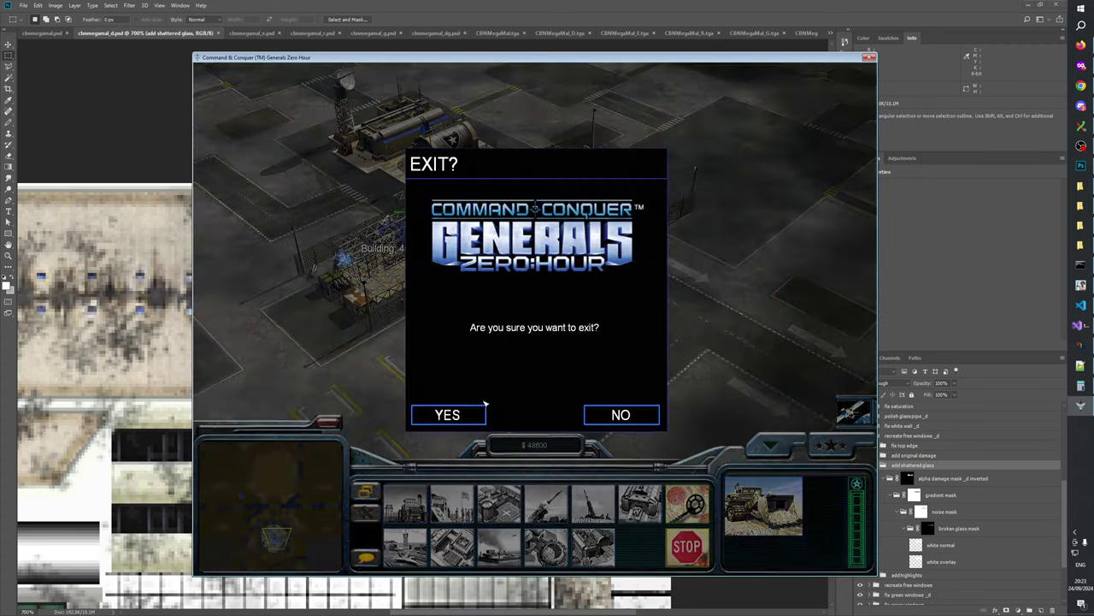
pyautogui.click(448, 413)
pyautogui.click(776, 551)
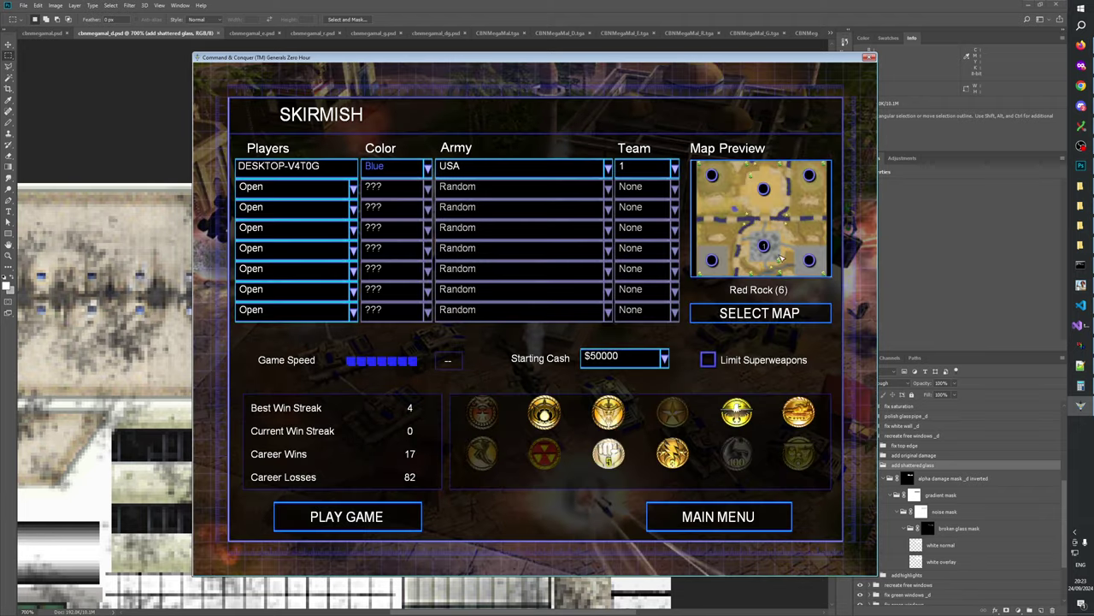
pyautogui.click(759, 313)
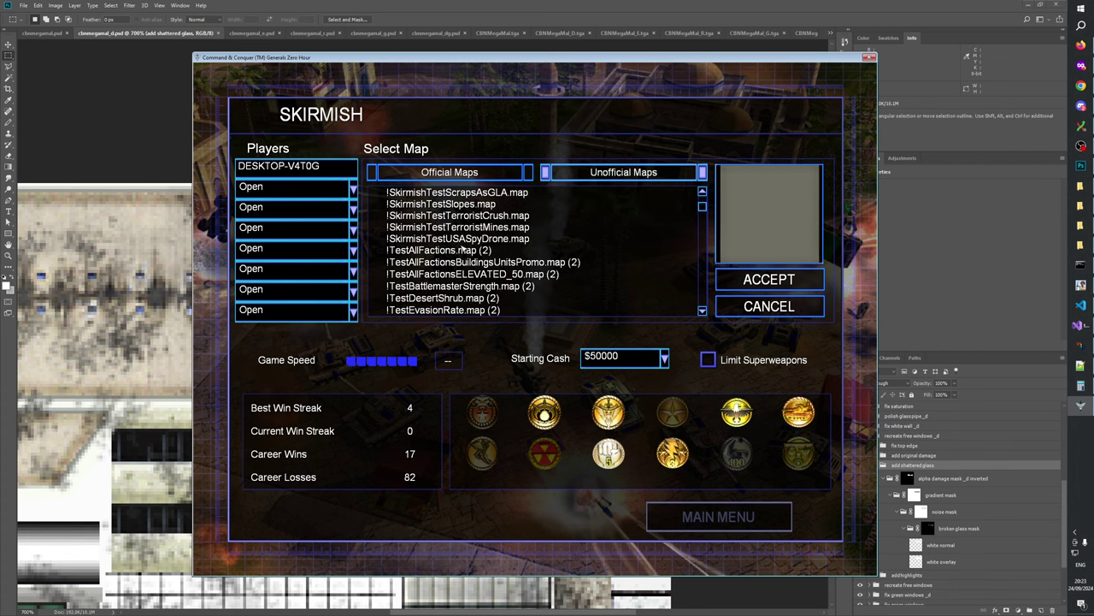
pyautogui.click(752, 277)
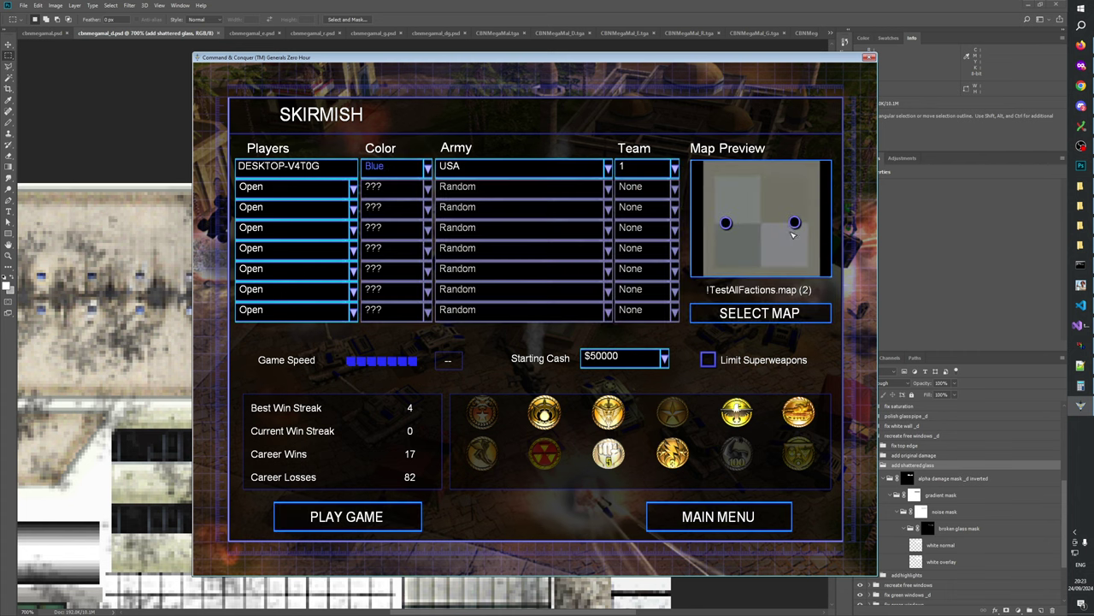
pyautogui.click(394, 513)
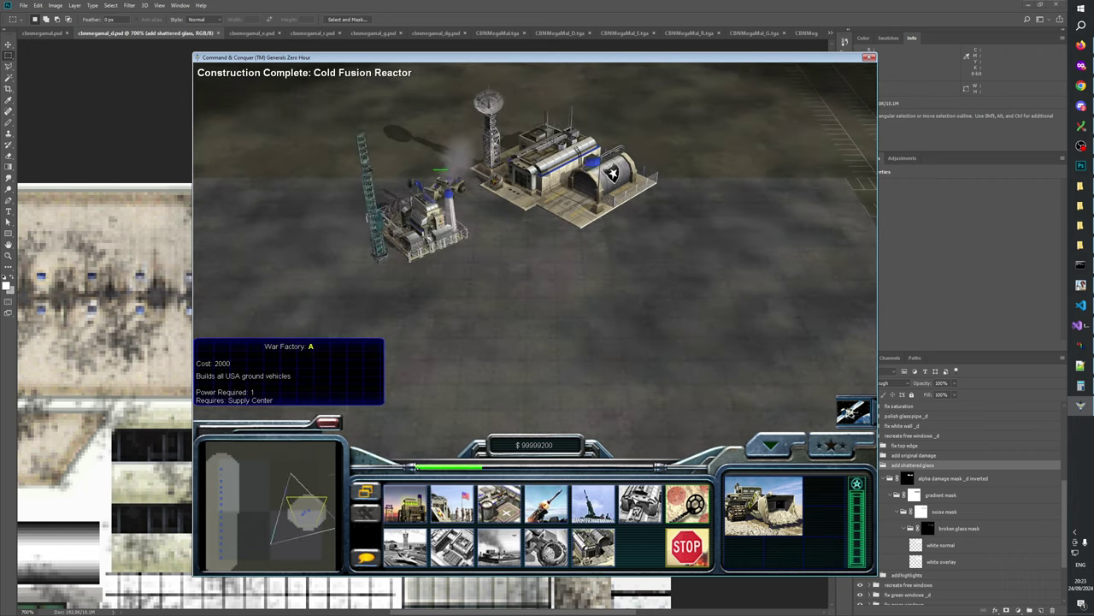
# - Have the dozer build a Supply Center and a War Factory near the Command Center
pyautogui.click(500, 504)
pyautogui.click(651, 334)
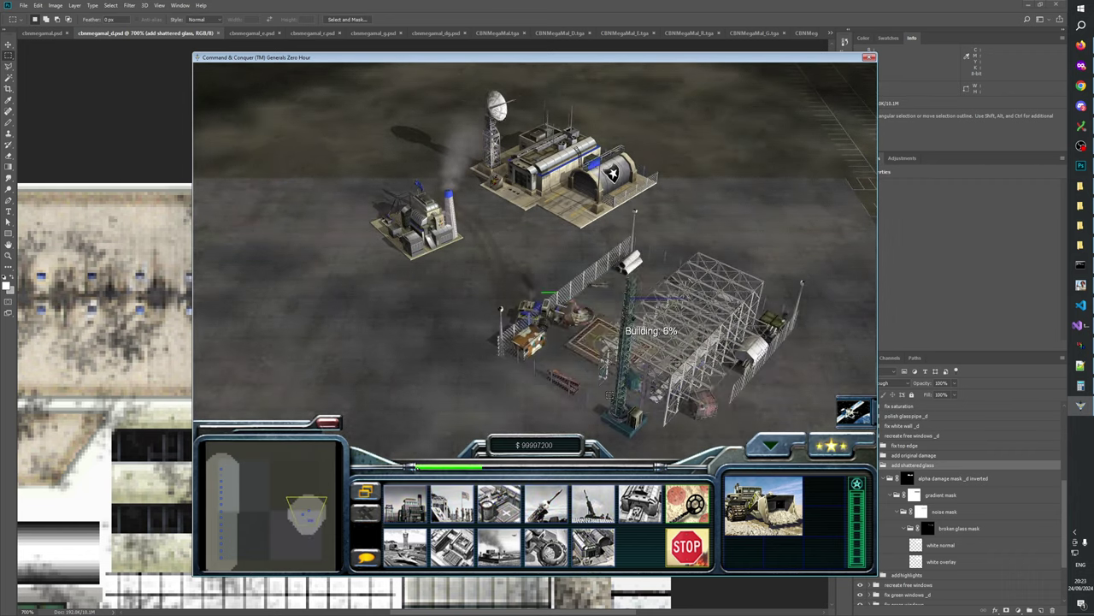
pyautogui.click(639, 504)
pyautogui.click(694, 266)
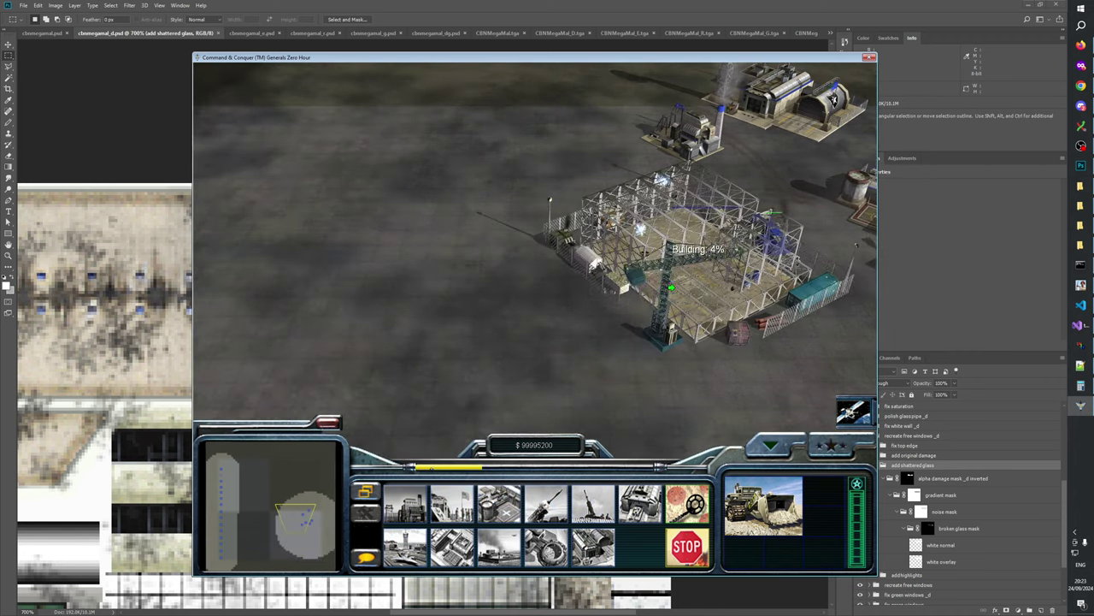
# - Set the War Factory's rally point on the open ground in front of it and produce Humvees
pyautogui.click(688, 261)
pyautogui.click(520, 318)
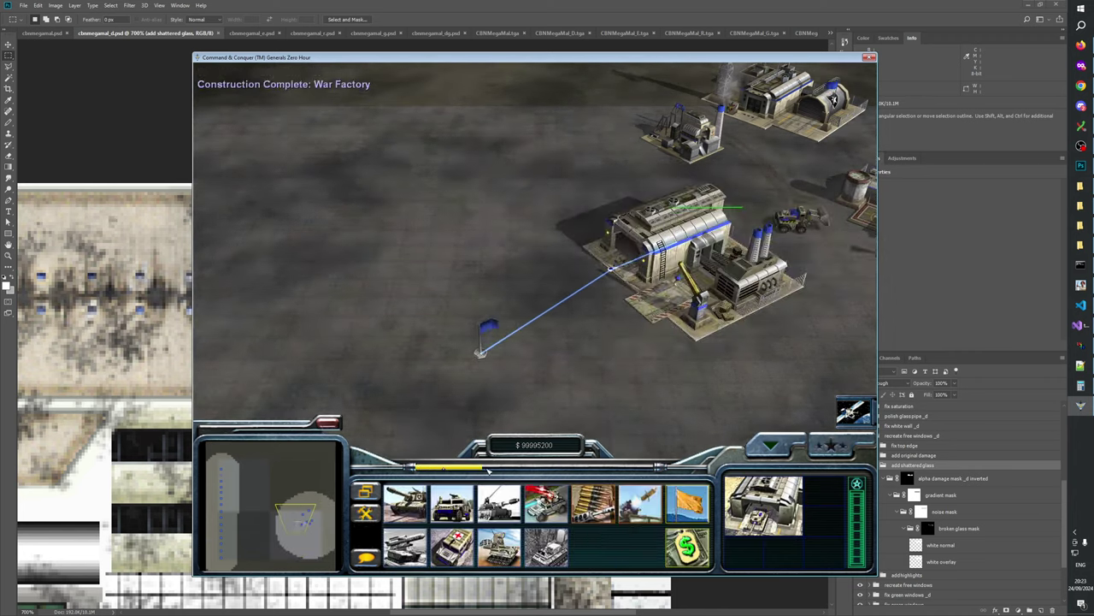
pyautogui.click(476, 398)
pyautogui.click(718, 219)
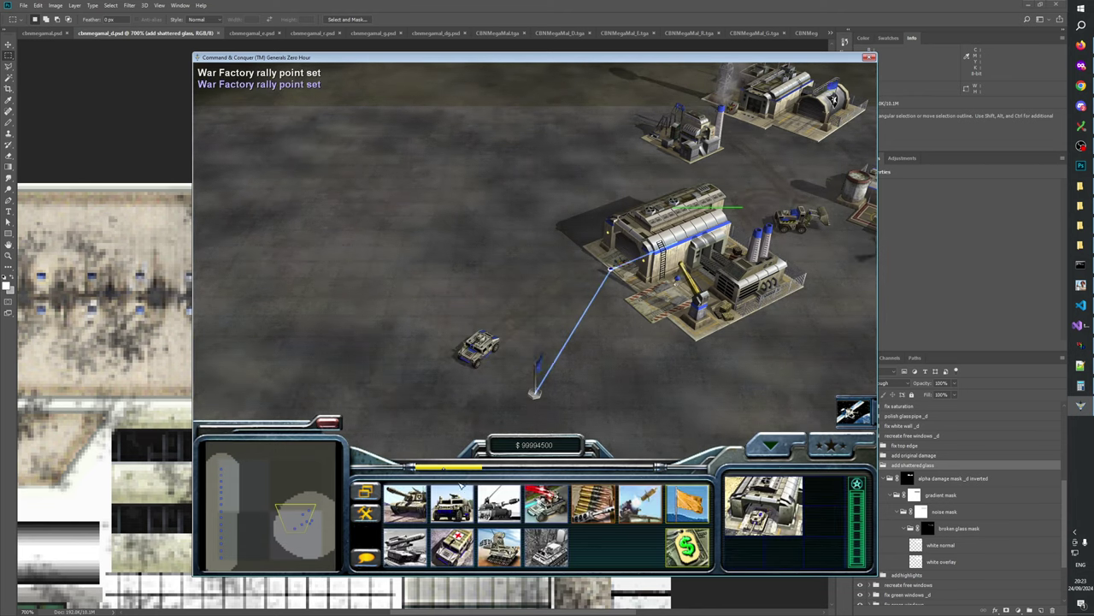
pyautogui.click(452, 503)
pyautogui.rightClick(555, 359)
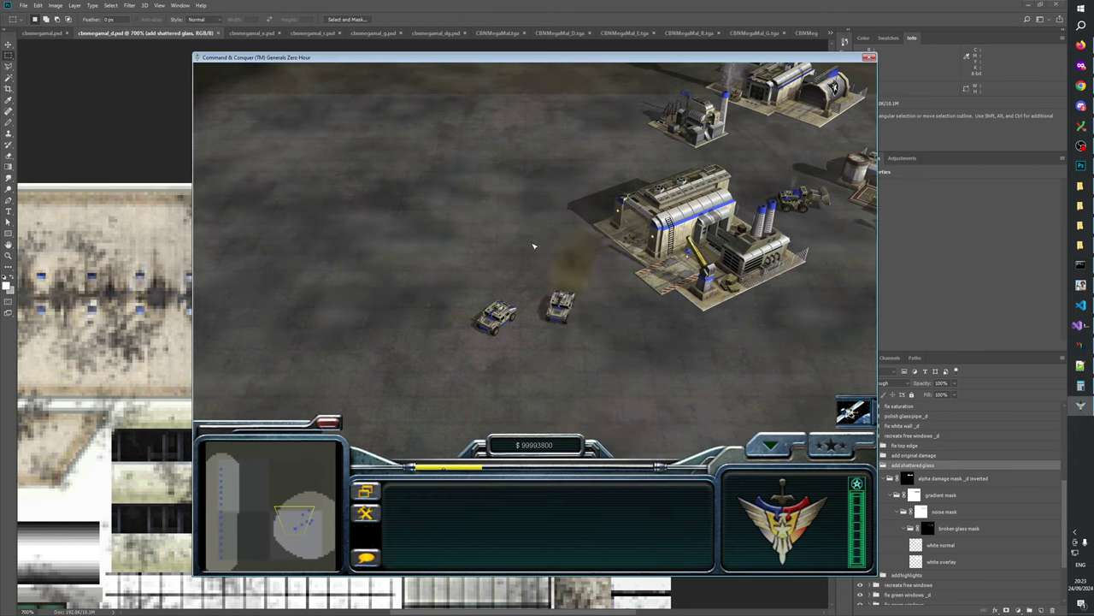
# - Force one Humvee to fire on the other and view the damaged vehicle up close
pyautogui.click(540, 351)
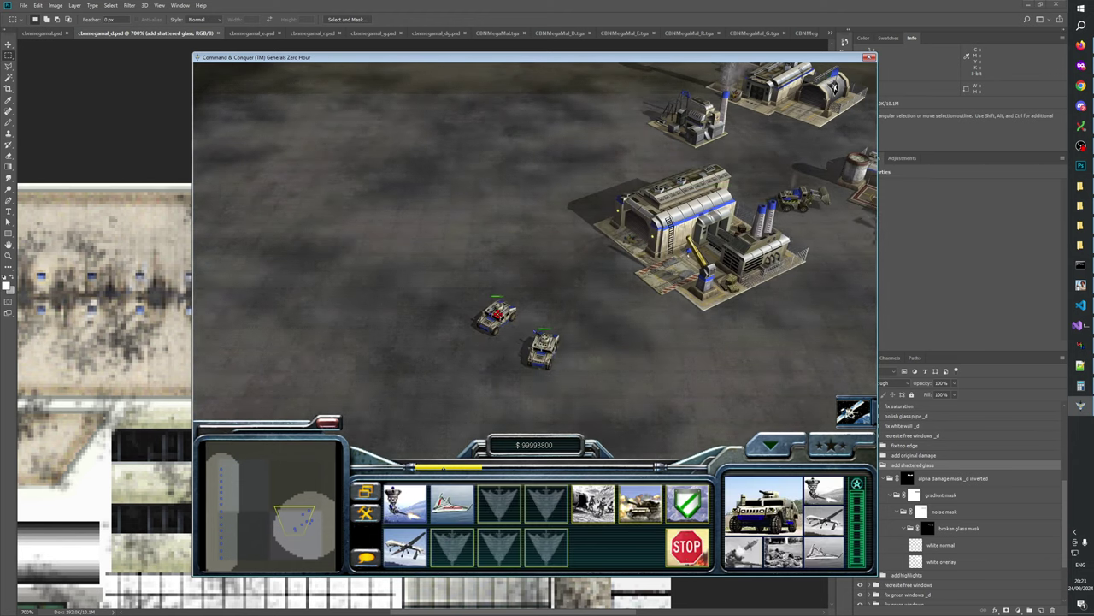
pyautogui.keyDown('ctrl'); pyautogui.click(499, 318); pyautogui.keyUp('ctrl')
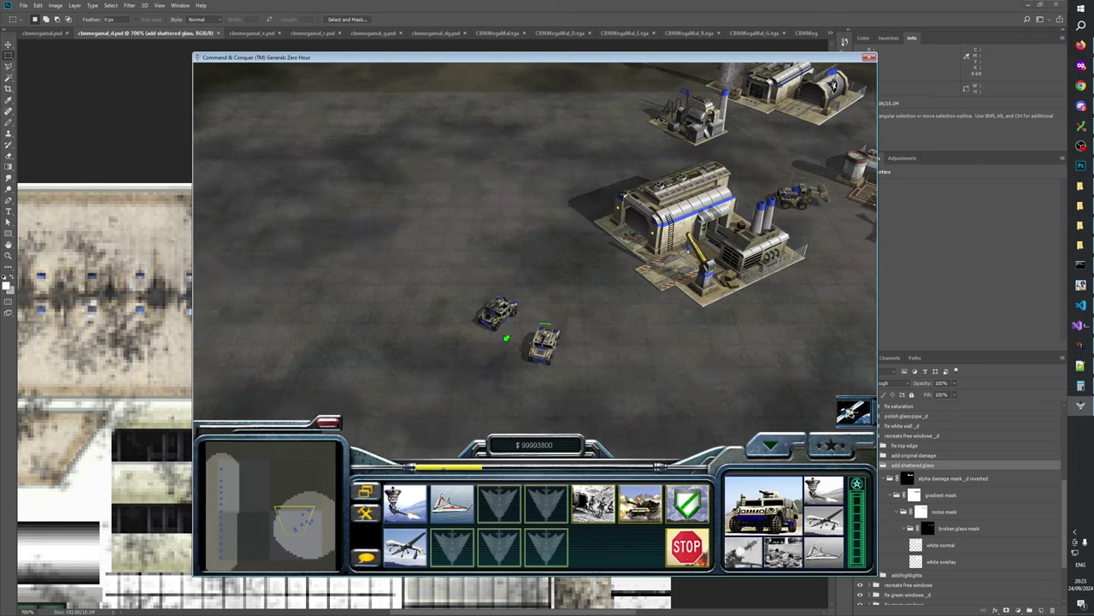
pyautogui.press('Left')
pyautogui.press('Down')
pyautogui.scroll(5, 556, 332)
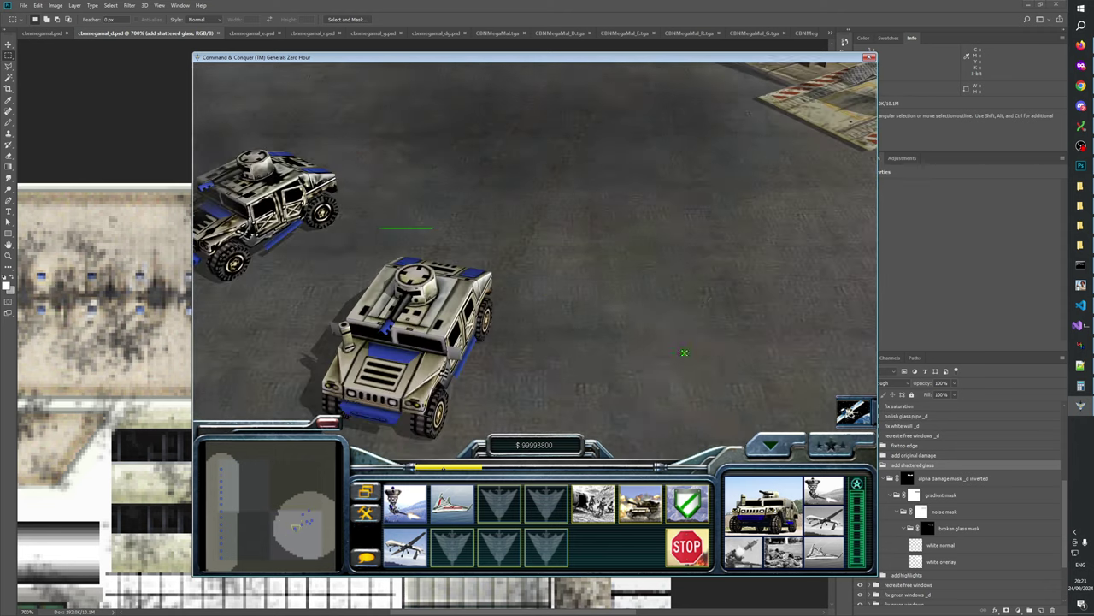
pyautogui.press('Right')
pyautogui.press('Down')
pyautogui.press('Left')
pyautogui.press('Up')
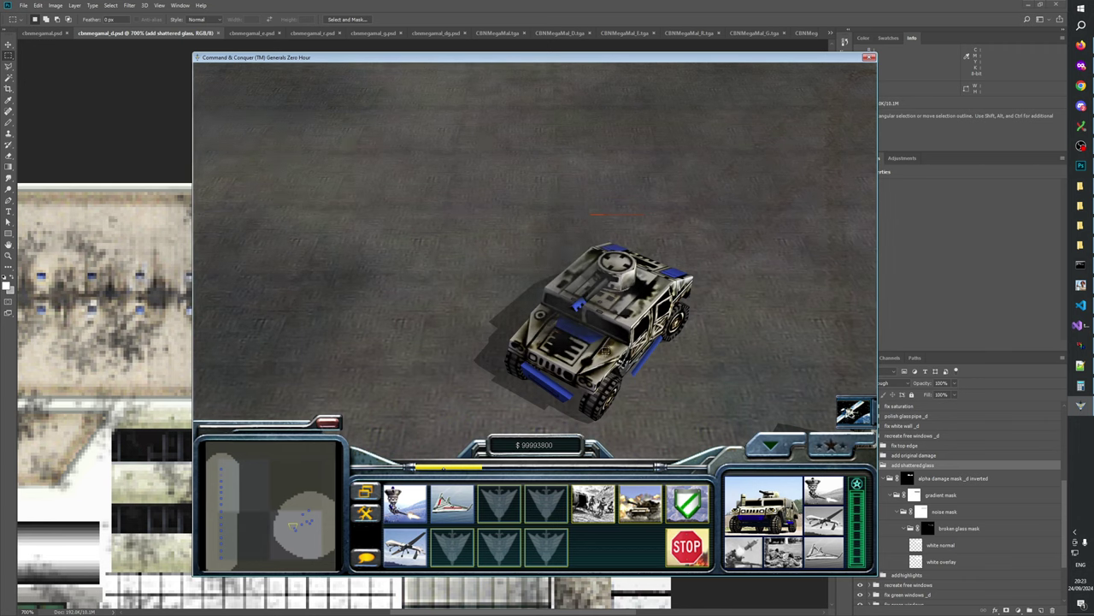
# - Lower the game's fps limit in the GenTool overlay and close the overlay
pyautogui.press('Insert')
pyautogui.press('Down')
pyautogui.press('Down')
pyautogui.press('Down')
pyautogui.press('Right')
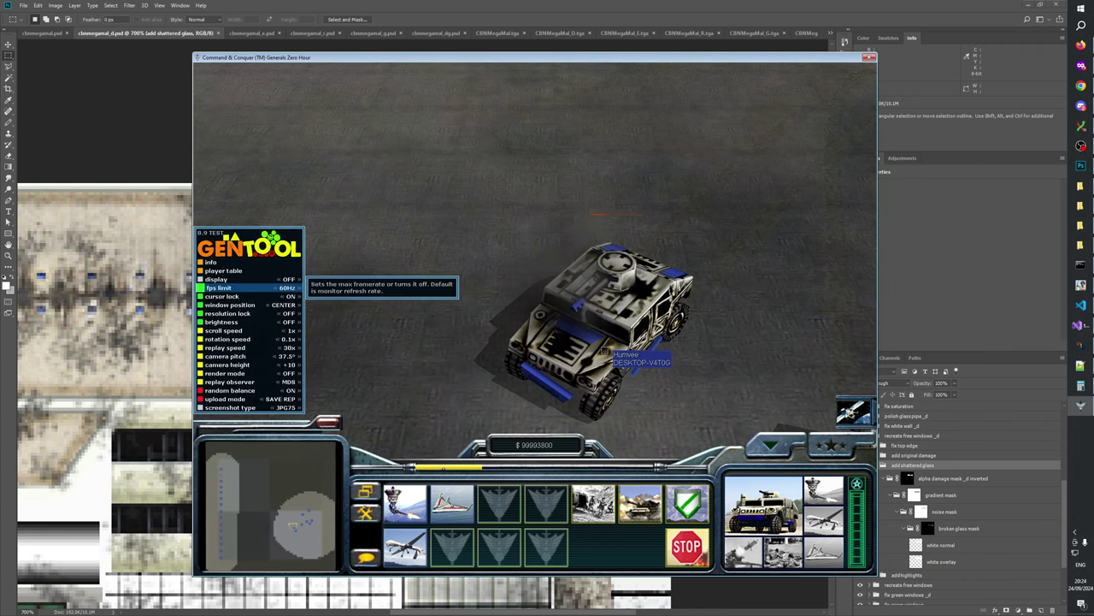
pyautogui.hotkey('ctrl', 'alt', 'g')
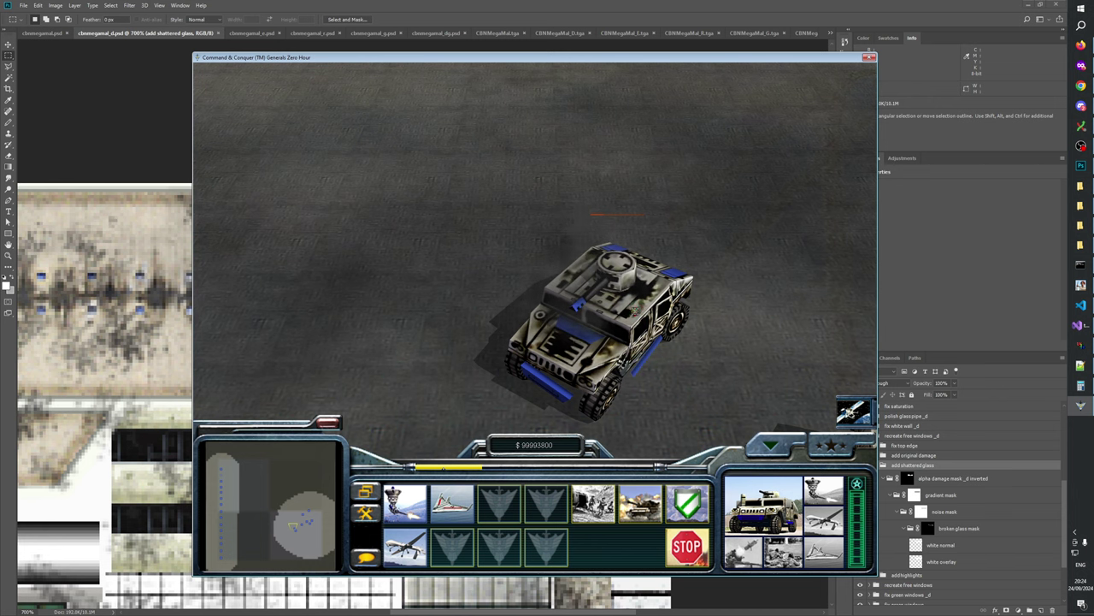
# - Examine the destroyed Humvee's wreck up close and view the USA base from farther away
pyautogui.press('Right')
pyautogui.press('Down')
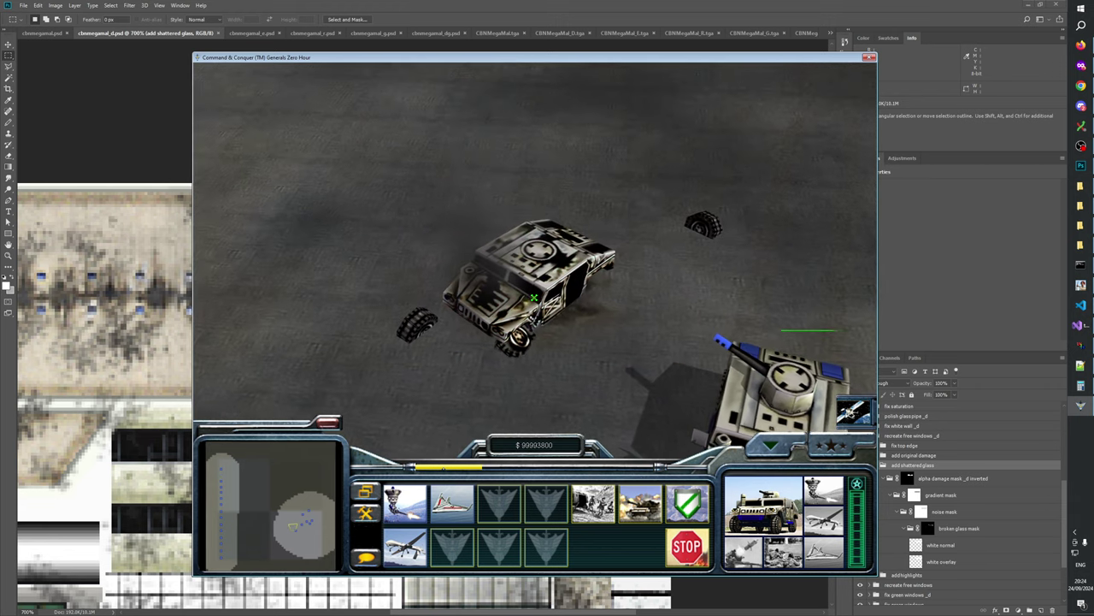
pyautogui.scroll(-5, 534, 298)
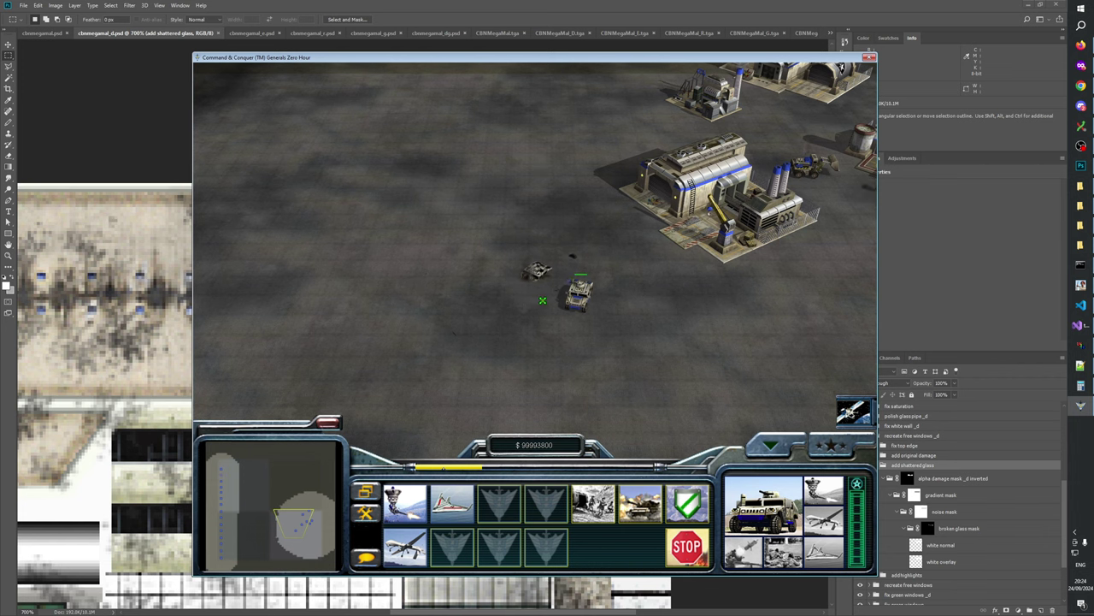
pyautogui.moveTo(543, 300); pyautogui.dragTo(632, 248)
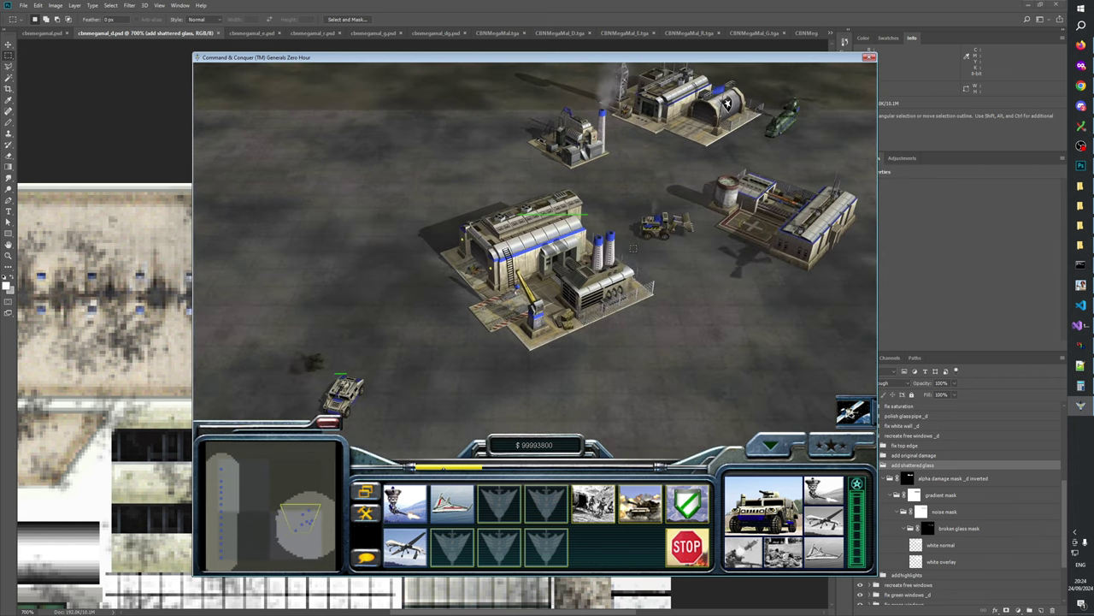
pyautogui.rightClick(633, 248)
pyautogui.click(663, 226)
pyautogui.moveTo(637, 299); pyautogui.dragTo(672, 299)
# - Exit the USA match and start a new skirmish on !TestAllFactions.map with GLA as the army
pyautogui.press('Escape')
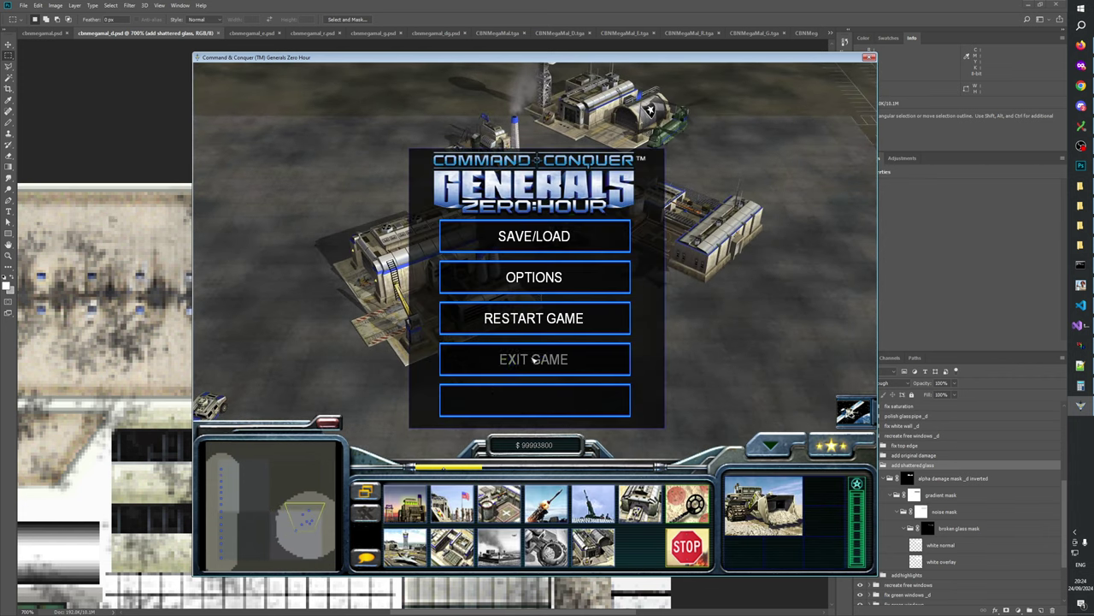
pyautogui.click(533, 359)
pyautogui.click(449, 415)
pyautogui.click(774, 550)
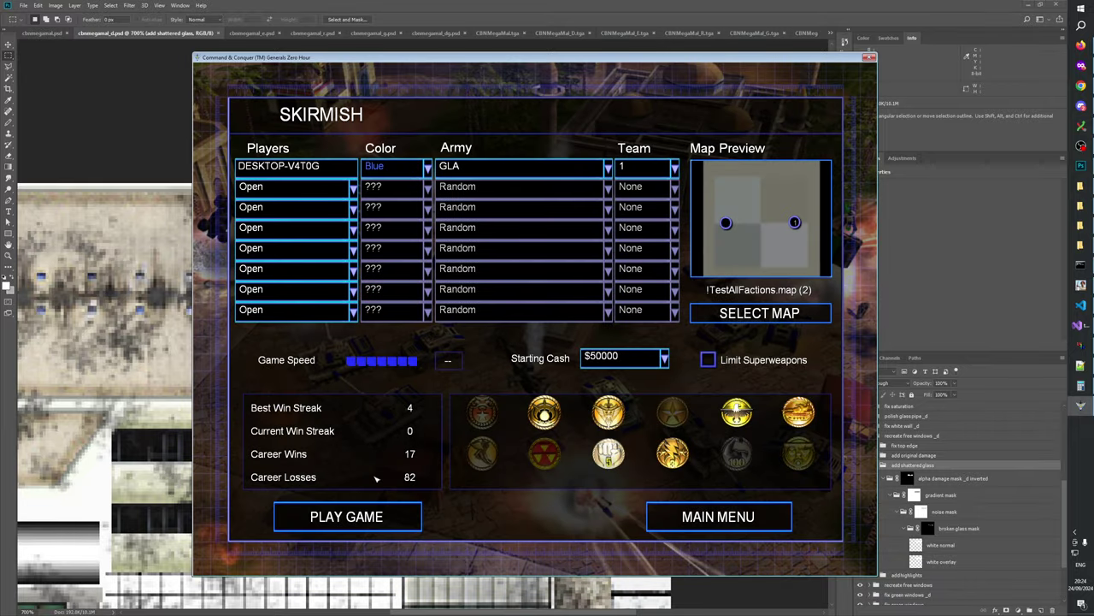
pyautogui.click(367, 518)
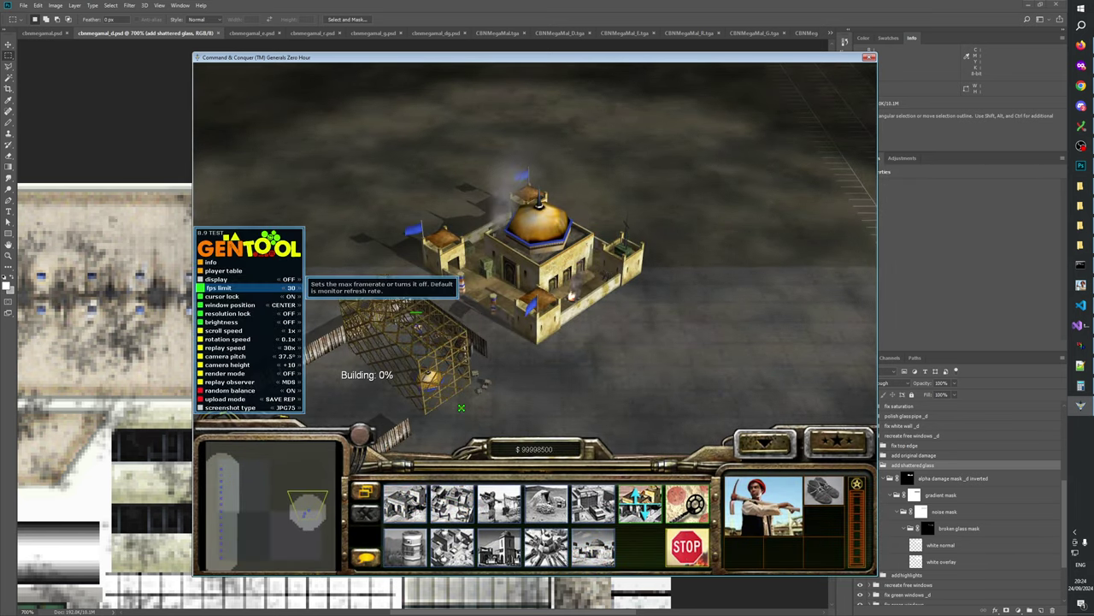
# - Raise the fps limit in GenTool and have the worker build an Arms Dealer beside the Command Center
pyautogui.press('Left')
pyautogui.press('Insert')
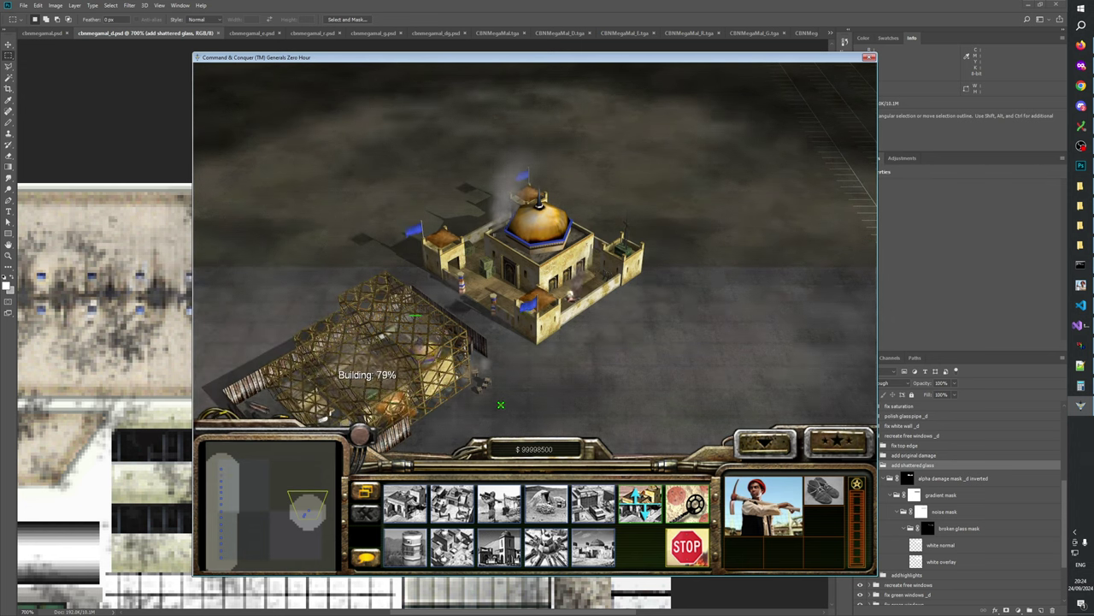
pyautogui.click(593, 504)
pyautogui.click(727, 385)
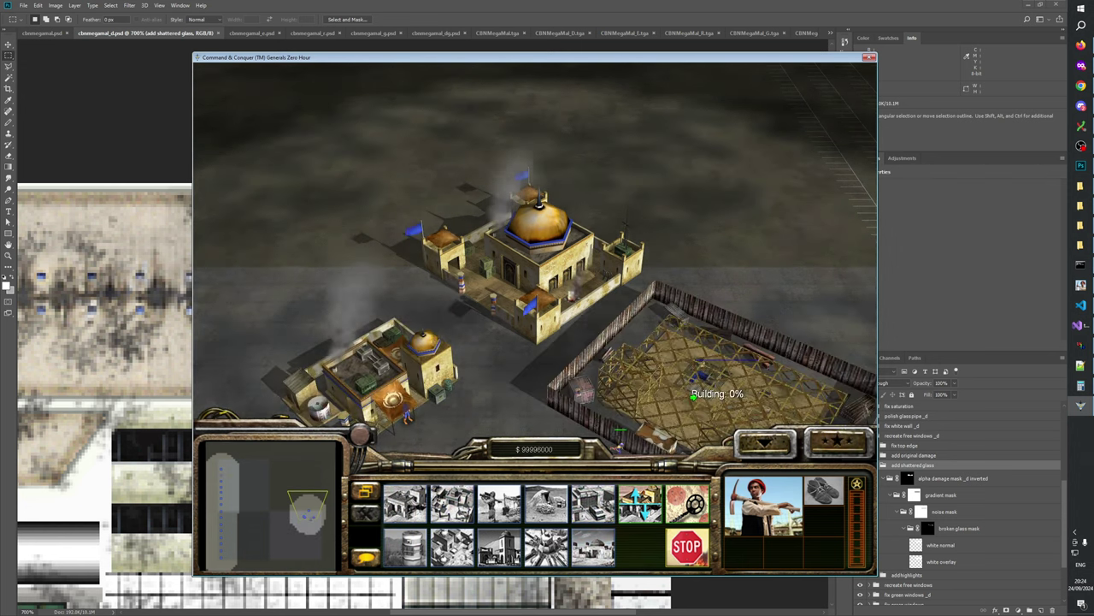
# - Set the Arms Dealer's rally point on the open ground in front of it and queue two vehicles
pyautogui.click(718, 384)
pyautogui.rightClick(667, 393)
pyautogui.doubleClick(508, 393)
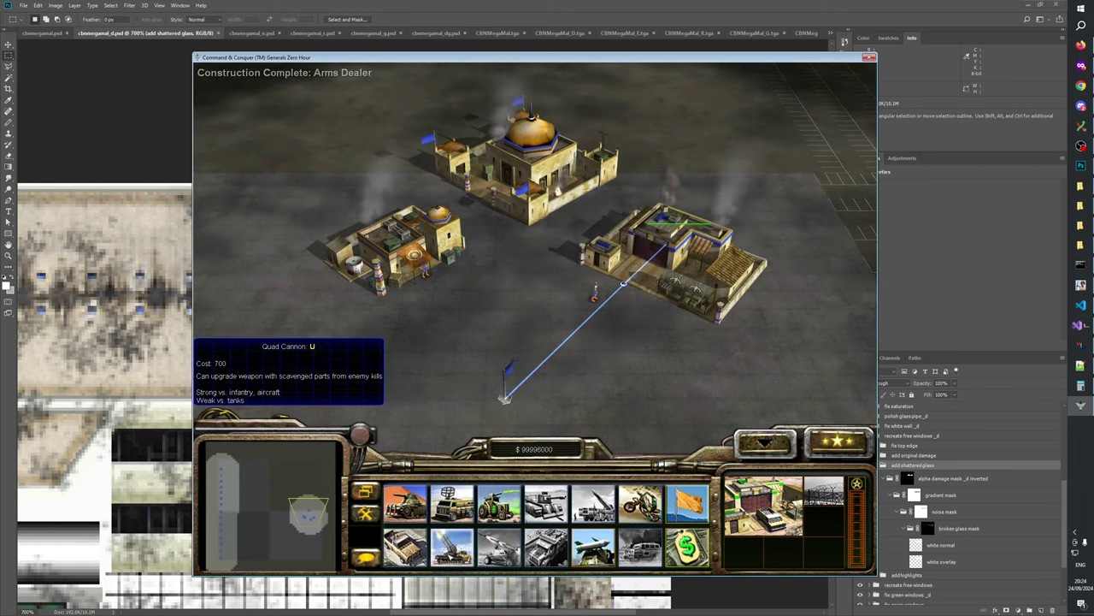
pyautogui.click(405, 503)
pyautogui.click(405, 547)
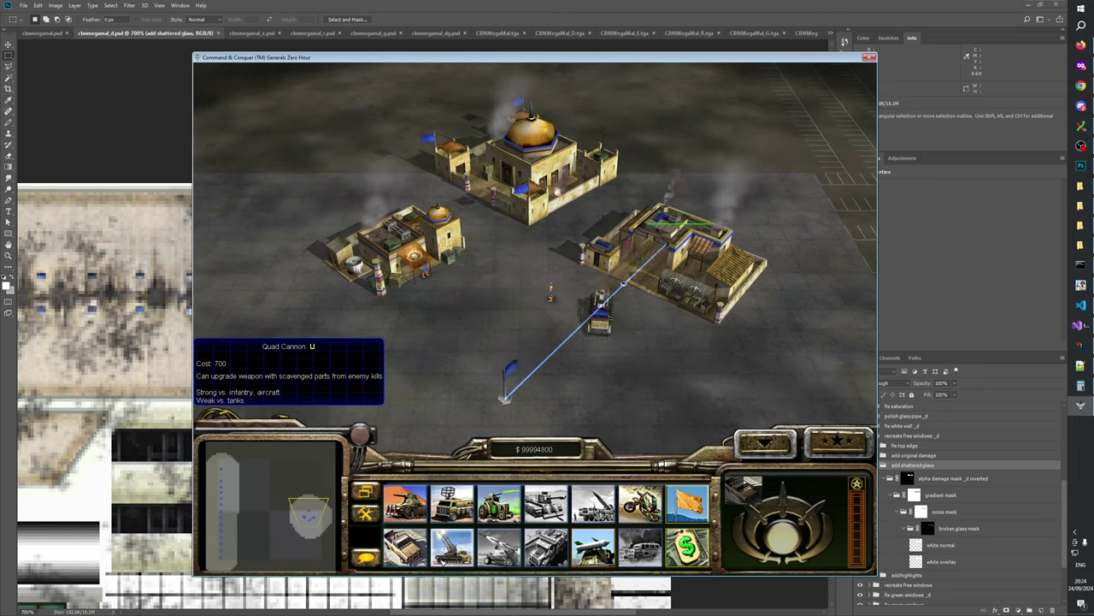
# - Send the worker away from the two parked vehicles to the open ground beyond them
pyautogui.rightClick(547, 342)
pyautogui.click(550, 292)
pyautogui.moveTo(542, 325); pyautogui.dragTo(554, 349)
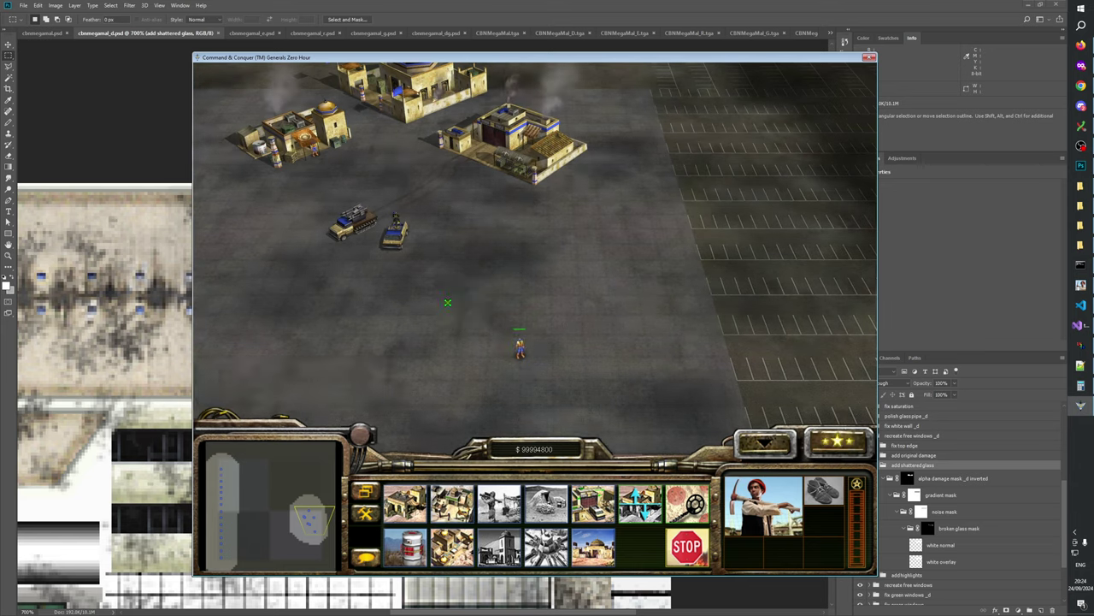
pyautogui.rightClick(438, 296)
pyautogui.moveTo(435, 293); pyautogui.dragTo(473, 319)
pyautogui.press('Insert')
pyautogui.press('Insert')
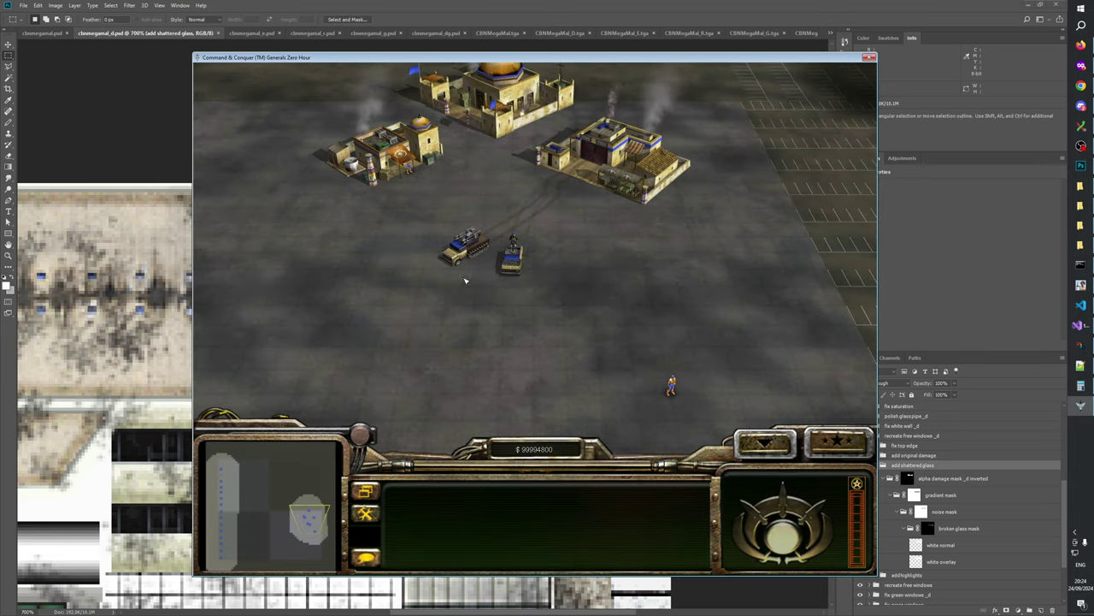
# - Have the Quad Cannon force-fire on the Technical, and inspect the Technical's broken windshield and scorched body up close
pyautogui.click(477, 254)
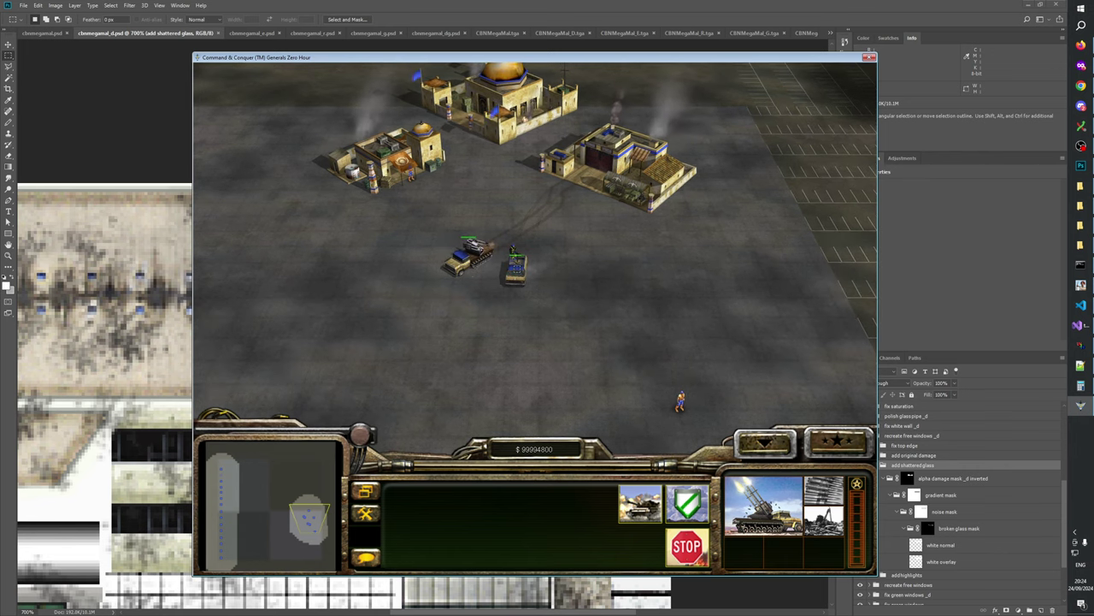
pyautogui.click(517, 276)
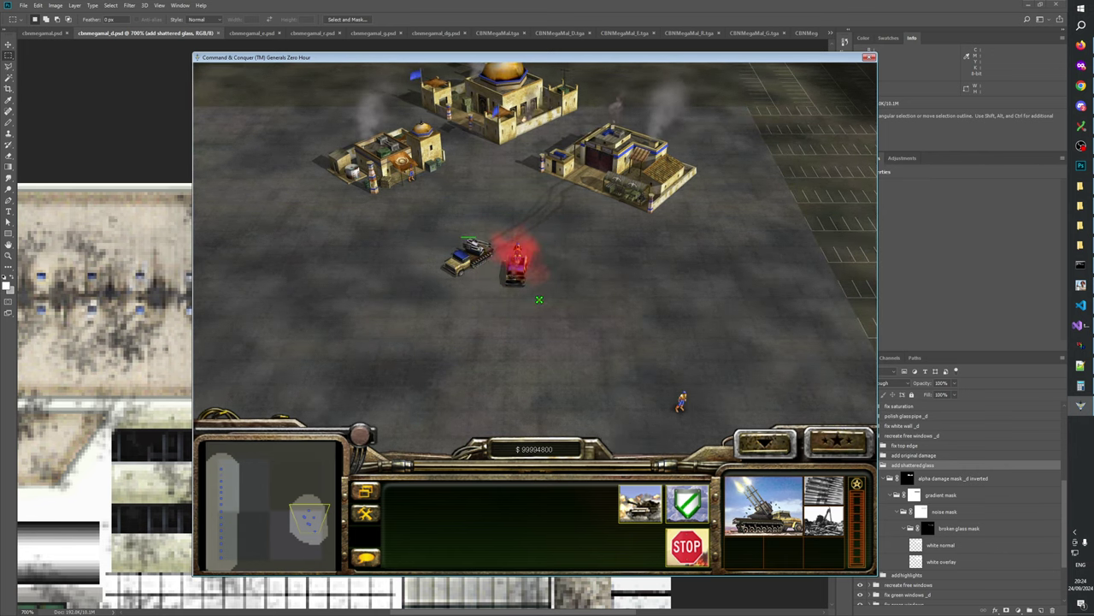
pyautogui.rightClick(544, 317)
pyautogui.scroll(10, 537, 318)
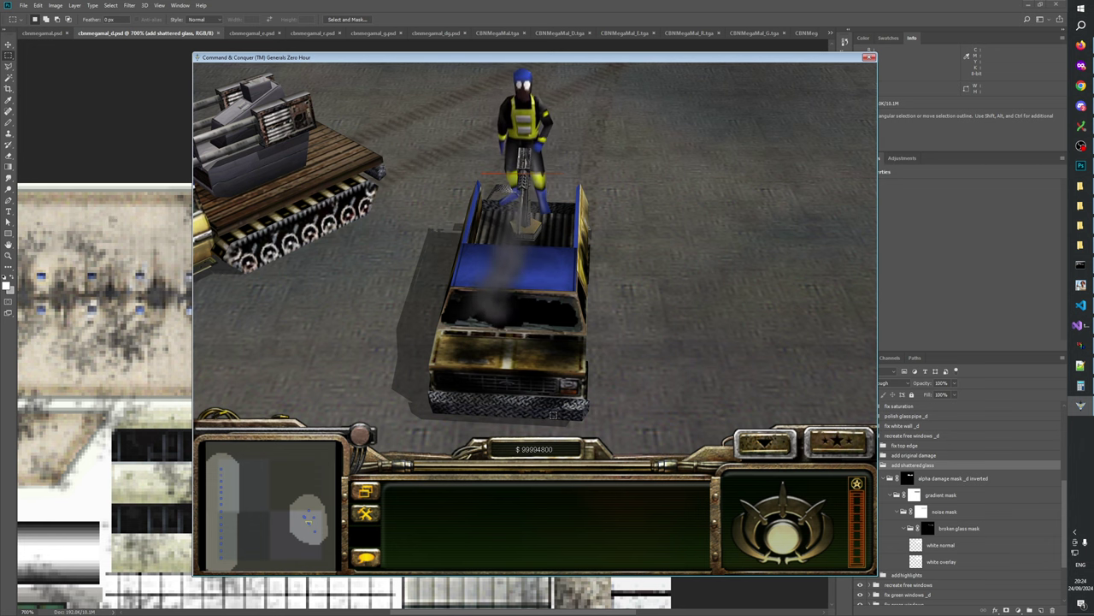
pyautogui.press('KP_4')
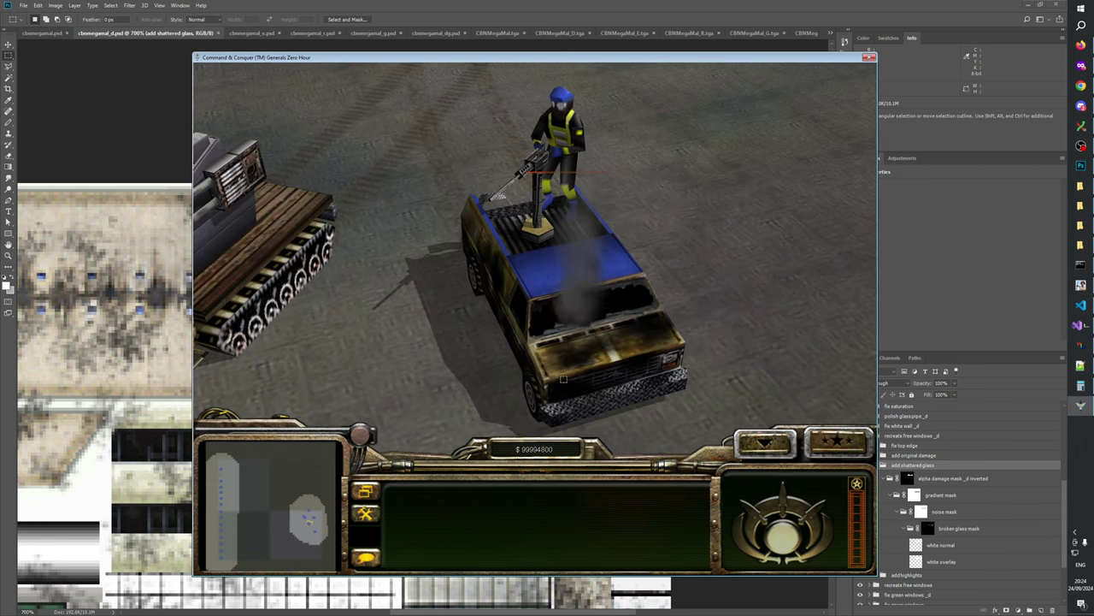
pyautogui.press('KP_5')
# - Move the Quad Cannon to open ground beside the Technical and have the Technical force-fire on it
pyautogui.click(531, 269)
pyautogui.rightClick(581, 373)
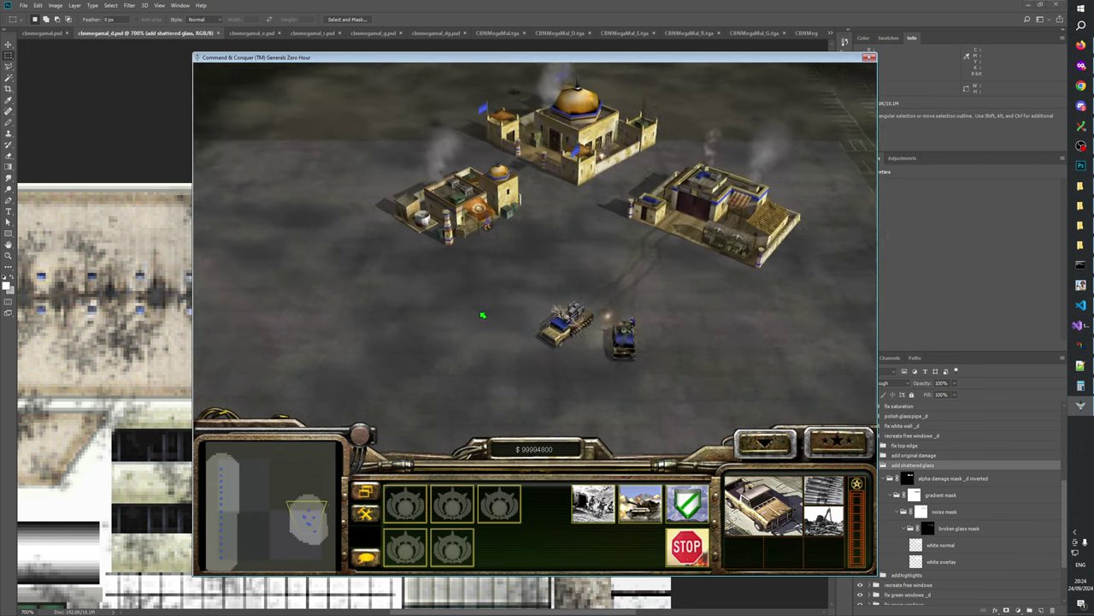
pyautogui.click(627, 369)
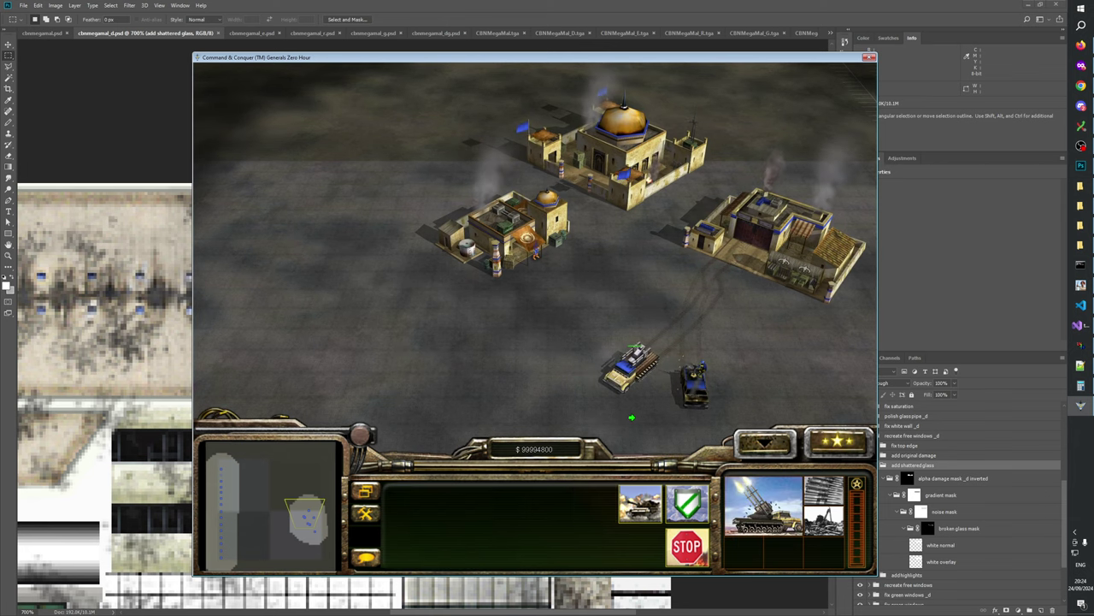
pyautogui.click(631, 417)
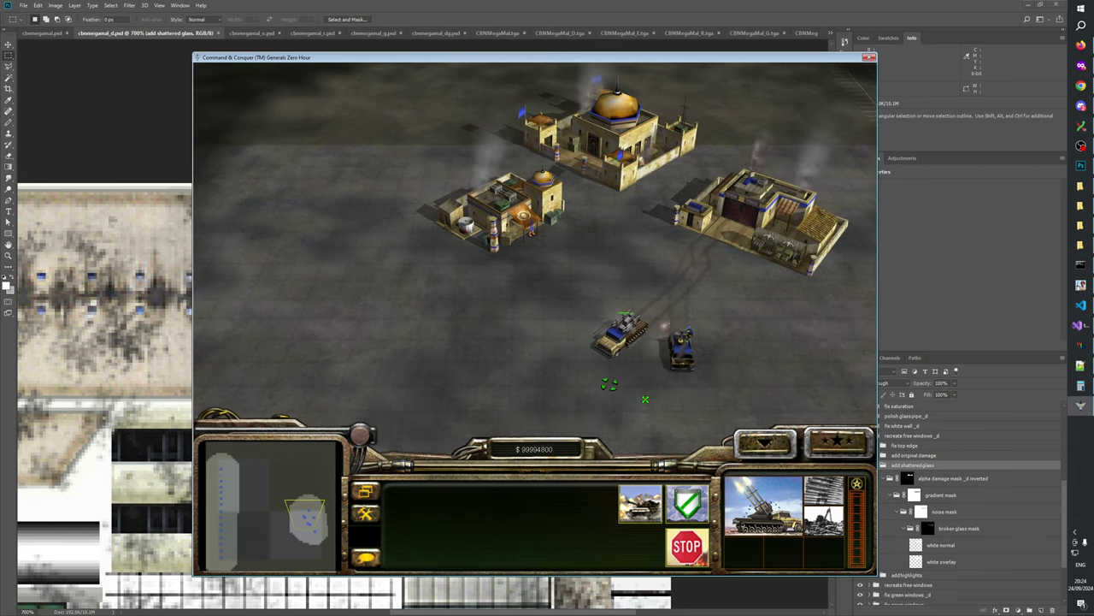
pyautogui.rightClick(664, 413)
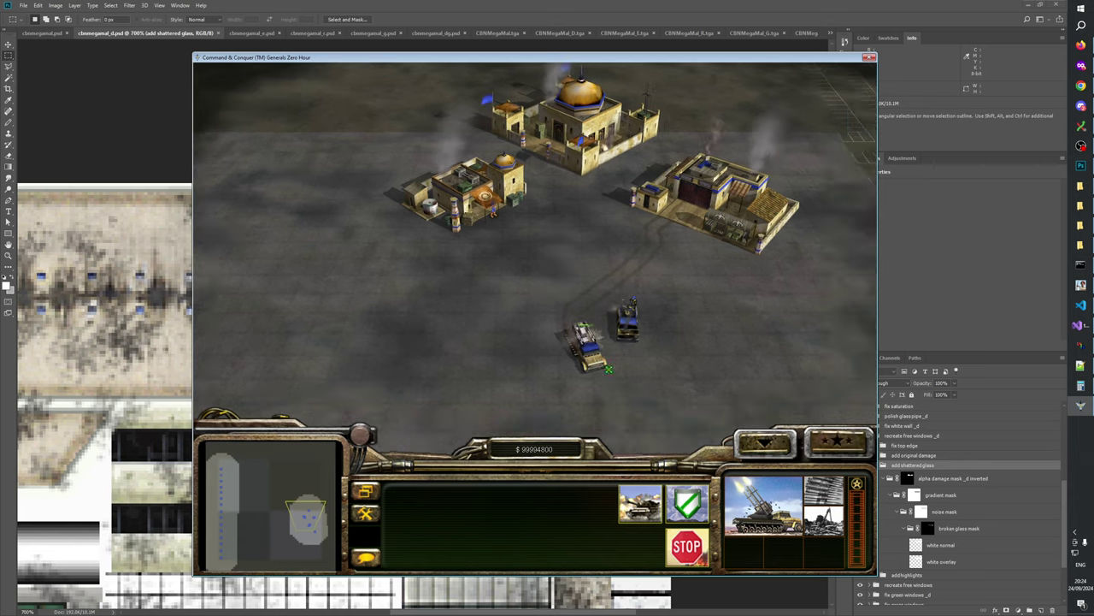
pyautogui.rightClick(603, 293)
pyautogui.click(628, 329)
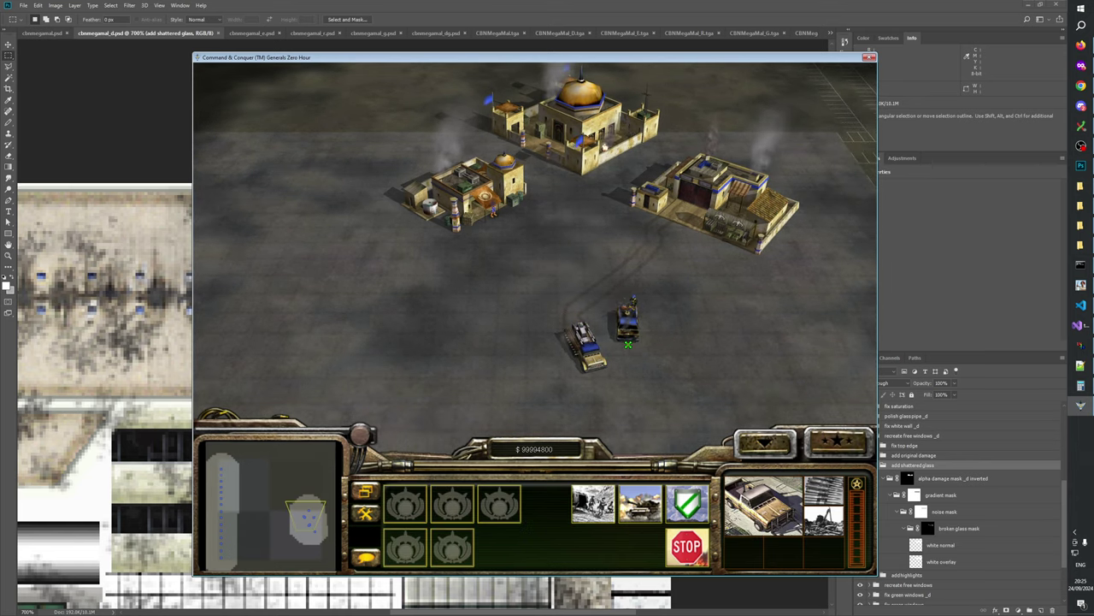
pyautogui.keyDown('ctrl'); pyautogui.click(597, 351); pyautogui.keyUp('ctrl')
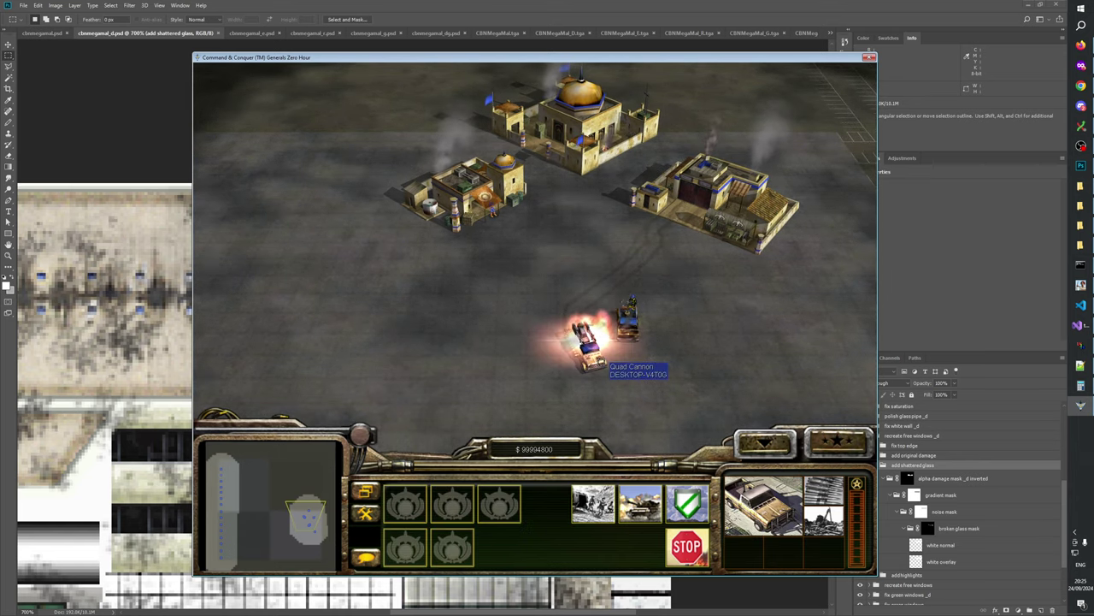
pyautogui.rightClick(610, 373)
# - Examine the damaged Quad Cannon's shattered windshield and body holes up close from several angles
pyautogui.scroll(8, 603, 371)
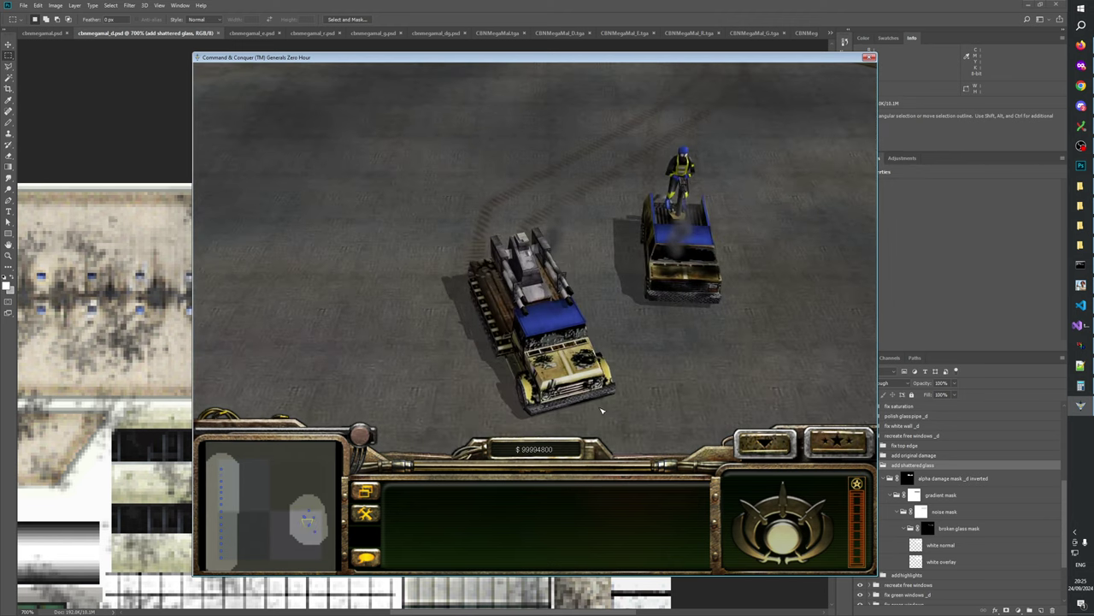
pyautogui.scroll(5, 601, 411)
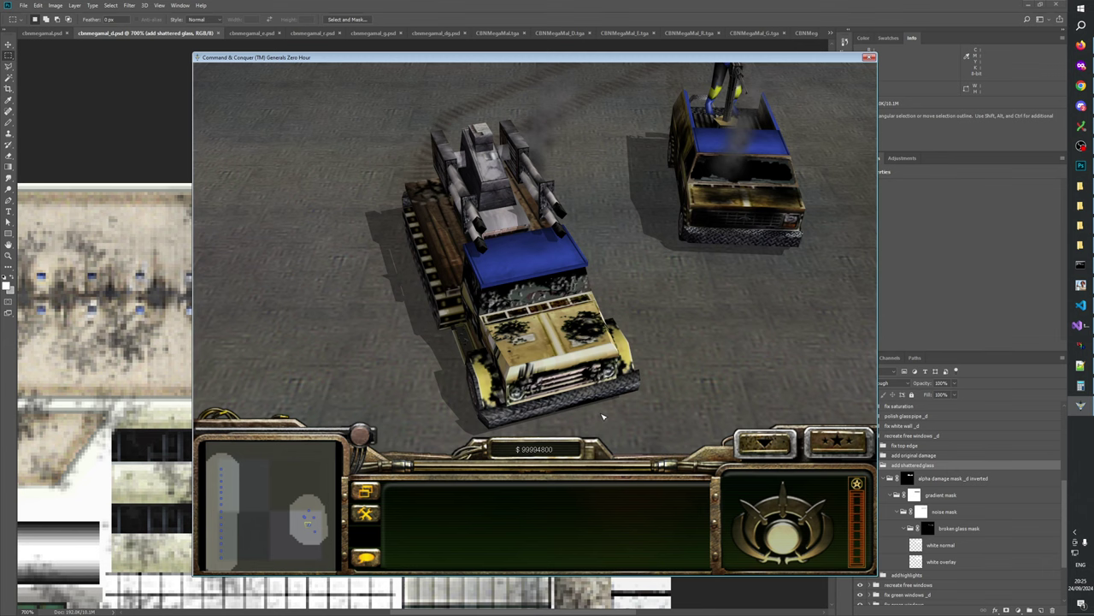
pyautogui.press('KP_4')
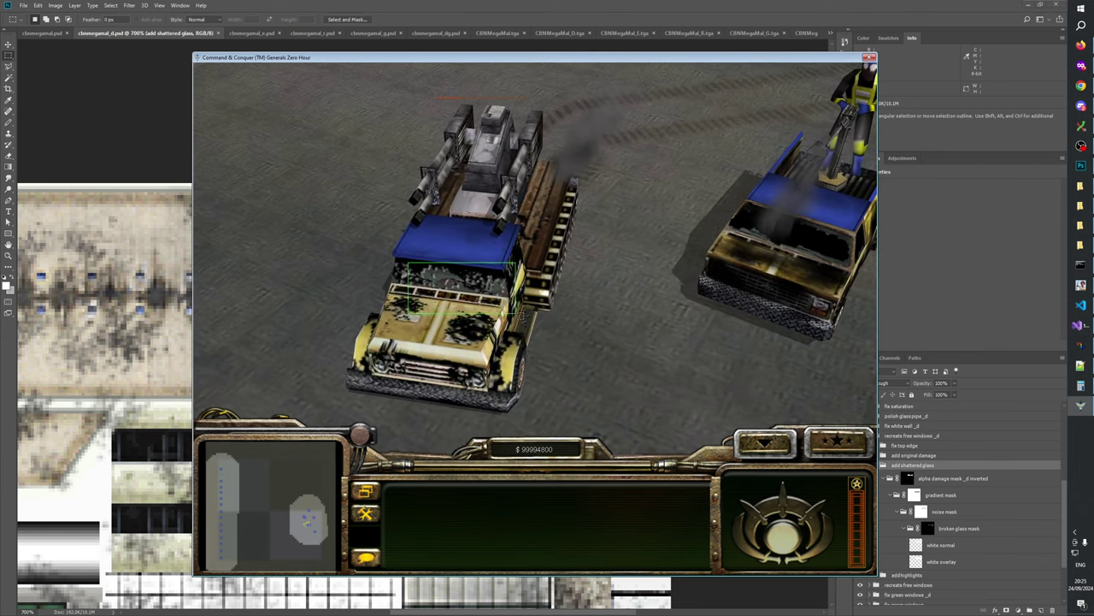
pyautogui.click(501, 301)
pyautogui.rightClick(524, 329)
pyautogui.press('KP_4')
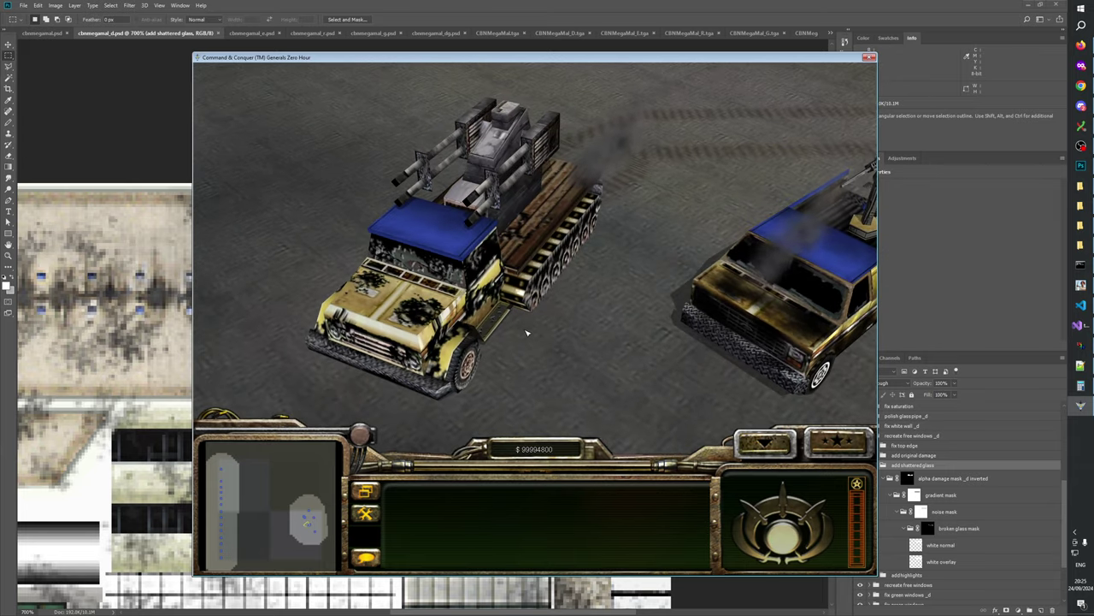
pyautogui.press('KP_5')
# - Exit the GLA skirmish, leave the score screen and close the game
pyautogui.press('Escape')
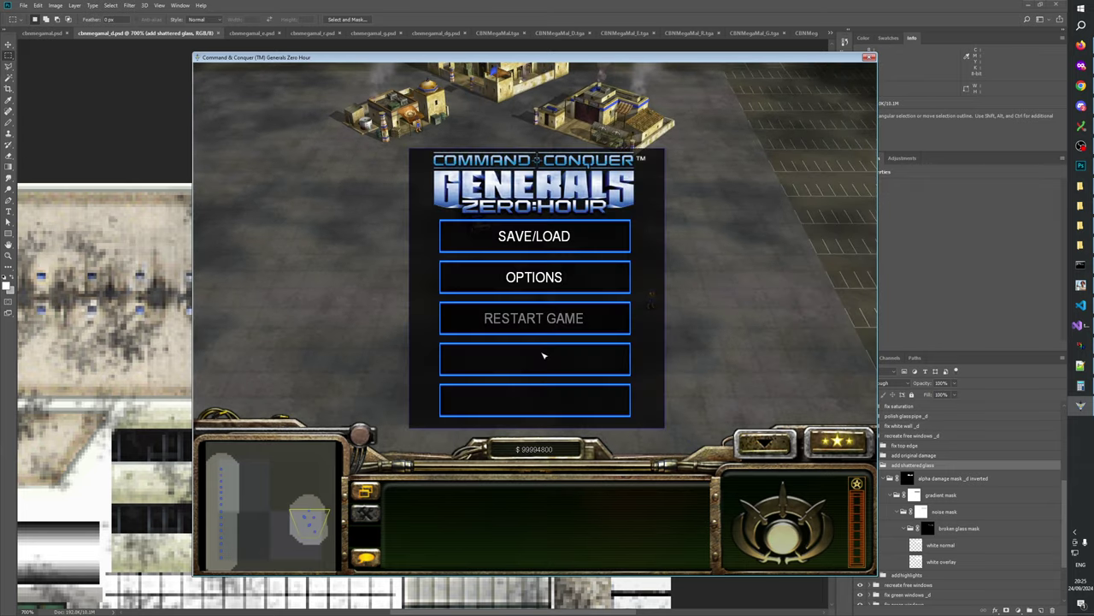
pyautogui.click(542, 354)
pyautogui.click(448, 415)
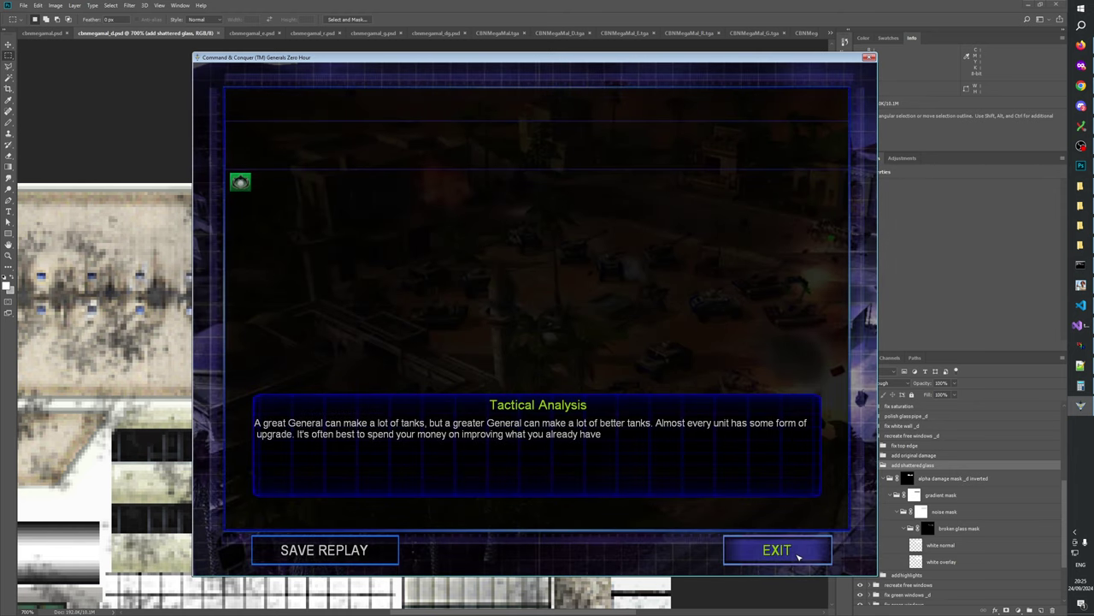
pyautogui.click(797, 554)
pyautogui.click(747, 516)
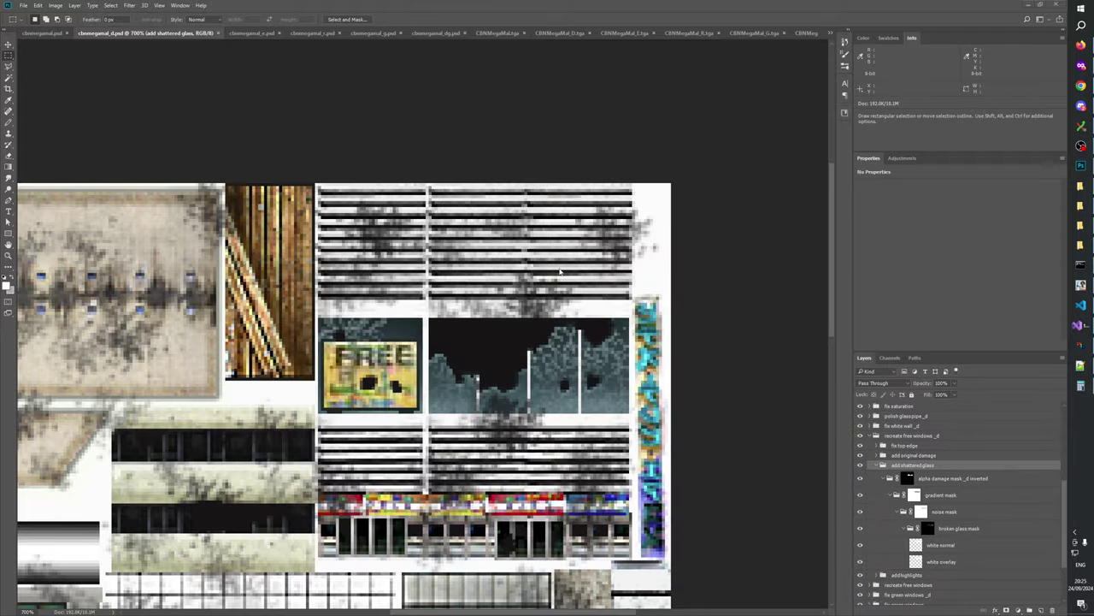
# - Switch to W3D Viewer and examine the shattered windows on the CBNMEGAMAL_D model from near and far
pyautogui.click(1080, 346)
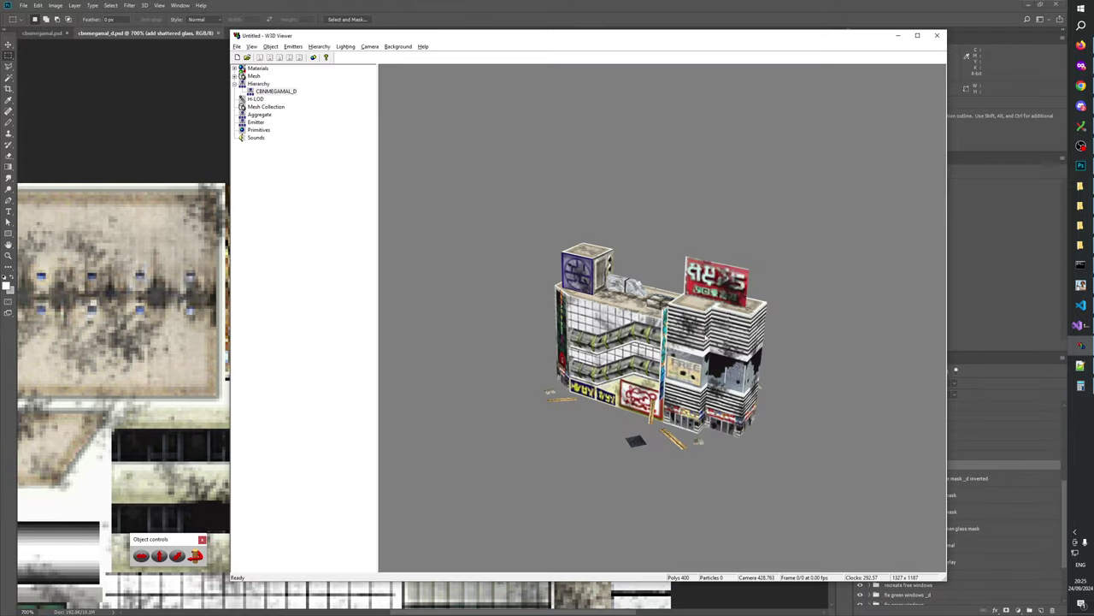
pyautogui.moveTo(718, 309); pyautogui.dragTo(648, 335)
pyautogui.scroll(5, 667, 342)
pyautogui.moveTo(740, 359); pyautogui.dragTo(629, 358)
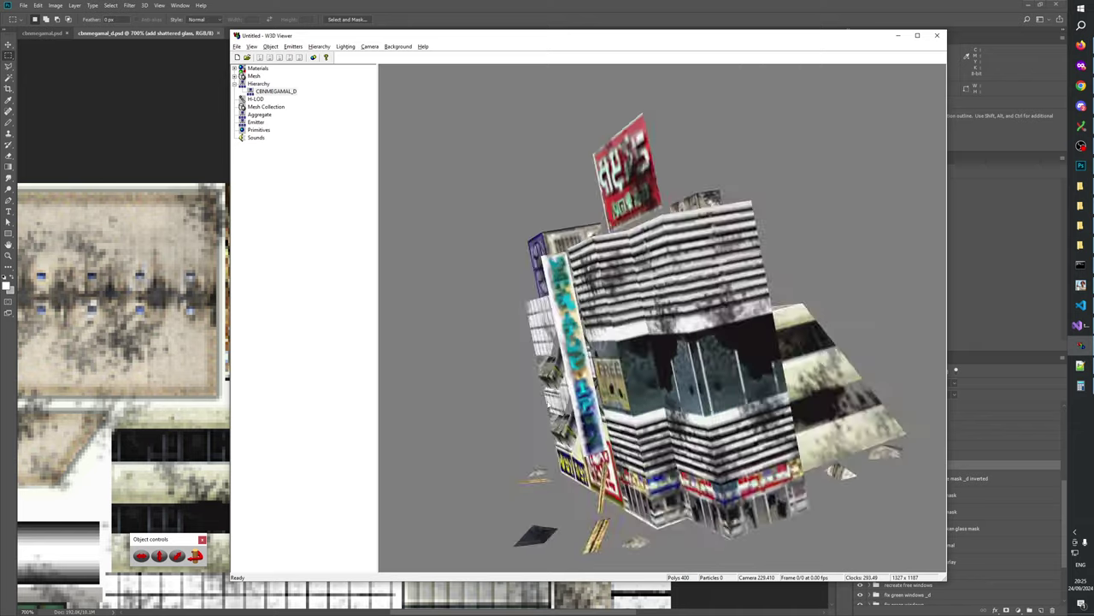
pyautogui.scroll(-5, 646, 226)
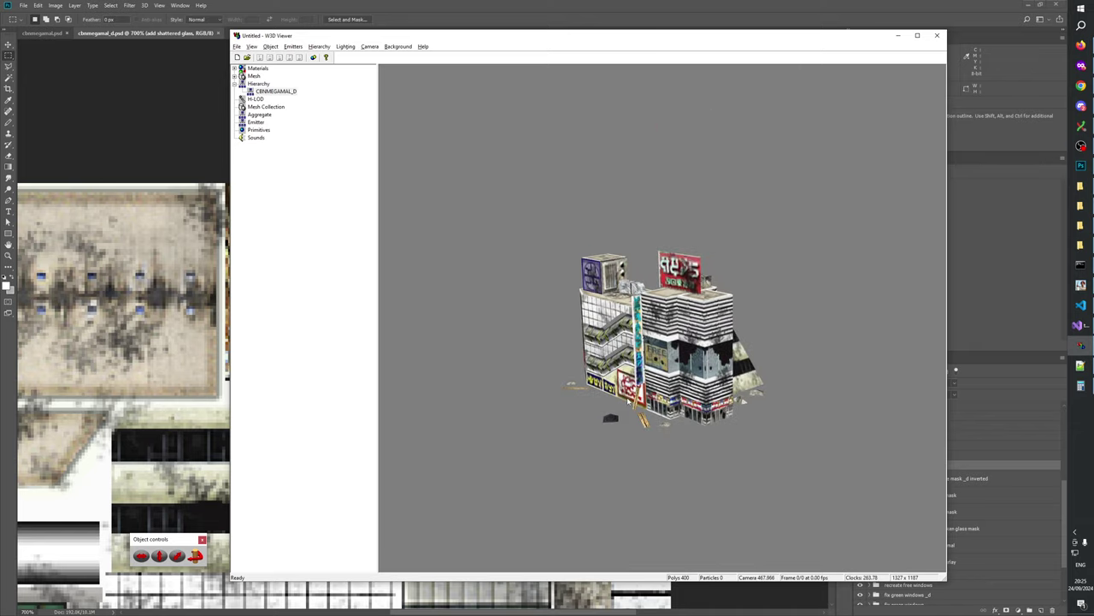
pyautogui.hotkey('alt', 'Tab')
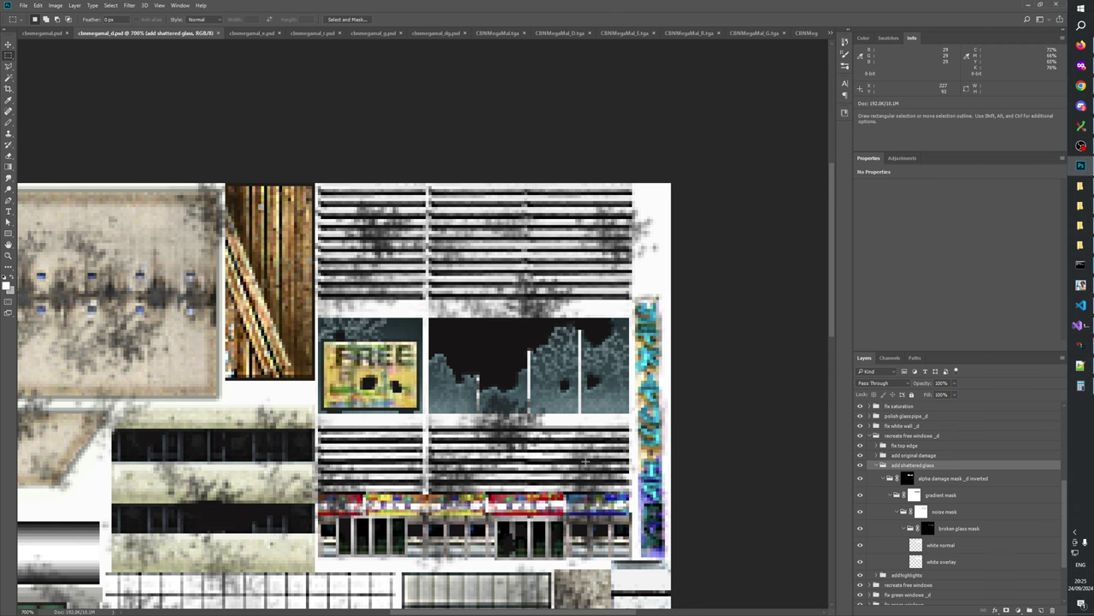
pyautogui.hotkey('alt', 'Tab')
pyautogui.scroll(3, 678, 432)
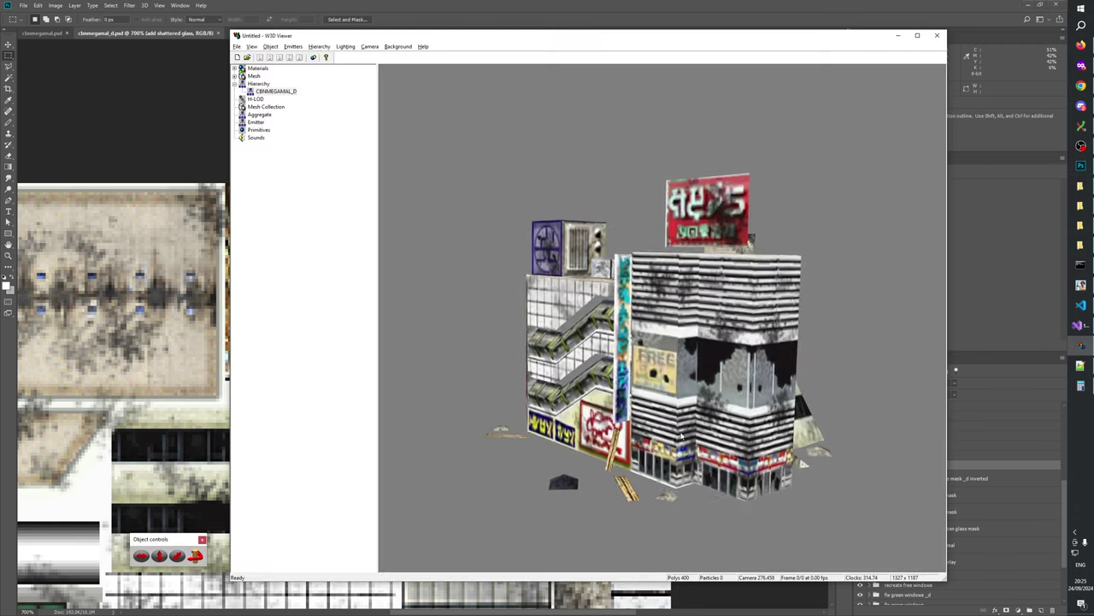
pyautogui.moveTo(682, 435); pyautogui.dragTo(681, 410)
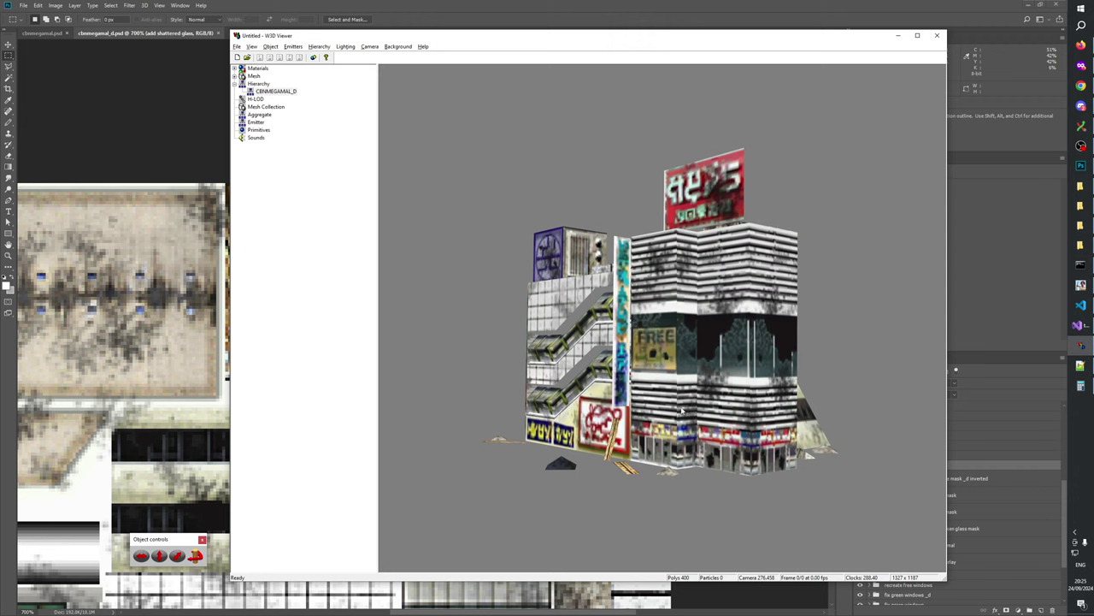
pyautogui.scroll(-3, 681, 410)
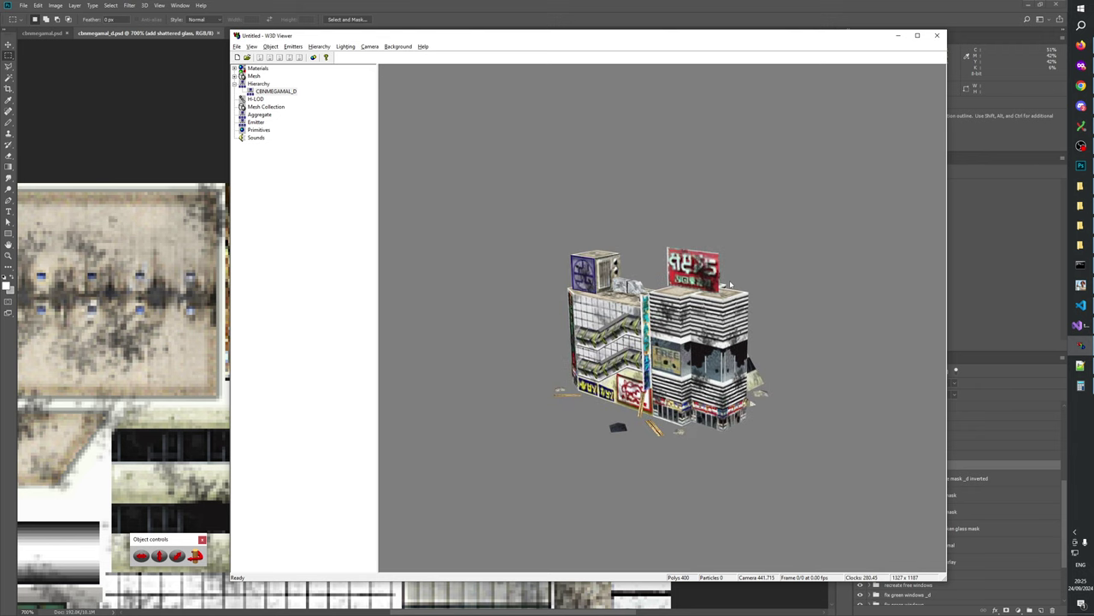
pyautogui.scroll(3, 724, 377)
# - Switch to Photoshop and tone down the cracks above the FREE sign in black at 50% opacity on the broken glass mask
pyautogui.hotkey('alt', 'Tab')
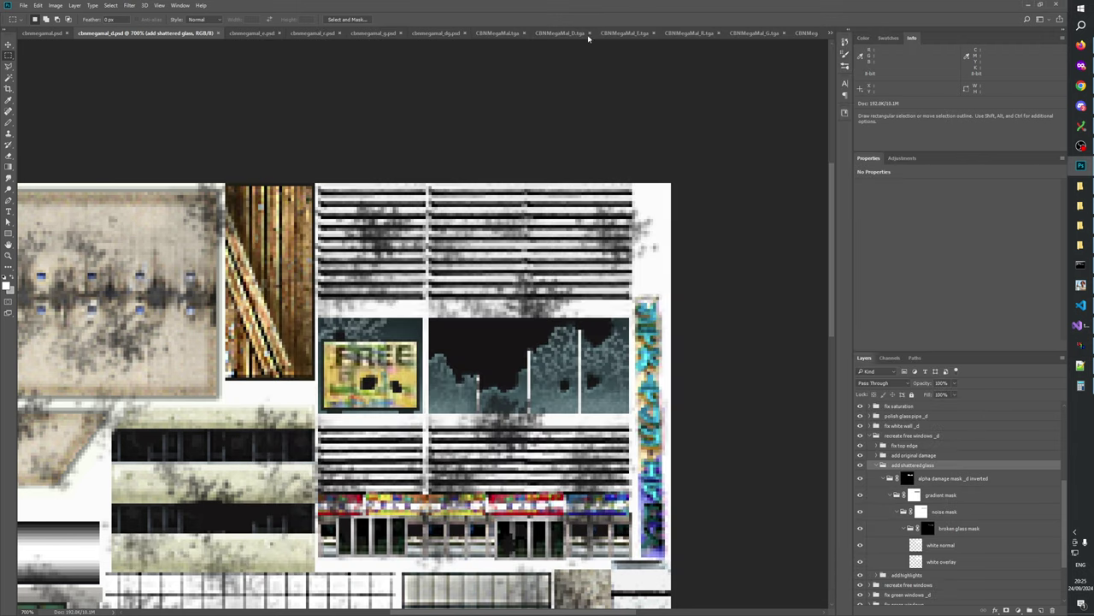
pyautogui.click(7, 256)
pyautogui.click(336, 320)
pyautogui.click(358, 316)
pyautogui.click(356, 321)
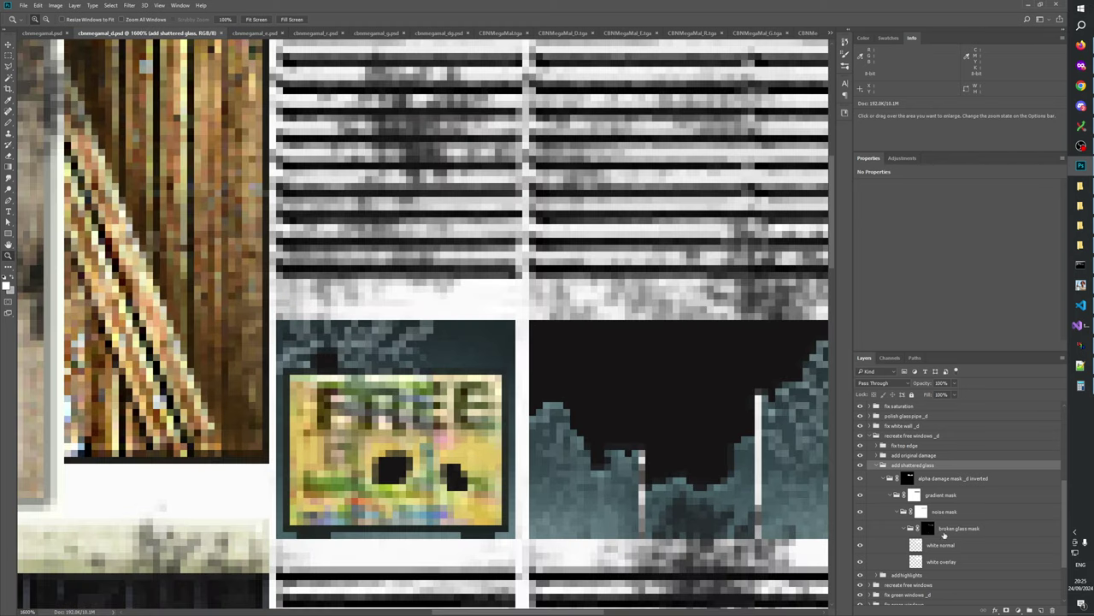
pyautogui.click(928, 527)
pyautogui.press('b')
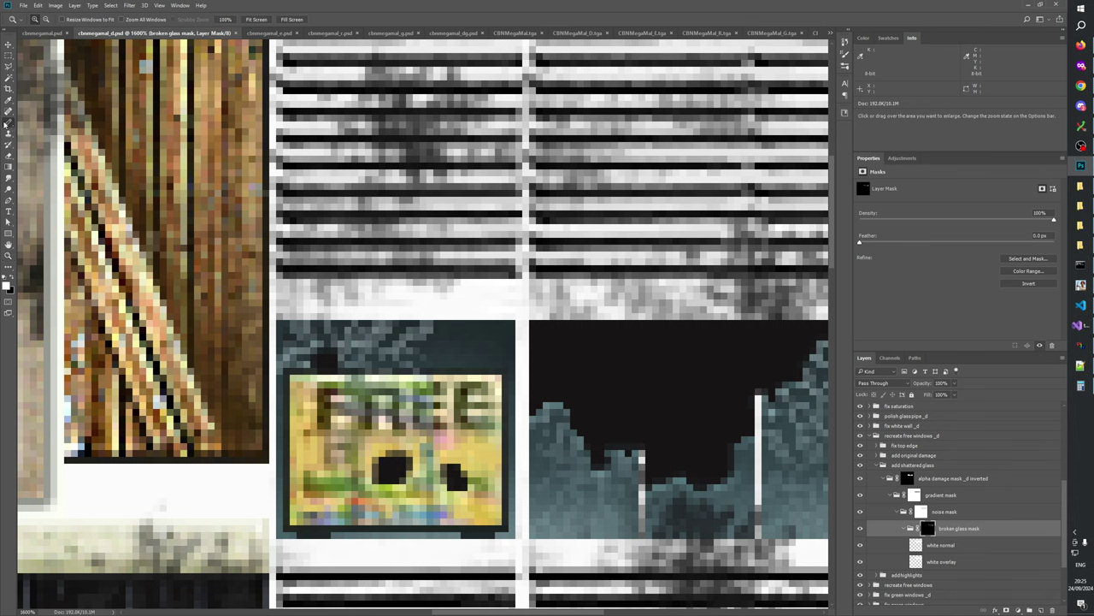
pyautogui.press('x')
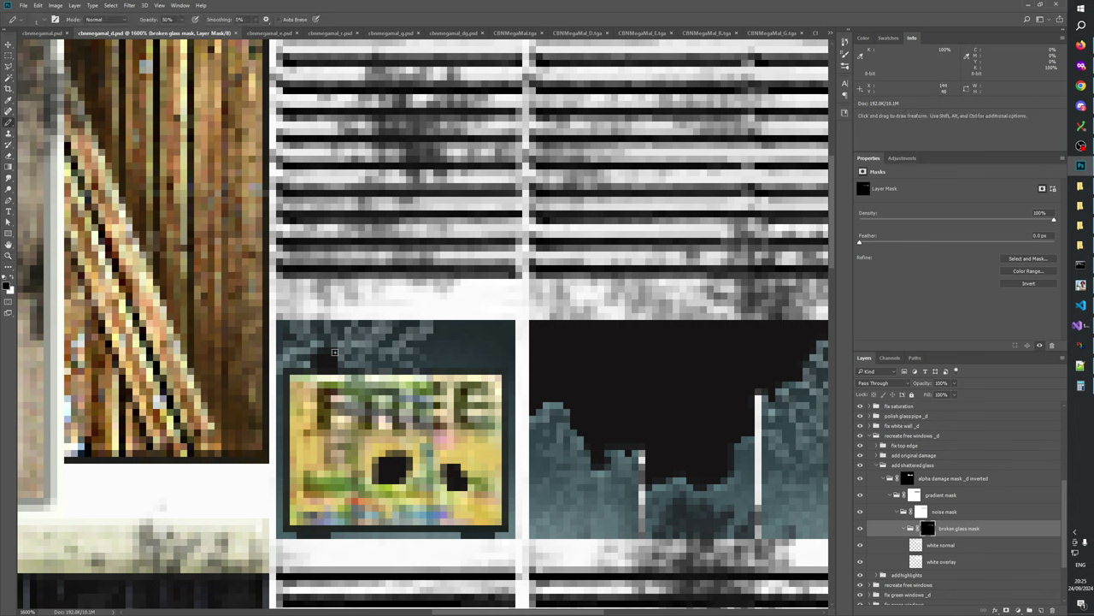
pyautogui.click(389, 351)
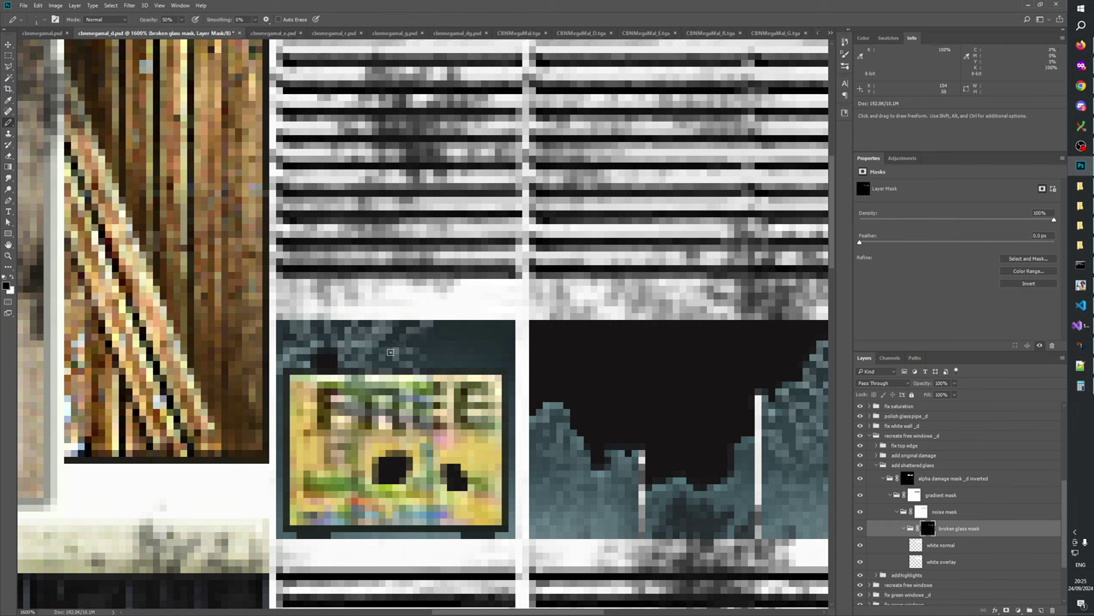
pyautogui.press('x')
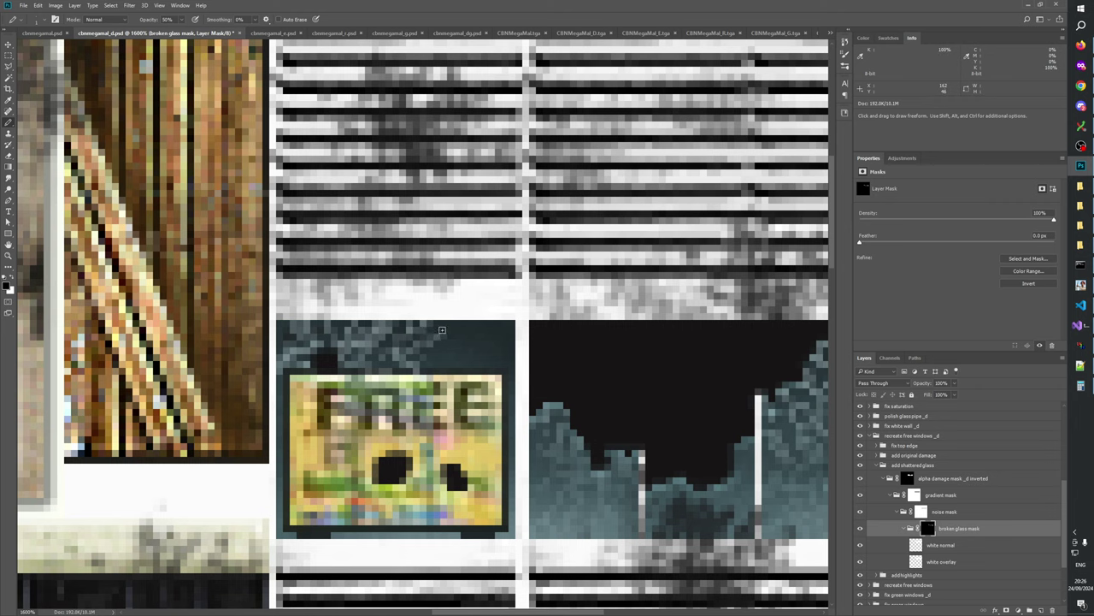
# - Display the broken glass mask alone, darken bright crack pixels above the FREE sign, and return to the full texture view
pyautogui.keyDown('alt'); pyautogui.click(928, 527); pyautogui.keyUp('alt')
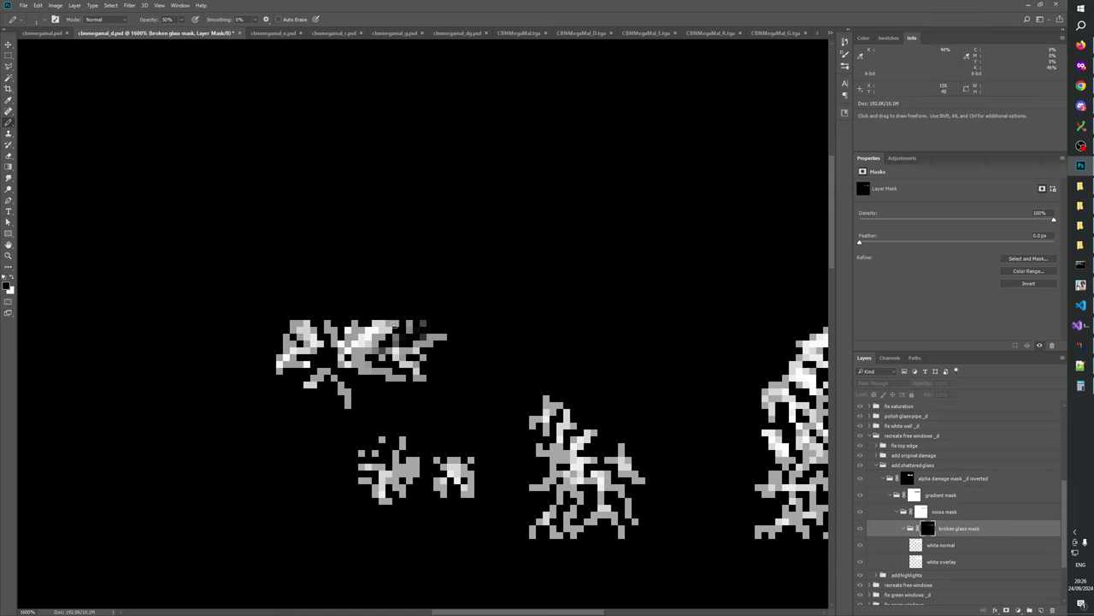
pyautogui.moveTo(381, 339); pyautogui.dragTo(380, 337)
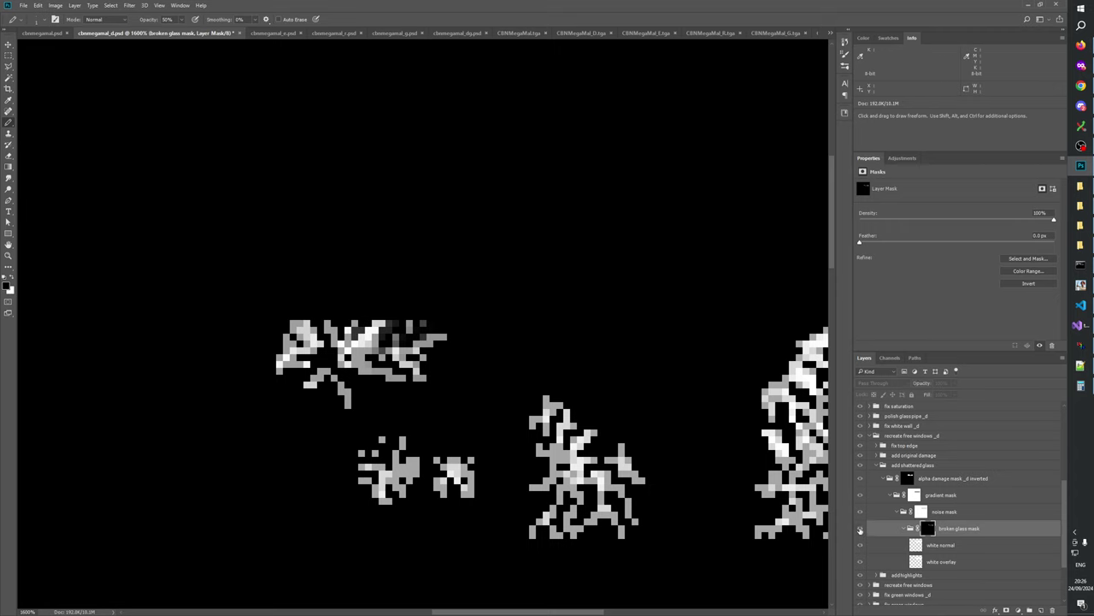
pyautogui.click(860, 529)
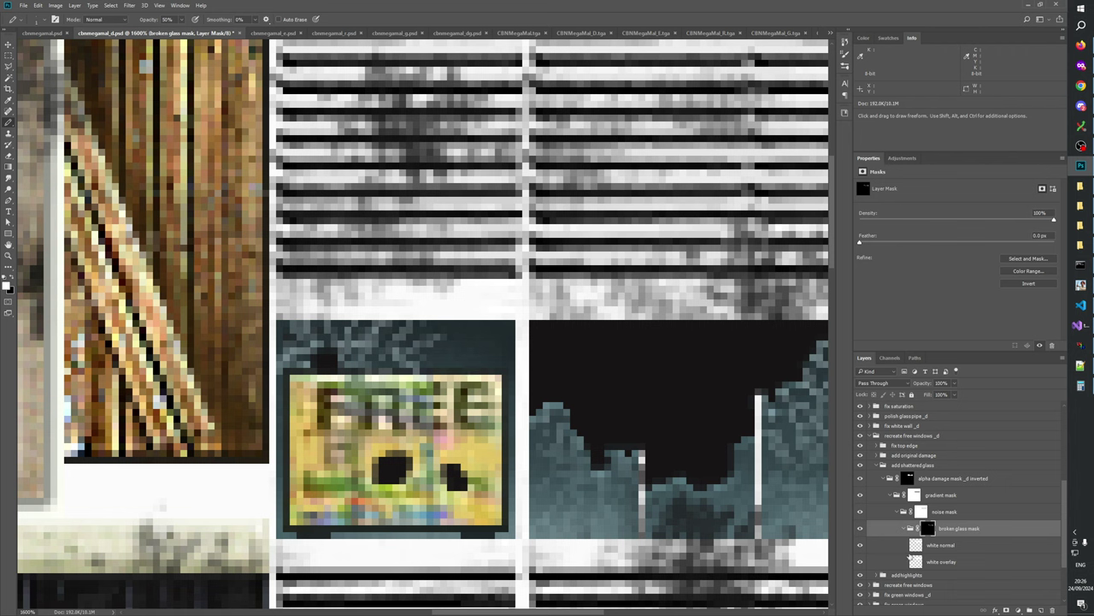
# - Compare the windows with the broken glass mask group hidden and shown, and inspect its mask on its own
pyautogui.click(859, 530)
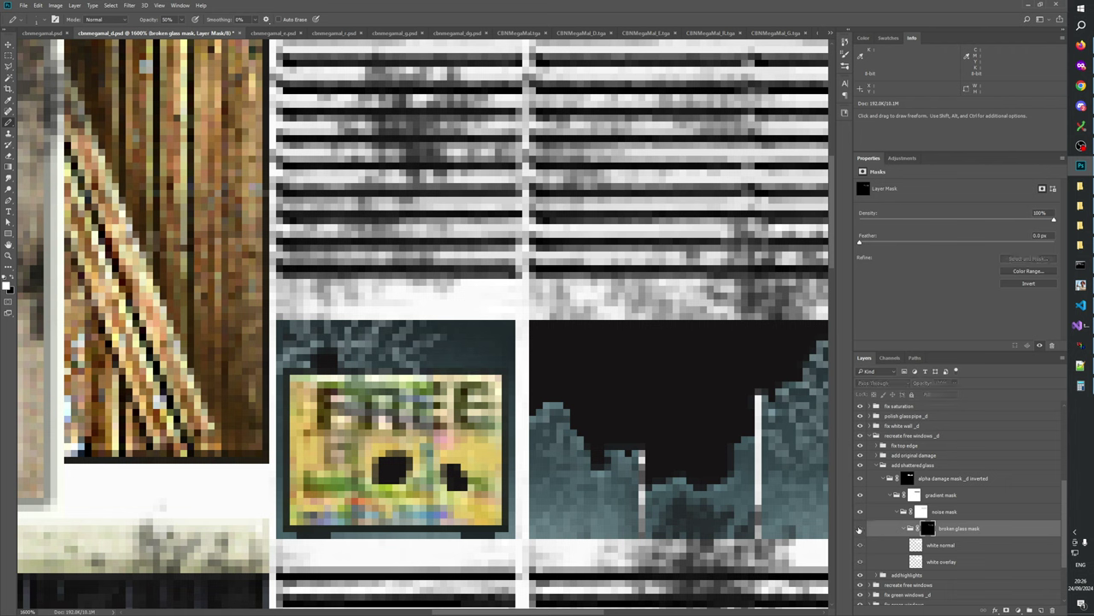
pyautogui.click(859, 530)
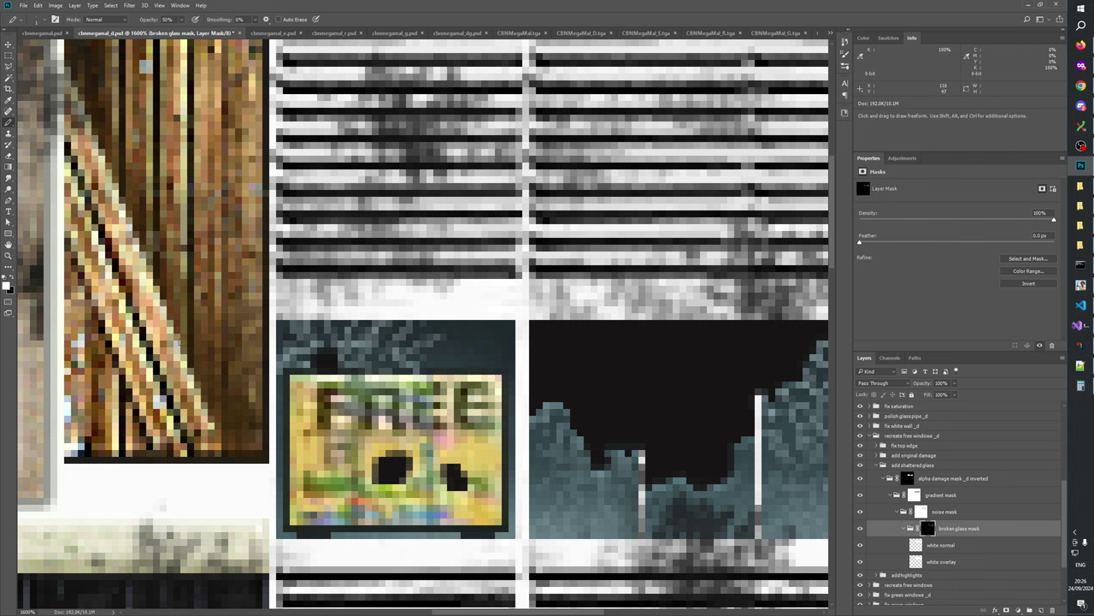
pyautogui.keyDown('alt'); pyautogui.click(928, 528); pyautogui.keyUp('alt')
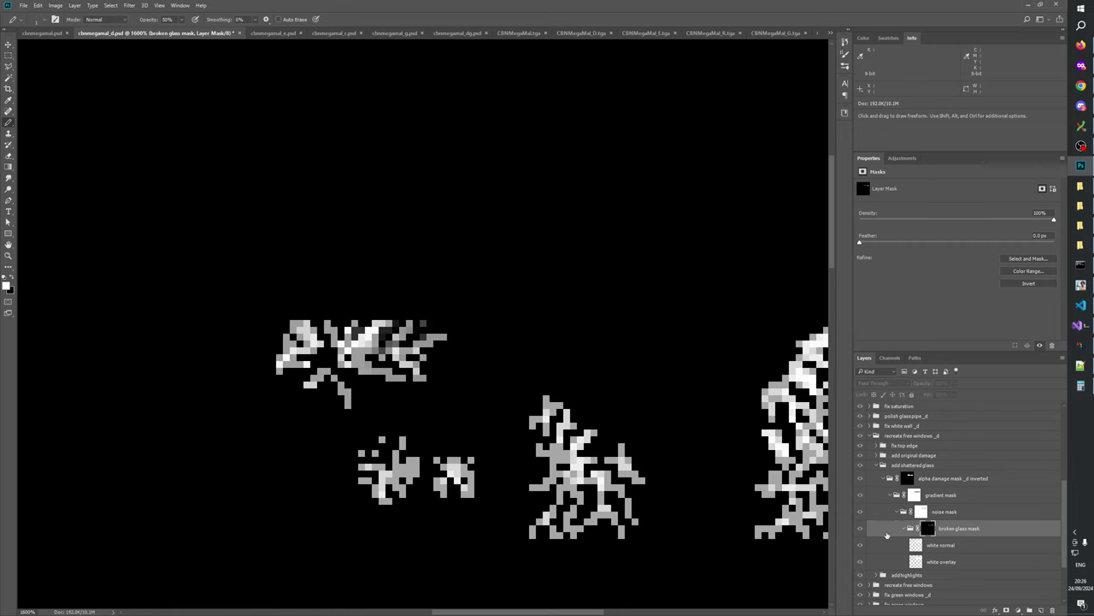
pyautogui.keyDown('alt'); pyautogui.click(859, 530); pyautogui.keyUp('alt')
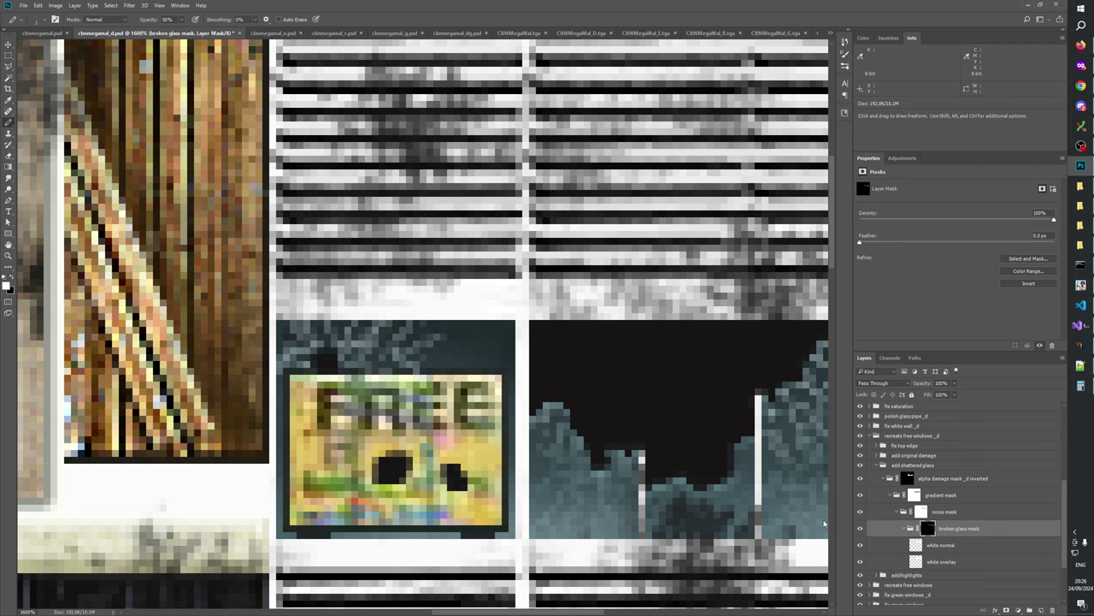
# - Examine the whole damaged texture at 200%, and look closer at the FREE sign and shattered window area
pyautogui.rightClick(388, 323)
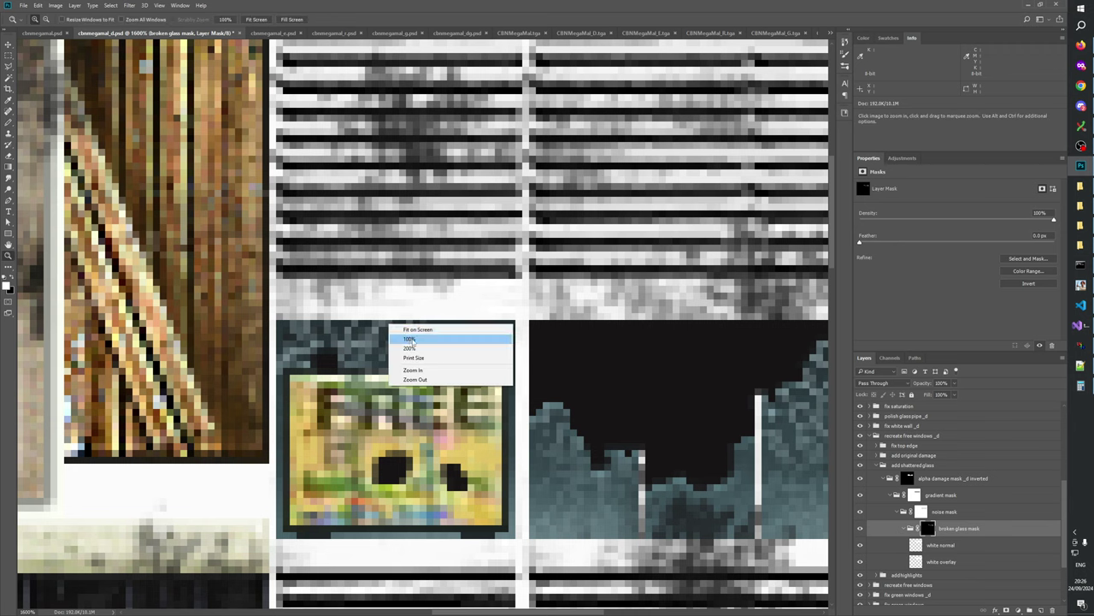
pyautogui.click(399, 363)
pyautogui.click(394, 352)
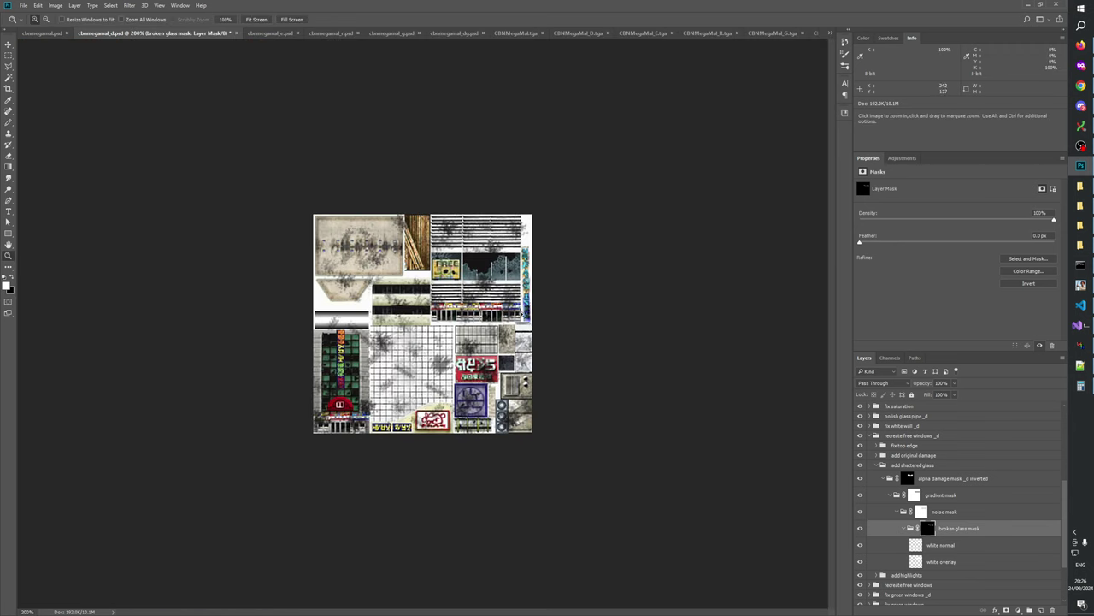
pyautogui.click(493, 273)
pyautogui.click(499, 251)
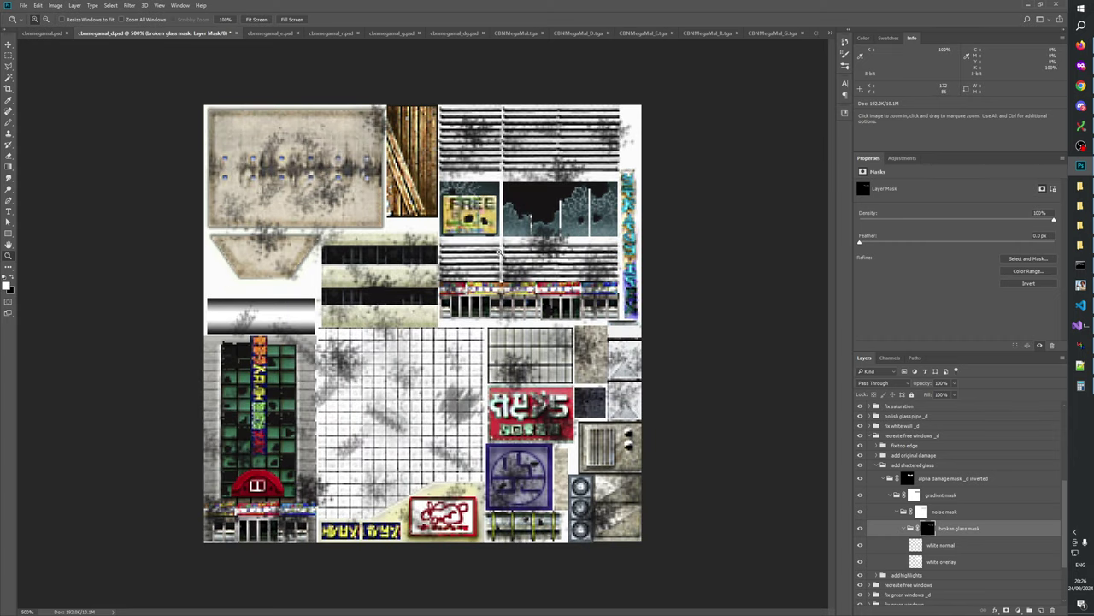
pyautogui.press('space')
pyautogui.press('space')
pyautogui.moveTo(600, 220); pyautogui.dragTo(513, 386)
pyautogui.click(513, 362)
# - Switch to W3D Viewer to examine the windows on the CBNMEGAMAL_D model, and return to Photoshop
pyautogui.hotkey('alt', 'Tab')
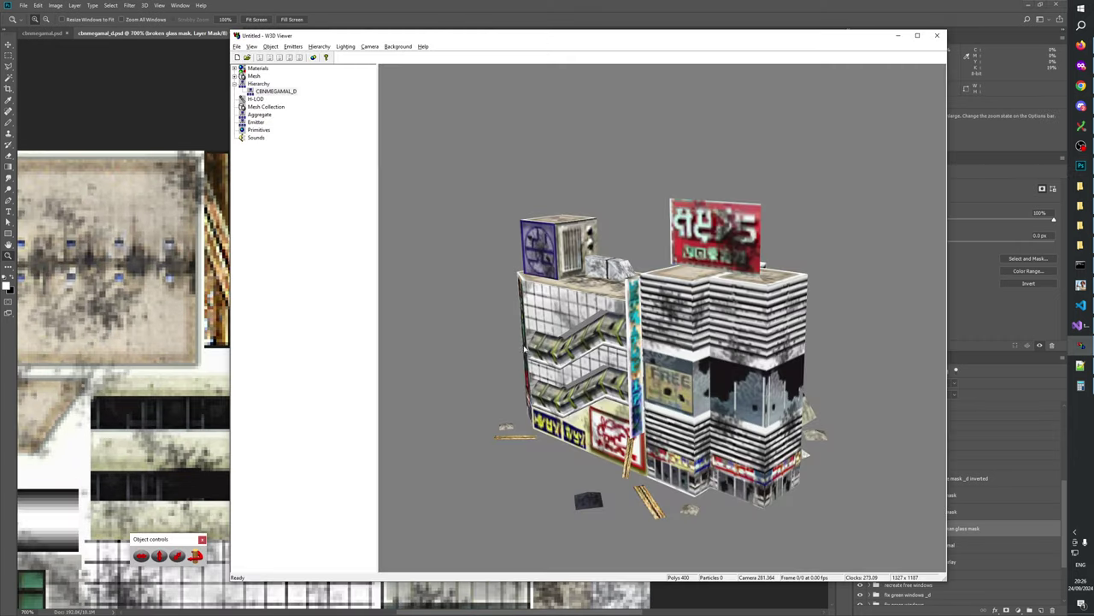
pyautogui.moveTo(660, 374)
pyautogui.mouseDown()
pyautogui.moveTo(641, 372)
pyautogui.moveTo(671, 373)
pyautogui.moveTo(658, 375)
pyautogui.mouseUp()
pyautogui.hotkey('alt', 'Tab')
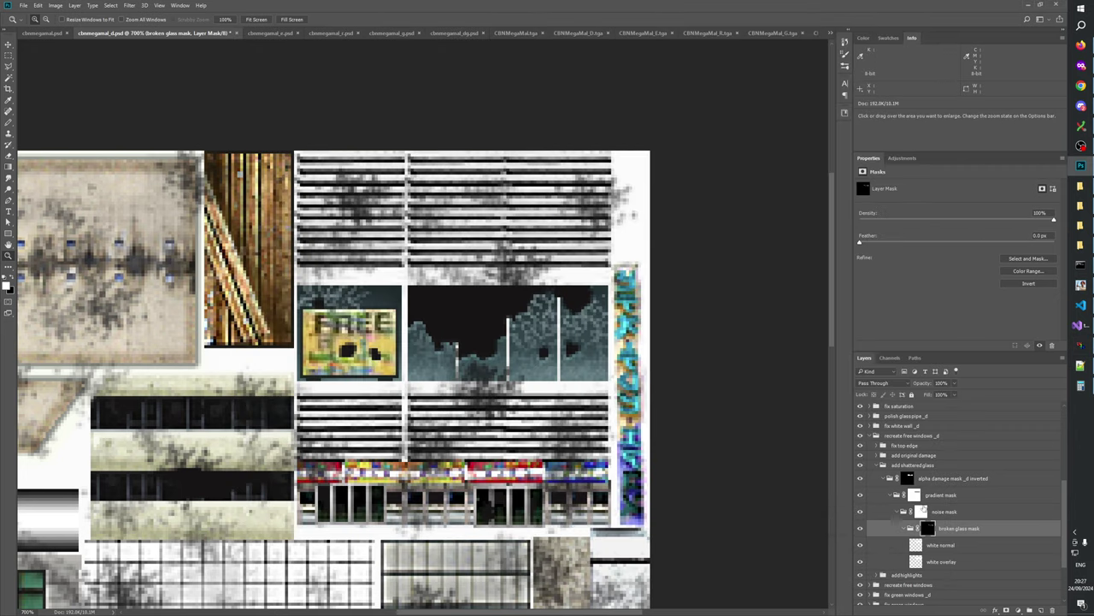
# - Compare the shattered glass with the gradient mask disabled and enabled
pyautogui.click(913, 495)
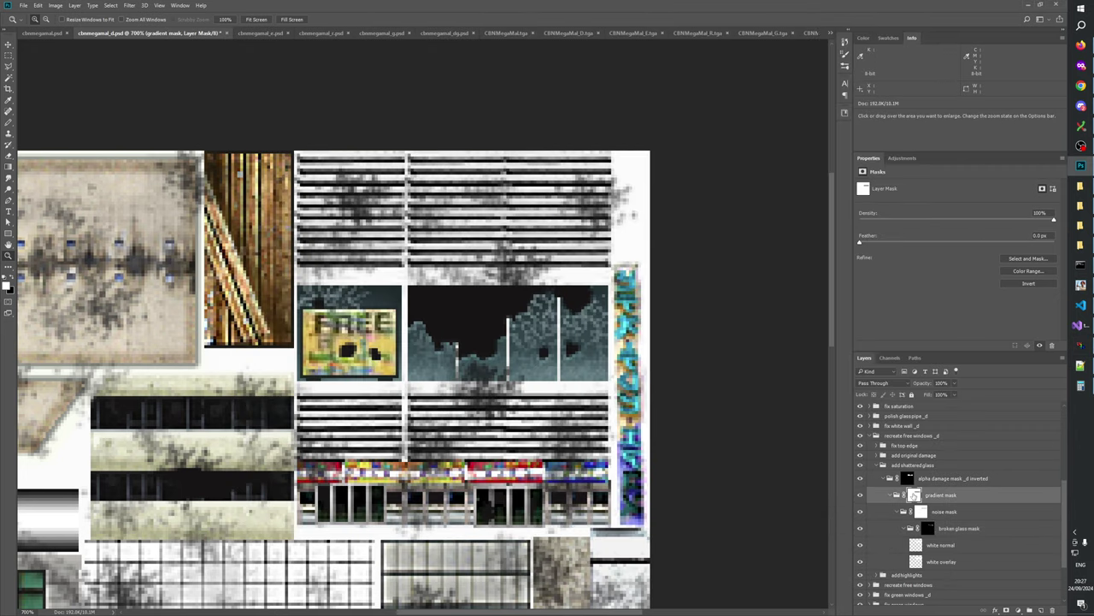
pyautogui.keyDown('shift'); pyautogui.click(911, 495); pyautogui.keyUp('shift')
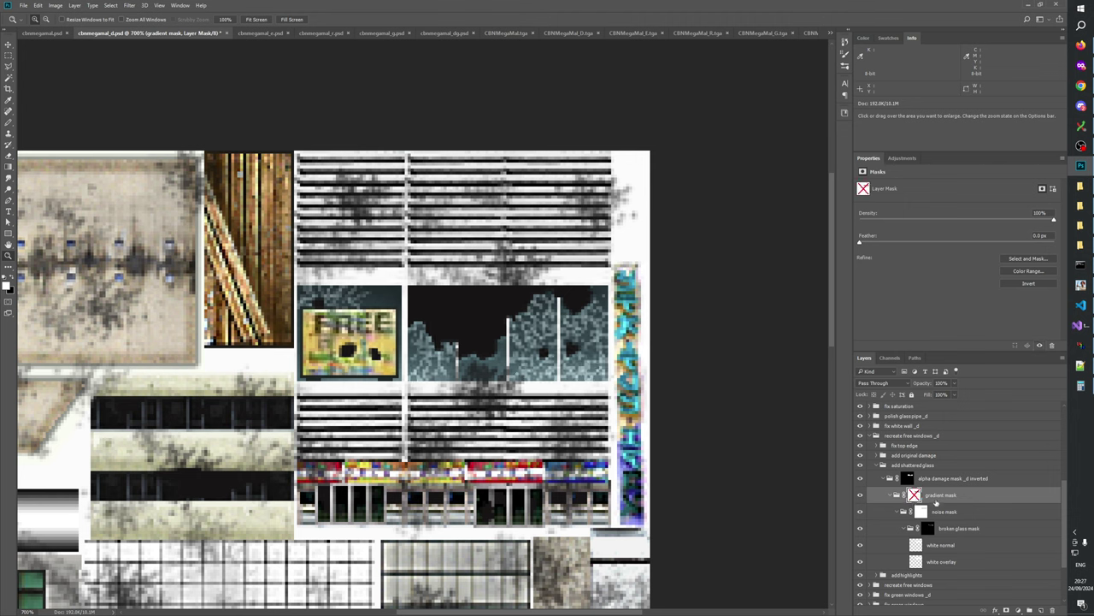
pyautogui.keyDown('shift'); pyautogui.click(914, 496); pyautogui.keyUp('shift')
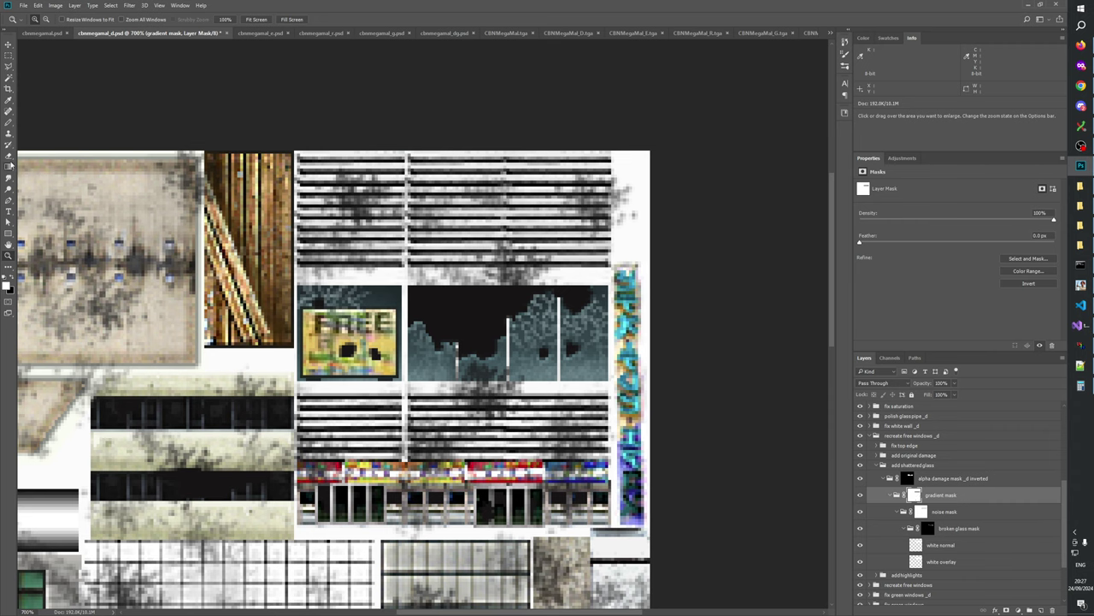
# - Lighten the background colour to grey and apply a vertical Gradient over a rectangular selection of the window strip on the gradient mask
pyautogui.click(8, 167)
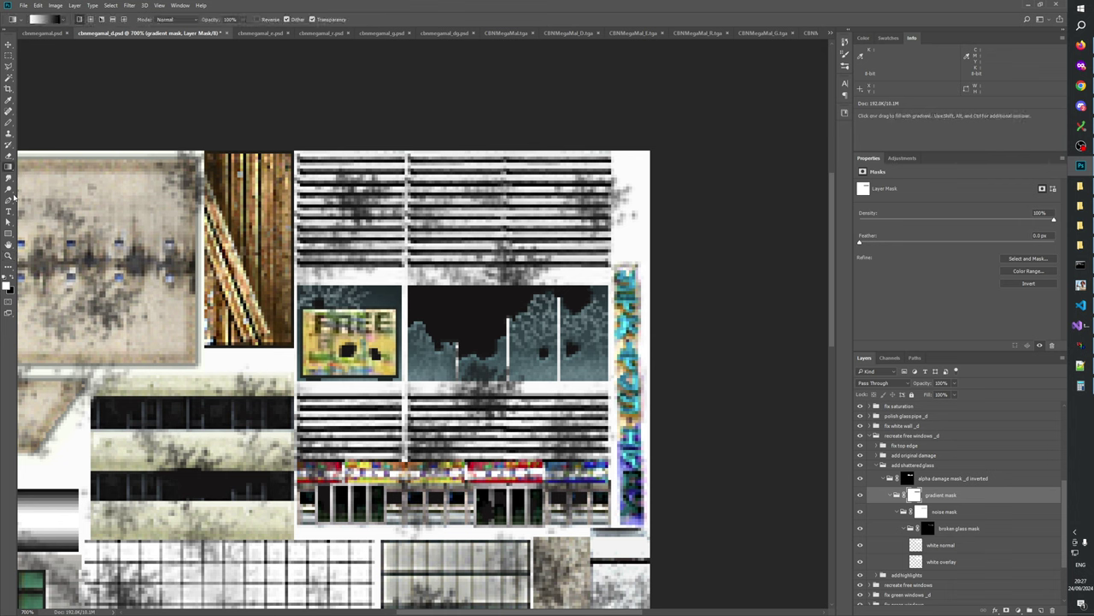
pyautogui.click(12, 292)
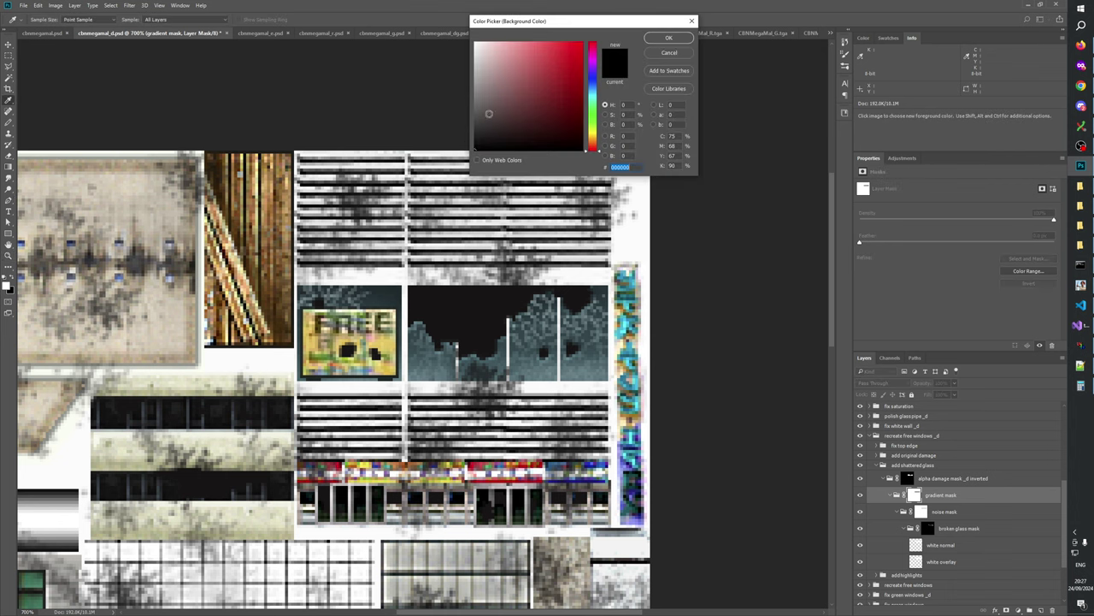
pyautogui.click(680, 40)
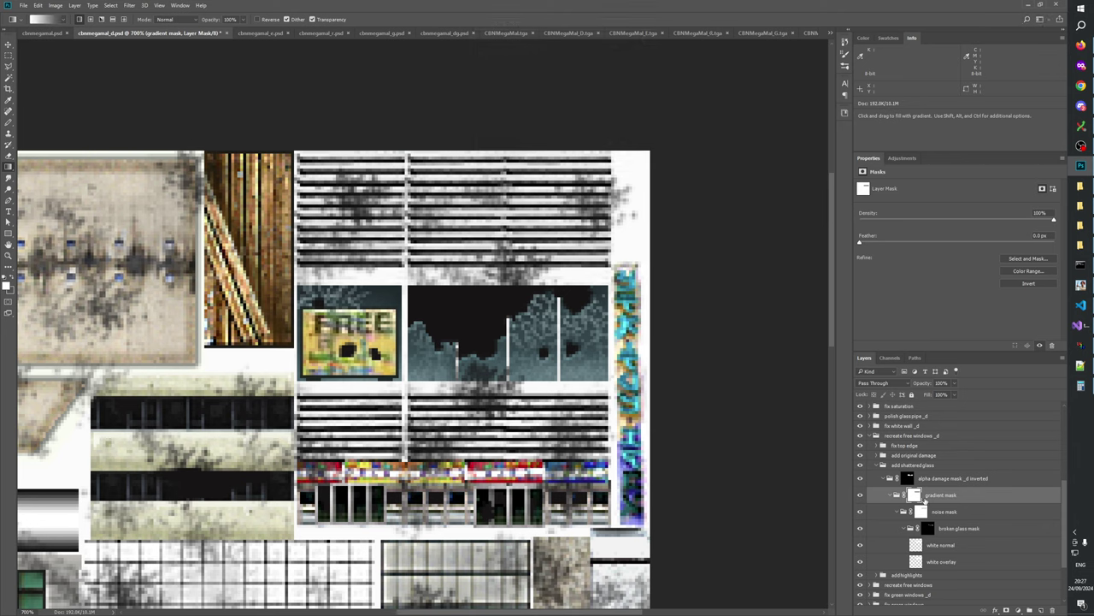
pyautogui.press('m')
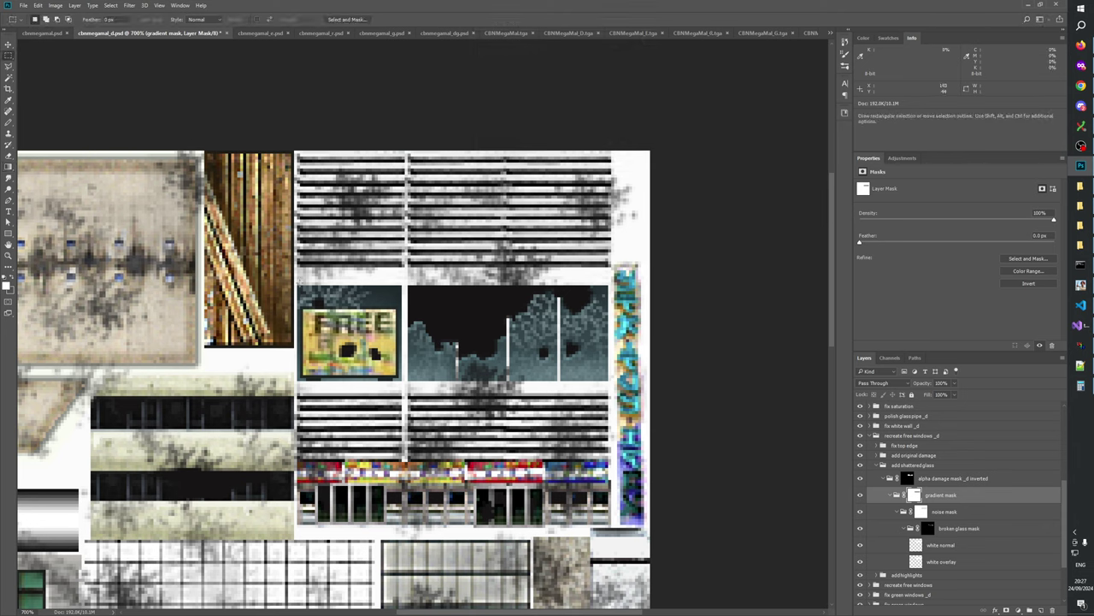
pyautogui.moveTo(297, 285); pyautogui.dragTo(595, 373)
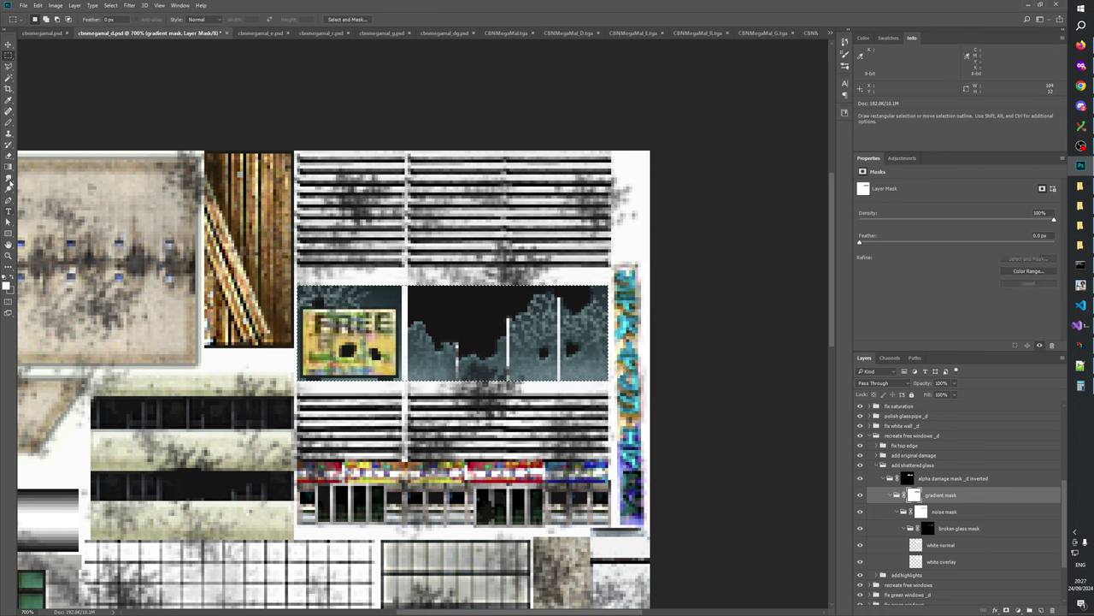
pyautogui.press('g')
pyautogui.moveTo(473, 286); pyautogui.dragTo(473, 378)
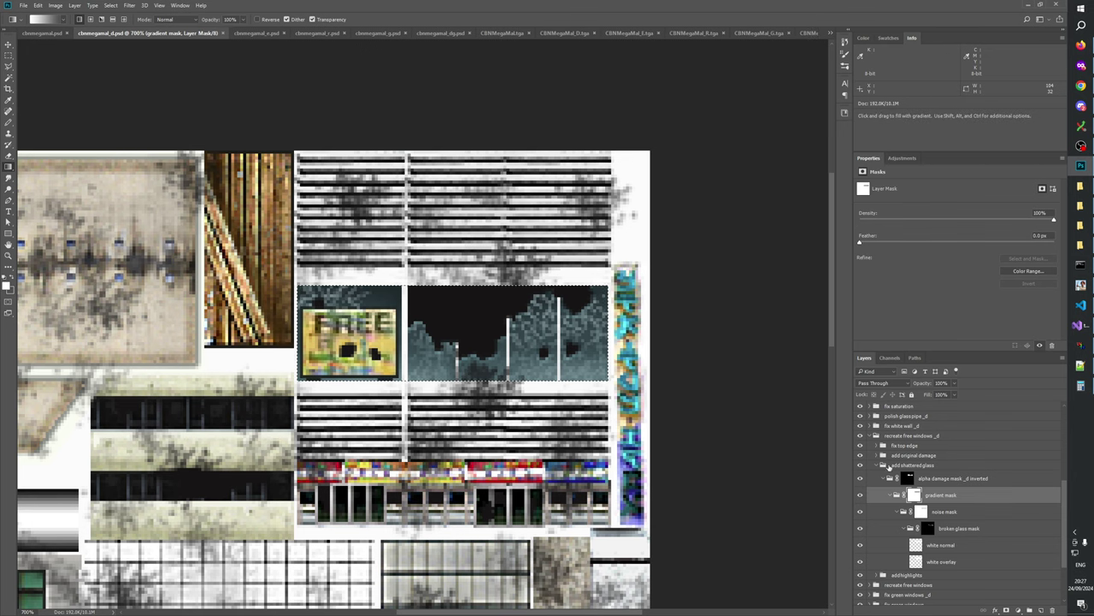
# - Run a build in Generals Mod Builder and reload CBNMegaMal_D.W3D in a fresh W3D Viewer scene
pyautogui.click(1081, 284)
pyautogui.click(747, 154)
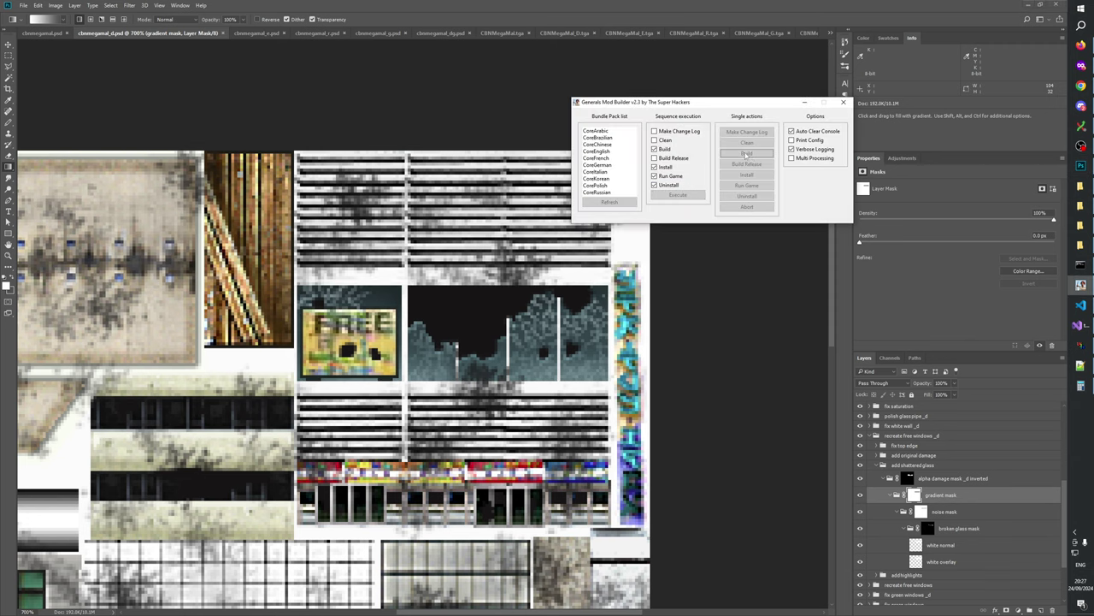
pyautogui.click(1081, 345)
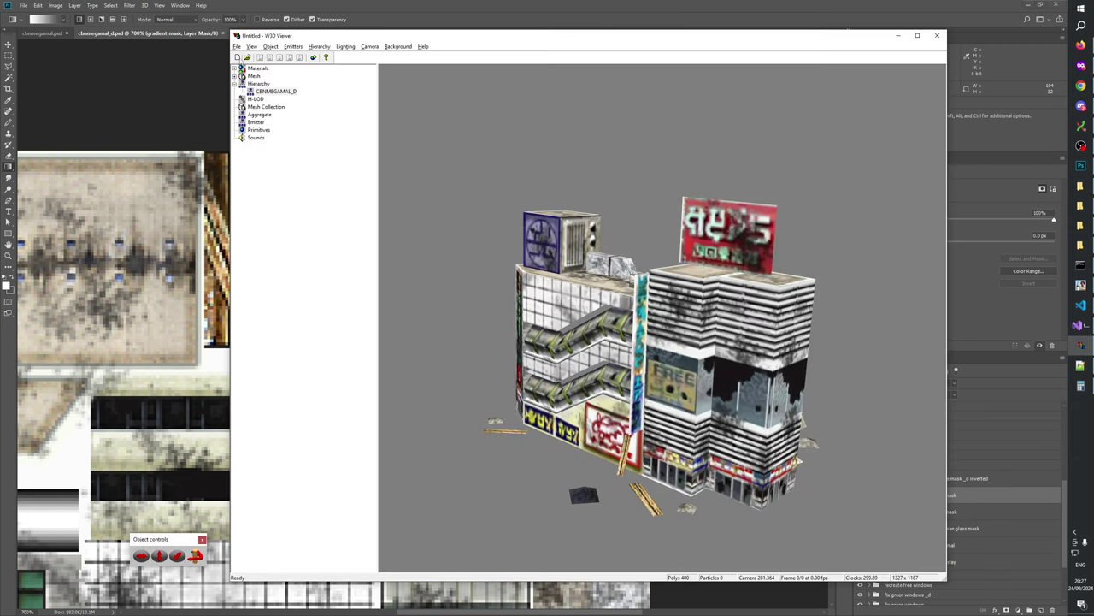
pyautogui.click(237, 57)
pyautogui.click(248, 57)
pyautogui.click(568, 374)
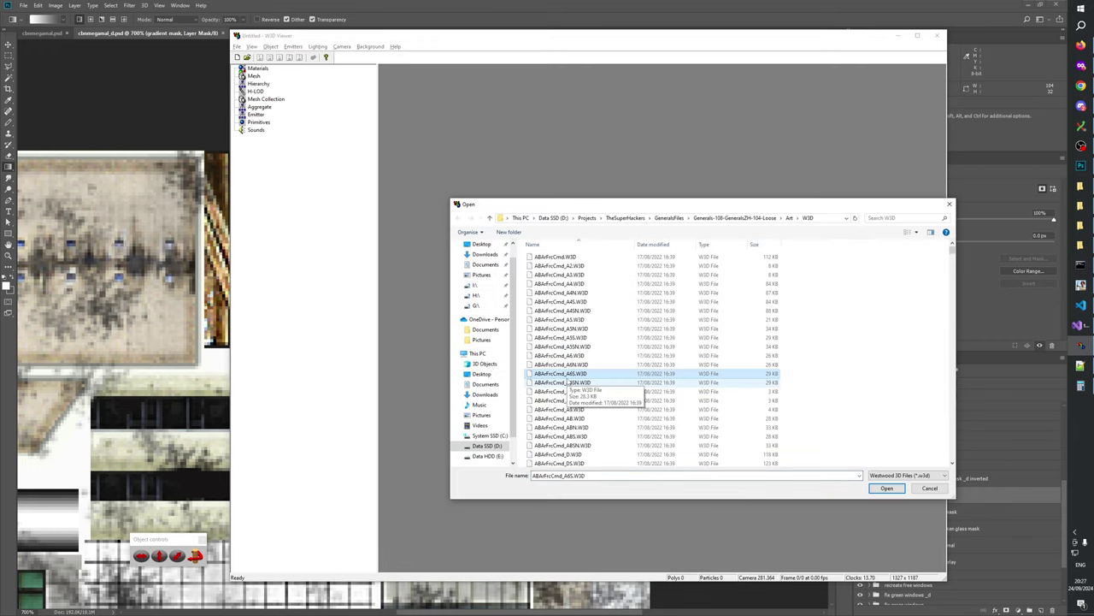
pyautogui.write('cbnm')
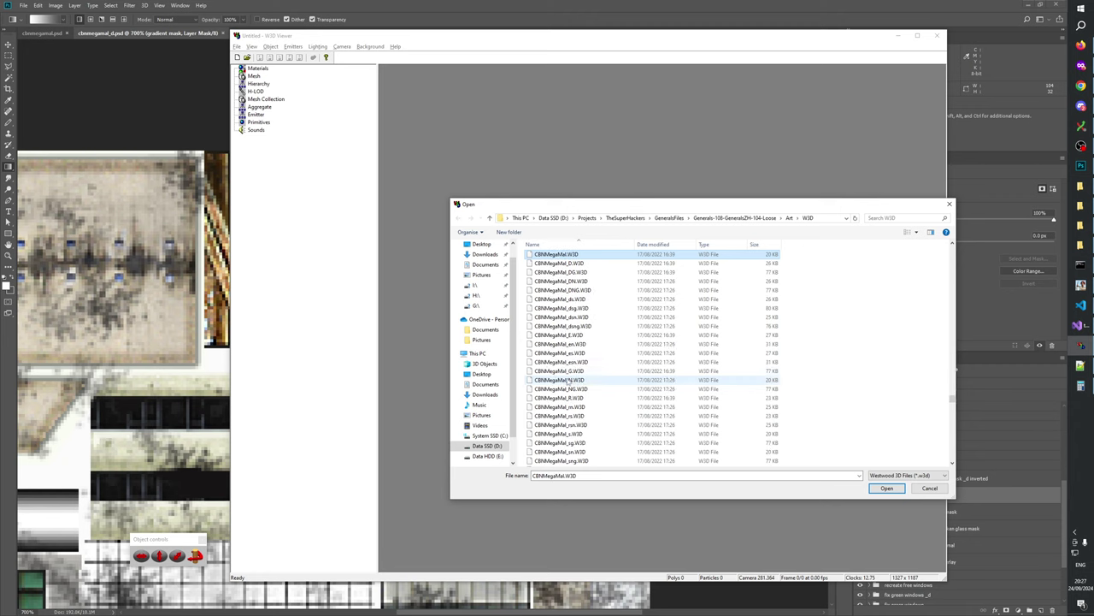
pyautogui.doubleClick(579, 264)
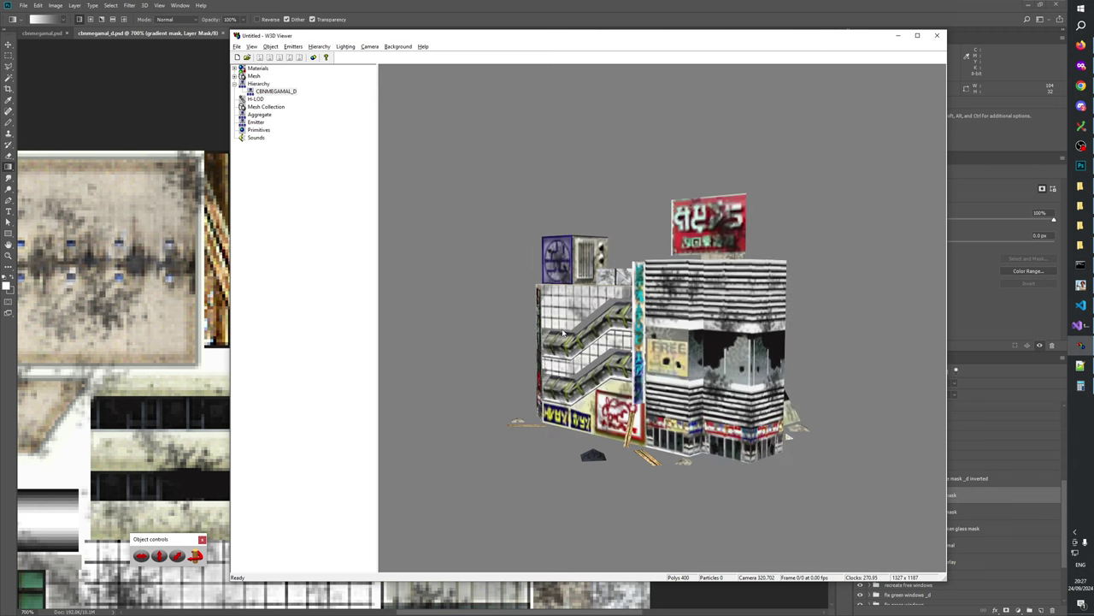
# - Examine the shattered windows on the reloaded mega mall model from several angles, both near and far
pyautogui.moveTo(787, 369); pyautogui.dragTo(721, 370)
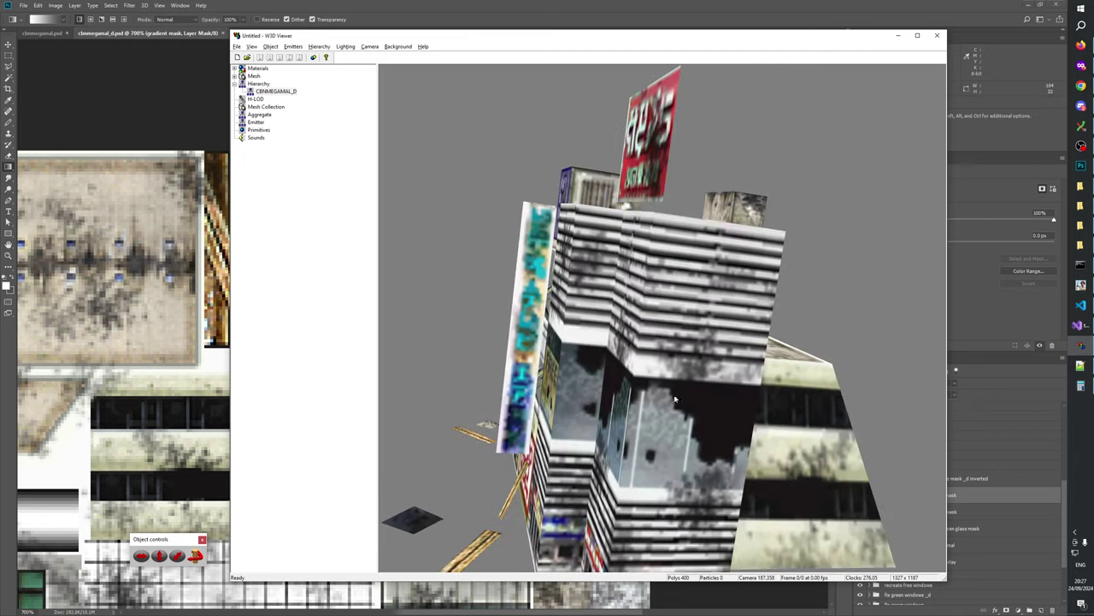
pyautogui.scroll(-6, 664, 363)
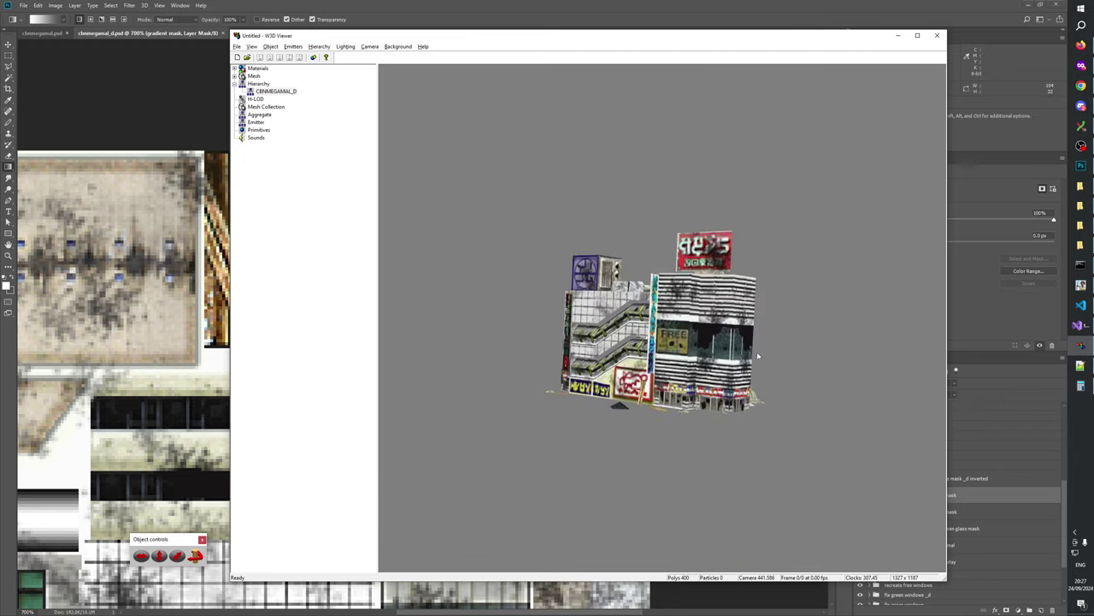
pyautogui.scroll(4, 746, 407)
pyautogui.moveTo(748, 407); pyautogui.dragTo(702, 367)
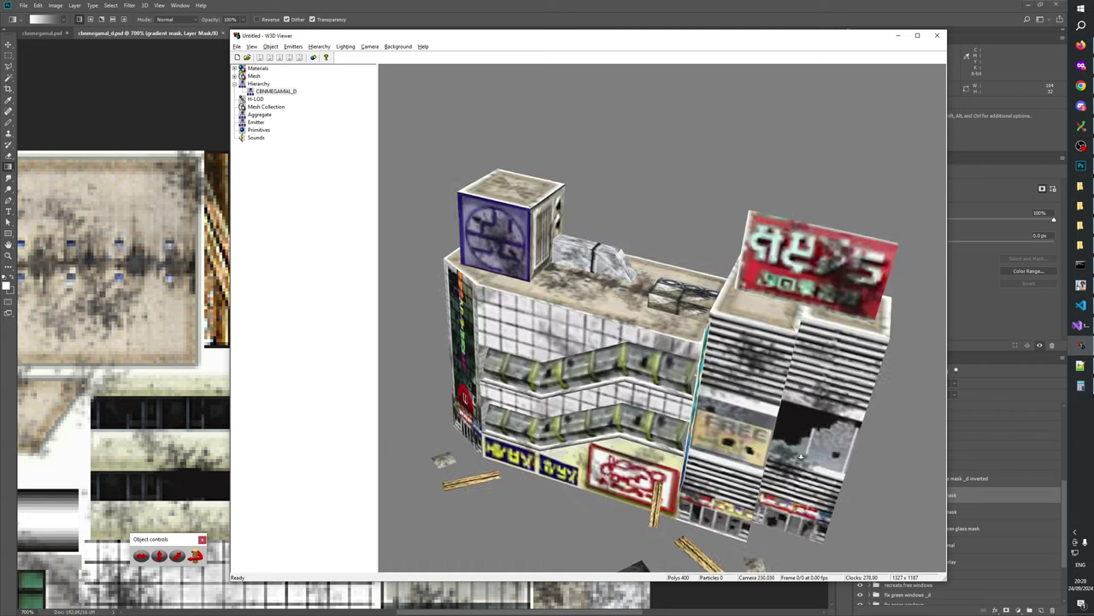
pyautogui.scroll(-5, 708, 310)
pyautogui.scroll(4, 708, 311)
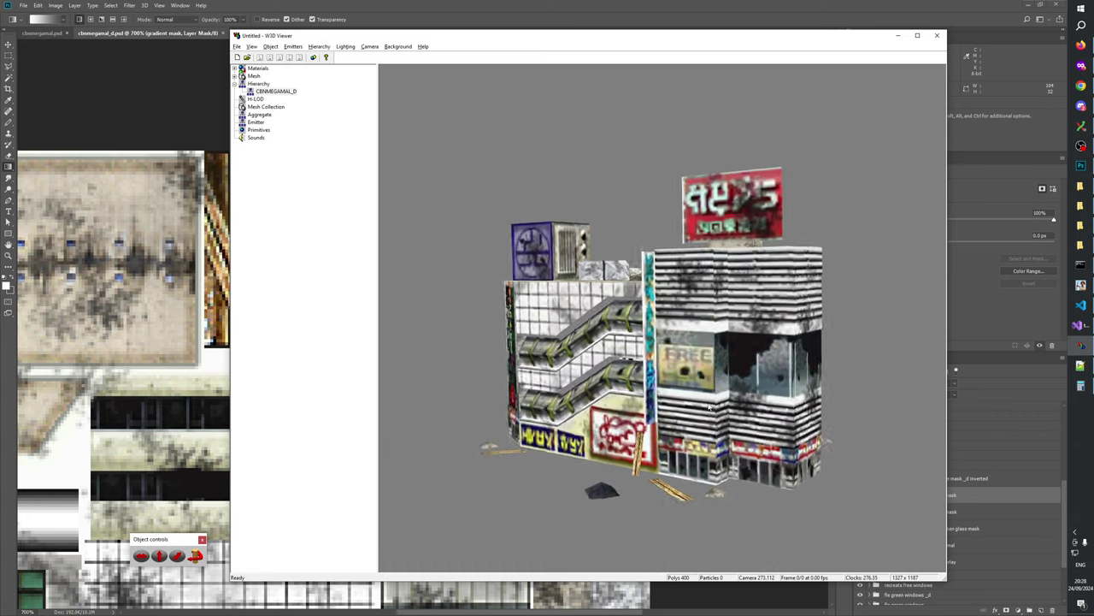
pyautogui.moveTo(768, 332); pyautogui.dragTo(685, 315)
pyautogui.scroll(3, 685, 315)
pyautogui.scroll(-5, 686, 315)
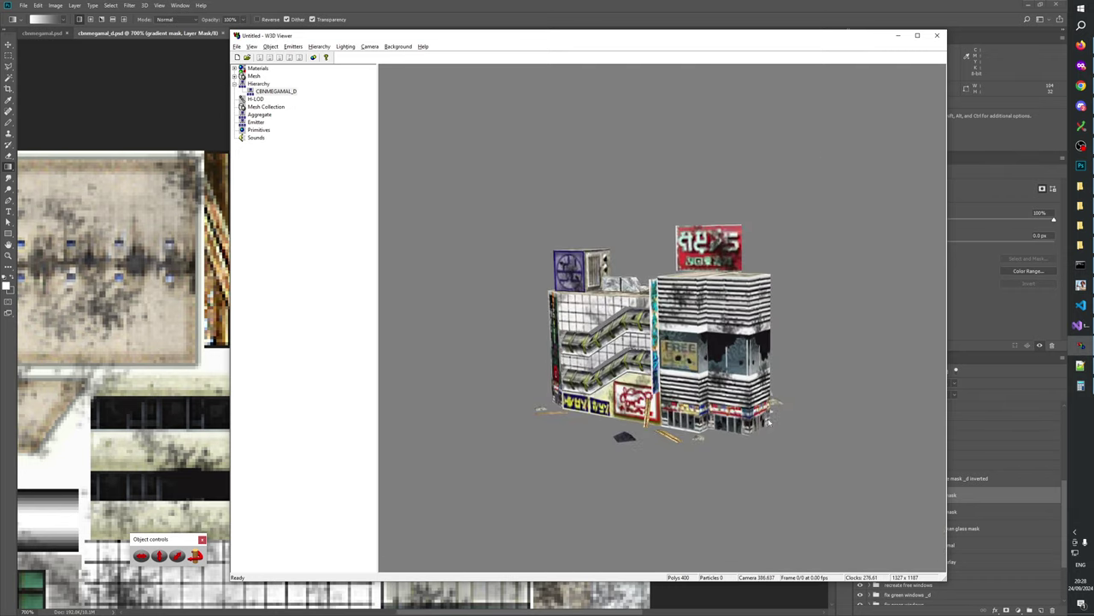
pyautogui.scroll(-1, 728, 431)
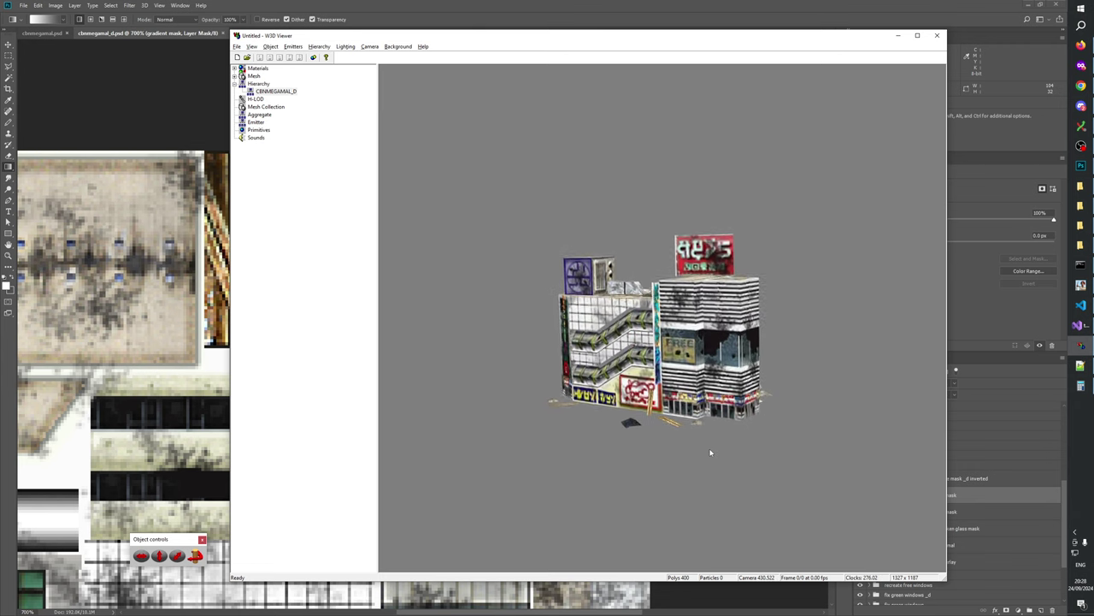
pyautogui.scroll(3, 684, 389)
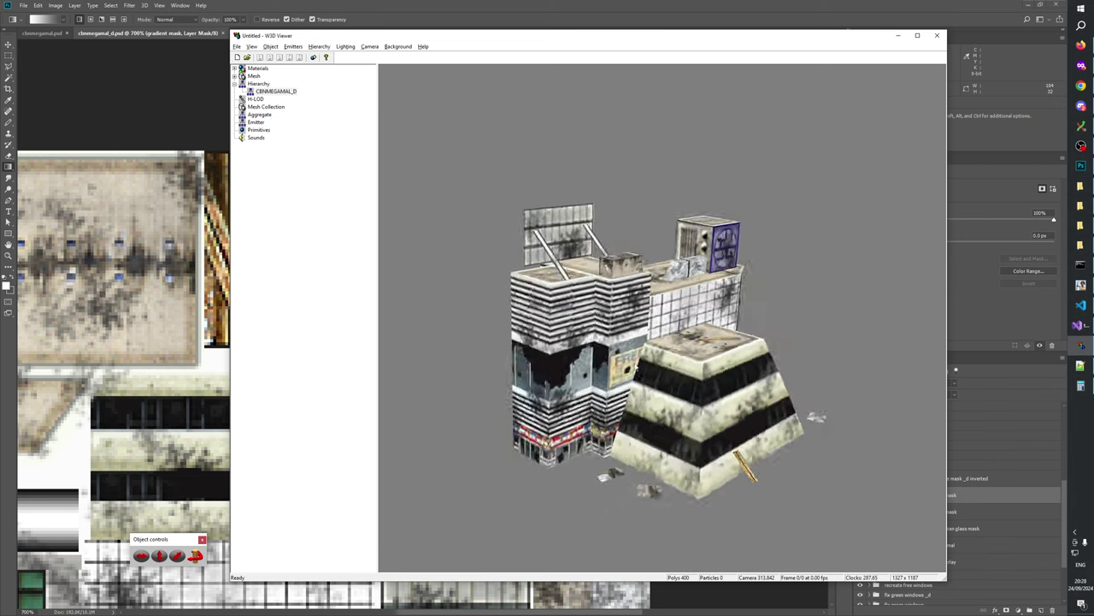
pyautogui.scroll(-4, 663, 312)
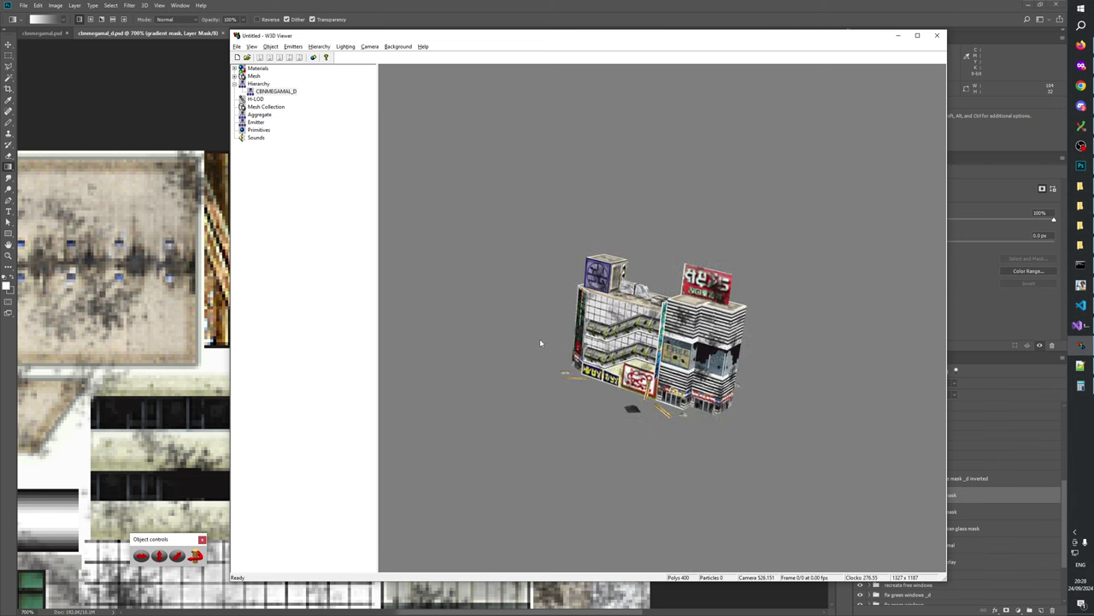
pyautogui.scroll(-5, 690, 433)
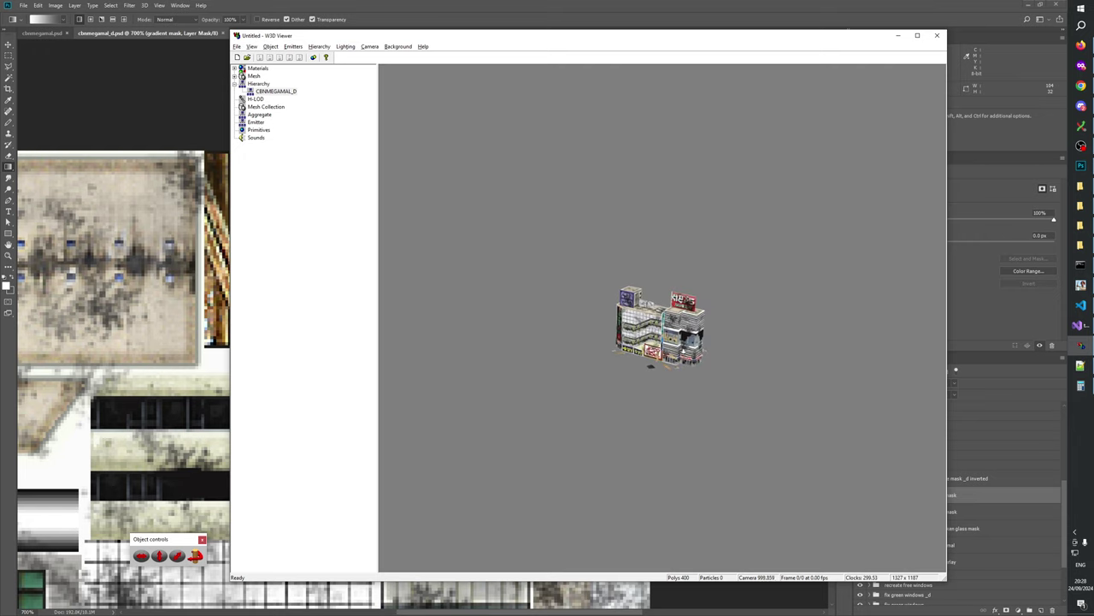
pyautogui.scroll(3, 647, 427)
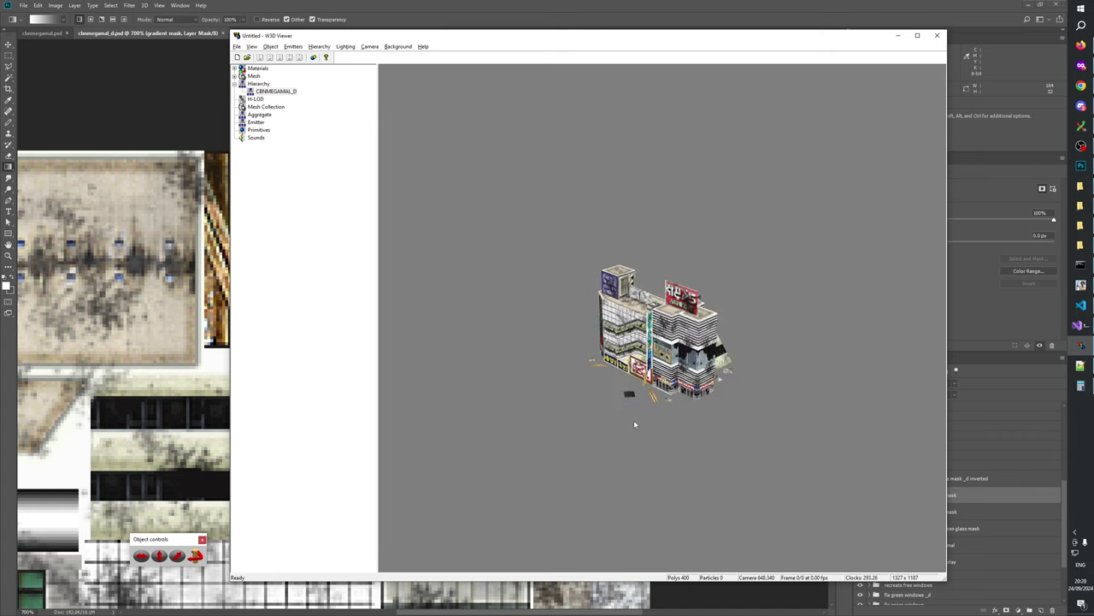
pyautogui.scroll(3, 676, 466)
pyautogui.scroll(3, 675, 467)
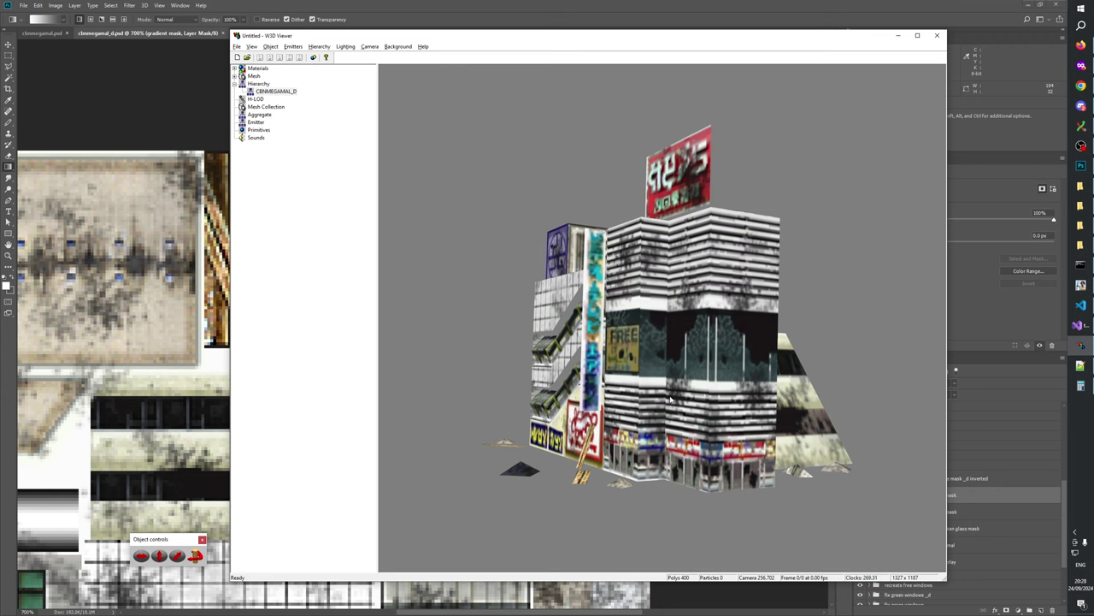
pyautogui.moveTo(671, 399); pyautogui.dragTo(565, 345)
pyautogui.scroll(3, 556, 345)
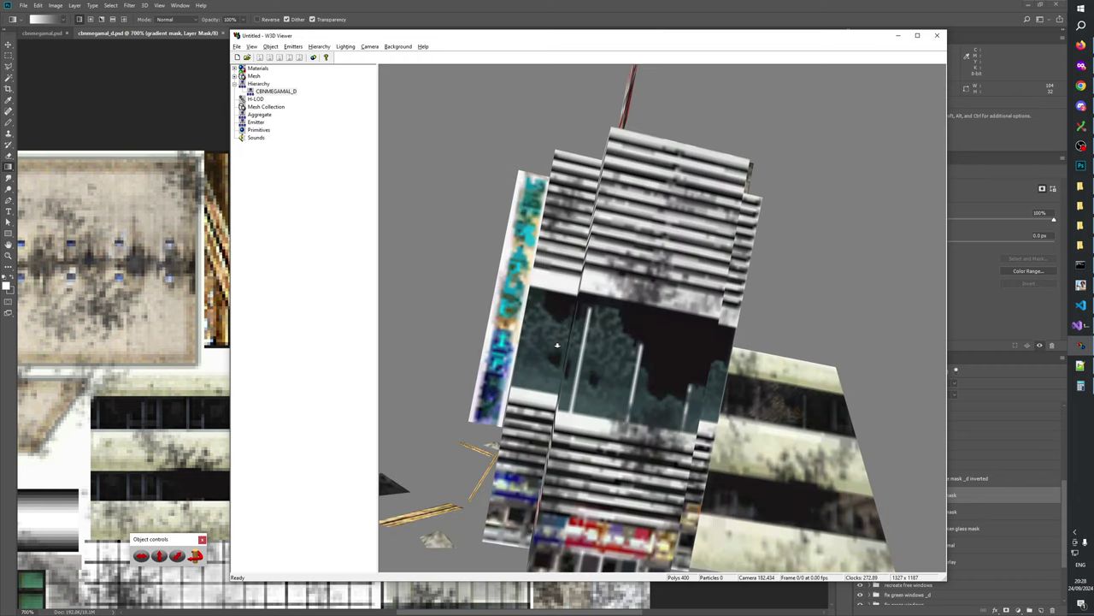
# - Compare the shattered windows on the W3D Viewer model with the texture in Photoshop
pyautogui.click(577, 5)
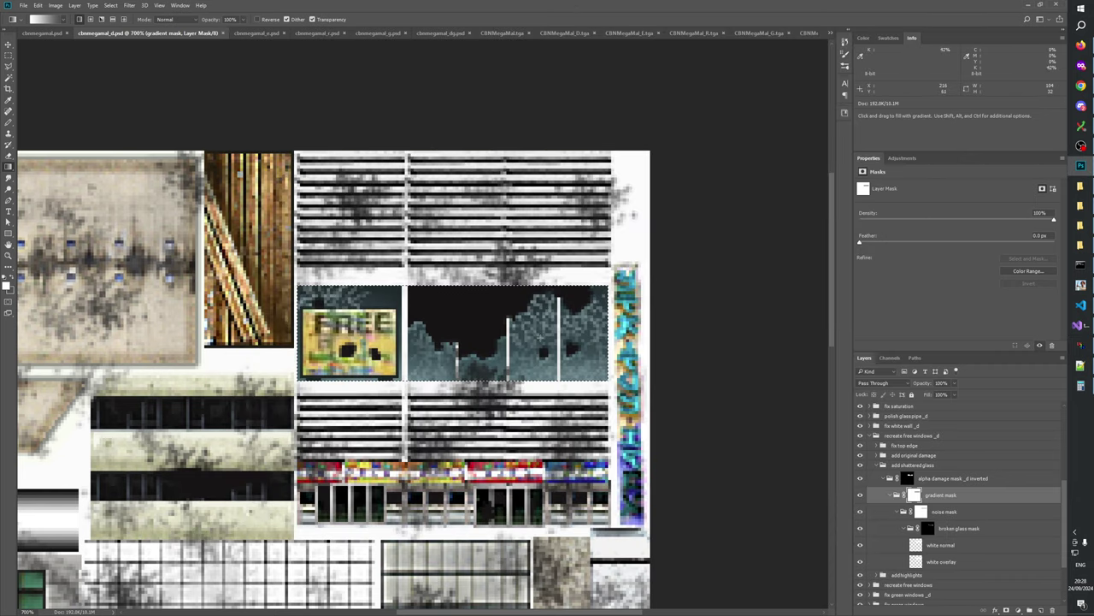
pyautogui.hotkey('alt', 'Tab')
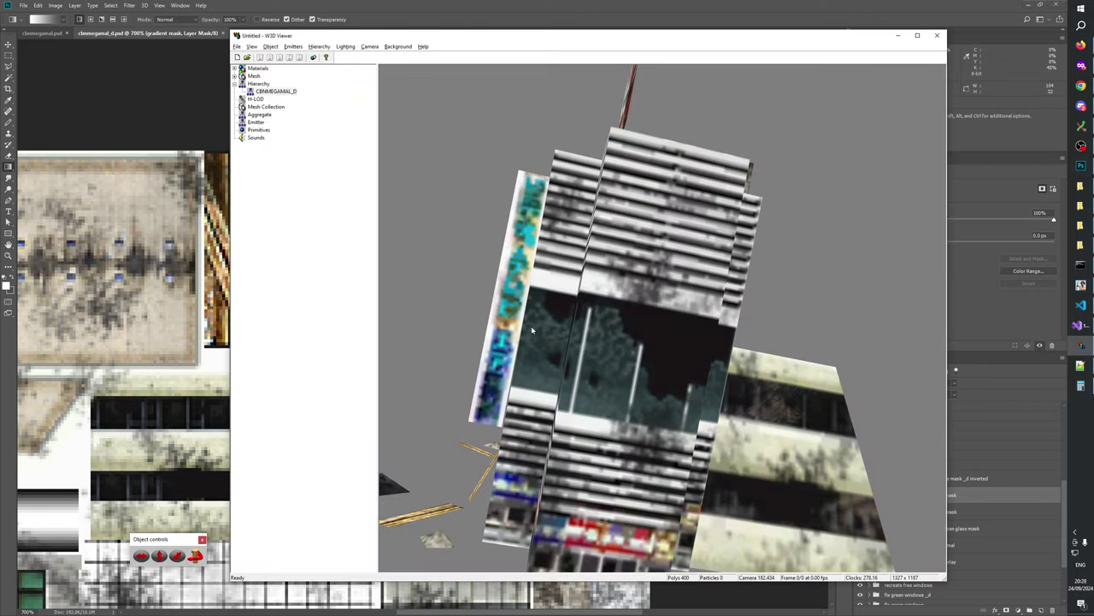
pyautogui.click(615, 4)
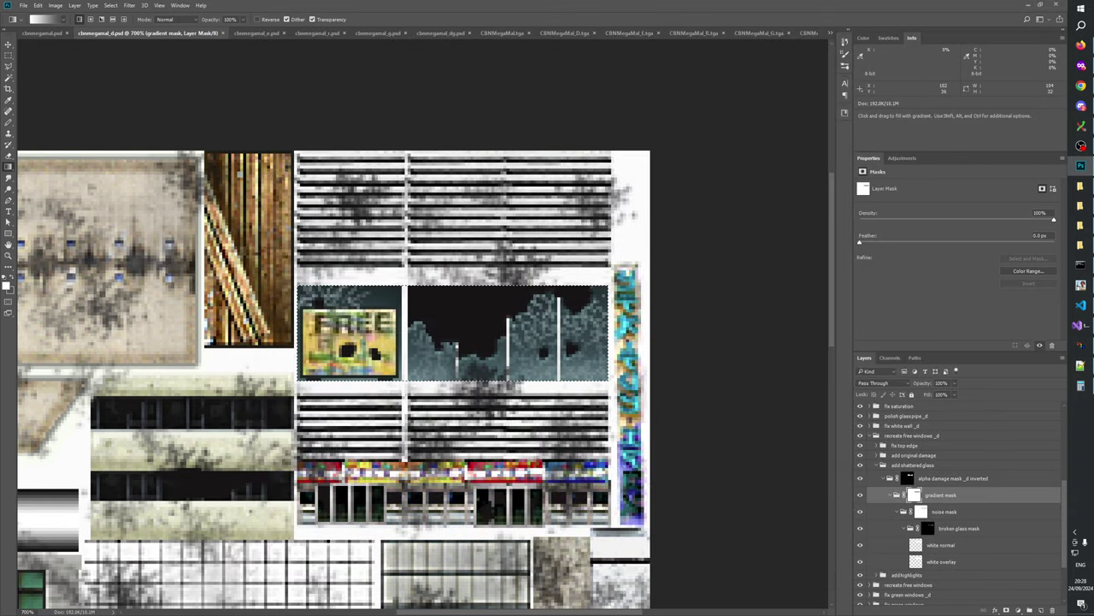
# - Retouch the cracks in the far-right window pane on the broken glass mask using the Pencil in black at 50% opacity
pyautogui.click(8, 256)
pyautogui.click(544, 320)
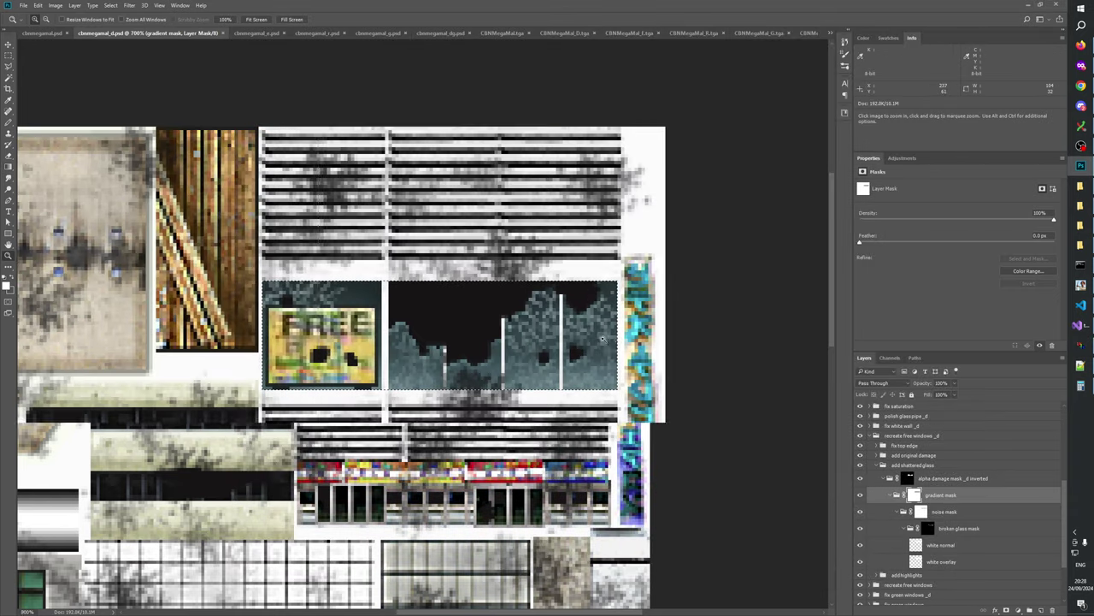
pyautogui.click(603, 338)
pyautogui.click(611, 338)
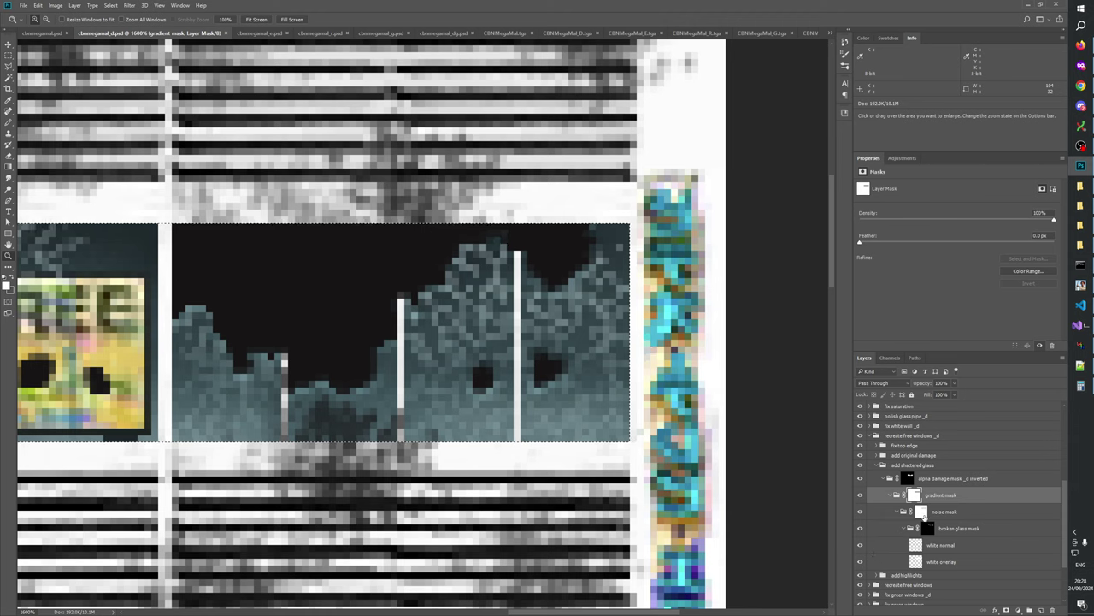
pyautogui.click(927, 528)
pyautogui.press('b')
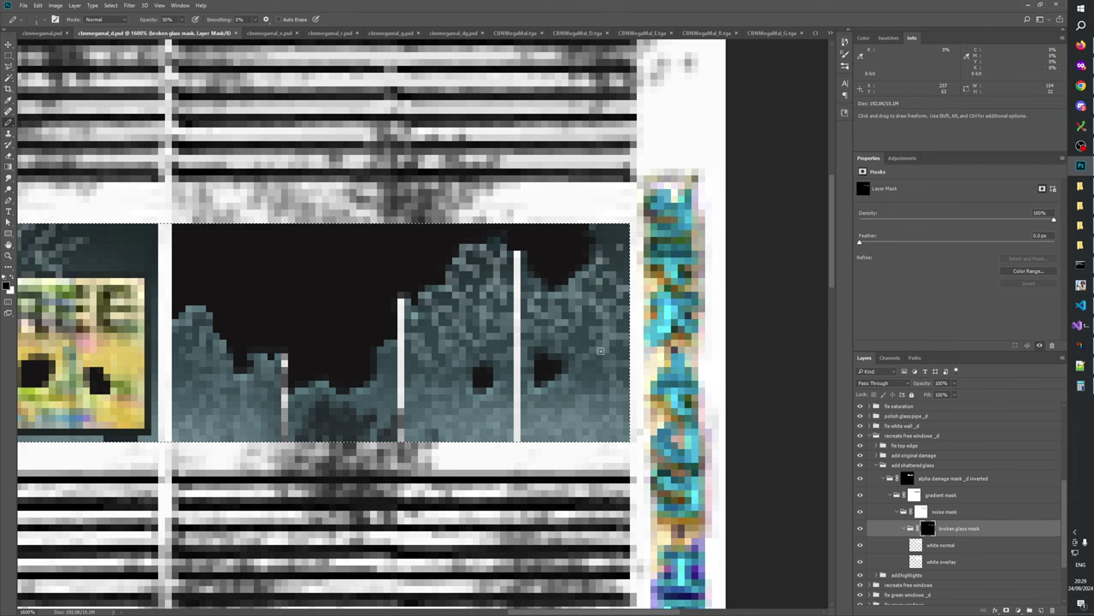
pyautogui.click(599, 356)
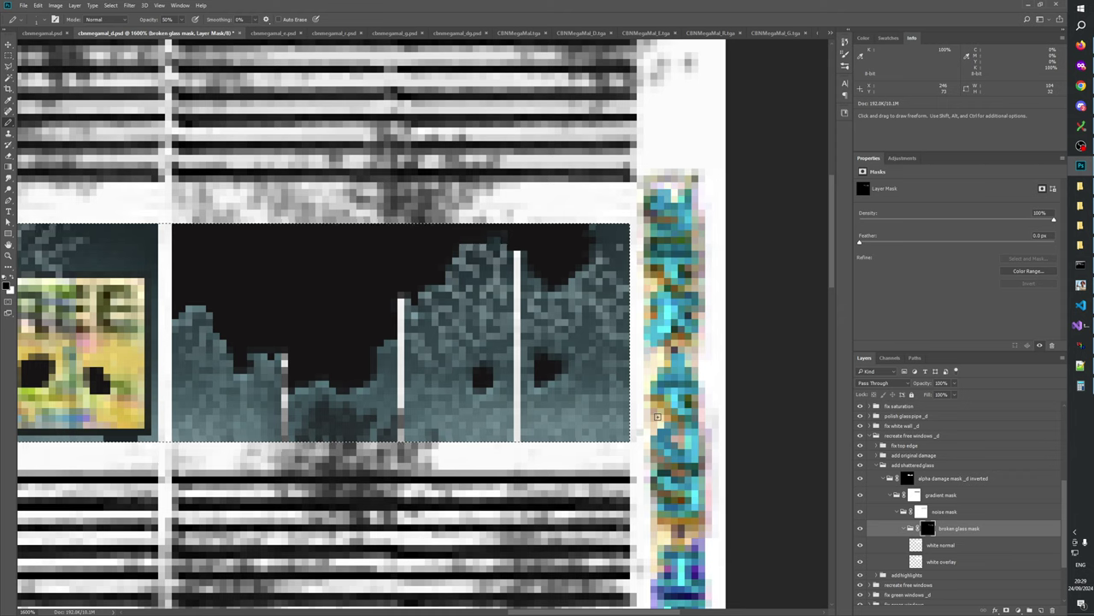
pyautogui.moveTo(498, 398); pyautogui.dragTo(589, 412)
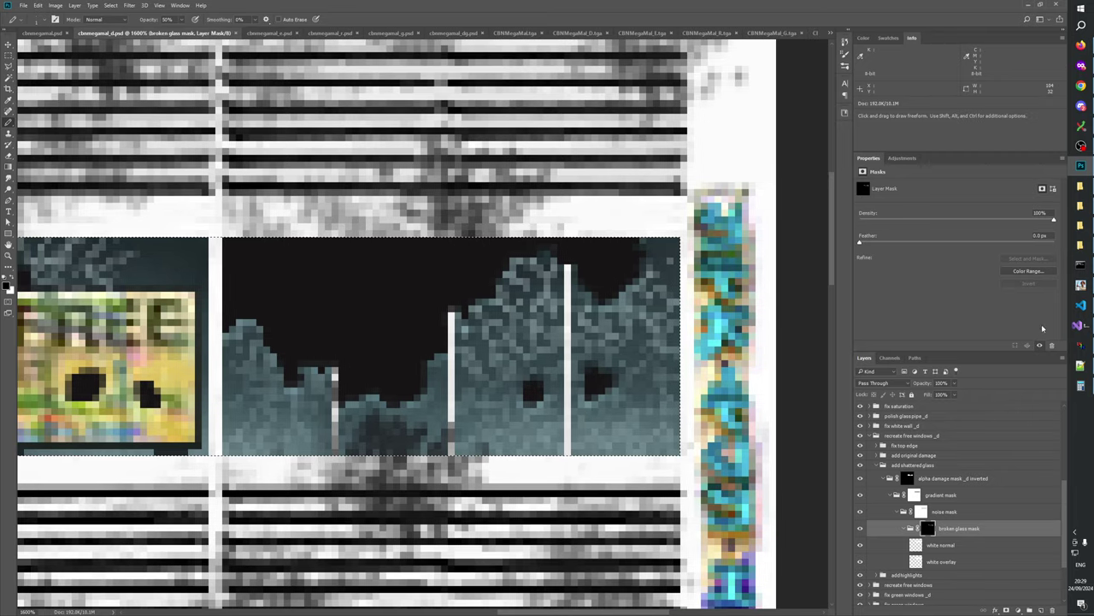
# - Run a build in Generals Mod Builder and open CBNMegaMal.W3D in a fresh W3D Viewer scene
pyautogui.click(1081, 285)
pyautogui.click(747, 163)
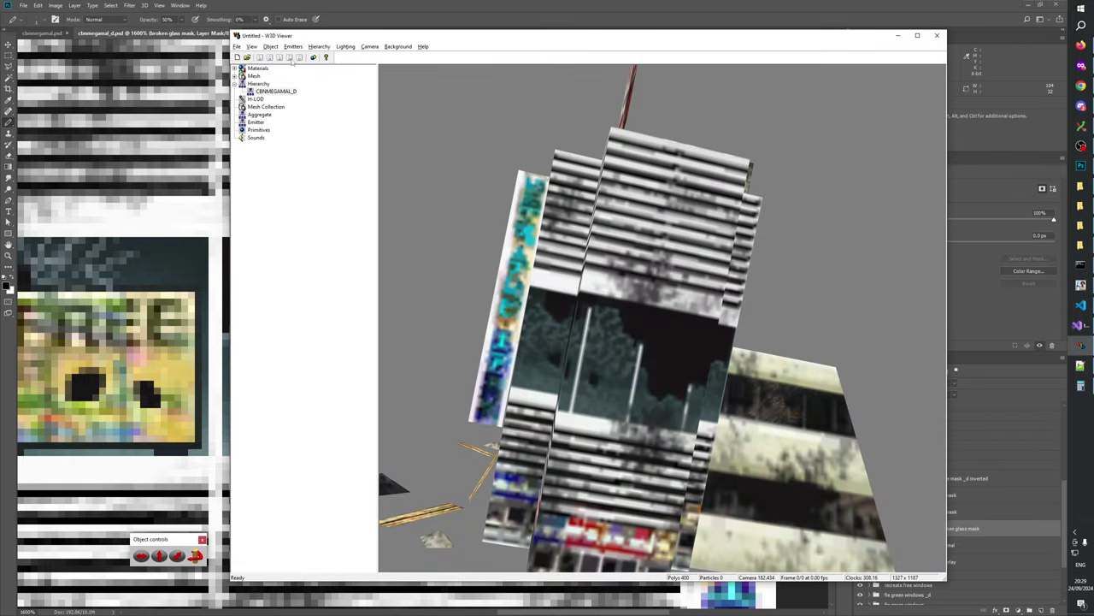
pyautogui.click(238, 58)
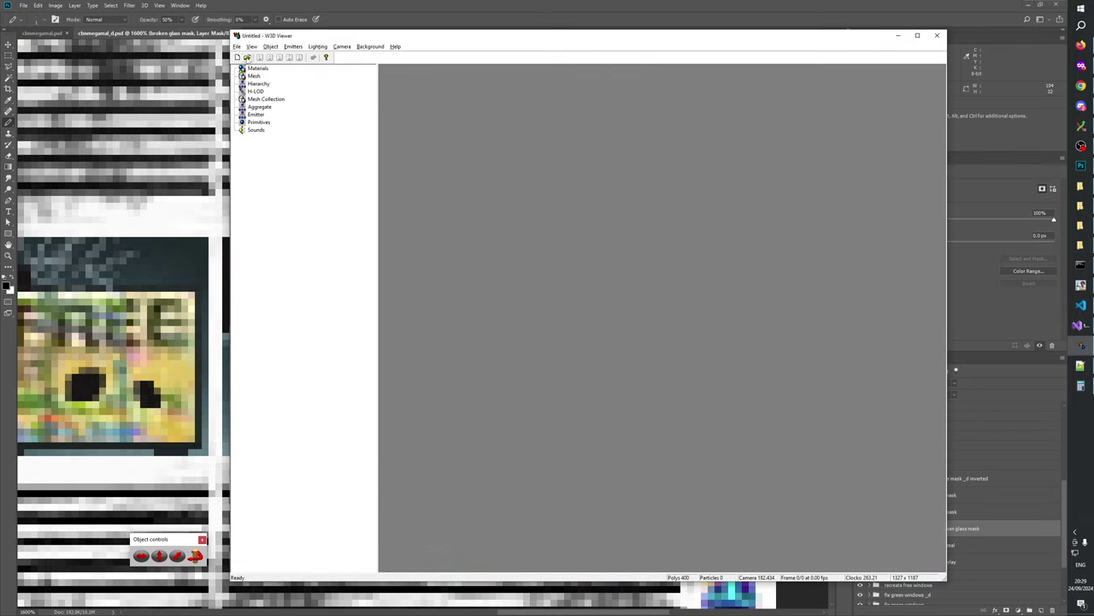
pyautogui.click(247, 57)
pyautogui.click(567, 373)
pyautogui.press('c')
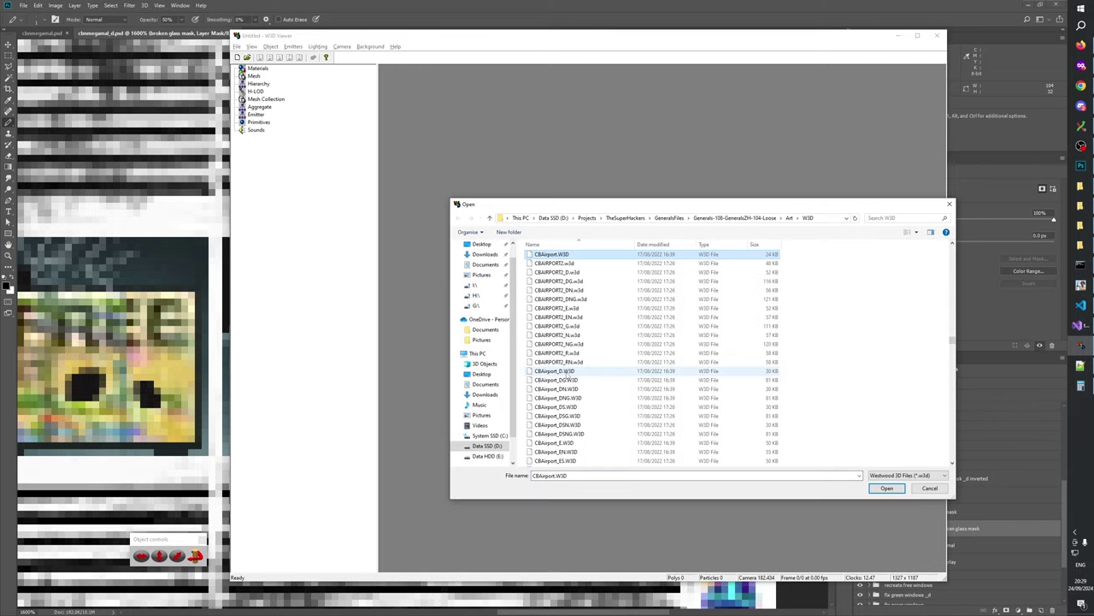
pyautogui.press('b')
pyautogui.press('n')
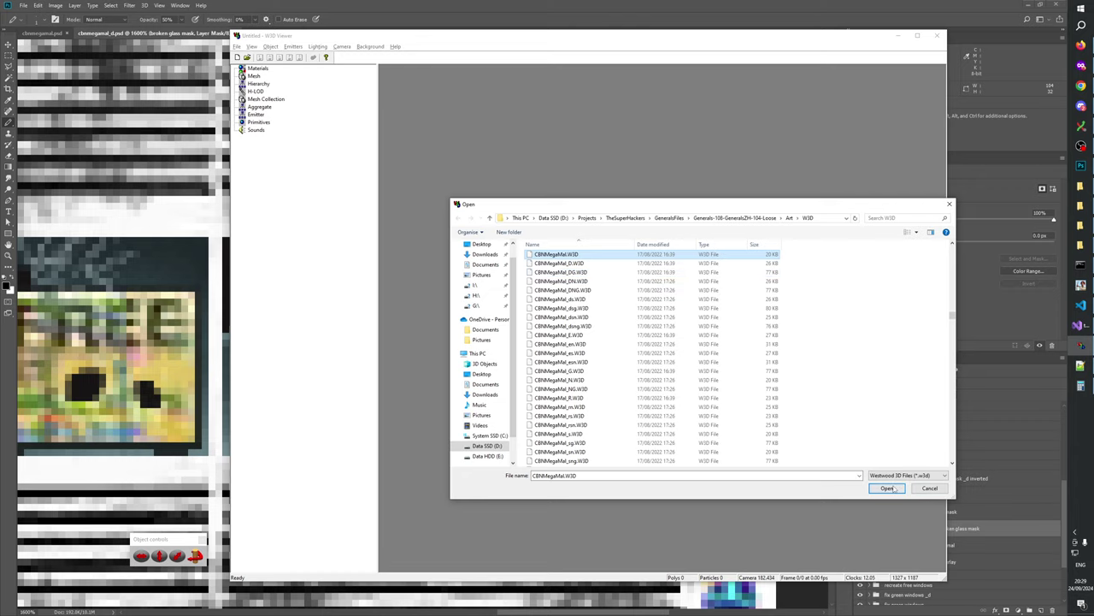
pyautogui.click(889, 488)
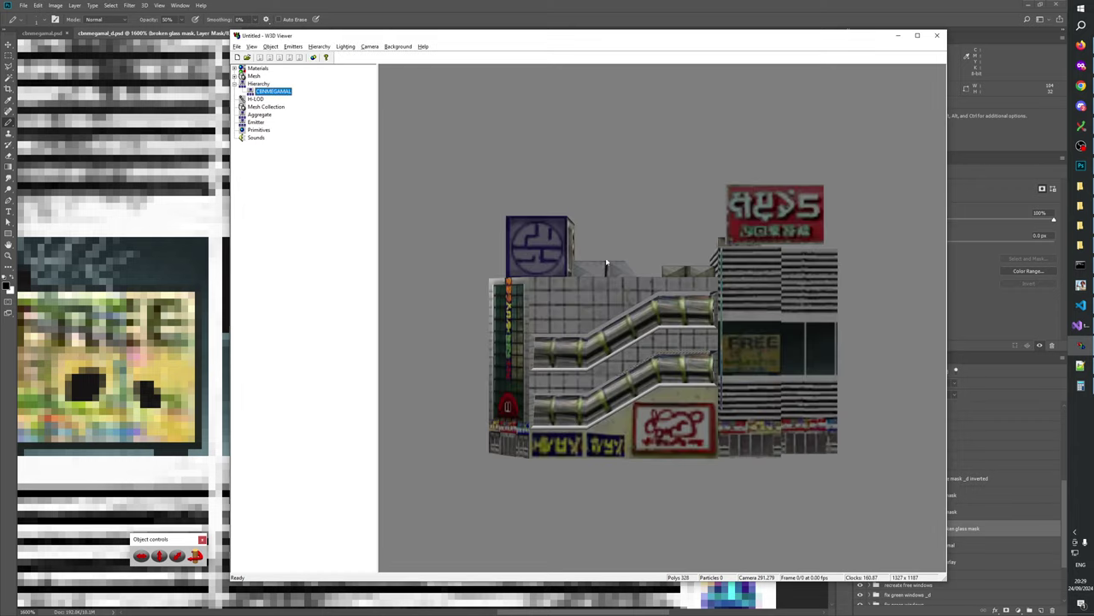
# - Load the damaged model CBNMegaMal_D.W3D into the W3D Viewer scene
pyautogui.click(247, 57)
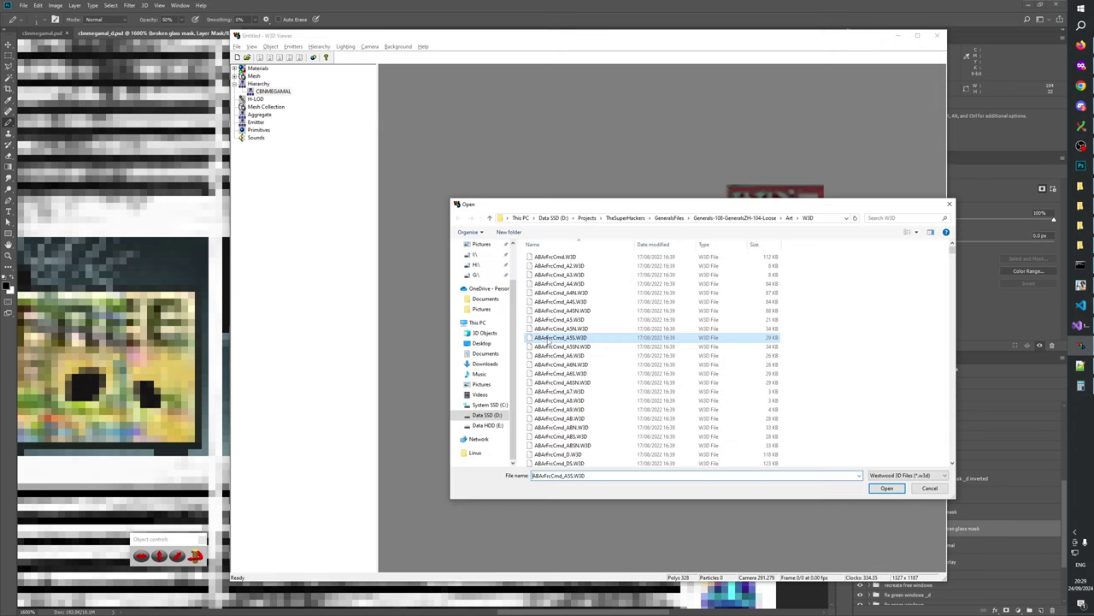
pyautogui.scroll(5, 538, 336)
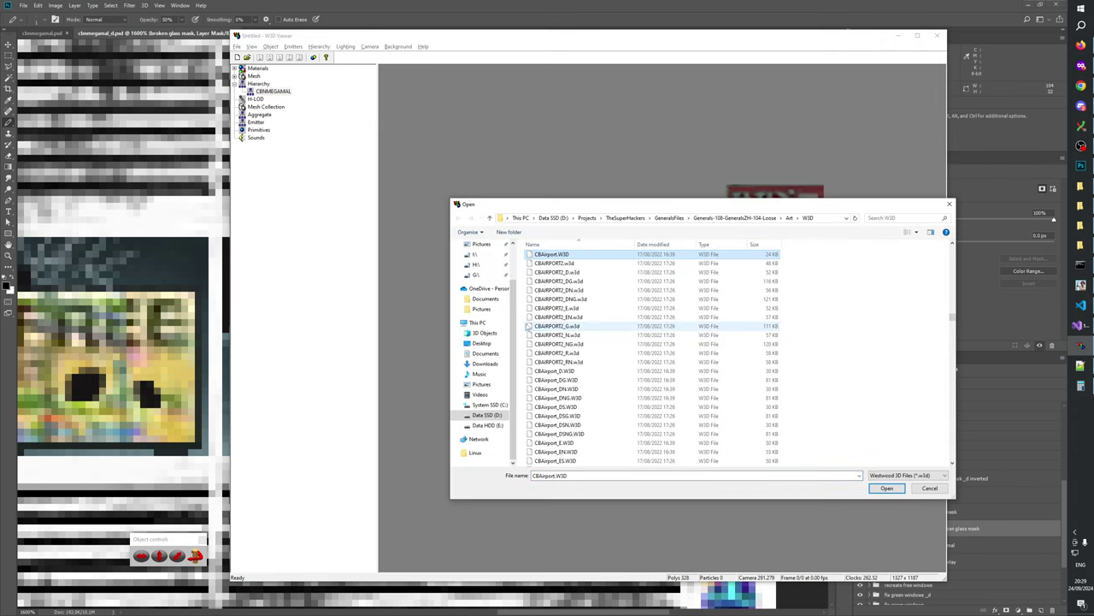
pyautogui.click(556, 335)
pyautogui.write('cbnm')
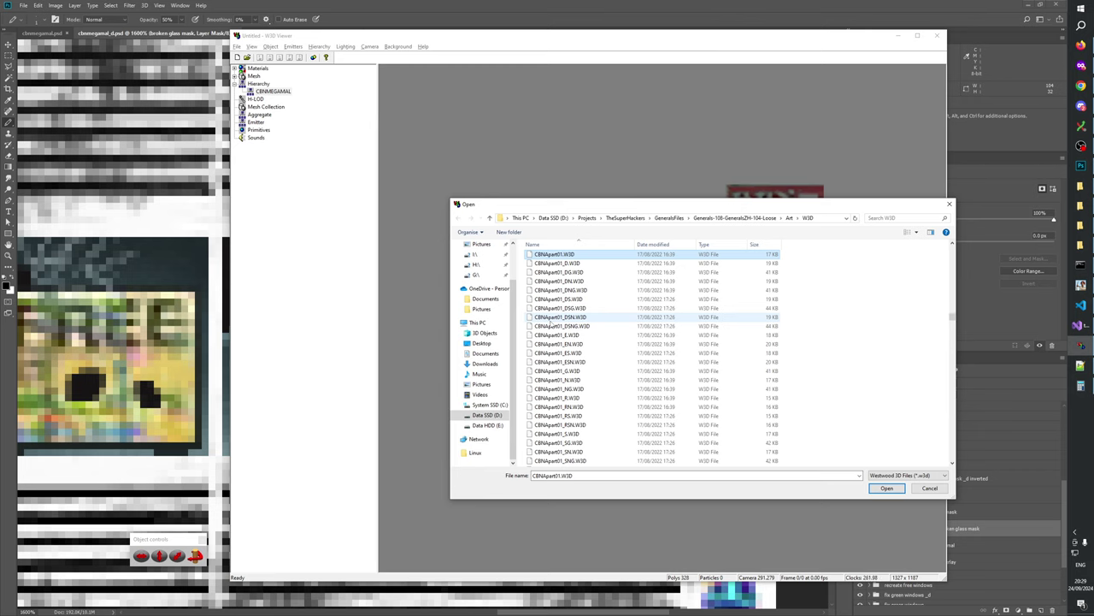
pyautogui.click(559, 265)
pyautogui.doubleClick(560, 265)
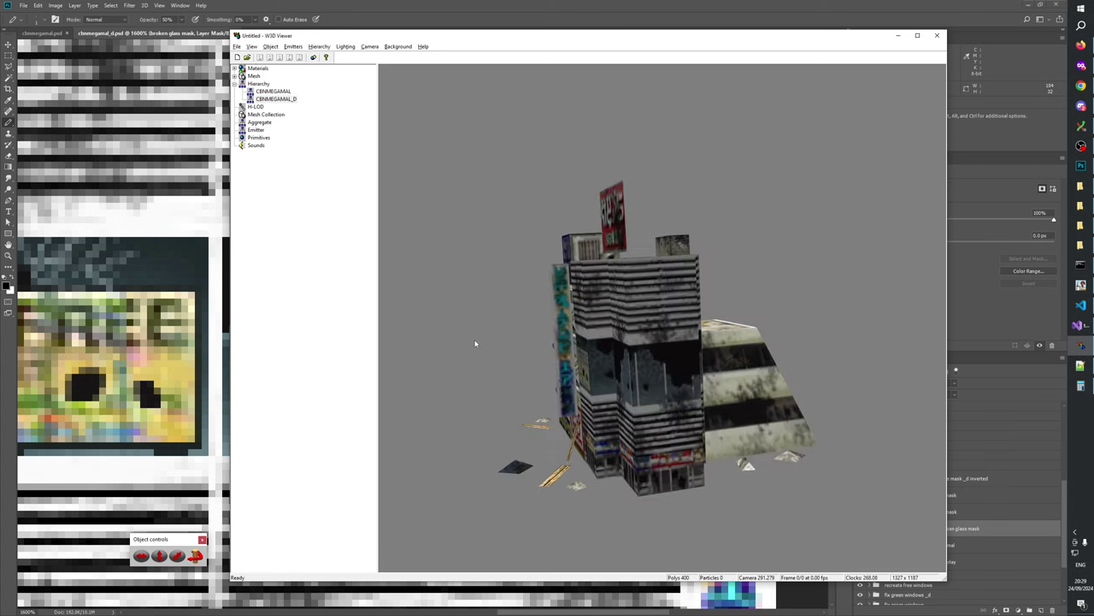
# - Examine the shattered windows on the damaged mega mall model from several angles and distances, comparing them with the Photoshop texture
pyautogui.scroll(5, 490, 345)
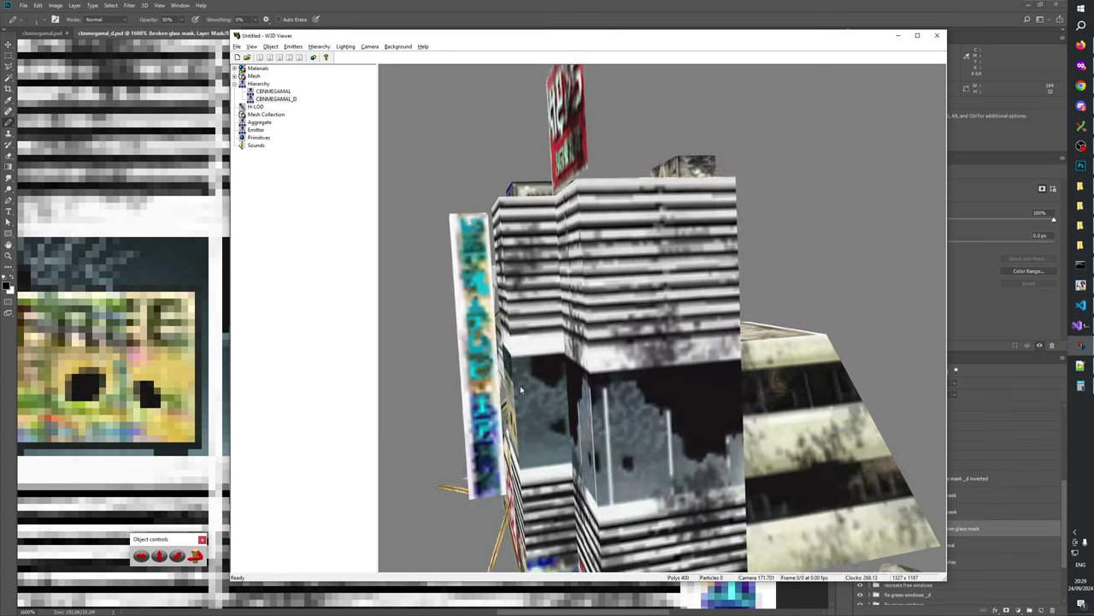
pyautogui.moveTo(491, 344); pyautogui.dragTo(547, 391)
pyautogui.scroll(-3, 534, 363)
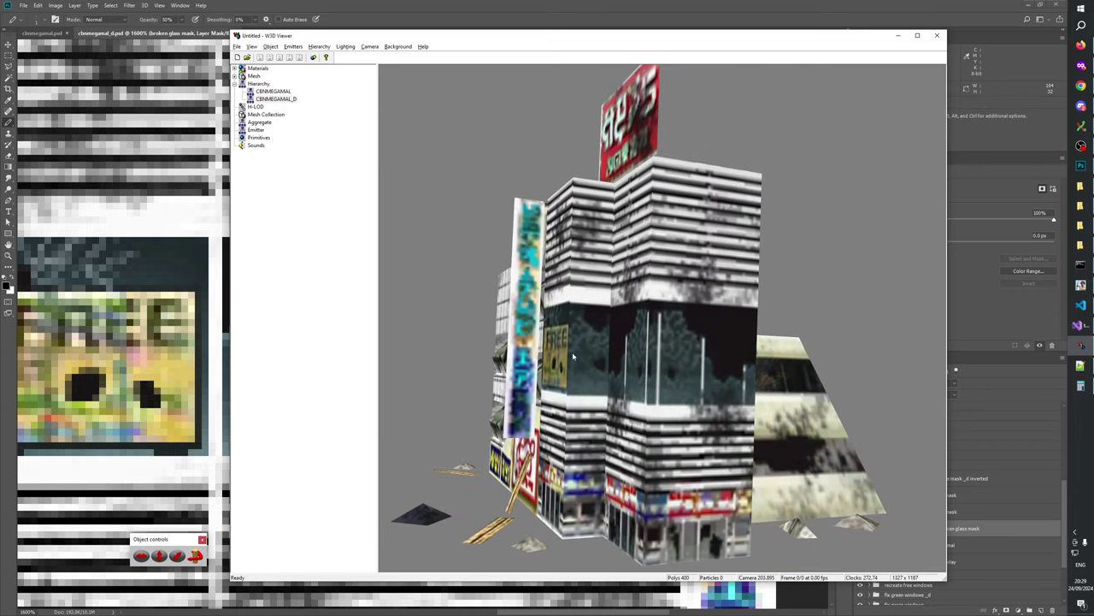
pyautogui.click(562, 4)
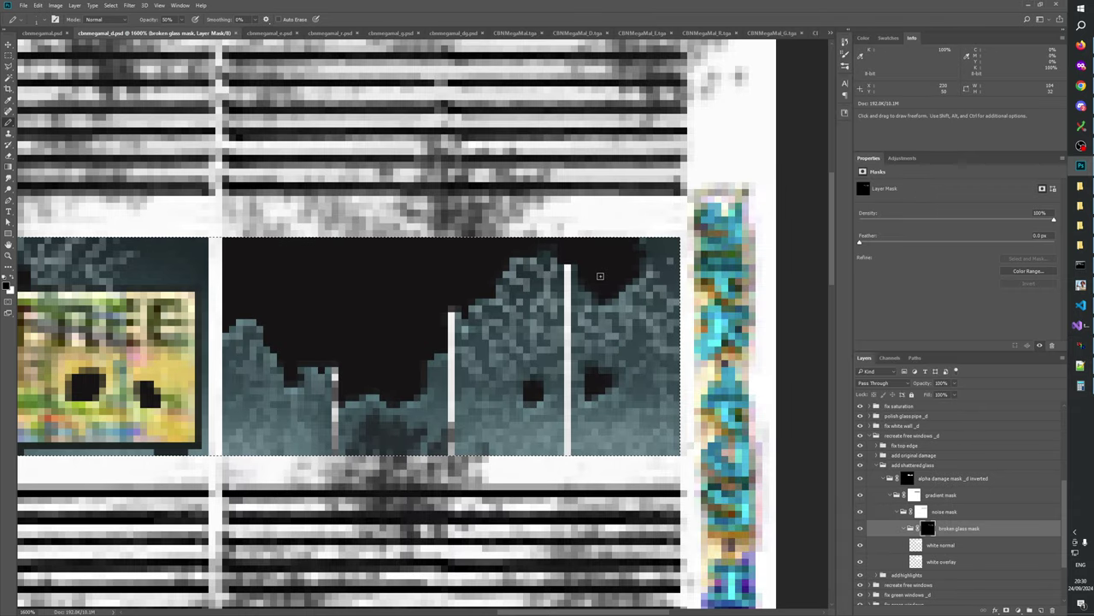
pyautogui.hotkey('alt', 'Tab')
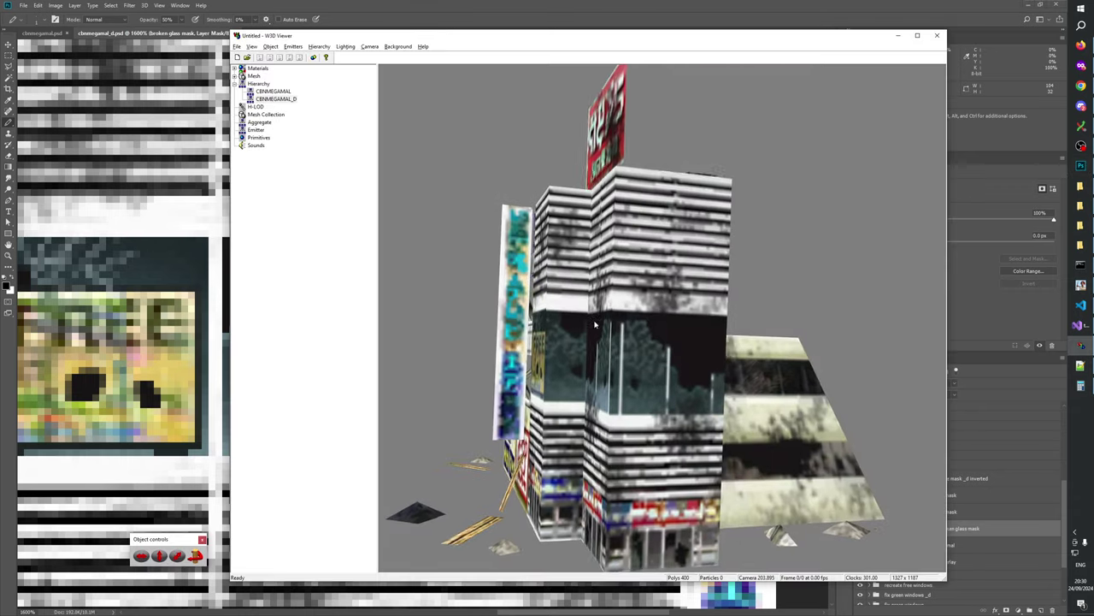
pyautogui.moveTo(595, 324); pyautogui.dragTo(637, 327)
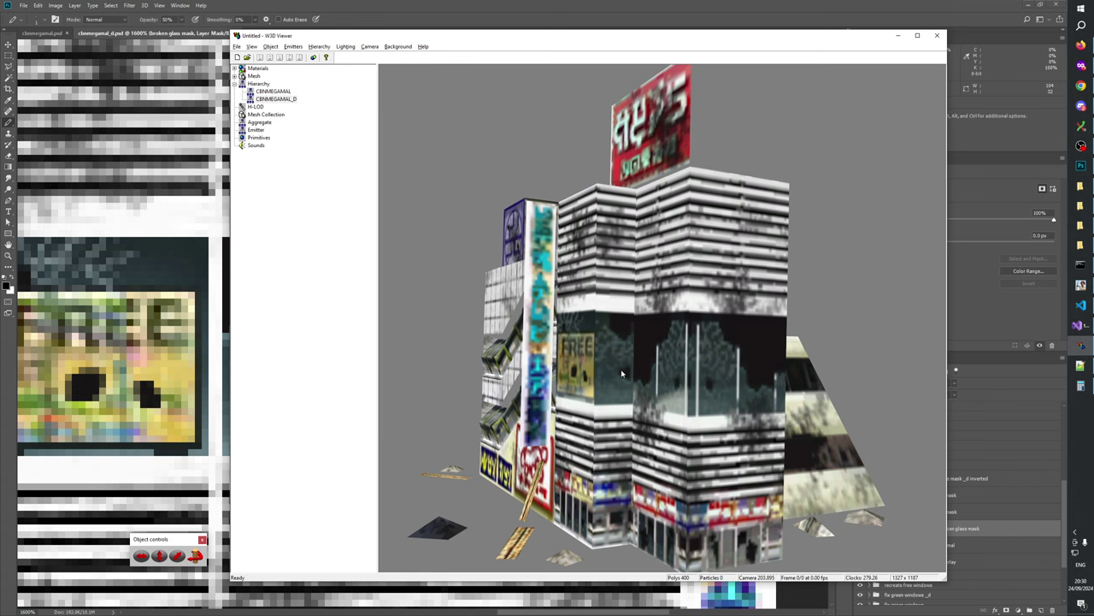
pyautogui.hotkey('alt', 'Tab')
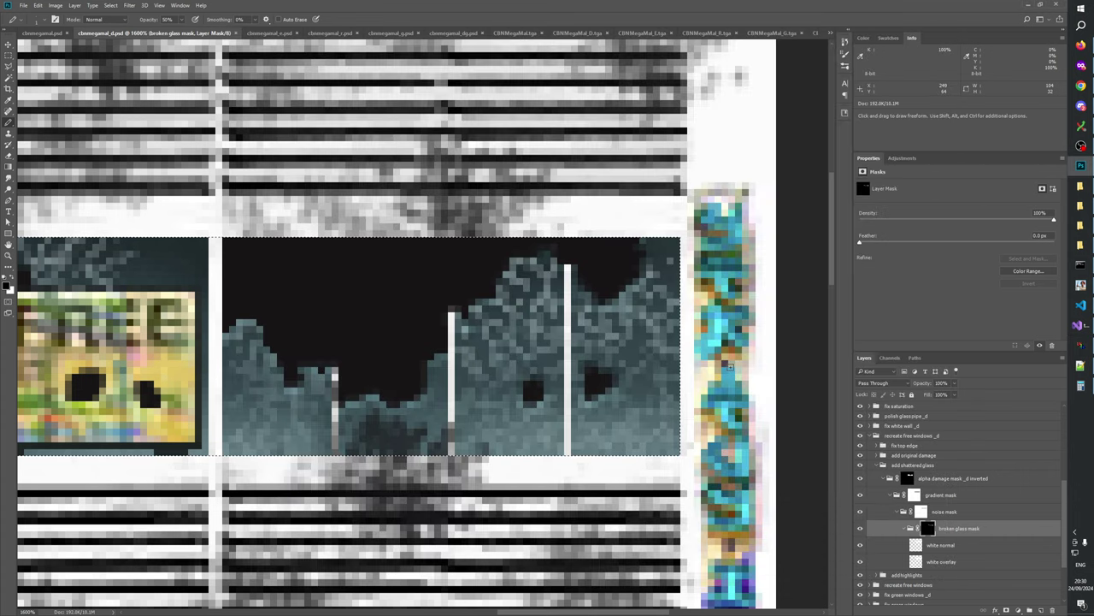
pyautogui.hotkey('alt', 'Tab')
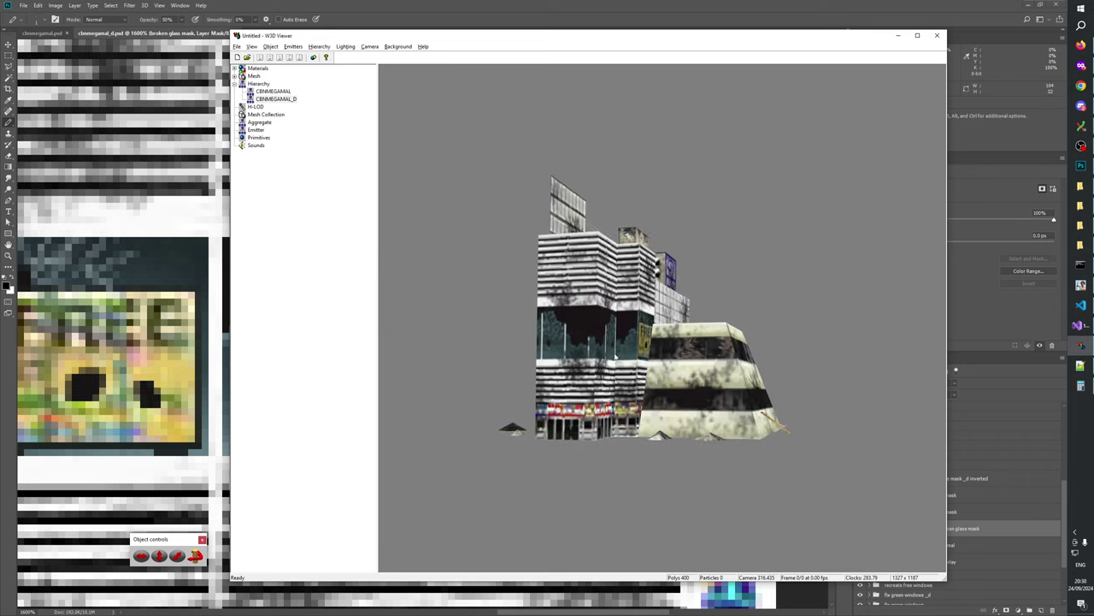
pyautogui.moveTo(624, 448); pyautogui.dragTo(667, 358)
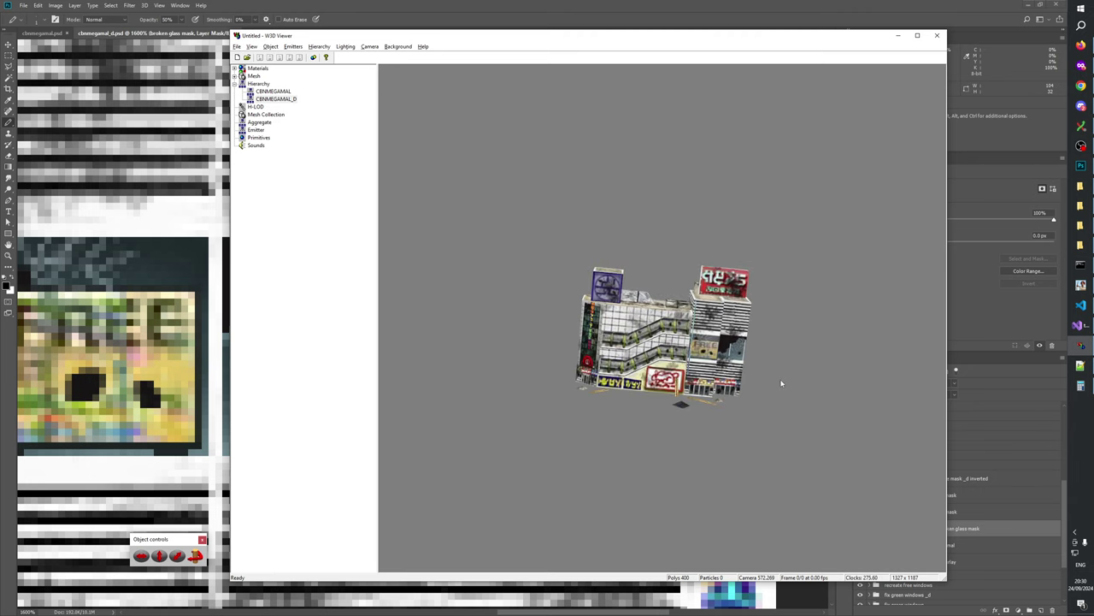
pyautogui.scroll(5, 764, 347)
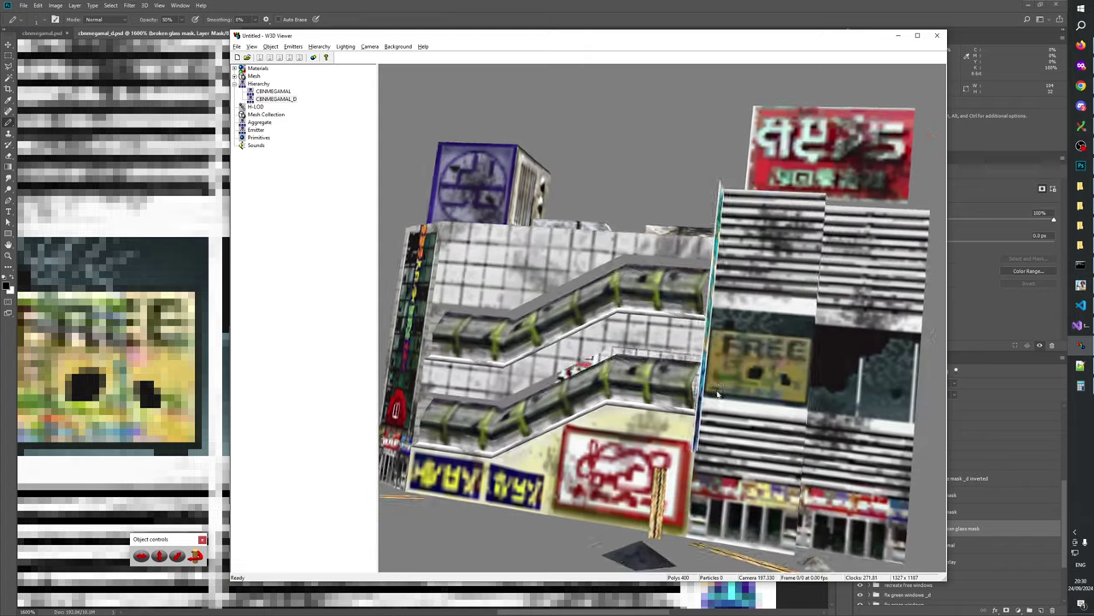
pyautogui.scroll(-3, 728, 318)
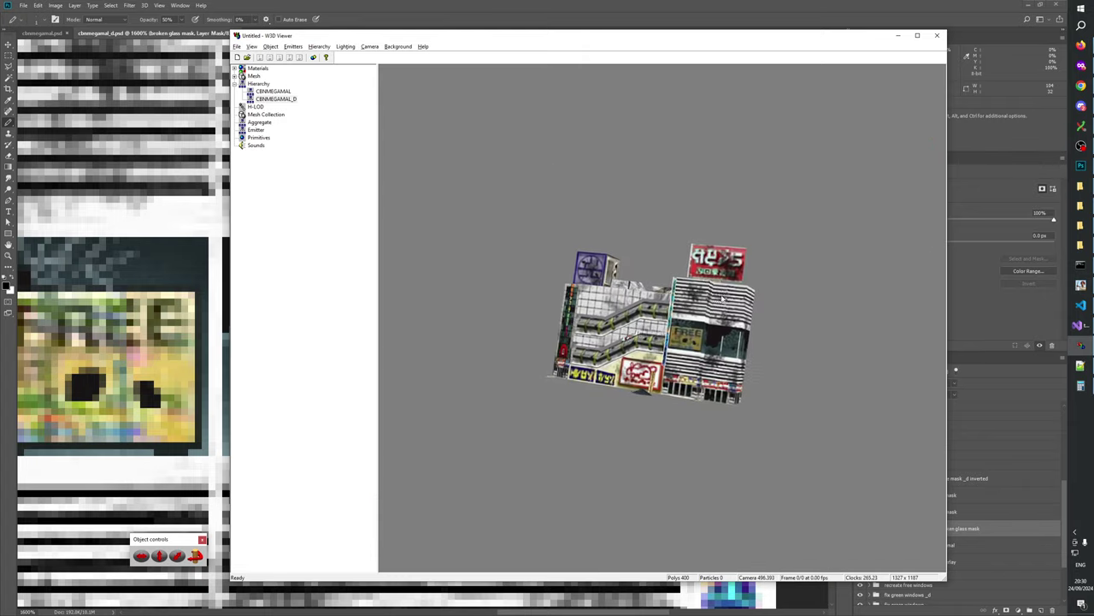
pyautogui.scroll(3, 709, 294)
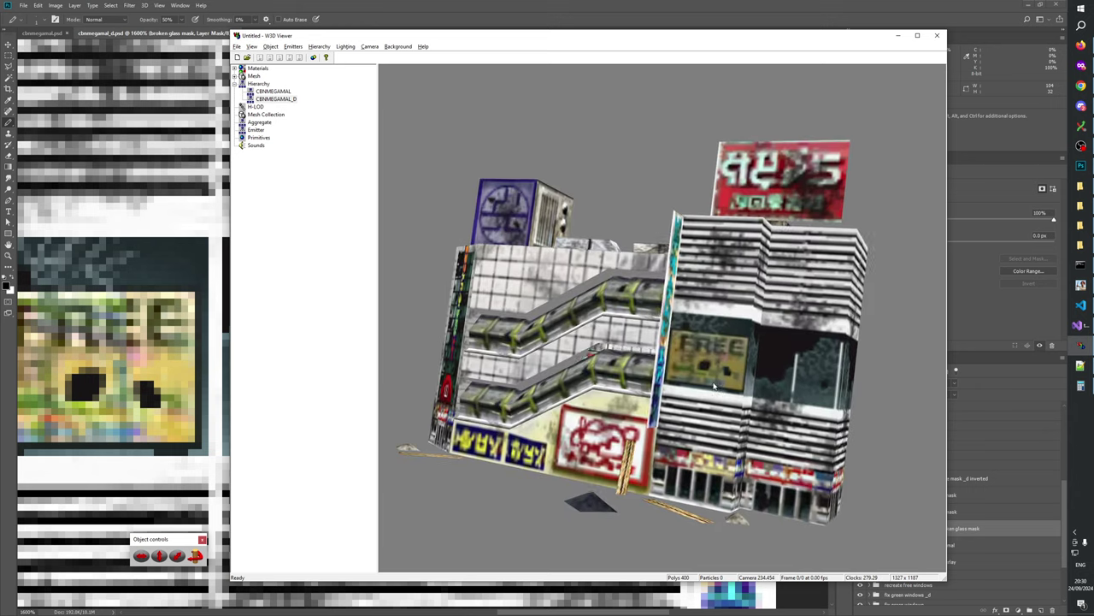
# - Display the broken glass mask alone in Photoshop and paint out the outer right cracks of the cluster above the FREE sign in black
pyautogui.click(540, 3)
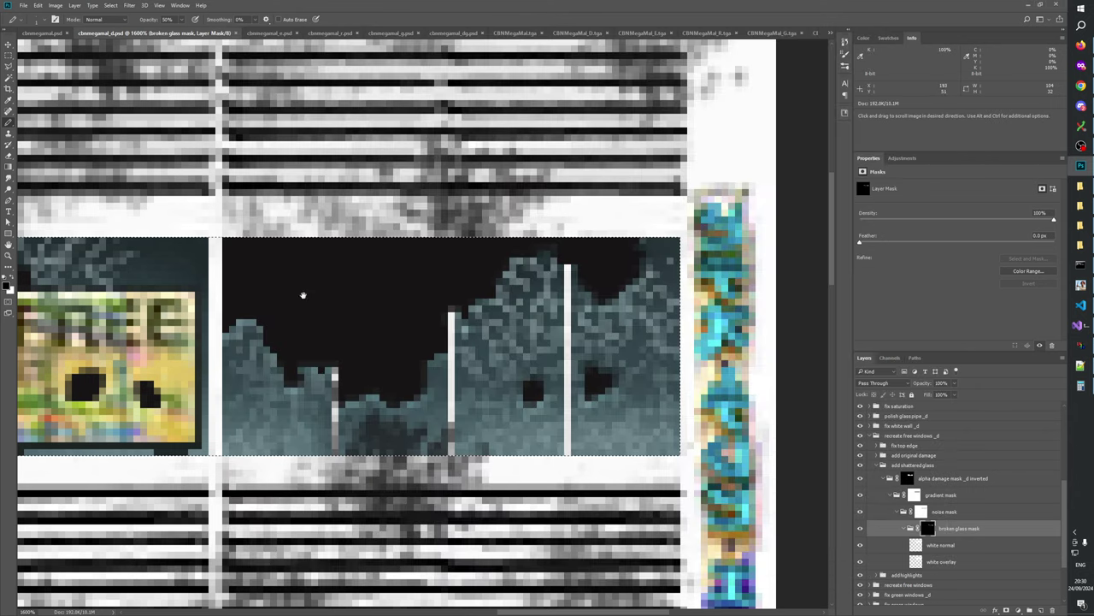
pyautogui.moveTo(193, 319); pyautogui.dragTo(503, 399)
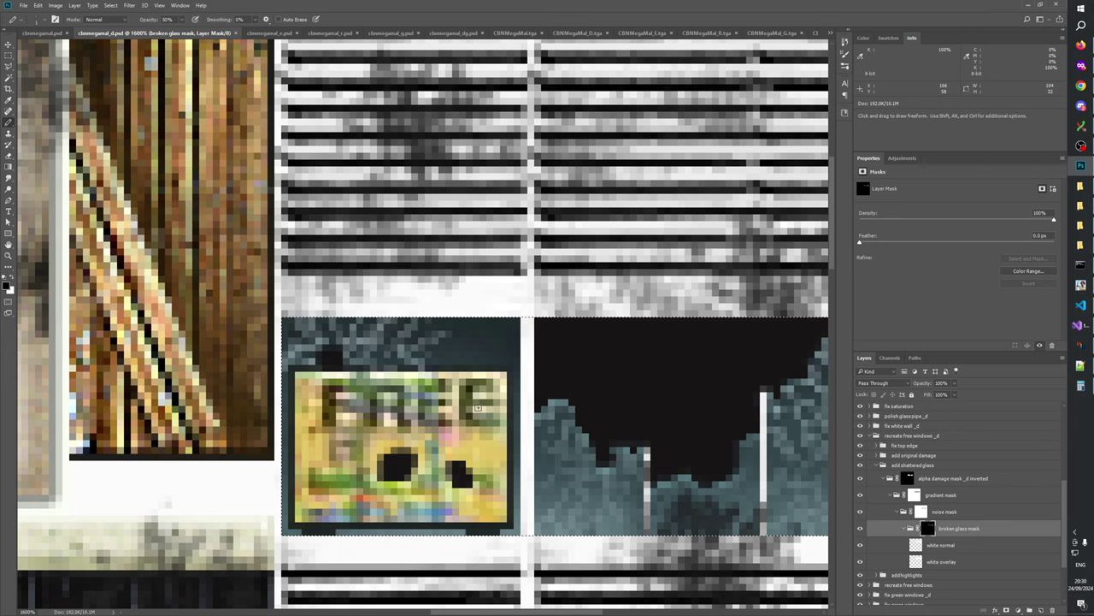
pyautogui.keyDown('alt'); pyautogui.click(927, 529); pyautogui.keyUp('alt')
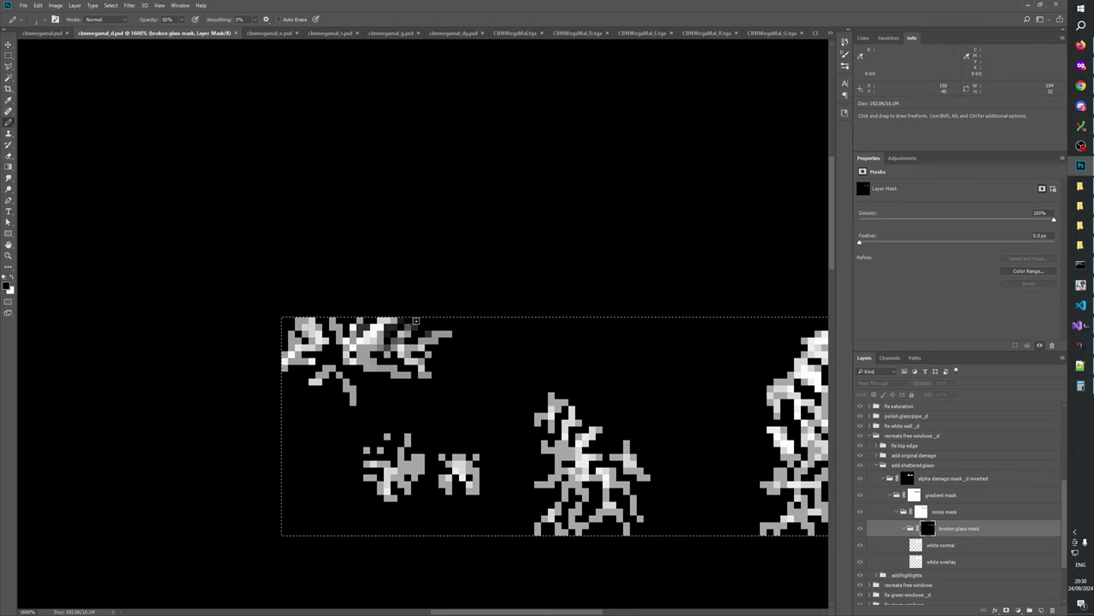
pyautogui.moveTo(425, 334)
pyautogui.mouseDown()
pyautogui.moveTo(438, 337)
pyautogui.moveTo(419, 340)
pyautogui.mouseUp()
pyautogui.moveTo(446, 380); pyautogui.dragTo(419, 370)
pyautogui.click(422, 368)
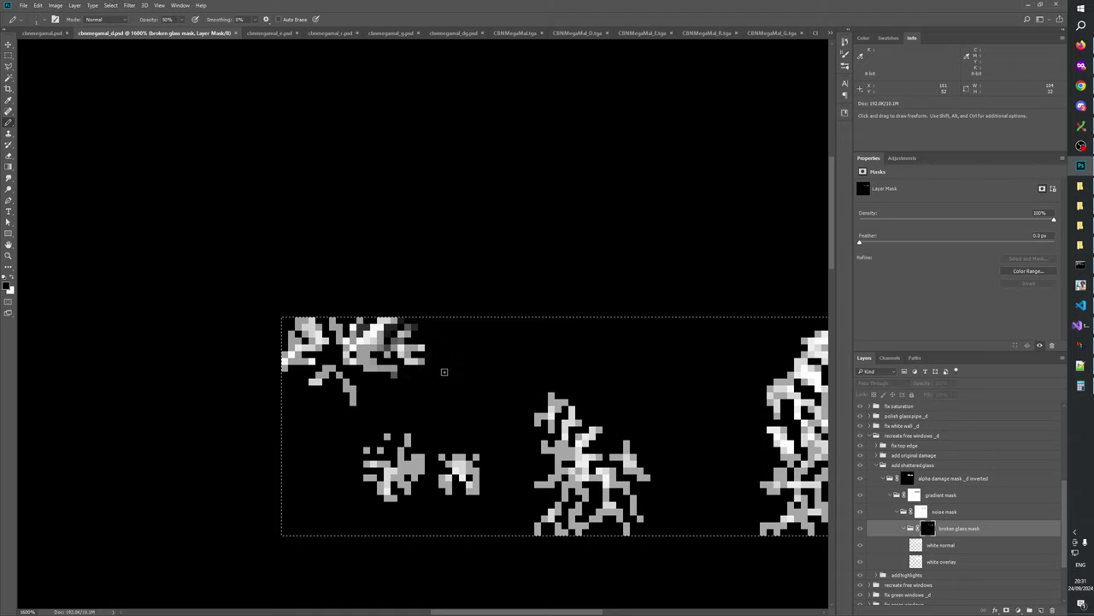
# - Return to the full texture, trim more crack pixels above the FREE sign, and compare the broken glass mask group hidden and shown
pyautogui.click(860, 527)
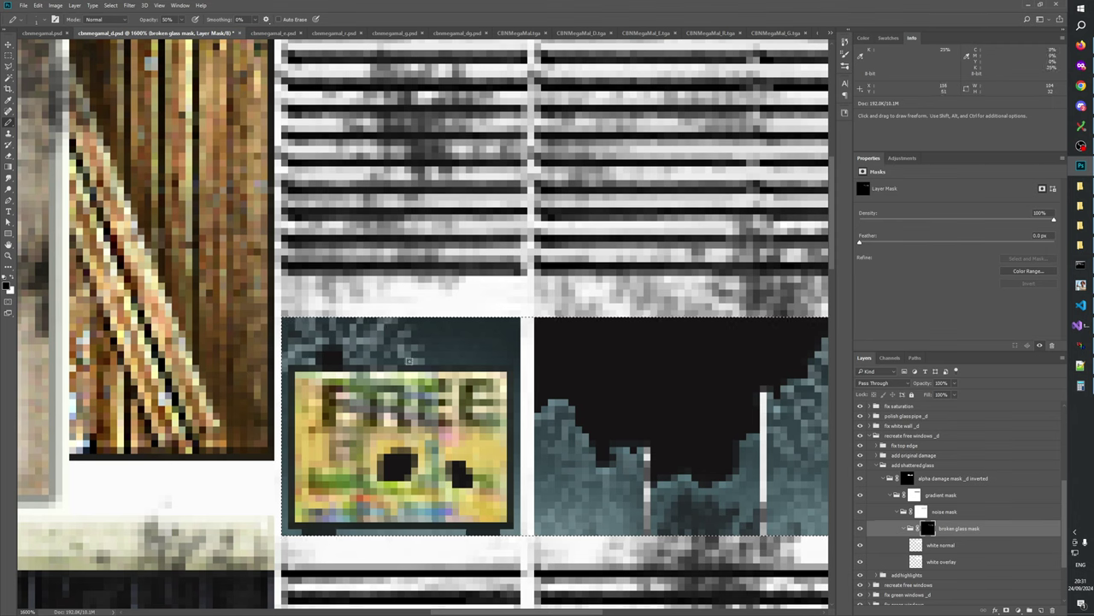
pyautogui.moveTo(420, 362); pyautogui.dragTo(405, 362)
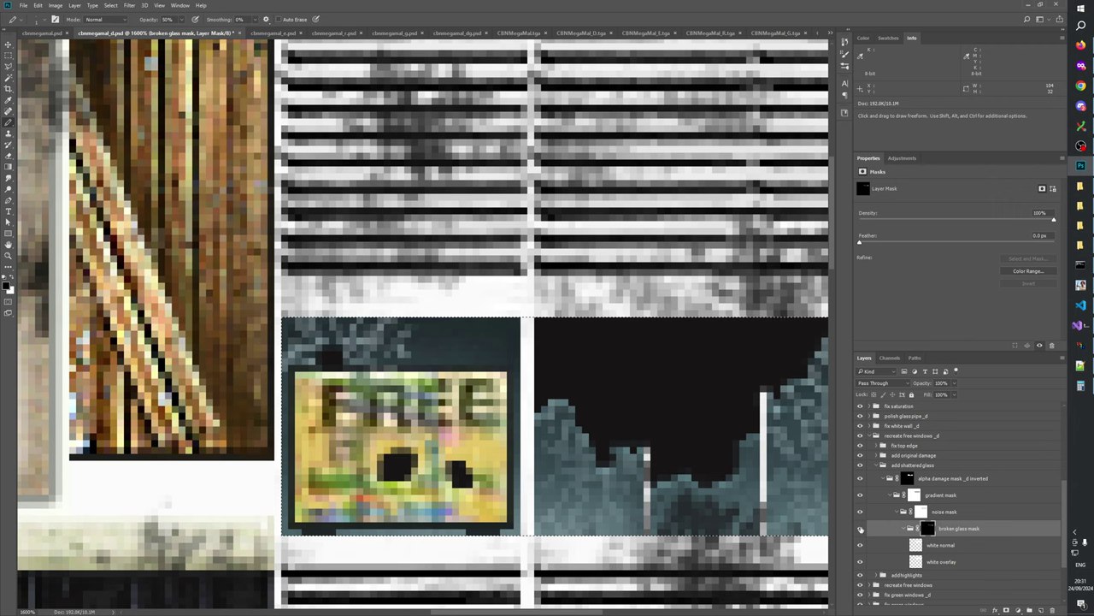
pyautogui.click(860, 528)
pyautogui.click(860, 529)
pyautogui.moveTo(528, 455); pyautogui.dragTo(349, 415)
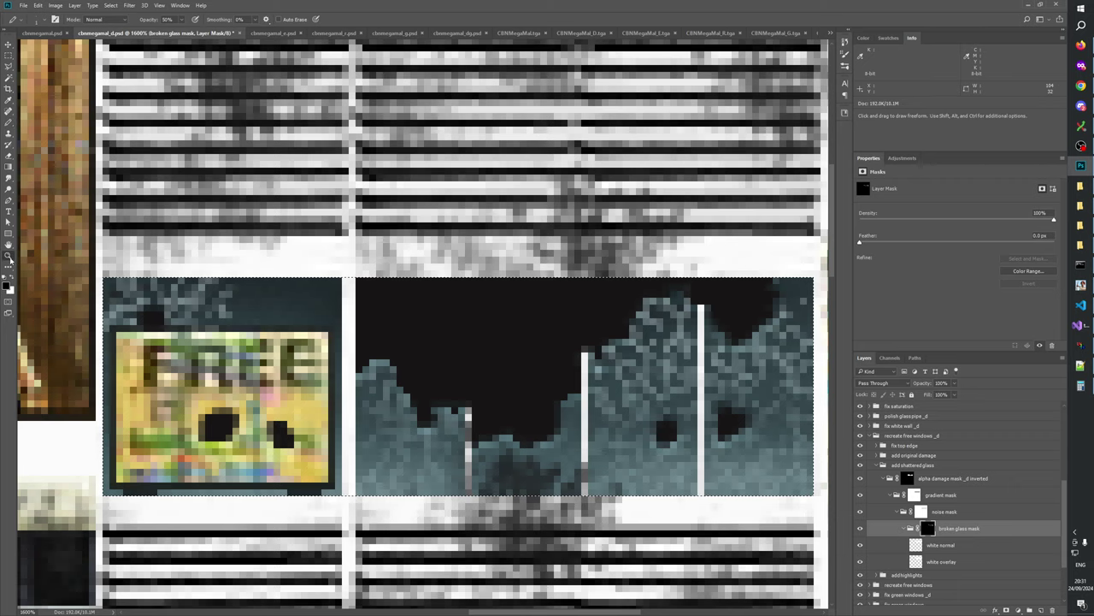
# - Review the shattered windows at zoom levels from 200% to 700%, clear the selection and save the texture
pyautogui.press('z')
pyautogui.rightClick(259, 326)
pyautogui.click(279, 337)
pyautogui.click(441, 309)
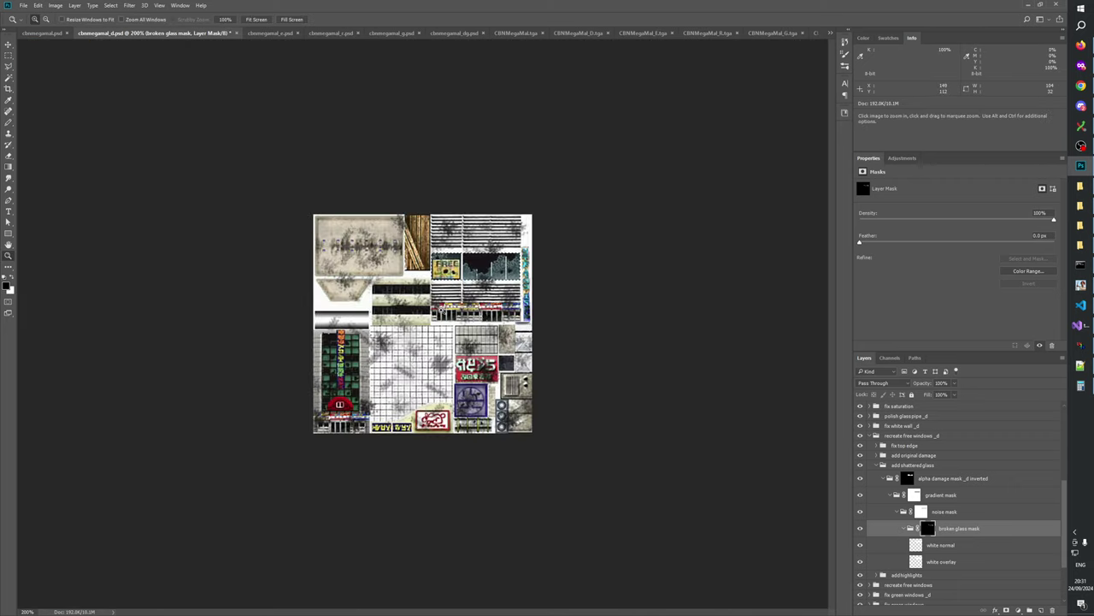
pyautogui.click(441, 310)
pyautogui.click(466, 299)
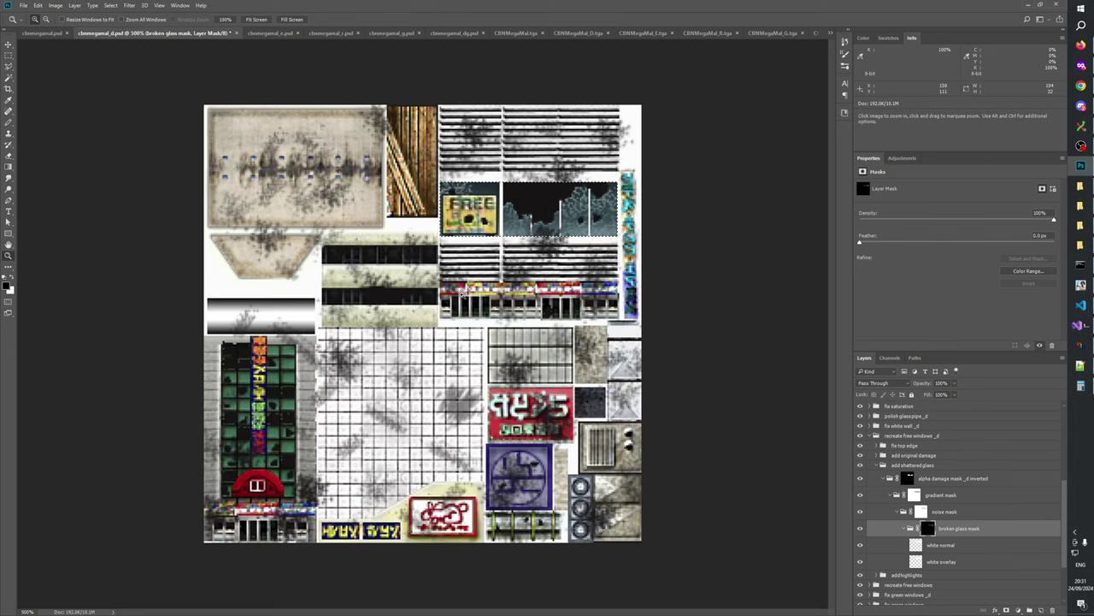
pyautogui.click(493, 291)
pyautogui.click(493, 291)
pyautogui.moveTo(493, 291); pyautogui.dragTo(411, 493)
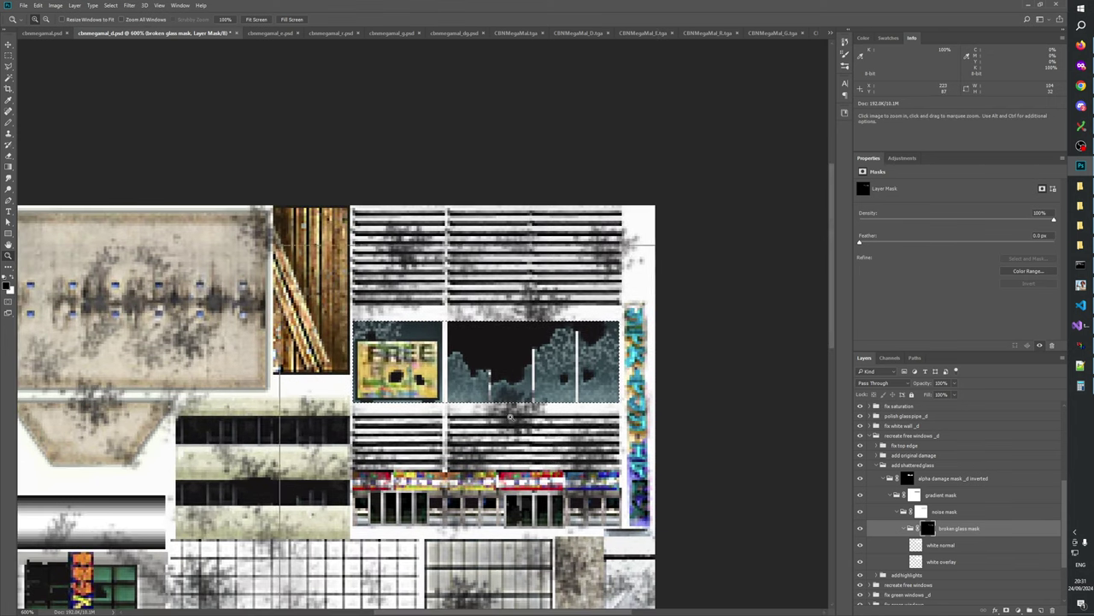
pyautogui.click(567, 421)
pyautogui.click(8, 54)
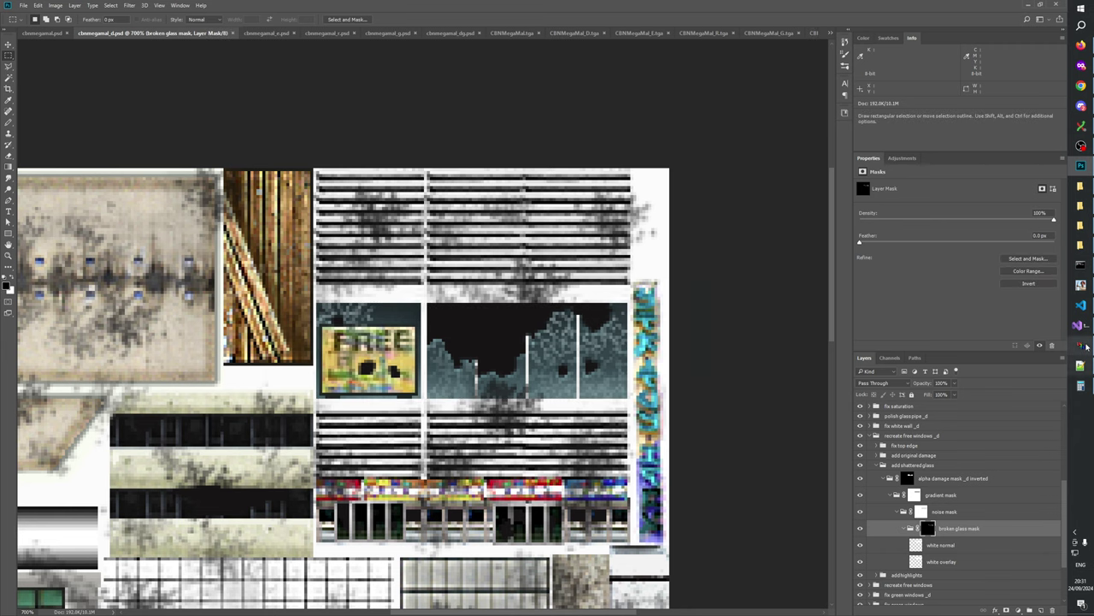
# - Switch to the W3D Viewer and examine the damaged model's shattered windows from different angles and farther away
pyautogui.click(1081, 345)
pyautogui.moveTo(778, 335); pyautogui.dragTo(625, 338)
pyautogui.scroll(-7, 740, 339)
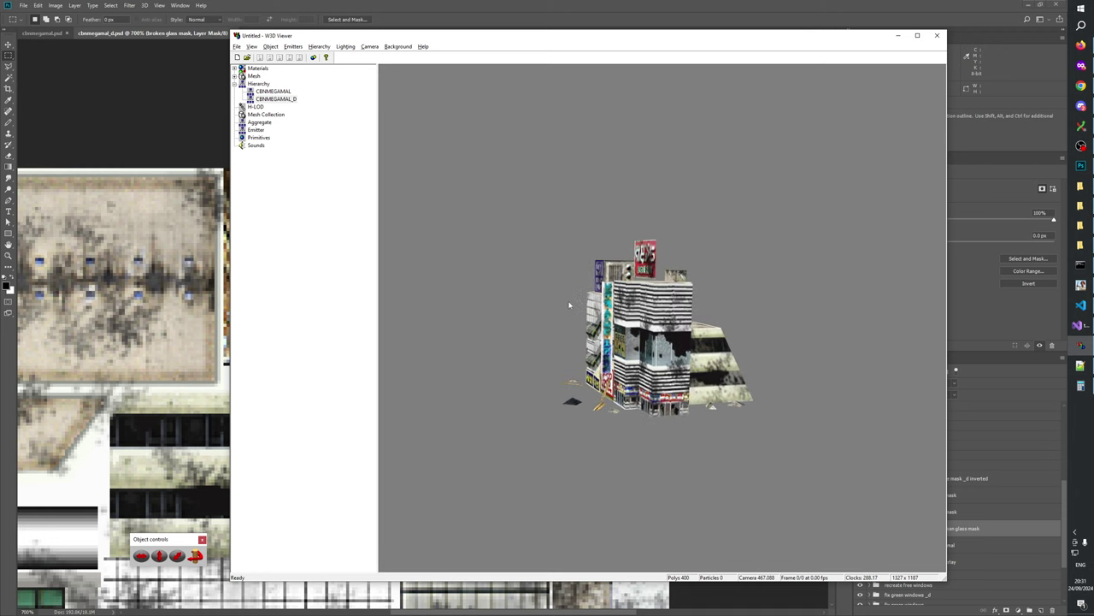
pyautogui.scroll(-2, 646, 409)
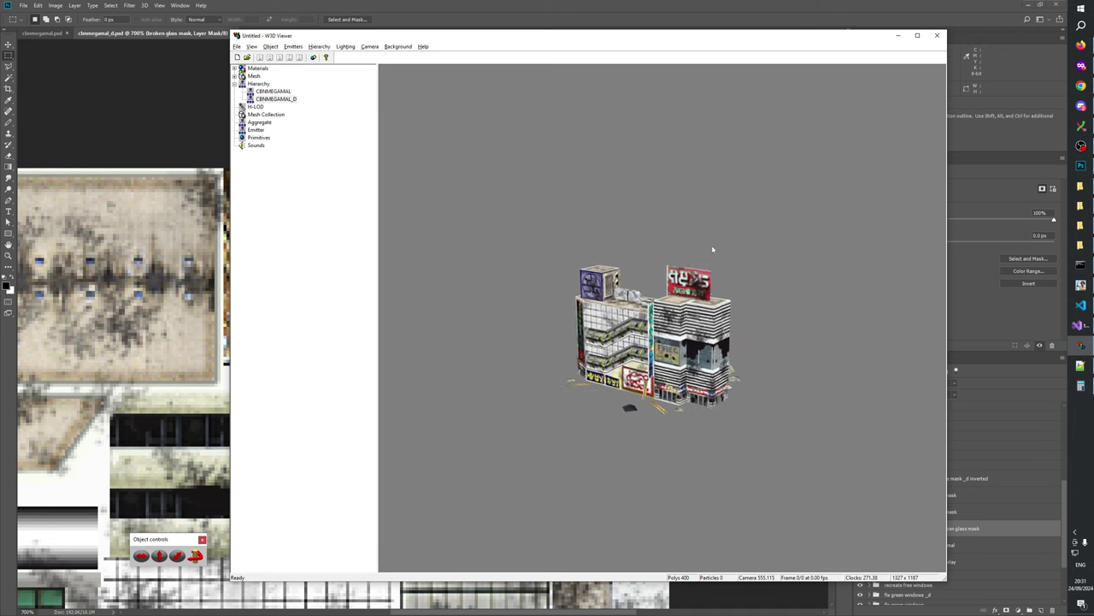
pyautogui.hotkey('alt', 'Tab')
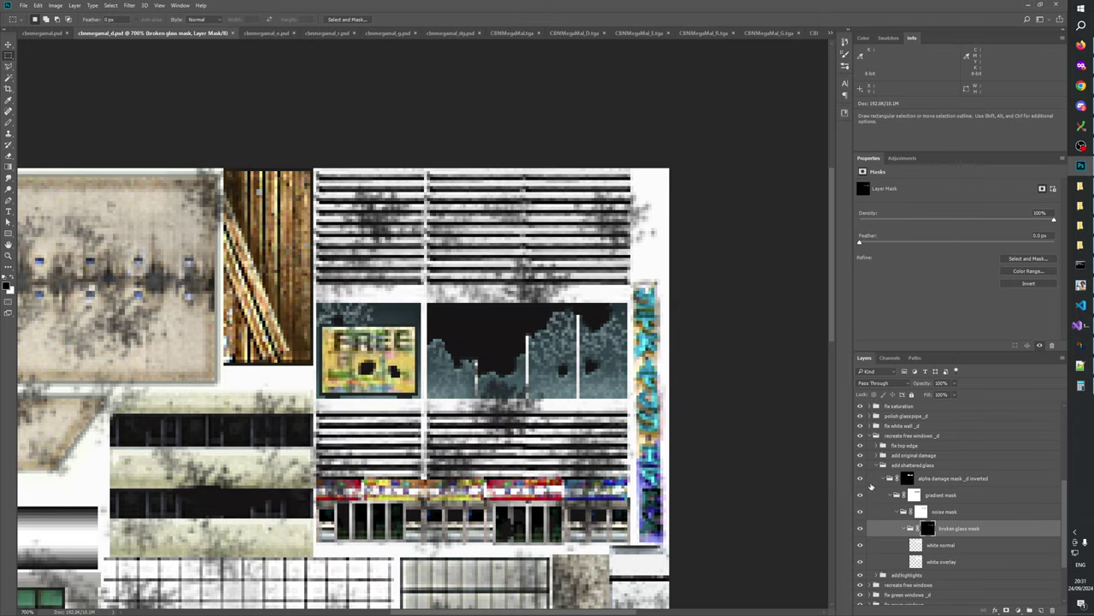
# - Compare the texture in Photoshop with the add shattered glass group and the broken glass mask group hidden and shown
pyautogui.click(861, 466)
pyautogui.click(861, 466)
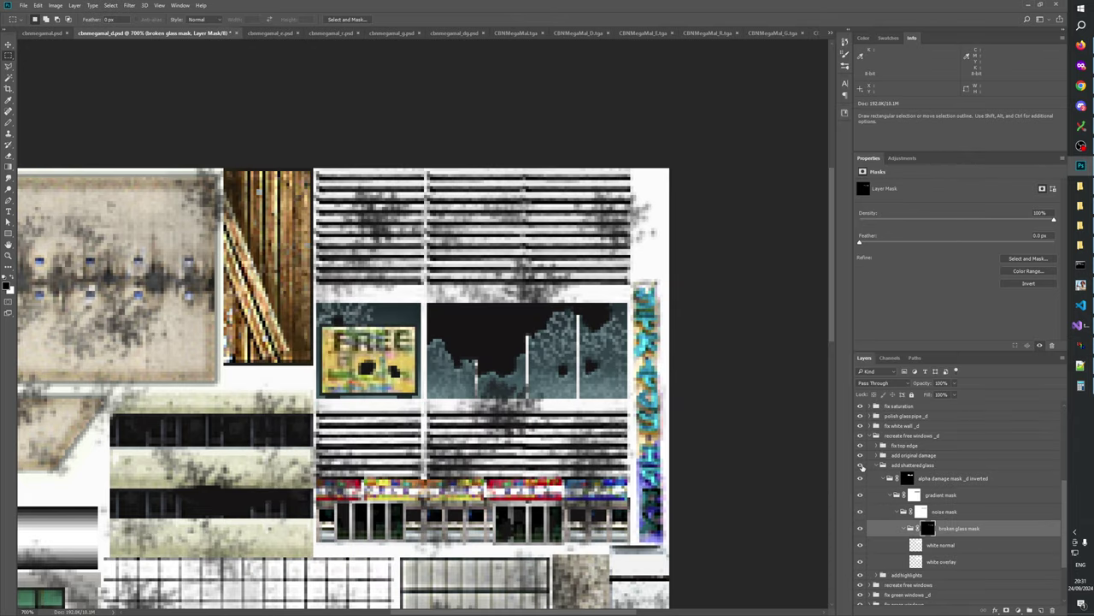
pyautogui.click(861, 467)
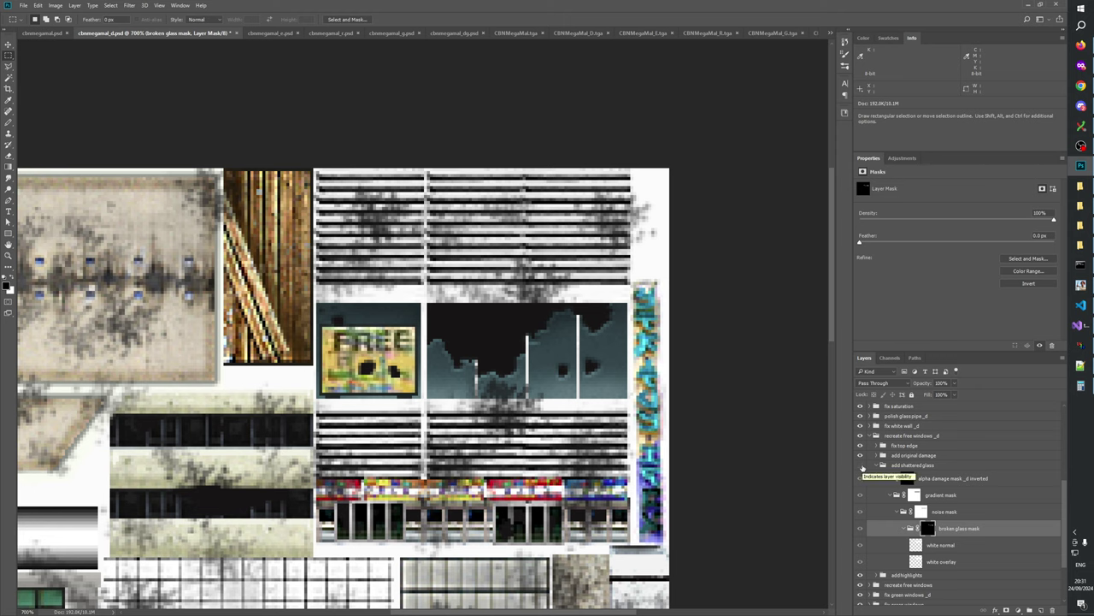
pyautogui.click(861, 467)
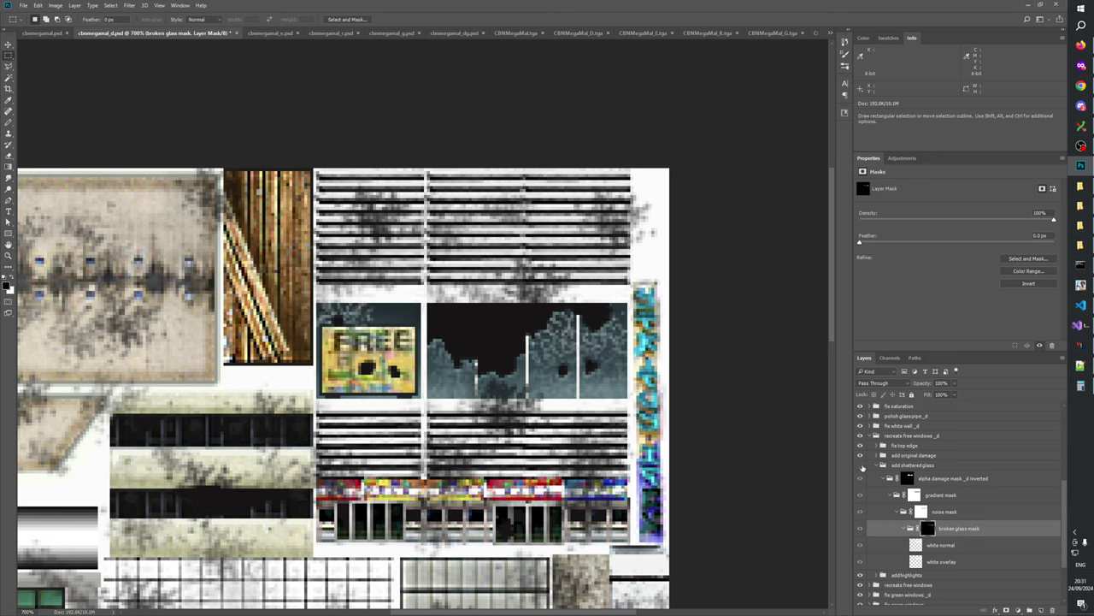
pyautogui.click(861, 467)
pyautogui.click(861, 467)
pyautogui.click(860, 529)
pyautogui.click(860, 529)
pyautogui.click(860, 528)
pyautogui.click(860, 528)
# - Save the texture file and collapse the add shattered glass group
pyautogui.hotkey('ctrl', 's')
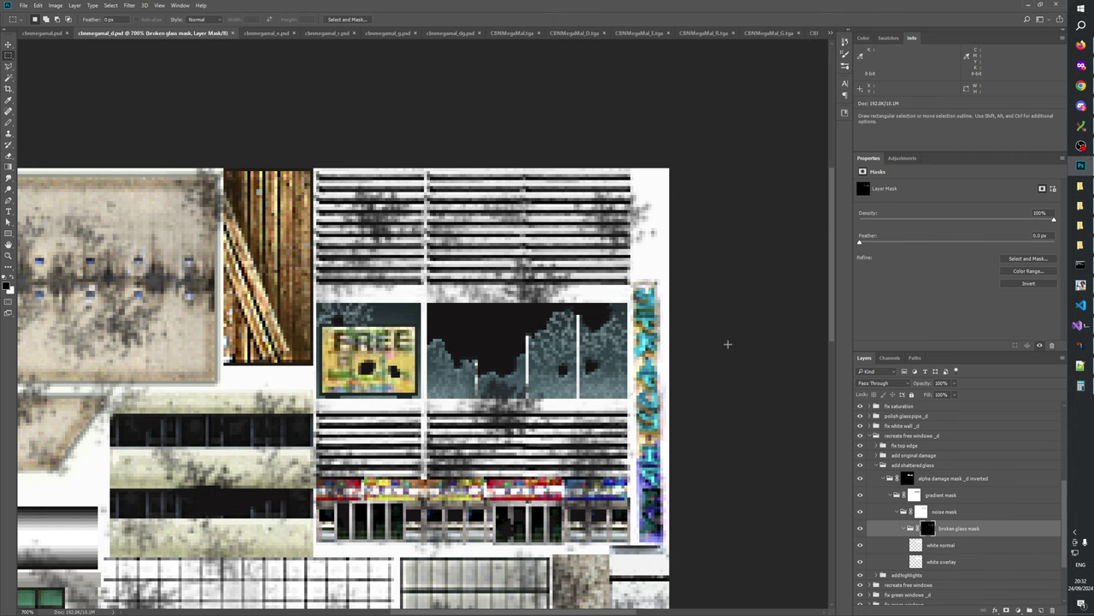
pyautogui.click(877, 465)
pyautogui.click(871, 466)
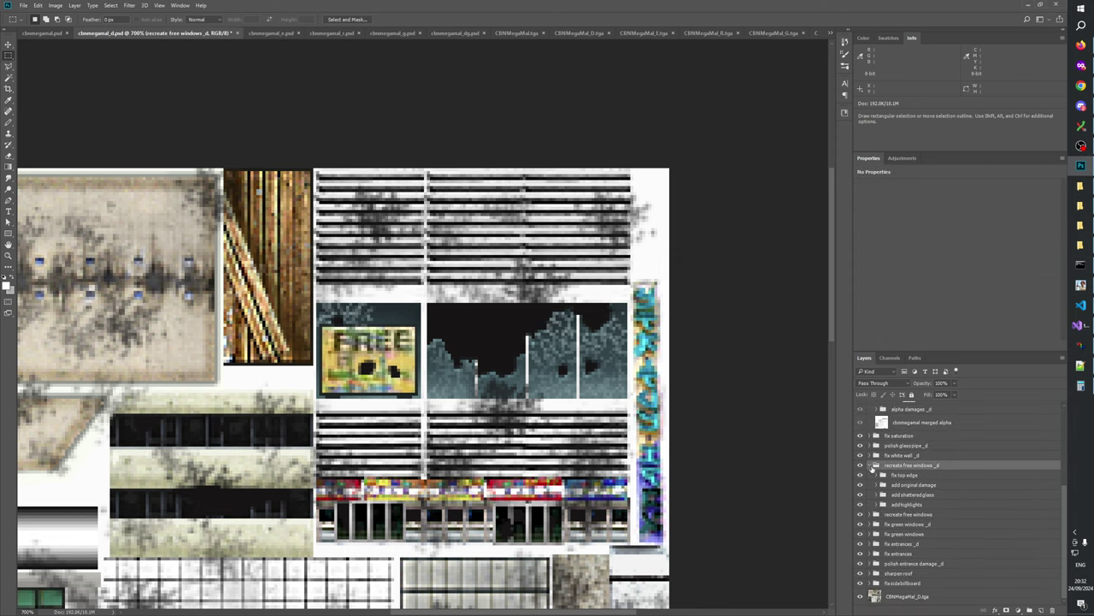
# - Delete the add shattered glass copy group and the Invert 2 and Levels 2 adjustments clipped above it from the _alpha _d group
pyautogui.scroll(2, 936, 486)
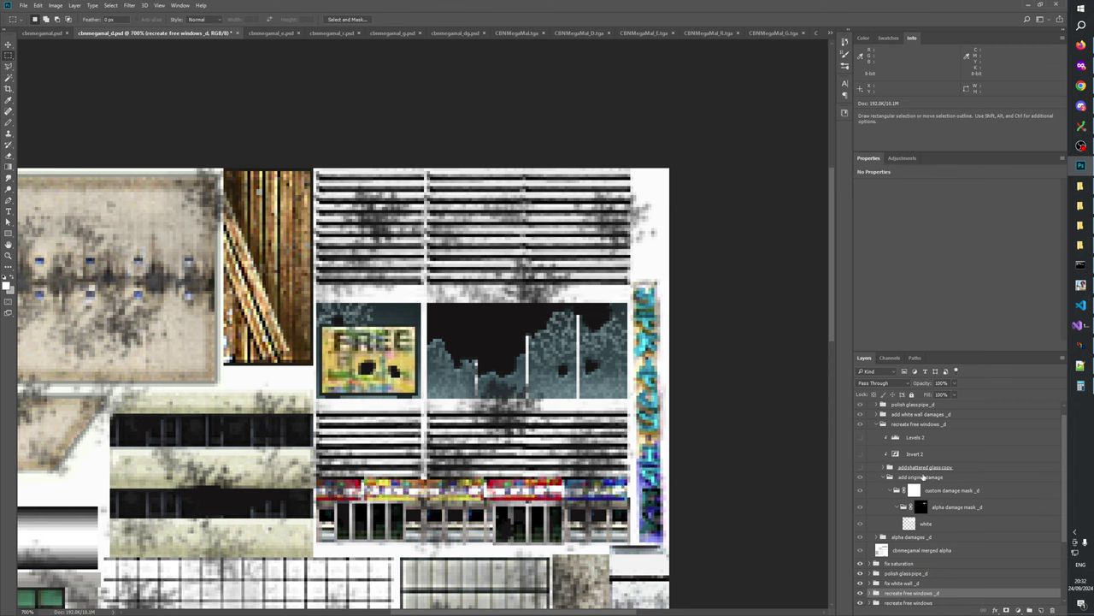
pyautogui.click(924, 469)
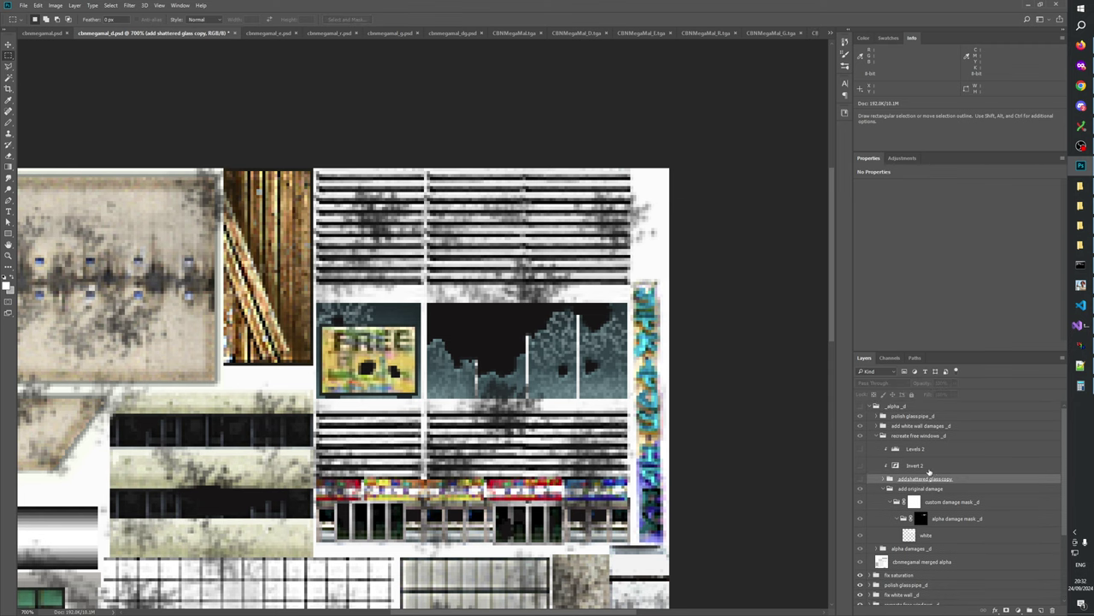
pyautogui.keyDown('shift'); pyautogui.click(923, 453); pyautogui.keyUp('shift')
pyautogui.click(1052, 610)
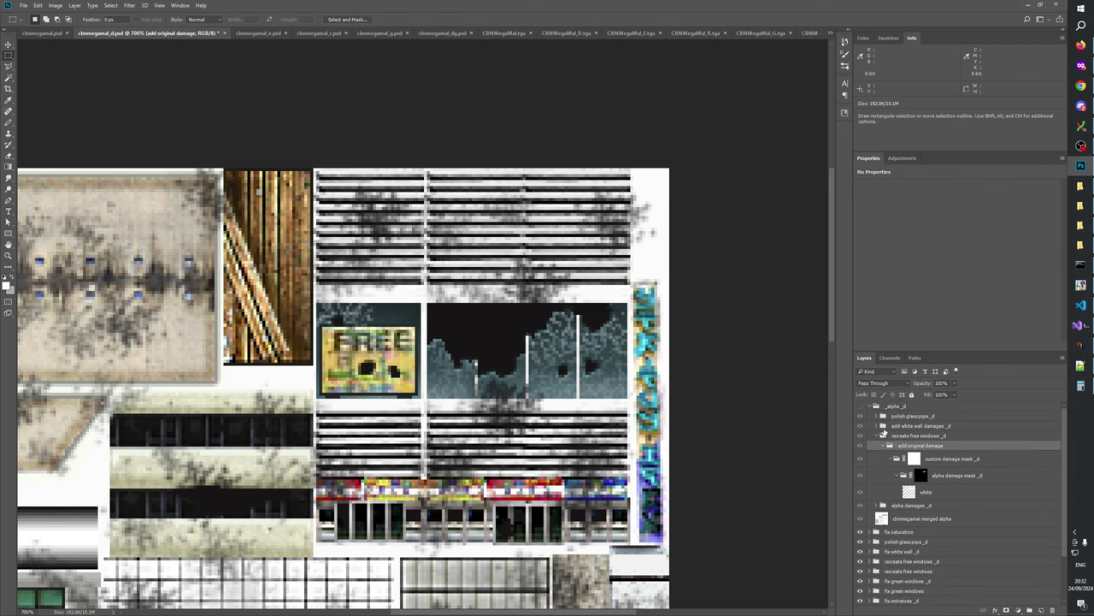
# - Collapse the recreate free windows _d subgroup and the _alpha _d group, and save the texture file
pyautogui.click(877, 436)
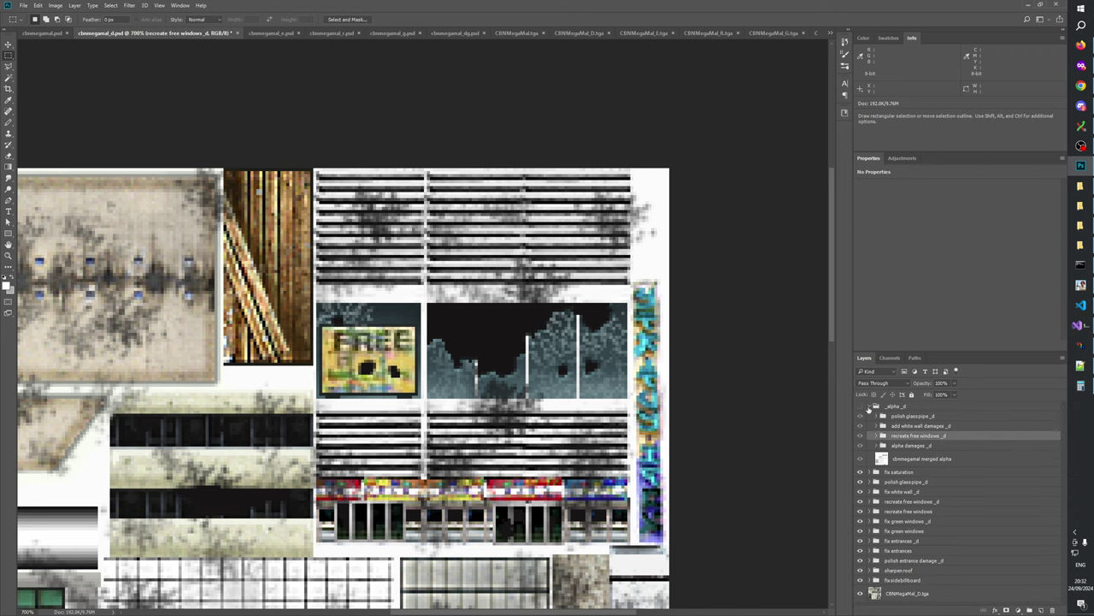
pyautogui.click(870, 407)
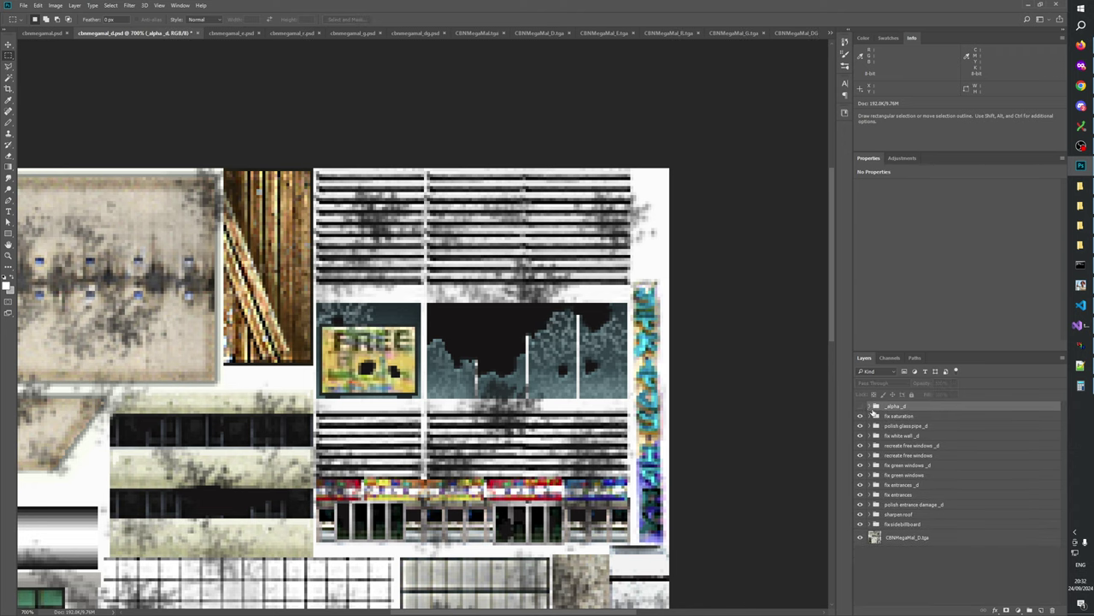
pyautogui.hotkey('ctrl', 's')
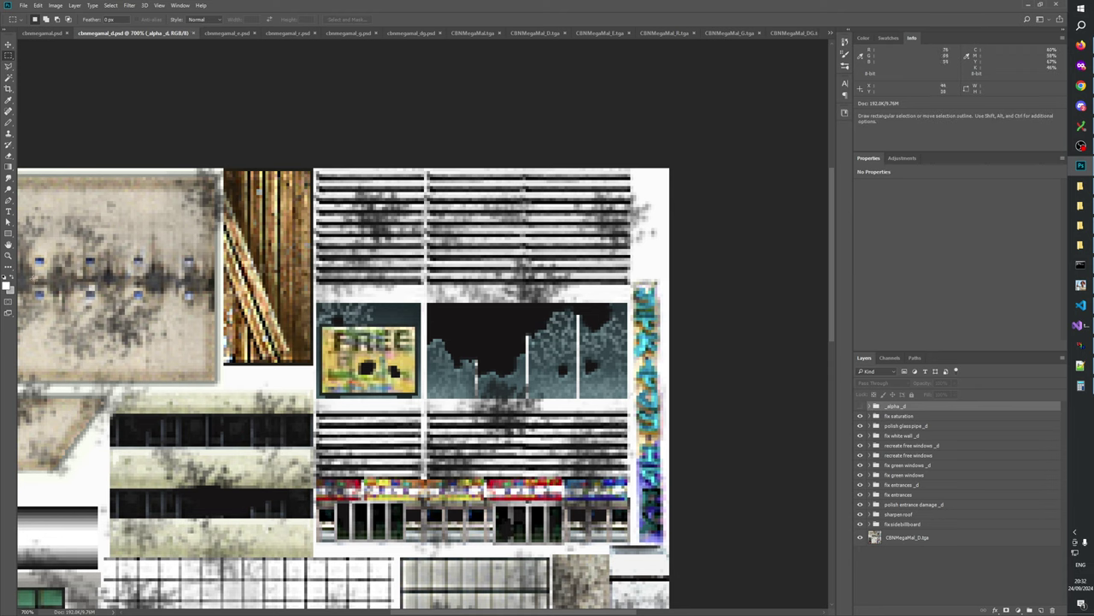
# - Check the whole texture at 200% zoom and examine the damaged model in the W3D Viewer from near, far and several angles
pyautogui.press('z')
pyautogui.rightClick(393, 335)
pyautogui.click(428, 362)
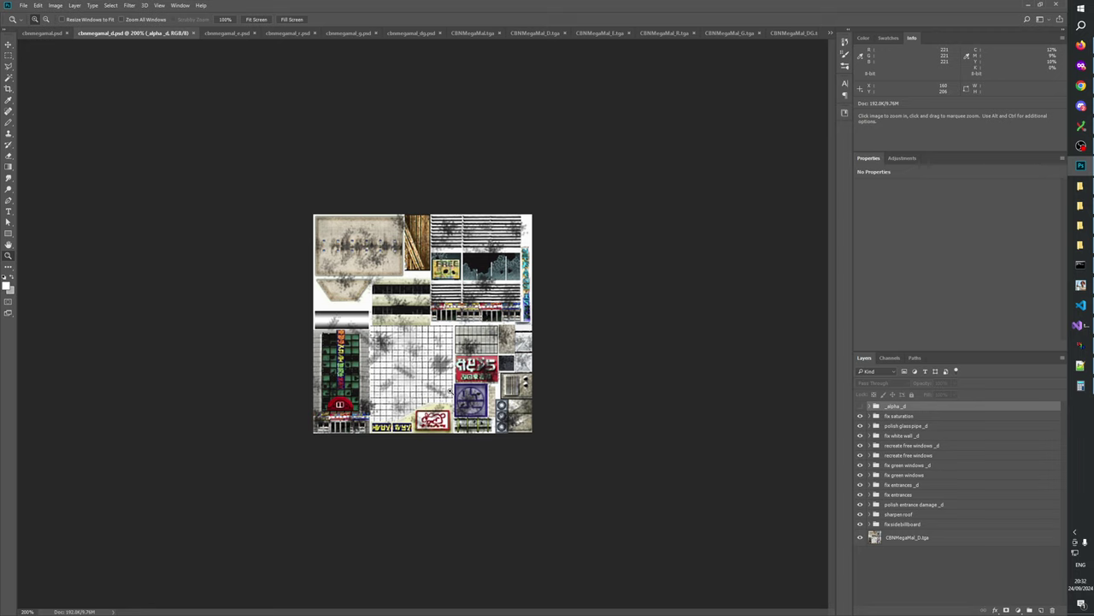
pyautogui.click(1081, 345)
pyautogui.moveTo(665, 359); pyautogui.dragTo(824, 352)
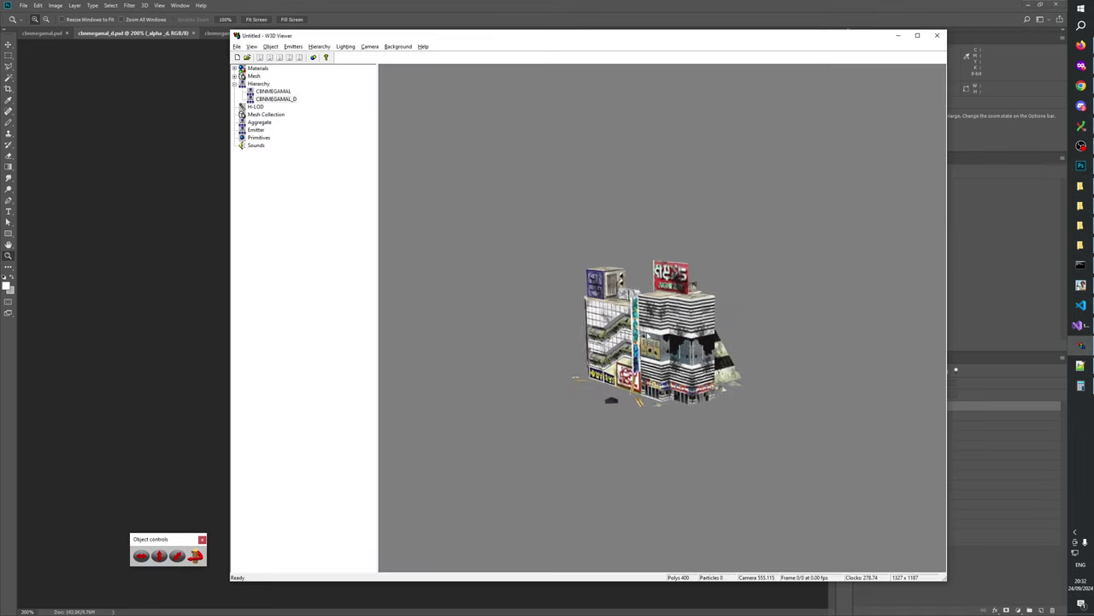
pyautogui.moveTo(732, 341); pyautogui.dragTo(680, 381)
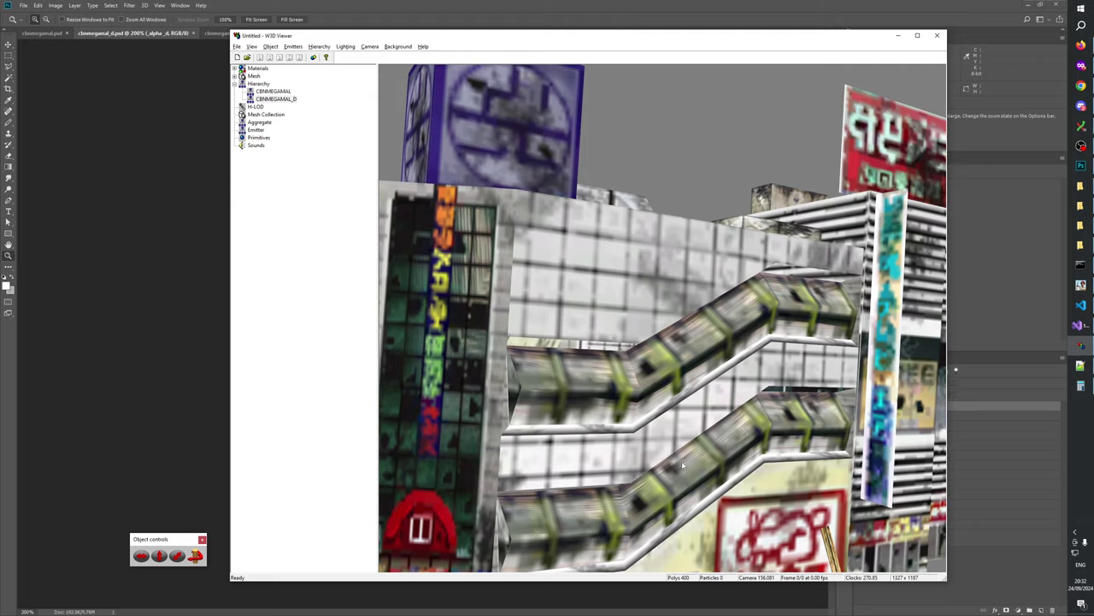
pyautogui.scroll(-10, 682, 460)
pyautogui.moveTo(567, 374); pyautogui.dragTo(522, 370)
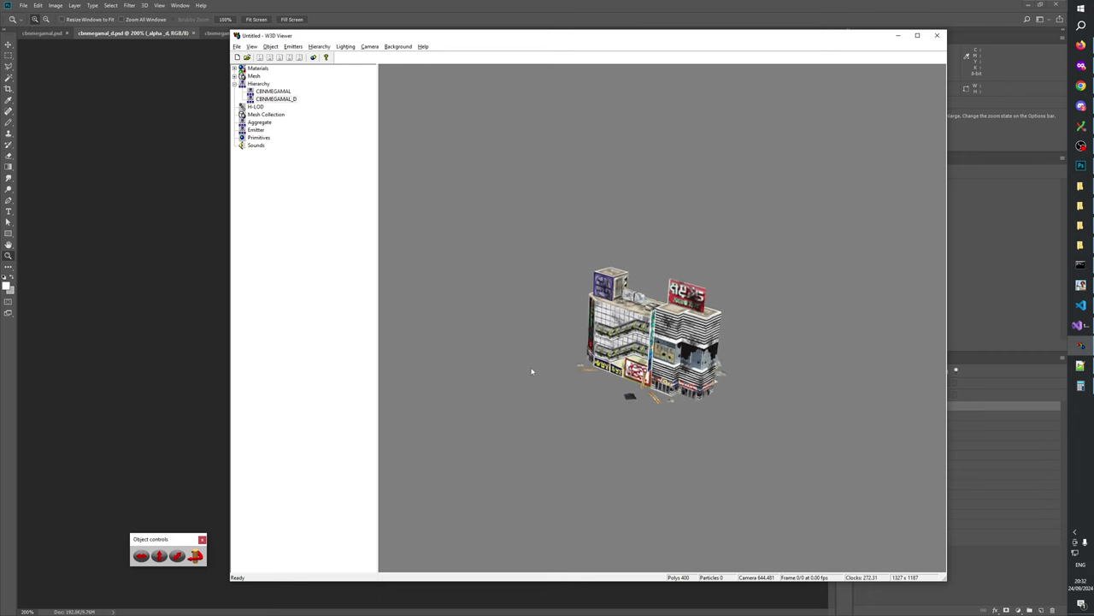
pyautogui.click(663, 22)
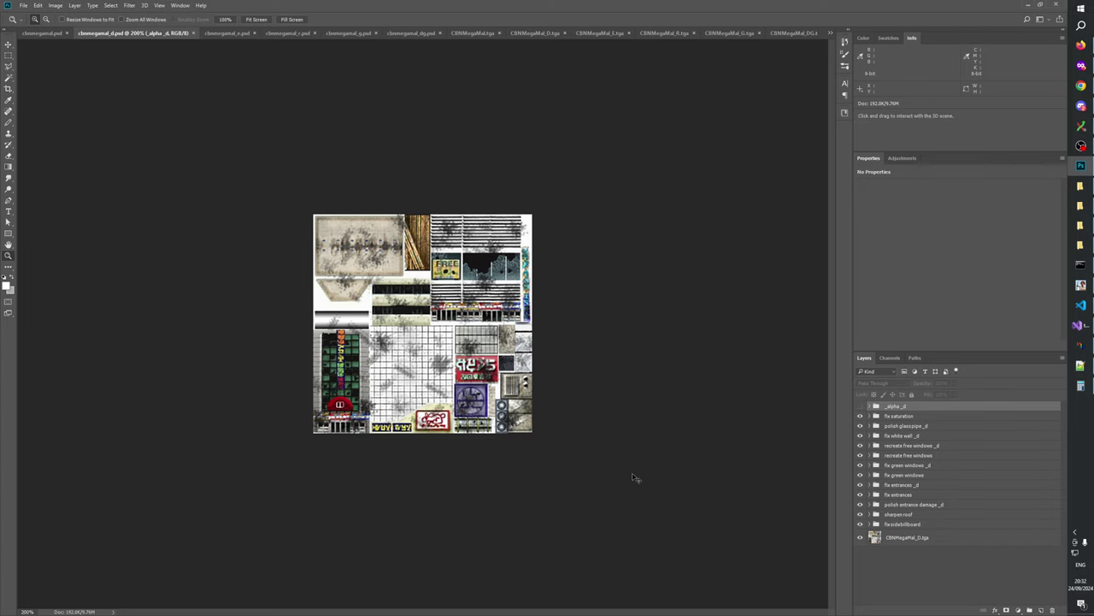
# - Inspect the FREE windows area of the damaged texture at 700% zoom and look through the upper layer groups
pyautogui.click(899, 585)
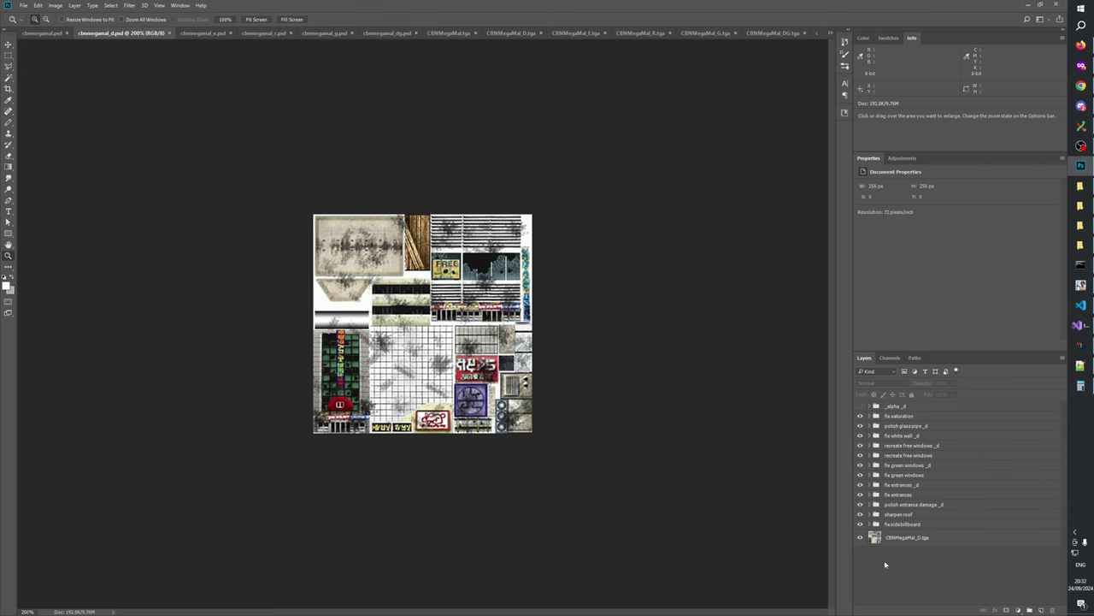
pyautogui.click(584, 218)
pyautogui.click(584, 218)
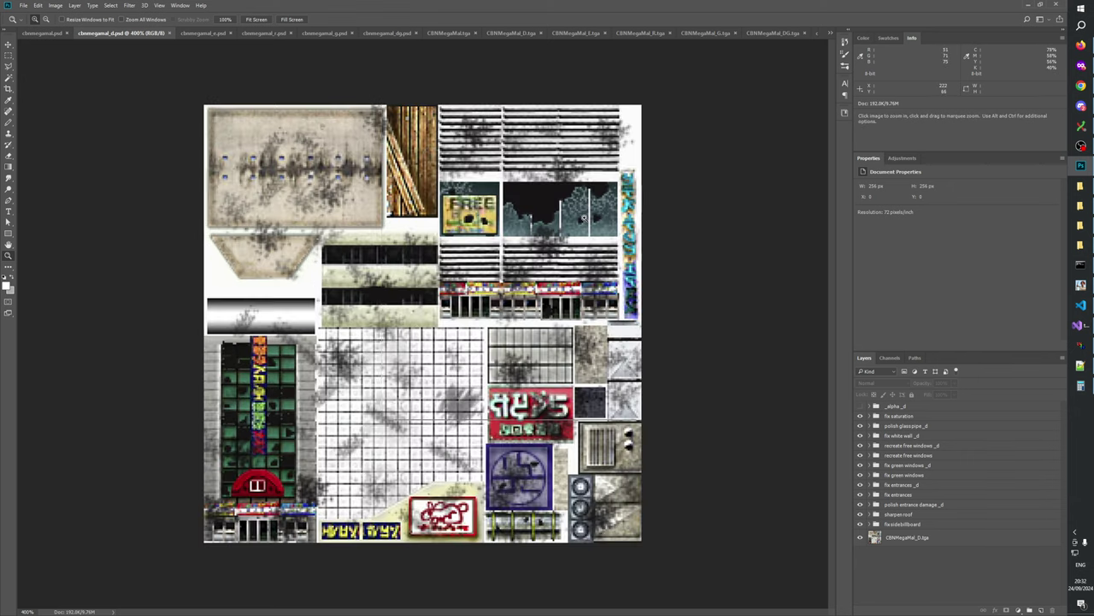
pyautogui.click(584, 218)
pyautogui.click(584, 218)
pyautogui.click(584, 218)
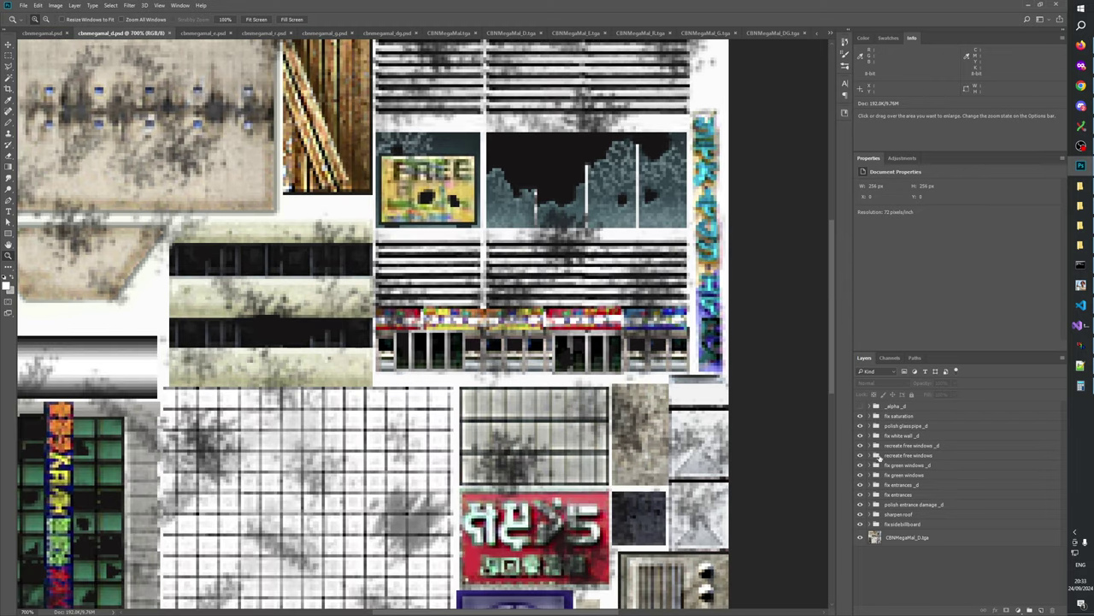
pyautogui.click(900, 436)
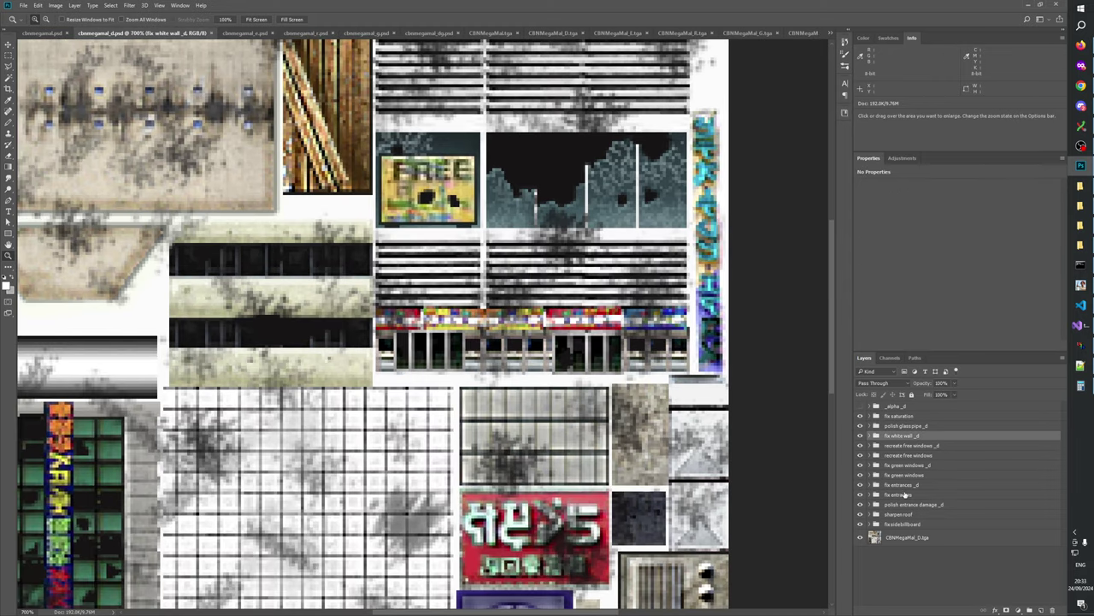
pyautogui.click(897, 425)
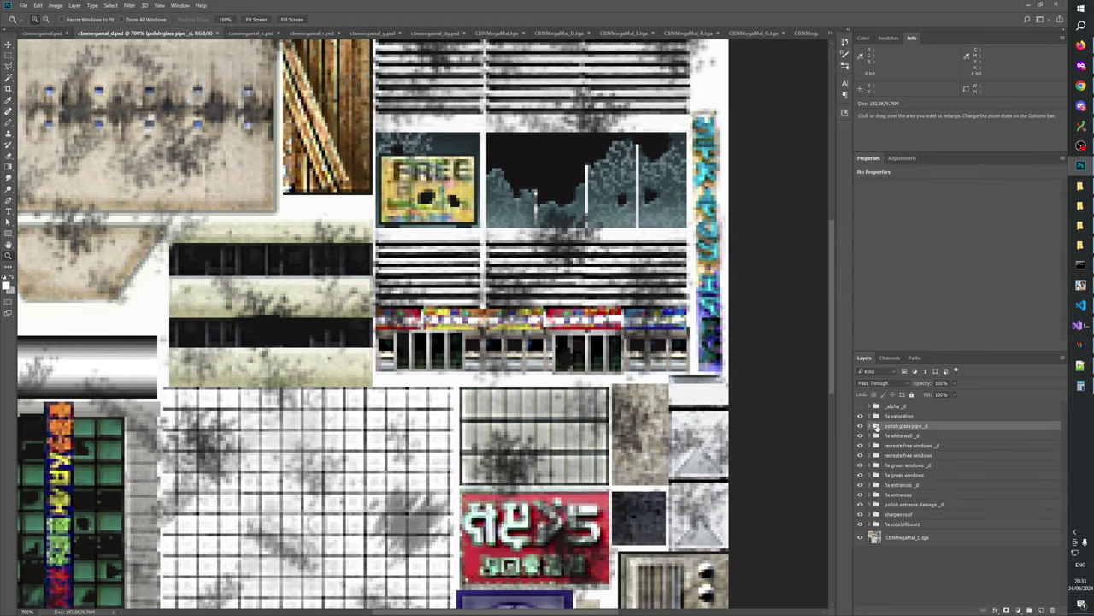
pyautogui.click(872, 426)
pyautogui.click(872, 426)
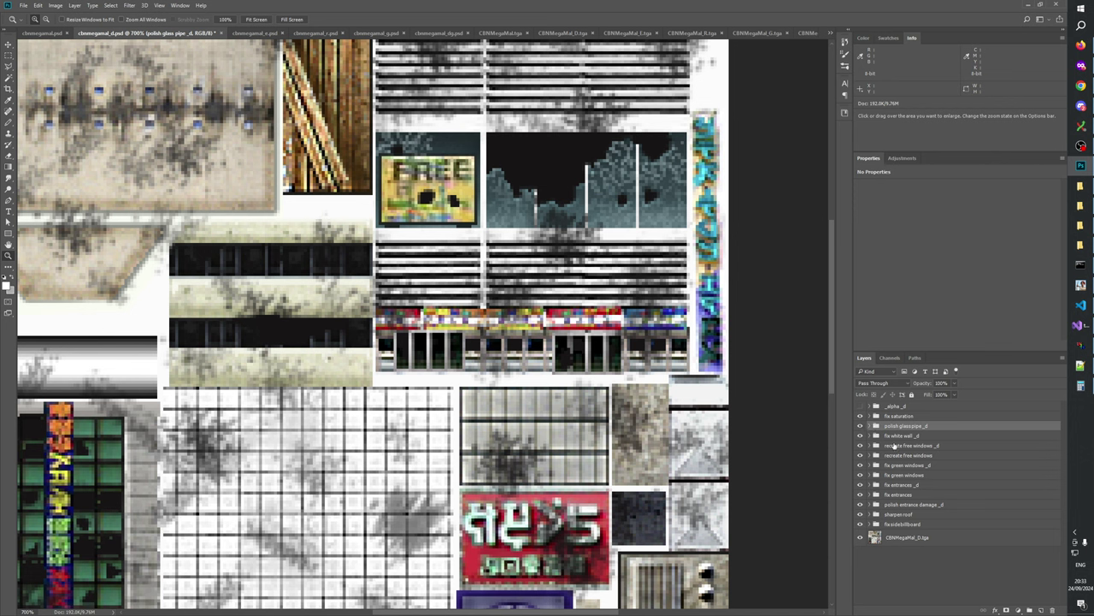
# - In the add shattered glass subgroup of recreate free windows _d, set the white normal layer's opacity to 40%
pyautogui.click(895, 447)
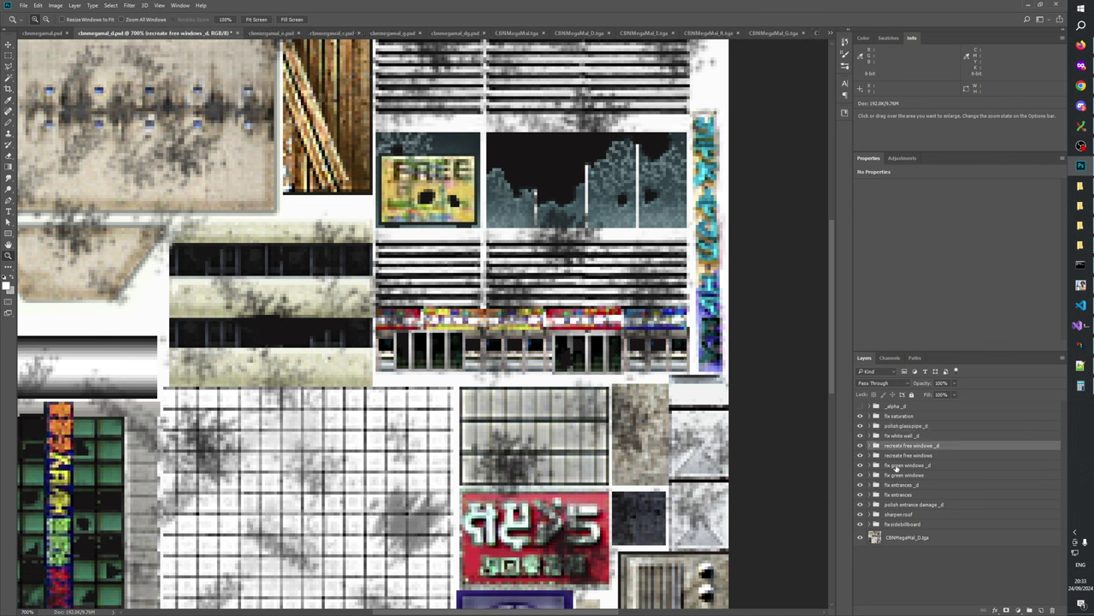
pyautogui.click(872, 446)
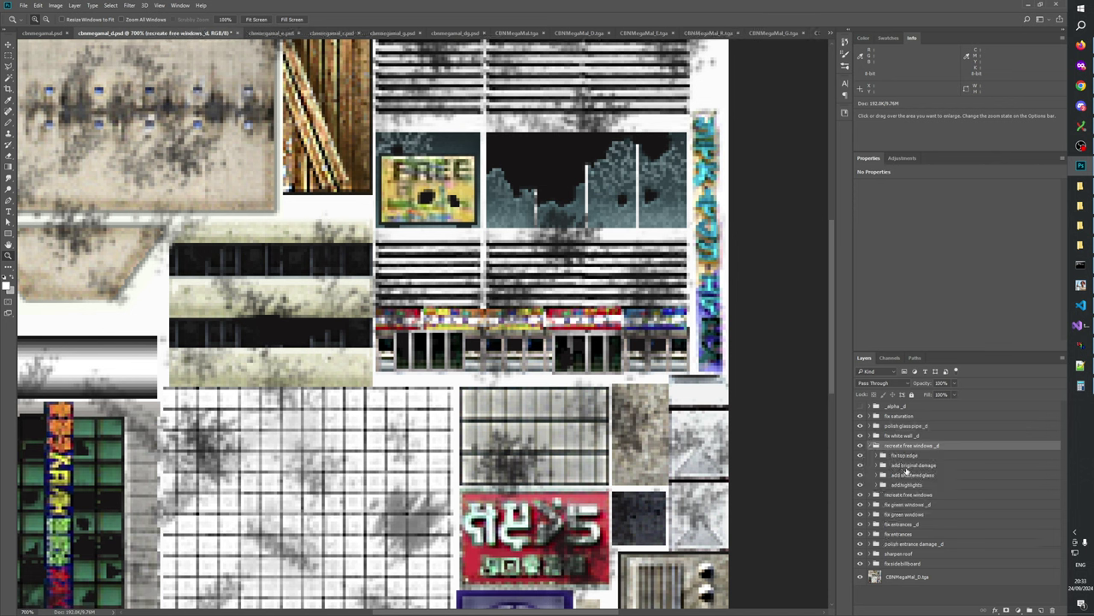
pyautogui.click(893, 475)
pyautogui.click(882, 475)
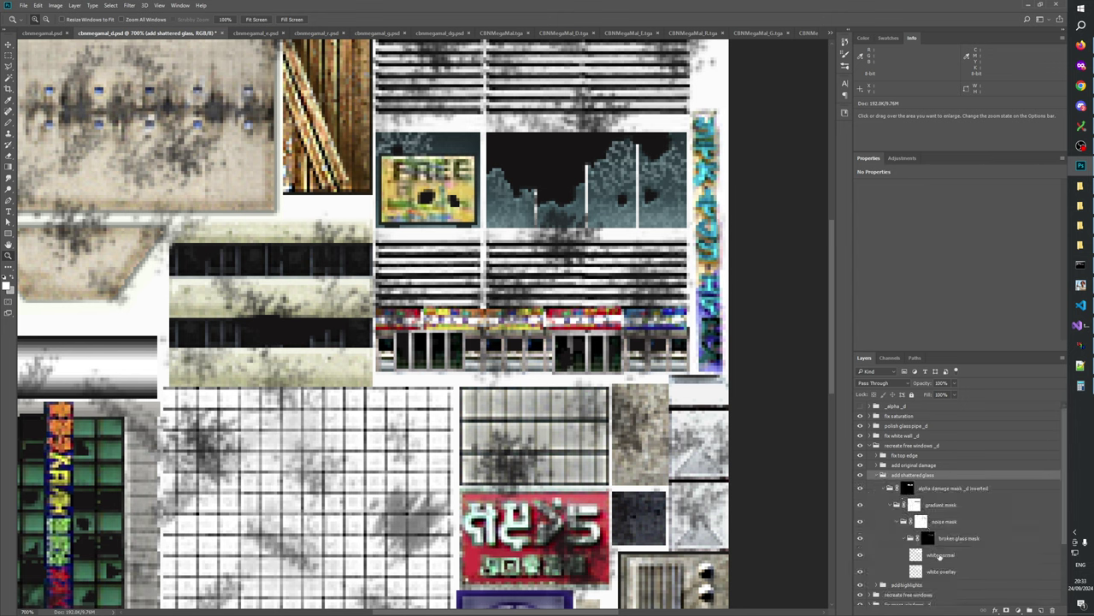
pyautogui.click(941, 555)
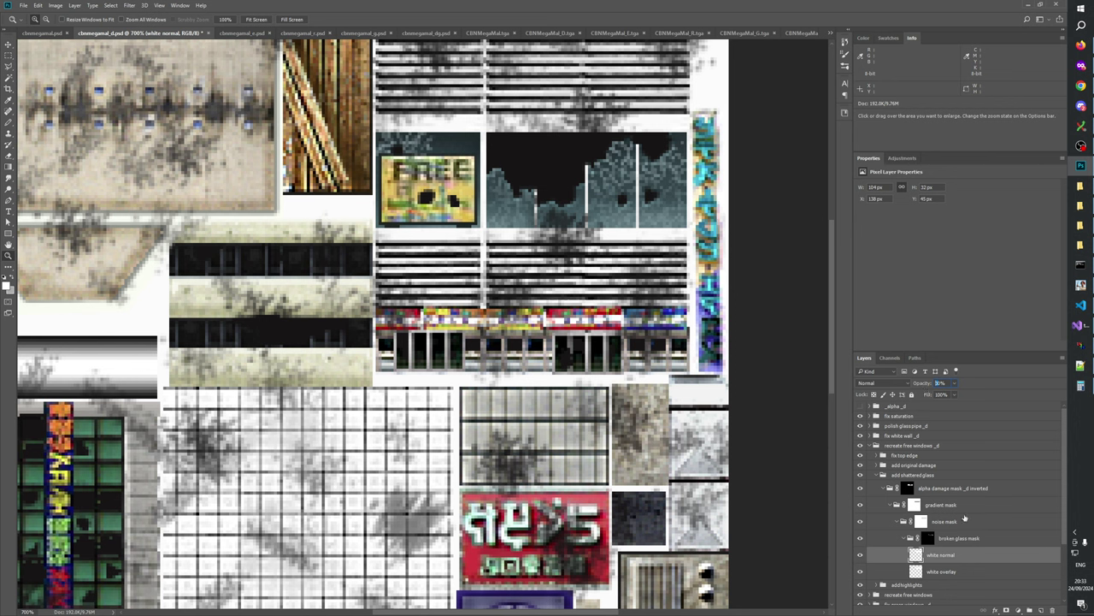
pyautogui.press('5')
pyautogui.press('7')
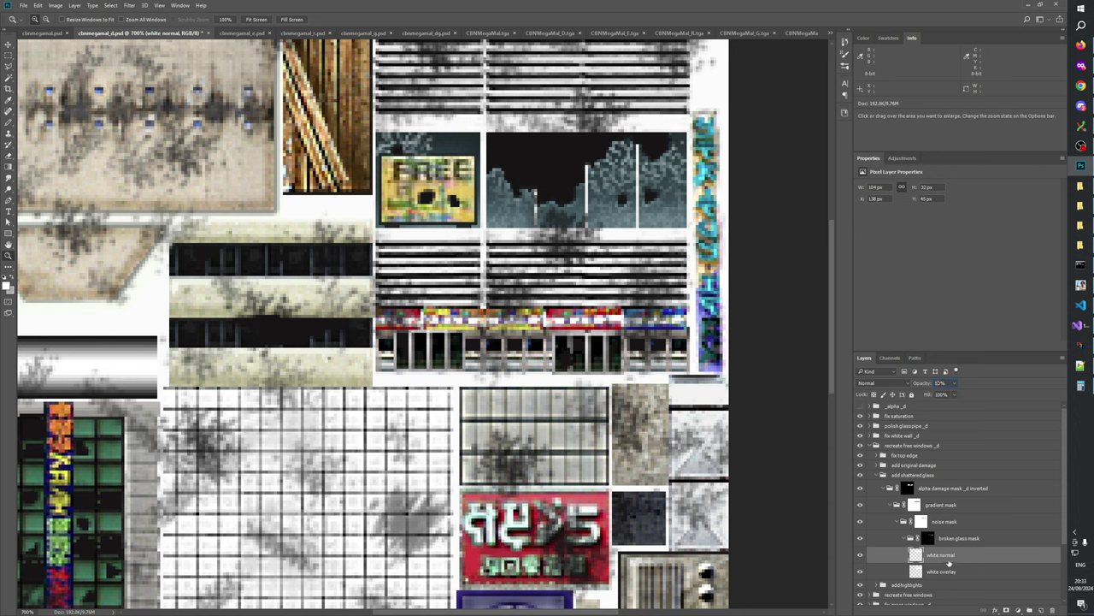
pyautogui.click(944, 571)
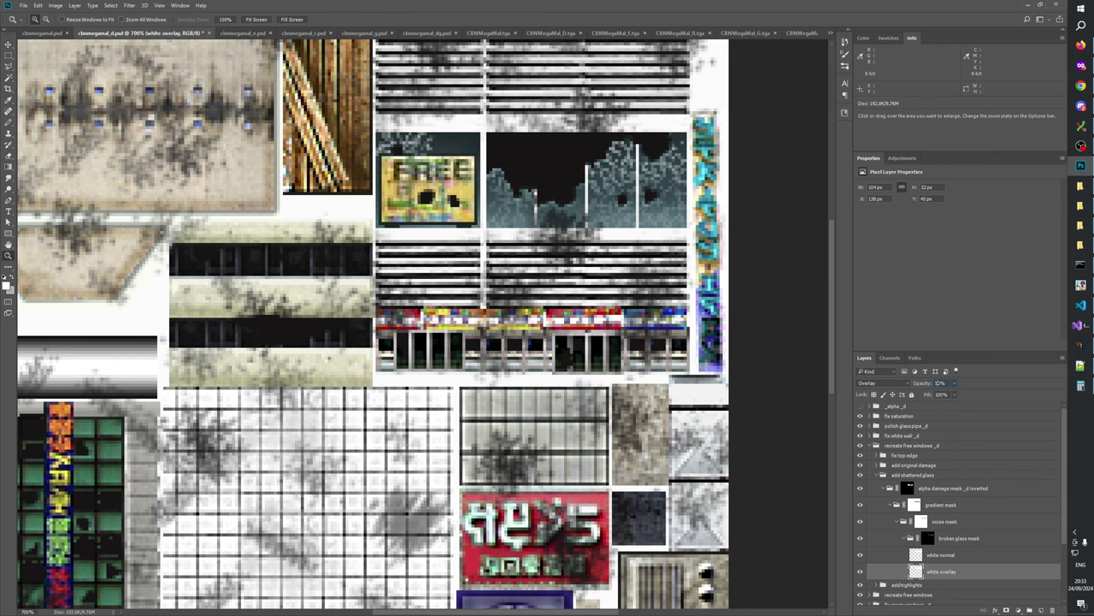
pyautogui.click(940, 554)
pyautogui.press('4')
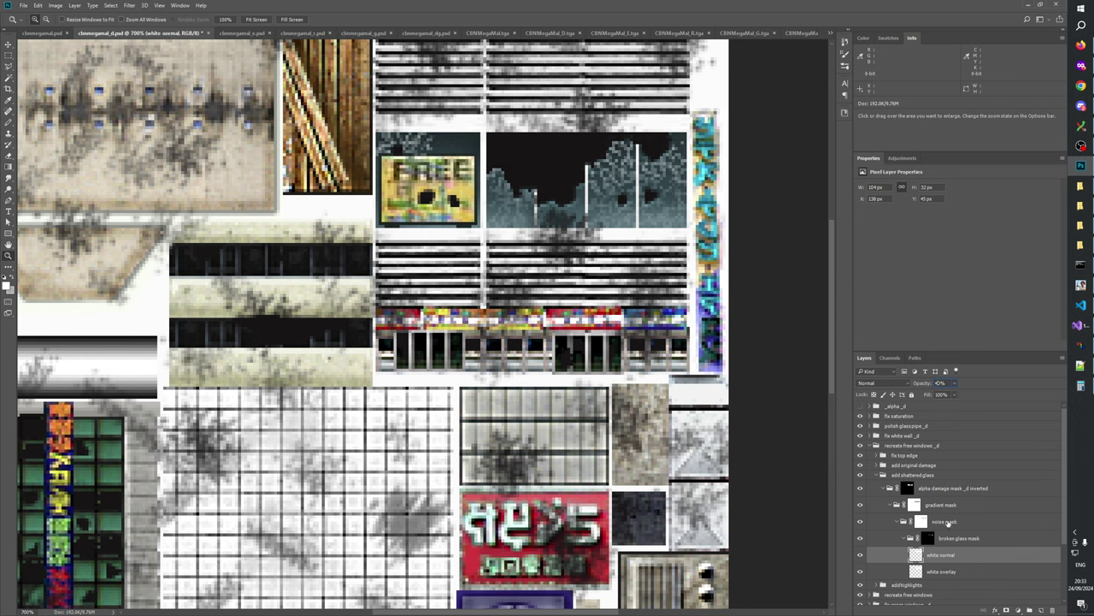
# - Set the white overlay layer's opacity to 60% in the add shattered glass subgroup
pyautogui.click(941, 572)
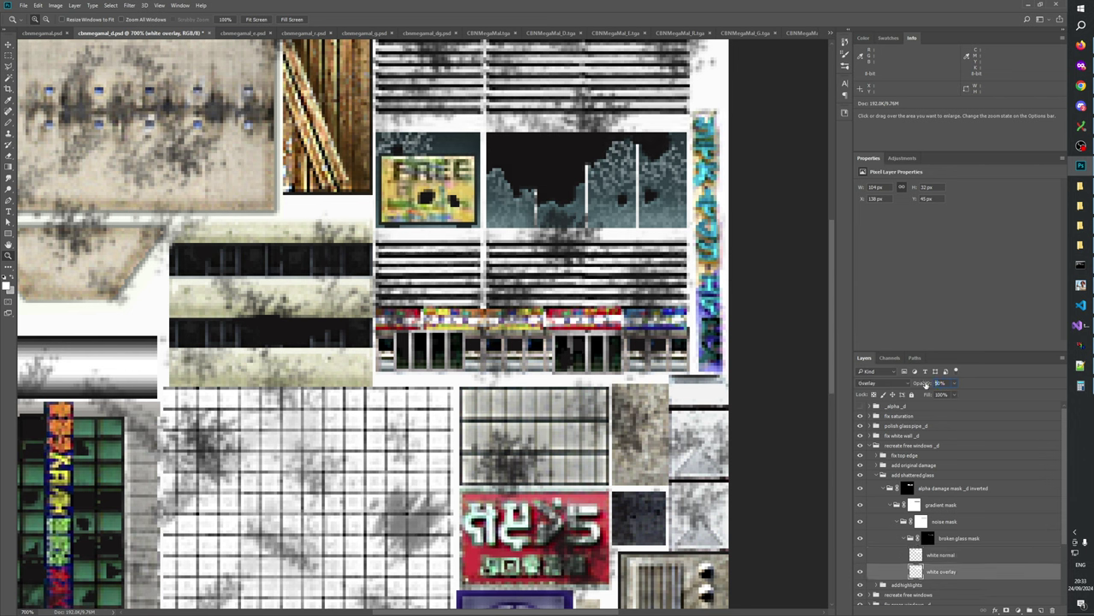
pyautogui.moveTo(928, 389); pyautogui.dragTo(920, 389)
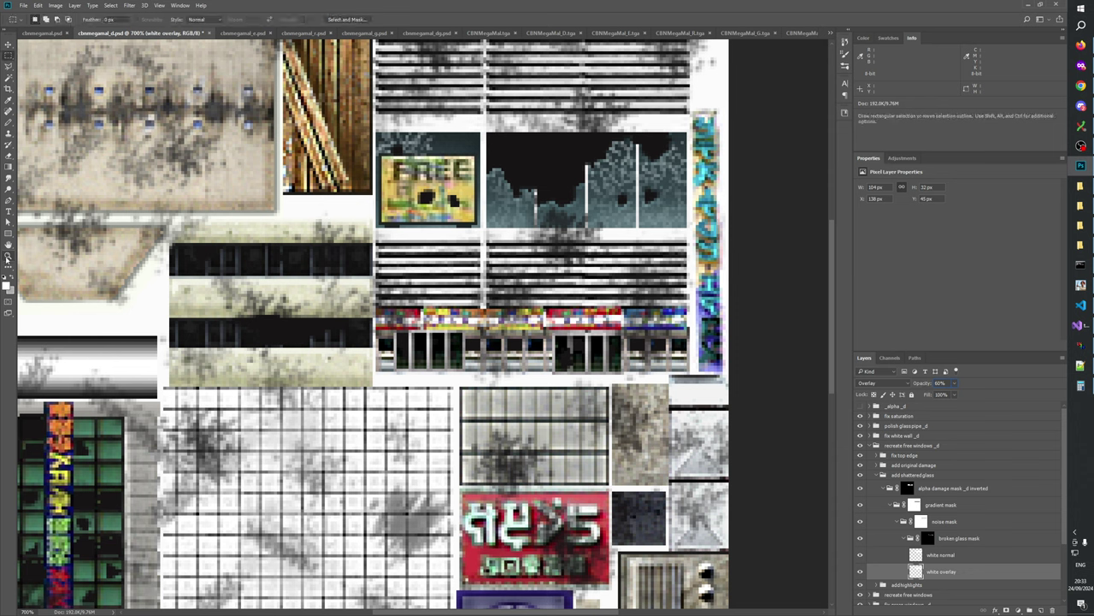
pyautogui.rightClick(453, 270)
pyautogui.click(470, 291)
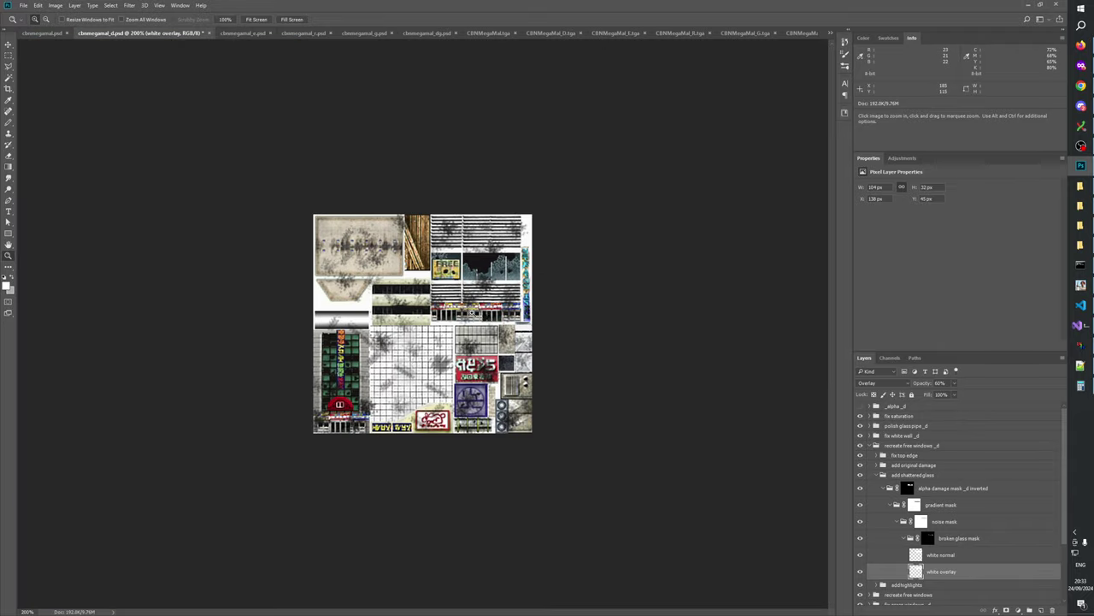
# - Collapse the recreate free windows _d group, save the texture, and run a build in Generals Mod Builder
pyautogui.click(869, 474)
pyautogui.click(875, 475)
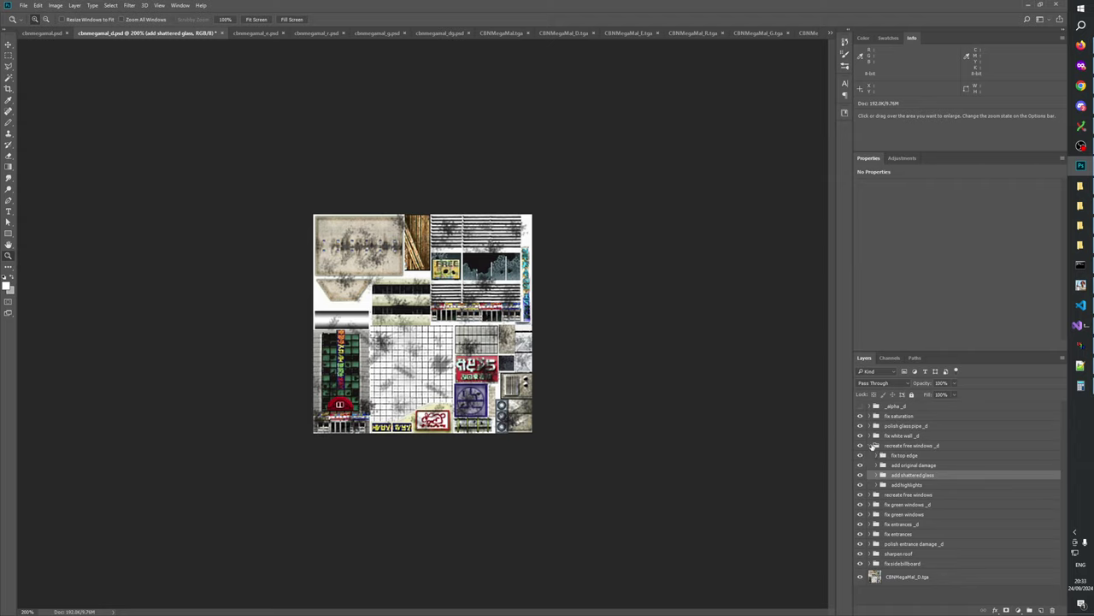
pyautogui.click(871, 446)
pyautogui.hotkey('ctrl', 's')
pyautogui.click(1081, 285)
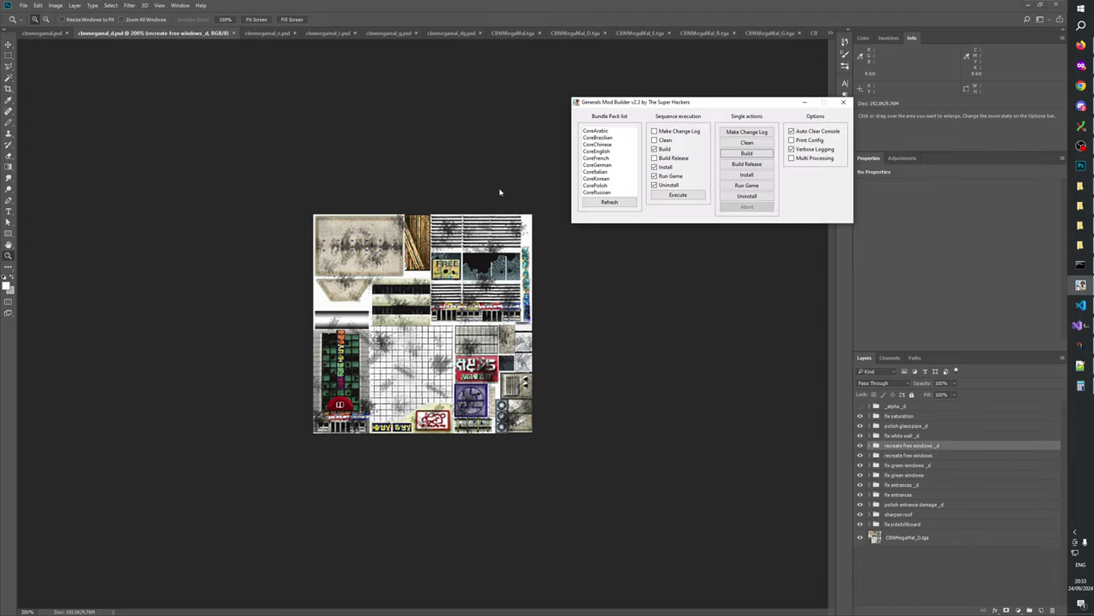
pyautogui.click(754, 153)
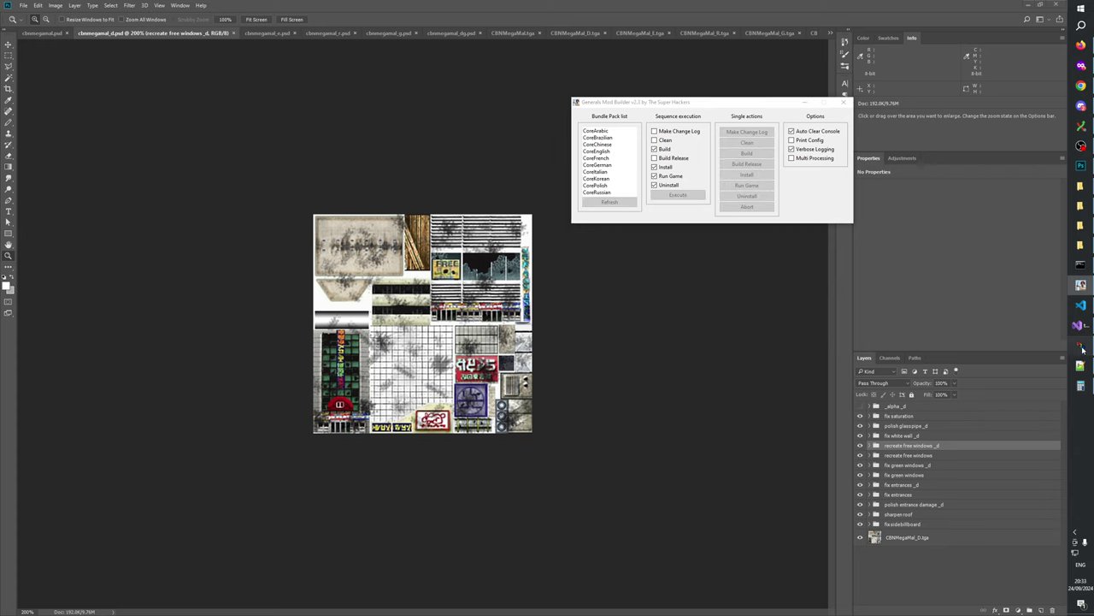
# - Switch to a cleared W3D Viewer, open CBNMegaMal_D.W3D and display the CBNMEGAMAL_D hierarchy model
pyautogui.click(1082, 347)
pyautogui.click(237, 57)
pyautogui.click(247, 57)
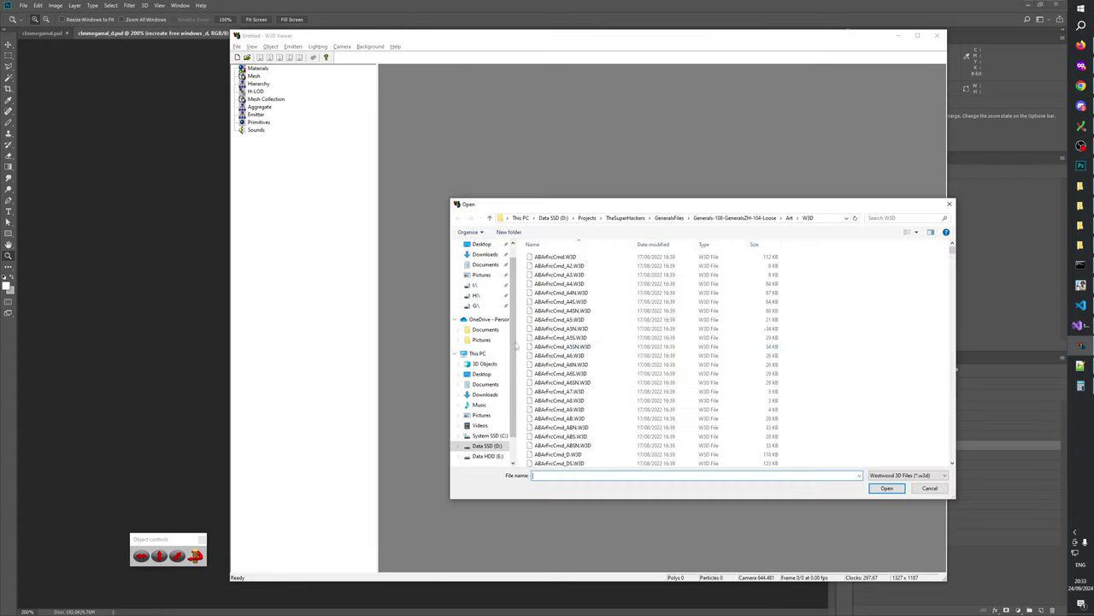
pyautogui.click(537, 355)
pyautogui.write('cb')
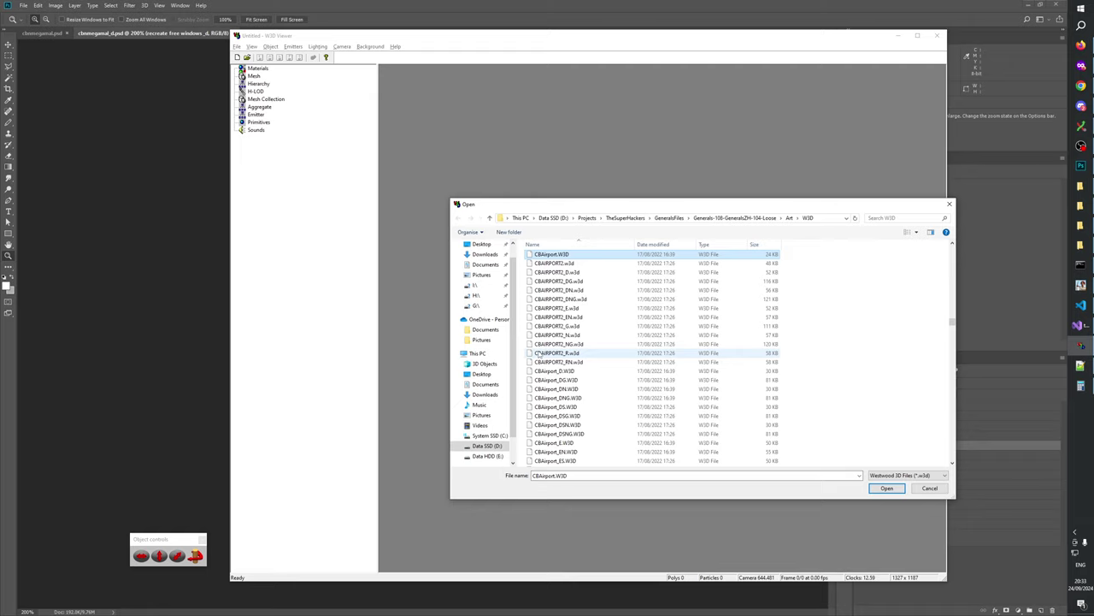
pyautogui.click(536, 353)
pyautogui.write('cbnme')
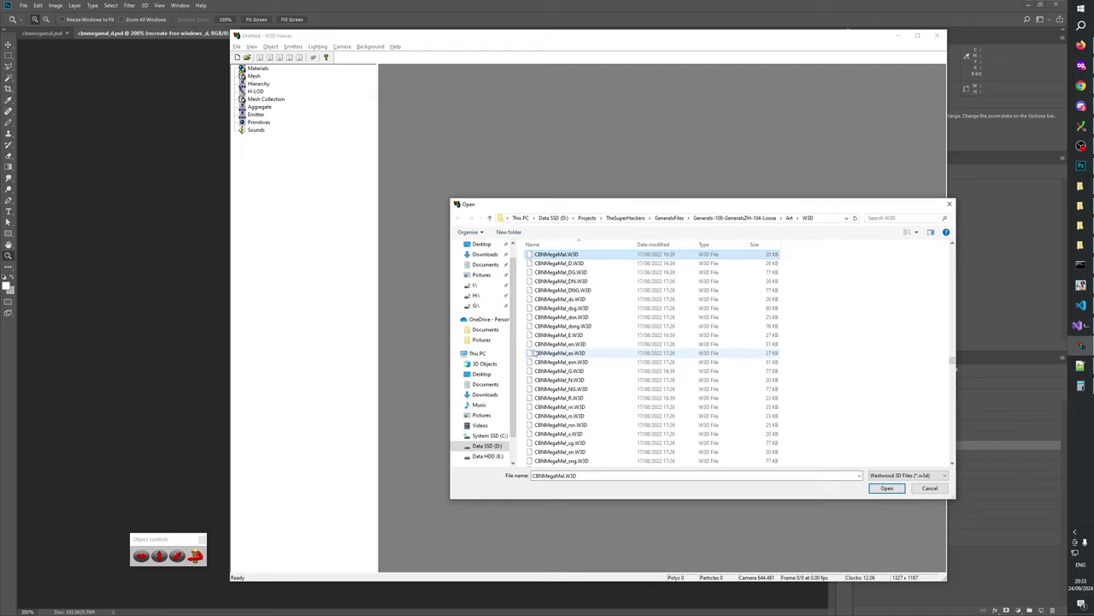
pyautogui.doubleClick(579, 263)
pyautogui.click(235, 84)
pyautogui.click(255, 83)
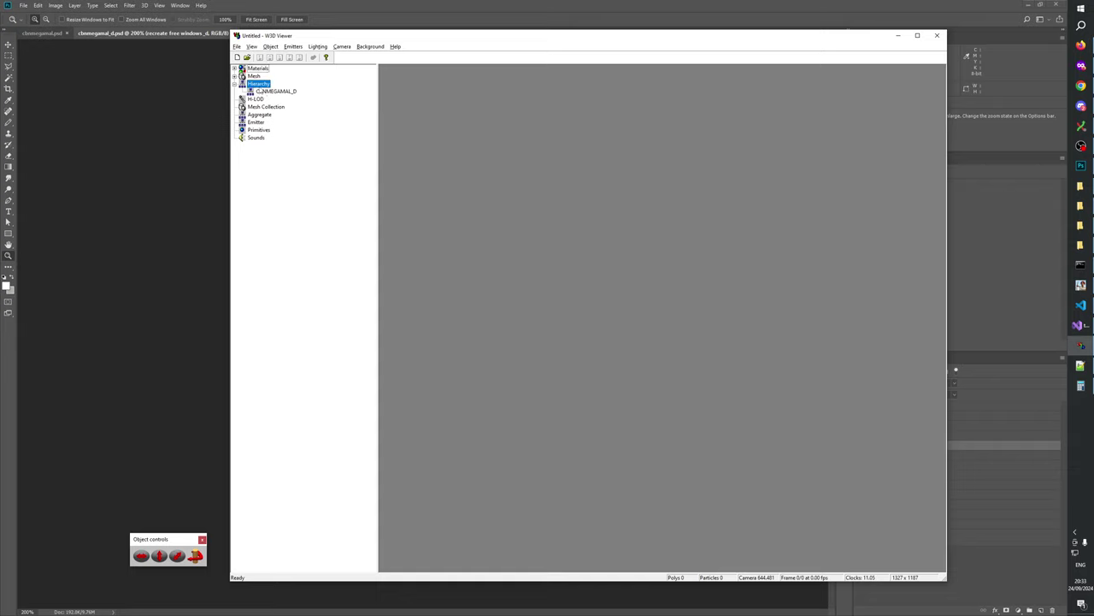
pyautogui.click(261, 90)
# - Examine the shattered windows on the damaged mall model from near, far and several angles
pyautogui.moveTo(672, 320); pyautogui.dragTo(565, 327)
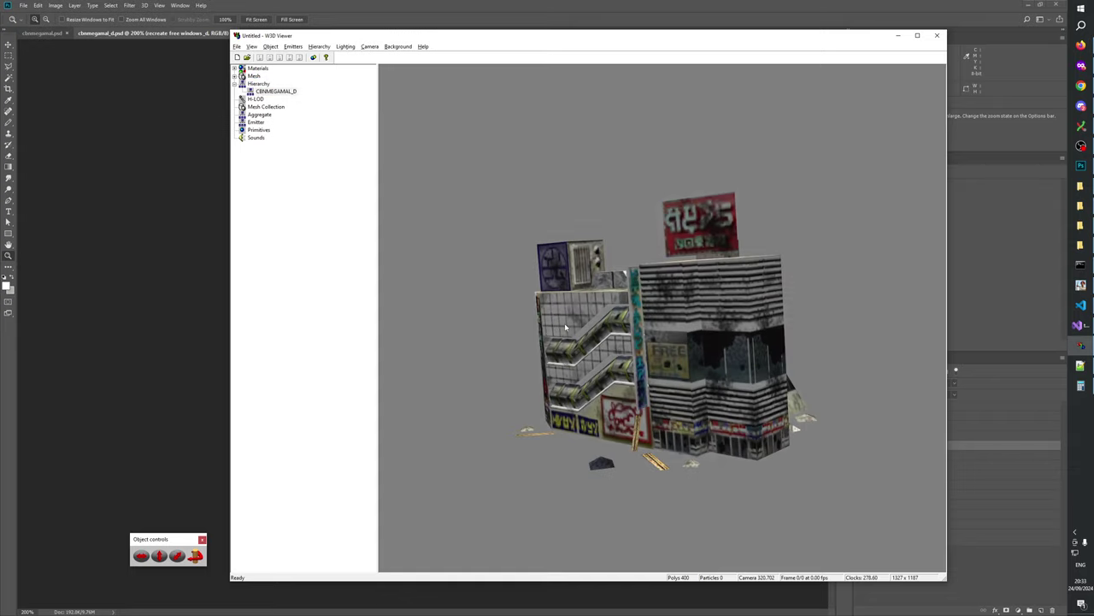
pyautogui.moveTo(740, 370); pyautogui.dragTo(692, 345)
pyautogui.scroll(-5, 693, 345)
pyautogui.scroll(3, 693, 344)
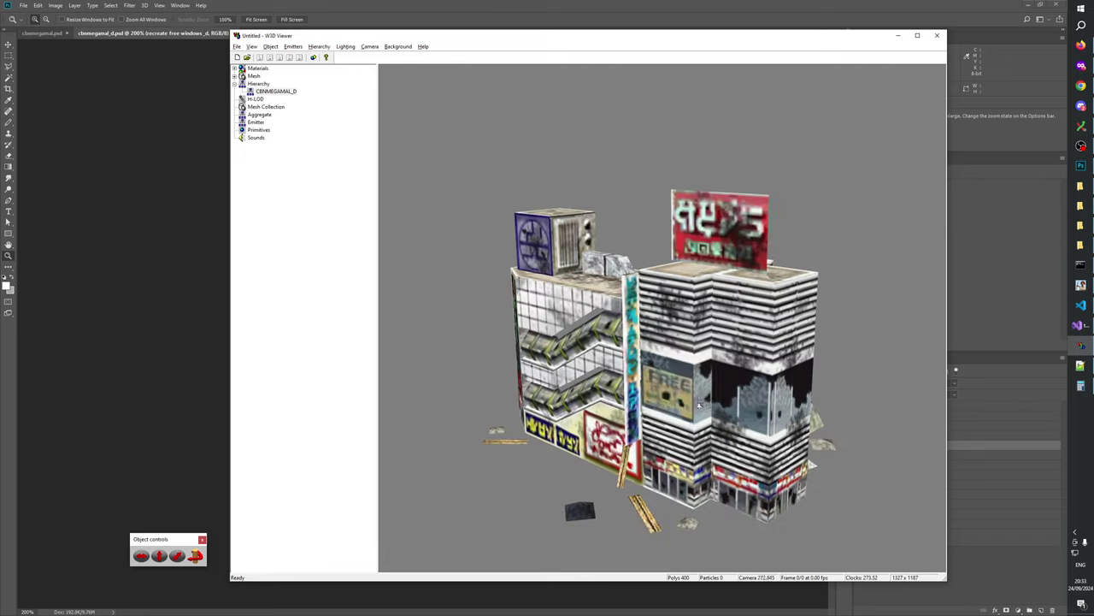
pyautogui.scroll(-2, 692, 344)
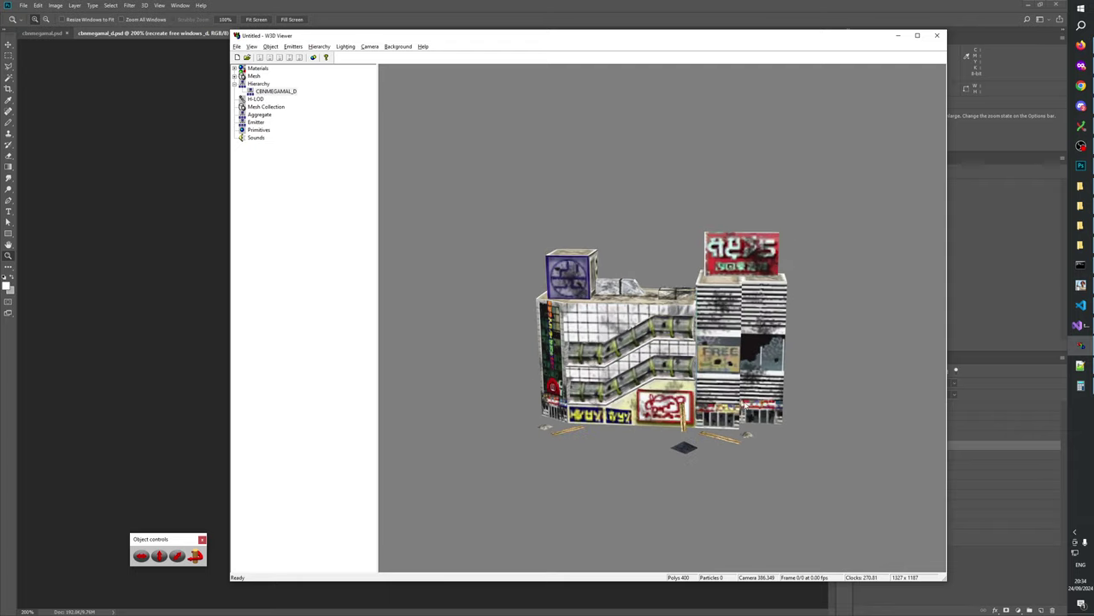
pyautogui.scroll(-2, 663, 334)
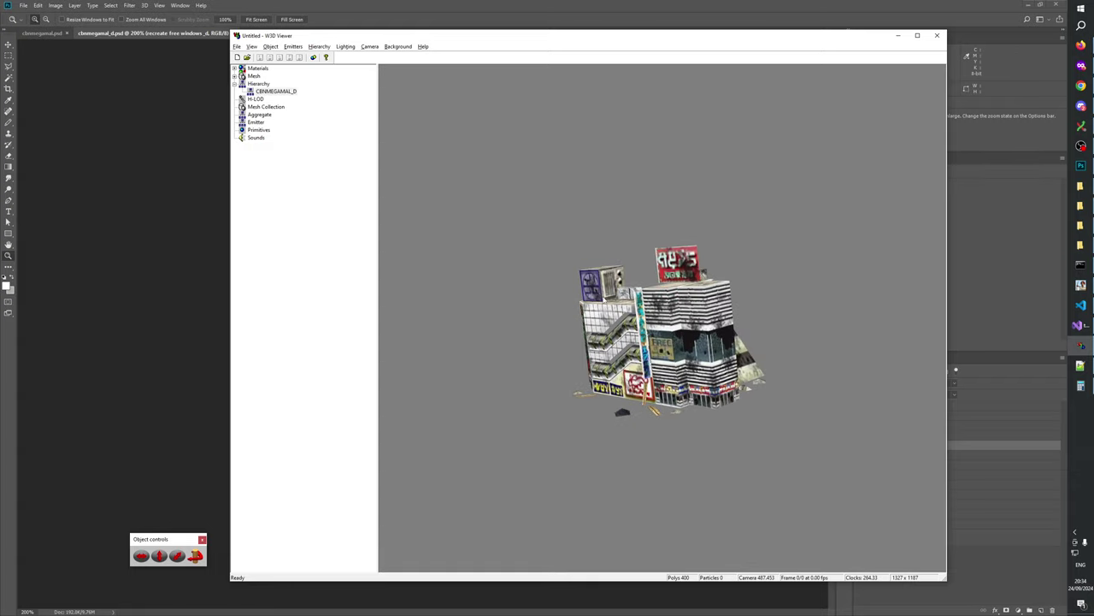
pyautogui.moveTo(622, 305); pyautogui.dragTo(631, 412)
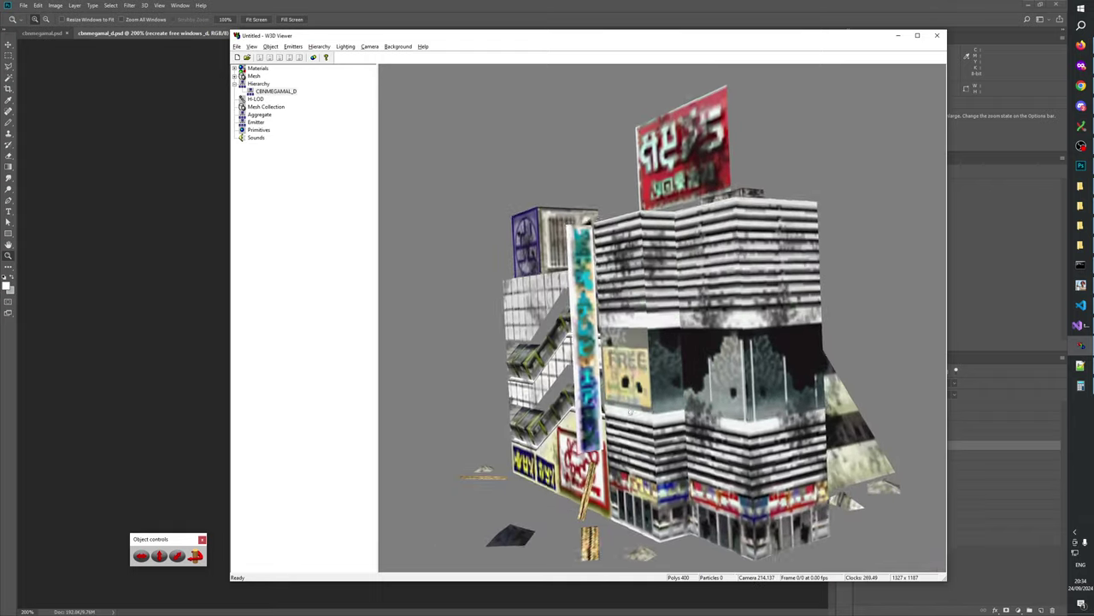
pyautogui.scroll(-3, 785, 372)
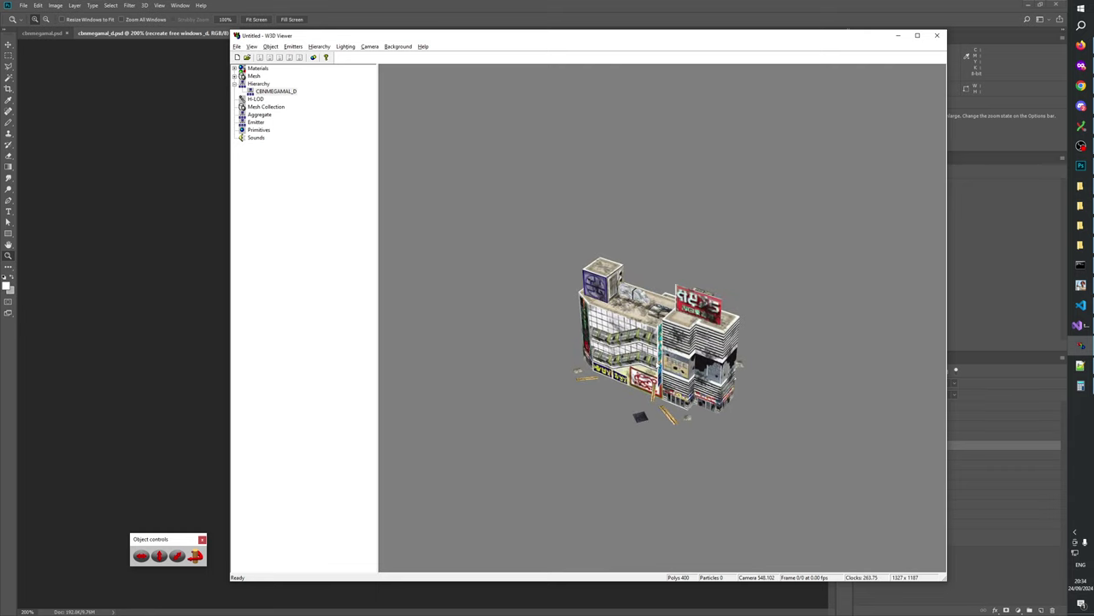
pyautogui.moveTo(643, 315); pyautogui.dragTo(670, 460)
# - Back in Photoshop, compare the undamaged cbnmegamal.psd at 200% zoom with cbnmegamal_d.psd, and view the boarded-up cbnmegamal_g.psd
pyautogui.click(626, 4)
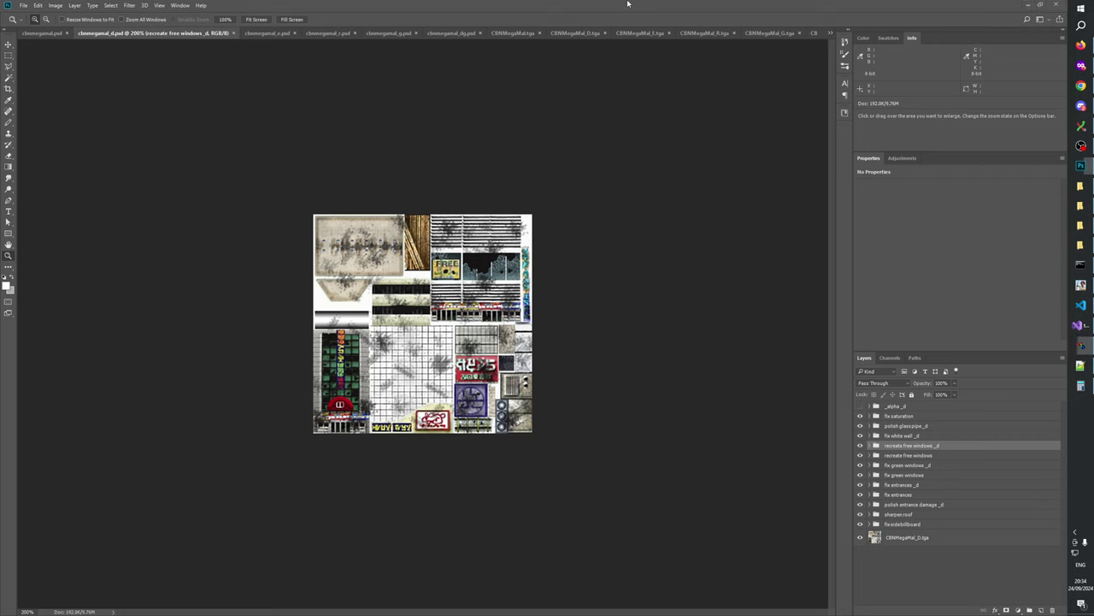
pyautogui.click(884, 556)
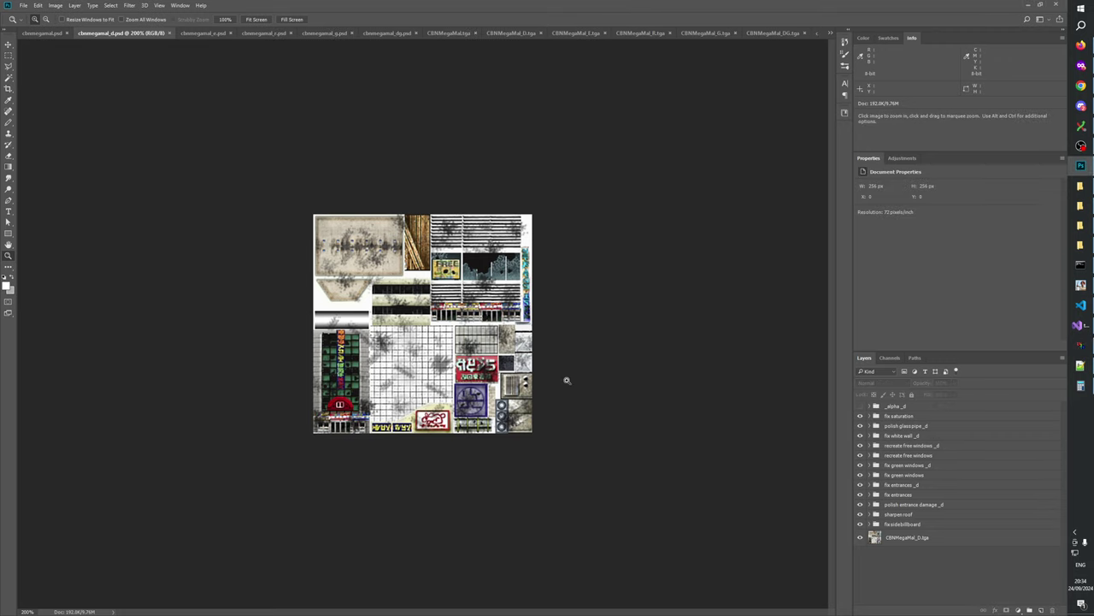
pyautogui.click(44, 33)
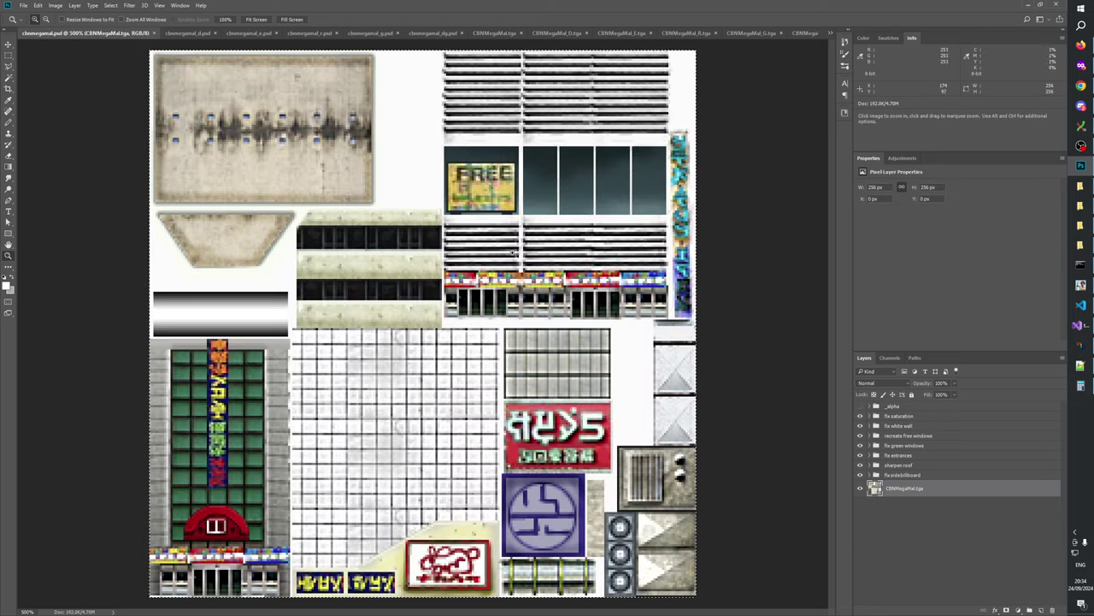
pyautogui.rightClick(473, 248)
pyautogui.click(513, 263)
pyautogui.click(447, 297)
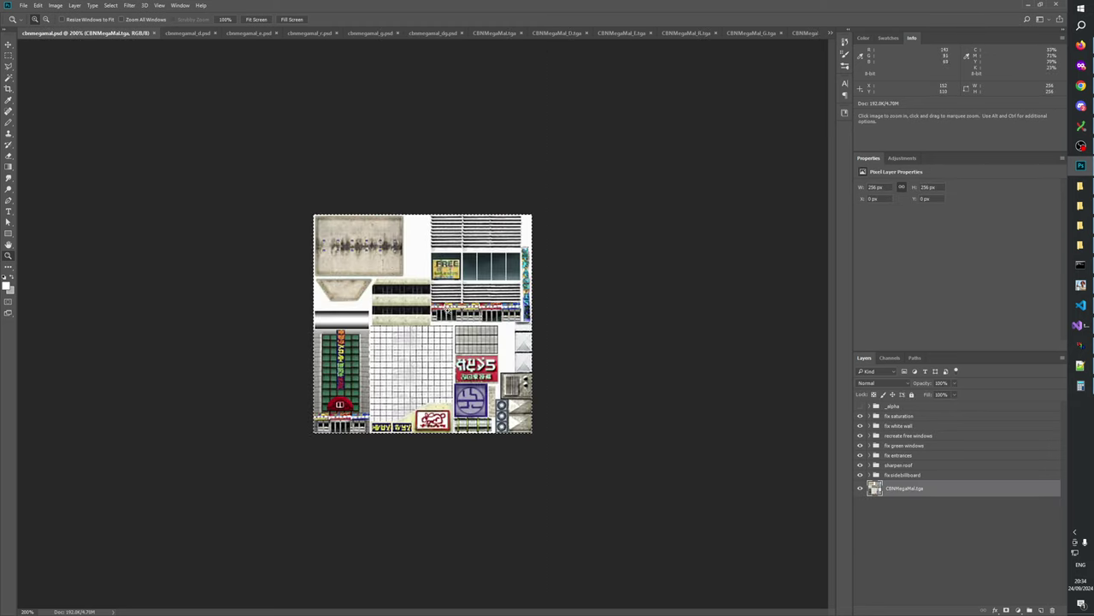
pyautogui.click(182, 36)
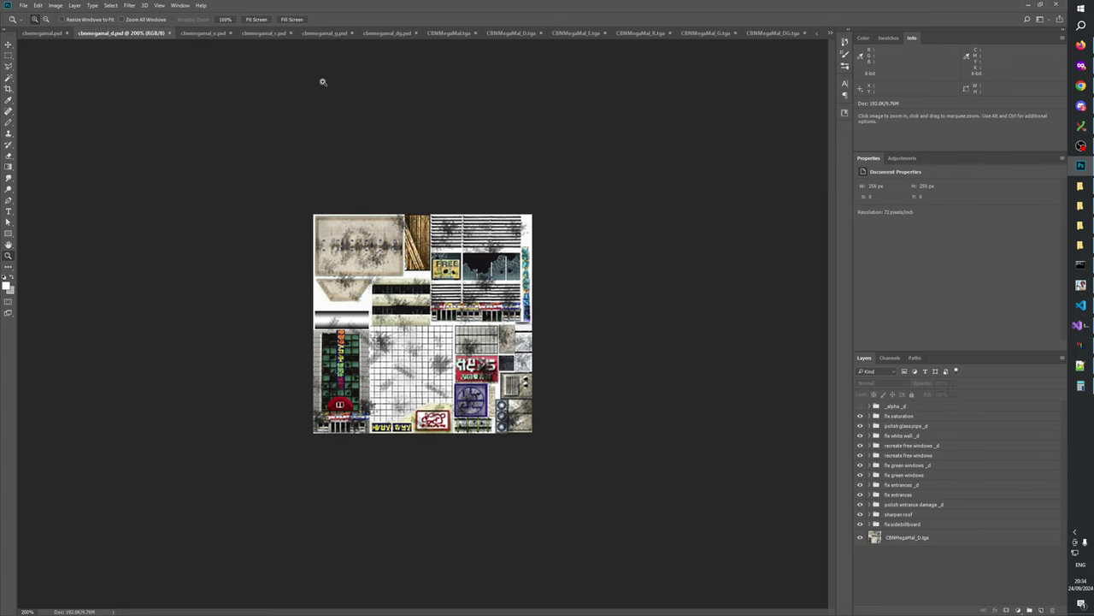
pyautogui.click(326, 35)
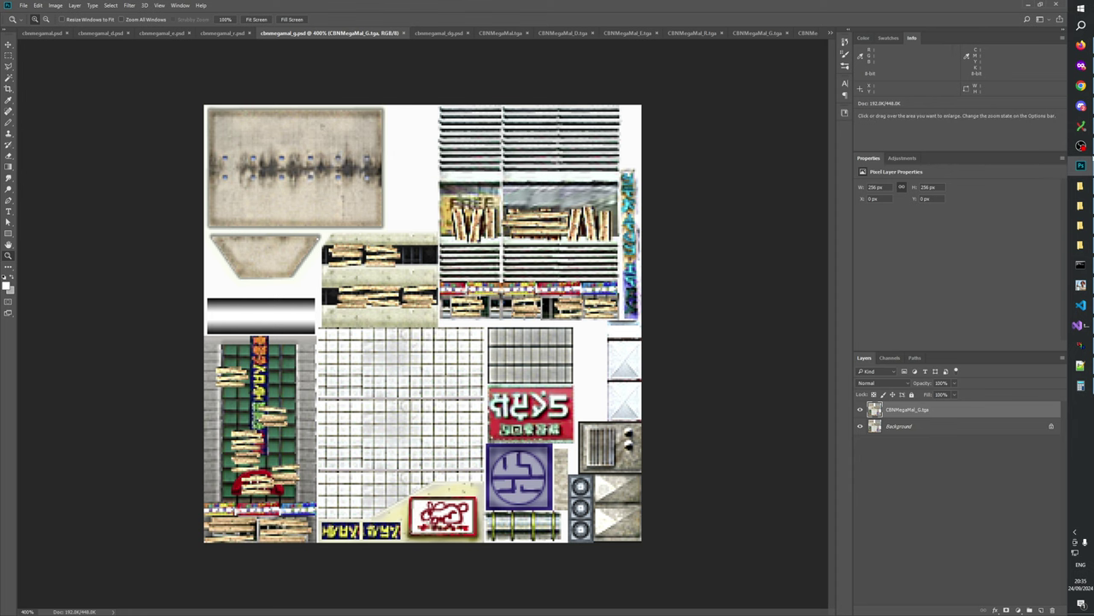
pyautogui.click(1083, 146)
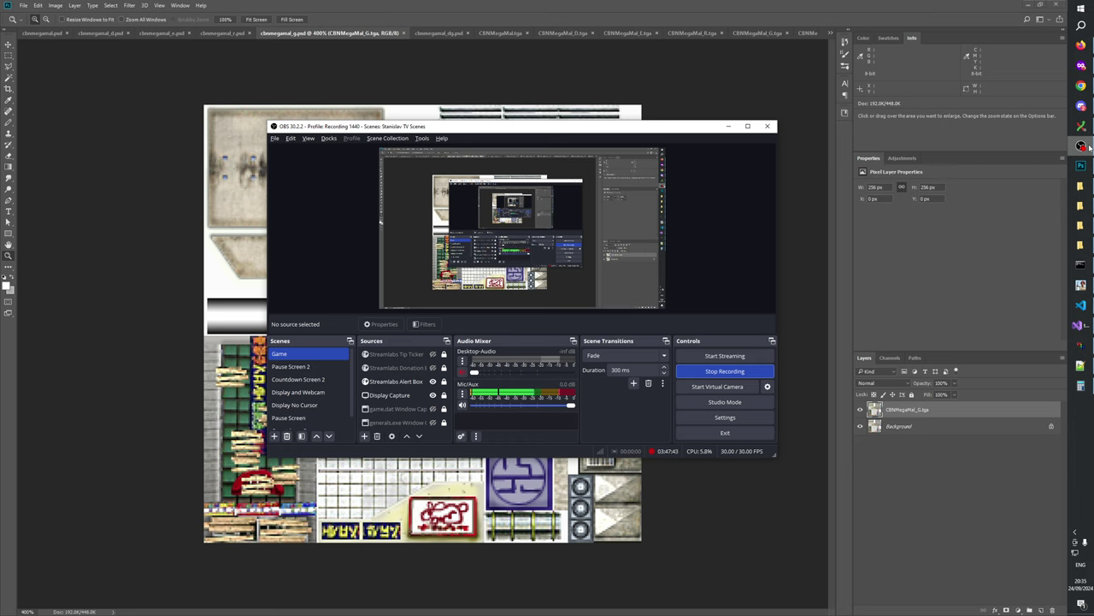
pyautogui.click(722, 372)
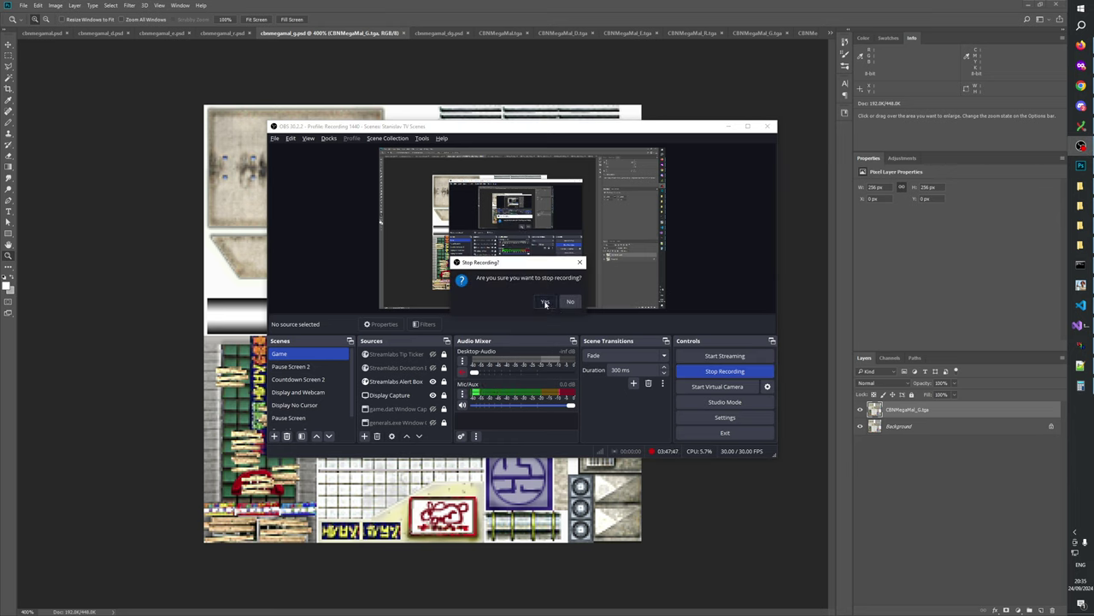